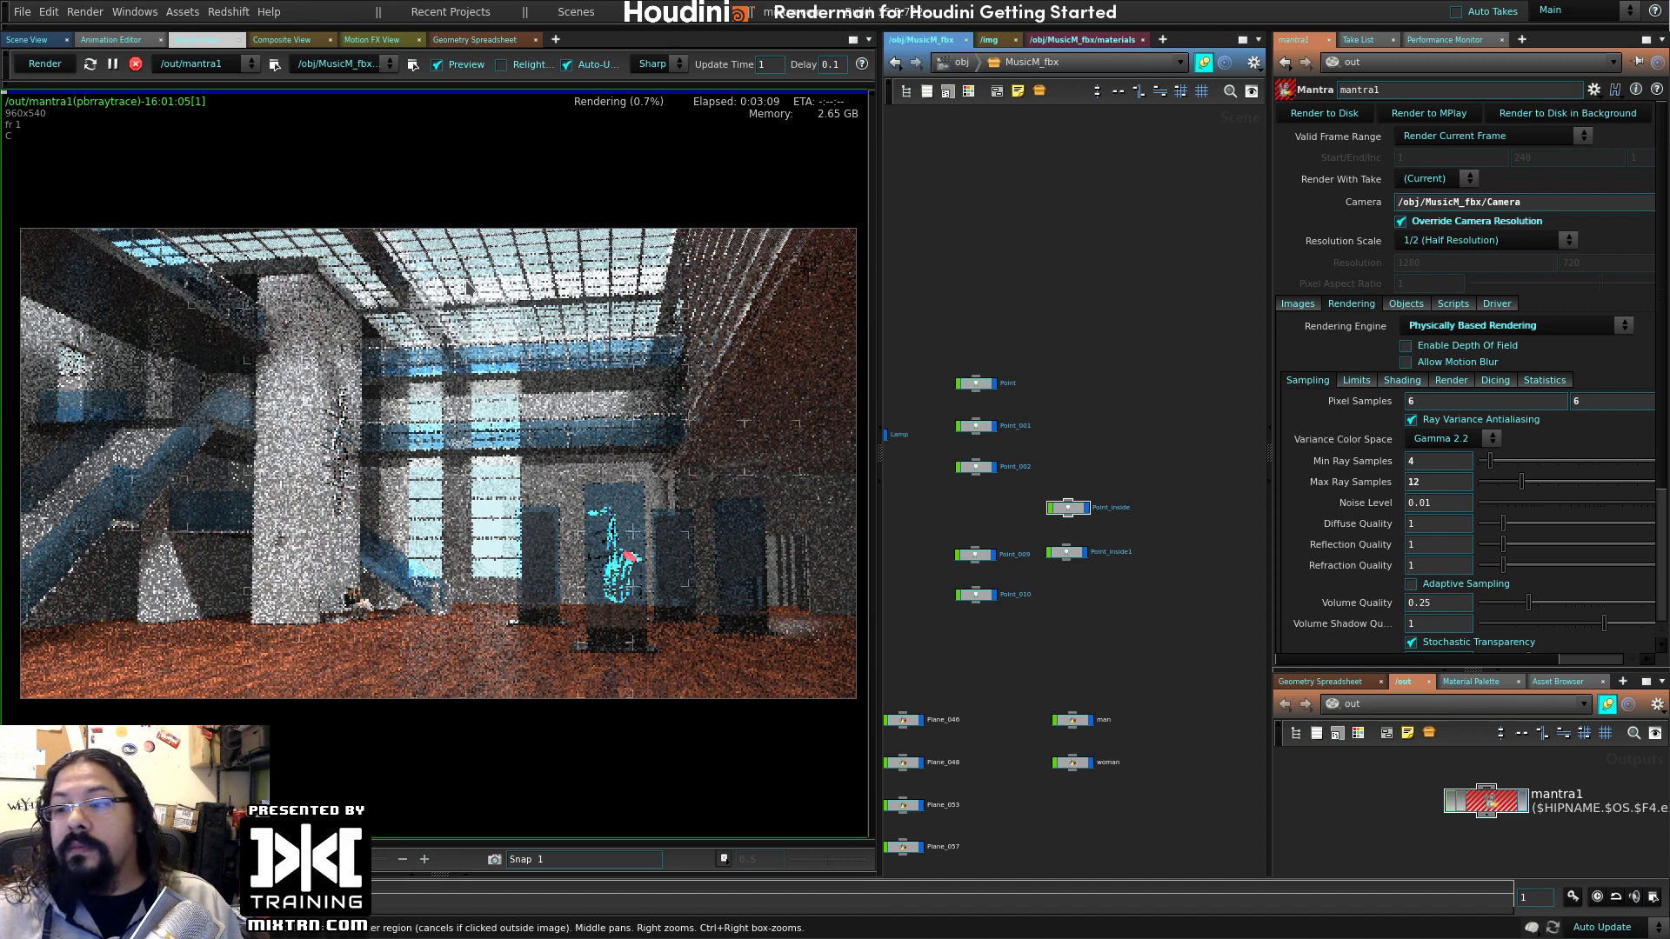
- Stop the Mantra render and look through MusicM_fbx/Camera in the scene view
{"action": "left_click", "coordinate": [138, 64]}
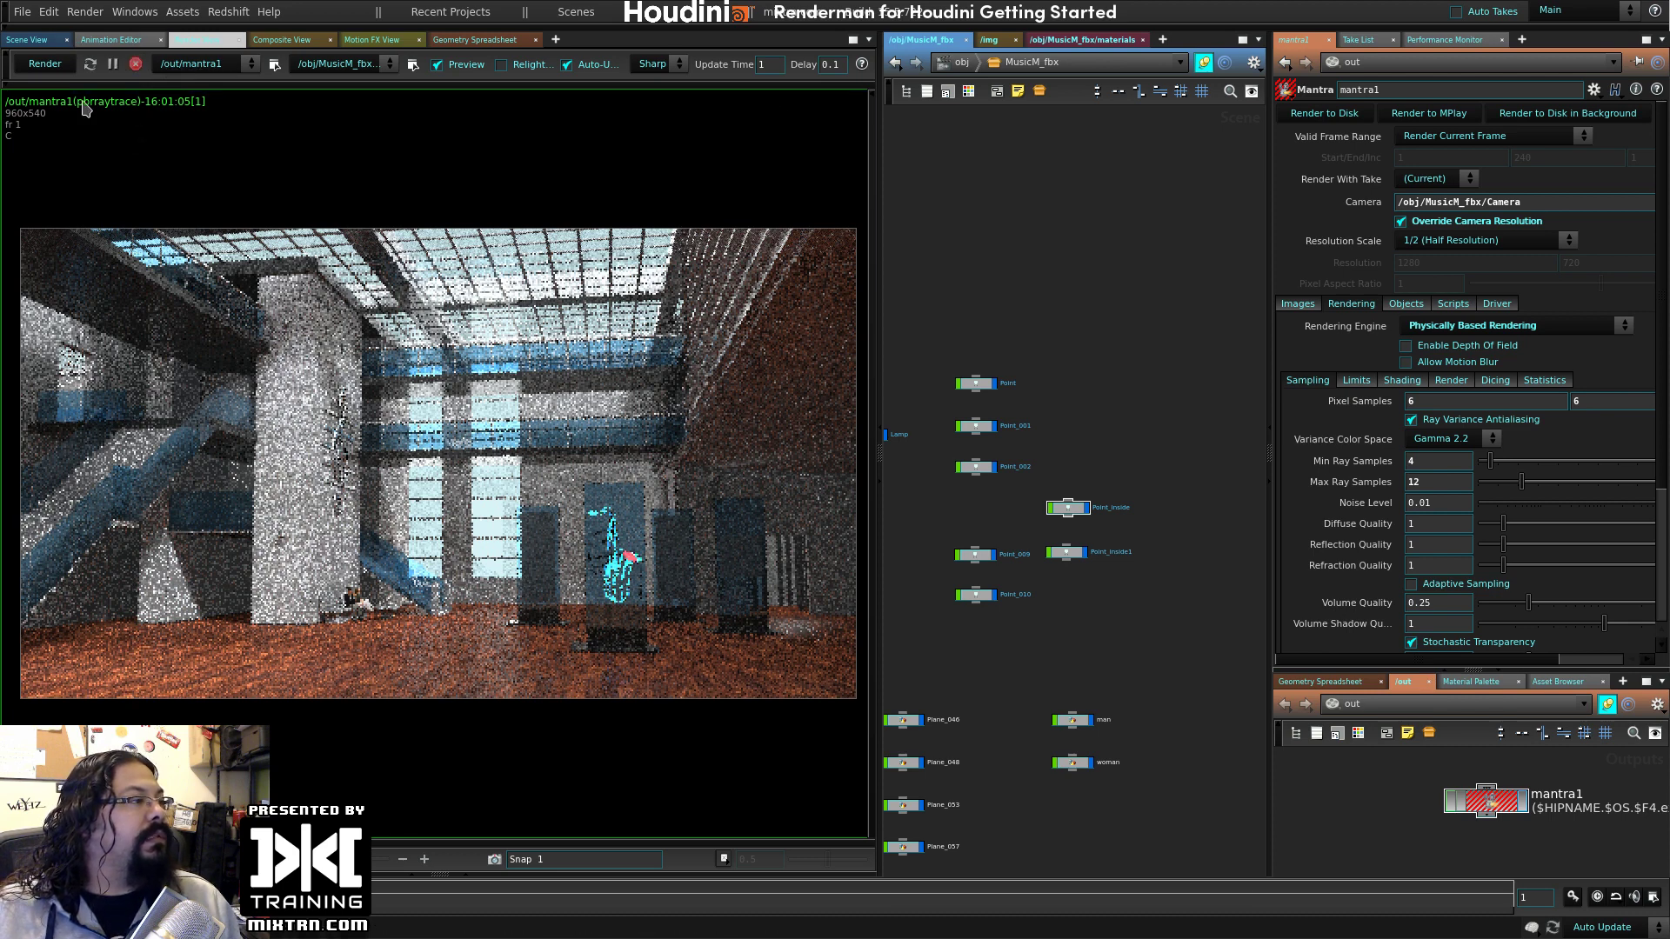
{"action": "left_click", "coordinate": [26, 39]}
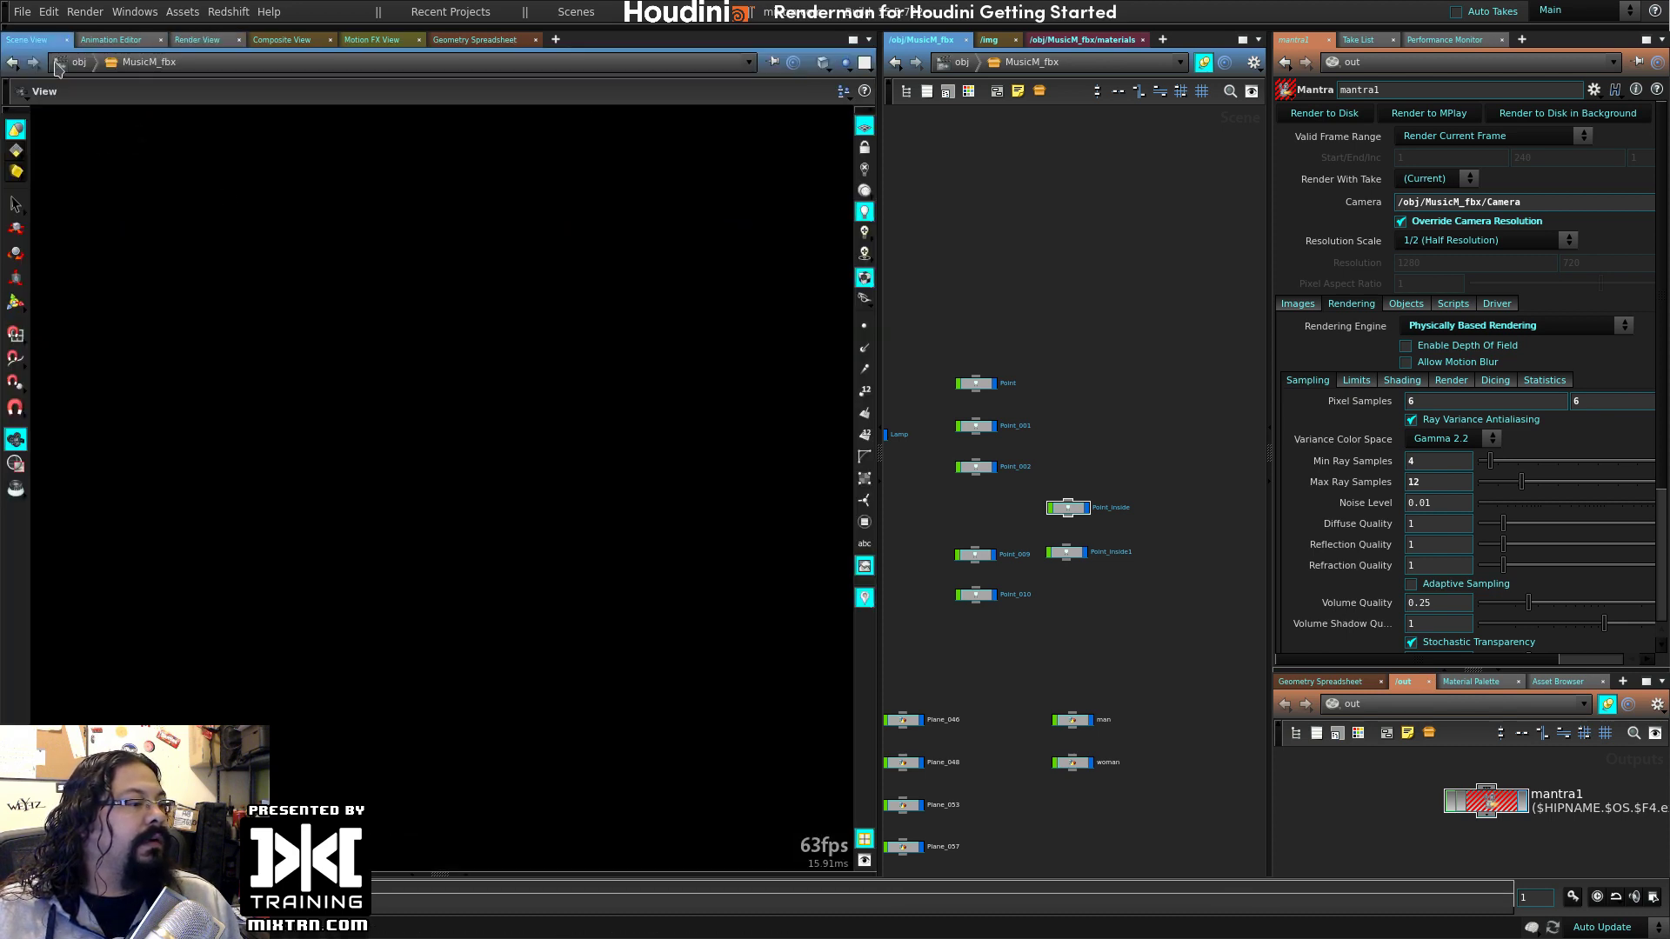
{"action": "left_click", "coordinate": [814, 117]}
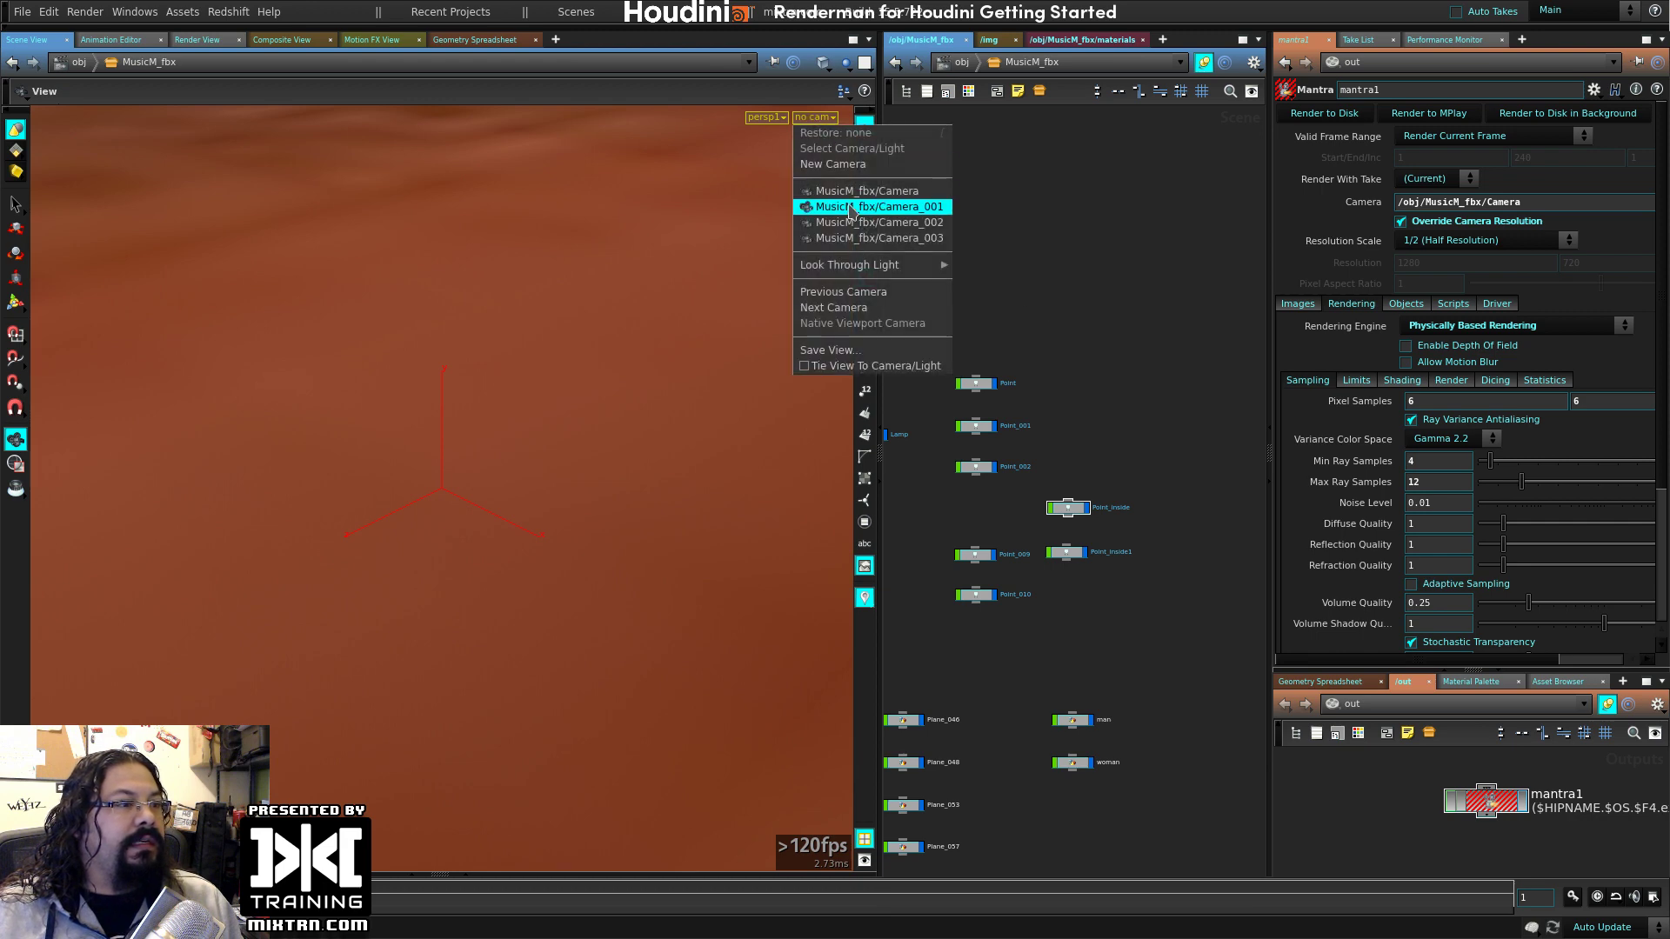
{"action": "left_click", "coordinate": [853, 193]}
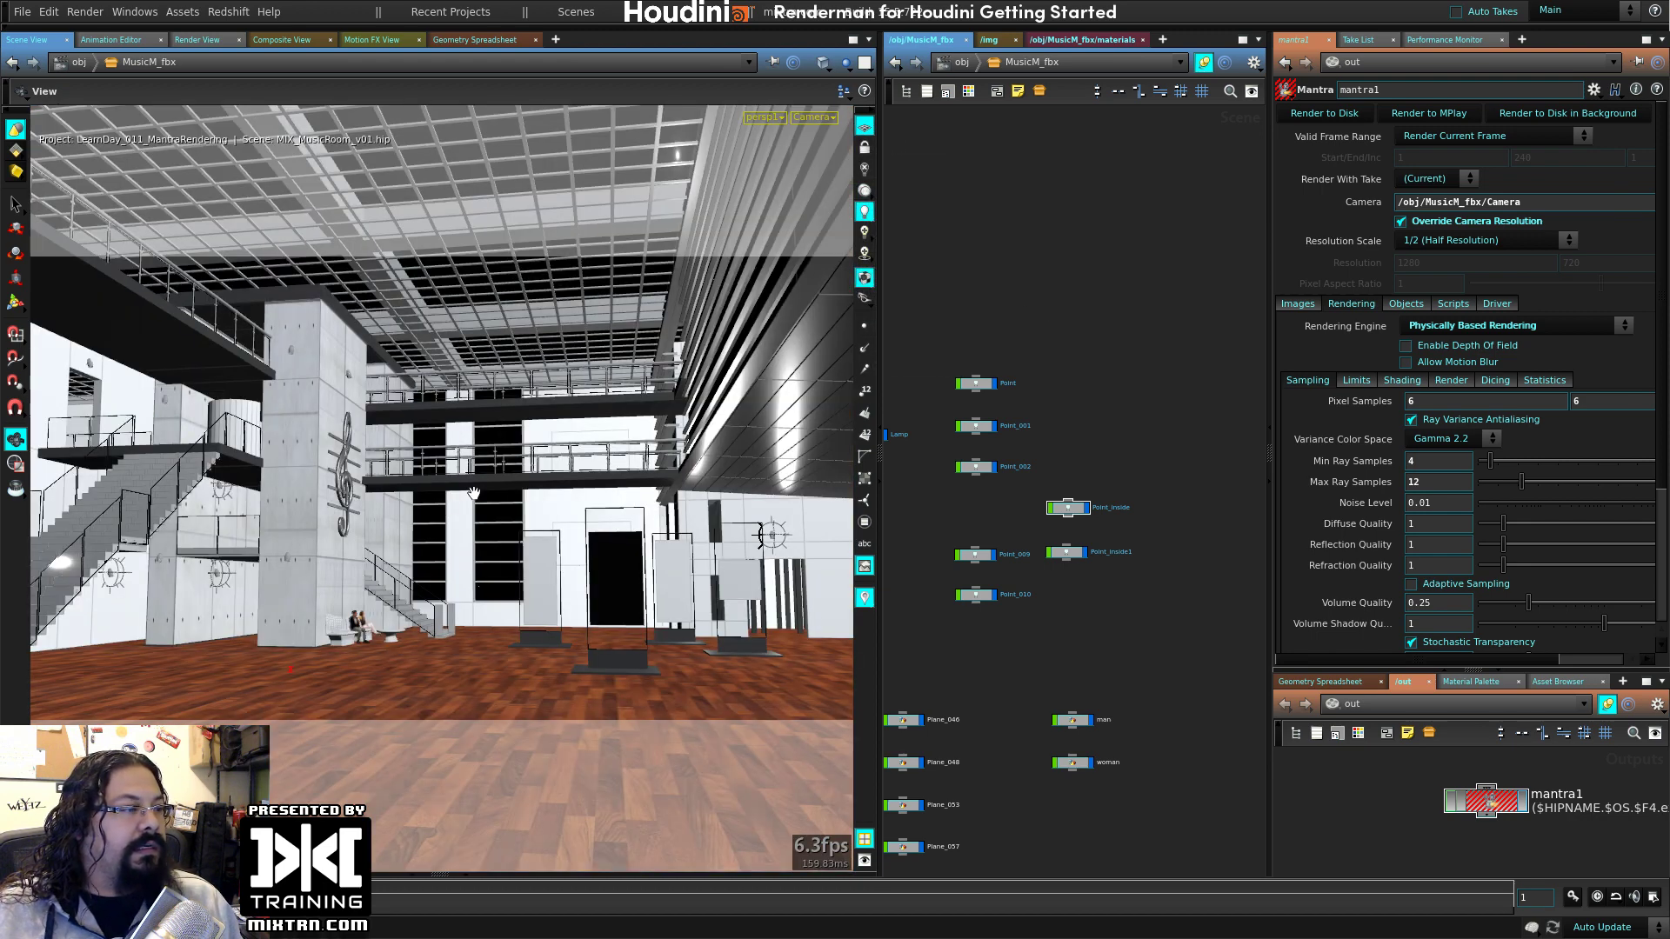
{"action": "key", "text": "l"}
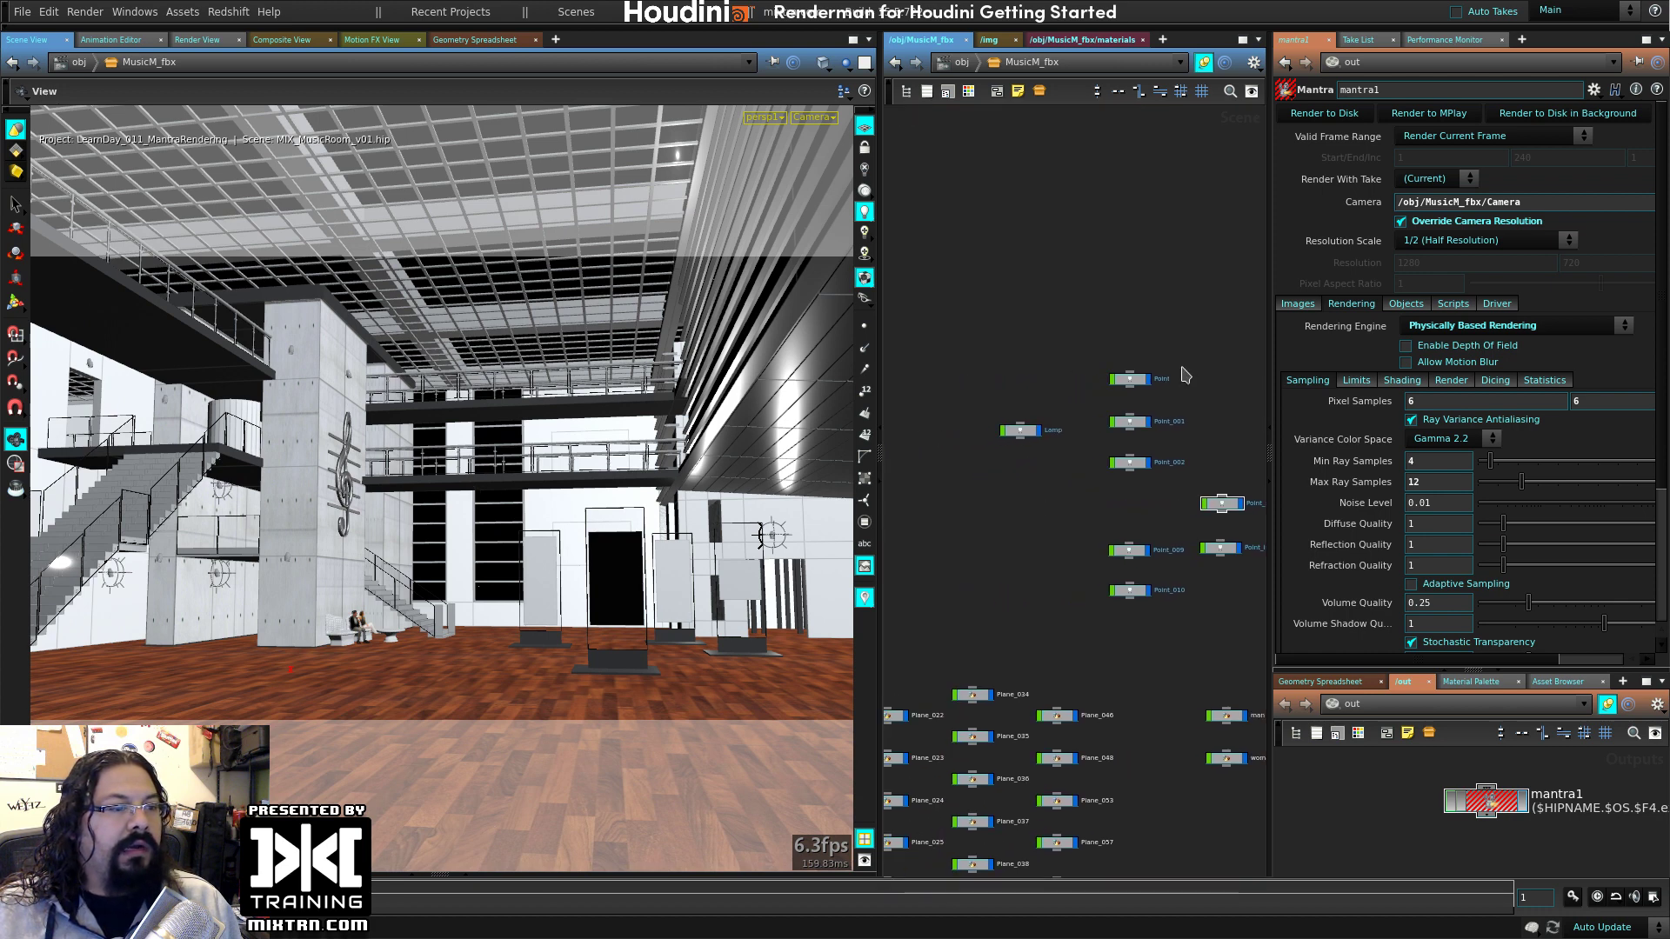
{"action": "middle_click_drag", "start_coordinate": [1017, 504], "coordinate": [1066, 418]}
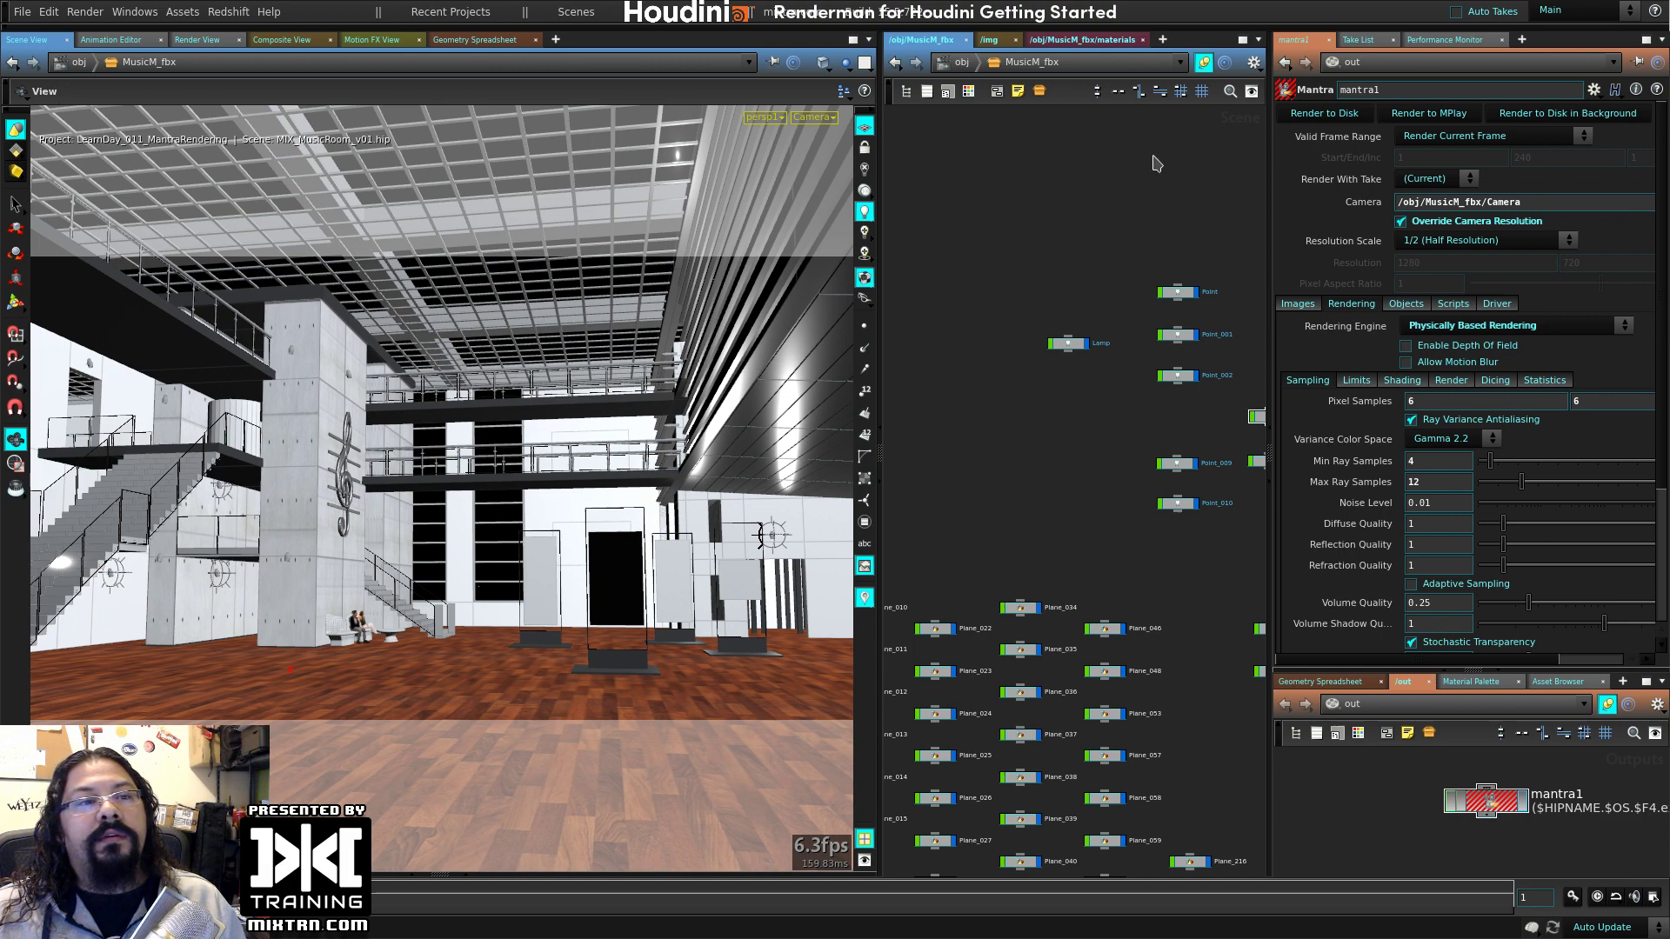
- Switch to the empty Houdini session and set LearnDay_011_MantraRendering as the current project
{"action": "key", "text": "super+d"}
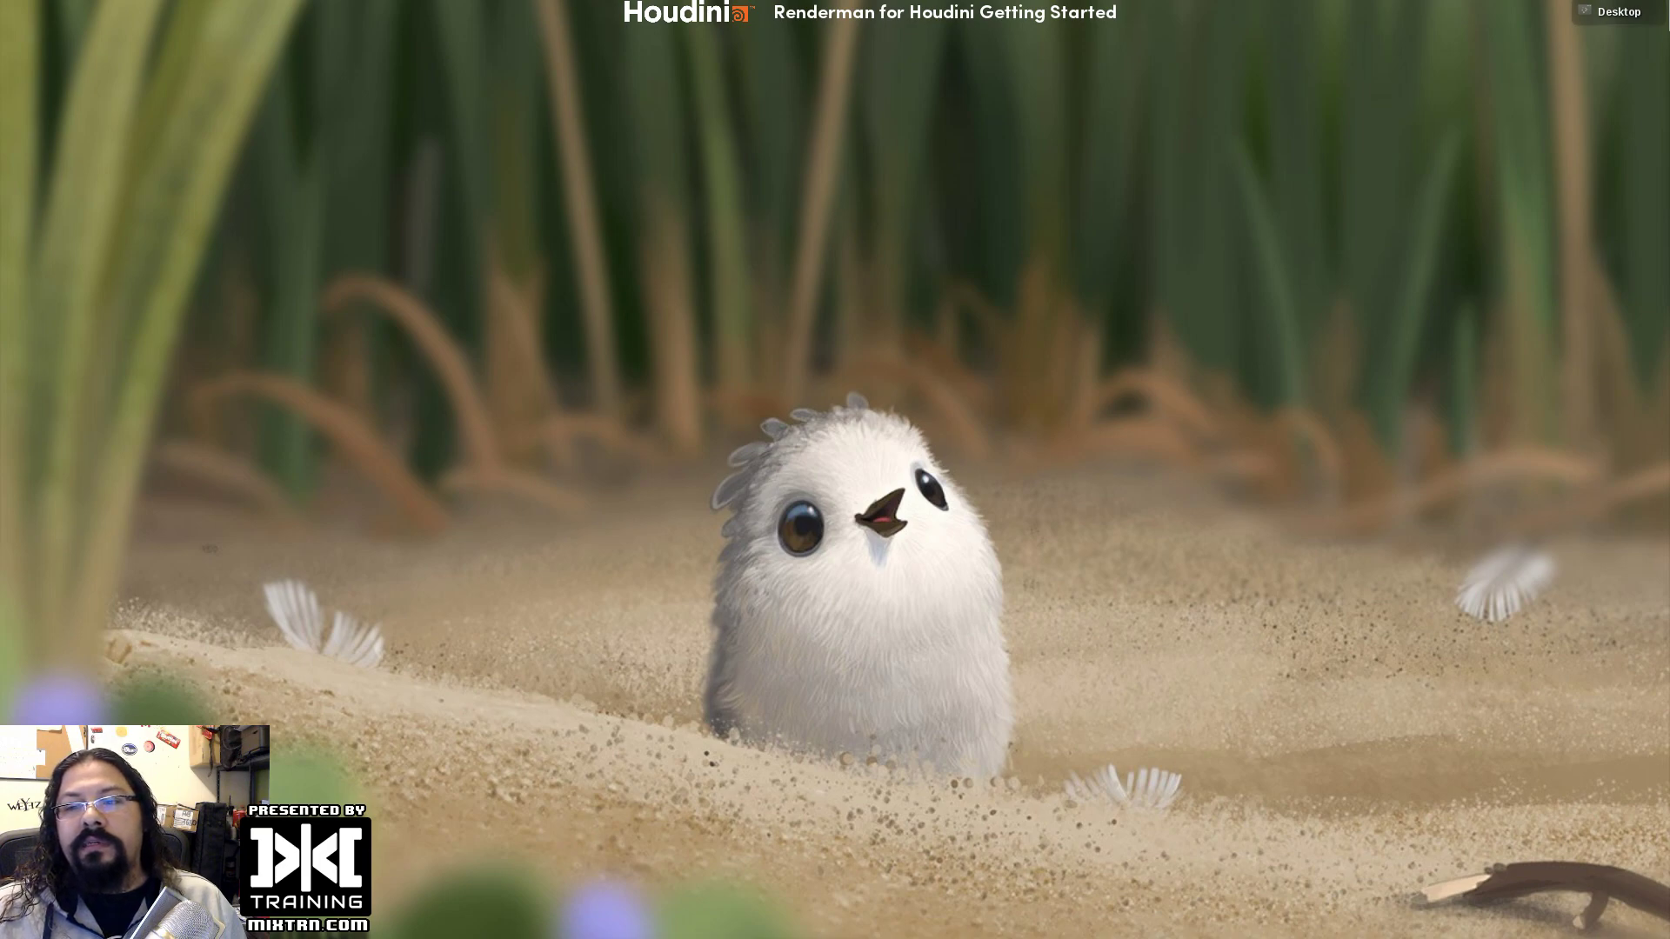
{"action": "key", "text": "super+d"}
{"action": "double_click", "coordinate": [1019, 124]}
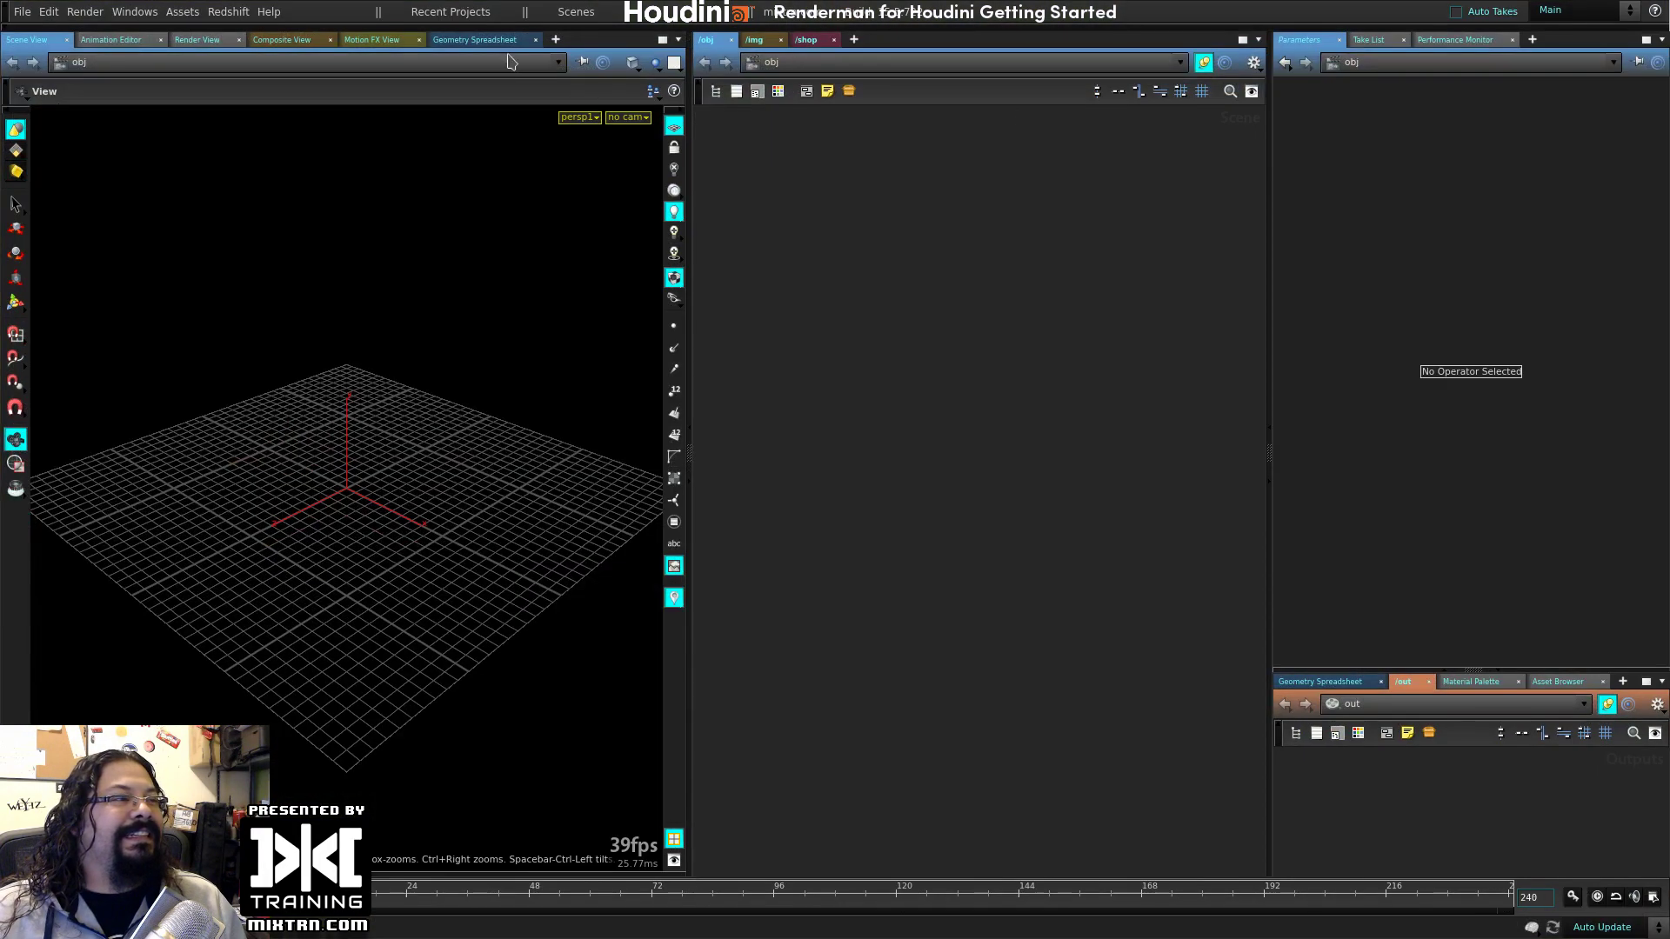
{"action": "left_click", "coordinate": [477, 10]}
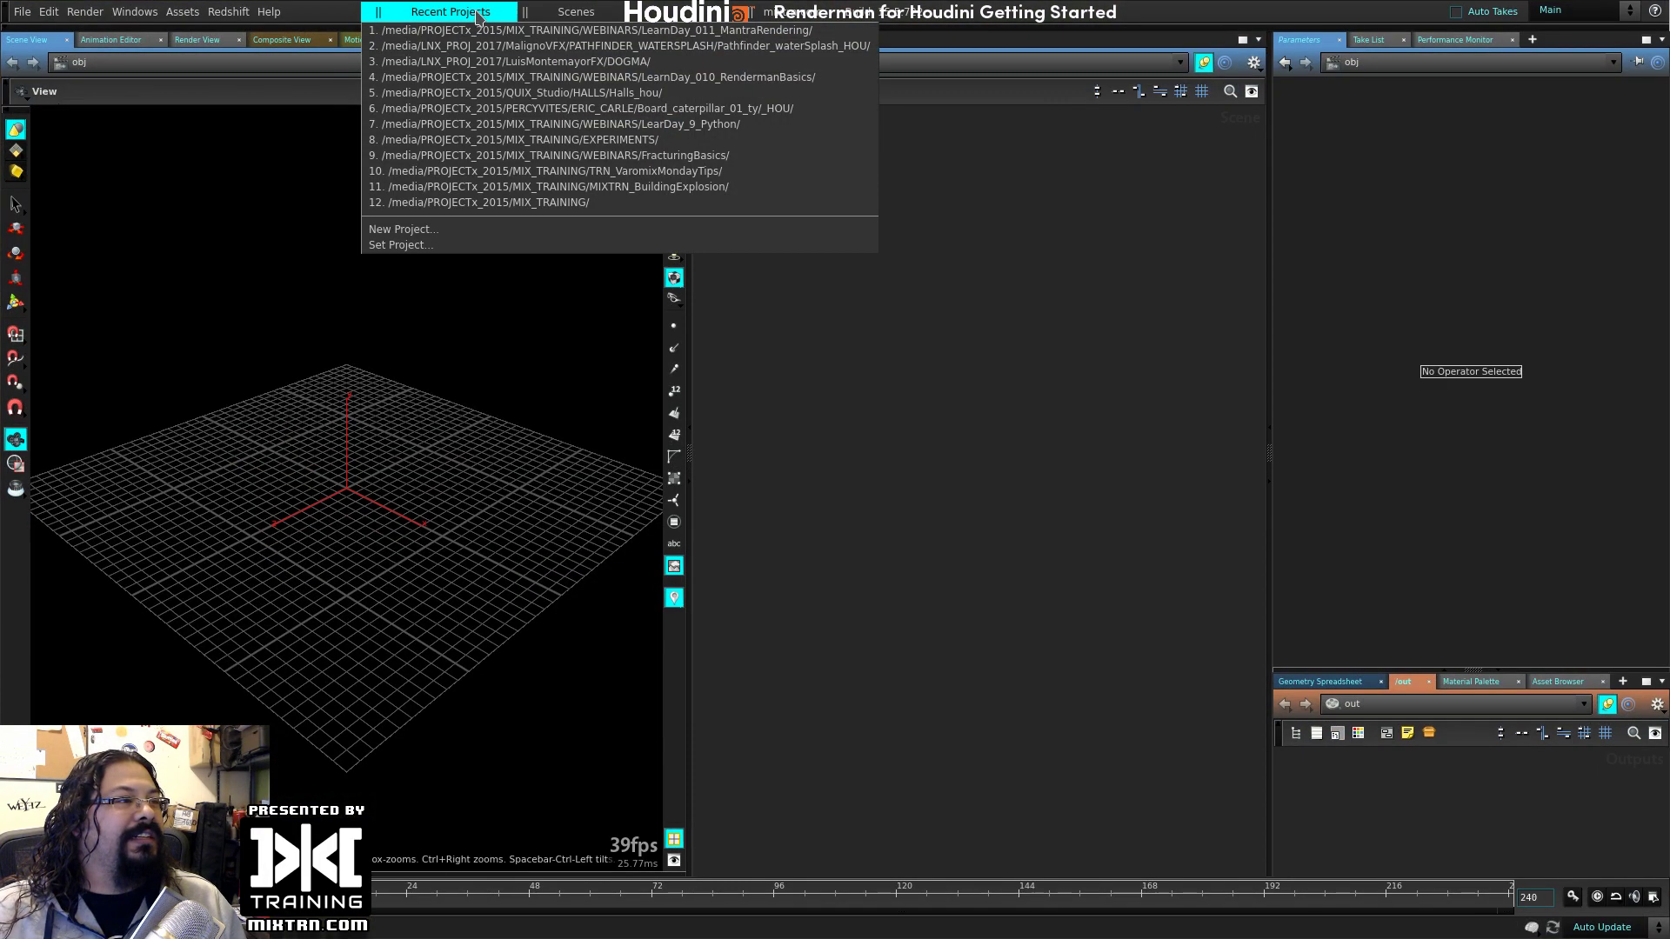
{"action": "left_click", "coordinate": [581, 14]}
- Add the Roberto rubber toy test geometry to the object network
{"action": "key", "text": "Tab"}
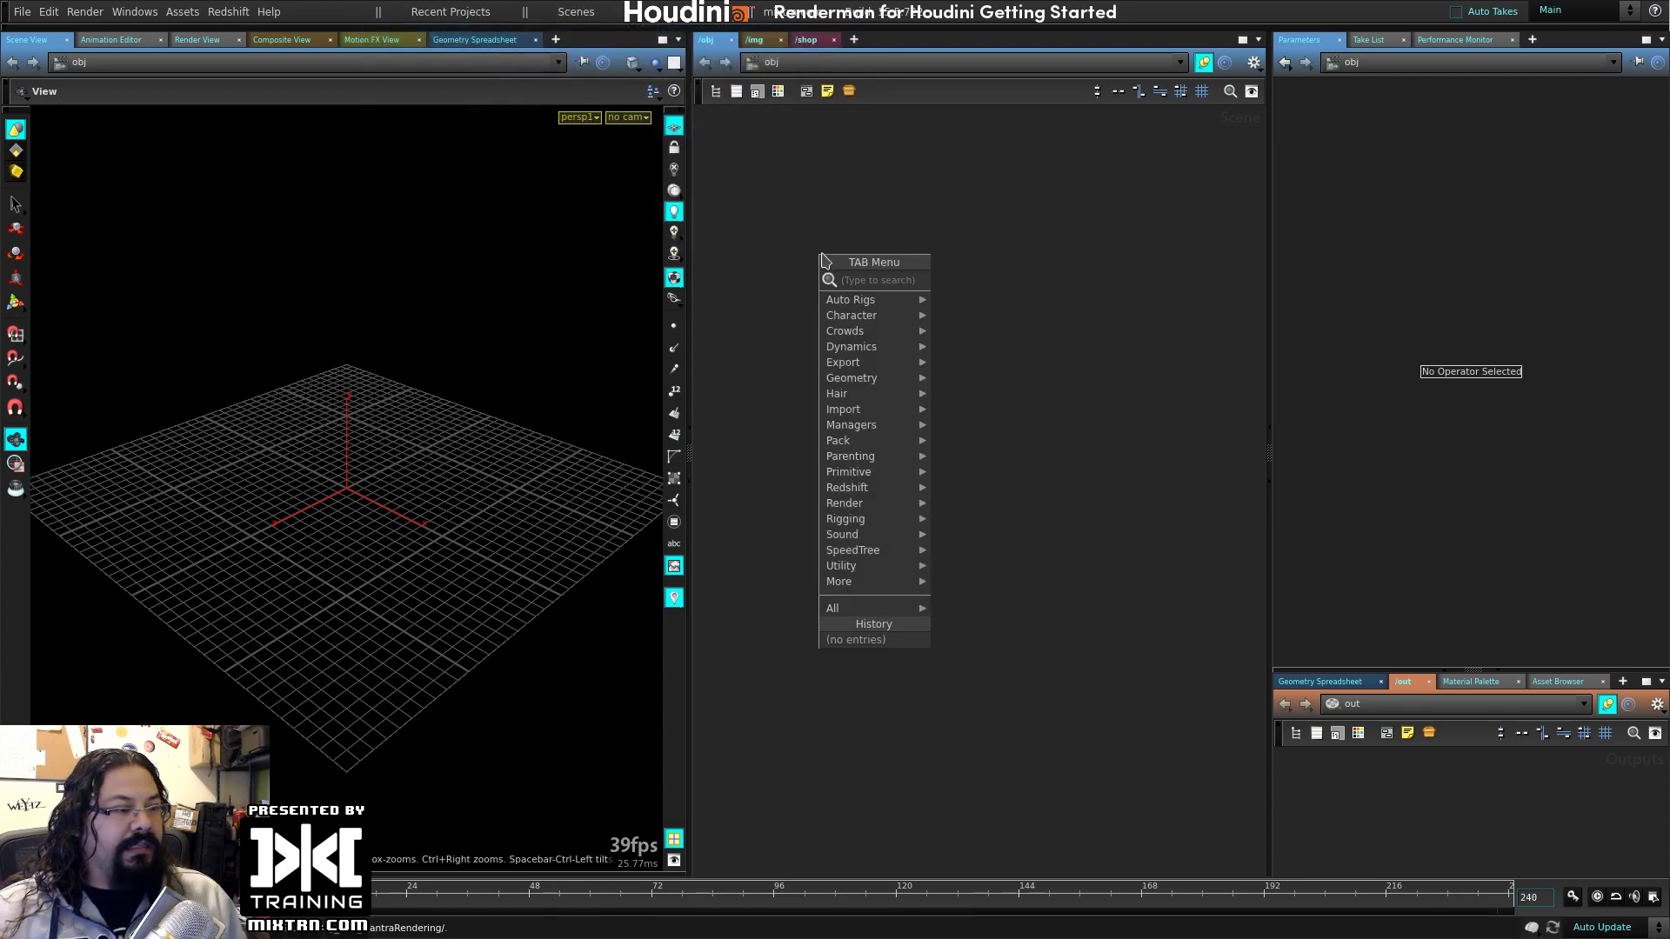
{"action": "type", "text": "rob"}
{"action": "key", "text": "Return"}
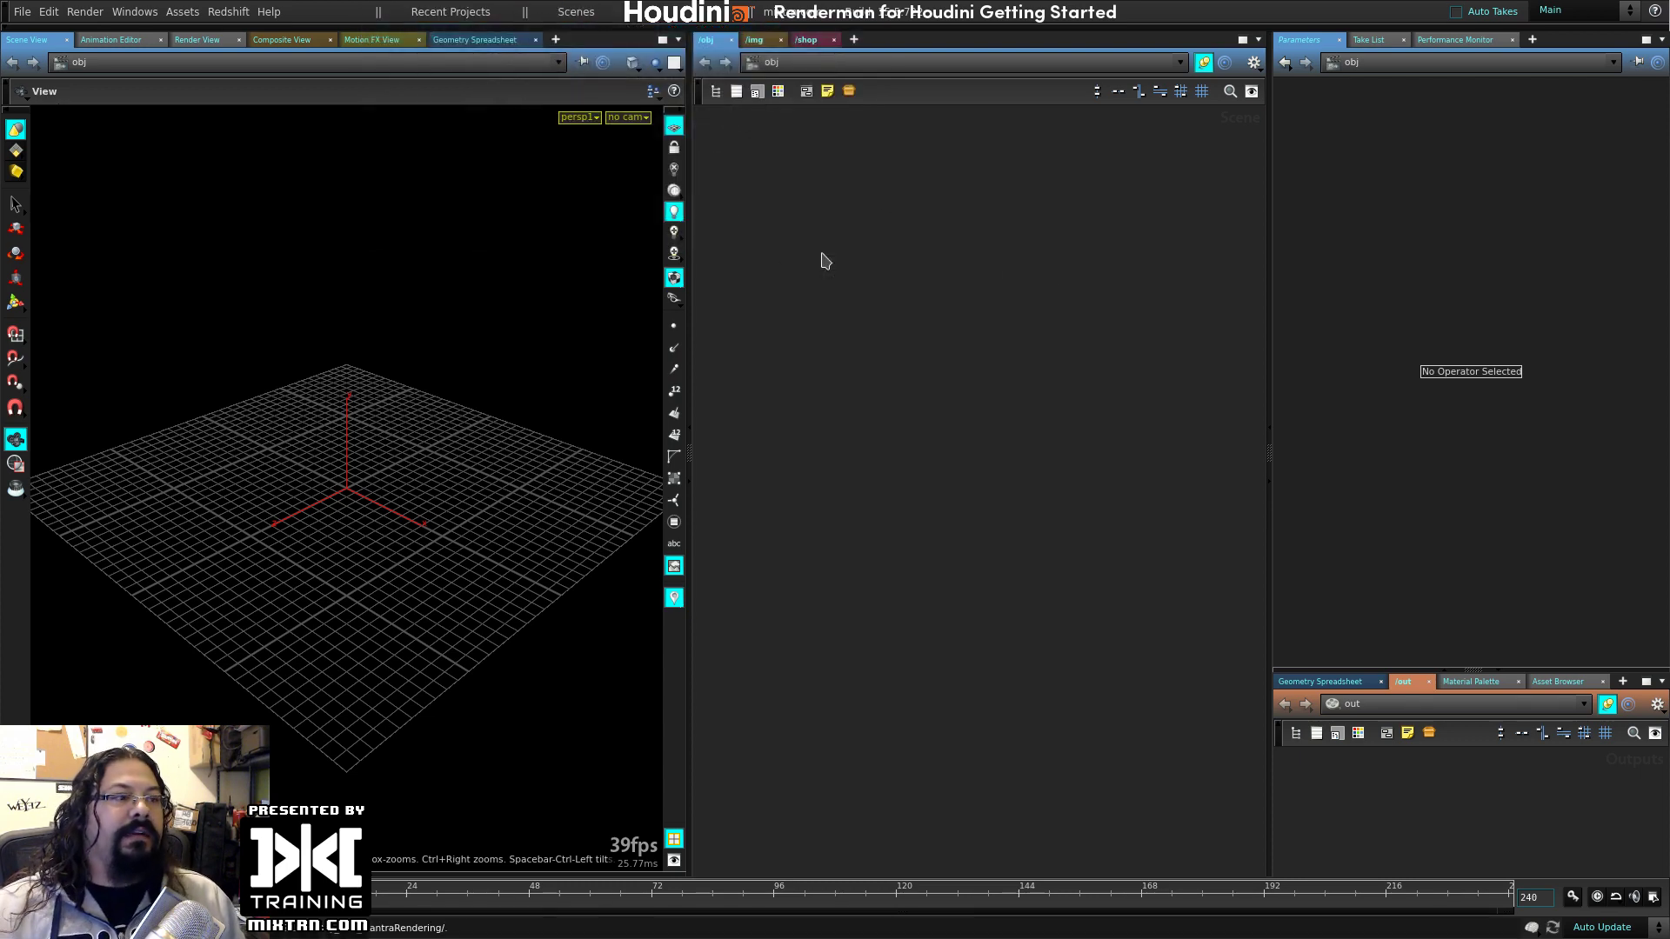
{"action": "left_click", "coordinate": [816, 261]}
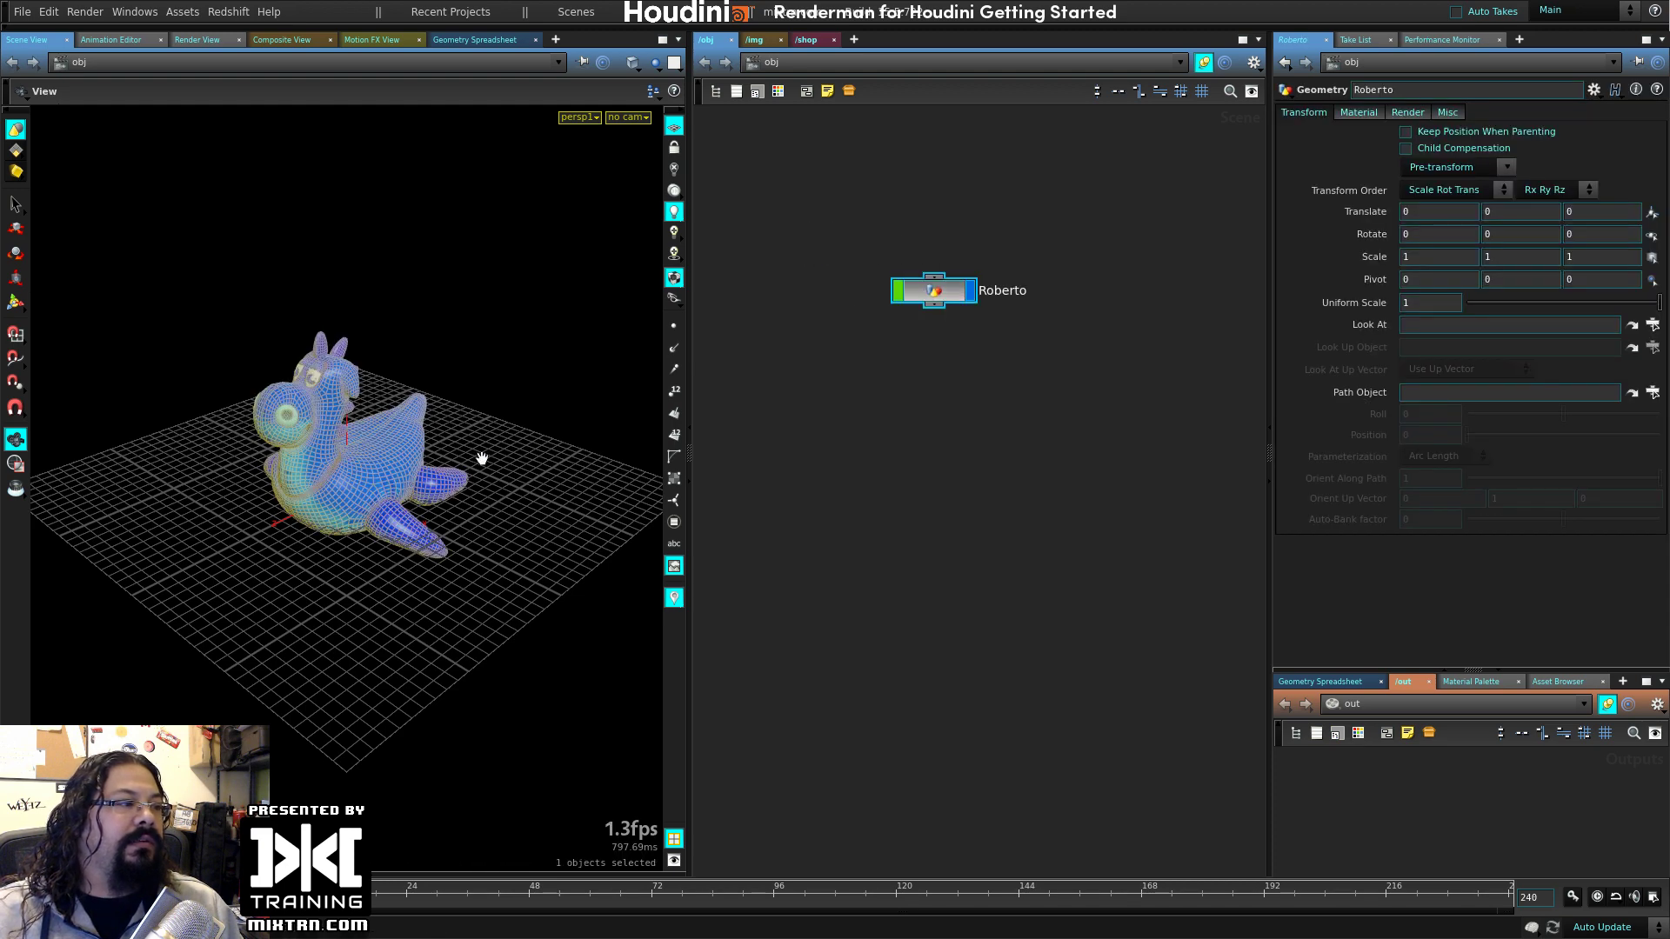
{"action": "scroll", "coordinate": [496, 418], "scroll_direction": "up", "scroll_amount": 6}
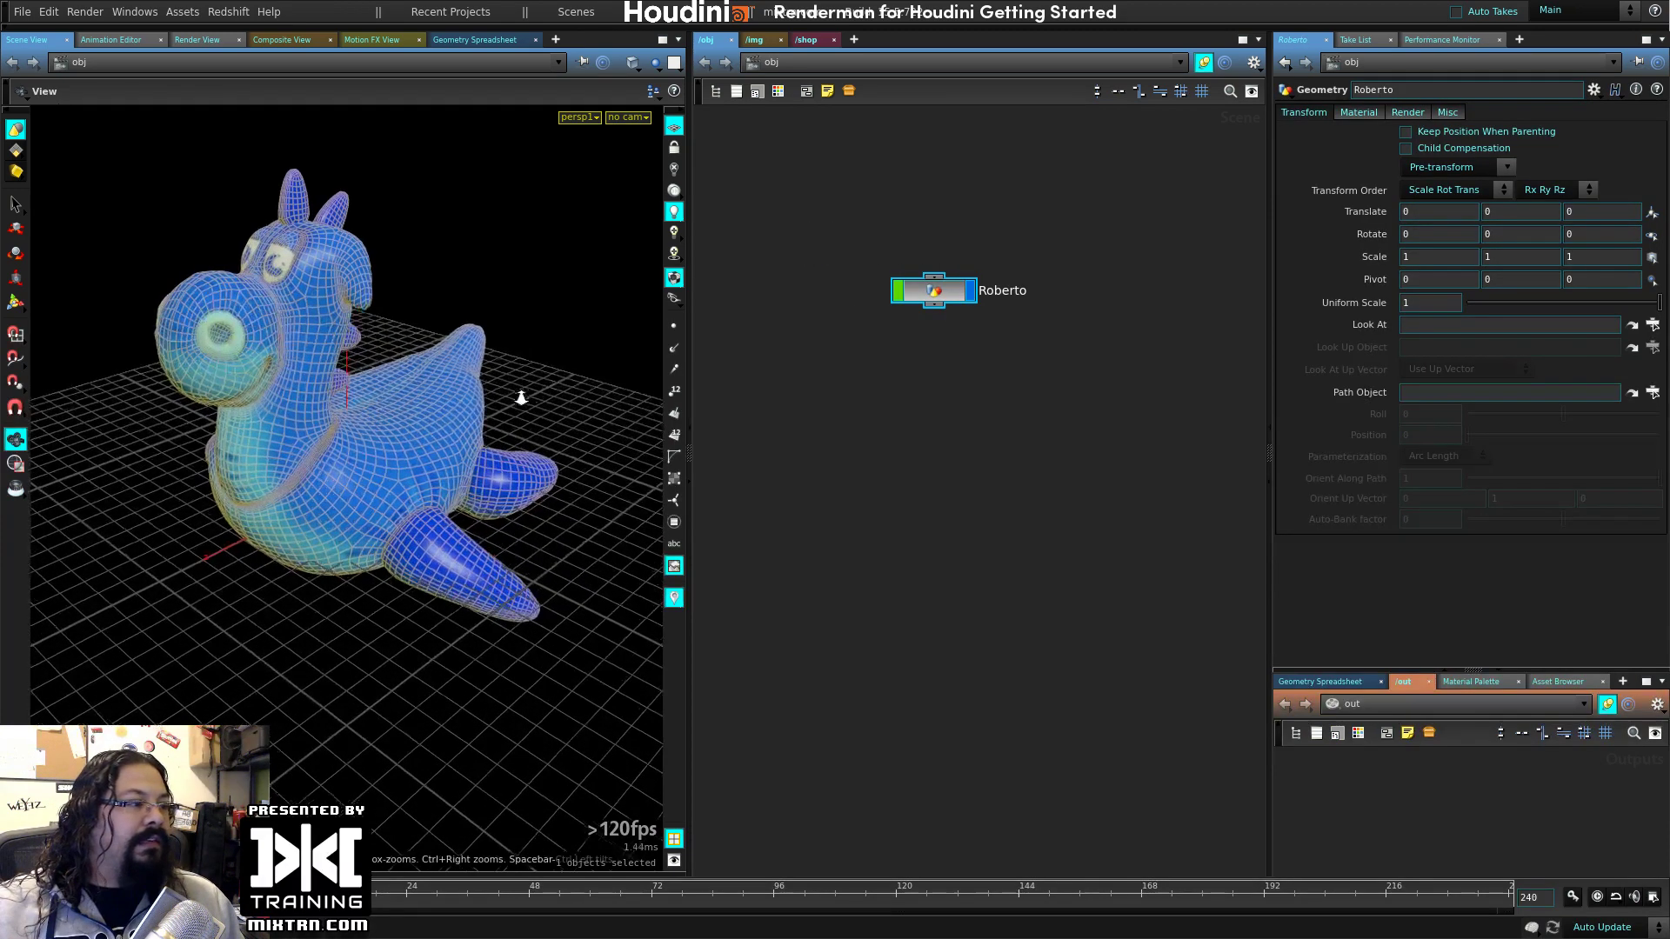
- Widen the scene view slightly and reveal the shelf tools above the panes
{"action": "left_click_drag", "start_coordinate": [688, 344], "coordinate": [720, 344]}
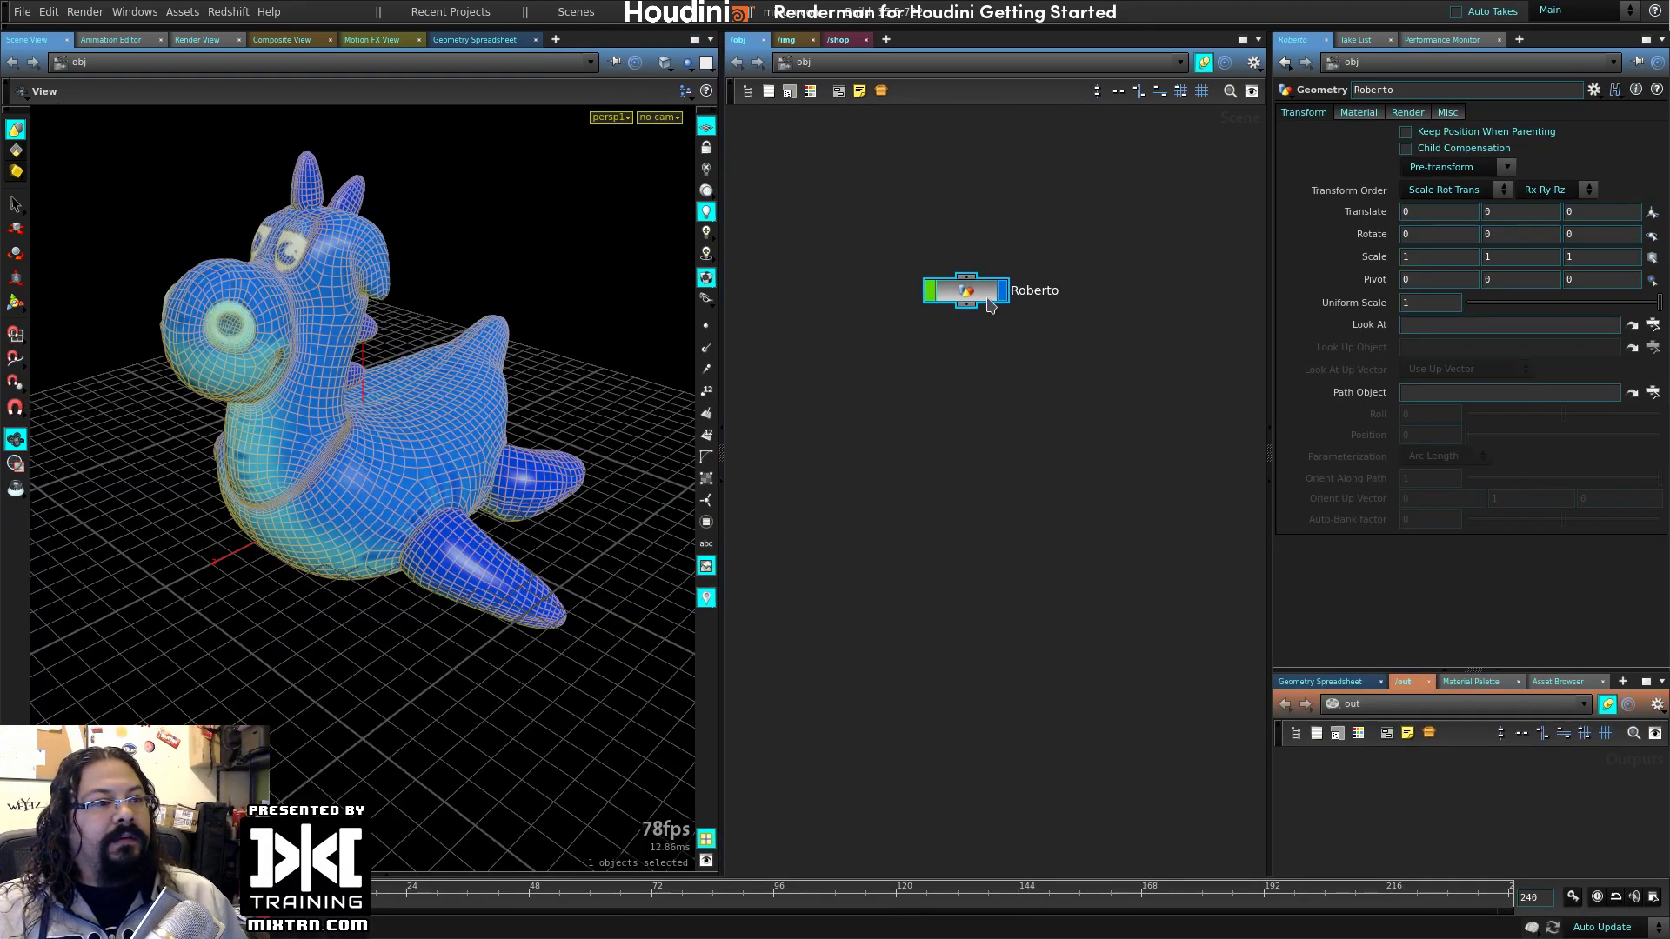
{"action": "left_click_drag", "start_coordinate": [983, 297], "coordinate": [995, 322]}
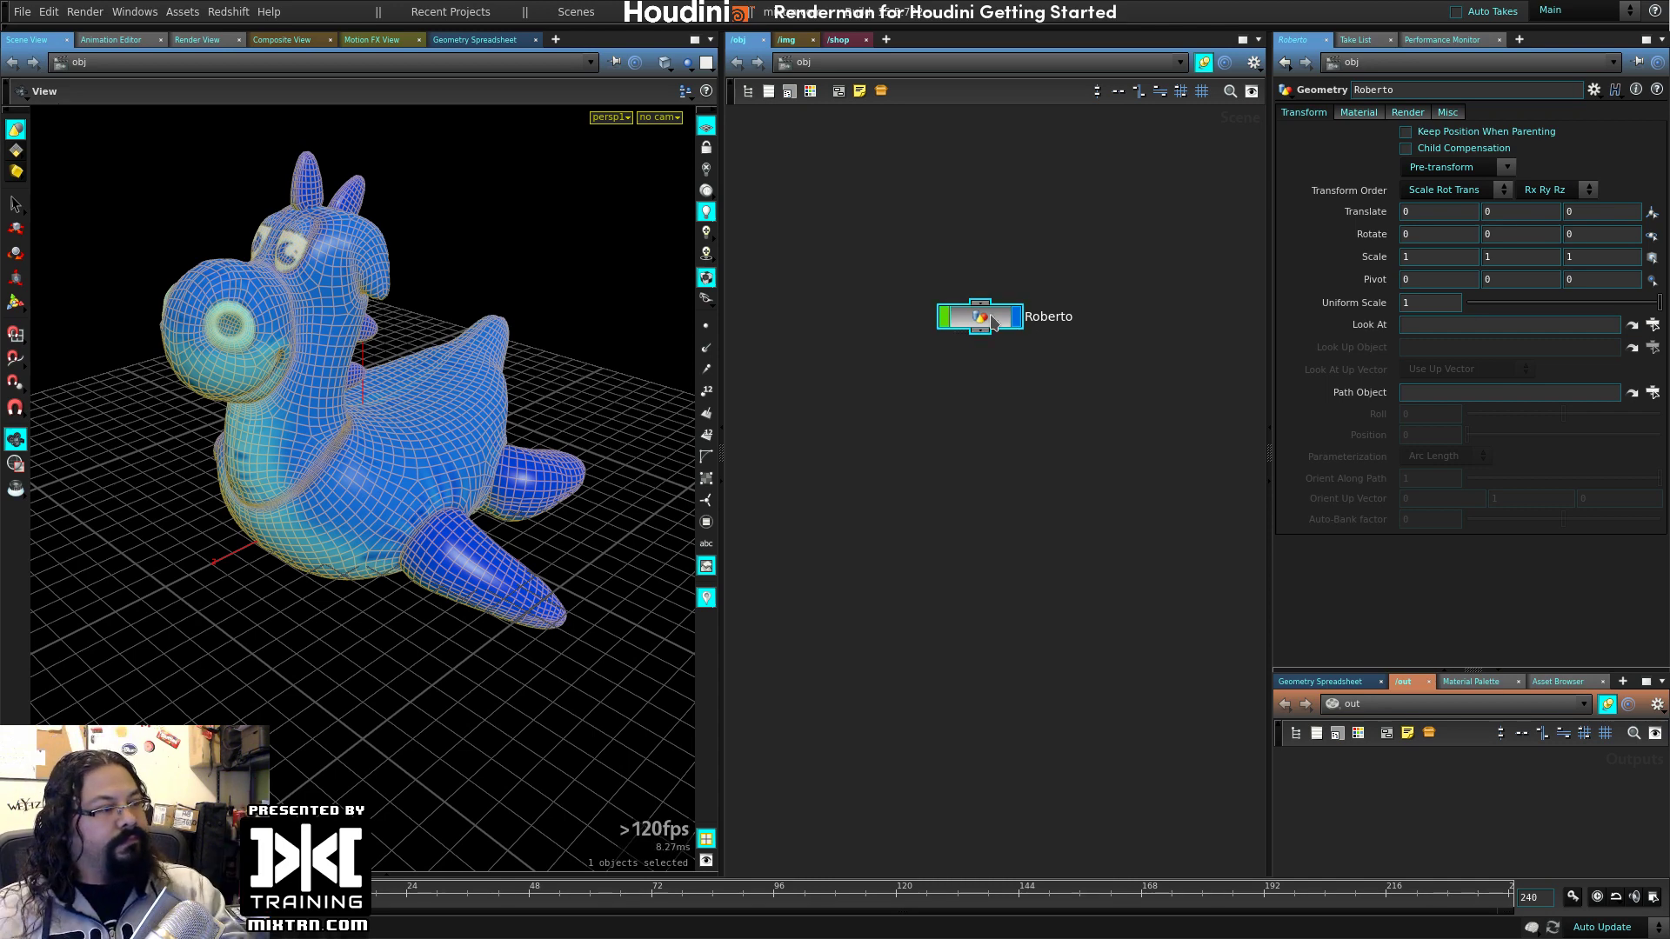
{"action": "left_click", "coordinate": [967, 25]}
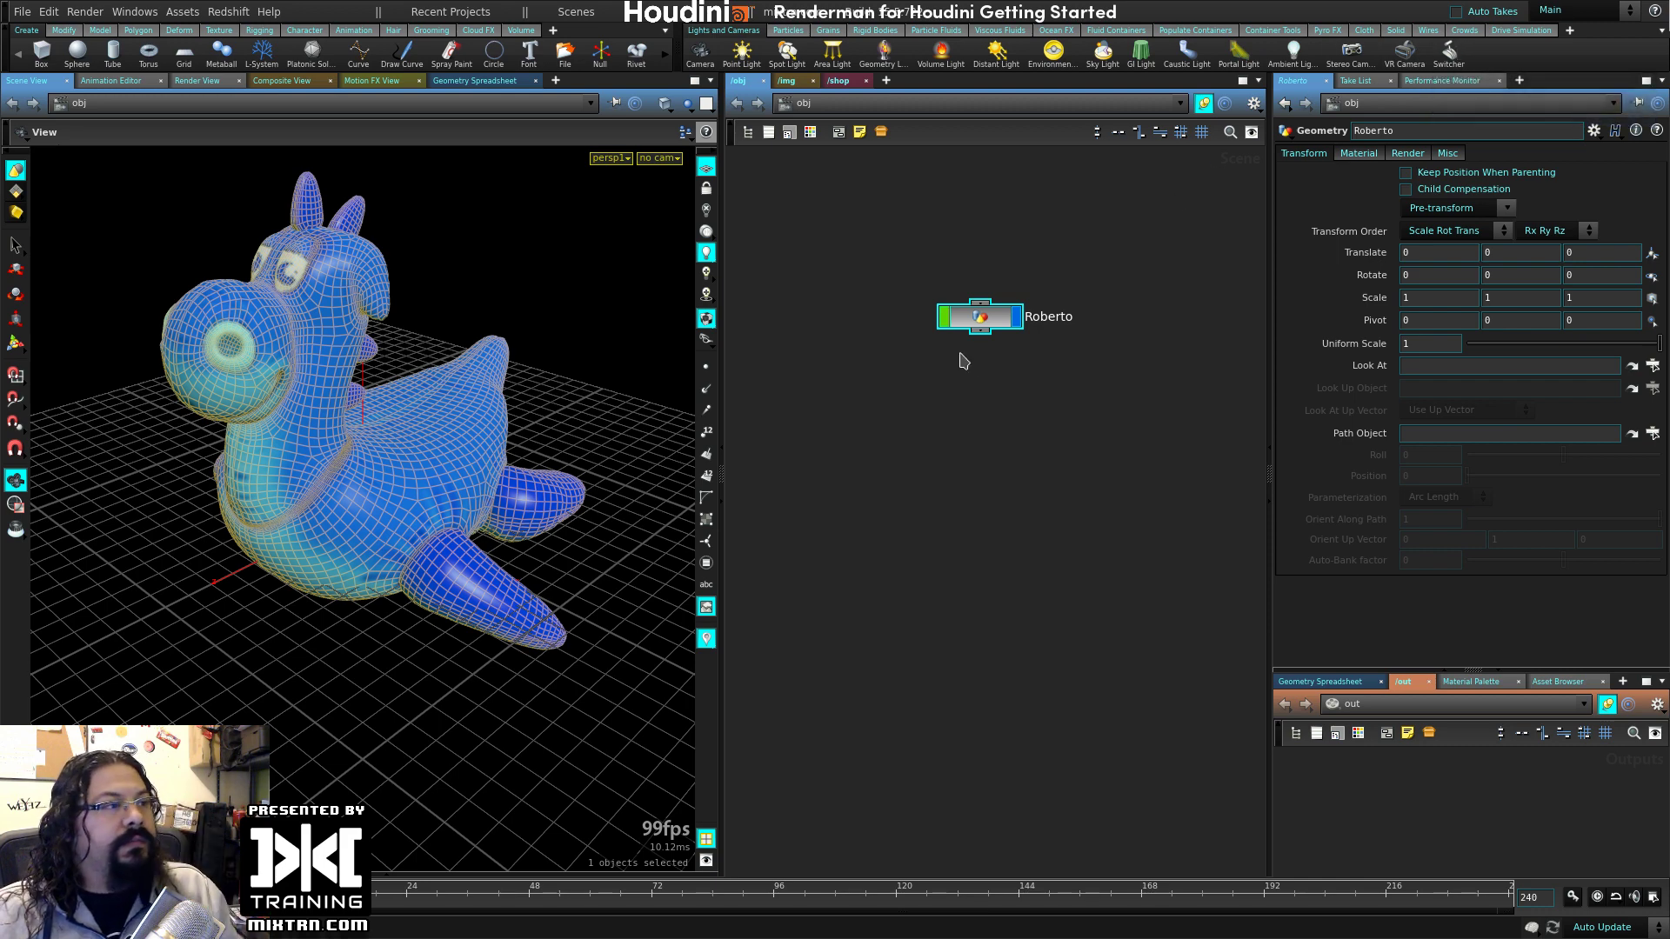
{"action": "left_click_drag", "start_coordinate": [978, 320], "coordinate": [951, 448]}
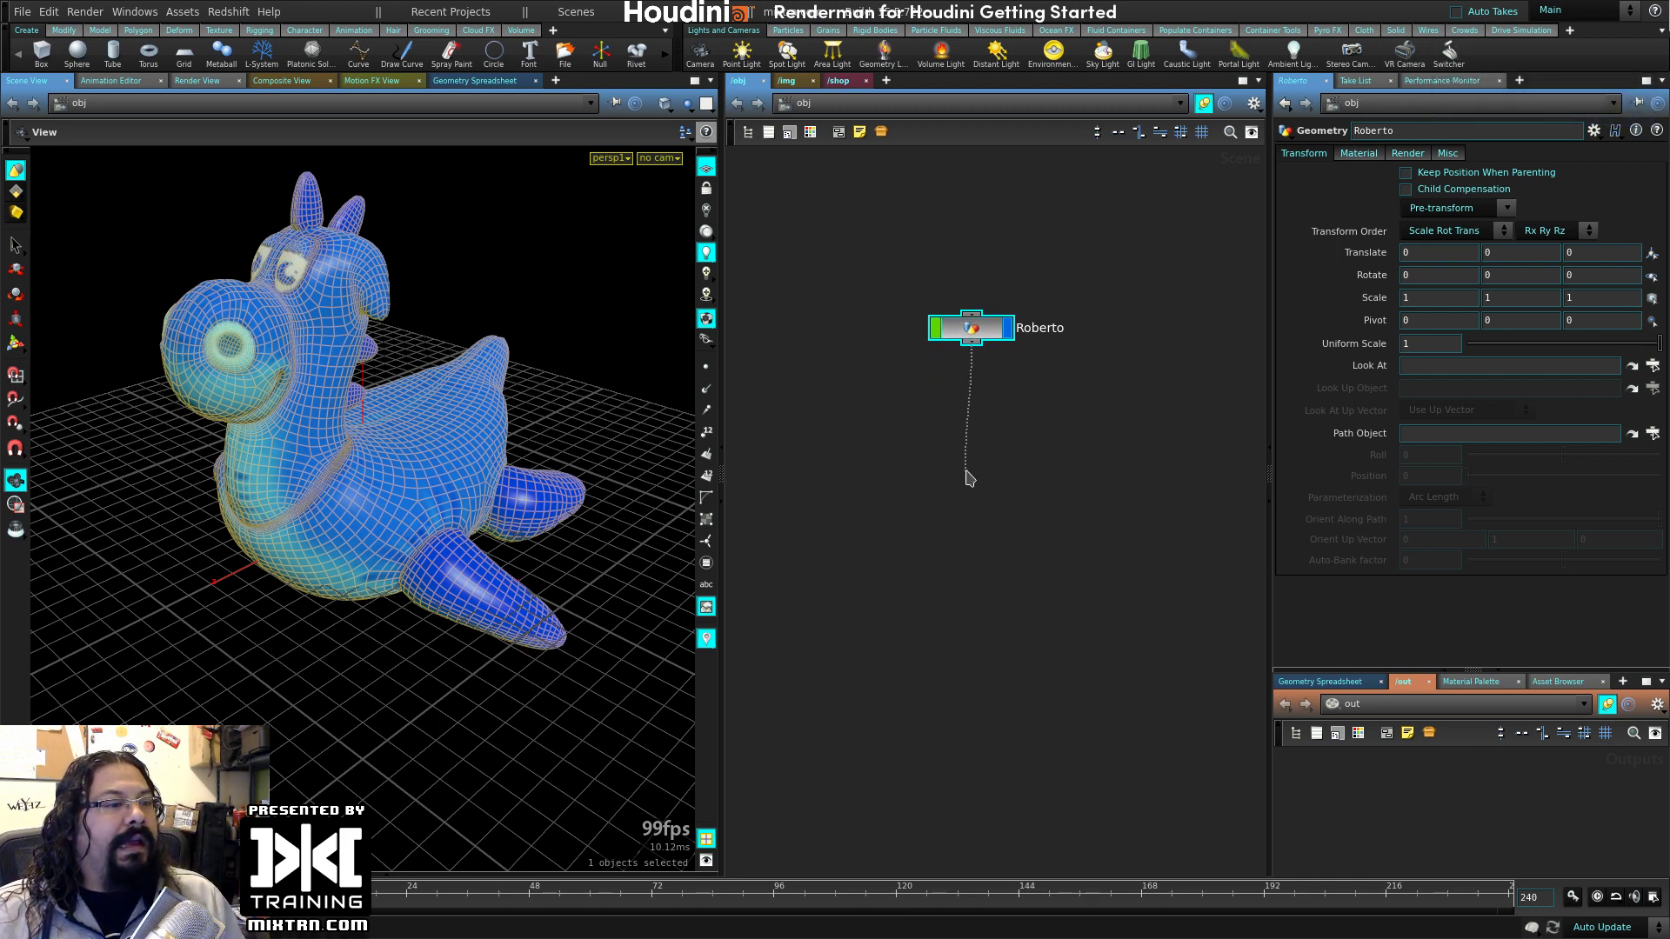
{"action": "left_click", "coordinate": [87, 12]}
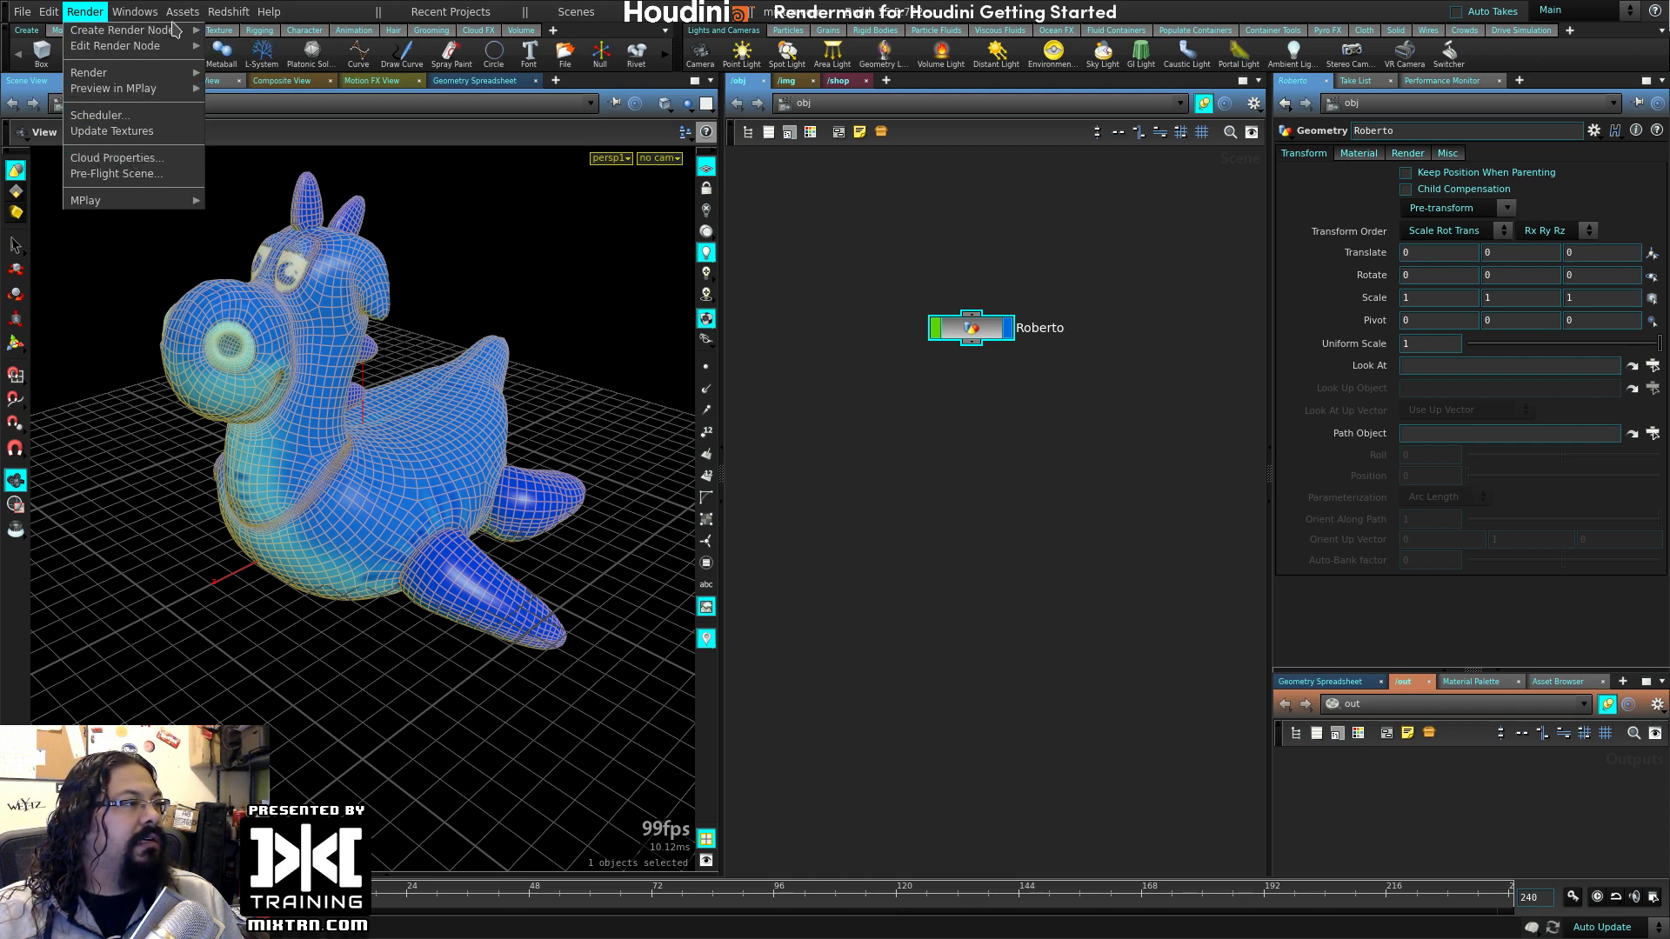
{"action": "mouse_move", "coordinate": [153, 37]}
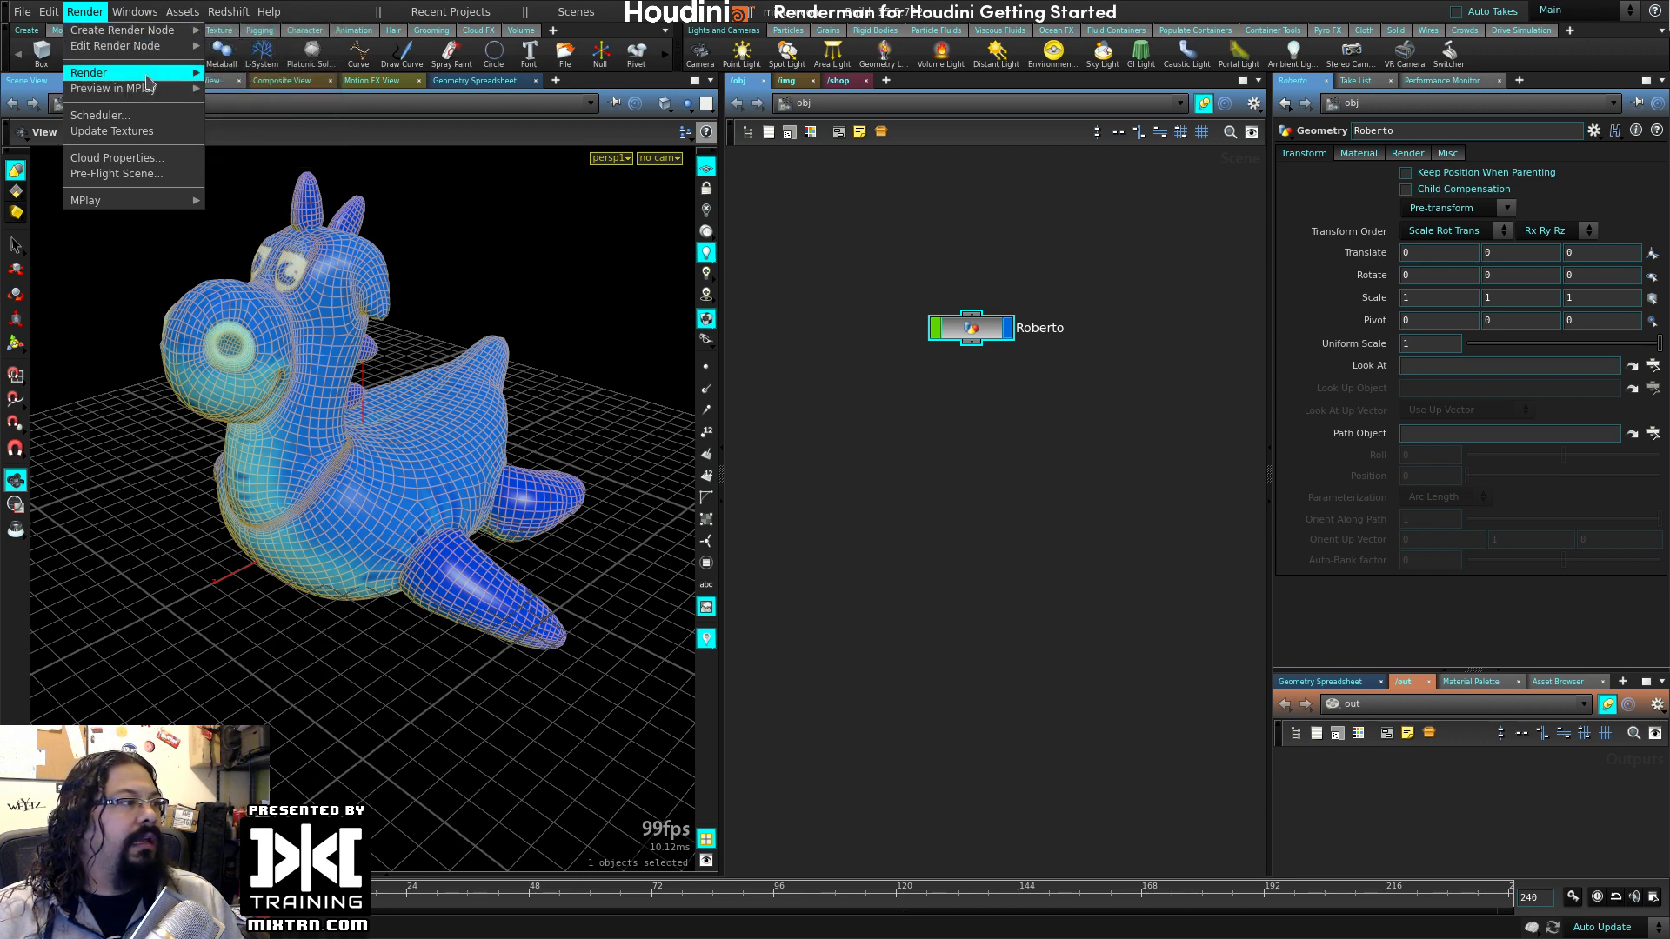
{"action": "mouse_move", "coordinate": [153, 75]}
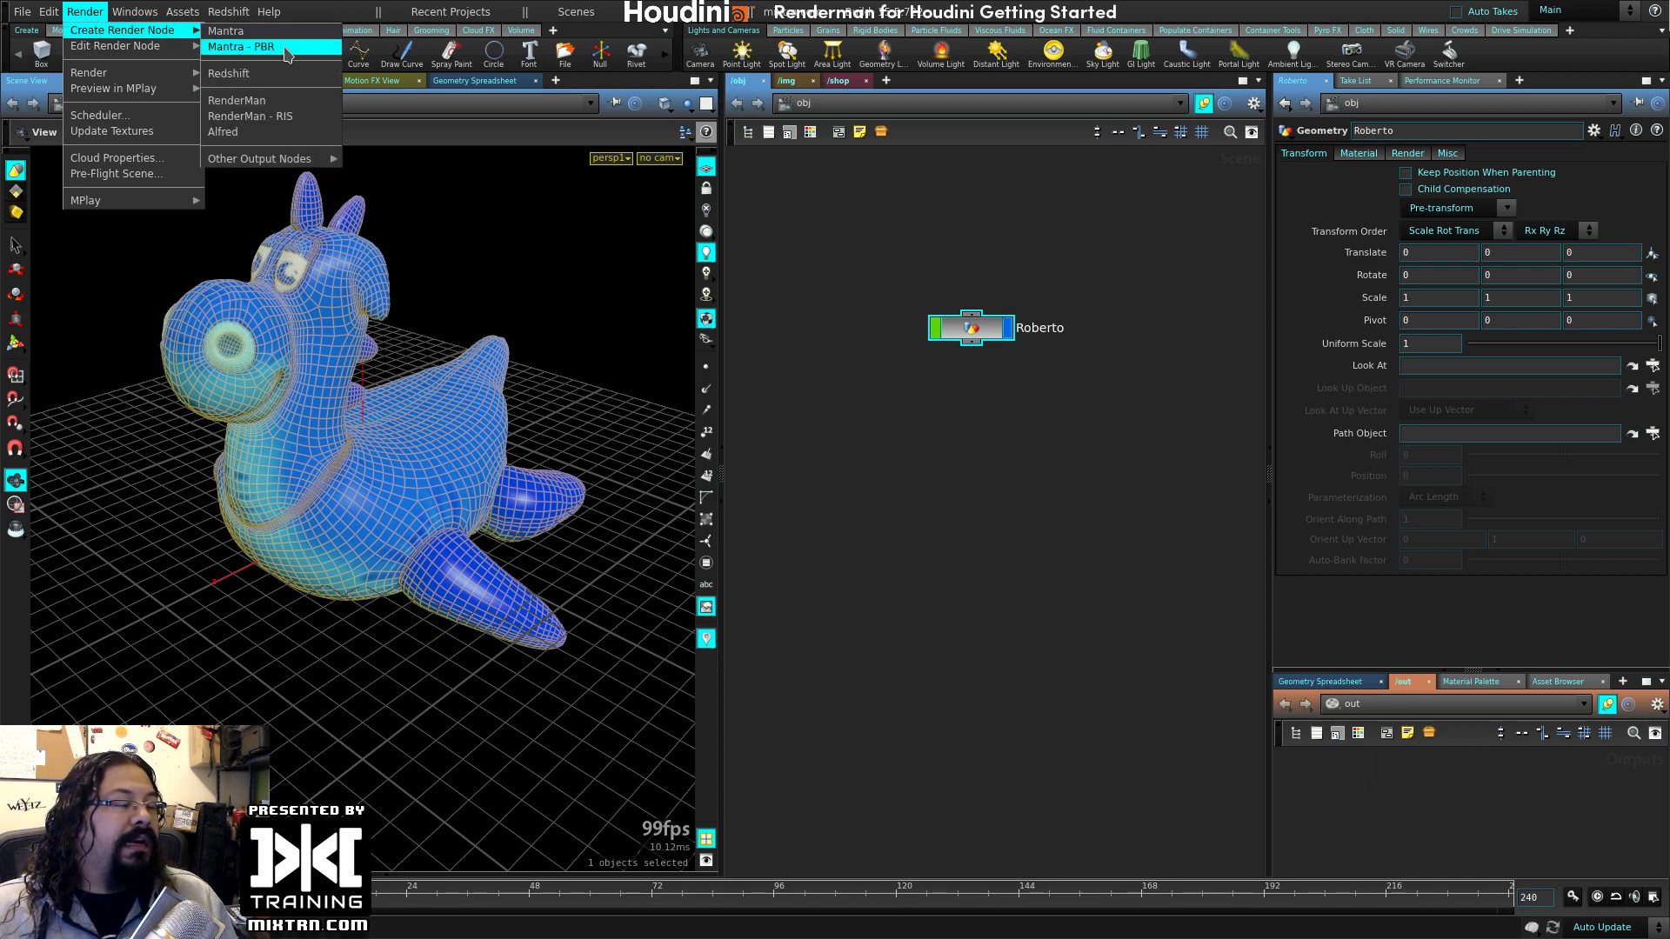
{"action": "left_click", "coordinate": [294, 16]}
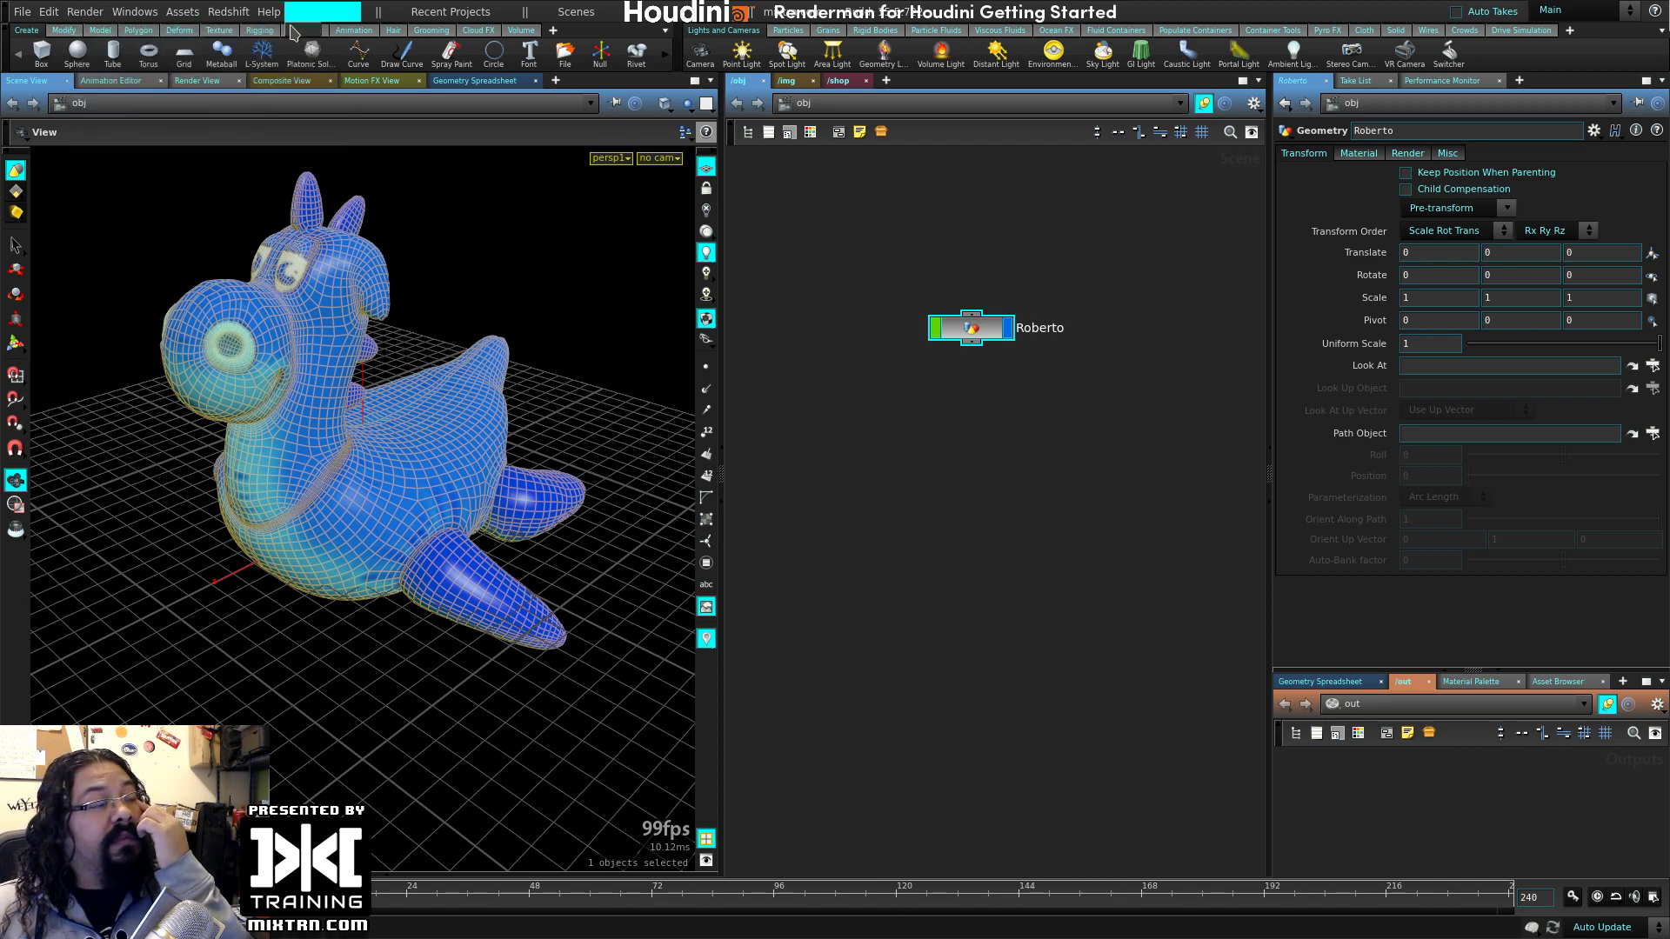
- Create a Mantra - PBR render node and bring it into view in the output network
{"action": "left_click", "coordinate": [87, 13]}
{"action": "mouse_move", "coordinate": [96, 36]}
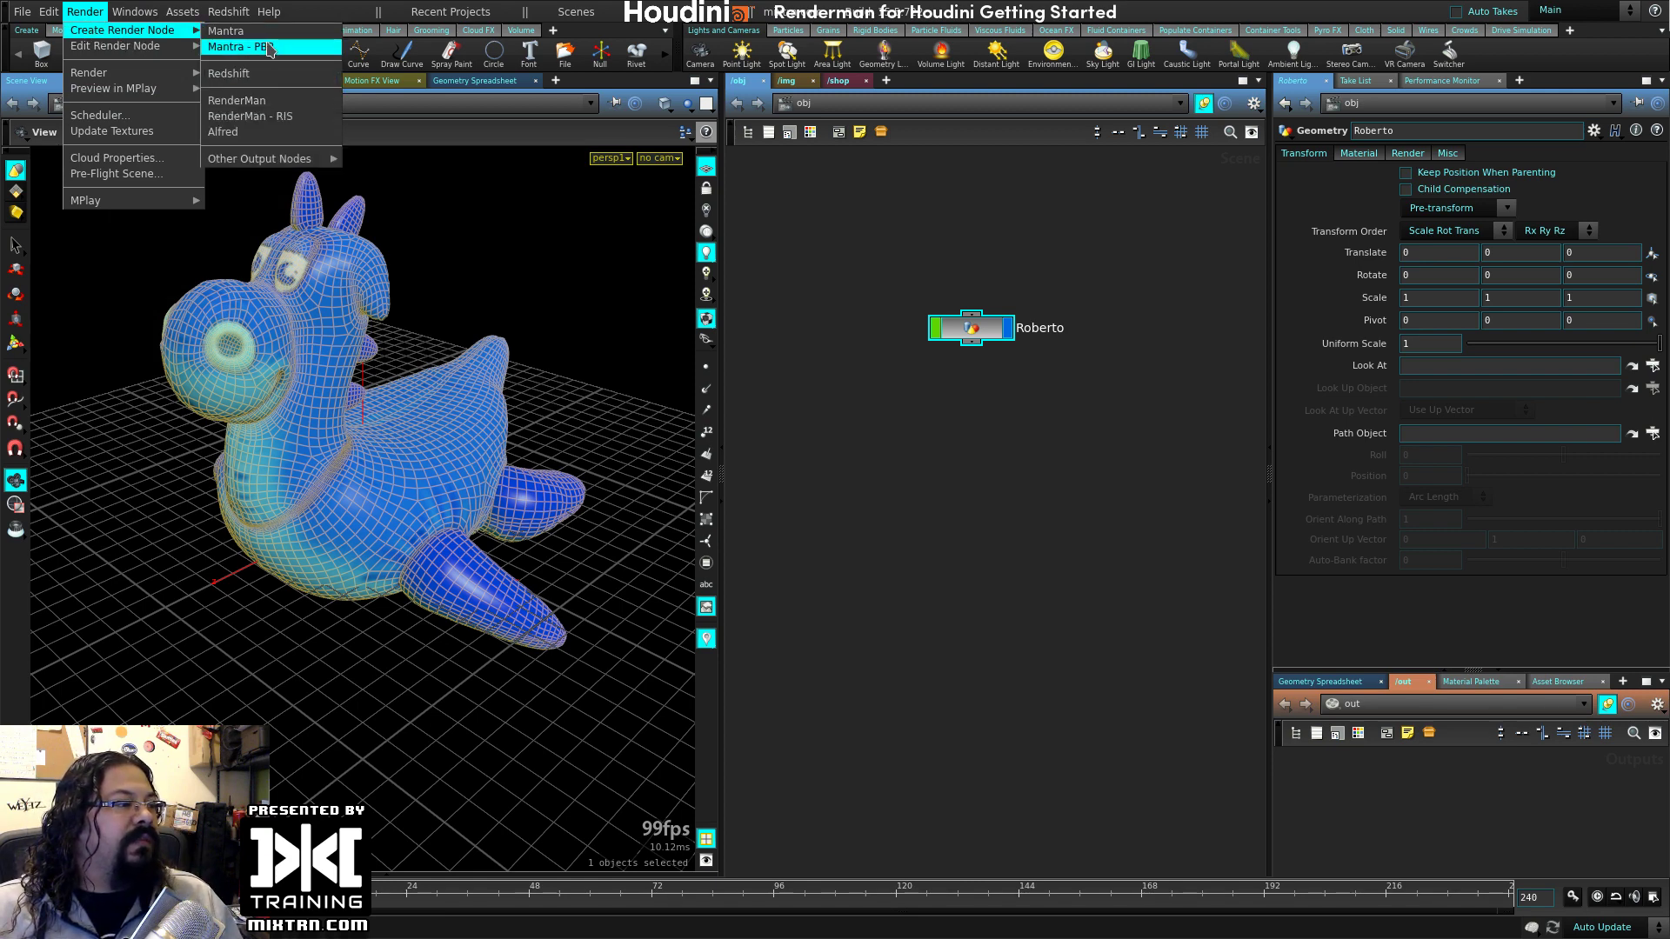
{"action": "left_click", "coordinate": [240, 47]}
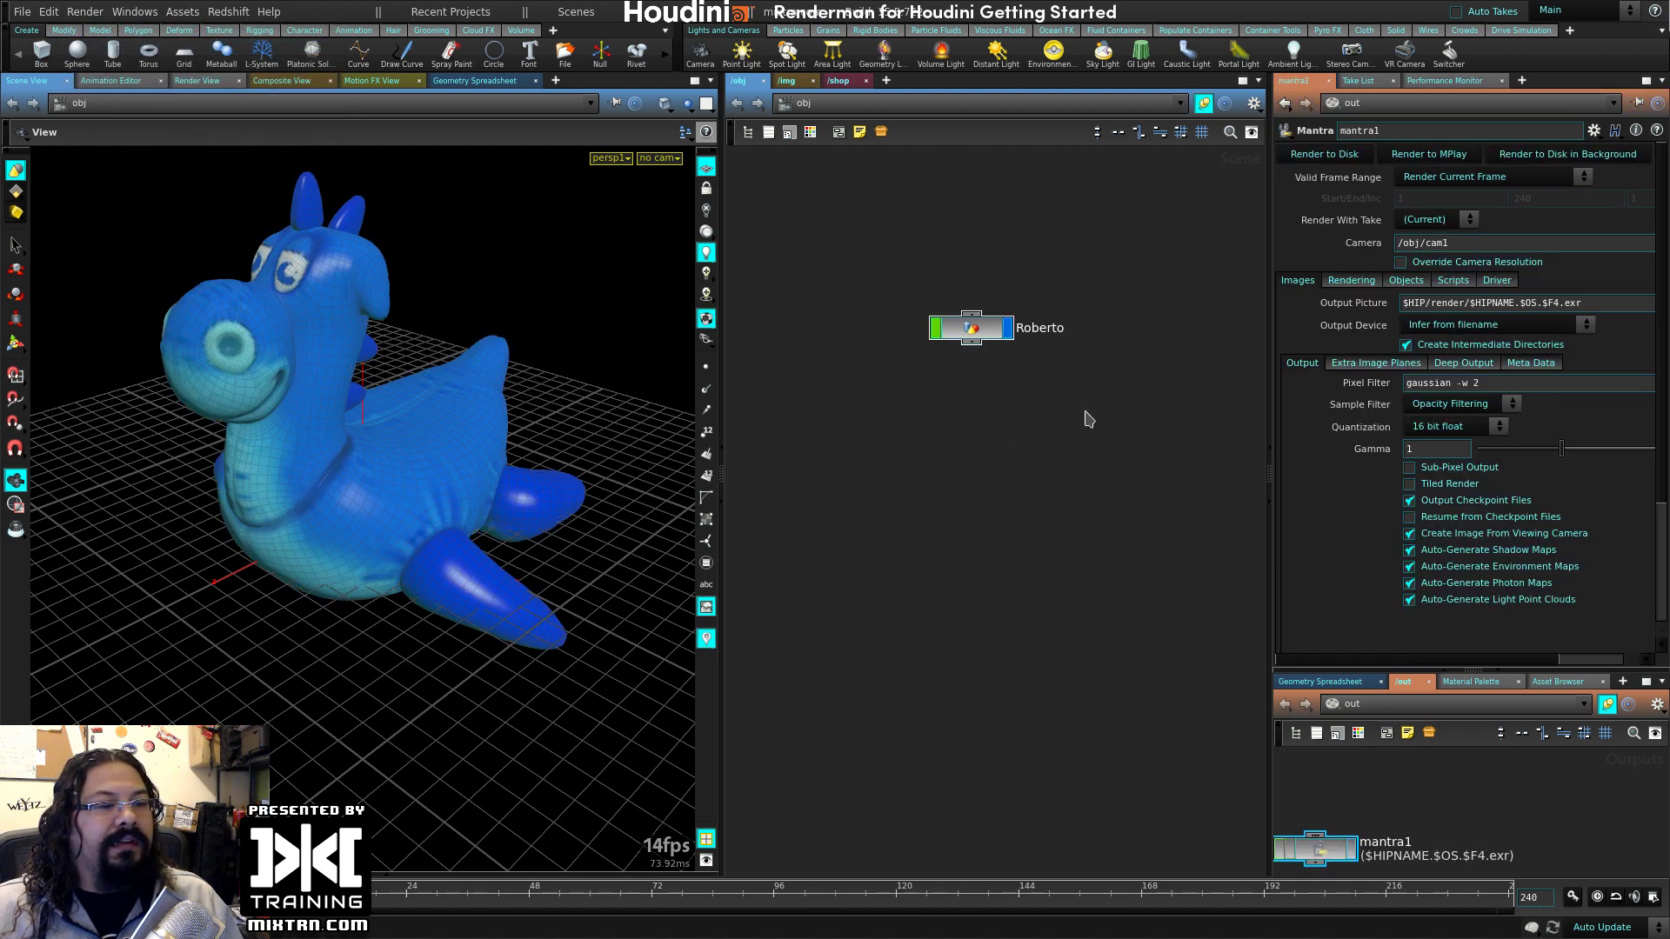
{"action": "left_click", "coordinate": [1414, 796]}
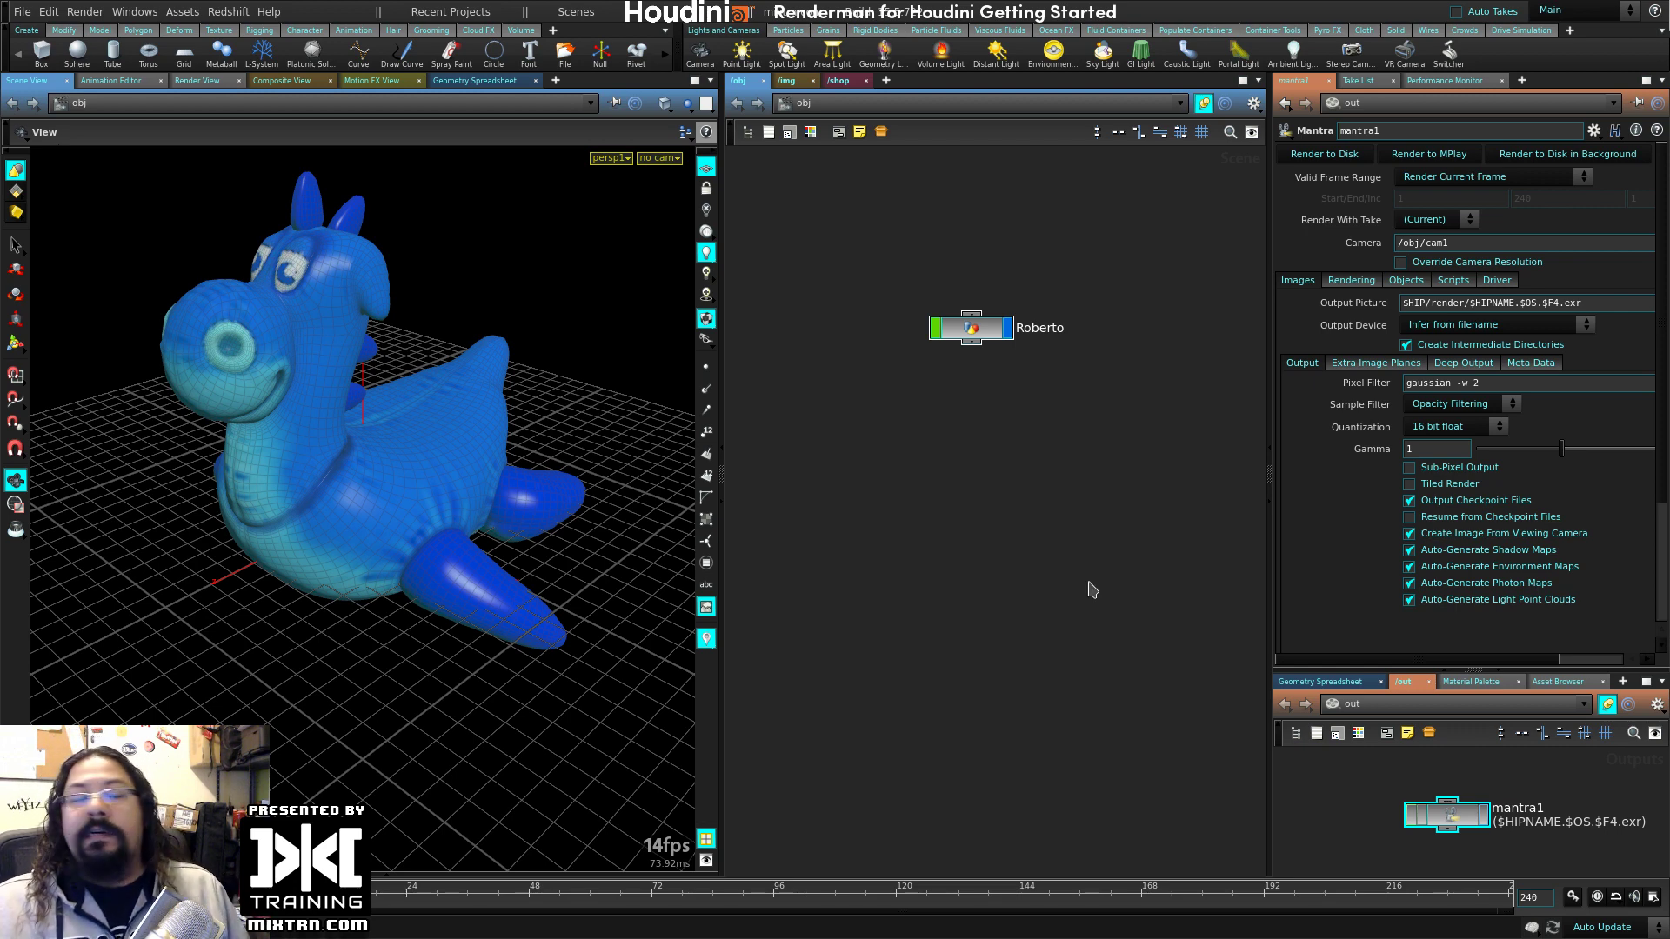
- Enter the Roberto object's geometry network and display the parameters of the mantra1 render node
{"action": "double_click", "coordinate": [971, 330]}
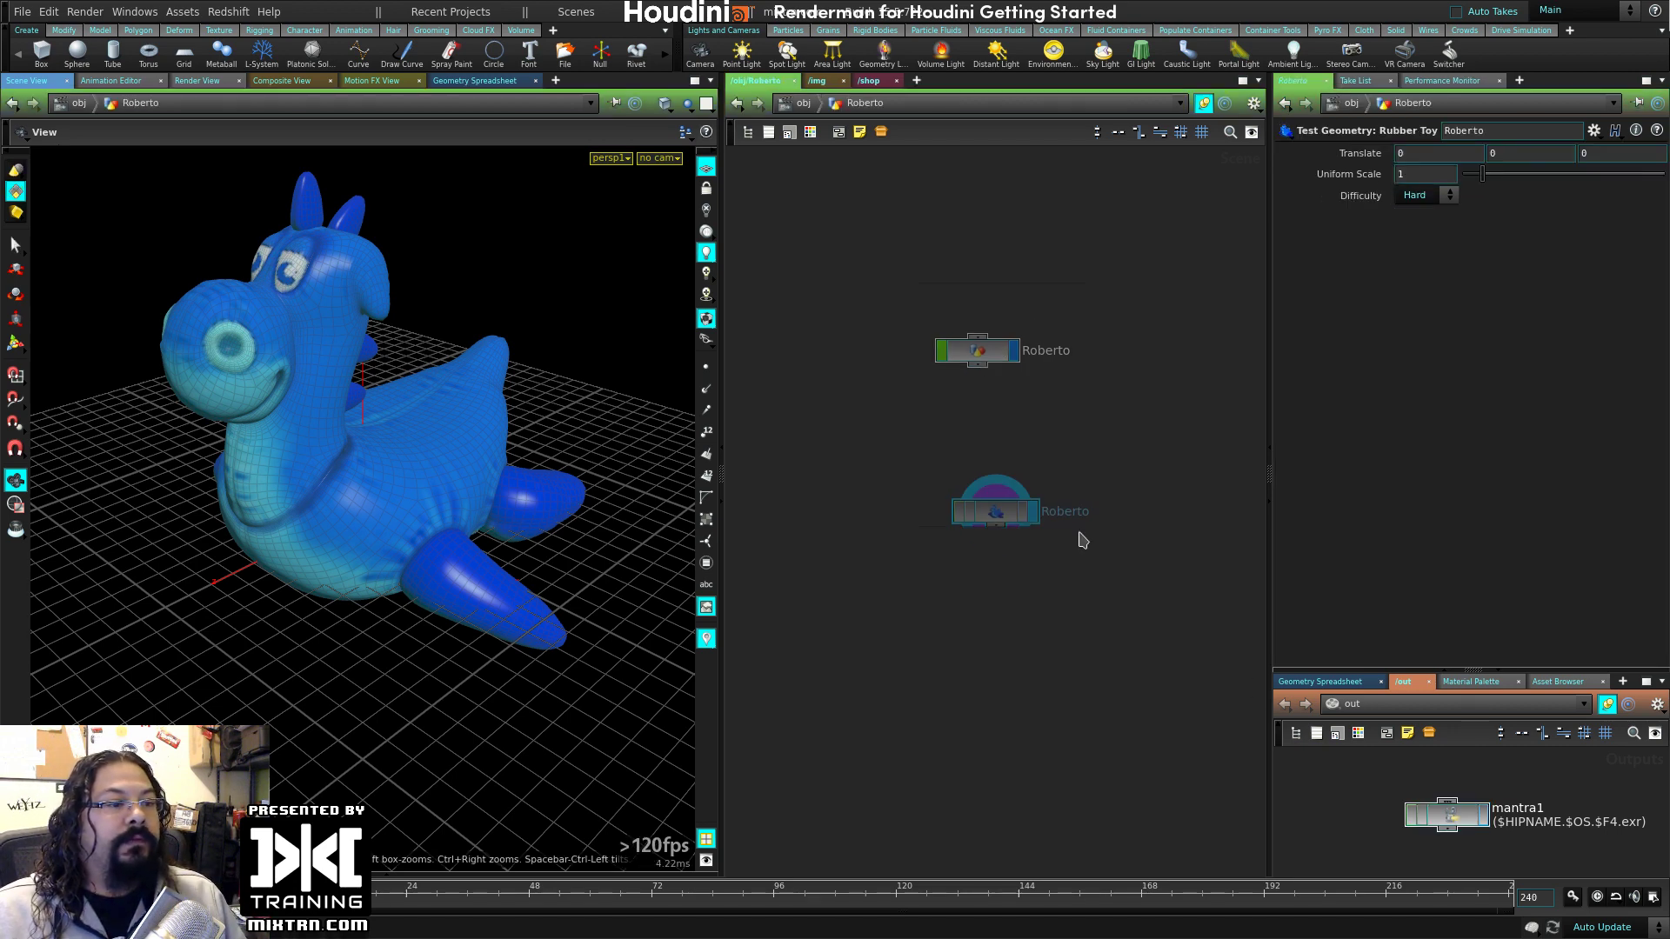
{"action": "left_click", "coordinate": [1464, 815]}
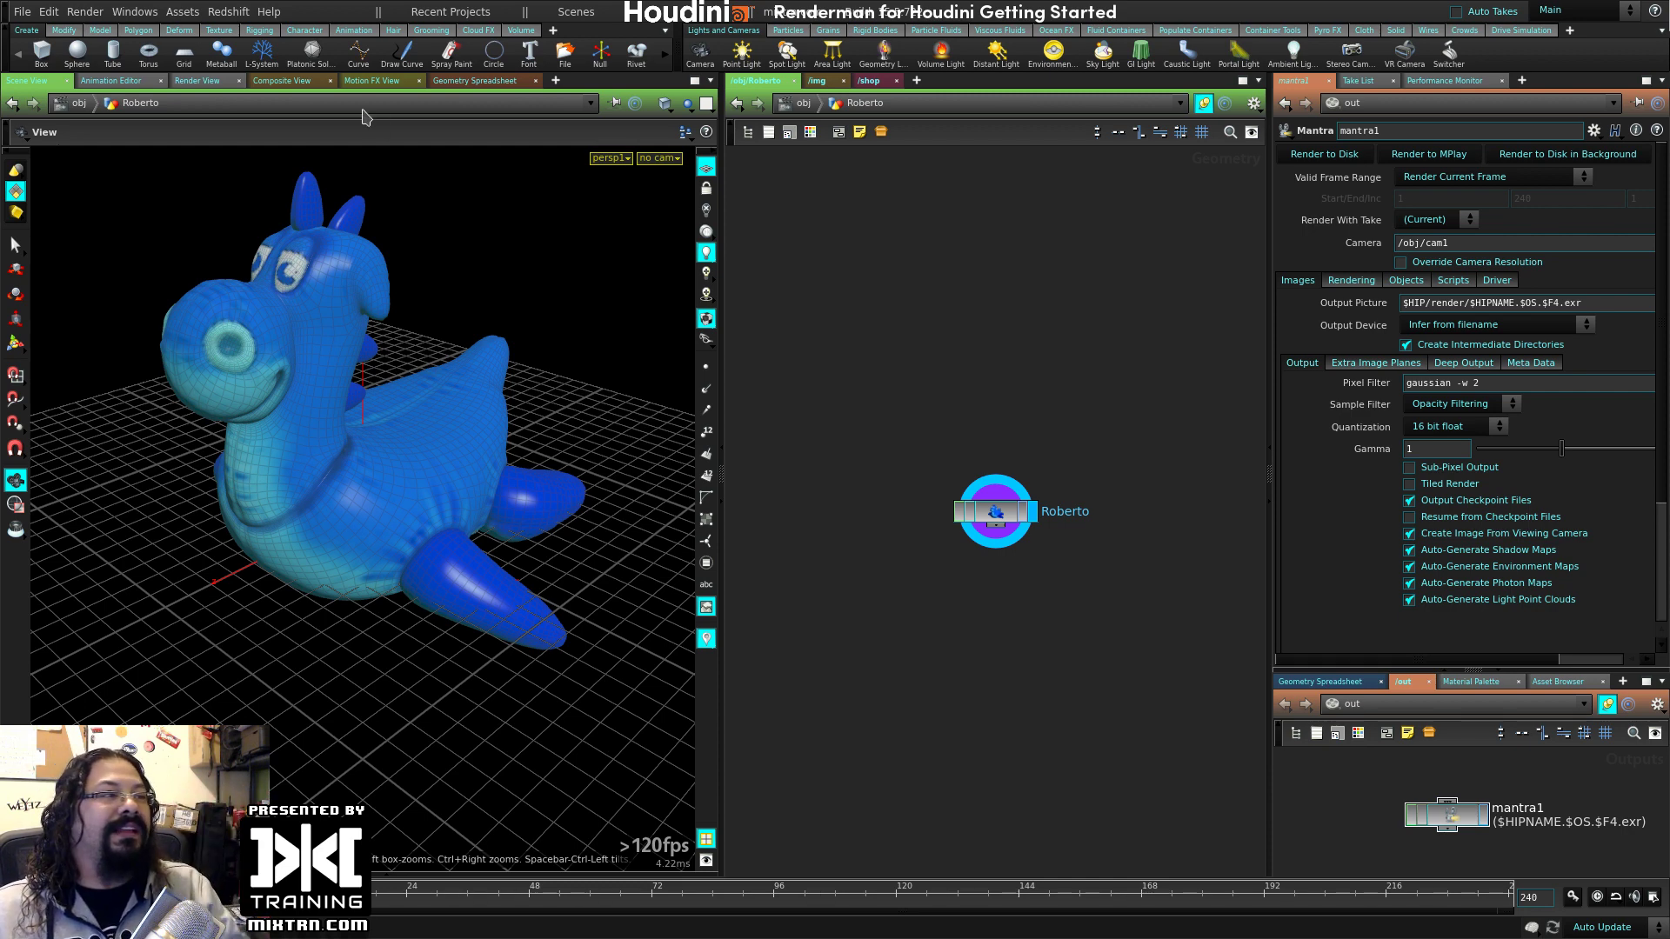
- Switch to the Build desktop layout and widen its parameter and network panes
{"action": "left_click", "coordinate": [135, 12]}
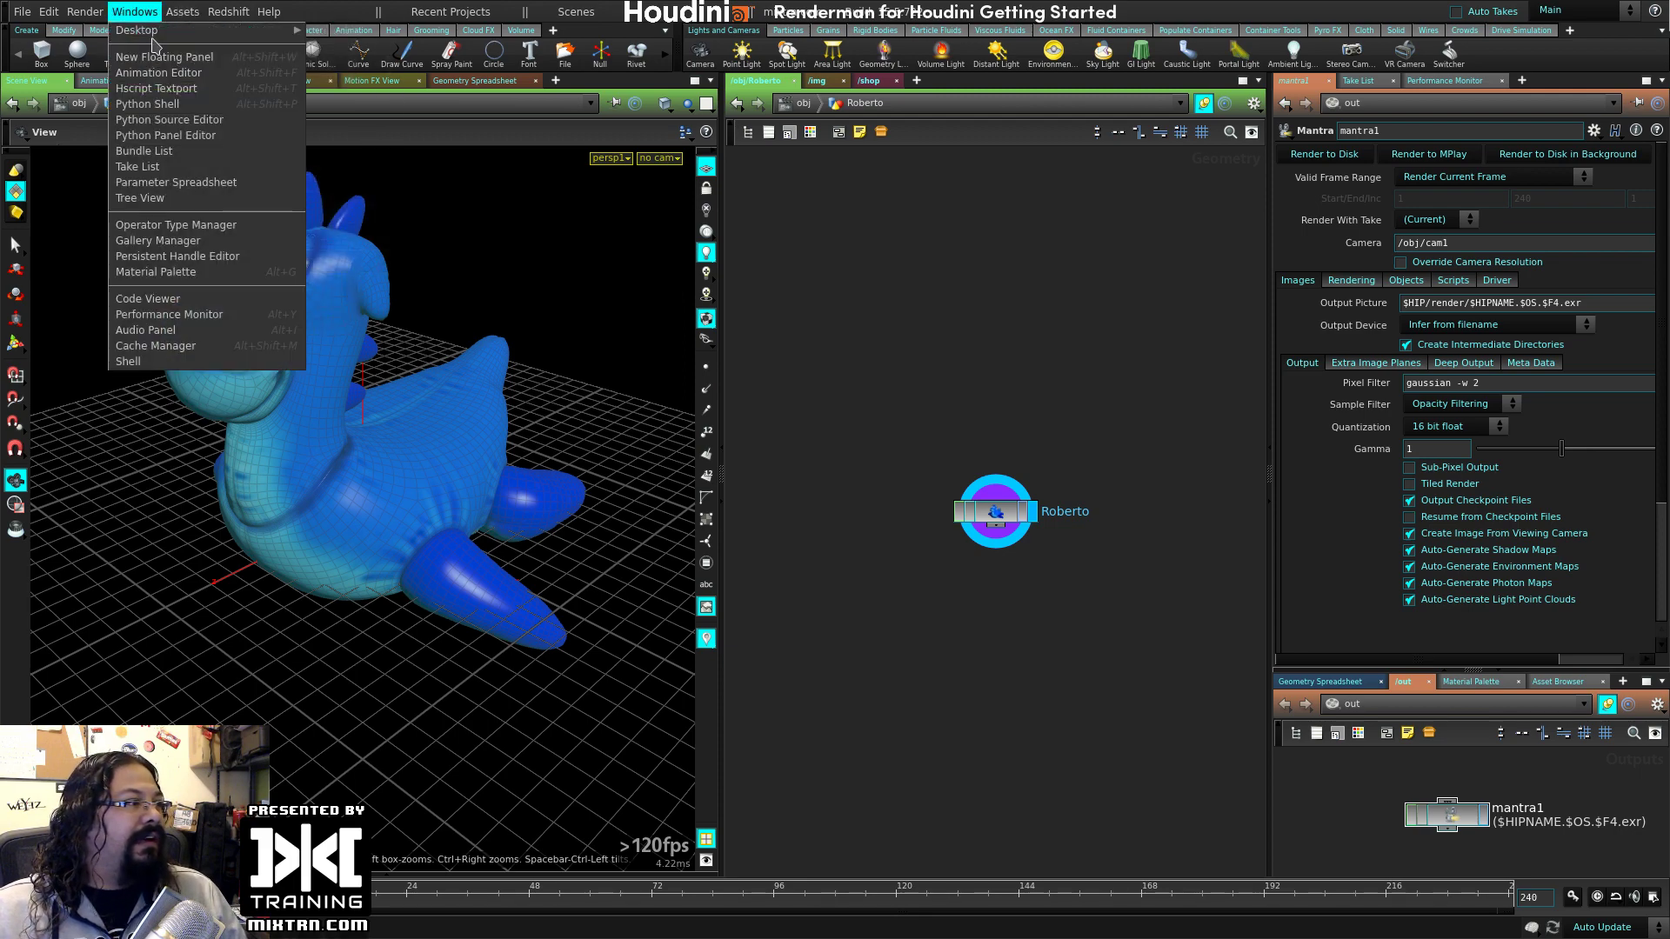
{"action": "mouse_move", "coordinate": [166, 29]}
{"action": "left_click", "coordinate": [372, 47]}
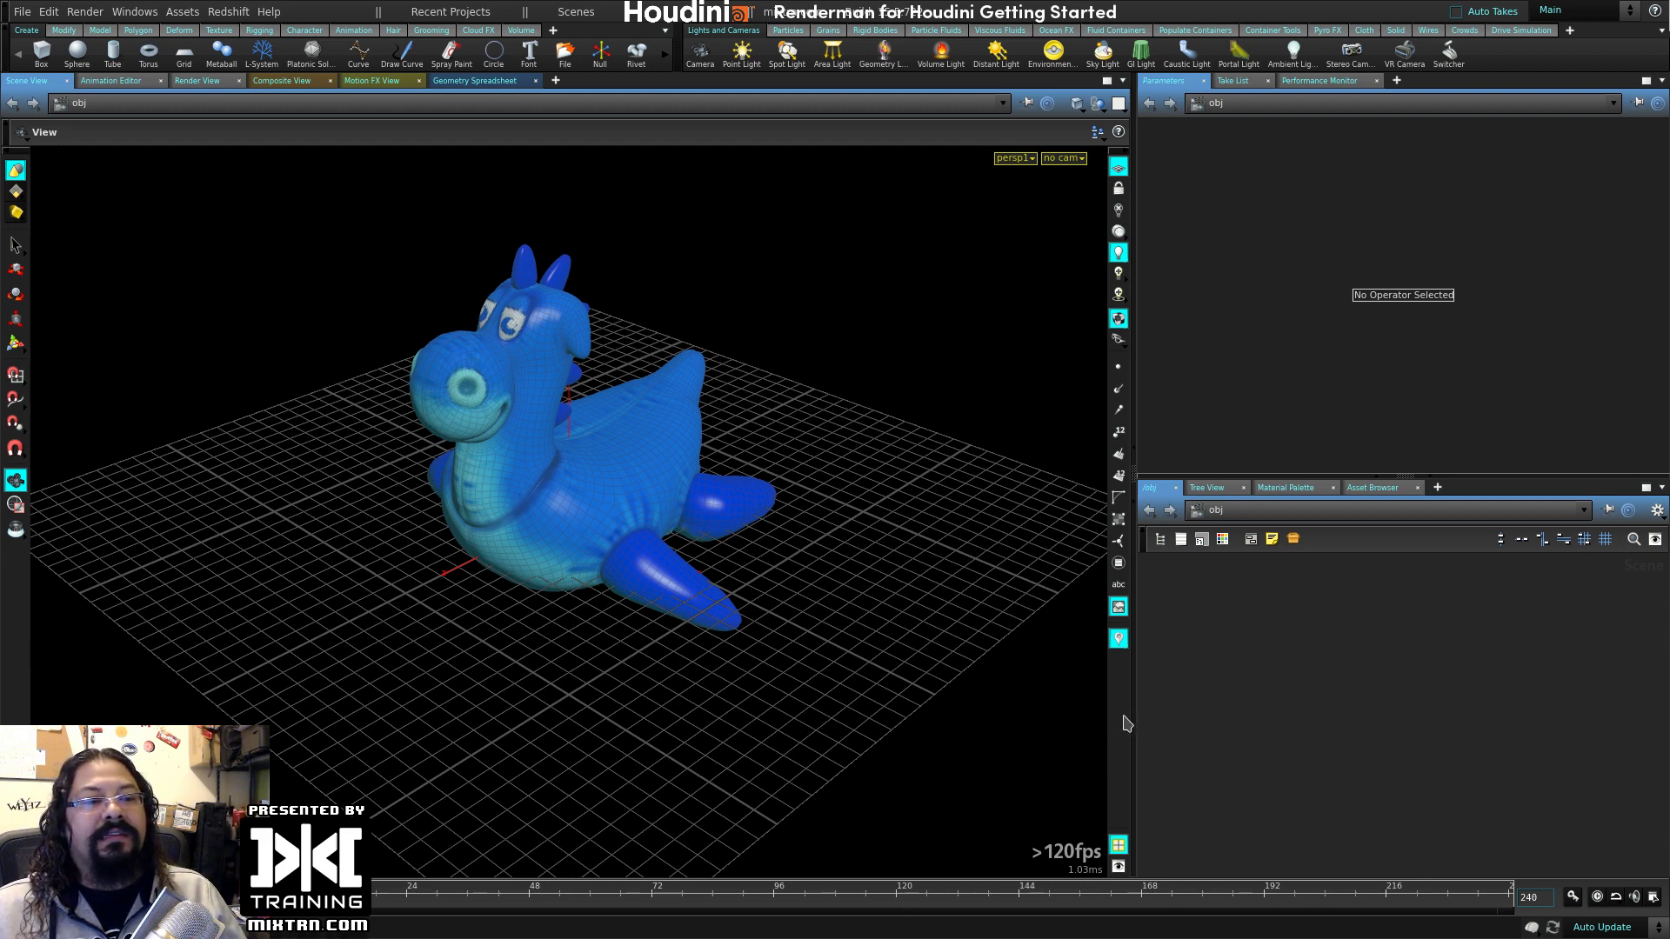
{"action": "left_click_drag", "start_coordinate": [1133, 700], "coordinate": [981, 696]}
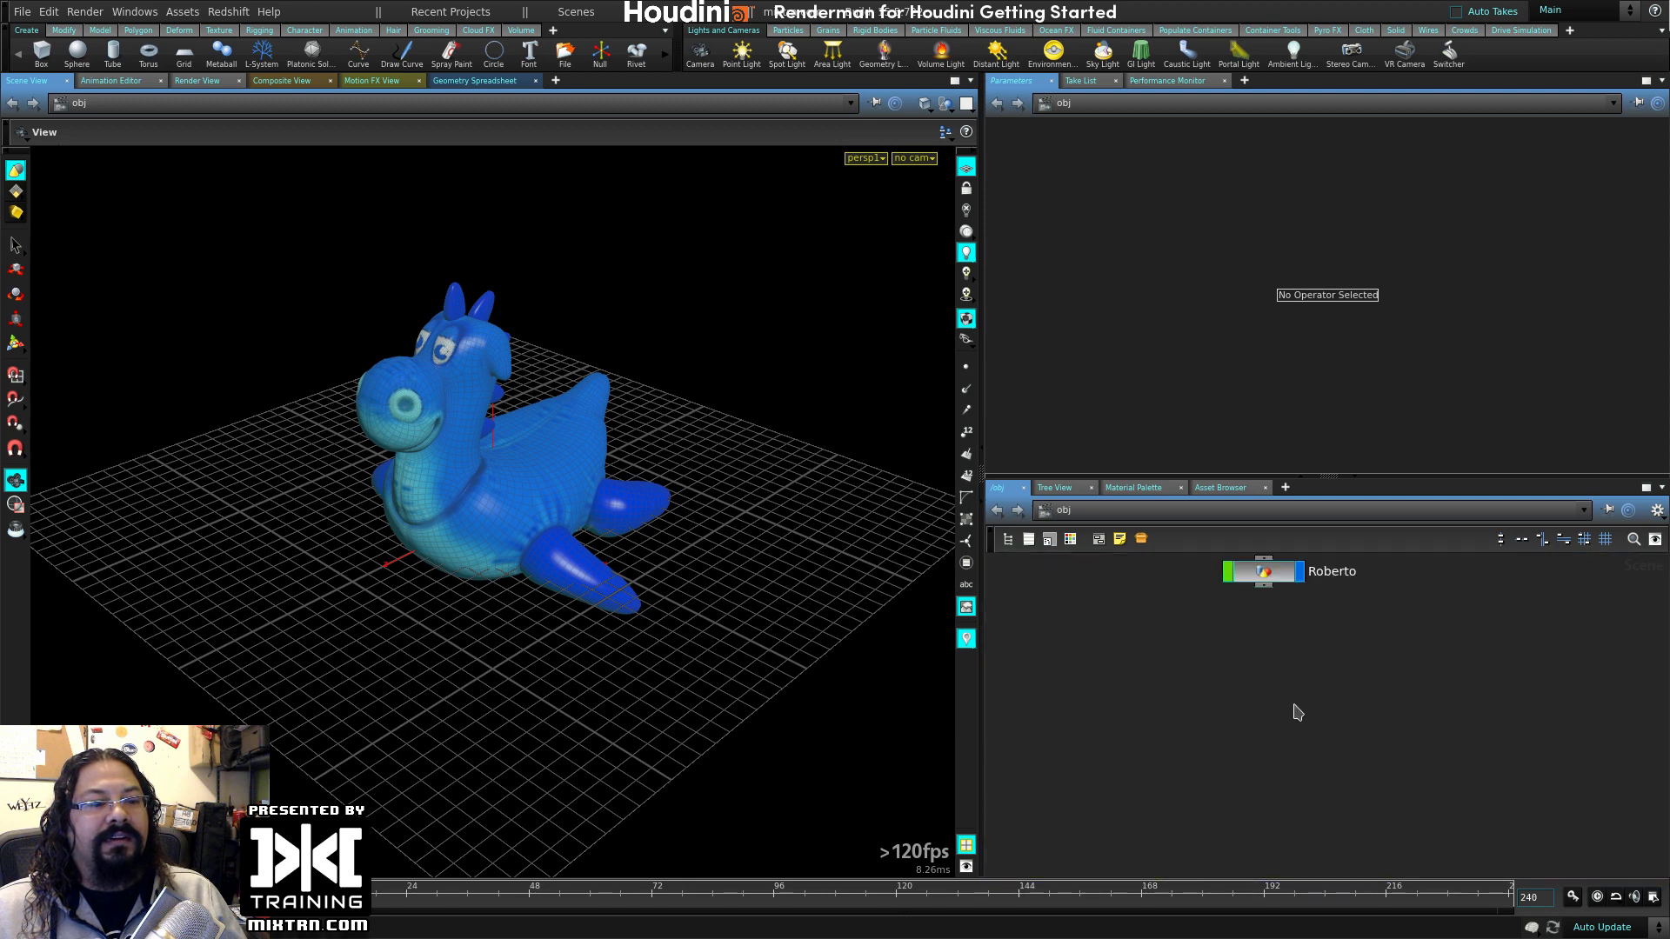
- Examine the geometry node inside the Roberto object up close and widen the scene view
{"action": "double_click", "coordinate": [1290, 672]}
{"action": "scroll", "coordinate": [1283, 649], "scroll_direction": "up", "scroll_amount": 3}
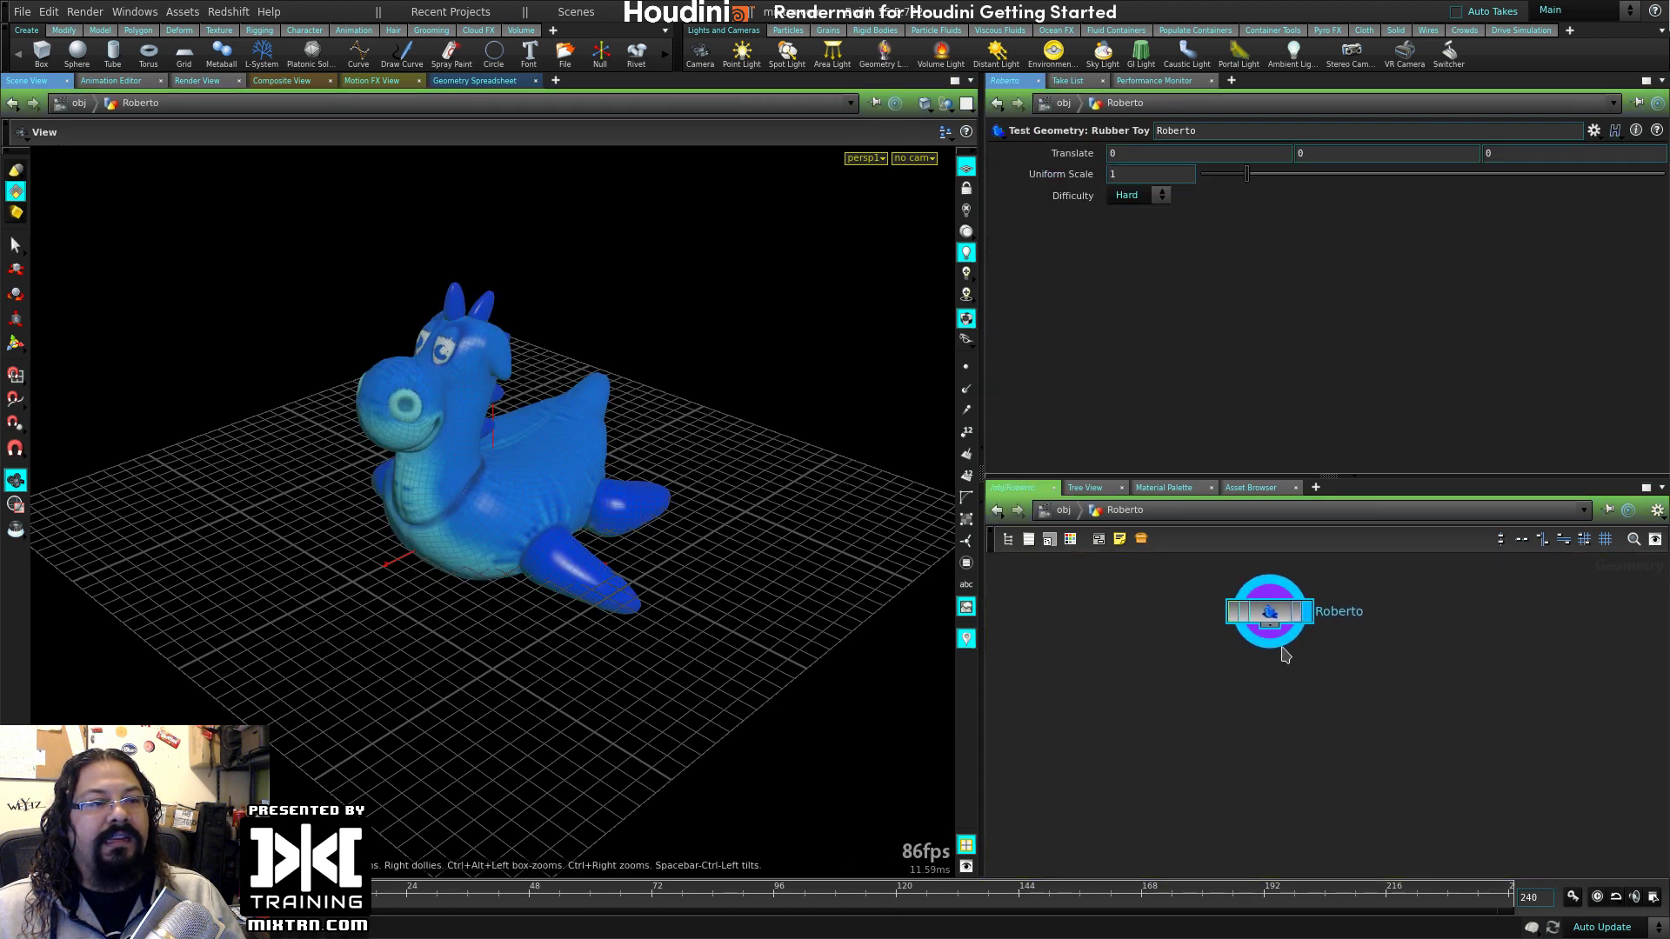
{"action": "left_click_drag", "start_coordinate": [1255, 681], "coordinate": [1351, 671]}
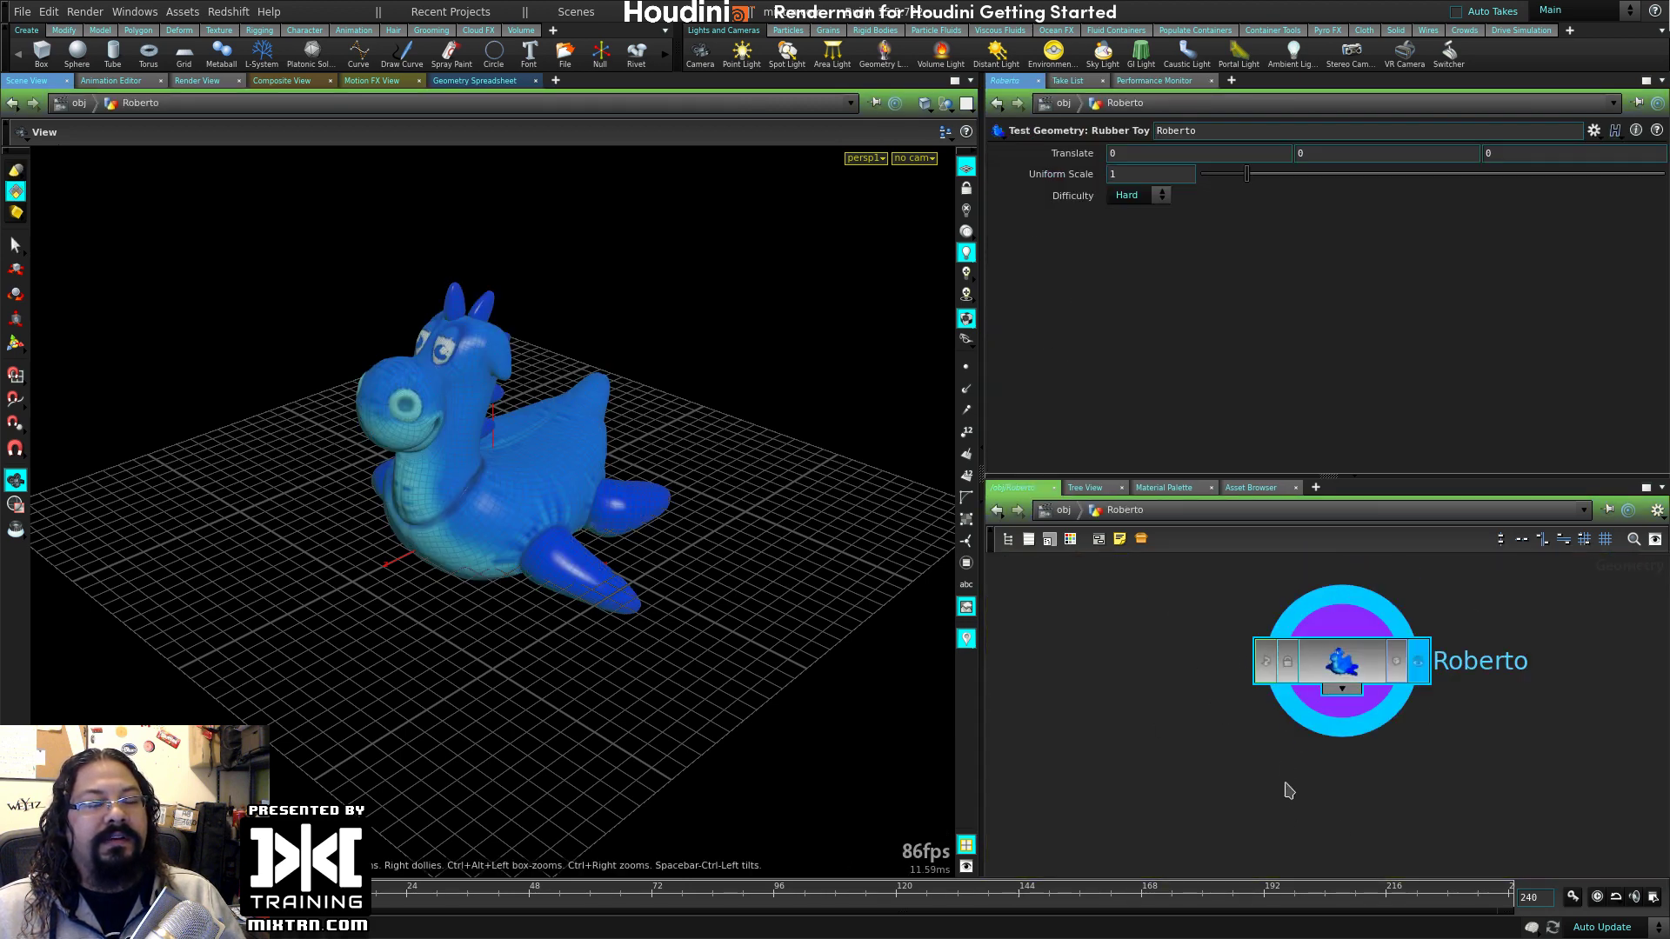
{"action": "left_click_drag", "start_coordinate": [988, 675], "coordinate": [1114, 670]}
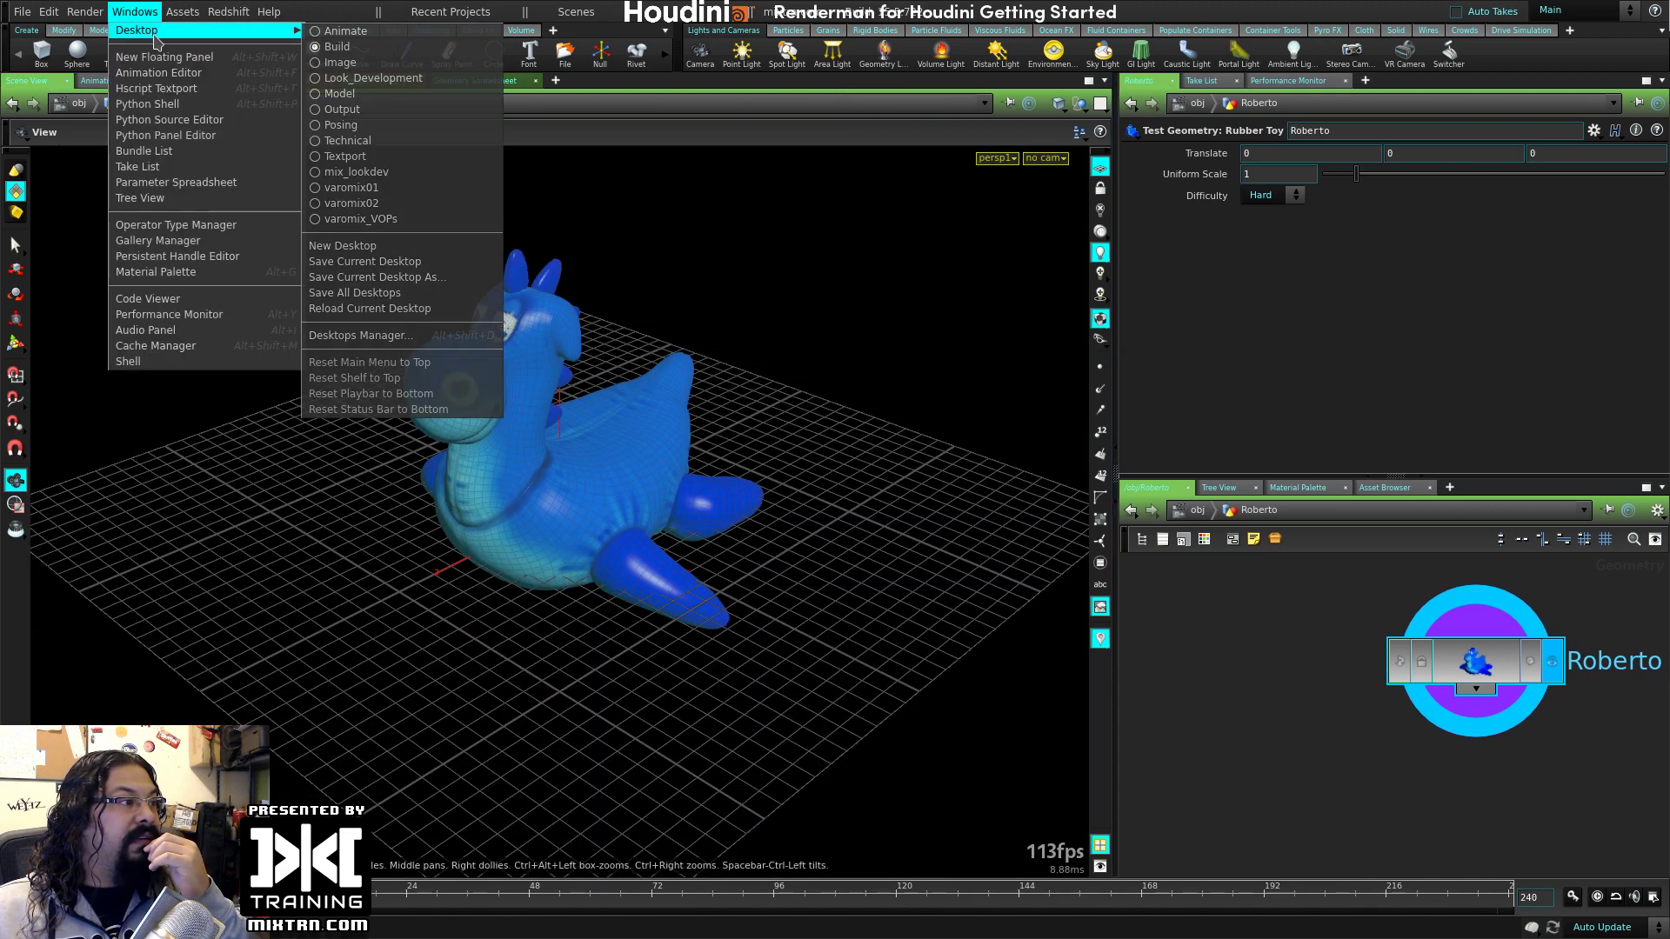
- Switch the interface to the varomix_VOPs desktop layout
{"action": "left_click", "coordinate": [135, 11]}
{"action": "mouse_move", "coordinate": [140, 30]}
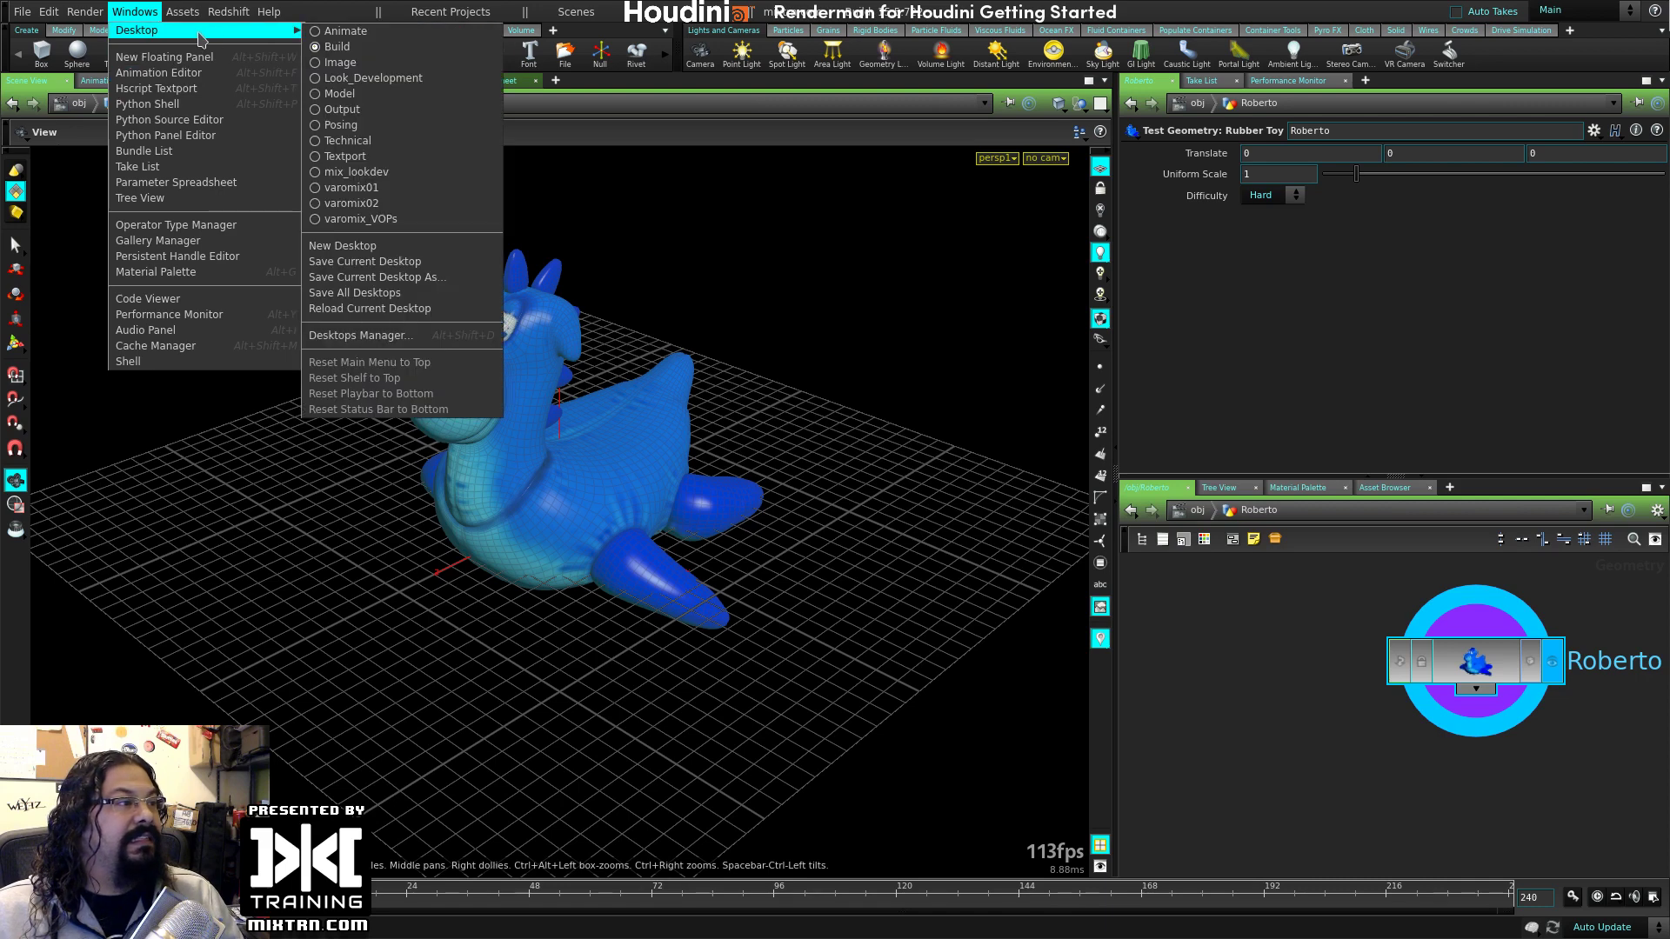
{"action": "left_click", "coordinate": [378, 221]}
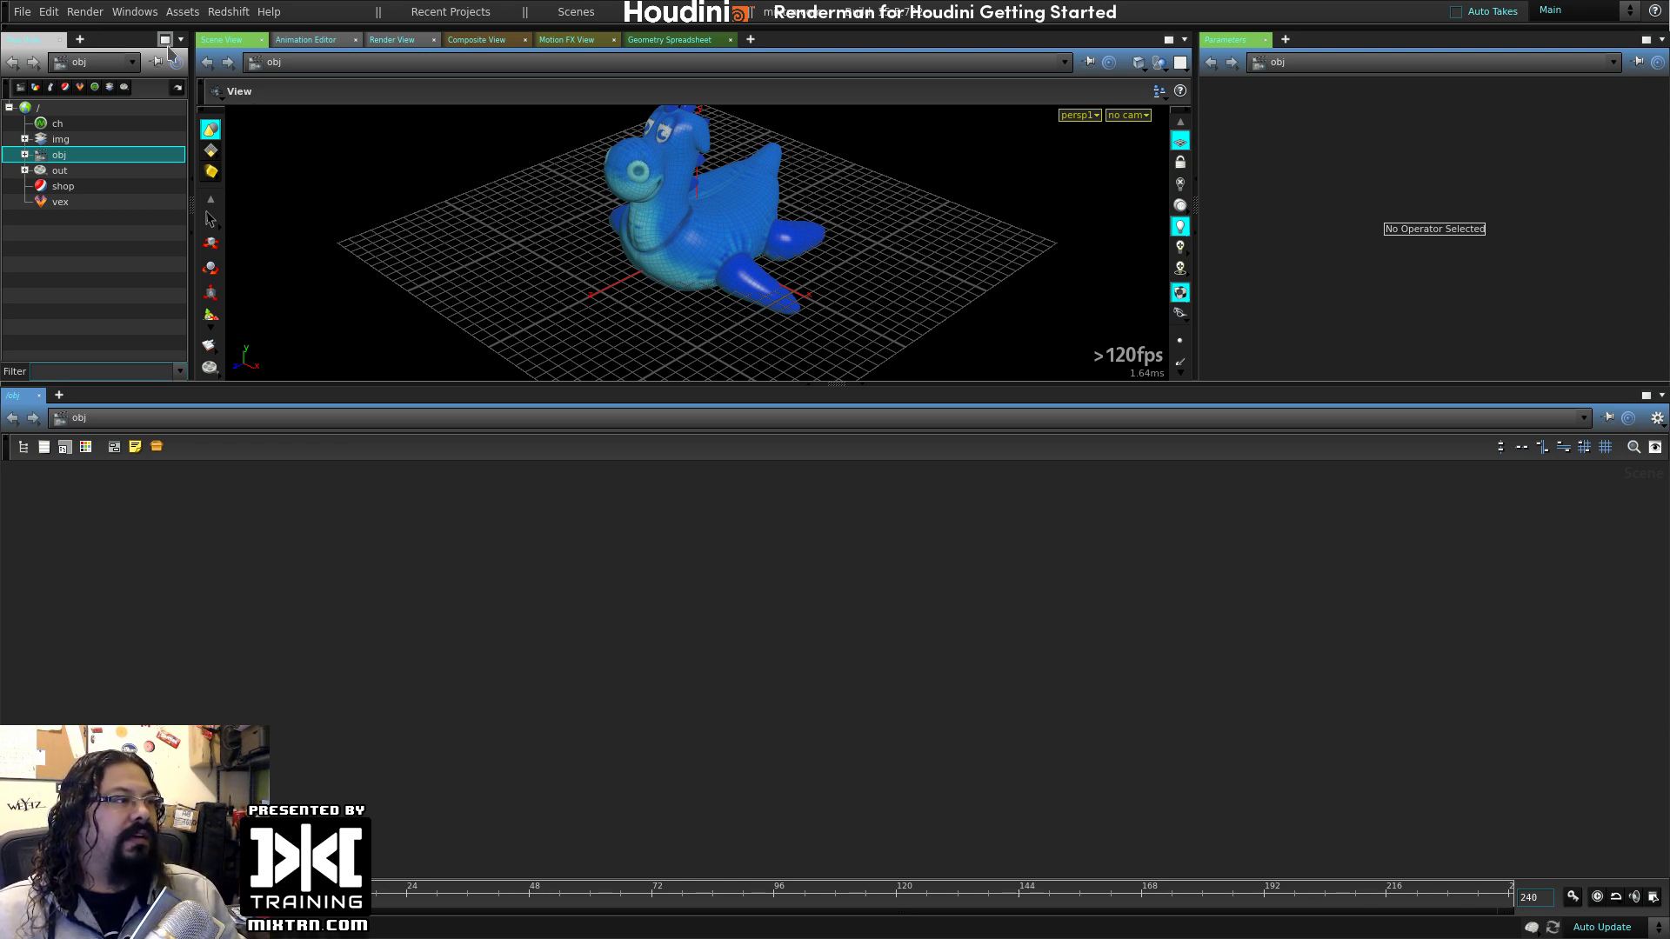
{"action": "left_click", "coordinate": [135, 11]}
{"action": "left_click", "coordinate": [309, 21]}
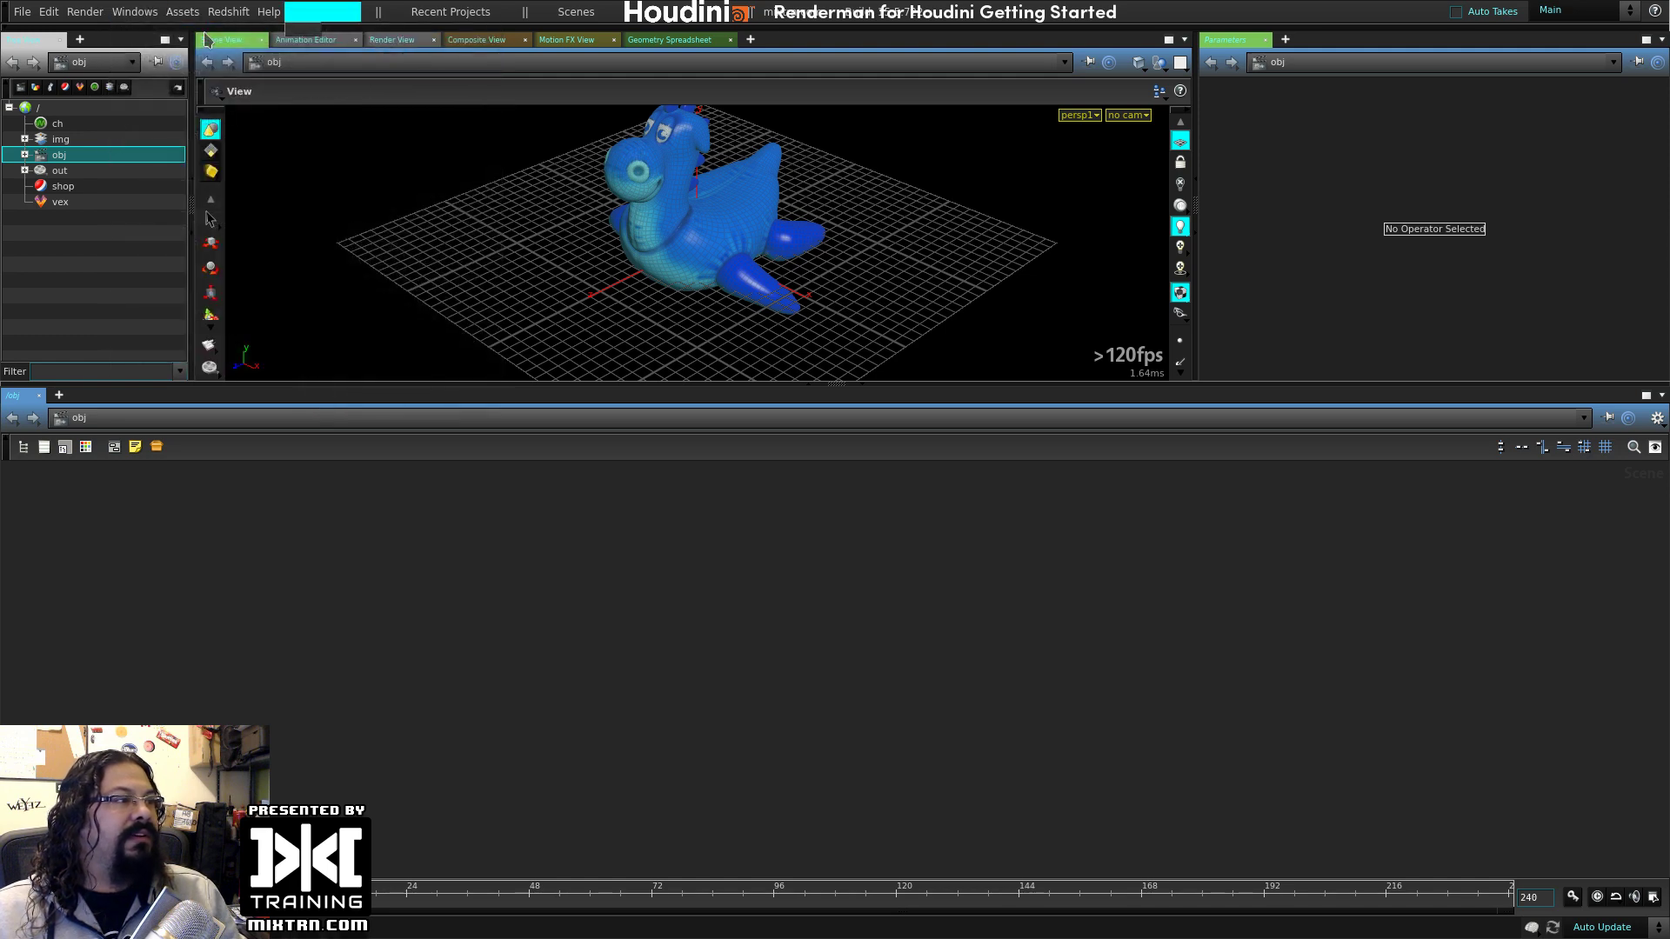
- Switch the interface to the mix_lookdev desktop layout
{"action": "left_click", "coordinate": [135, 11]}
{"action": "mouse_move", "coordinate": [218, 30]}
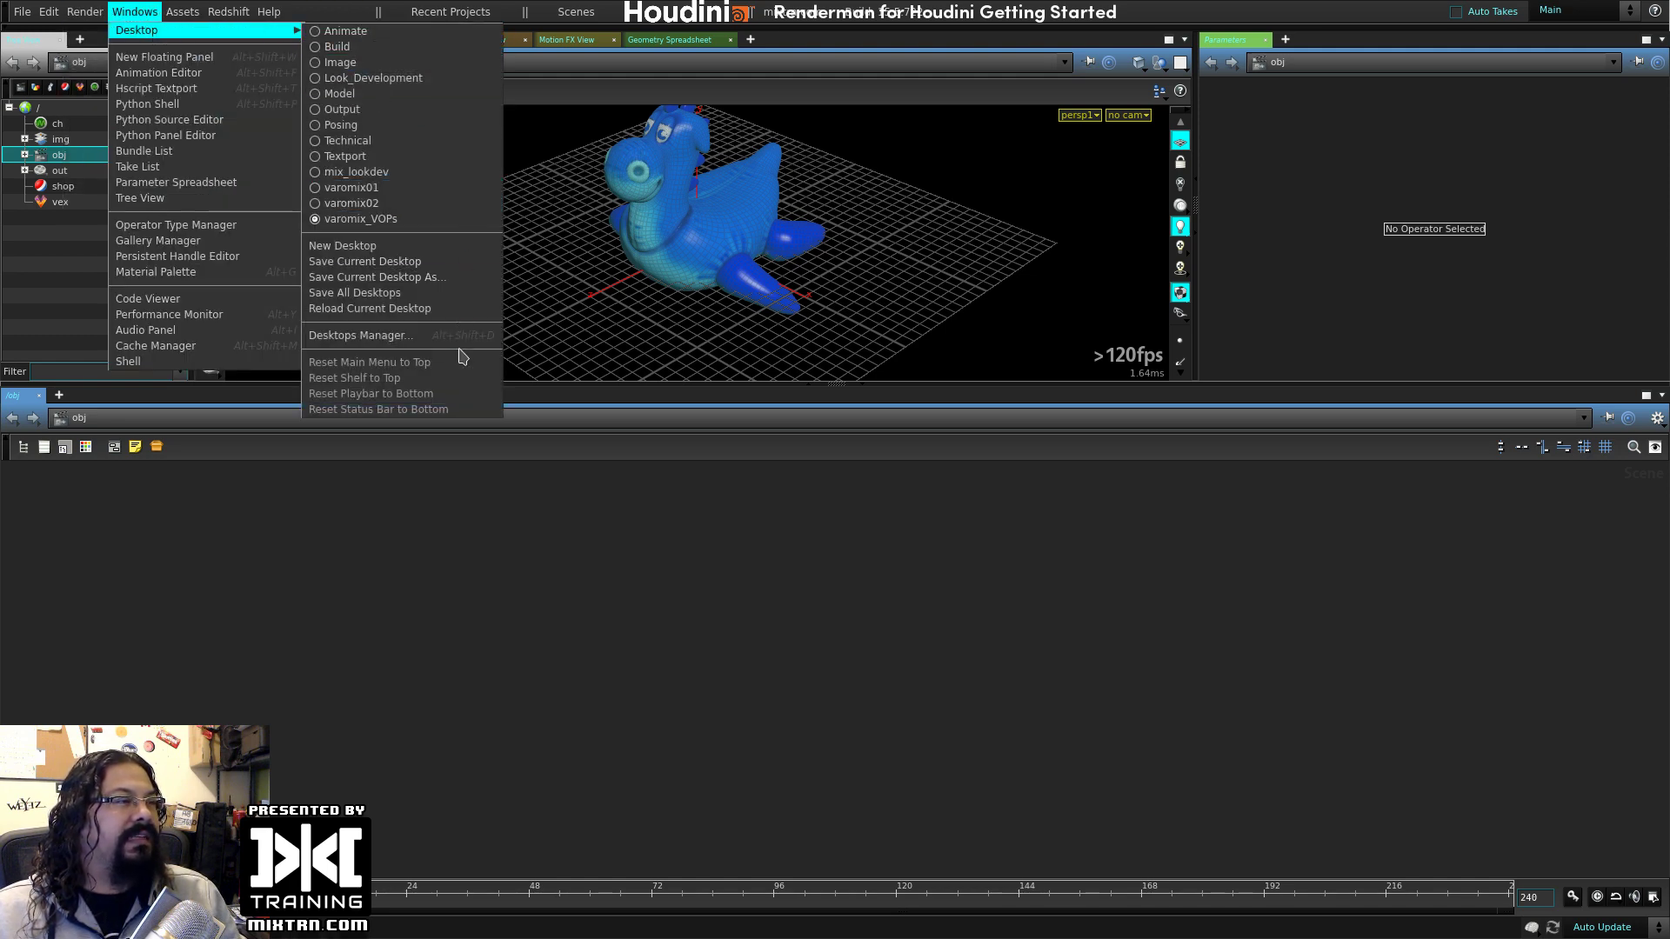
{"action": "left_click", "coordinate": [414, 197]}
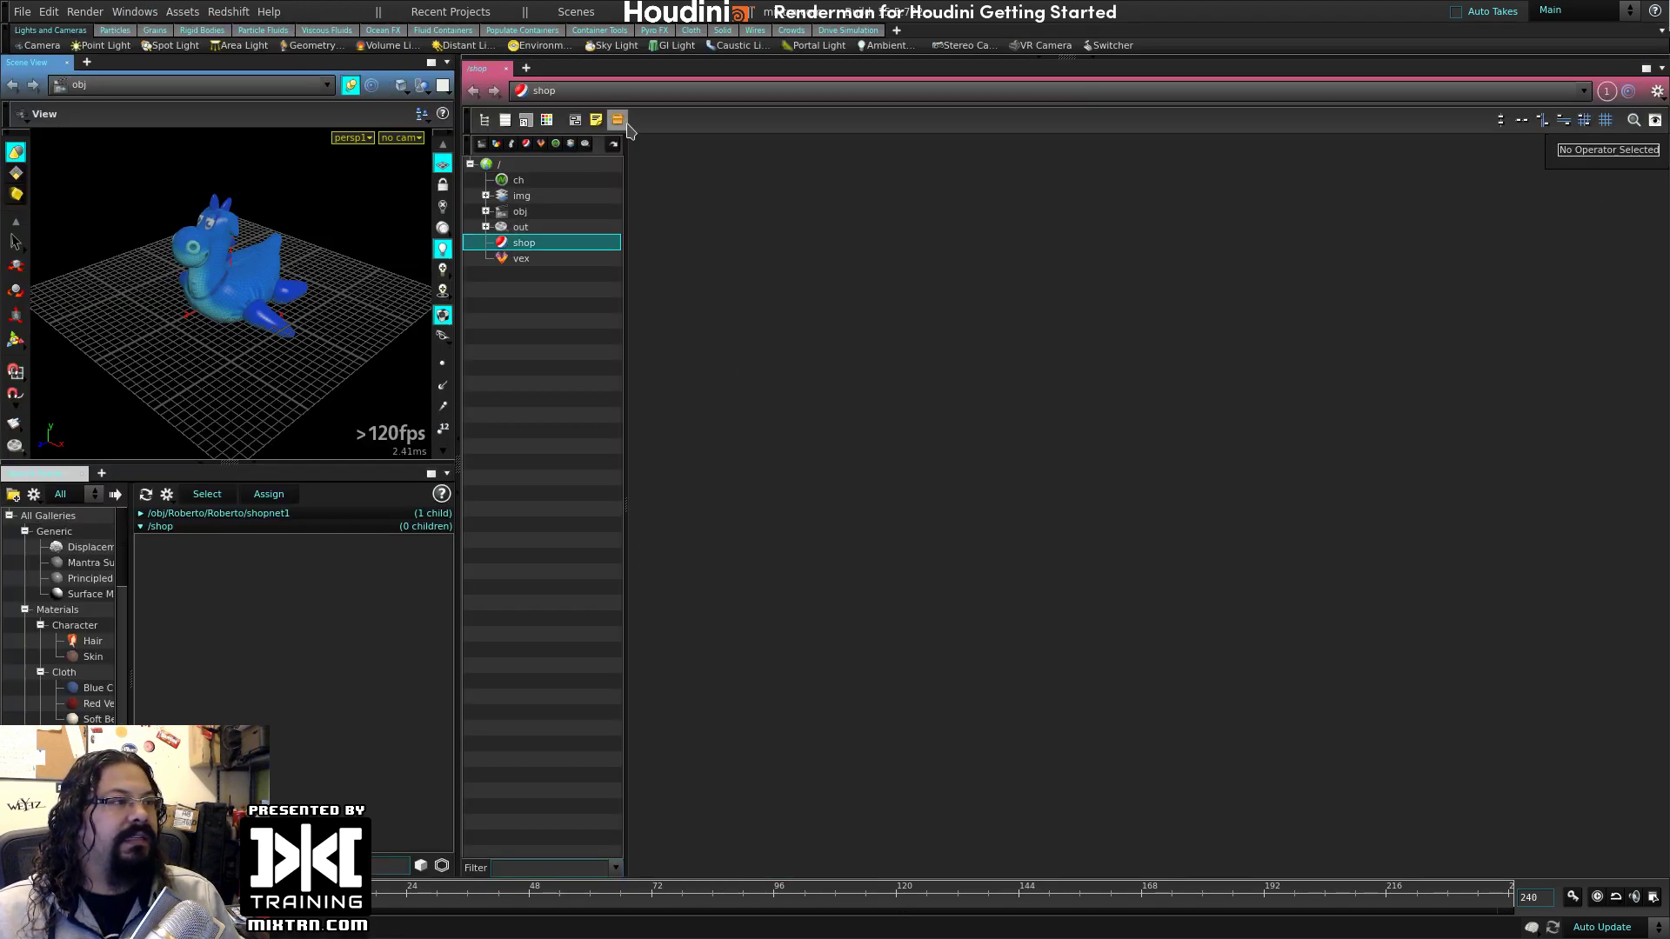
- Switch the interface to the Model desktop layout
{"action": "left_click", "coordinate": [154, 13]}
{"action": "mouse_move", "coordinate": [174, 31]}
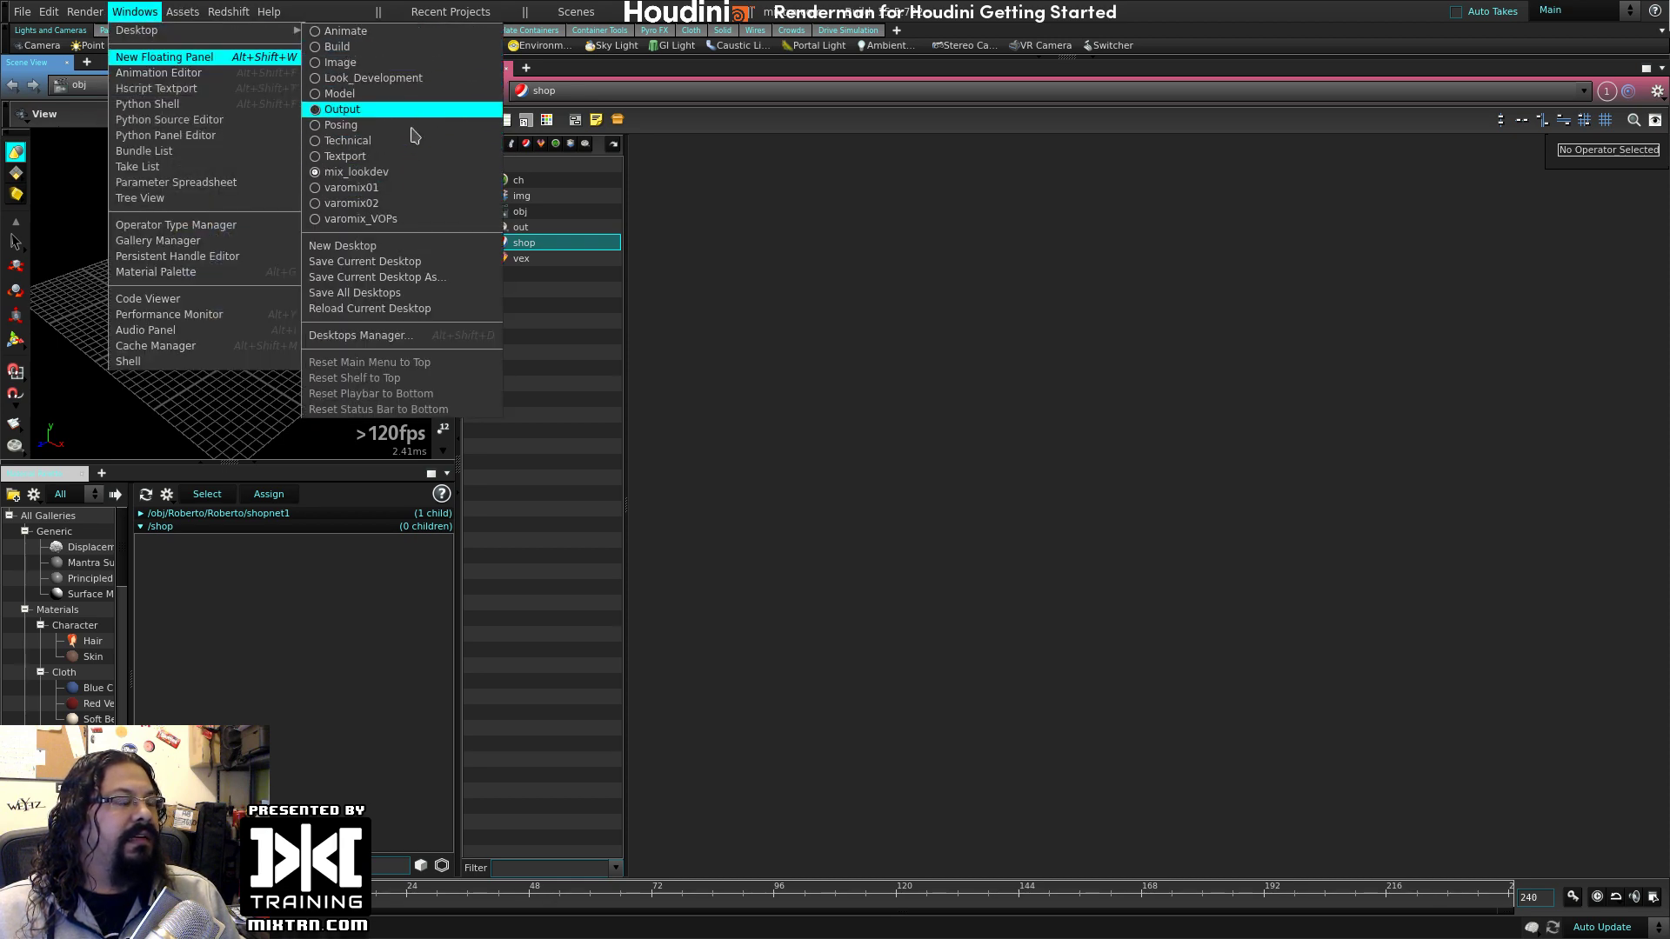
{"action": "left_click", "coordinate": [574, 297]}
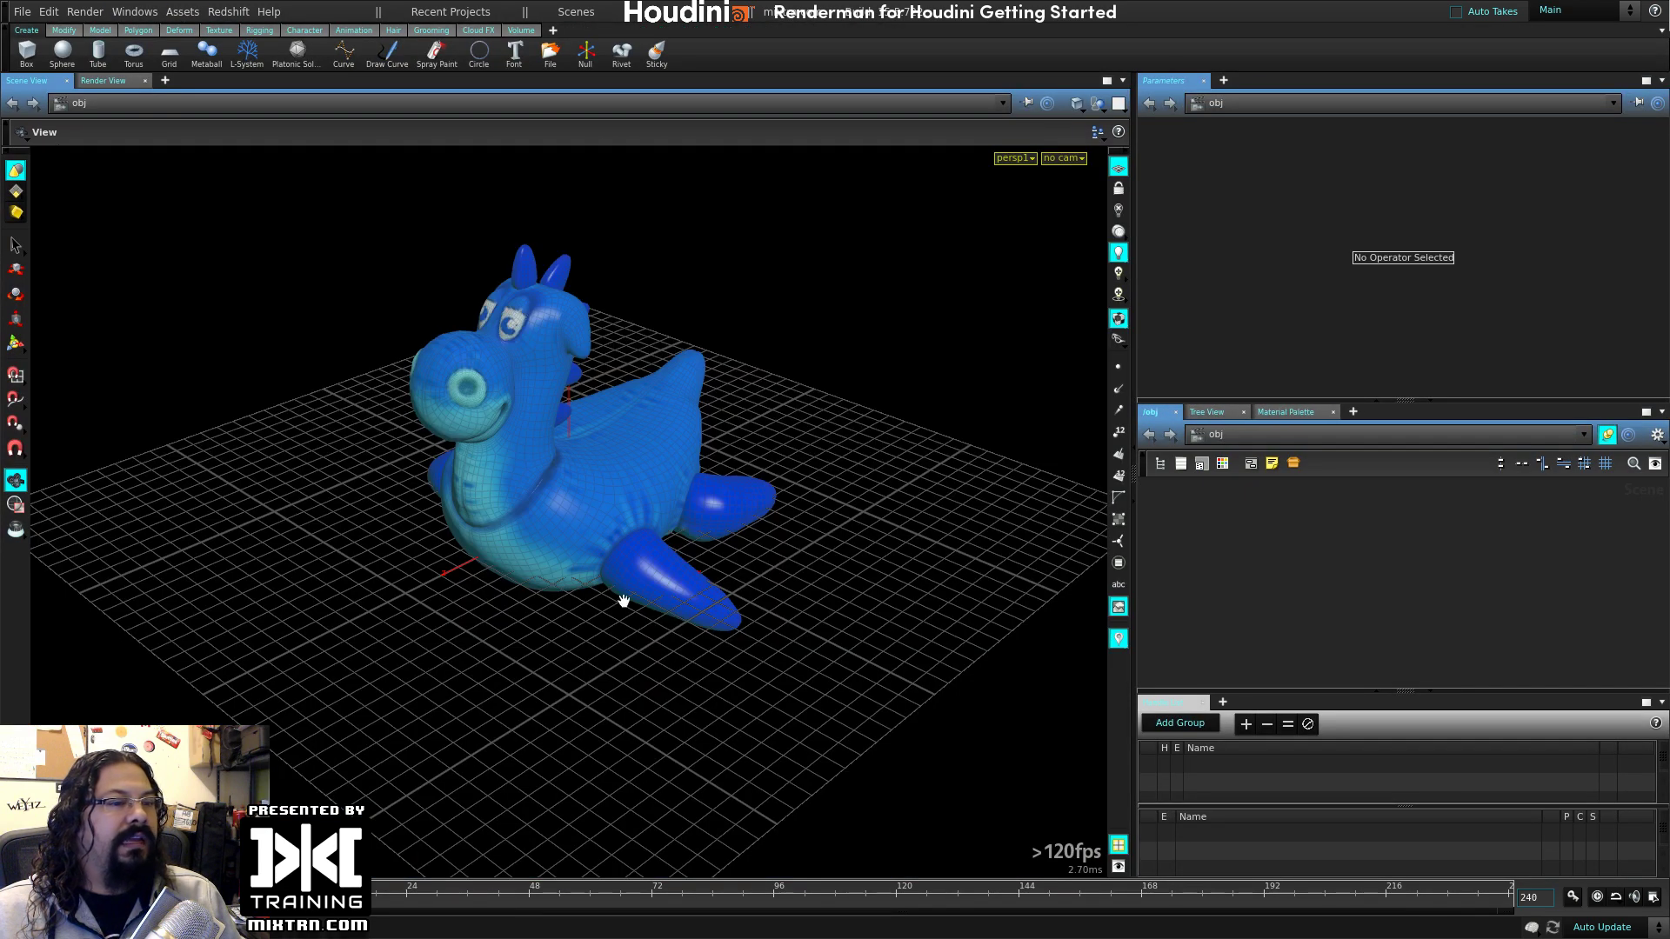
- Switch the interface to the varomix02 desktop layout
{"action": "left_click", "coordinate": [135, 11]}
{"action": "mouse_move", "coordinate": [217, 31]}
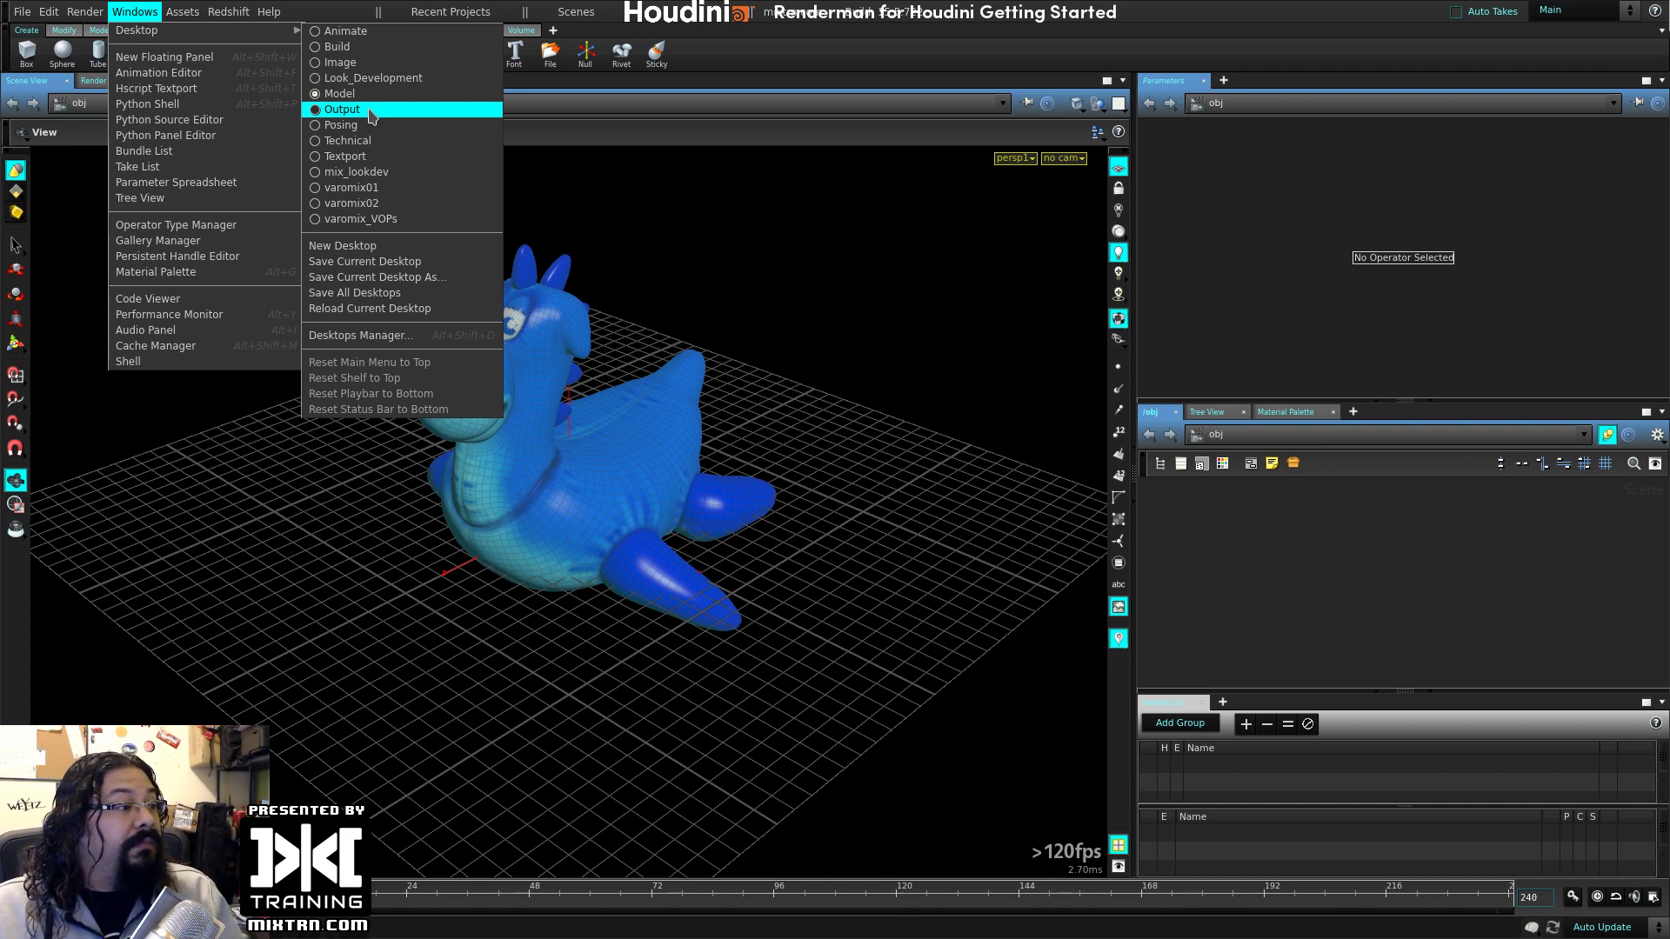
{"action": "left_click", "coordinate": [408, 193]}
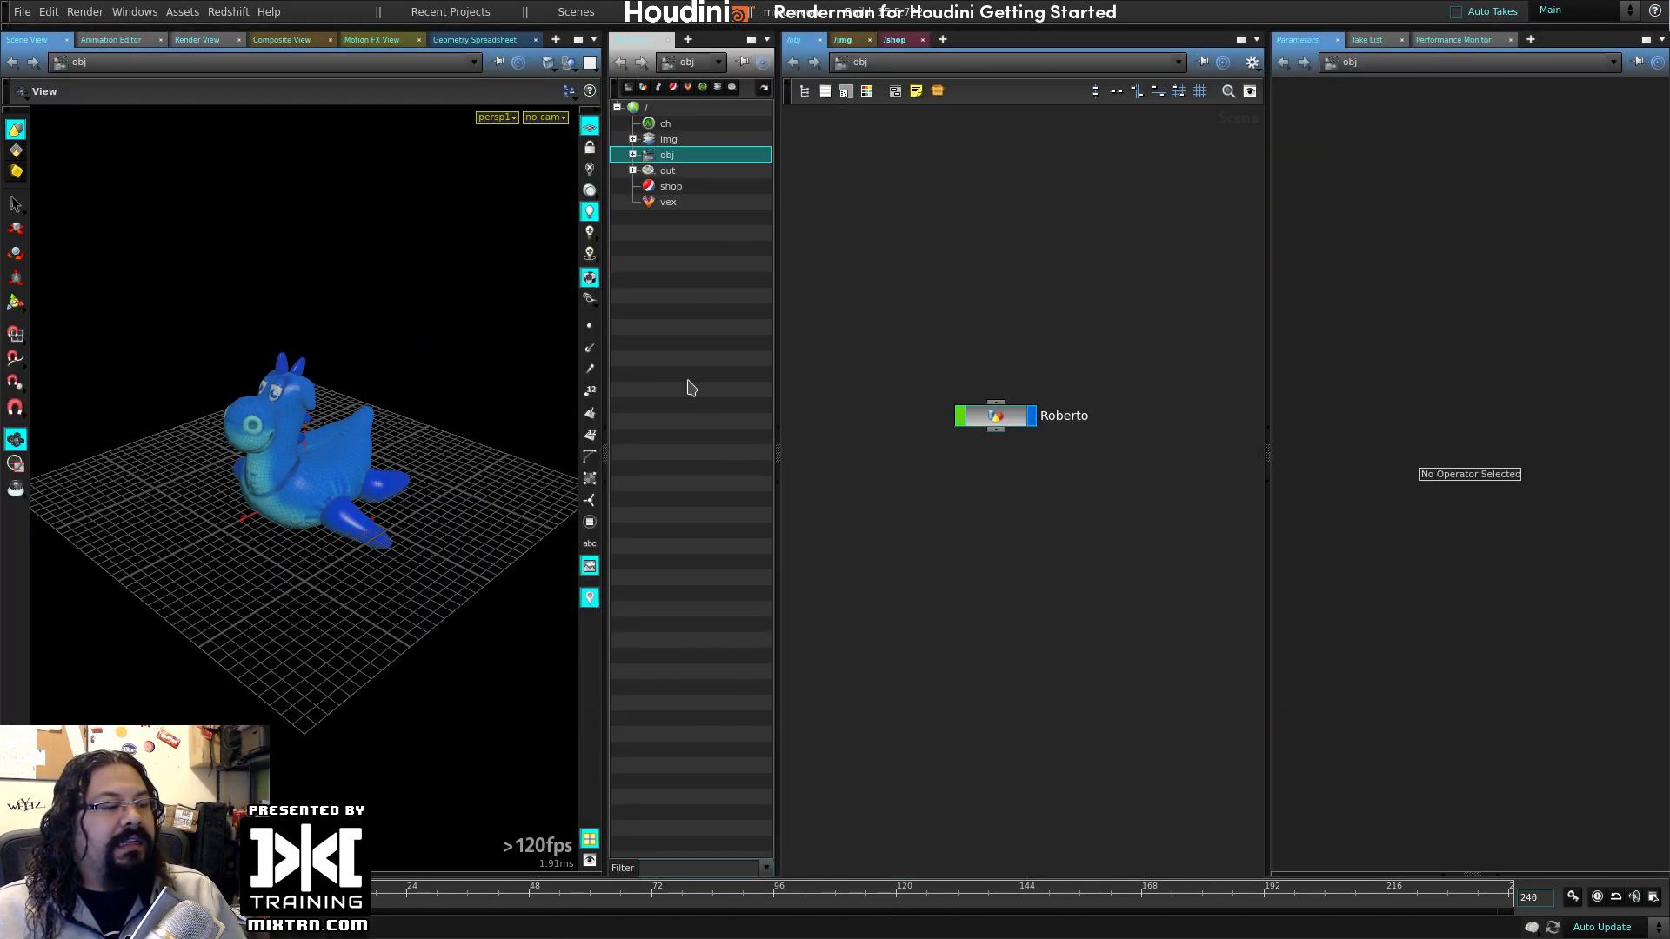
- Switch to the Technical desktop layout and narrow its tree view pane to give the scene view more room
{"action": "left_click", "coordinate": [132, 11]}
{"action": "mouse_move", "coordinate": [144, 30]}
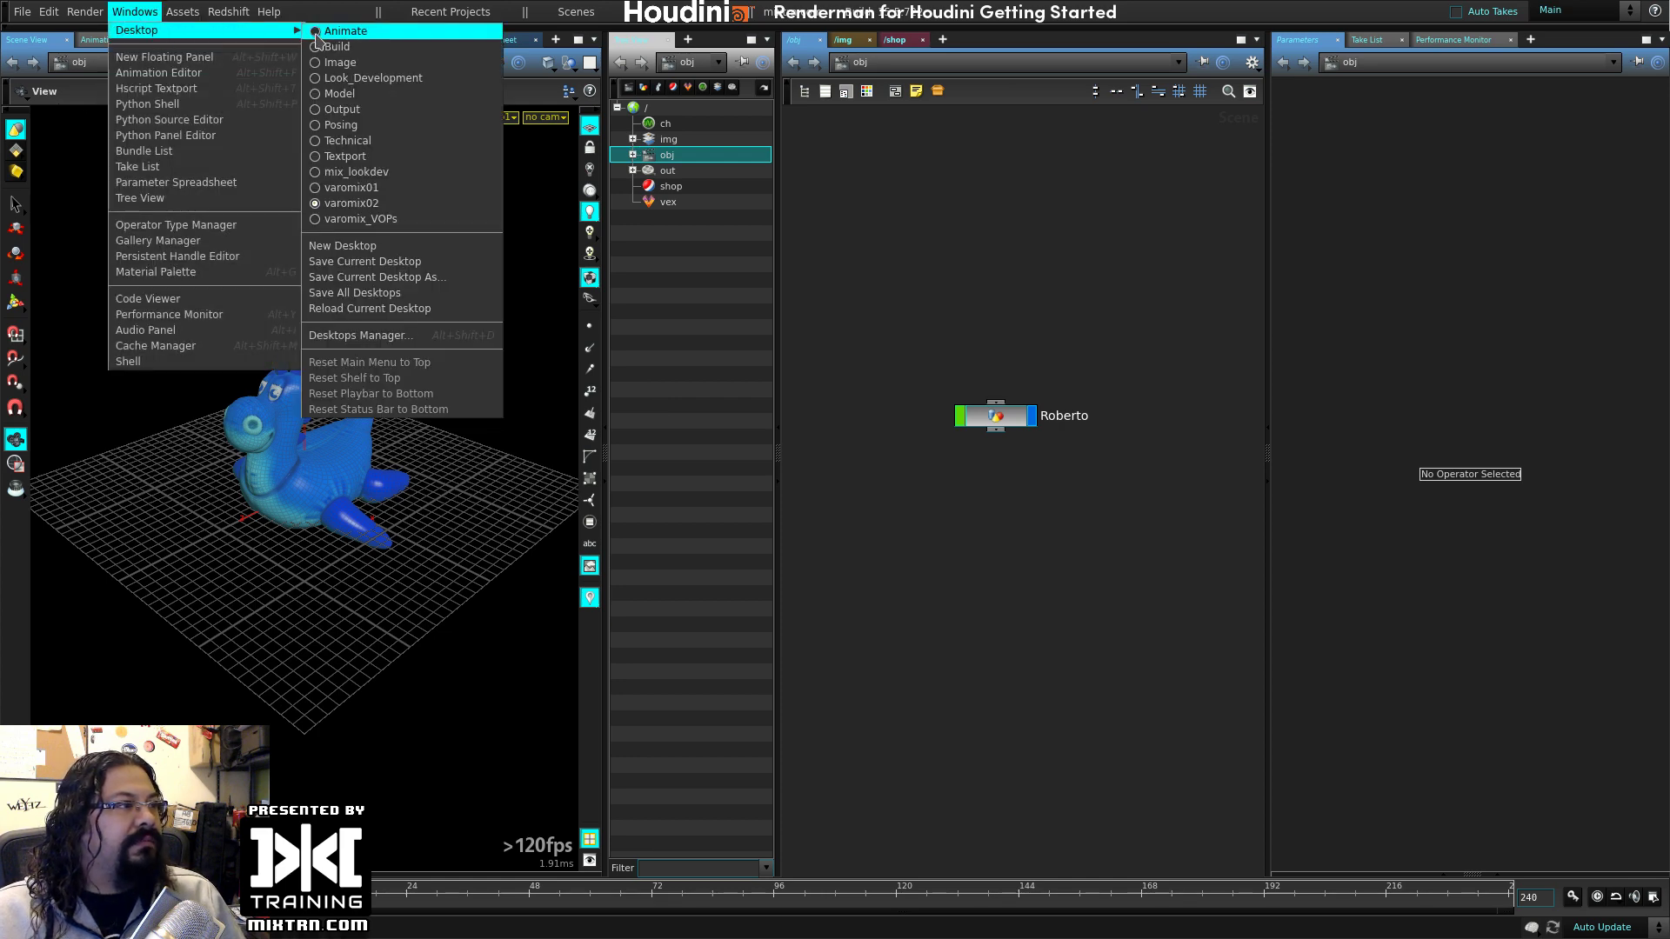
{"action": "left_click", "coordinate": [345, 155]}
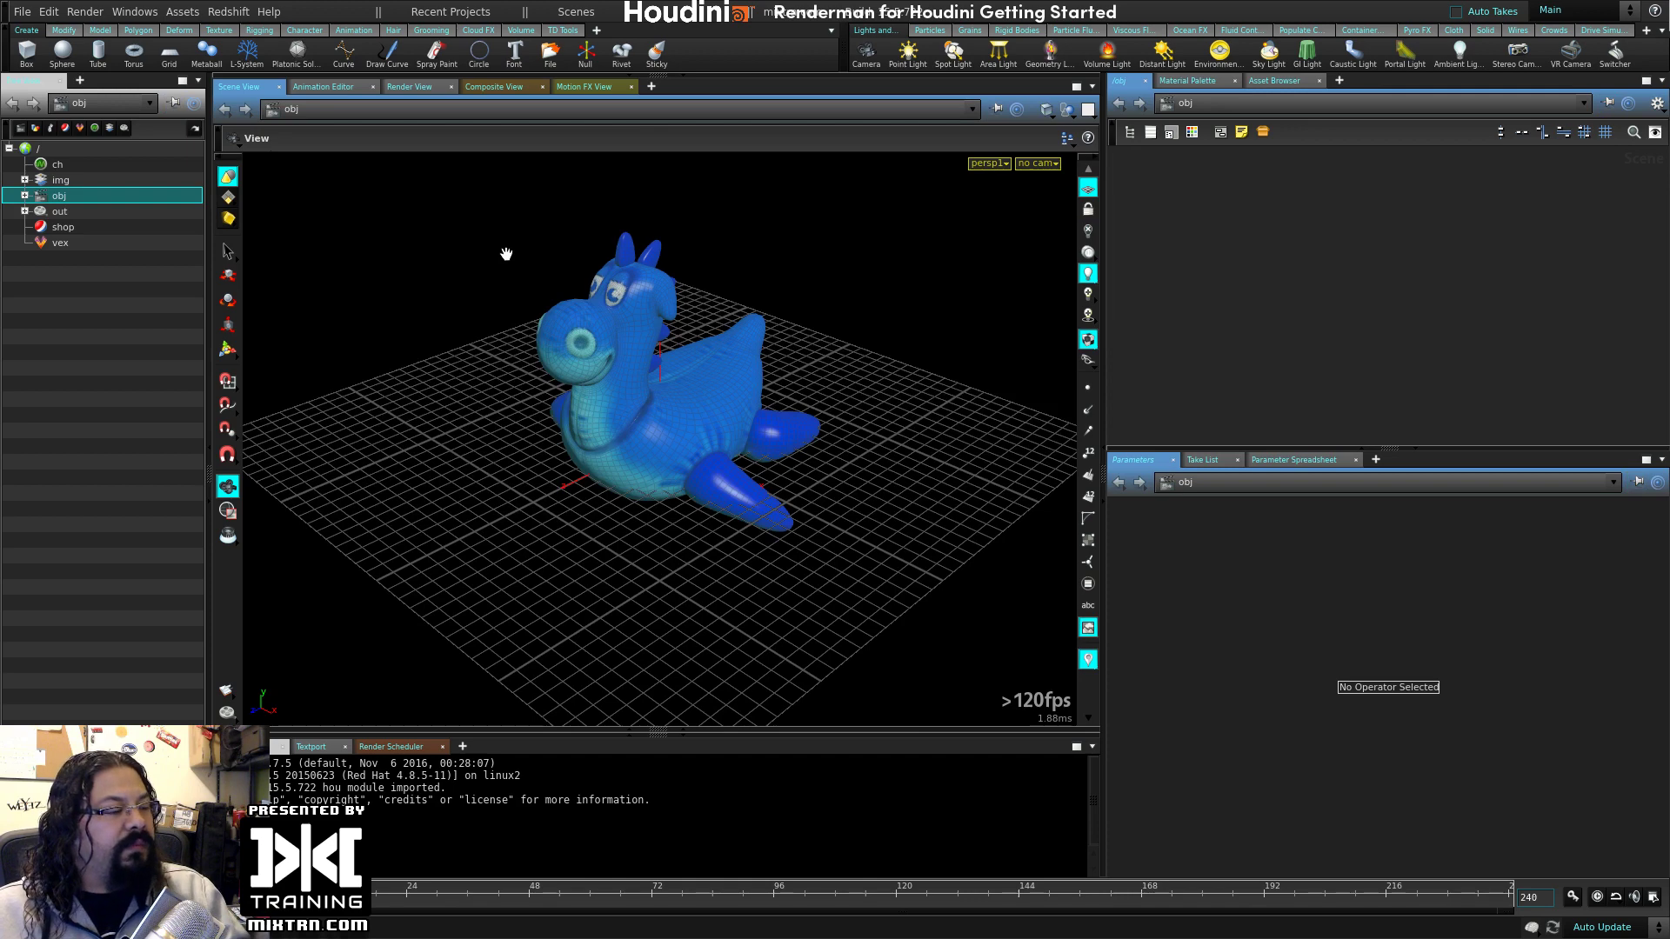
{"action": "left_click_drag", "start_coordinate": [209, 435], "coordinate": [148, 434]}
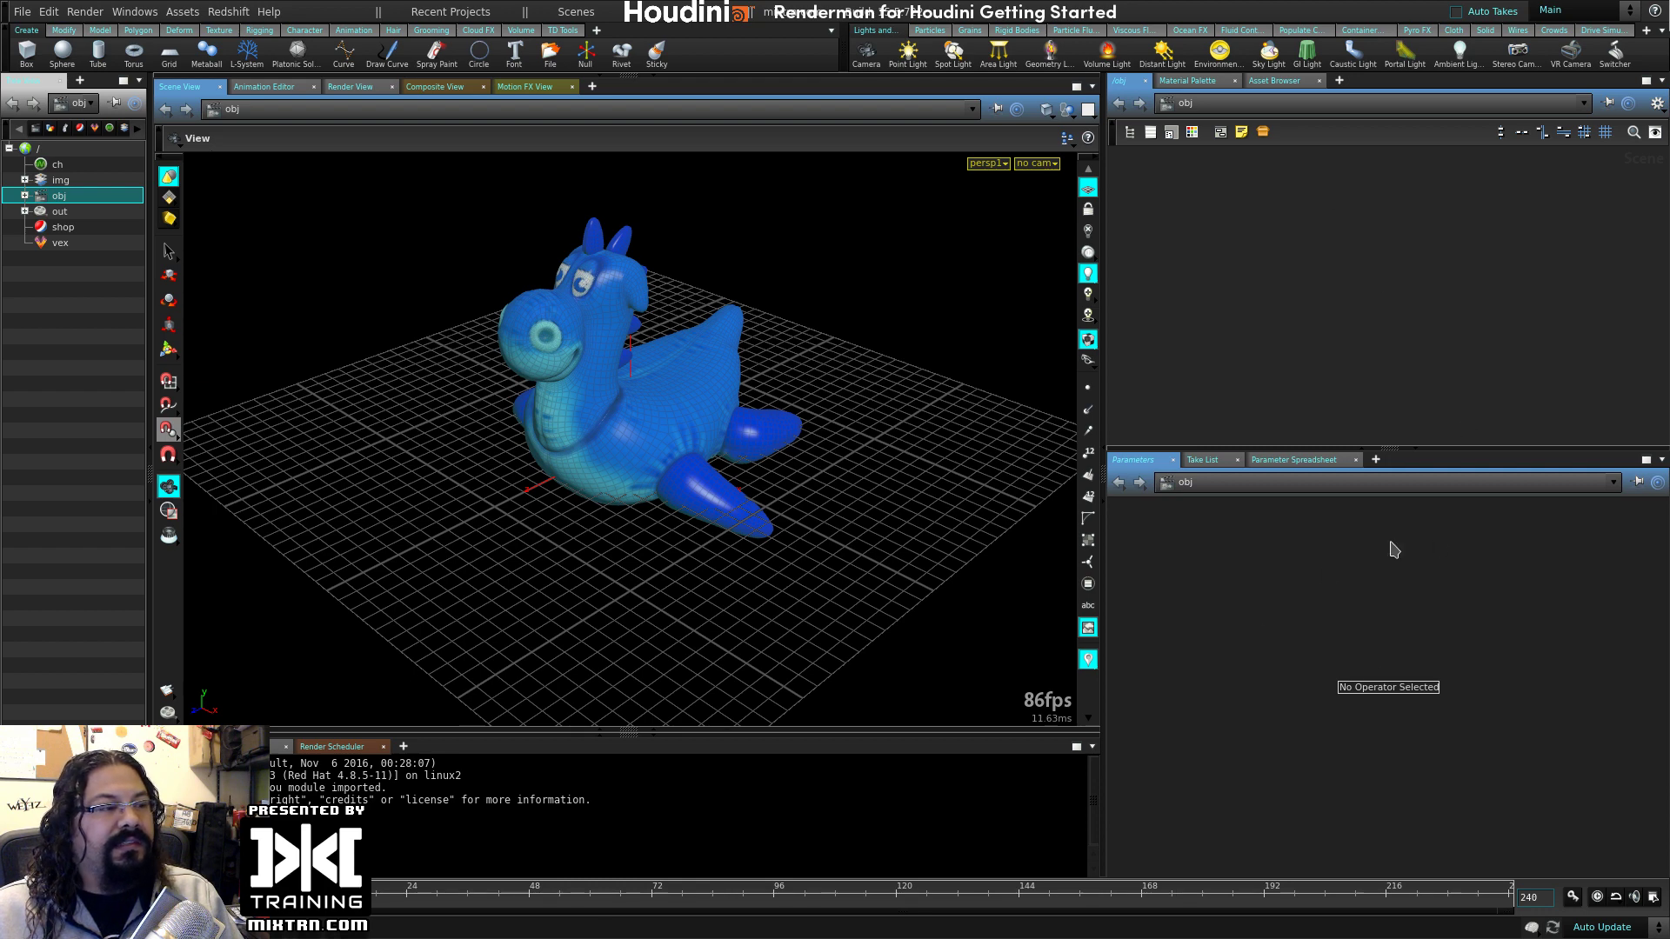
- Switch to the varomix01 desktop layout and slightly widen its scene view pane
{"action": "left_click", "coordinate": [135, 12]}
{"action": "mouse_move", "coordinate": [174, 30]}
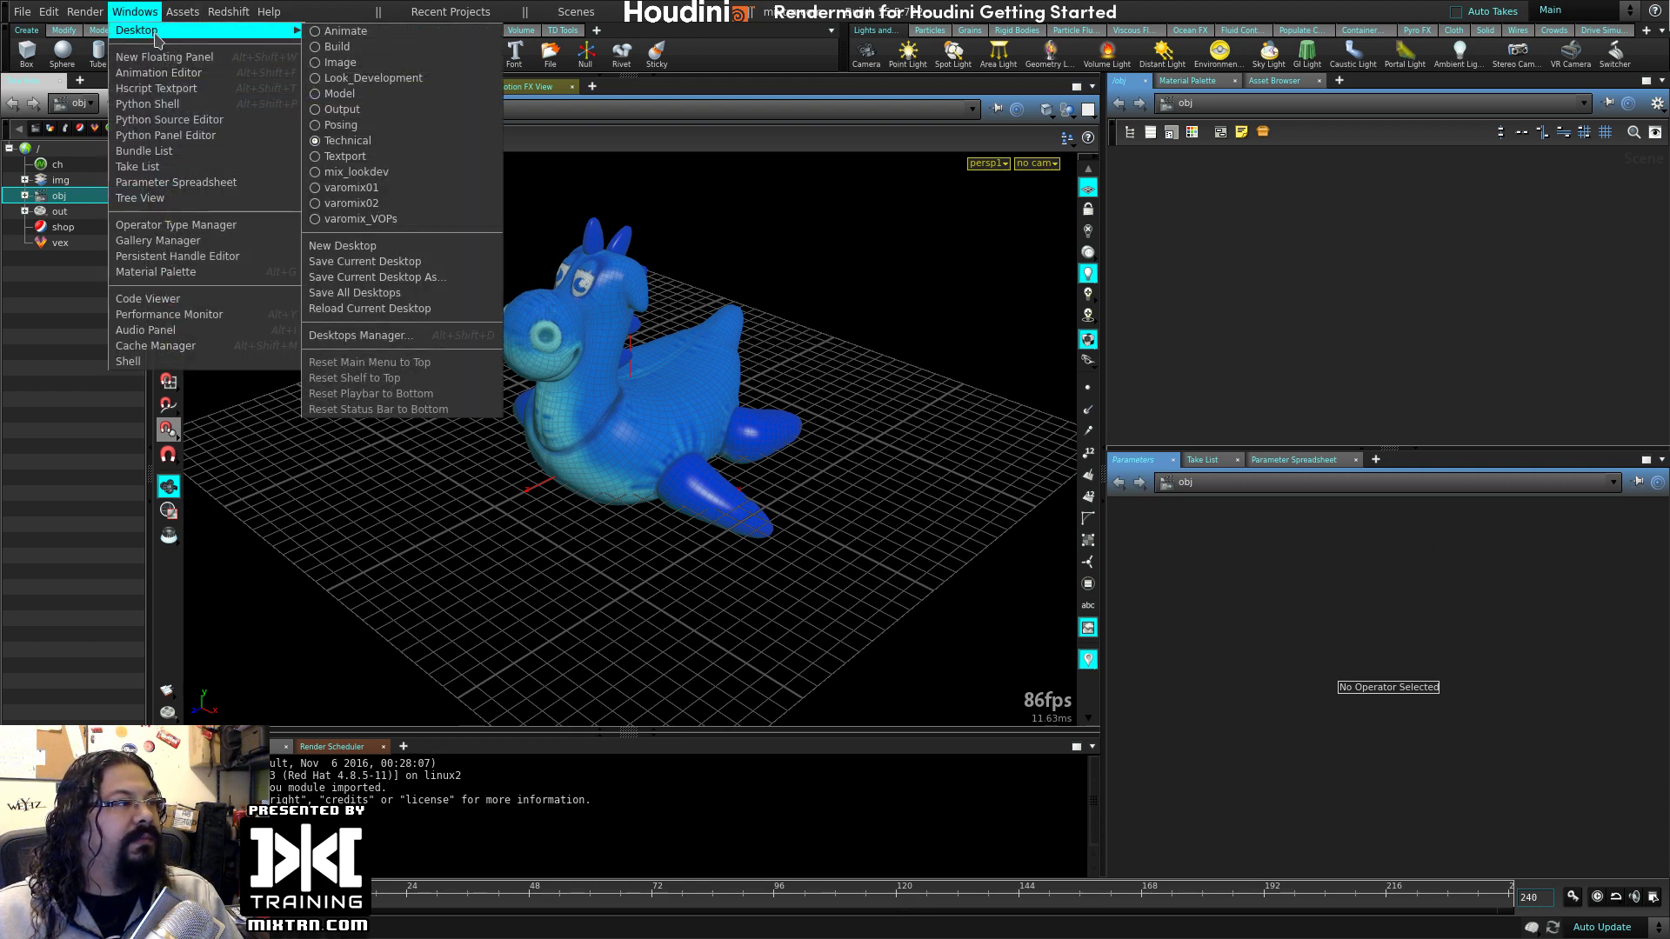
{"action": "left_click", "coordinate": [405, 192]}
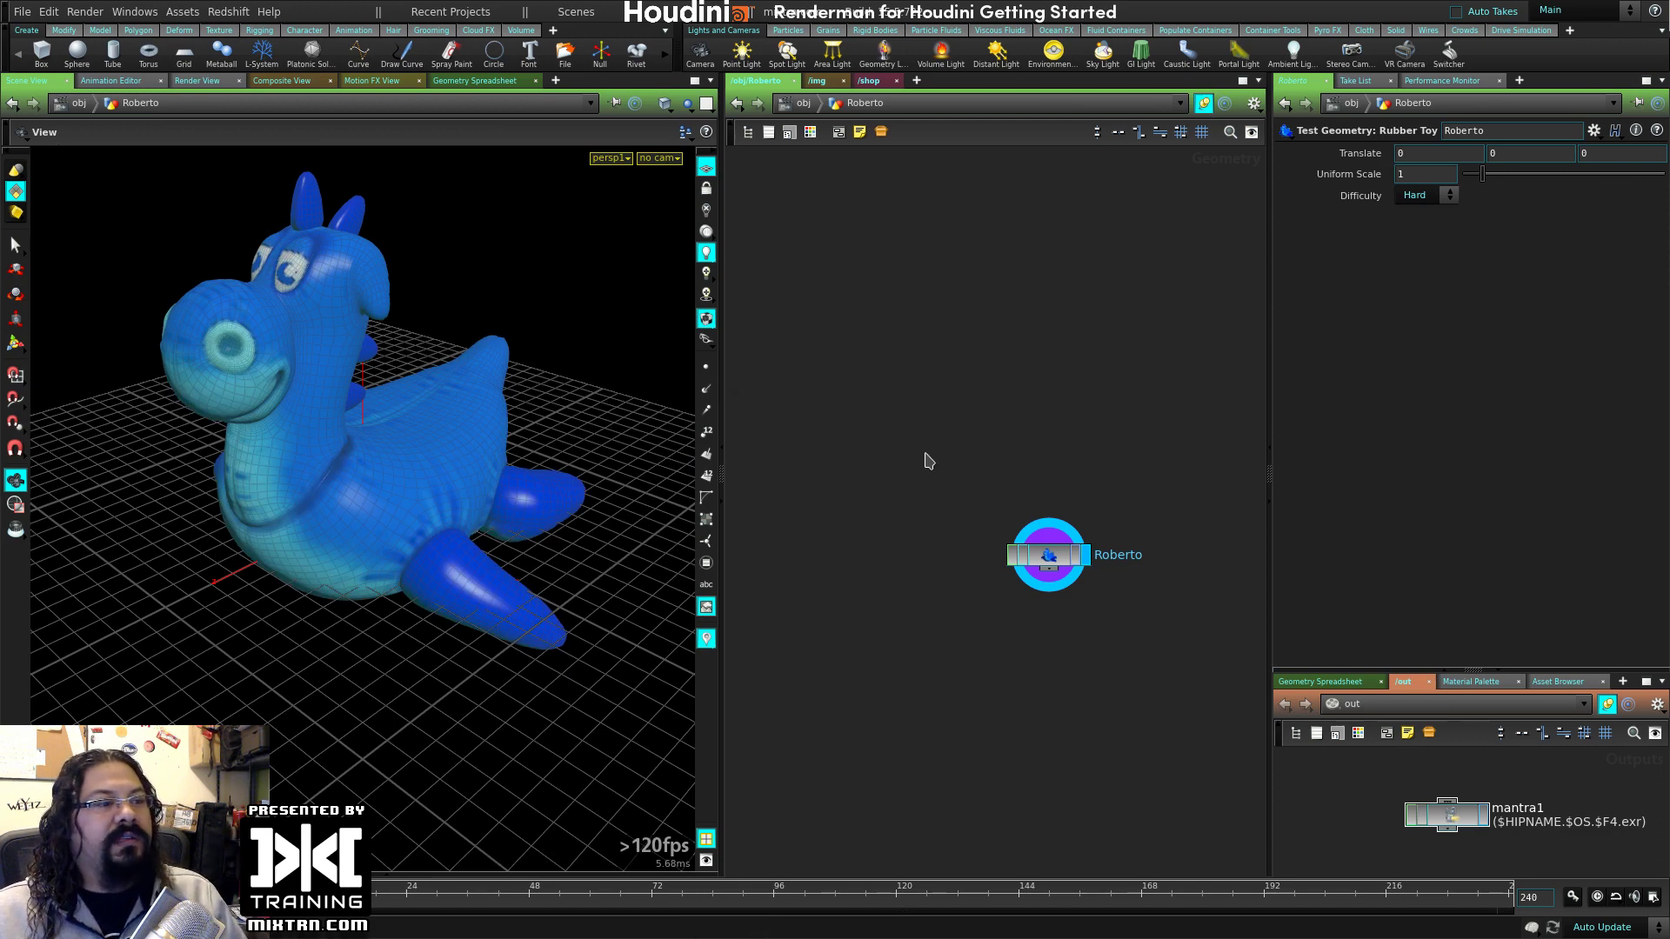
{"action": "left_click_drag", "start_coordinate": [723, 310], "coordinate": [745, 311]}
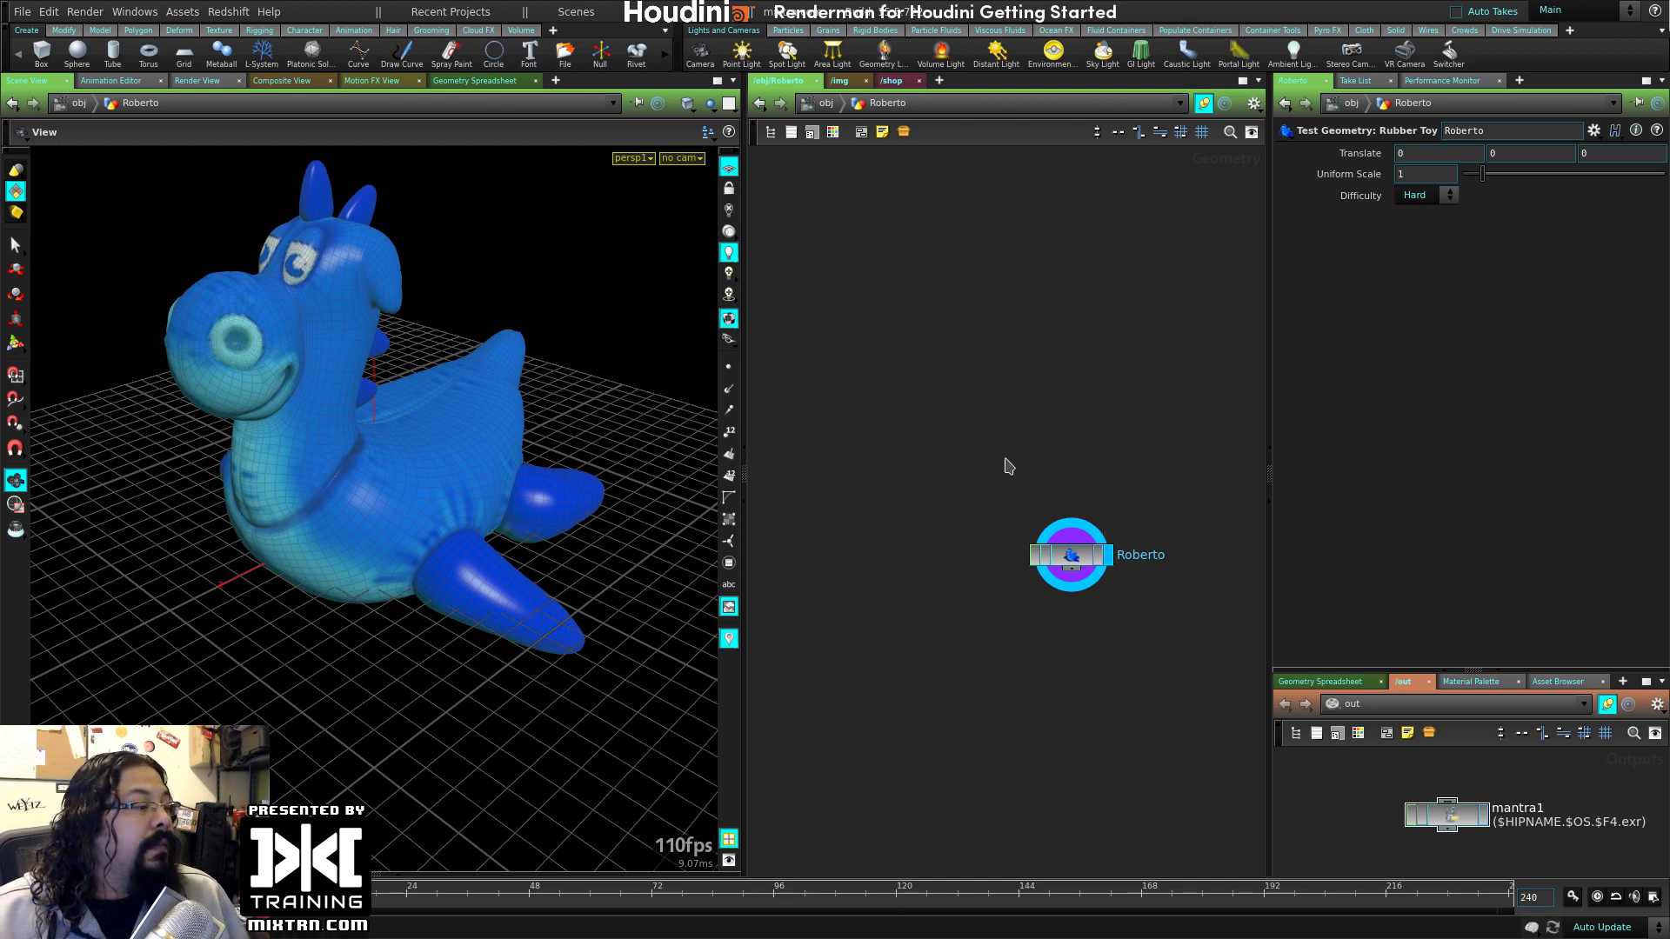
{"action": "middle_click_drag", "start_coordinate": [1007, 466], "coordinate": [996, 392]}
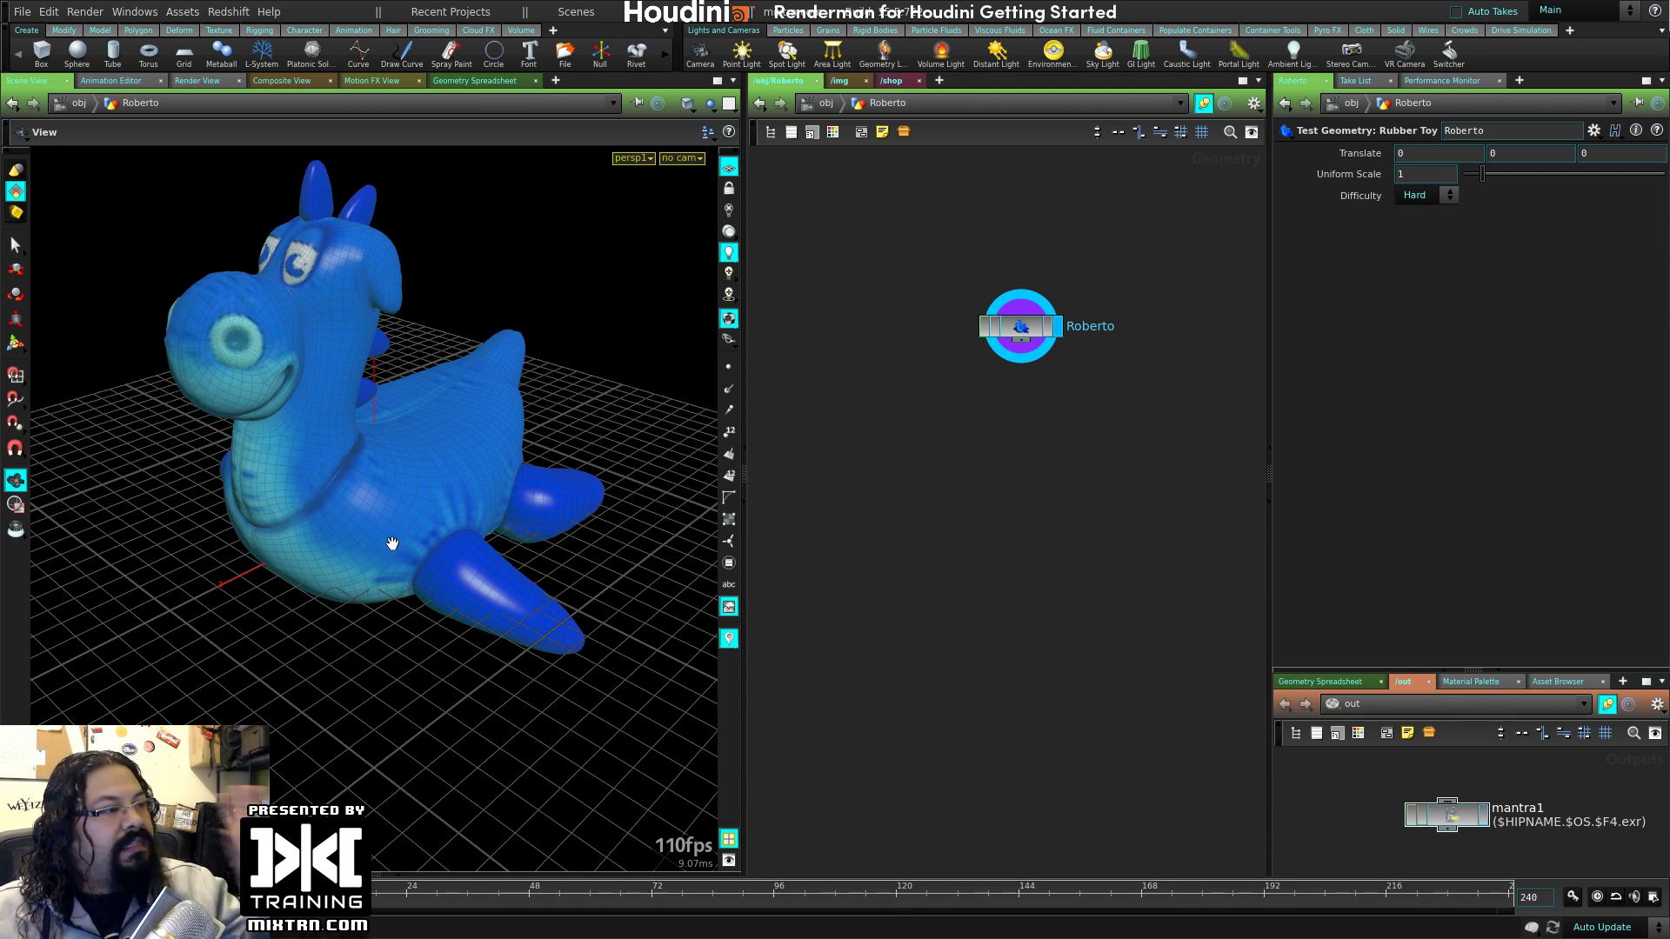
- Expand the collapsed Python shell below the scene view, run the test text "qawdkahrehqweoidfhwqae]" in it, and collapse the shell again
{"action": "left_click", "coordinate": [464, 872]}
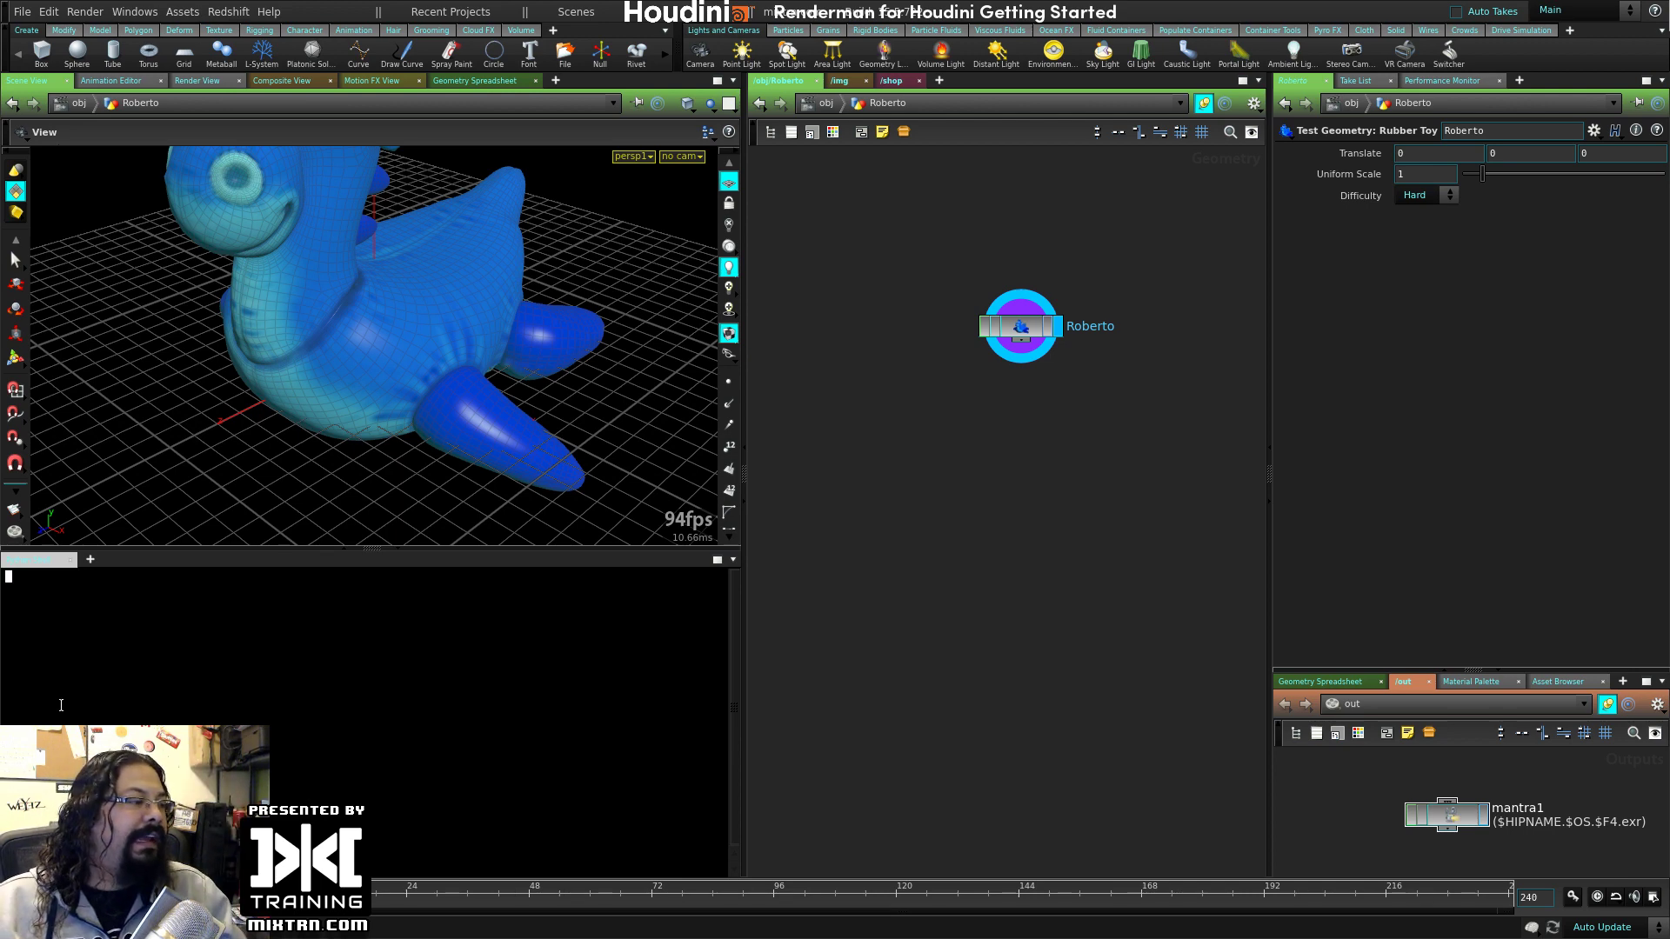
{"action": "type", "text": "qawdkahrehqweoidfhwqae]"}
{"action": "key", "text": "Return"}
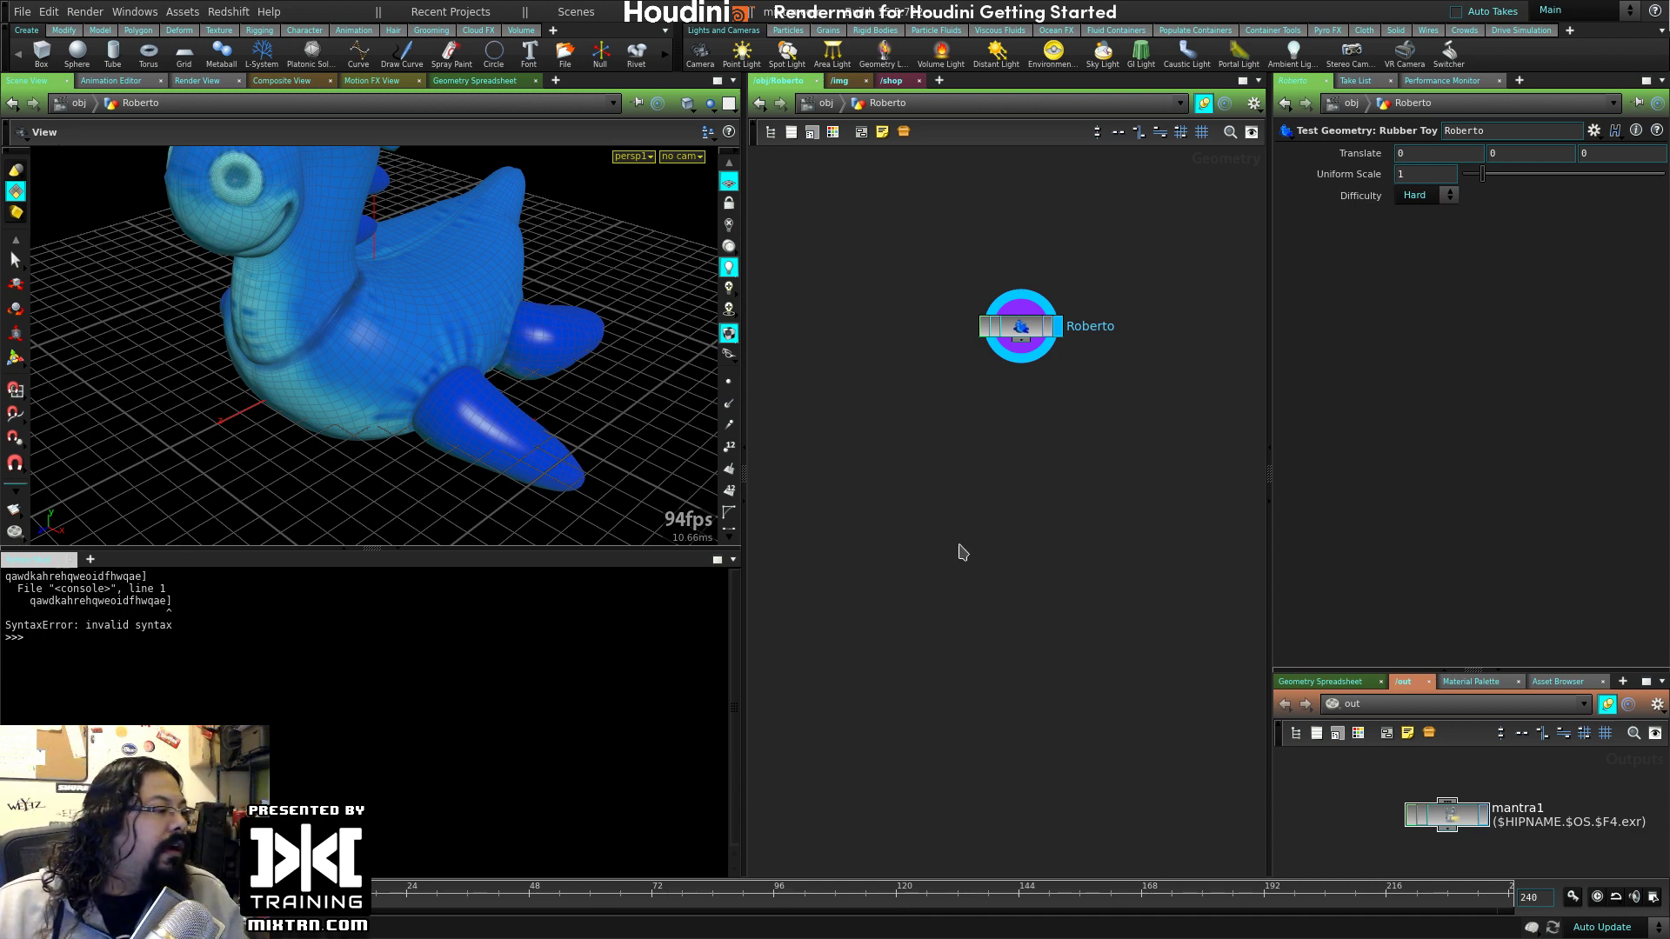
{"action": "left_click", "coordinate": [398, 550]}
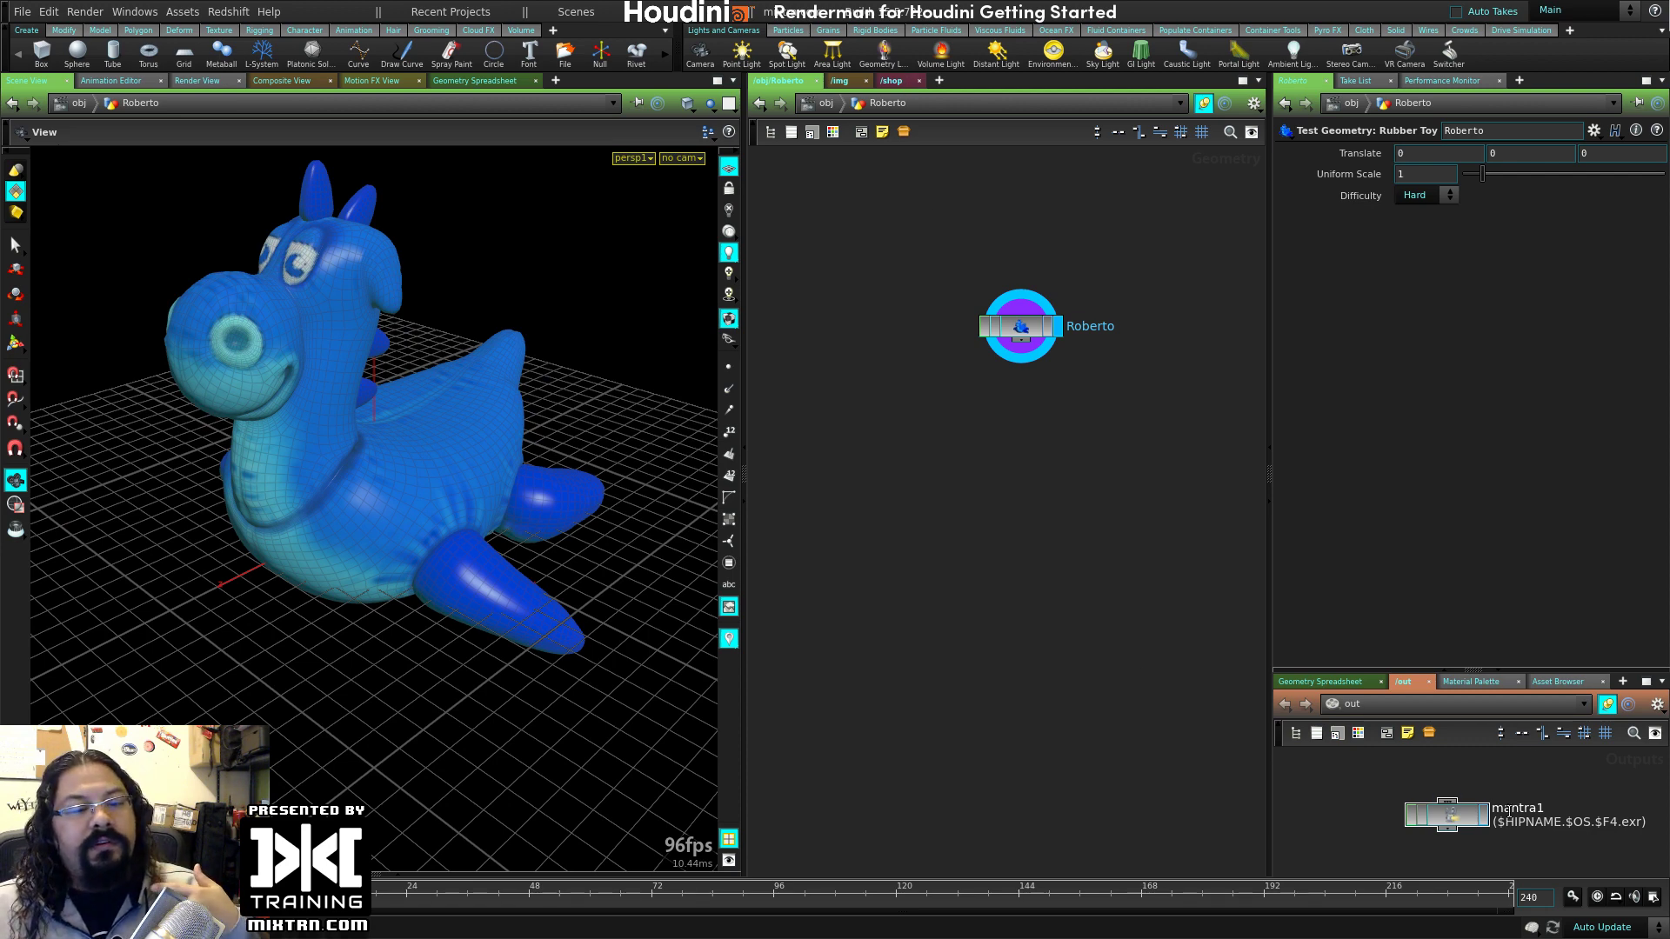
- Look at the img and shop networks and bring the network editor back to the obj level
{"action": "left_click", "coordinate": [841, 81]}
{"action": "left_click", "coordinate": [892, 81]}
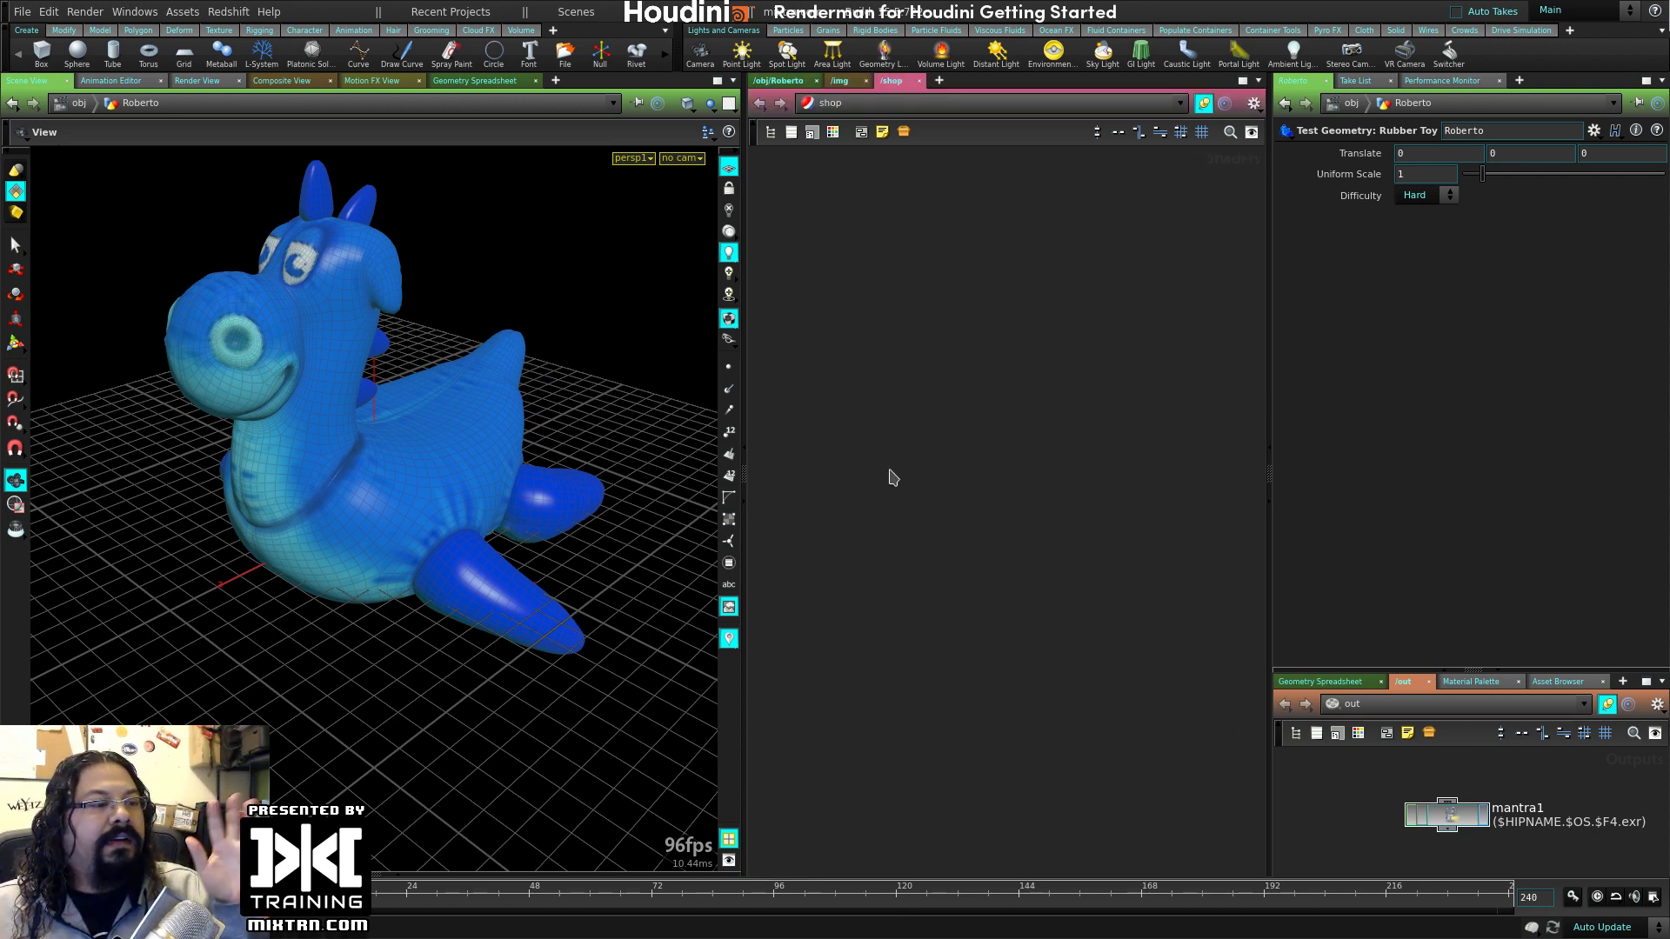
{"action": "left_click", "coordinate": [788, 80]}
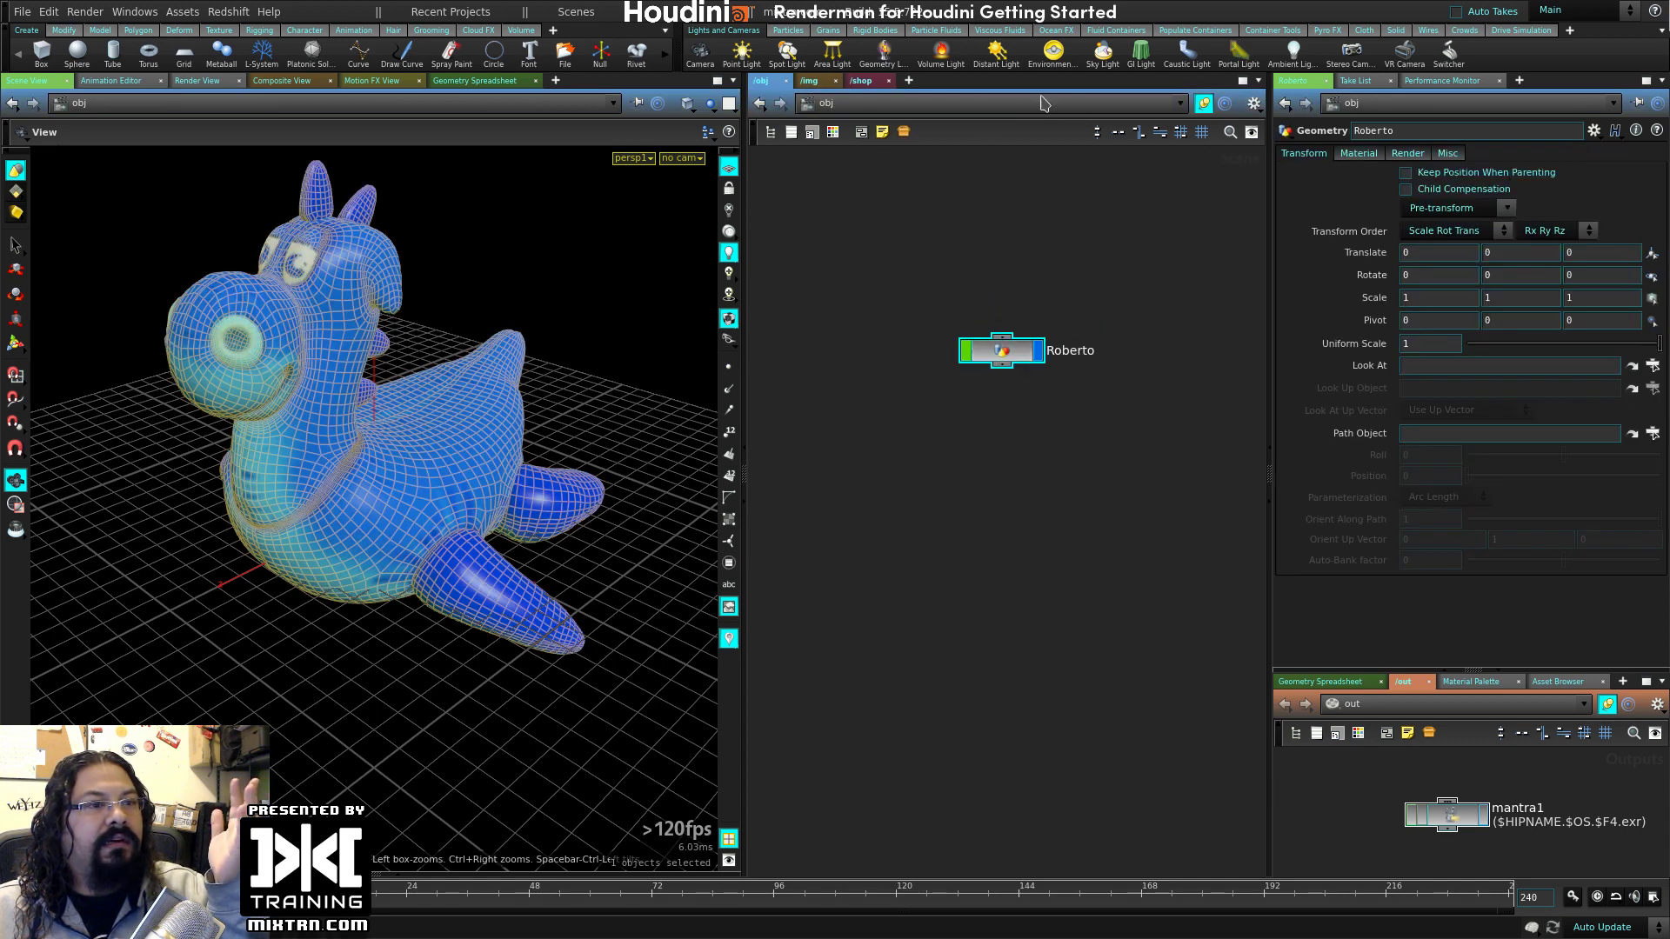
{"action": "left_click", "coordinate": [1007, 104]}
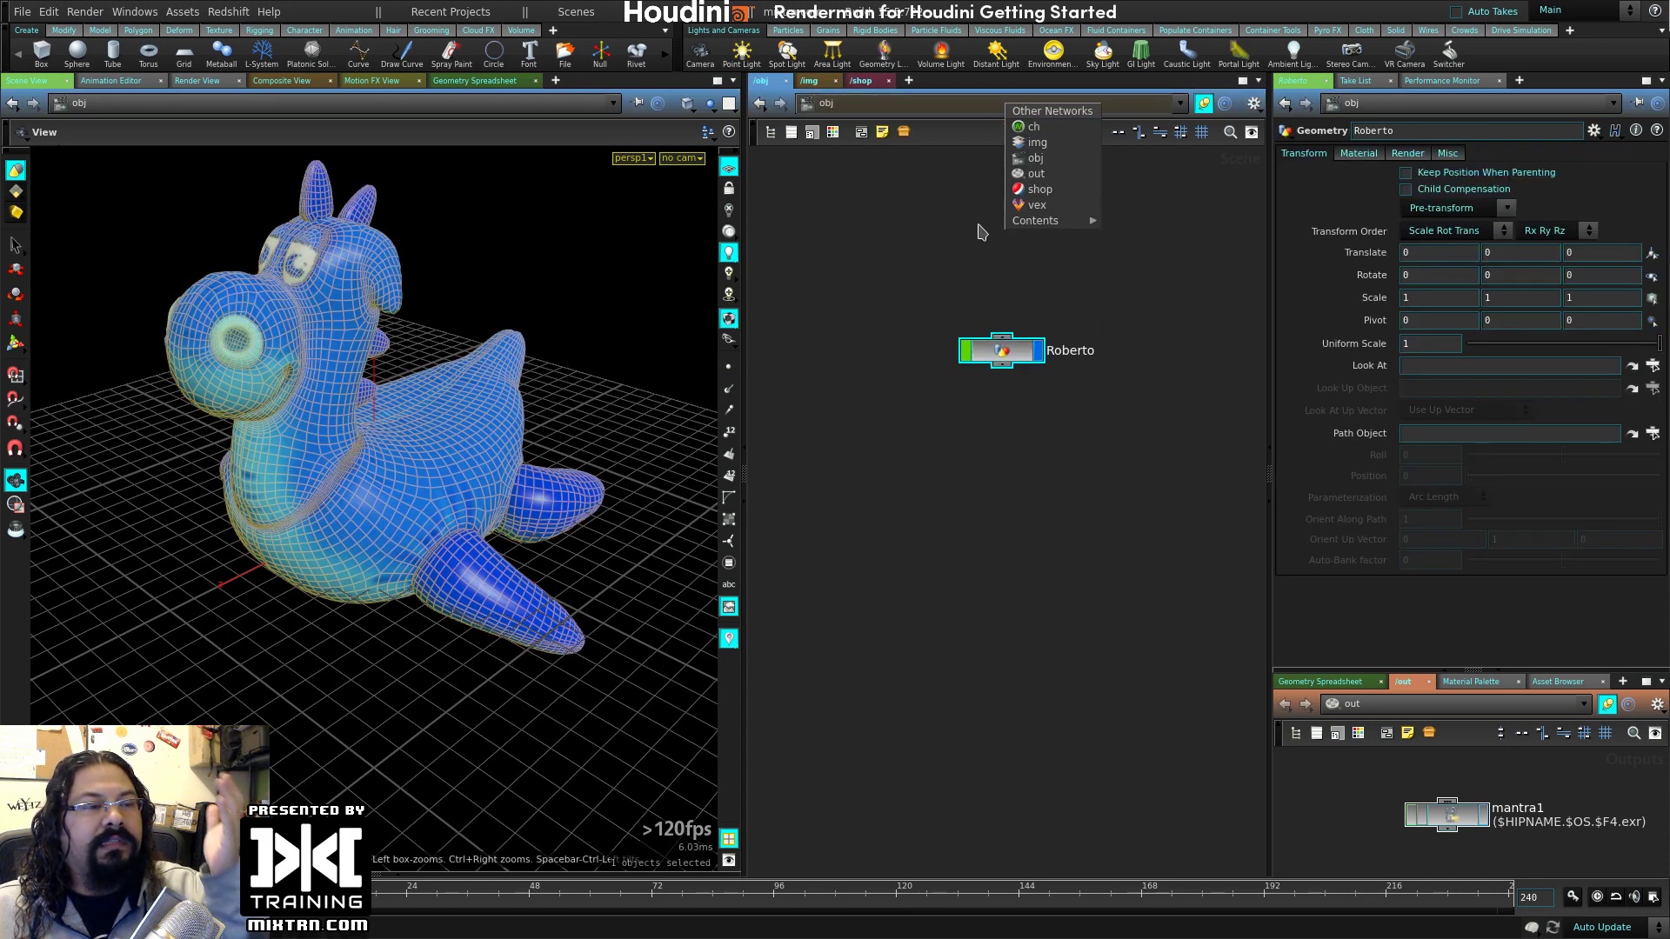
{"action": "left_click", "coordinate": [960, 255]}
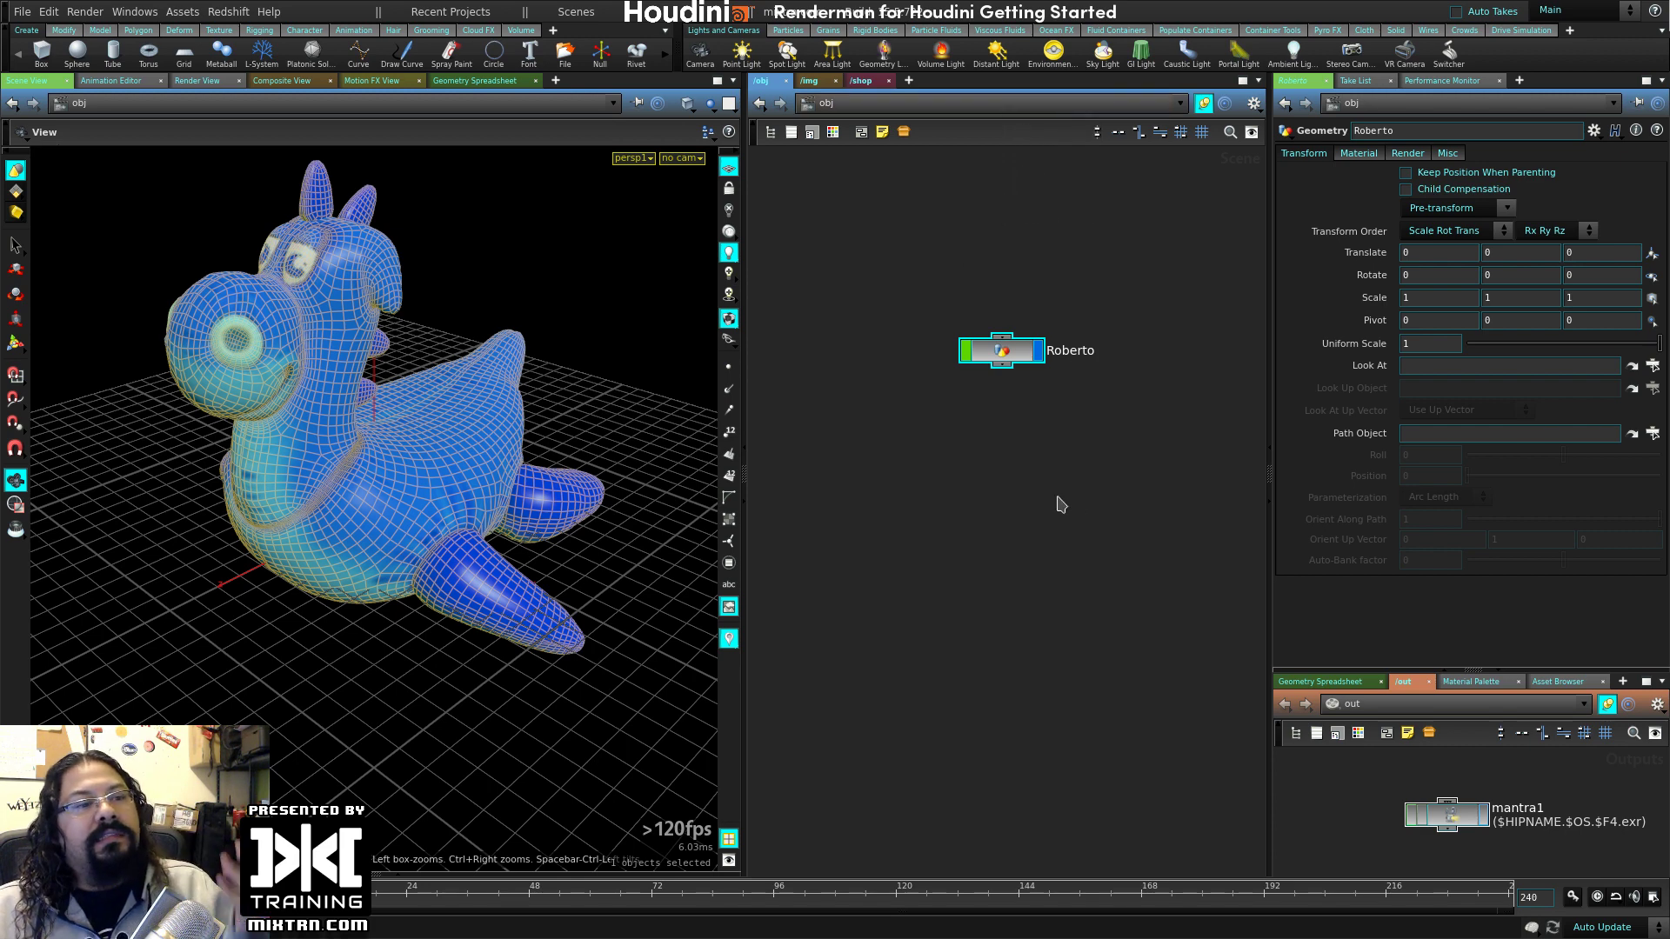
- Add a ROP Network node at the obj level below the Roberto object and enter it
{"action": "left_click", "coordinate": [1010, 451]}
{"action": "key", "text": "Tab"}
{"action": "key", "text": "Escape"}
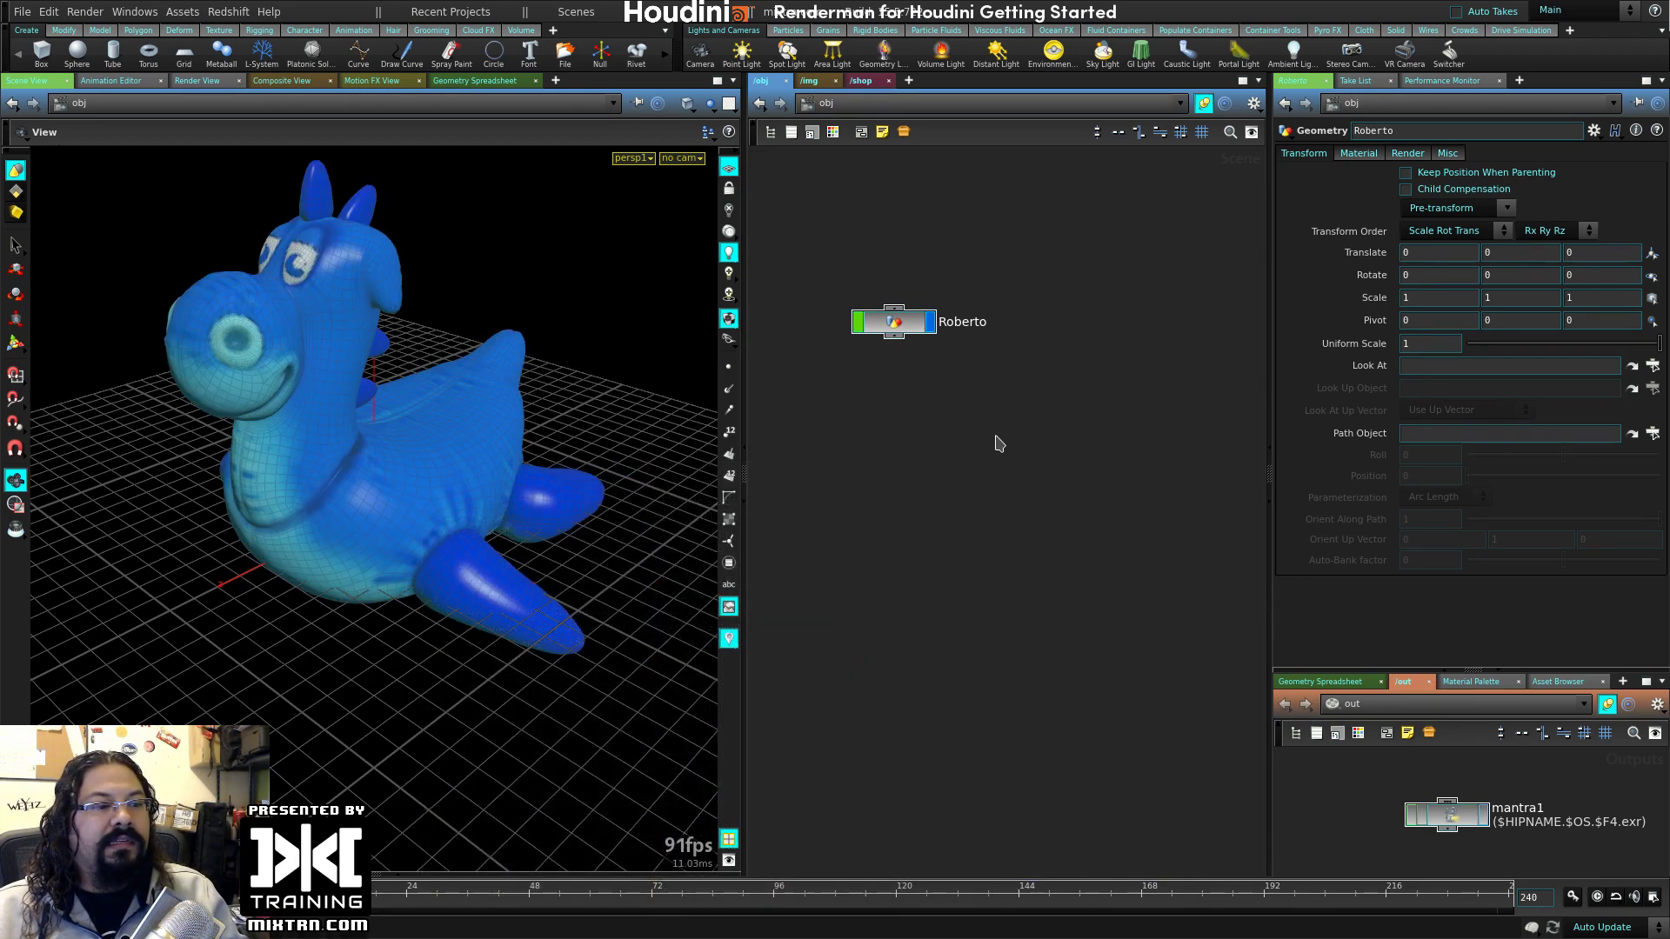
{"action": "key", "text": "Tab"}
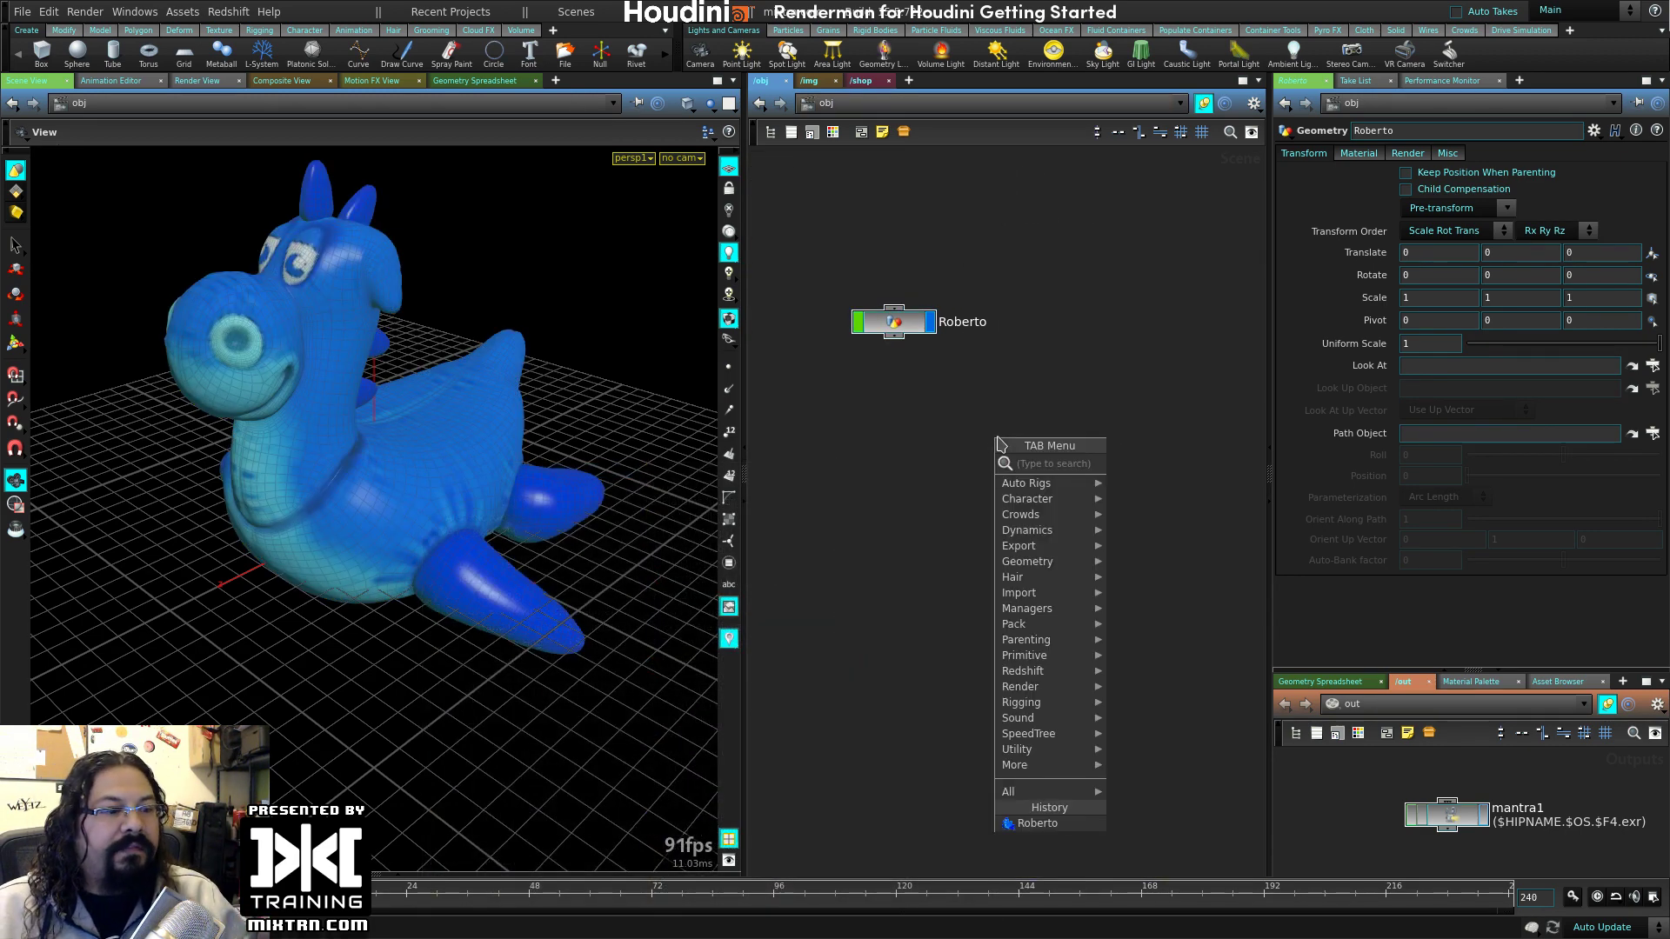
{"action": "key", "text": "Escape"}
{"action": "key", "text": "Tab"}
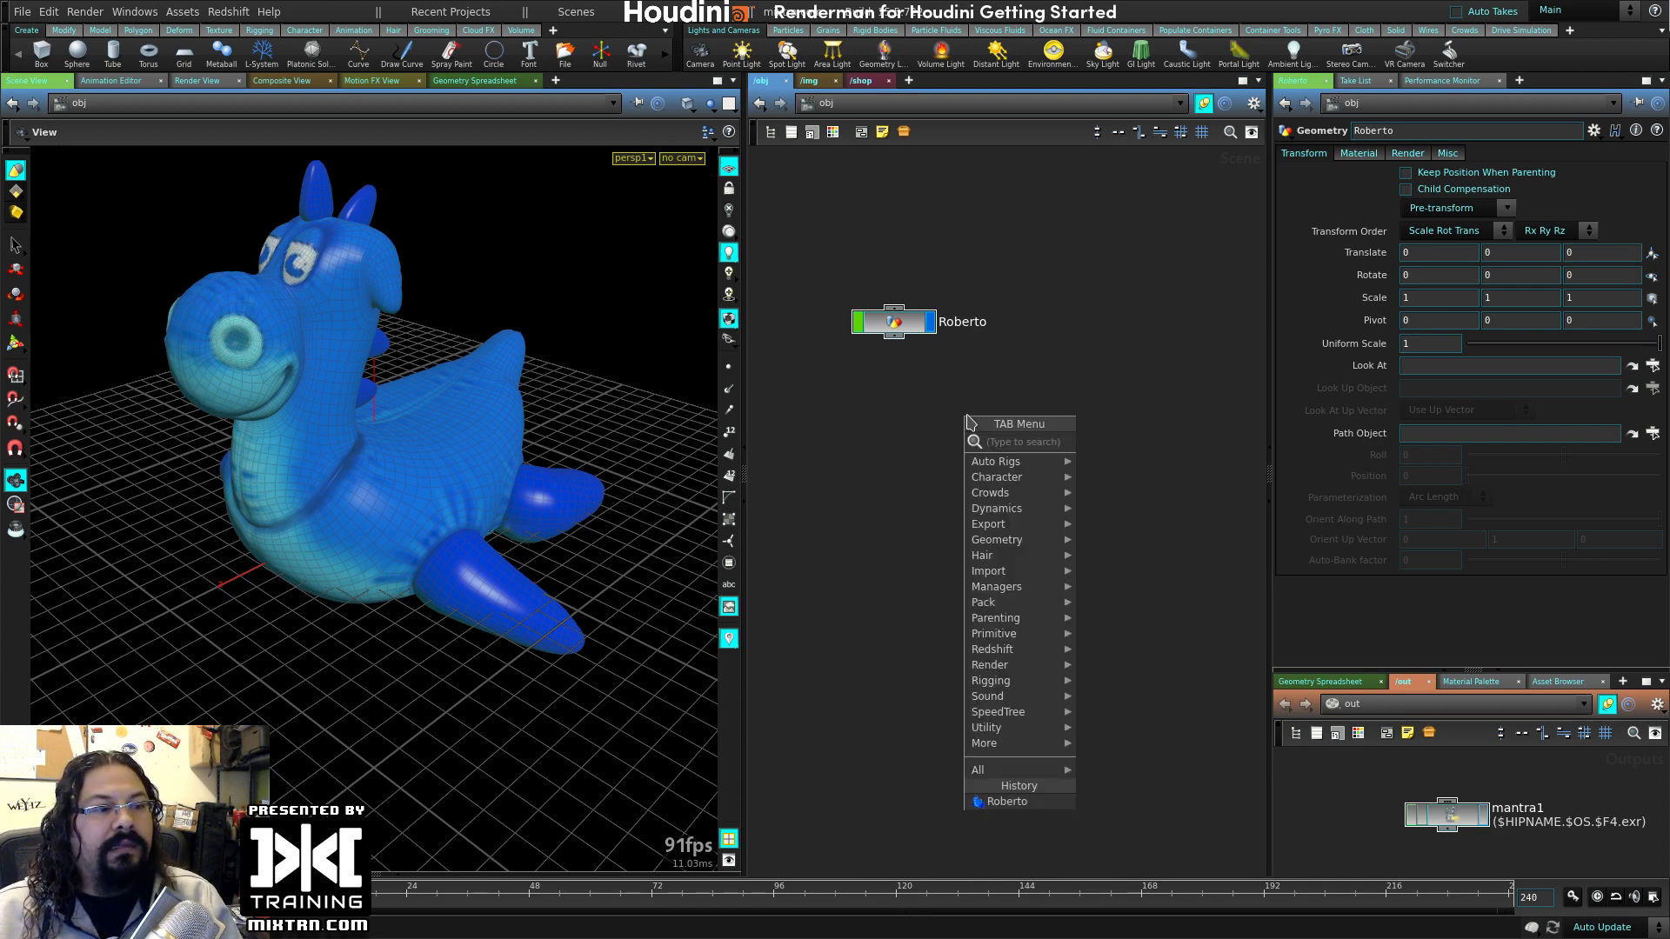
{"action": "mouse_move", "coordinate": [1044, 589]}
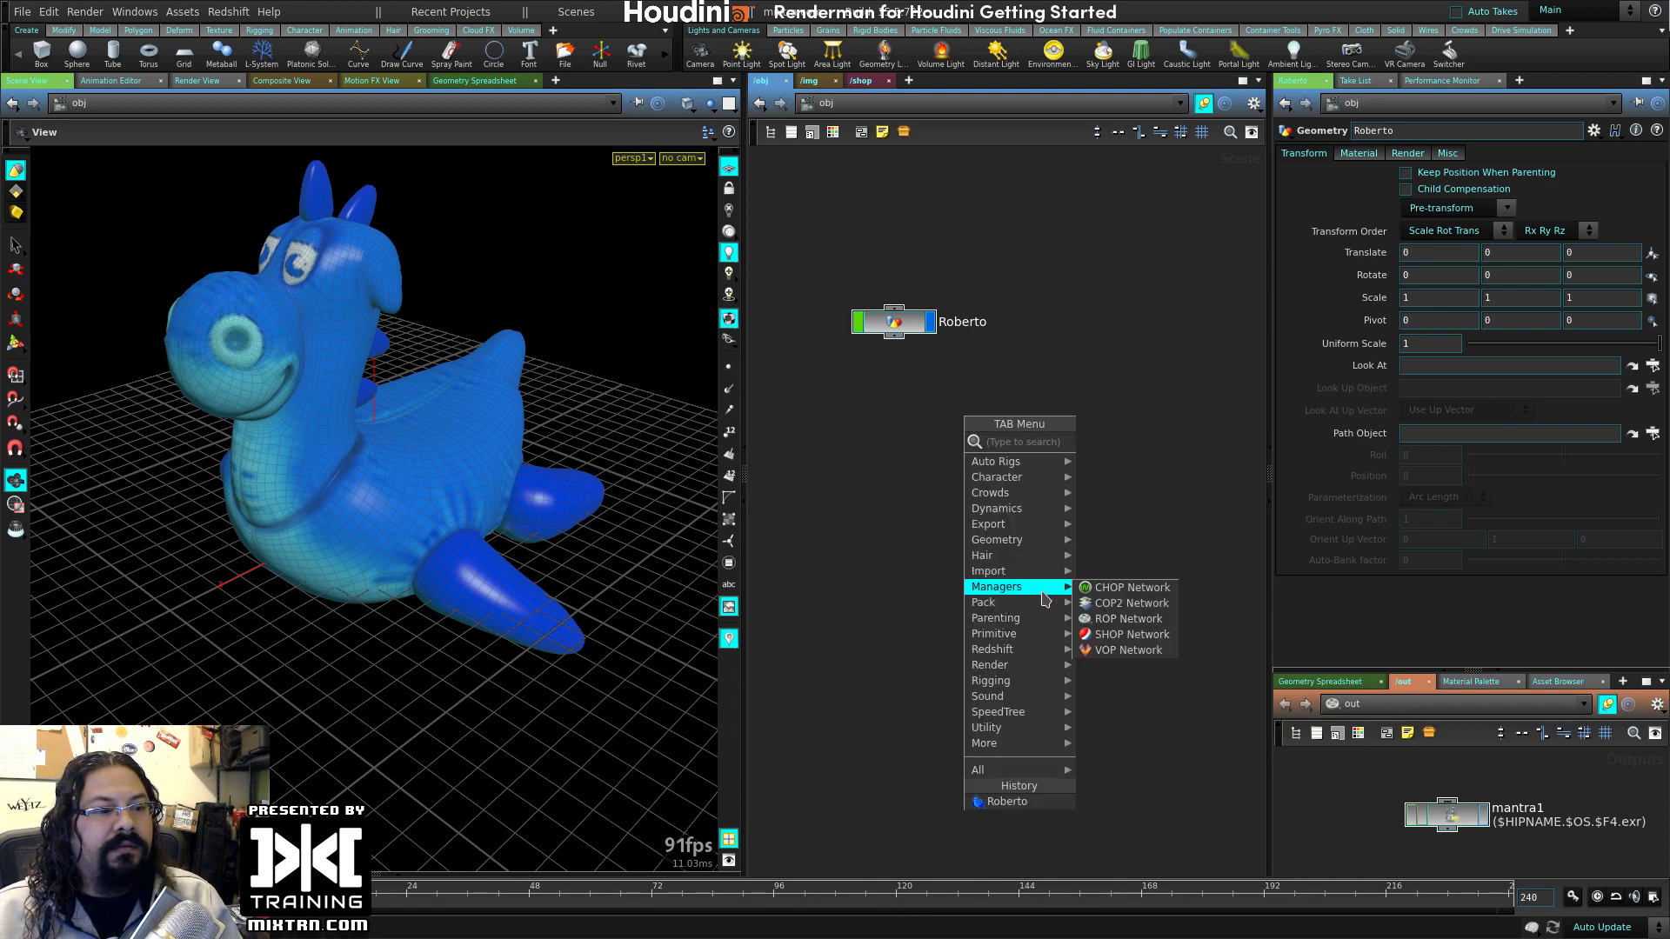
{"action": "left_click", "coordinate": [1156, 624]}
{"action": "left_click", "coordinate": [1039, 461]}
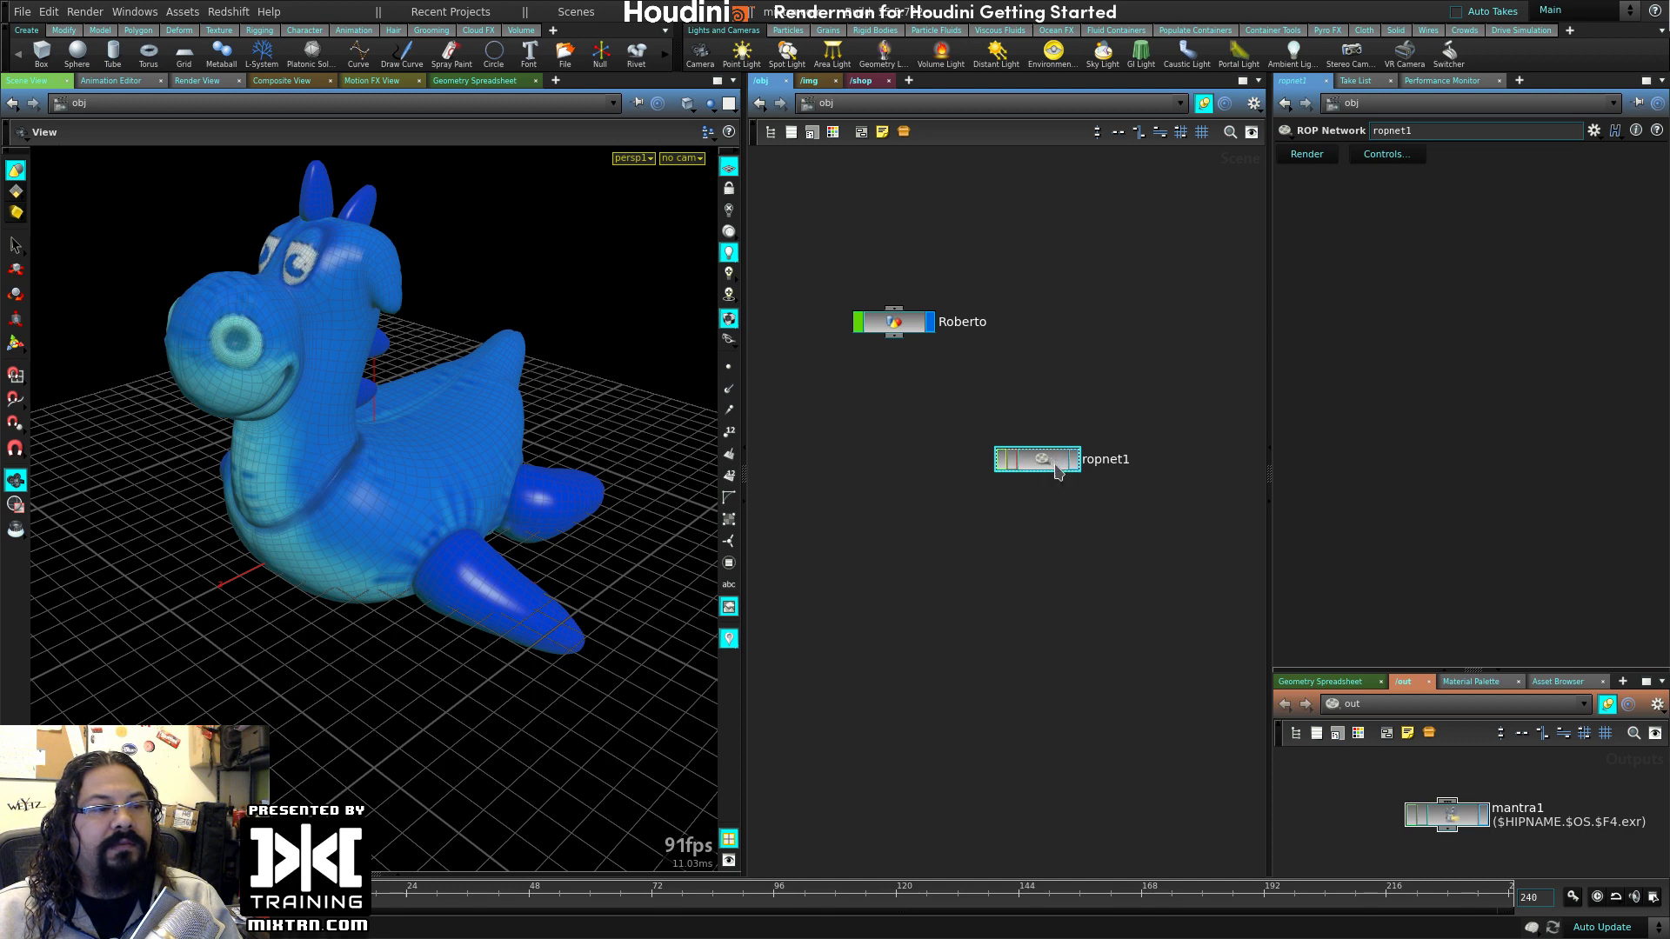
{"action": "left_click_drag", "start_coordinate": [1040, 461], "coordinate": [1074, 538]}
{"action": "double_click", "coordinate": [1073, 538]}
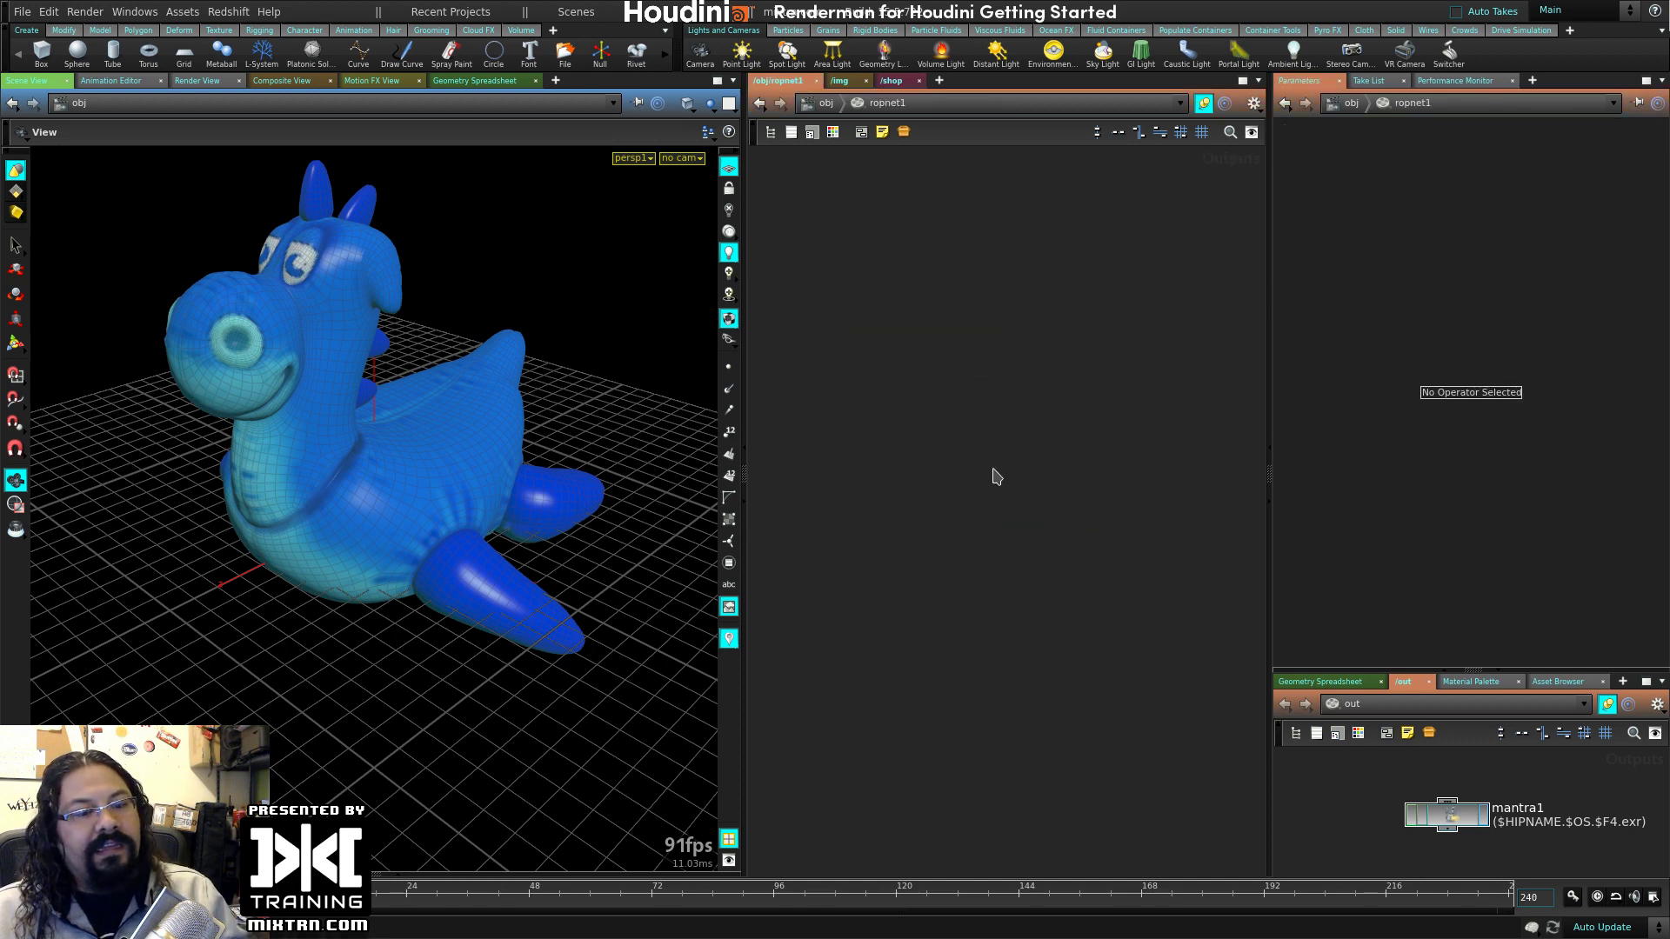
- Search the node types inside the ROP network for "man", and delete that ROP network from the obj level
{"action": "key", "text": "Tab"}
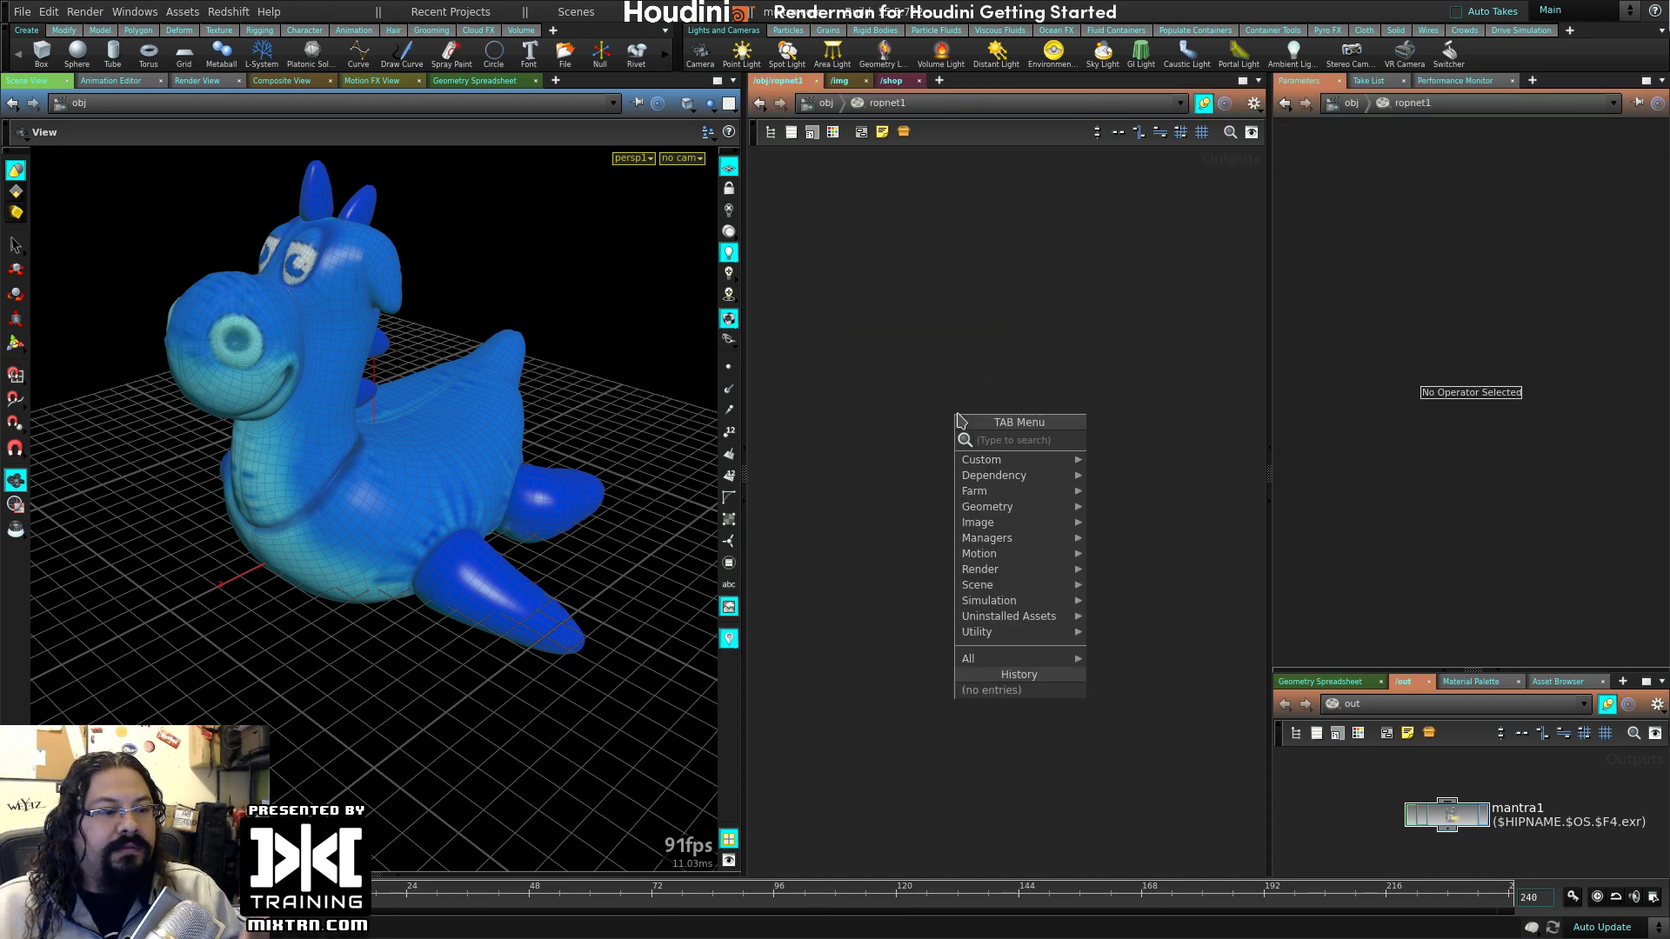
{"action": "type", "text": "man"}
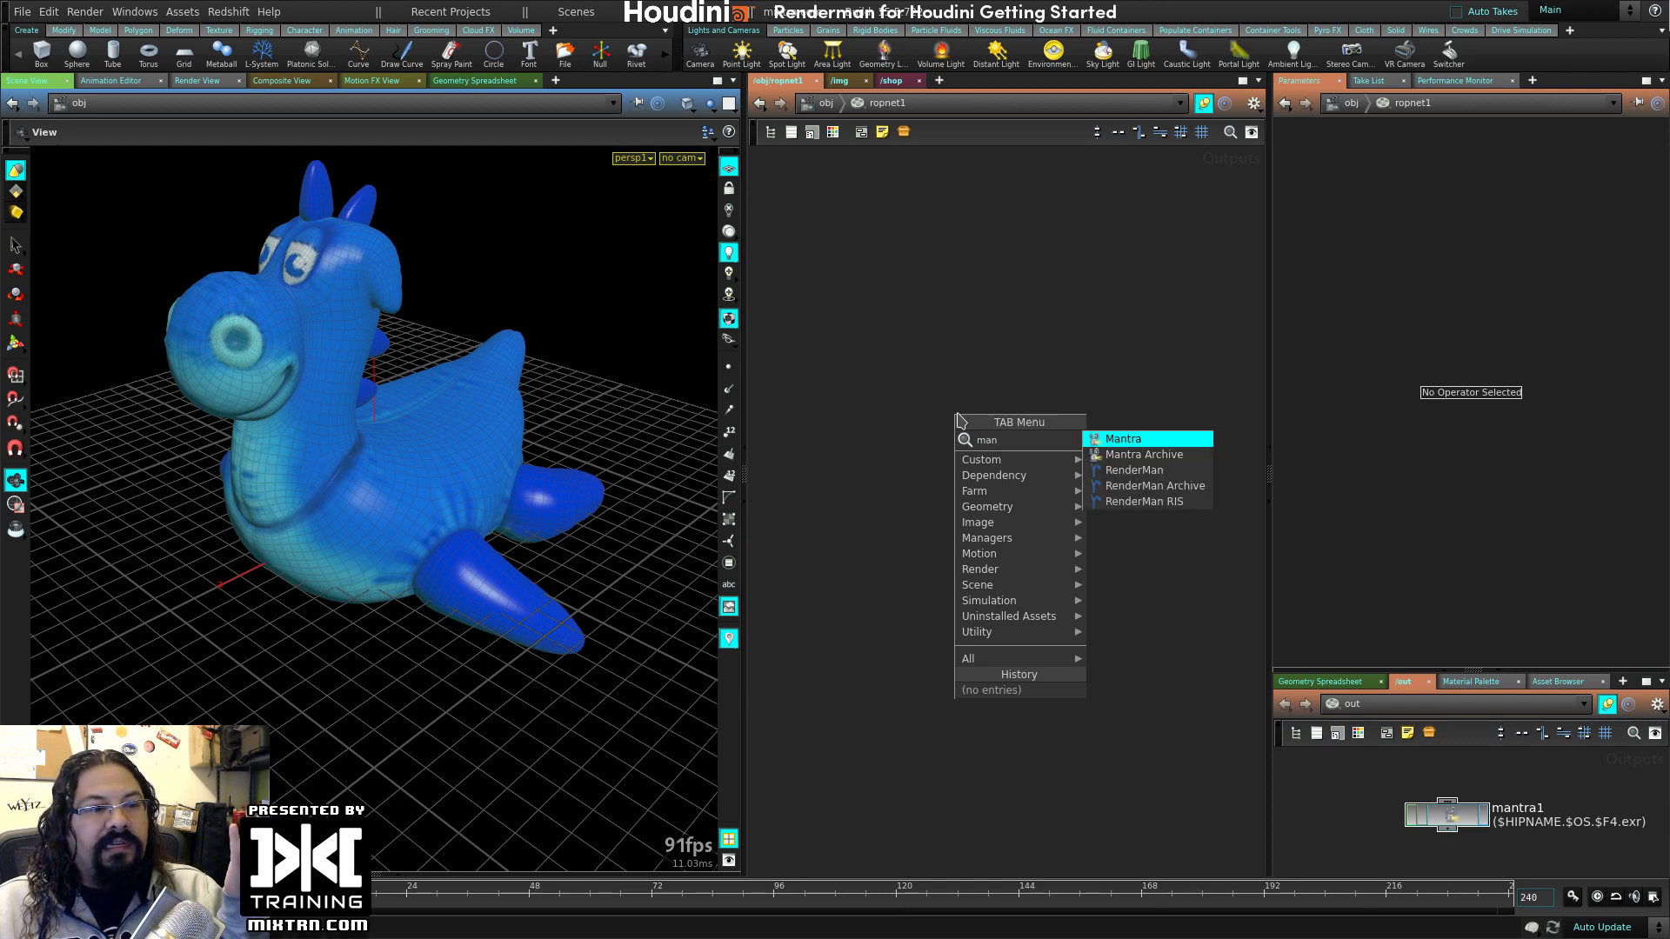
{"action": "key", "text": "Escape"}
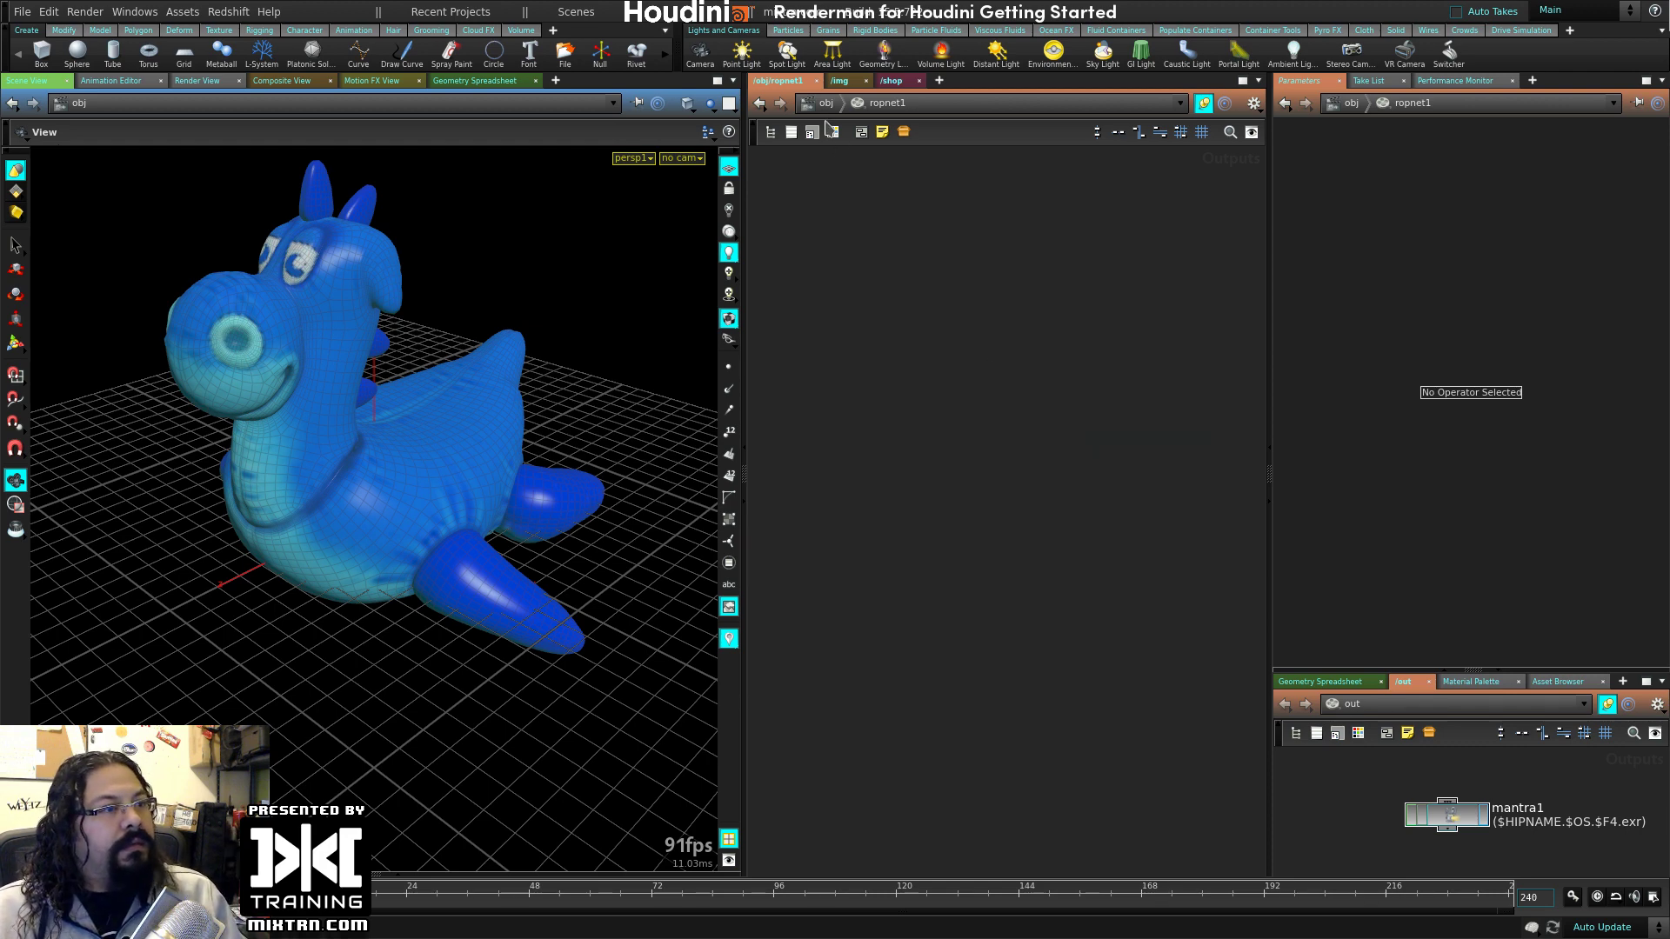
{"action": "left_click", "coordinate": [826, 103]}
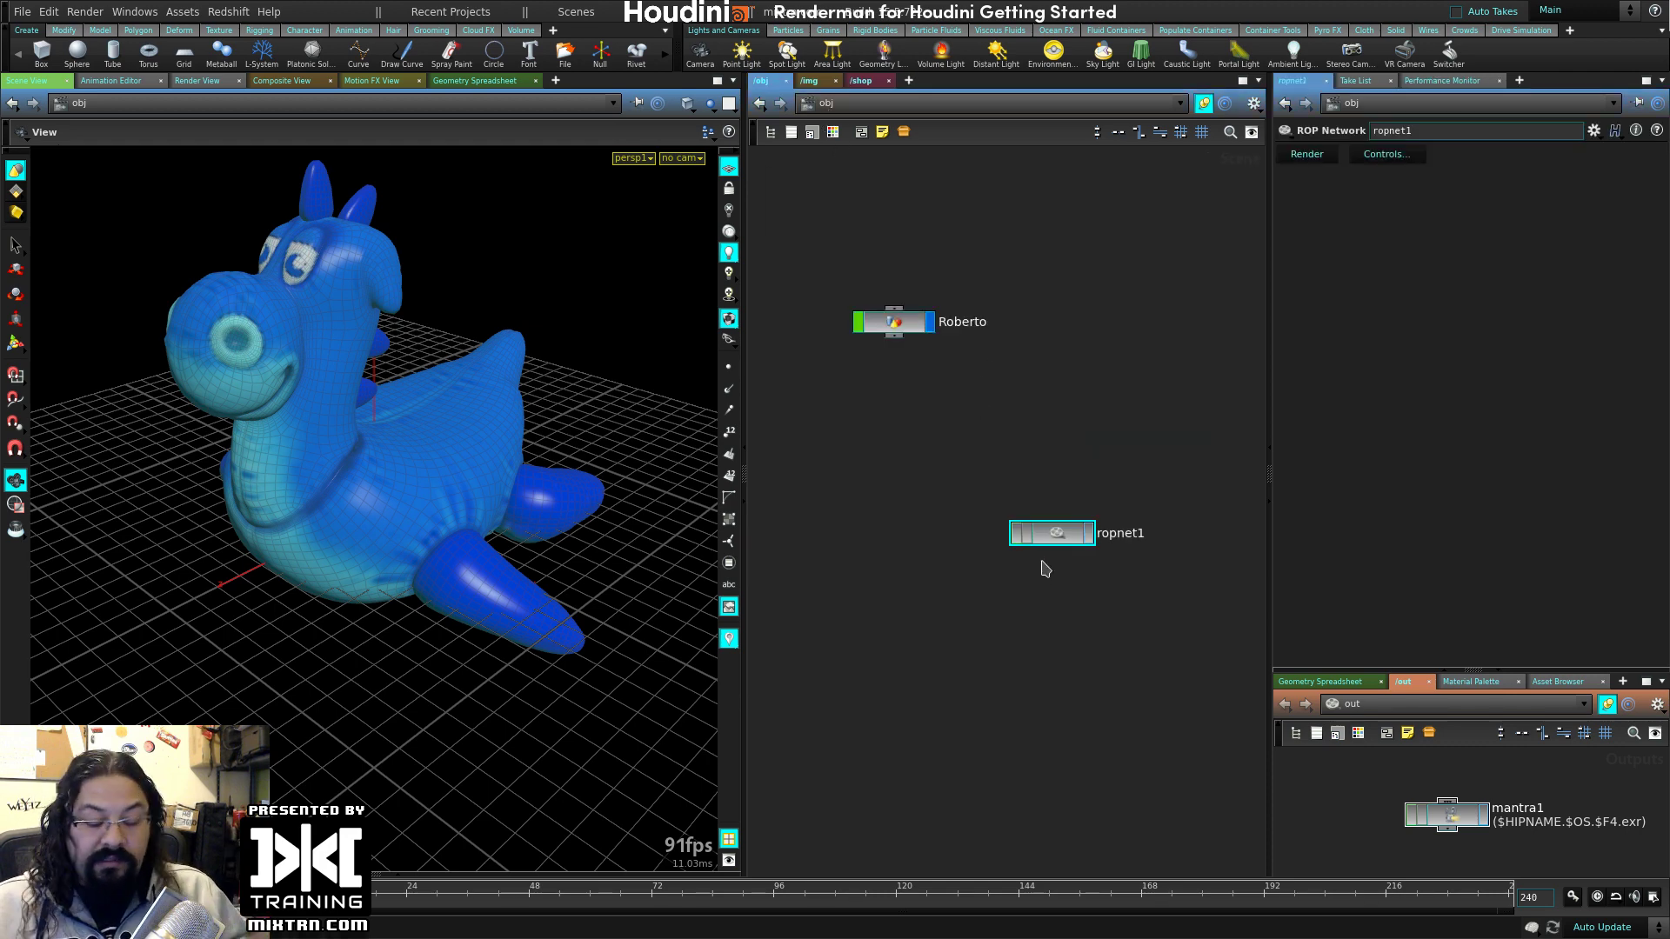
{"action": "key", "text": "Delete"}
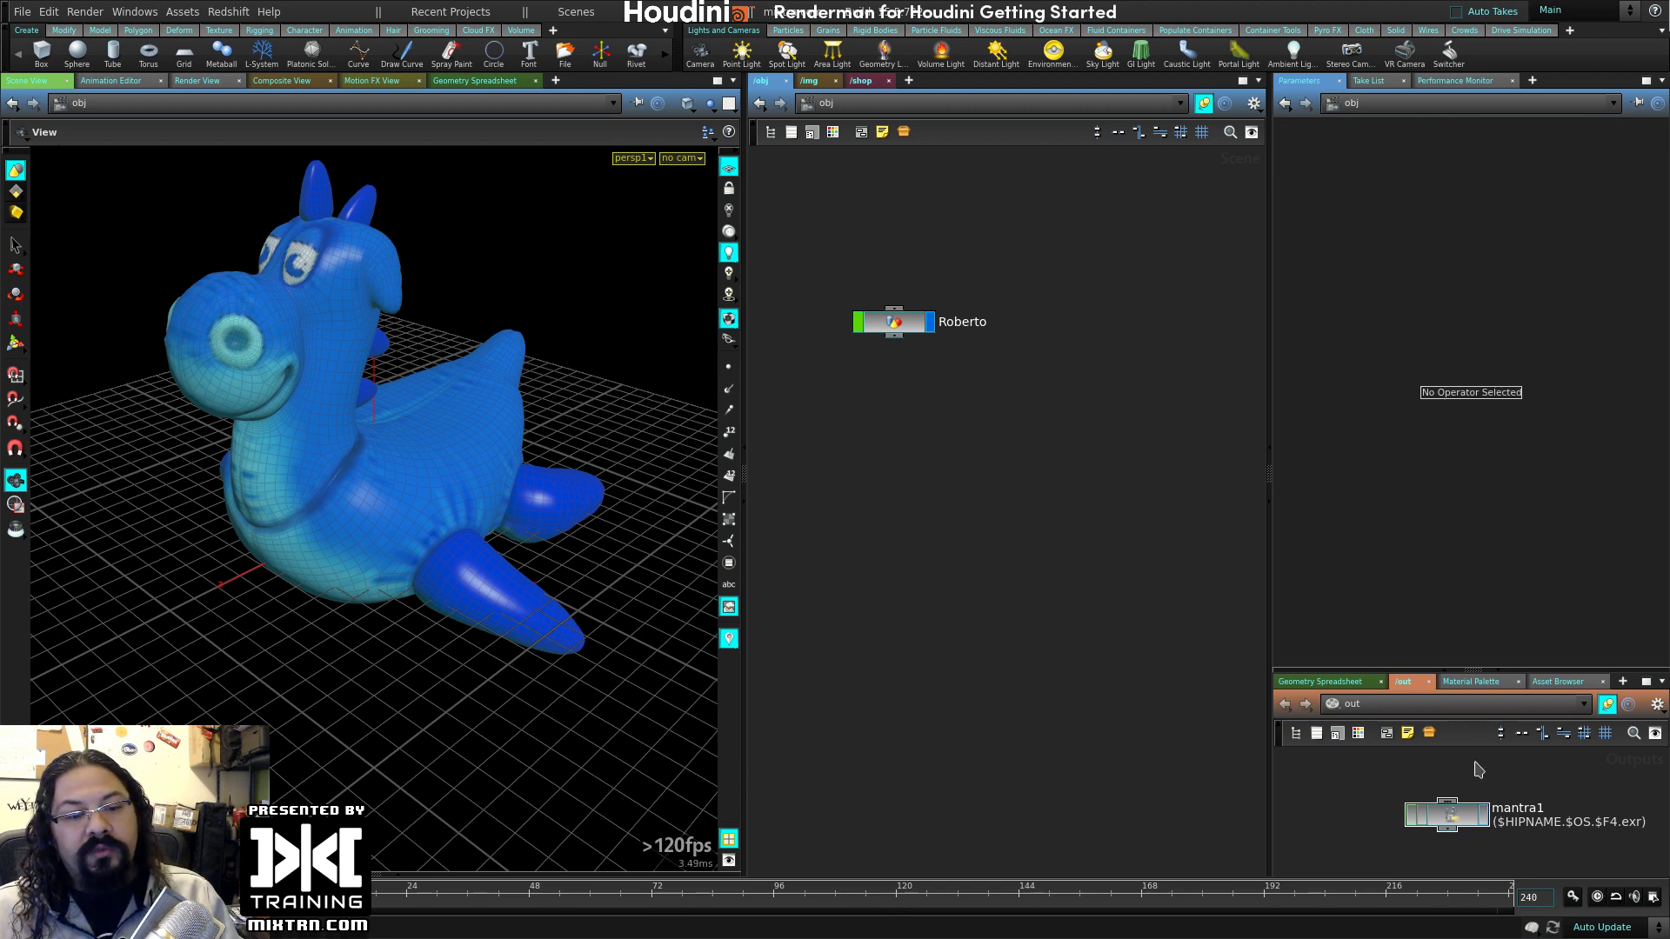
- Reposition the mantra1 and Roberto nodes slightly in their networks and display the parameters of mantra1
{"action": "left_click", "coordinate": [1470, 825]}
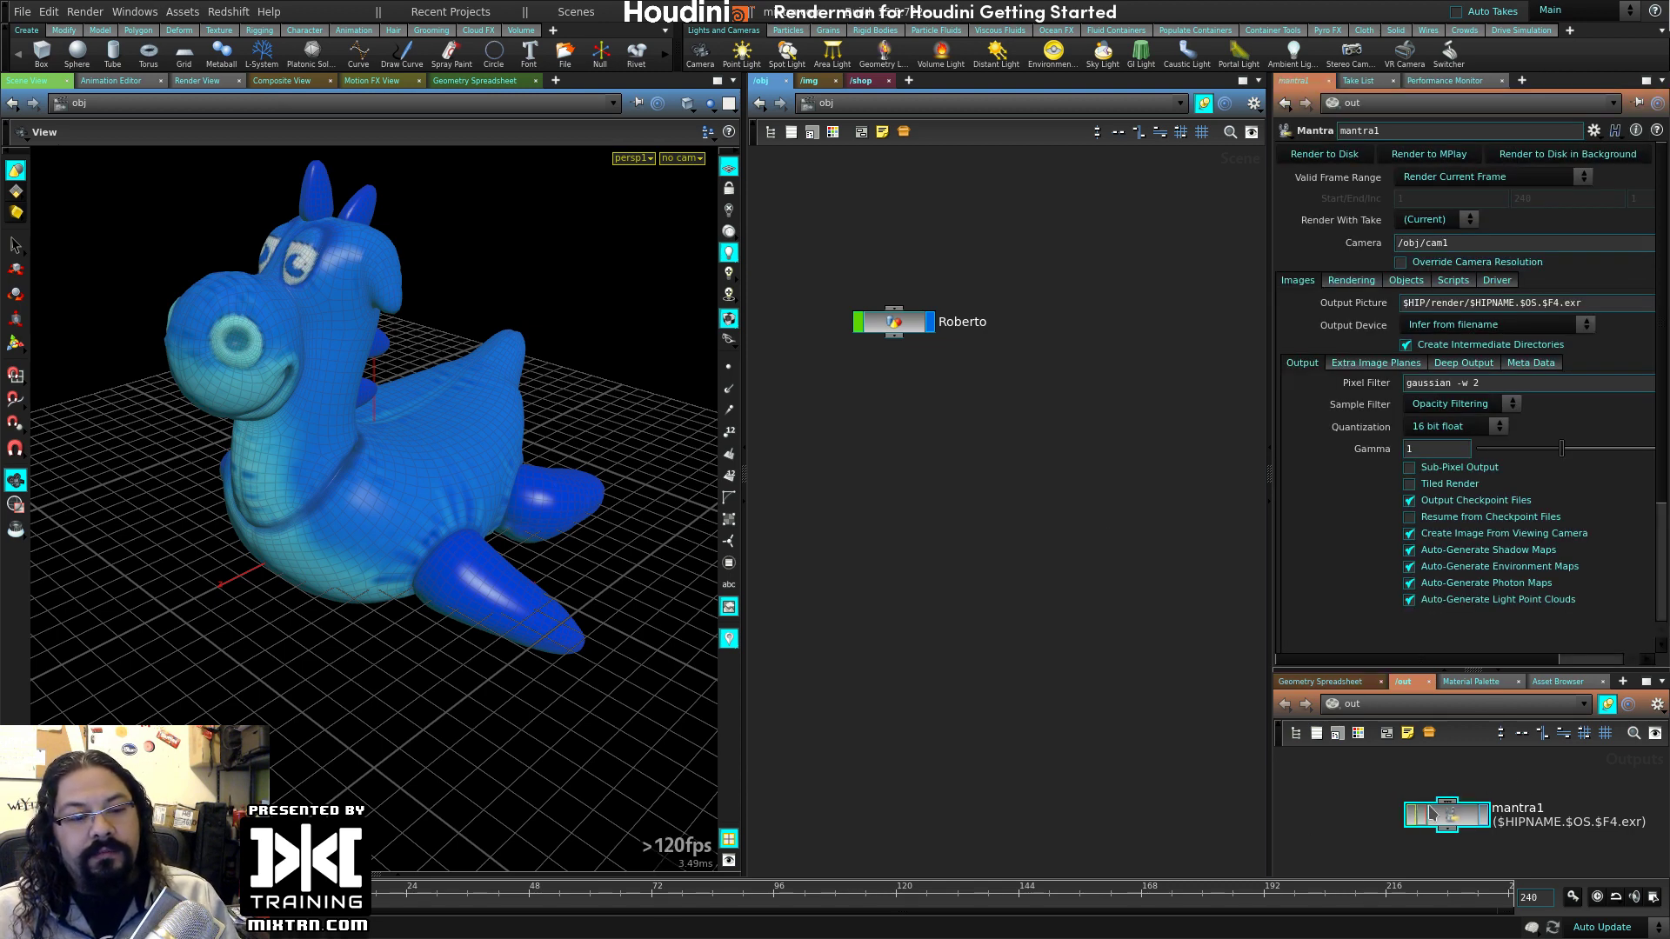
{"action": "left_click_drag", "start_coordinate": [1434, 815], "coordinate": [1418, 817]}
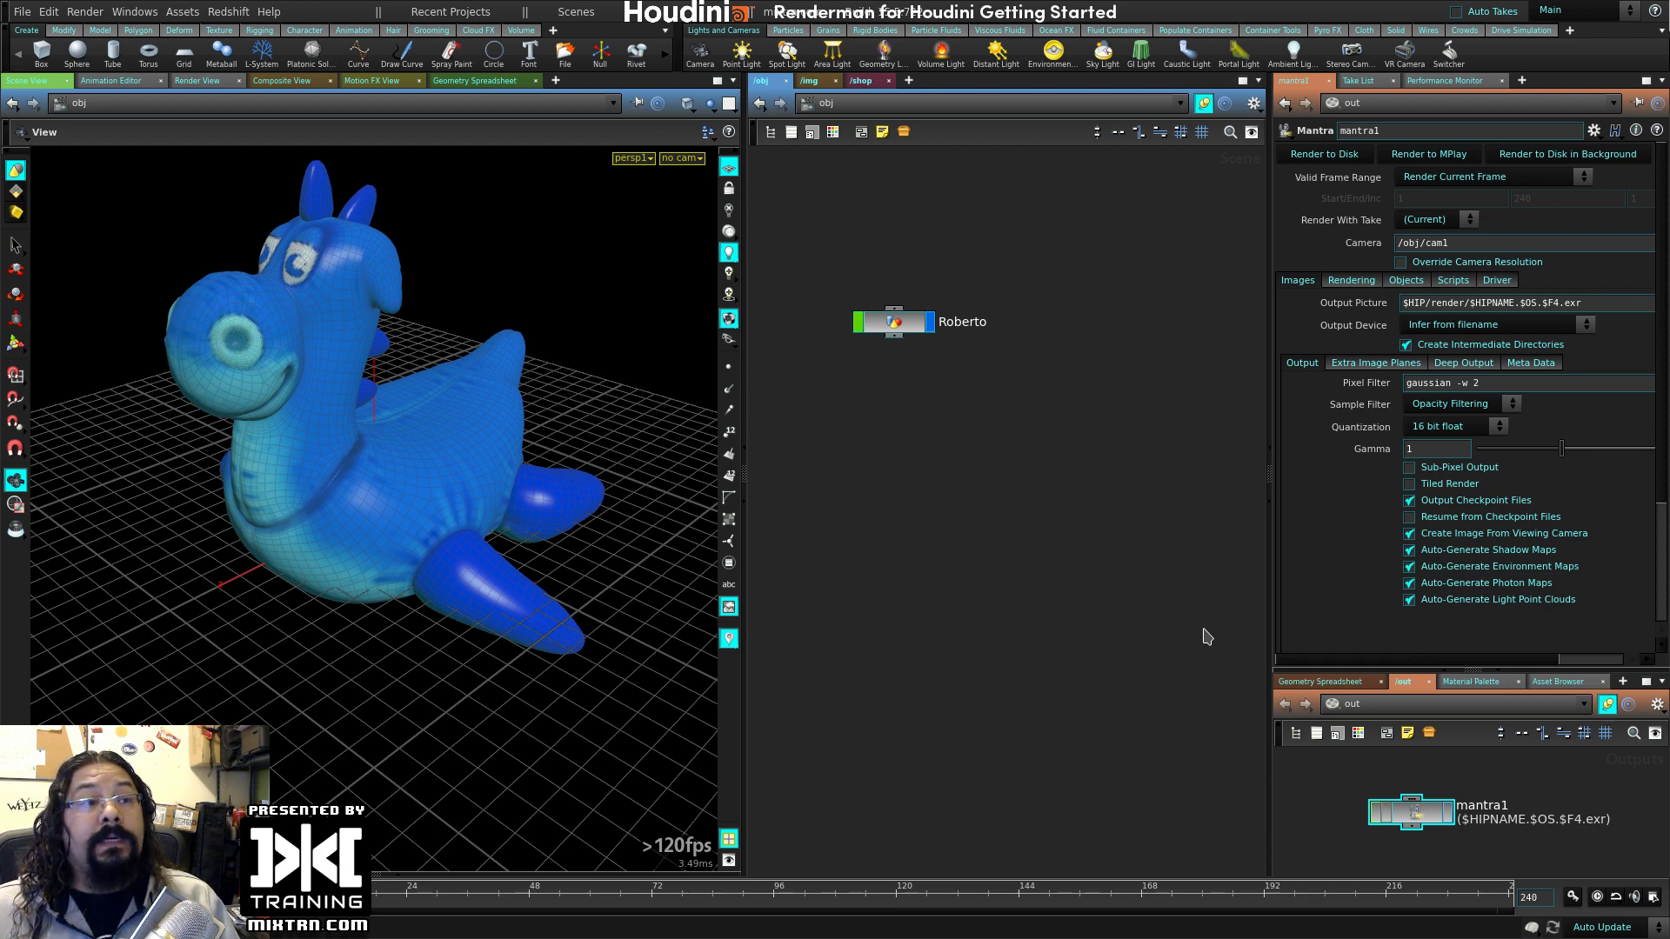
{"action": "left_click_drag", "start_coordinate": [912, 333], "coordinate": [951, 335]}
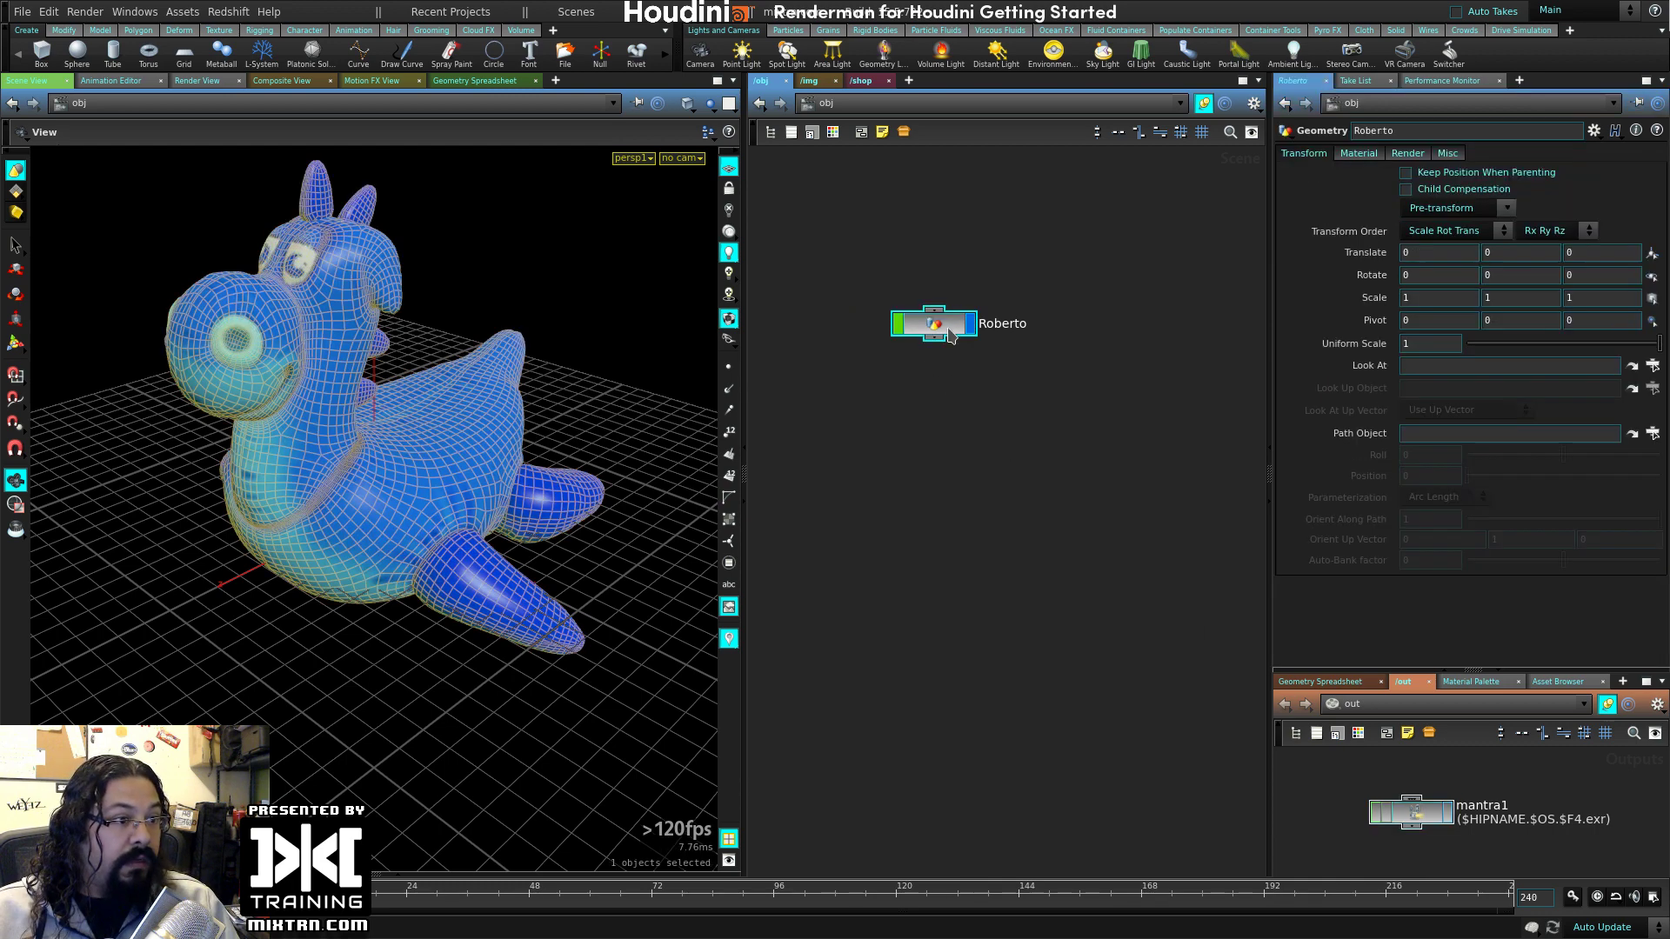
{"action": "left_click", "coordinate": [1435, 817]}
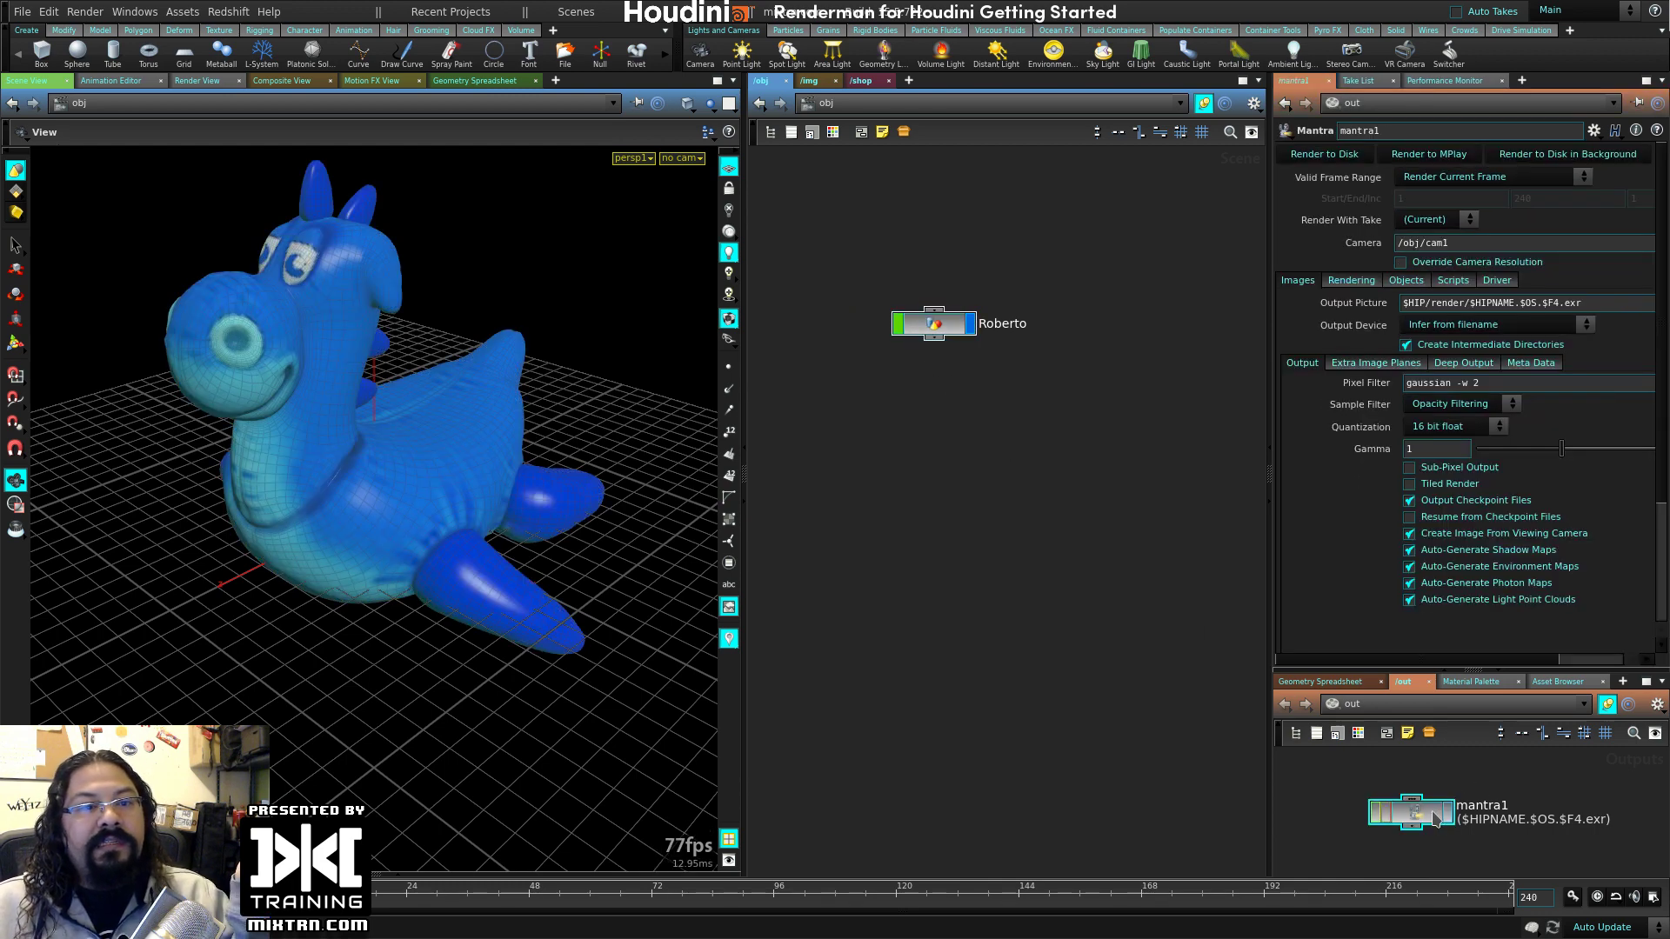
- Try to render mantra1 to MPlay, and check its Camera path and the viewport's camera options
{"action": "left_click", "coordinate": [1449, 155]}
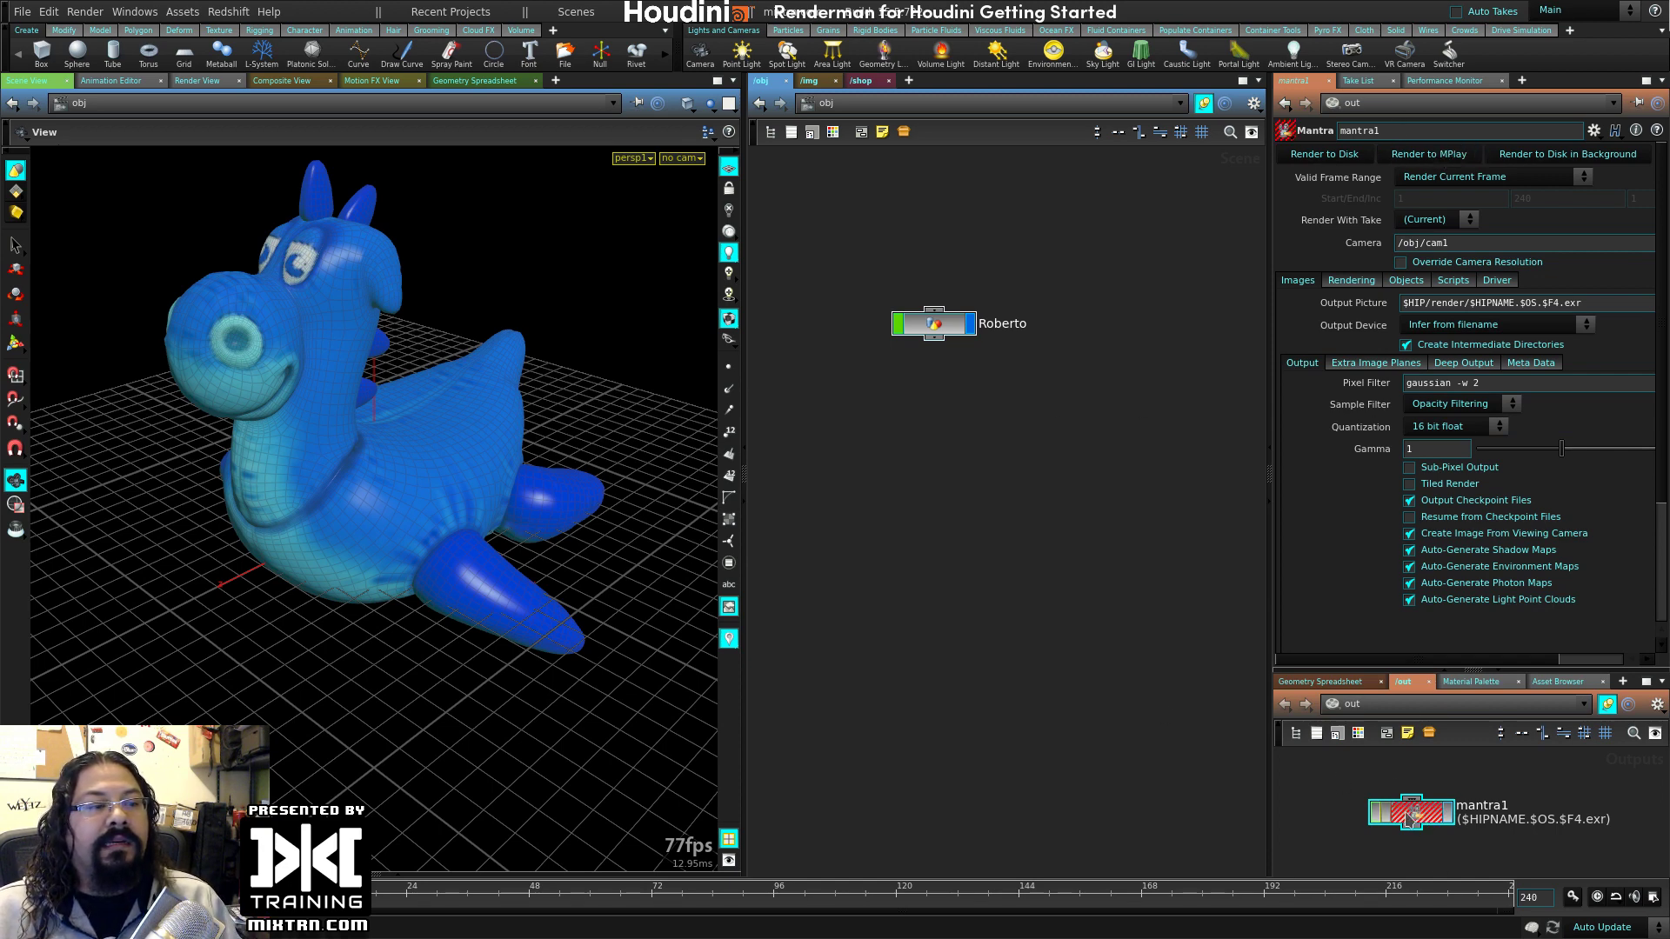
{"action": "left_click_drag", "start_coordinate": [1483, 247], "coordinate": [1215, 378]}
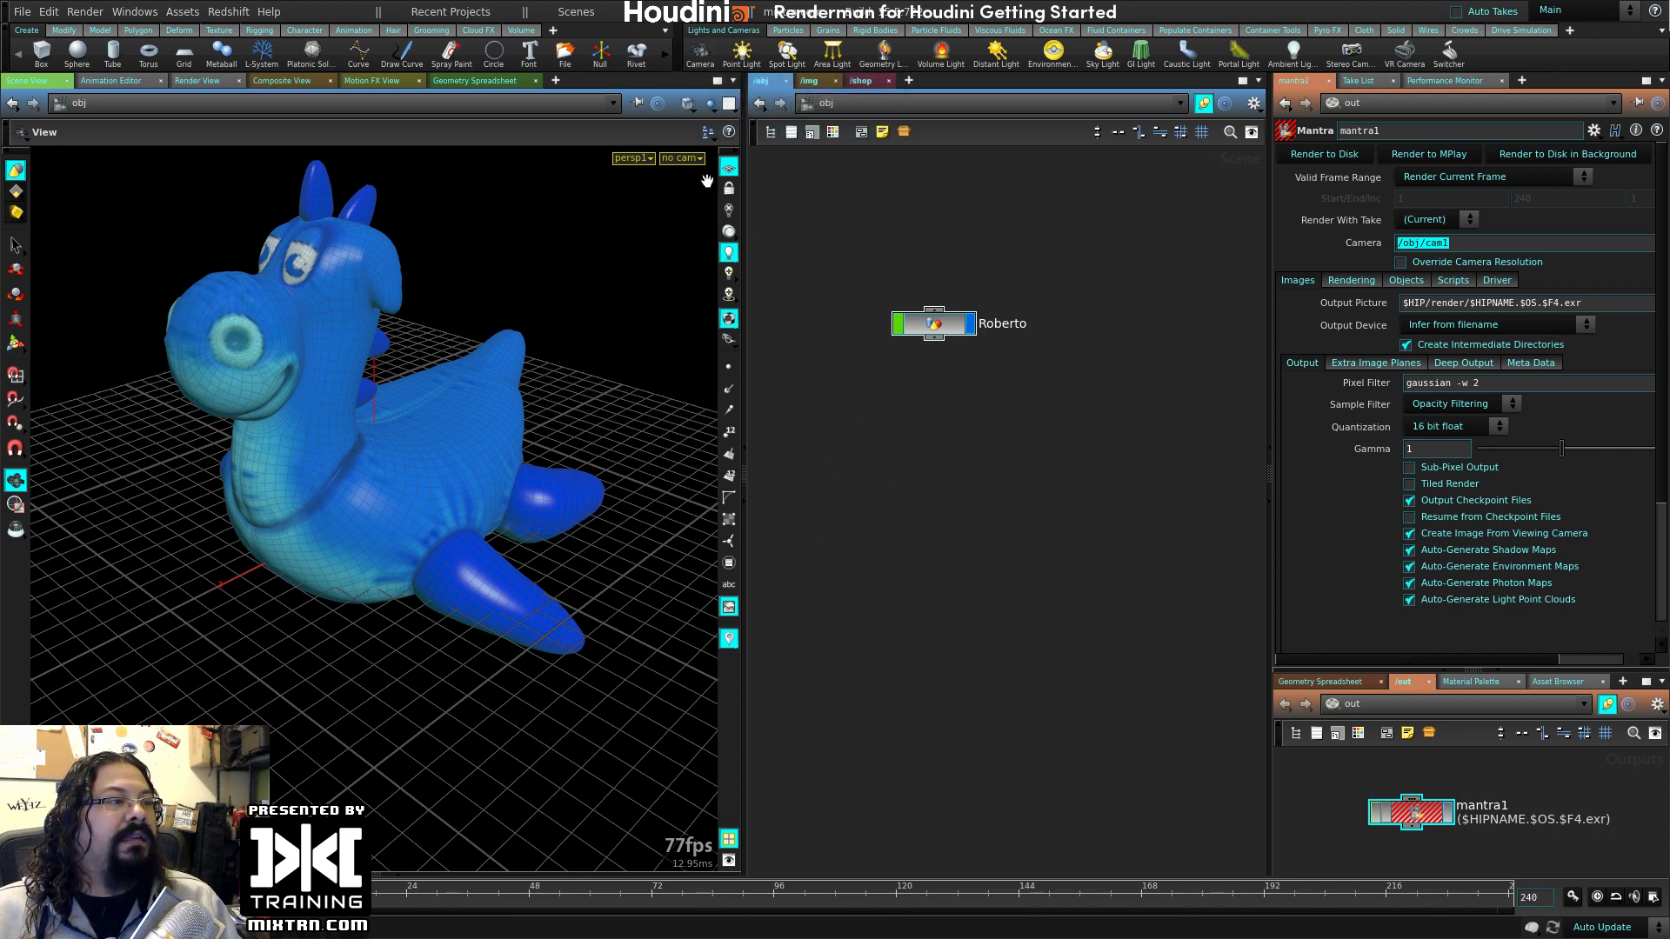
{"action": "left_click", "coordinate": [683, 162]}
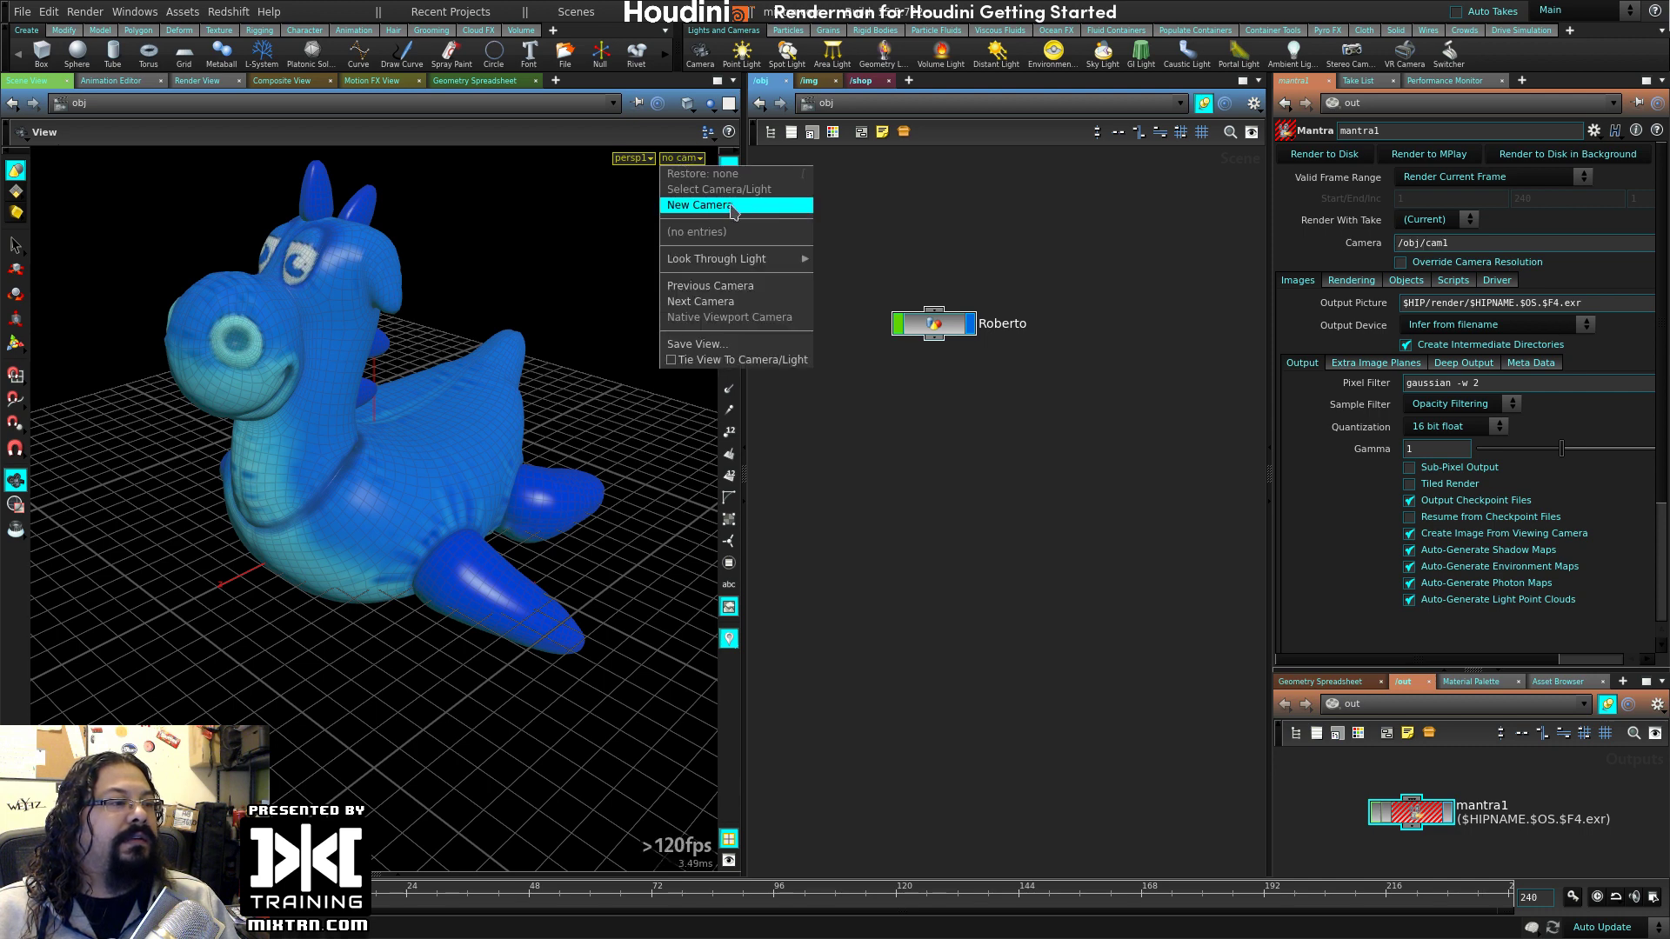
{"action": "key", "text": "Escape"}
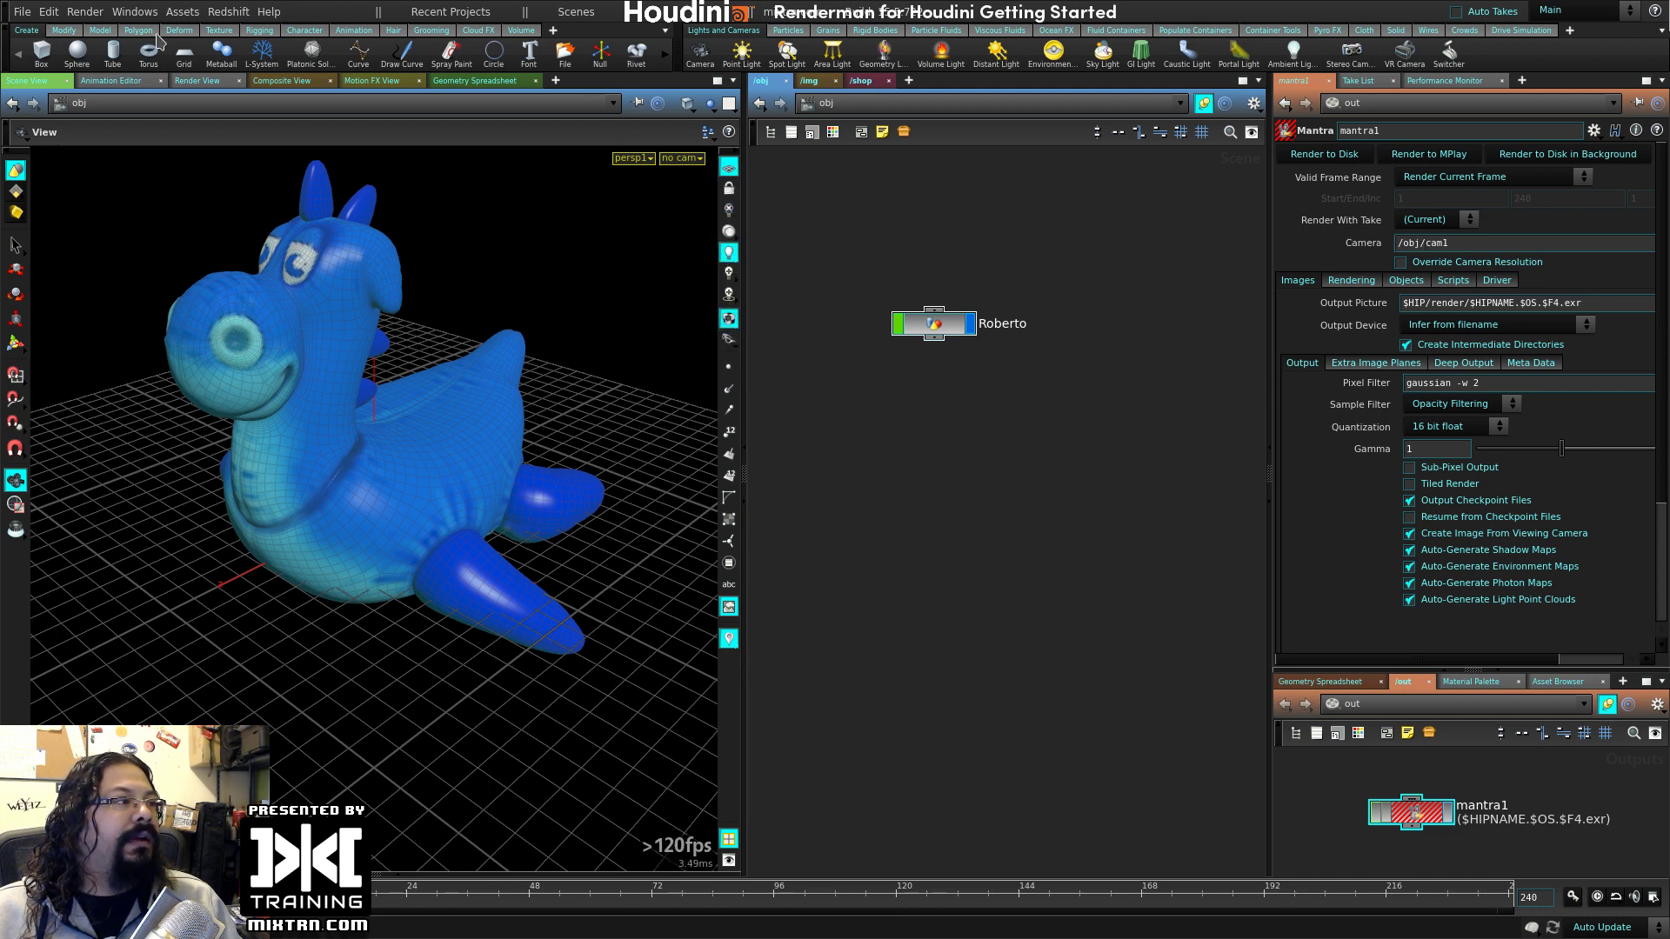
- Look for a way to create a camera in the main commands, and search the viewport's tools for "came"
{"action": "left_click", "coordinate": [135, 13]}
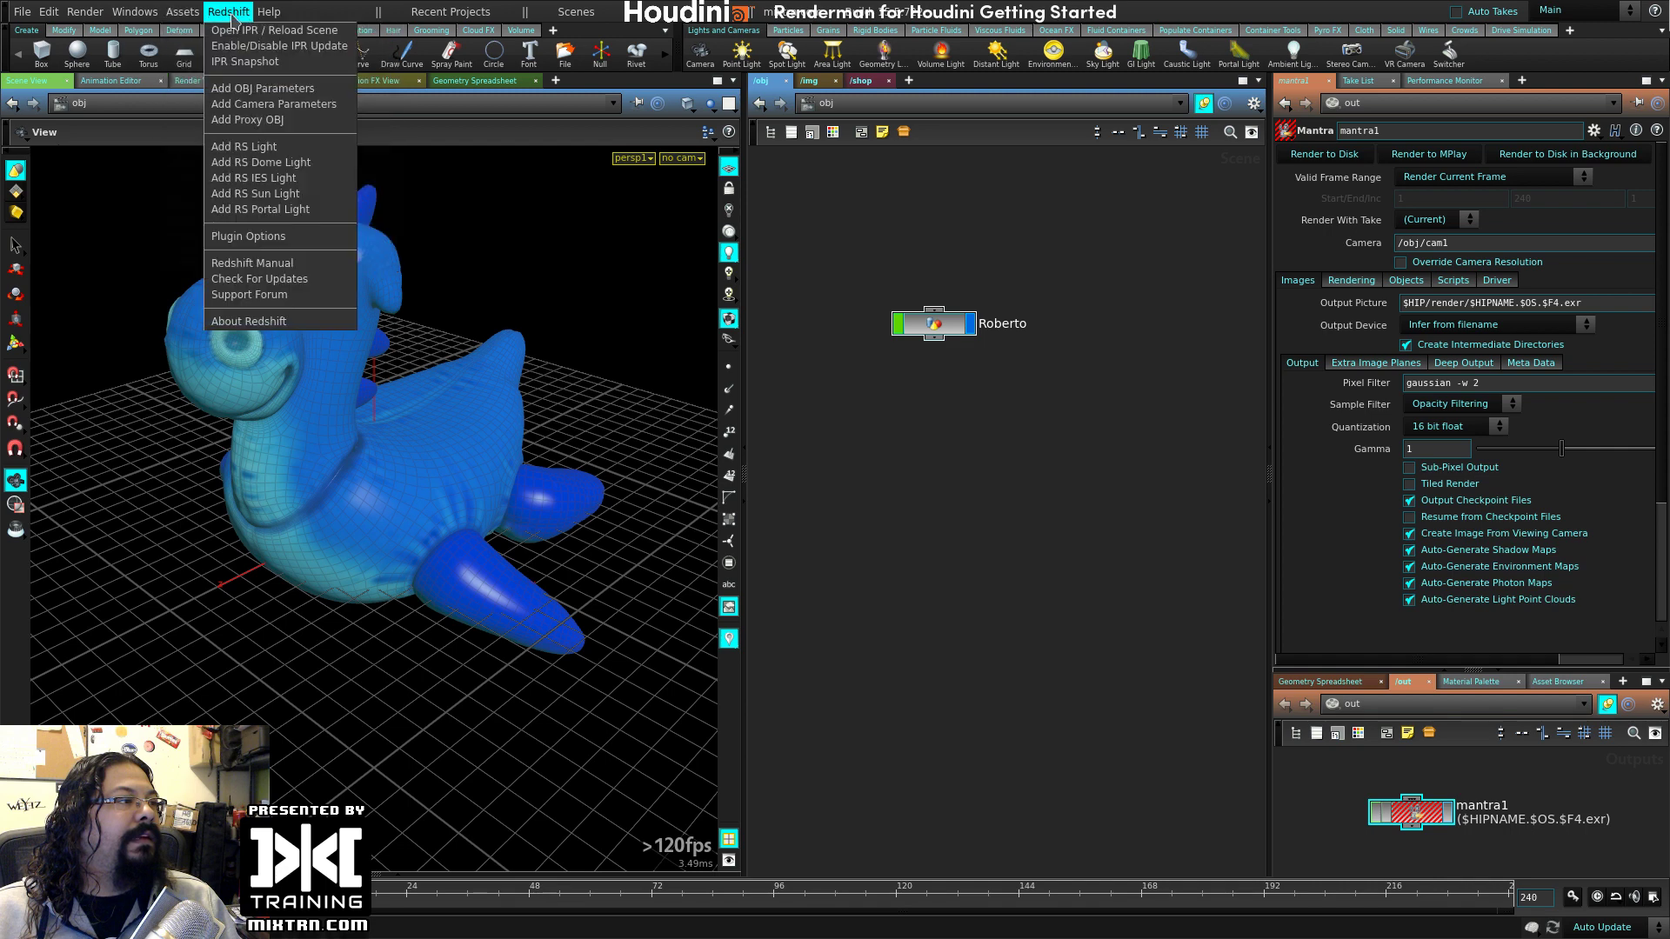
{"action": "mouse_move", "coordinate": [87, 13]}
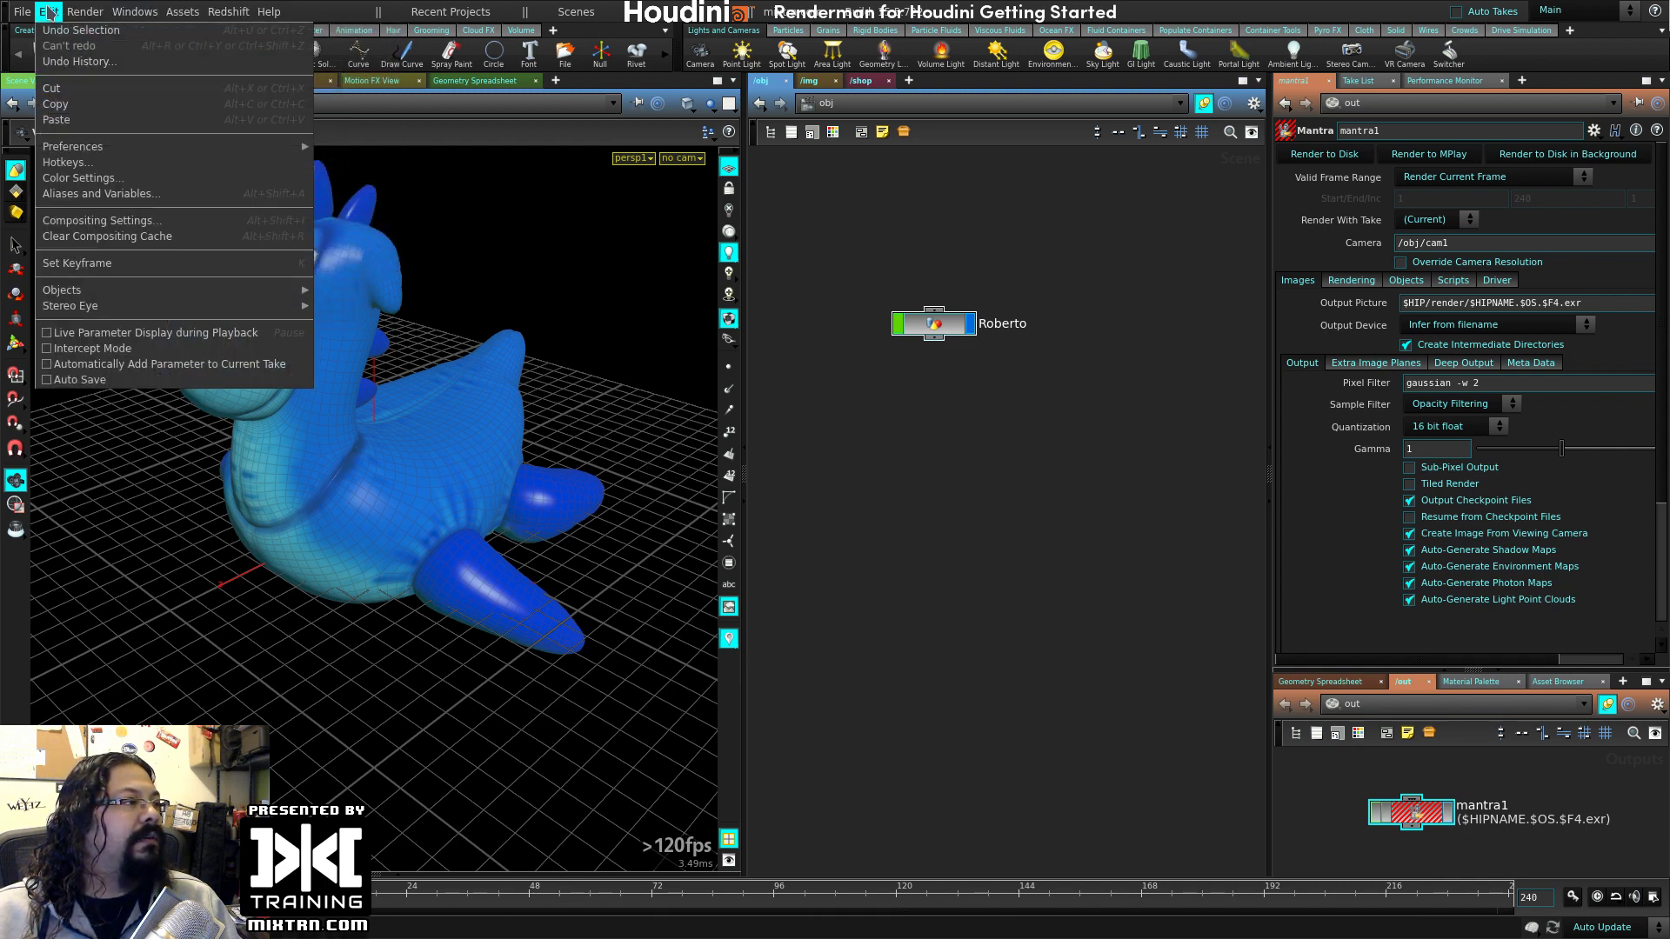
{"action": "key", "text": "Escape"}
{"action": "key", "text": "Tab"}
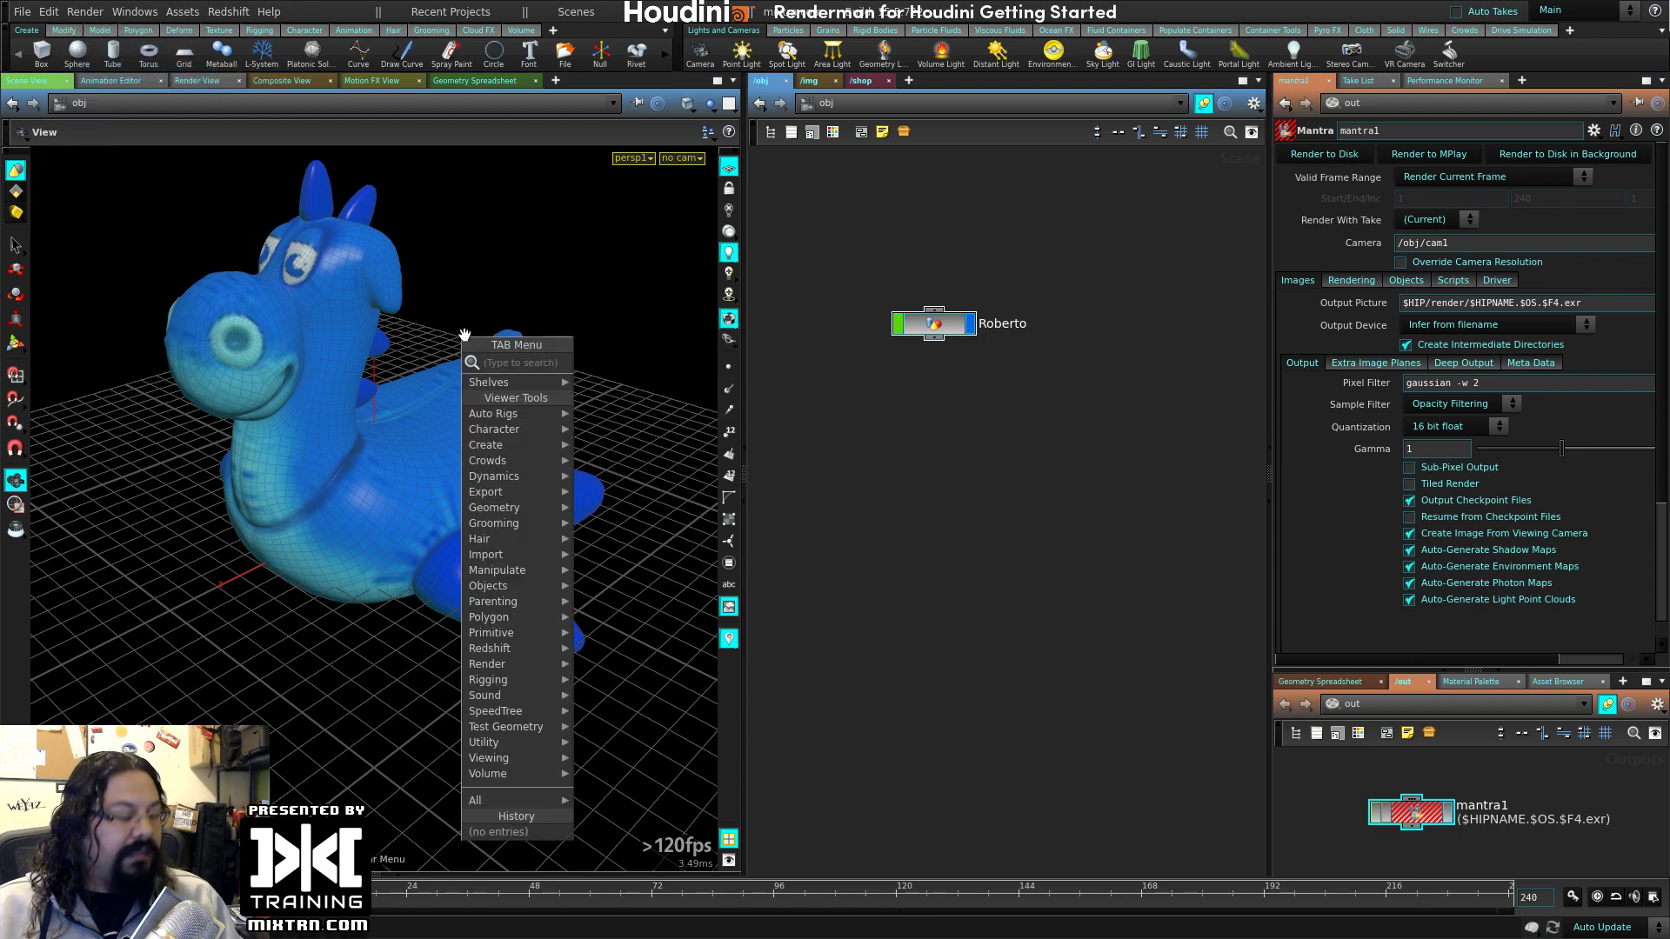
{"action": "type", "text": "came"}
{"action": "key", "text": "Return"}
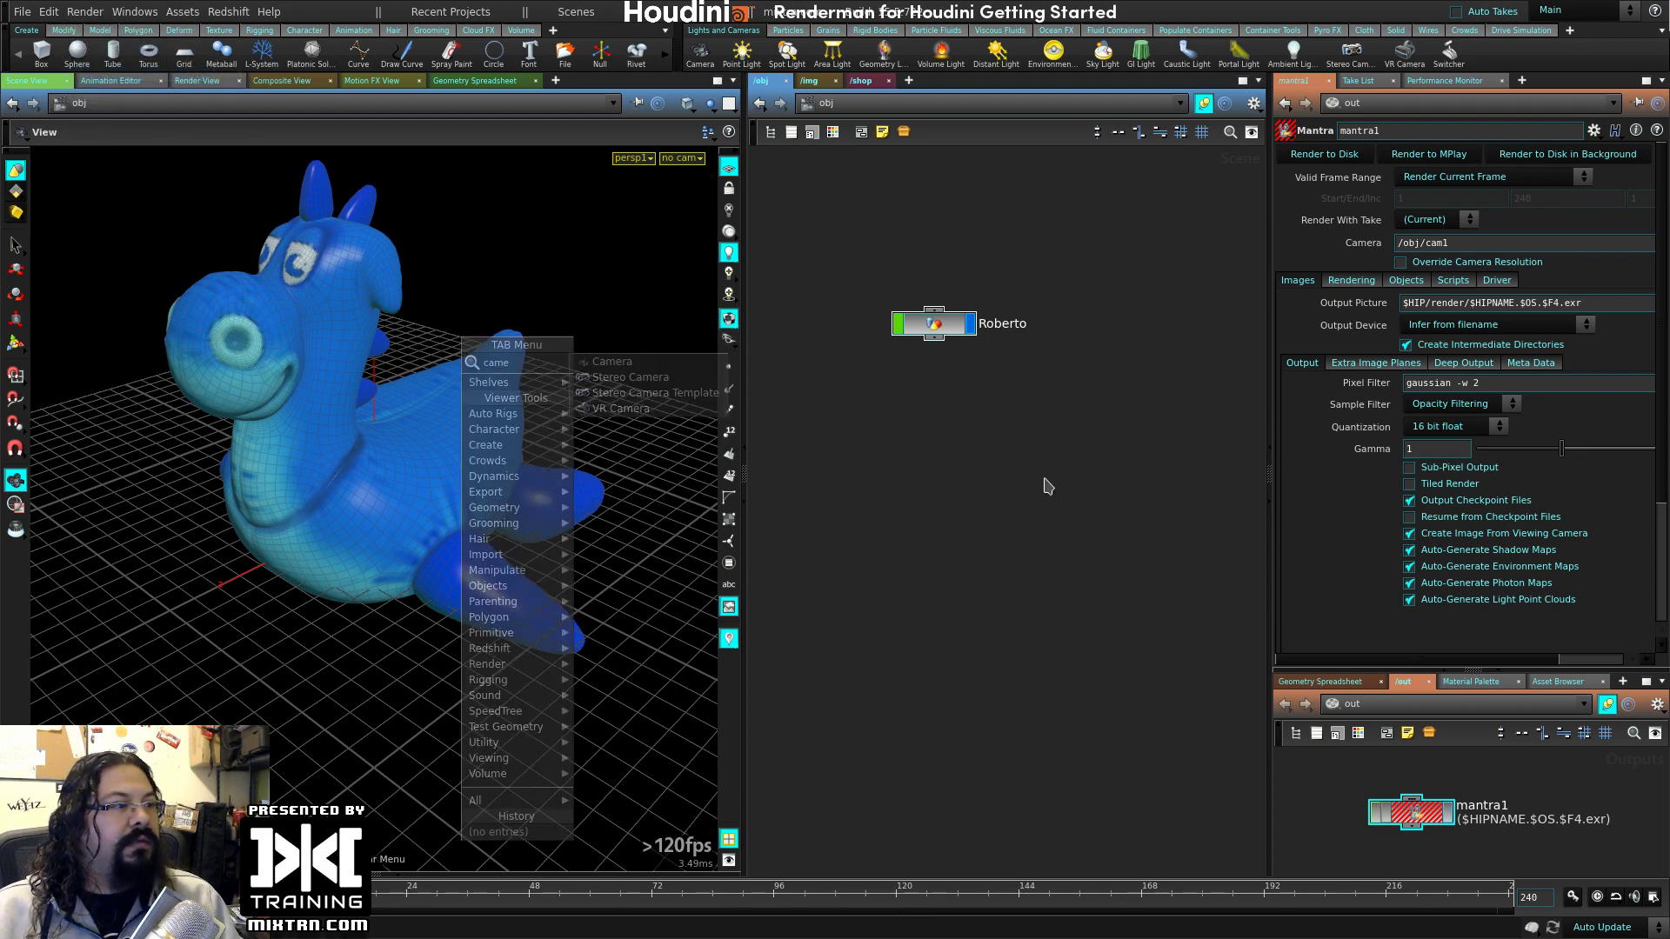
- Create a new camera from a wider view of Roberto, turn off the viewport's background image display, and move the camera node slightly down
{"action": "left_click_drag", "start_coordinate": [468, 412], "coordinate": [544, 361]}
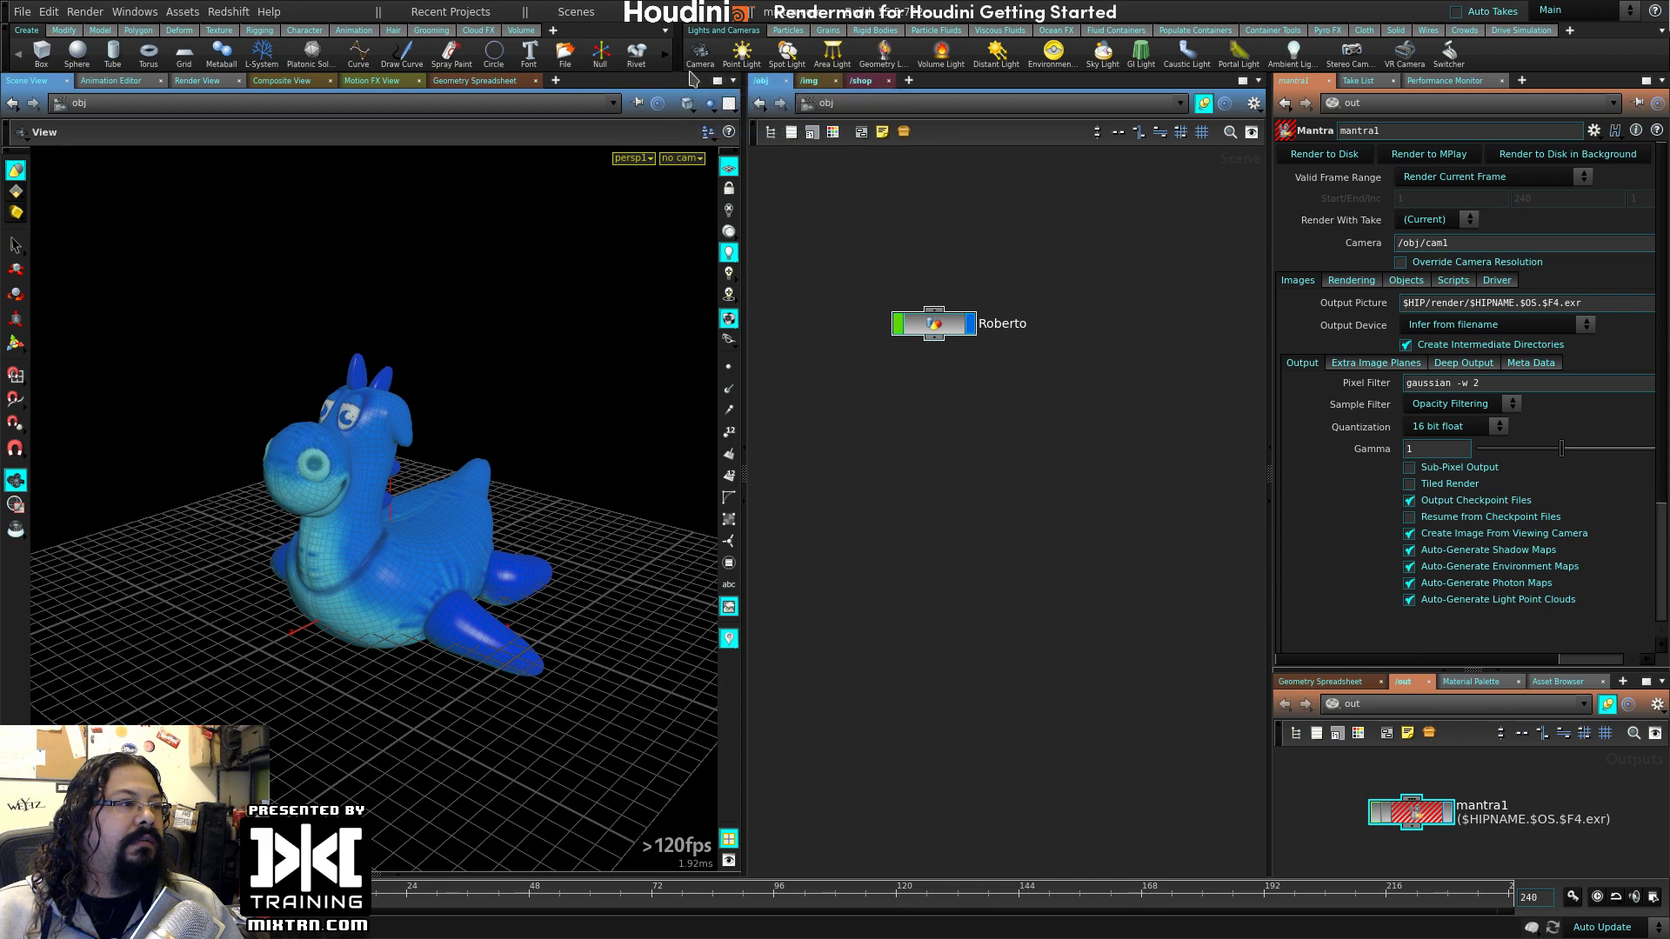
{"action": "left_click", "coordinate": [682, 158]}
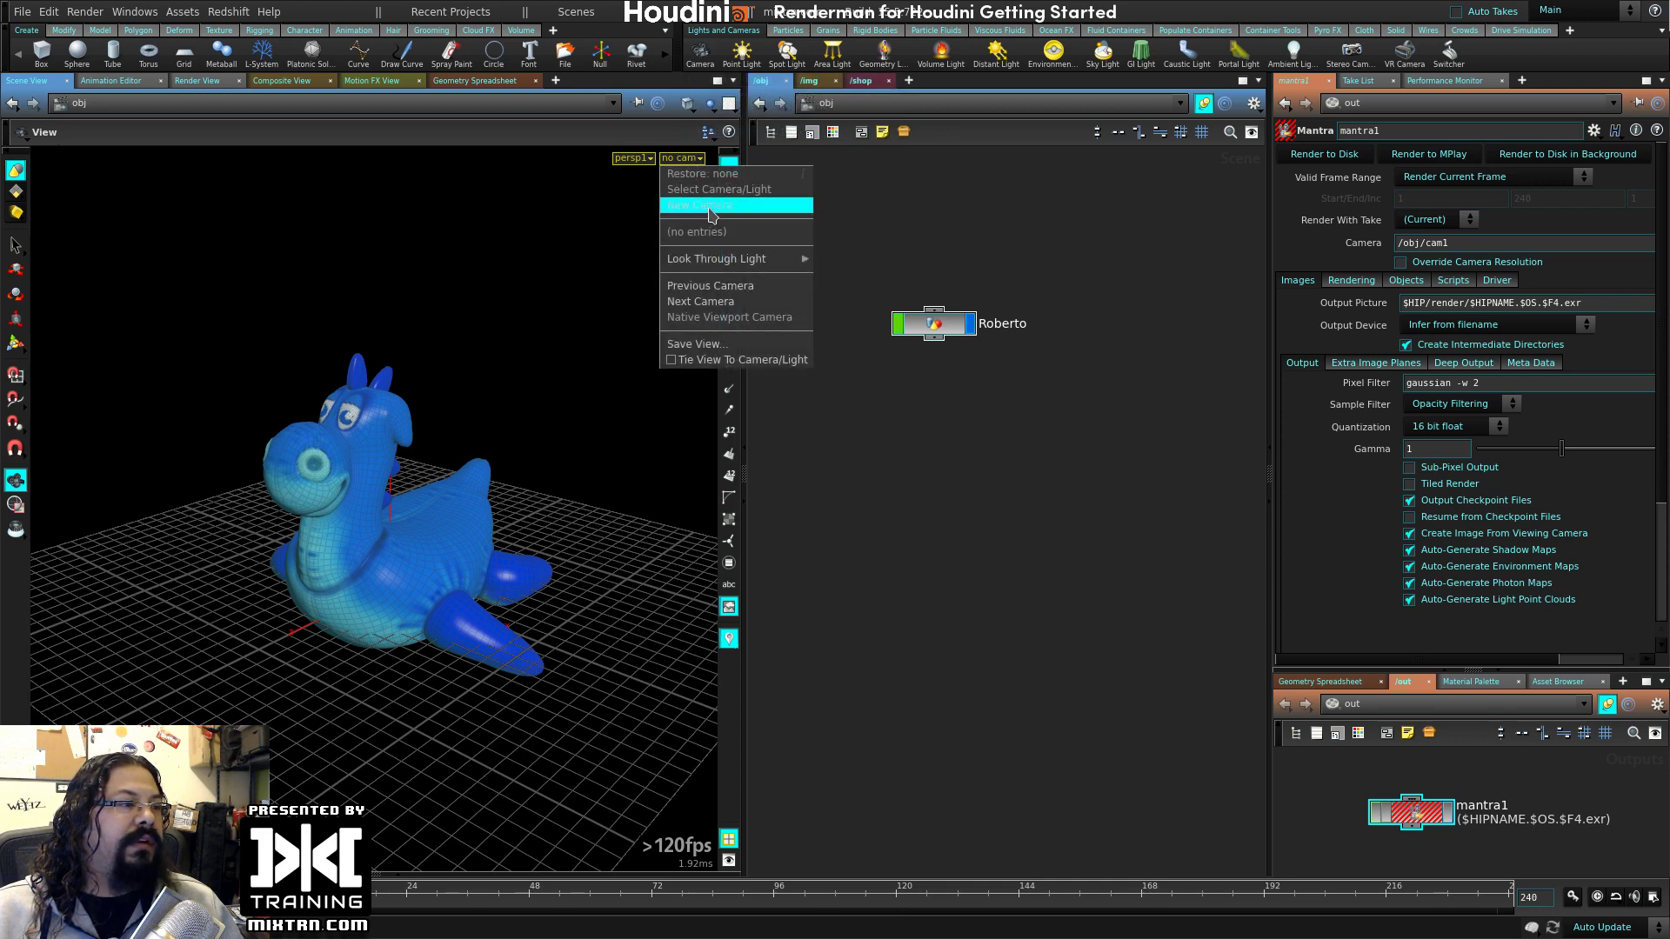
{"action": "left_click", "coordinate": [699, 205]}
{"action": "left_click", "coordinate": [729, 607]}
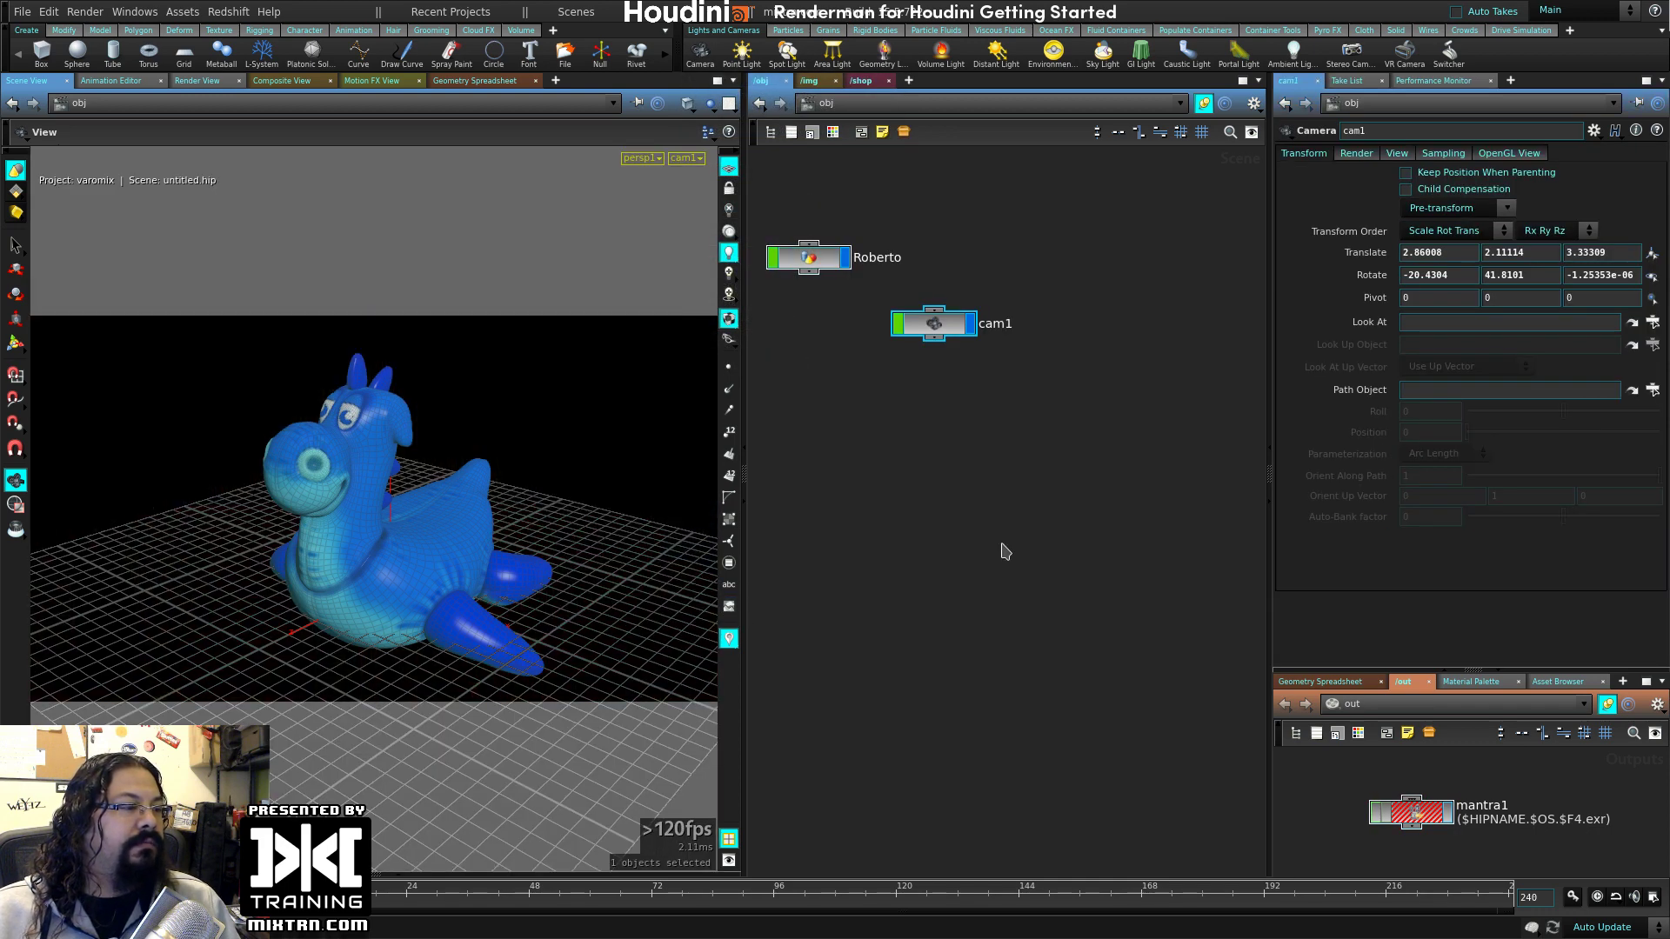
{"action": "left_click_drag", "start_coordinate": [940, 366], "coordinate": [942, 368]}
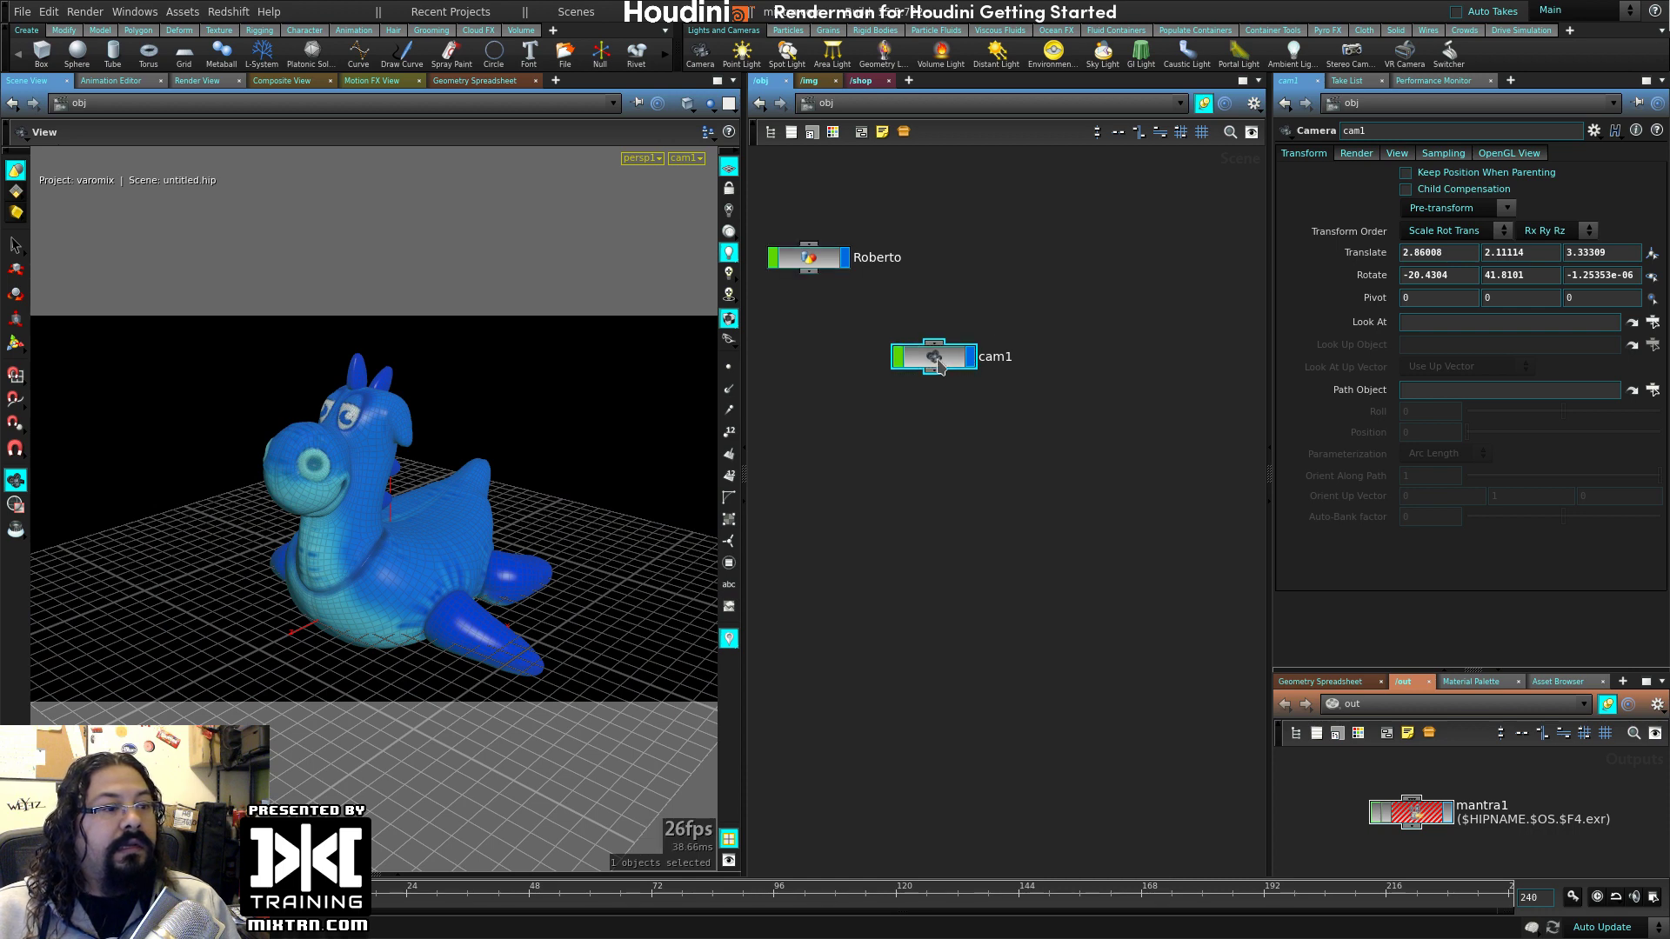
- Revert the Background Image parameter of cam1 to its default
{"action": "left_click", "coordinate": [1359, 153]}
{"action": "left_click", "coordinate": [1395, 154]}
{"action": "right_click", "coordinate": [1390, 406]}
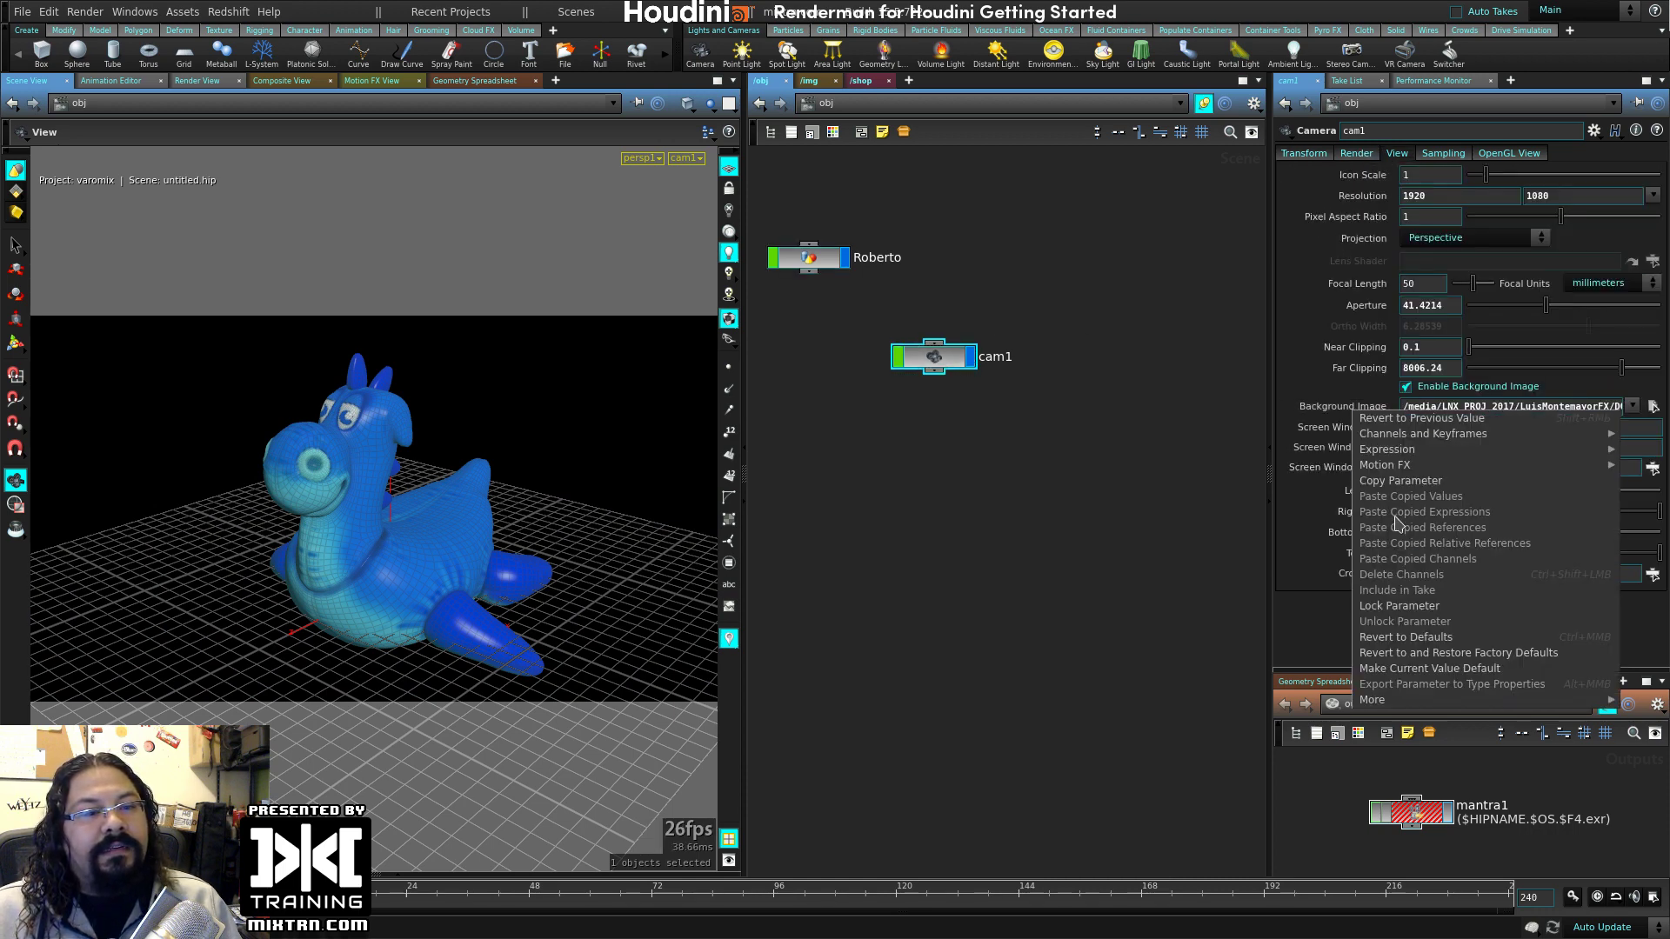
{"action": "left_click", "coordinate": [1414, 639]}
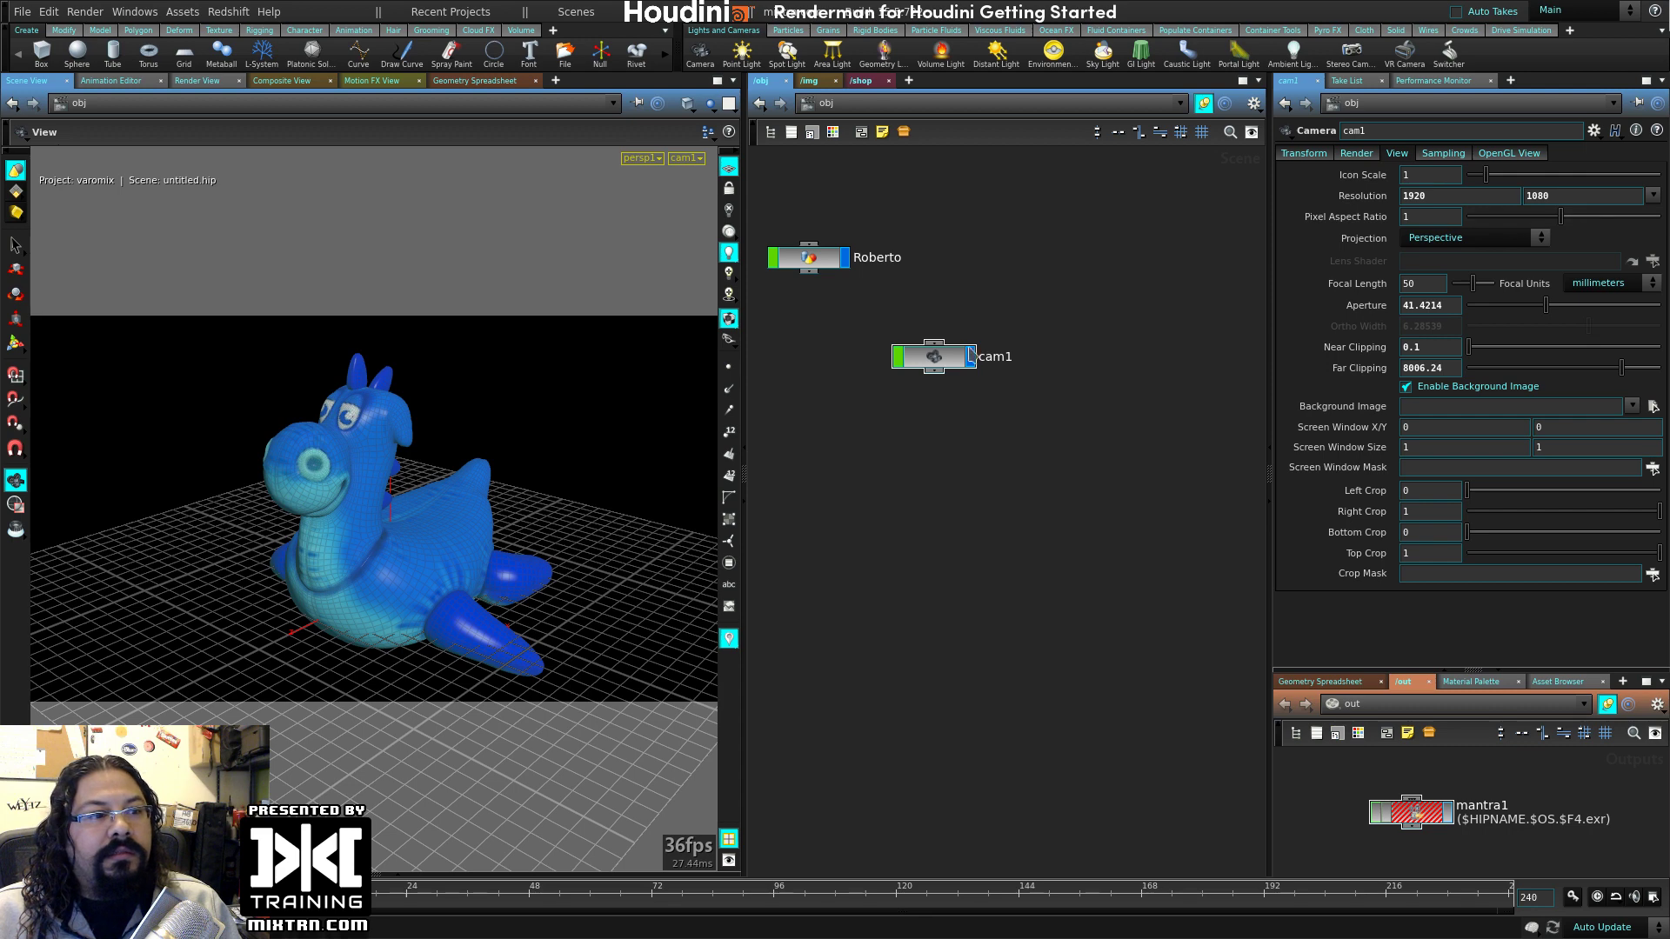
- Set the focal length of cam1 to 35 millimeters
{"action": "left_click", "coordinate": [923, 361]}
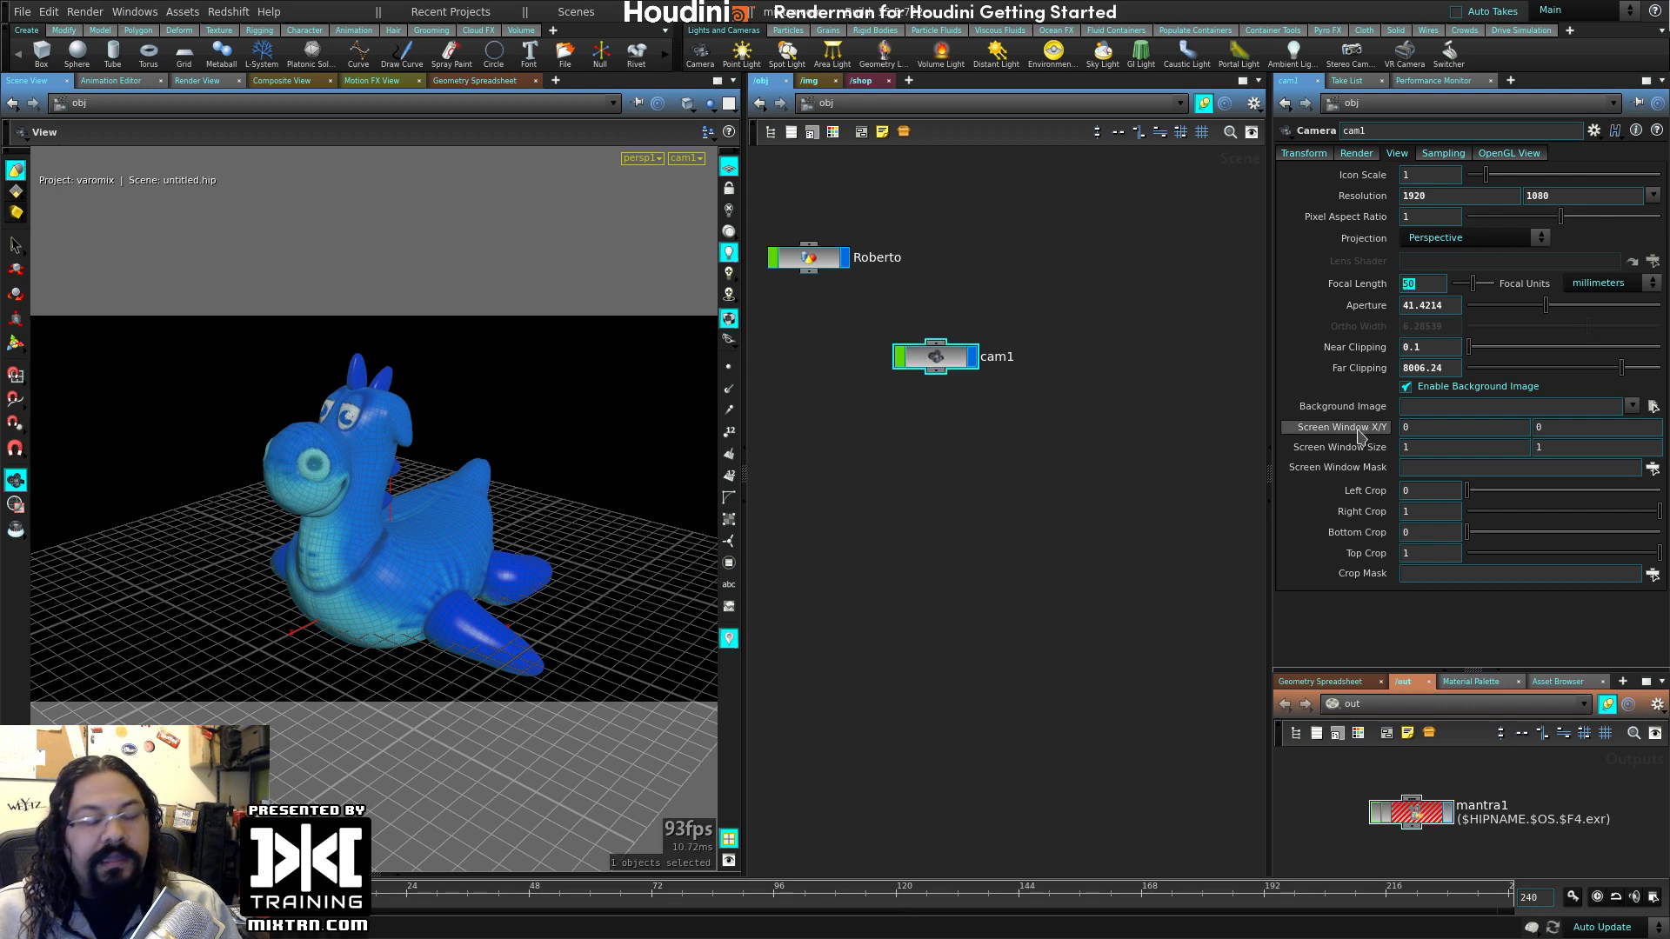
{"action": "type", "text": "35"}
{"action": "key", "text": "Return"}
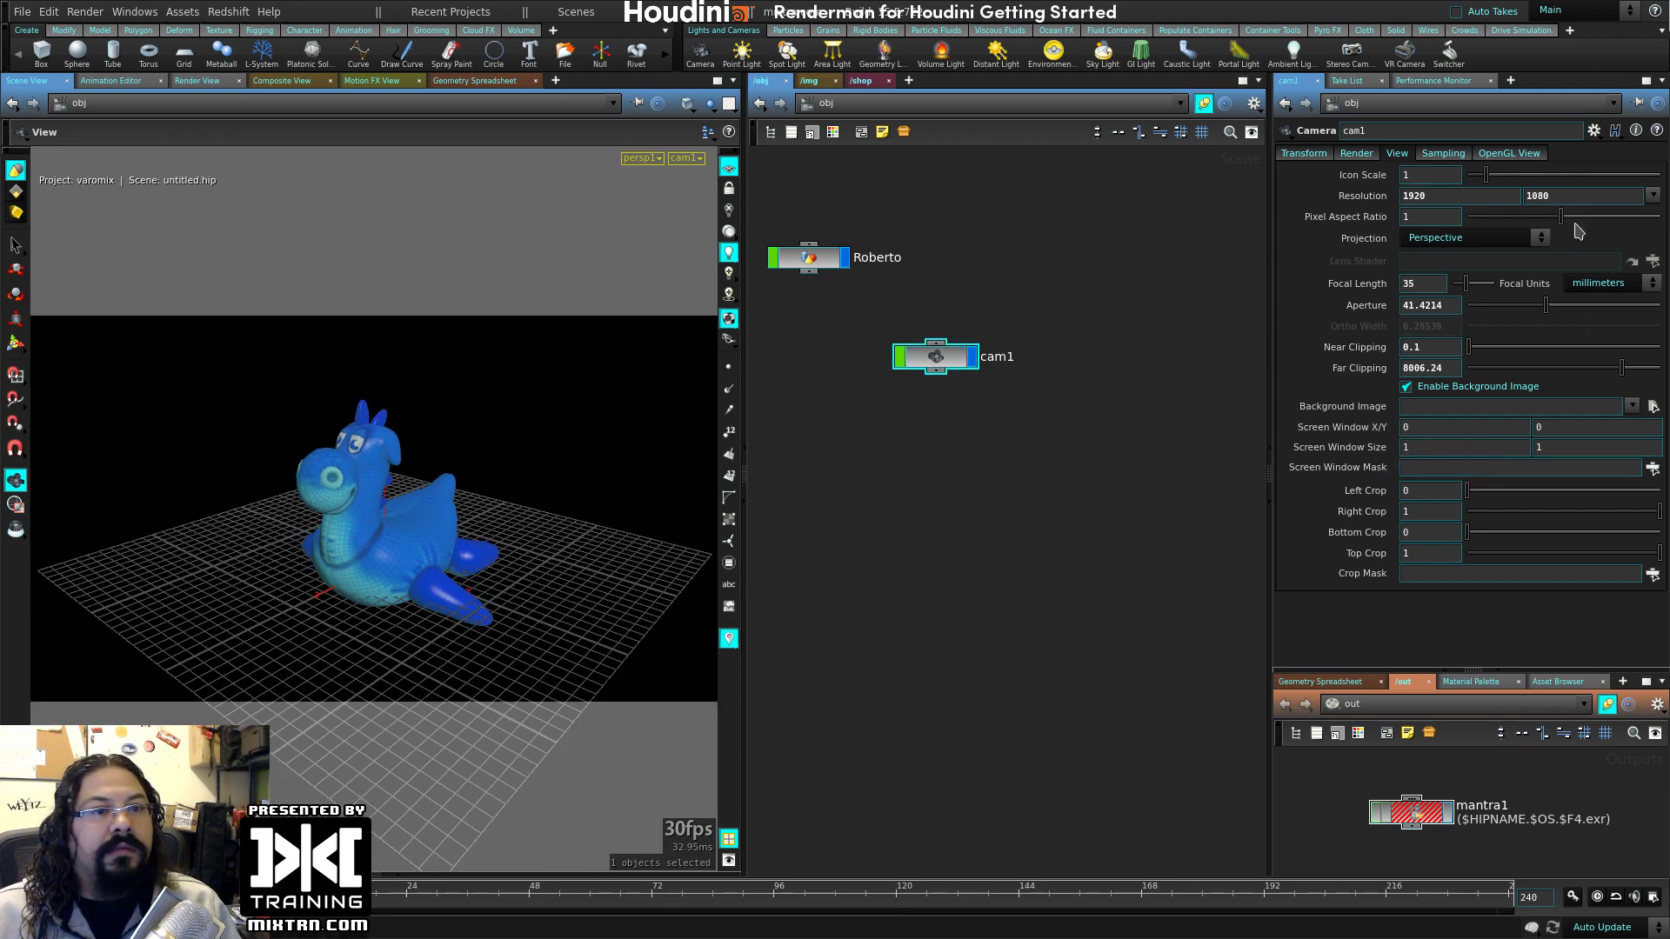
- Examine the Render, Transform, Sampling and View parameters of cam1, and shift its node slightly
{"action": "left_click", "coordinate": [1348, 159]}
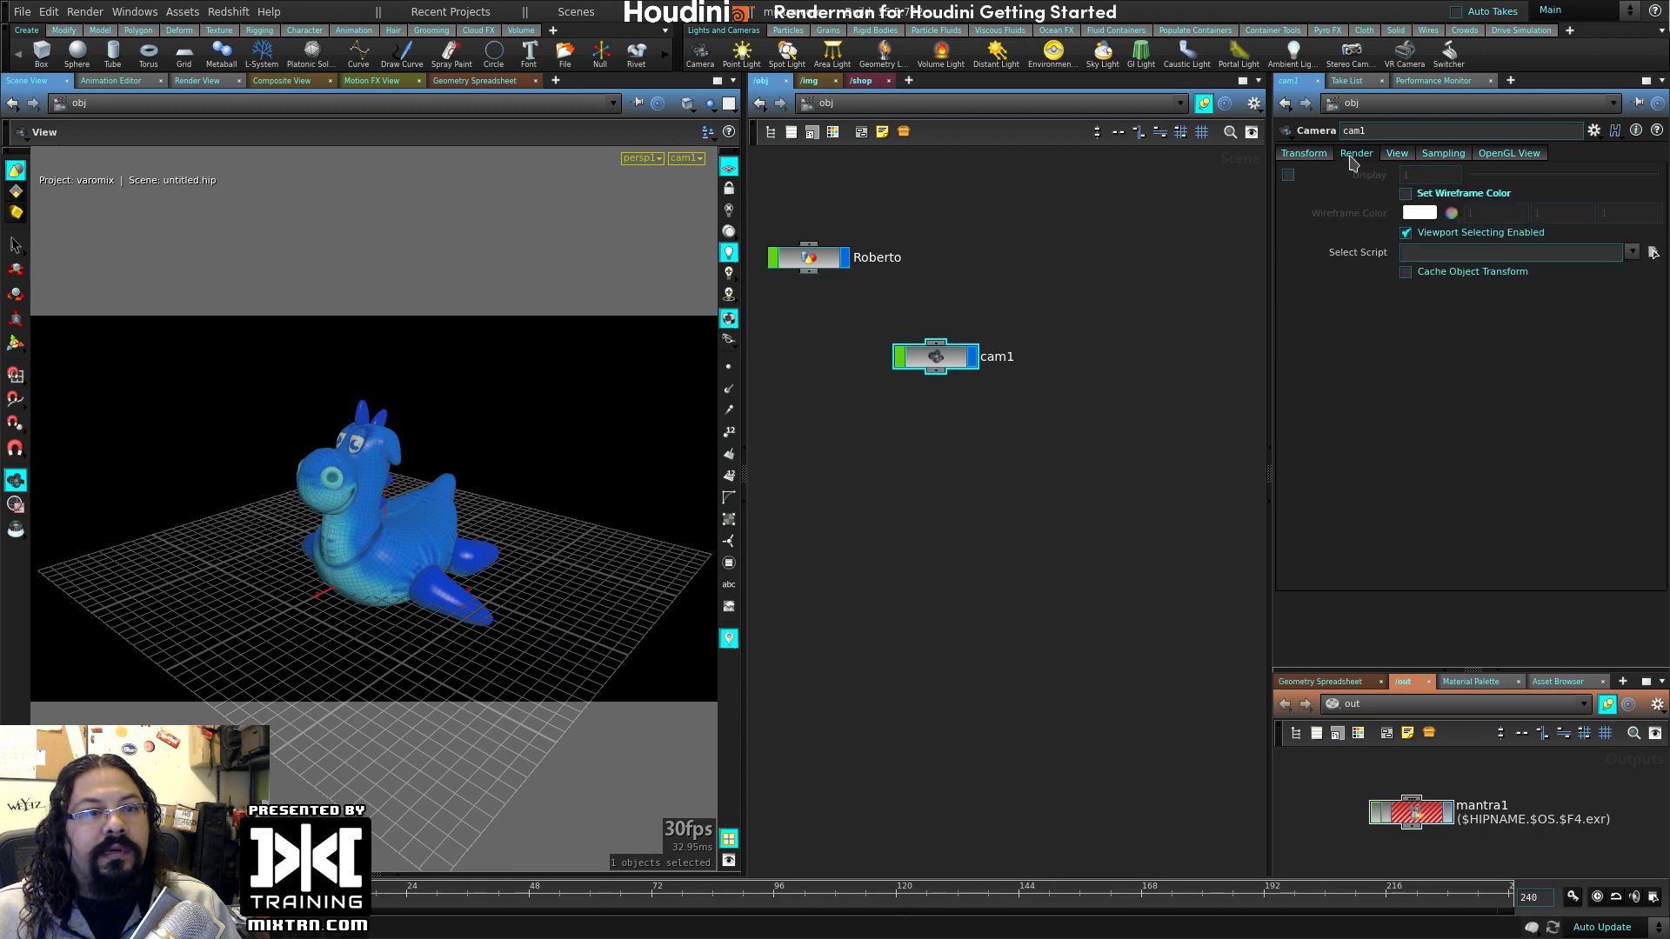
{"action": "left_click", "coordinate": [1318, 159]}
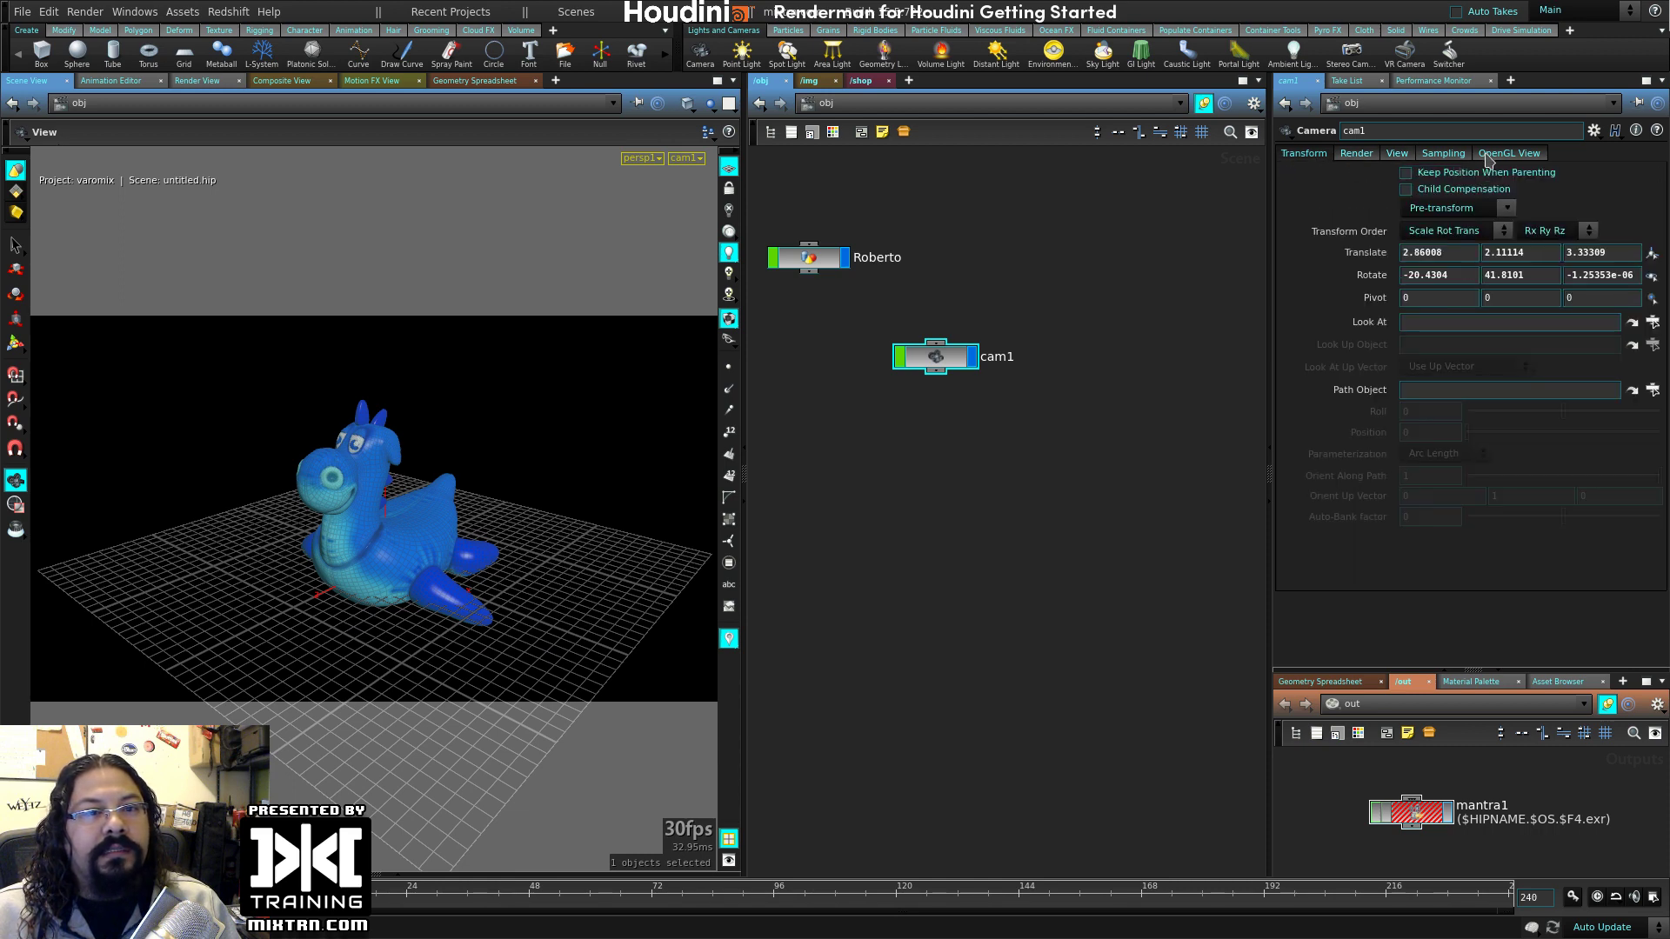
{"action": "left_click", "coordinate": [1451, 154]}
{"action": "left_click", "coordinate": [1397, 154]}
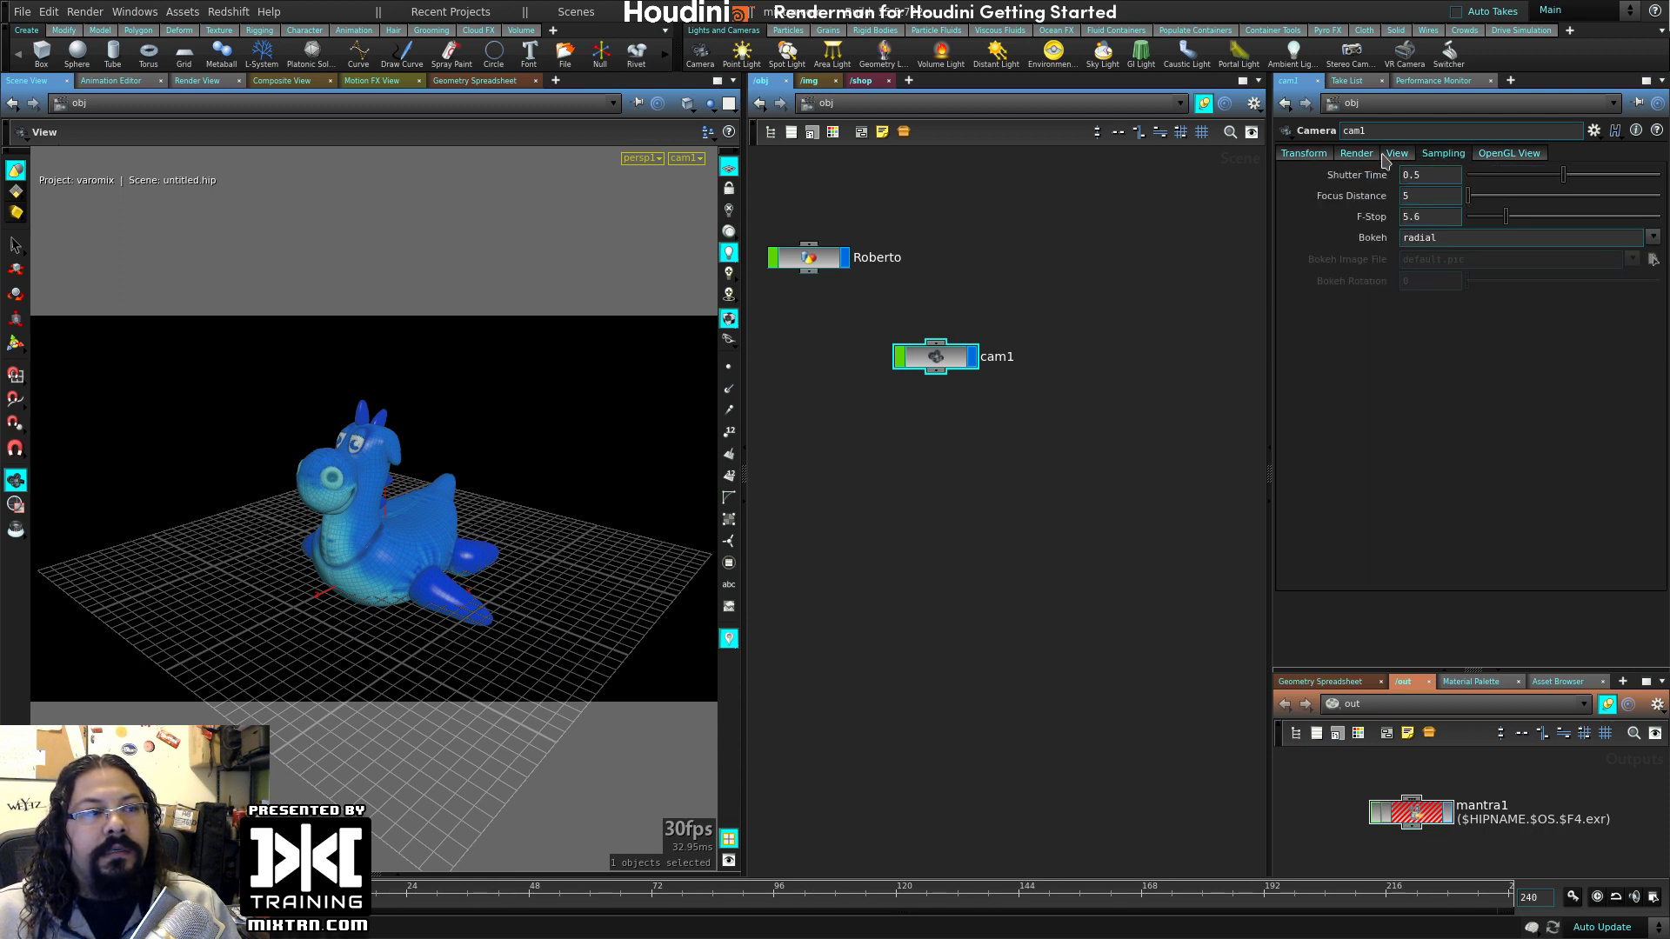
{"action": "left_click", "coordinate": [1351, 155]}
{"action": "left_click", "coordinate": [1316, 155]}
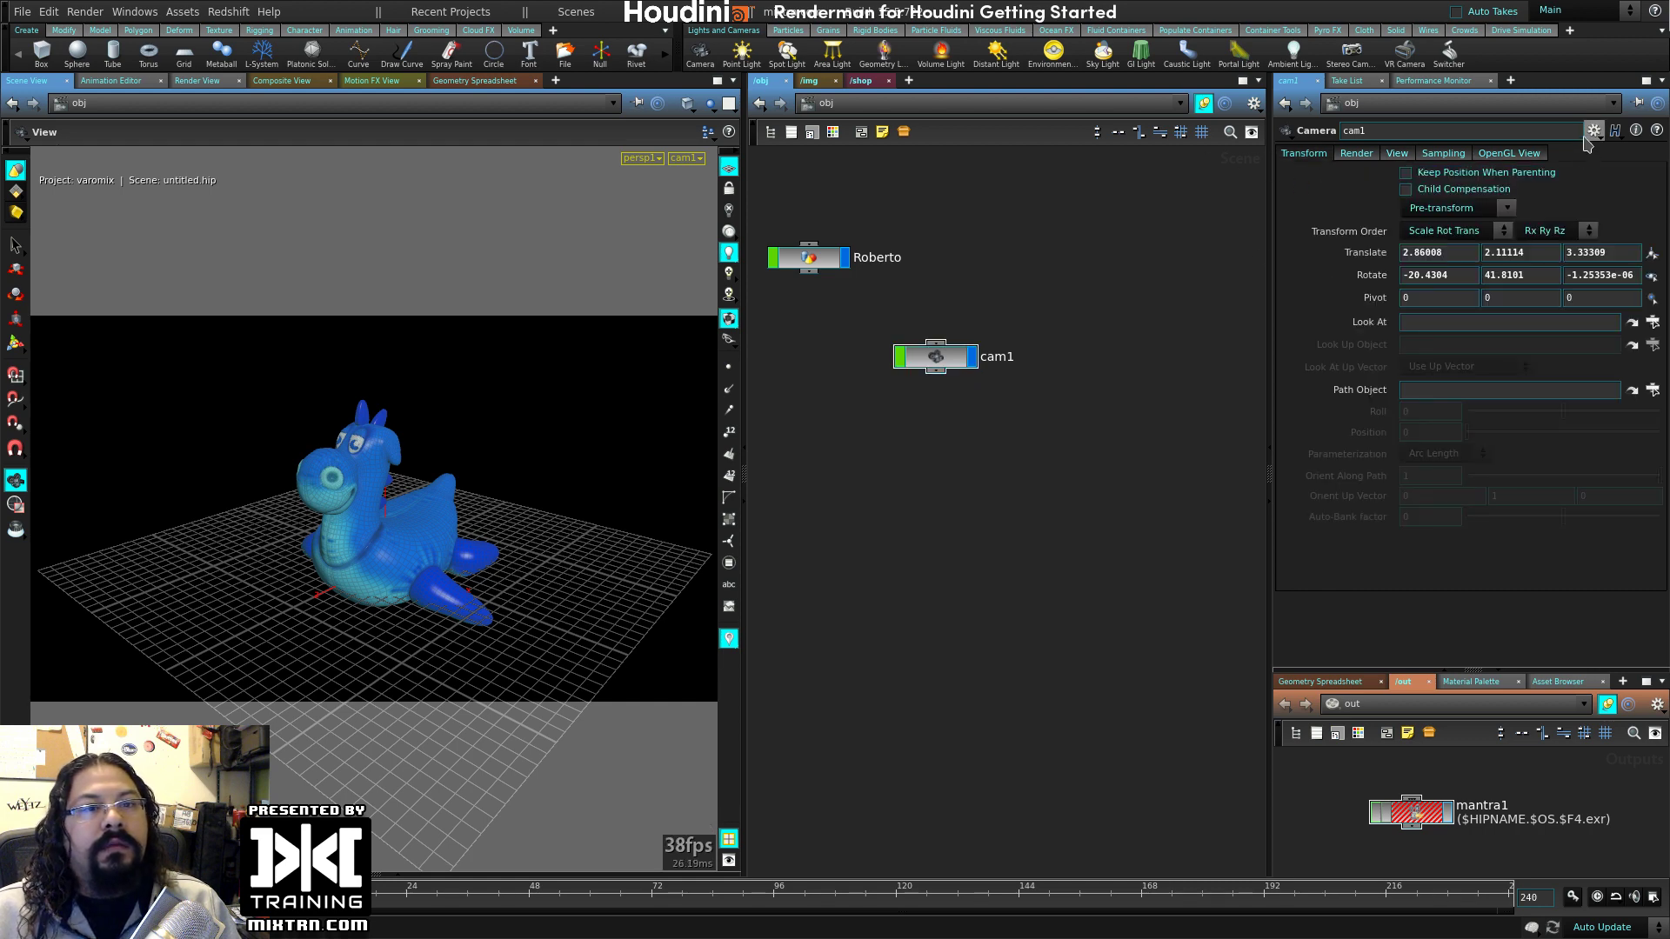
{"action": "left_click_drag", "start_coordinate": [946, 366], "coordinate": [950, 372]}
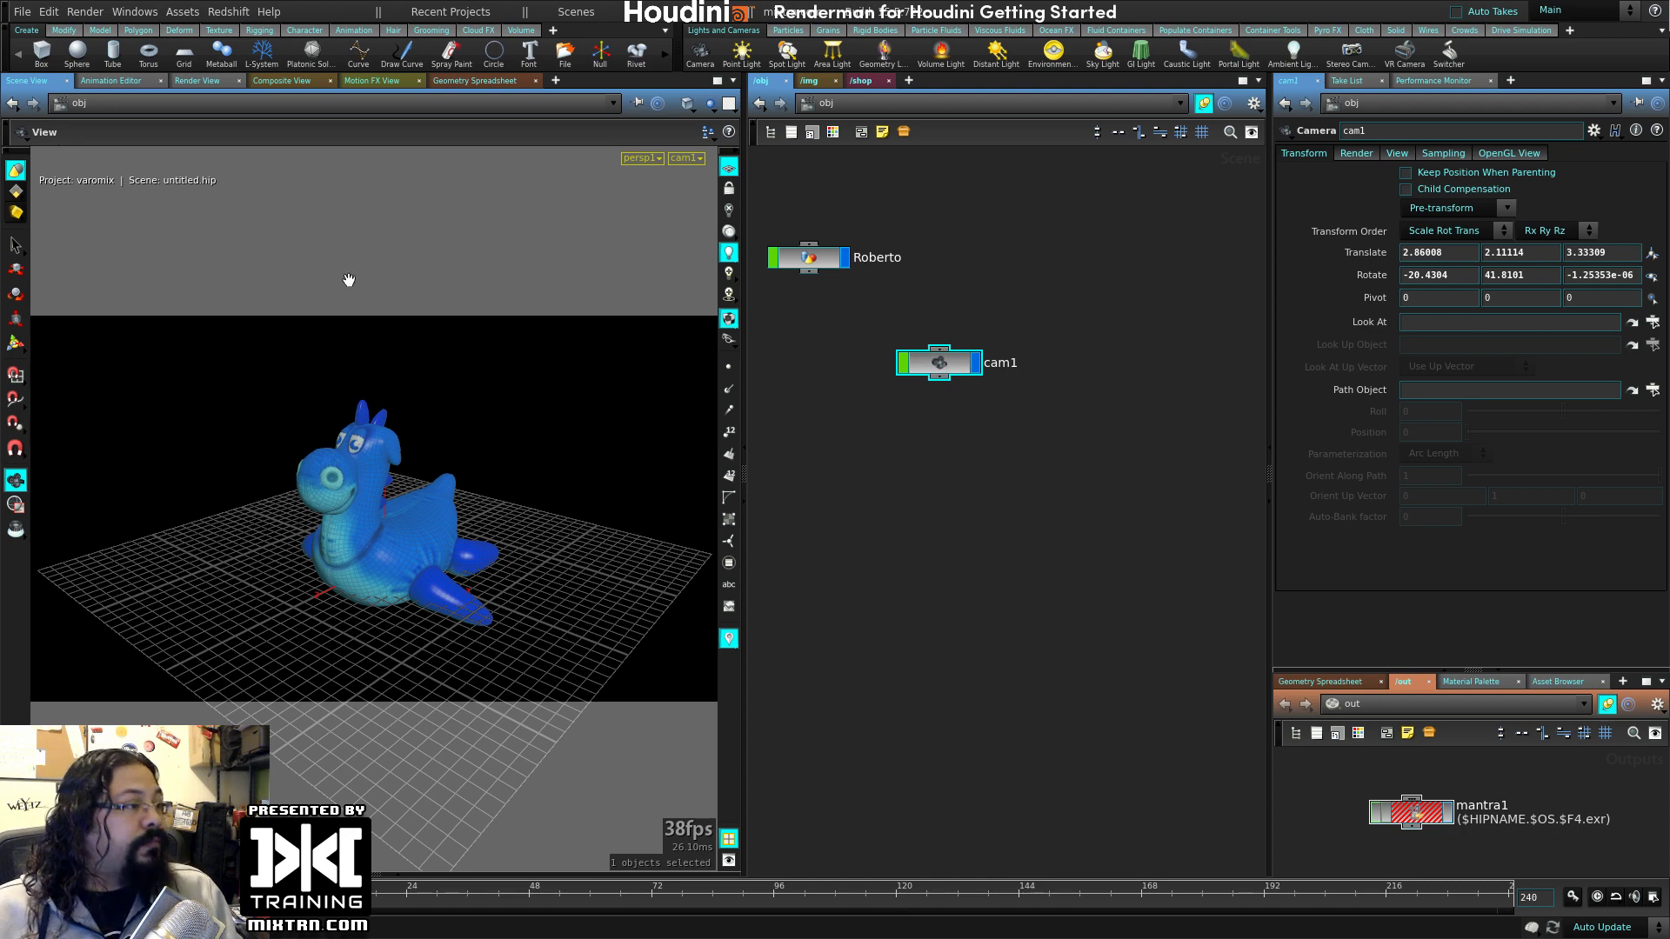
- Save the scene as MIX_RobertoRendering in the LearnDay_011 Mantra rendering folder, and shift the cam1 node slightly
{"action": "key", "text": "ctrl+shift+s"}
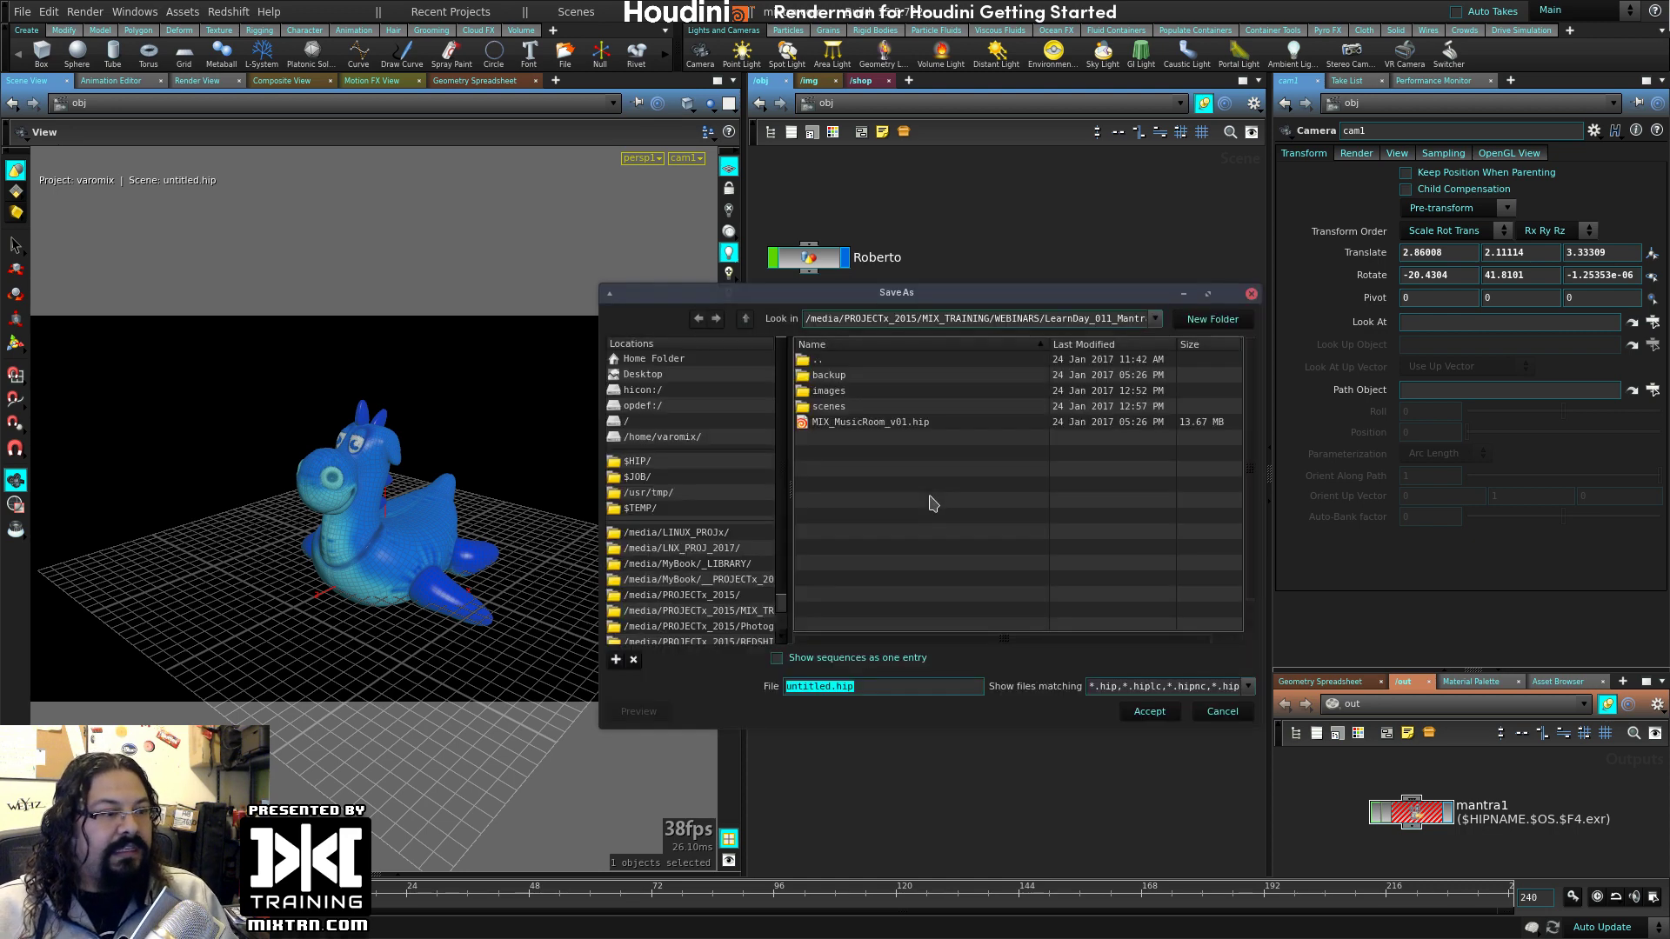
{"action": "type", "text": "MIX_RobertoRendering"}
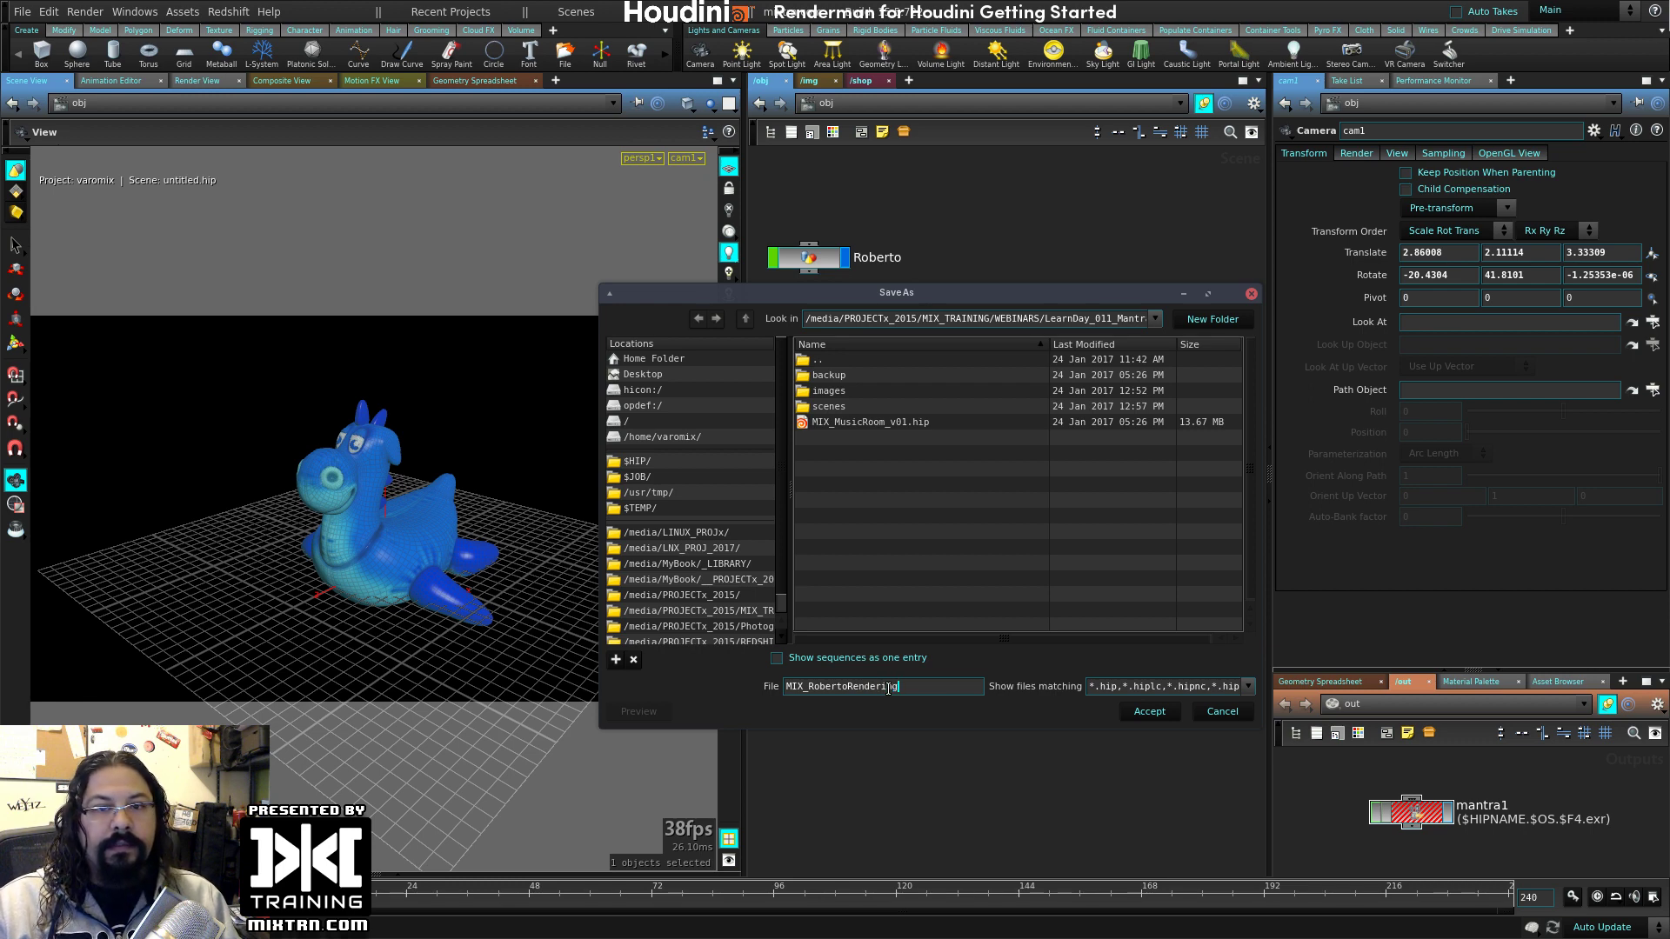
{"action": "key", "text": "Return"}
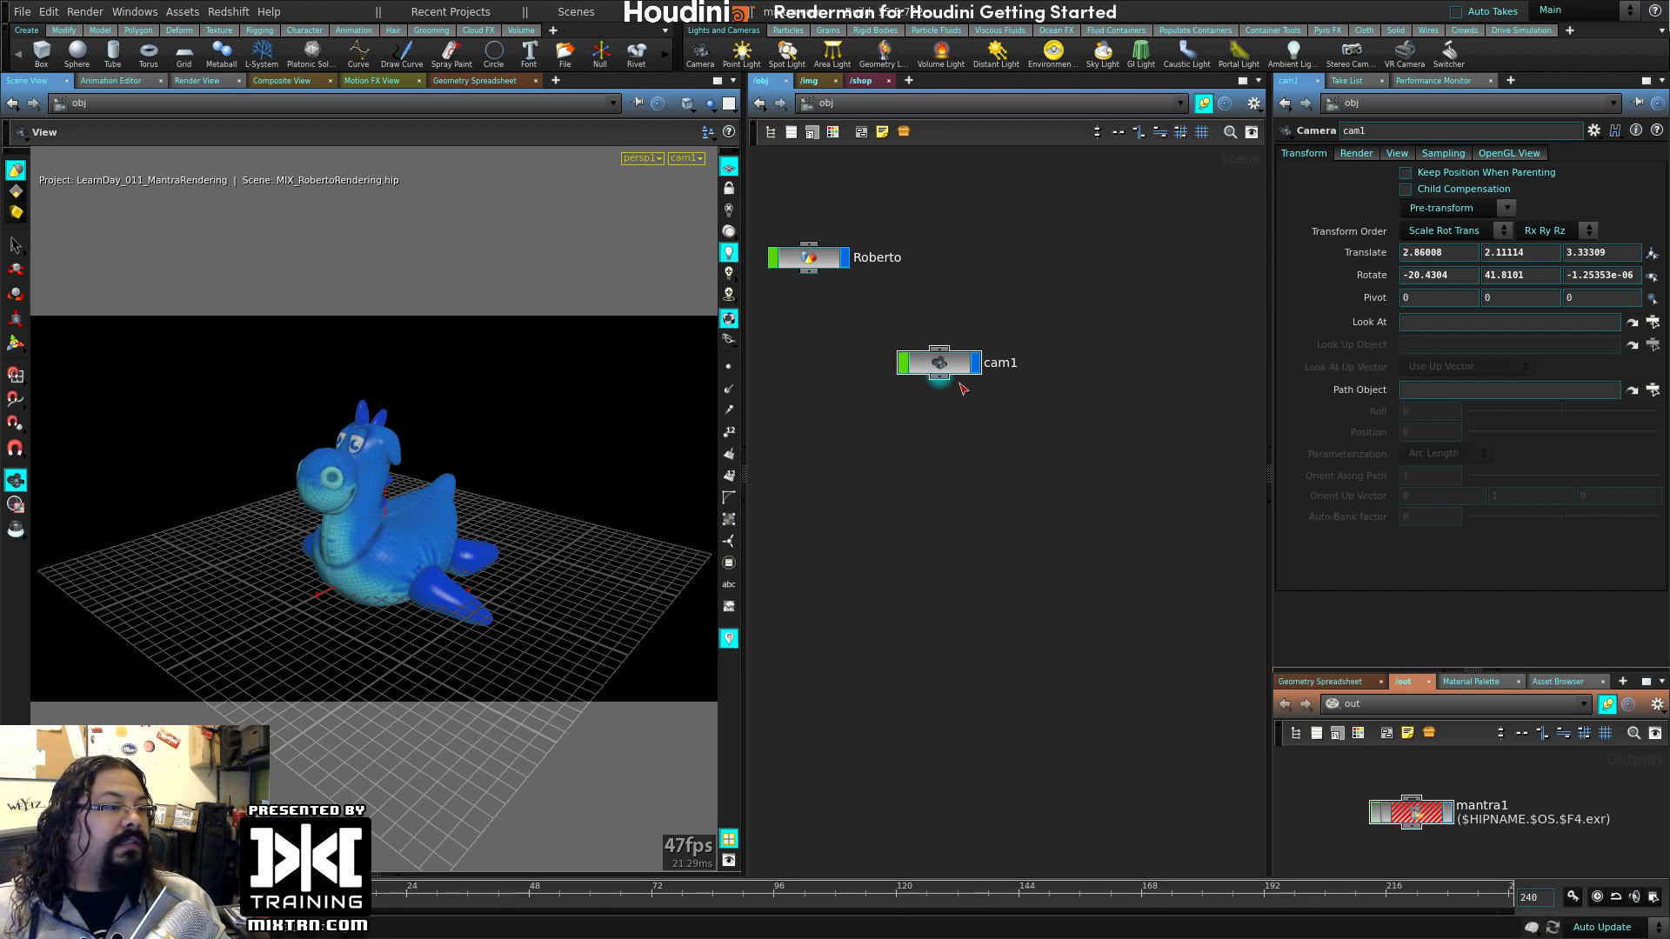
{"action": "left_click_drag", "start_coordinate": [946, 374], "coordinate": [960, 377]}
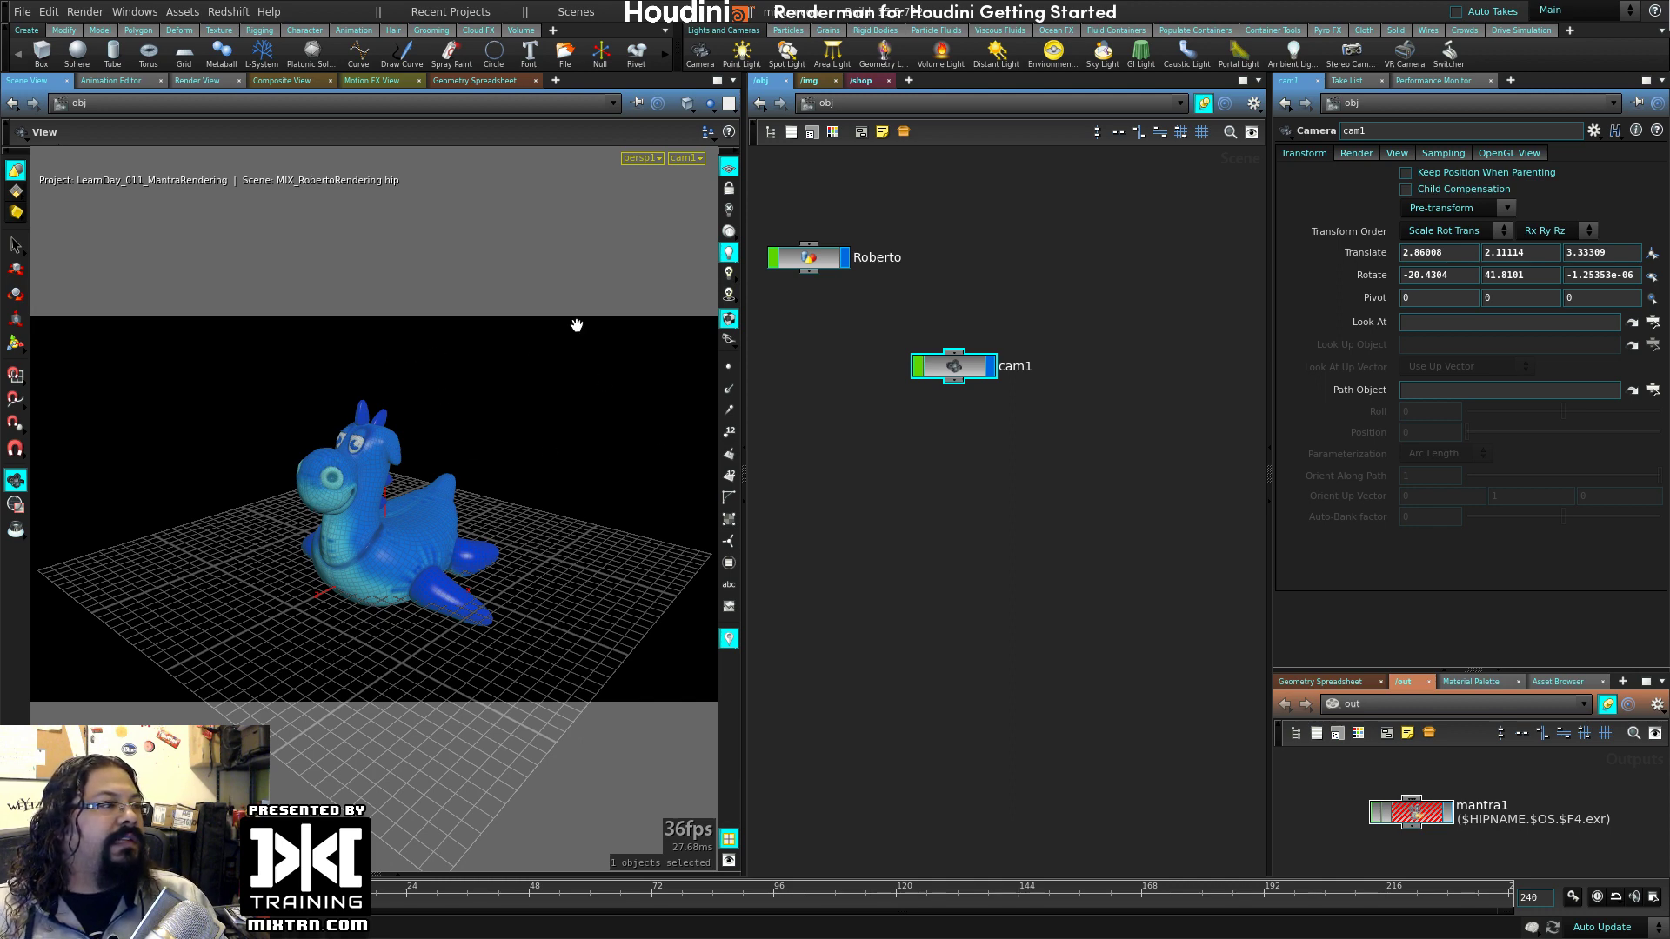
- Create a second camera from a close-up view of Roberto's face, and check the list of available cameras
{"action": "left_click", "coordinate": [687, 158]}
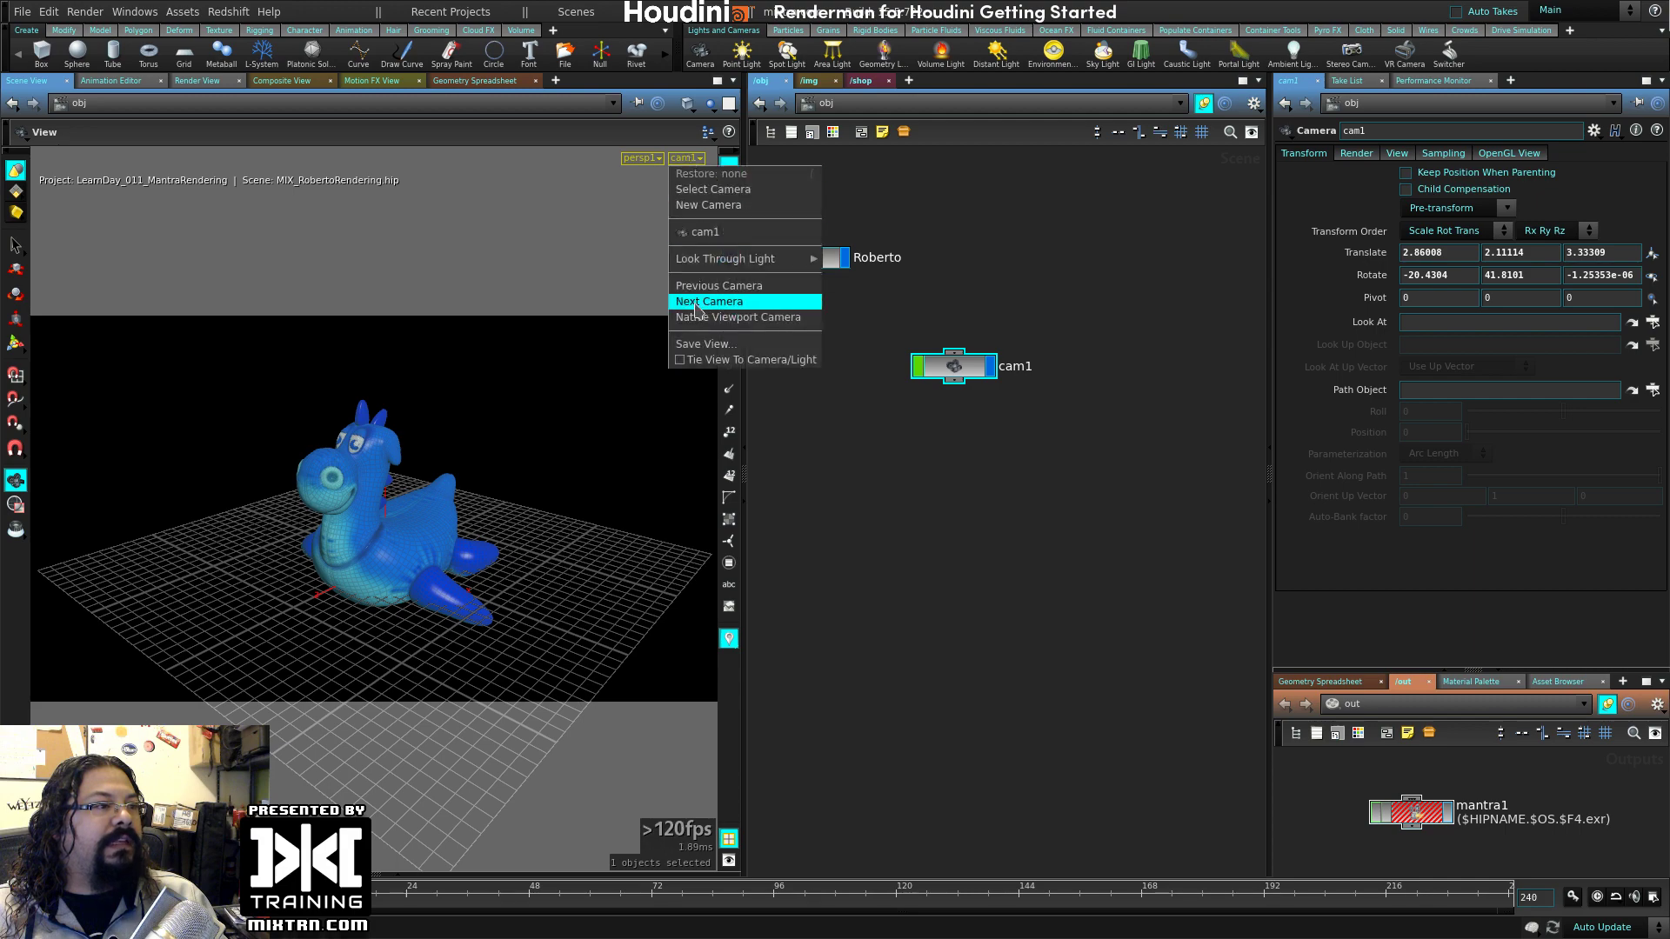
{"action": "left_click", "coordinate": [918, 486]}
{"action": "left_click_drag", "start_coordinate": [362, 483], "coordinate": [592, 605]}
{"action": "scroll", "coordinate": [592, 565], "scroll_direction": "up", "scroll_amount": 6}
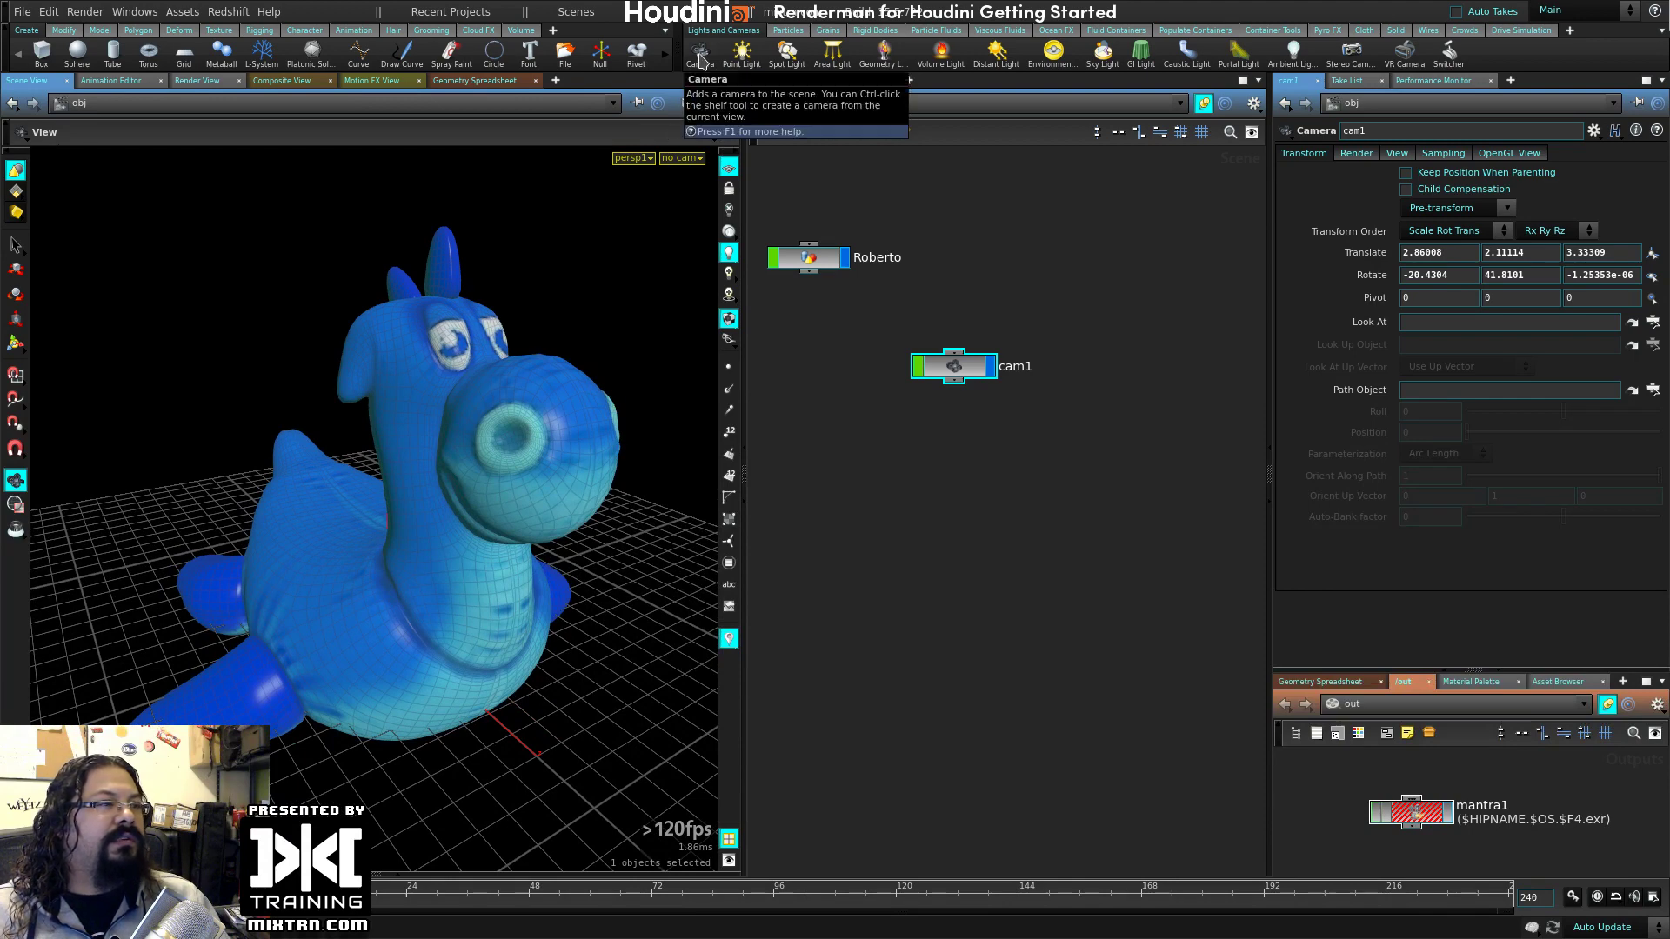
{"action": "left_click", "coordinate": [700, 52], "text": "ctrl"}
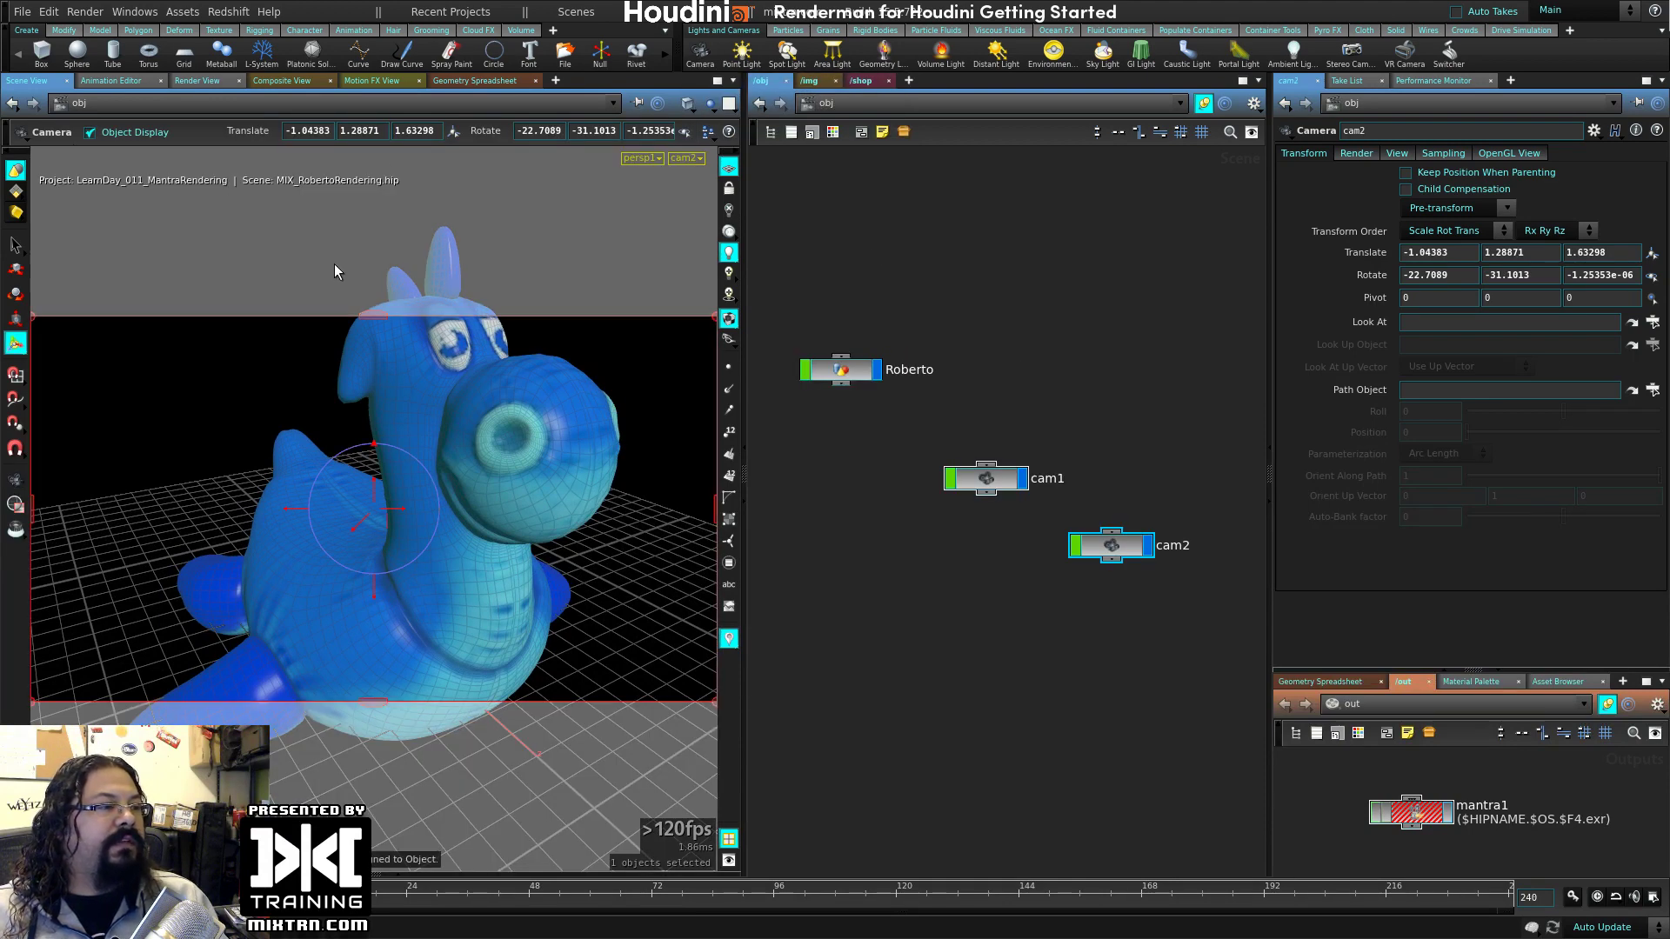
{"action": "left_click", "coordinate": [696, 160]}
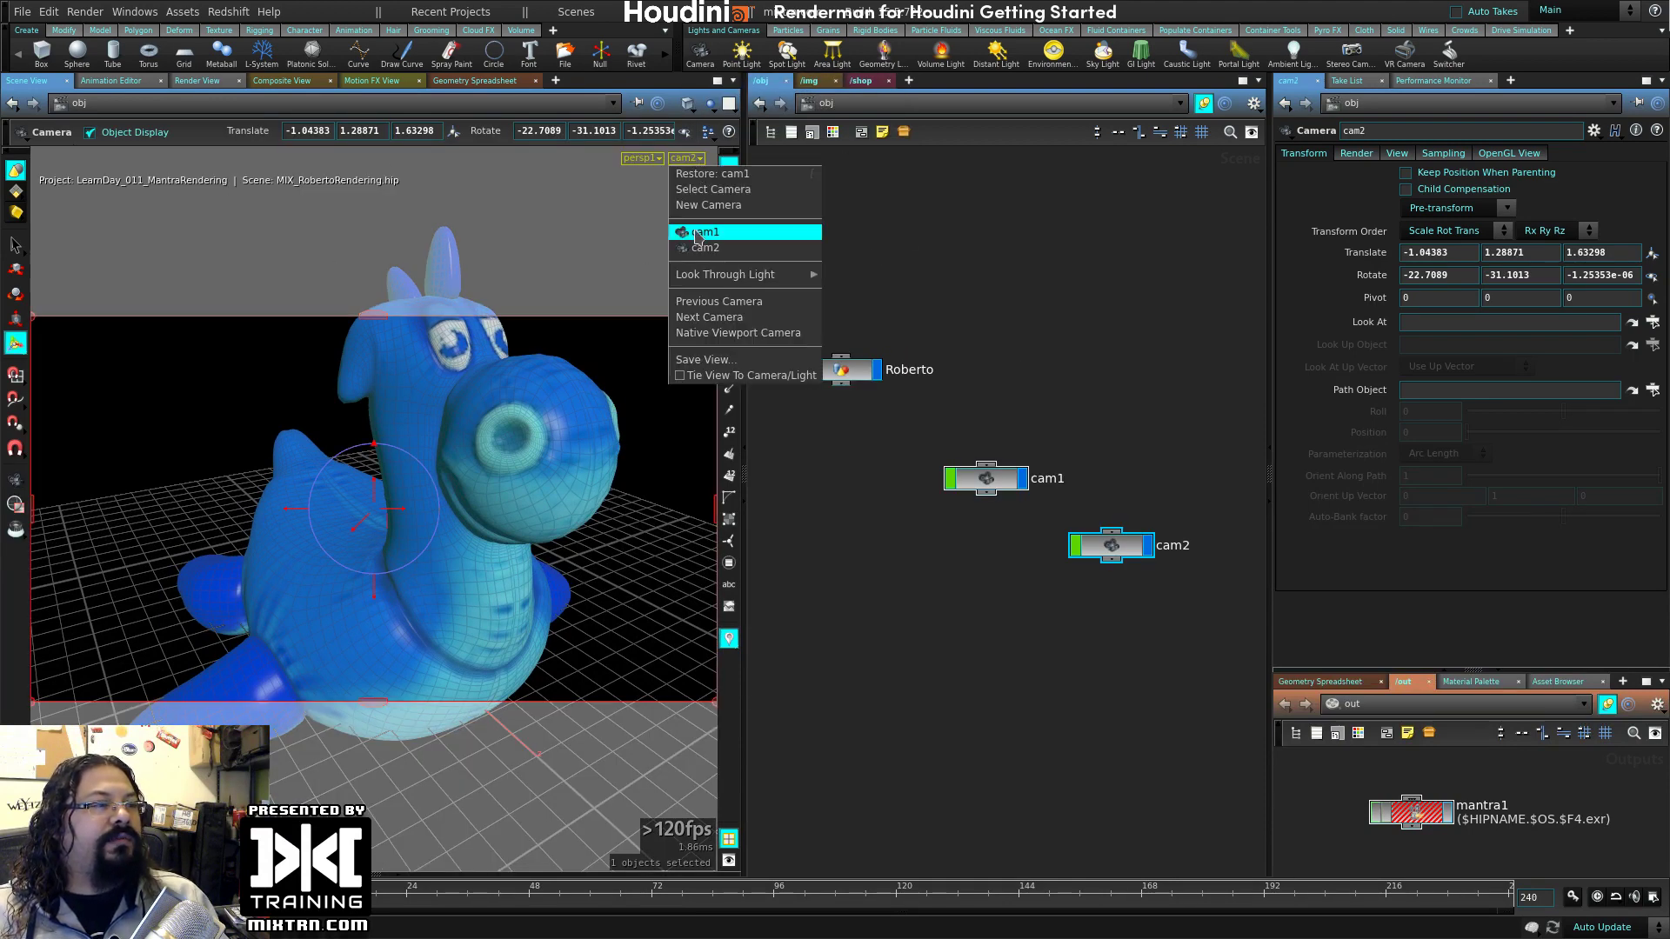
{"action": "left_click", "coordinate": [1141, 524]}
- Place both camera nodes side by side above Roberto, and rename cam2 as cam_closeup
{"action": "left_click_drag", "start_coordinate": [968, 488], "coordinate": [929, 235]}
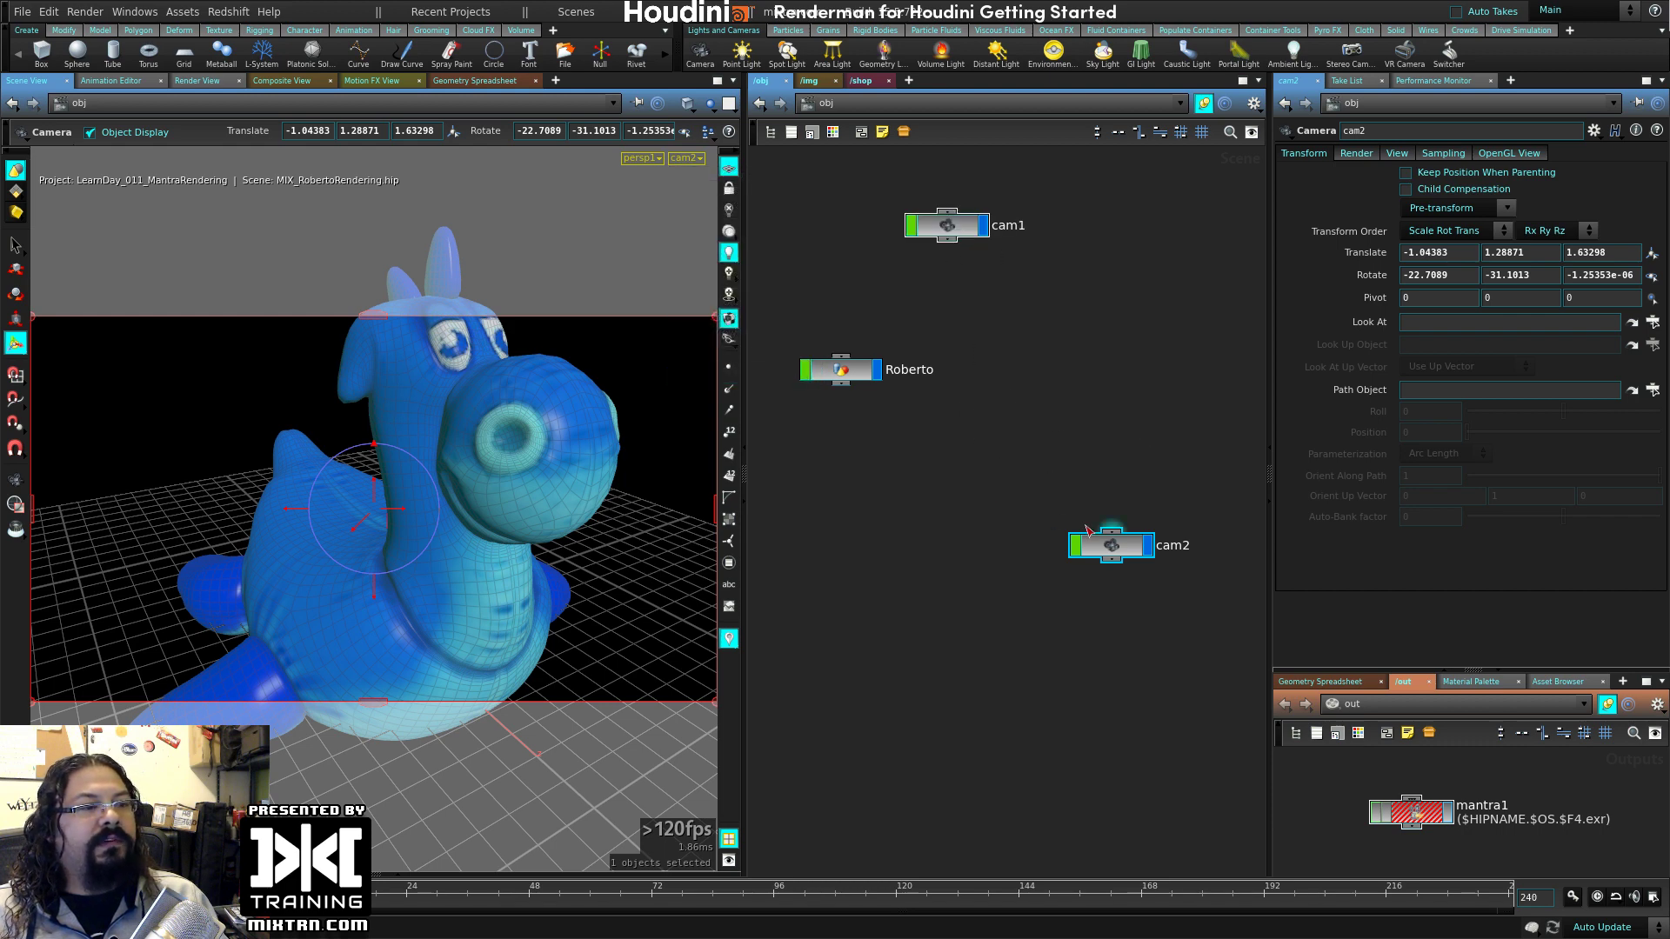
{"action": "left_click_drag", "start_coordinate": [1110, 549], "coordinate": [1100, 225]}
{"action": "double_click", "coordinate": [1162, 223]}
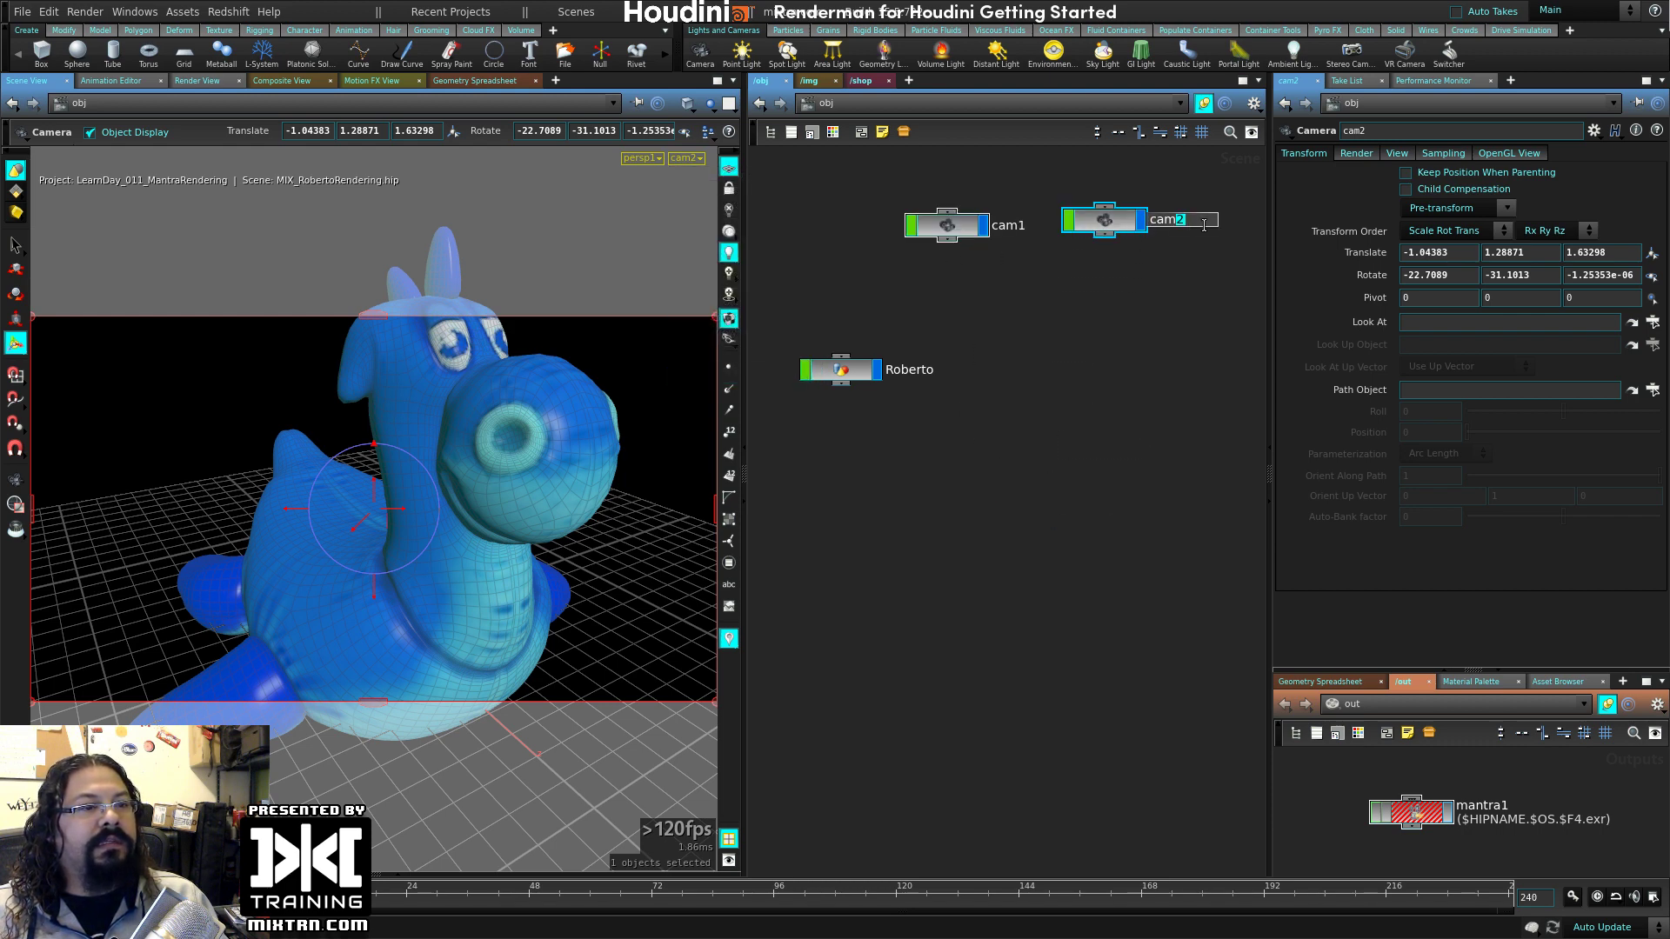
{"action": "type", "text": "_close"}
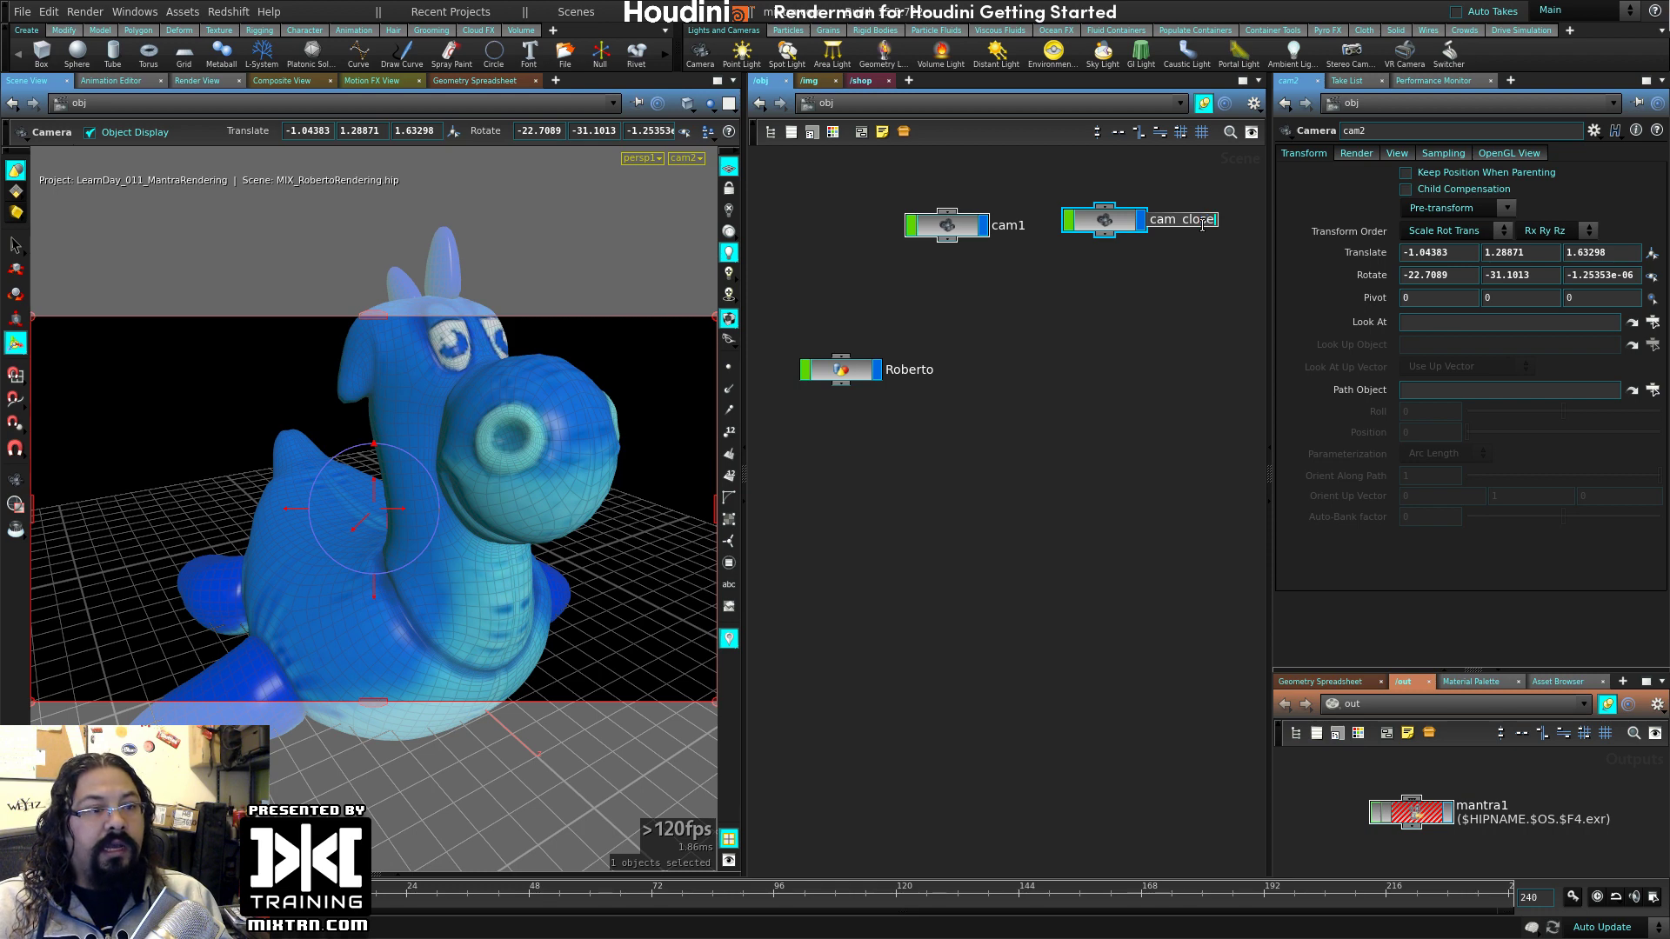
{"action": "type", "text": "up"}
{"action": "key", "text": "Return"}
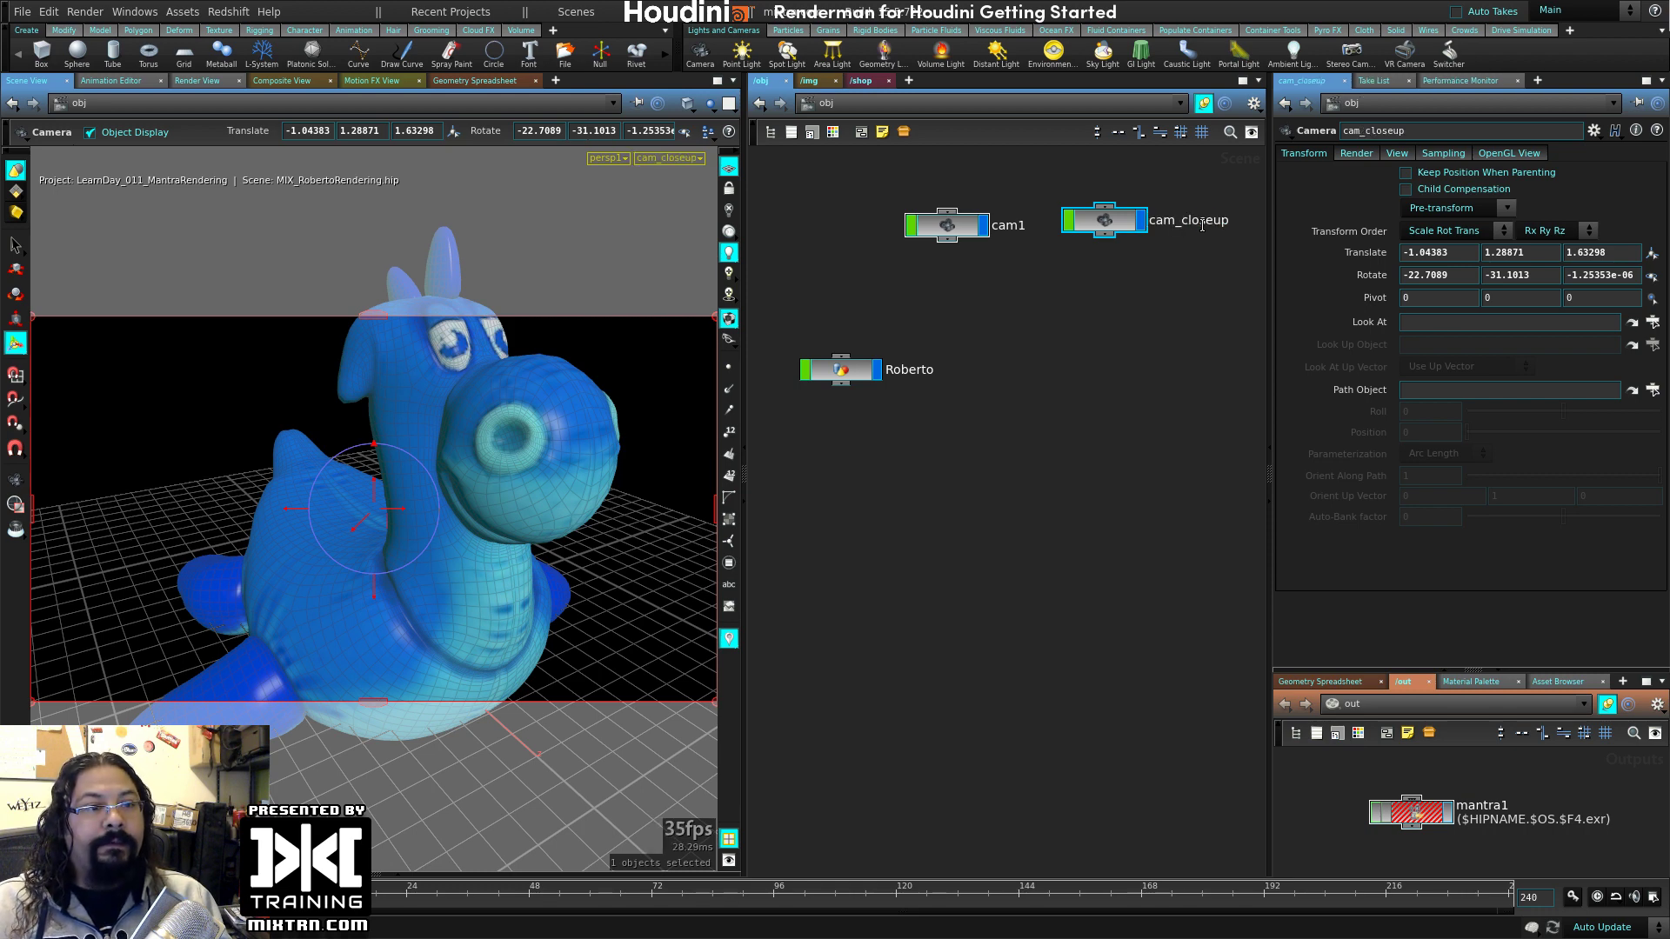
- Move the cam1 node farther from cam_closeup and rename it cam_main_shot
{"action": "left_click_drag", "start_coordinate": [968, 223], "coordinate": [897, 219]}
{"action": "double_click", "coordinate": [950, 220]}
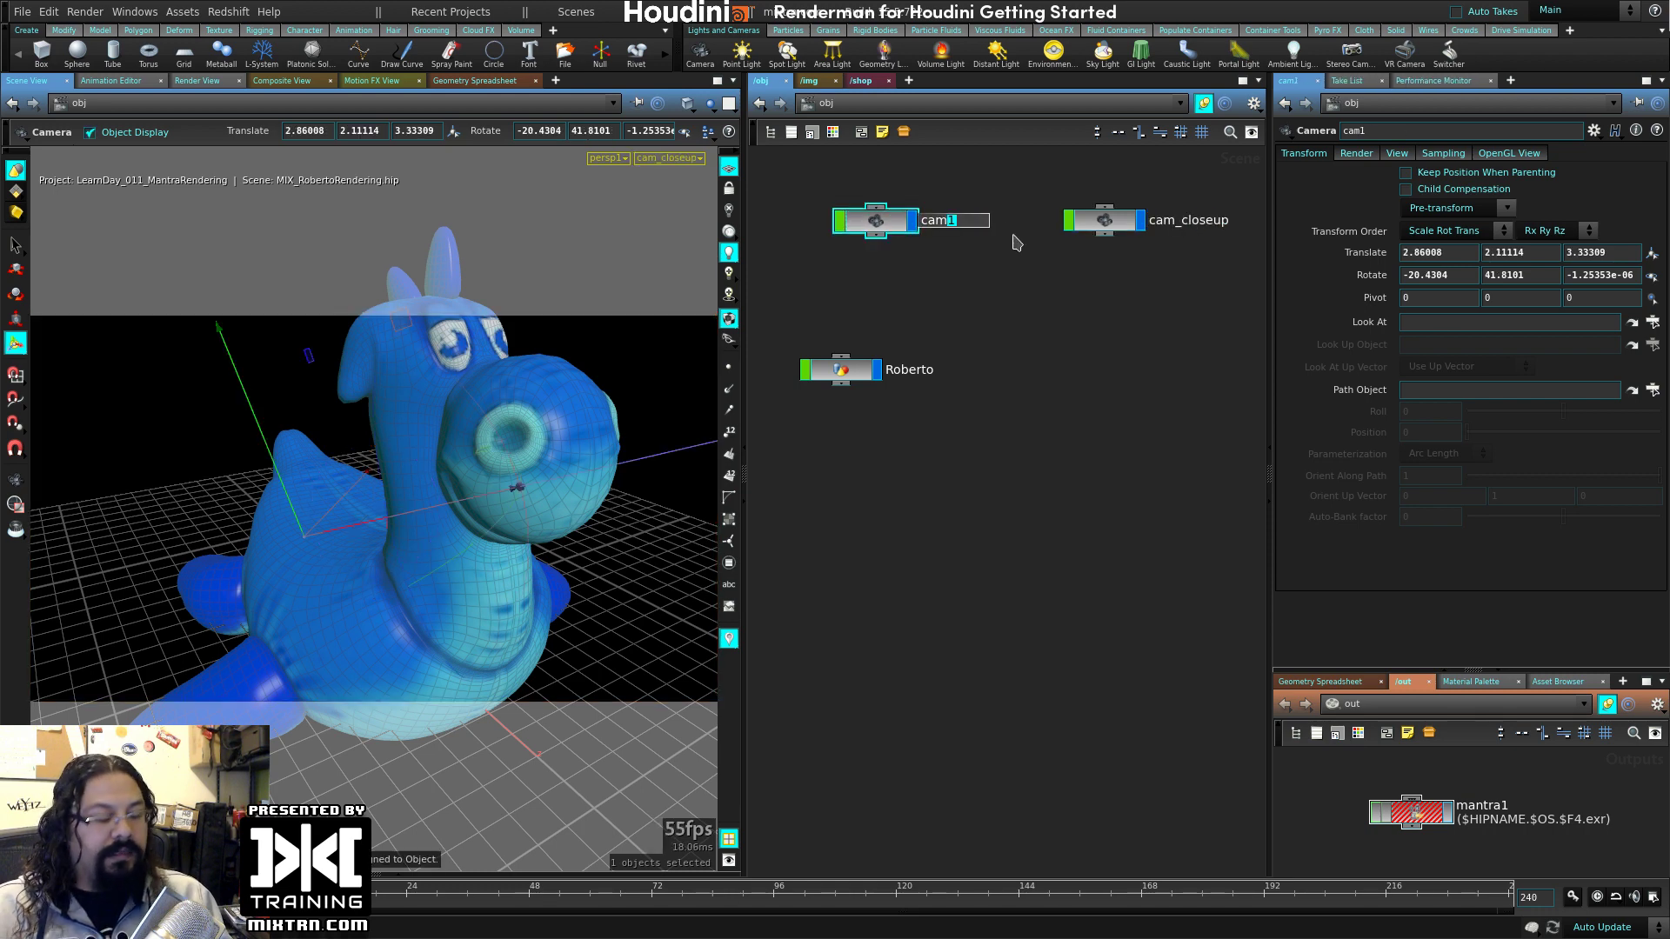
{"action": "type", "text": "_main_shot"}
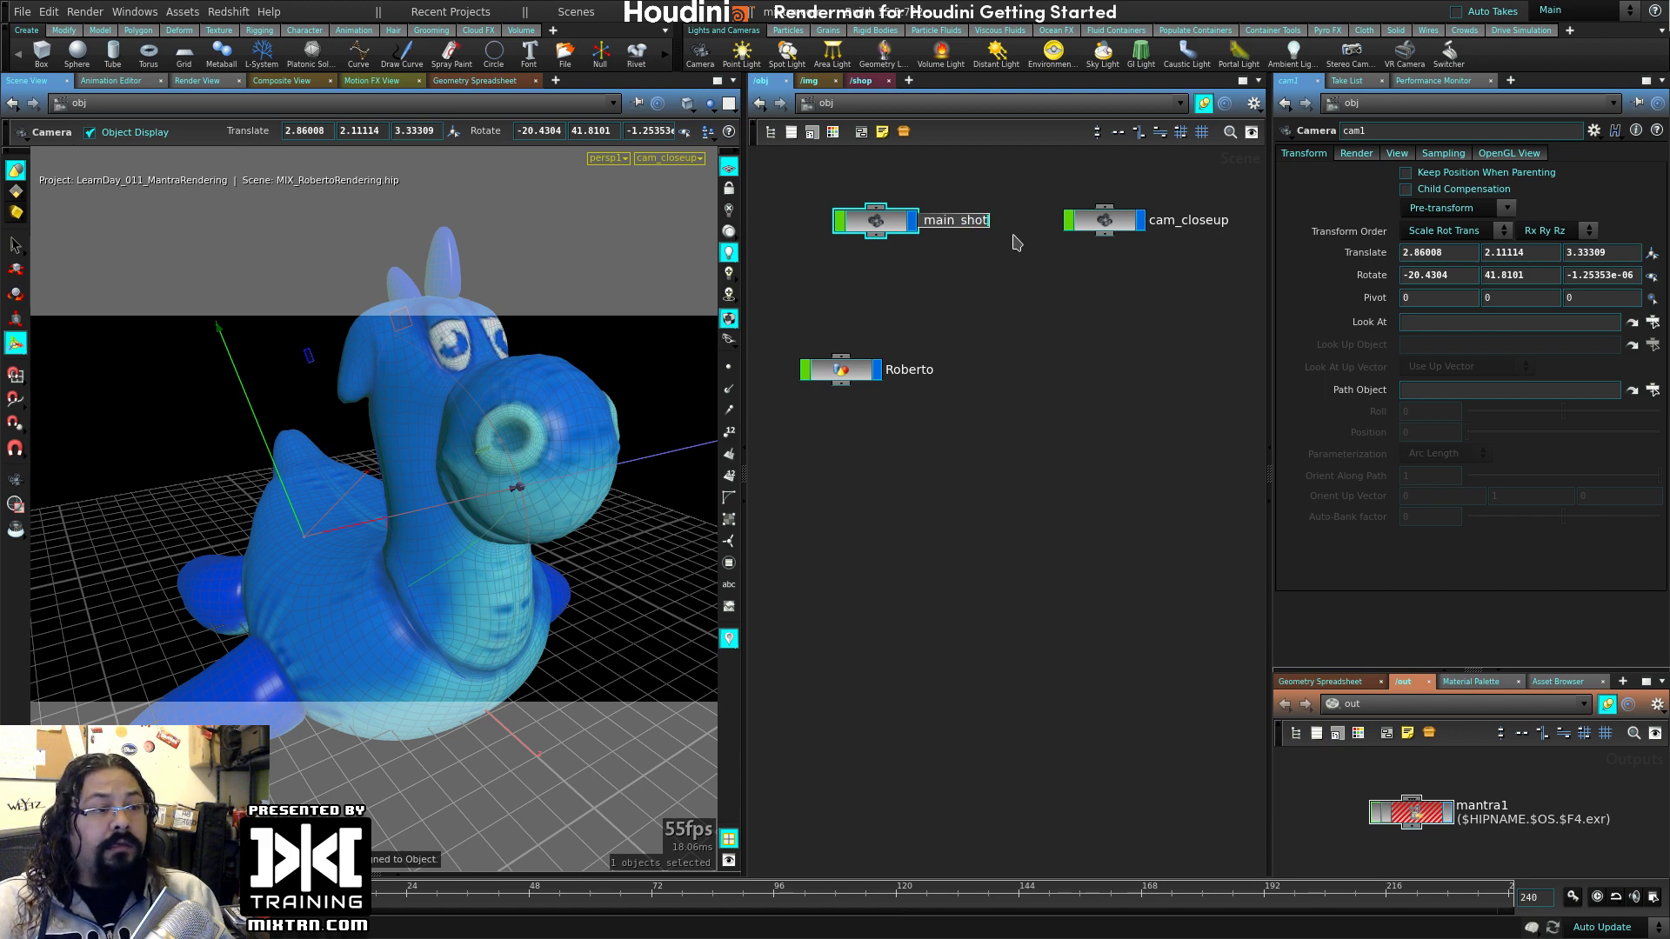
{"action": "key", "text": "Return"}
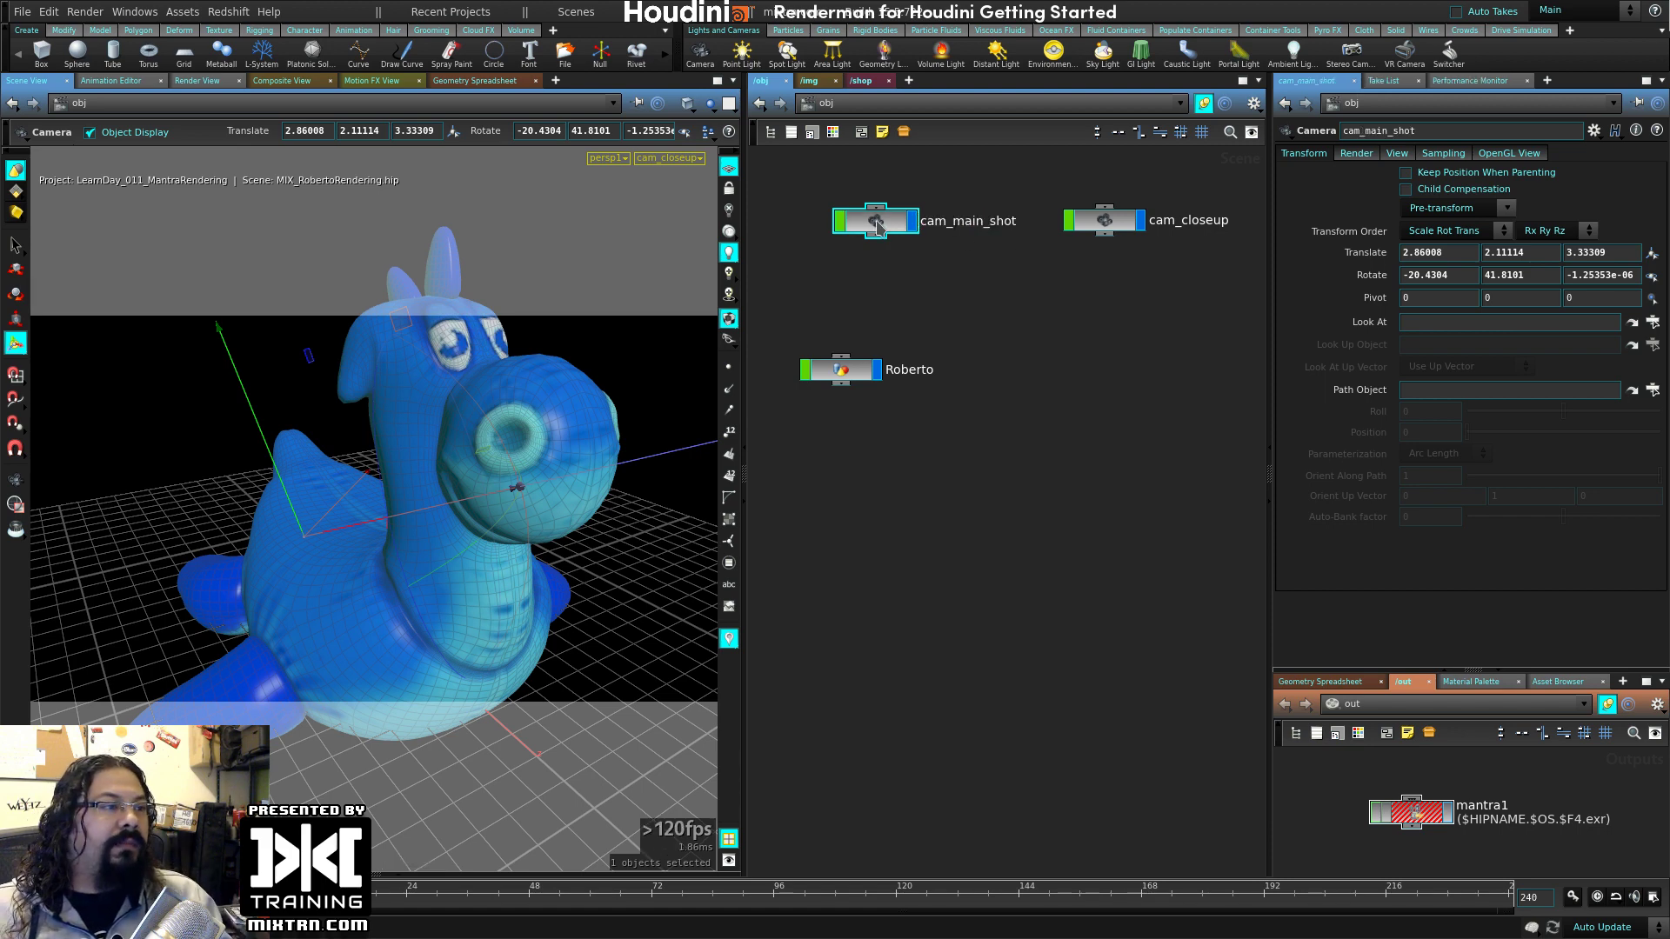
- Look through cam_main_shot in the scene viewport and deselect the camera node
{"action": "left_click", "coordinate": [669, 157]}
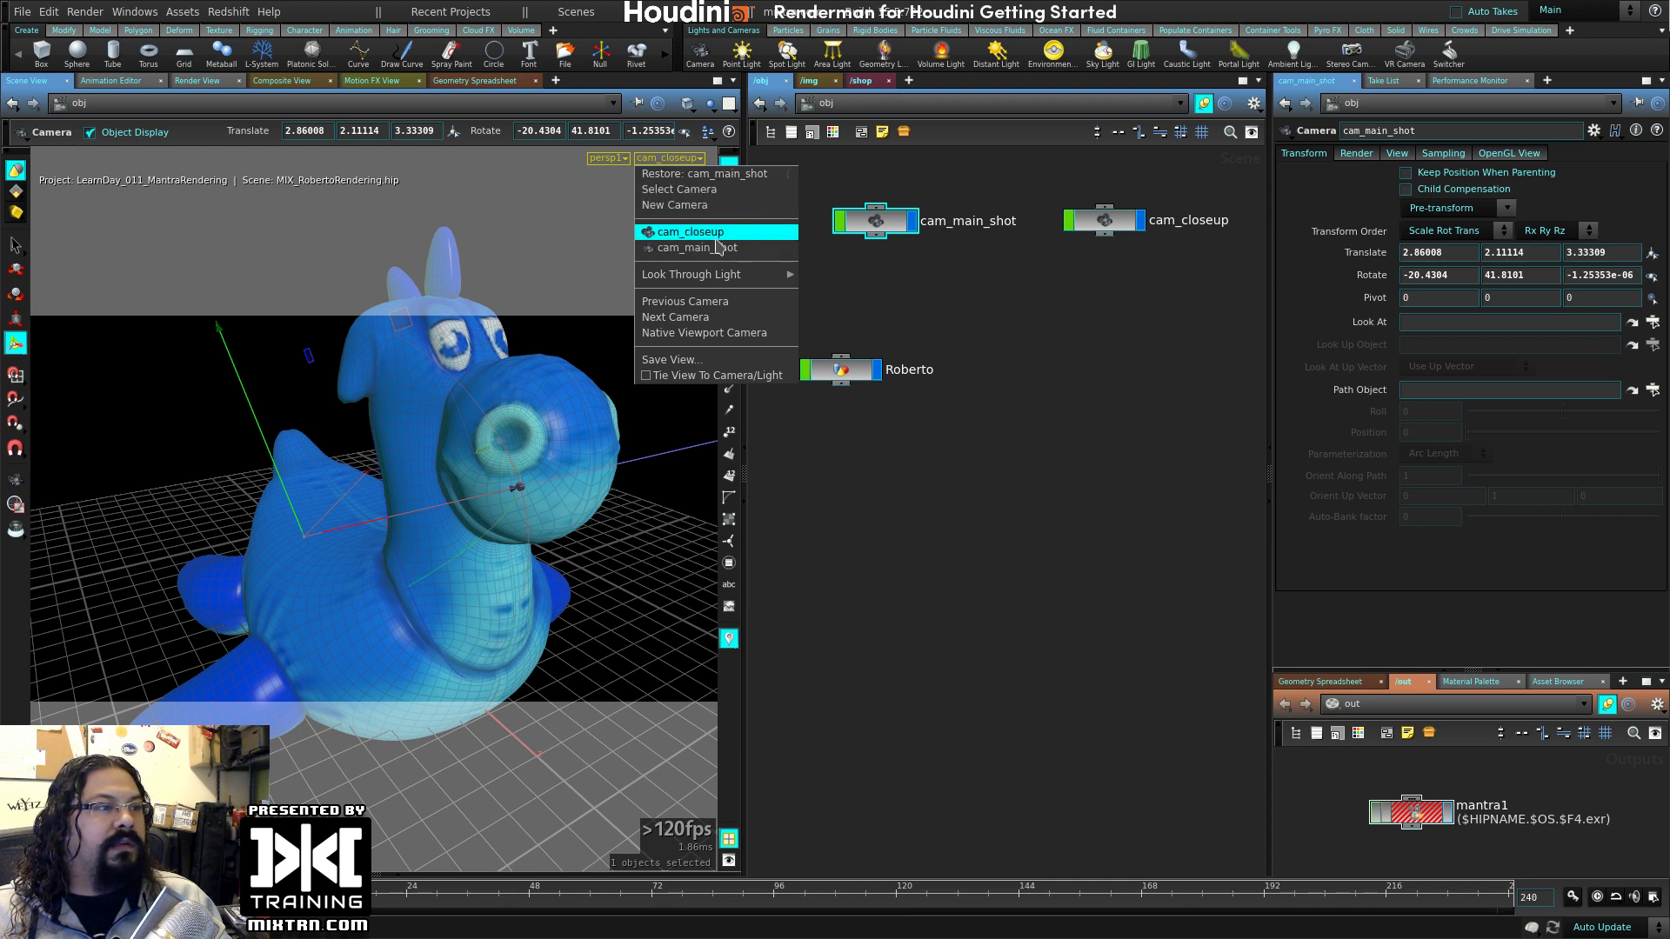
{"action": "left_click", "coordinate": [683, 163]}
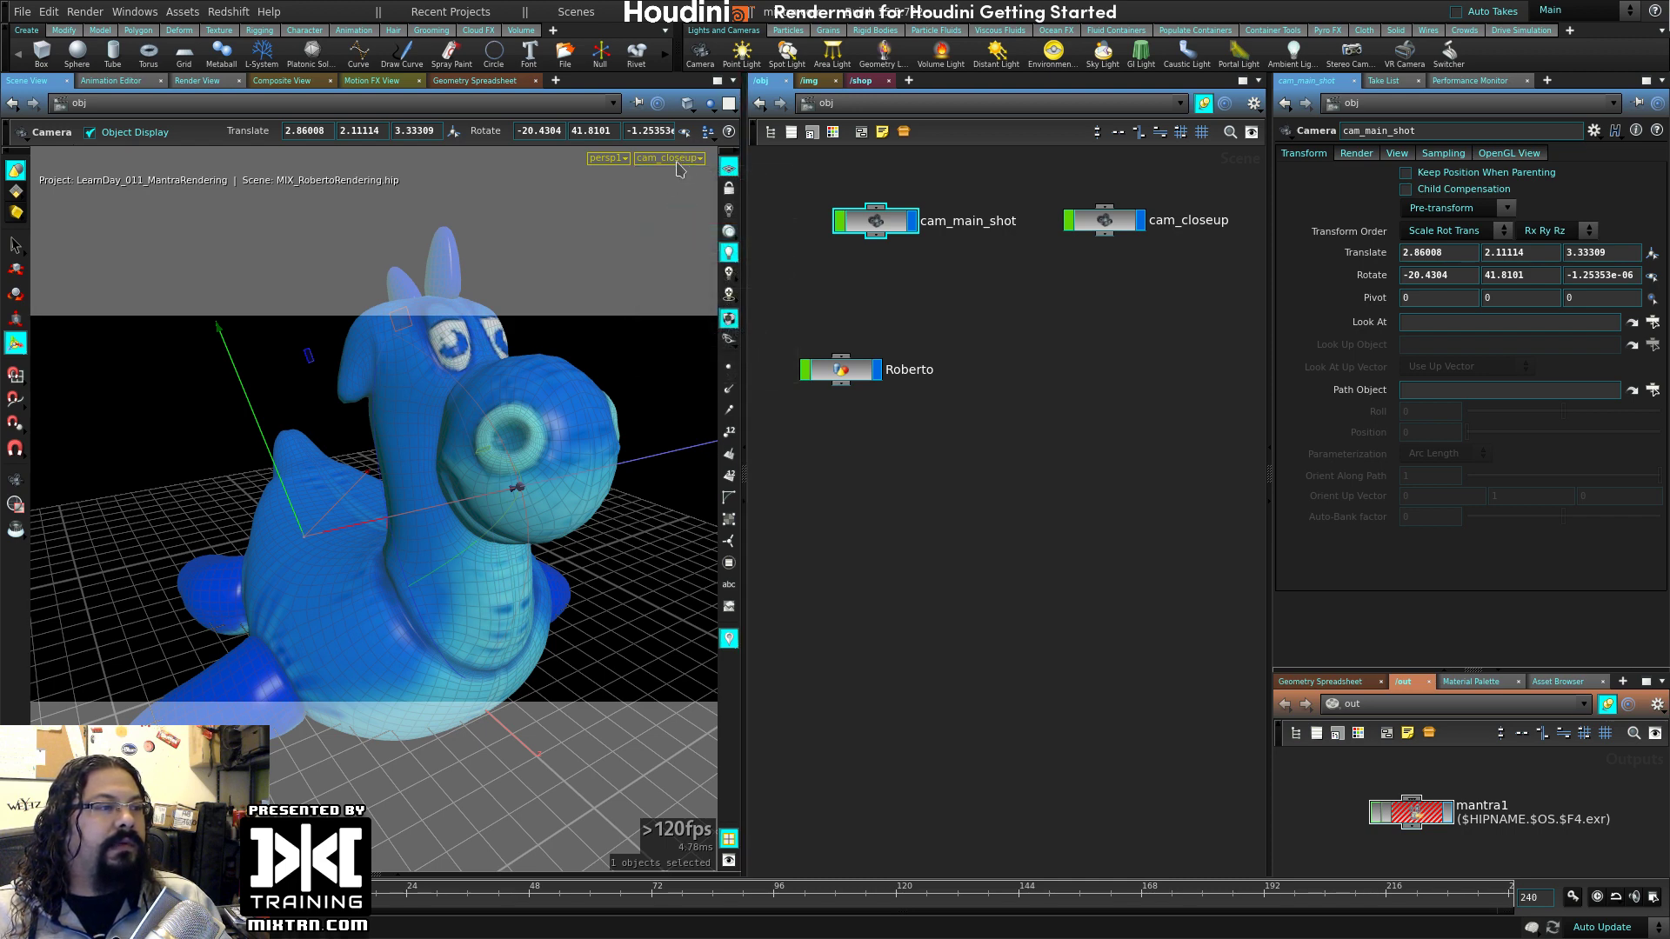
{"action": "left_click", "coordinate": [681, 165]}
{"action": "left_click", "coordinate": [704, 257]}
{"action": "left_click", "coordinate": [1006, 390]}
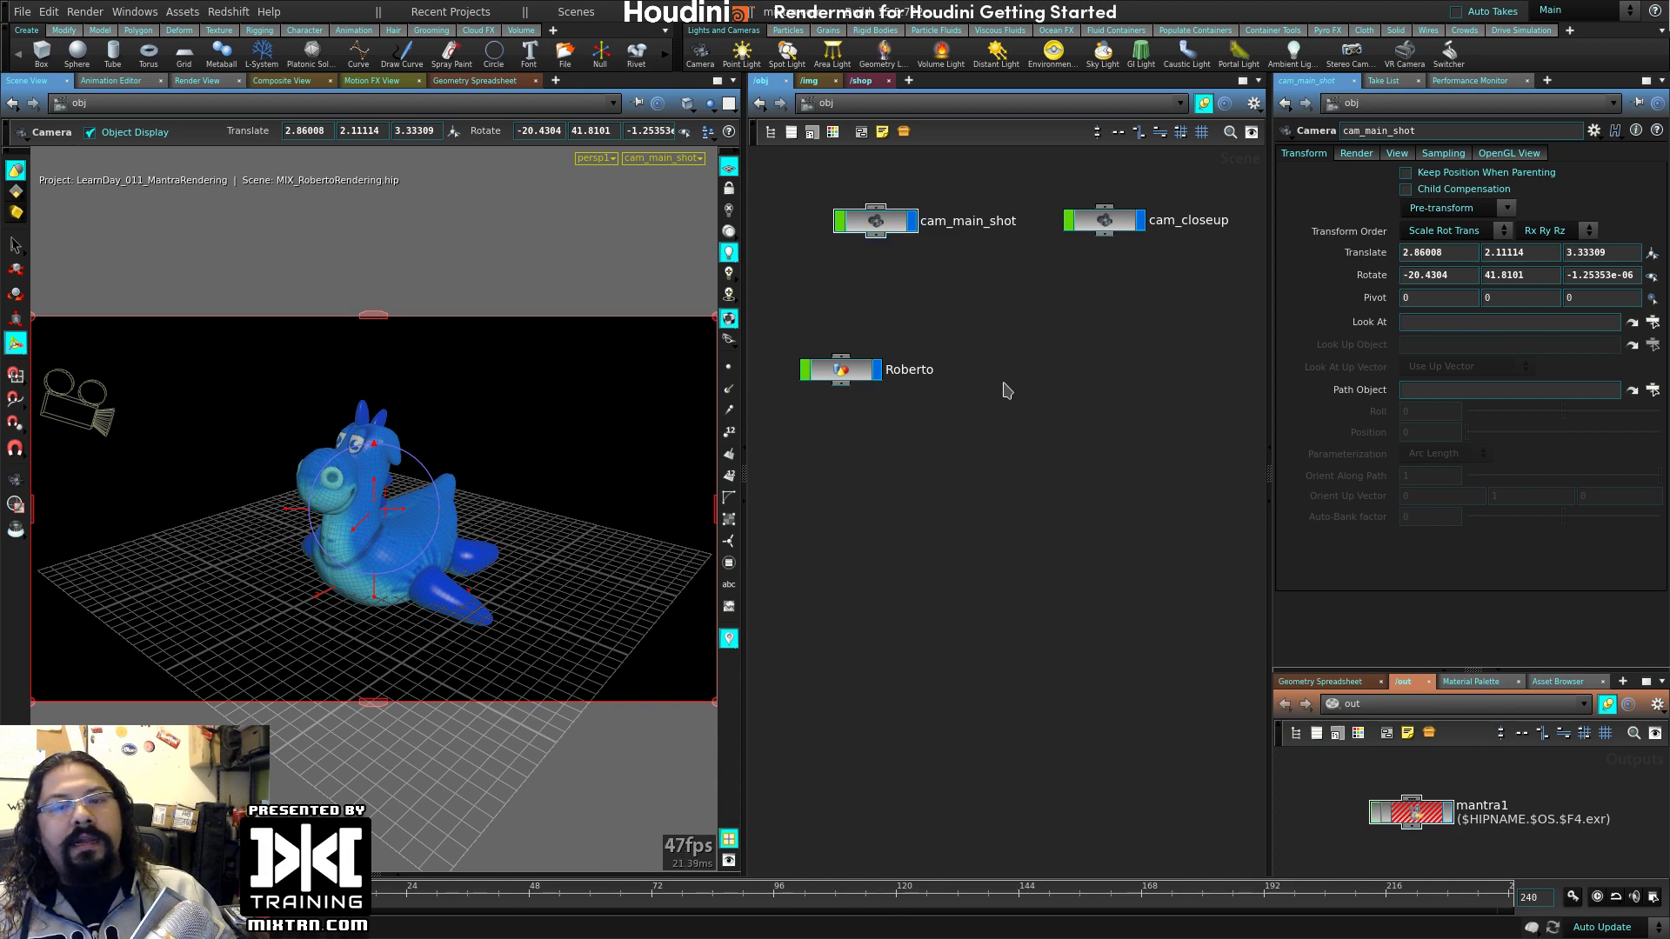
- Widen the parameter area and check which camera the mantra1 render node uses
{"action": "left_click", "coordinate": [1417, 812]}
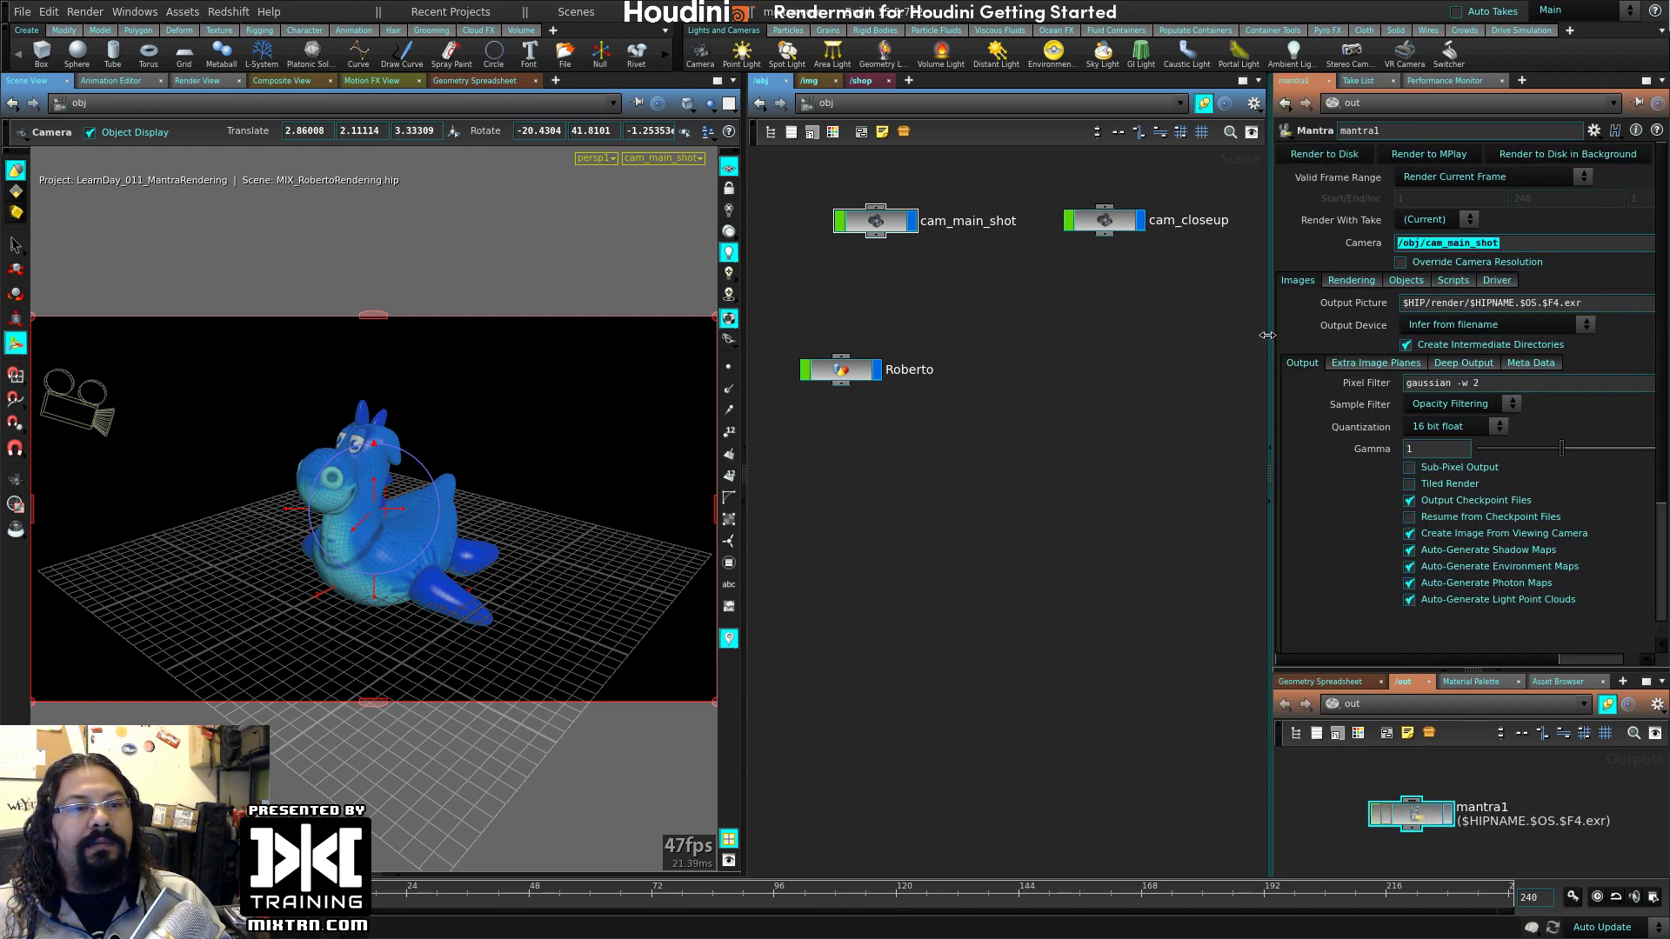
{"action": "left_click_drag", "start_coordinate": [1270, 330], "coordinate": [1208, 330]}
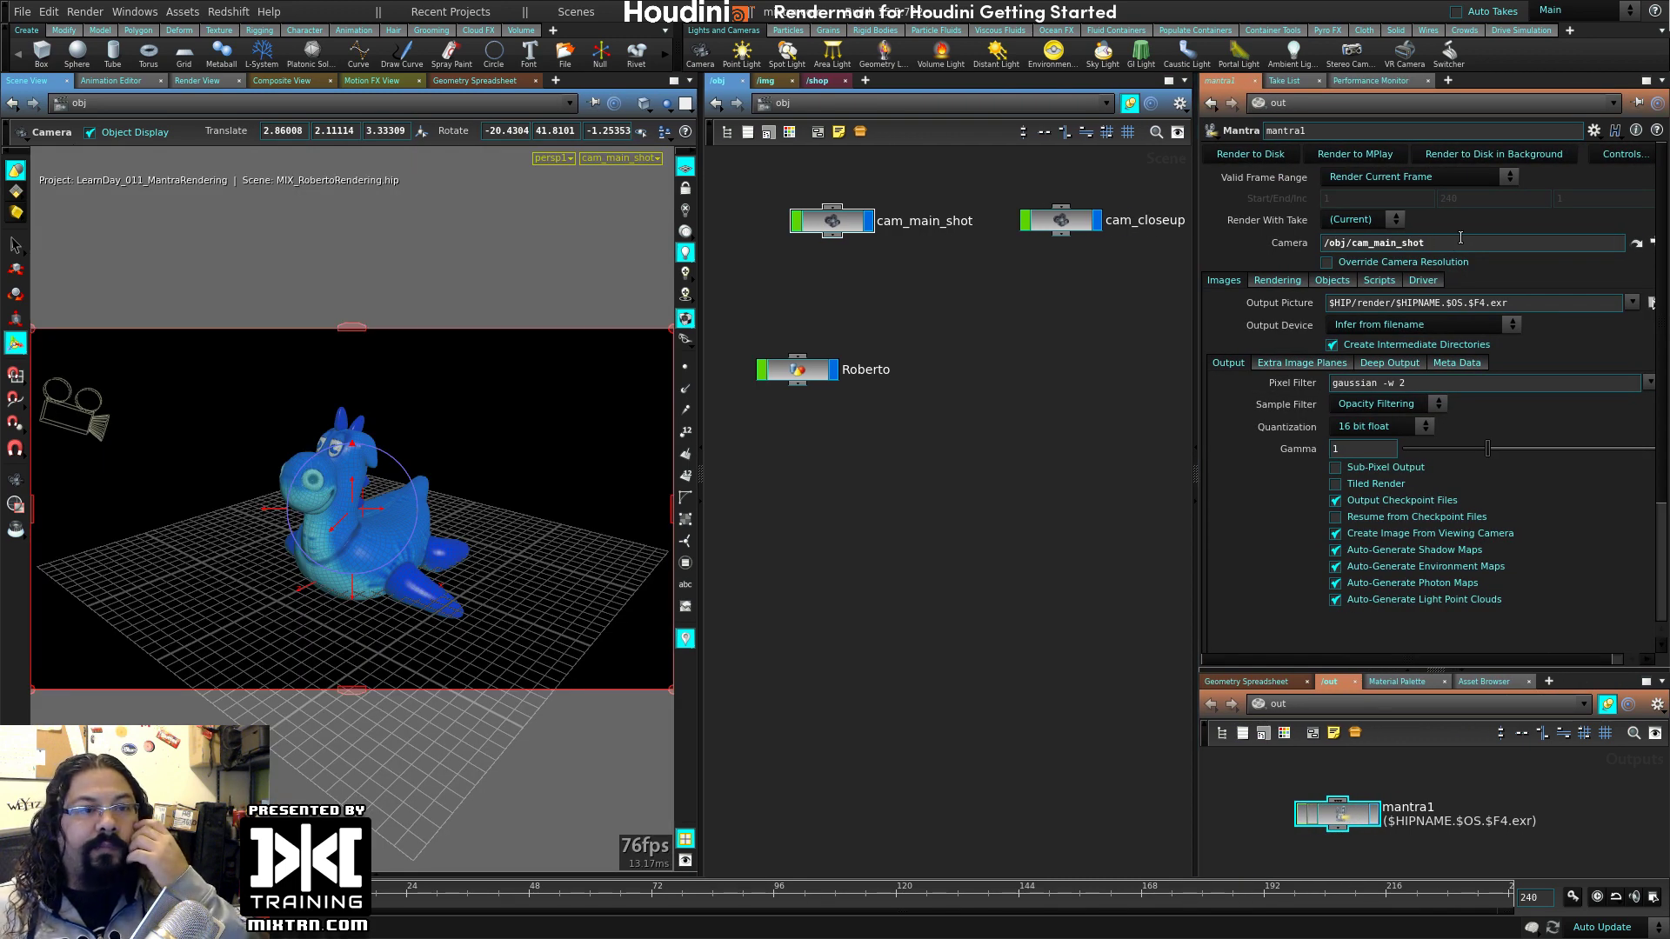
{"action": "left_click_drag", "start_coordinate": [1460, 242], "coordinate": [1376, 243]}
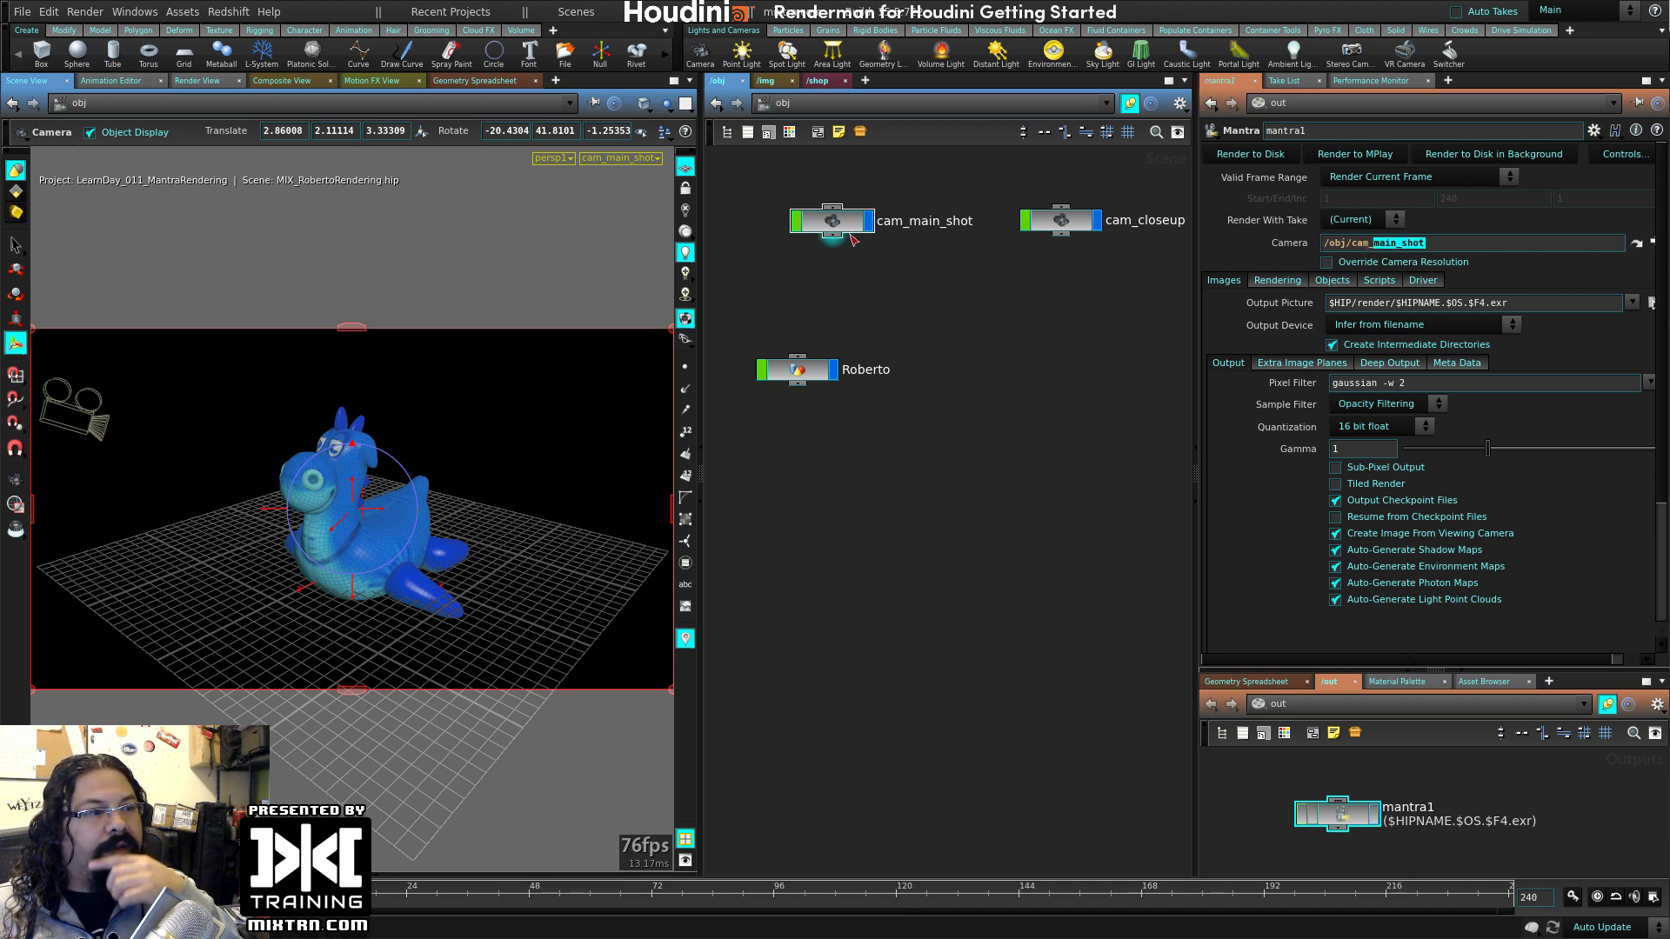
{"action": "left_click", "coordinate": [822, 228]}
{"action": "left_click", "coordinate": [1331, 822]}
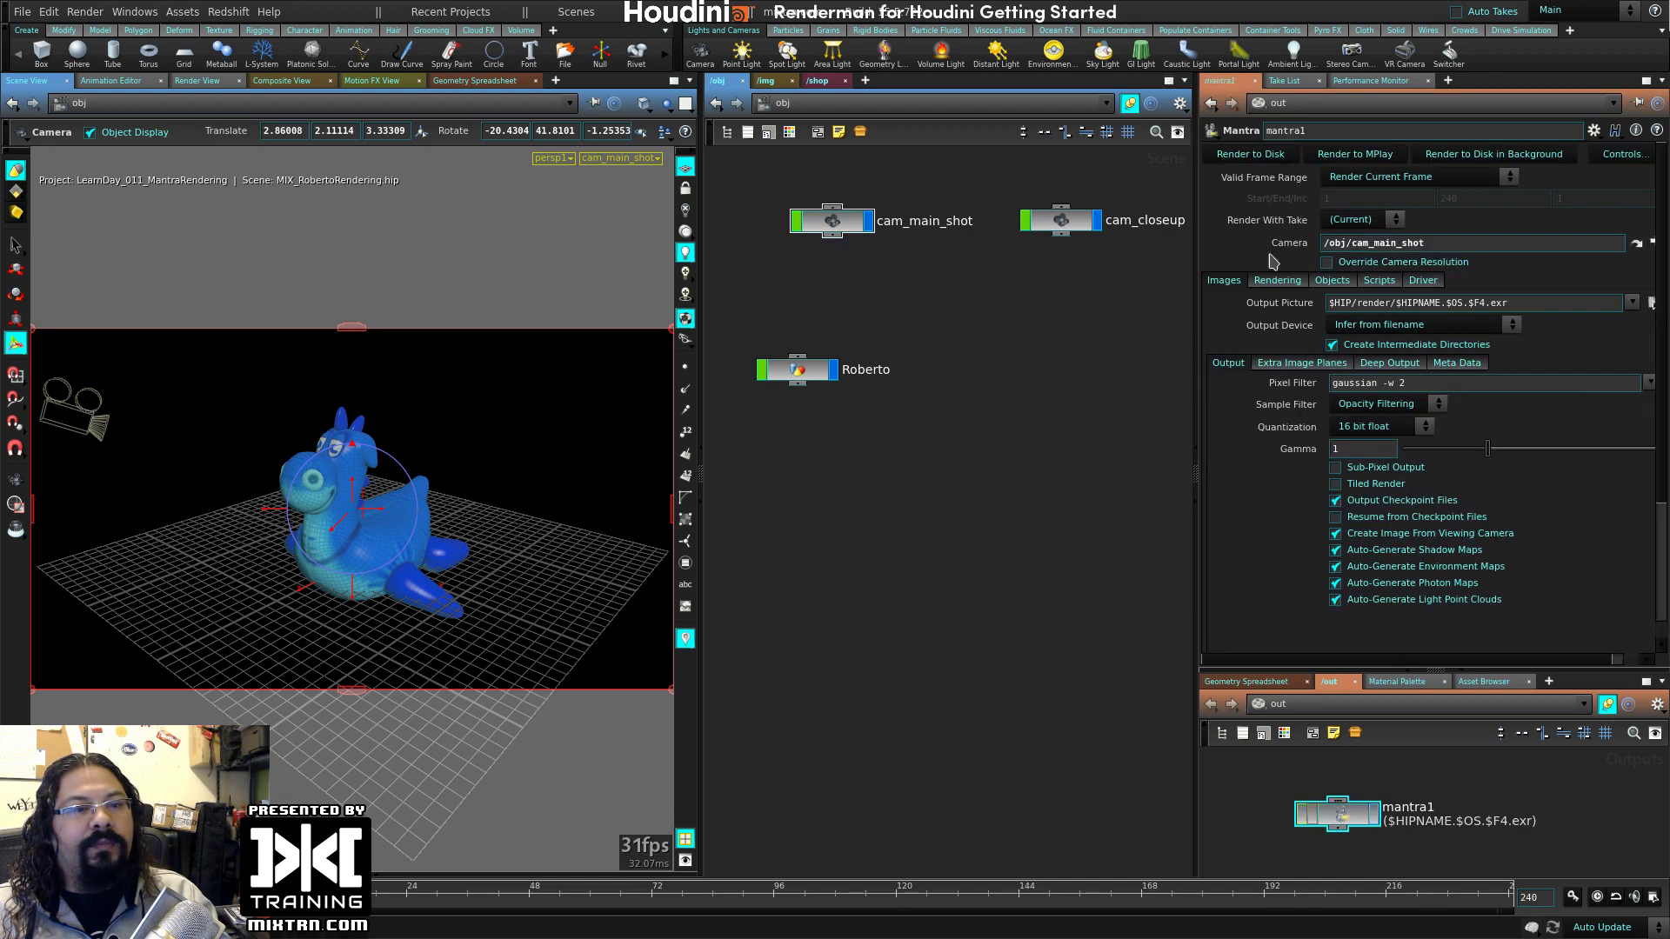
- Render mantra1 through cam_main_shot to MPlay, inspect the image of Roberto, and close the MPlay window
{"action": "left_click", "coordinate": [1377, 153]}
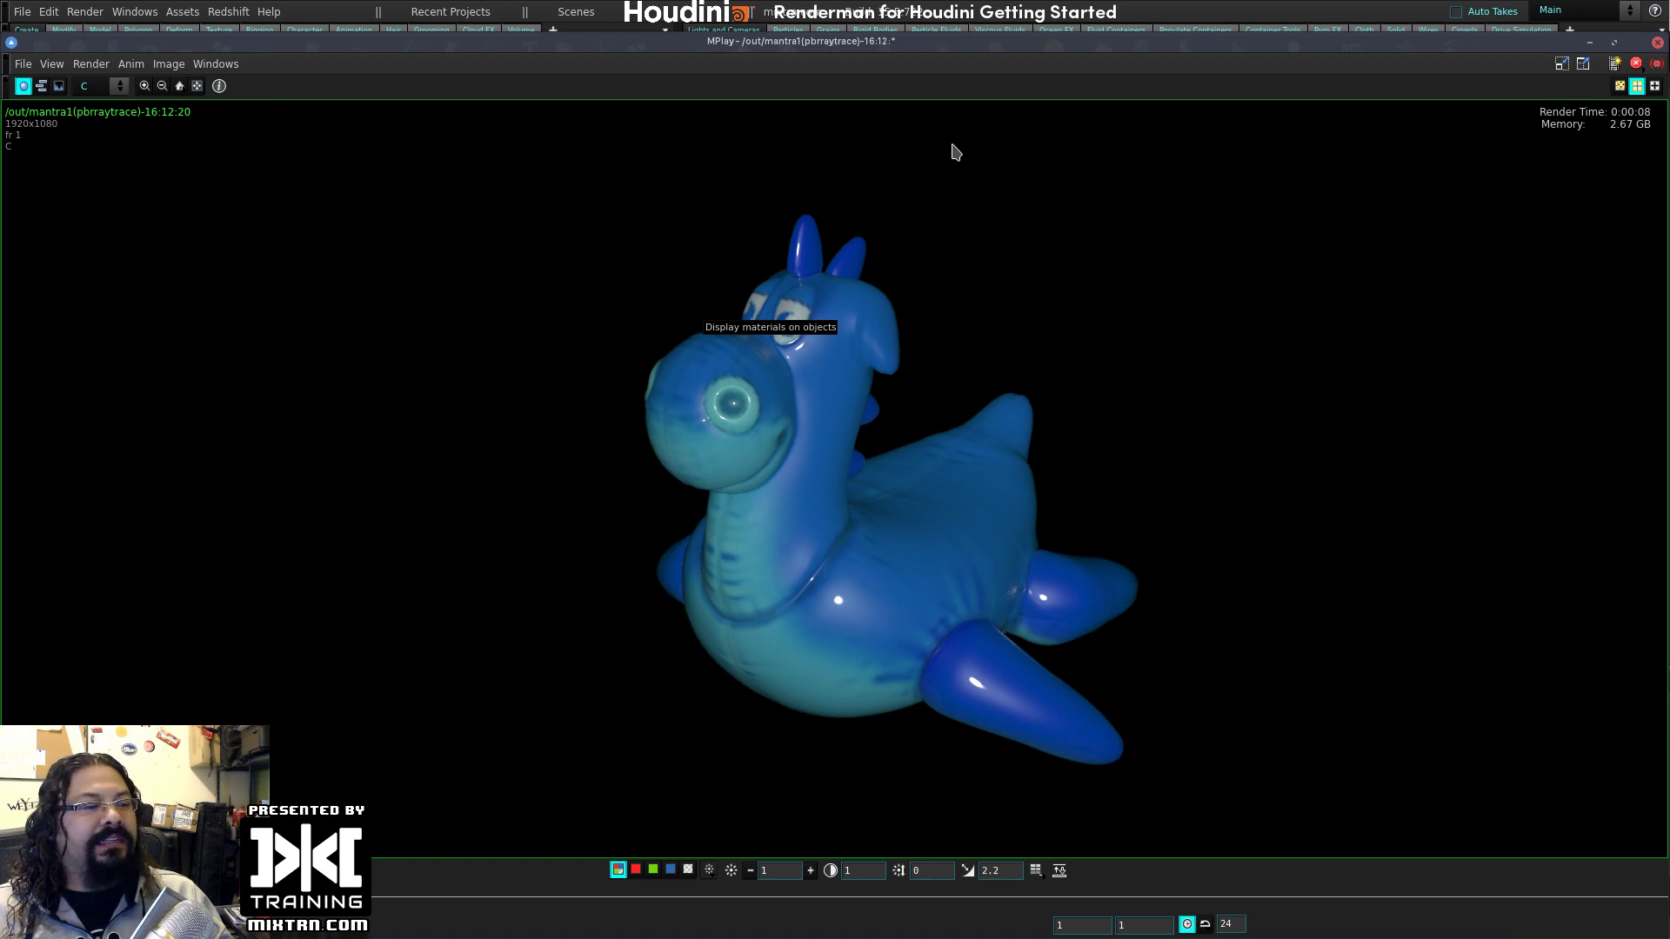
{"action": "double_click", "coordinate": [1137, 48]}
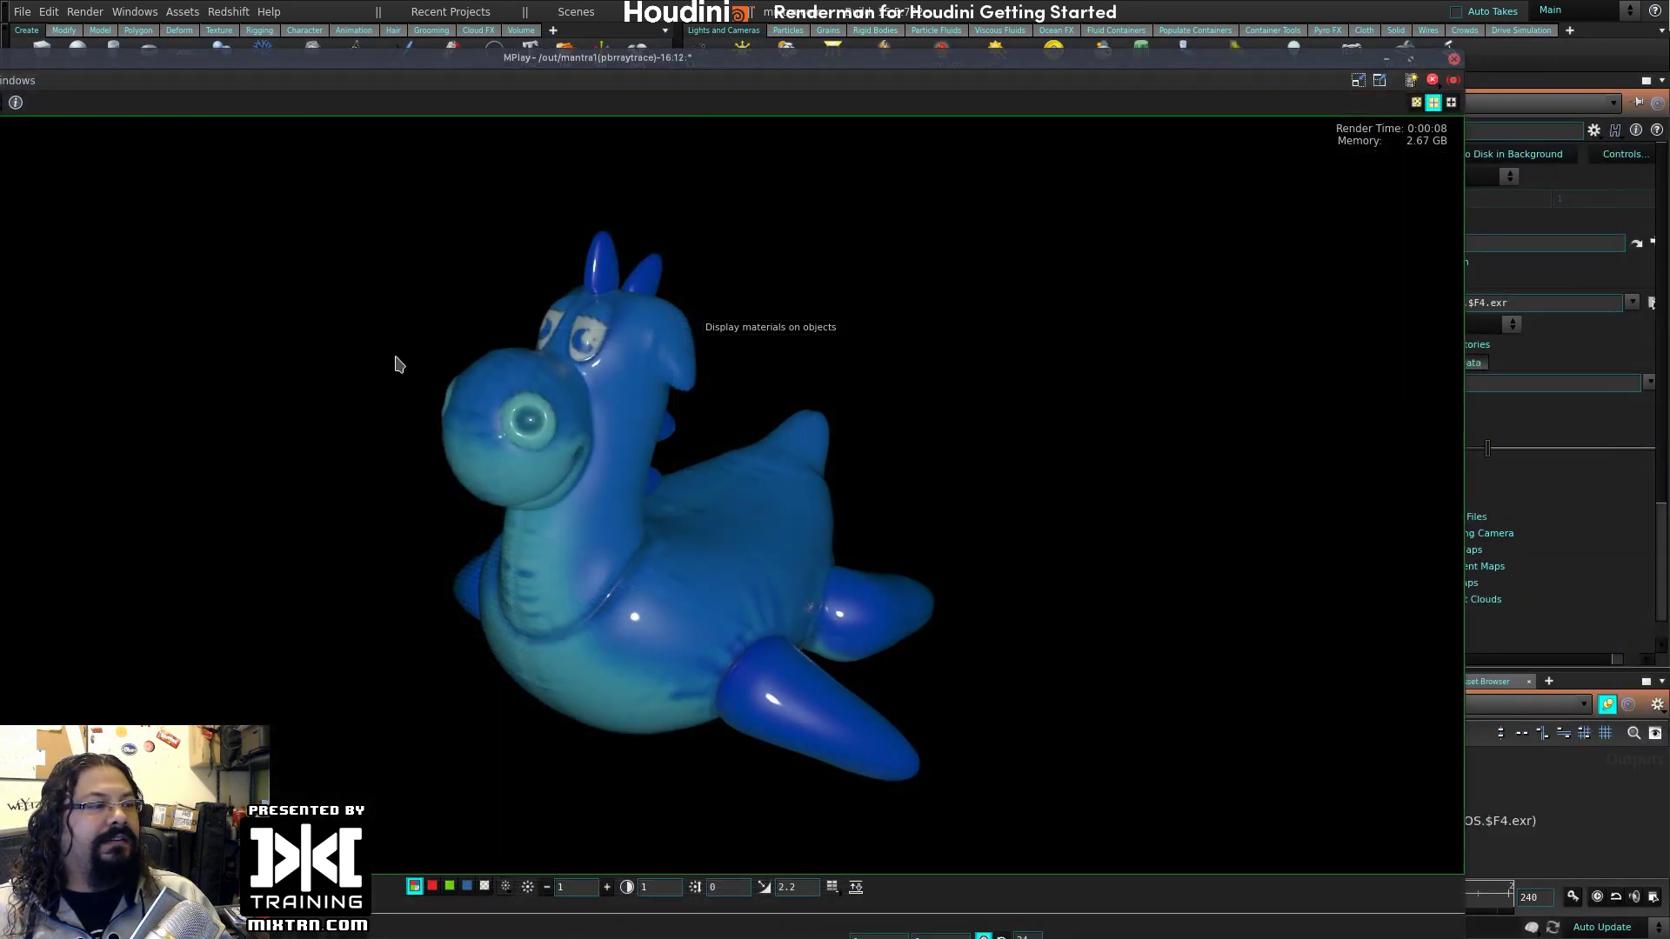
{"action": "left_click", "coordinate": [1454, 59]}
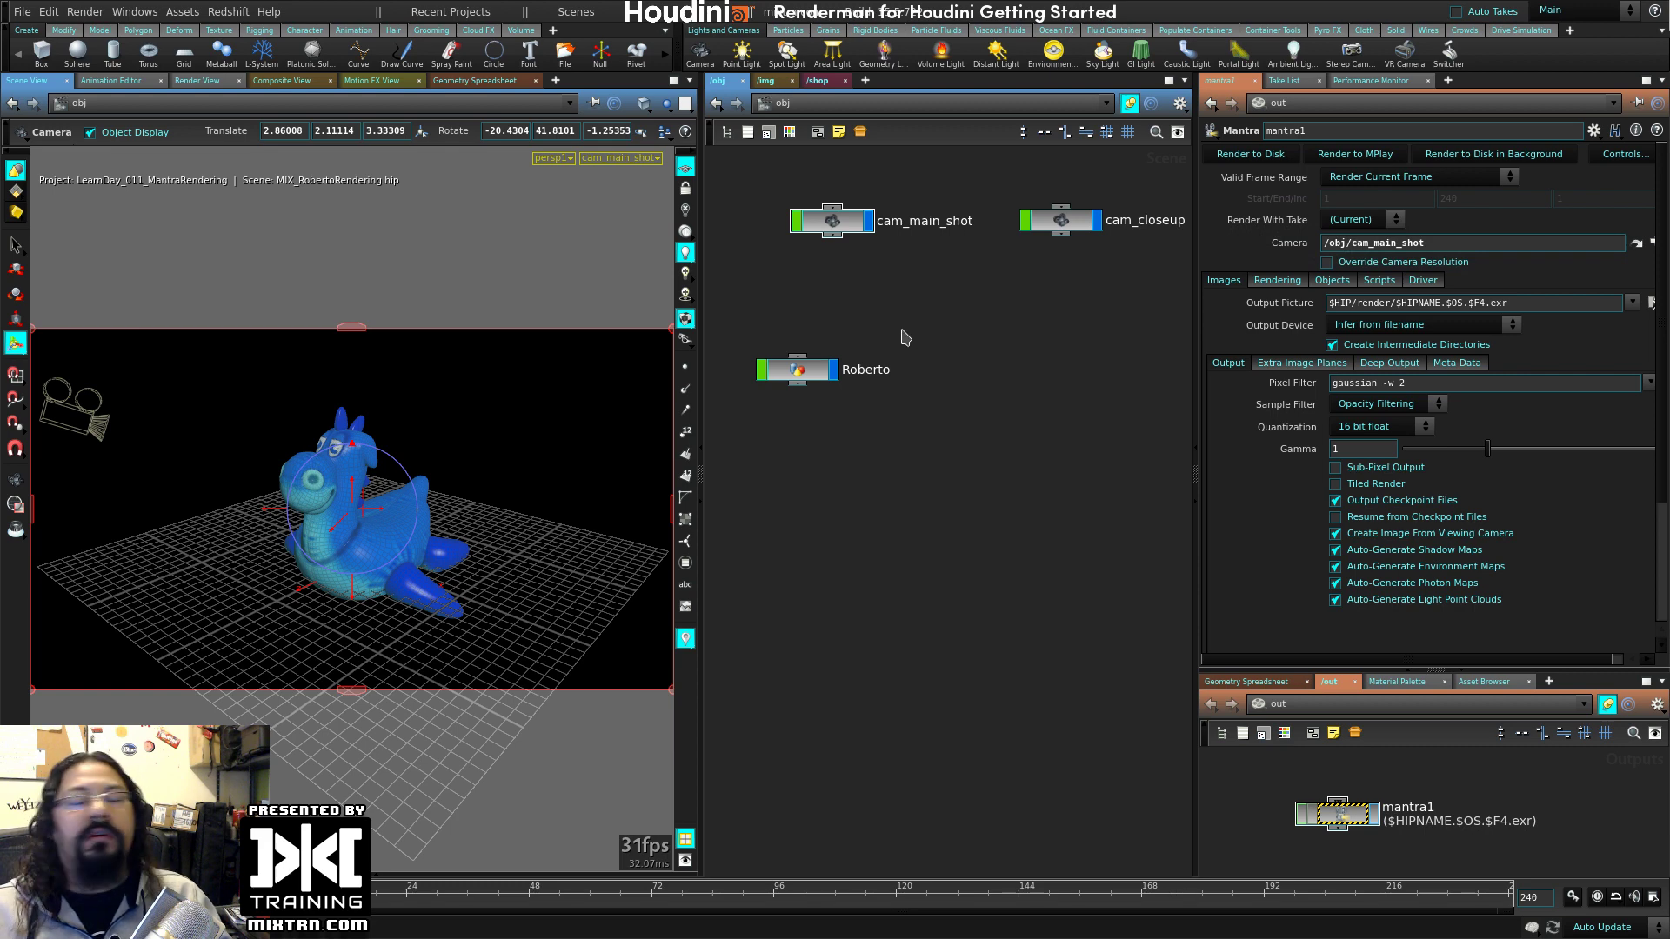
- Set the render camera of the mantra1 node to /obj/cam_closeup
{"action": "left_click", "coordinate": [1079, 221]}
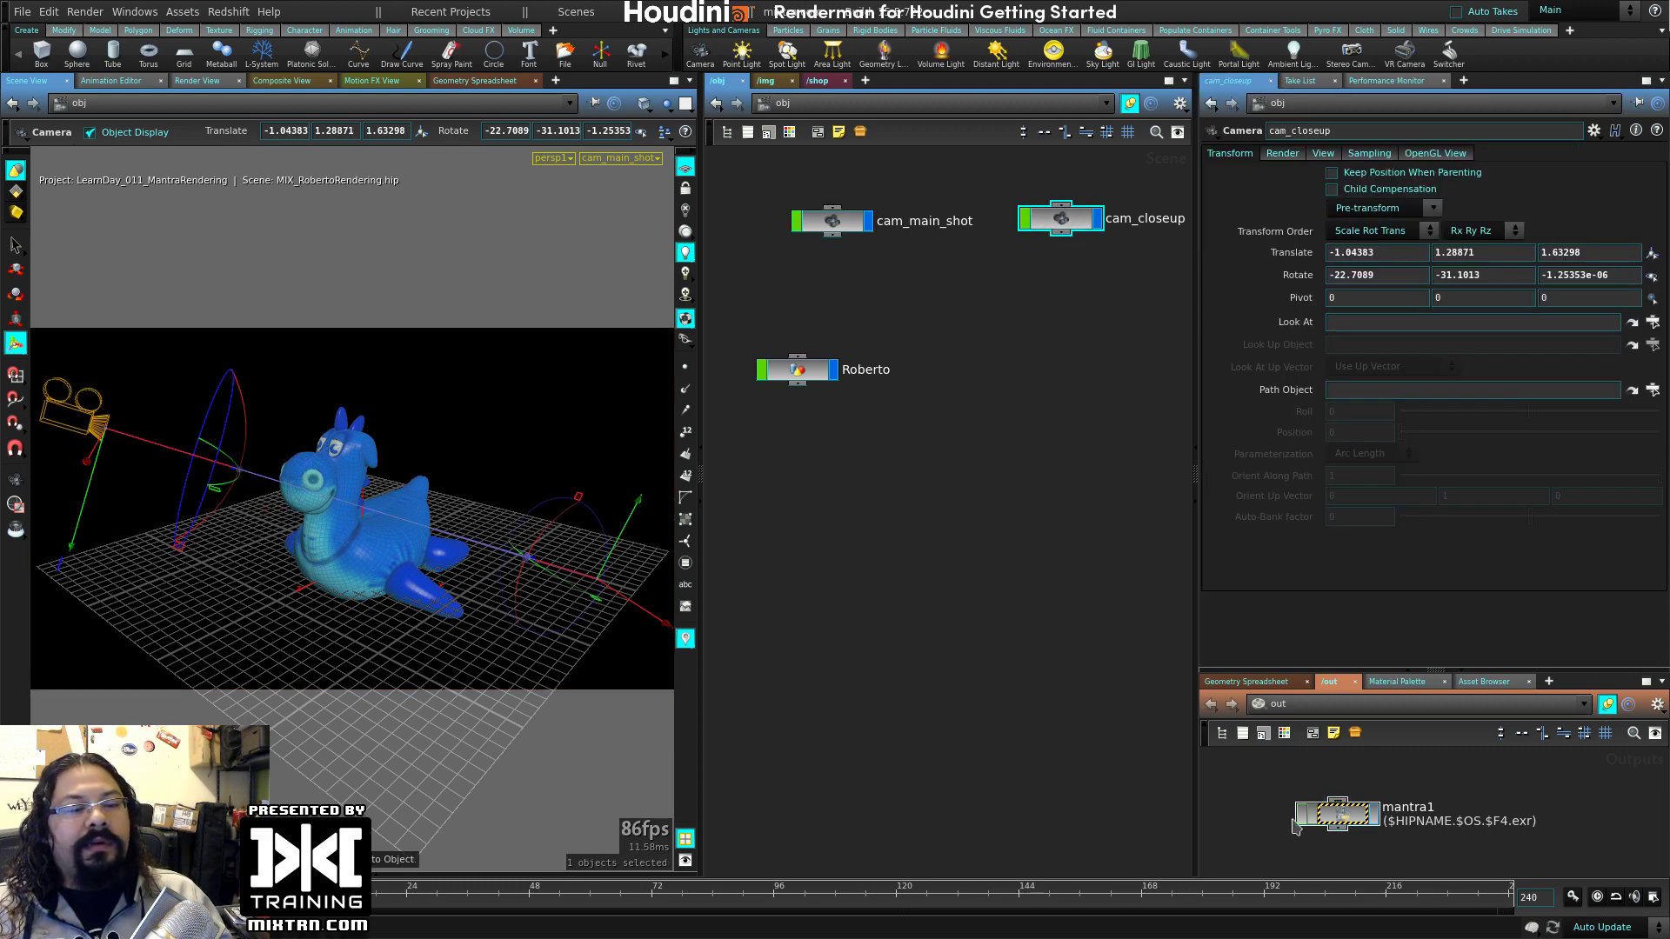
{"action": "left_click", "coordinate": [1340, 813]}
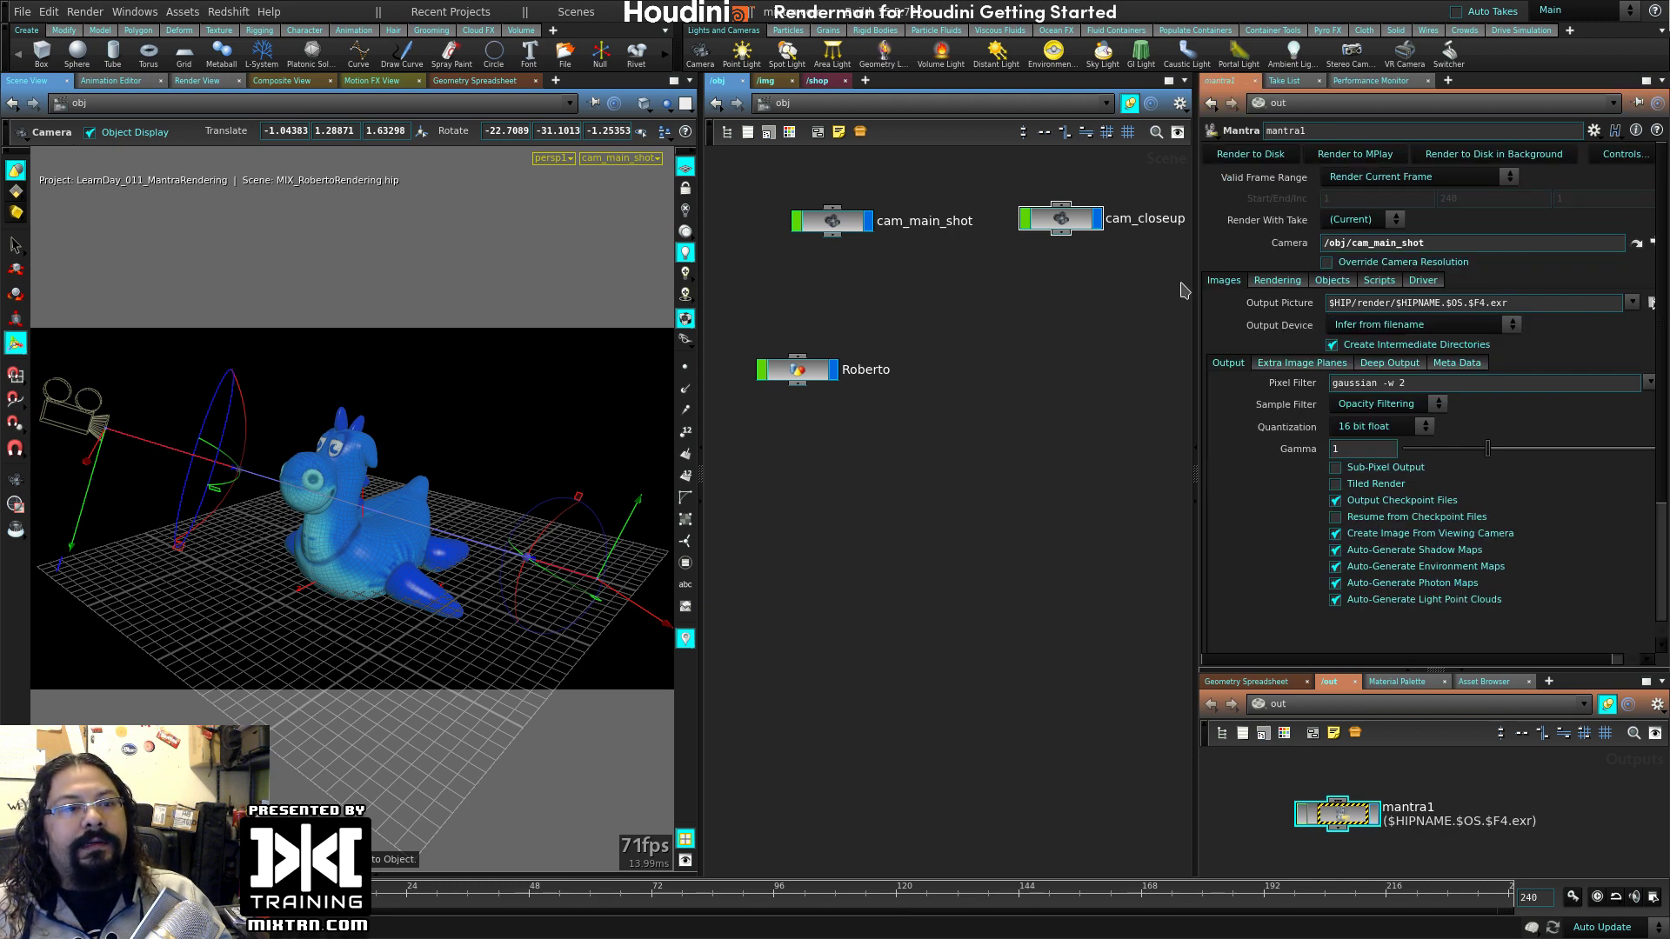
{"action": "left_click_drag", "start_coordinate": [1191, 287], "coordinate": [1150, 287]}
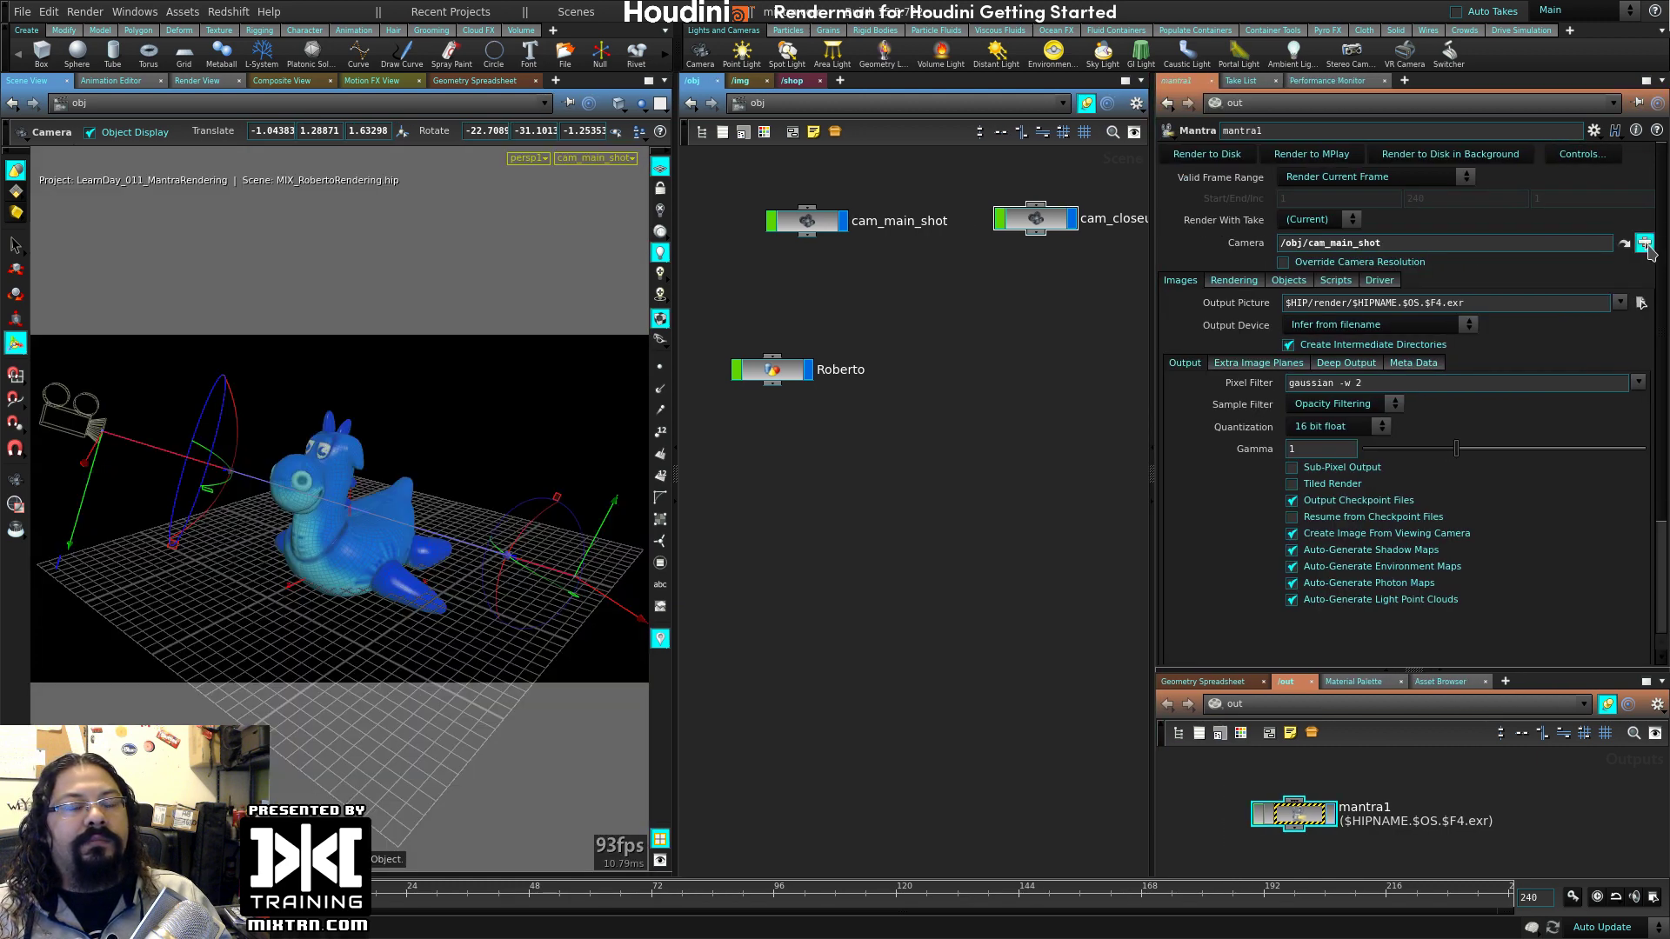
{"action": "left_click", "coordinate": [1638, 244]}
{"action": "left_click", "coordinate": [1549, 162]}
{"action": "left_click", "coordinate": [1503, 399]}
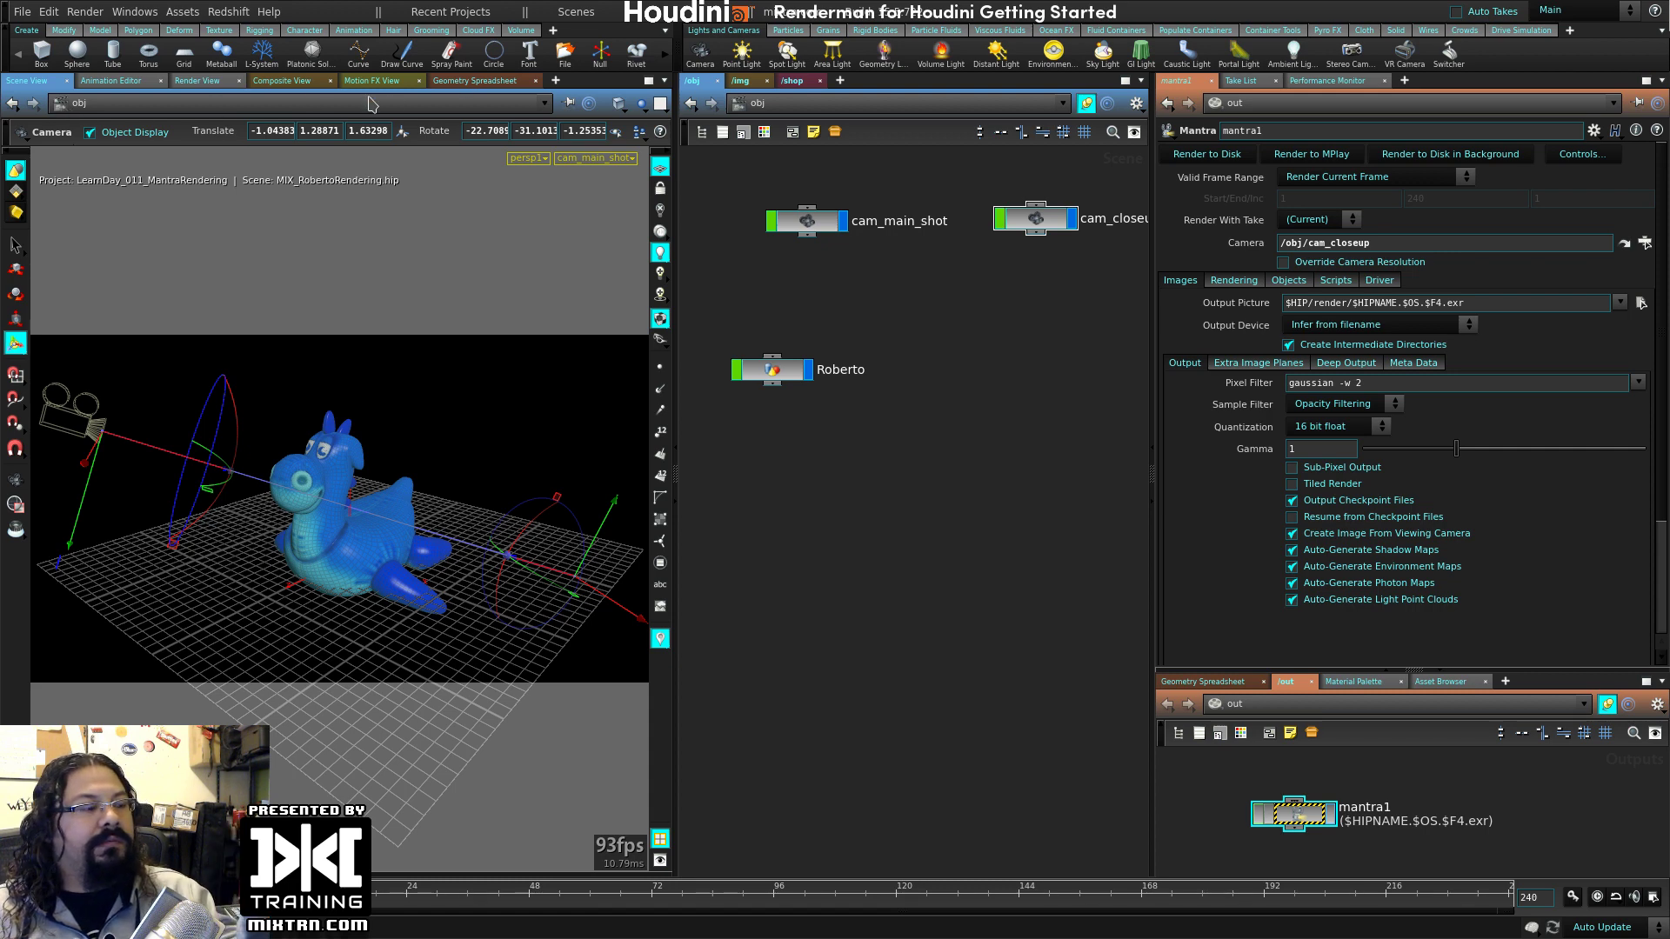
- Show the Render View in a wider pane and check which render nodes it offers
{"action": "left_click", "coordinate": [193, 80]}
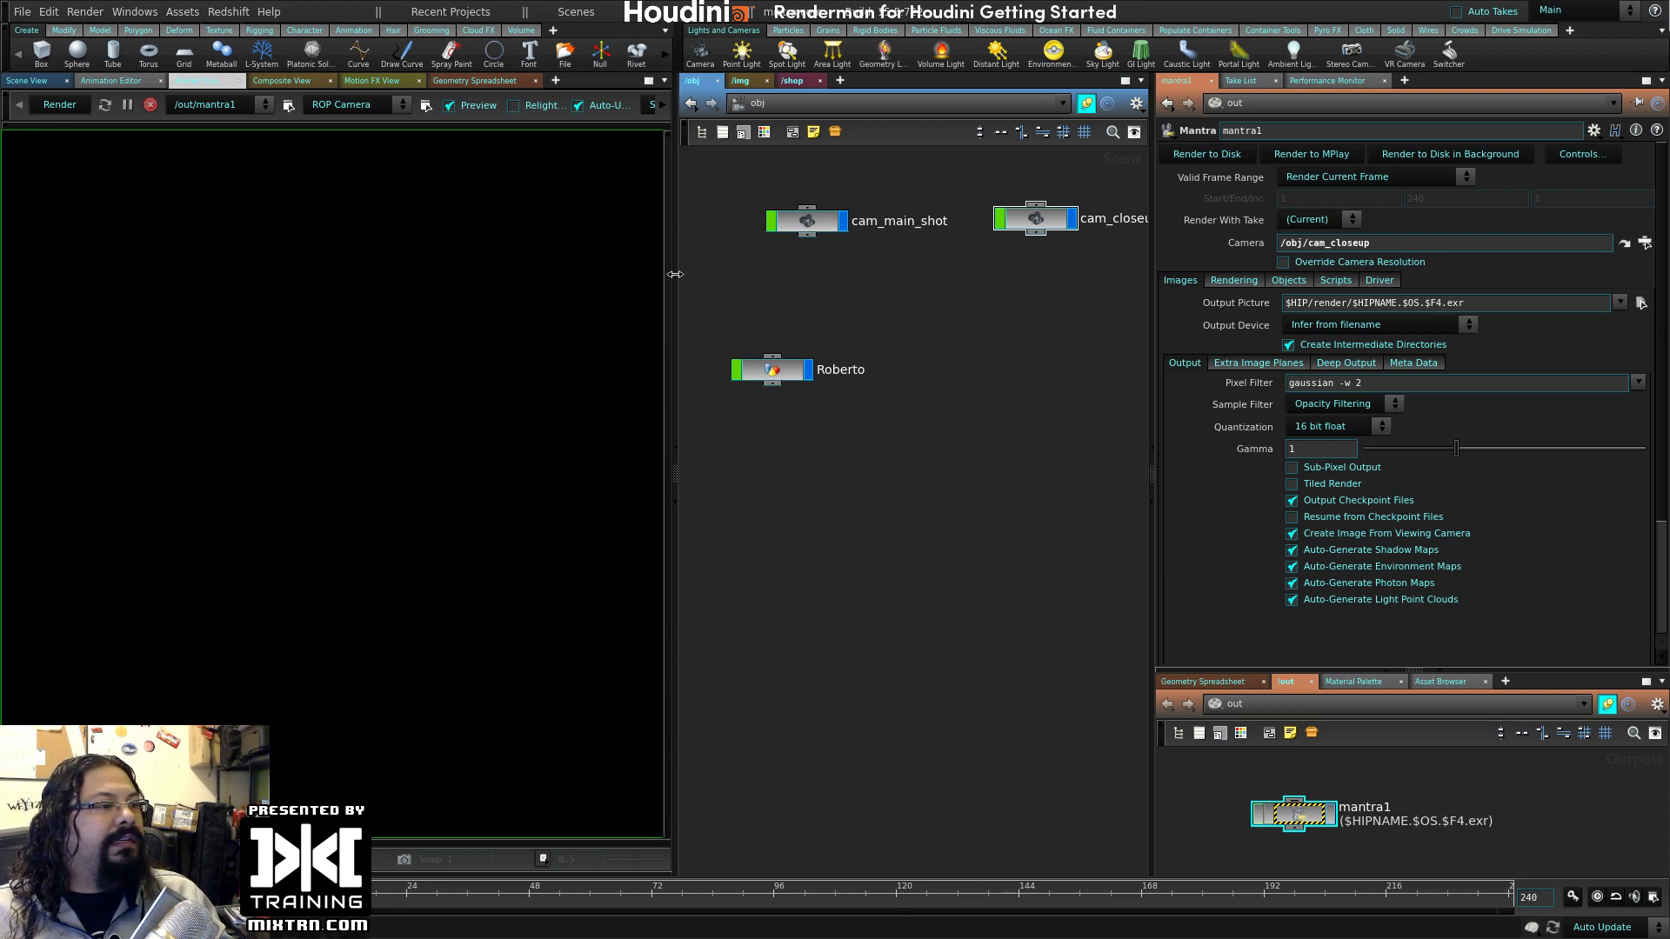
{"action": "left_click_drag", "start_coordinate": [675, 271], "coordinate": [989, 271]}
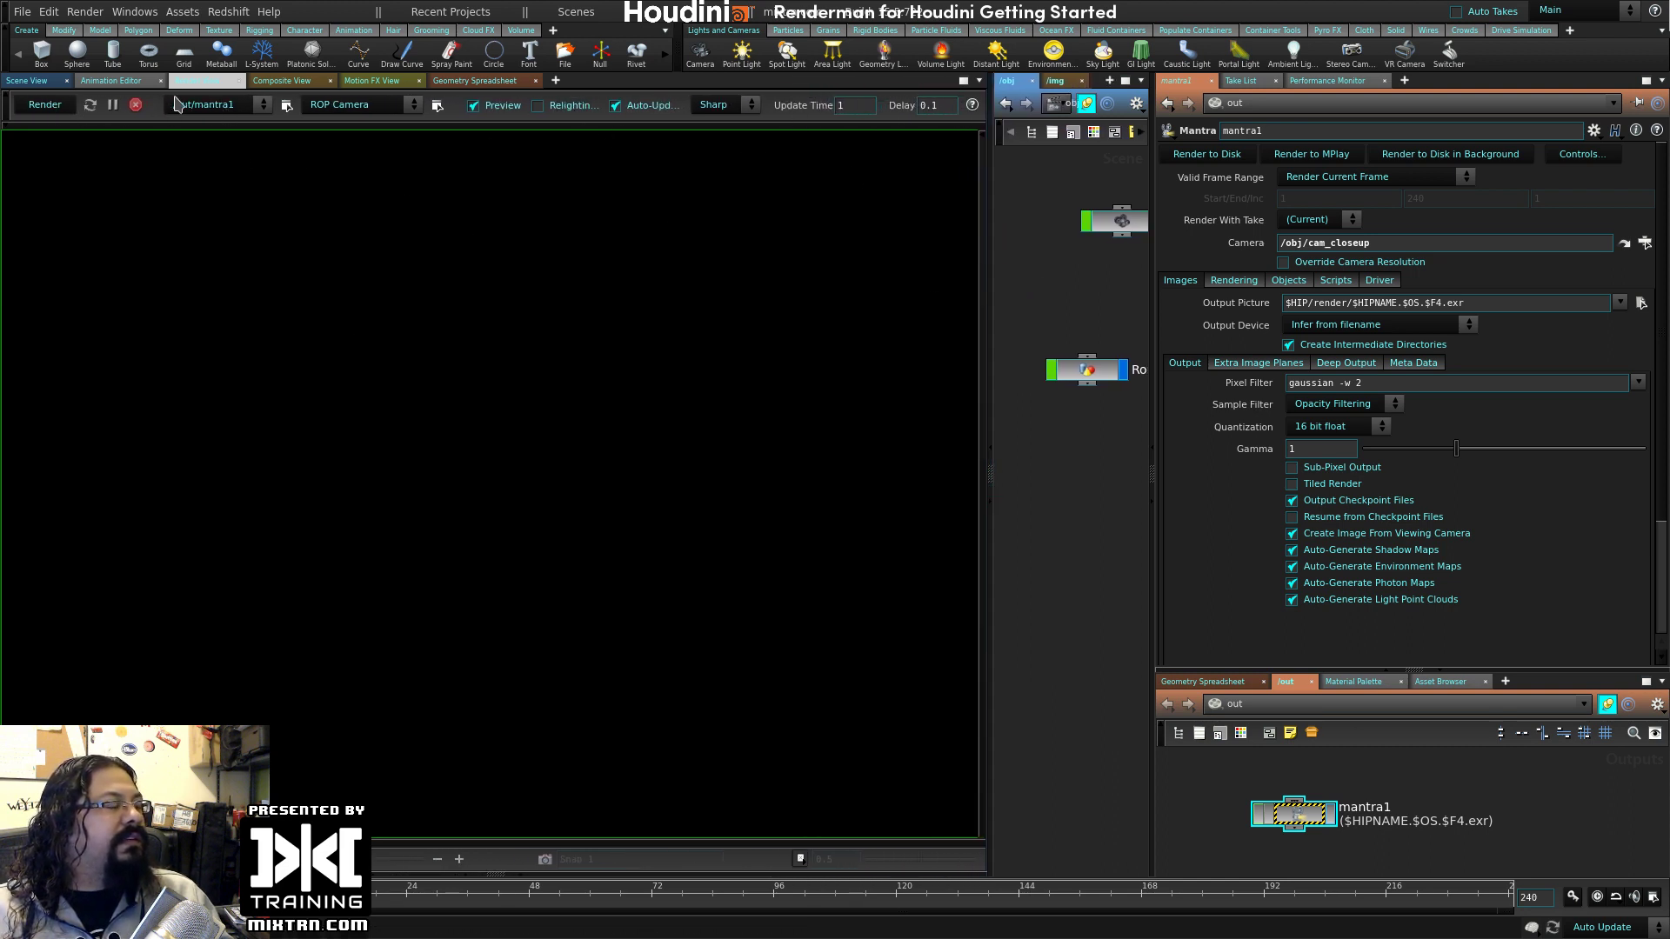
{"action": "left_click", "coordinate": [213, 105]}
{"action": "left_click", "coordinate": [235, 121]}
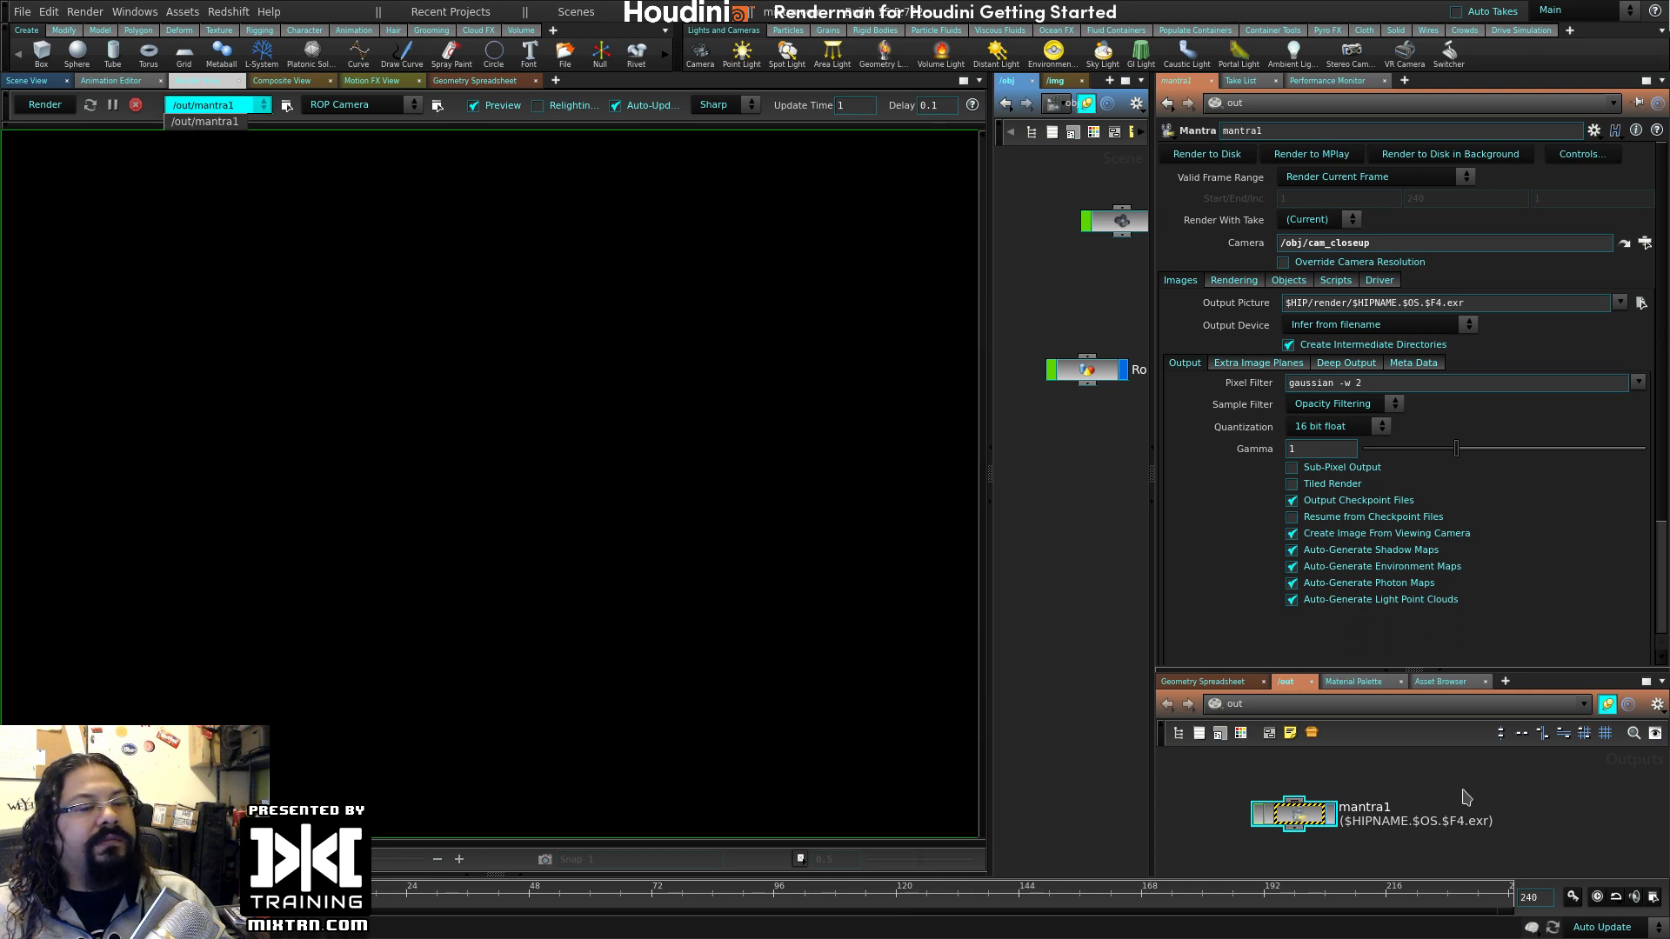
- Create a second Mantra render node and arrange mantra1 and mantra2 side by side in the out network
{"action": "left_click", "coordinate": [106, 12]}
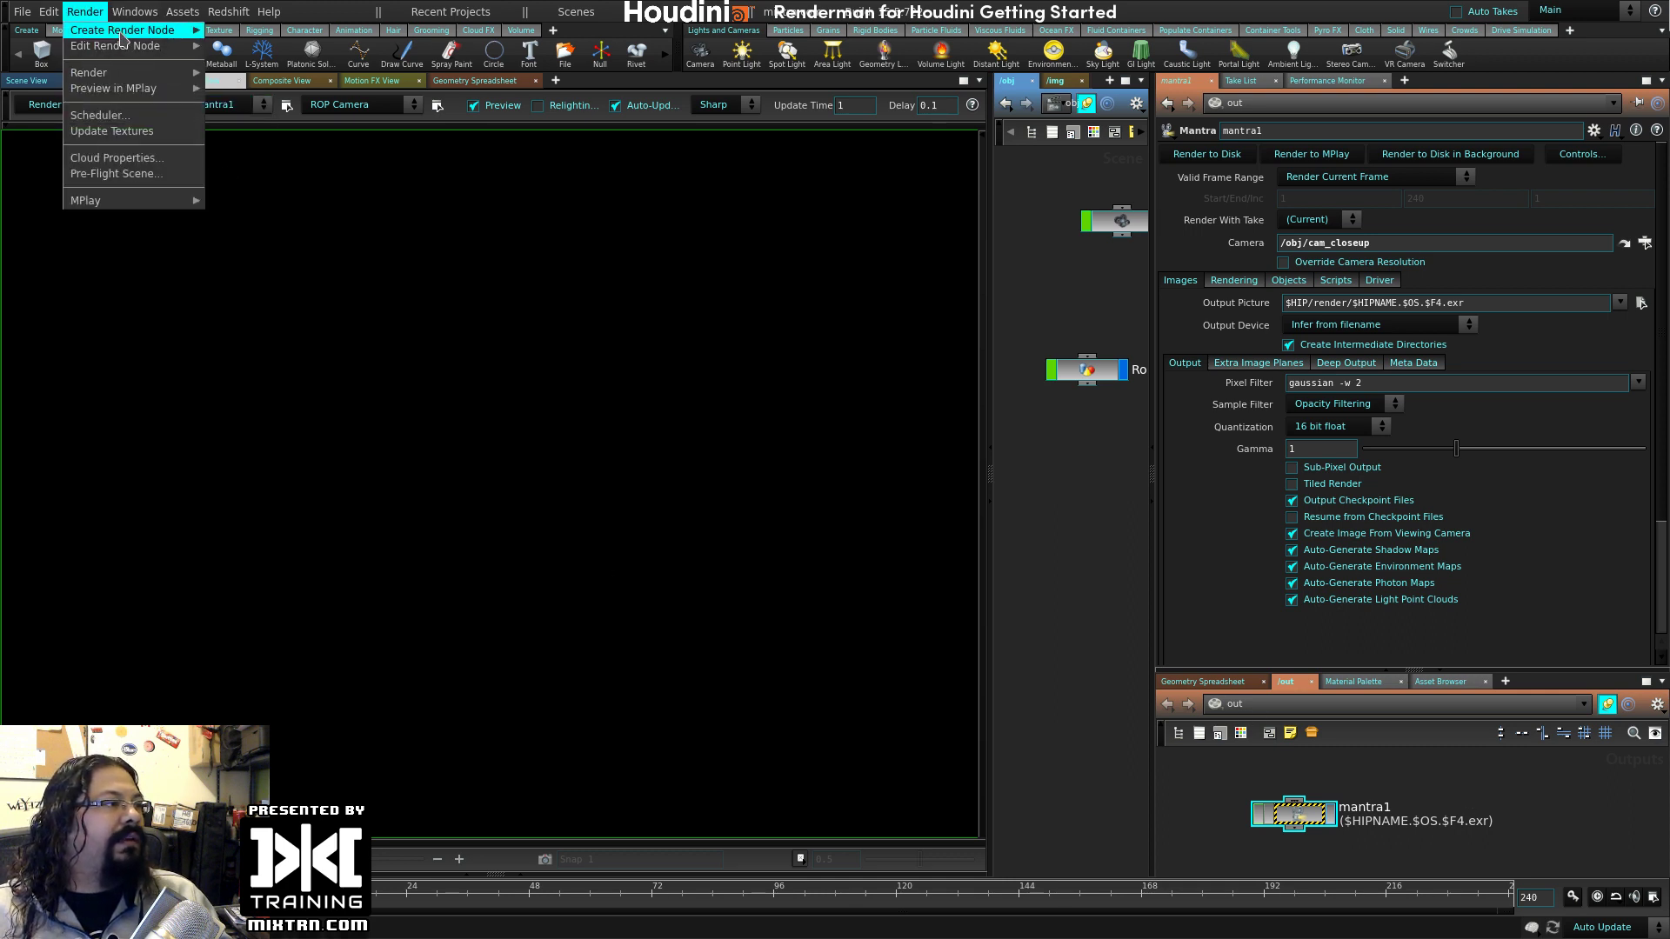
{"action": "mouse_move", "coordinate": [122, 33]}
{"action": "left_click", "coordinate": [287, 50]}
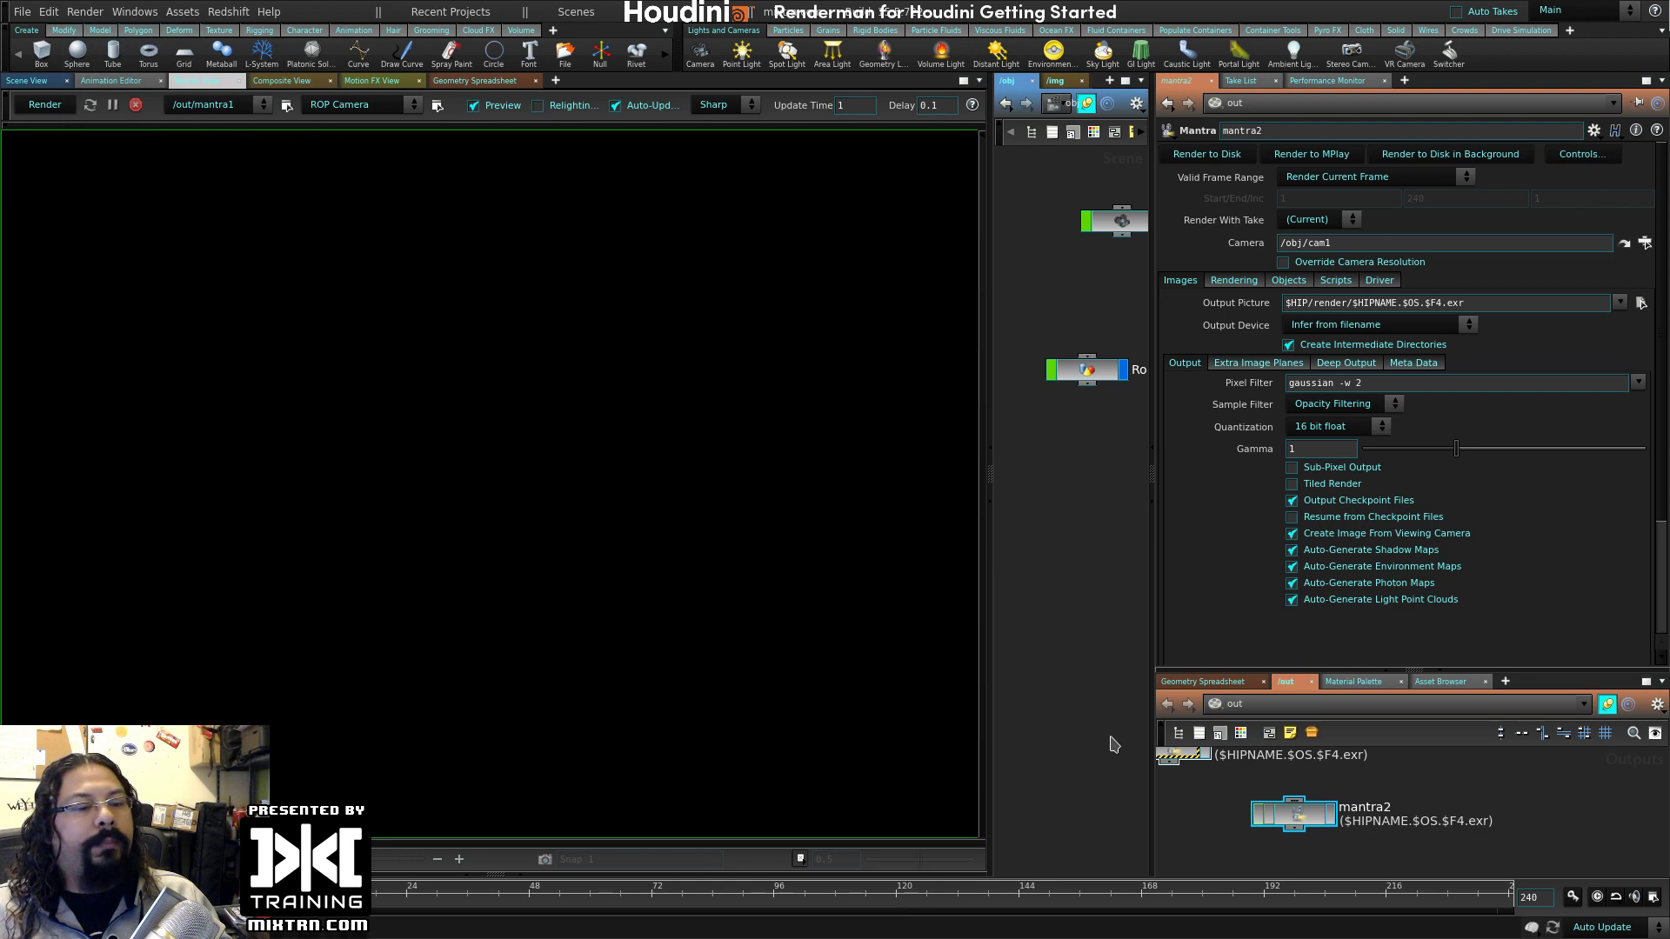
{"action": "middle_click_drag", "start_coordinate": [1441, 781], "coordinate": [1605, 782]}
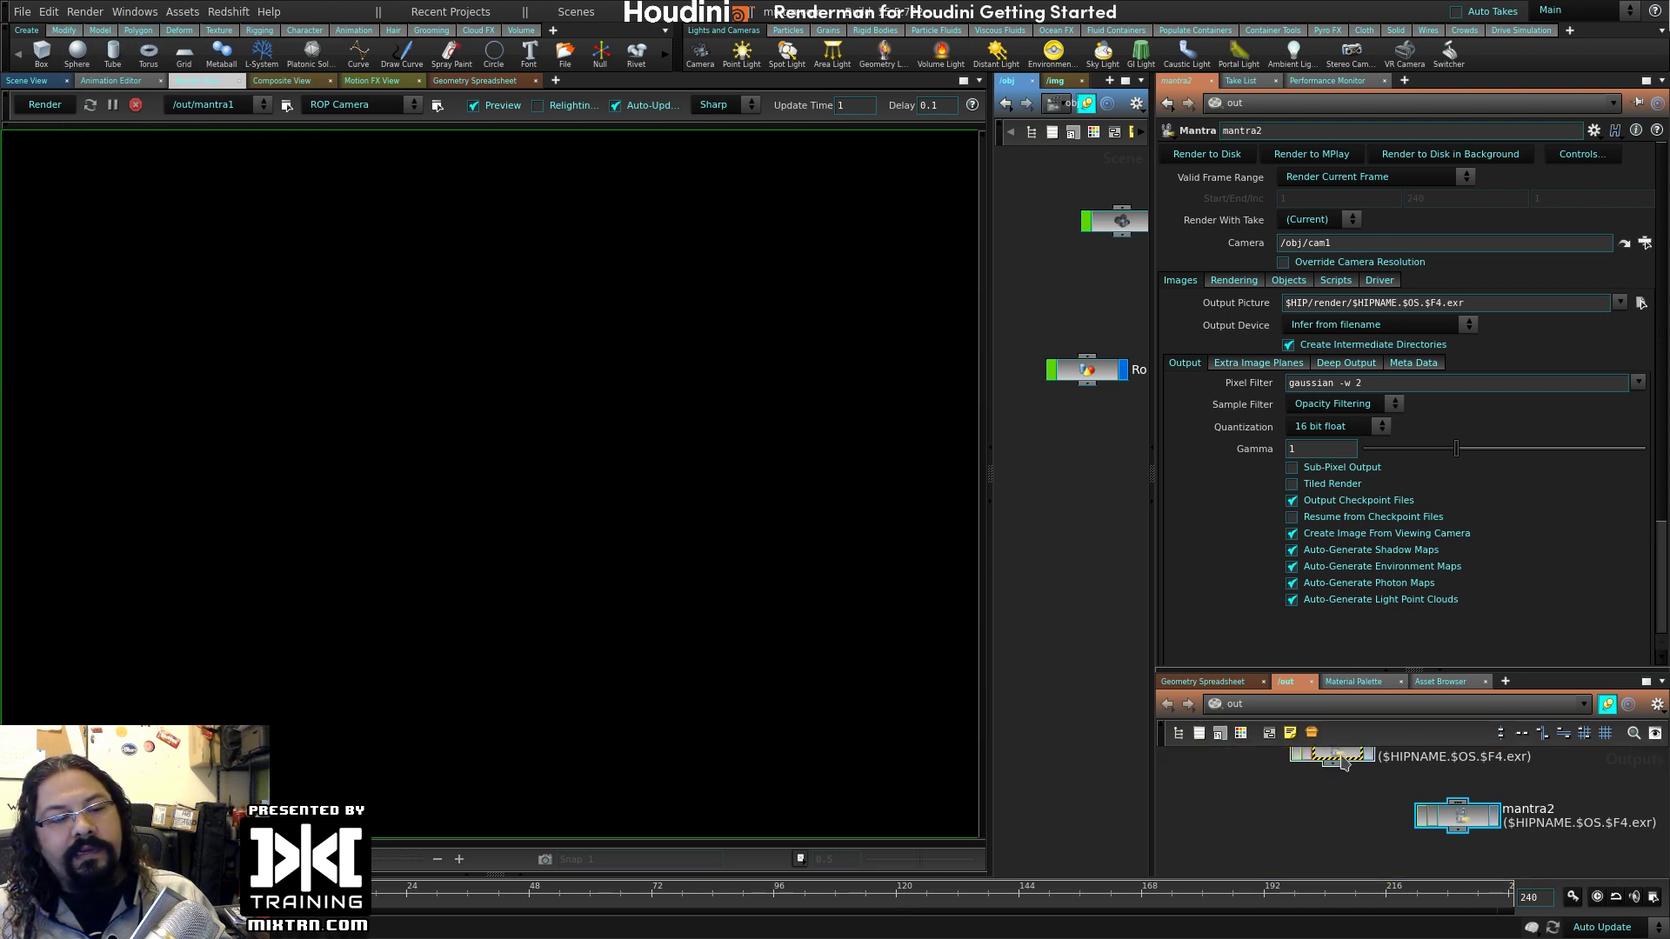
{"action": "left_click_drag", "start_coordinate": [1343, 762], "coordinate": [1313, 814]}
{"action": "left_click_drag", "start_coordinate": [1462, 819], "coordinate": [1516, 809]}
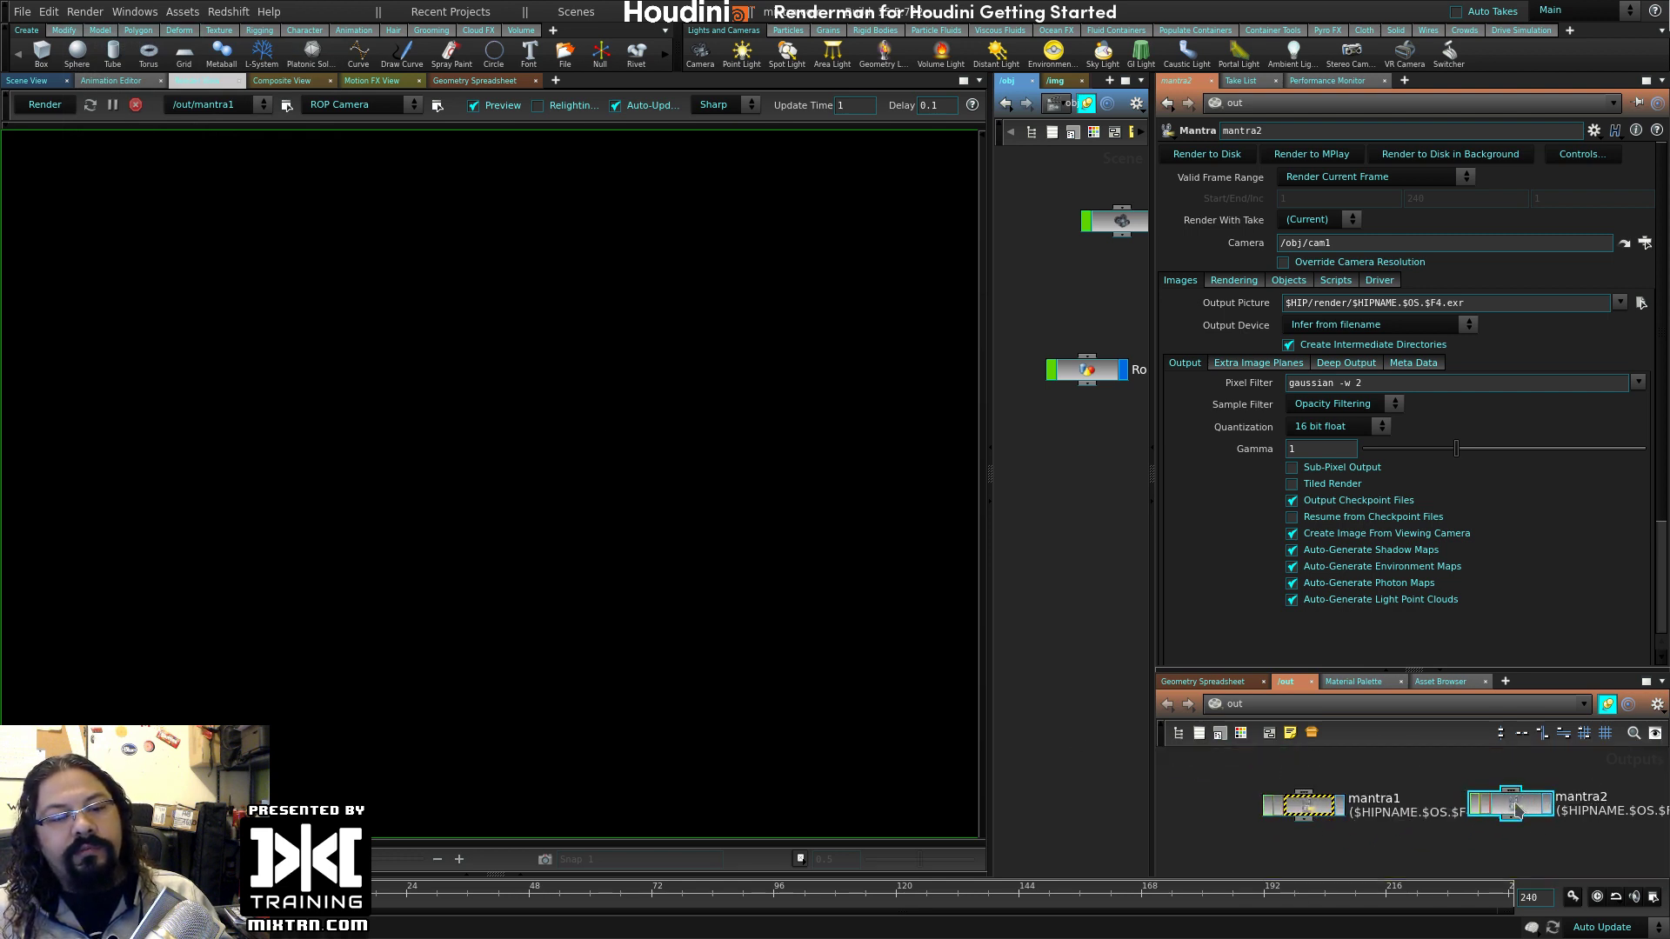
- Assign /obj/cam_closeup as the camera of mantra2 and /obj/cam_main_shot as the camera of mantra1
{"action": "left_click", "coordinate": [1643, 244]}
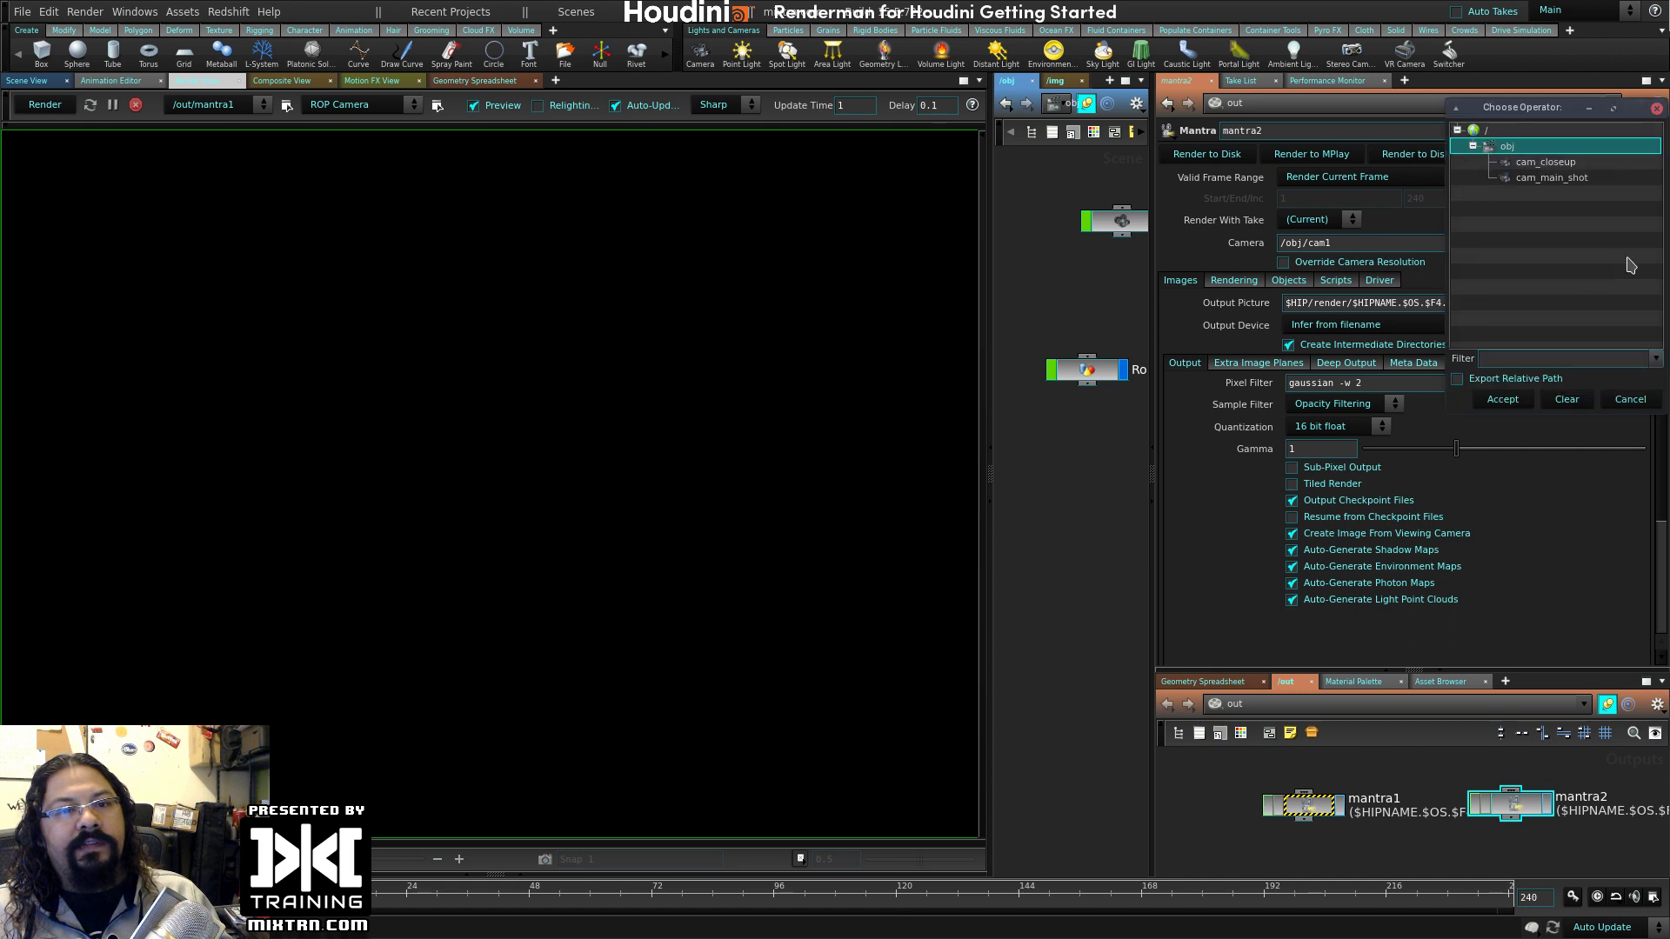
{"action": "double_click", "coordinate": [1545, 161]}
{"action": "left_click", "coordinate": [1304, 804]}
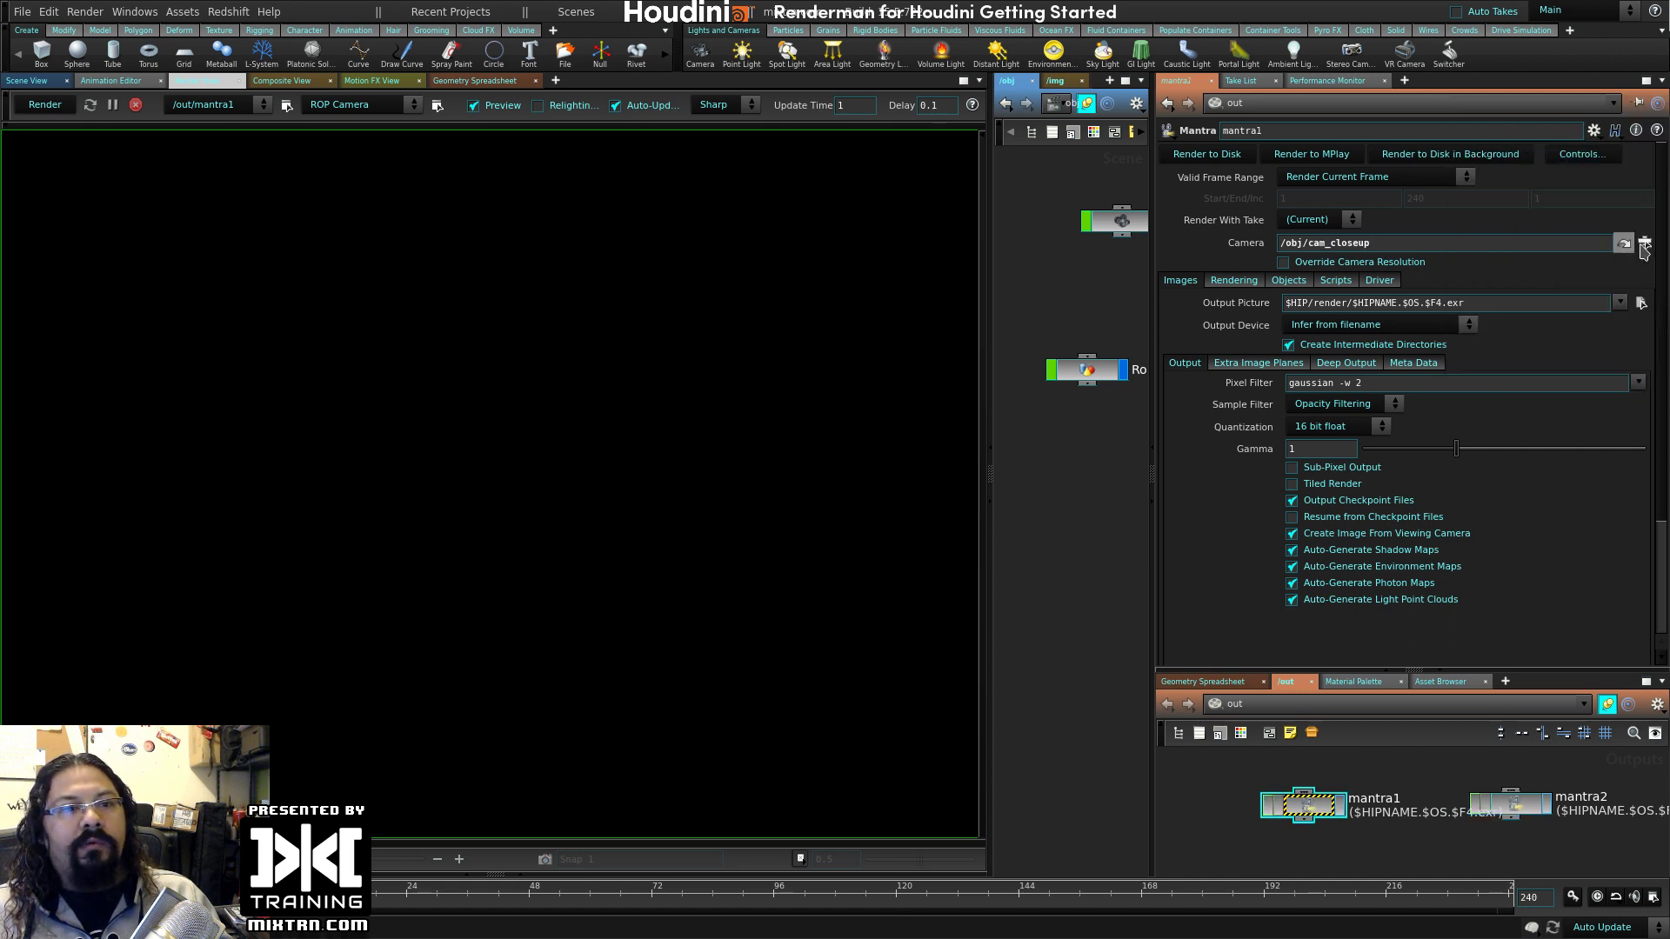
{"action": "left_click", "coordinate": [1644, 245]}
{"action": "double_click", "coordinate": [1553, 180]}
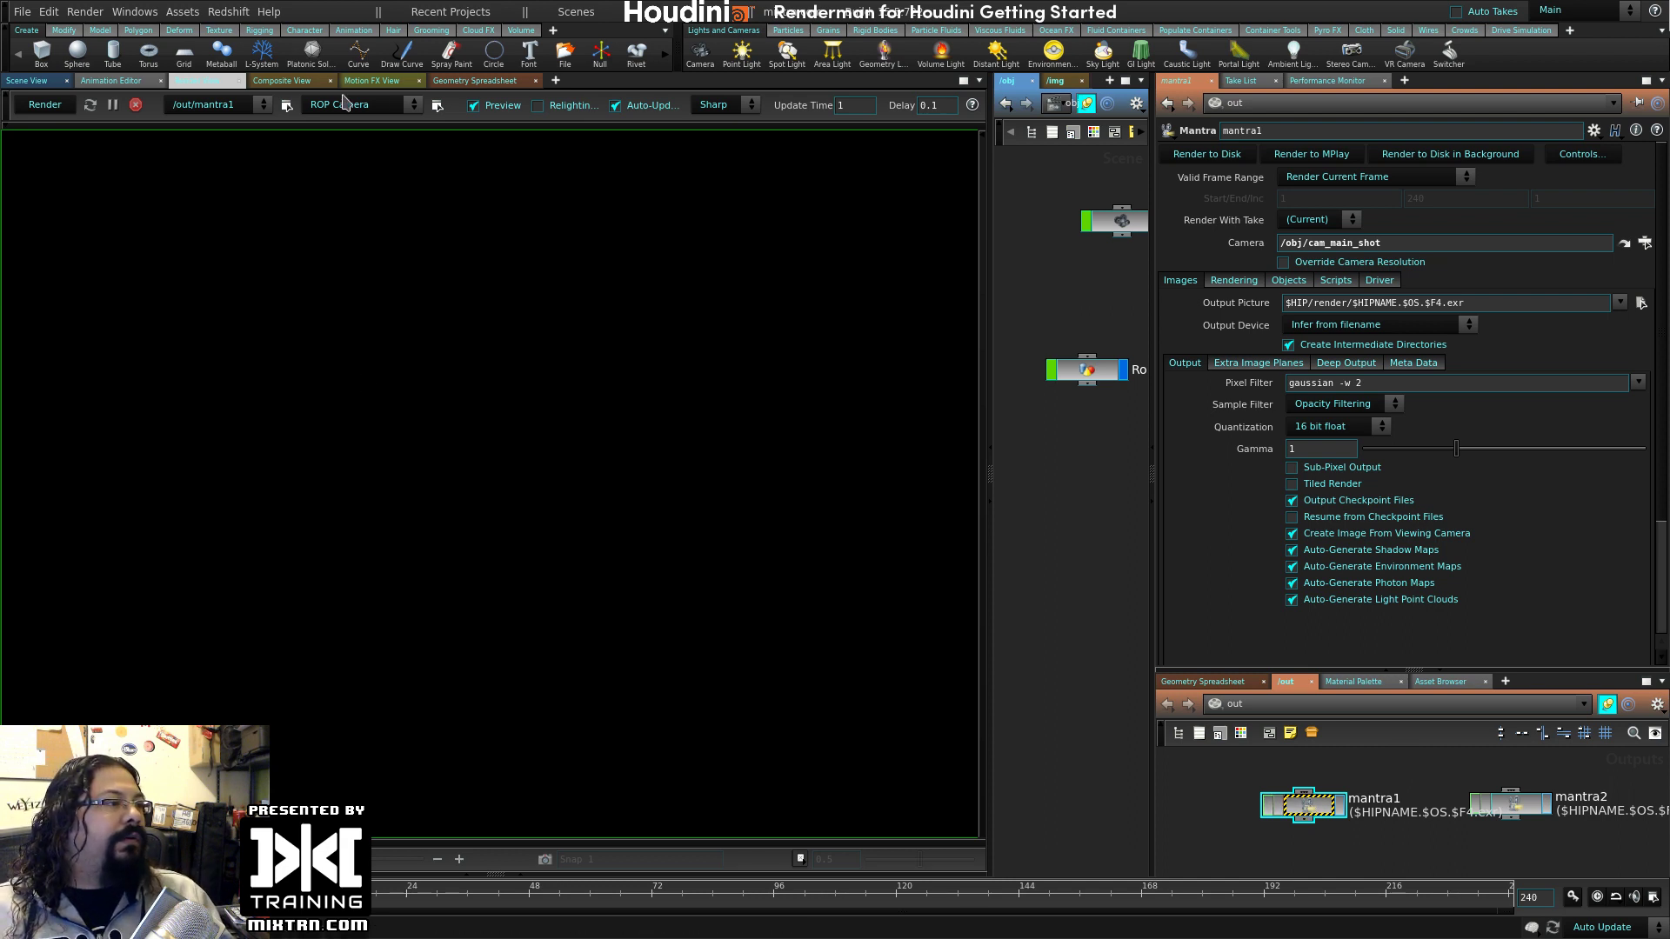
- Review the Render View's render node and camera choices, and check the camera assigned to mantra1
{"action": "left_click", "coordinate": [246, 106]}
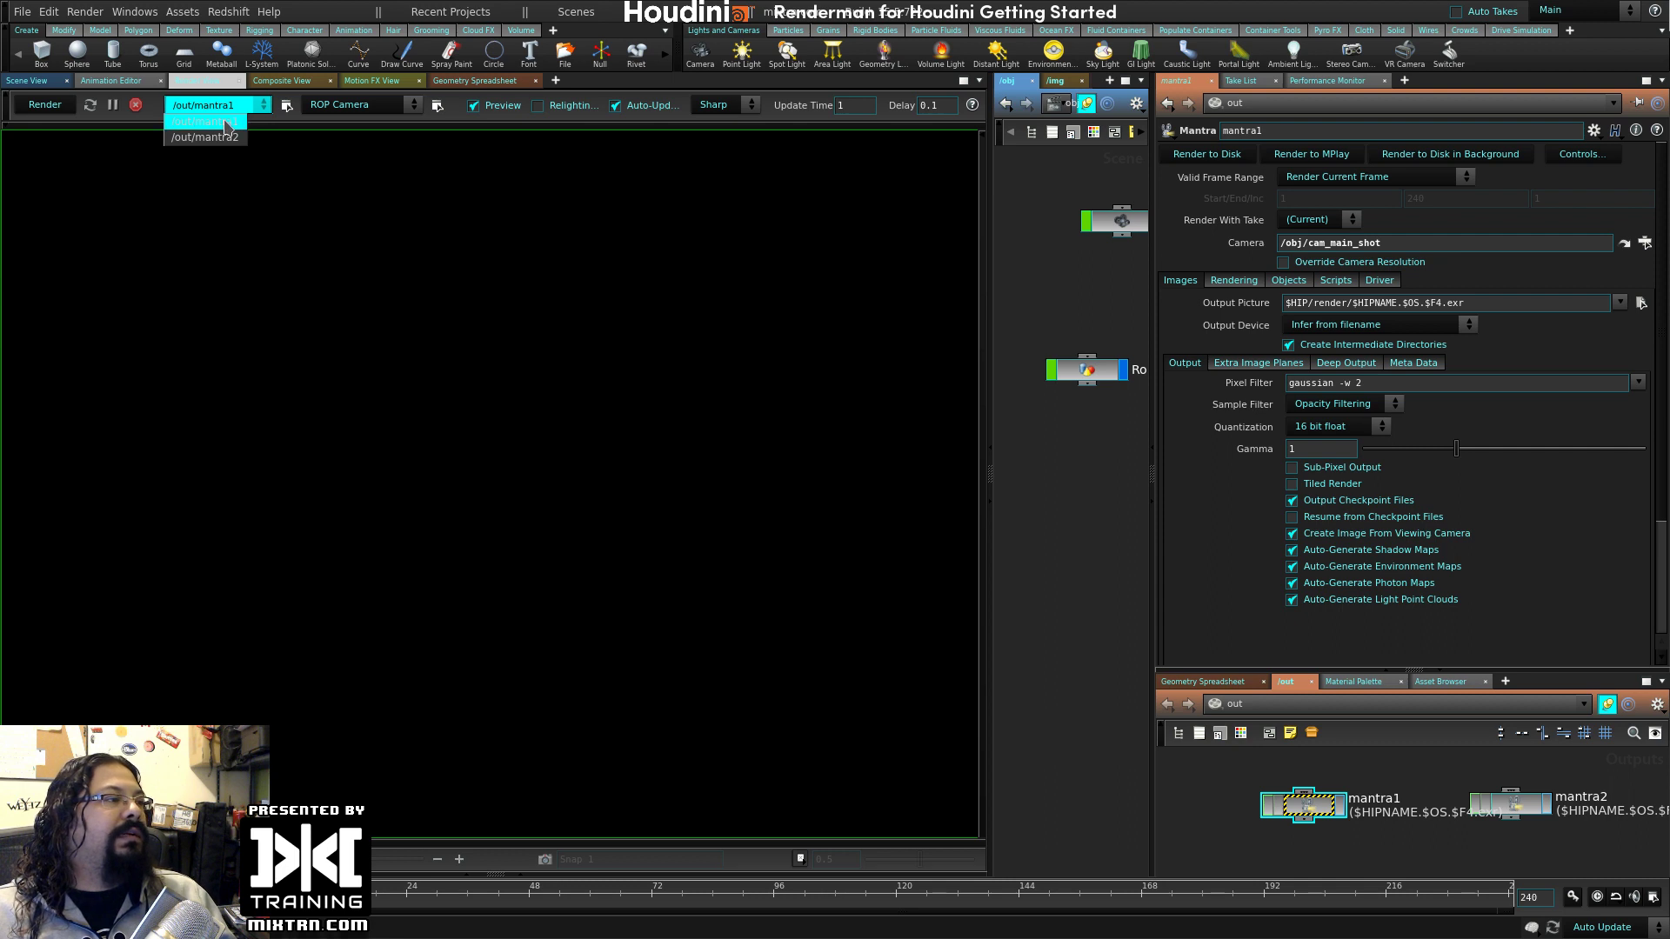
{"action": "left_click", "coordinate": [215, 122]}
{"action": "left_click", "coordinate": [365, 104]}
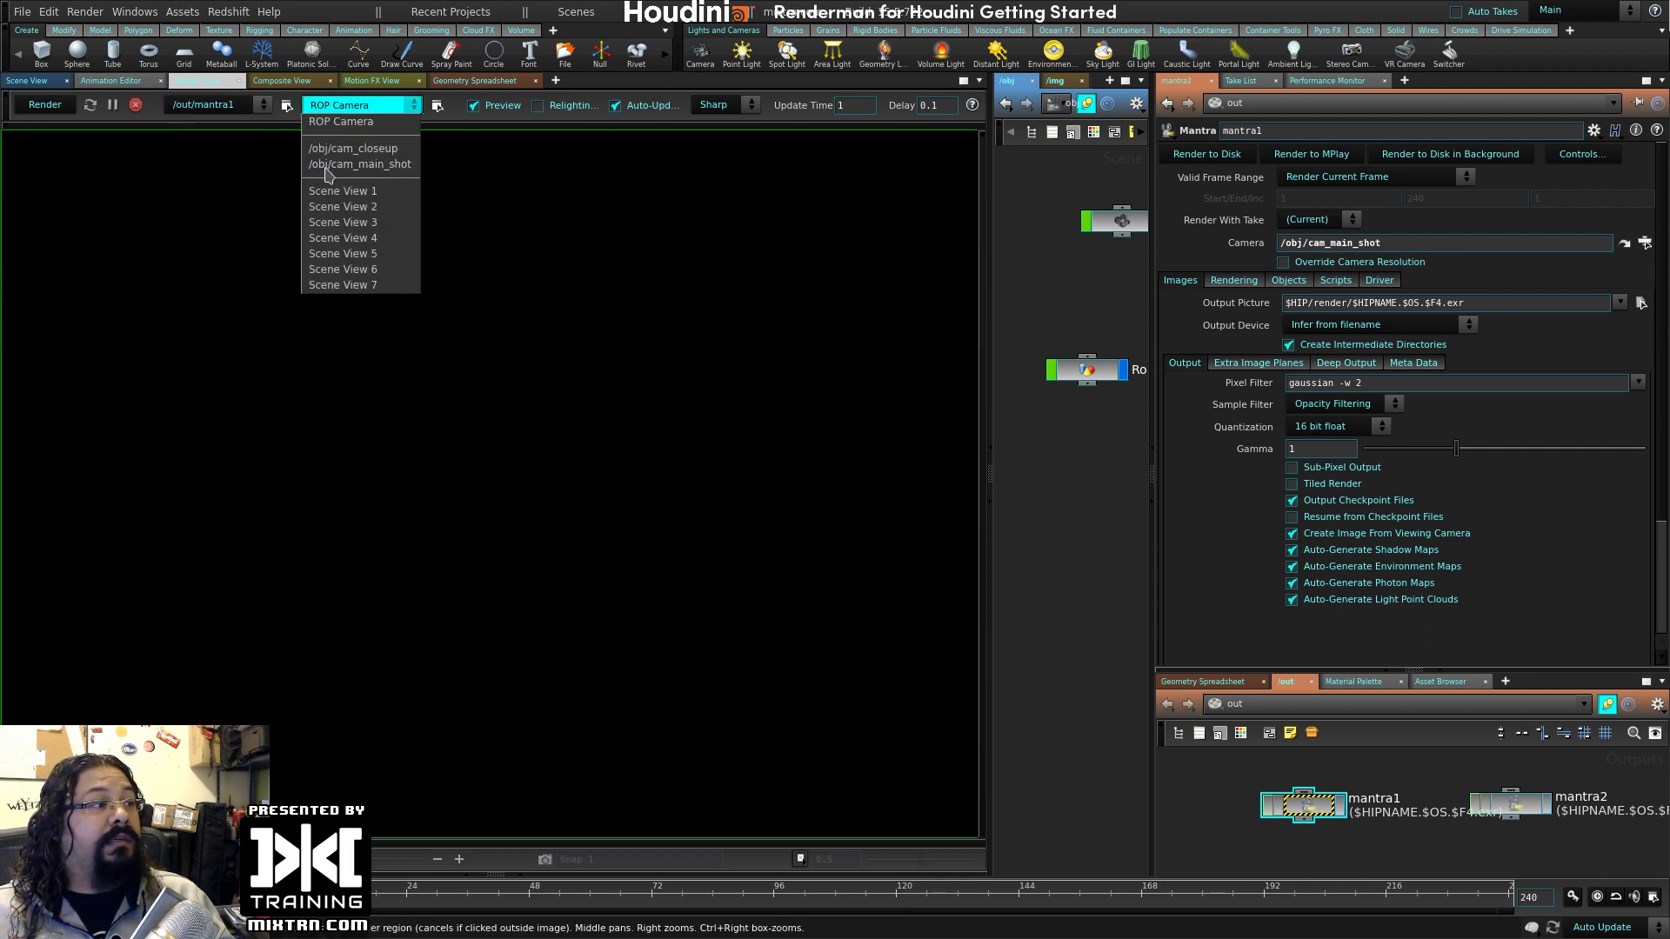
{"action": "left_click", "coordinate": [223, 106]}
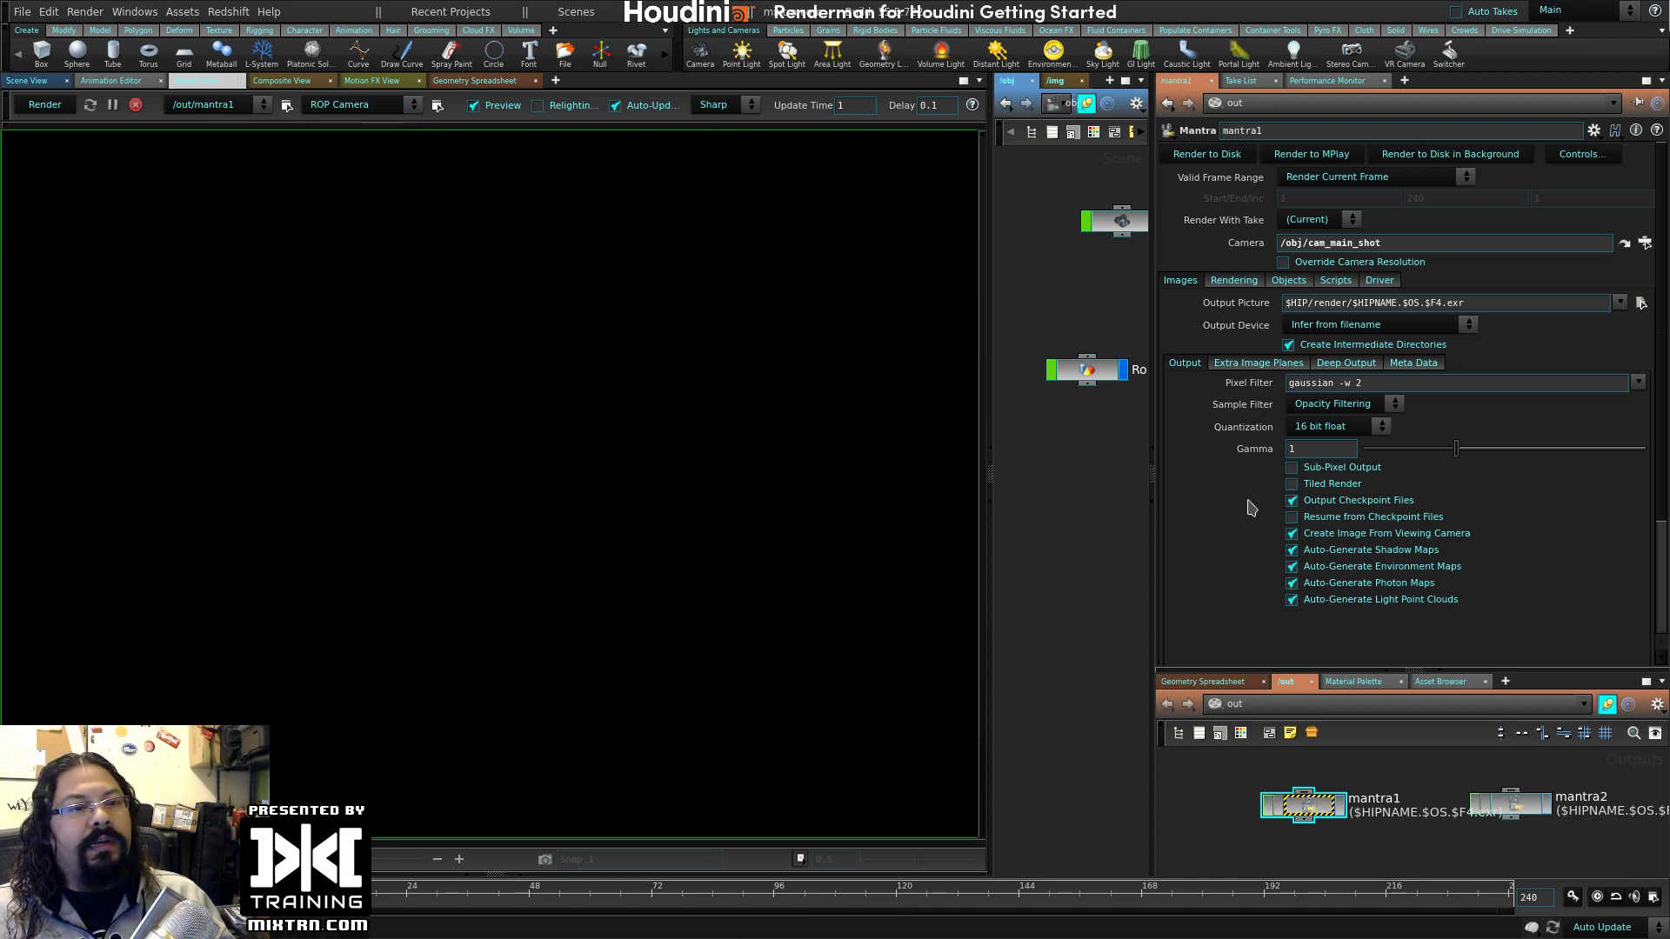
{"action": "left_click", "coordinate": [1245, 248]}
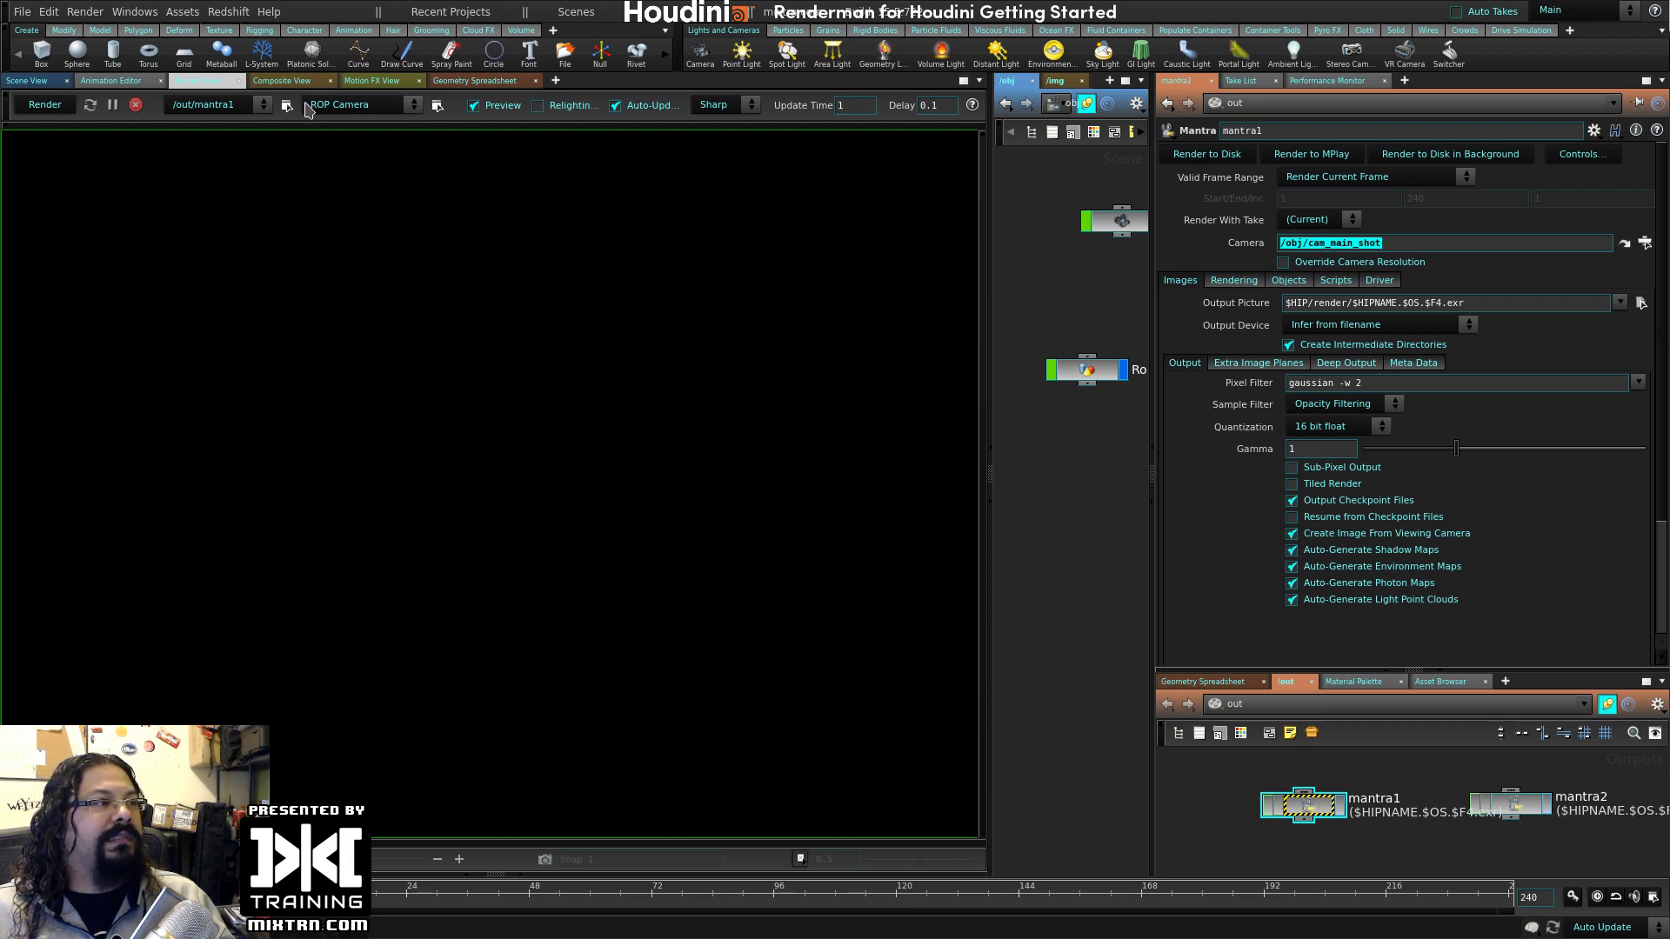
- Switch the Render View's render node to /out/mantra2 and check the camera assigned to that node
{"action": "left_click", "coordinate": [213, 106]}
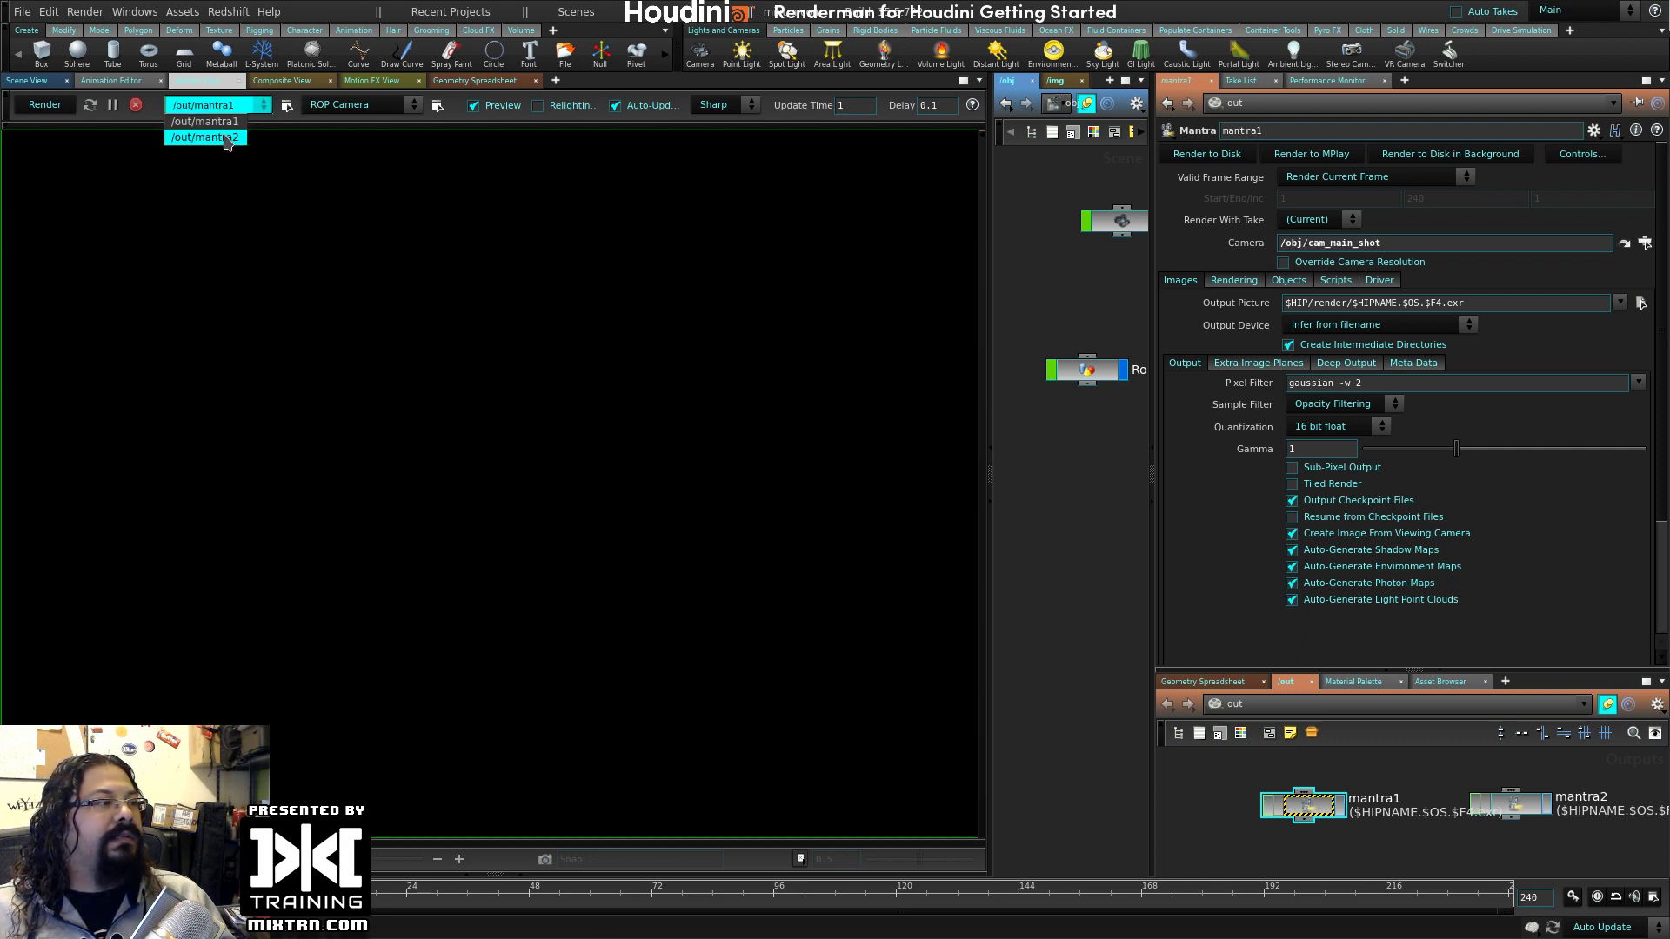
{"action": "left_click", "coordinate": [231, 139]}
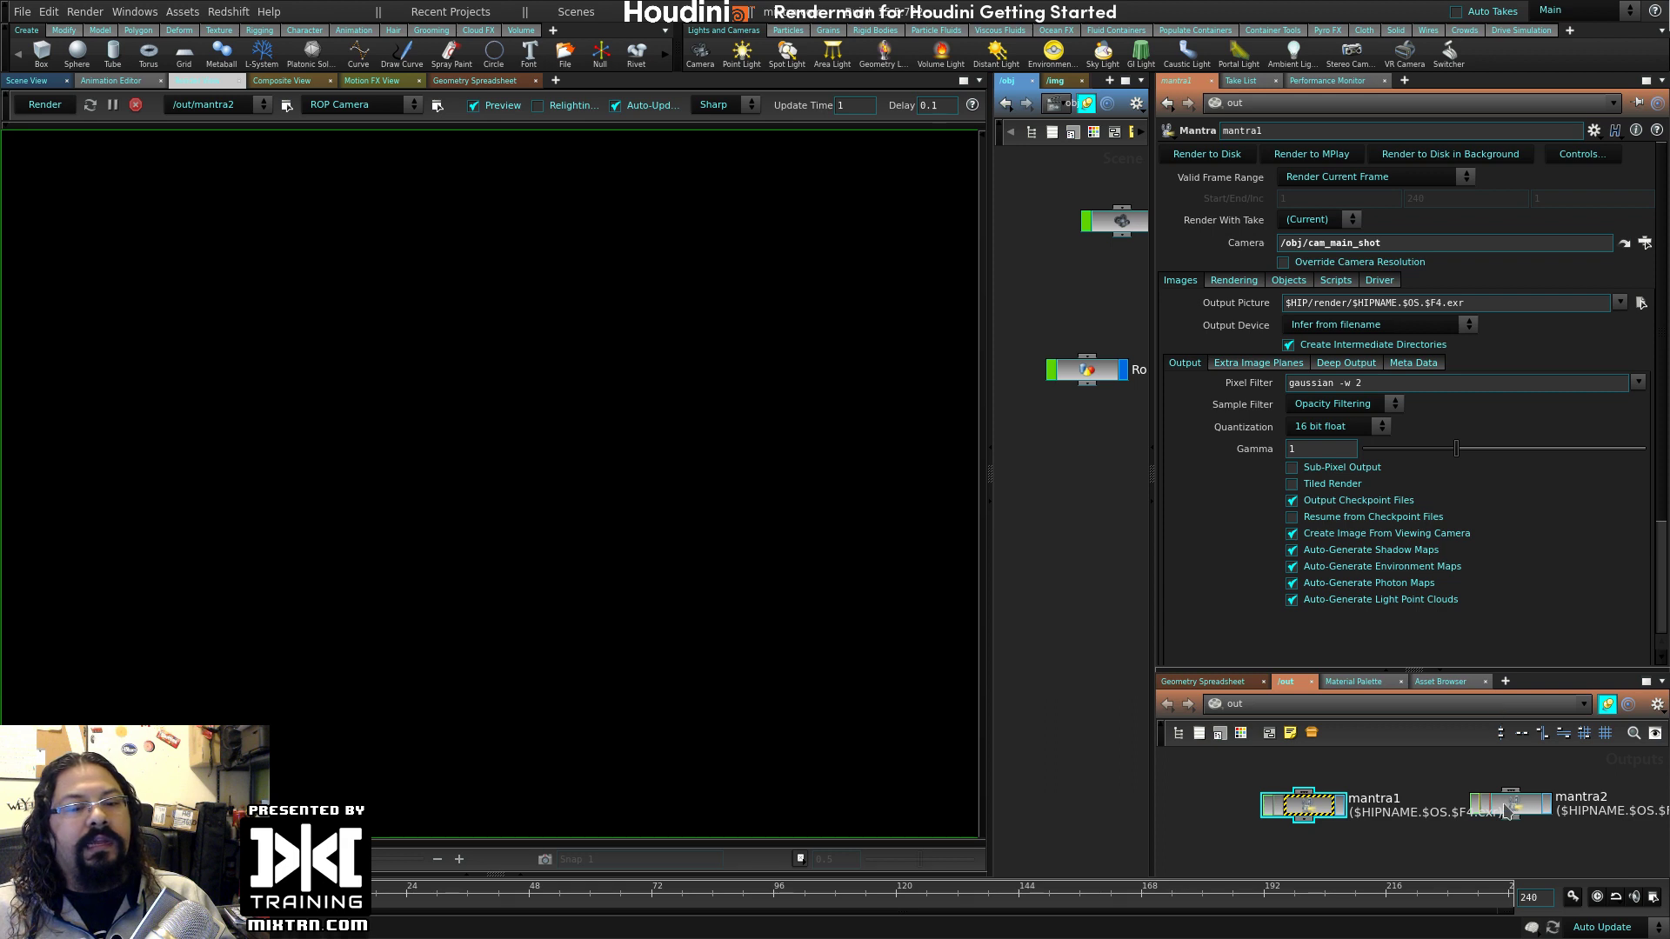
{"action": "left_click", "coordinate": [1511, 811]}
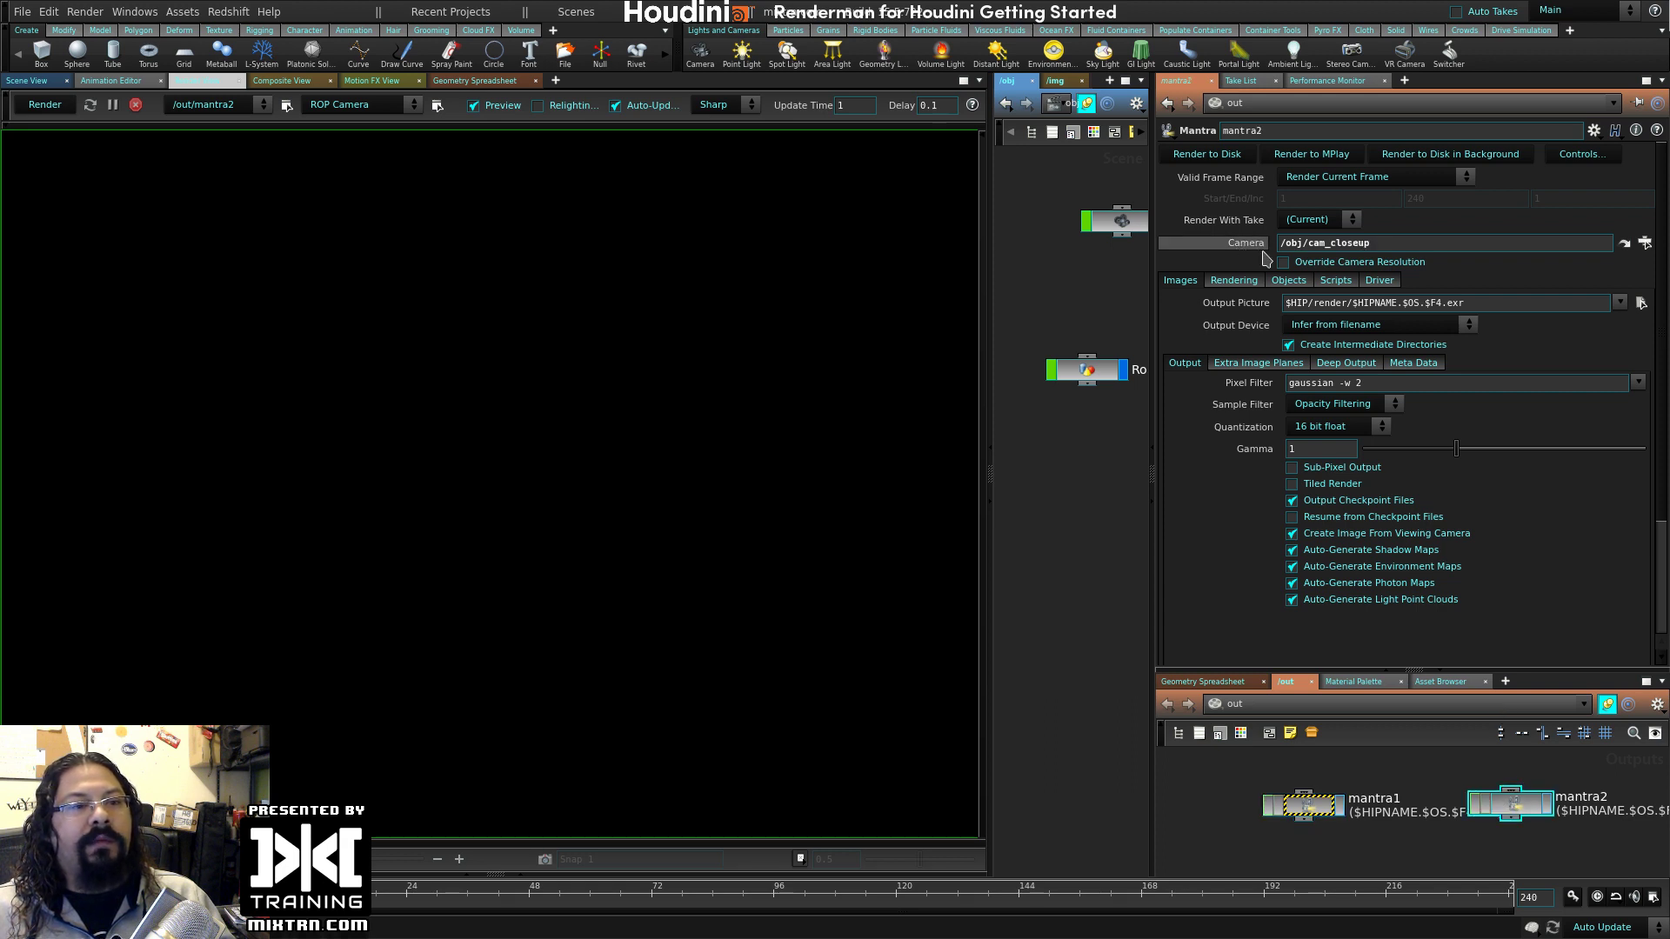
{"action": "double_click", "coordinate": [1448, 249]}
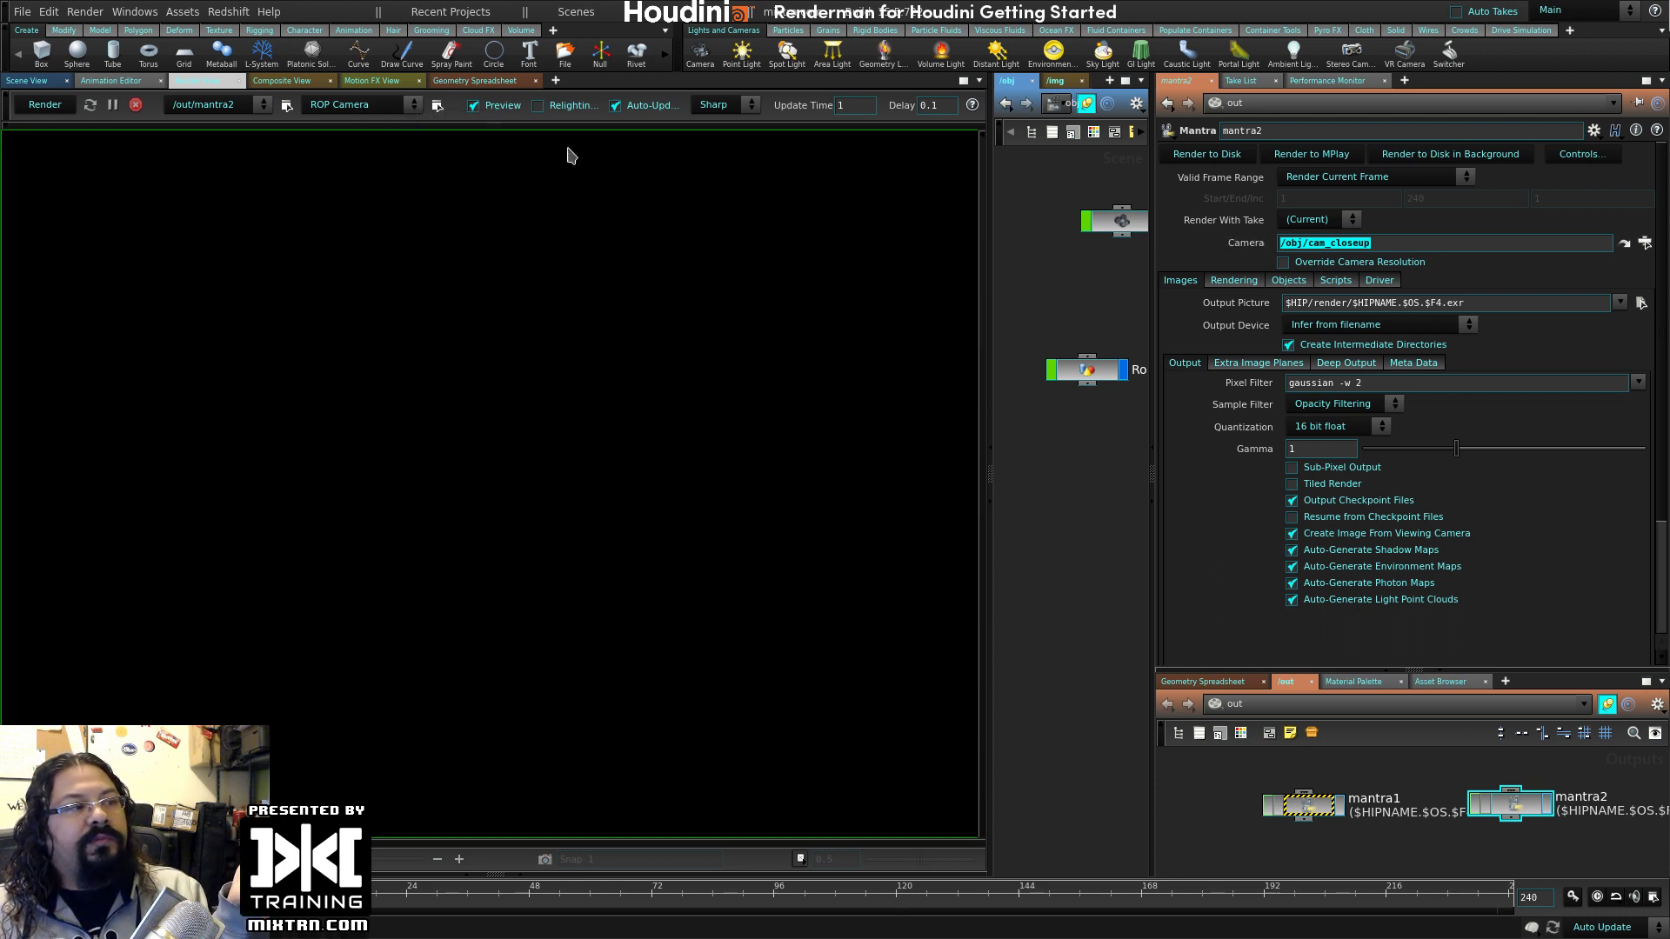
- Switch the Render View's render node to /out/mantra1 and inspect the parameters of that node and of its camera
{"action": "left_click", "coordinate": [240, 104]}
{"action": "left_click", "coordinate": [209, 111]}
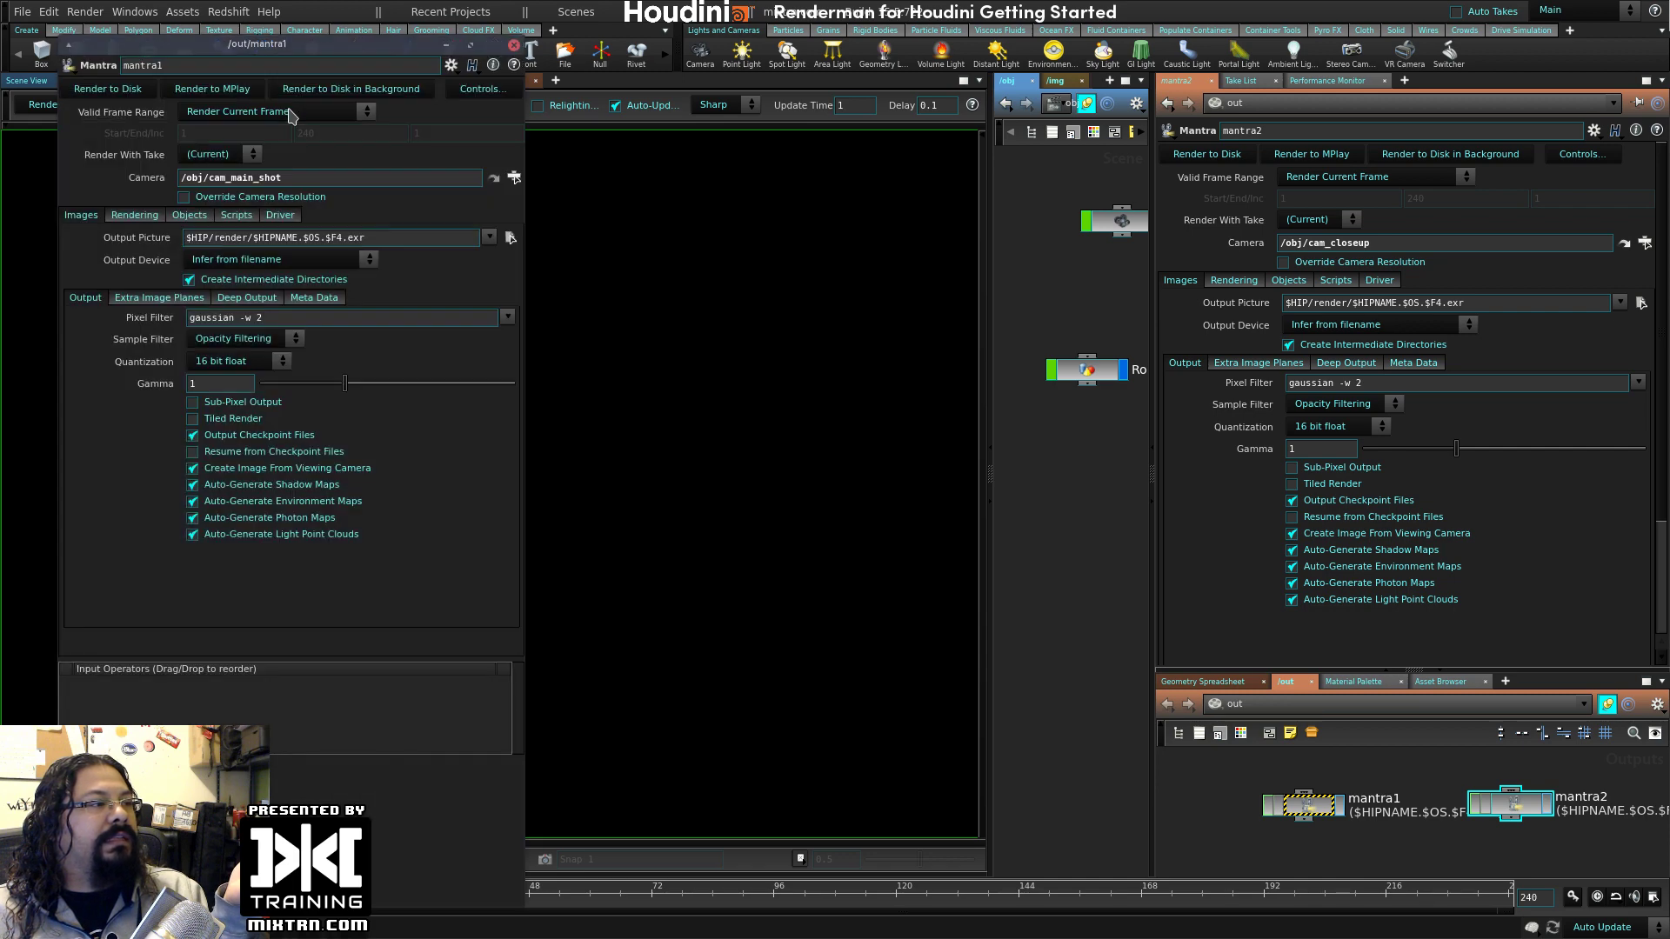
{"action": "left_click", "coordinate": [286, 106]}
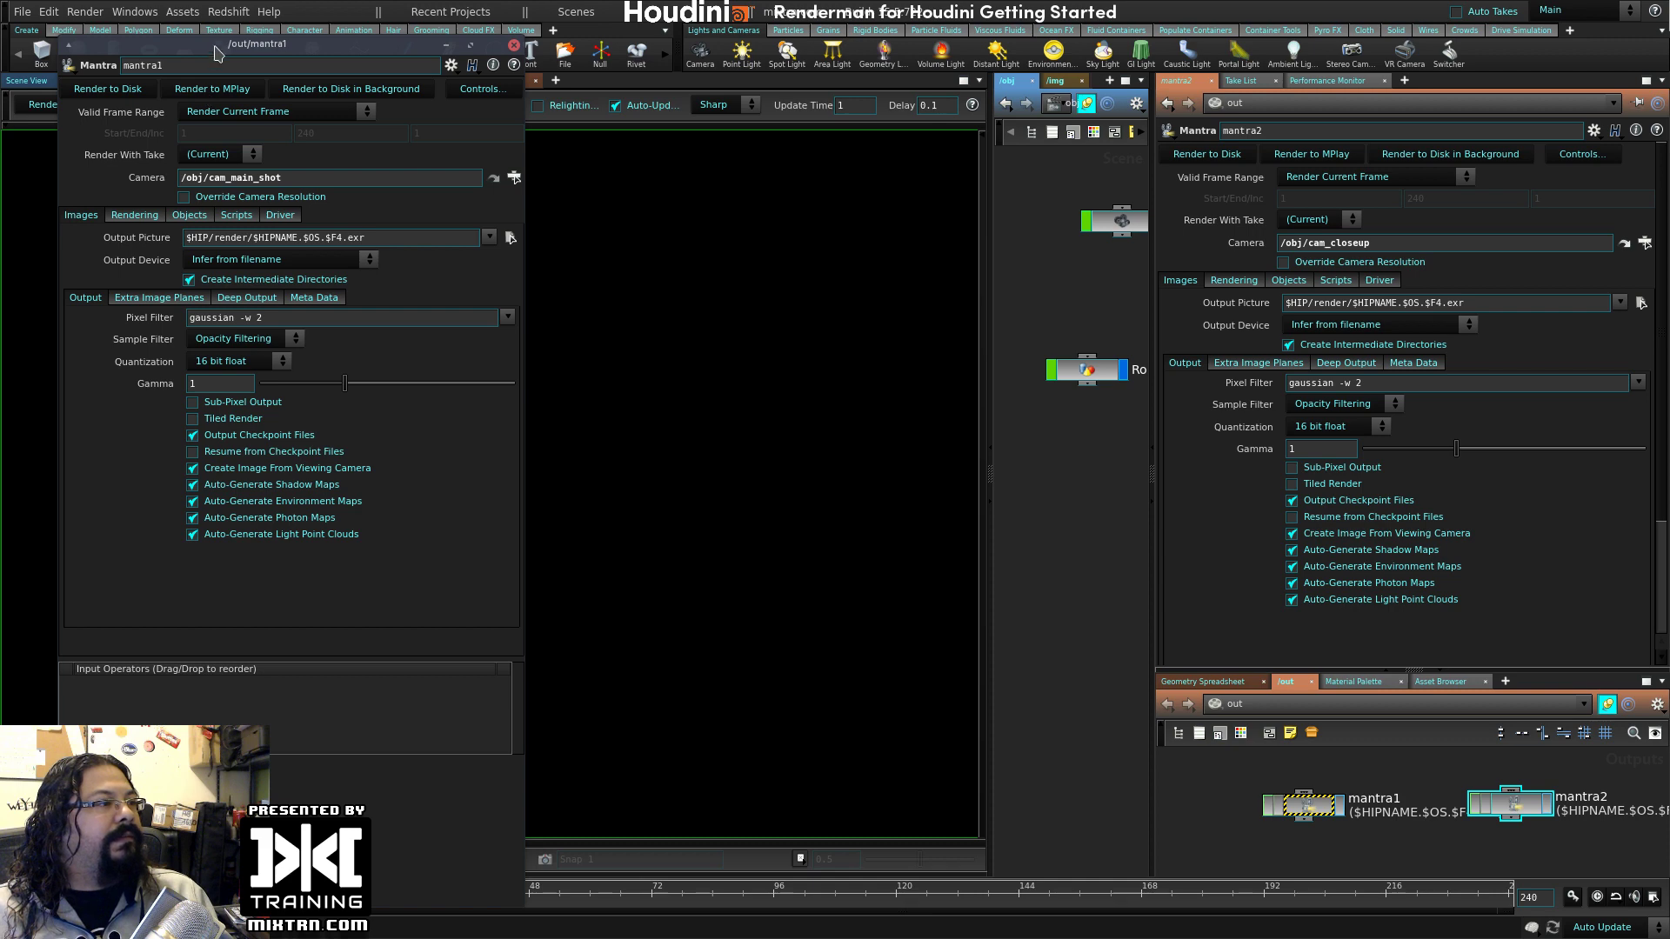
{"action": "left_click_drag", "start_coordinate": [217, 54], "coordinate": [725, 86]}
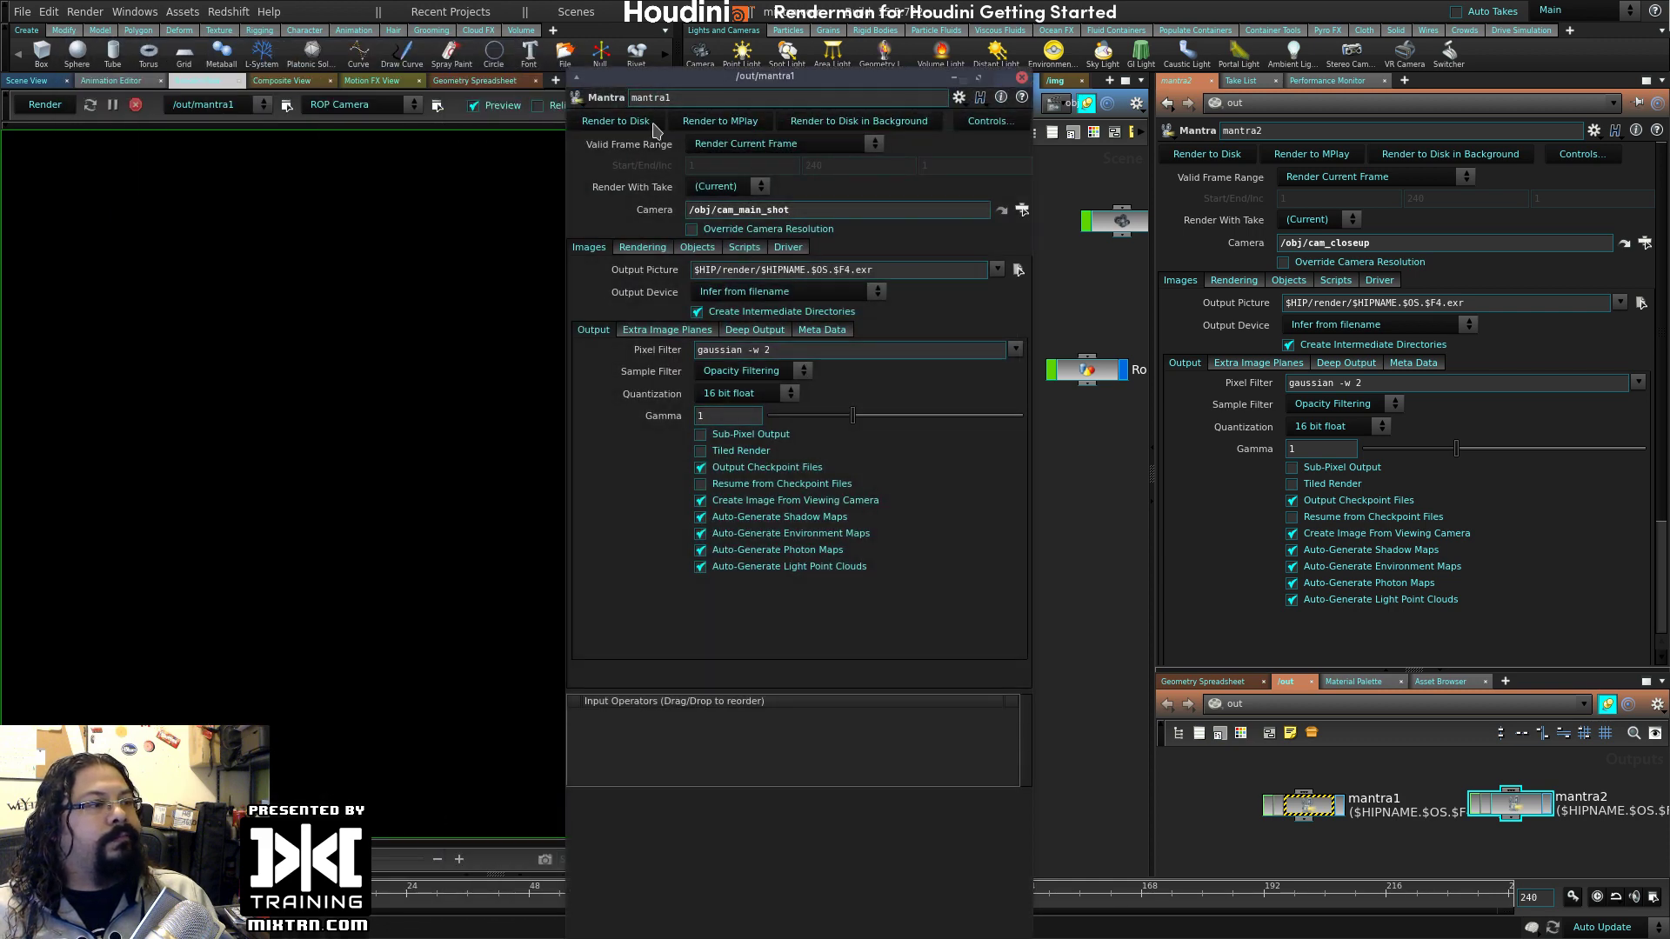
{"action": "left_click_drag", "start_coordinate": [862, 95], "coordinate": [1006, 95]}
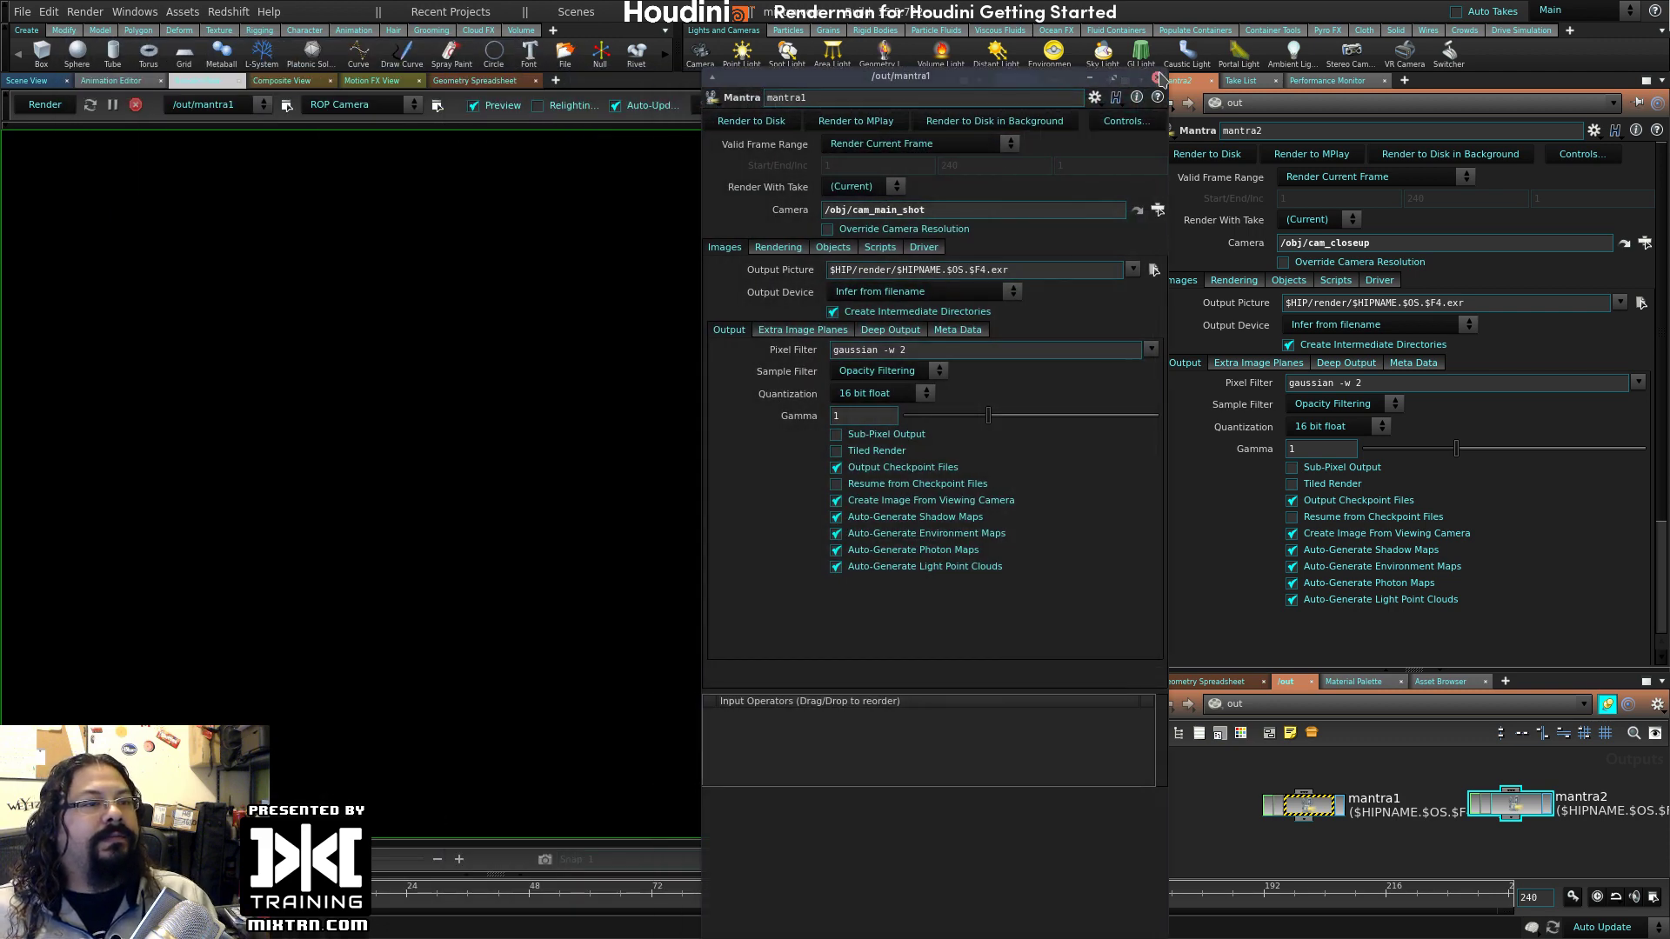
{"action": "left_click", "coordinate": [167, 139]}
{"action": "left_click", "coordinate": [286, 105]}
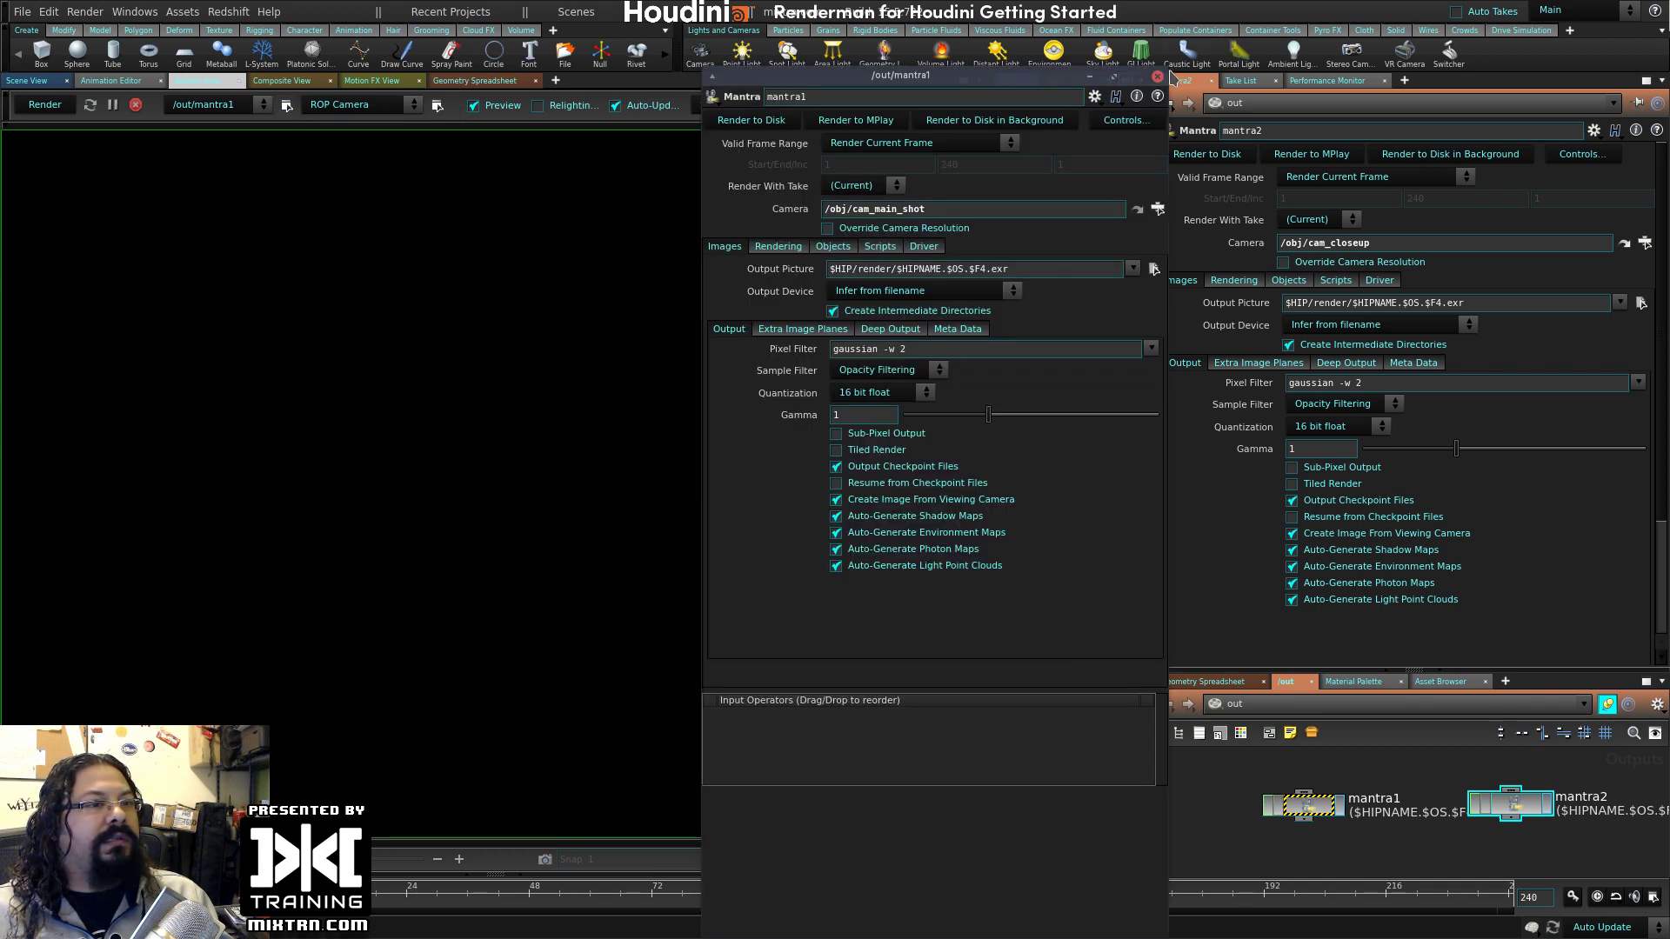
{"action": "left_click", "coordinate": [1158, 77]}
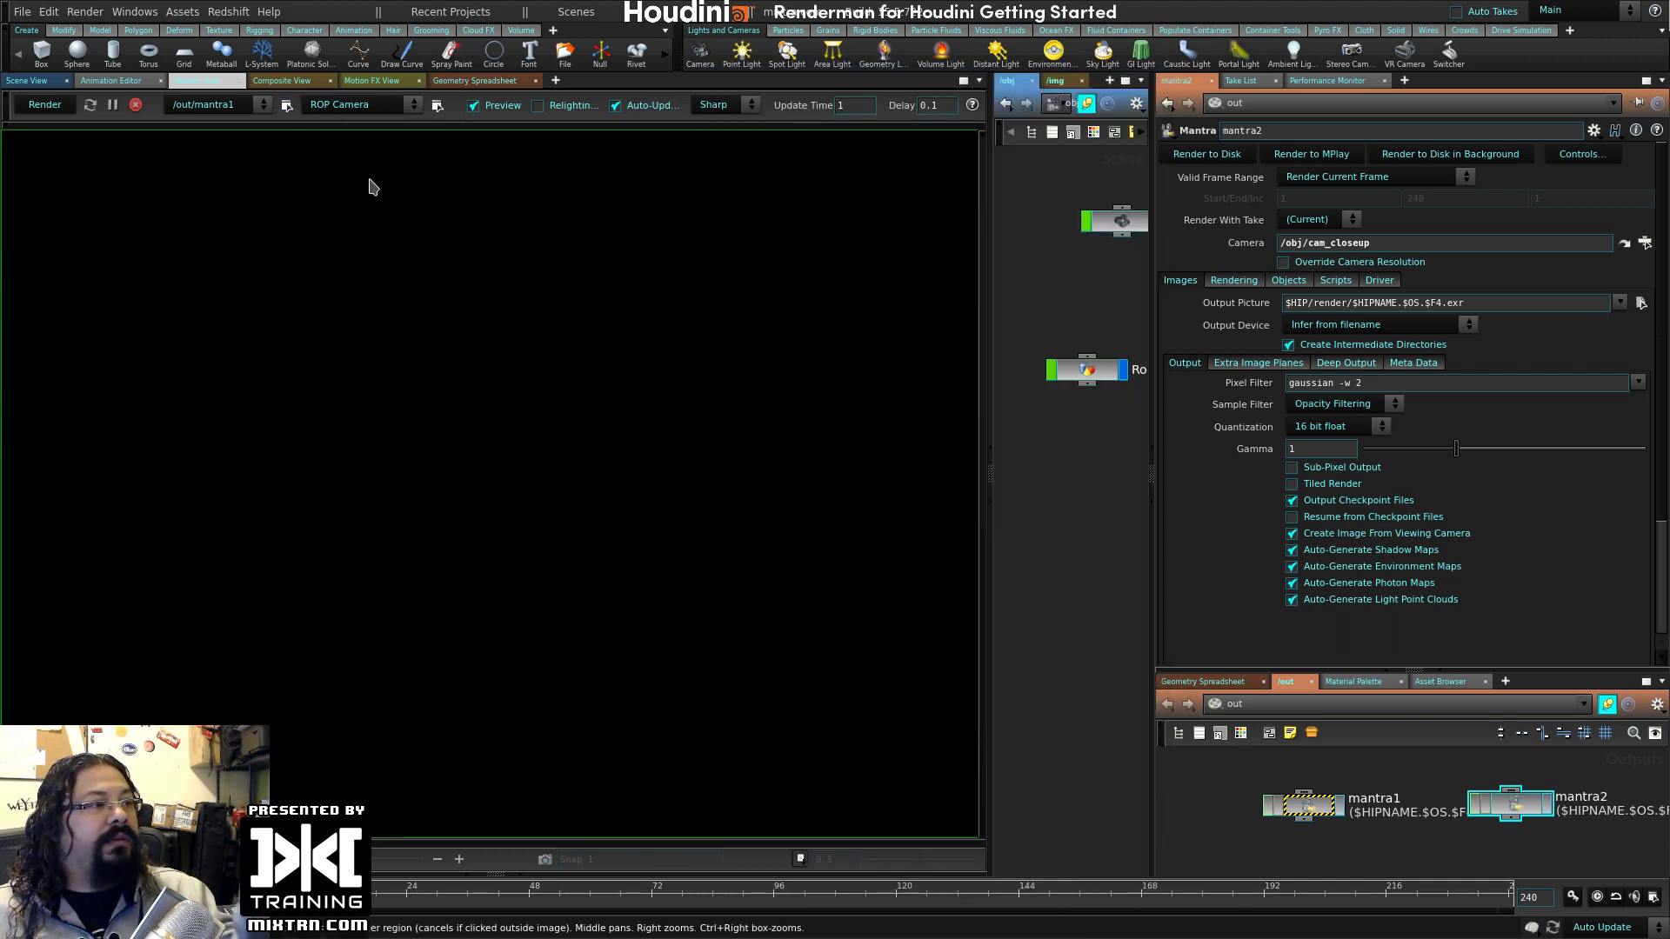
{"action": "left_click", "coordinate": [435, 105]}
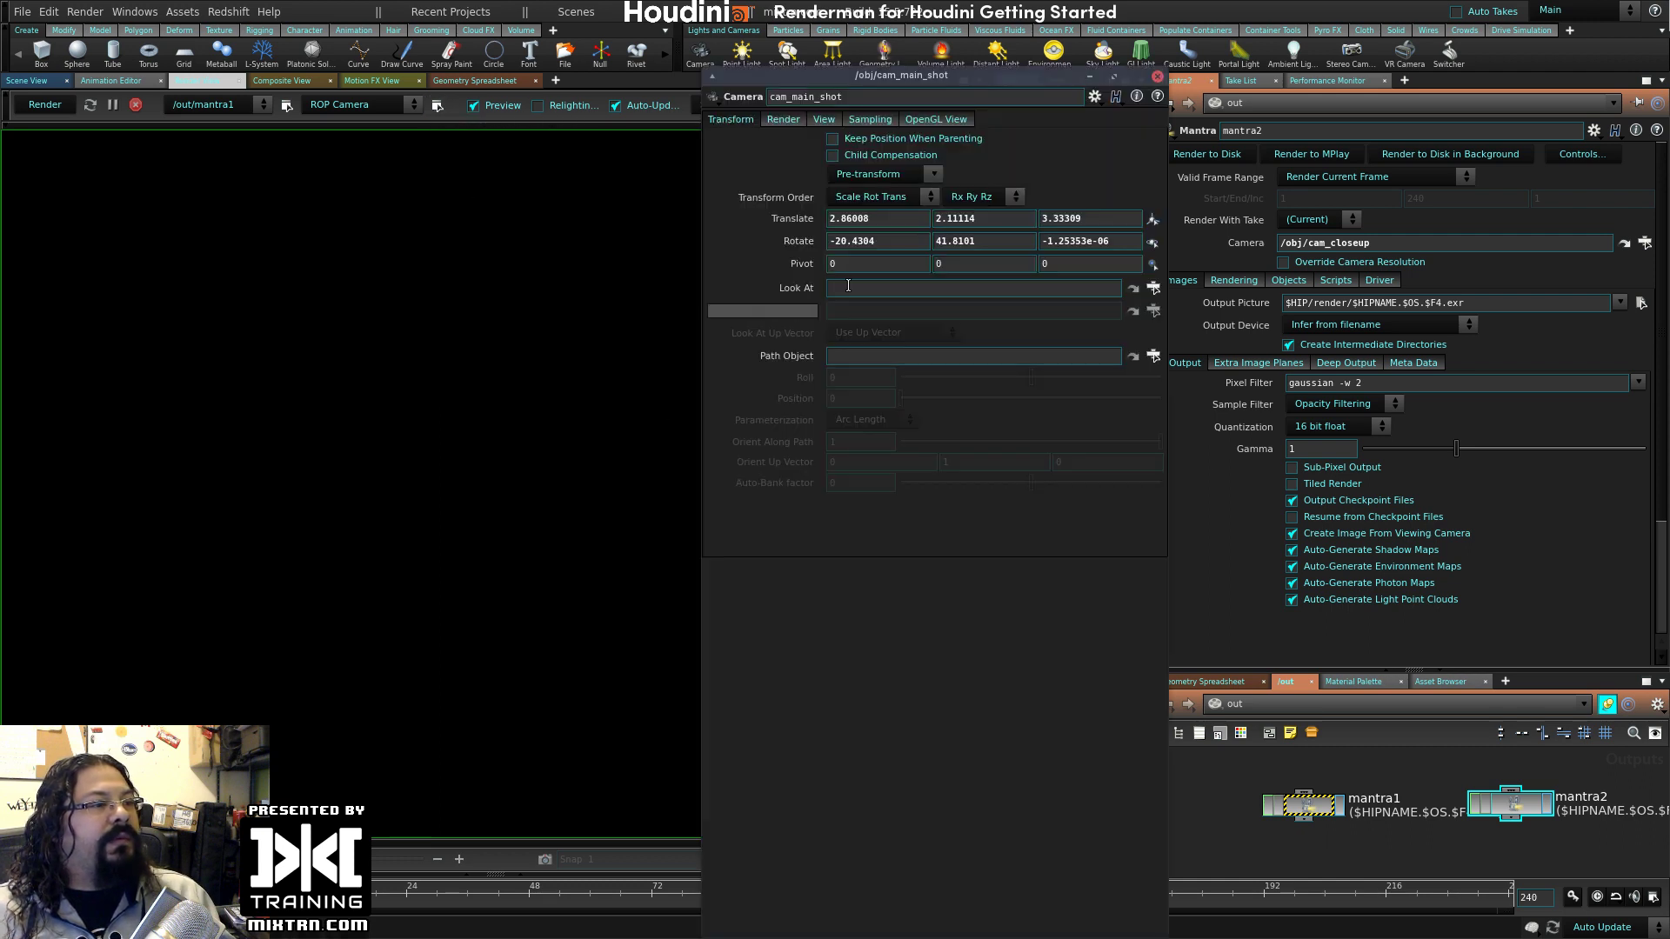
{"action": "left_click", "coordinate": [1158, 77]}
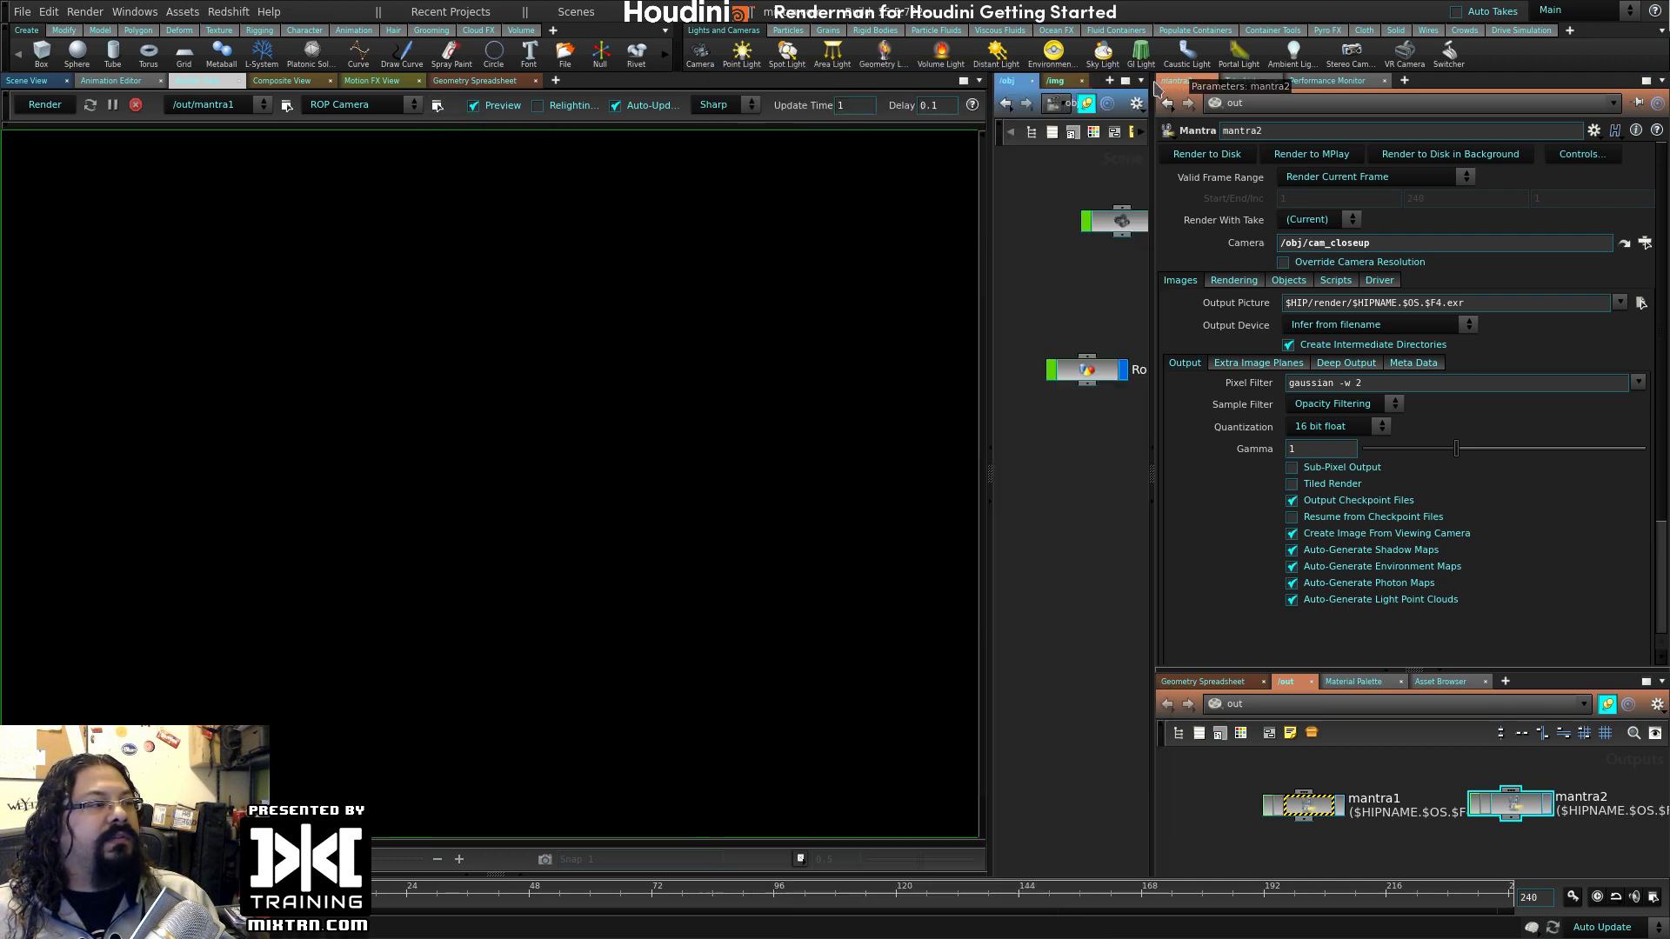
- Set the Render View's camera to /obj/cam_main_shot and render /out/mantra1
{"action": "left_click", "coordinate": [363, 108]}
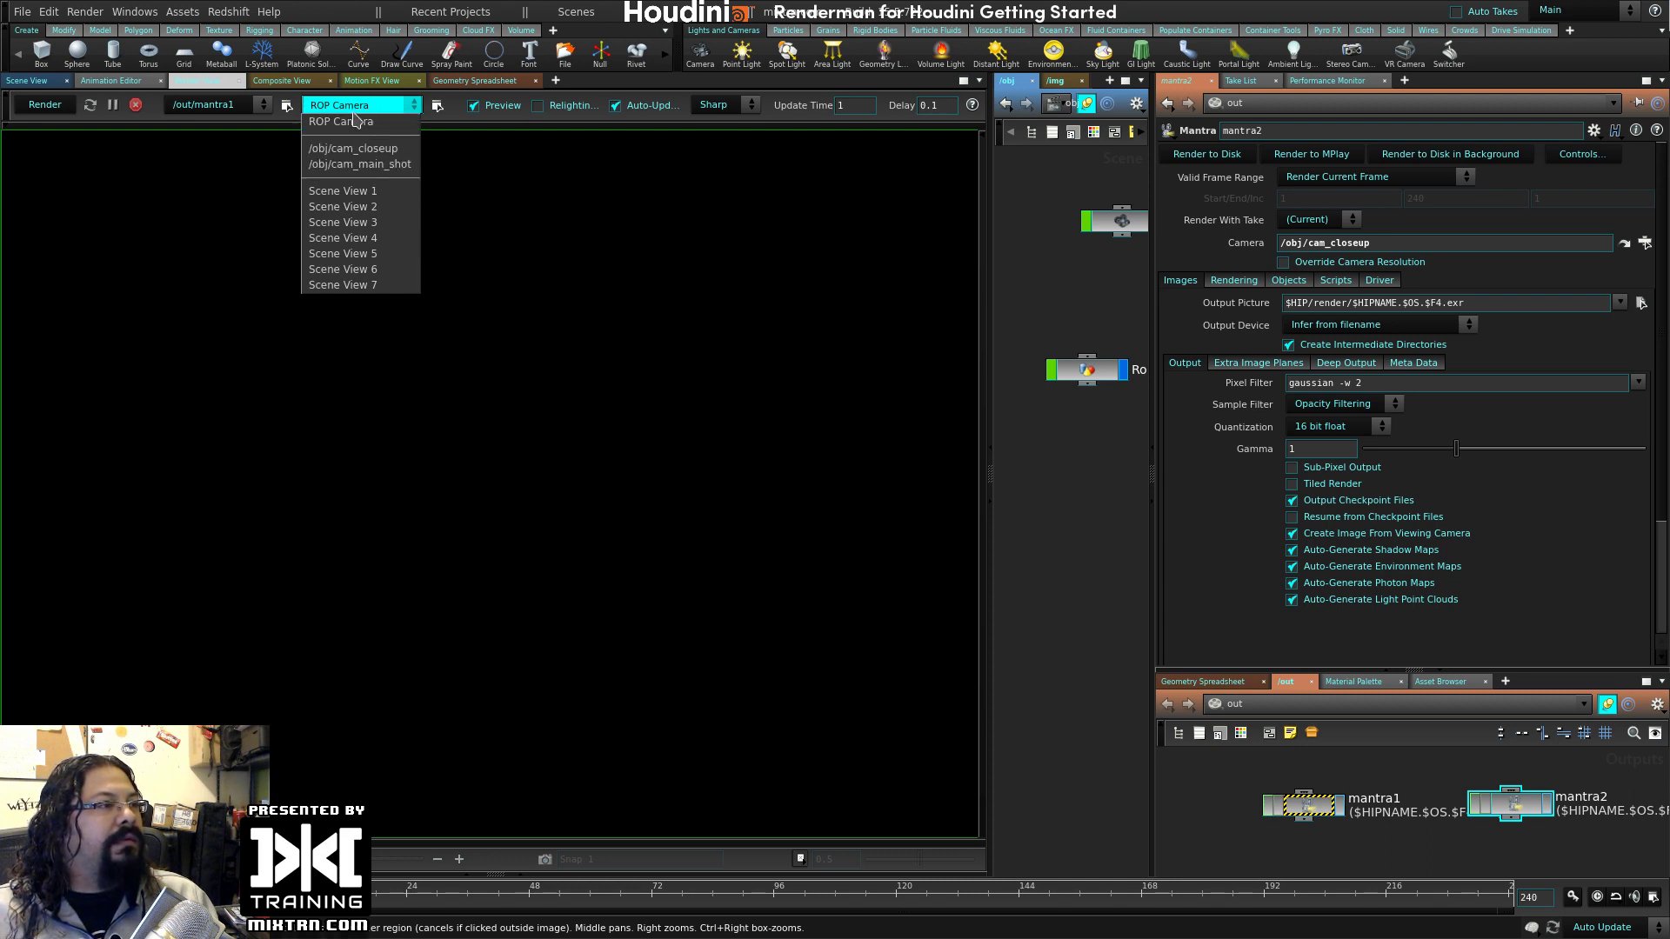
{"action": "left_click", "coordinate": [391, 165]}
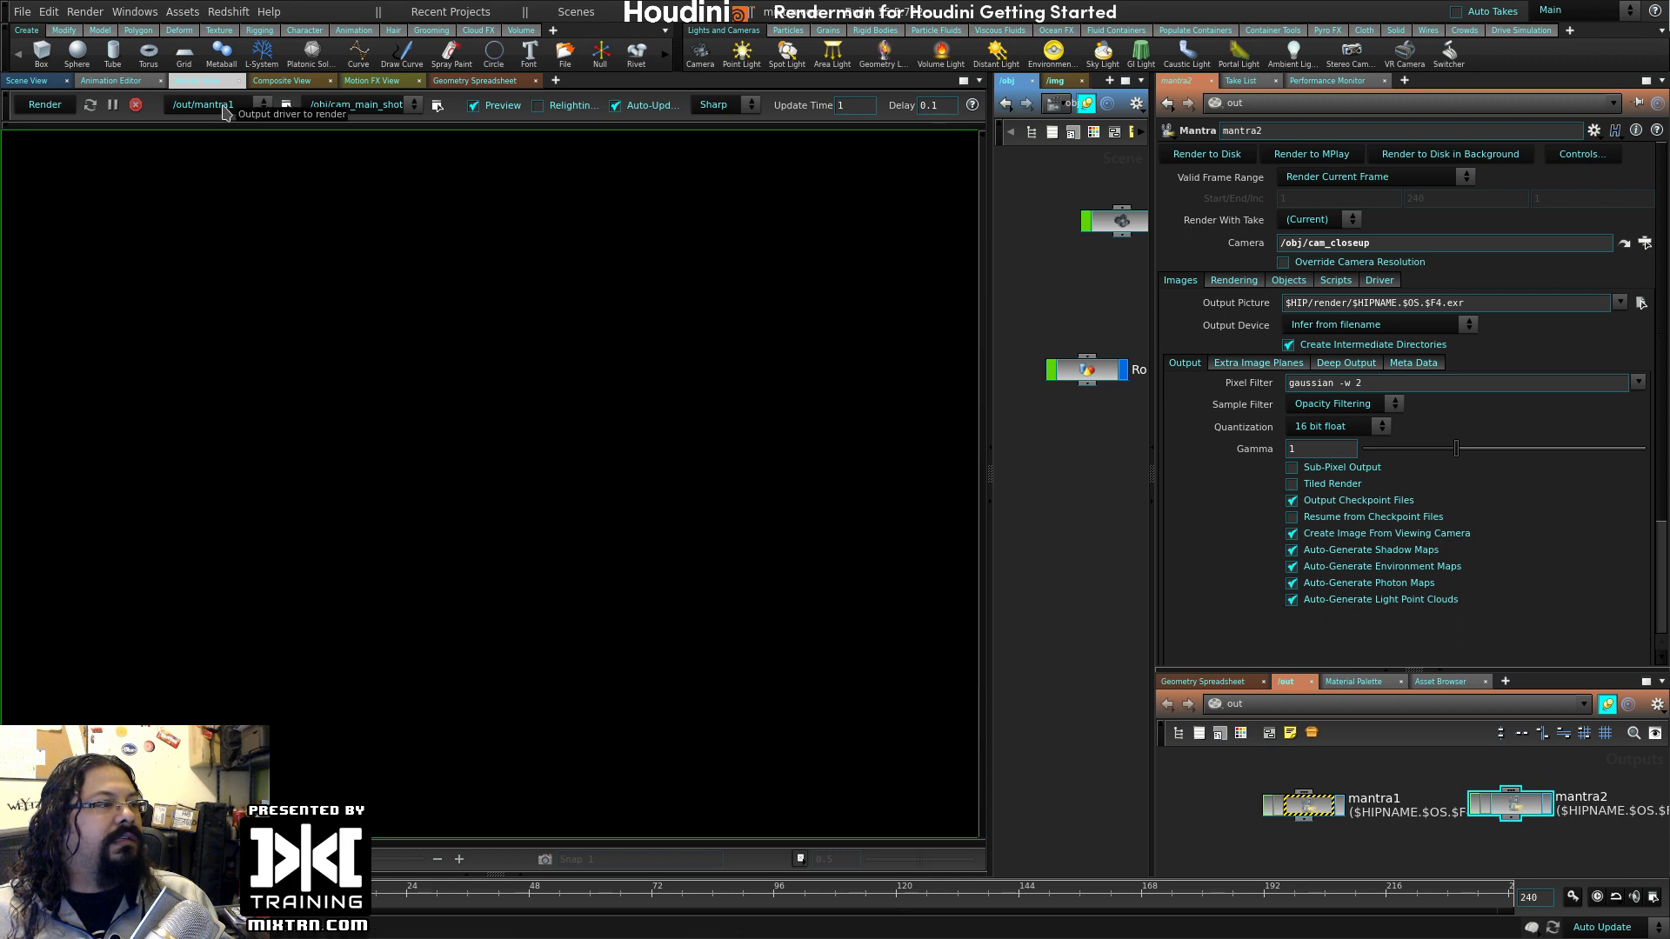
{"action": "left_click", "coordinate": [63, 108]}
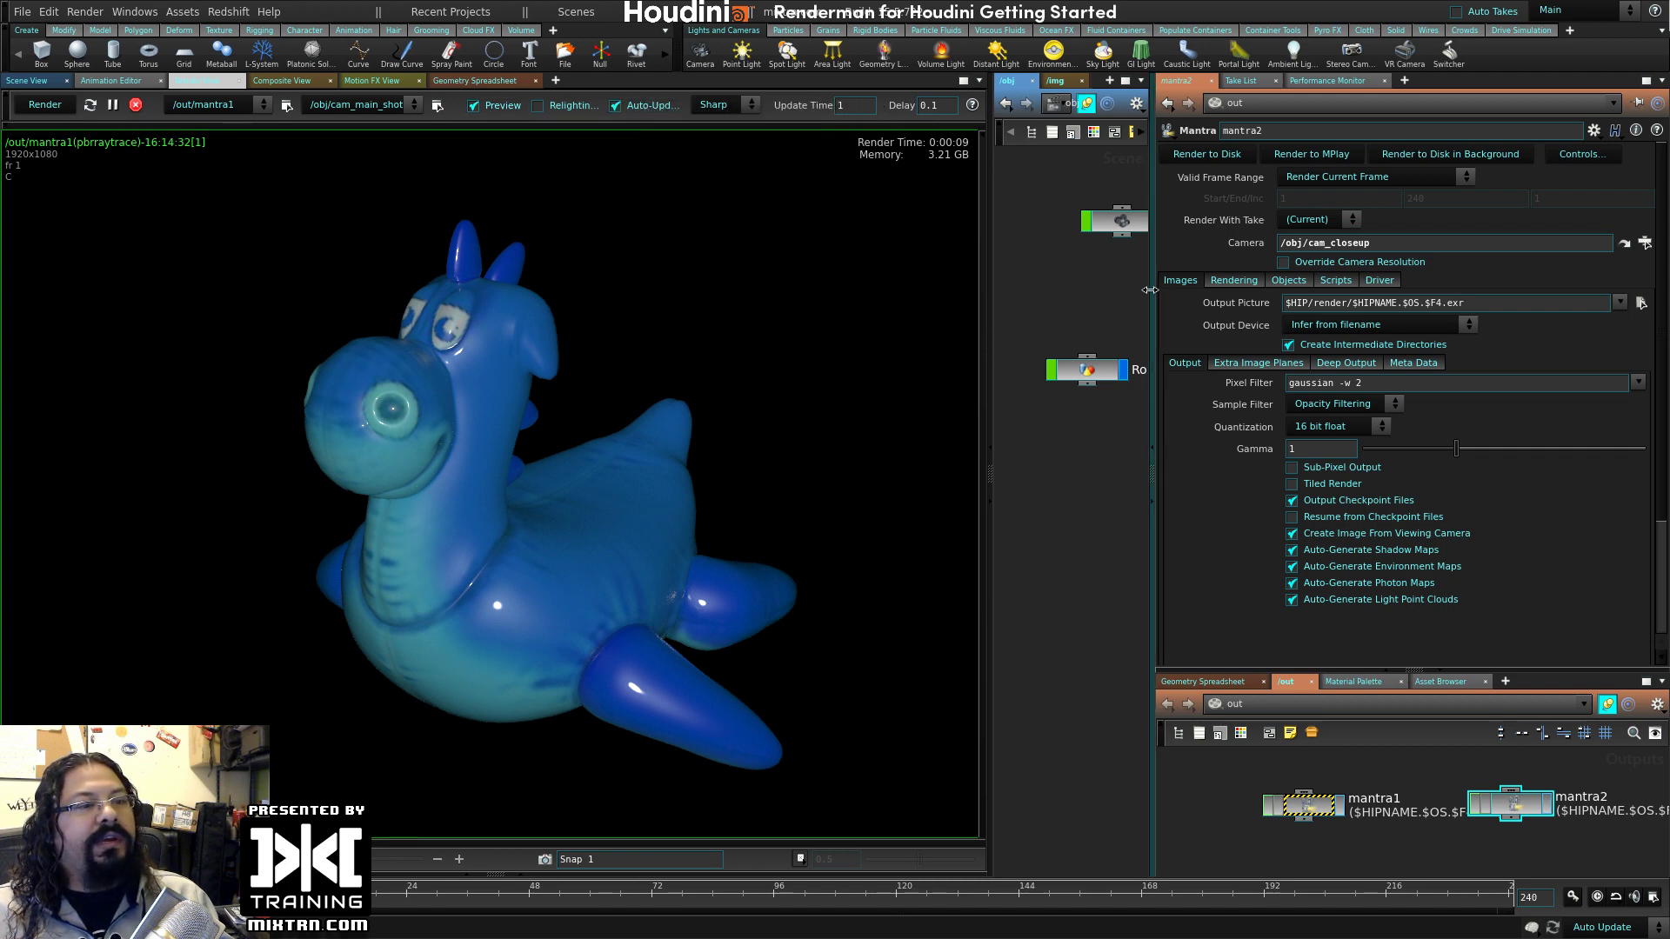
- Set the Roberto object's uniform scale to 0.2 to test the live render update, and restore its default value
{"action": "left_click_drag", "start_coordinate": [1153, 300], "coordinate": [1216, 294]}
{"action": "left_click", "coordinate": [1148, 364]}
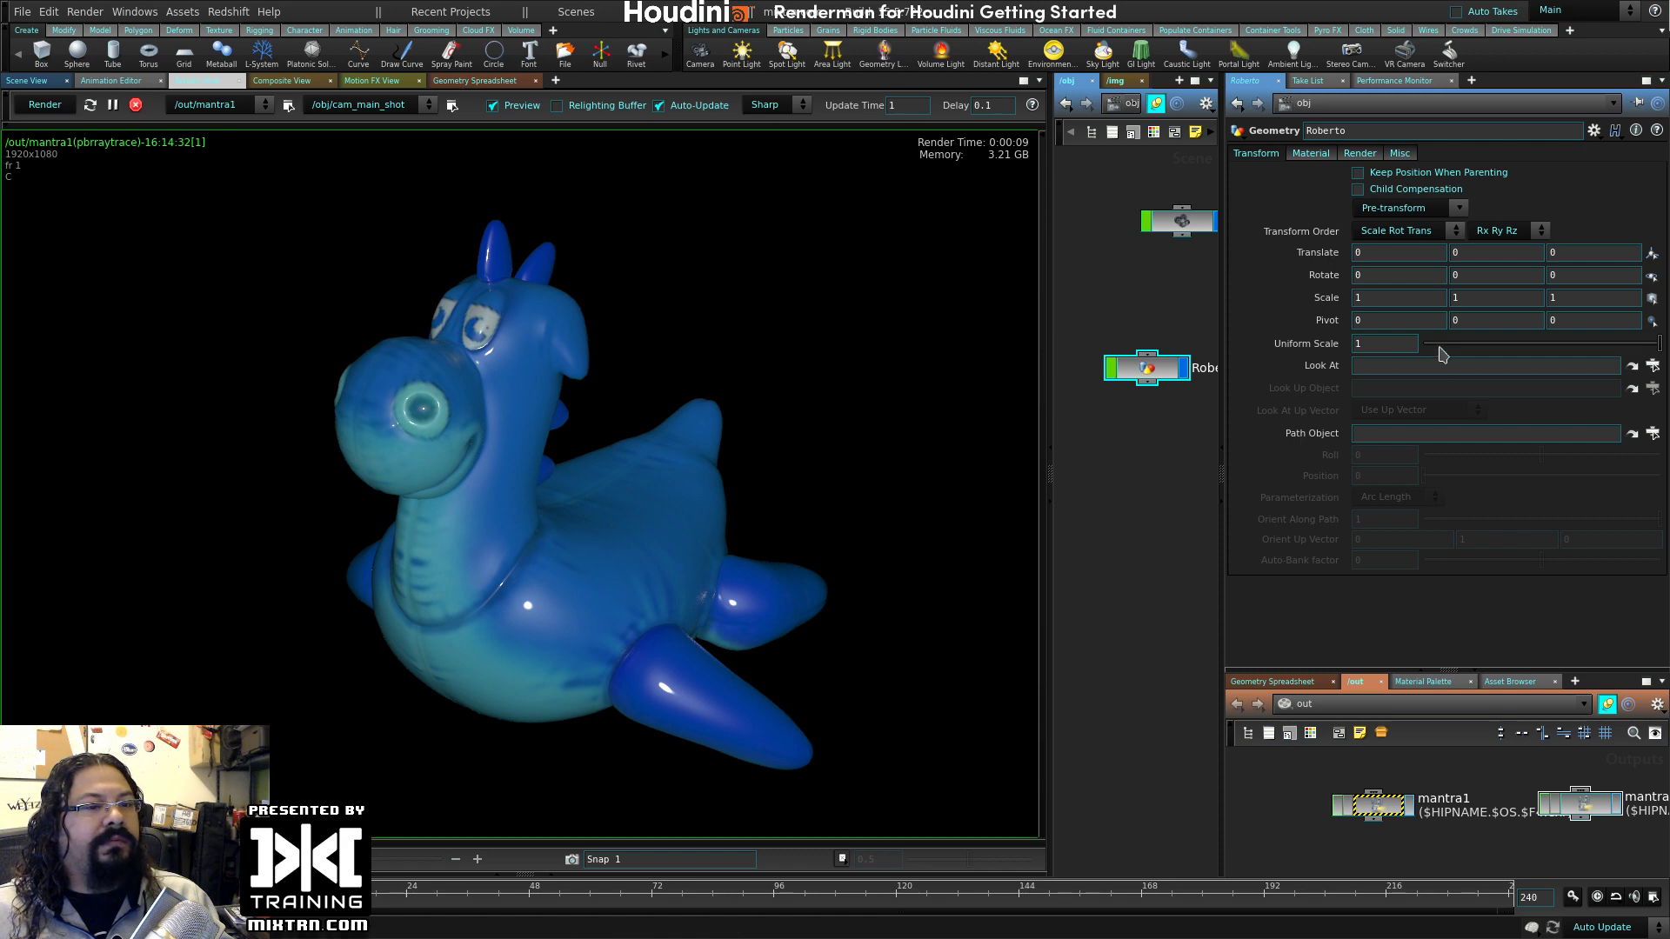
{"action": "left_click", "coordinate": [1359, 344]}
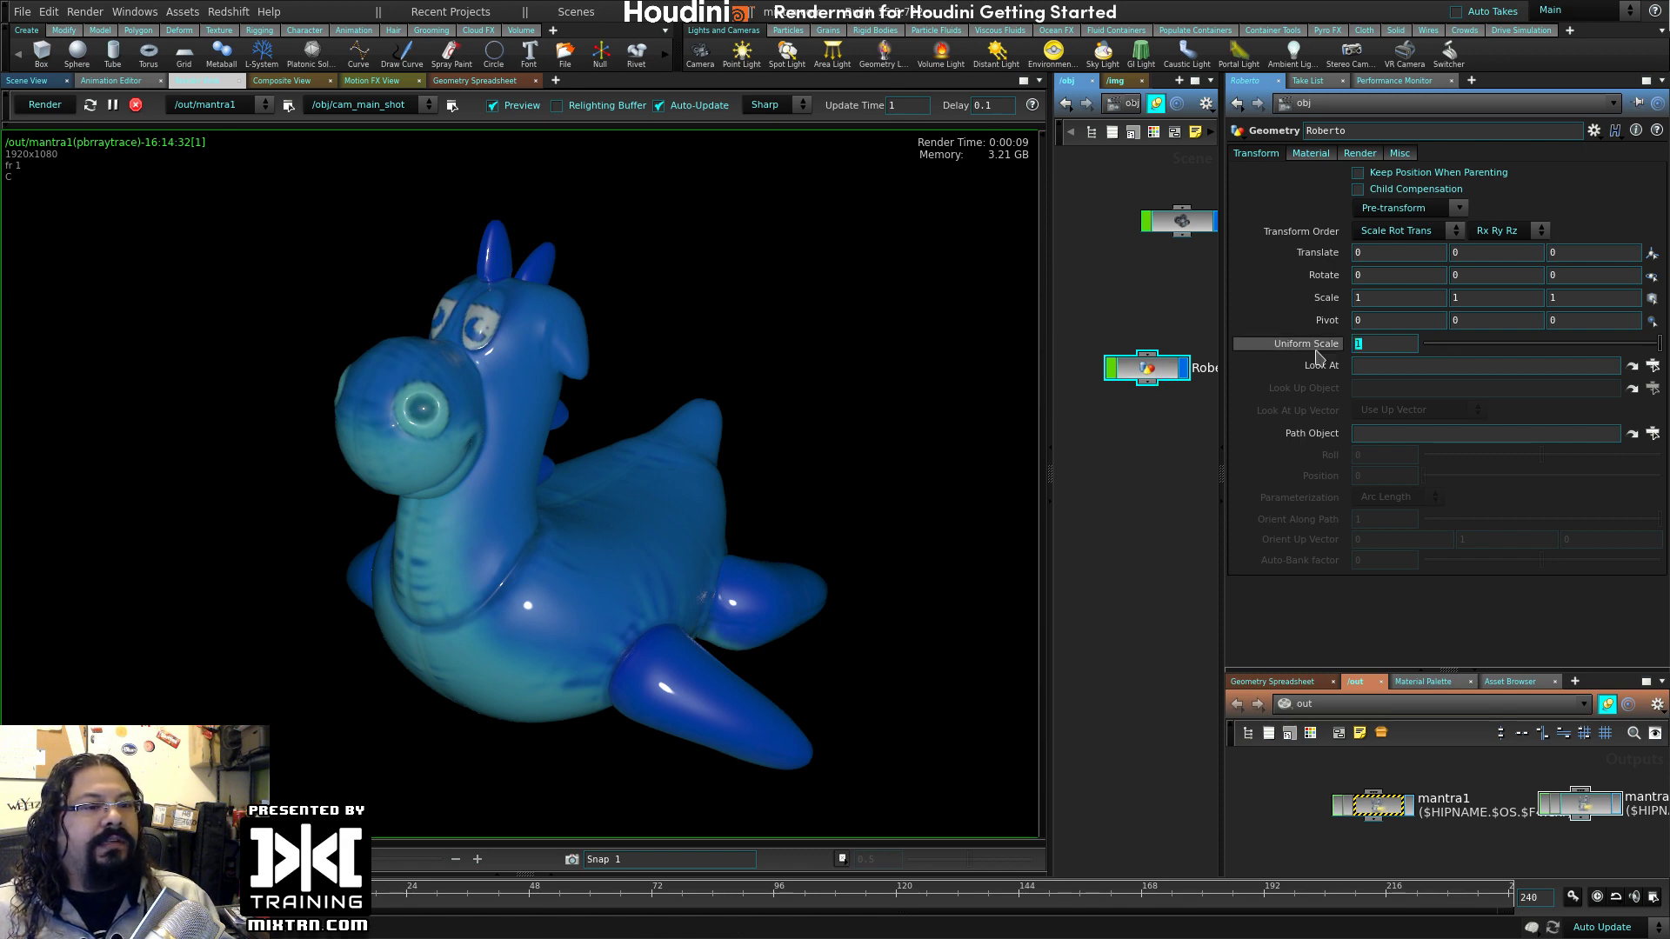
{"action": "type", "text": "0.2"}
{"action": "key", "text": "Return"}
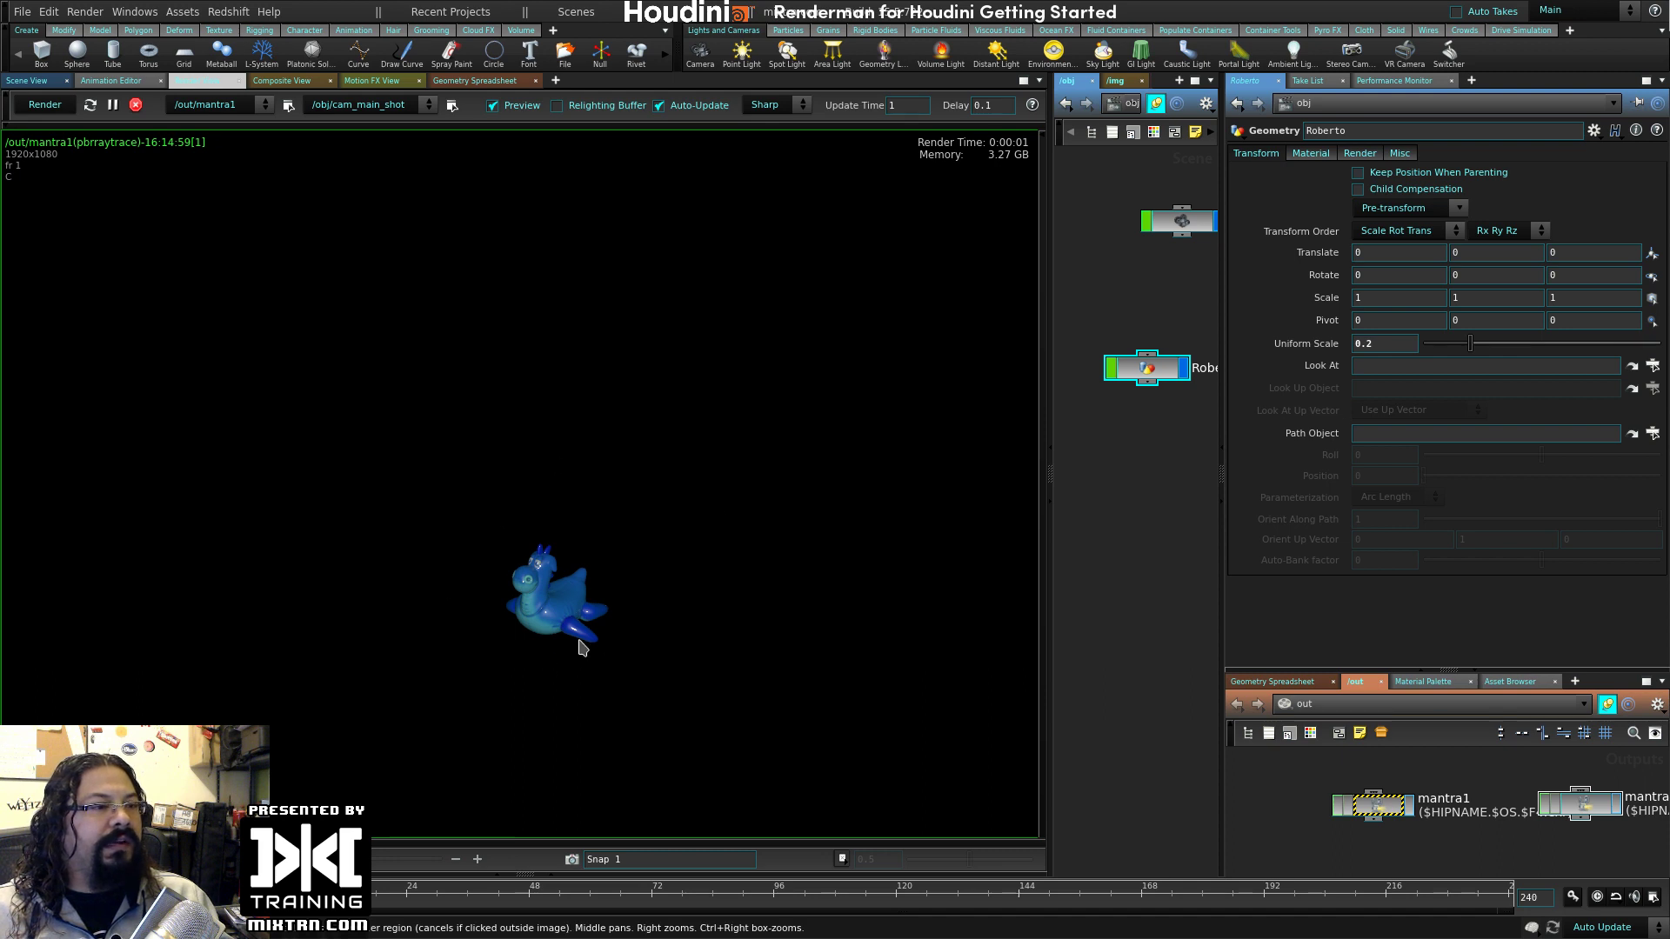
{"action": "middle_click", "coordinate": [1305, 345], "text": "ctrl"}
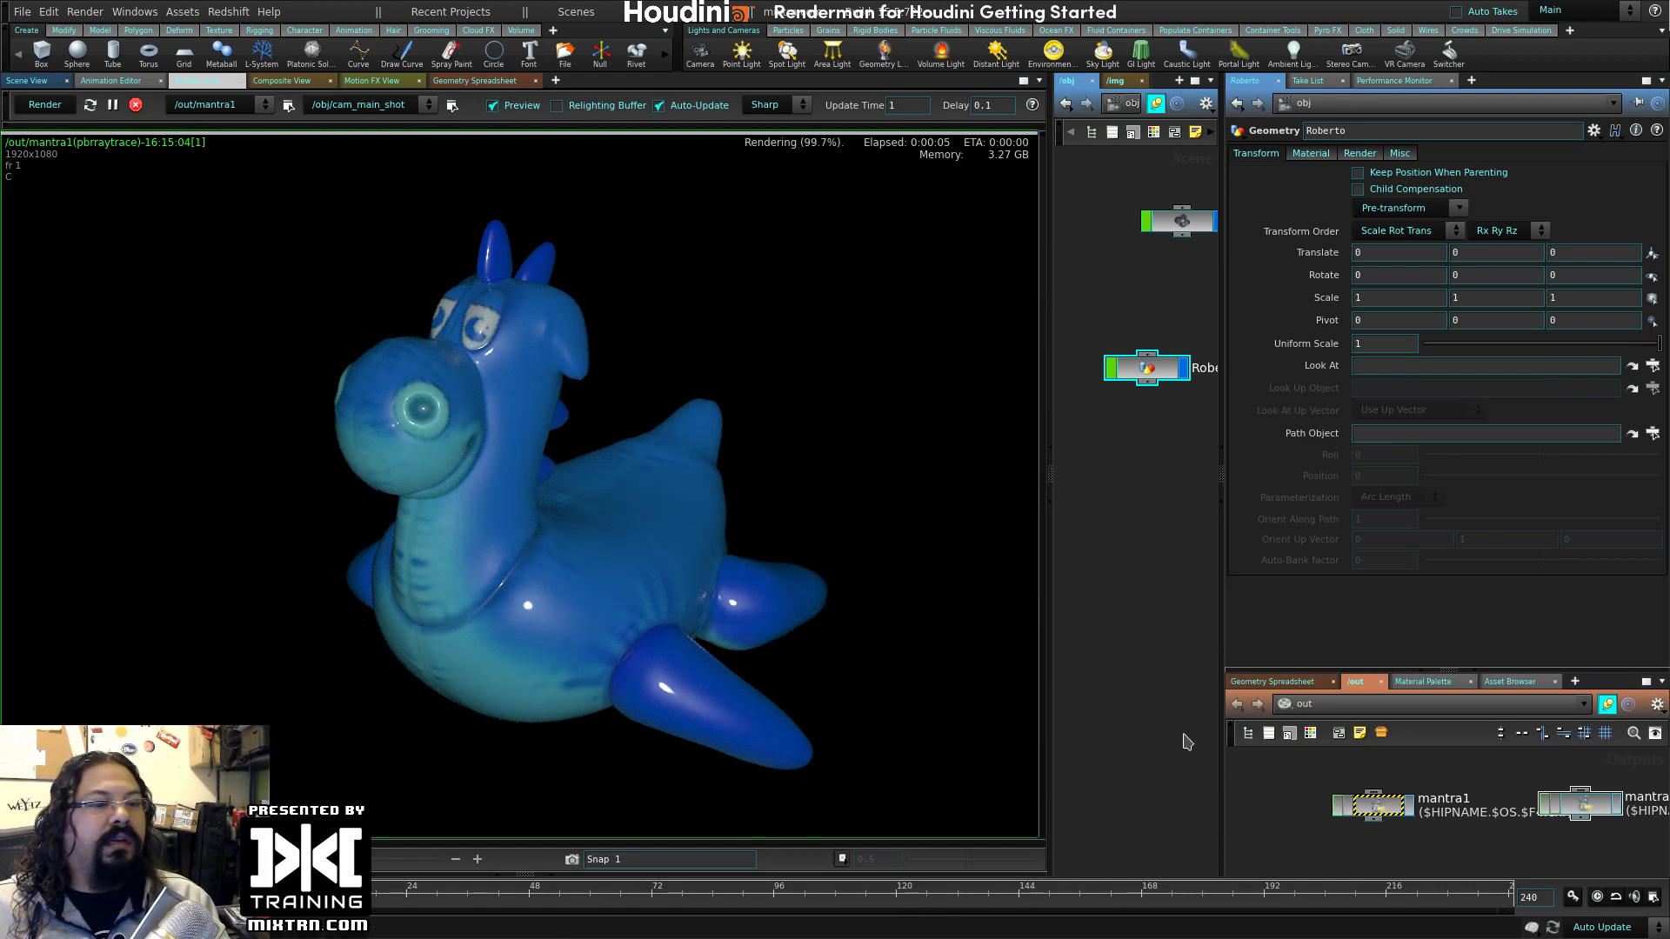
- Enable Override Camera Resolution on both mantra1 and mantra2, and widen the object network pane
{"action": "left_click", "coordinate": [1362, 805]}
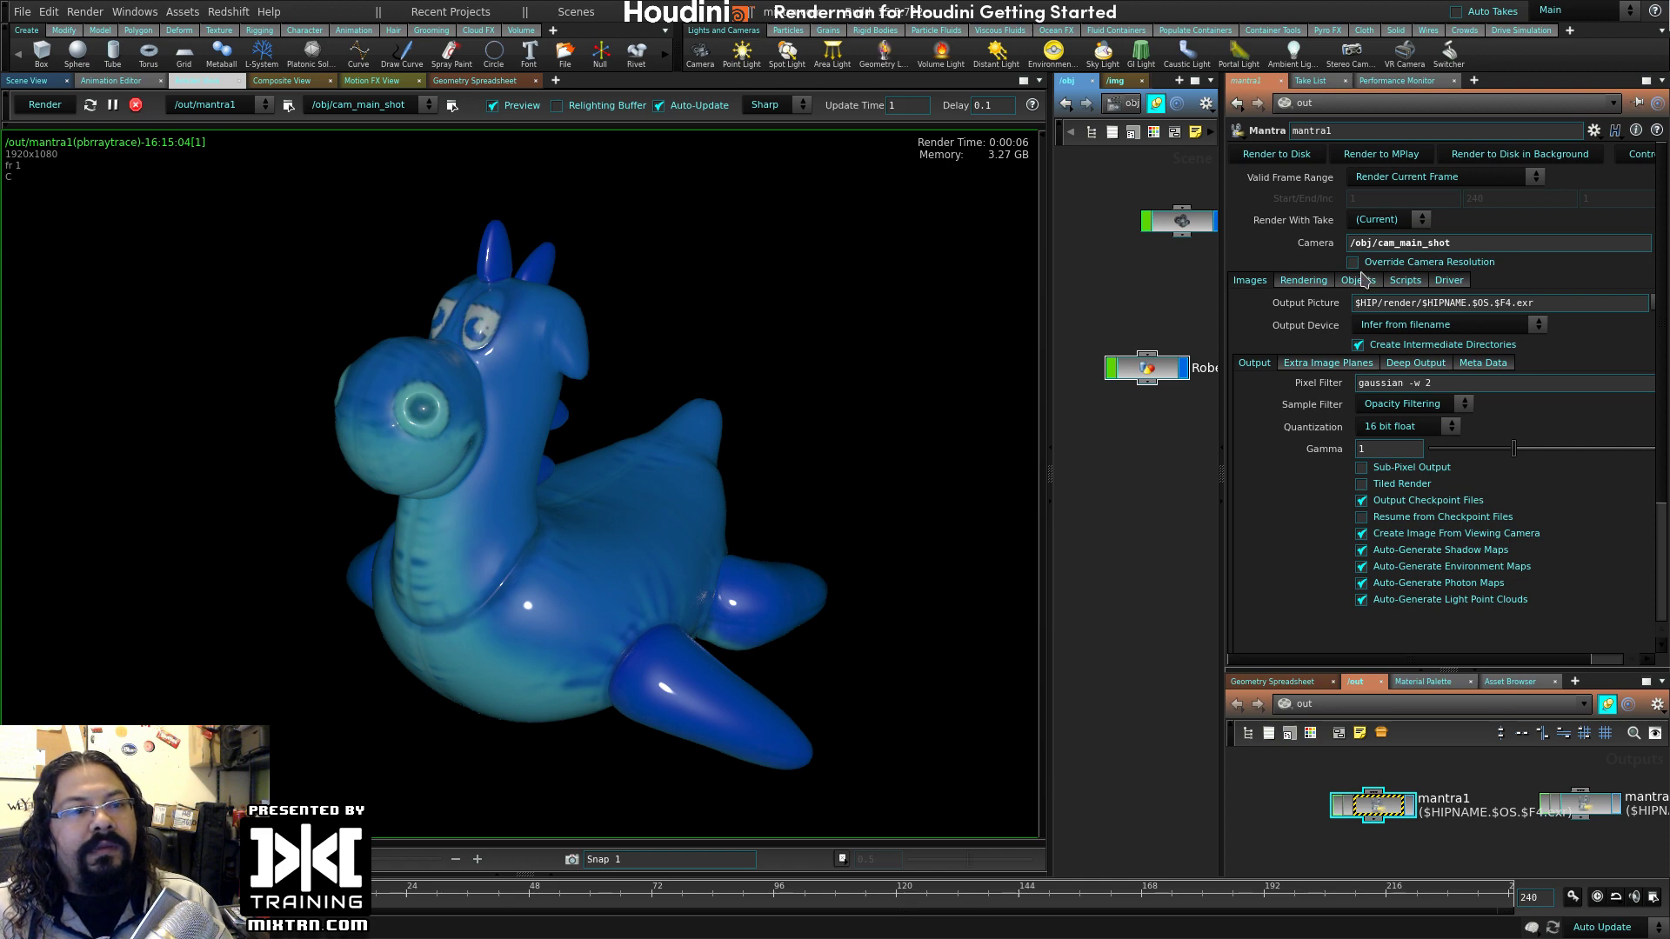
{"action": "left_click", "coordinate": [1370, 262]}
{"action": "left_click", "coordinate": [1578, 804]}
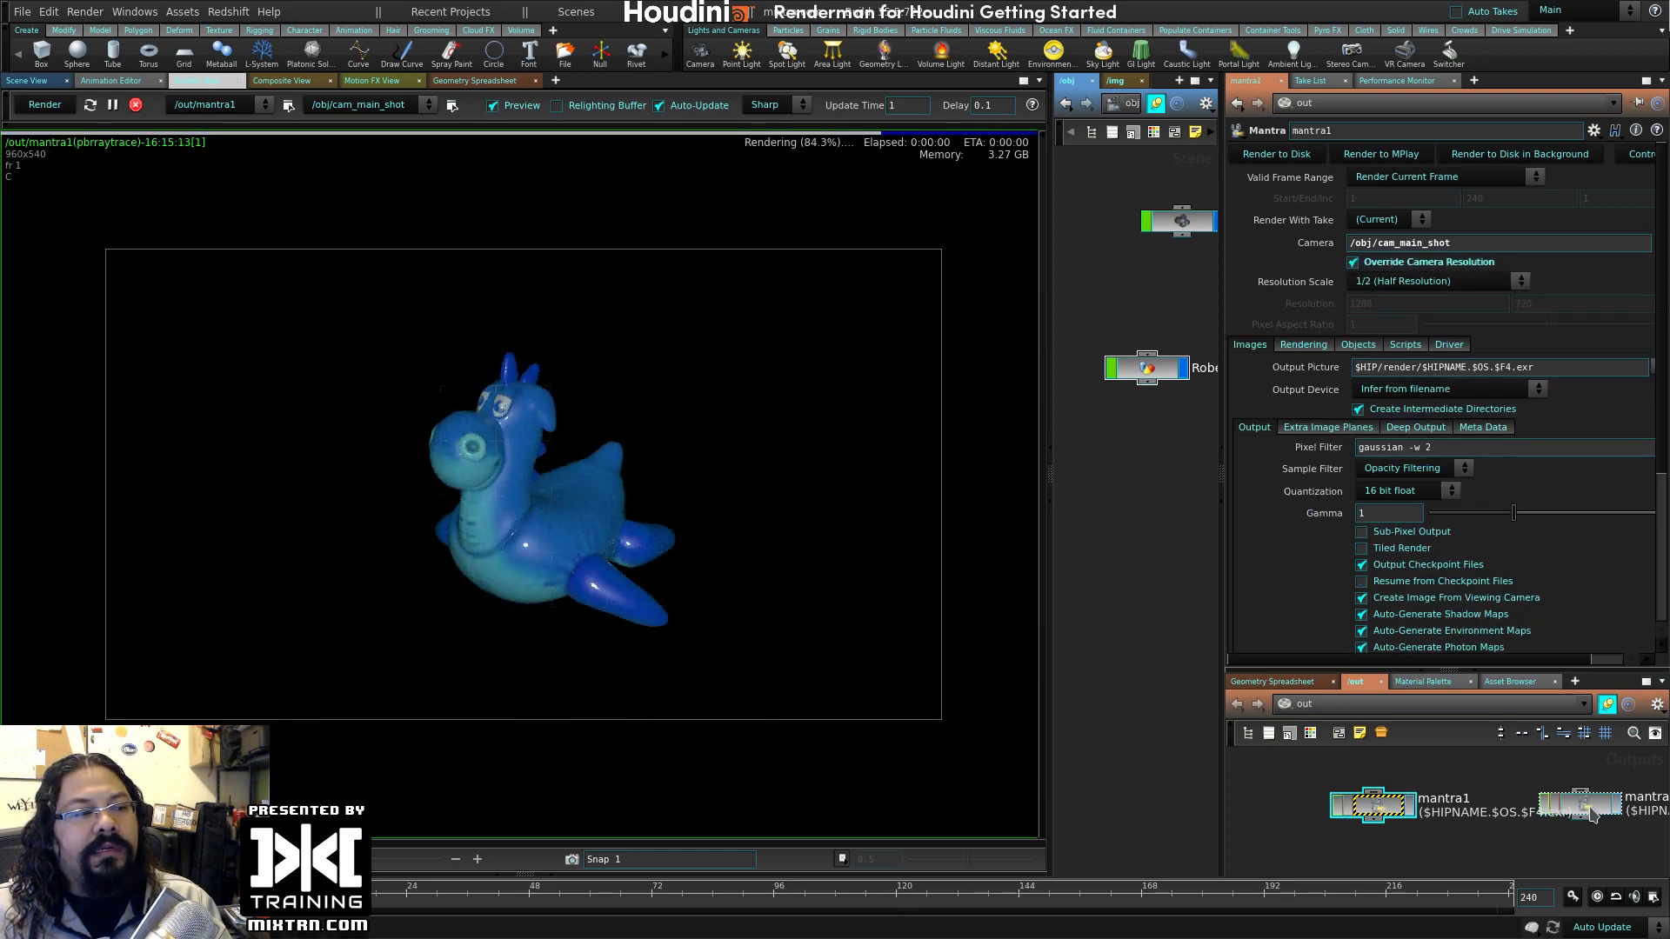
{"action": "left_click", "coordinate": [1426, 262]}
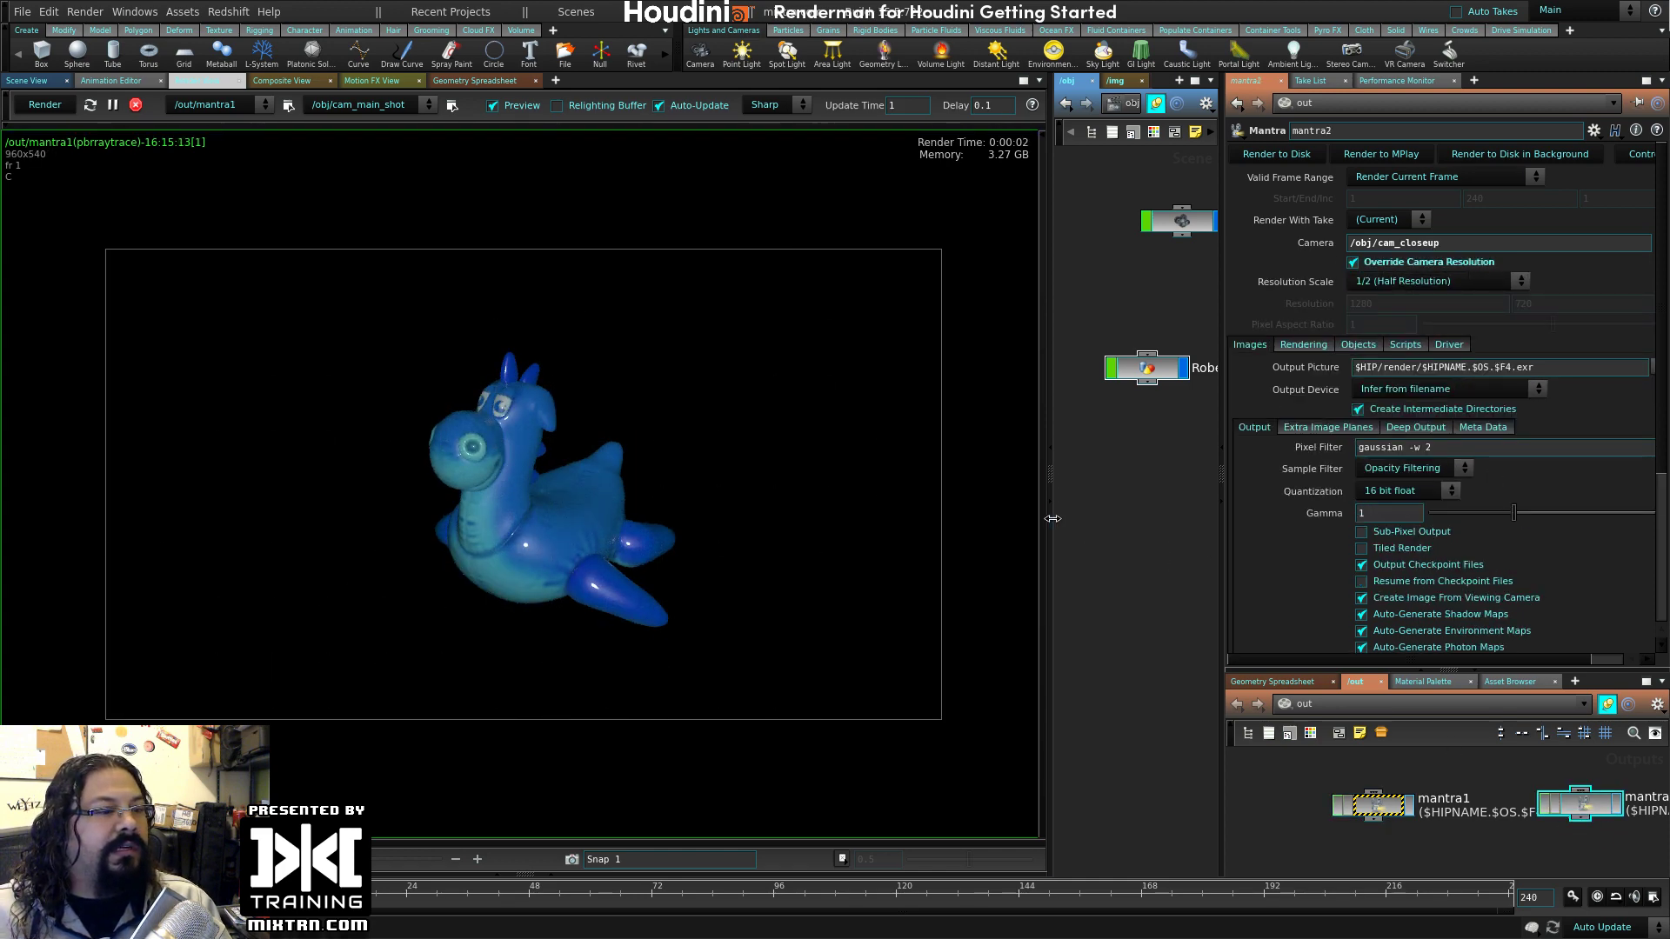
{"action": "left_click_drag", "start_coordinate": [1053, 518], "coordinate": [876, 530]}
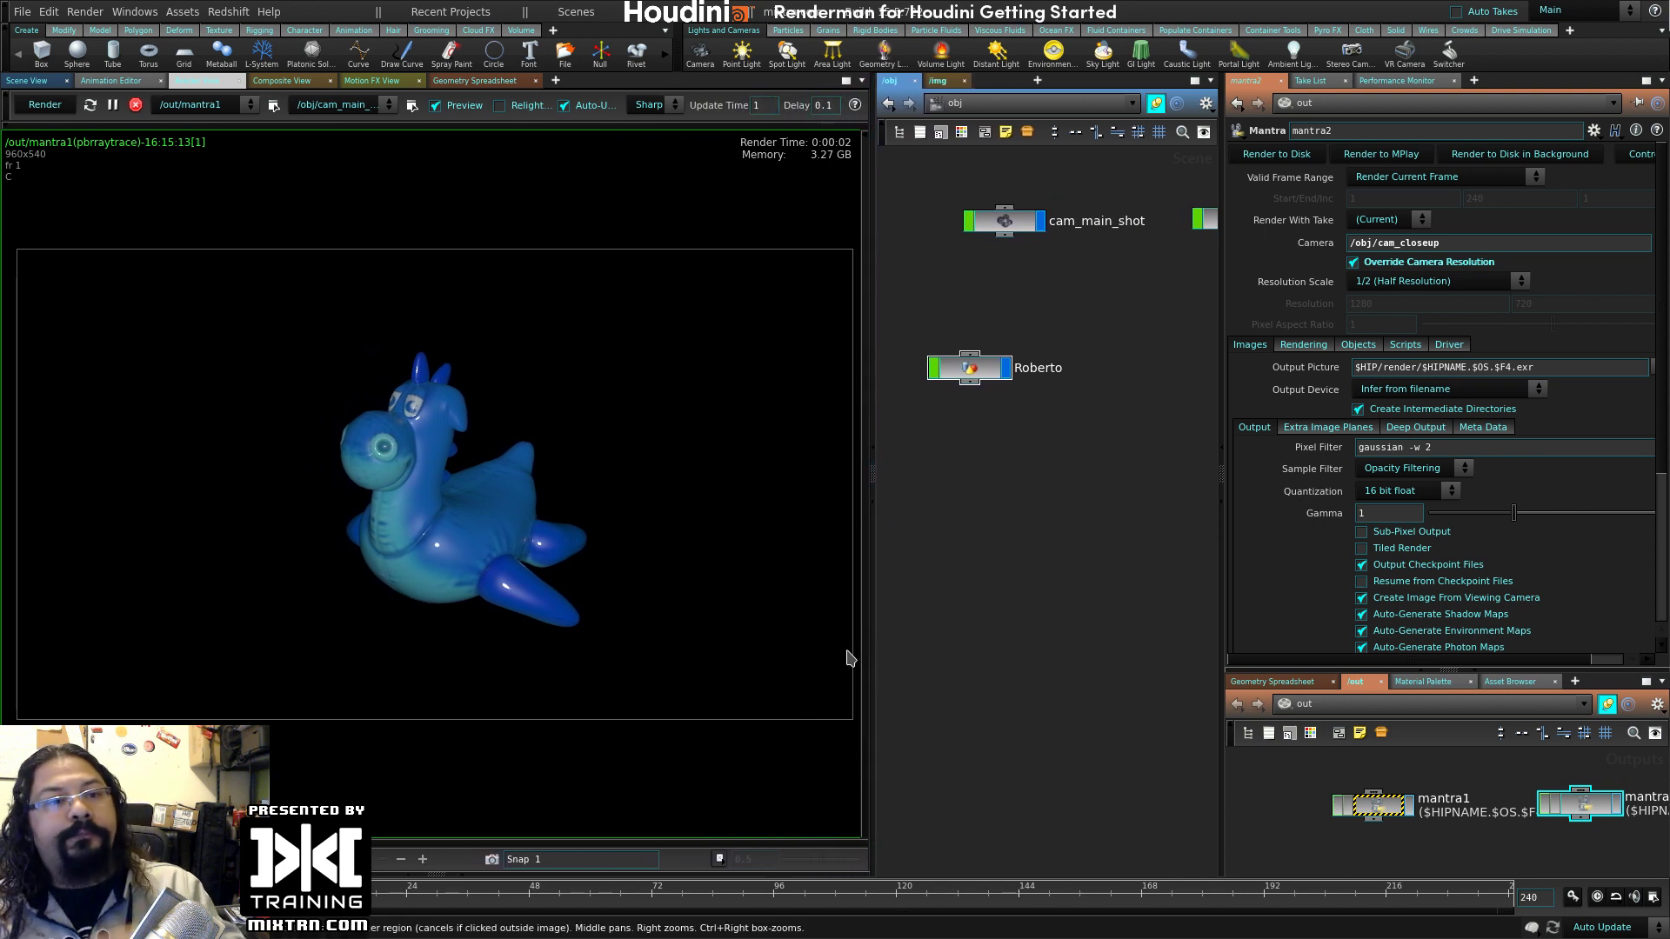
- Toggle mantra2's camera resolution override off and on, leaving it enabled, and set its resolution scale to 1/10 (One Tenth Resolution)
{"action": "left_click", "coordinate": [1399, 262]}
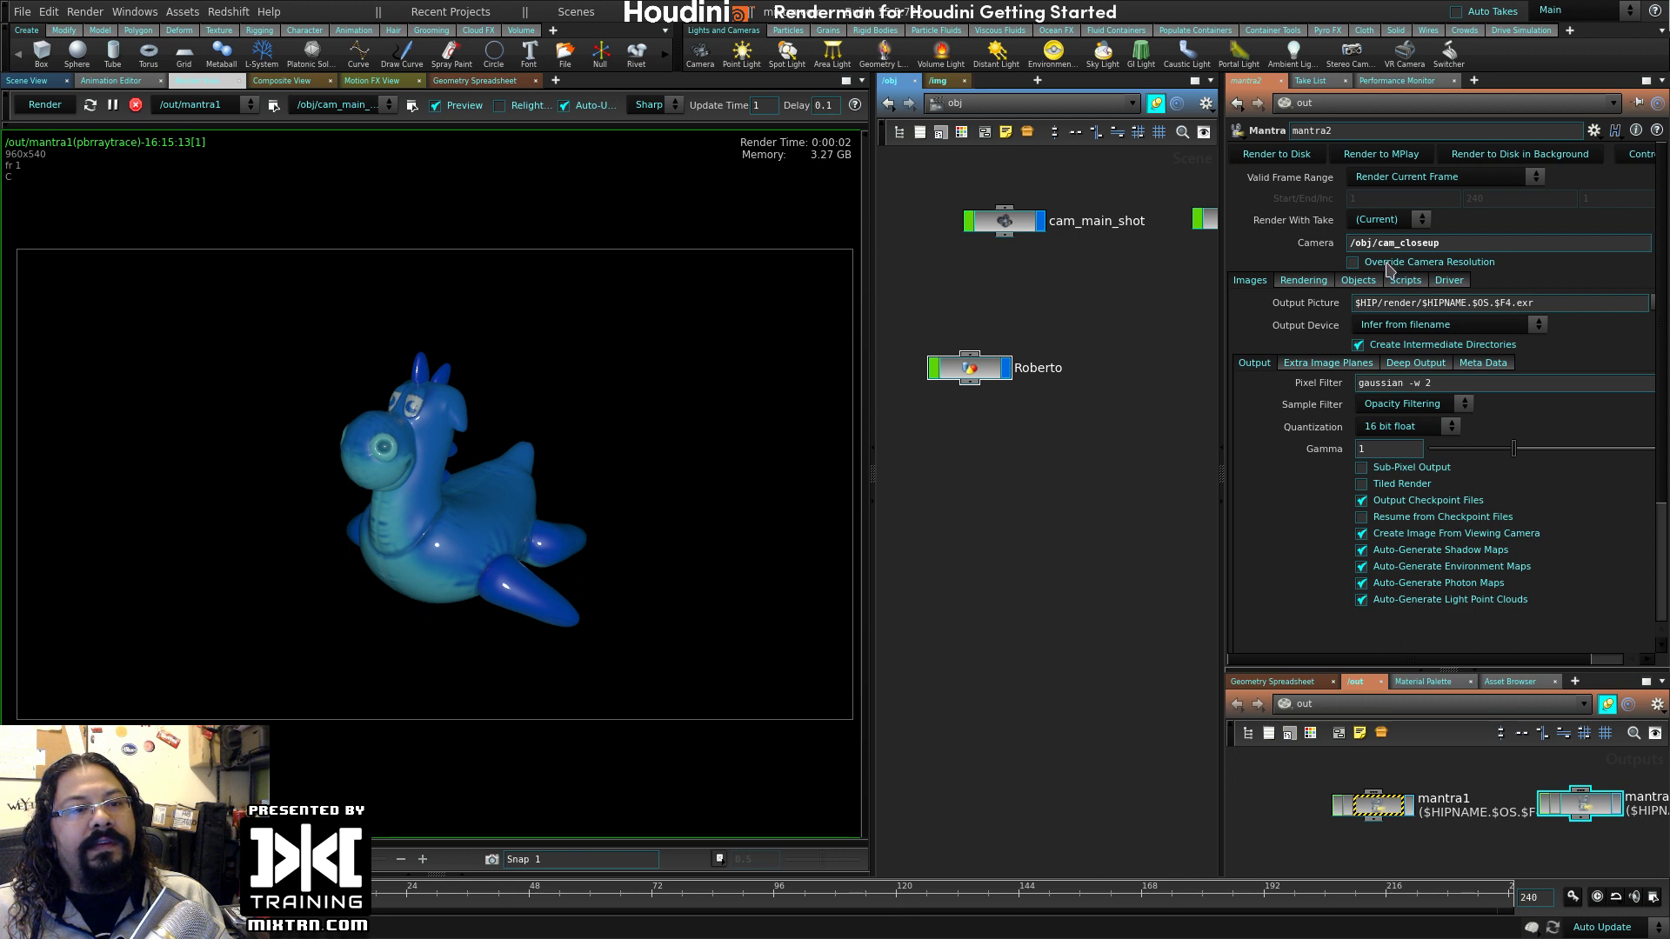
{"action": "left_click", "coordinate": [1397, 262]}
{"action": "left_click", "coordinate": [1395, 263]}
{"action": "left_click", "coordinate": [1396, 263]}
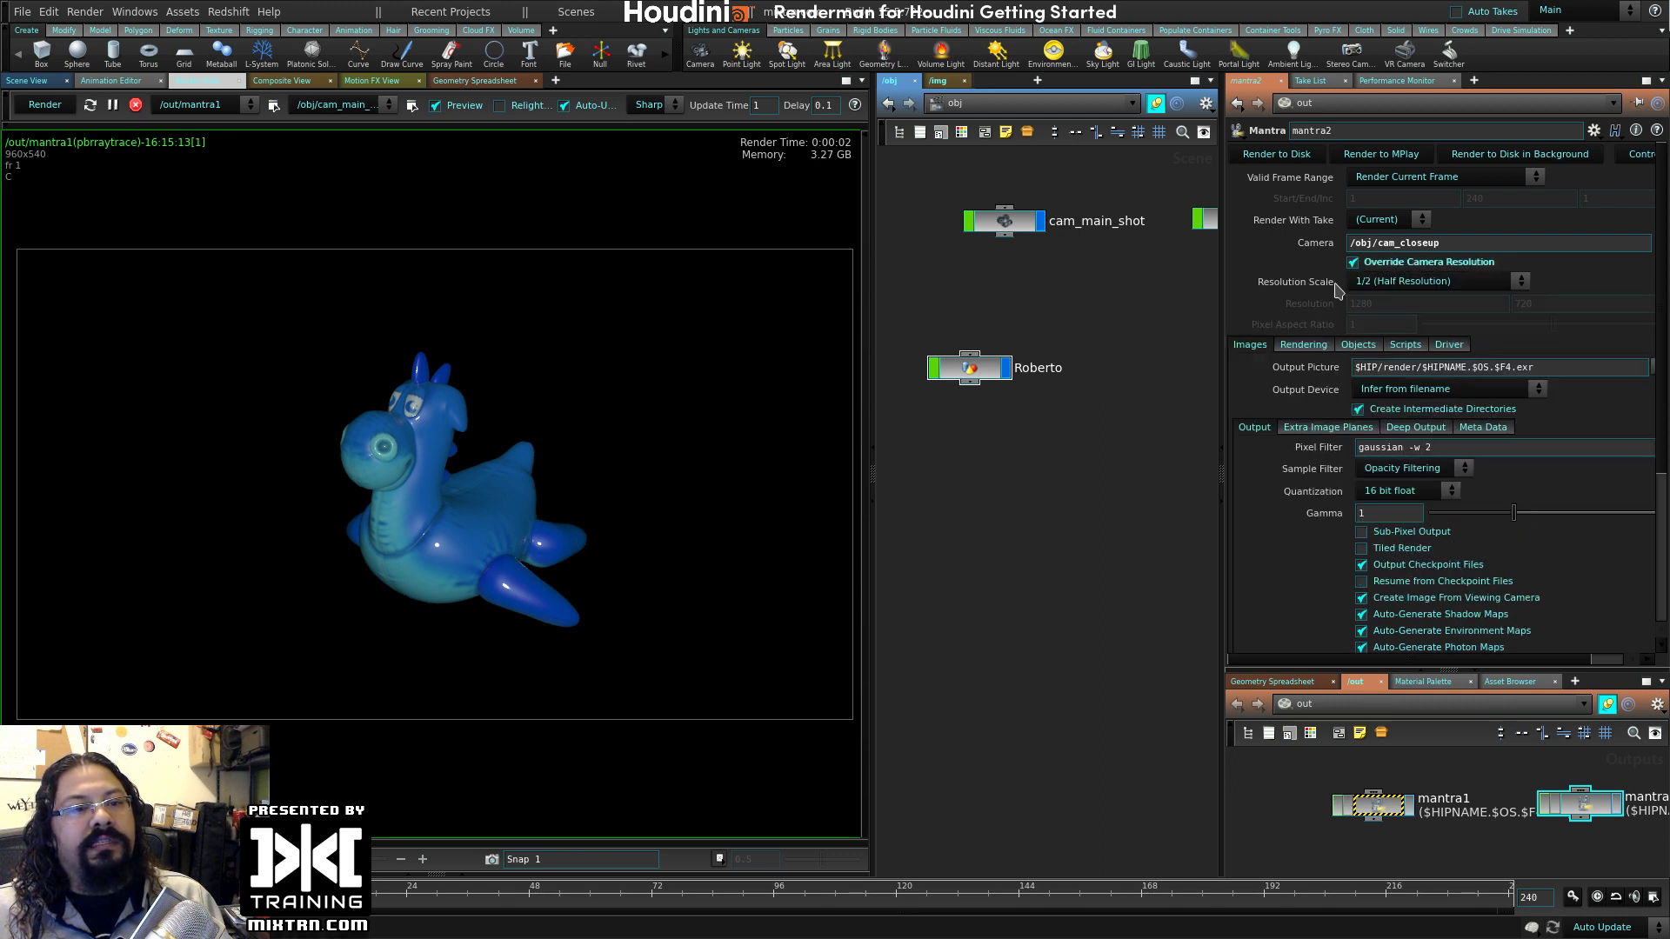
{"action": "left_click", "coordinate": [1444, 287]}
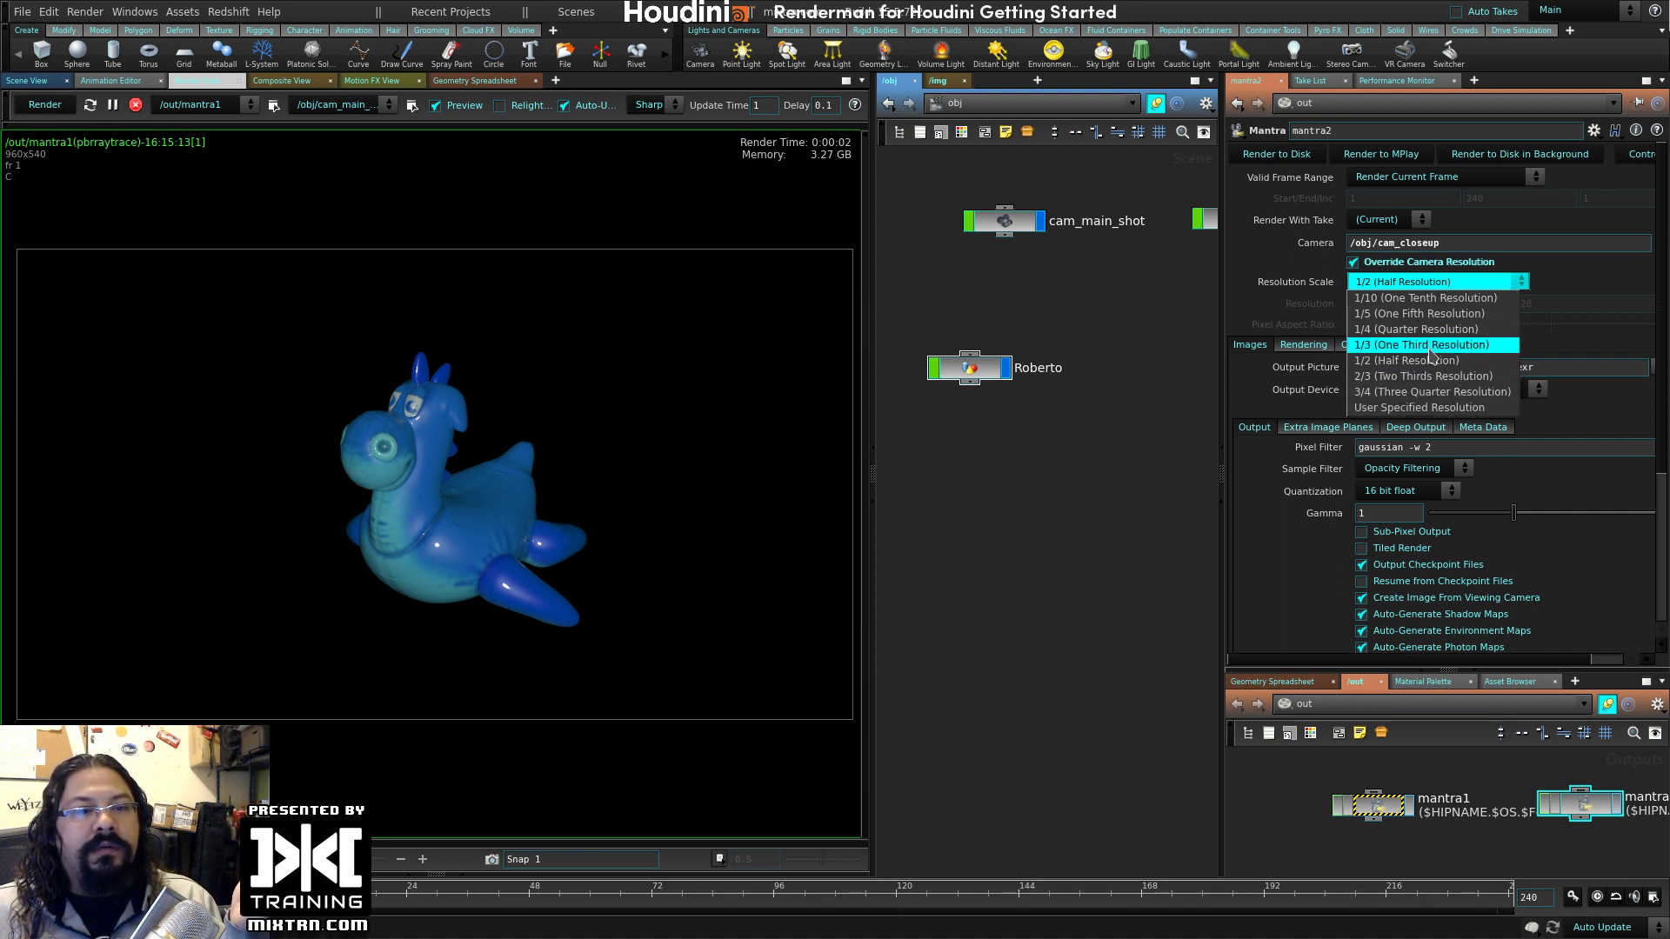
{"action": "left_click", "coordinate": [1425, 297]}
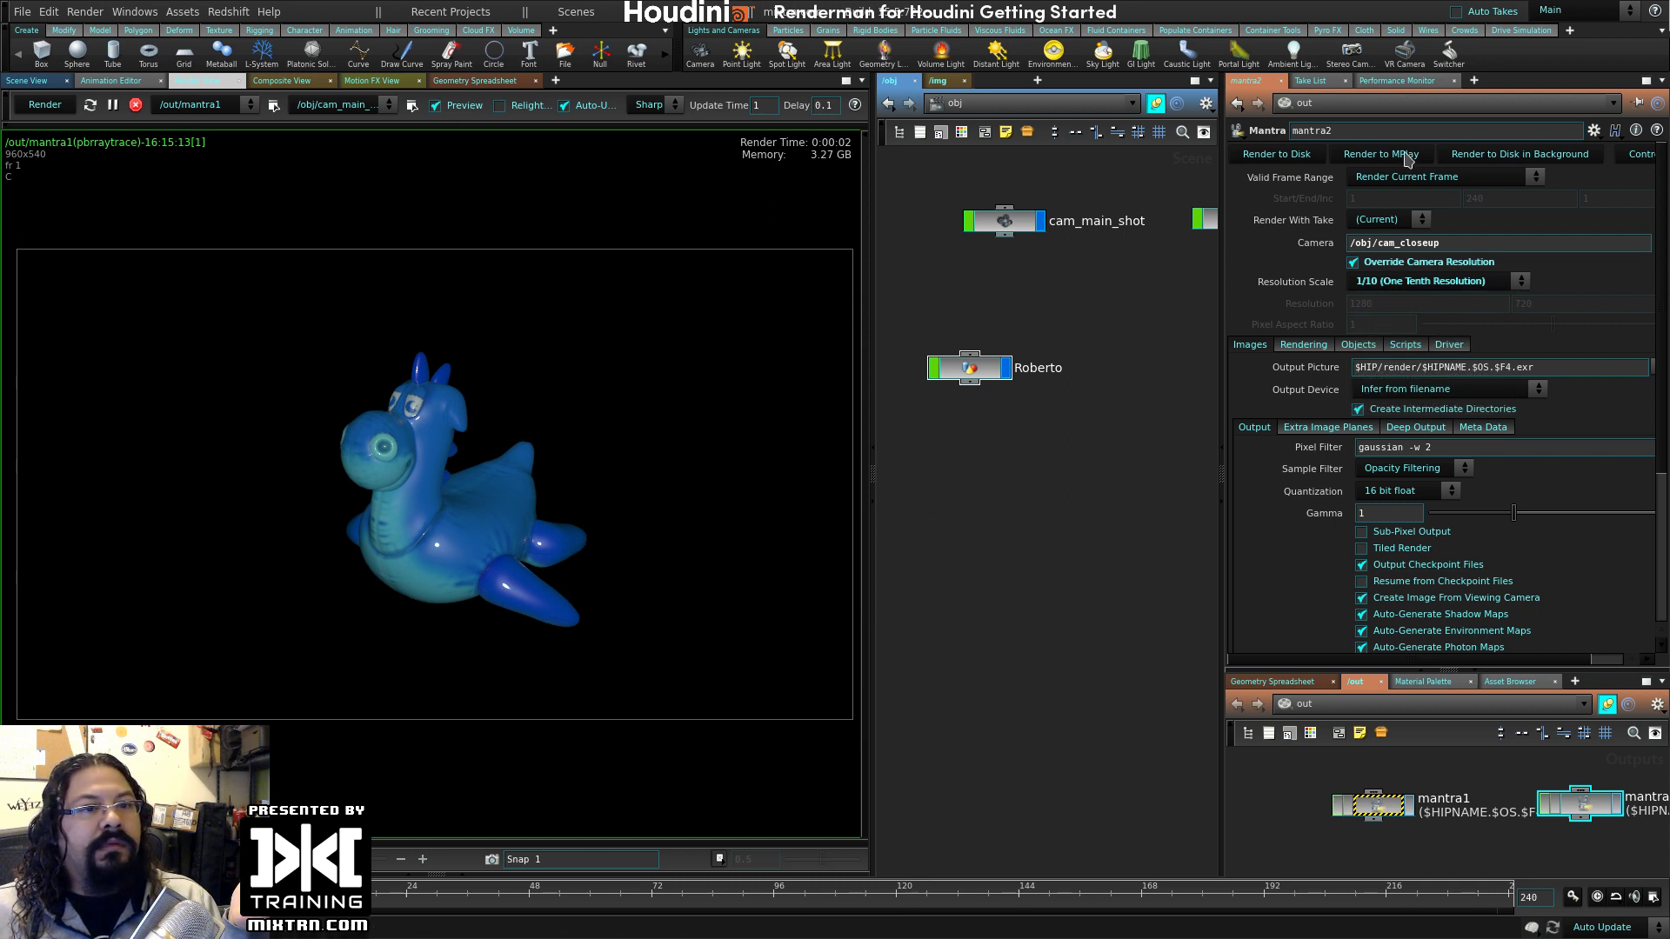
- Set mantra1's resolution scale to 1/10 (One Tenth Resolution)
{"action": "left_click", "coordinate": [1392, 808]}
{"action": "left_click", "coordinate": [1418, 282]}
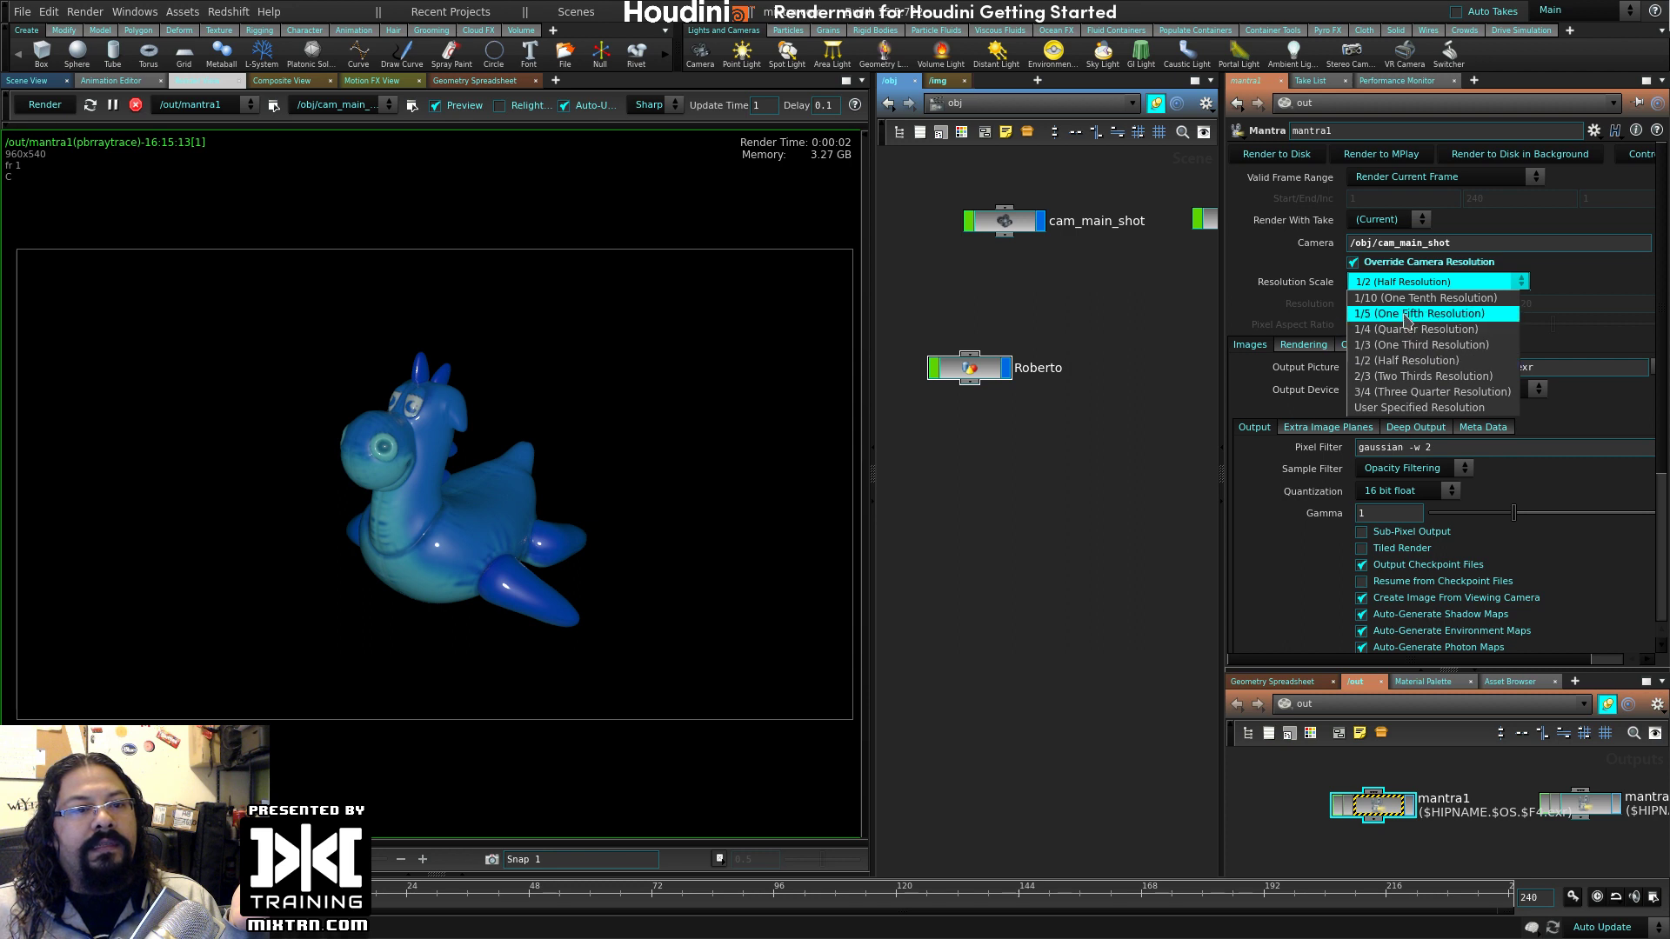
{"action": "left_click", "coordinate": [1423, 297]}
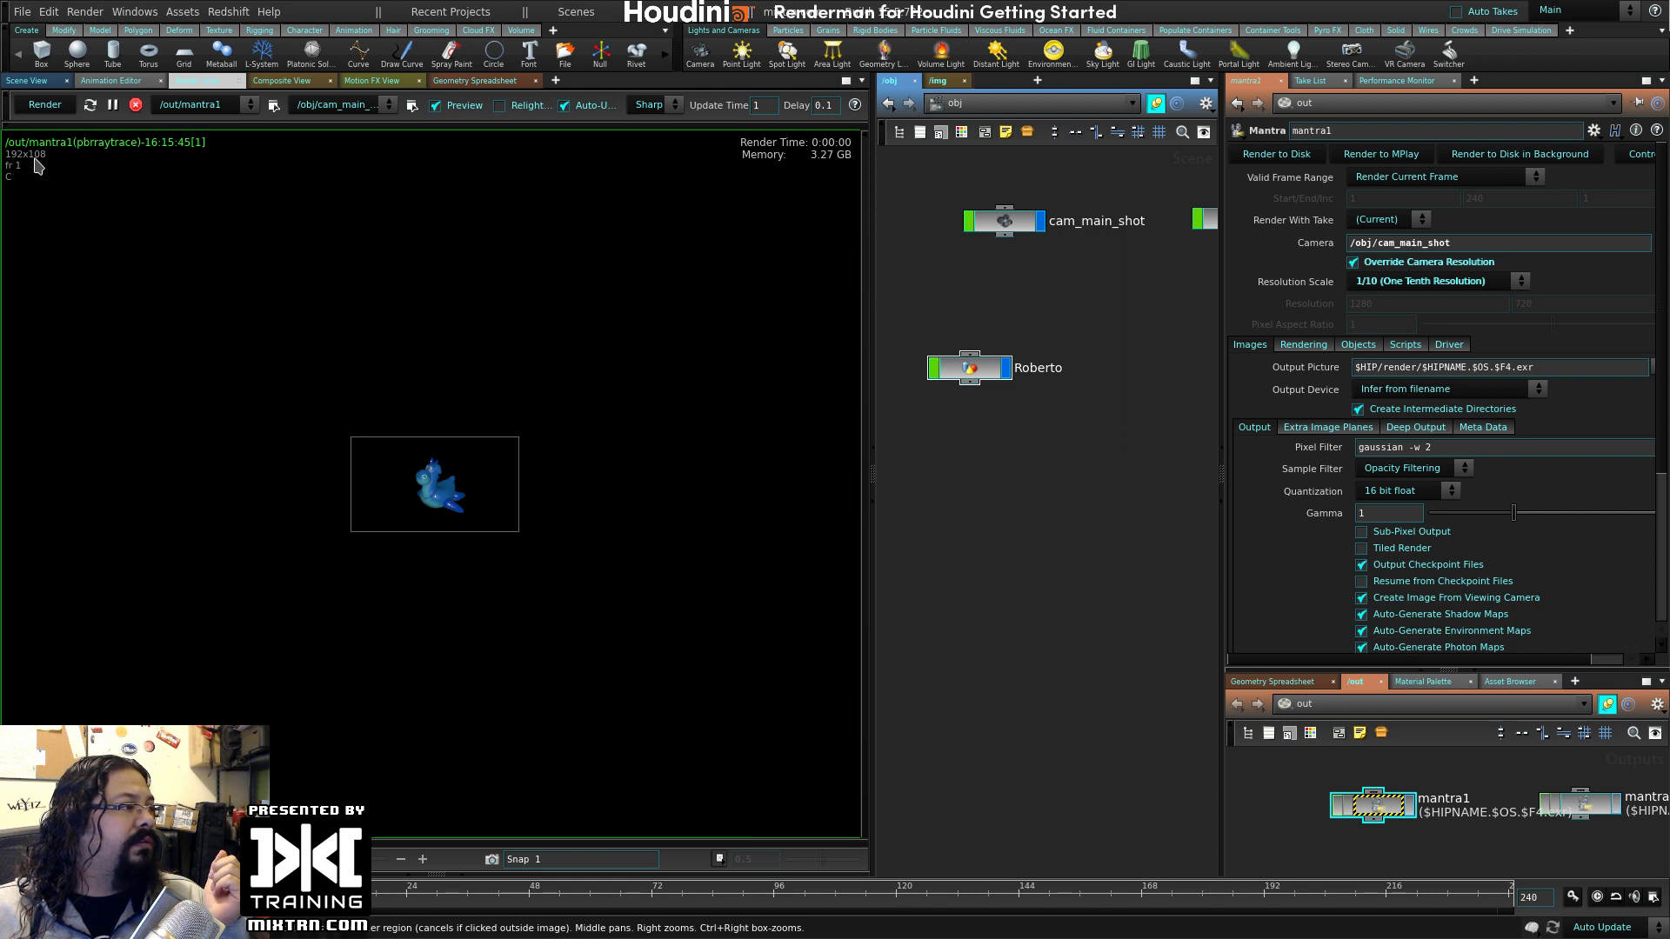
- Switch mantra1's resolution scale to User Specified Resolution and set the resolution to 512 by 512
{"action": "left_click", "coordinate": [1423, 281]}
{"action": "left_click", "coordinate": [1427, 407]}
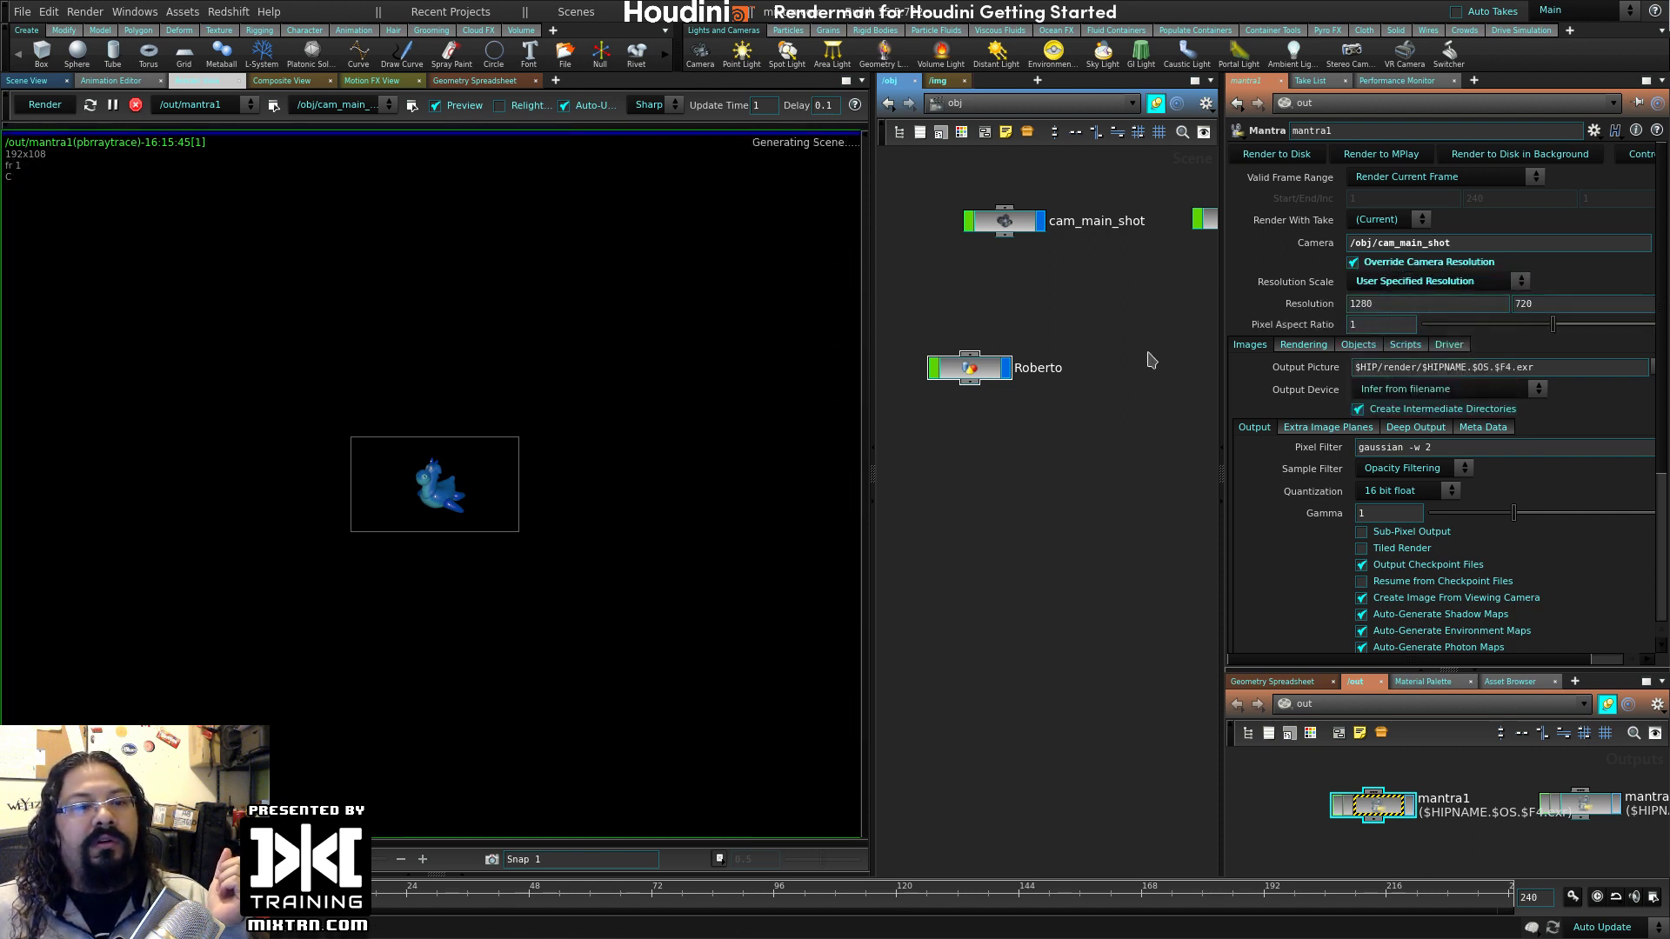
{"action": "left_click", "coordinate": [1392, 304]}
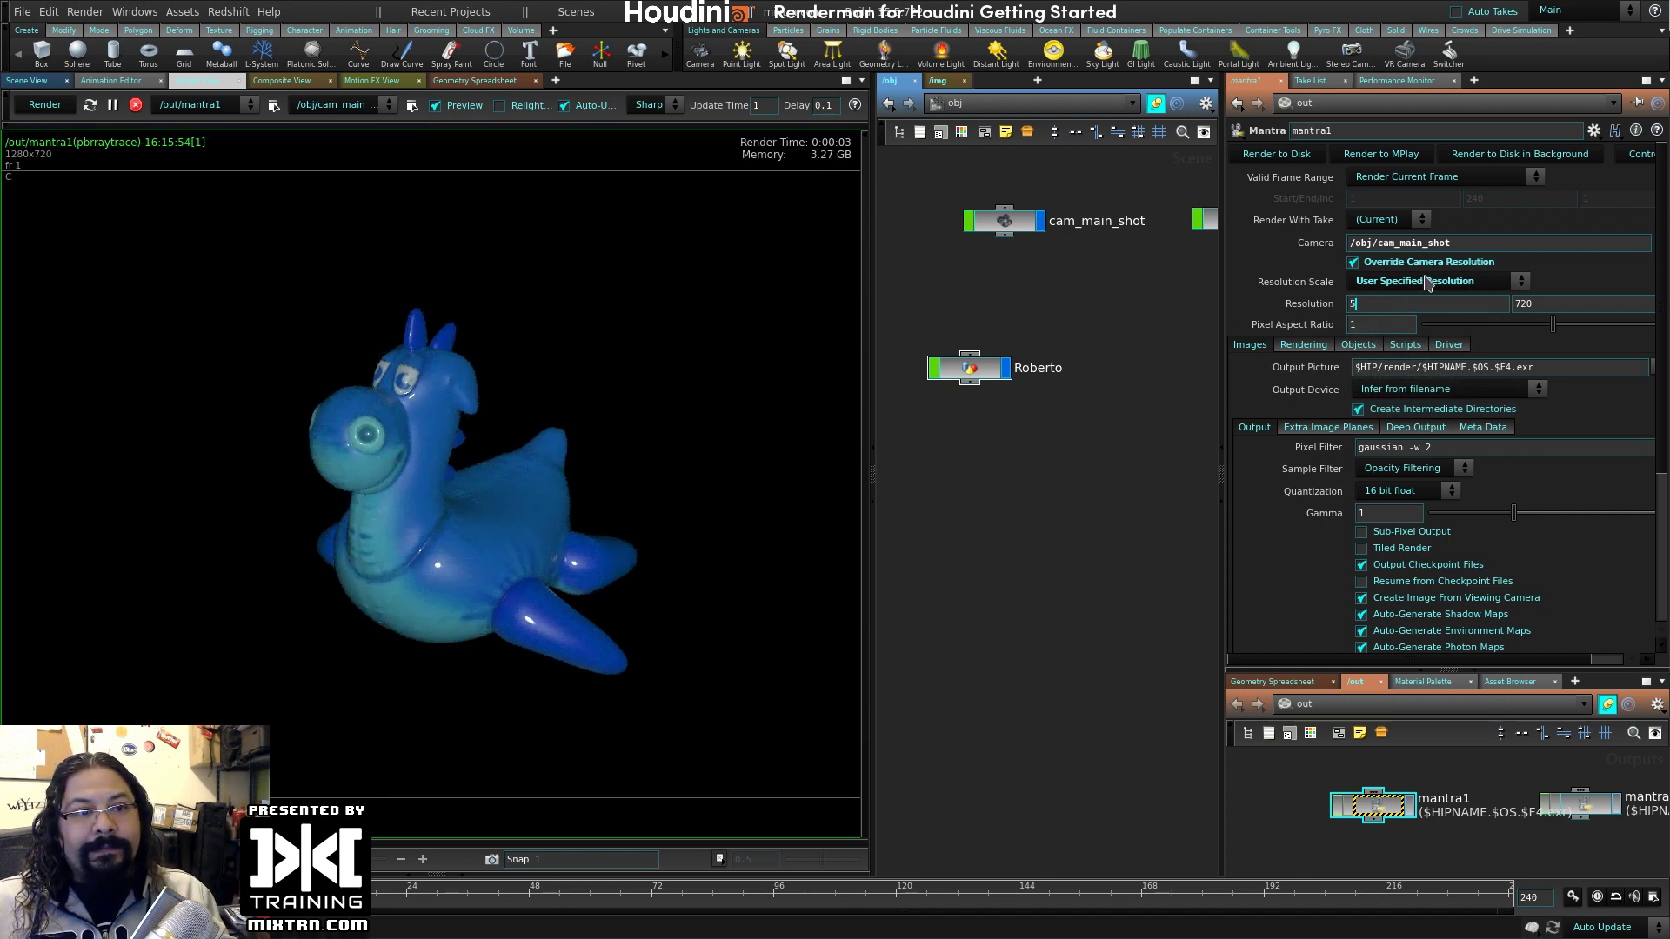
{"action": "type", "text": "512"}
{"action": "key", "text": "Tab"}
{"action": "type", "text": "512"}
{"action": "key", "text": "Return"}
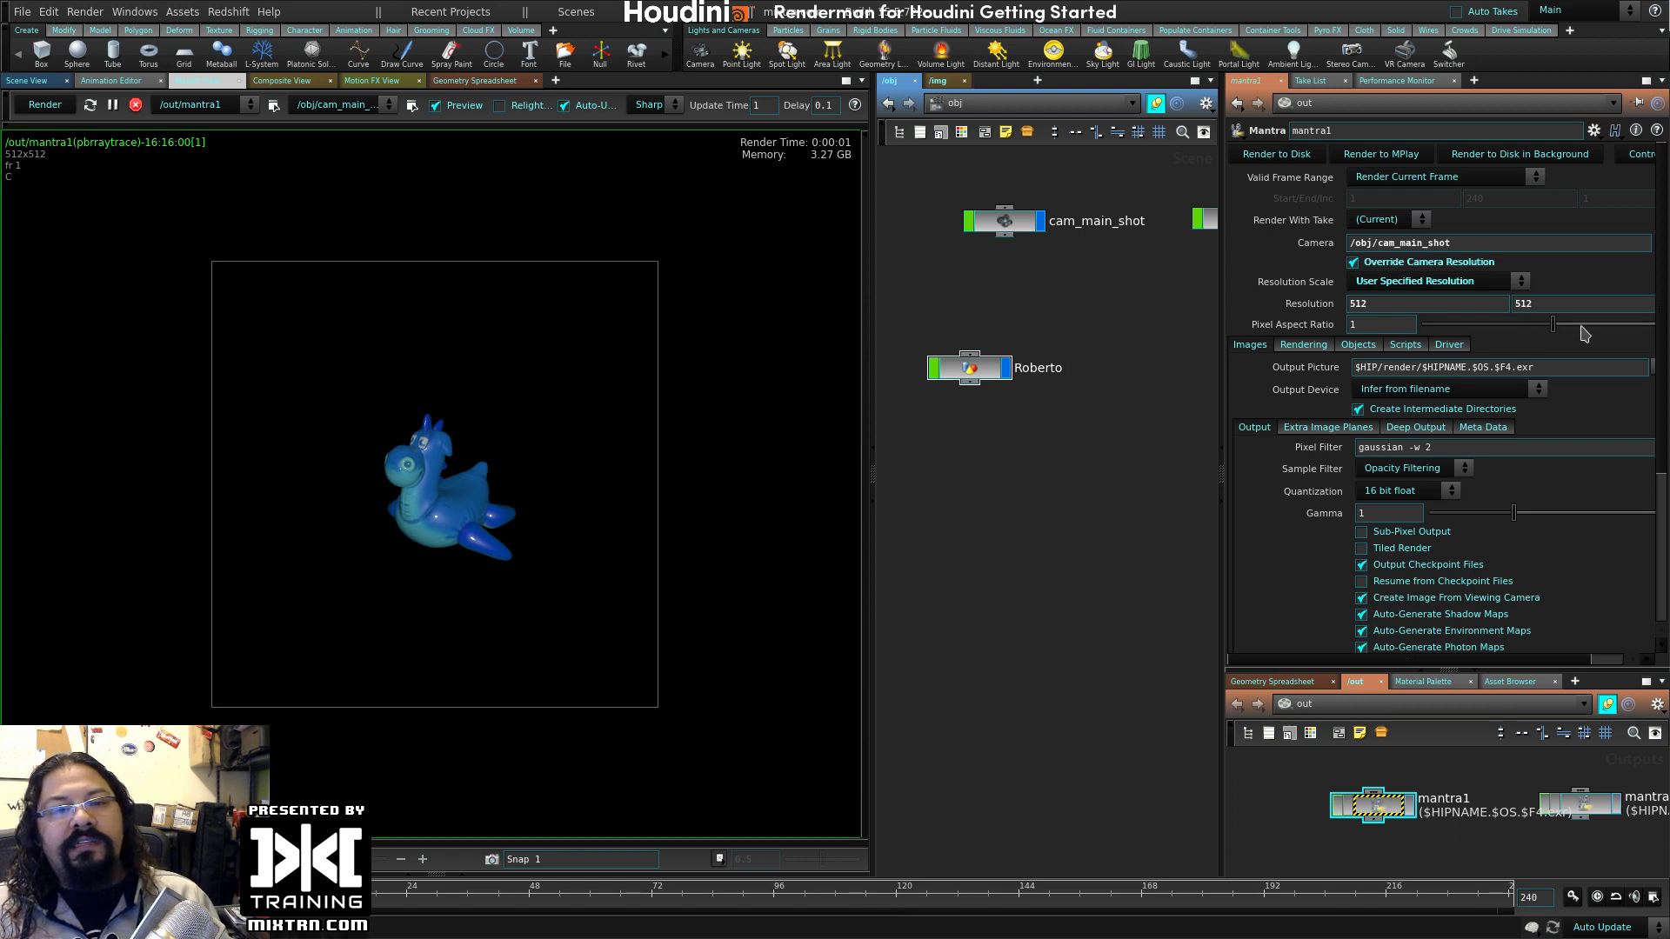
- Set mantra1's pixel aspect ratio to 1.47 and its resolution scale to 1/2 (Half Resolution)
{"action": "left_click_drag", "start_coordinate": [1555, 331], "coordinate": [1618, 336]}
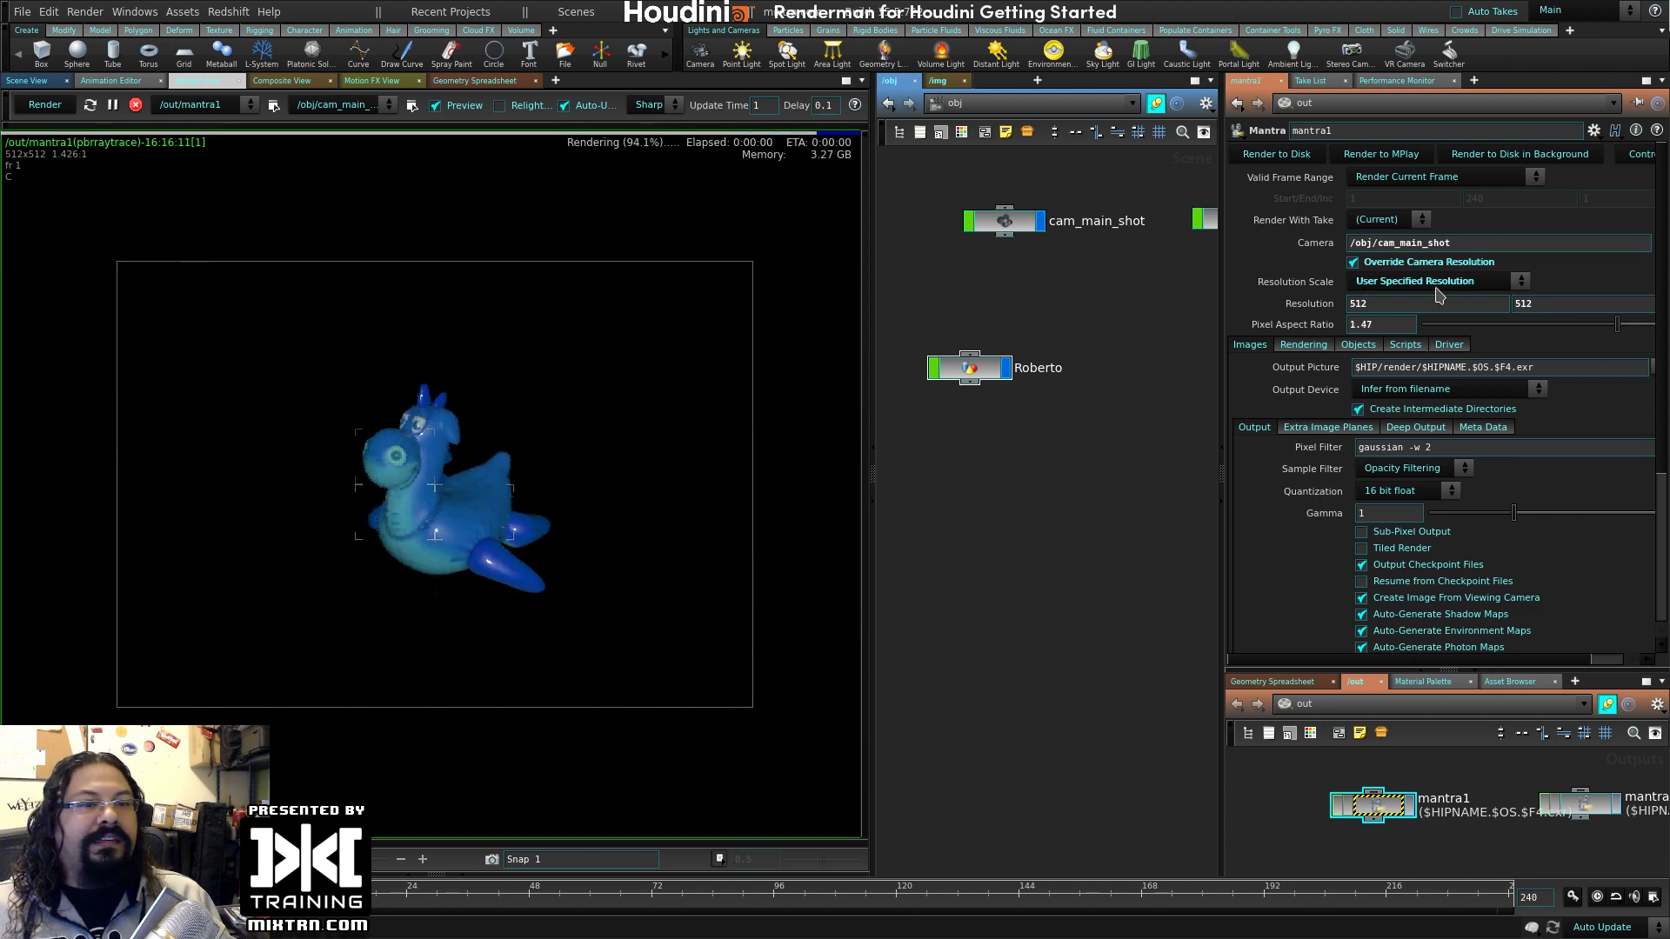
{"action": "left_click", "coordinate": [1435, 288]}
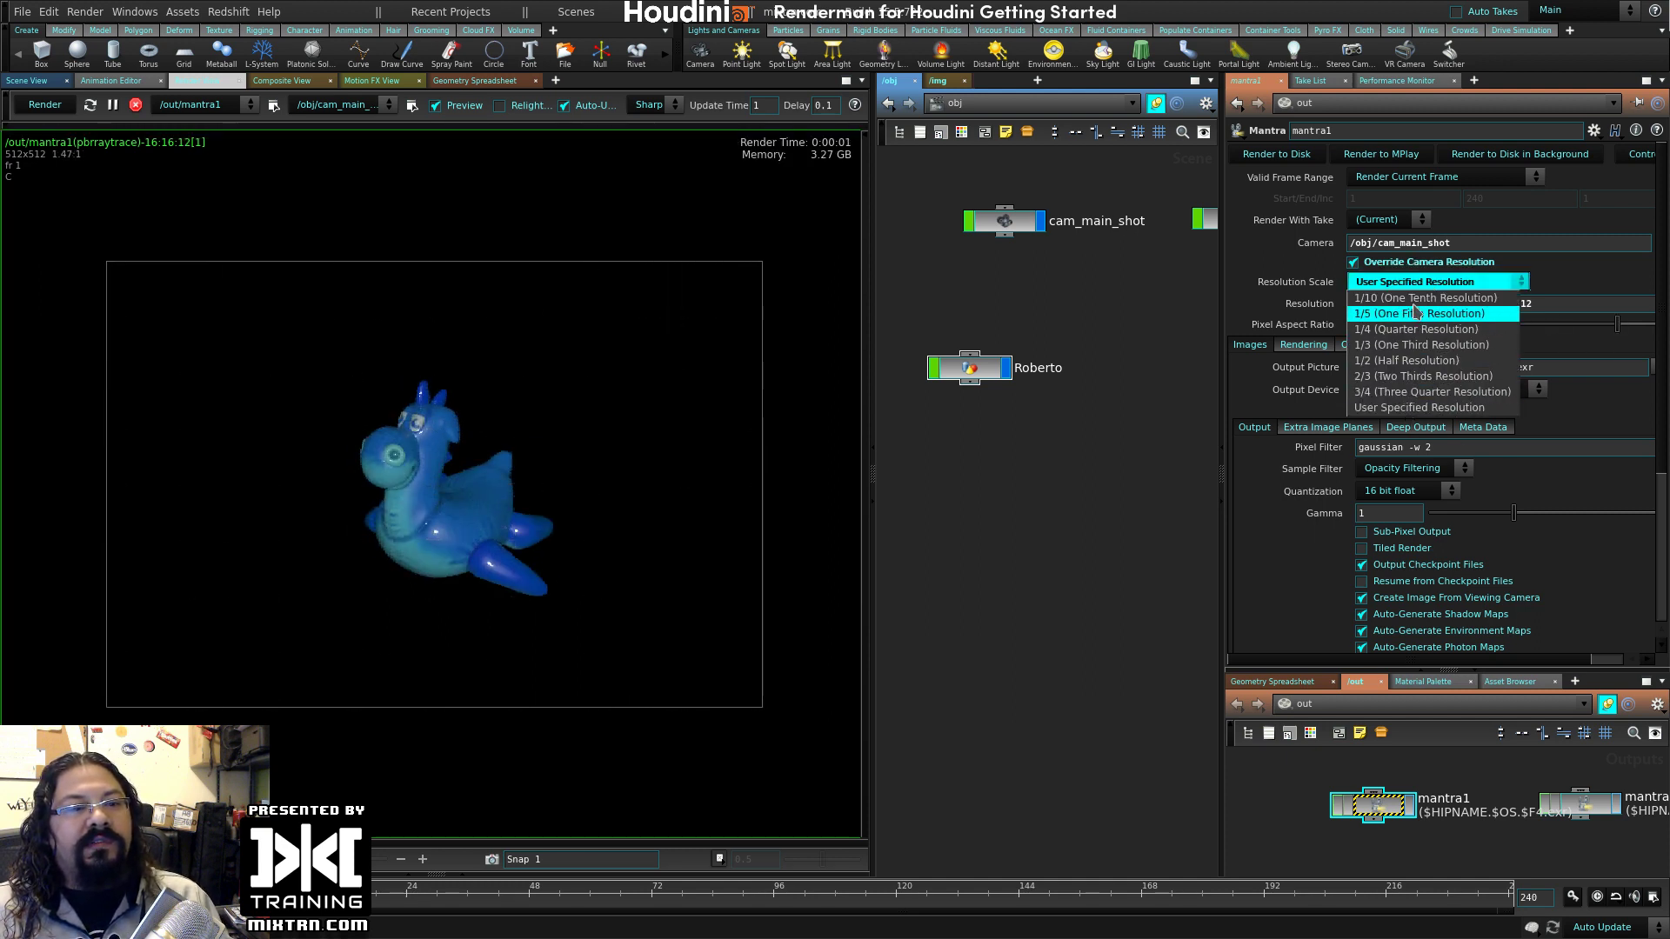
{"action": "left_click", "coordinate": [1414, 360]}
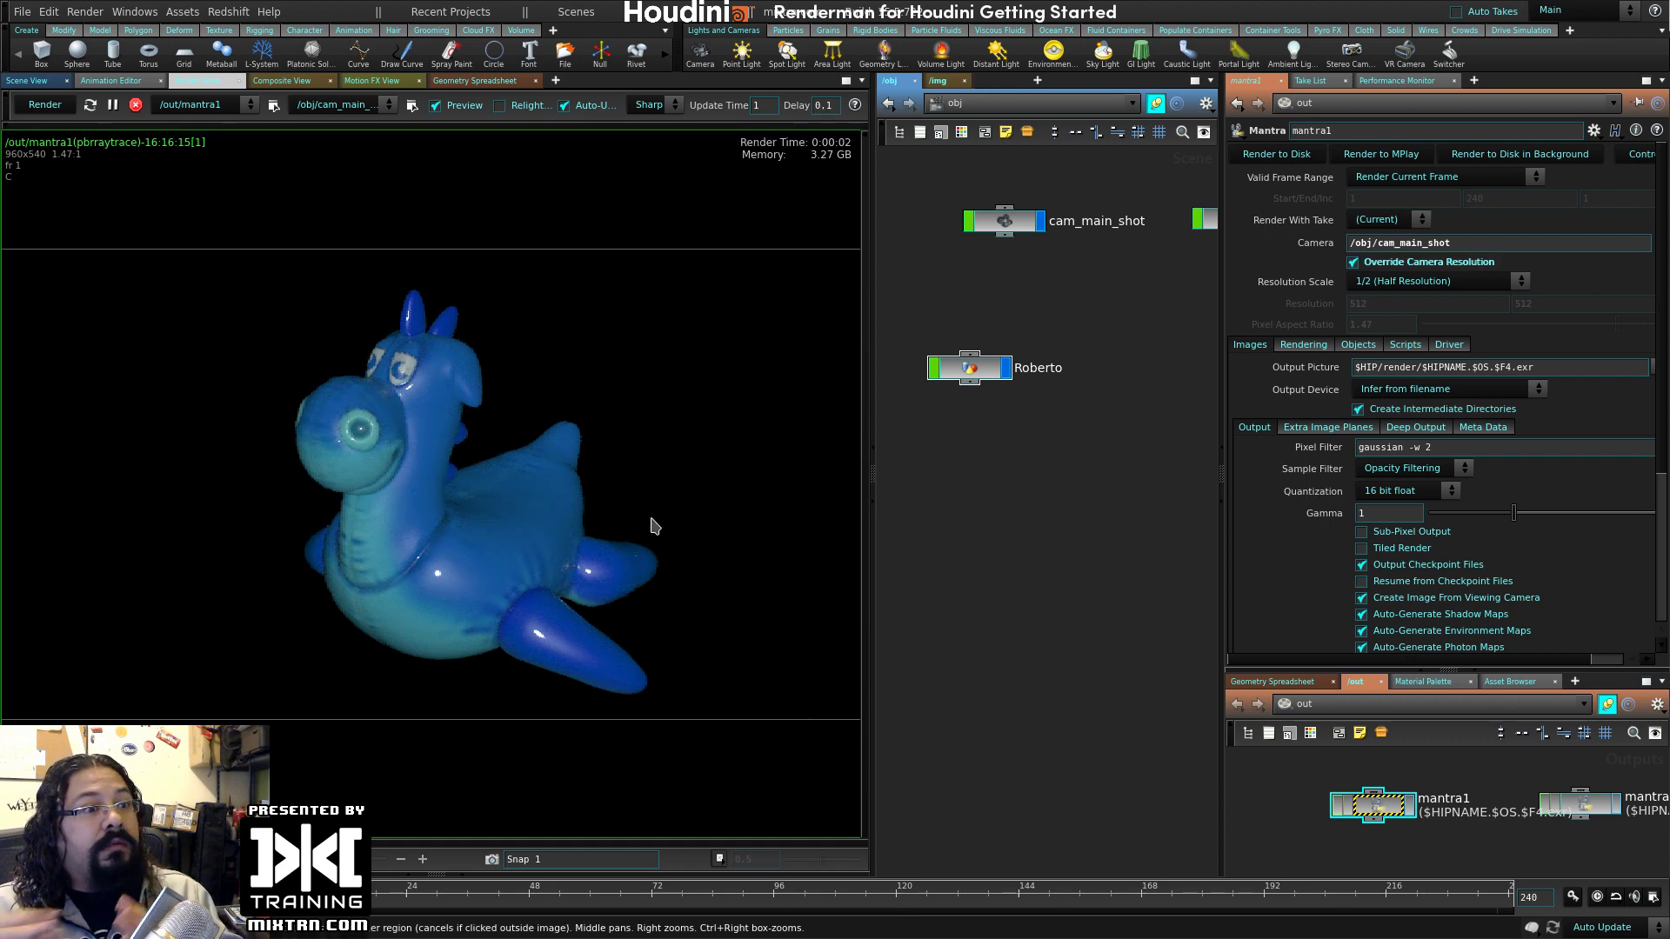
- Check the resolution in the view settings of the cam_main_shot camera
{"action": "left_click", "coordinate": [1027, 224]}
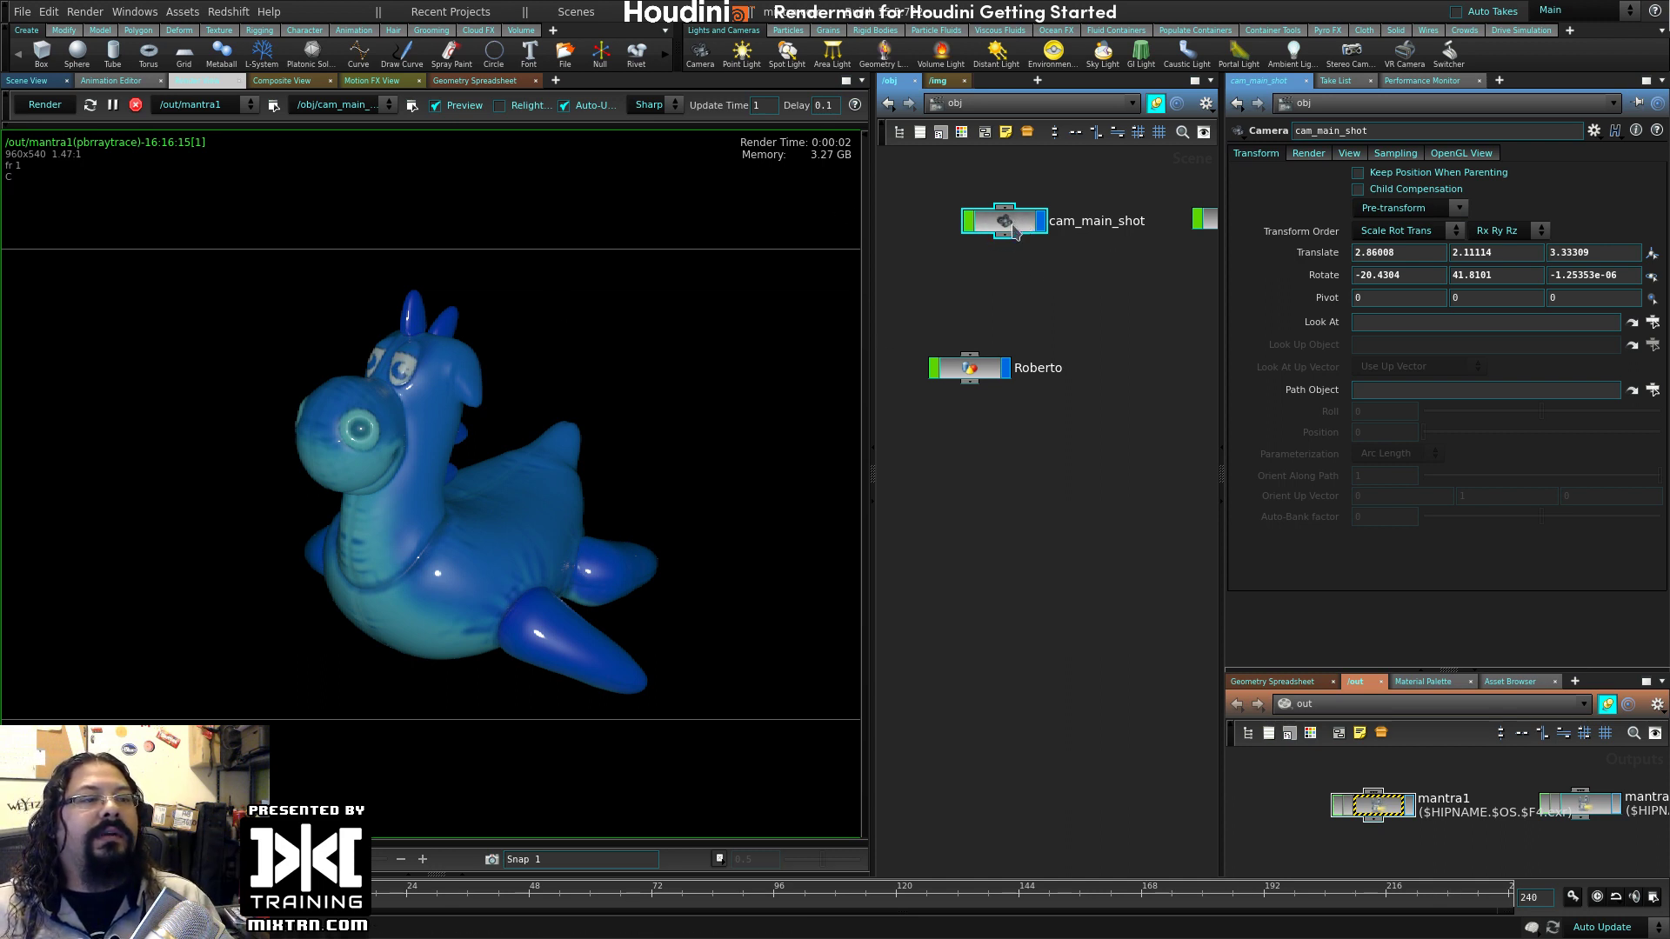
{"action": "middle_click_drag", "start_coordinate": [1108, 345], "coordinate": [1094, 429]}
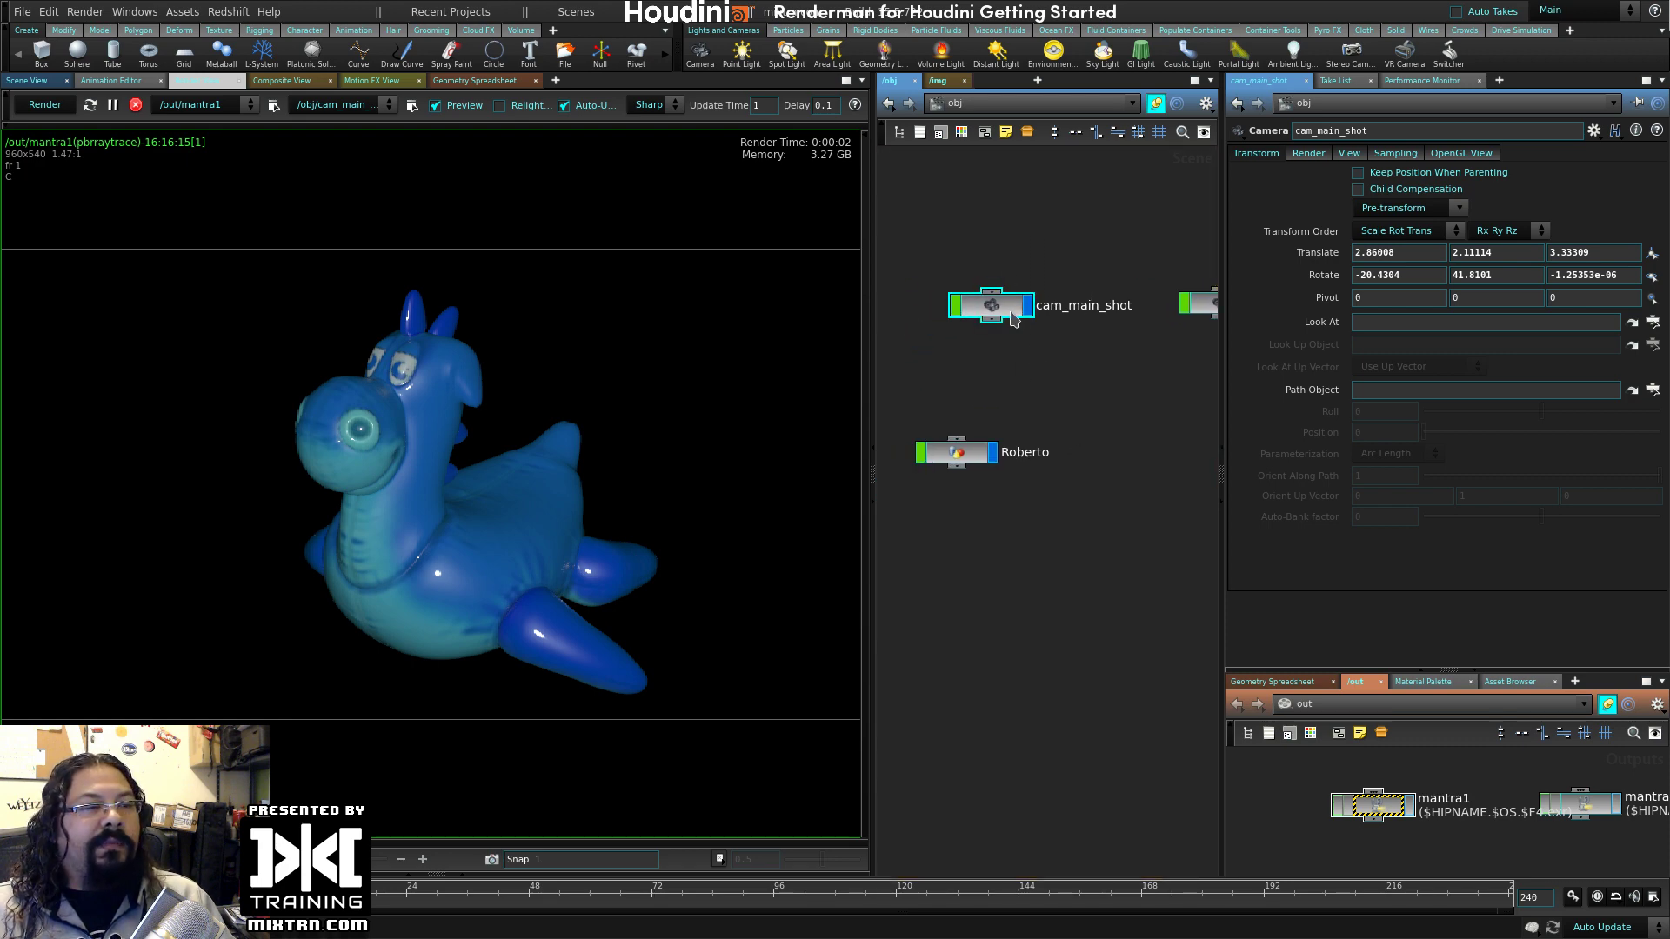
{"action": "left_click", "coordinate": [1309, 155]}
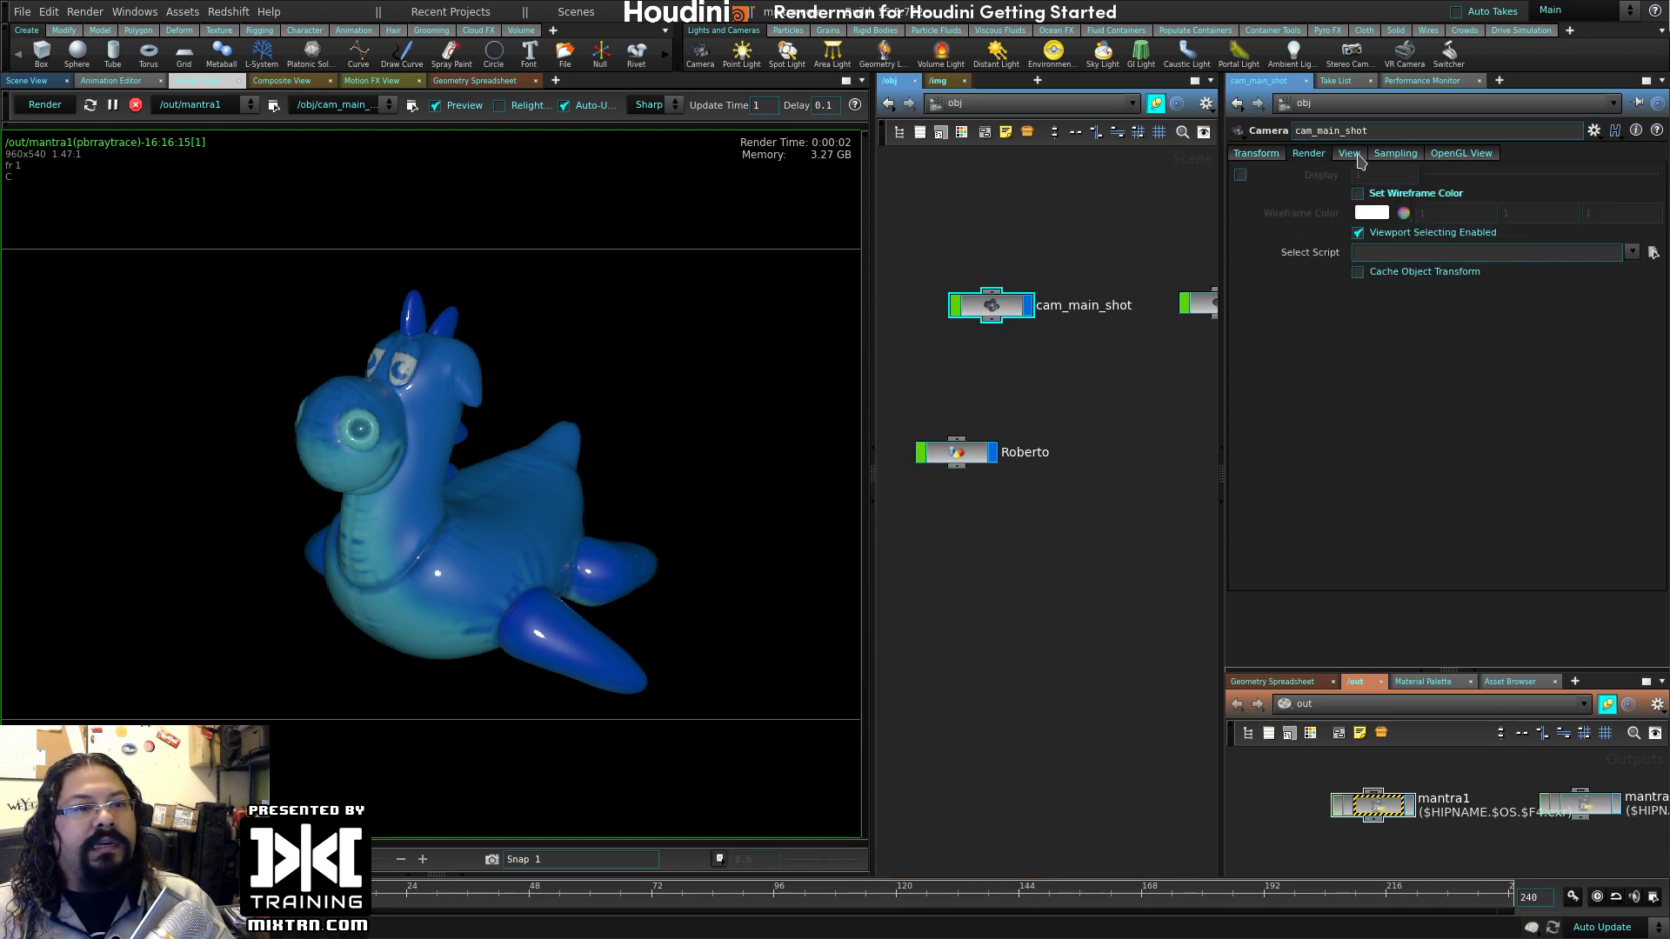
{"action": "left_click", "coordinate": [1358, 156]}
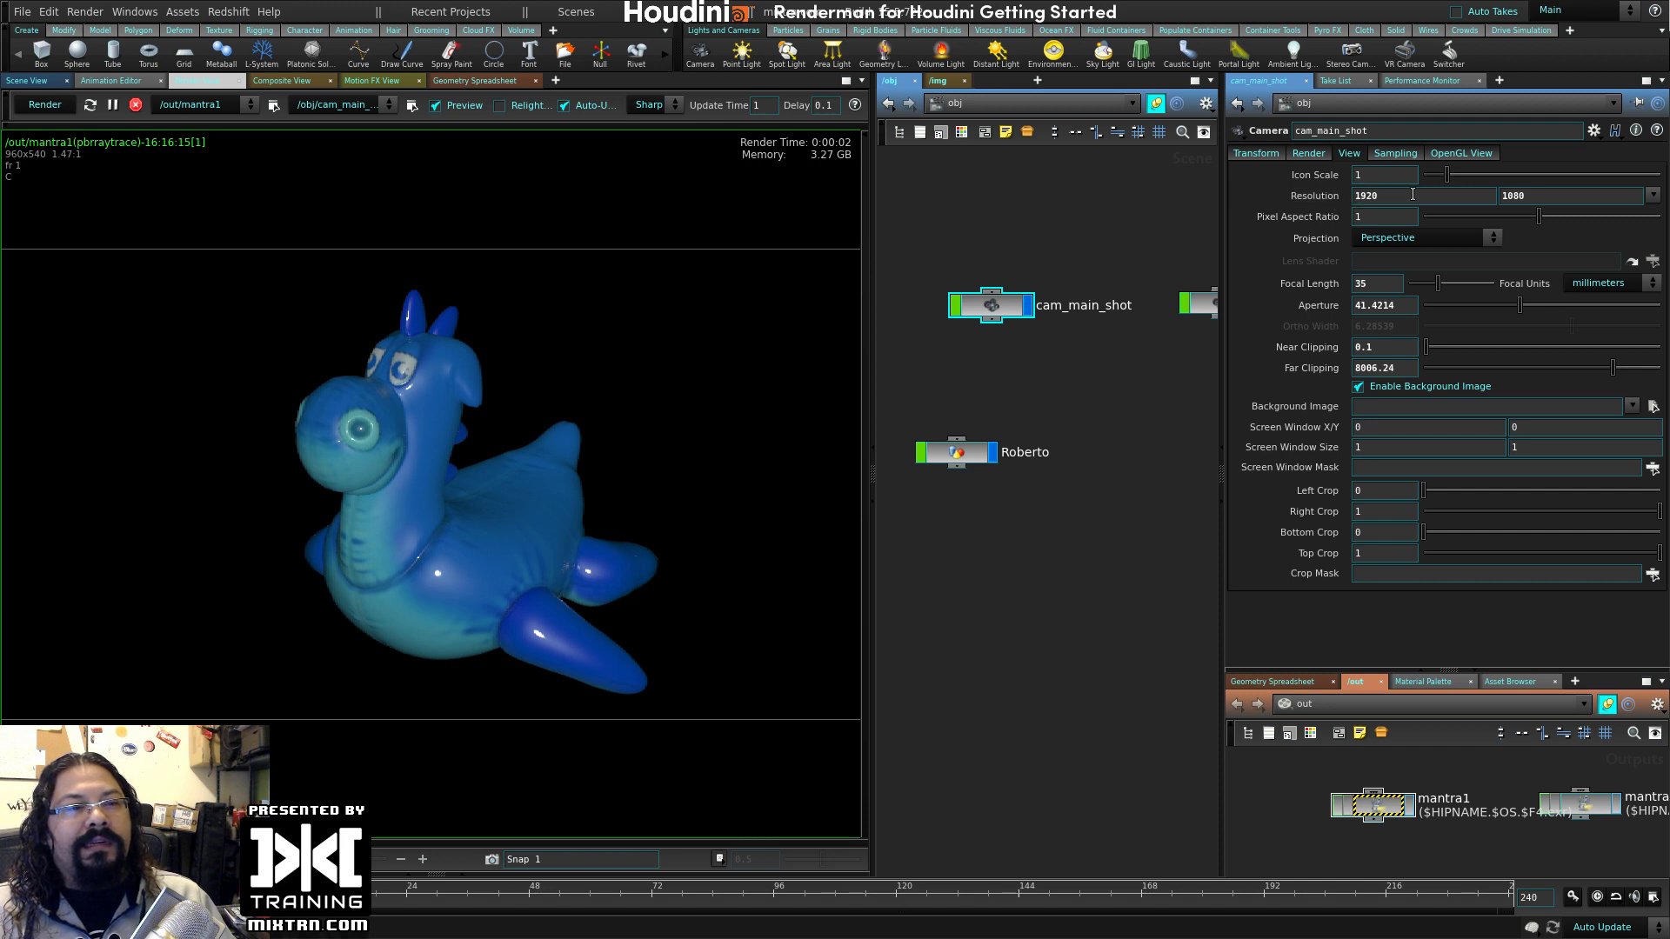
- Set the resolution of the cam_main_shot camera to the HDTV 720 preset
{"action": "left_click", "coordinate": [1413, 194]}
{"action": "key", "text": "Tab"}
{"action": "left_click", "coordinate": [1652, 200]}
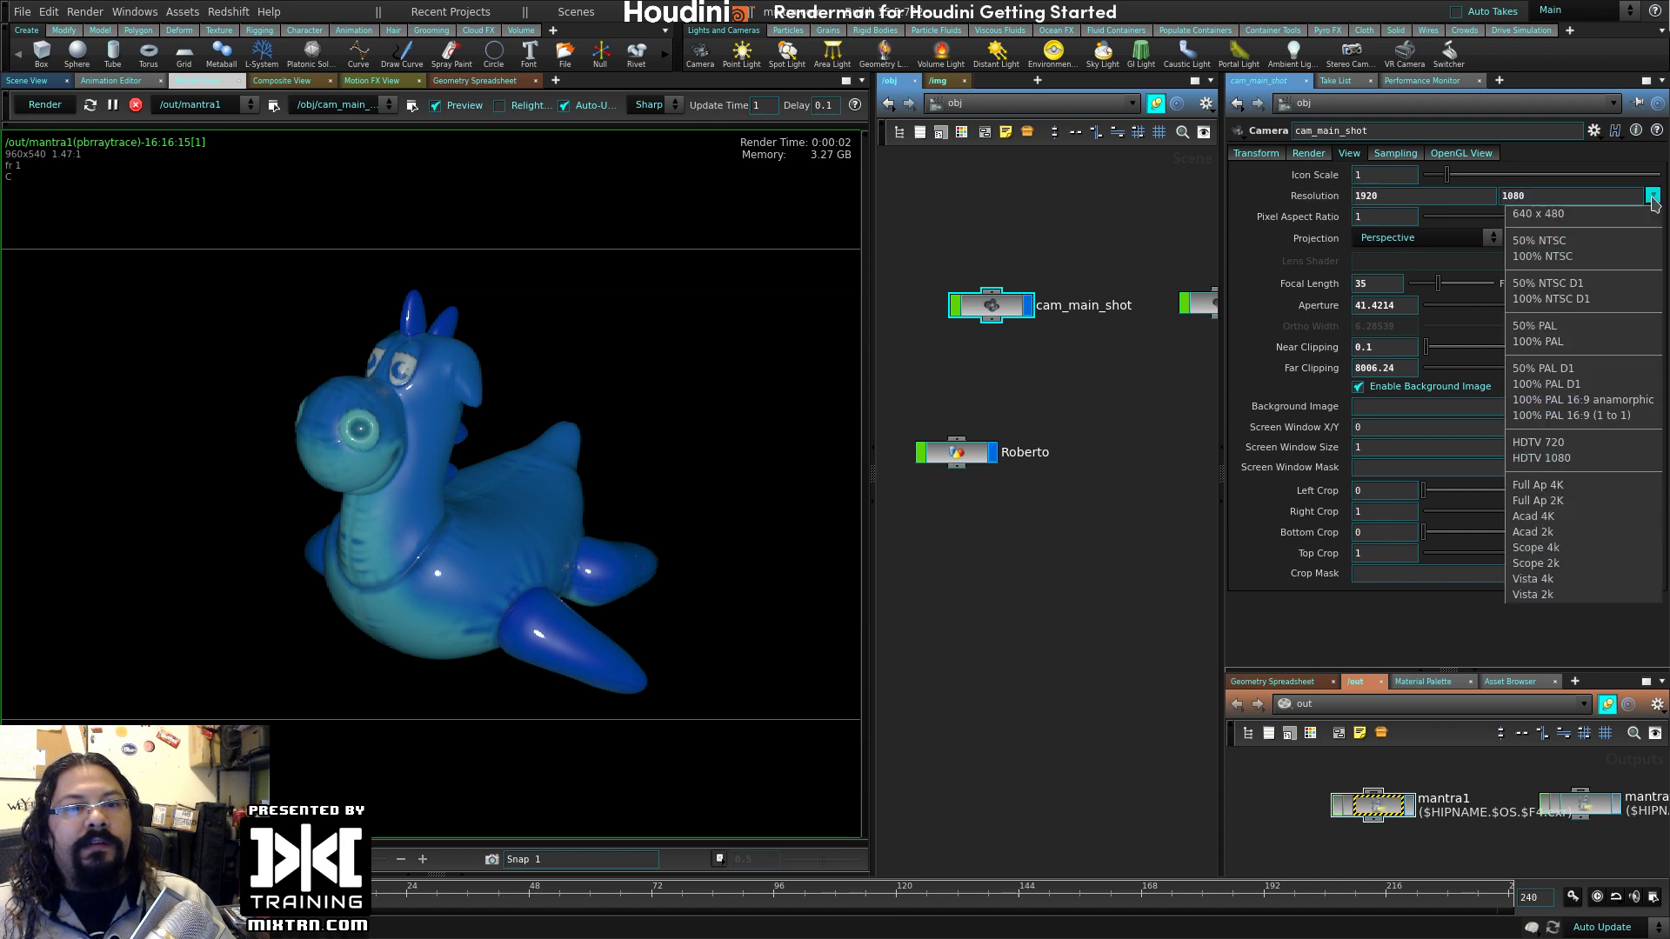
{"action": "left_click", "coordinate": [1653, 196]}
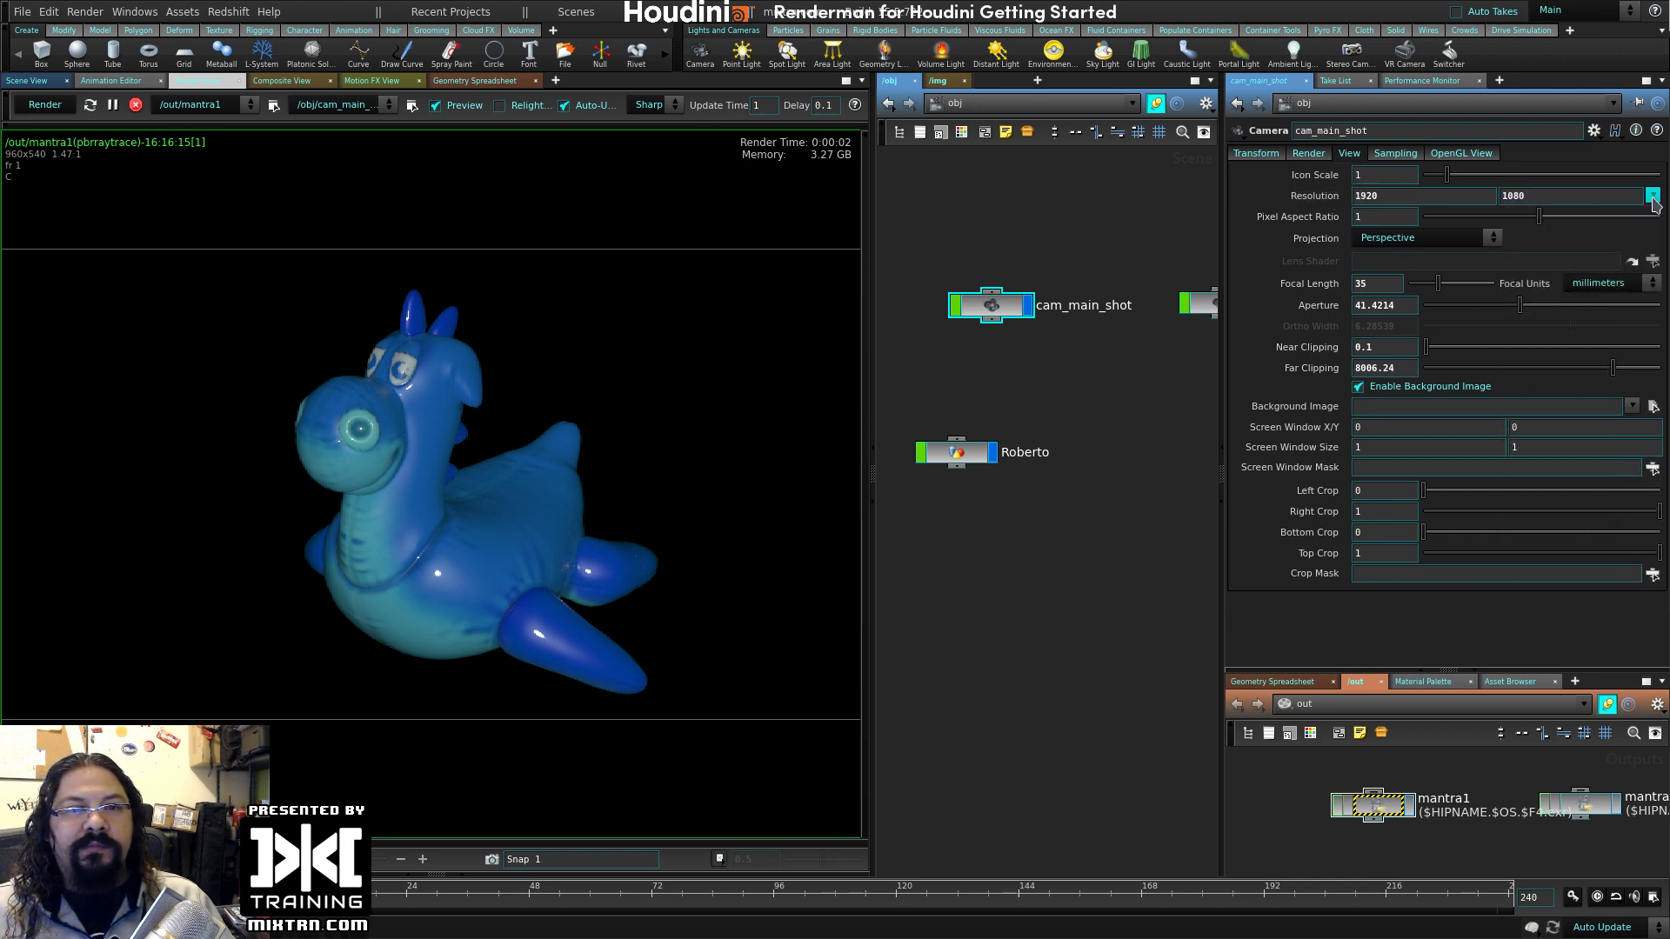
{"action": "left_click", "coordinate": [1653, 196]}
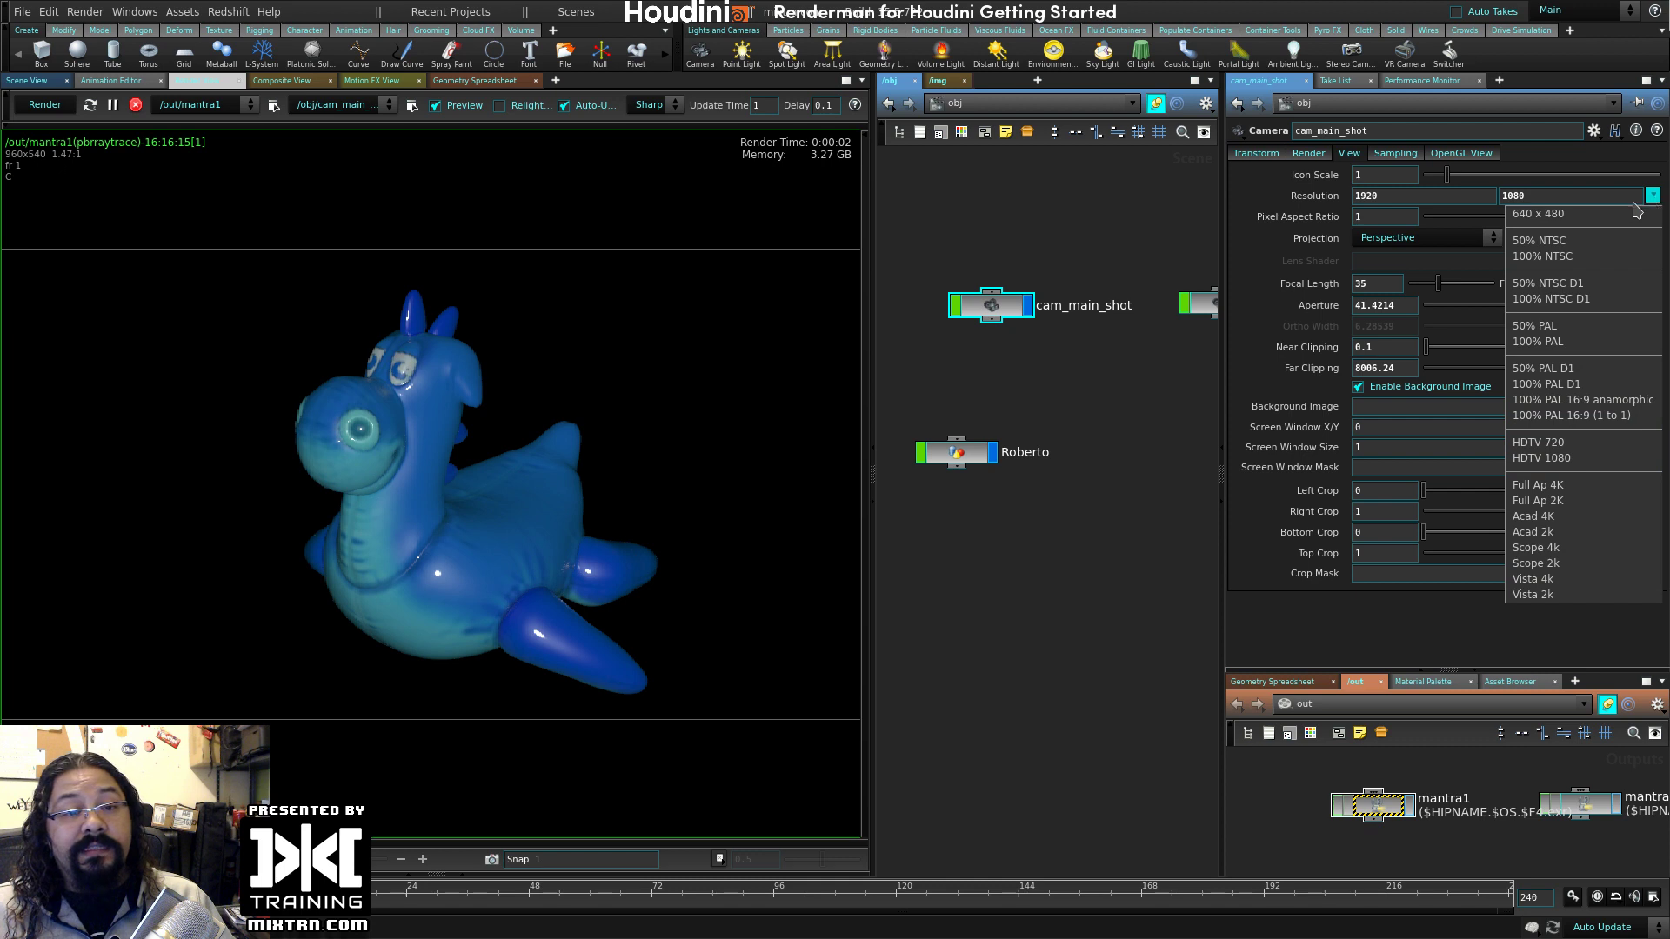
{"action": "left_click", "coordinate": [1581, 442]}
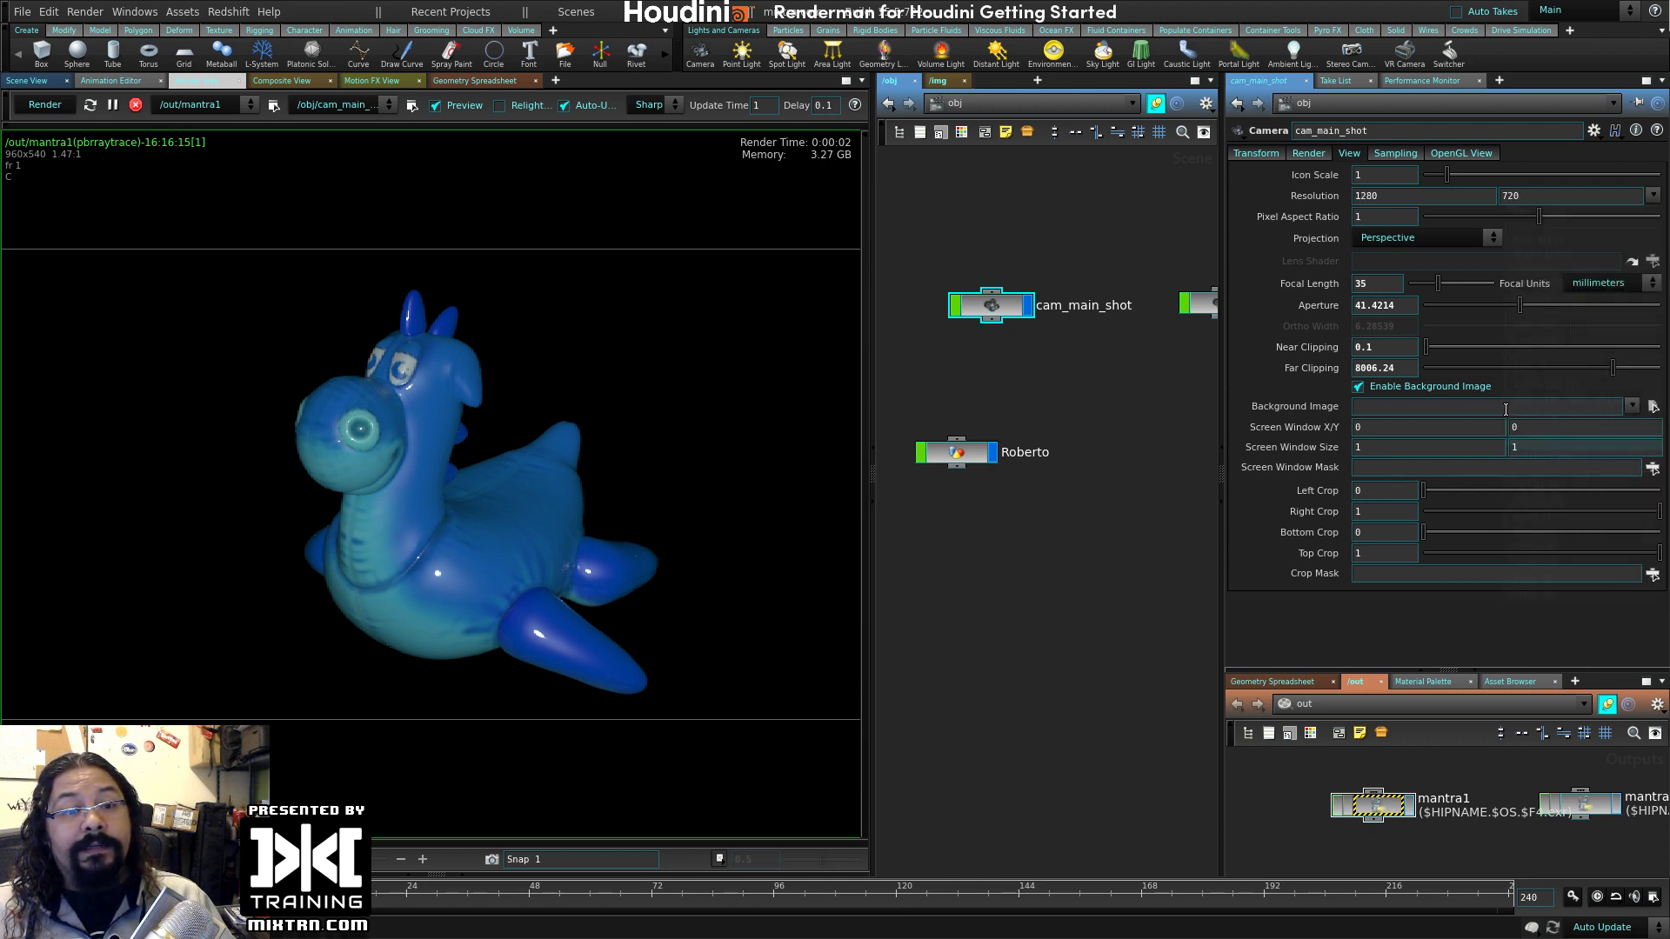
- Set cam_main_shot's resolution to the Full Ap 4K preset and look over the camera's parameters from the Render View
{"action": "left_click", "coordinate": [1650, 195]}
{"action": "left_click", "coordinate": [1557, 489]}
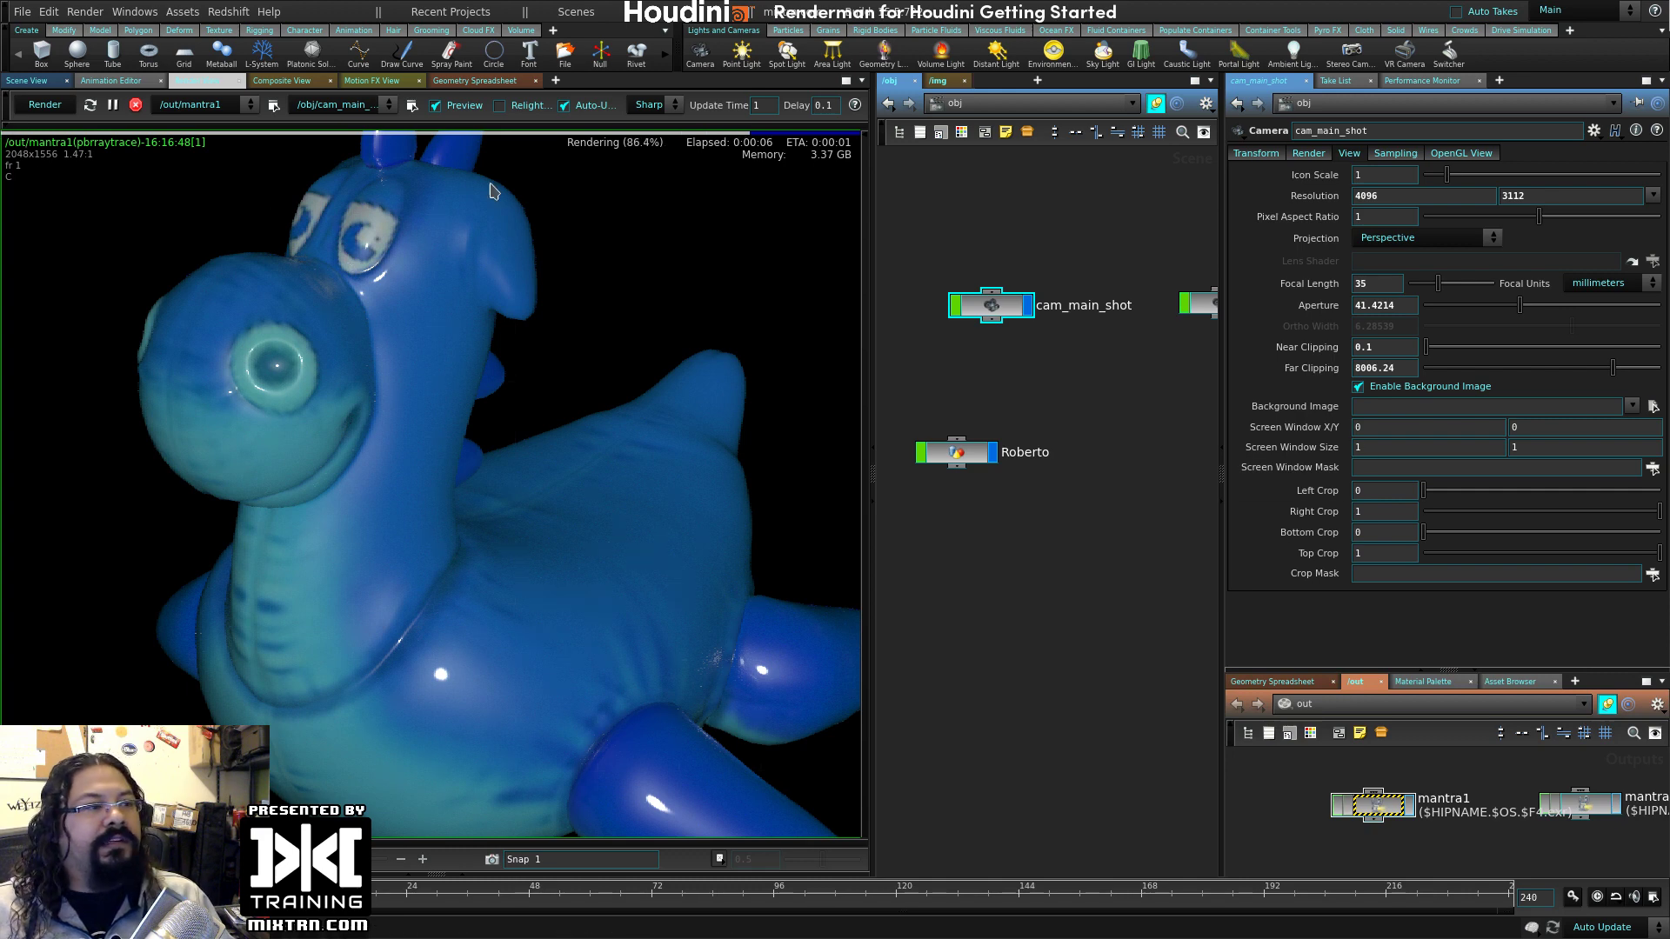
{"action": "left_click", "coordinate": [413, 104]}
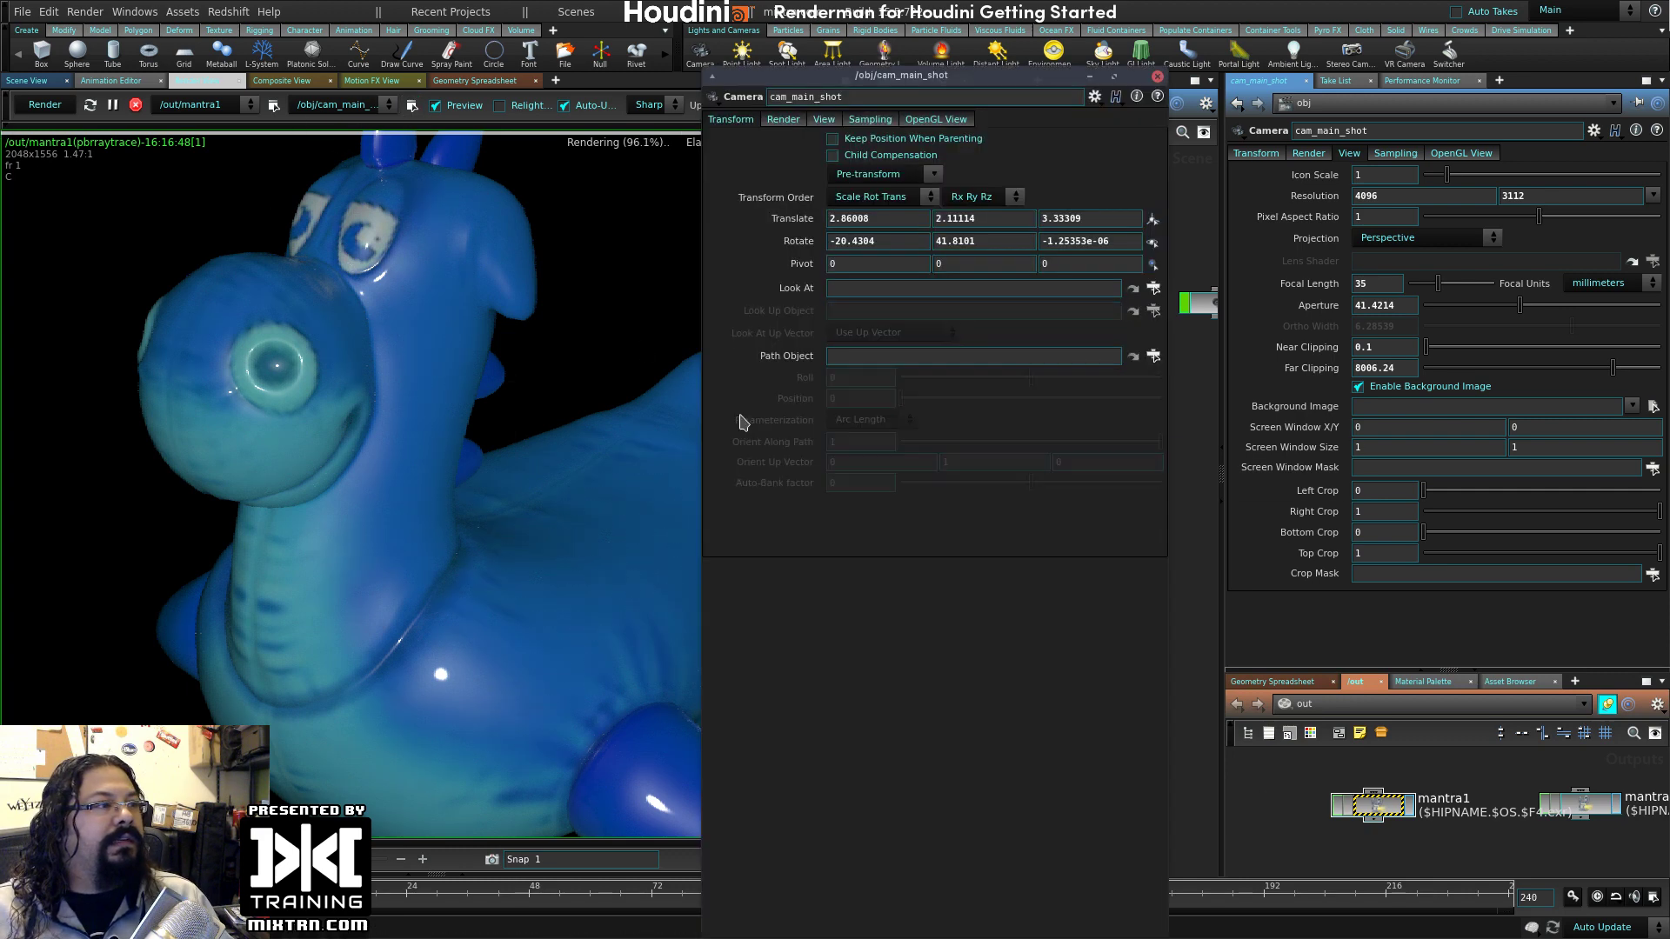
{"action": "left_click", "coordinate": [1158, 77]}
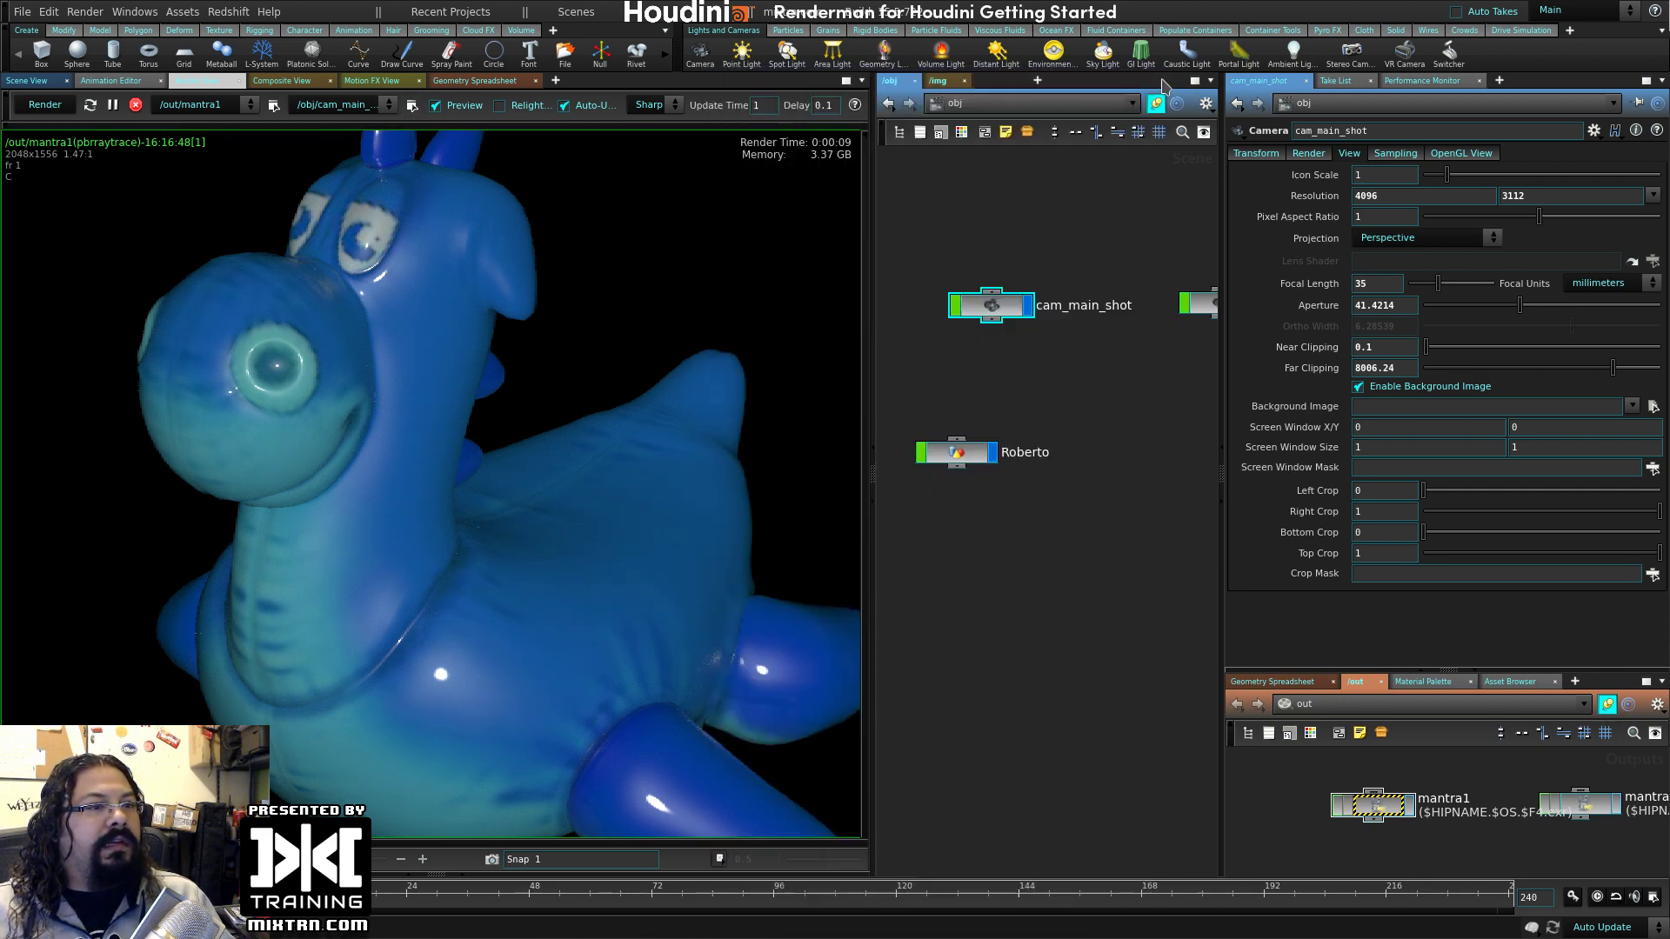
- Turn off Override Camera Resolution on mantra1 and inspect the full-resolution 4K render in the Render View
{"action": "left_click", "coordinate": [274, 105]}
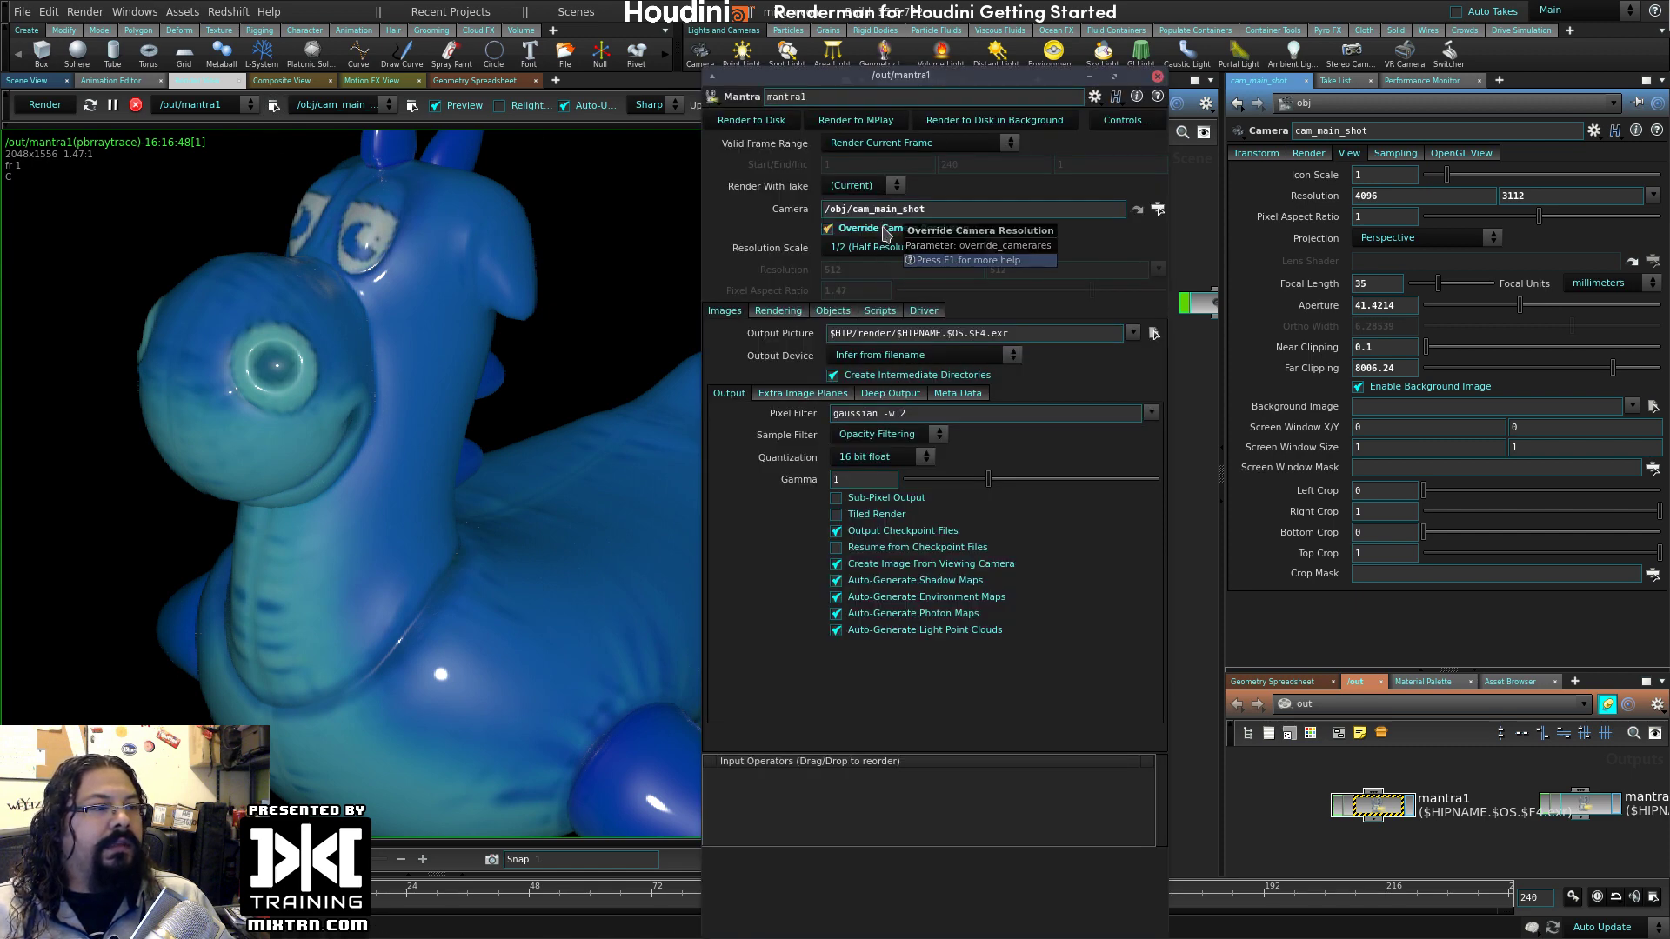
{"action": "left_click", "coordinate": [883, 226]}
{"action": "left_click", "coordinate": [1158, 77]}
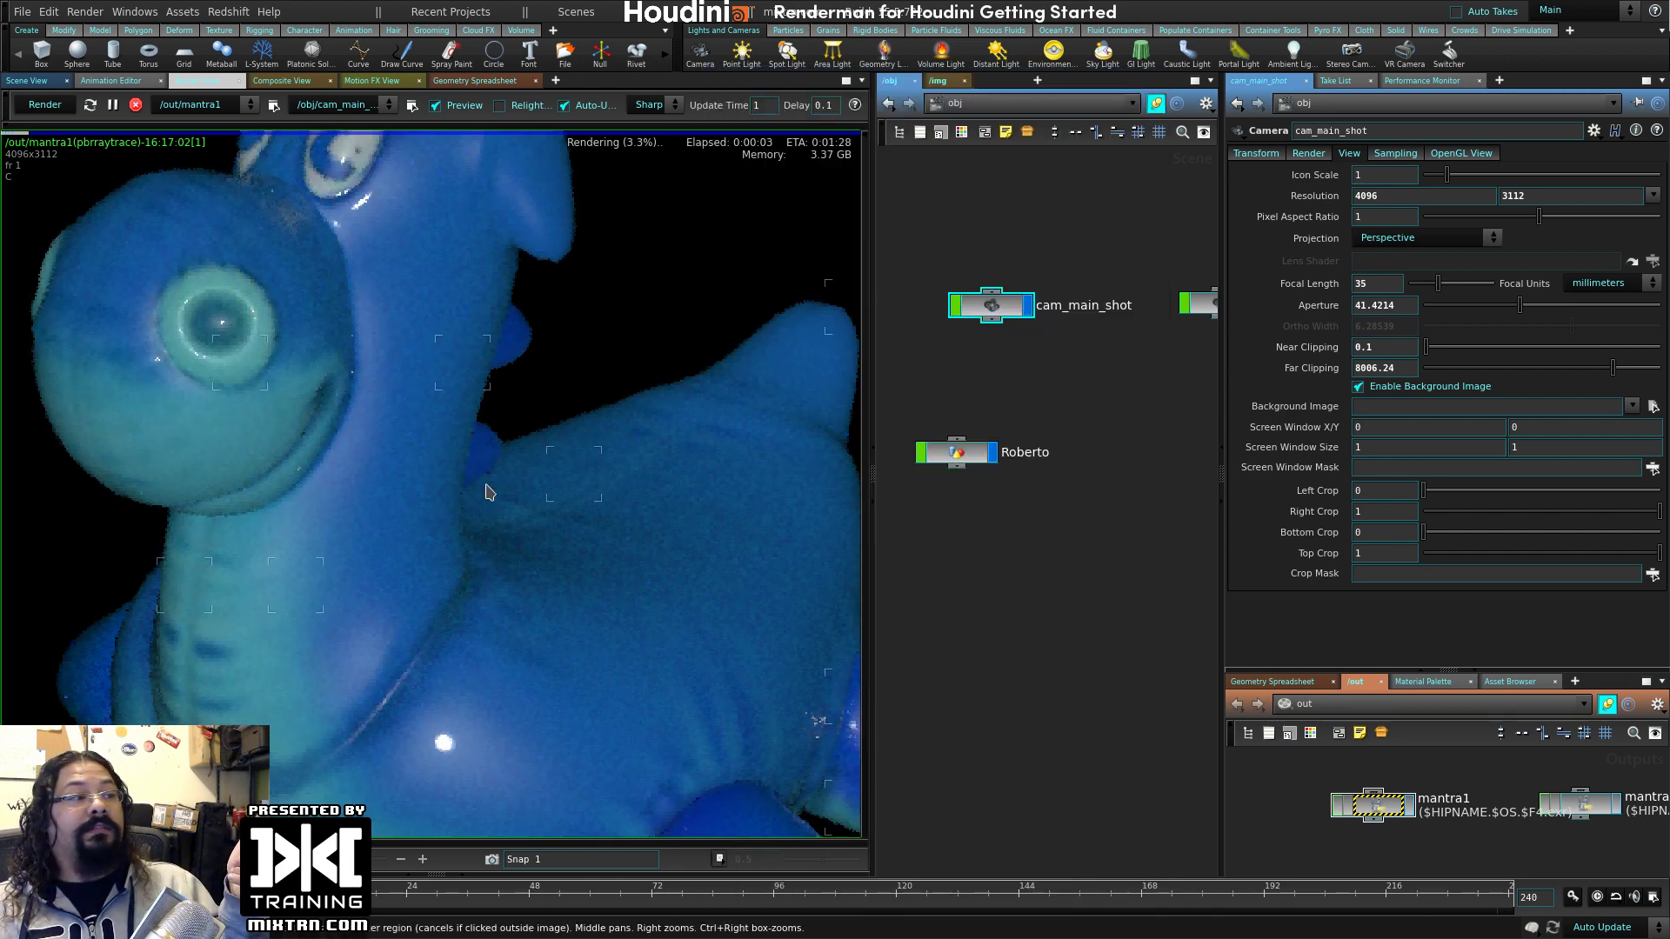
{"action": "middle_click_drag", "start_coordinate": [322, 361], "coordinate": [401, 362]}
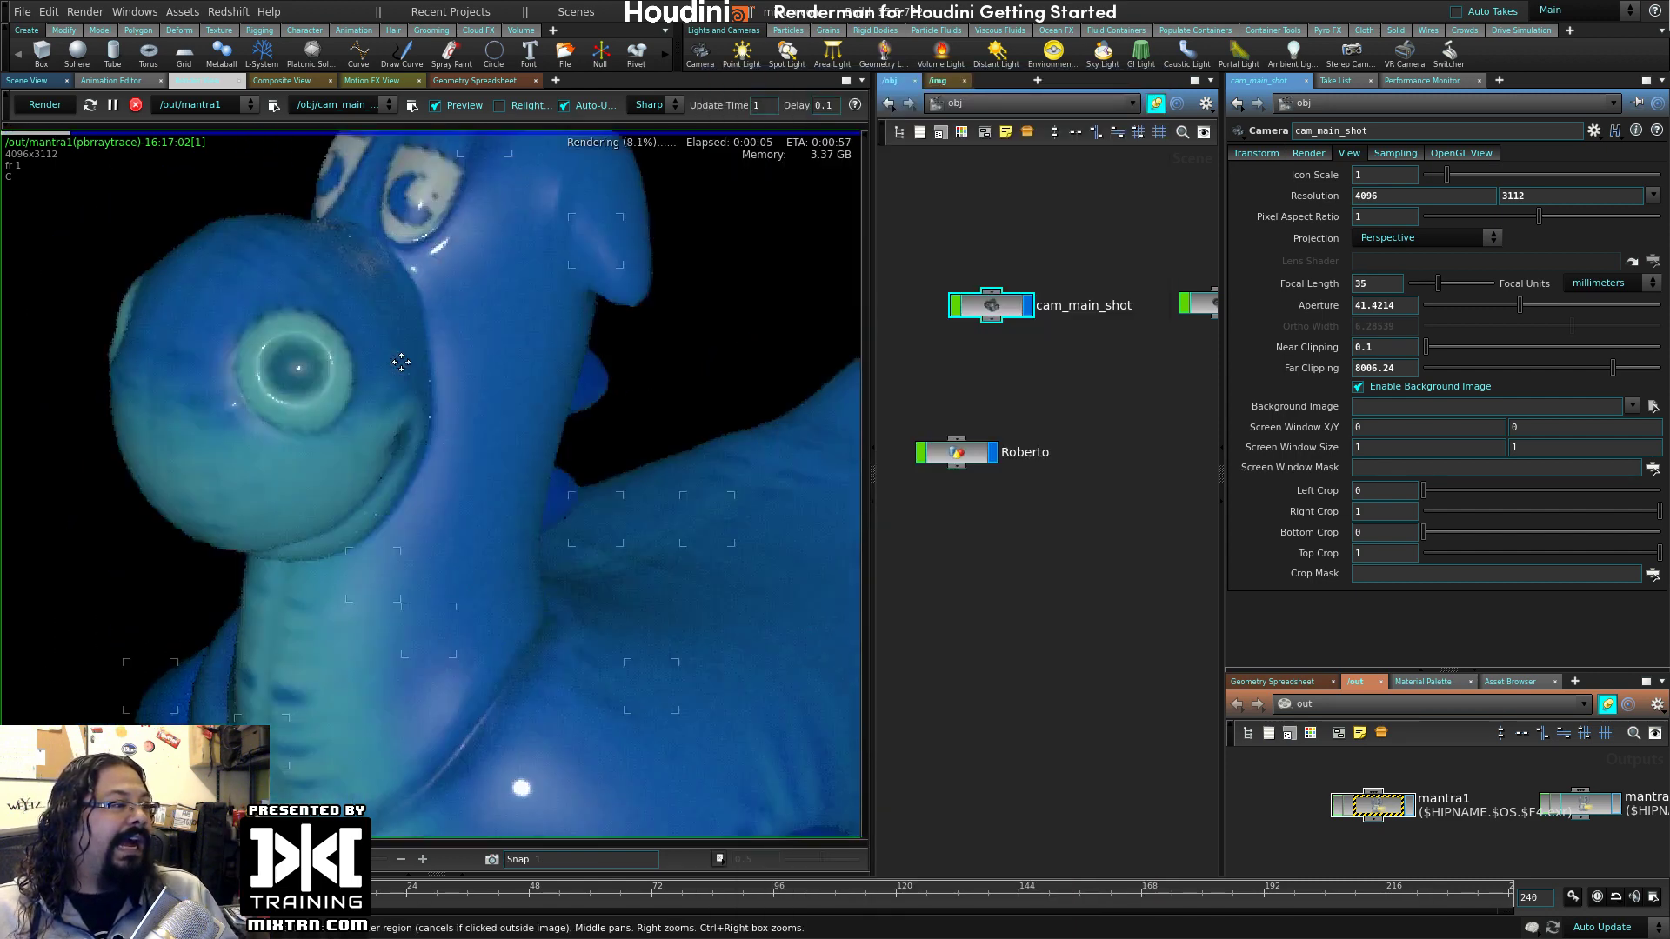
{"action": "scroll", "coordinate": [482, 553], "scroll_direction": "down", "scroll_amount": 5}
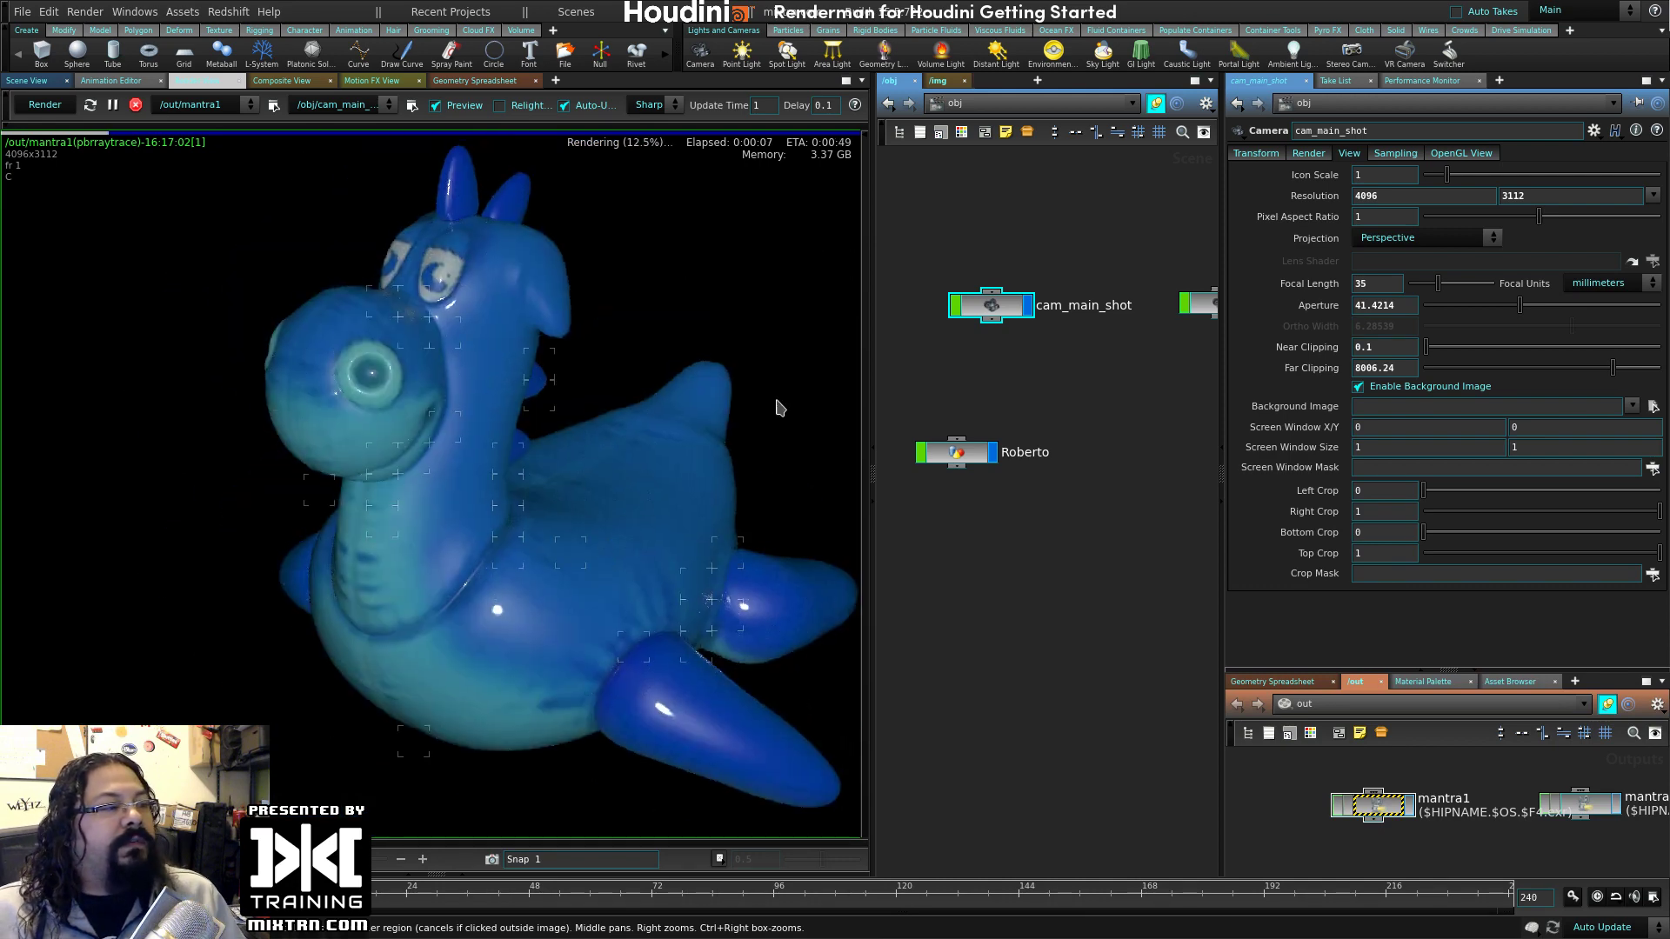
- Set cam_main_shot's resolution to HDTV 1080, re-enable mantra1's Override Camera Resolution, and refresh the render
{"action": "left_click", "coordinate": [1651, 195]}
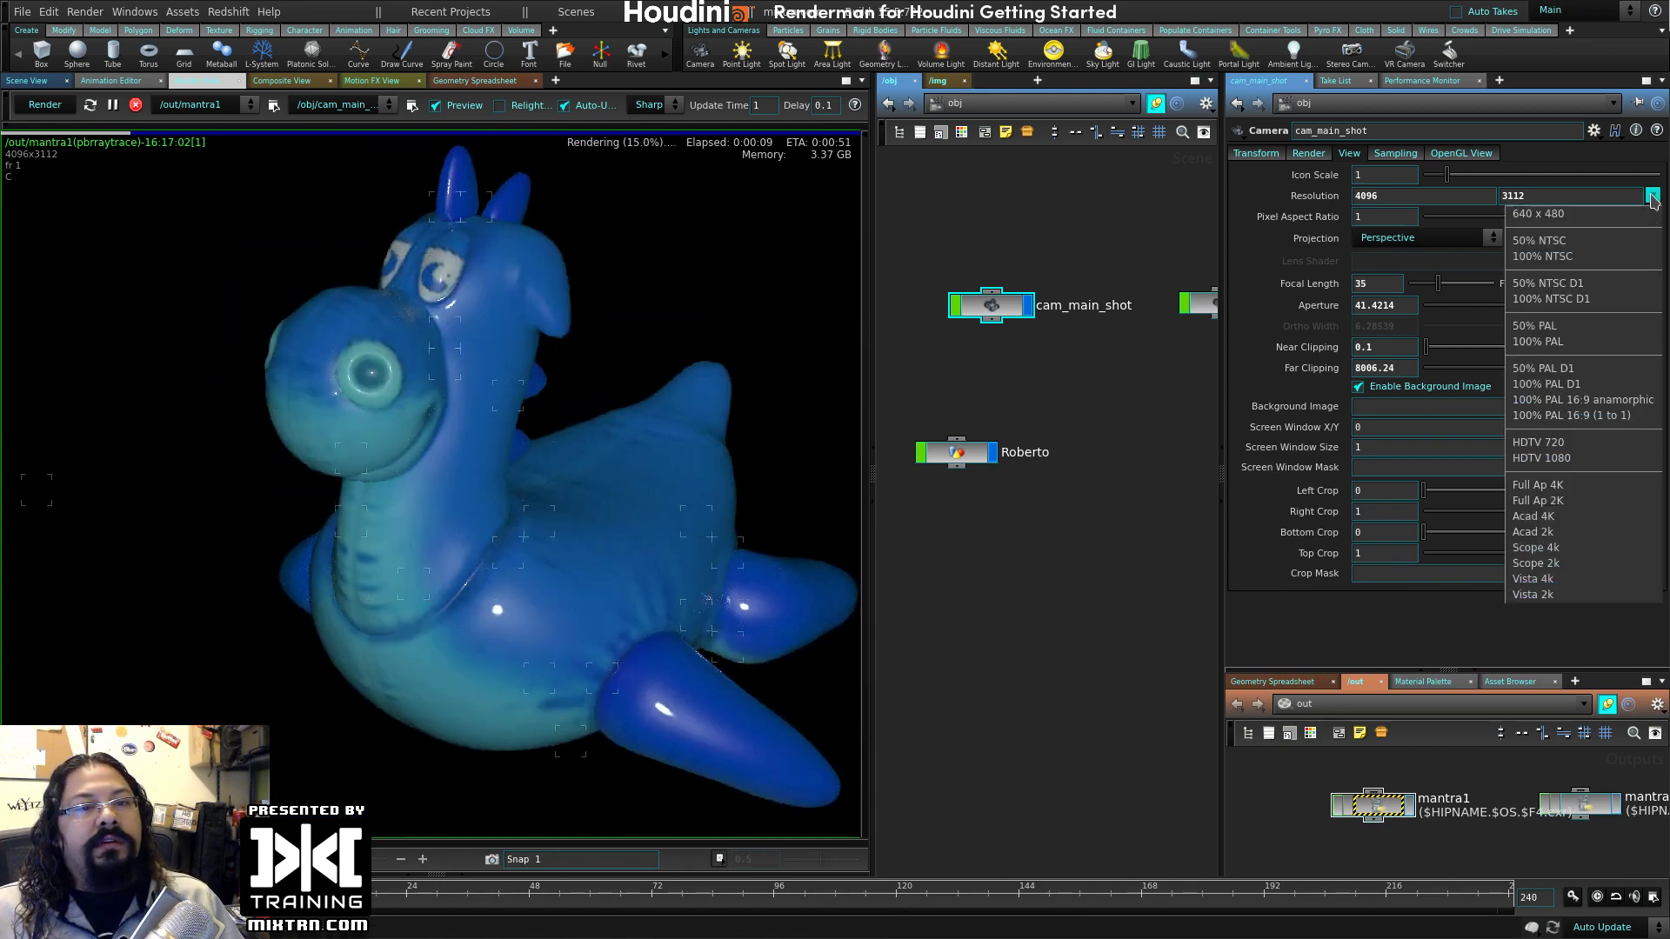
{"action": "left_click", "coordinate": [1576, 459]}
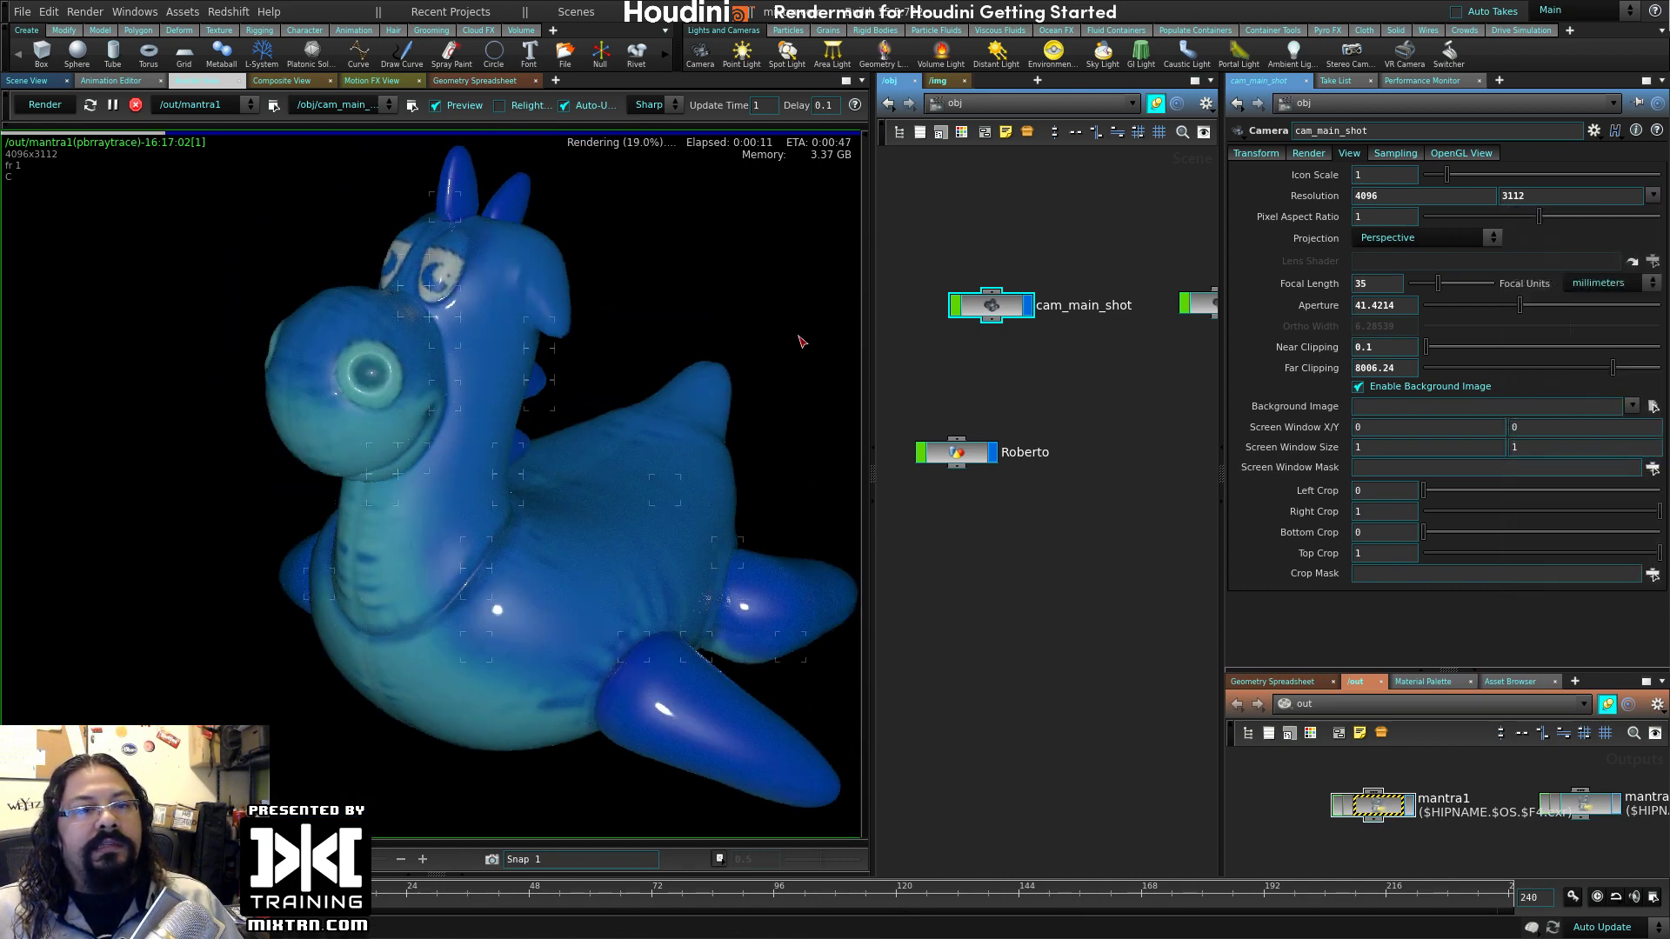
{"action": "left_click", "coordinate": [273, 106]}
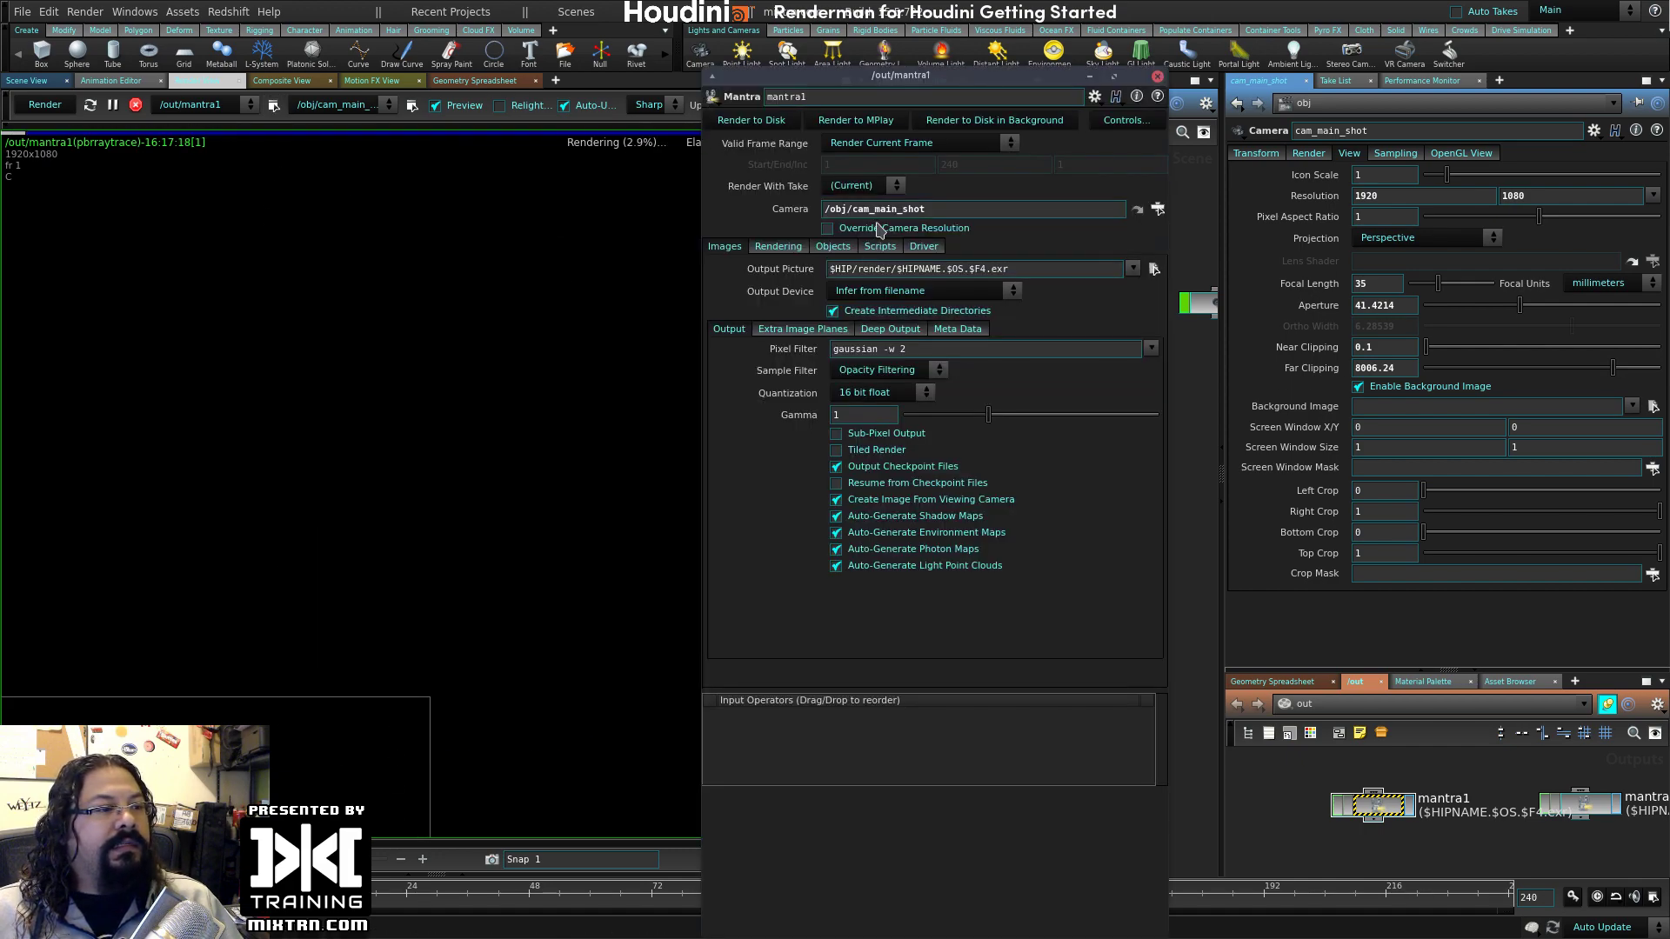
{"action": "left_click", "coordinate": [874, 228]}
{"action": "left_click", "coordinate": [1157, 77]}
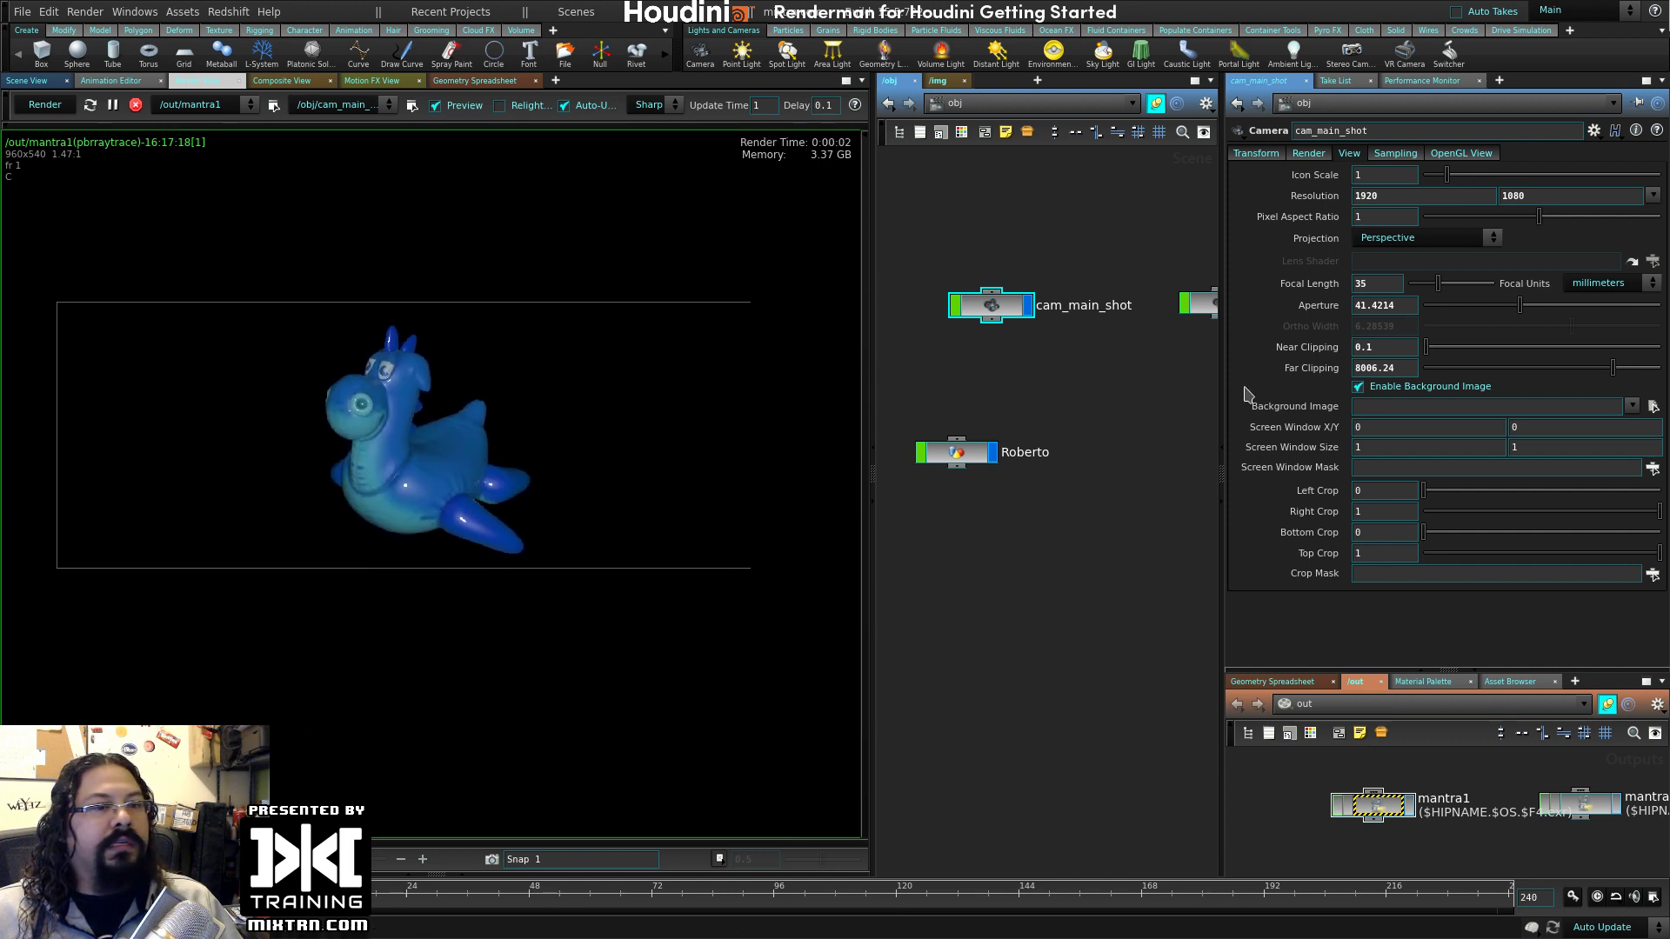
{"action": "left_click", "coordinate": [90, 104]}
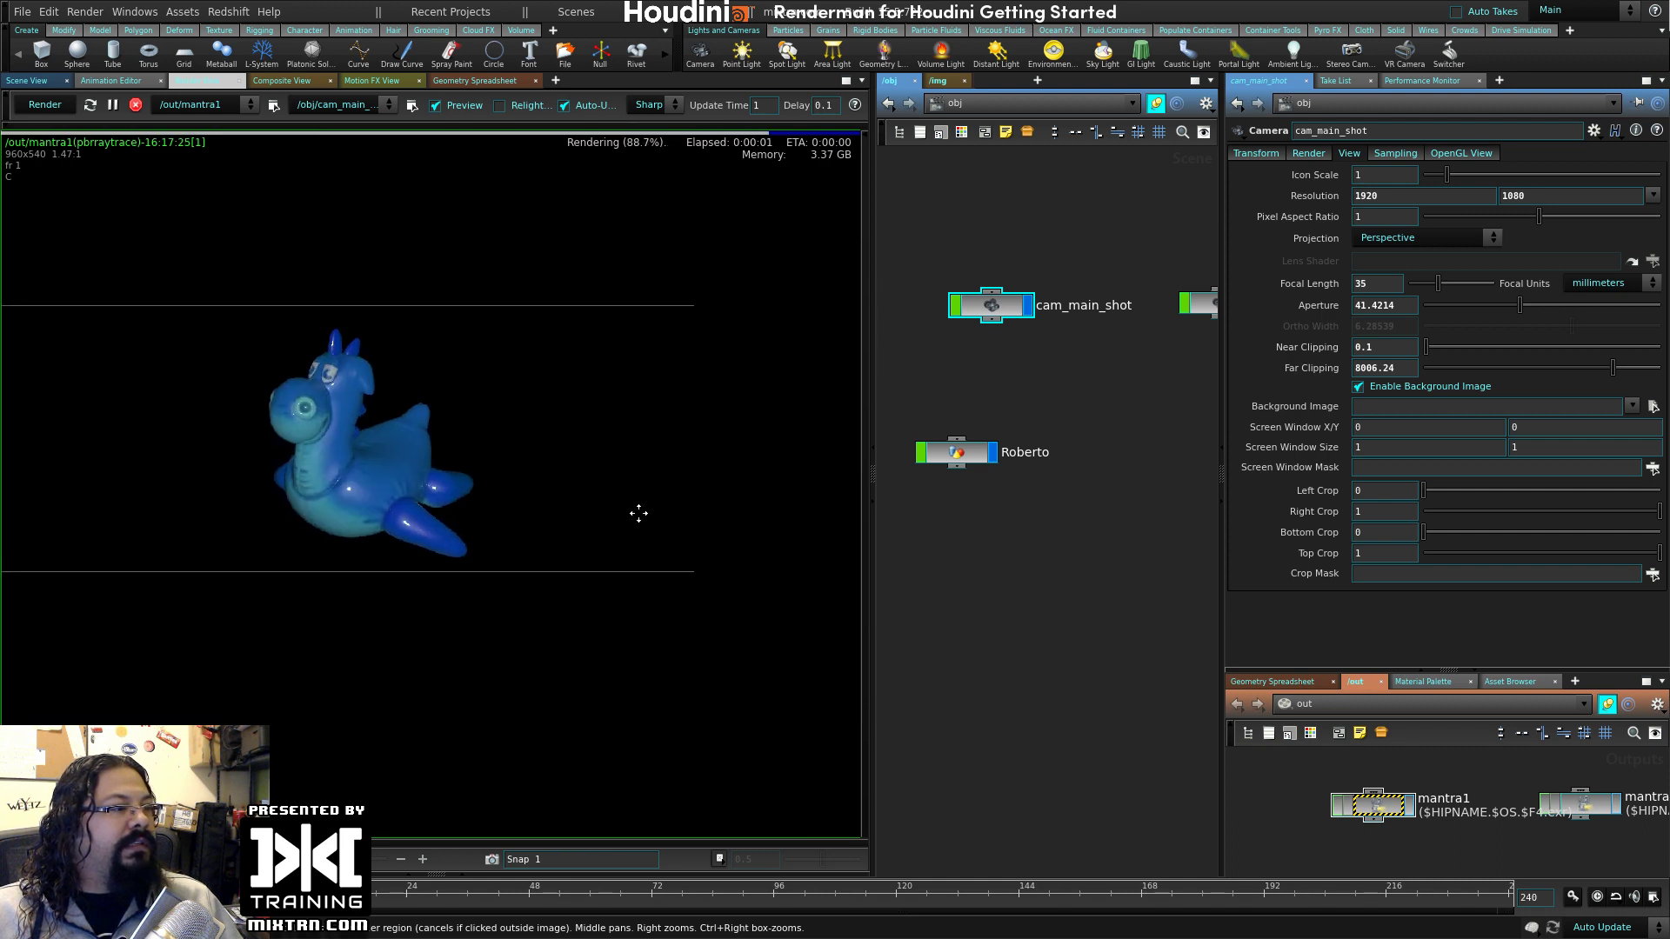
- Toggle Override Camera Resolution off and back on in mantra1's parameters
{"action": "left_click", "coordinate": [1383, 811]}
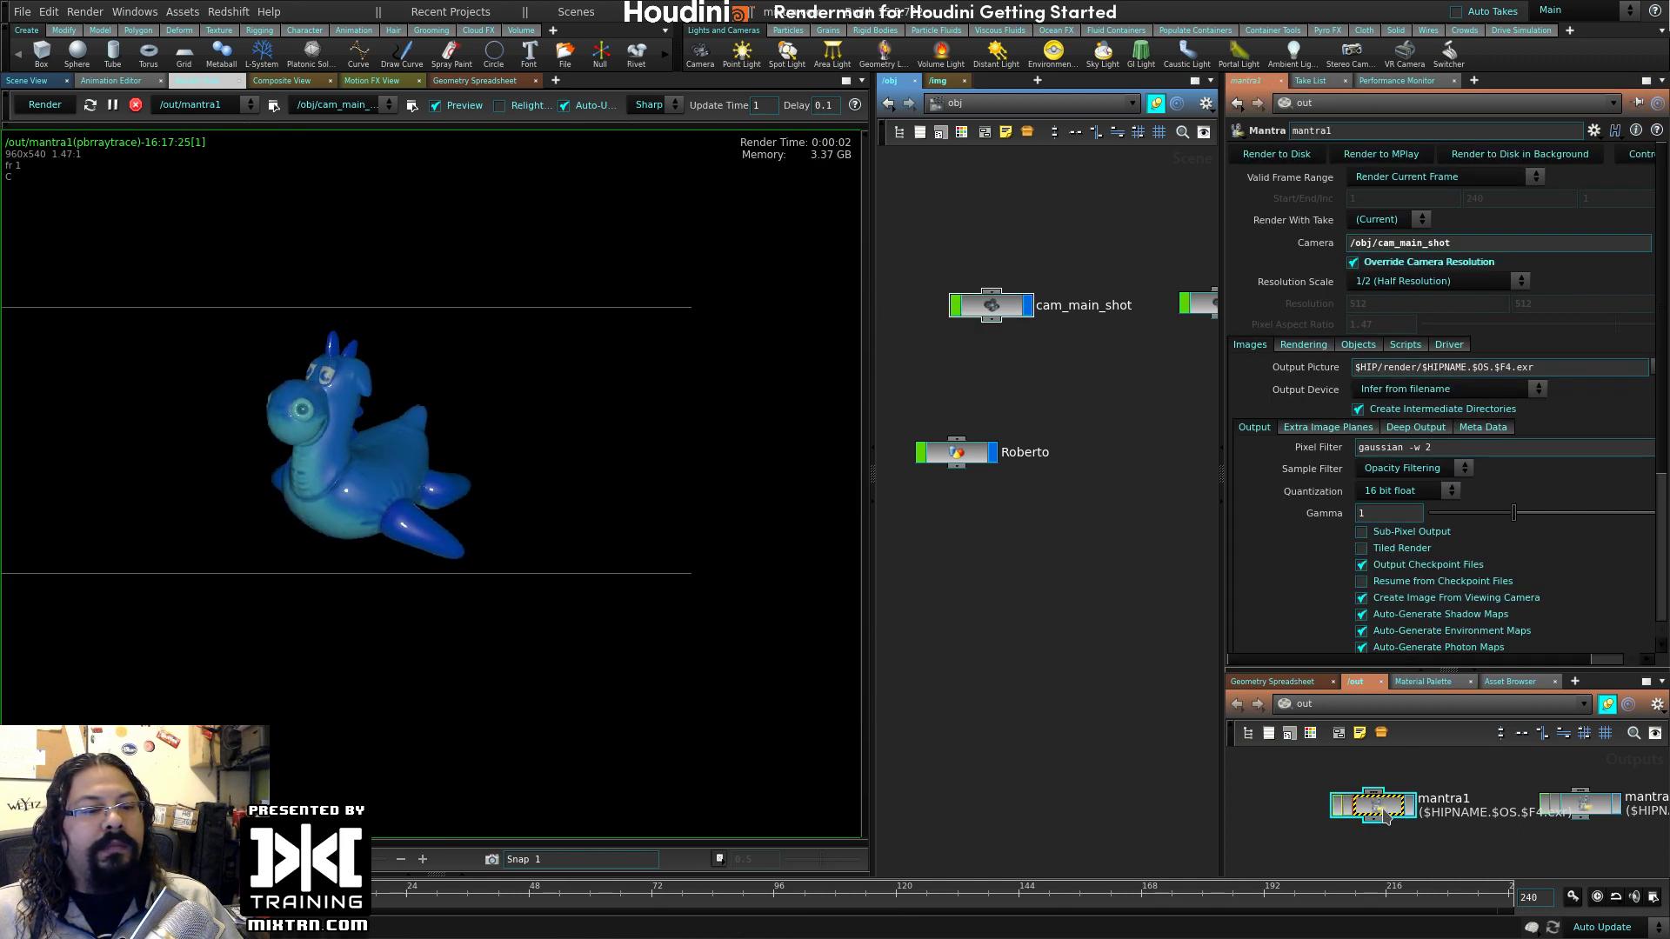
{"action": "left_click", "coordinate": [1436, 264]}
{"action": "left_click", "coordinate": [1436, 263]}
{"action": "middle_click_drag", "start_coordinate": [603, 384], "coordinate": [673, 351]}
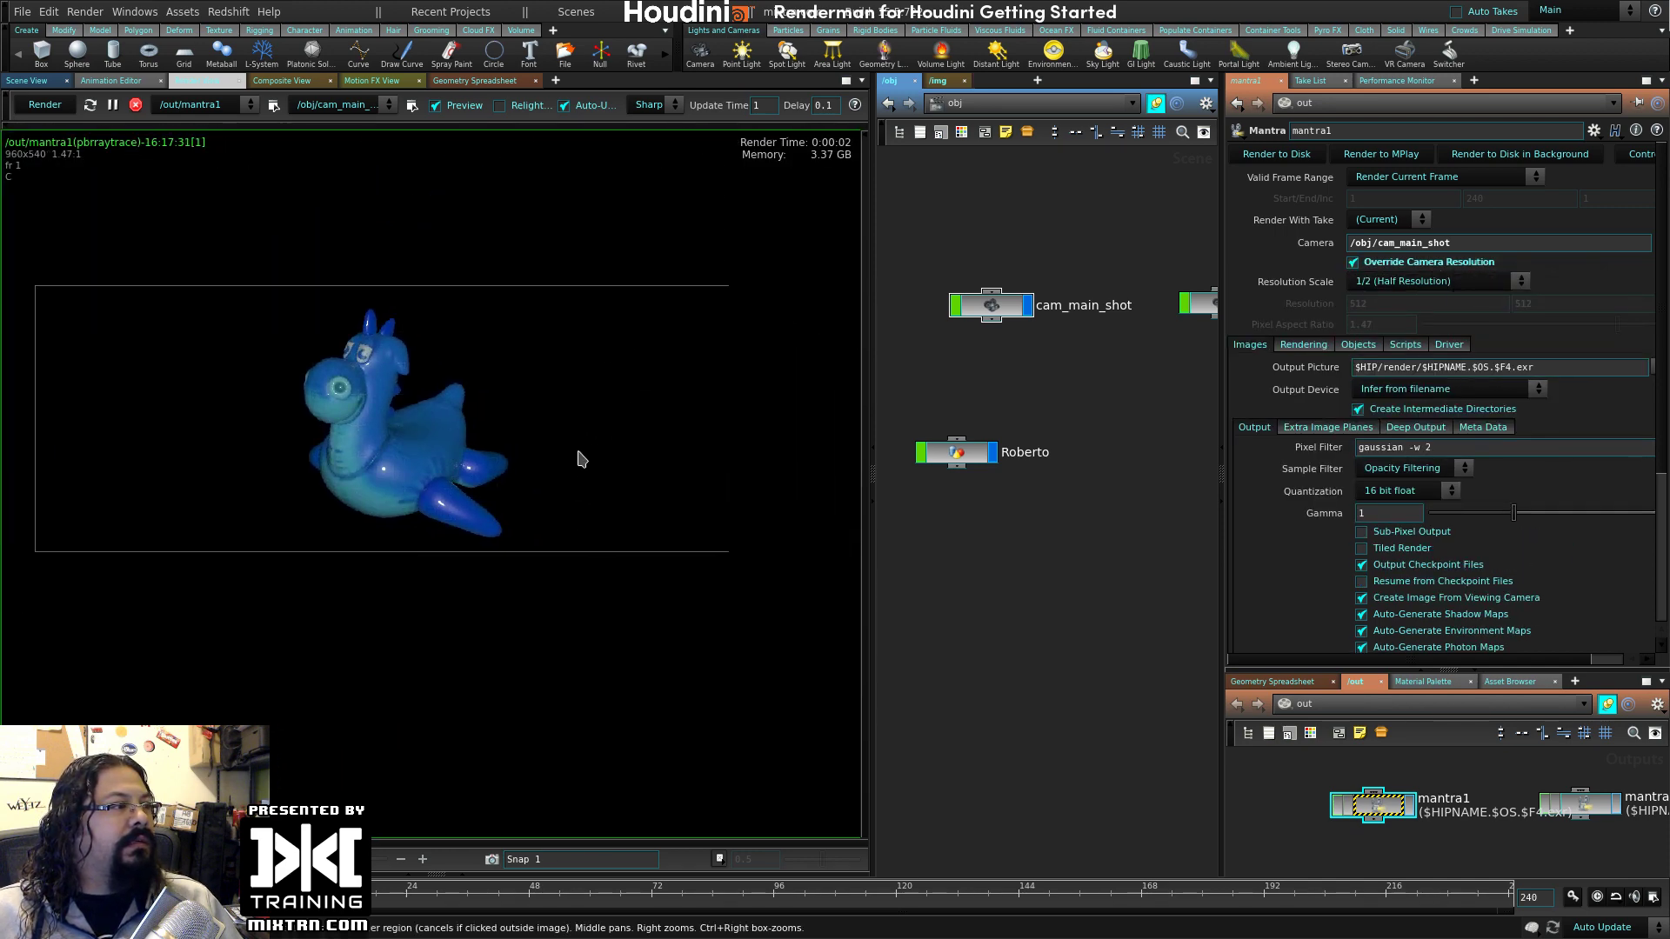
- Compare cam_main_shot's view resolution with mantra1's resolution override settings
{"action": "left_click", "coordinate": [992, 307]}
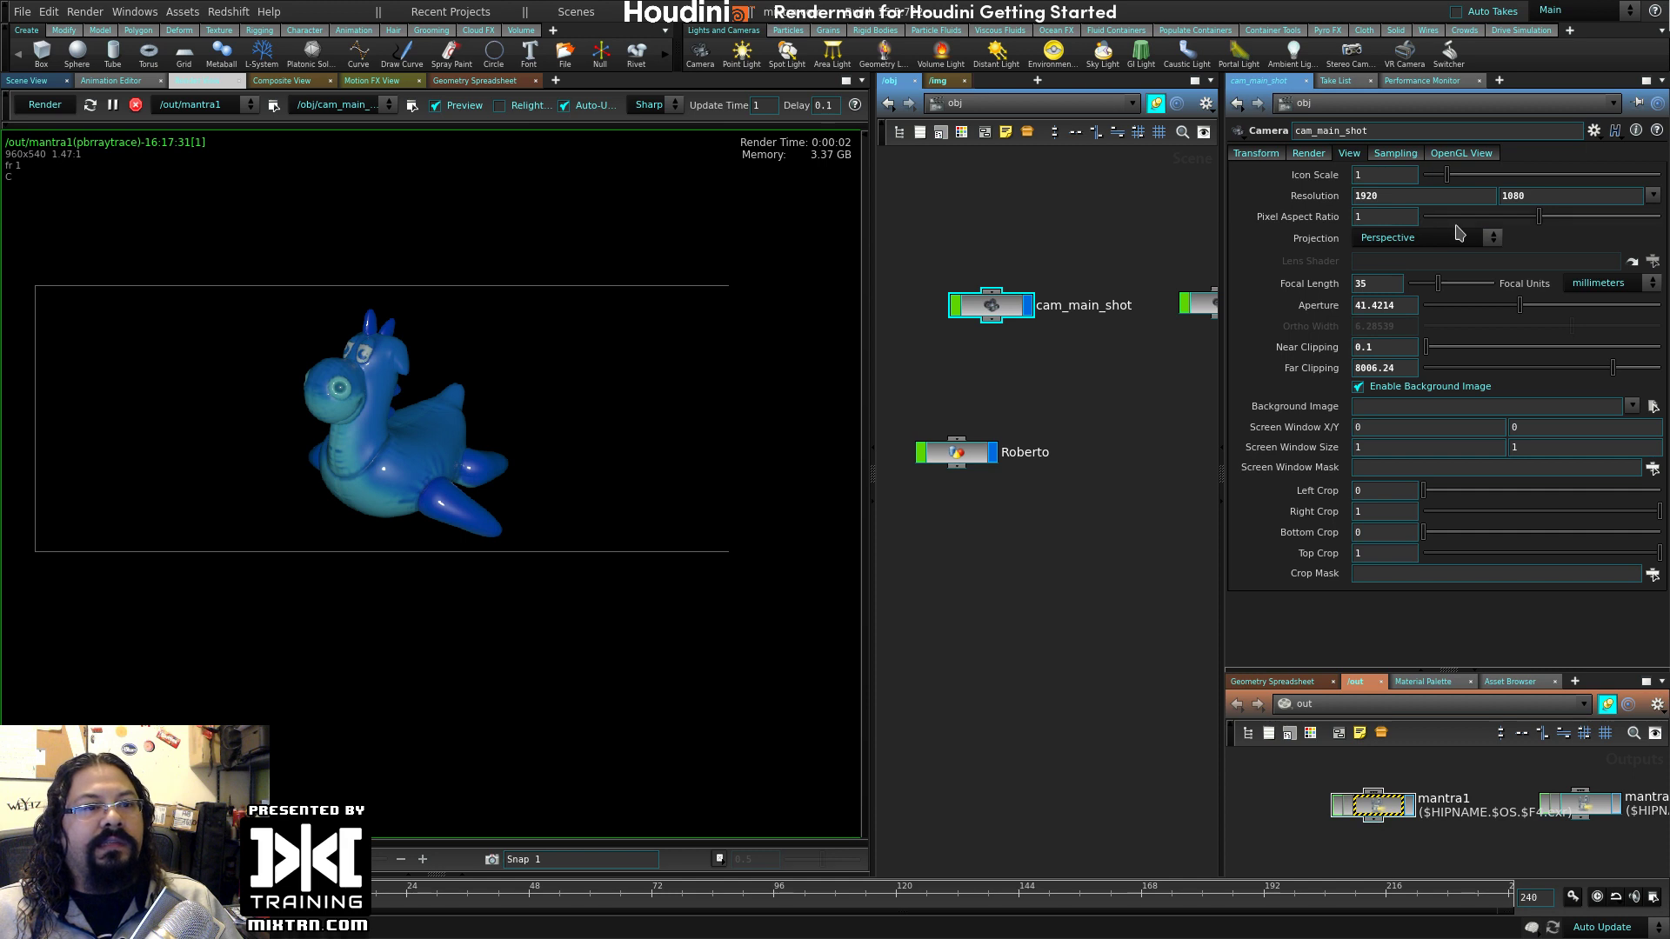
{"action": "left_click", "coordinate": [1375, 806]}
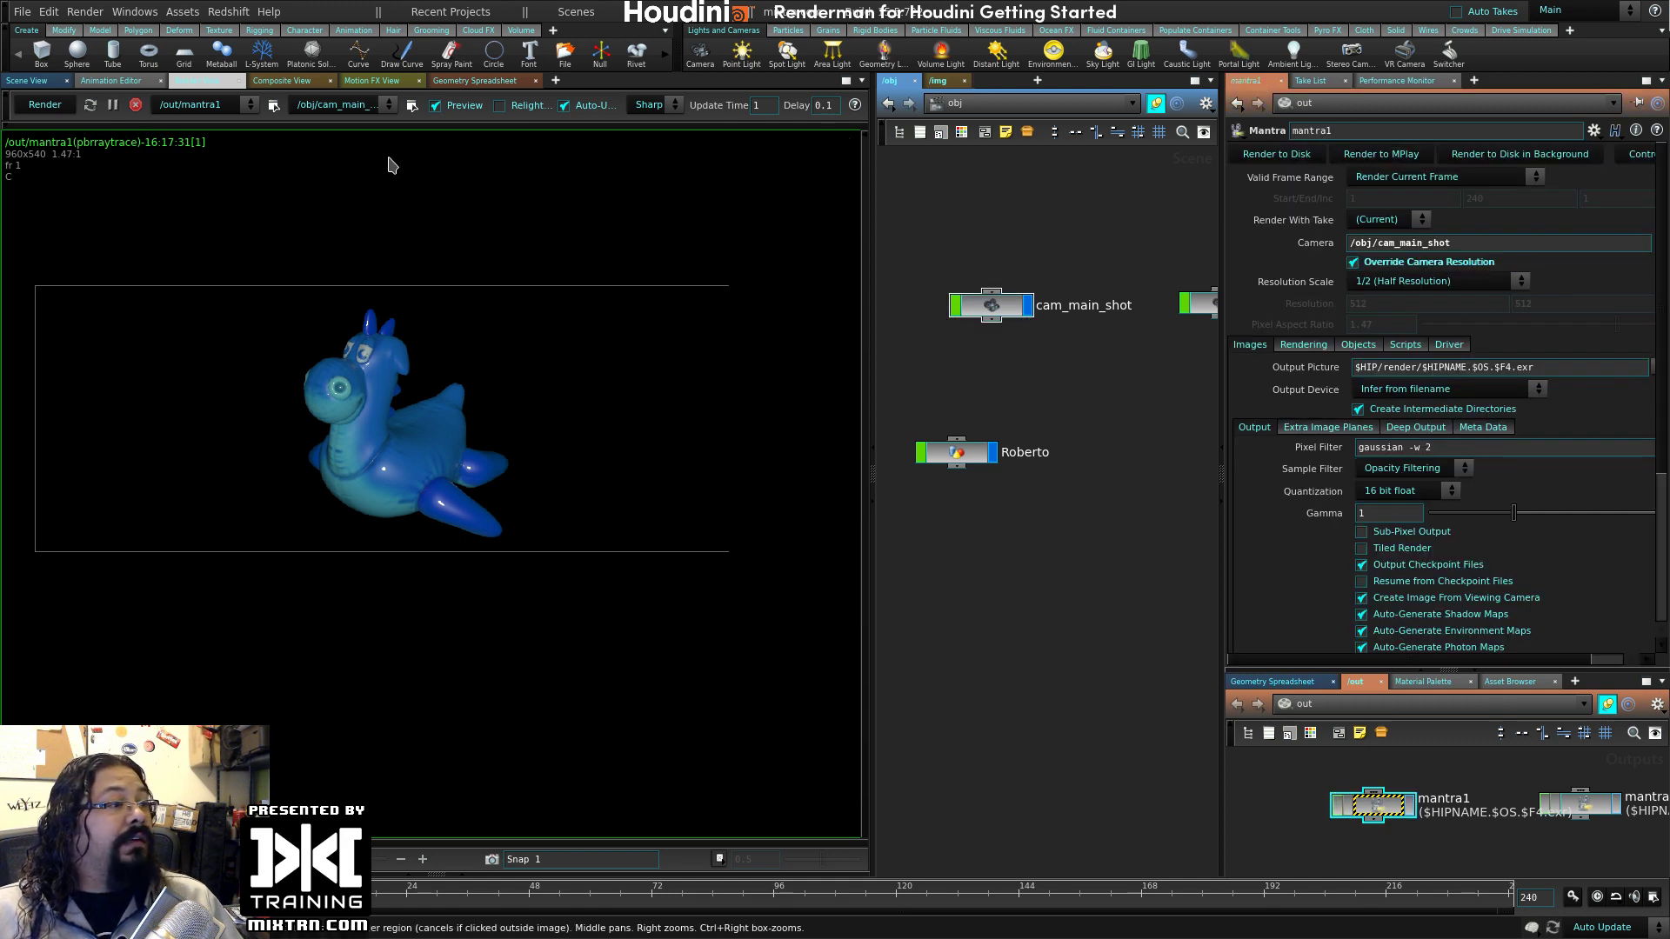
{"action": "left_click", "coordinate": [410, 106]}
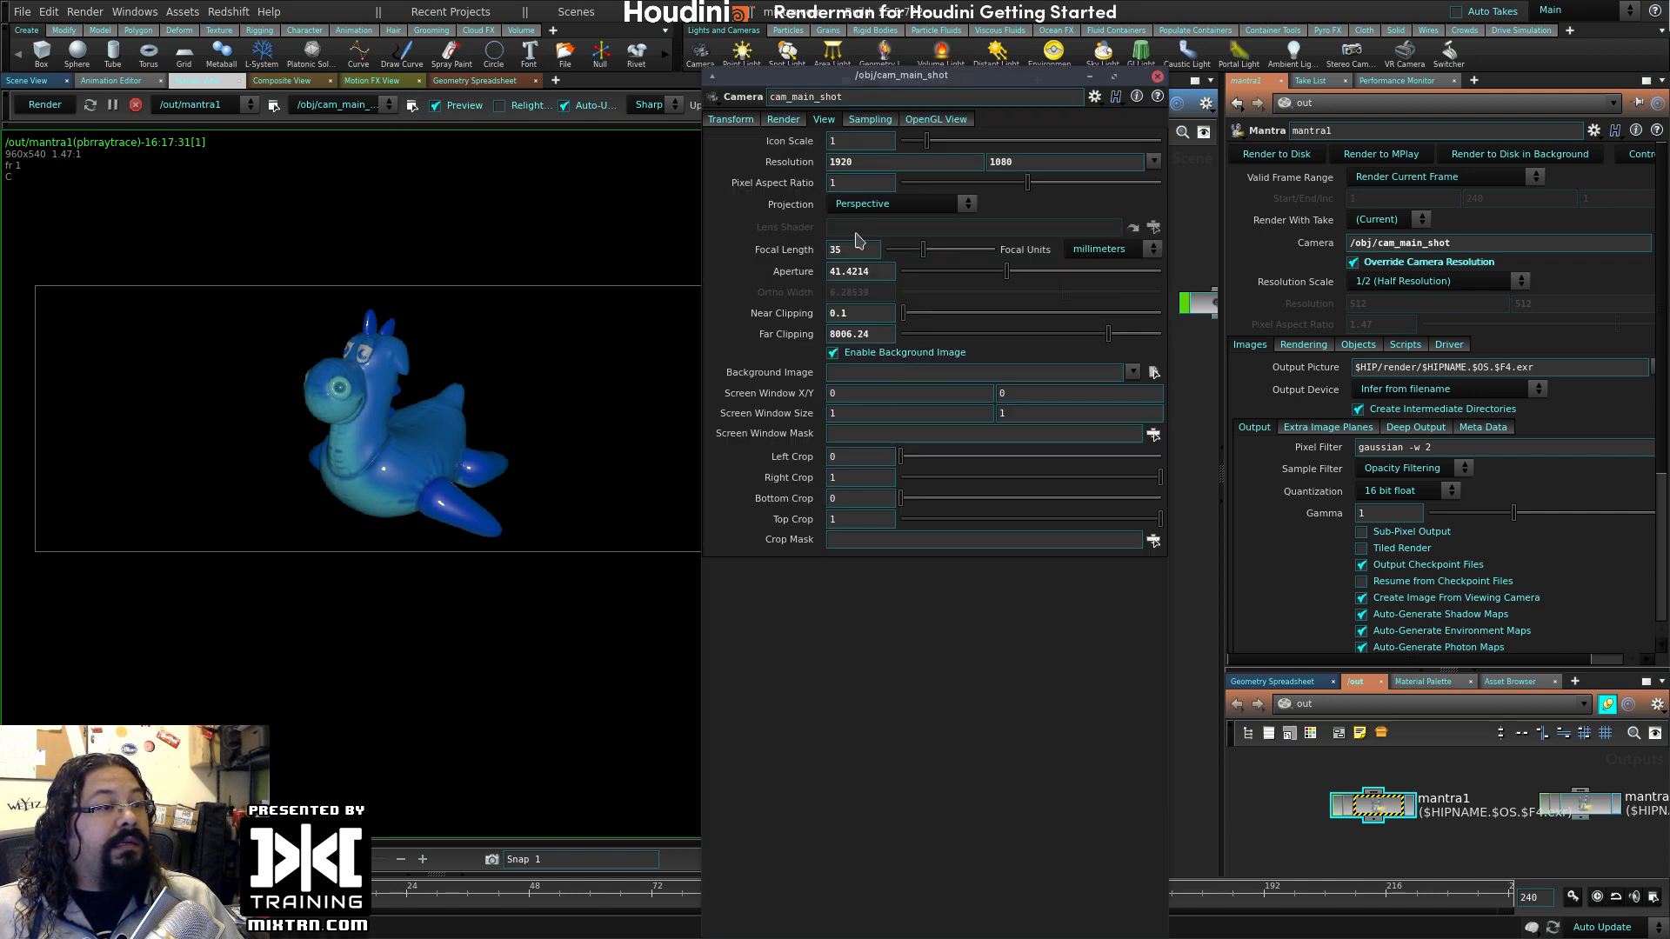
{"action": "left_click", "coordinate": [1157, 76]}
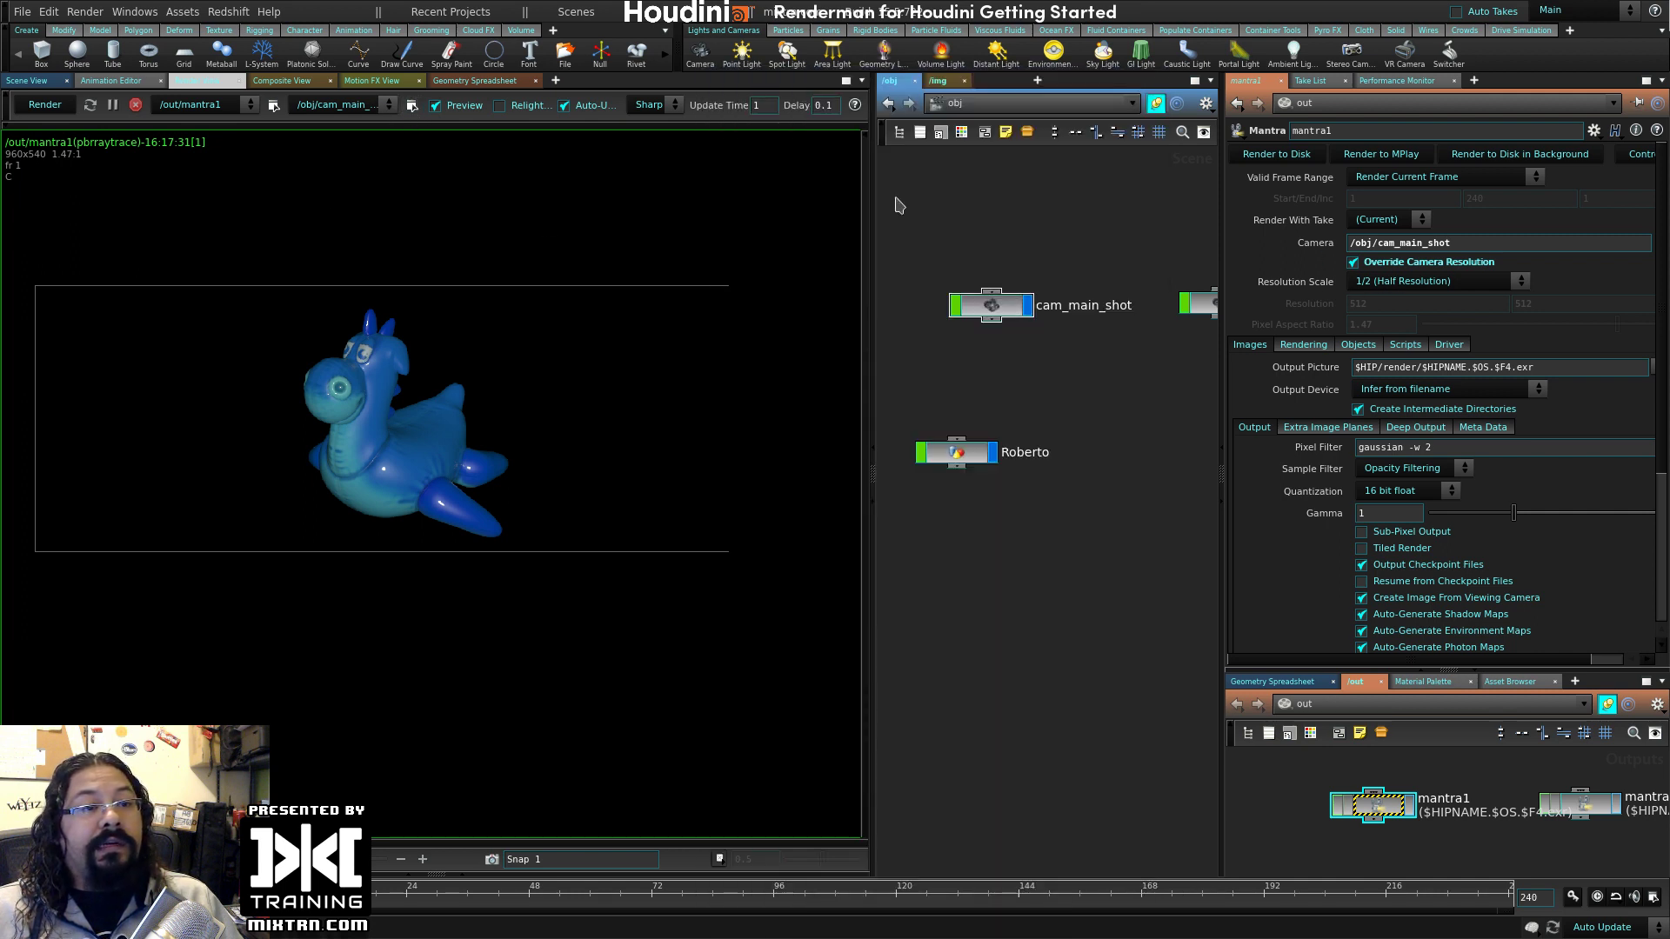
- Disable mantra1's Override Camera Resolution to render at the camera's full size, and re-enable the override
{"action": "left_click", "coordinate": [274, 104]}
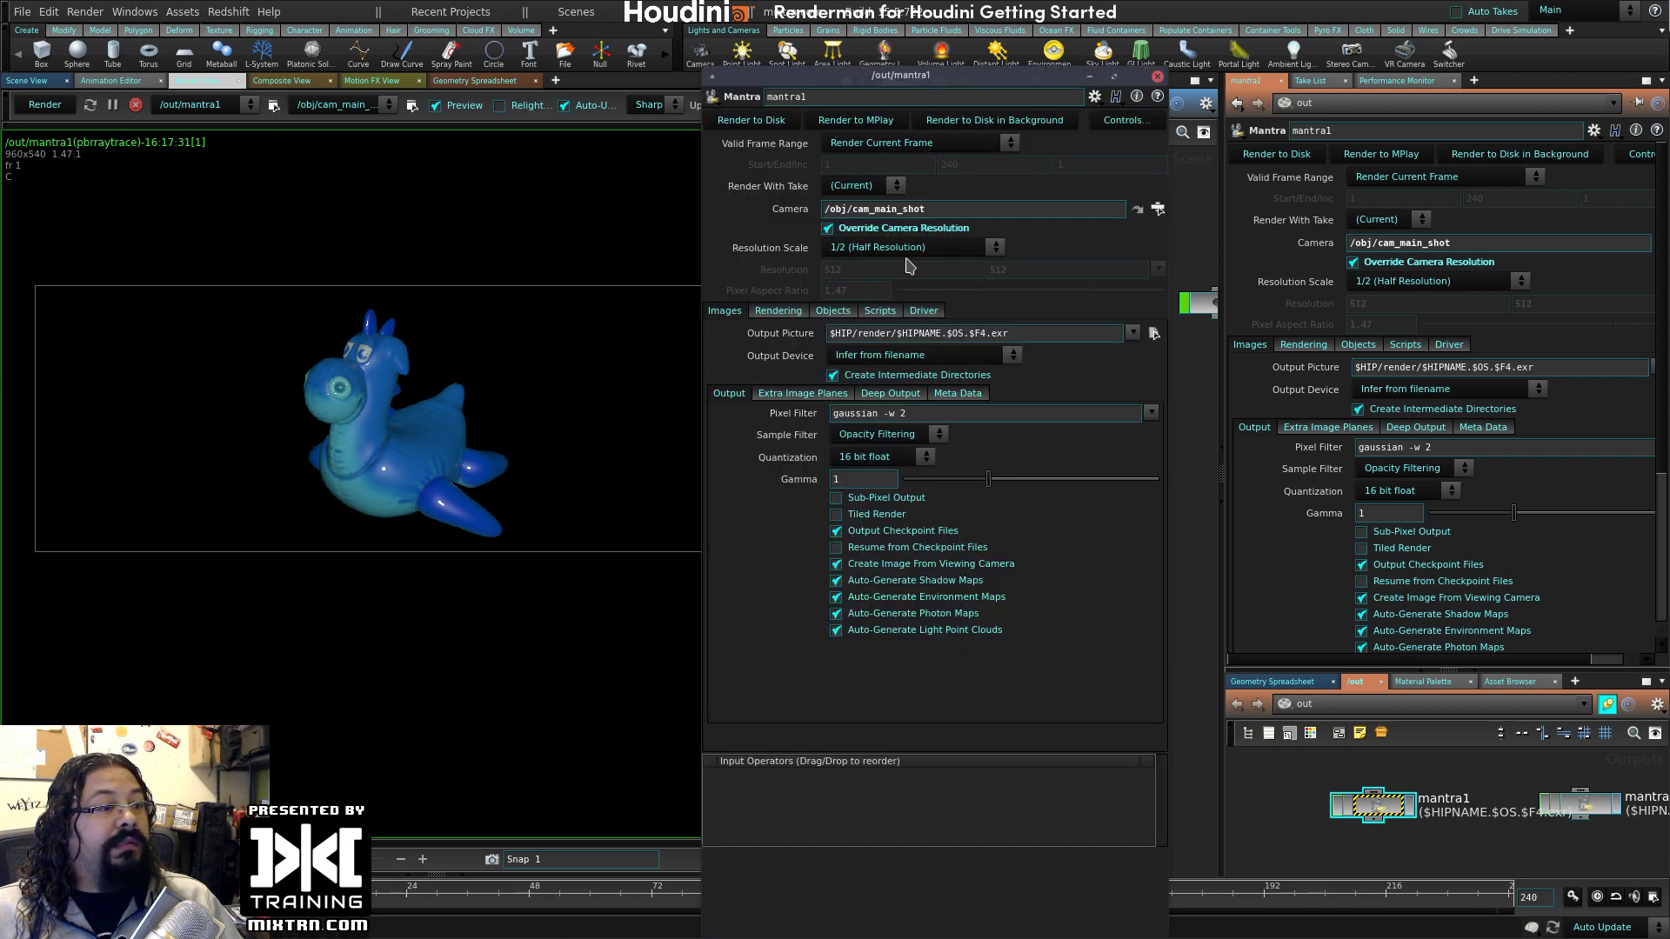
{"action": "left_click", "coordinate": [907, 229]}
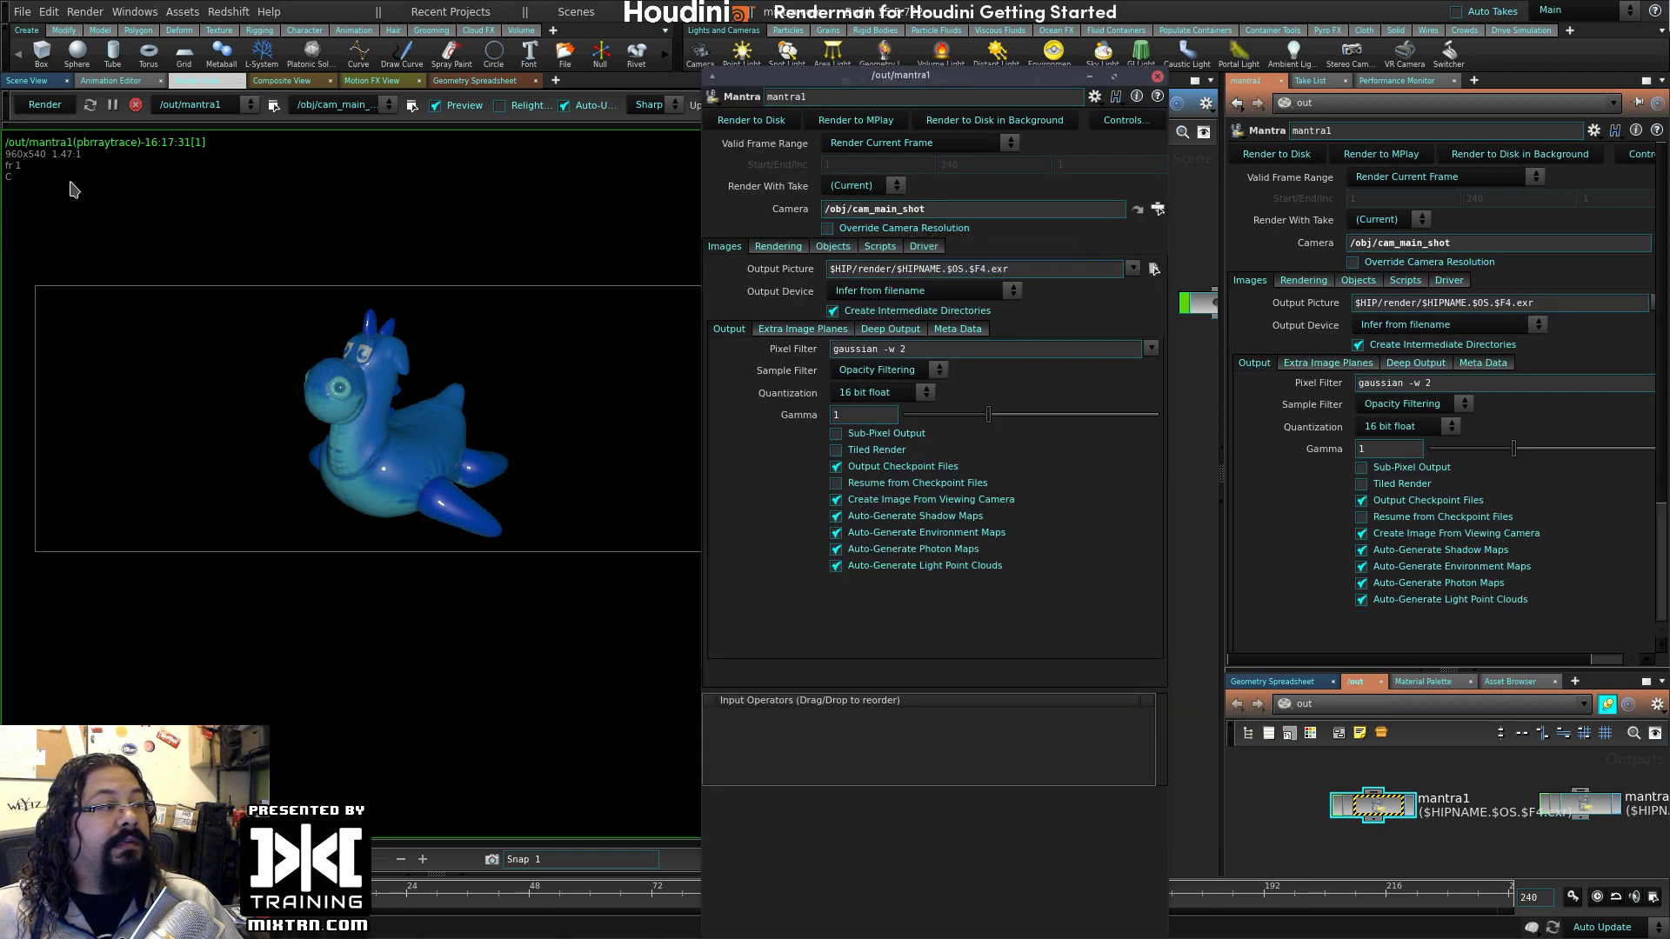
{"action": "left_click", "coordinate": [54, 105]}
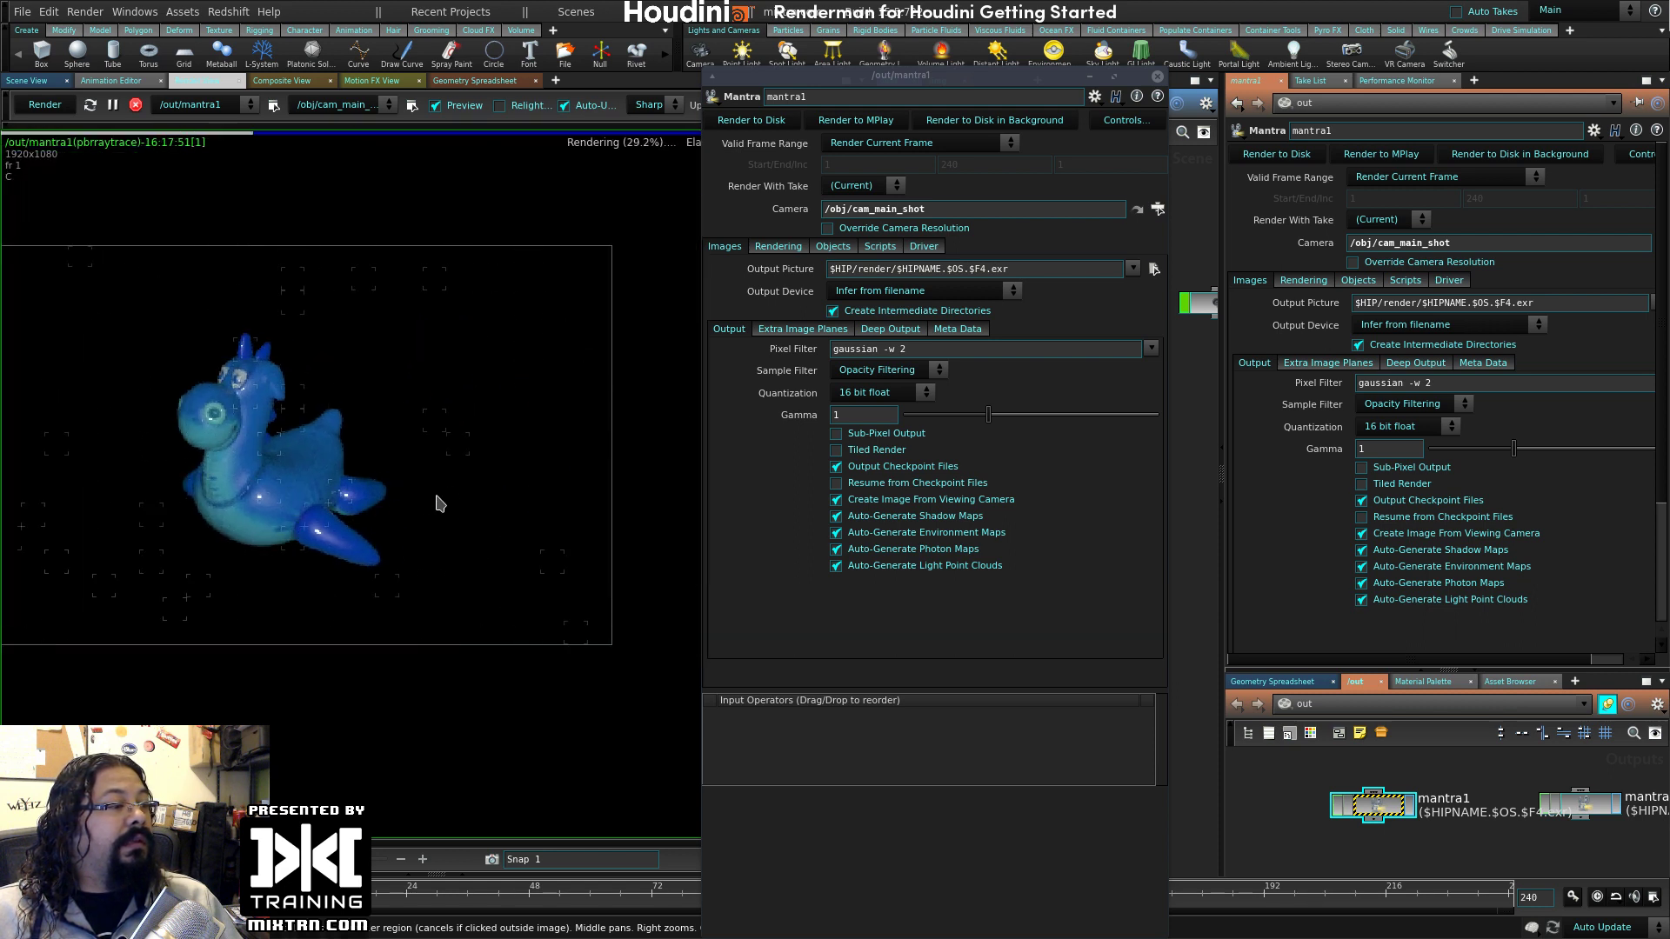
{"action": "middle_click_drag", "start_coordinate": [440, 504], "coordinate": [568, 476]}
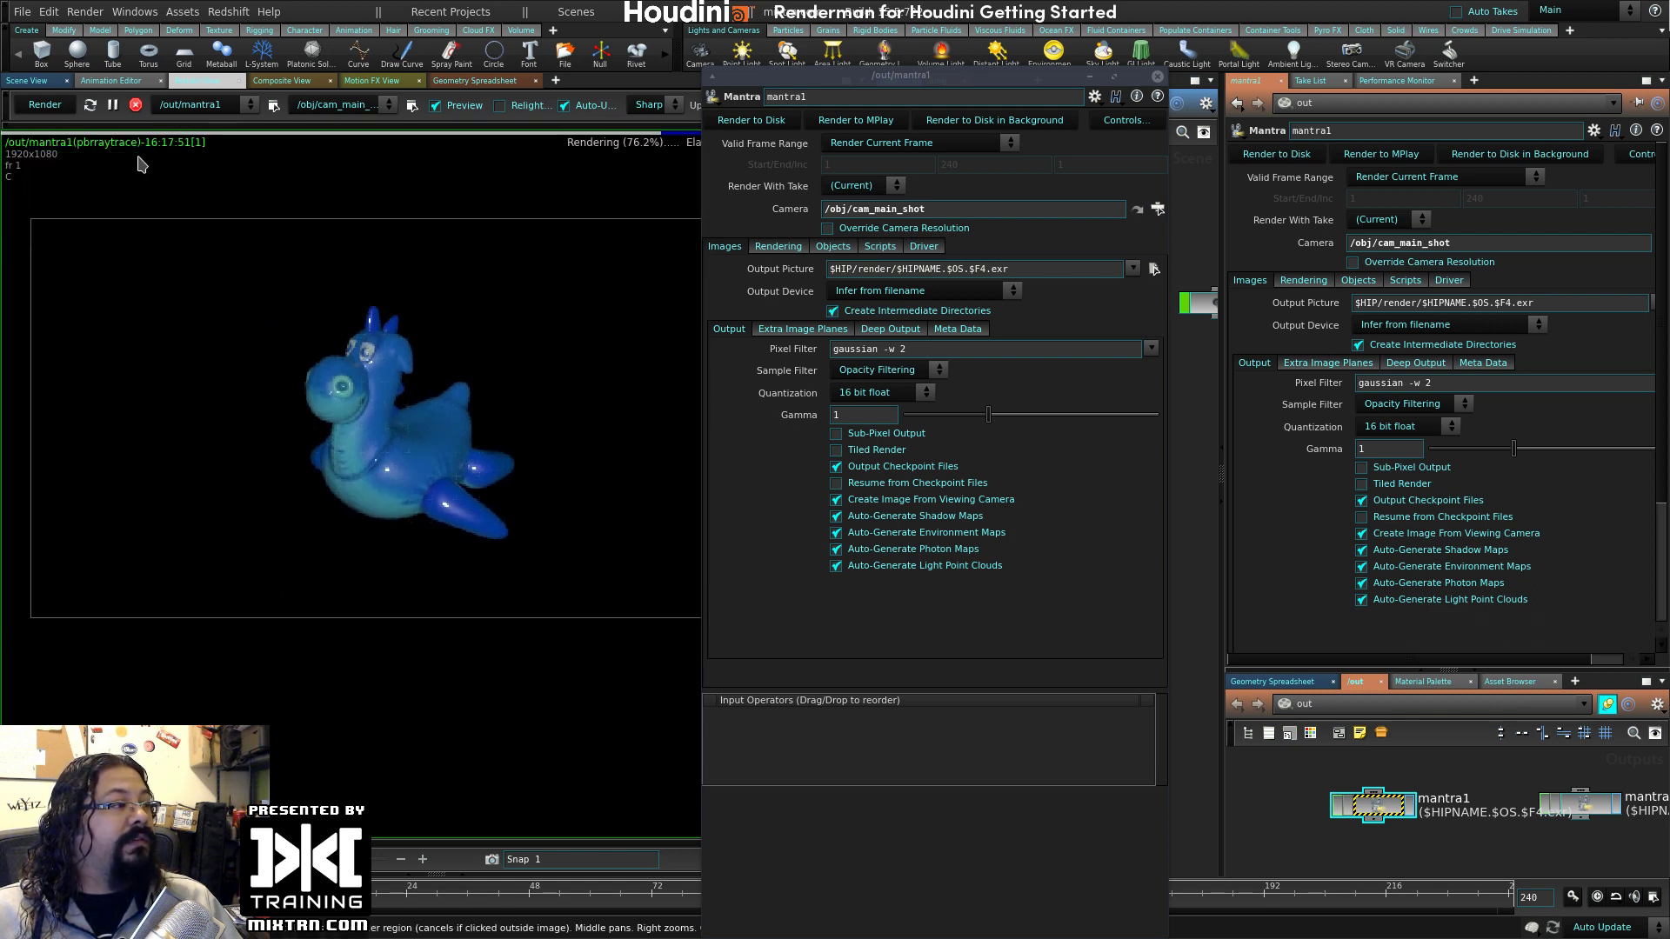
{"action": "left_click", "coordinate": [162, 134]}
{"action": "left_click", "coordinate": [198, 132]}
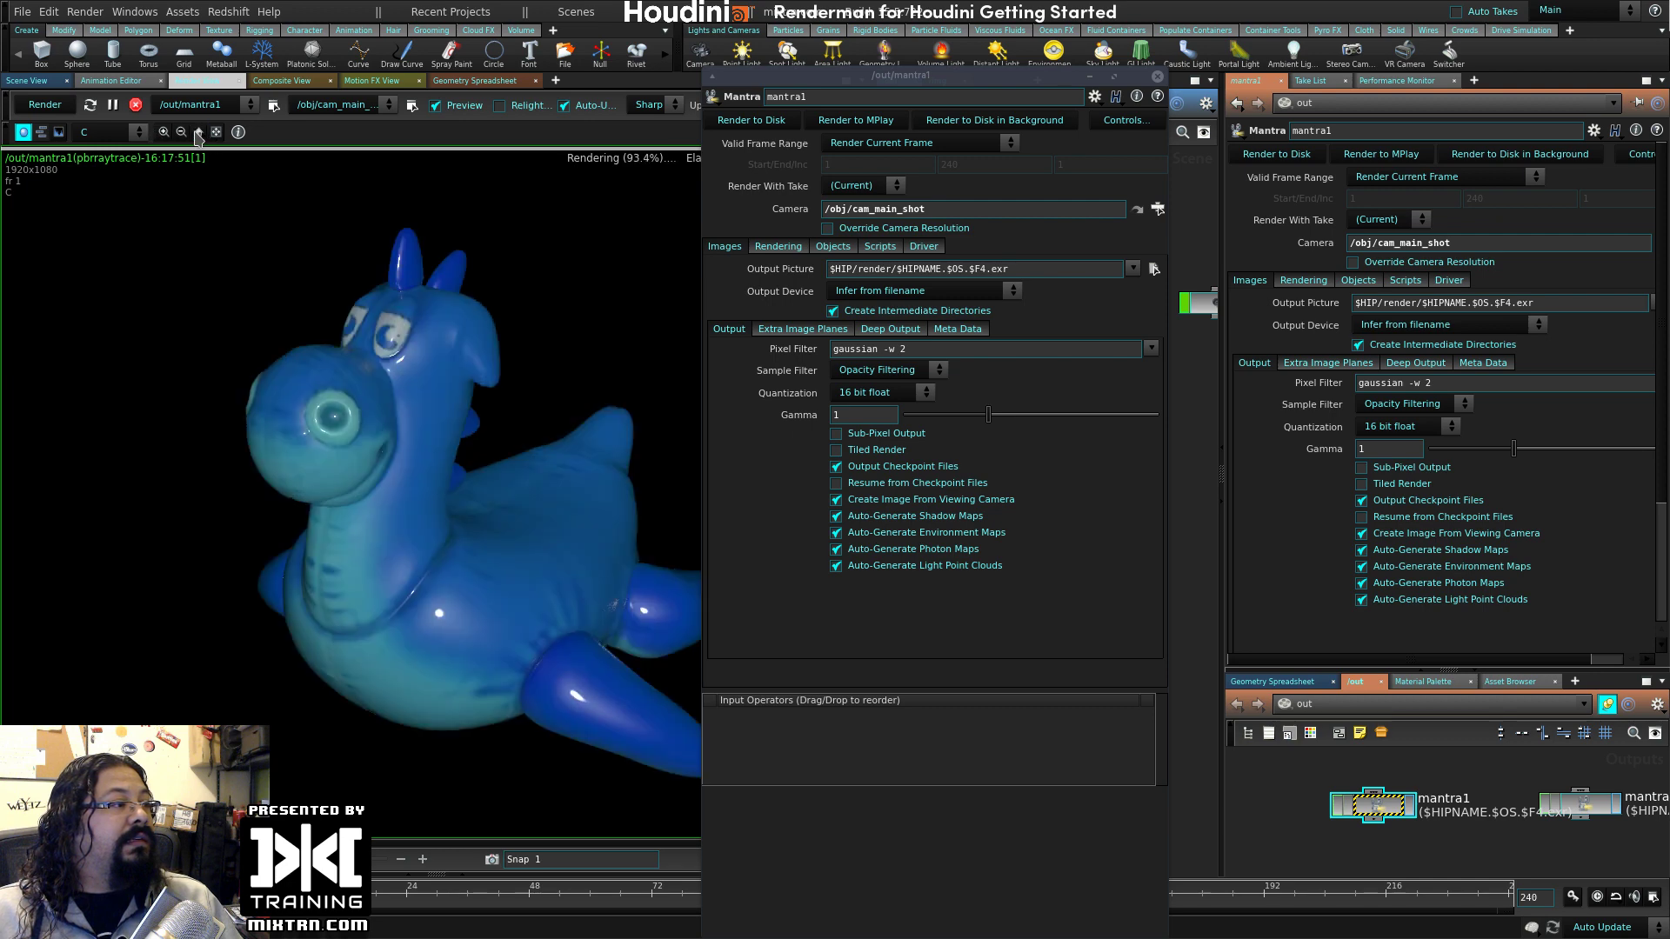
{"action": "left_click", "coordinate": [858, 228]}
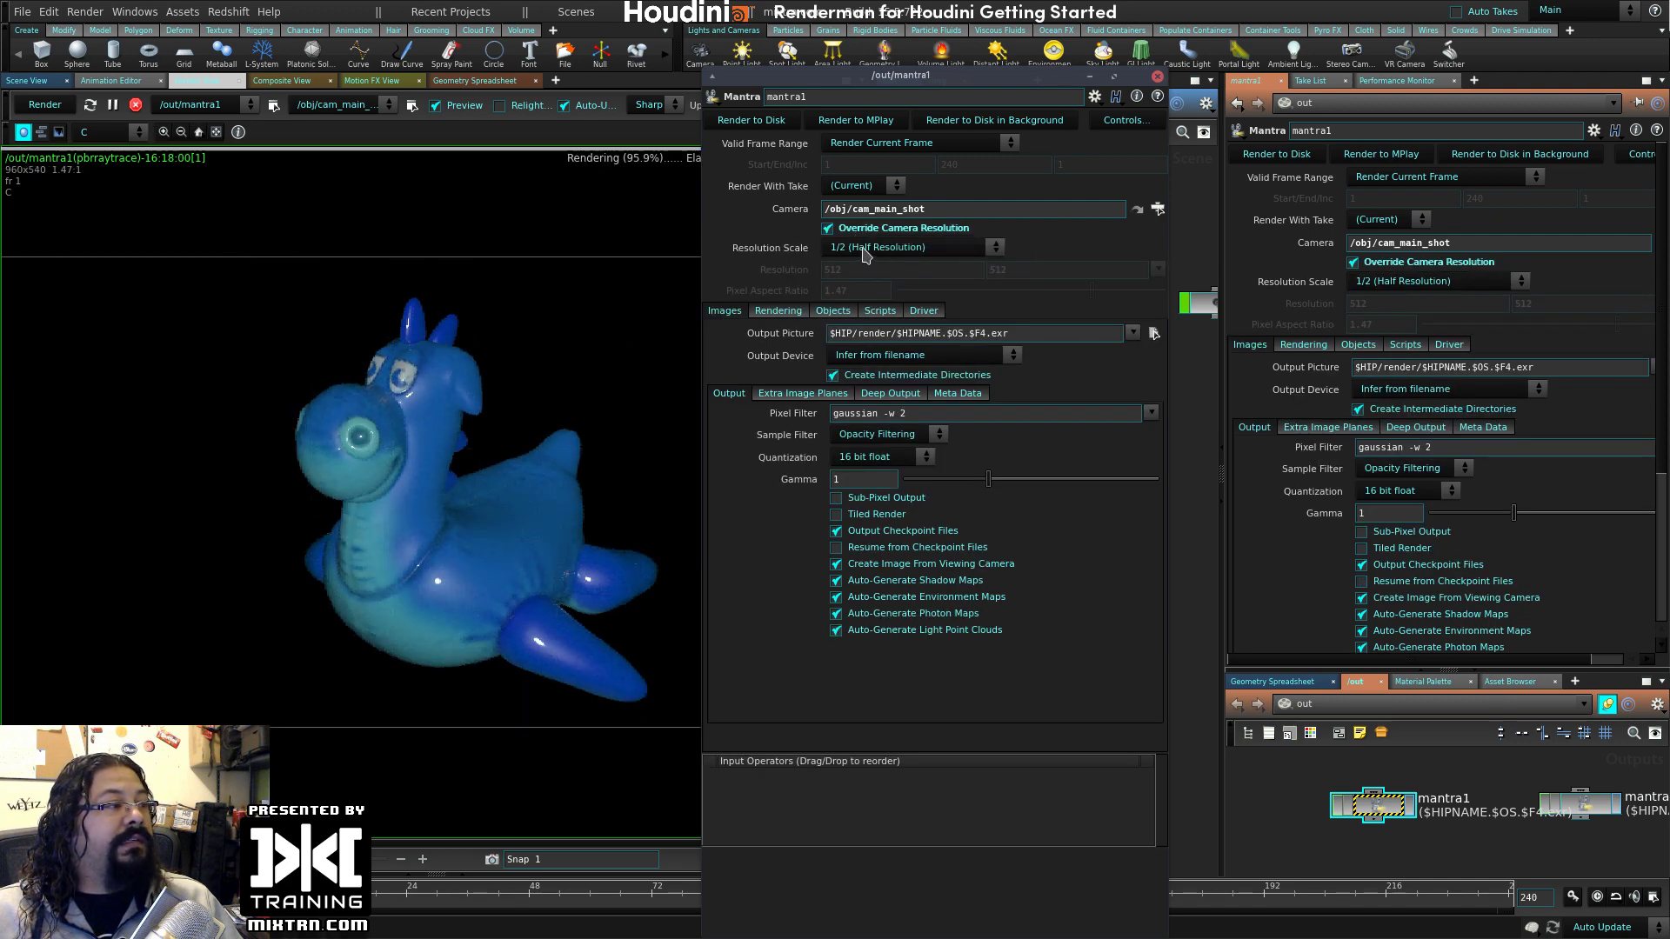
{"action": "left_click_drag", "start_coordinate": [488, 287], "coordinate": [522, 409]}
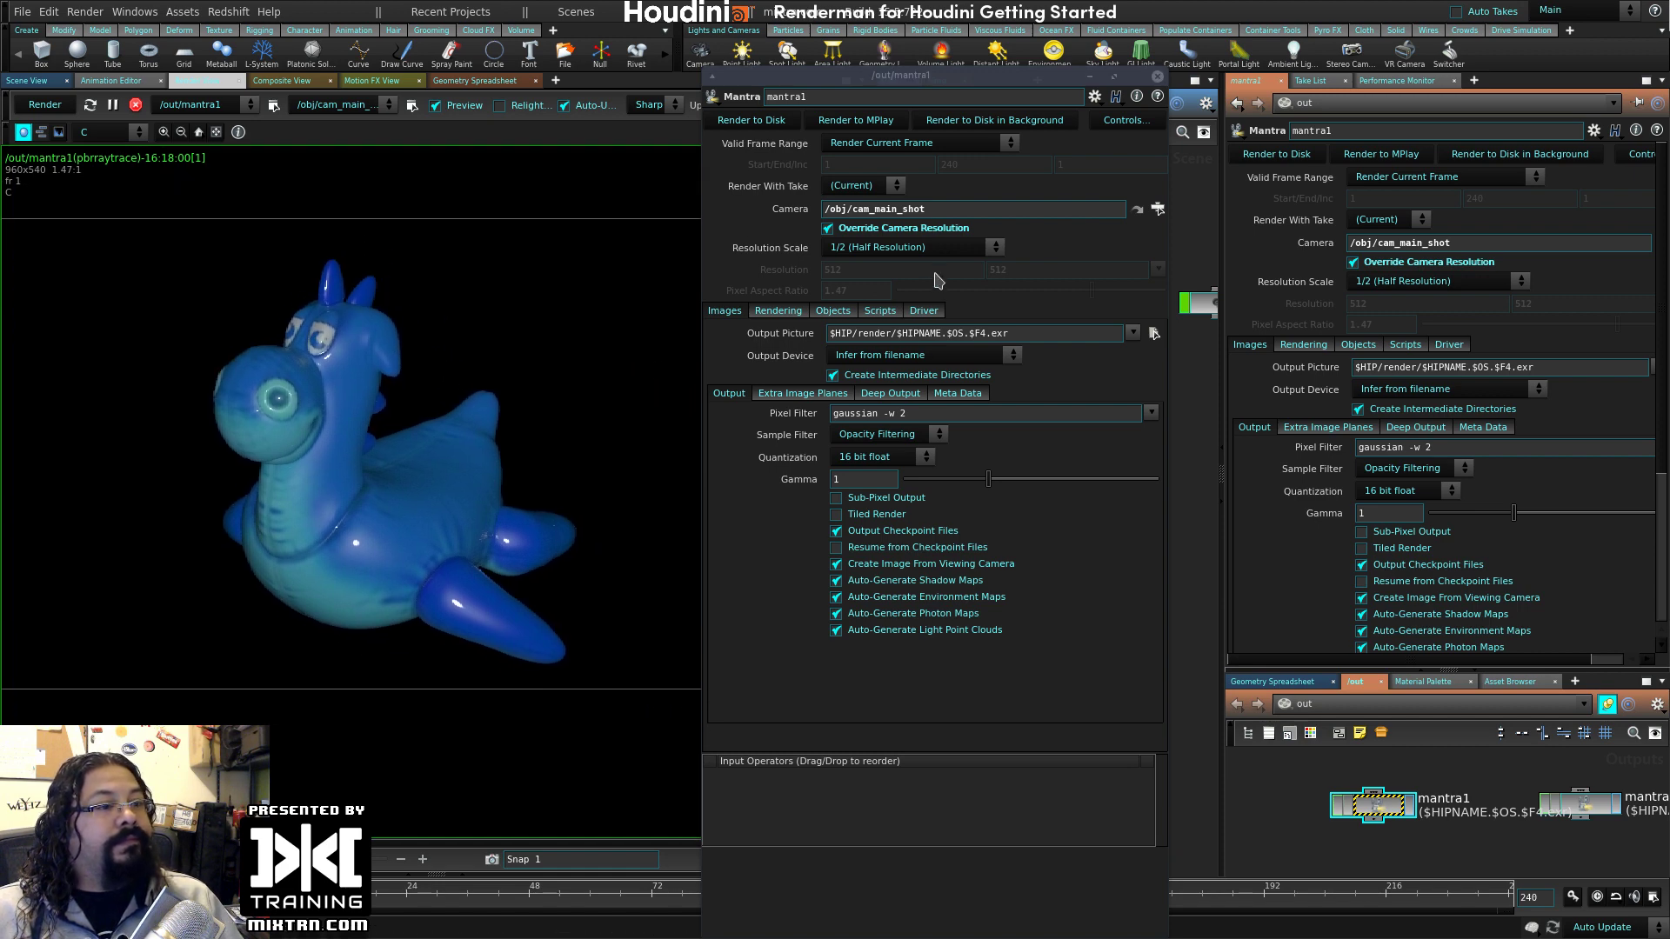
- Reset mantra1's pixel aspect ratio to 1 under User Specified Resolution and return the resolution scale to 1/2 (Half Resolution)
{"action": "left_click", "coordinate": [922, 248]}
{"action": "left_click", "coordinate": [878, 374]}
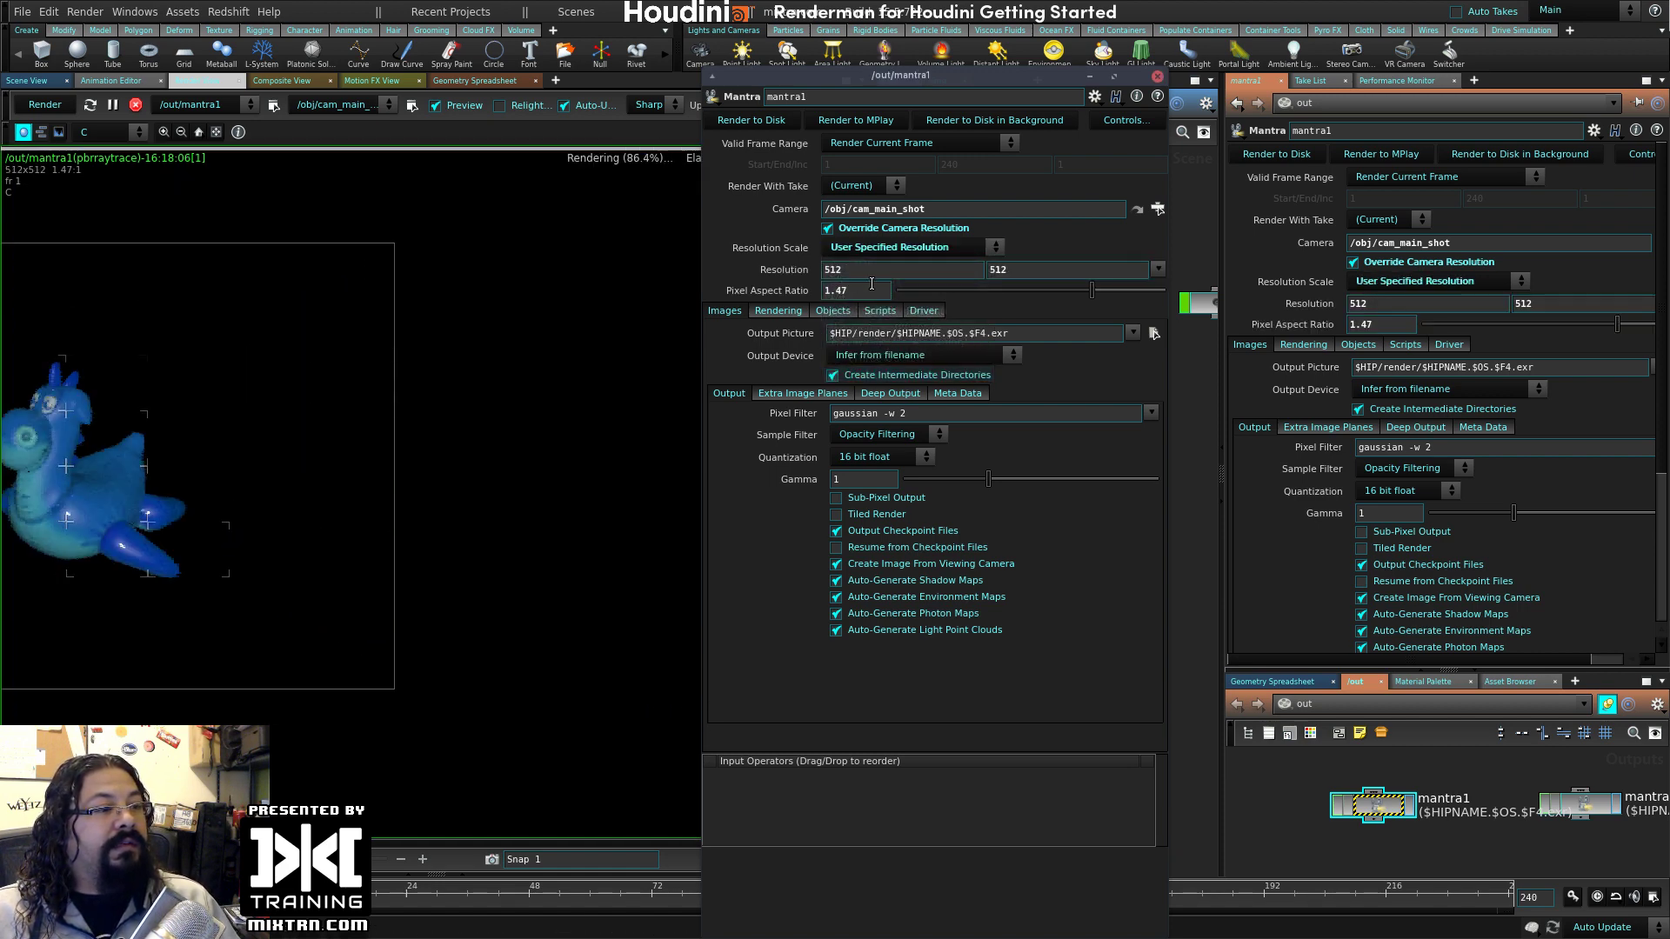
{"action": "middle_click", "coordinate": [866, 288], "text": "ctrl"}
{"action": "middle_click_drag", "start_coordinate": [185, 436], "coordinate": [531, 411]}
{"action": "left_click", "coordinate": [878, 248]}
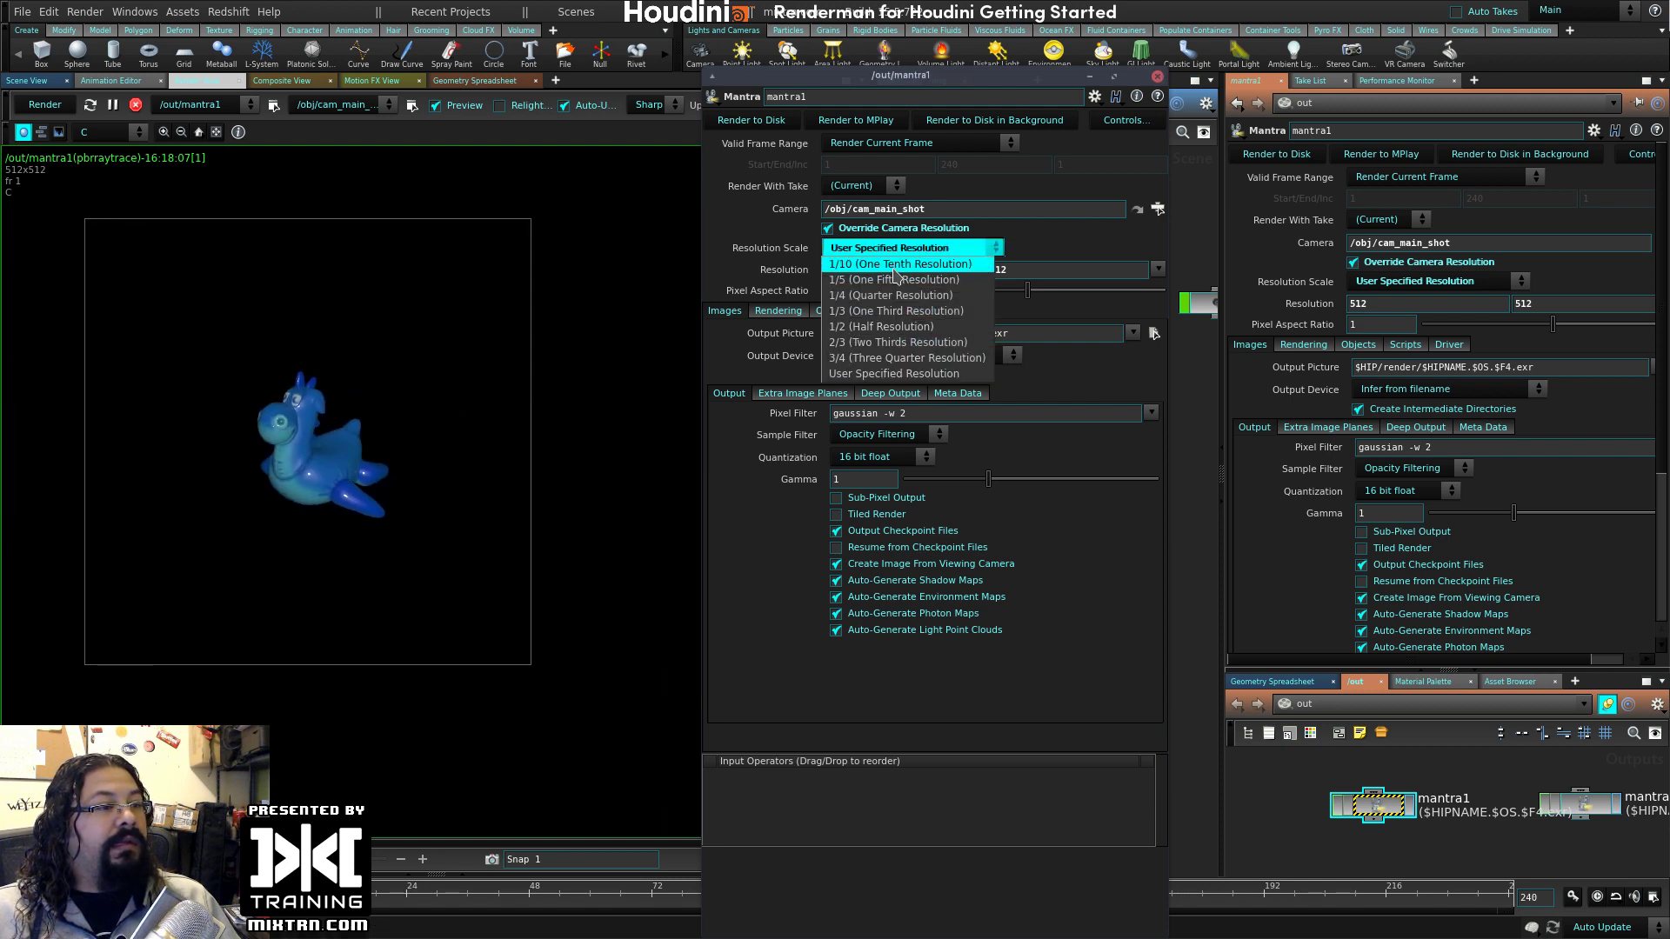
{"action": "left_click", "coordinate": [901, 326]}
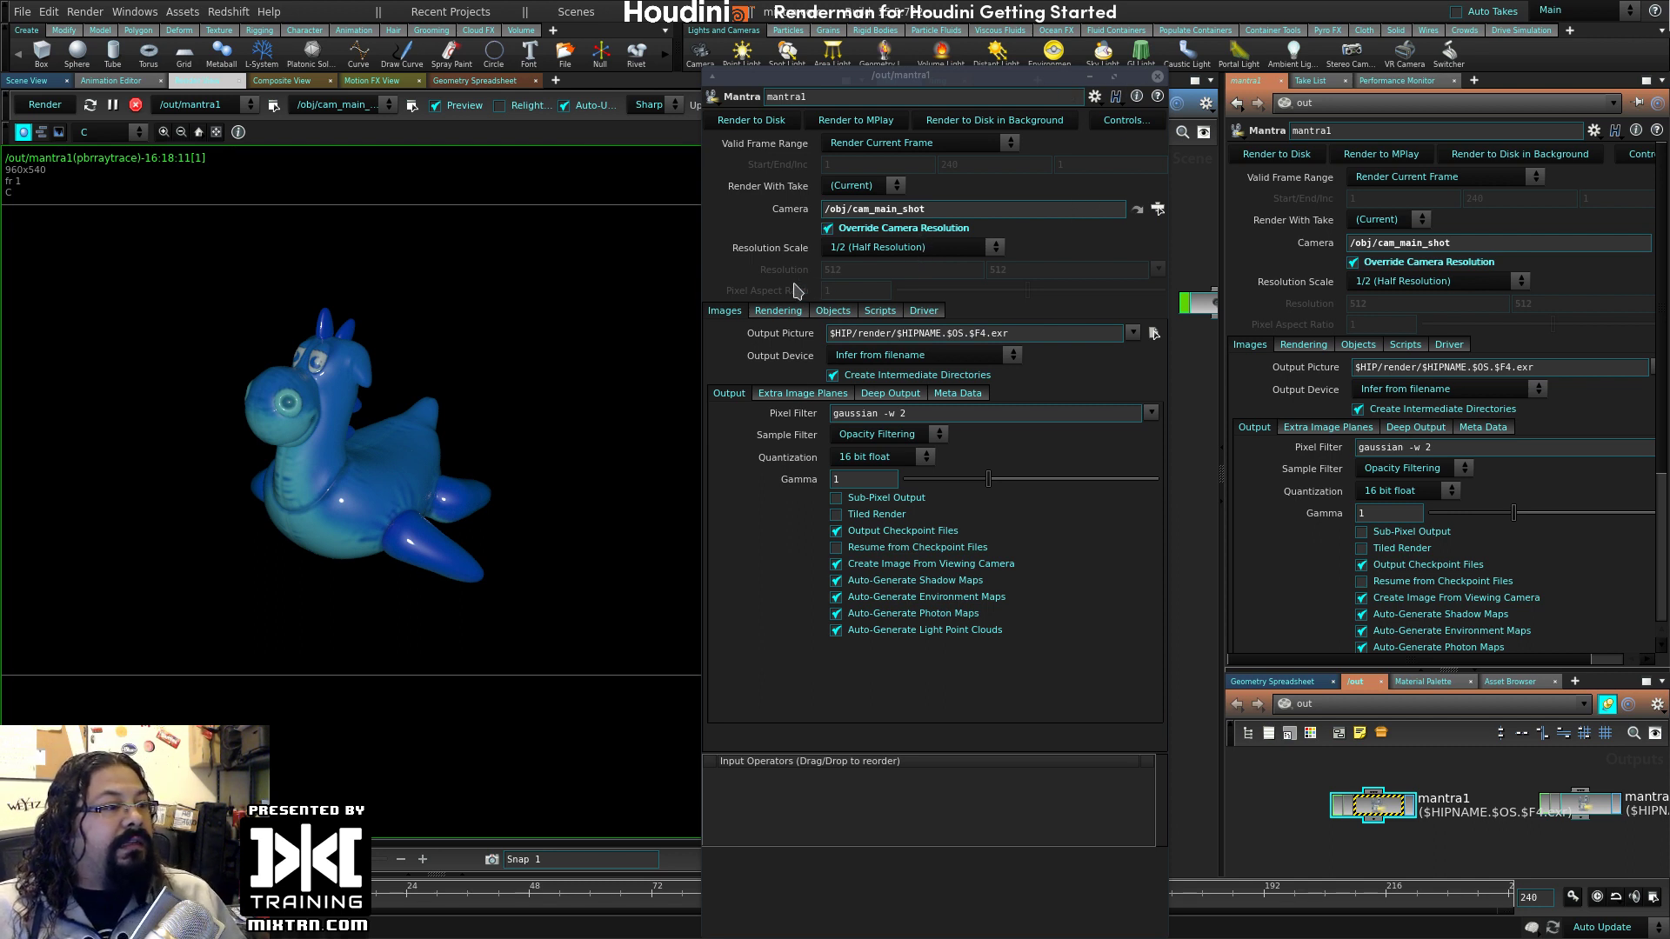
{"action": "left_click", "coordinate": [937, 248]}
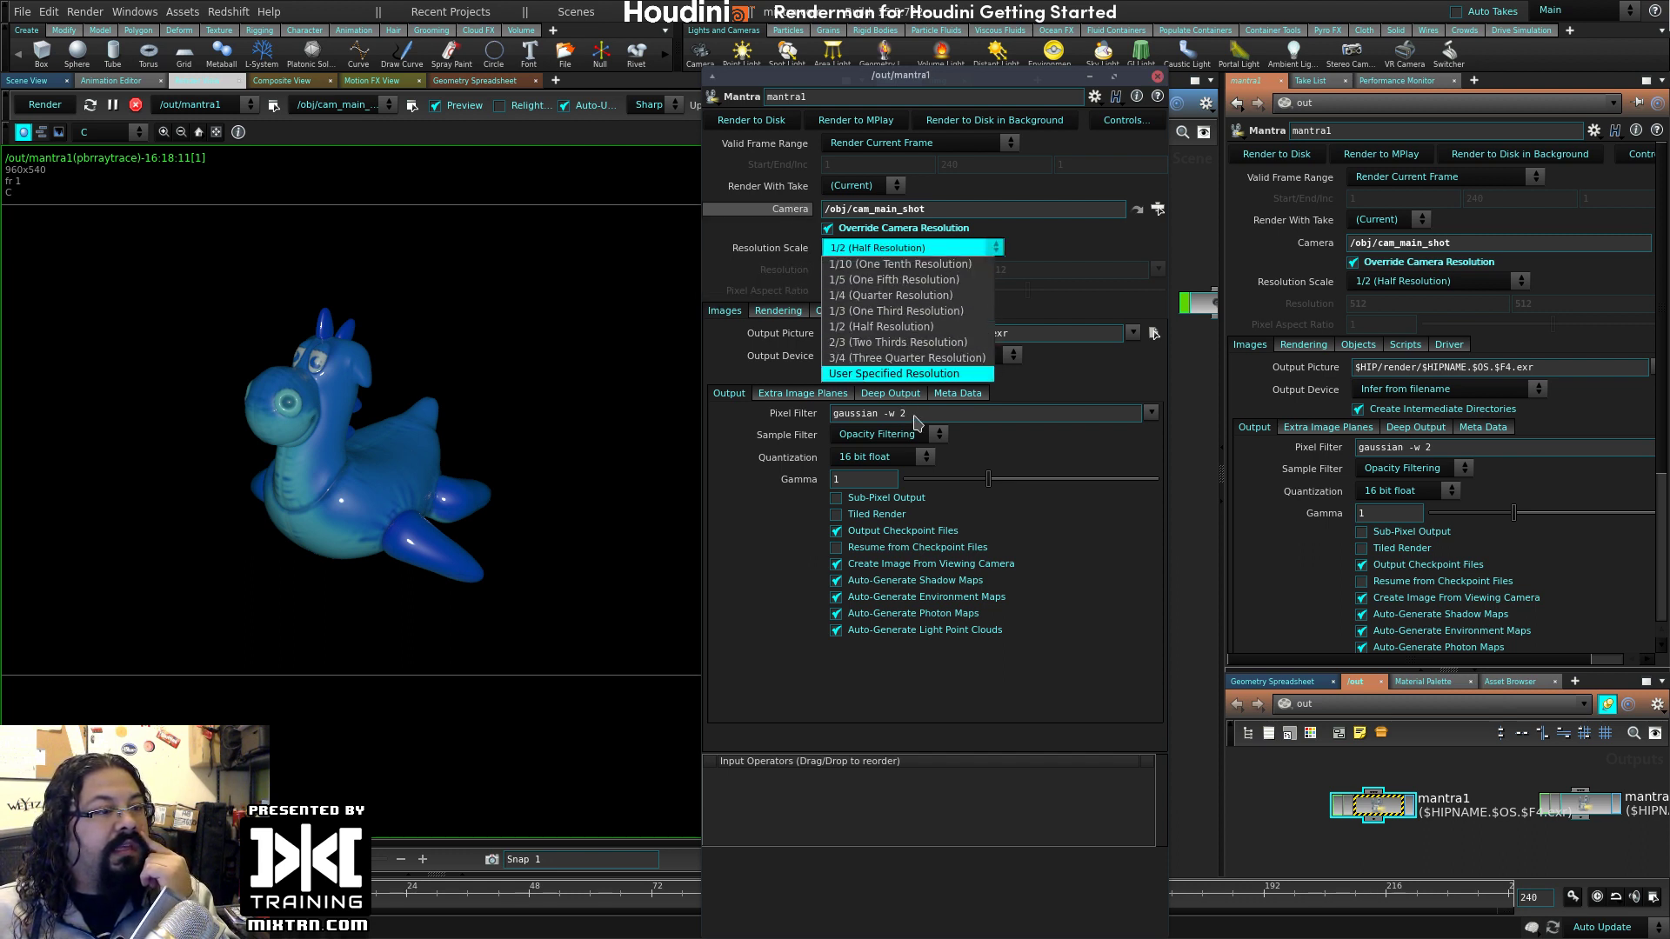
{"action": "left_click", "coordinate": [896, 239]}
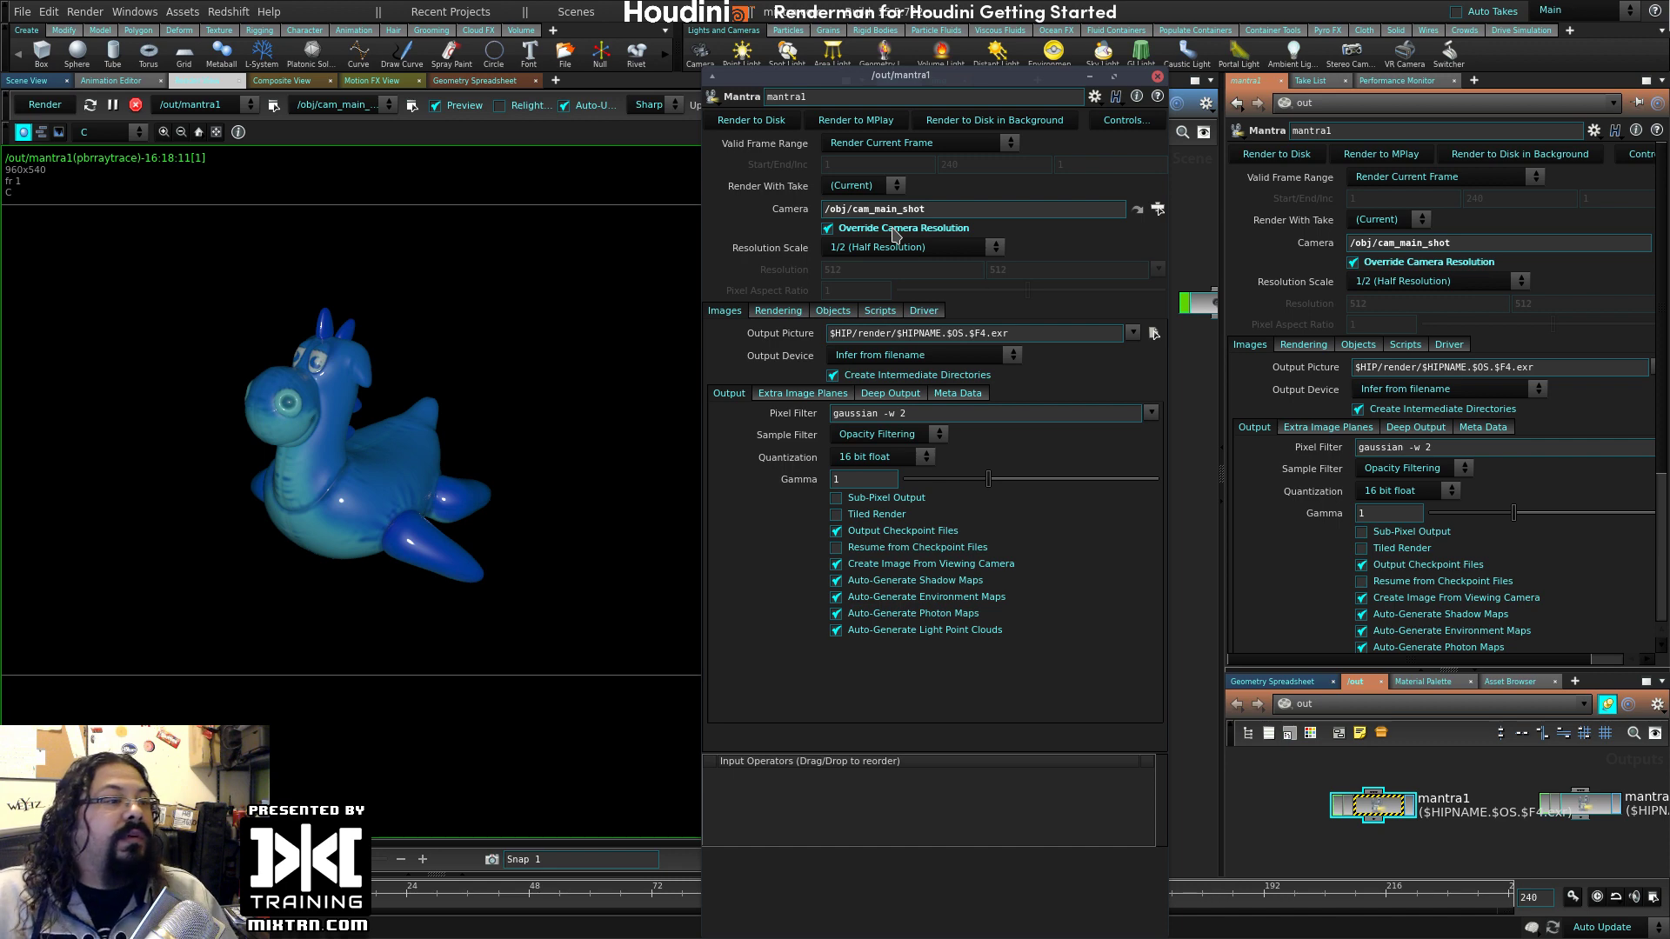
{"action": "left_click", "coordinate": [1157, 76]}
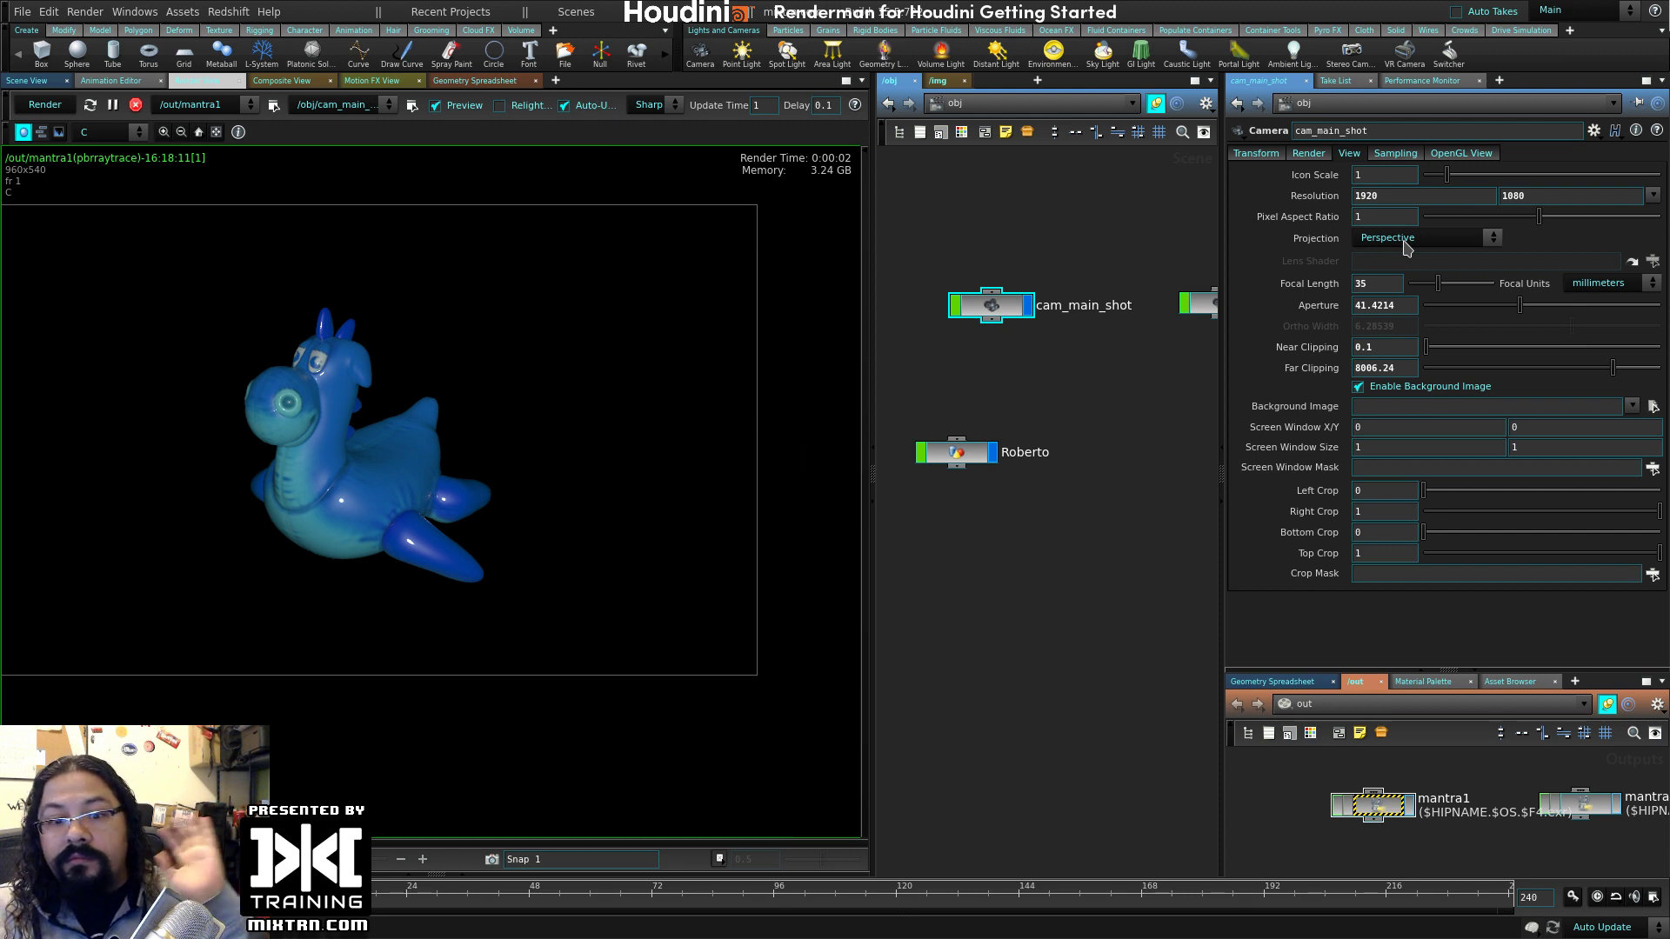
- Try the Polar (panoramic) projection on cam_main_shot
{"action": "left_click", "coordinate": [1406, 240]}
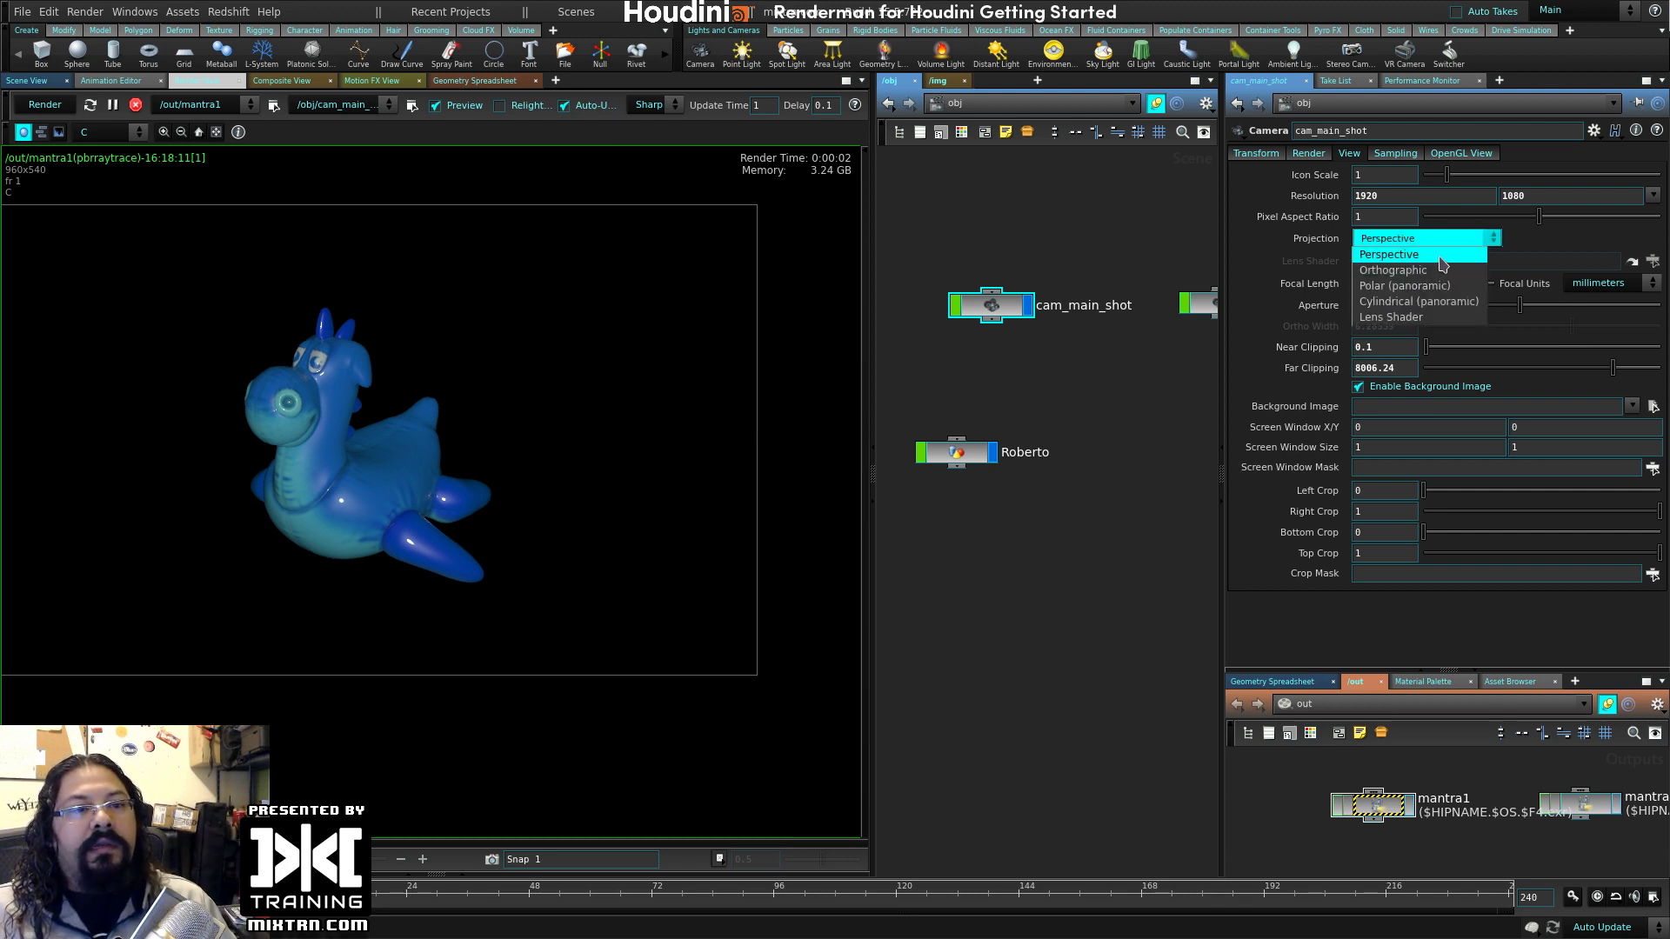
{"action": "left_click", "coordinate": [1404, 285]}
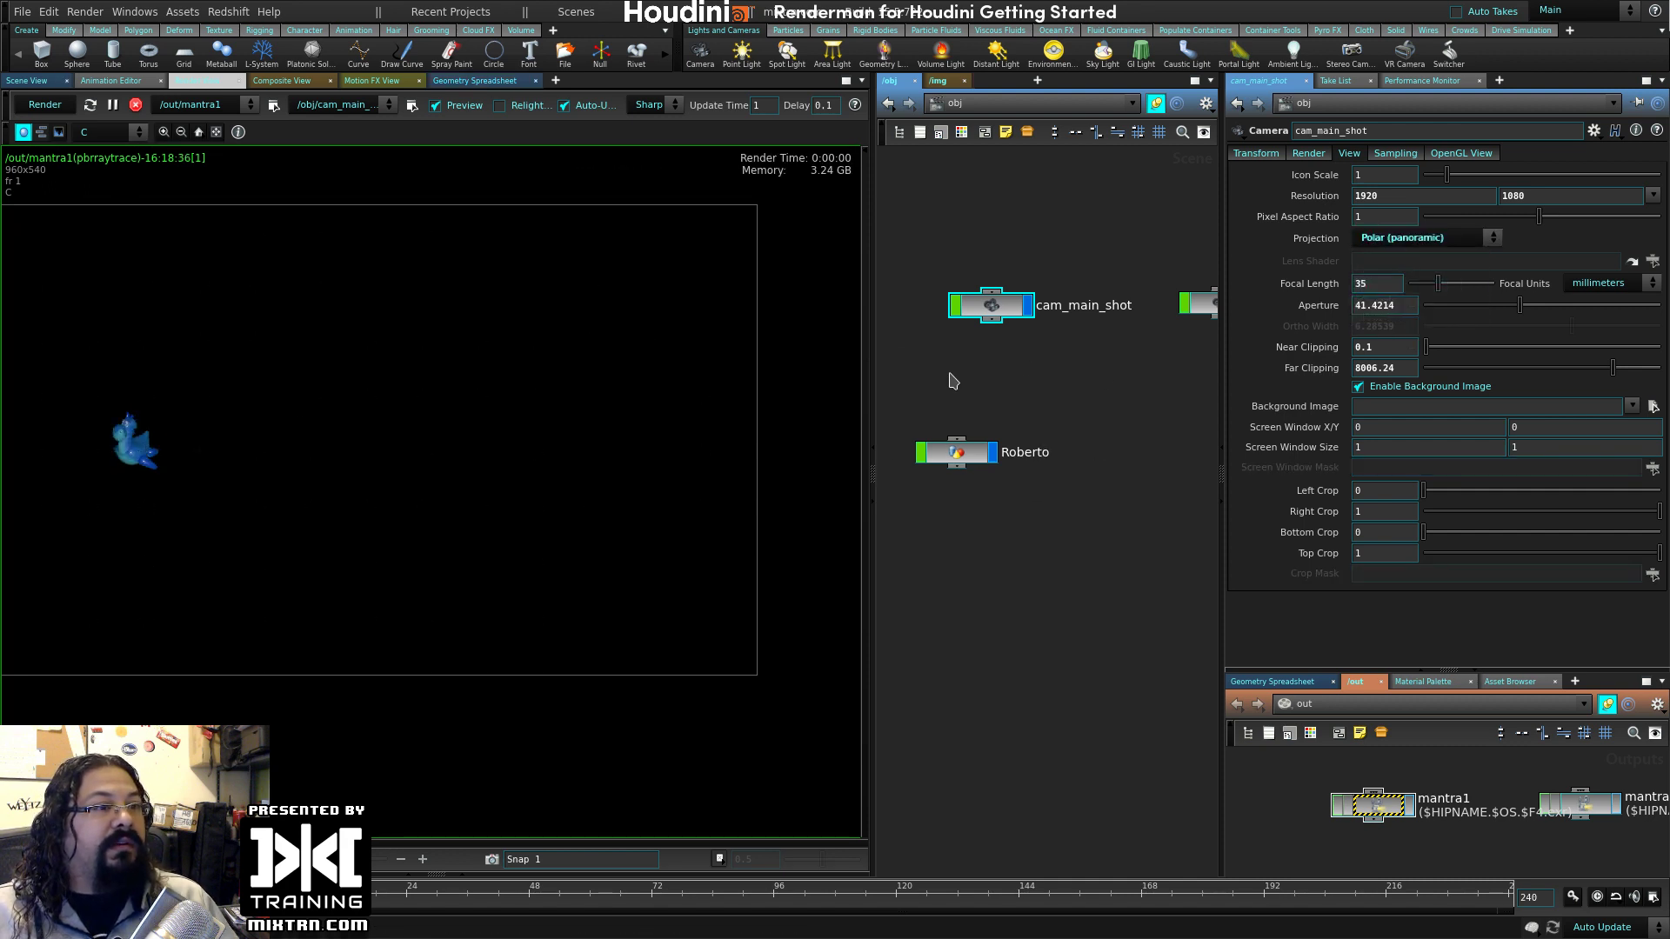
{"action": "left_click", "coordinate": [958, 249]}
{"action": "key", "text": "Tab"}
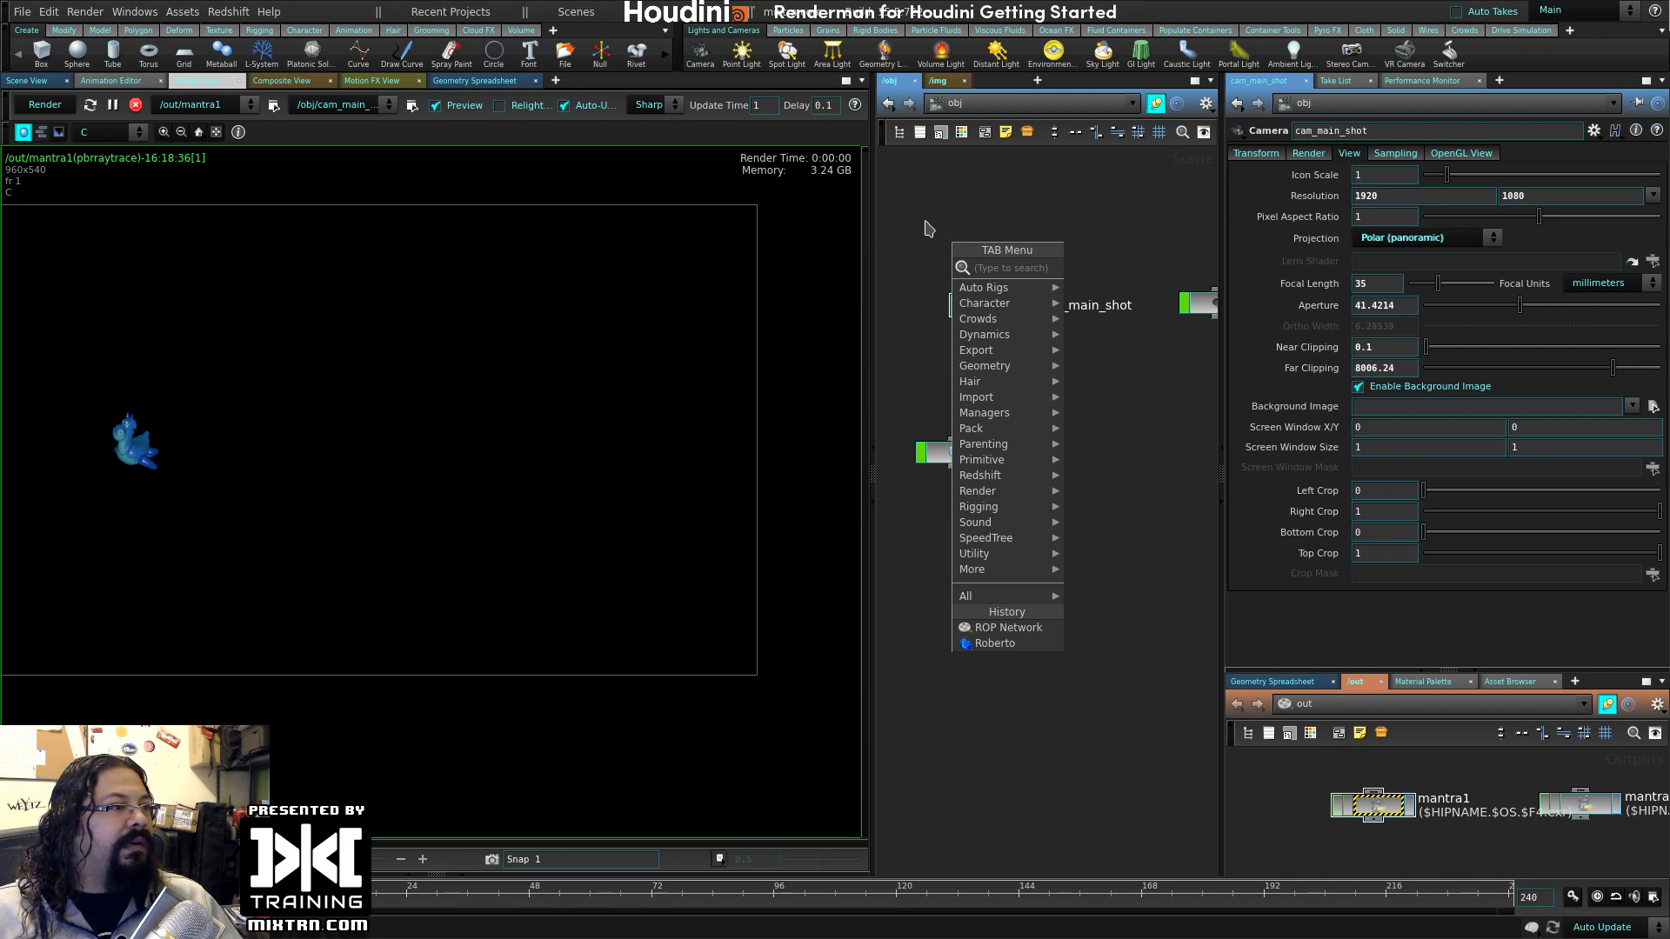
{"action": "key", "text": "Escape"}
{"action": "key", "text": "Tab"}
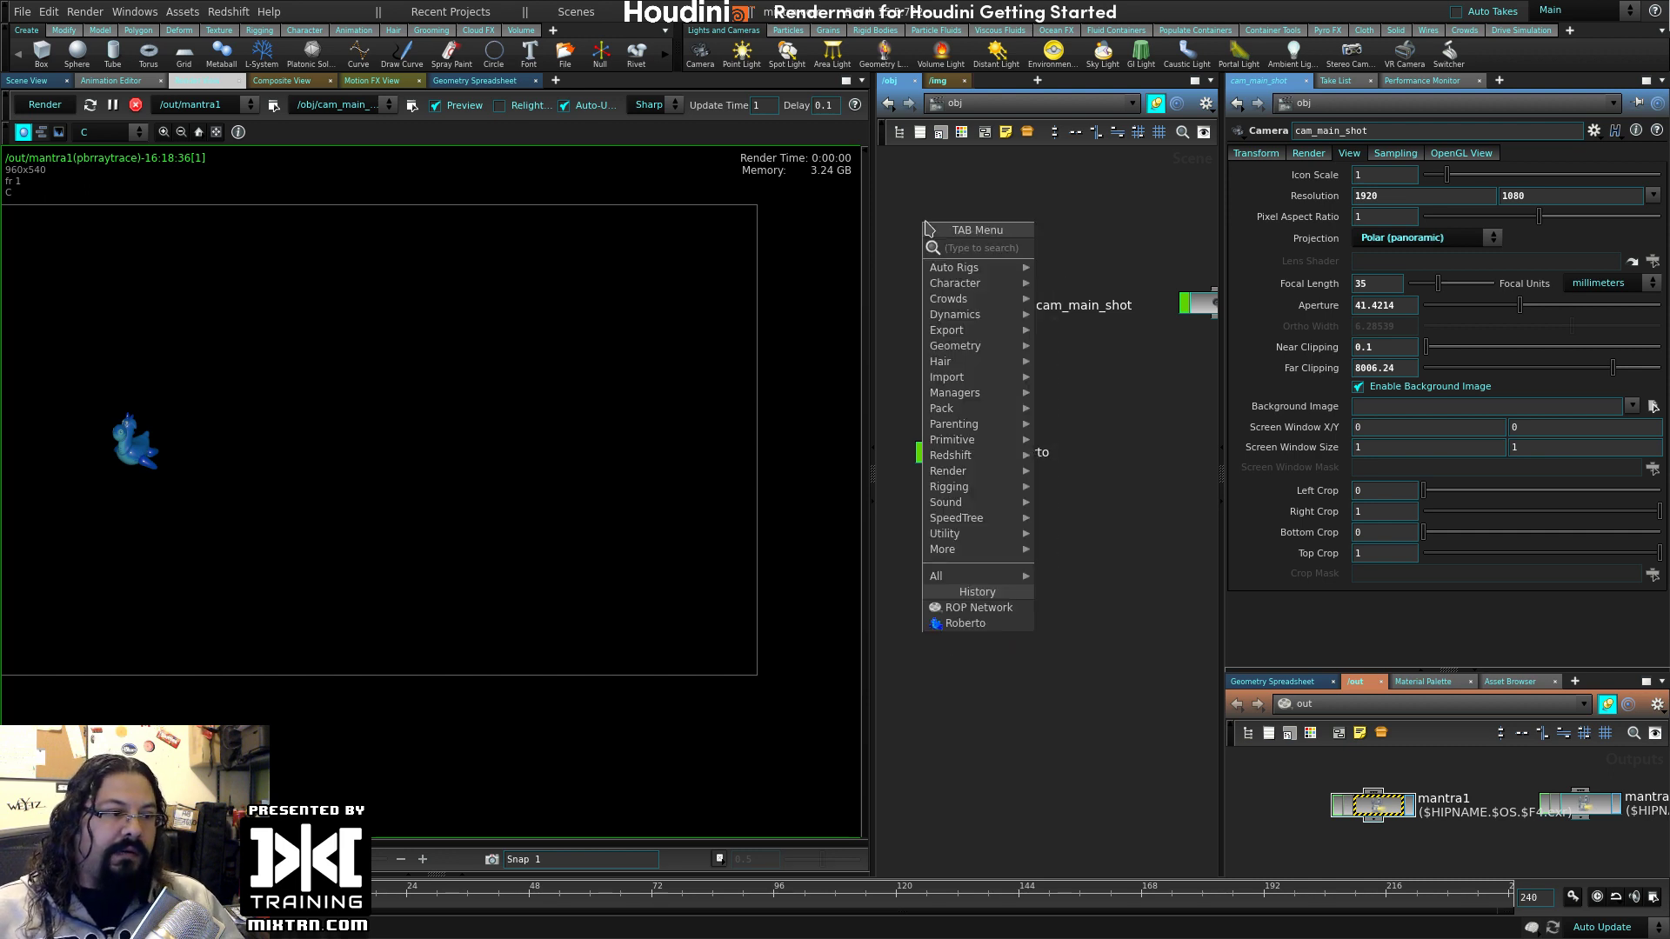
{"action": "type", "text": "tes"}
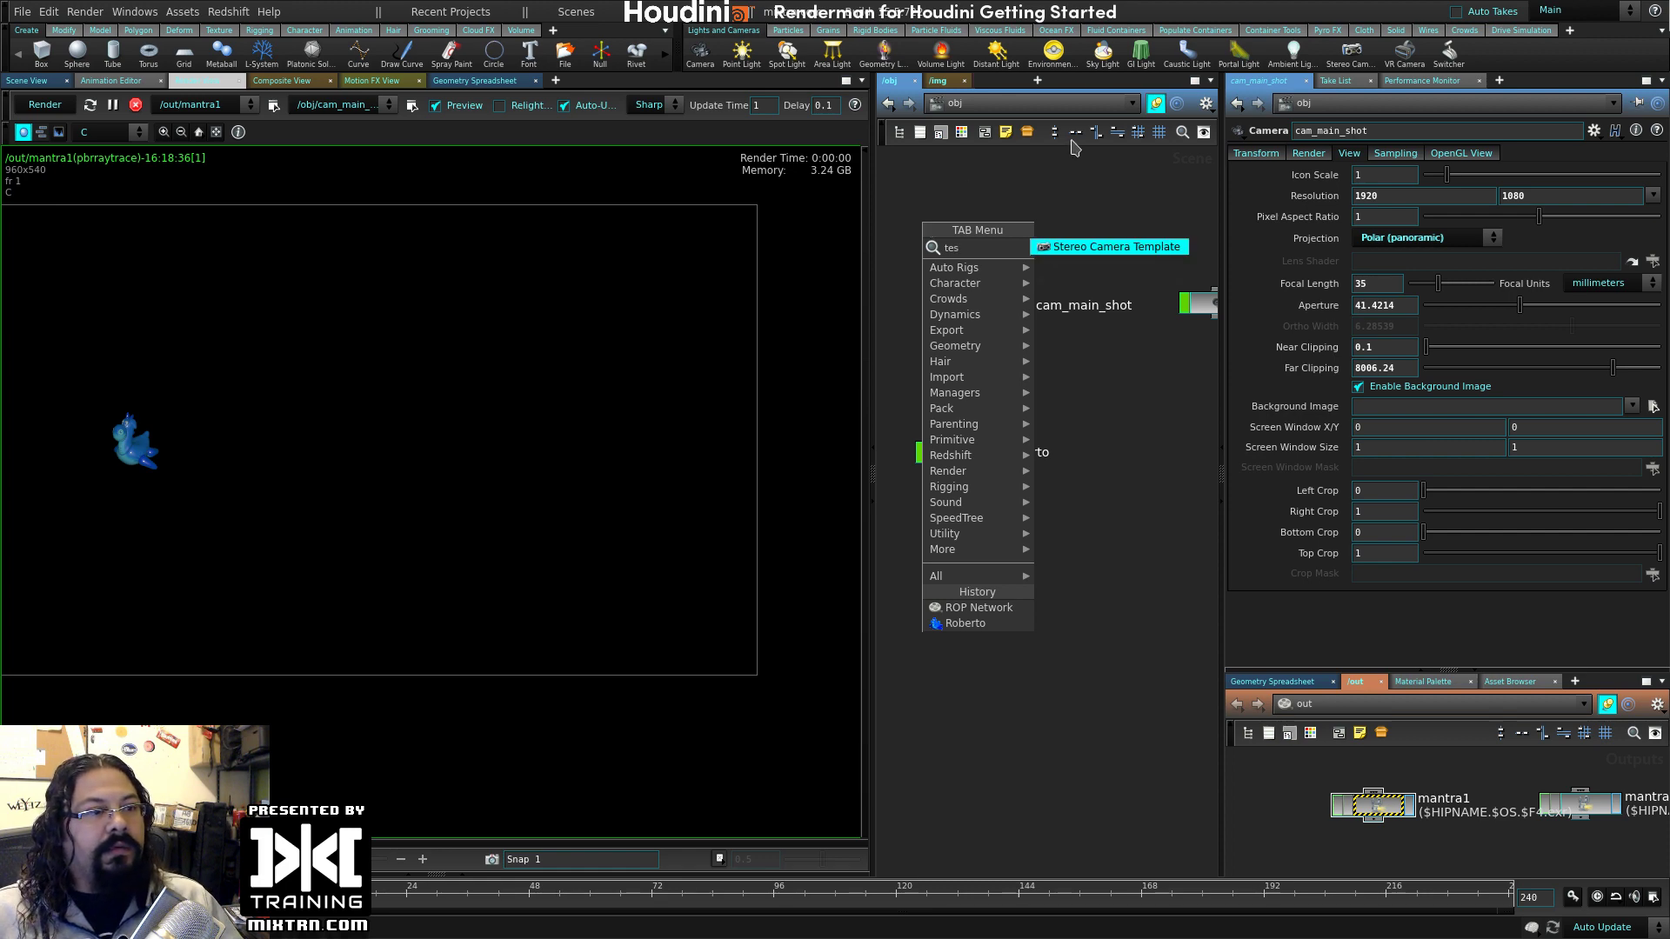
{"action": "key", "text": "Escape"}
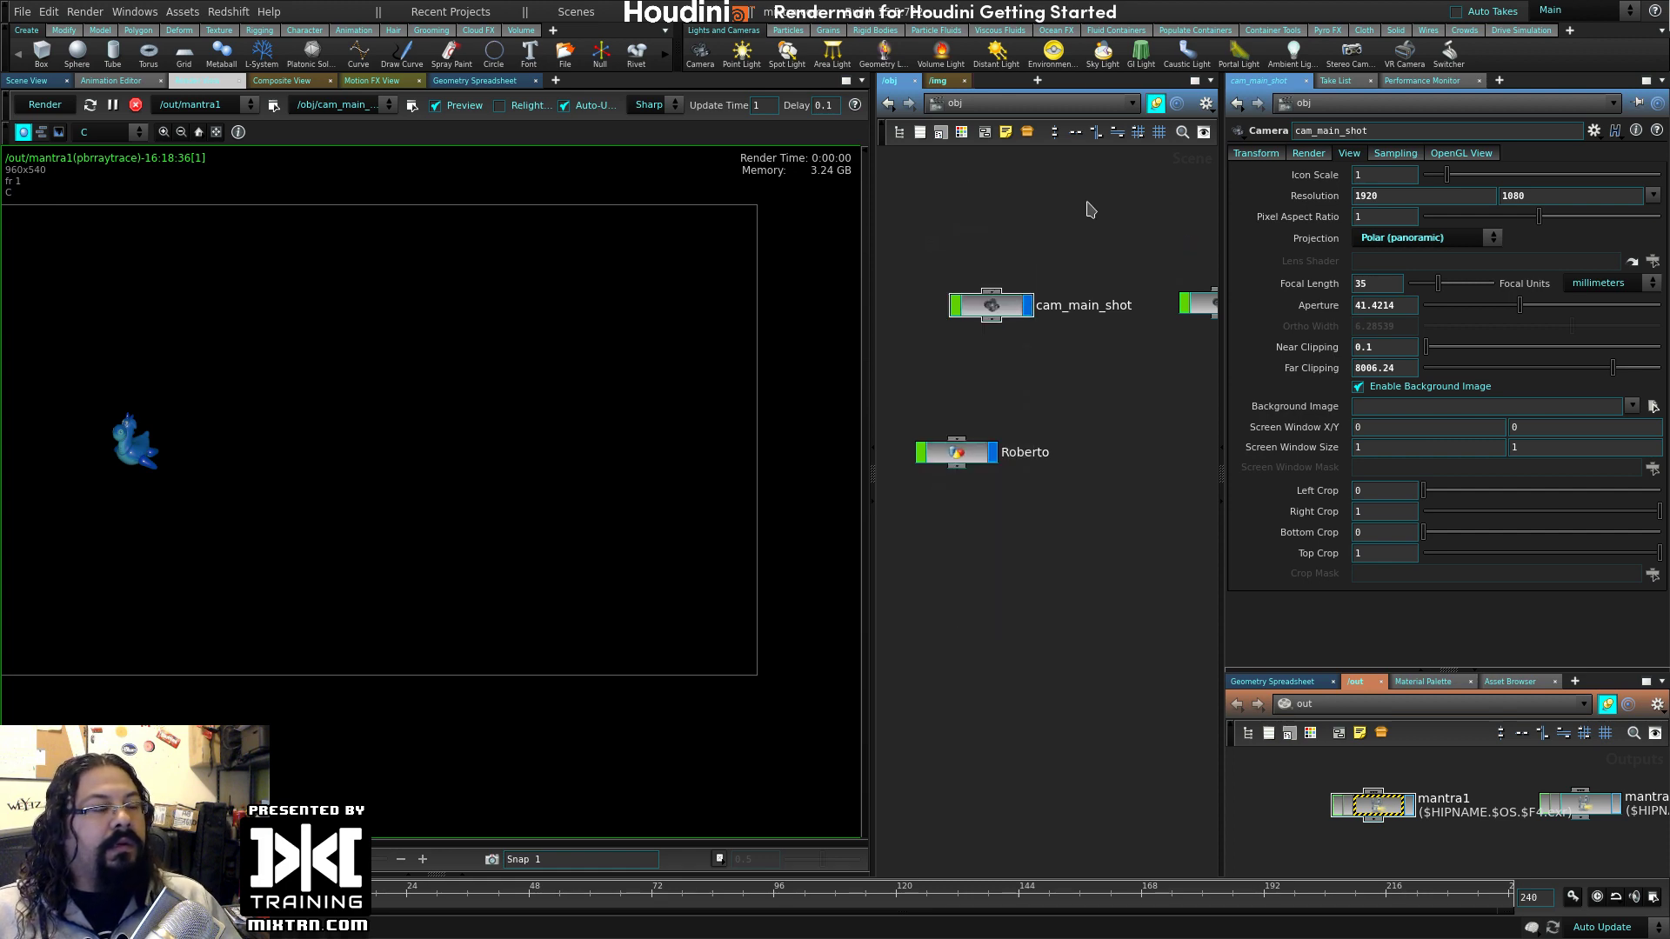
- Leave the camera view in the scene viewport and create a box on the ground behind Roberto
{"action": "left_click", "coordinate": [27, 81]}
{"action": "scroll", "coordinate": [651, 462], "scroll_direction": "down", "scroll_amount": 5}
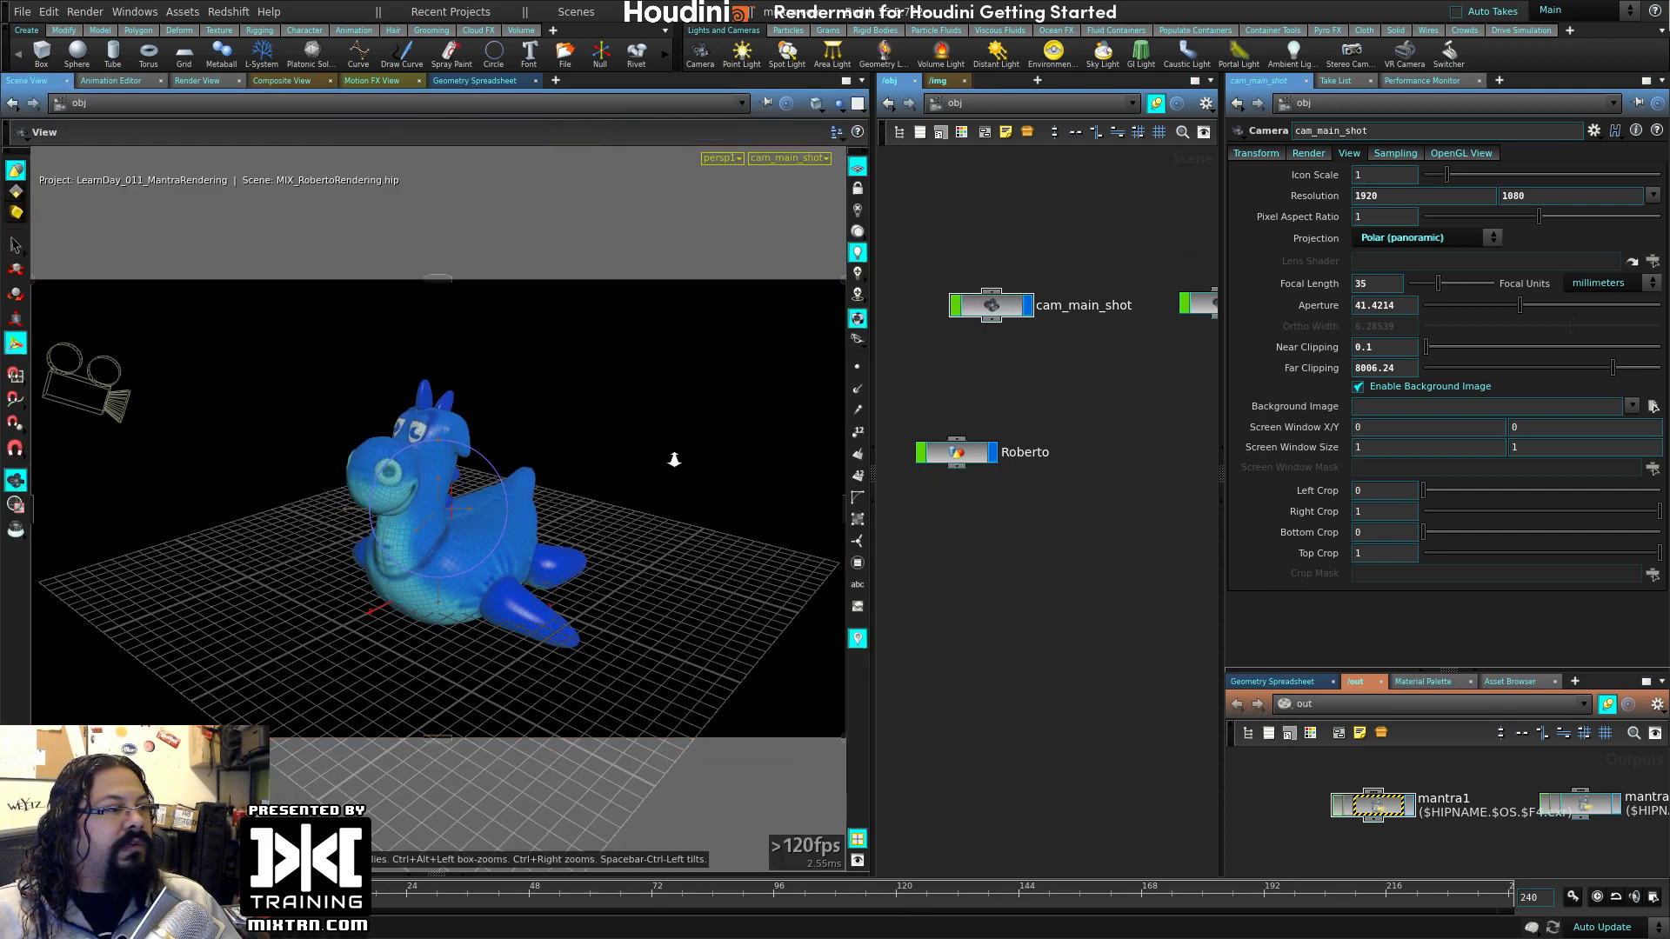
{"action": "left_click_drag", "start_coordinate": [592, 448], "coordinate": [534, 436], "text": "alt"}
{"action": "key", "text": "Tab"}
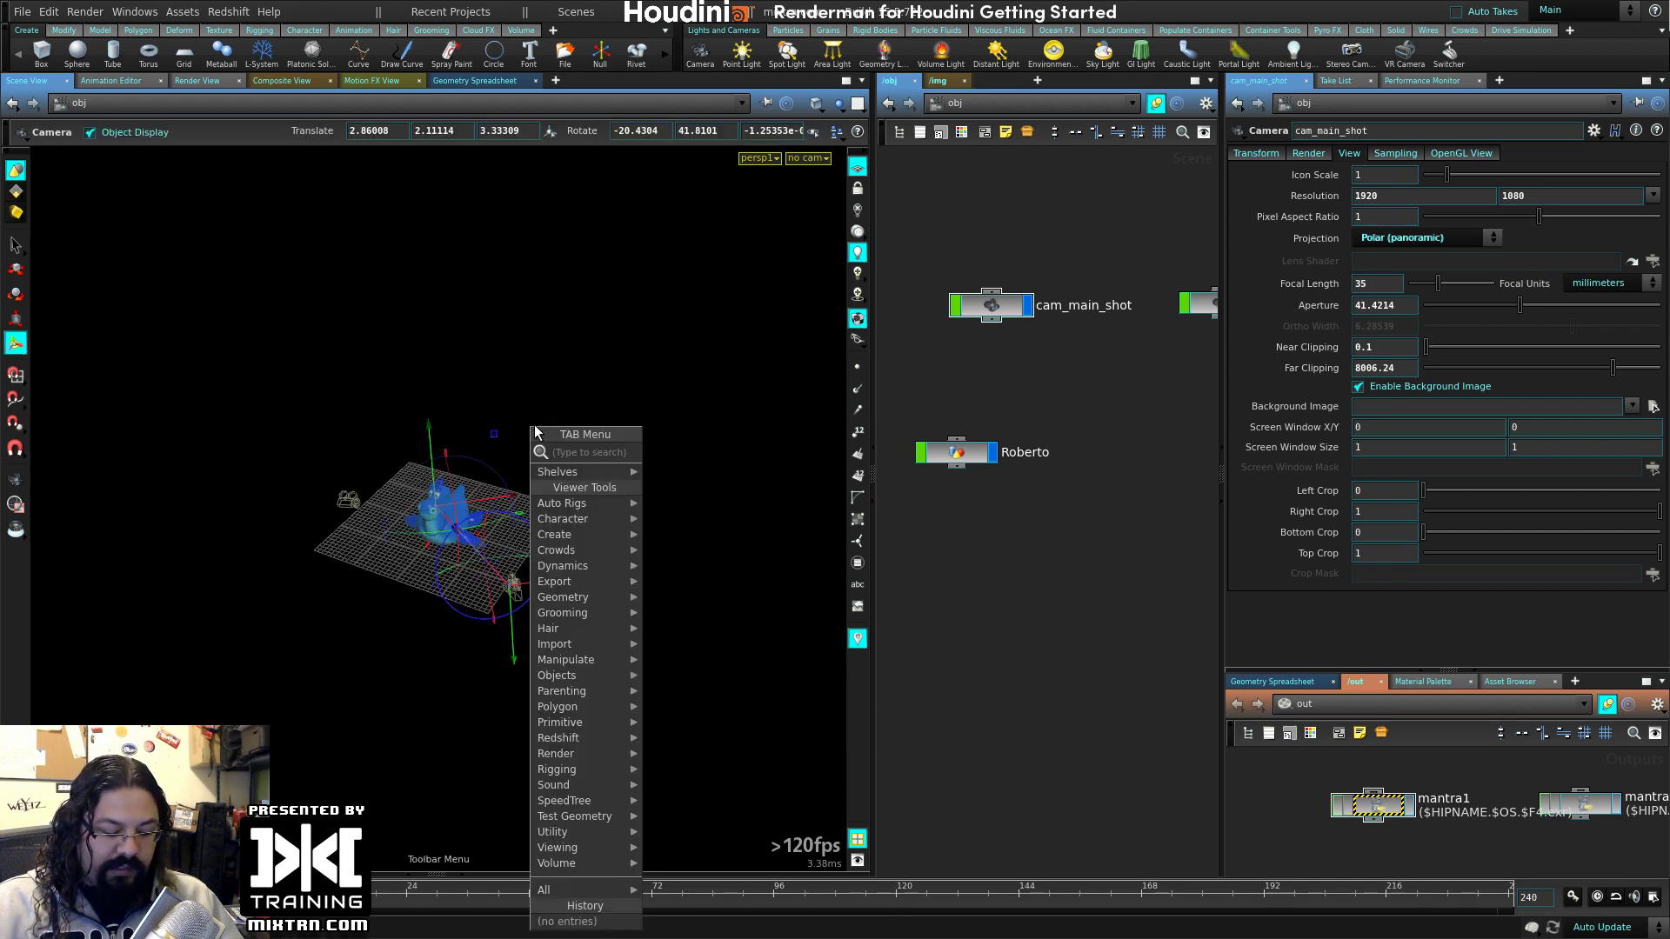
{"action": "type", "text": "box"}
{"action": "key", "text": "Return"}
{"action": "left_click", "coordinate": [534, 468]}
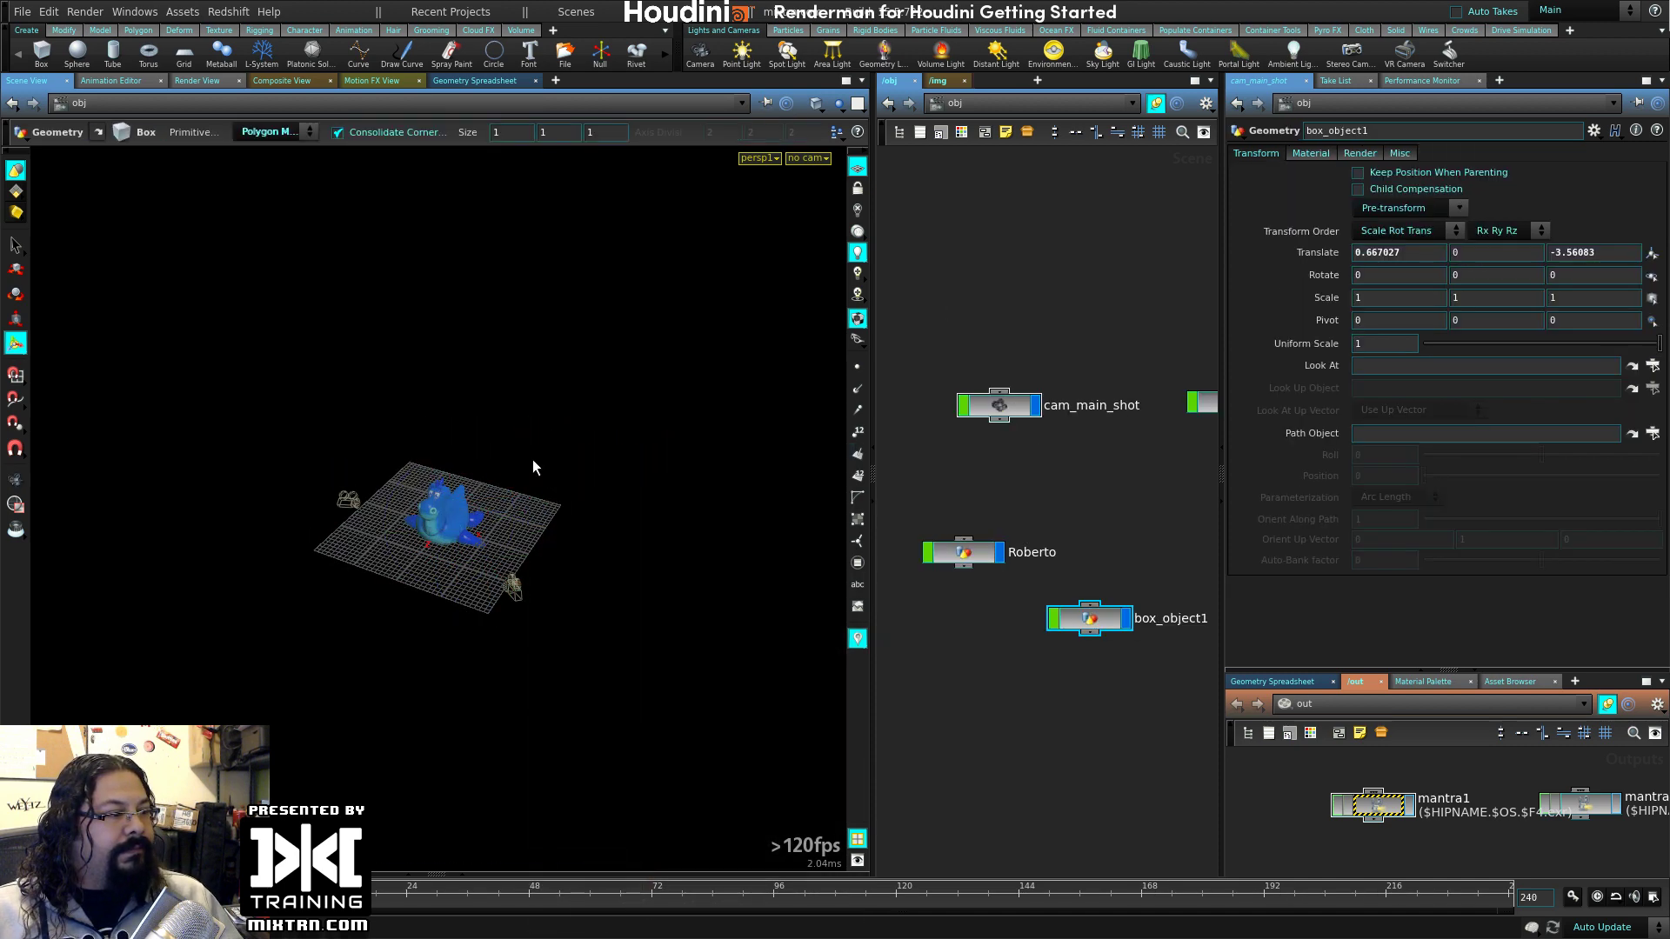
- Stretch the box along X to a scale of about 42 and return to the Render View
{"action": "key", "text": "r"}
{"action": "key", "text": "e"}
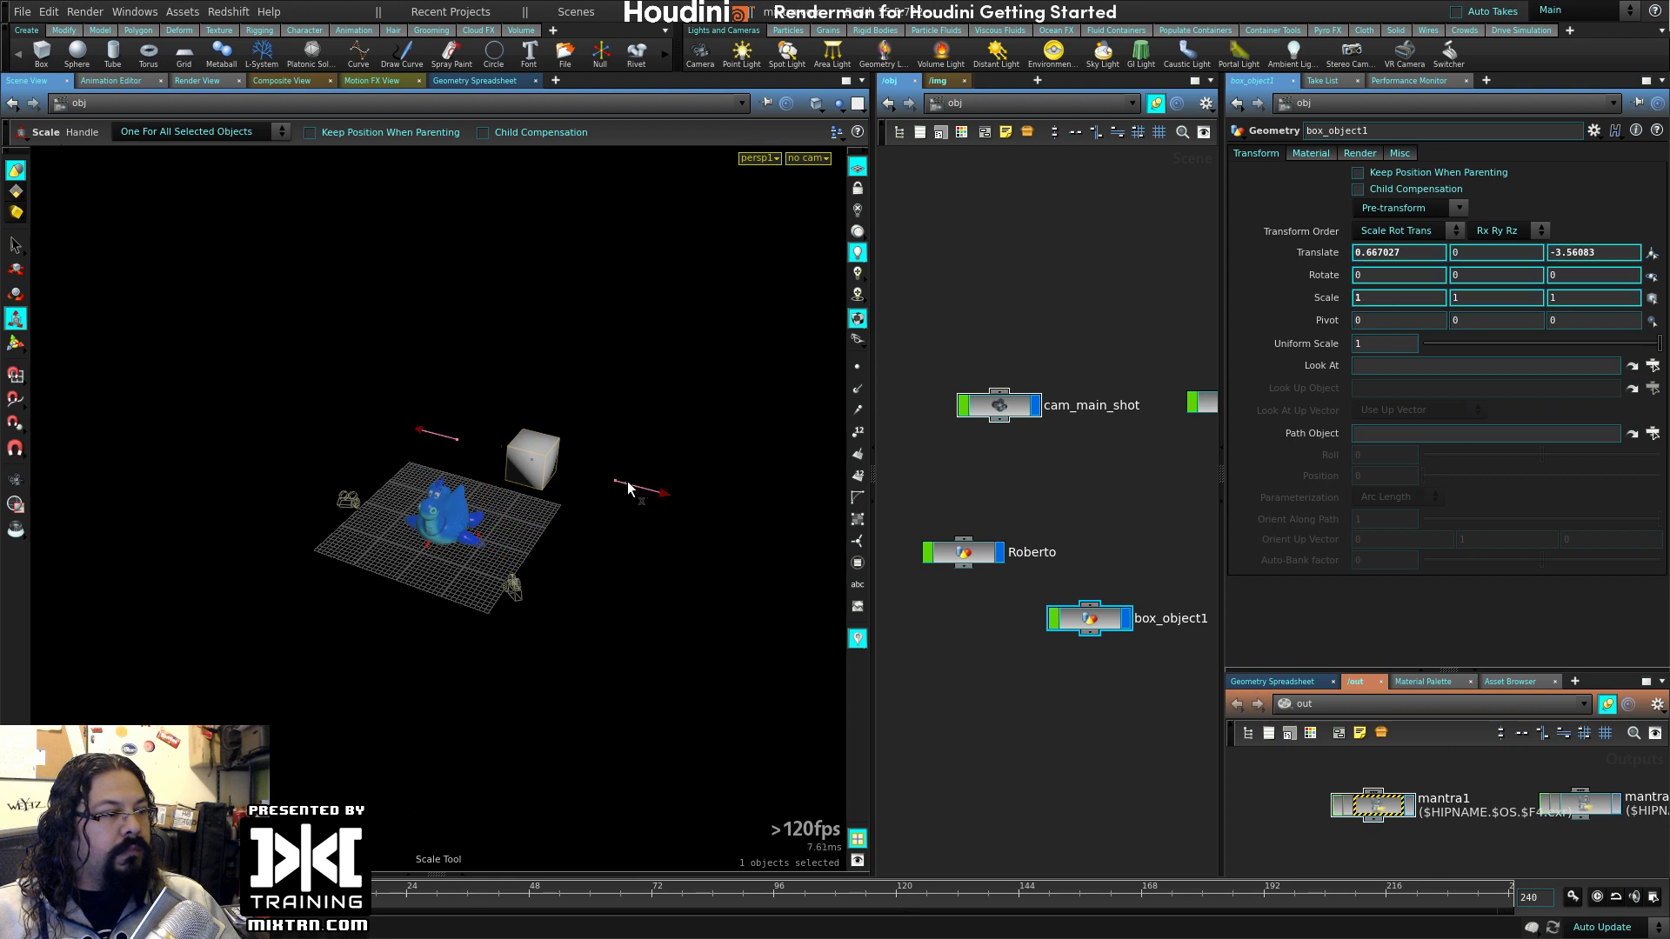
{"action": "left_click_drag", "start_coordinate": [628, 488], "coordinate": [783, 527]}
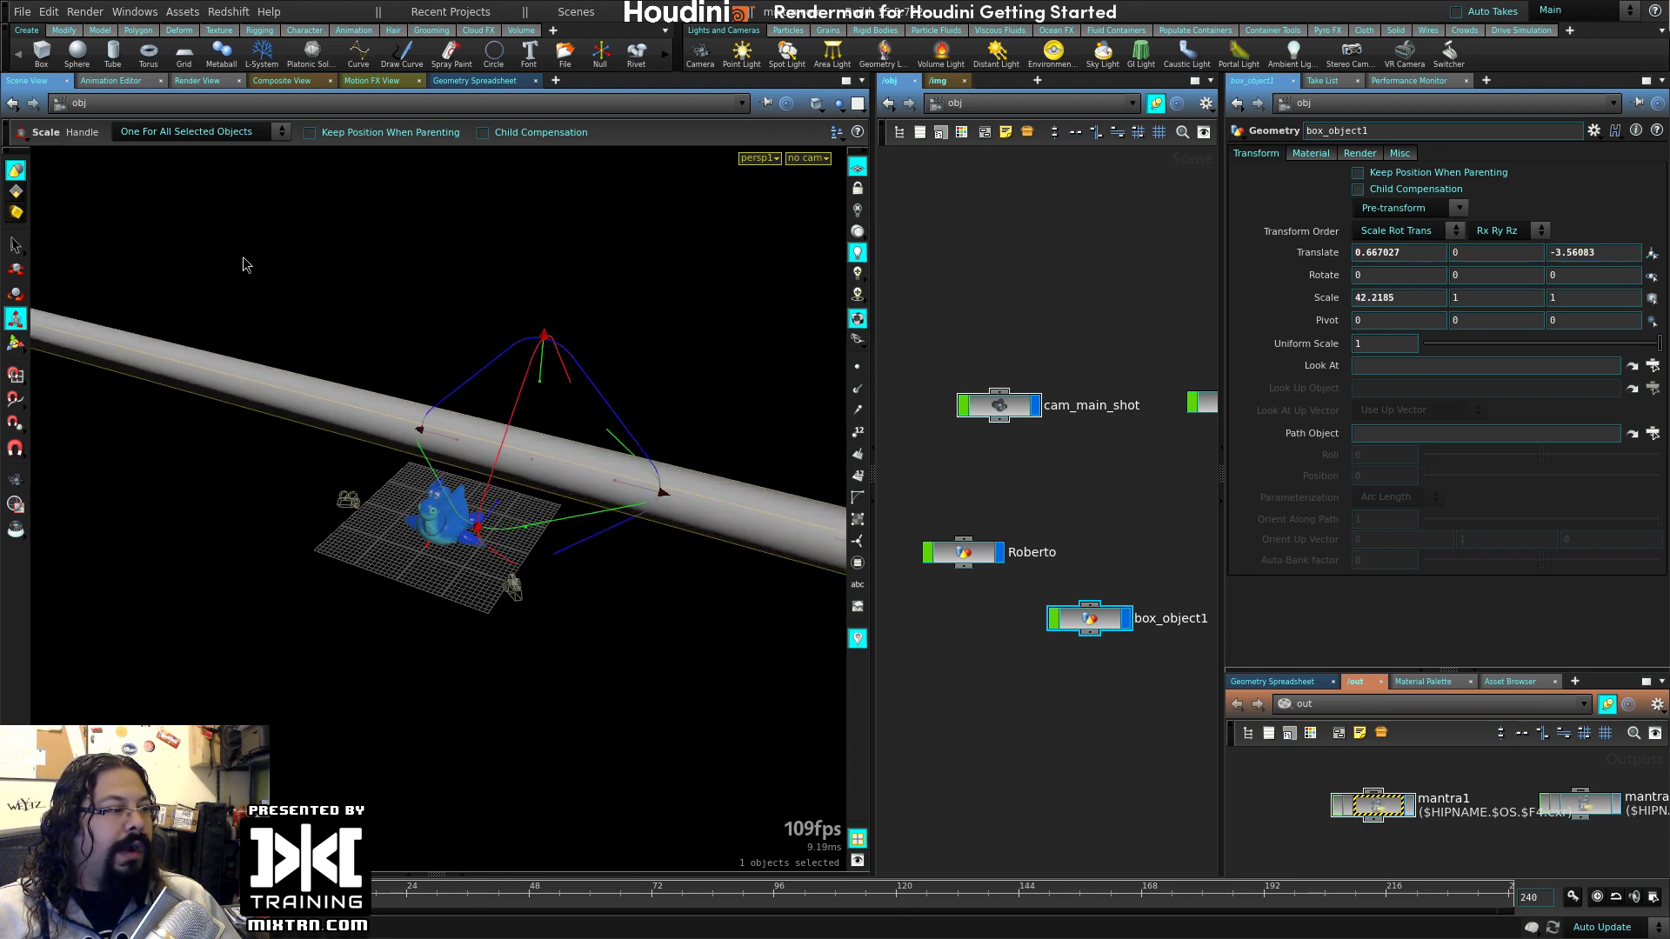
{"action": "left_click", "coordinate": [200, 80]}
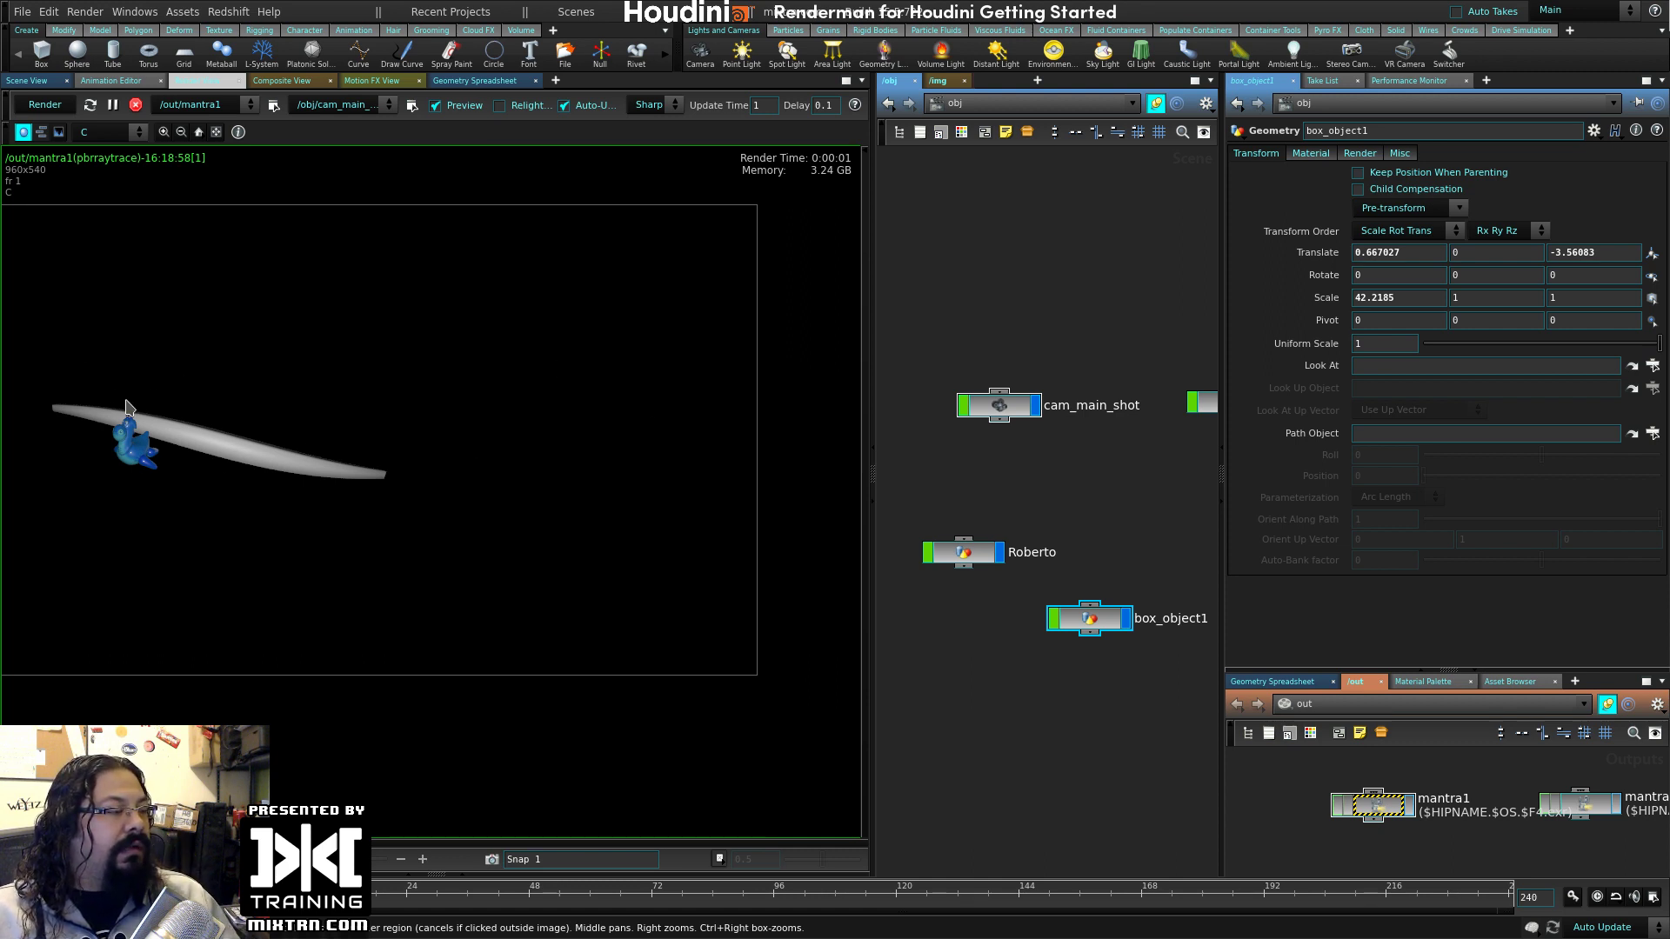
- Try the Orthographic, Cylindrical (panoramic) and Lens Shader projections on cam_main_shot, and return the projection to Perspective
{"action": "left_click", "coordinate": [1009, 407]}
{"action": "left_click", "coordinate": [1460, 239]}
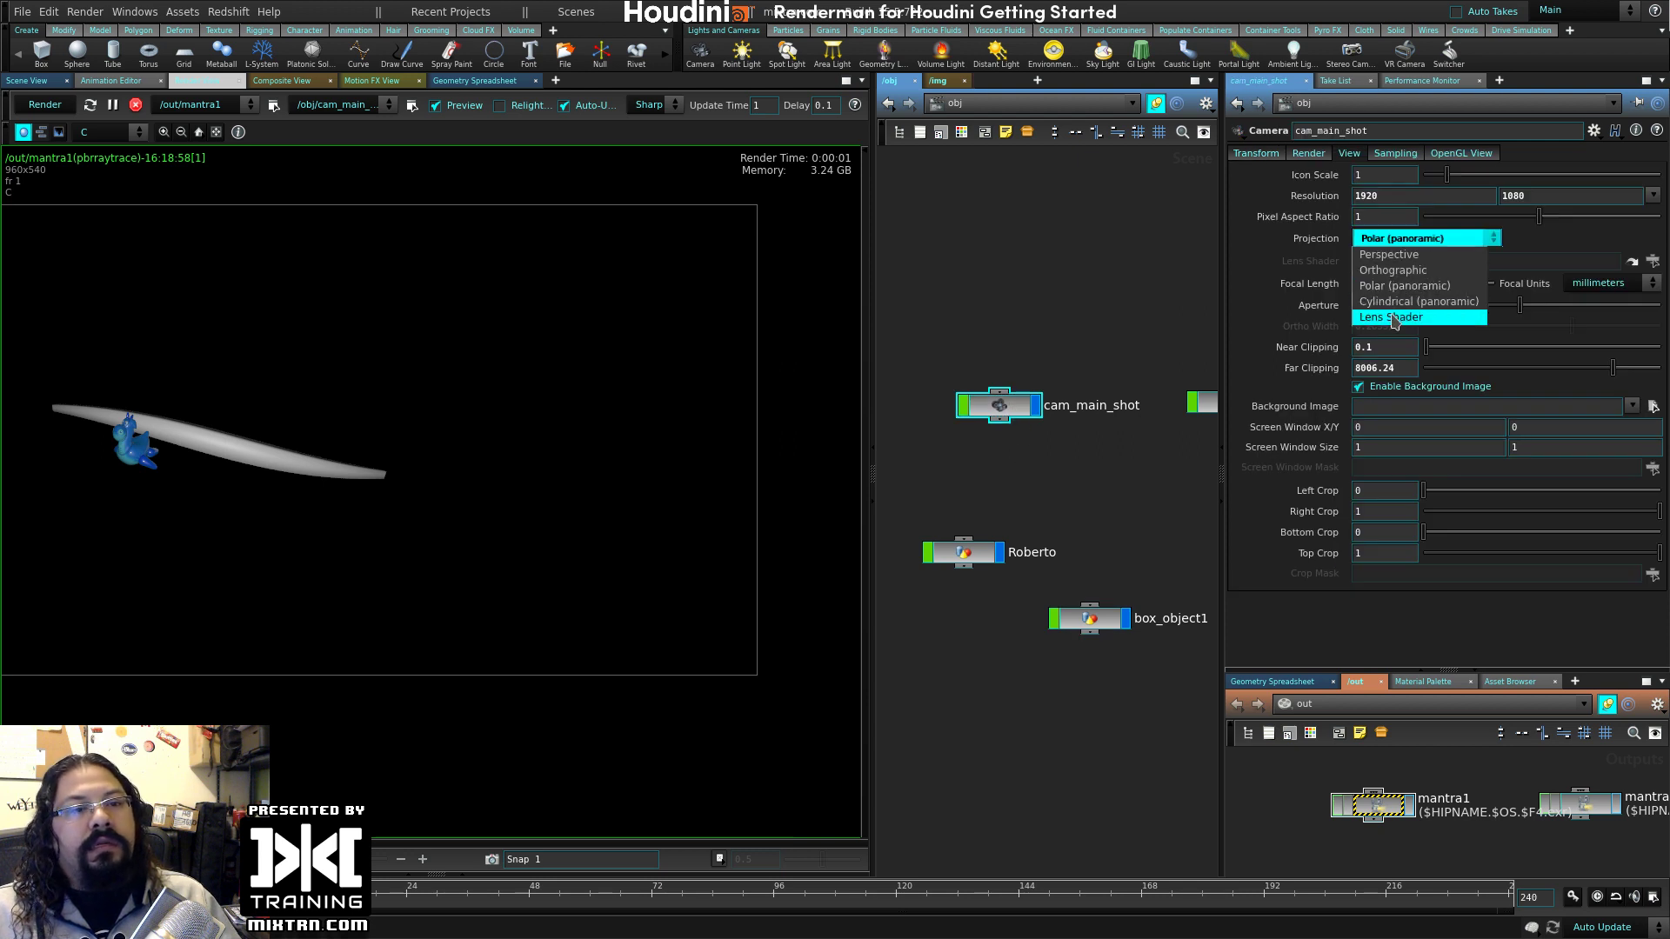
{"action": "left_click", "coordinate": [1405, 270]}
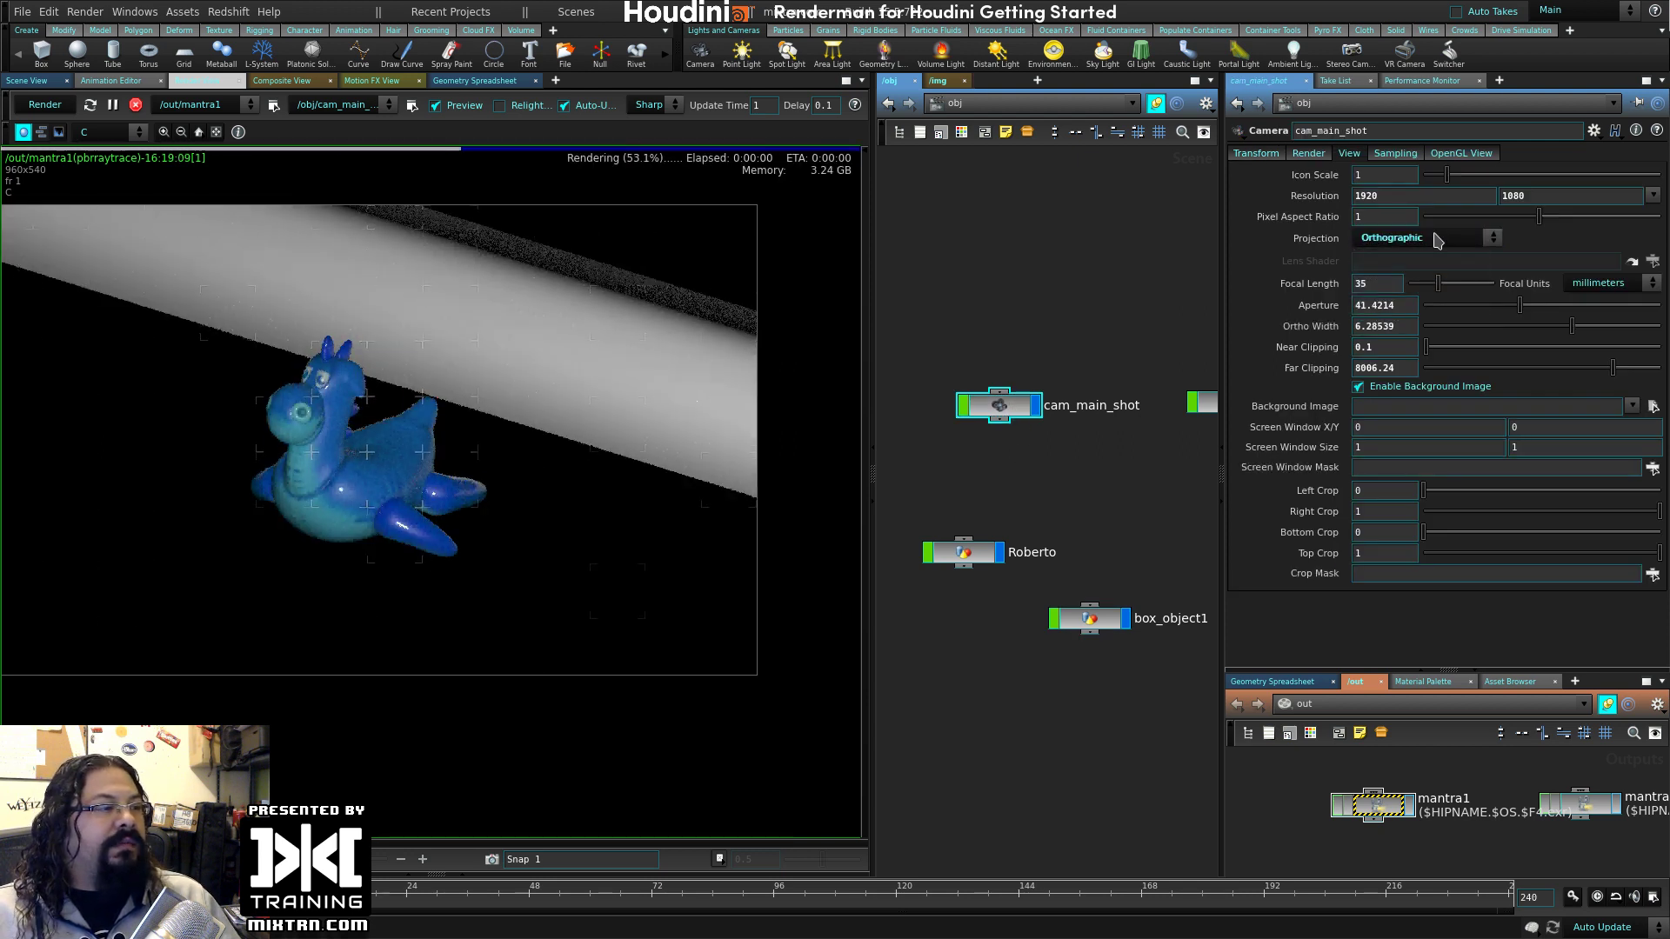
{"action": "left_click", "coordinate": [1438, 246]}
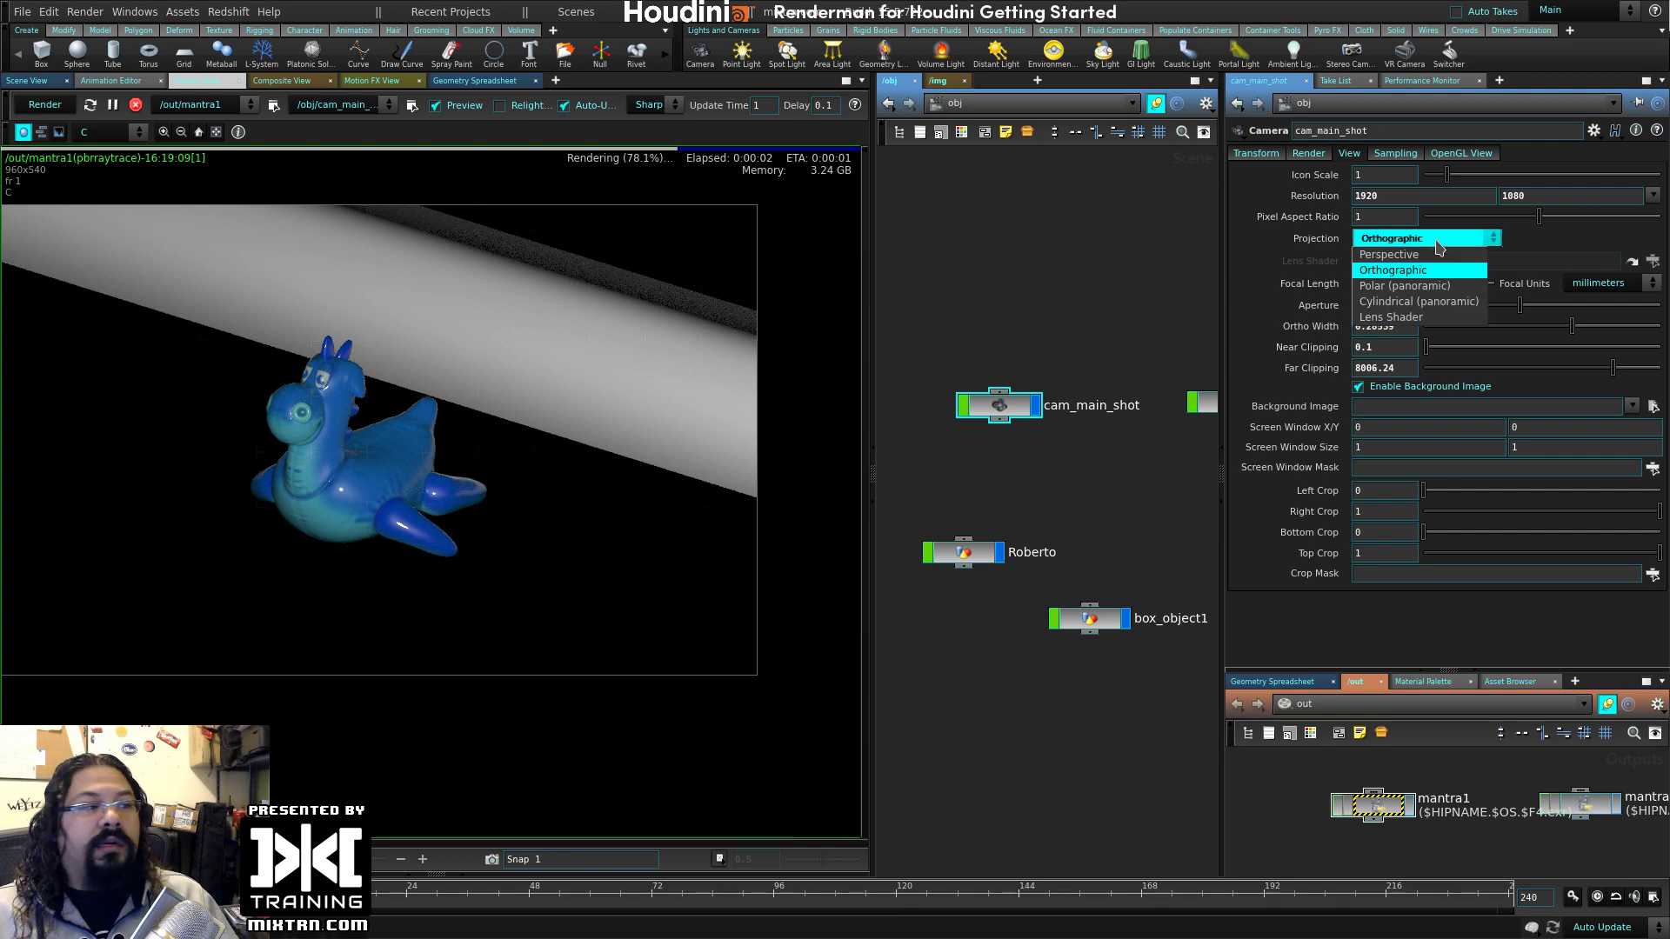
{"action": "left_click", "coordinate": [1425, 307]}
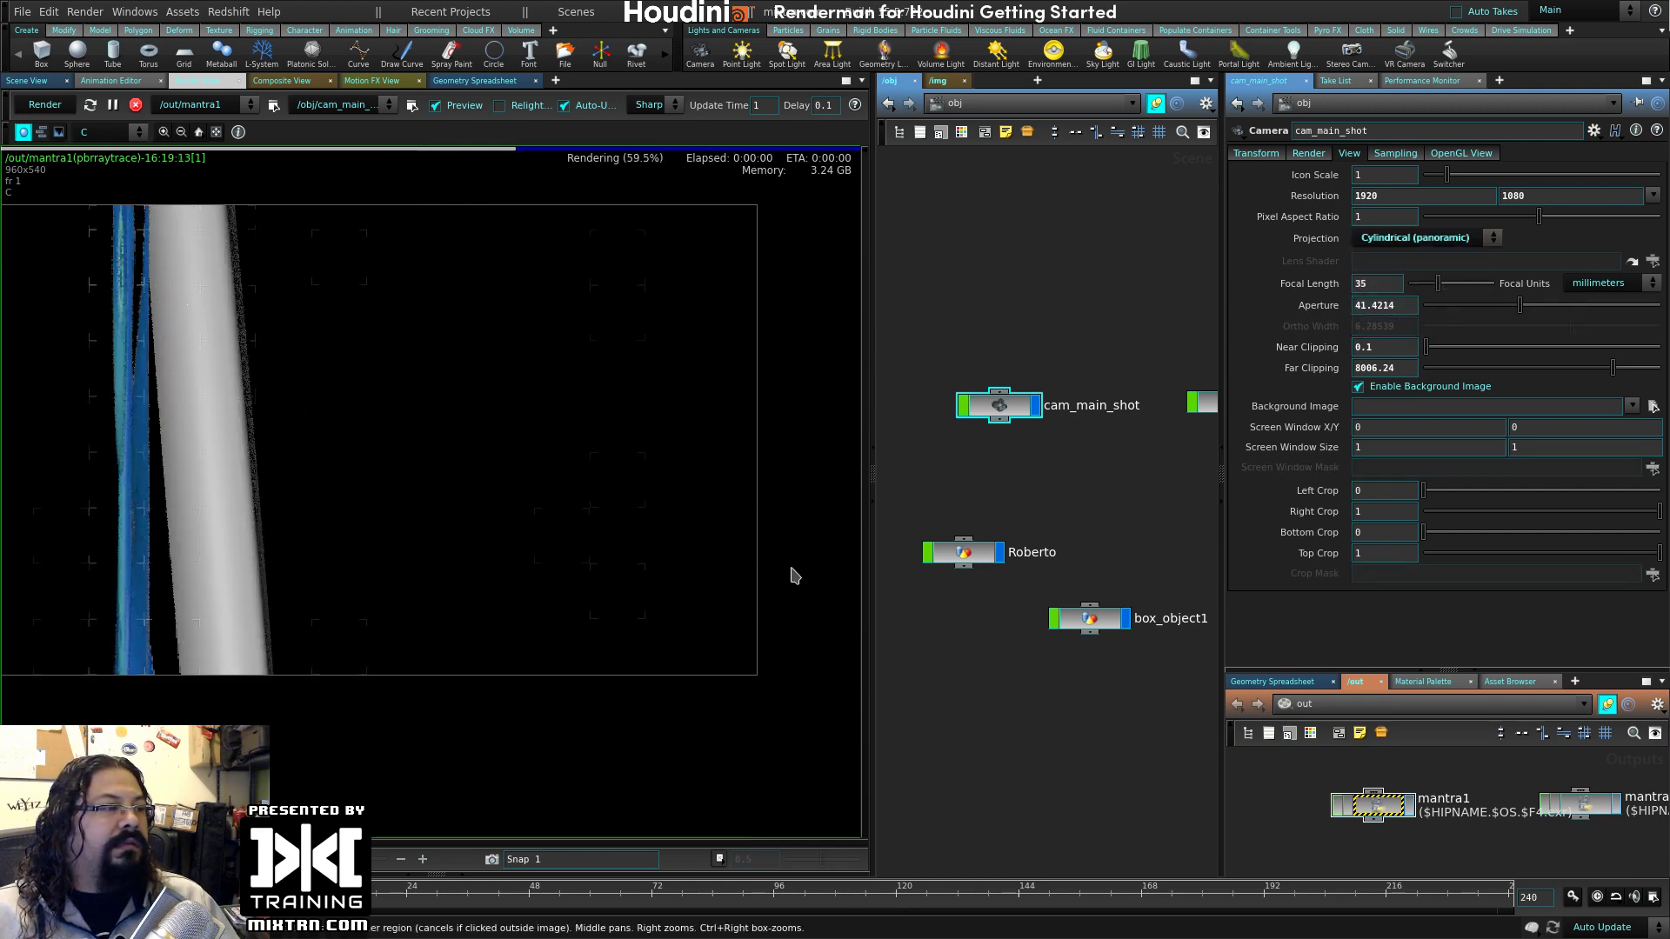
{"action": "left_click", "coordinate": [1451, 241]}
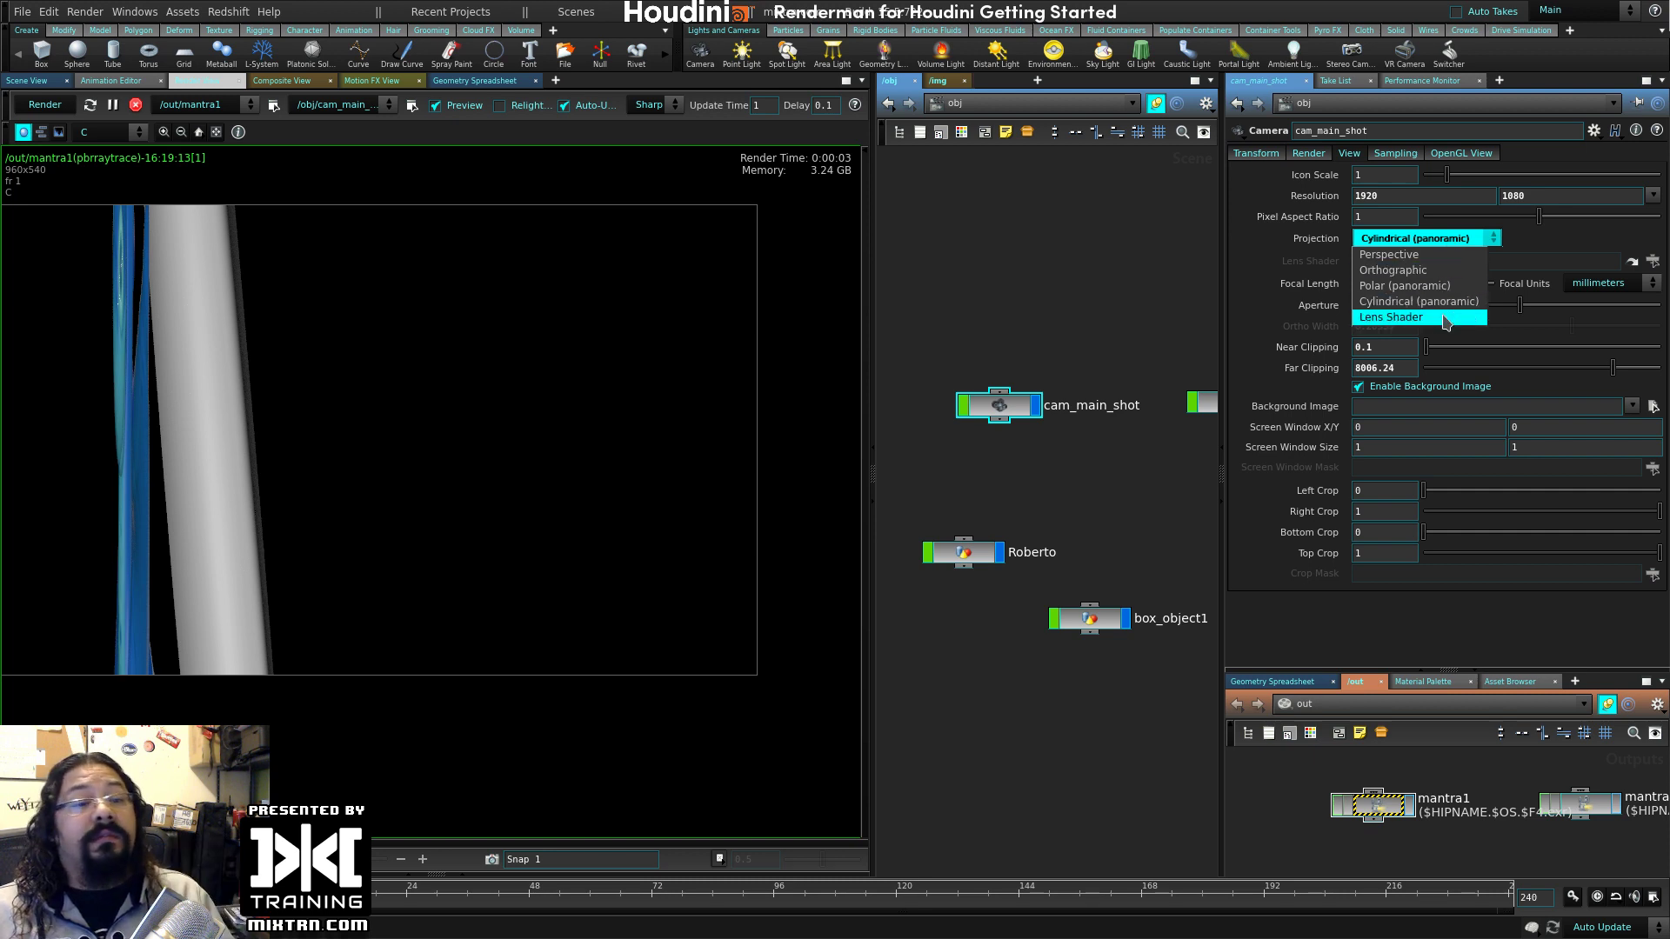
{"action": "left_click", "coordinate": [1429, 317]}
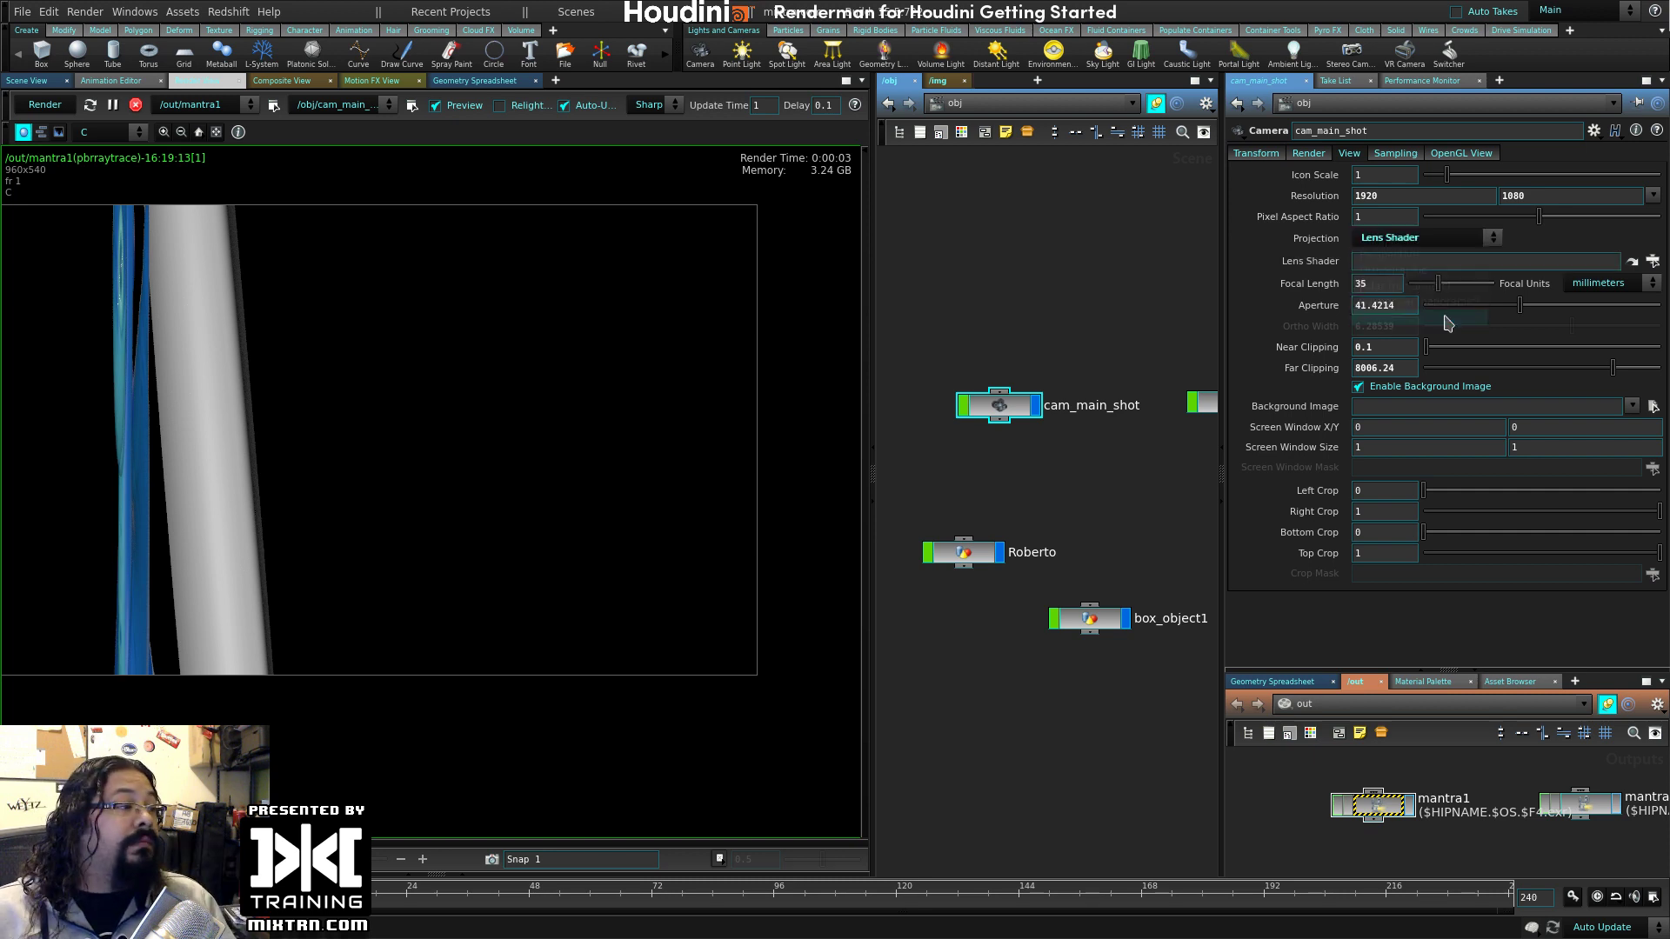
{"action": "left_click", "coordinate": [1448, 239]}
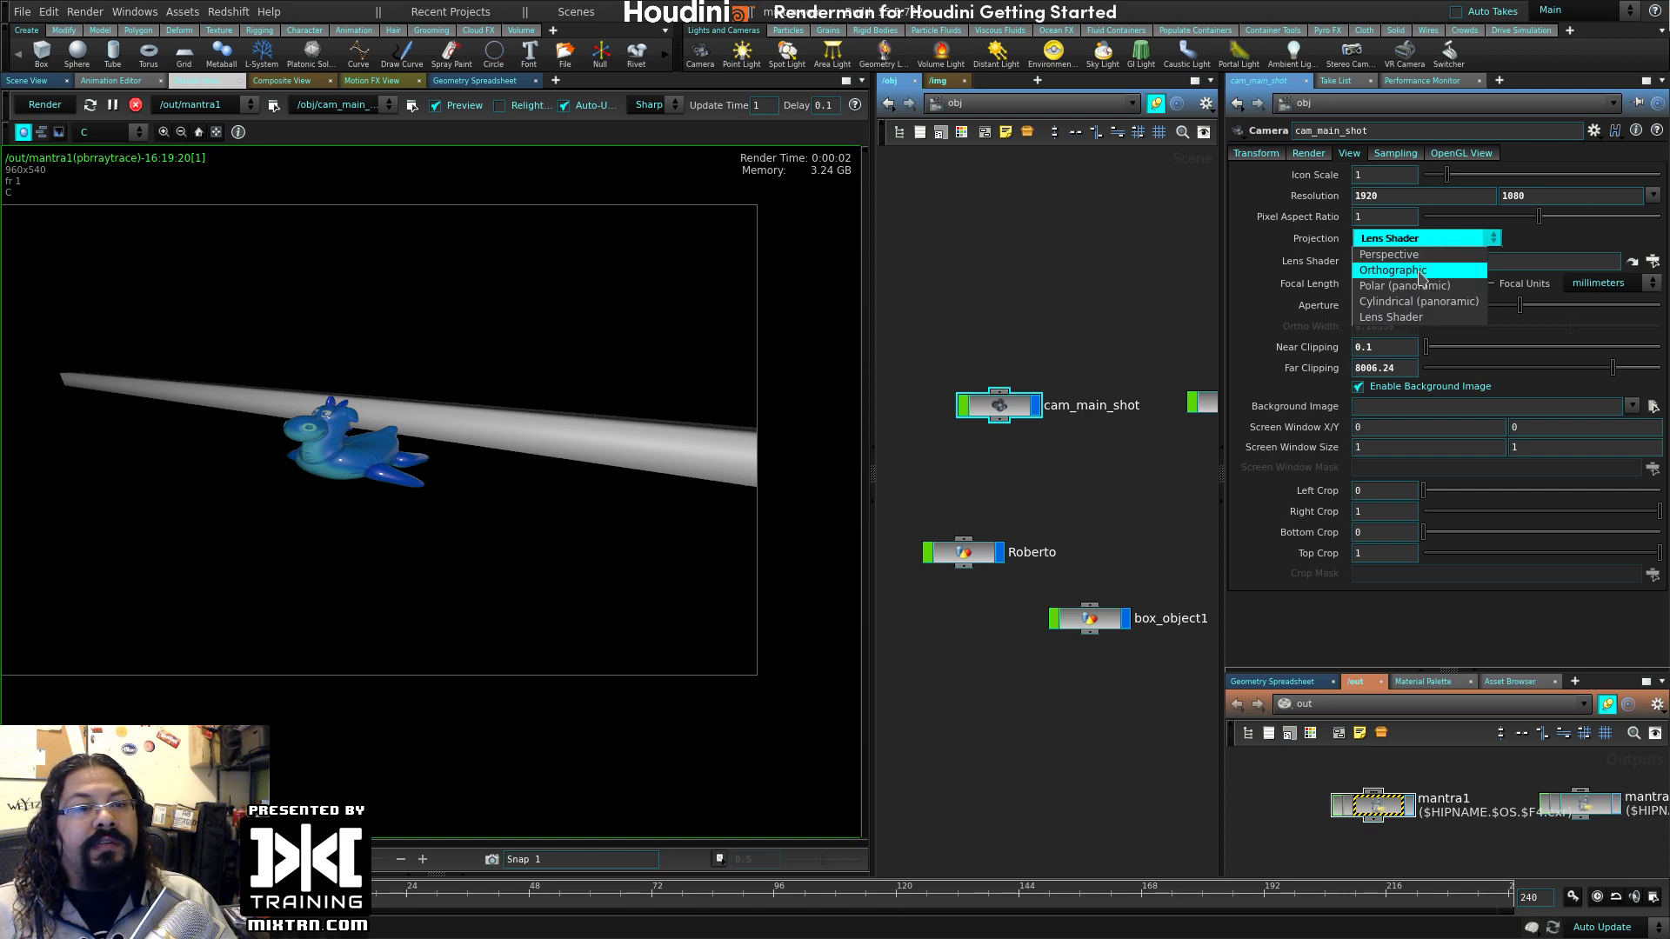
{"action": "left_click", "coordinate": [1389, 254]}
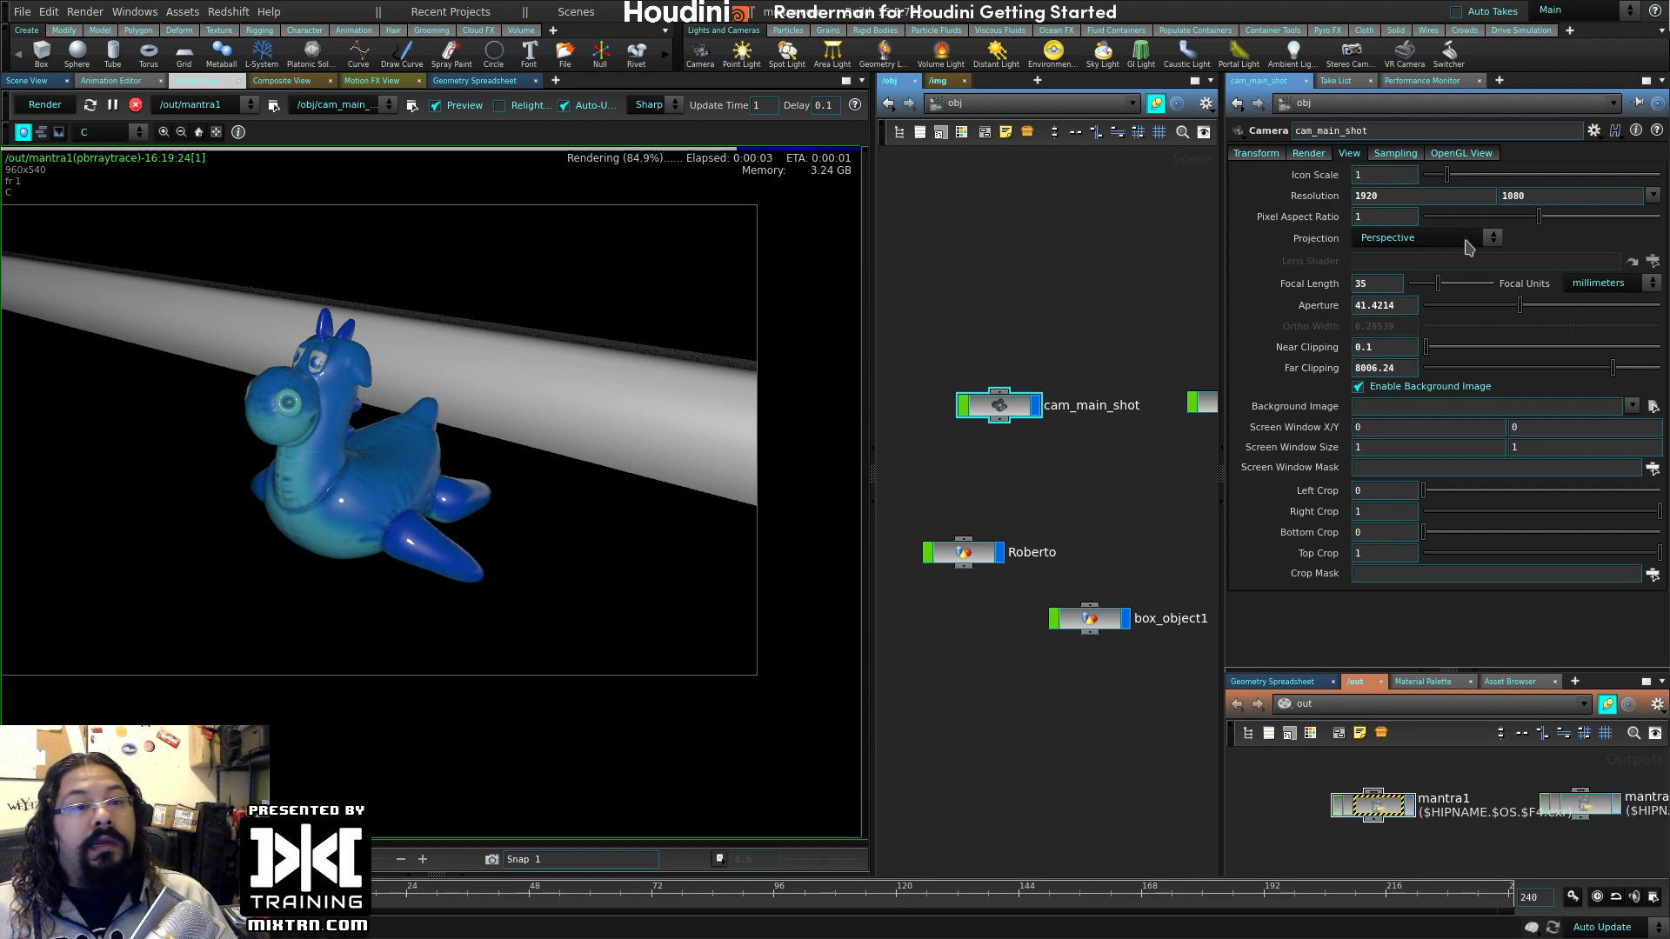
- Try a focal length of 100 mm on cam_main_shot, undo it, and set the focal length back to 35 mm
{"action": "left_click", "coordinate": [1366, 284]}
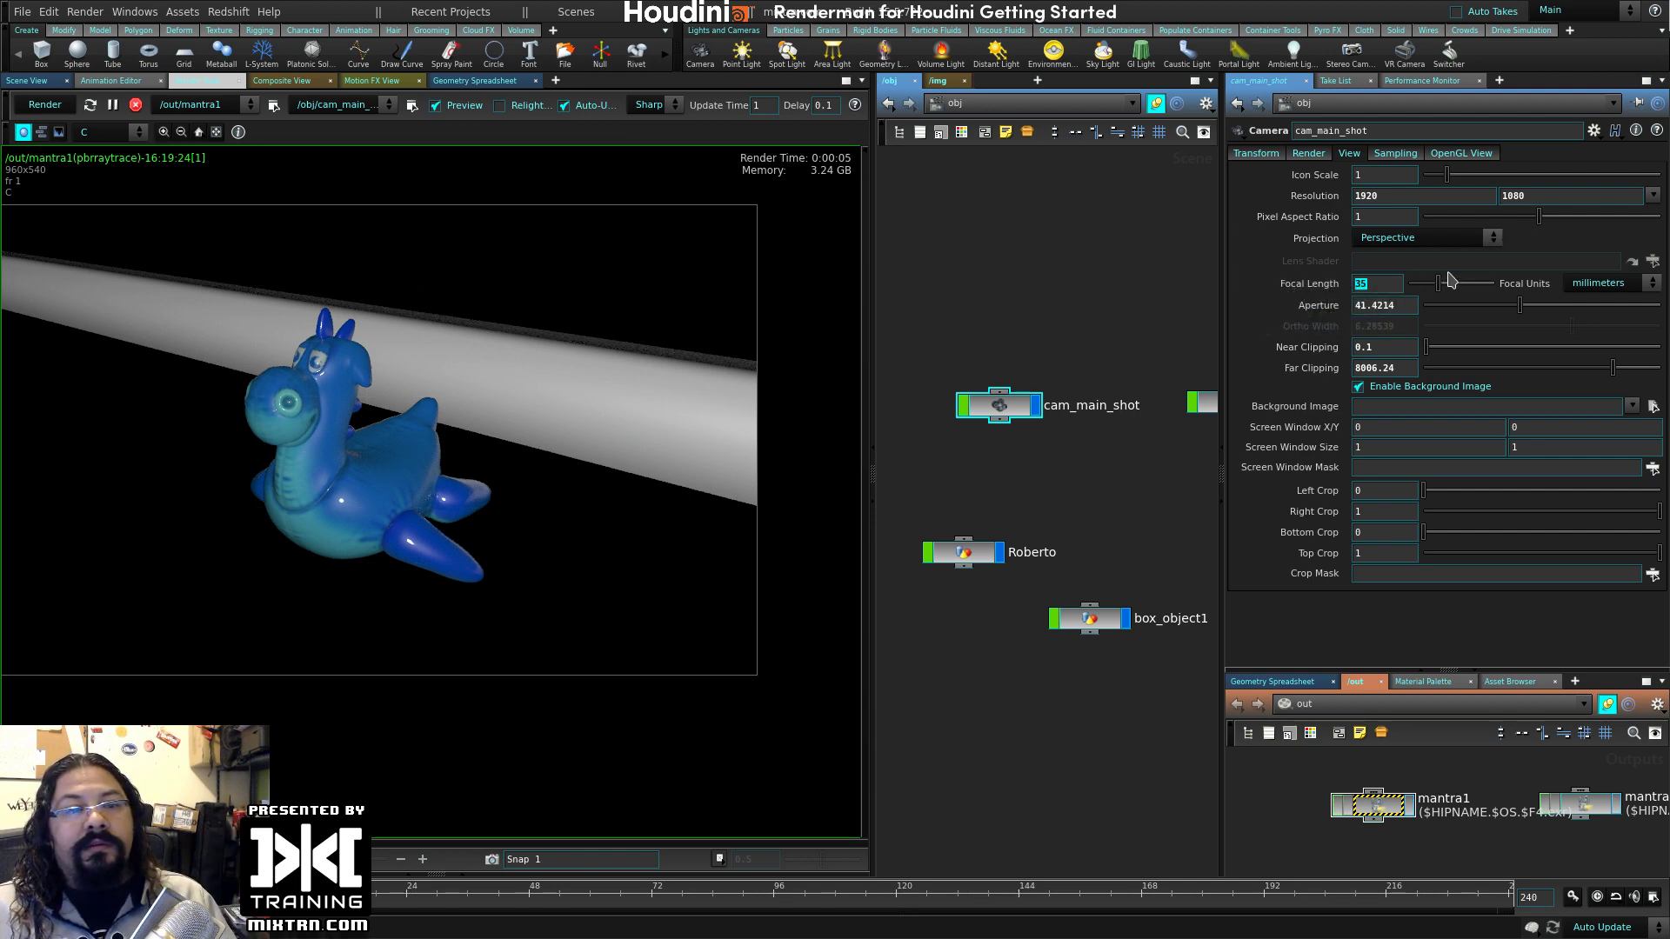
{"action": "left_click_drag", "start_coordinate": [1440, 286], "coordinate": [1498, 301]}
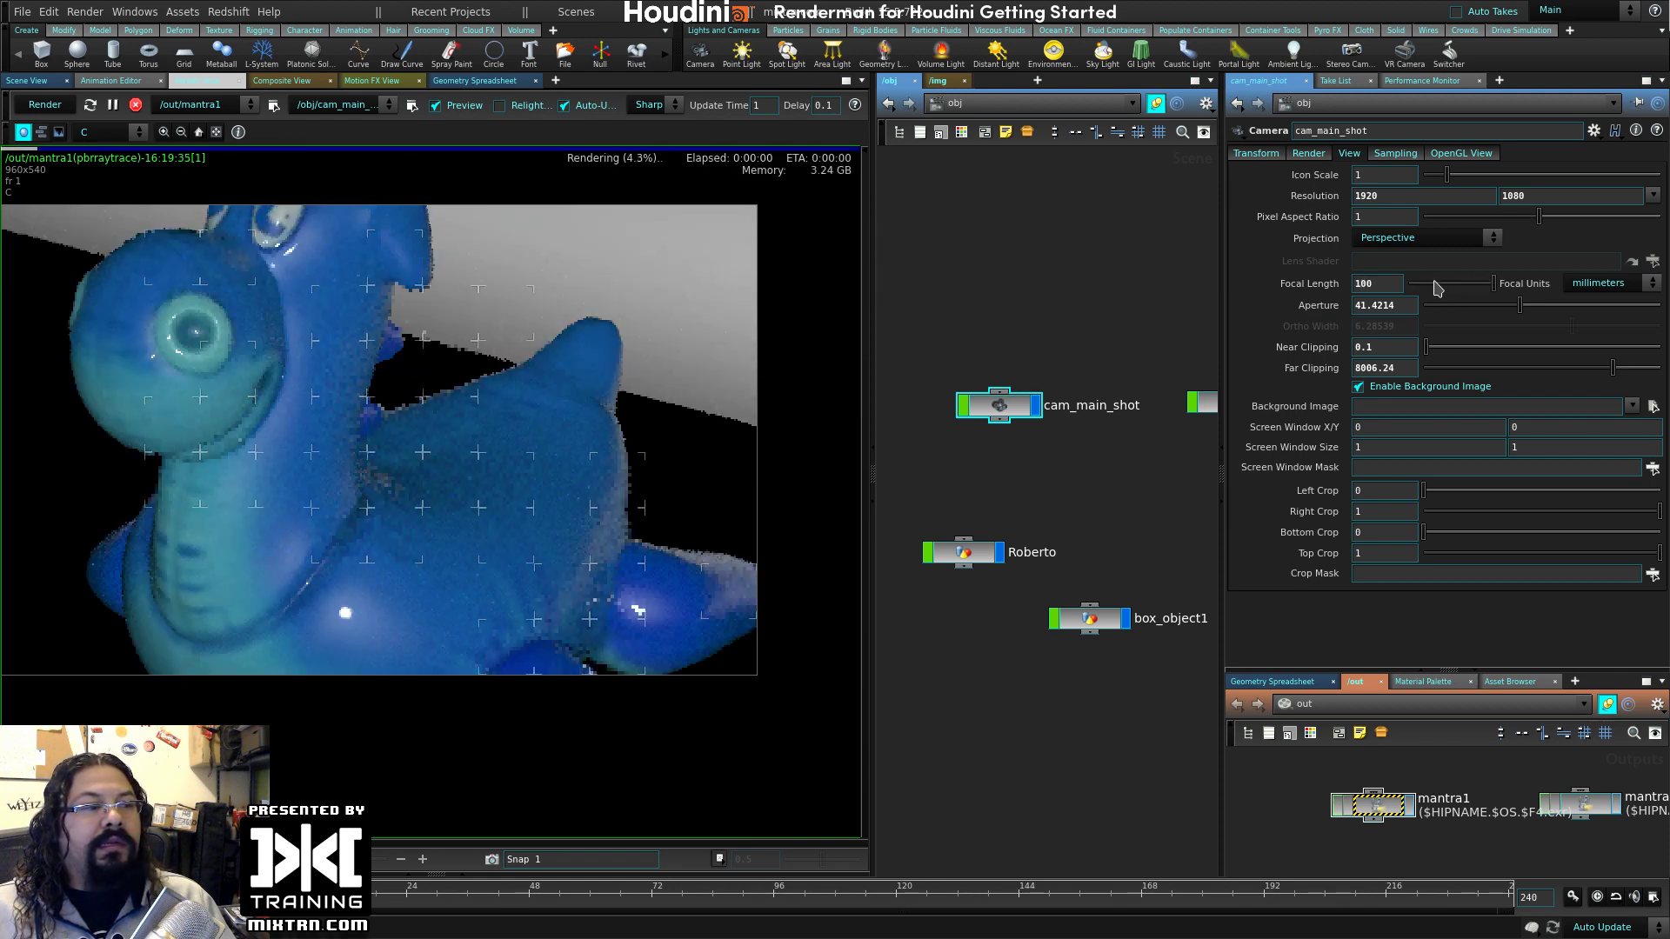
{"action": "key", "text": "ctrl+z"}
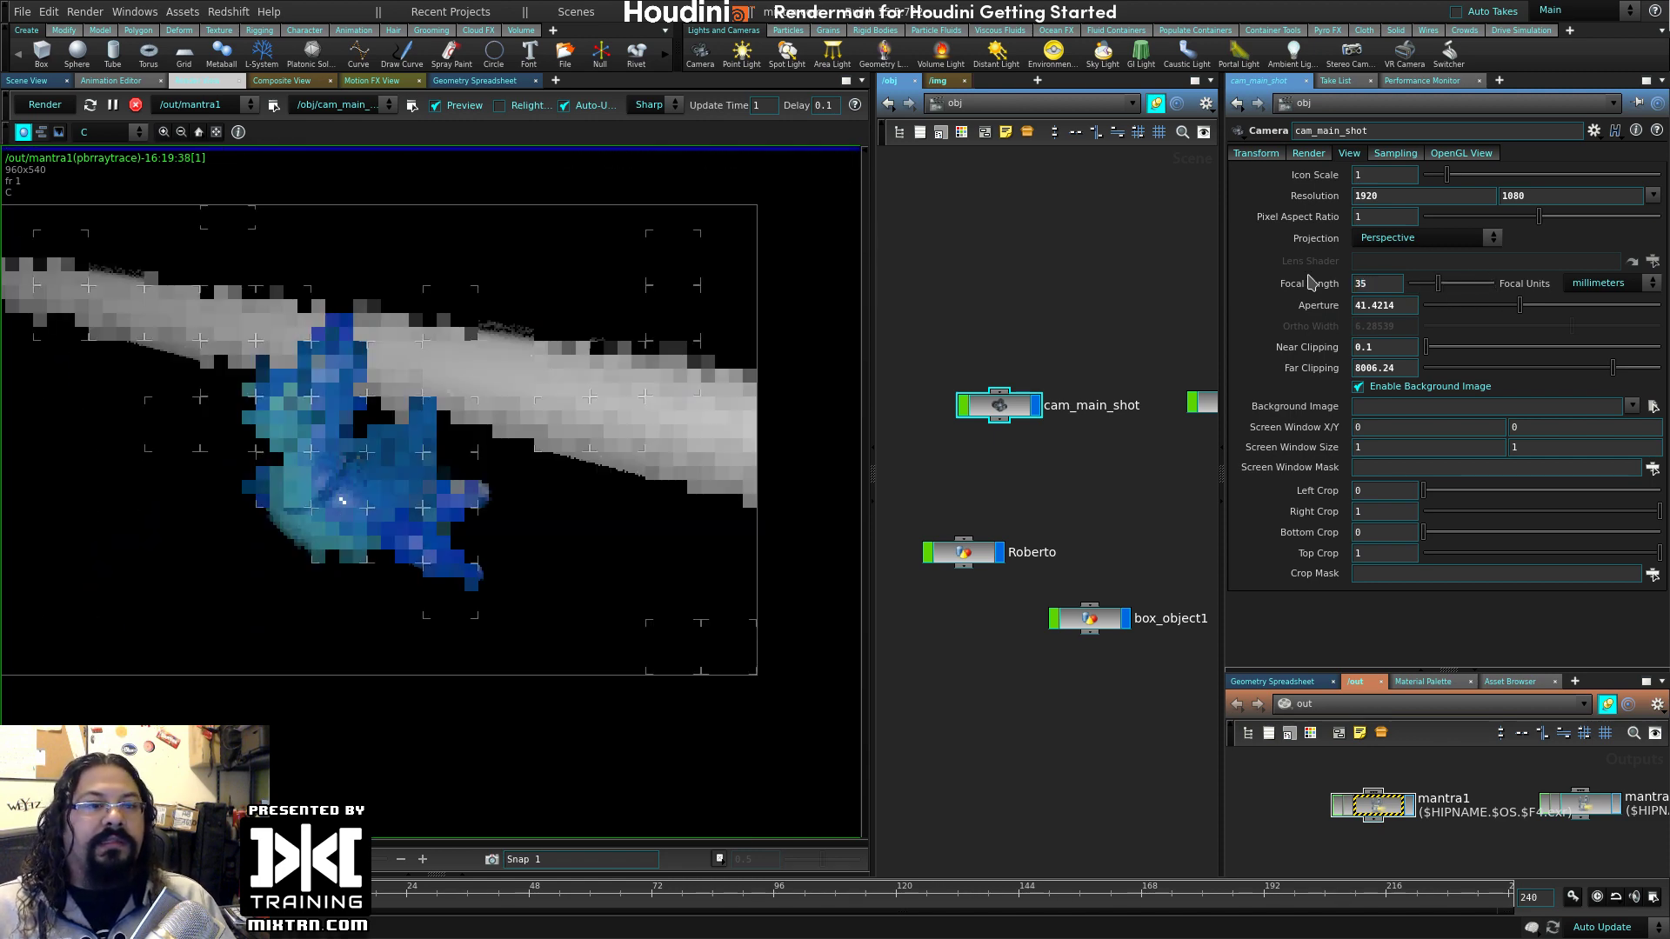
{"action": "left_click_drag", "start_coordinate": [1439, 287], "coordinate": [1281, 288]}
{"action": "type", "text": "35"}
{"action": "key", "text": "Return"}
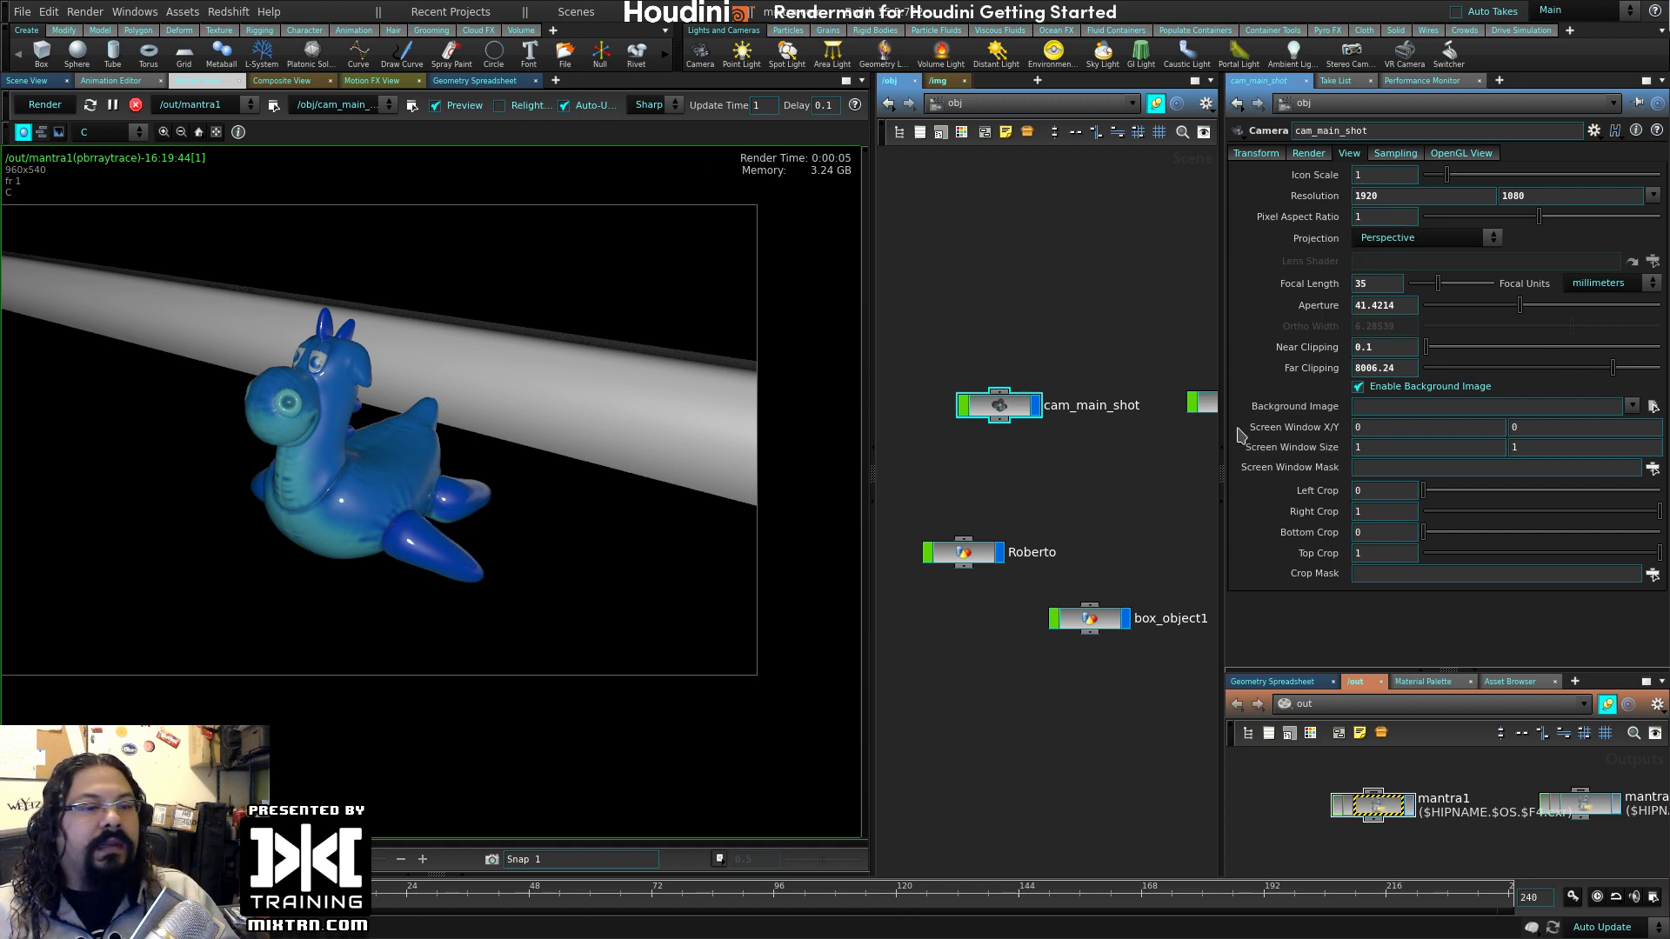
- Lower cam_main_shot's far clipping to 1, and set it to 10000
{"action": "left_click_drag", "start_coordinate": [1613, 367], "coordinate": [1404, 377]}
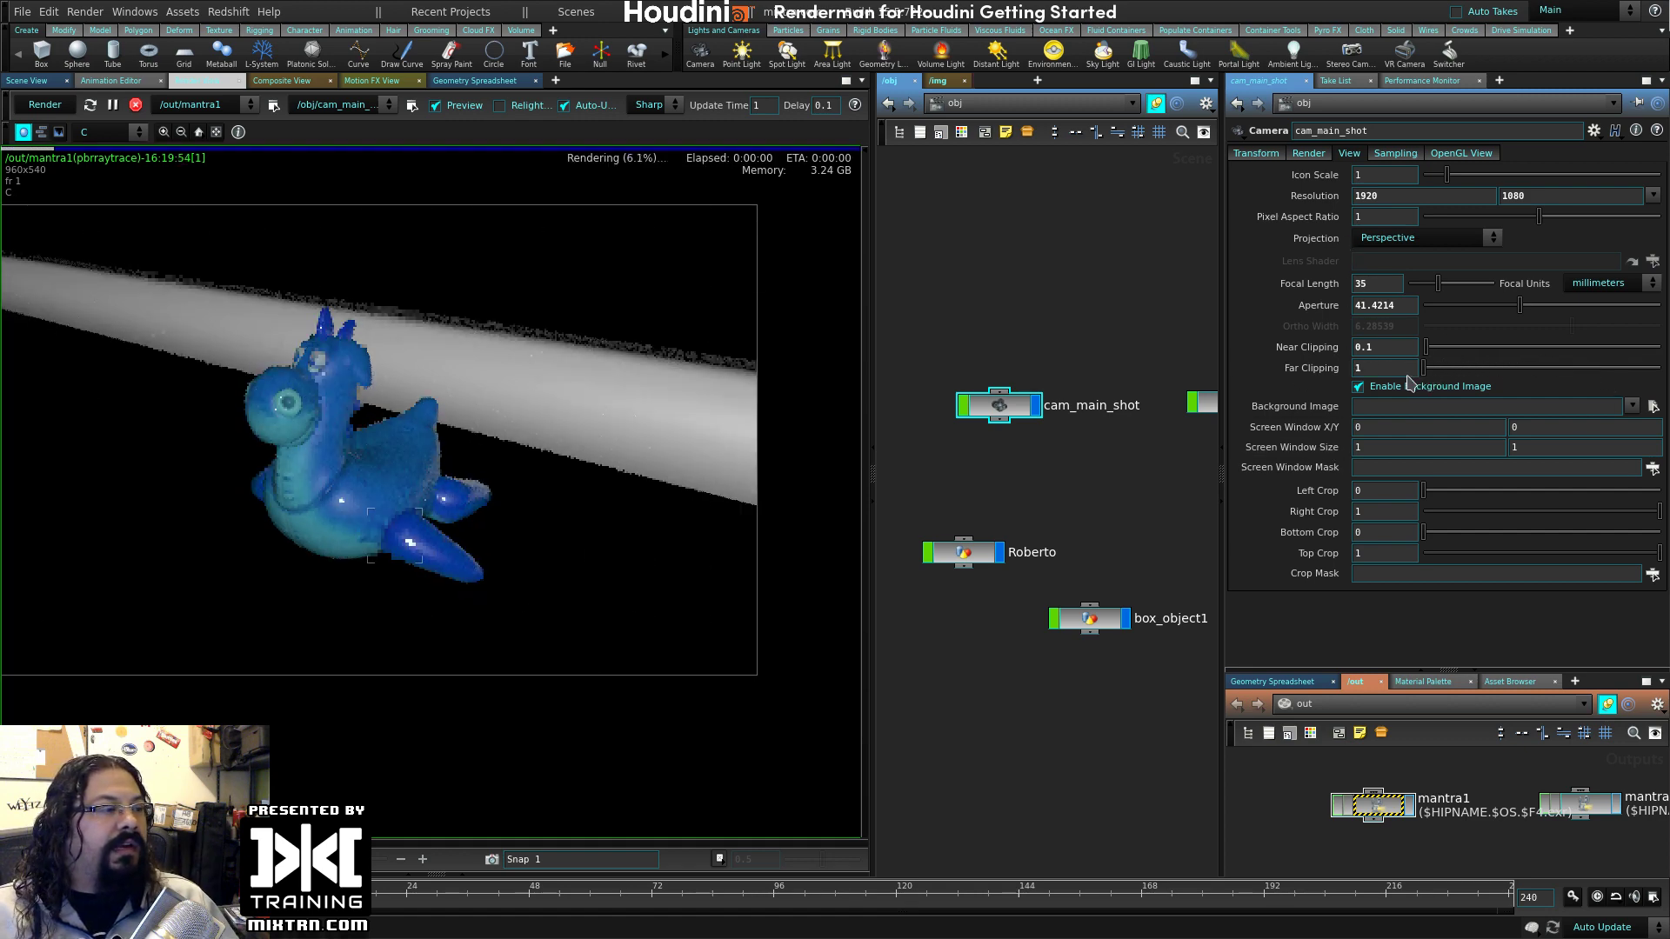
{"action": "left_click", "coordinate": [1392, 364]}
{"action": "type", "text": "0000"}
{"action": "key", "text": "Return"}
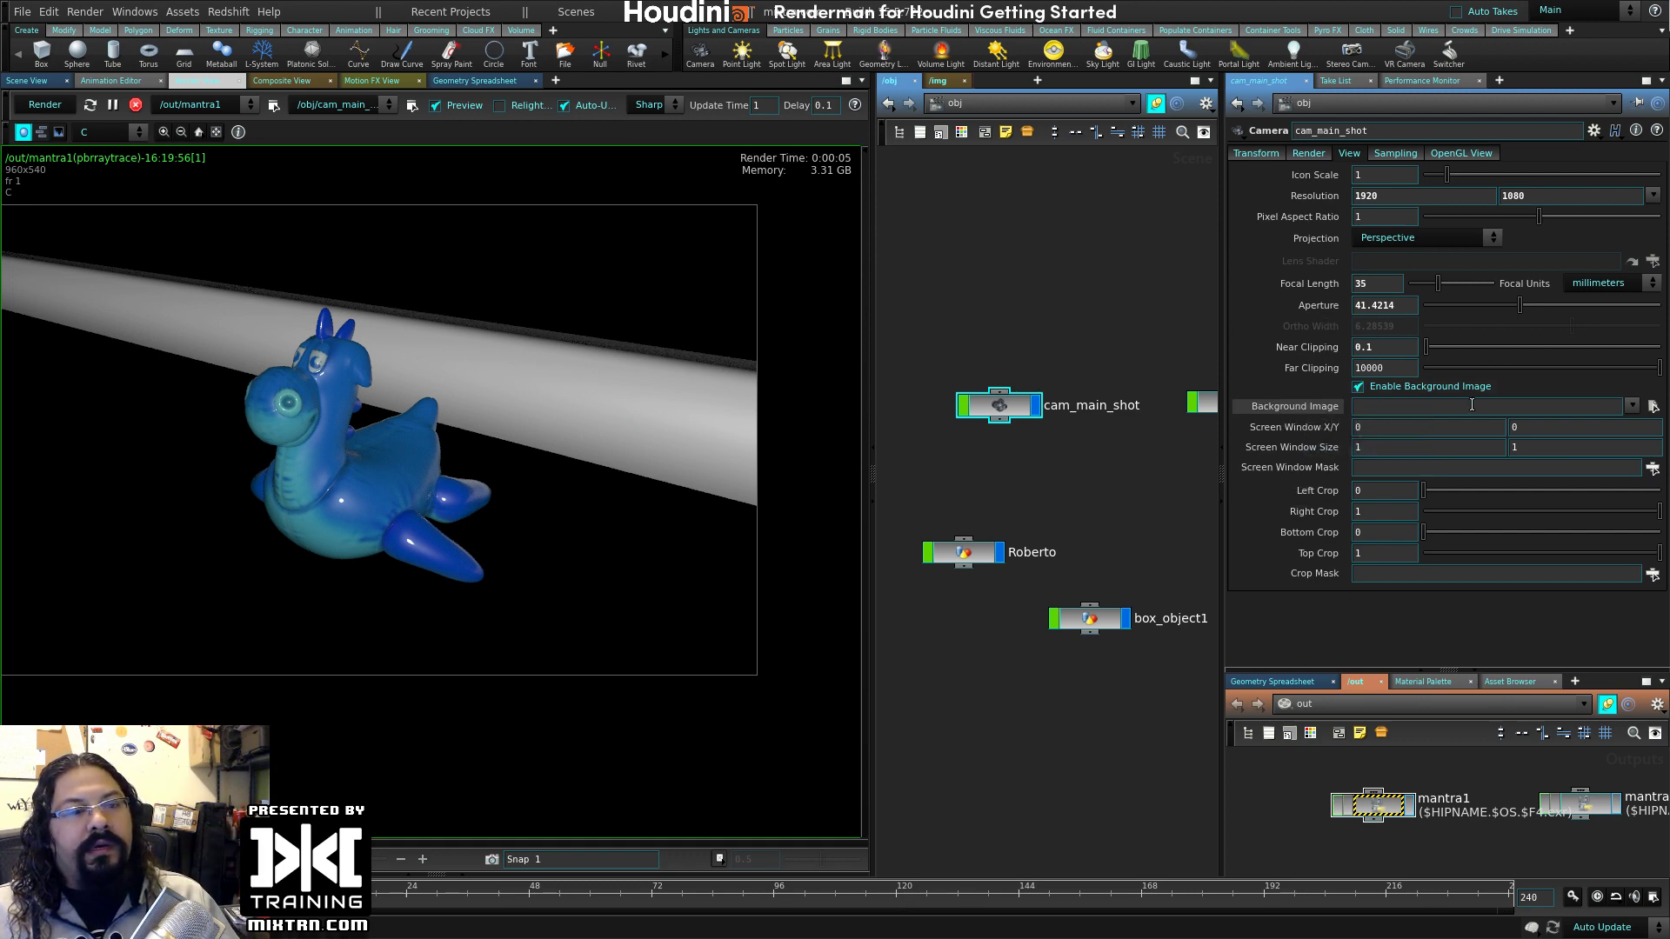
- Load $JOB/images/MusicRoom_reference.png as cam_main_shot's background image, and disable Enable Background Image
{"action": "left_click", "coordinate": [1632, 406]}
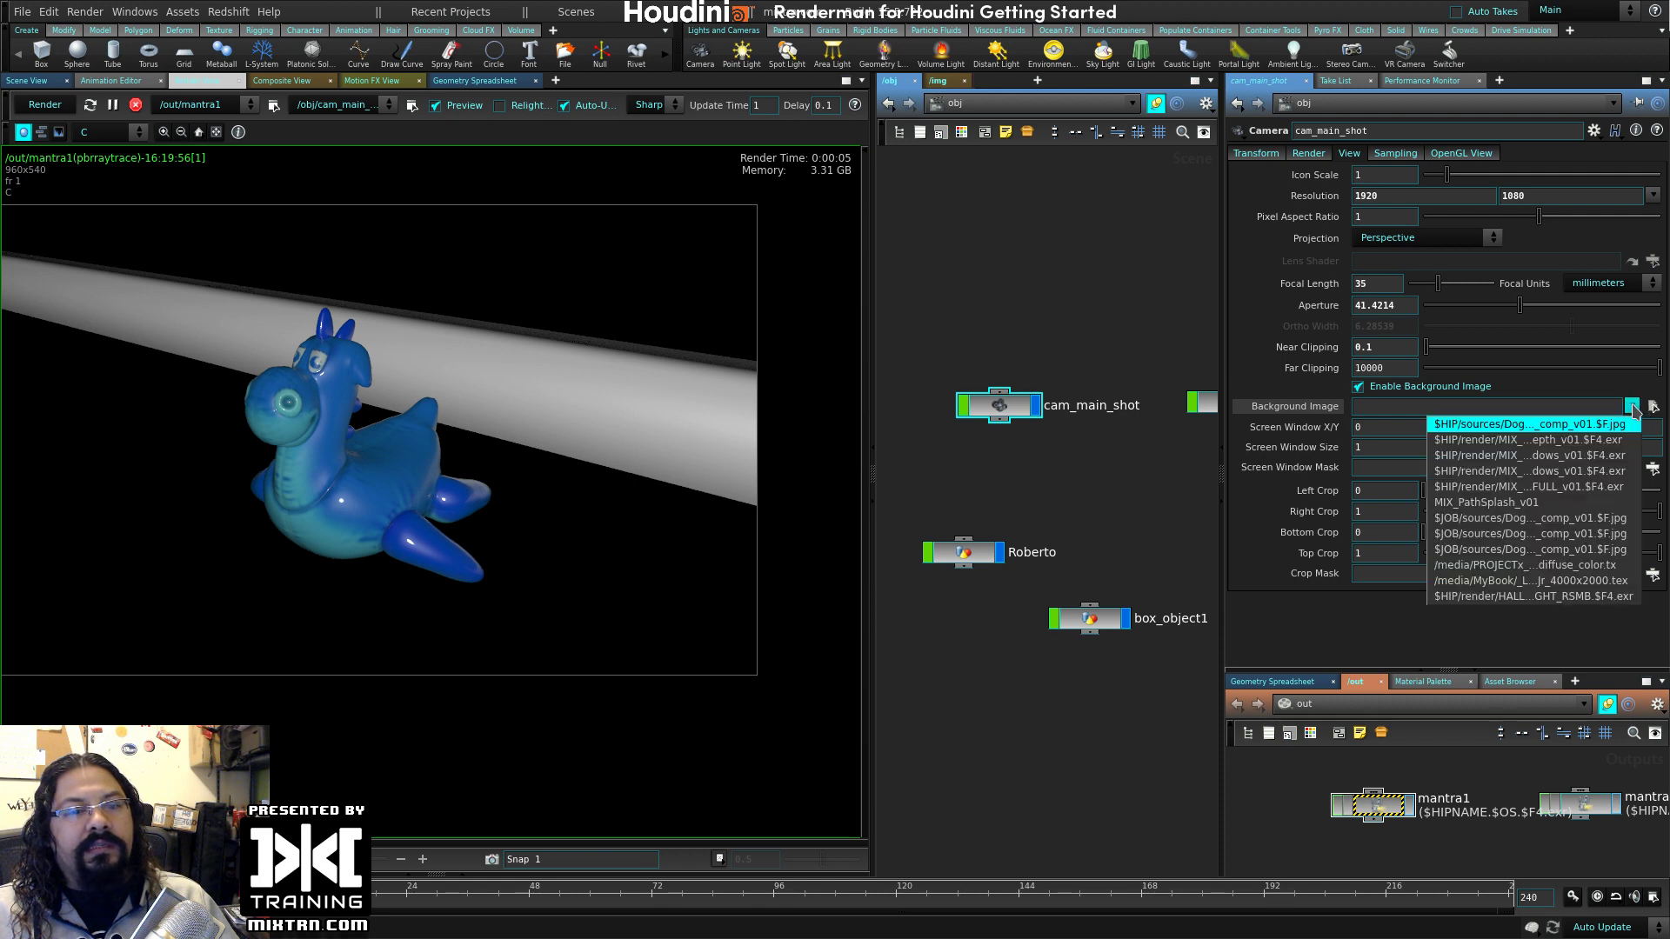
{"action": "key", "text": "Escape"}
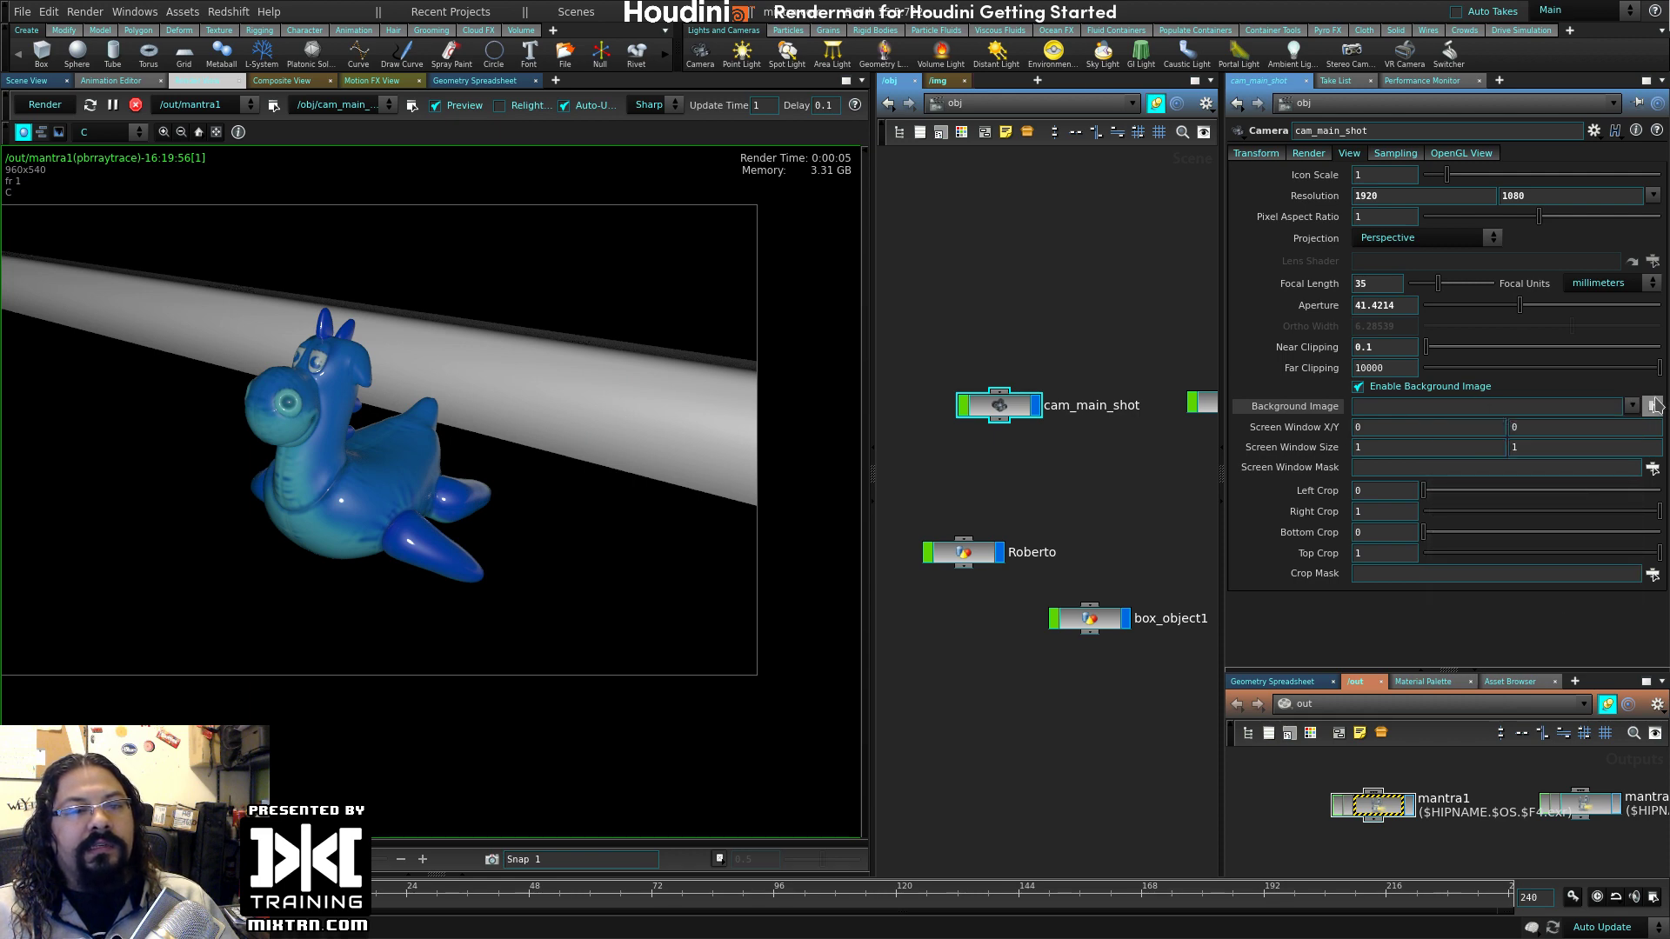
{"action": "left_click", "coordinate": [1652, 407]}
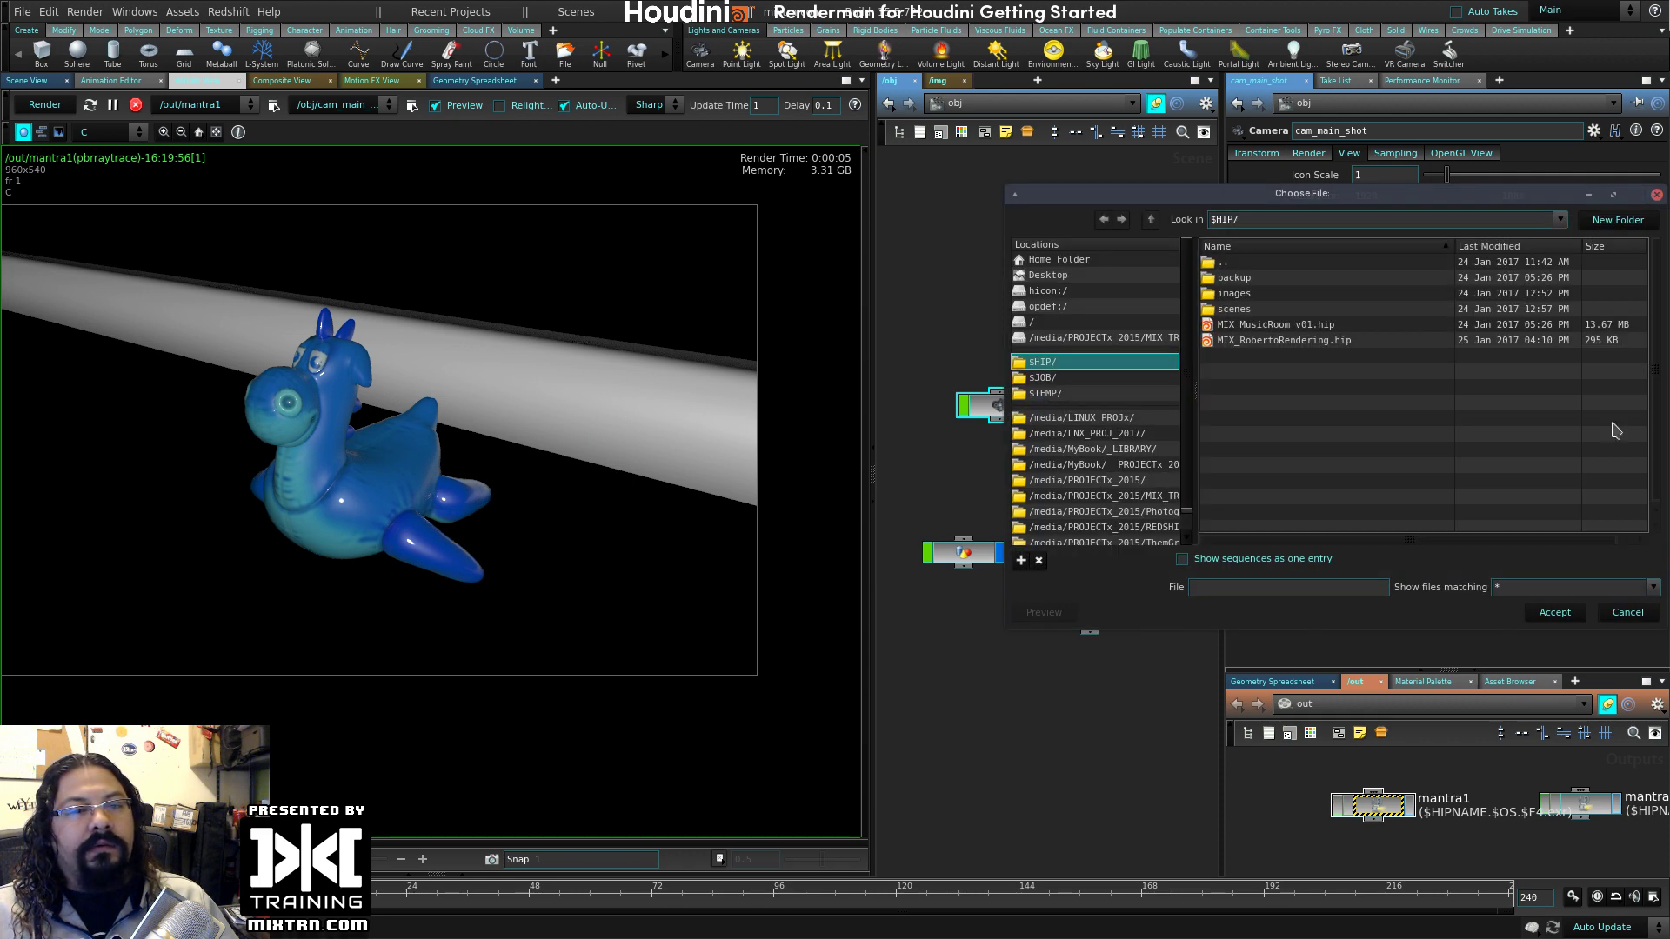
{"action": "left_click", "coordinate": [1057, 393]}
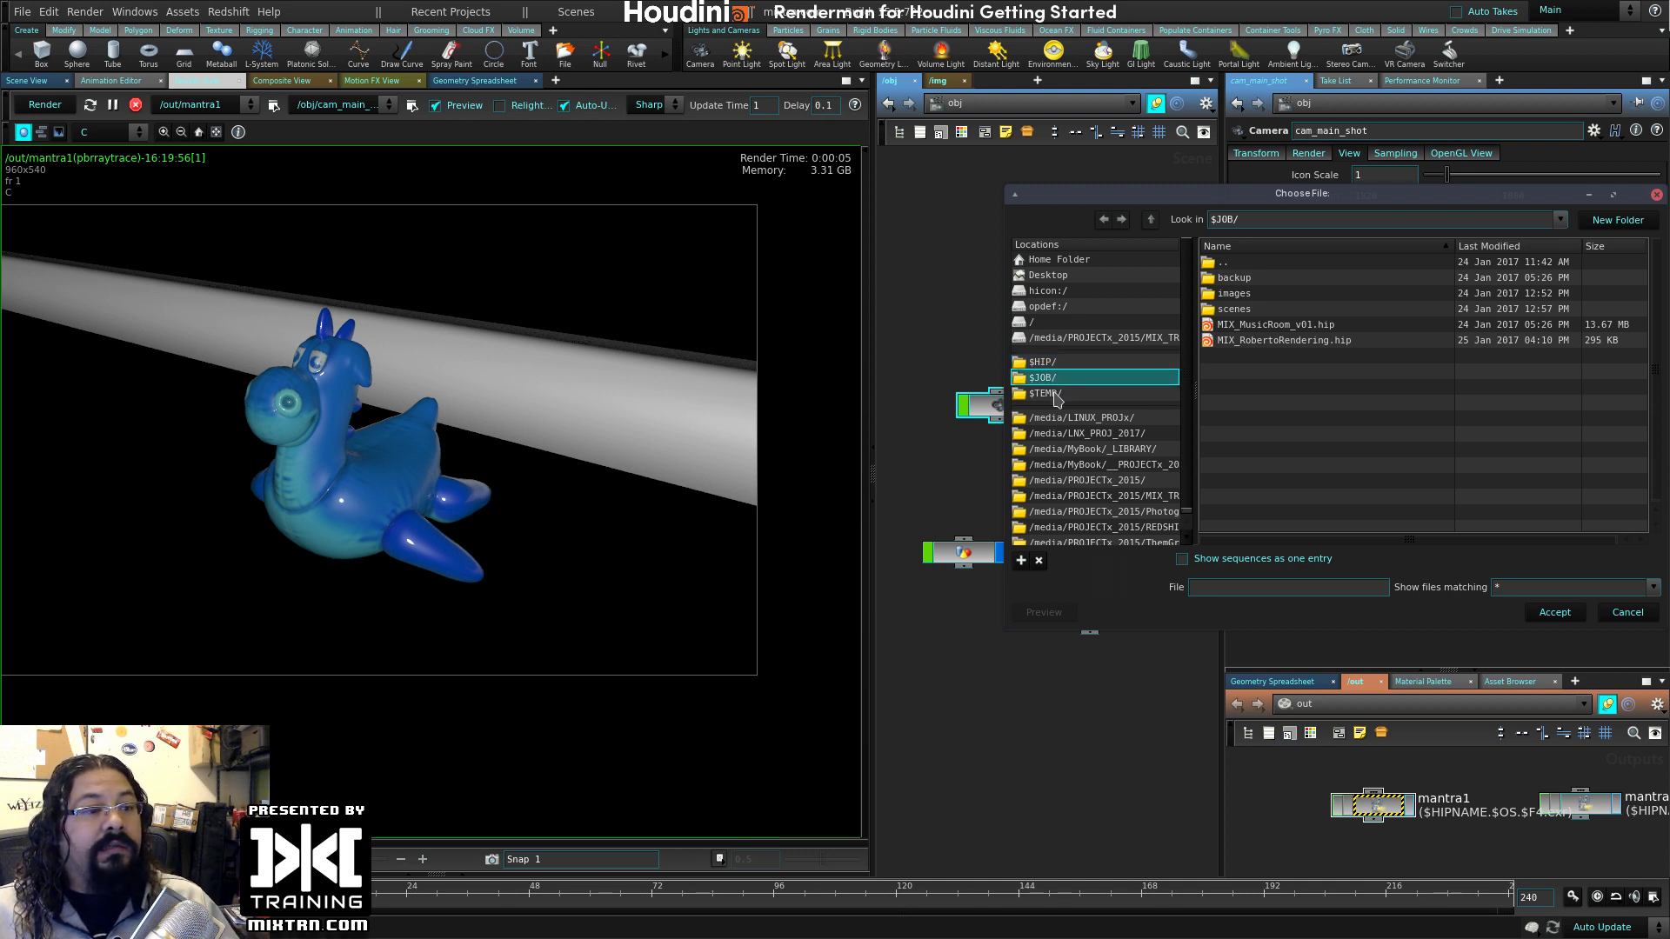
{"action": "left_click", "coordinate": [1061, 365]}
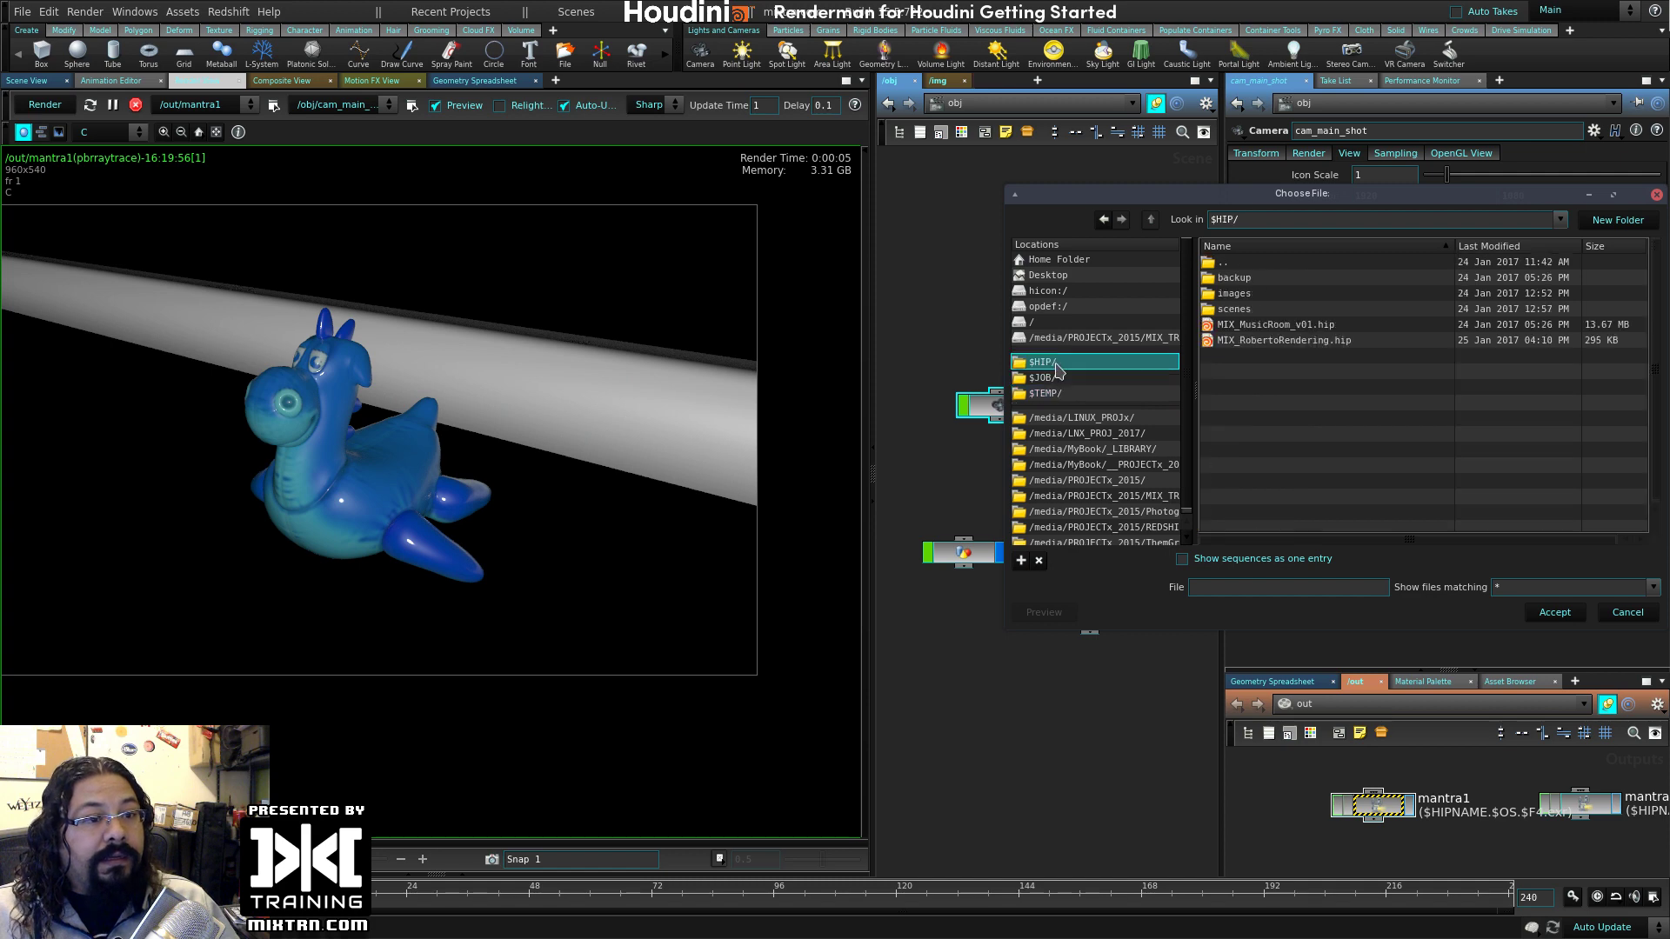
{"action": "left_click", "coordinate": [1066, 377]}
{"action": "left_click", "coordinate": [1078, 393]}
{"action": "left_click", "coordinate": [1071, 377]}
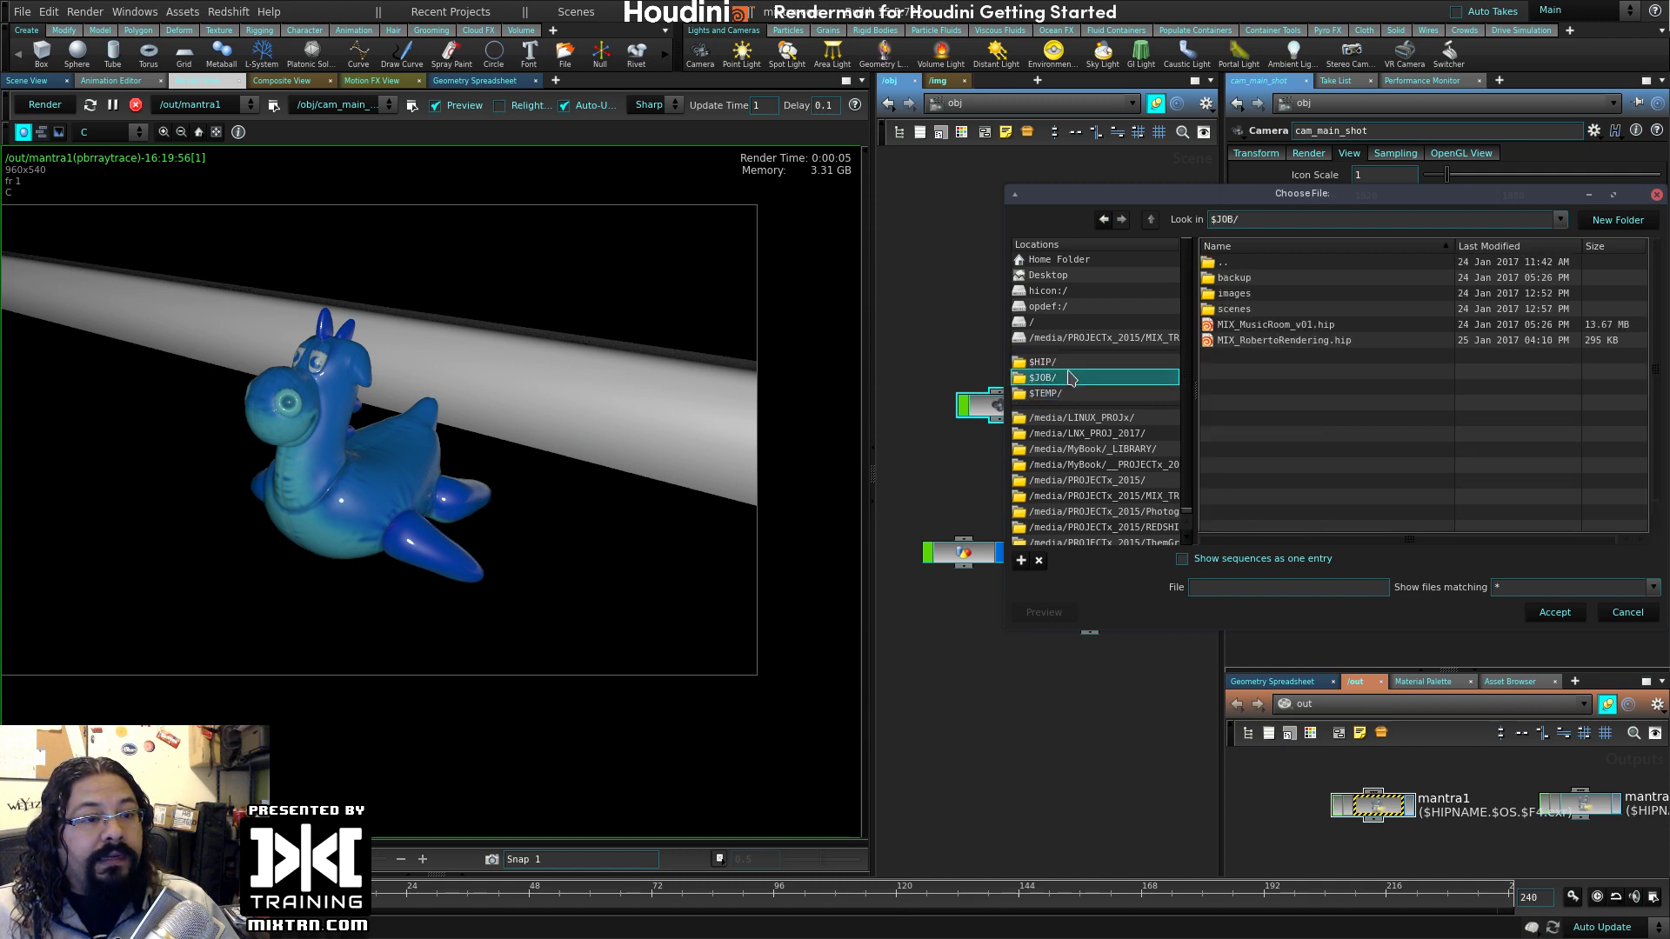
{"action": "double_click", "coordinate": [1270, 296]}
{"action": "left_click", "coordinate": [1267, 278]}
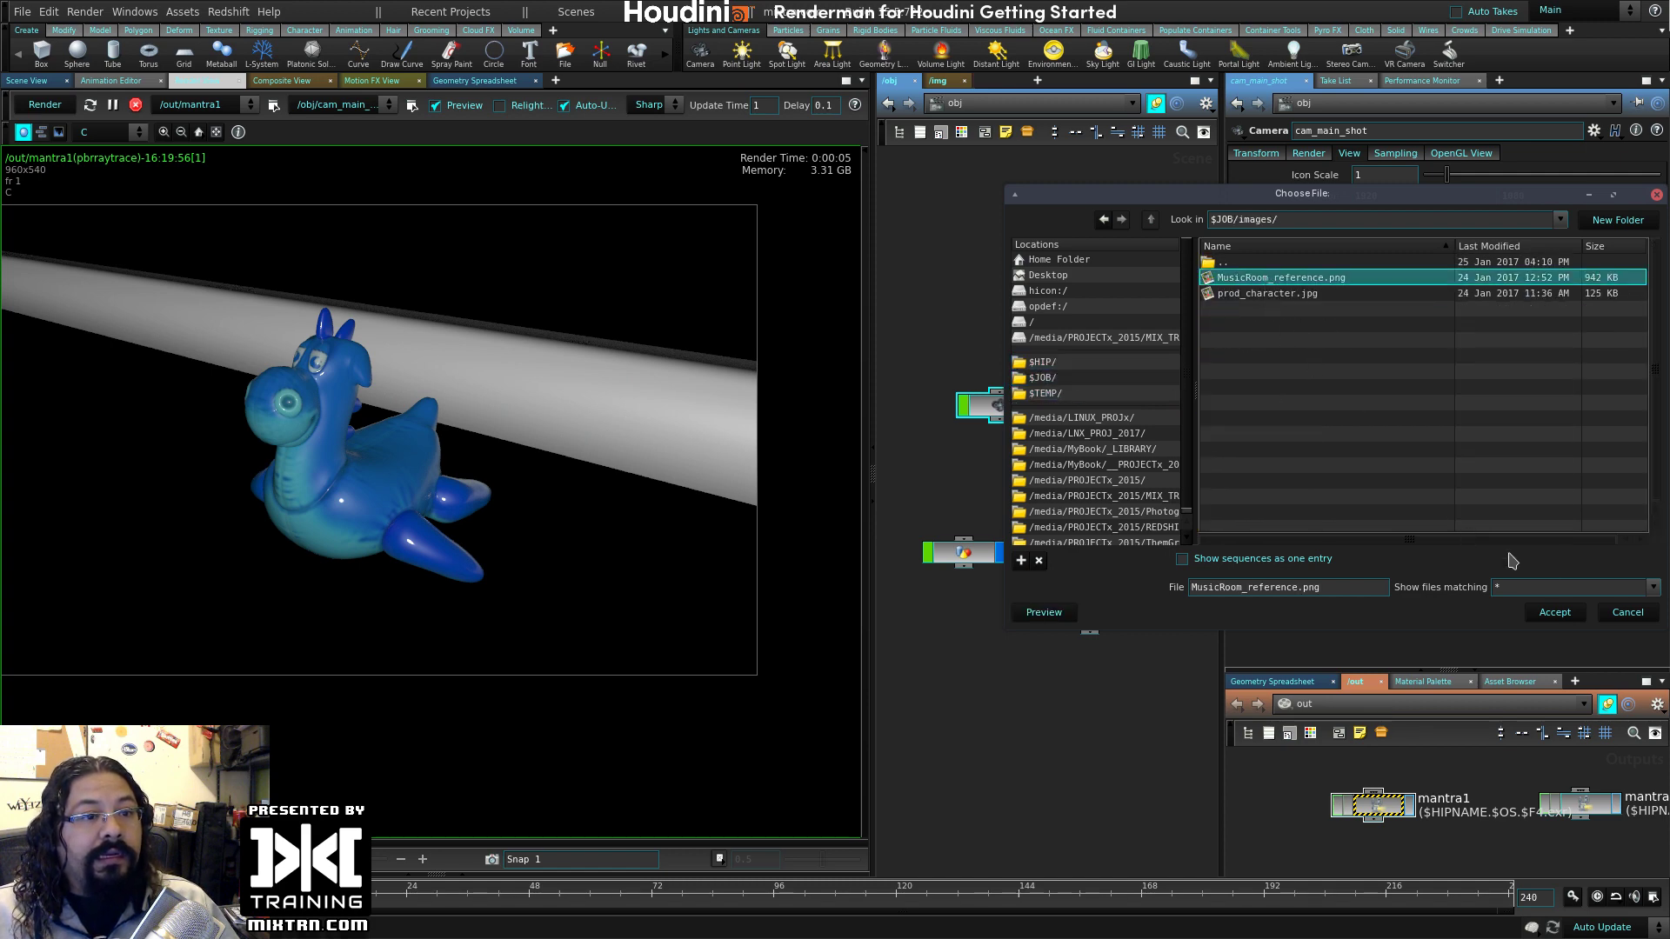
{"action": "left_click", "coordinate": [1554, 613]}
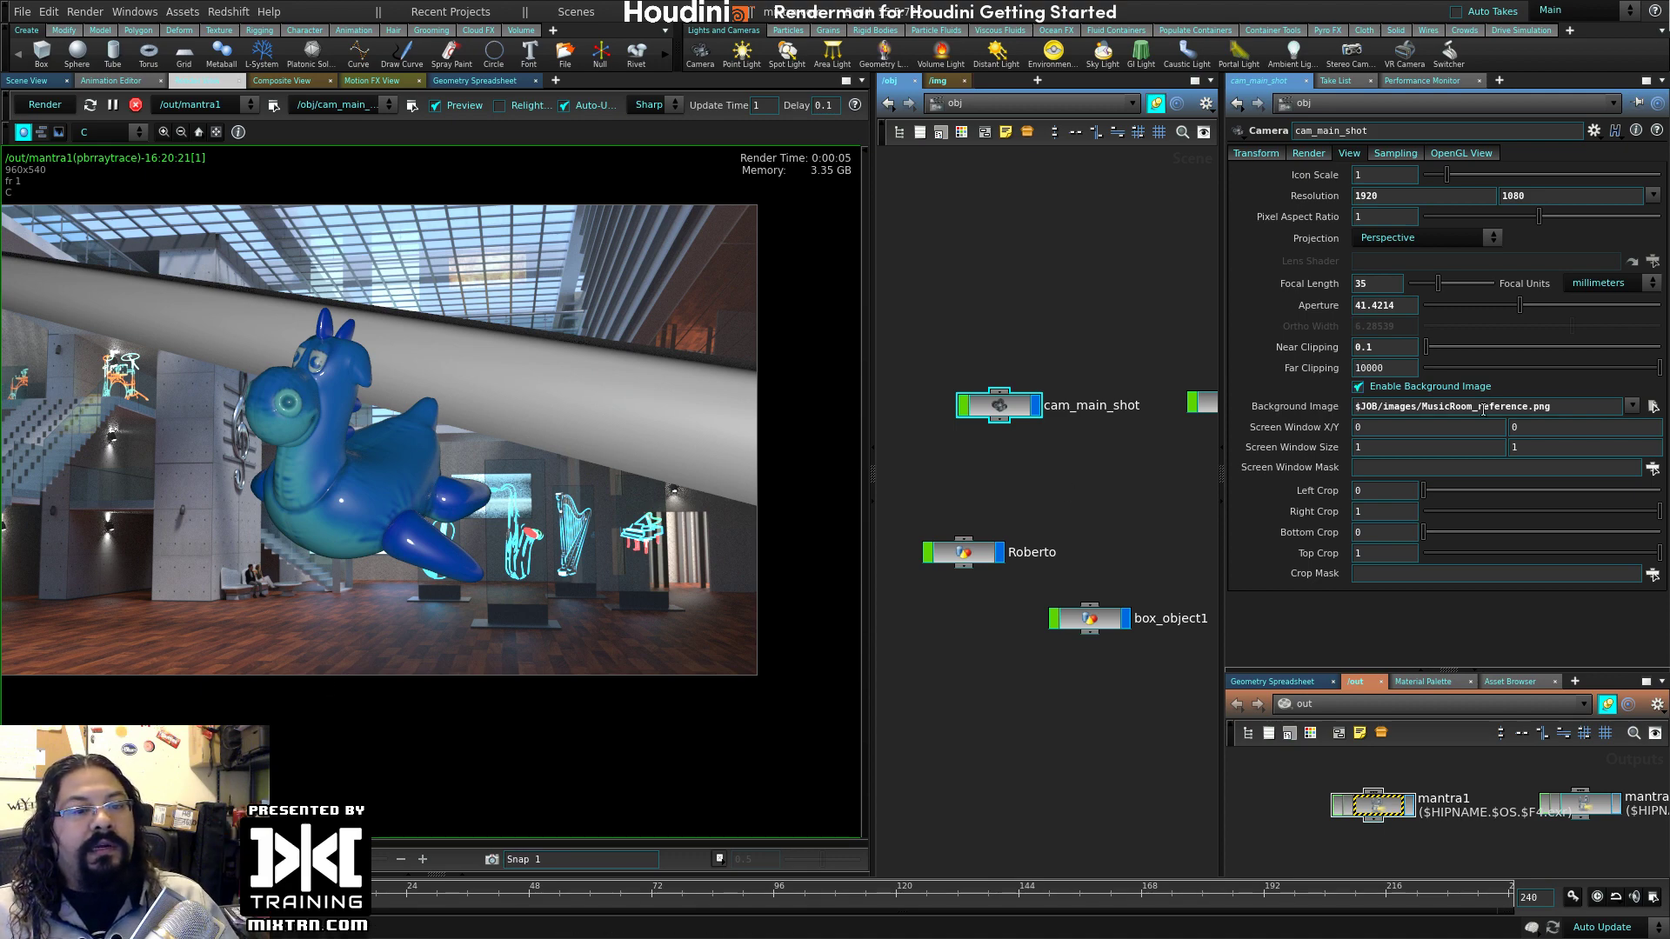
{"action": "left_click", "coordinate": [1459, 388]}
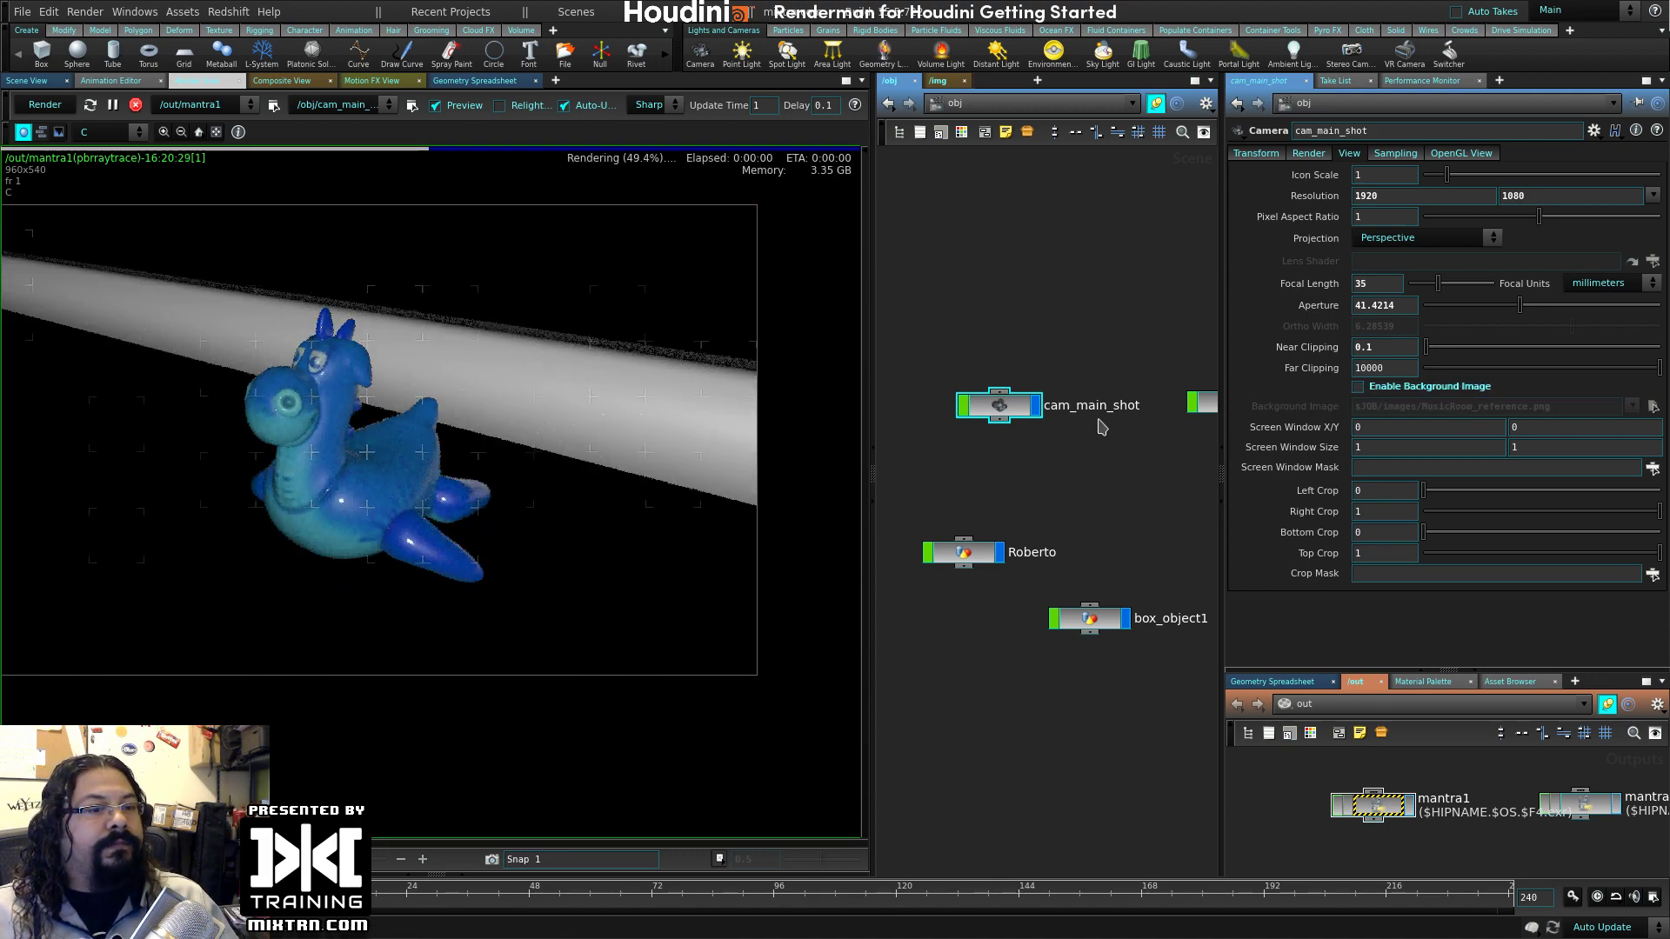
- Show mantra1's parameters in a wider pane and set its Valid Frame Range to Render Frame Range
{"action": "left_click", "coordinate": [1374, 806]}
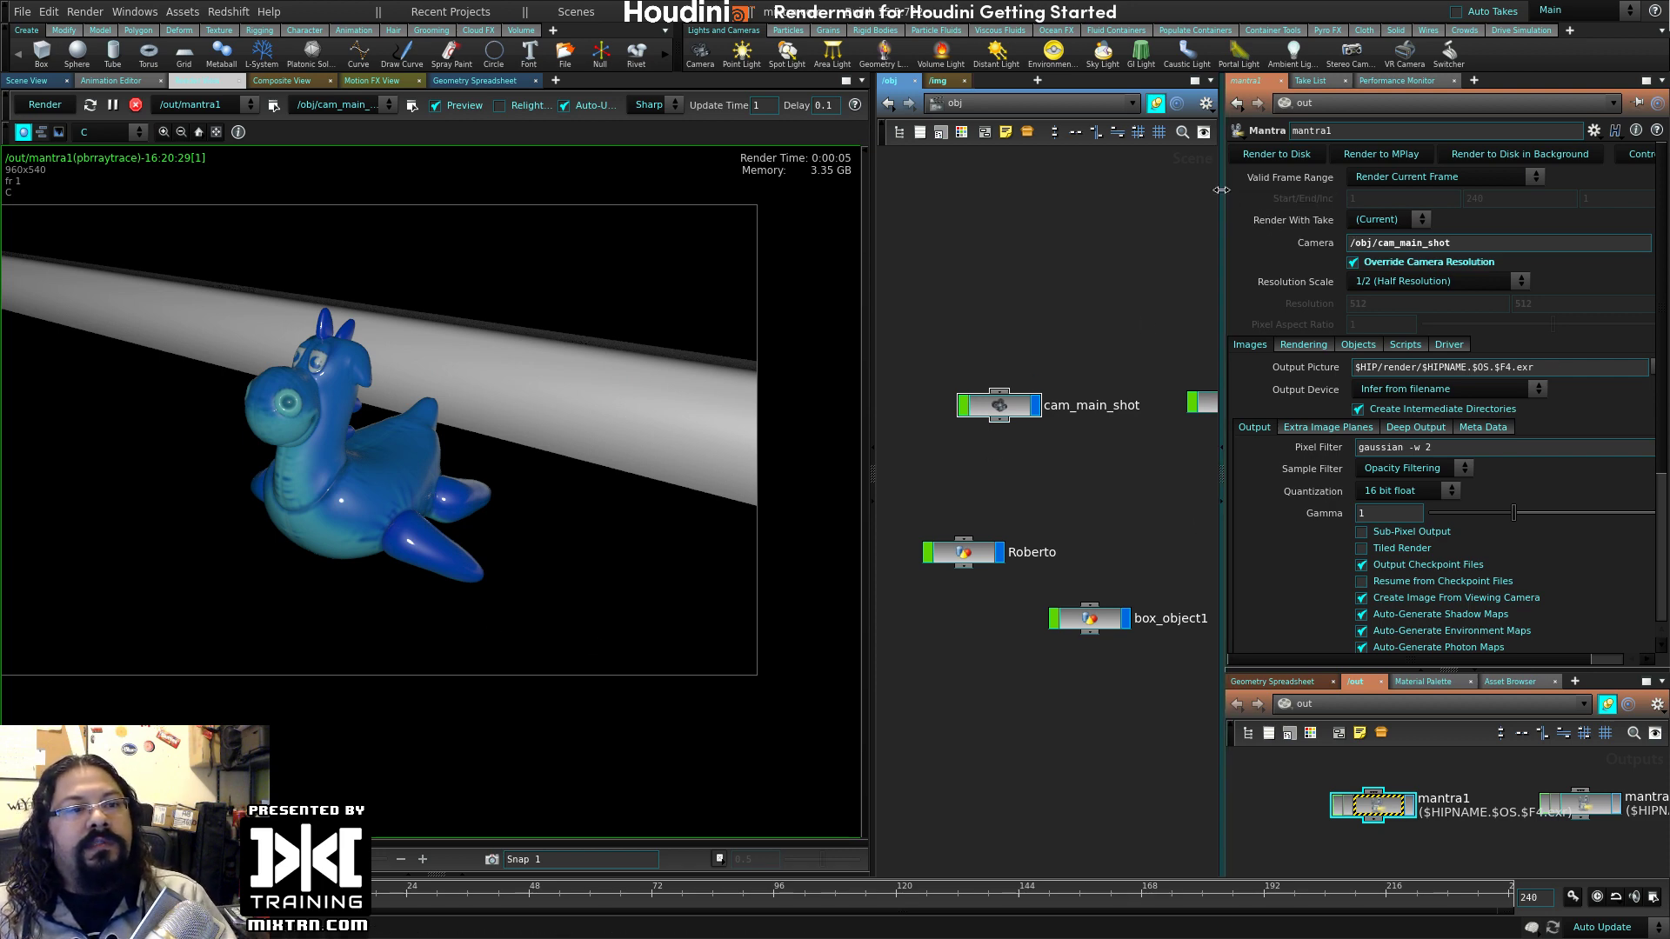
{"action": "left_click_drag", "start_coordinate": [1222, 204], "coordinate": [1019, 191]}
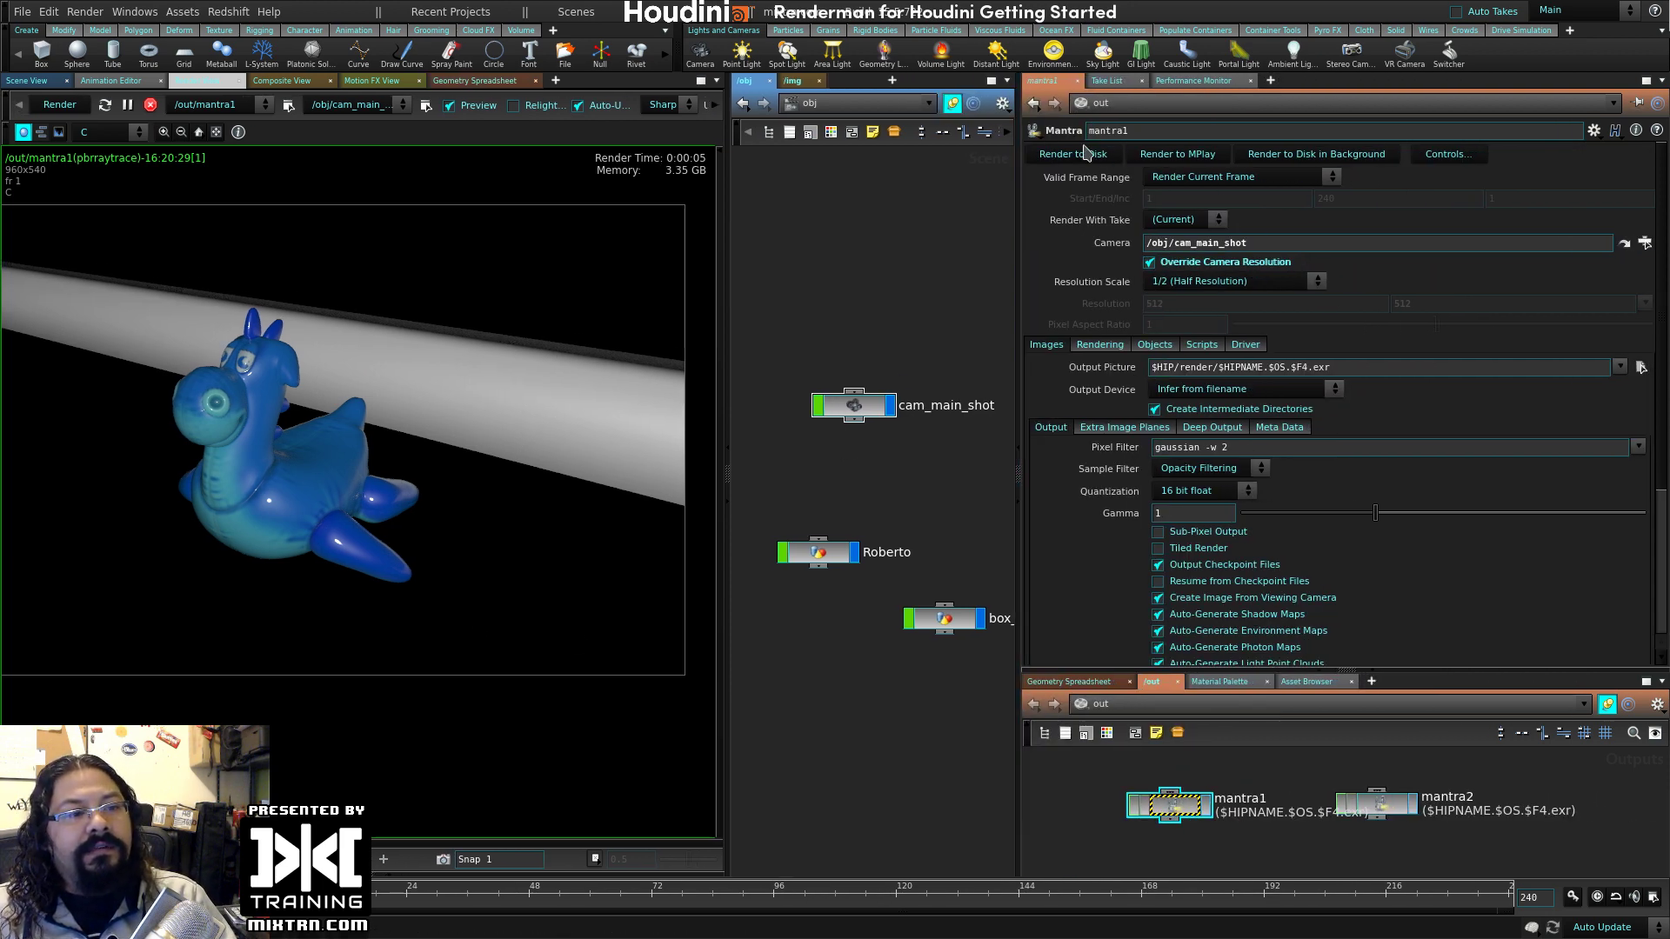
{"action": "mouse_move", "coordinate": [1092, 326]}
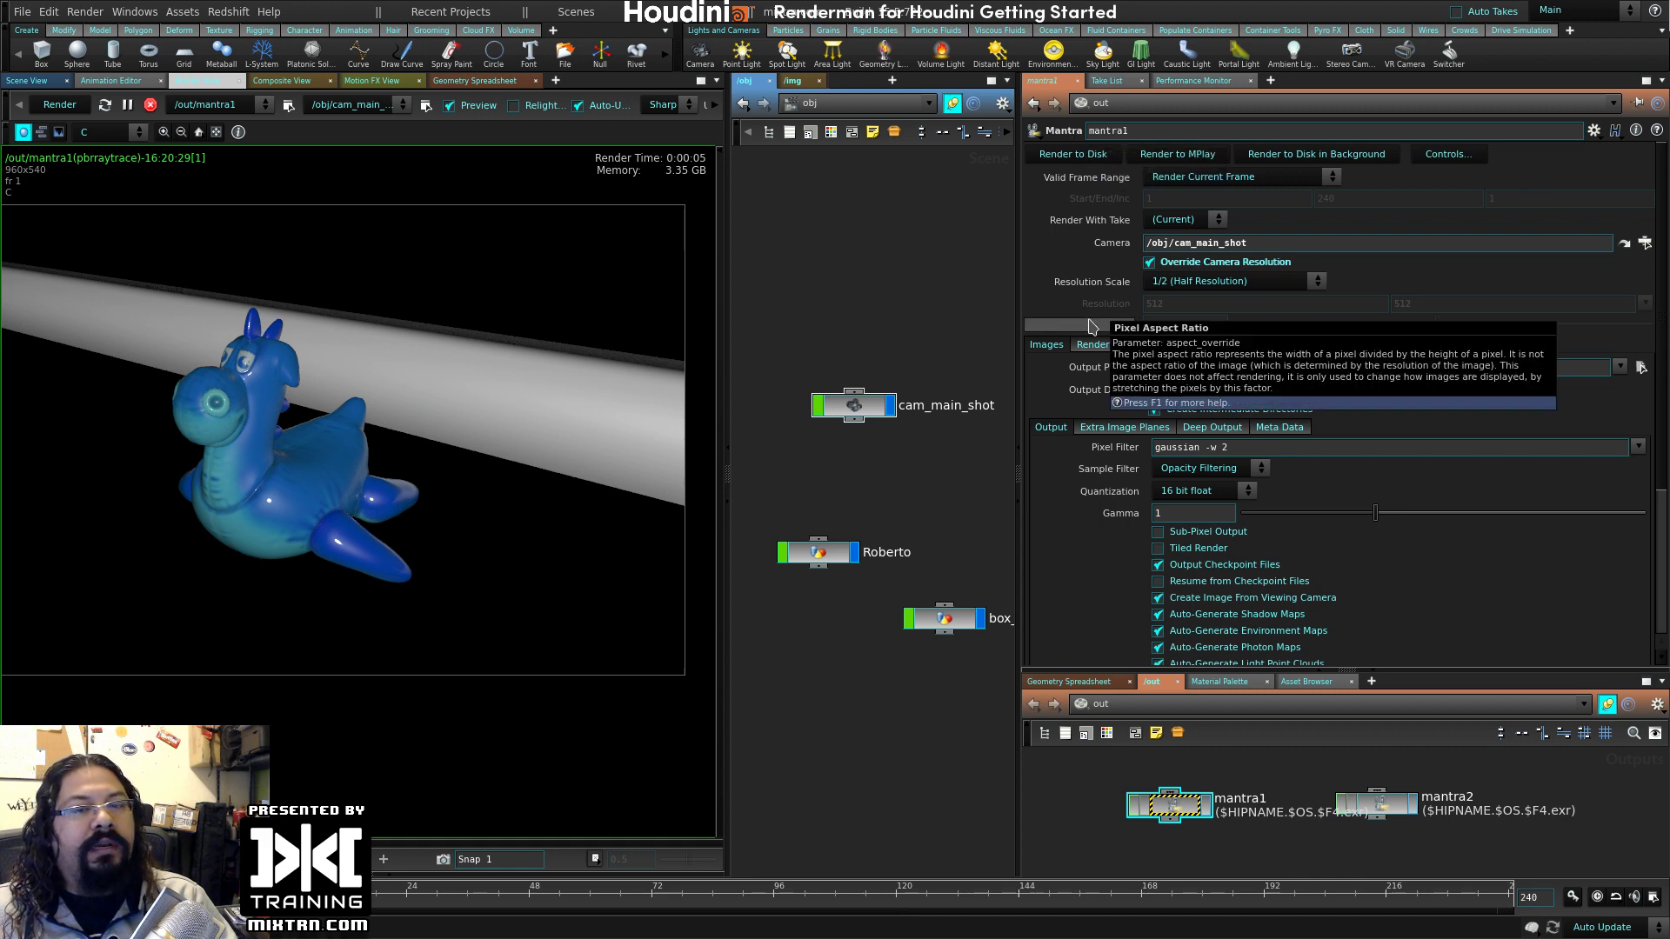
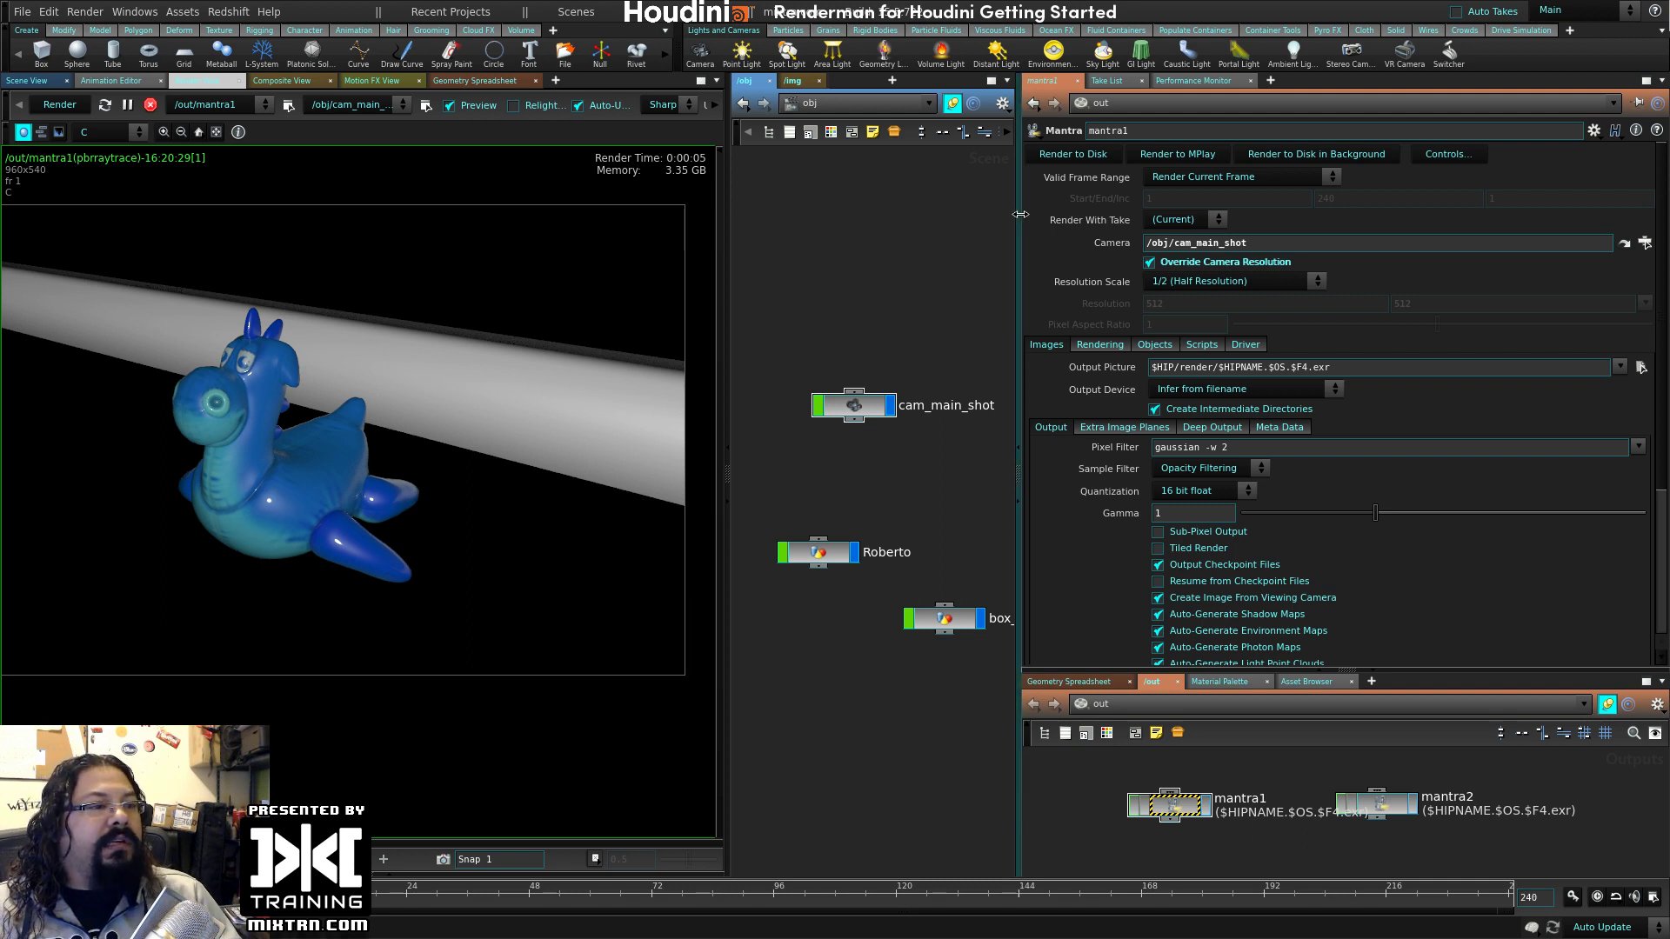
{"action": "left_click_drag", "start_coordinate": [1017, 214], "coordinate": [1079, 207]}
{"action": "left_click", "coordinate": [1357, 183]}
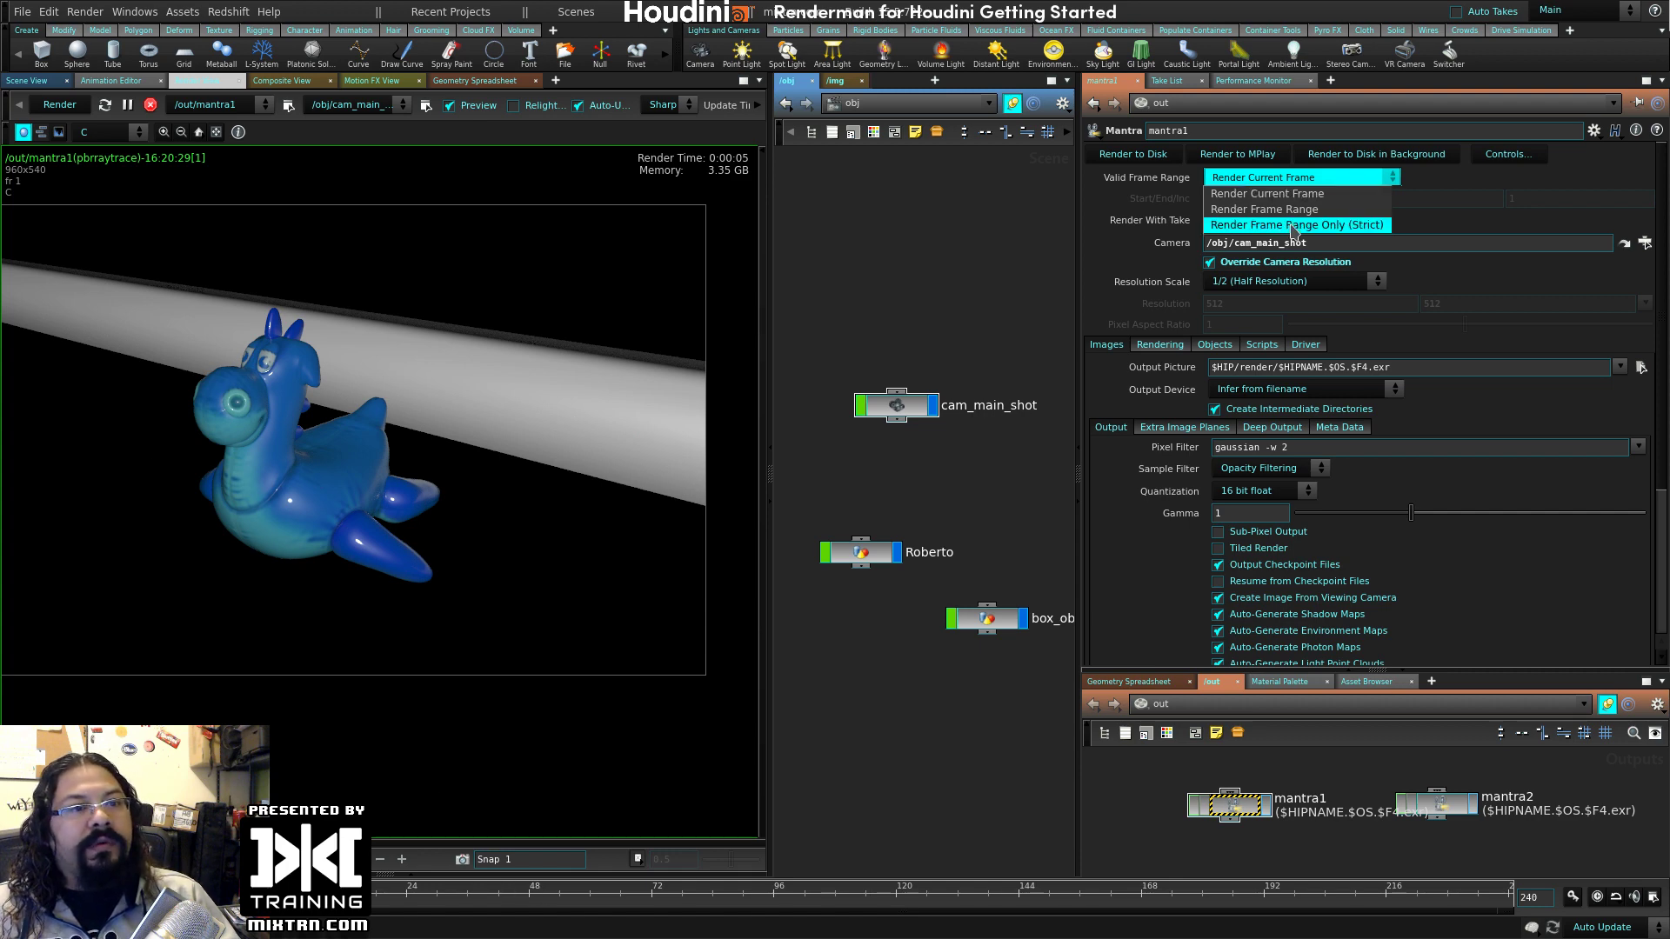
{"action": "left_click", "coordinate": [1266, 210]}
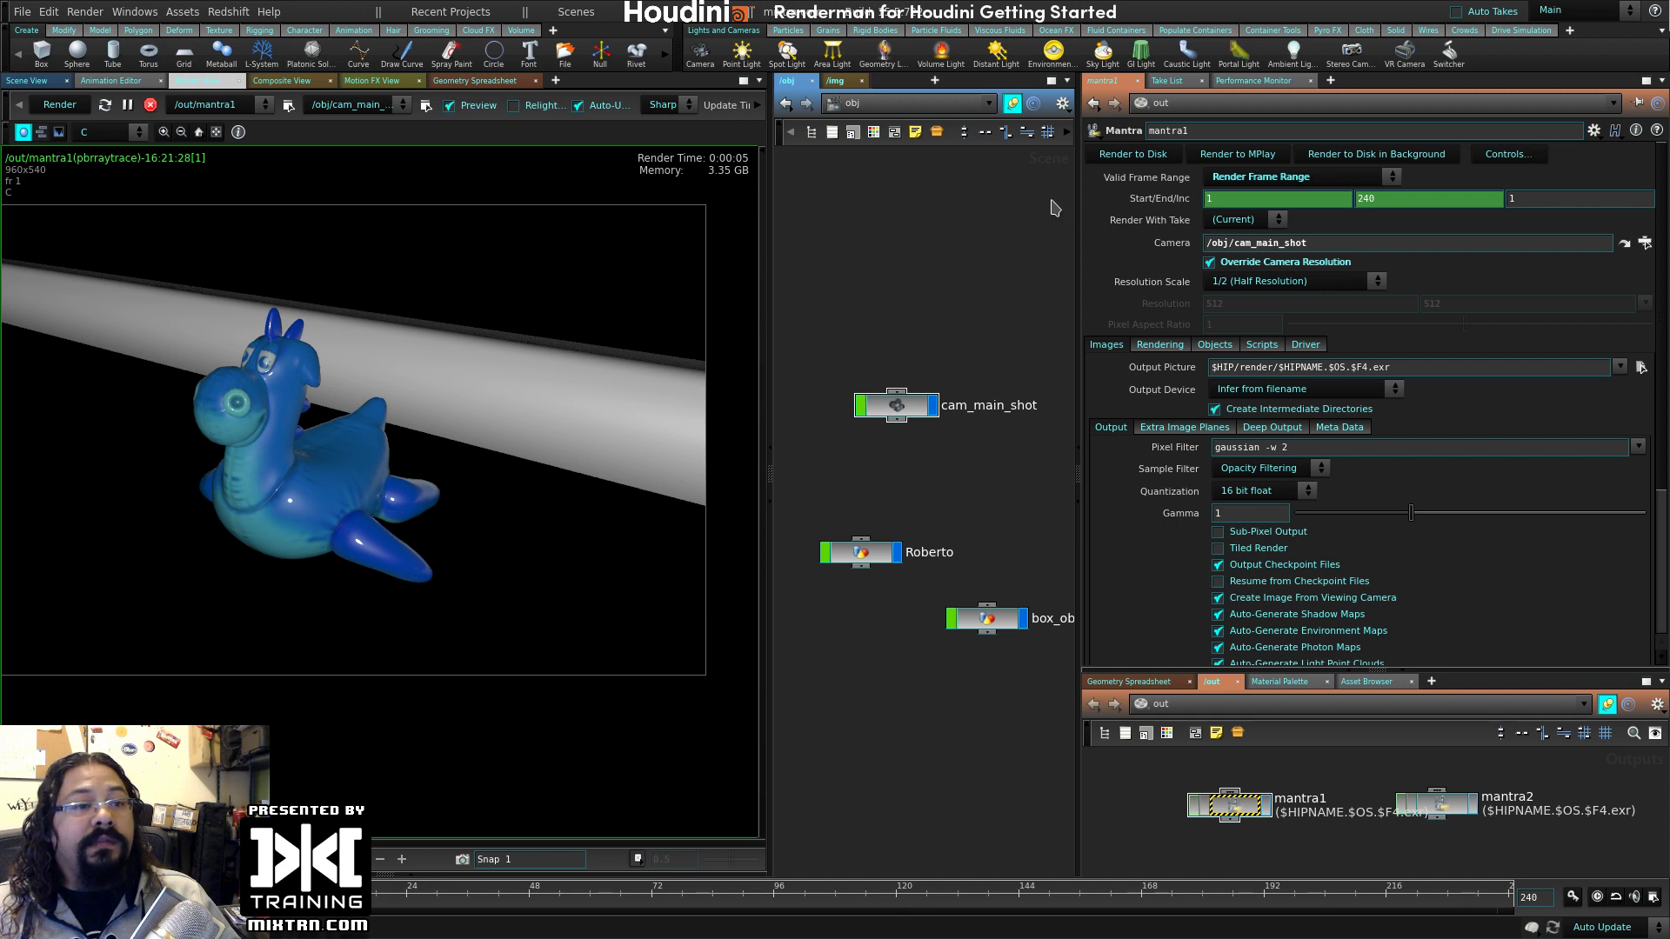
- Open the global animation options, try frame rates of 30 and 29.97 FPS, and set the FPS back to 24
{"action": "left_click", "coordinate": [1655, 898]}
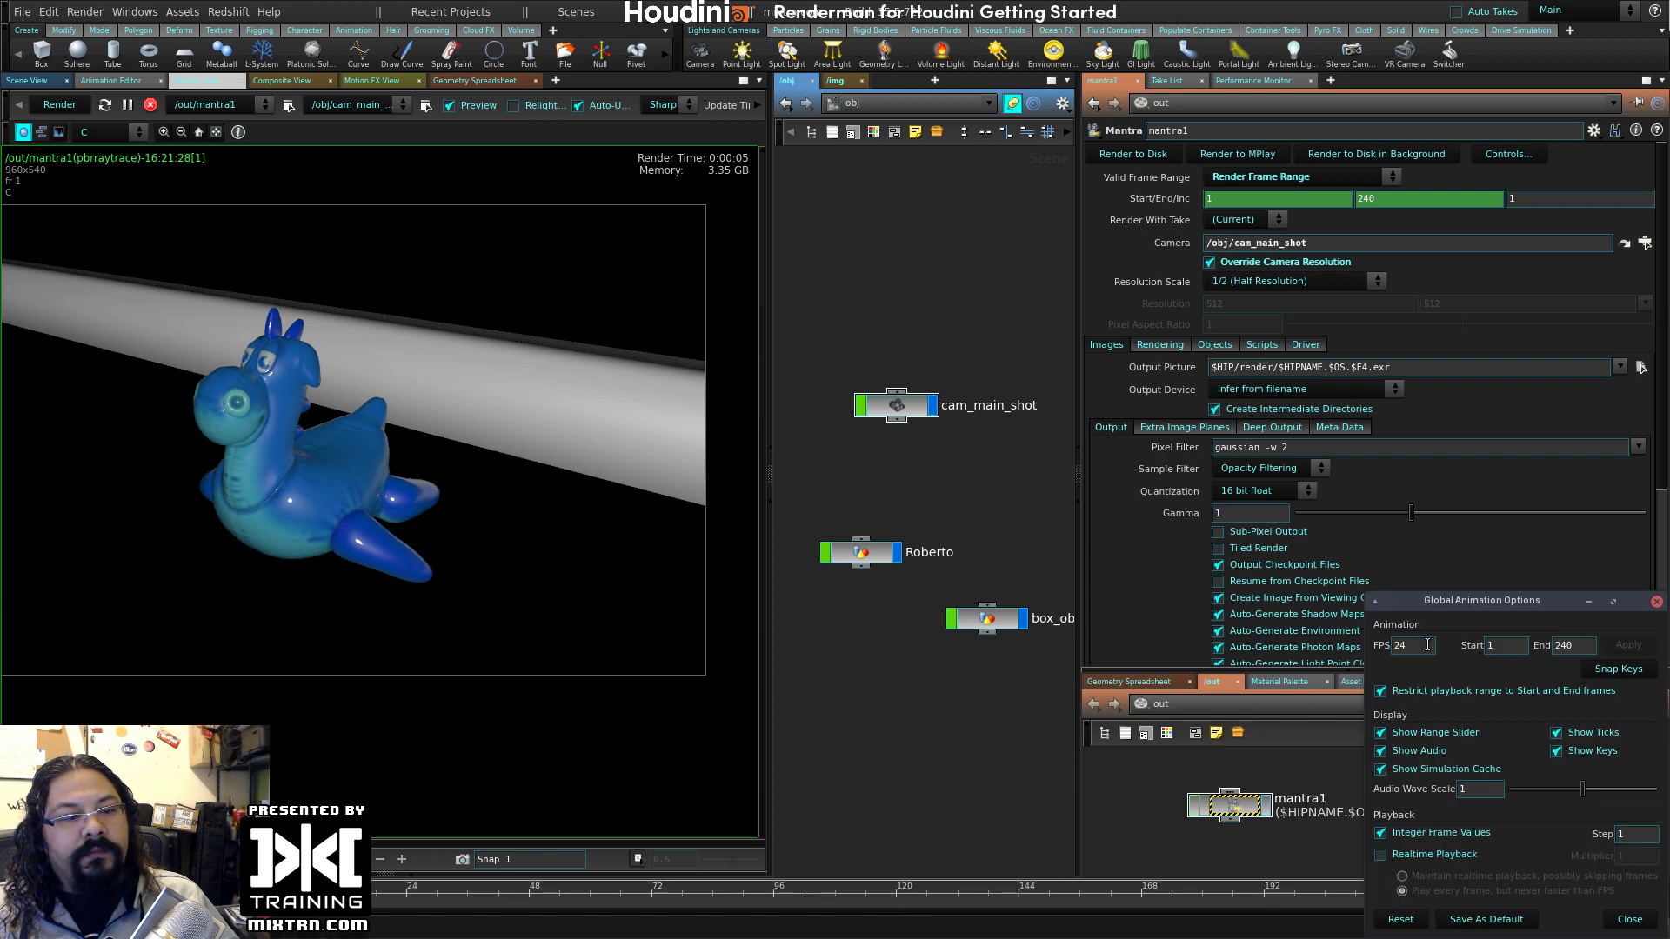
{"action": "left_click", "coordinate": [1656, 601]}
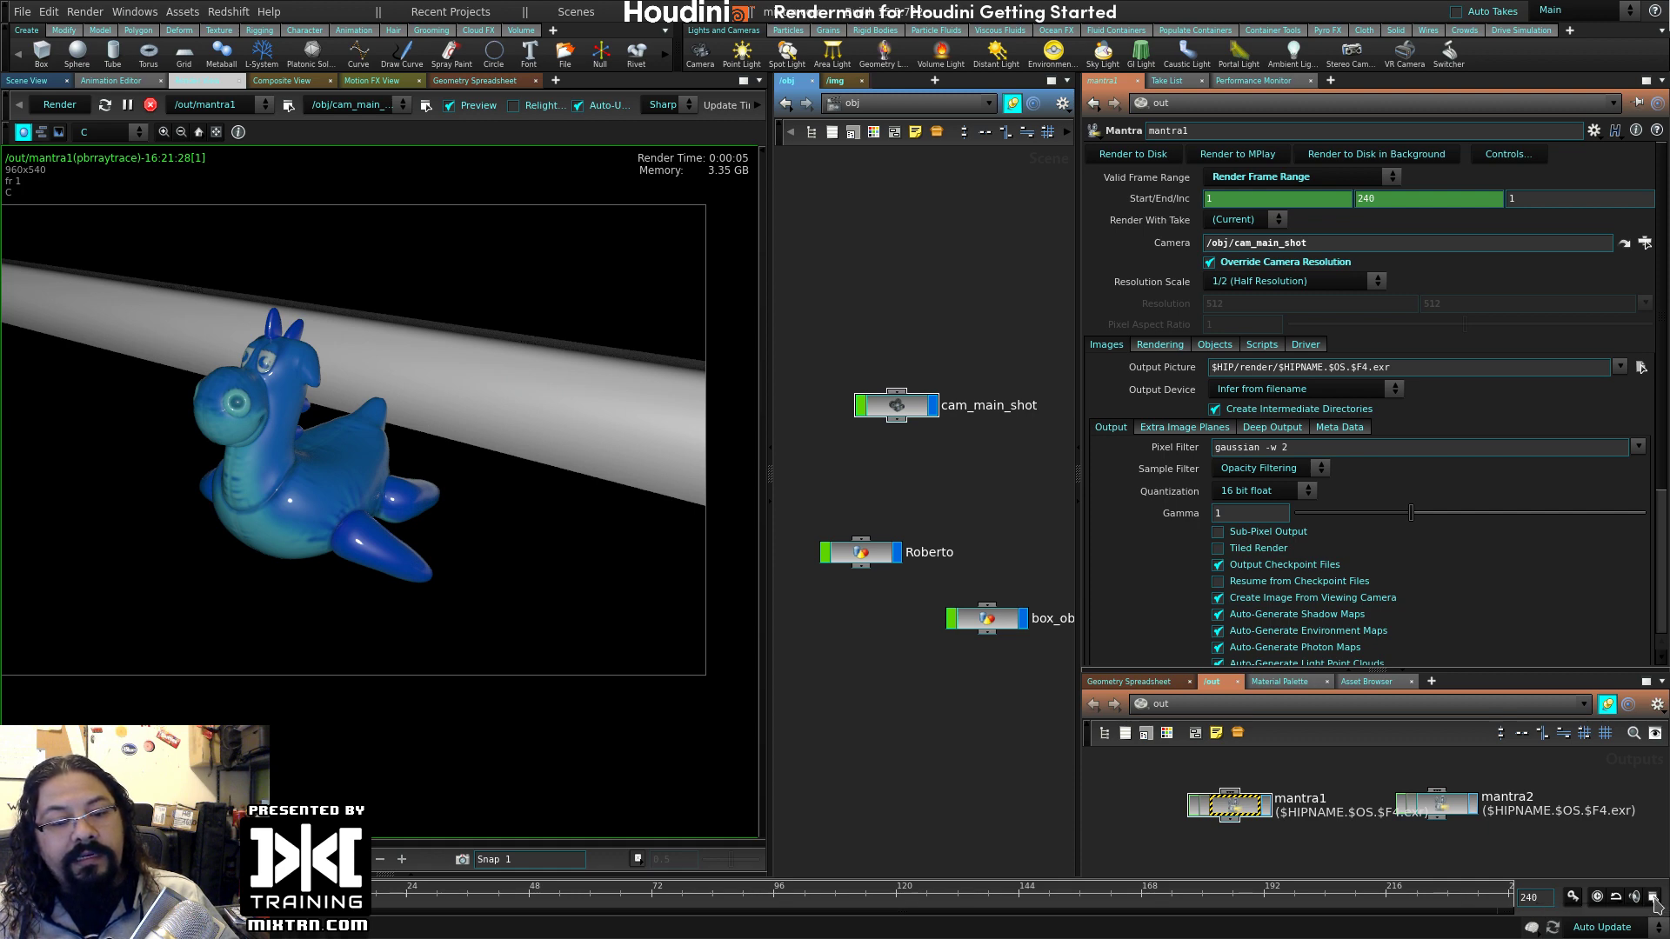
{"action": "left_click", "coordinate": [1653, 898]}
{"action": "left_click_drag", "start_coordinate": [1536, 602], "coordinate": [1131, 281]}
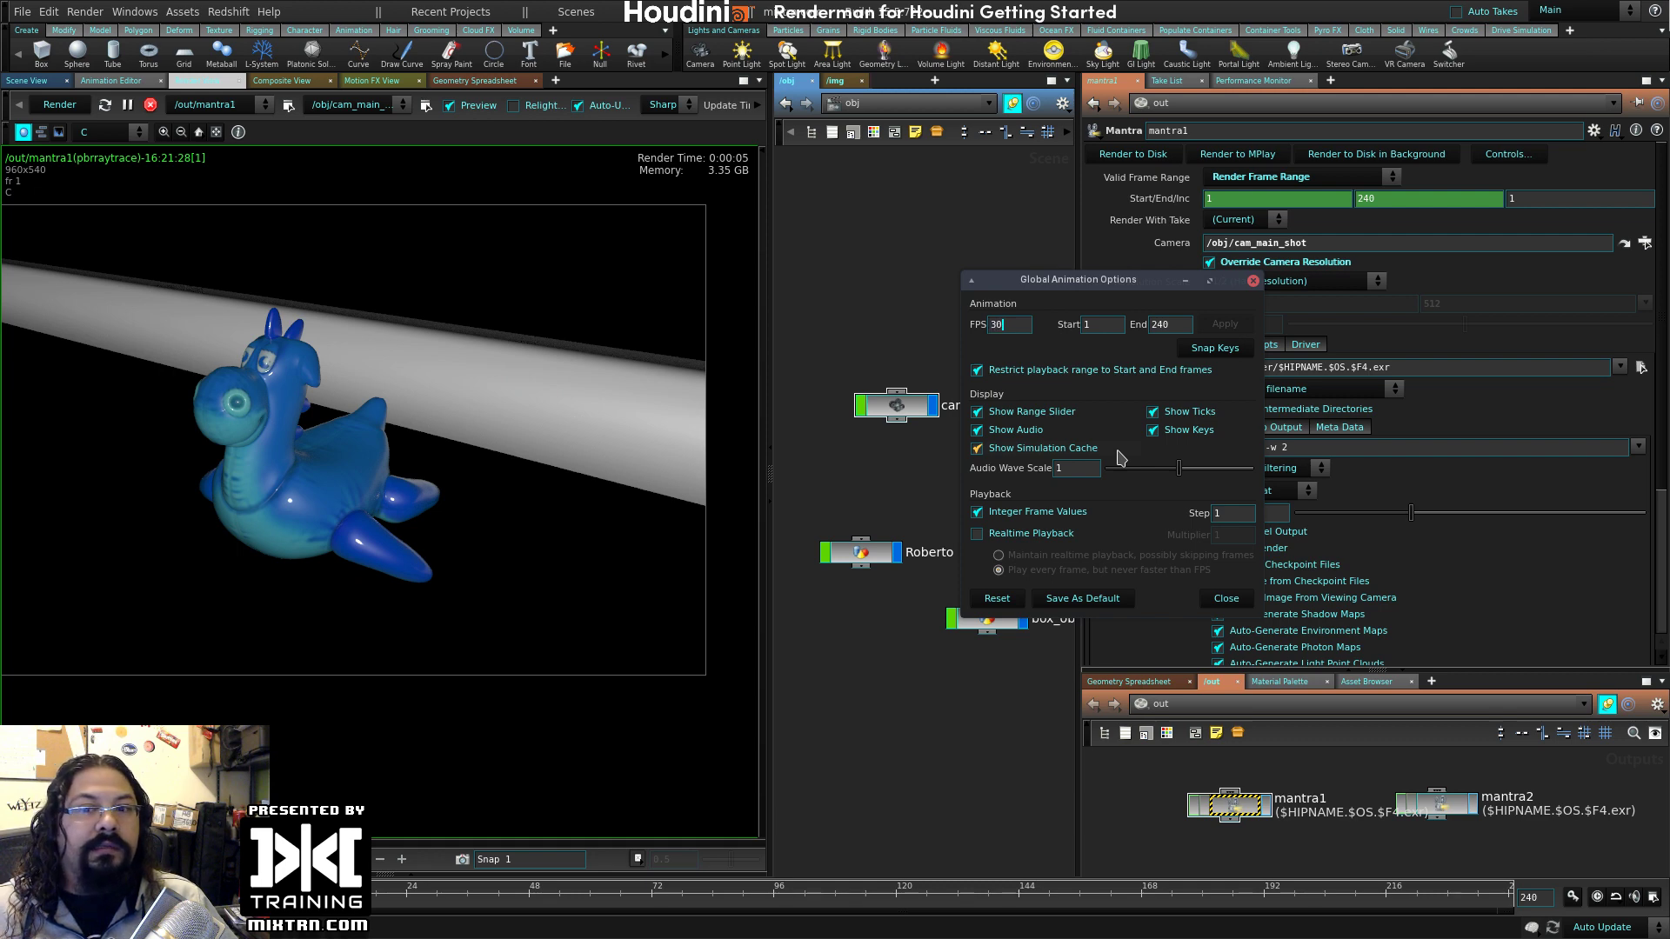
{"action": "double_click", "coordinate": [1009, 325]}
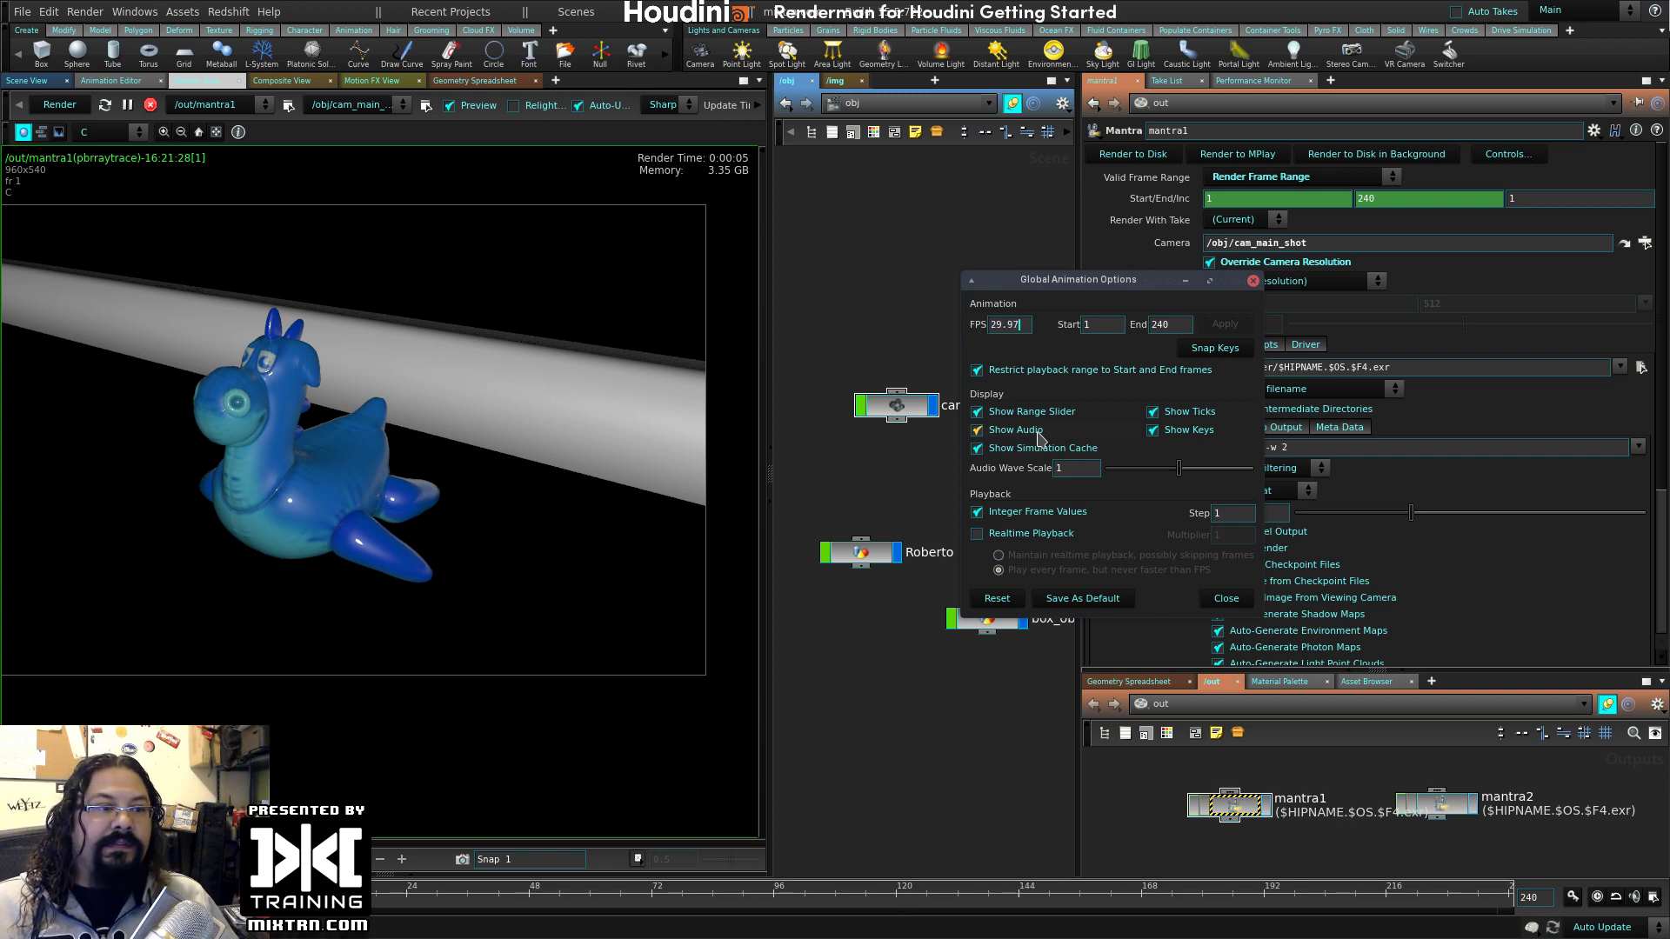
{"action": "type", "text": "29.97"}
{"action": "key", "text": "ctrl+a"}
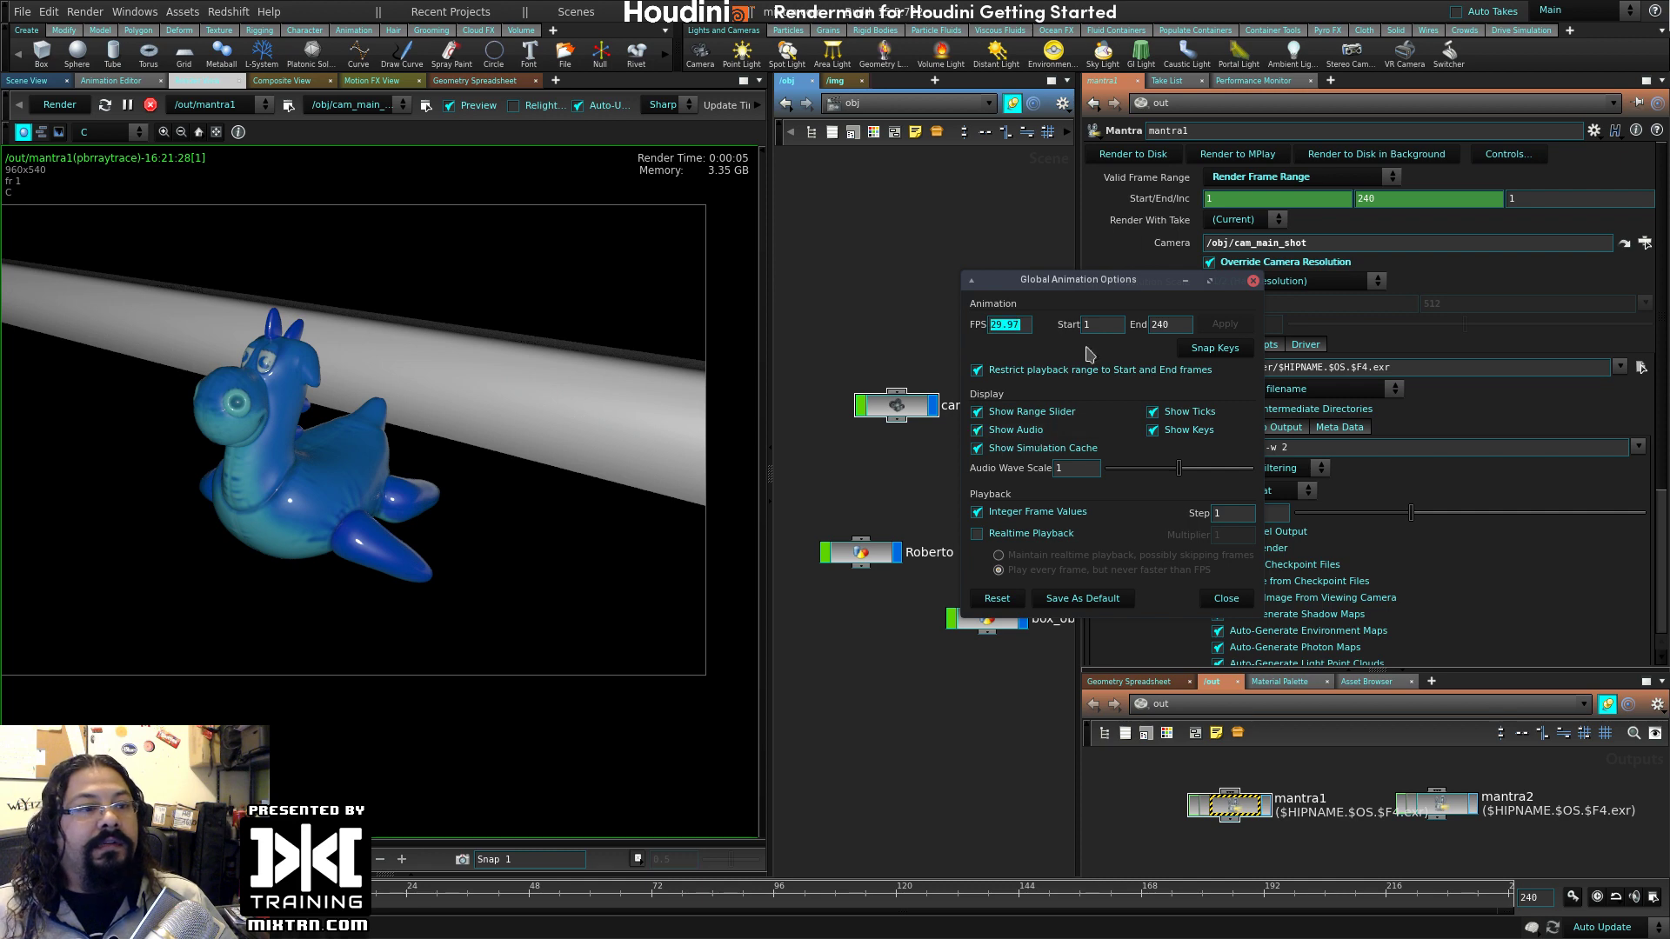
{"action": "type", "text": "24"}
- Set the global animation end frame to 50, apply it, go to frame 50, and close the animation options
{"action": "left_click", "coordinate": [1100, 326]}
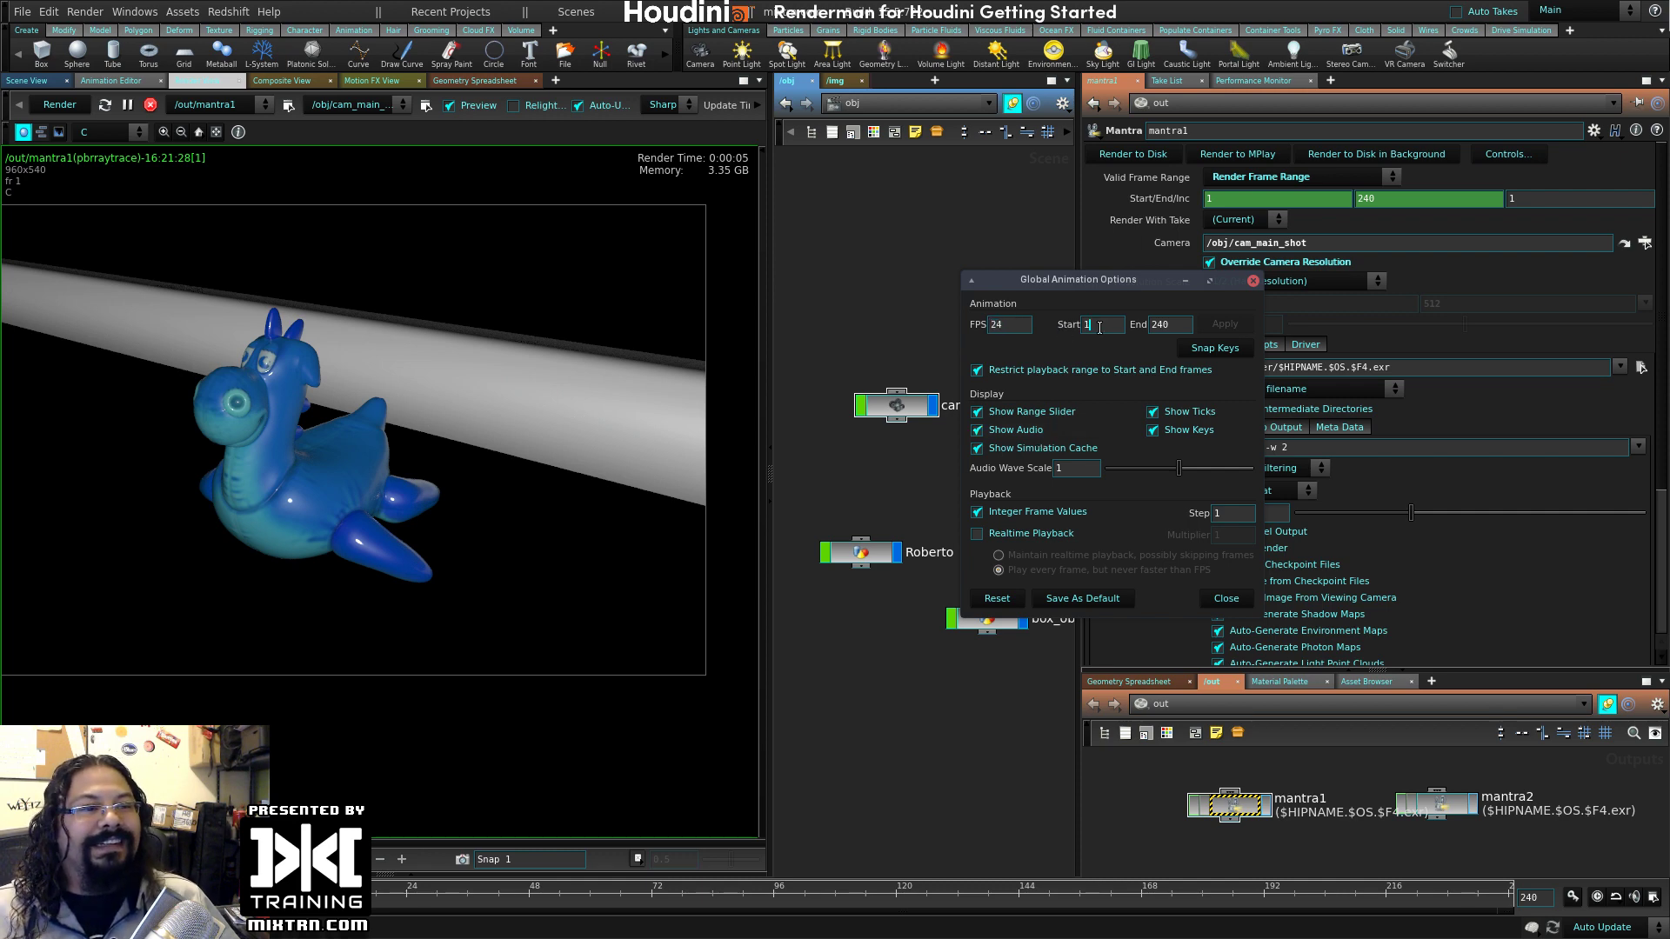
{"action": "key", "text": "Tab"}
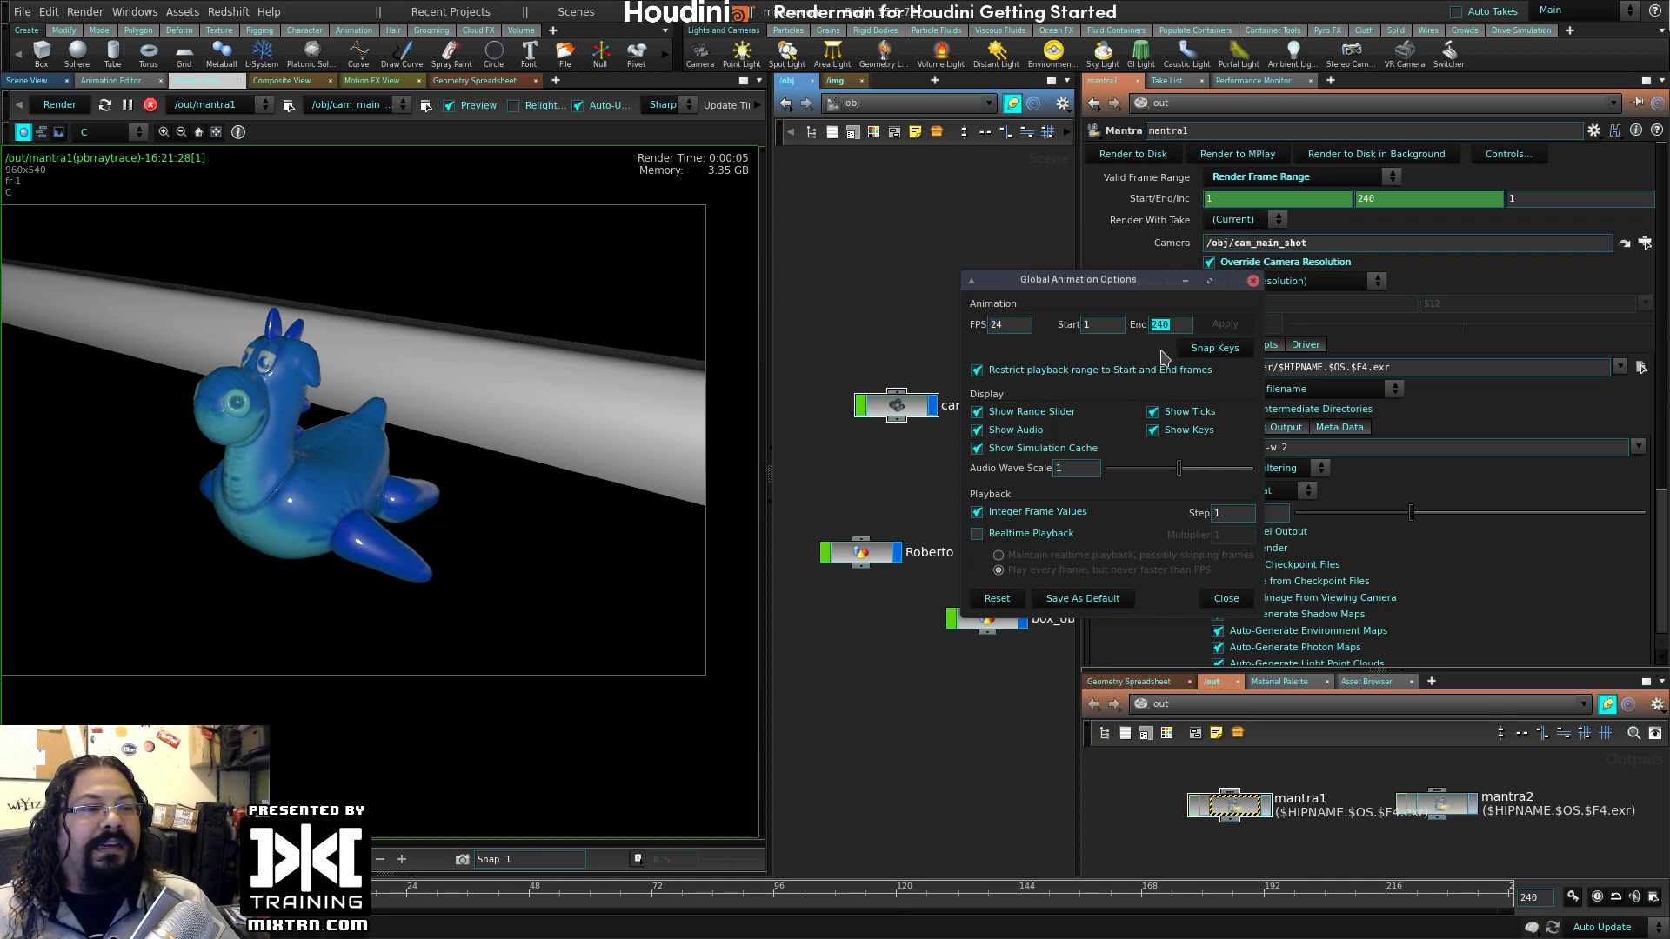
{"action": "type", "text": "50"}
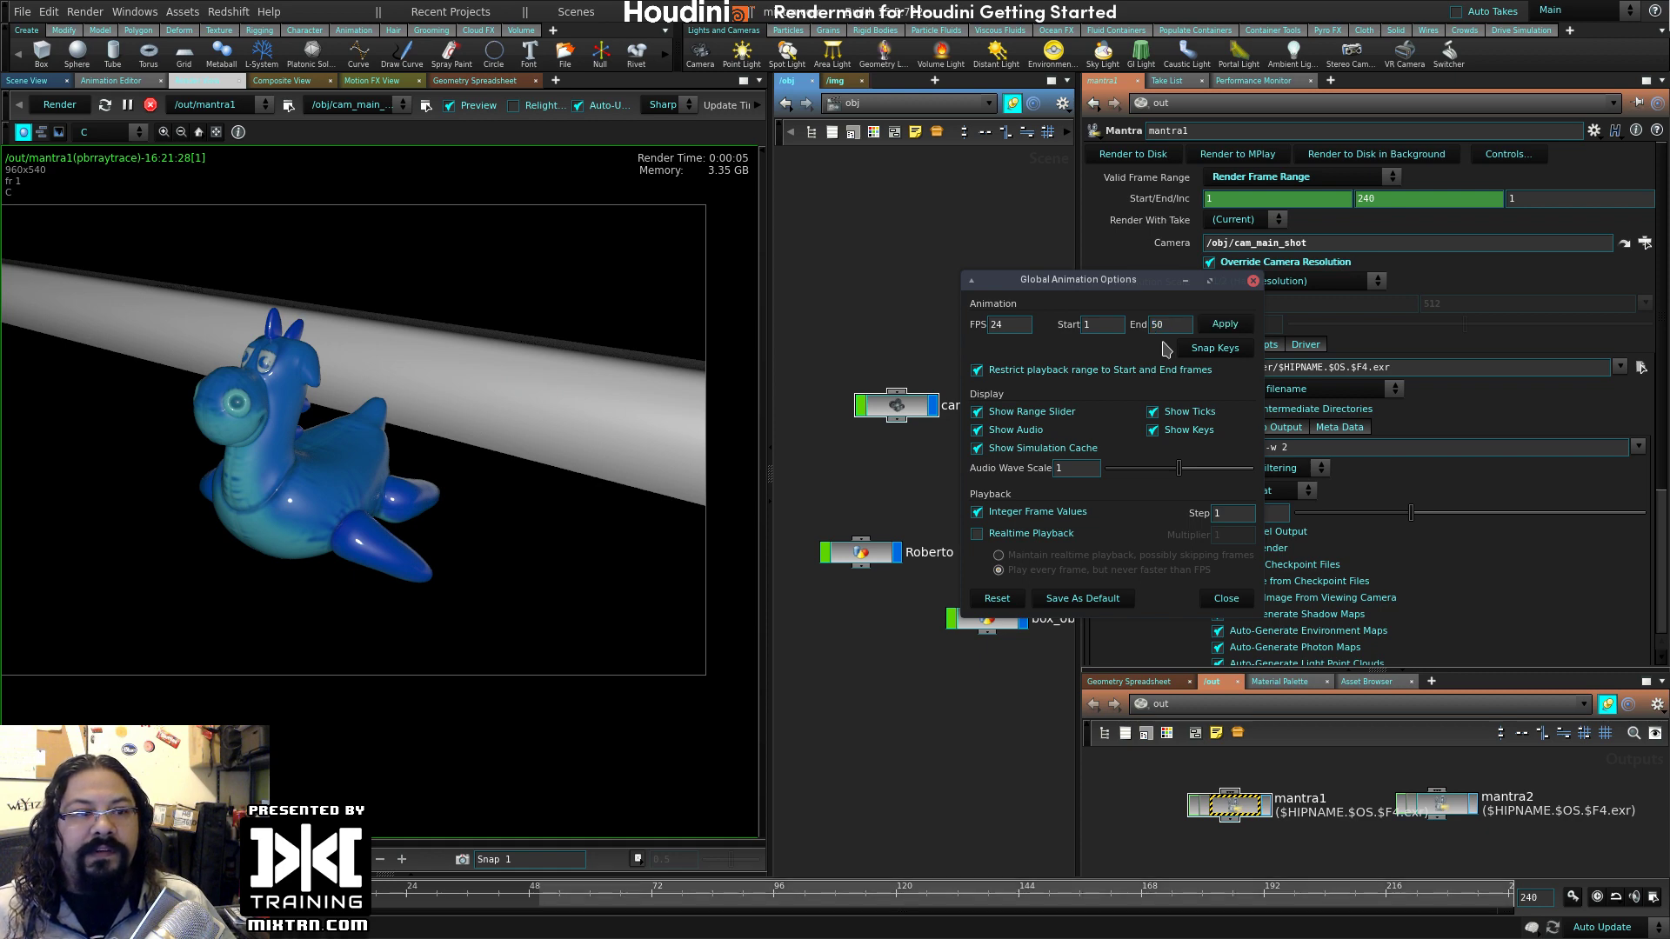
{"action": "left_click", "coordinate": [1206, 328]}
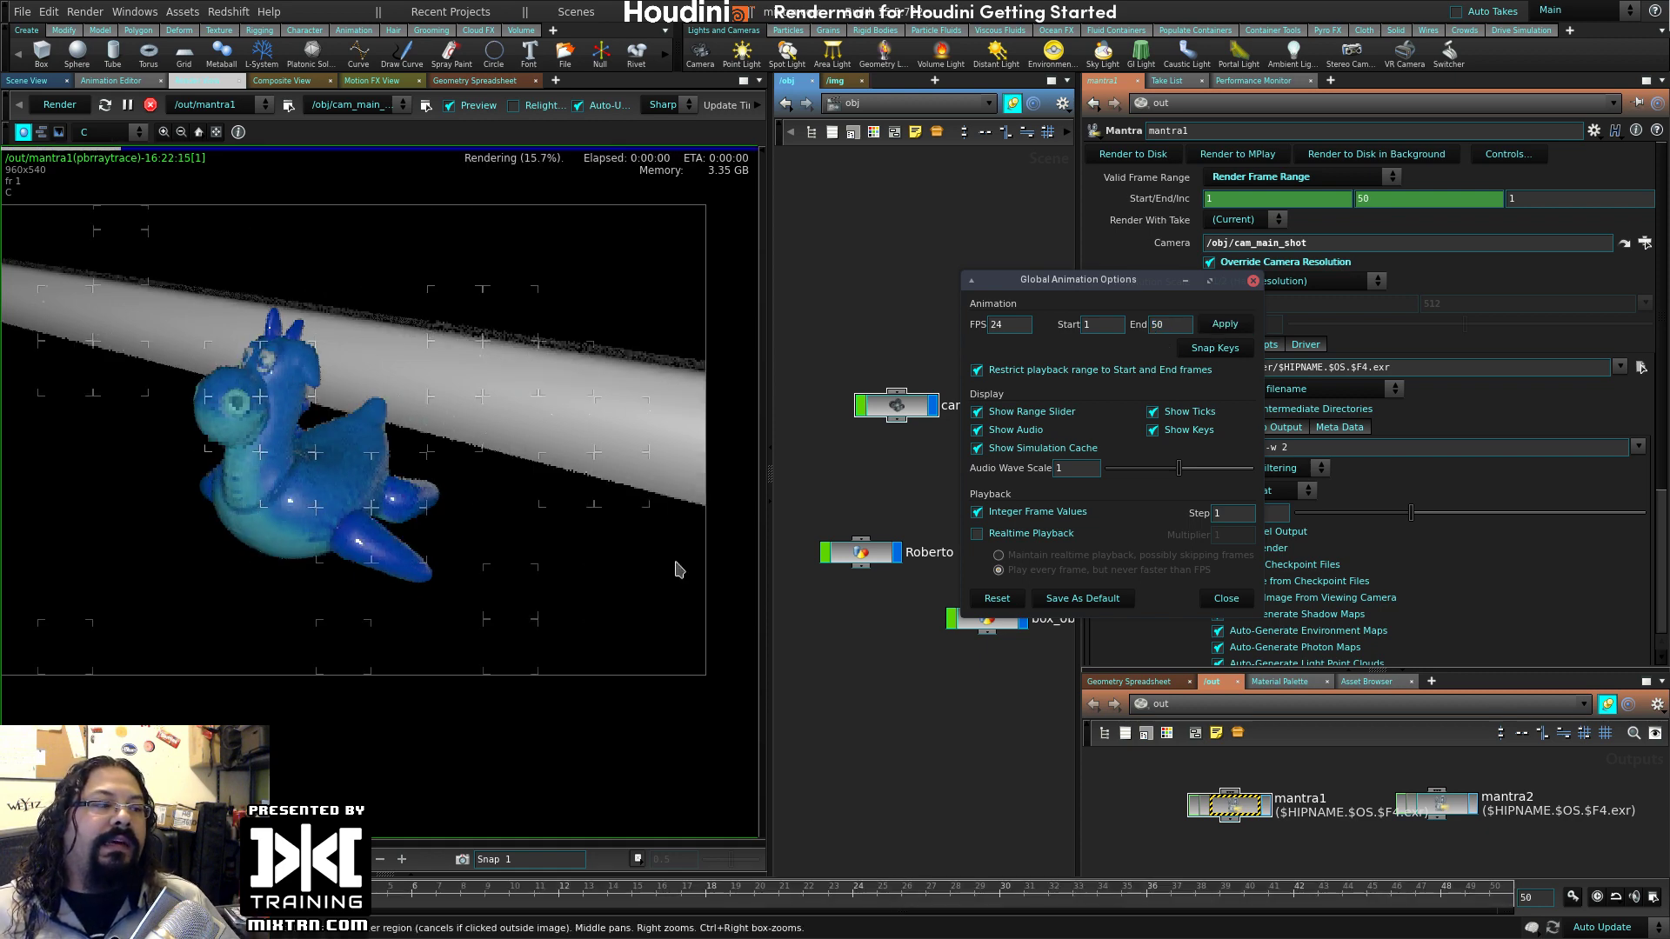
{"action": "mouse_move", "coordinate": [1456, 899]}
{"action": "left_mouse_down"}
{"action": "mouse_move", "coordinate": [780, 894]}
{"action": "mouse_move", "coordinate": [1074, 894]}
{"action": "left_mouse_up"}
{"action": "left_click", "coordinate": [1490, 888]}
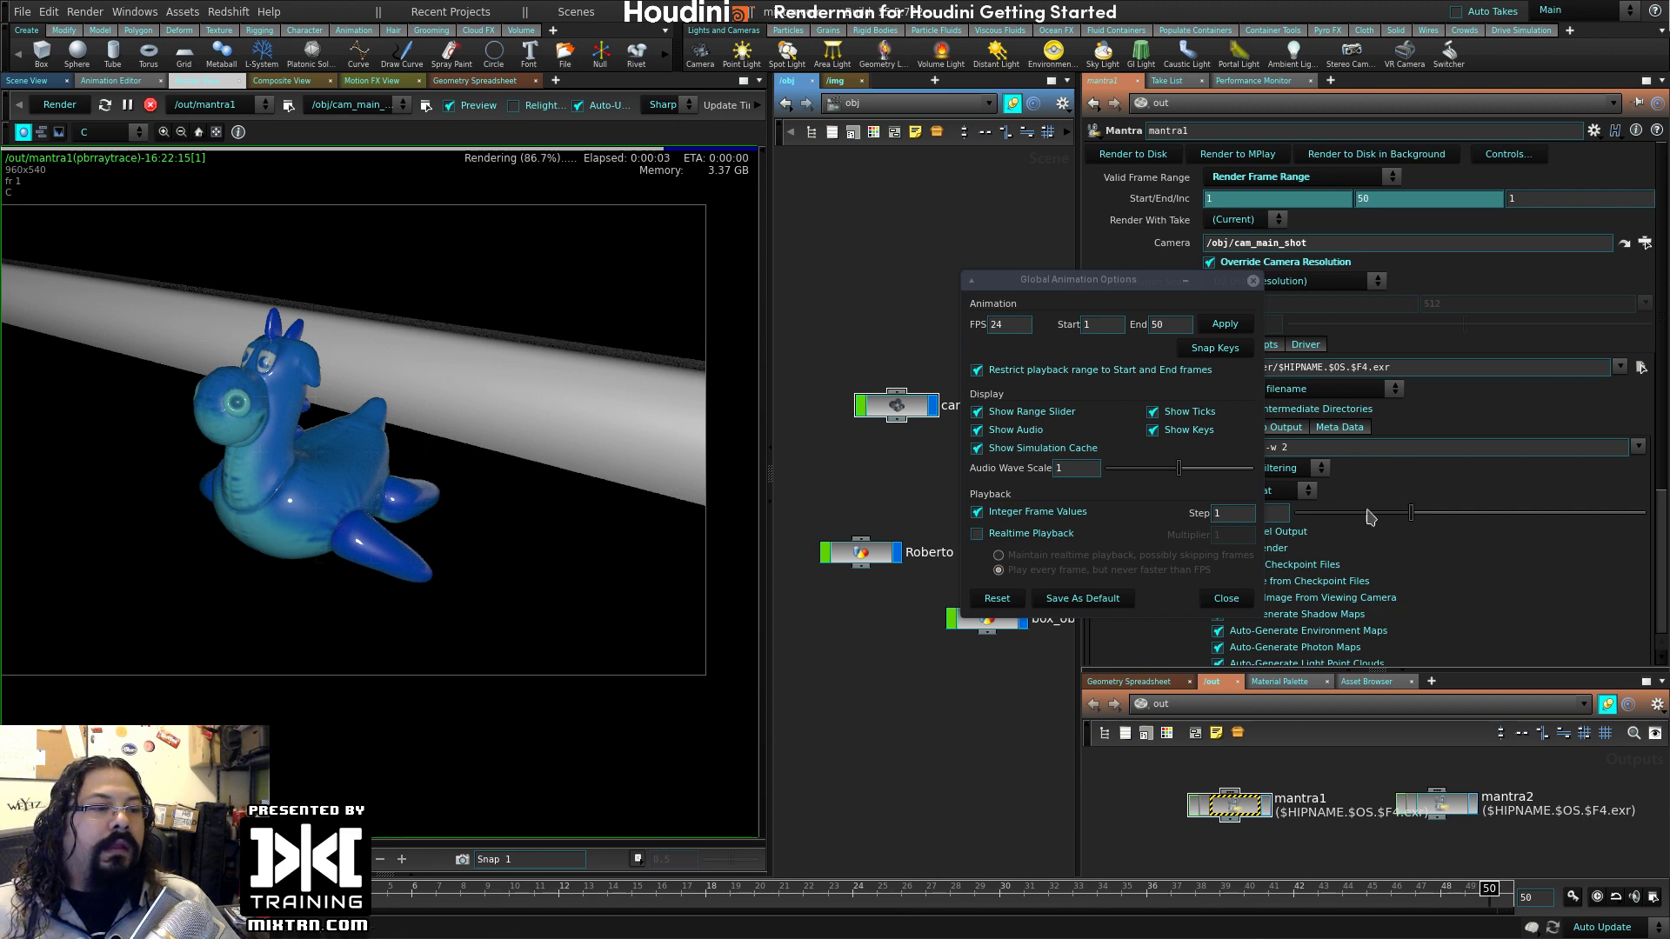
{"action": "left_click", "coordinate": [1226, 598]}
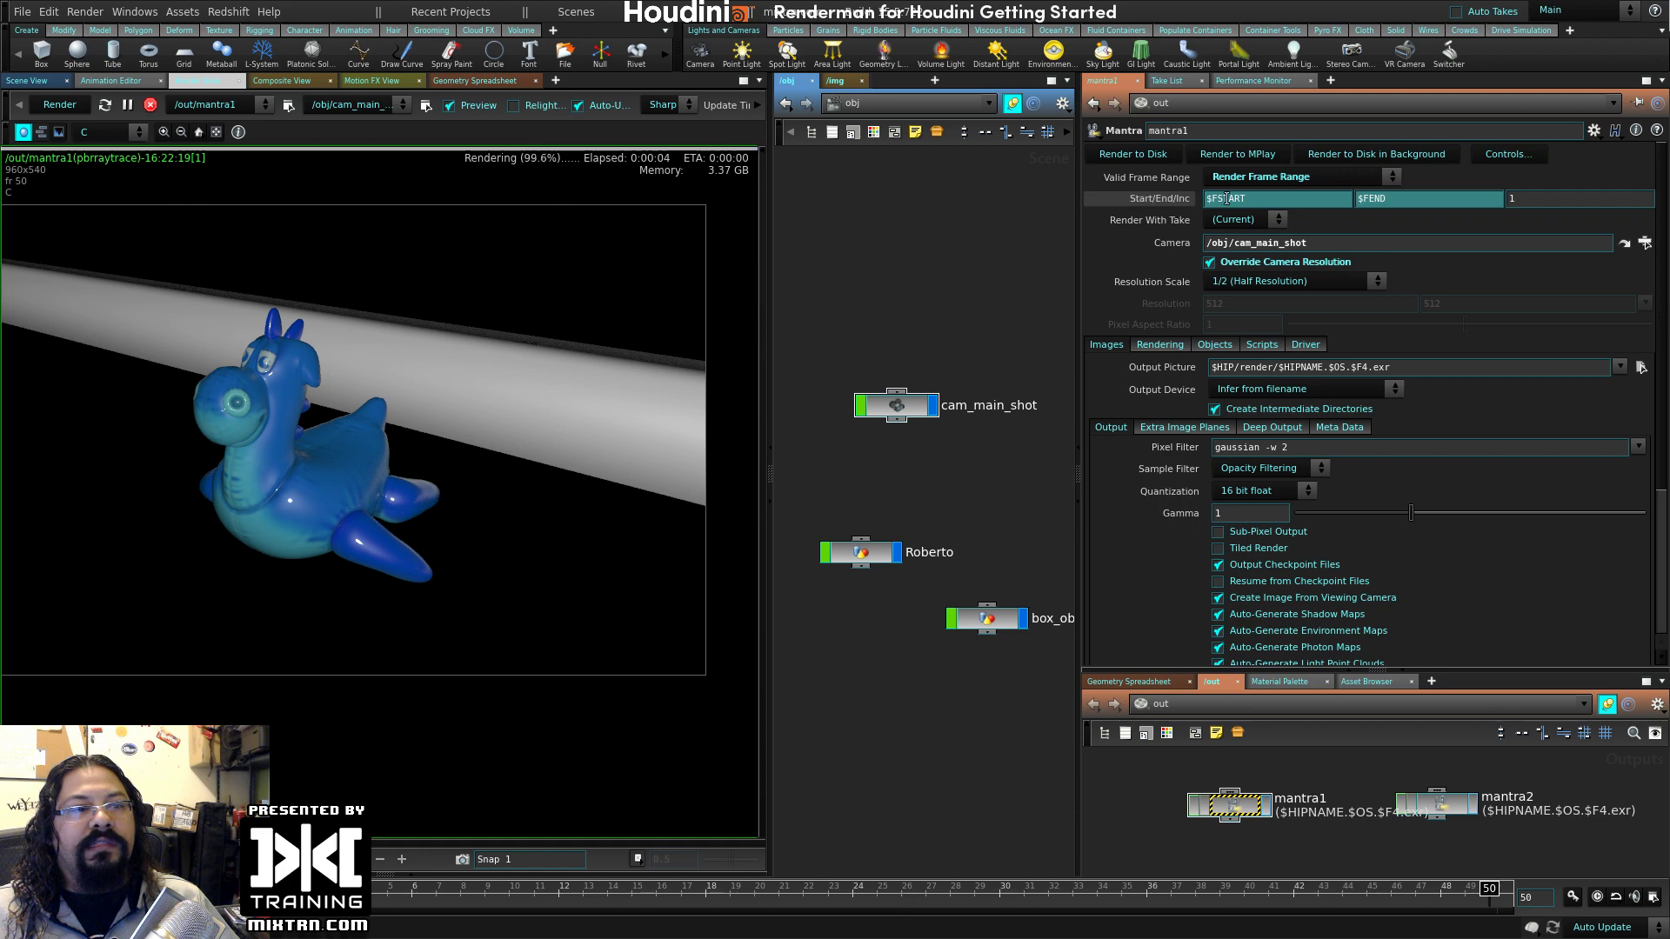
- Show the expressions behind mantra1's Start/End/Inc, delete their channels, and set the end frame to 20
{"action": "left_click", "coordinate": [1161, 199]}
{"action": "left_click", "coordinate": [1153, 198]}
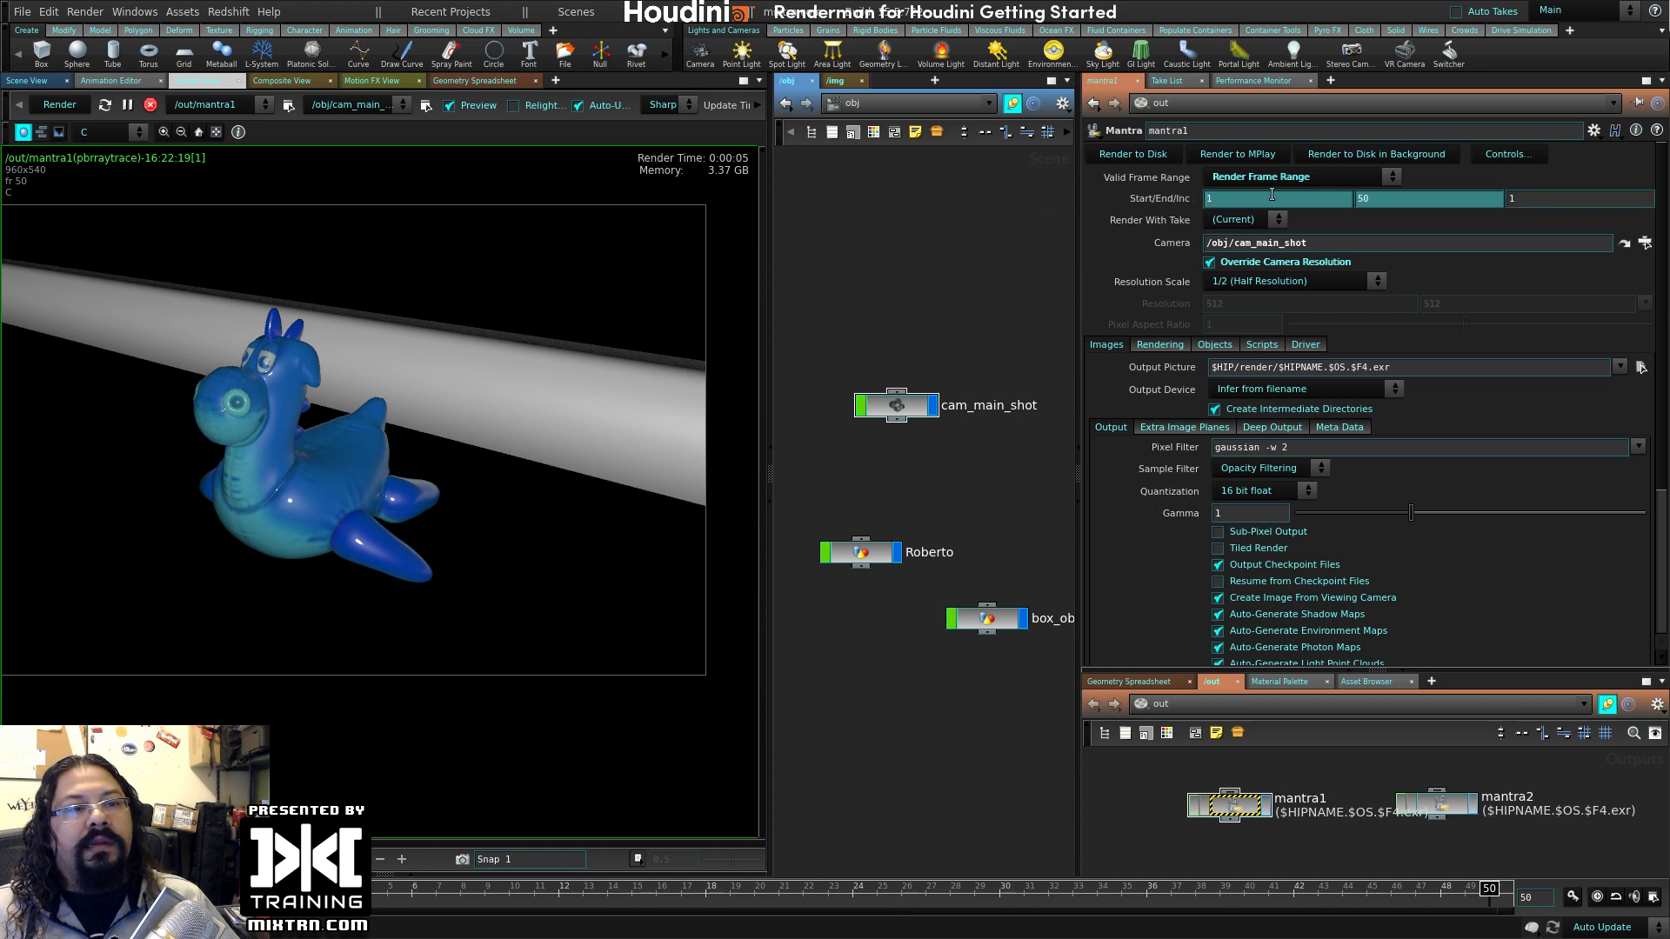
{"action": "right_click", "coordinate": [1161, 203]}
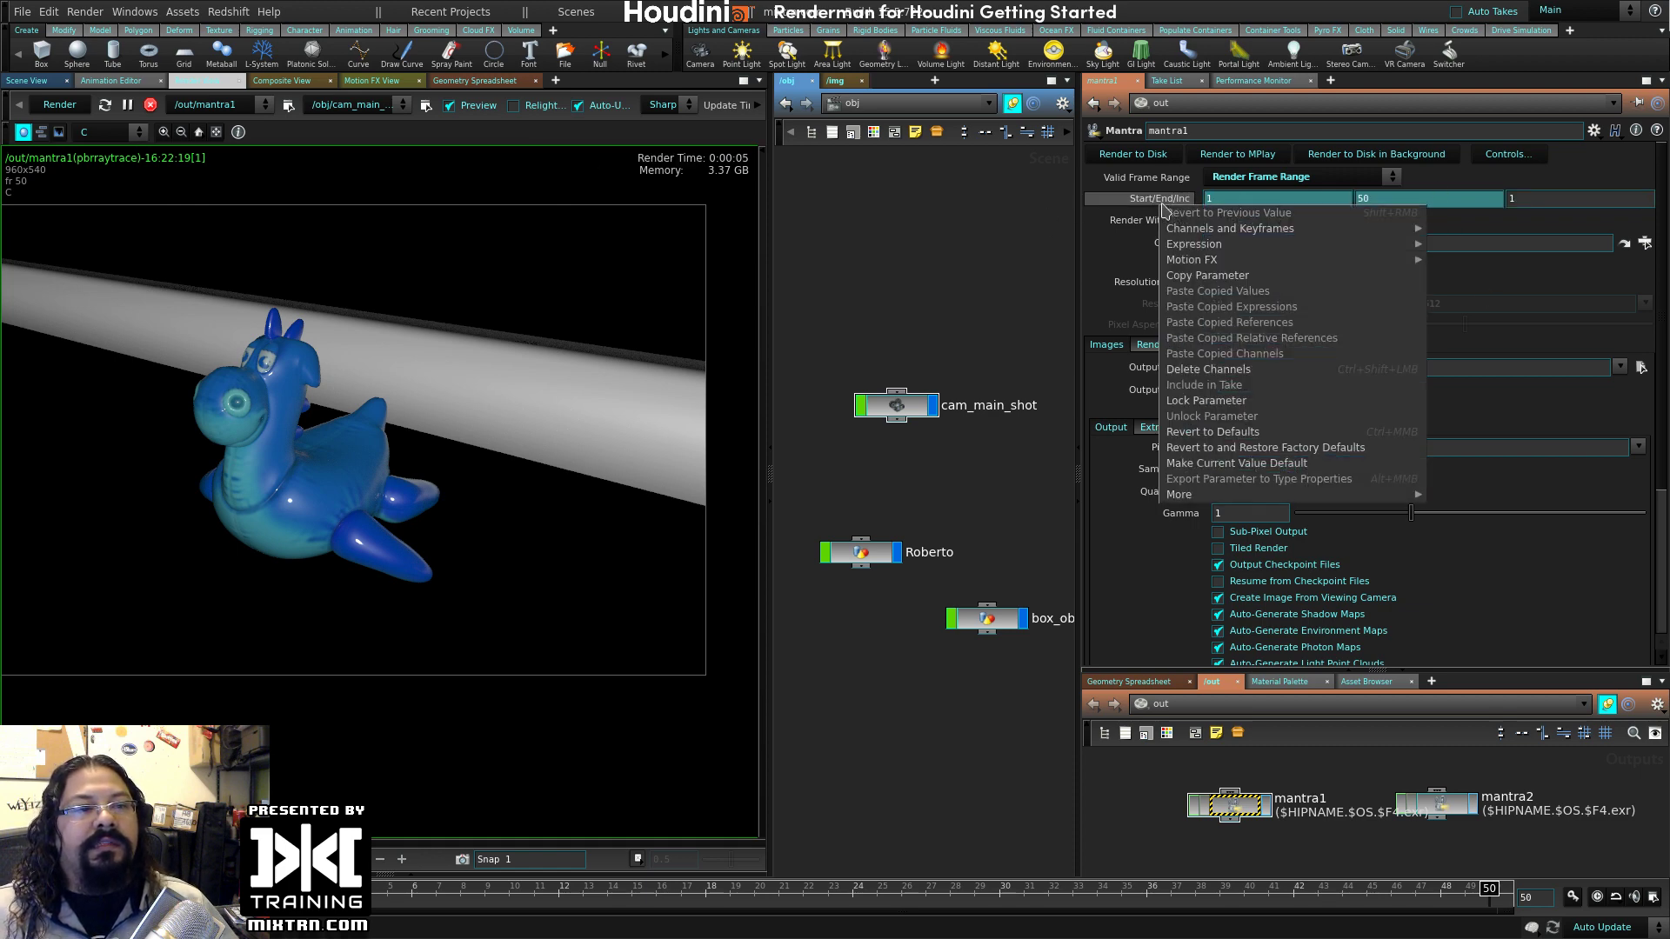
{"action": "right_click", "coordinate": [1147, 200]}
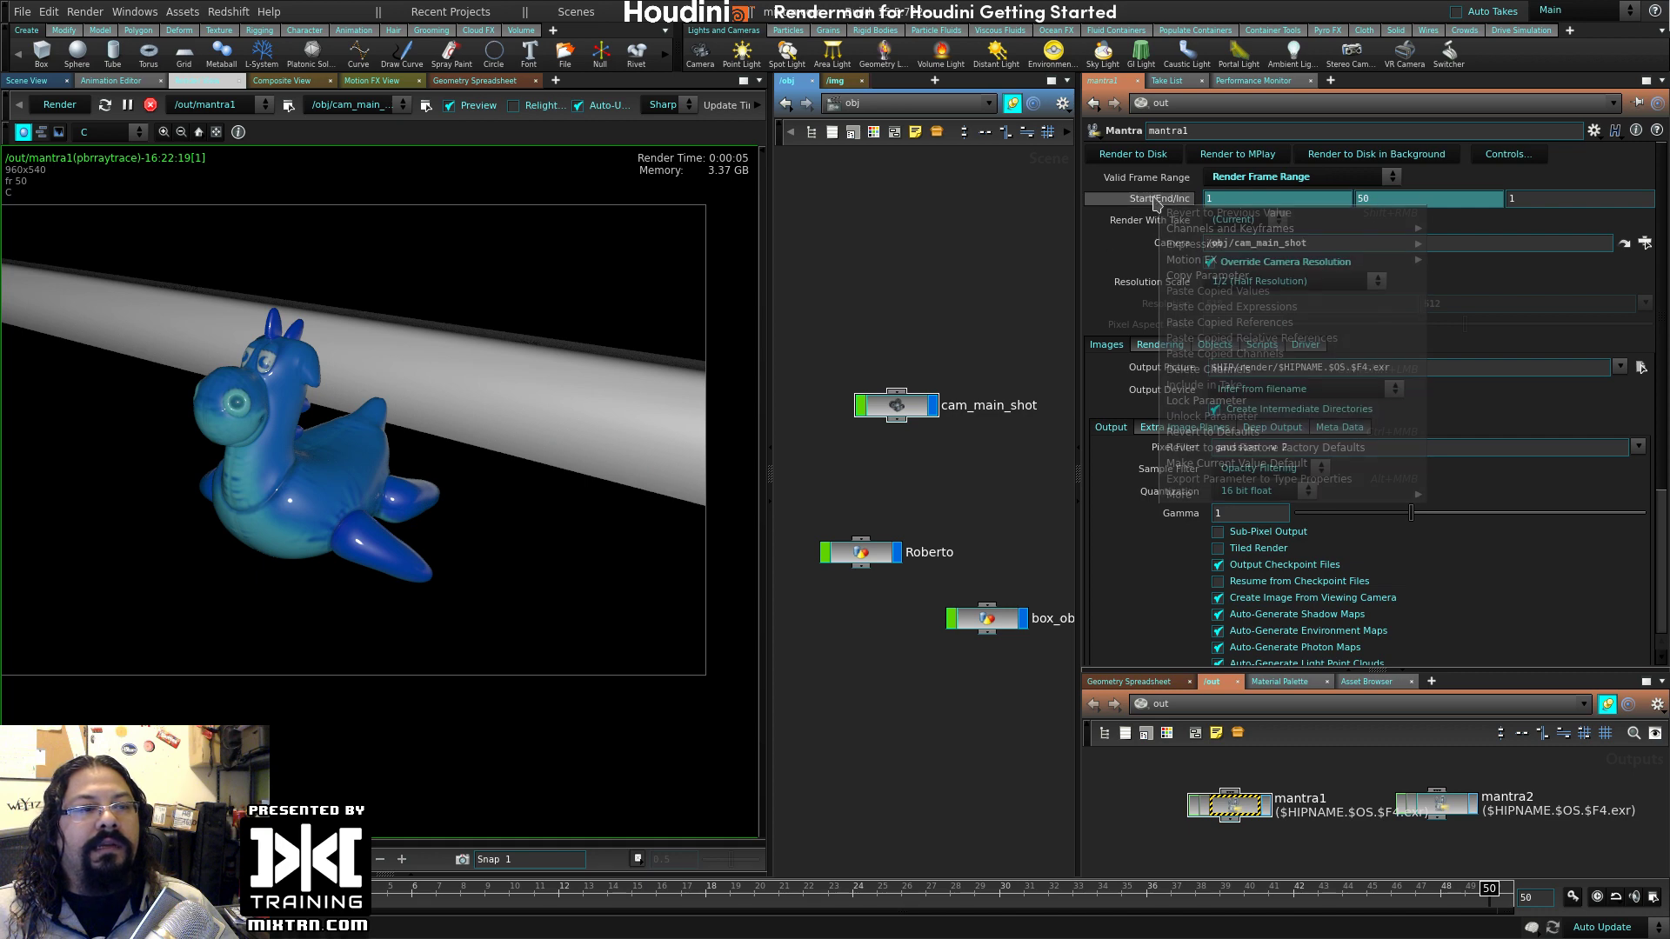
{"action": "left_click", "coordinate": [1218, 362]}
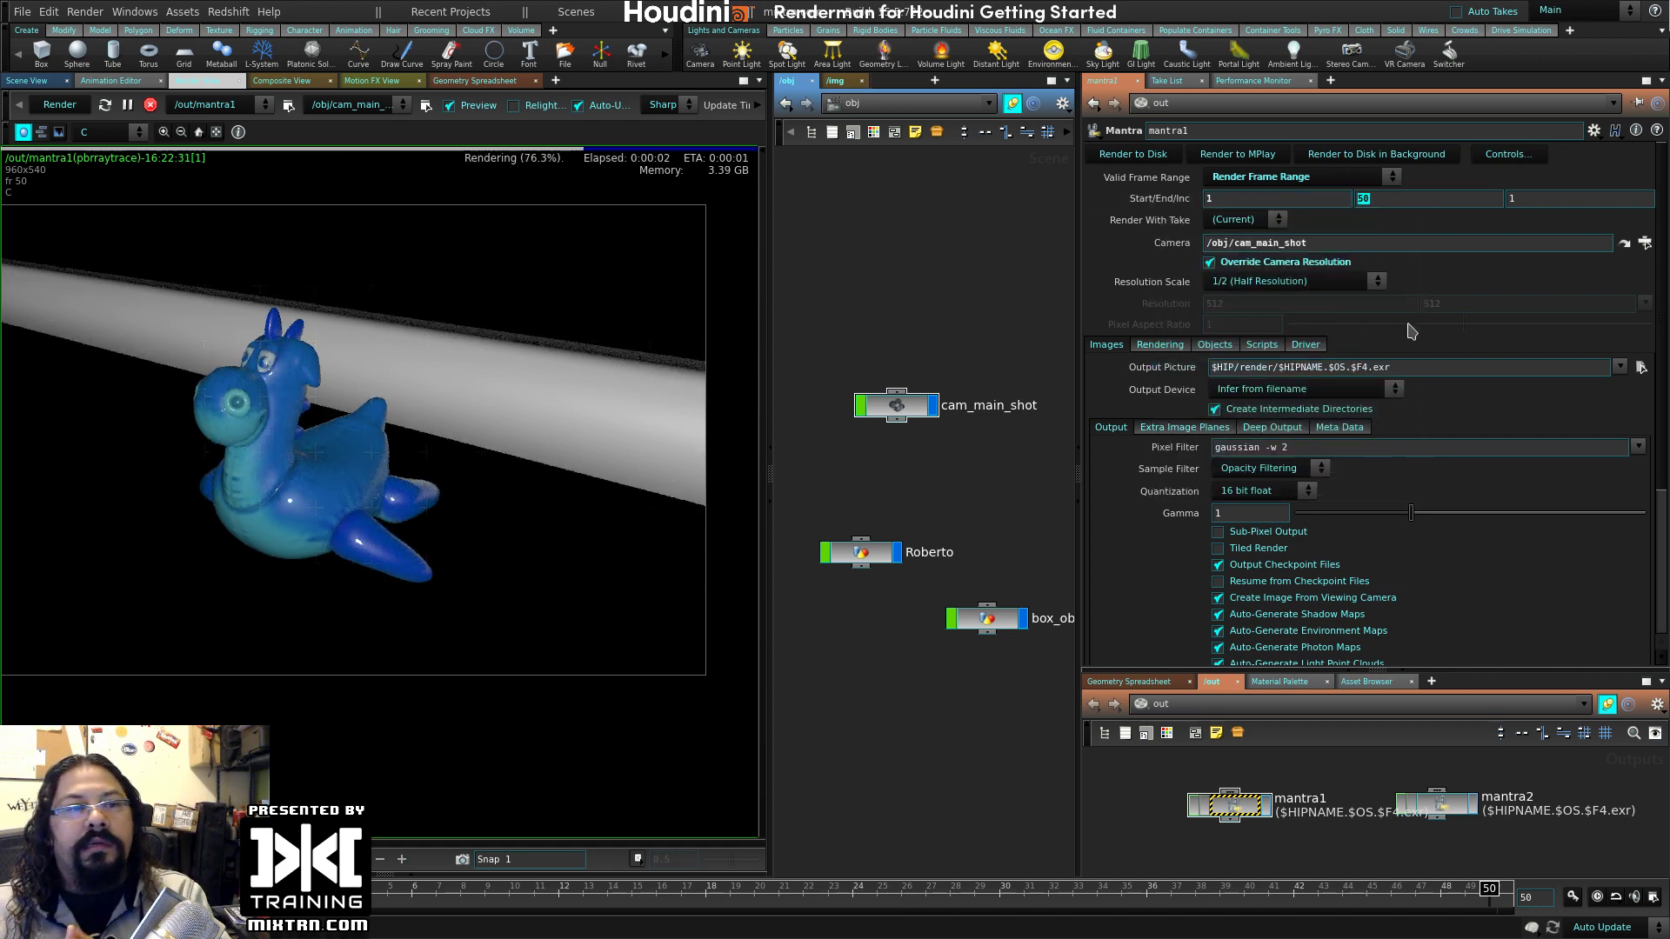
{"action": "type", "text": "20"}
{"action": "key", "text": "Return"}
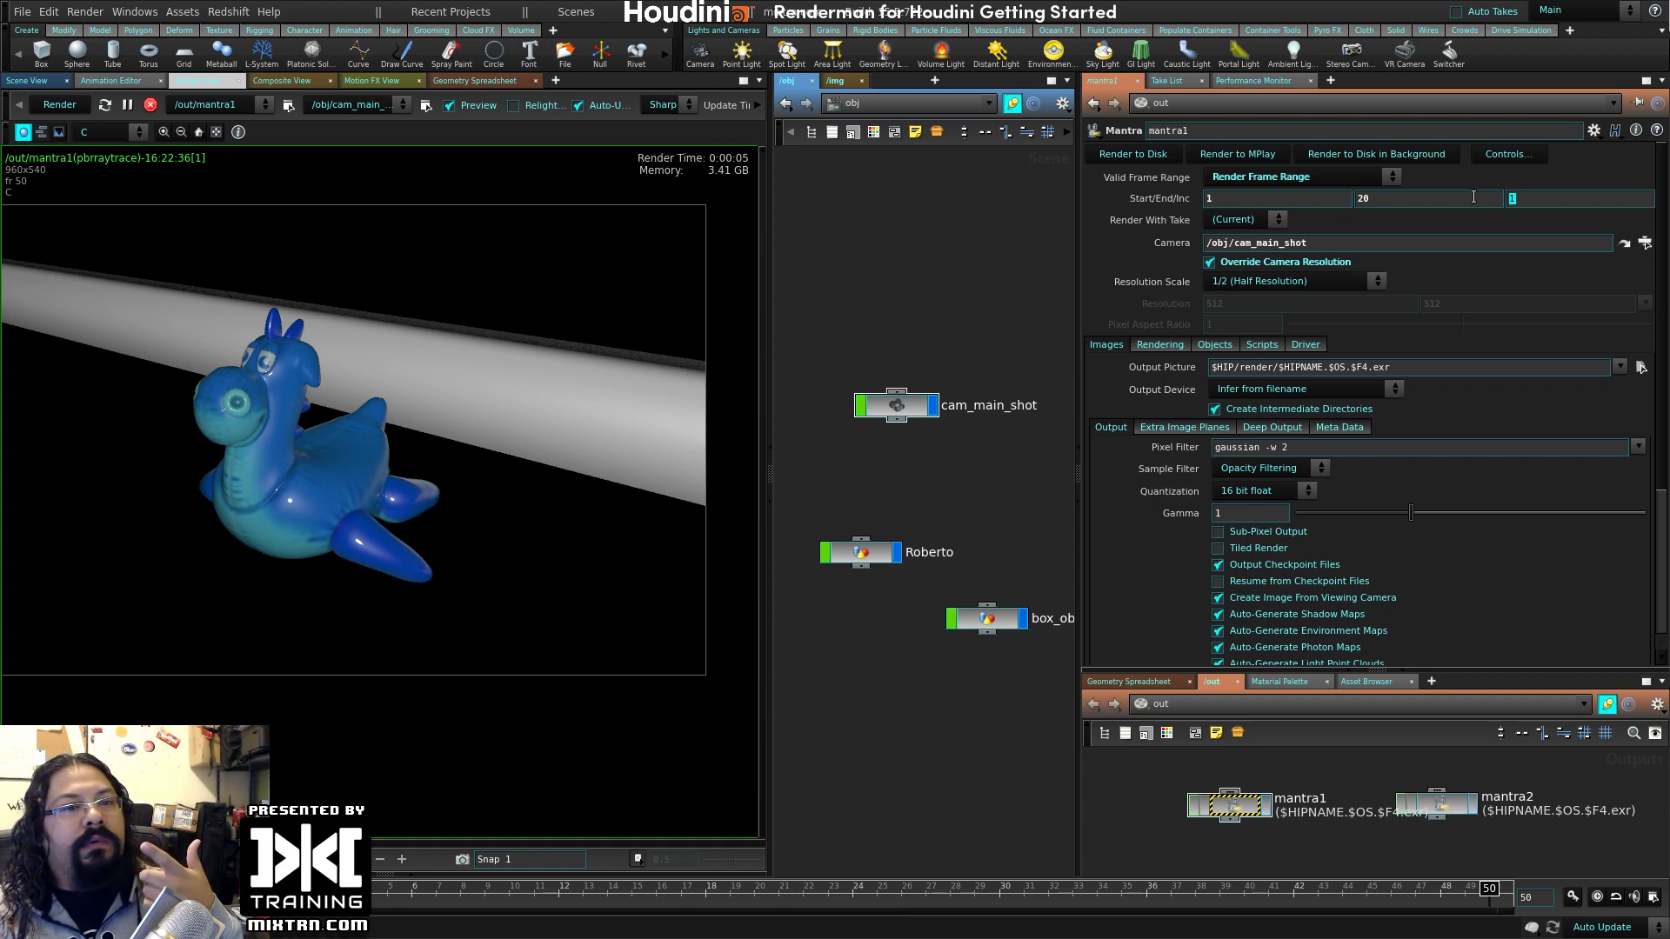
- Try a frame increment of 2 on mantra1, and set the increment back to 1
{"action": "type", "text": "2"}
{"action": "key", "text": "Return"}
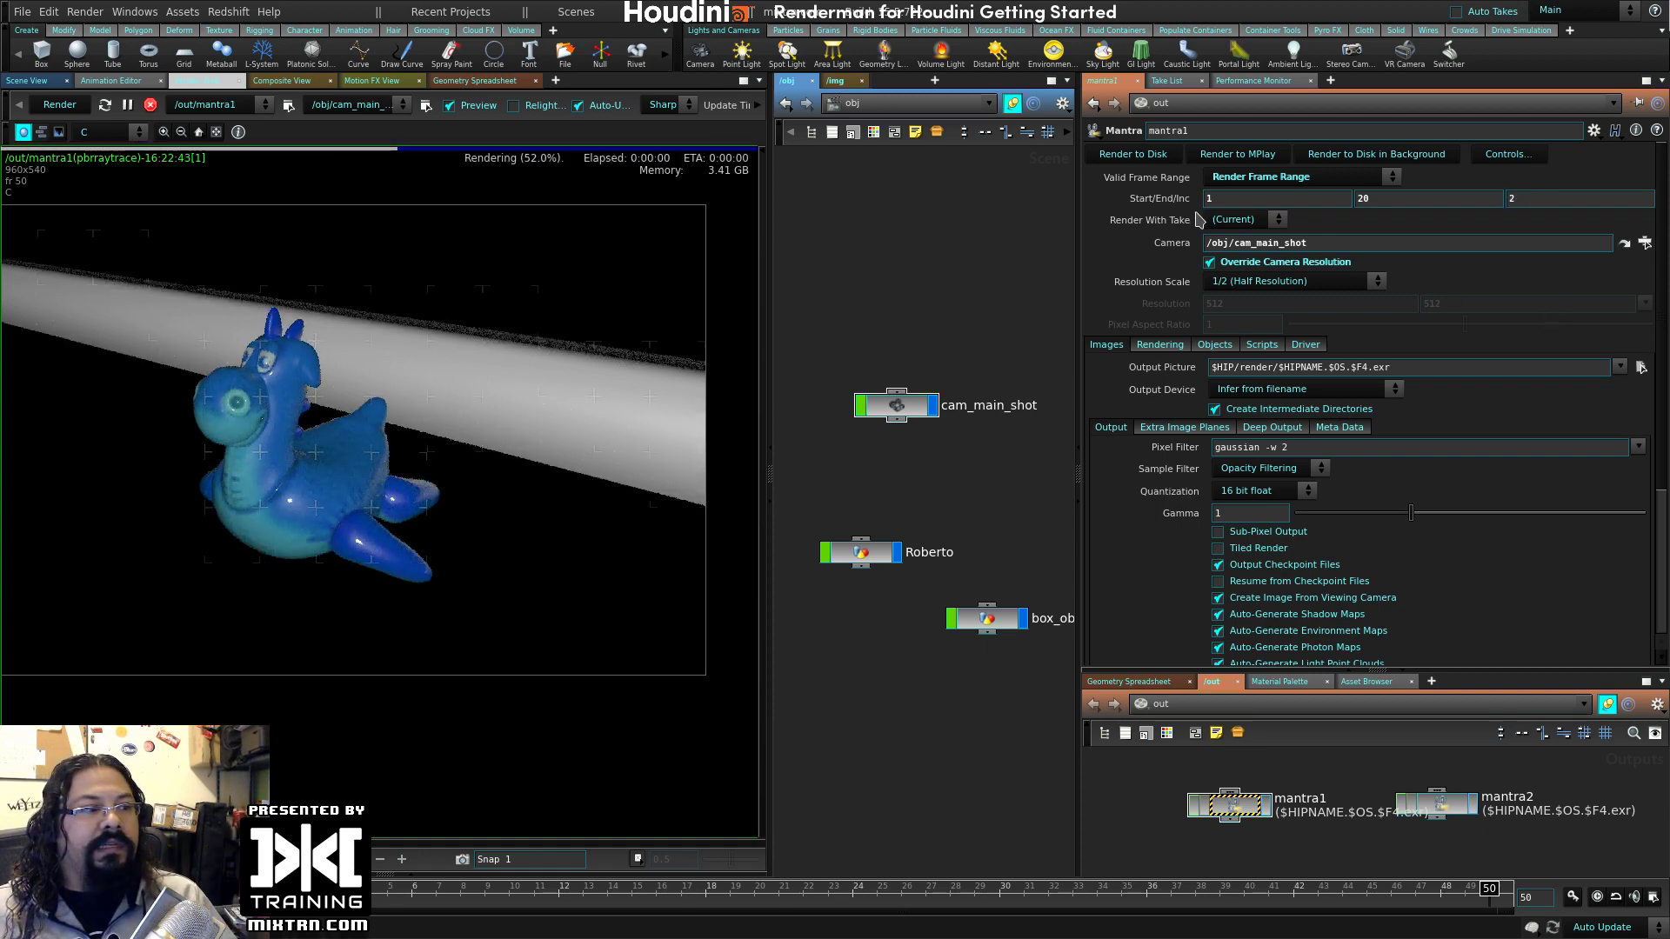
{"action": "double_click", "coordinate": [1226, 195]}
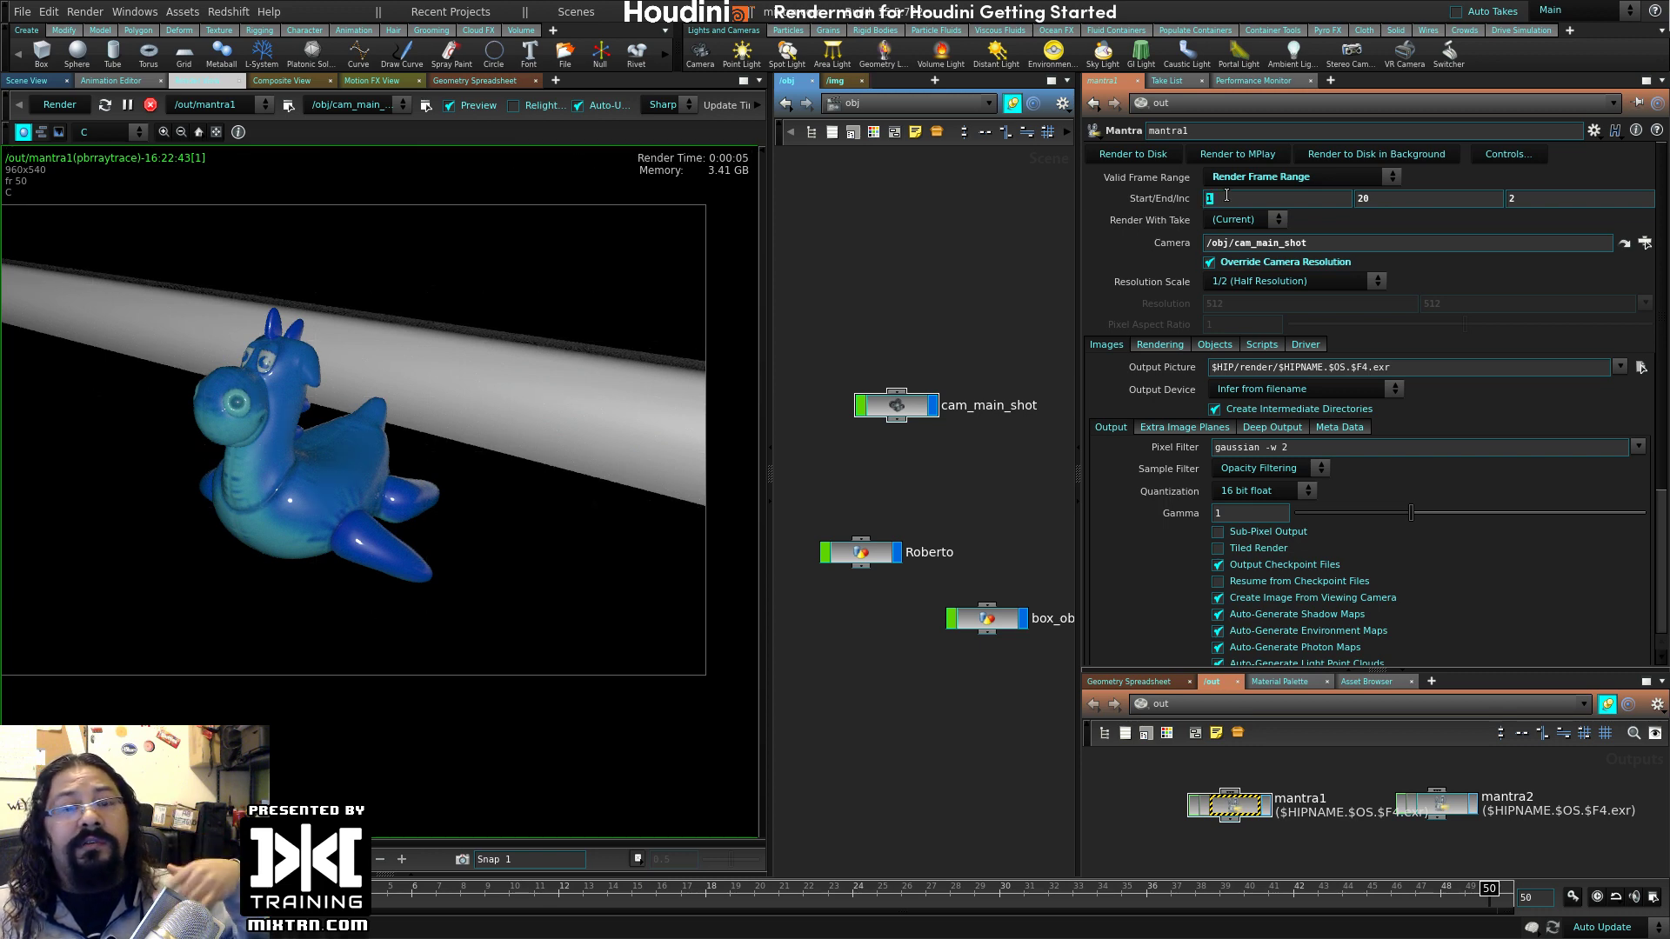
{"action": "double_click", "coordinate": [1515, 199]}
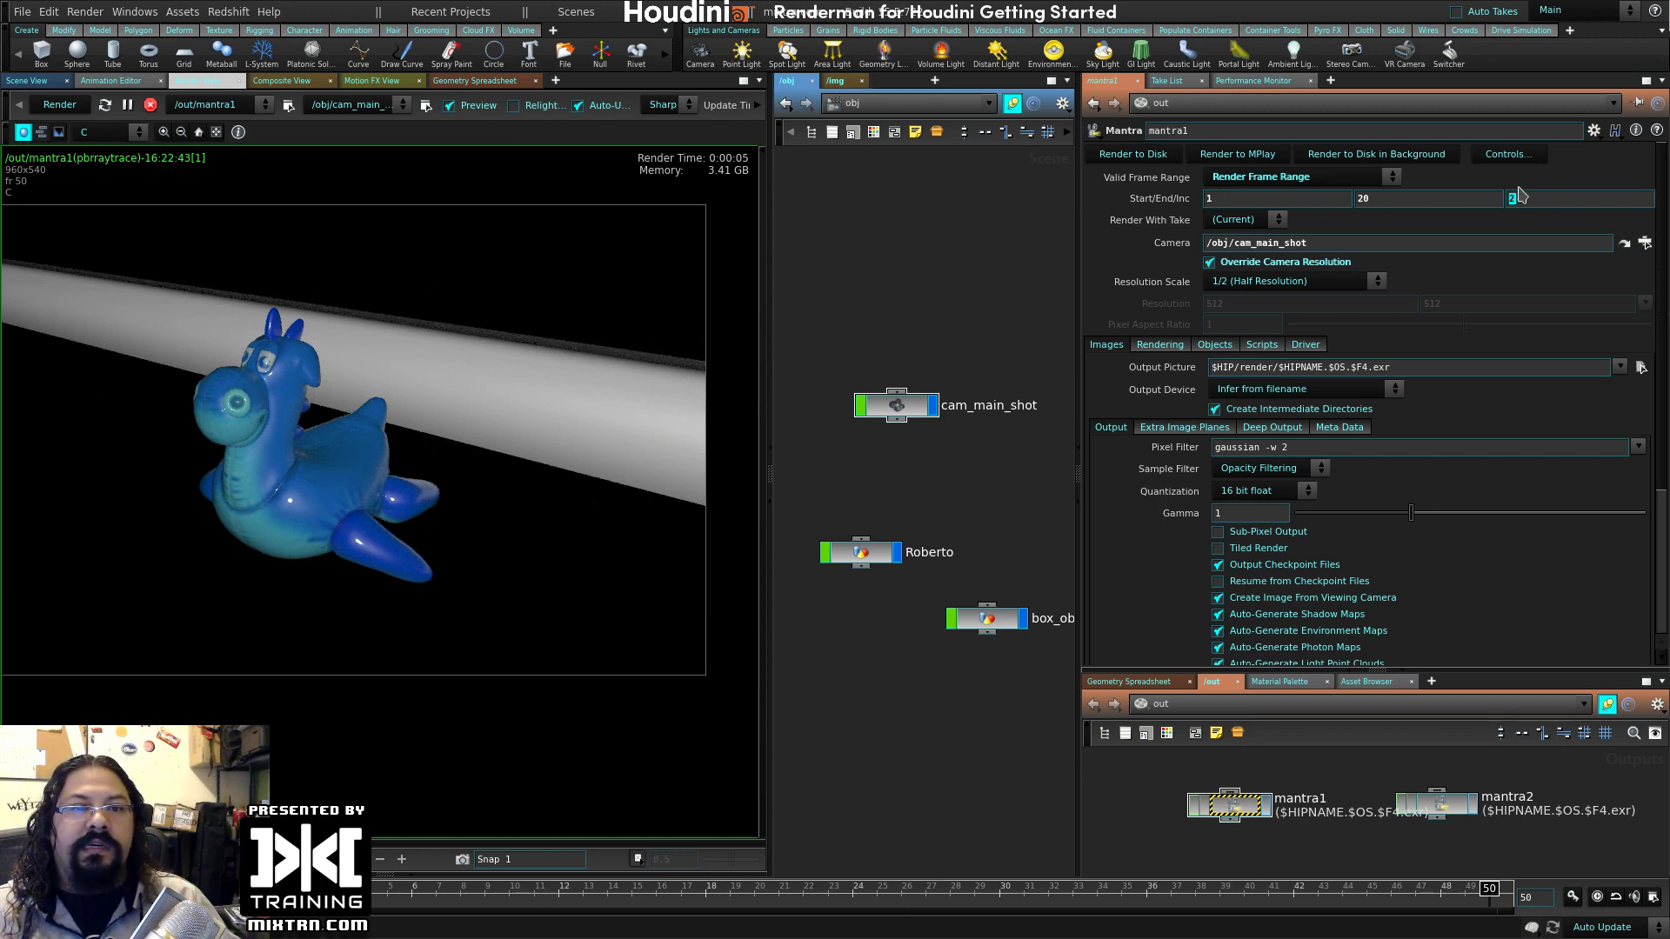
{"action": "type", "text": "1"}
{"action": "key", "text": "Return"}
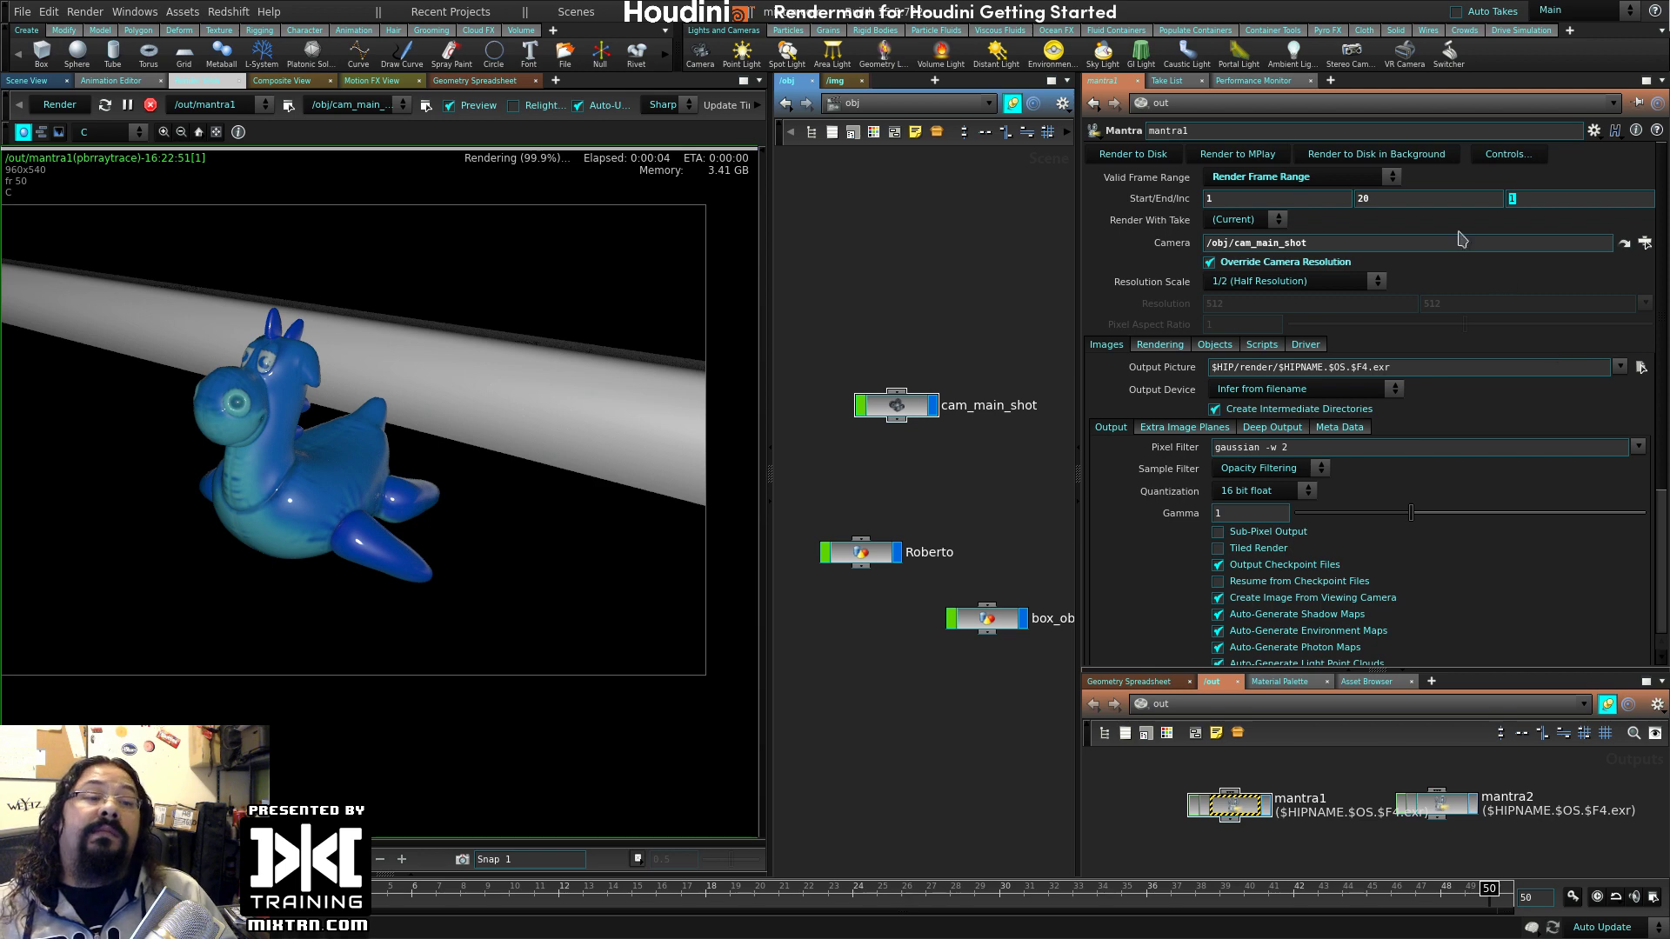
- Review mantra1's Render With Take choices and its Output and Extra Image Planes settings
{"action": "left_click", "coordinate": [1261, 224]}
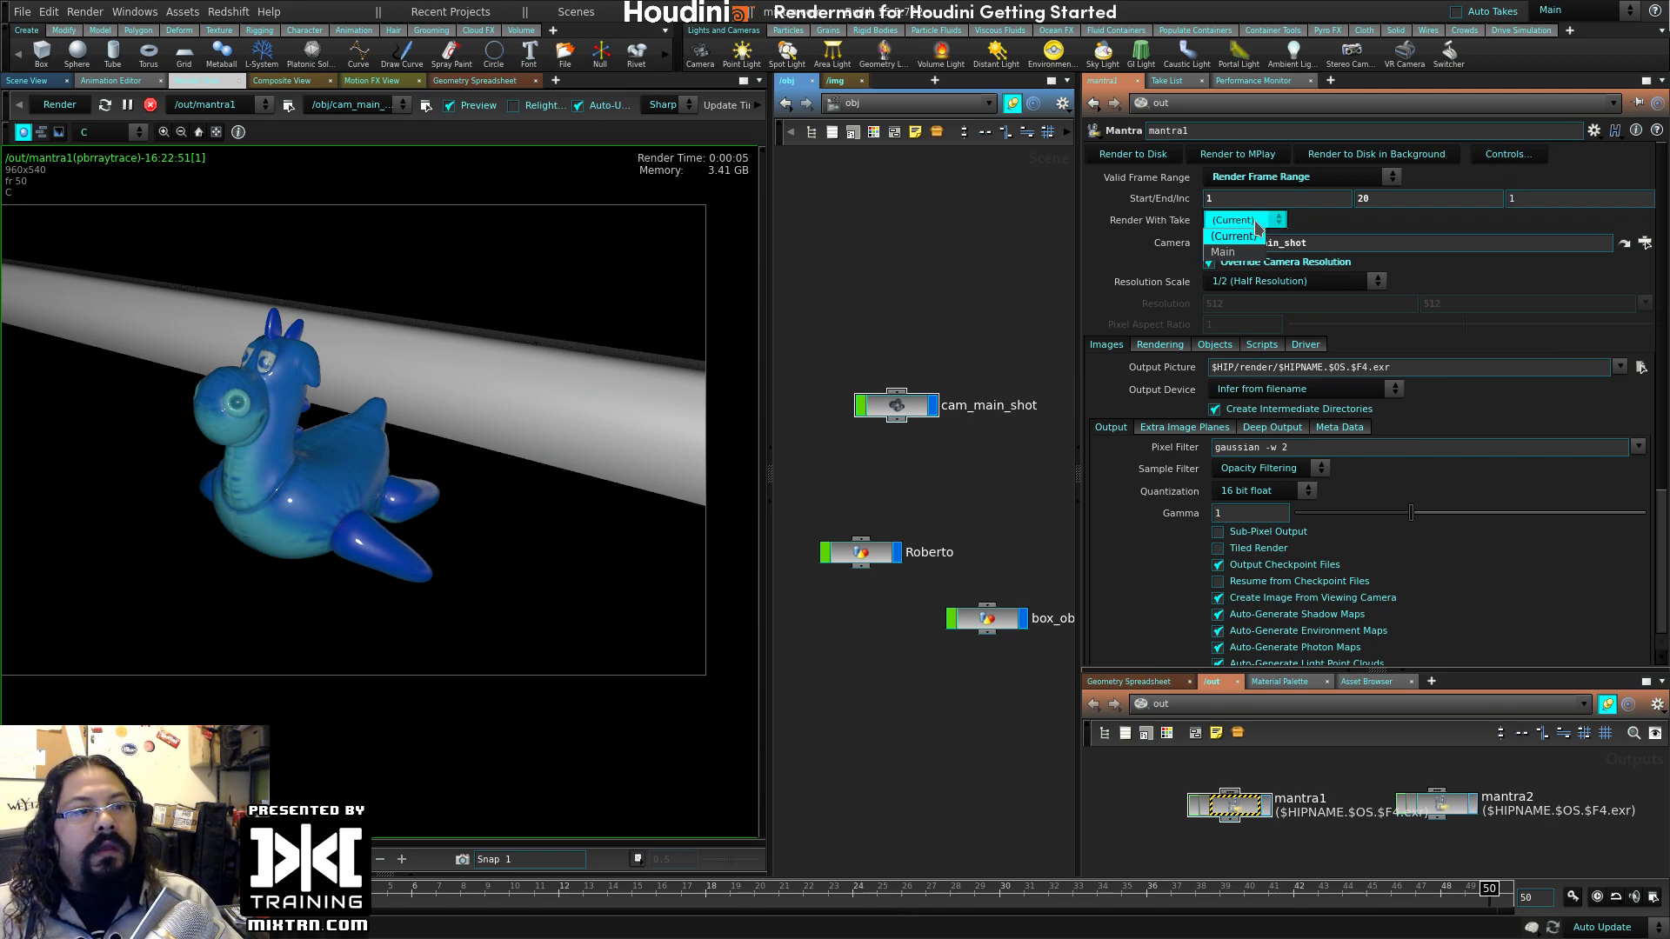
{"action": "left_click", "coordinate": [1070, 262]}
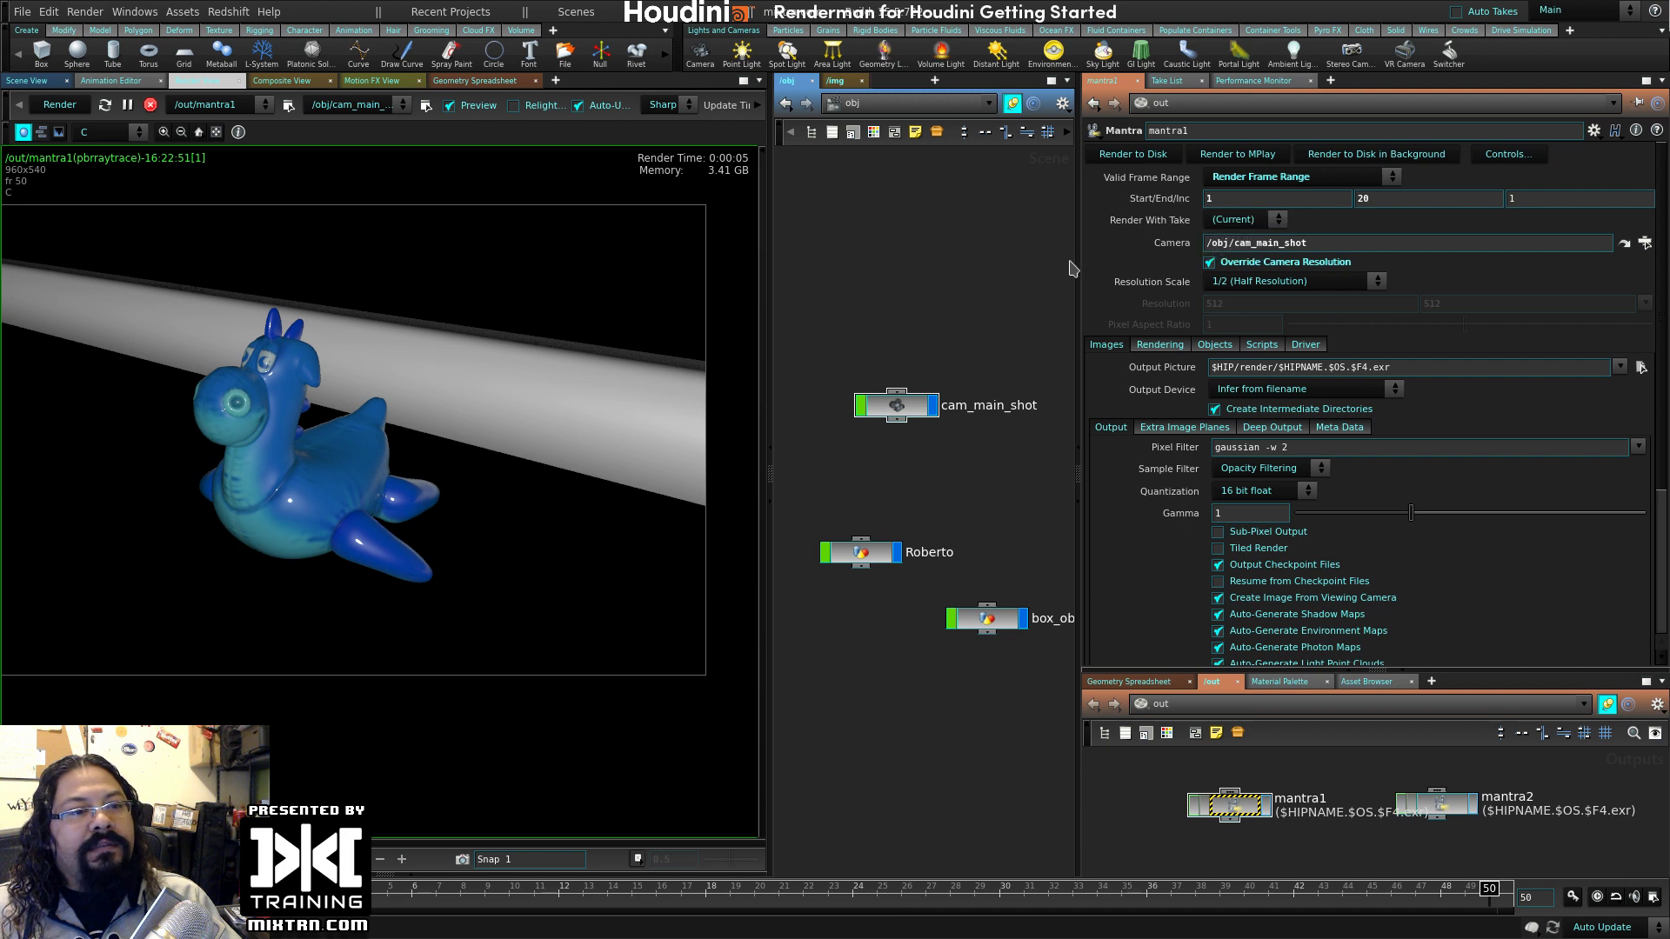
{"action": "left_click", "coordinate": [1235, 226]}
{"action": "left_click", "coordinate": [915, 281]}
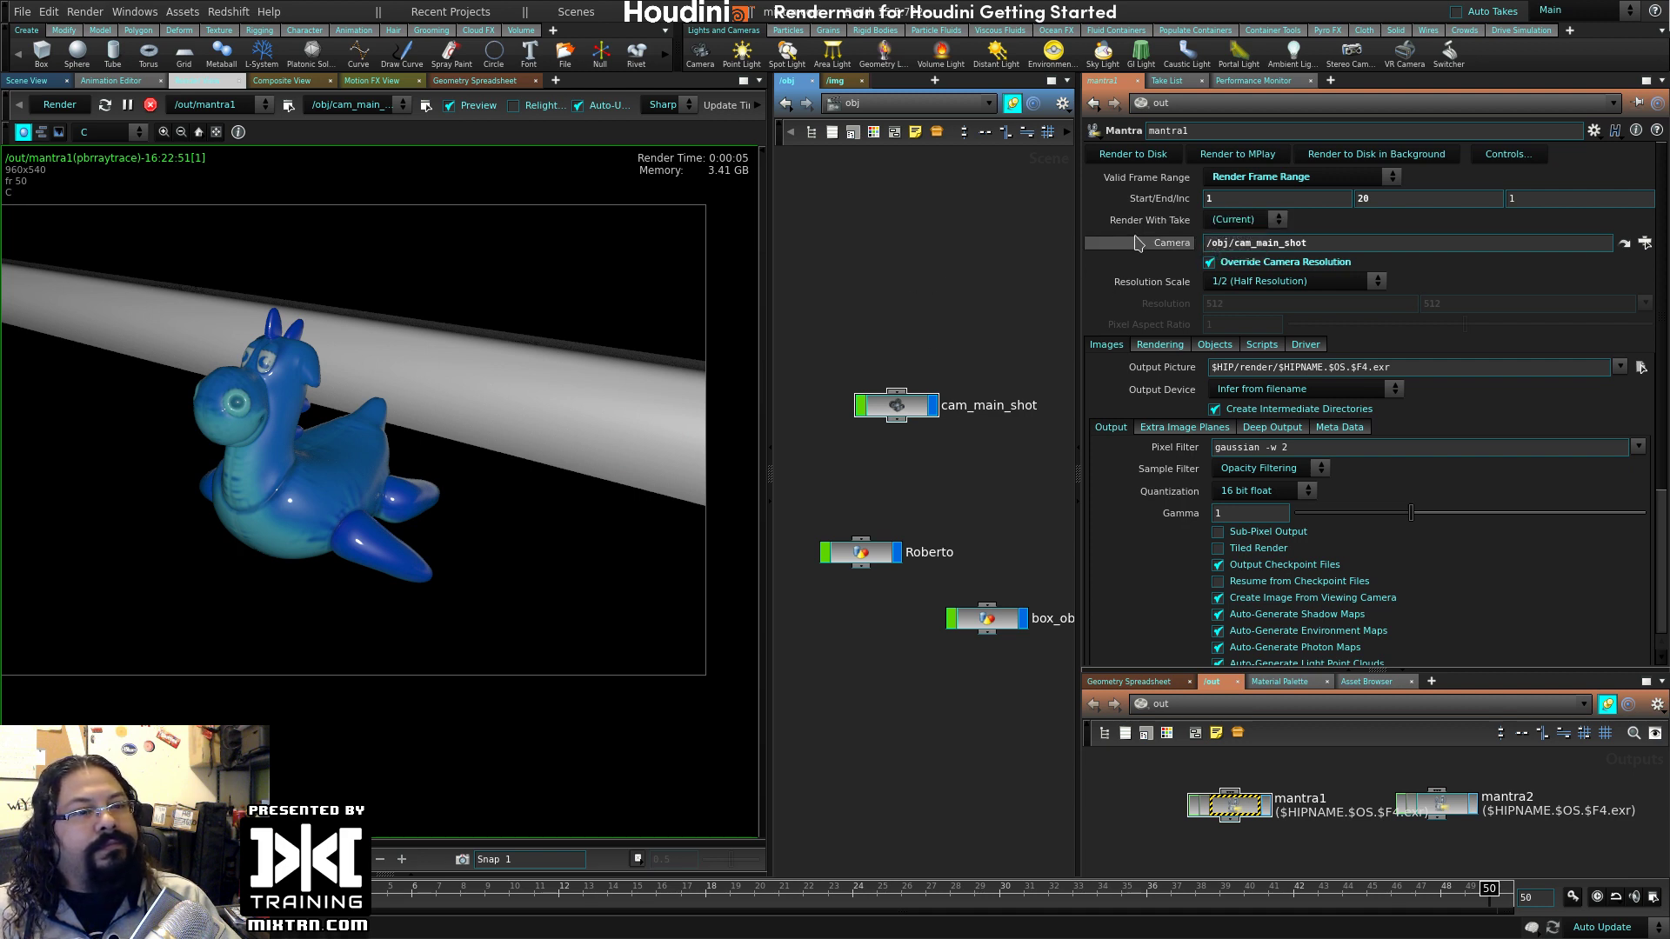
{"action": "left_click", "coordinate": [1255, 225]}
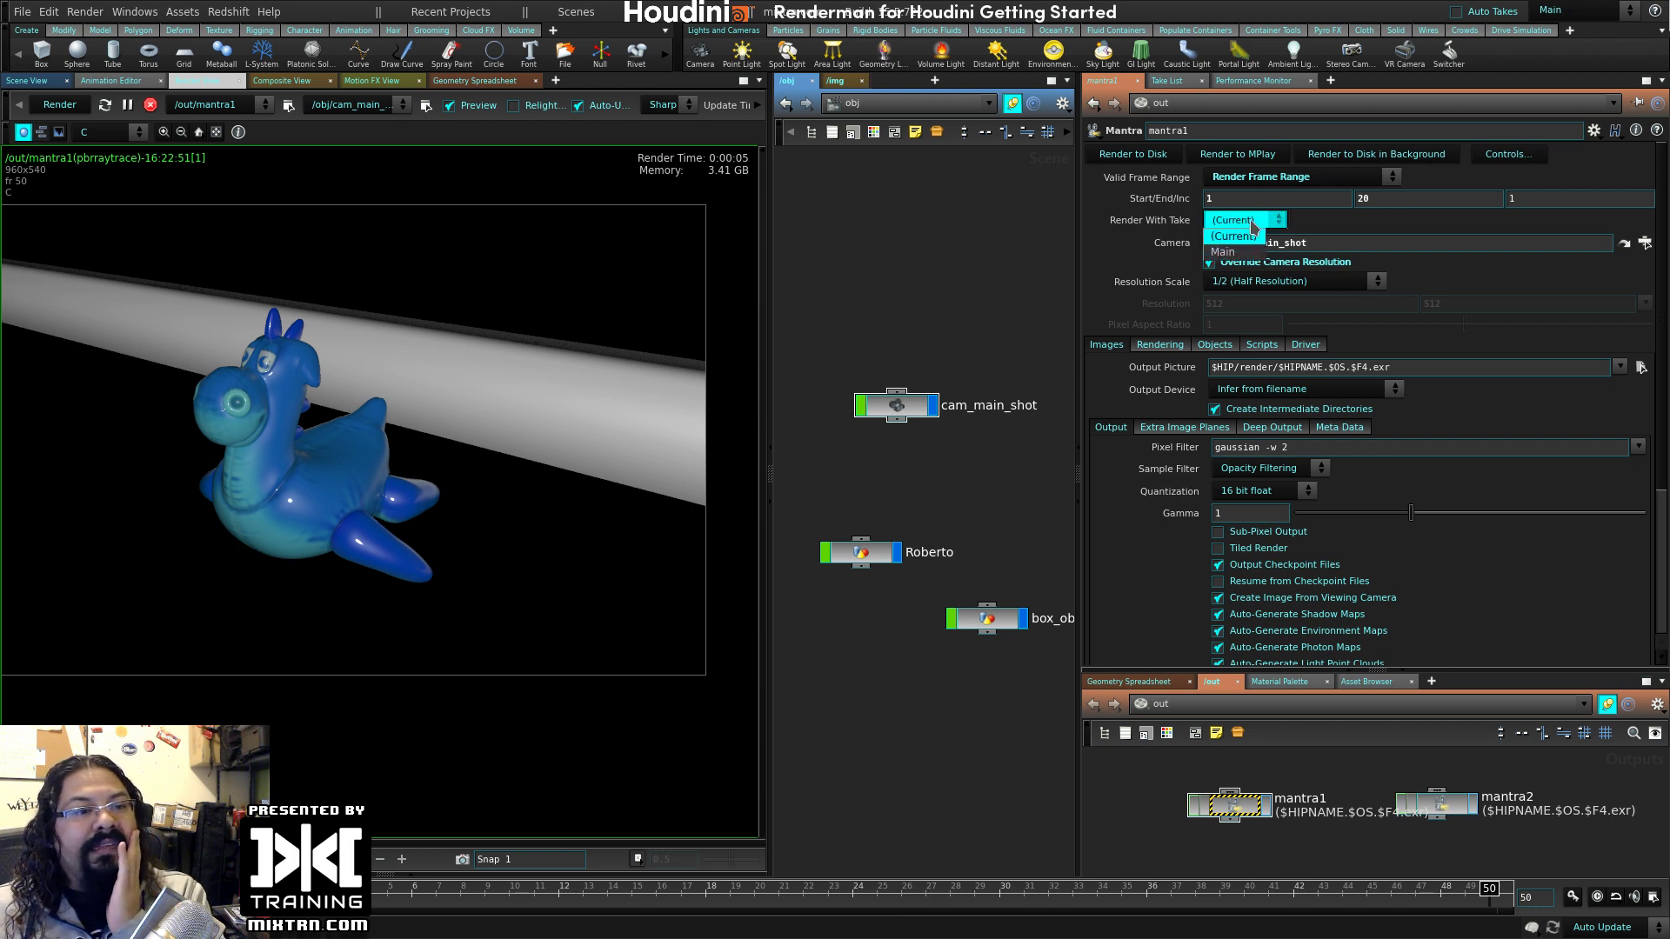
{"action": "left_click", "coordinate": [1256, 225]}
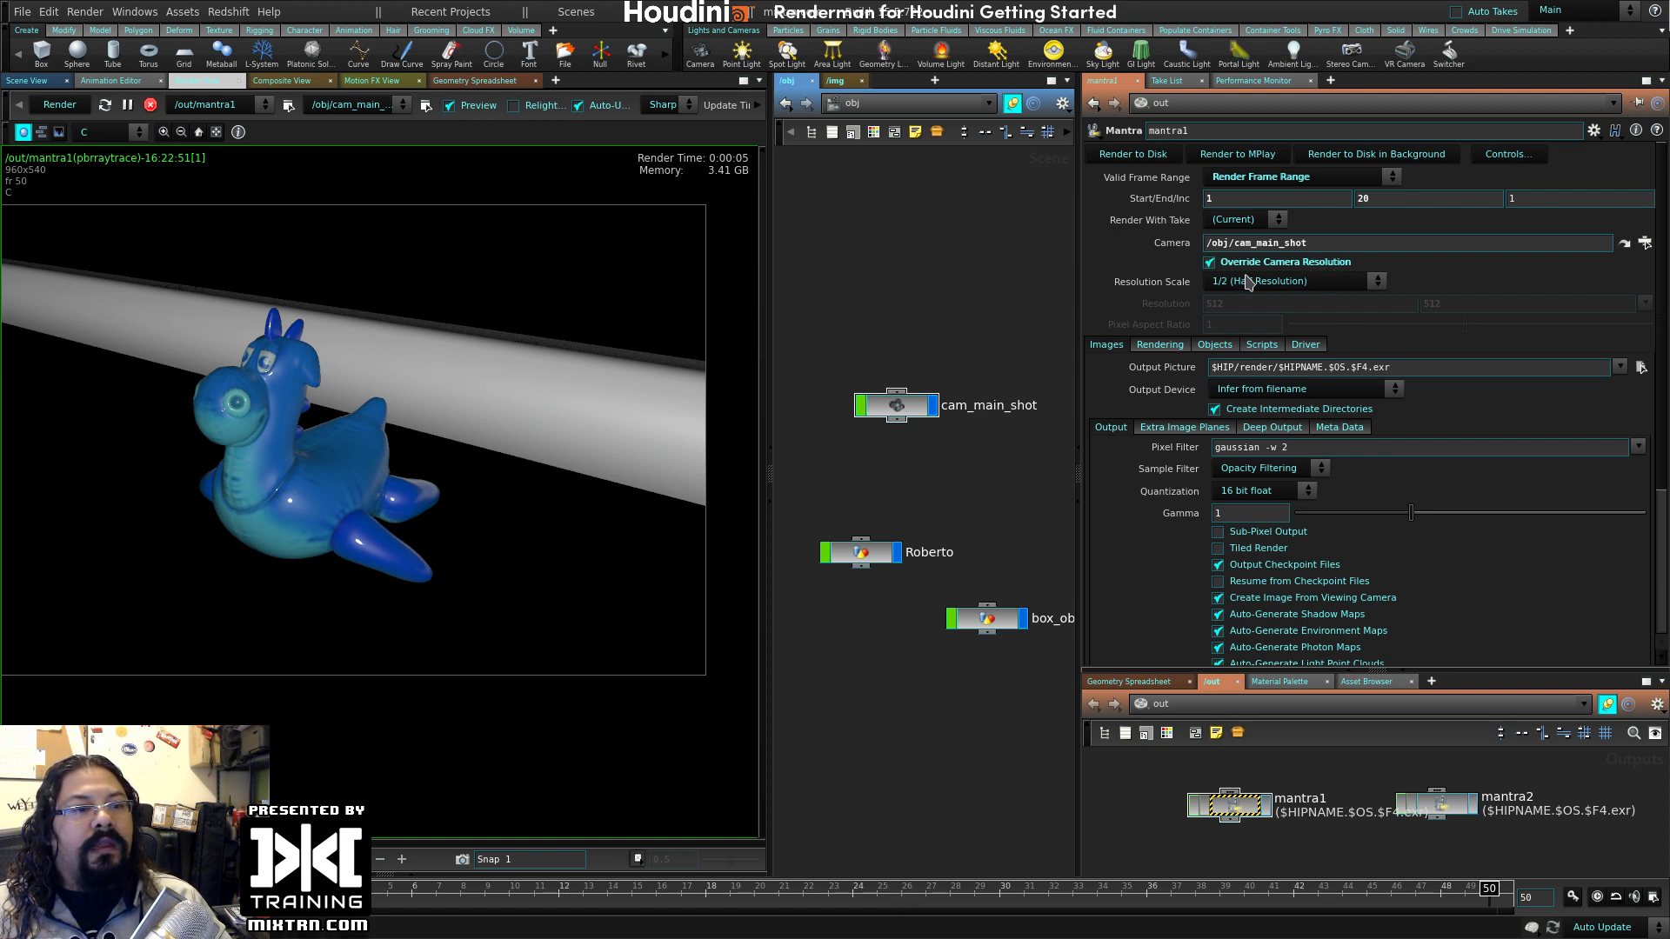
{"action": "scroll", "coordinate": [1166, 430], "scroll_direction": "down", "scroll_amount": 3}
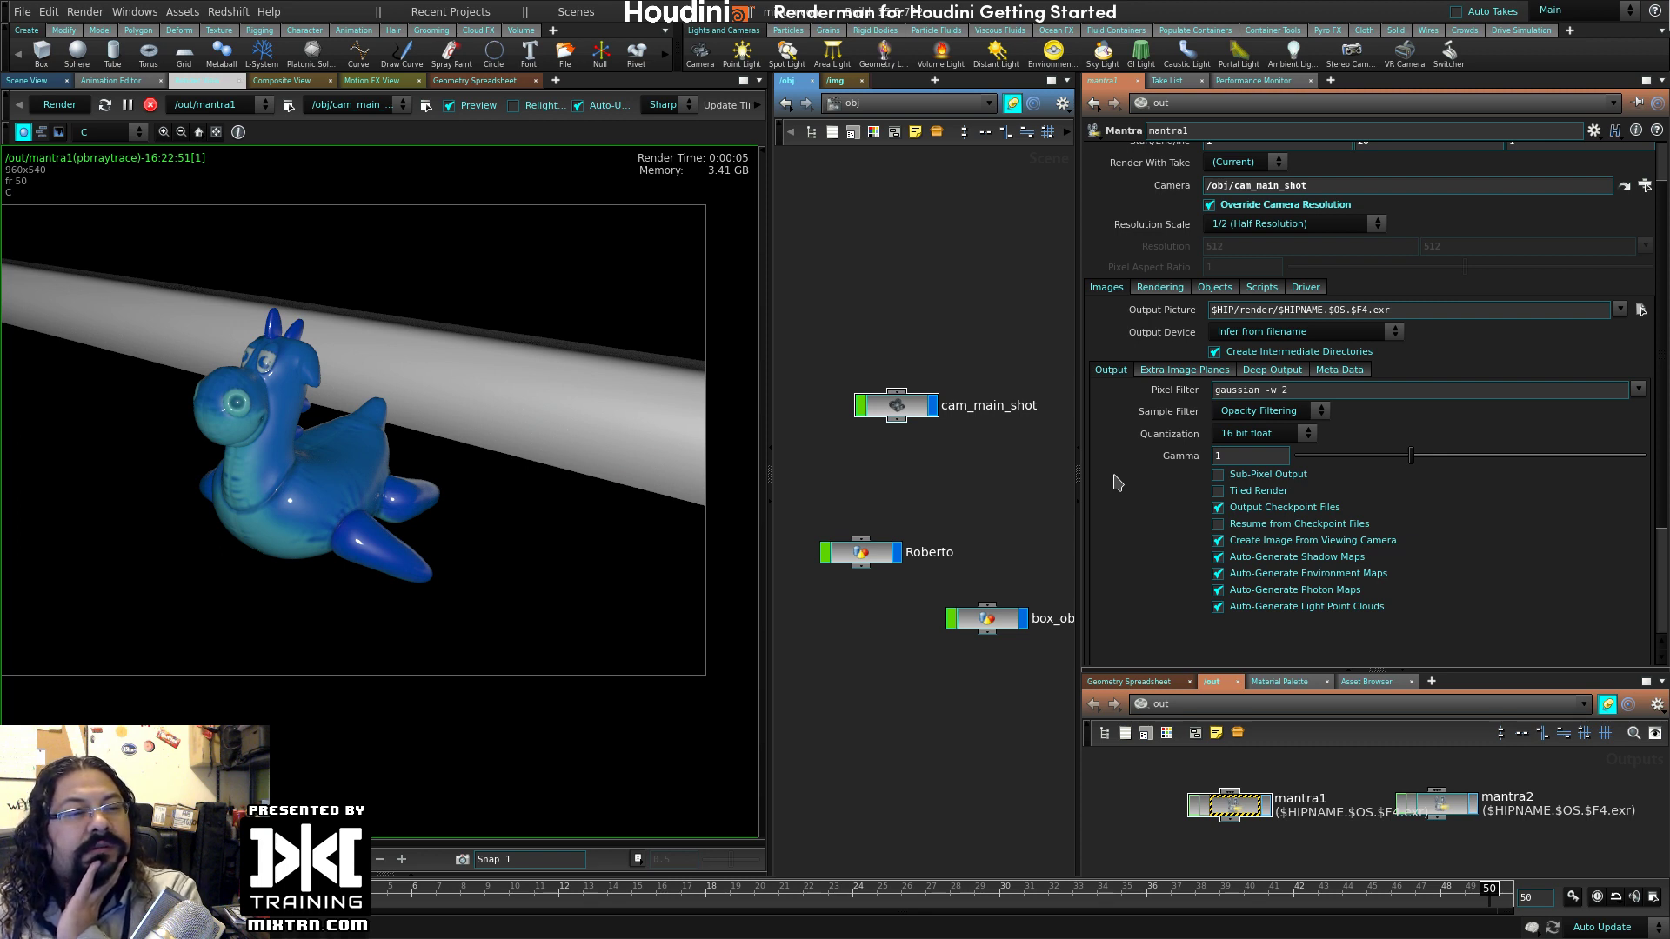
{"action": "scroll", "coordinate": [1118, 483], "scroll_direction": "up", "scroll_amount": 3}
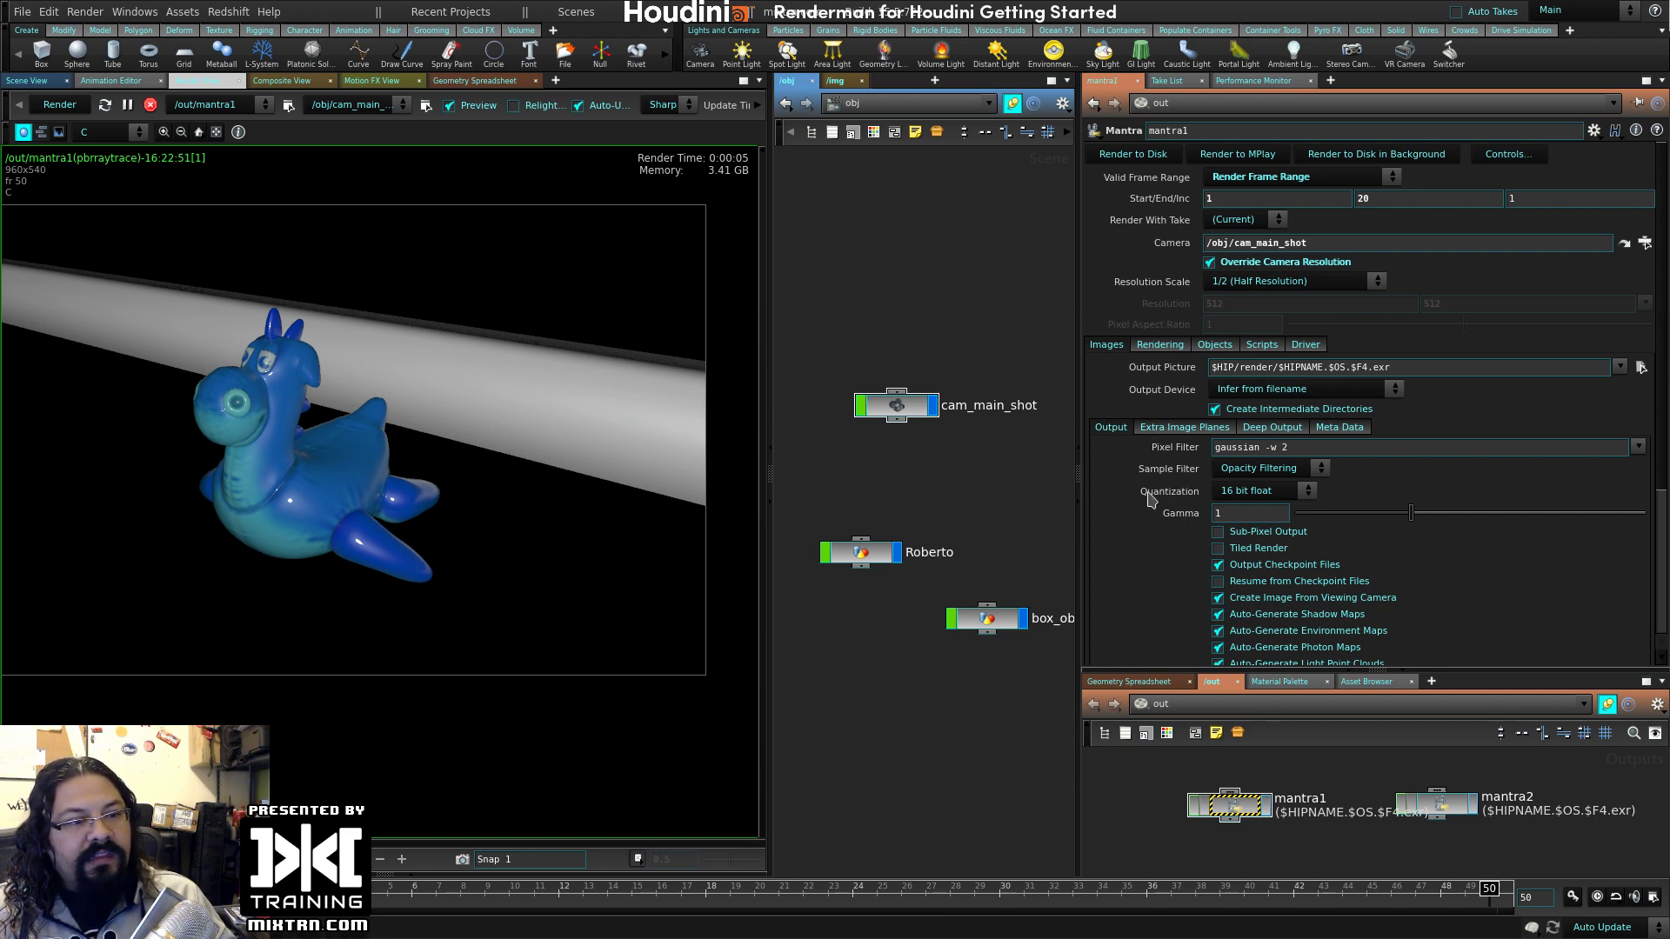
{"action": "left_click", "coordinate": [1174, 430]}
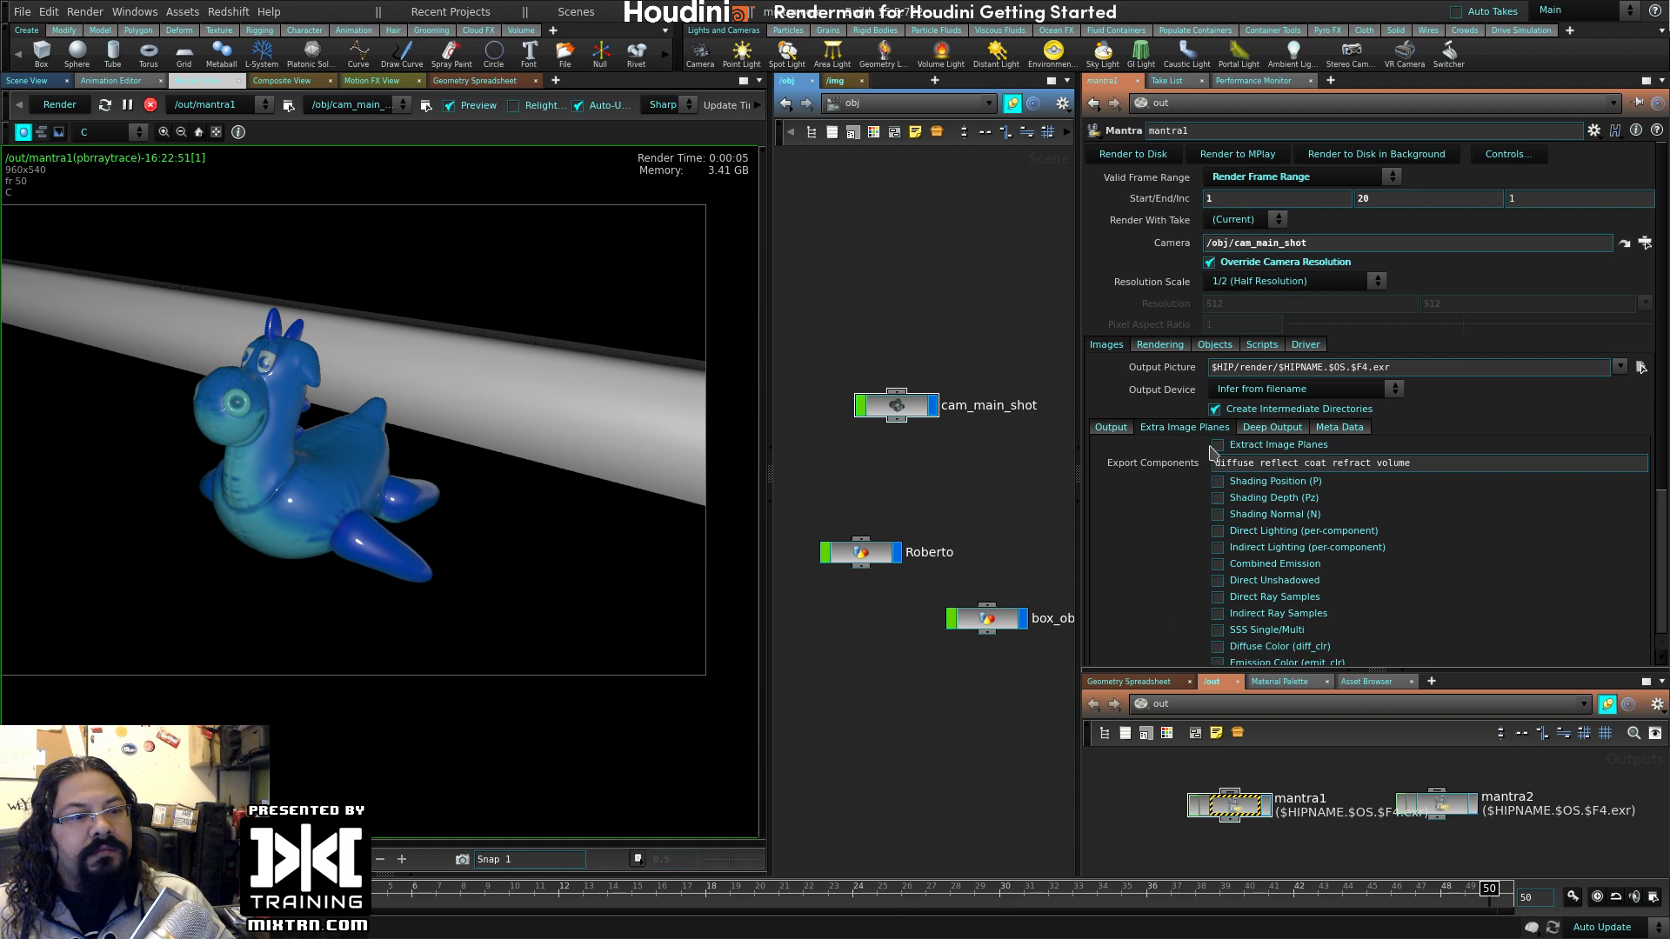
{"action": "left_click", "coordinate": [1112, 428]}
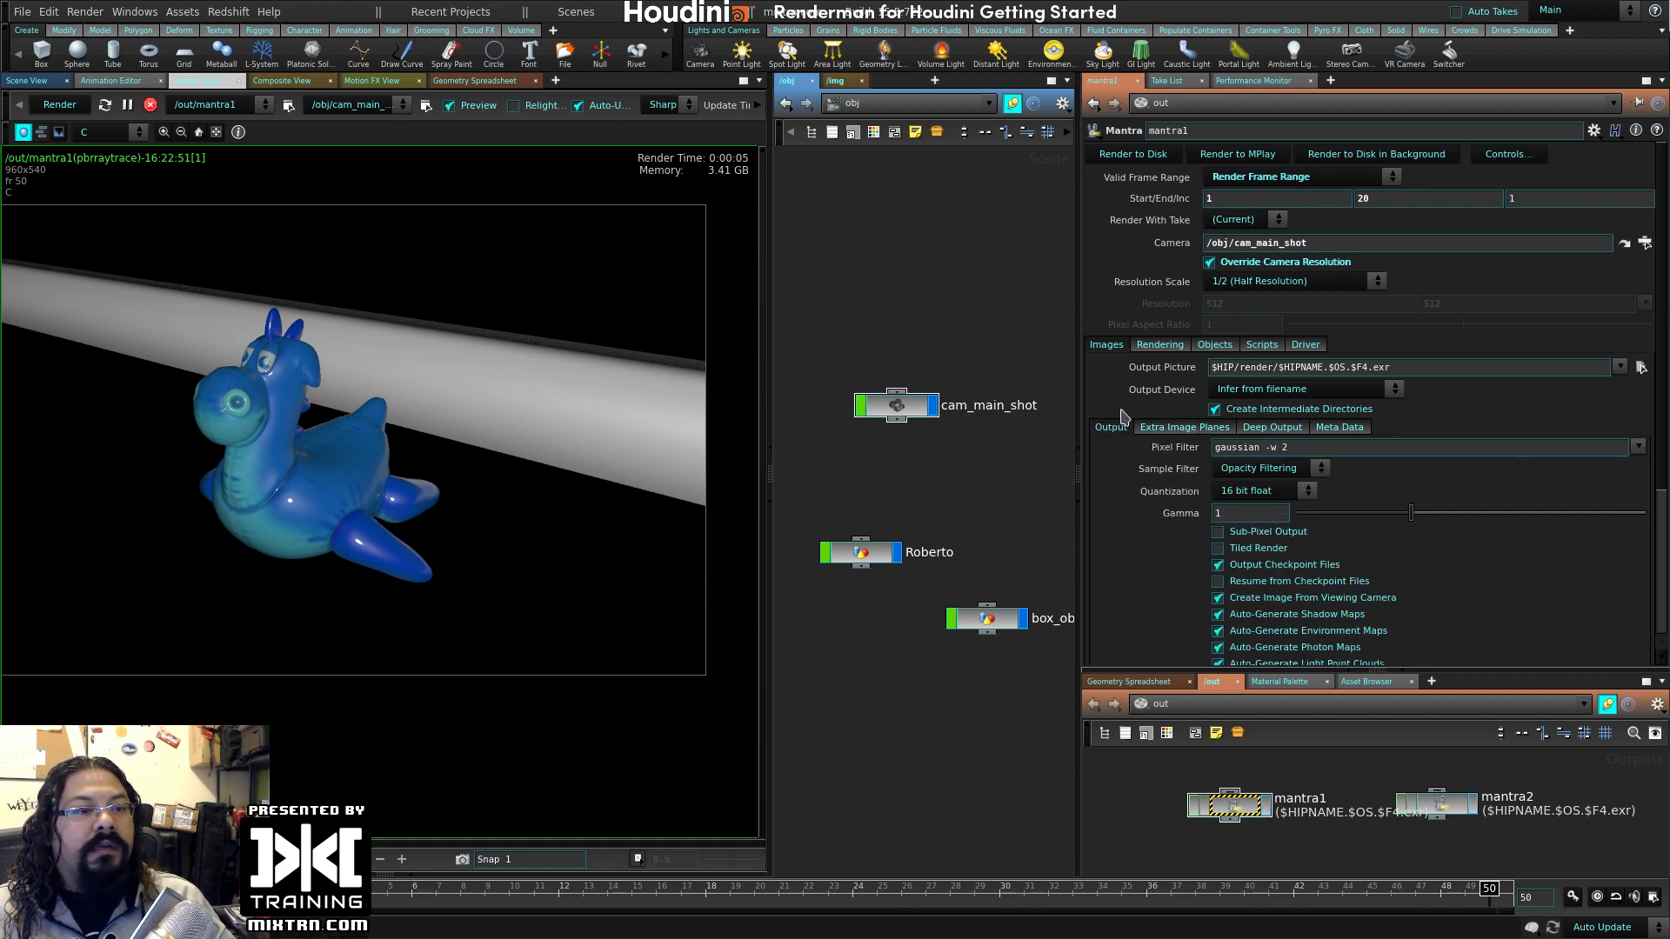
- Examine the parts of mantra1's Output Picture path and the available Output Device formats
{"action": "left_click", "coordinate": [1304, 367]}
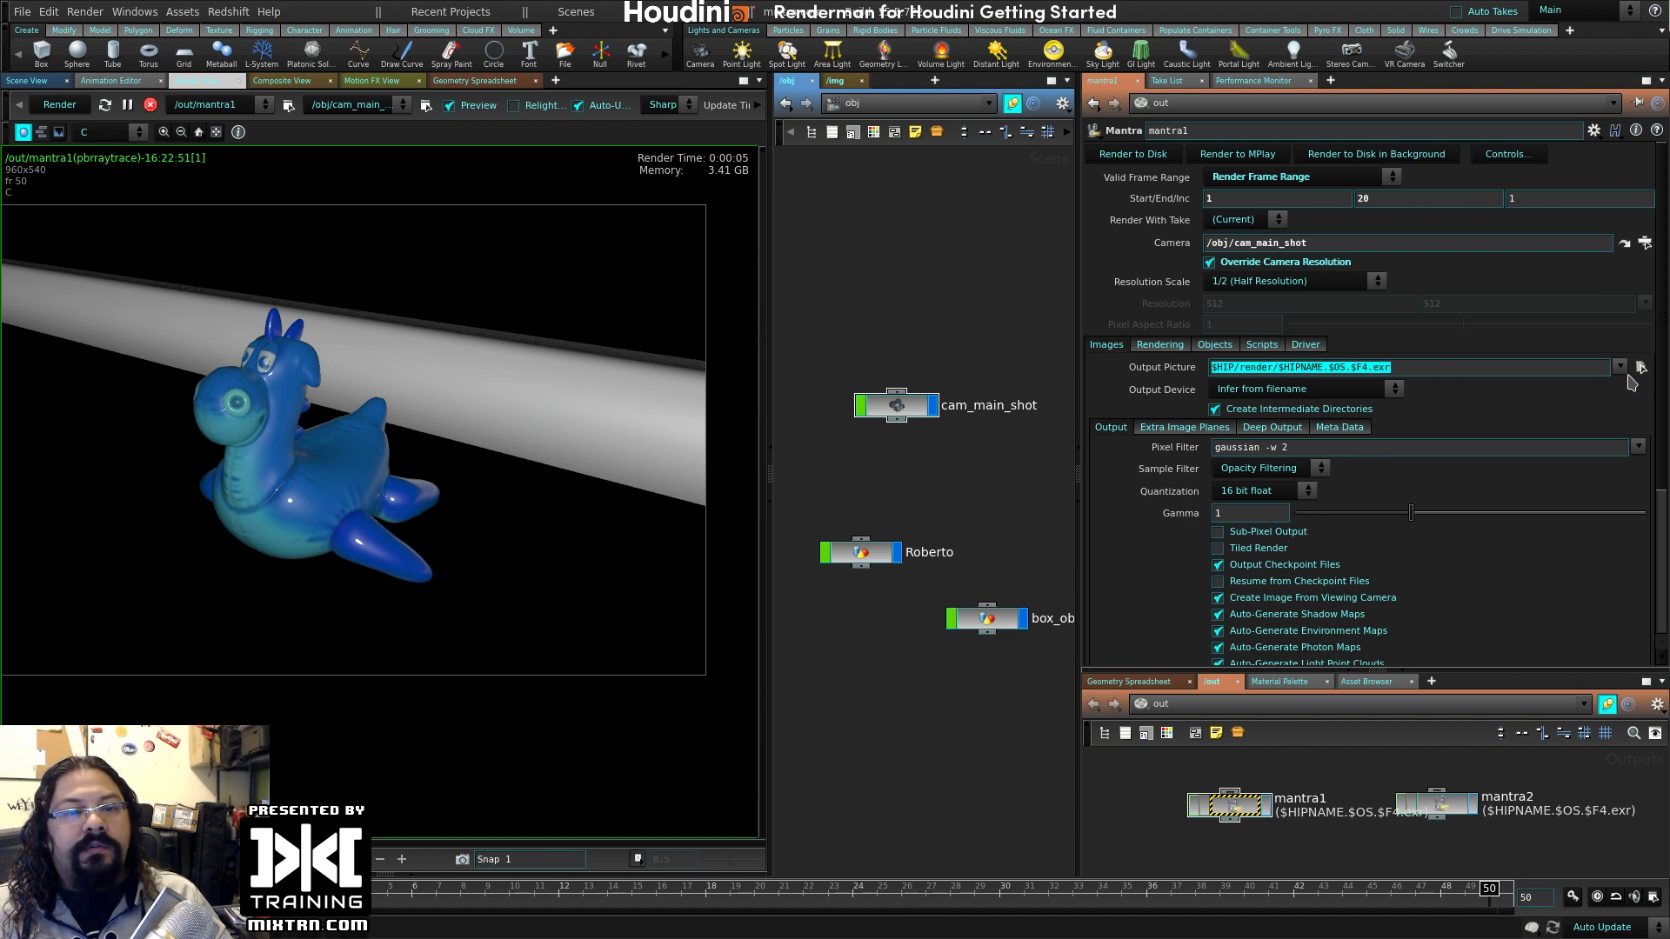
{"action": "left_click", "coordinate": [1296, 368]}
{"action": "left_click_drag", "start_coordinate": [1284, 367], "coordinate": [1467, 372]}
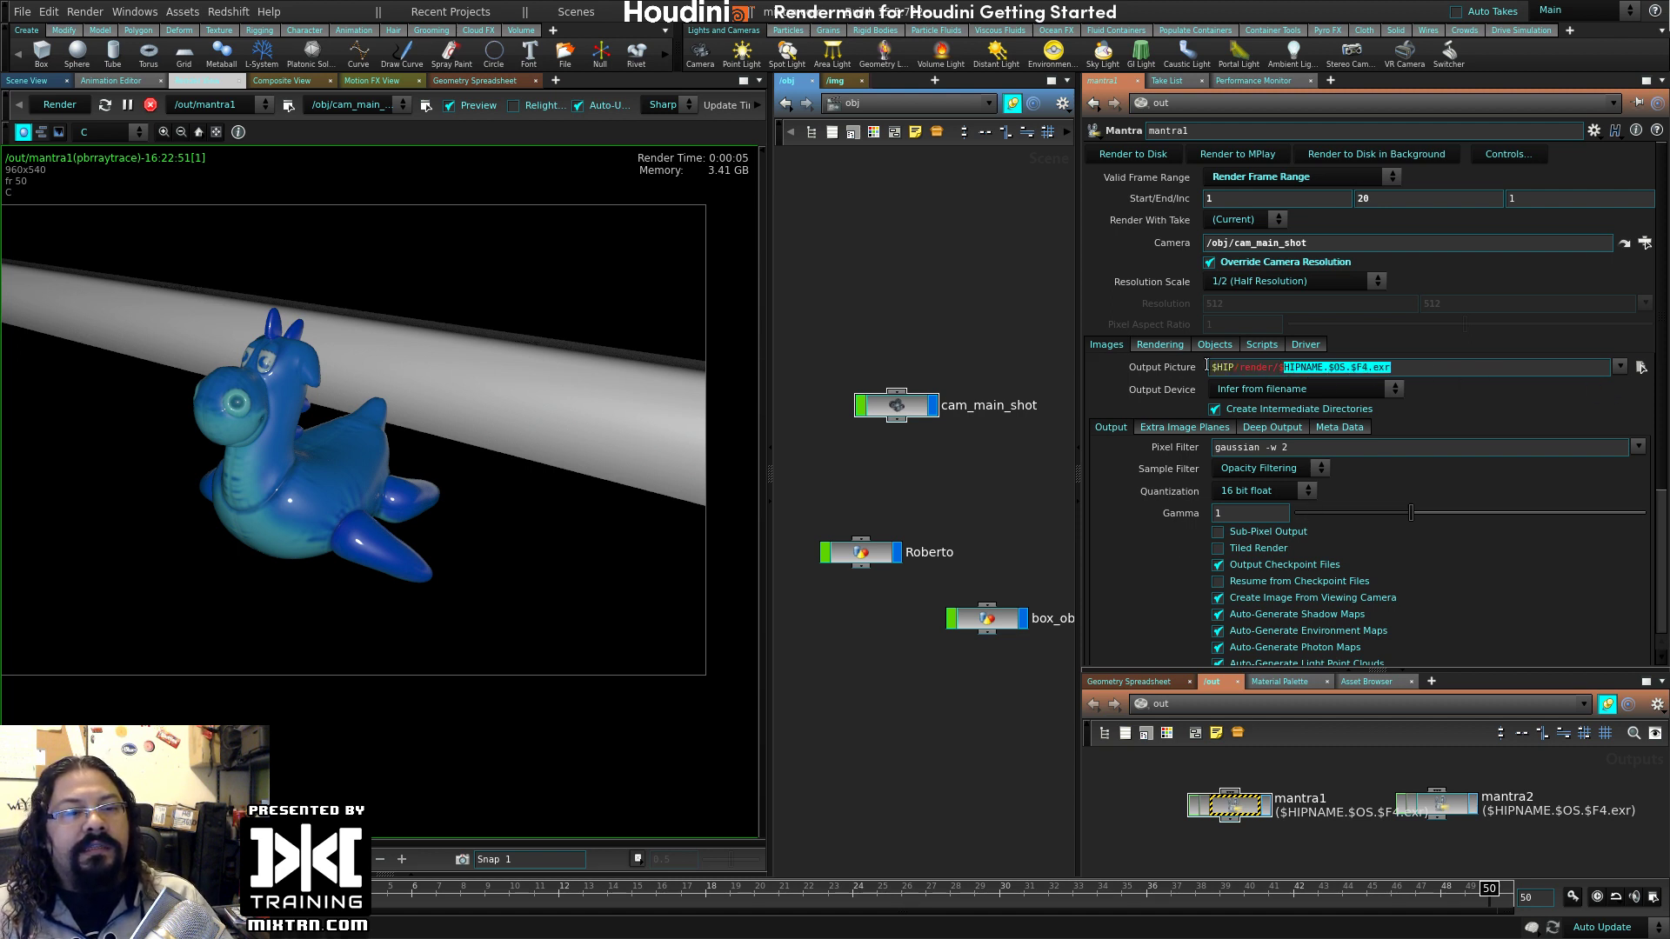
{"action": "left_click_drag", "start_coordinate": [1239, 366], "coordinate": [1183, 355]}
{"action": "left_click_drag", "start_coordinate": [1295, 367], "coordinate": [1470, 370]}
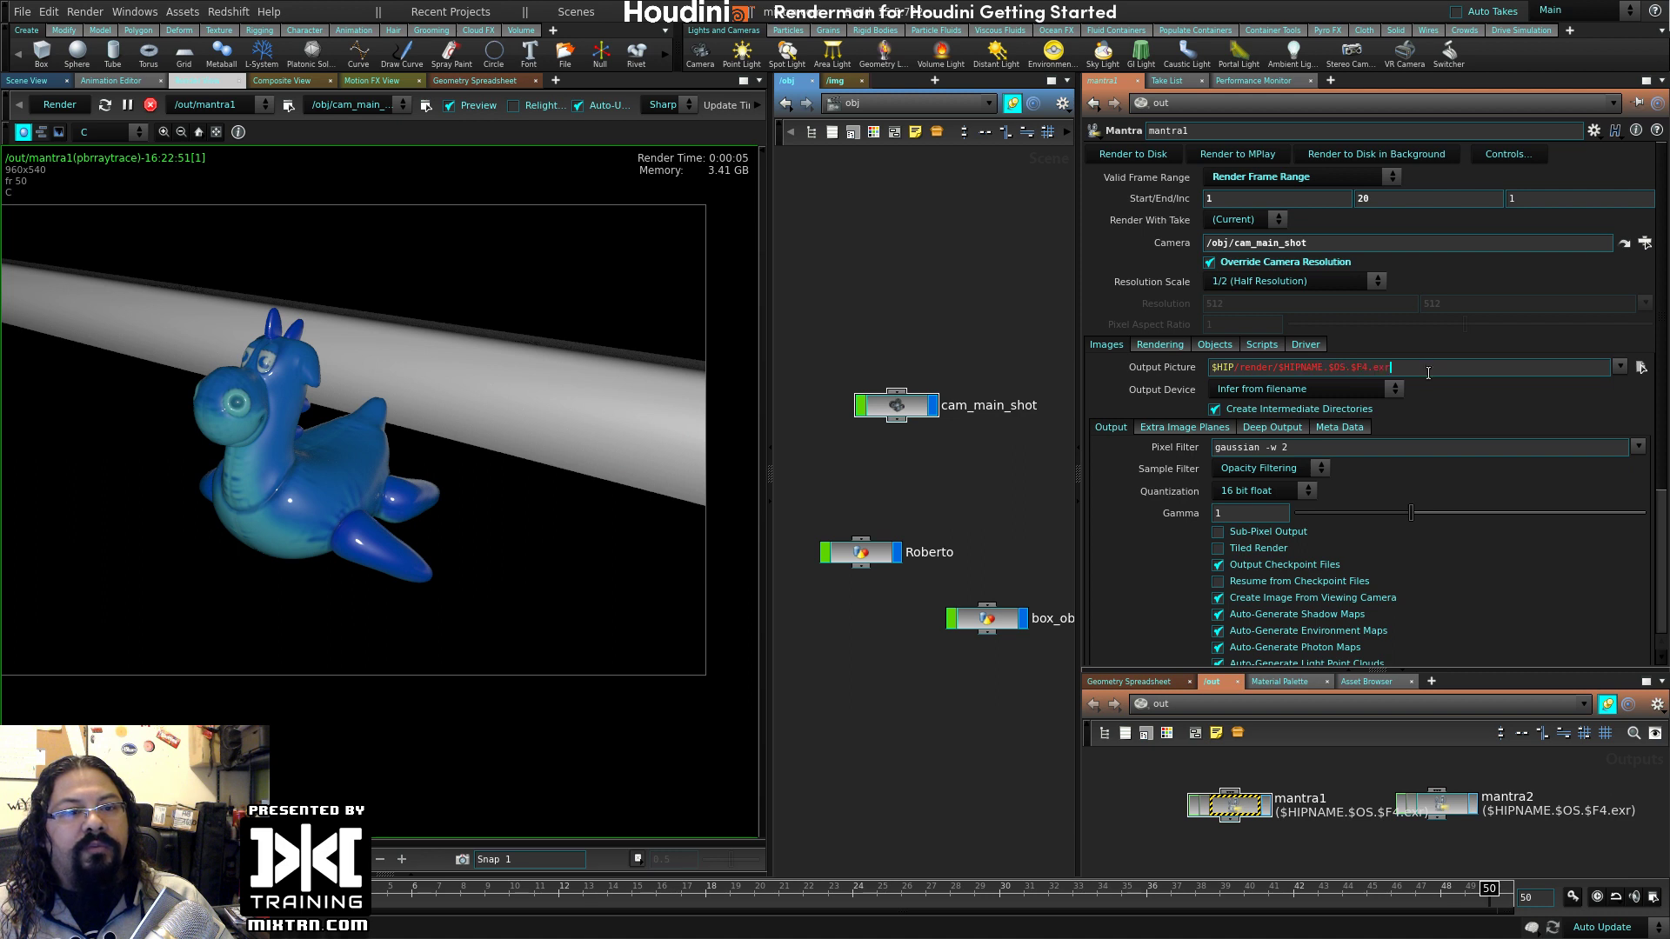
{"action": "left_click", "coordinate": [1395, 390]}
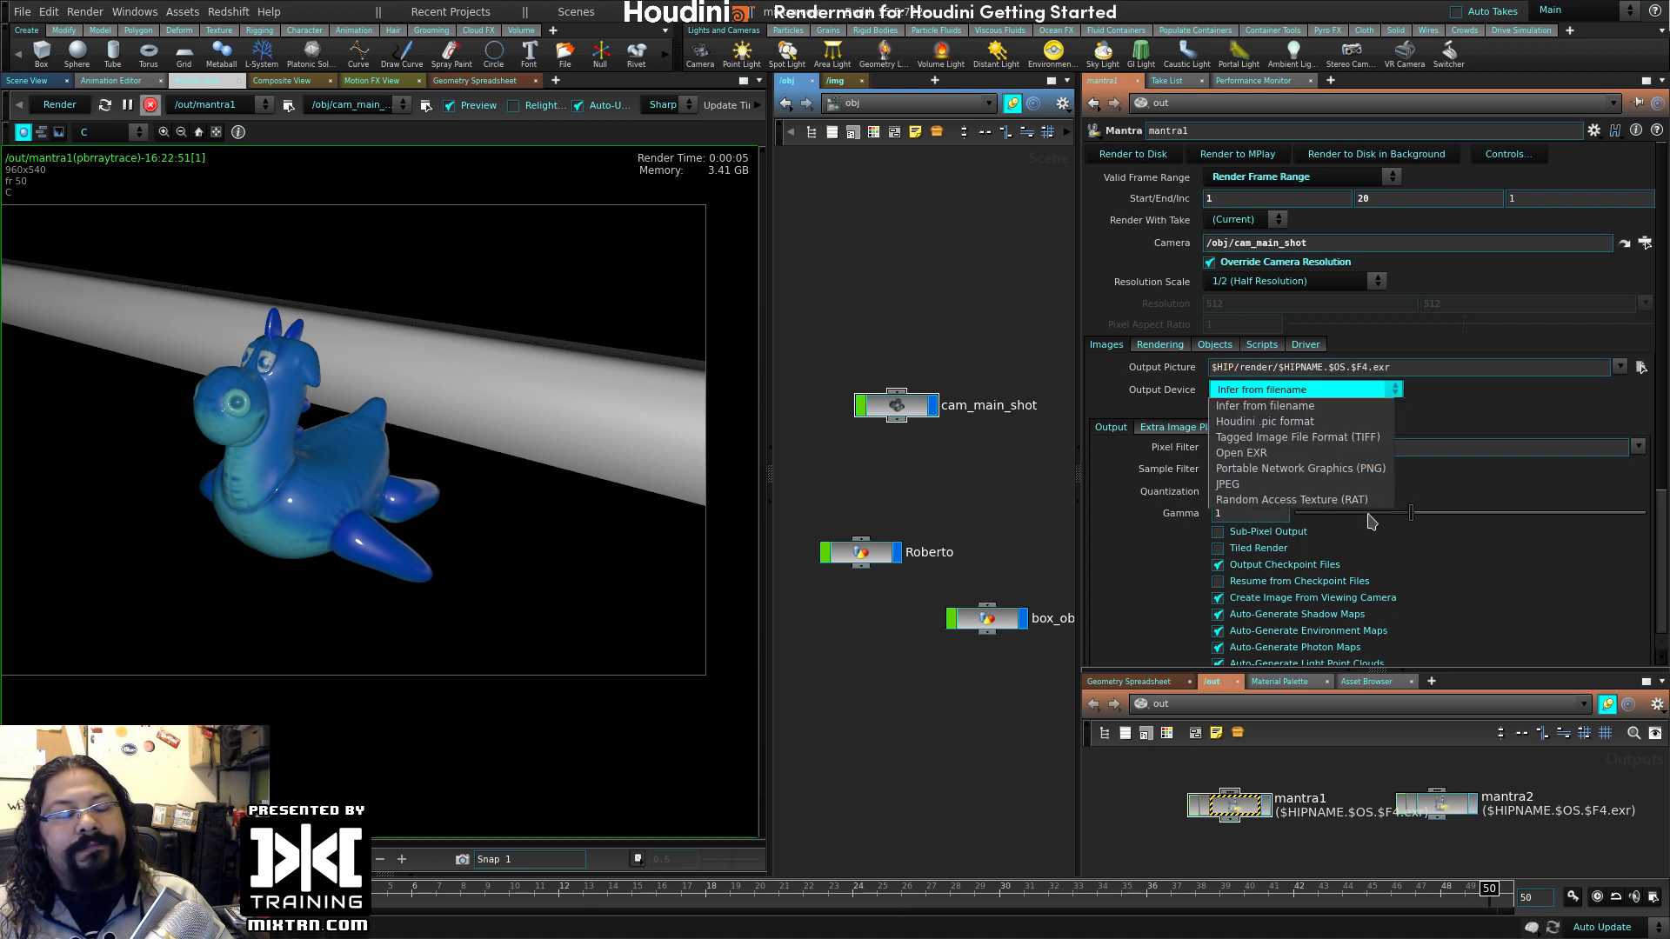
{"action": "left_click", "coordinate": [1368, 369]}
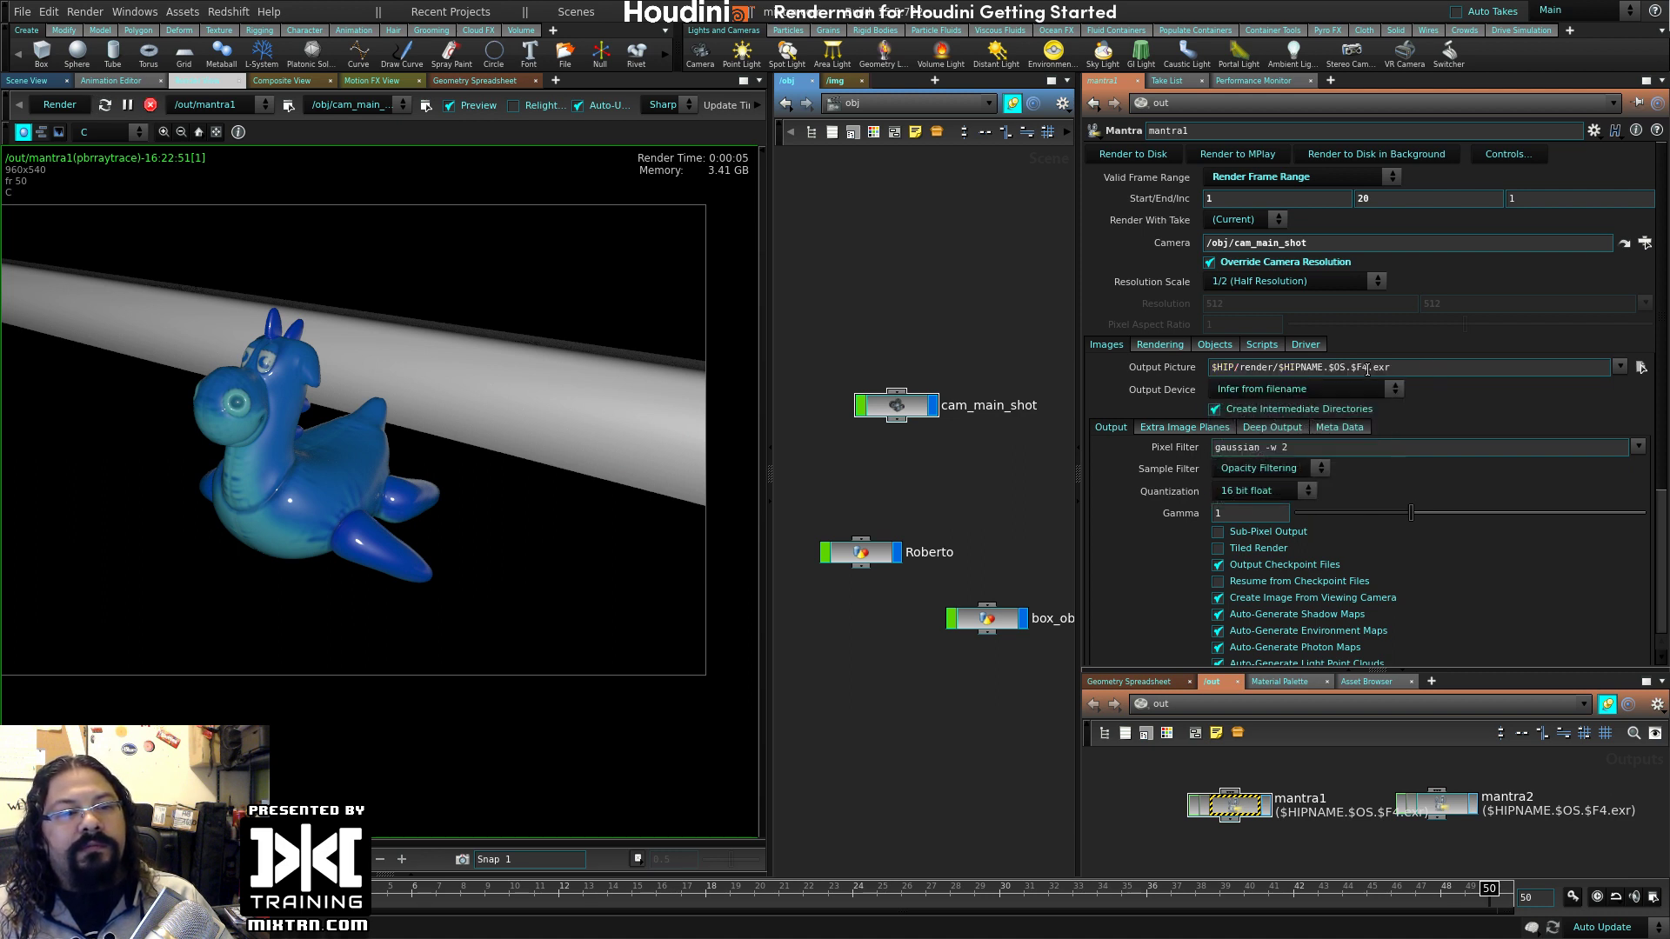
- Try the .png extension in mantra1's Output Picture, keep Output Device on Infer from filename, and restore the .exr extension
{"action": "left_click_drag", "start_coordinate": [1377, 368], "coordinate": [1440, 367]}
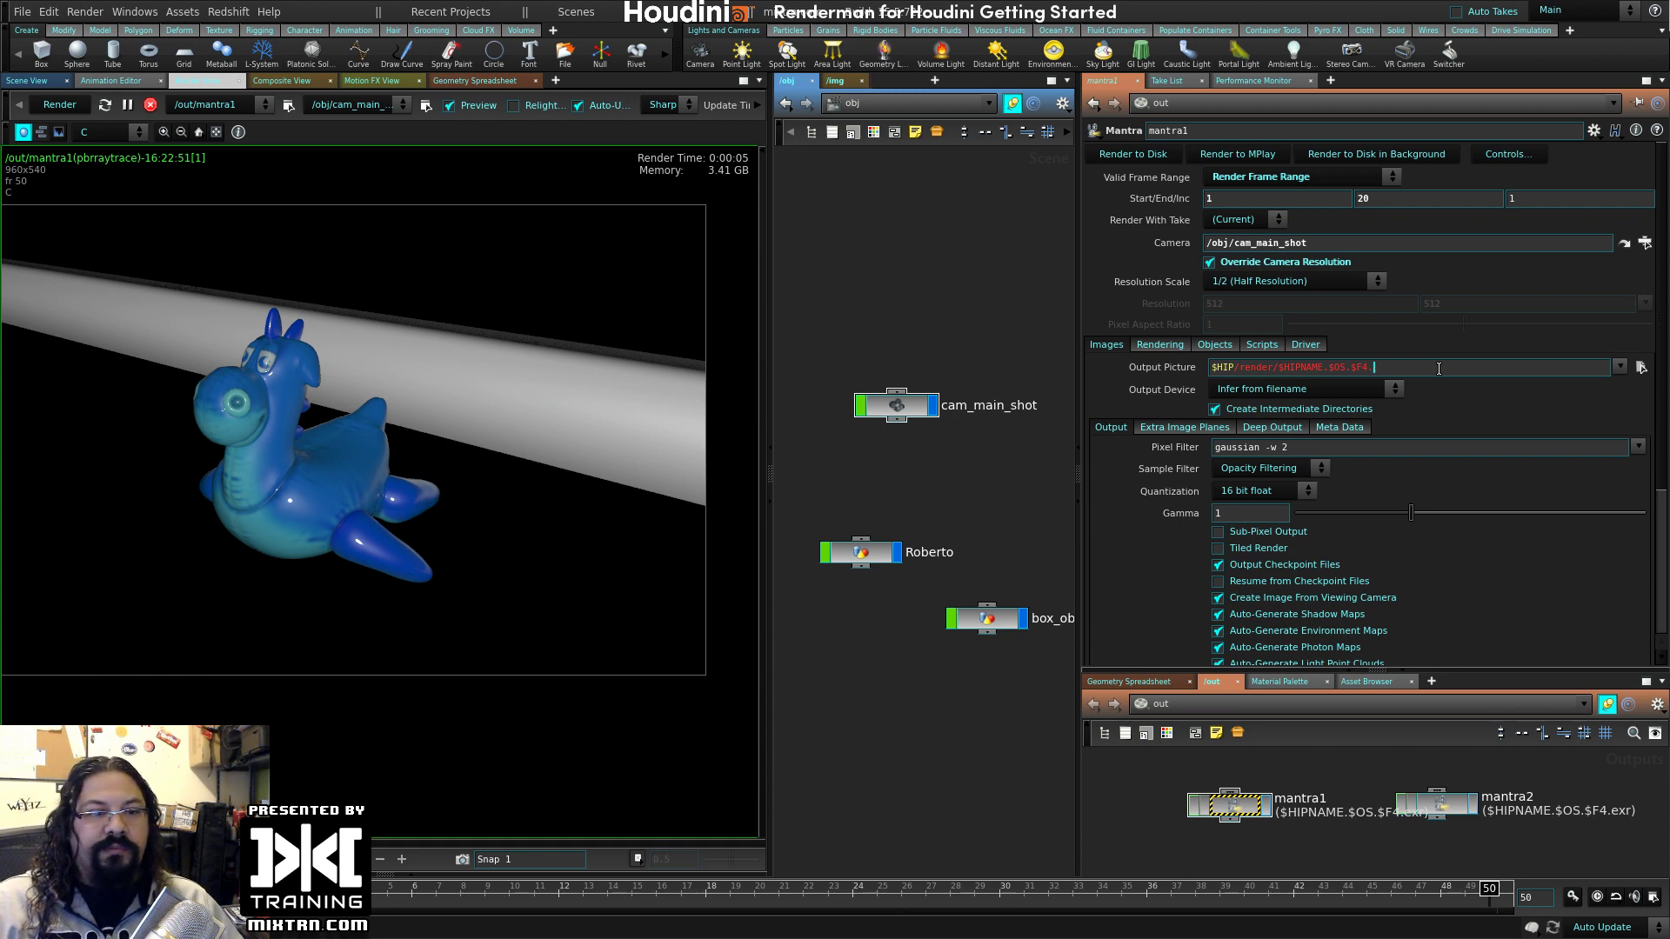
{"action": "key", "text": "Return"}
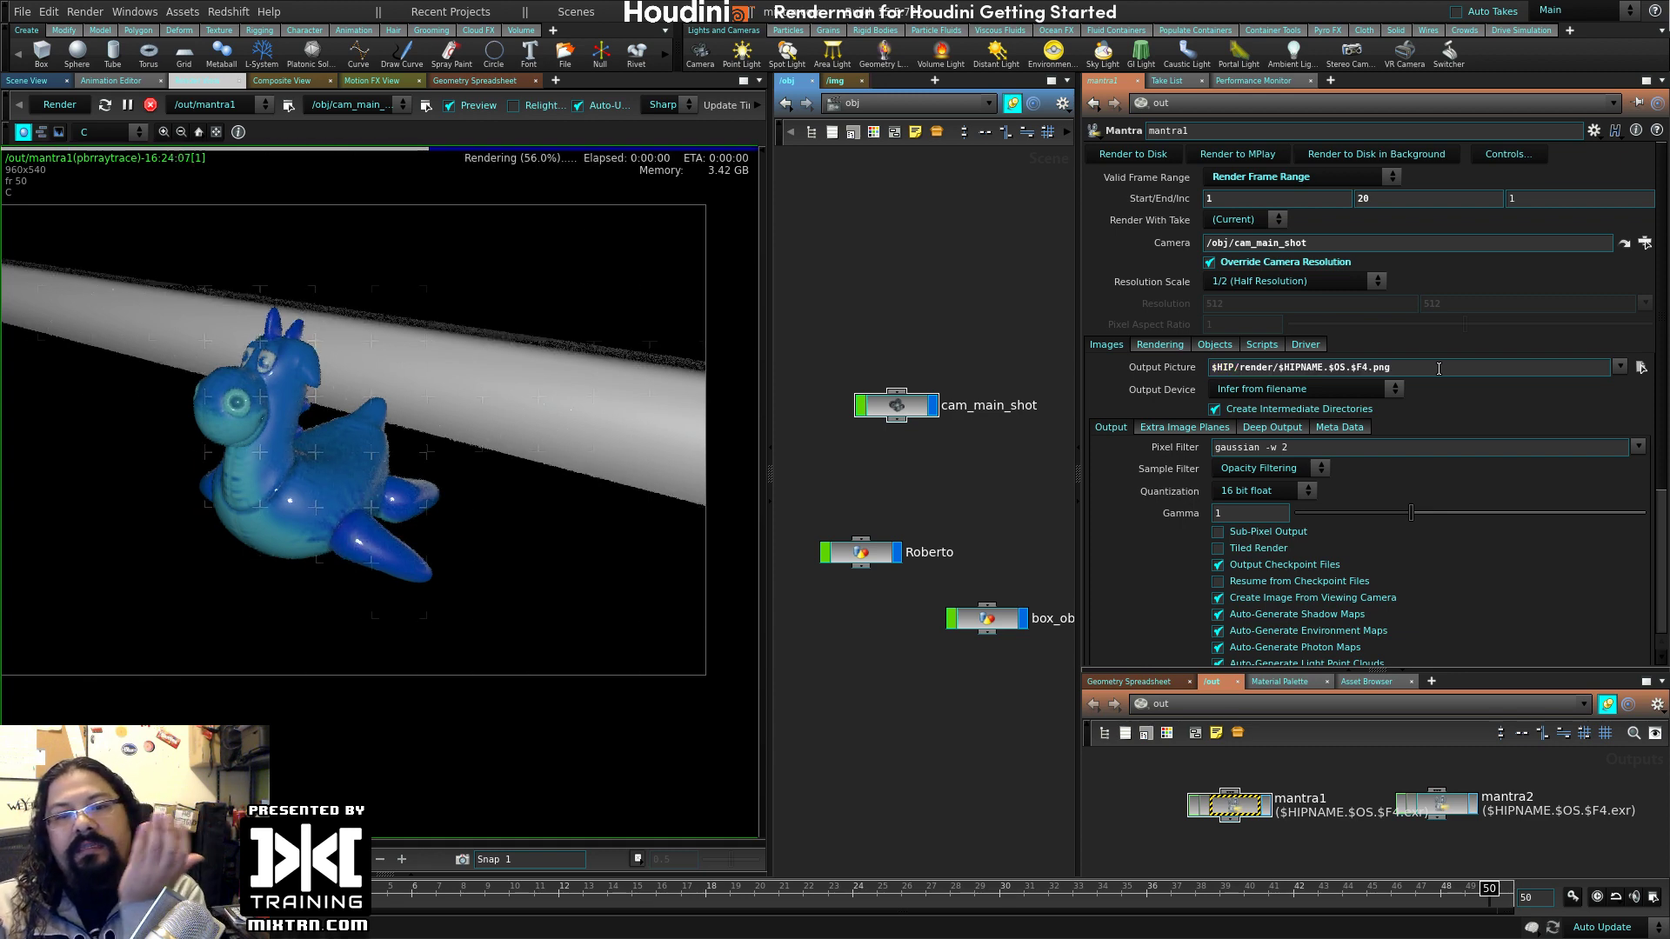
{"action": "left_click", "coordinate": [1249, 389]}
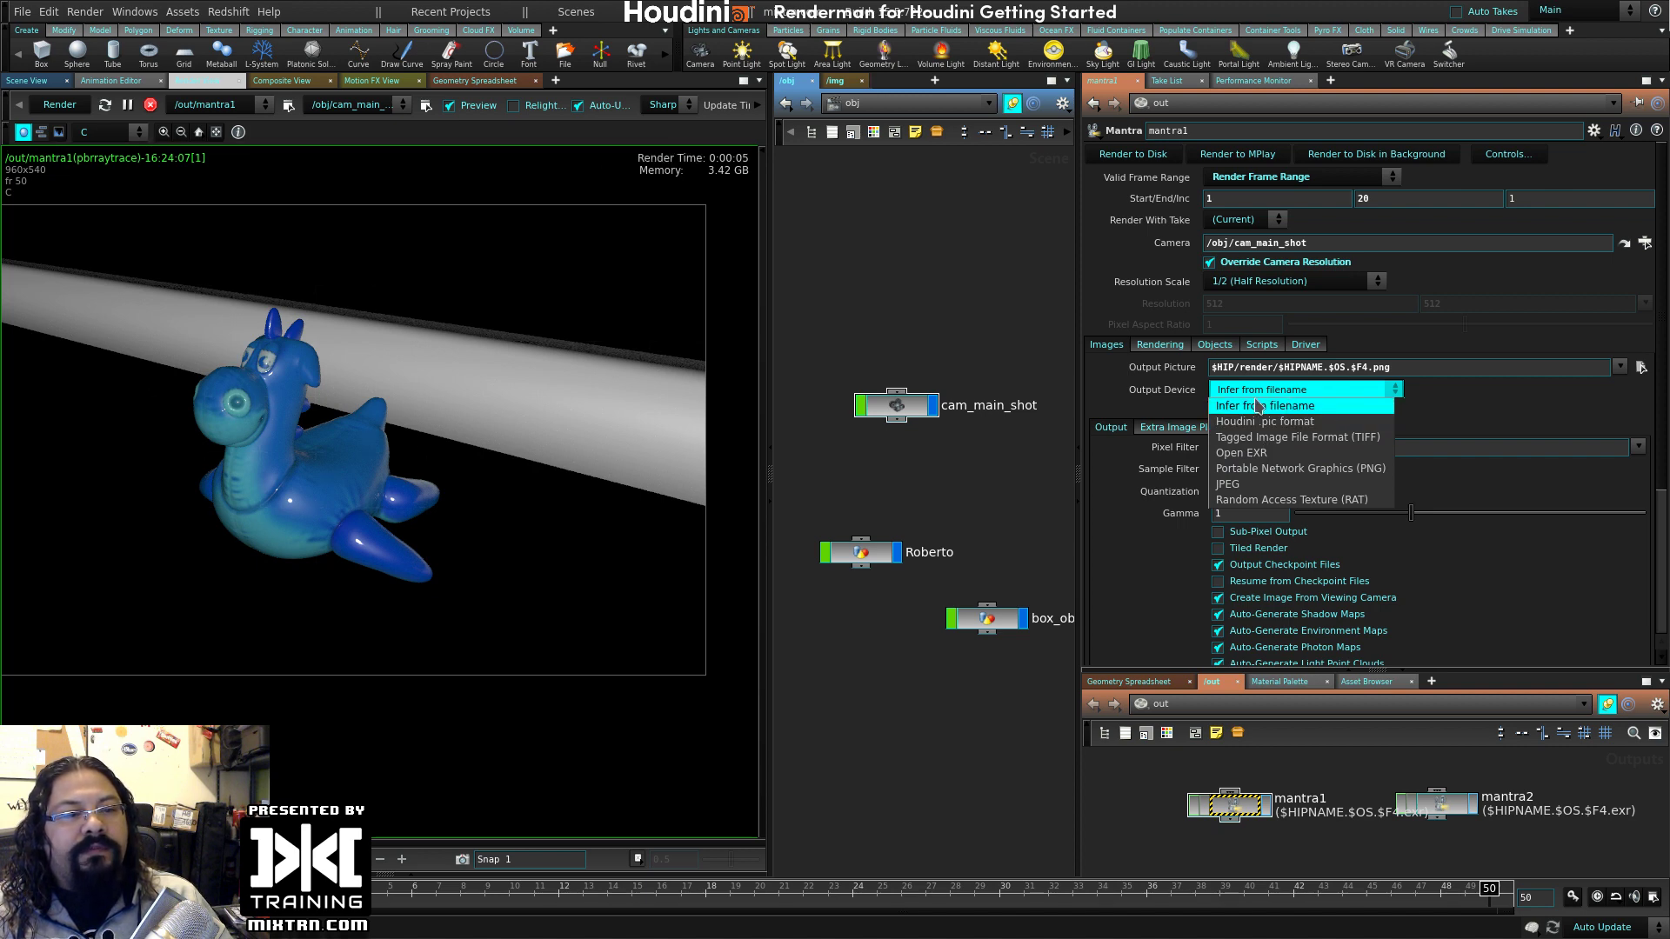
{"action": "left_click", "coordinate": [1302, 406]}
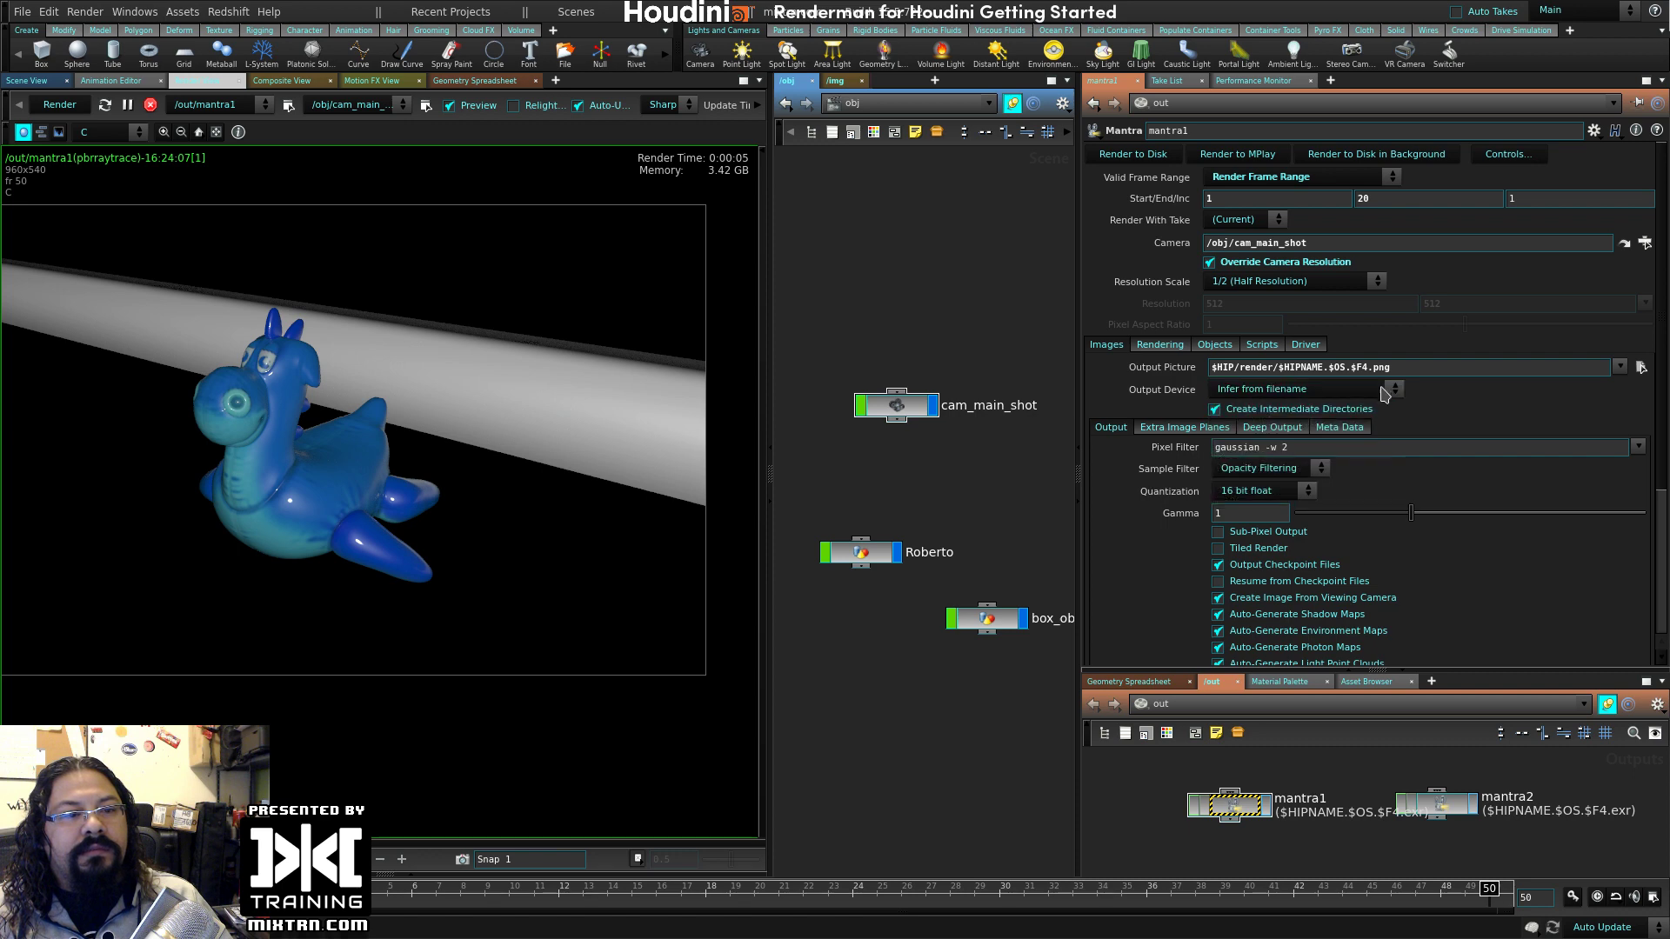
{"action": "double_click", "coordinate": [1409, 372]}
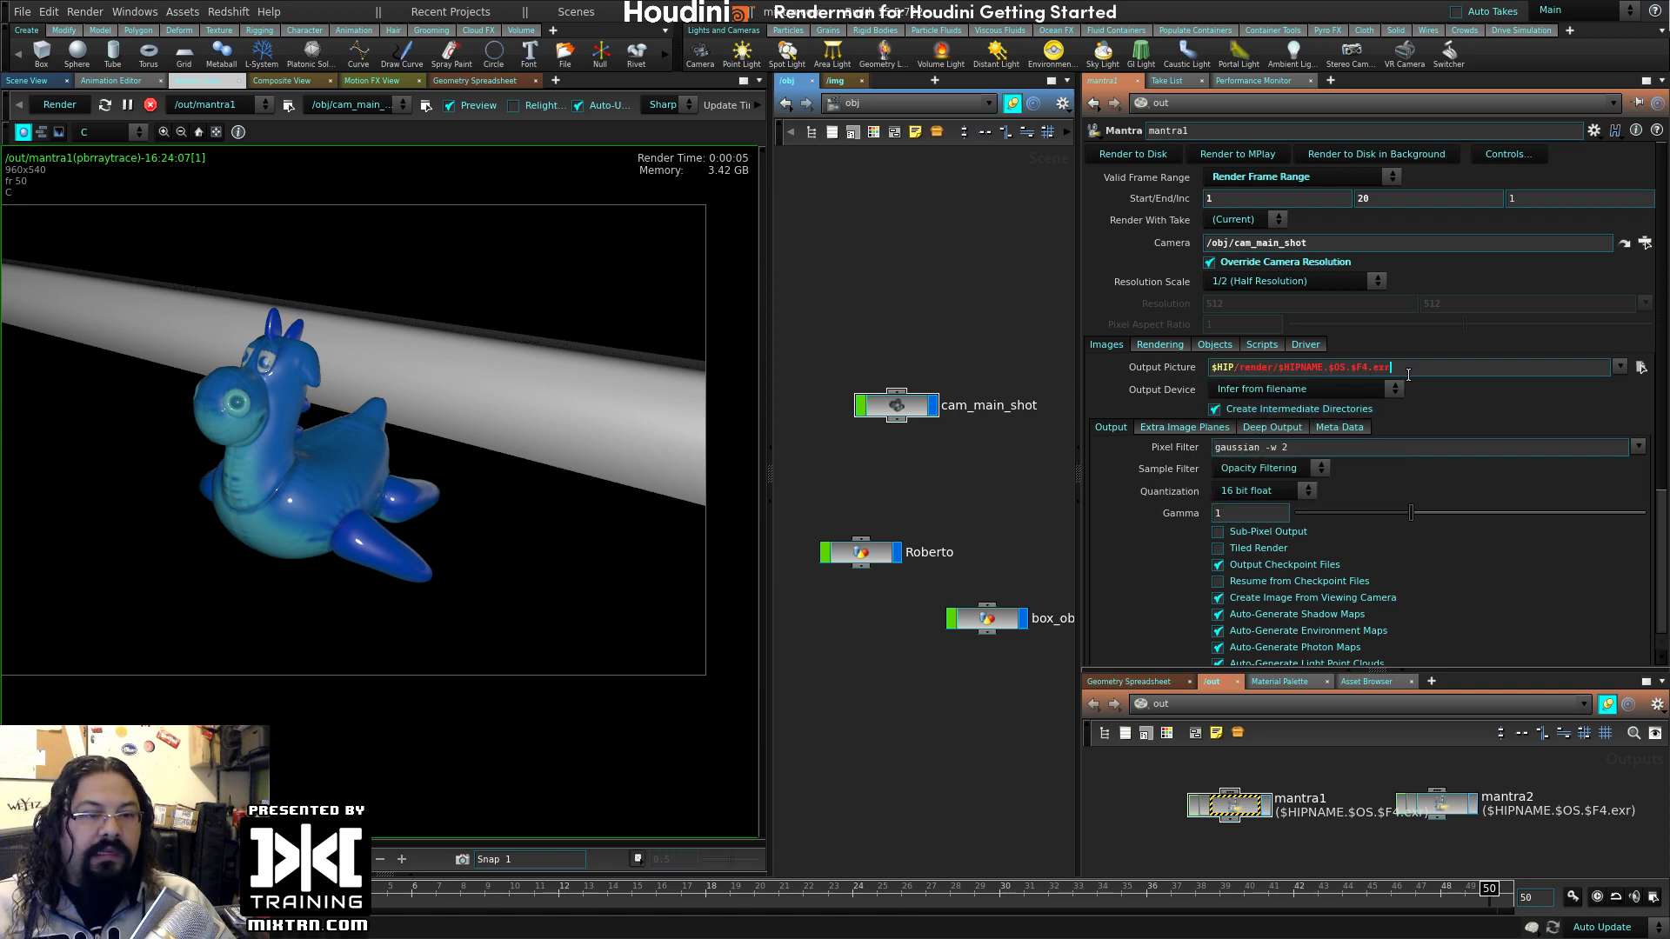
{"action": "key", "text": "Return"}
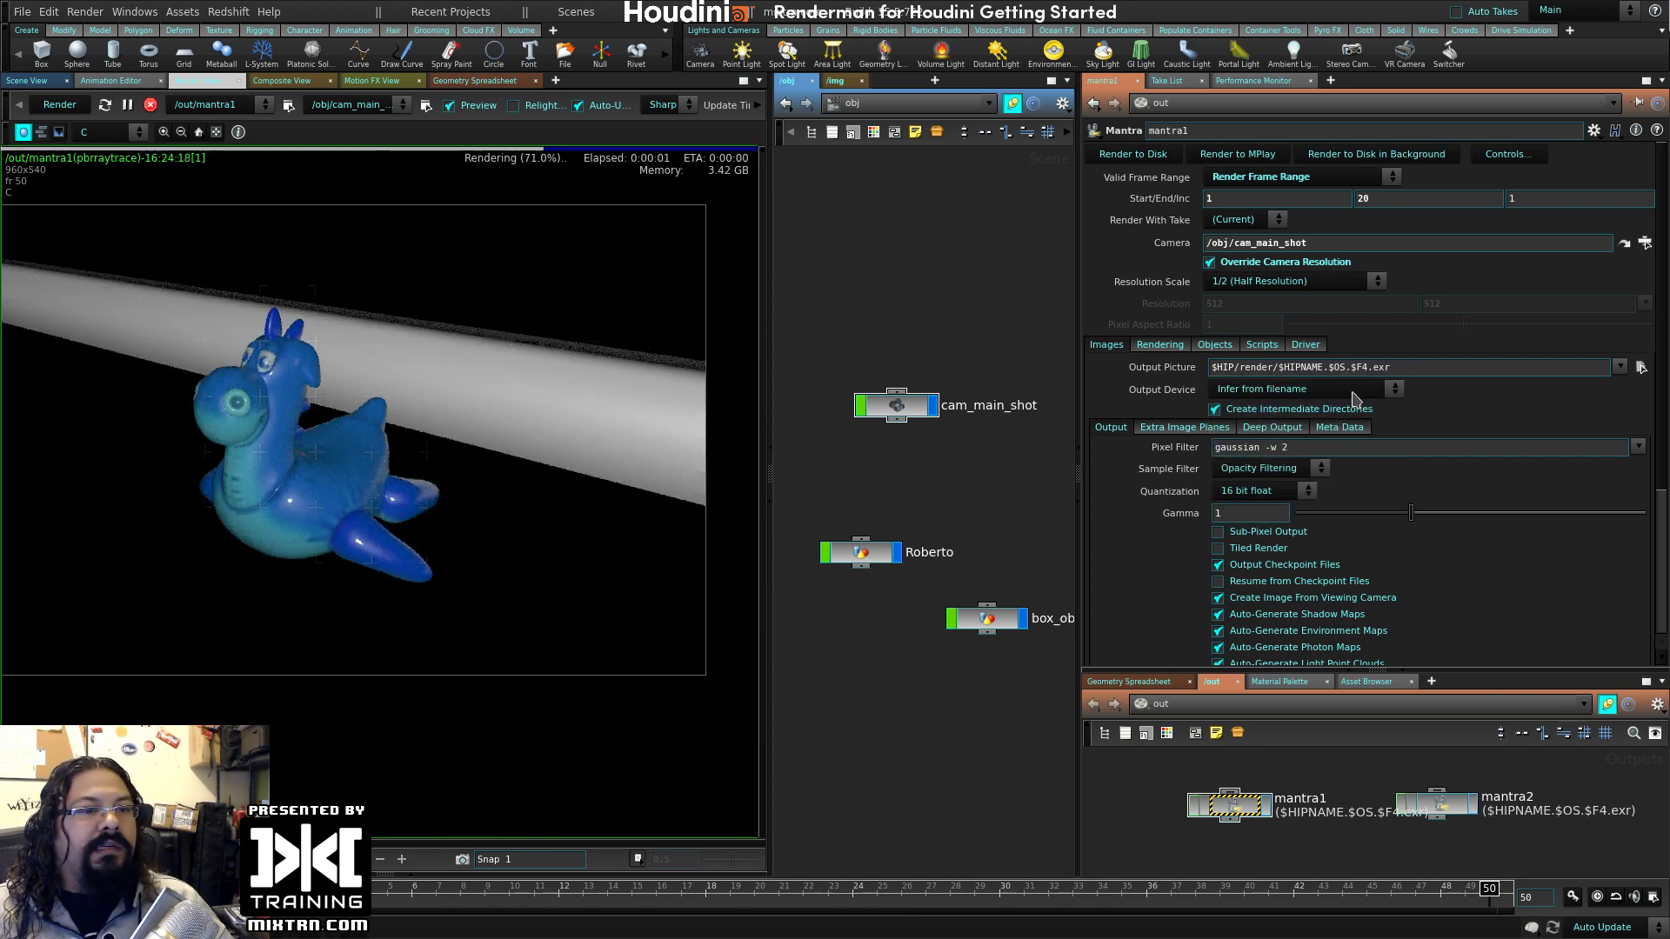
{"action": "left_click", "coordinate": [1351, 394]}
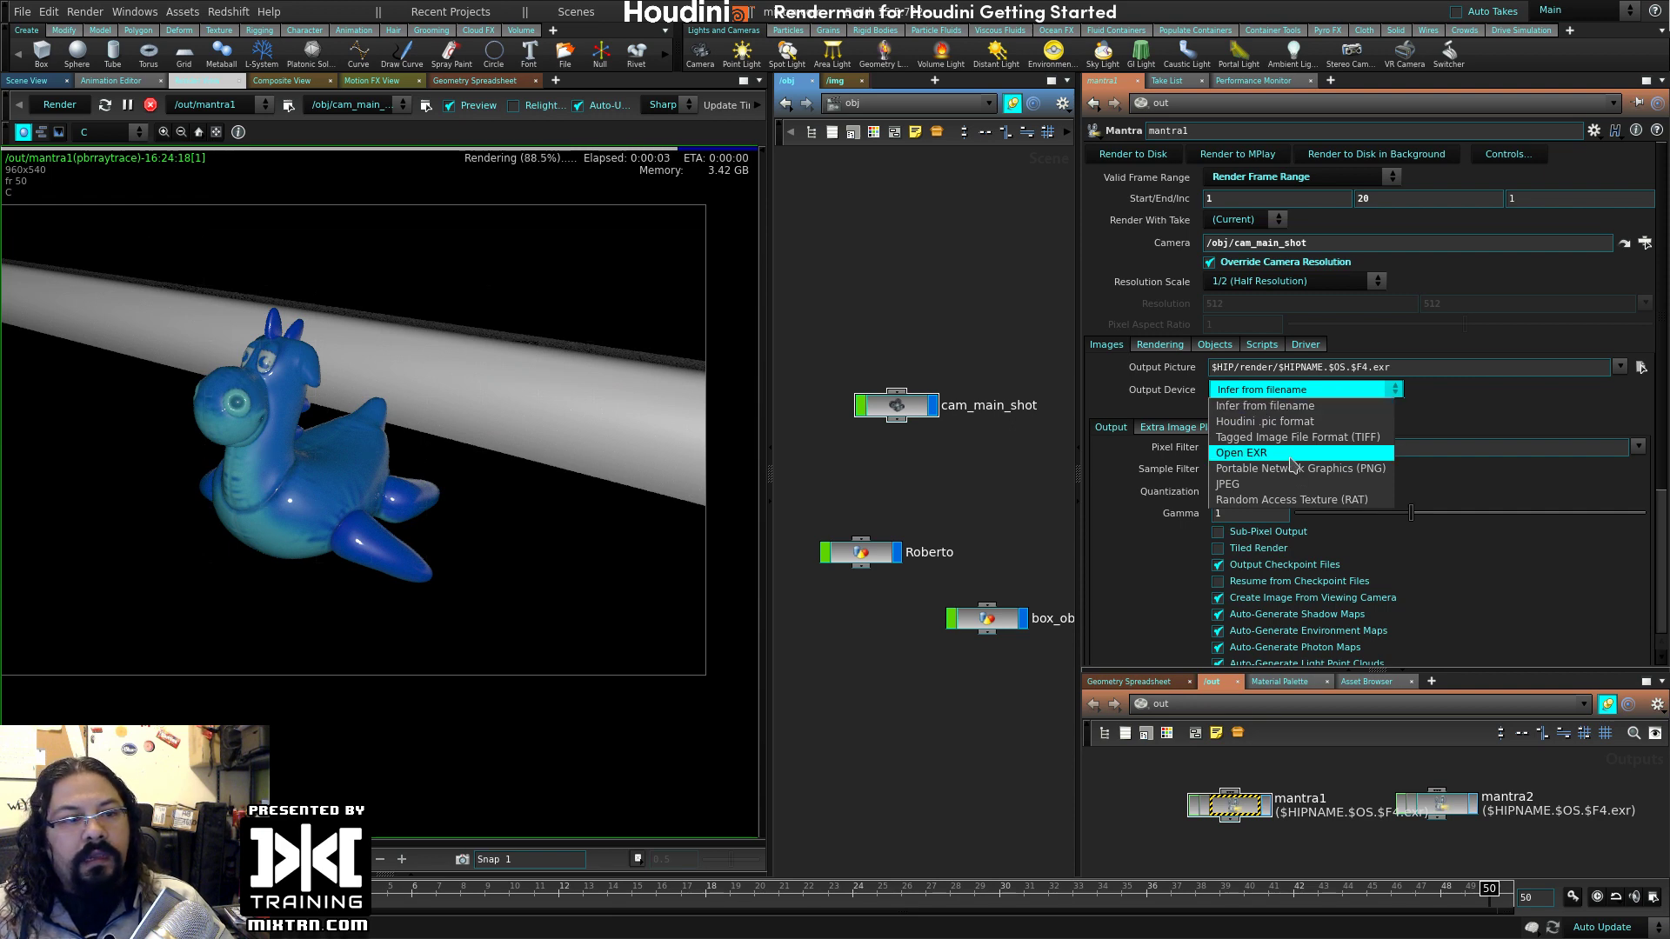
{"action": "left_click", "coordinate": [1455, 388]}
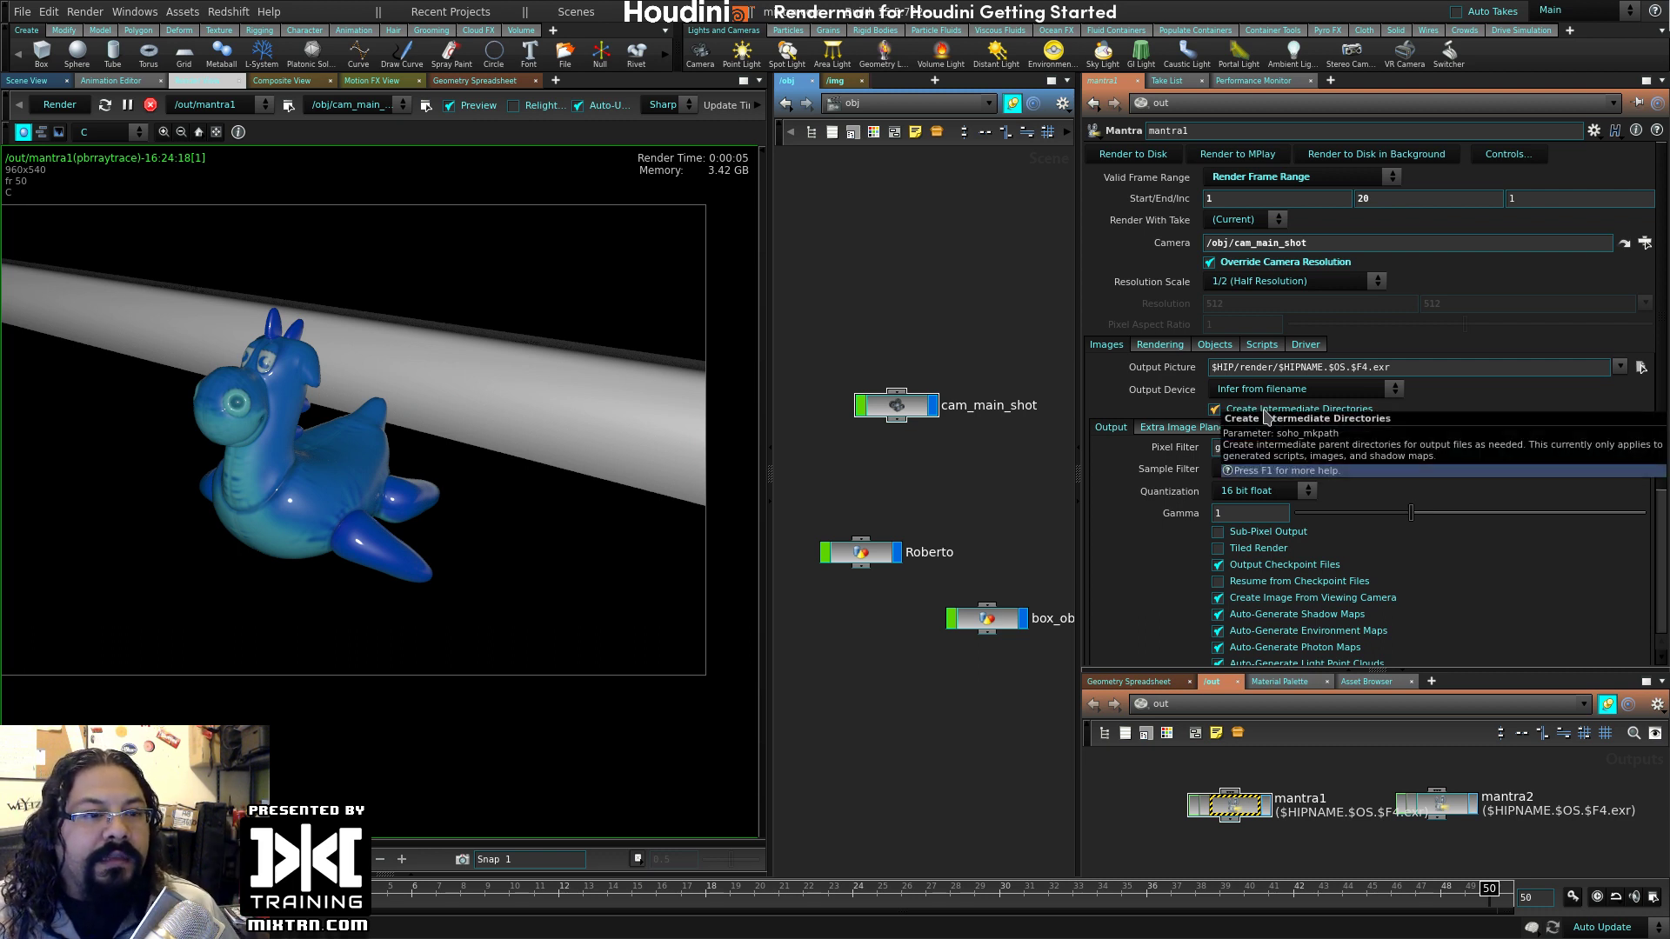
- Insert a myRobertoScene/ subfolder after render/ in mantra1's Output Picture path and review the rest of the path
{"action": "left_click", "coordinate": [1284, 368]}
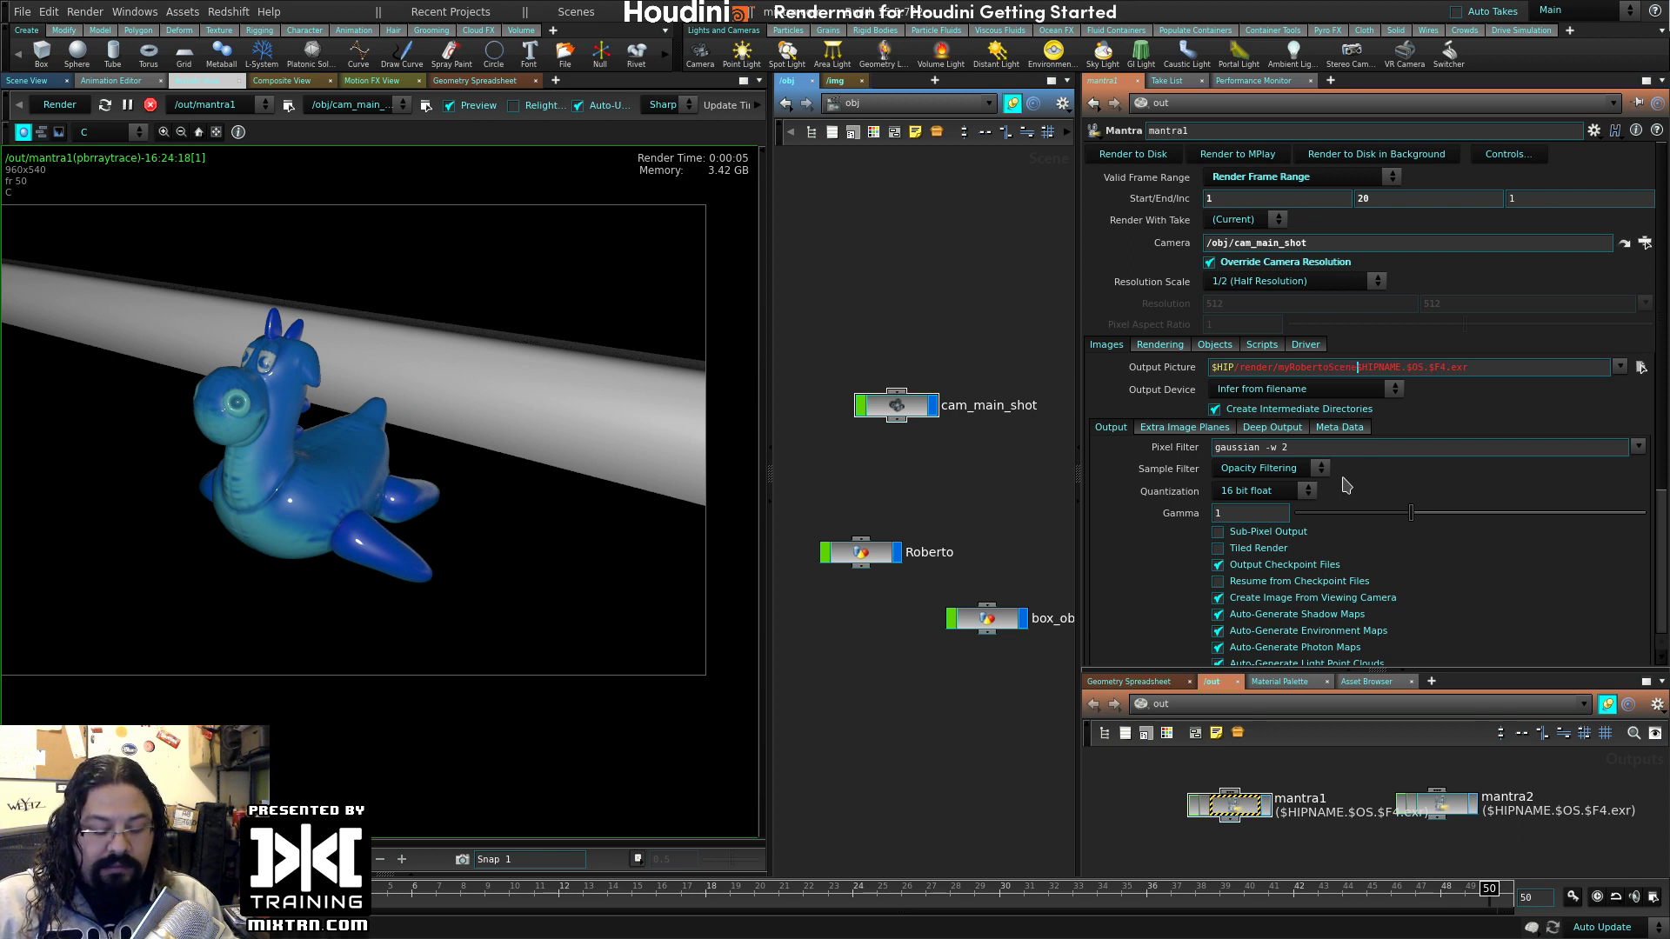
{"action": "type", "text": "/"}
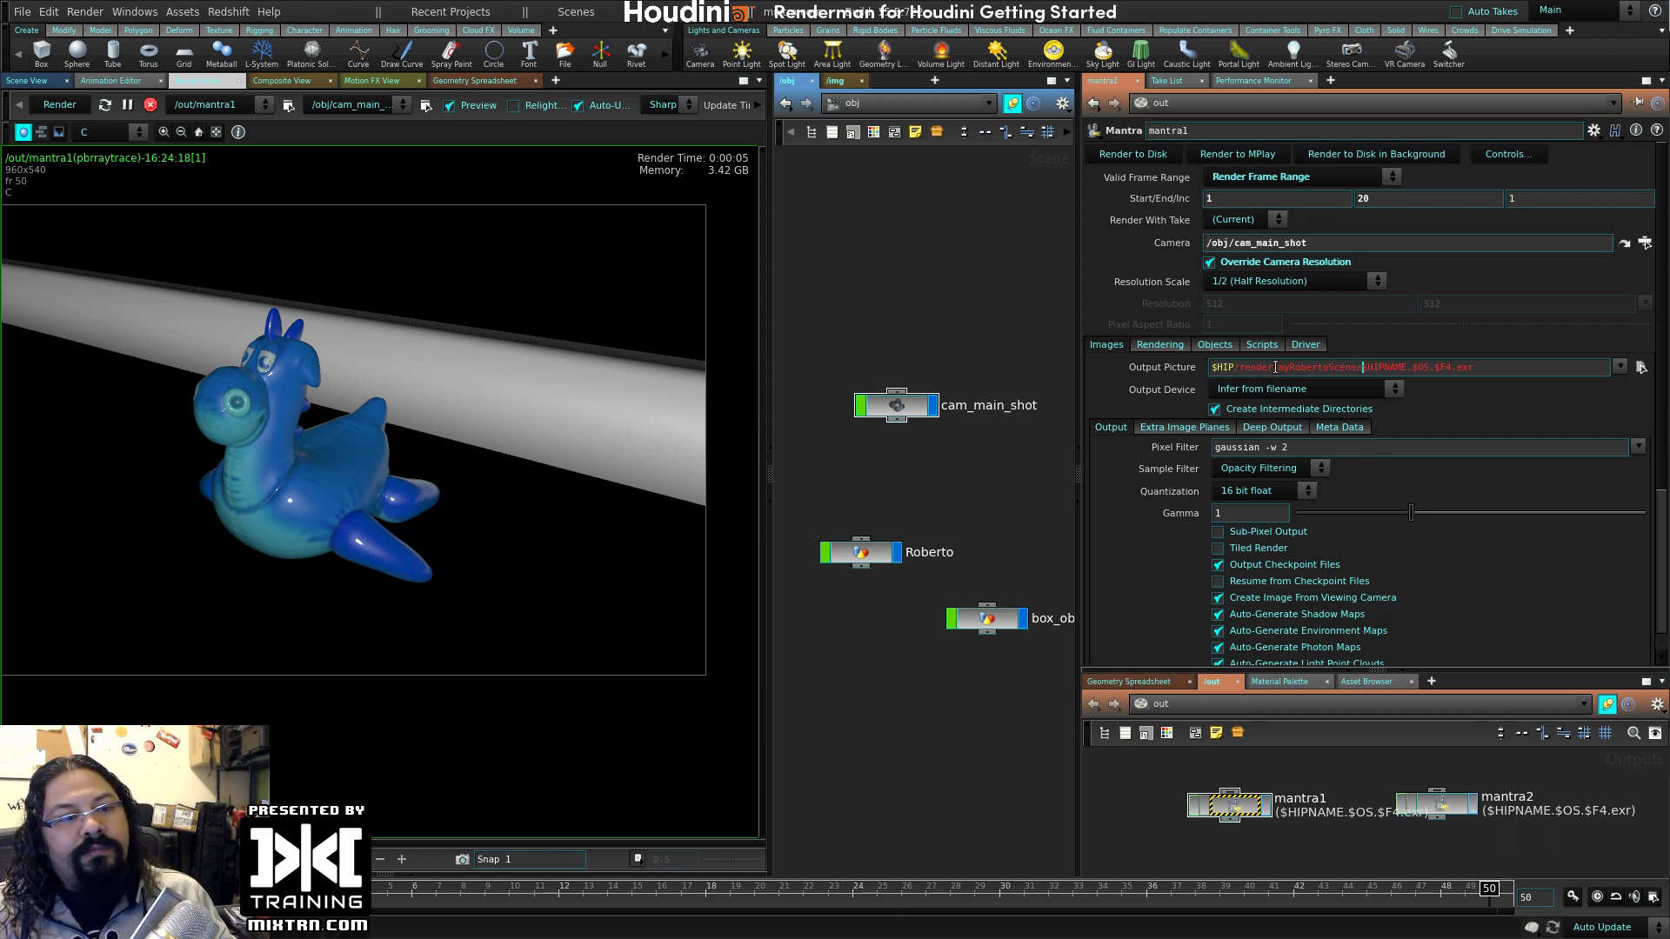
{"action": "left_click_drag", "start_coordinate": [1278, 367], "coordinate": [1346, 368]}
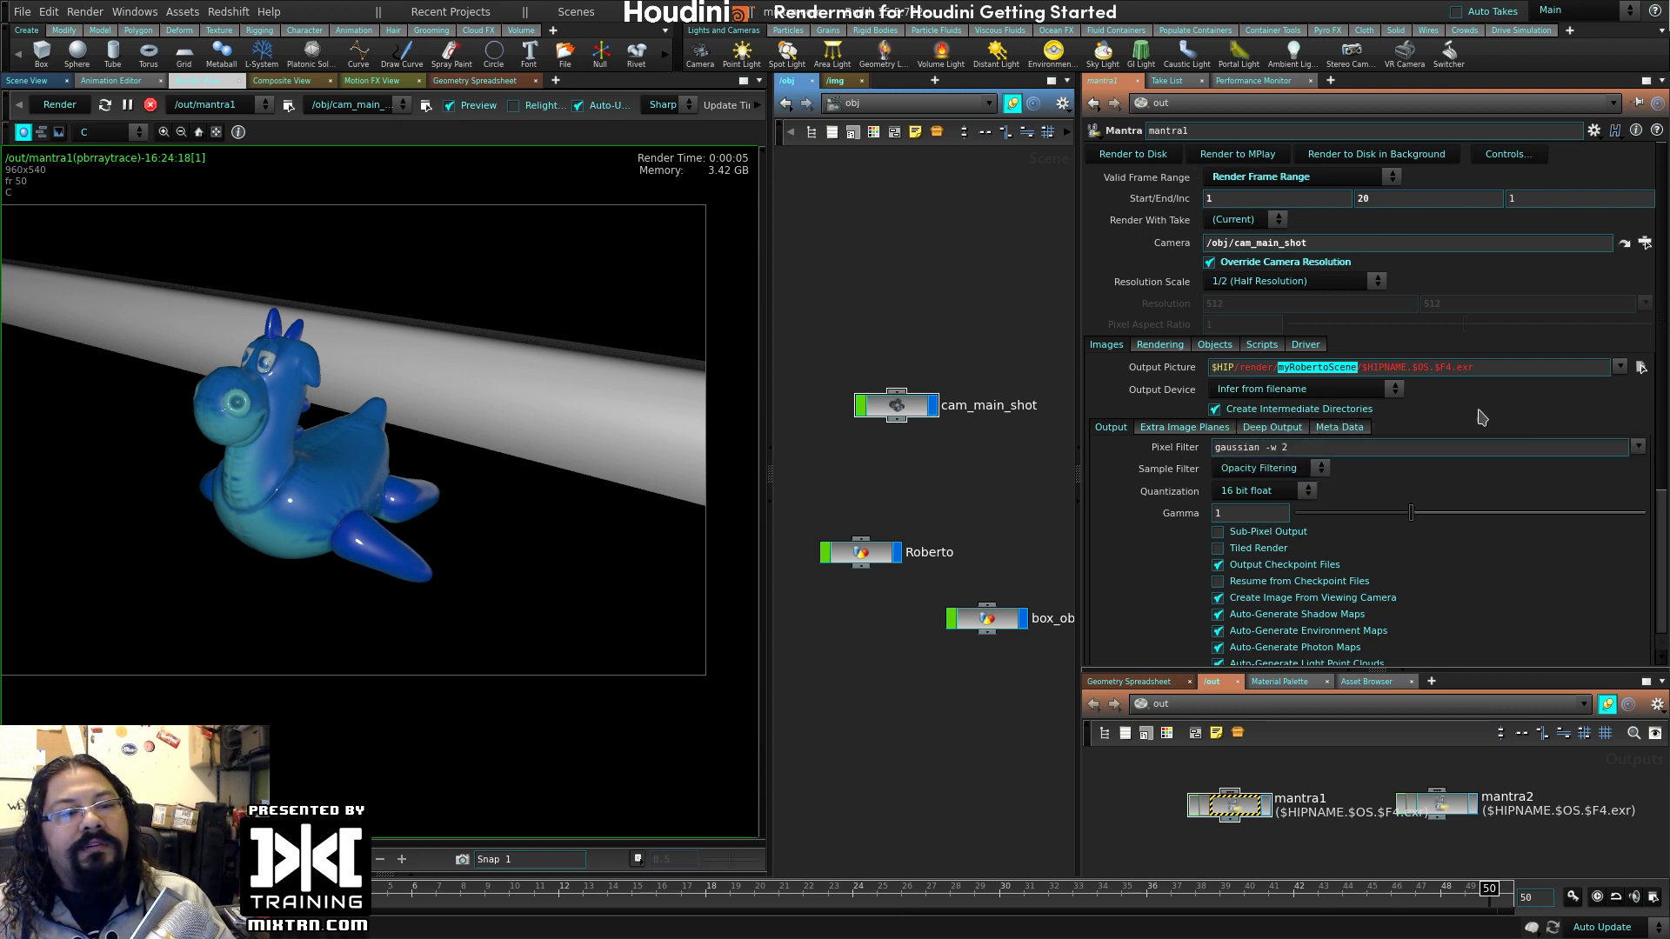
{"action": "left_click", "coordinate": [1493, 368]}
{"action": "left_click_drag", "start_coordinate": [1493, 368], "coordinate": [1397, 366]}
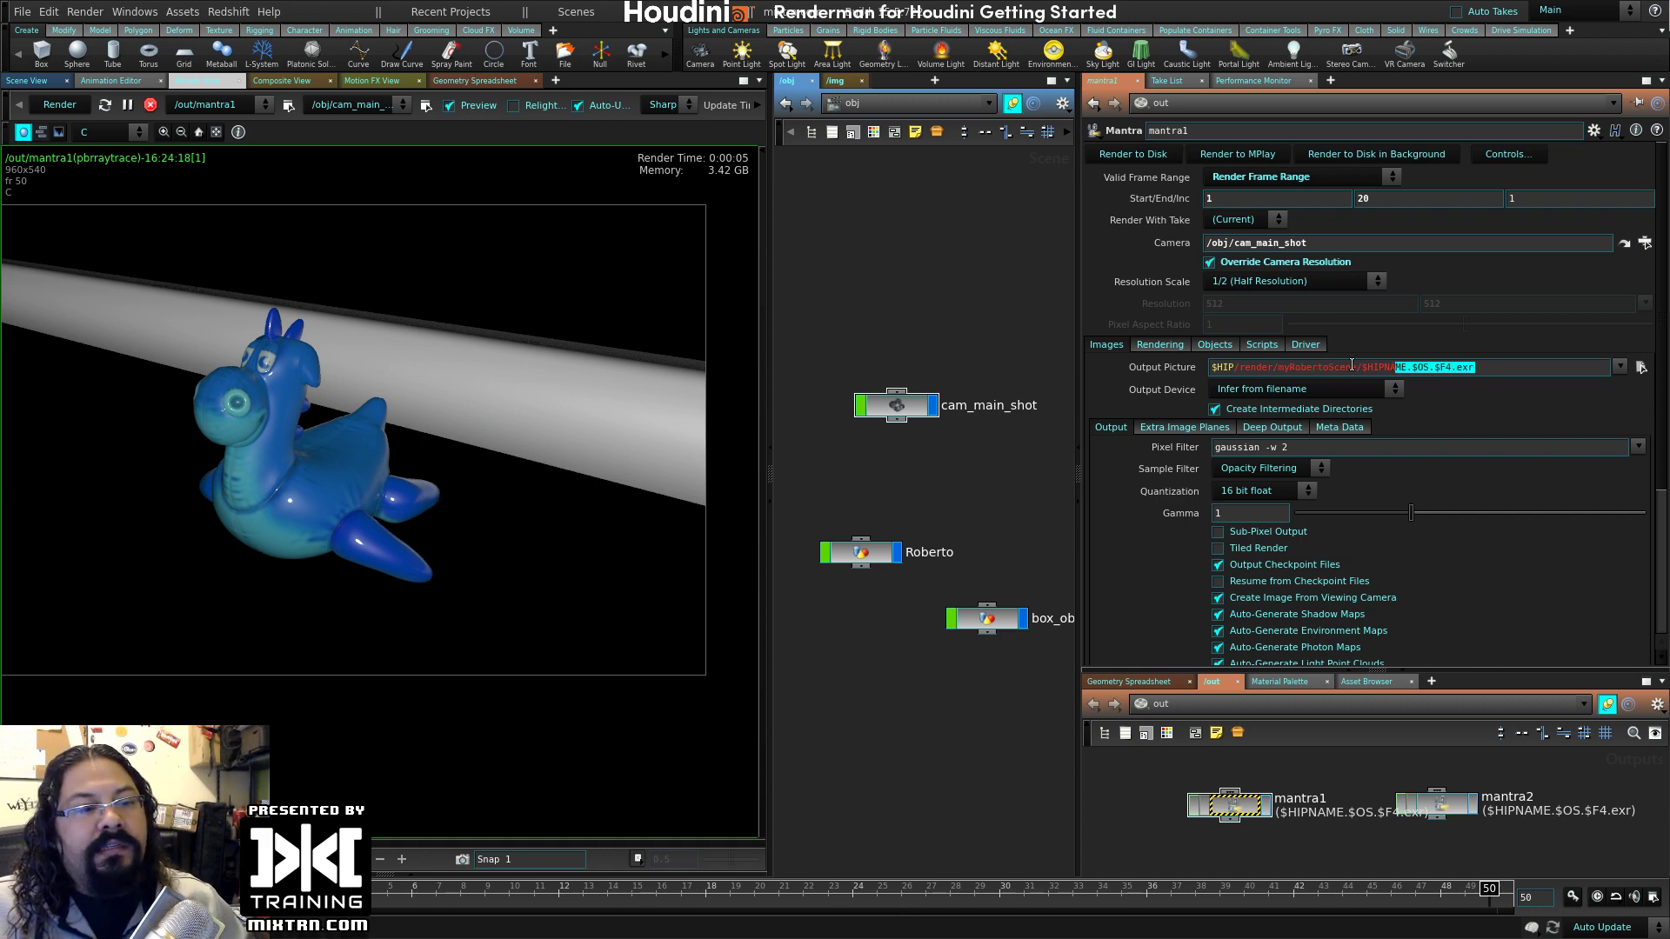
{"action": "scroll", "coordinate": [1109, 531], "scroll_direction": "down", "scroll_amount": 3}
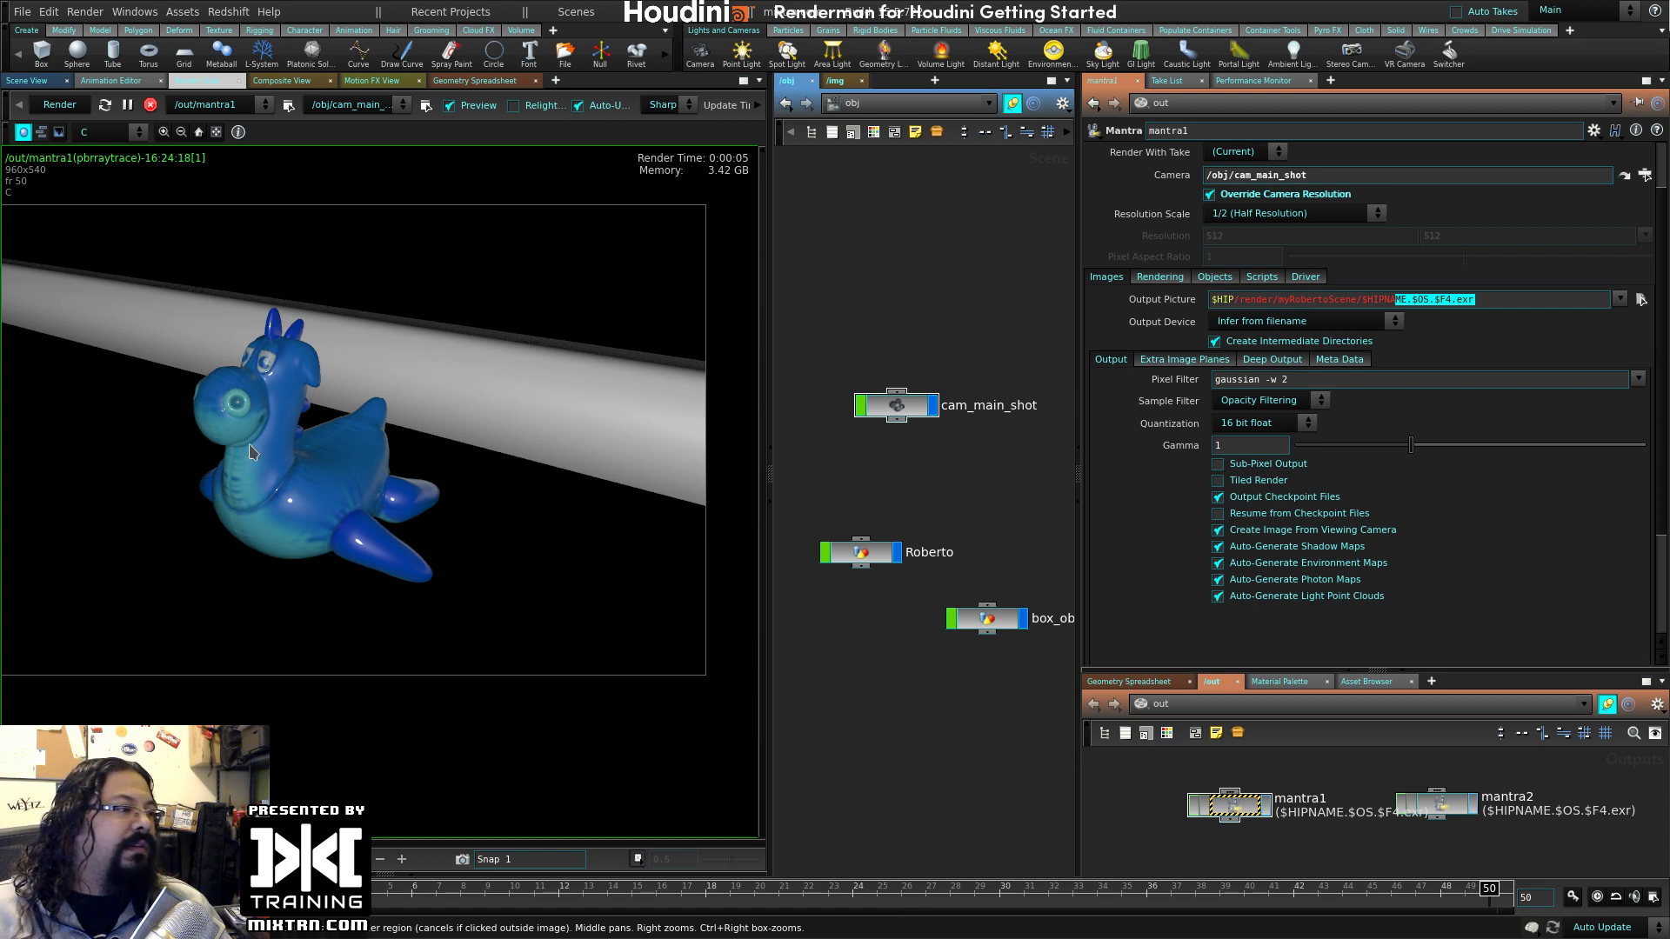
- Choose the Gaussian 3x3 (softer) pixel filter for mantra1 and raise its width to 40
{"action": "left_click", "coordinate": [1638, 378]}
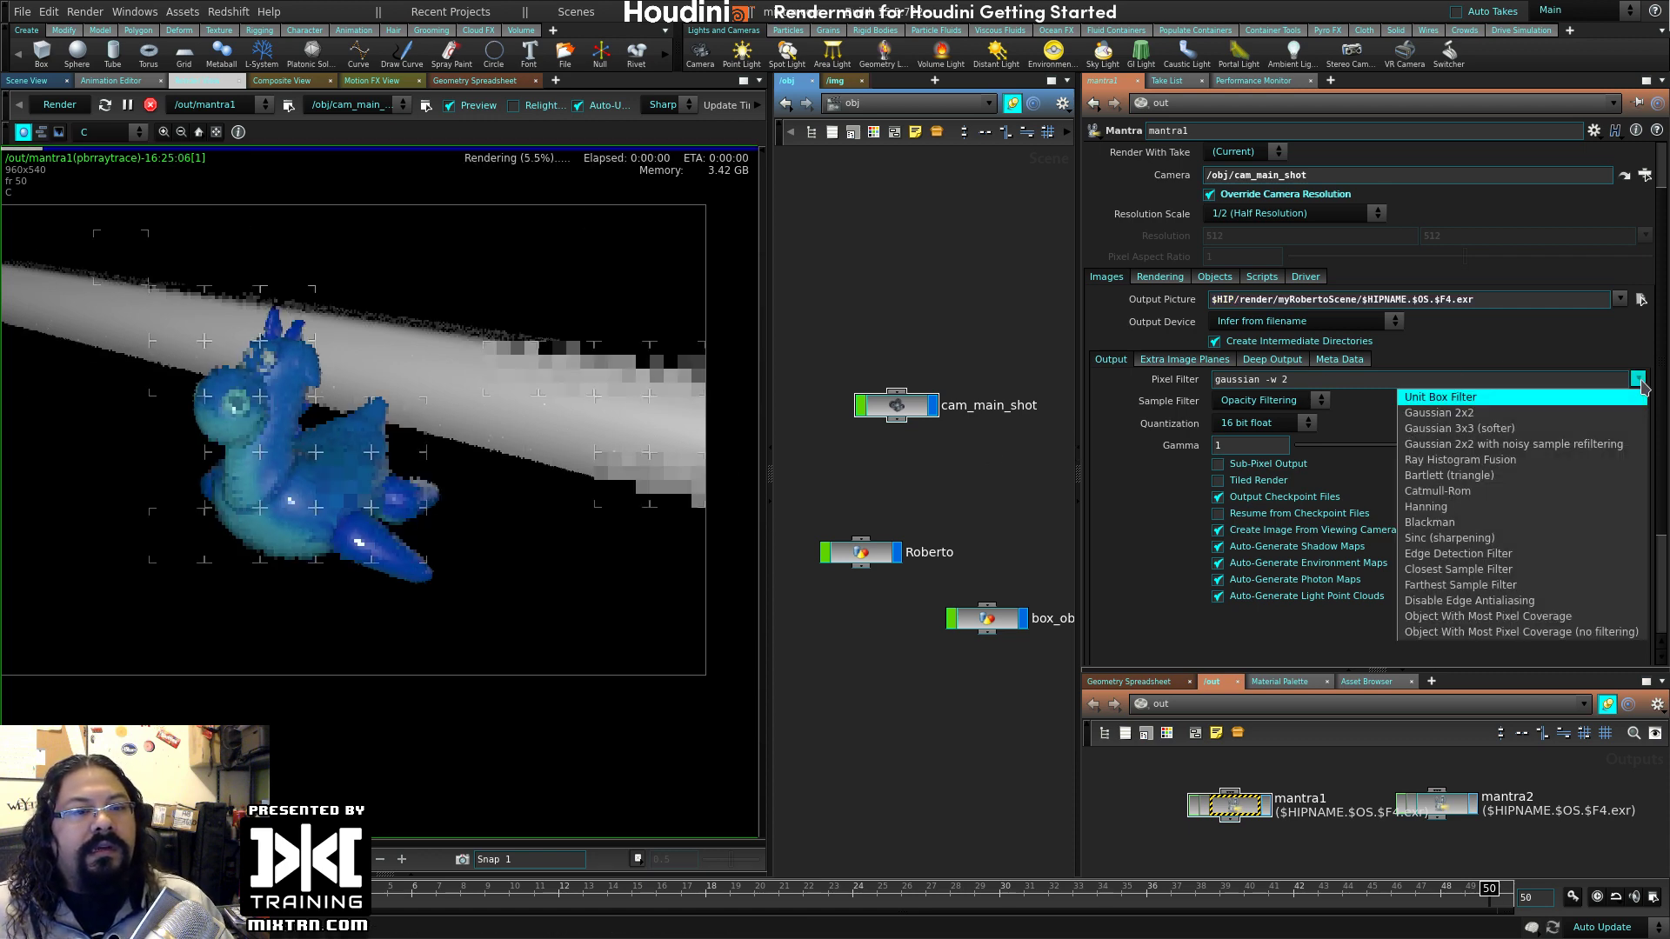
{"action": "left_click", "coordinate": [1524, 428]}
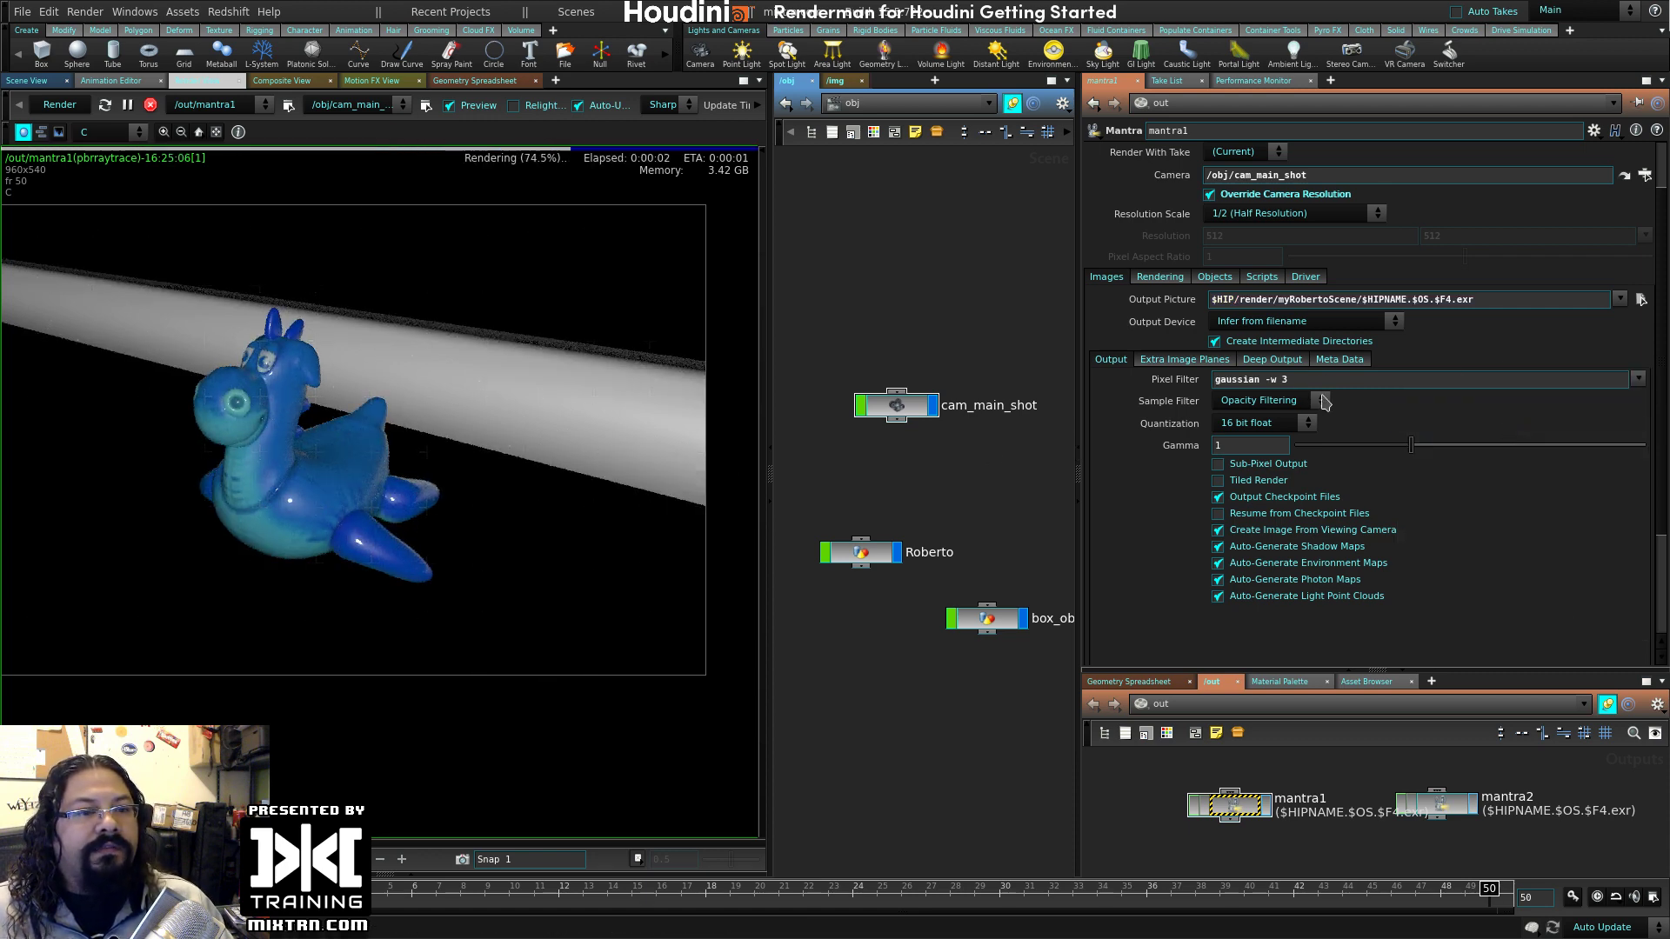
{"action": "double_click", "coordinate": [1285, 380]}
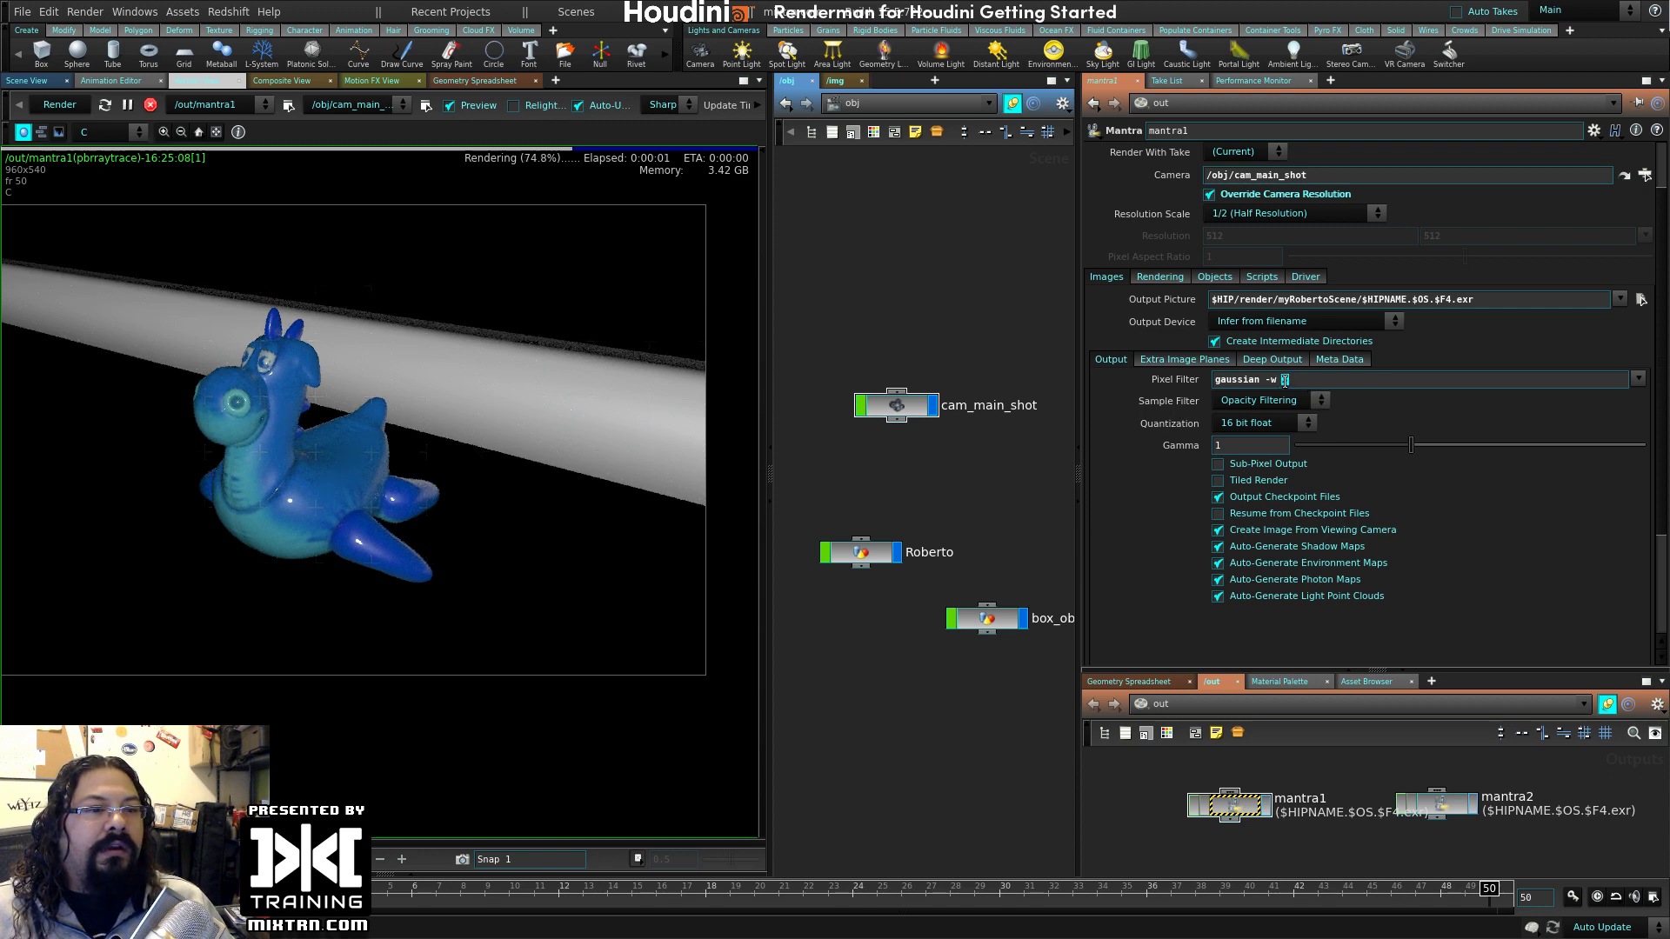
{"action": "key", "text": "Return"}
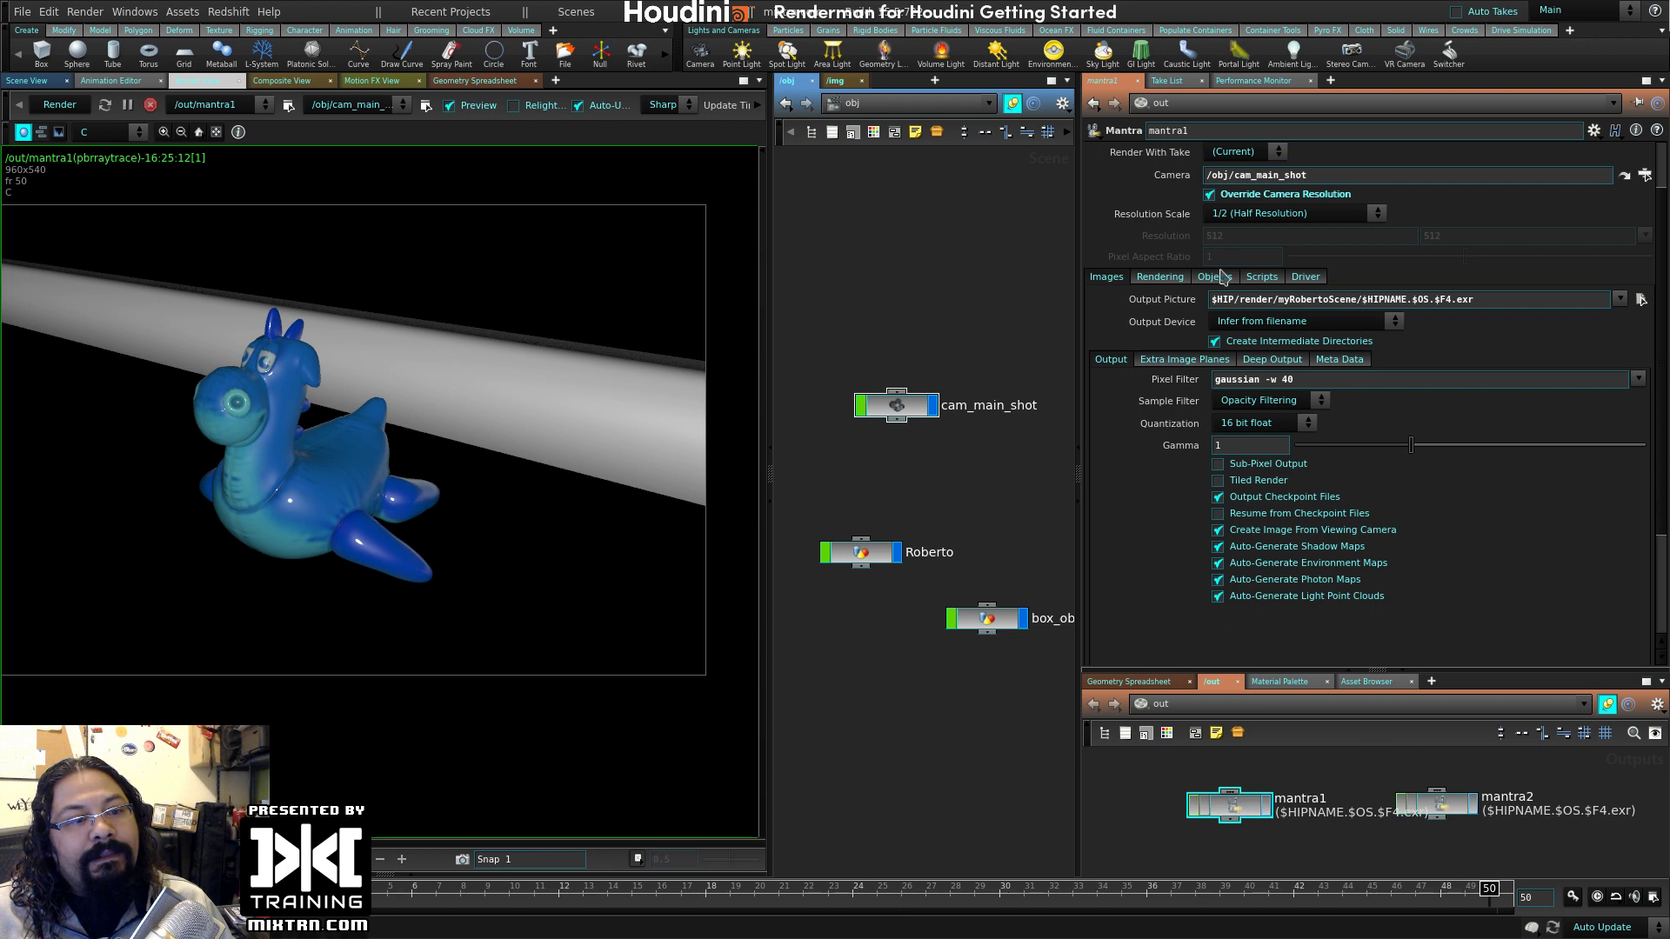
- Start and interrupt an MPlay render of the frame range, and set mantra1's Valid Frame Range to Render Current Frame
{"action": "scroll", "coordinate": [1156, 265], "scroll_direction": "up", "scroll_amount": 3}
{"action": "left_click", "coordinate": [1226, 163]}
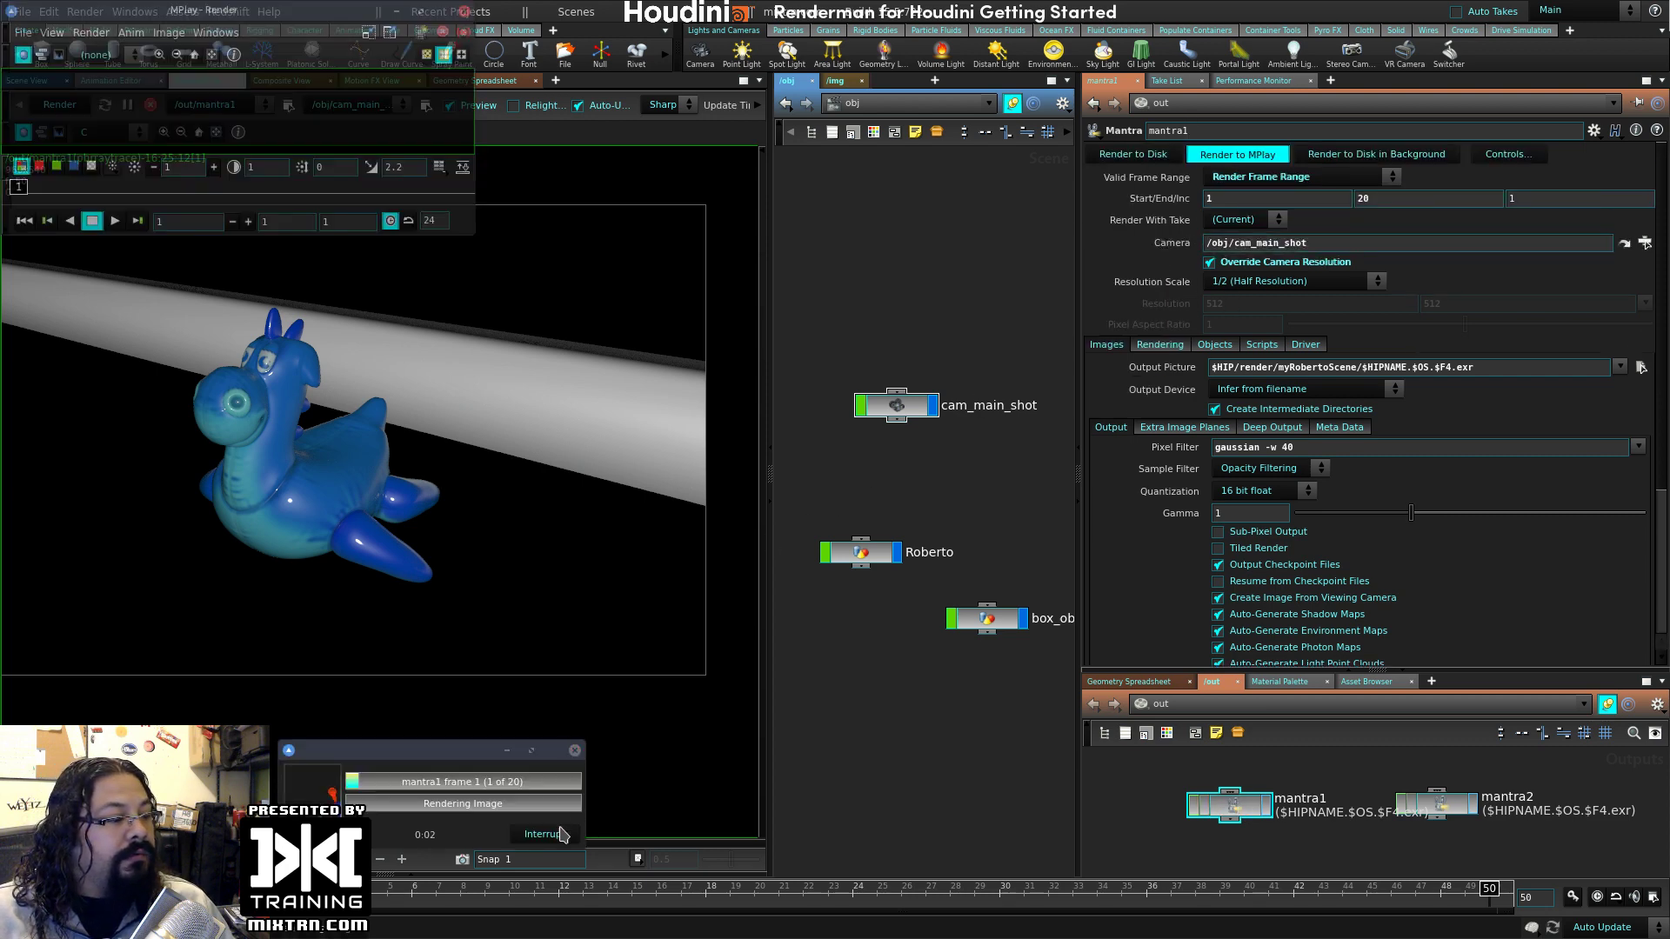
{"action": "left_click", "coordinate": [1359, 179]}
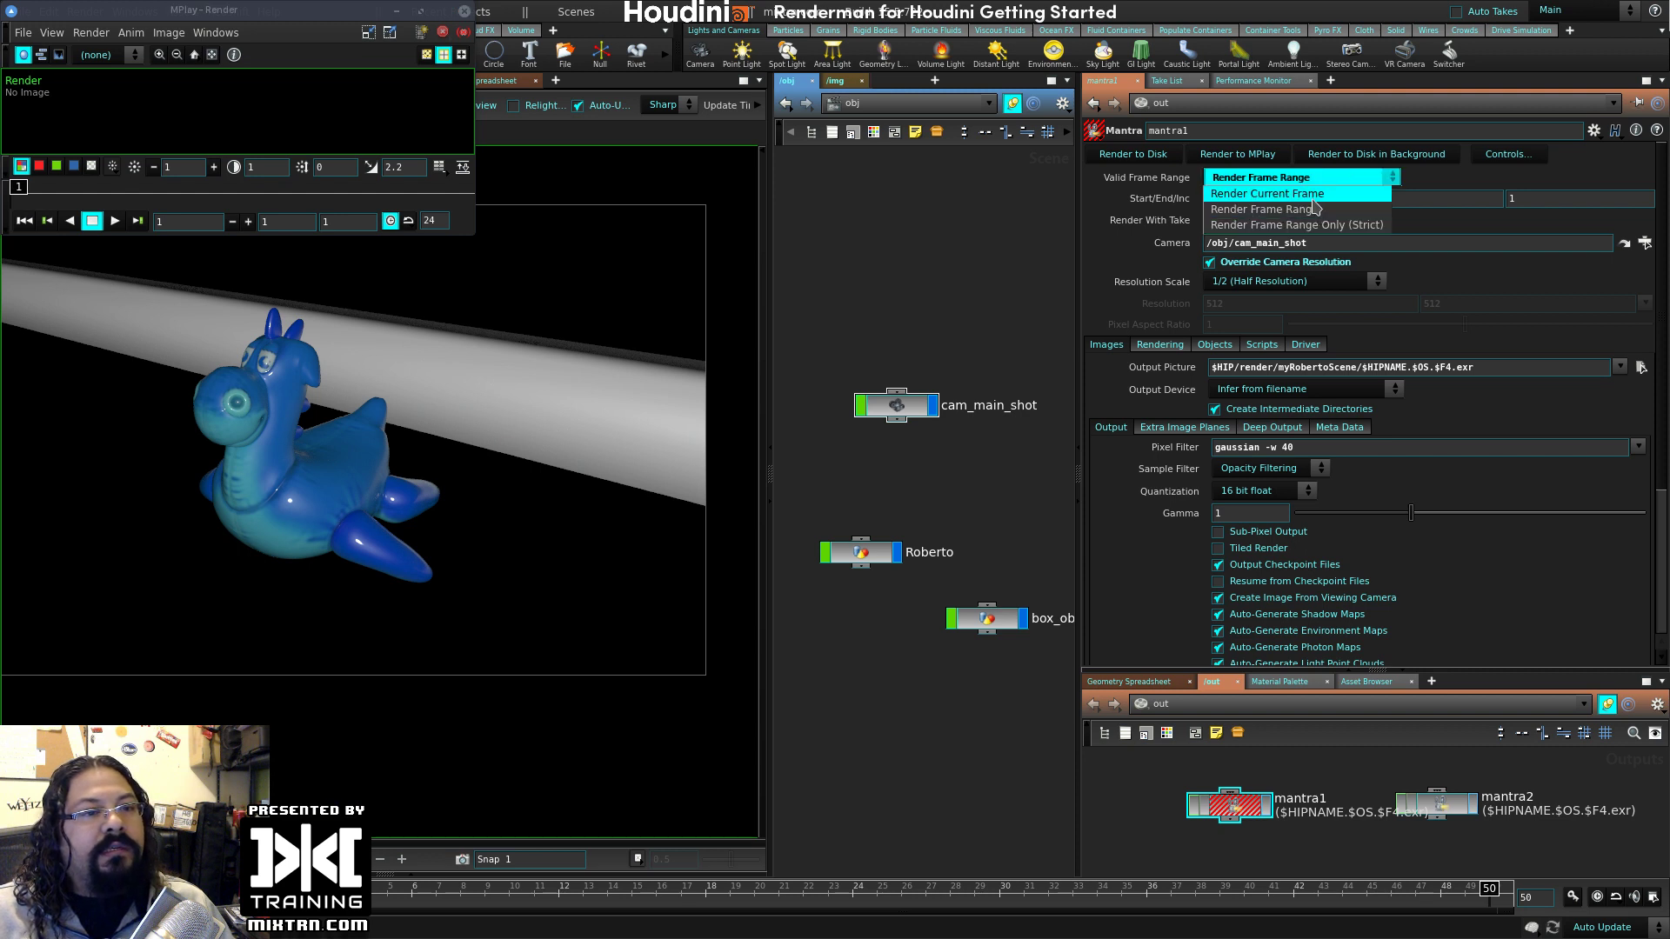
{"action": "left_click", "coordinate": [1320, 209]}
{"action": "left_click", "coordinate": [466, 12]}
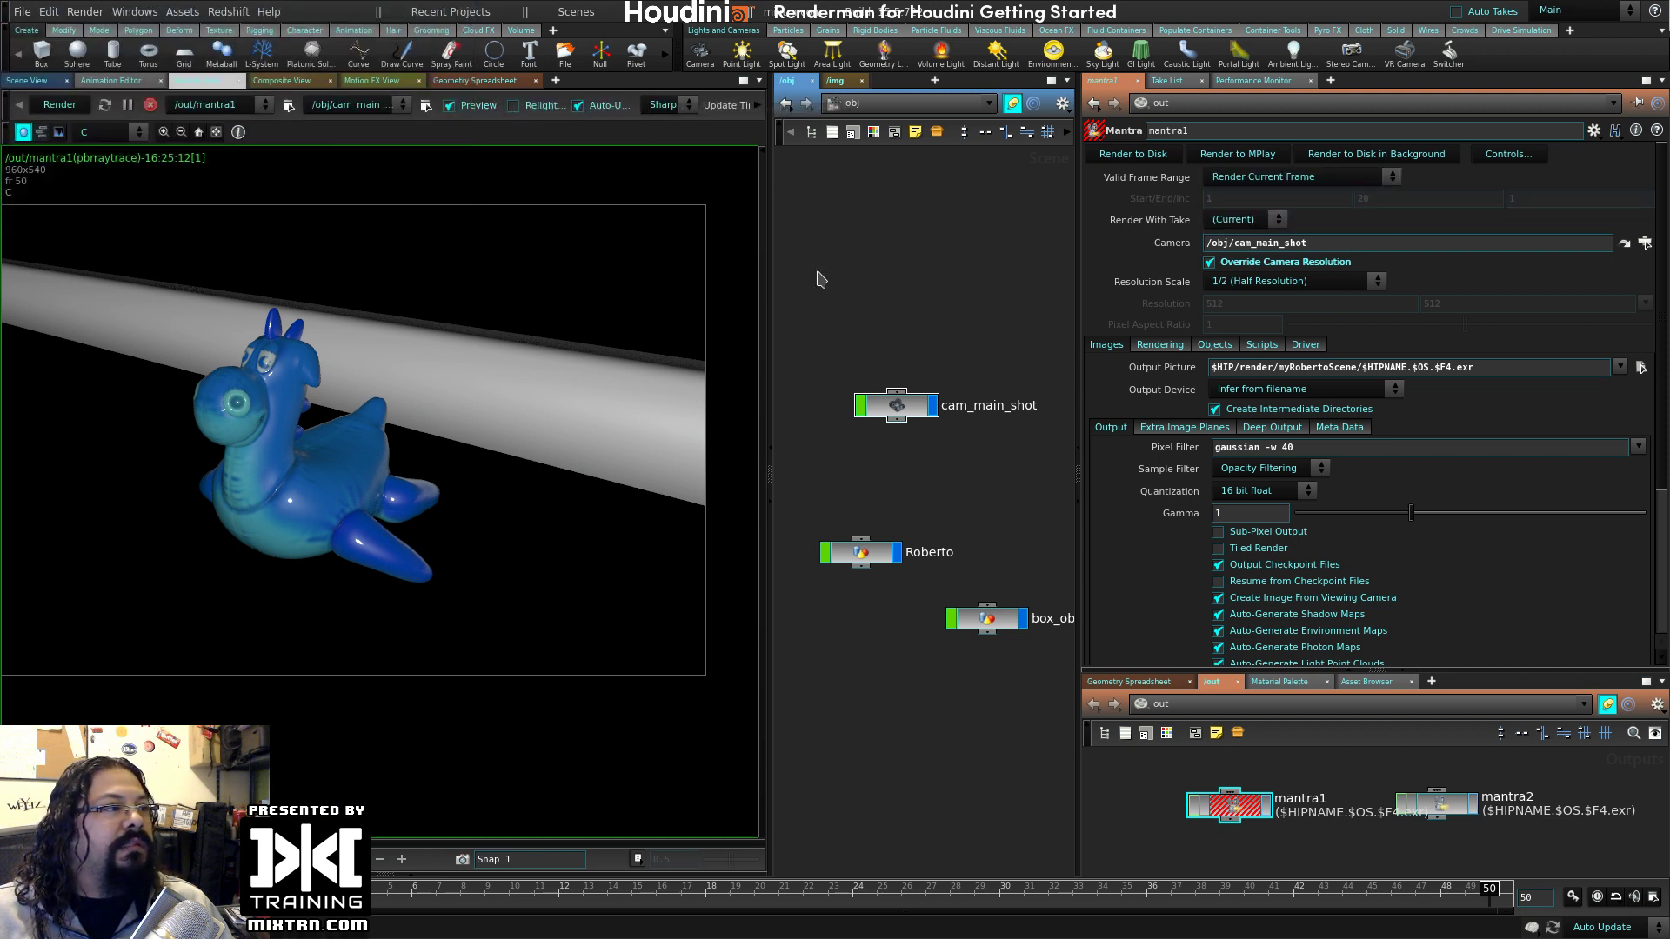
- Render the current frame to MPlay to inspect the wide pixel filter's effect, and close the MPlay window
{"action": "left_click", "coordinate": [1268, 153]}
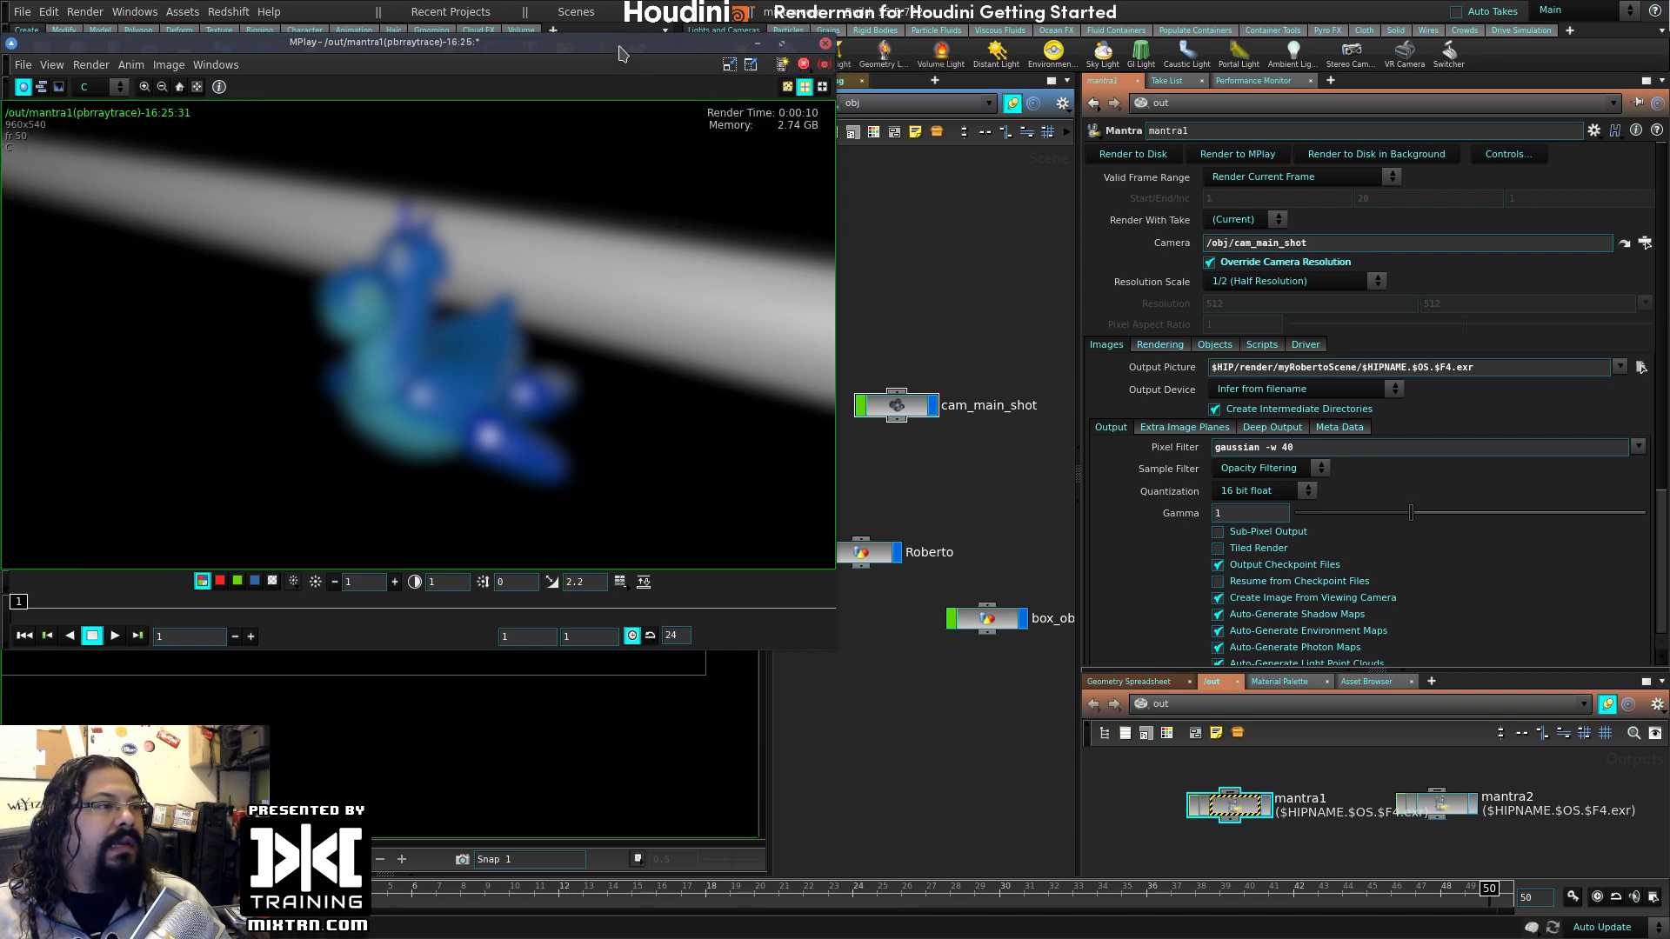
{"action": "left_click_drag", "start_coordinate": [620, 45], "coordinate": [678, 163]}
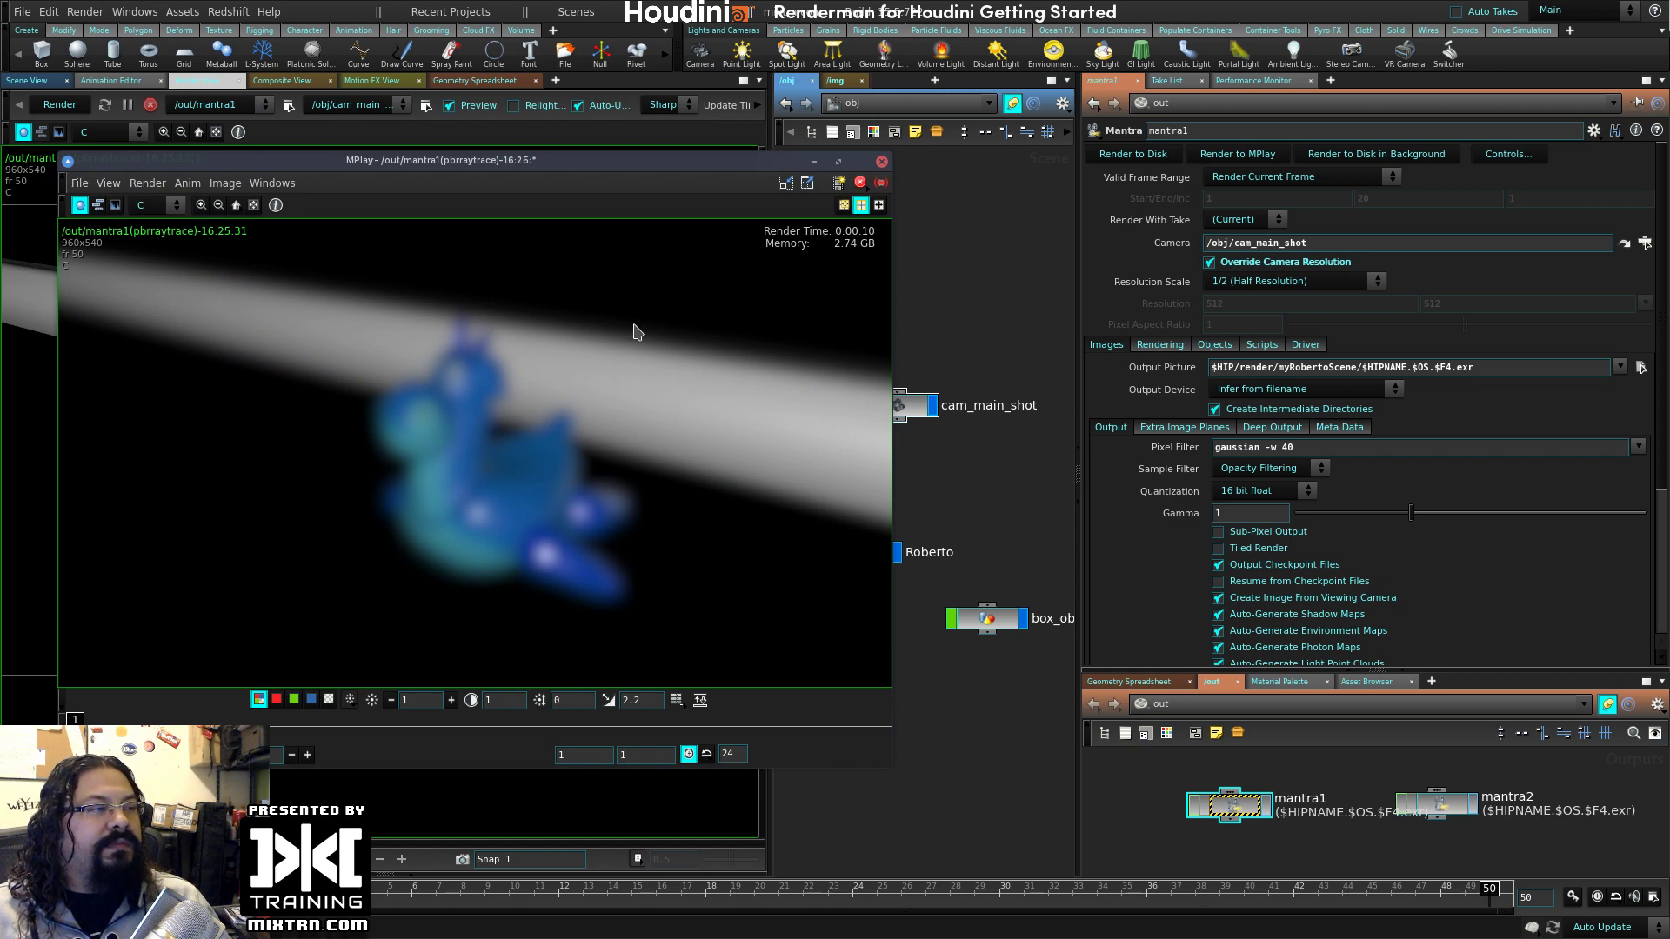
{"action": "left_click", "coordinate": [1328, 447]}
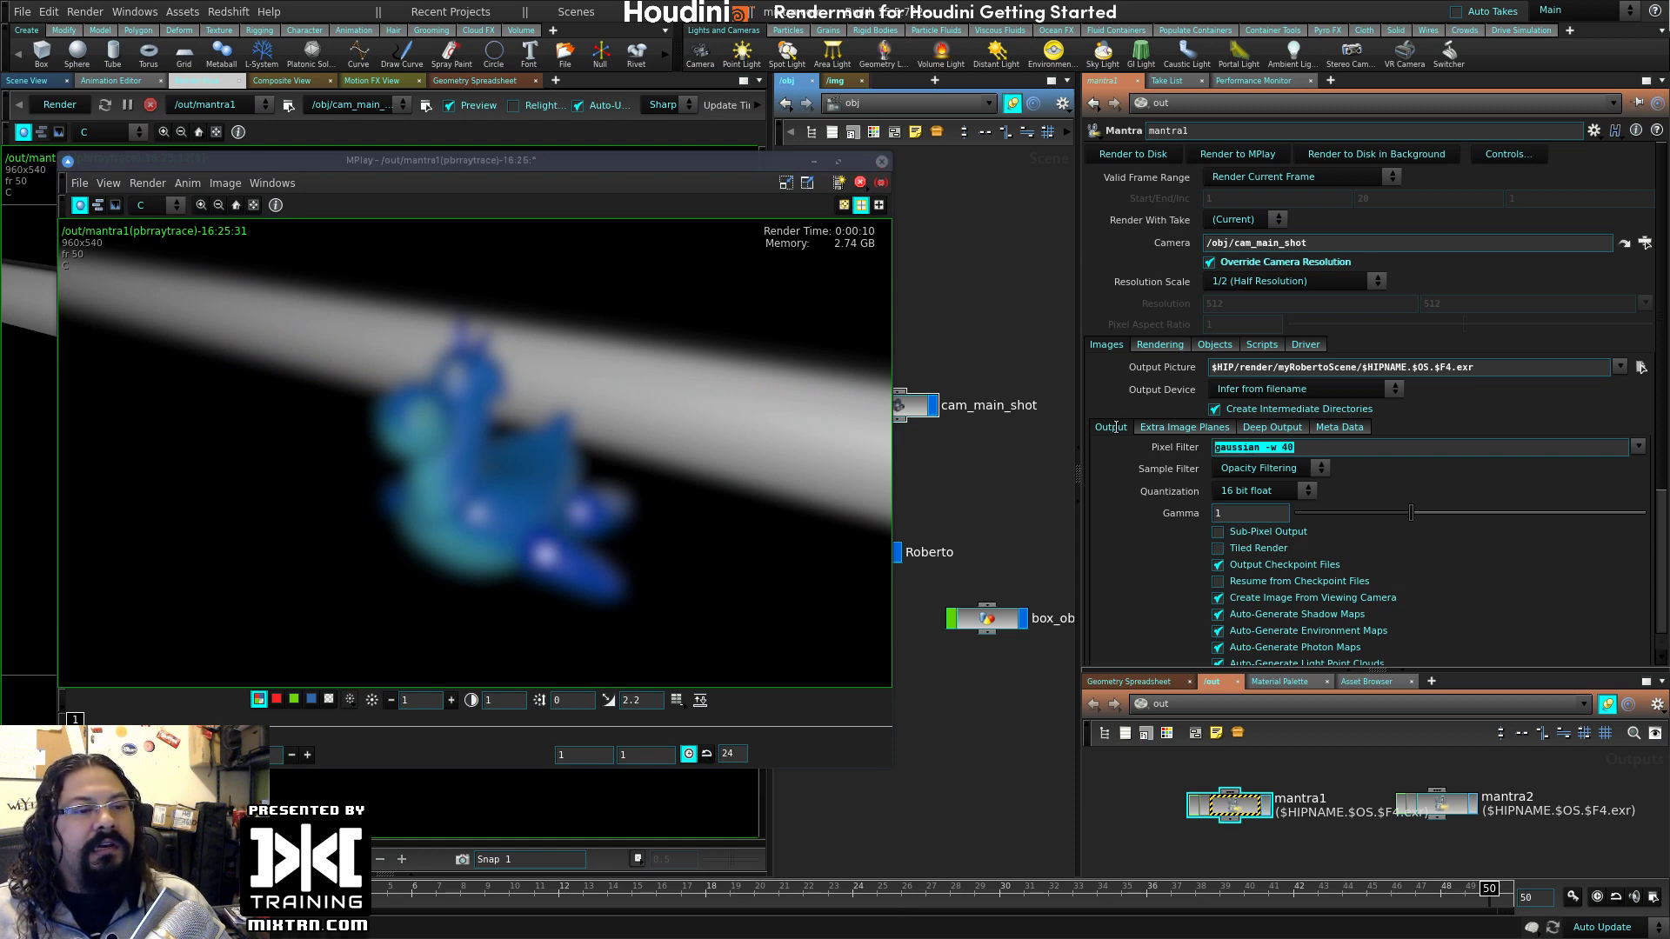
{"action": "left_click", "coordinate": [882, 162]}
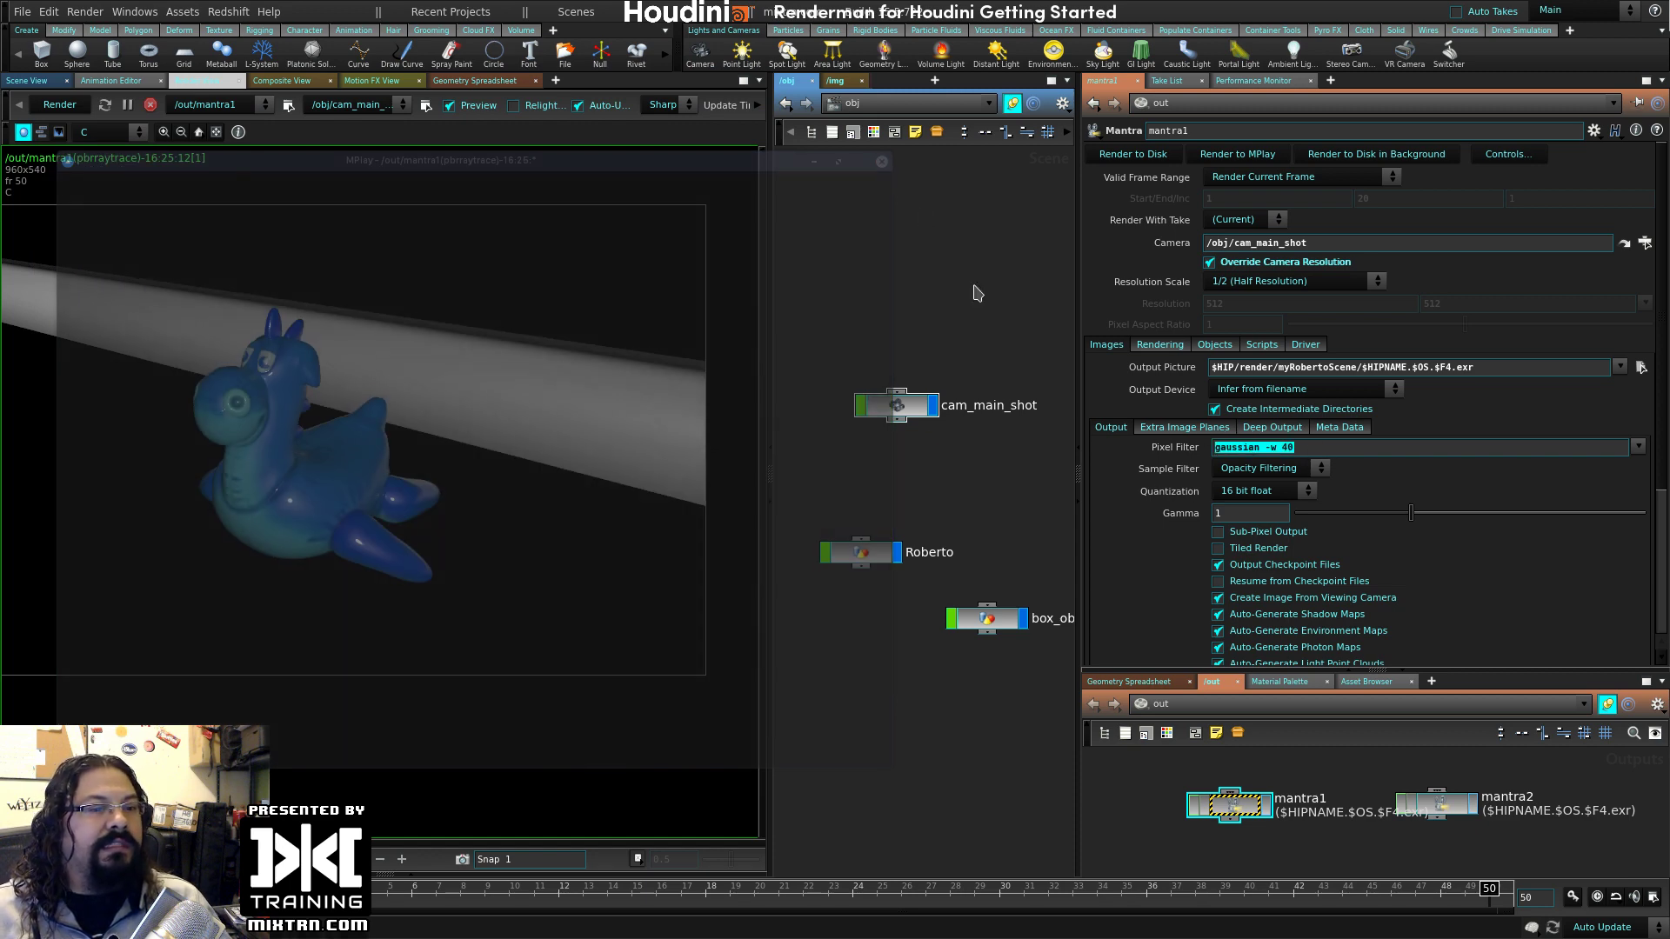
- Set mantra1's Pixel Filter back to Gaussian 2x2
{"action": "left_click", "coordinate": [1638, 448]}
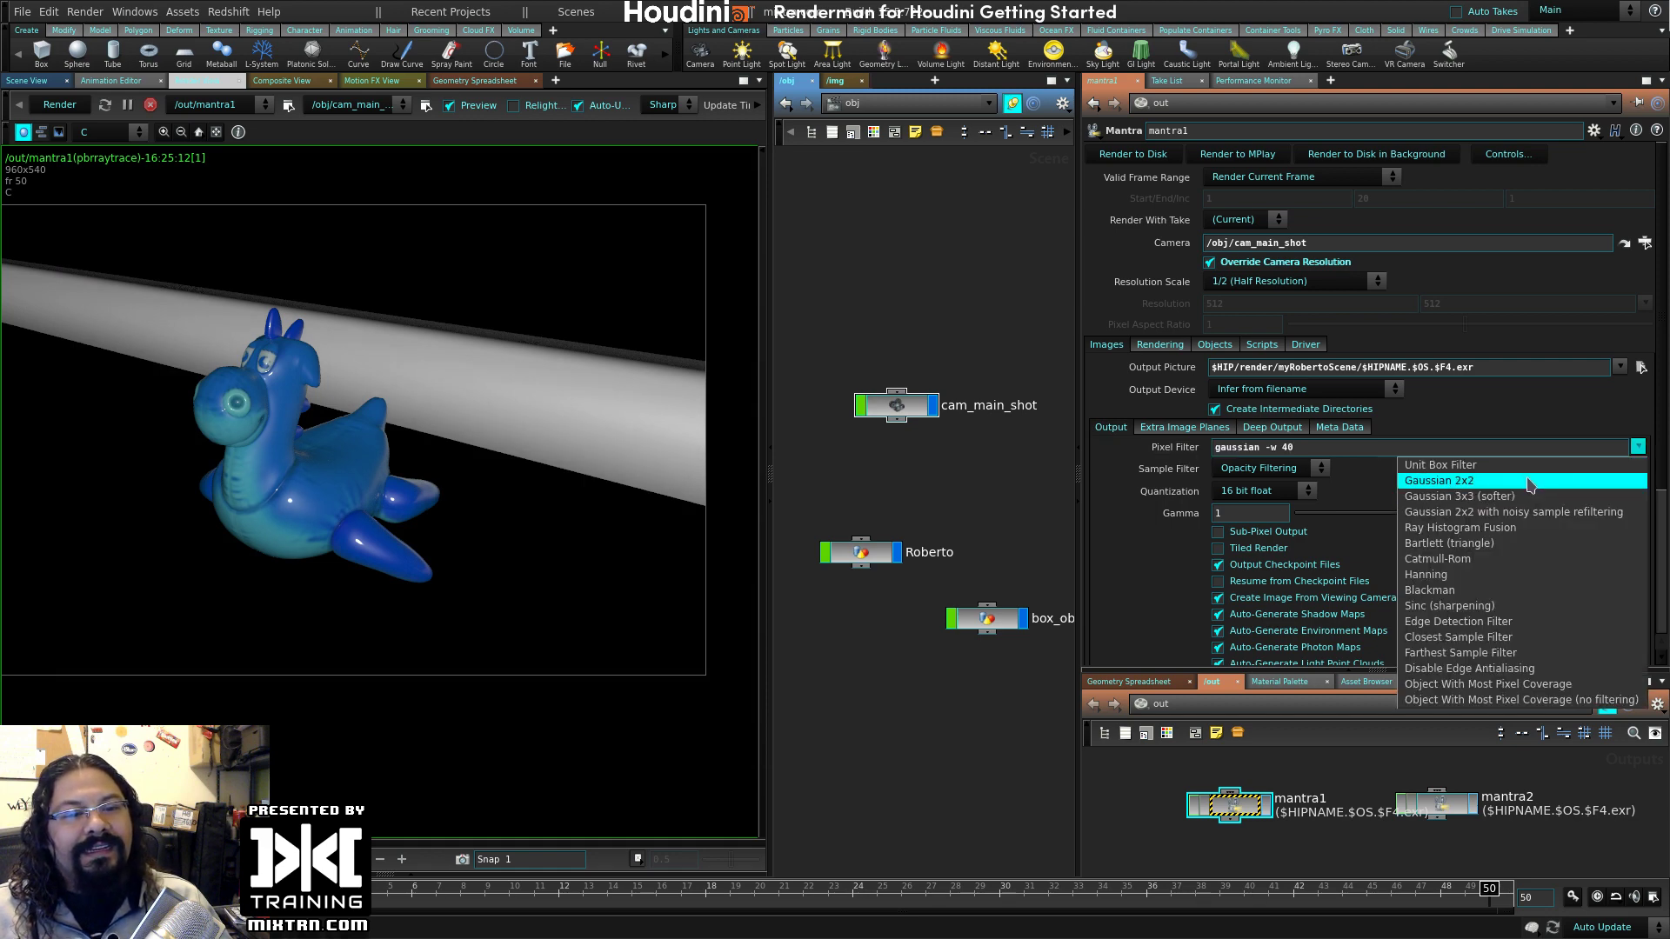
{"action": "left_click", "coordinate": [1423, 480]}
{"action": "scroll", "coordinate": [1105, 452], "scroll_direction": "down", "scroll_amount": 3}
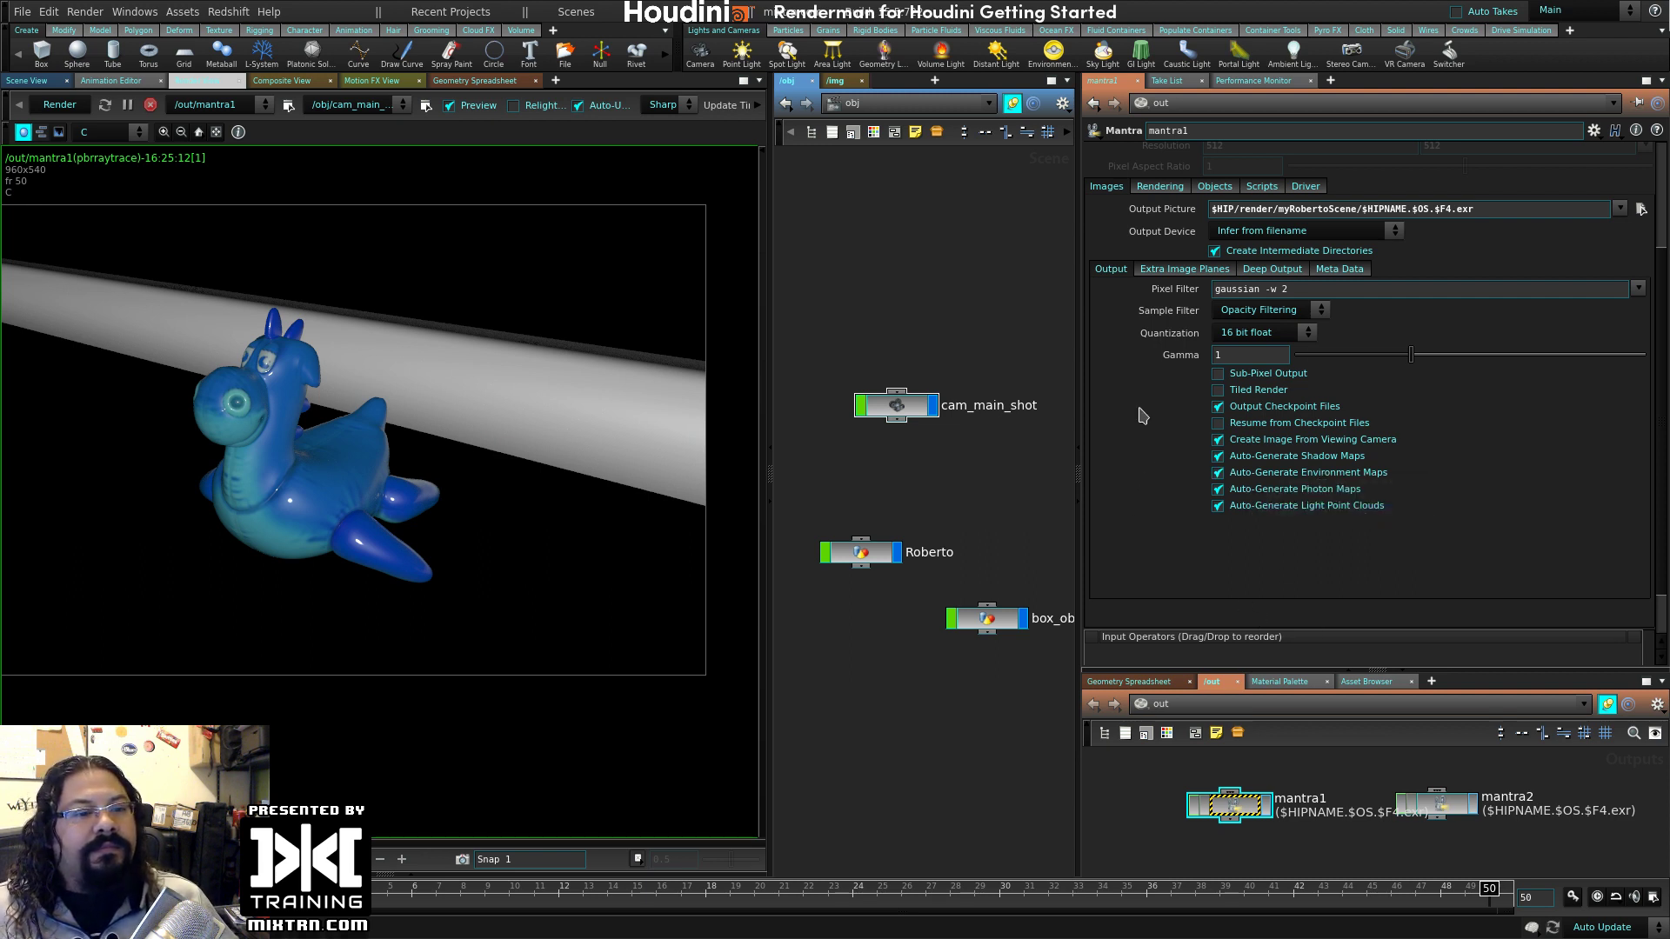
- Review mantra1's remaining image output options, its Rendering sampling settings, and its Objects parameters
{"action": "scroll", "coordinate": [1157, 478], "scroll_direction": "up", "scroll_amount": 2}
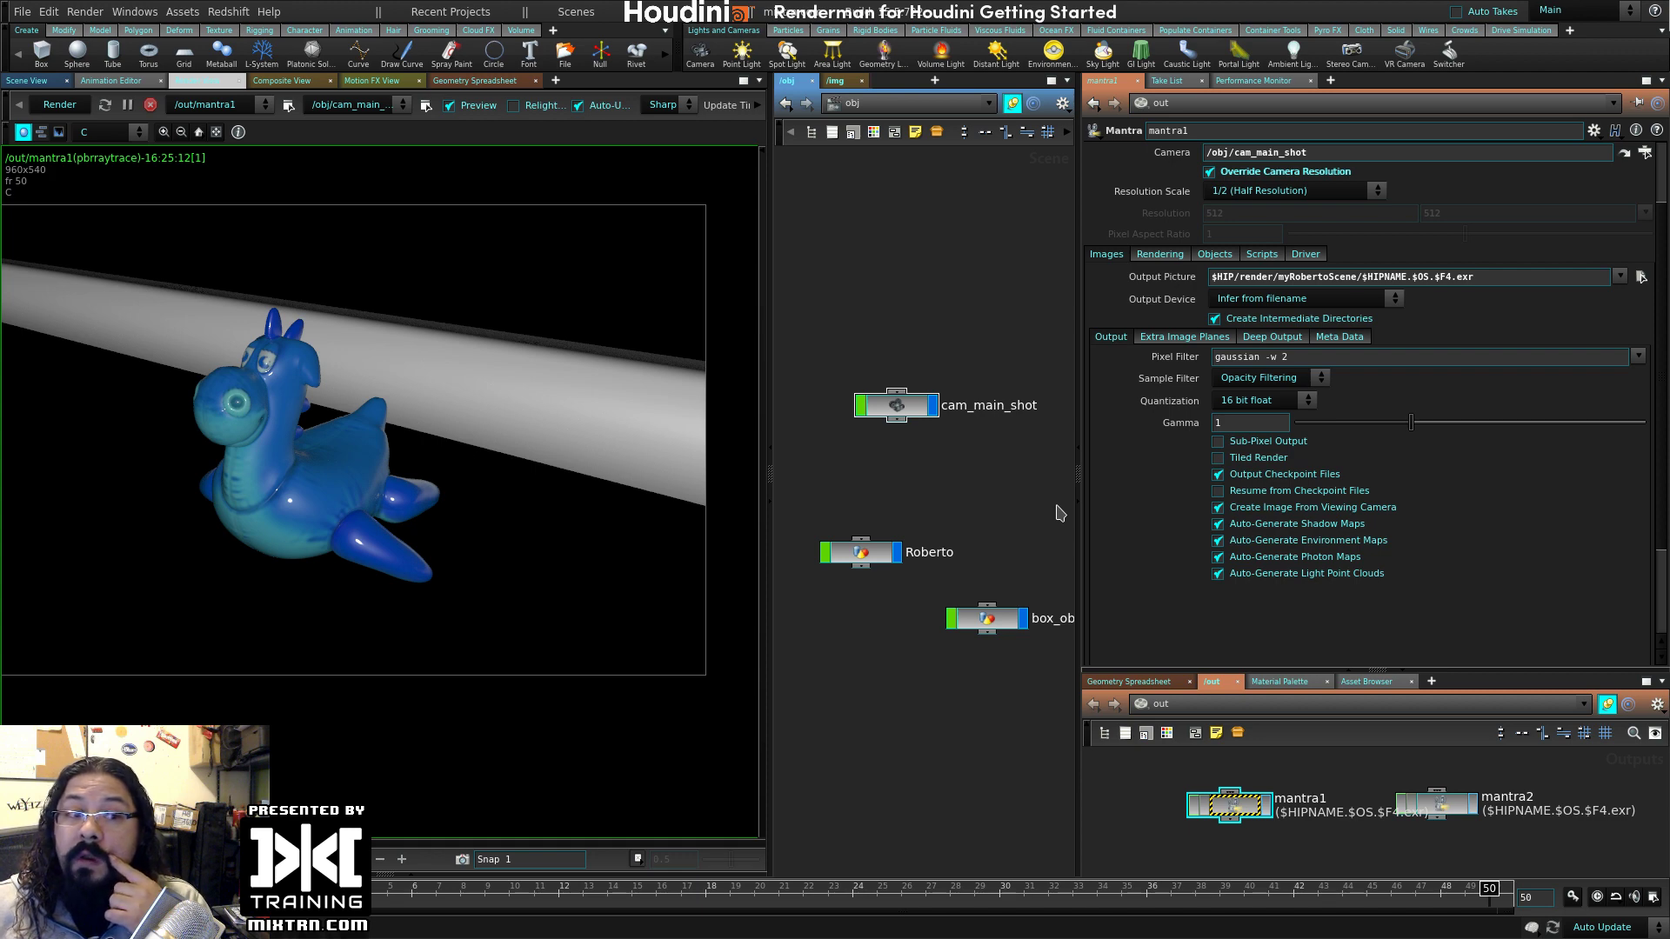
{"action": "scroll", "coordinate": [1139, 270], "scroll_direction": "up", "scroll_amount": 2}
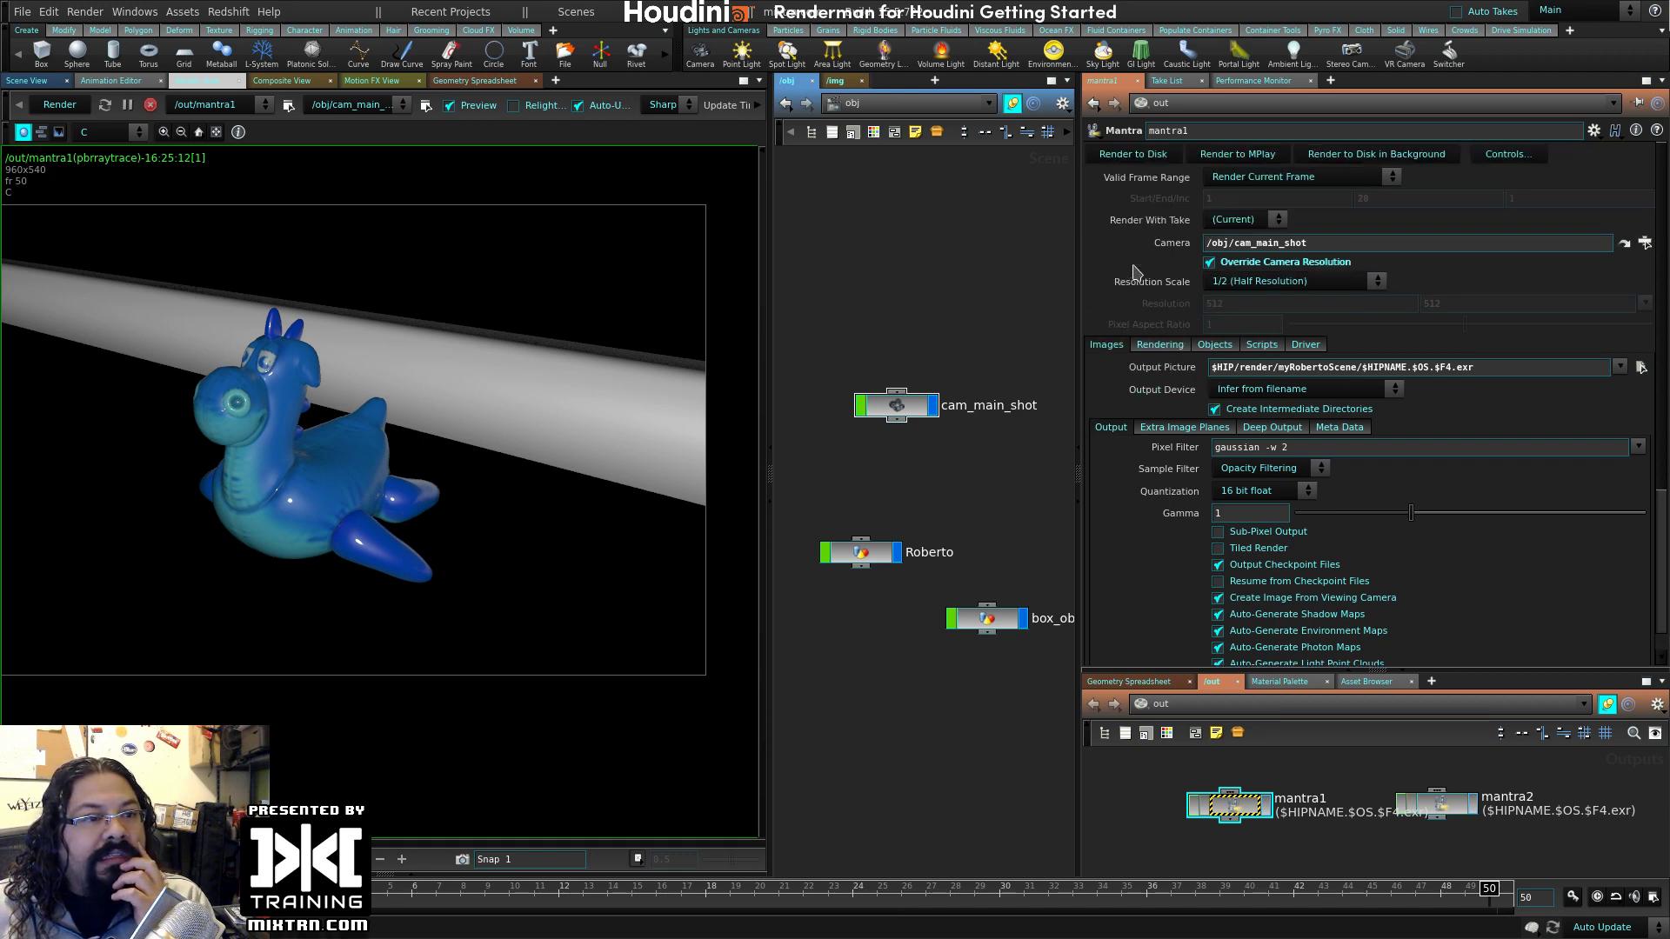
{"action": "left_click", "coordinate": [1168, 345]}
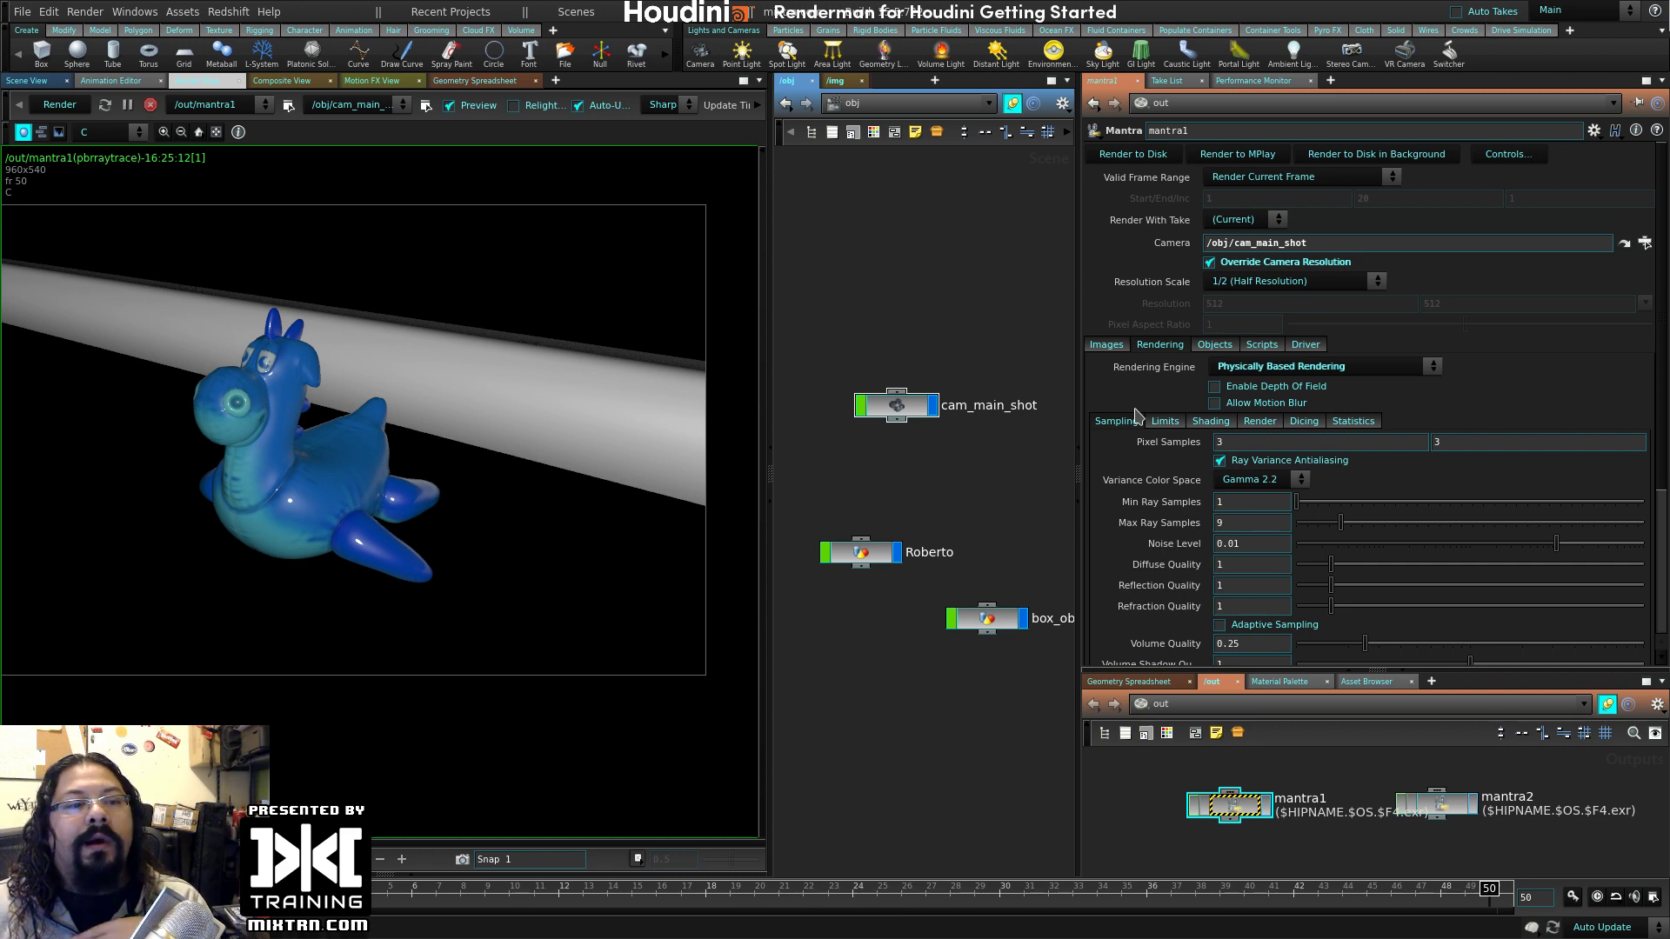
{"action": "left_click", "coordinate": [1223, 347]}
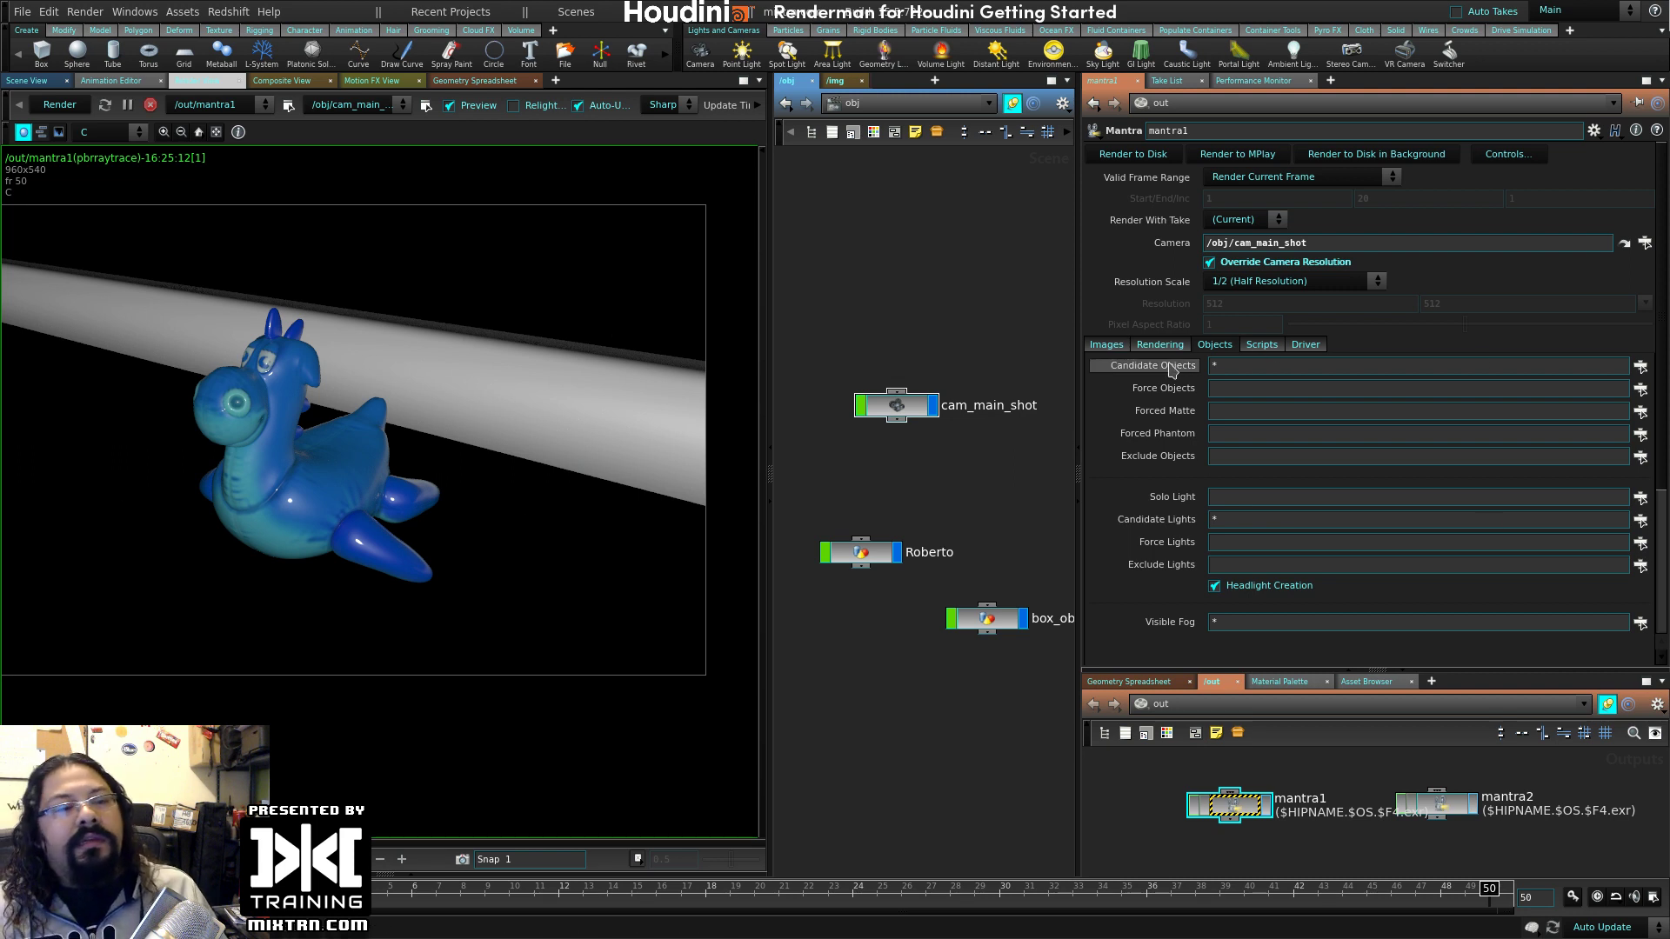
- Try Python as the language of mantra1's Pre-Render Script, and set it back to Hscript
{"action": "left_click", "coordinate": [1259, 348]}
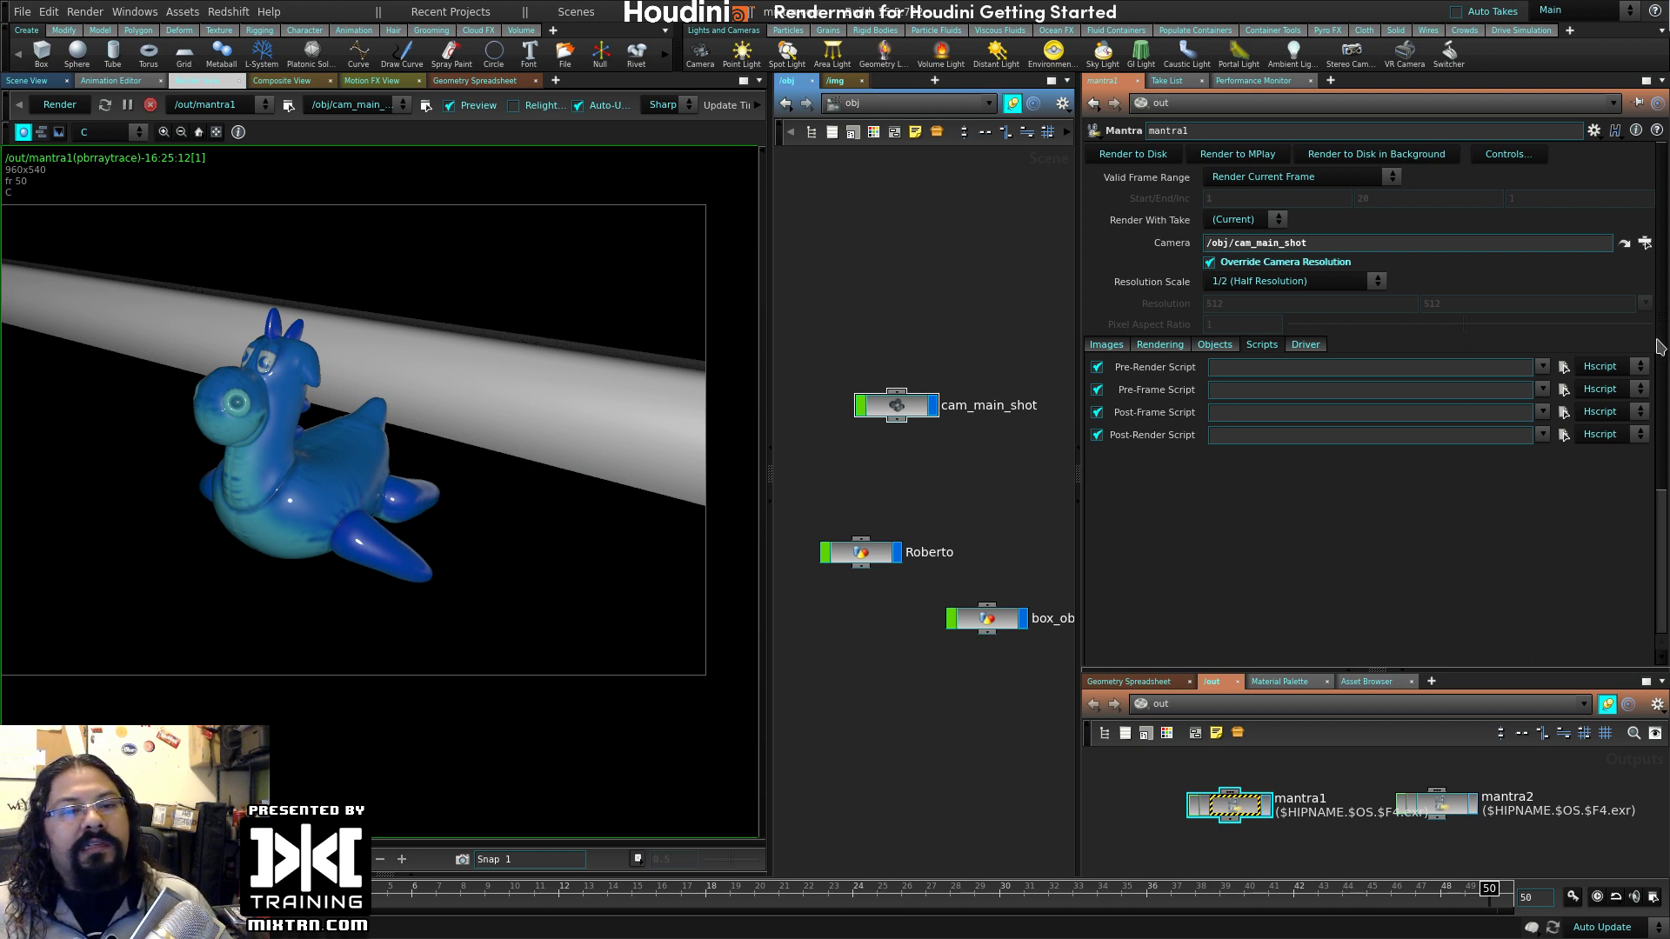
{"action": "left_click", "coordinate": [1640, 367]}
{"action": "left_click", "coordinate": [1608, 400]}
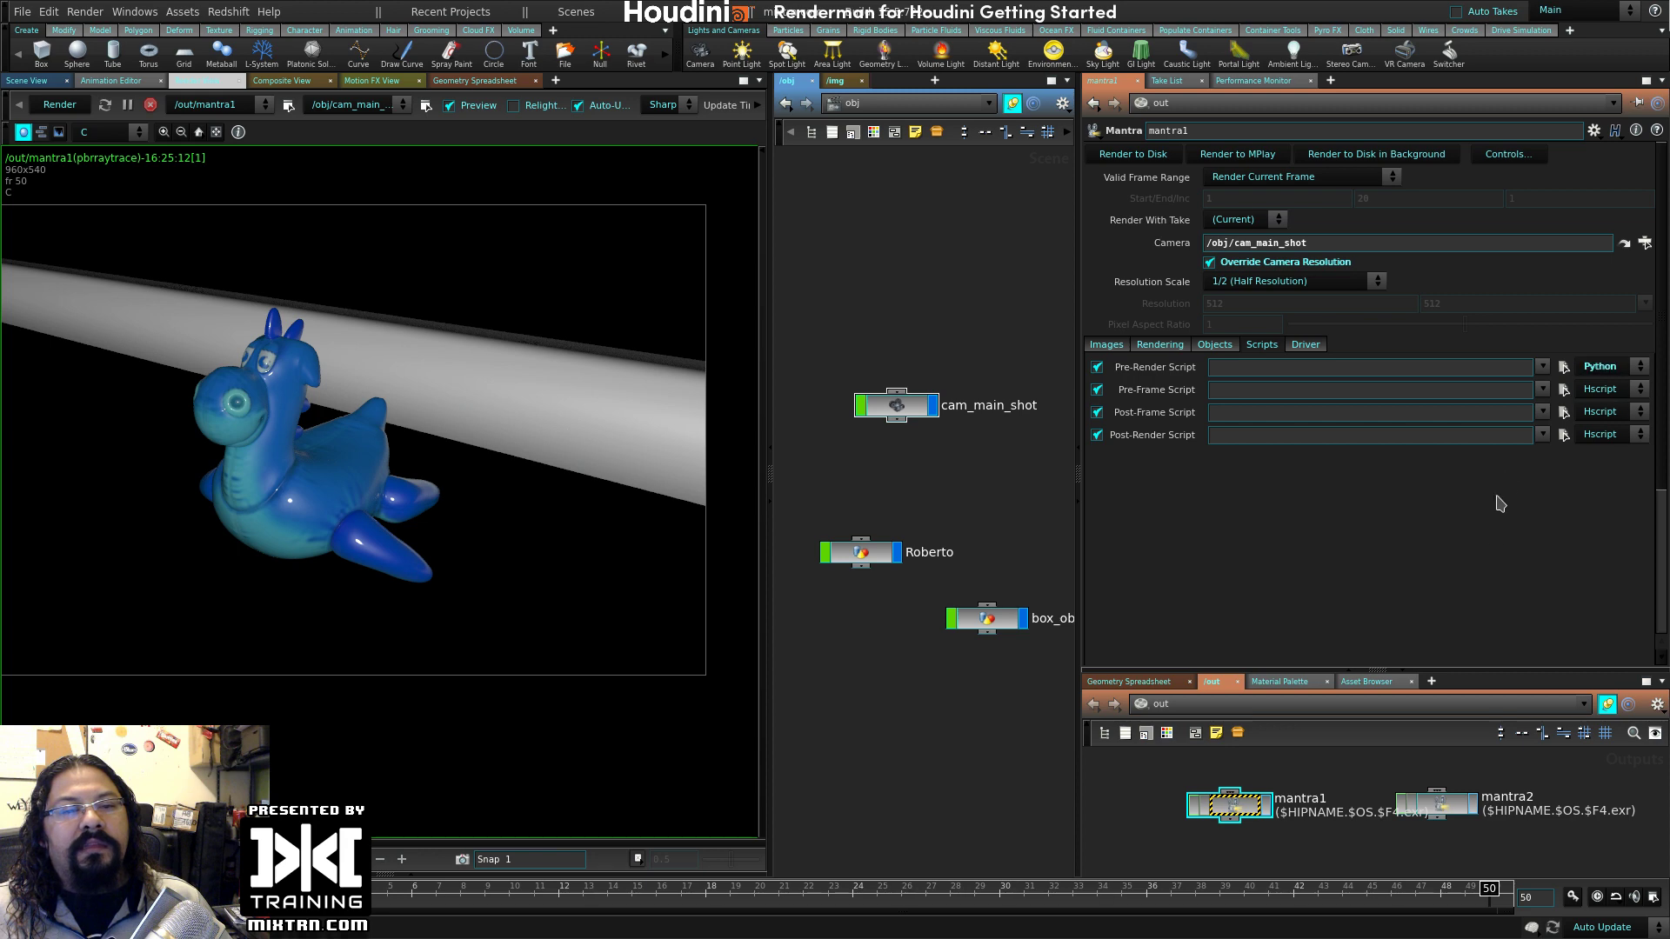
{"action": "left_click", "coordinate": [1600, 372]}
{"action": "left_click", "coordinate": [1606, 385]}
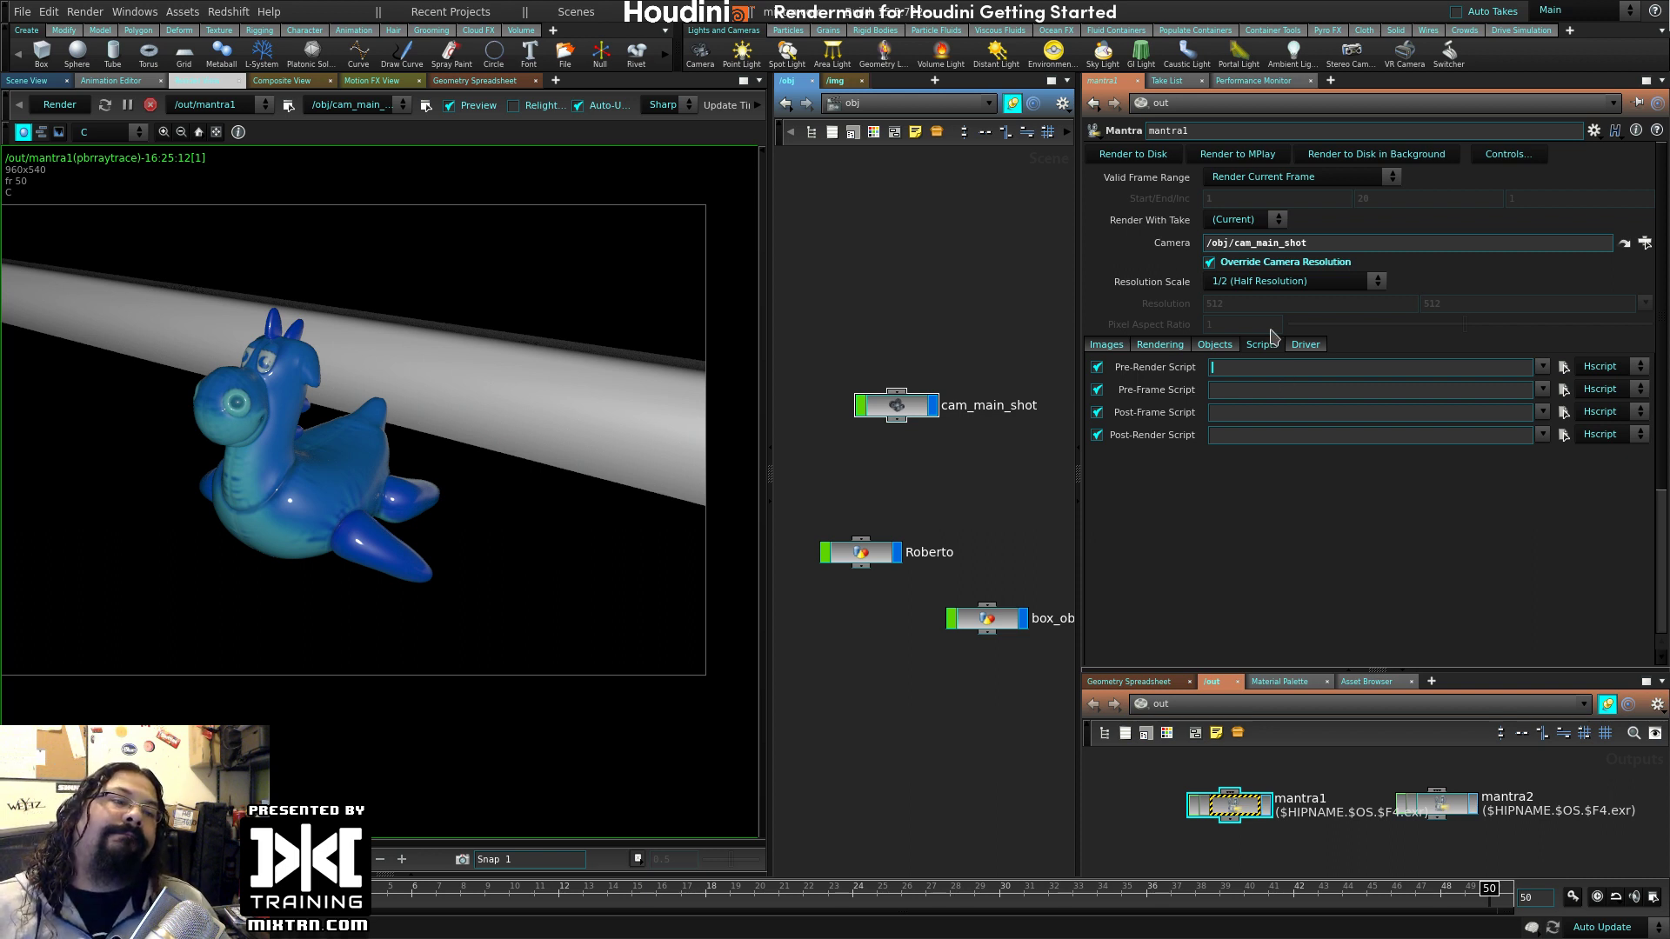
- Try the Use one CPU preset for mantra1's driver Command
{"action": "left_click", "coordinate": [1298, 346]}
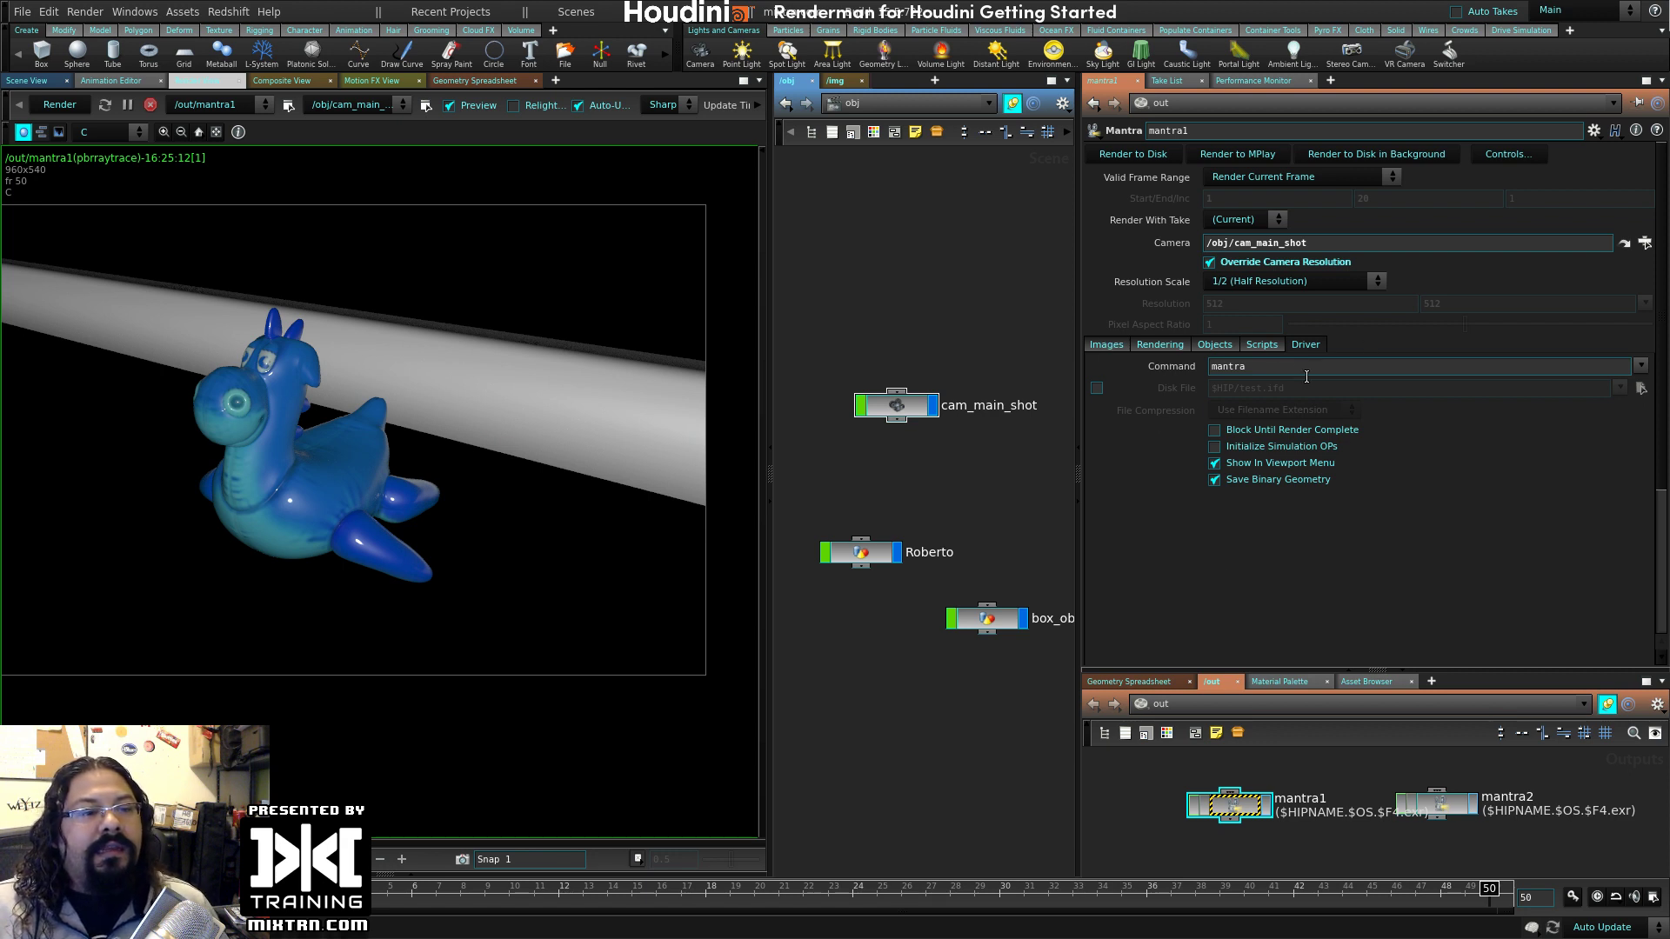
{"action": "left_click", "coordinate": [1642, 366]}
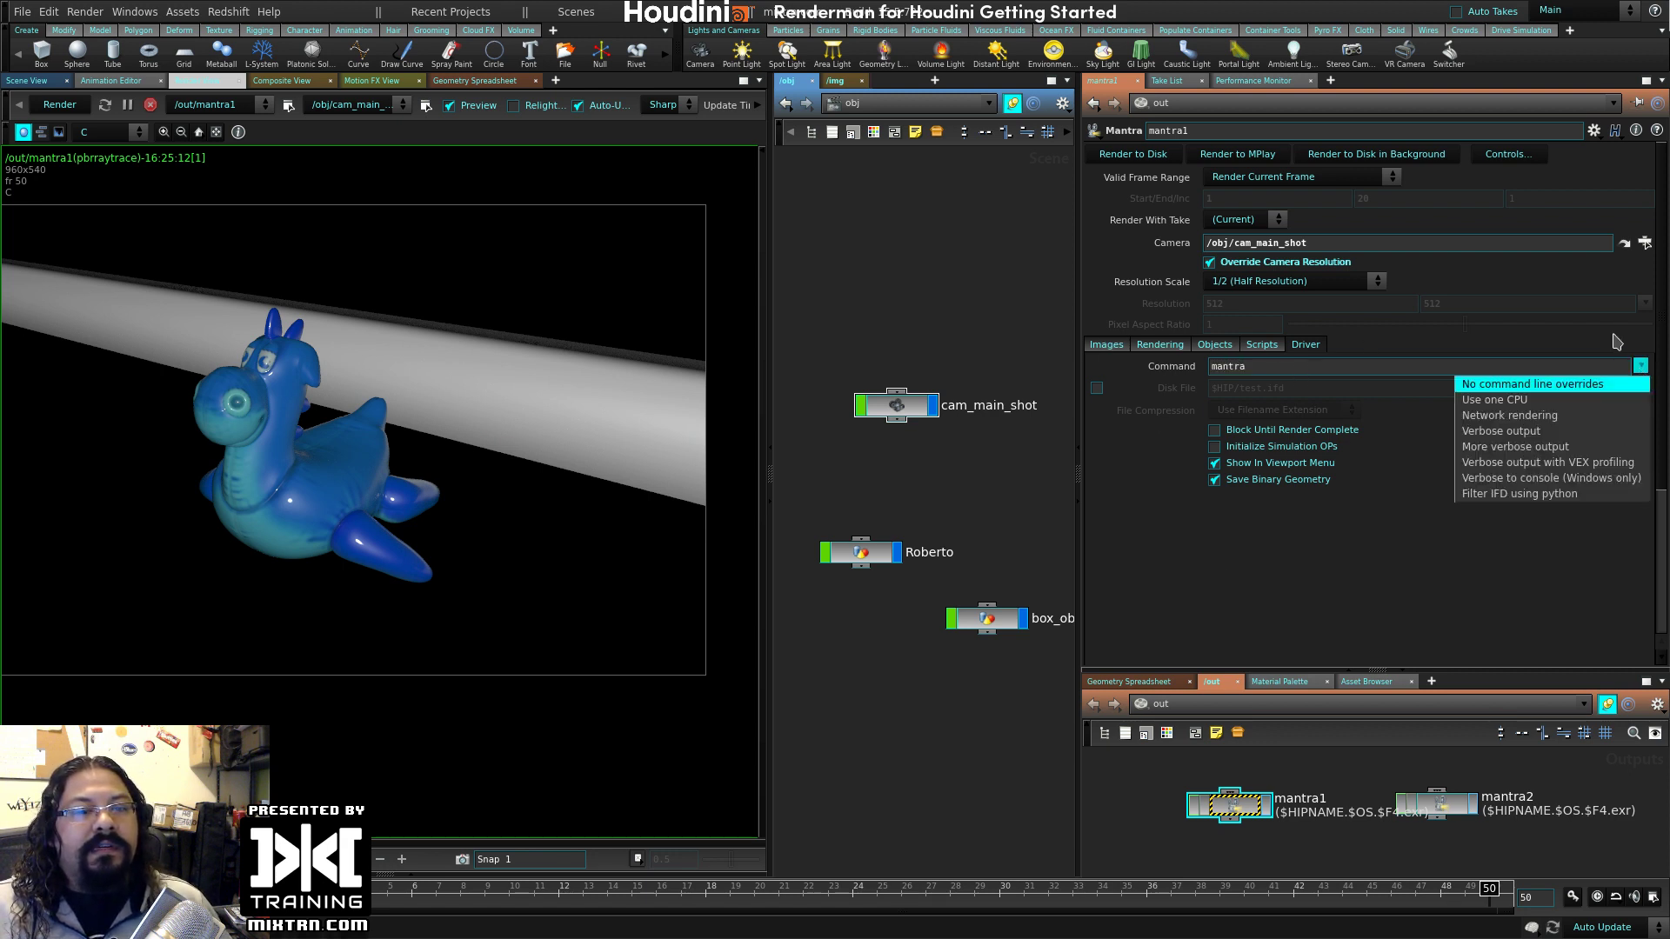
{"action": "left_click", "coordinate": [1623, 361]}
{"action": "left_click", "coordinate": [1642, 367]}
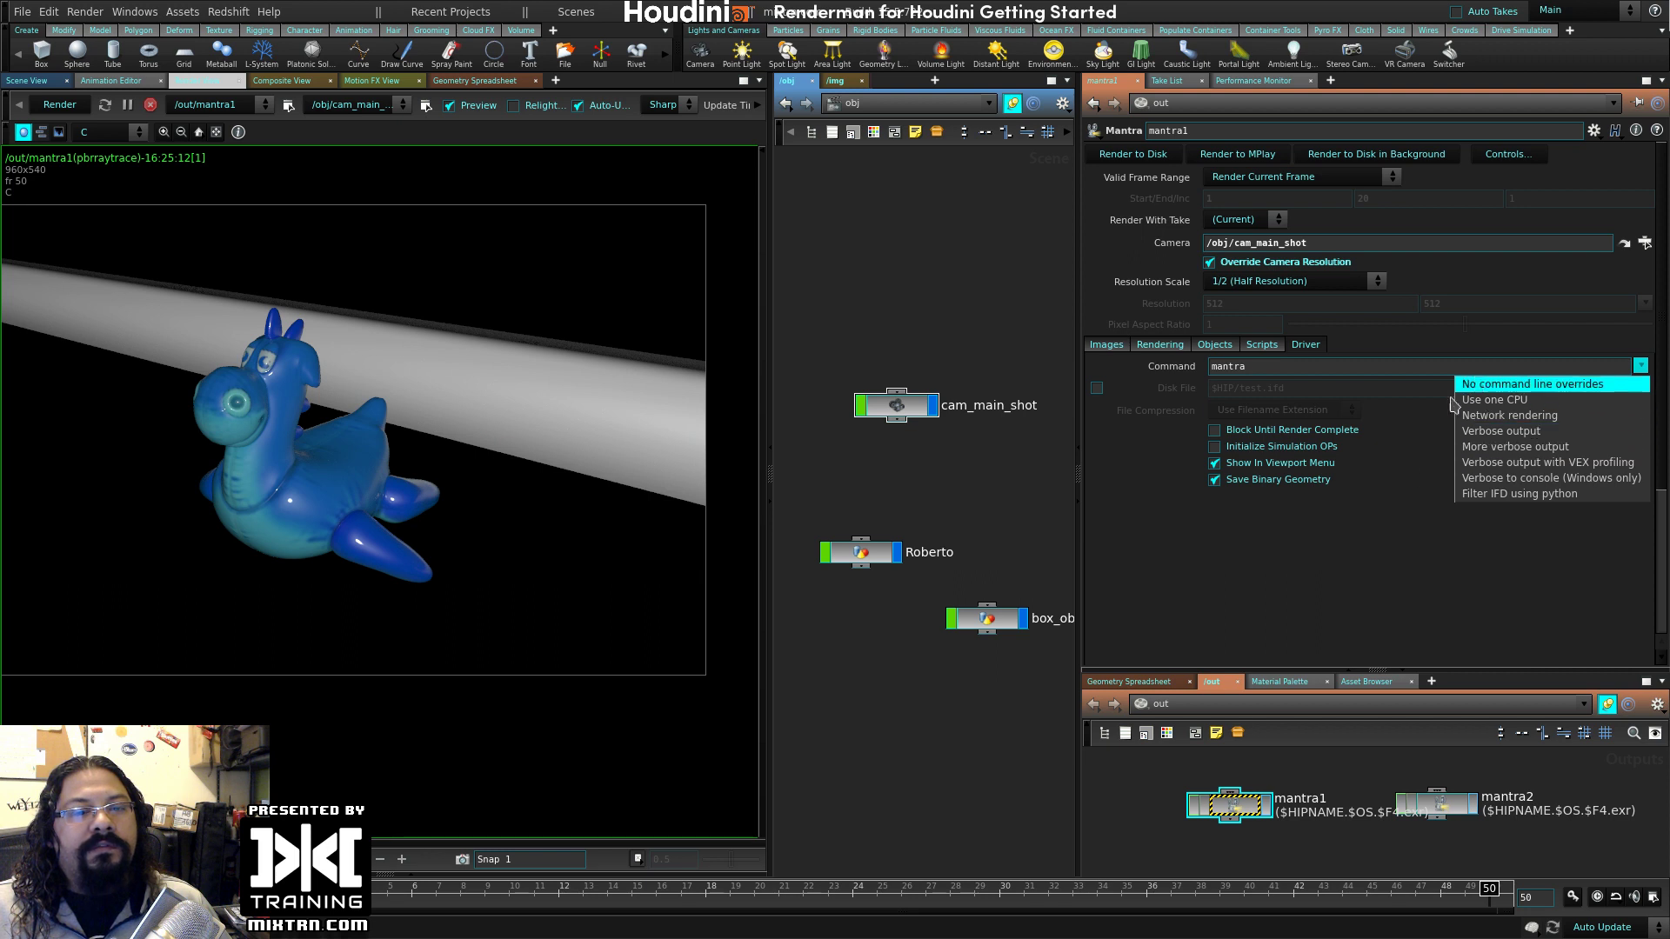
{"action": "left_click", "coordinate": [1571, 416]}
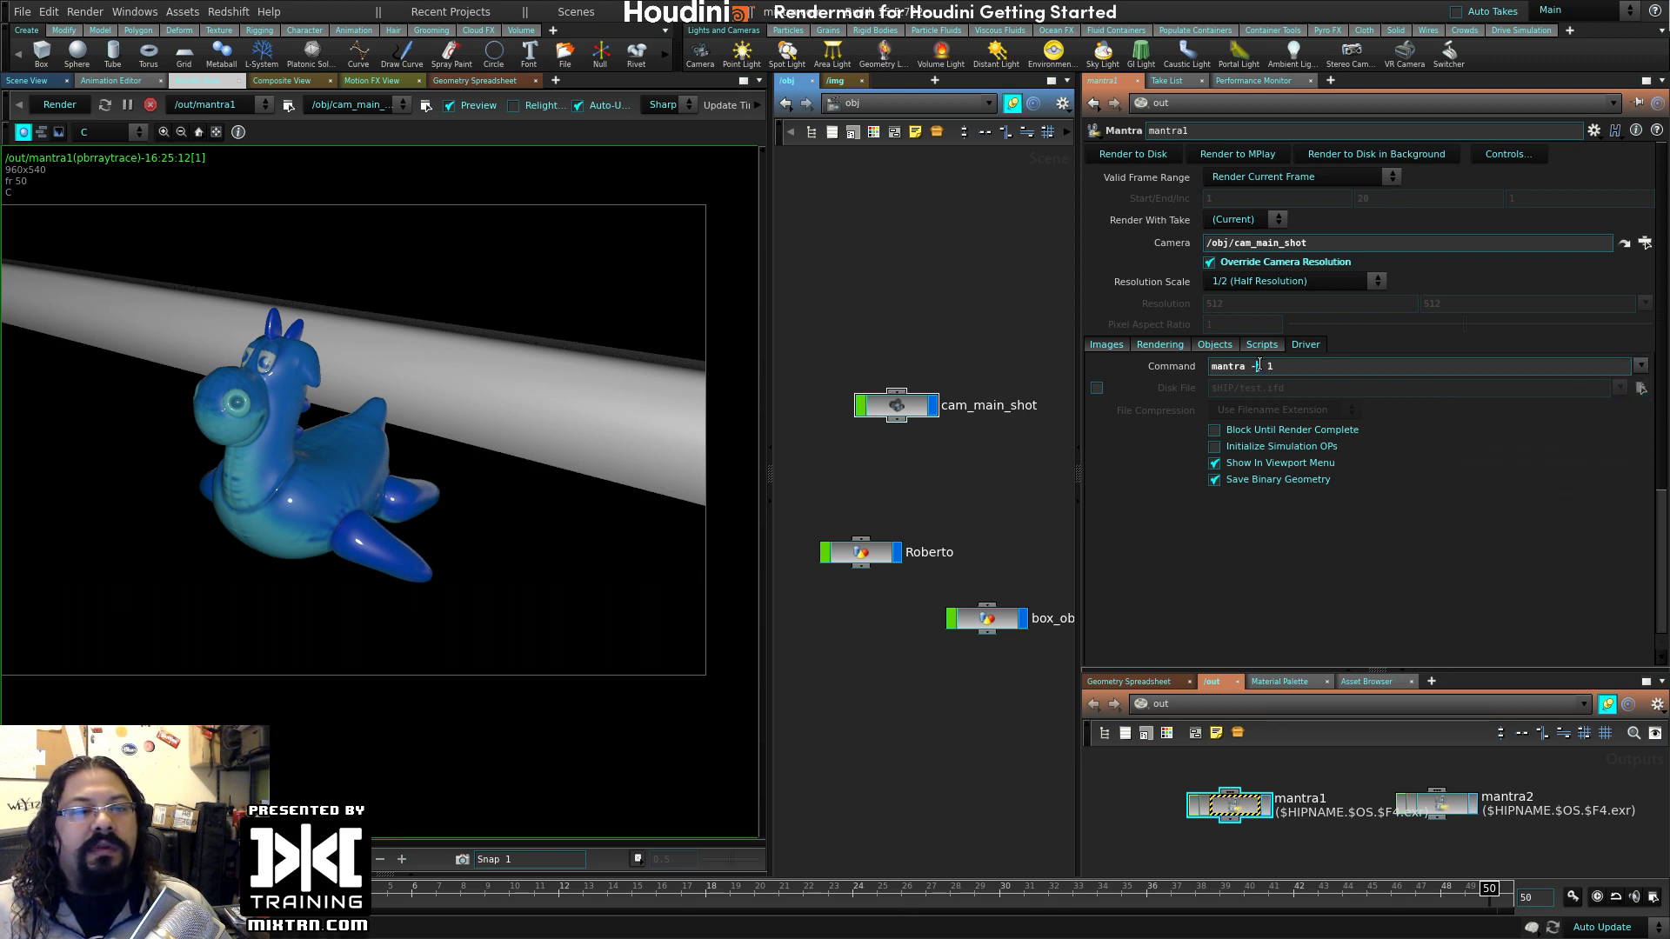
- Try the Network rendering preset for mantra1's driver Command, and restore No command line overrides
{"action": "left_click", "coordinate": [1641, 366]}
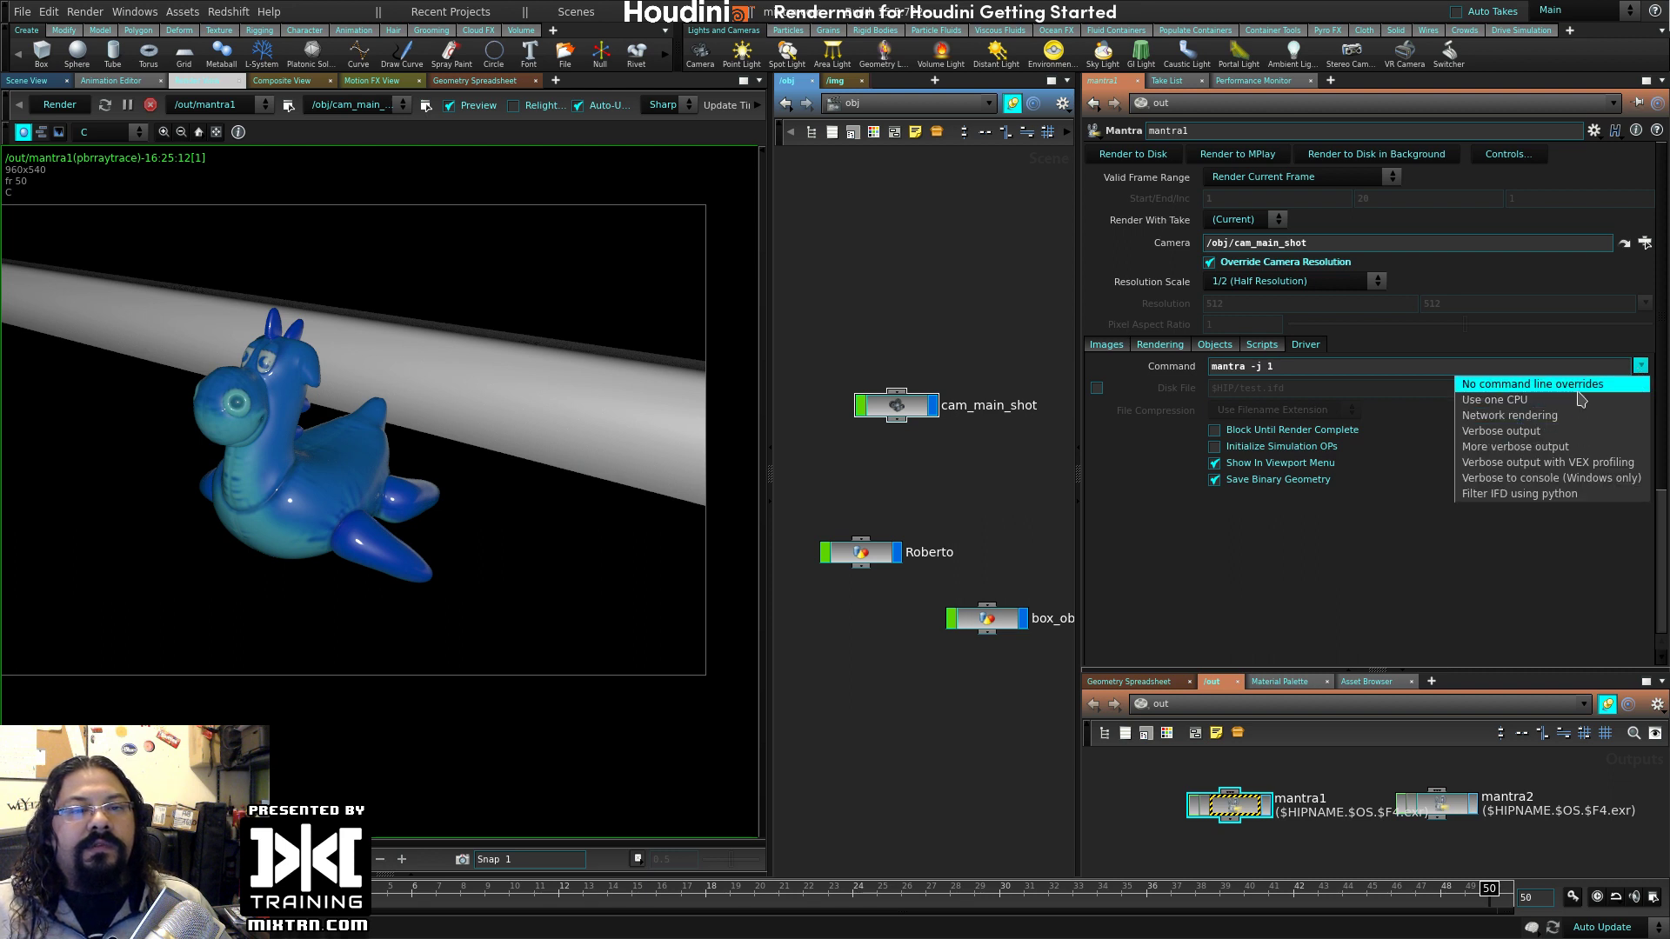
{"action": "left_click", "coordinate": [1579, 416]}
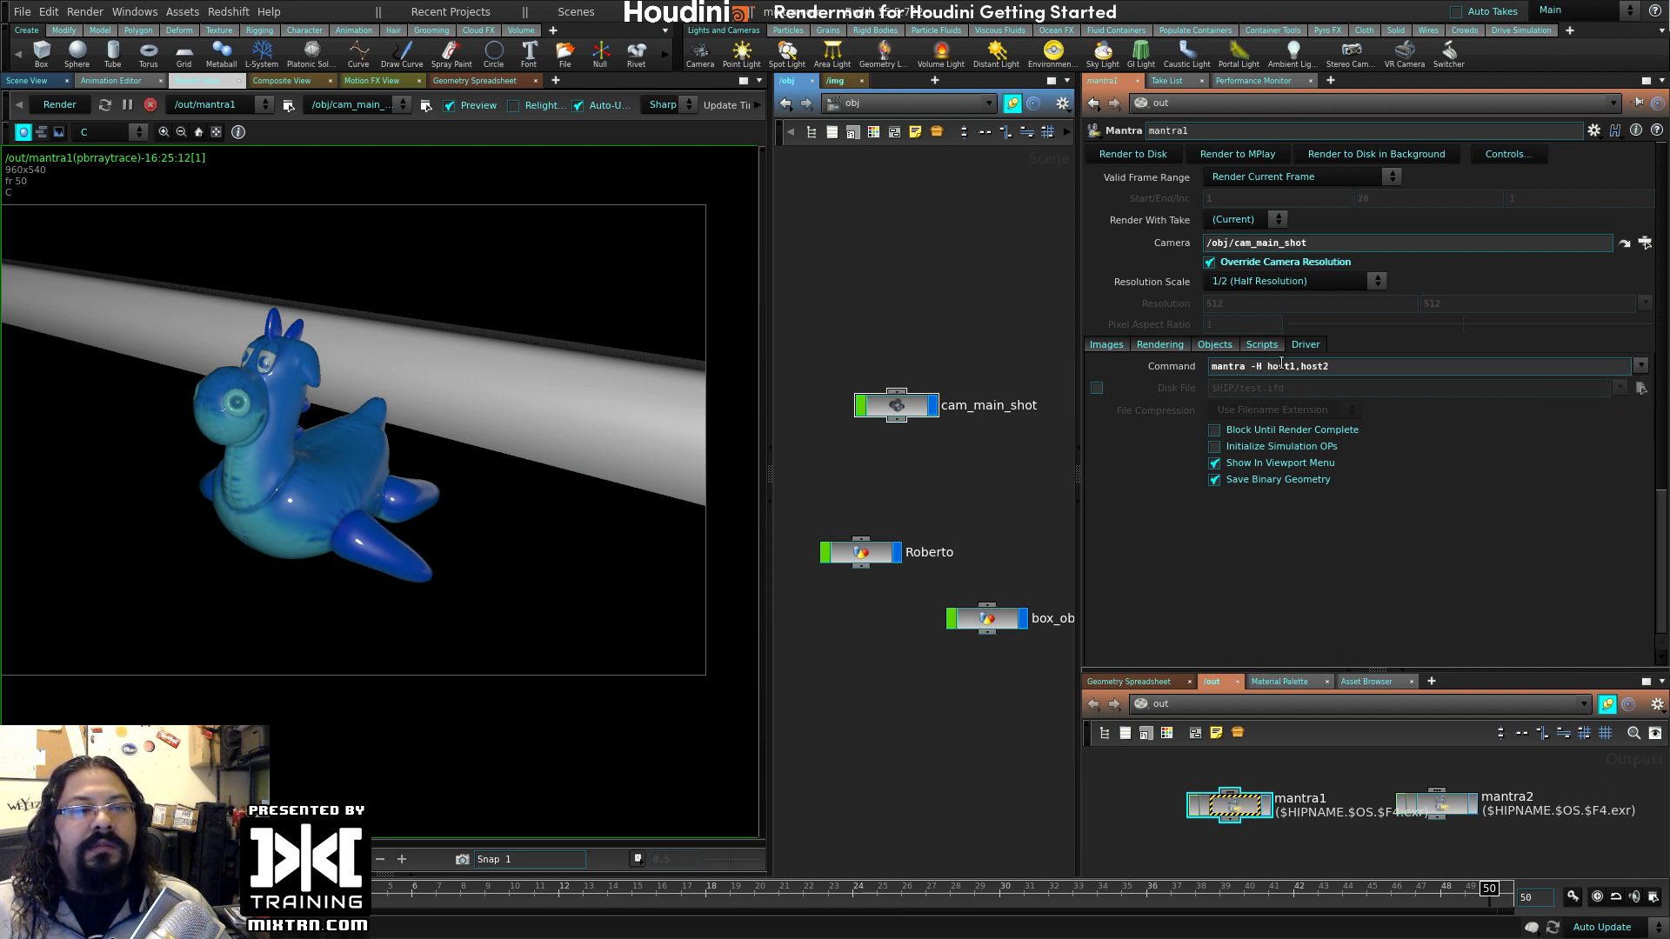
{"action": "double_click", "coordinate": [1281, 365]}
{"action": "left_click", "coordinate": [1641, 367]}
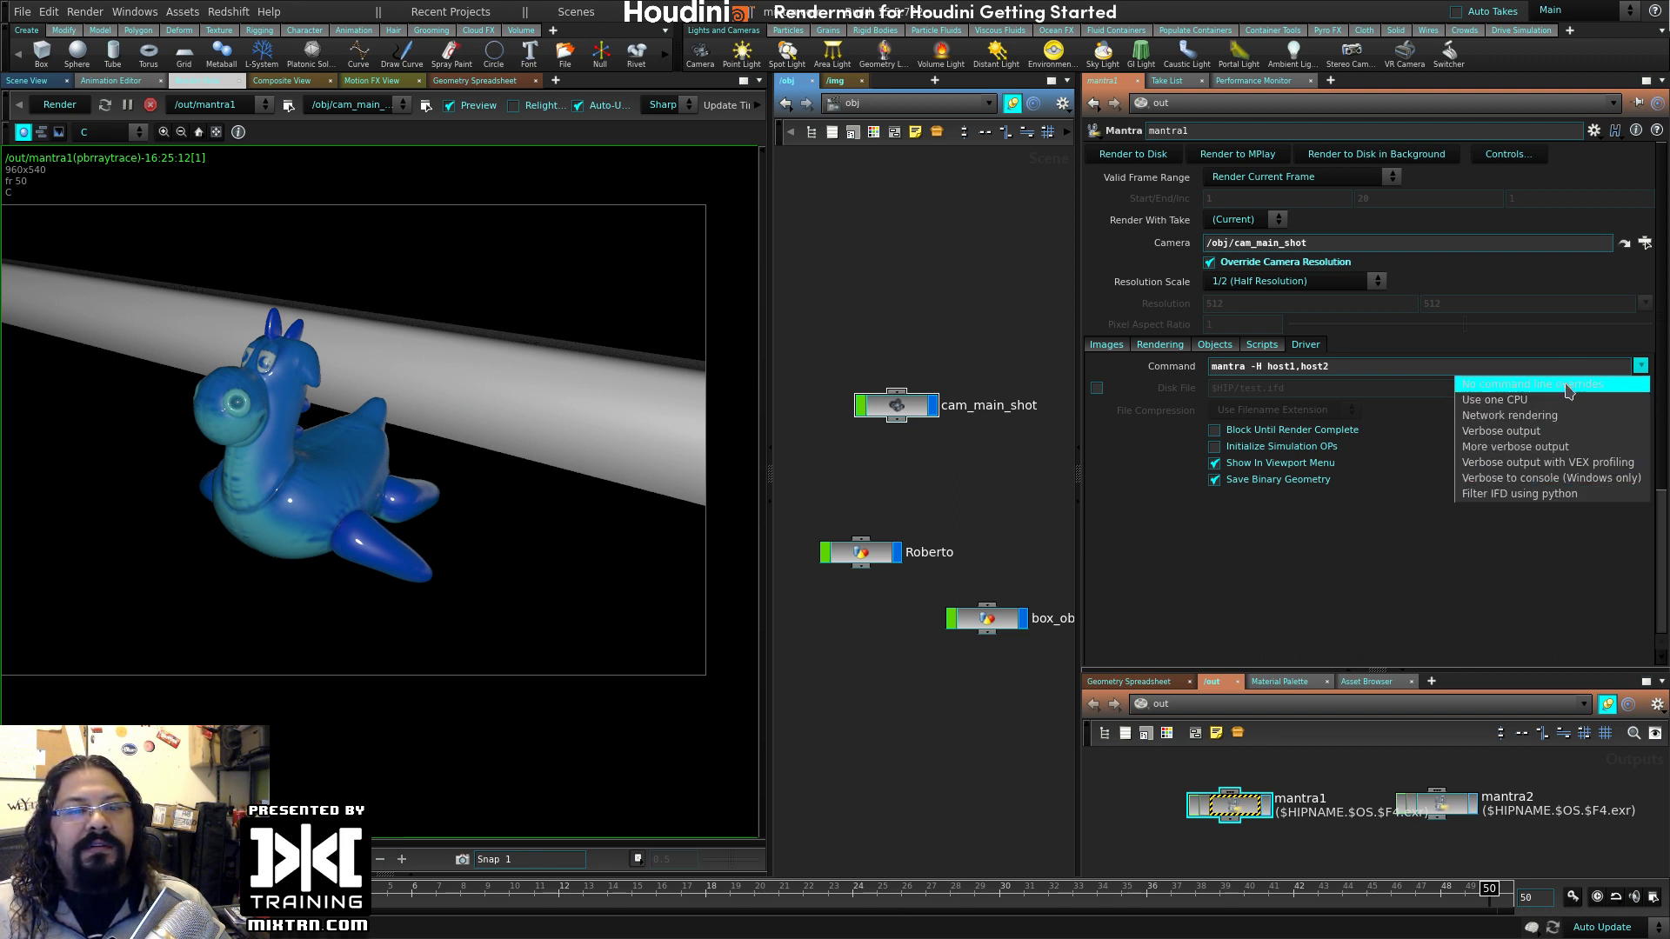
{"action": "left_click", "coordinate": [1535, 383]}
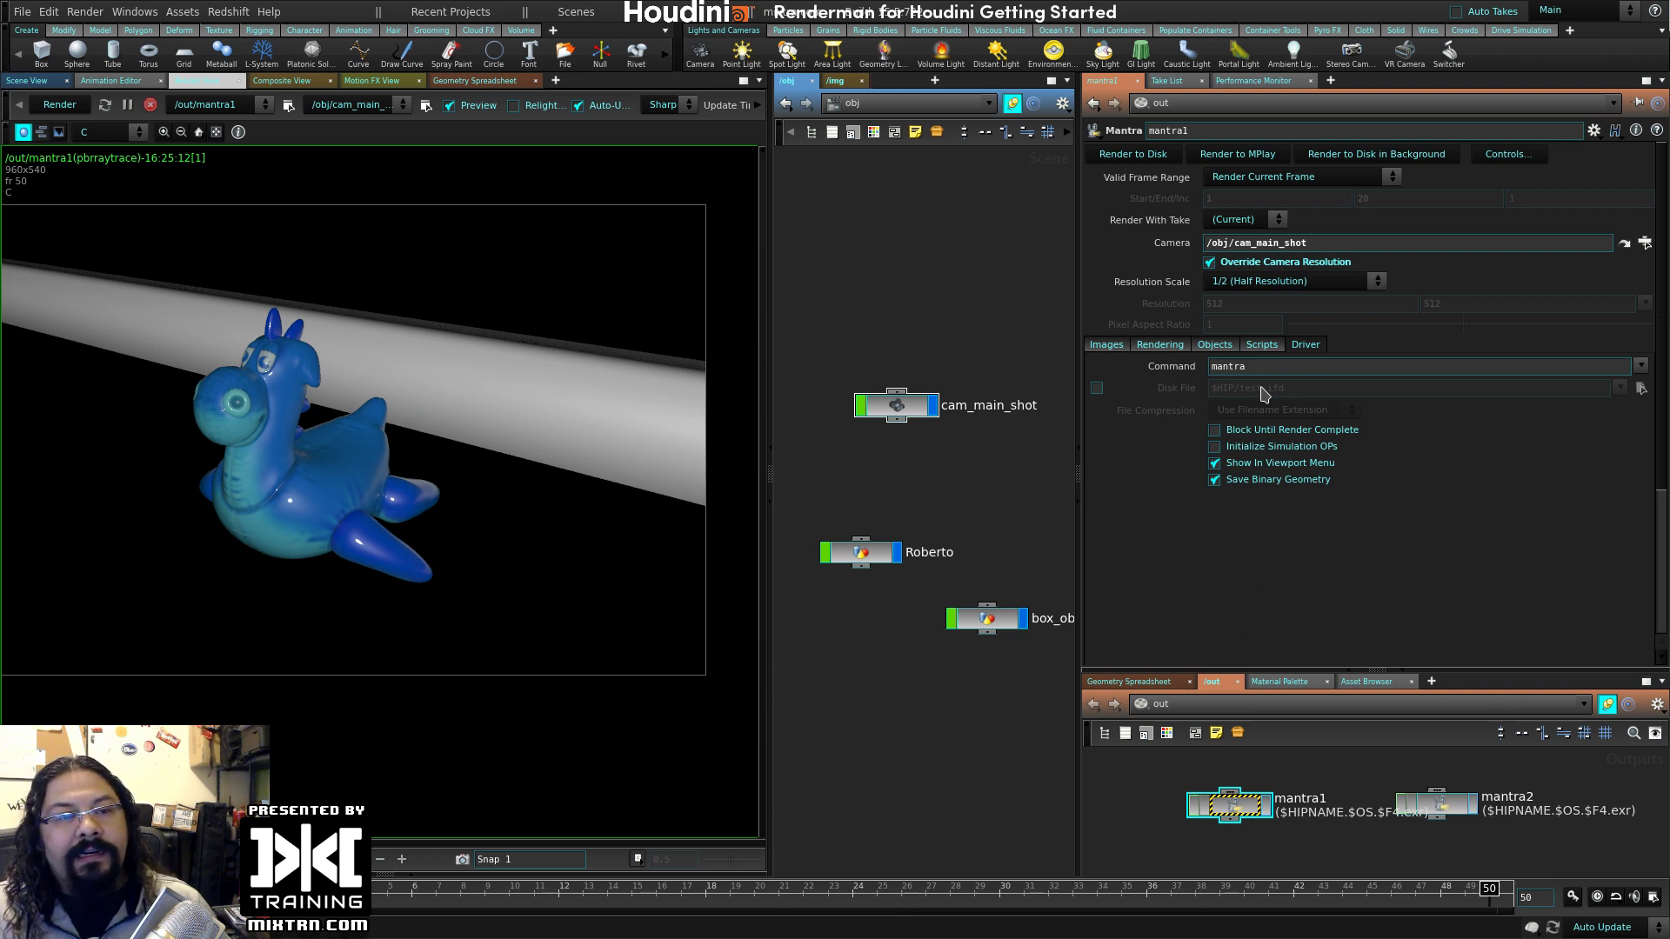
- Enable mantra1's Disk File output to show its IFD options, and disable it again
{"action": "left_click", "coordinate": [1097, 388]}
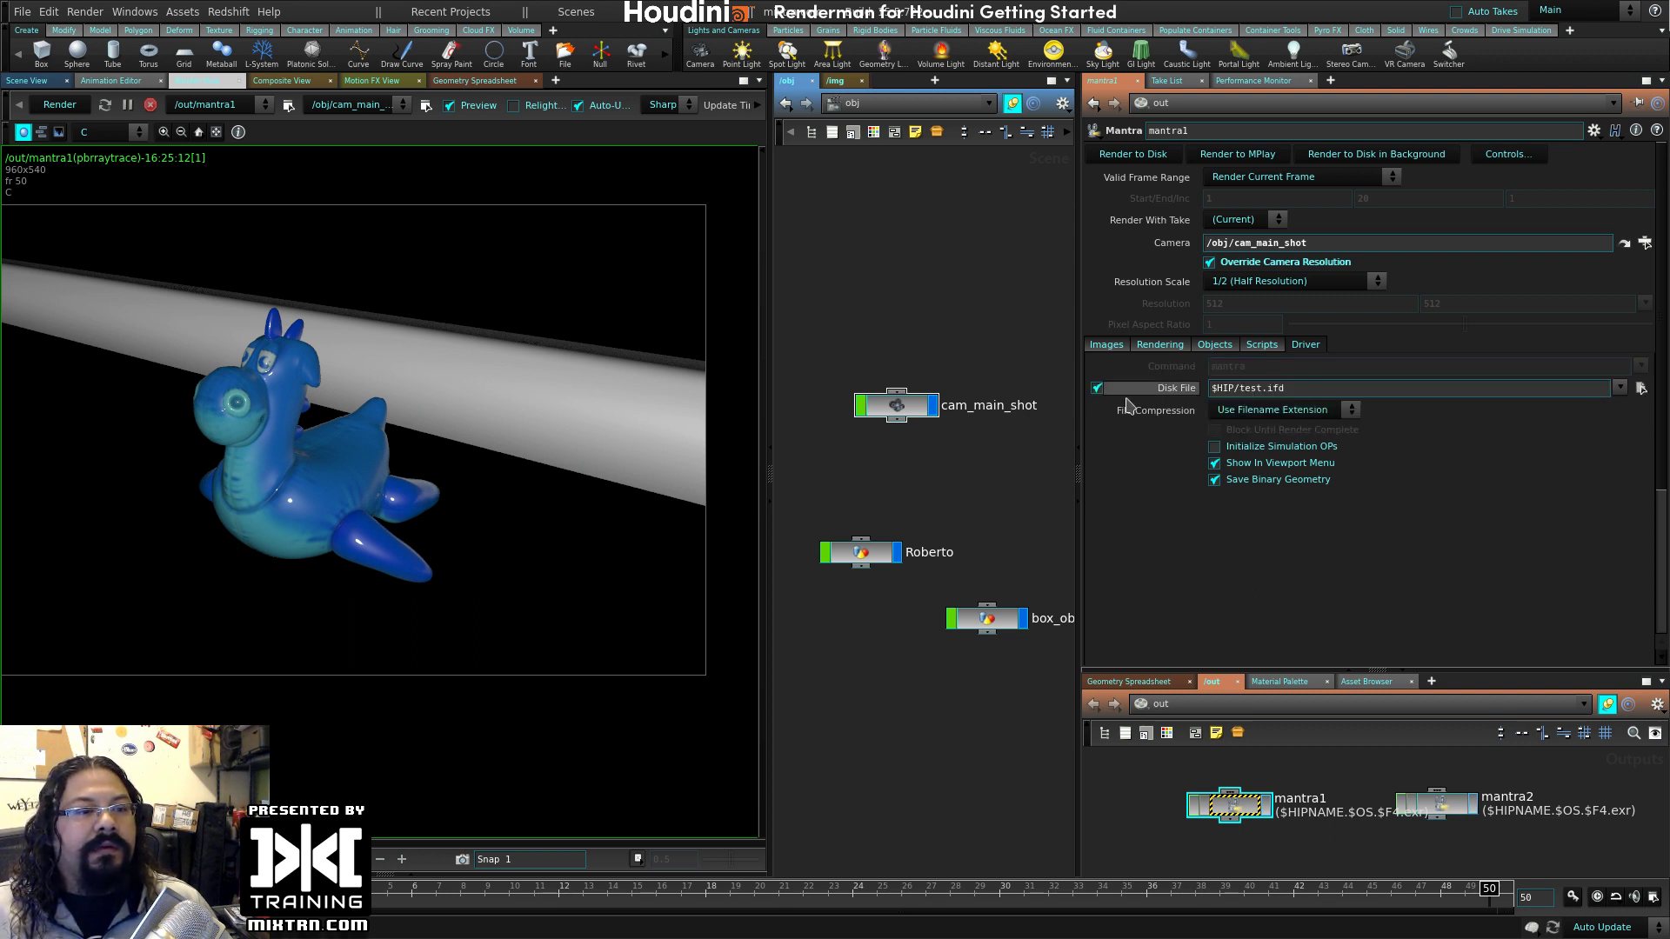
{"action": "left_click", "coordinate": [1097, 388]}
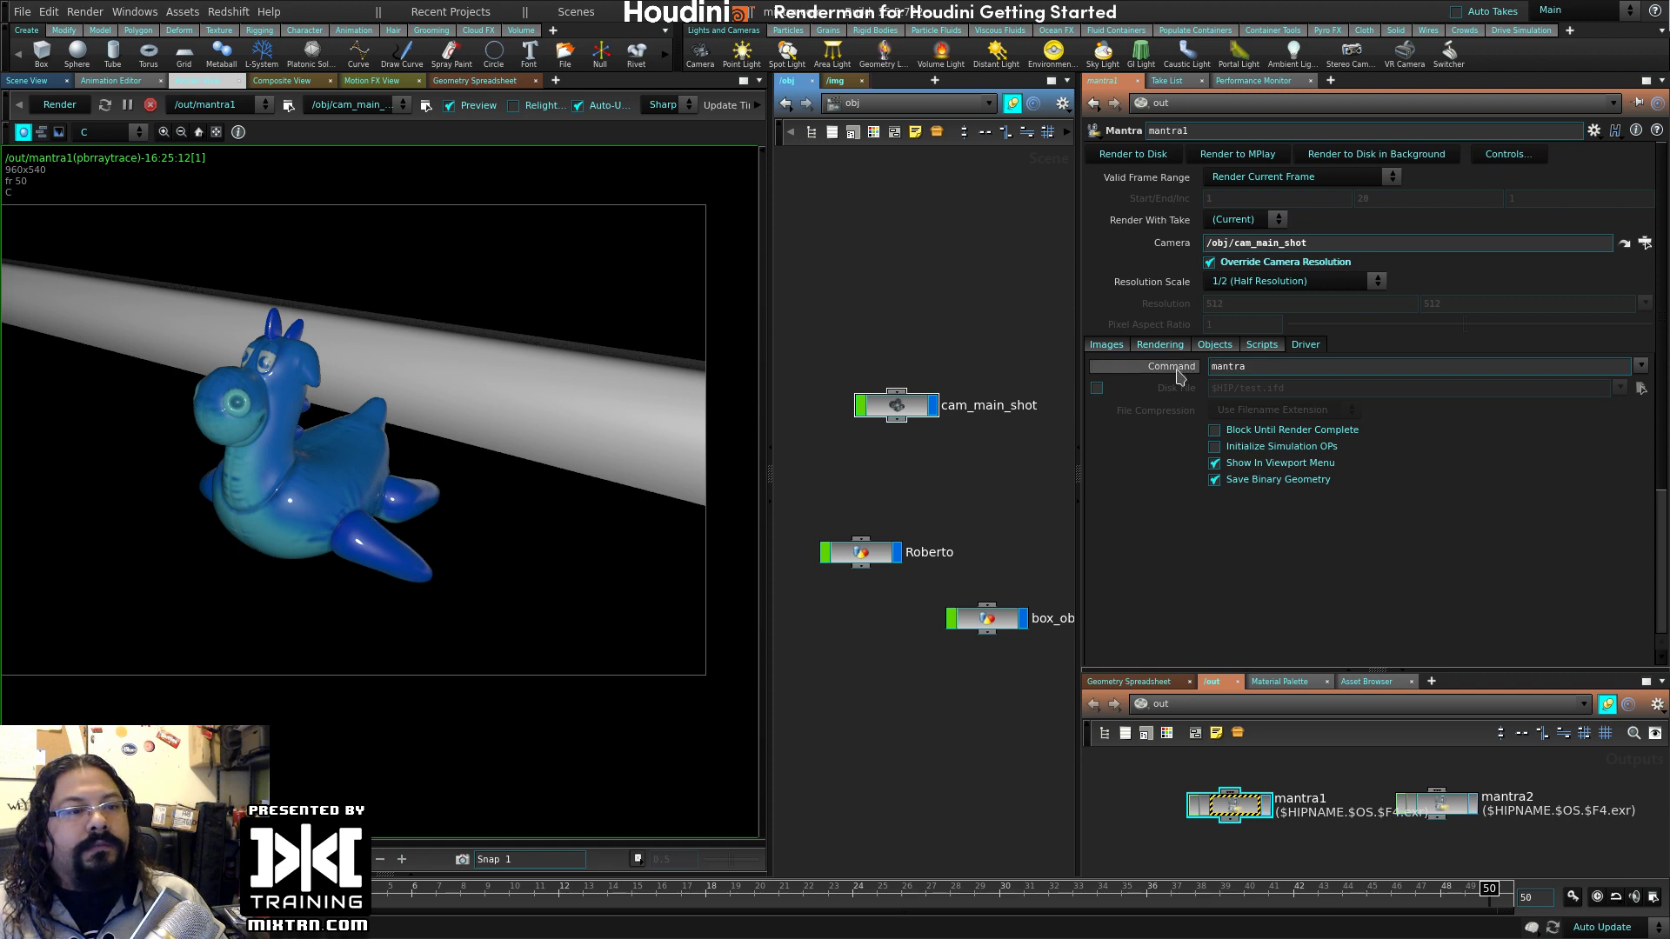
- Enable mantra1's extra image planes Shading Position, Shading Depth, Shading Normal, Combined Emission, Direct Unshadowed and SSS Color
{"action": "left_click", "coordinate": [1160, 346]}
{"action": "left_click", "coordinate": [1106, 346]}
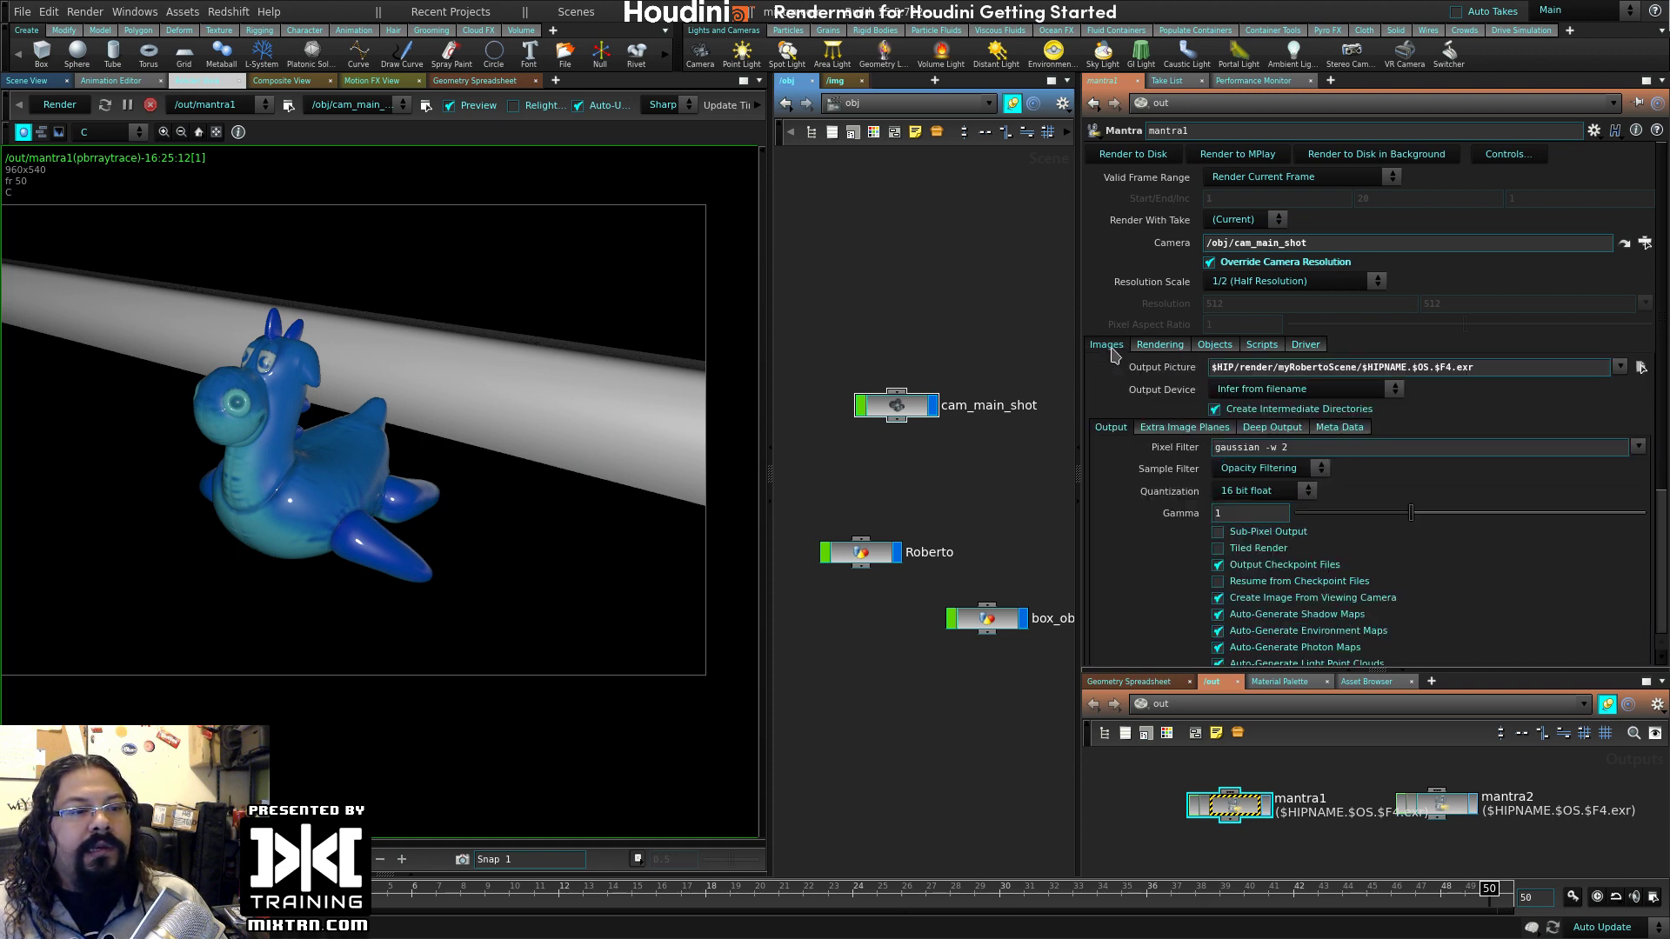
{"action": "scroll", "coordinate": [1161, 383], "scroll_direction": "down", "scroll_amount": 3}
{"action": "scroll", "coordinate": [1122, 487], "scroll_direction": "up", "scroll_amount": 1}
{"action": "scroll", "coordinate": [1122, 487], "scroll_direction": "up", "scroll_amount": 1}
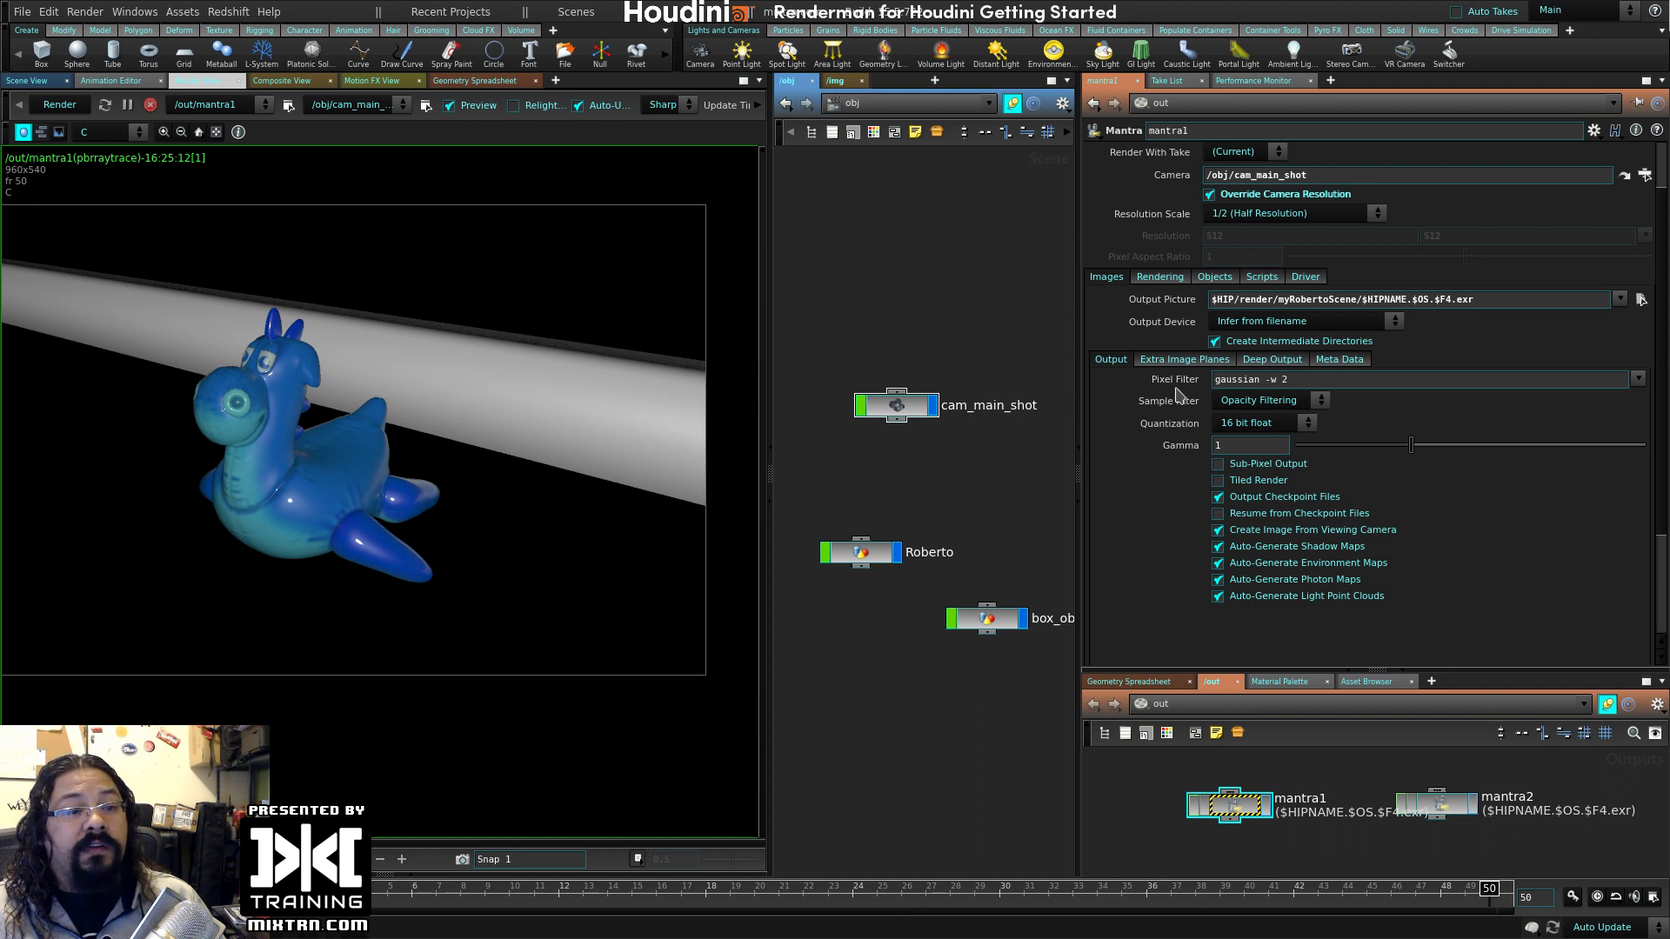
{"action": "left_click", "coordinate": [1184, 359]}
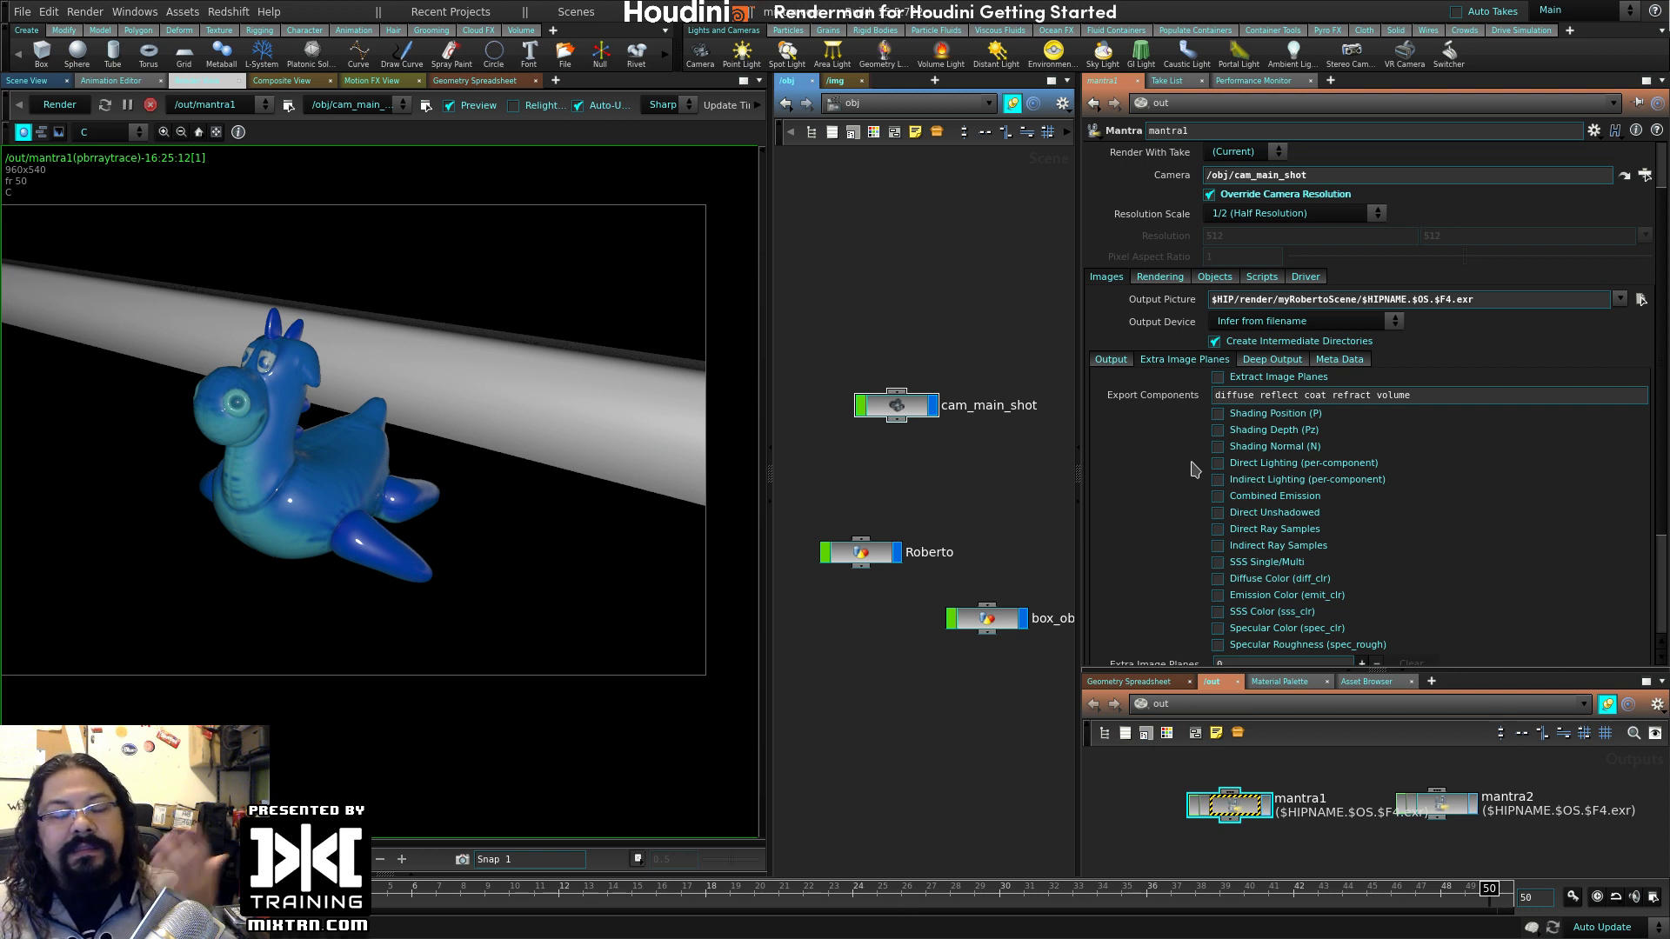
{"action": "scroll", "coordinate": [1192, 470], "scroll_direction": "down", "scroll_amount": 3}
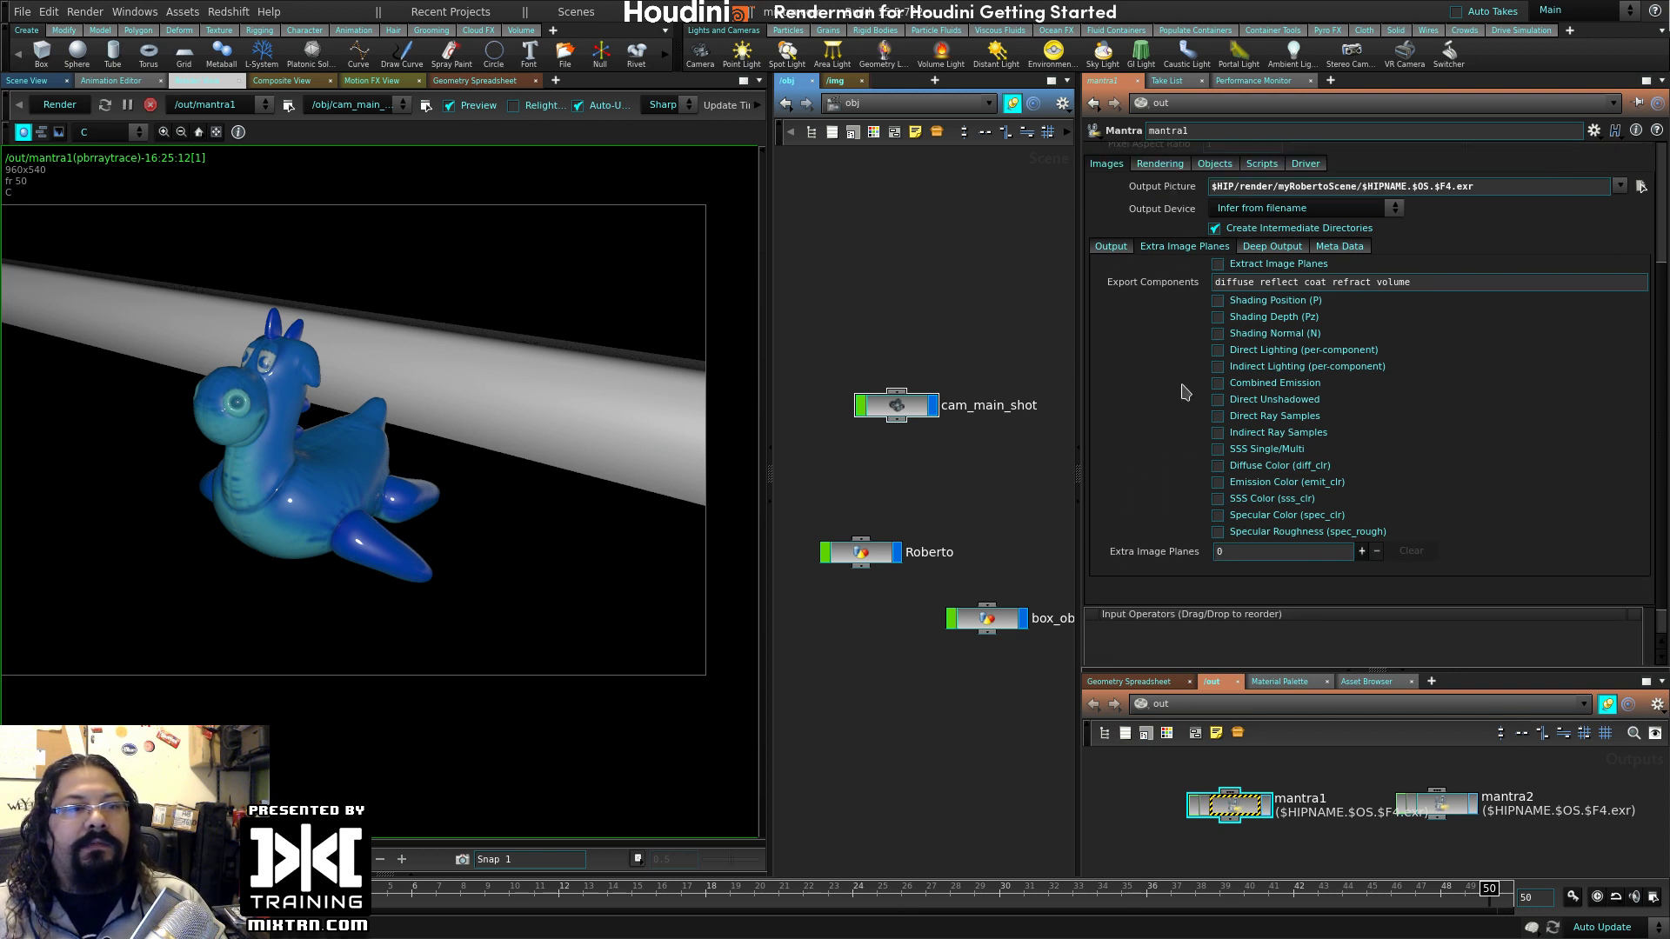
{"action": "left_click", "coordinate": [1290, 321]}
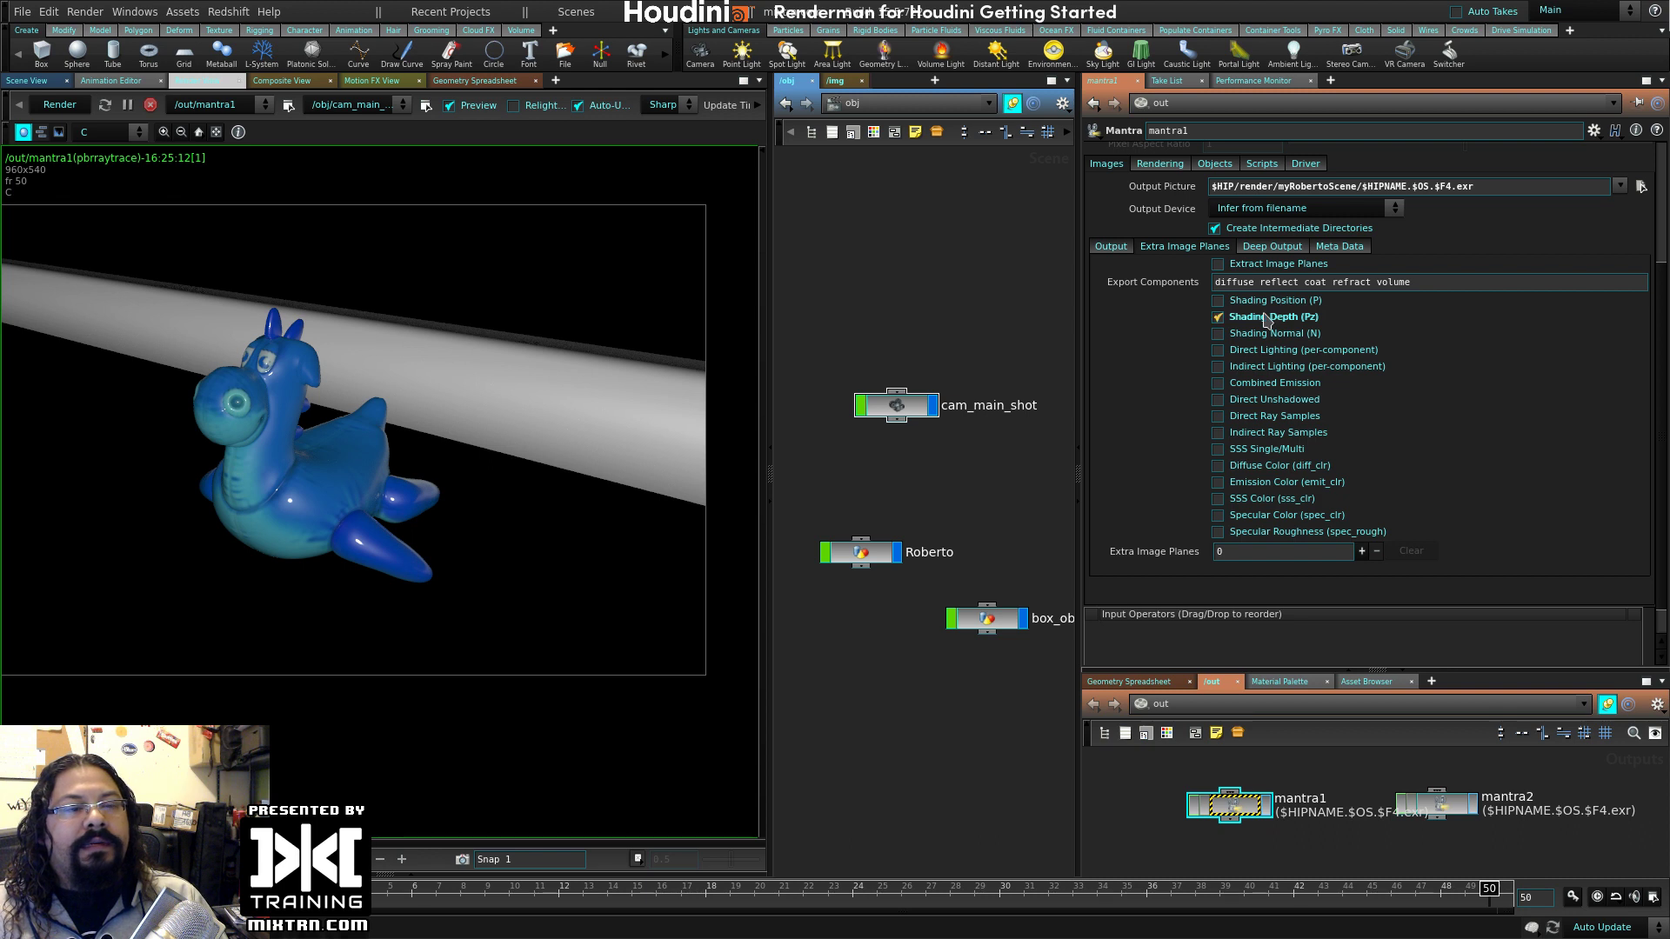
{"action": "left_click", "coordinate": [1292, 336]}
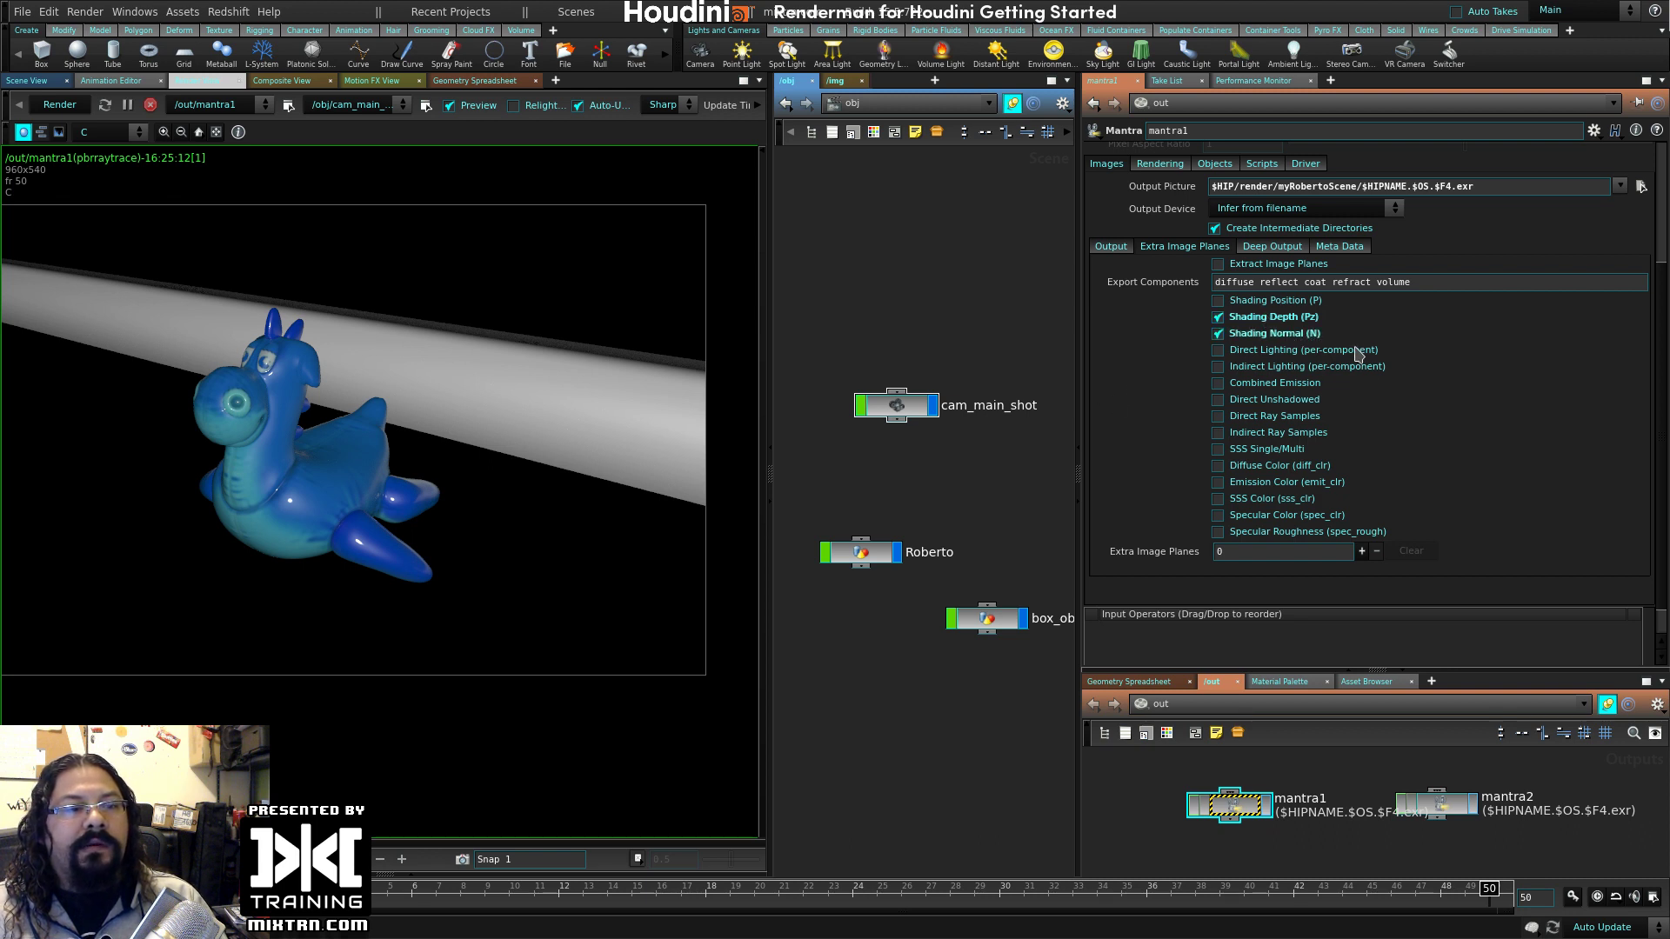
{"action": "left_click", "coordinate": [1245, 385]}
{"action": "left_click", "coordinate": [1247, 406]}
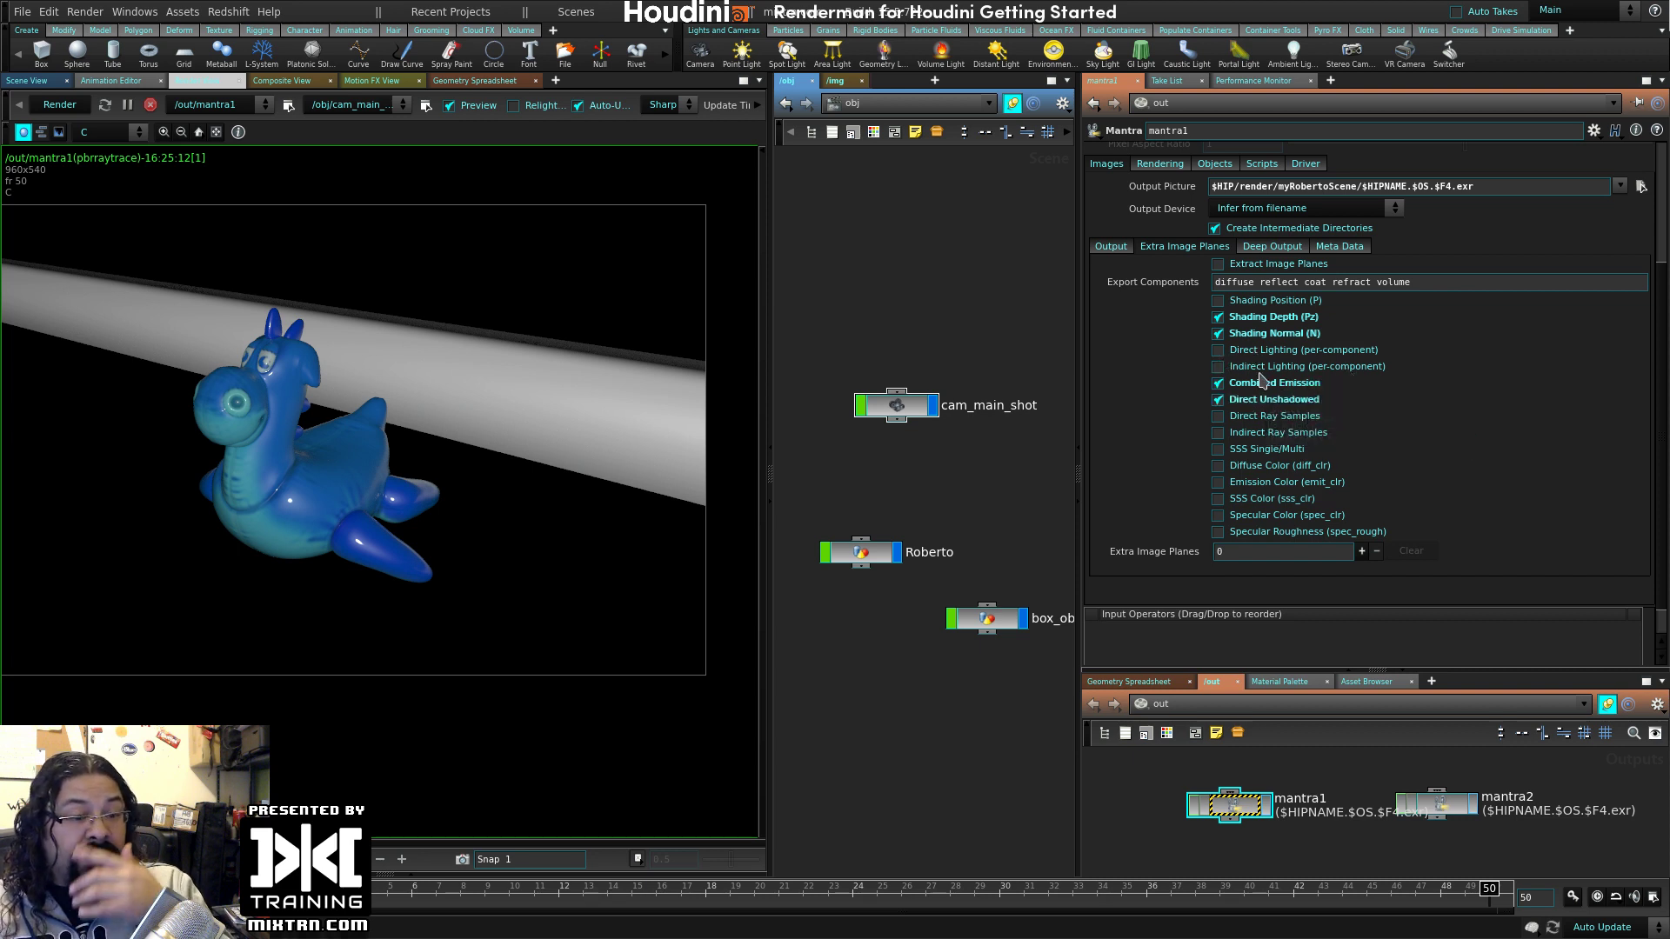
{"action": "left_click", "coordinate": [1218, 499]}
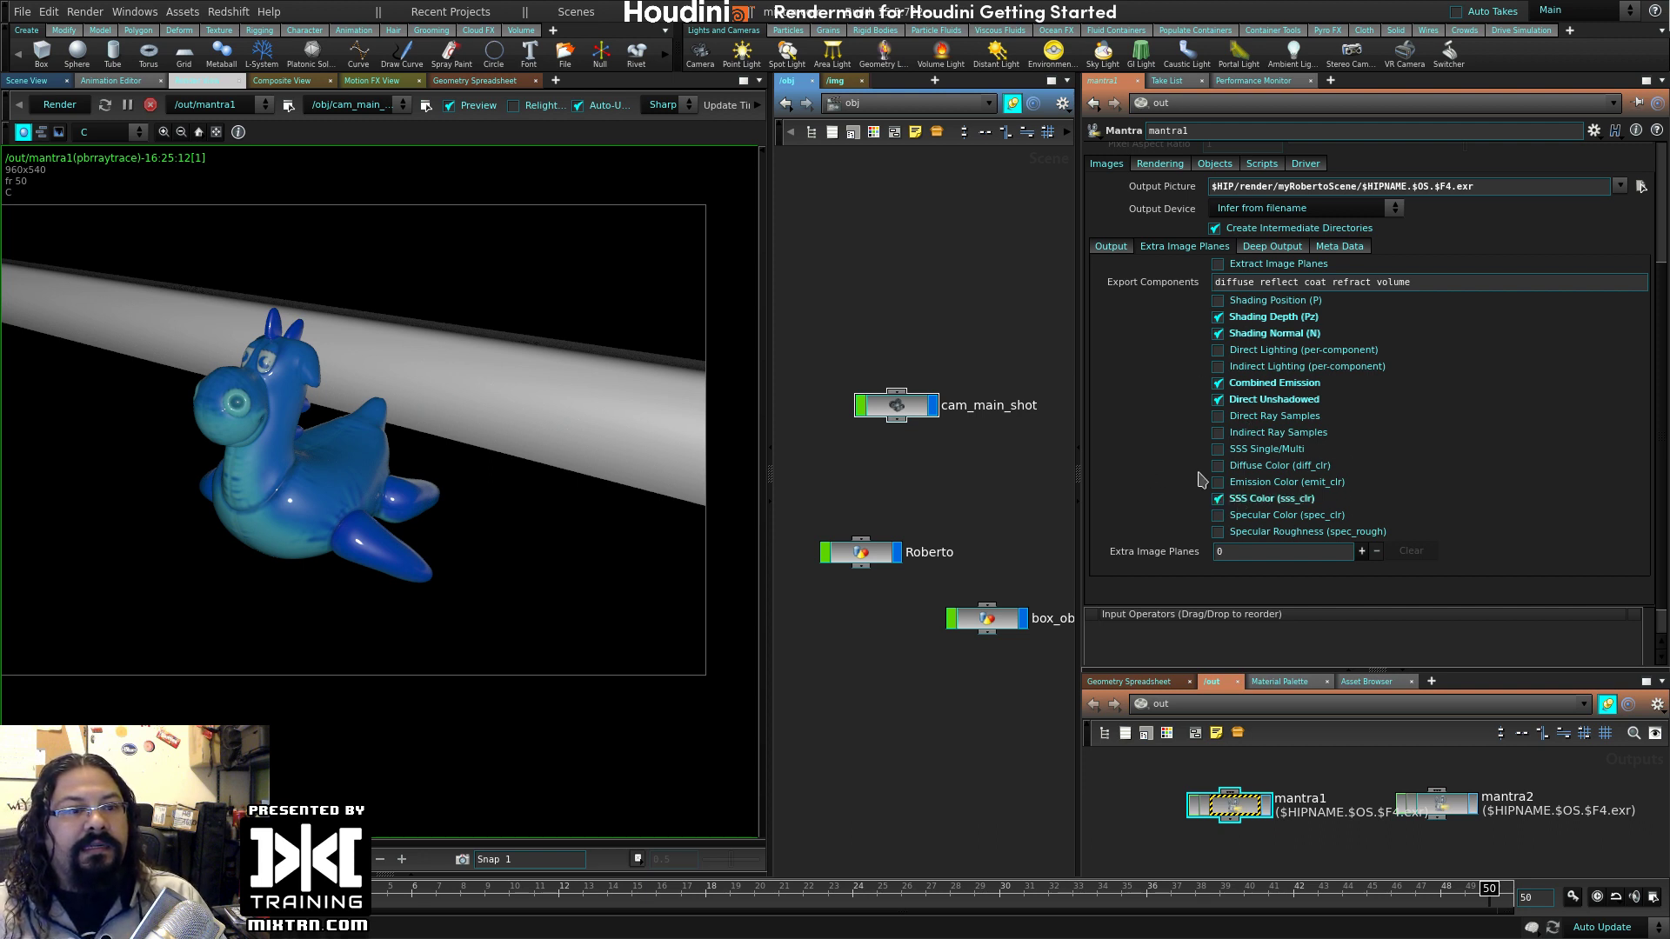
{"action": "left_click", "coordinate": [1266, 302]}
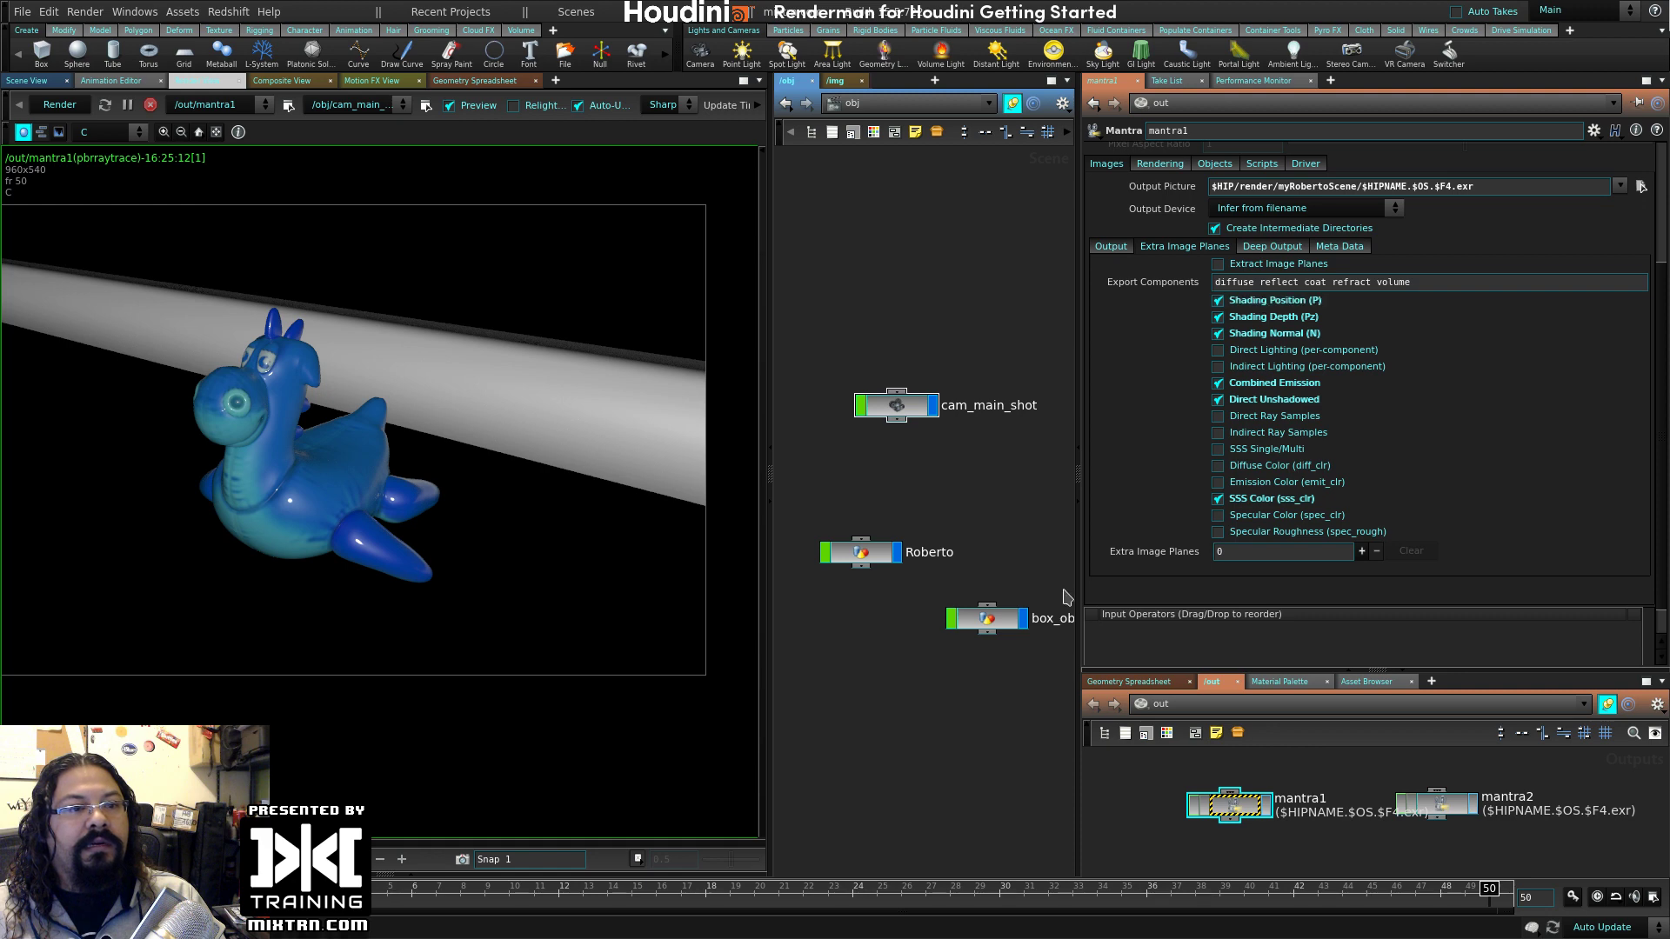
- Render mantra1 again in the Render View and open its list of image planes
{"action": "scroll", "coordinate": [1183, 473], "scroll_direction": "up", "scroll_amount": 5}
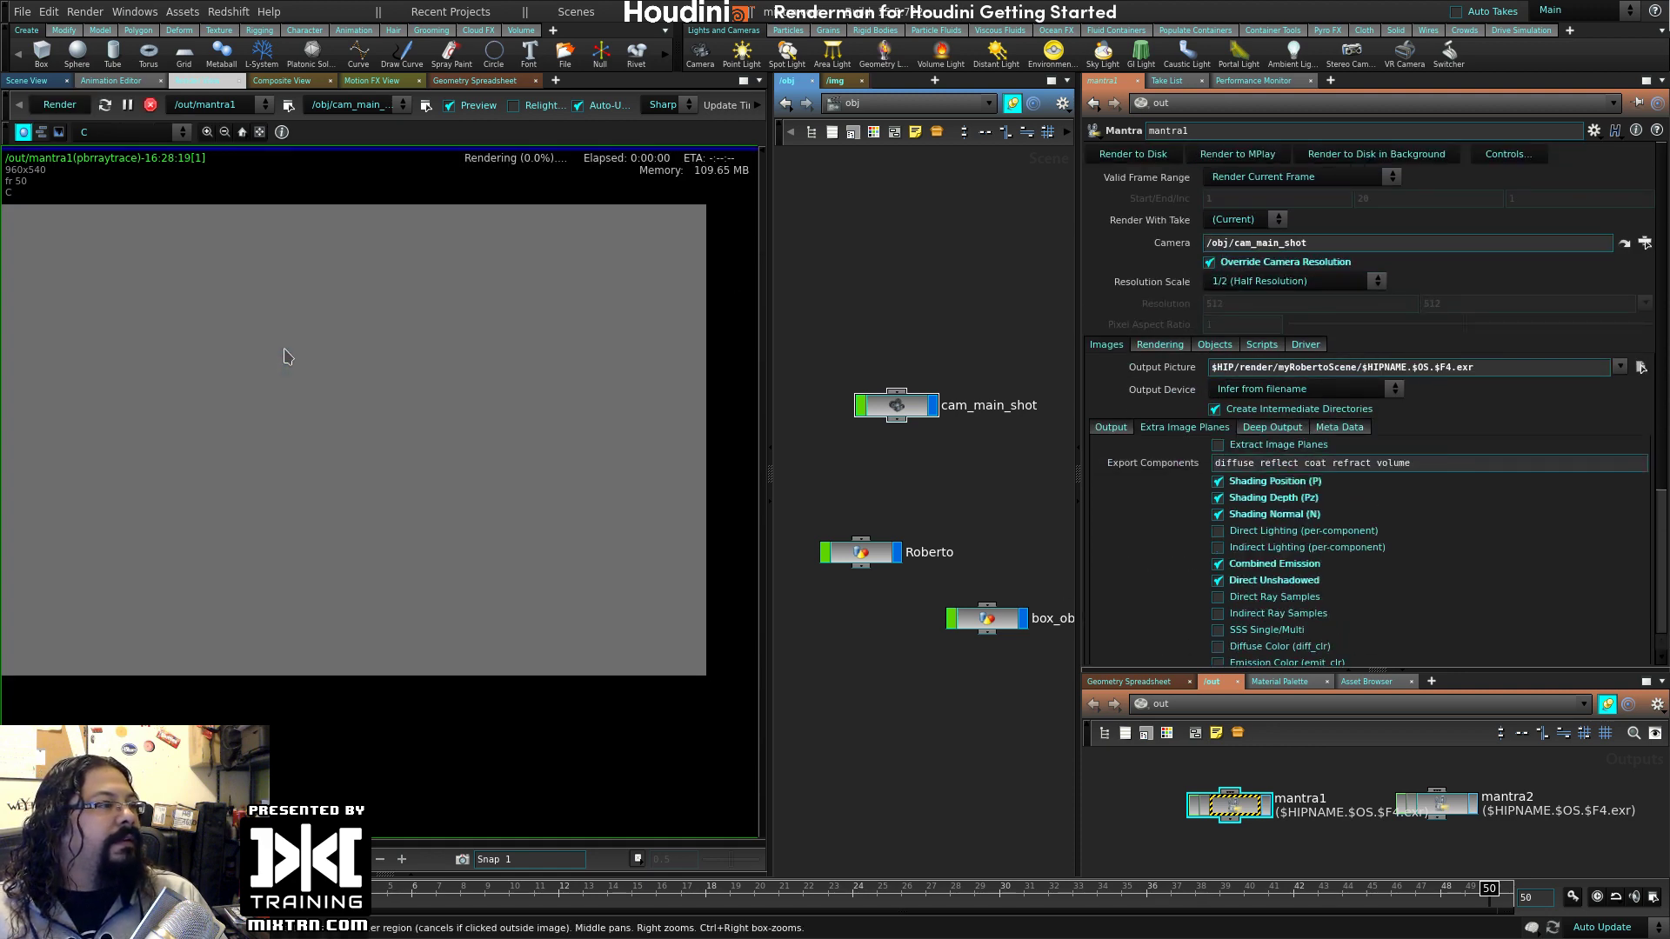
{"action": "left_click", "coordinate": [122, 133]}
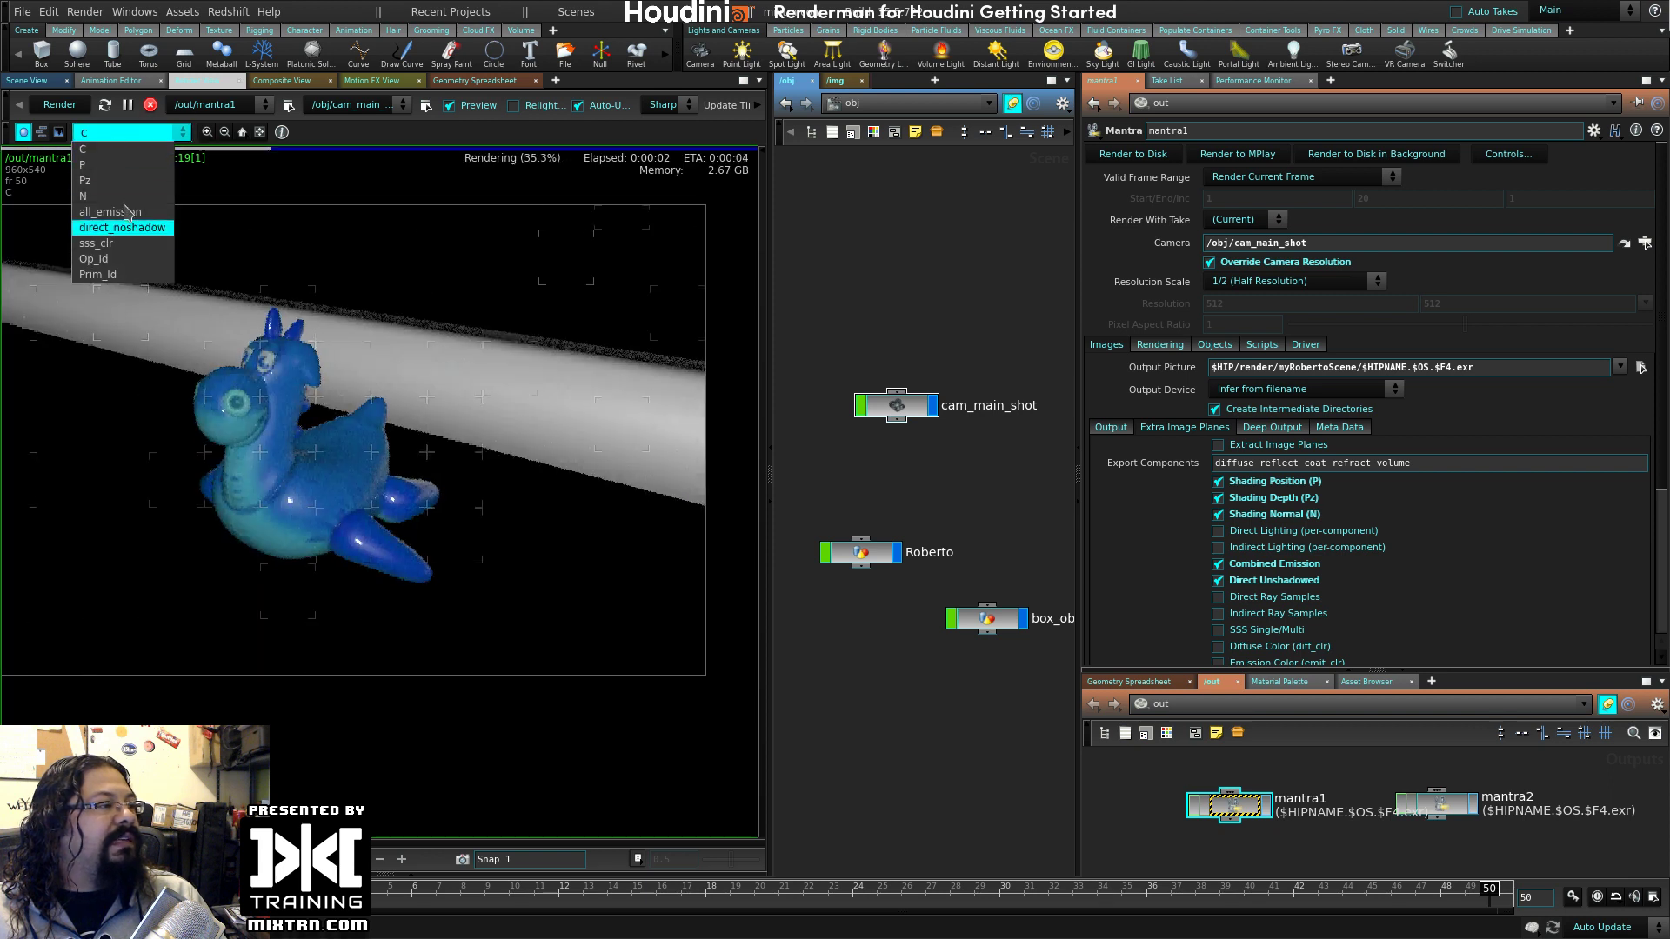
- Inspect the P, Pz, N and all_emission image planes of the mantra1 render
{"action": "left_click", "coordinate": [104, 144]}
{"action": "left_click", "coordinate": [125, 133]}
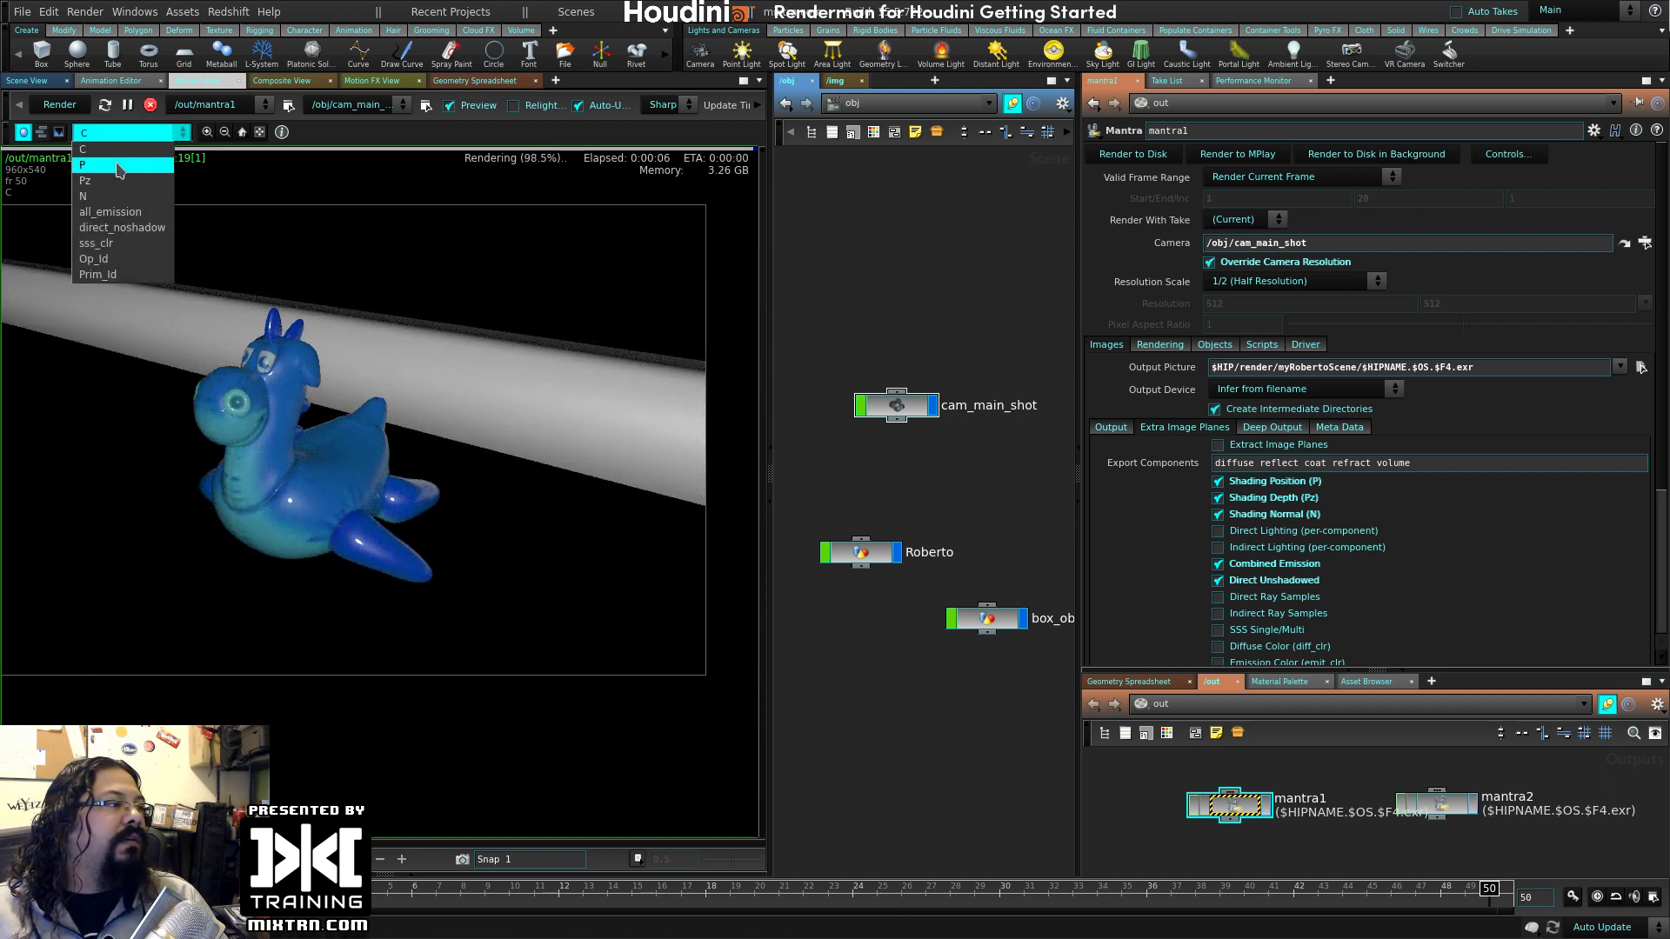
{"action": "left_click", "coordinate": [119, 165]}
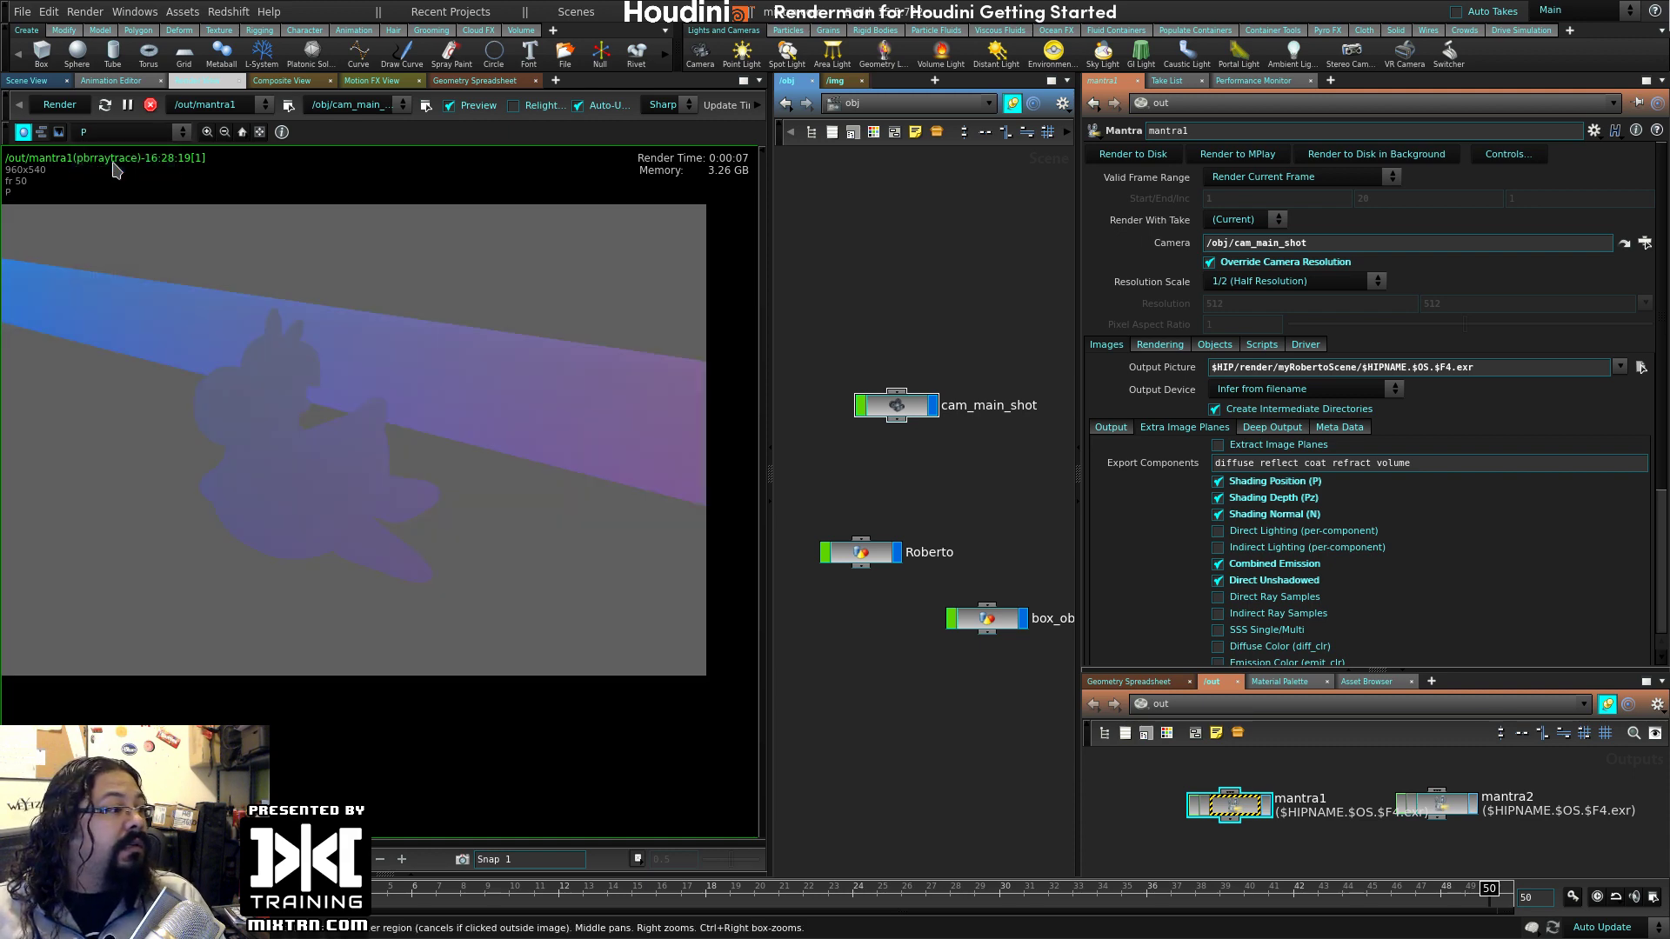
{"action": "left_click", "coordinate": [108, 133]}
{"action": "left_click", "coordinate": [118, 178]}
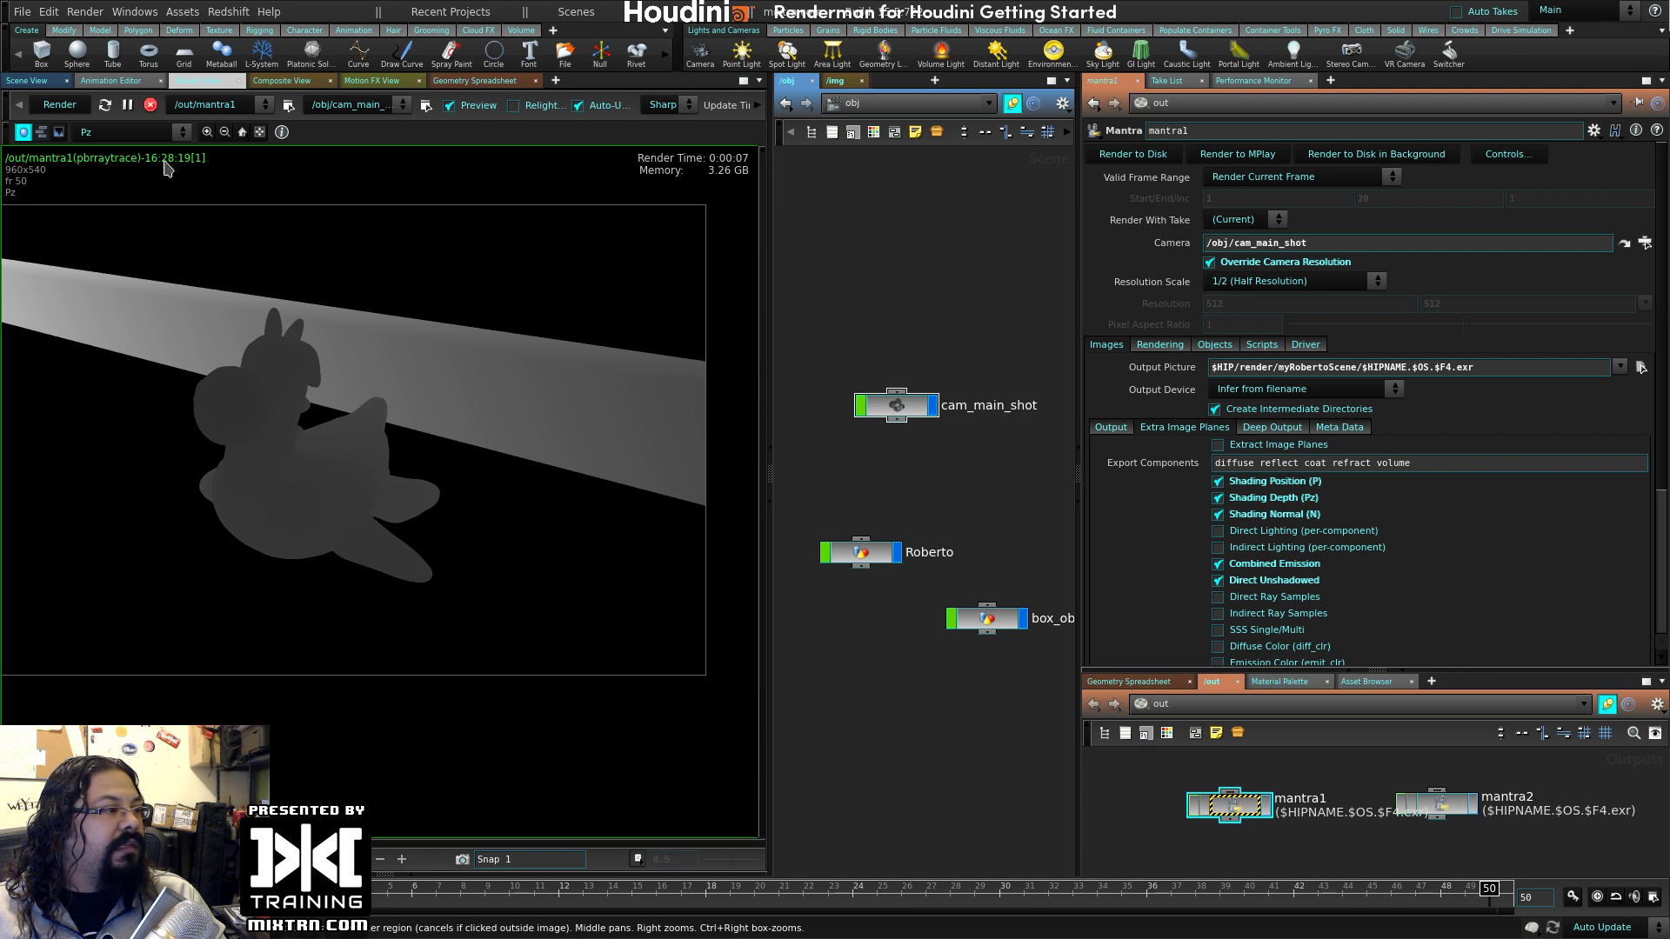
{"action": "left_click", "coordinate": [157, 132]}
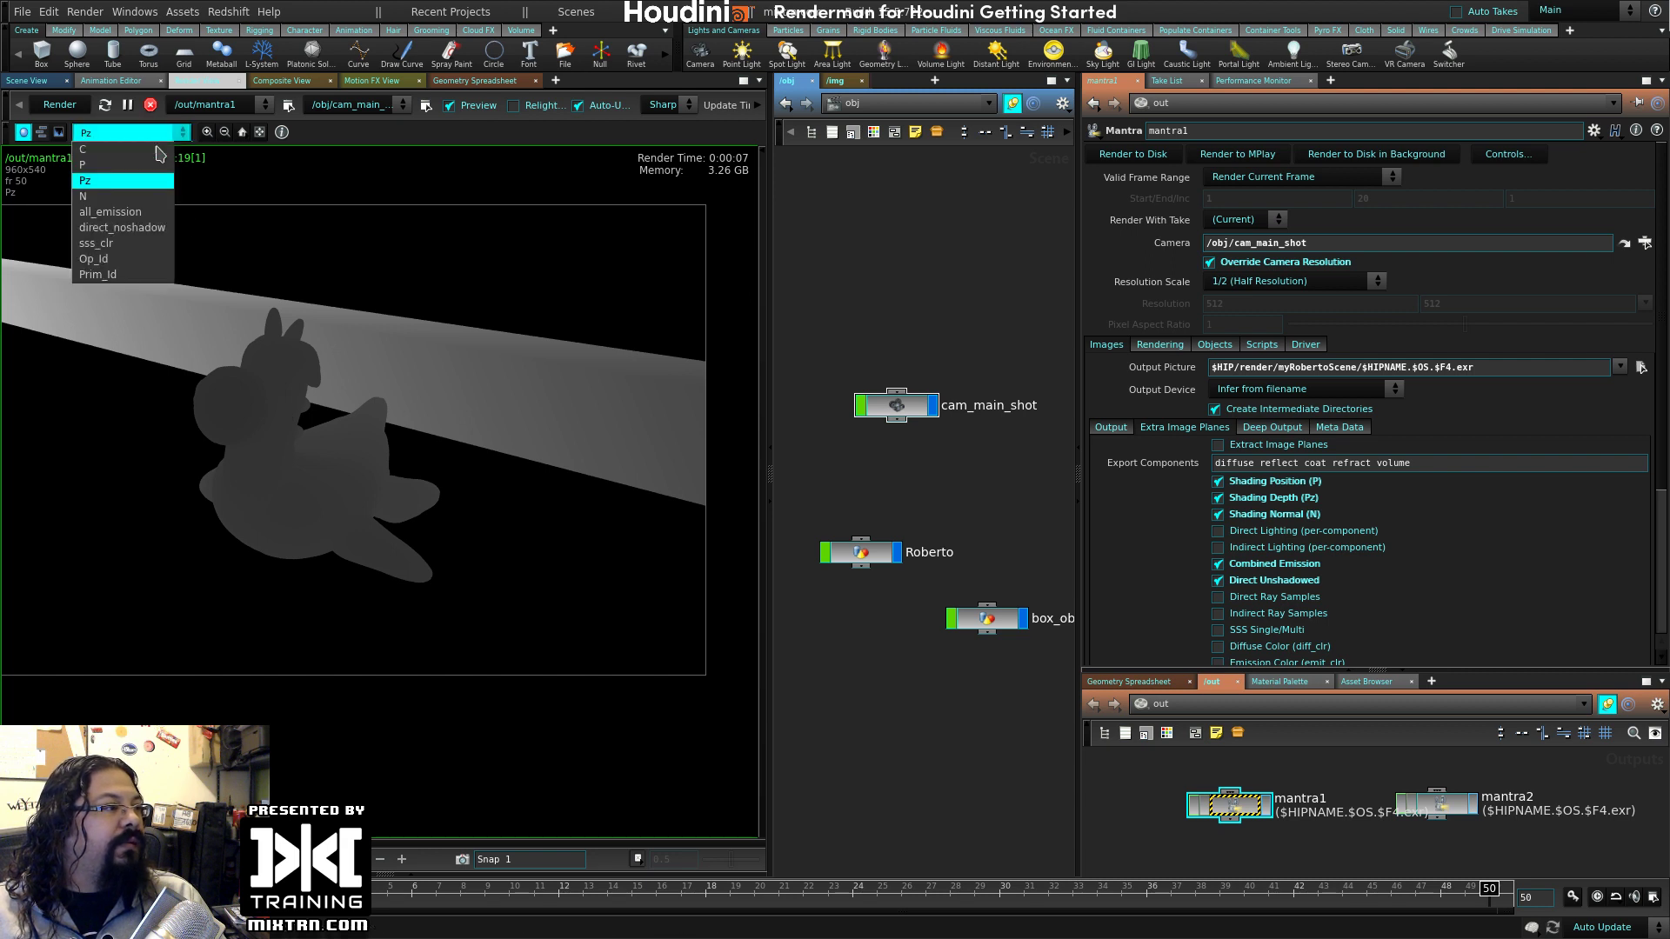
{"action": "left_click", "coordinate": [139, 197]}
{"action": "left_click", "coordinate": [139, 132]}
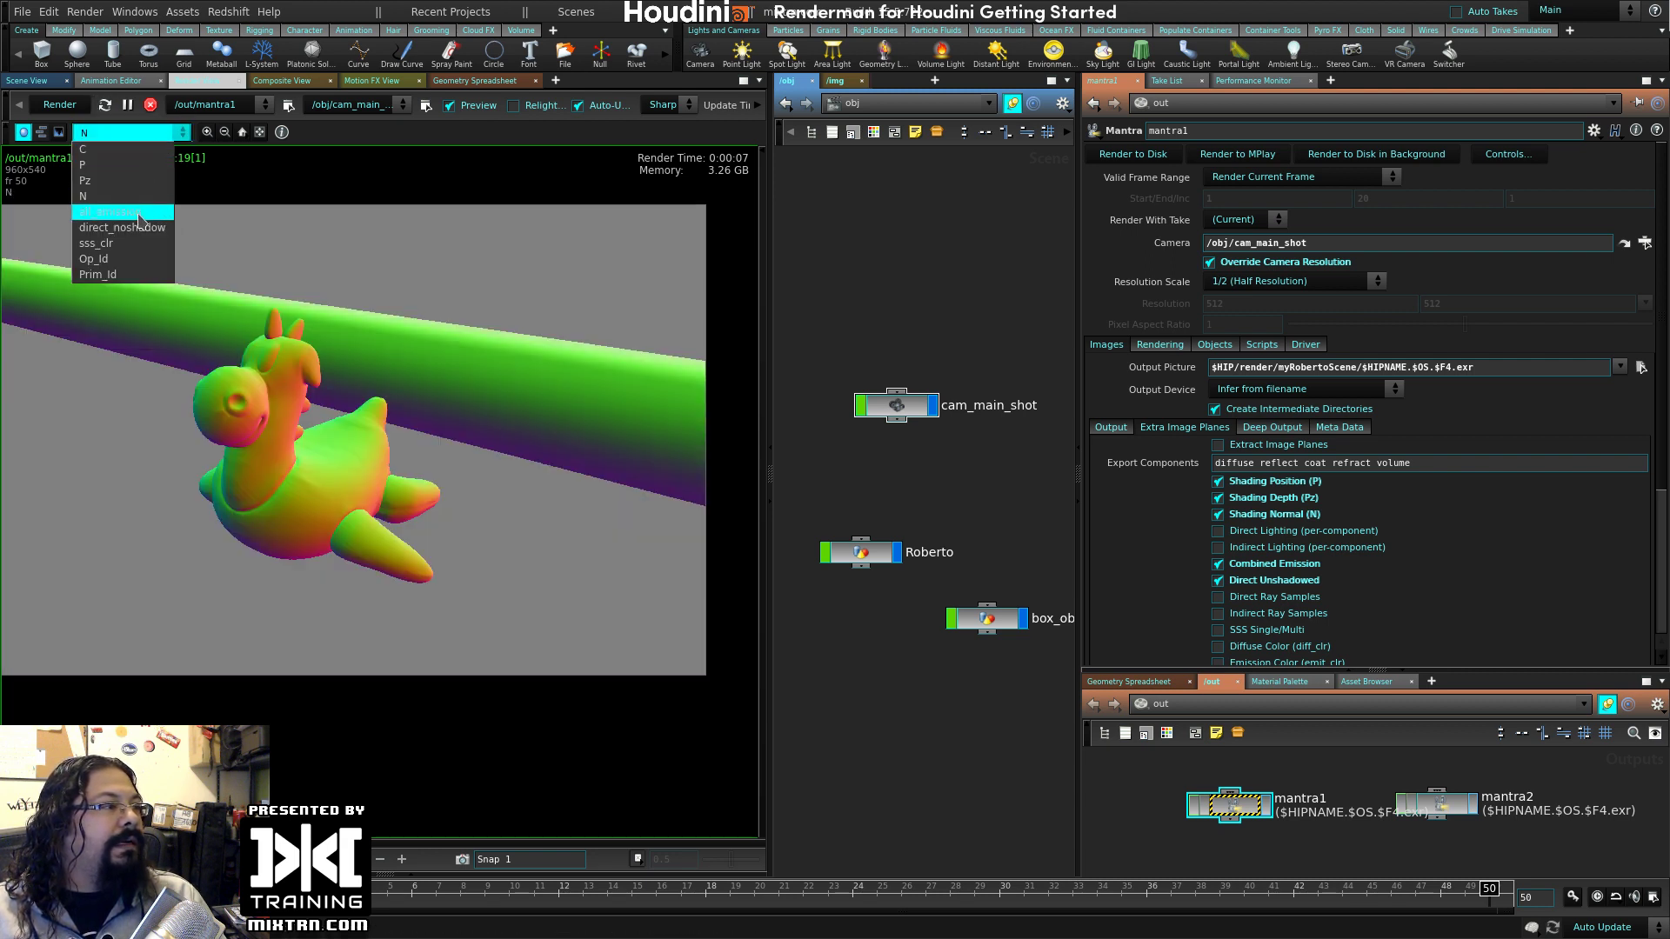
{"action": "left_click", "coordinate": [139, 213]}
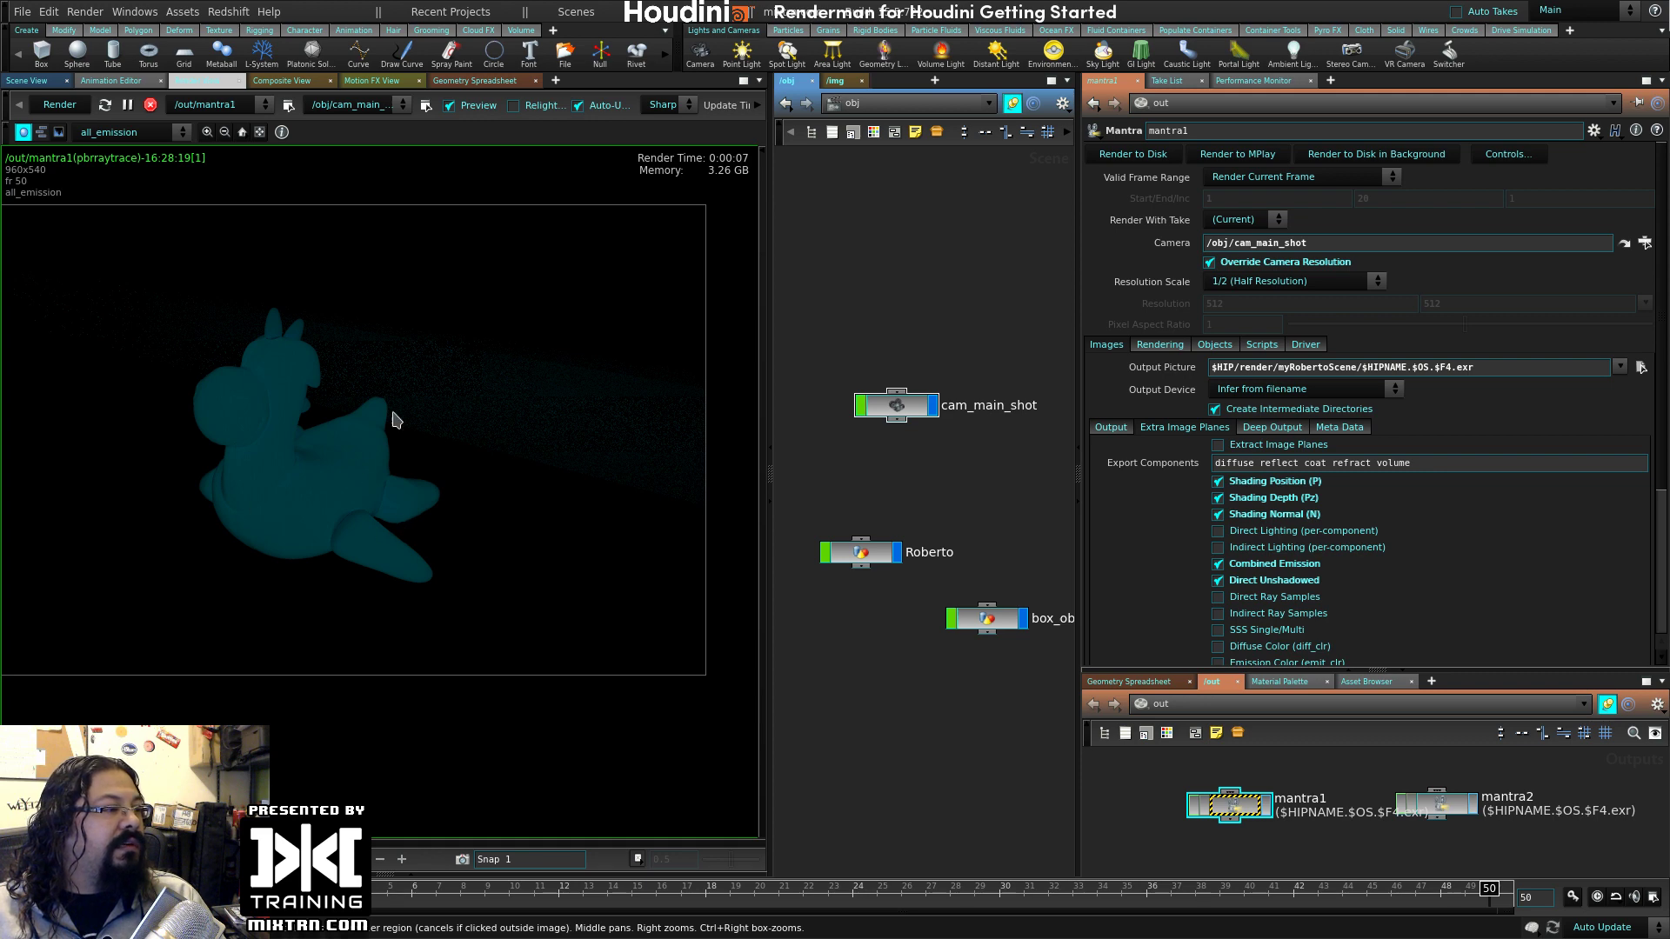
- Inspect the direct_noshadow, sss_clr, Op_Id and Prim_Id planes, and return the render view to the C plane
{"action": "left_click", "coordinate": [131, 132]}
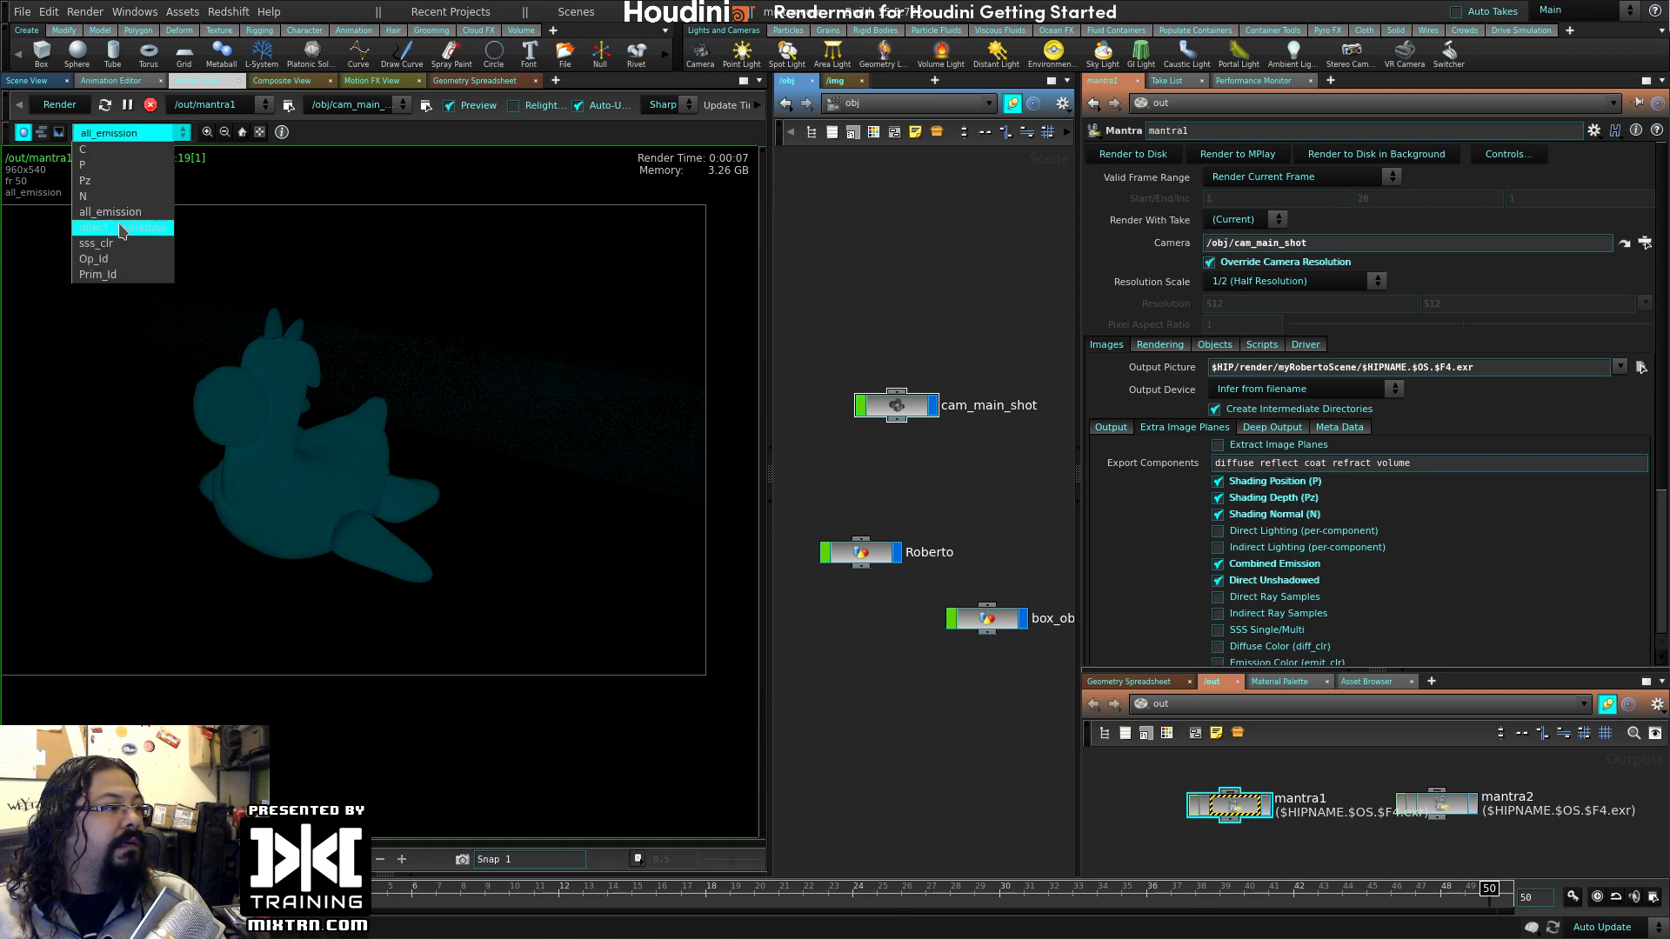
{"action": "left_click", "coordinate": [122, 227]}
{"action": "left_click", "coordinate": [148, 135]}
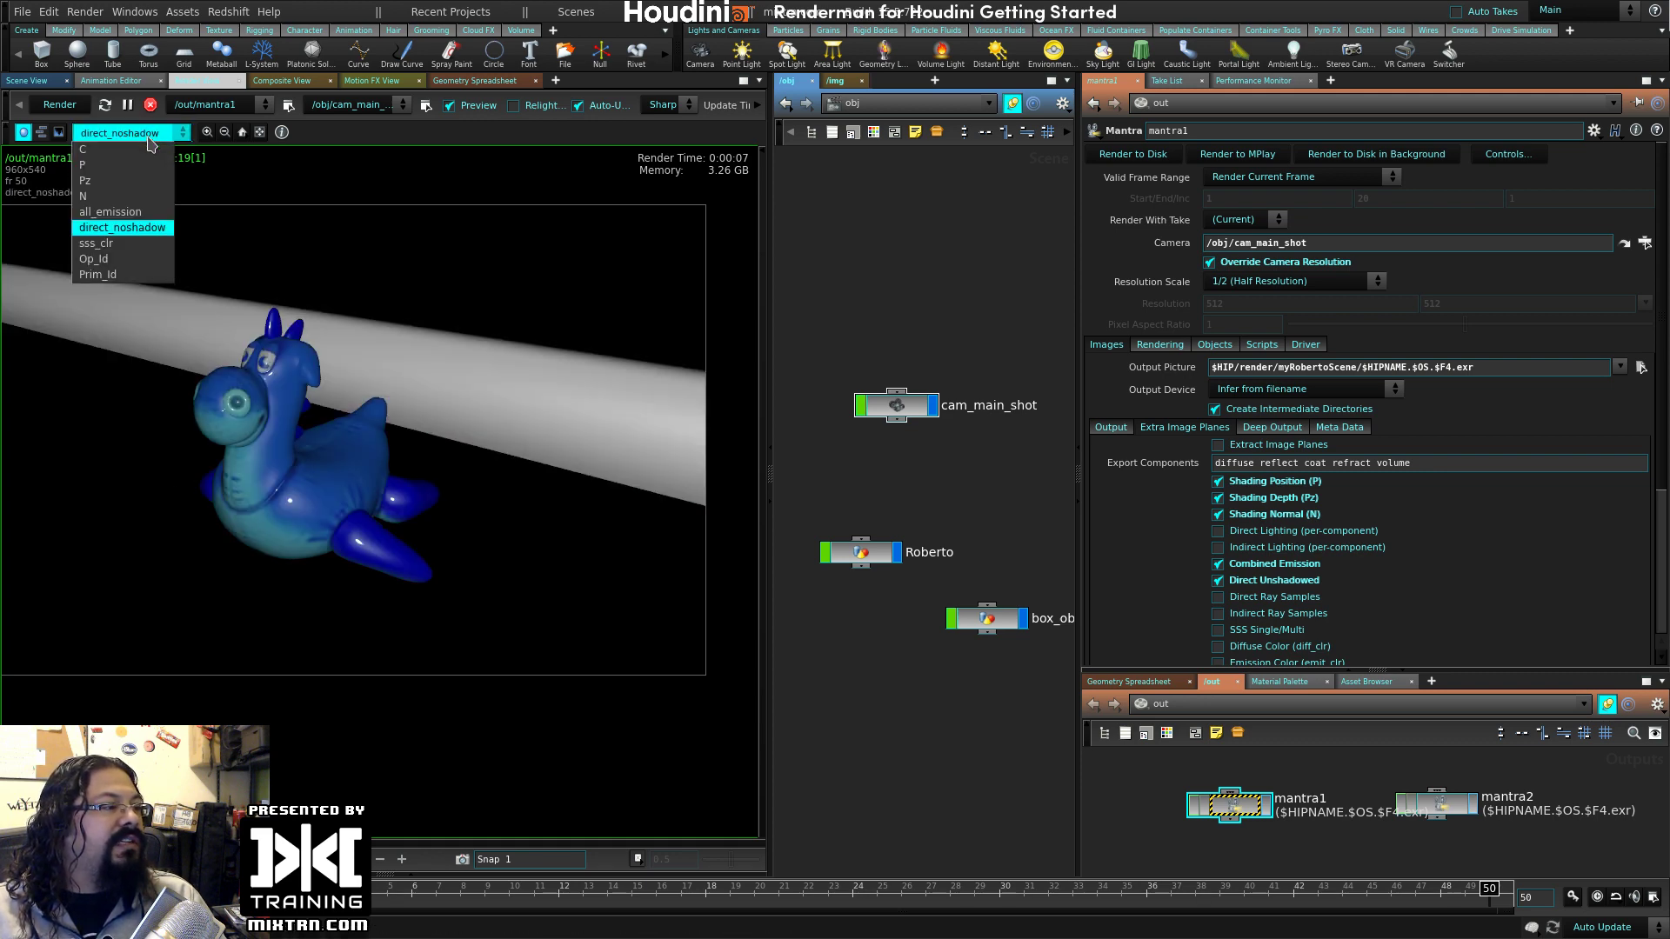
{"action": "left_click", "coordinate": [122, 243]}
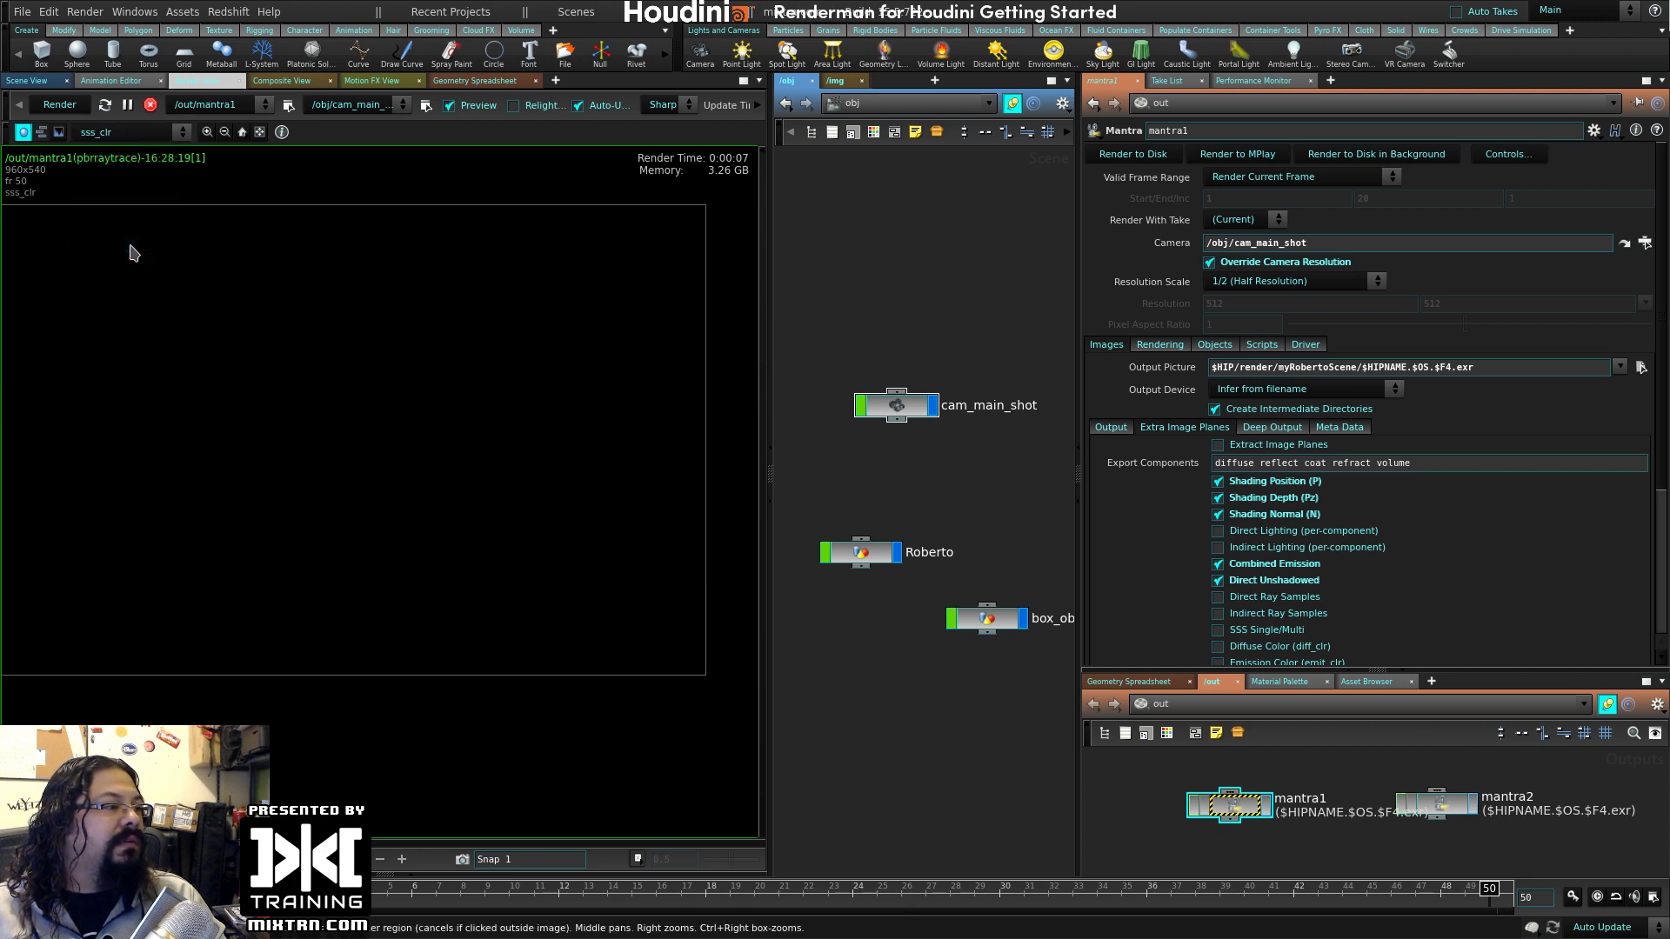
{"action": "left_click", "coordinate": [131, 132]}
{"action": "left_click", "coordinate": [123, 259]}
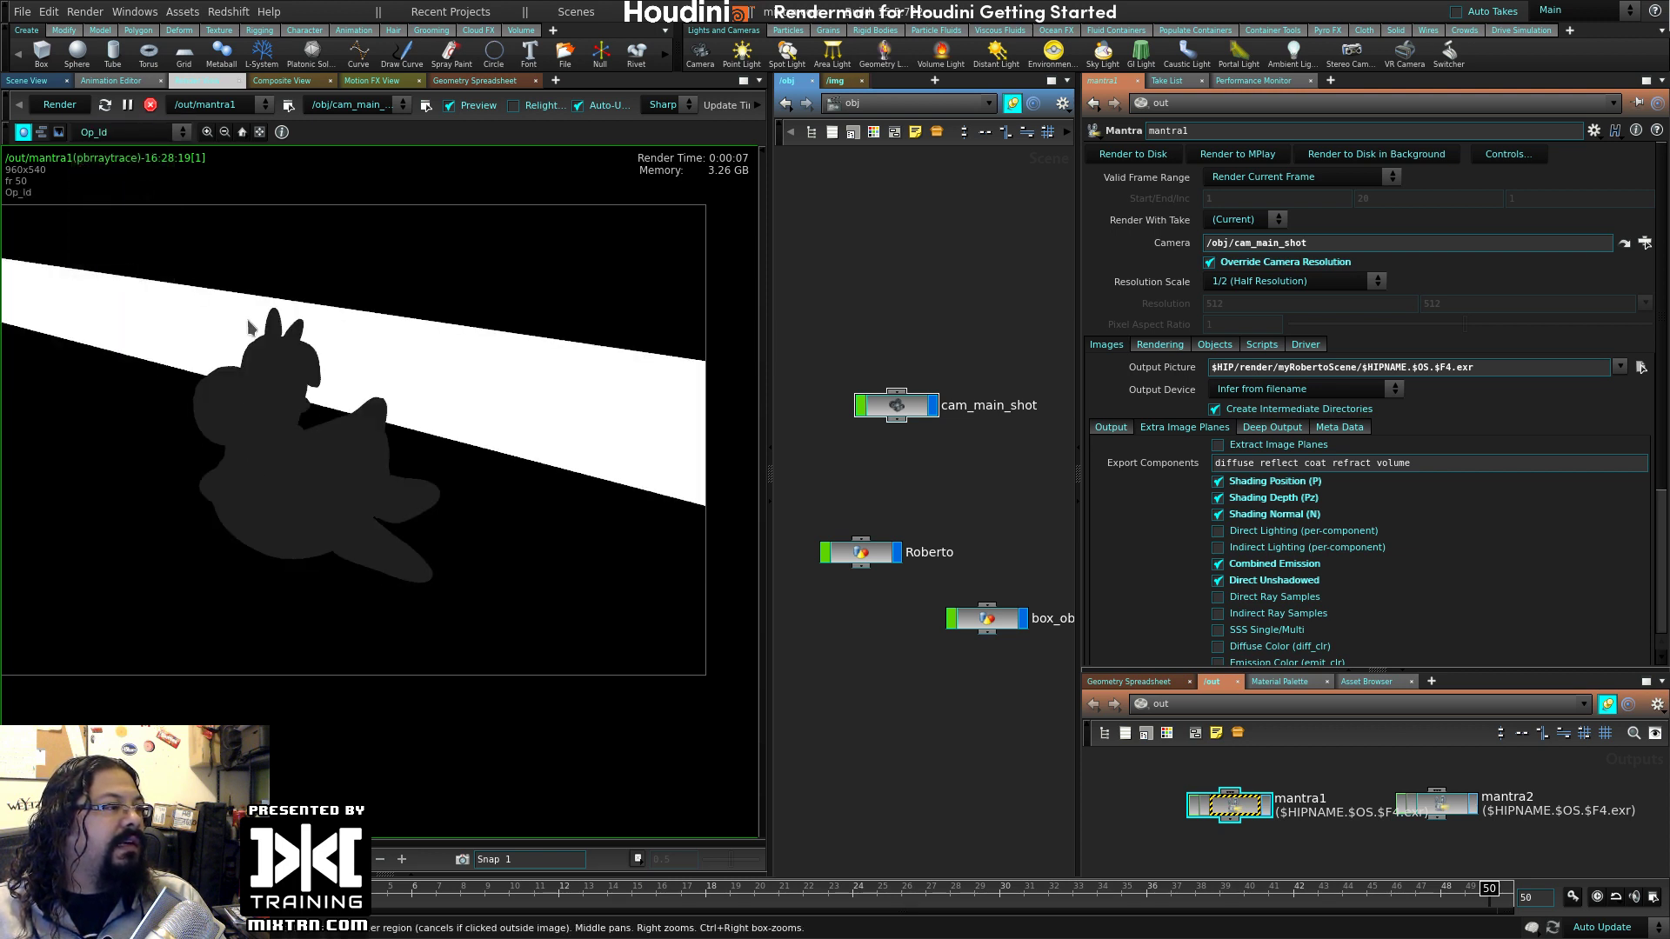
{"action": "left_click", "coordinate": [126, 134]}
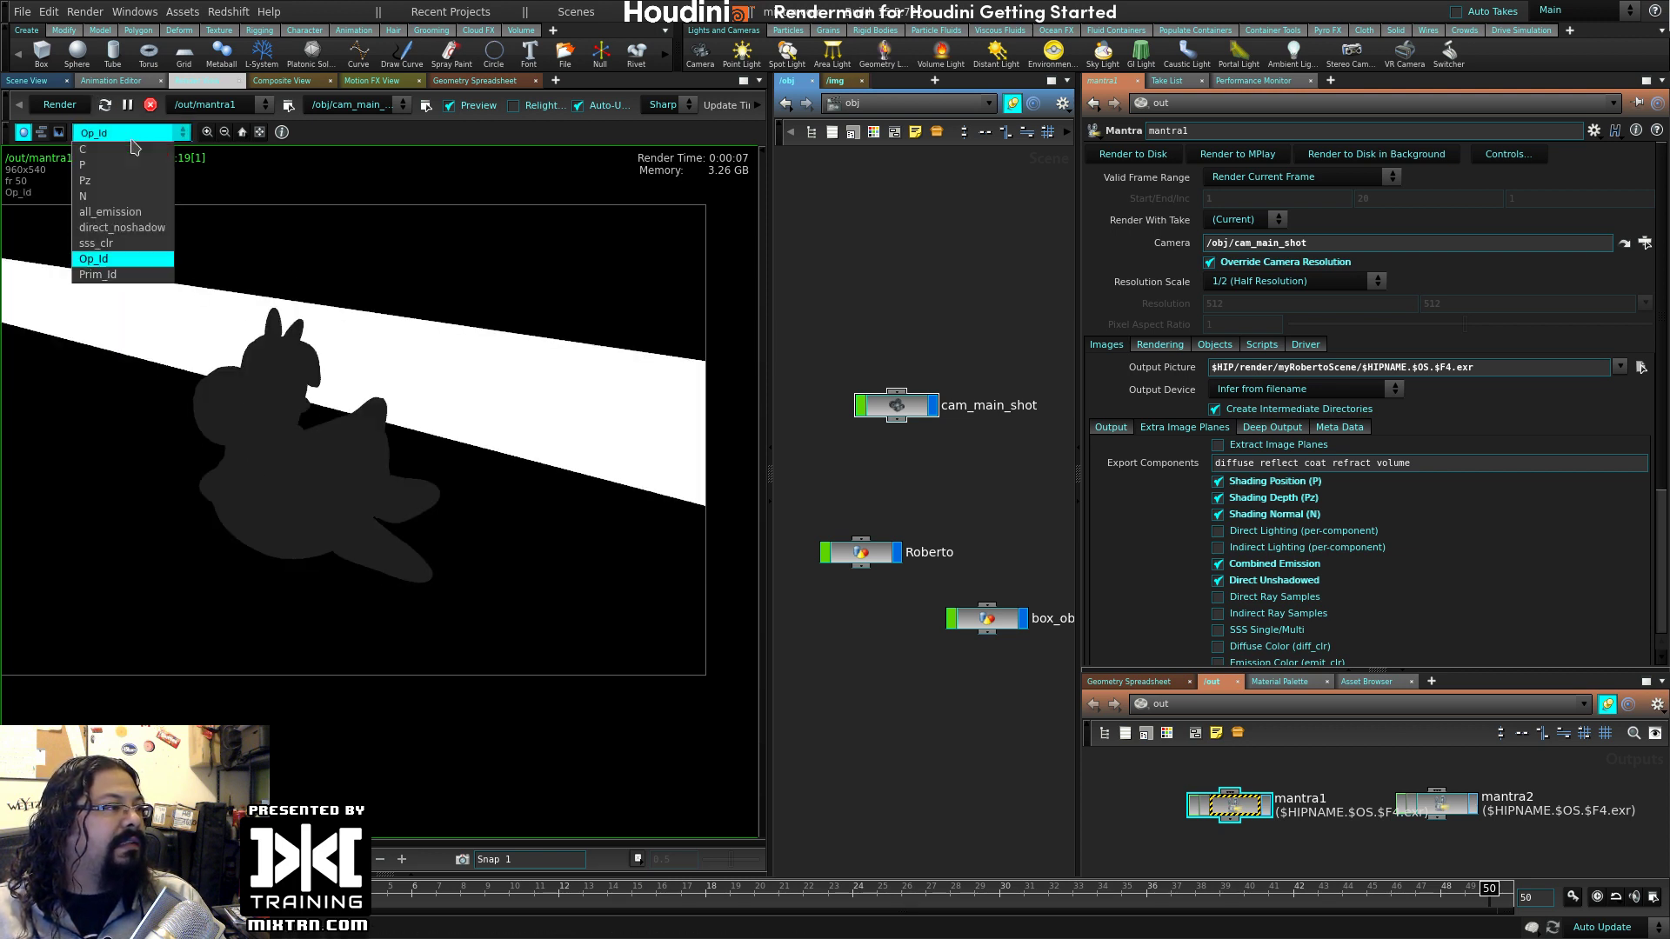
{"action": "left_click", "coordinate": [113, 275]}
{"action": "left_click", "coordinate": [126, 133]}
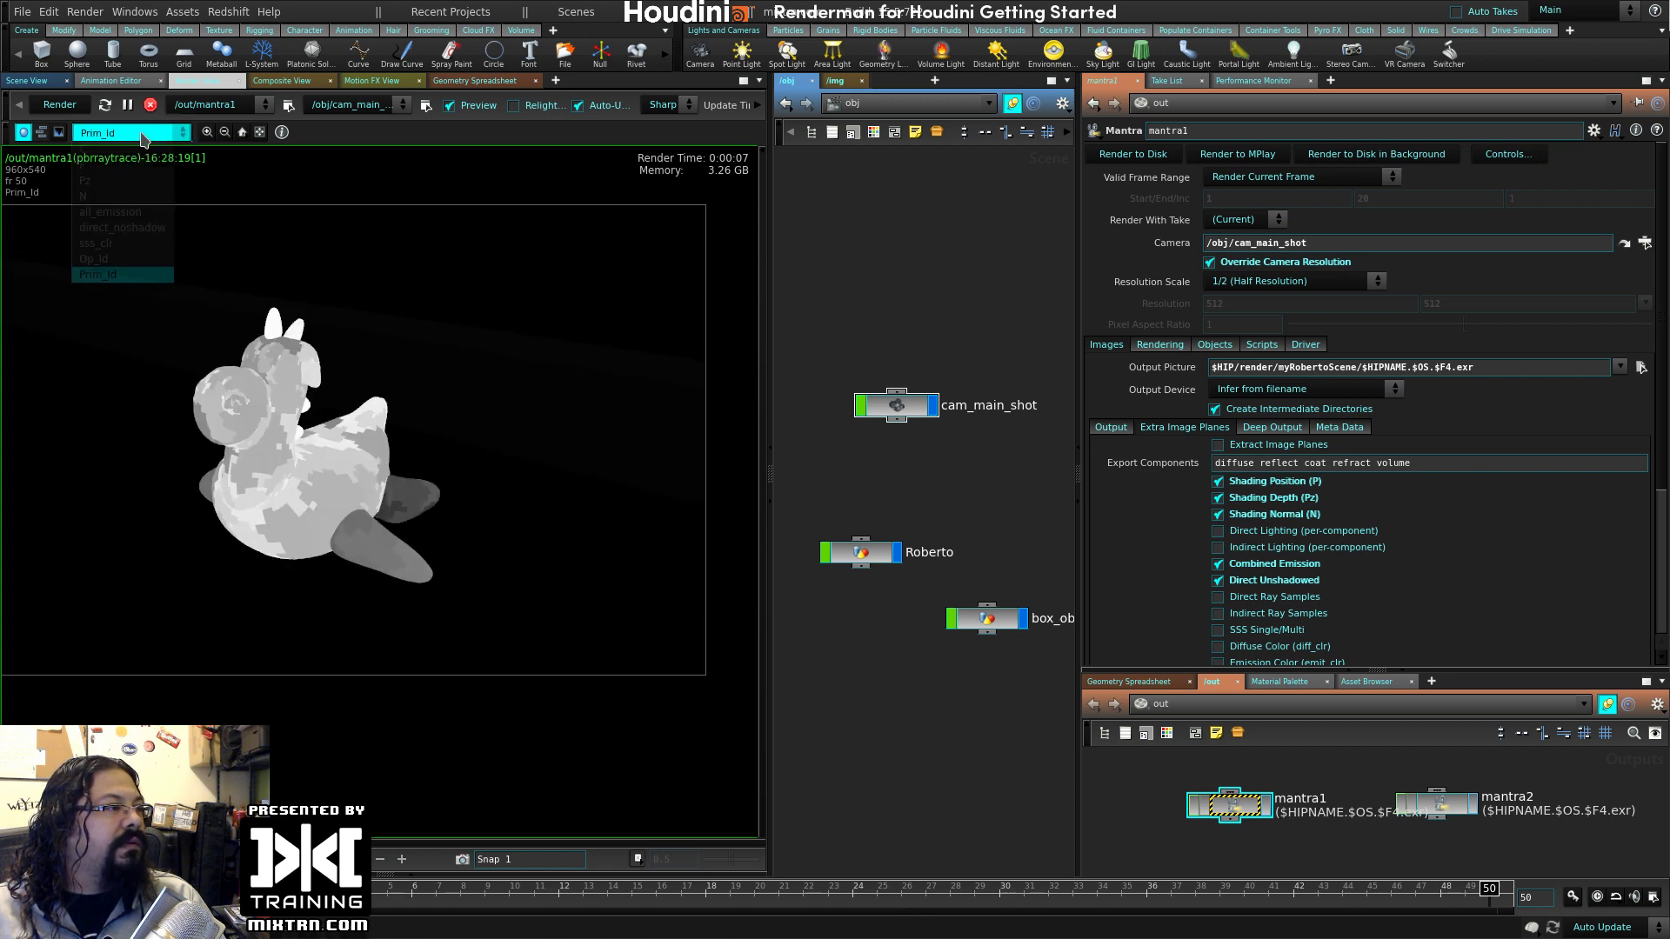
{"action": "left_click", "coordinate": [115, 150]}
- Add one extra image plane entry to the mantra1 output settings
{"action": "scroll", "coordinate": [1363, 464], "scroll_direction": "down", "scroll_amount": 4}
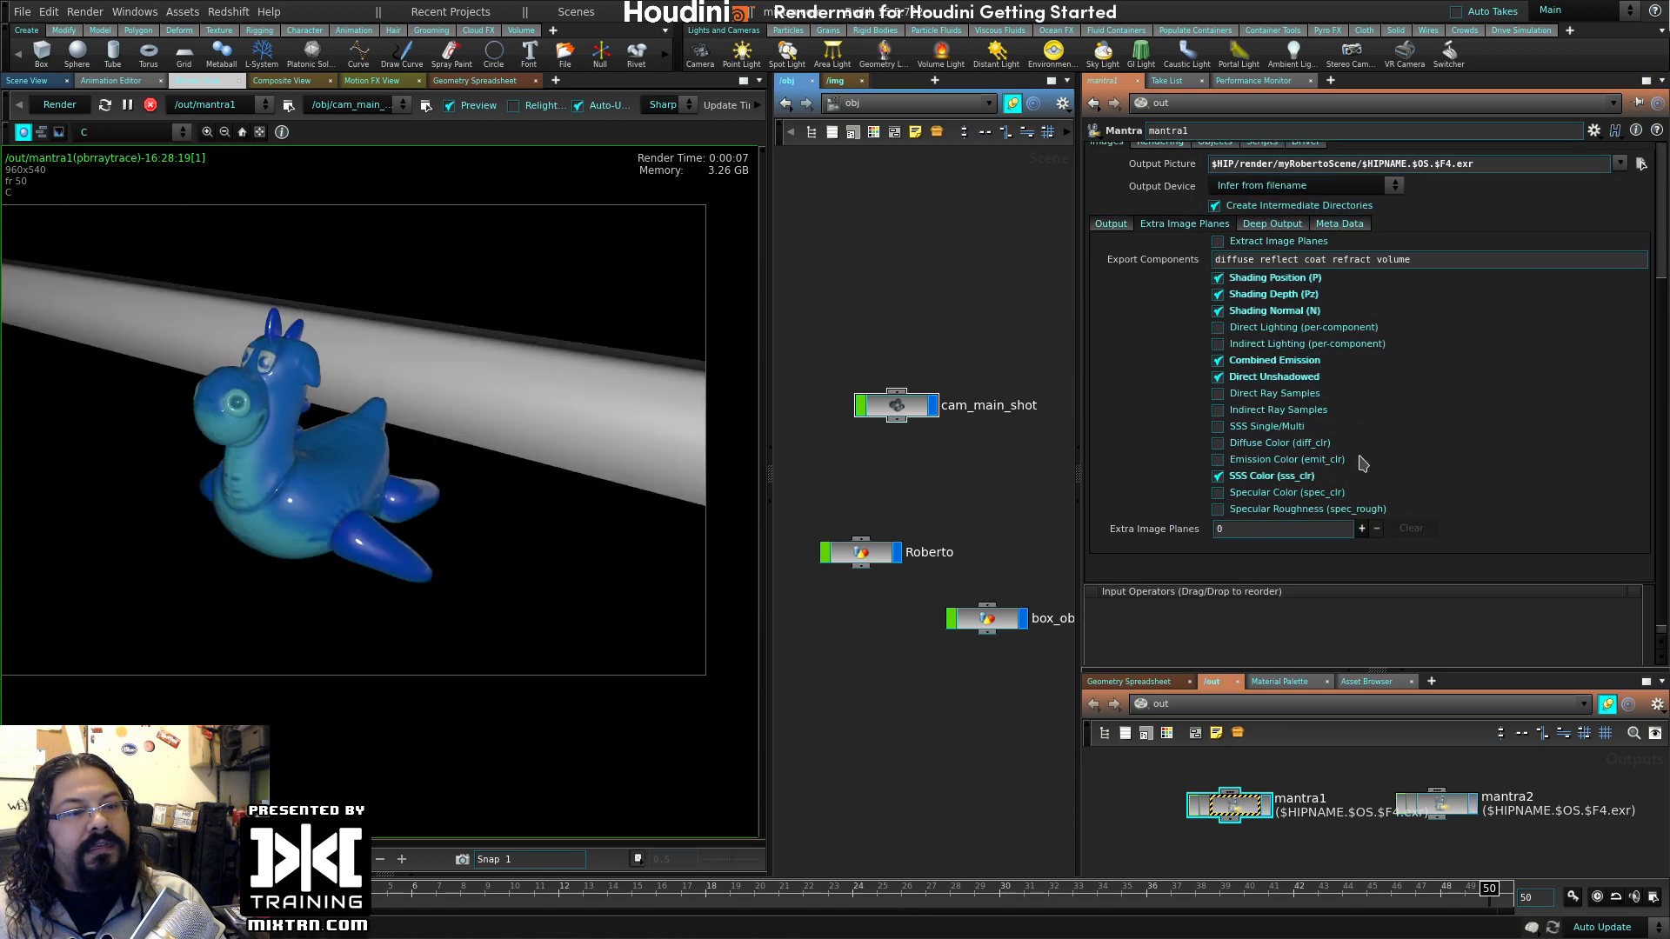
{"action": "scroll", "coordinate": [1203, 355], "scroll_direction": "down", "scroll_amount": 2}
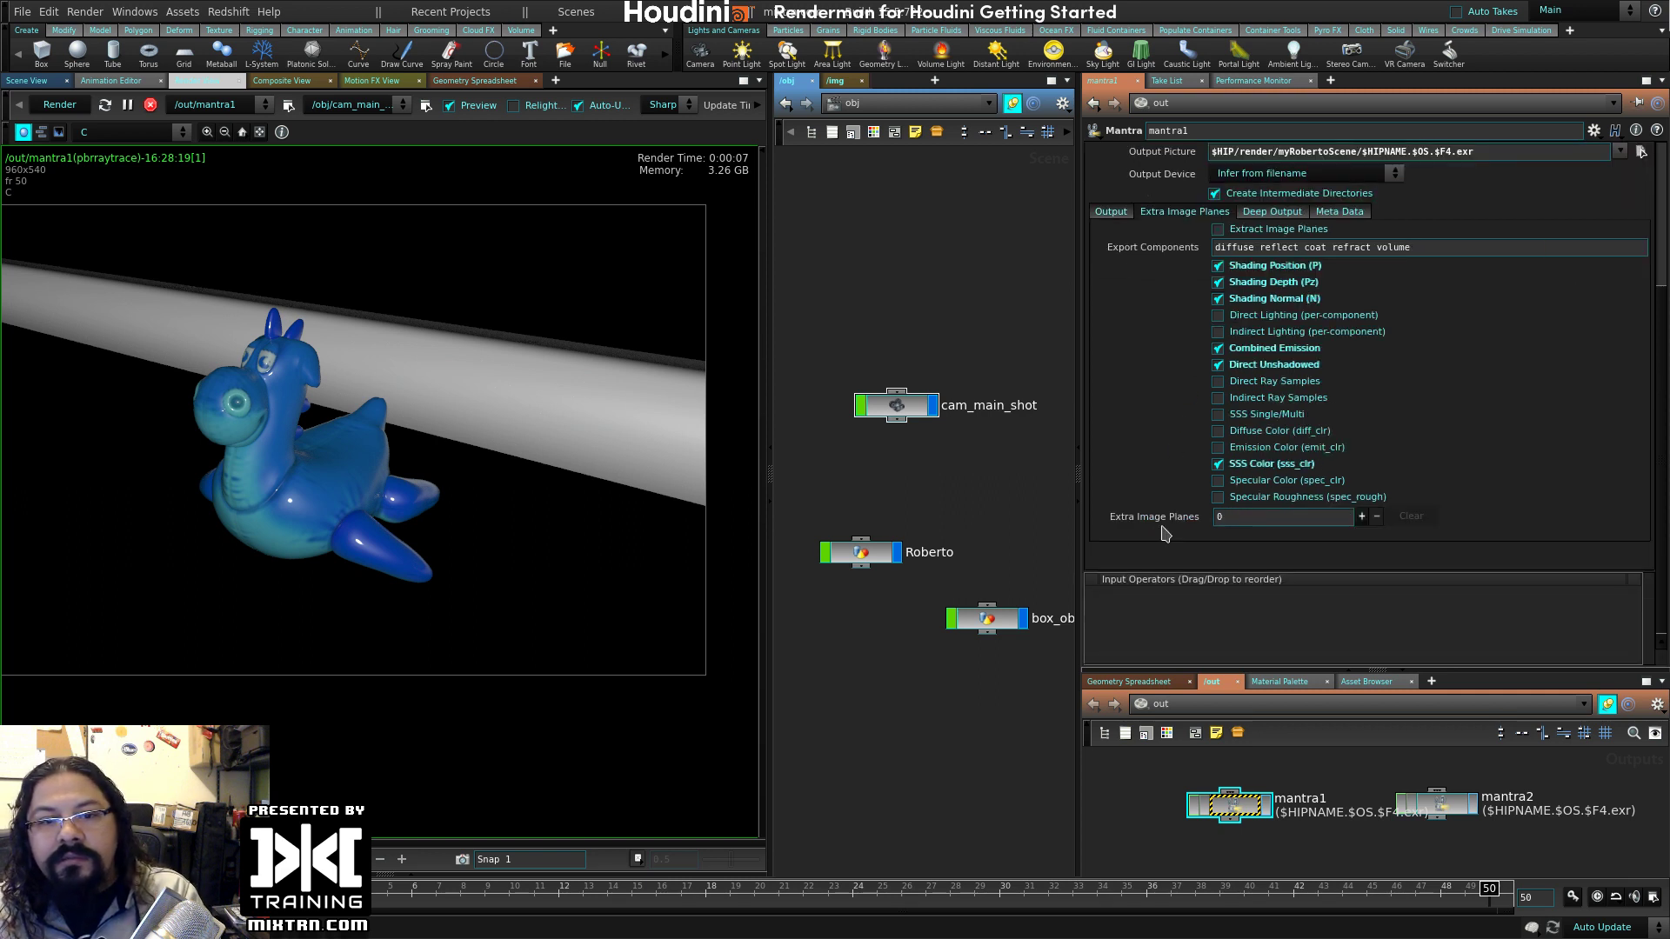
{"action": "left_click", "coordinate": [1363, 517]}
{"action": "scroll", "coordinate": [1244, 338], "scroll_direction": "down", "scroll_amount": 2}
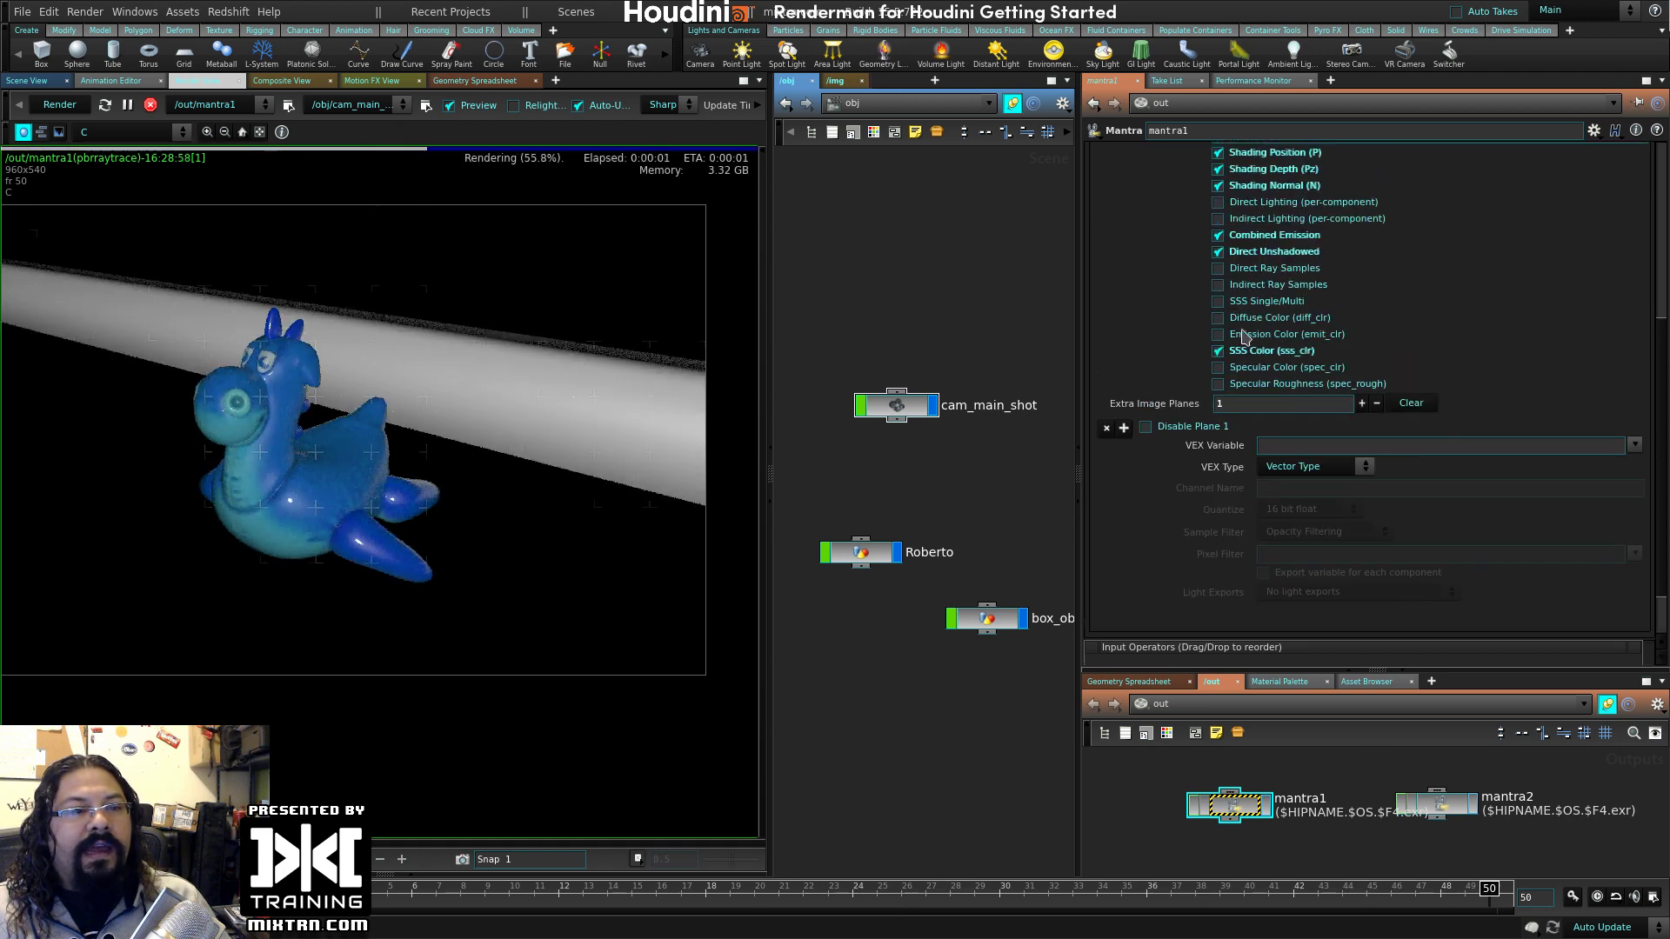
{"action": "scroll", "coordinate": [1312, 358], "scroll_direction": "down", "scroll_amount": 1}
{"action": "scroll", "coordinate": [1540, 446], "scroll_direction": "down", "scroll_amount": 1}
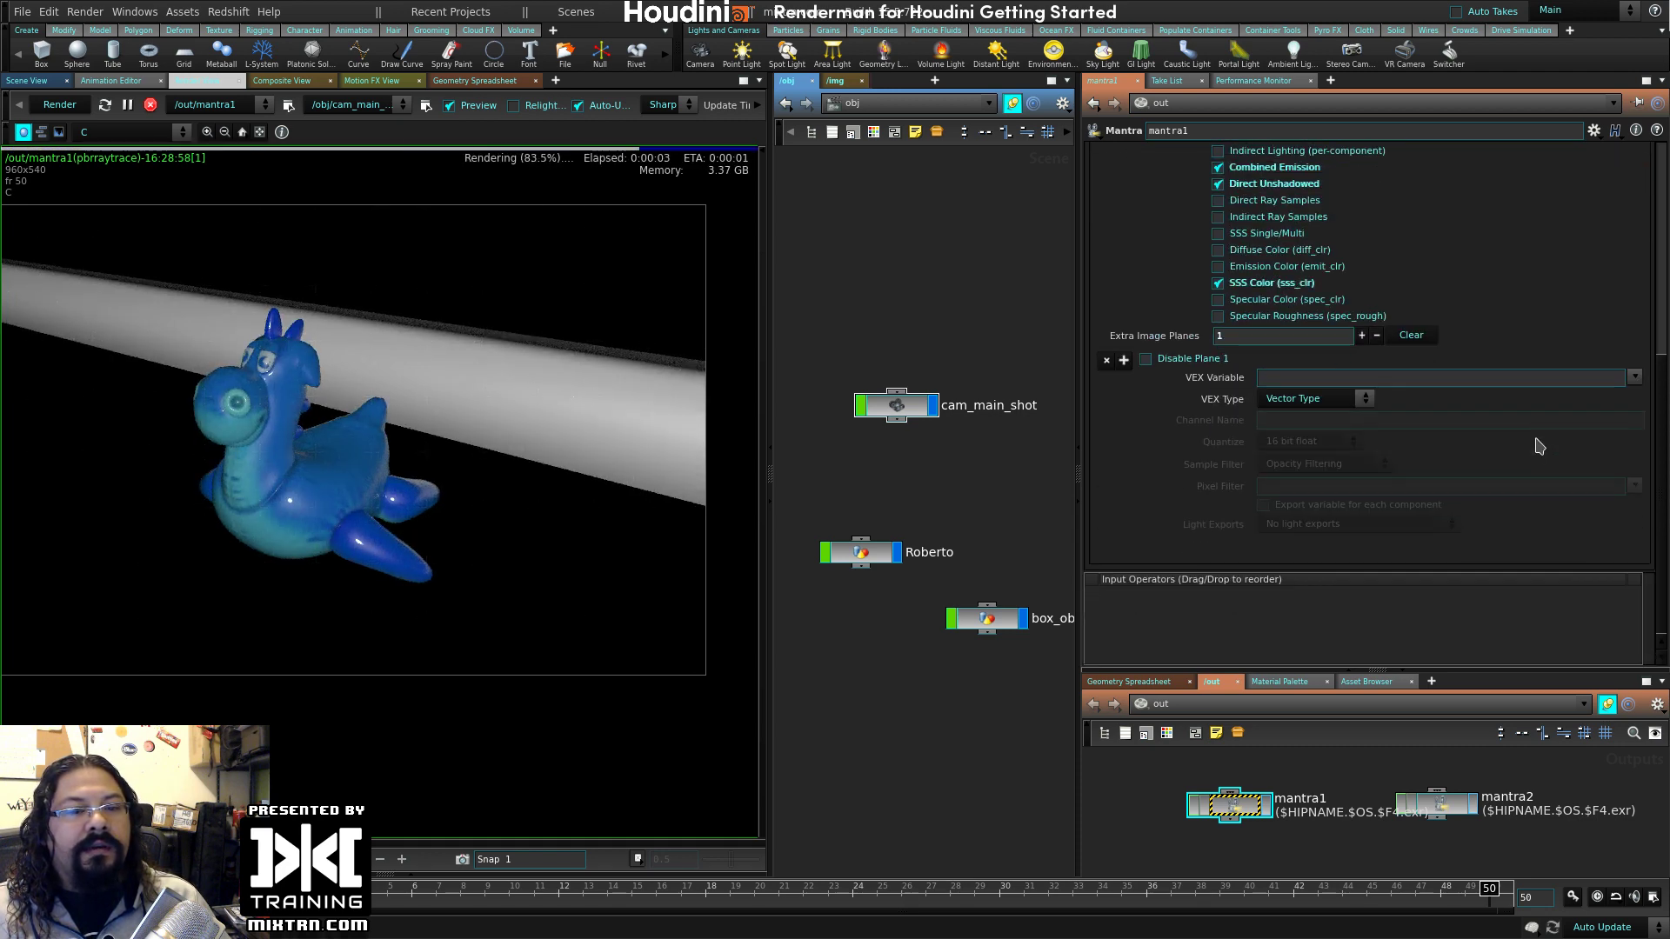
- Examine the preset VEX variables offered for the extra image plane, from color to the diagnostic entries, without choosing one
{"action": "left_click", "coordinate": [1634, 376]}
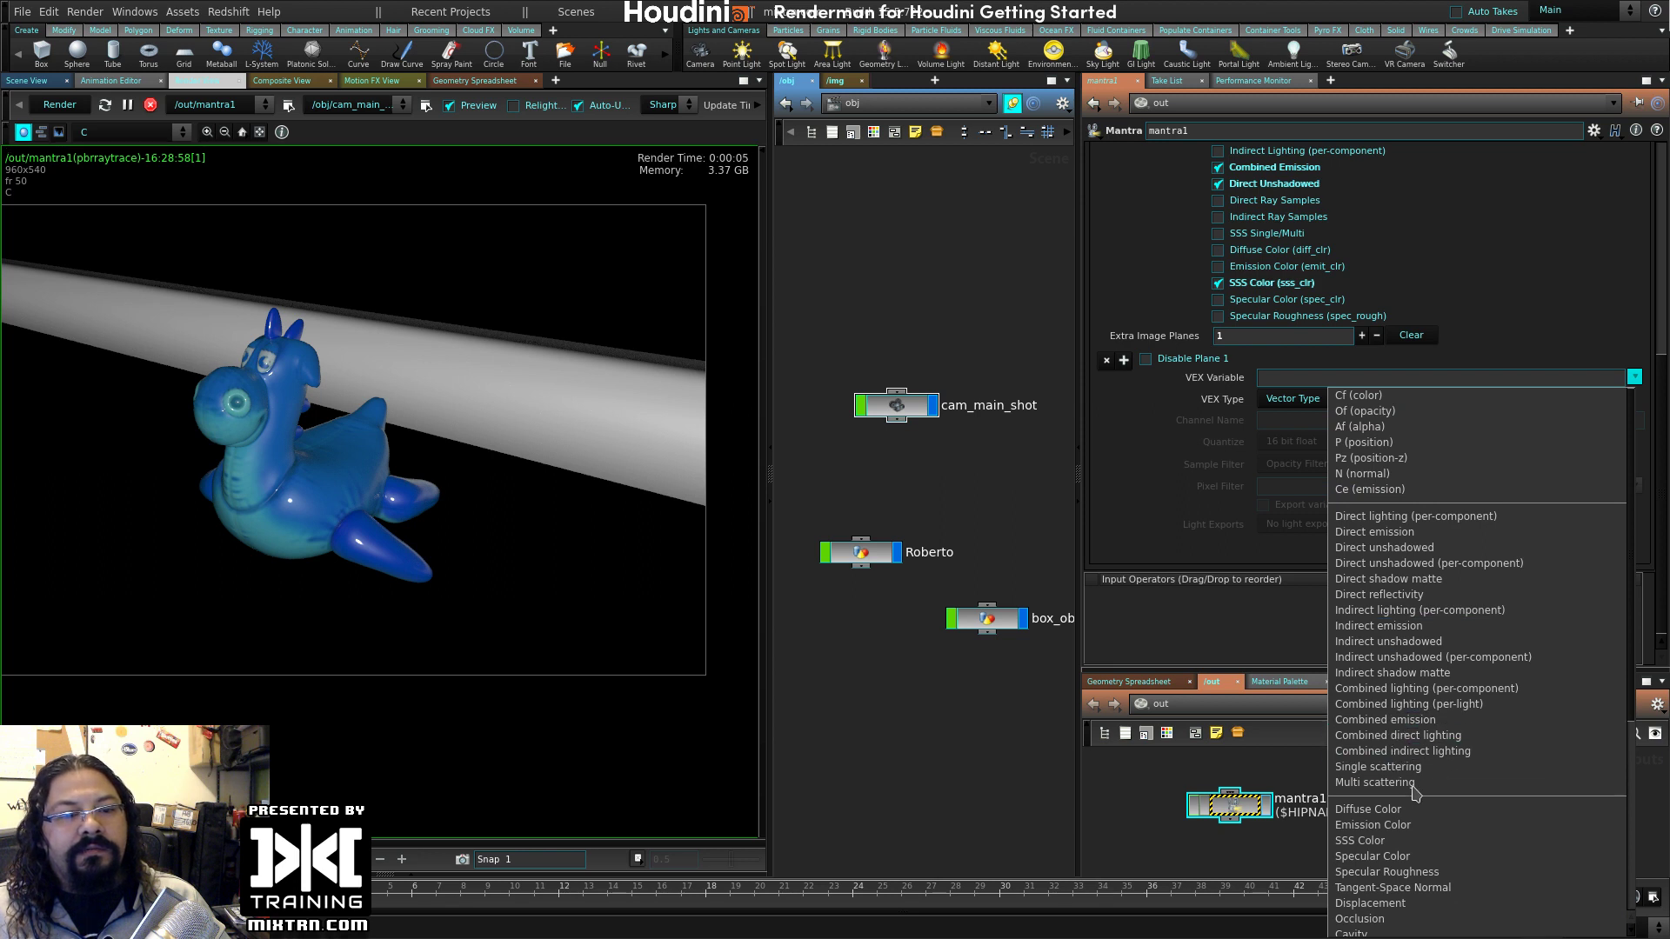
{"action": "scroll", "coordinate": [1416, 789], "scroll_direction": "down", "scroll_amount": 6}
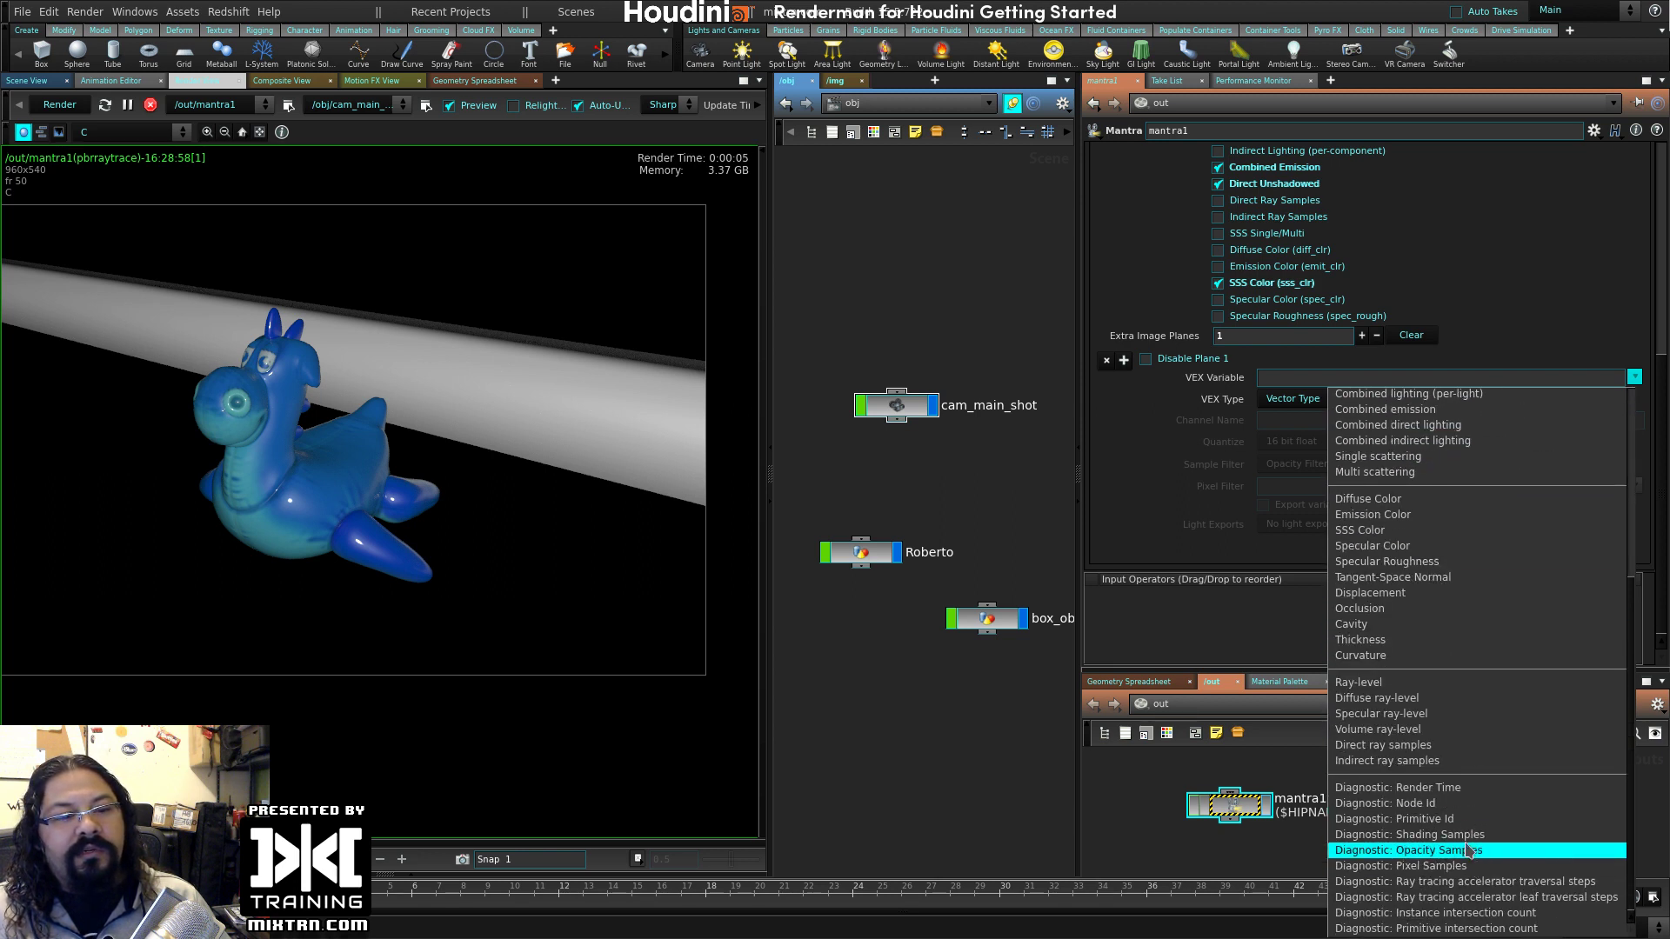
{"action": "scroll", "coordinate": [1470, 534], "scroll_direction": "up", "scroll_amount": 2}
{"action": "scroll", "coordinate": [1471, 548], "scroll_direction": "down", "scroll_amount": 3}
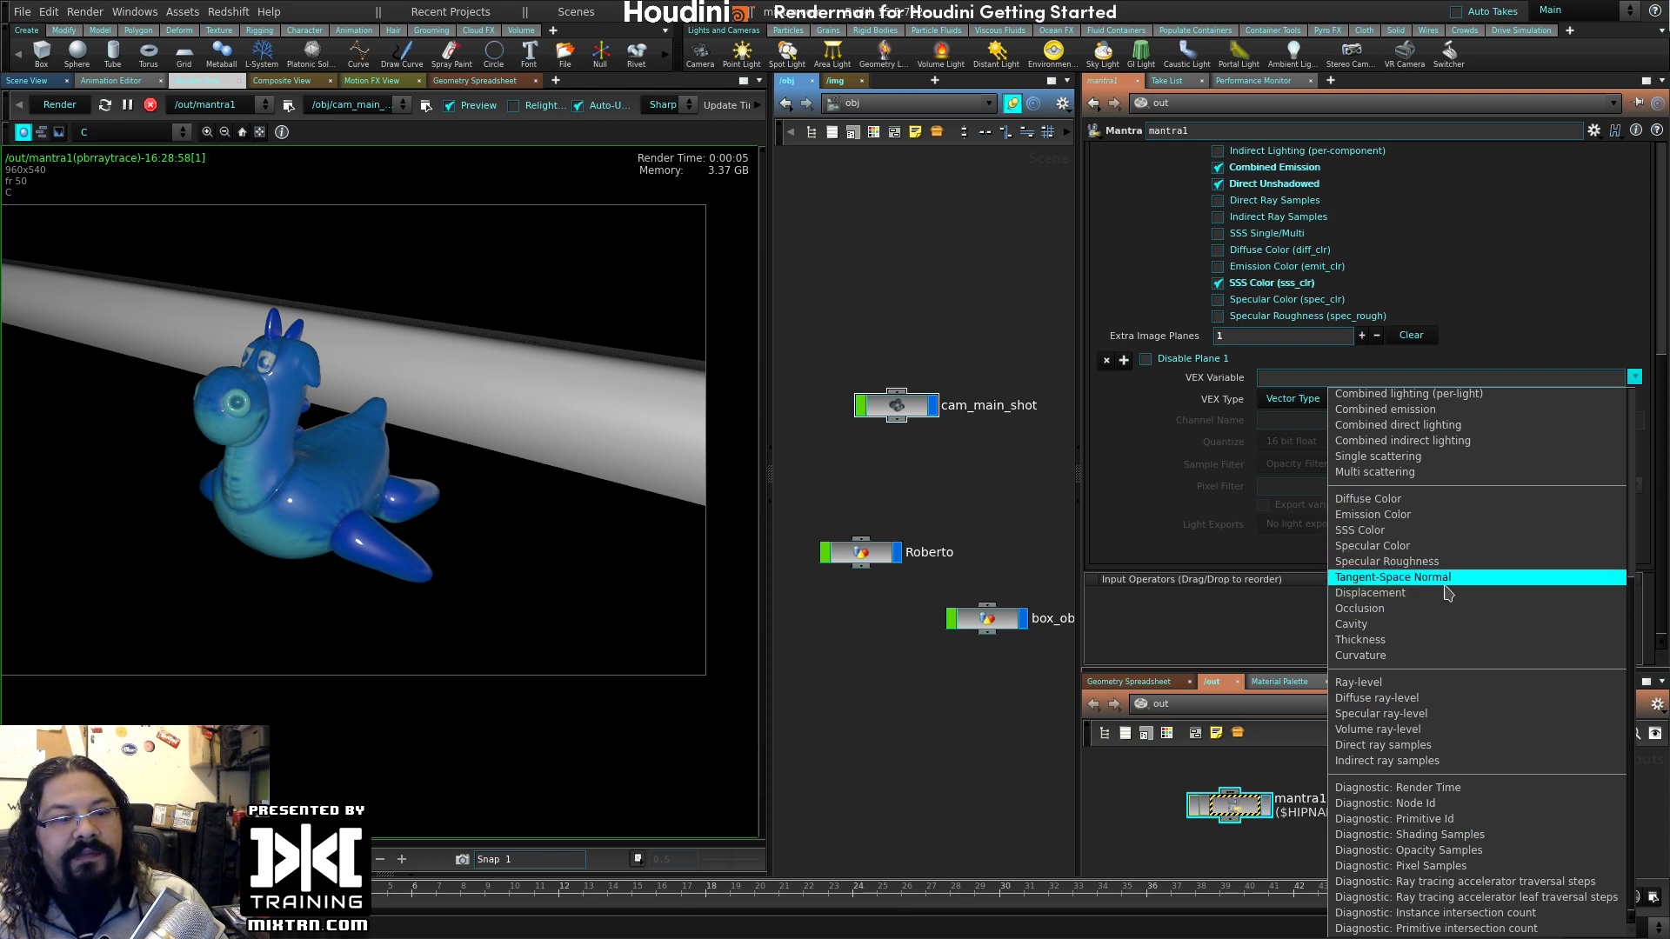
{"action": "scroll", "coordinate": [1453, 644], "scroll_direction": "up", "scroll_amount": 6}
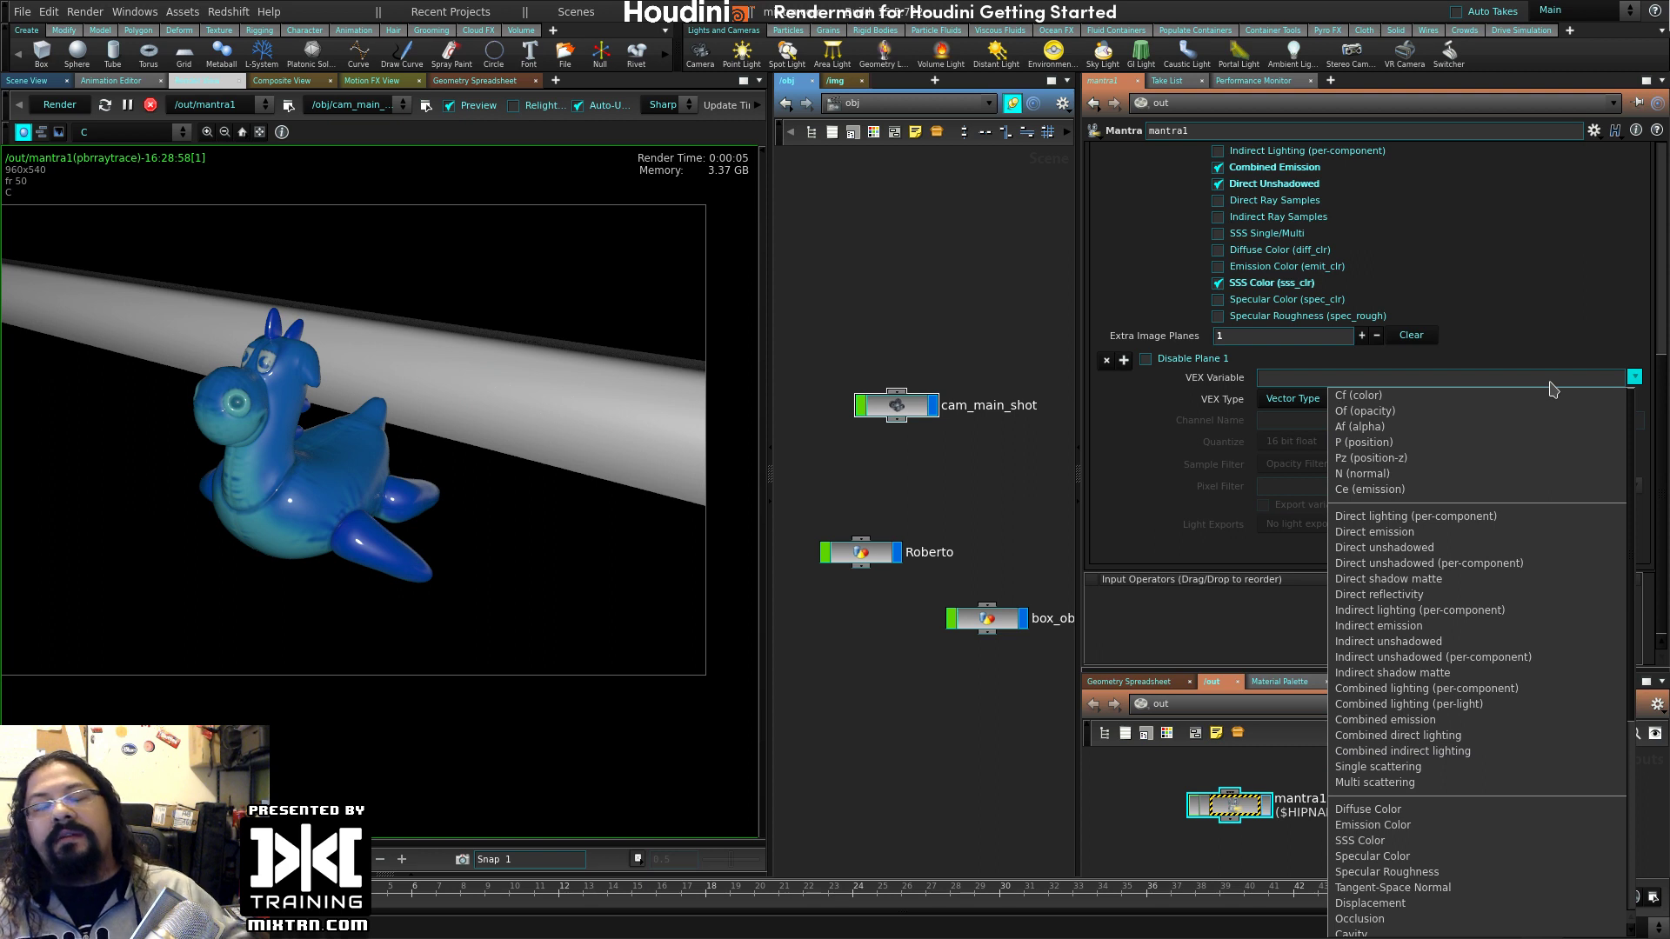
{"action": "left_click", "coordinate": [1512, 357]}
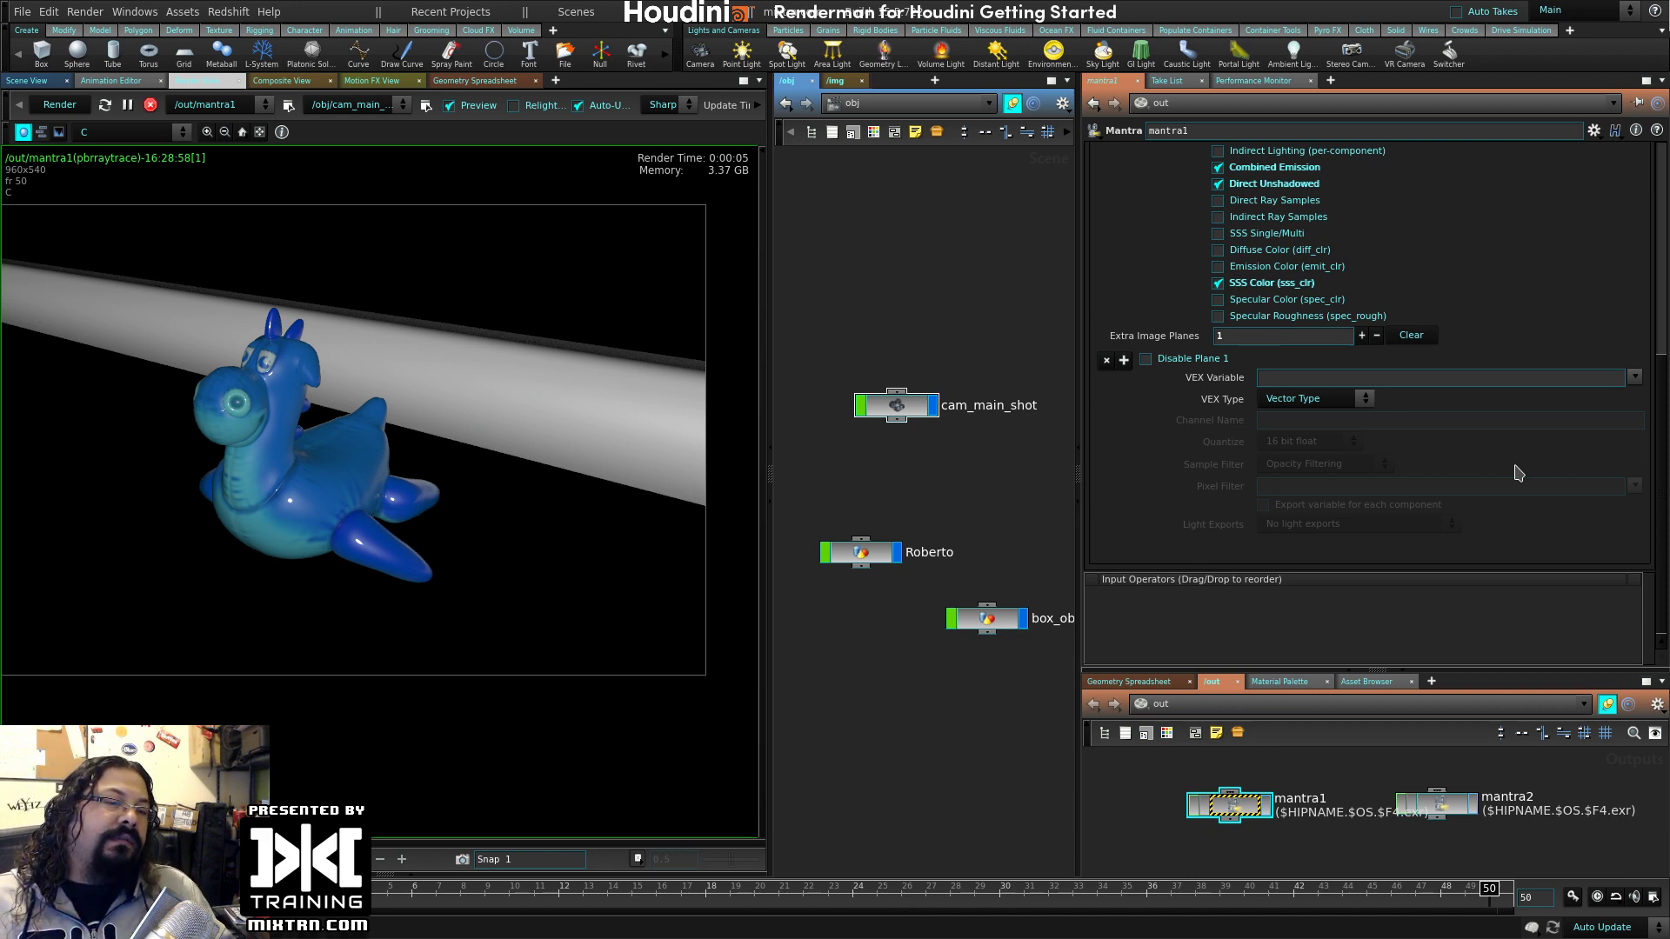
- Widen the network editor pane beside the render view and look through its shop, img and obj networks
{"action": "scroll", "coordinate": [1518, 473], "scroll_direction": "up", "scroll_amount": 8}
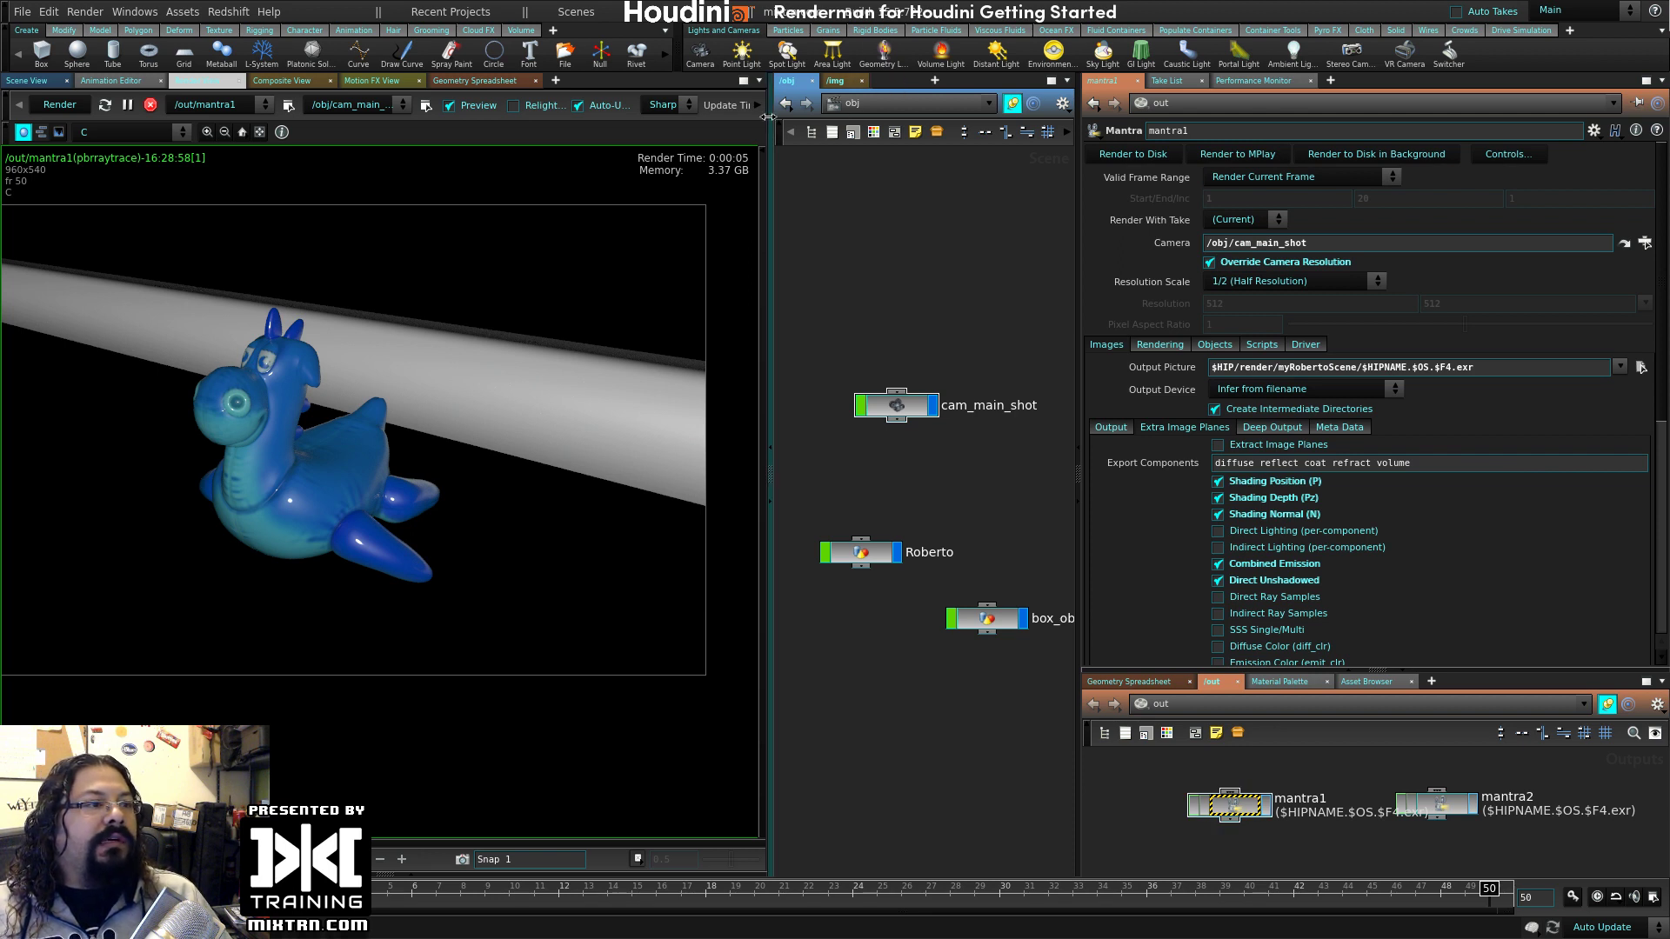
{"action": "left_click_drag", "start_coordinate": [770, 87], "coordinate": [611, 87]}
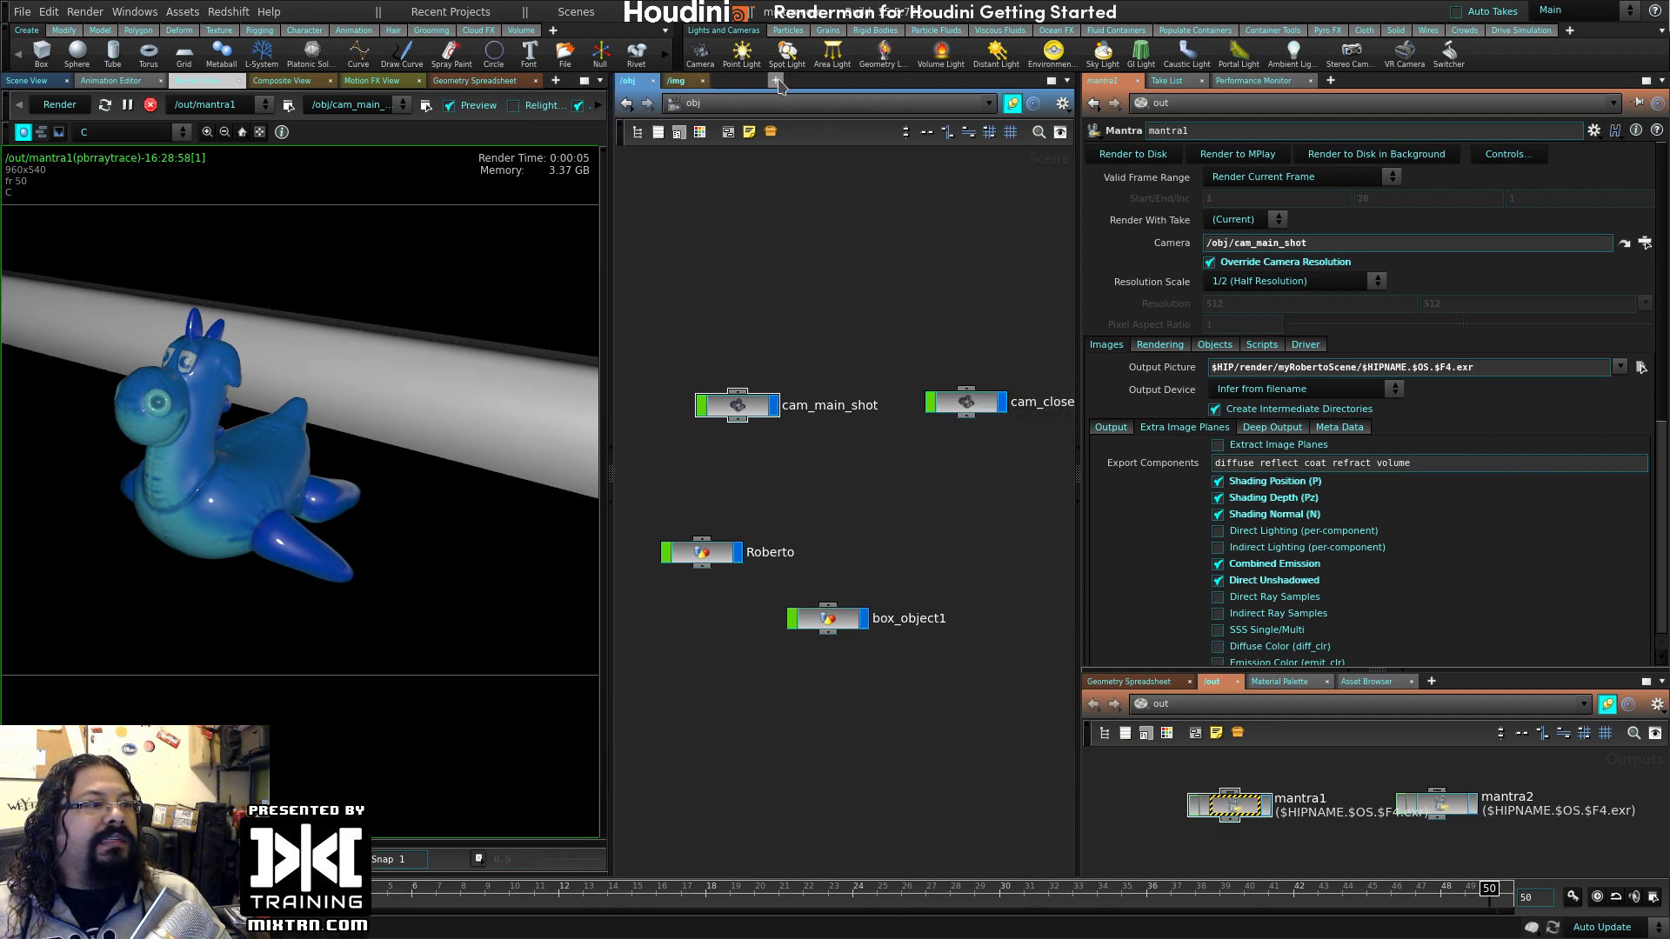
{"action": "left_click", "coordinate": [703, 82]}
{"action": "left_click", "coordinate": [771, 80]}
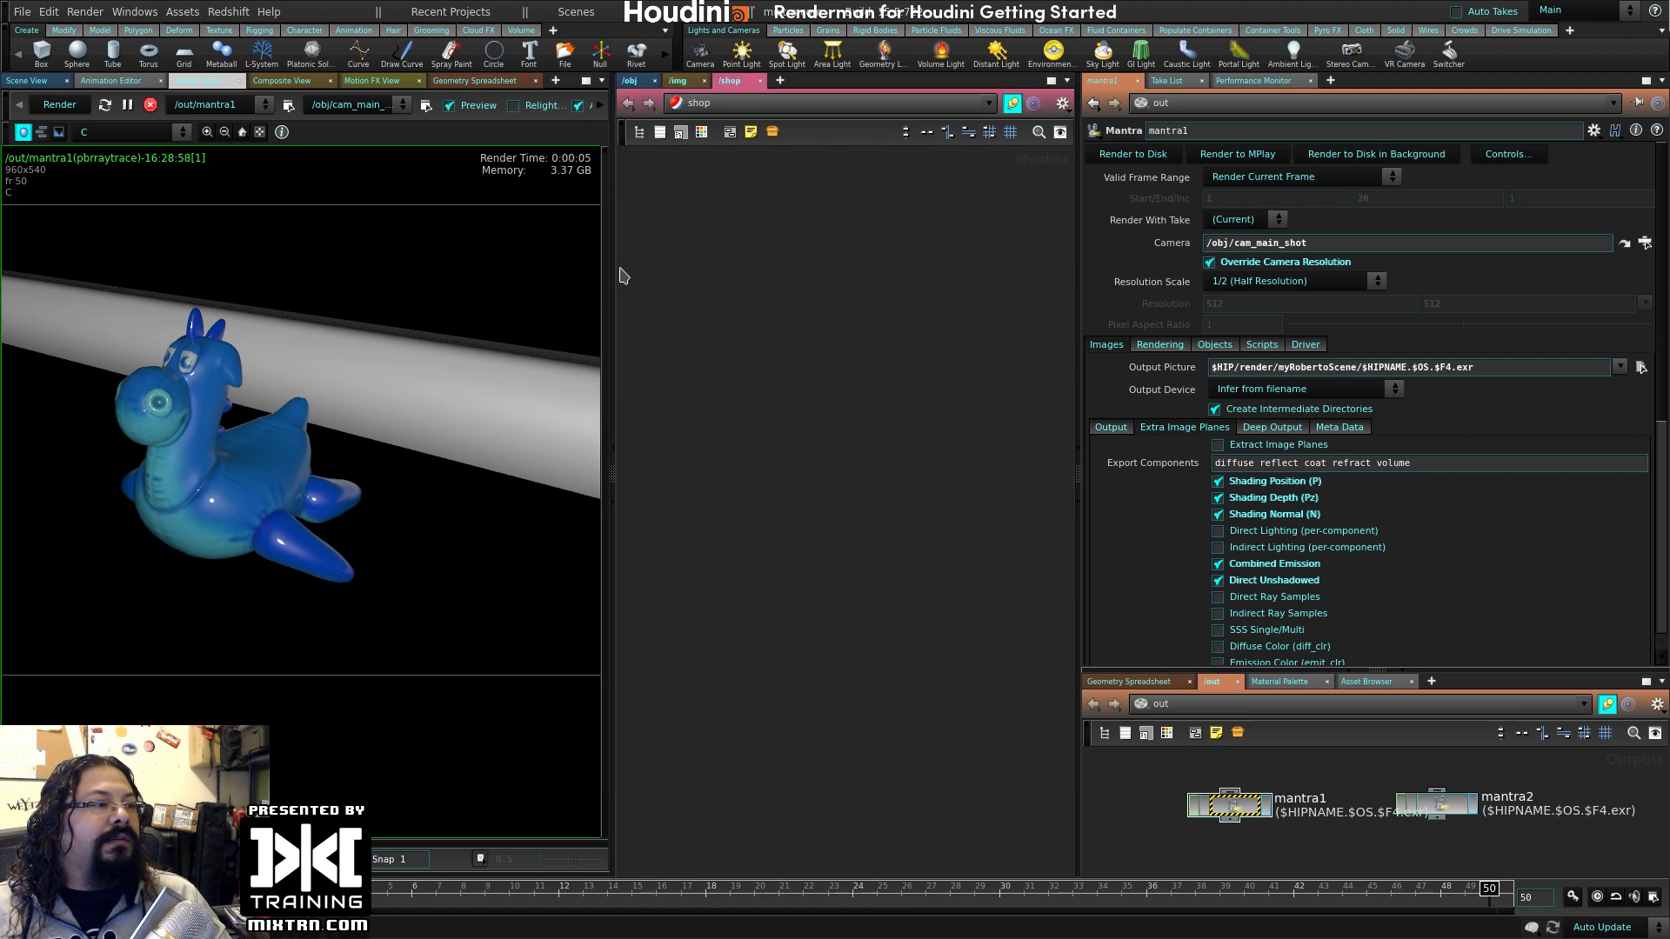
{"action": "left_click_drag", "start_coordinate": [613, 276], "coordinate": [896, 283]}
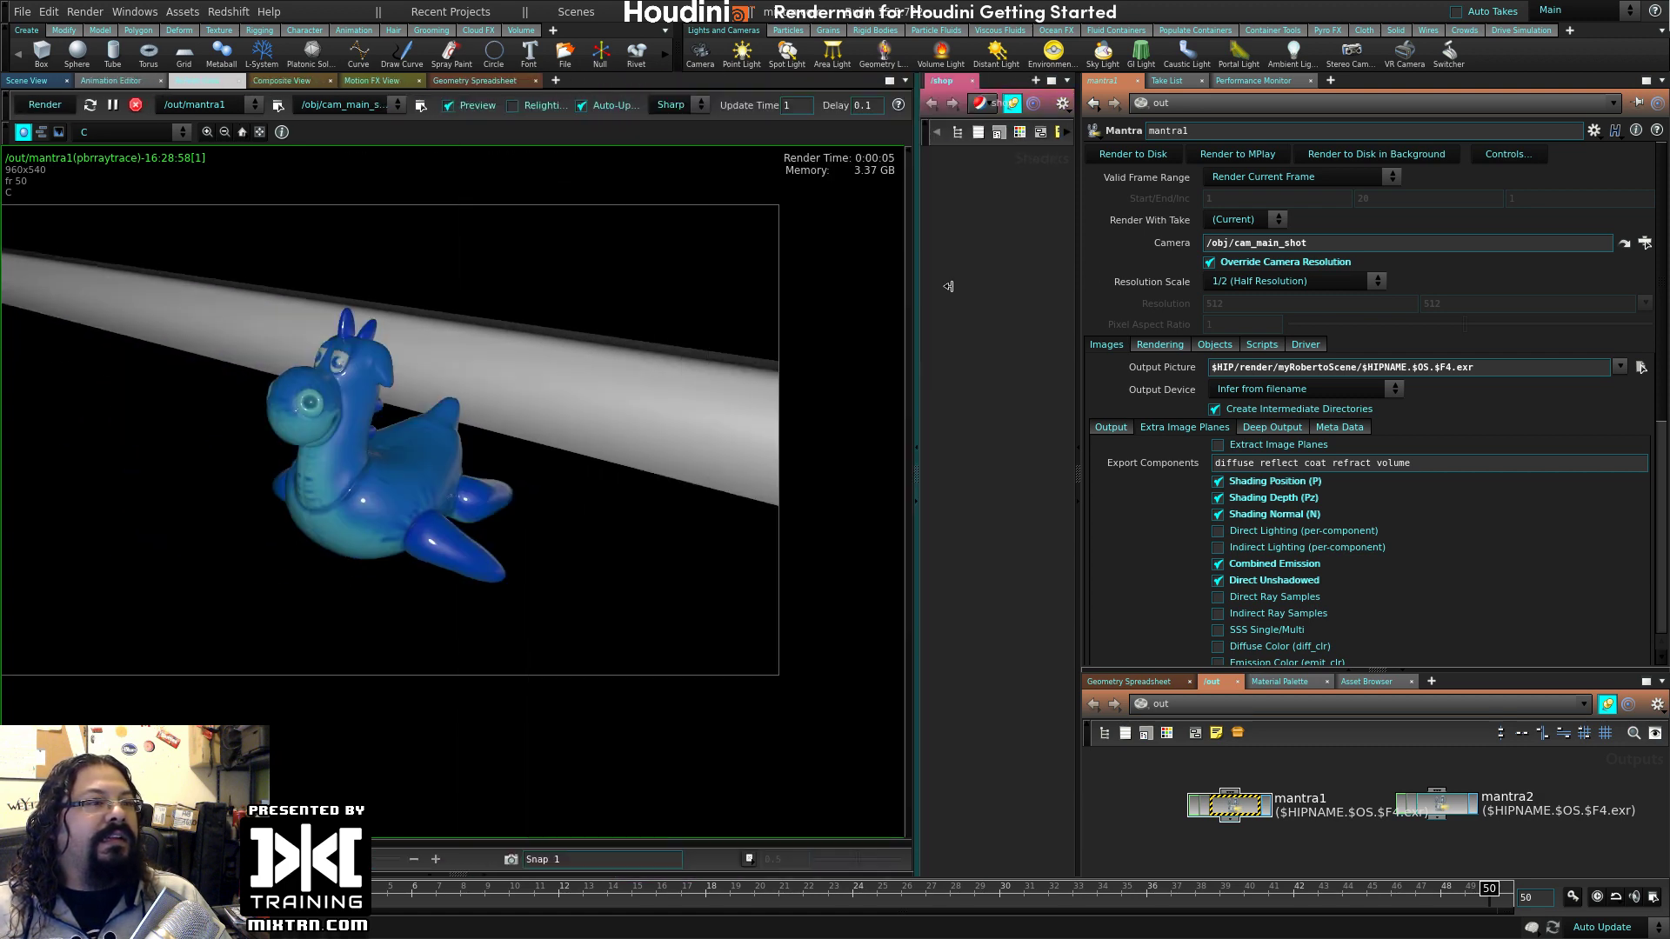
{"action": "left_click_drag", "start_coordinate": [675, 314], "coordinate": [654, 306]}
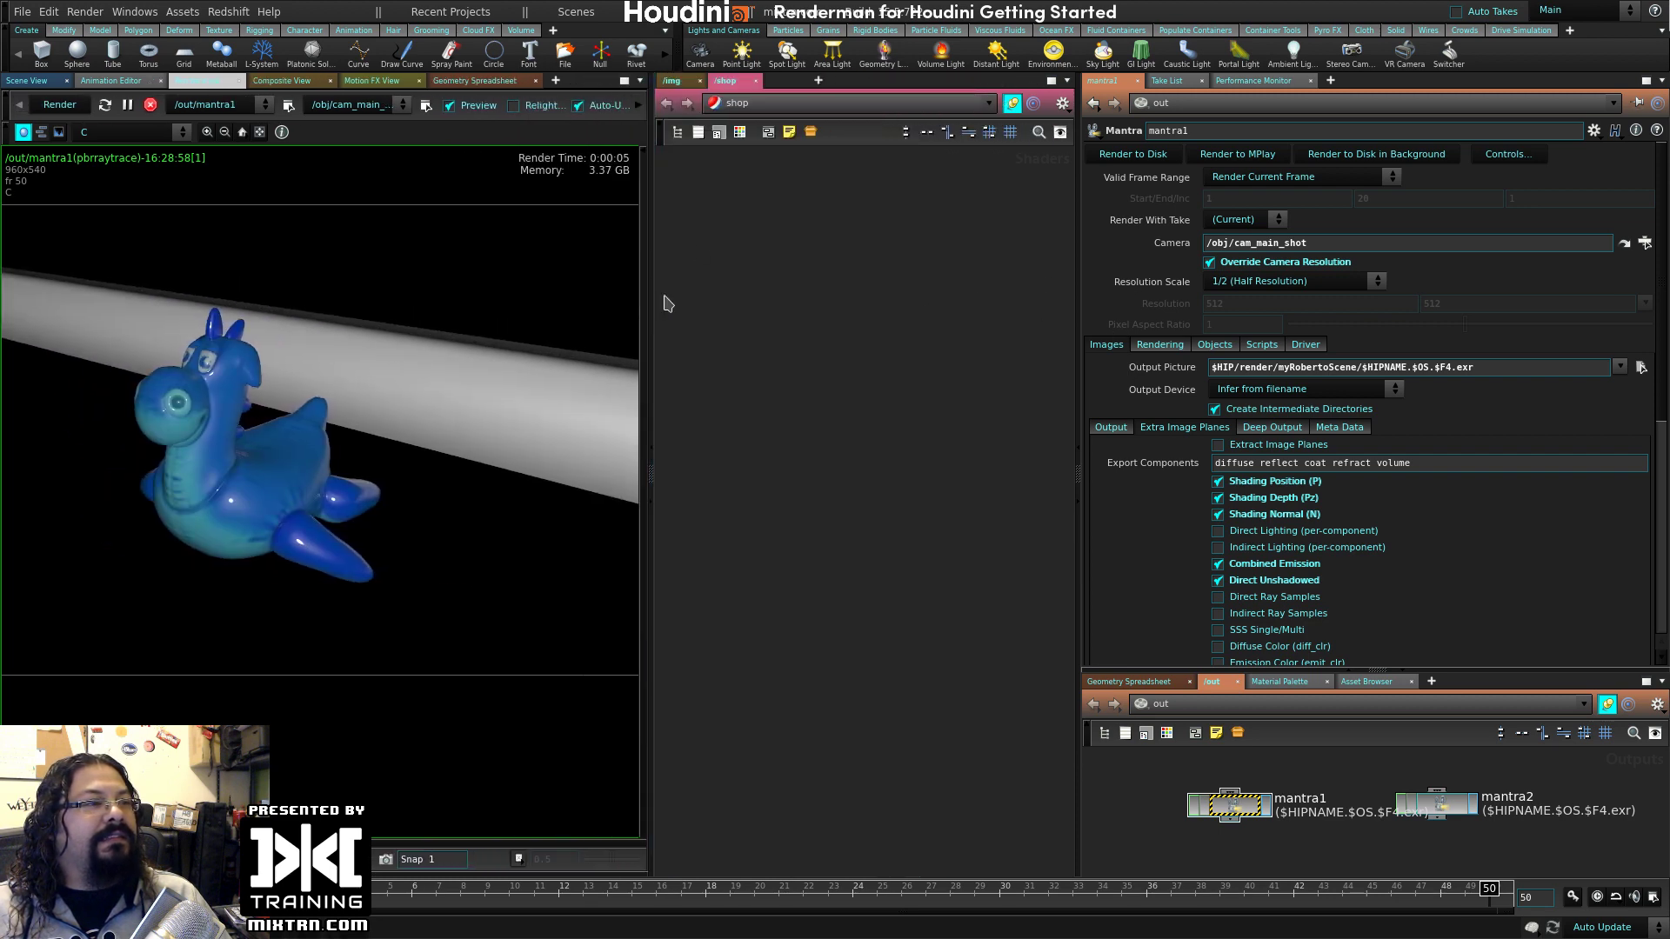
{"action": "left_click", "coordinate": [733, 83]}
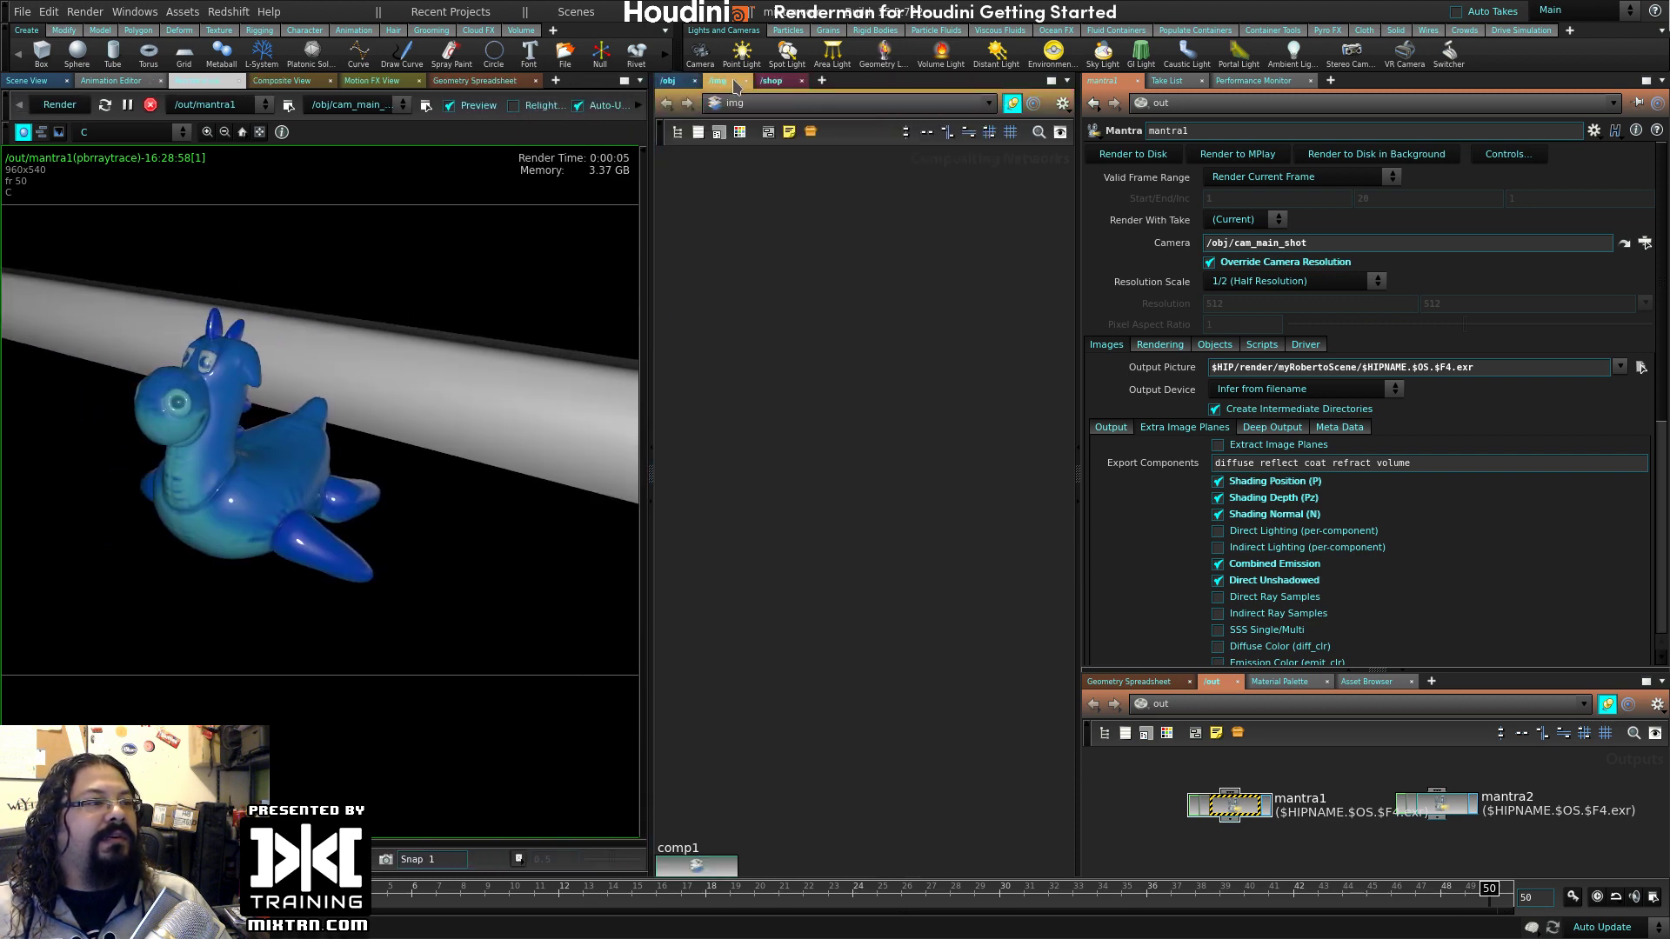
{"action": "left_click", "coordinate": [668, 81]}
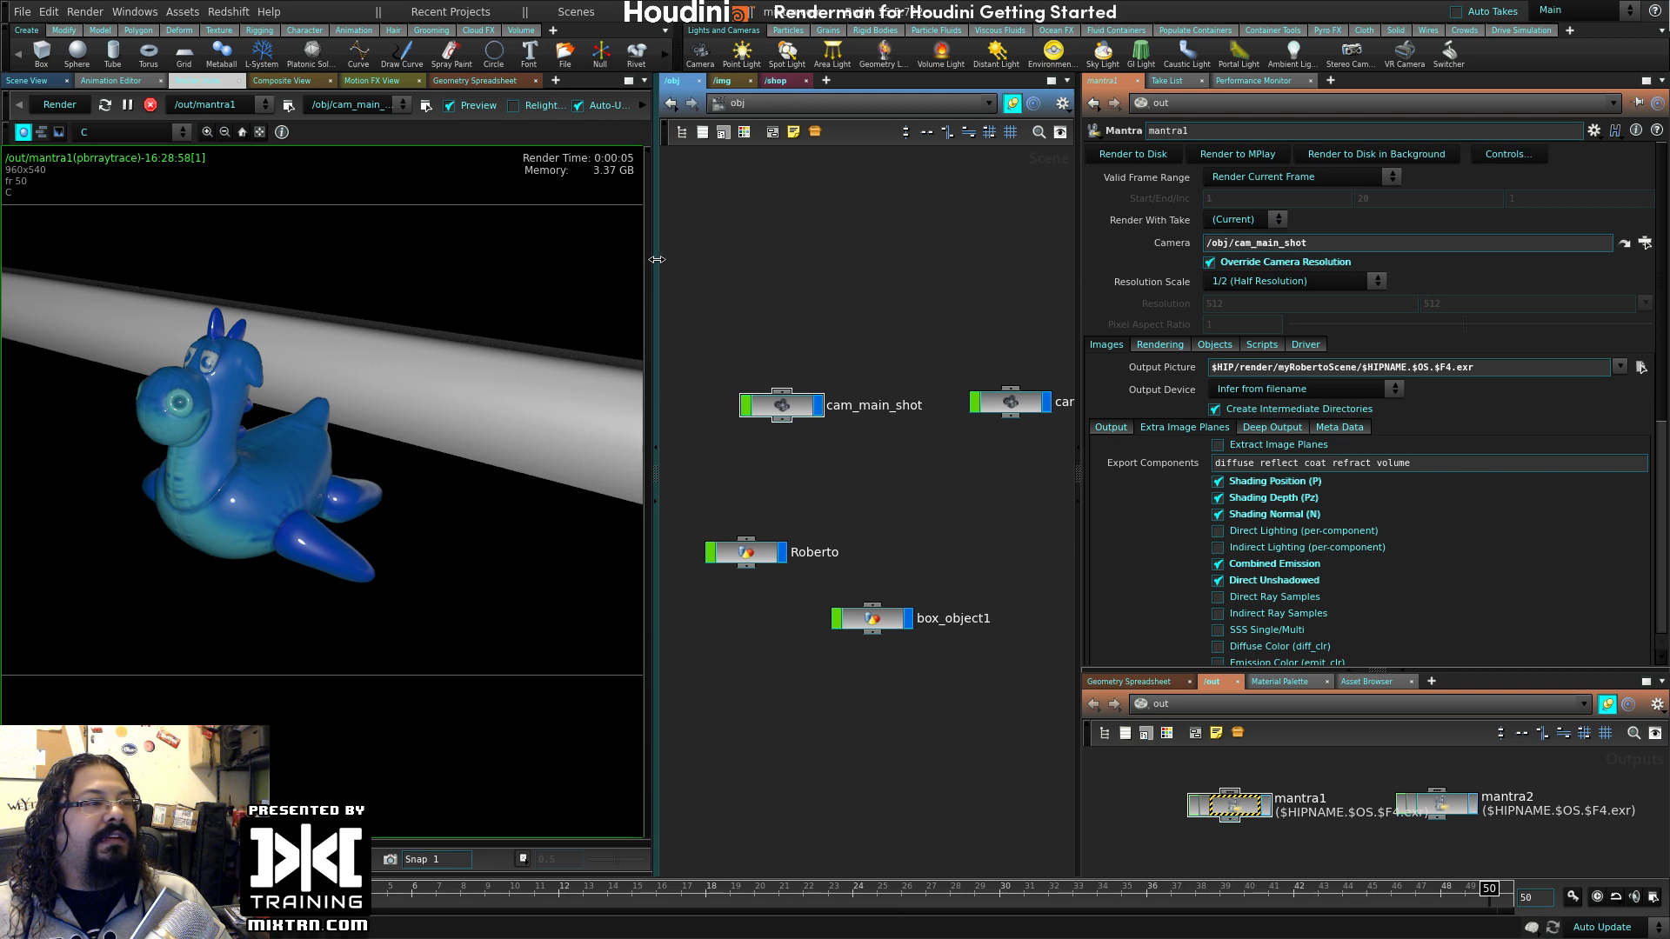
{"action": "left_click_drag", "start_coordinate": [652, 266], "coordinate": [620, 243]}
{"action": "left_click", "coordinate": [744, 81]}
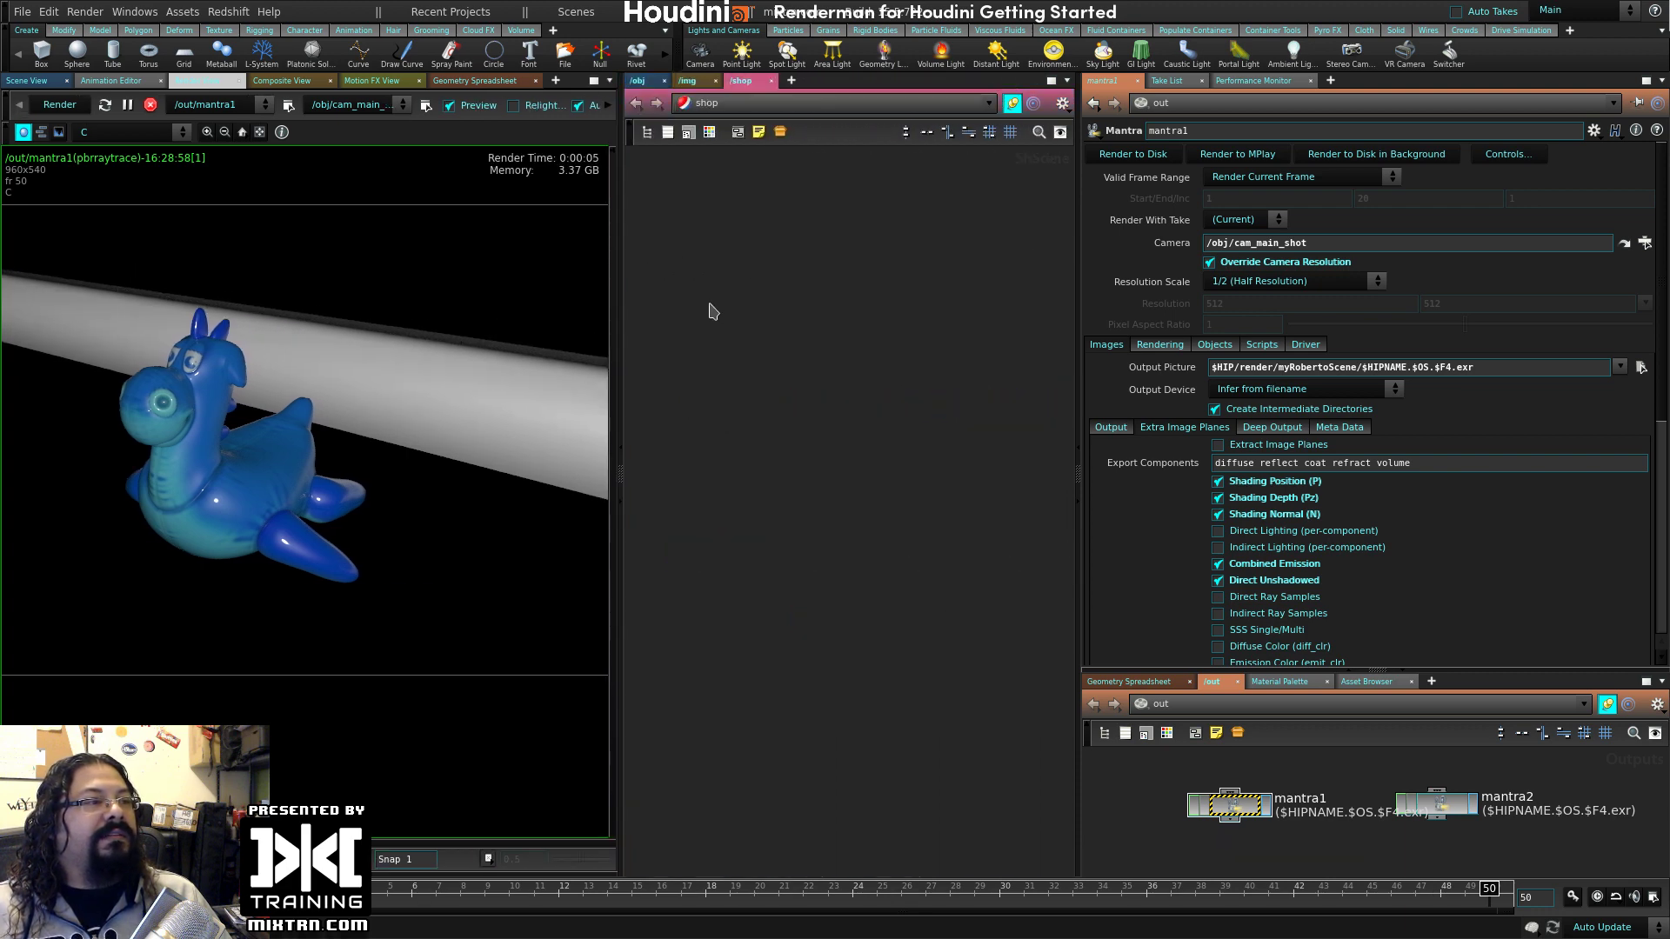
{"action": "left_click_drag", "start_coordinate": [620, 310], "coordinate": [599, 311]}
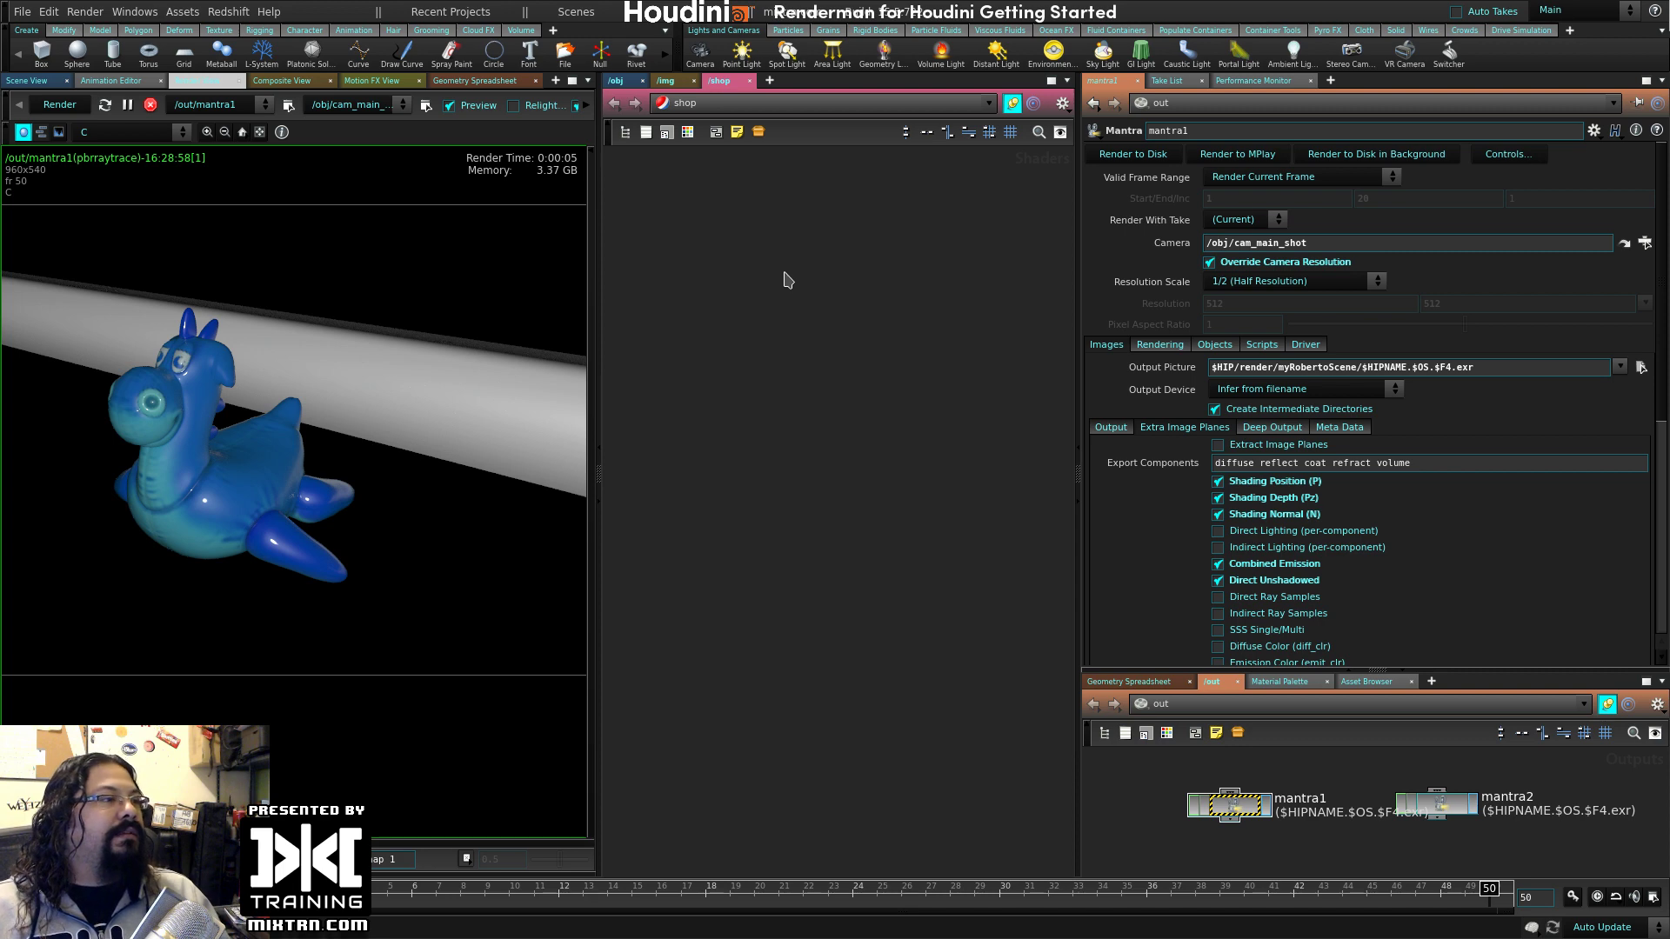
- Add a grid object to the obj network, placing its node just above cam_main_shot
{"action": "left_click", "coordinate": [616, 81]}
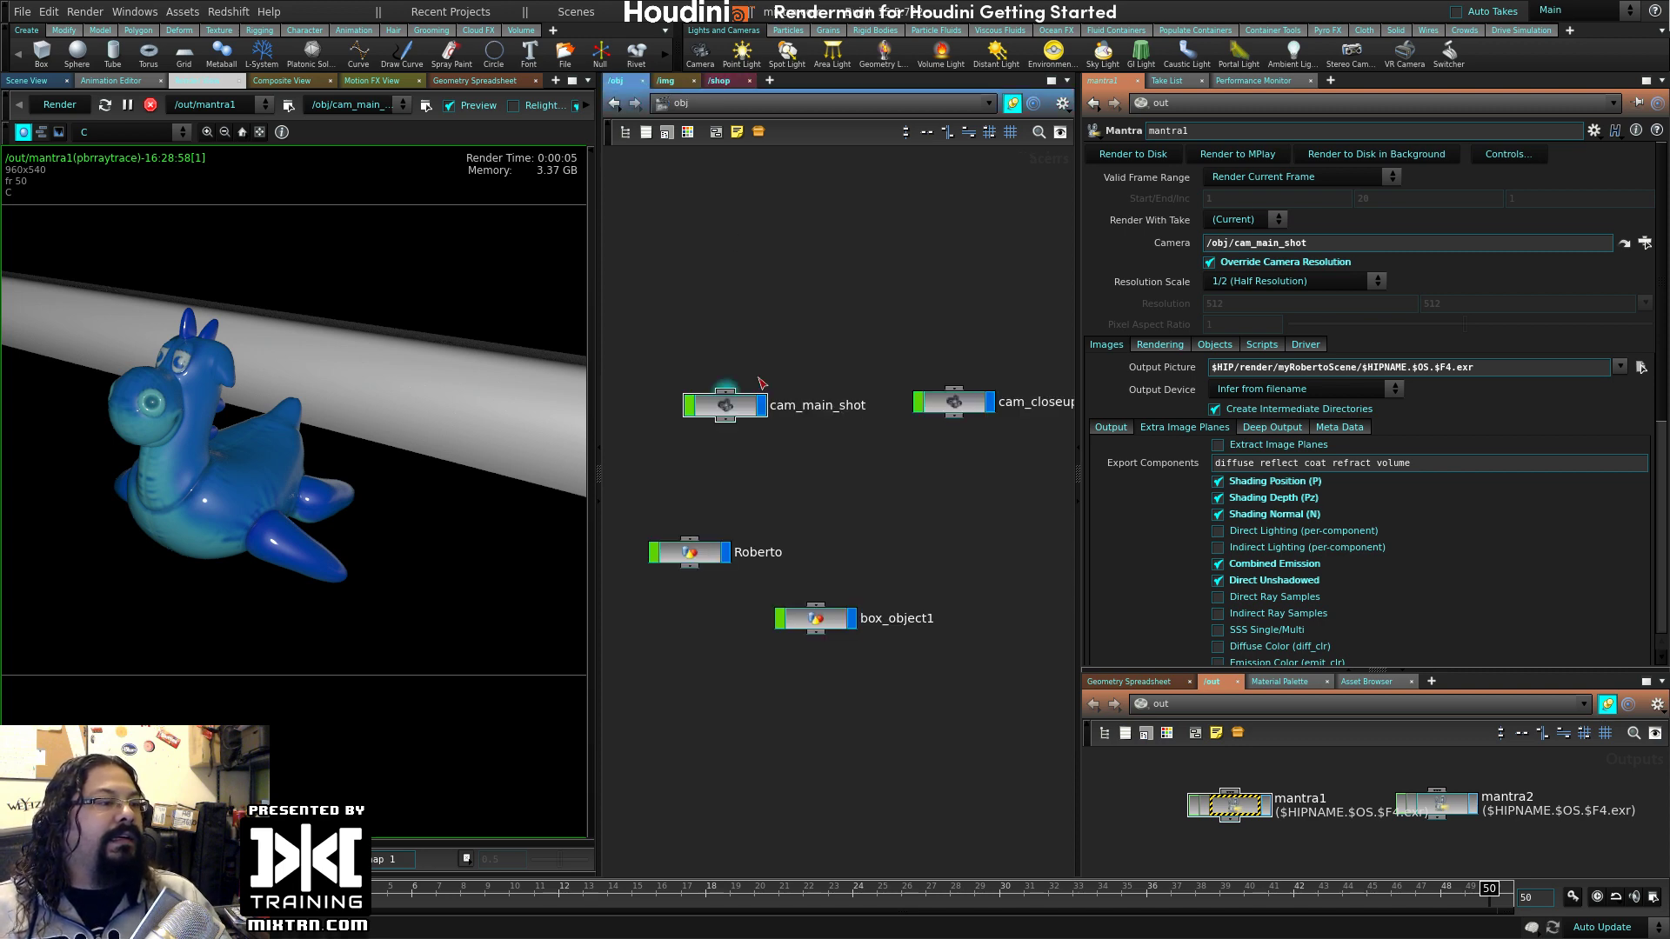
{"action": "key", "text": "Tab"}
{"action": "type", "text": "grid"}
{"action": "key", "text": "Return"}
{"action": "left_click", "coordinate": [797, 358]}
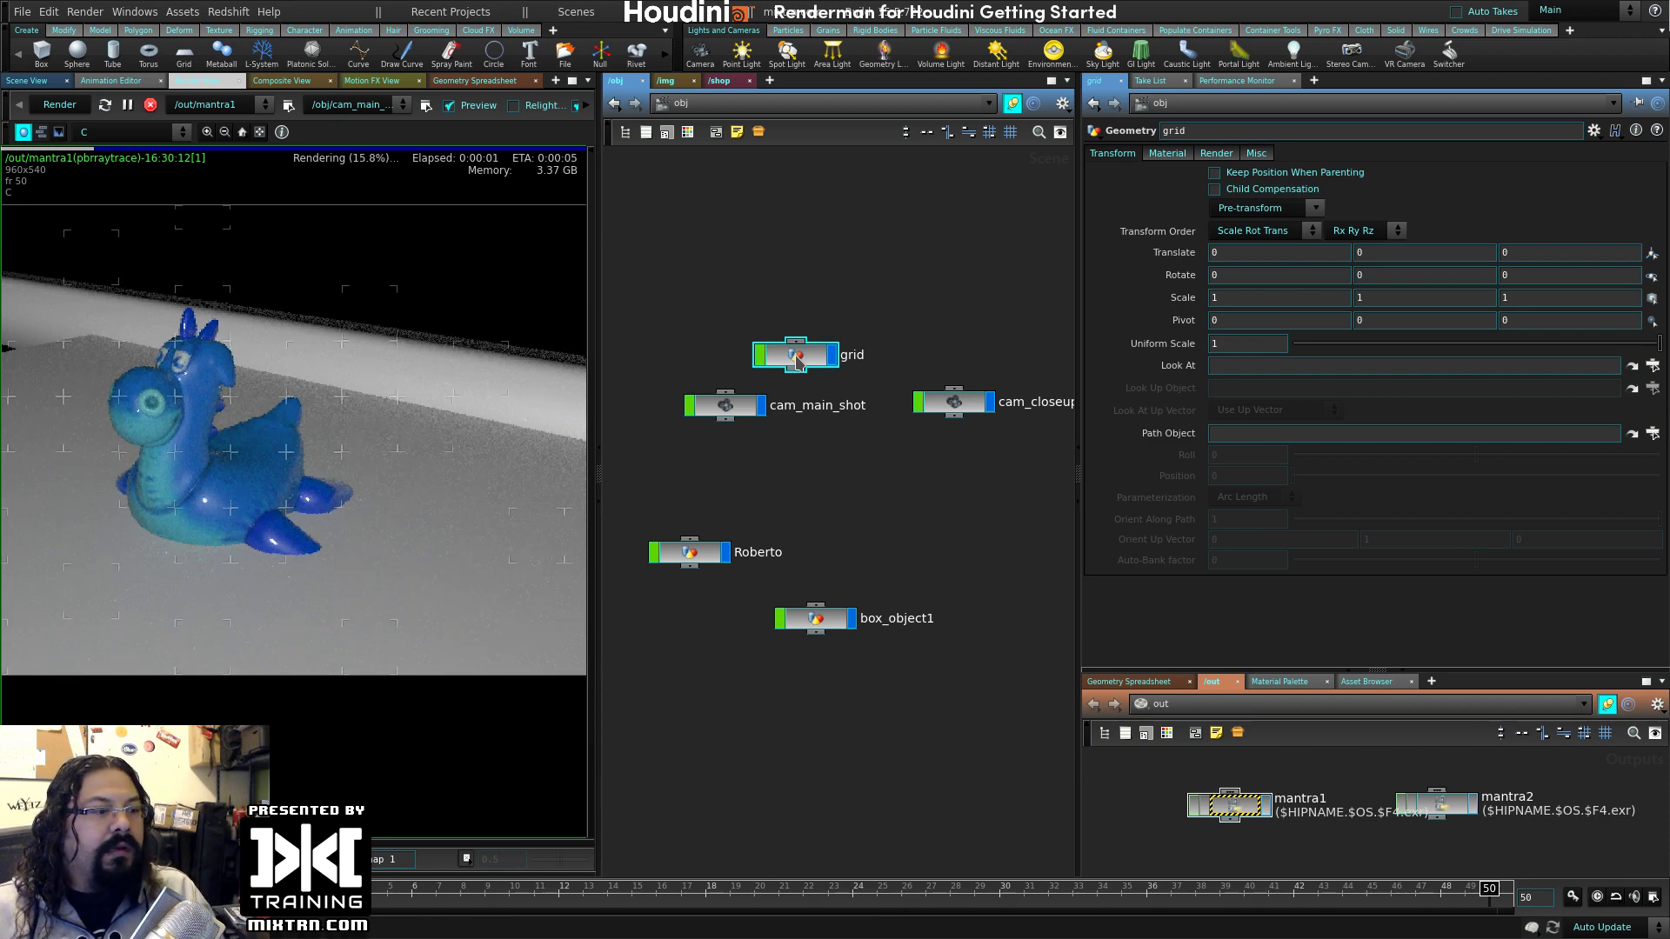
- Raise the Roberto object to a Y translation of 0.5 and move the grid node farther above cam_main_shot
{"action": "left_click", "coordinate": [704, 556]}
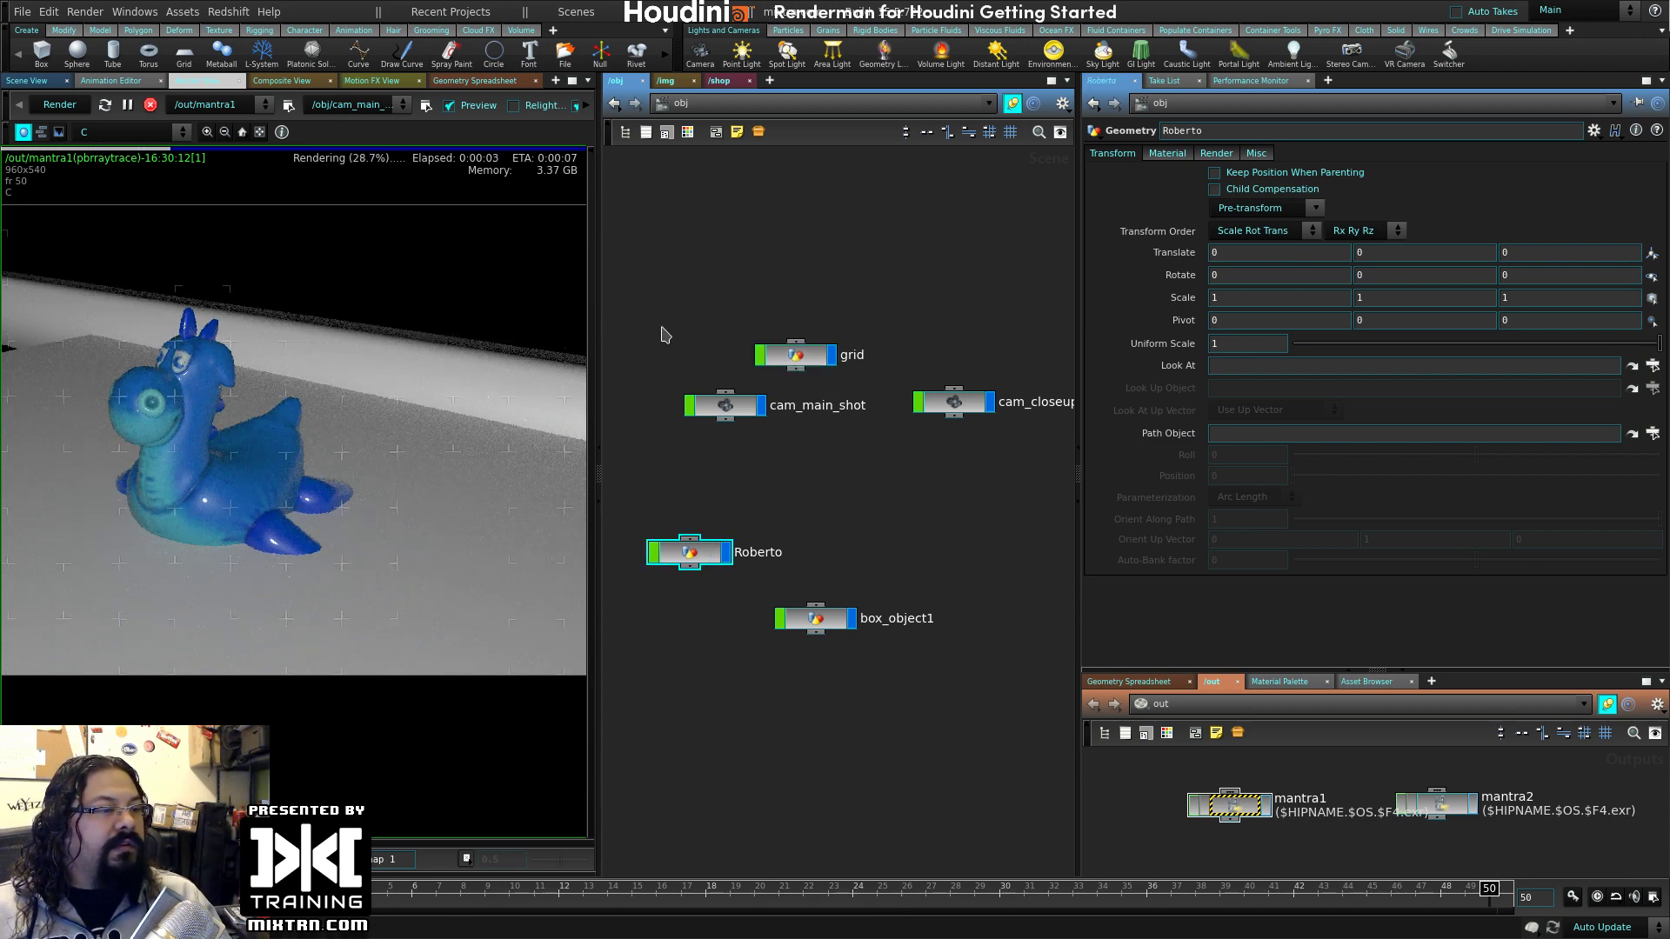
{"action": "middle_click_drag", "start_coordinate": [1366, 253], "coordinate": [1387, 217]}
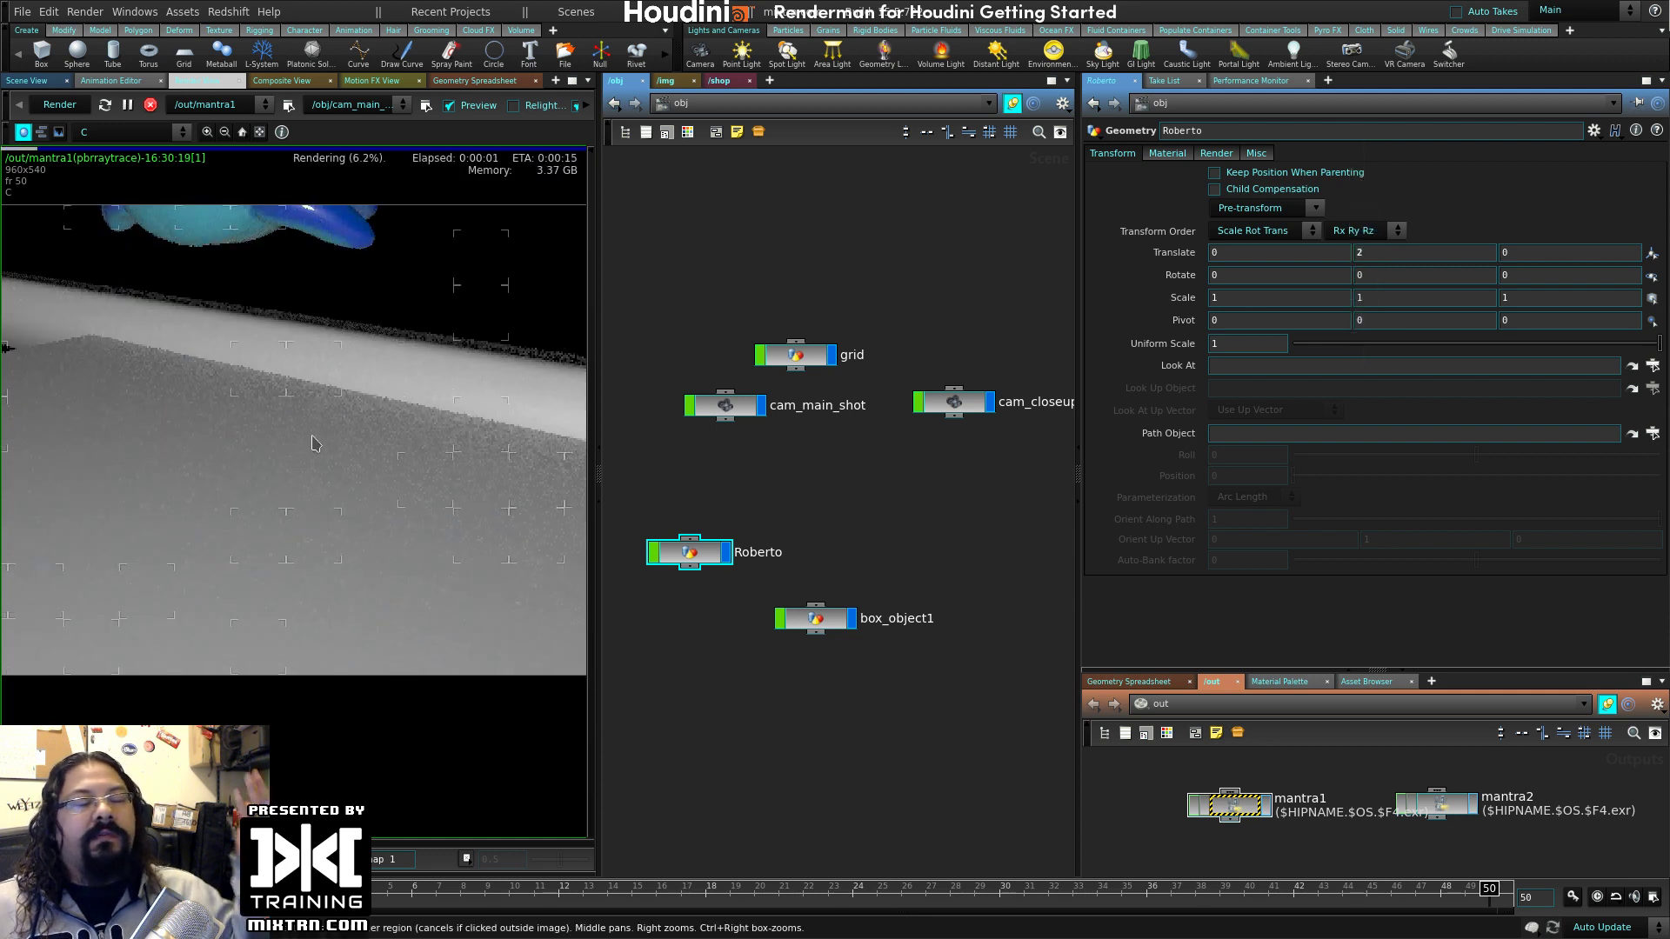
{"action": "double_click", "coordinate": [1418, 248]}
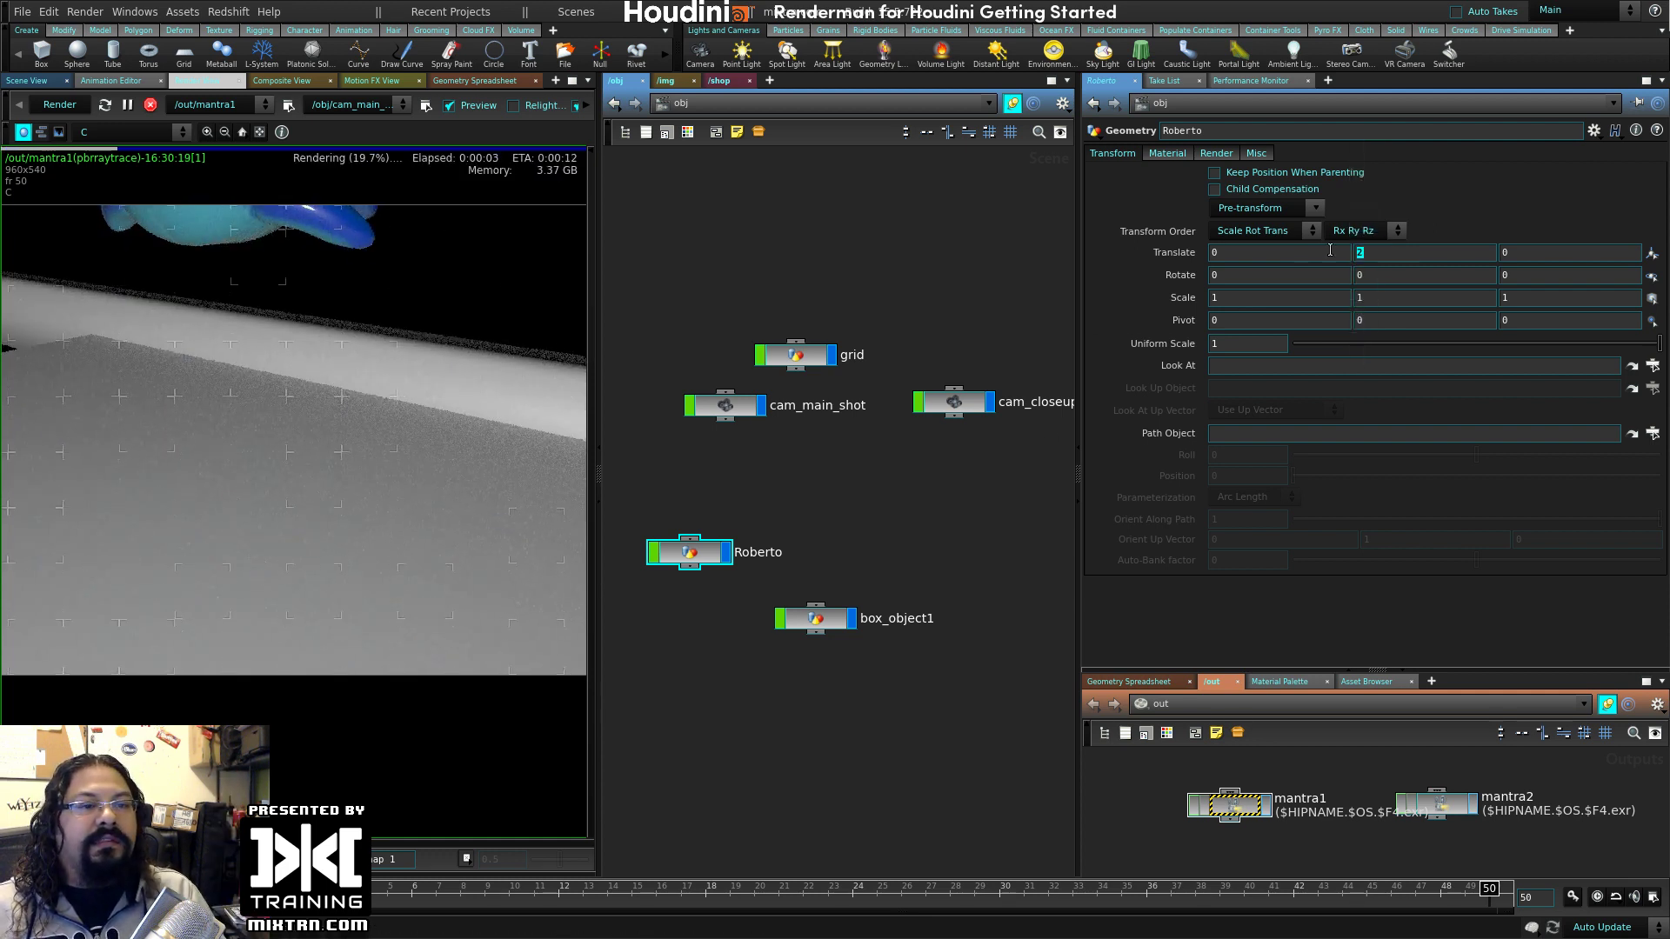
{"action": "key", "text": "Return"}
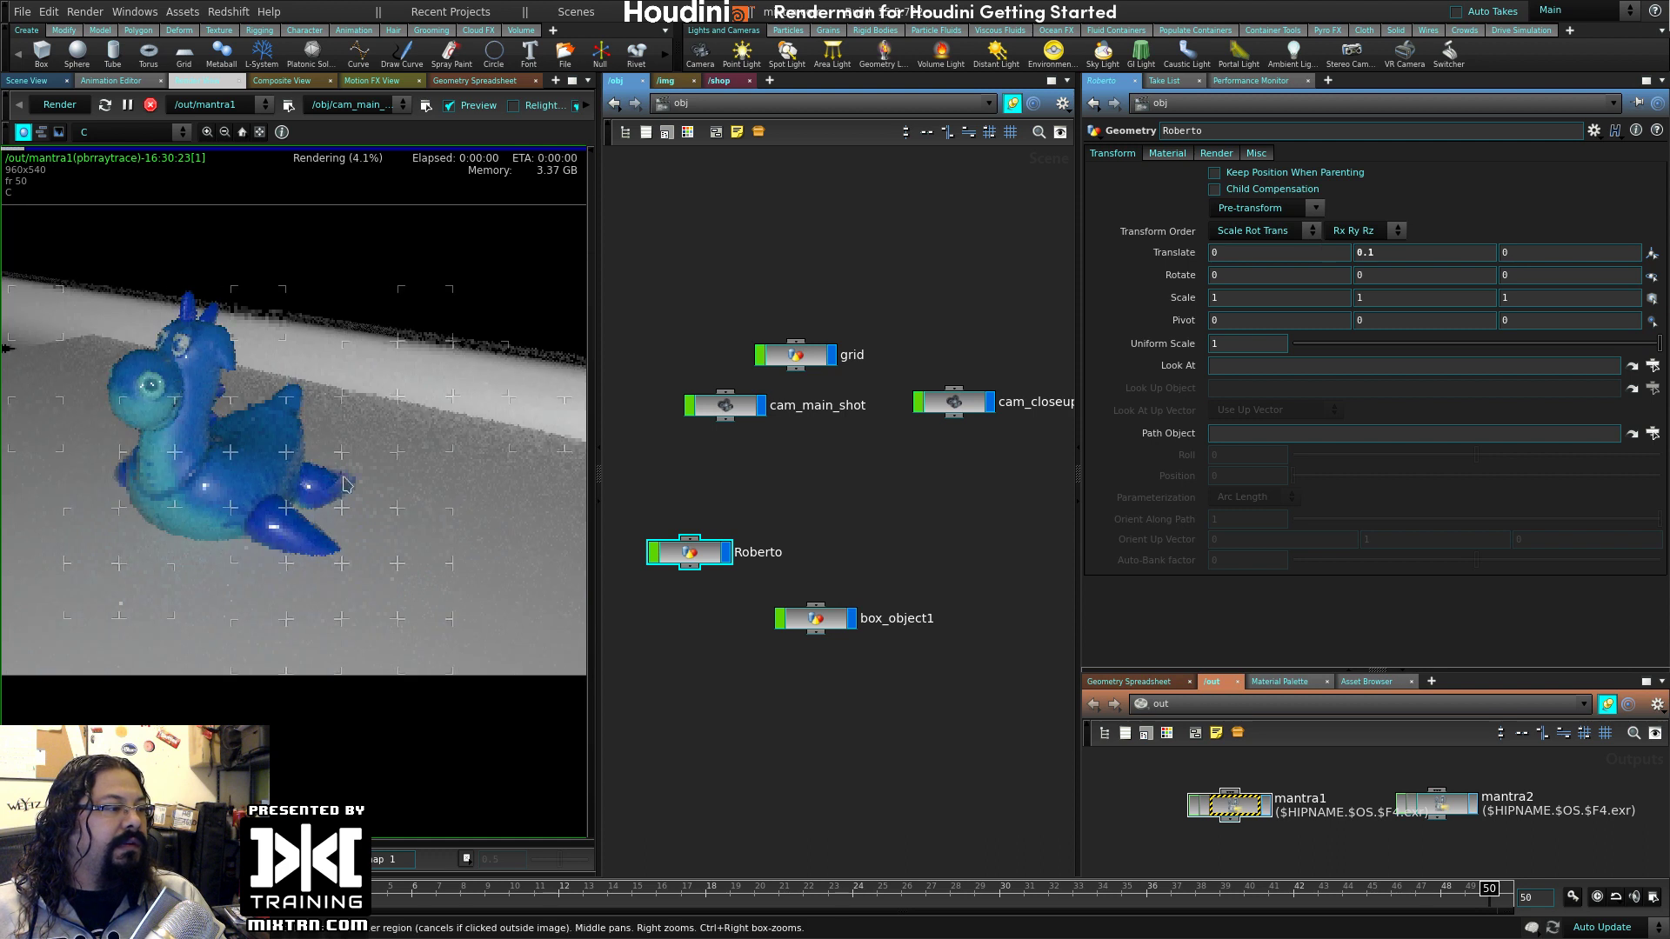
{"action": "type", "text": "0.5"}
{"action": "key", "text": "Return"}
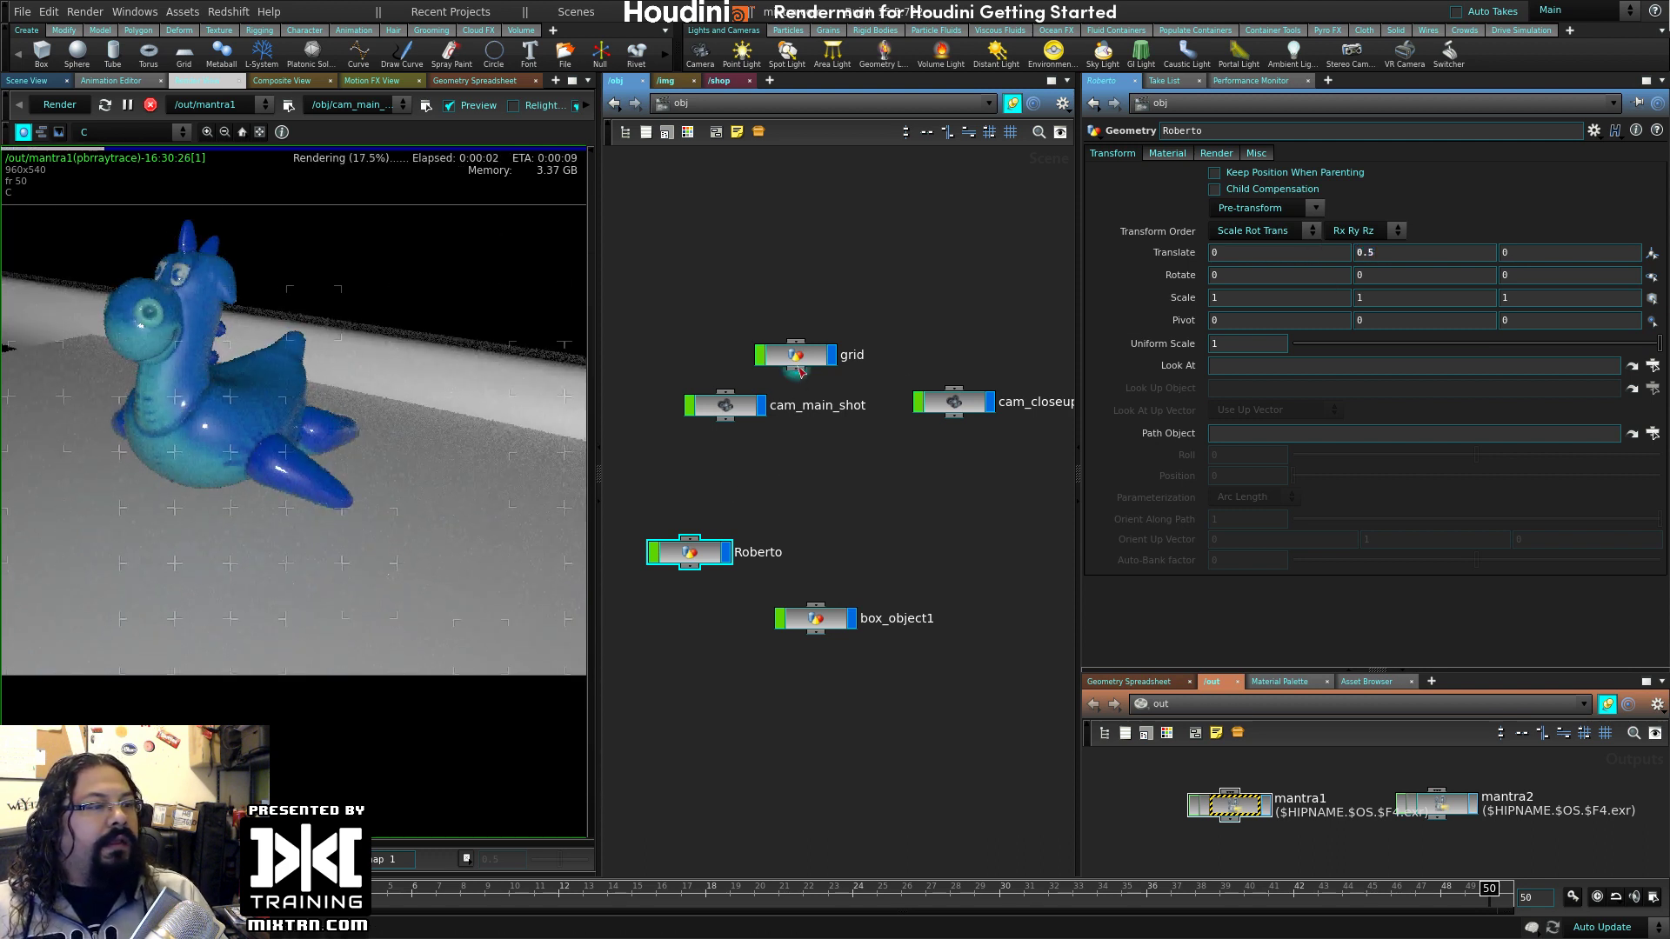
{"action": "left_click_drag", "start_coordinate": [793, 360], "coordinate": [792, 300]}
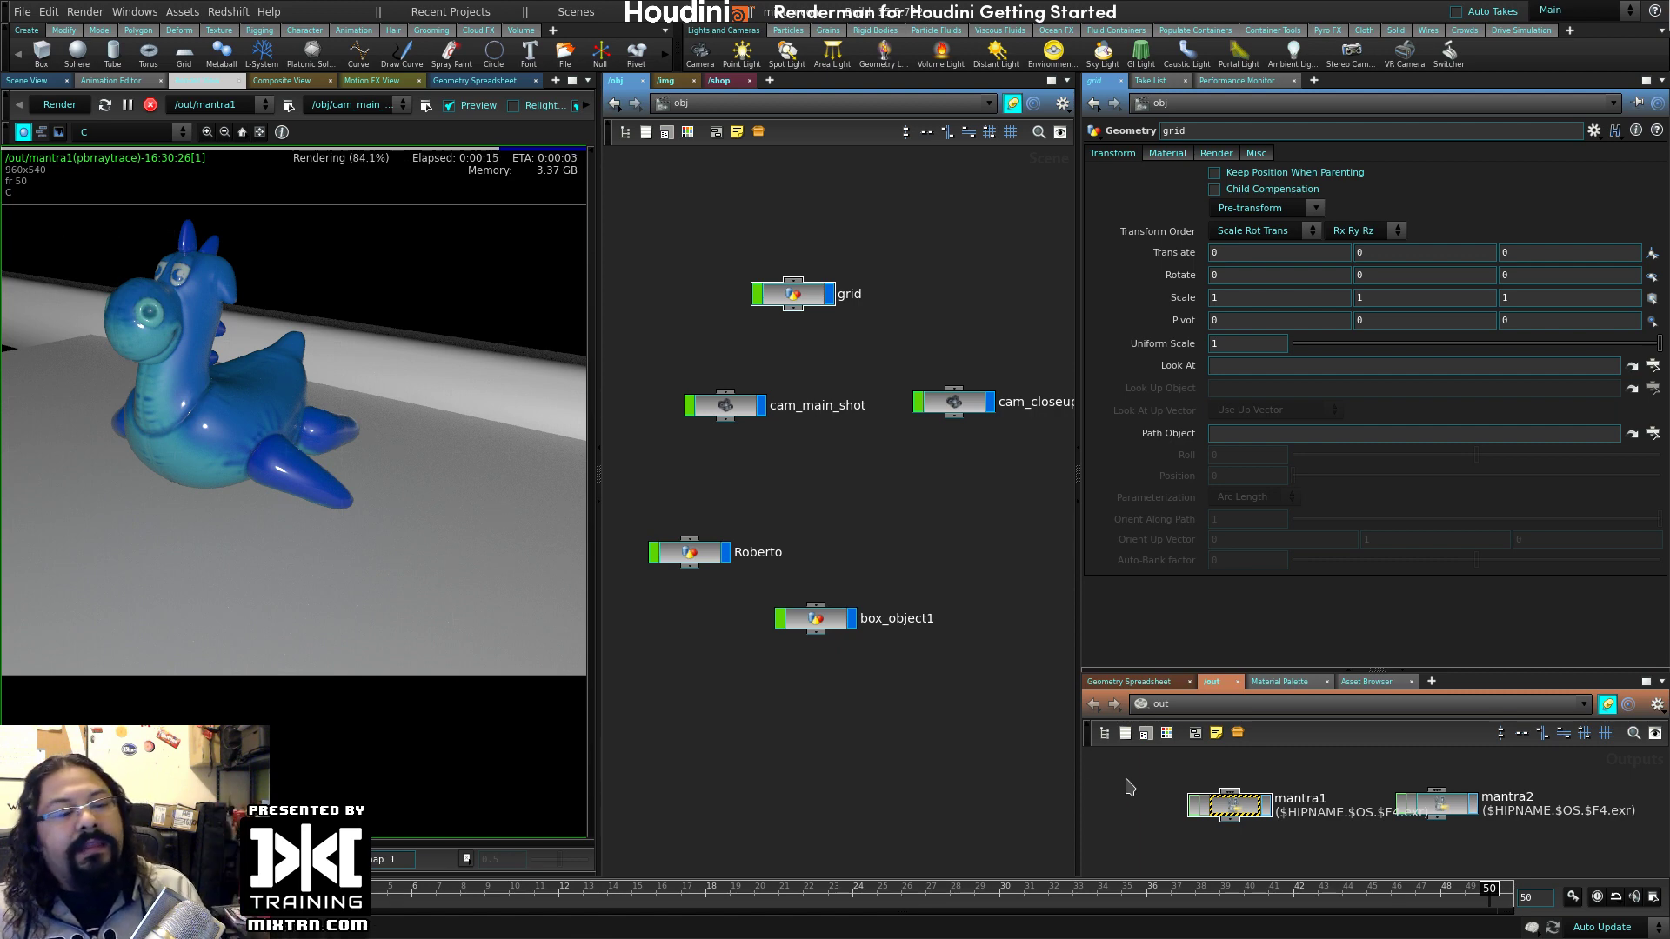
- Examine mantra1's sampling settings and its object and light inclusion settings, including Headlight Creation
{"action": "left_click", "coordinate": [1230, 805]}
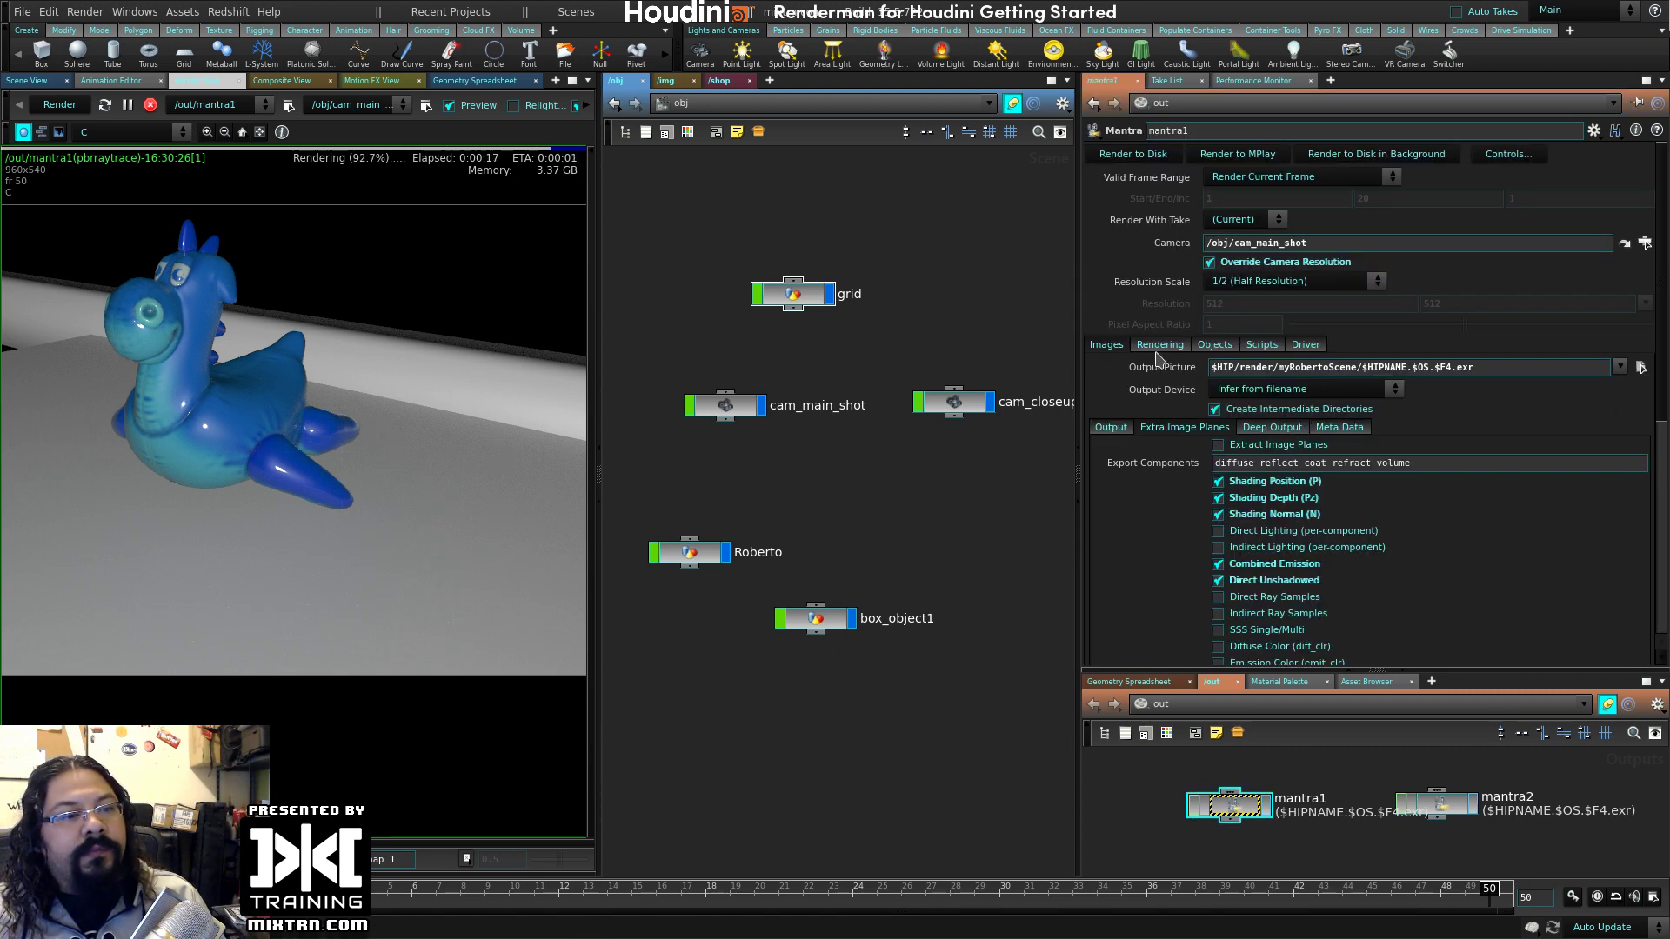
{"action": "left_click", "coordinate": [1160, 345]}
{"action": "scroll", "coordinate": [1146, 427], "scroll_direction": "down", "scroll_amount": 3}
{"action": "scroll", "coordinate": [1146, 458], "scroll_direction": "up", "scroll_amount": 4}
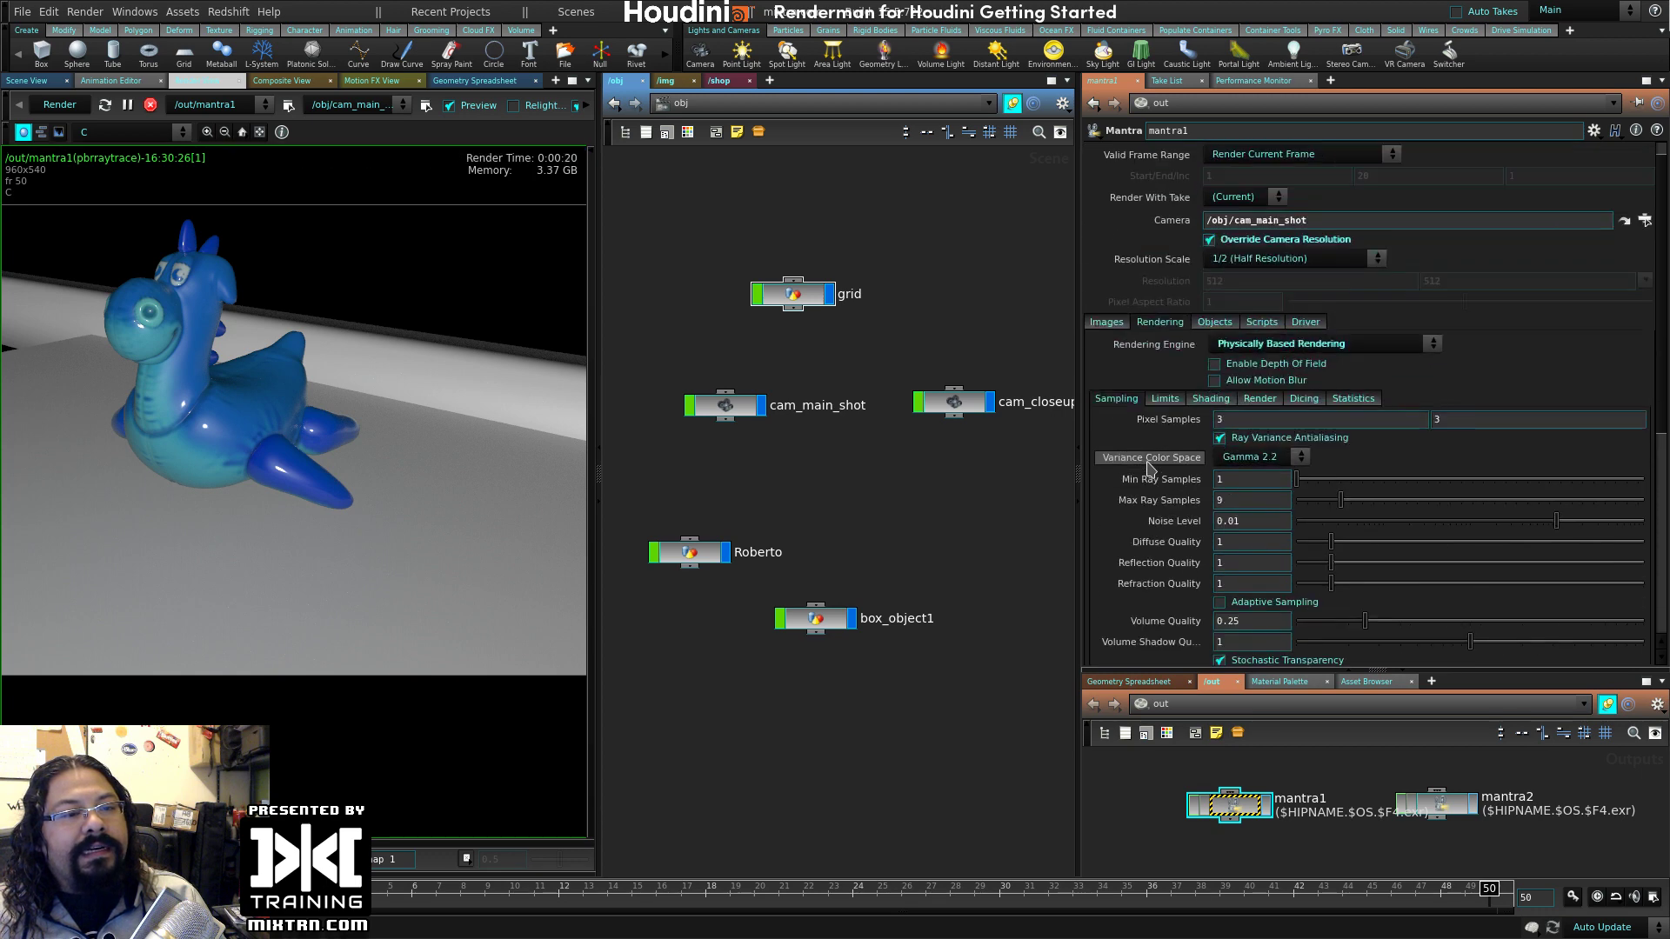
{"action": "left_click", "coordinate": [1216, 323]}
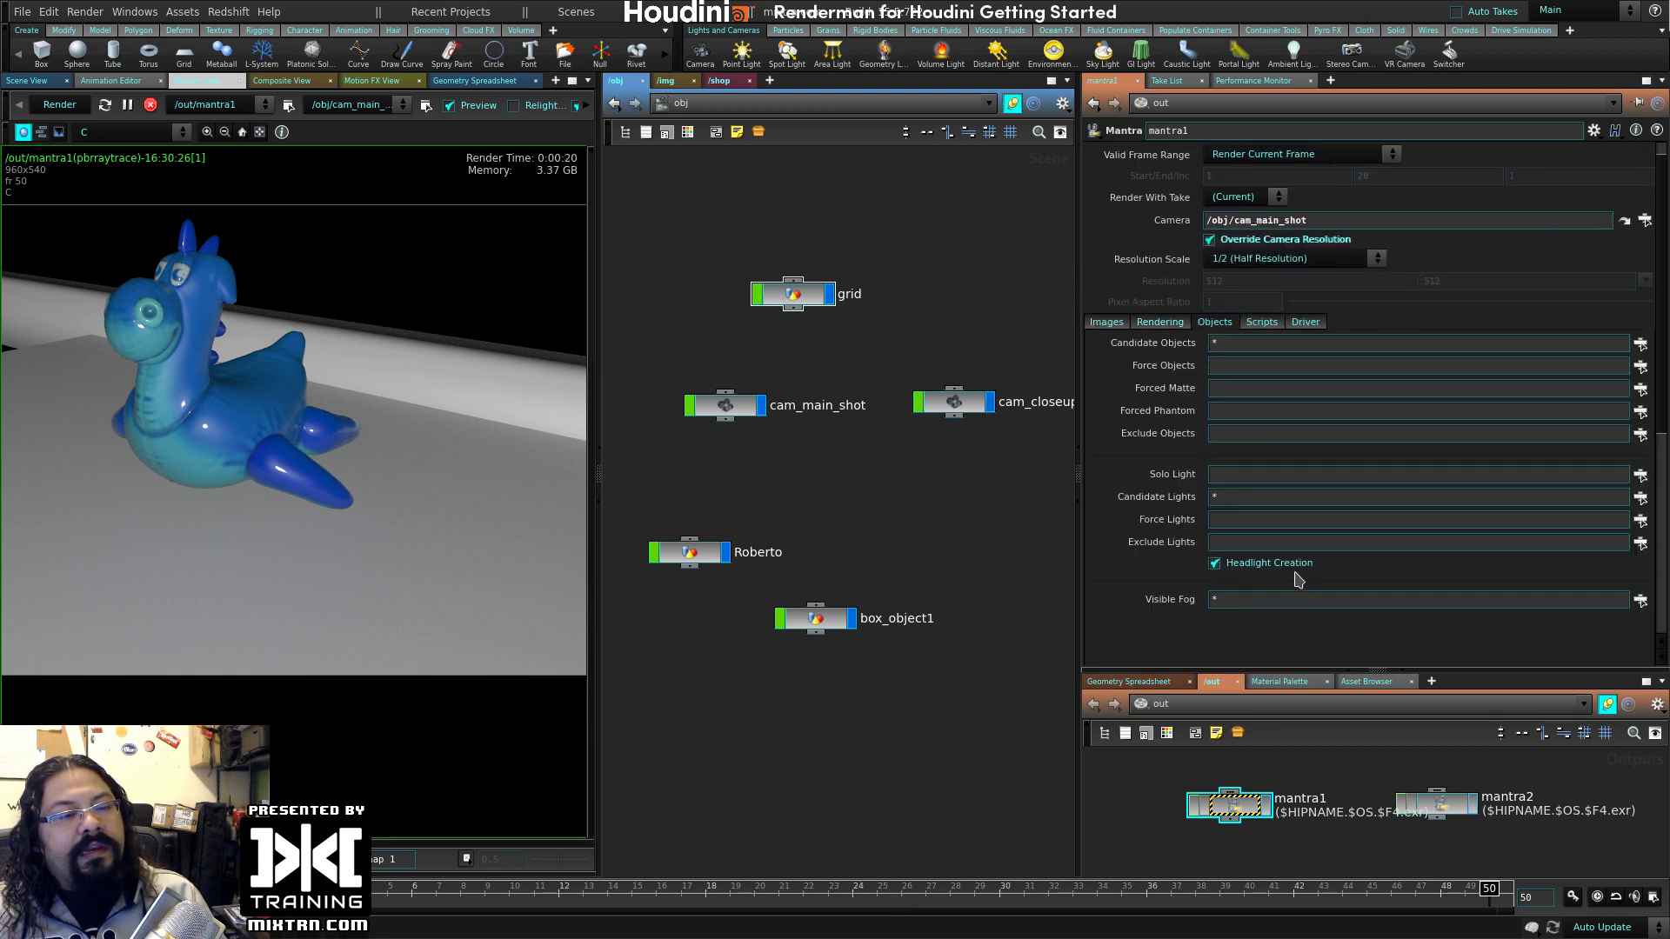
{"action": "mouse_move", "coordinate": [1277, 577]}
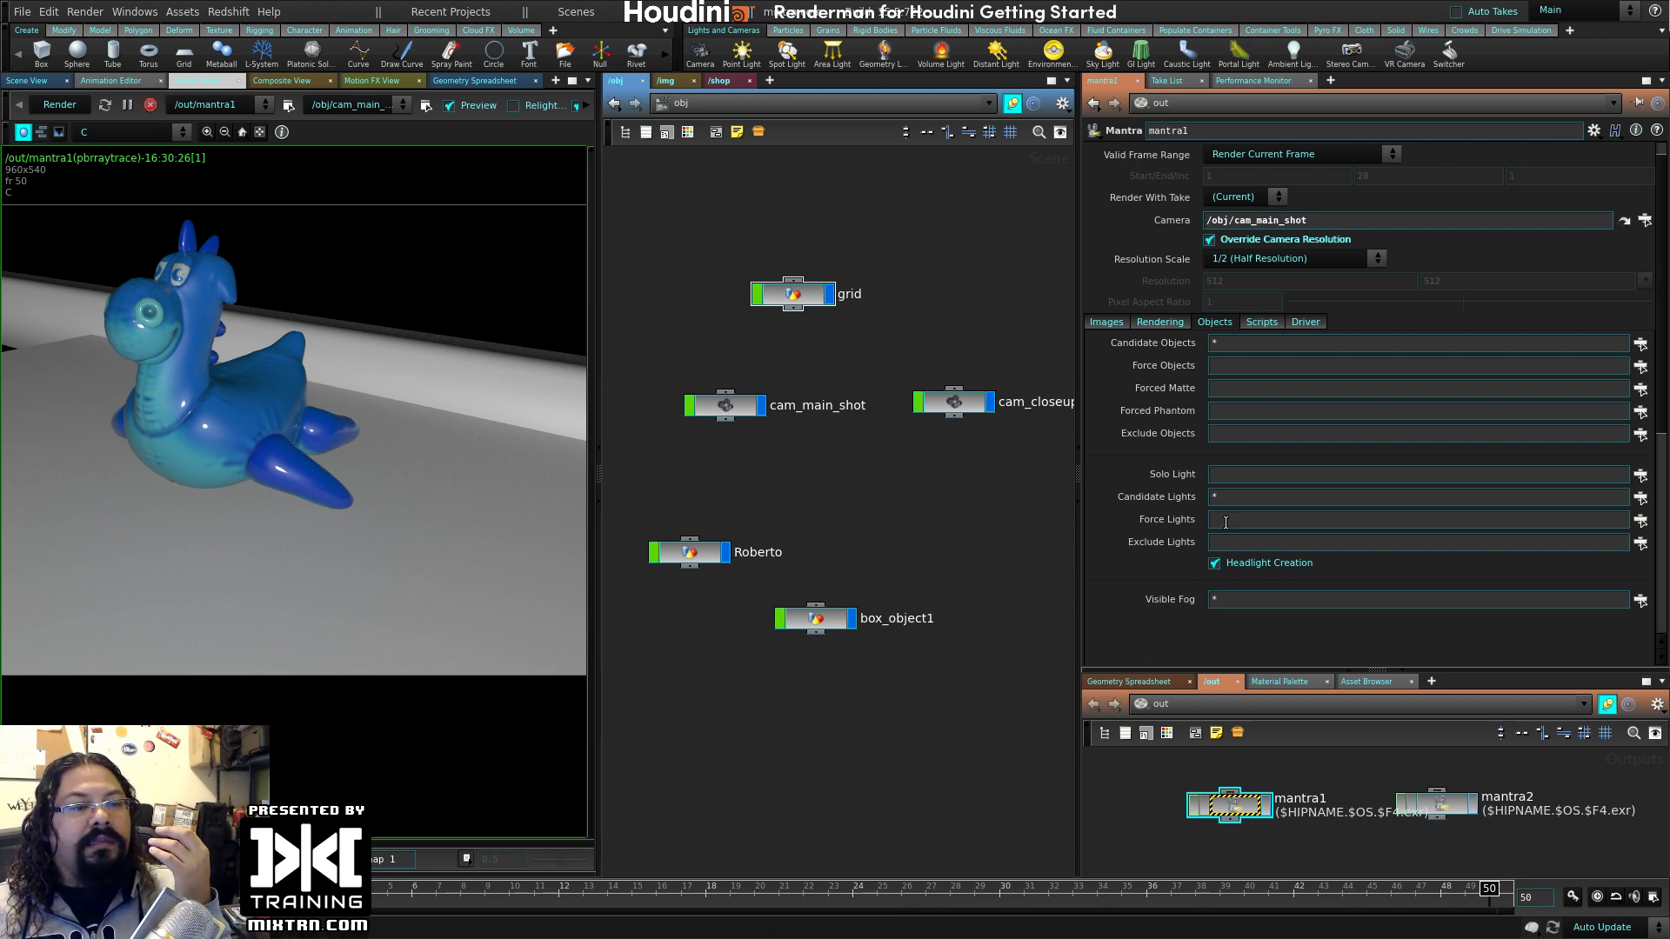
- Add a distant light to the scene, aimed at Roberto from a close view above its front
{"action": "left_click", "coordinate": [27, 81]}
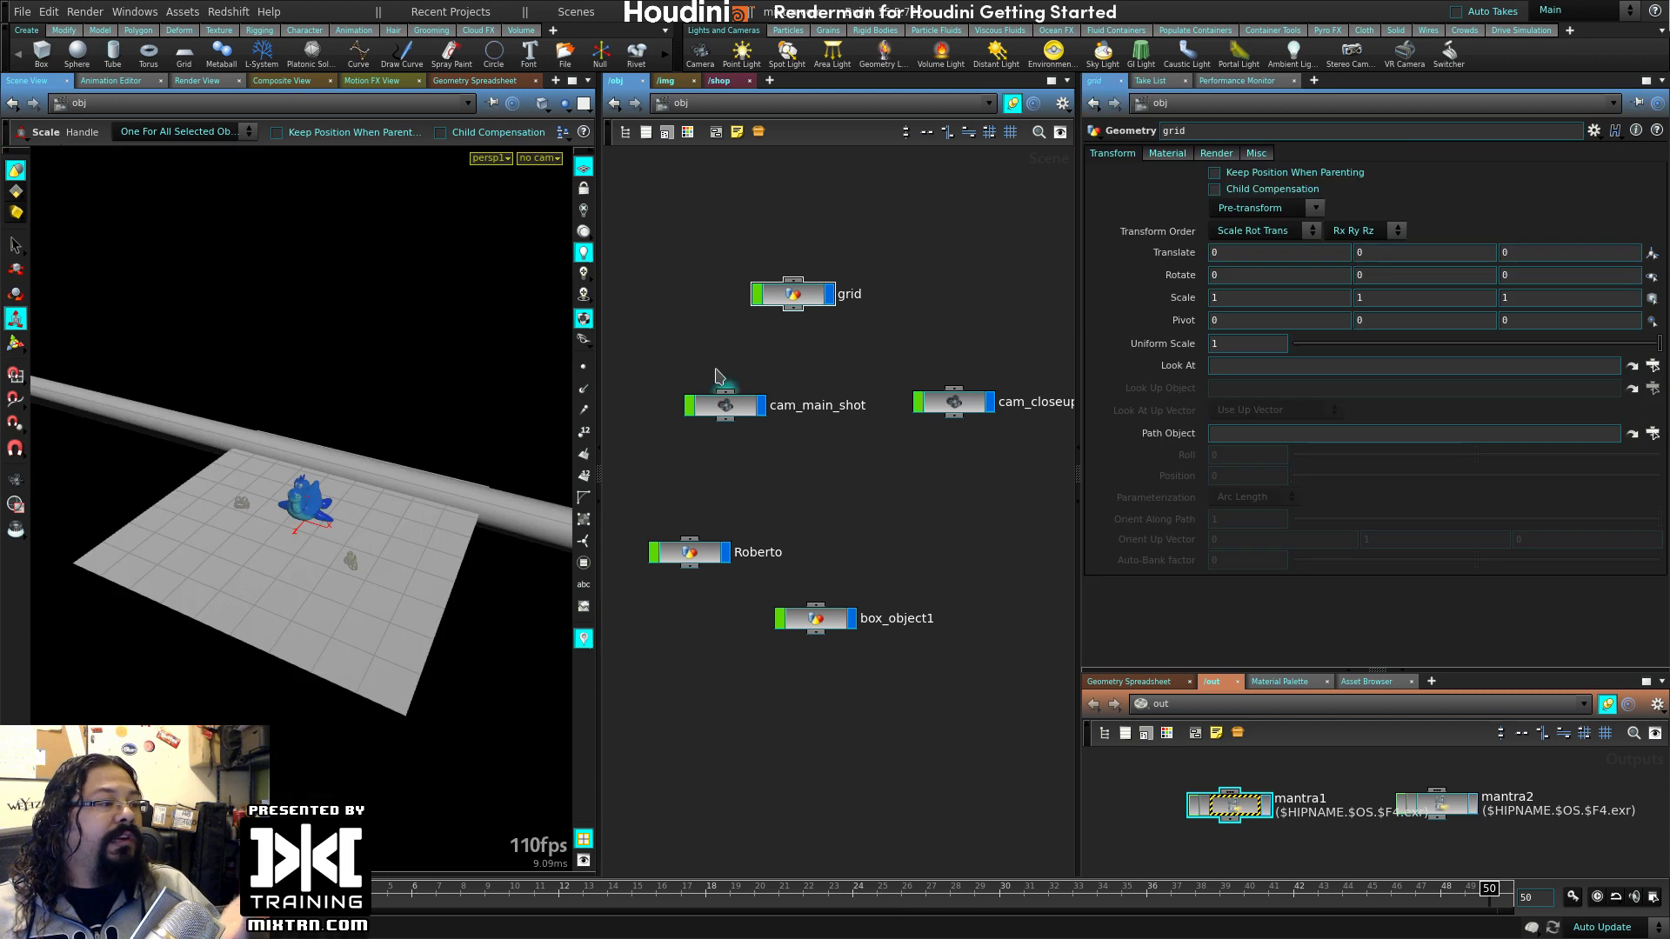
{"action": "key", "text": "Escape"}
{"action": "right_click_drag", "start_coordinate": [206, 522], "coordinate": [496, 578]}
{"action": "left_click_drag", "start_coordinate": [496, 578], "coordinate": [405, 468]}
{"action": "key", "text": "Escape"}
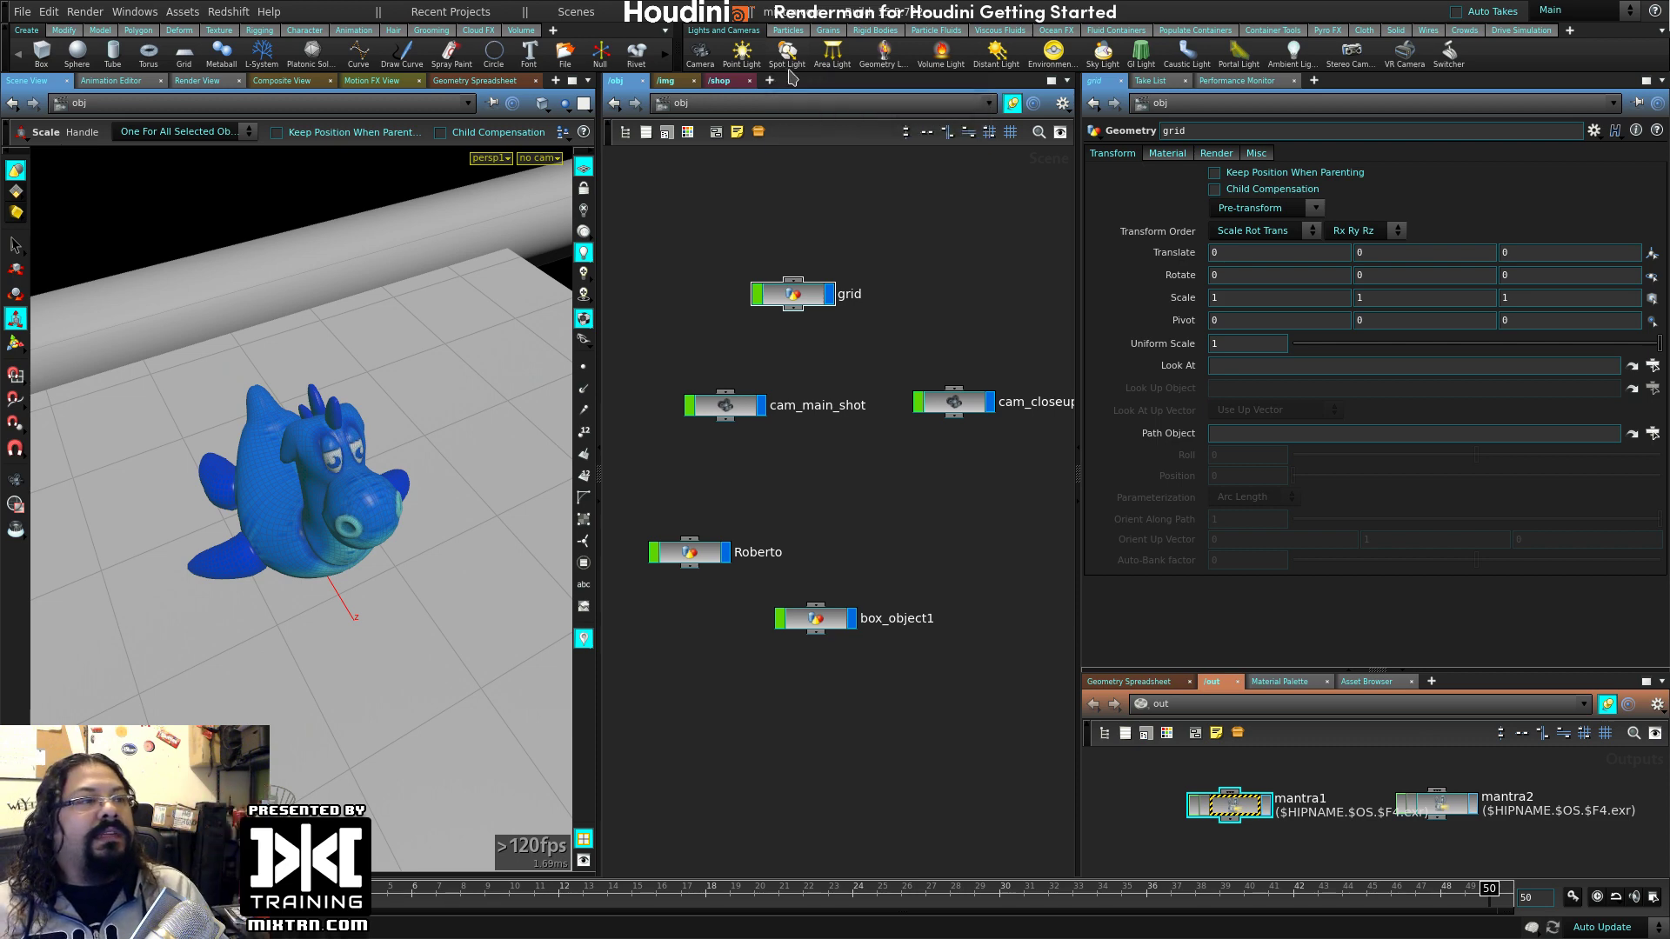
{"action": "left_click", "coordinate": [1018, 57]}
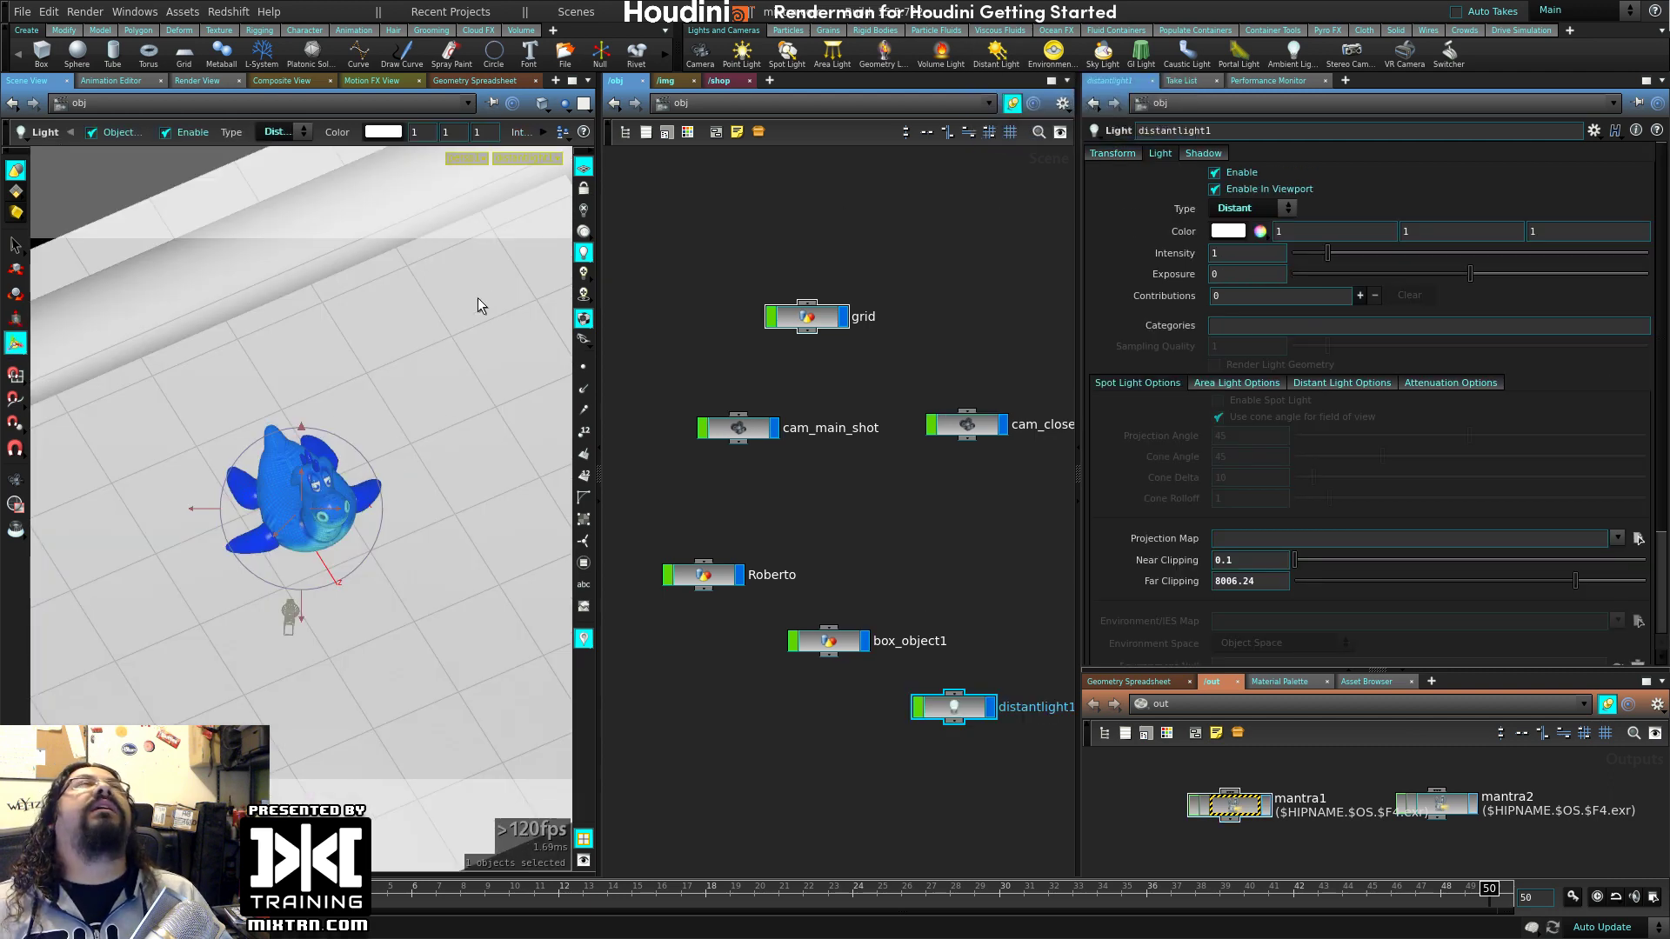
- Set distantlight1's icon scale to 0.6
{"action": "left_click_drag", "start_coordinate": [496, 507], "coordinate": [398, 426]}
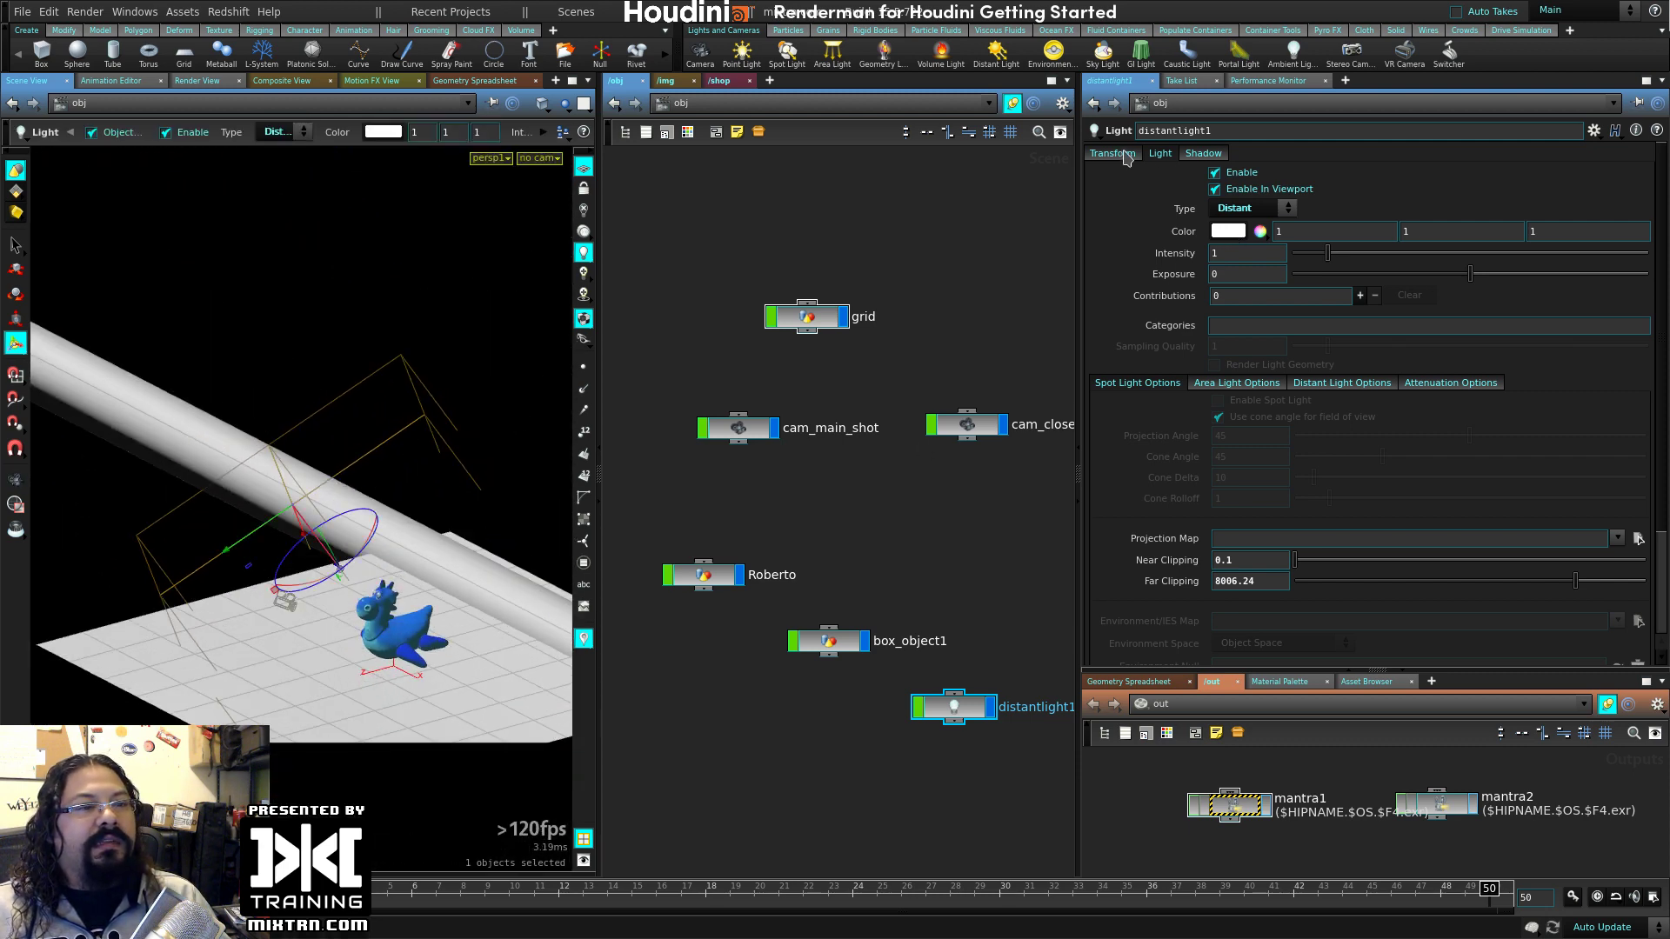
{"action": "left_click", "coordinate": [1118, 154]}
{"action": "left_click", "coordinate": [1162, 154]}
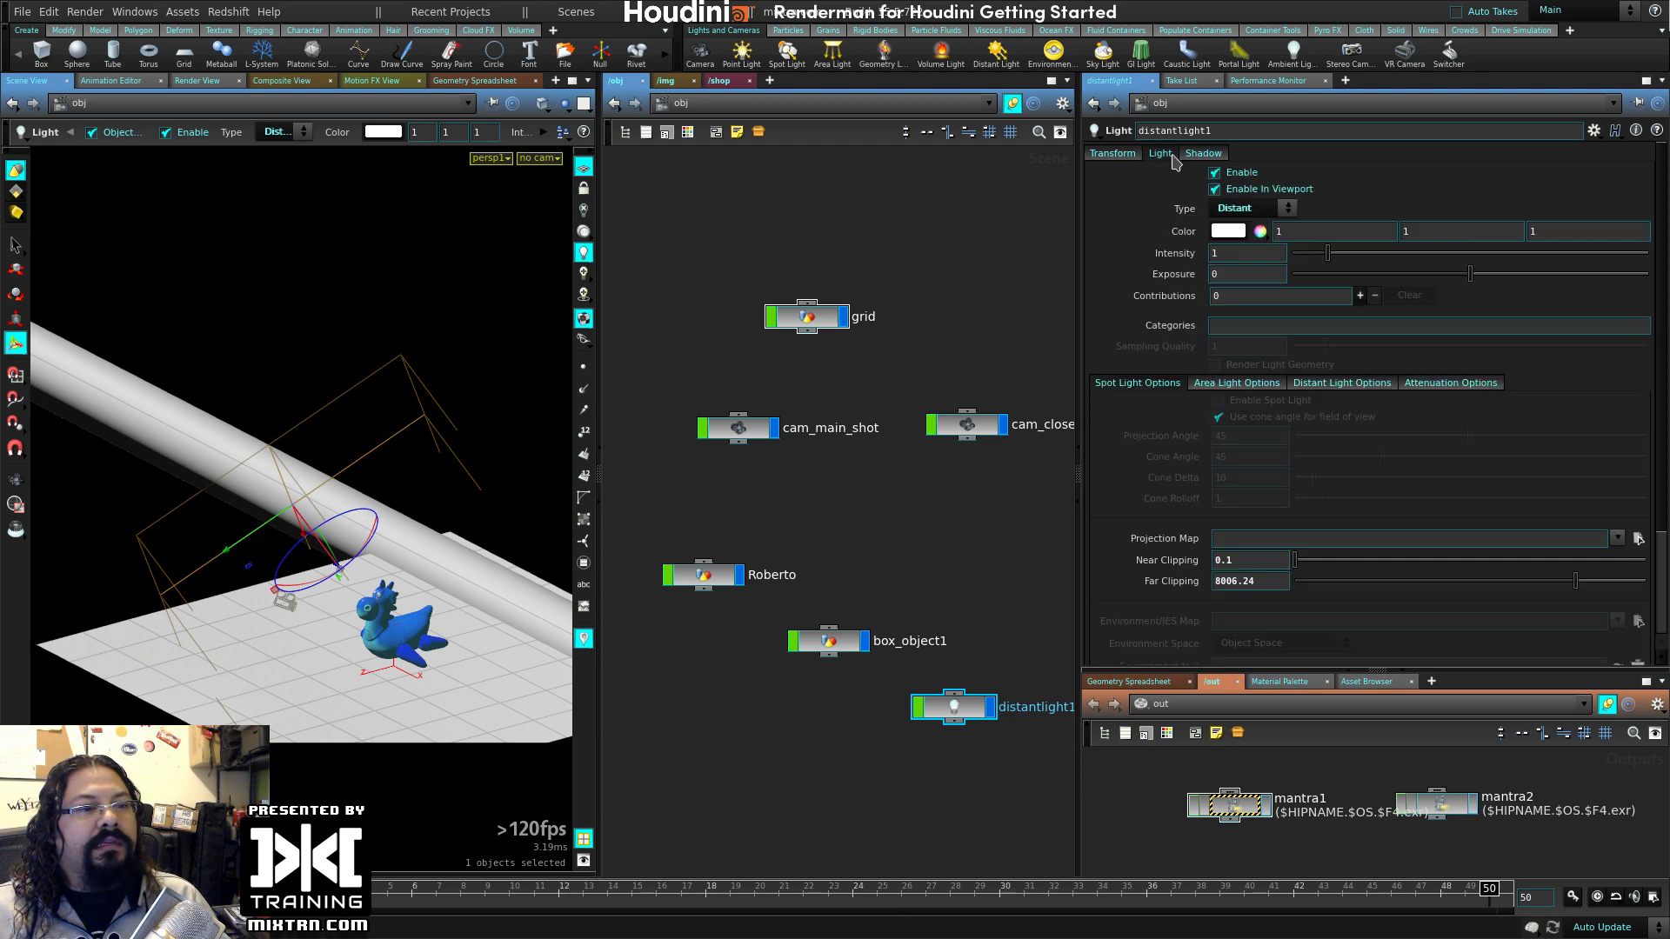
{"action": "left_click", "coordinate": [1113, 154]}
{"action": "left_click_drag", "start_coordinate": [1329, 322], "coordinate": [1316, 322]}
{"action": "key", "text": "space"}
{"action": "left_click_drag", "start_coordinate": [353, 434], "coordinate": [403, 487]}
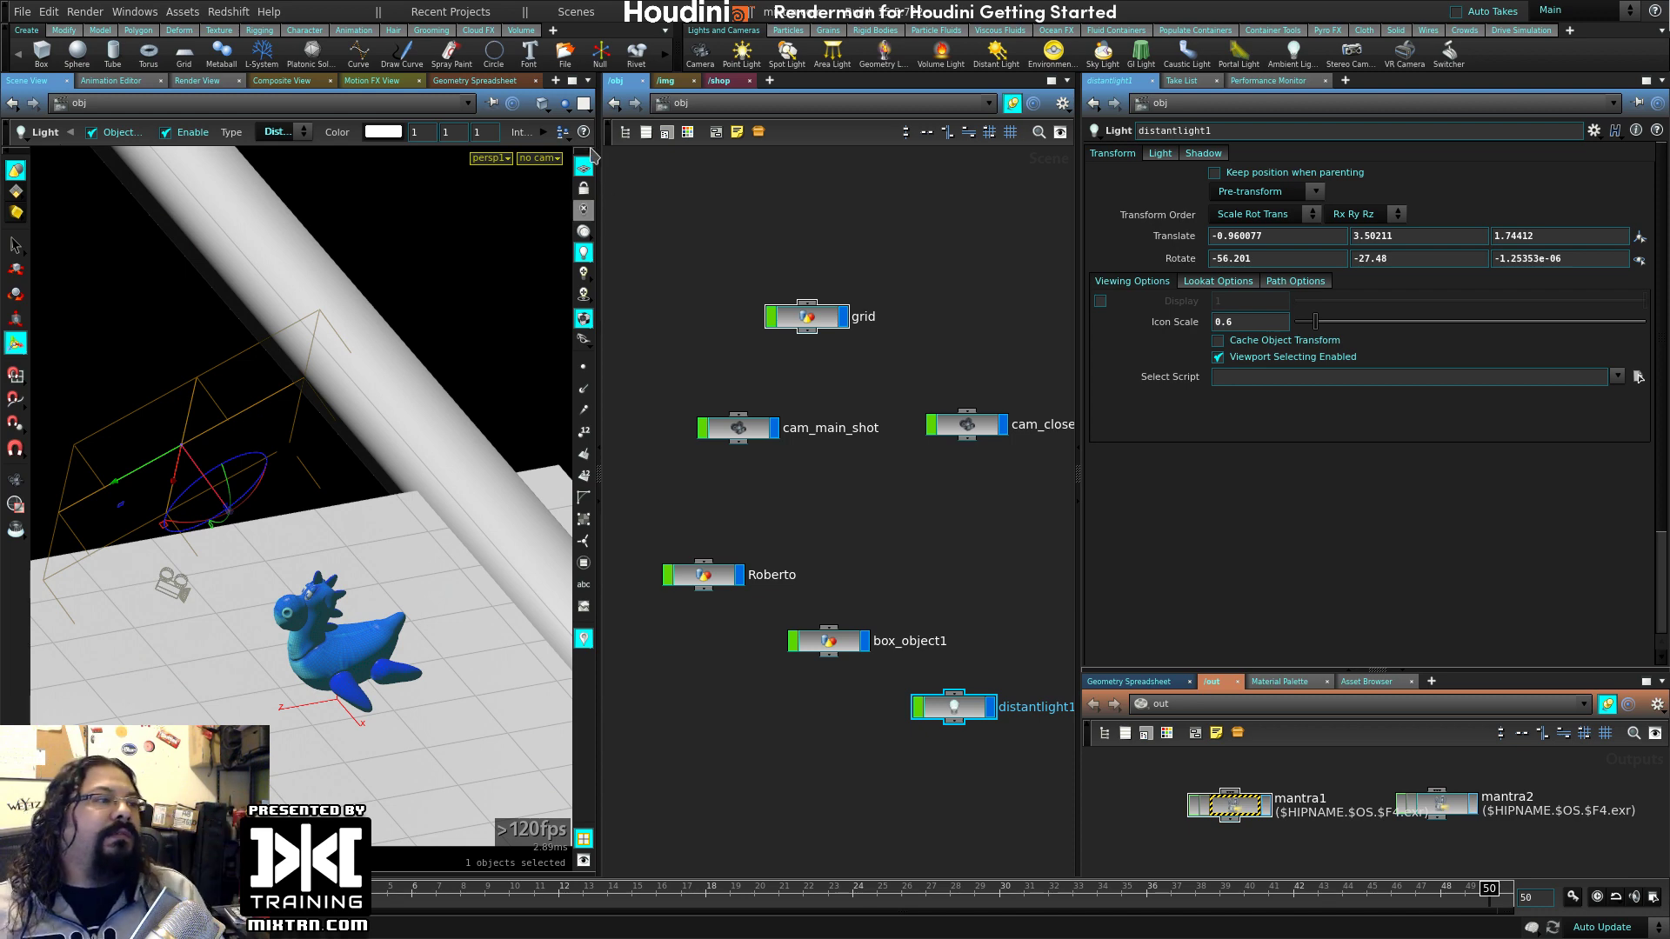
- View Roberto through distantlight1, and return to a free perspective view of the scene
{"action": "left_click", "coordinate": [537, 159]}
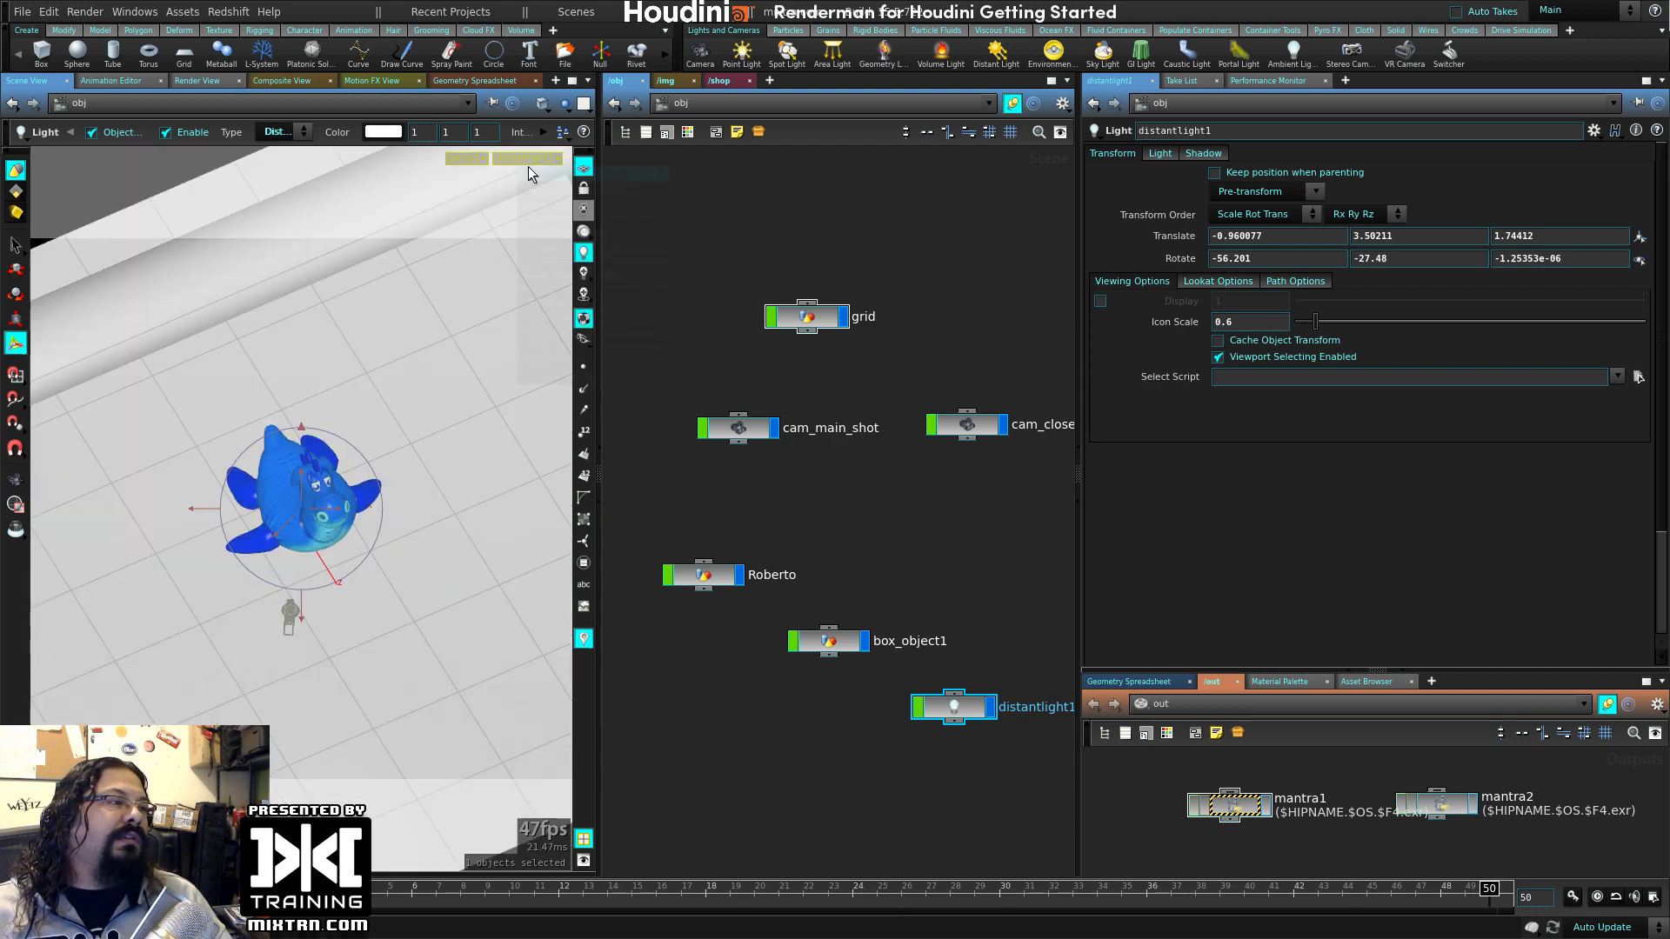
{"action": "left_click", "coordinate": [528, 161]}
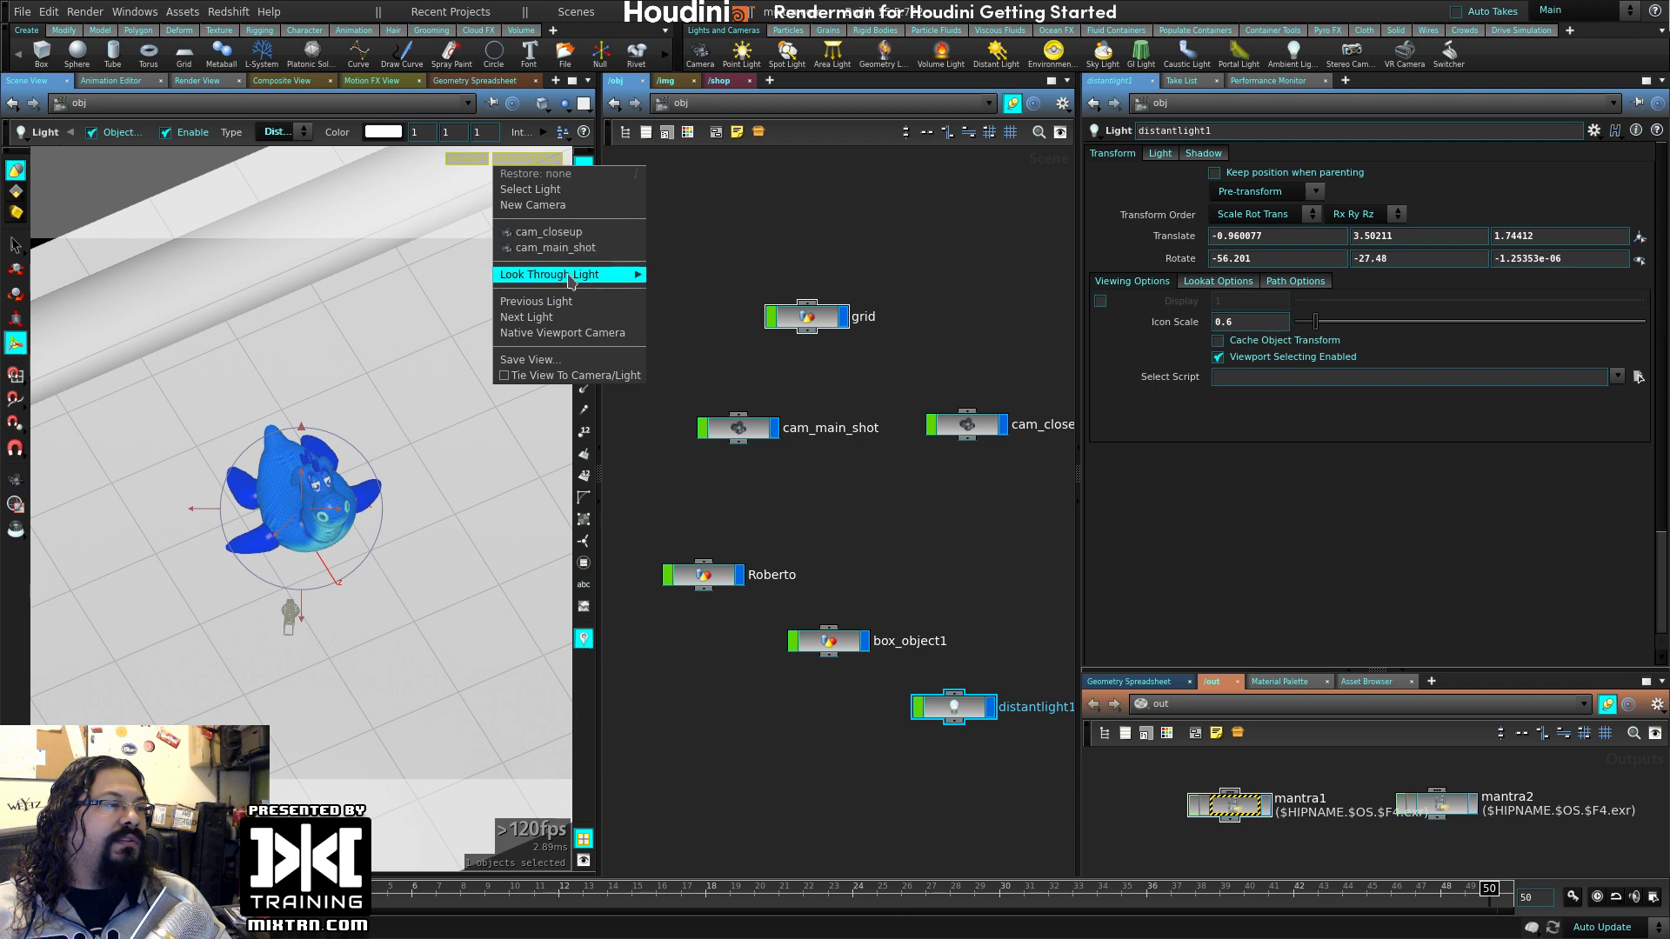
{"action": "mouse_move", "coordinate": [591, 275]}
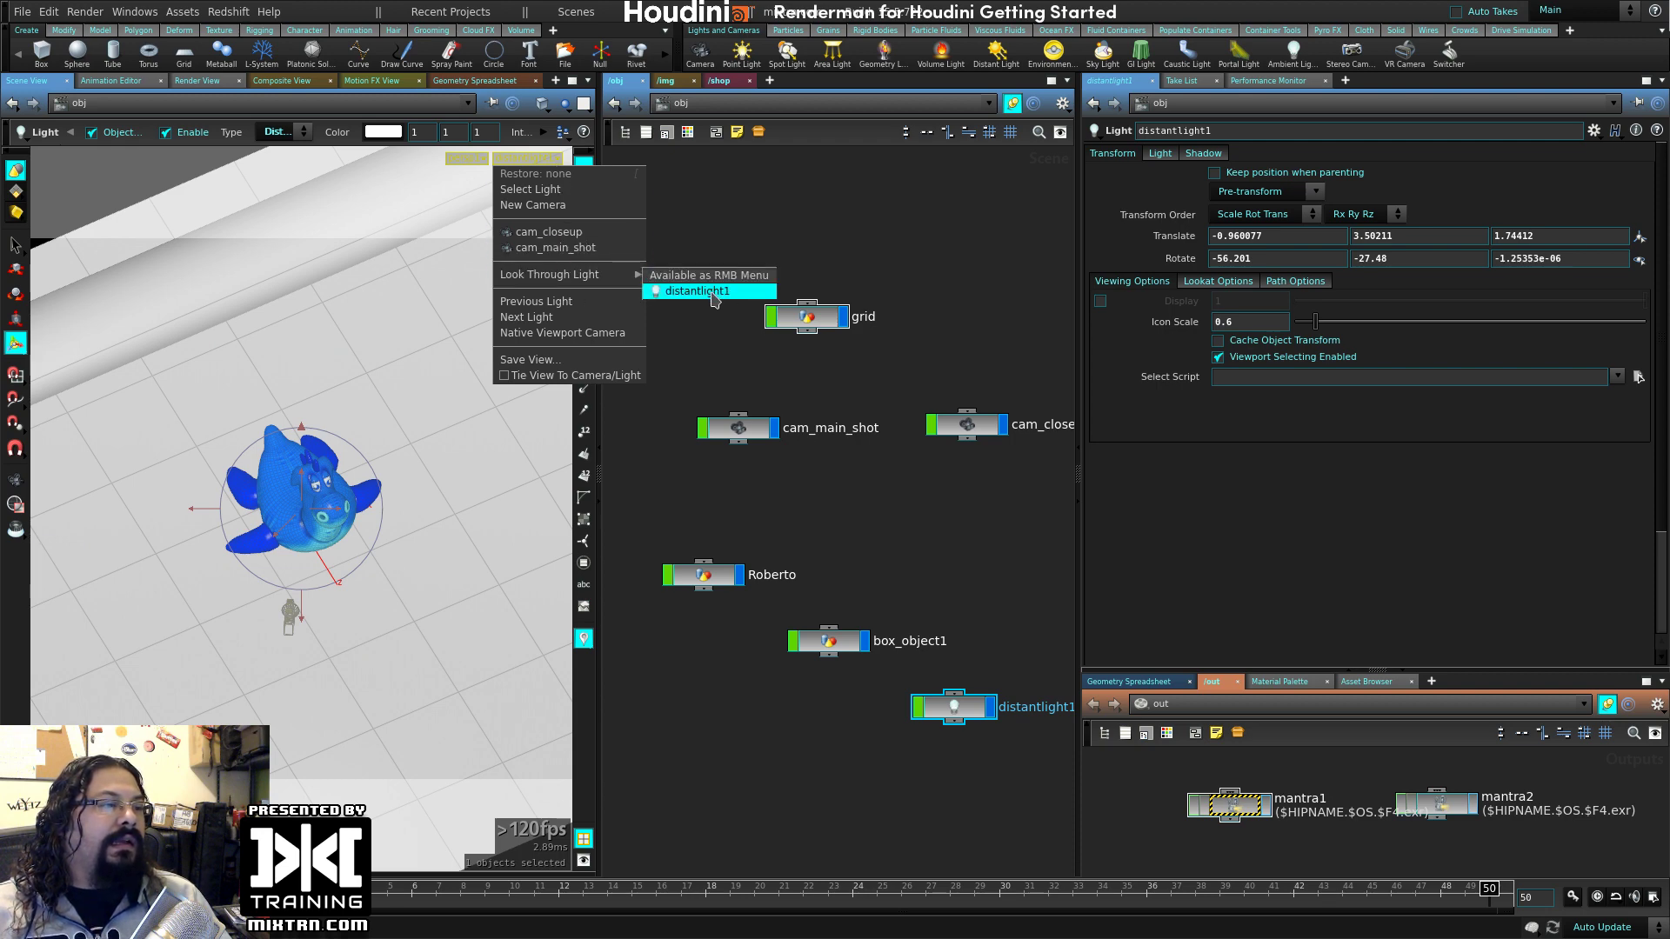
{"action": "left_click", "coordinate": [714, 296]}
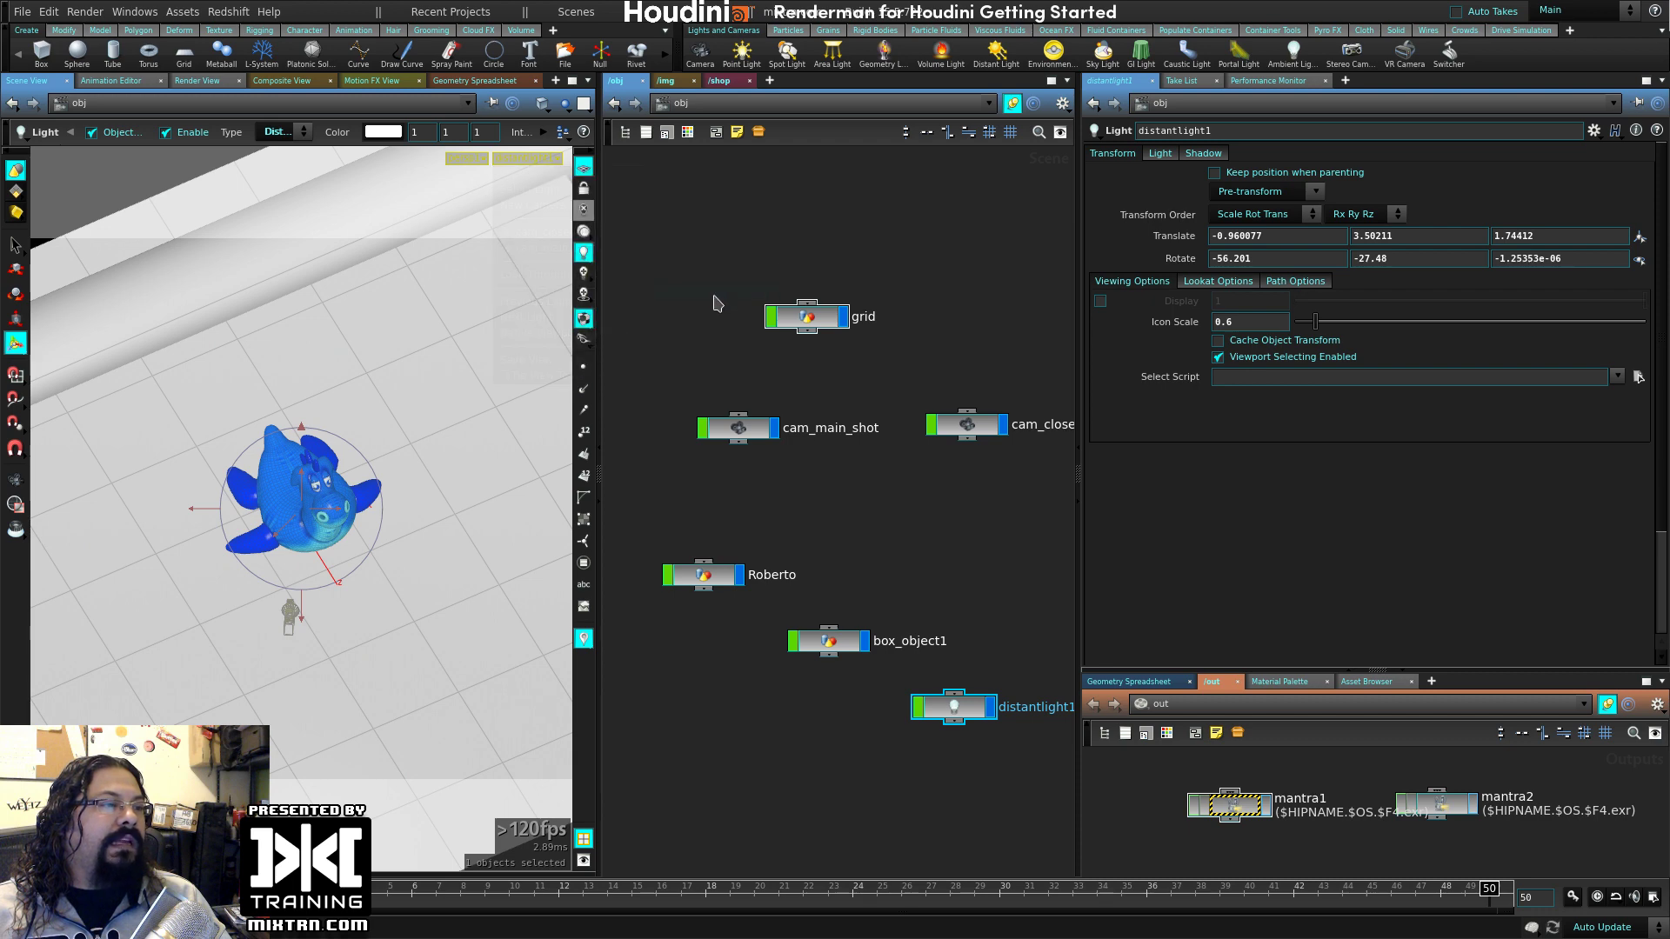
{"action": "right_click", "coordinate": [408, 382]}
{"action": "left_click", "coordinate": [329, 526]}
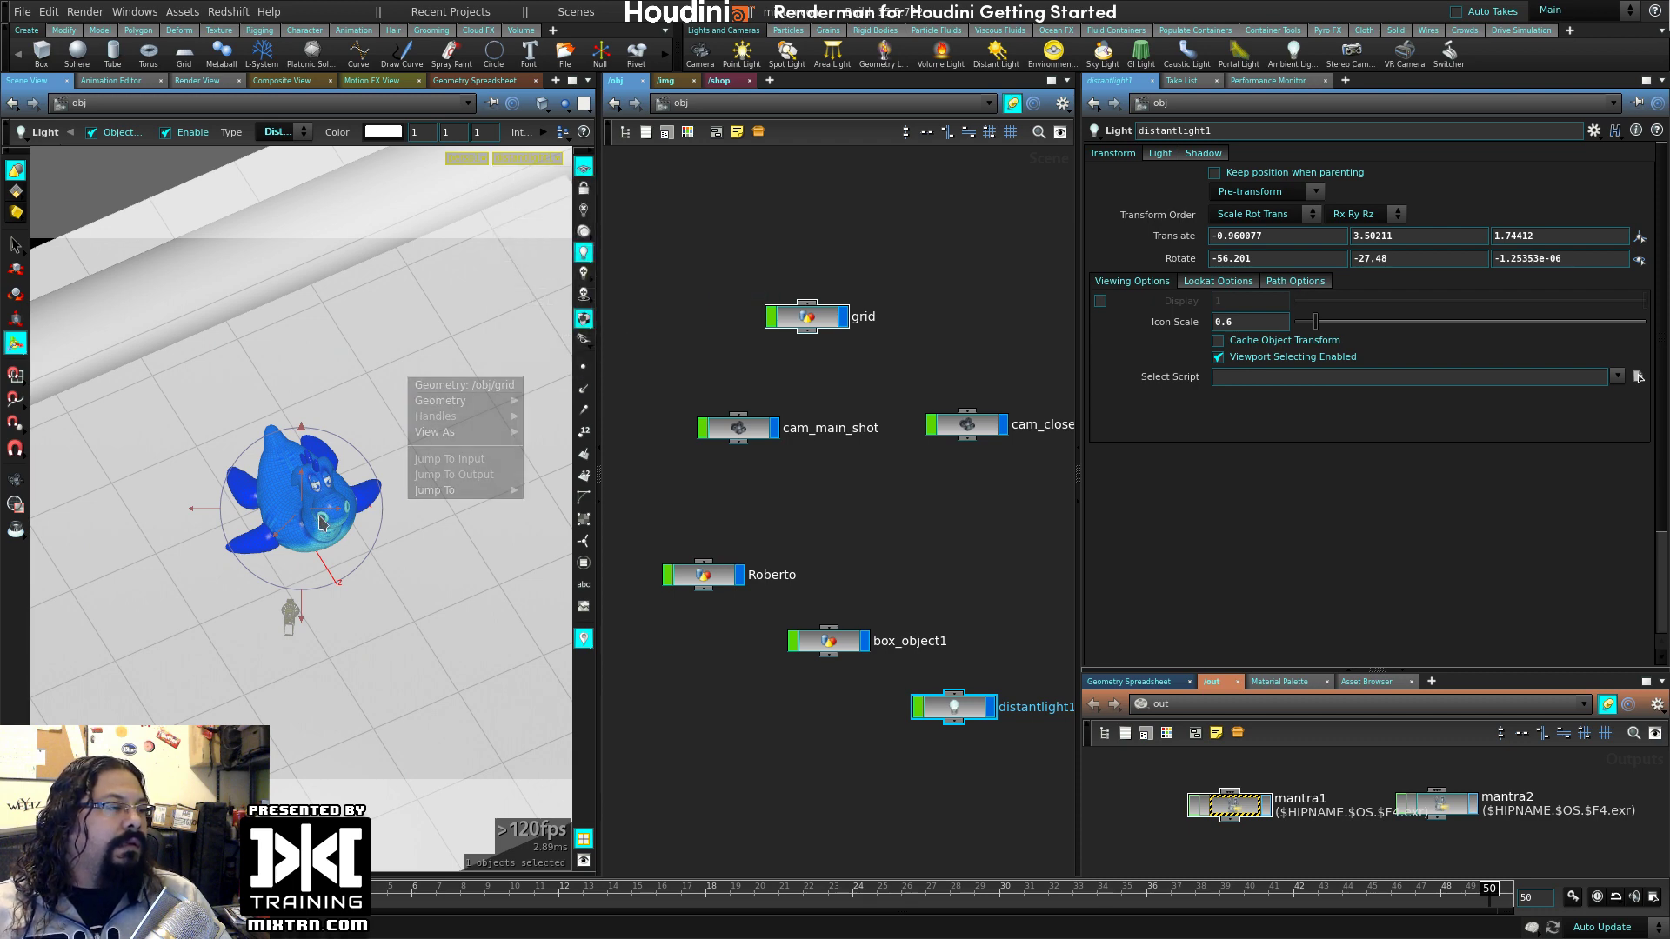
{"action": "right_click_drag", "start_coordinate": [405, 402], "coordinate": [174, 424], "text": "alt"}
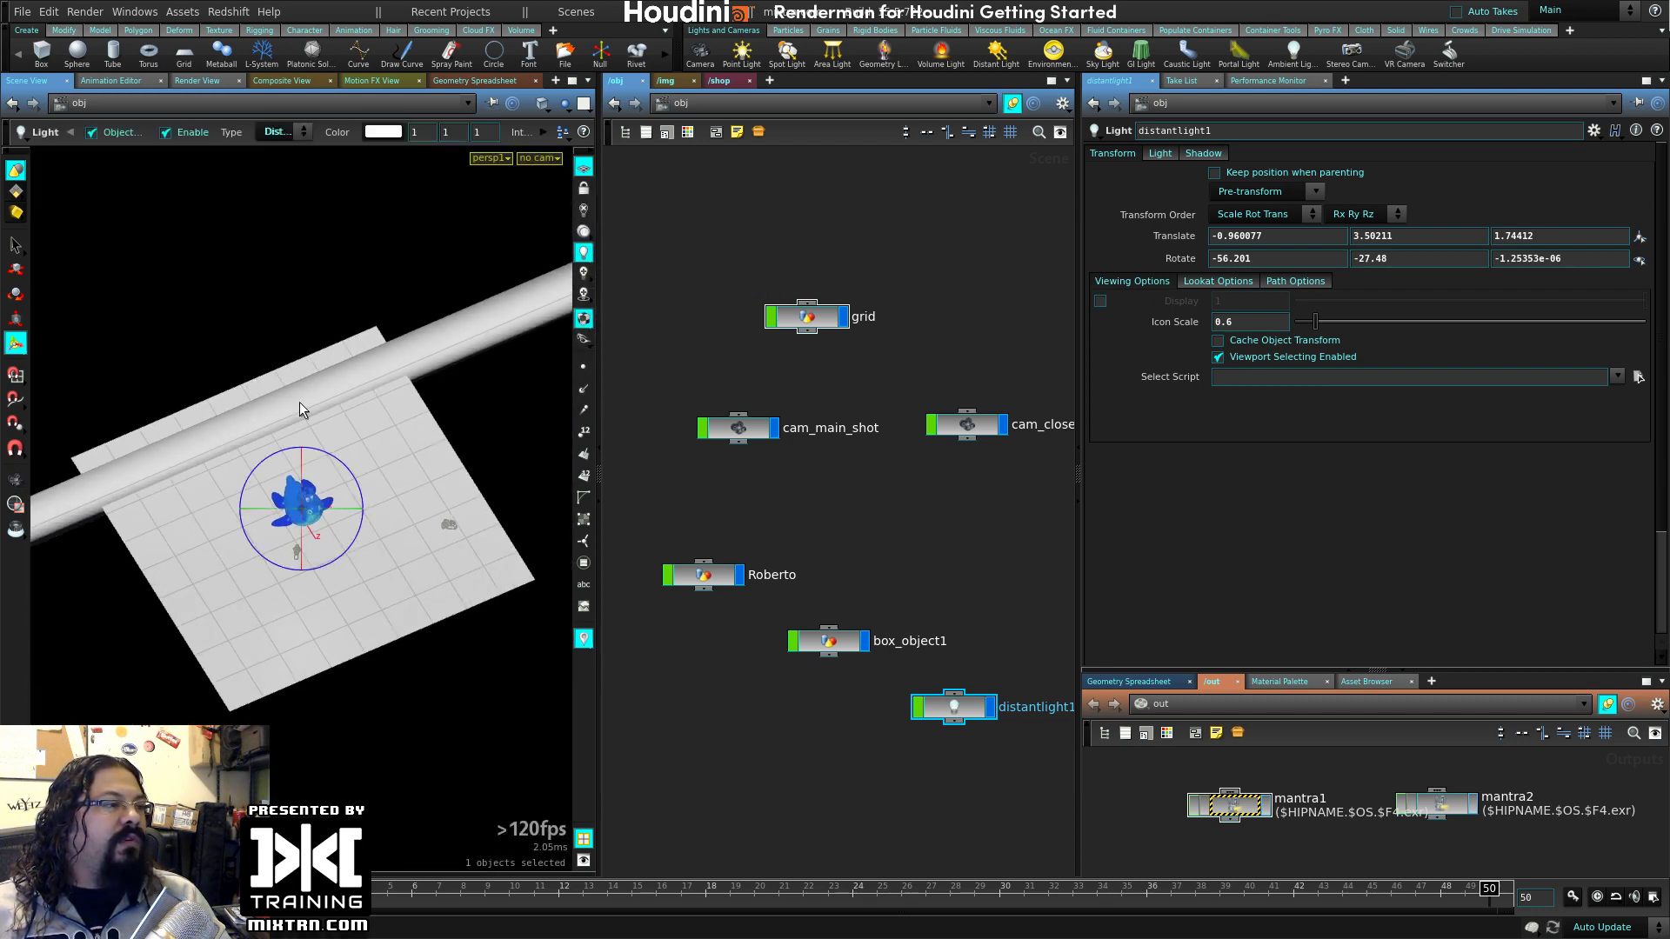
{"action": "left_click_drag", "start_coordinate": [480, 445], "coordinate": [352, 405], "text": "alt"}
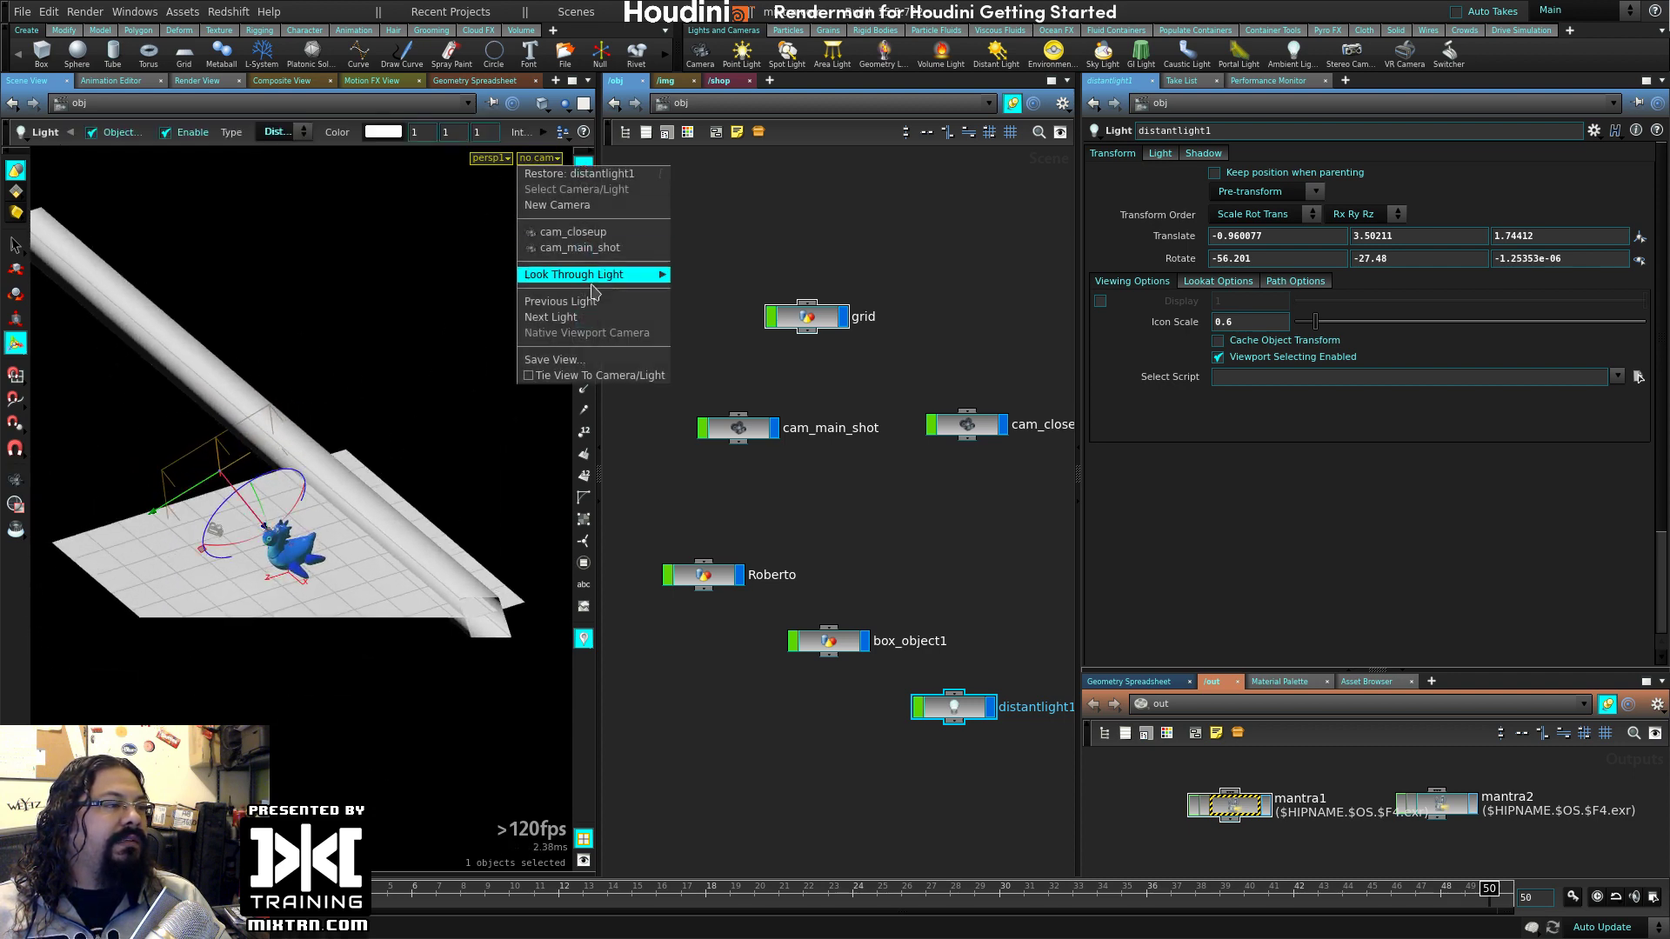
- Look through distantlight1 with the view locked to it and re-aim it at Roberto, rotated about -45 in X and 319 in Y
{"action": "left_click", "coordinate": [540, 157]}
{"action": "mouse_move", "coordinate": [661, 273]}
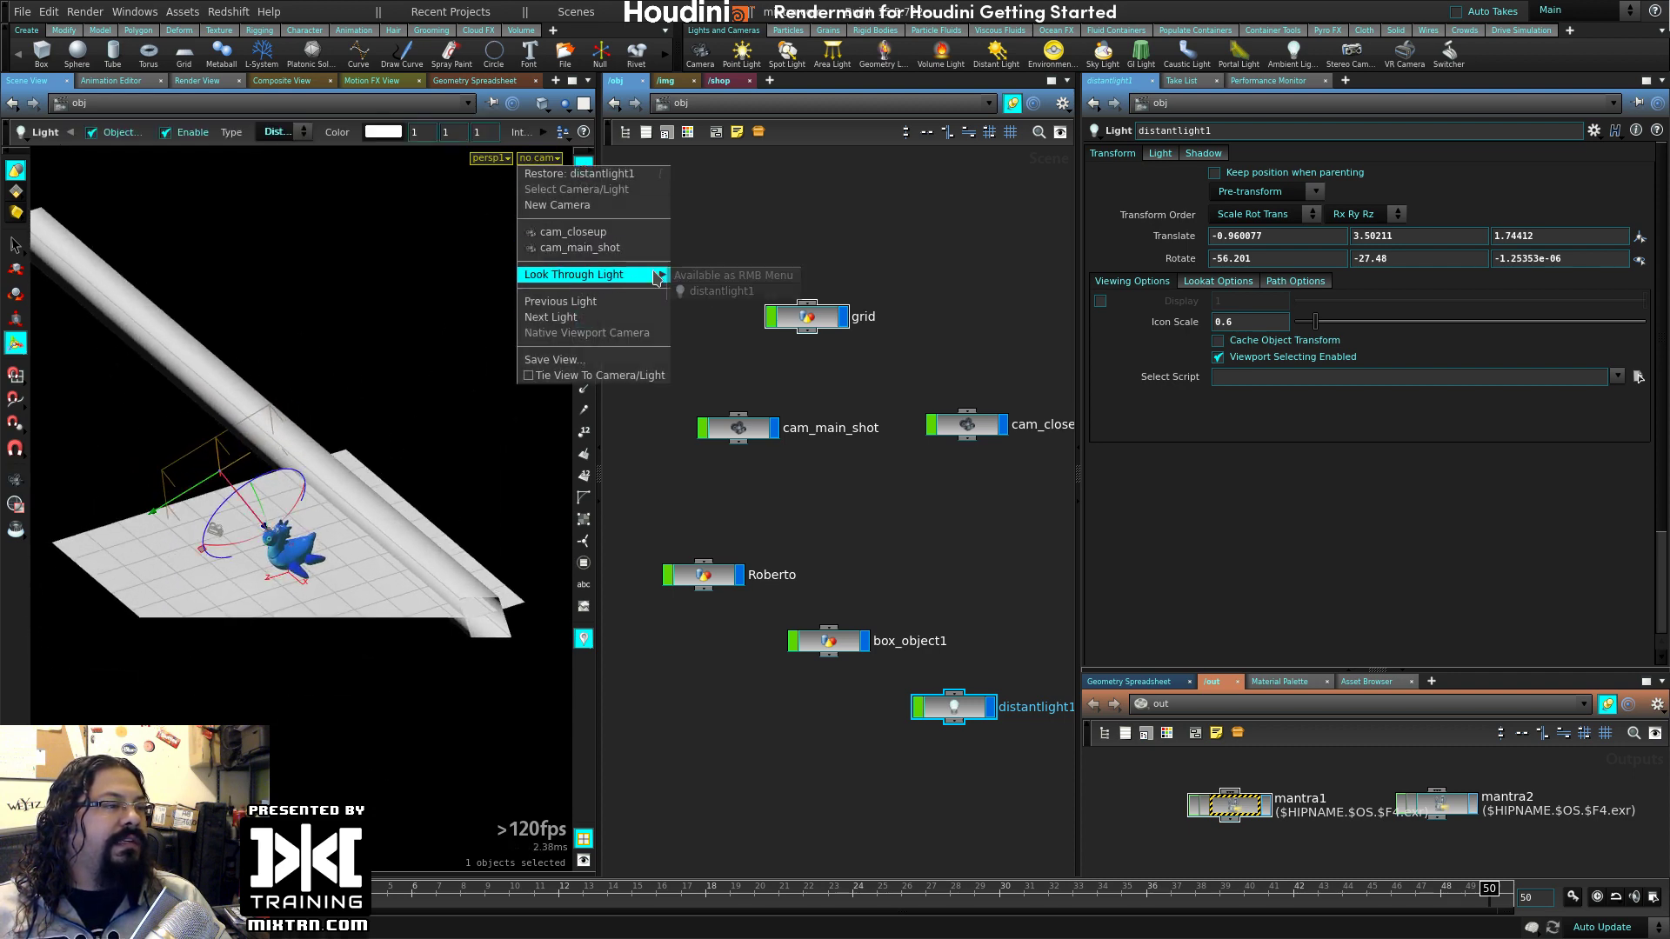
{"action": "left_click", "coordinate": [722, 291]}
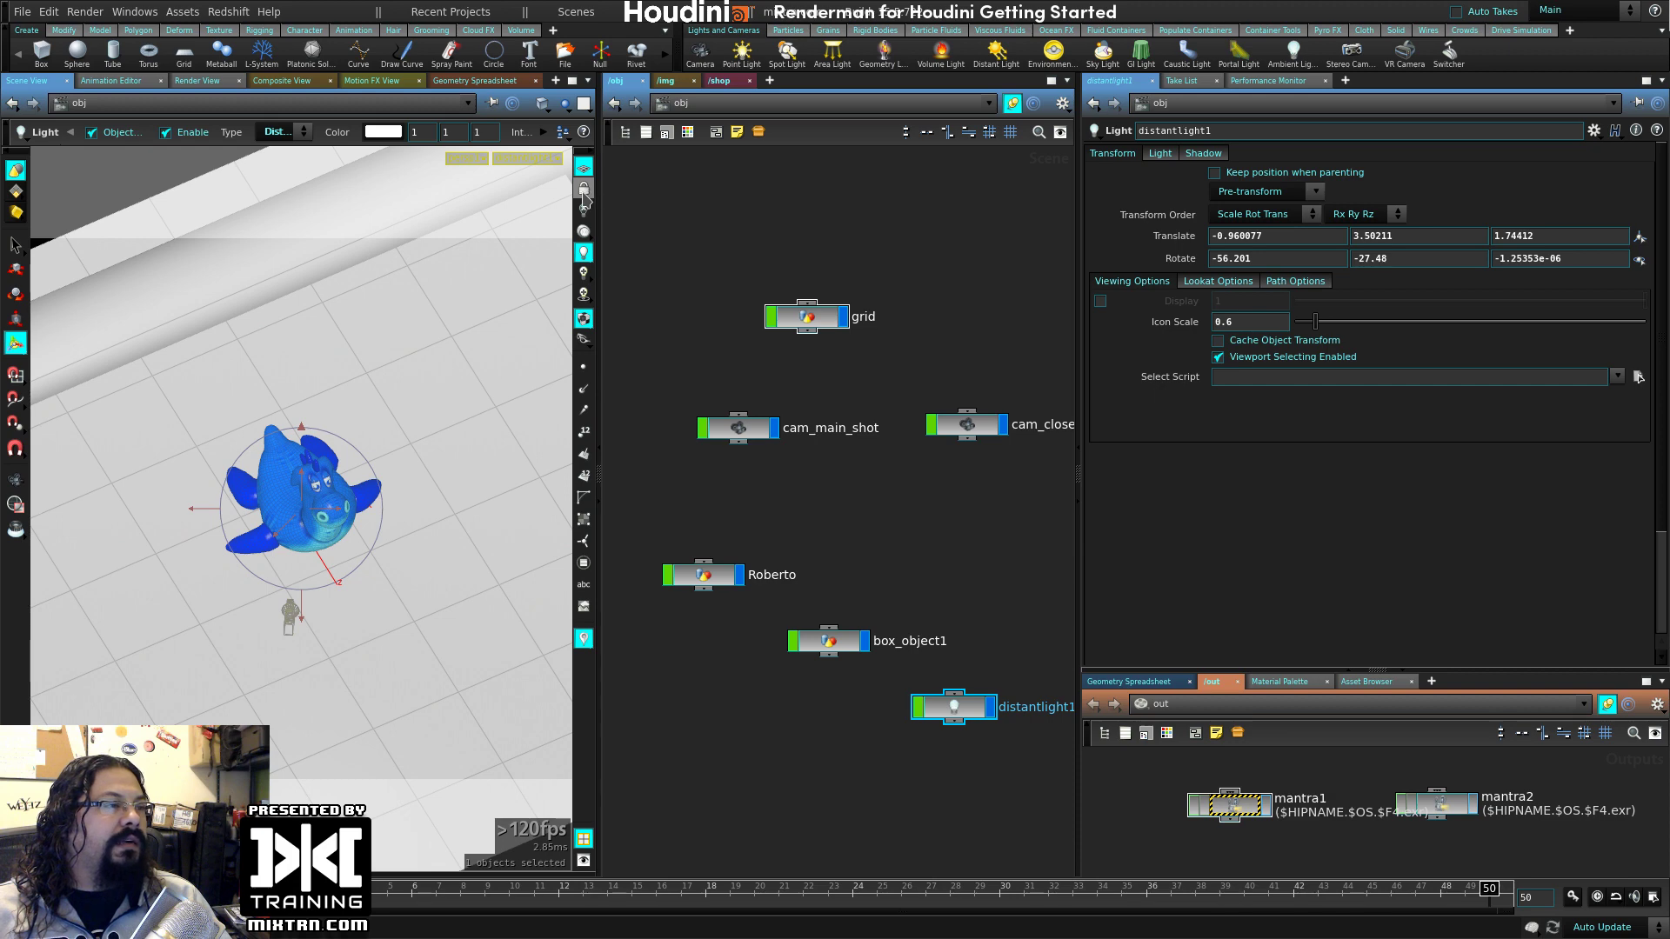
{"action": "left_click", "coordinate": [584, 191]}
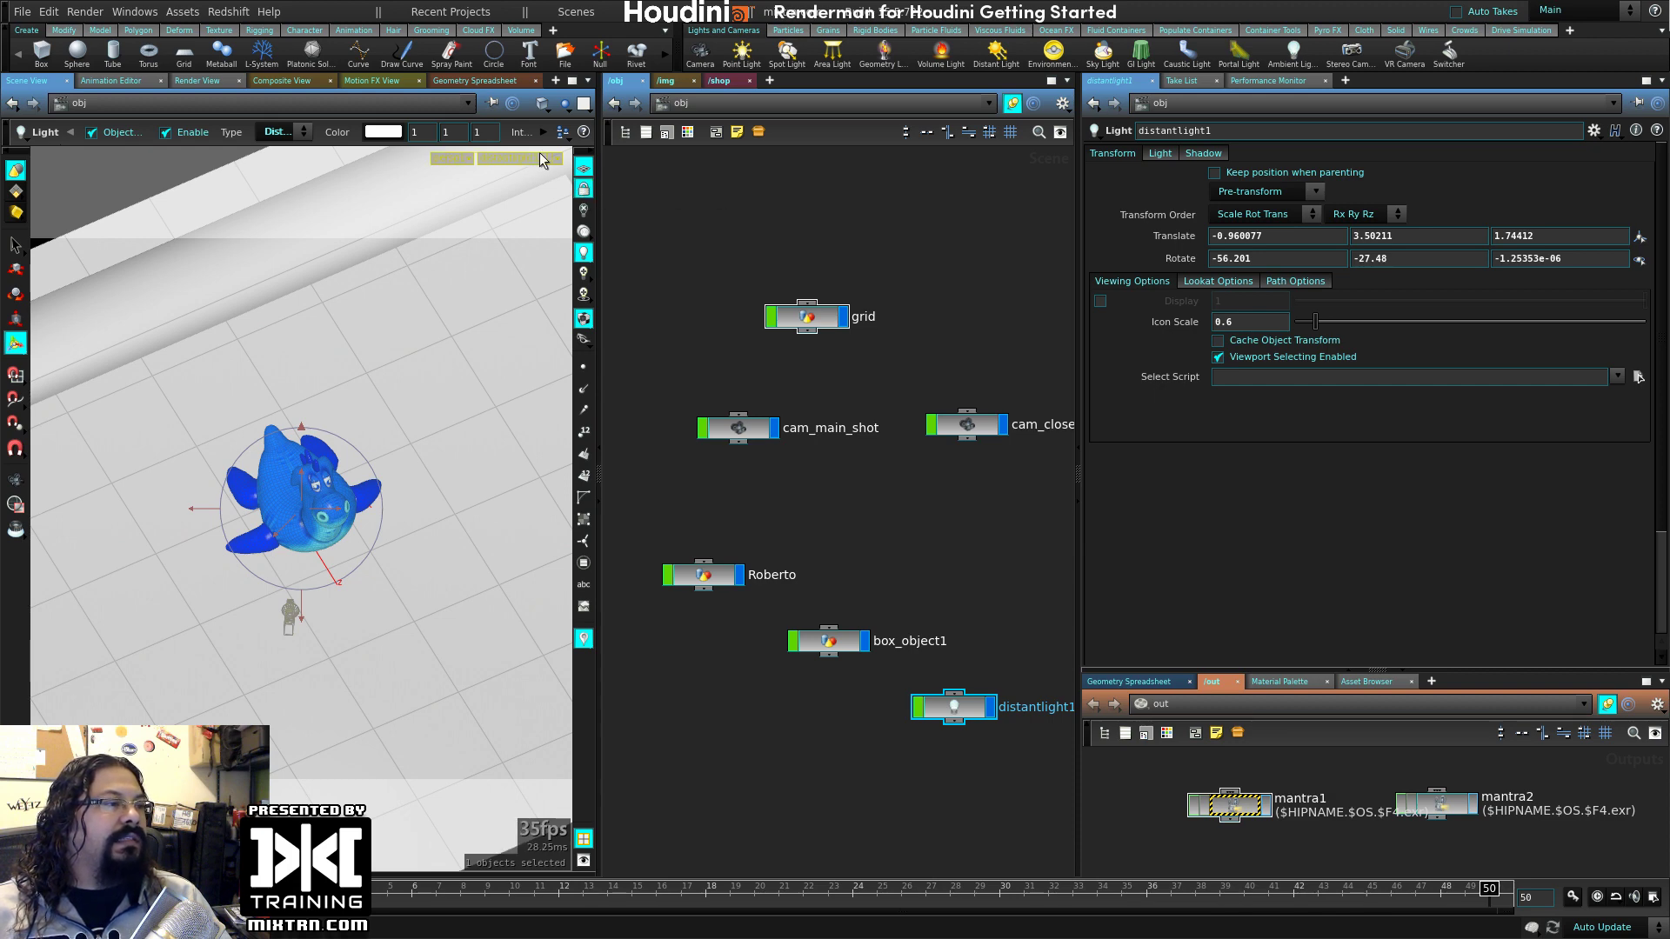
{"action": "left_click_drag", "start_coordinate": [539, 153], "coordinate": [459, 582]}
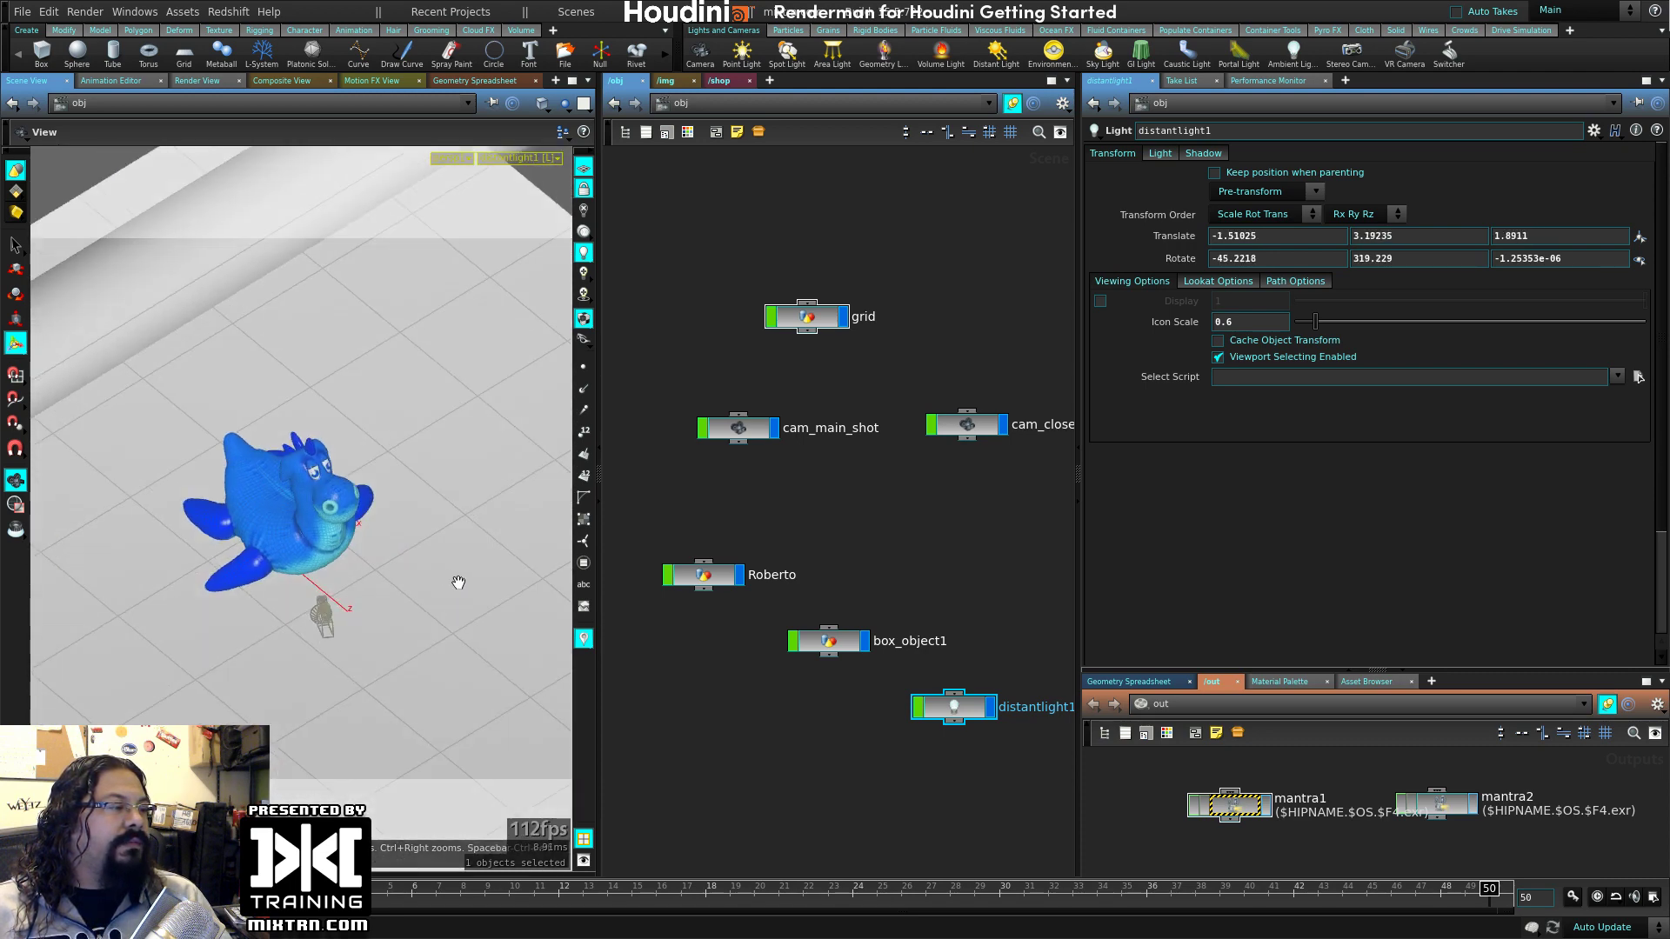
{"action": "left_click", "coordinate": [583, 188]}
{"action": "mouse_move", "coordinate": [226, 452]}
{"action": "left_mouse_down"}
{"action": "mouse_move", "coordinate": [173, 498]}
{"action": "mouse_move", "coordinate": [217, 452]}
{"action": "left_mouse_up"}
{"action": "key", "text": "Return"}
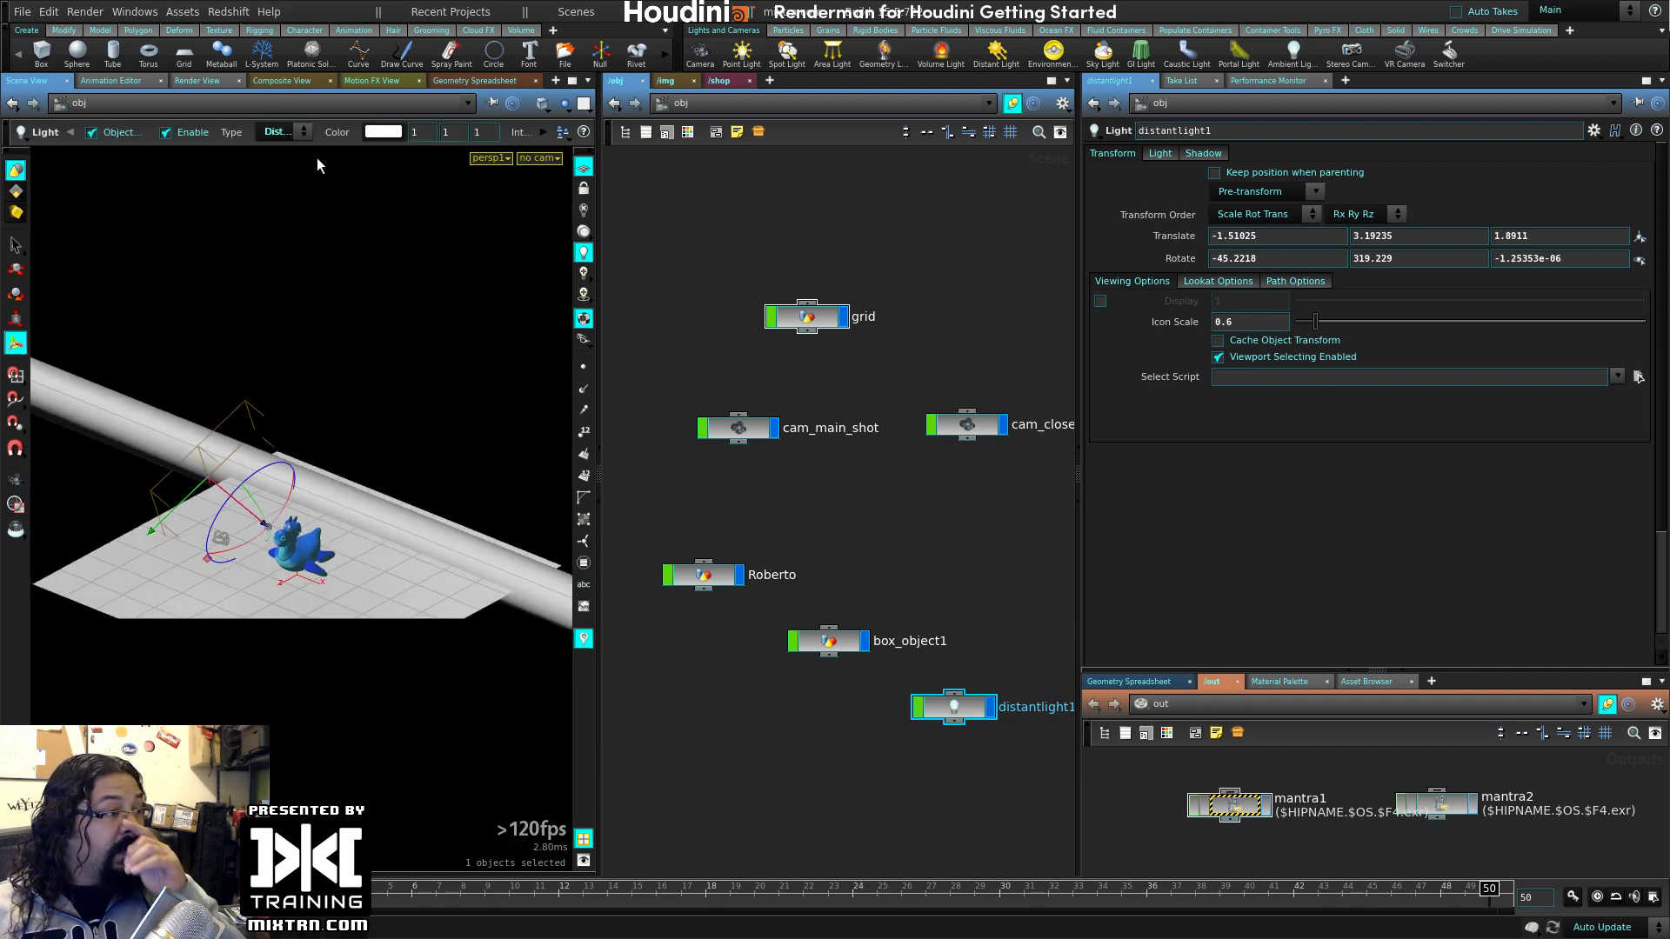
- Render mantra1 in the render view with the new light and check its alpha channel before returning to colour
{"action": "left_click", "coordinate": [197, 80]}
{"action": "left_click", "coordinate": [60, 105]}
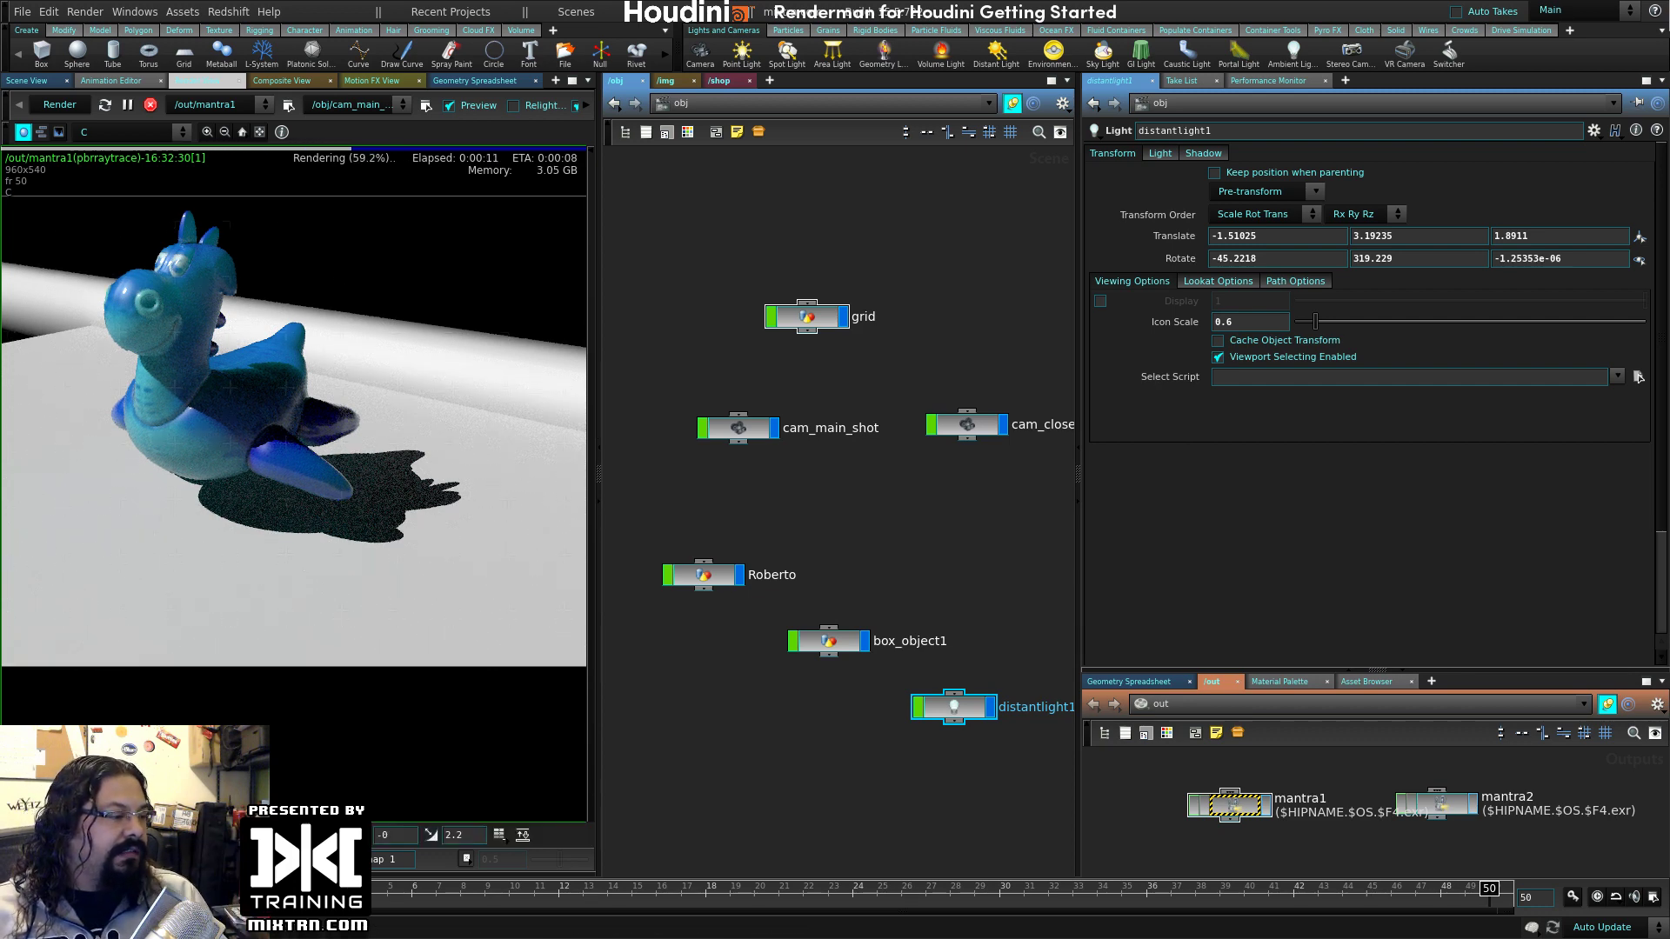
{"action": "key", "text": "a"}
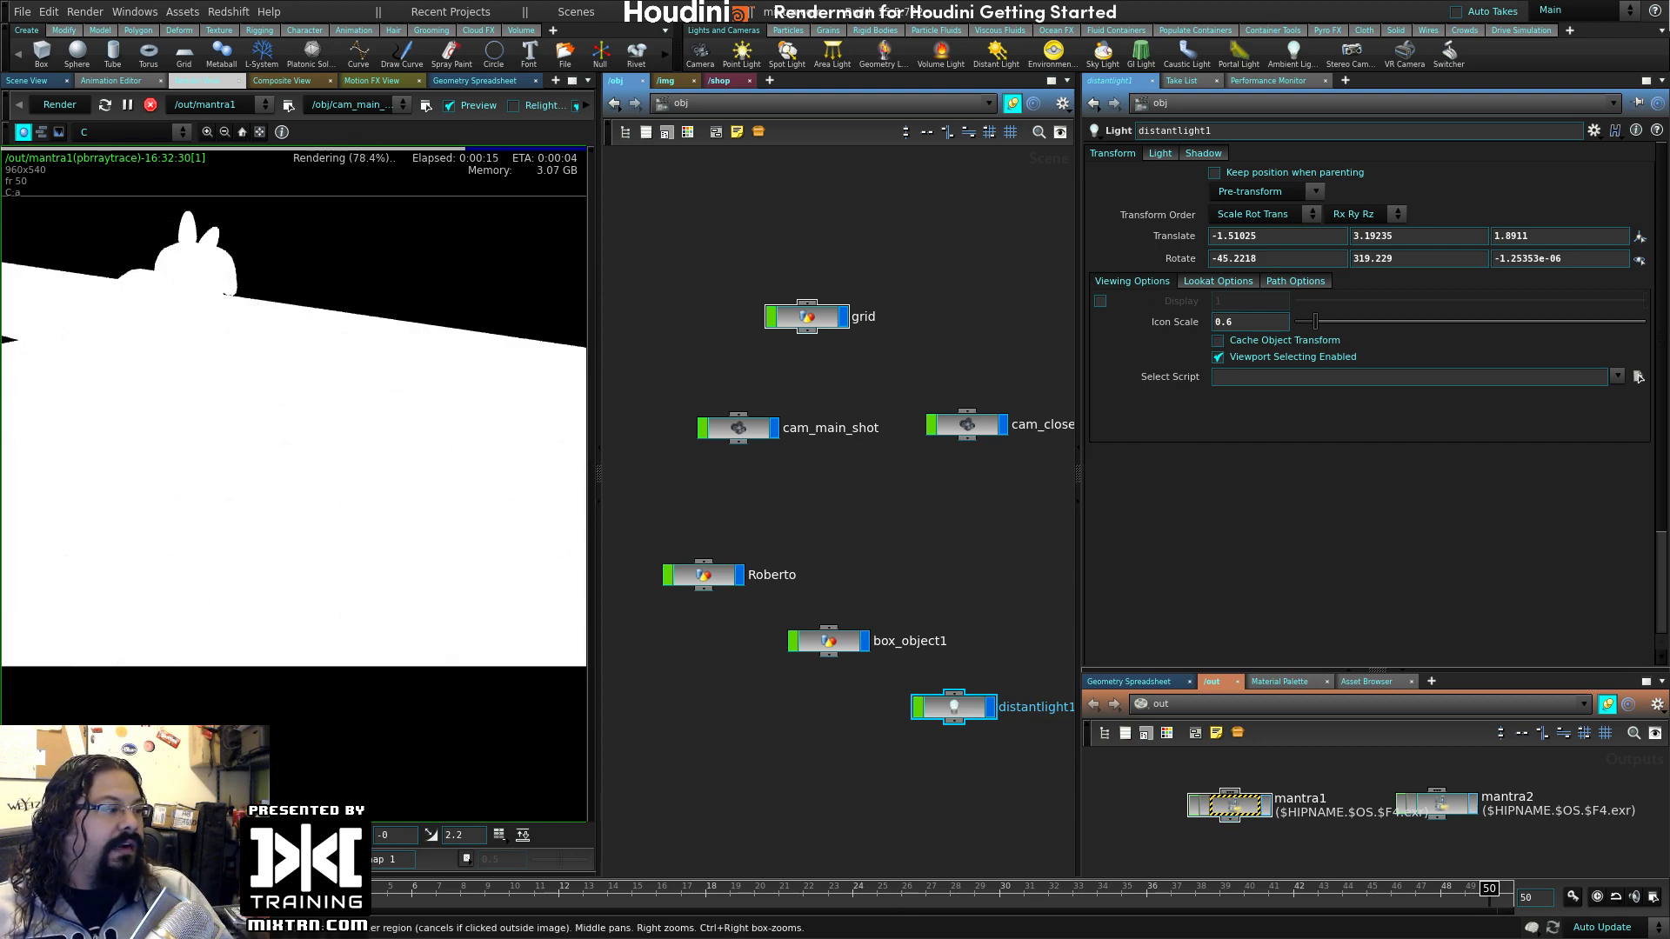
{"action": "key", "text": "c"}
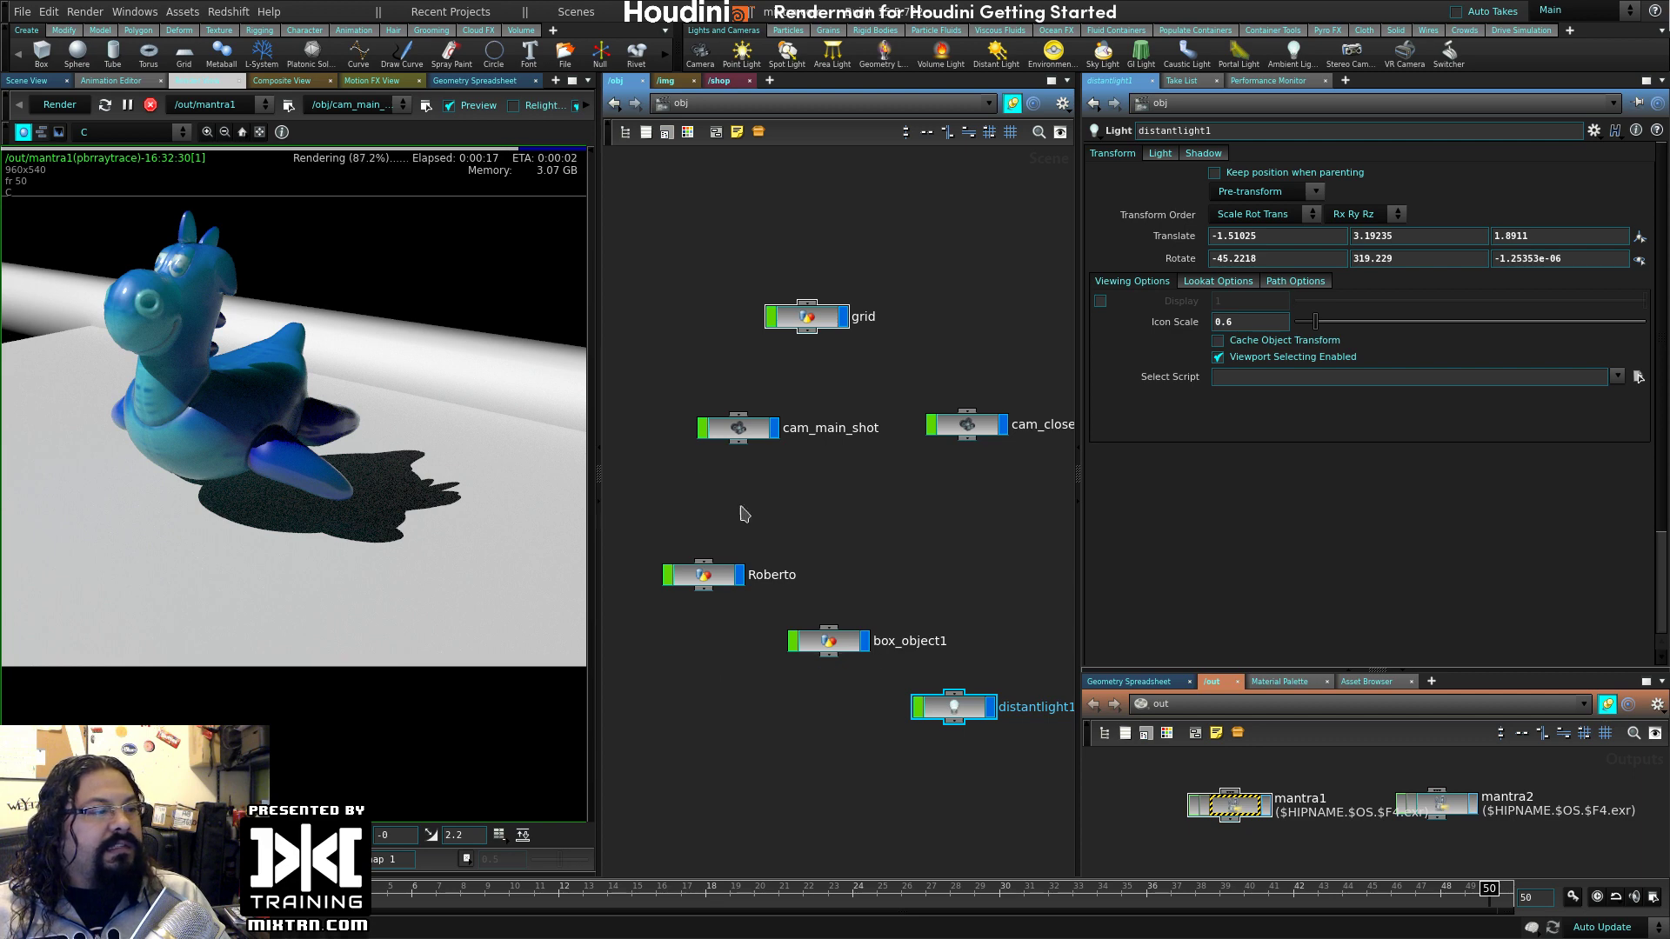
- Open the shop network and search its available node types for "mat" and "sha" shaders
{"action": "left_click", "coordinate": [720, 80]}
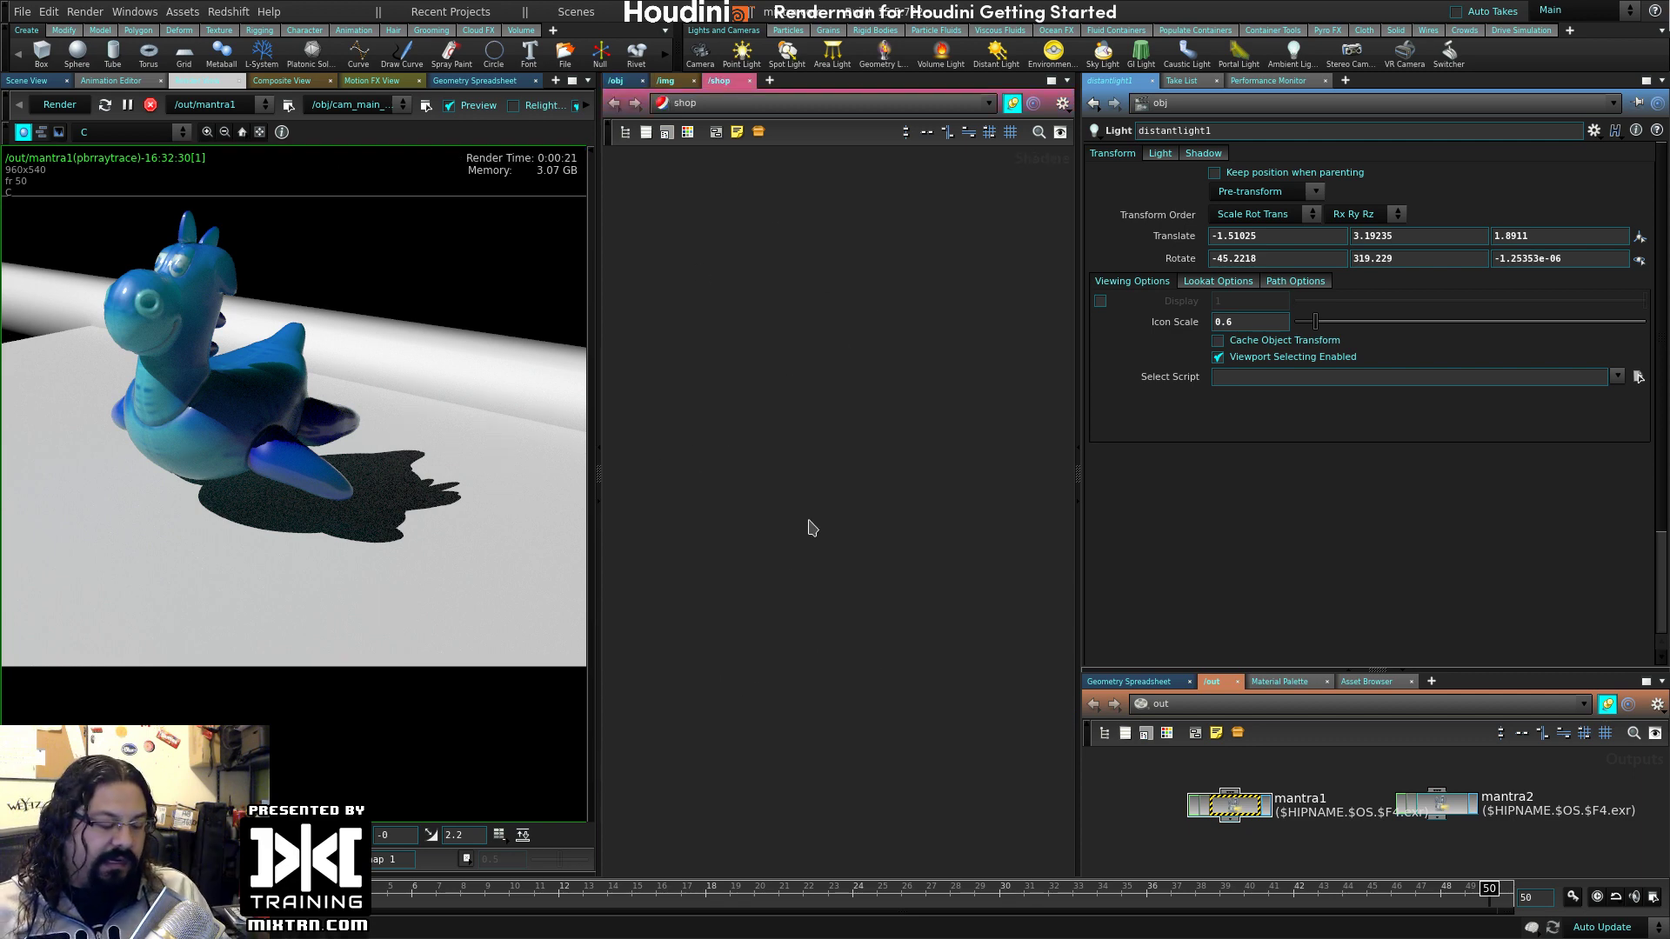
{"action": "key", "text": "Tab"}
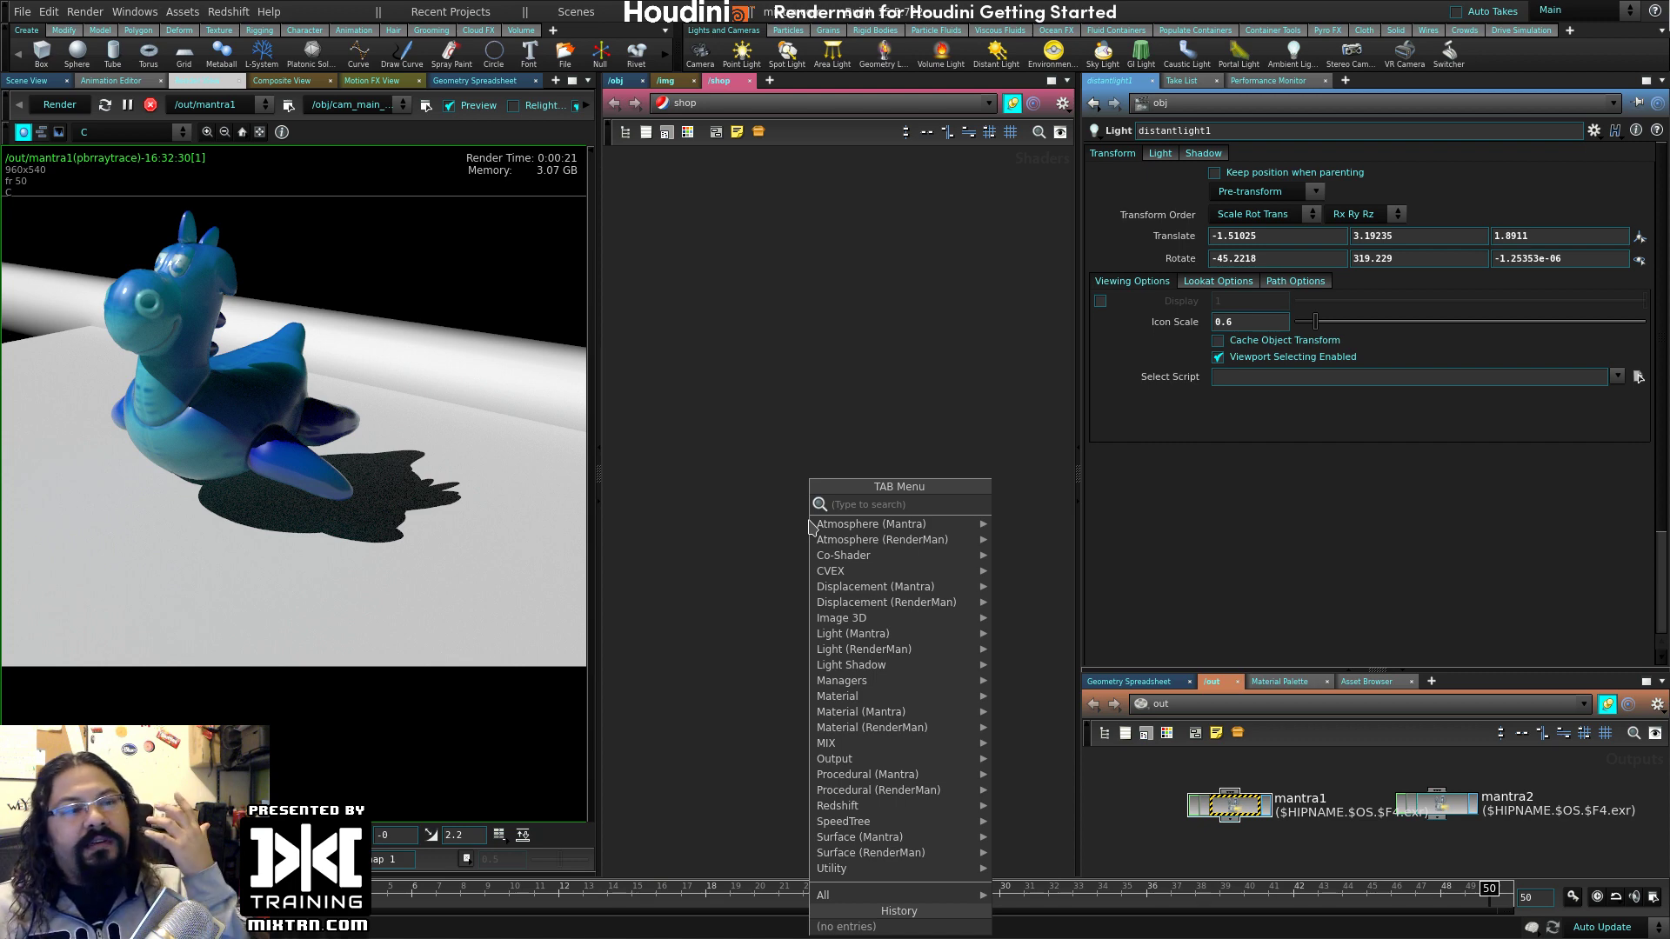
{"action": "key", "text": "Escape"}
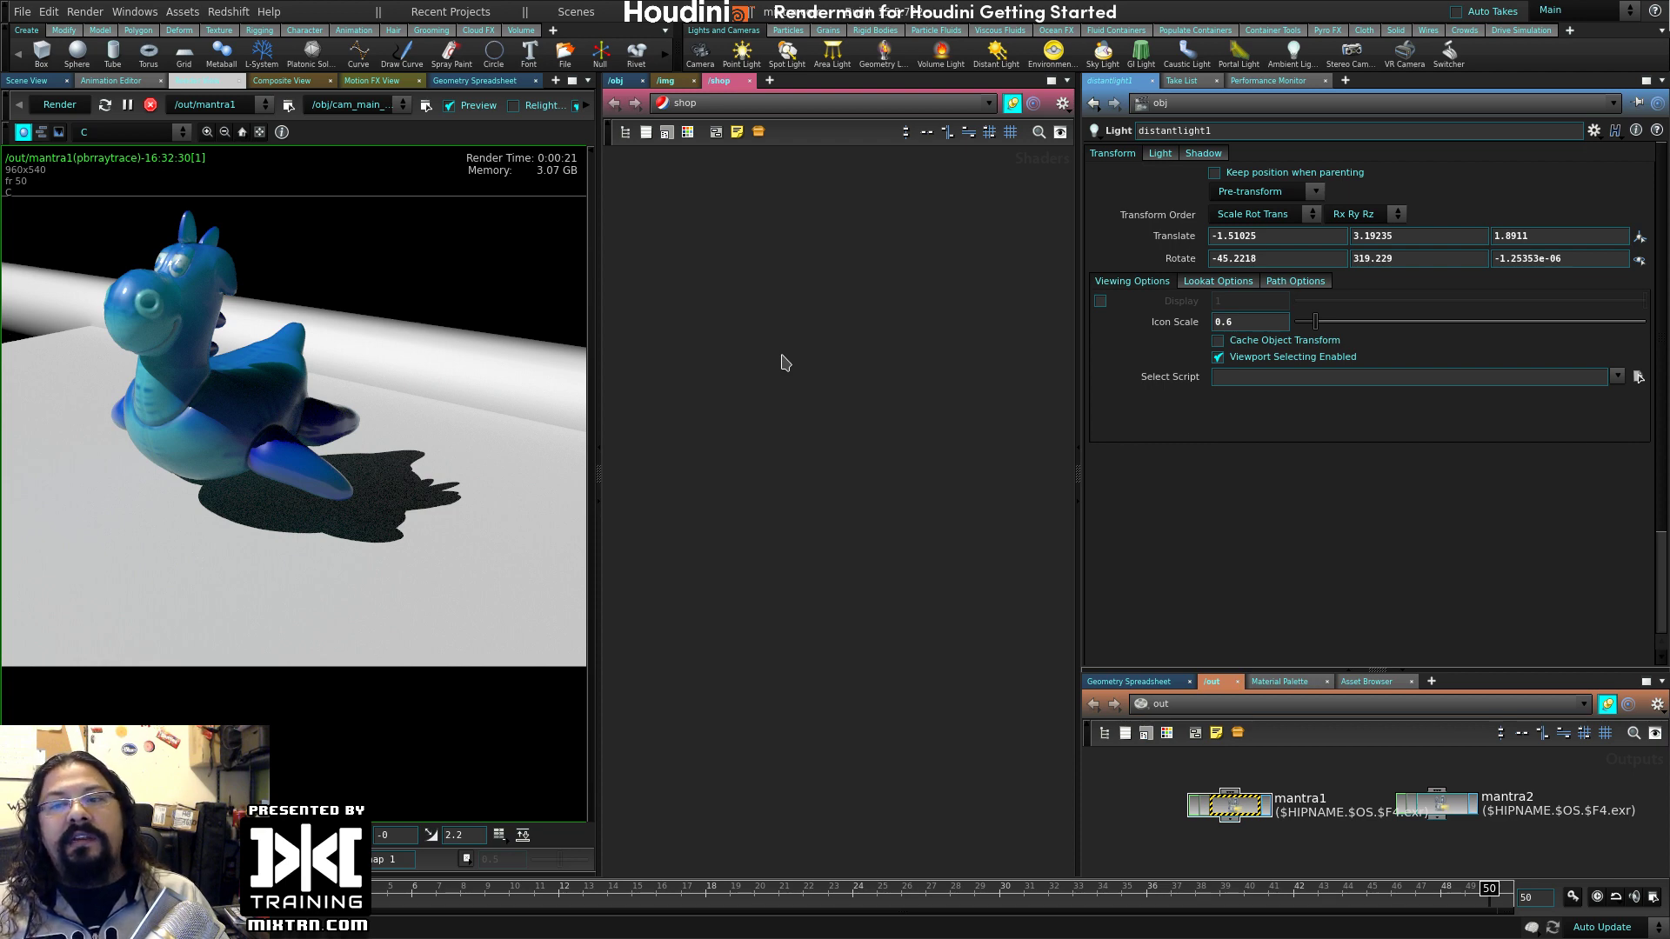
{"action": "key", "text": "Tab"}
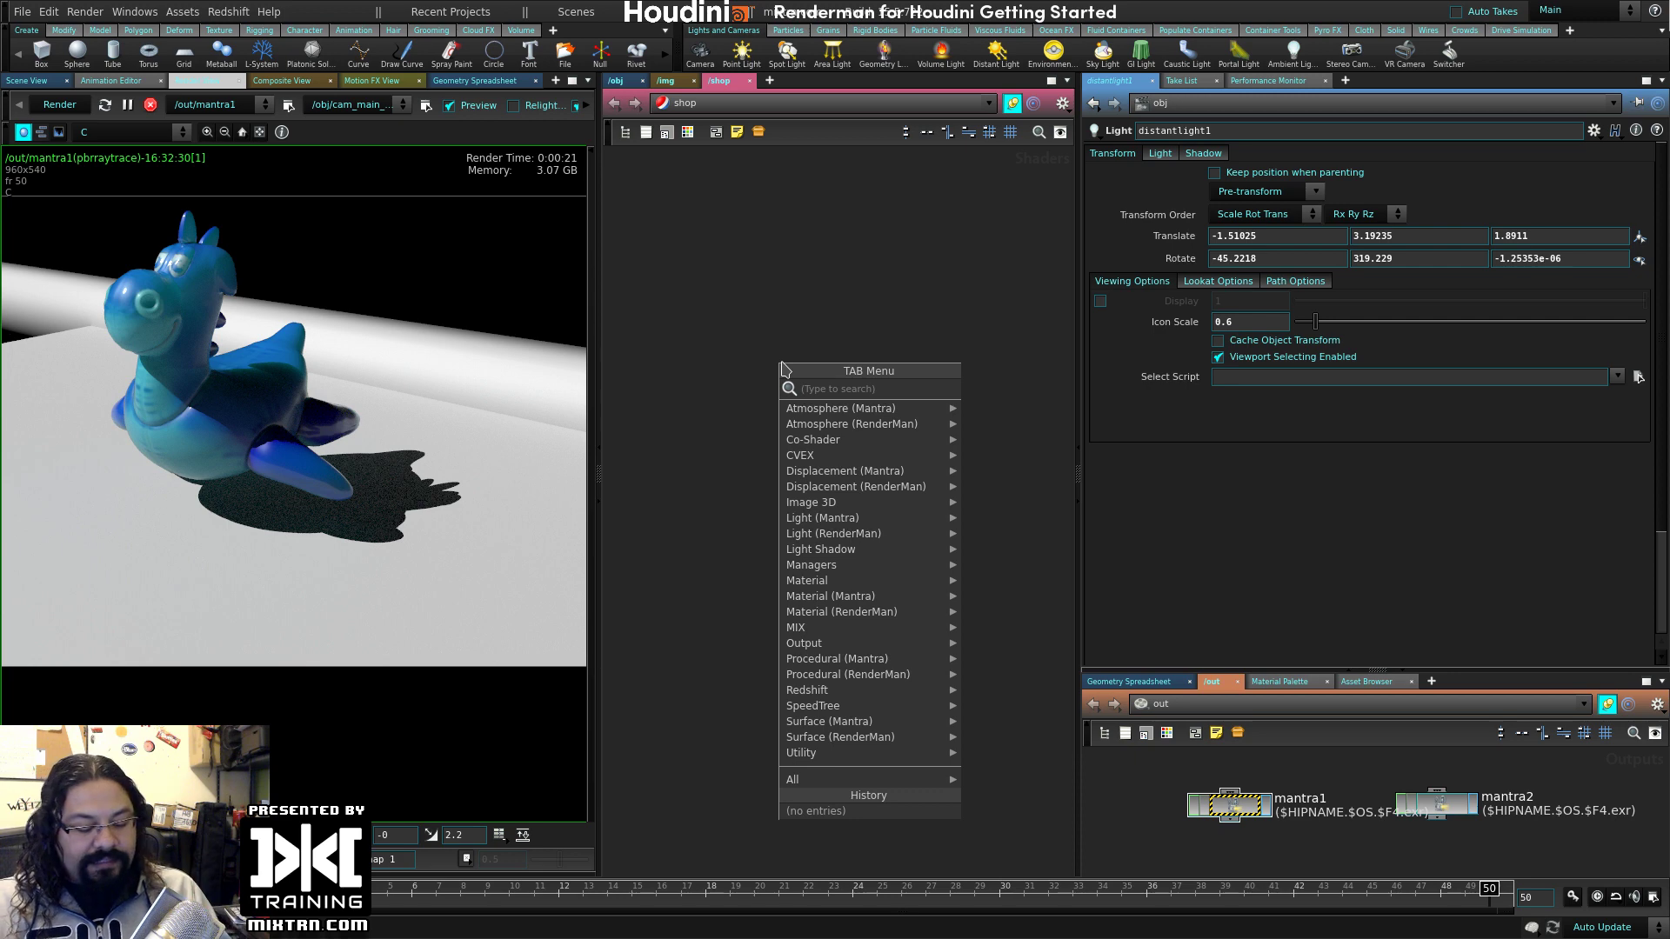
{"action": "type", "text": "mat"}
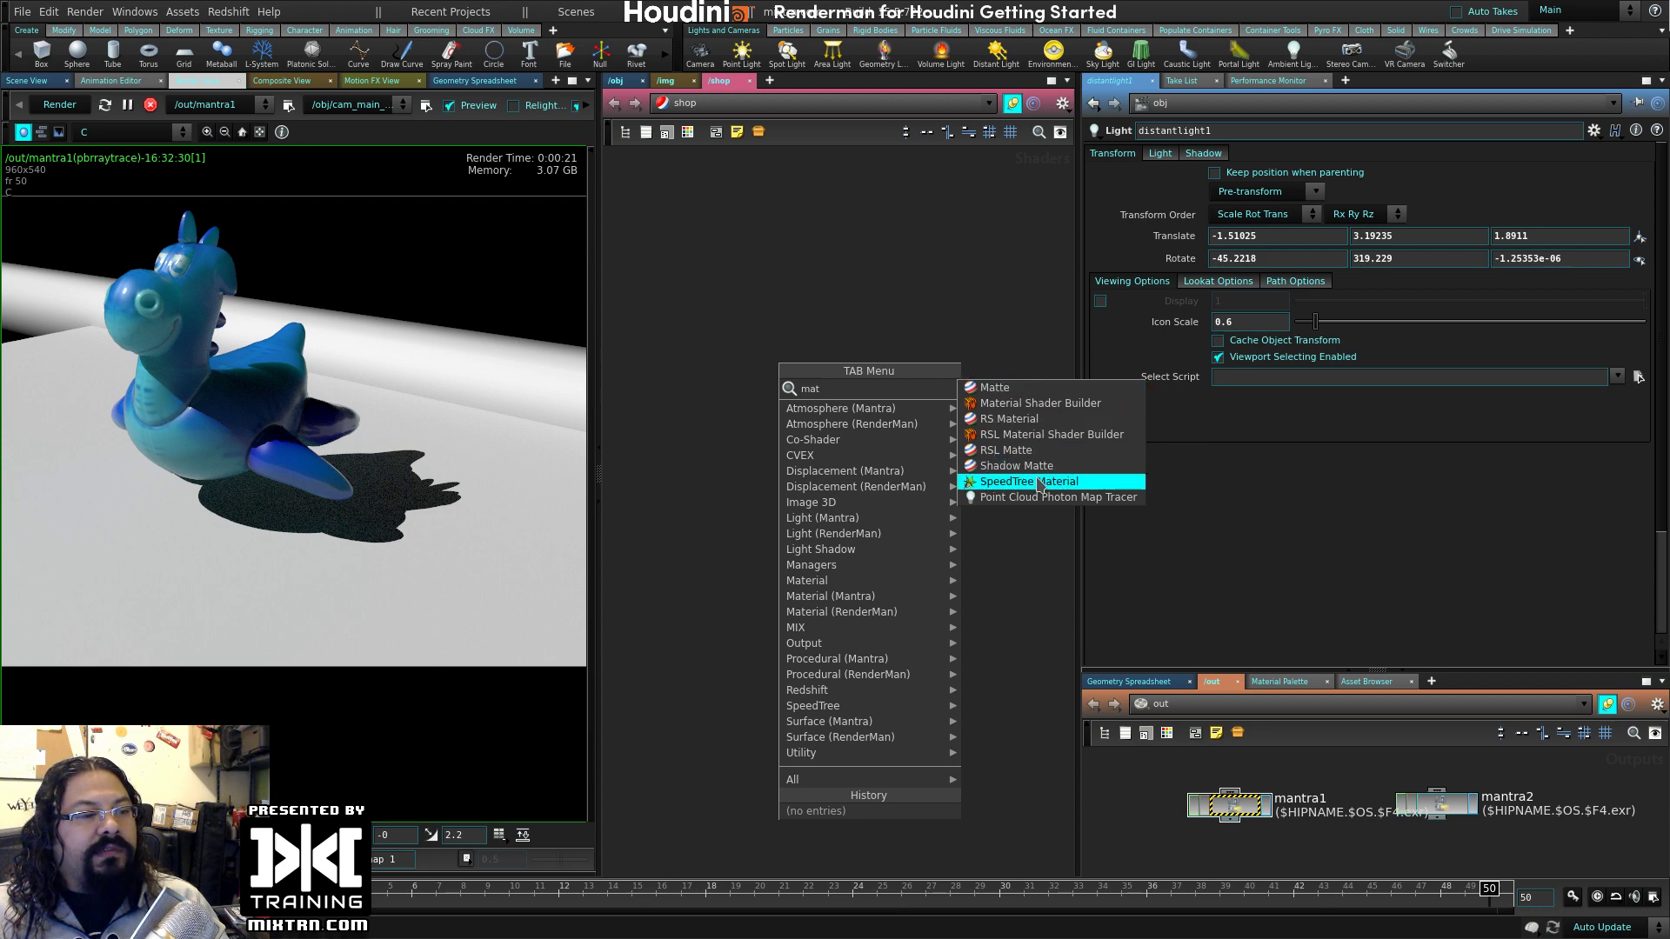
{"action": "key", "text": "Escape"}
{"action": "key", "text": "Tab"}
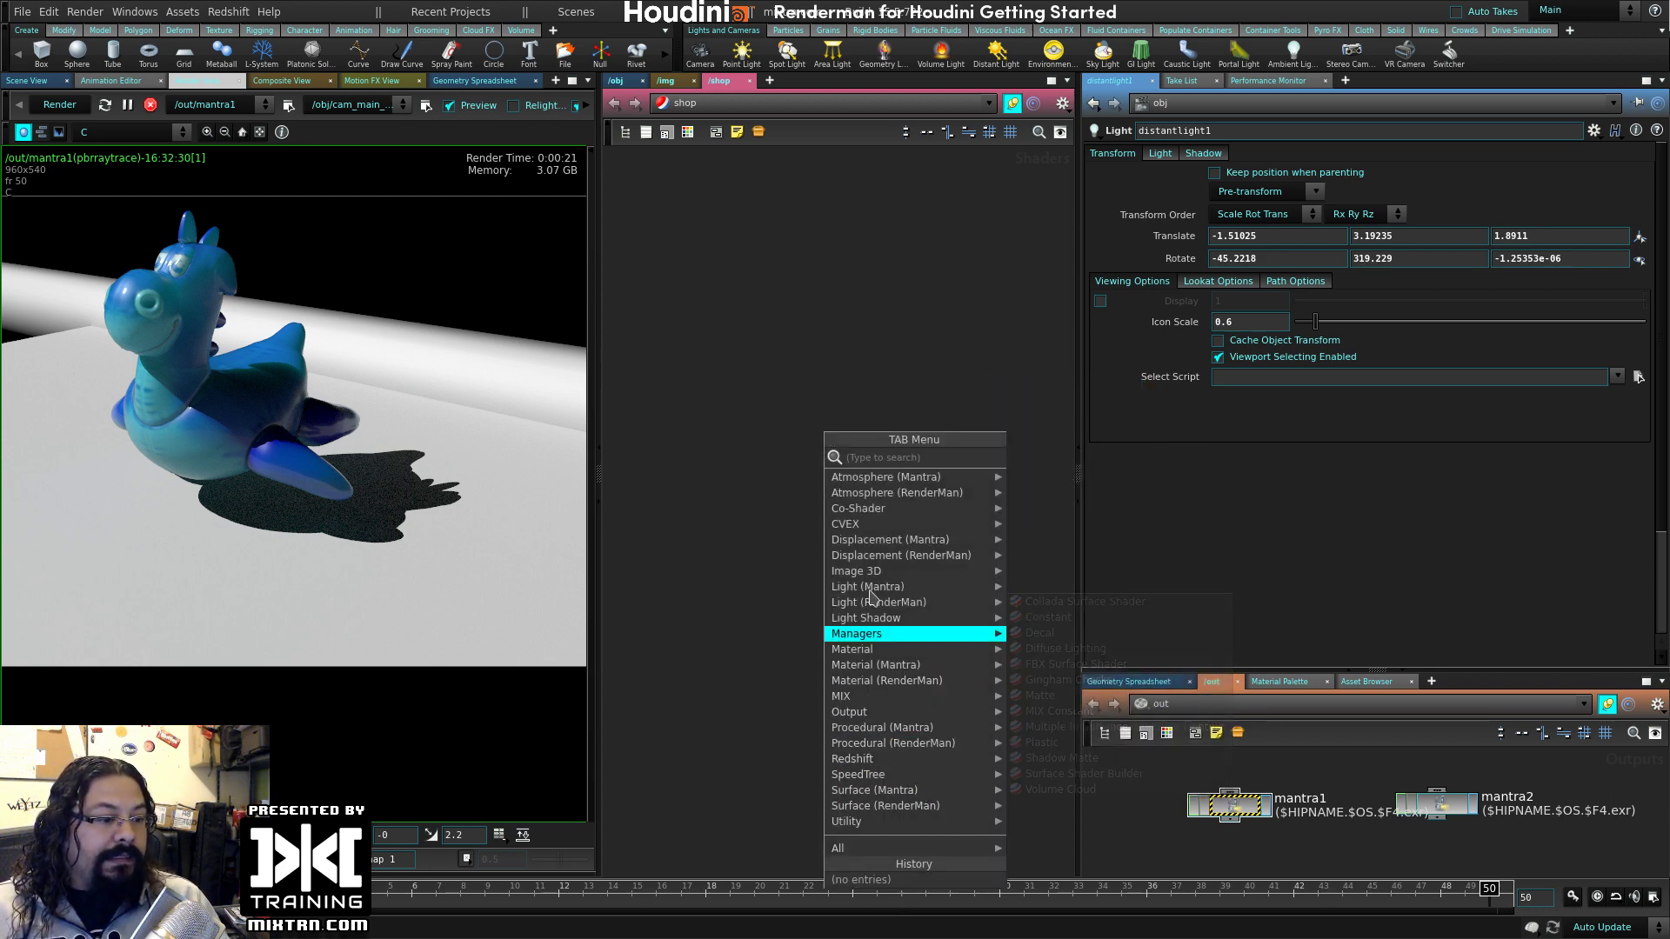
{"action": "key", "text": "Tab"}
{"action": "type", "text": "sha"}
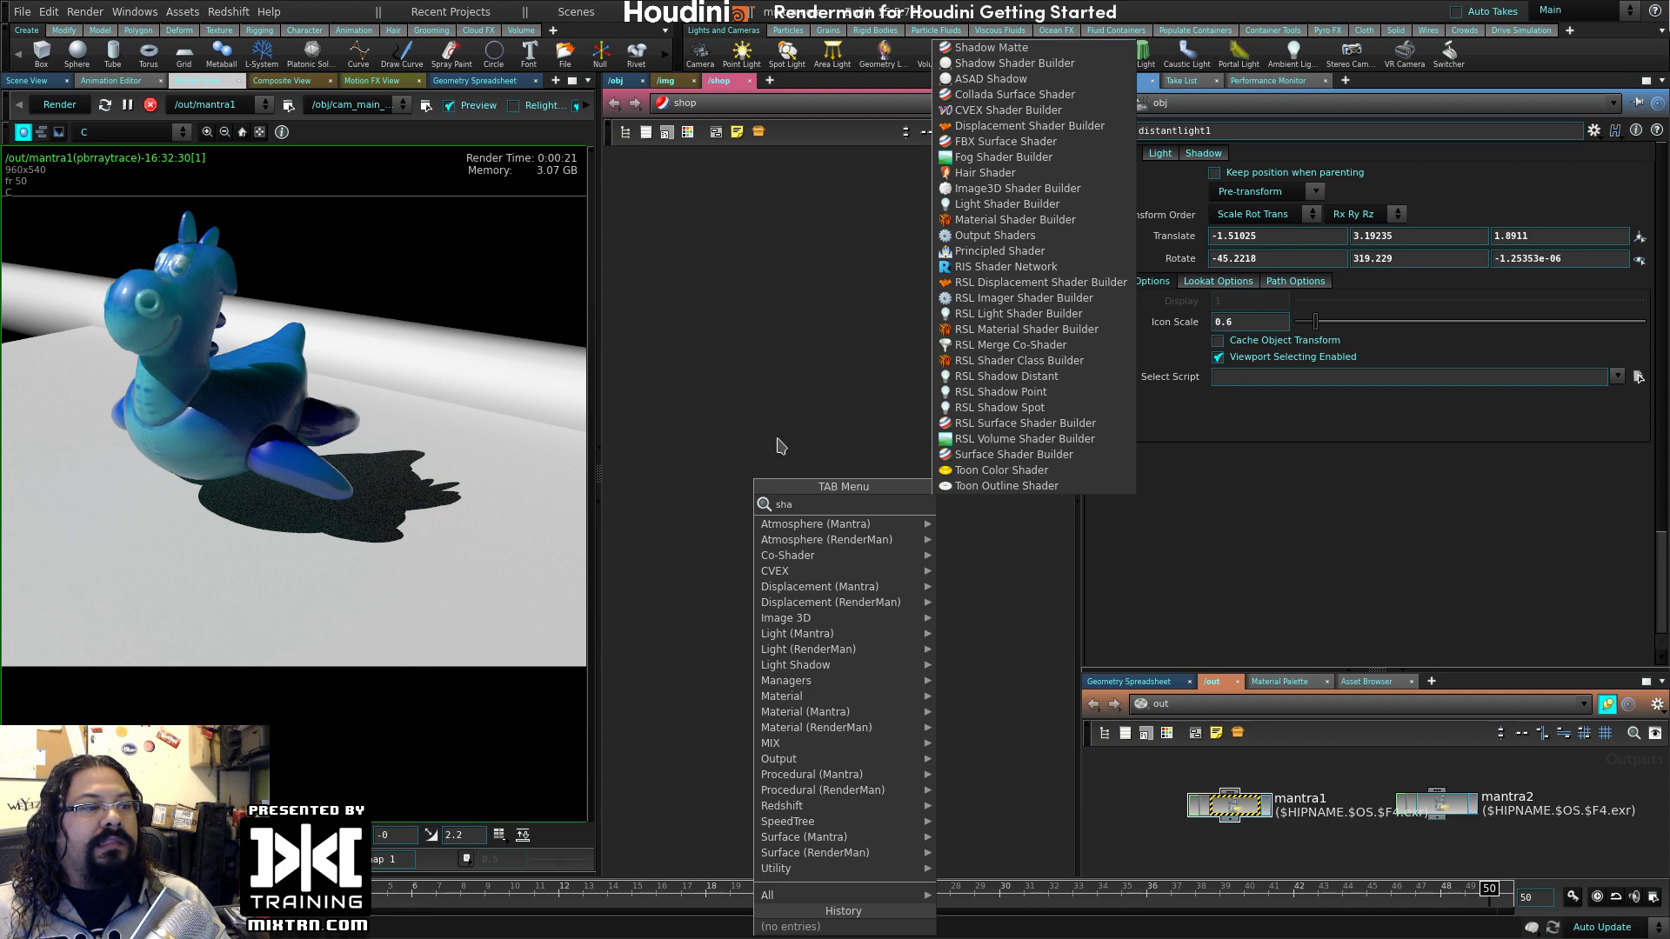
{"action": "key", "text": "Escape"}
{"action": "key", "text": "Tab"}
{"action": "mouse_move", "coordinate": [910, 712]}
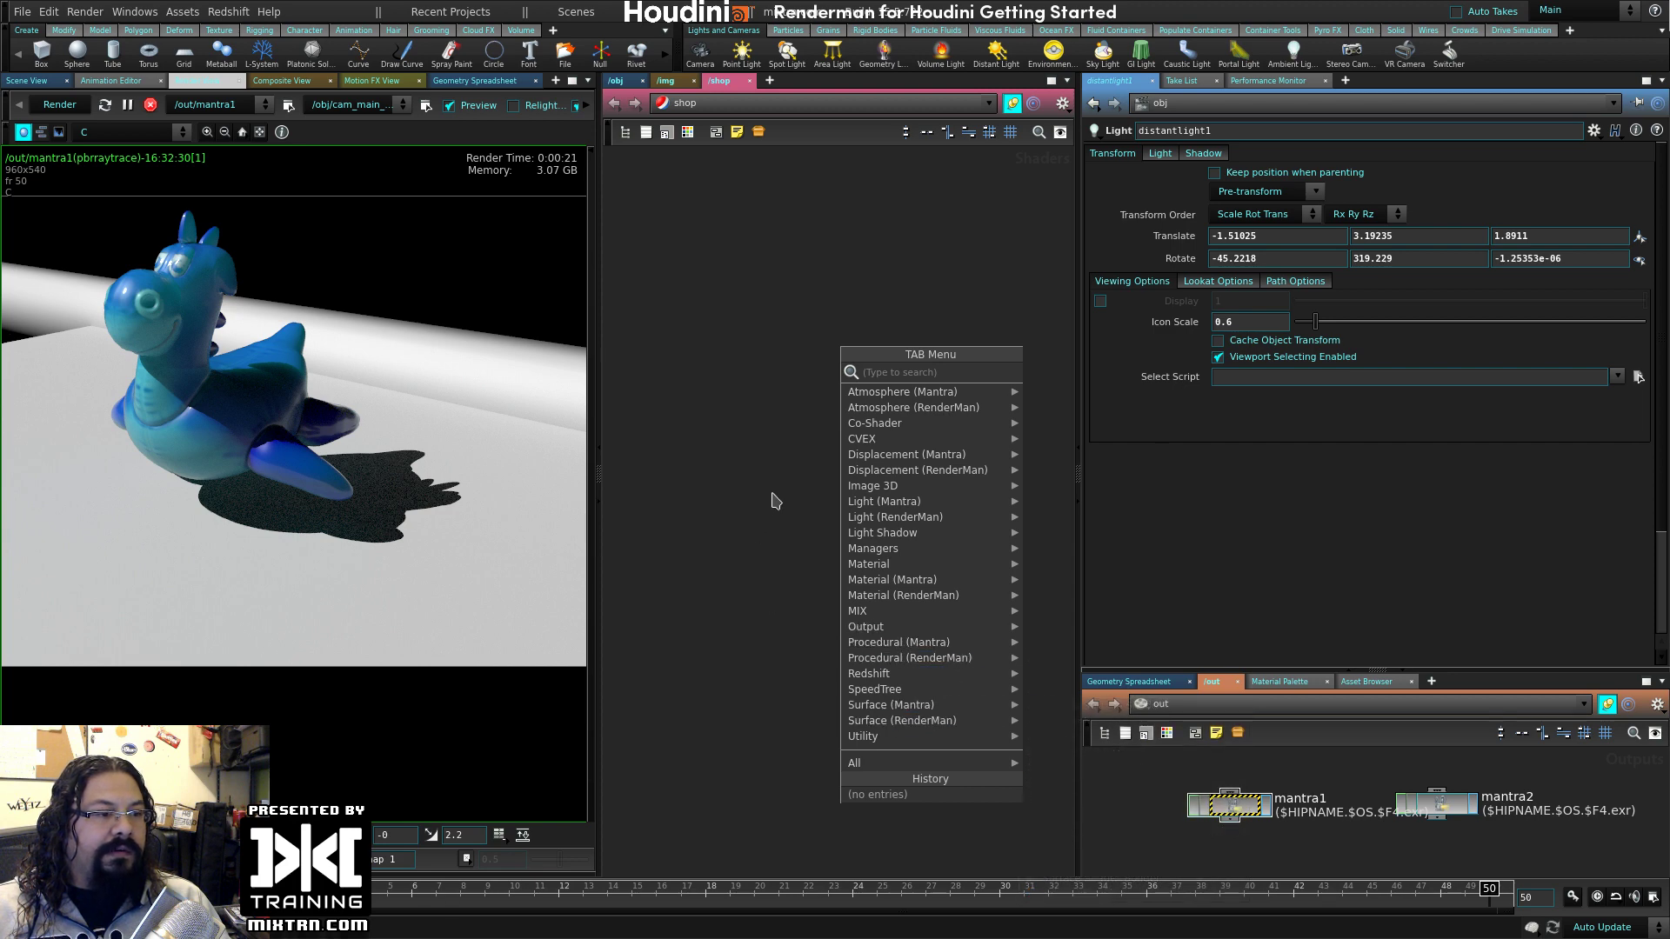
{"action": "key", "text": "Escape"}
- Add a Shadow Matte surface shader to the shop network and place it near the middle of the empty network
{"action": "key", "text": "Tab"}
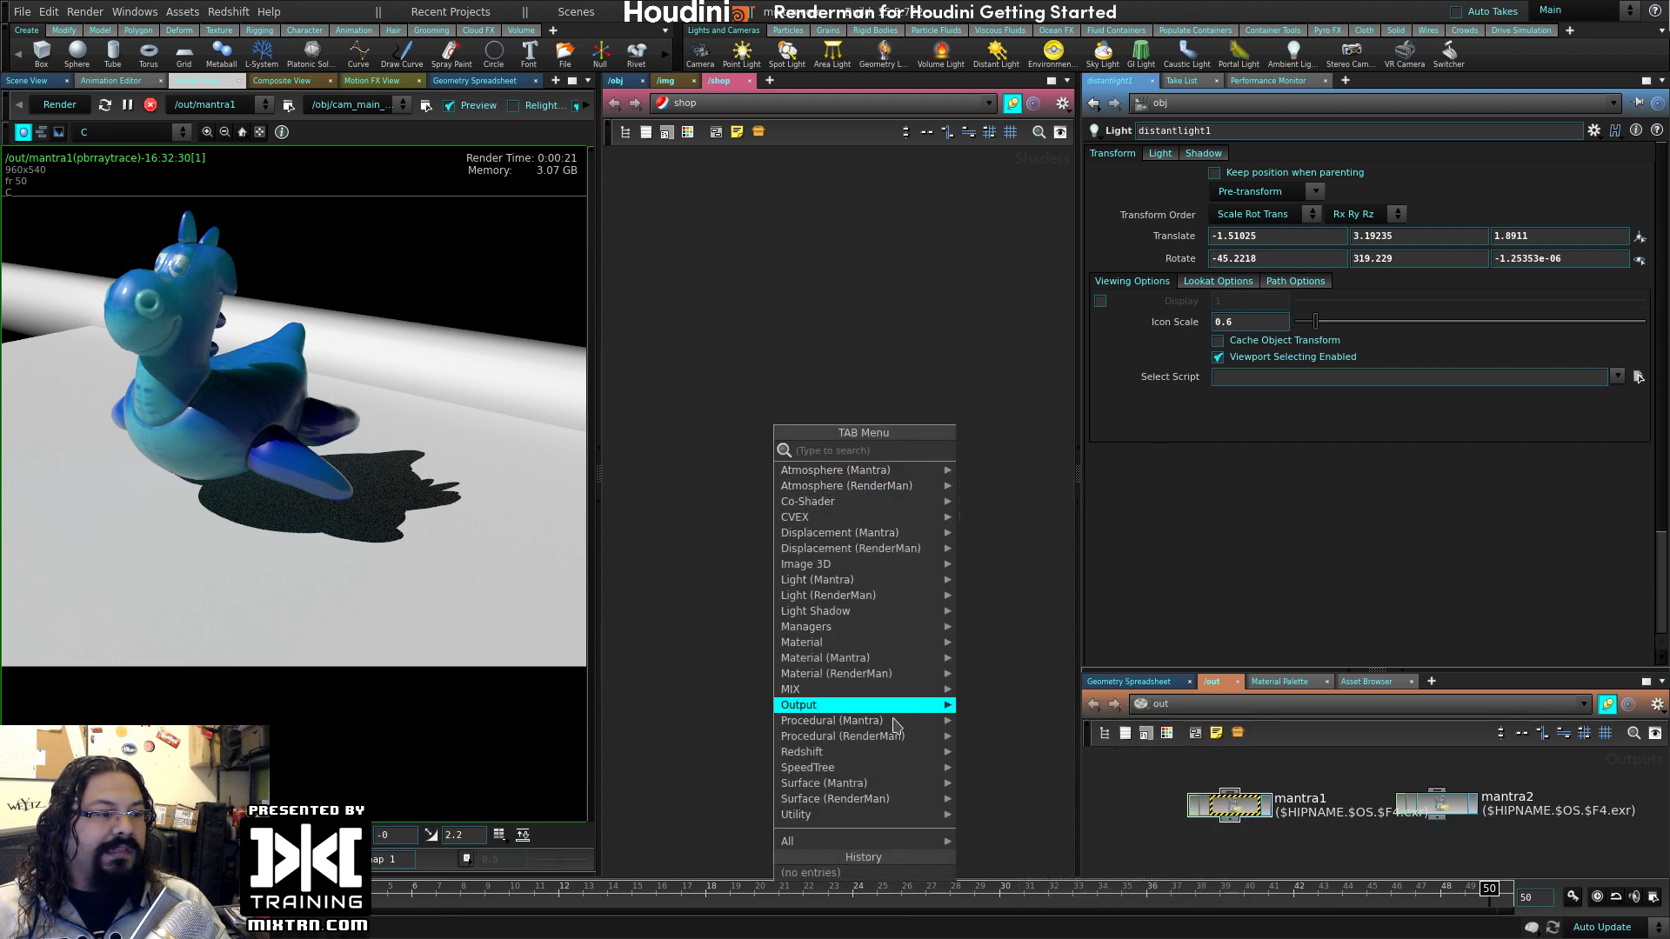
{"action": "mouse_move", "coordinate": [833, 767]}
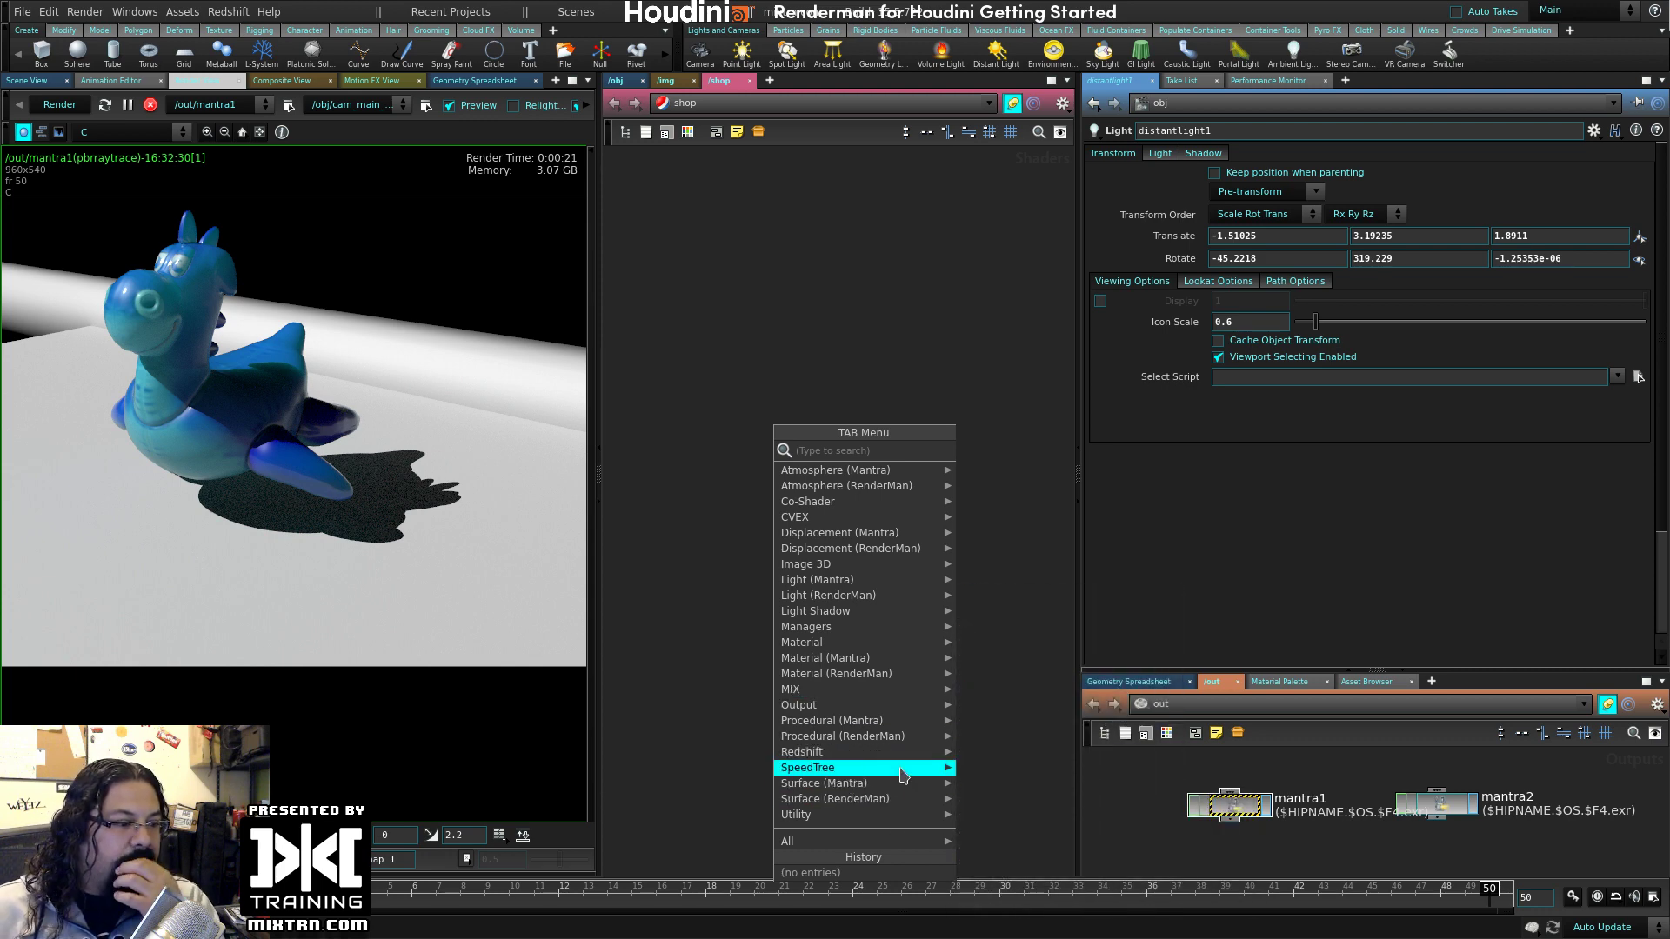
{"action": "mouse_move", "coordinate": [901, 790]}
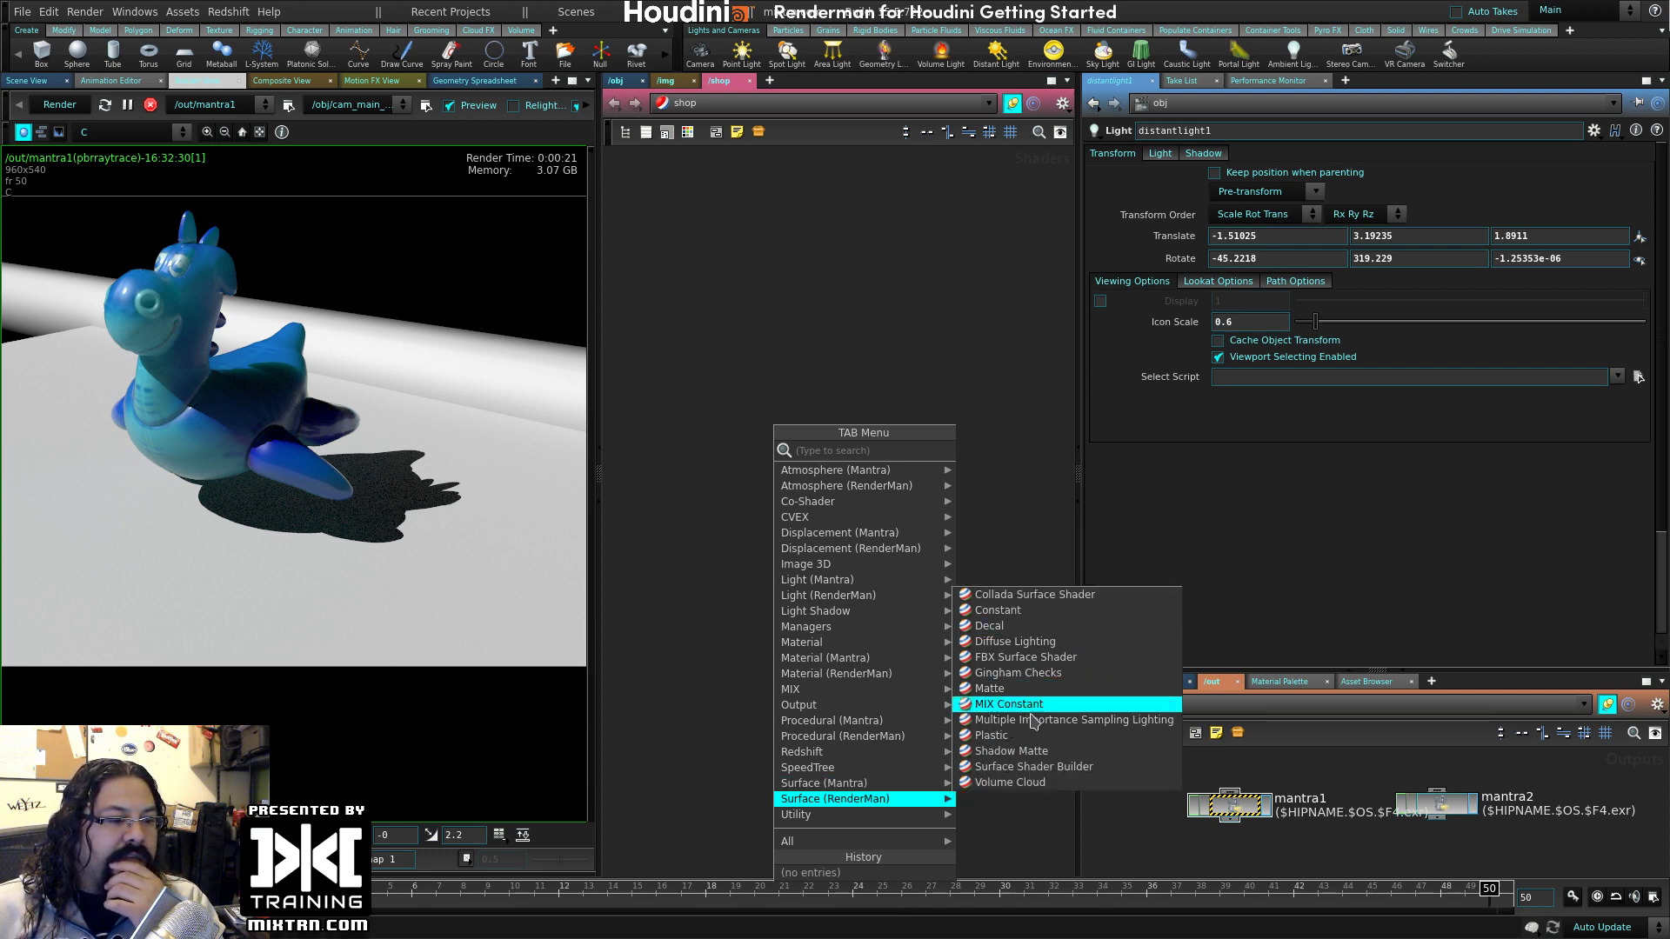
{"action": "left_click", "coordinate": [1012, 751]}
{"action": "left_click", "coordinate": [845, 508]}
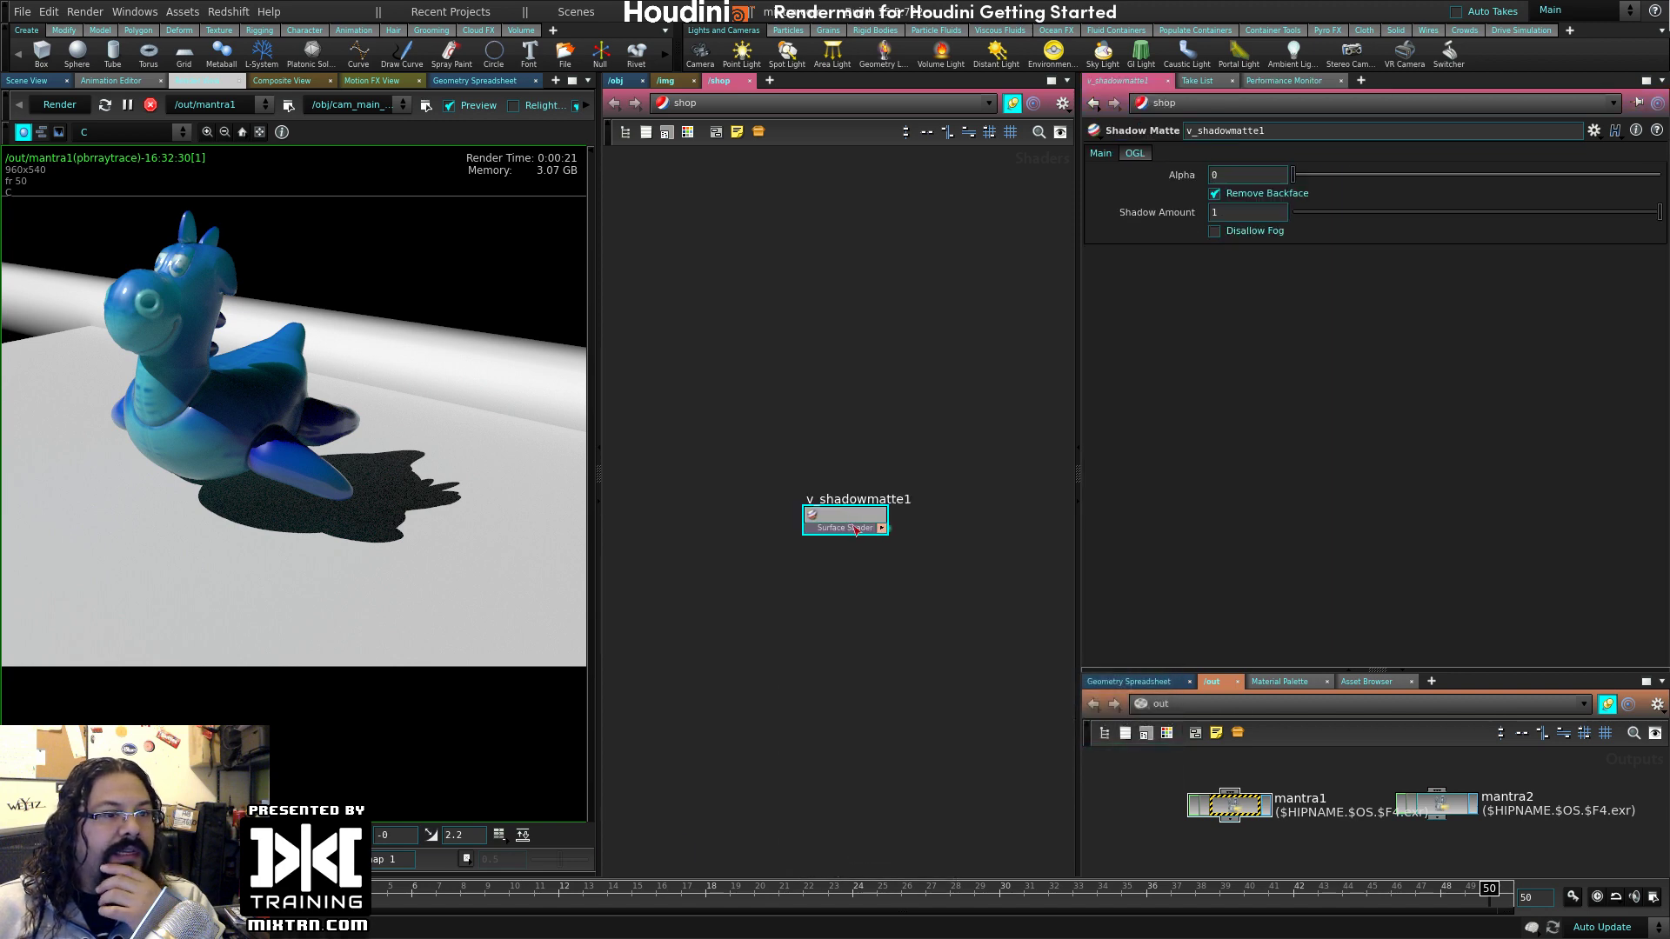
{"action": "left_click_drag", "start_coordinate": [848, 525], "coordinate": [867, 437]}
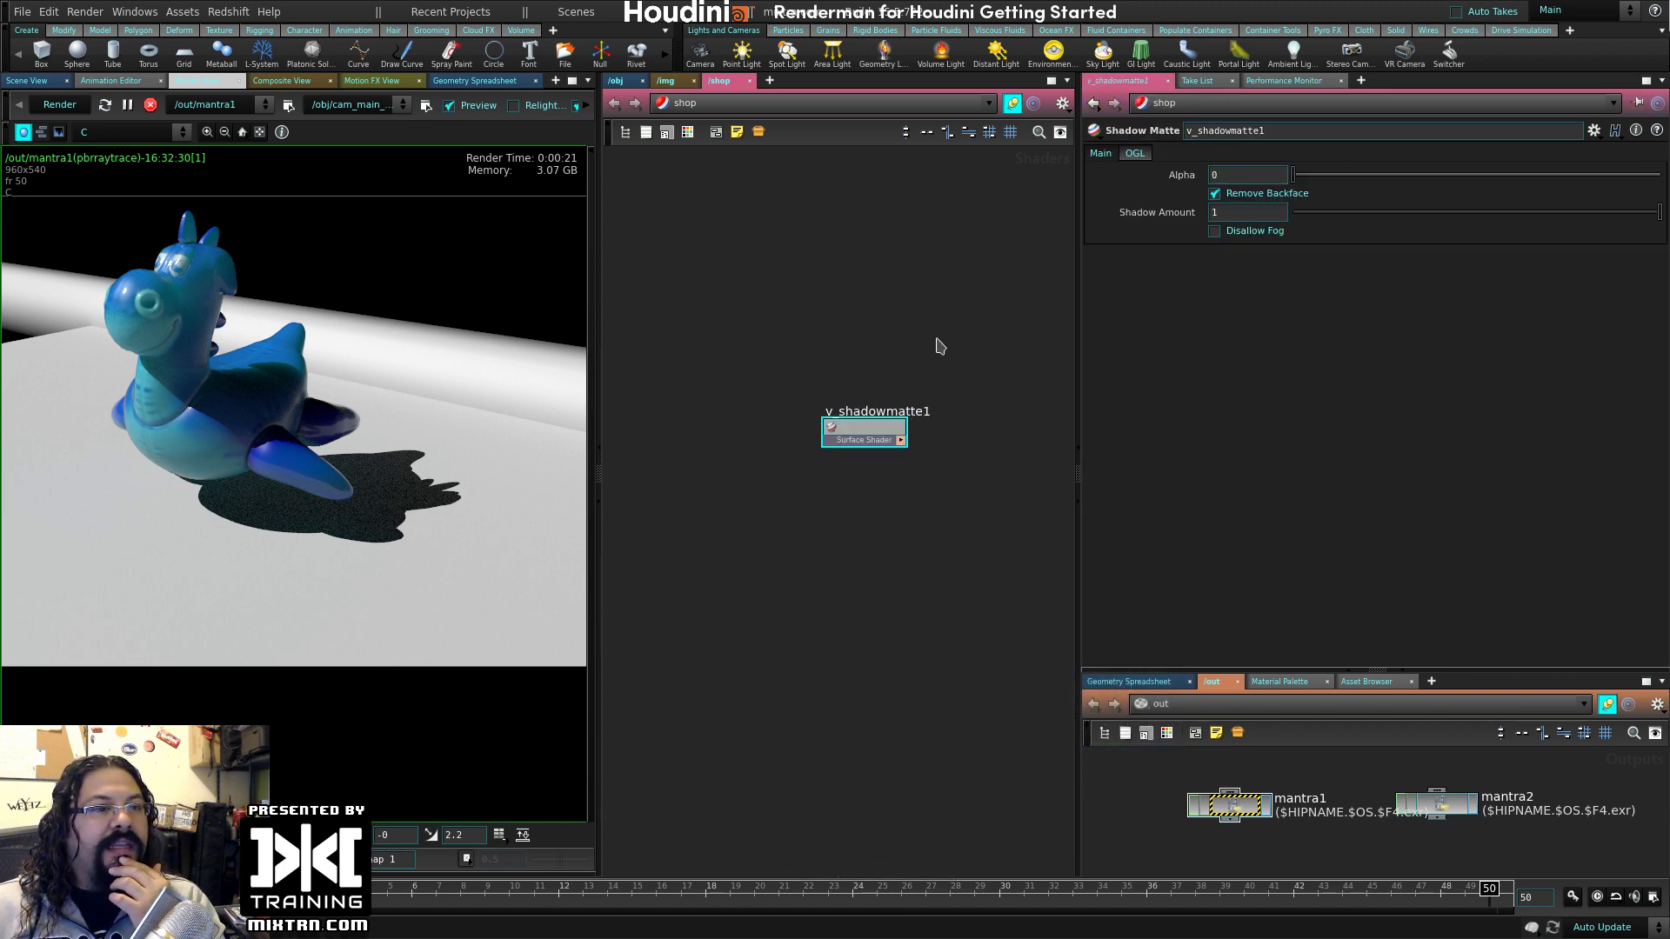
- Assign /shop/v_shadowmatte1 as the material of the grid object
{"action": "left_click", "coordinate": [620, 81]}
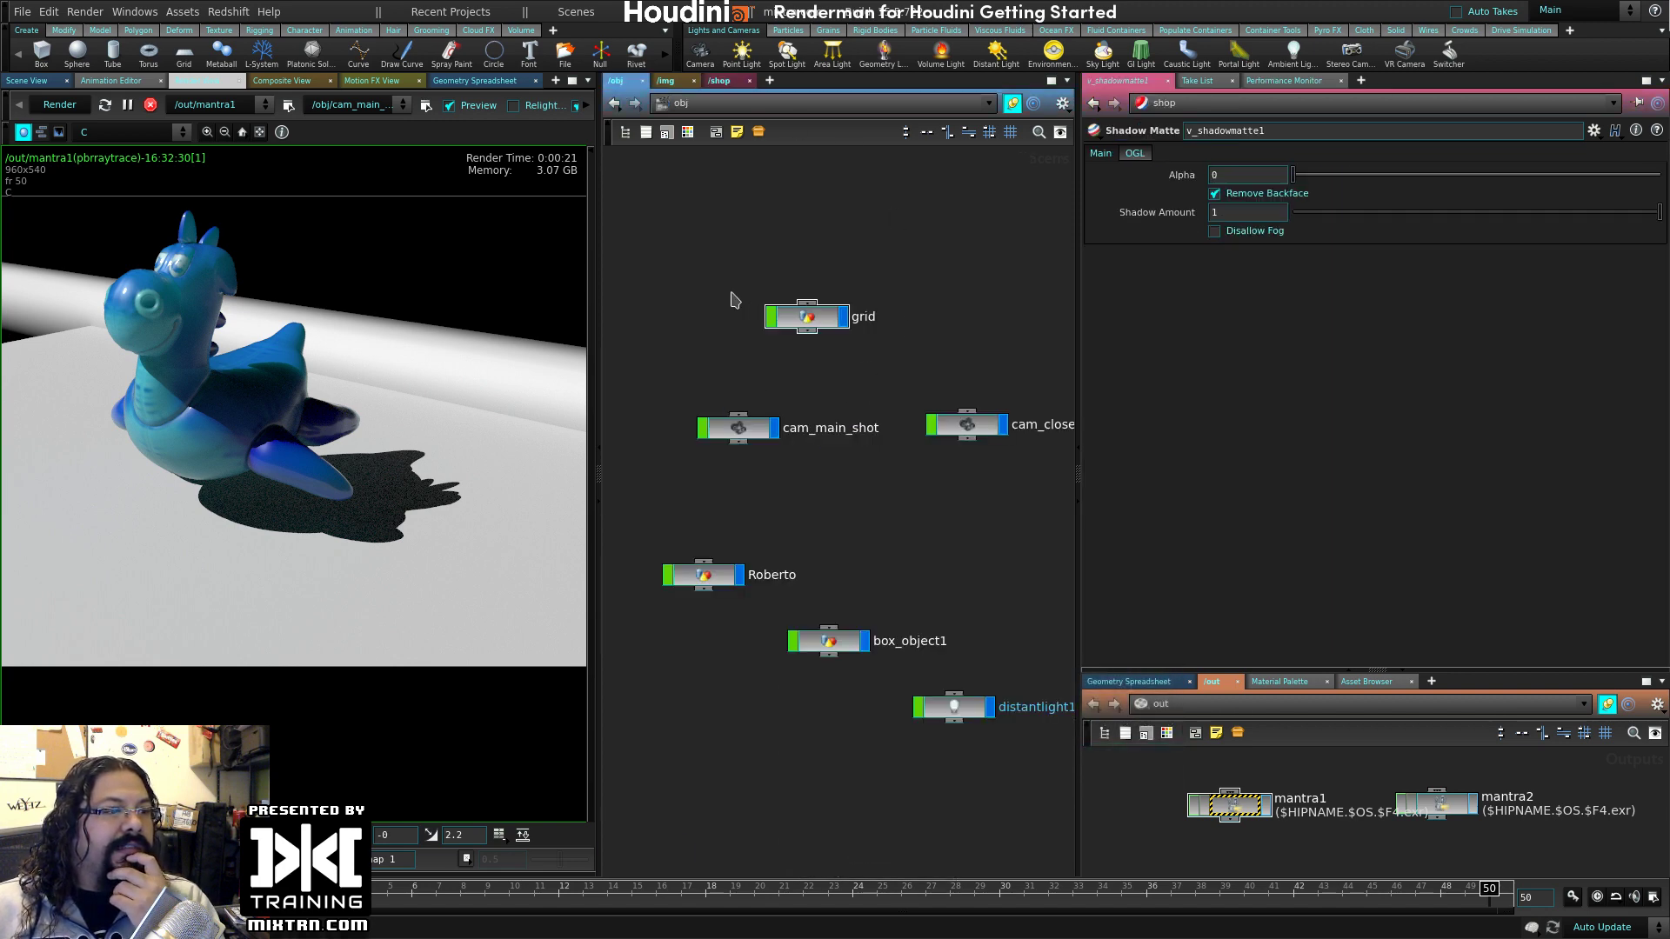
{"action": "left_click", "coordinate": [794, 323]}
{"action": "left_click", "coordinate": [1167, 153]}
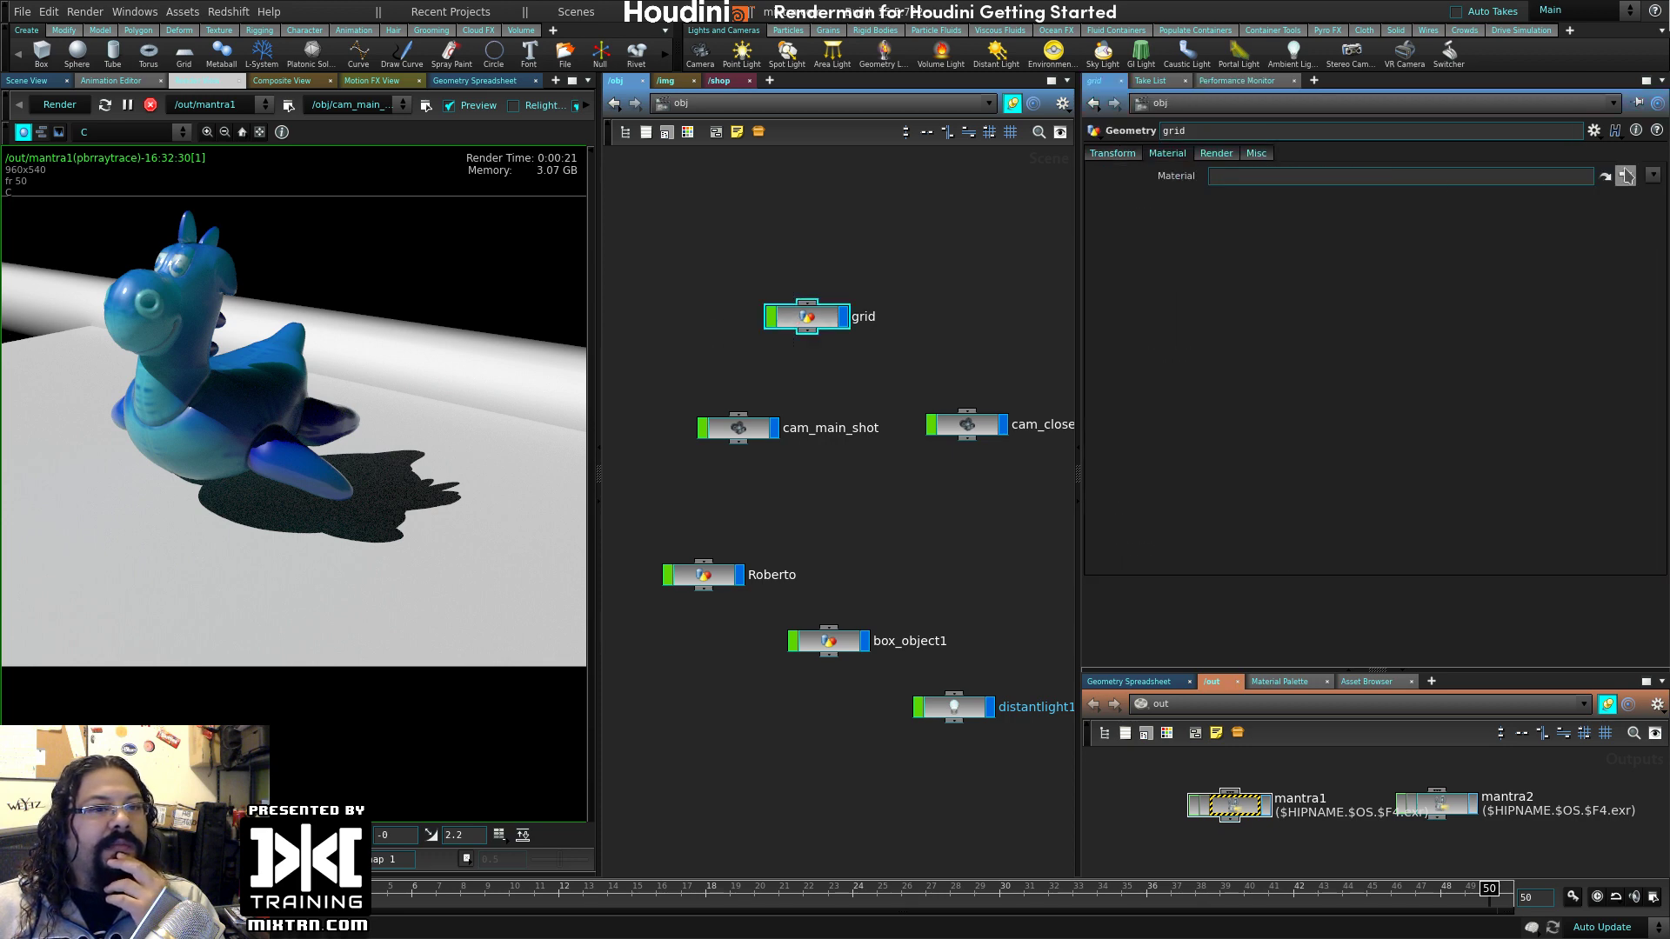
{"action": "left_click", "coordinate": [1630, 176]}
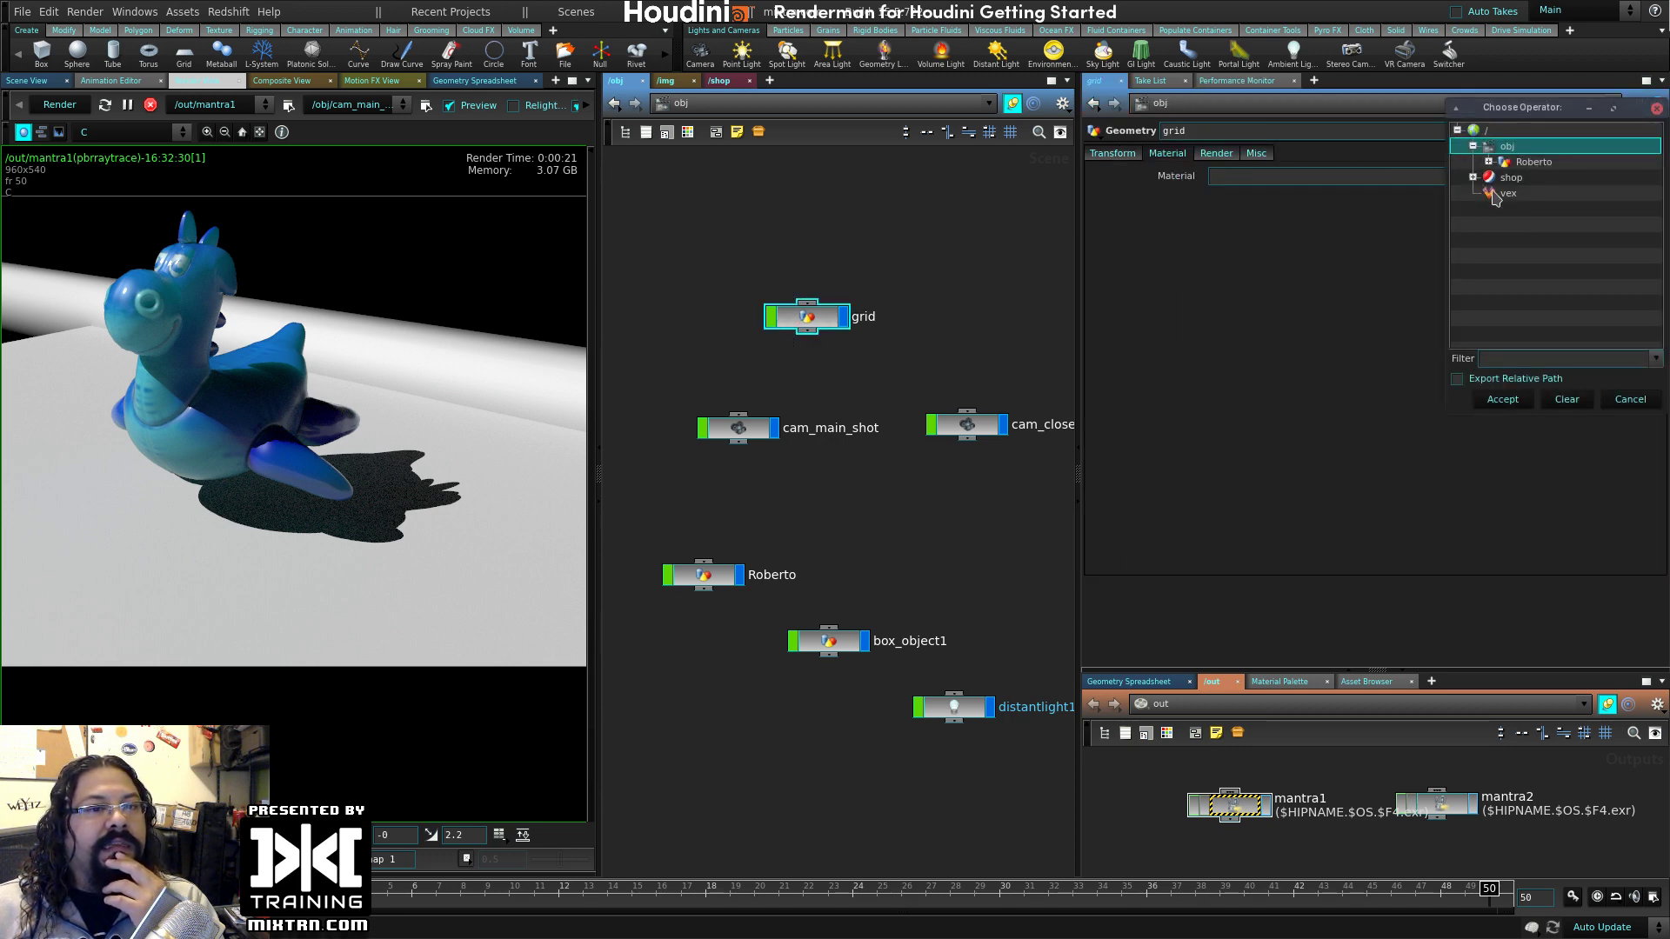
{"action": "left_click", "coordinate": [1473, 178]}
{"action": "left_click", "coordinate": [1535, 195]}
{"action": "left_click", "coordinate": [1502, 399]}
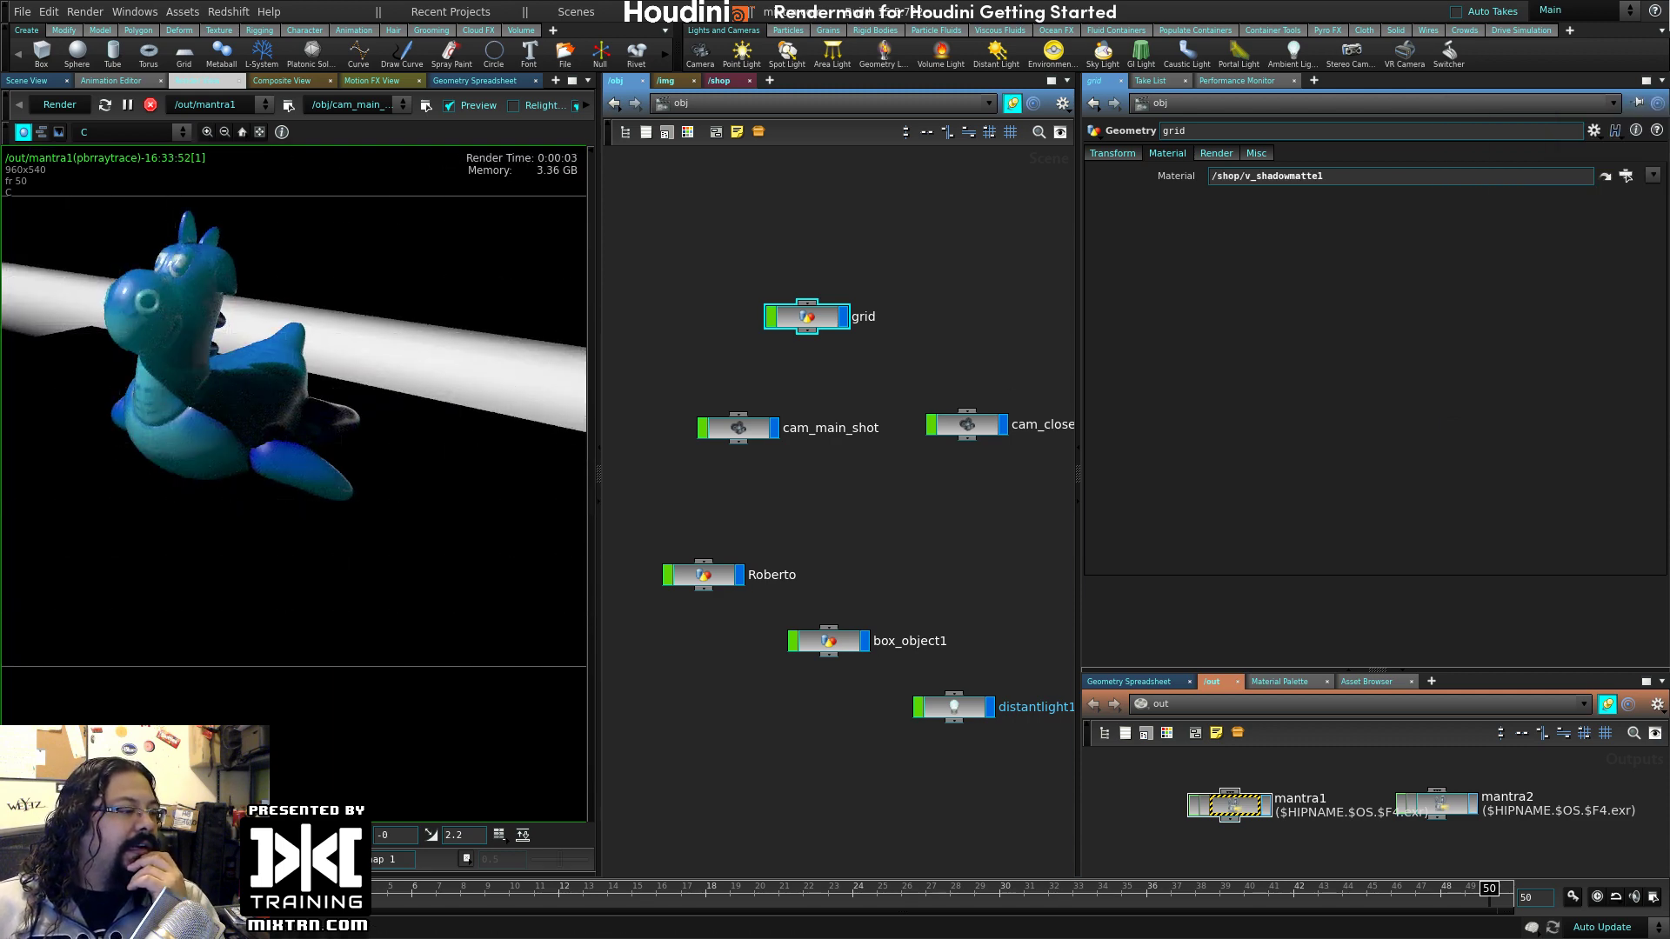
- Compare the alpha channel of the new render with its colour, focusing on the shadow cast by Roberto
{"action": "key", "text": "a"}
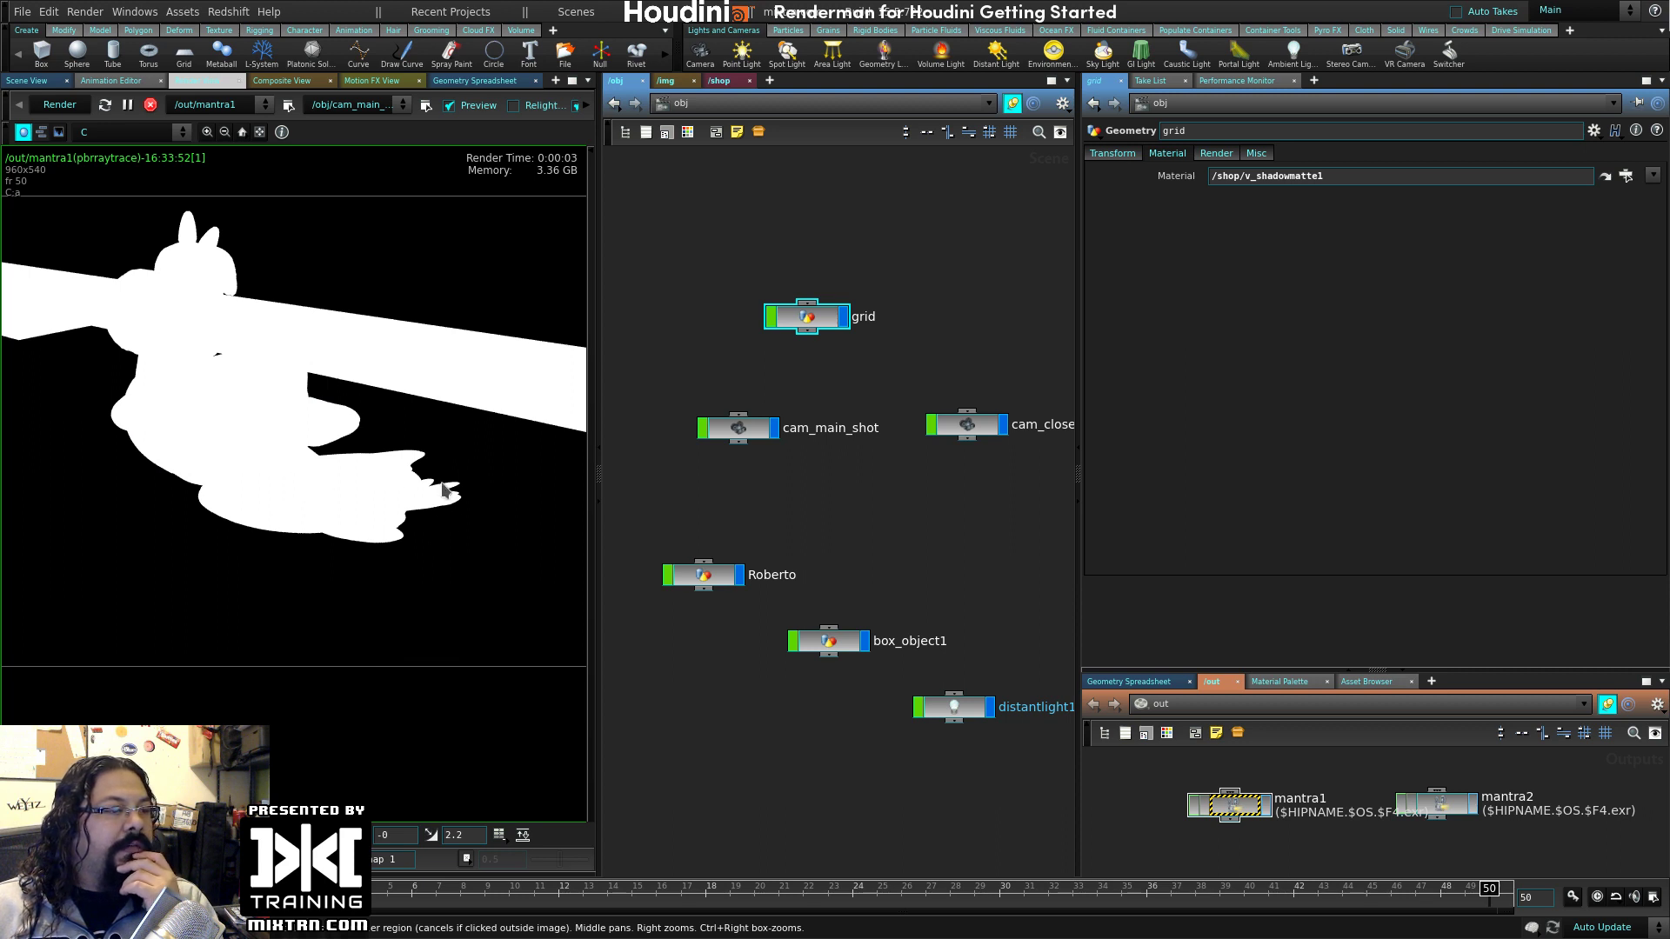
{"action": "key", "text": "a"}
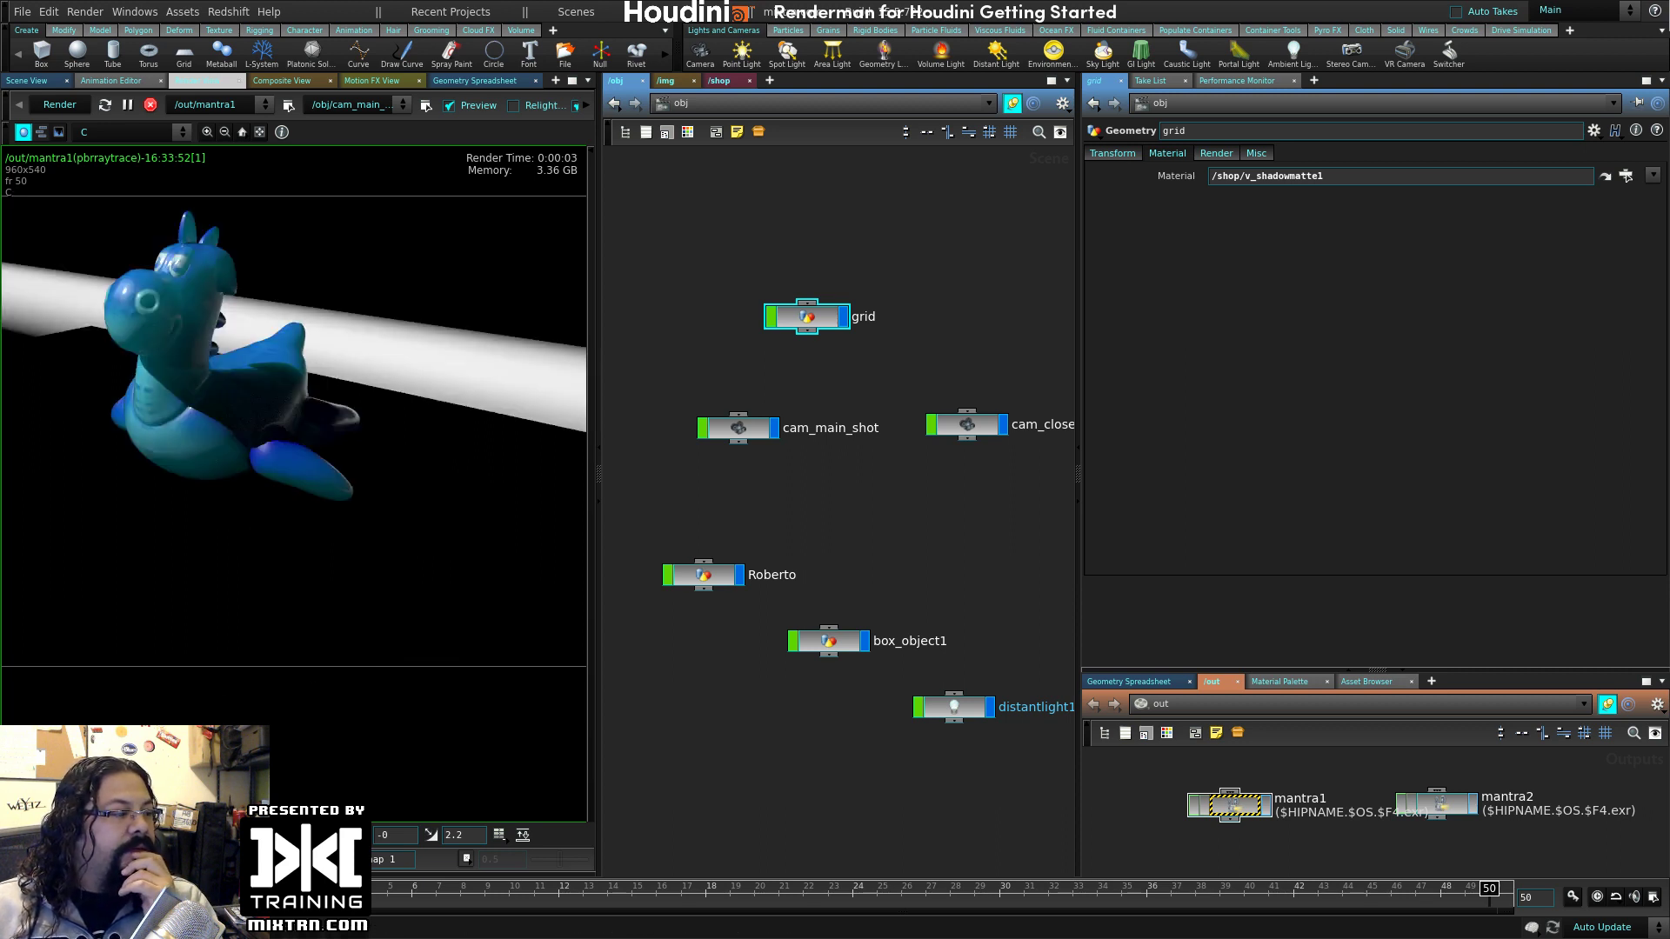
{"action": "key", "text": "a"}
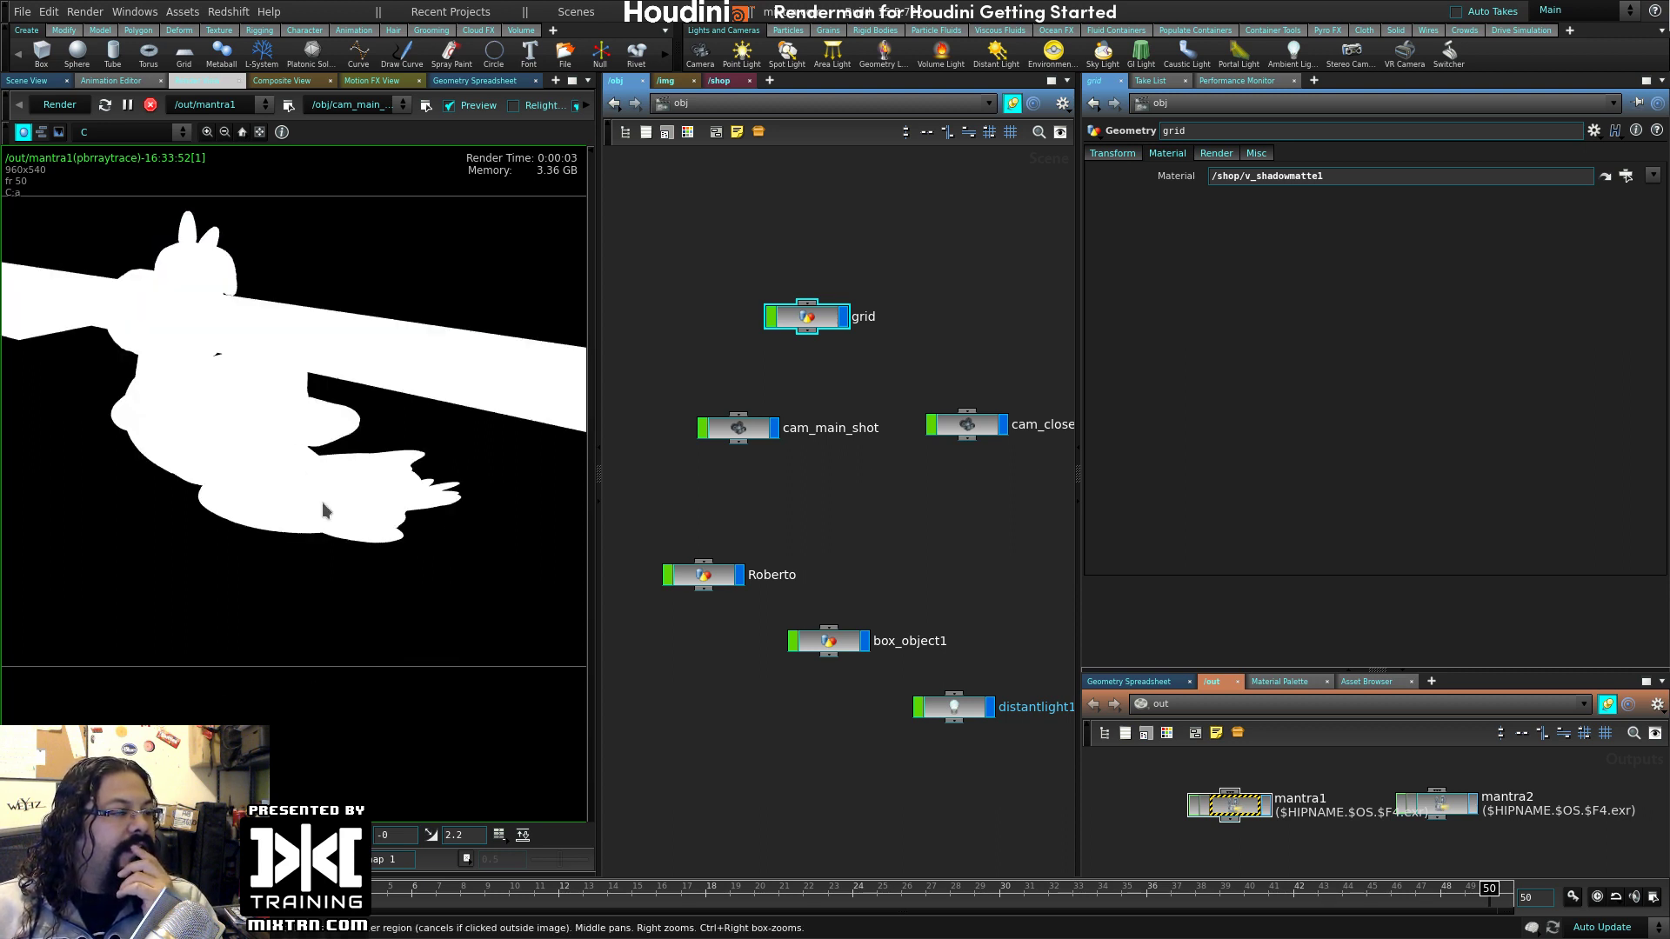
{"action": "key", "text": "a"}
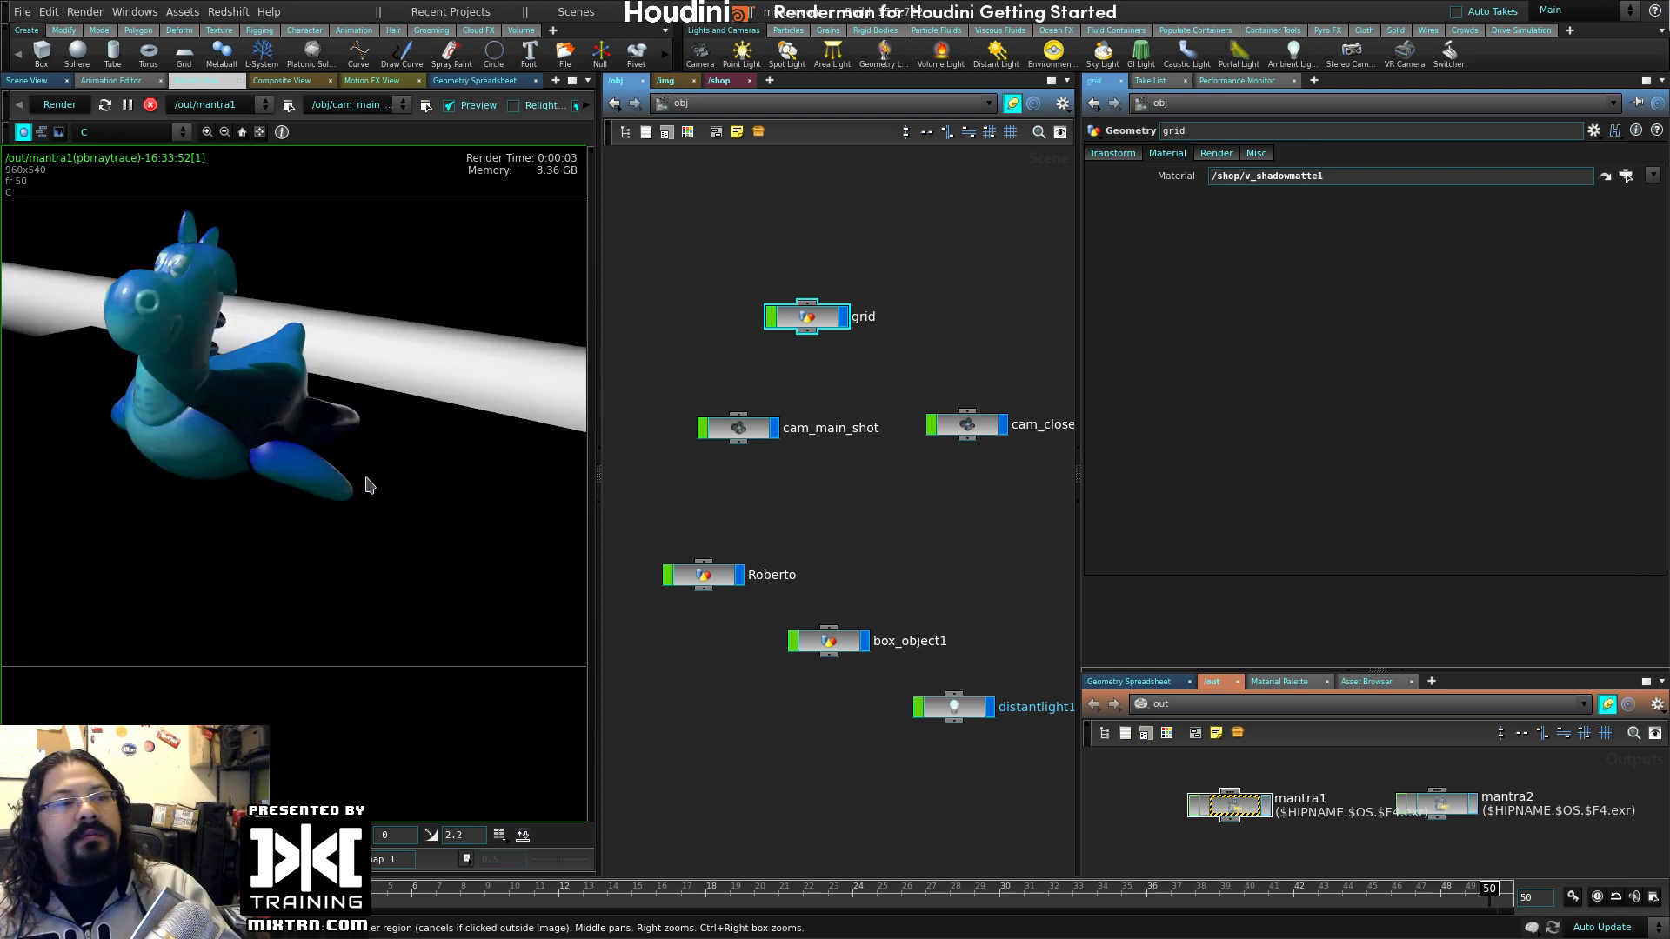
- Try an Alpha of 1 on v_shadowmatte1, check the render's alpha channel, and set Alpha back to 0
{"action": "left_click", "coordinate": [719, 80]}
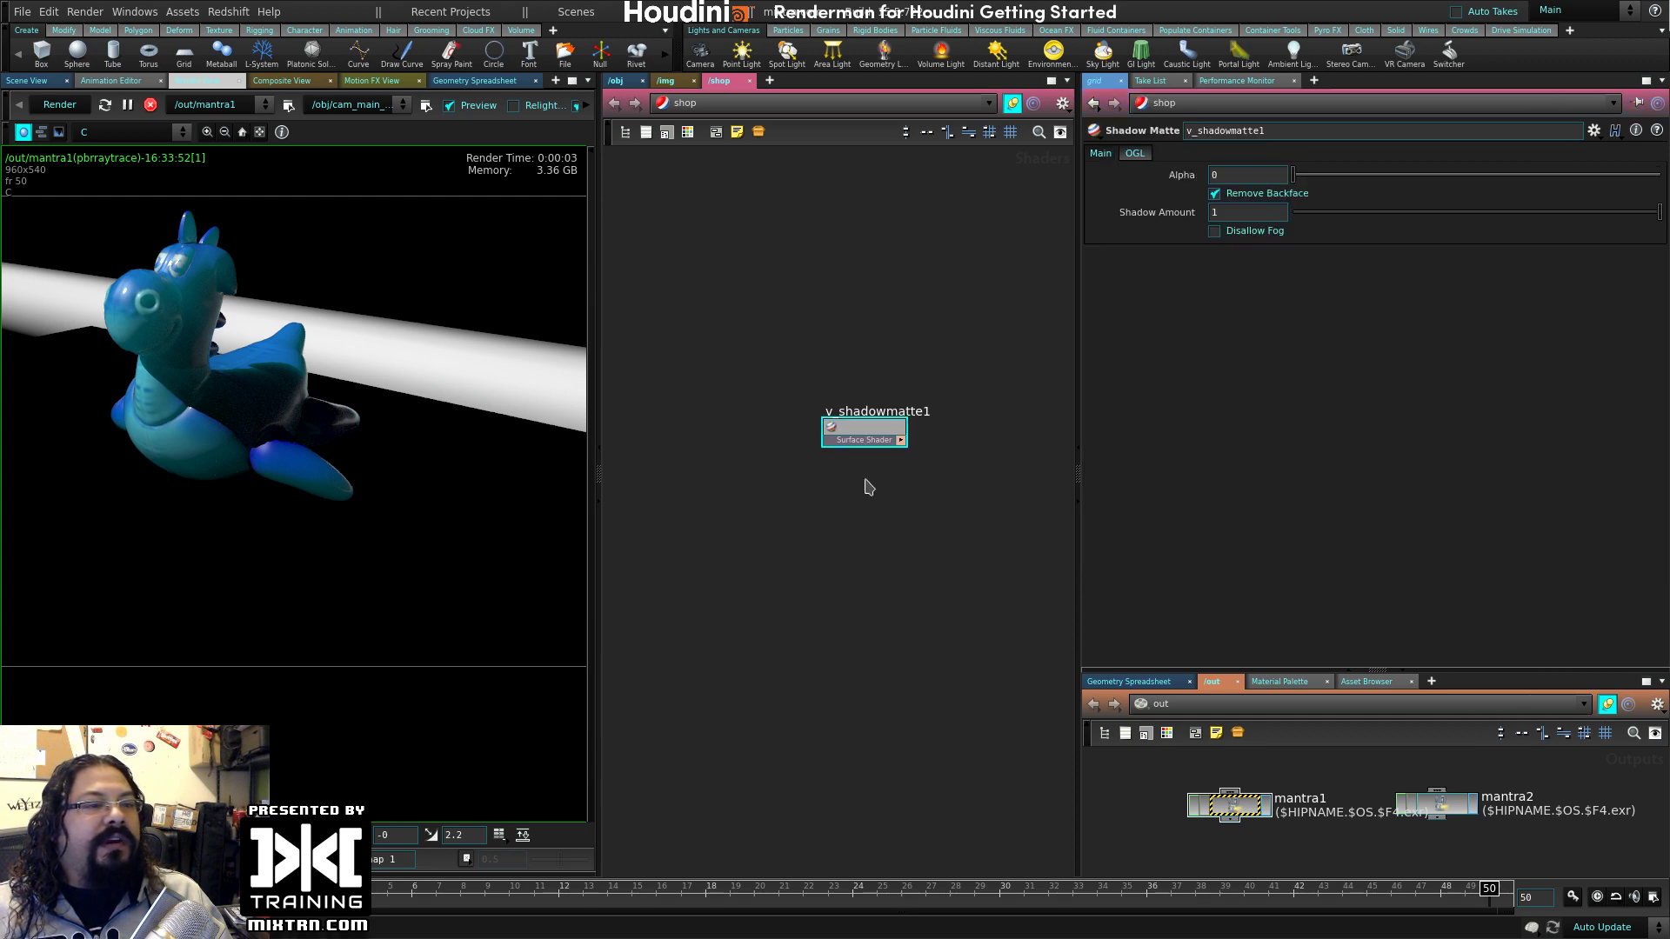
{"action": "left_click_drag", "start_coordinate": [1302, 175], "coordinate": [1662, 175]}
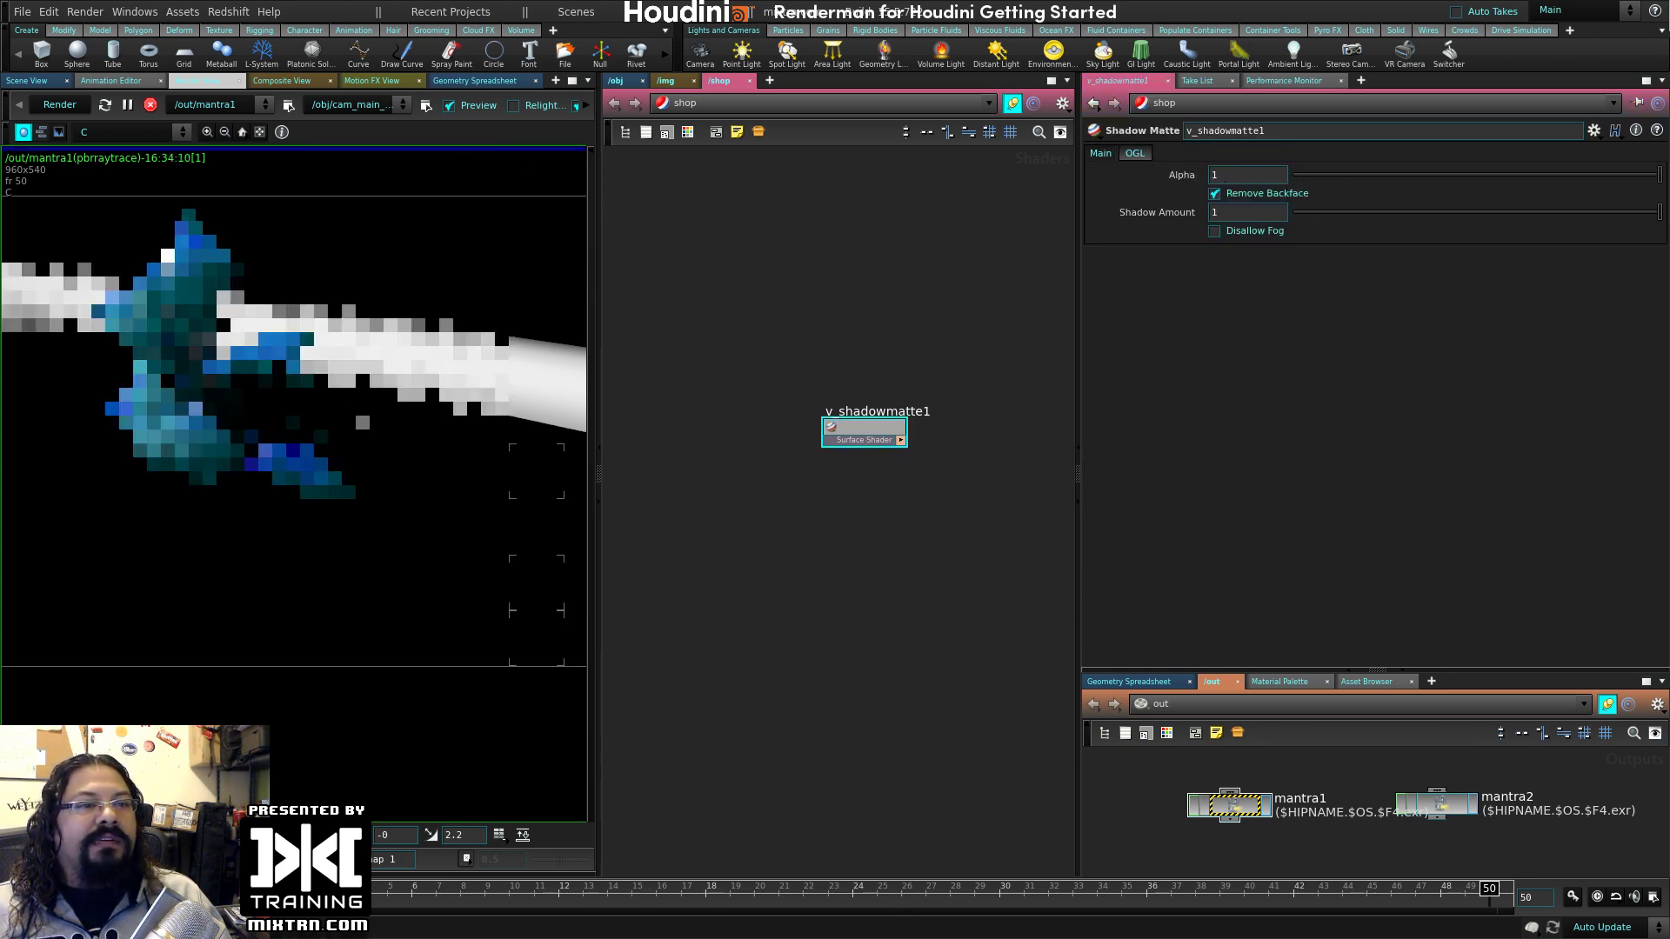
{"action": "key", "text": "a"}
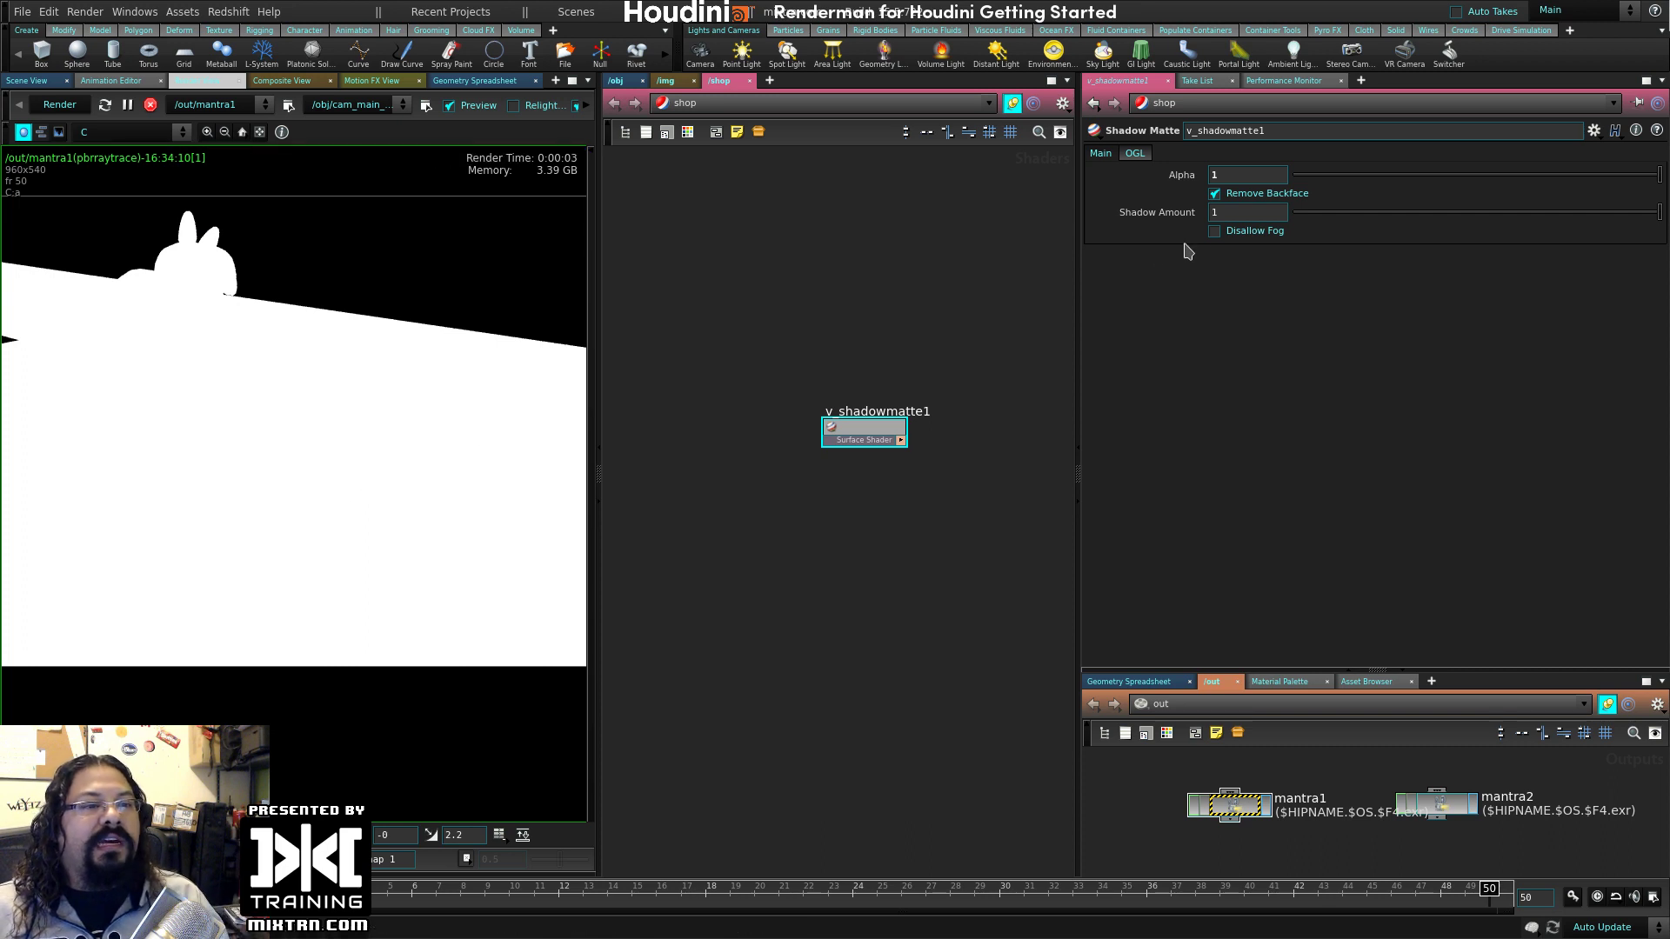
{"action": "left_click_drag", "start_coordinate": [1412, 177], "coordinate": [1294, 177]}
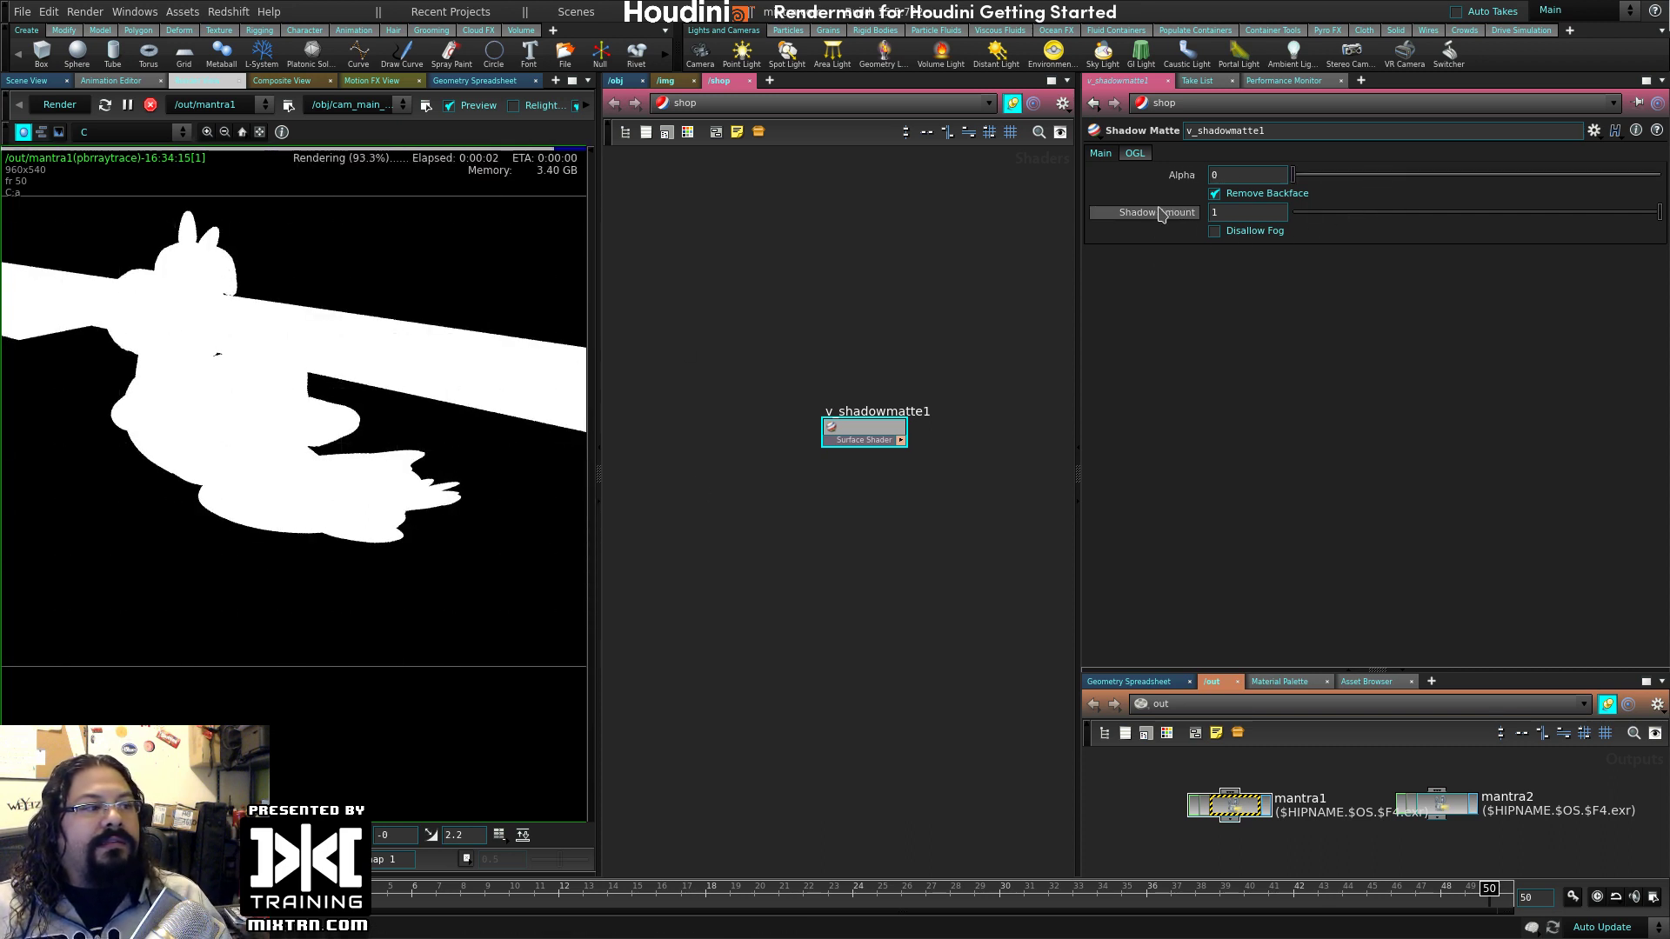
- Try a Shadow Amount of 0.45 on v_shadowmatte1, check the render's alpha channel, and restore the amount to 1
{"action": "left_click_drag", "start_coordinate": [1596, 212], "coordinate": [1459, 213]}
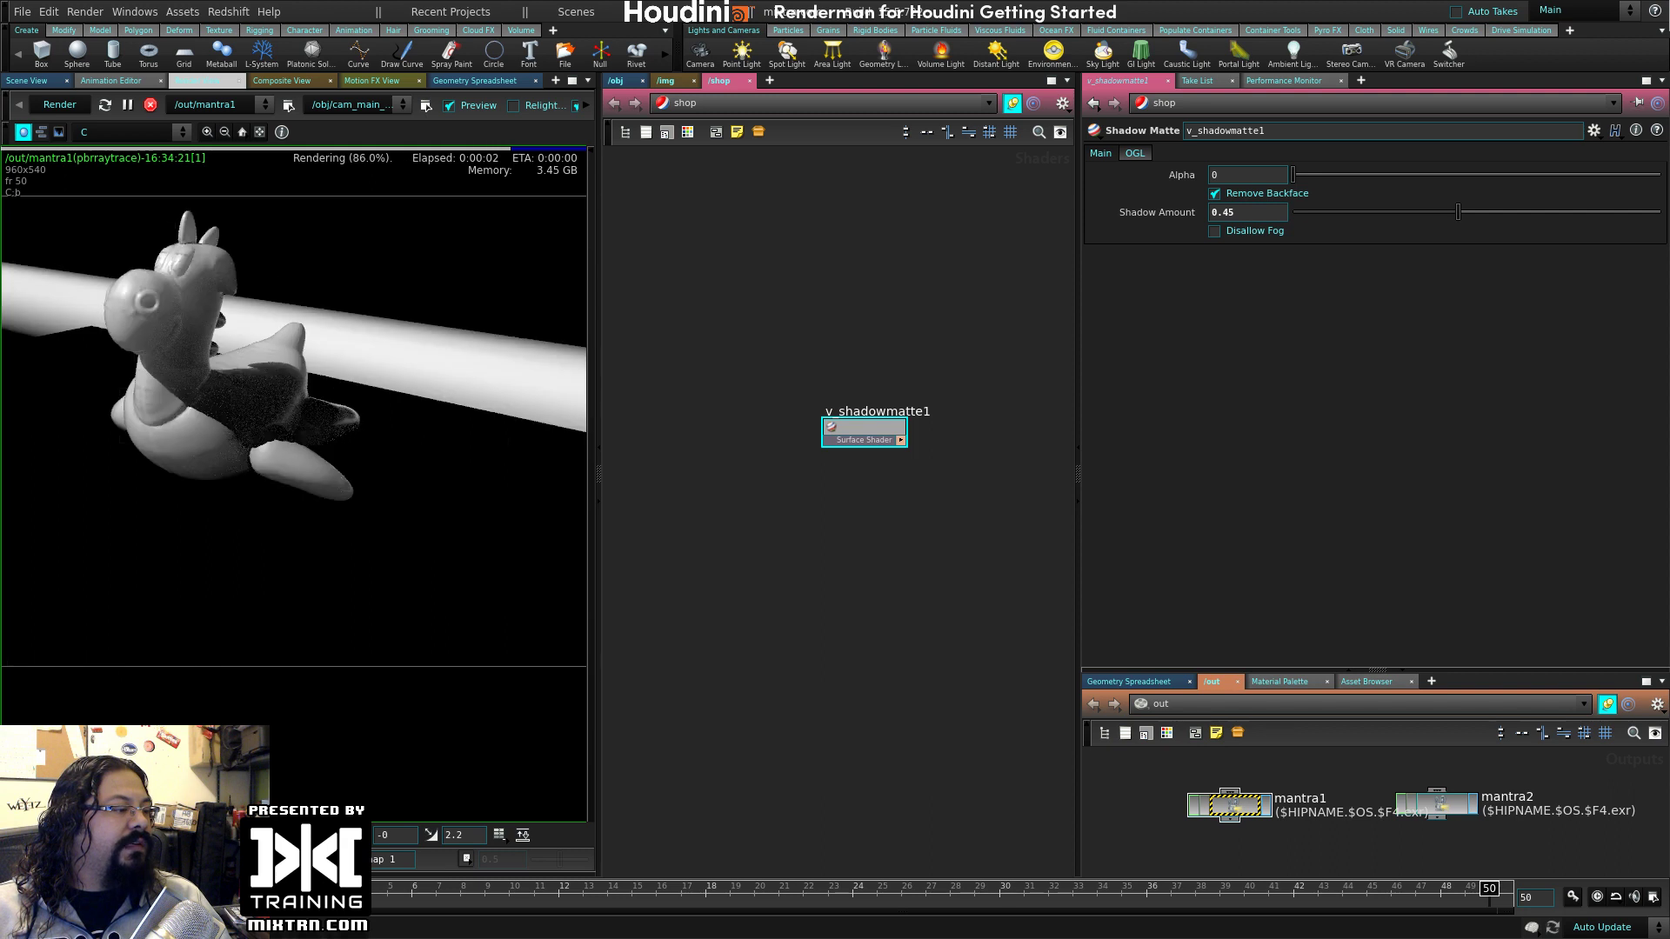
{"action": "key", "text": "a"}
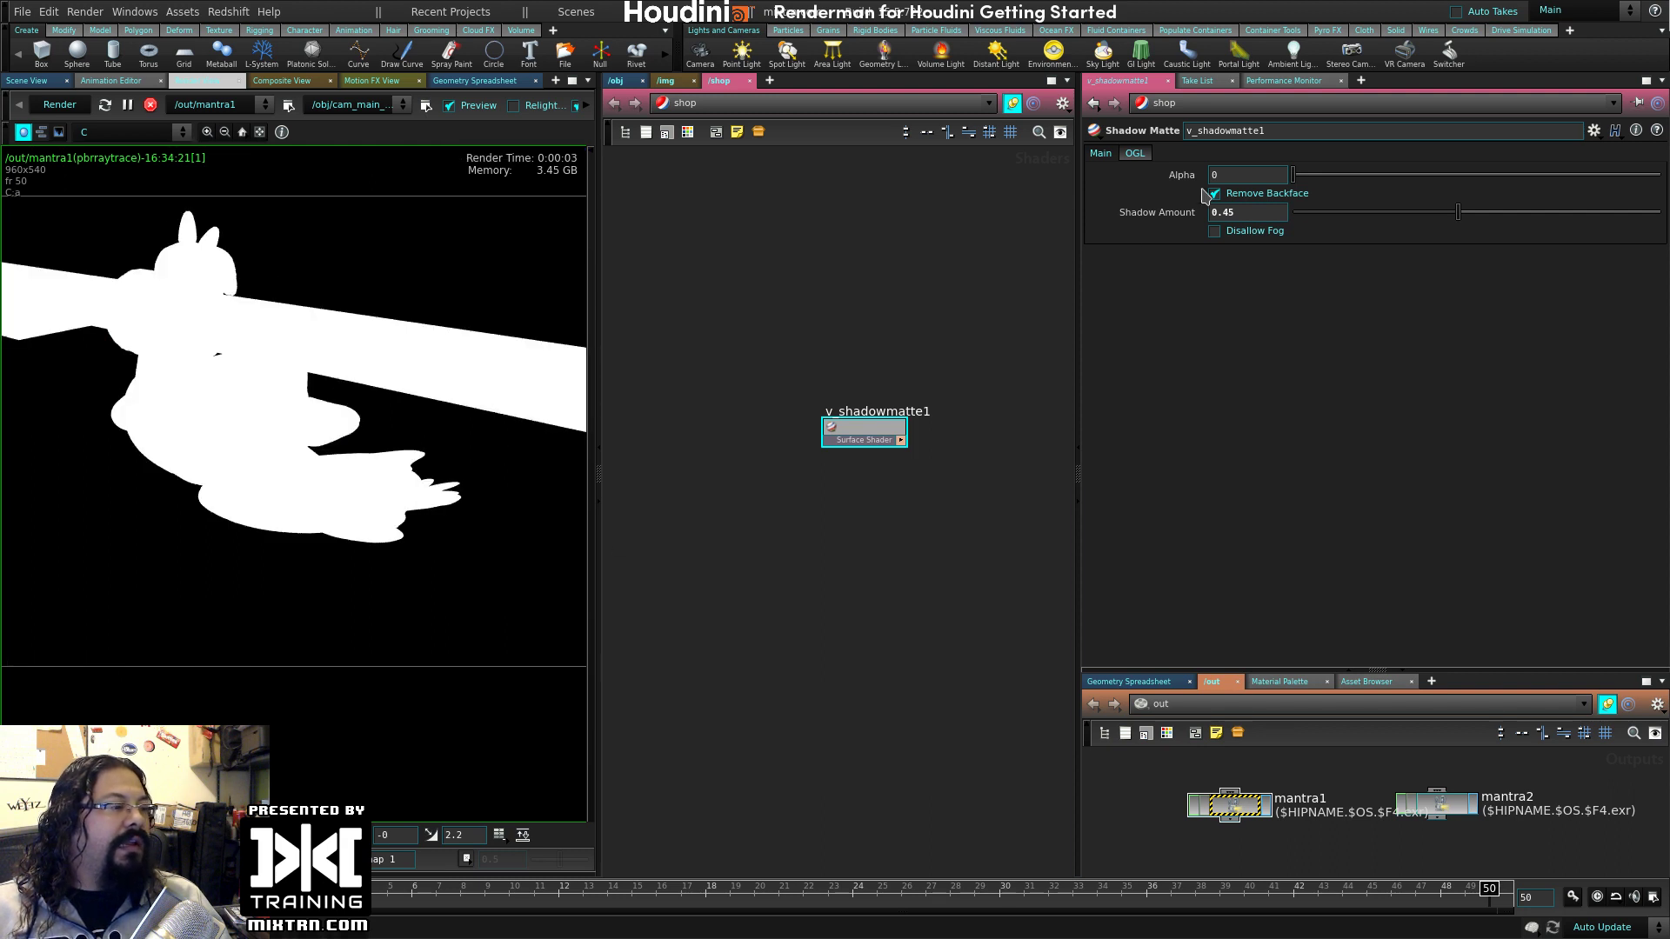
{"action": "left_click_drag", "start_coordinate": [1458, 212], "coordinate": [1660, 211]}
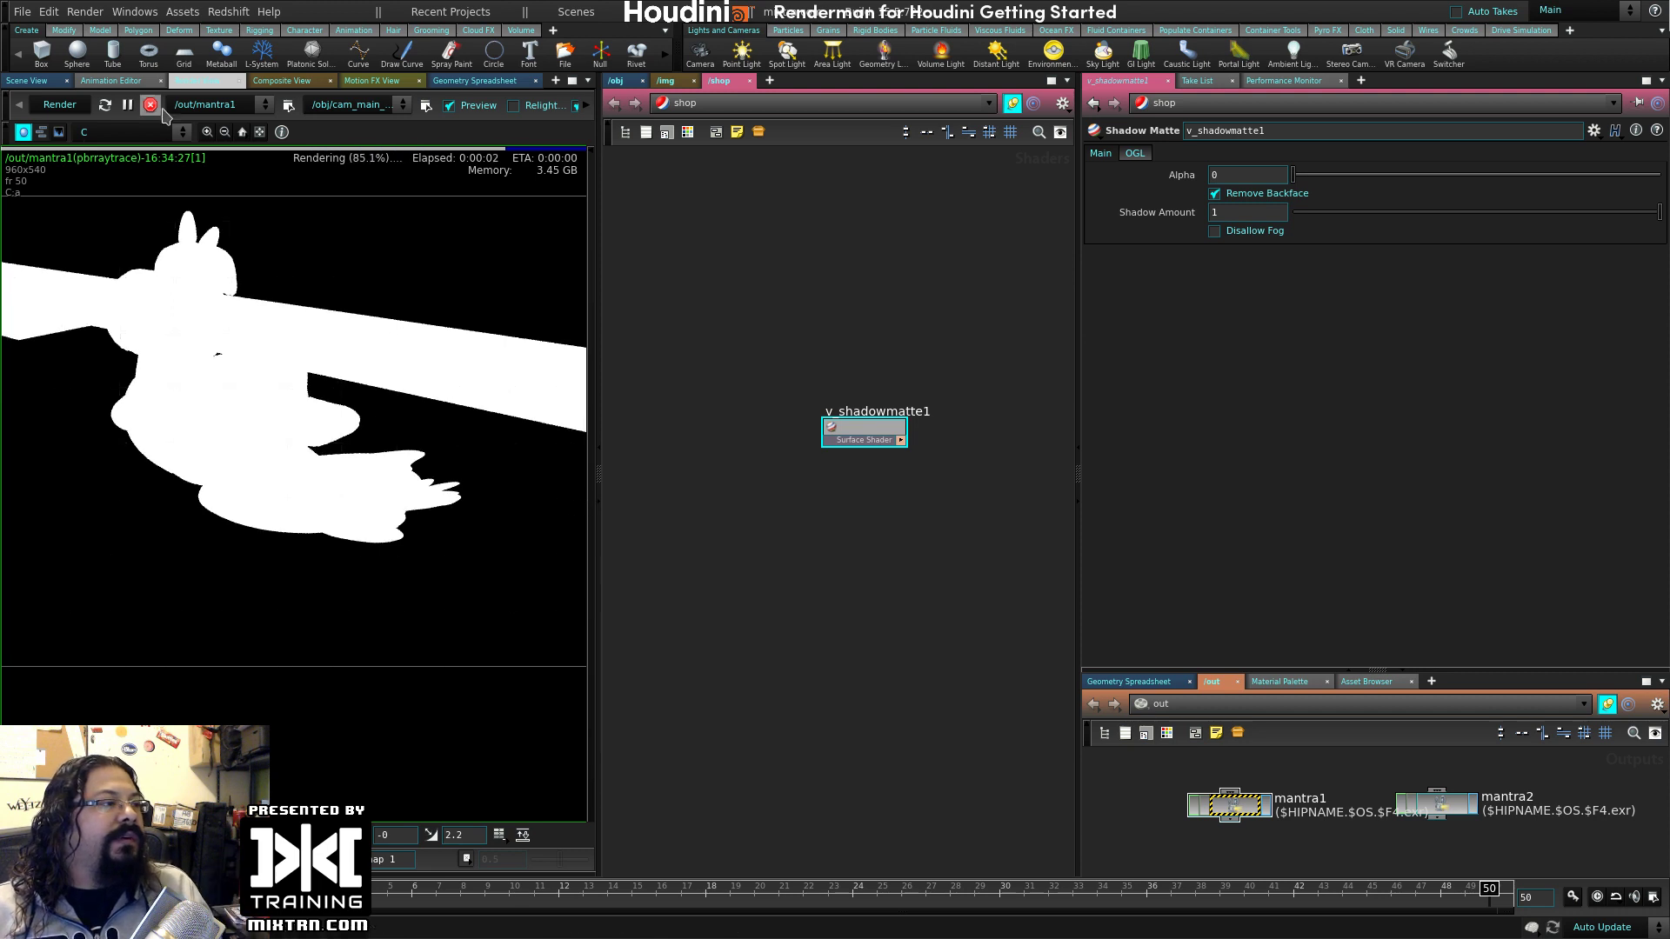
- Examine the image planes available in the render view and mantra1's rendering and extra image plane settings
{"action": "left_click", "coordinate": [154, 133]}
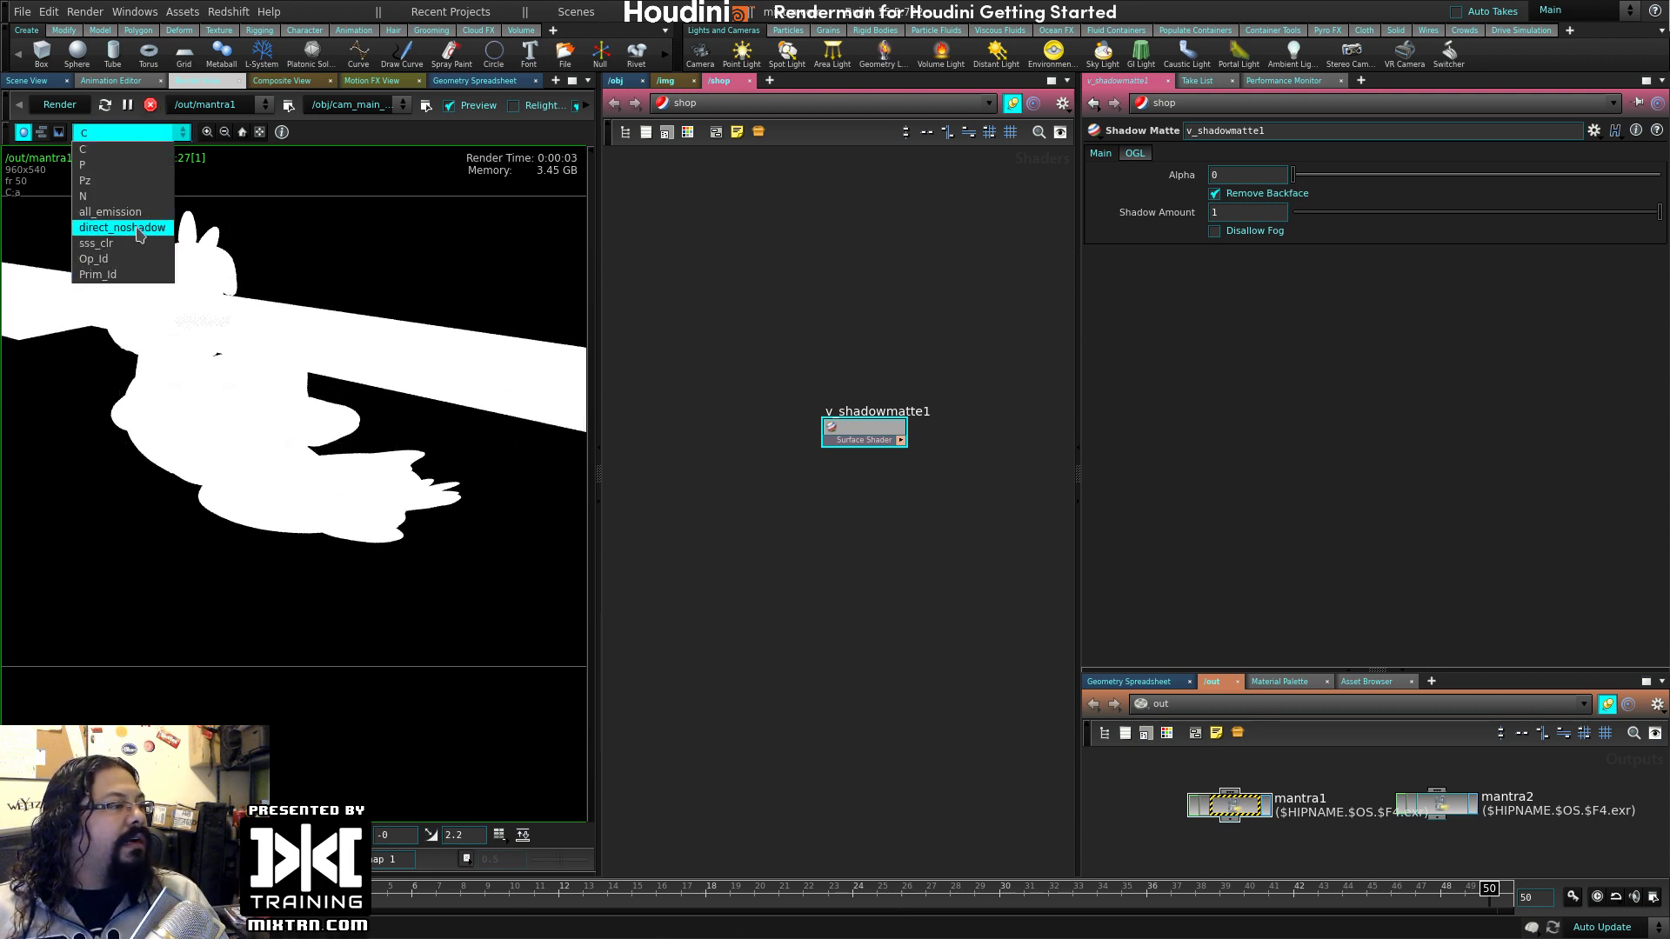
{"action": "left_click", "coordinate": [87, 128]}
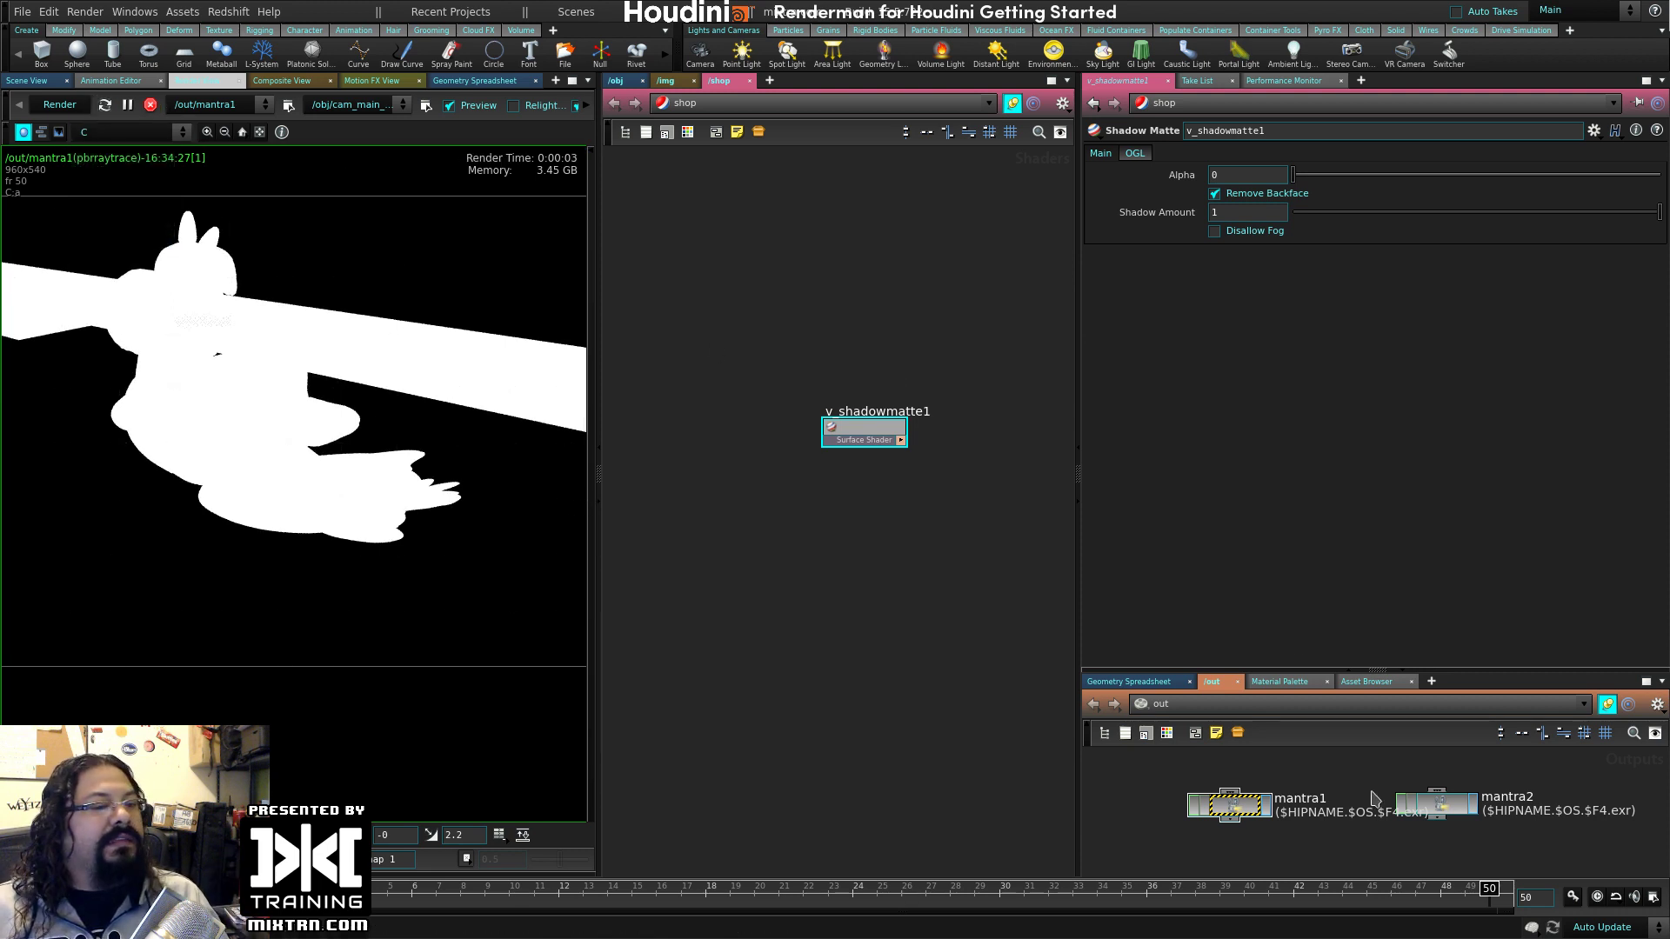
{"action": "left_click", "coordinate": [1225, 802]}
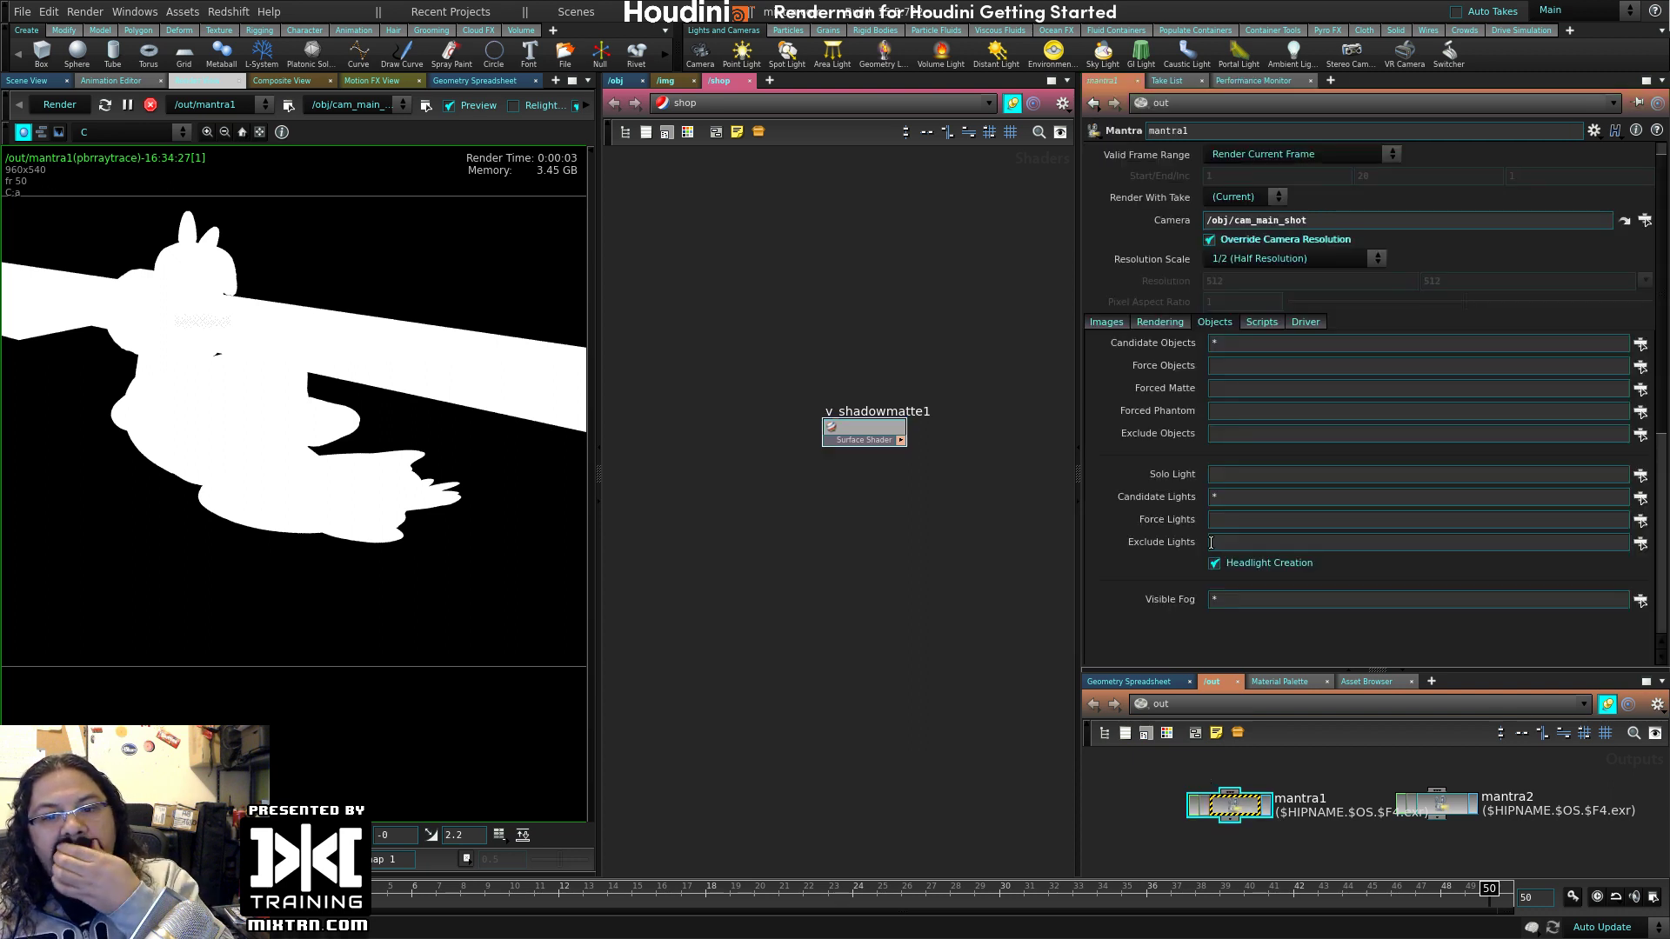
{"action": "left_click", "coordinate": [1161, 322]}
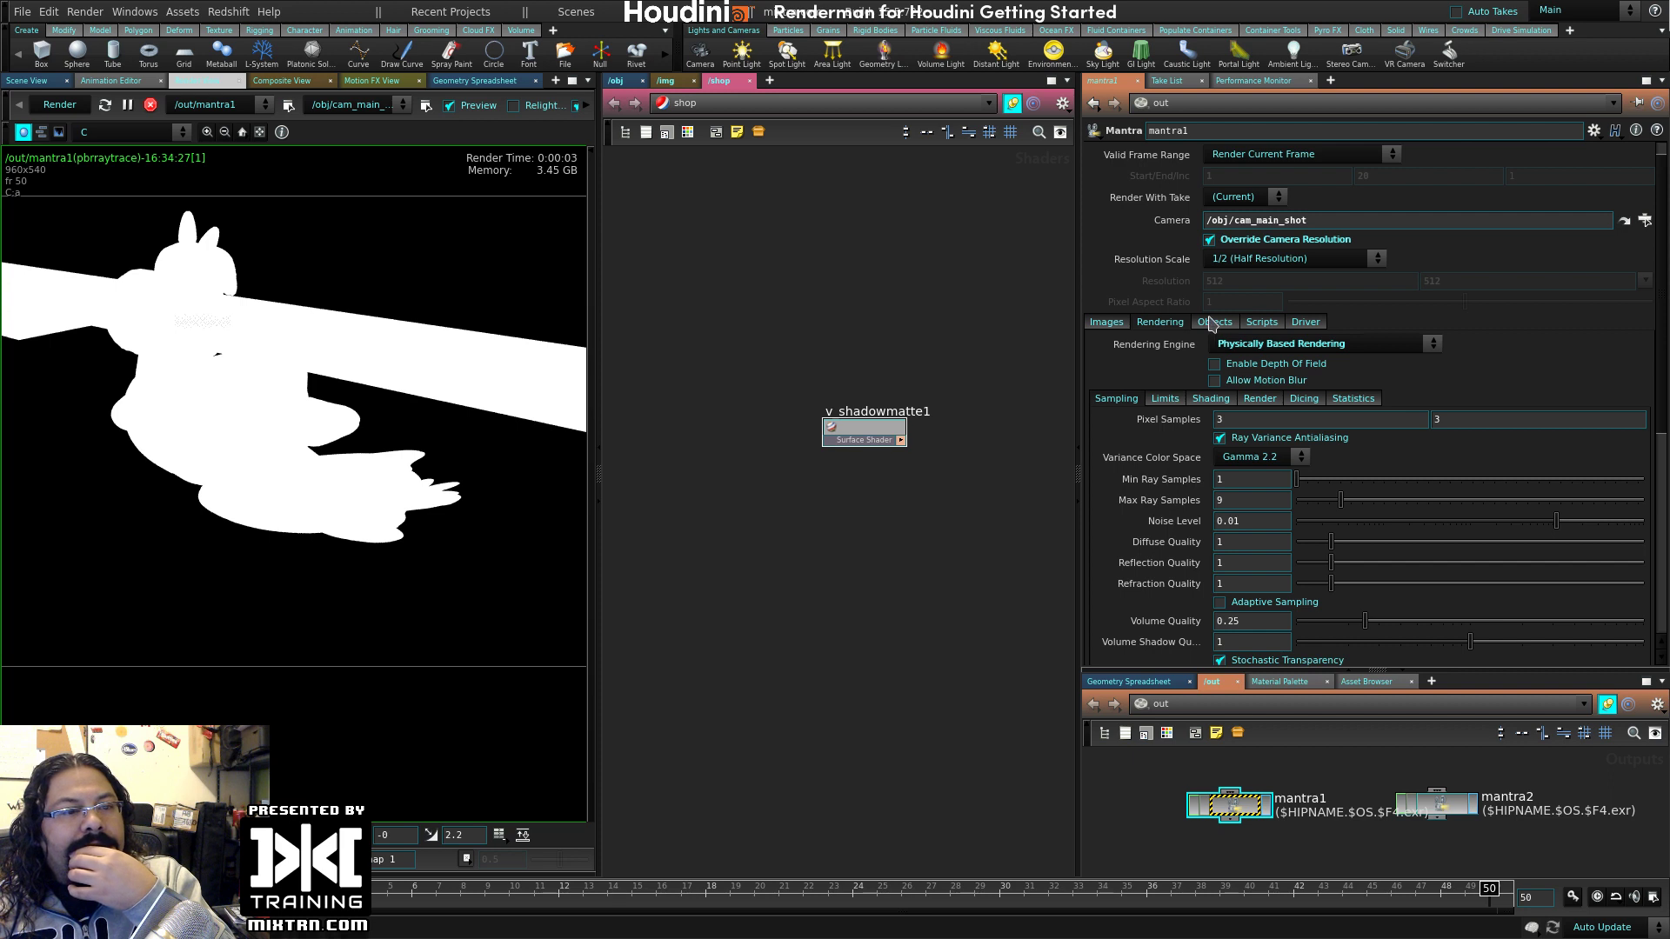
{"action": "left_click", "coordinate": [1099, 323]}
{"action": "scroll", "coordinate": [1157, 430], "scroll_direction": "down", "scroll_amount": 3}
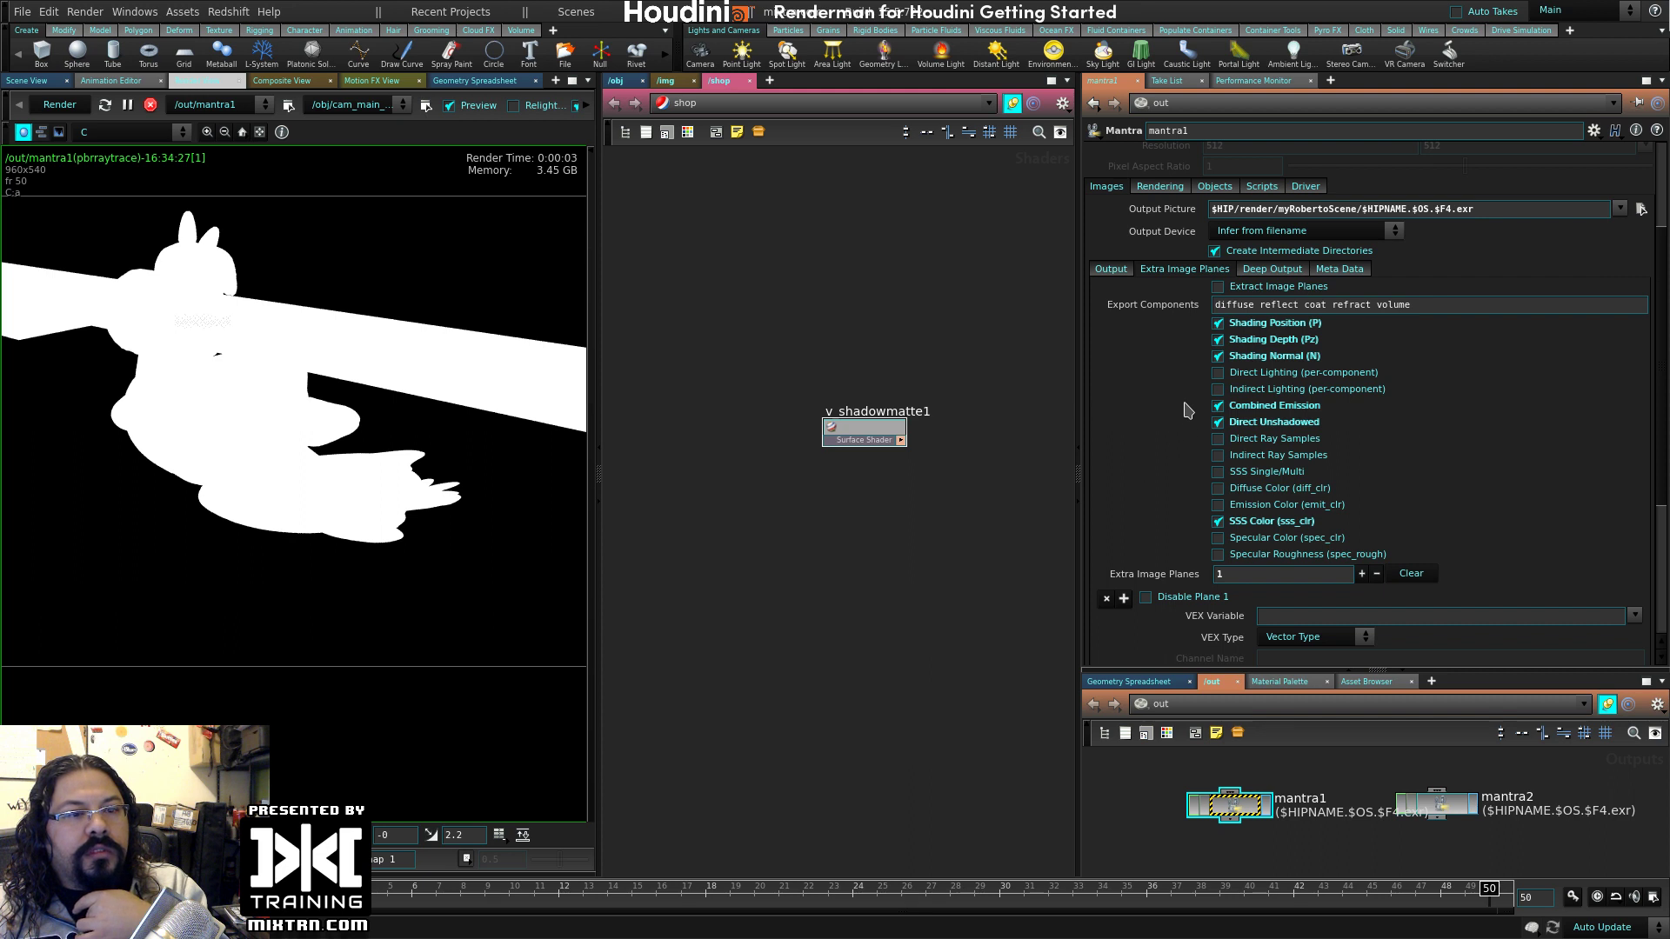
{"action": "scroll", "coordinate": [1174, 406], "scroll_direction": "down", "scroll_amount": 1}
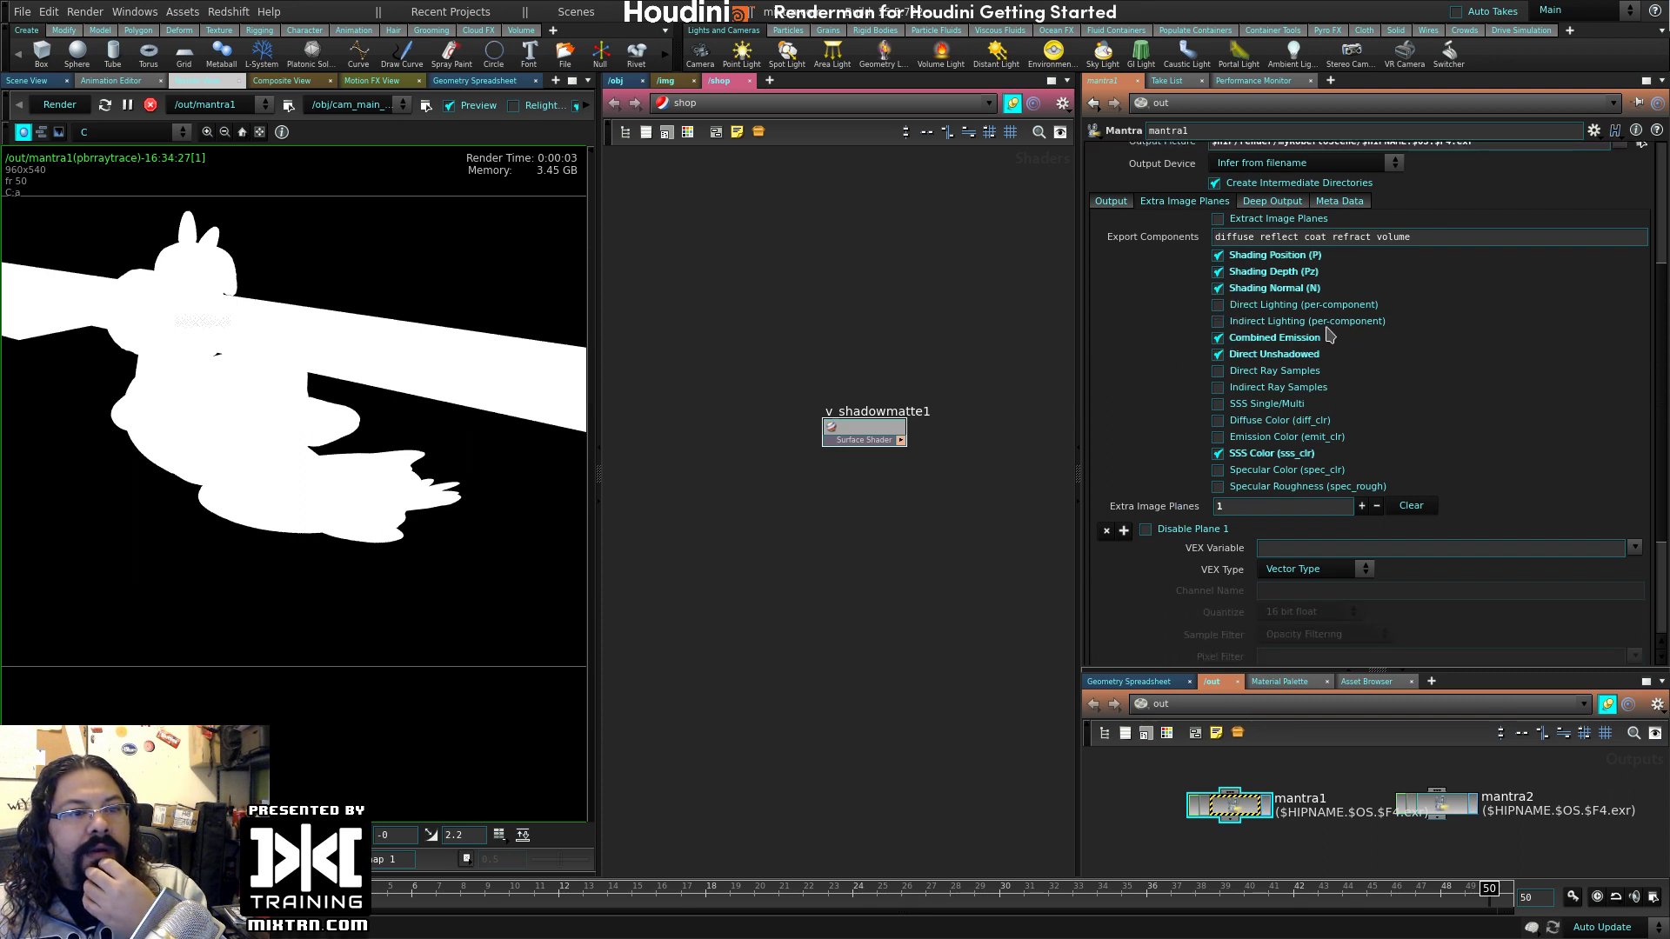
{"action": "scroll", "coordinate": [1375, 392], "scroll_direction": "down", "scroll_amount": 1}
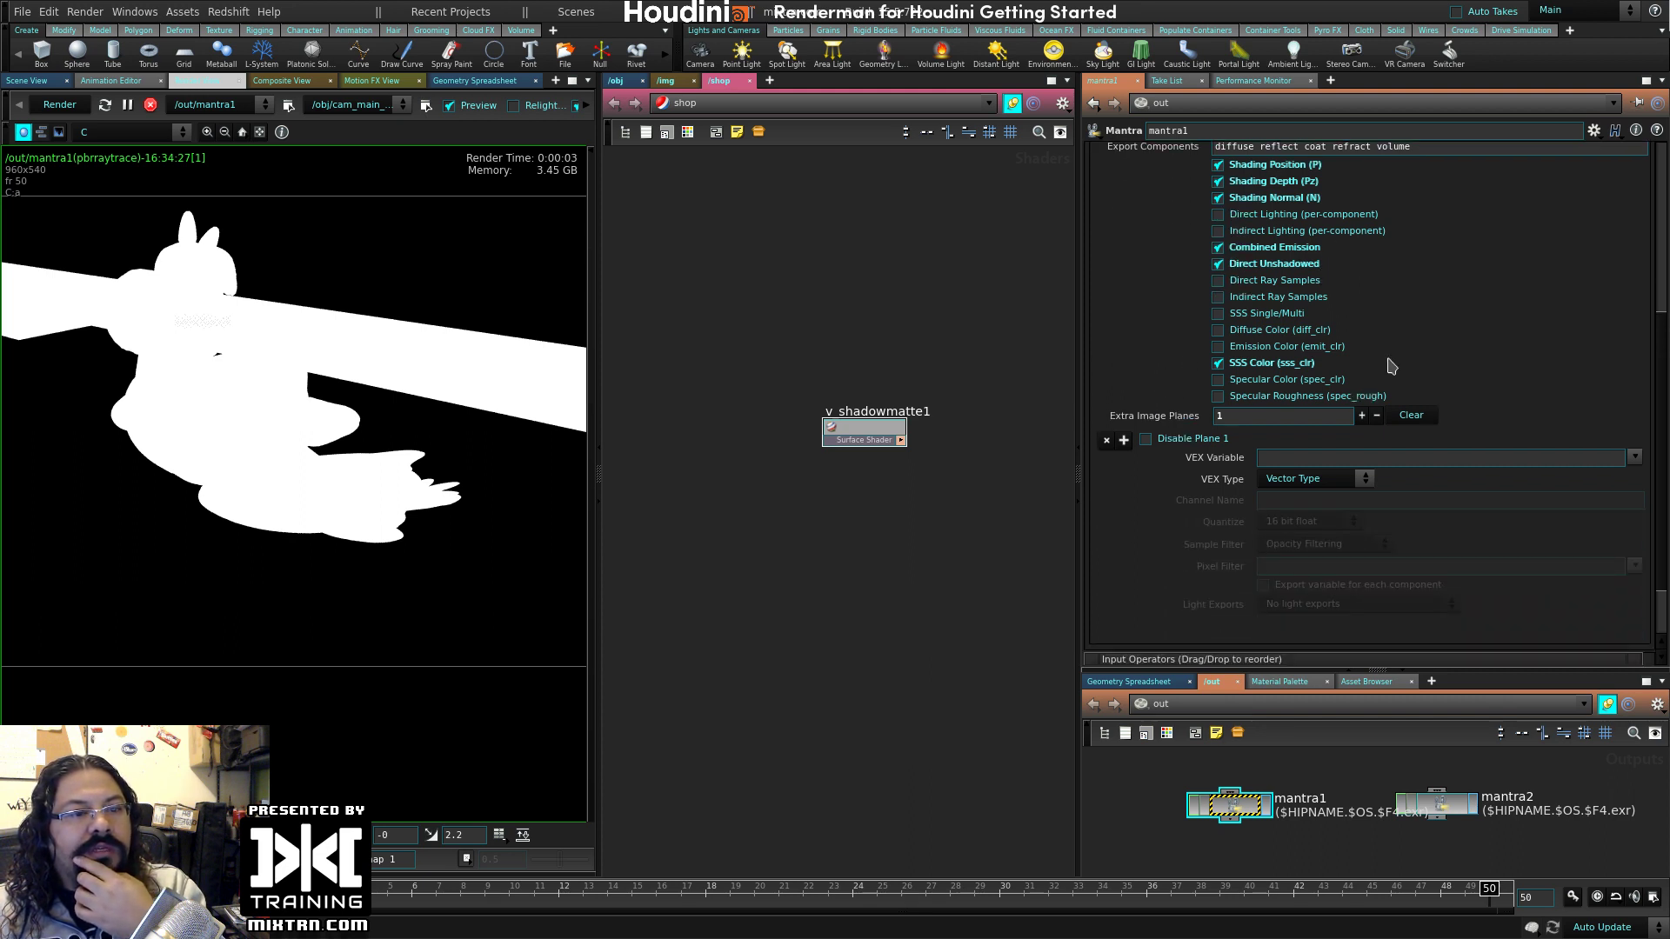
- Set the VEX Variable of mantra1's extra image plane 1 to Direct shadow matte
{"action": "scroll", "coordinate": [1293, 383], "scroll_direction": "up", "scroll_amount": 1}
{"action": "scroll", "coordinate": [1461, 388], "scroll_direction": "down", "scroll_amount": 2}
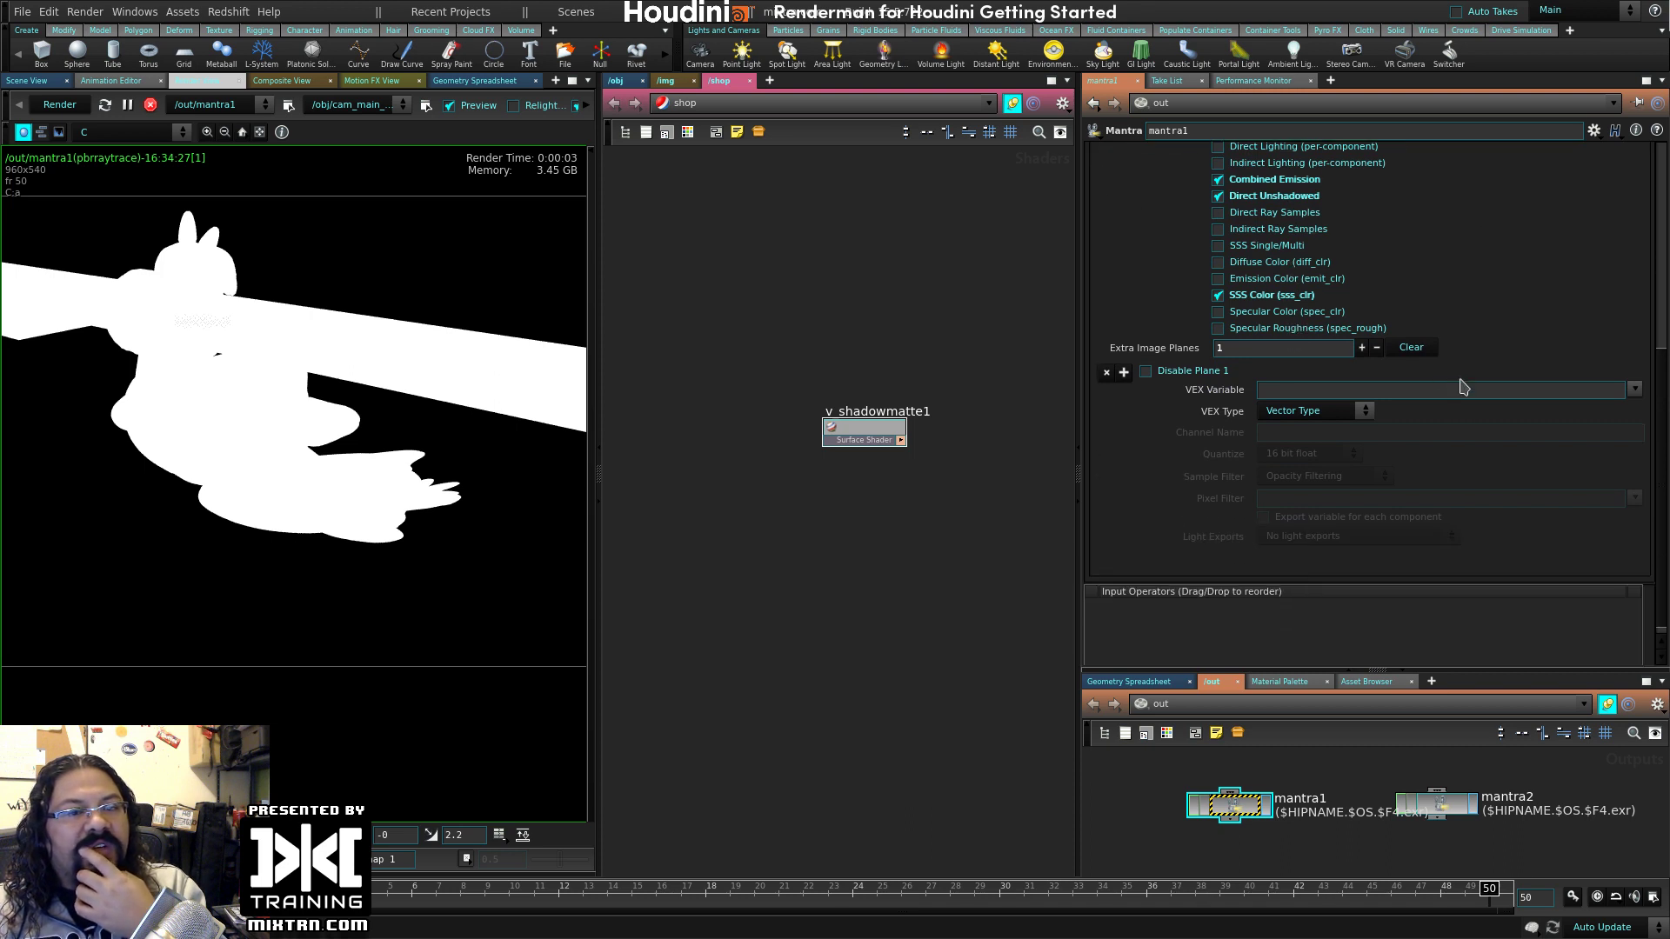
{"action": "left_click", "coordinate": [1635, 392]}
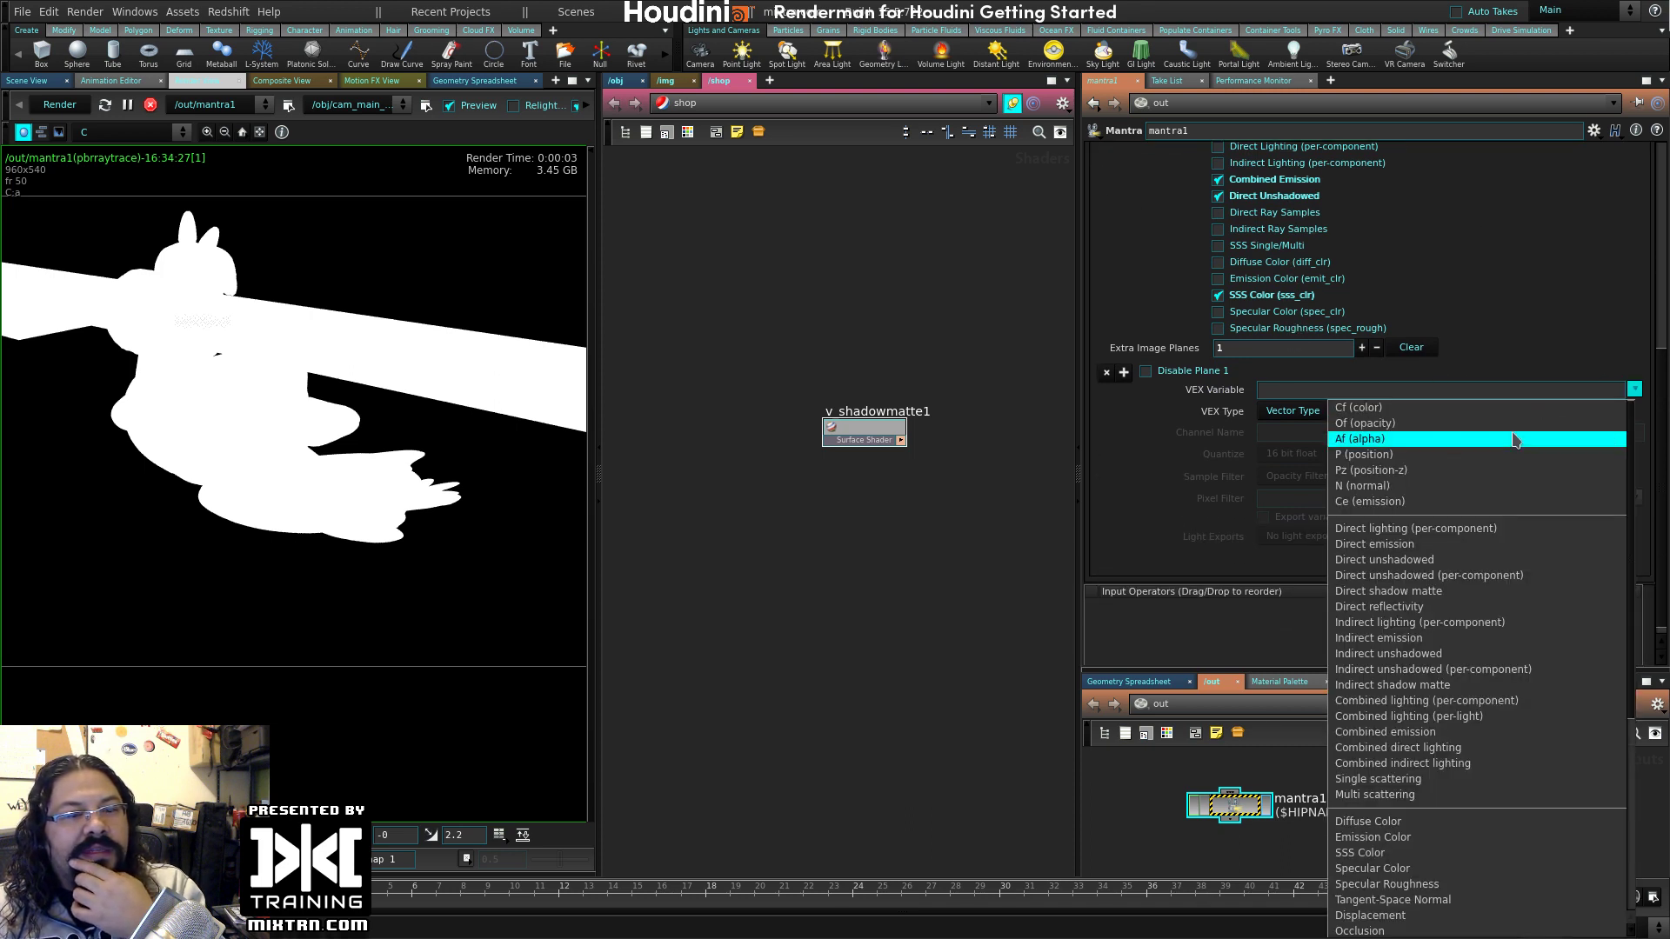
{"action": "scroll", "coordinate": [1514, 443], "scroll_direction": "down", "scroll_amount": 2}
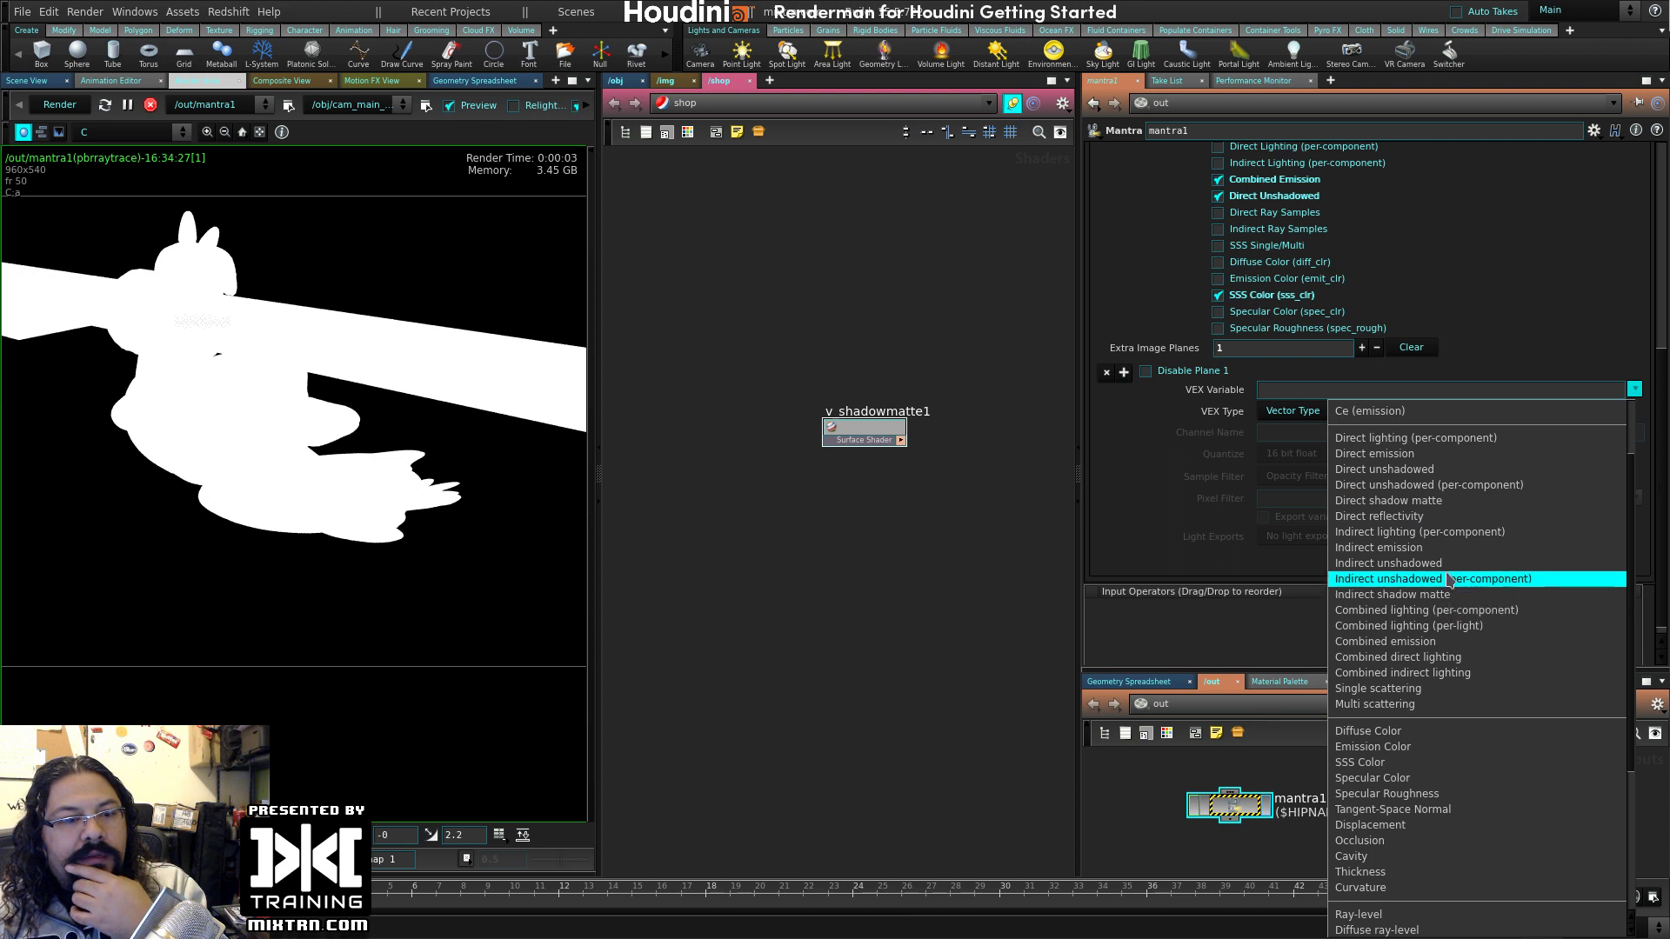
{"action": "left_click", "coordinate": [1434, 502]}
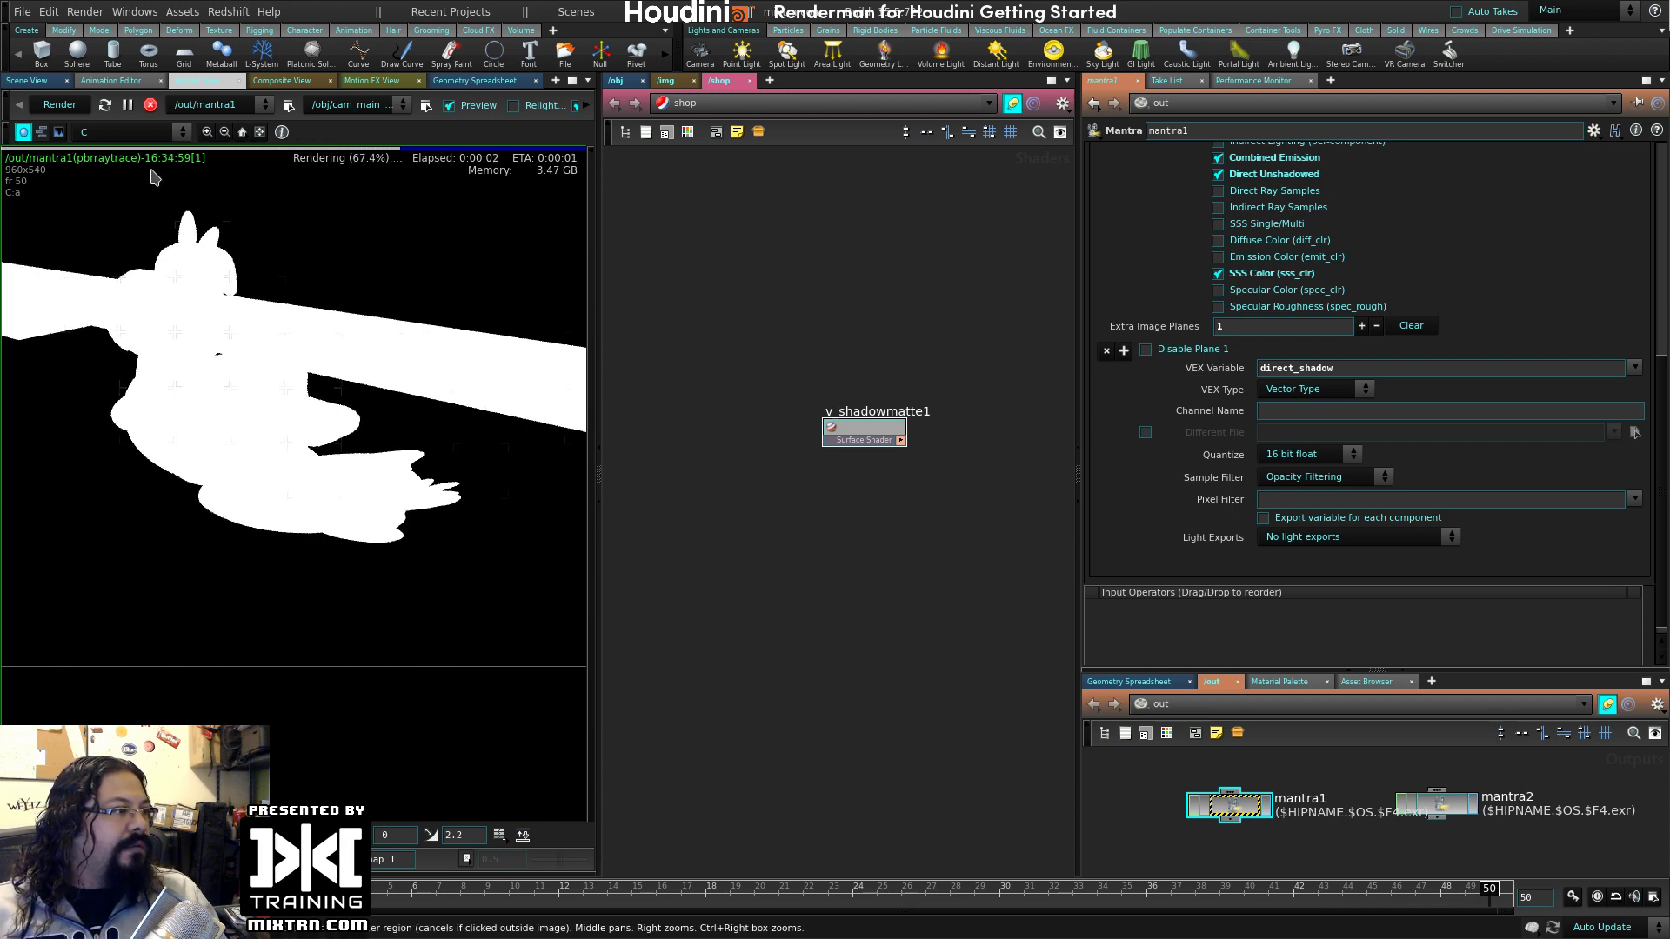
- Compare the direct_noshadow and direct_shadow image planes of the mantra1 render
{"action": "left_click", "coordinate": [131, 132]}
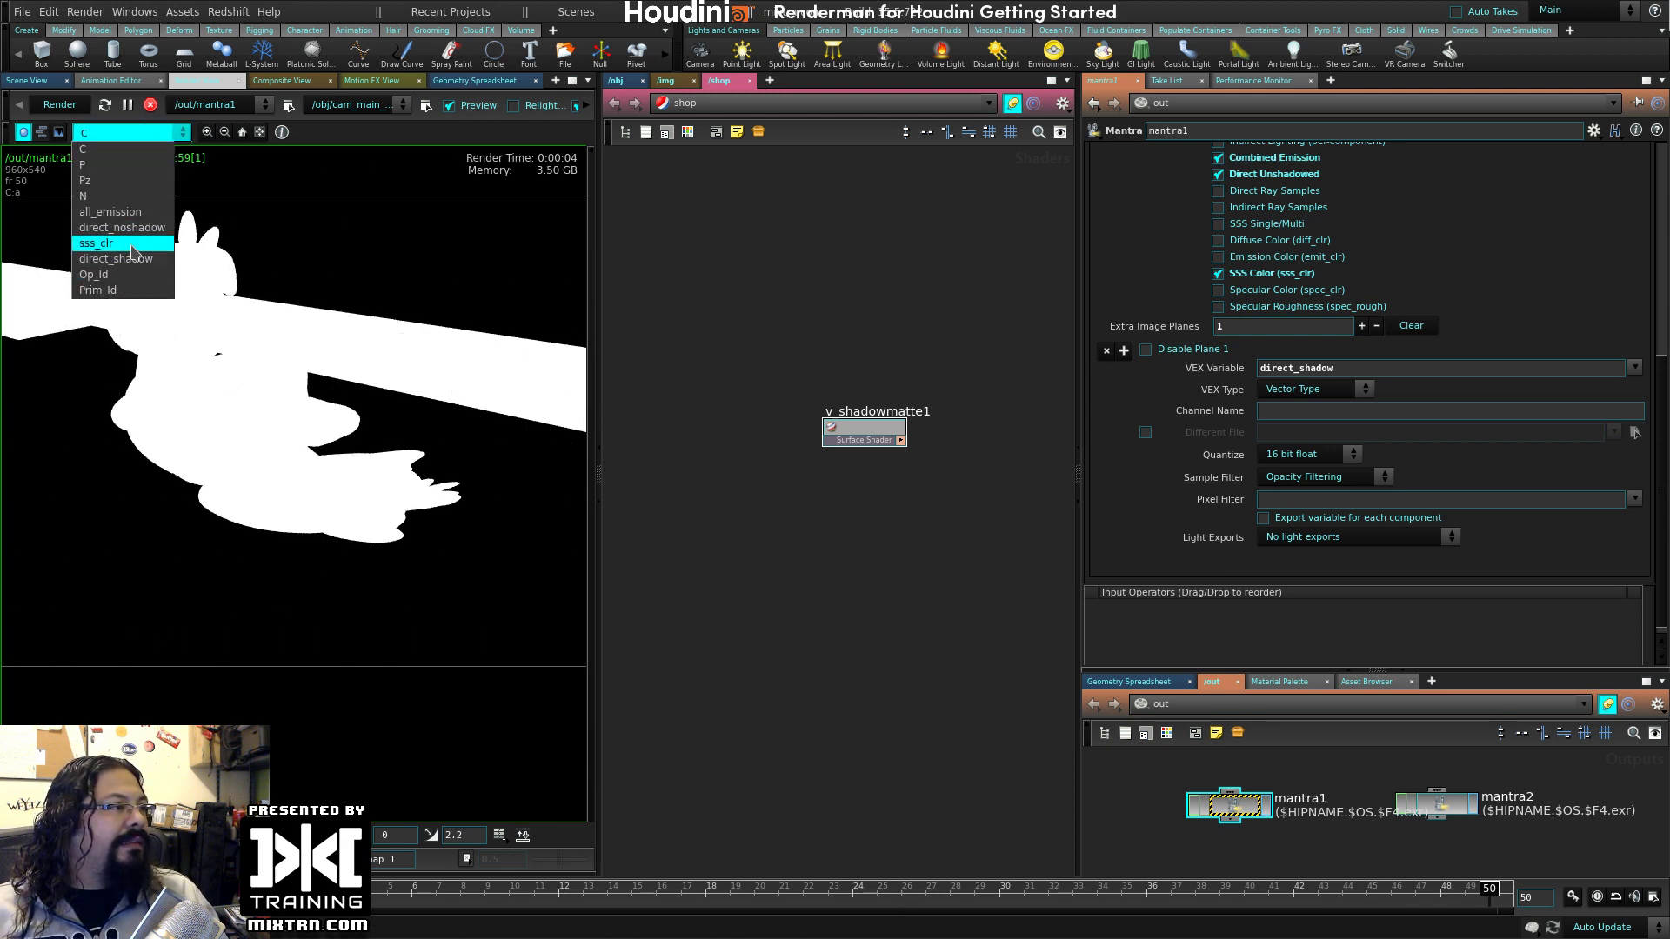
{"action": "left_click", "coordinate": [113, 227]}
{"action": "left_click", "coordinate": [131, 132]}
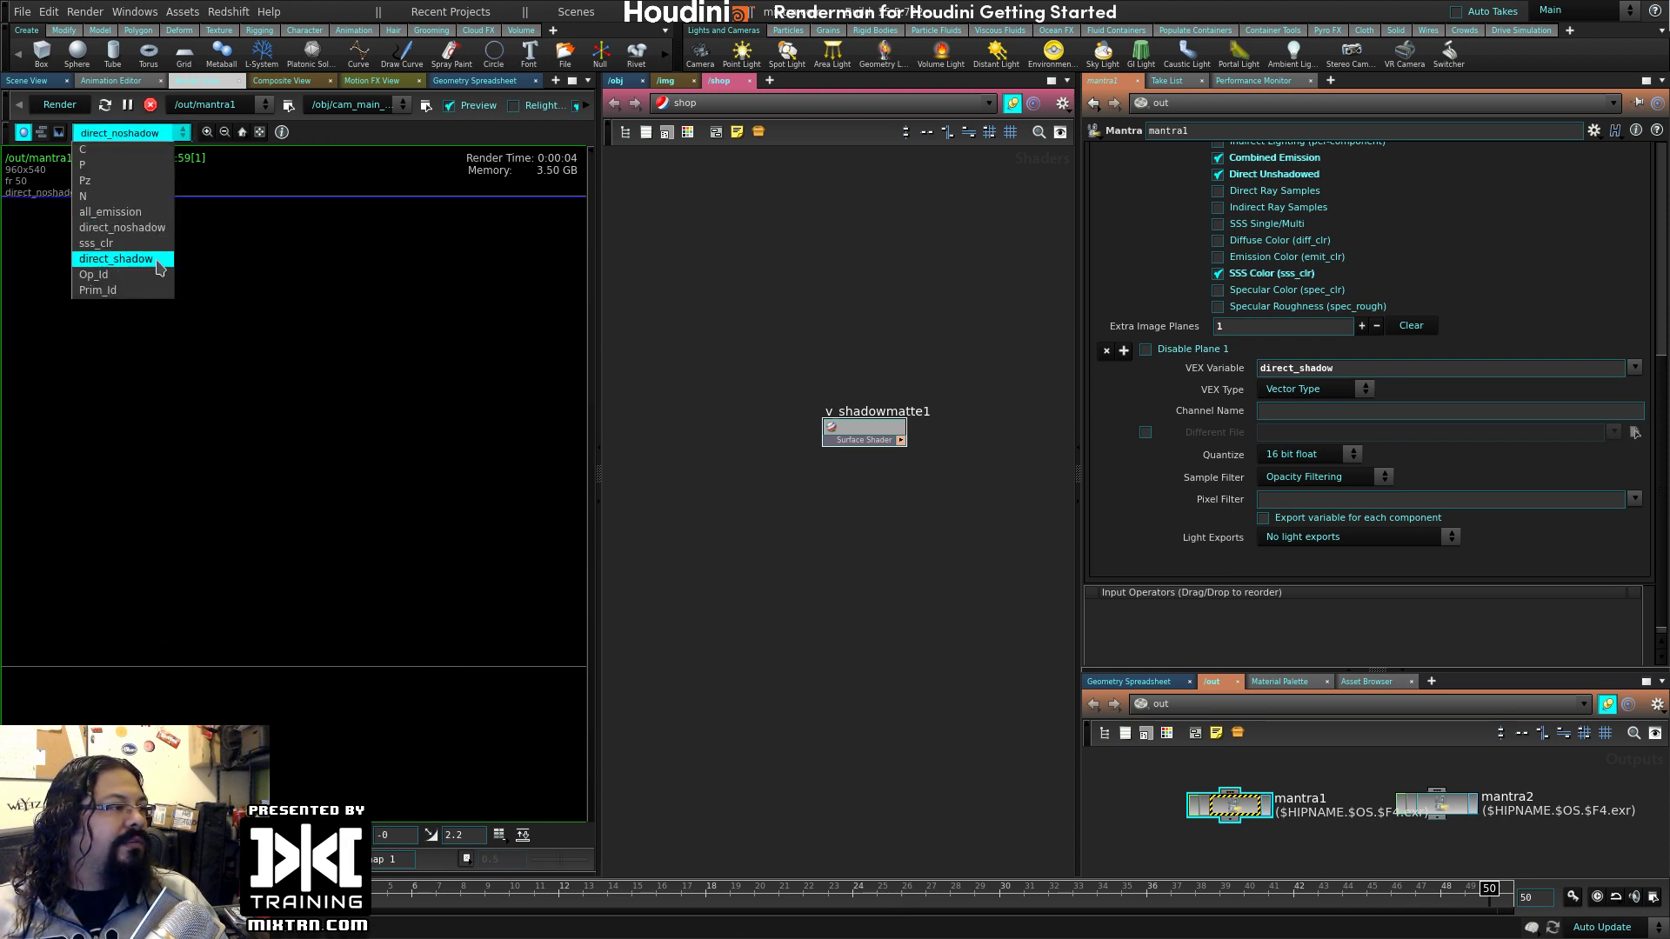
{"action": "left_click", "coordinate": [114, 261]}
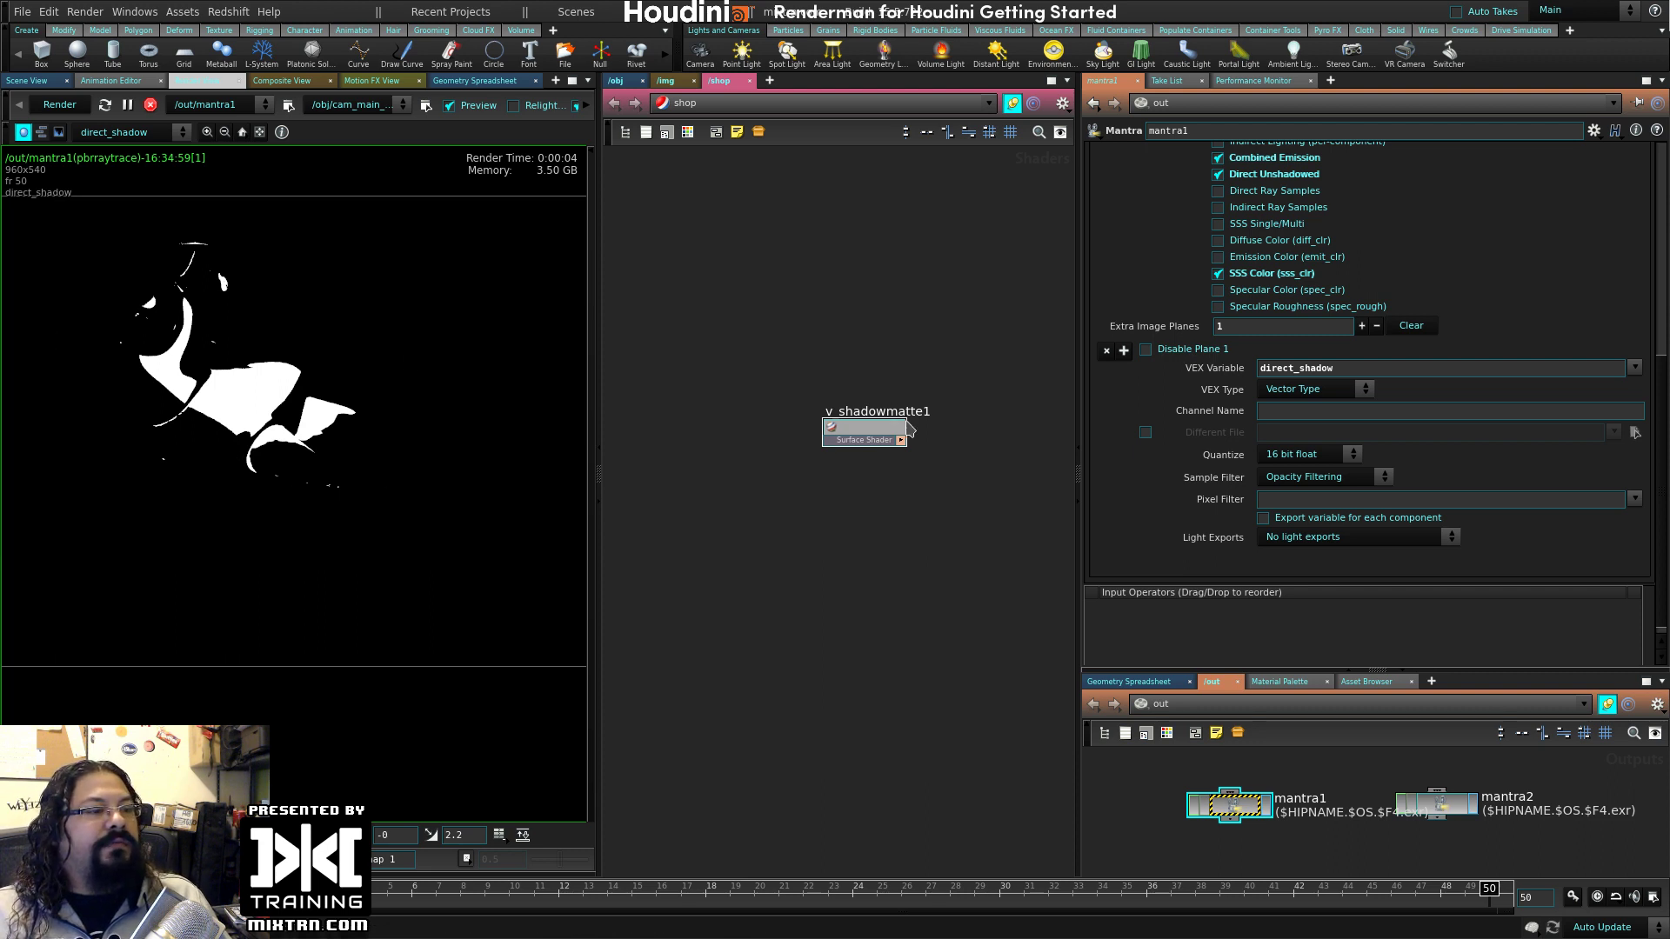
{"action": "left_click_drag", "start_coordinate": [898, 431], "coordinate": [864, 394]}
{"action": "left_click", "coordinate": [861, 396]}
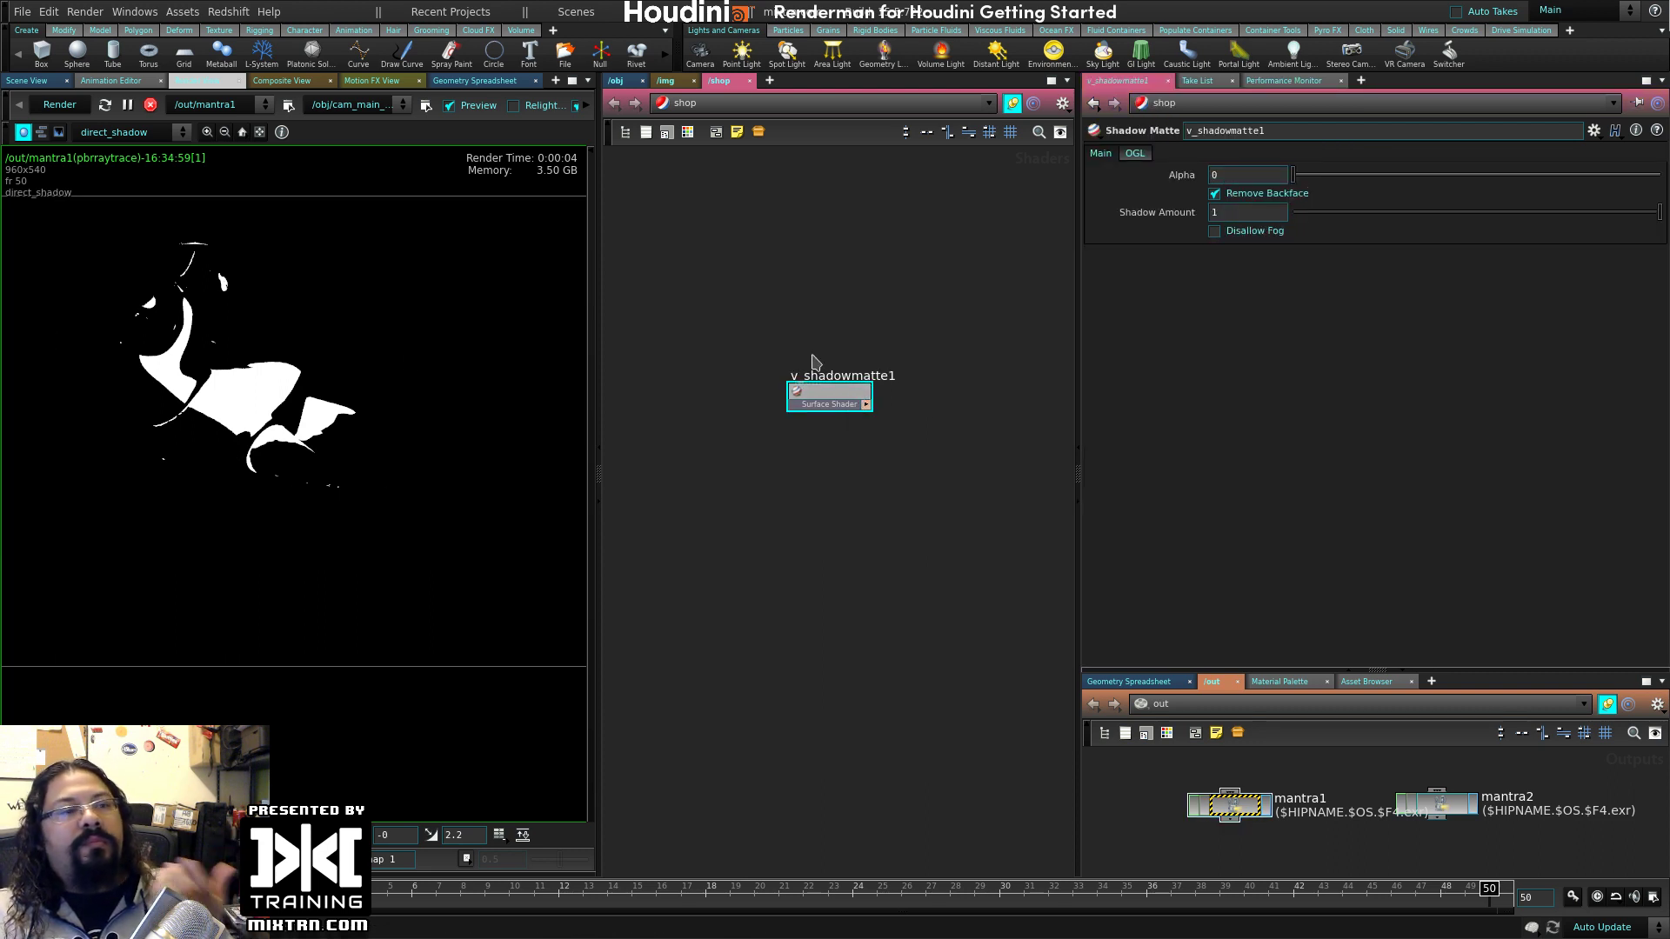
{"action": "left_click_drag", "start_coordinate": [848, 256], "coordinate": [839, 466]}
{"action": "left_click_drag", "start_coordinate": [840, 389], "coordinate": [878, 354]}
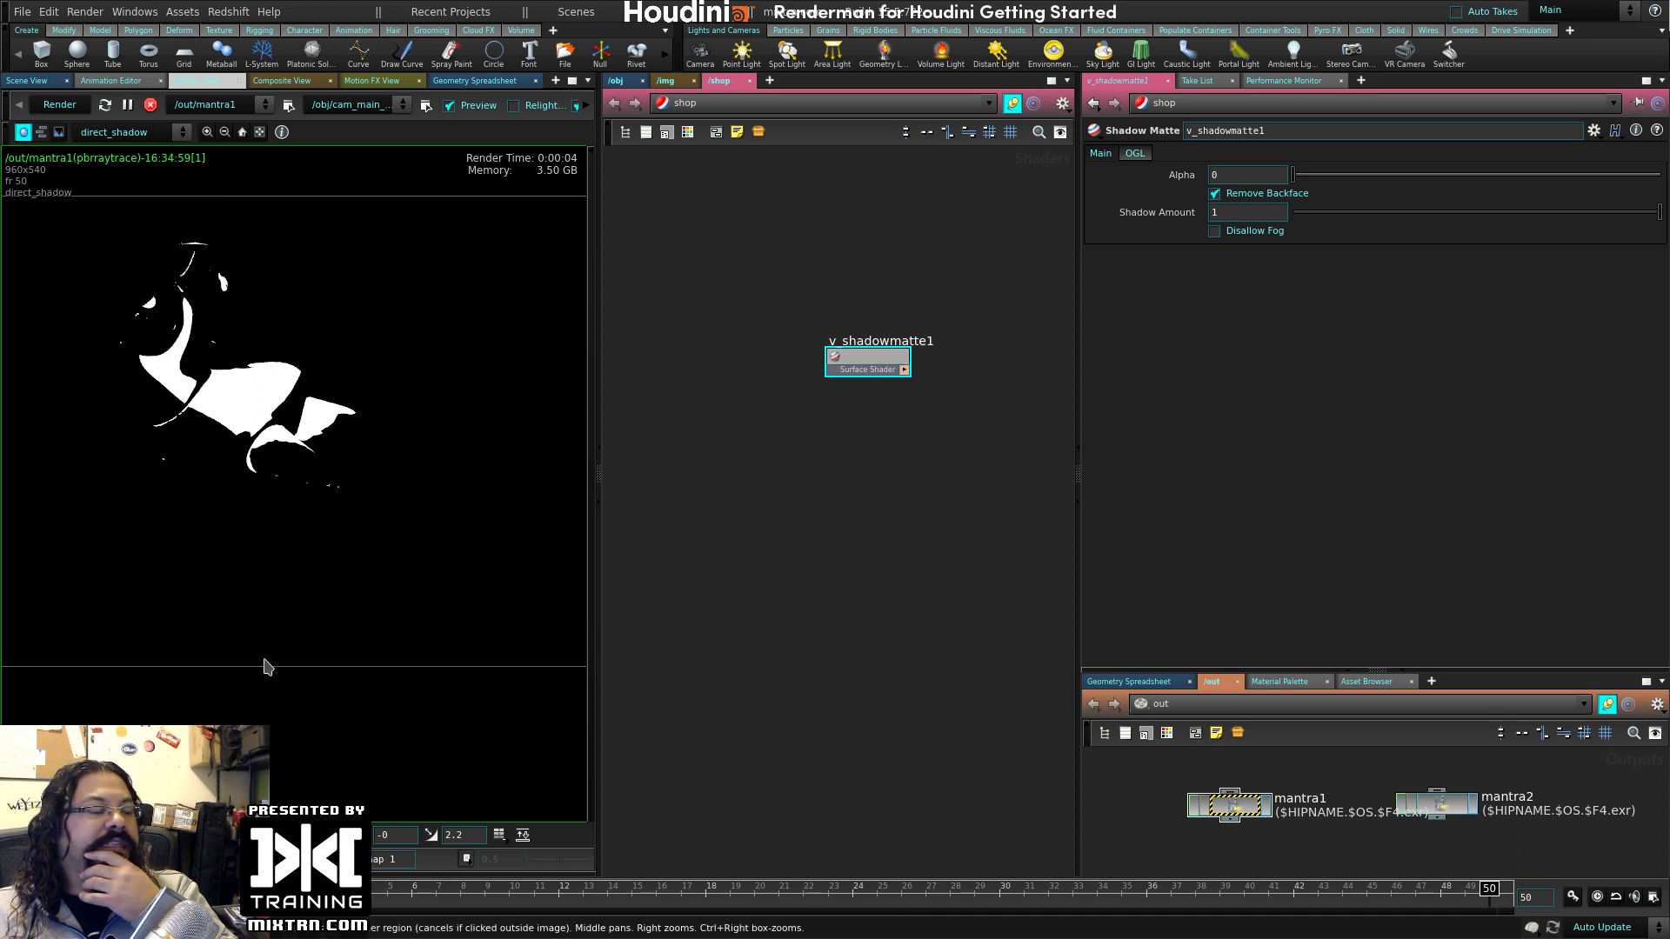
{"action": "key", "text": "g"}
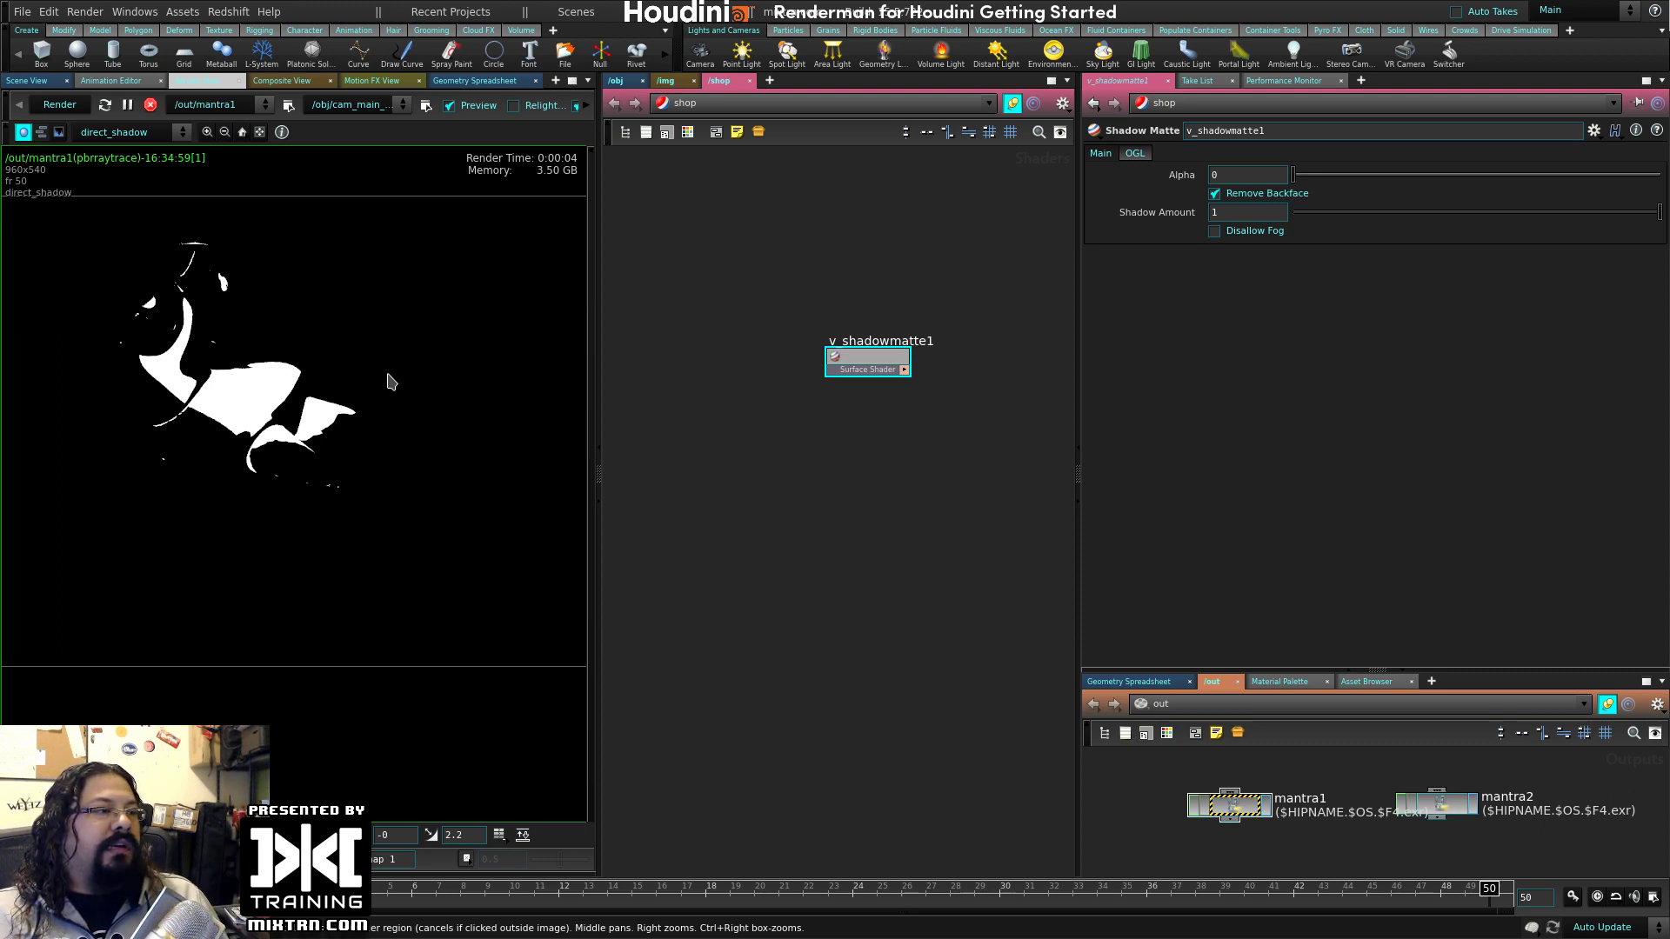
{"action": "left_click_drag", "start_coordinate": [889, 363], "coordinate": [848, 375]}
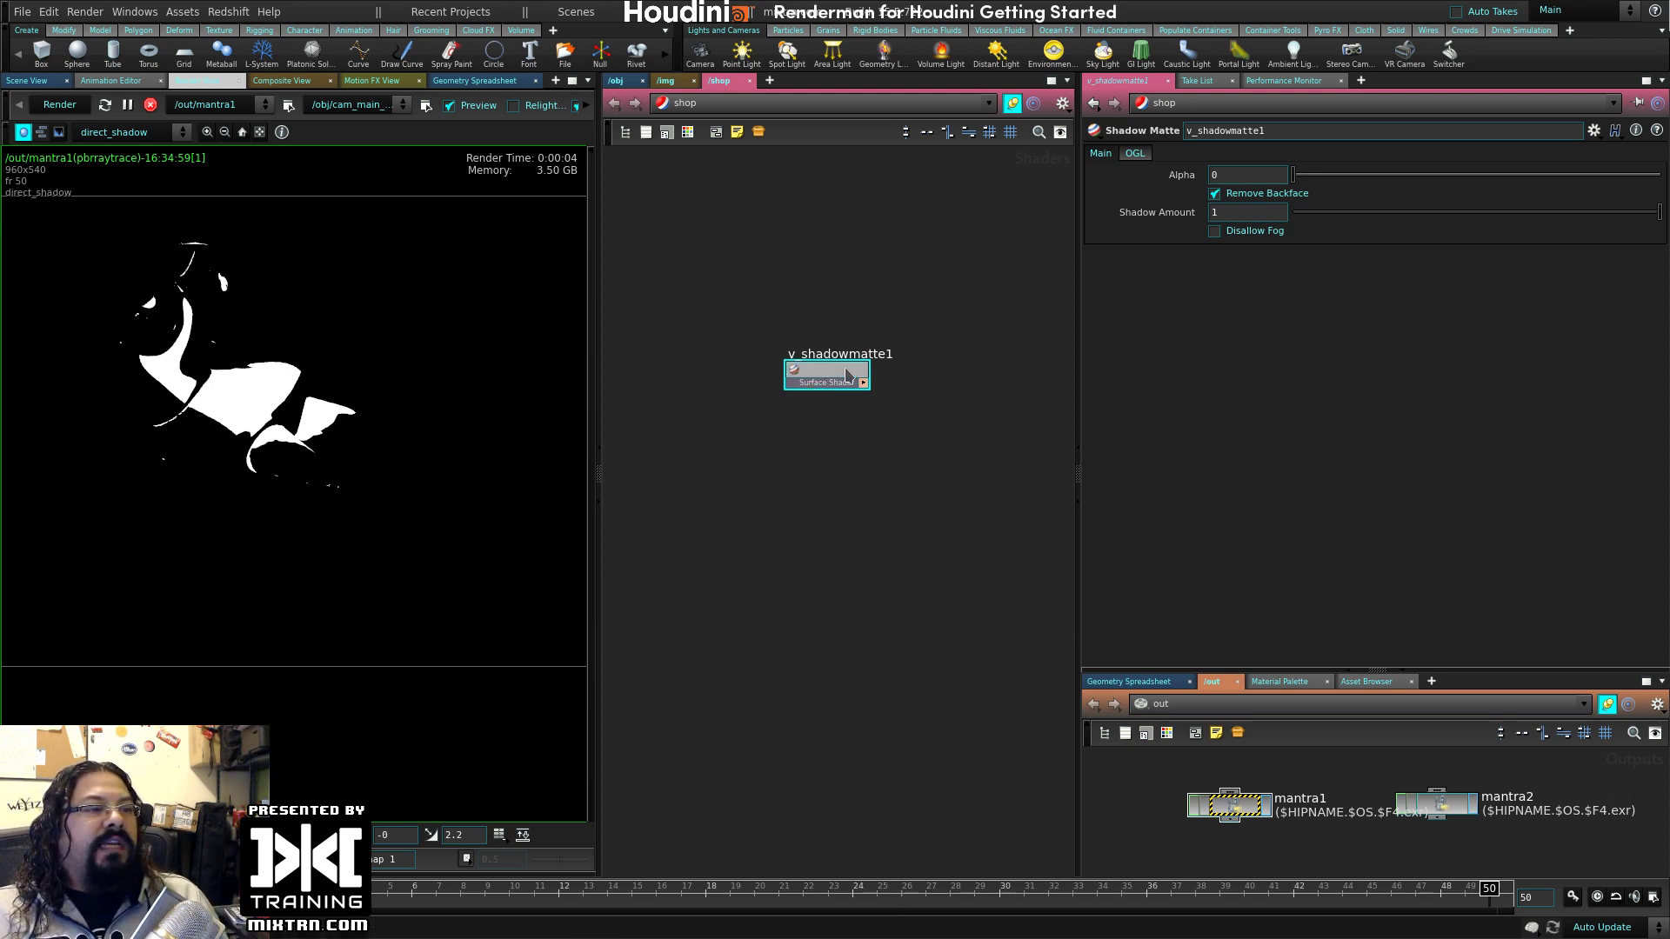
{"action": "left_click", "coordinate": [785, 475]}
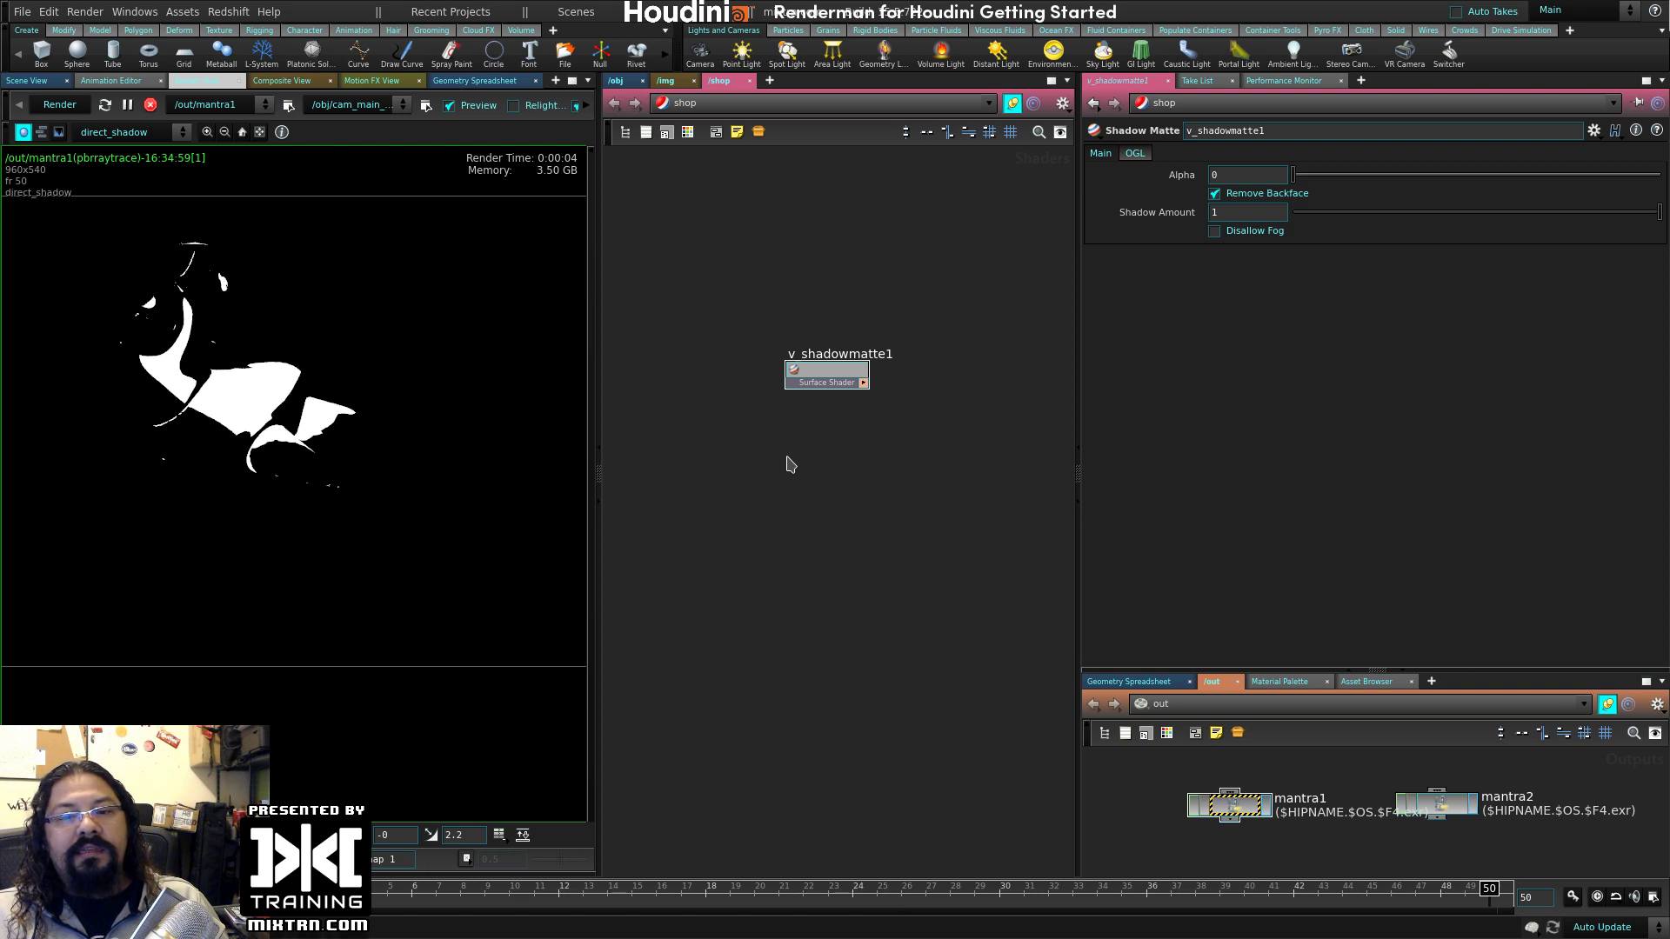
{"action": "left_click_drag", "start_coordinate": [824, 380], "coordinate": [823, 345]}
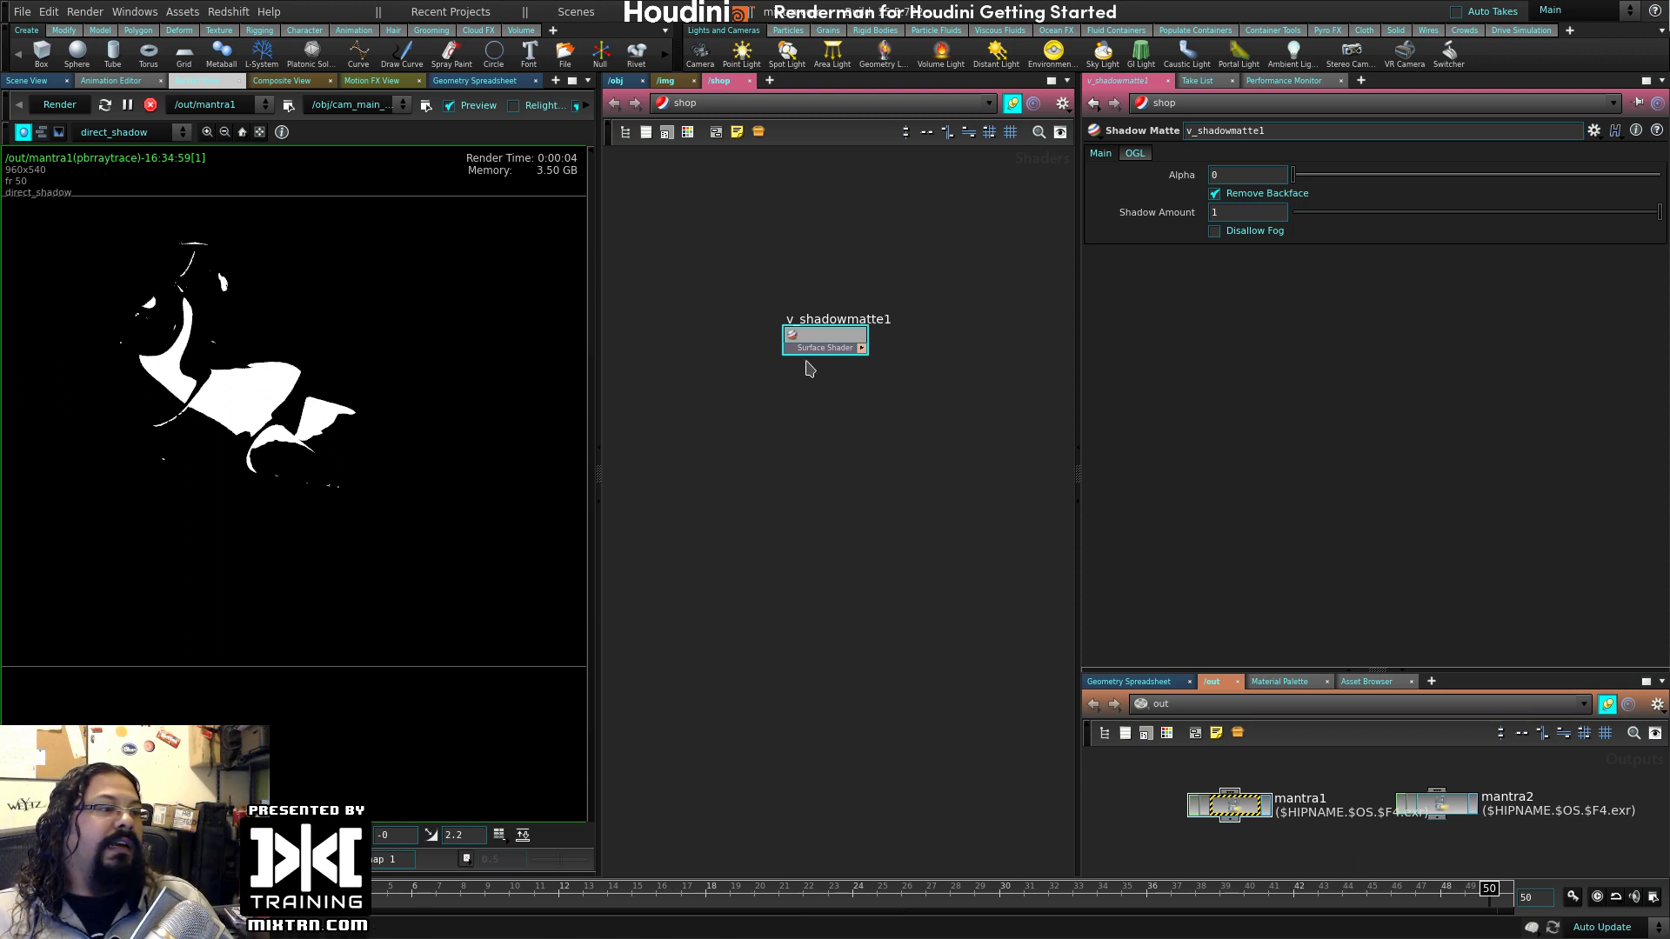
- Enable the Indirect Lighting (per-component) export on mantra1 and view the render's indirect_diffuse plane
{"action": "left_click", "coordinate": [1248, 809]}
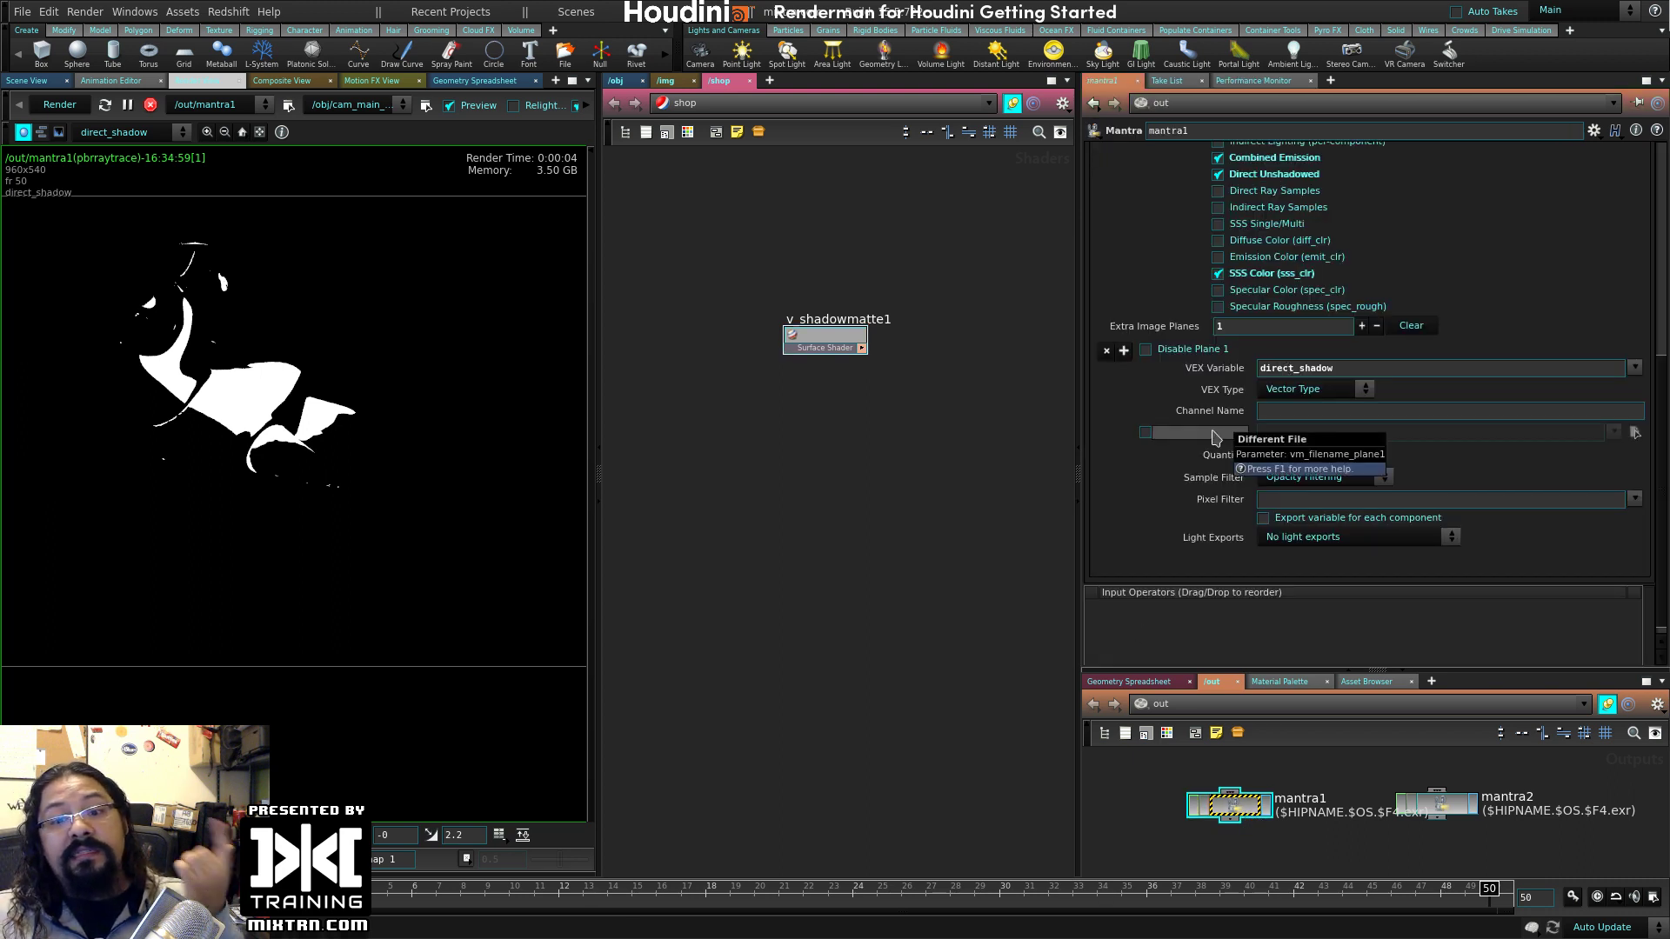
{"action": "scroll", "coordinate": [1448, 317], "scroll_direction": "up", "scroll_amount": 3}
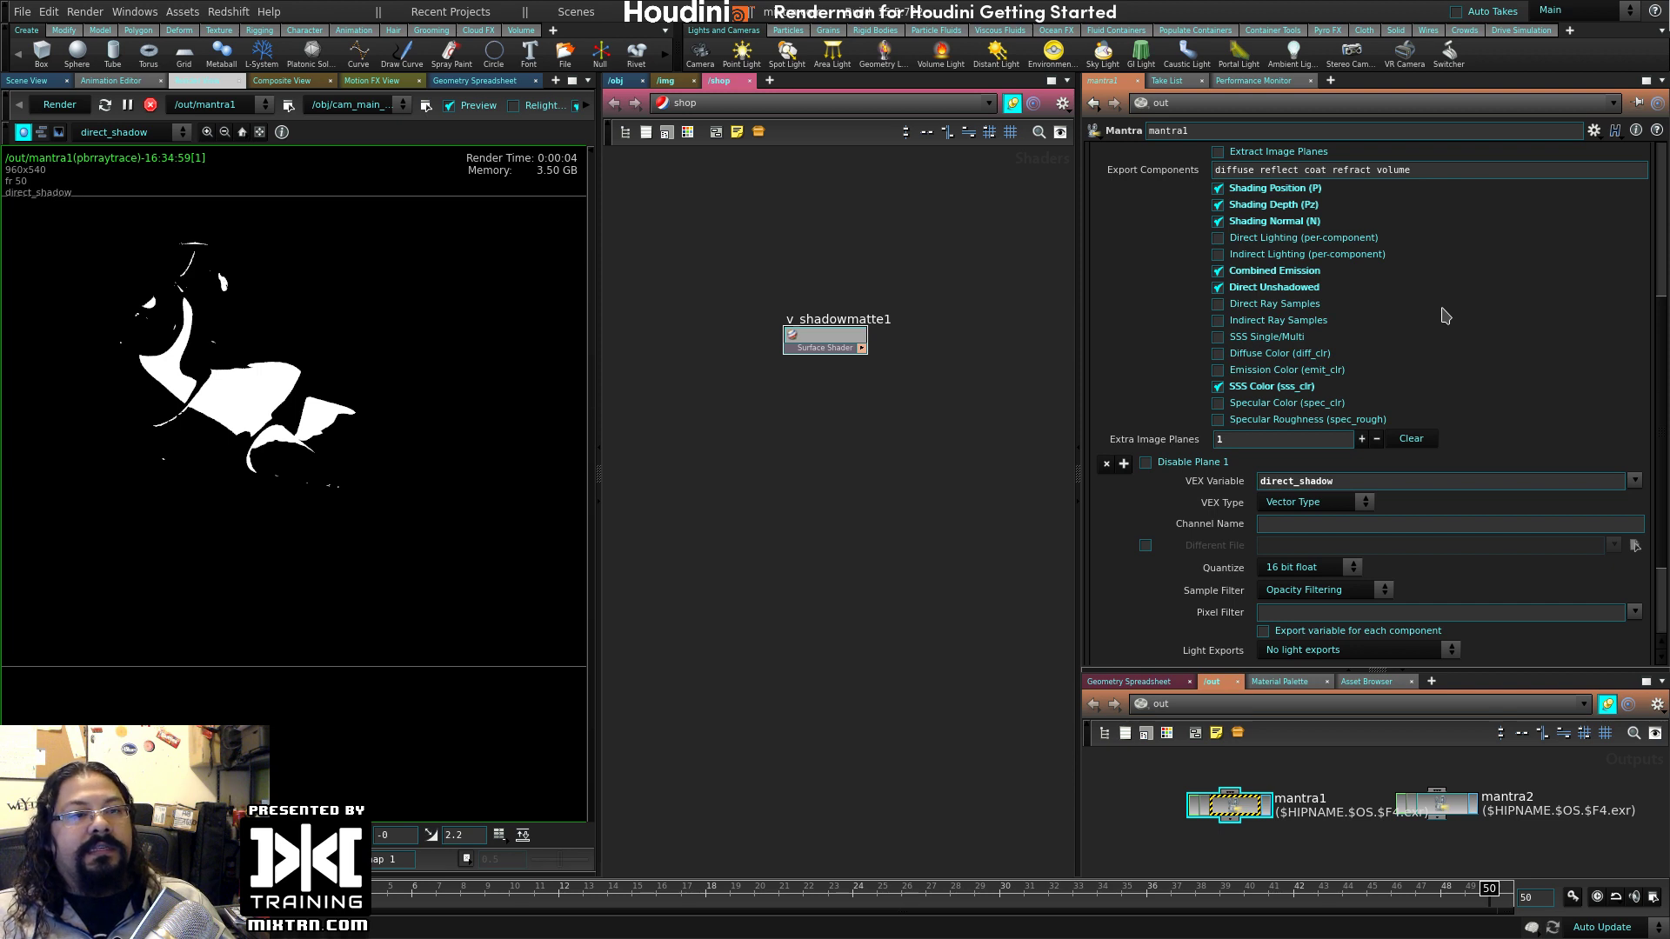
{"action": "left_click", "coordinate": [1282, 255]}
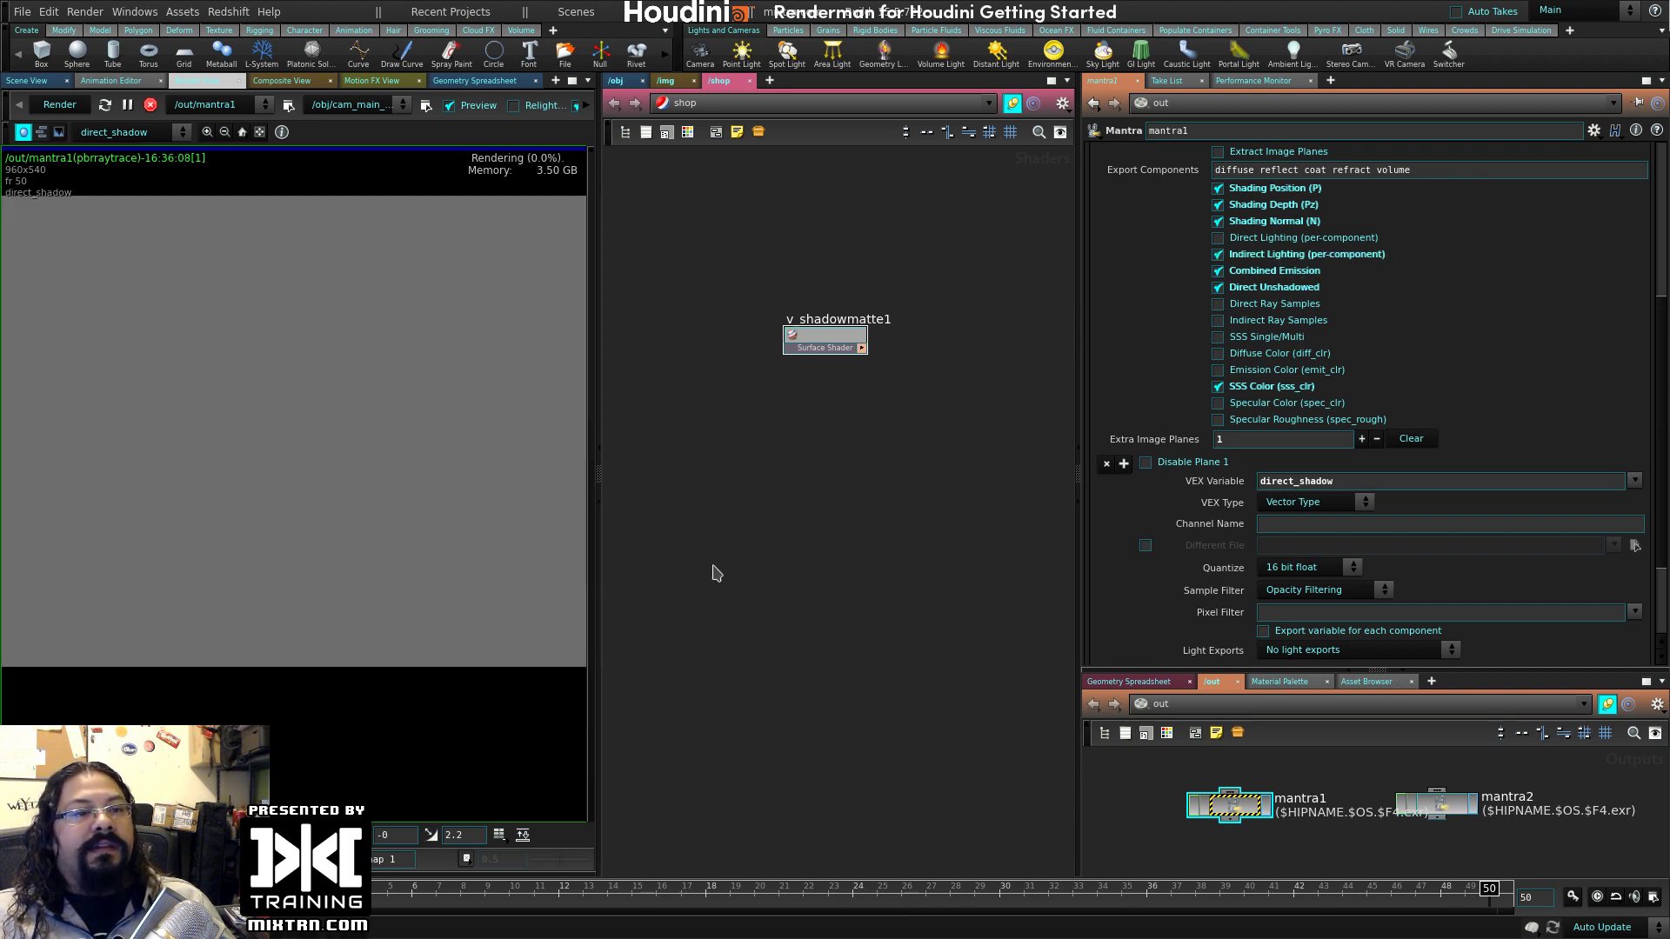
{"action": "left_click", "coordinate": [130, 133]}
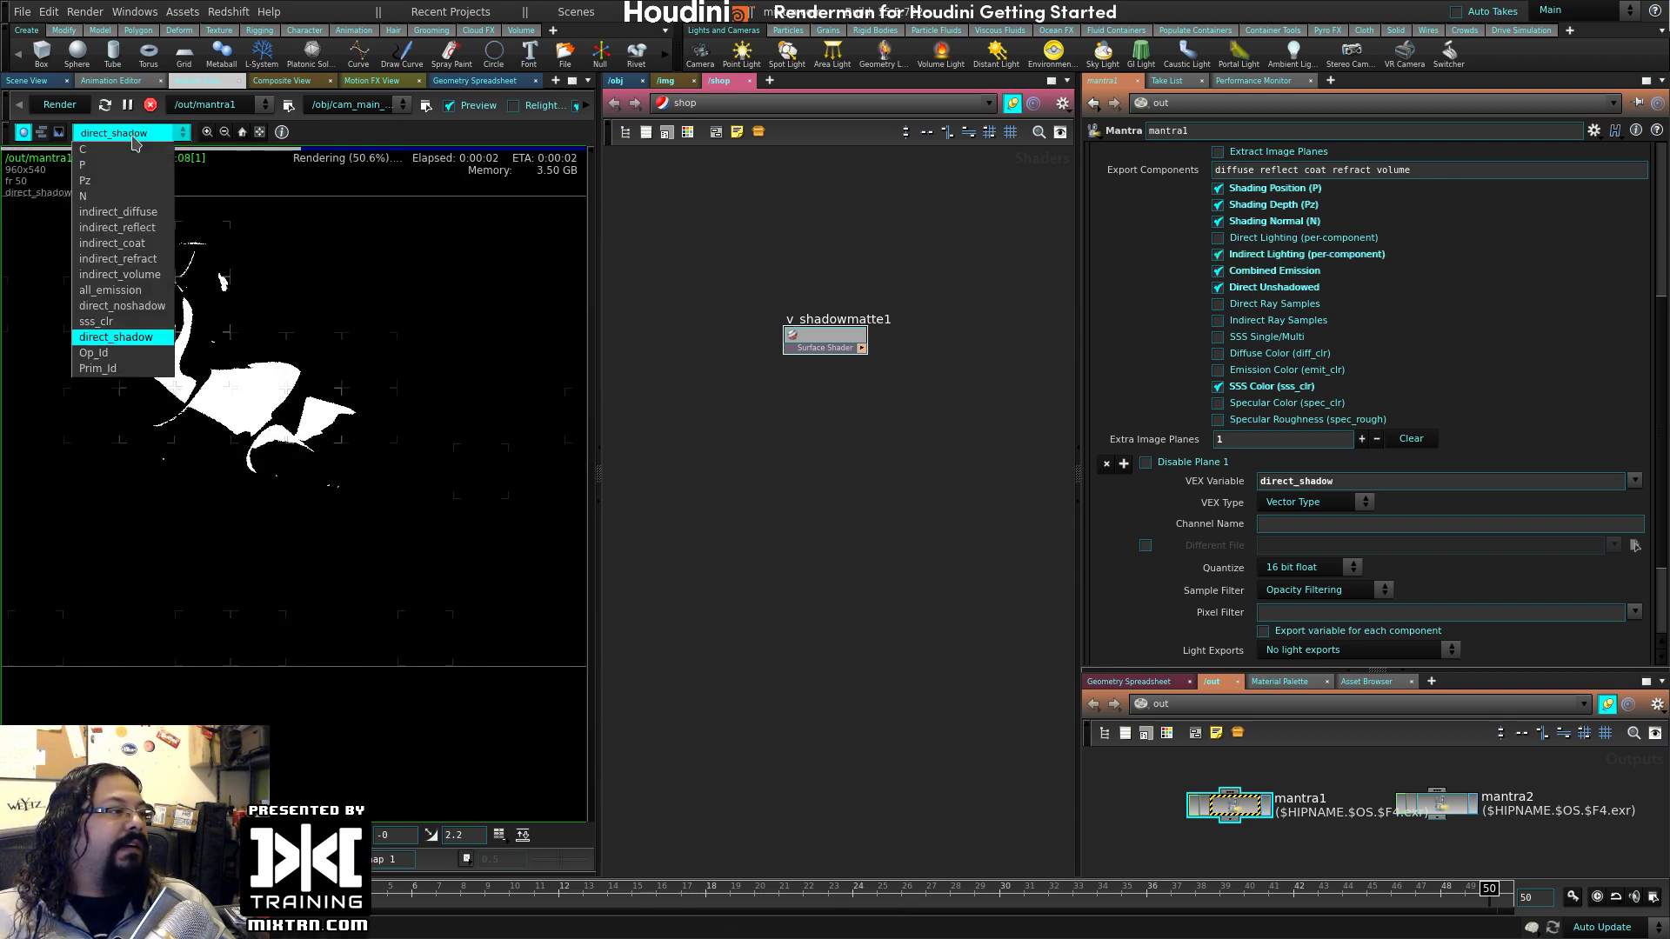
{"action": "left_click", "coordinate": [117, 212]}
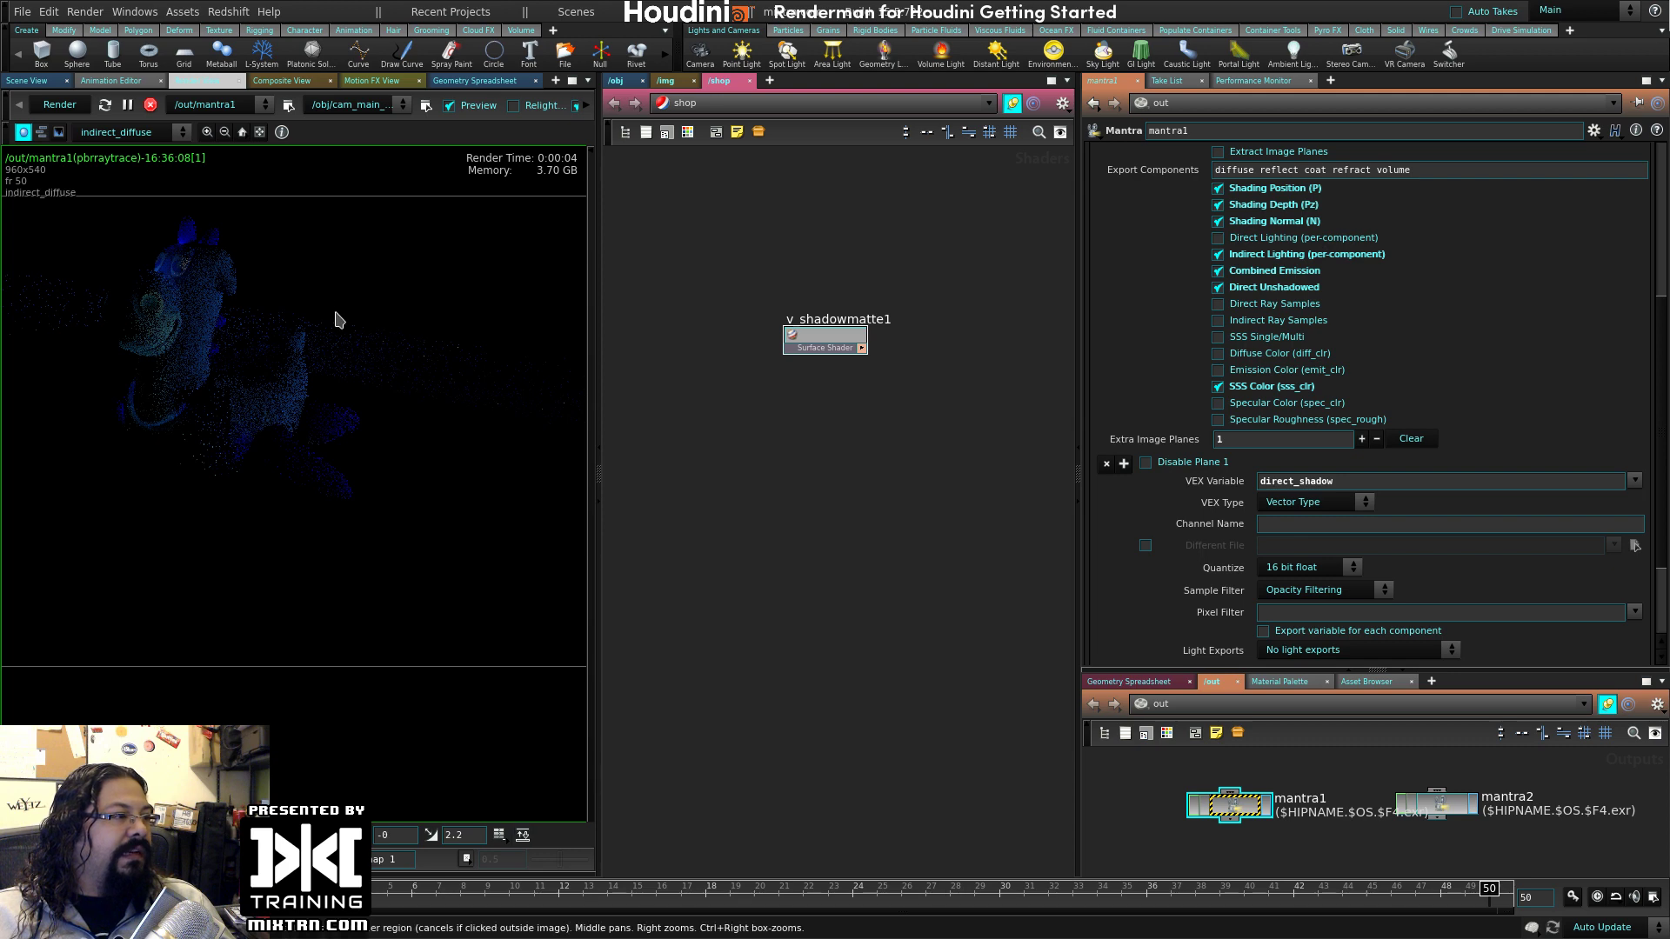
- Try the grid object without its shadow matte material and check the direct_shadow plane of the new render
{"action": "left_click_drag", "start_coordinate": [840, 347], "coordinate": [853, 374]}
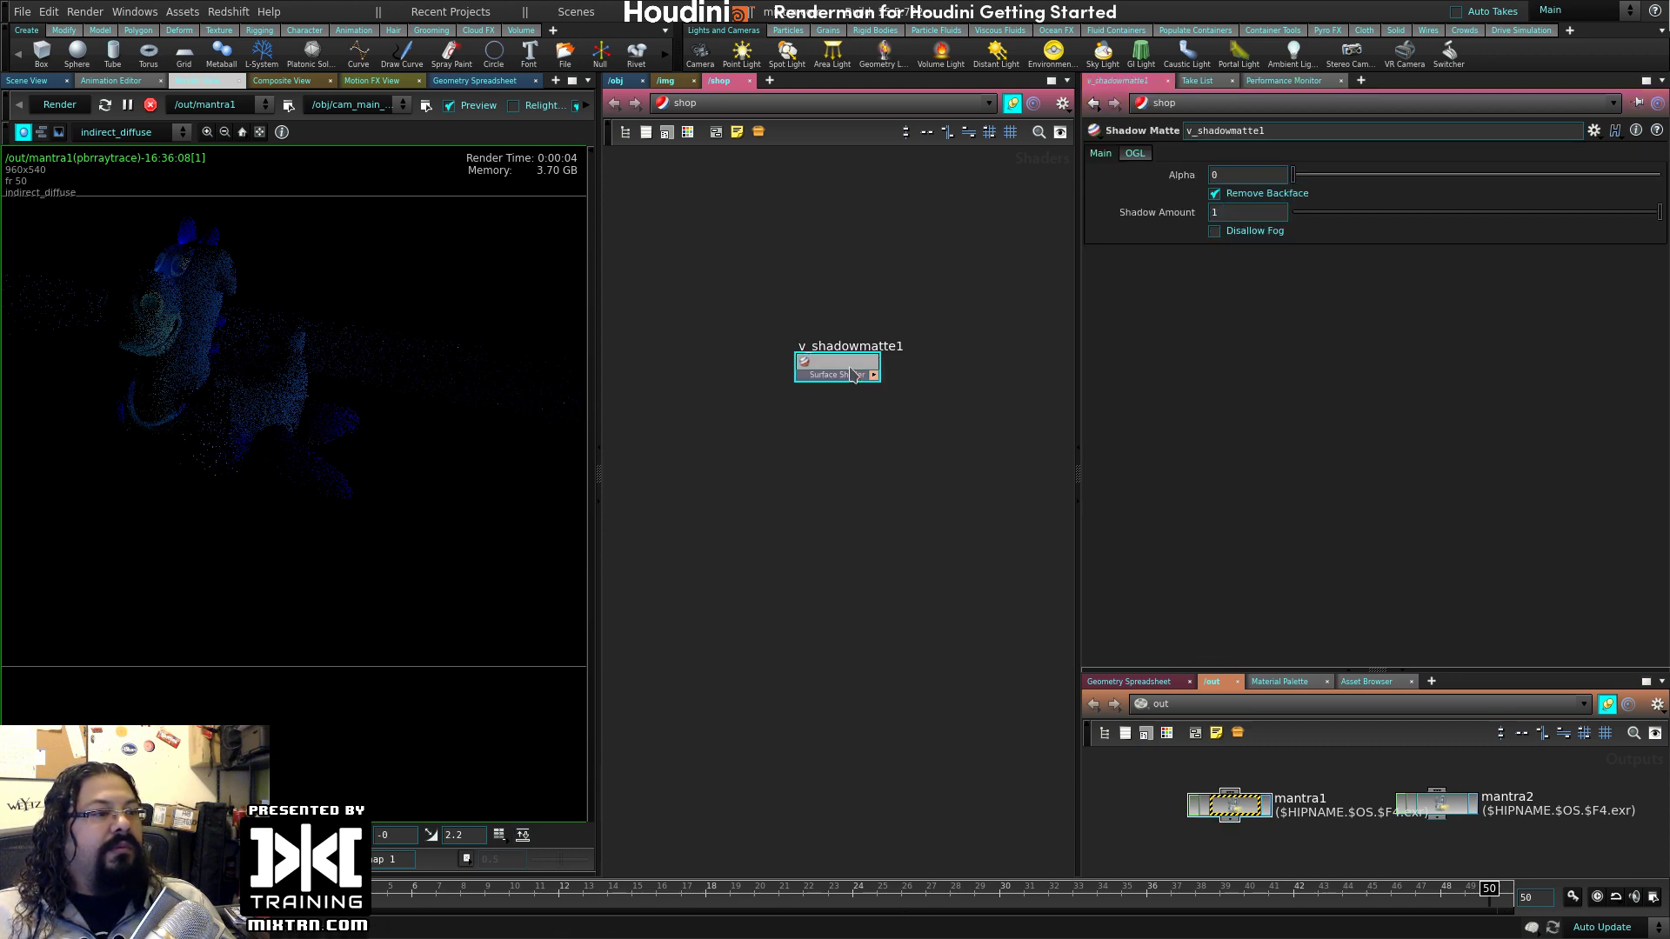
{"action": "left_click", "coordinate": [616, 81]}
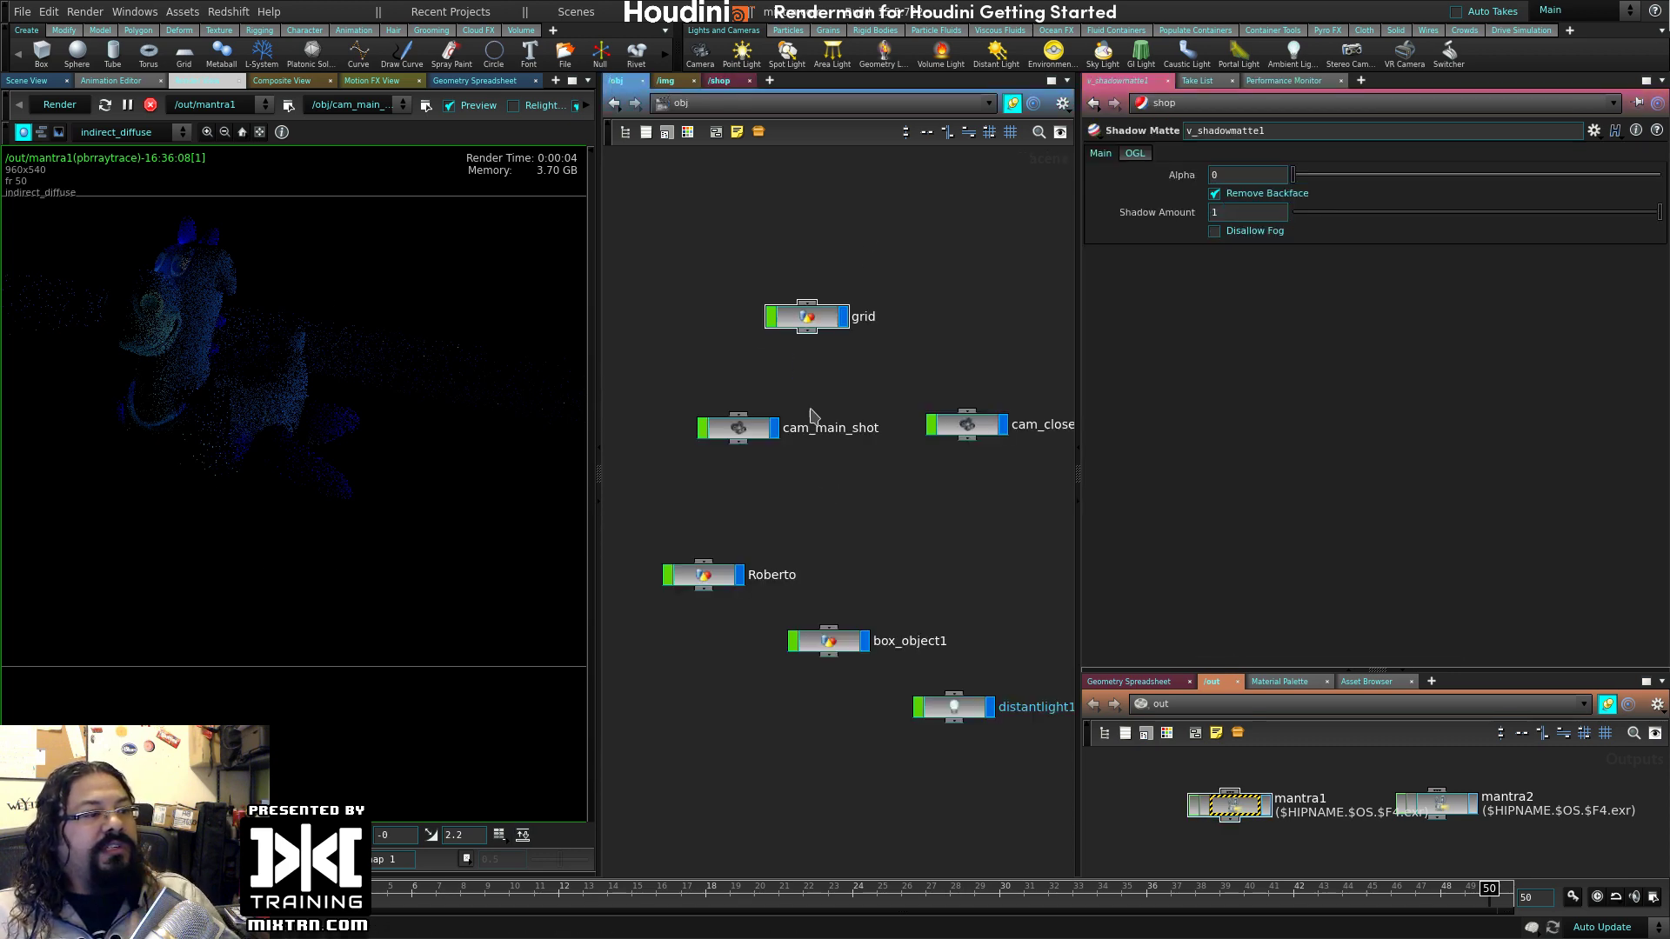
{"action": "left_click", "coordinate": [819, 324]}
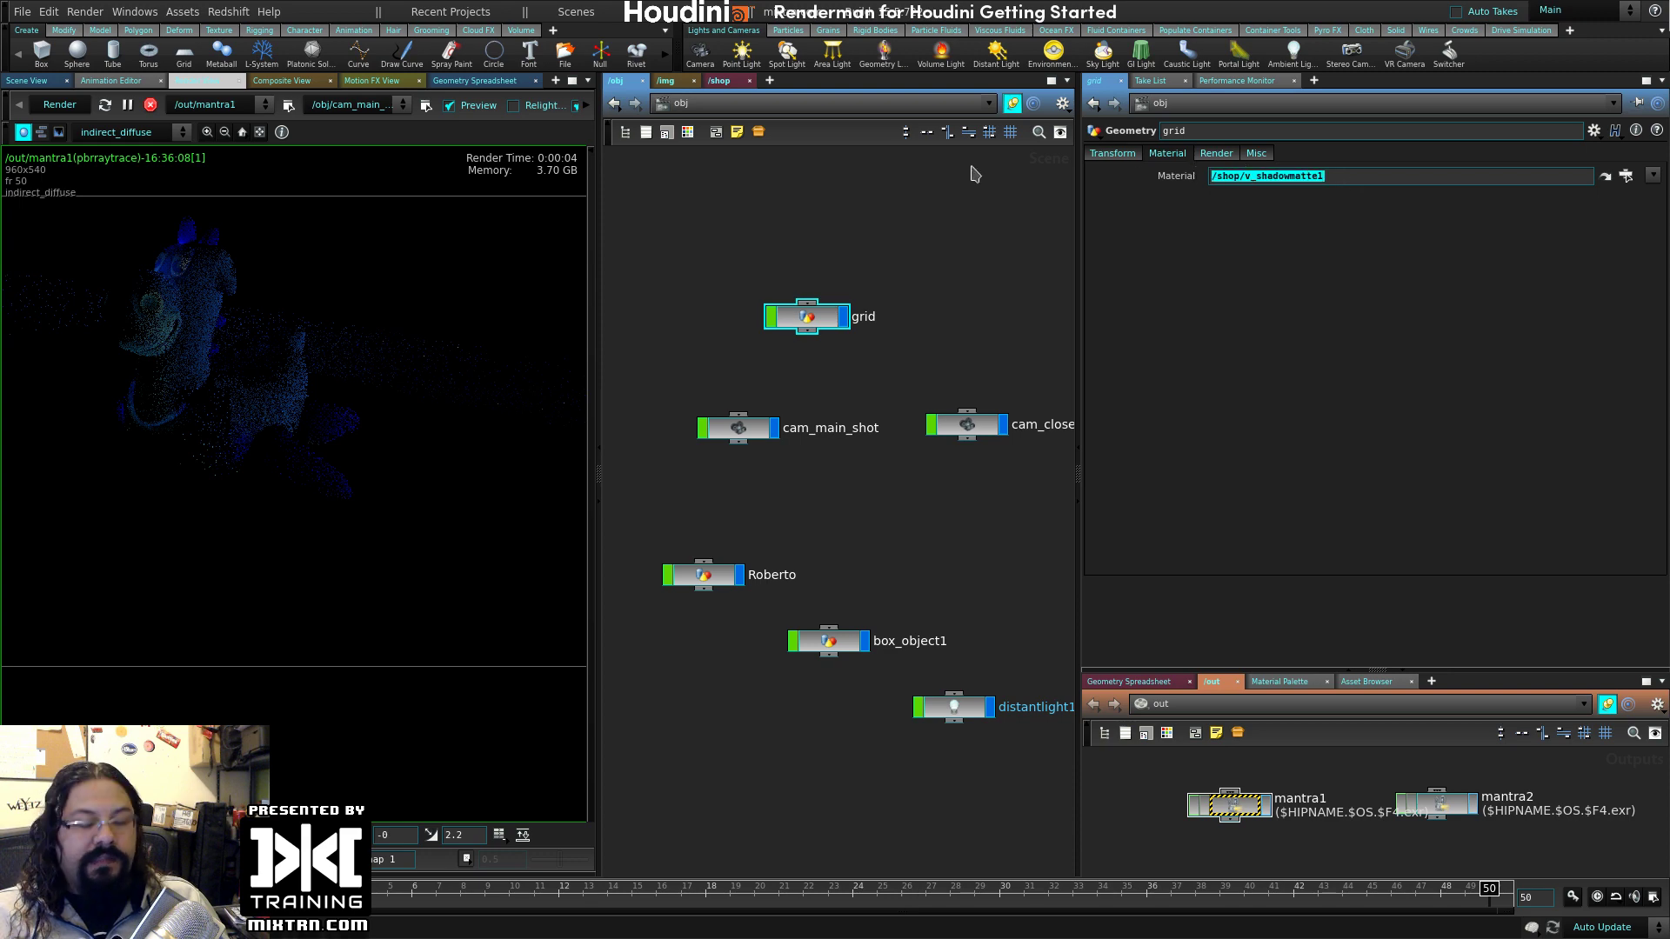
{"action": "key", "text": "BackSpace"}
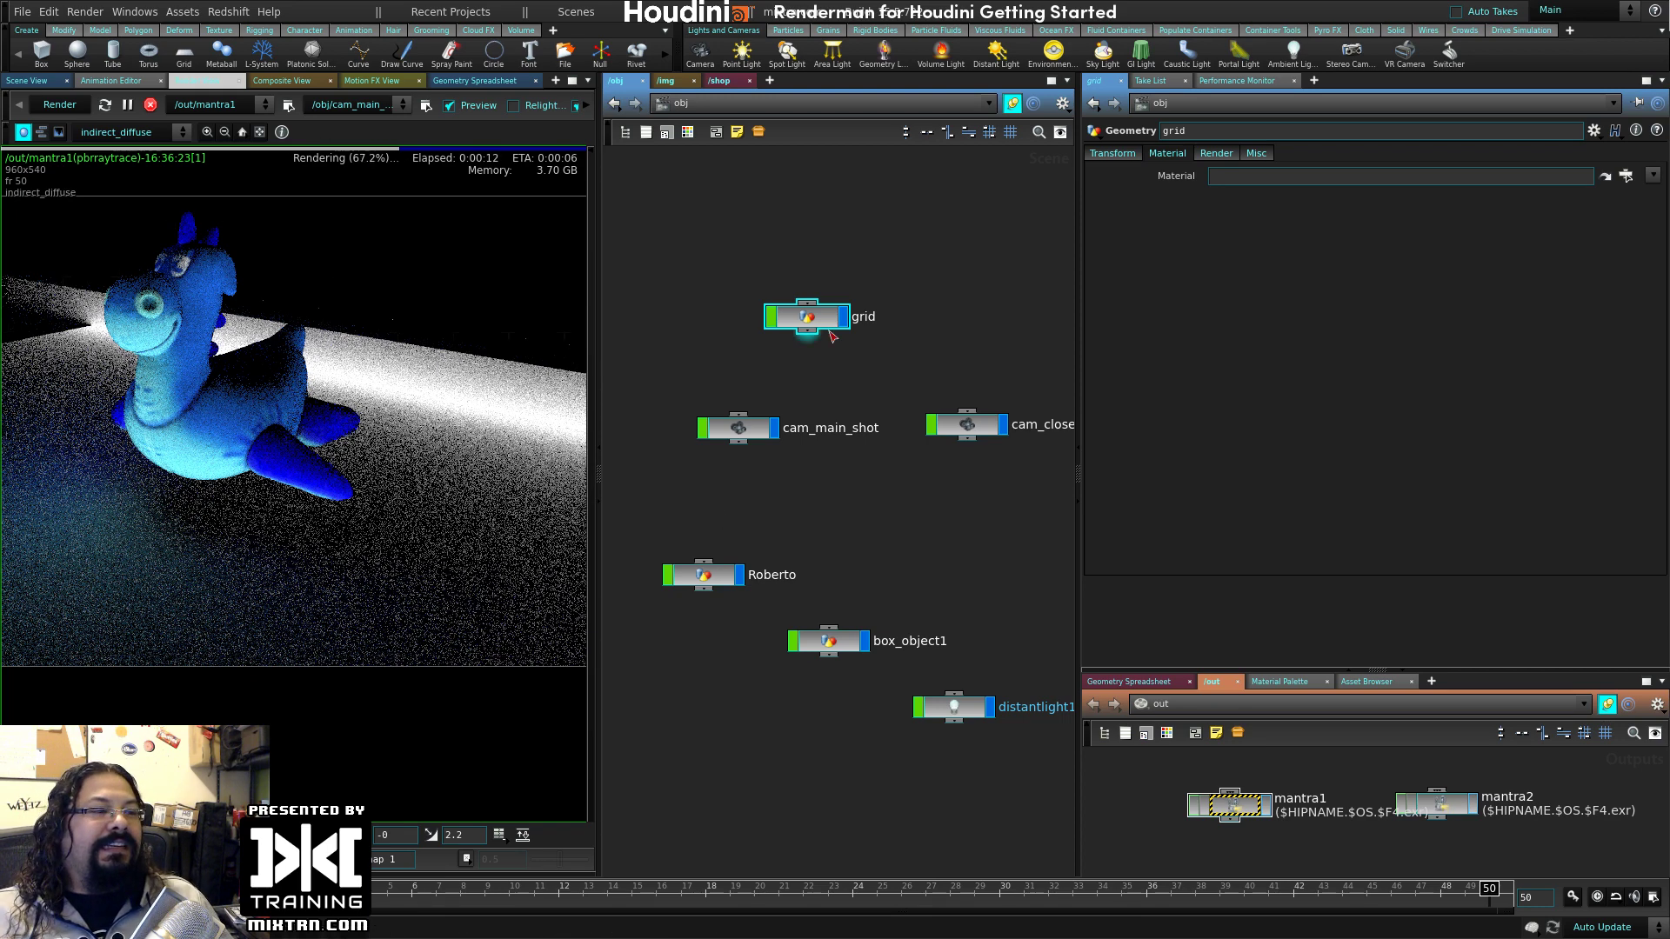
{"action": "left_click_drag", "start_coordinate": [822, 328], "coordinate": [780, 300]}
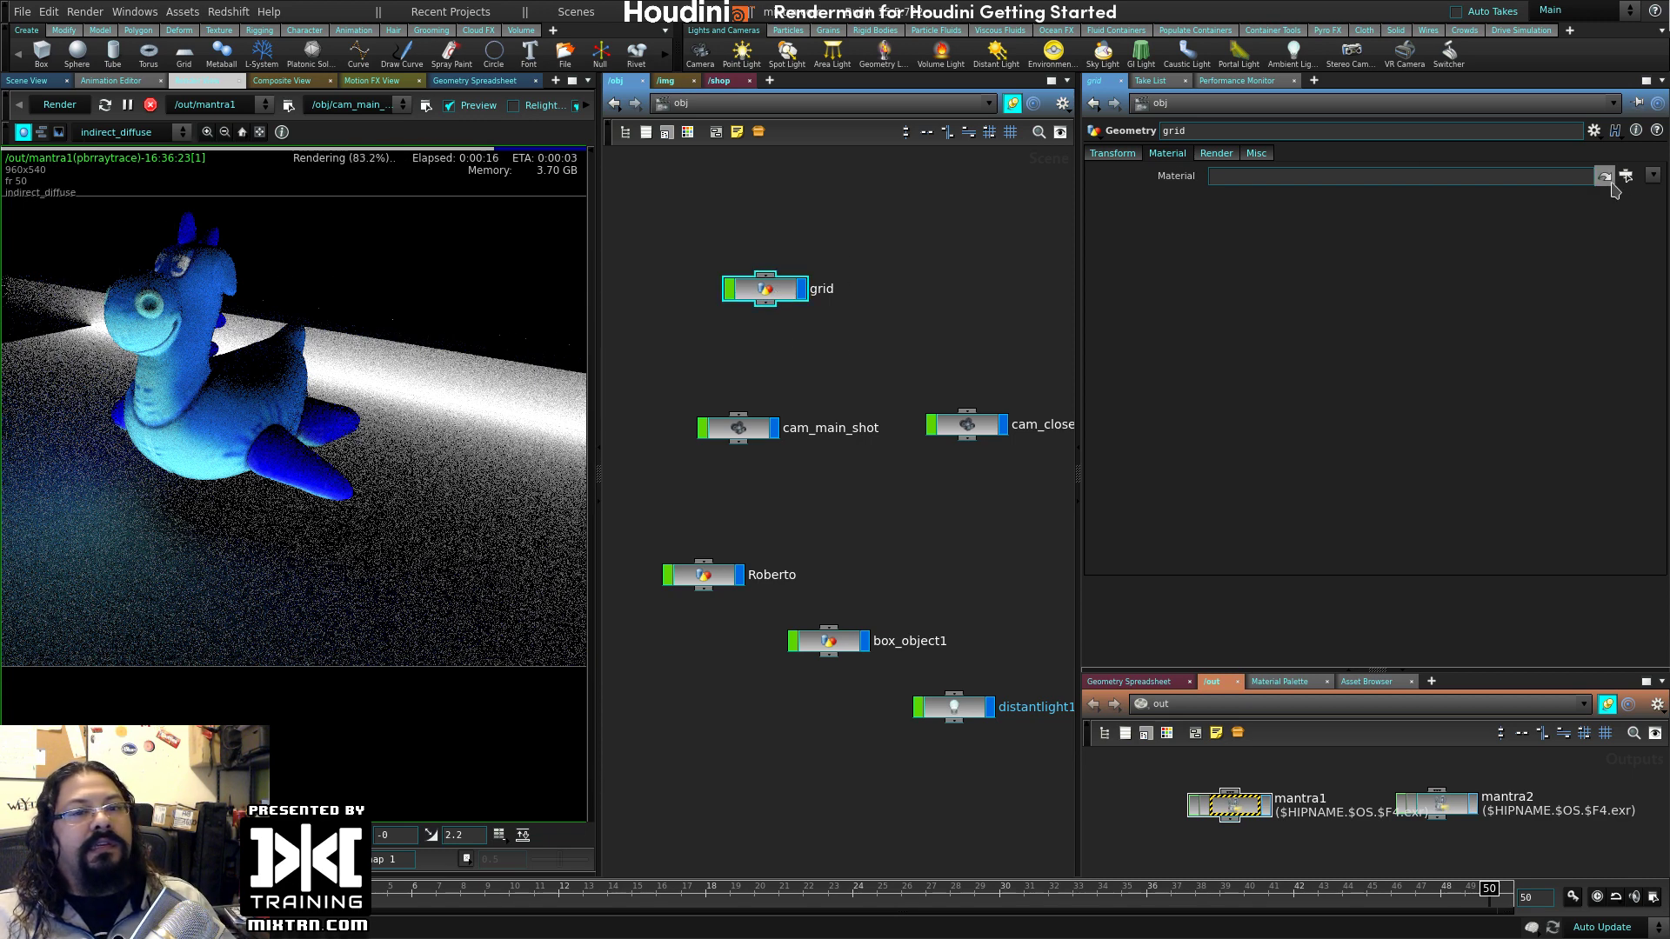
{"action": "left_click", "coordinate": [1626, 177]}
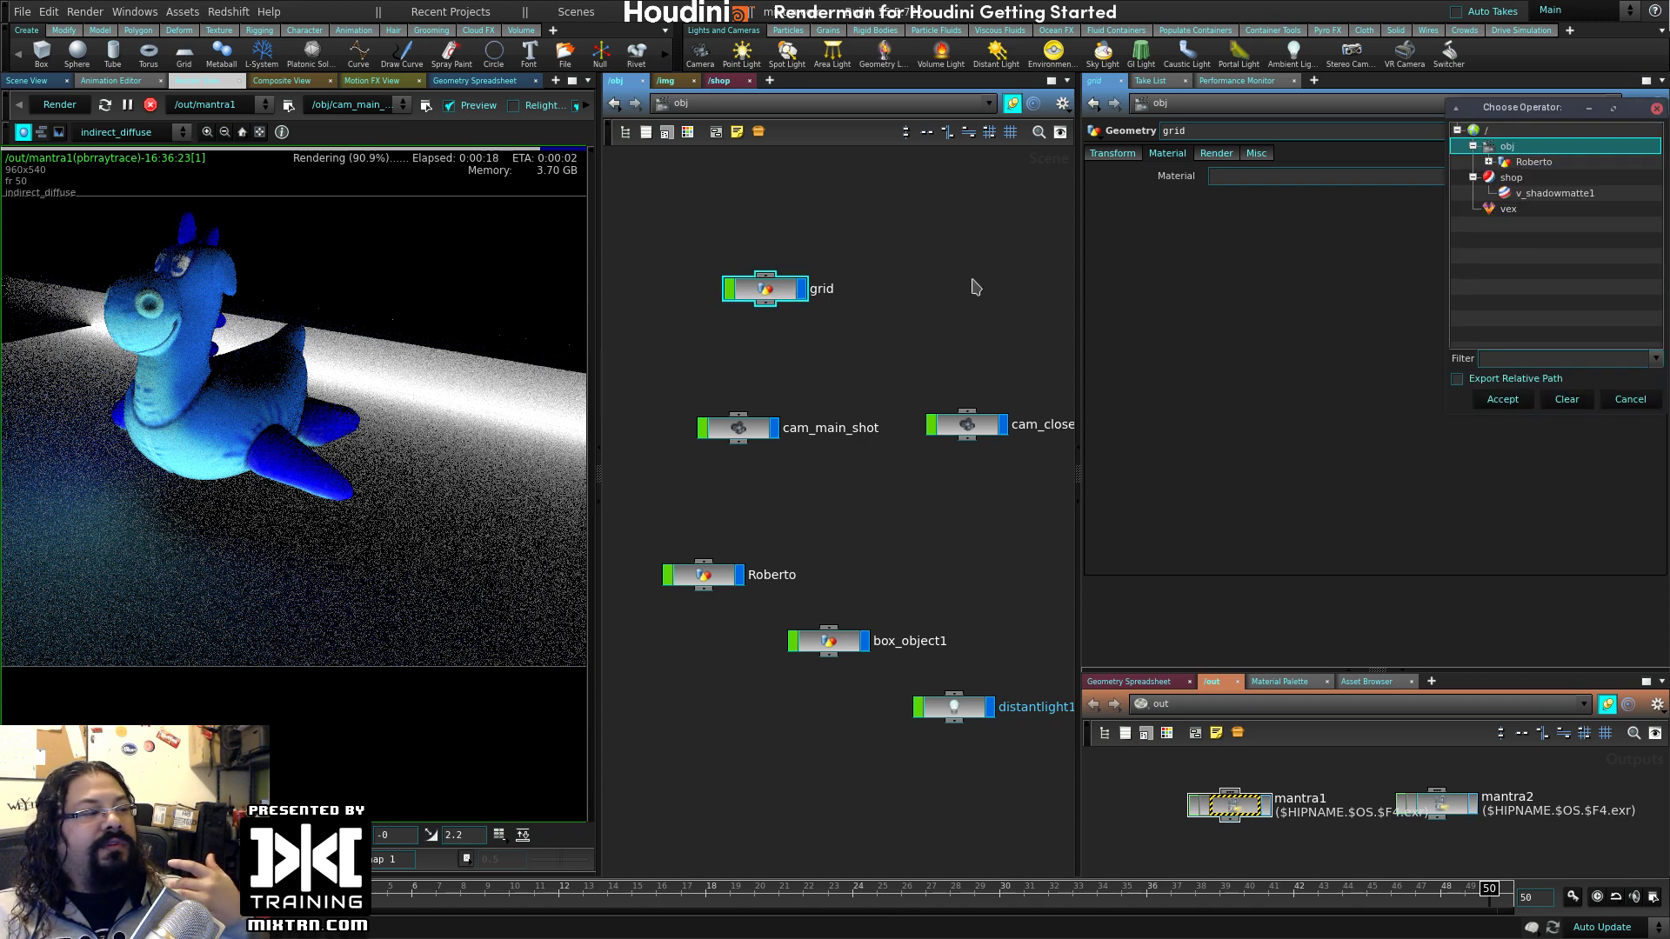
{"action": "left_click", "coordinate": [122, 132]}
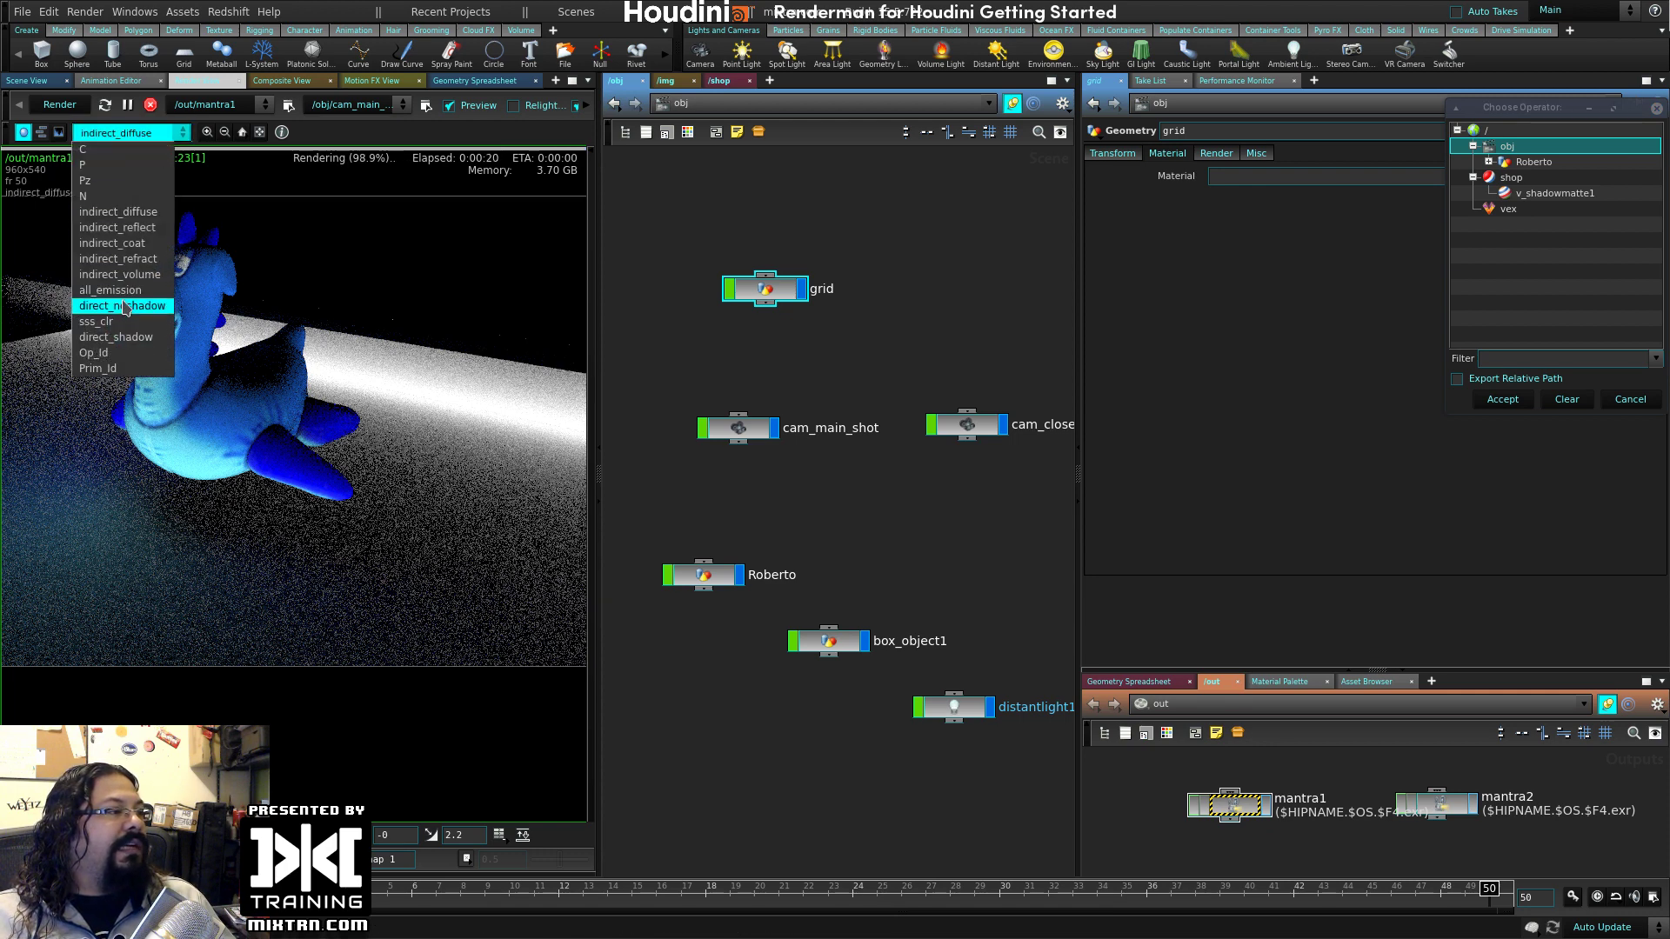
{"action": "left_click", "coordinate": [122, 337]}
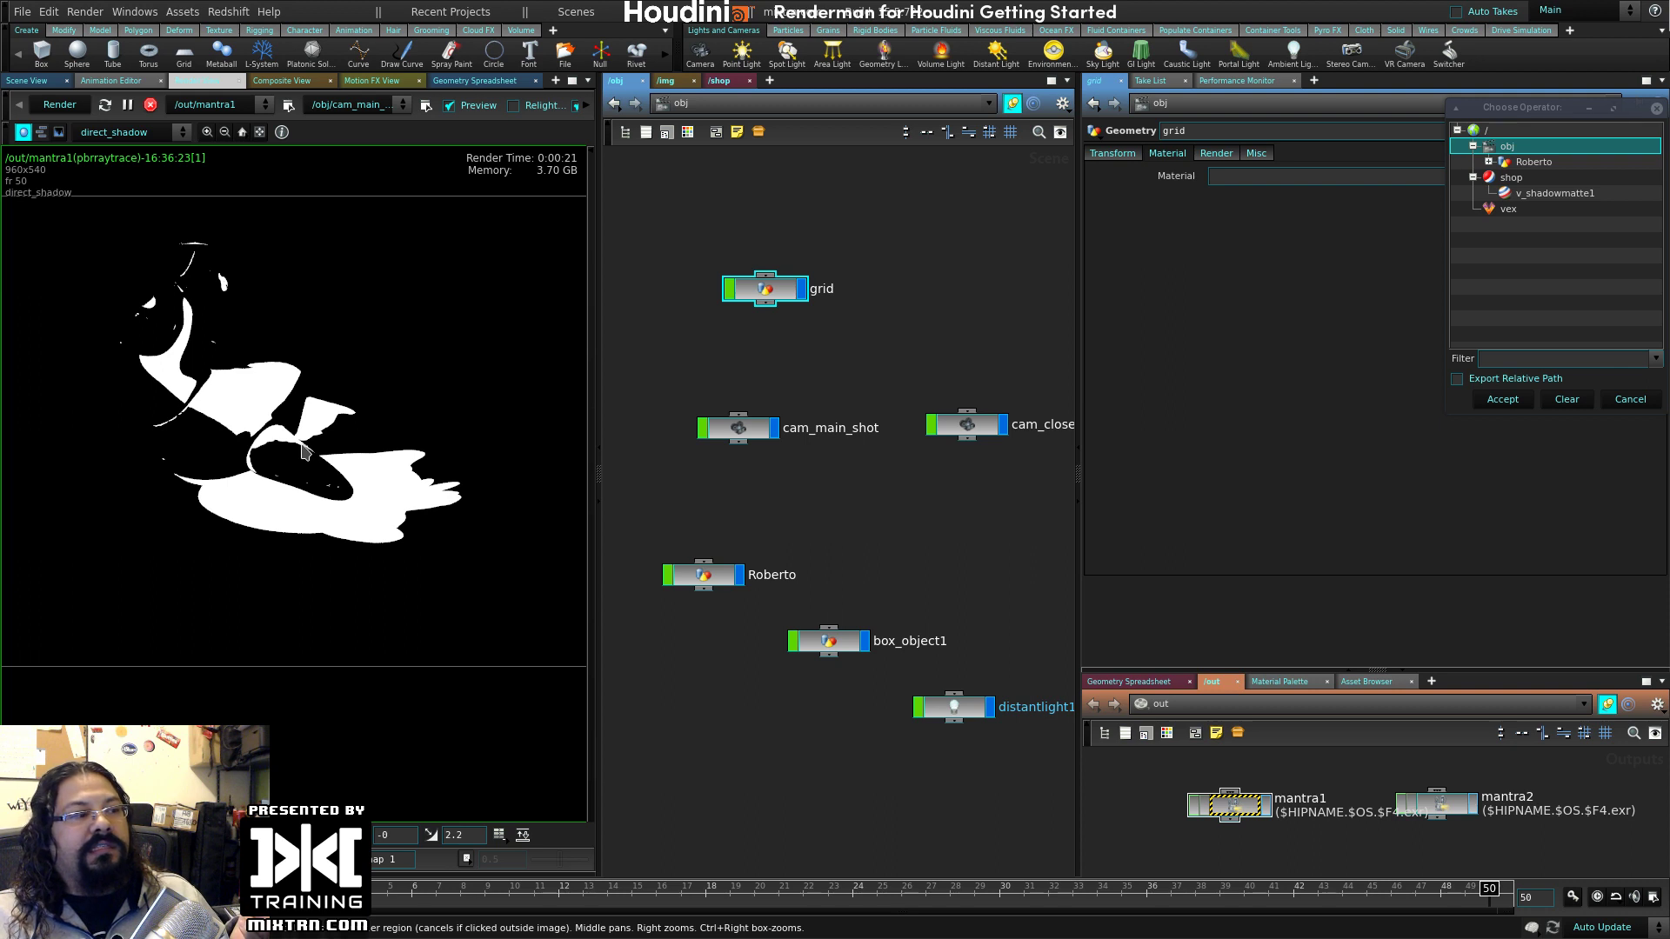
{"action": "left_click", "coordinate": [1620, 401]}
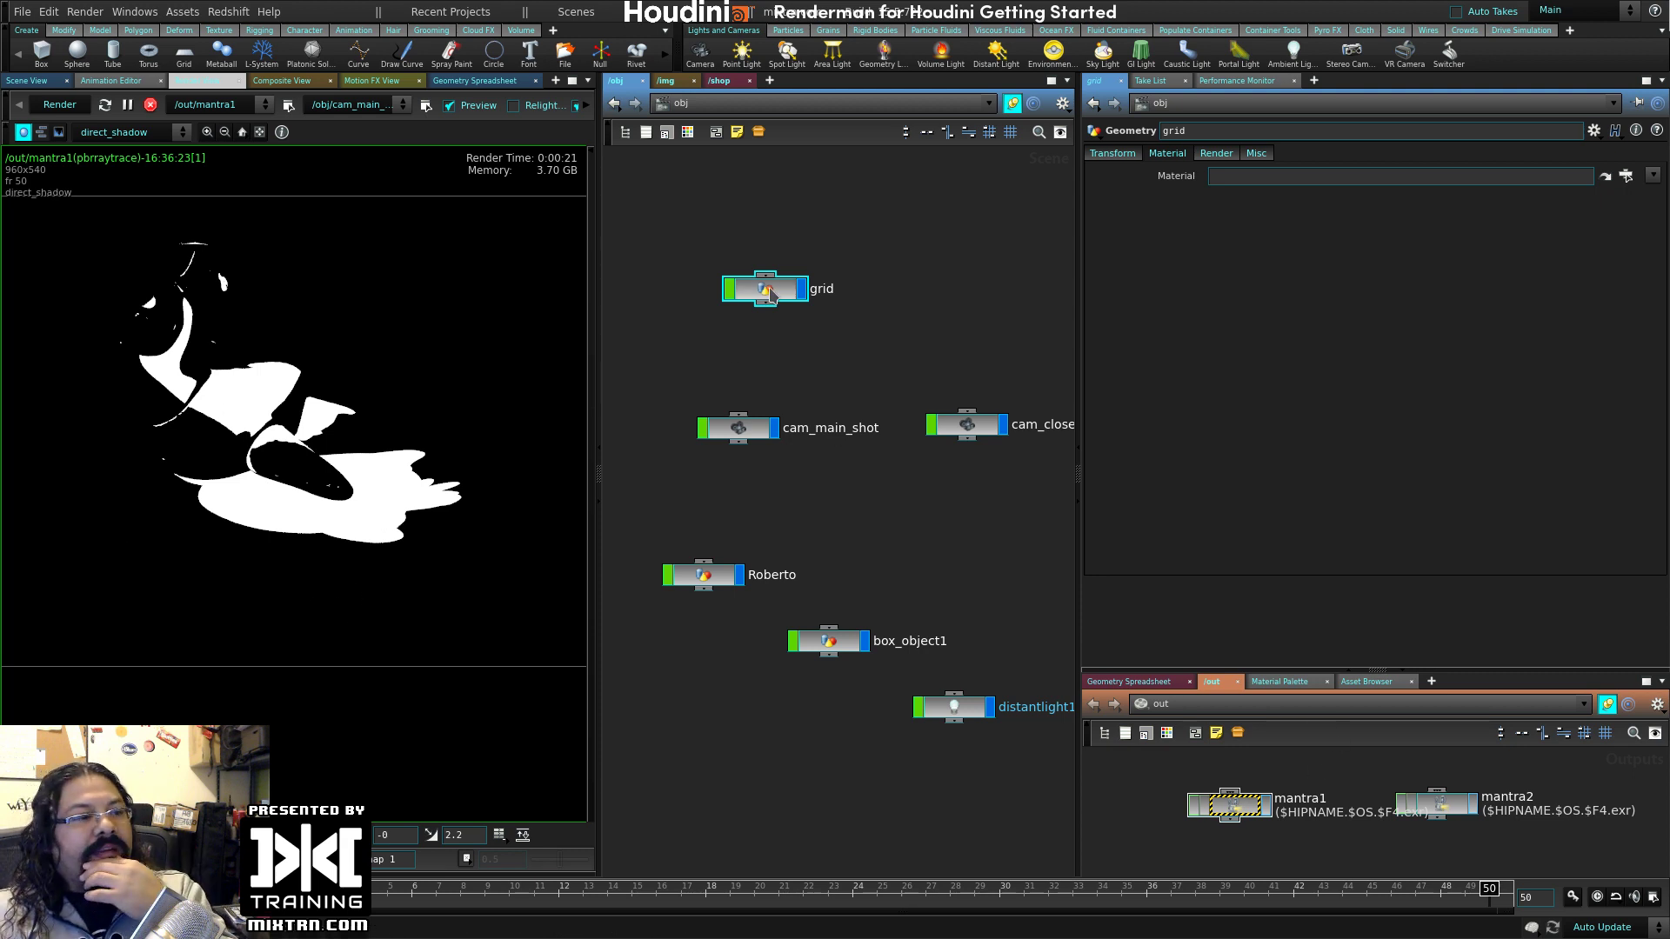
- Assign the v_shadowmatte1 shader to the grid object as its material
{"action": "left_click", "coordinate": [1626, 175]}
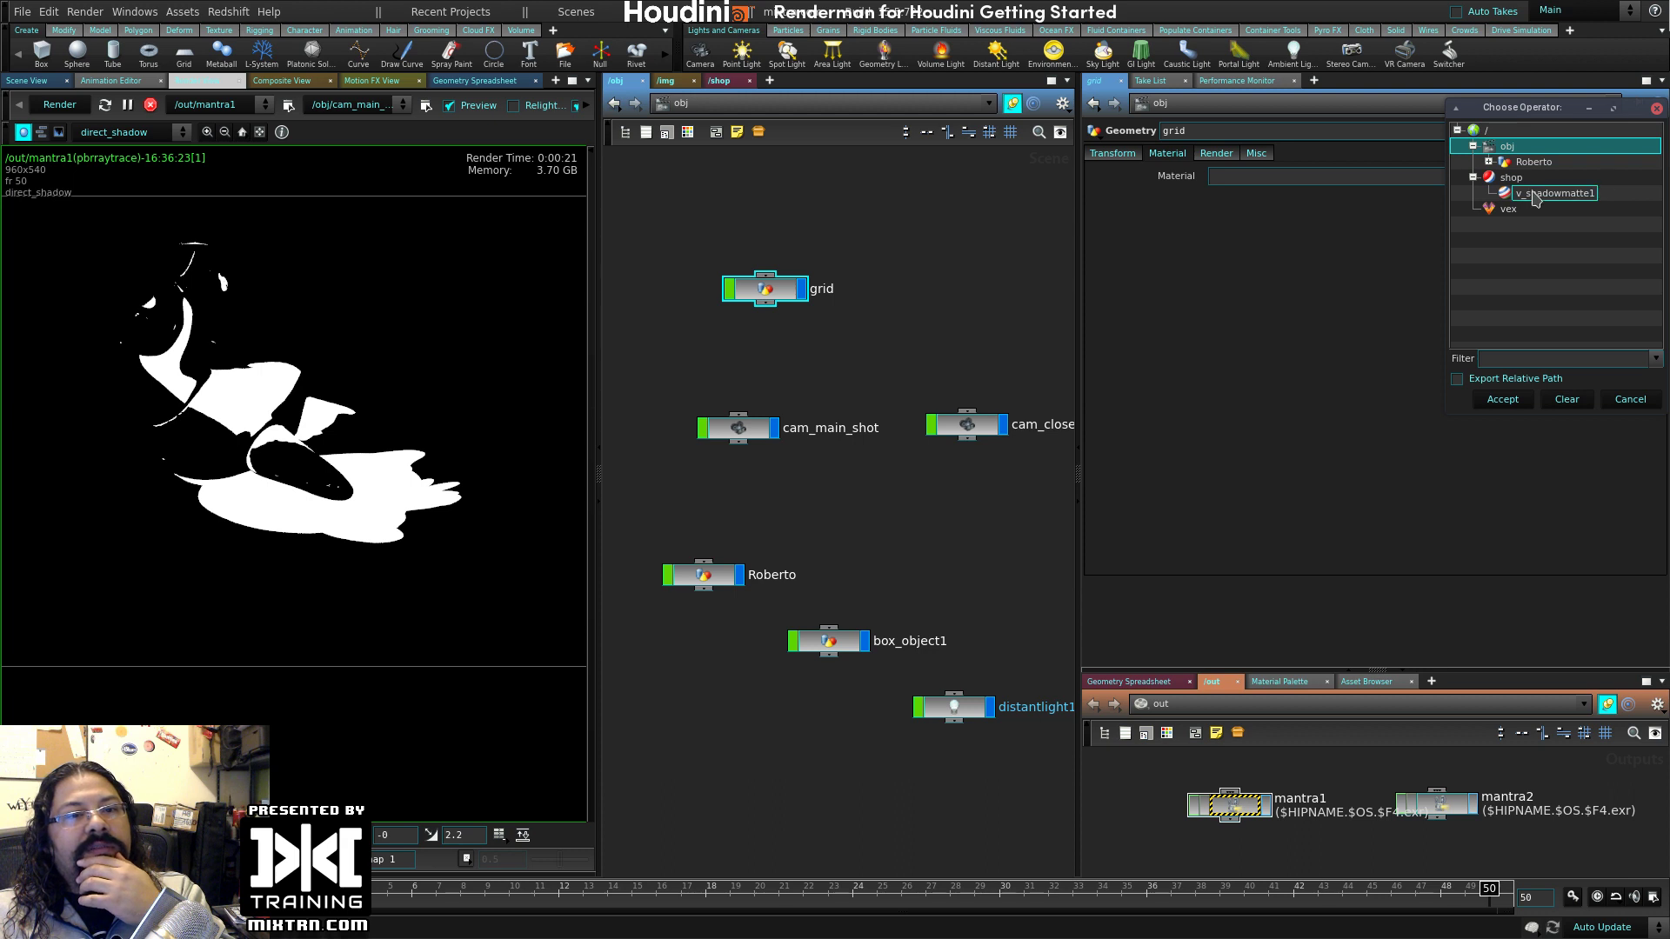
{"action": "left_click", "coordinate": [1555, 193]}
{"action": "left_click", "coordinate": [1502, 400]}
- Set the camera of the mantra2 render node to /obj/cam_main_shot
{"action": "left_click", "coordinate": [1441, 807]}
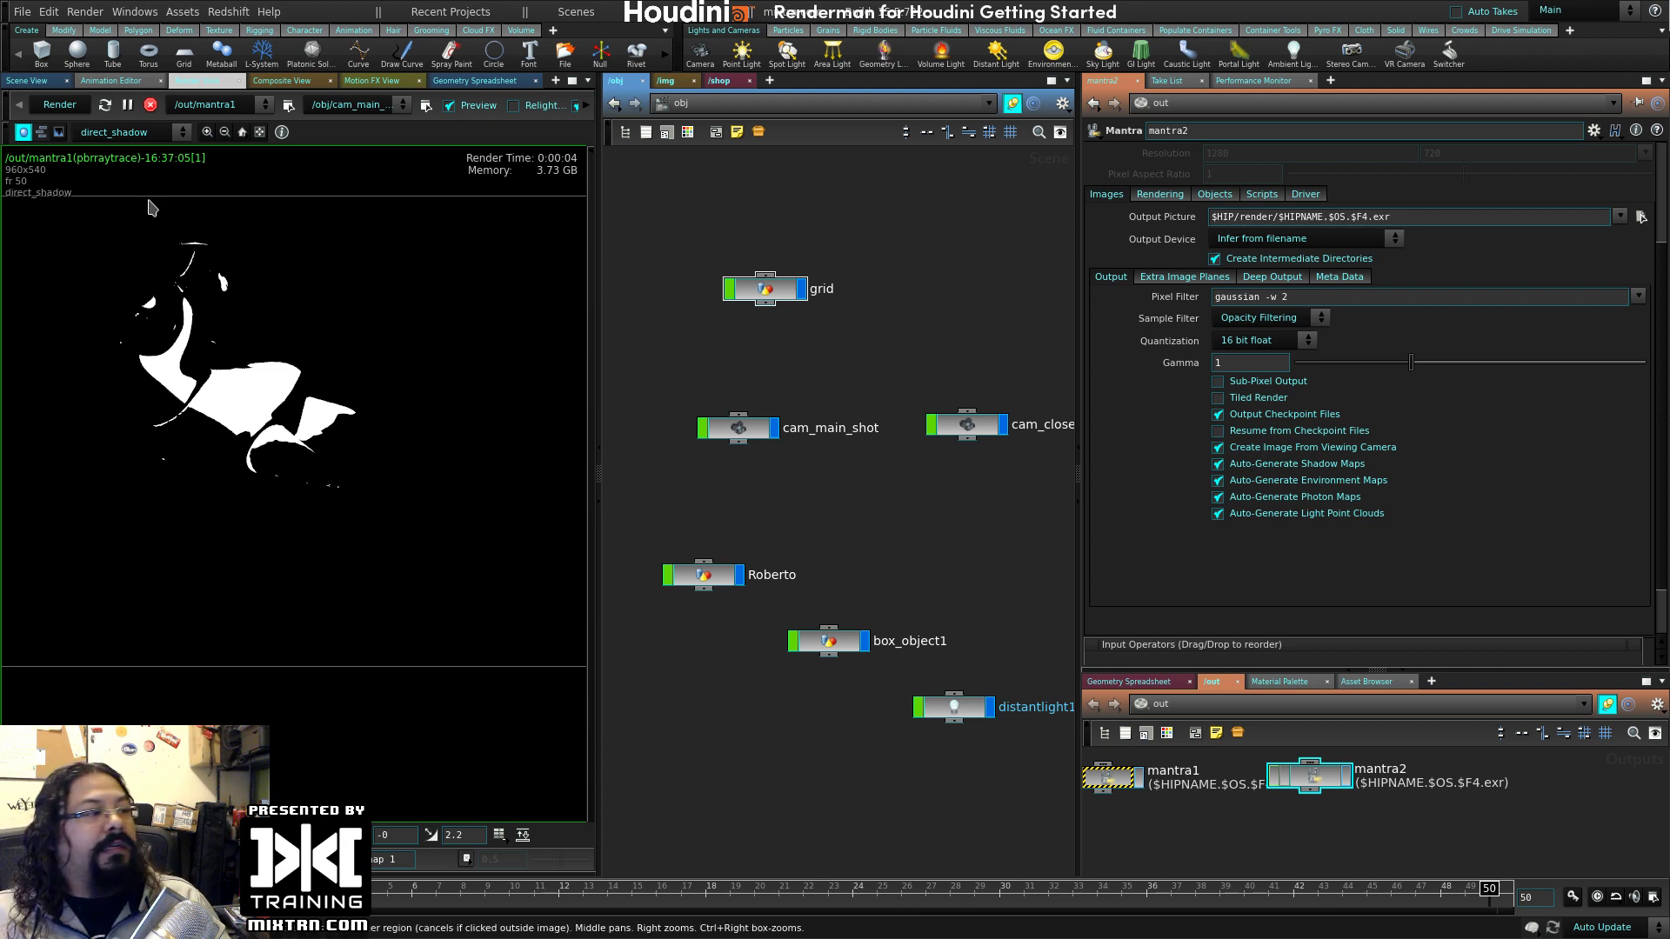
{"action": "middle_click_drag", "start_coordinate": [1413, 785], "coordinate": [1446, 856]}
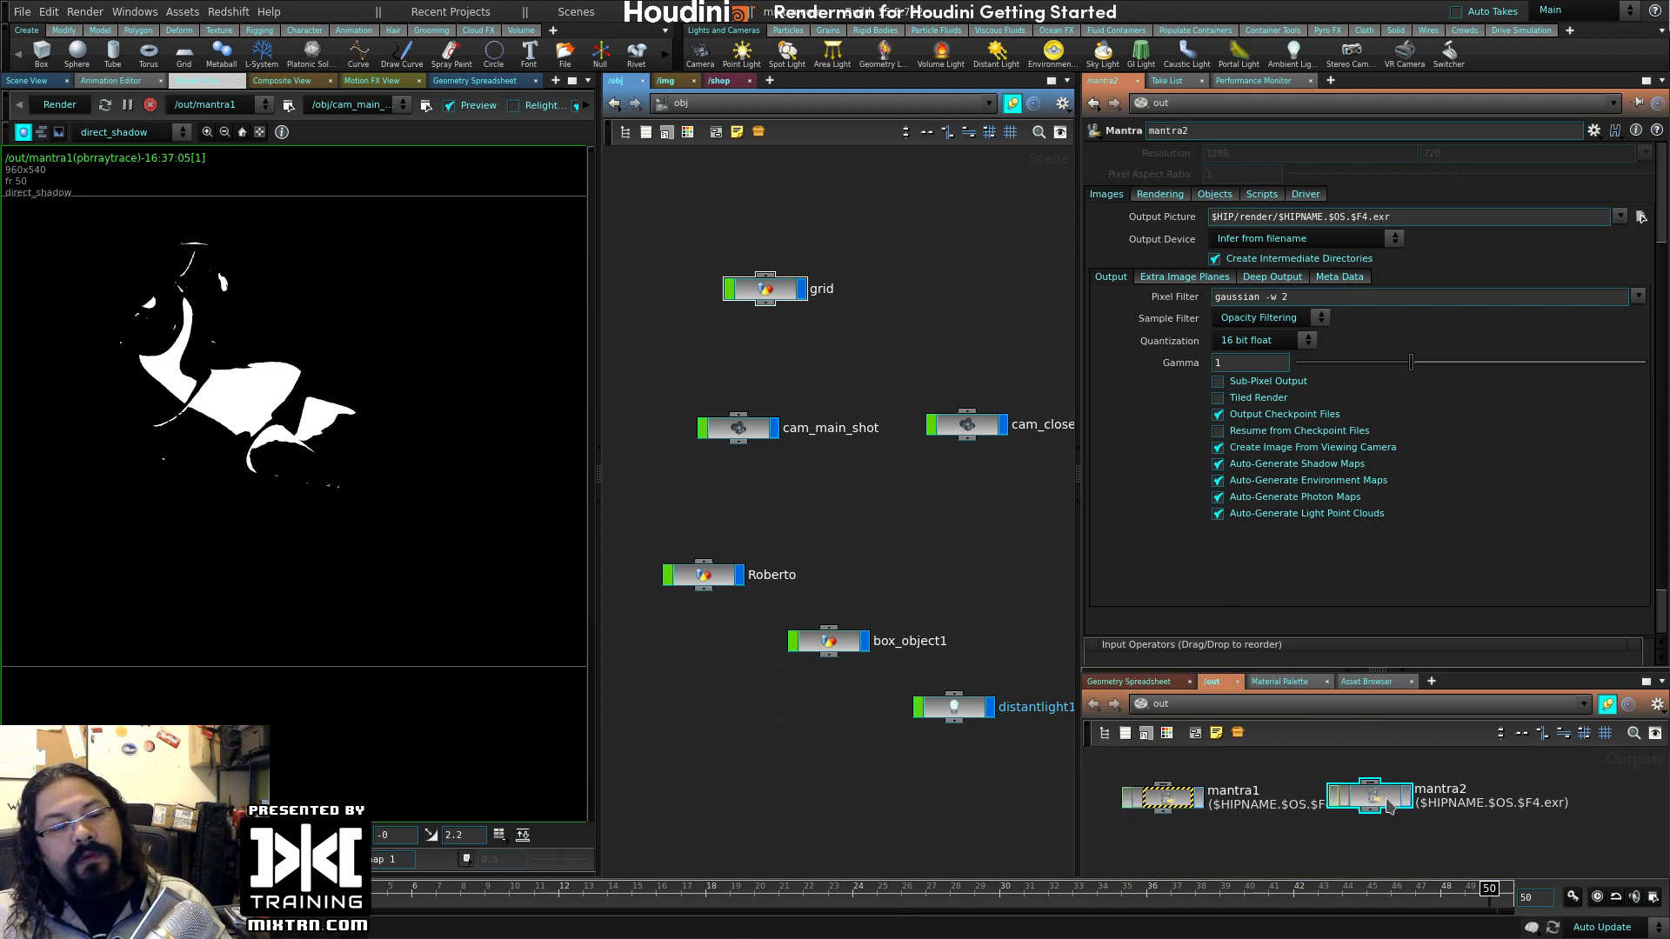
{"action": "scroll", "coordinate": [1368, 342], "scroll_direction": "up", "scroll_amount": 3}
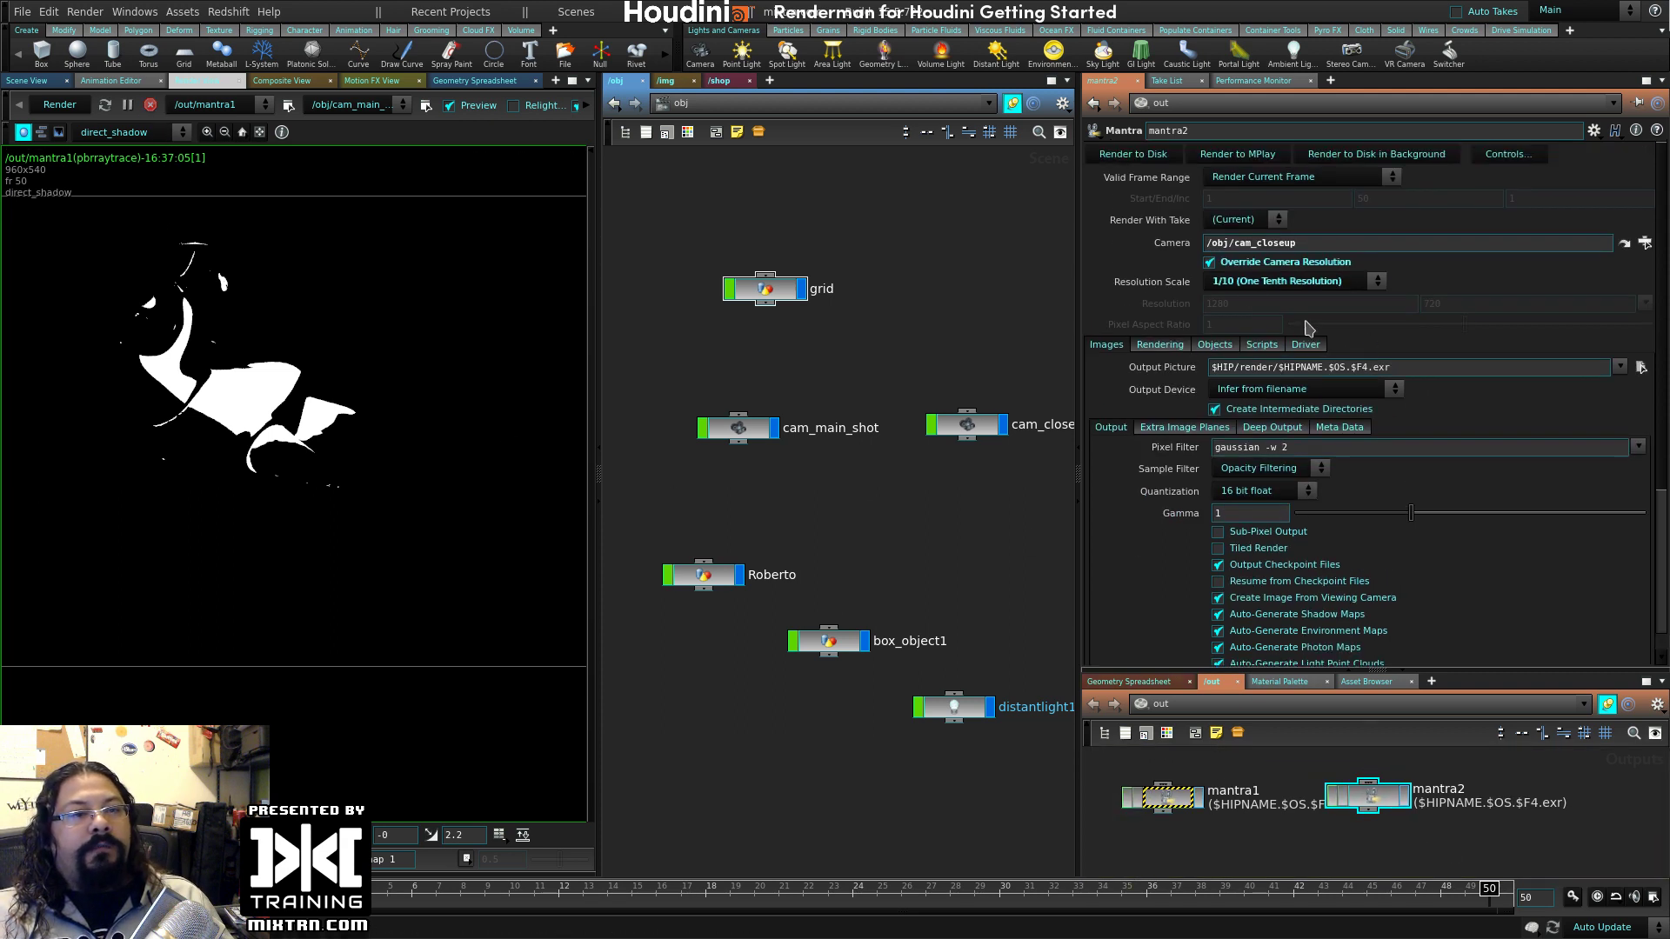
{"action": "left_click", "coordinate": [1645, 242]}
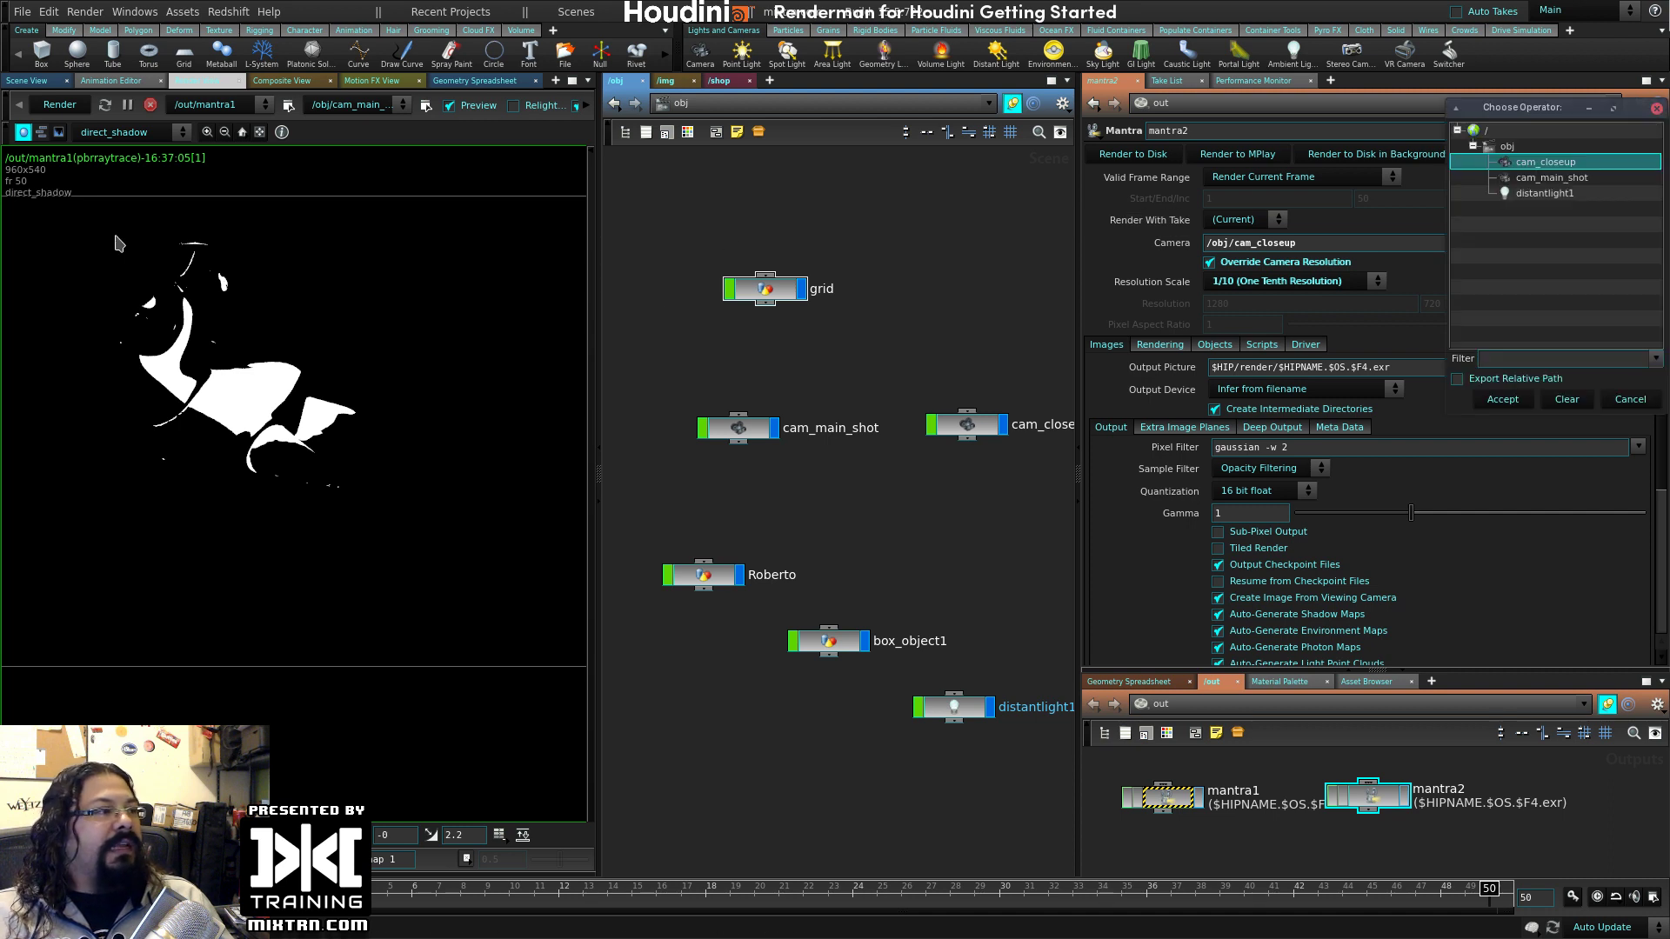
{"action": "left_click", "coordinate": [1546, 178]}
{"action": "left_click", "coordinate": [1503, 400]}
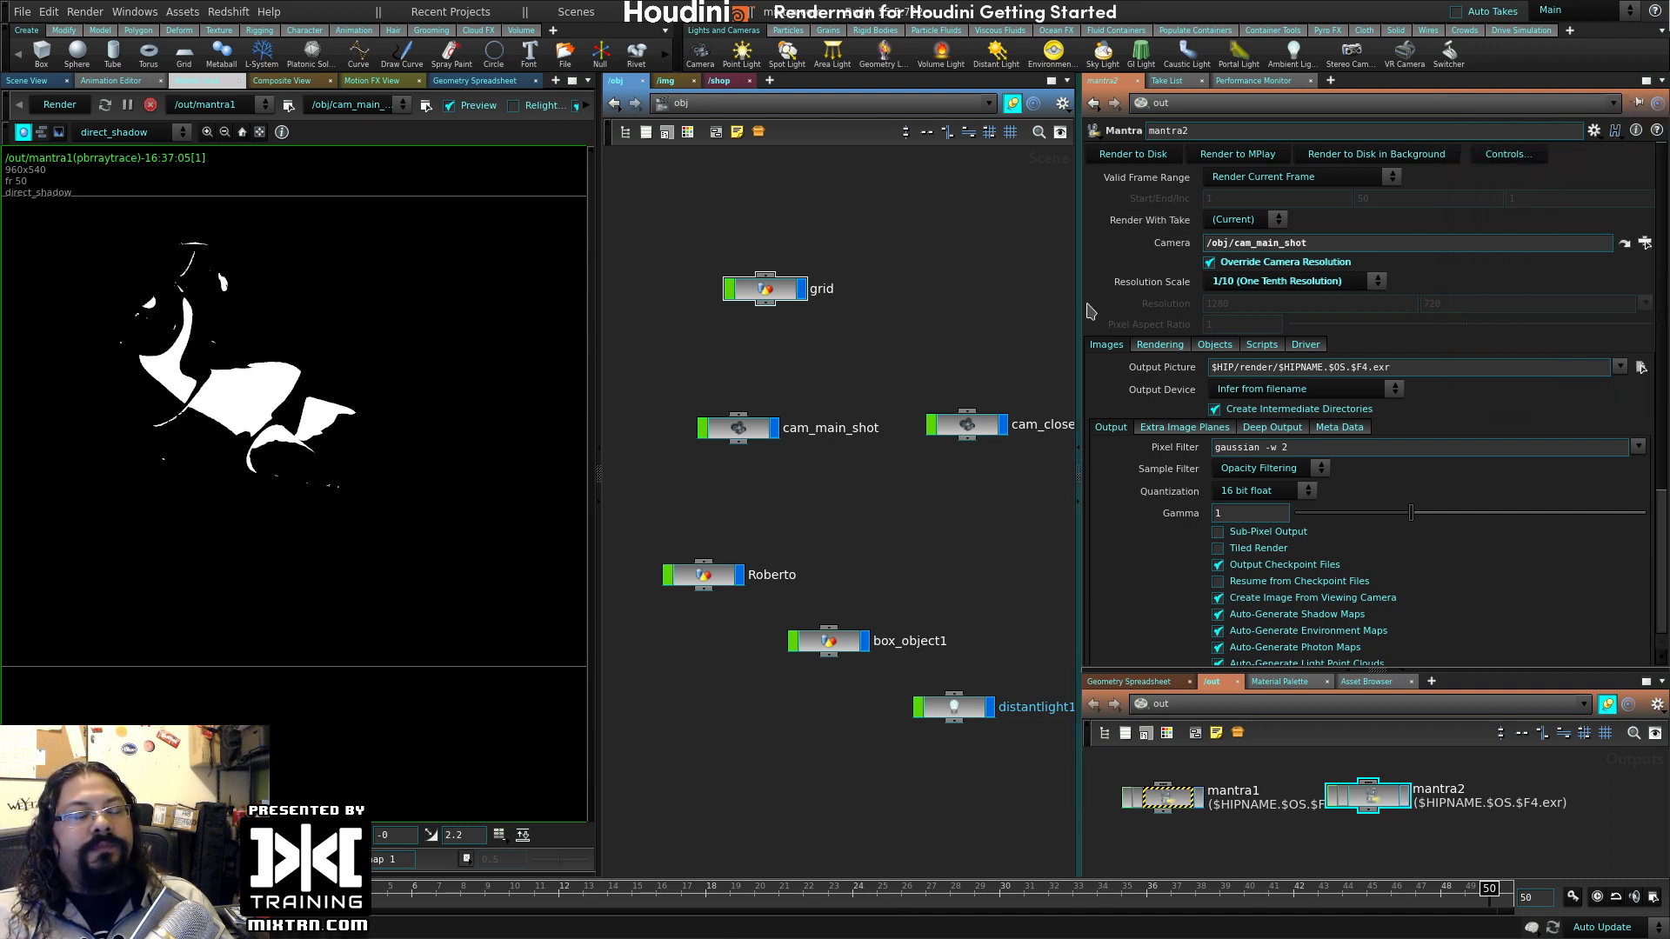
- Limit the mantra2 node's Candidate Objects to the grid object
{"action": "left_click", "coordinate": [1215, 346]}
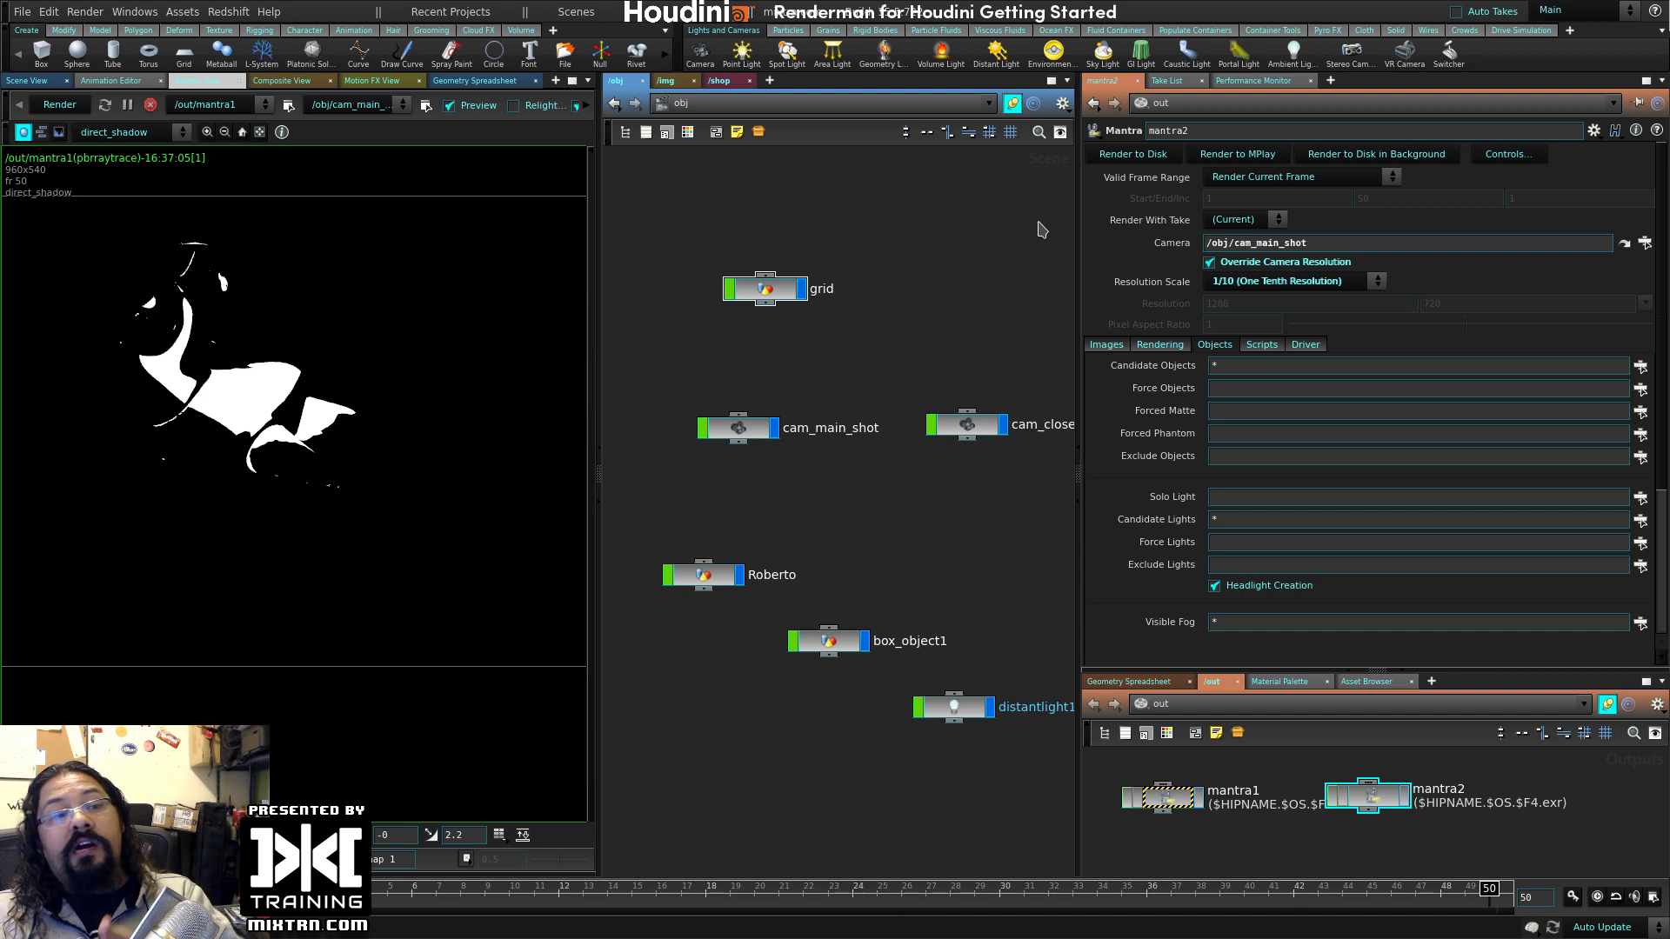
{"action": "double_click", "coordinate": [1215, 365]}
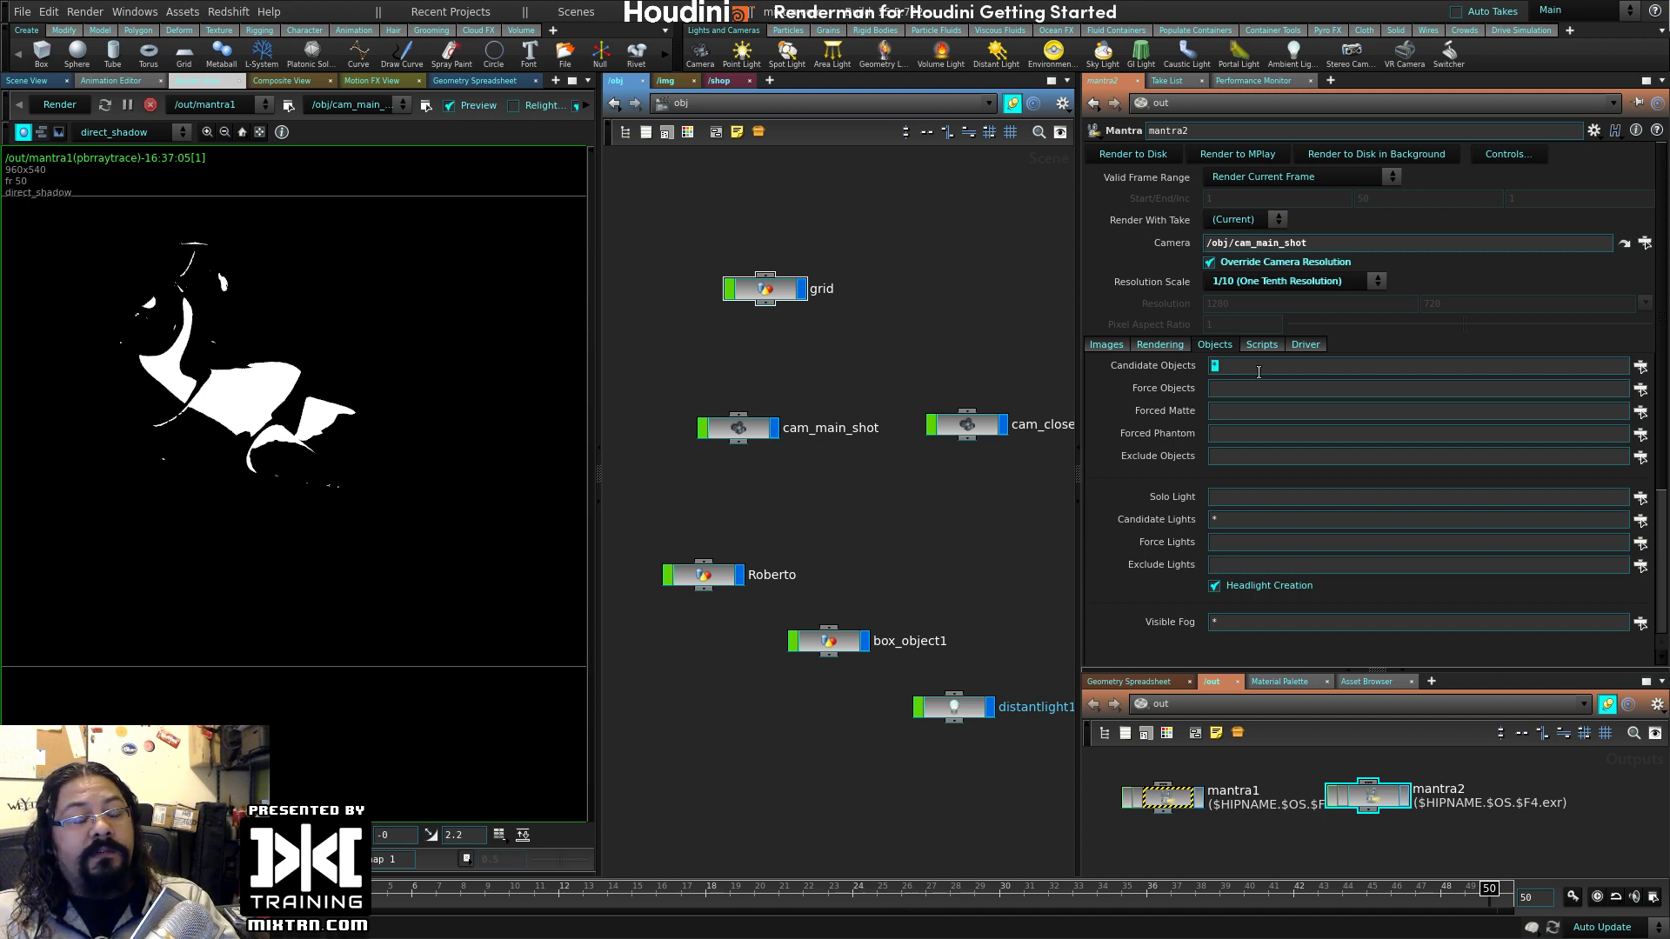
{"action": "scroll", "coordinate": [1165, 389], "scroll_direction": "down", "scroll_amount": 3}
{"action": "scroll", "coordinate": [1162, 388], "scroll_direction": "up", "scroll_amount": 2}
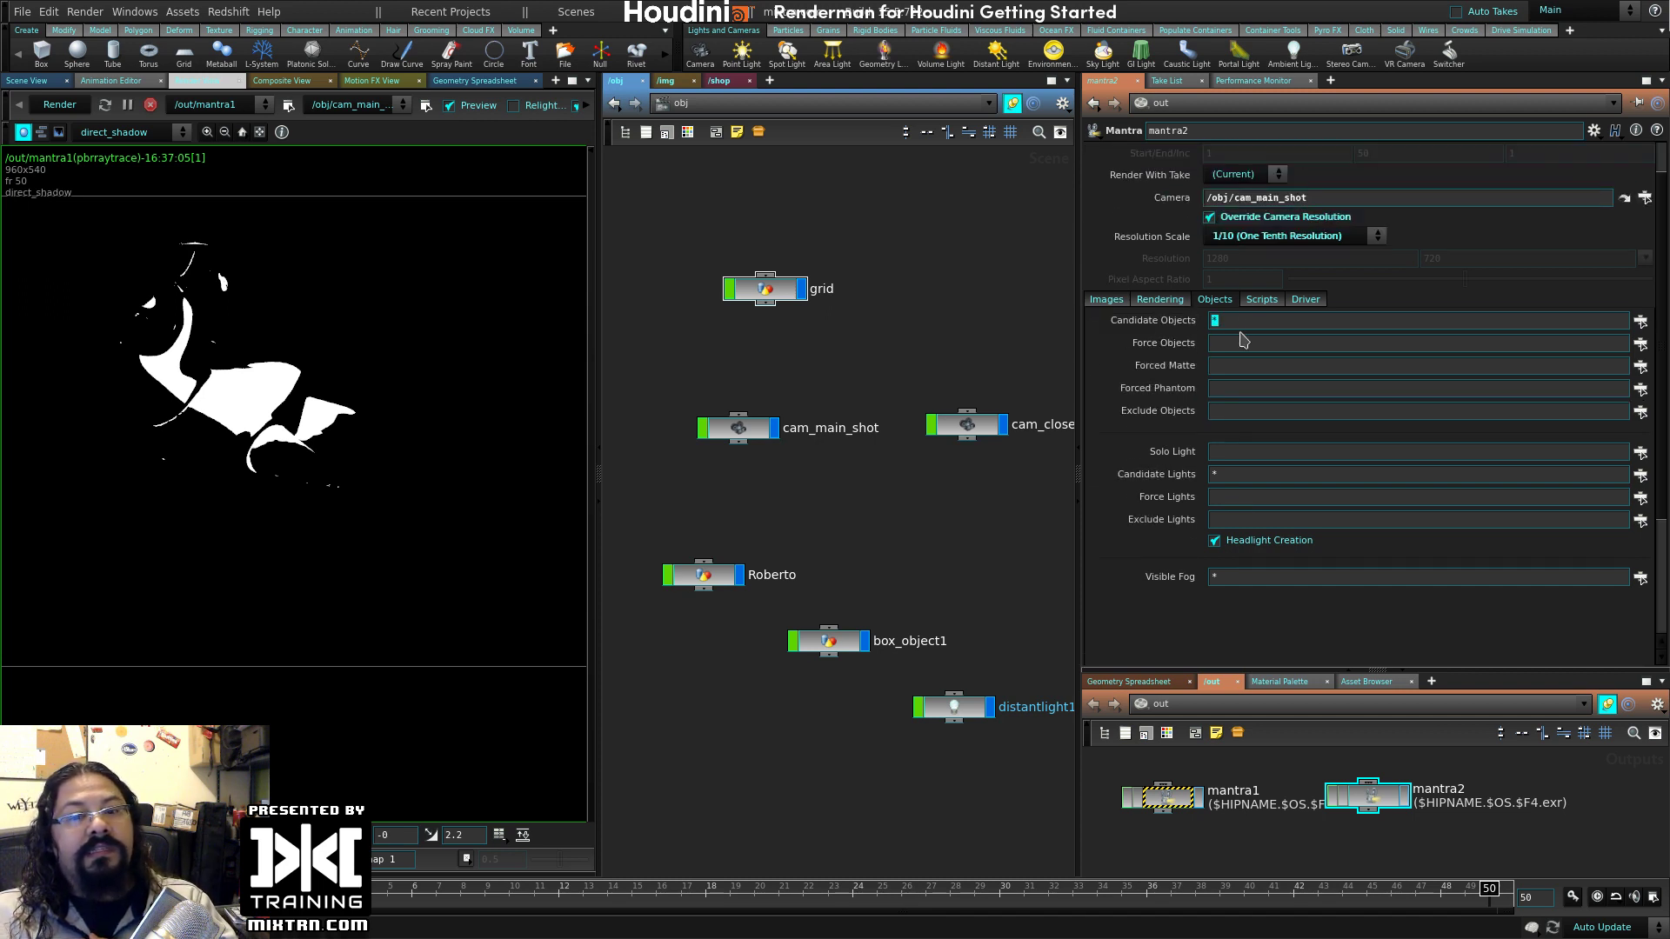
{"action": "left_click", "coordinate": [1641, 321]}
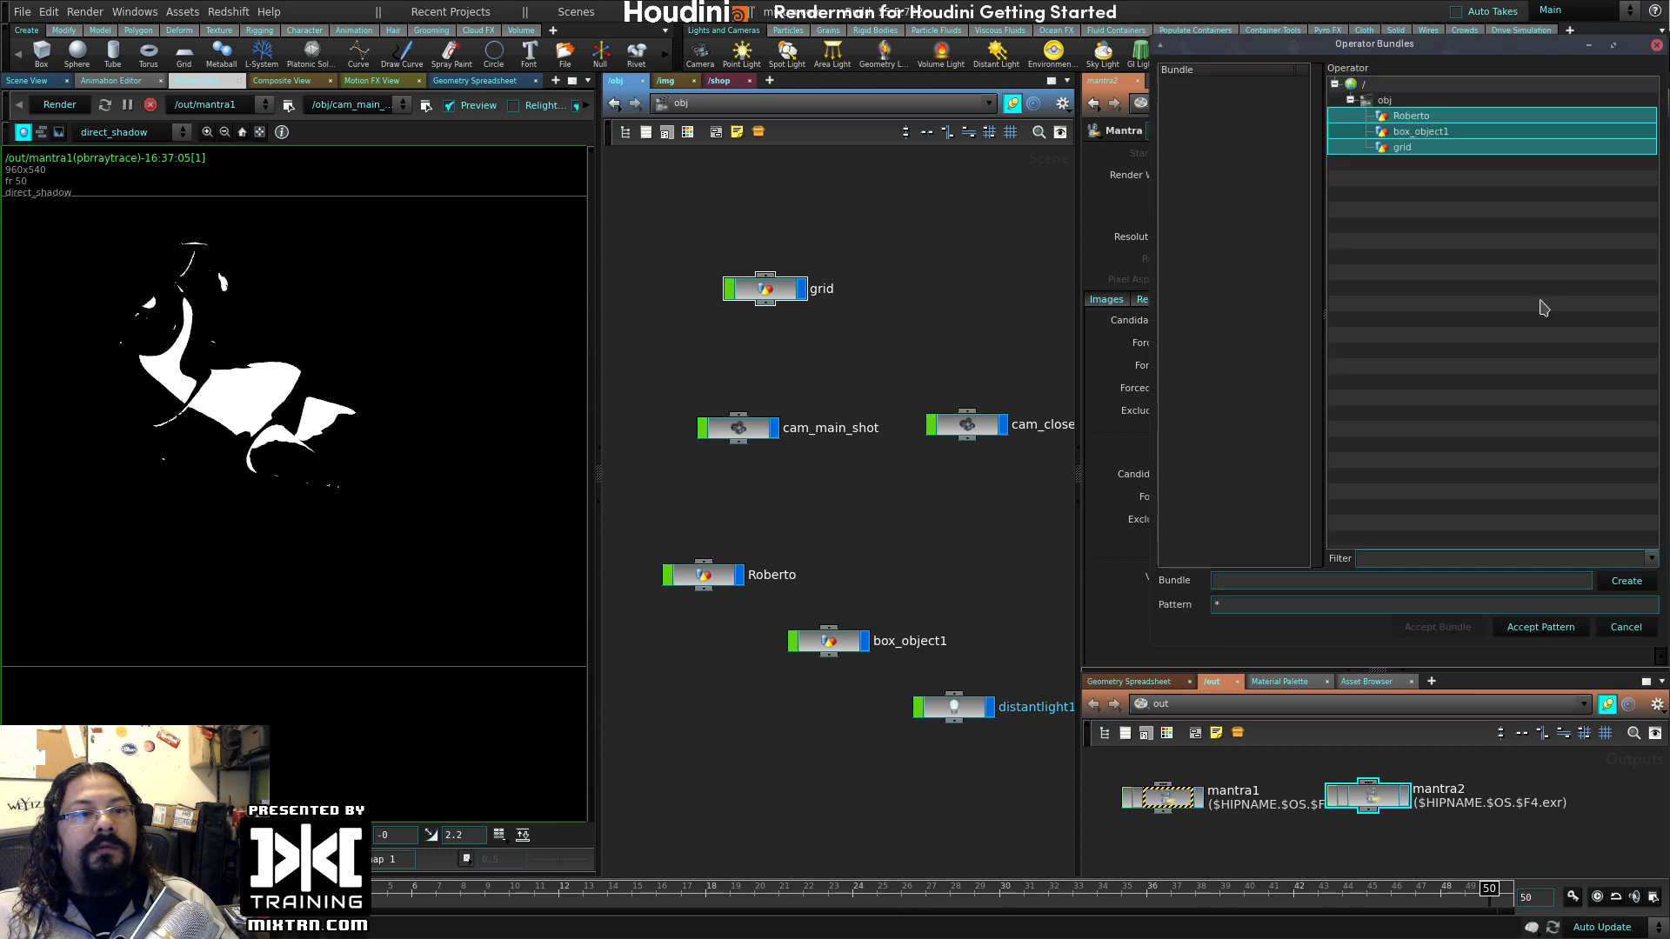
{"action": "left_click", "coordinate": [1431, 148]}
{"action": "left_click", "coordinate": [1512, 627]}
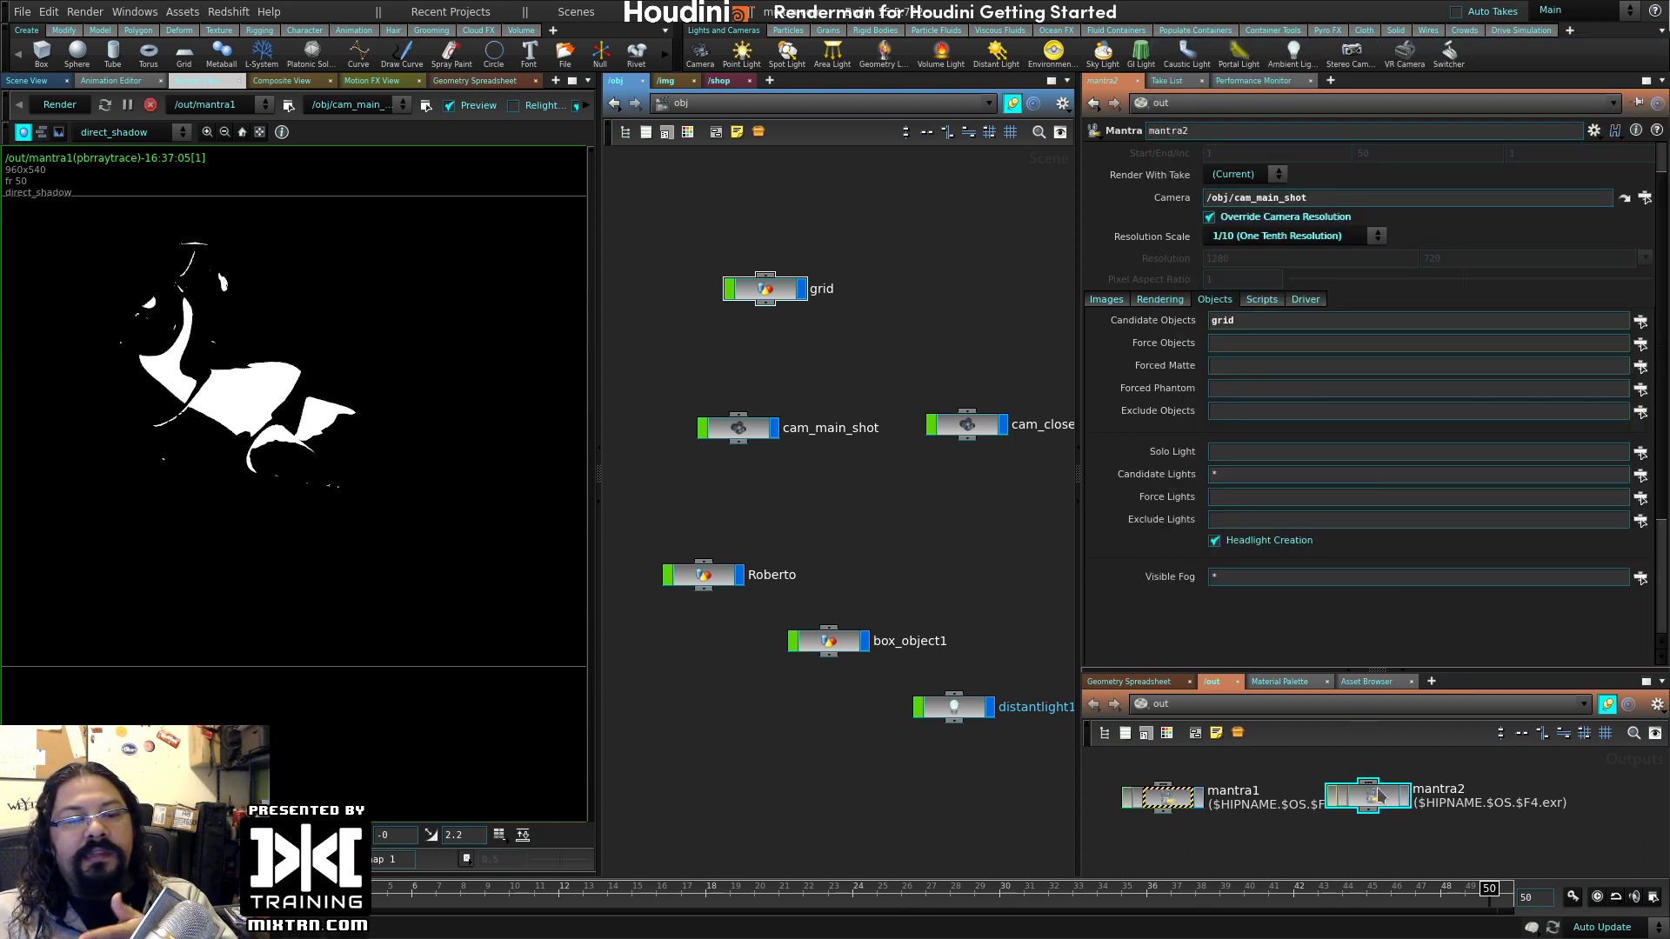
- Switch the render view to /out/mantra2 and render the grid-only setup
{"action": "left_click", "coordinate": [218, 105]}
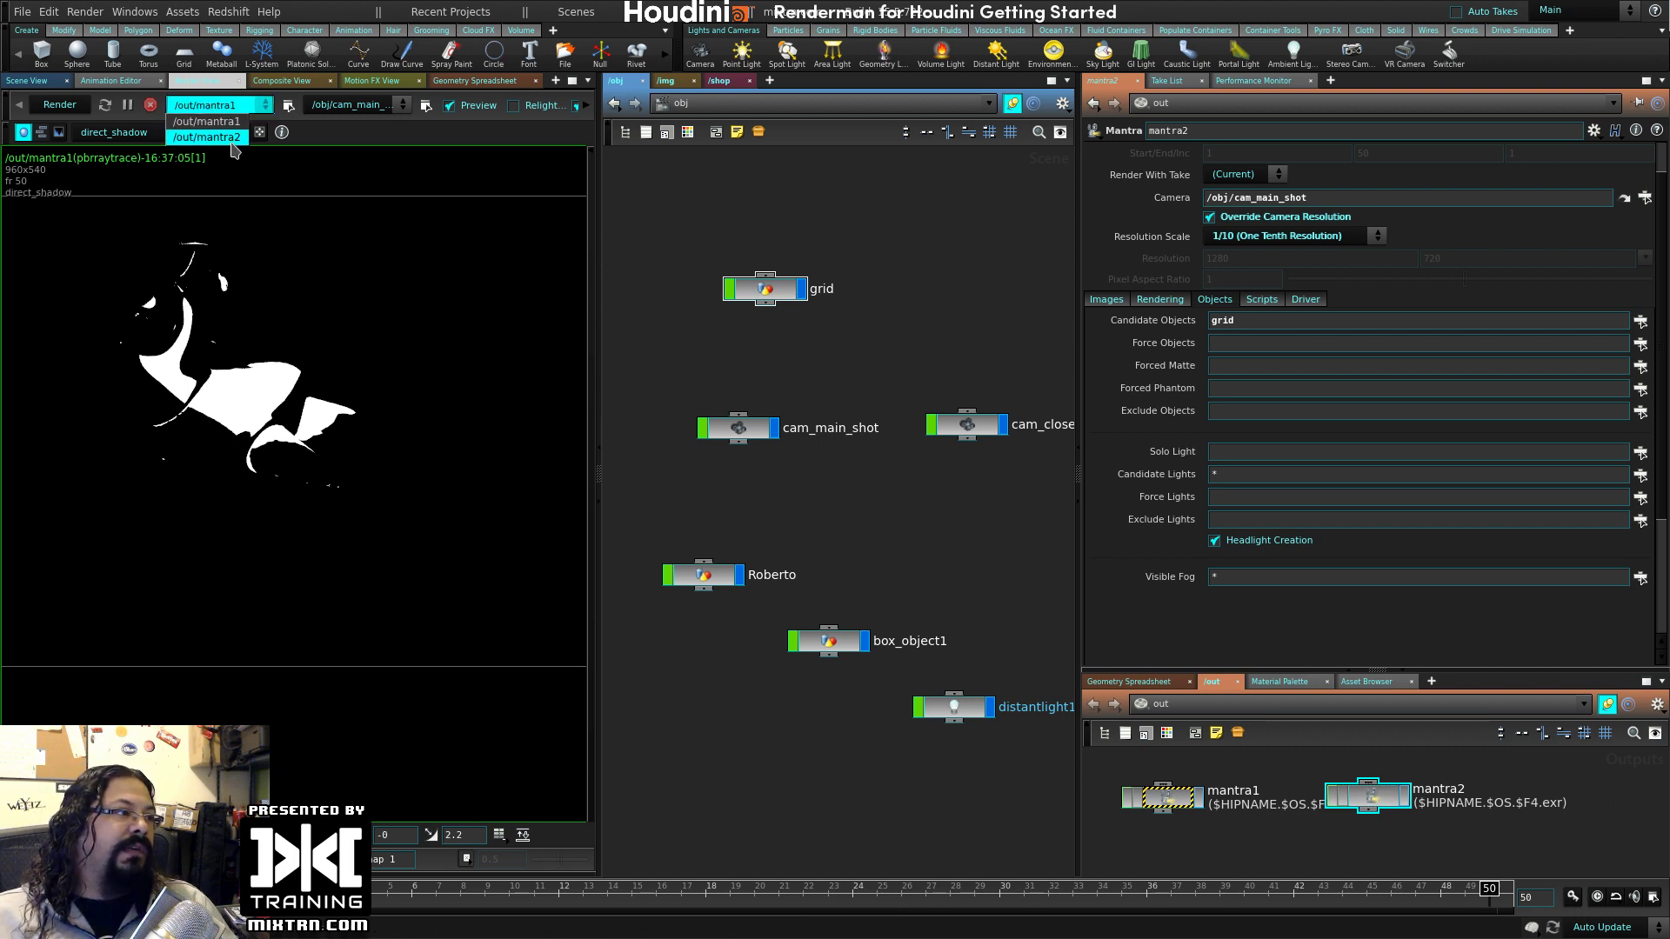
{"action": "left_click", "coordinate": [231, 142]}
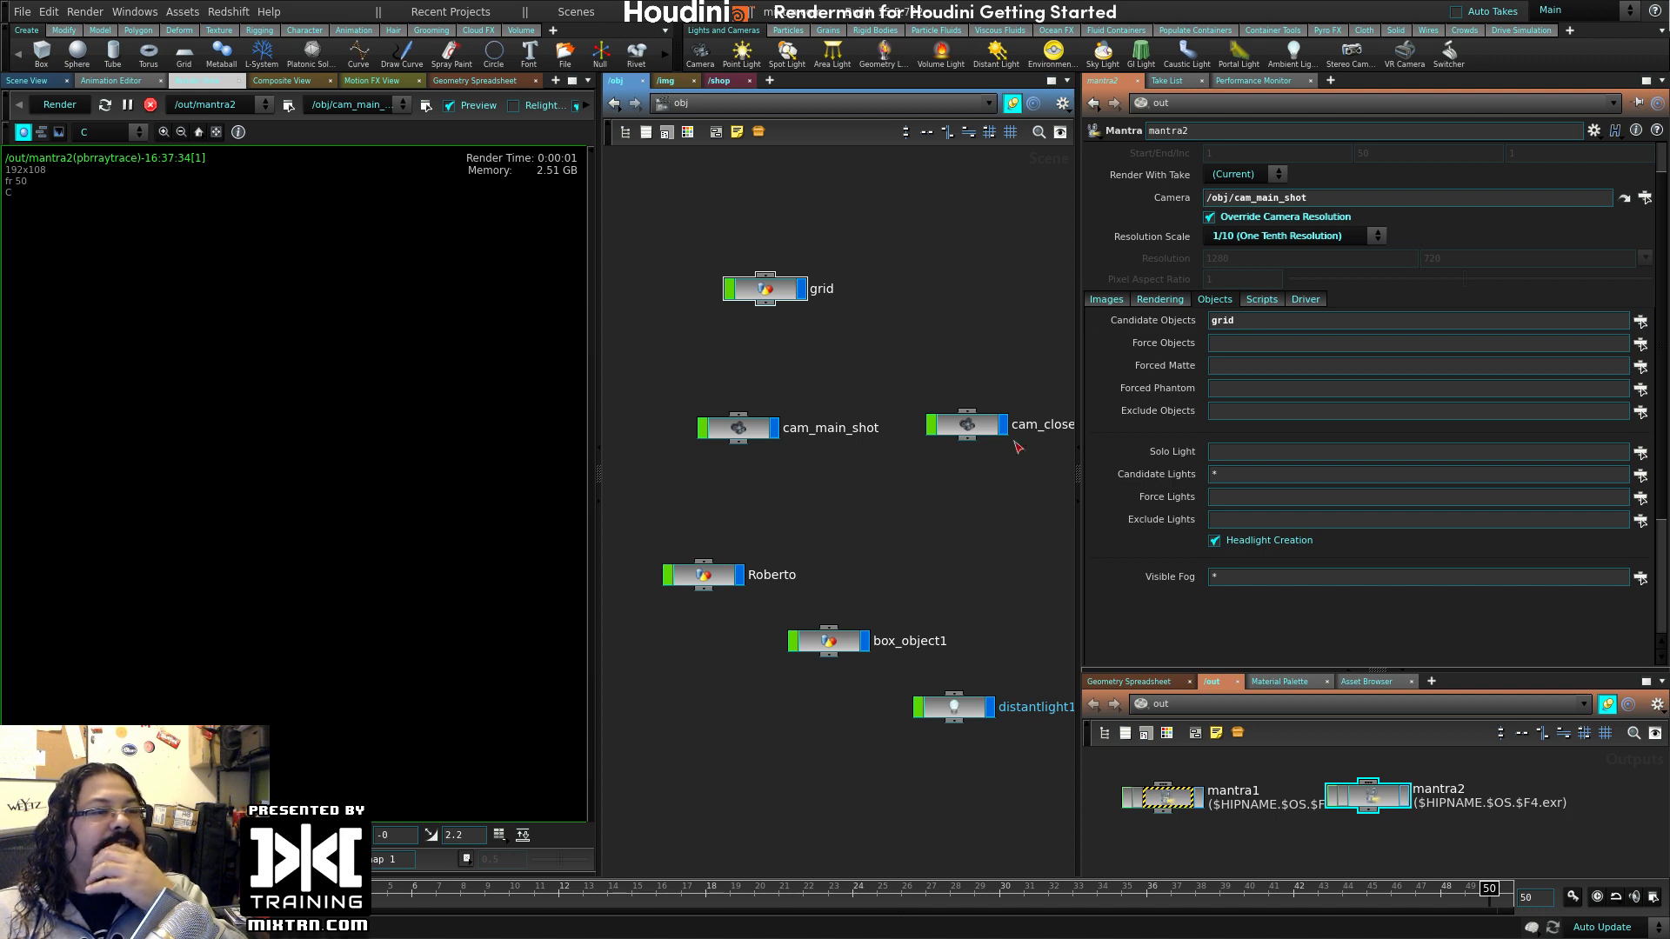
{"action": "key", "text": "Return"}
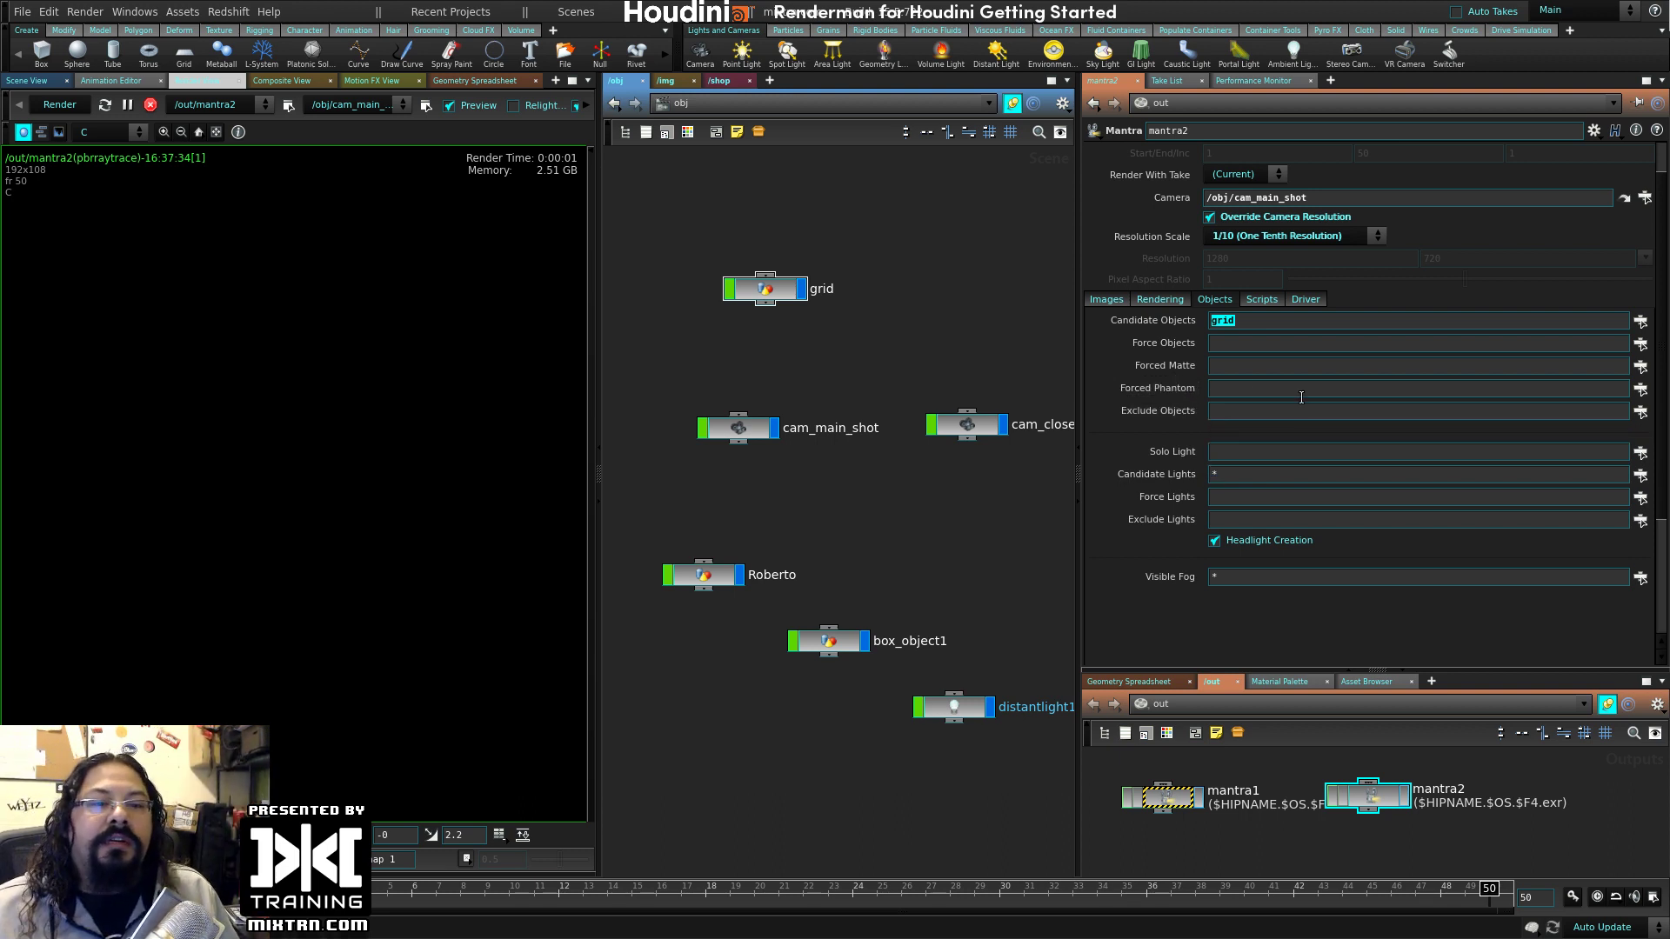
- Try Roberto as the Forced Phantom object of mantra2 and render again
{"action": "left_click", "coordinate": [1641, 389]}
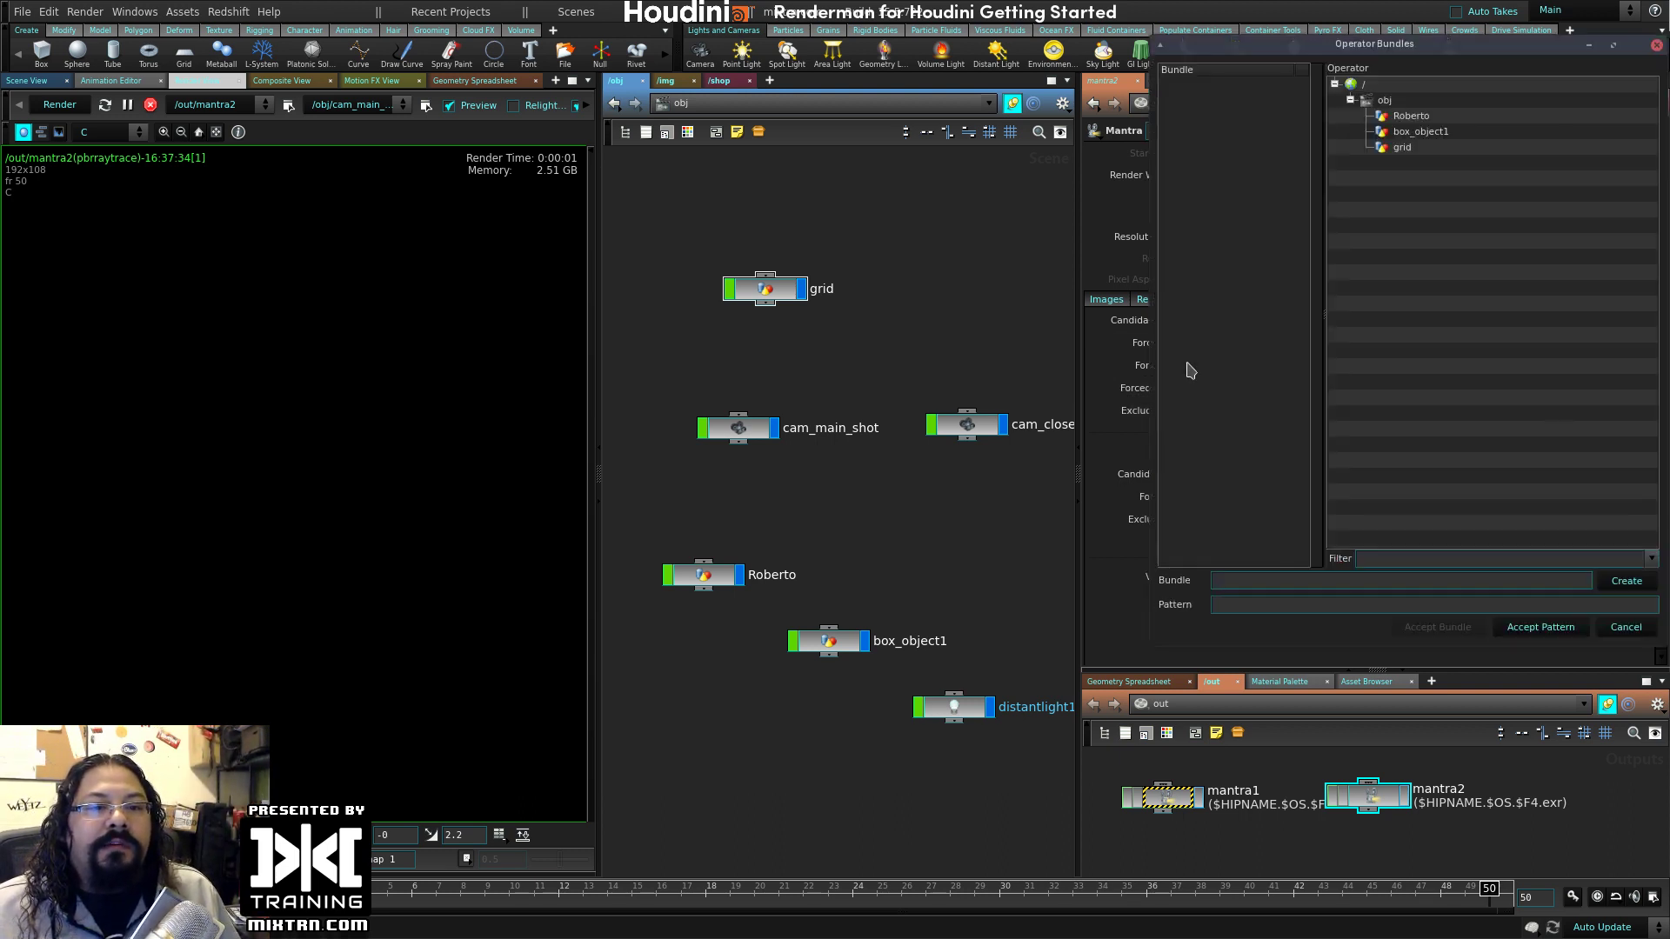
{"action": "double_click", "coordinate": [1411, 117]}
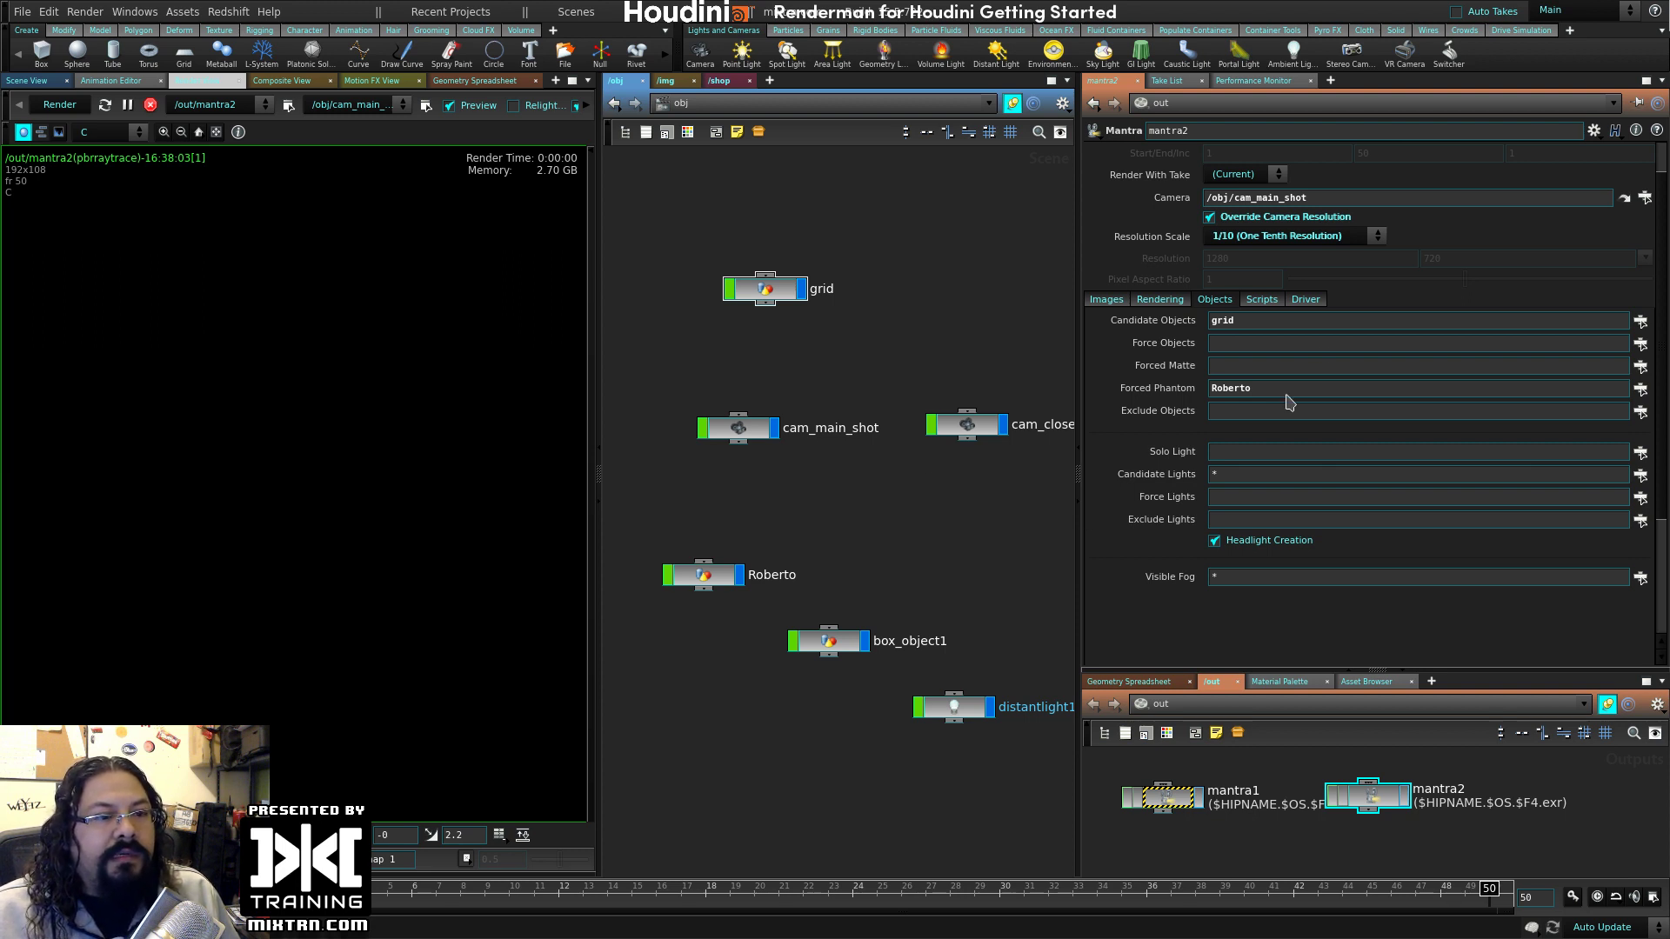
{"action": "left_click", "coordinate": [73, 108]}
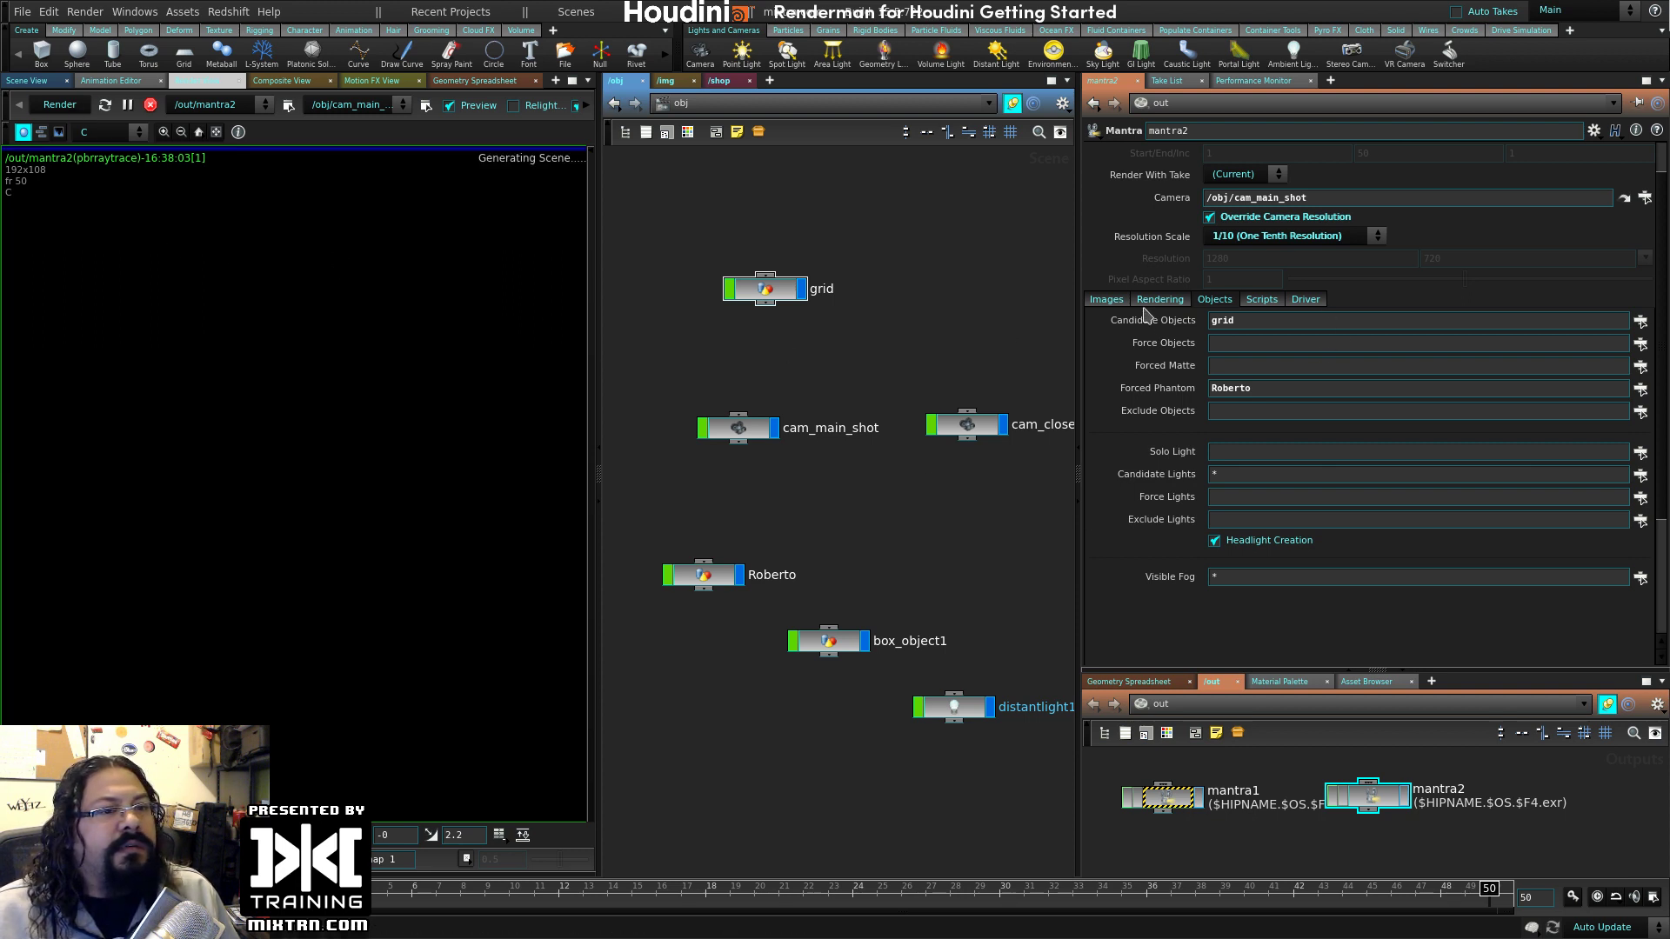
- Set mantra2's Resolution Scale to 1/2 (Half Resolution) and assign Roberto as its Forced Phantom object
{"action": "left_click", "coordinate": [1337, 236]}
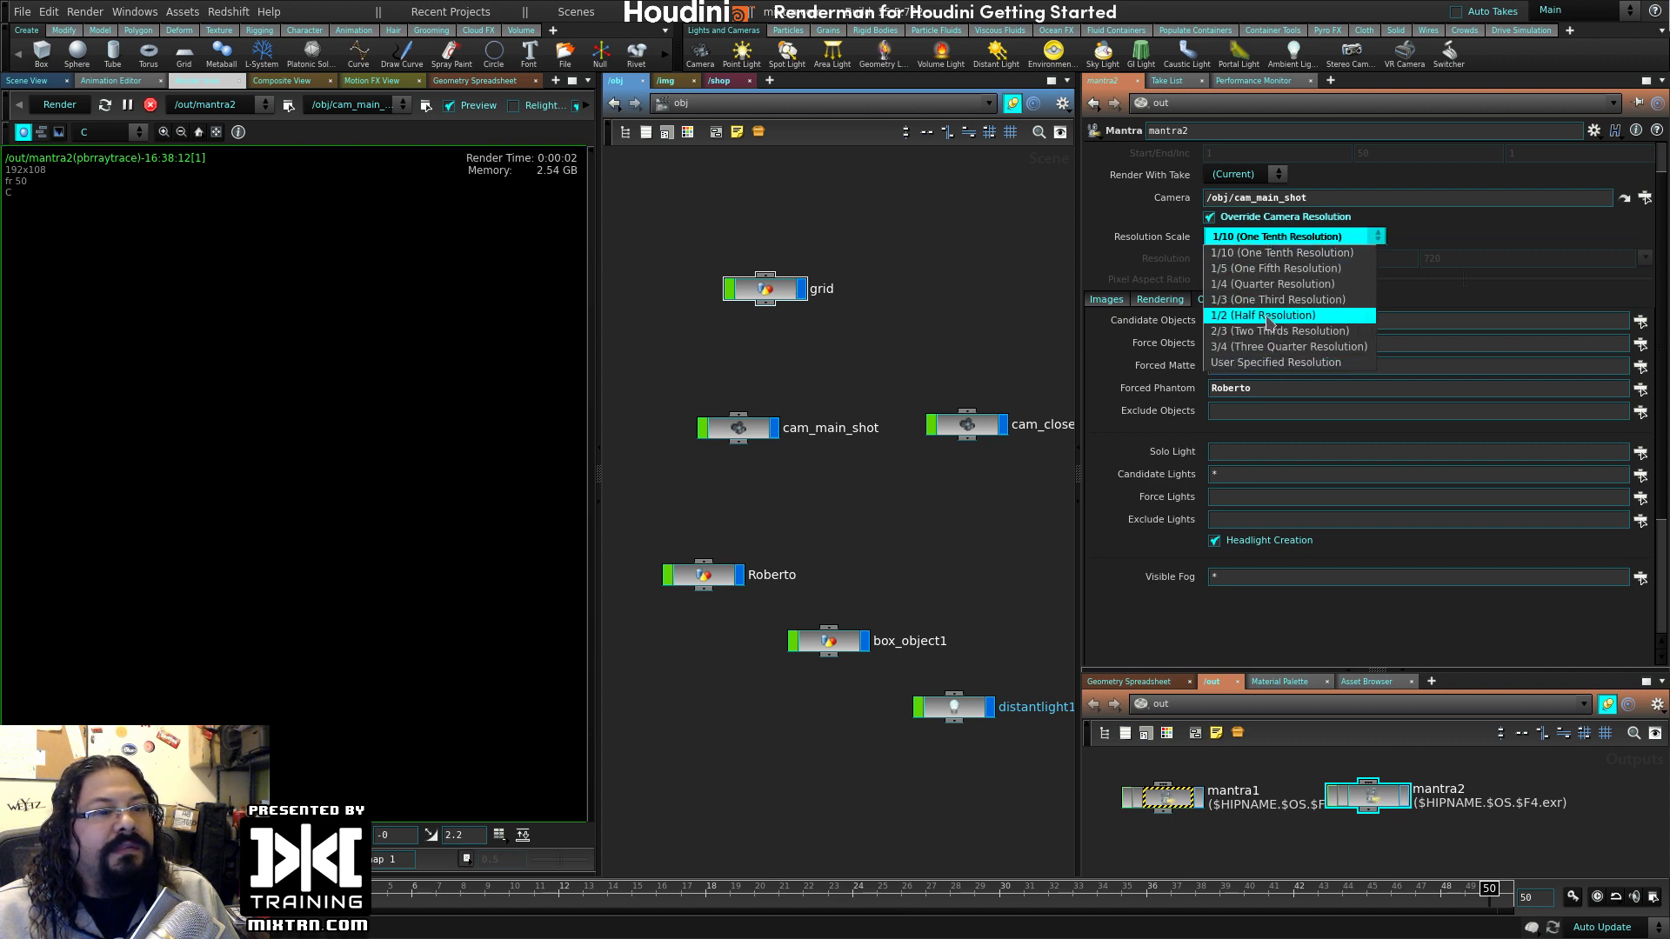
{"action": "left_click", "coordinate": [1264, 314]}
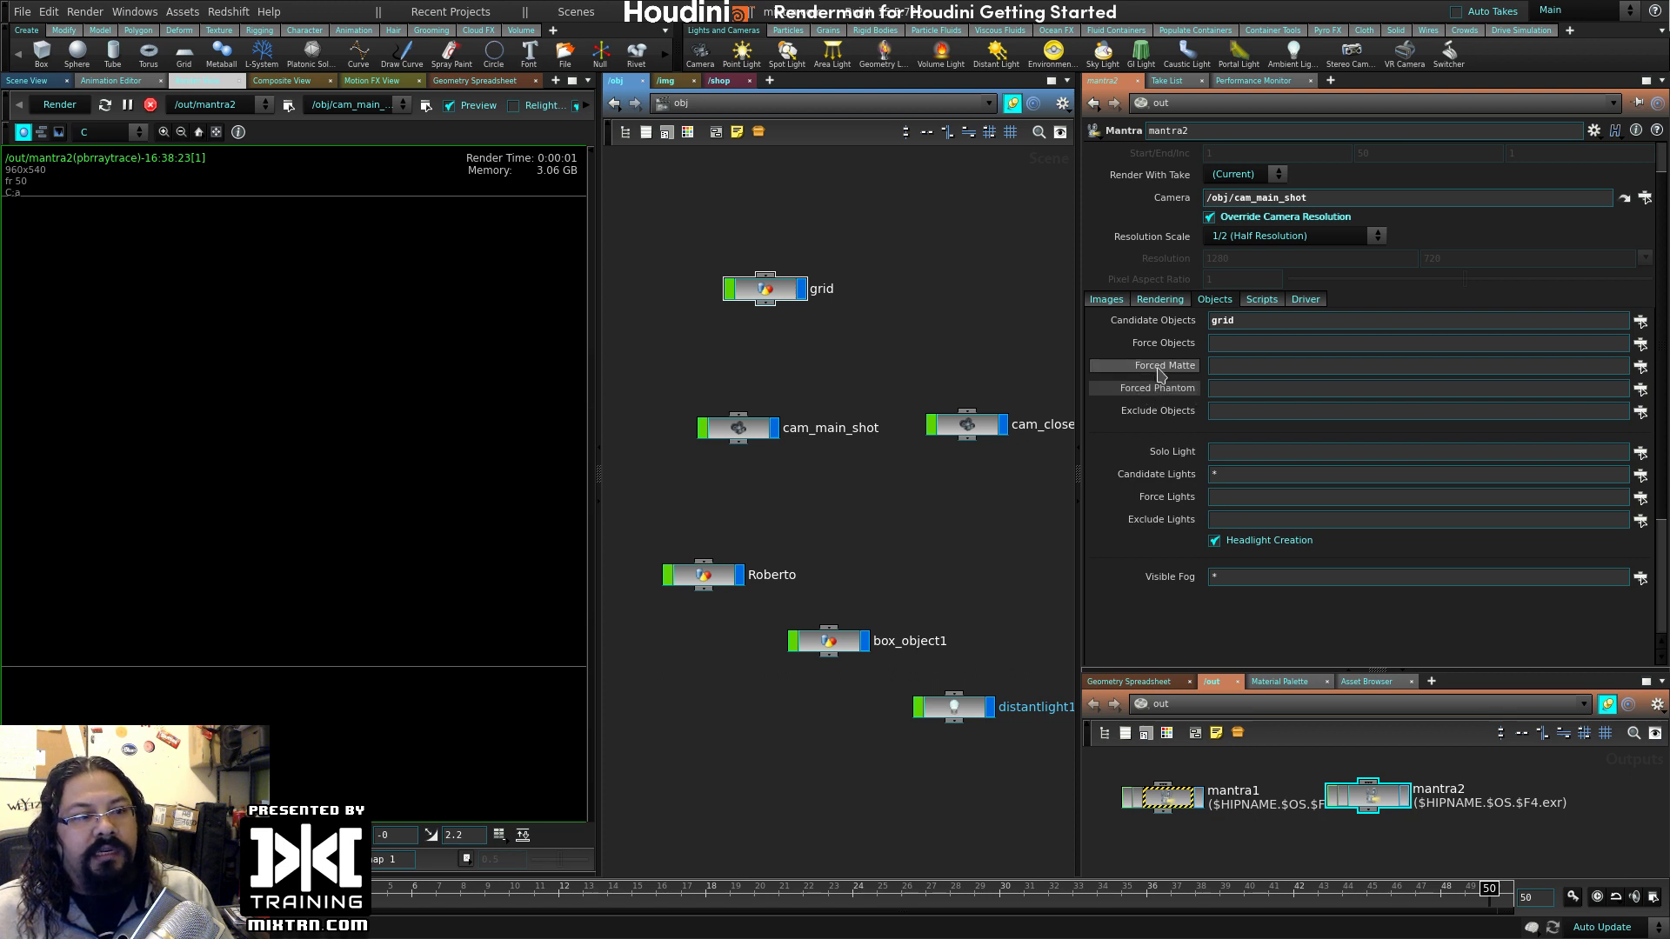
{"action": "left_click", "coordinate": [1641, 389]}
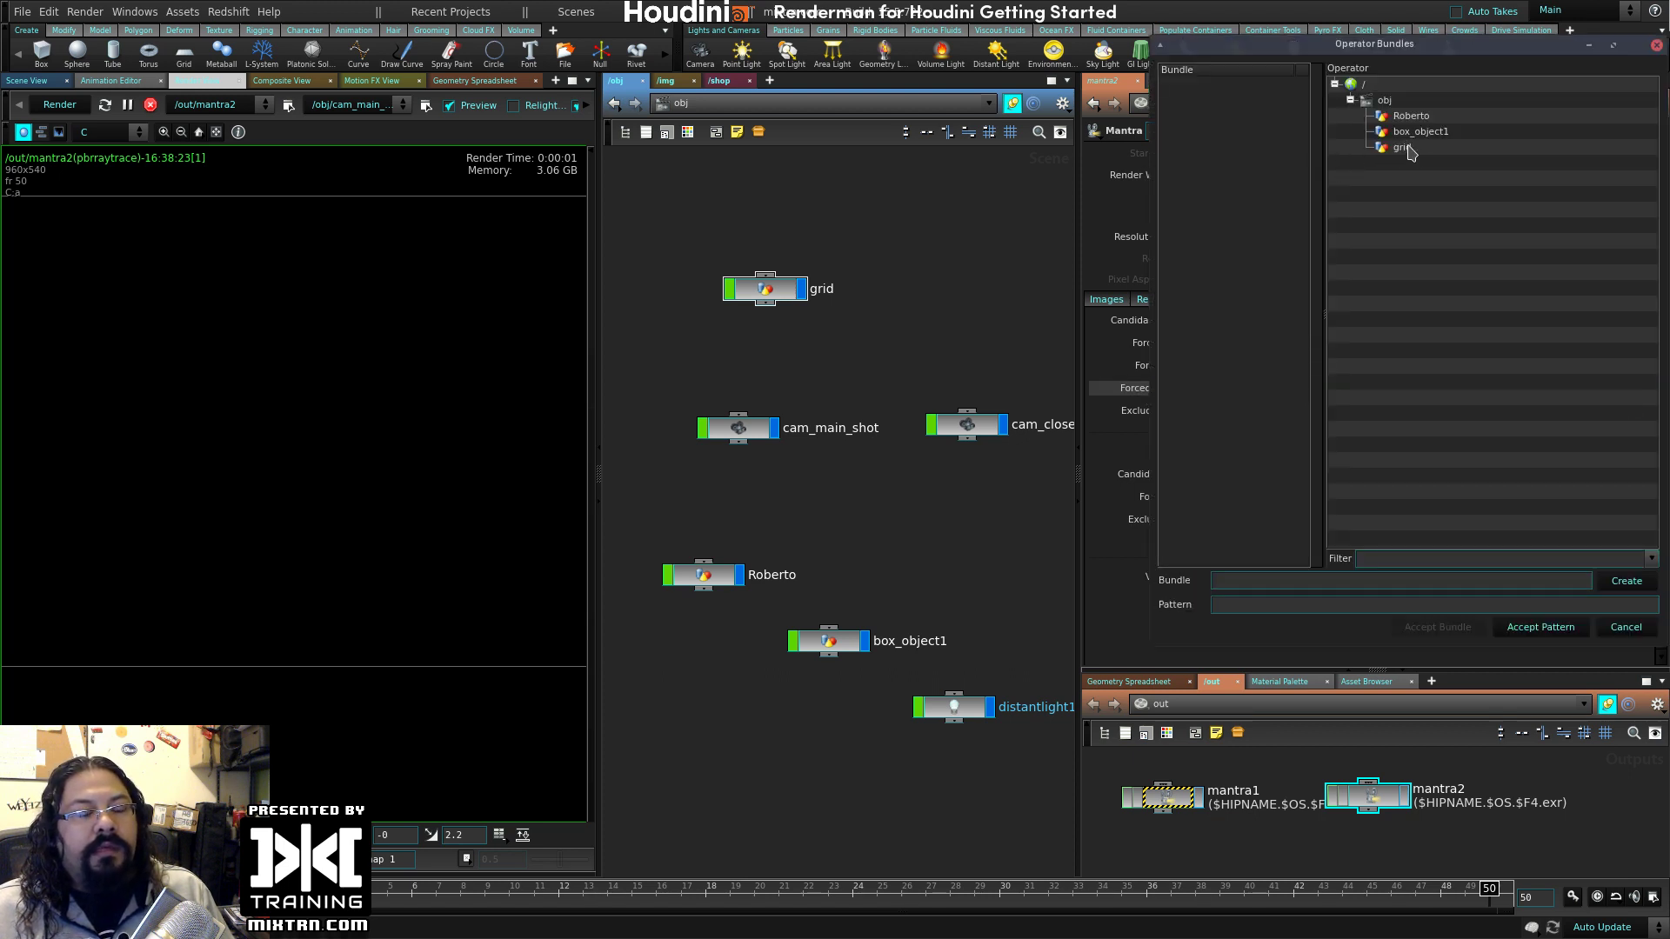
{"action": "double_click", "coordinate": [1413, 117]}
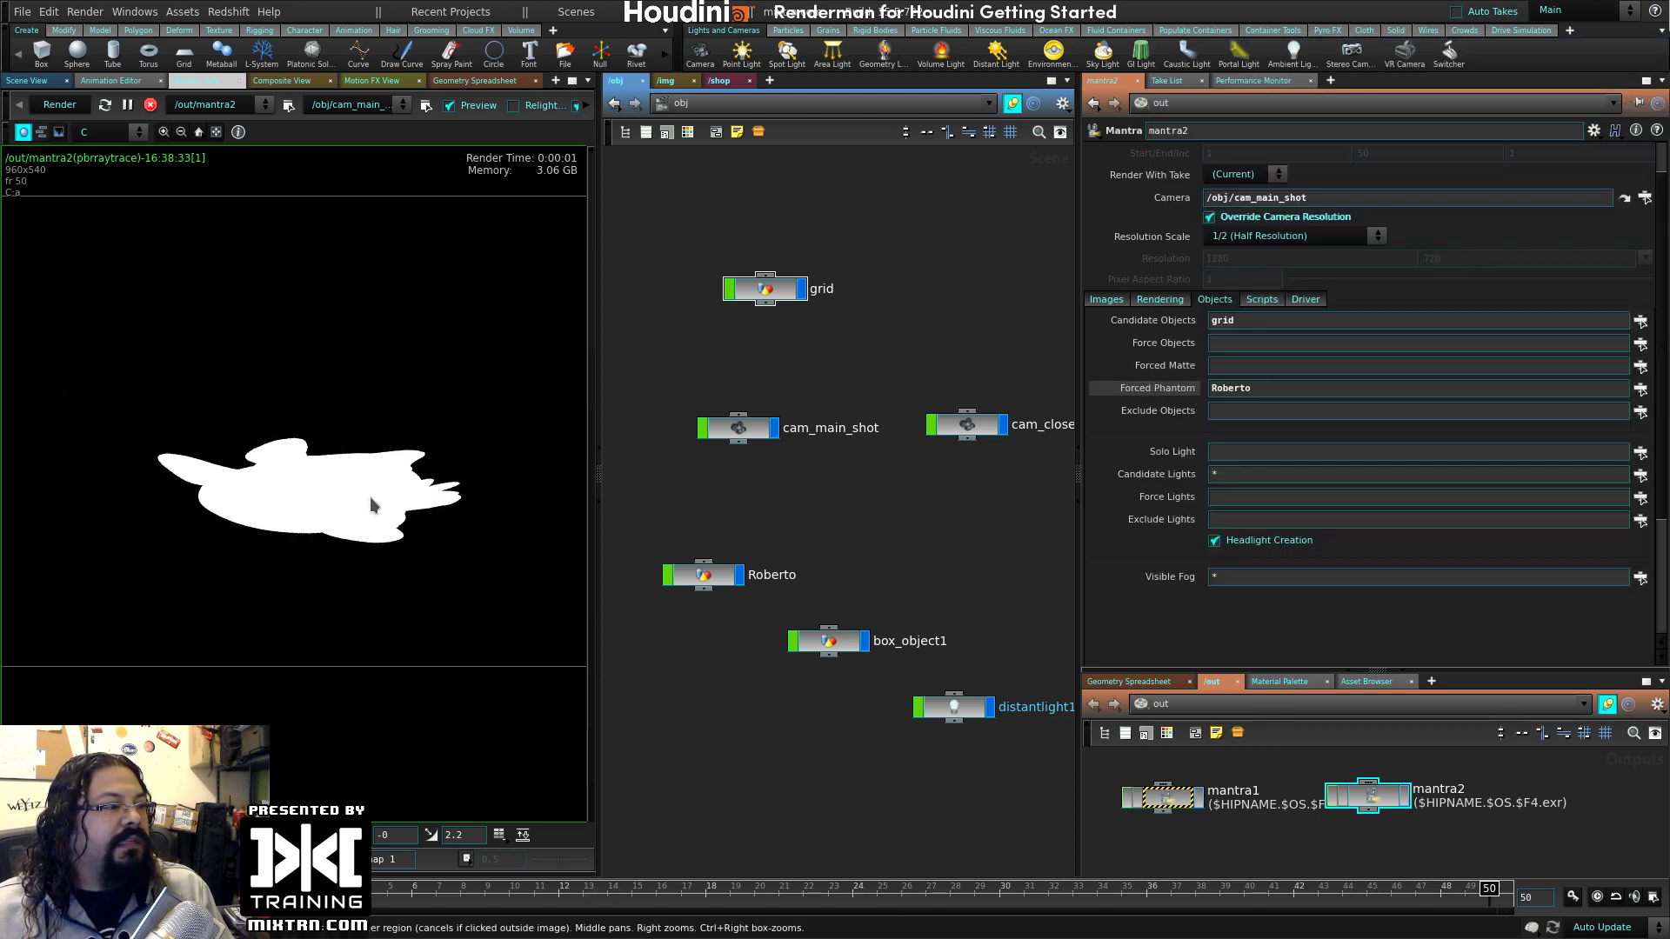
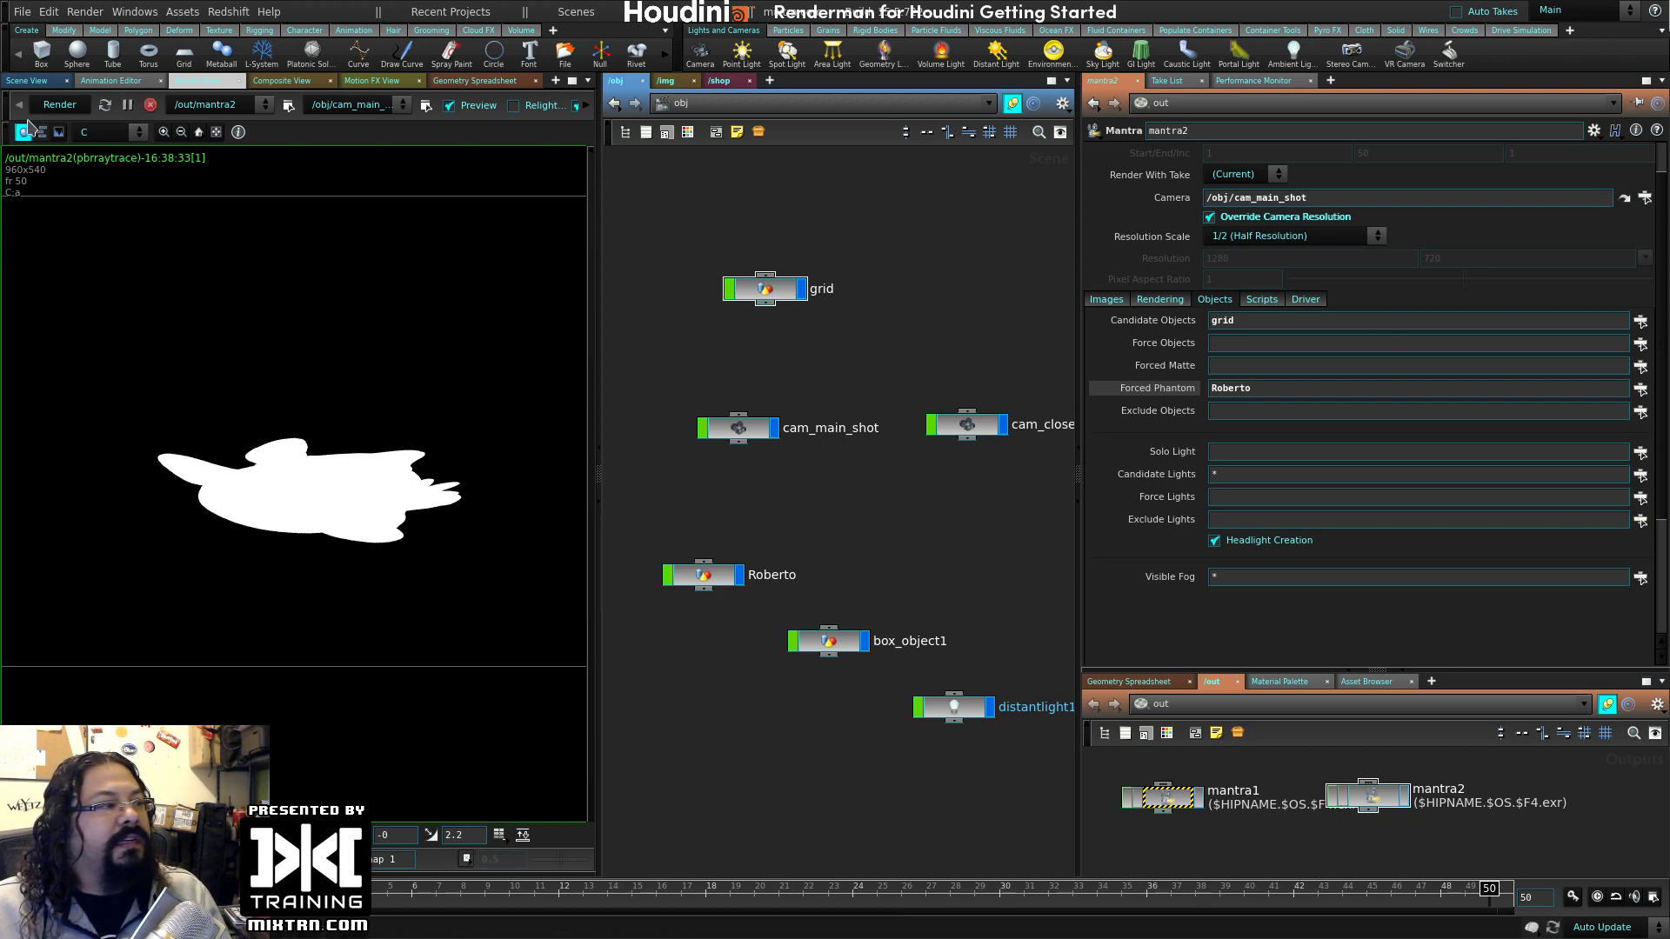
- Bring up mantra1's object settings and turn off Roberto's display in the scene
{"action": "left_click", "coordinate": [26, 80]}
{"action": "left_click", "coordinate": [1164, 793]}
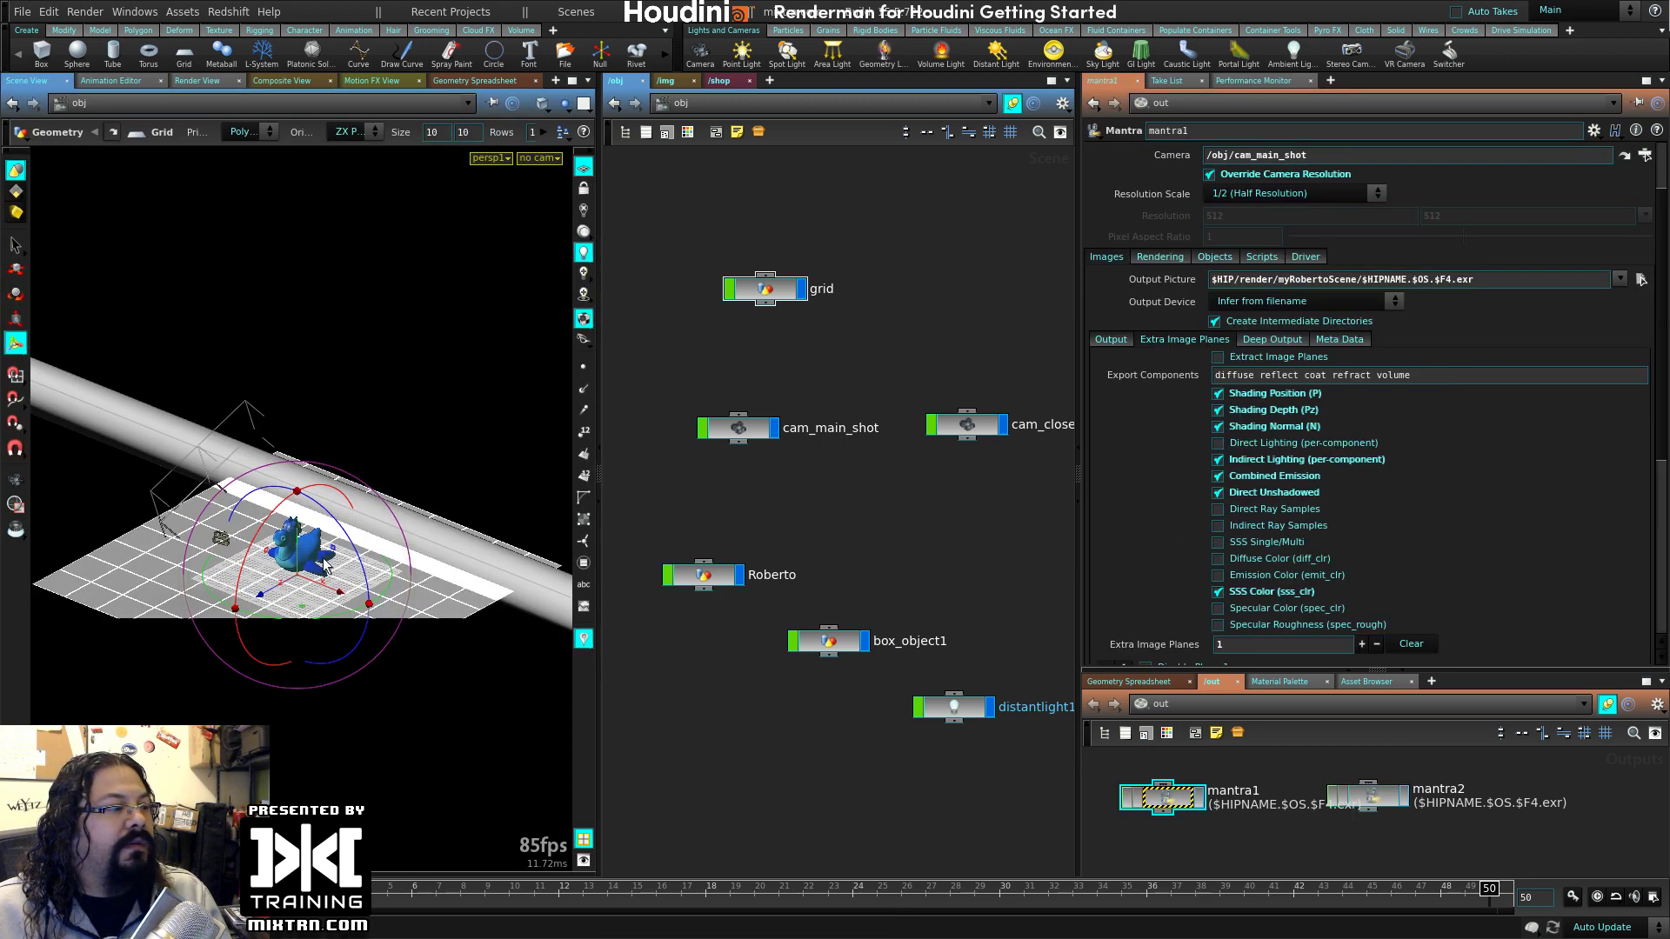
{"action": "key", "text": "f"}
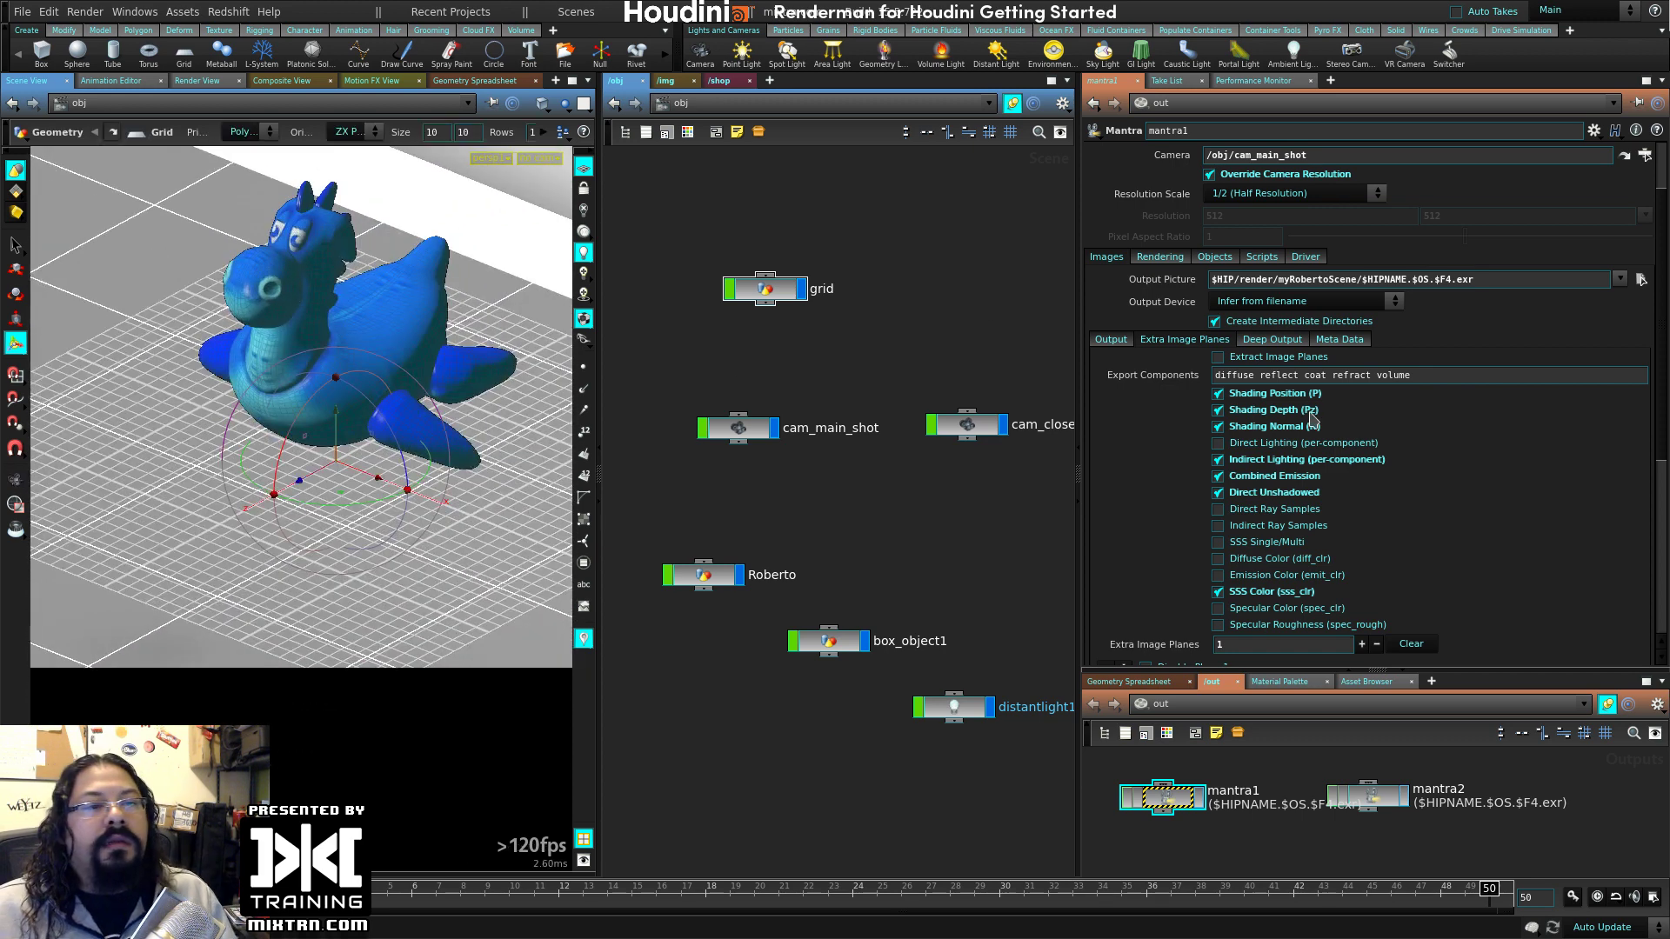
{"action": "left_click", "coordinate": [1217, 259]}
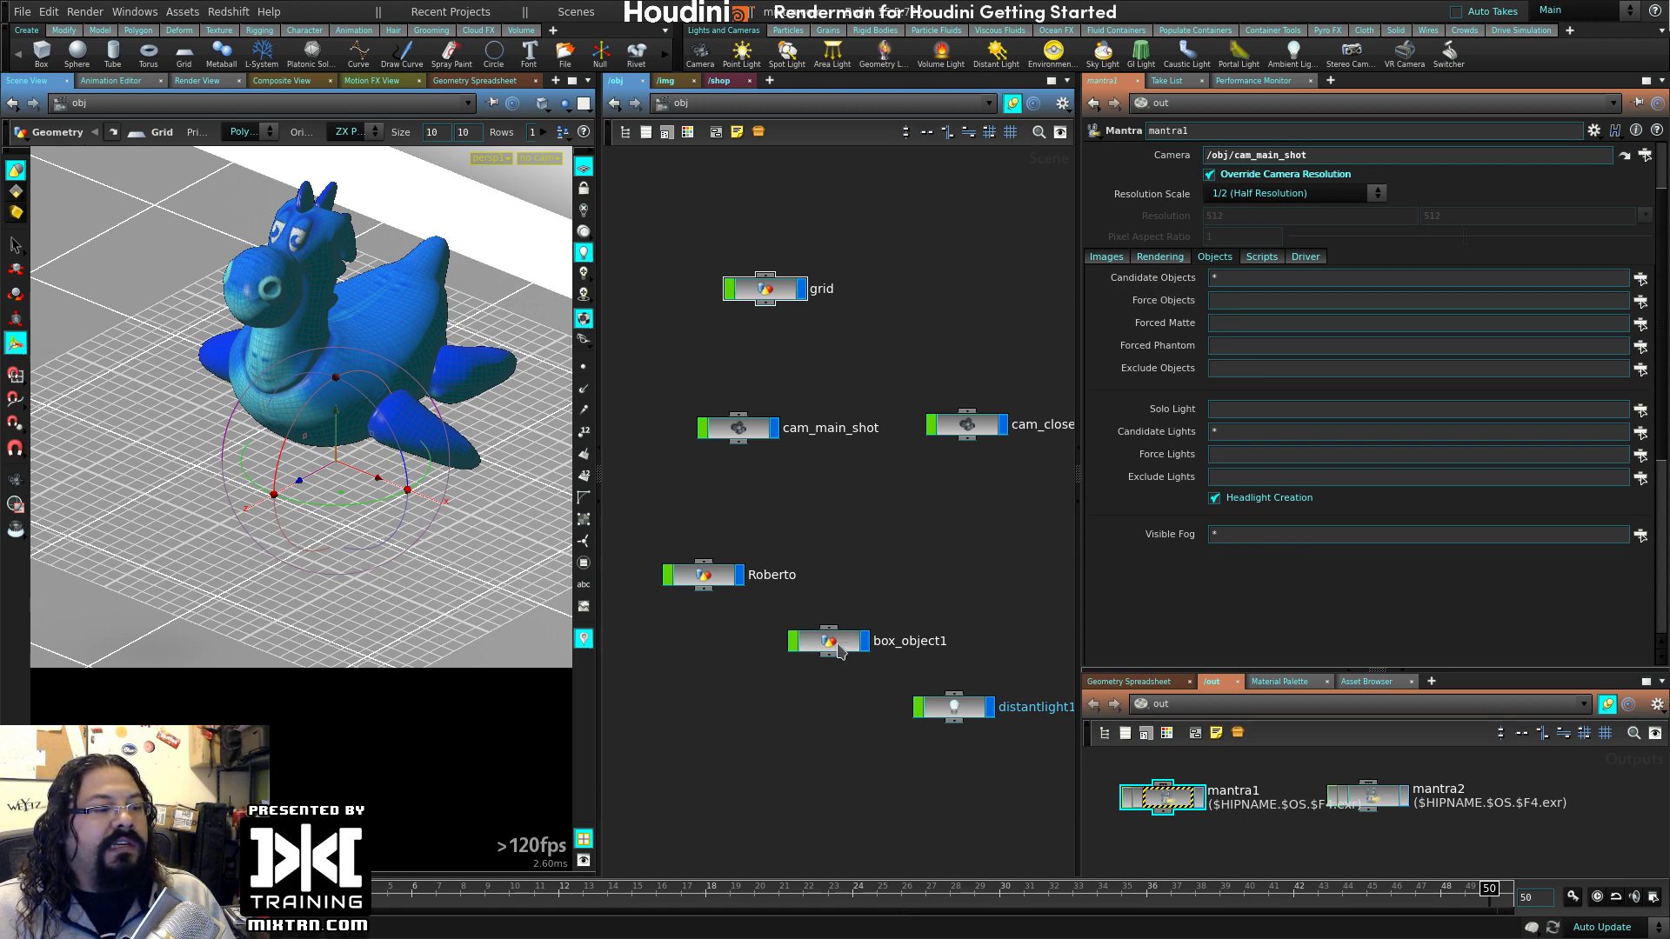
{"action": "left_click", "coordinate": [740, 577]}
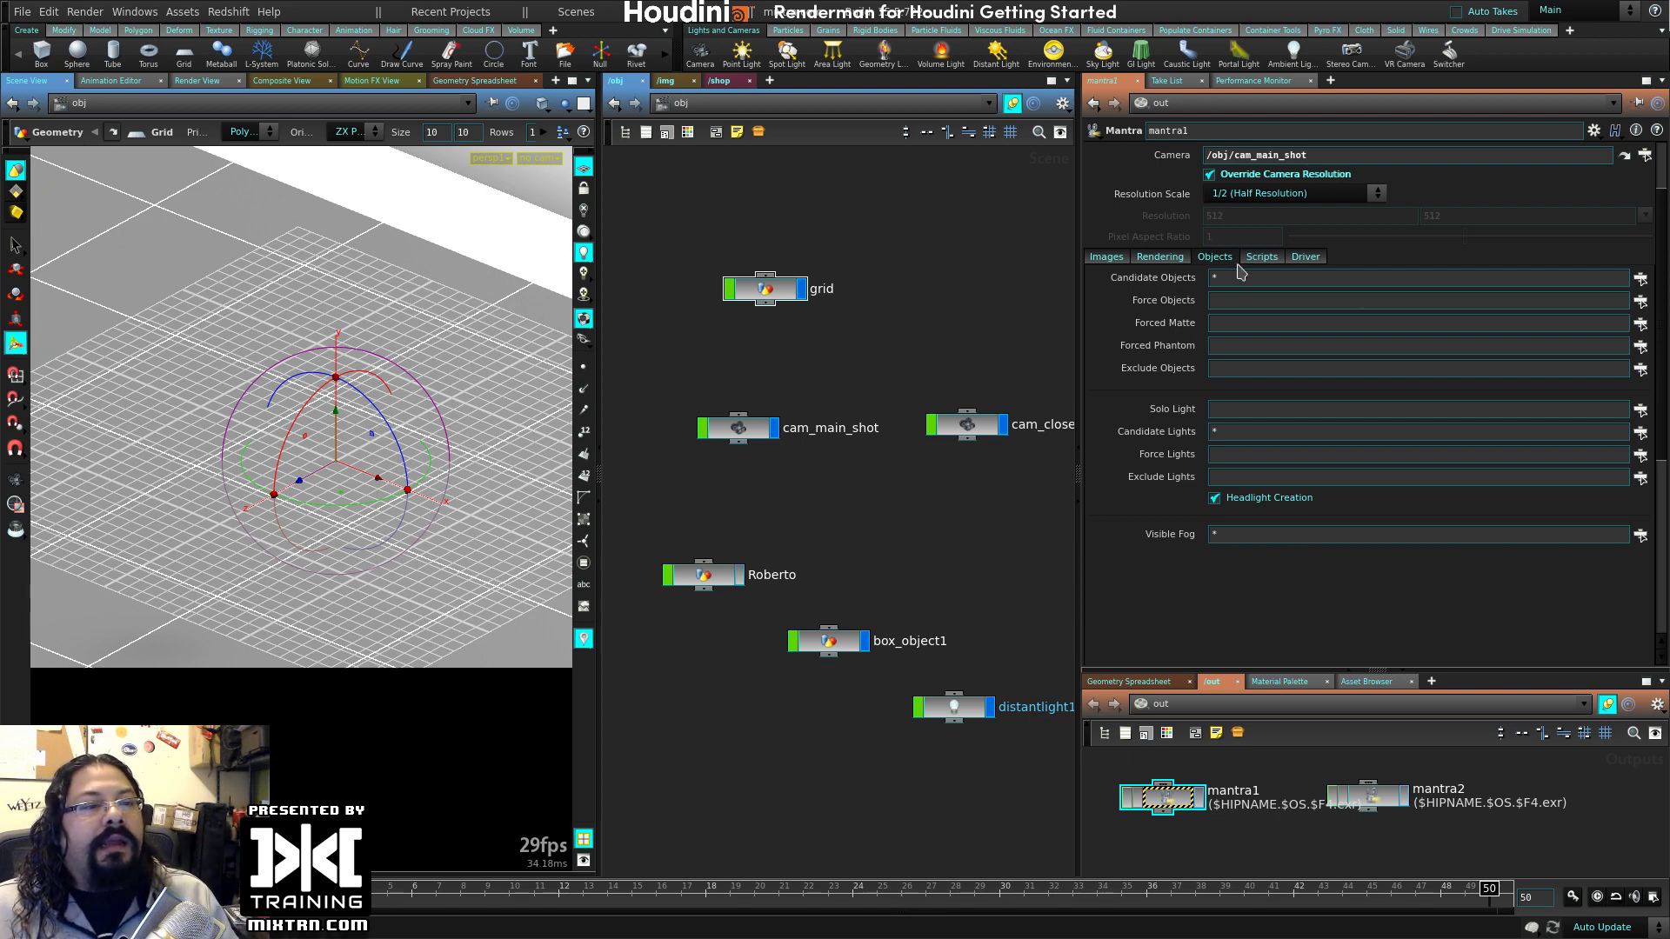
- Clear mantra1's Candidate Objects and set its Force Objects to Roberto
{"action": "mouse_move", "coordinate": [1192, 284]}
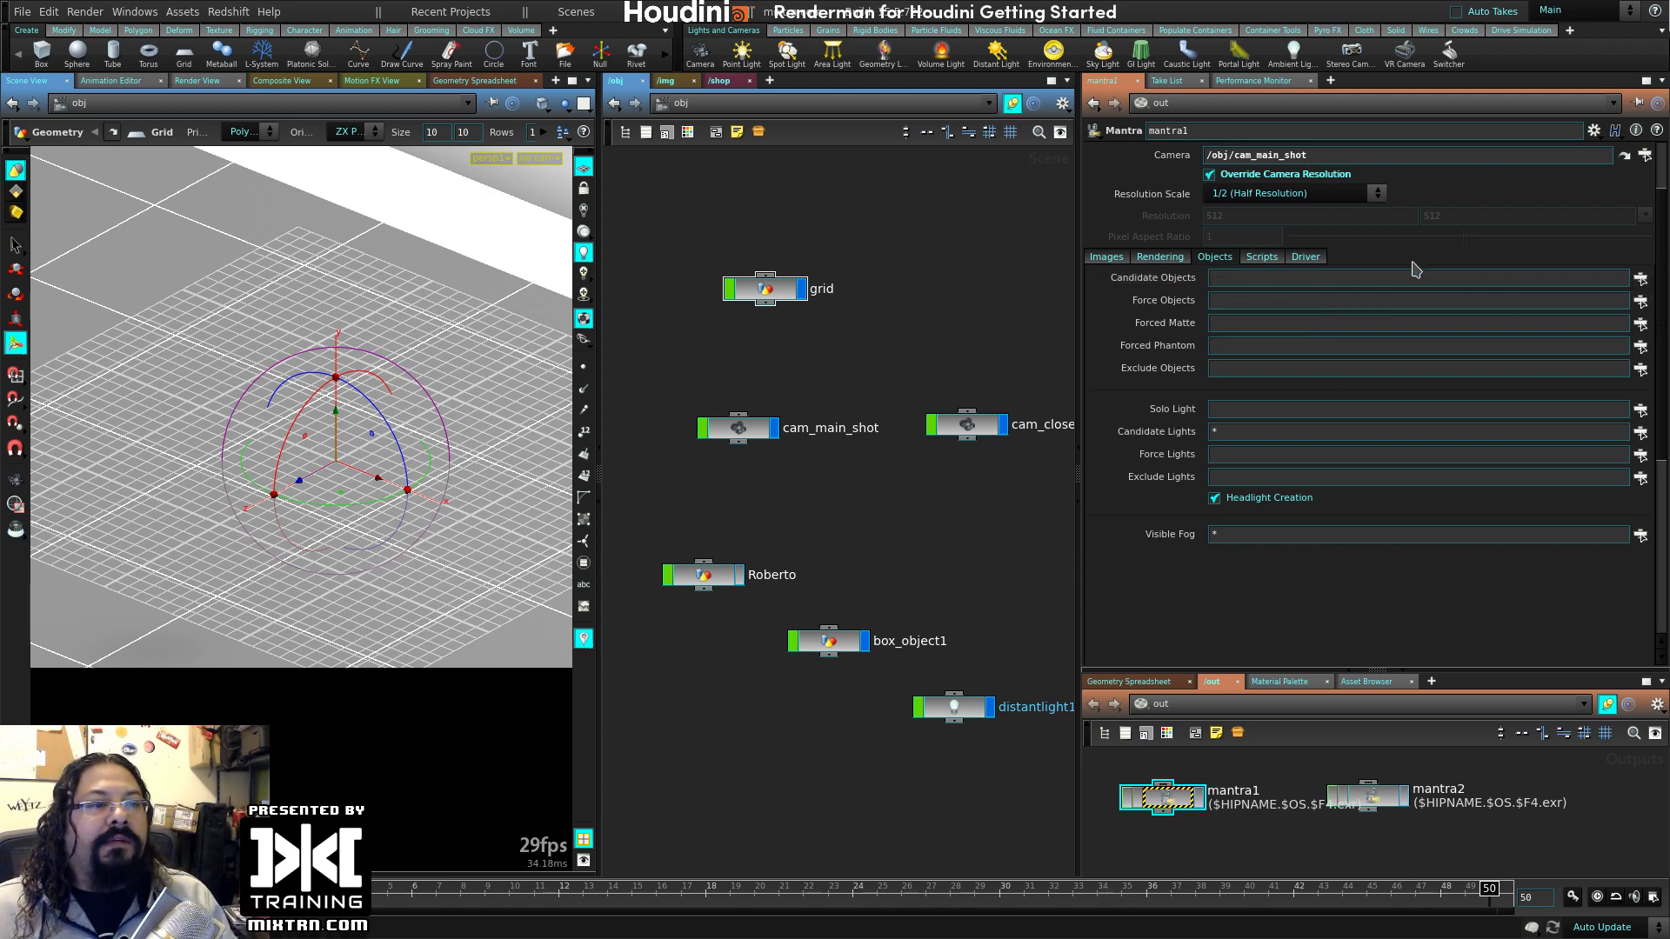
{"action": "left_click", "coordinate": [1641, 301]}
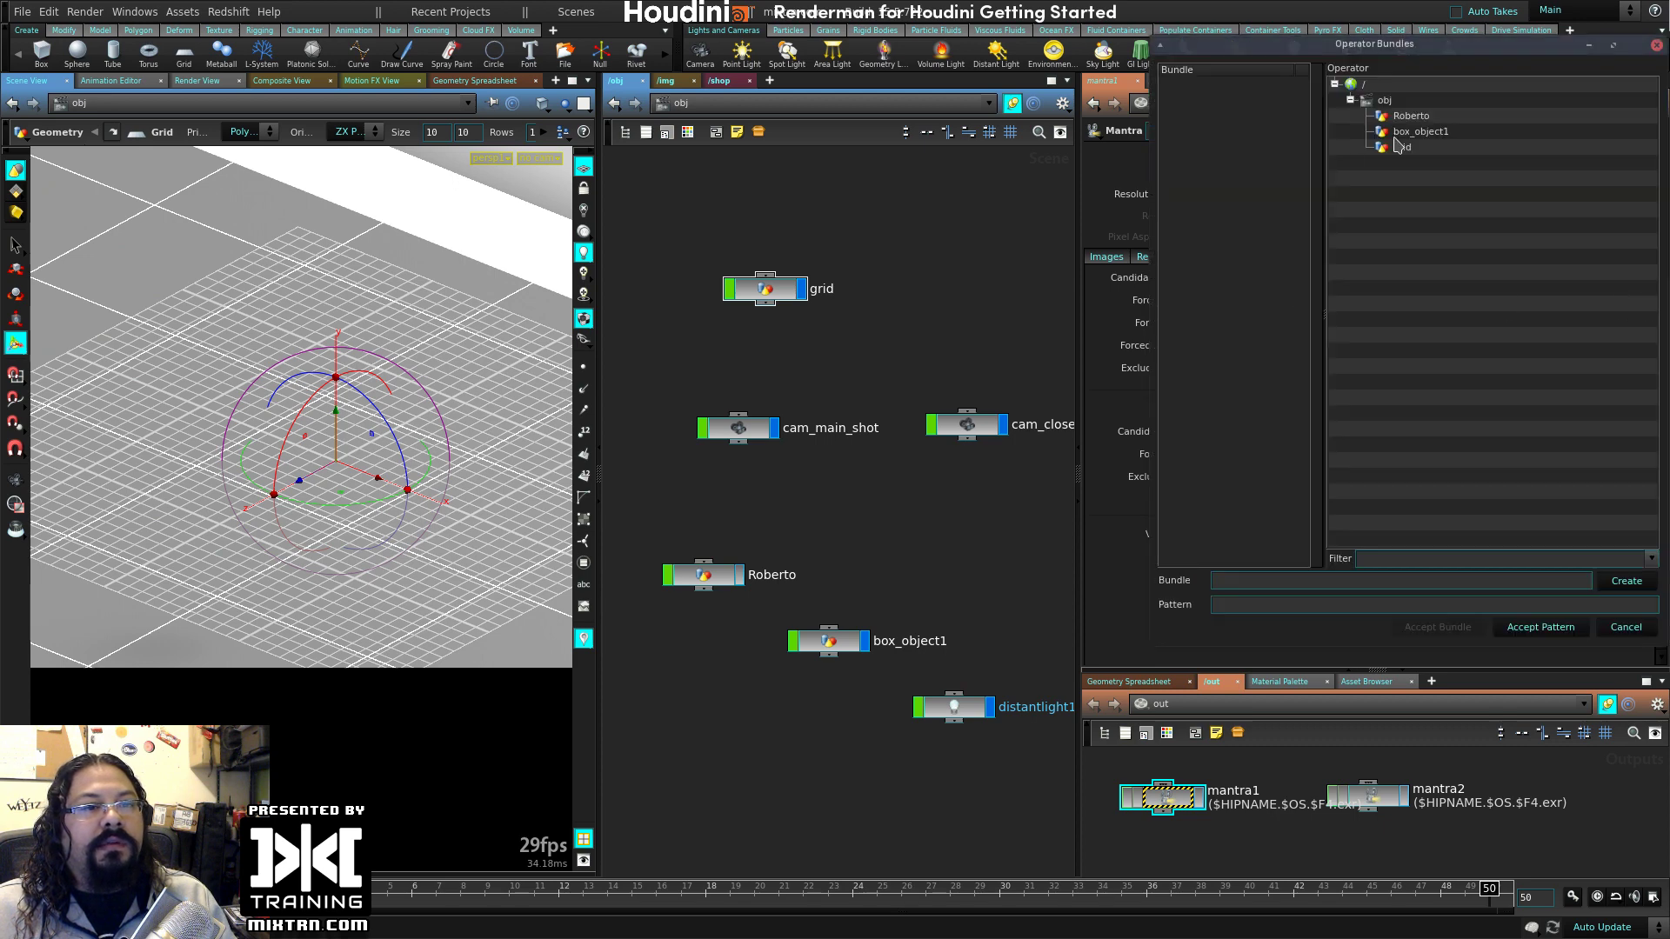
{"action": "left_click", "coordinate": [1419, 118]}
{"action": "left_click", "coordinate": [1554, 631]}
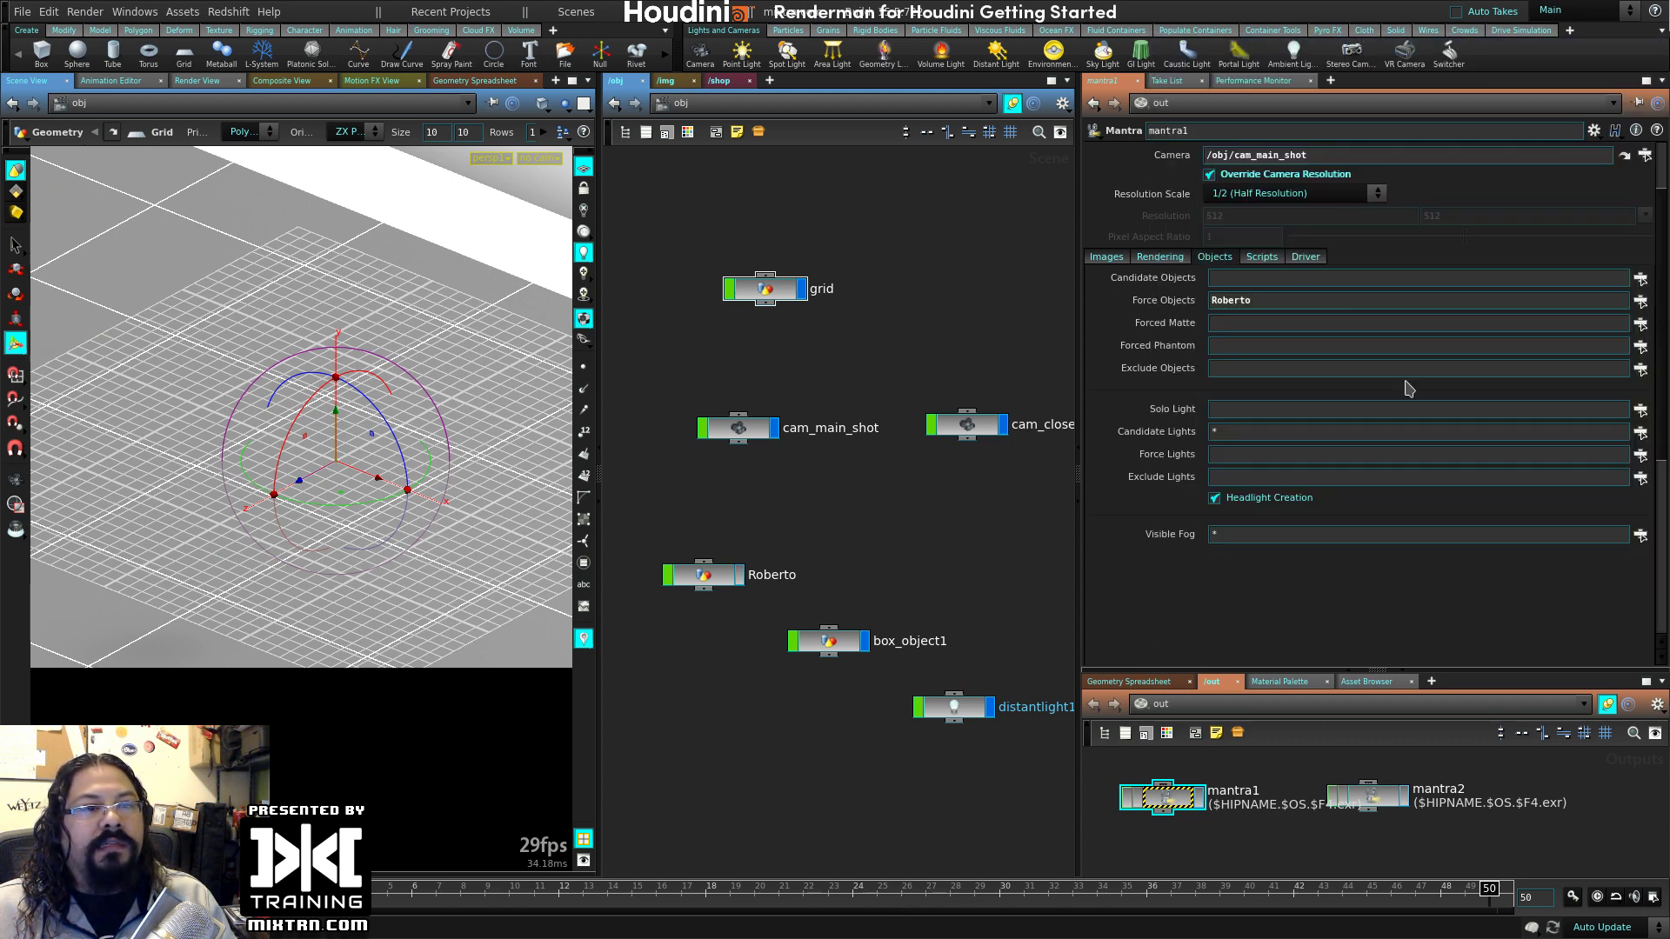
{"action": "key", "text": "shift+Tab"}
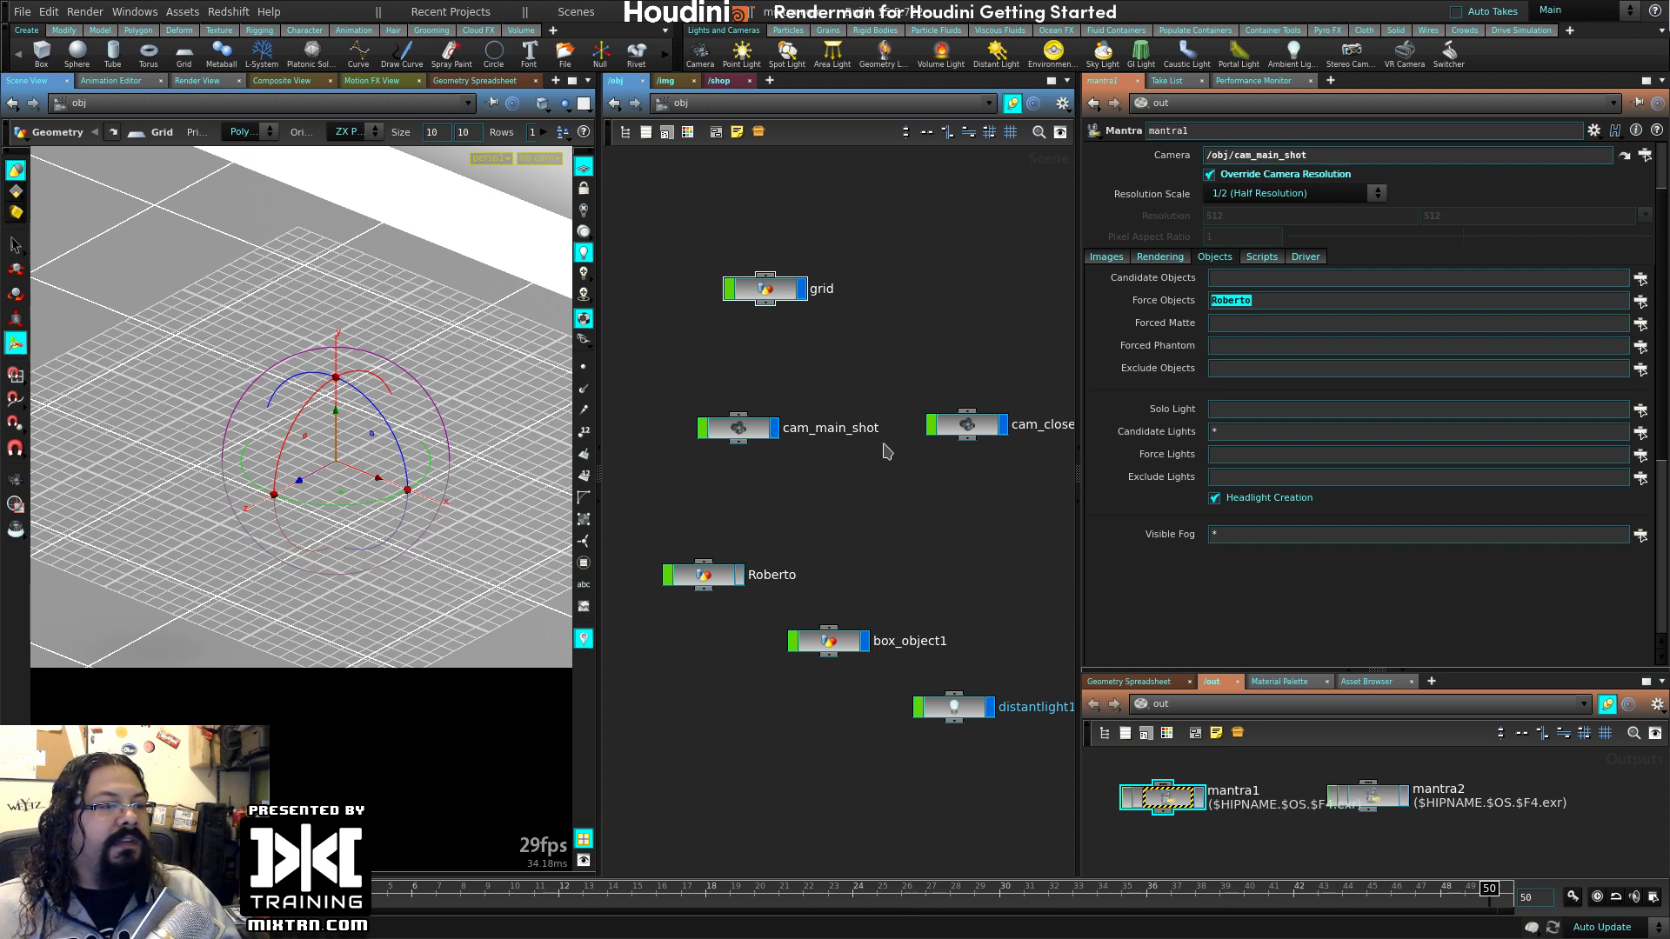
- Render mantra1 with the forced Roberto object and view the render's C plane
{"action": "left_click", "coordinate": [1178, 799]}
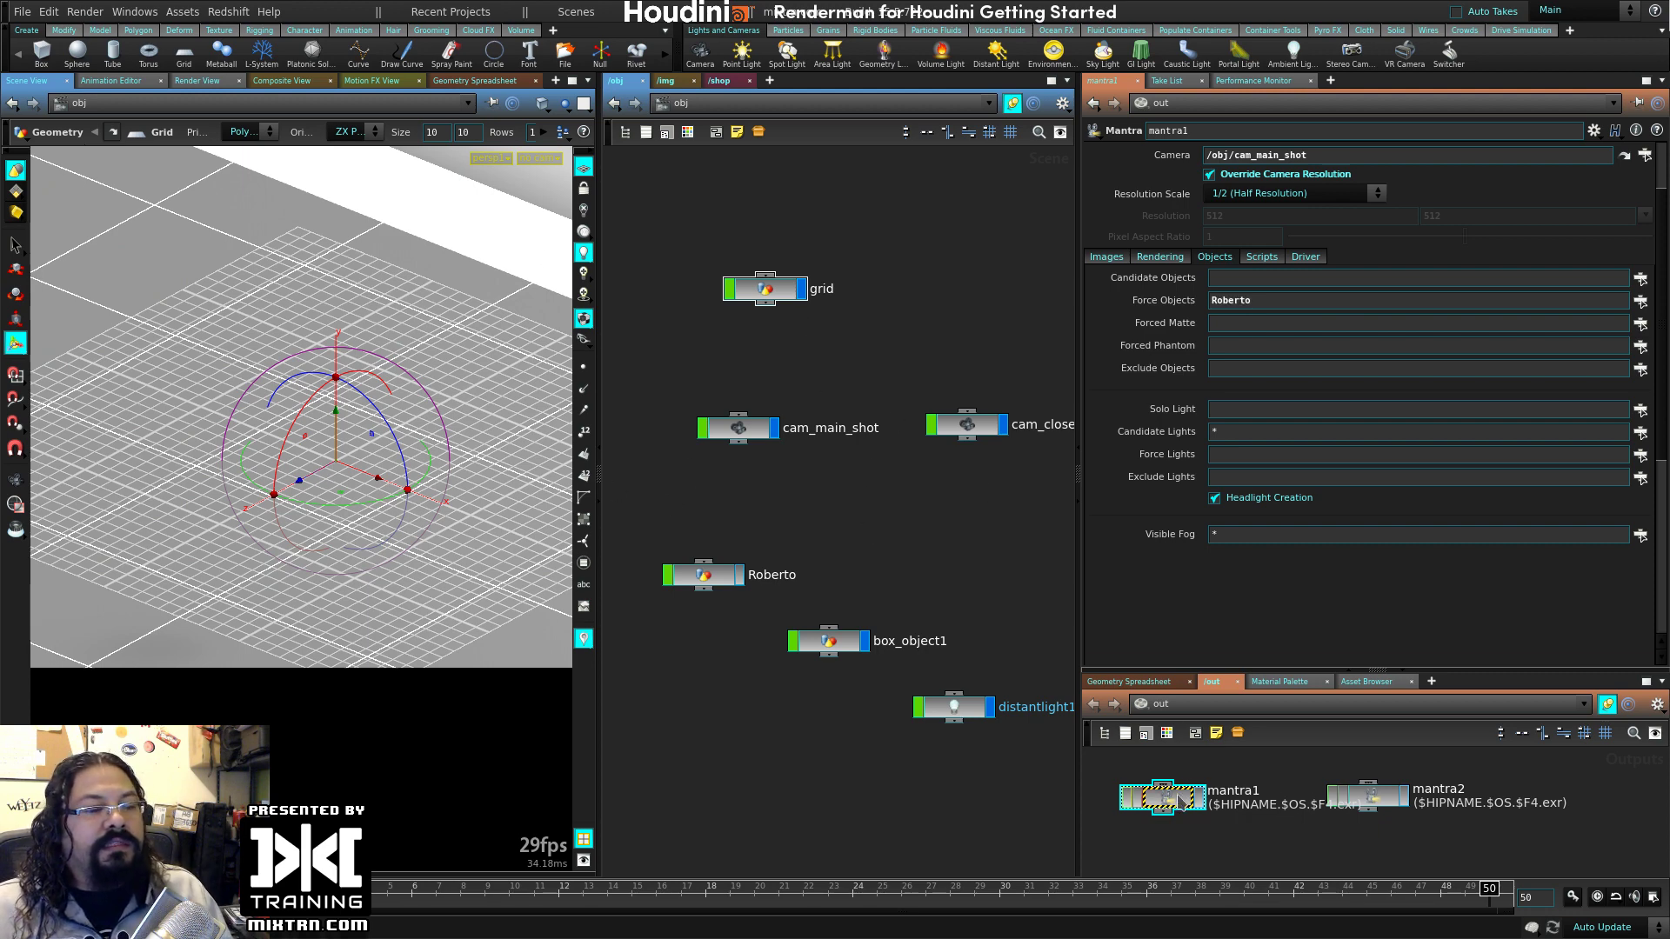
{"action": "left_click_drag", "start_coordinate": [1178, 799], "coordinate": [1177, 795]}
{"action": "left_click", "coordinate": [191, 81]}
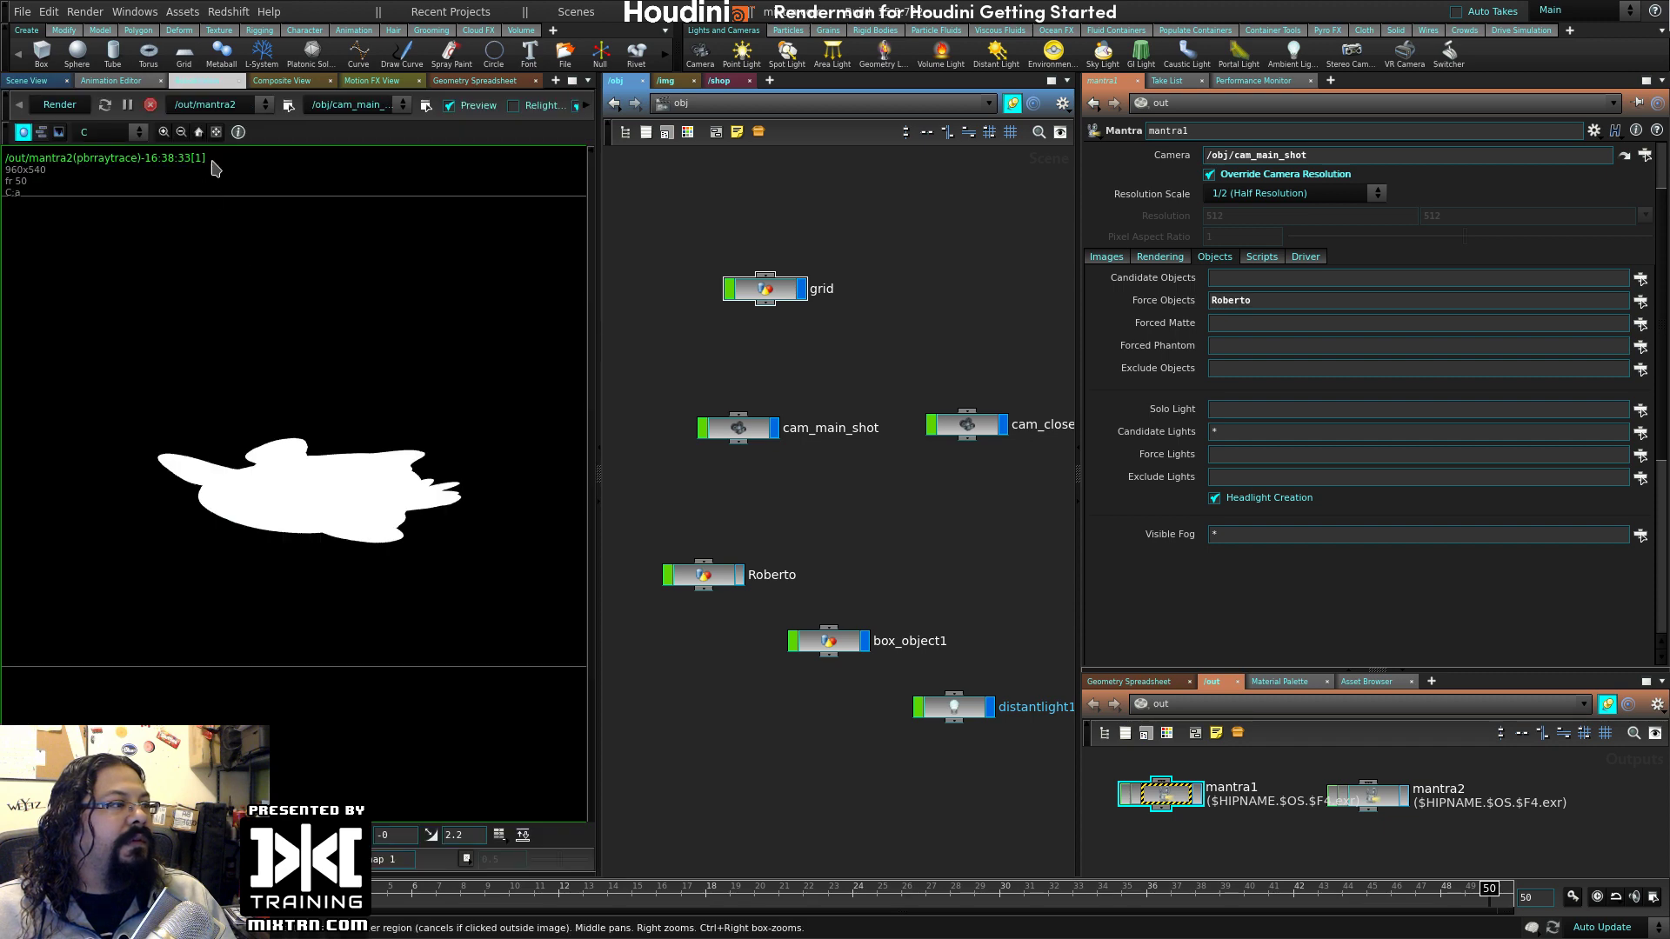
{"action": "left_click", "coordinate": [63, 104]}
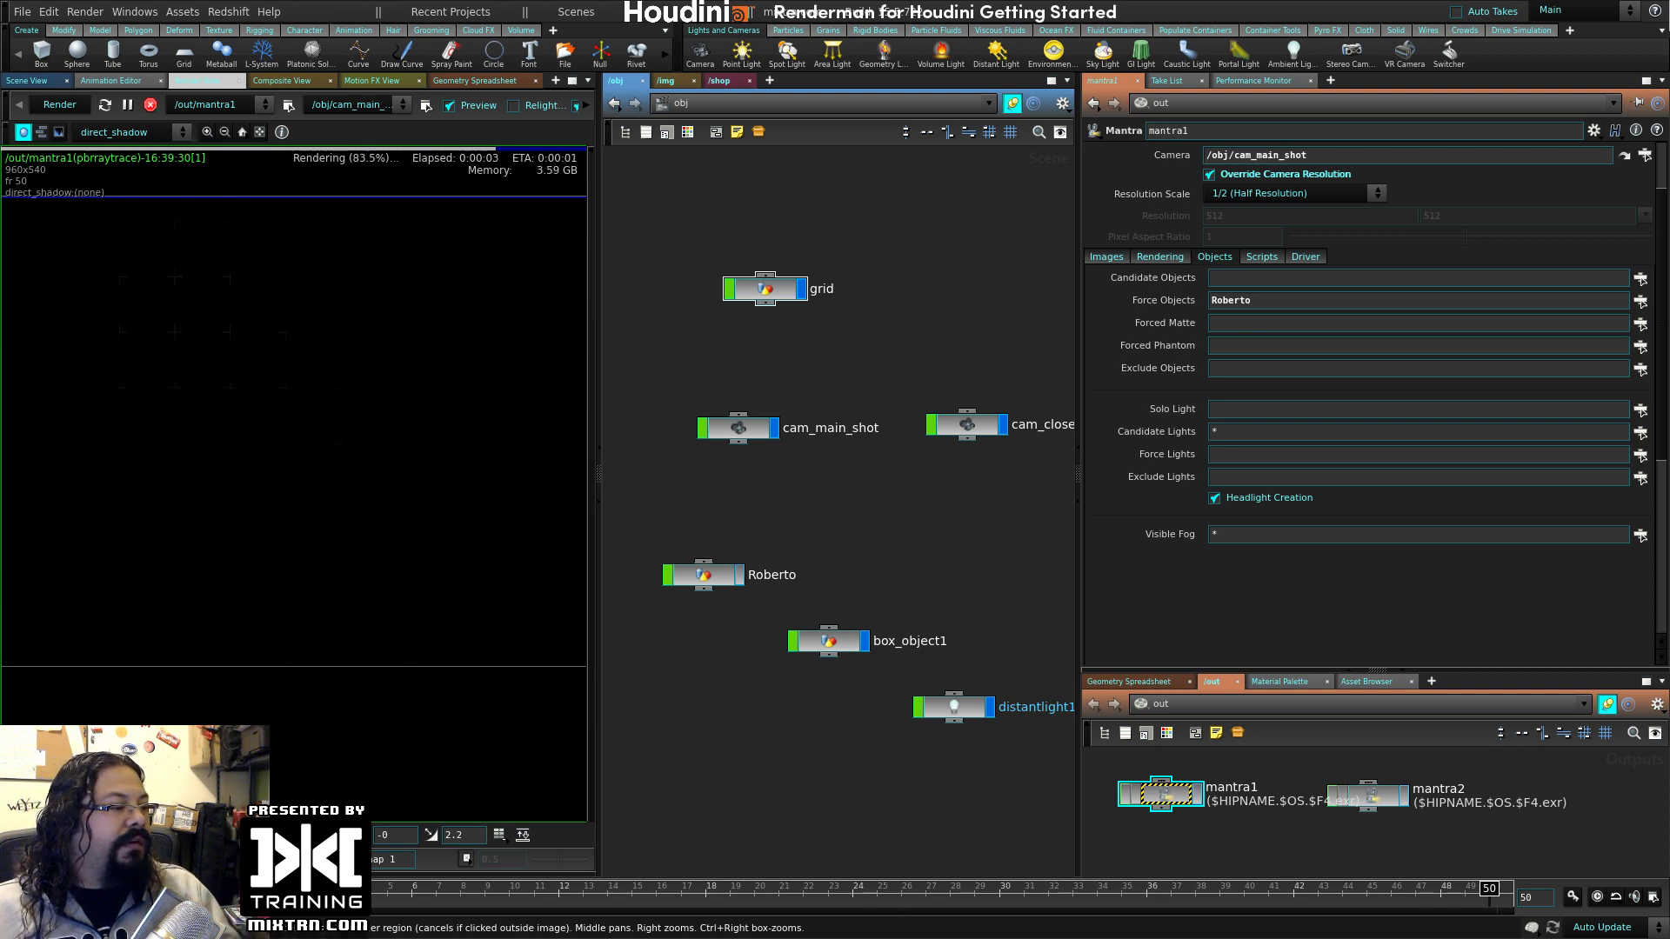
{"action": "left_click", "coordinate": [148, 132]}
{"action": "left_click", "coordinate": [105, 136]}
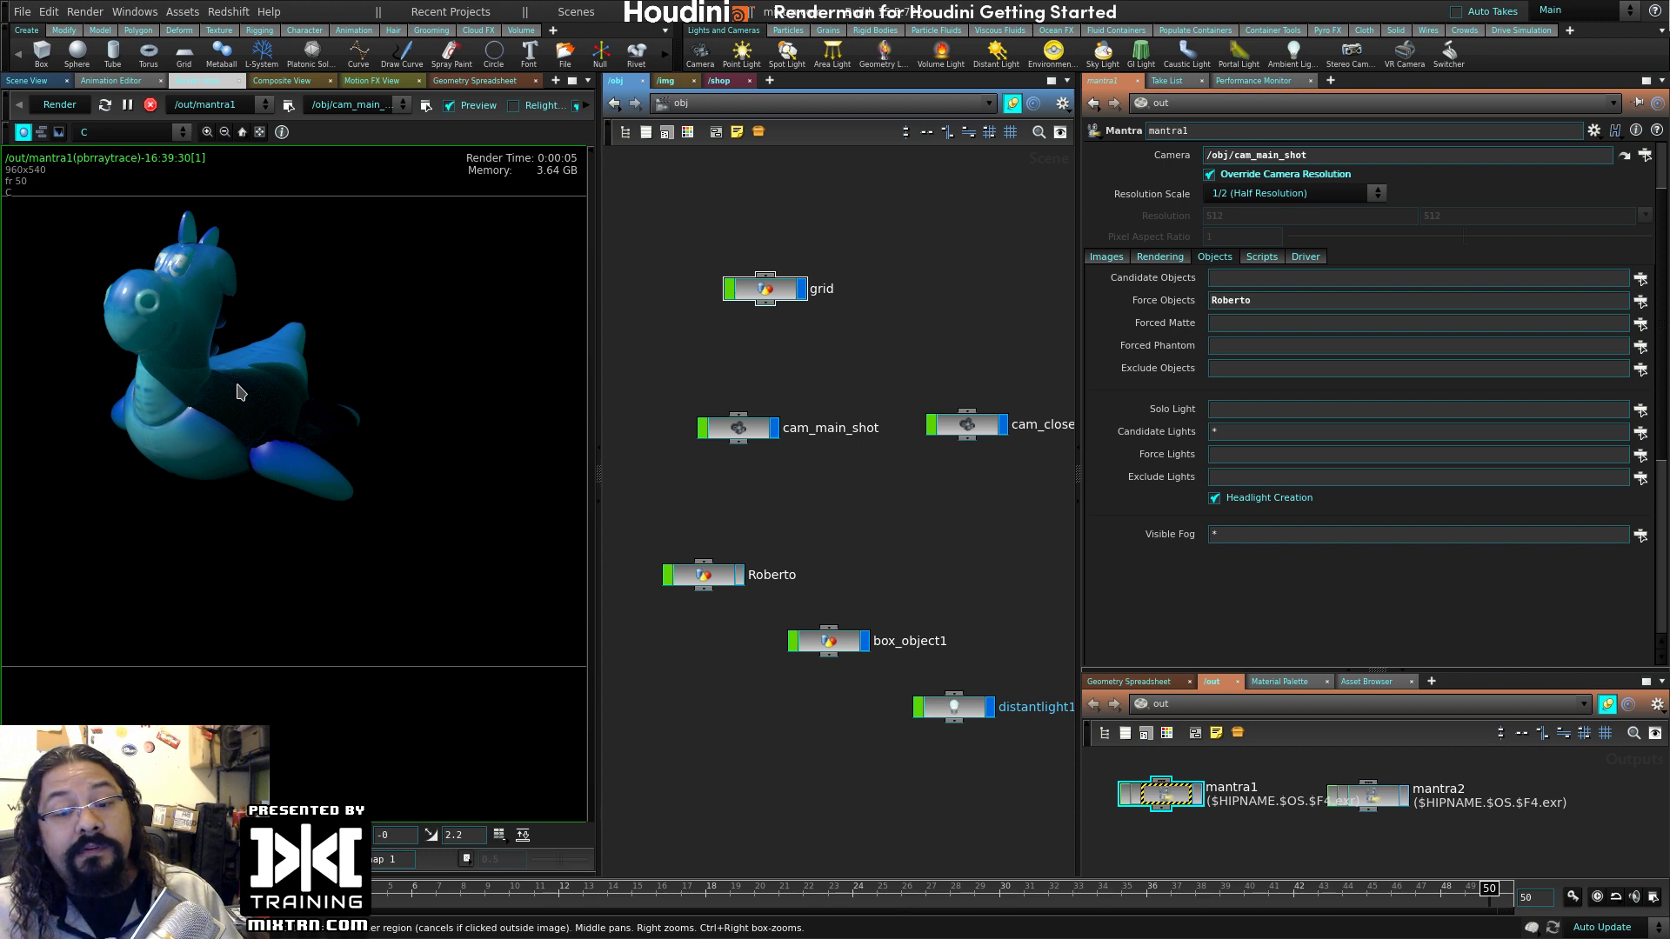
{"action": "left_click_drag", "start_coordinate": [1284, 304], "coordinate": [1181, 369]}
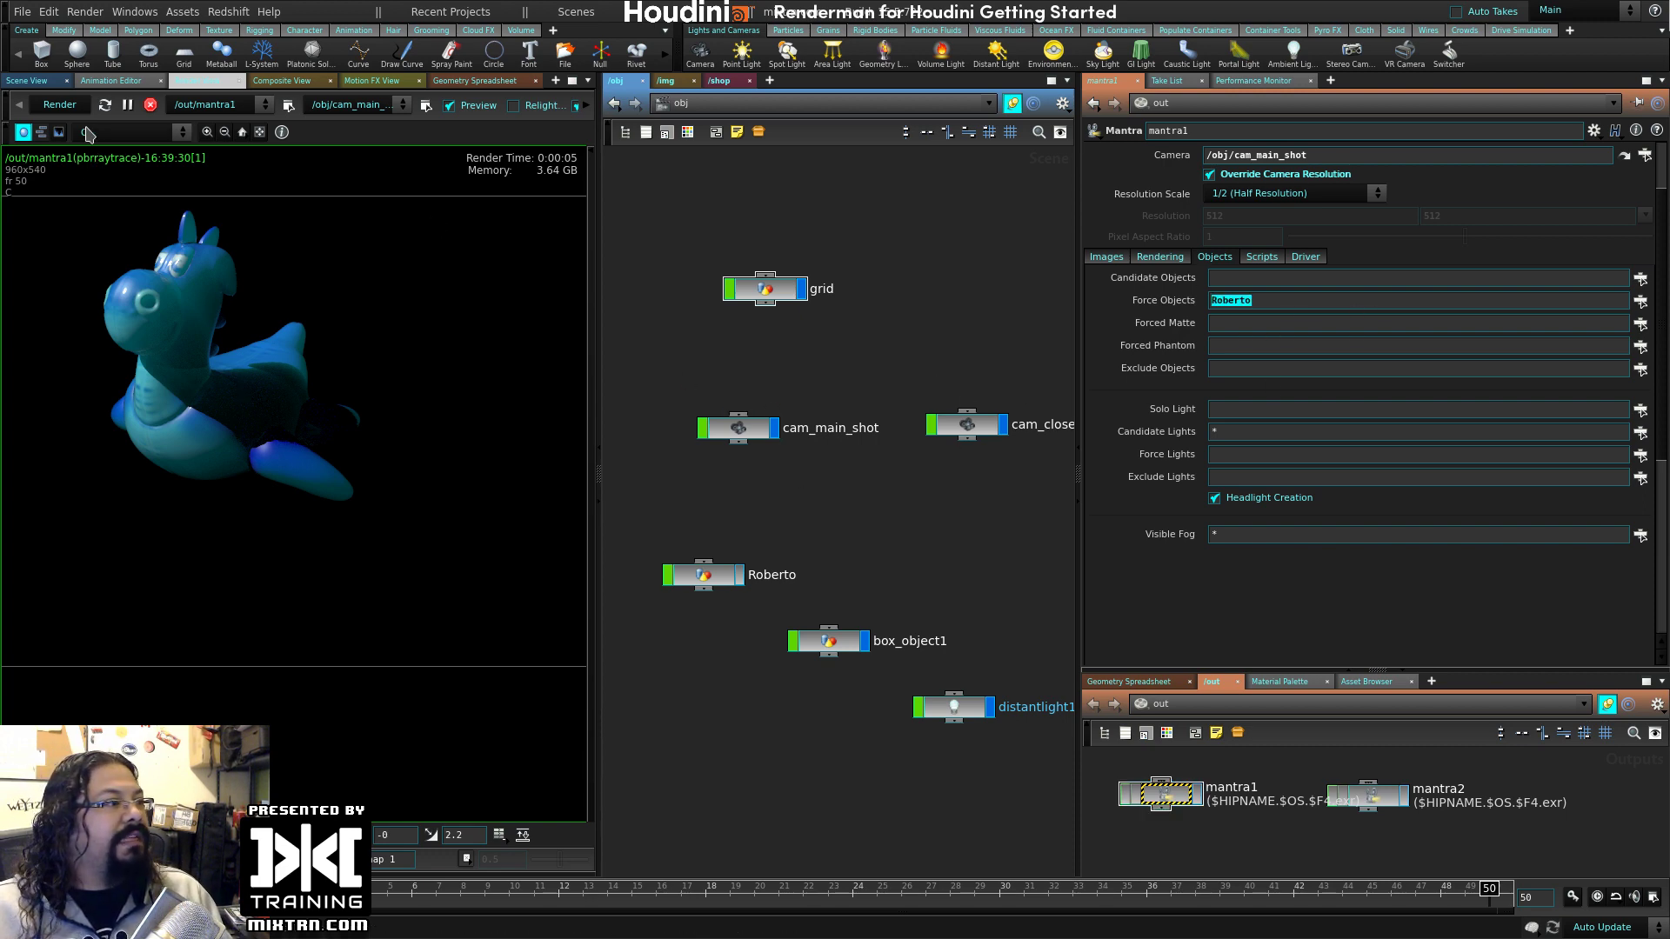
- Add a box to the scene, move it to about 0.44, 0.29, 0, and turn Roberto's display back on
{"action": "left_click", "coordinate": [48, 82]}
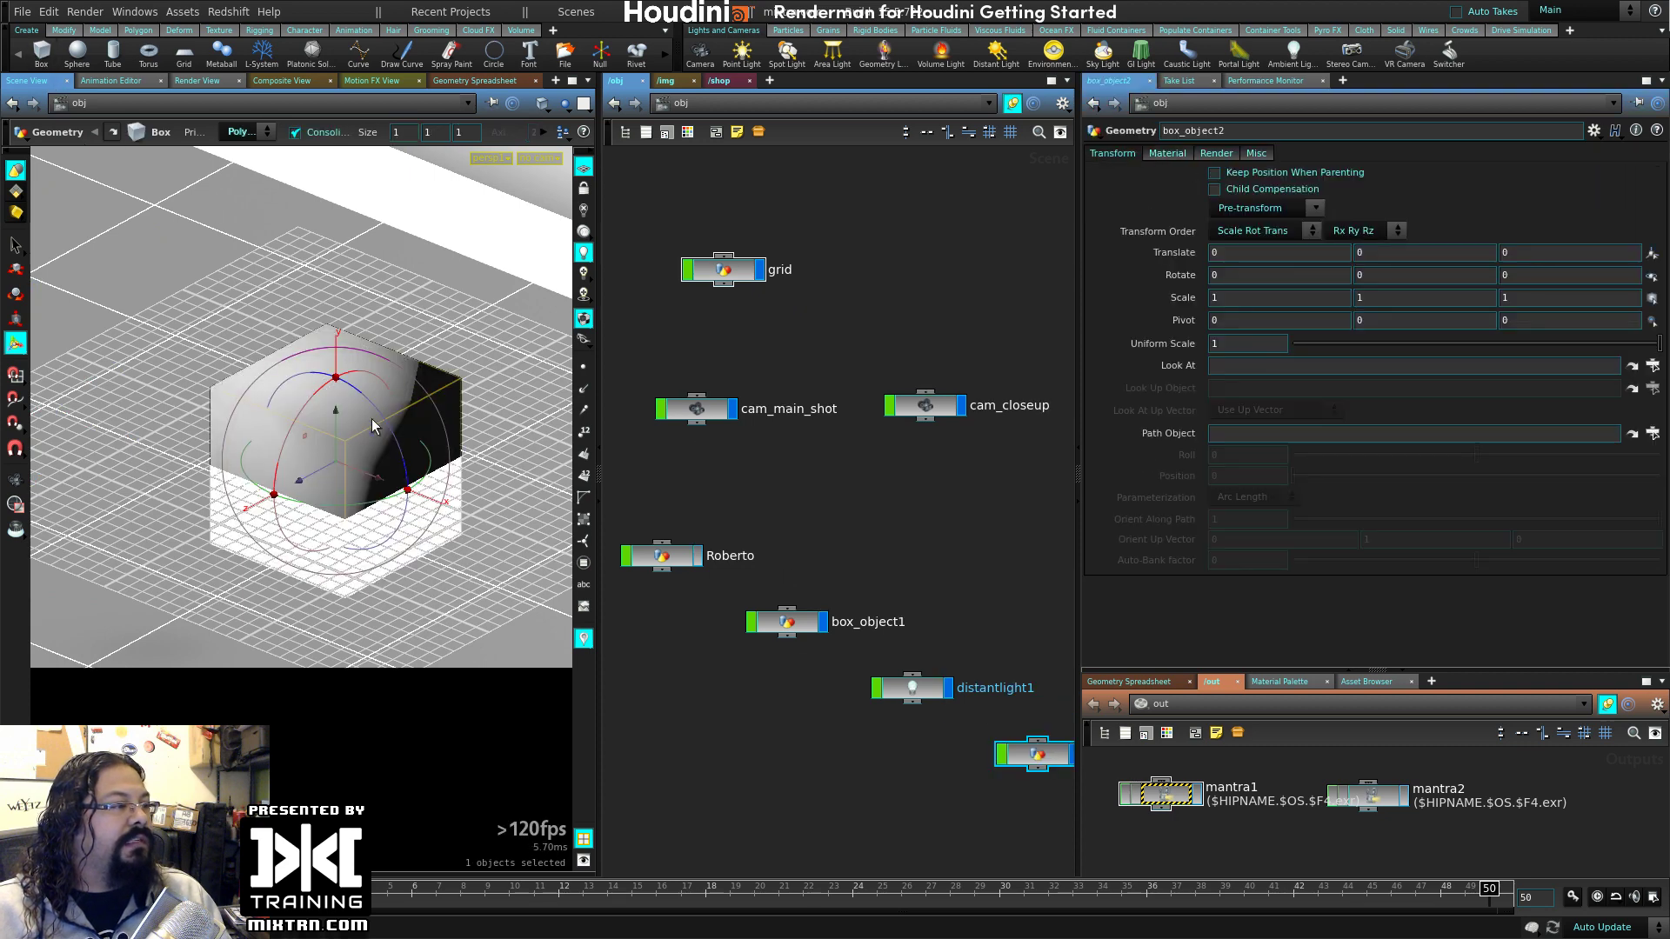
{"action": "left_click_drag", "start_coordinate": [368, 473], "coordinate": [397, 398]}
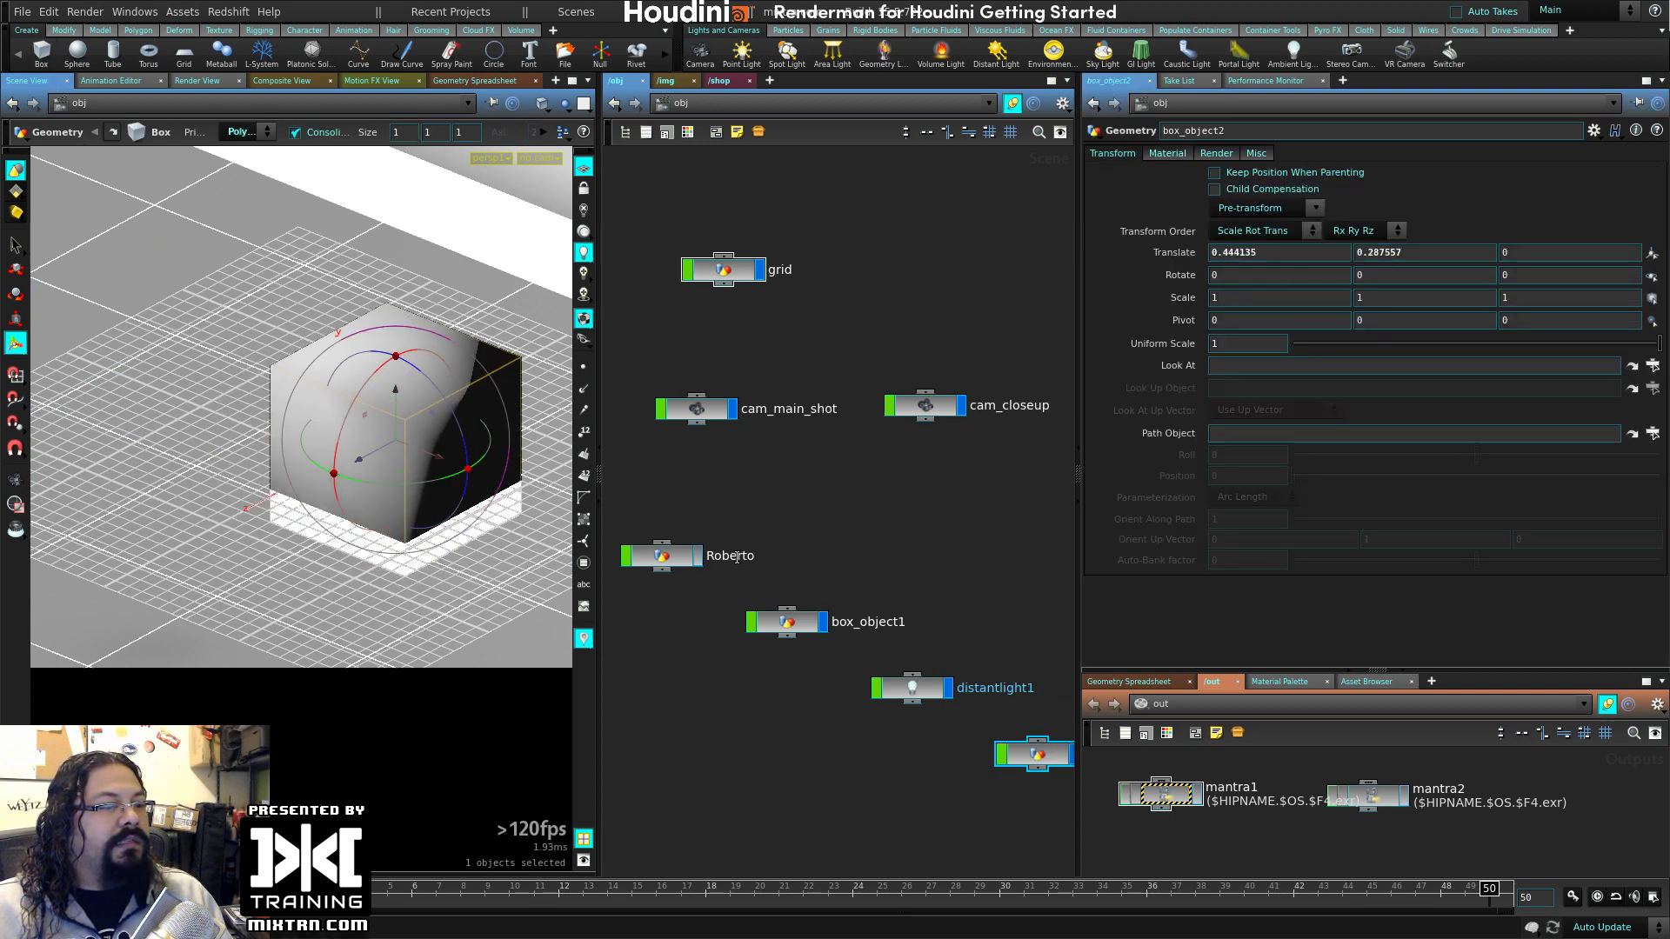
{"action": "left_click", "coordinate": [701, 556]}
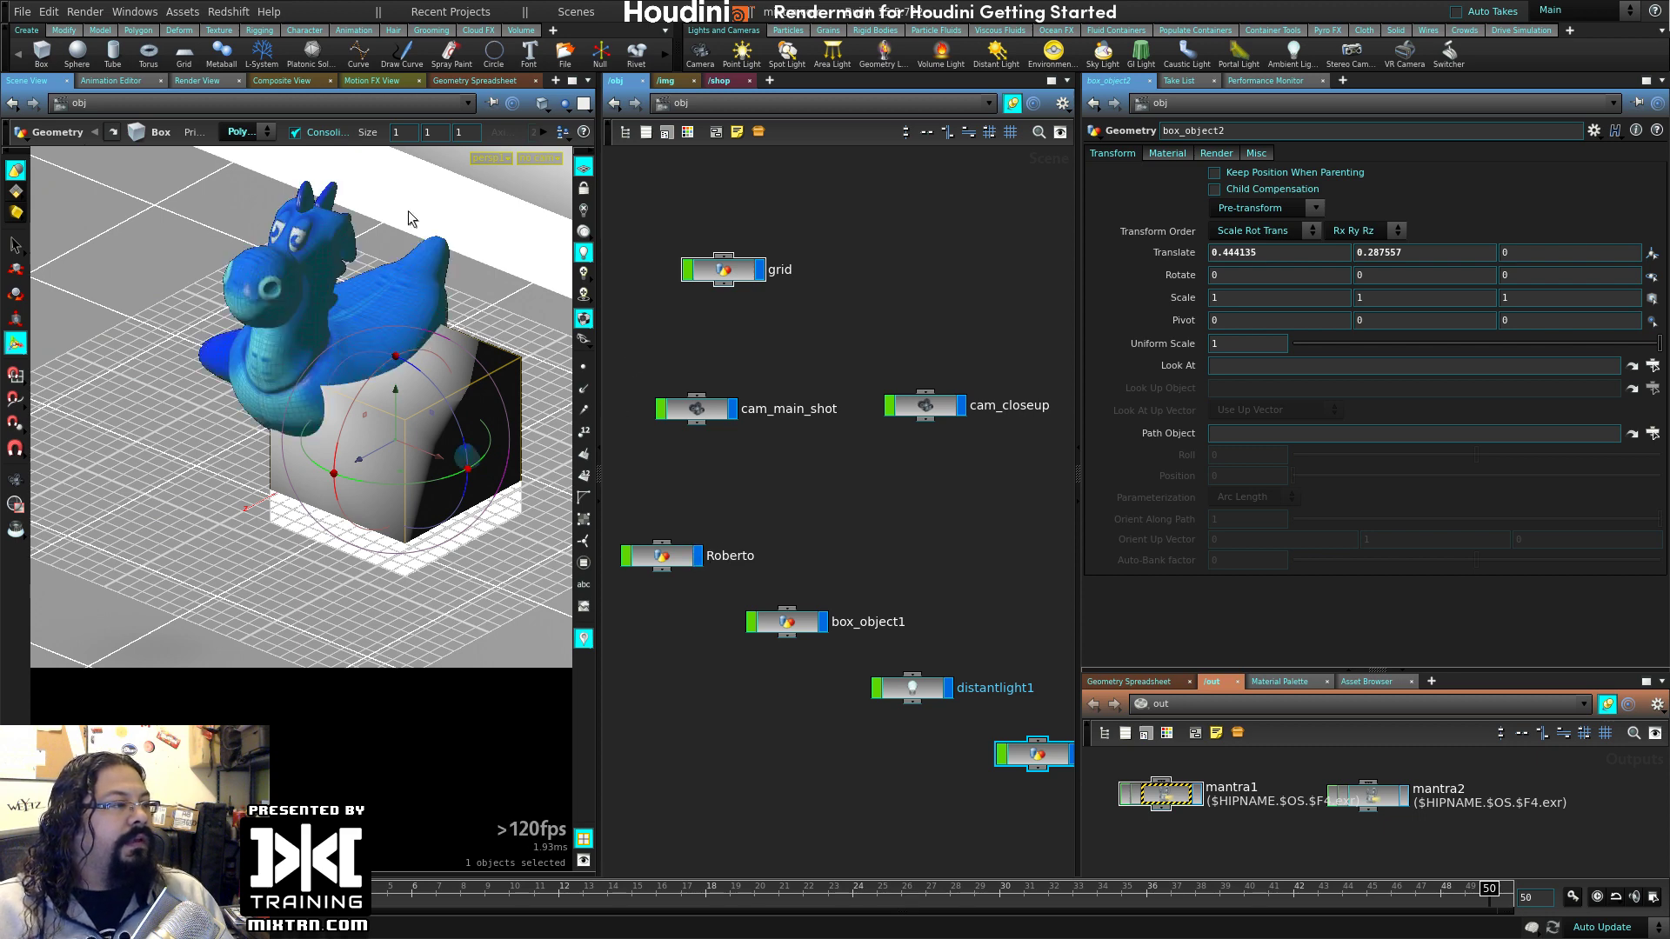
- Set mantra1's Forced Matte to box_object2 and check the updated render
{"action": "left_click", "coordinate": [197, 80]}
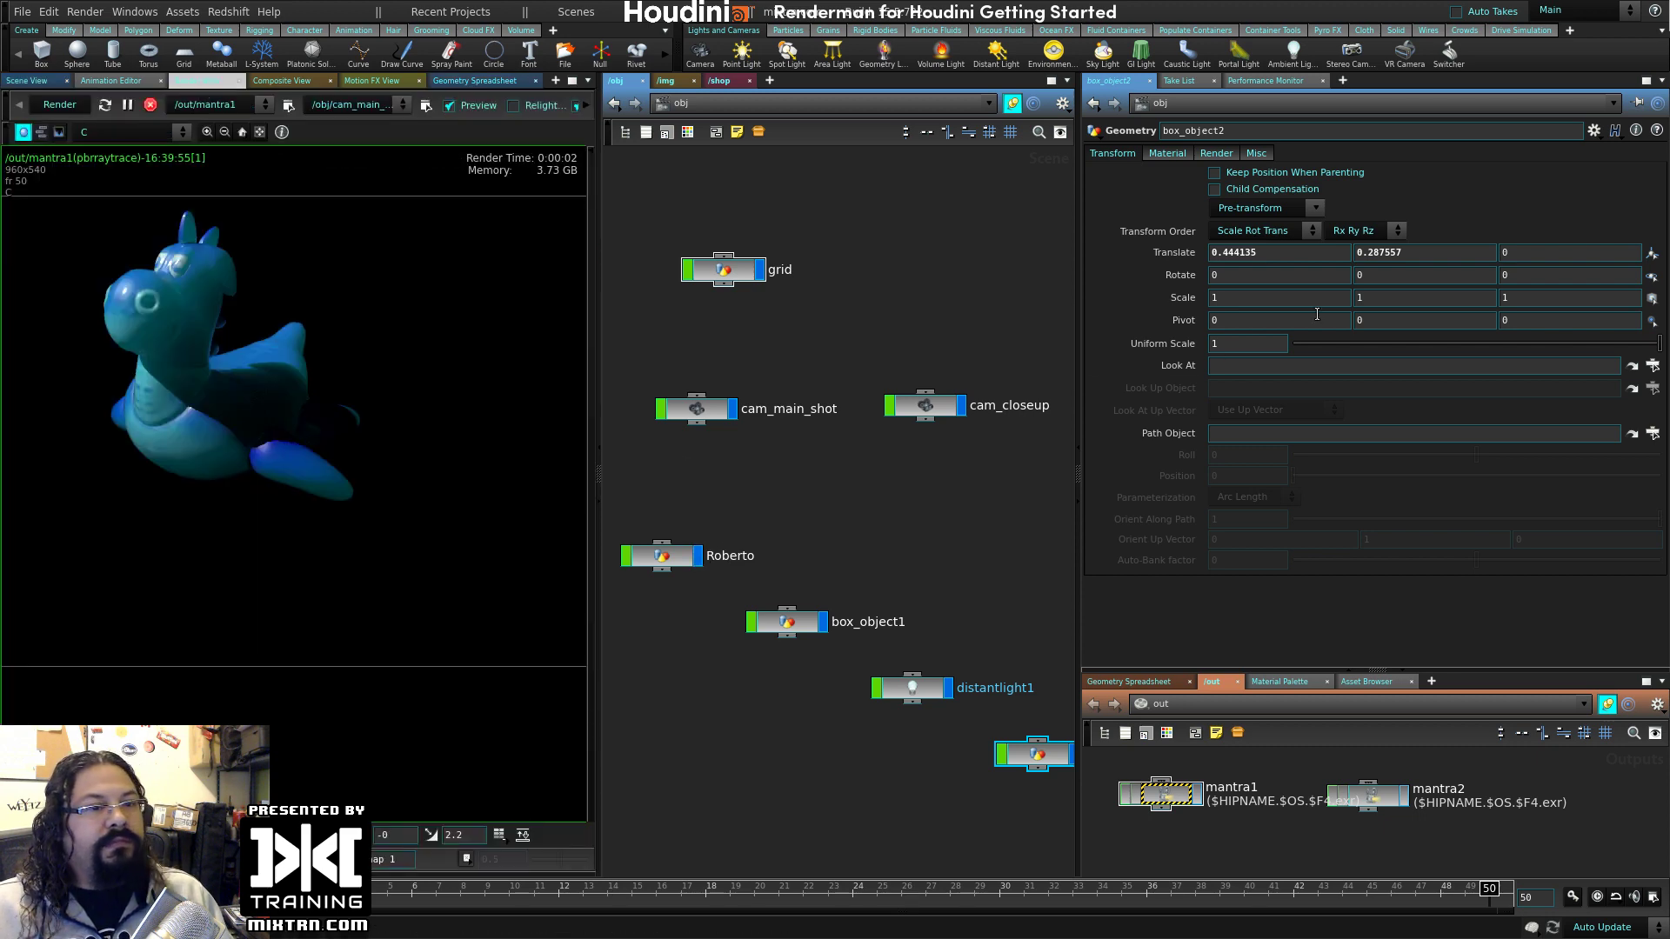
{"action": "left_click", "coordinate": [1188, 795]}
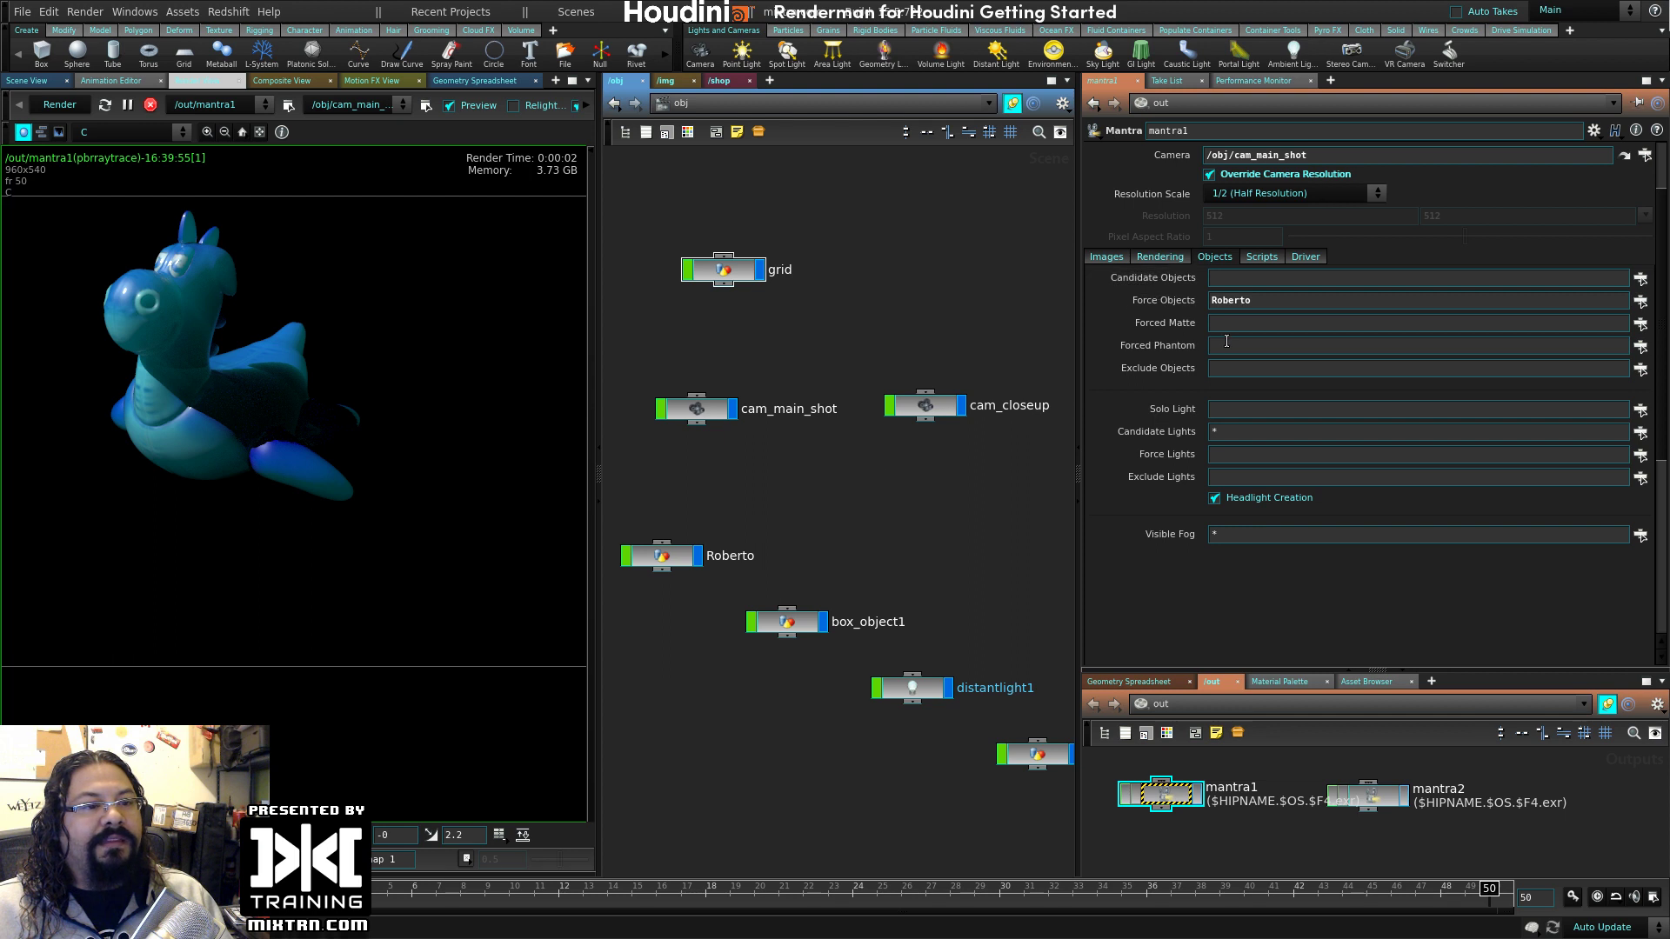
{"action": "left_click", "coordinate": [1655, 331]}
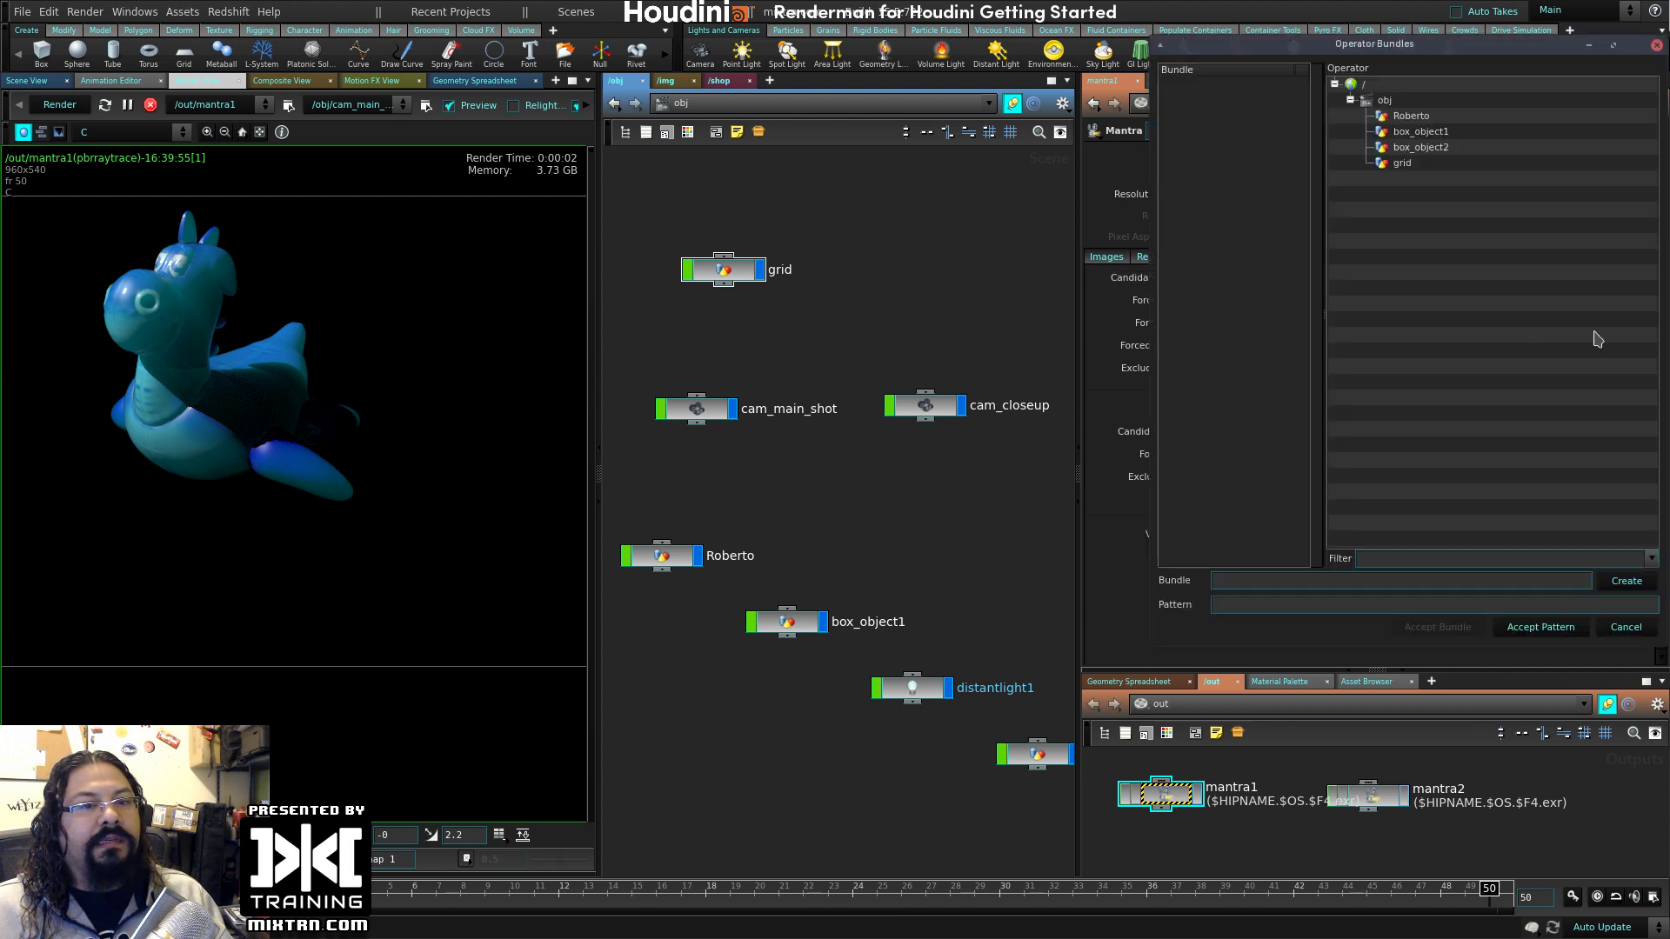
{"action": "double_click", "coordinate": [1422, 148]}
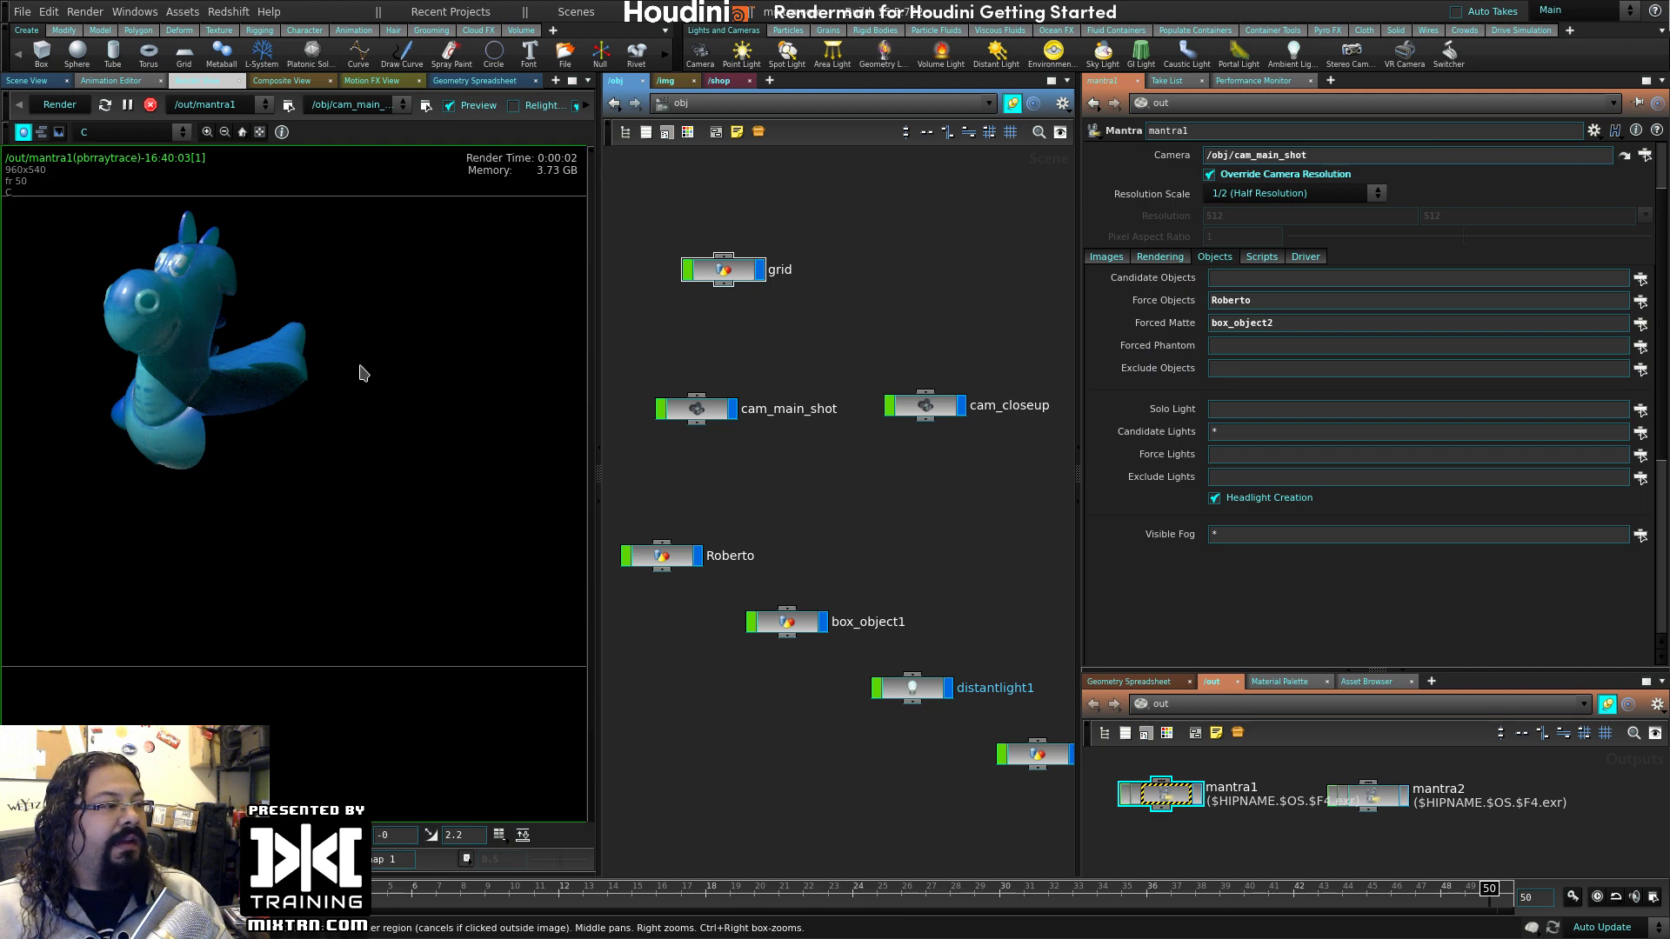
- Compare the alpha, colour and single-channel views of the render to examine how the matte box cuts out Roberto
{"action": "key", "text": "a"}
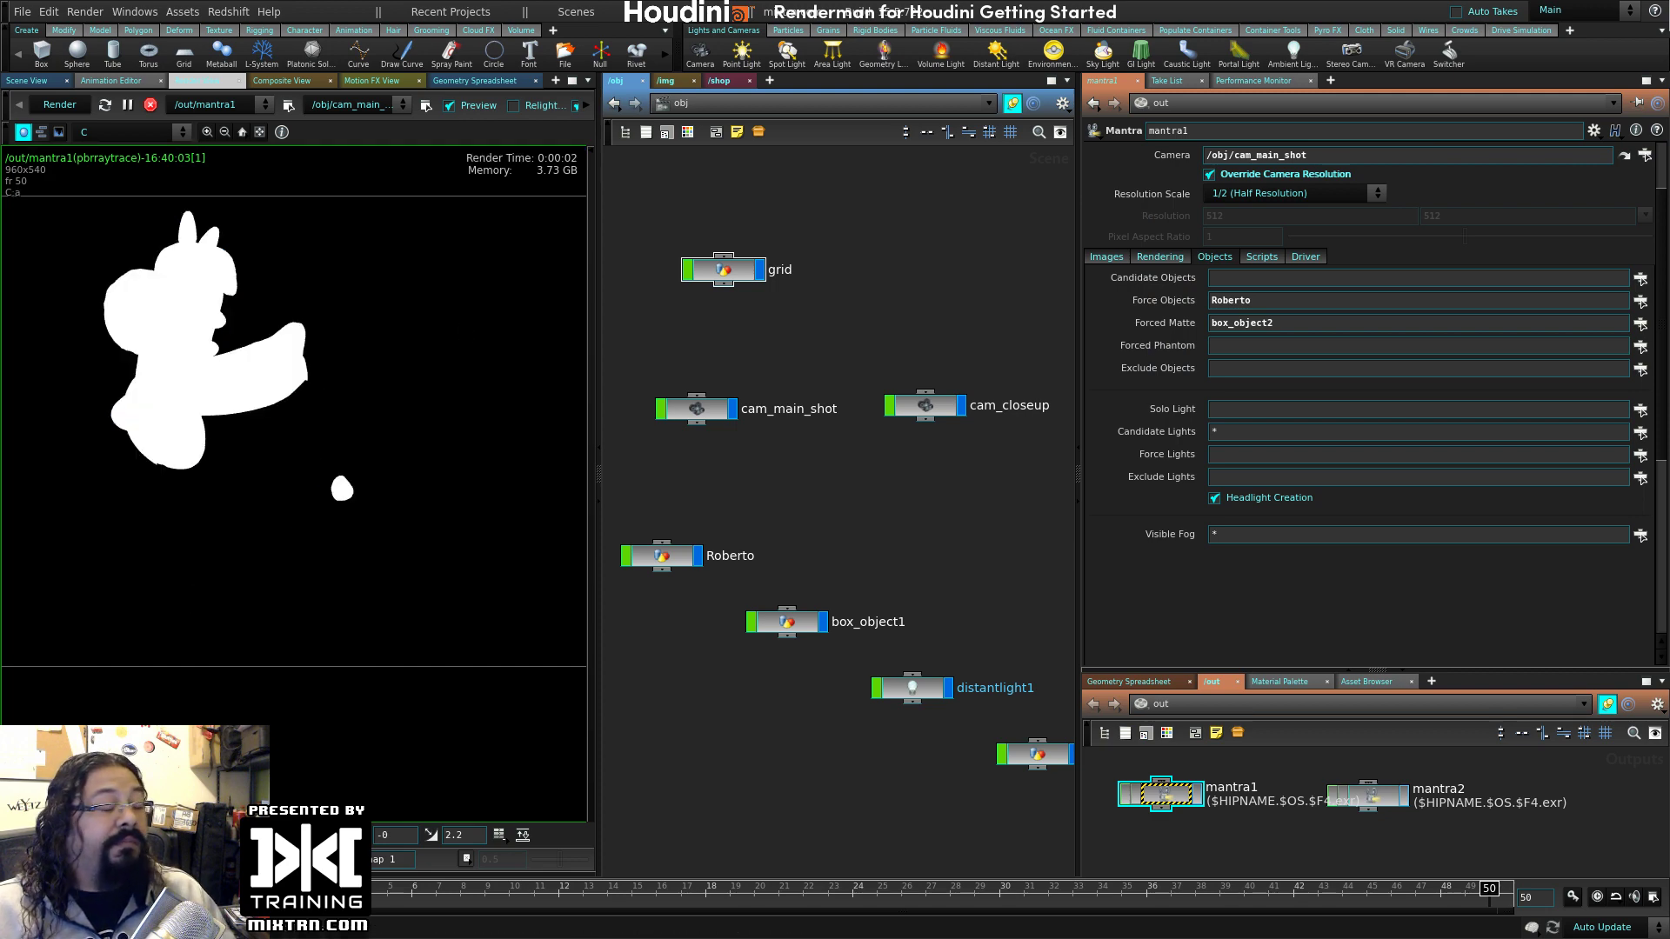
{"action": "key", "text": "c"}
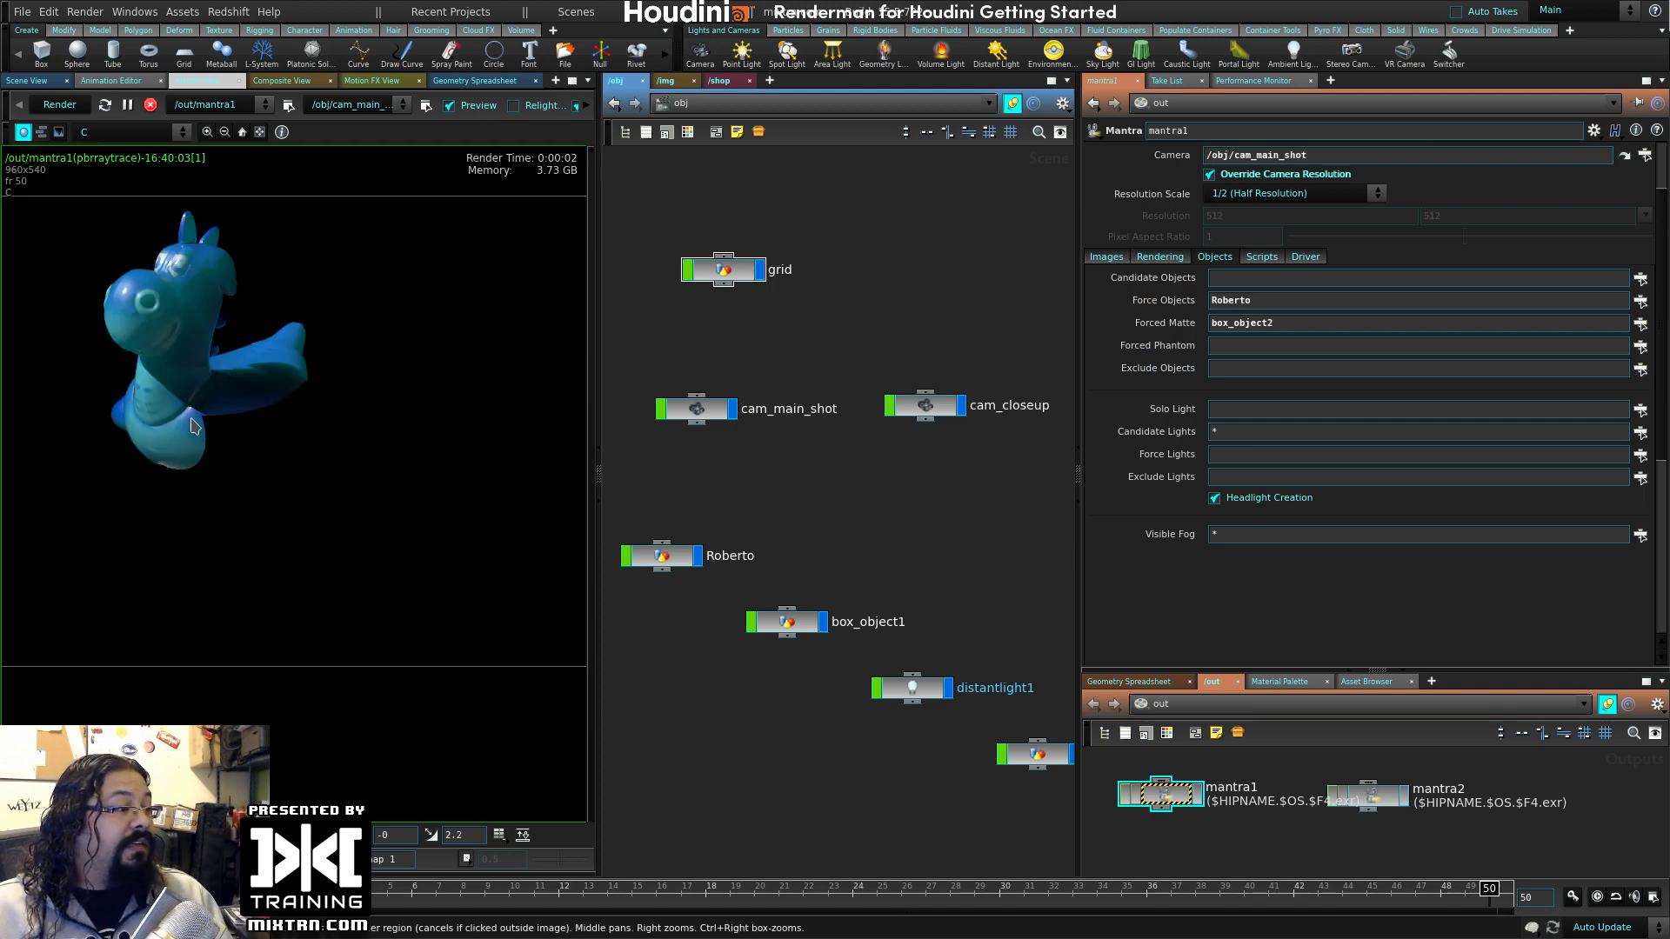
{"action": "key", "text": "b"}
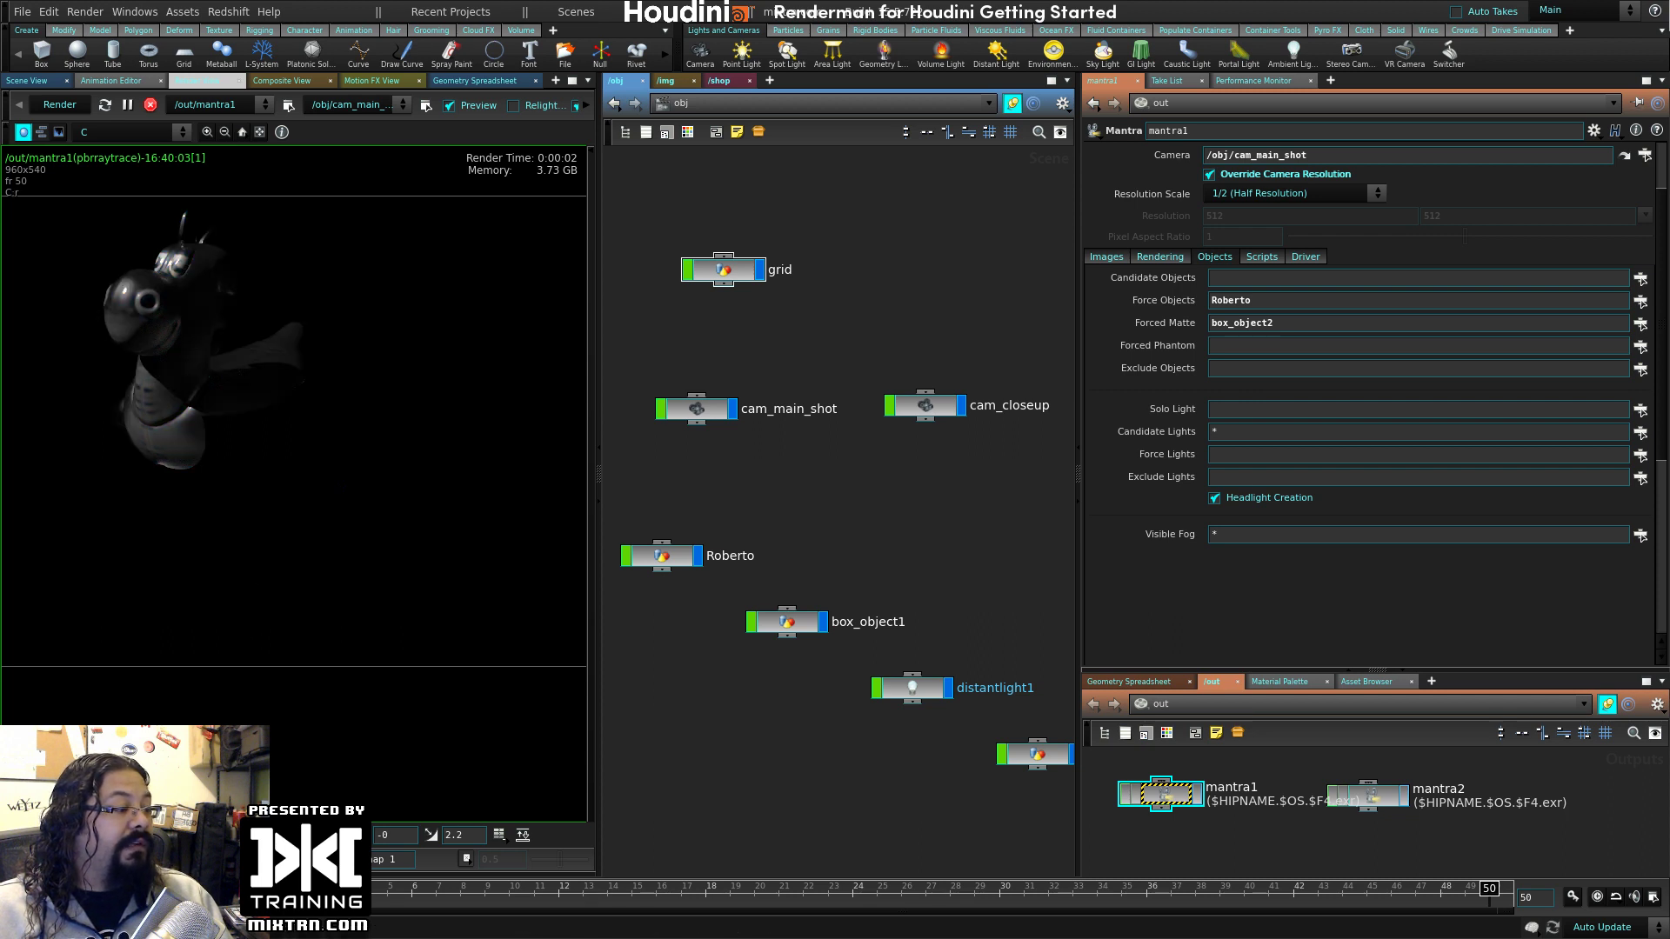
{"action": "key", "text": "a"}
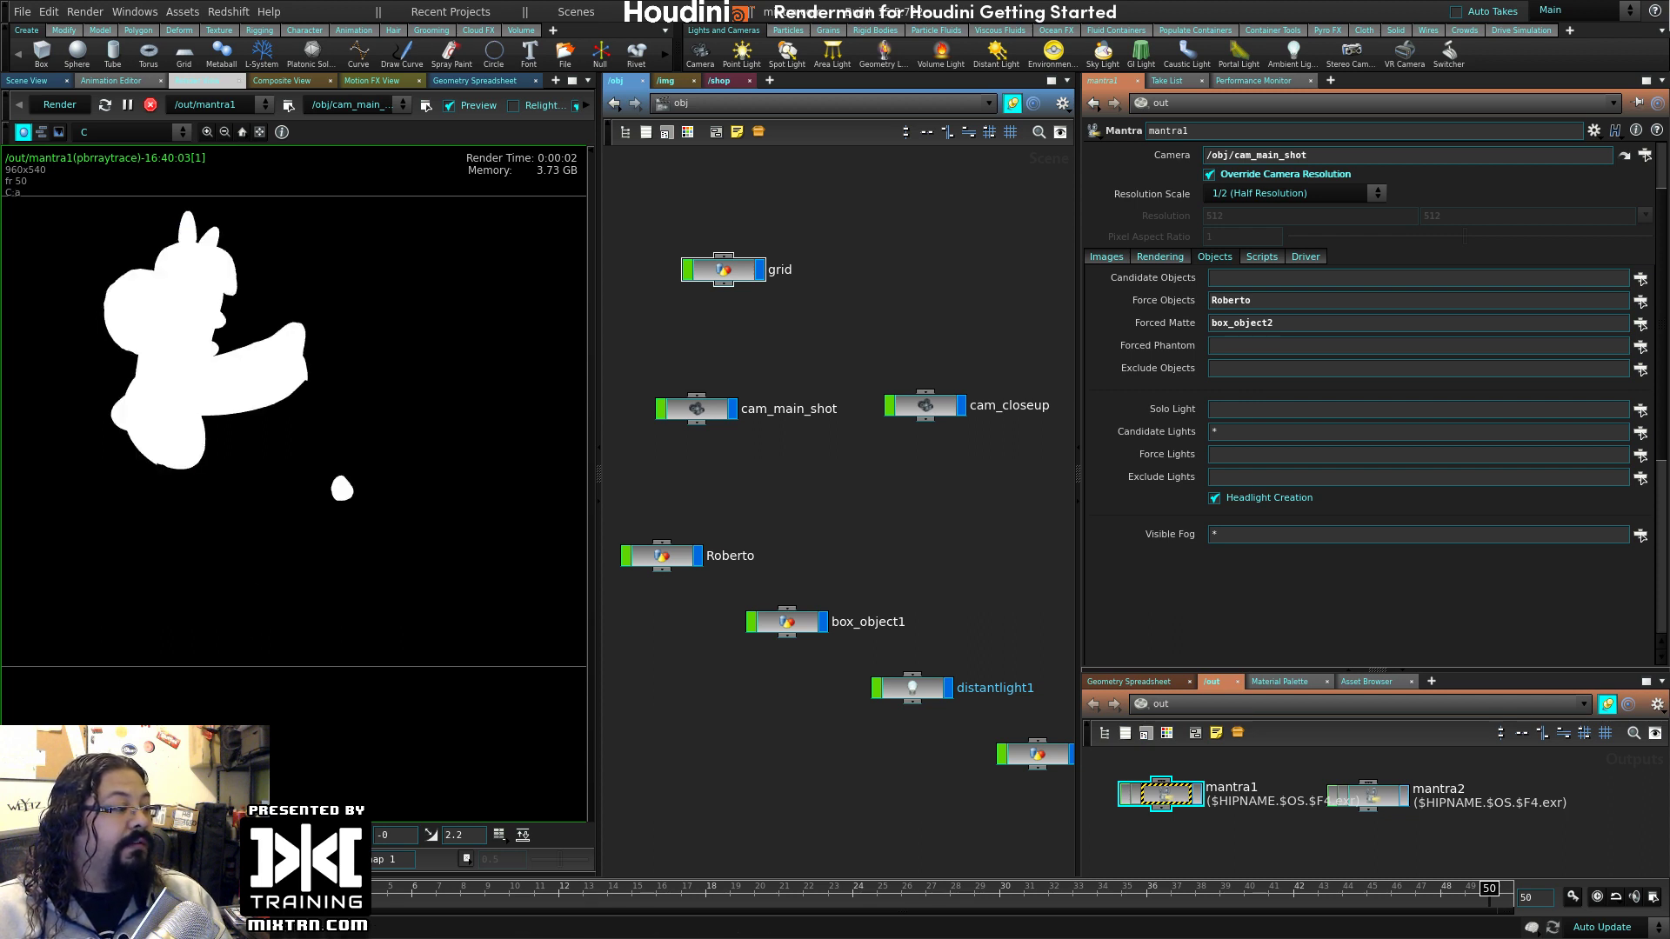
{"action": "key", "text": "c"}
- Return to the scene view and delete box_object2, the box intersecting Roberto
{"action": "left_click", "coordinate": [40, 81]}
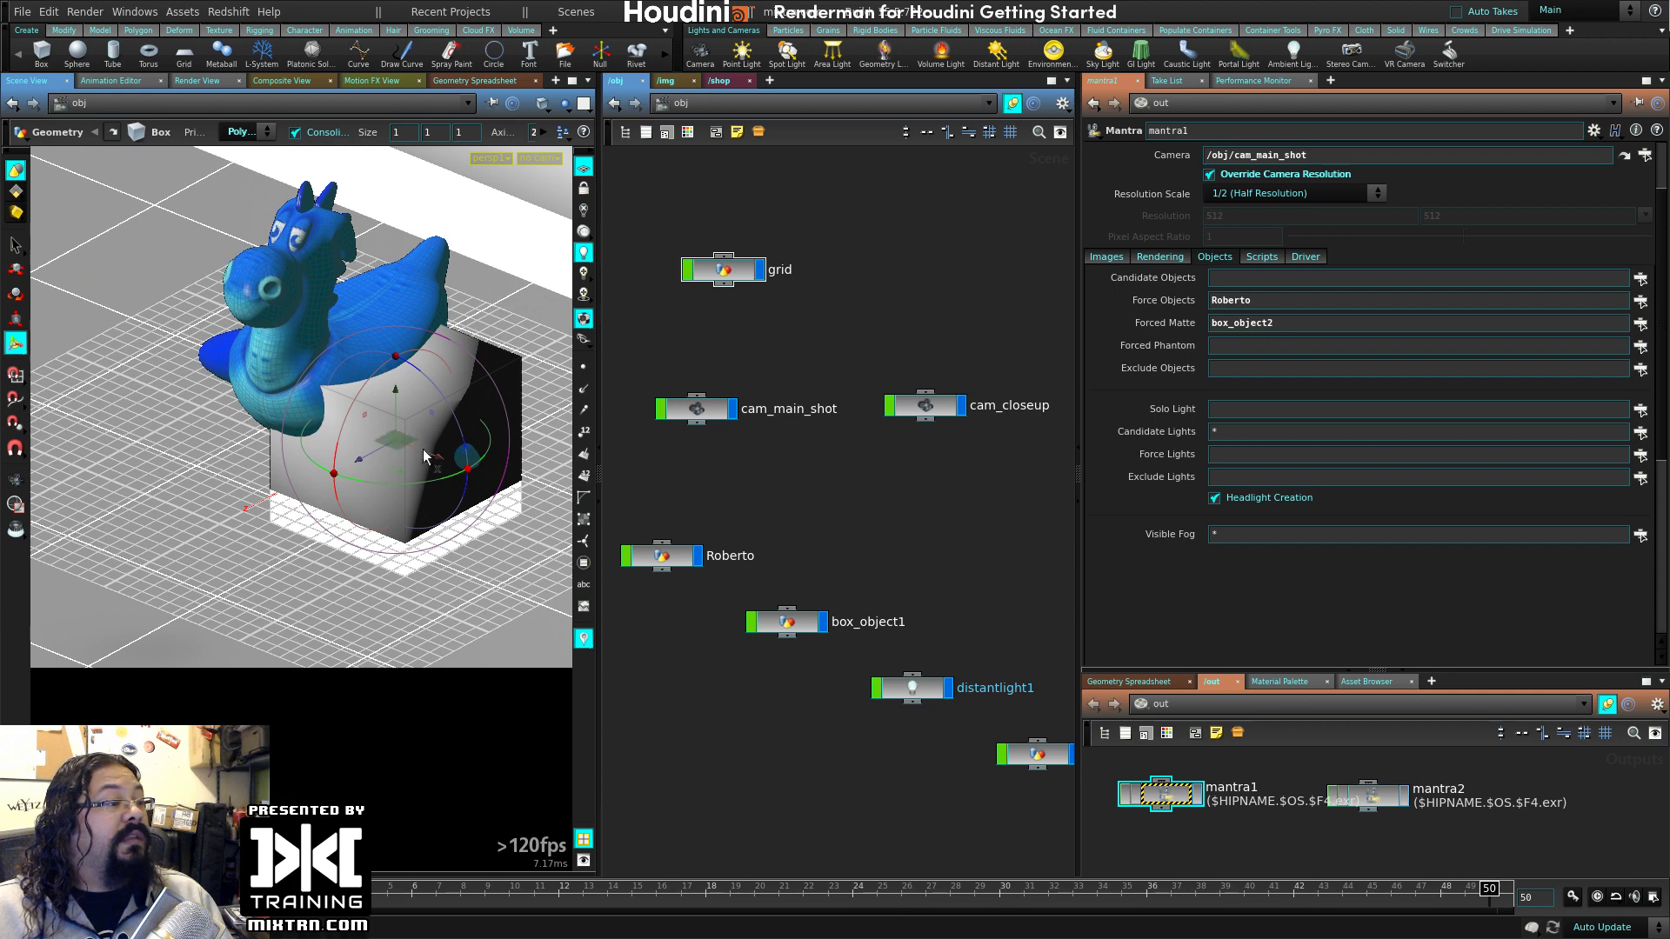
{"action": "key", "text": "Escape"}
{"action": "left_click_drag", "start_coordinate": [533, 307], "coordinate": [261, 557]}
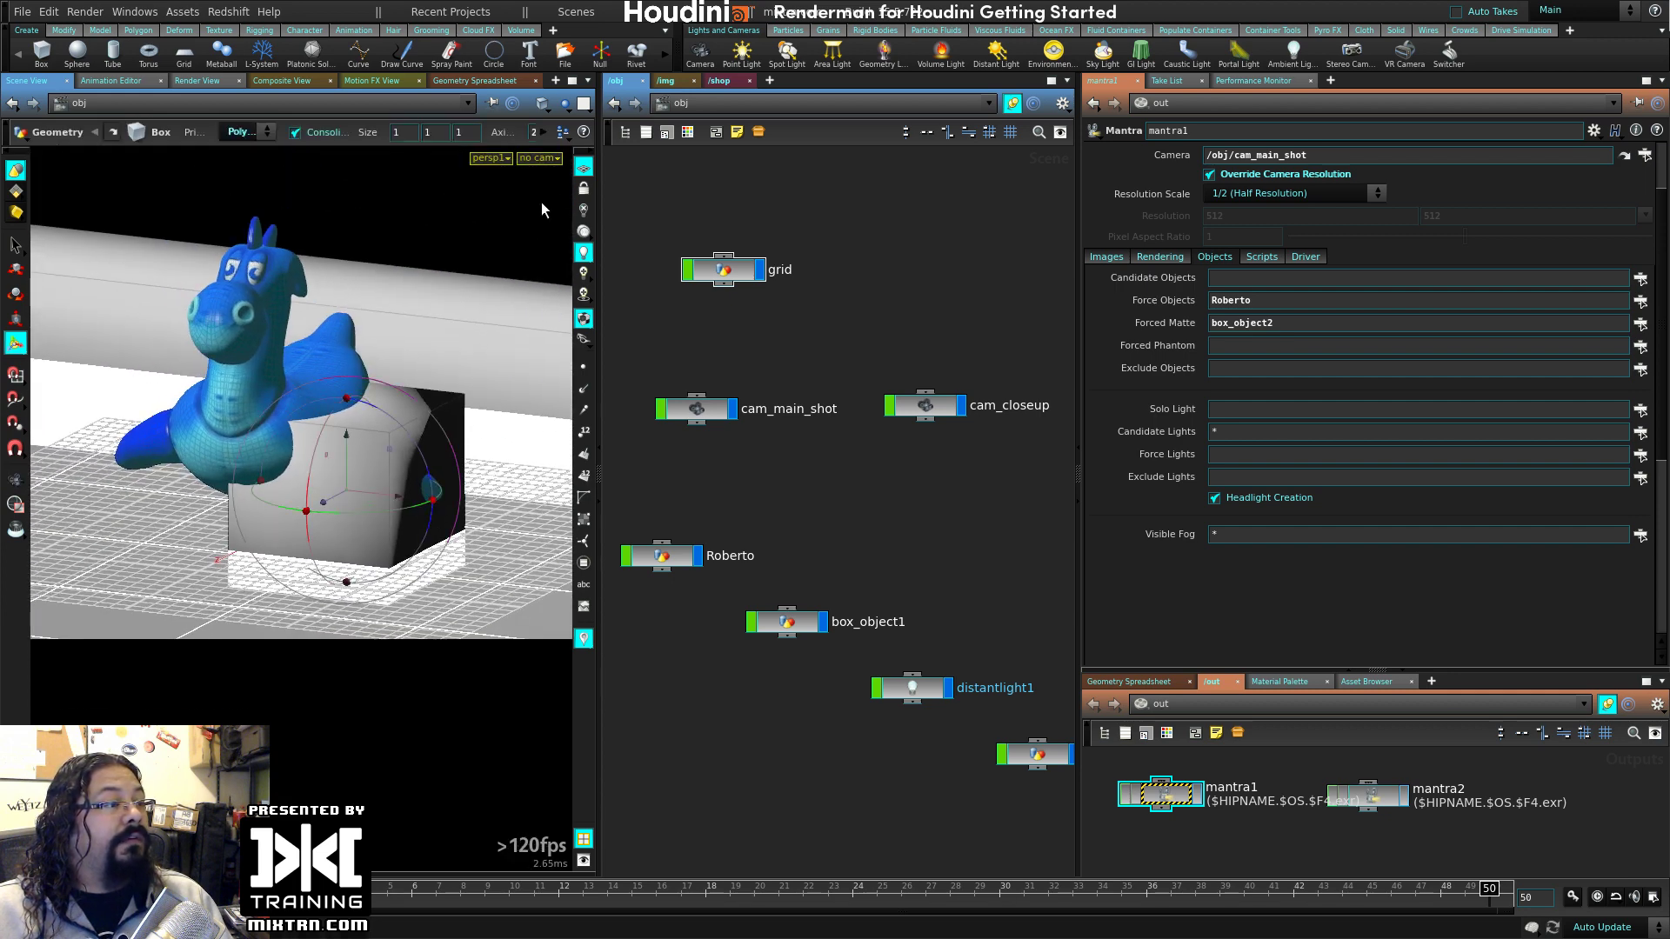
{"action": "left_click", "coordinate": [540, 158]}
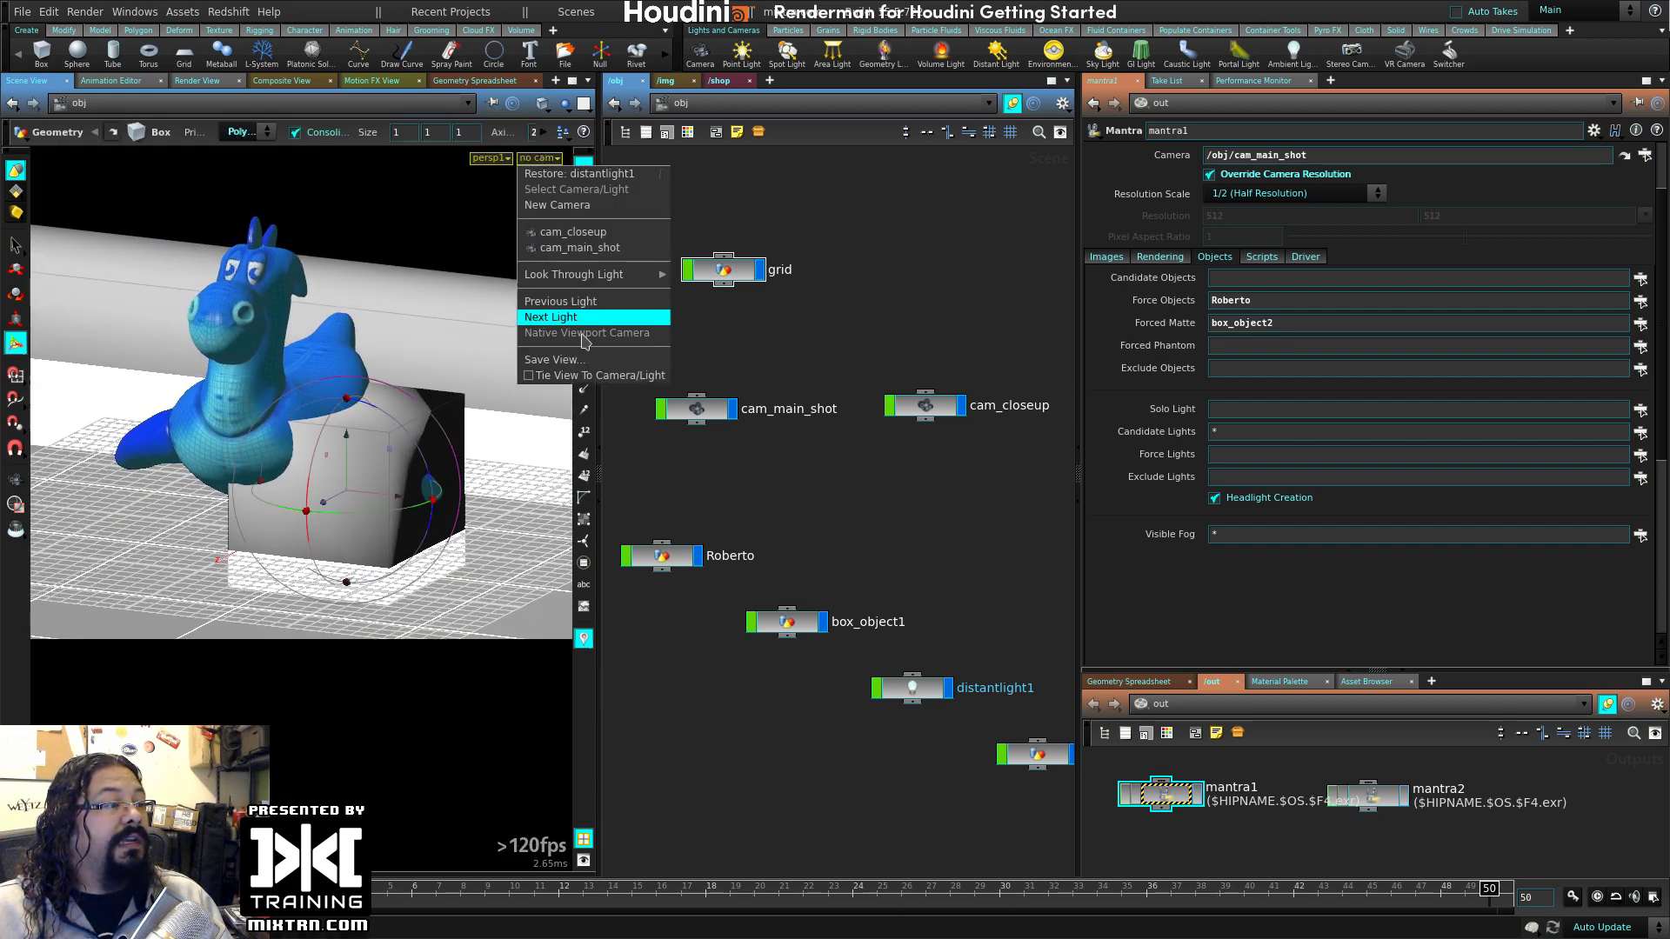
{"action": "left_click", "coordinate": [503, 159]}
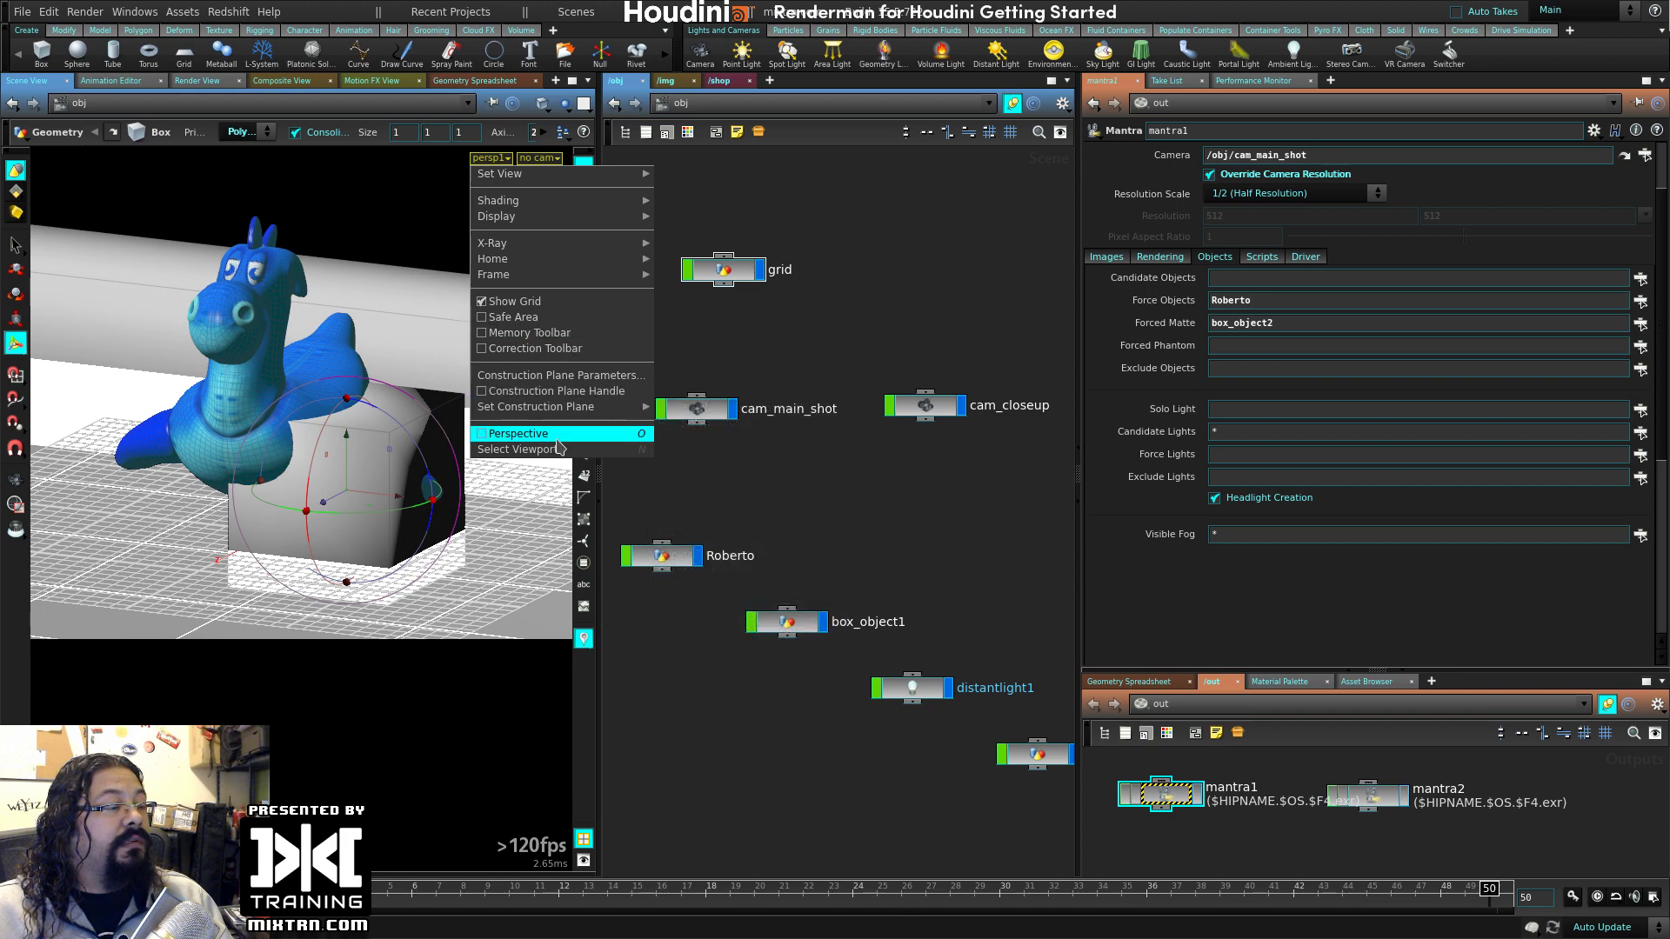
{"action": "key", "text": "Escape"}
{"action": "left_click_drag", "start_coordinate": [313, 470], "coordinate": [348, 562]}
{"action": "left_click", "coordinate": [343, 508]}
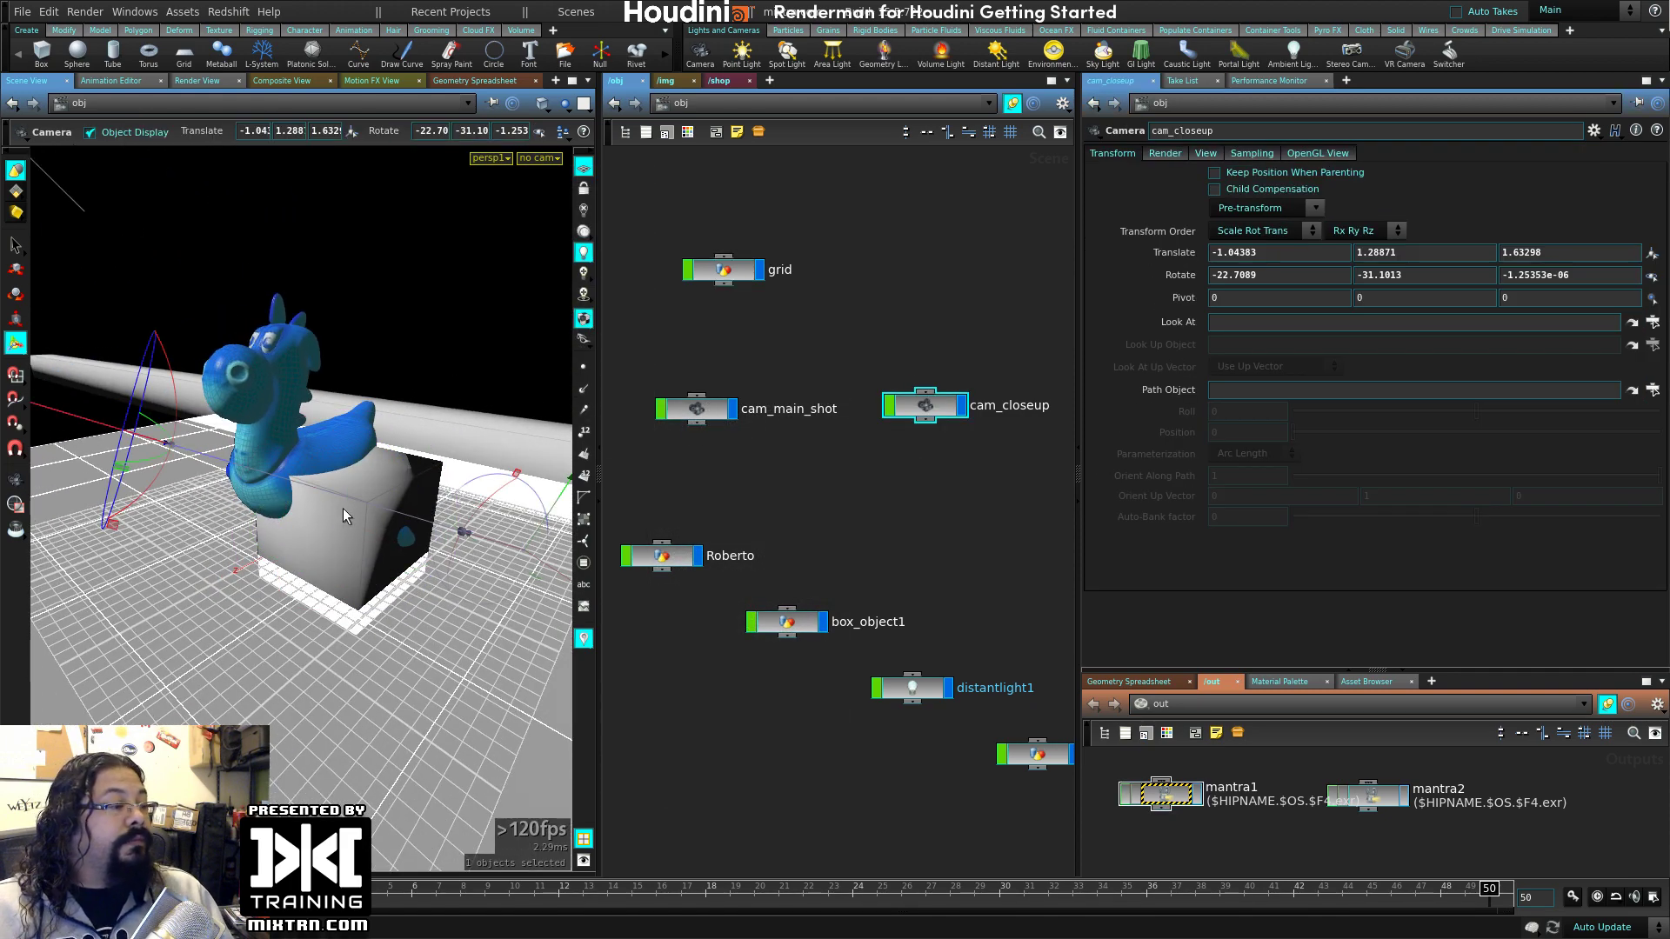
{"action": "left_click", "coordinate": [370, 607]}
{"action": "key", "text": "Delete"}
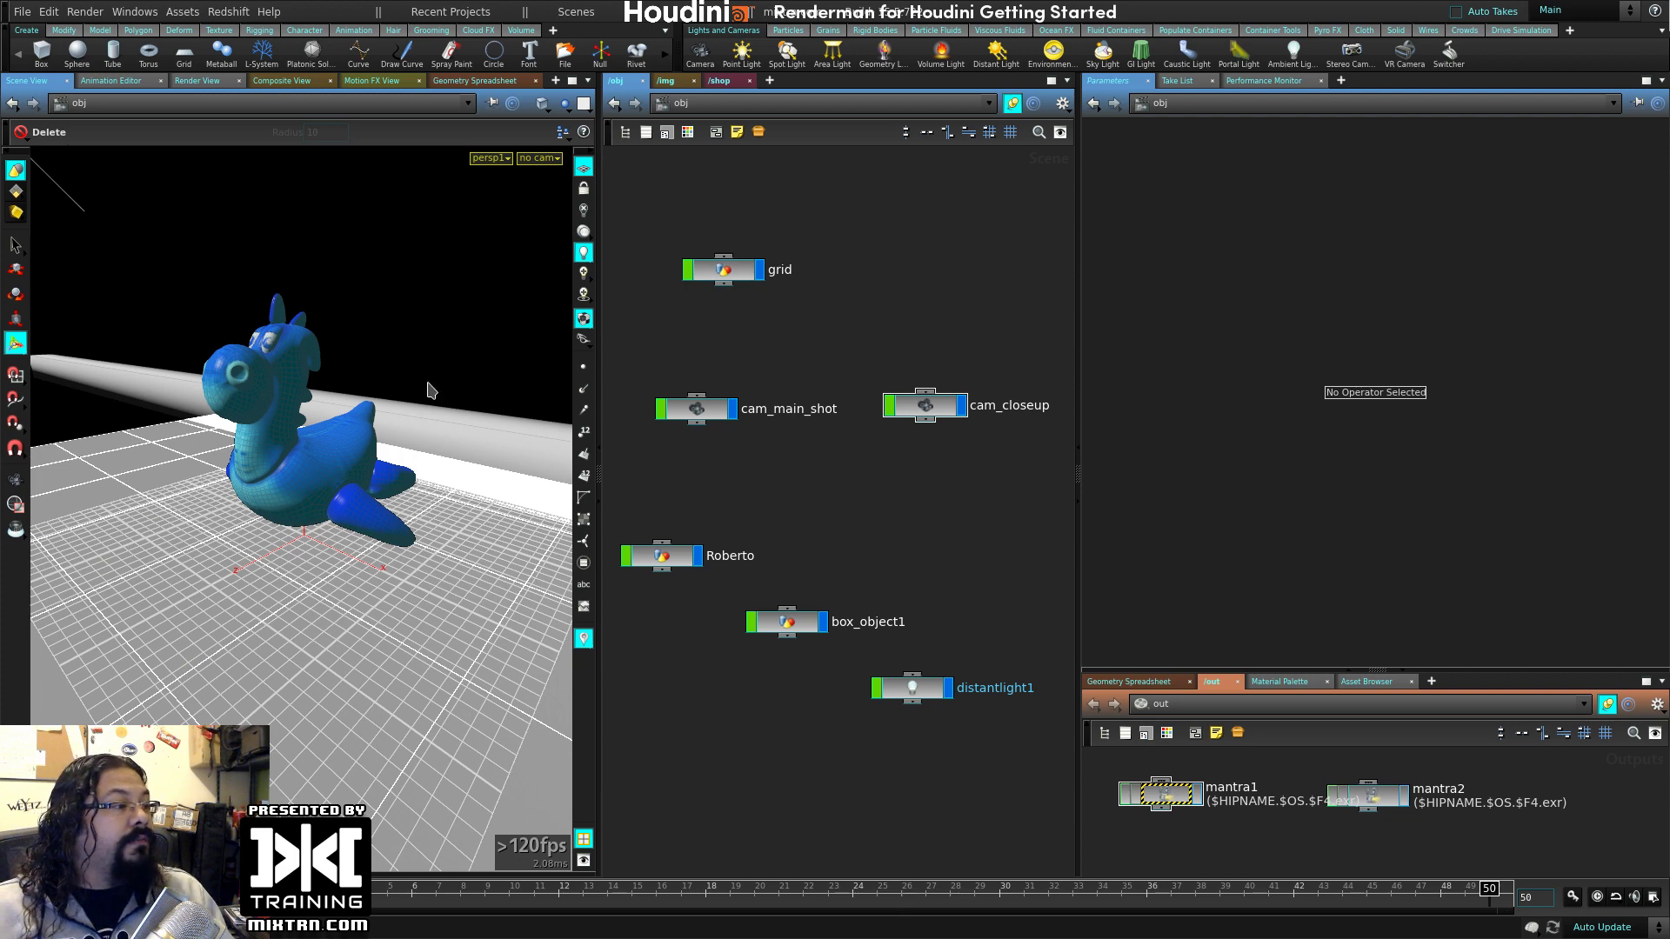
- Inside Roberto, append and display an Attribute Delete node that removes the primitive attribute shop_materialpath
{"action": "middle_click_drag", "start_coordinate": [796, 517], "coordinate": [935, 435]}
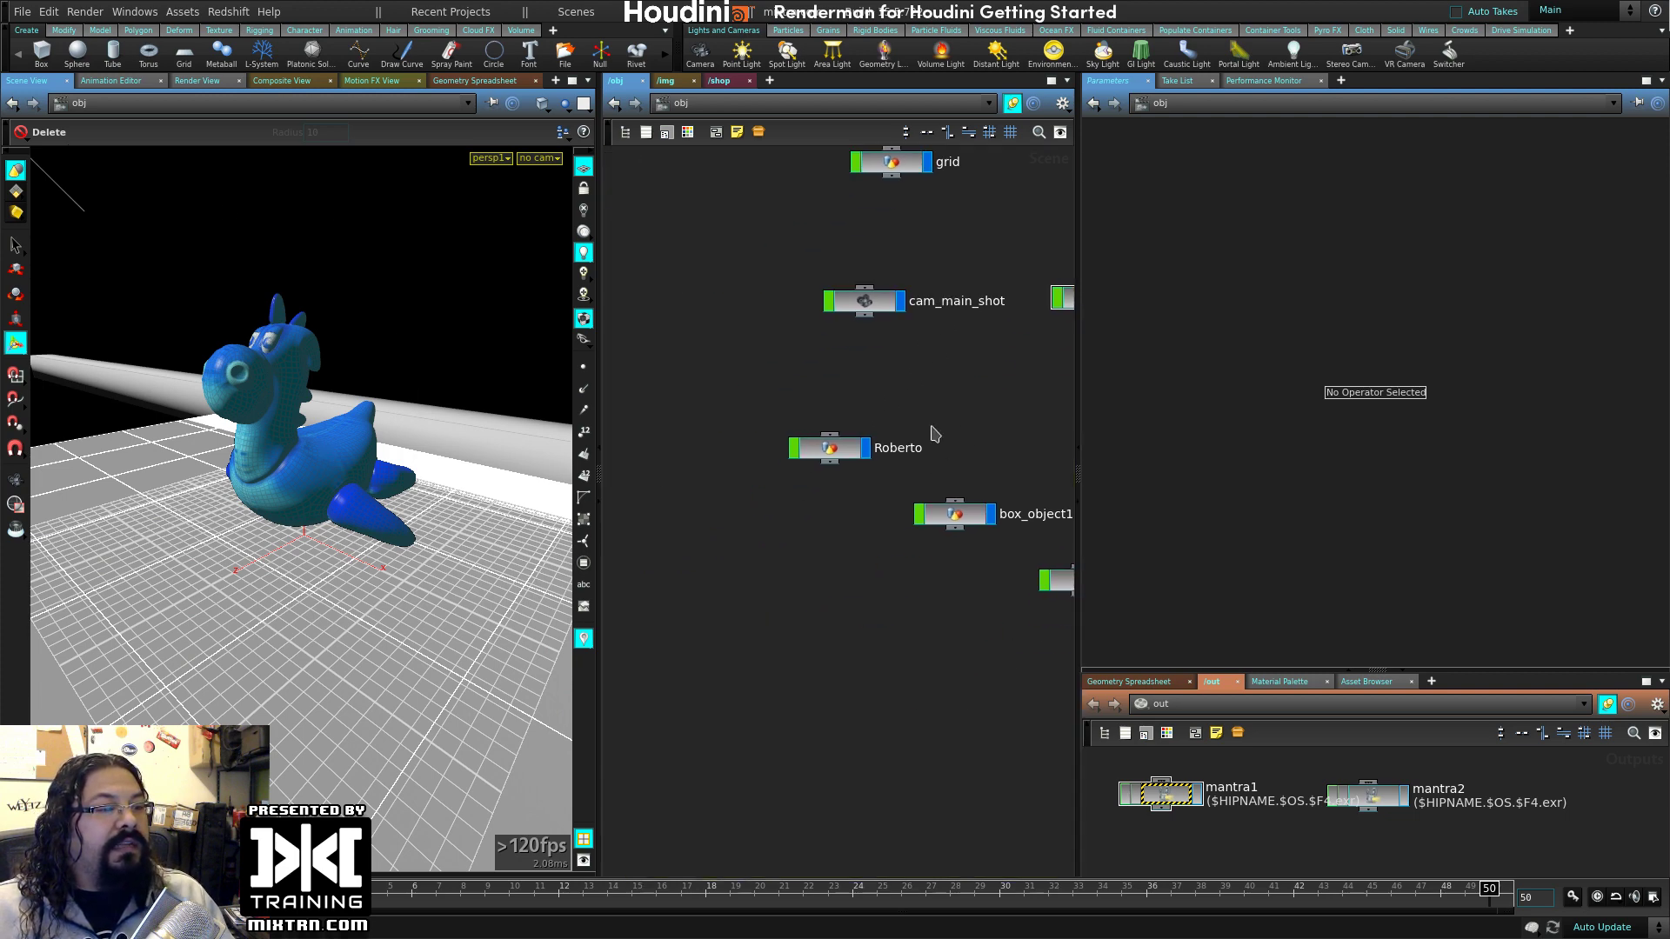
{"action": "left_click", "coordinate": [840, 466]}
{"action": "double_click", "coordinate": [825, 466]}
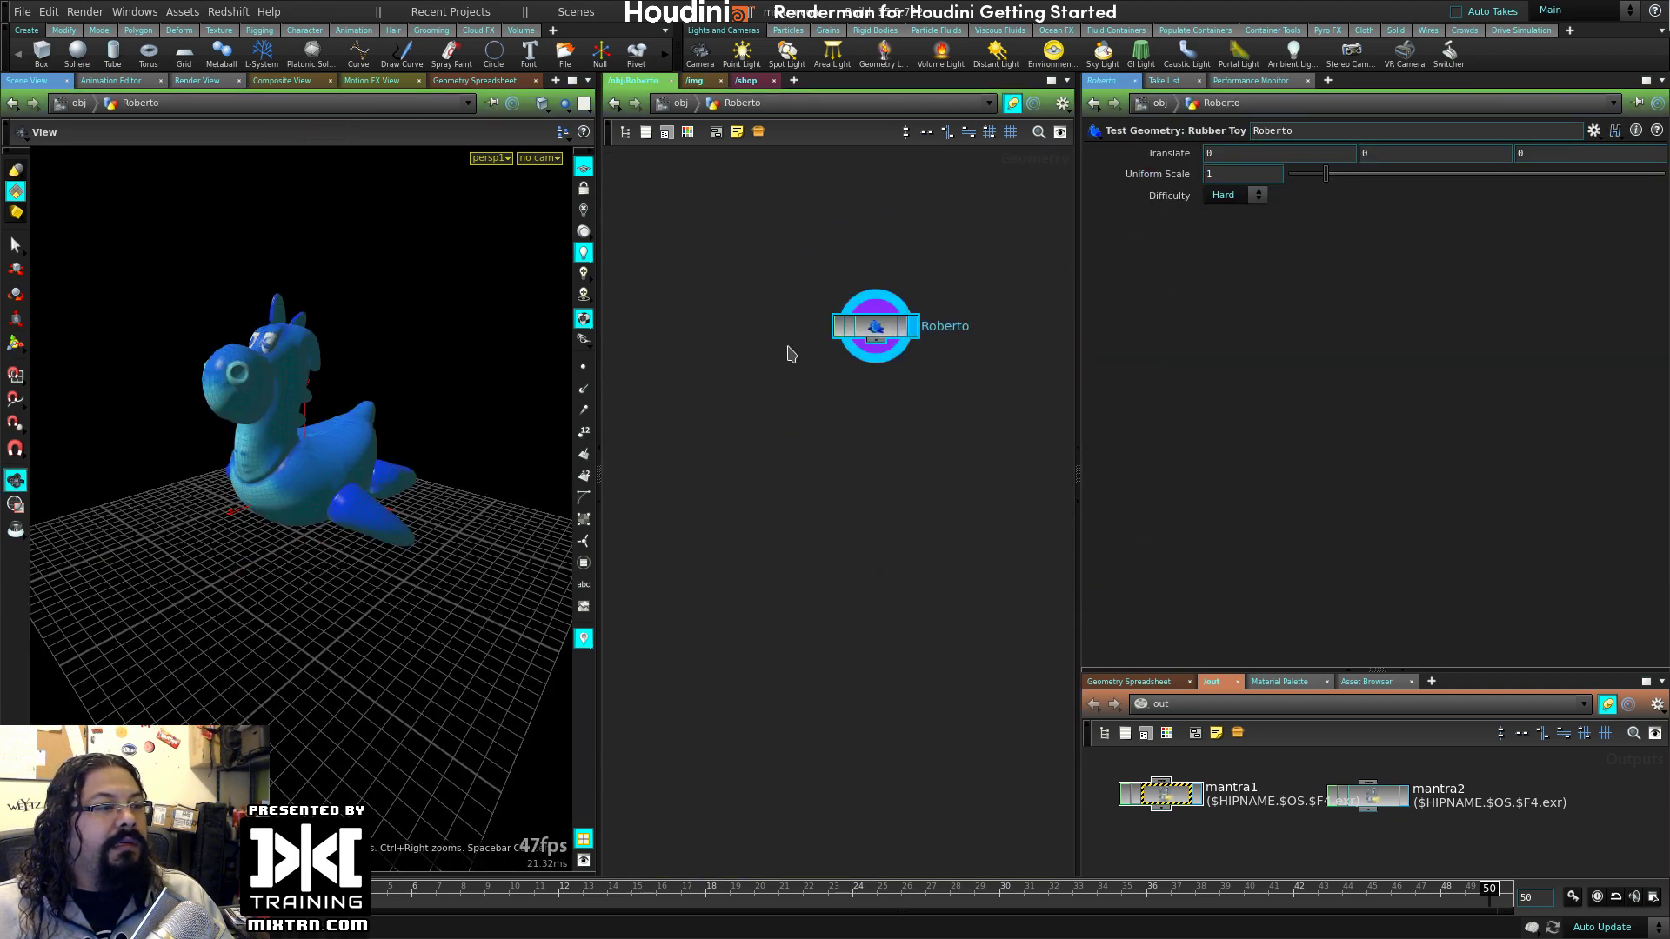
{"action": "key", "text": "Tab"}
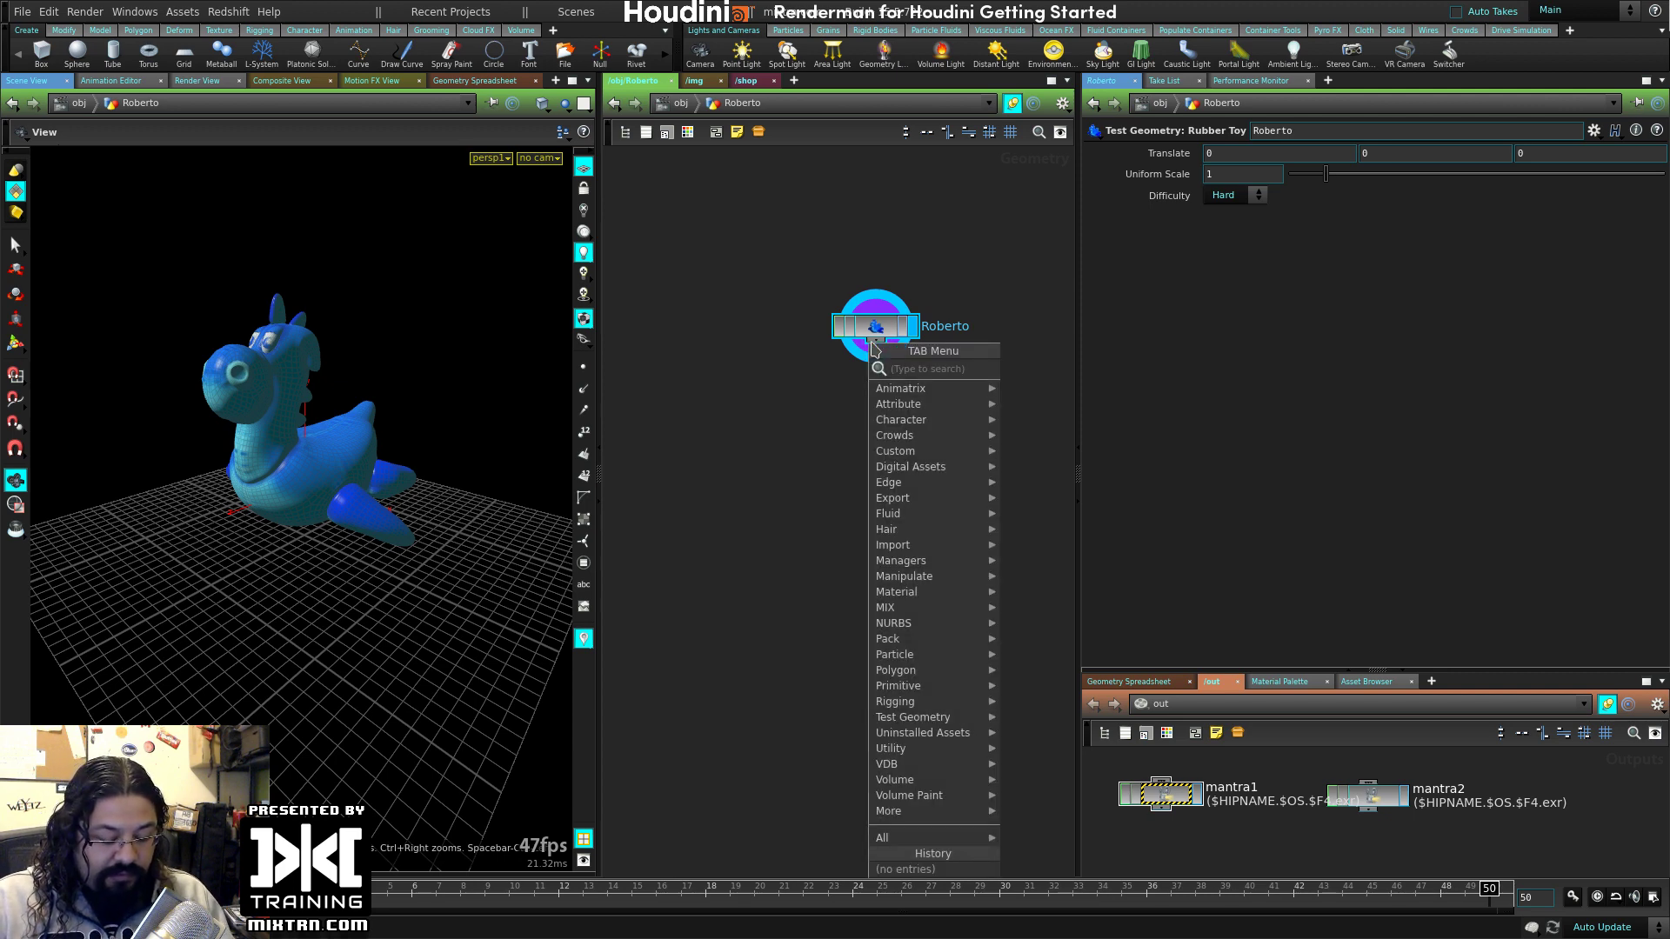
{"action": "key", "text": "Escape"}
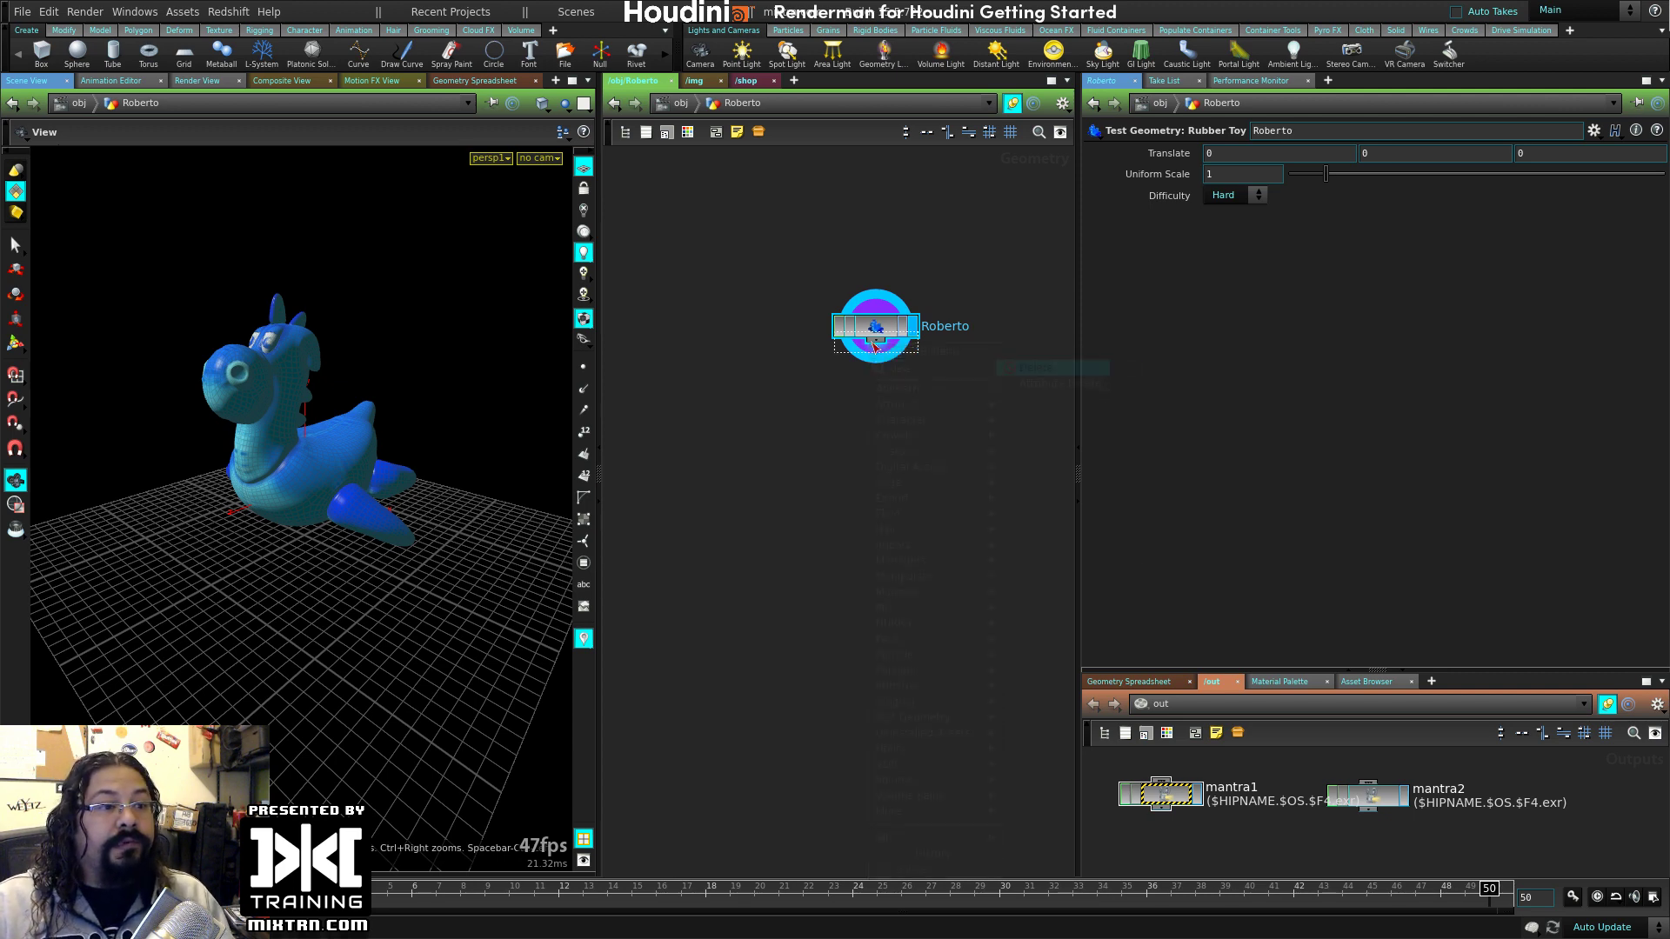
{"action": "key", "text": "Tab"}
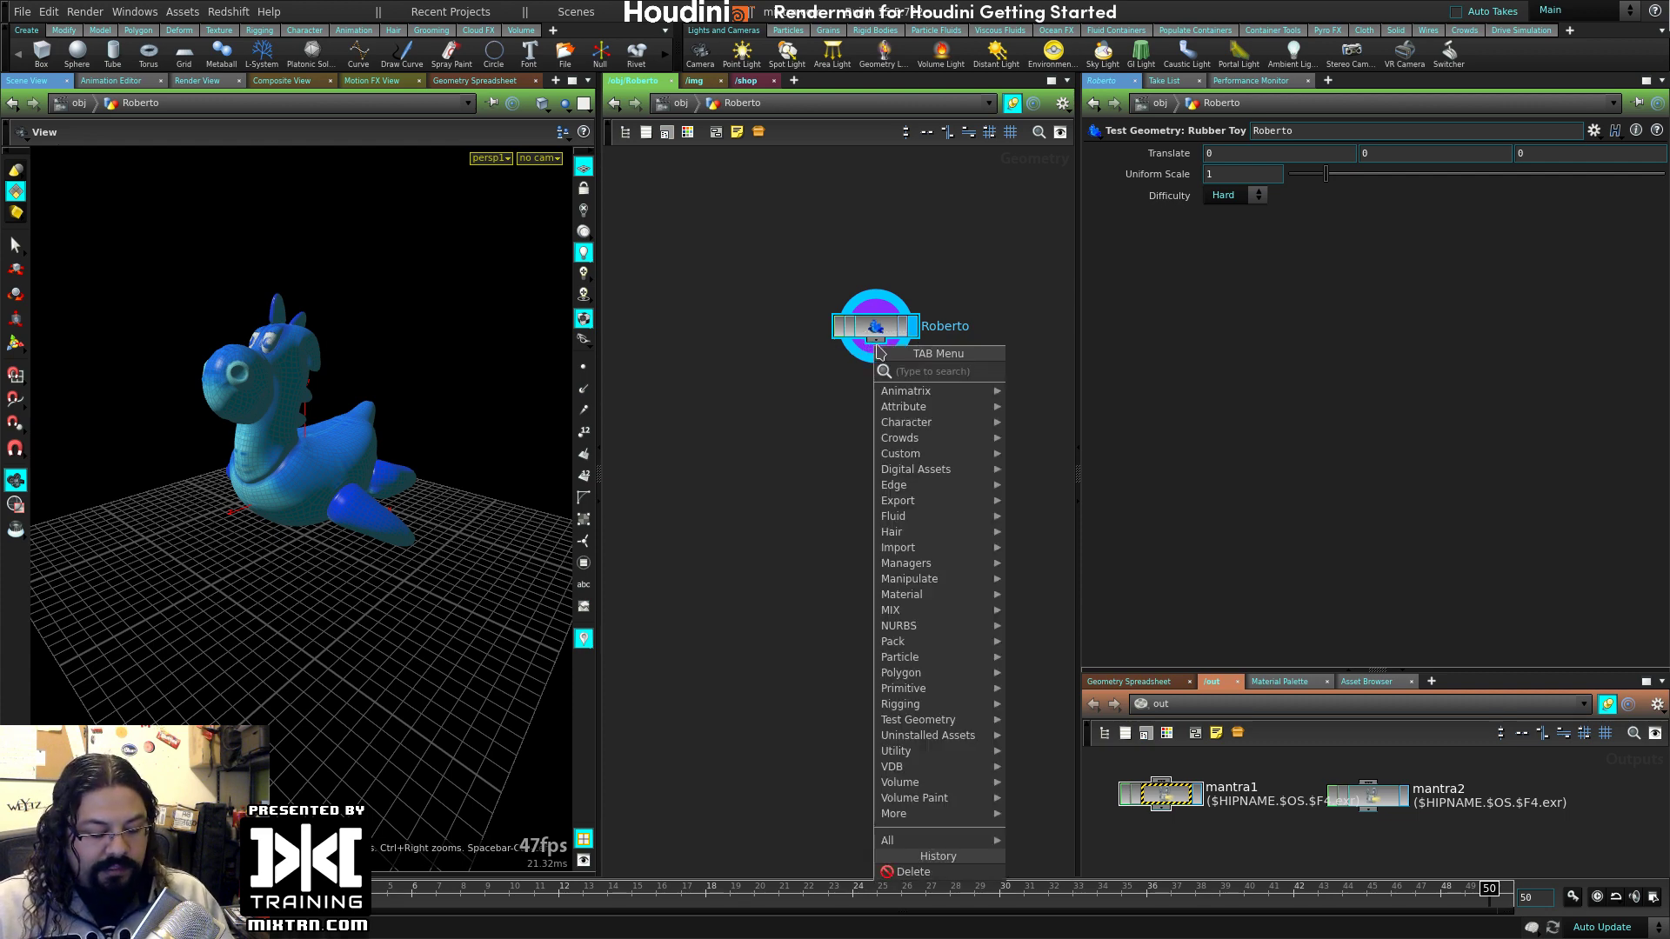
{"action": "type", "text": "at"}
{"action": "type", "text": "tribdel"}
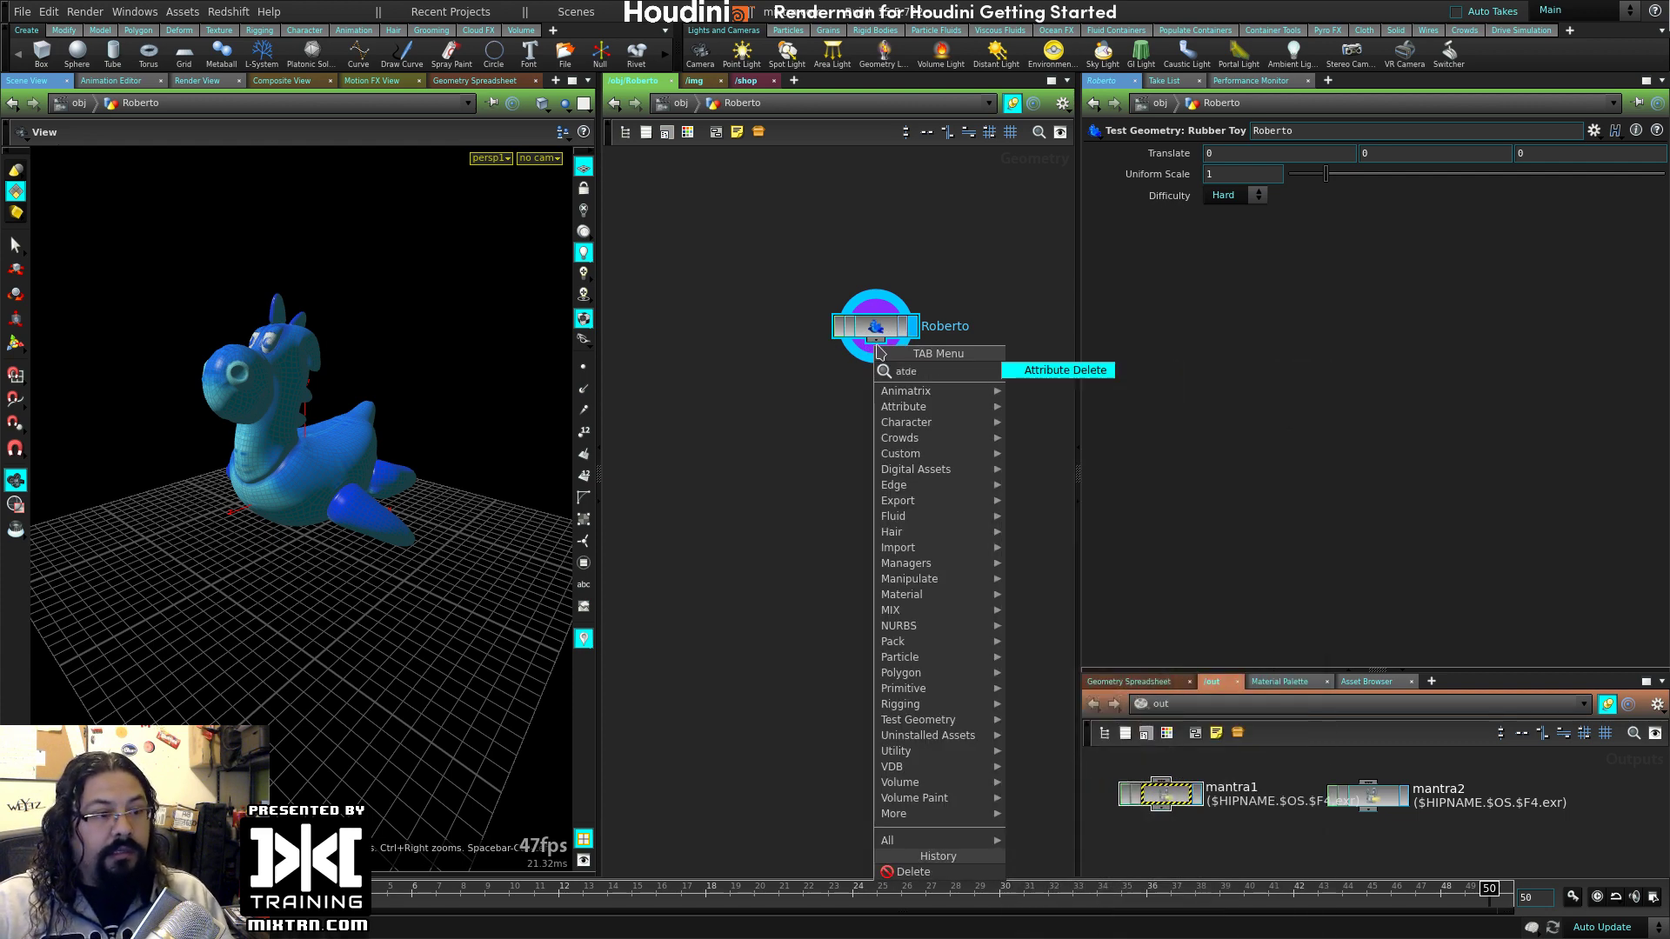
{"action": "key", "text": "Return"}
{"action": "left_click", "coordinate": [877, 365]}
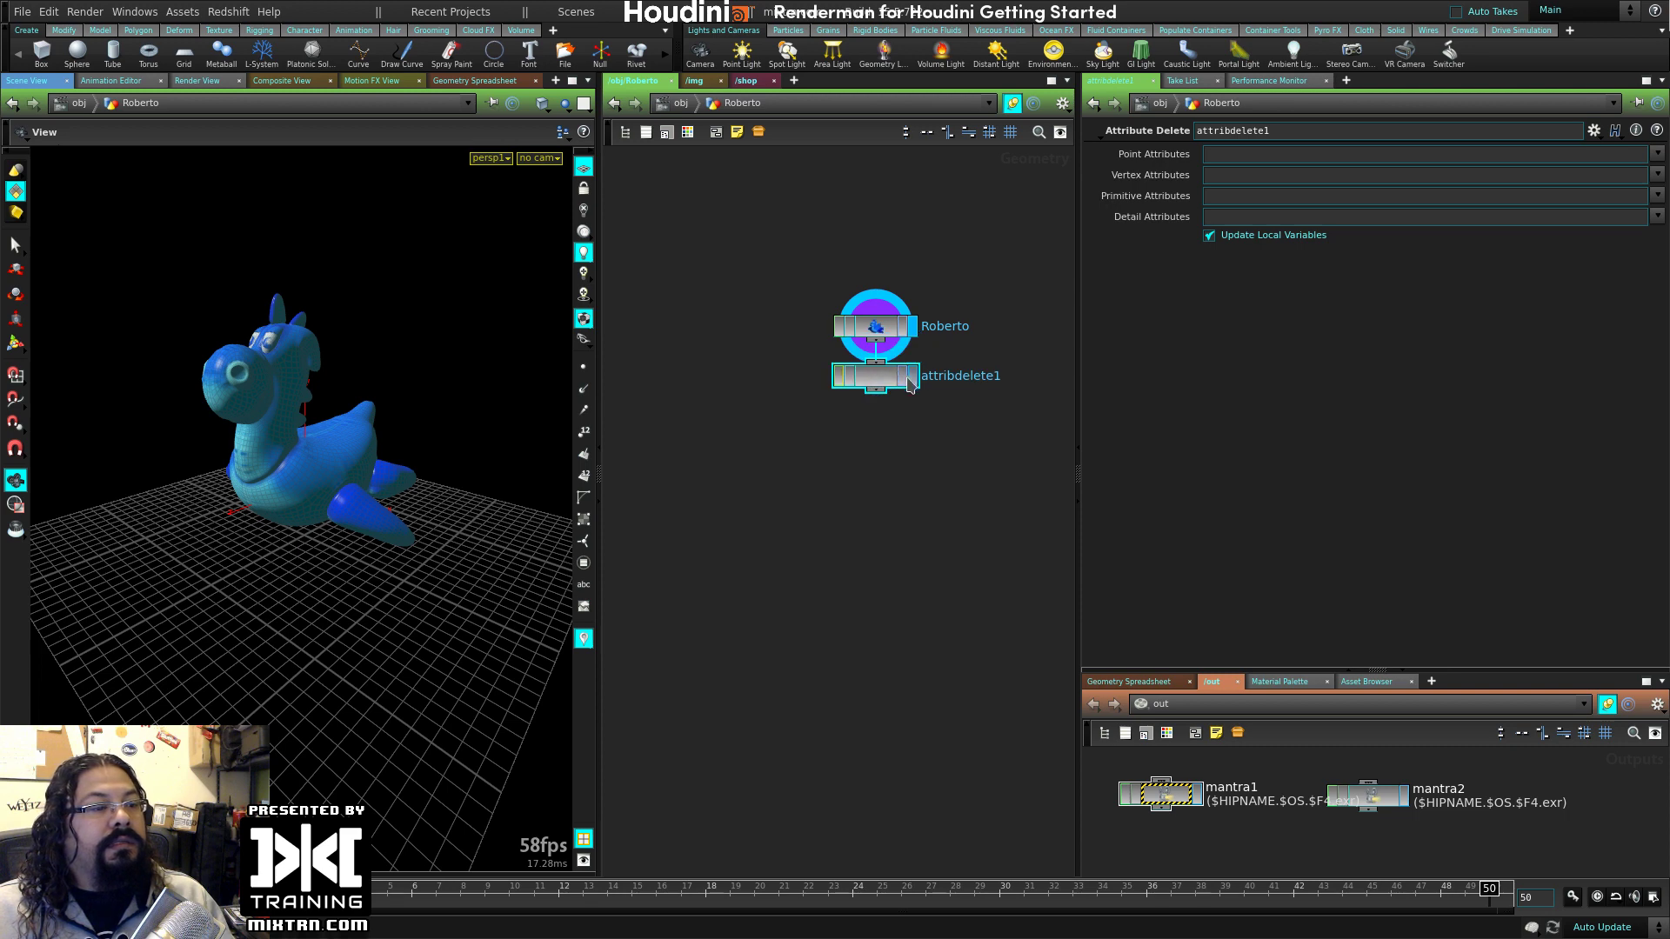
{"action": "left_click", "coordinate": [1656, 197]}
{"action": "left_click", "coordinate": [1649, 215]}
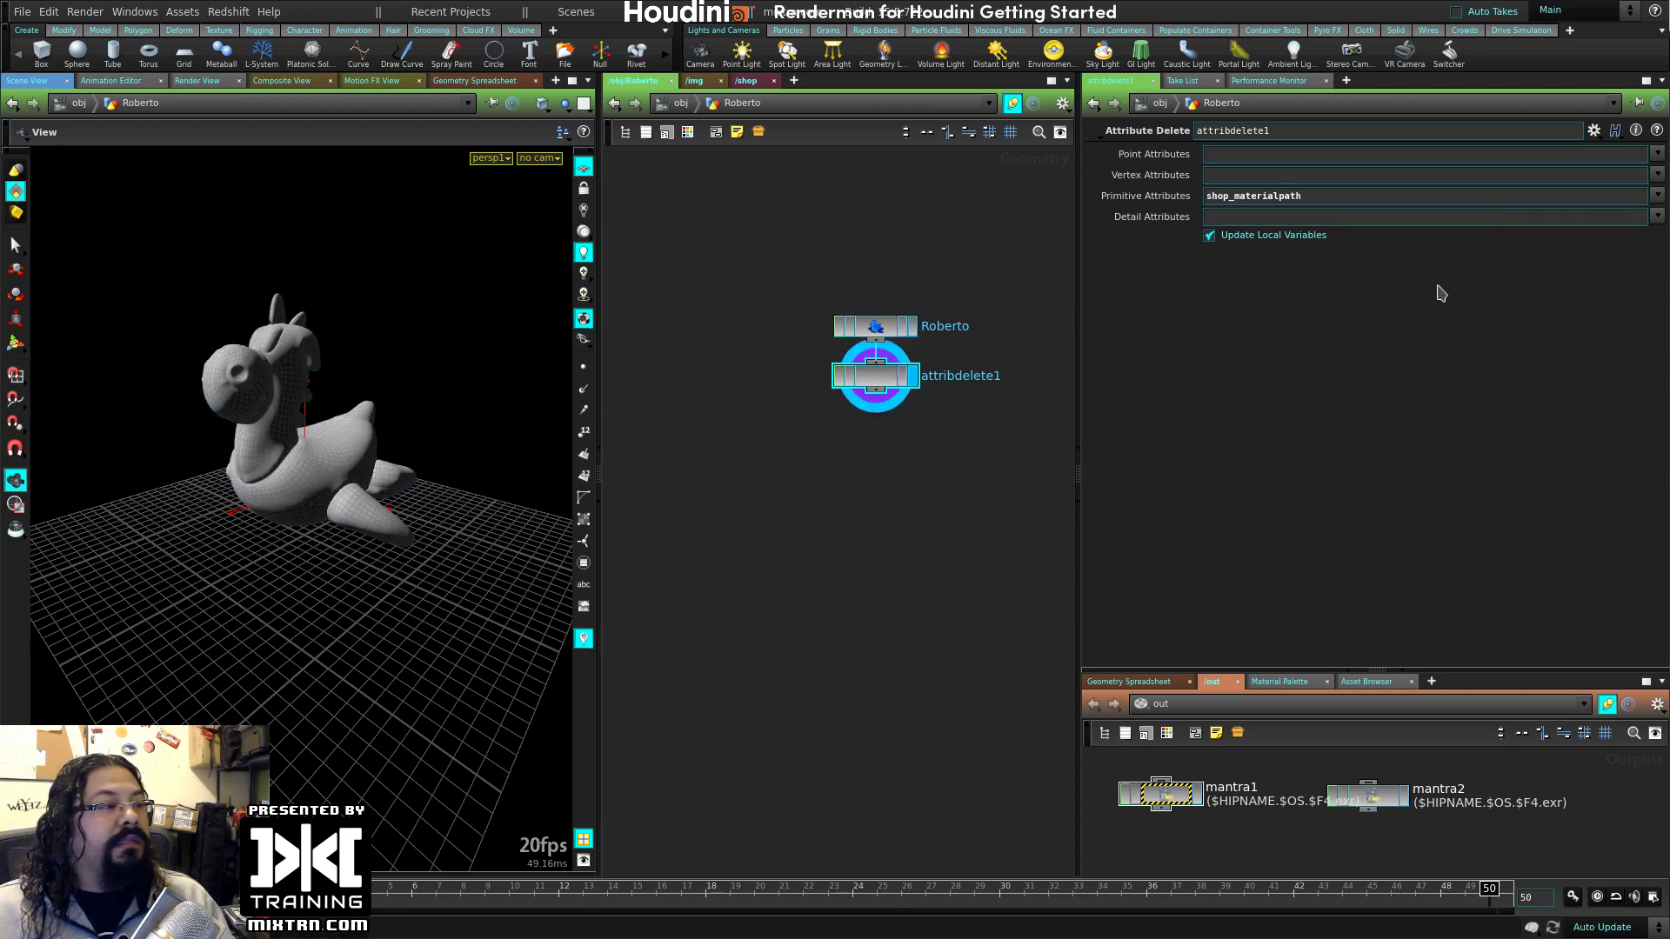
- Look through cam_closeup and cam_main_shot to compare how each camera frames the untextured Roberto
{"action": "left_click", "coordinate": [540, 159]}
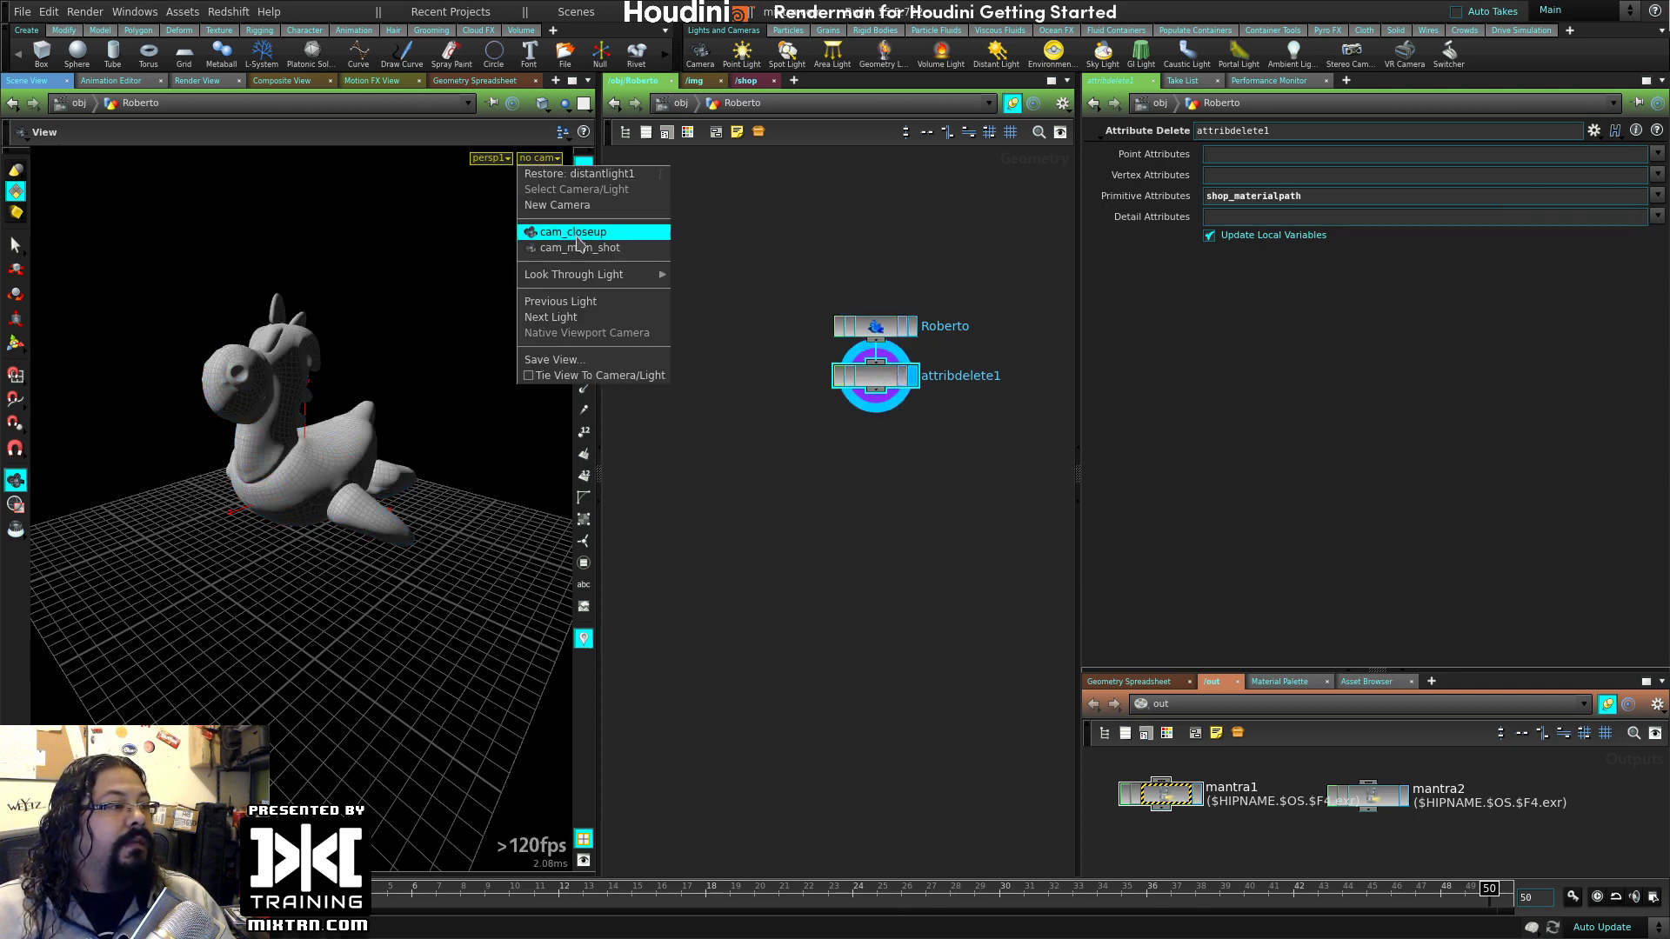
{"action": "left_click", "coordinate": [578, 234]}
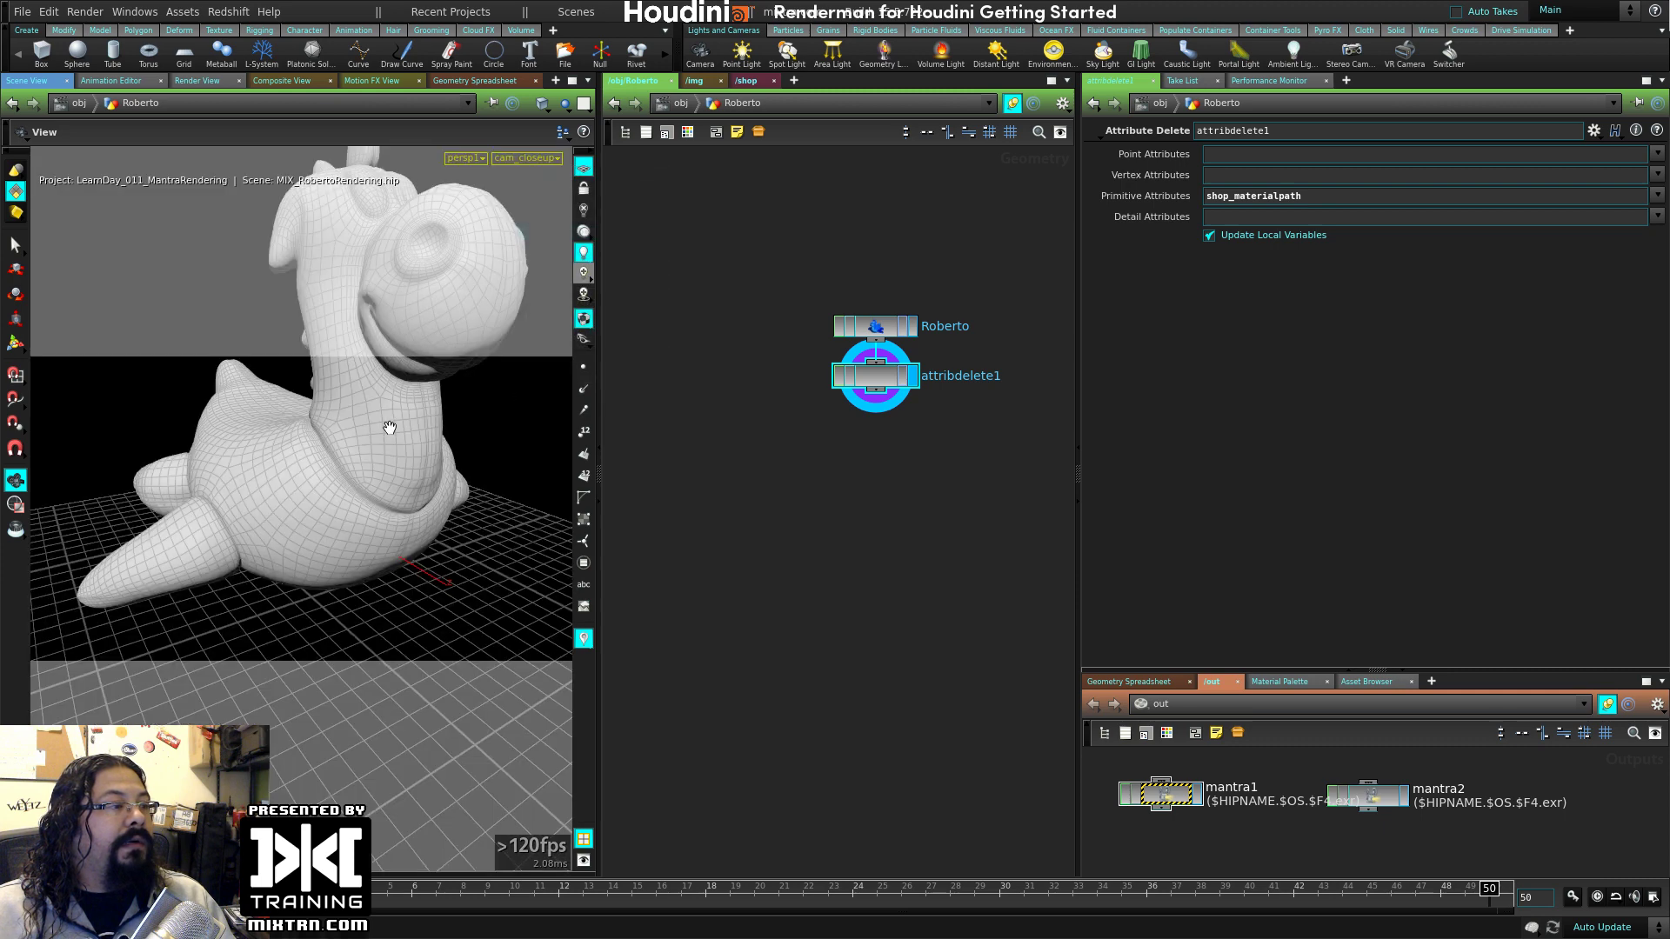
{"action": "left_click", "coordinate": [527, 159]}
{"action": "left_click", "coordinate": [585, 248]}
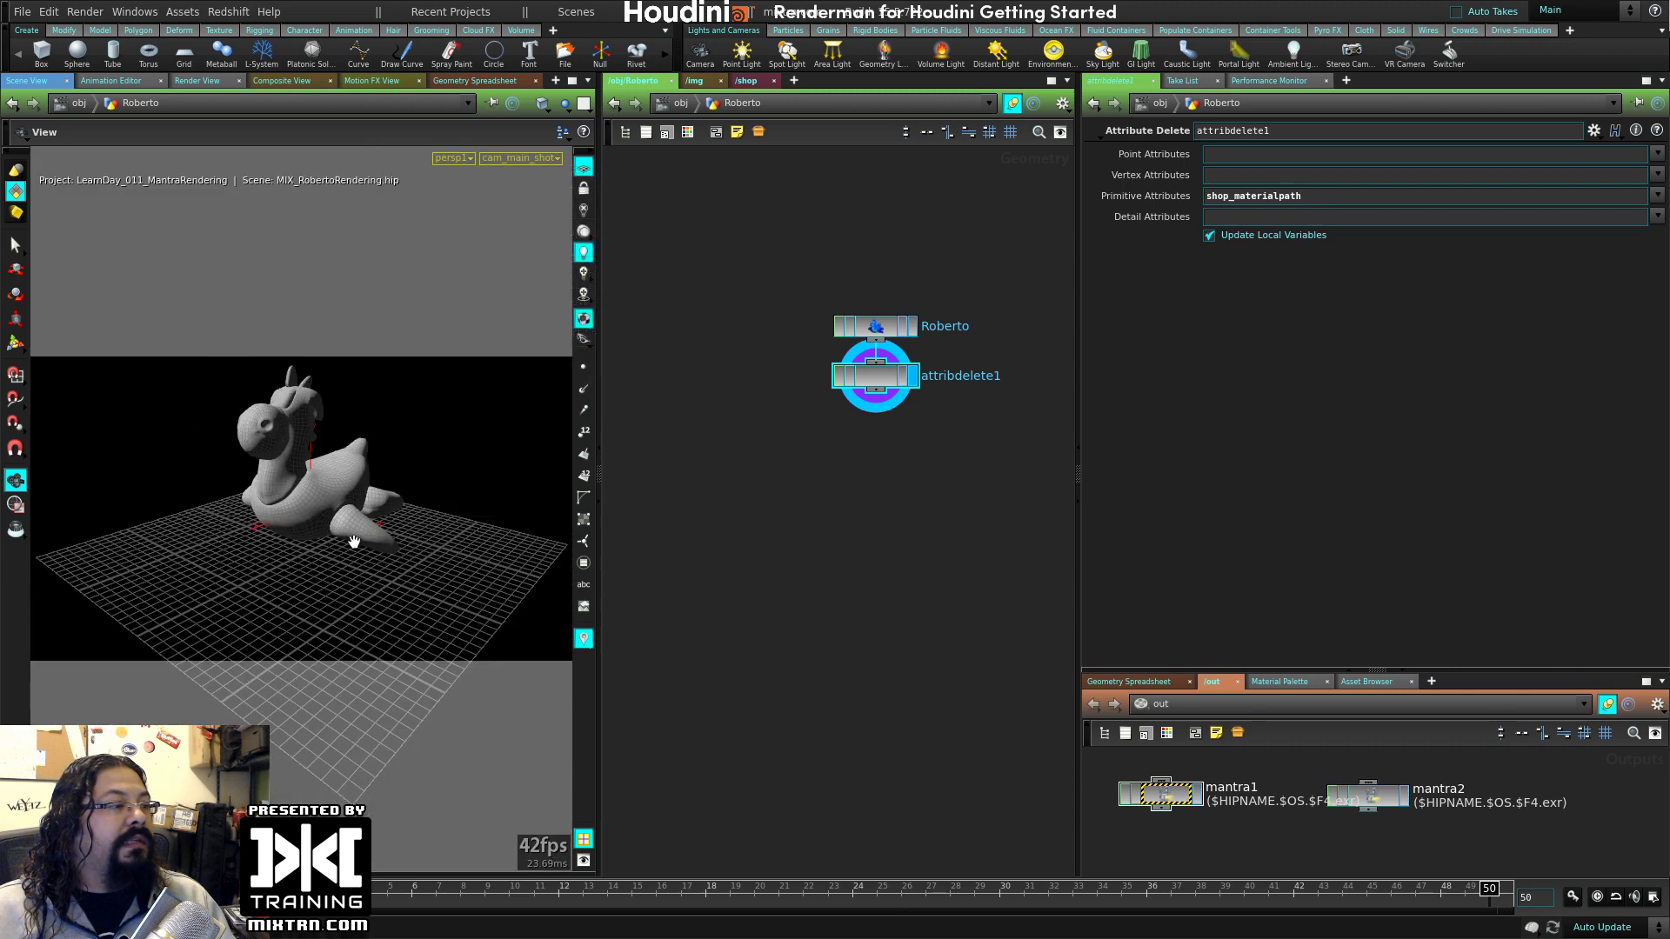
{"action": "left_click", "coordinate": [540, 159]}
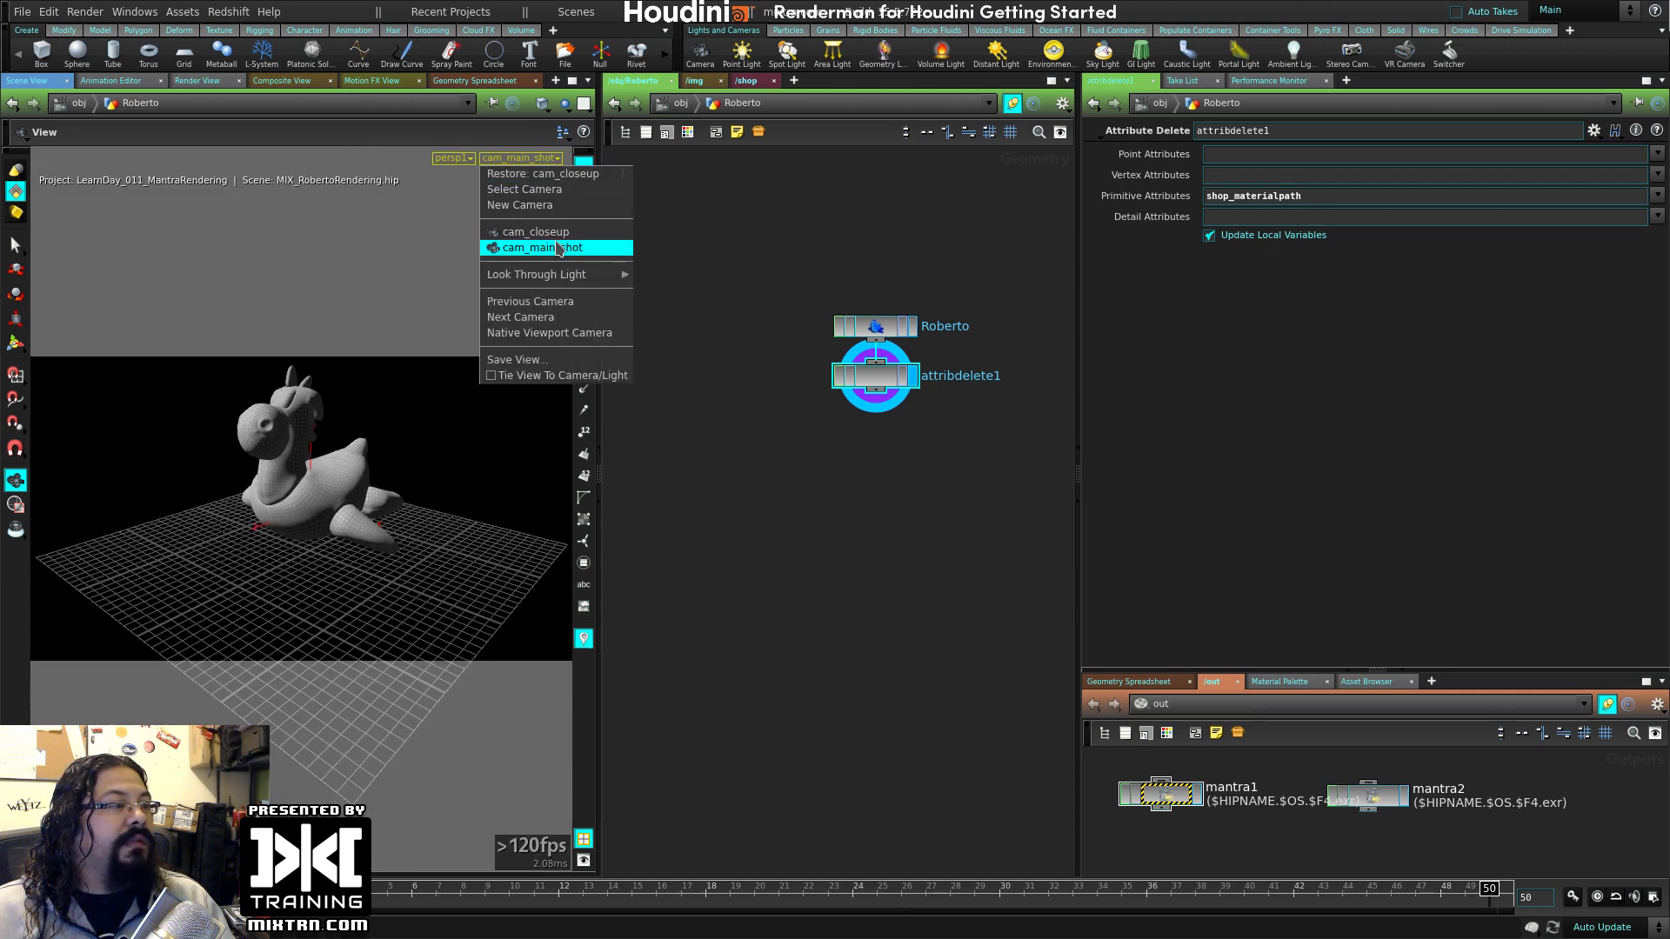
{"action": "left_click", "coordinate": [578, 240]}
{"action": "left_click", "coordinate": [583, 189]}
{"action": "left_click_drag", "start_coordinate": [387, 444], "coordinate": [313, 557]}
- Render mantra1 in the Render View through cam_closeup
{"action": "left_click", "coordinate": [199, 81]}
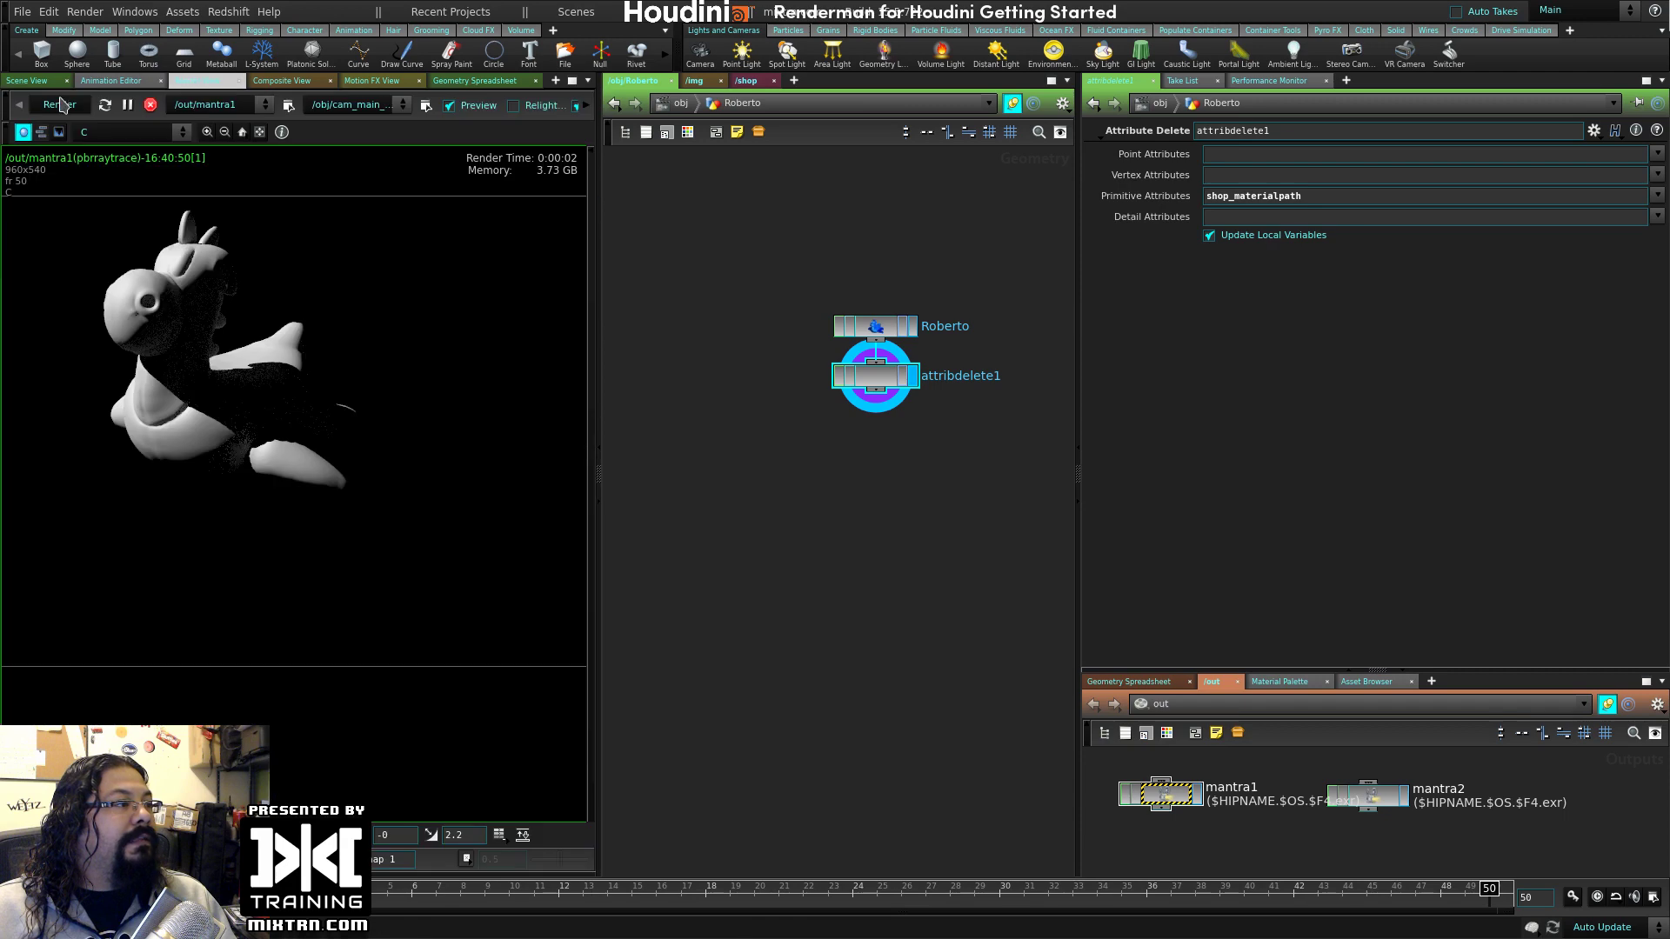
{"action": "left_click", "coordinate": [235, 108]}
{"action": "left_click", "coordinate": [234, 123]}
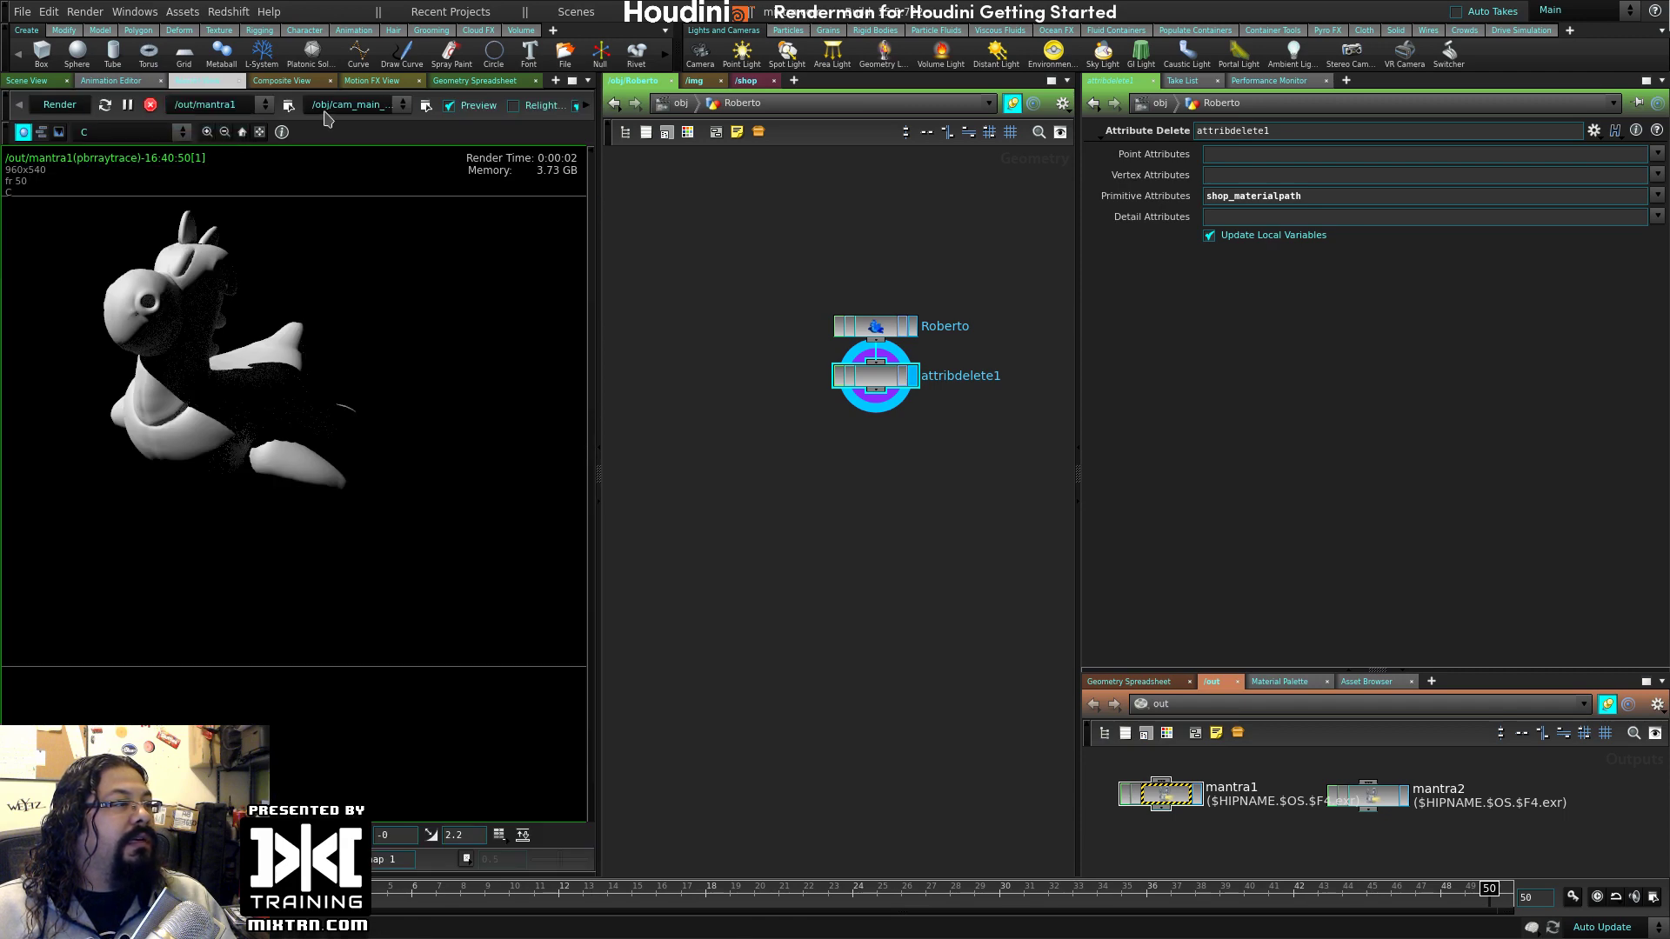
{"action": "left_click", "coordinate": [352, 105]}
{"action": "left_click", "coordinate": [366, 146]}
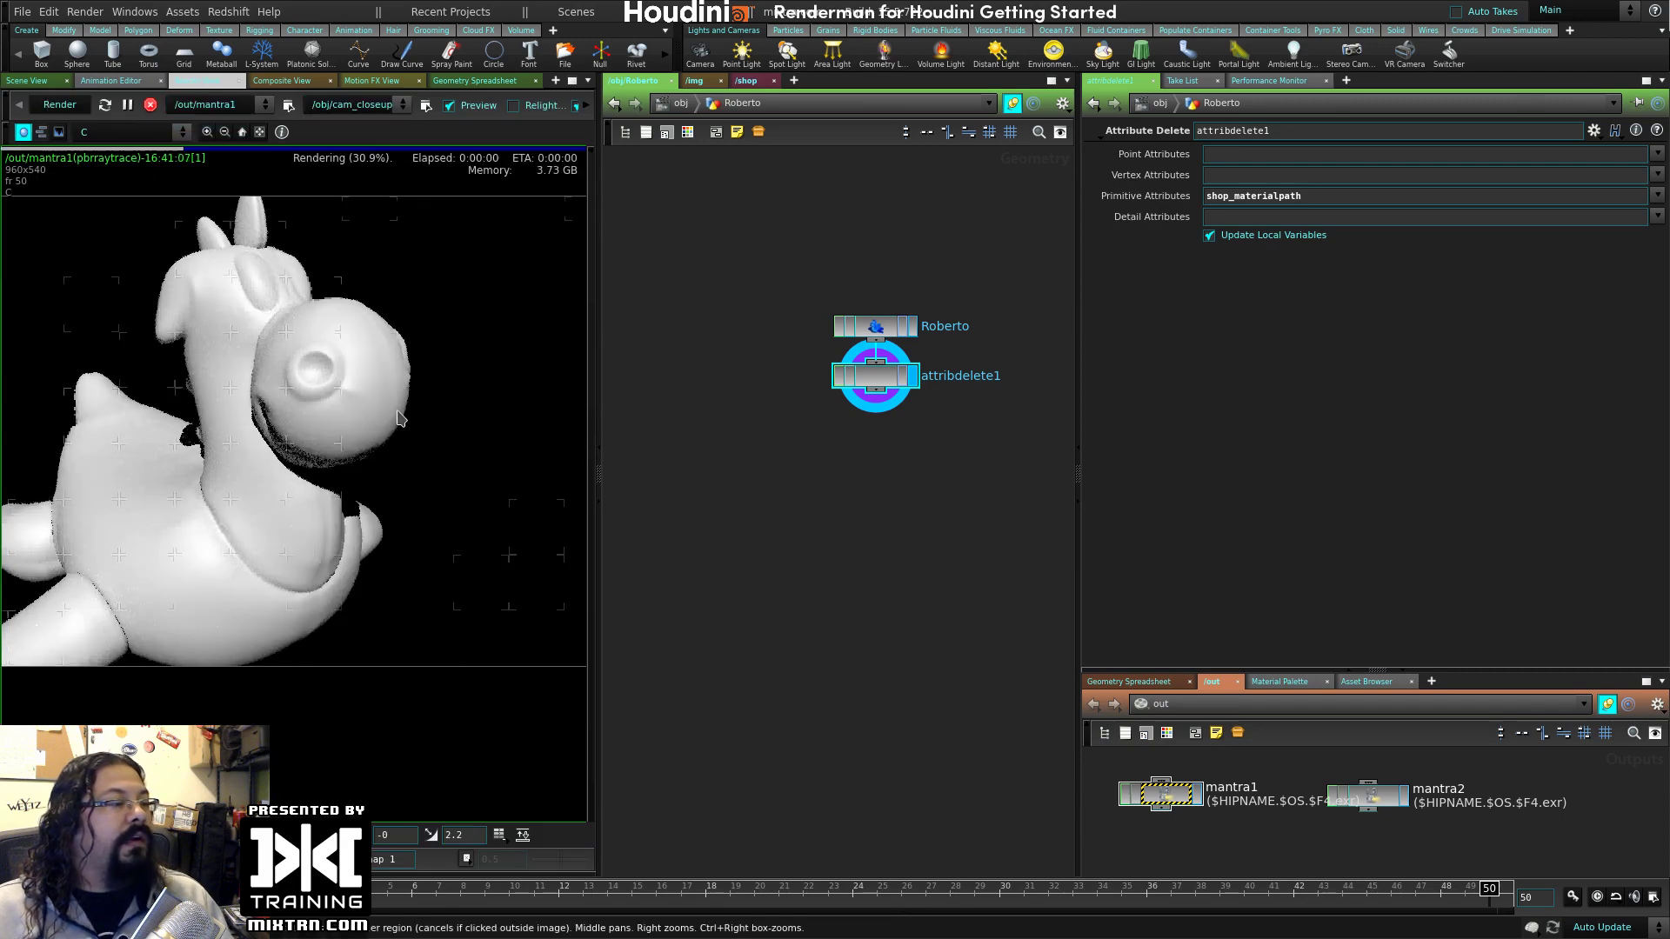
- Leave Roberto's geometry network for the object level and open the shop network
{"action": "left_click", "coordinate": [884, 331]}
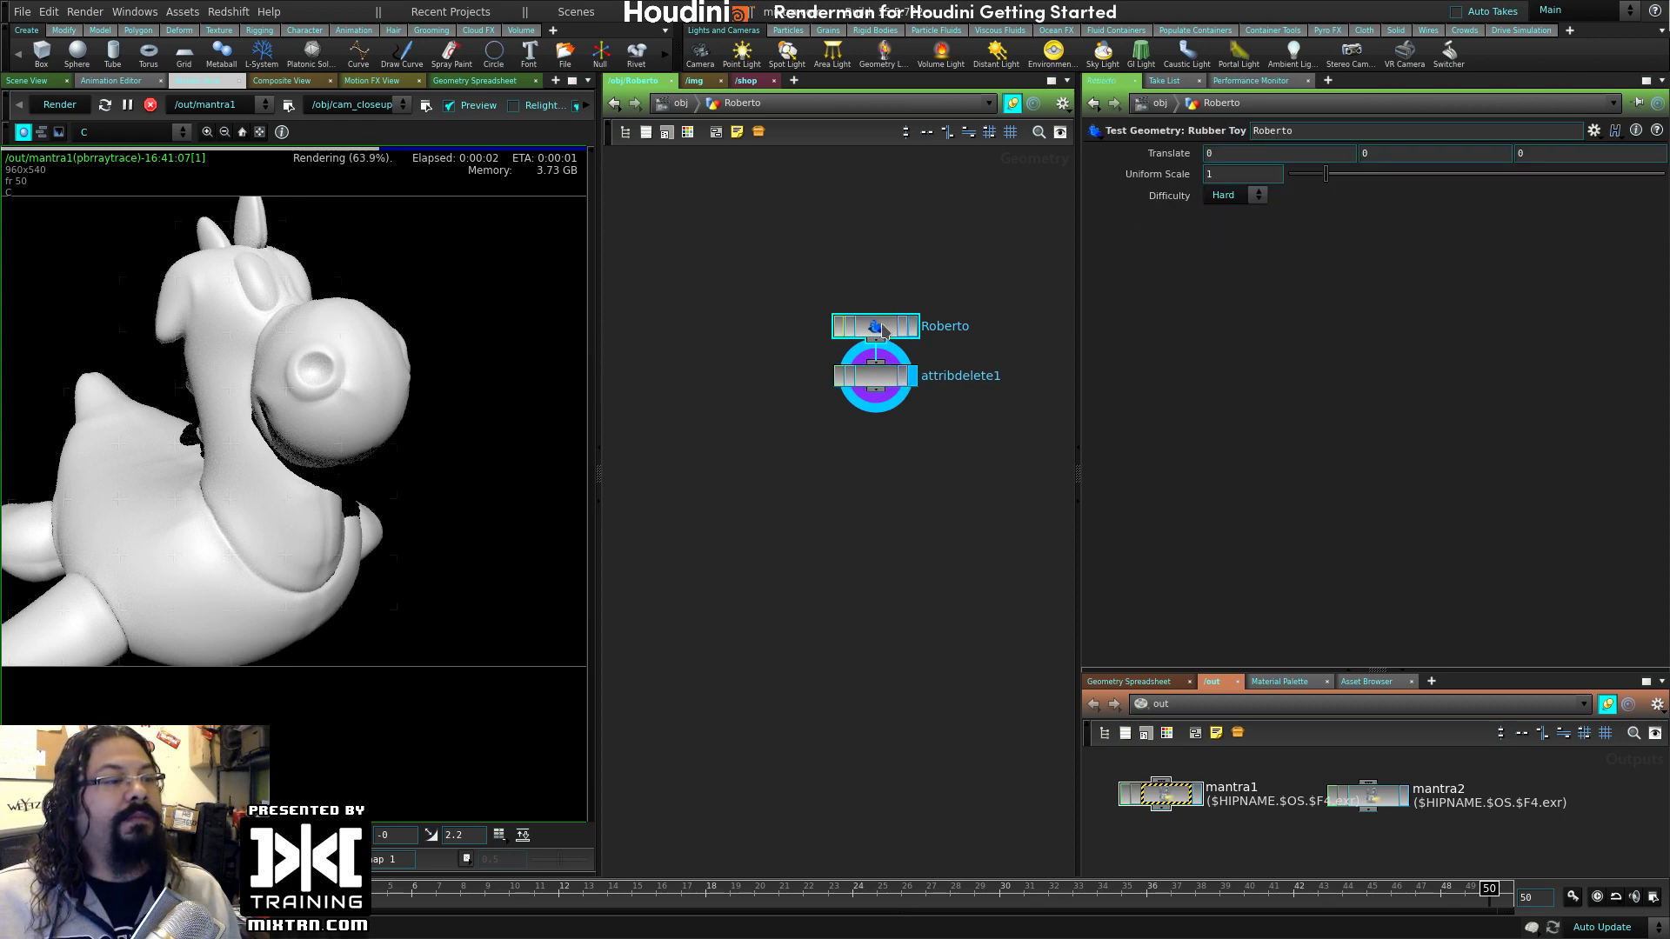
{"action": "left_click", "coordinate": [681, 102]}
{"action": "left_click", "coordinate": [716, 80]}
{"action": "middle_click_drag", "start_coordinate": [899, 275], "coordinate": [828, 305]}
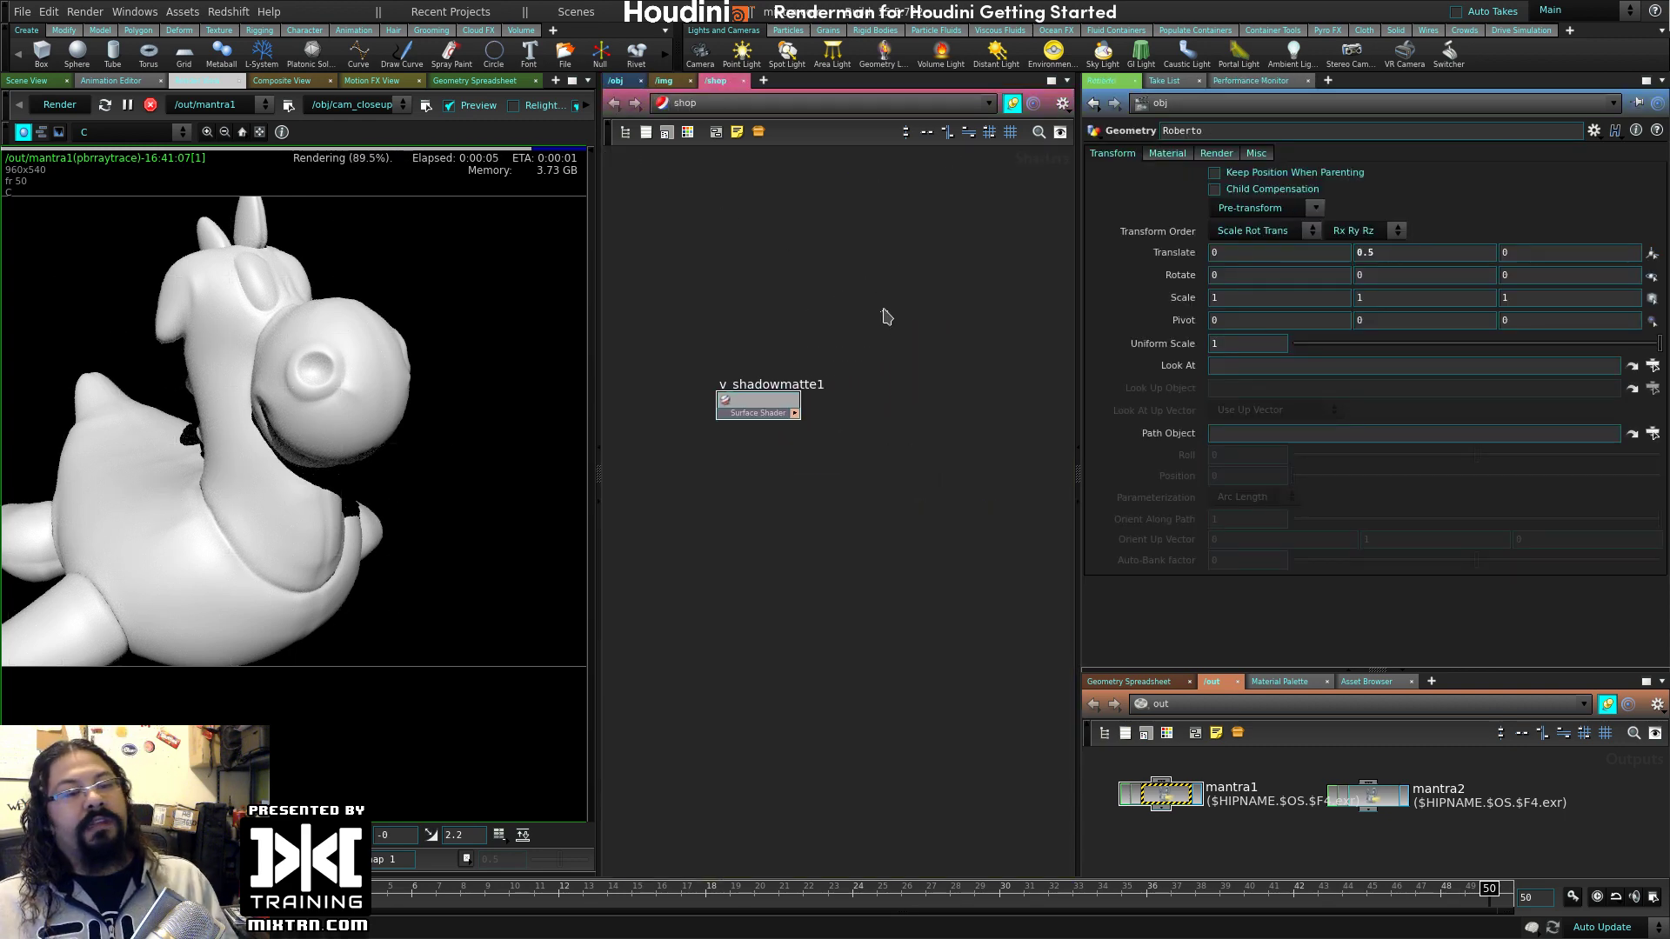
{"action": "key", "text": "Tab"}
{"action": "type", "text": "prin"}
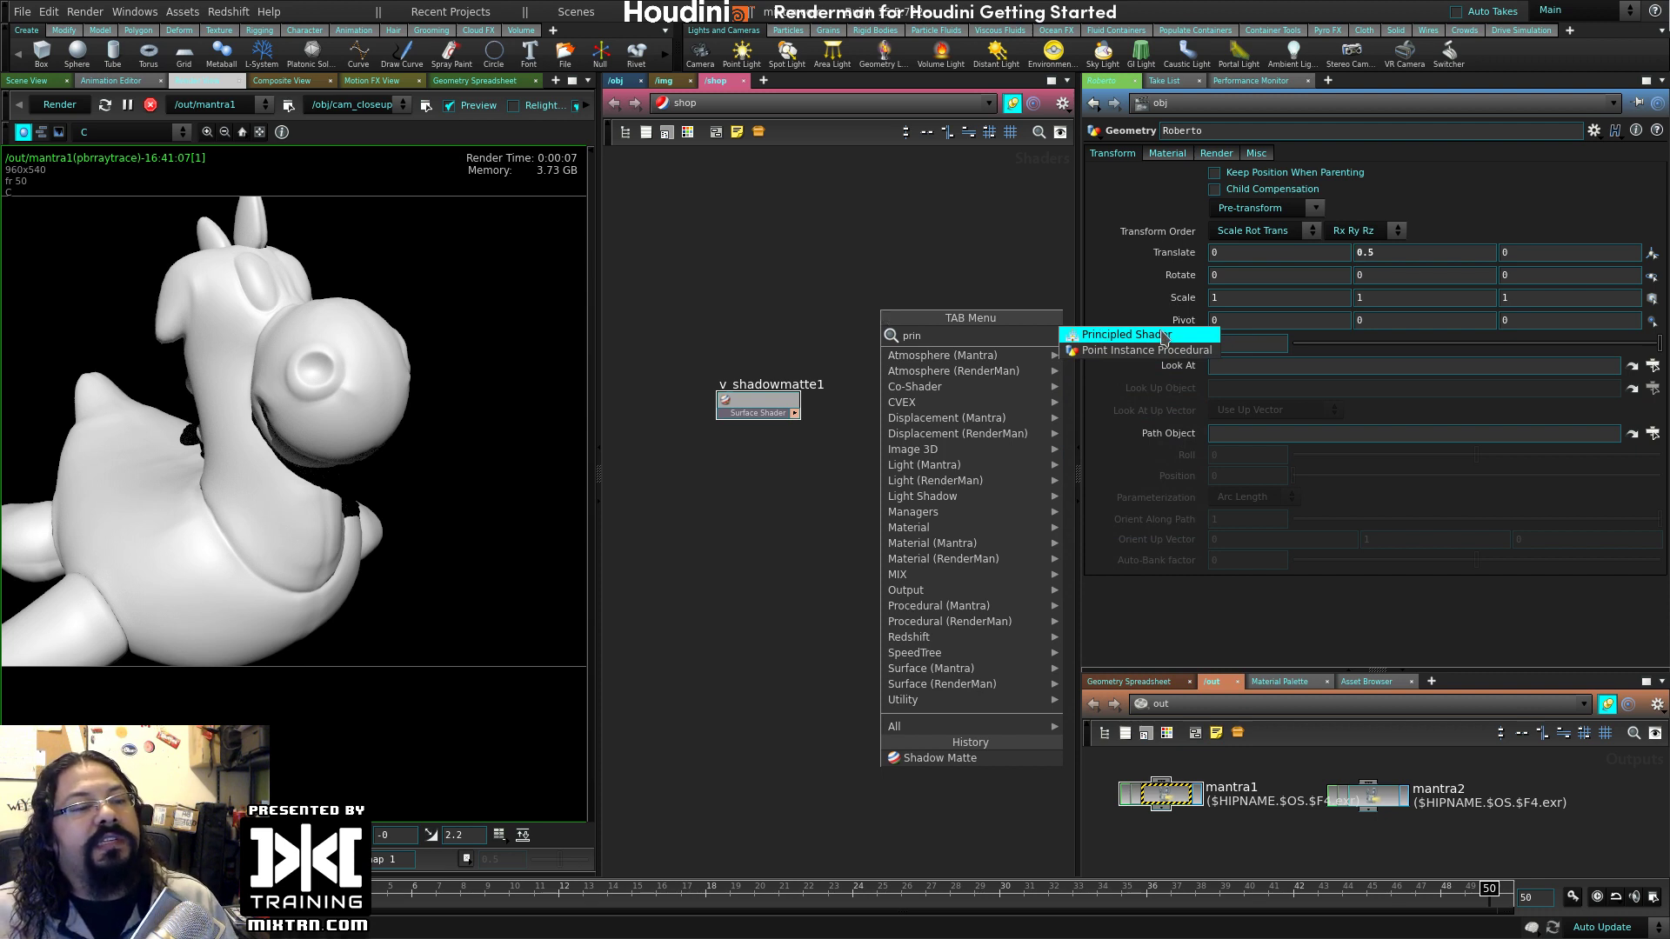
{"action": "key", "text": "Escape"}
- Enlarge the Material Palette and assign its Principled Shader to Roberto directly in the render
{"action": "left_click", "coordinate": [1304, 684]}
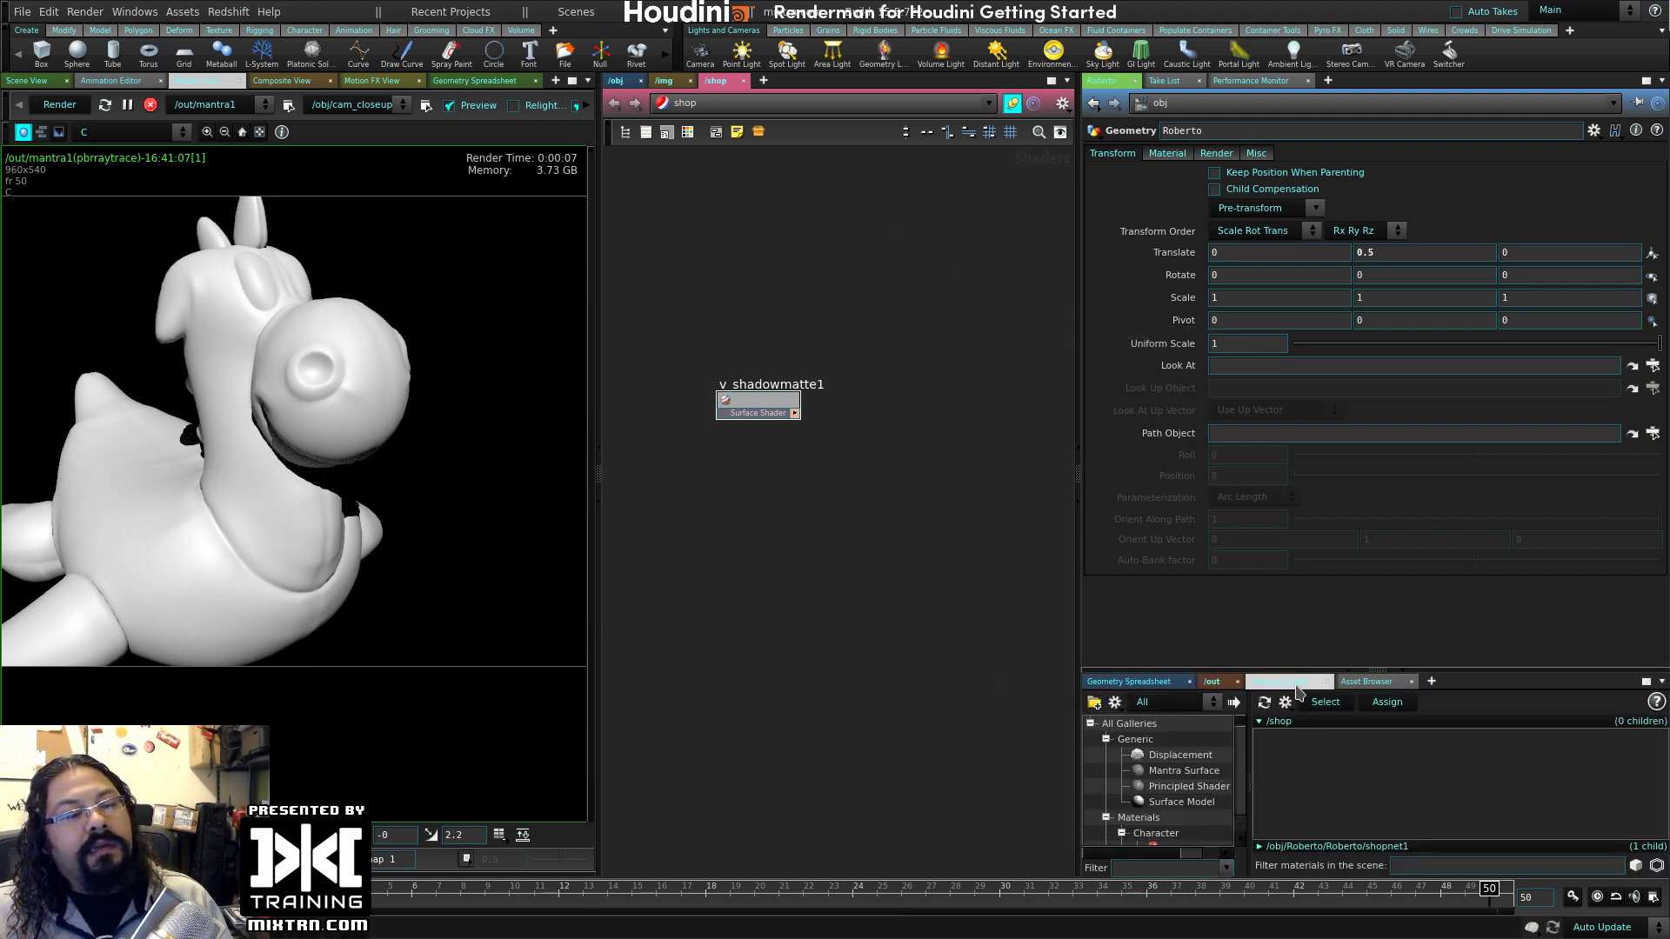
{"action": "left_click_drag", "start_coordinate": [1213, 670], "coordinate": [1200, 555]}
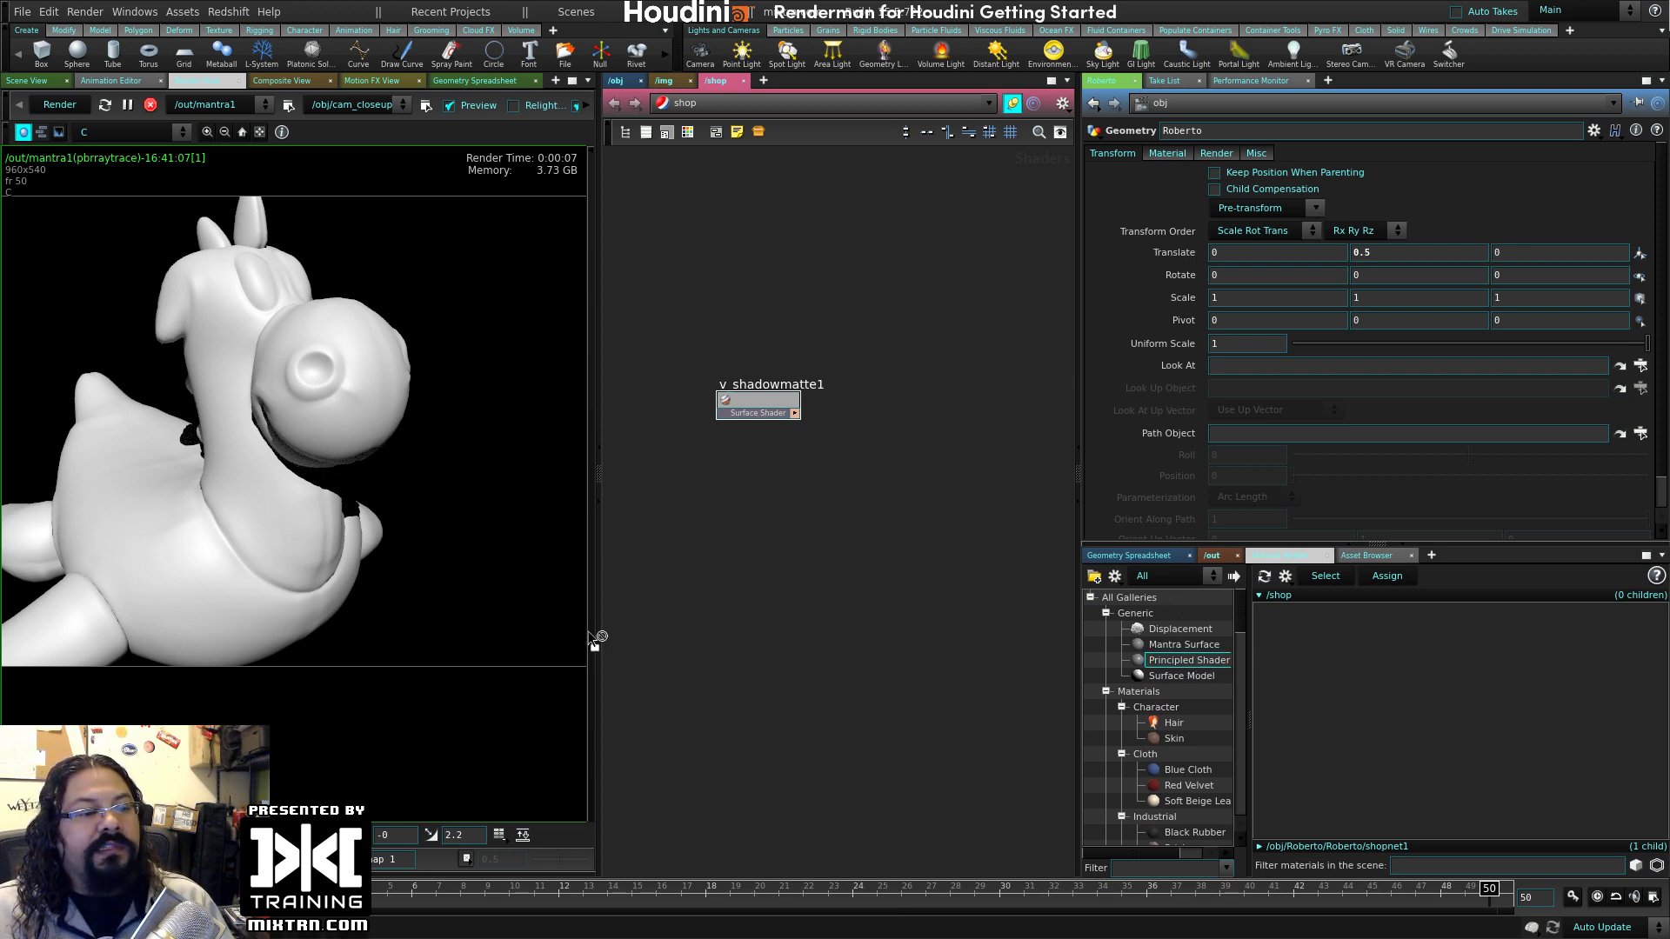
{"action": "left_click_drag", "start_coordinate": [312, 402], "coordinate": [312, 401]}
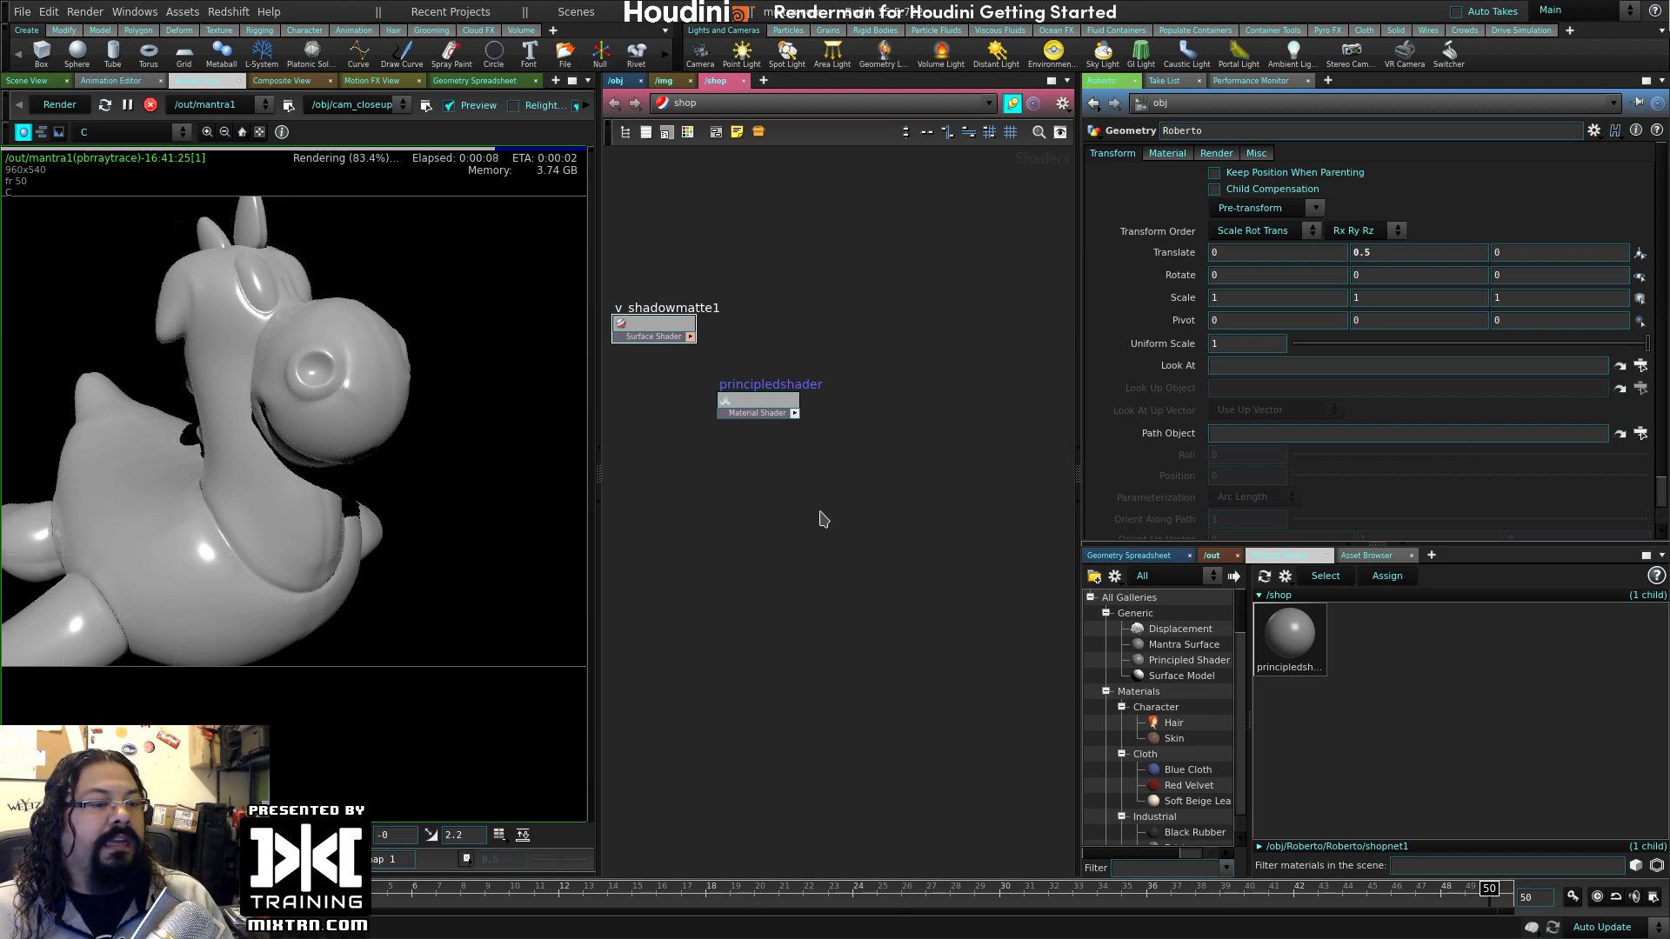
- Limit the preview render to a region around Roberto's muzzle and clear that region
{"action": "right_click", "coordinate": [229, 359]}
{"action": "key", "text": "Escape"}
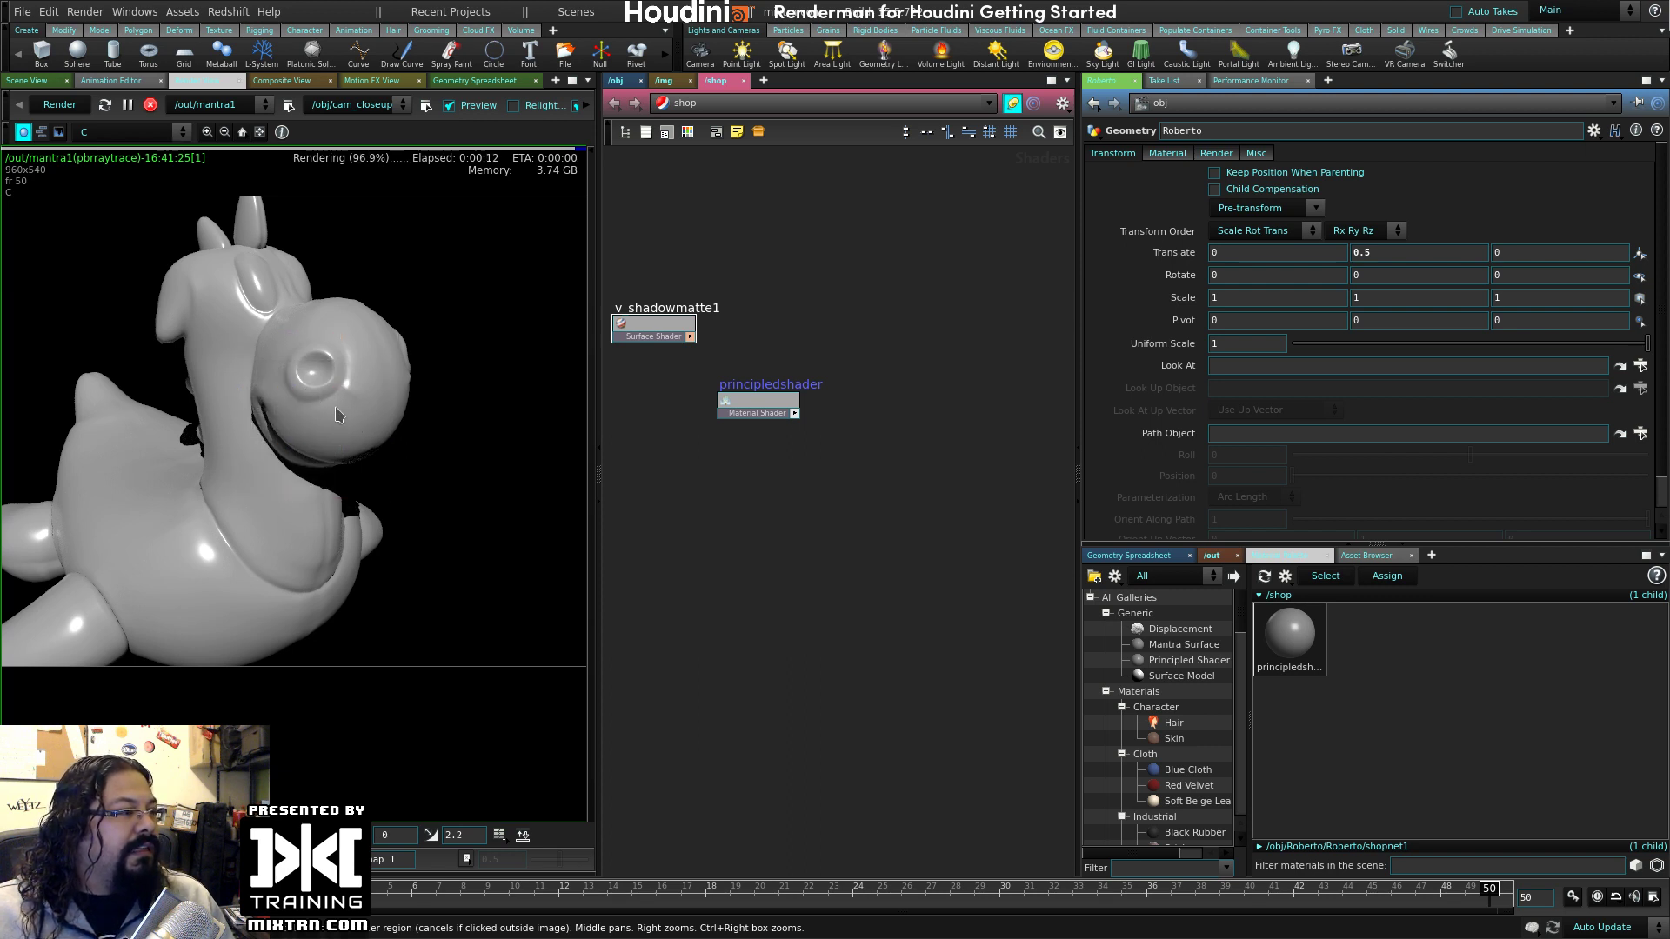
{"action": "left_click_drag", "start_coordinate": [252, 494], "coordinate": [422, 322]}
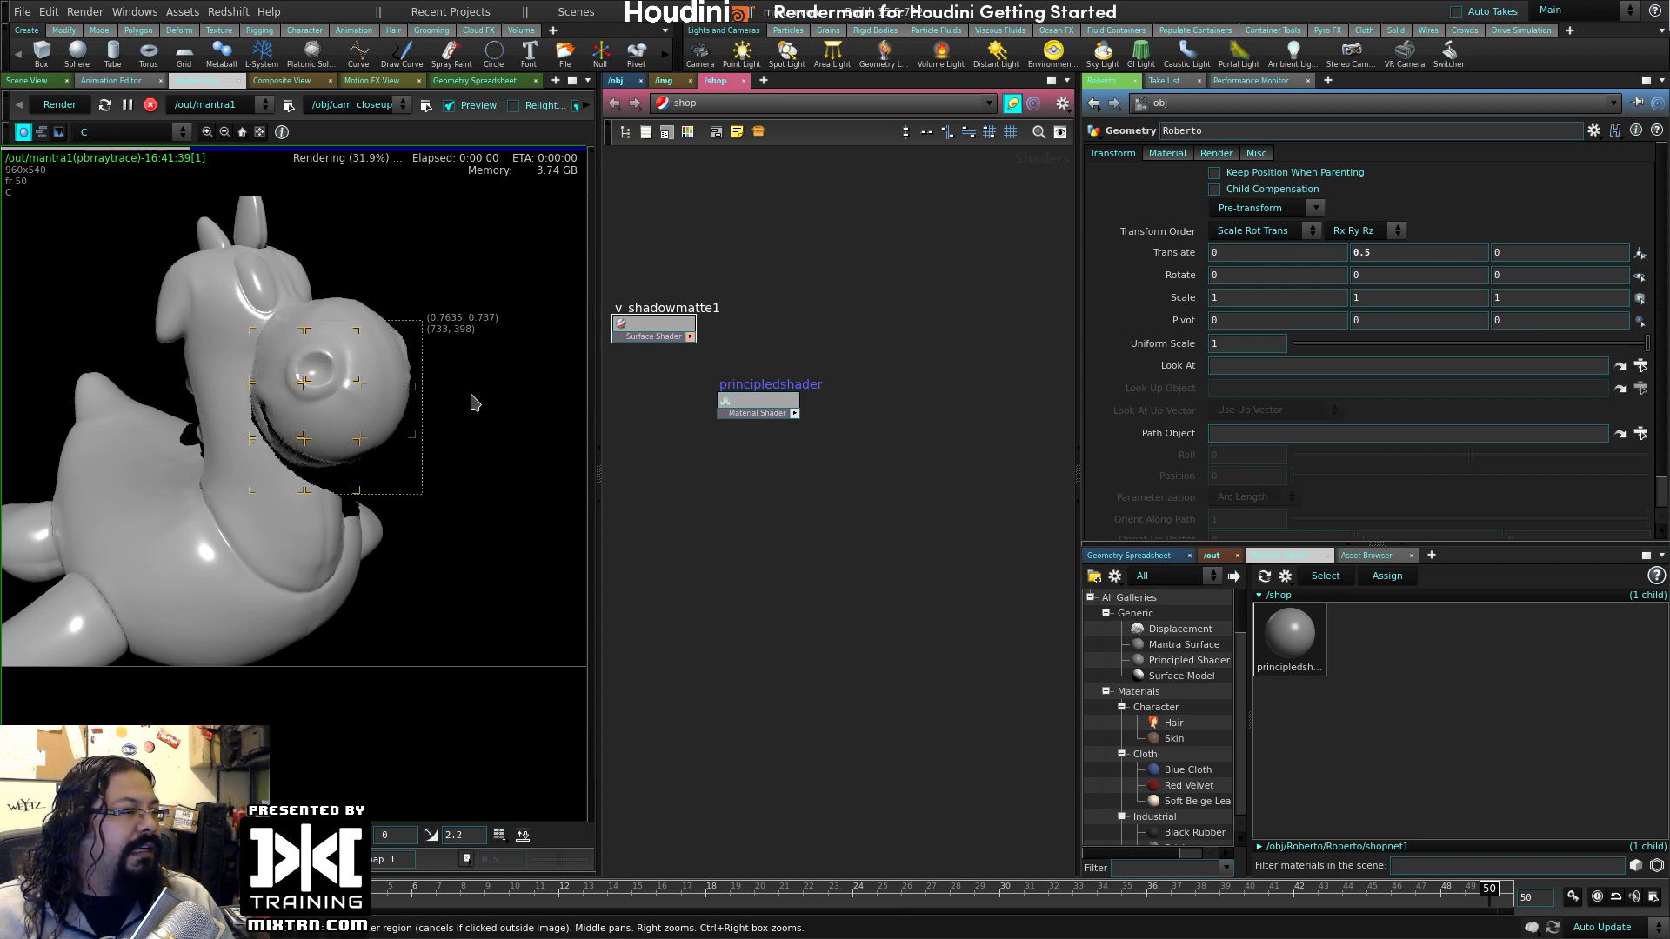
{"action": "right_click", "coordinate": [306, 430]}
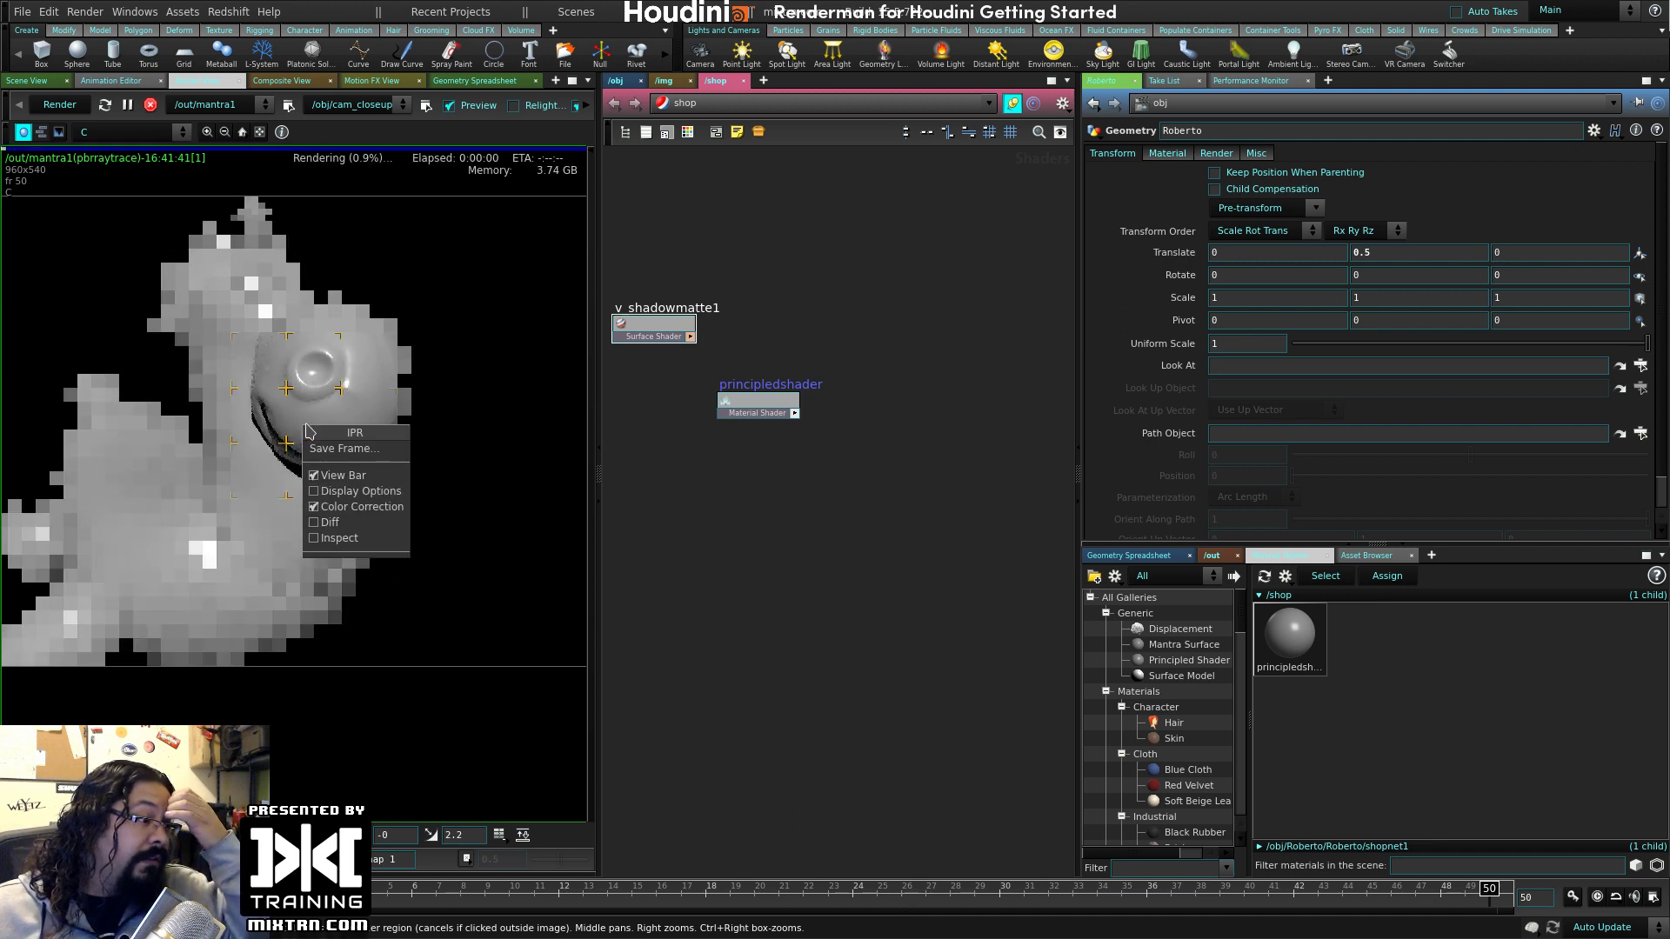
{"action": "left_click", "coordinate": [275, 167]}
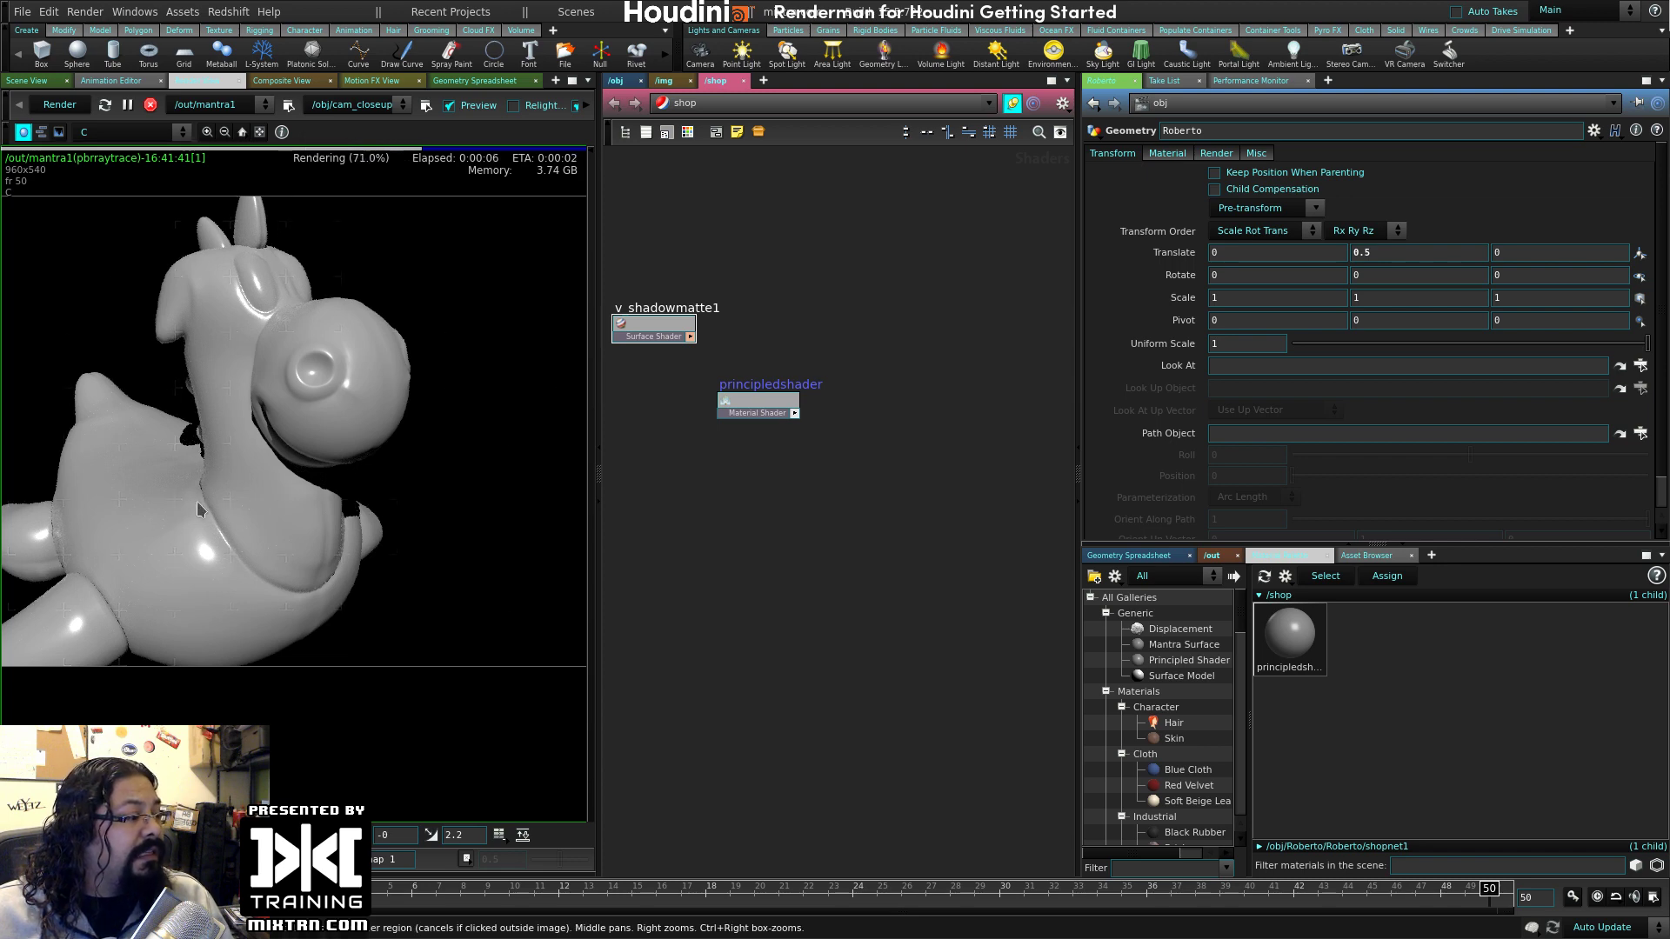
- Open the principledshader node's parameters in a floating window and close that window again
{"action": "key", "text": "p"}
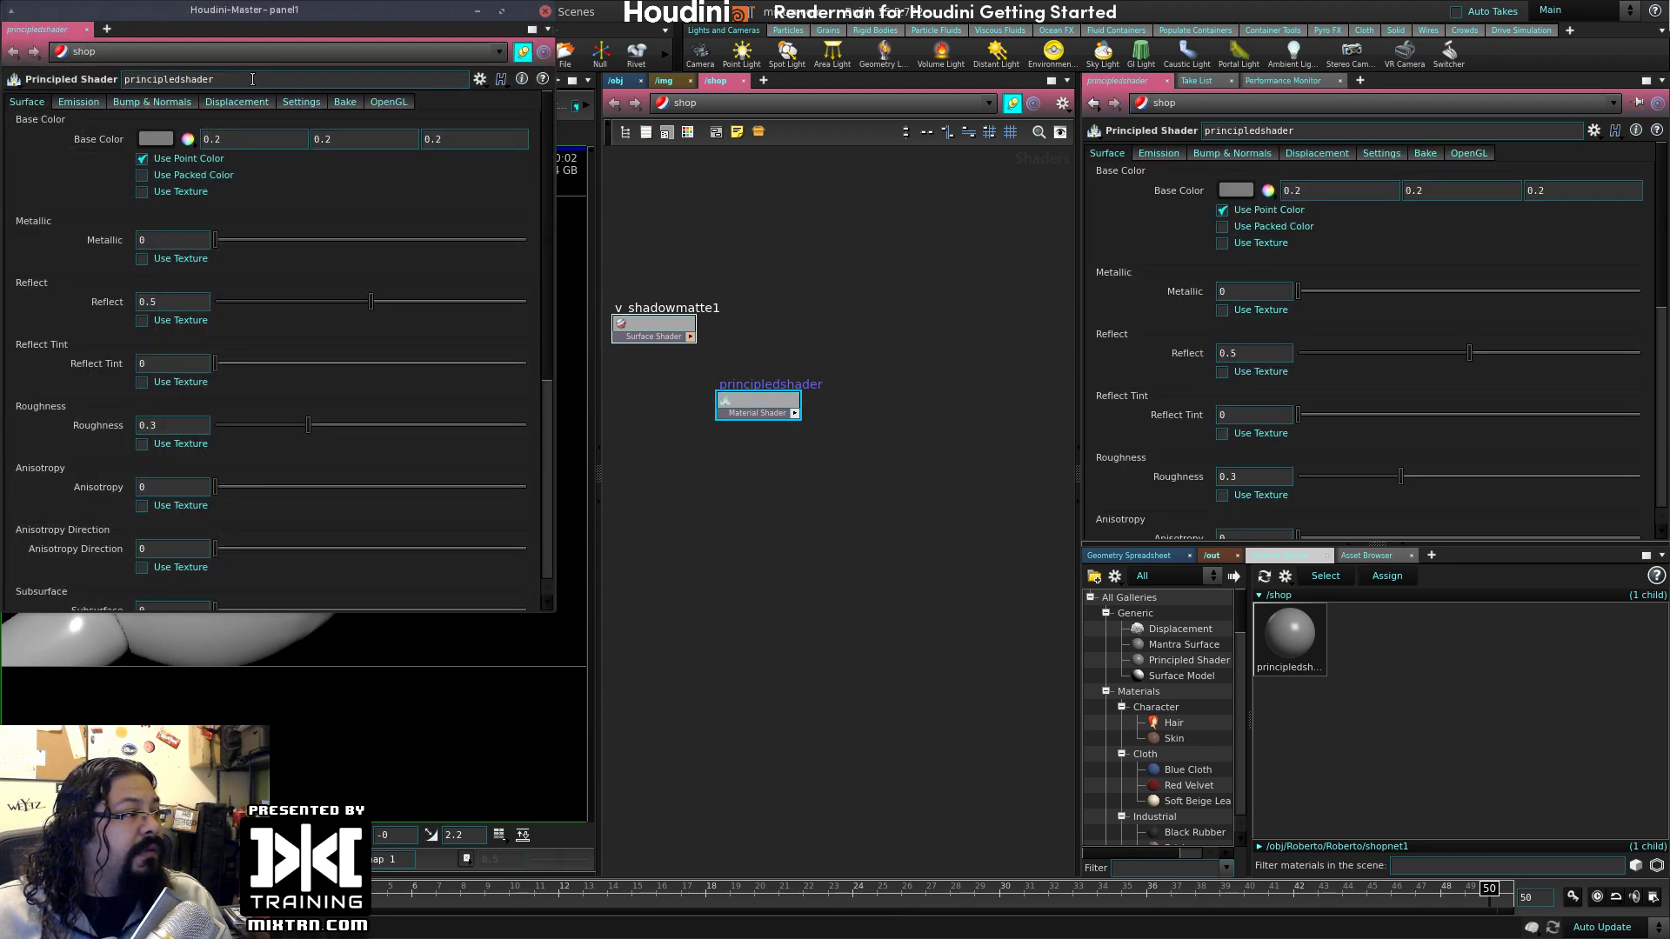
{"action": "left_click_drag", "start_coordinate": [318, 19], "coordinate": [1142, 115]}
{"action": "left_click", "coordinate": [1364, 109]}
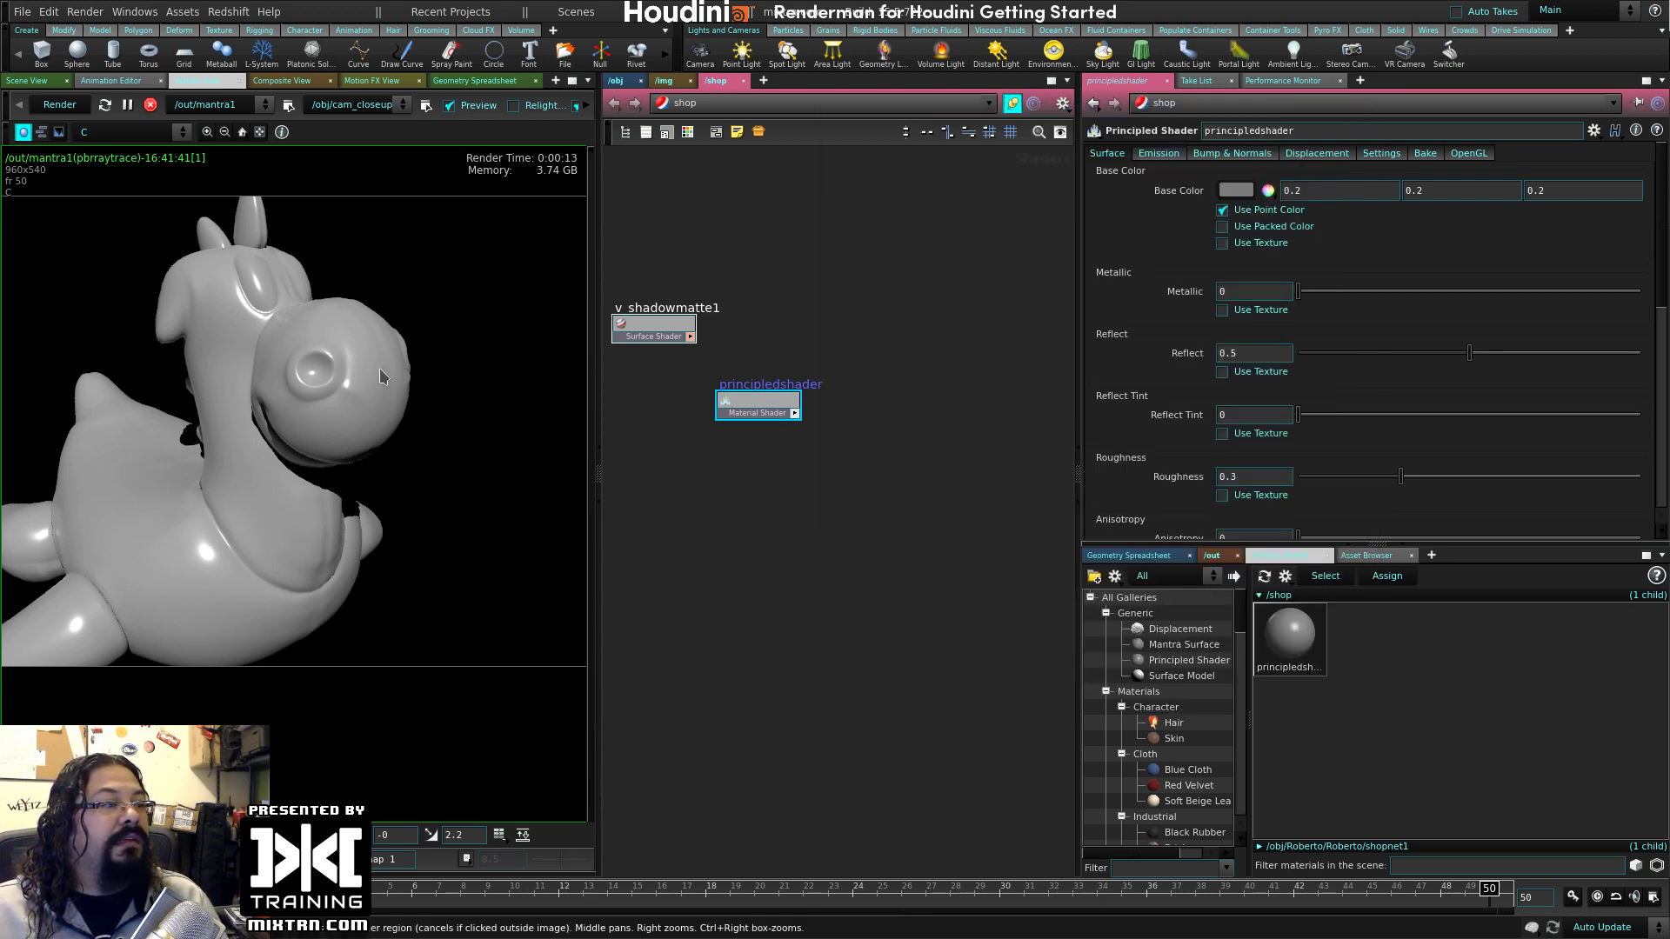
{"action": "key", "text": "p"}
{"action": "left_click_drag", "start_coordinate": [229, 18], "coordinate": [1186, 91]}
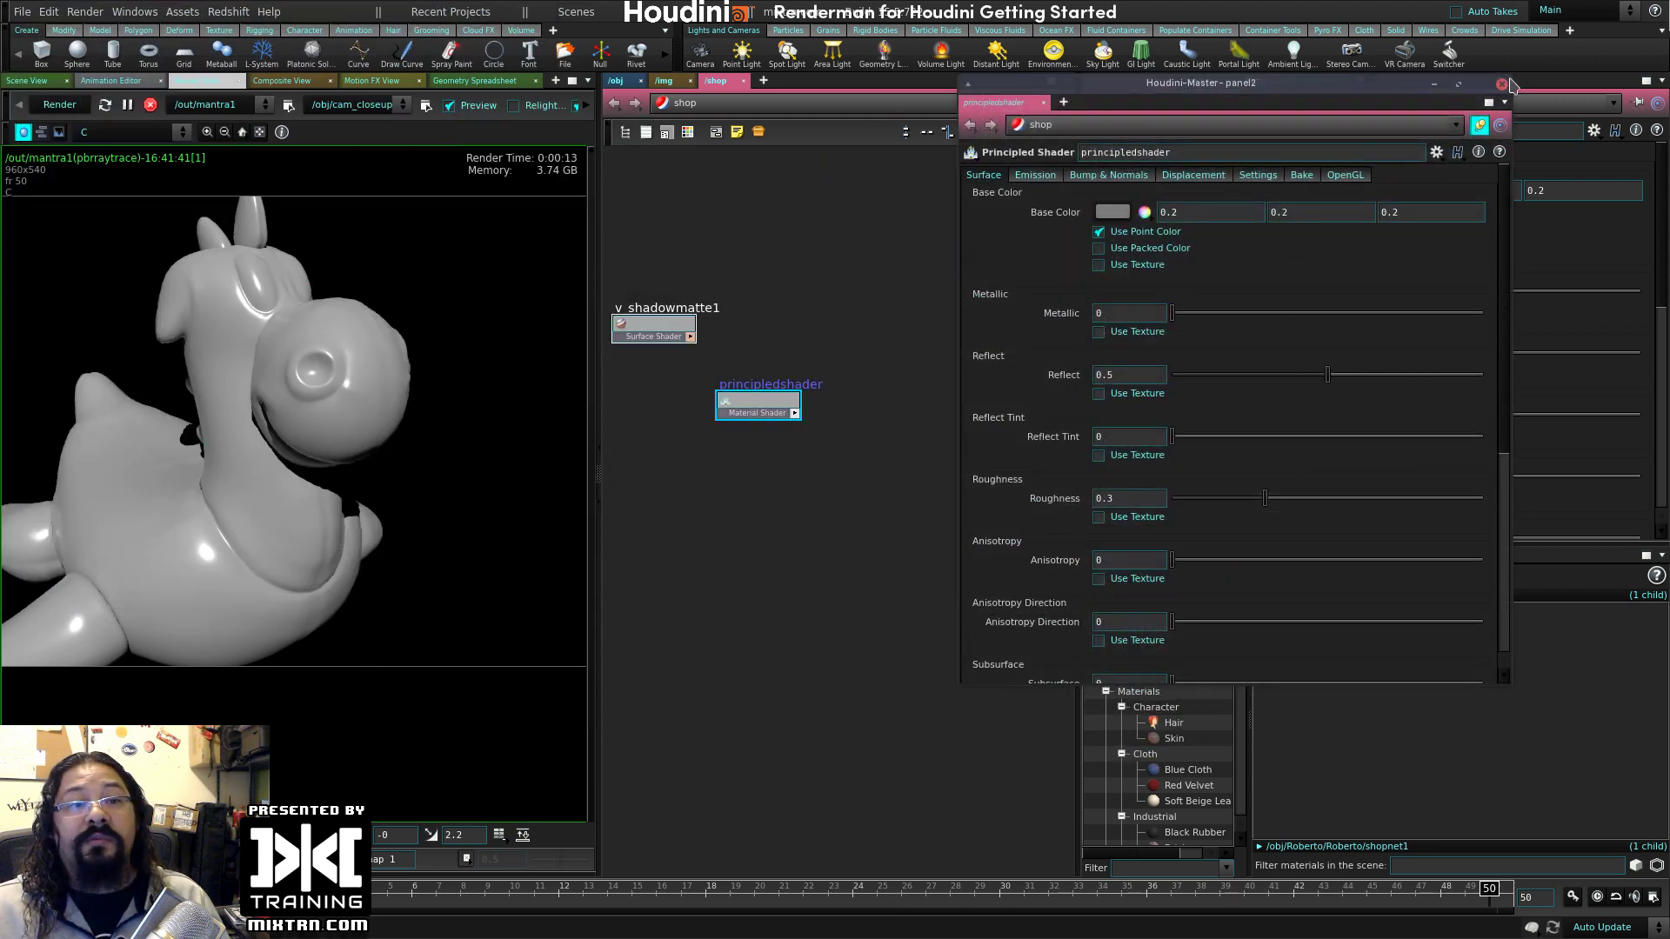
{"action": "left_click", "coordinate": [1502, 85]}
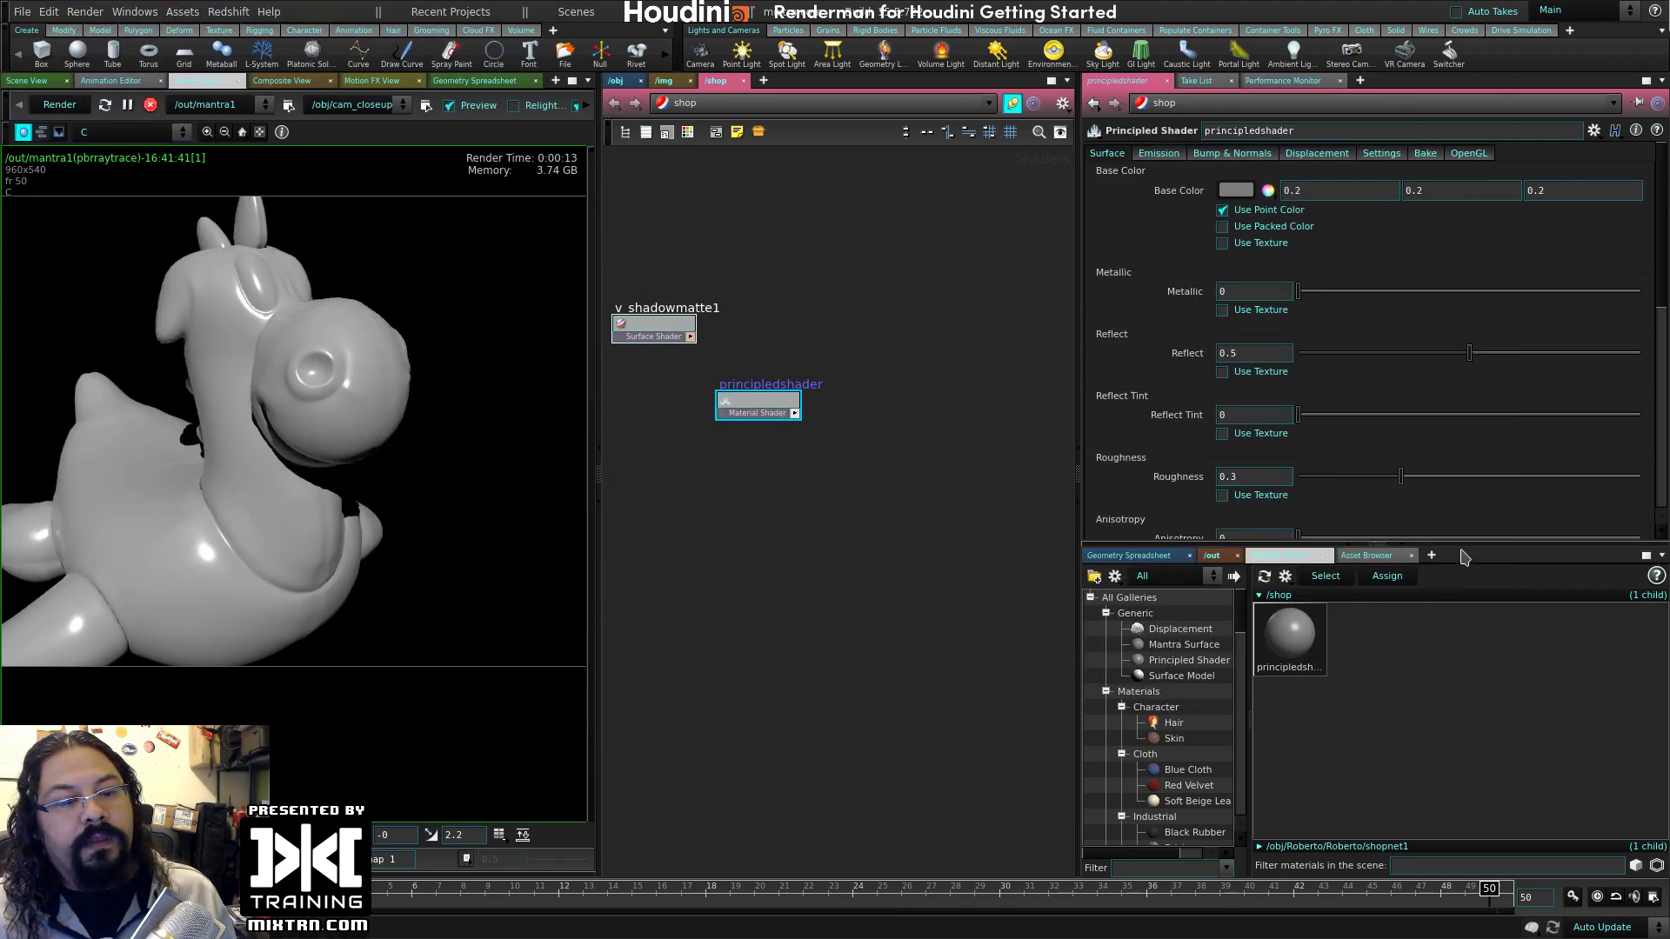
- Enlarge the parameter pane above the Material Palette and reposition the principledshader node near v_shadowmatte1
{"action": "left_click_drag", "start_coordinate": [1462, 551], "coordinate": [1462, 677]}
{"action": "left_click_drag", "start_coordinate": [753, 413], "coordinate": [906, 312]}
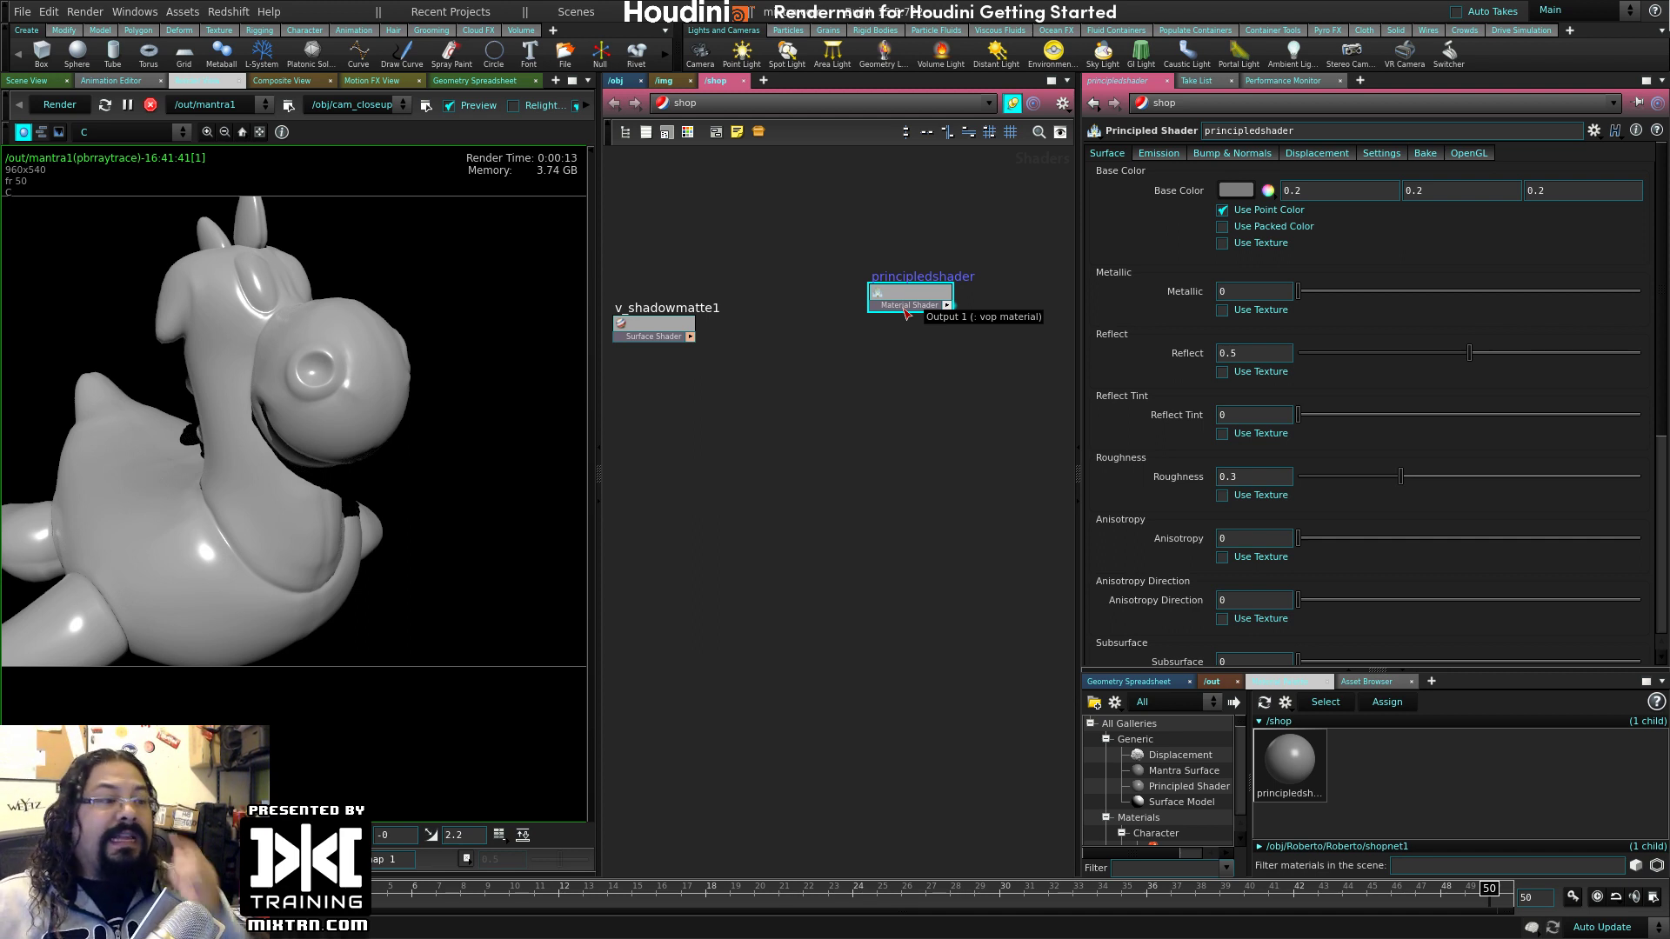
{"action": "left_click_drag", "start_coordinate": [905, 311], "coordinate": [861, 336]}
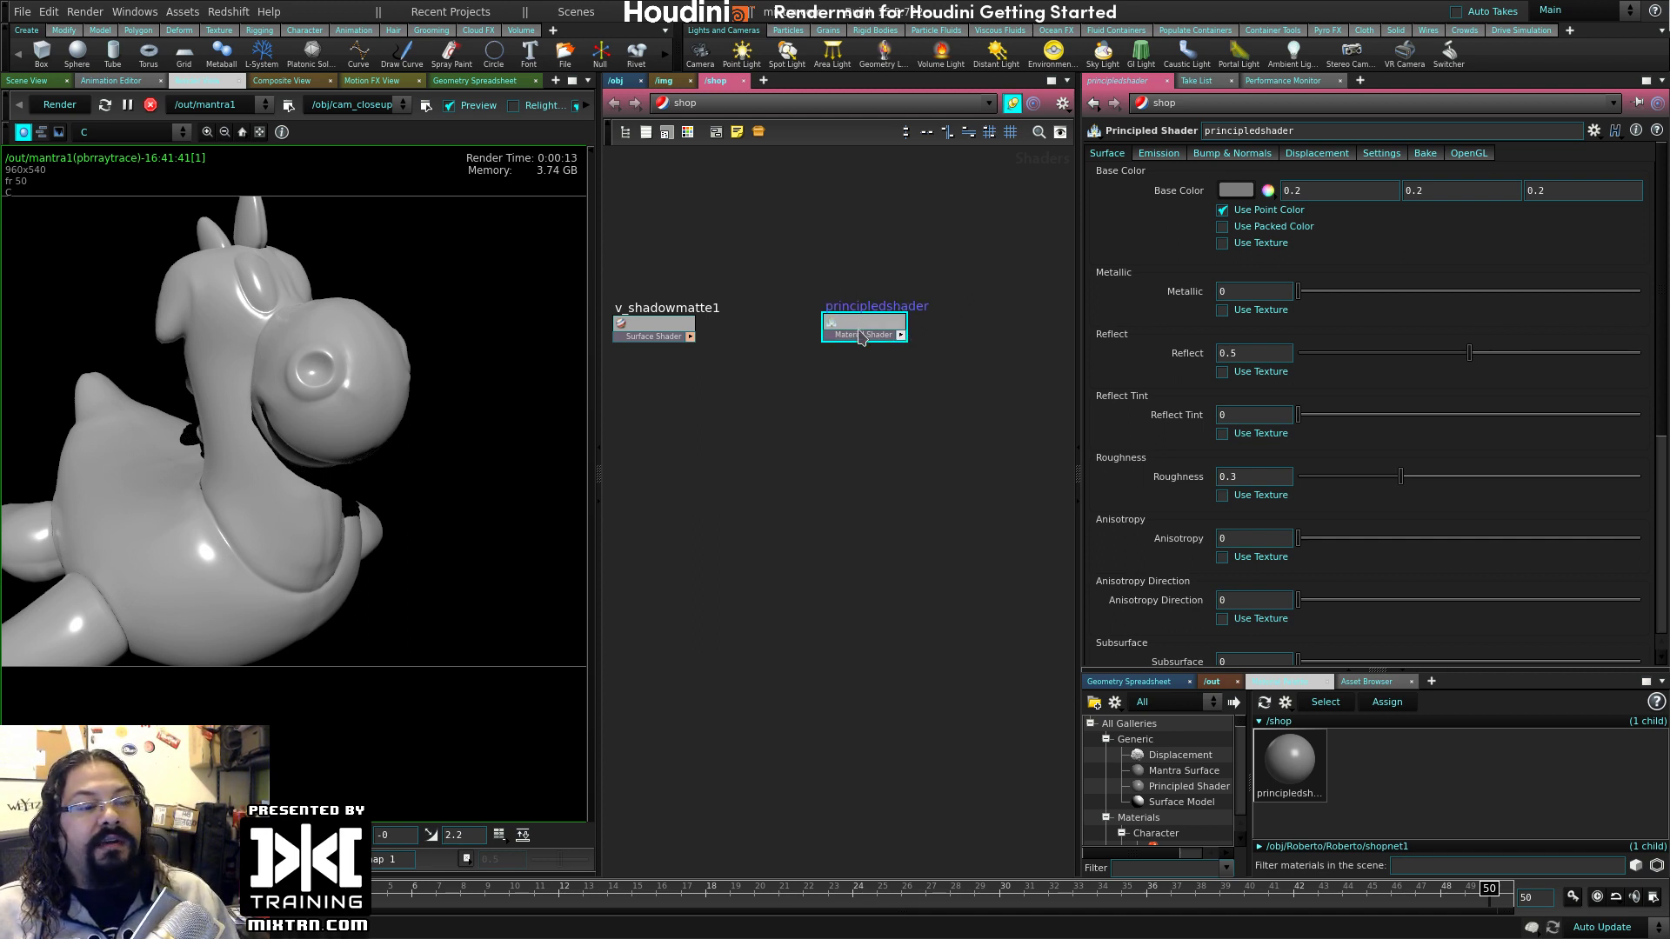
{"action": "double_click", "coordinate": [880, 305]}
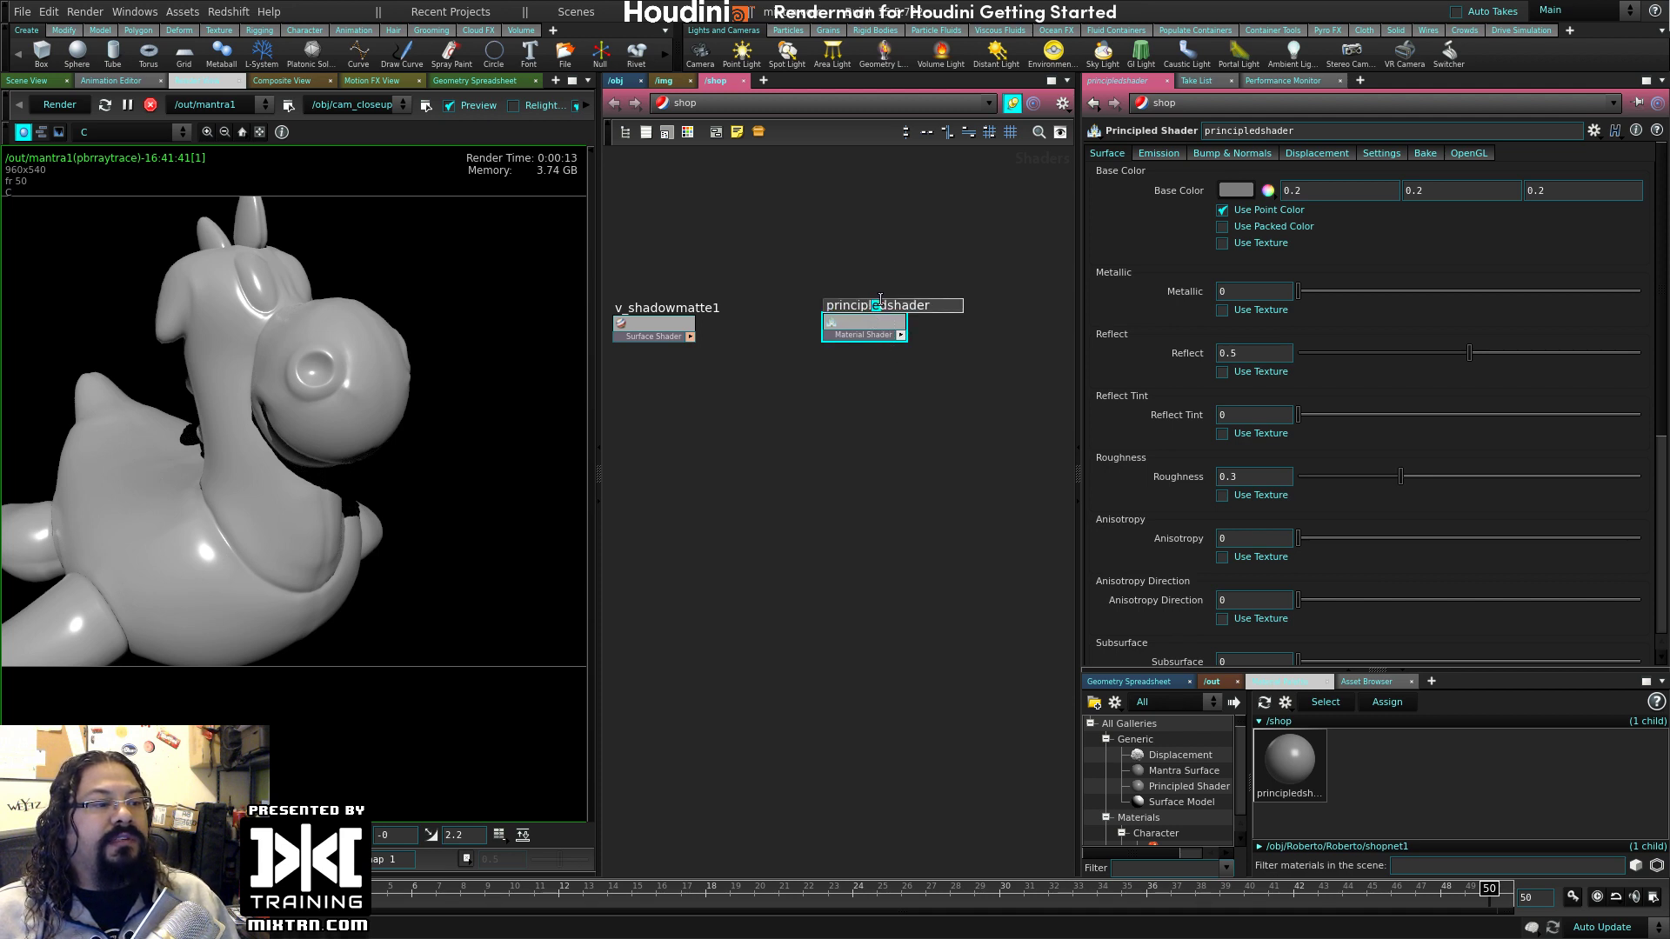
{"action": "left_click_drag", "start_coordinate": [859, 325], "coordinate": [875, 305]}
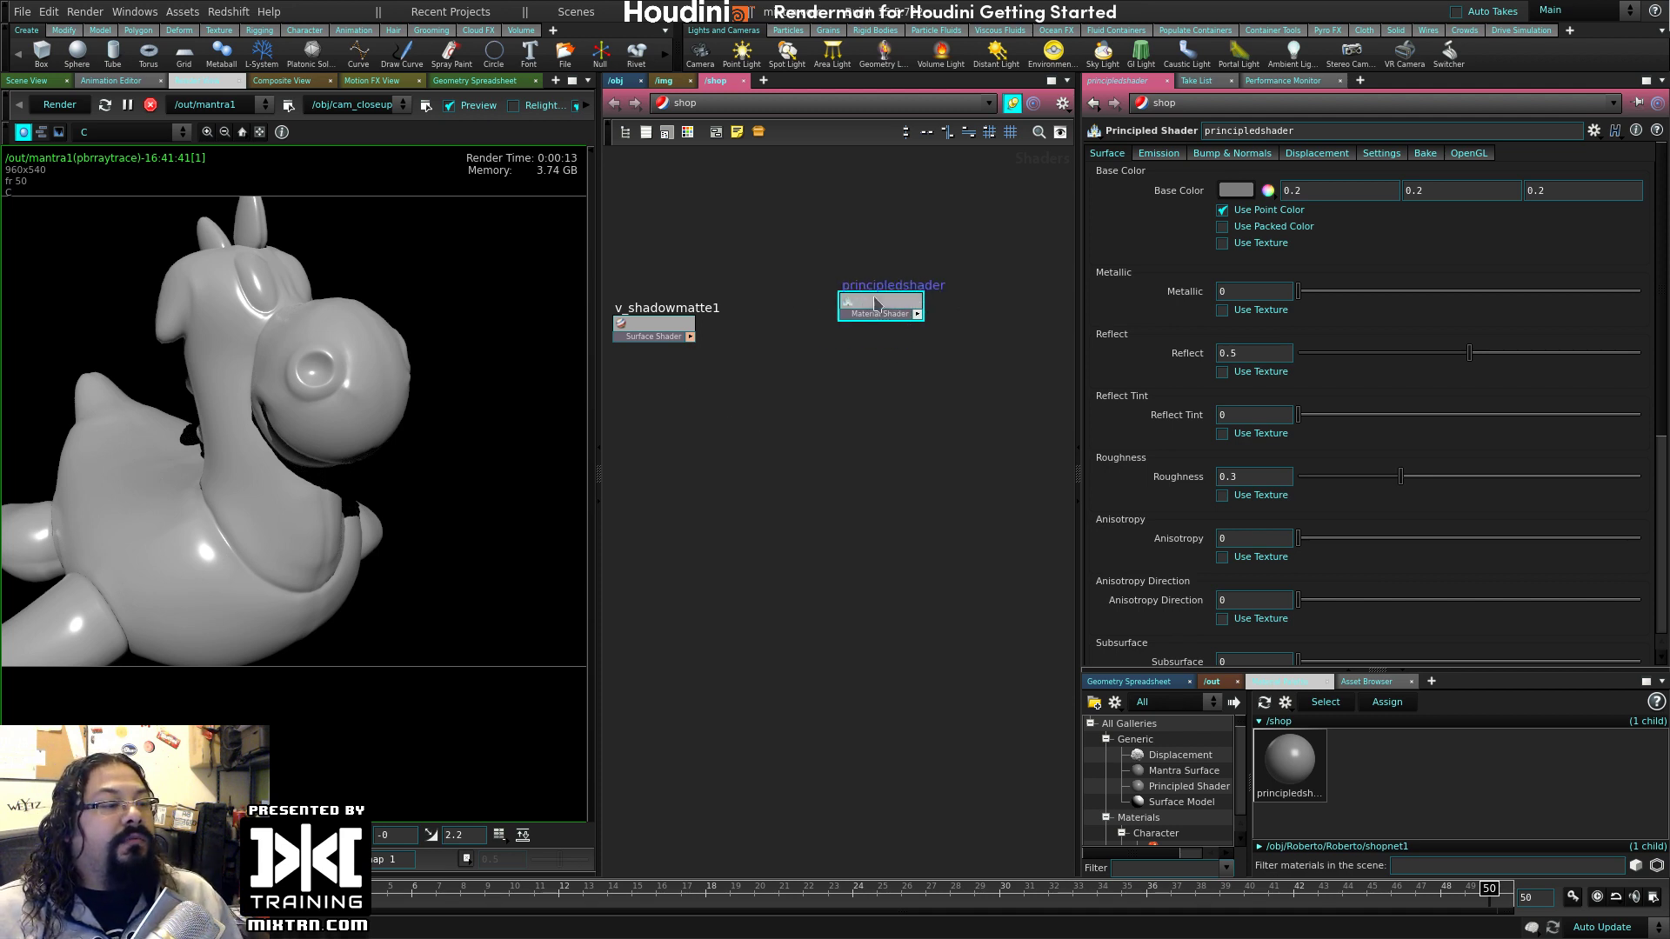
- Apply the Black Rubber preset to the principledshader material
{"action": "left_click", "coordinate": [1594, 130]}
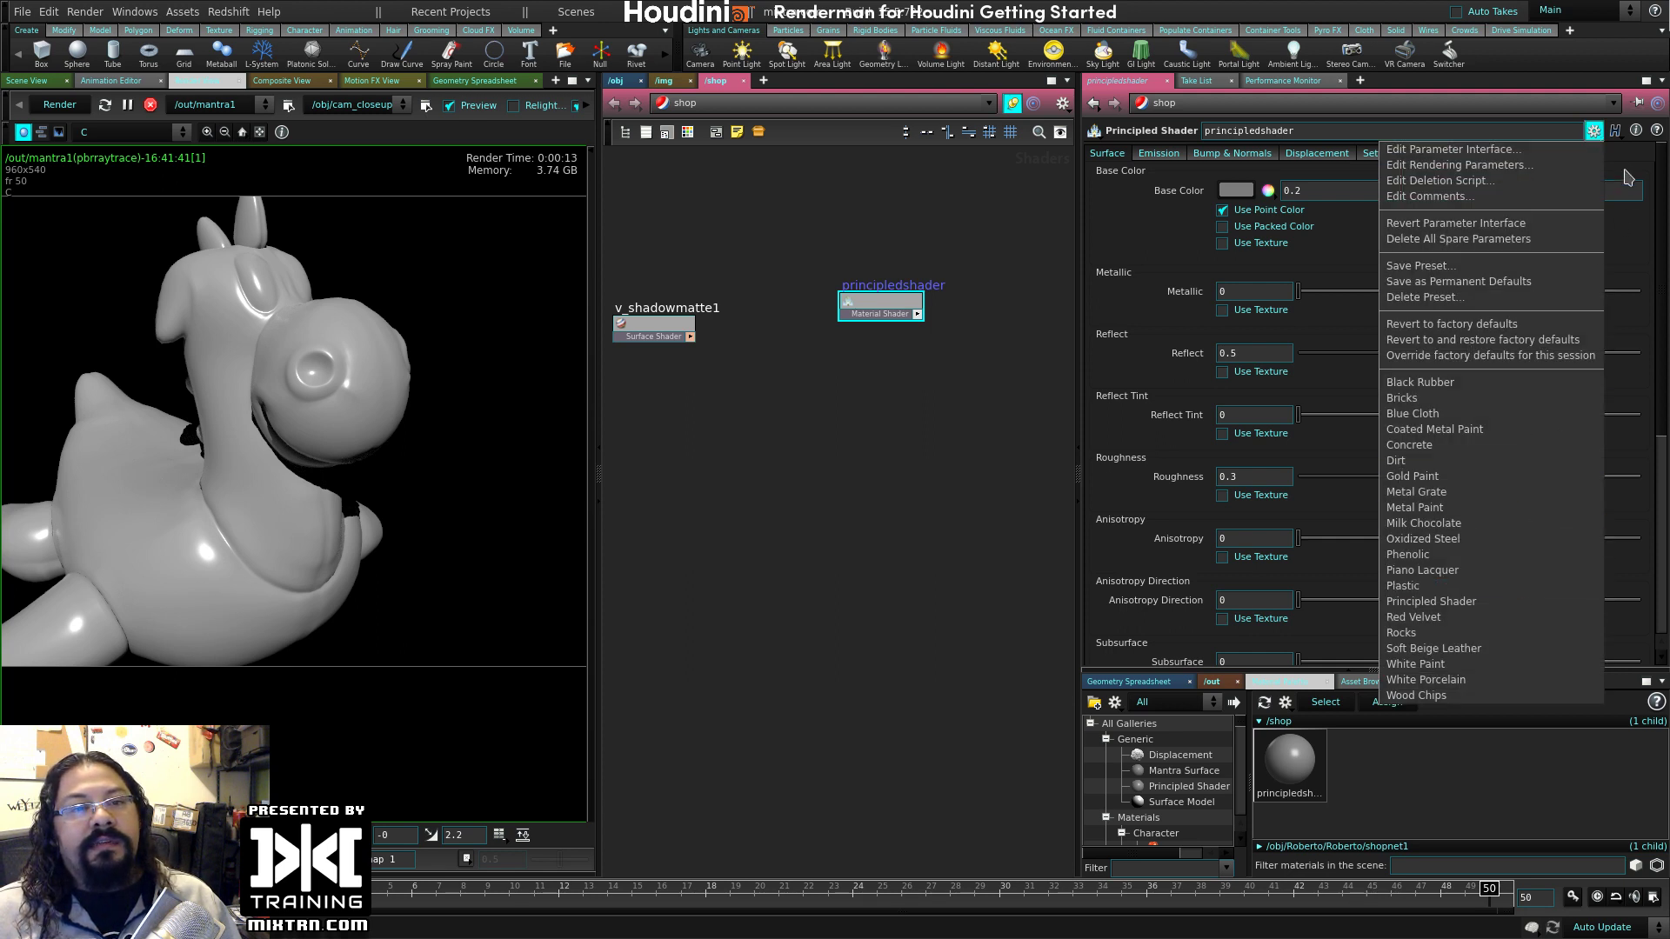
{"action": "left_click", "coordinate": [1599, 132]}
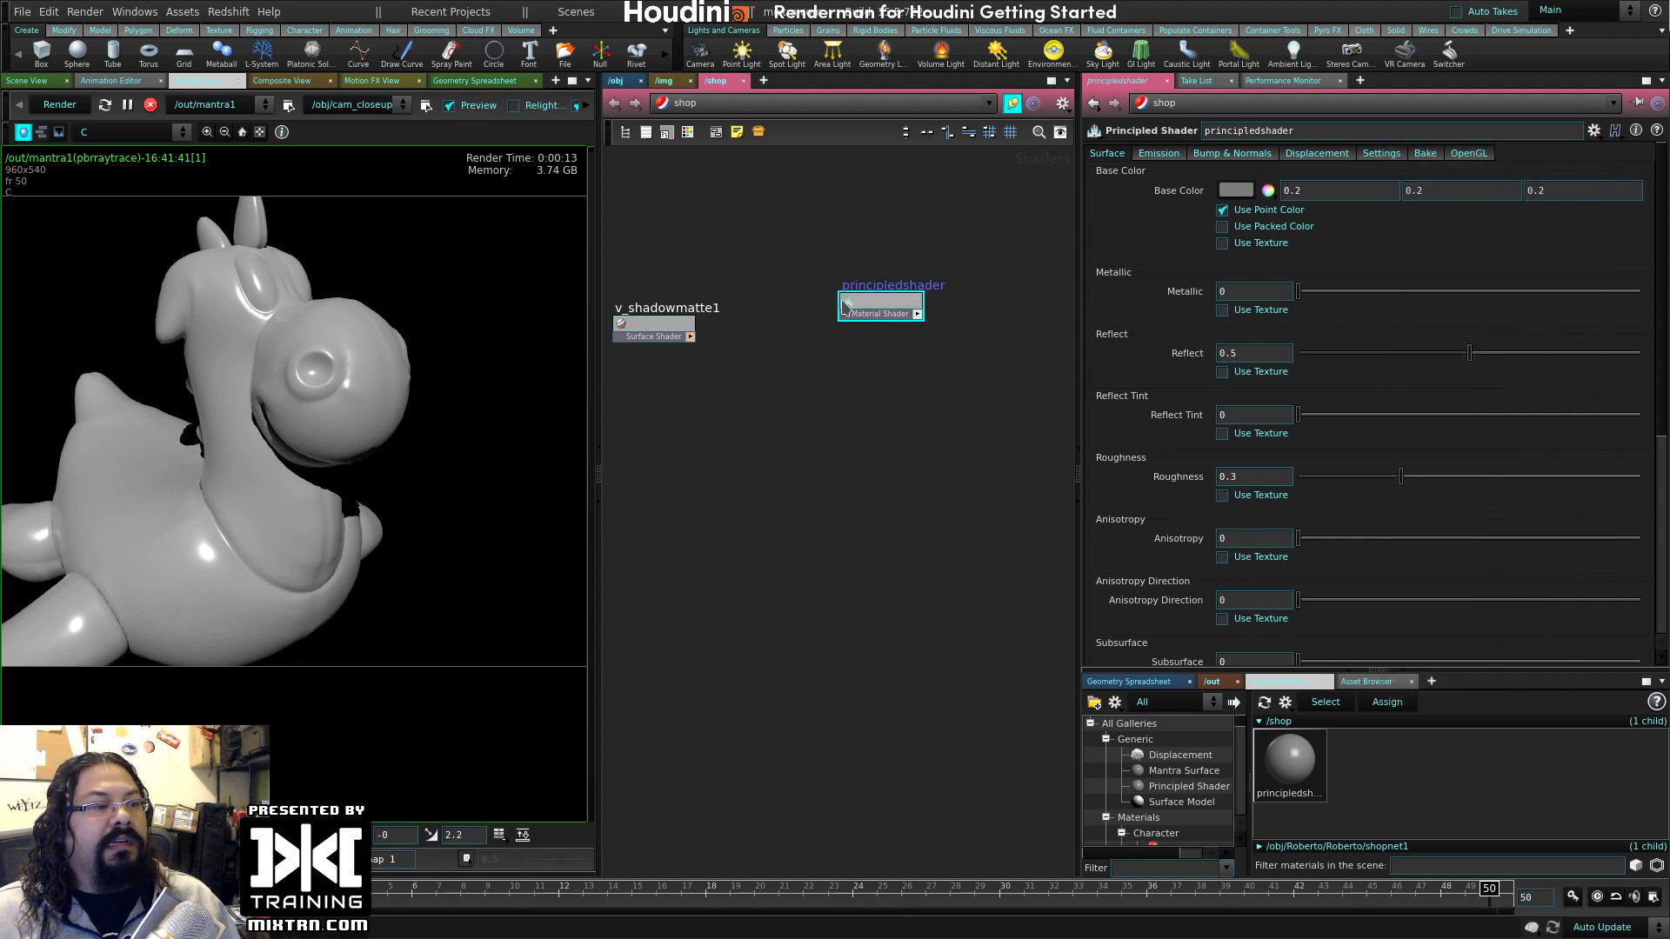
{"action": "left_click", "coordinate": [1593, 131]}
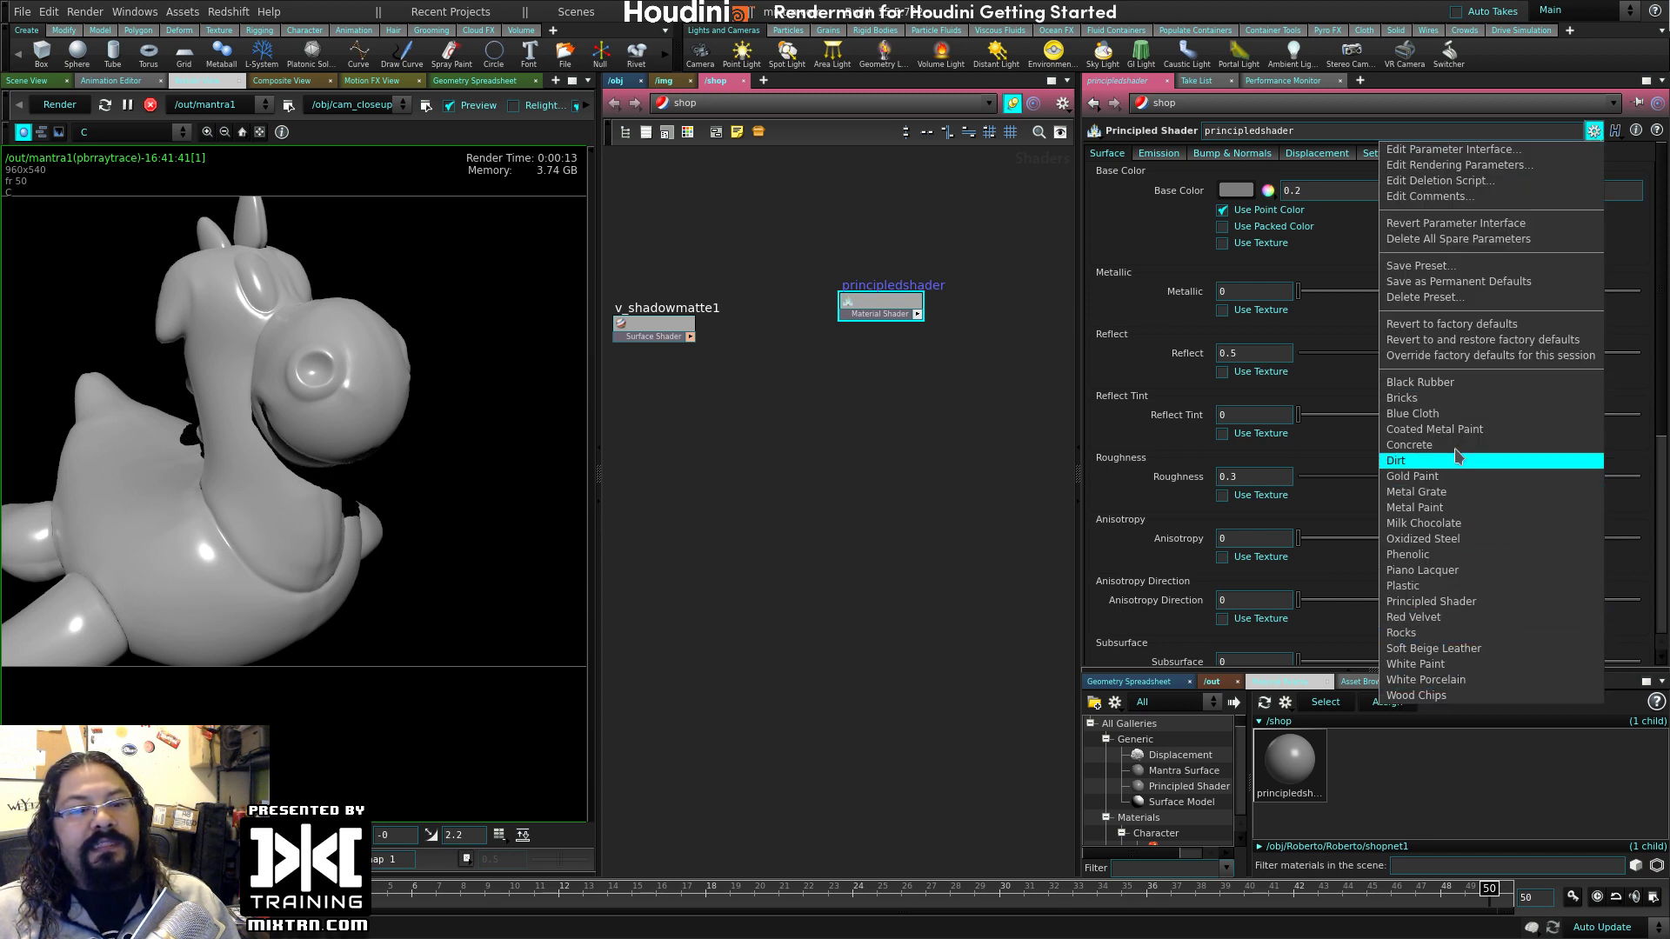
{"action": "left_click", "coordinate": [1454, 384]}
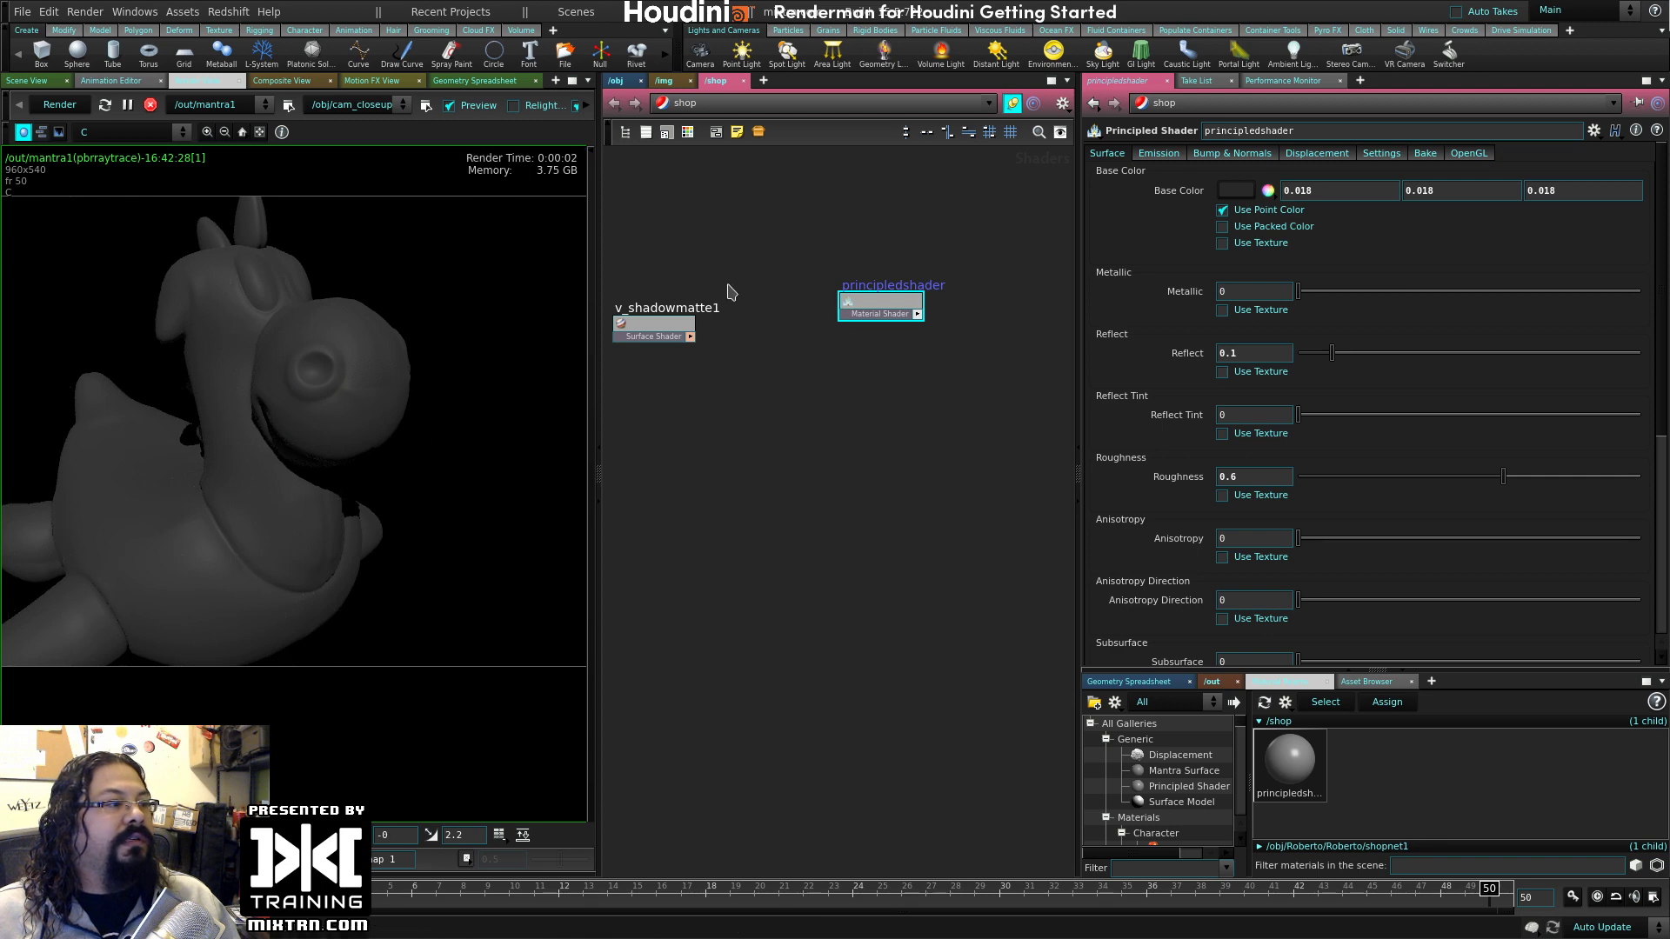
- At the object level, delete the node below box_object1 and add a Sky Light to the scene
{"action": "left_click", "coordinate": [26, 80]}
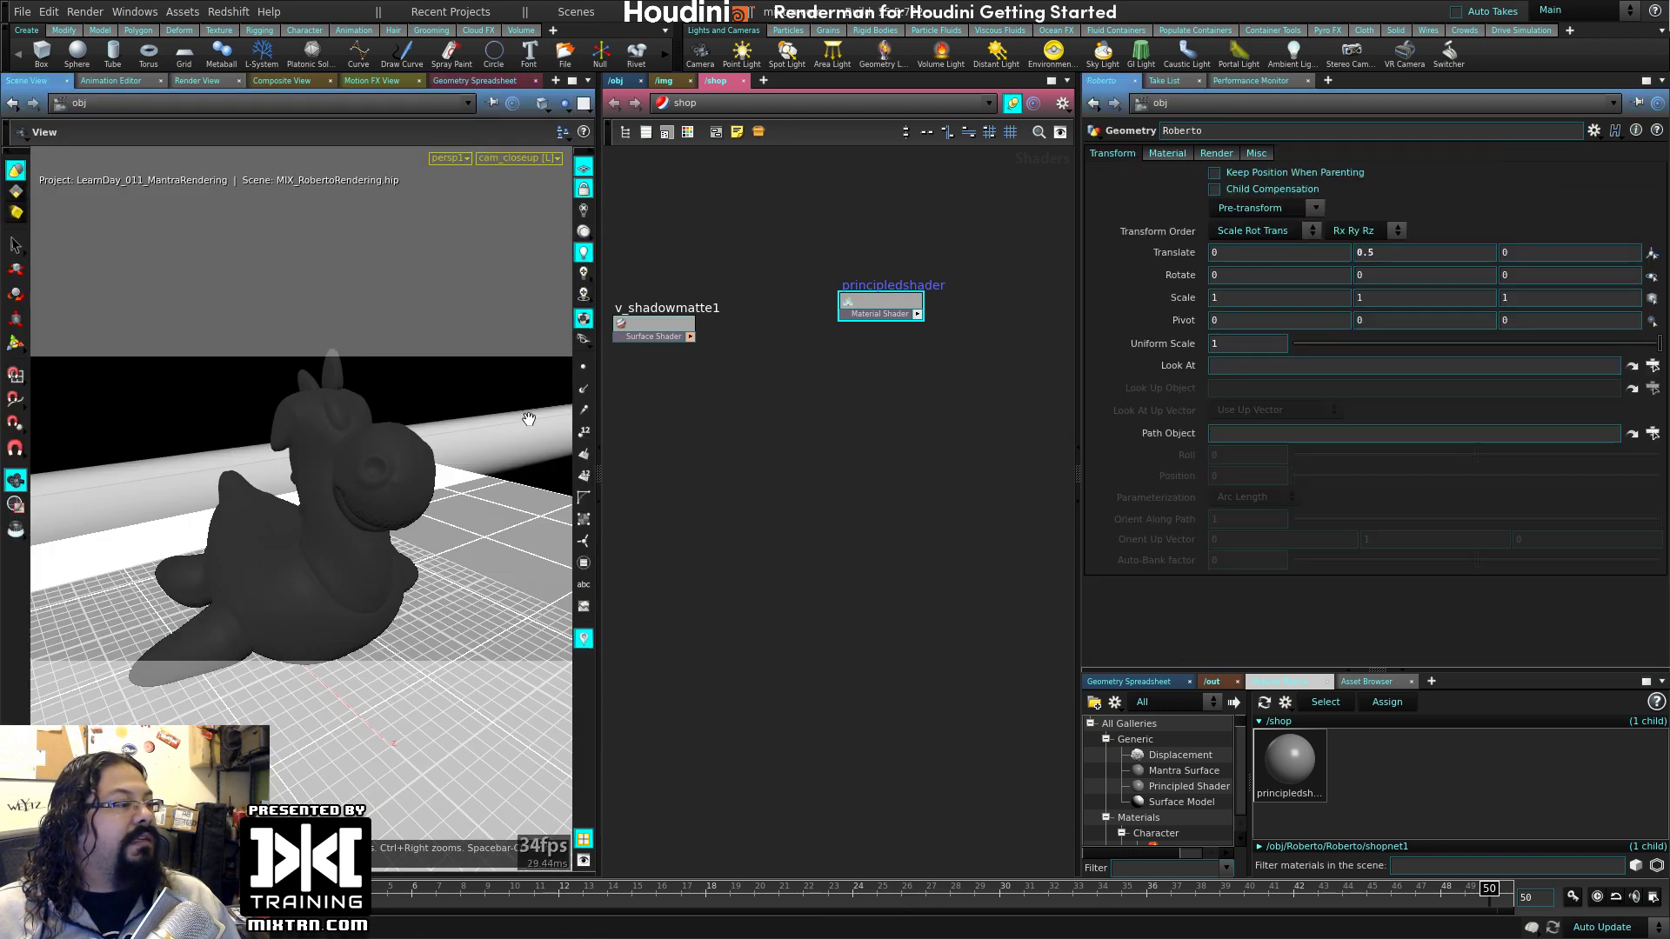
{"action": "left_click", "coordinate": [617, 80]}
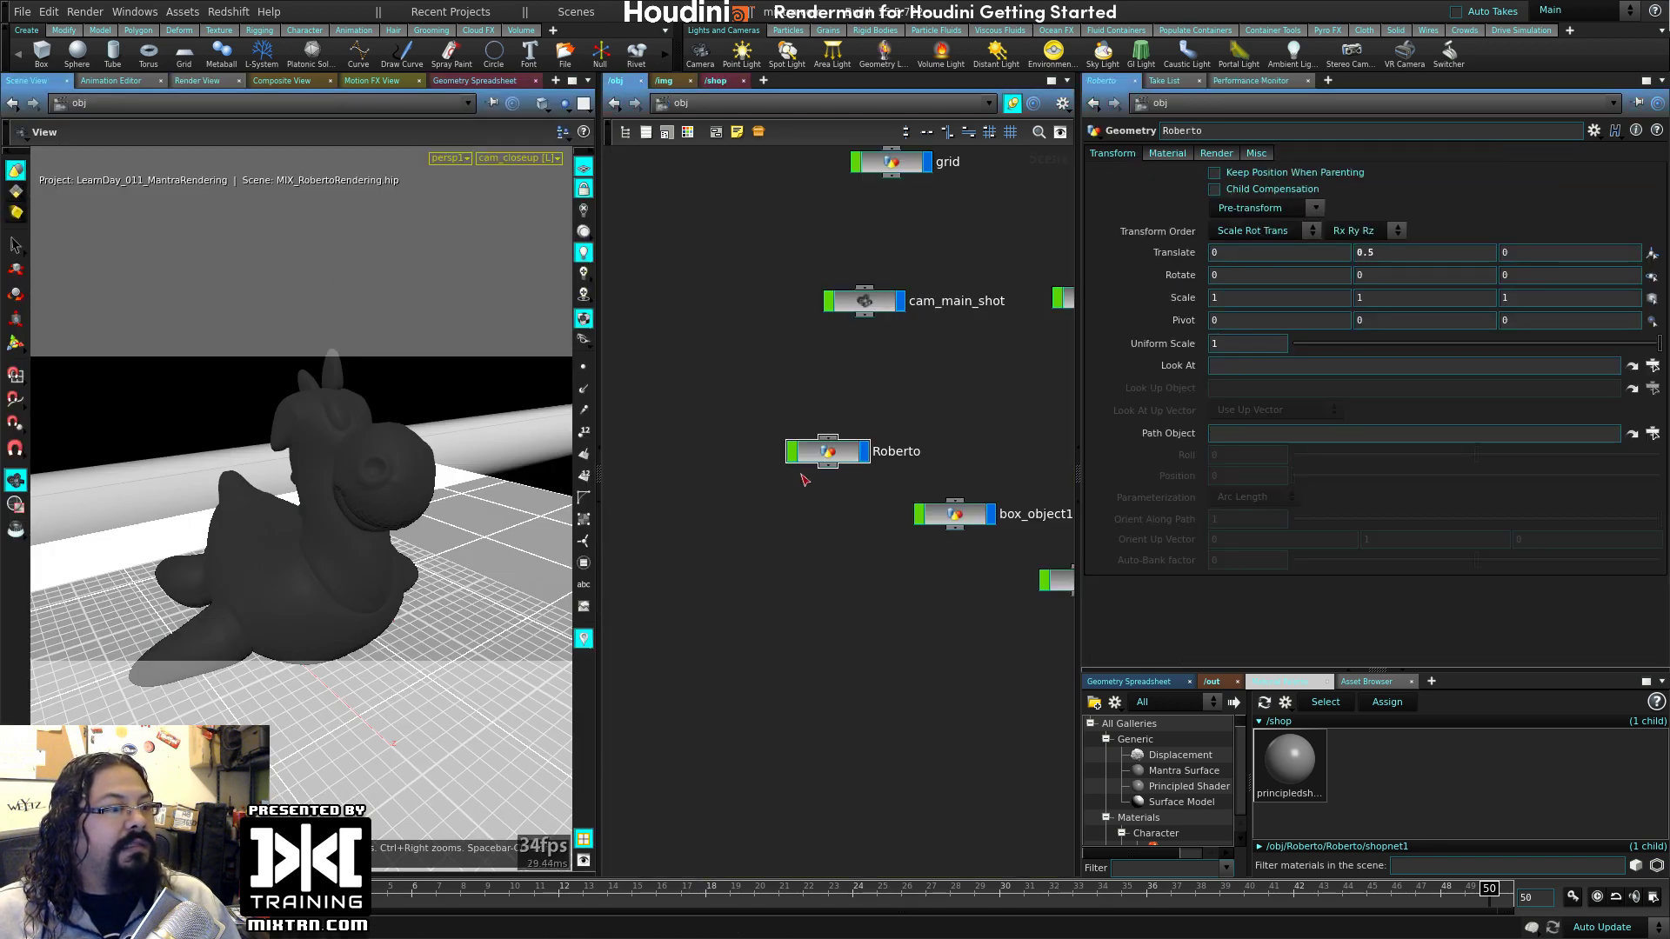
{"action": "left_click_drag", "start_coordinate": [954, 507], "coordinate": [913, 600]}
{"action": "key", "text": "Delete"}
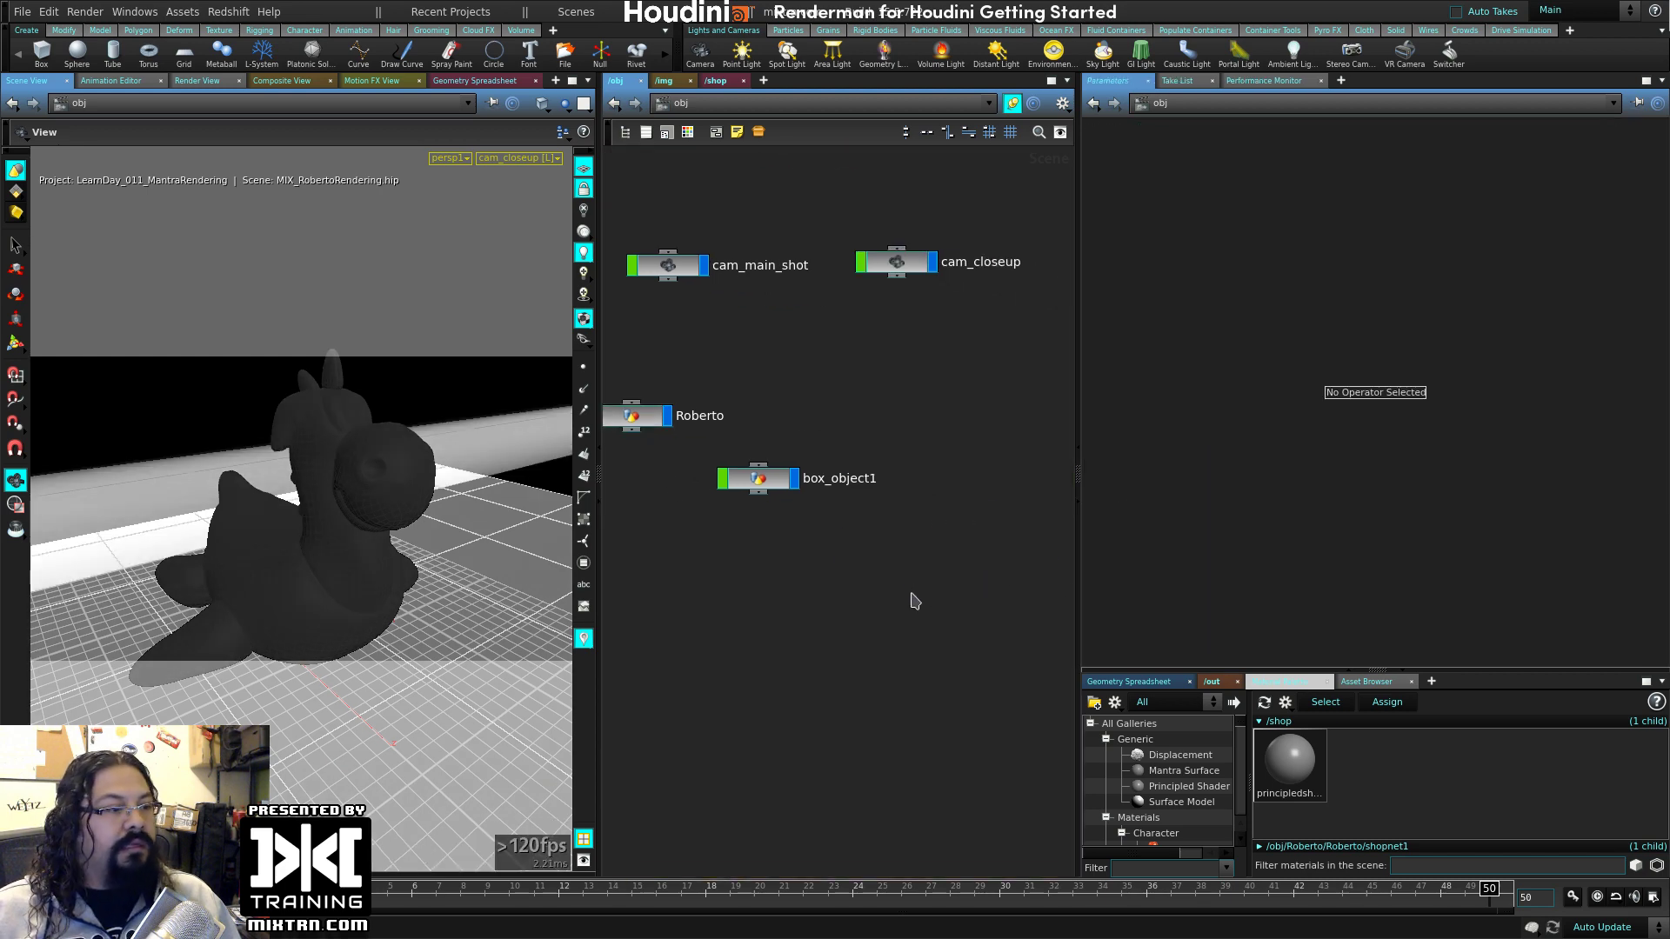
{"action": "key", "text": "Tab"}
{"action": "type", "text": "sun"}
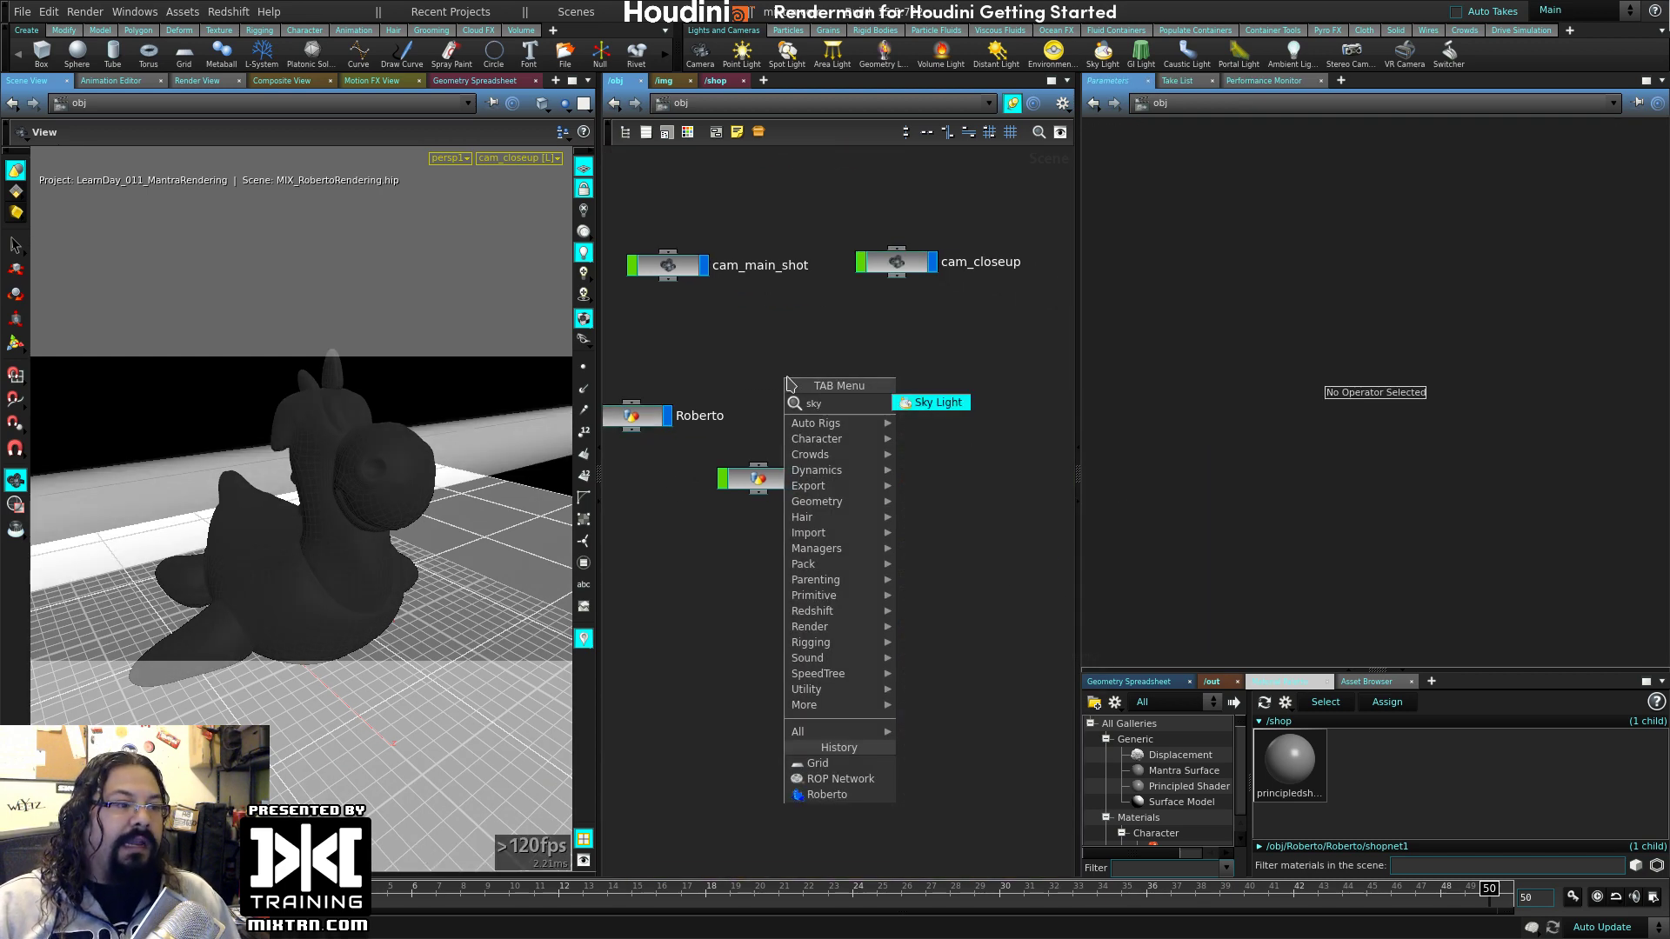
{"action": "key", "text": "Return"}
{"action": "left_click", "coordinate": [789, 383]}
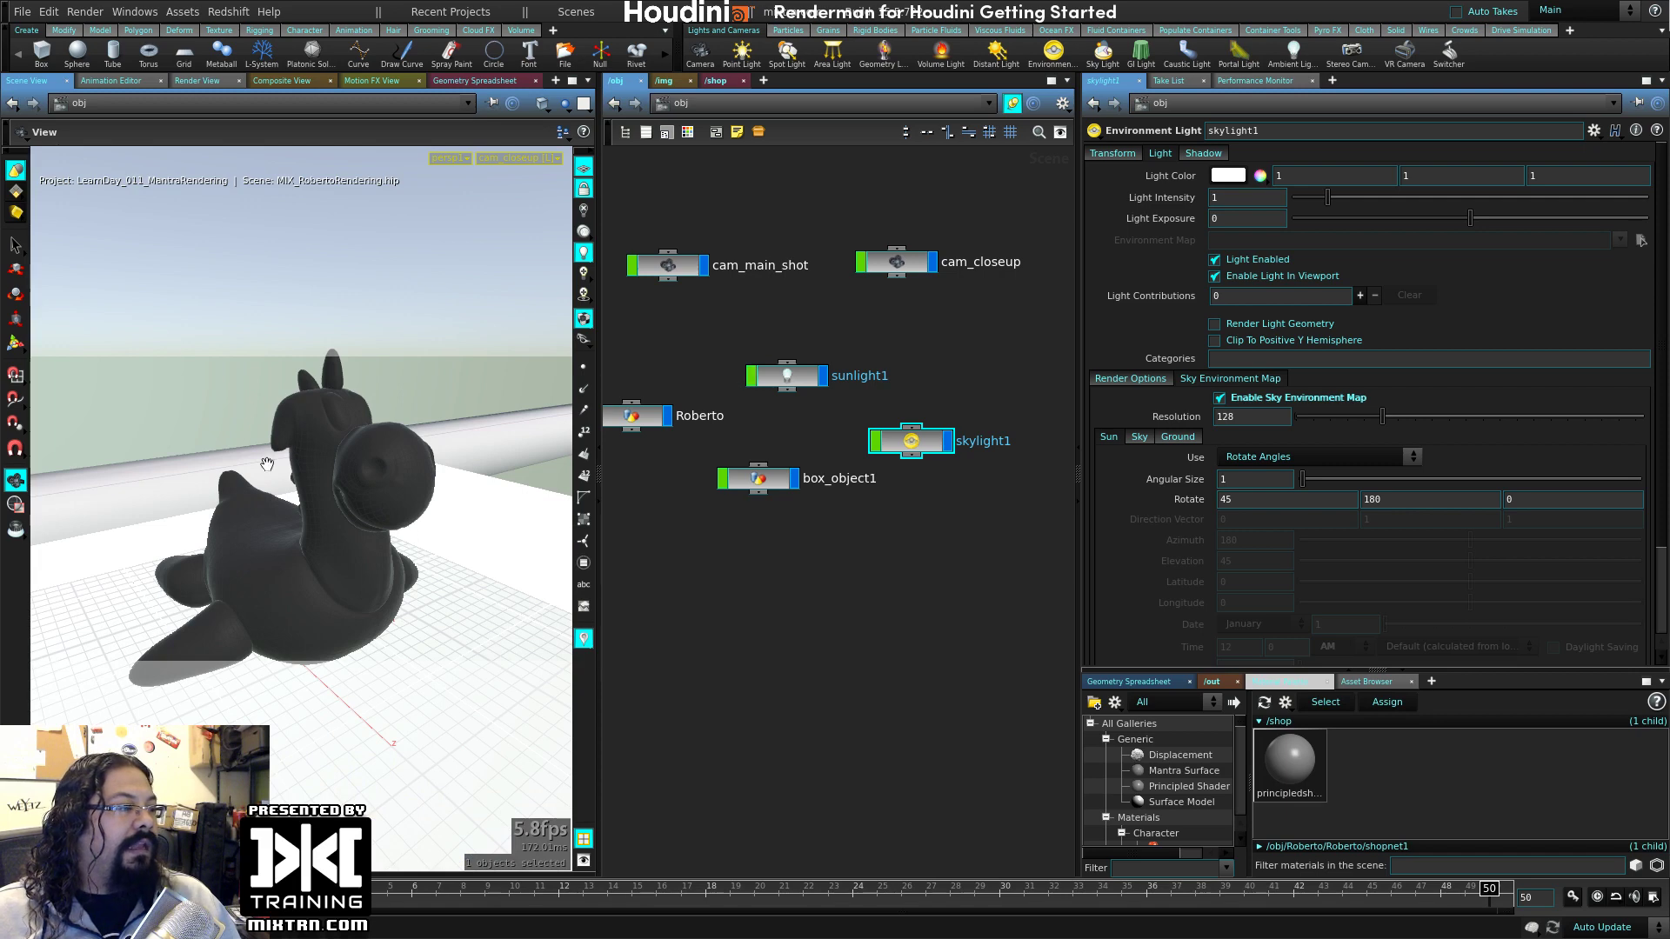
- Restart the mantra1 render and enable Render Light Geometry on skylight1
{"action": "left_click", "coordinate": [195, 81]}
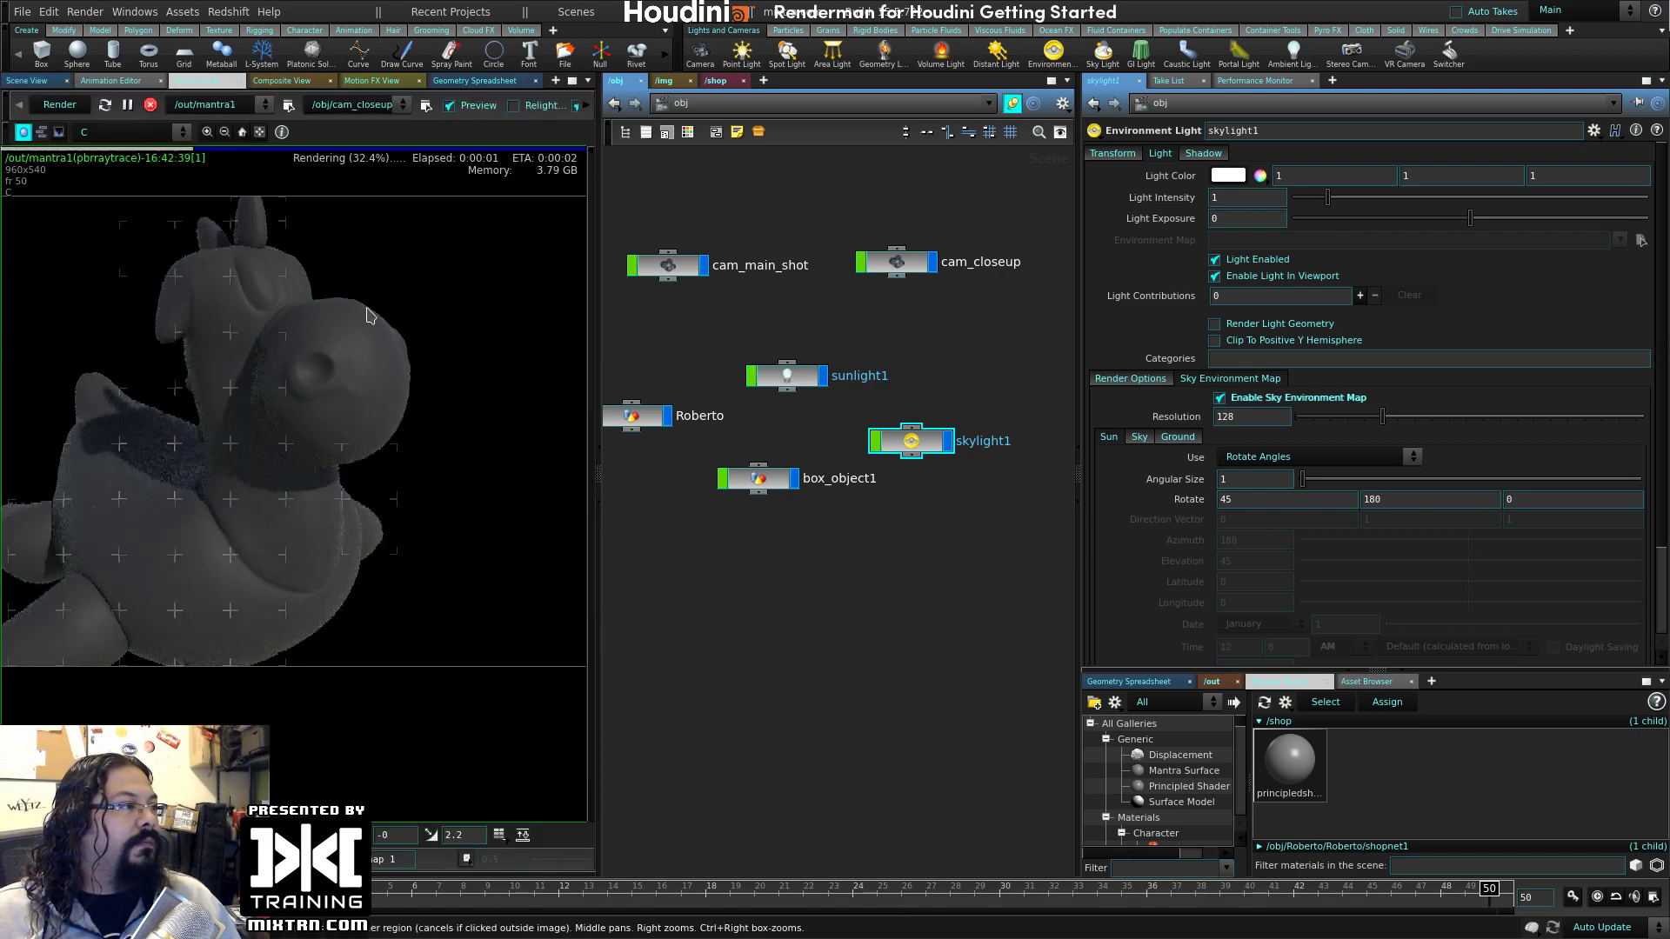
{"action": "left_click", "coordinate": [59, 105]}
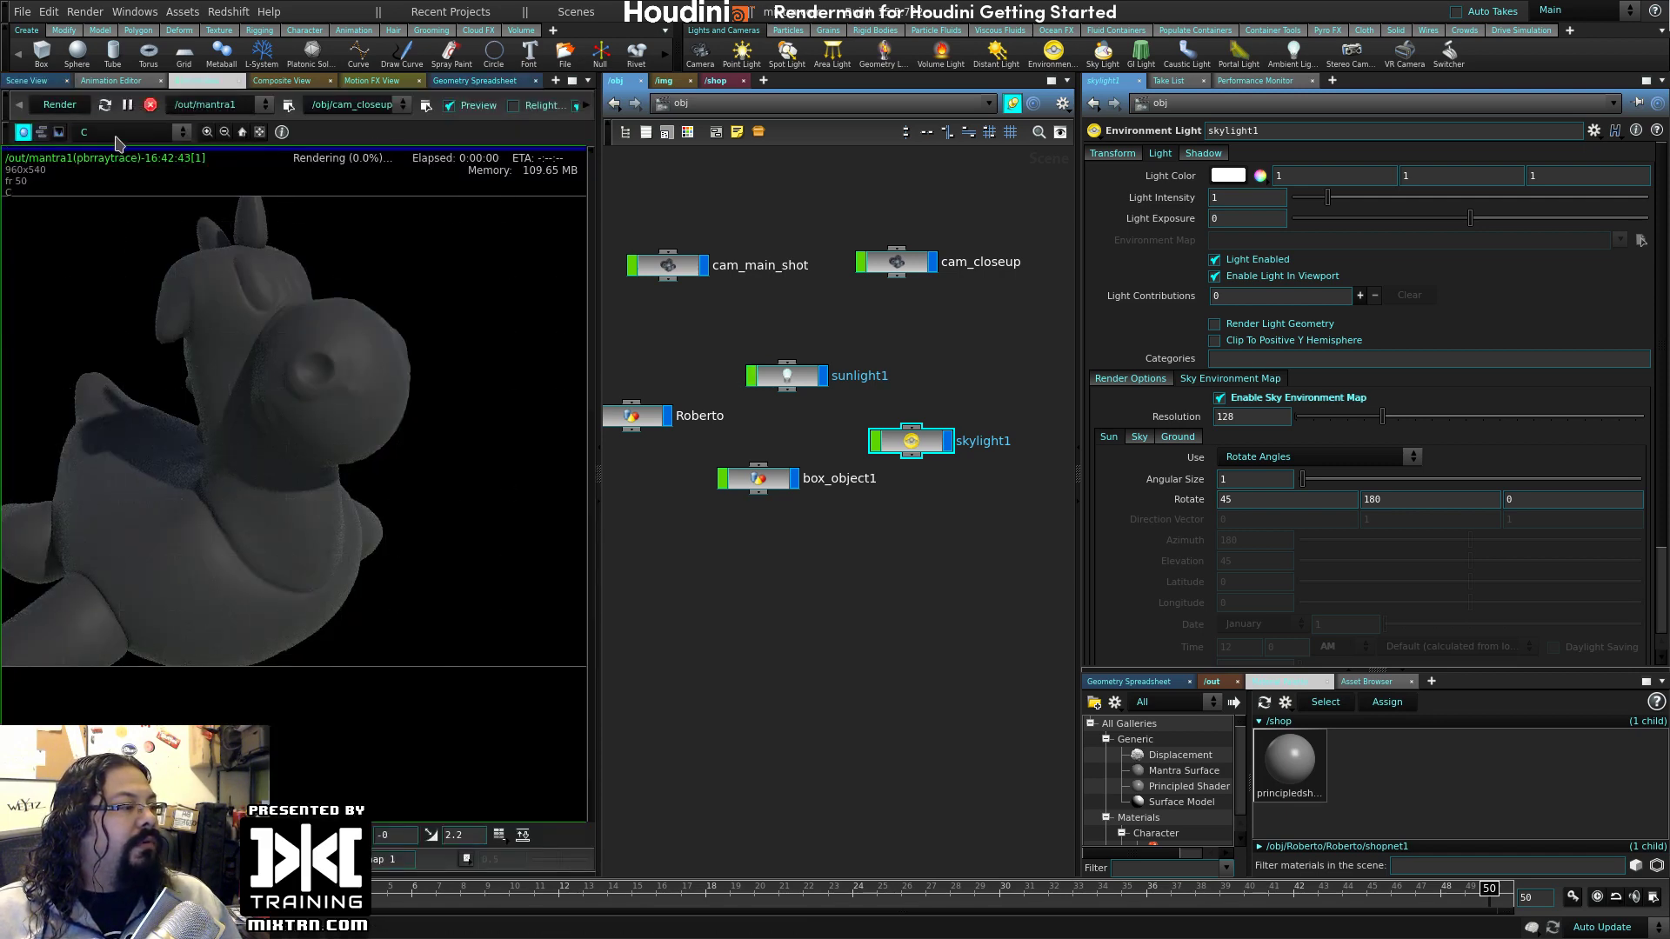
{"action": "left_click_drag", "start_coordinate": [823, 384], "coordinate": [848, 388]}
{"action": "left_click", "coordinate": [836, 383]}
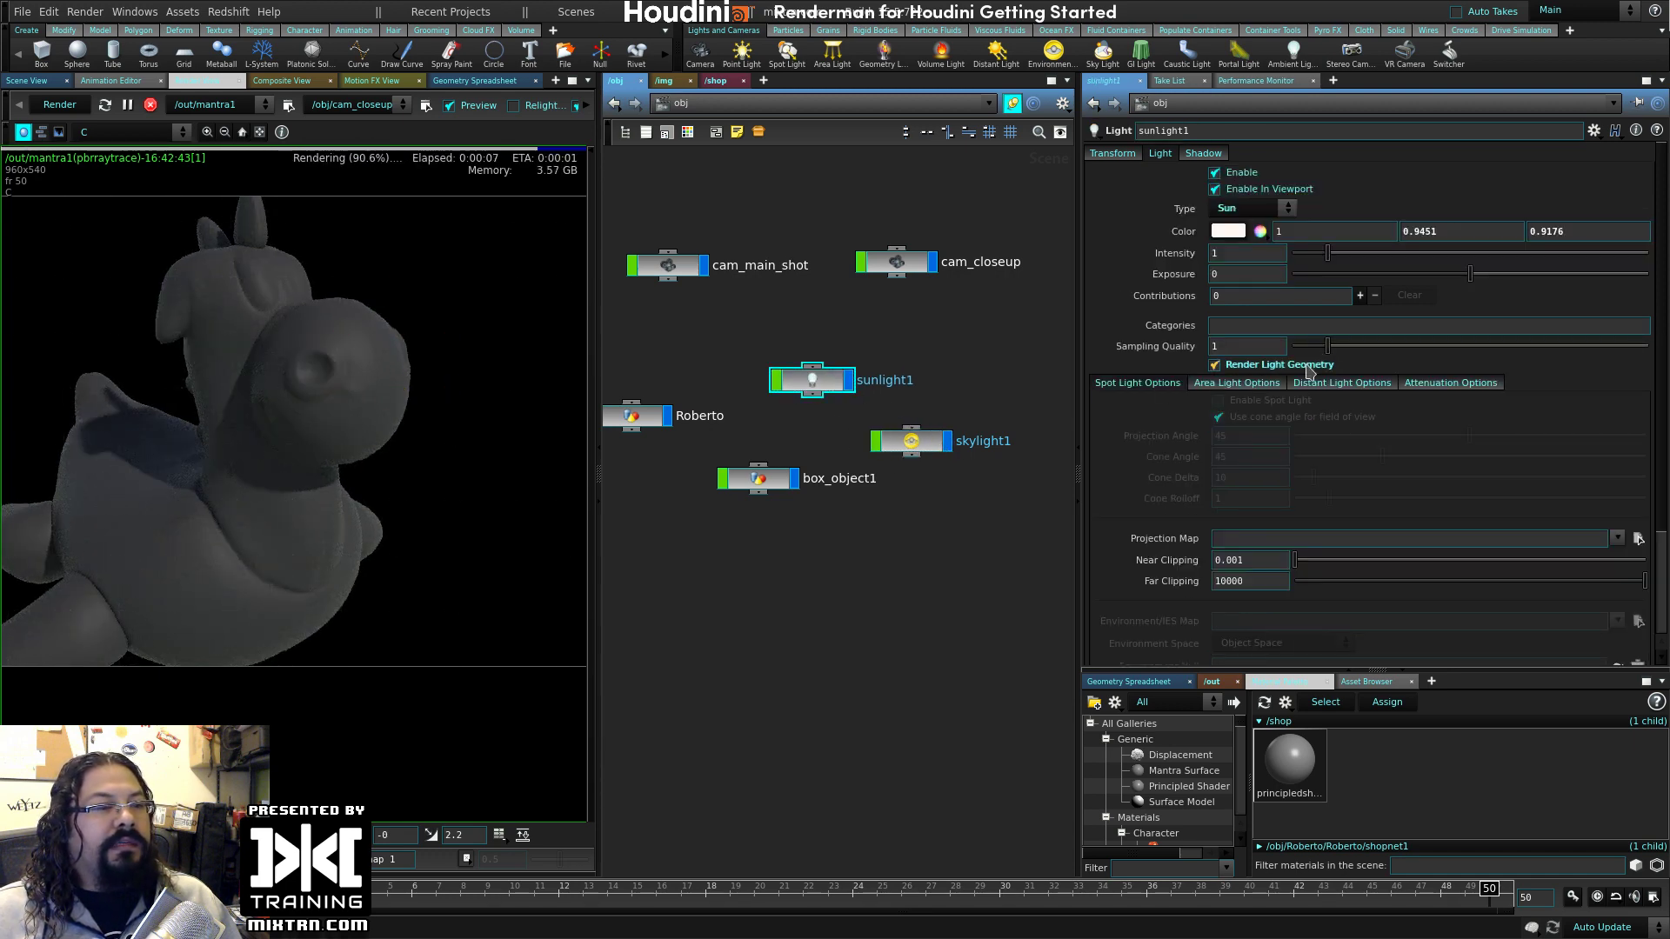
{"action": "left_click_drag", "start_coordinate": [911, 441], "coordinate": [909, 446]}
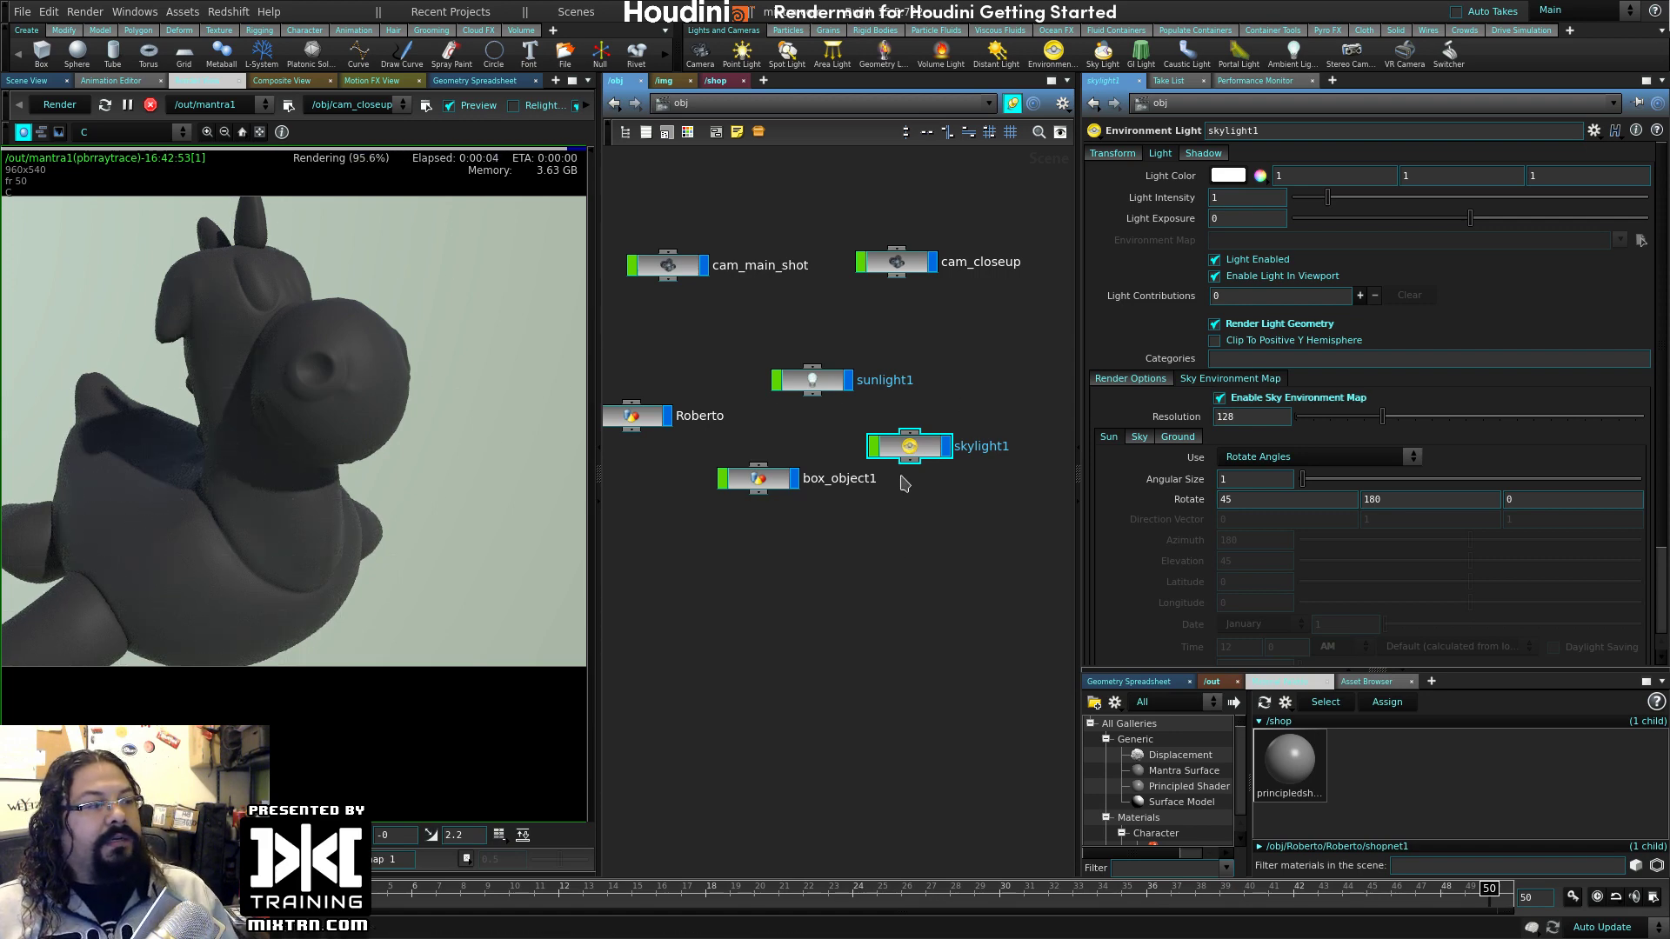
- Try the Bricks preset and the Blue Cloth preset on Roberto's Principled Shader
{"action": "left_click", "coordinate": [1290, 762]}
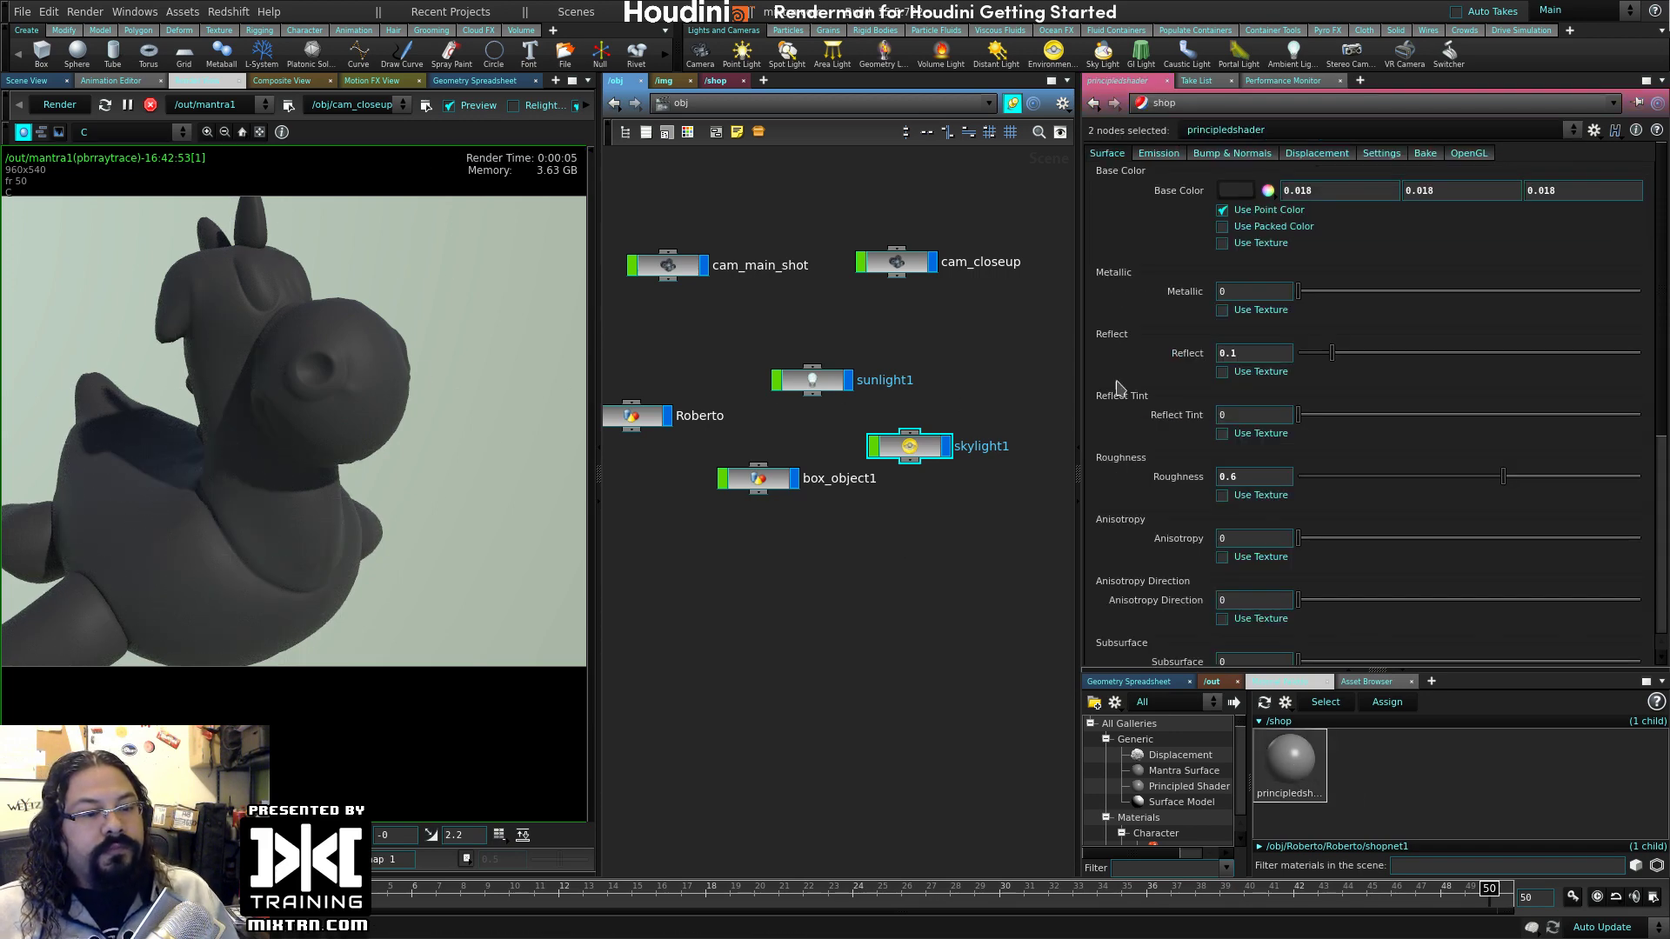
{"action": "left_click", "coordinate": [1594, 130]}
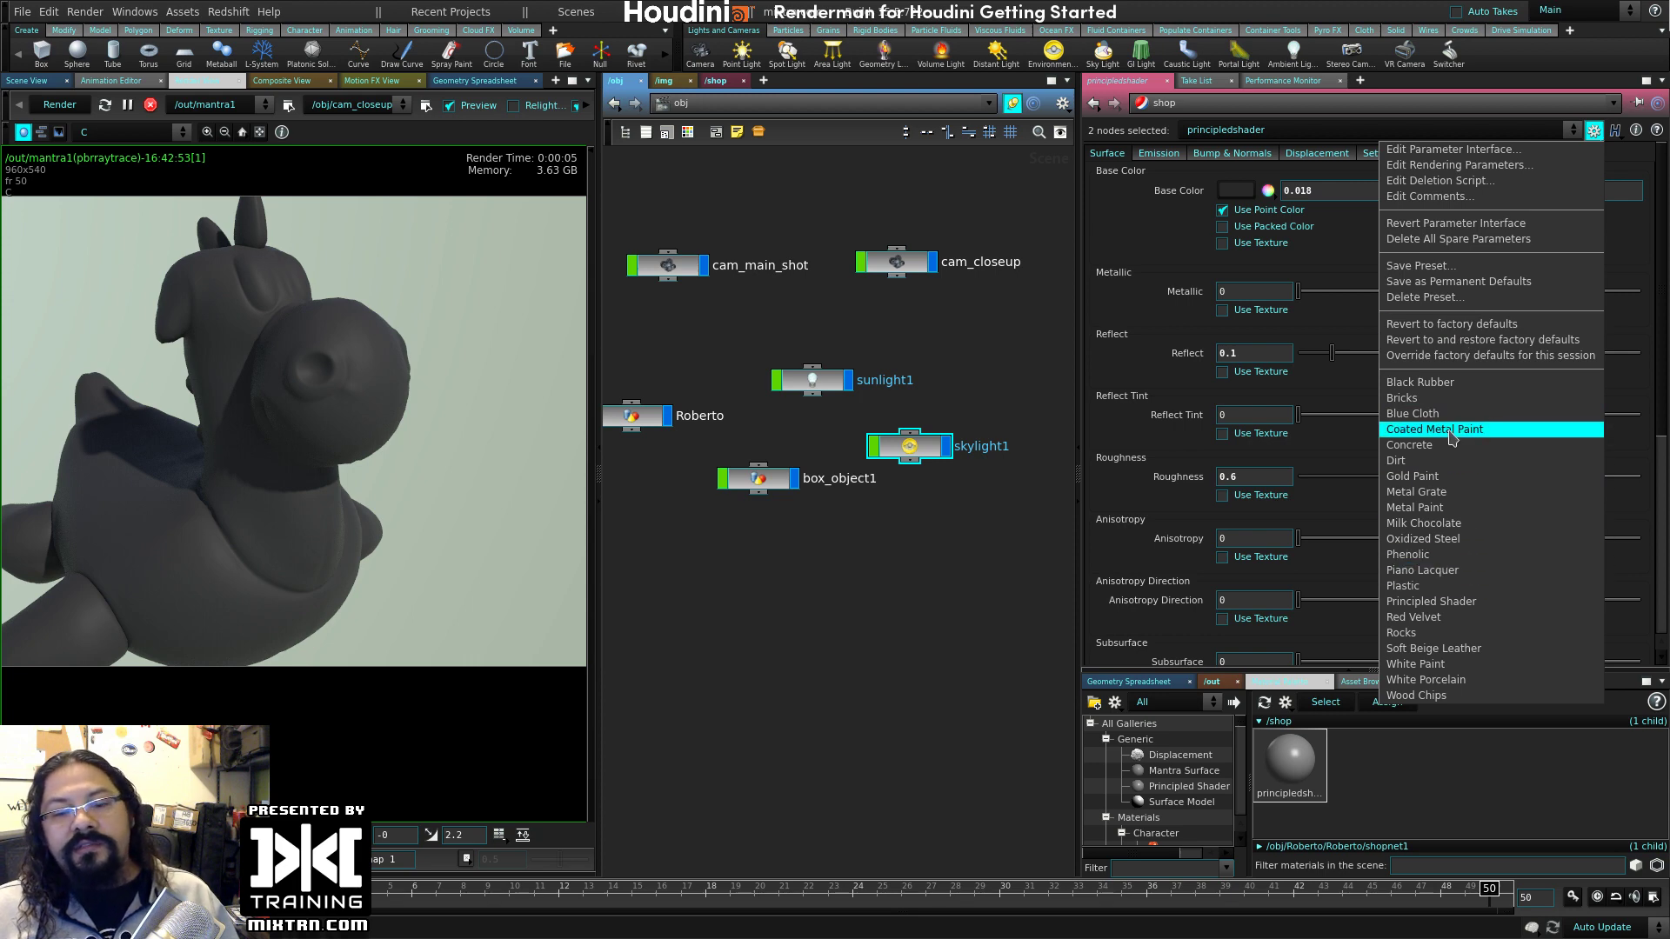
{"action": "left_click", "coordinate": [1440, 398]}
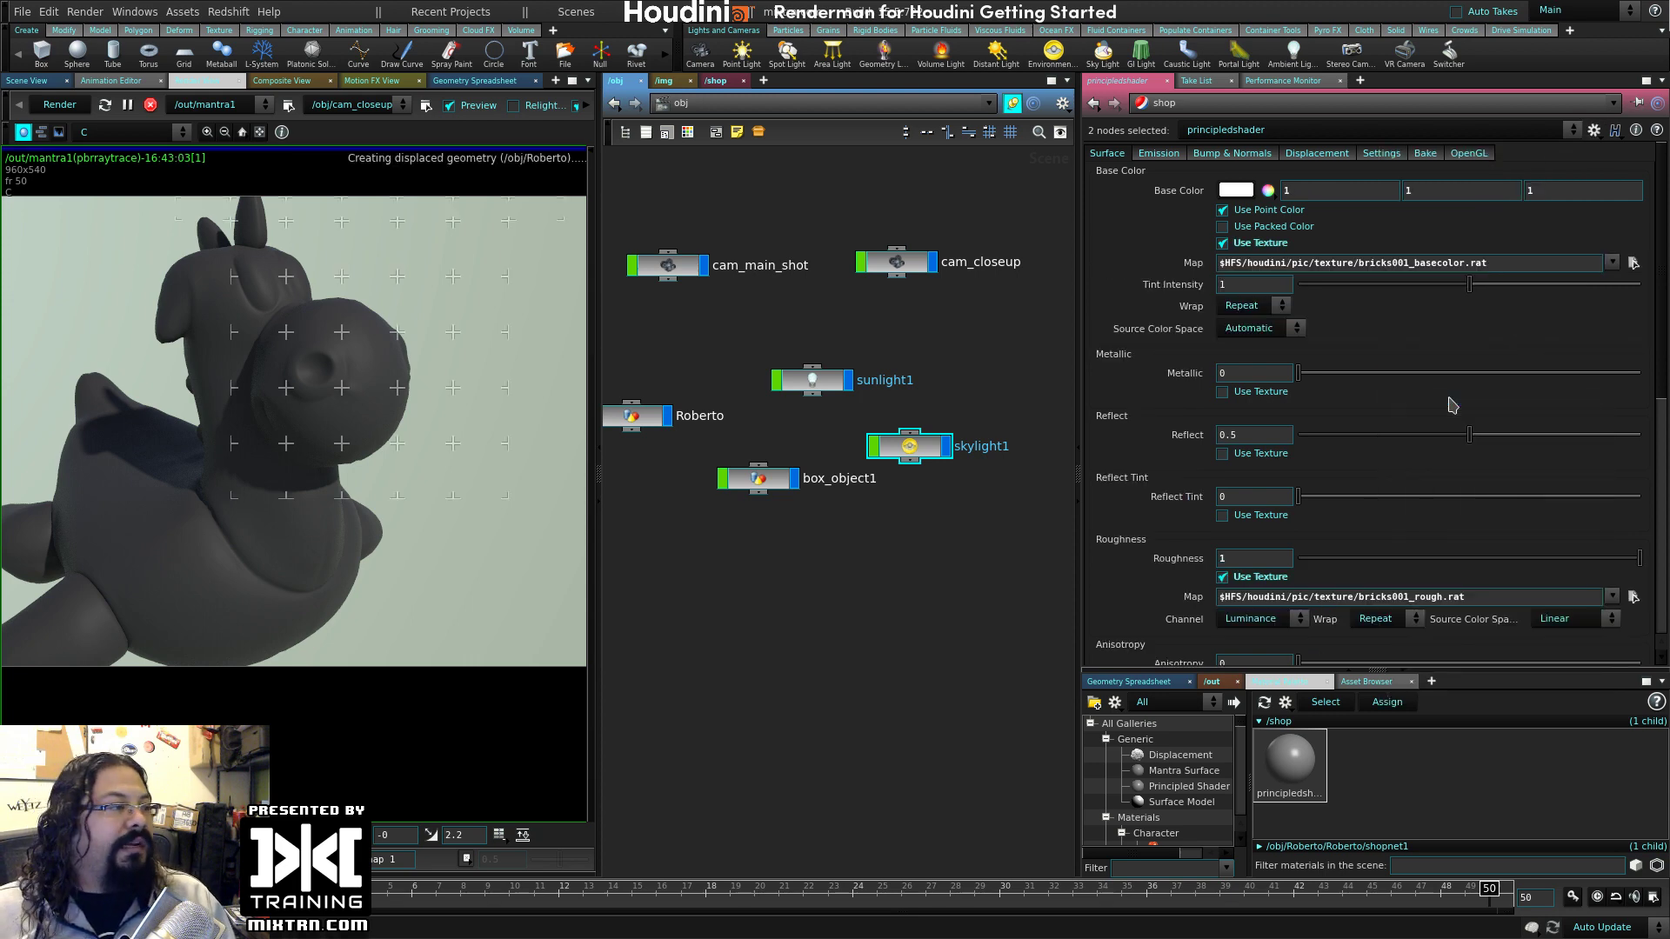
{"action": "left_click", "coordinate": [1594, 130]}
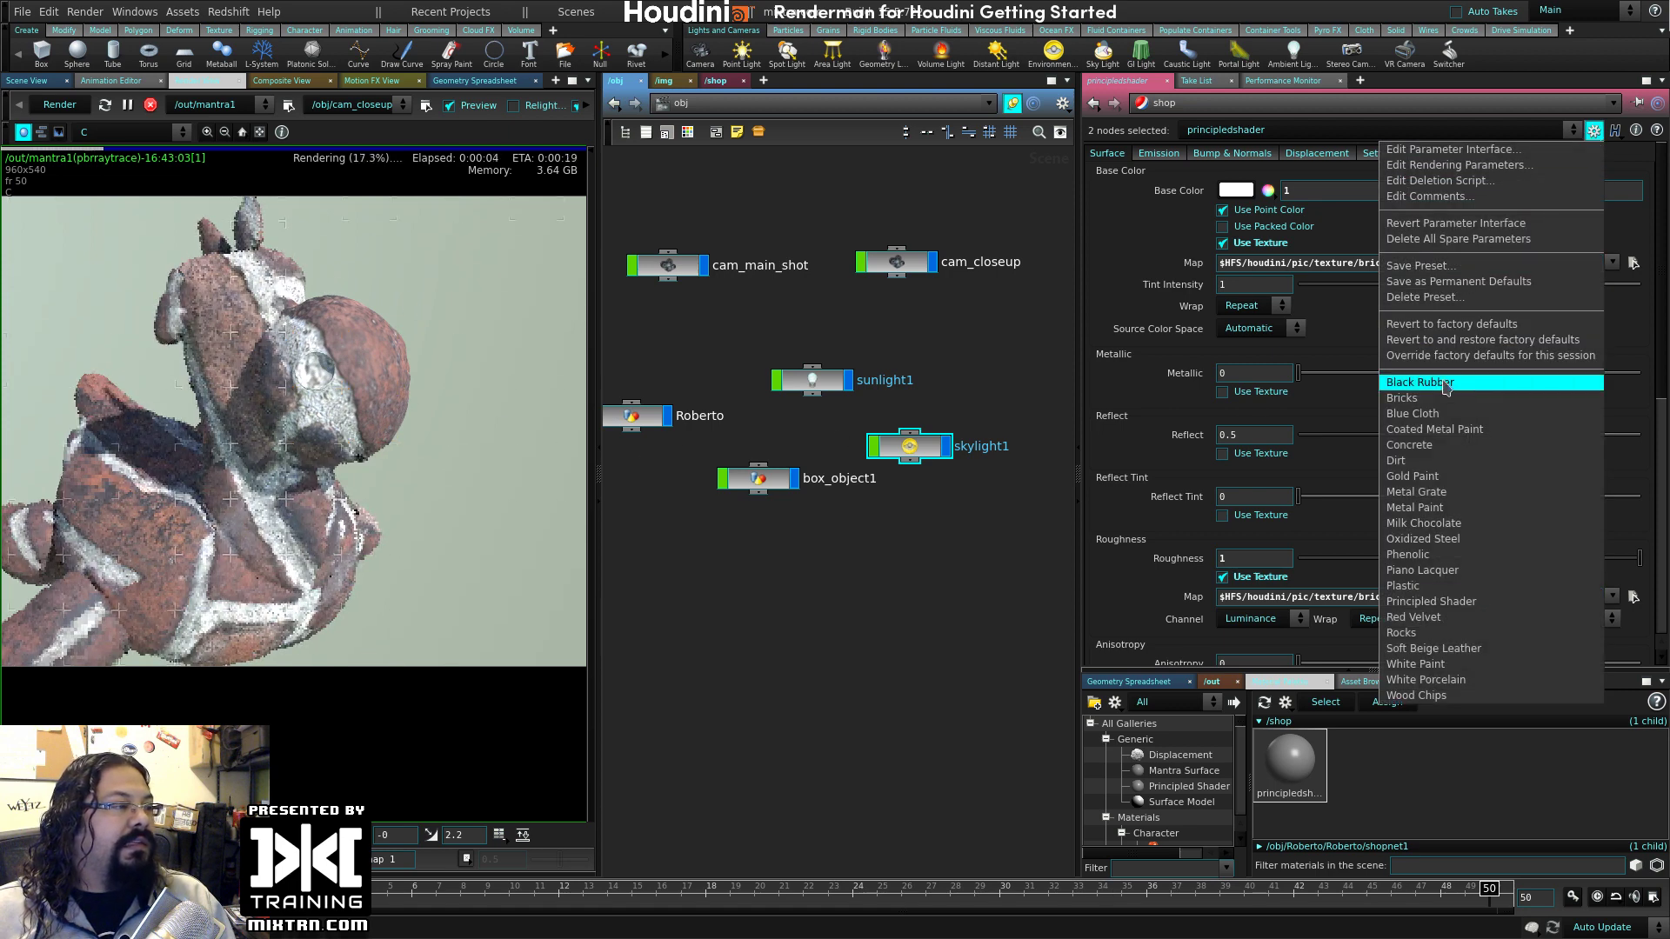
{"action": "left_click", "coordinate": [1508, 415]}
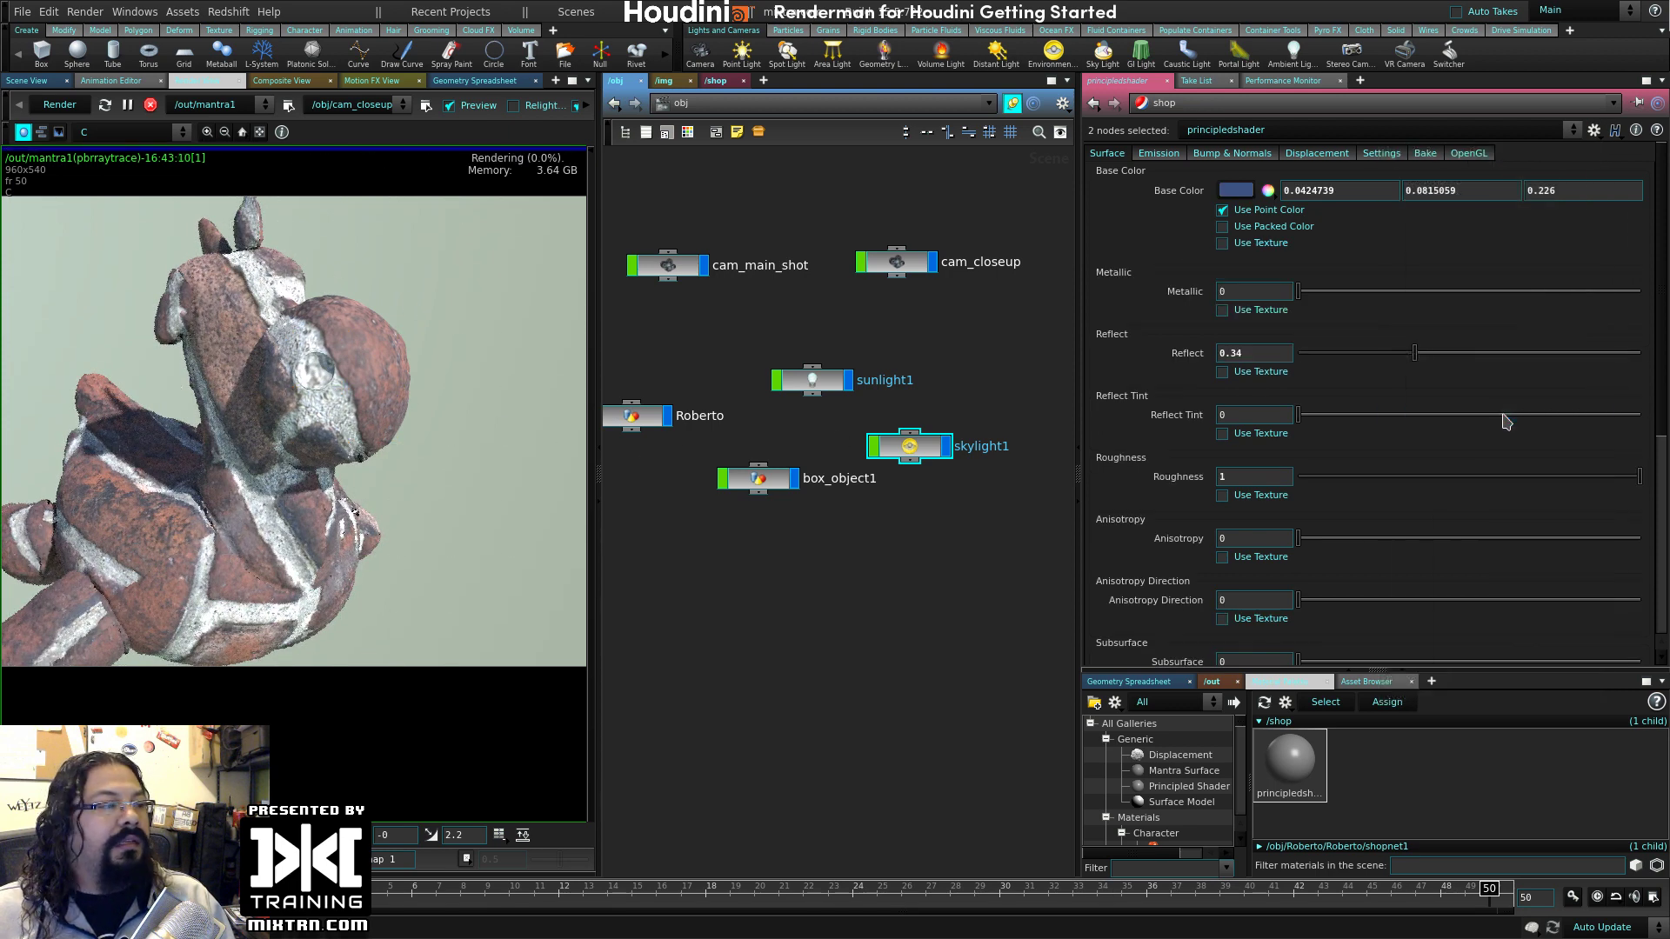
- Try the Coated Metal Paint preset on Roberto's Principled Shader and replace it with Metal Grate
{"action": "left_click", "coordinate": [1594, 129]}
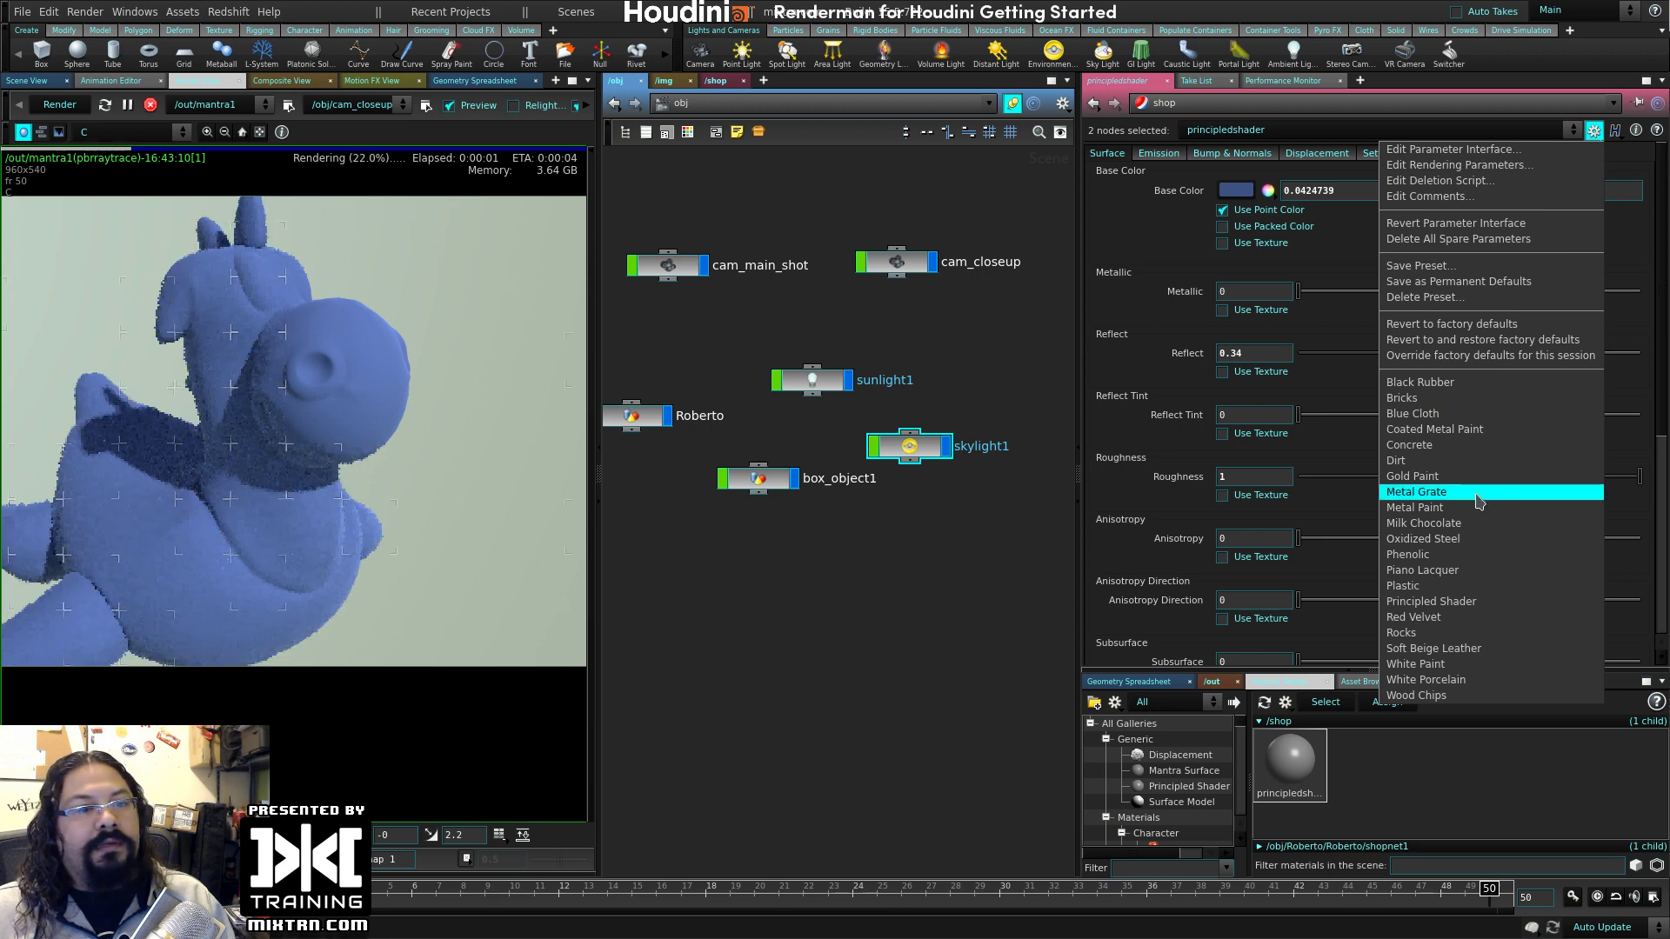
{"action": "left_click", "coordinate": [1489, 429]}
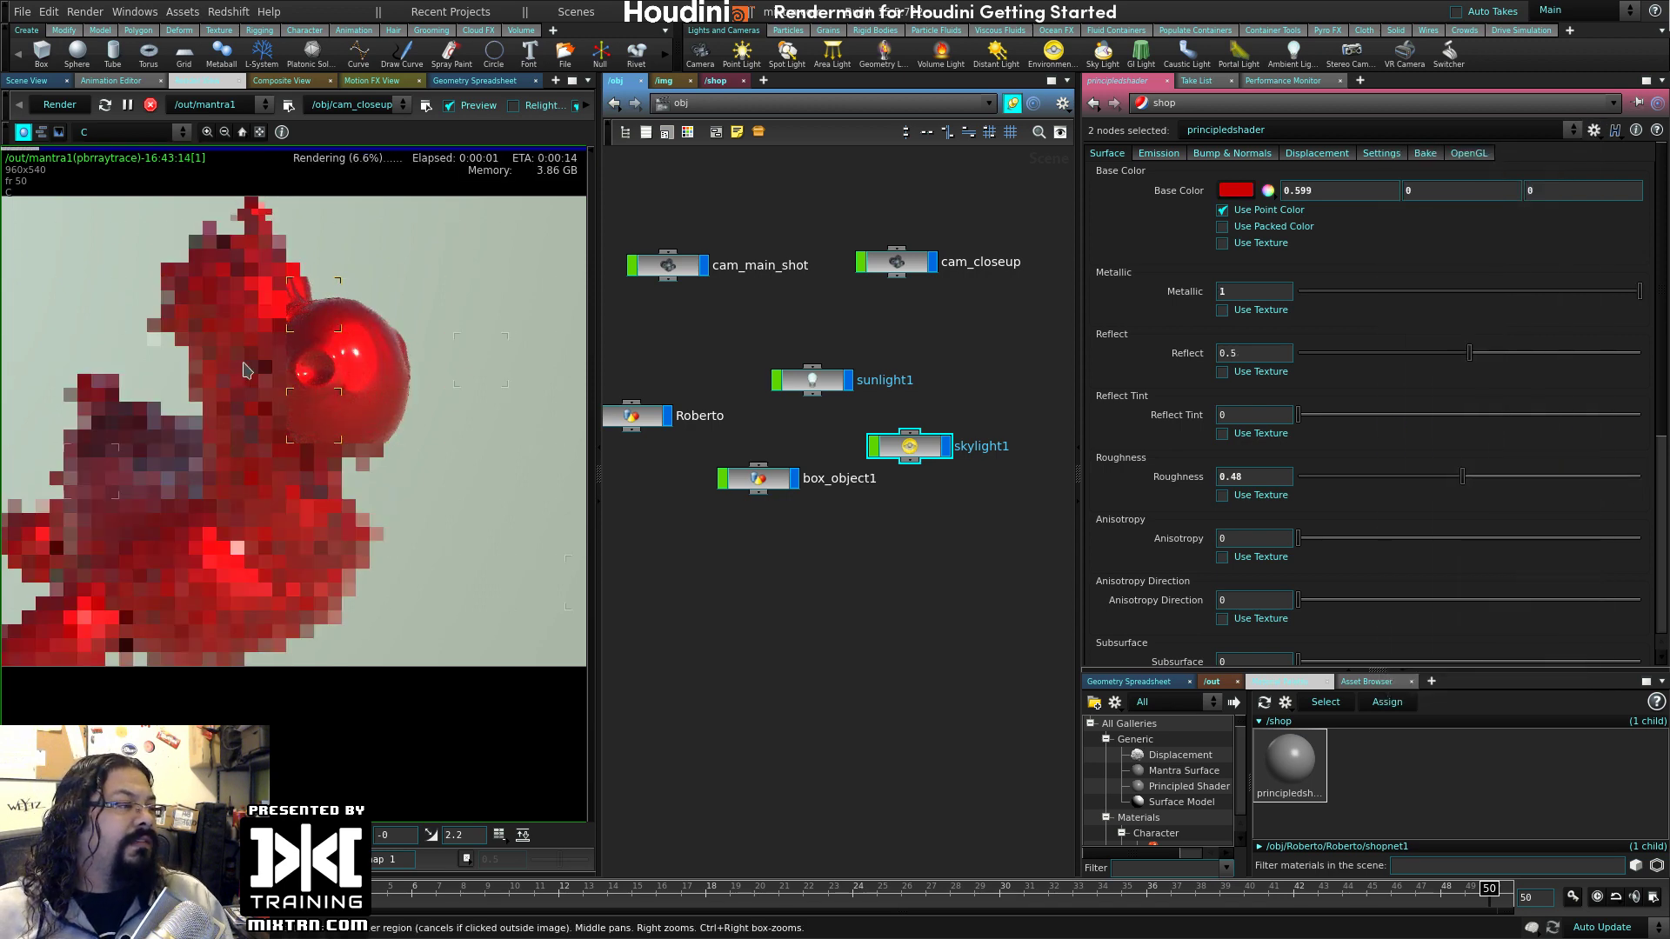
{"action": "middle_click_drag", "start_coordinate": [298, 567], "coordinate": [402, 551]}
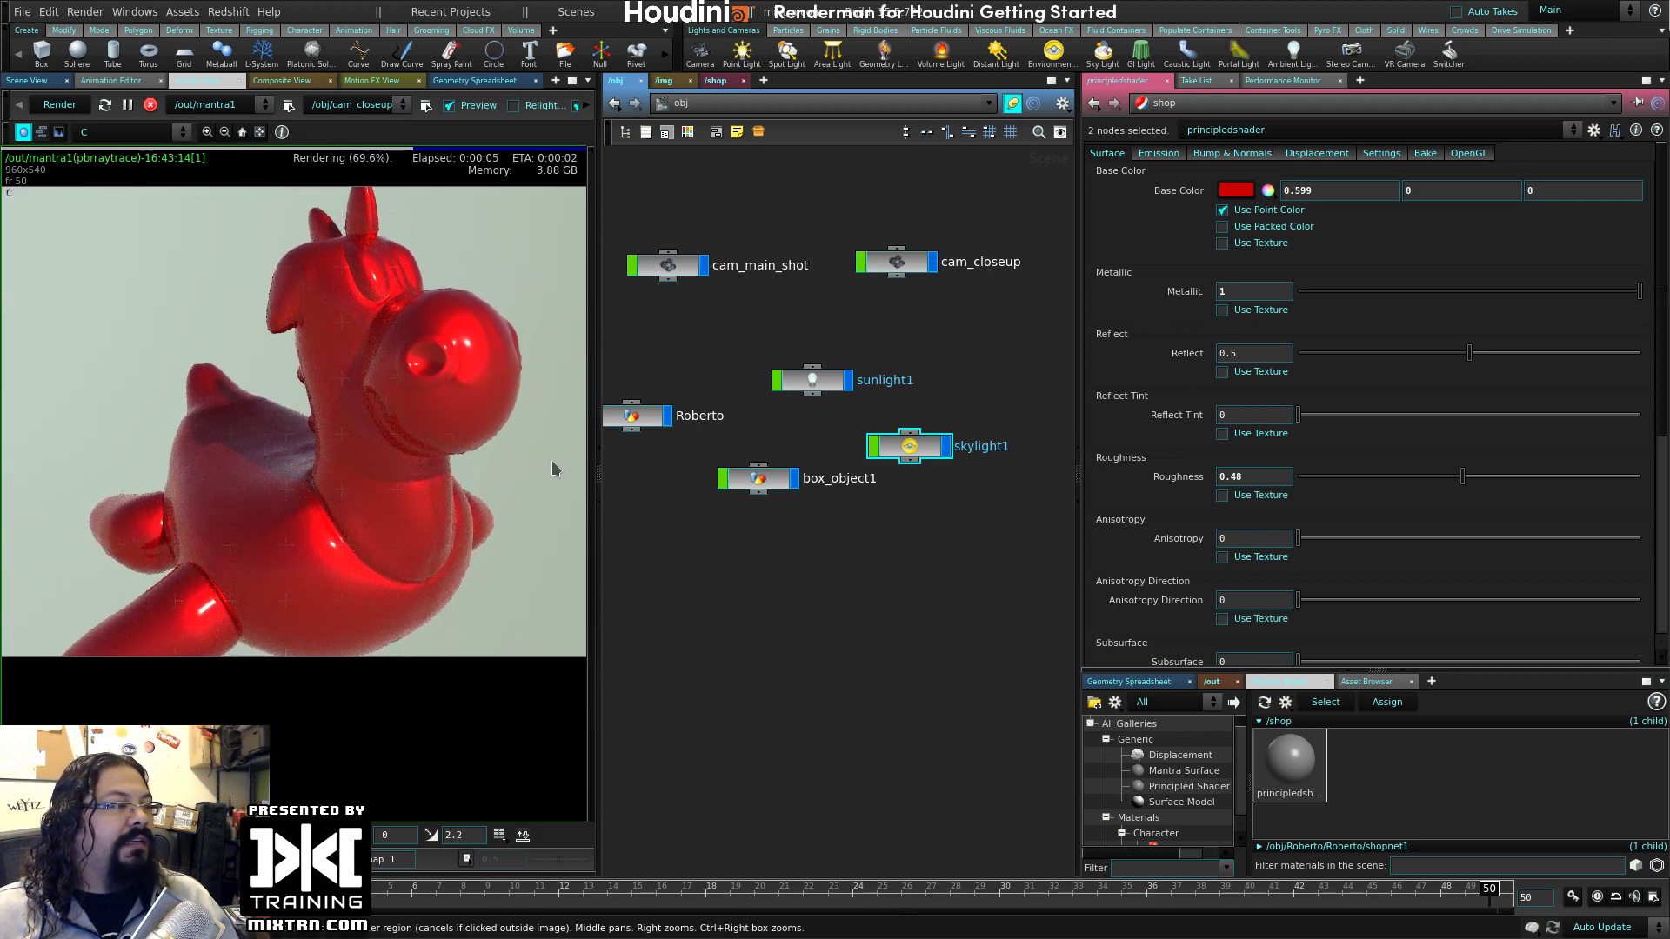
{"action": "left_click", "coordinate": [1594, 130]}
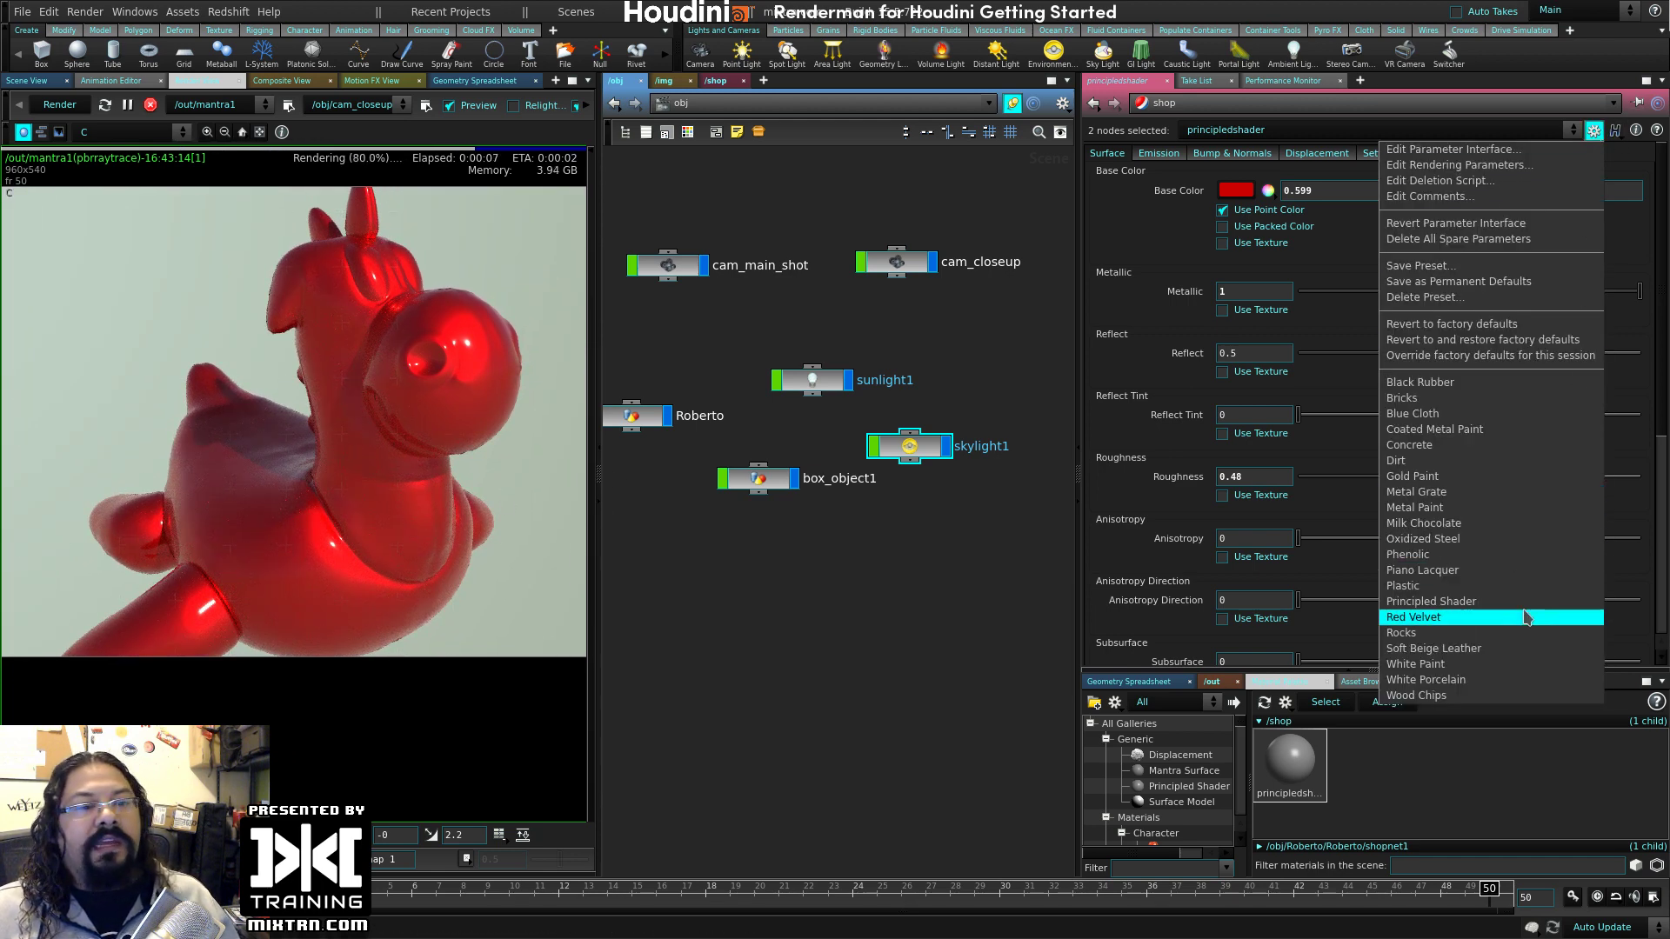
{"action": "left_click", "coordinate": [1488, 492]}
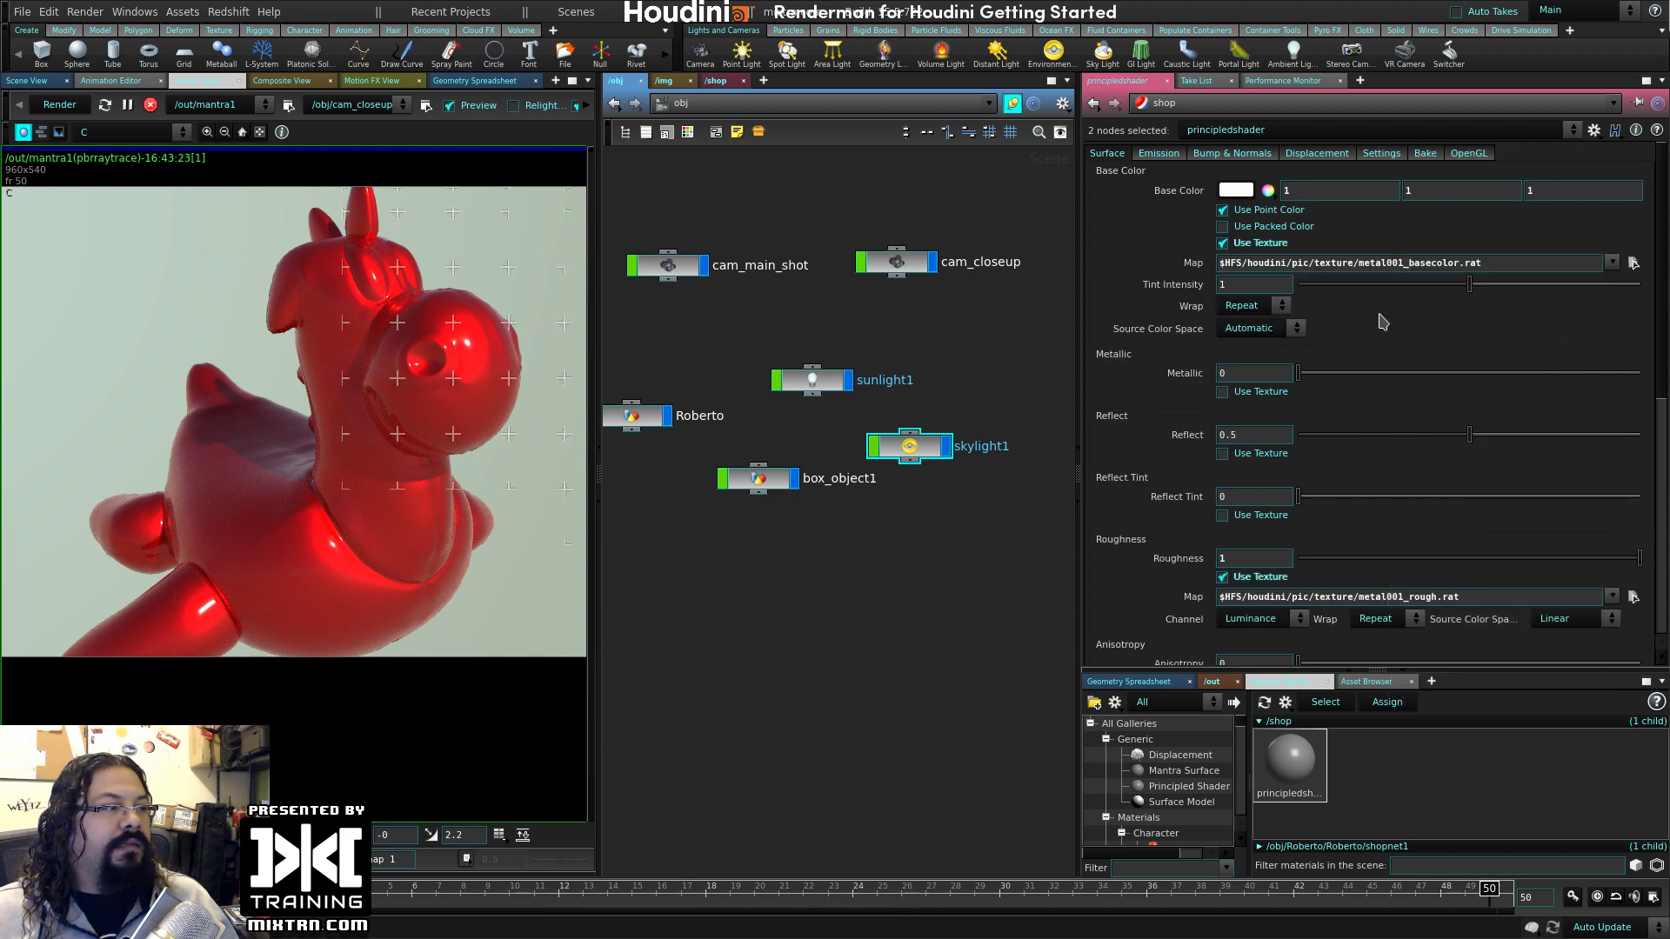
- Try the Dirt, Plastic and White Porcelain presets on Roberto's Principled Shader
{"action": "left_click", "coordinate": [1593, 129]}
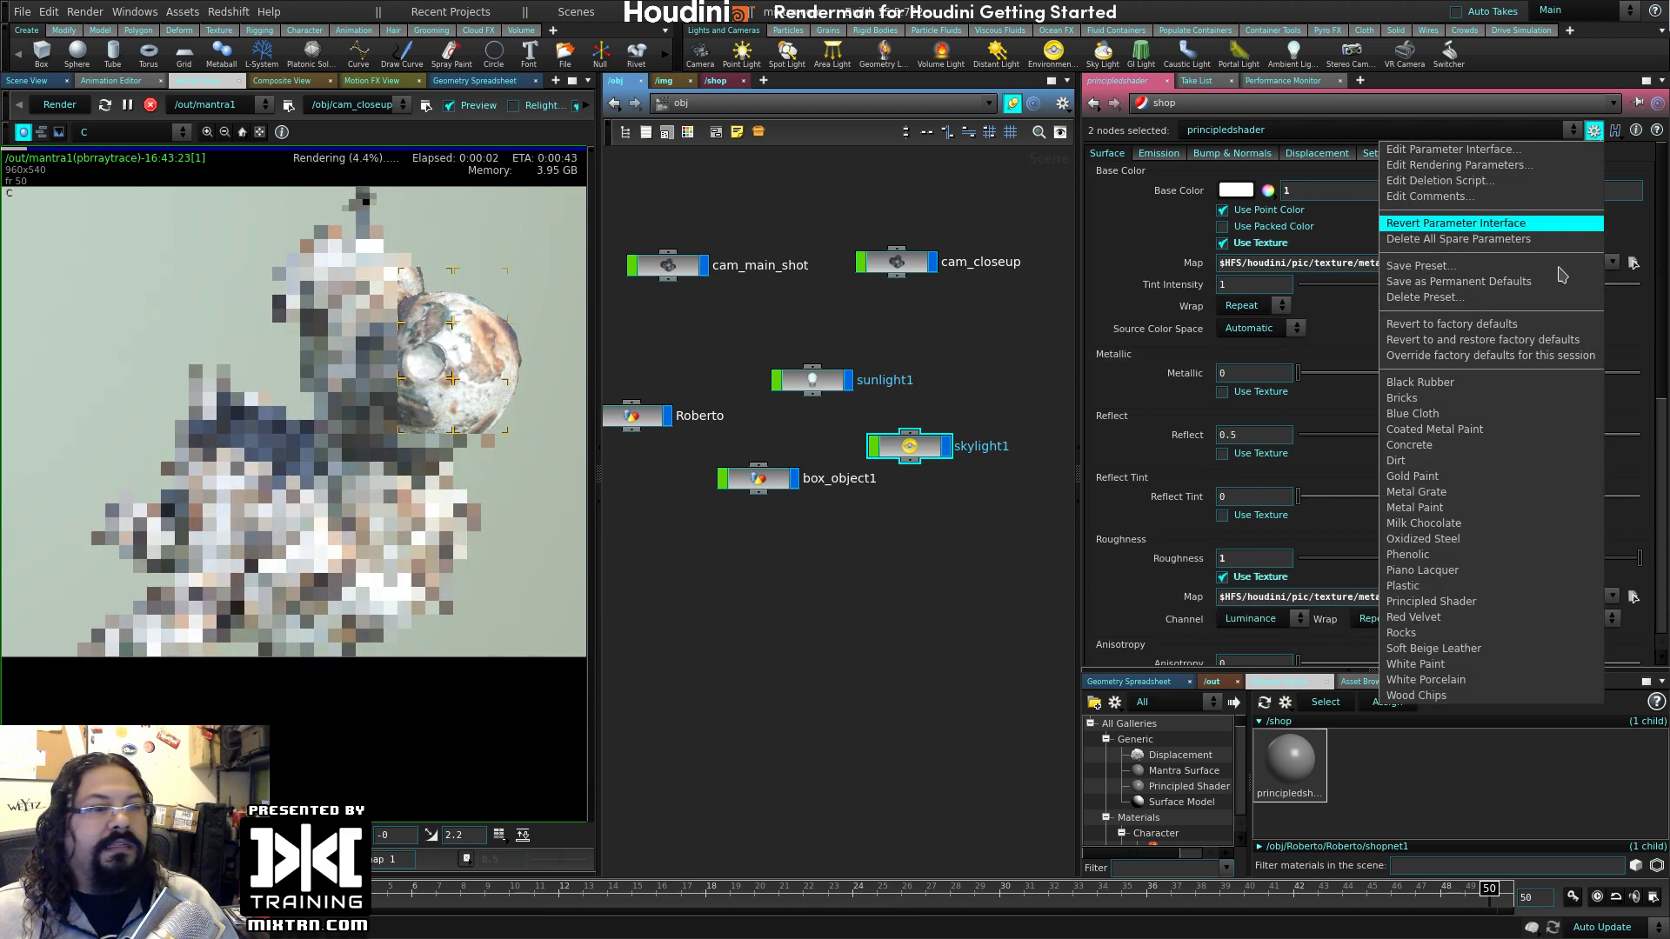
{"action": "left_click", "coordinate": [1478, 461]}
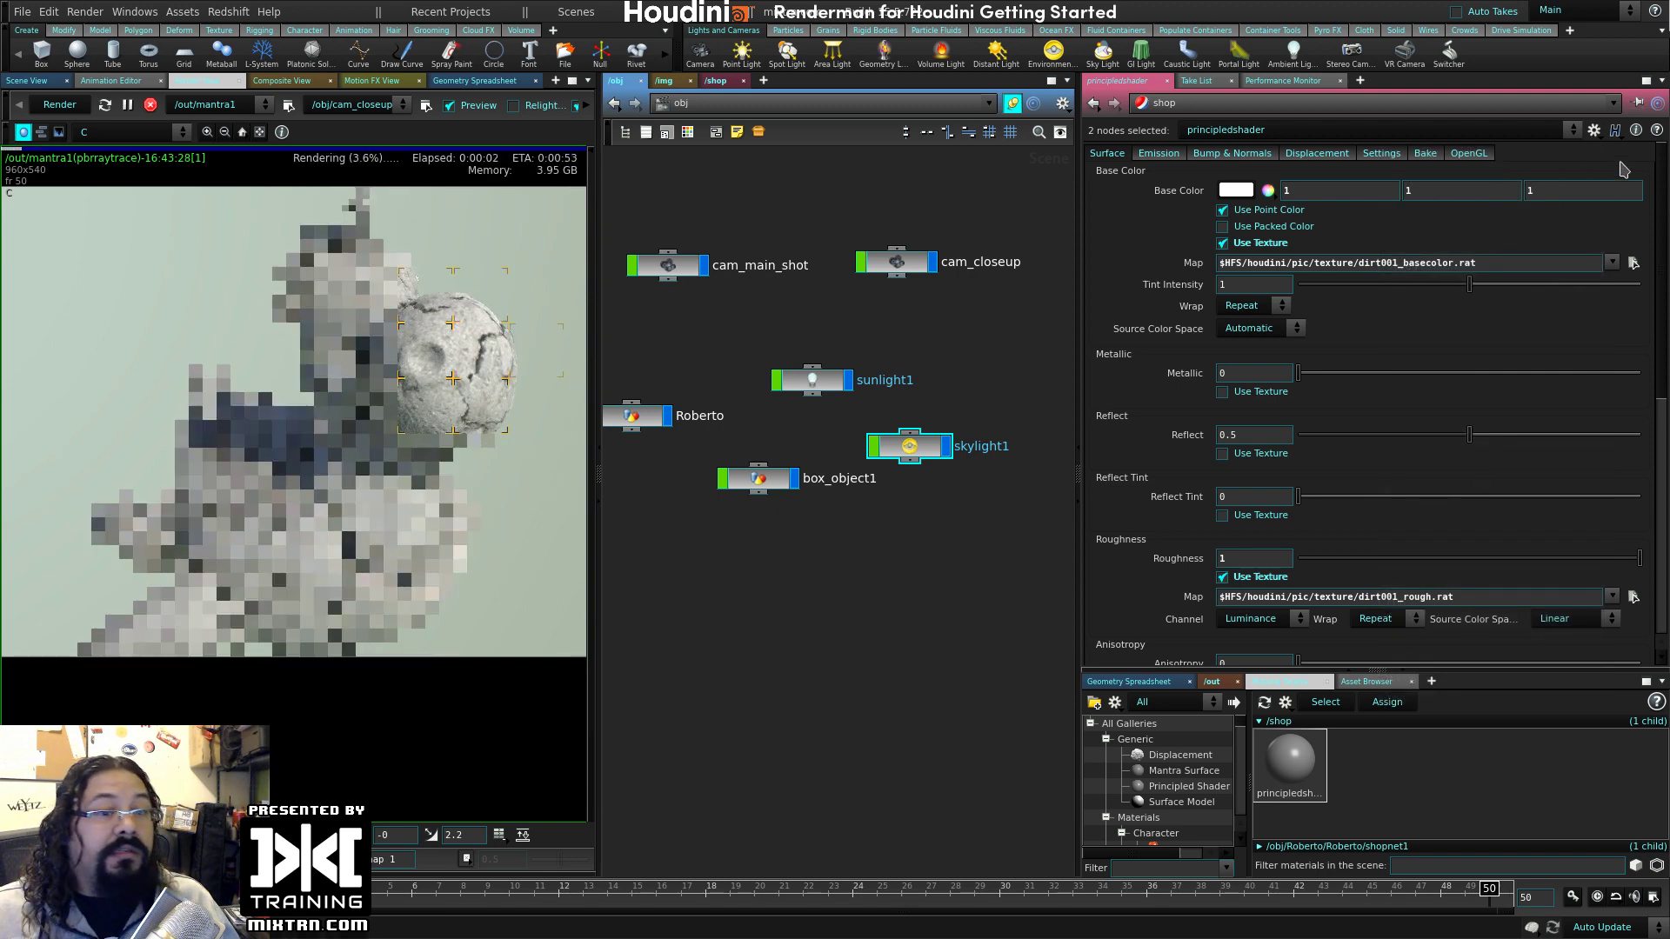
{"action": "left_click", "coordinate": [1594, 130]}
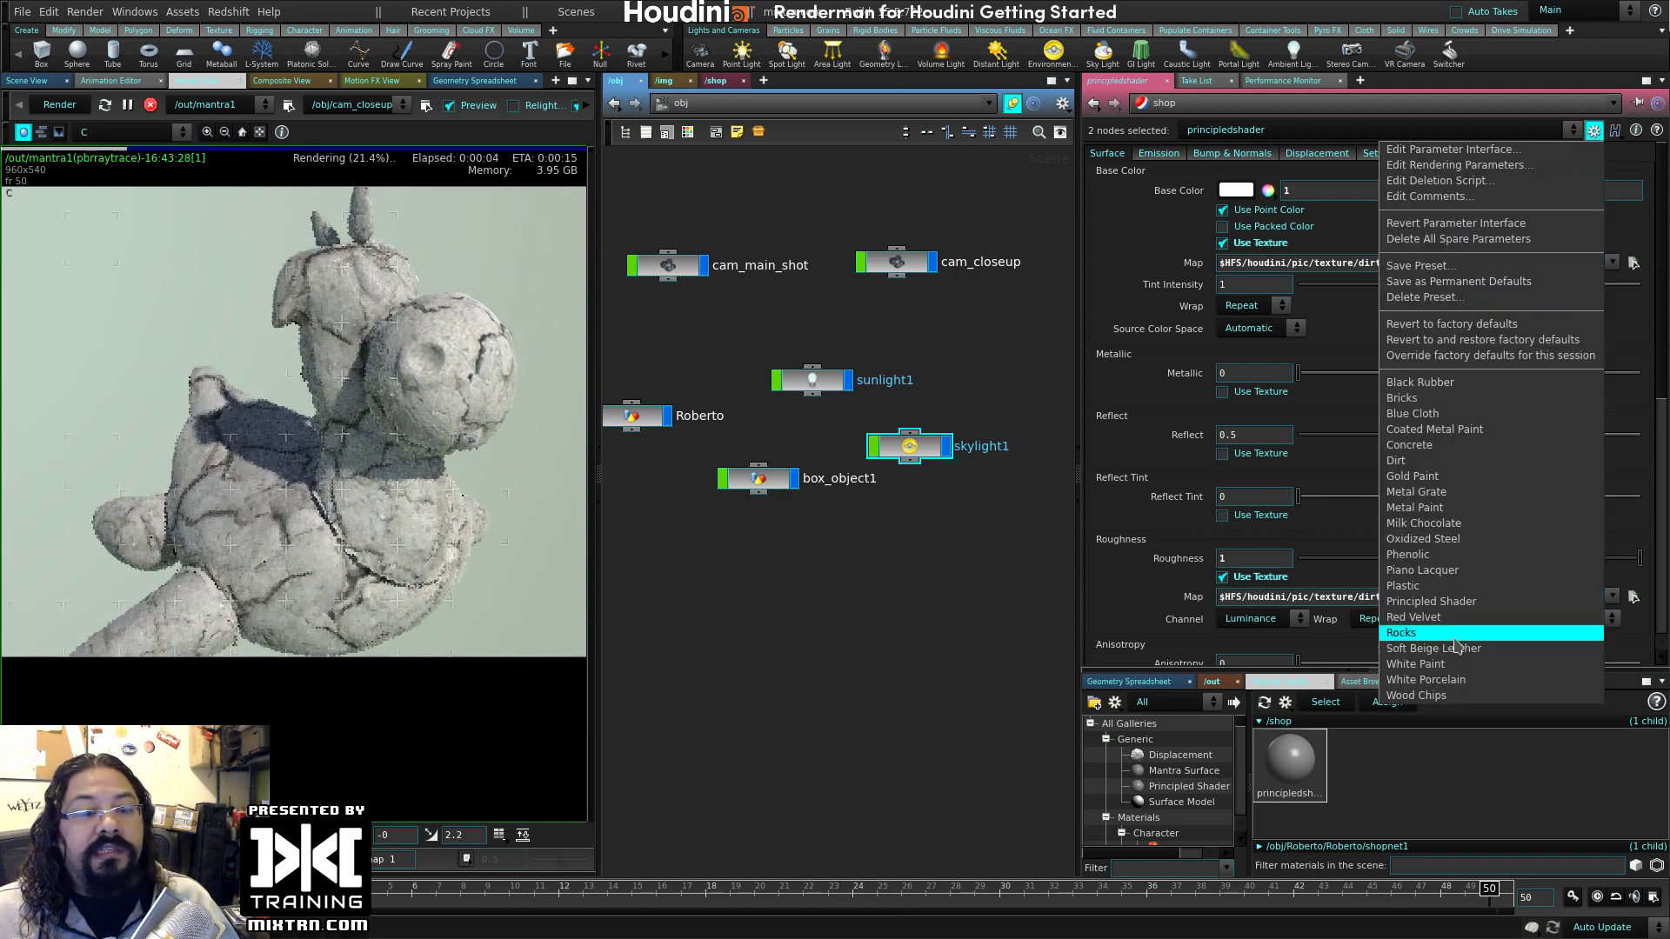
{"action": "left_click", "coordinate": [1475, 588]}
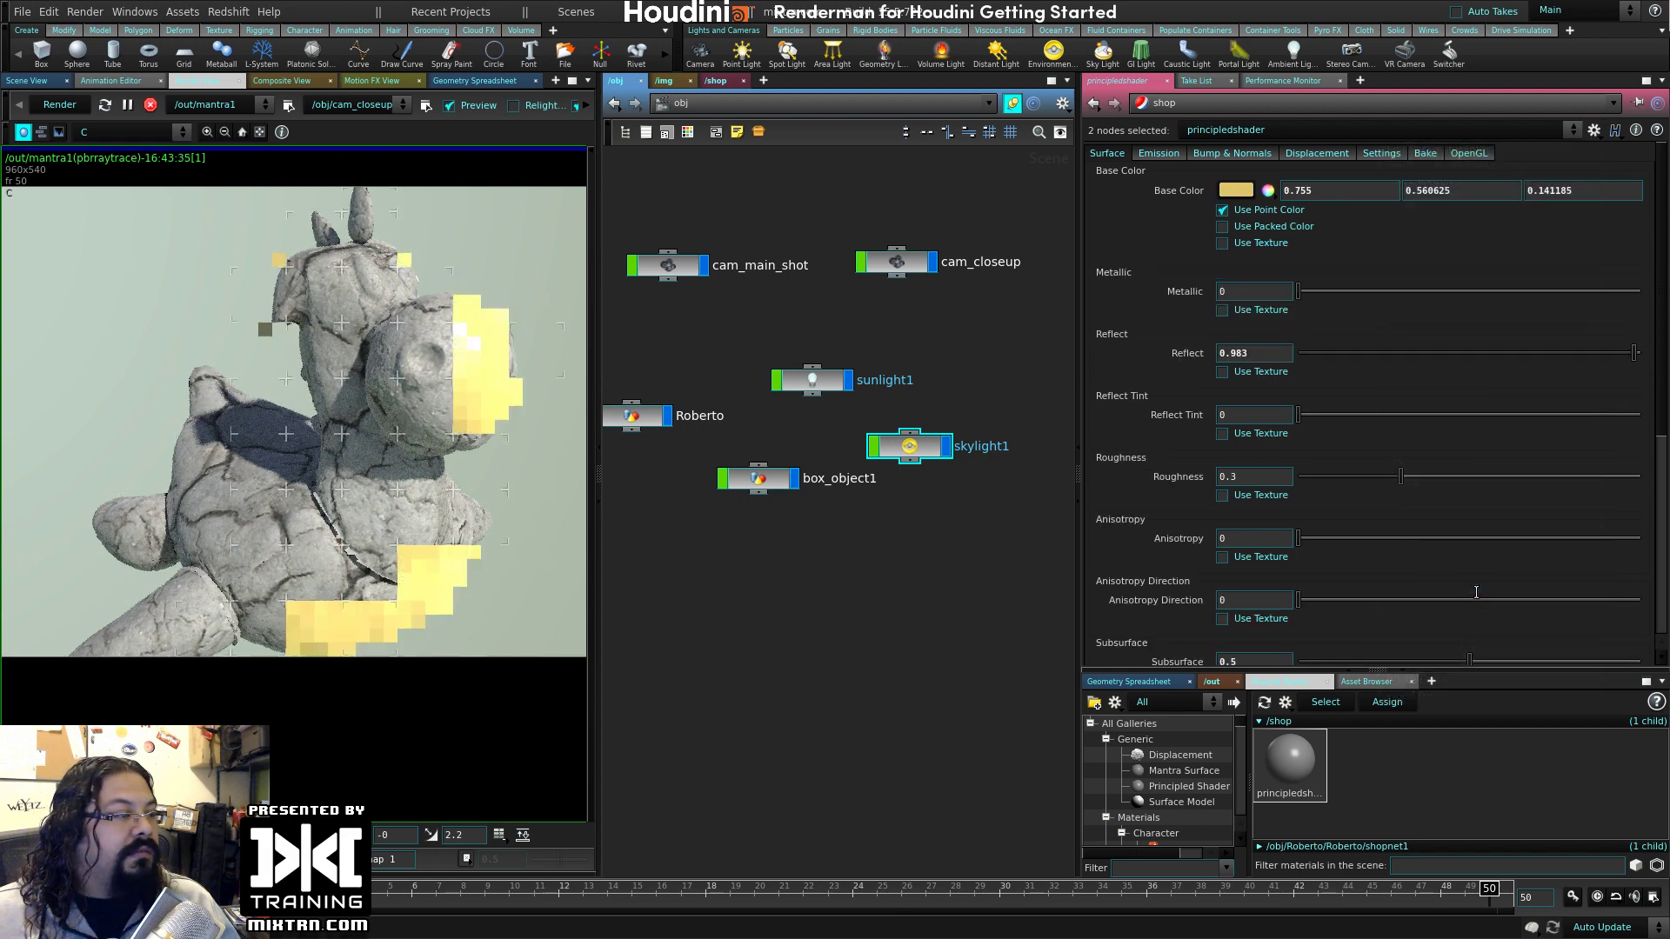
{"action": "left_click", "coordinate": [1594, 130]}
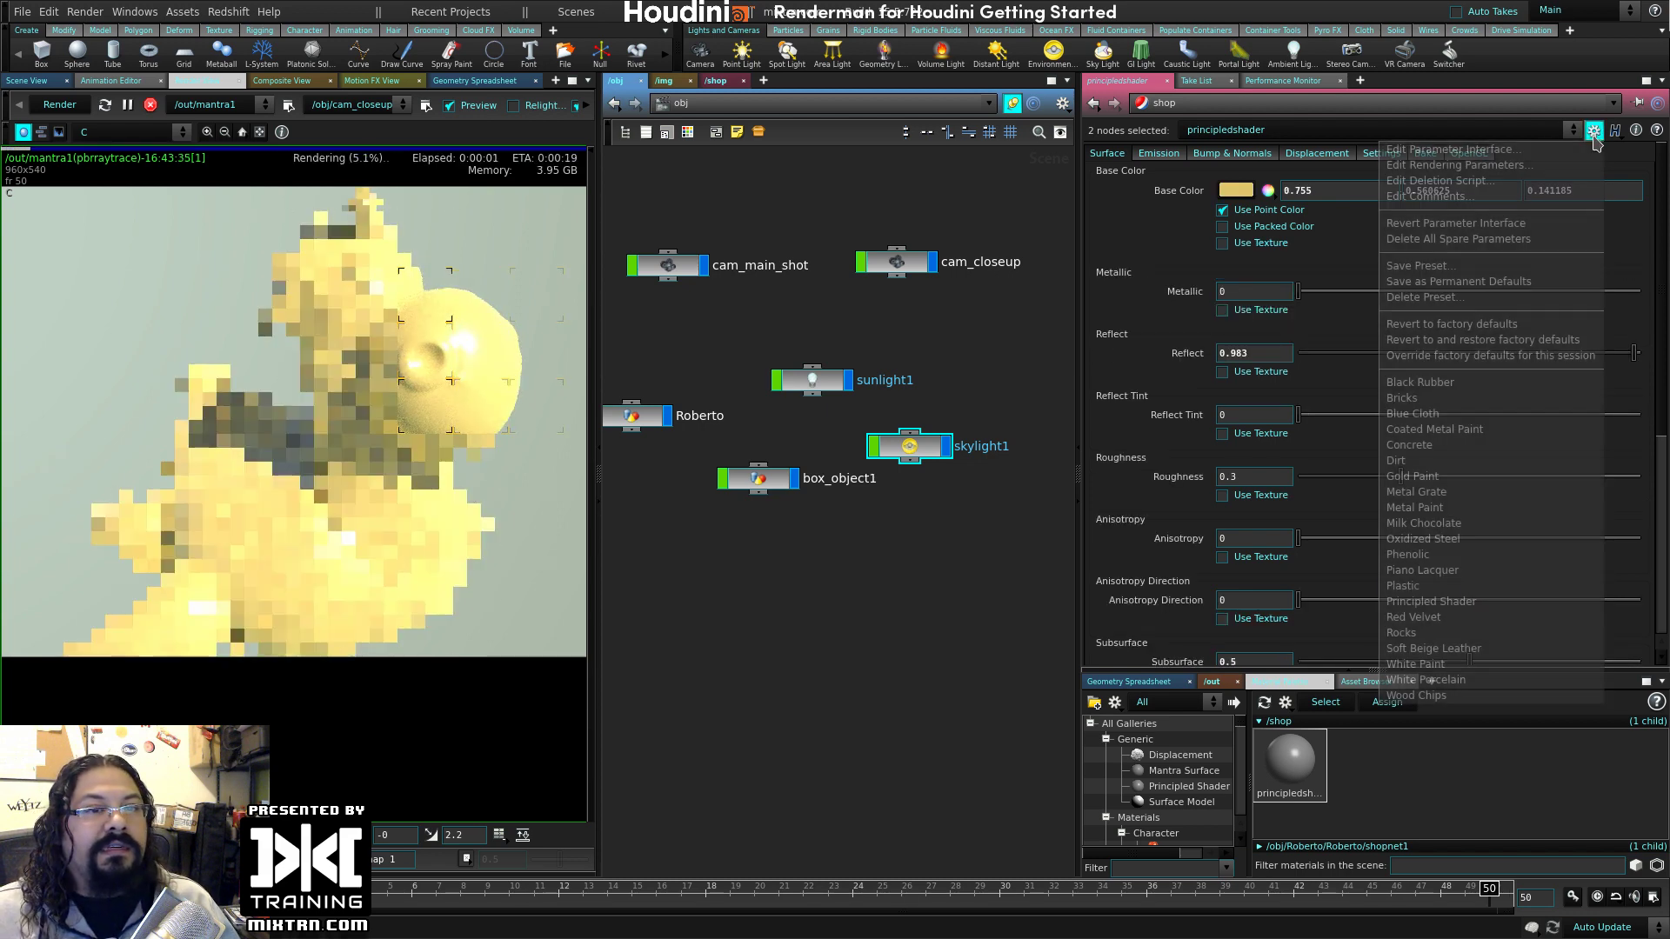
{"action": "left_click", "coordinate": [1493, 683]}
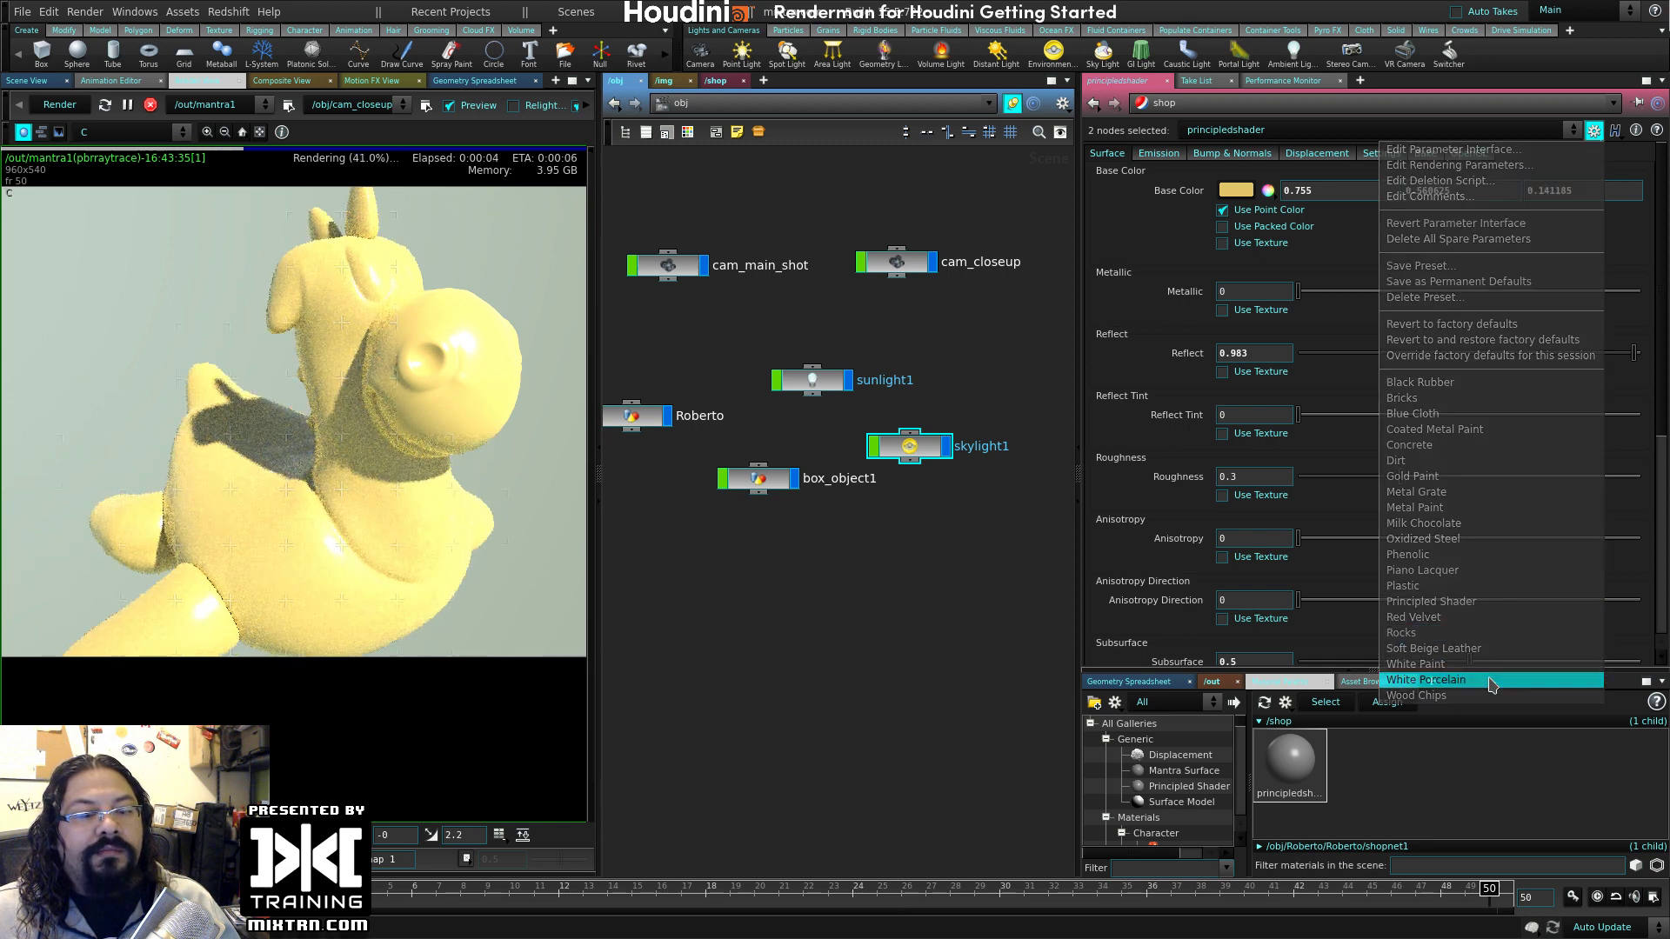
- Apply the Principled Shader preset to return to the default material and enlarge the parameter area to show more surface settings
{"action": "left_click", "coordinate": [1593, 130]}
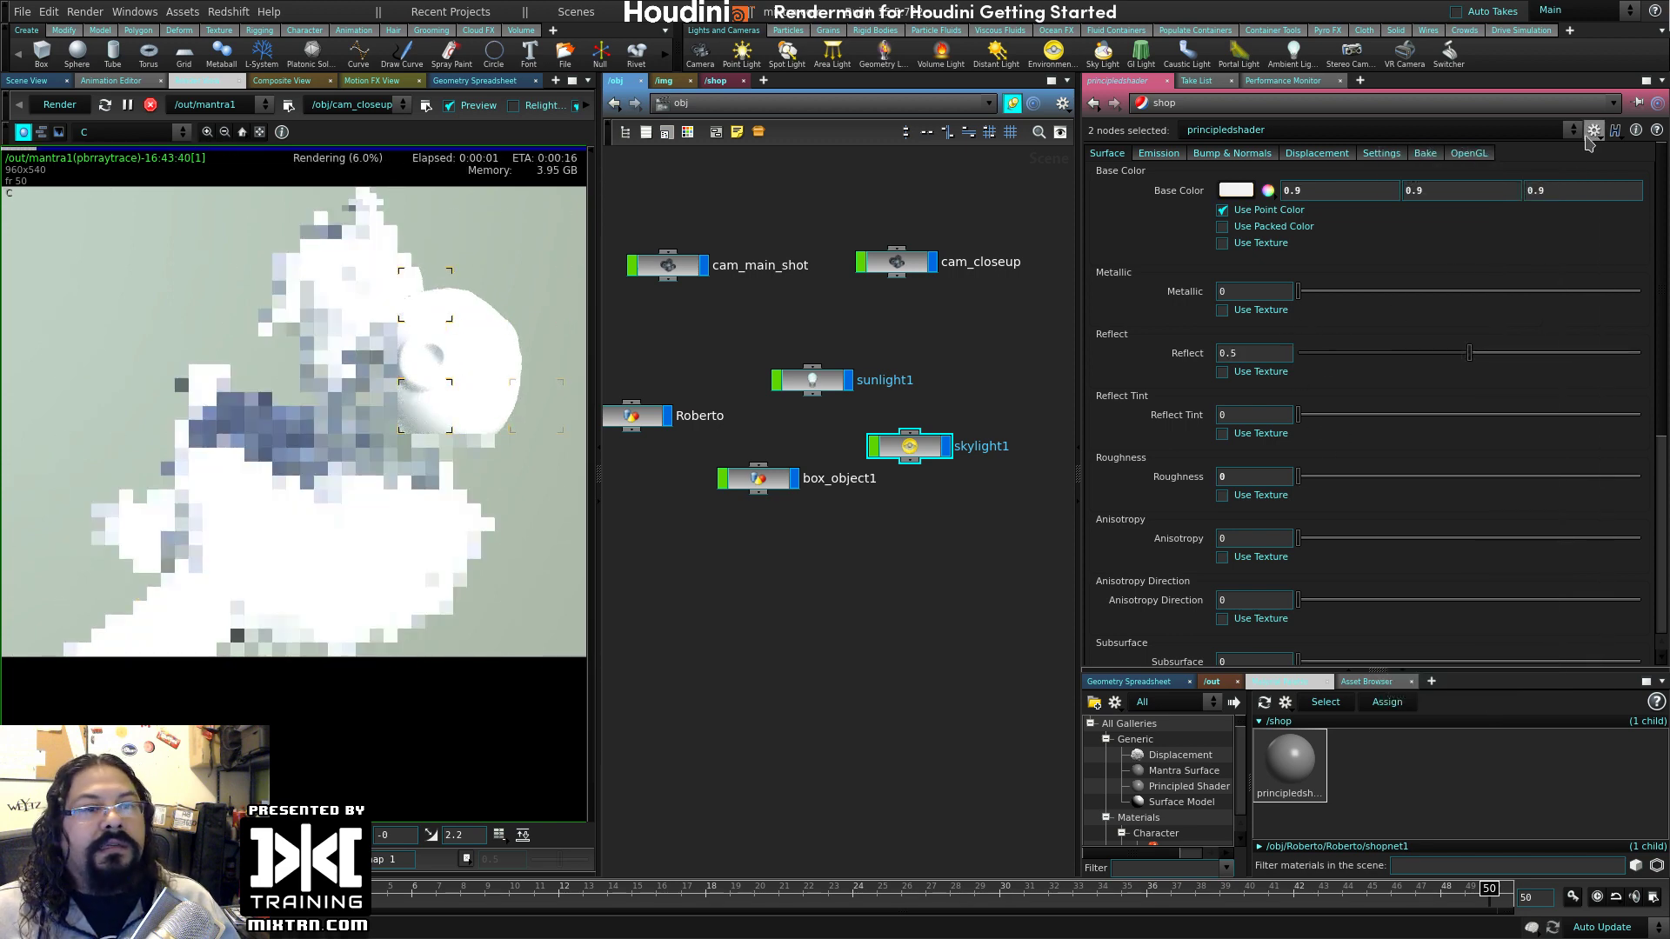
{"action": "left_click", "coordinate": [1493, 598]}
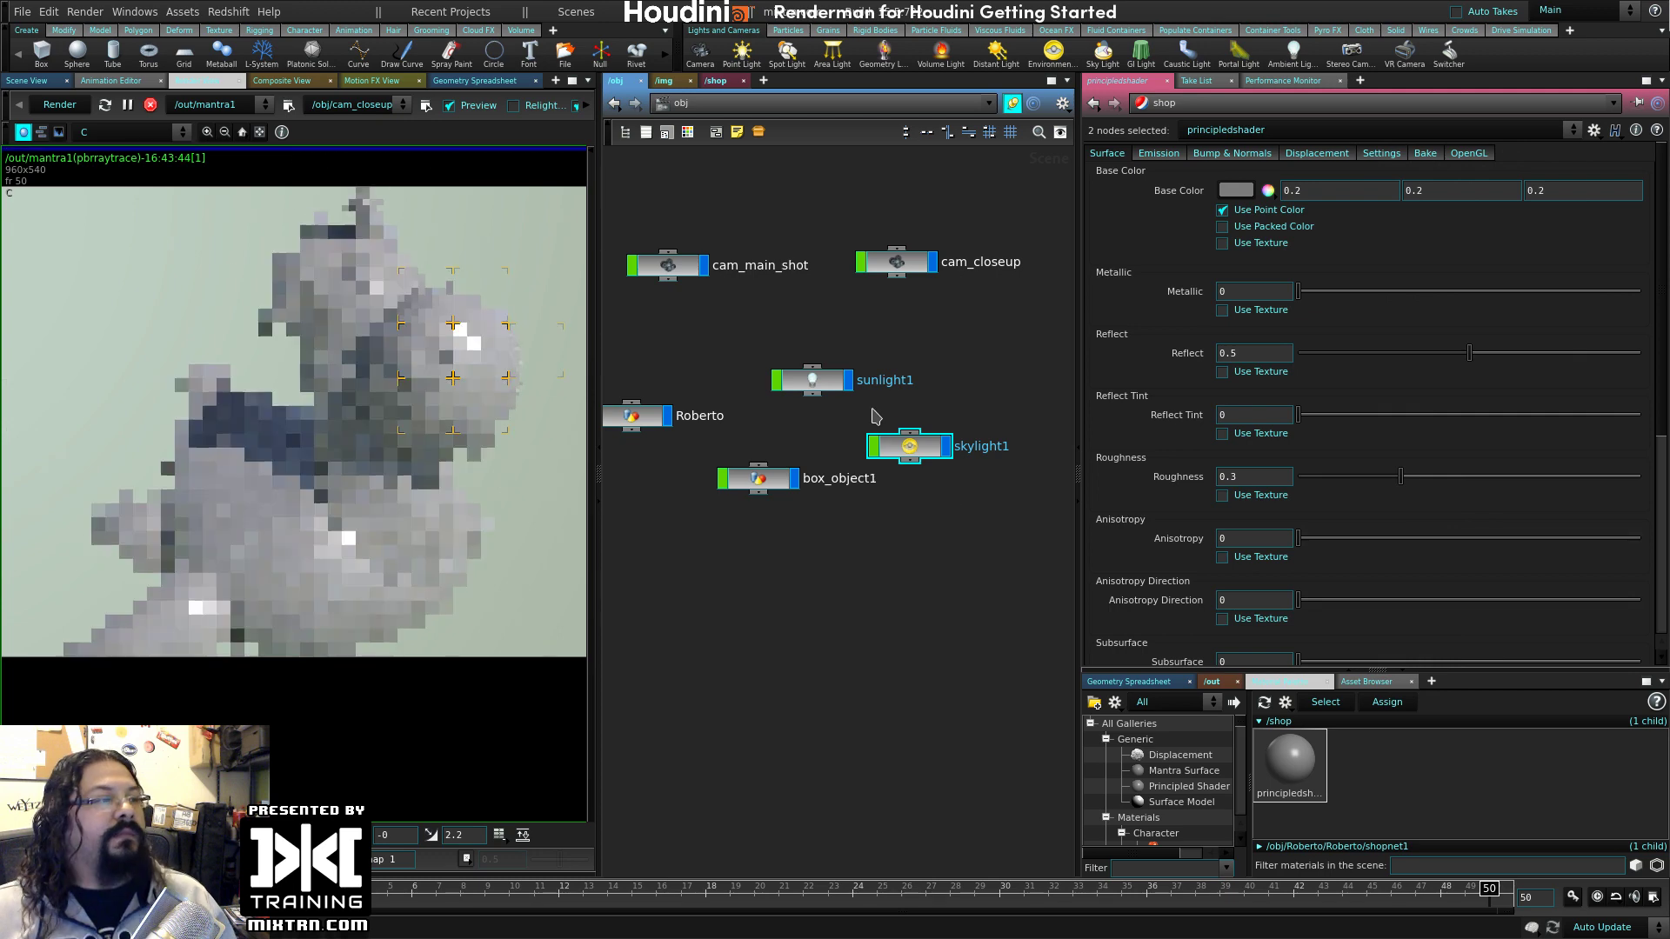
{"action": "scroll", "coordinate": [1287, 474], "scroll_direction": "down", "scroll_amount": 3}
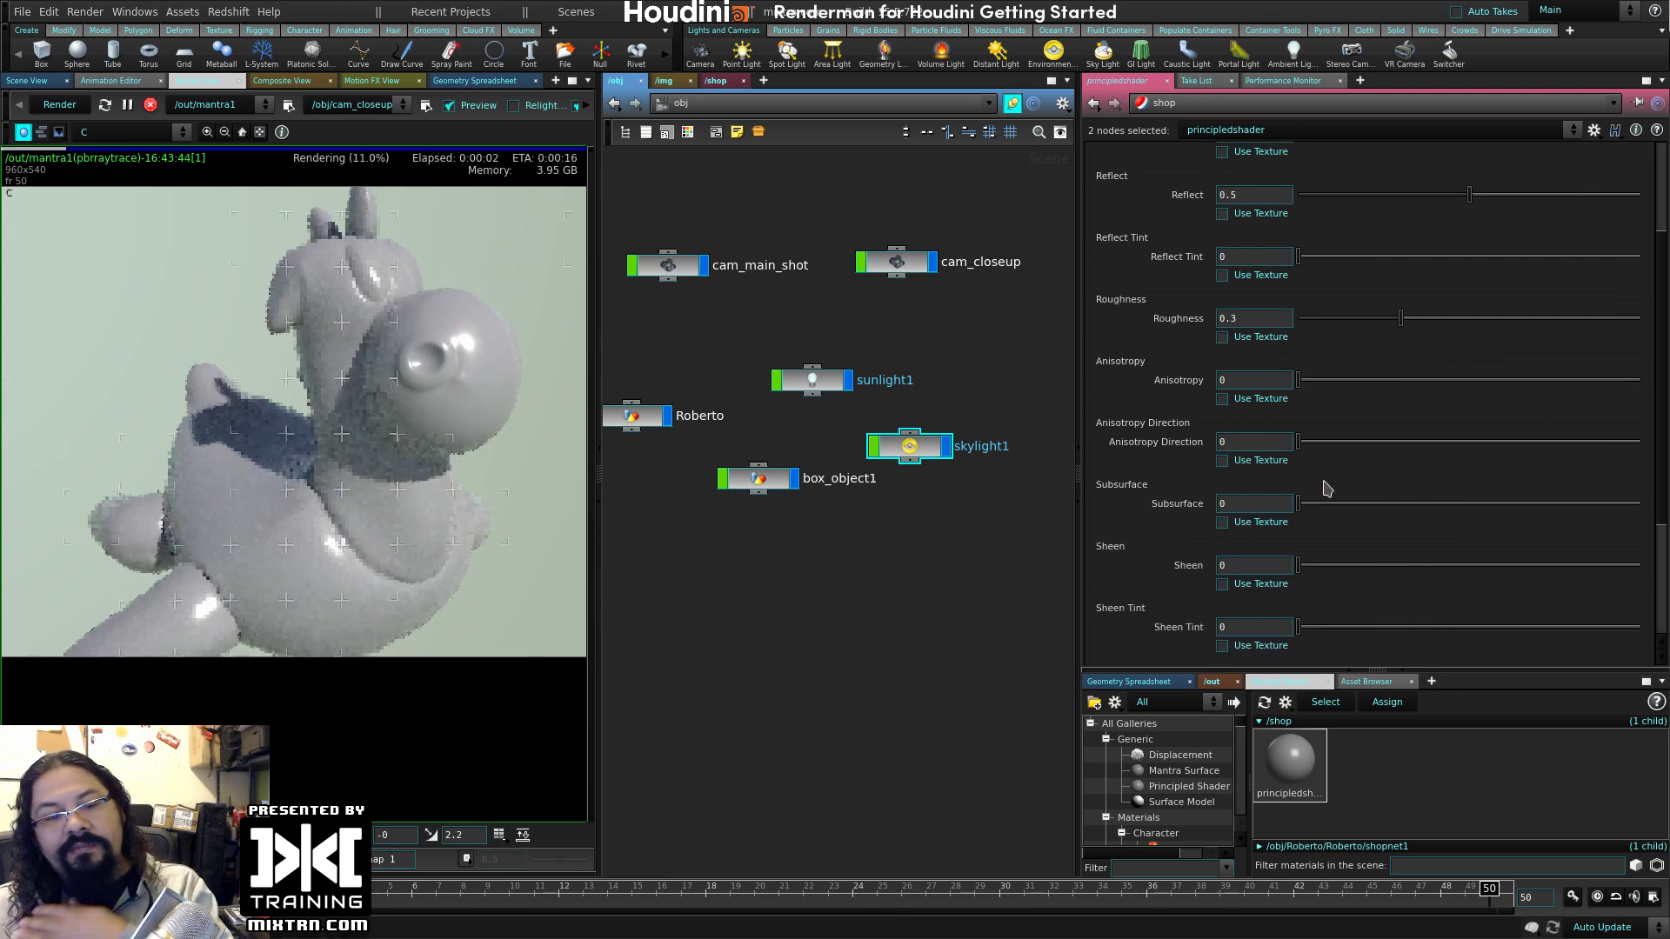
{"action": "left_click", "coordinate": [1398, 674]}
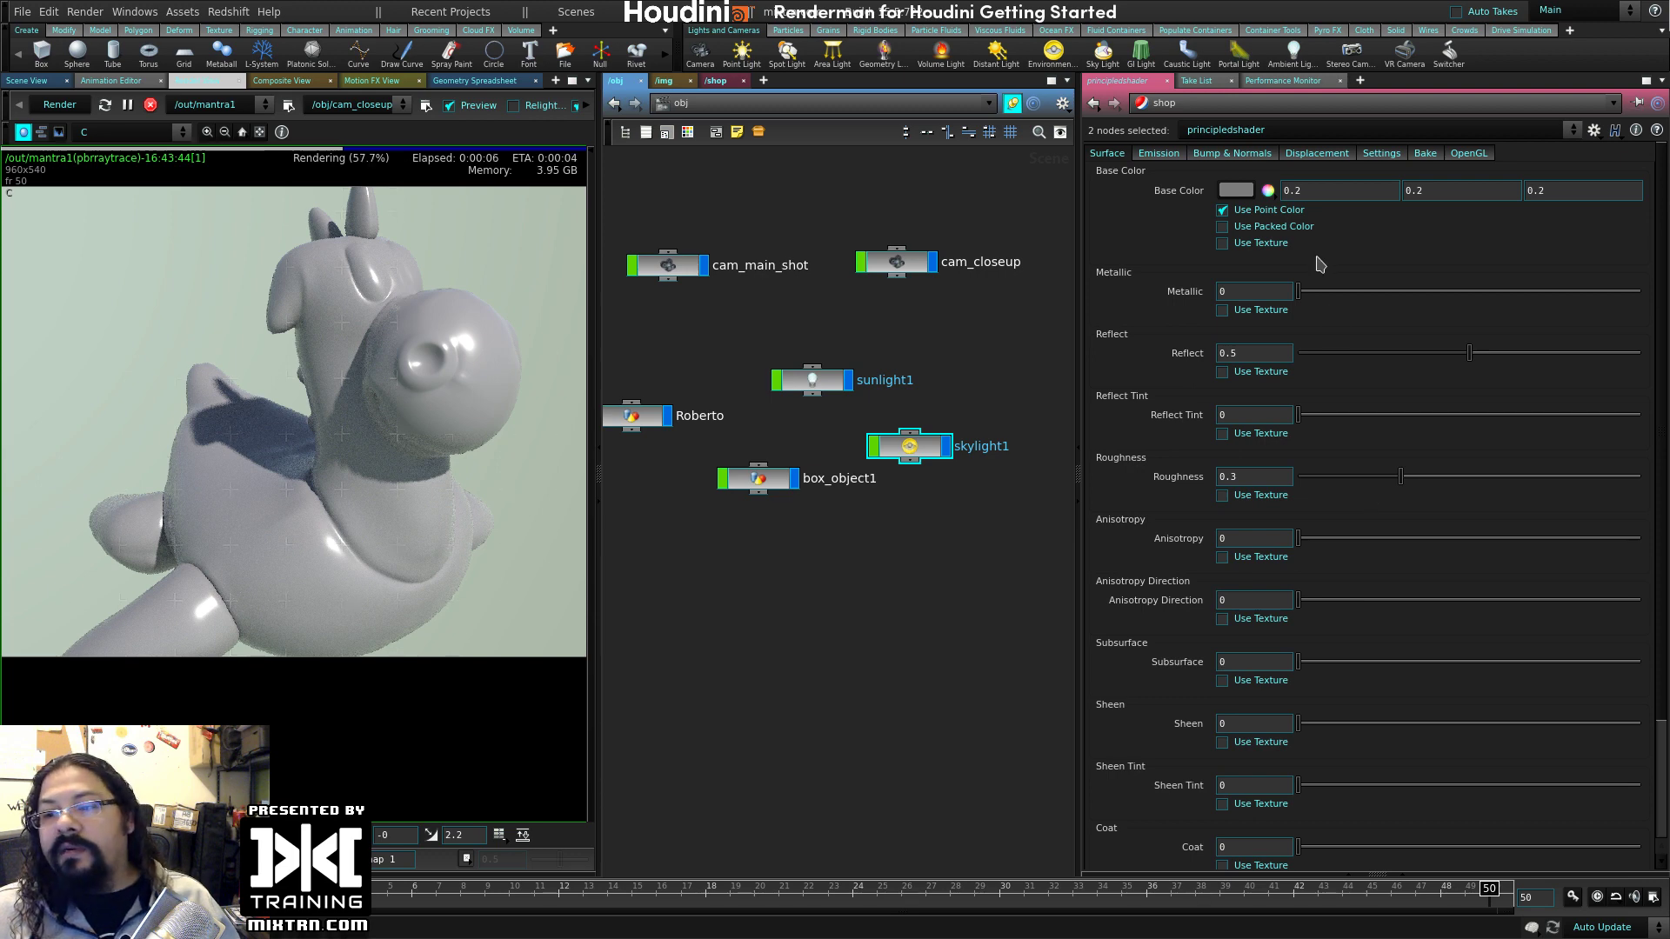
- Try a yellow Base Color on the shader and replace it with light blue (0, 0.45, 0.9)
{"action": "left_click", "coordinate": [1237, 190]}
{"action": "left_click", "coordinate": [1284, 114]}
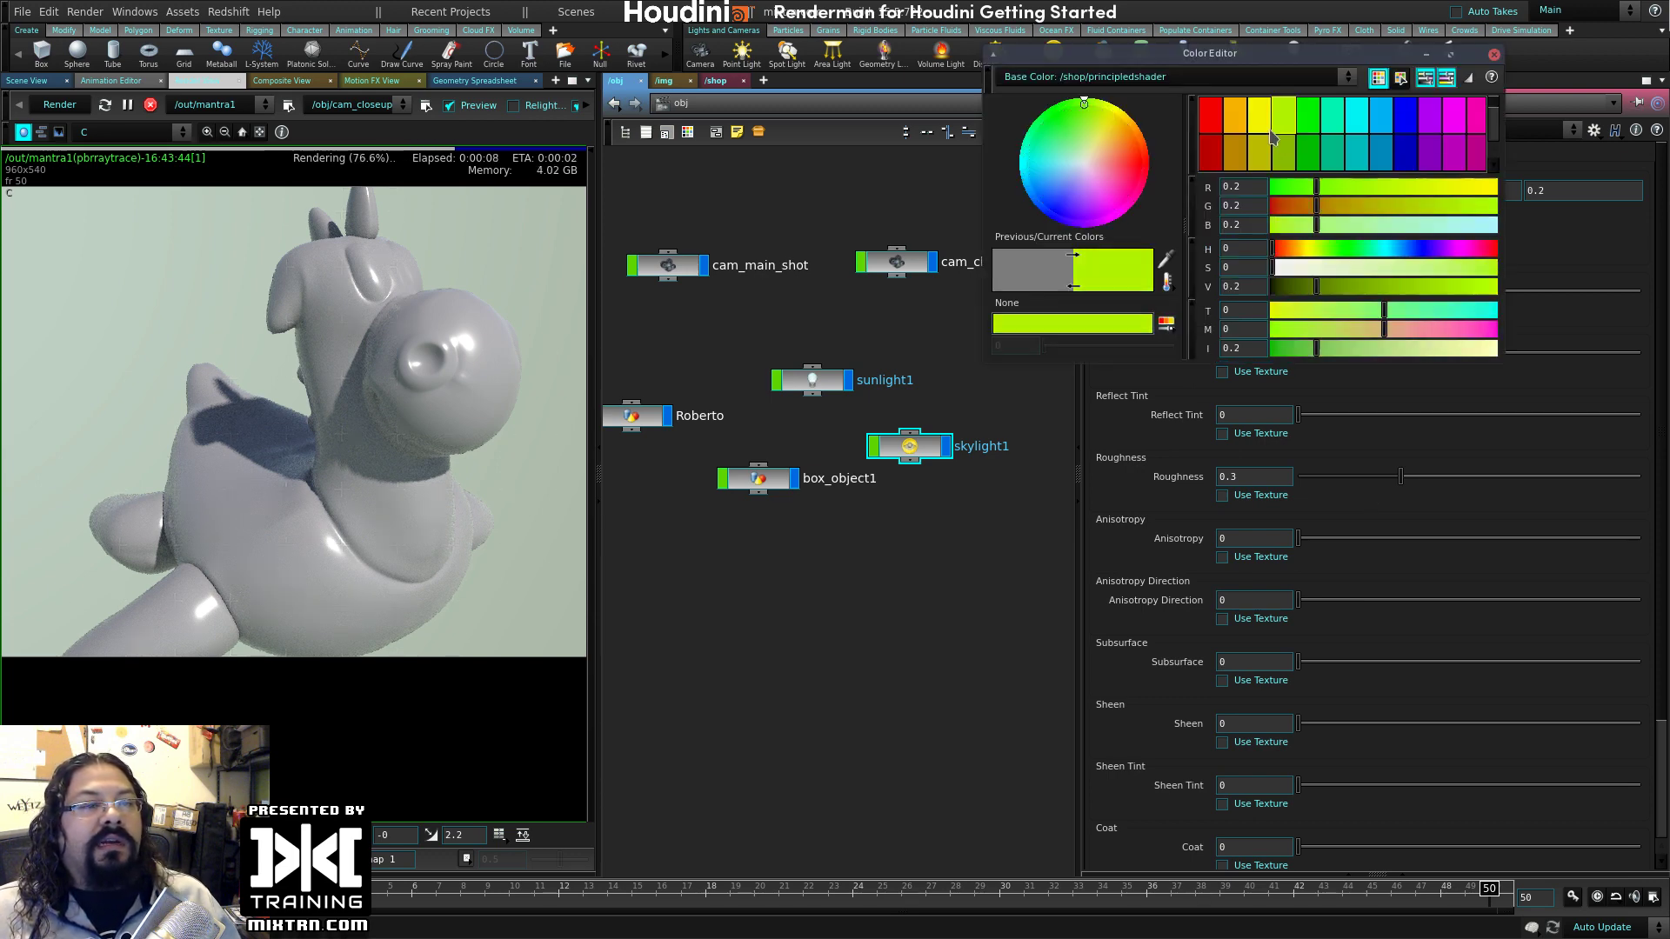
{"action": "left_click", "coordinate": [1260, 114]}
{"action": "left_click", "coordinate": [1494, 55]}
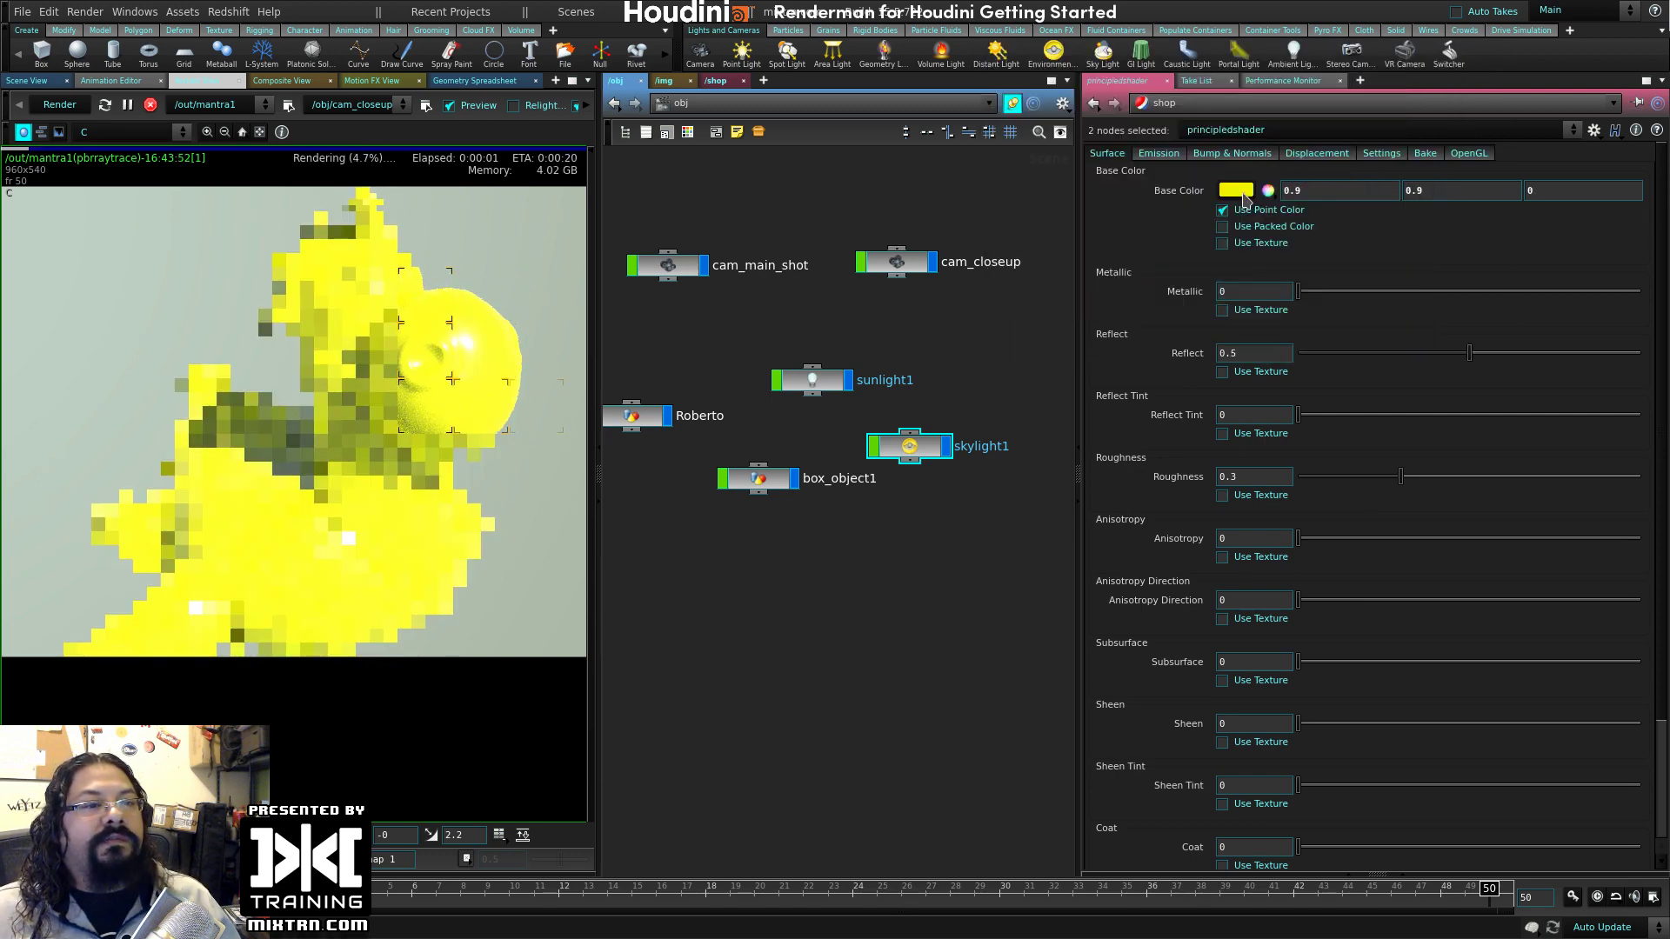
{"action": "left_click", "coordinate": [1236, 190]}
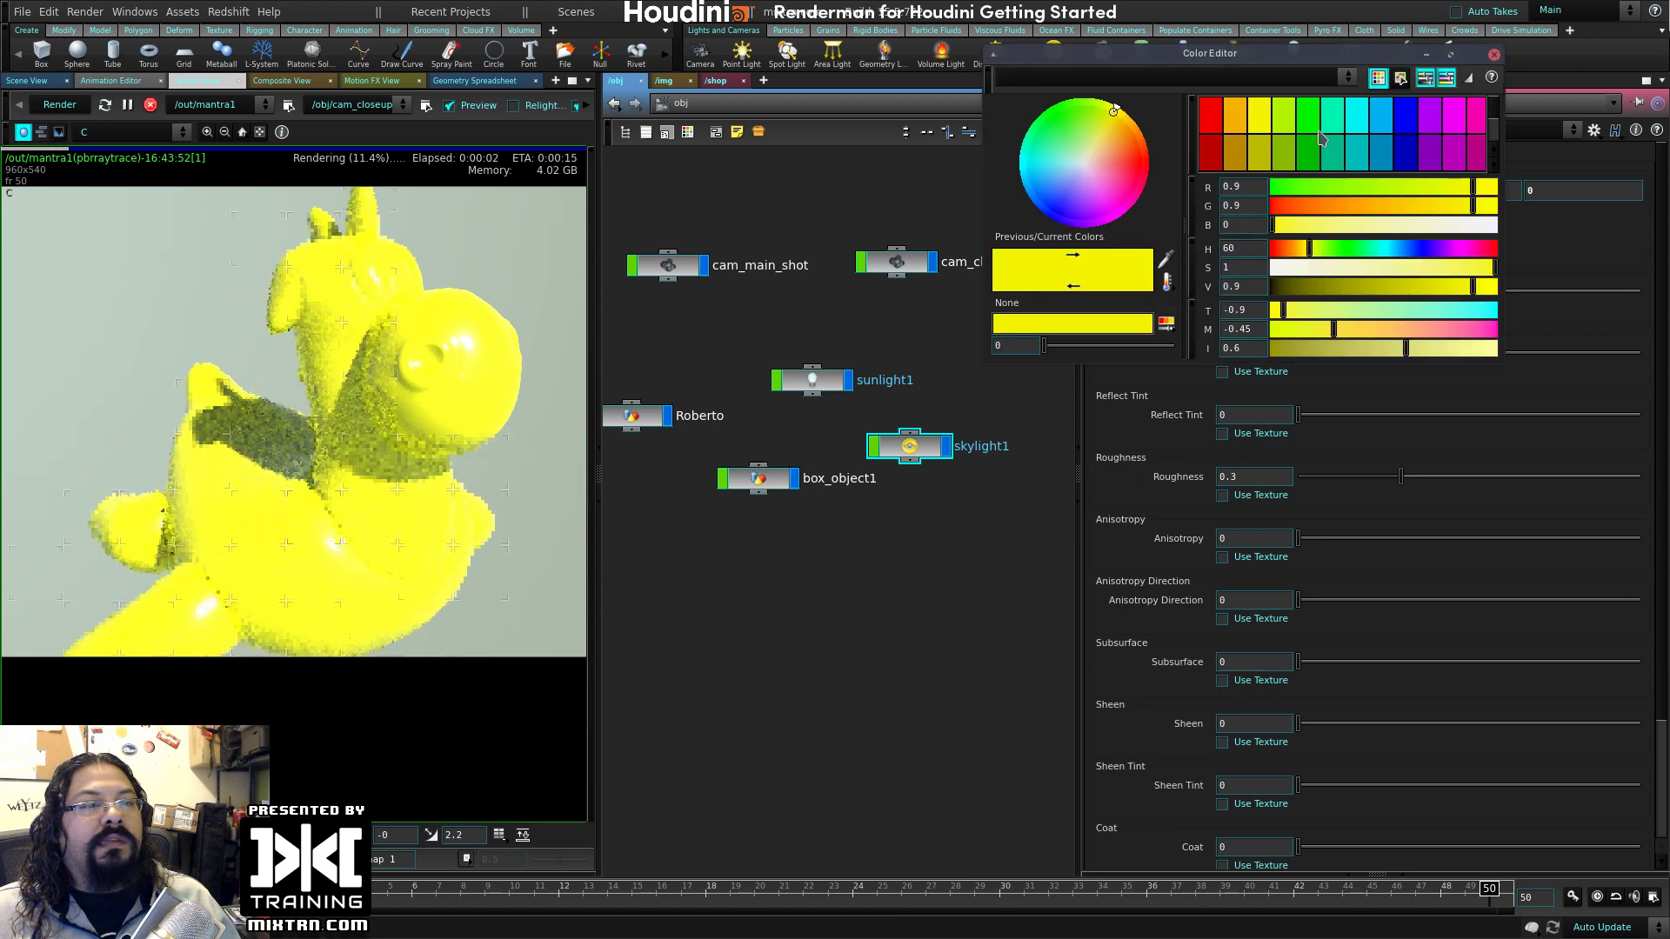
{"action": "left_click", "coordinate": [1385, 121]}
{"action": "left_click", "coordinate": [1494, 55]}
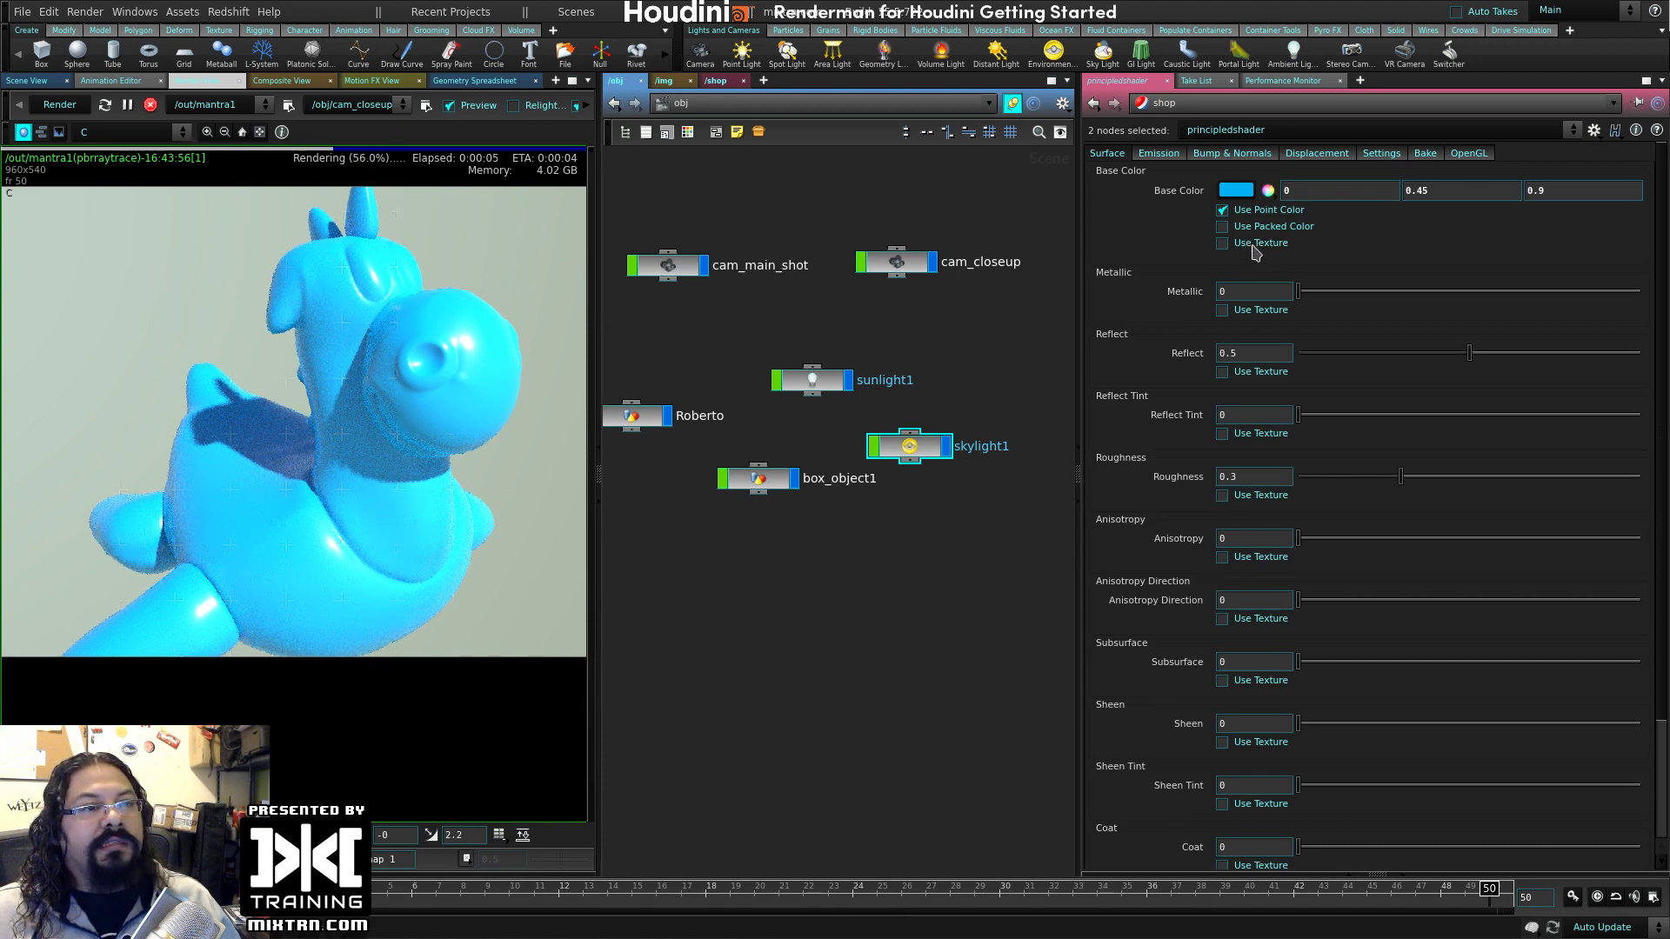
- Enable Use Texture for Base Color to look through the available maps, disable it, and toggle Metallic's Use Texture on and off
{"action": "left_click", "coordinate": [1258, 245]}
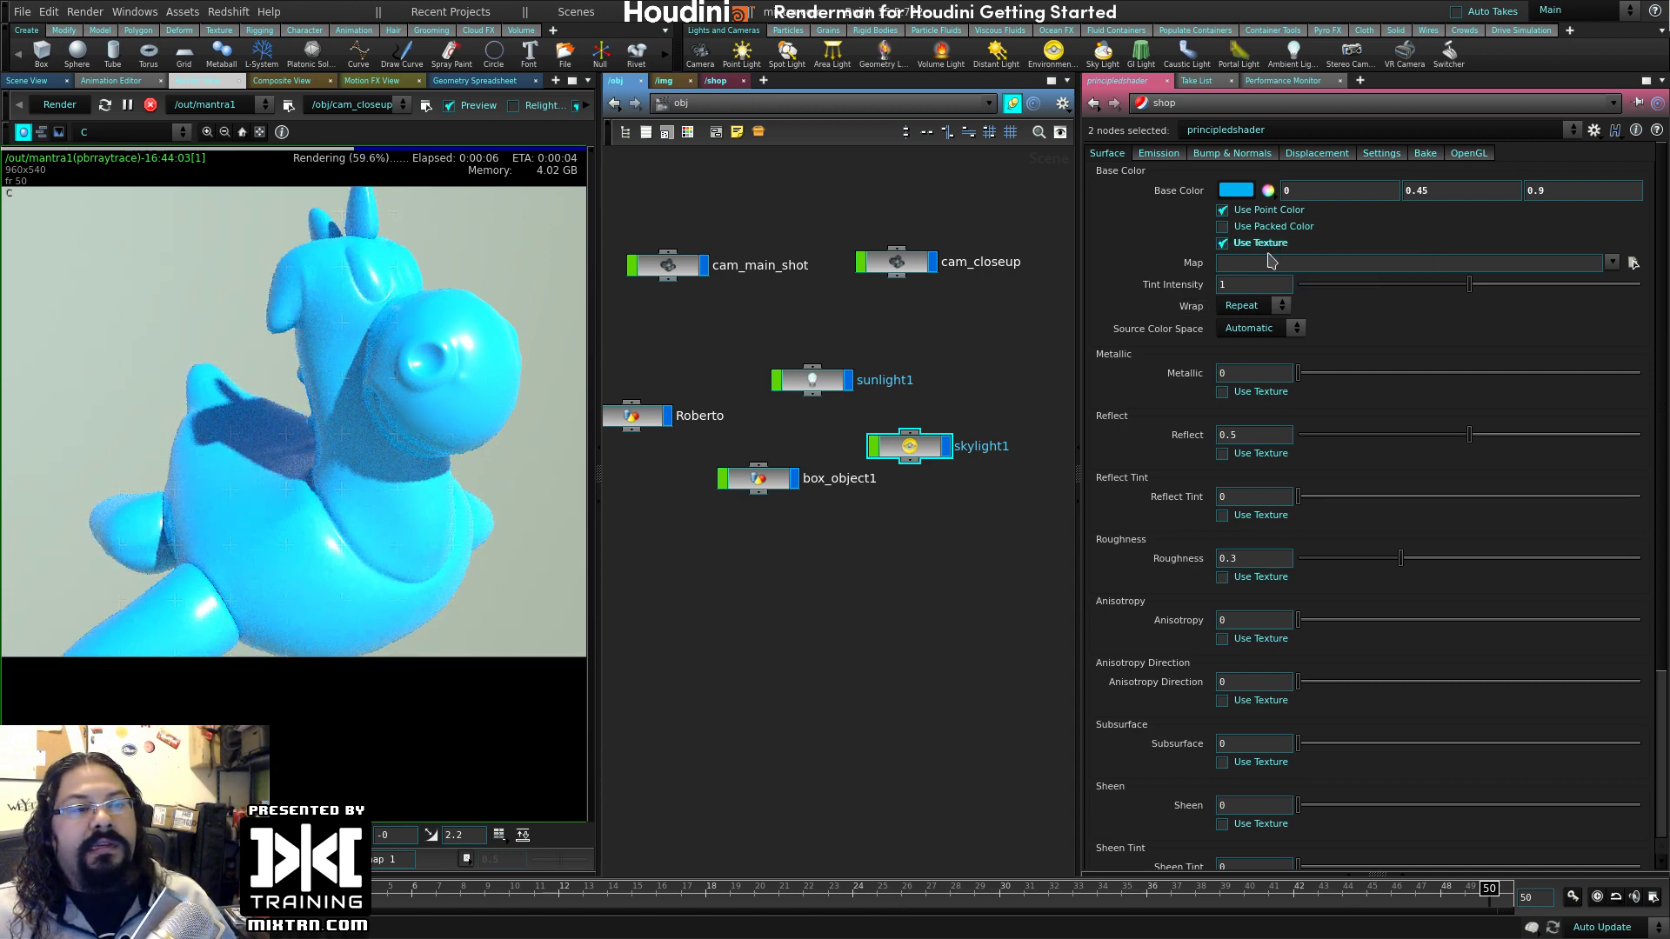
{"action": "left_click", "coordinate": [1612, 262]}
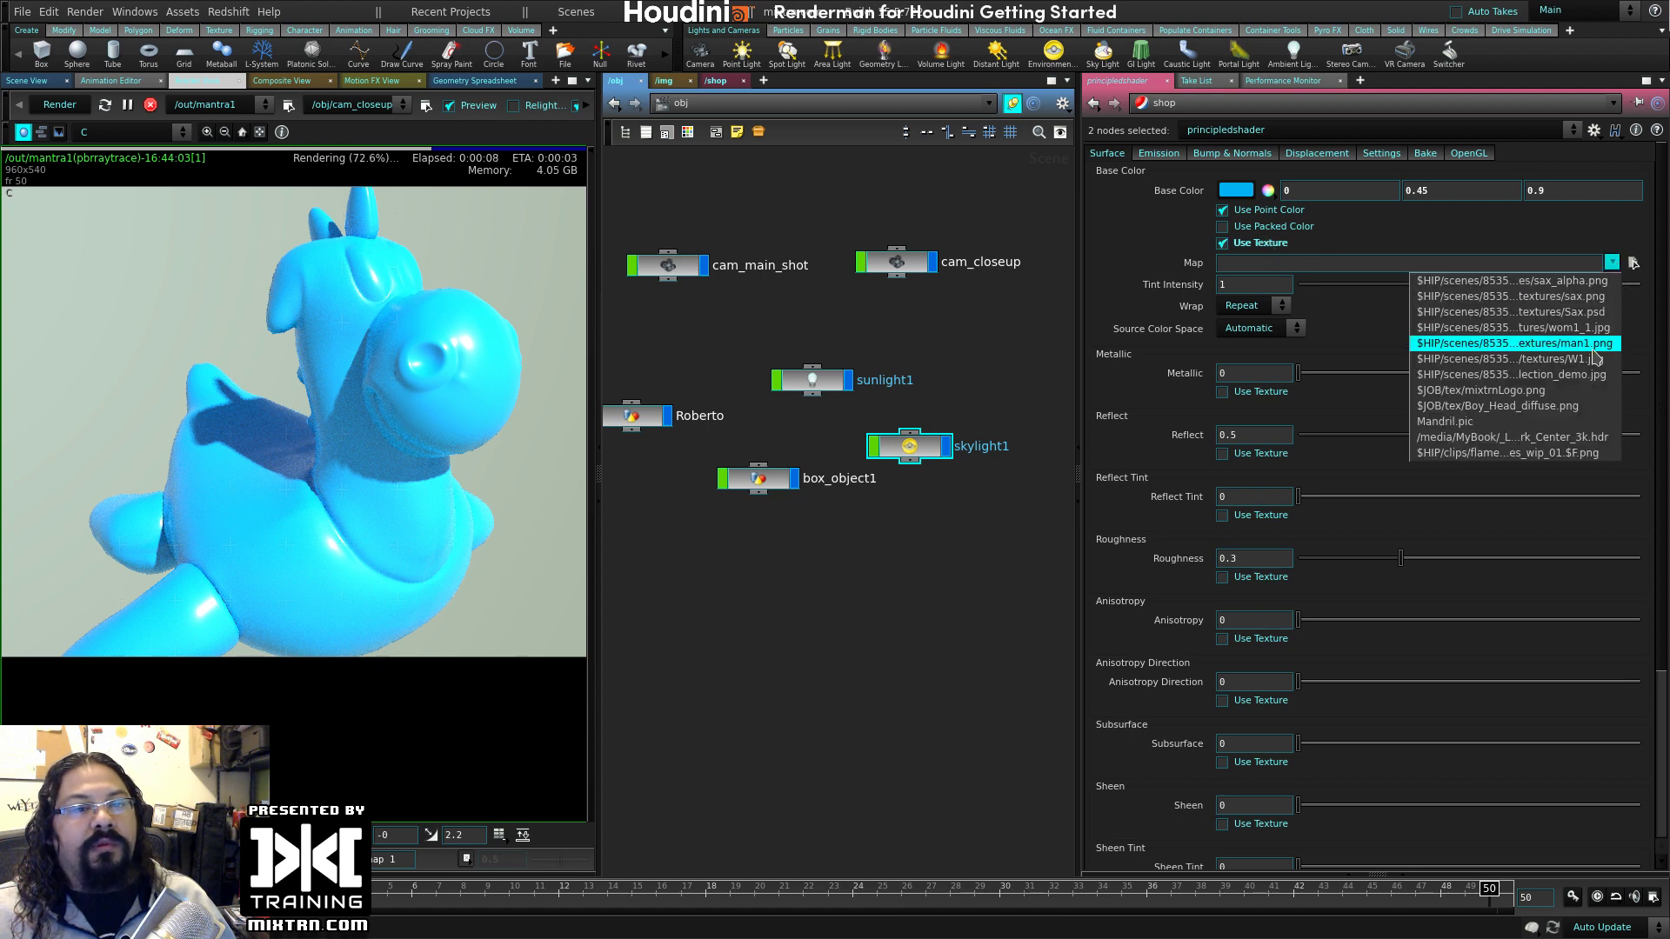
{"action": "left_click", "coordinate": [1348, 244]}
{"action": "left_click", "coordinate": [1260, 242]}
{"action": "left_click", "coordinate": [1222, 372]}
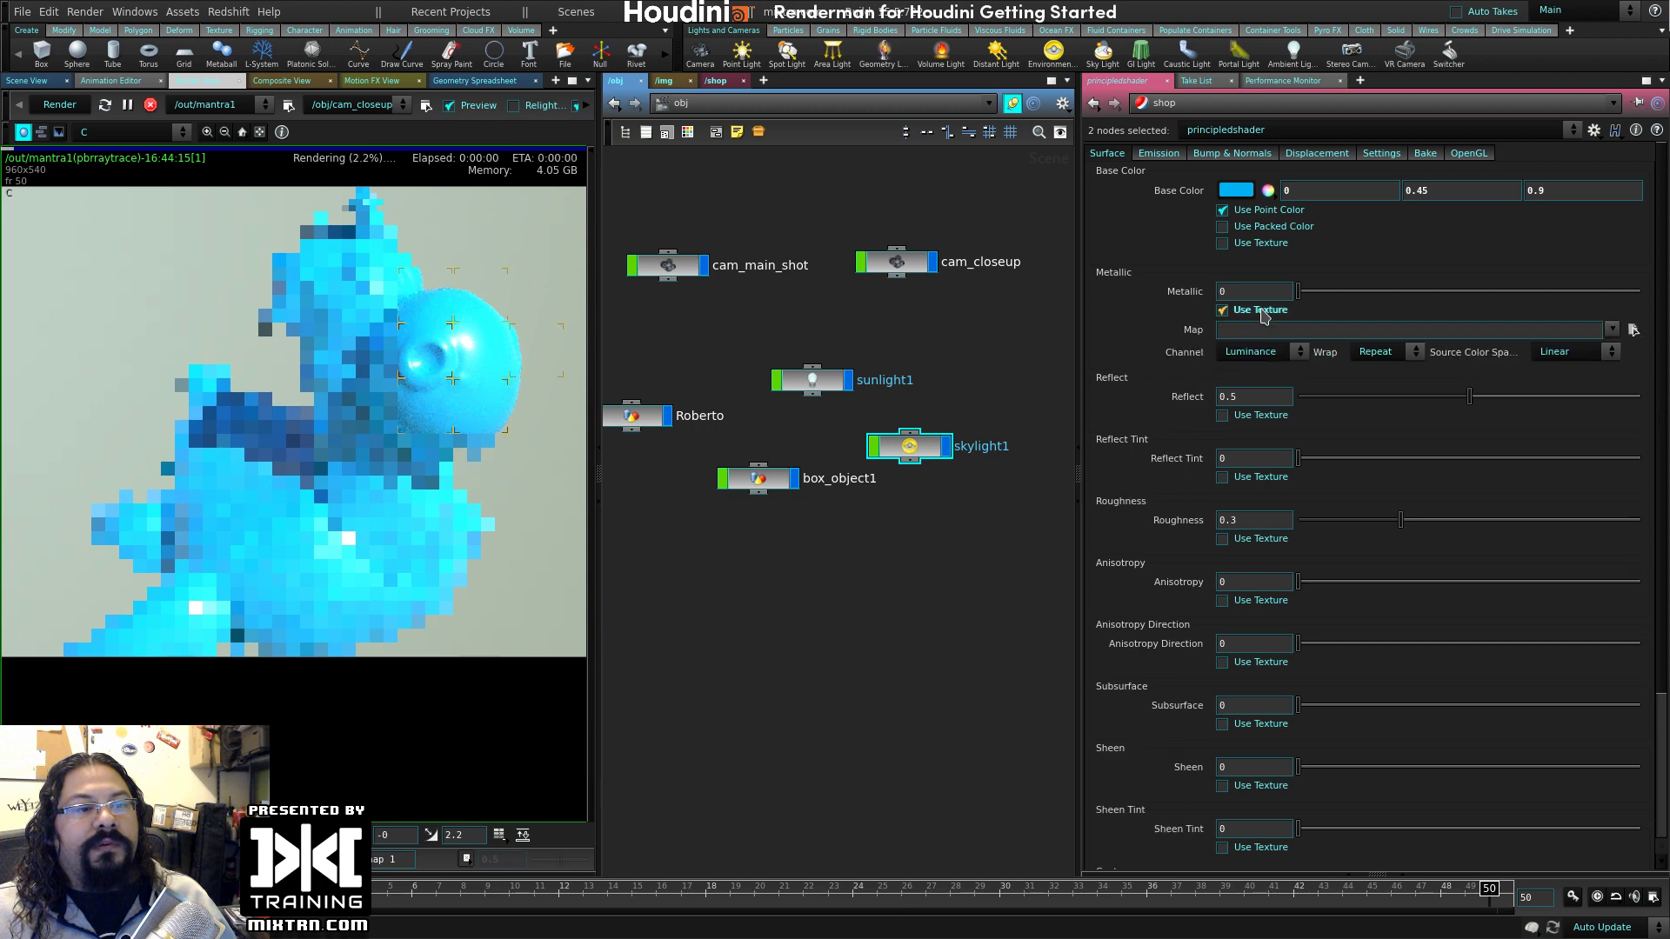
{"action": "left_click", "coordinate": [1222, 372]}
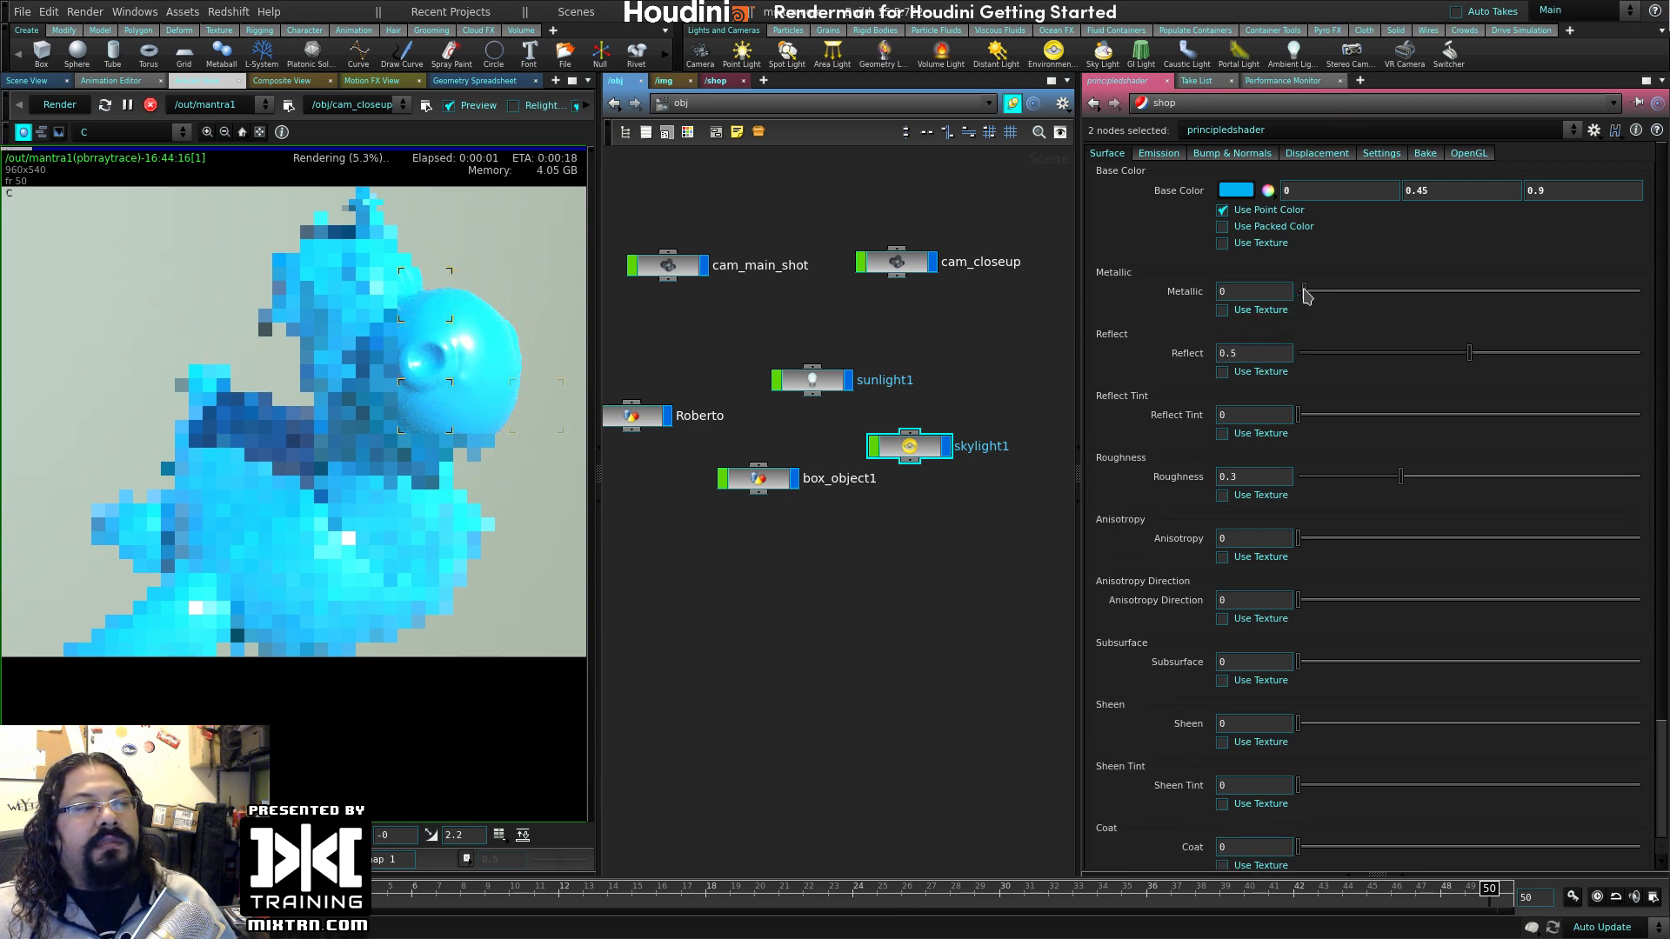
- Set the shader's Metallic to 1 and draw a render region around the whole of Roberto
{"action": "left_click_drag", "start_coordinate": [1298, 293], "coordinate": [1641, 294]}
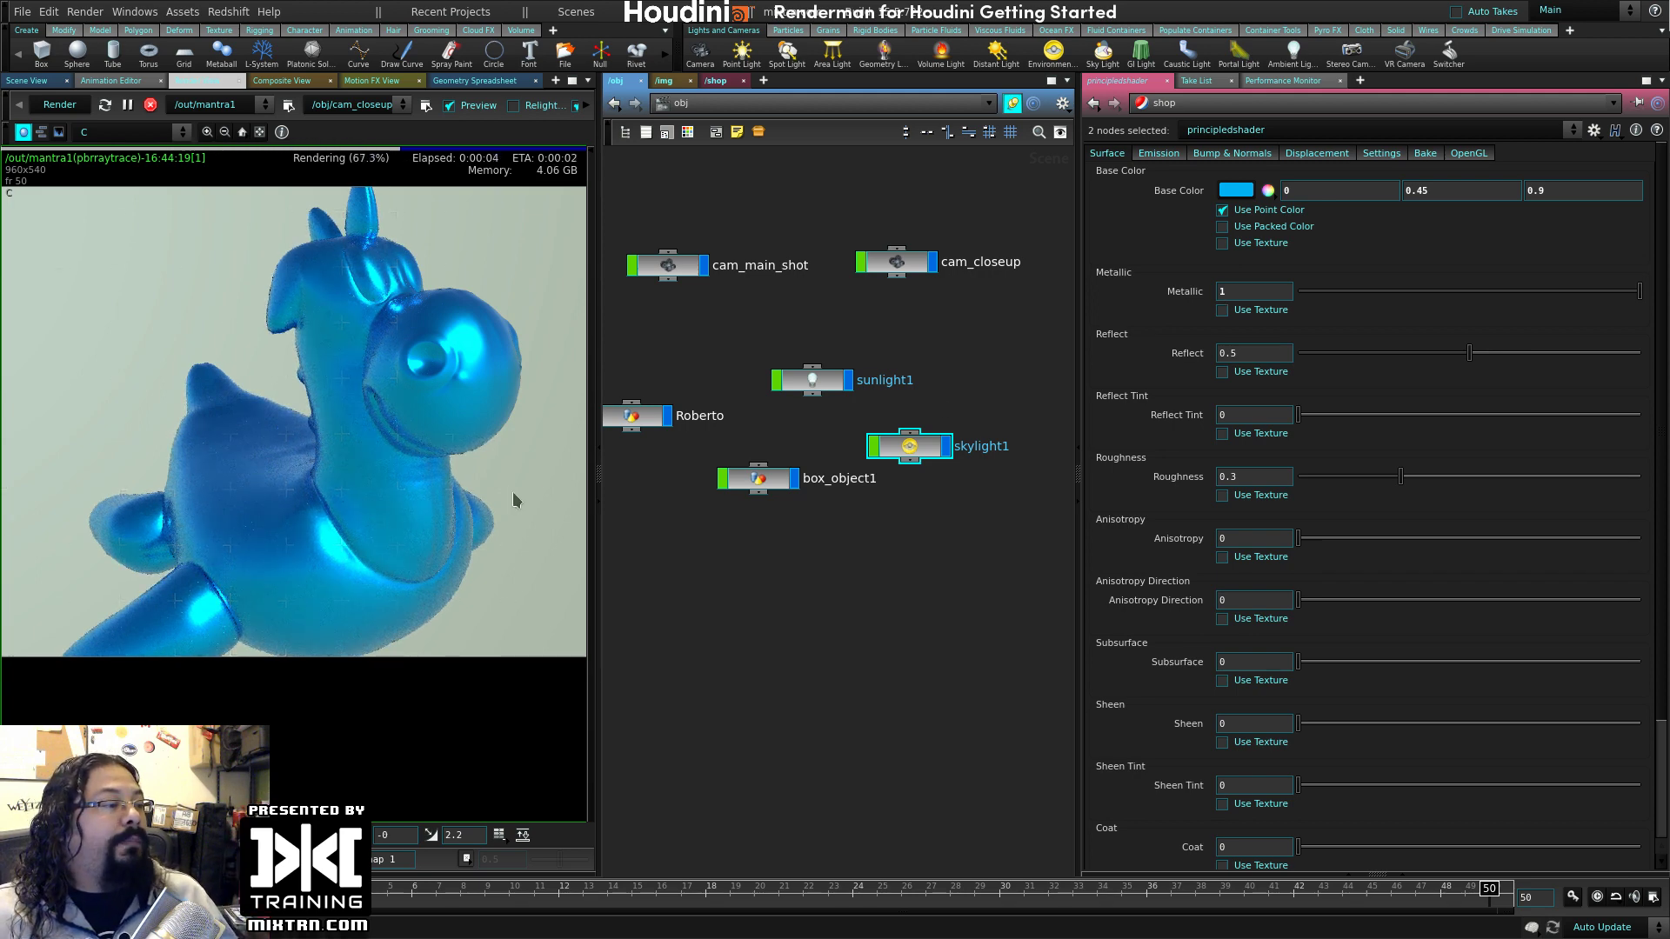
{"action": "left_click_drag", "start_coordinate": [194, 200], "coordinate": [513, 635]}
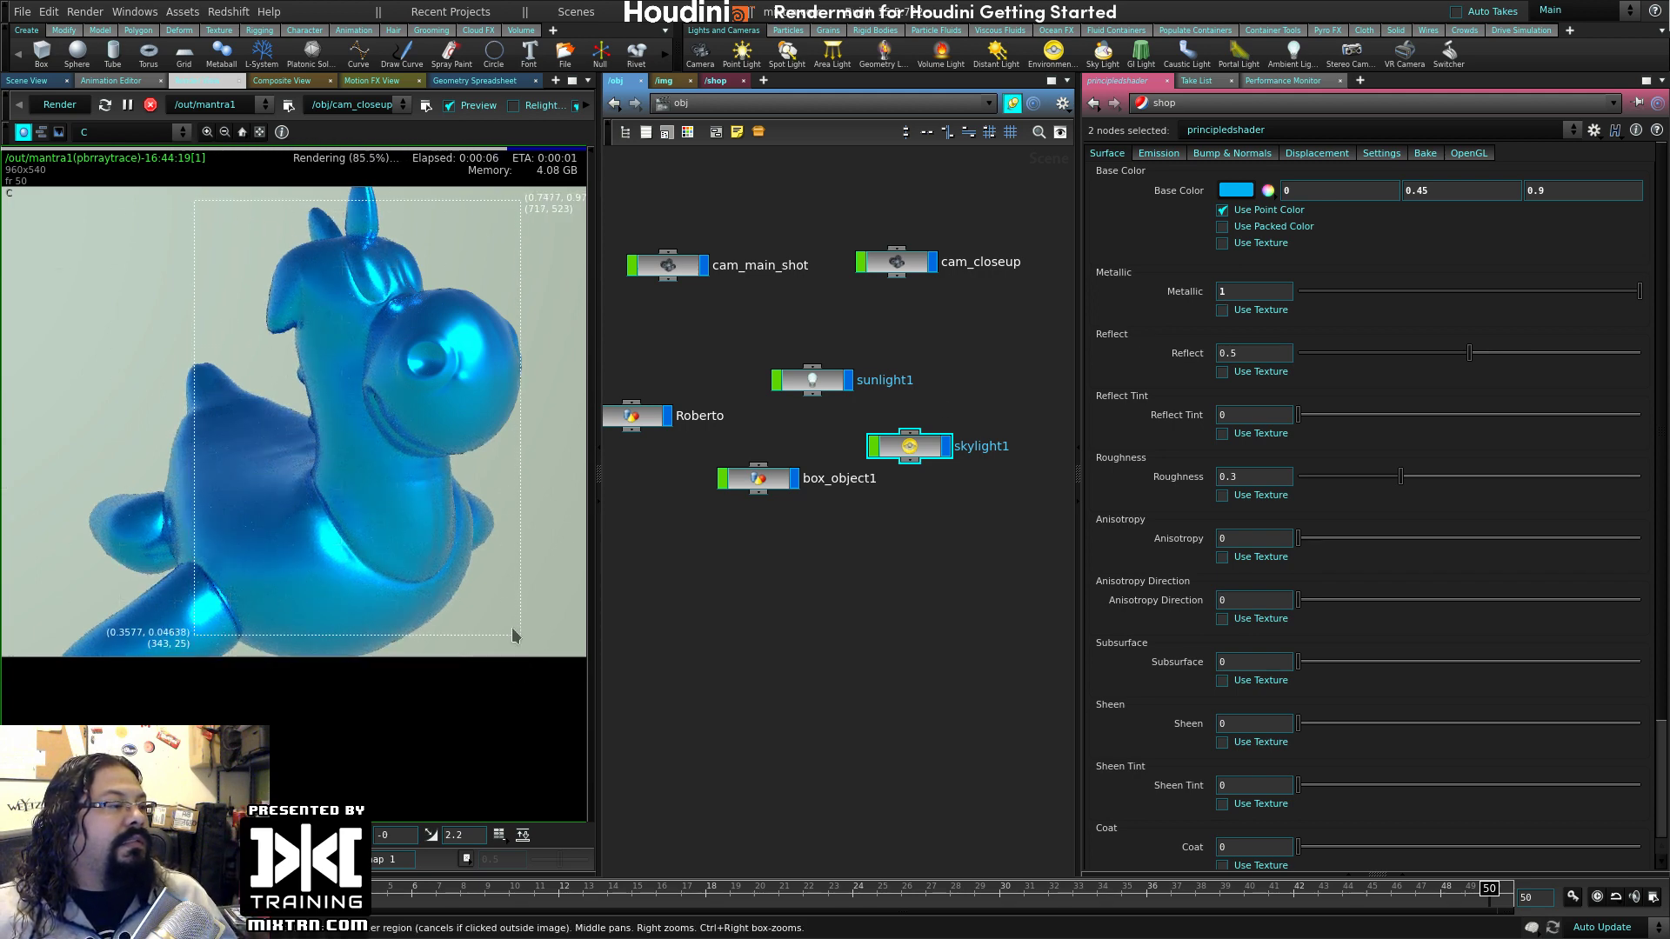
{"action": "left_click_drag", "start_coordinate": [57, 187], "coordinate": [548, 669]}
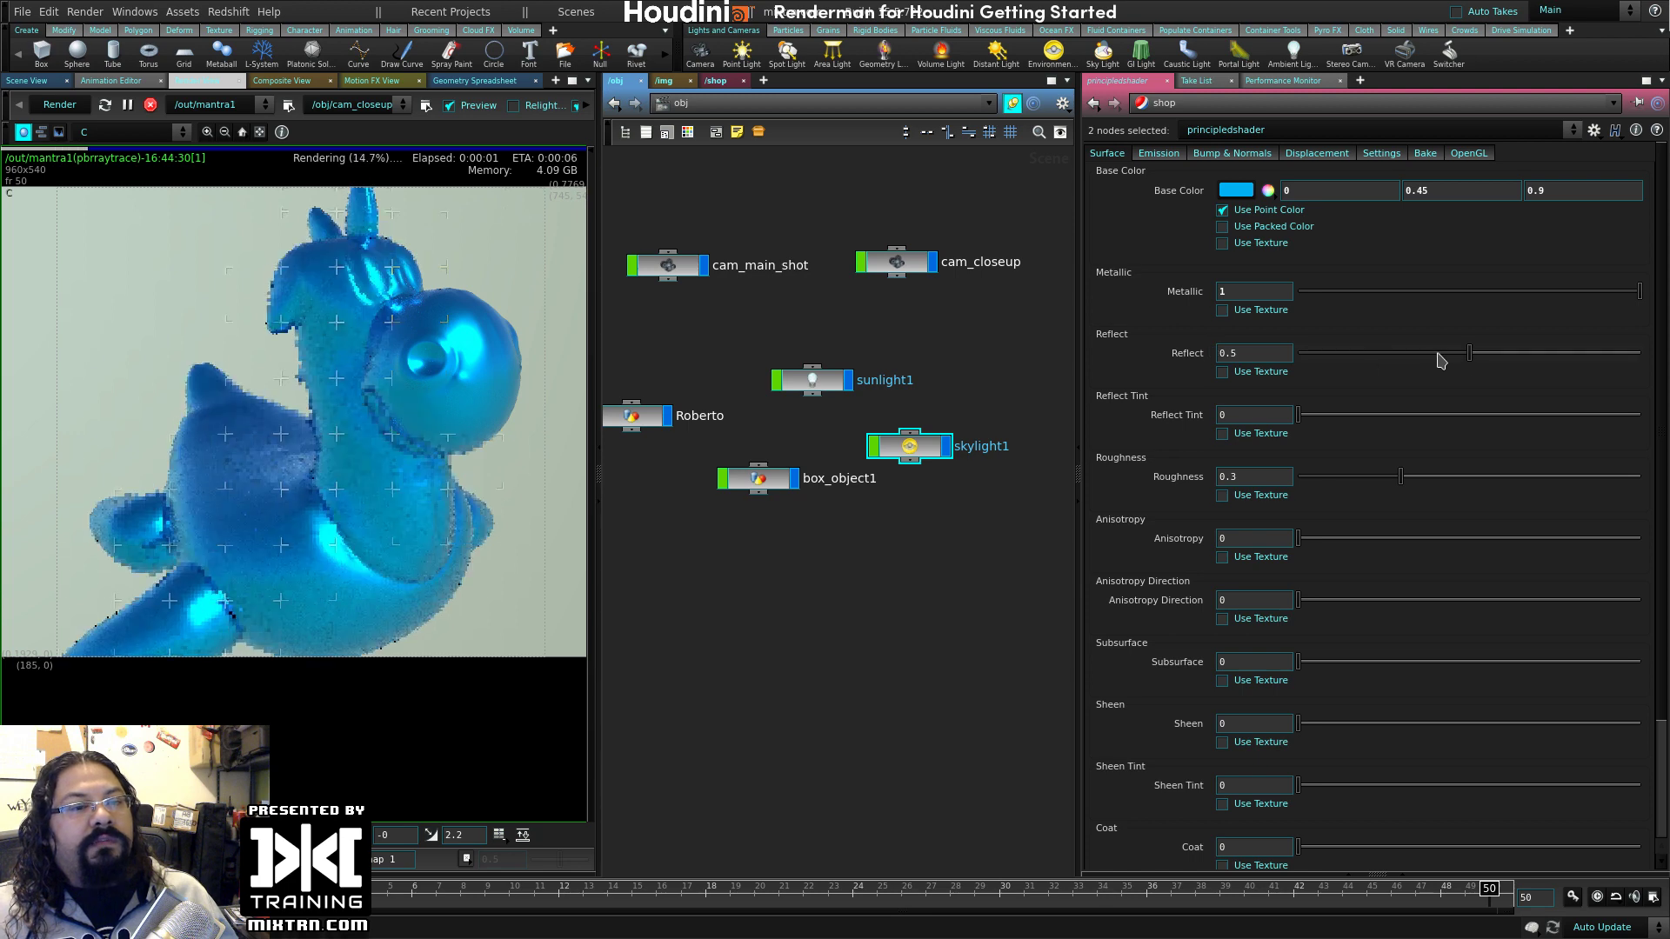
- Set Roughness and Metallic to 0 and test Reflect at 0 and 1 before setting it to about 0.435
{"action": "left_click_drag", "start_coordinate": [1454, 352], "coordinate": [1297, 352]}
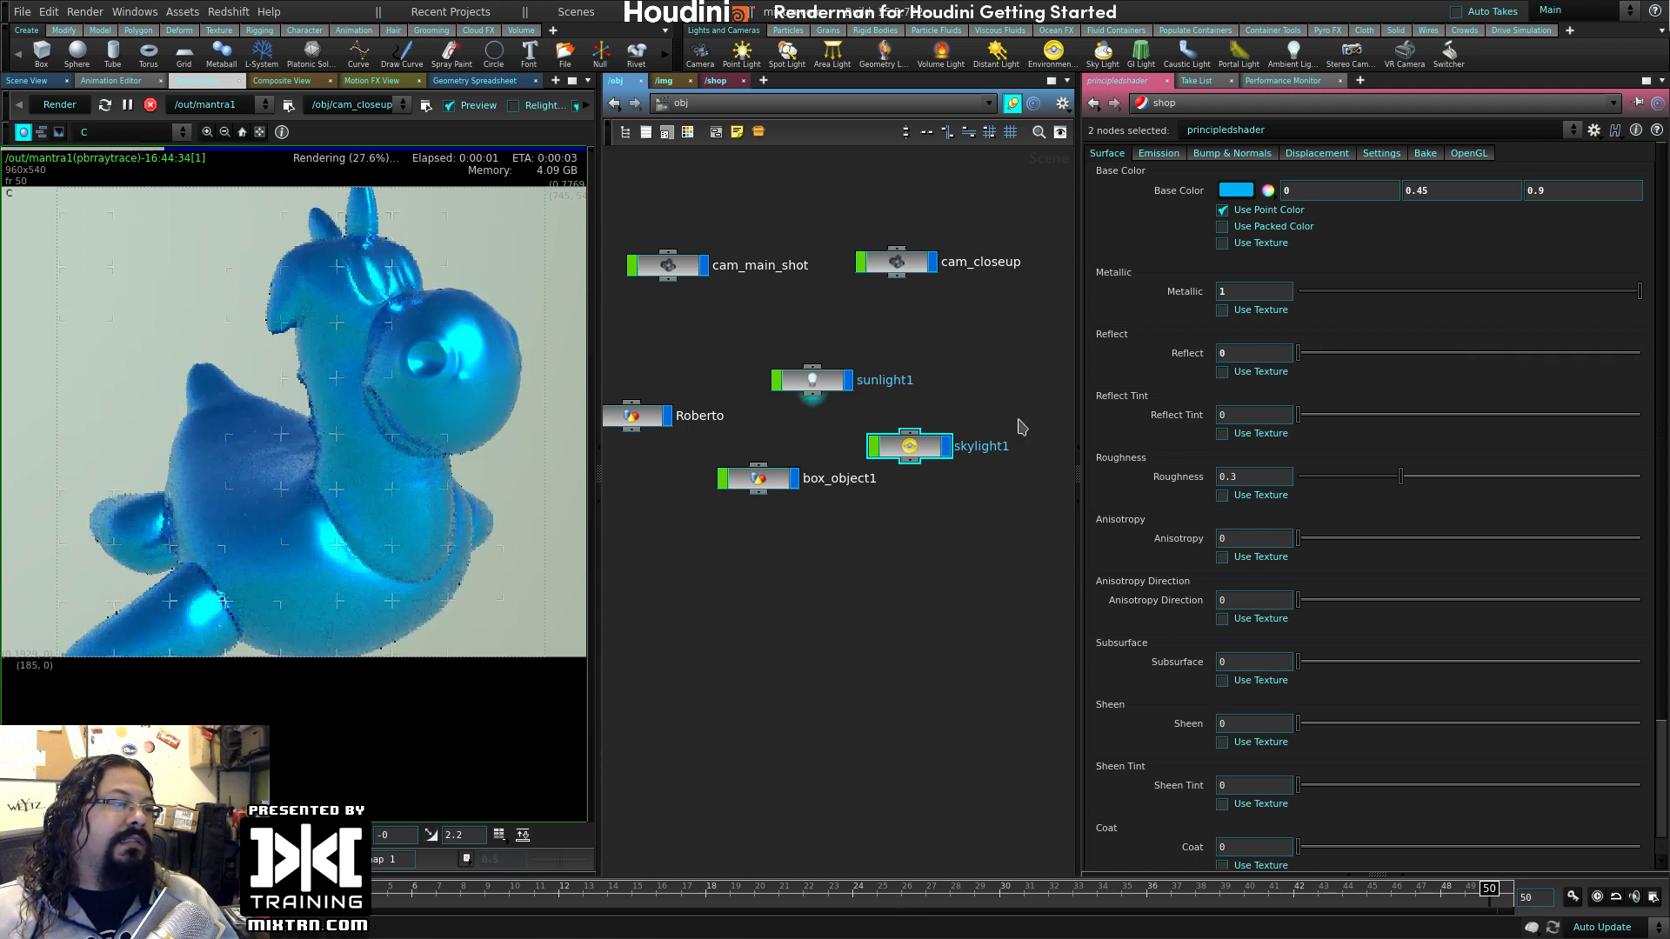
{"action": "left_click_drag", "start_coordinate": [1393, 476], "coordinate": [1298, 476]}
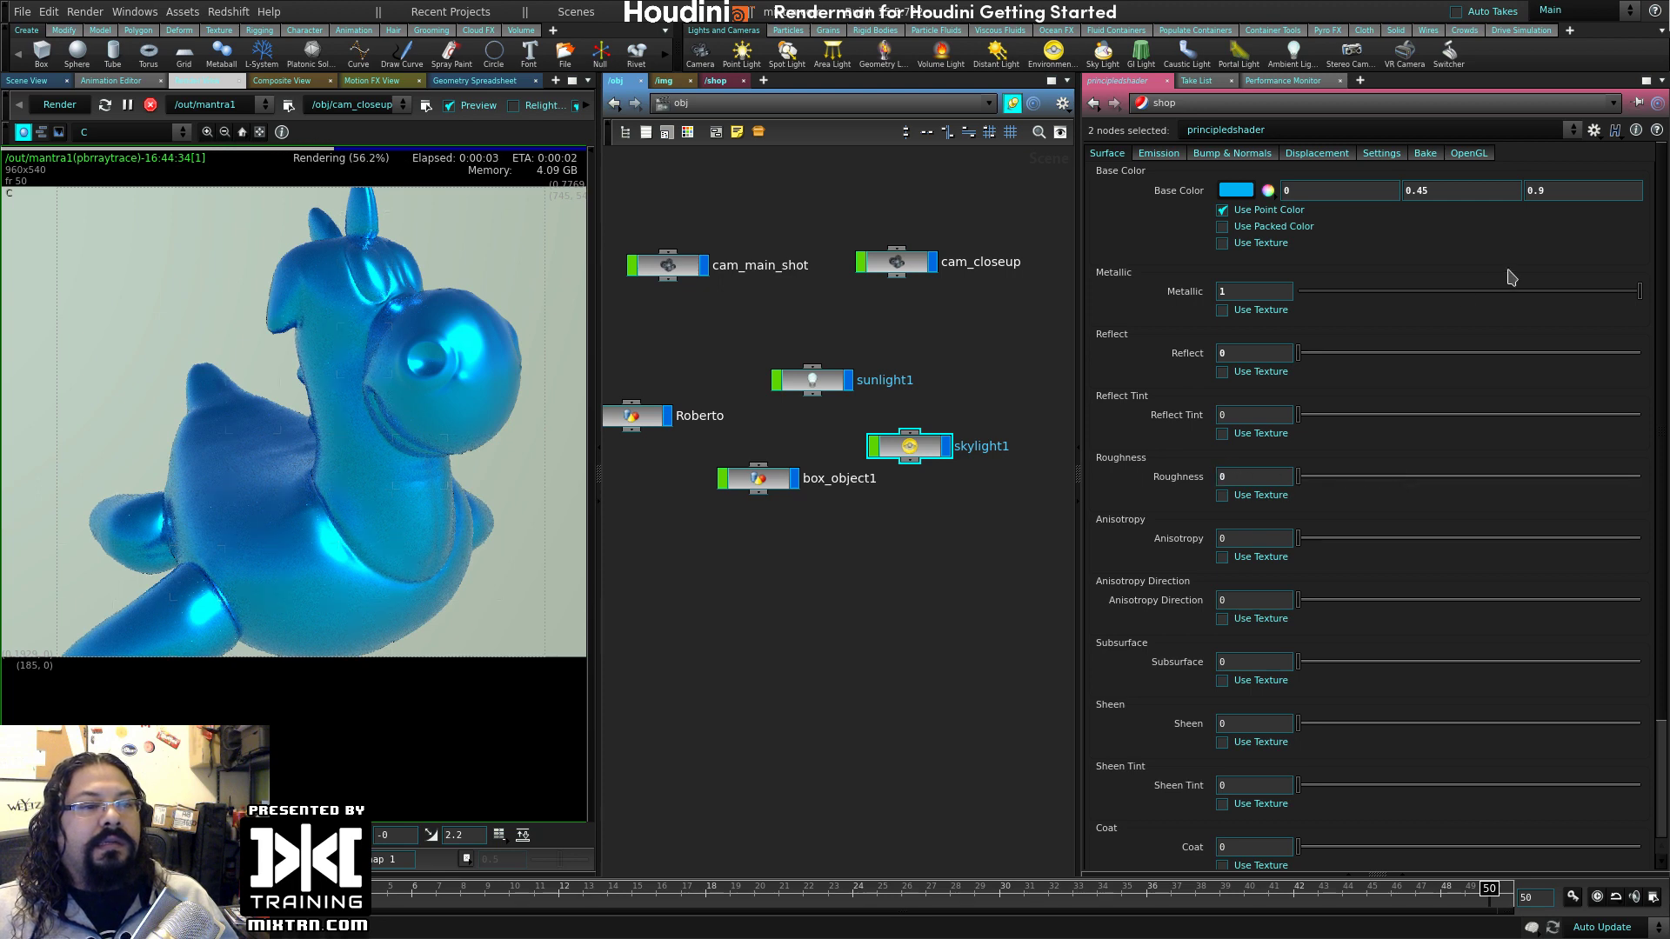
{"action": "left_click_drag", "start_coordinate": [1640, 291], "coordinate": [1297, 292]}
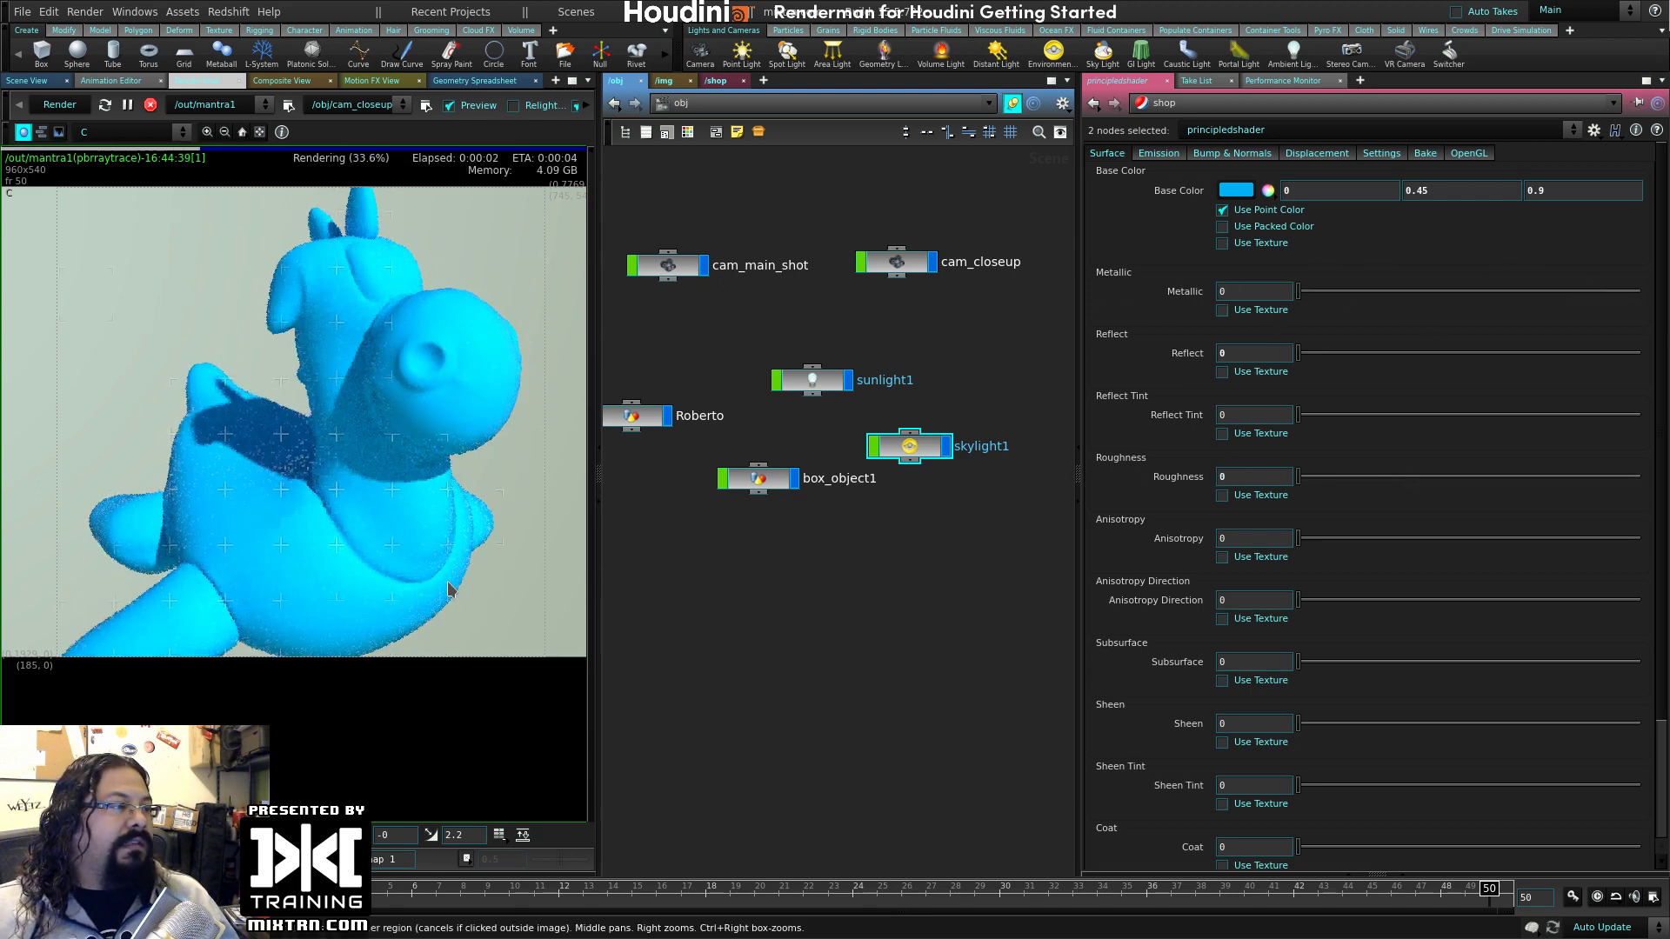
{"action": "left_click_drag", "start_coordinate": [1299, 353], "coordinate": [1641, 353]}
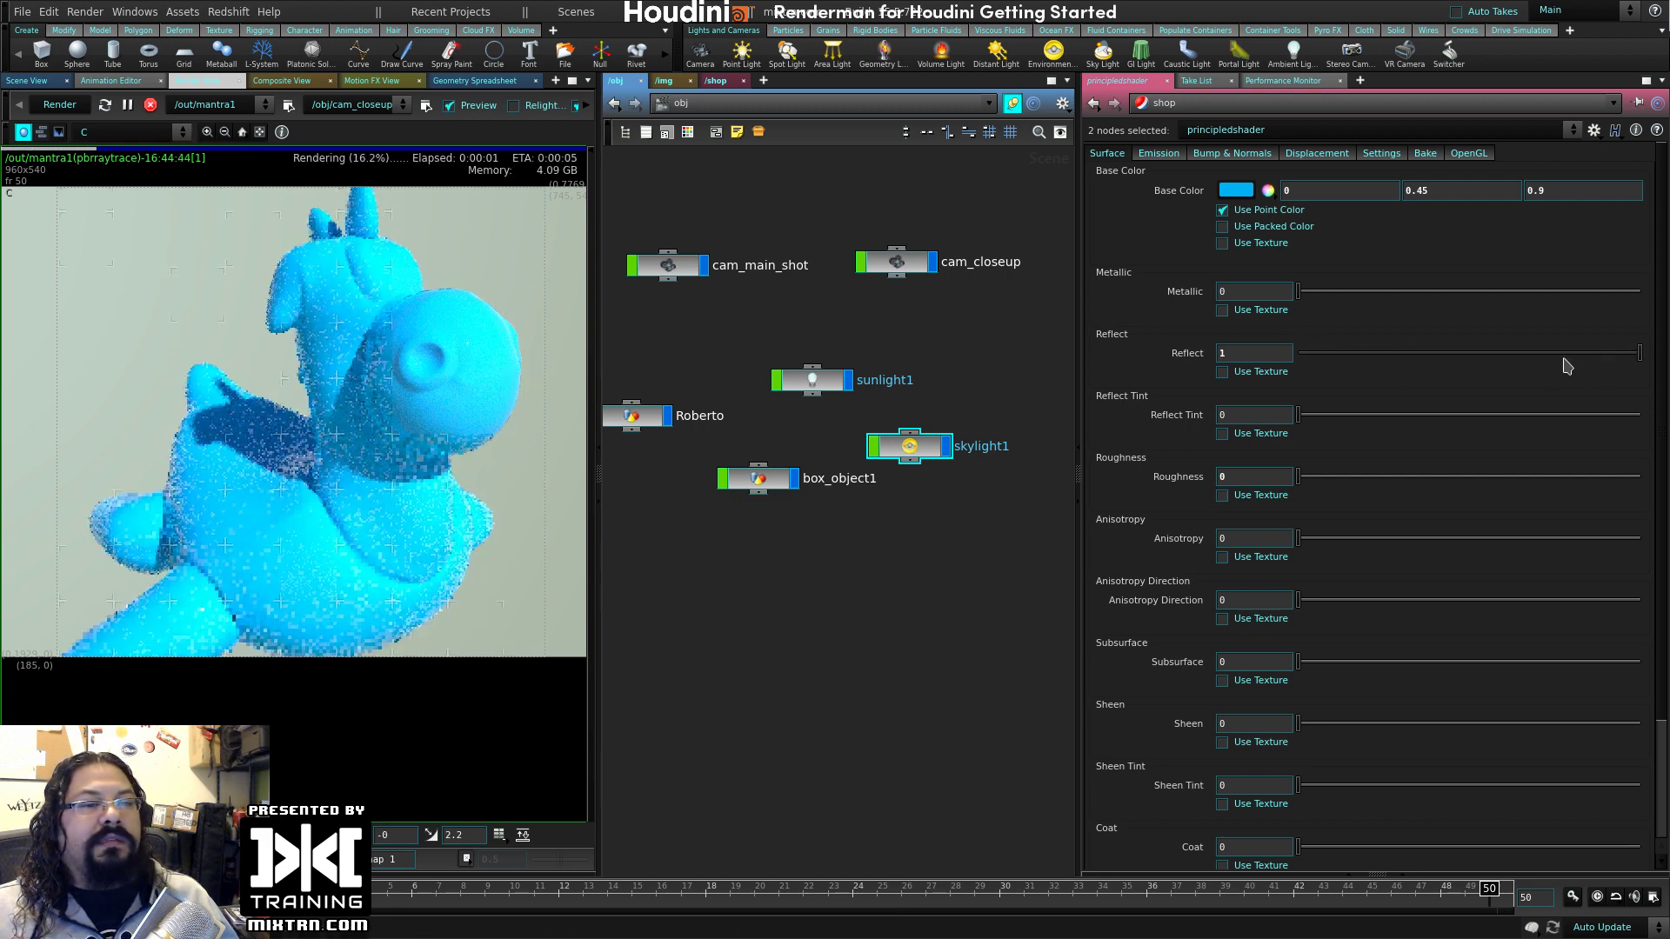
{"action": "left_click", "coordinate": [1446, 353]}
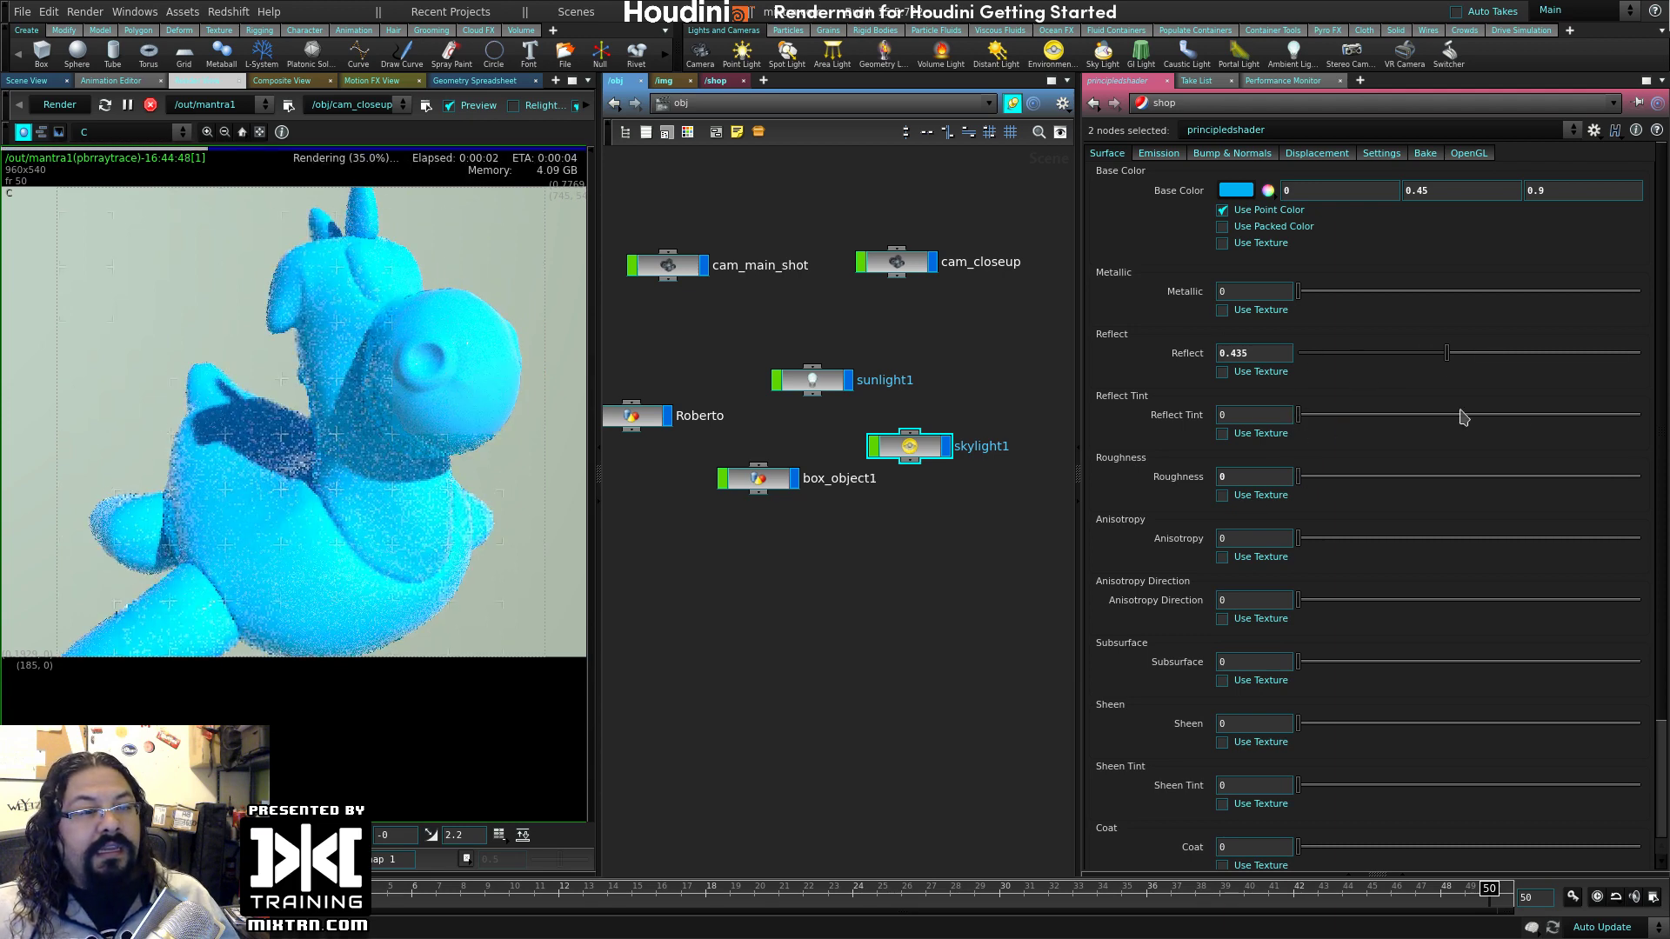
- Try a higher Reflect Tint, return it to 0, and raise Roughness to about 0.865
{"action": "left_click_drag", "start_coordinate": [1306, 415], "coordinate": [1641, 415]}
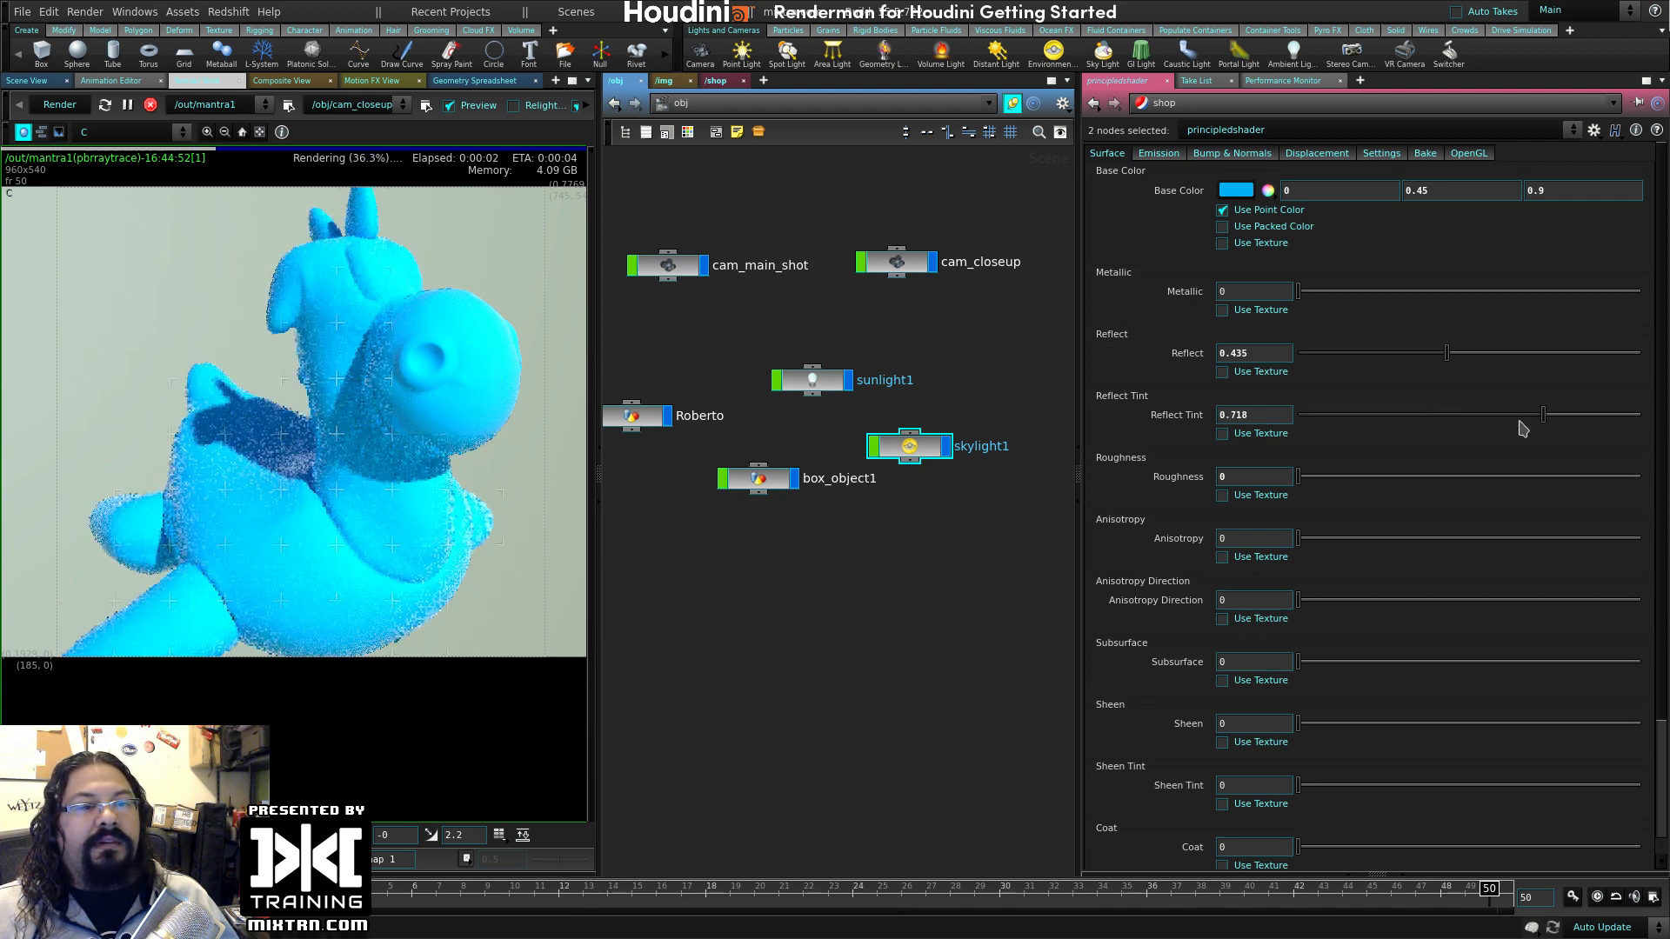
{"action": "left_click_drag", "start_coordinate": [1517, 416], "coordinate": [1298, 416]}
{"action": "left_click_drag", "start_coordinate": [1298, 476], "coordinate": [1662, 470]}
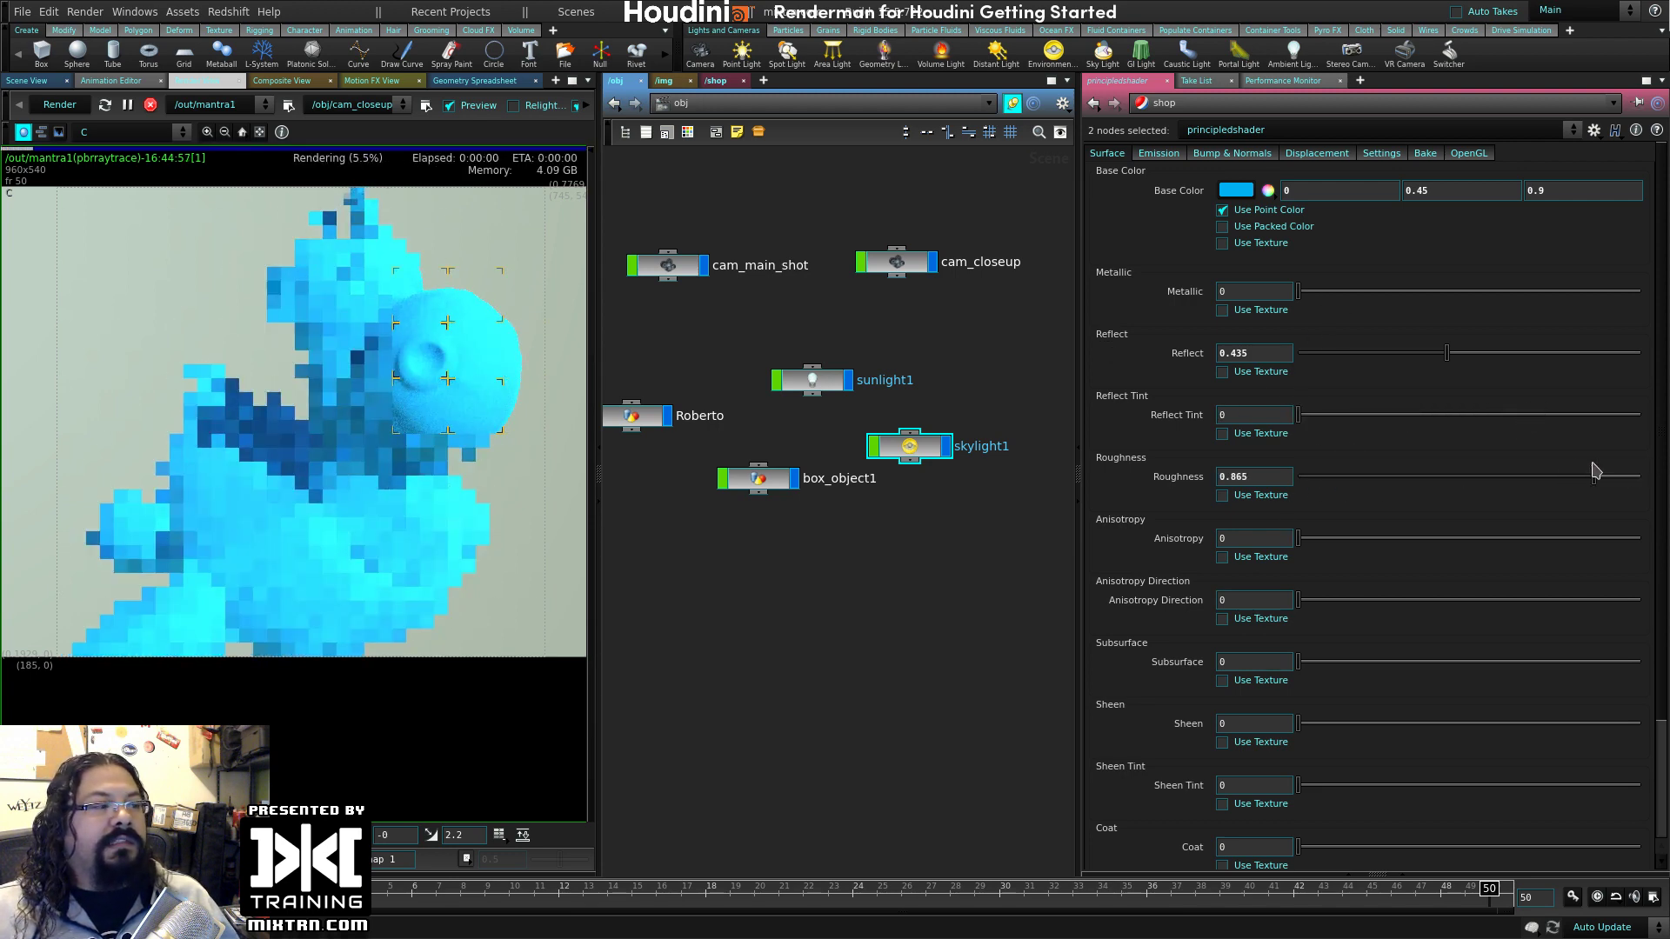
- Darken the shader's Base Color to black (0, 0, 0) by lowering its value to 0
{"action": "left_click", "coordinate": [1238, 192]}
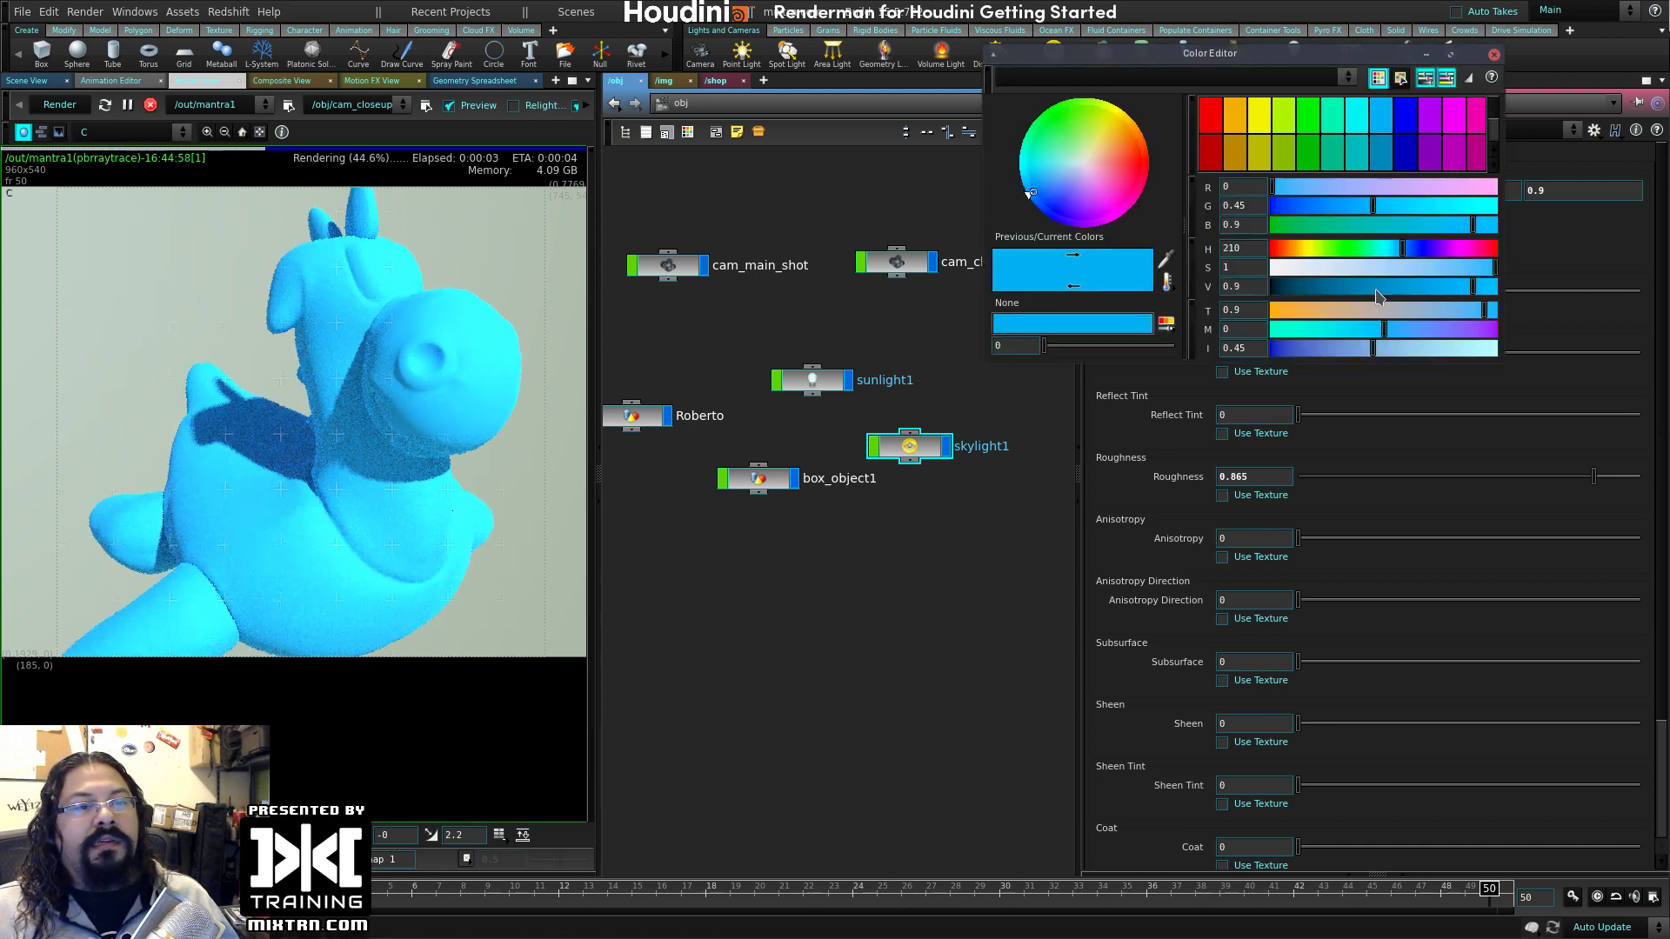
{"action": "left_click_drag", "start_coordinate": [1394, 292], "coordinate": [1167, 218]}
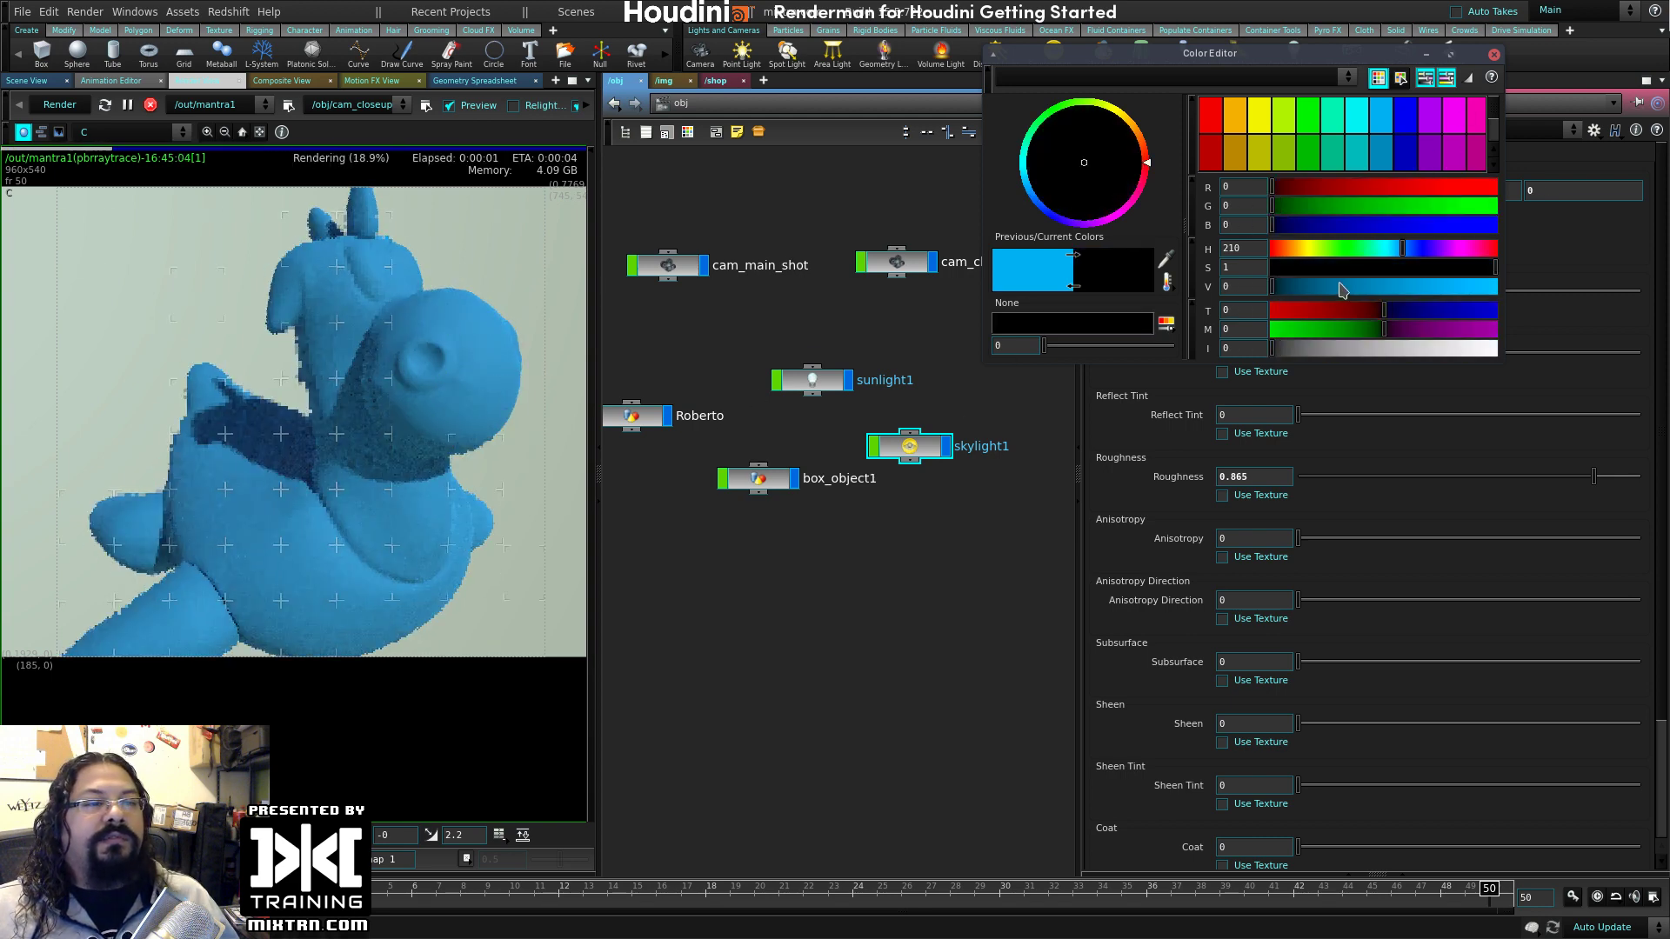
{"action": "left_click", "coordinate": [1494, 55]}
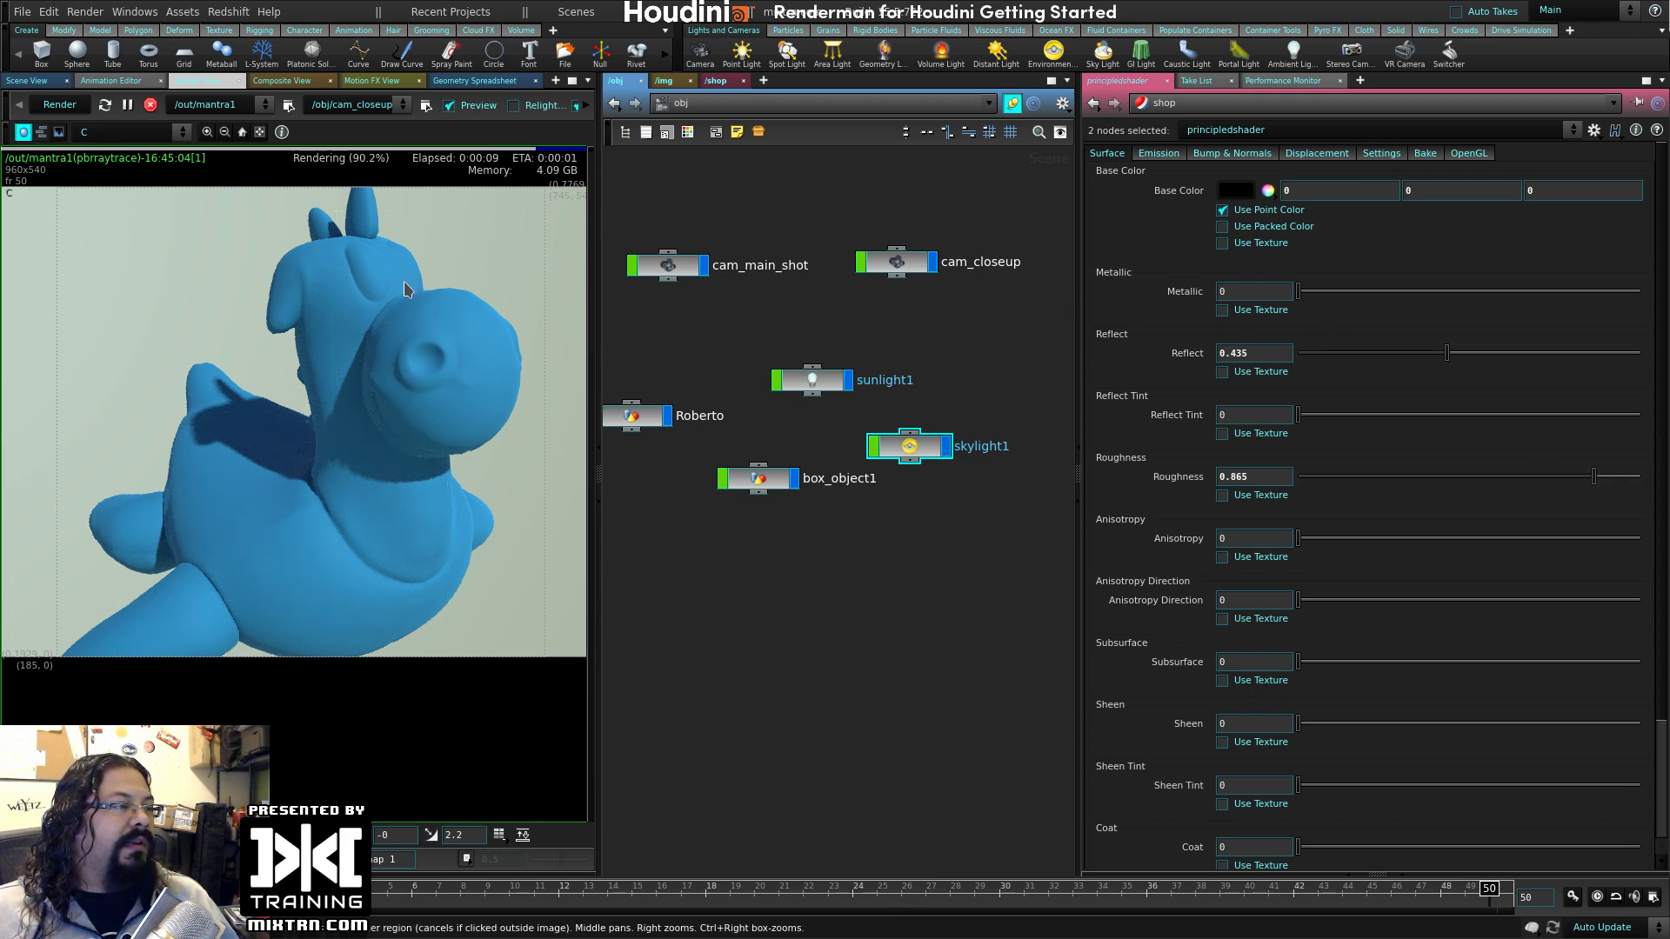
- Set Metallic to 1, Roughness to about 0.377 and Reflect to about 0.224 on the black shader
{"action": "left_click_drag", "start_coordinate": [1298, 292], "coordinate": [1640, 292]}
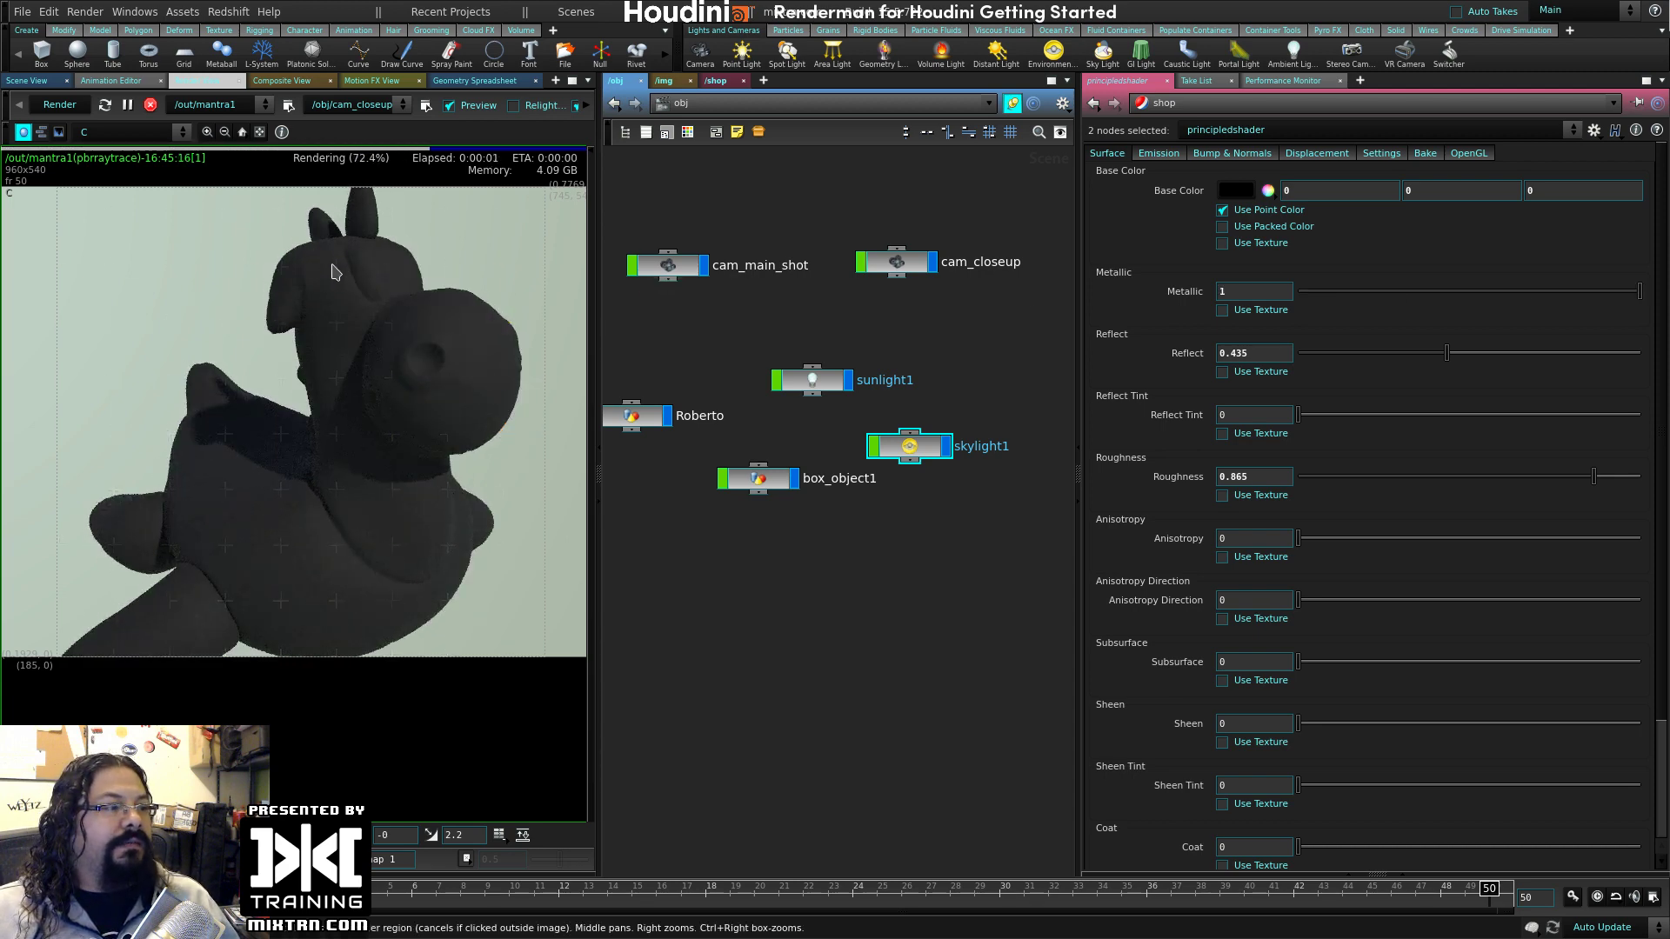
{"action": "mouse_move", "coordinate": [1446, 352]}
{"action": "left_mouse_down"}
{"action": "mouse_move", "coordinate": [1500, 352]}
{"action": "mouse_move", "coordinate": [1460, 352]}
{"action": "left_mouse_up"}
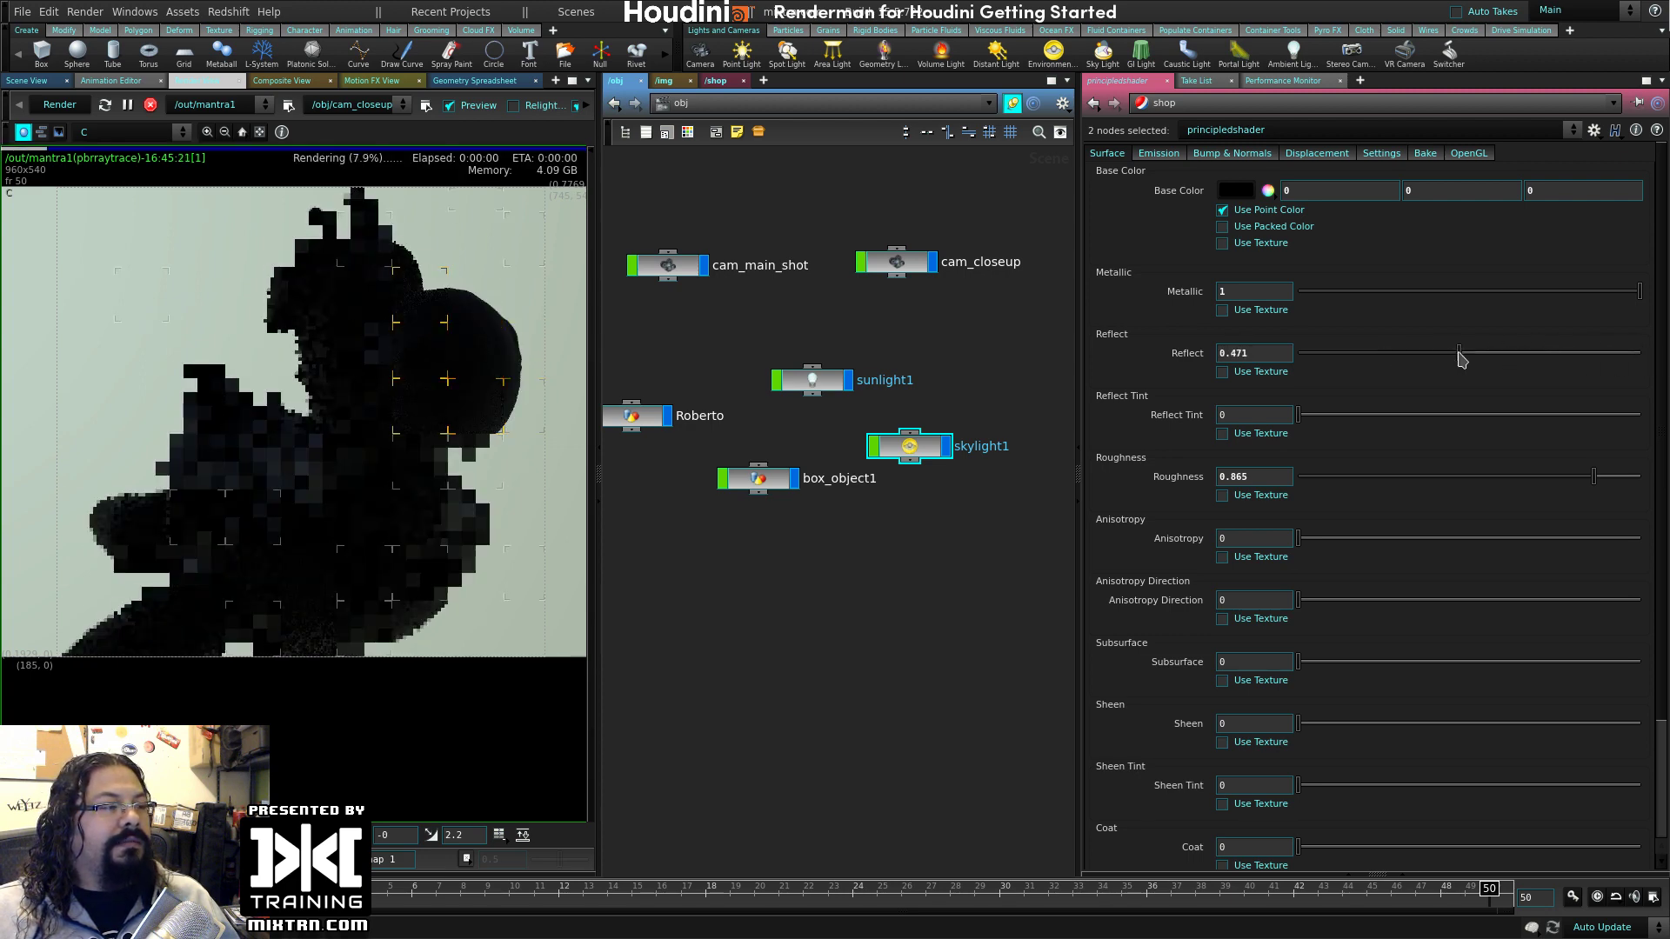
{"action": "left_click_drag", "start_coordinate": [1593, 477], "coordinate": [1426, 477]}
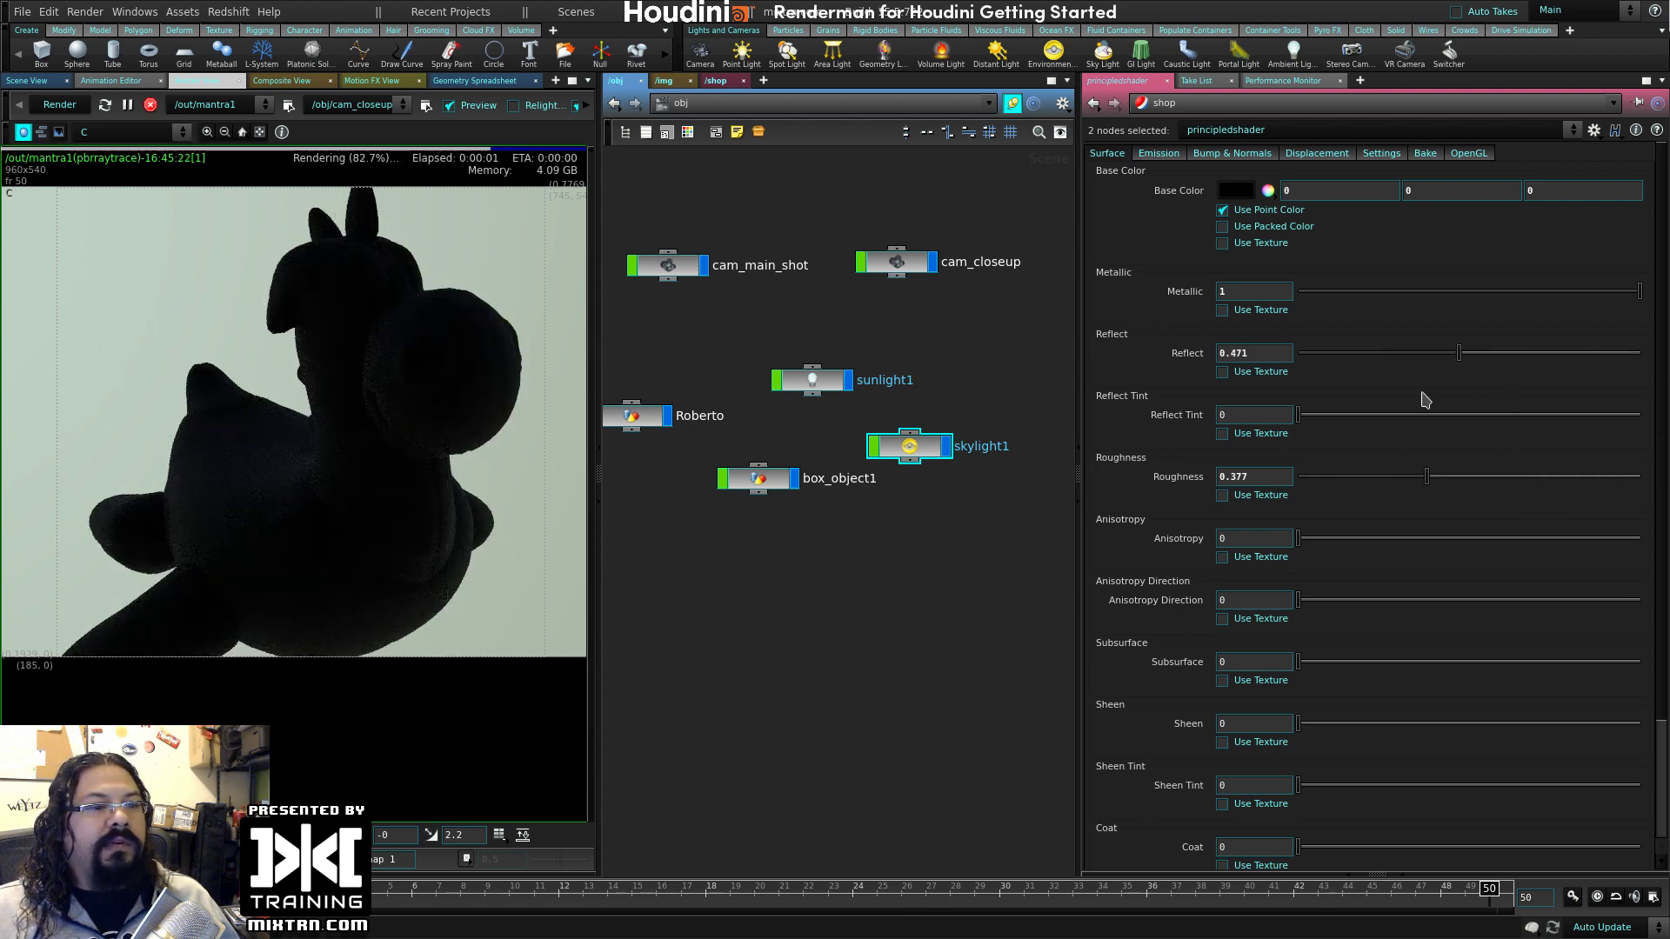
{"action": "left_click_drag", "start_coordinate": [1459, 352], "coordinate": [1376, 357]}
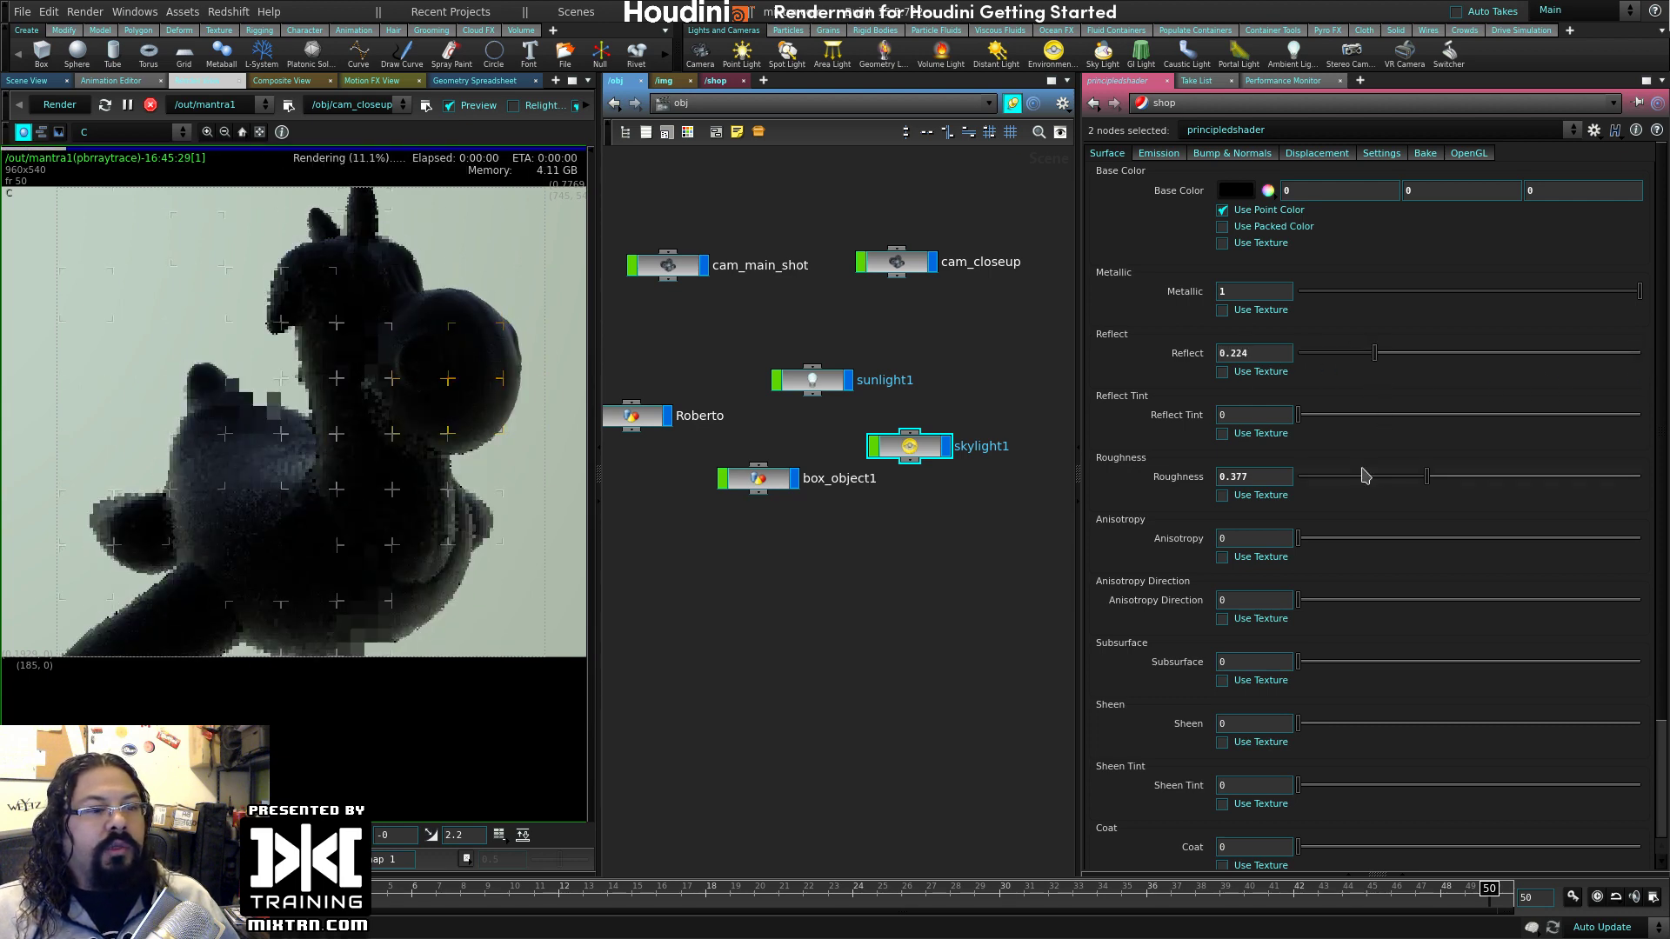
{"action": "mouse_move", "coordinate": [1296, 420]}
{"action": "left_mouse_down"}
{"action": "mouse_move", "coordinate": [1541, 426]}
{"action": "mouse_move", "coordinate": [1298, 416]}
{"action": "left_mouse_up"}
{"action": "left_click", "coordinate": [1594, 129]}
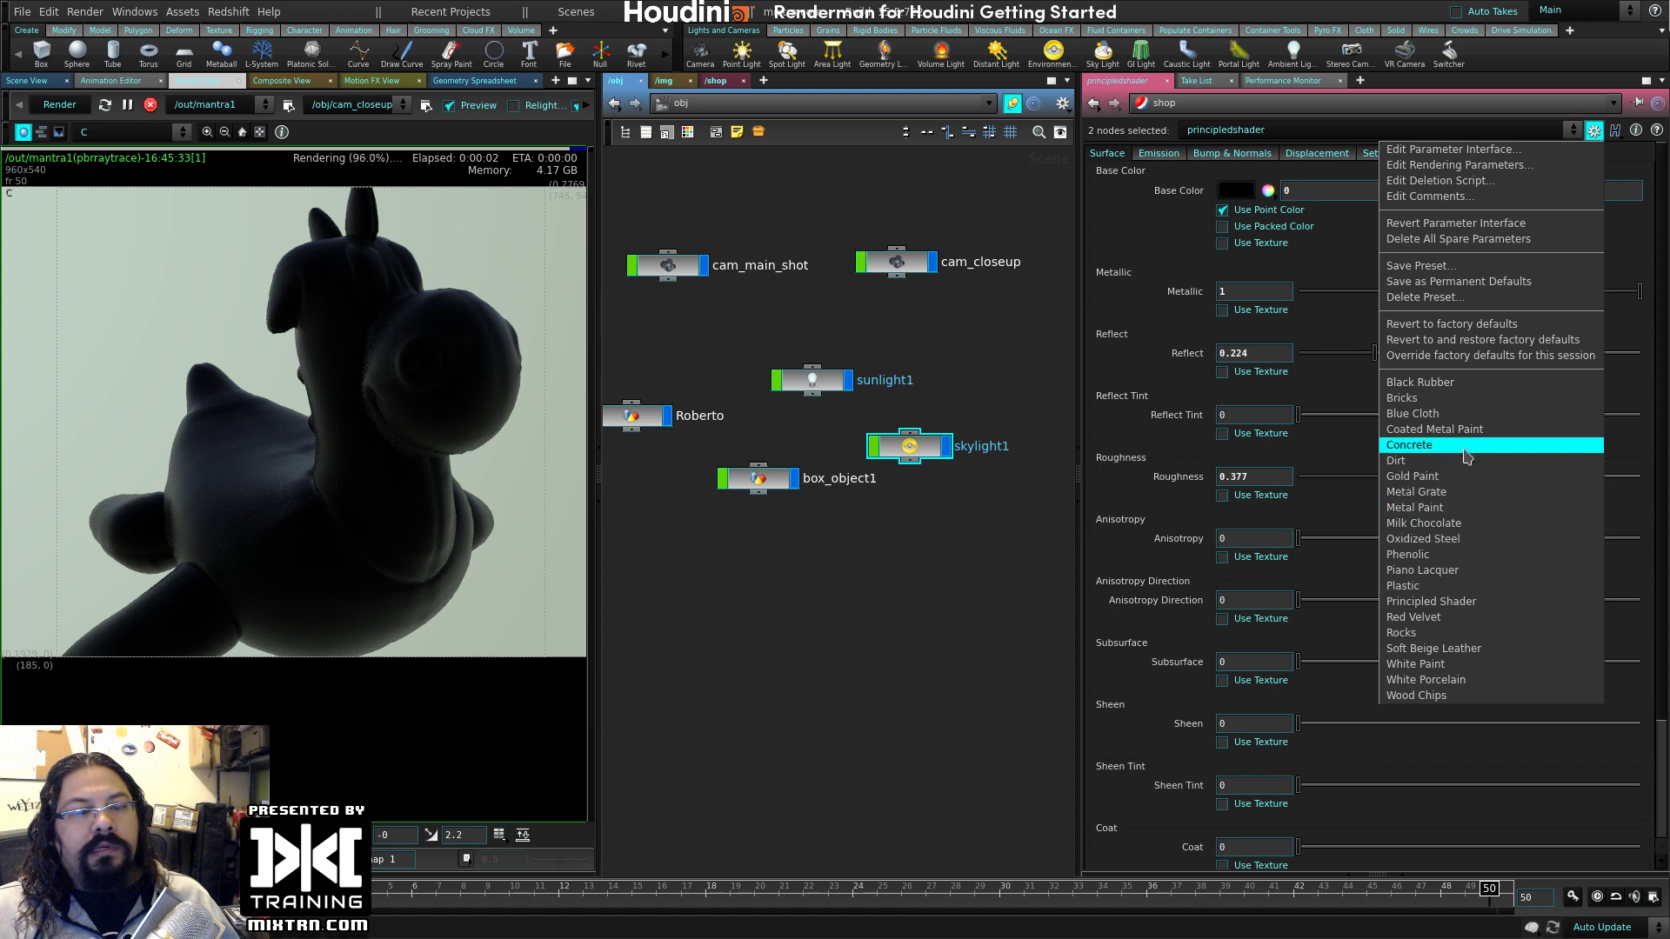
{"action": "key", "text": "Escape"}
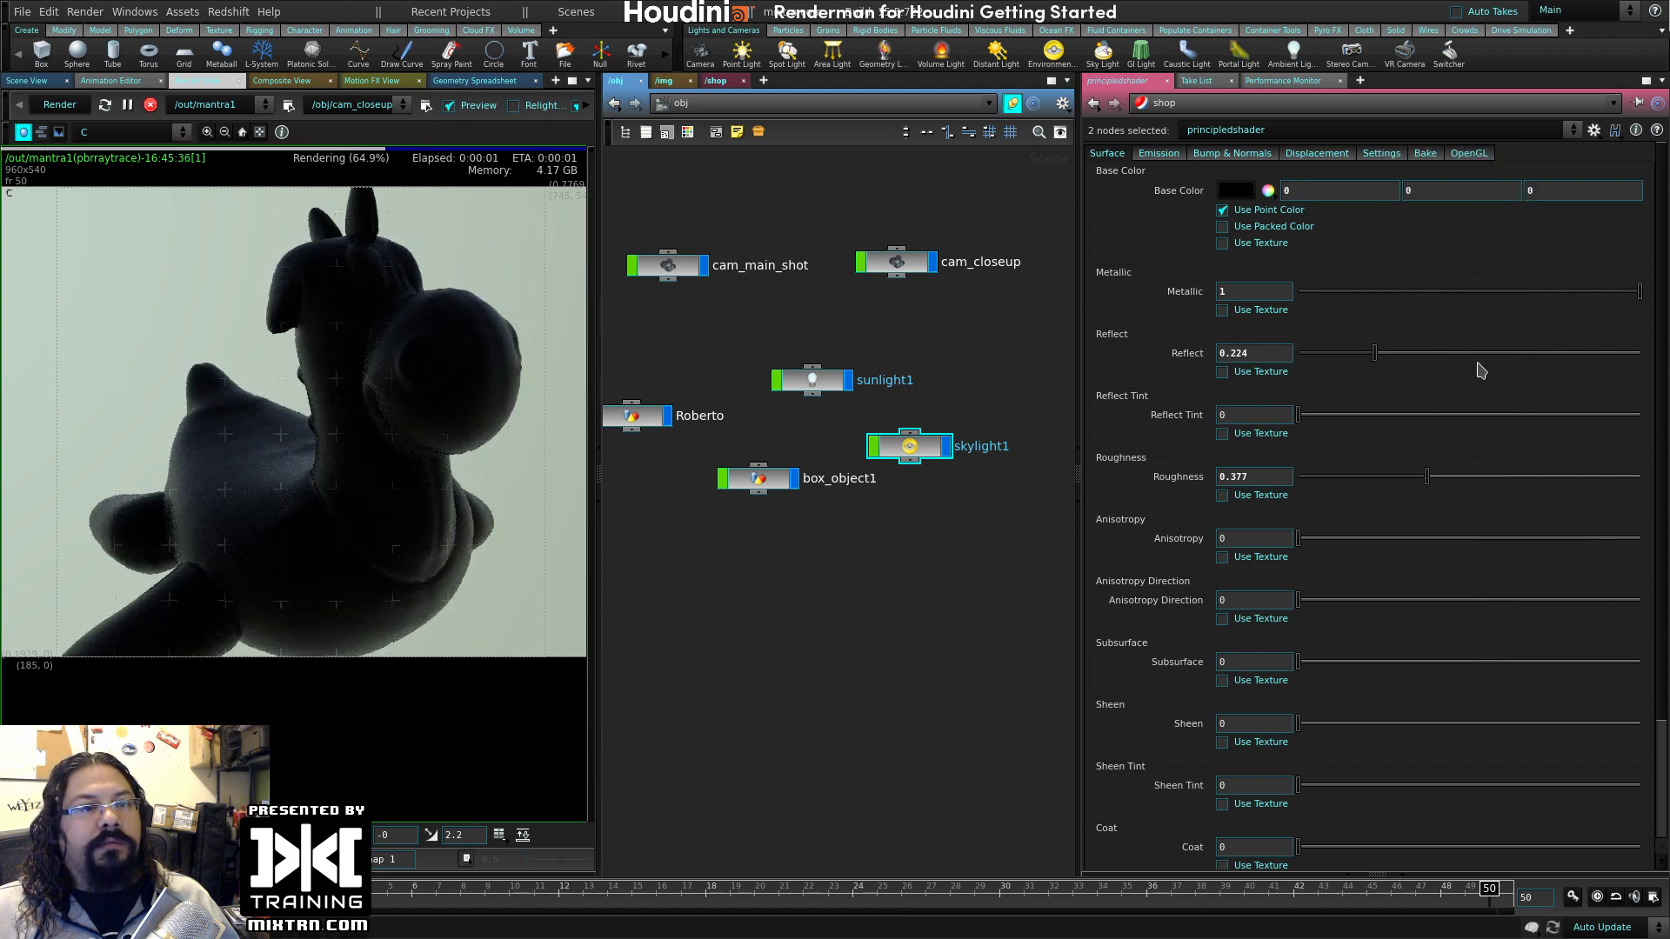
- Set Metallic to 0, Reflect to 1 and Roughness to about 0.125 on the black principled shader
{"action": "left_click_drag", "start_coordinate": [1383, 293], "coordinate": [1298, 292]}
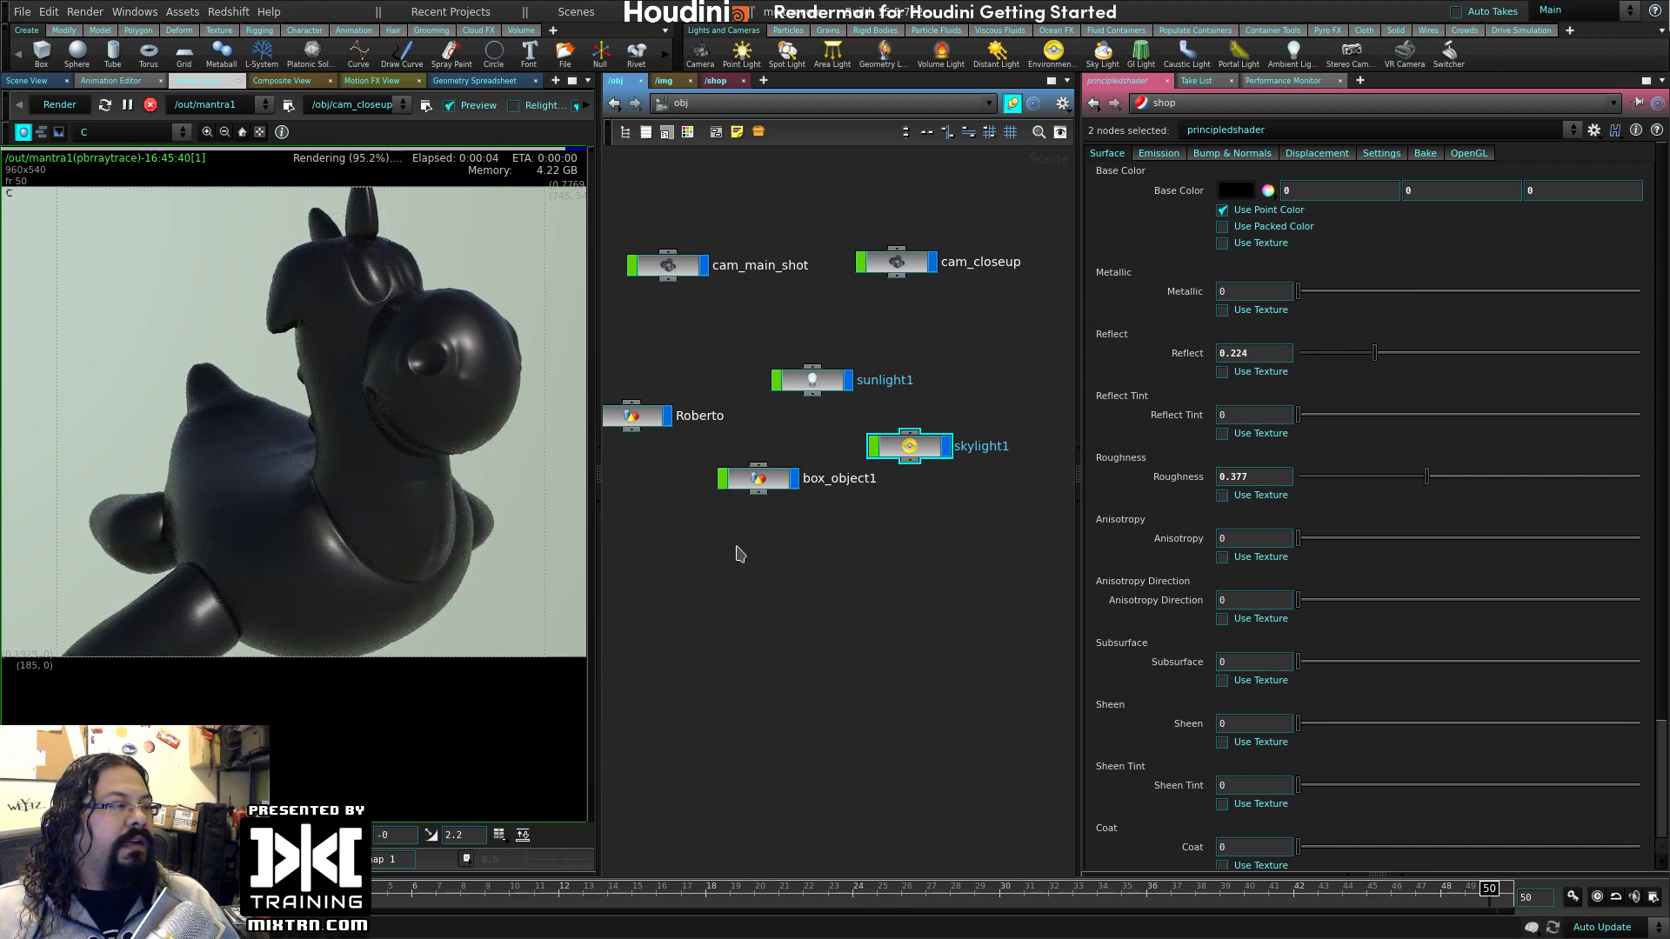
{"action": "left_click", "coordinate": [924, 449]}
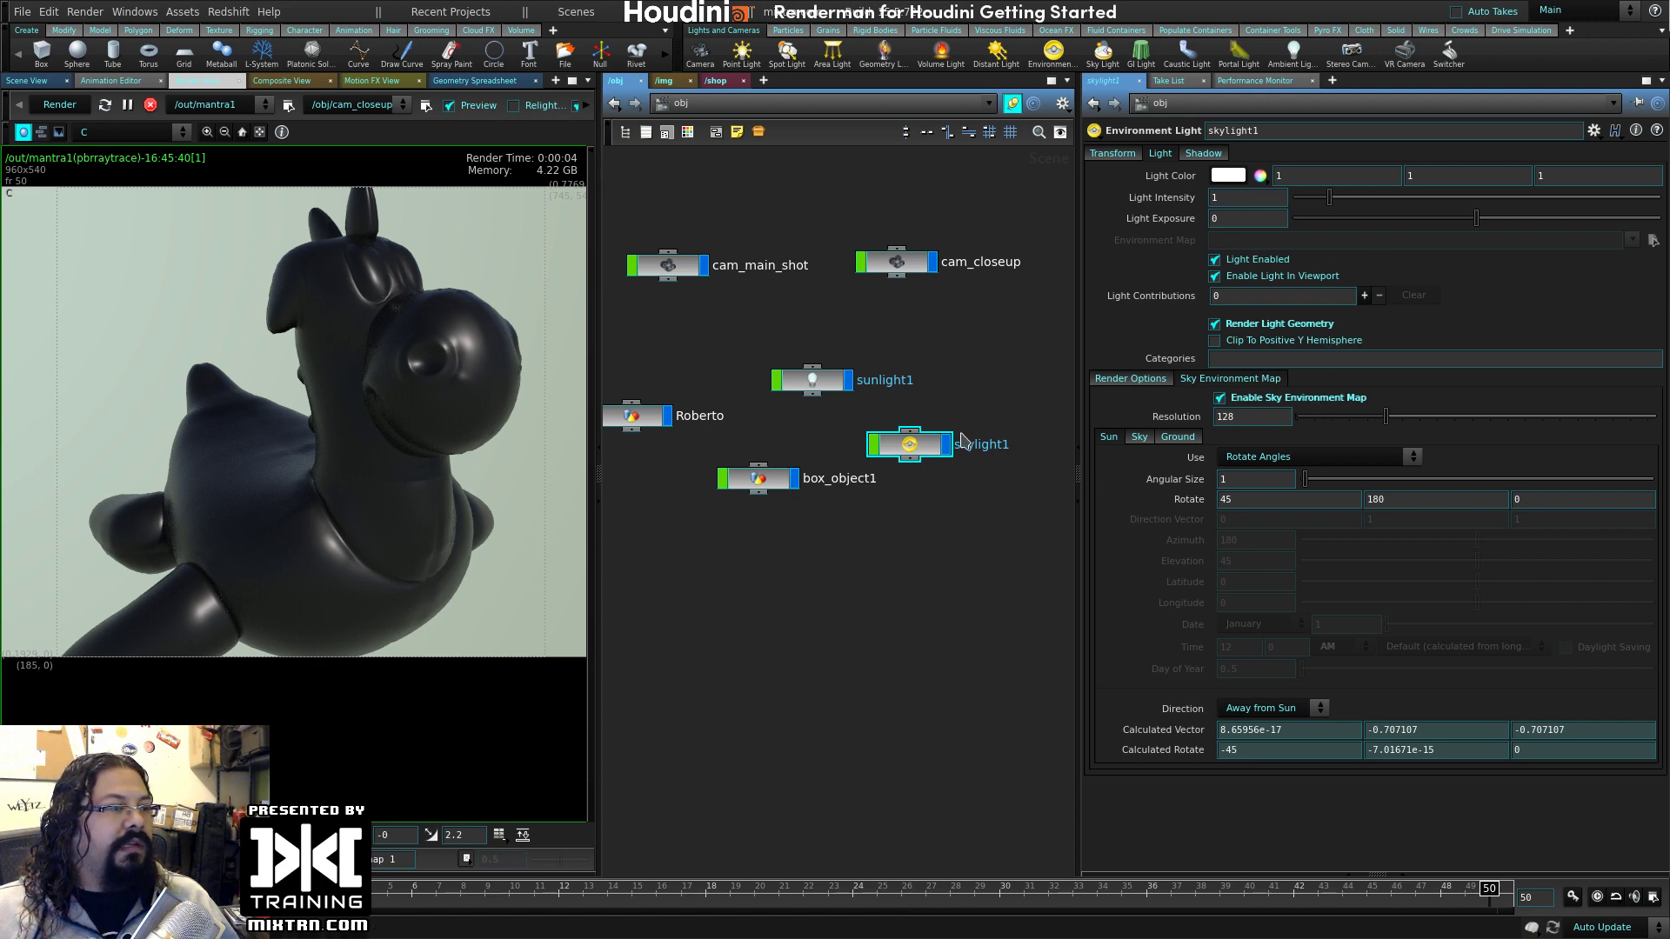
{"action": "left_click", "coordinate": [731, 84]}
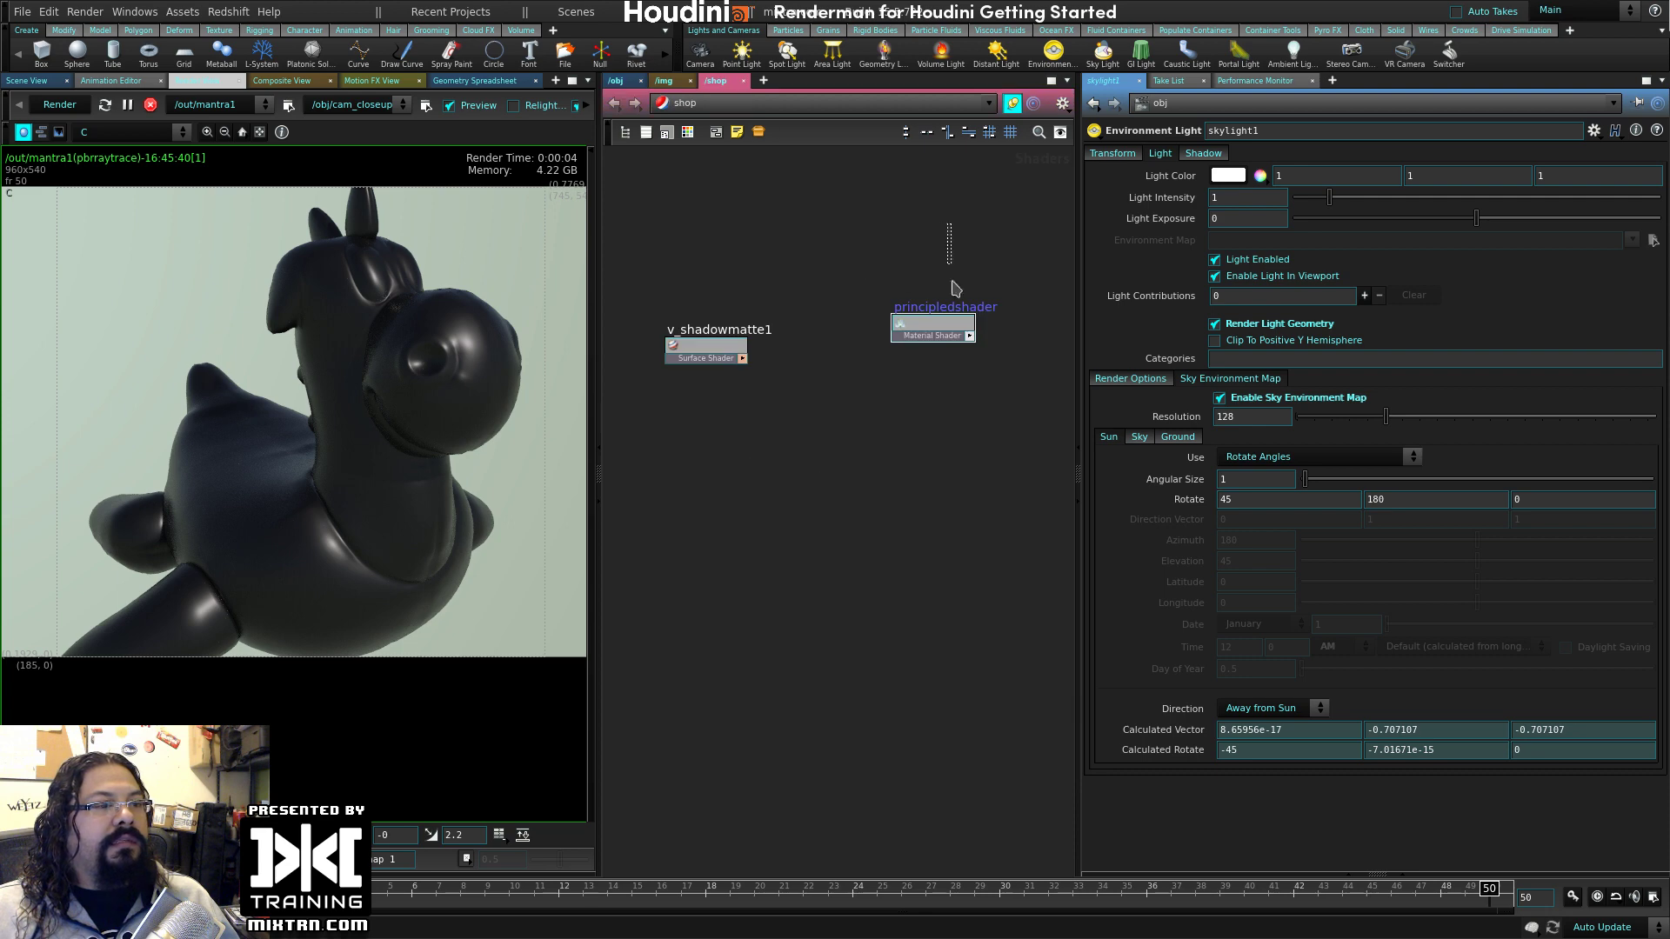
{"action": "left_click_drag", "start_coordinate": [1389, 362], "coordinate": [1639, 357]}
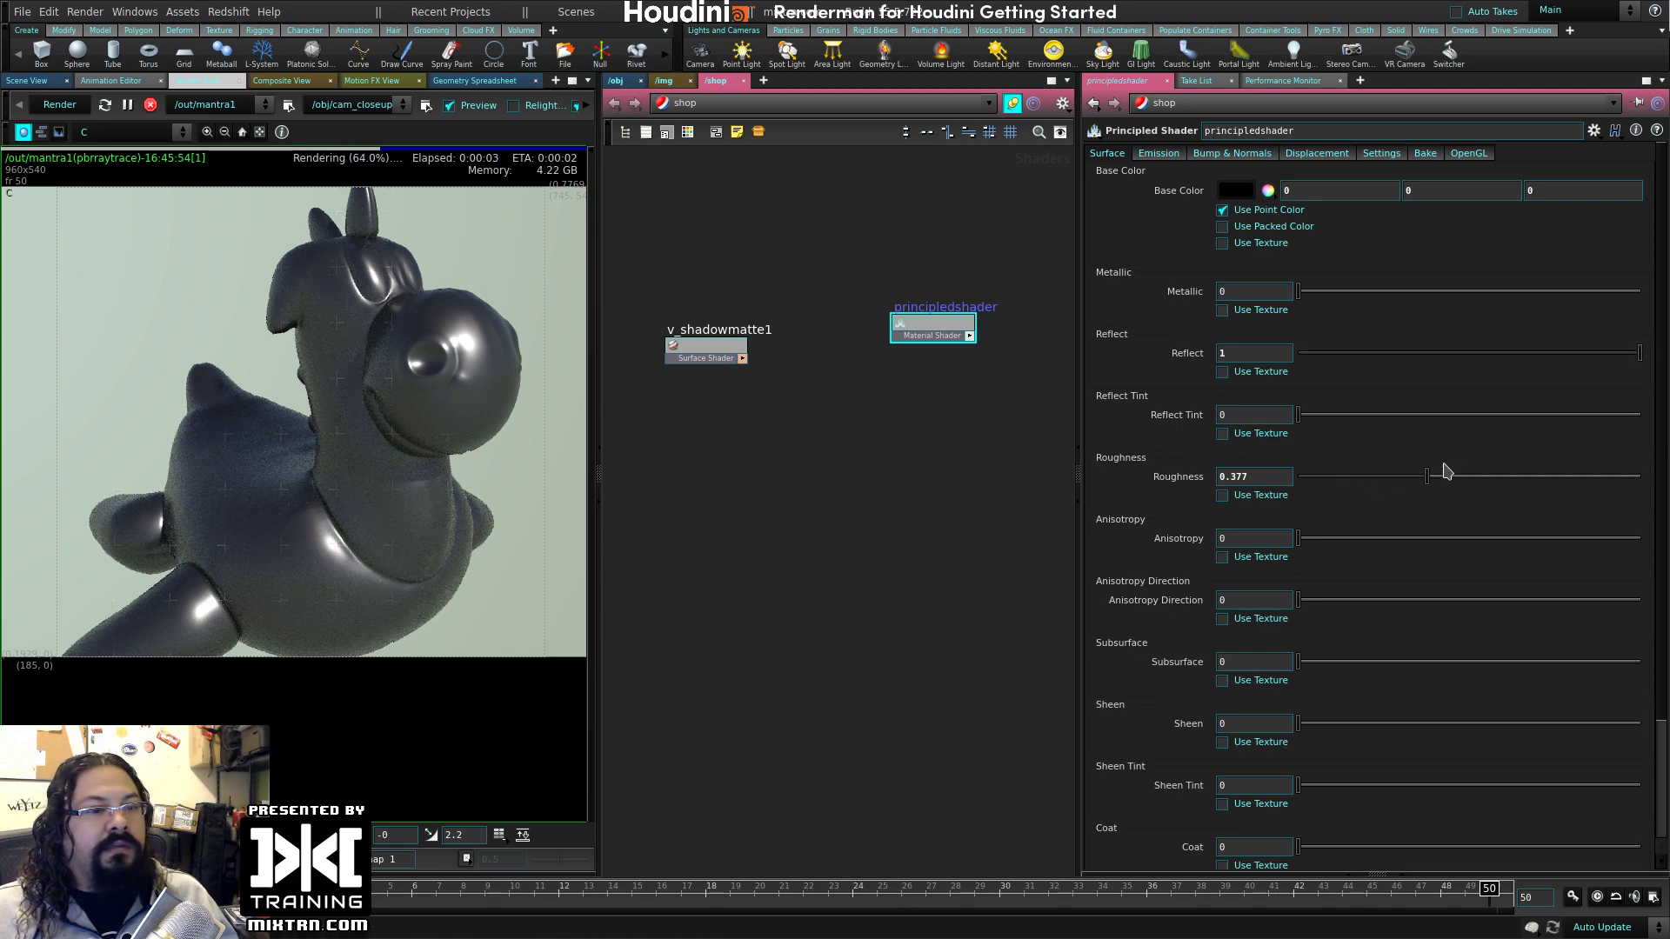
{"action": "mouse_move", "coordinate": [1347, 487]}
{"action": "left_mouse_down"}
{"action": "mouse_move", "coordinate": [1299, 484]}
{"action": "mouse_move", "coordinate": [1571, 490]}
{"action": "mouse_move", "coordinate": [1344, 478]}
{"action": "left_mouse_up"}
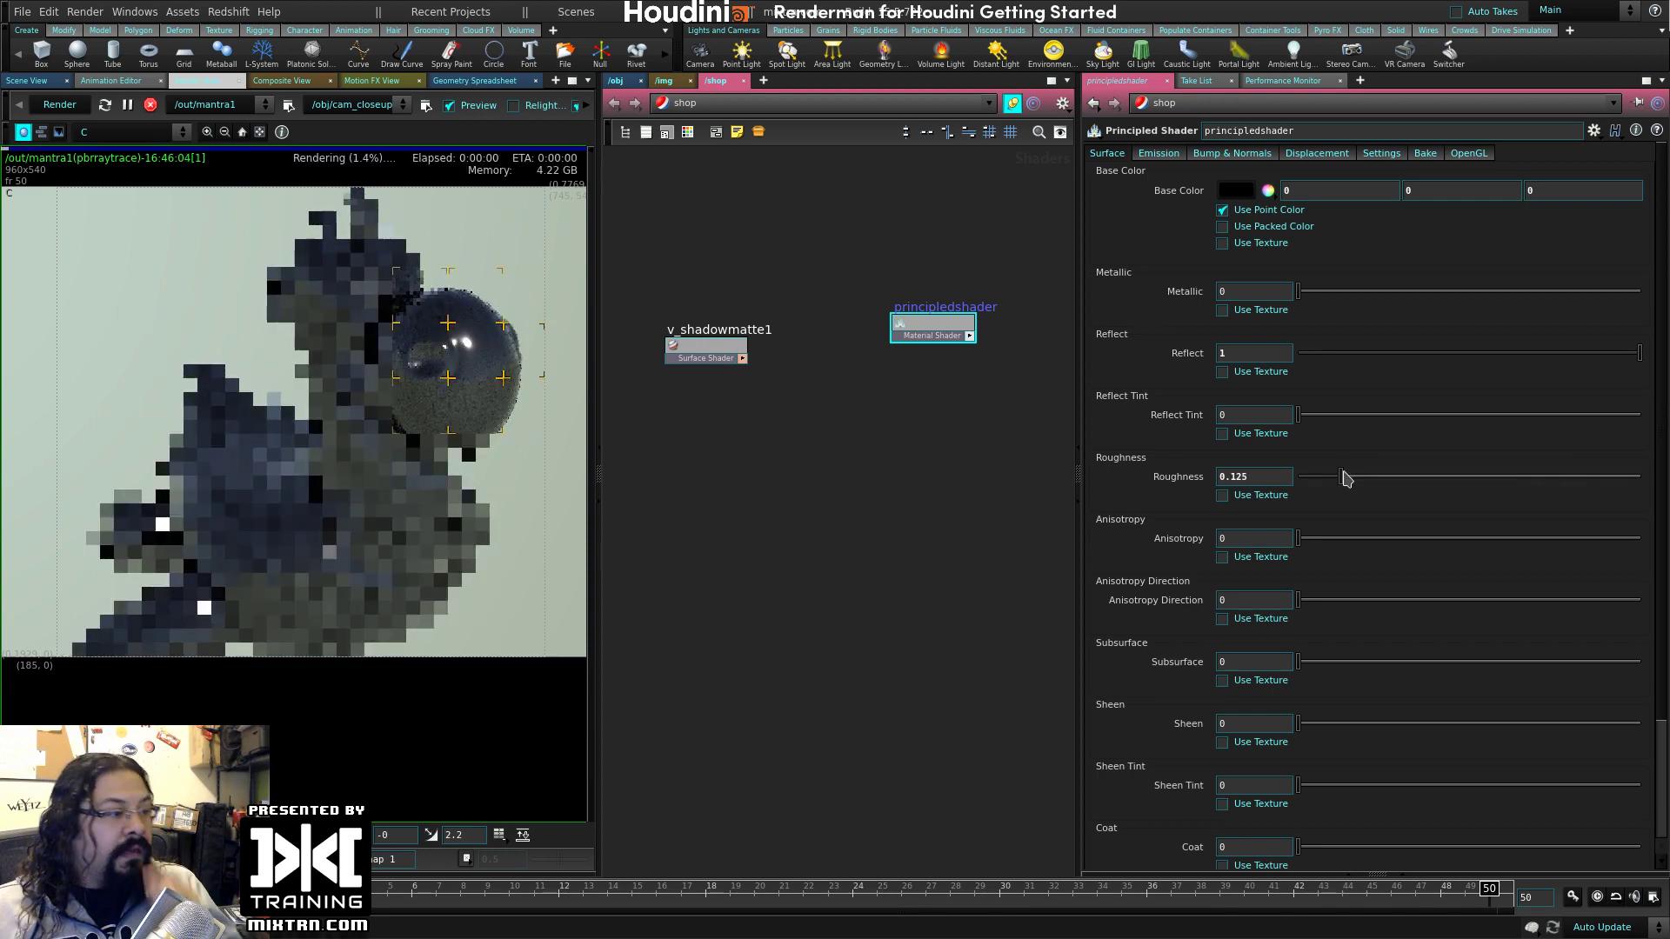
- Disable the sky environment map on skylight1 and load the recently used Etnies Park Center 3k HDR as its environment map
{"action": "left_click", "coordinate": [616, 80]}
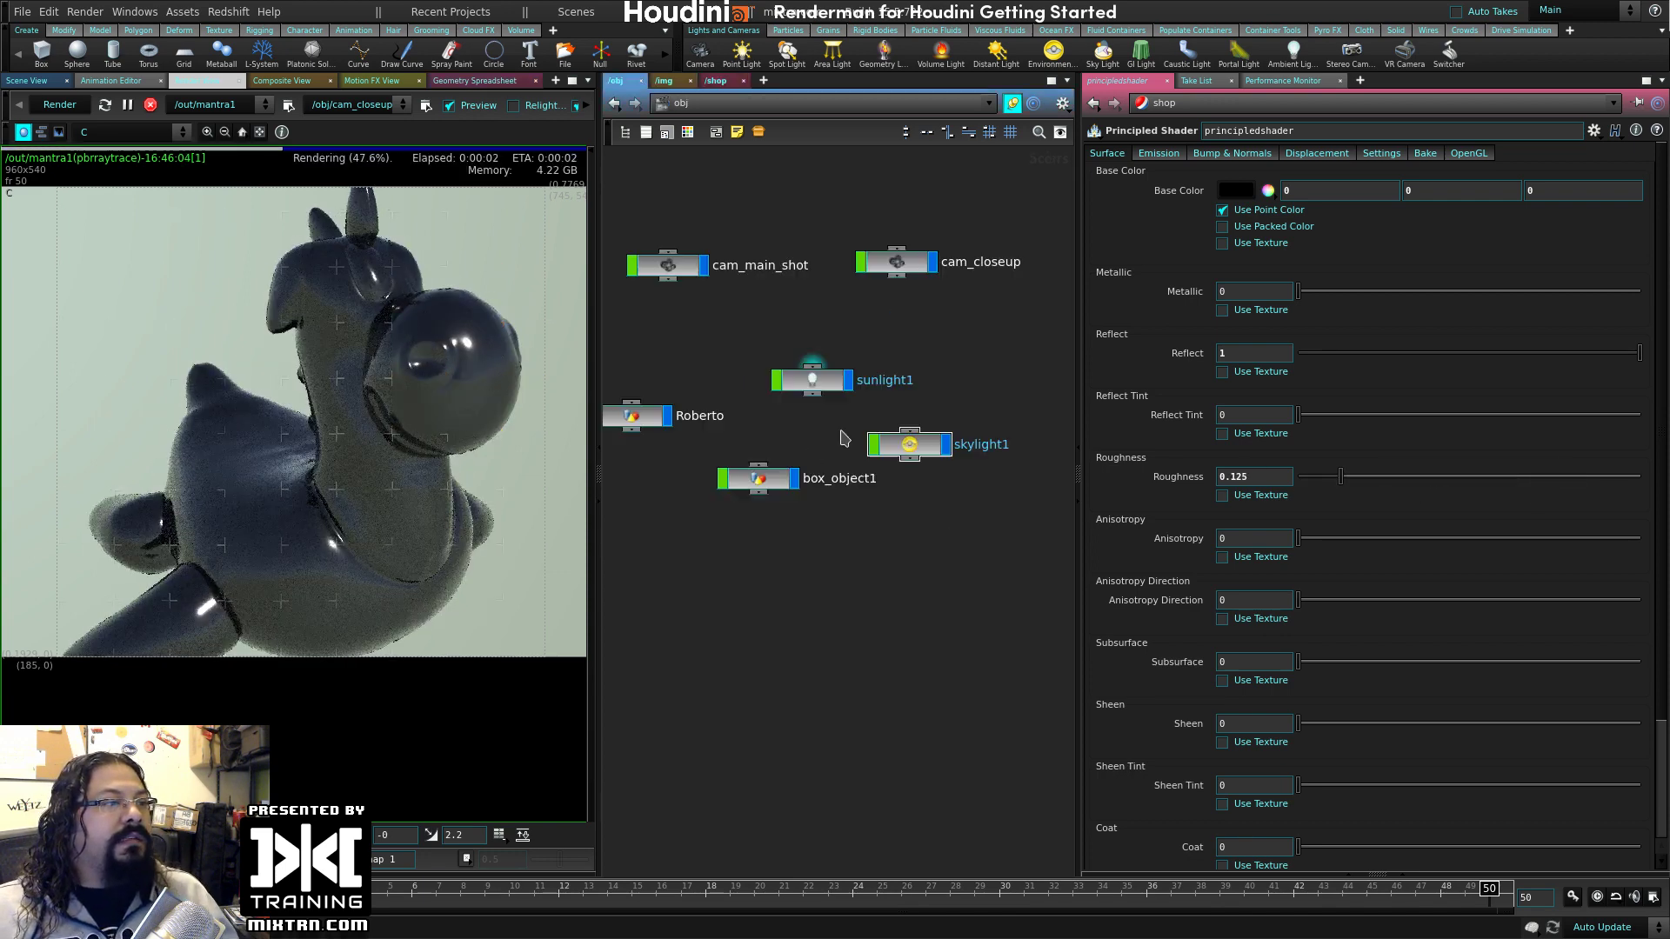
{"action": "left_click", "coordinate": [909, 445]}
{"action": "left_click_drag", "start_coordinate": [910, 454], "coordinate": [973, 396]}
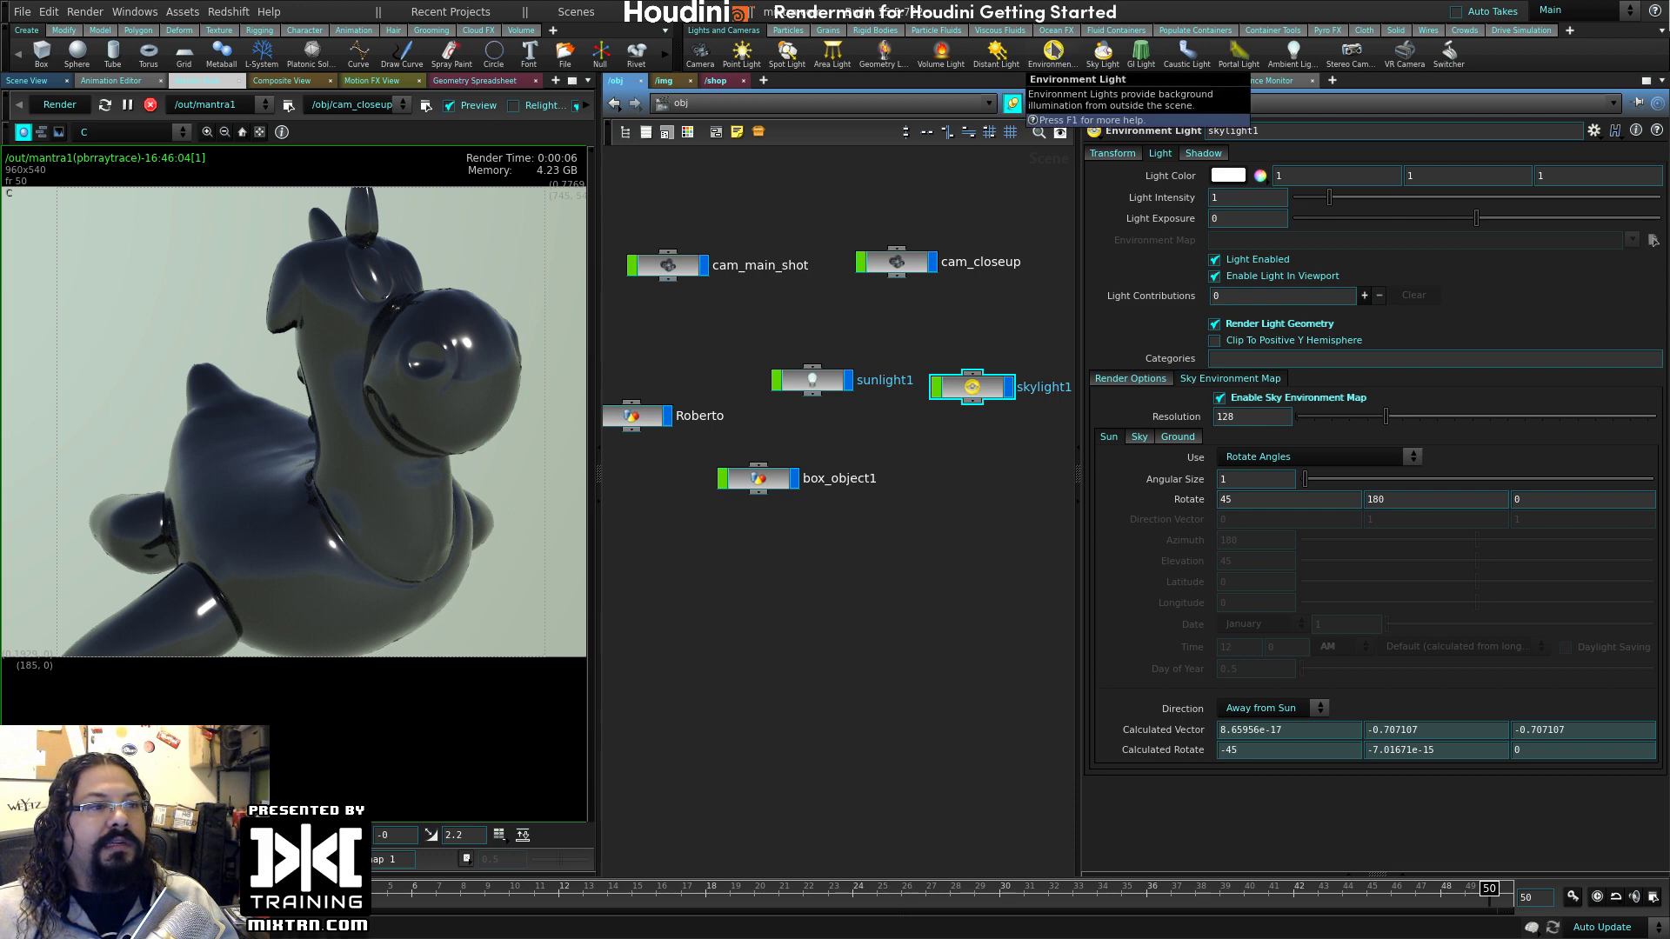
{"action": "left_click_drag", "start_coordinate": [988, 364], "coordinate": [989, 363]}
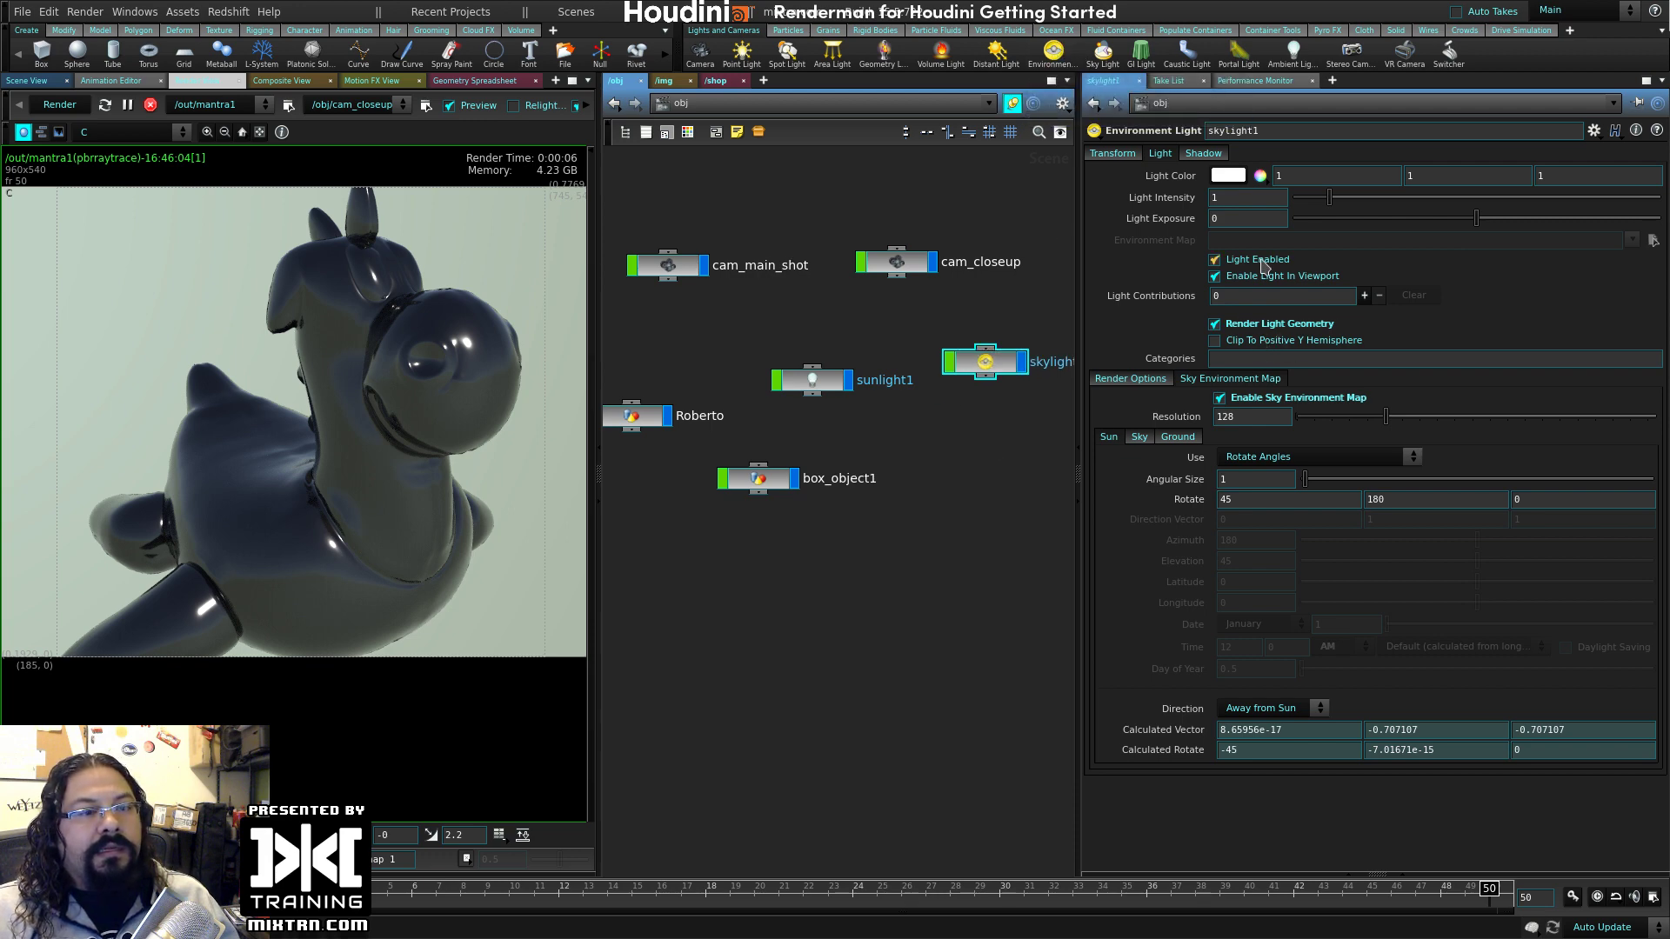
{"action": "left_click", "coordinate": [1314, 399]}
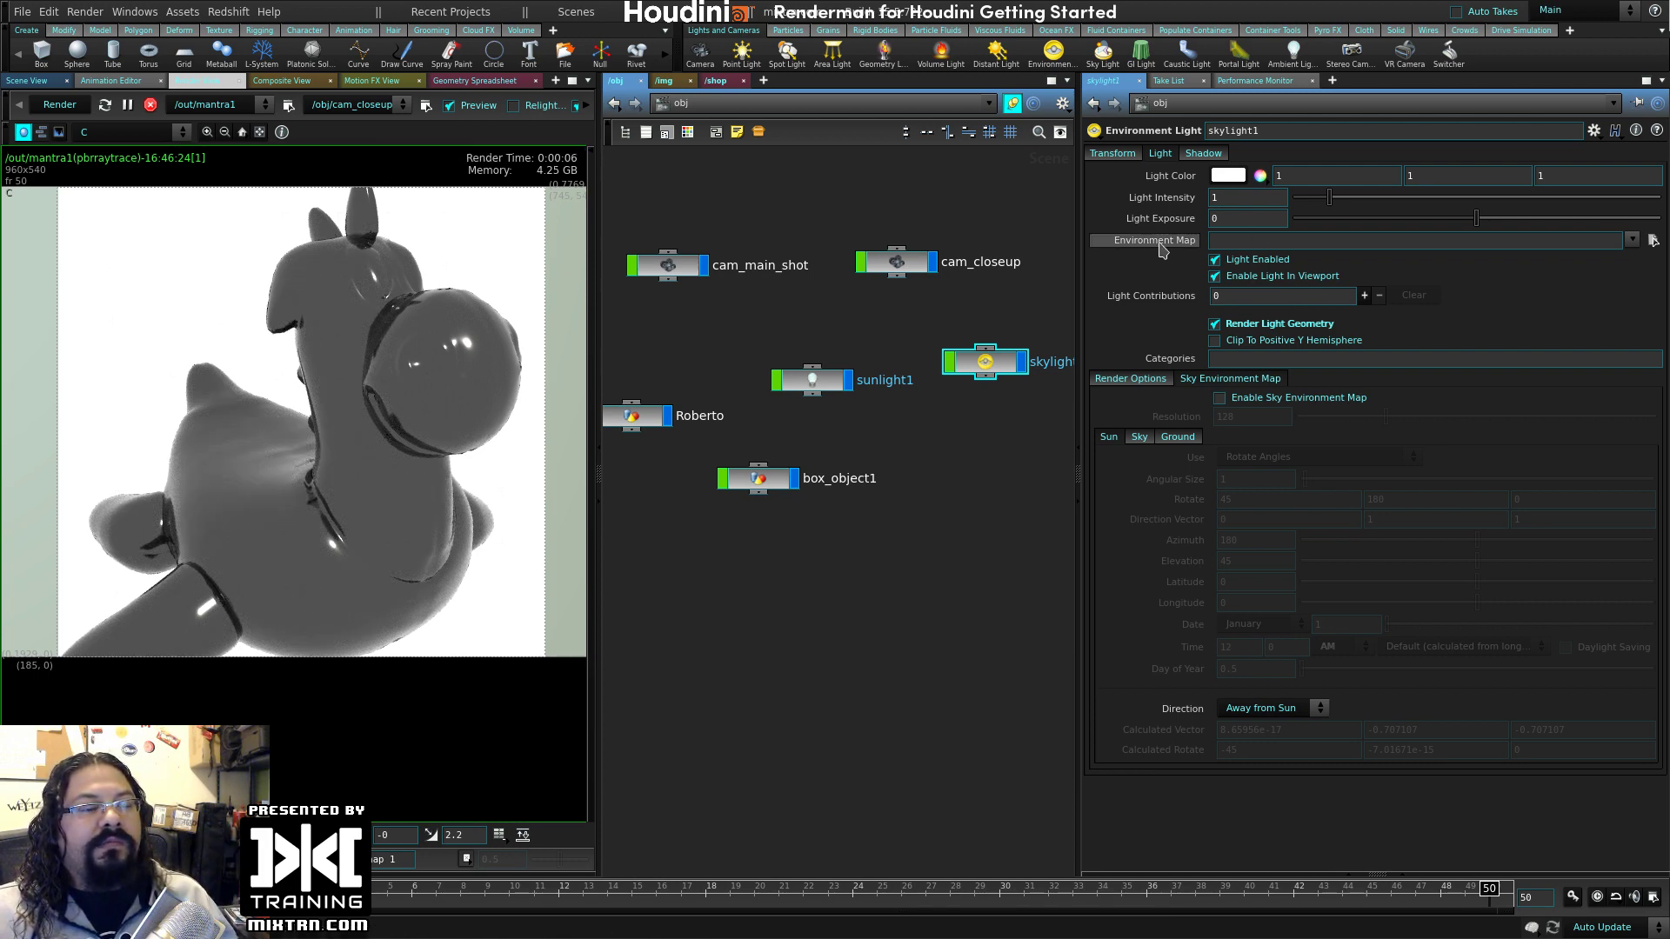
{"action": "left_click", "coordinate": [1631, 240]}
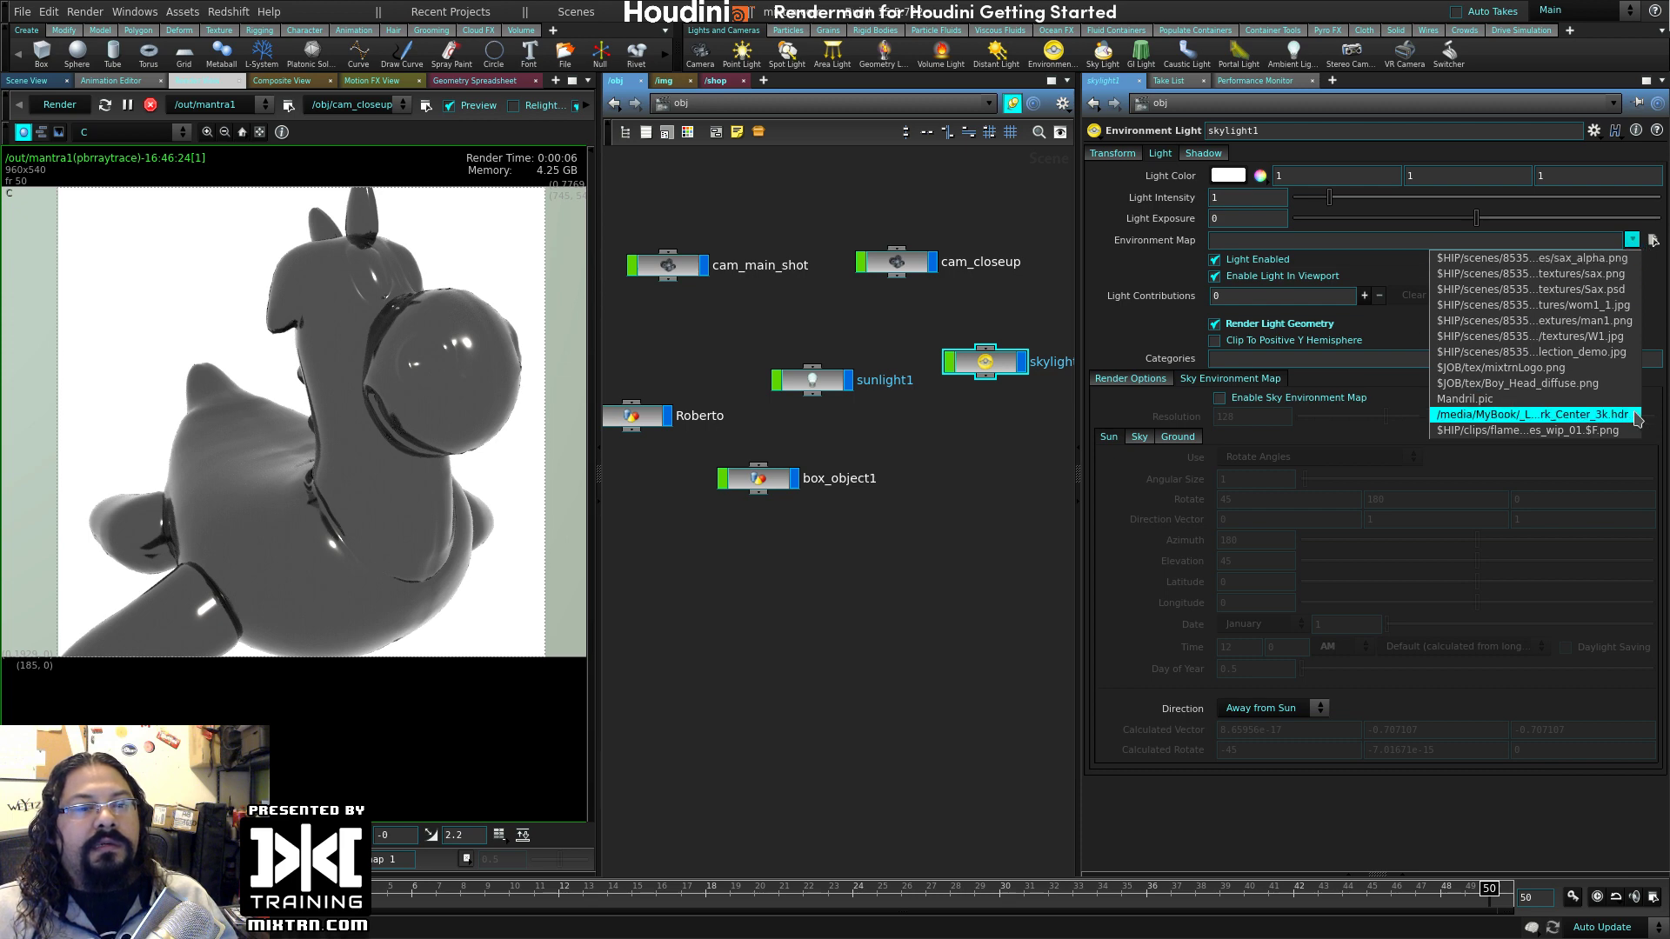
{"action": "left_click", "coordinate": [1531, 415]}
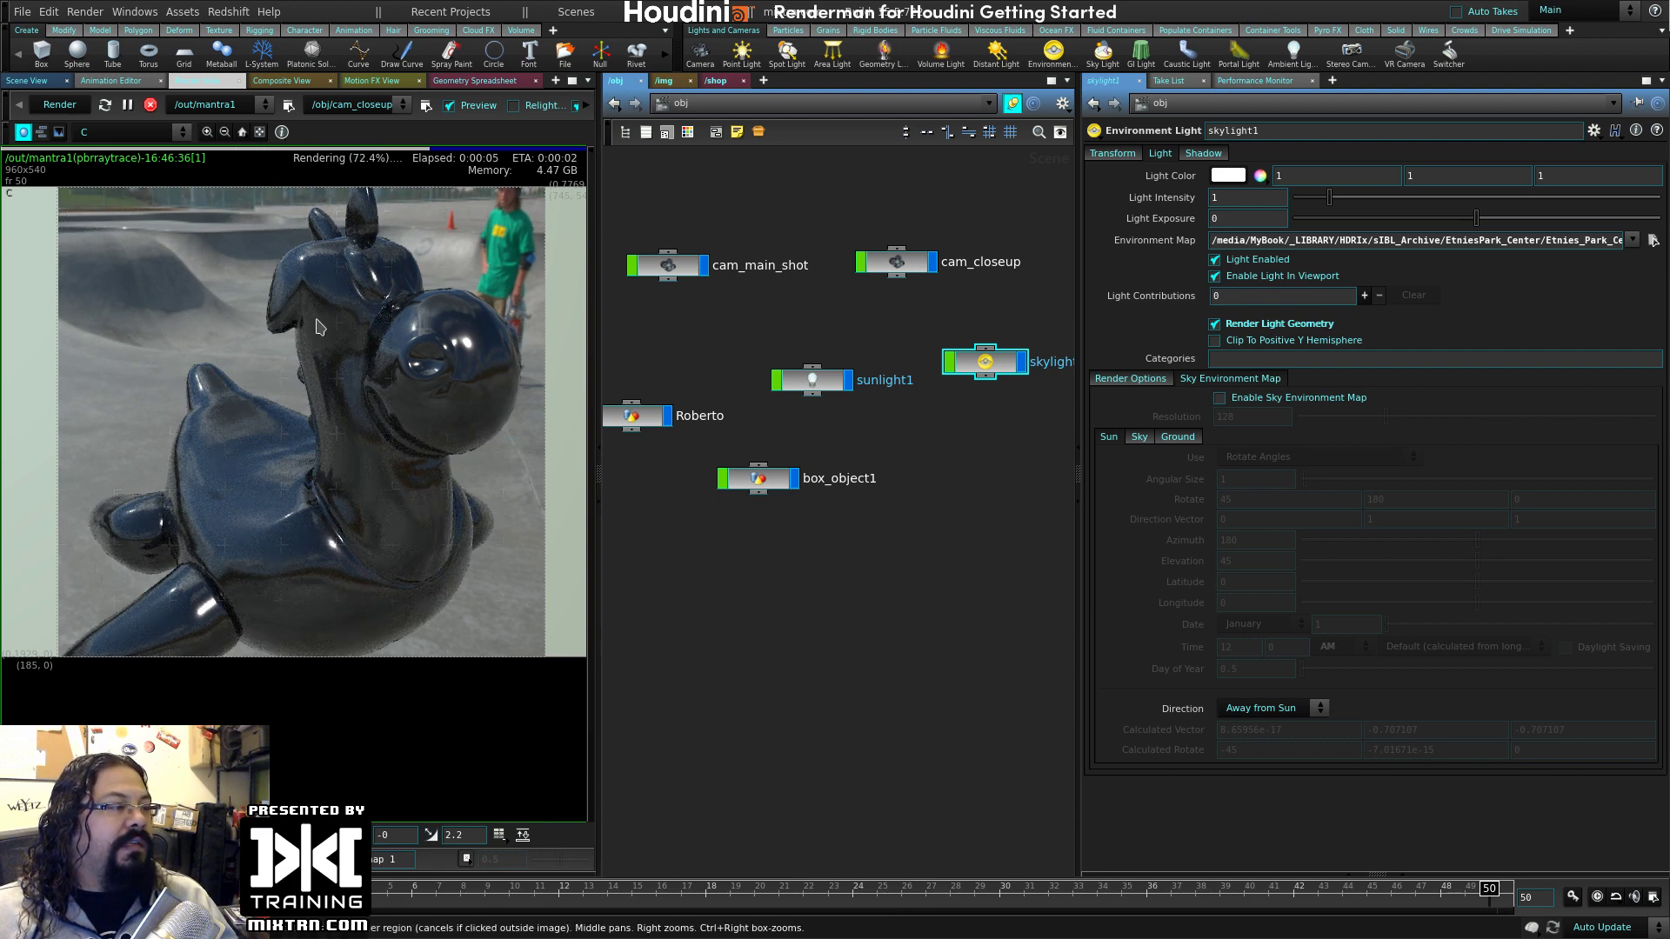
- Set the principled shader's Roughness to 0 and turn off Use Point Color for its Base Color
{"action": "left_click", "coordinate": [729, 82]}
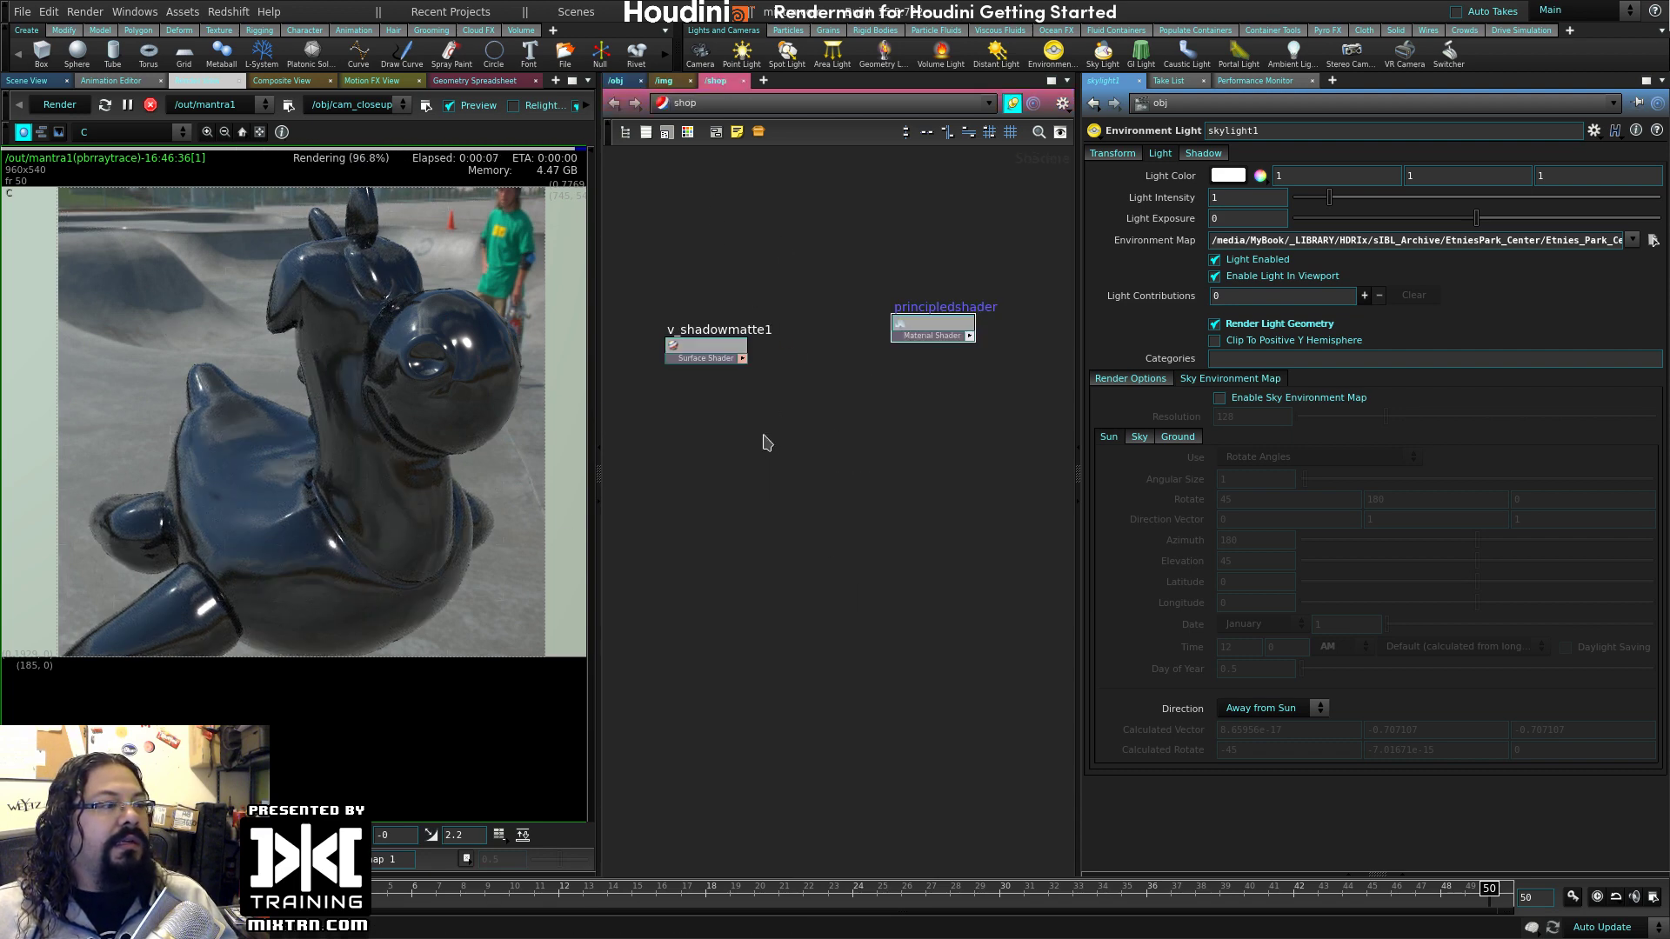
{"action": "left_click_drag", "start_coordinate": [892, 216], "coordinate": [920, 496]}
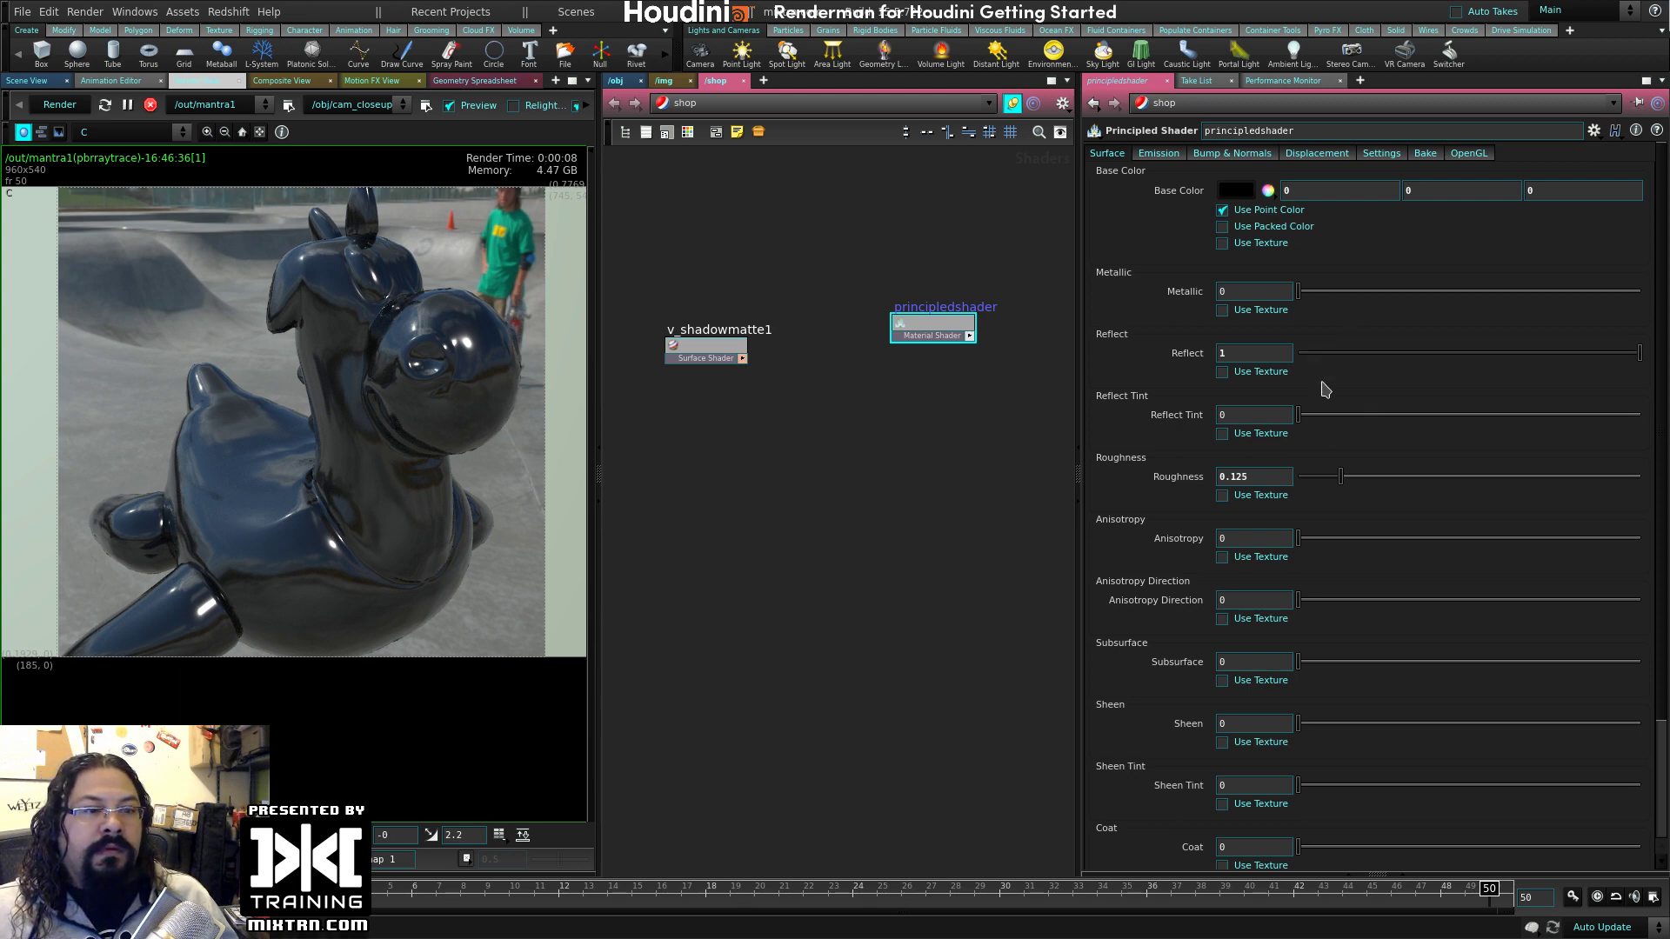
{"action": "left_click_drag", "start_coordinate": [1347, 476], "coordinate": [1276, 452]}
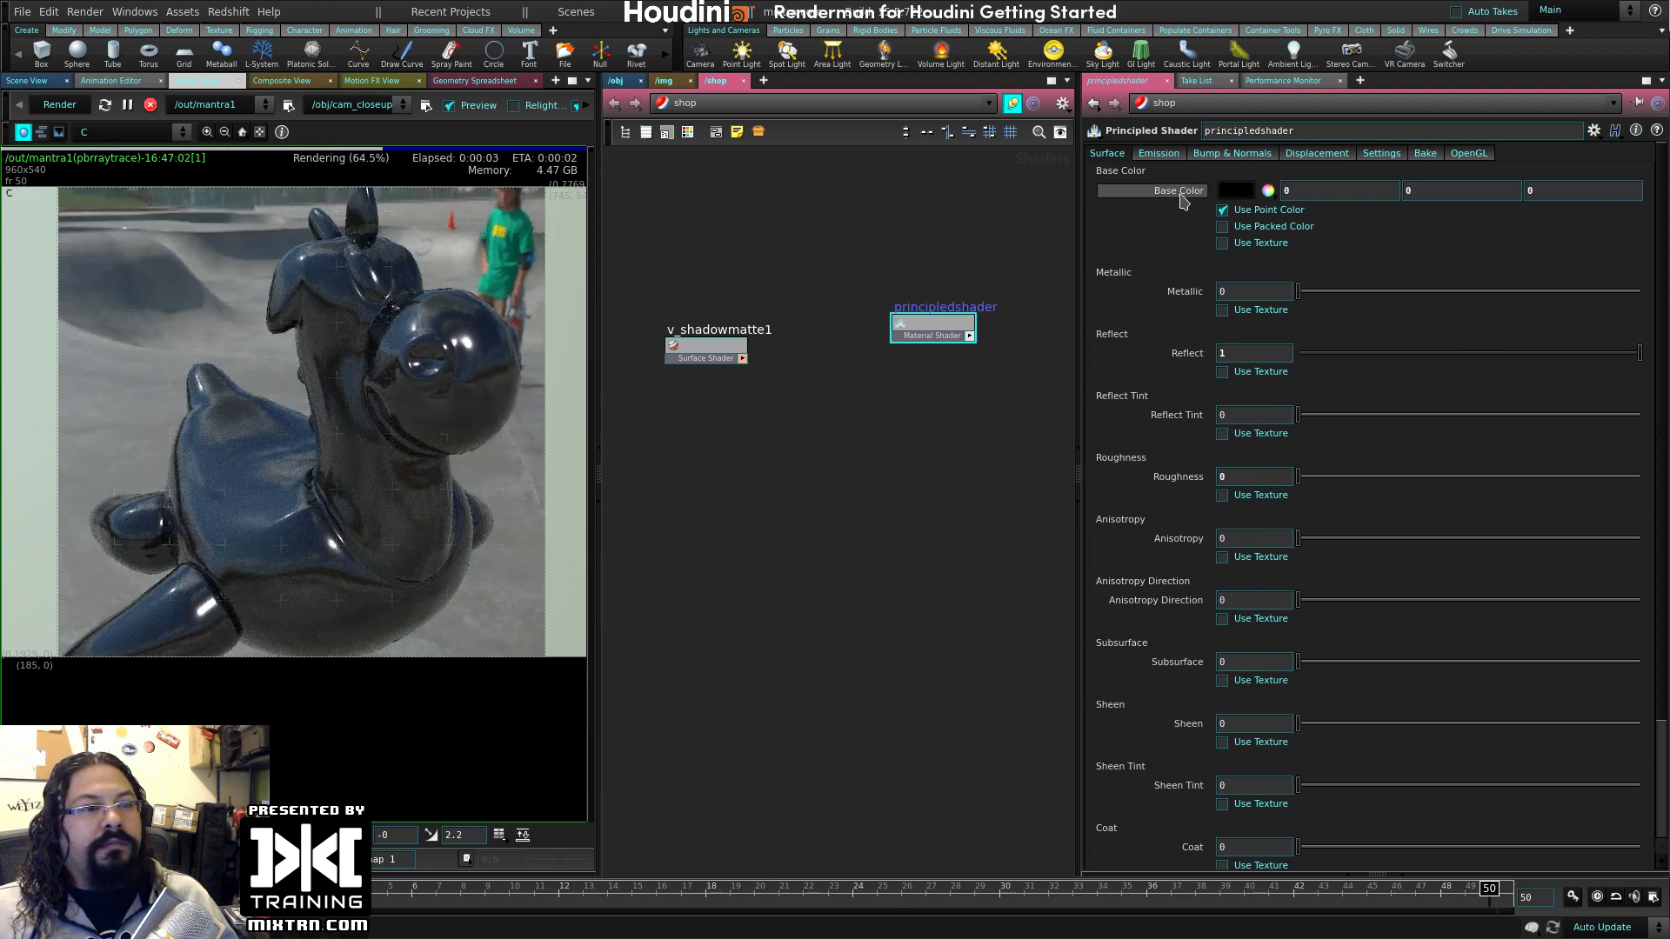
{"action": "left_click", "coordinate": [1243, 211]}
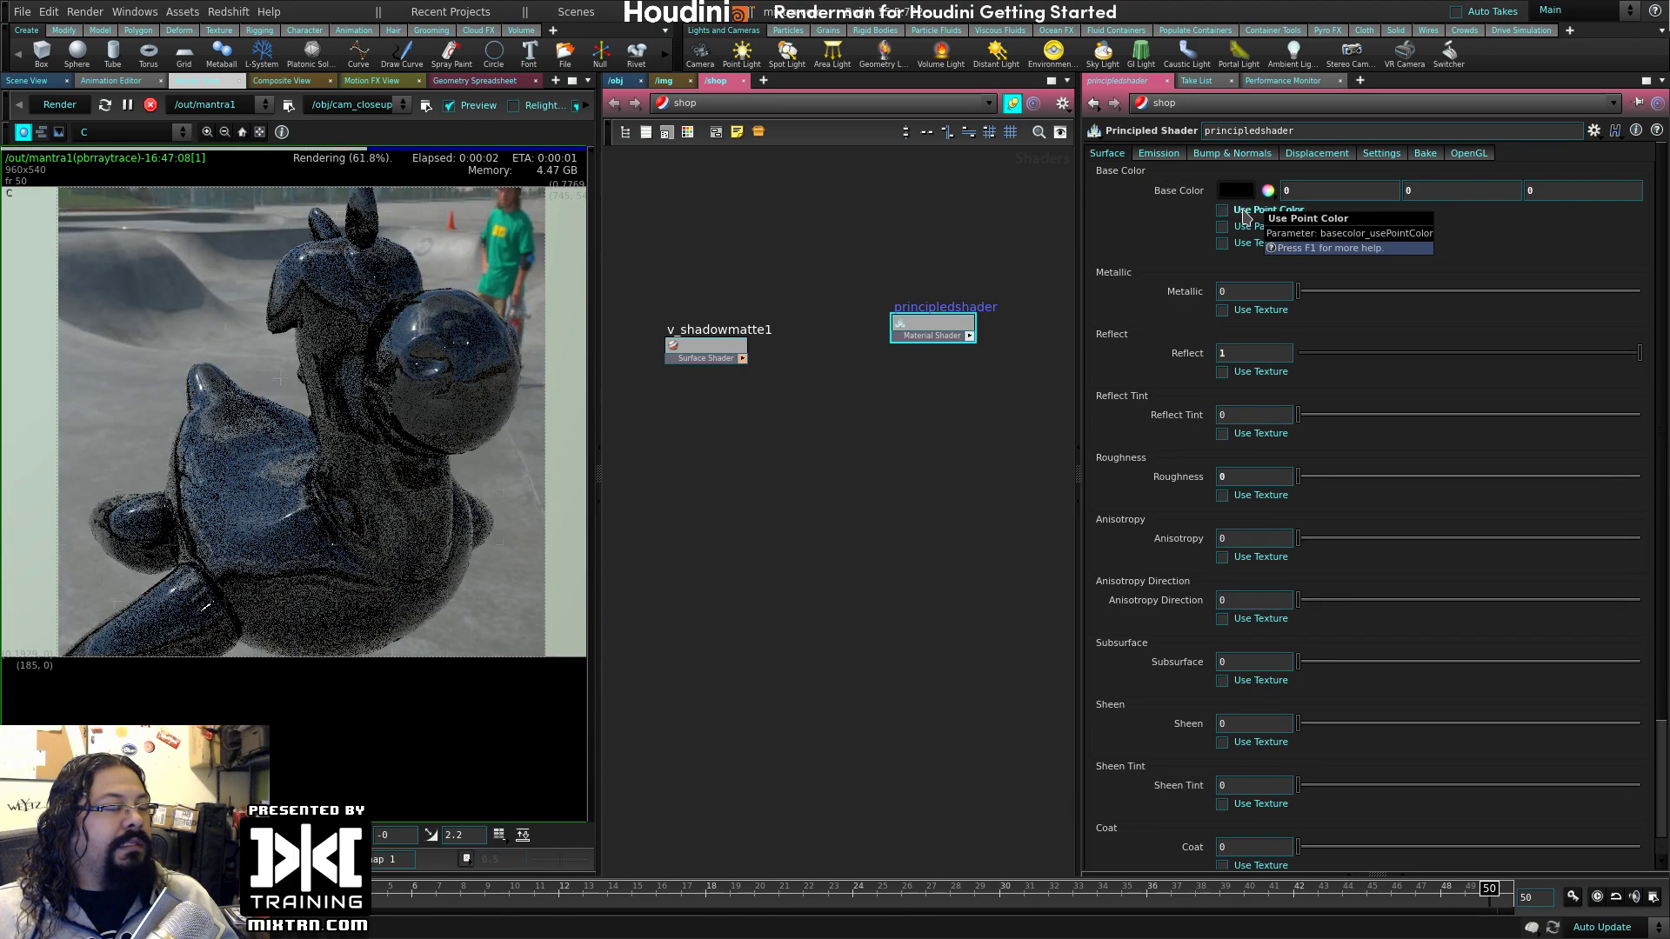
- Try a lighter Base Color, return it to black, and restart the render
{"action": "left_click", "coordinate": [1236, 193]}
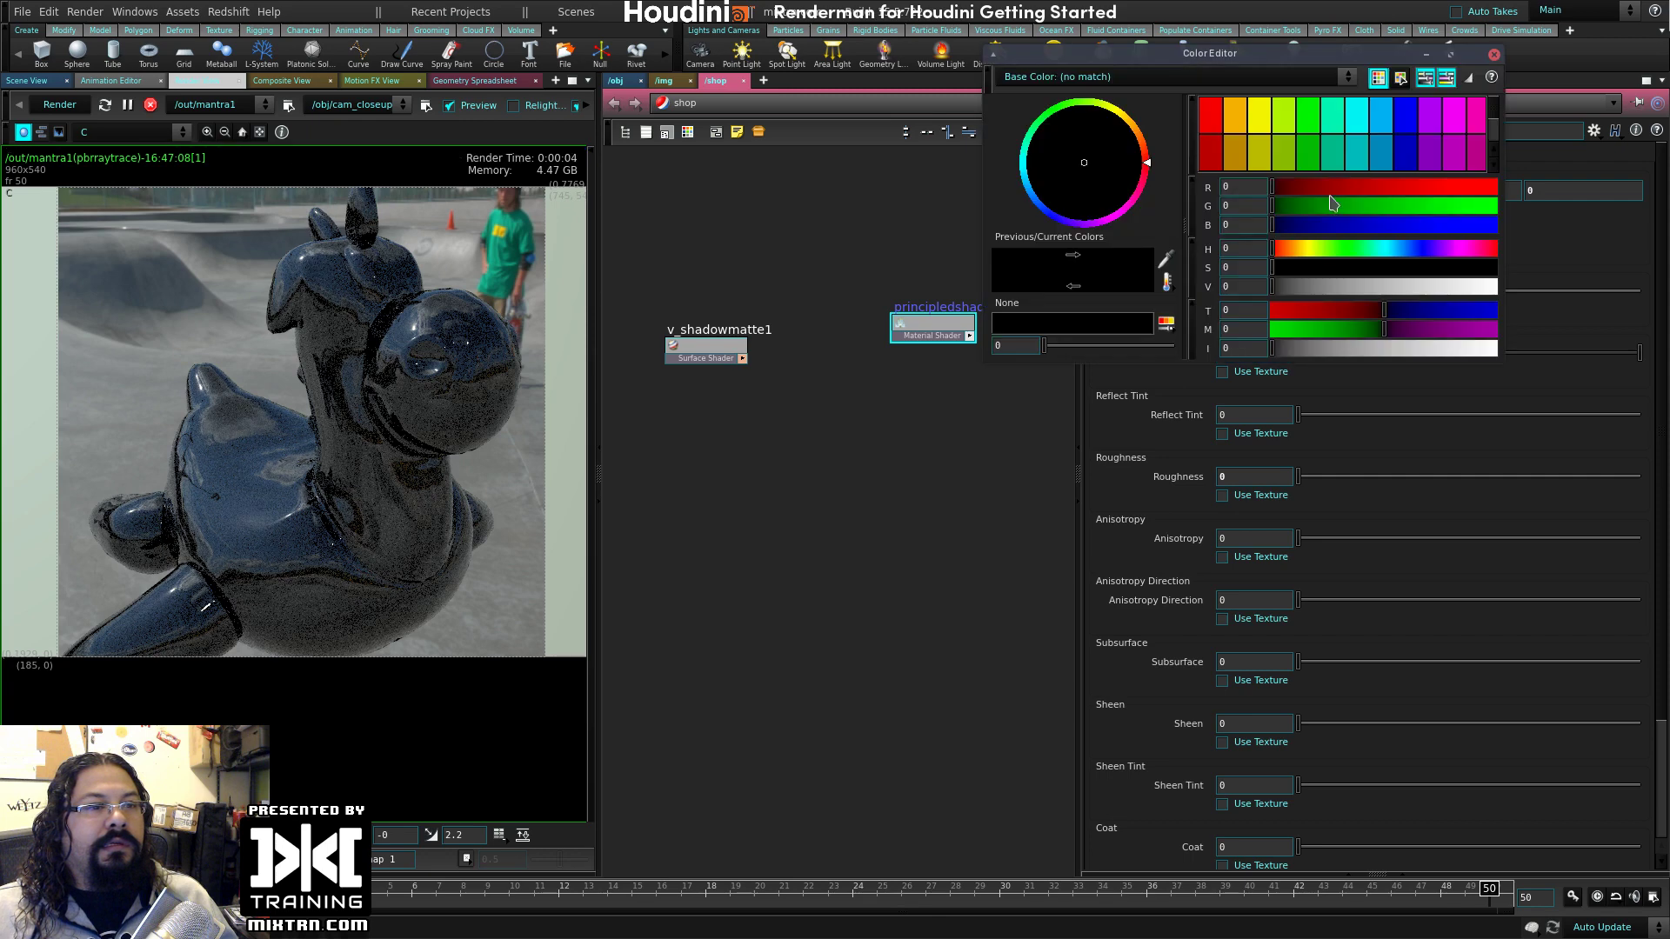
{"action": "left_click_drag", "start_coordinate": [1423, 291], "coordinate": [1215, 307]}
{"action": "left_click", "coordinate": [1490, 77]}
{"action": "left_click", "coordinate": [1494, 56]}
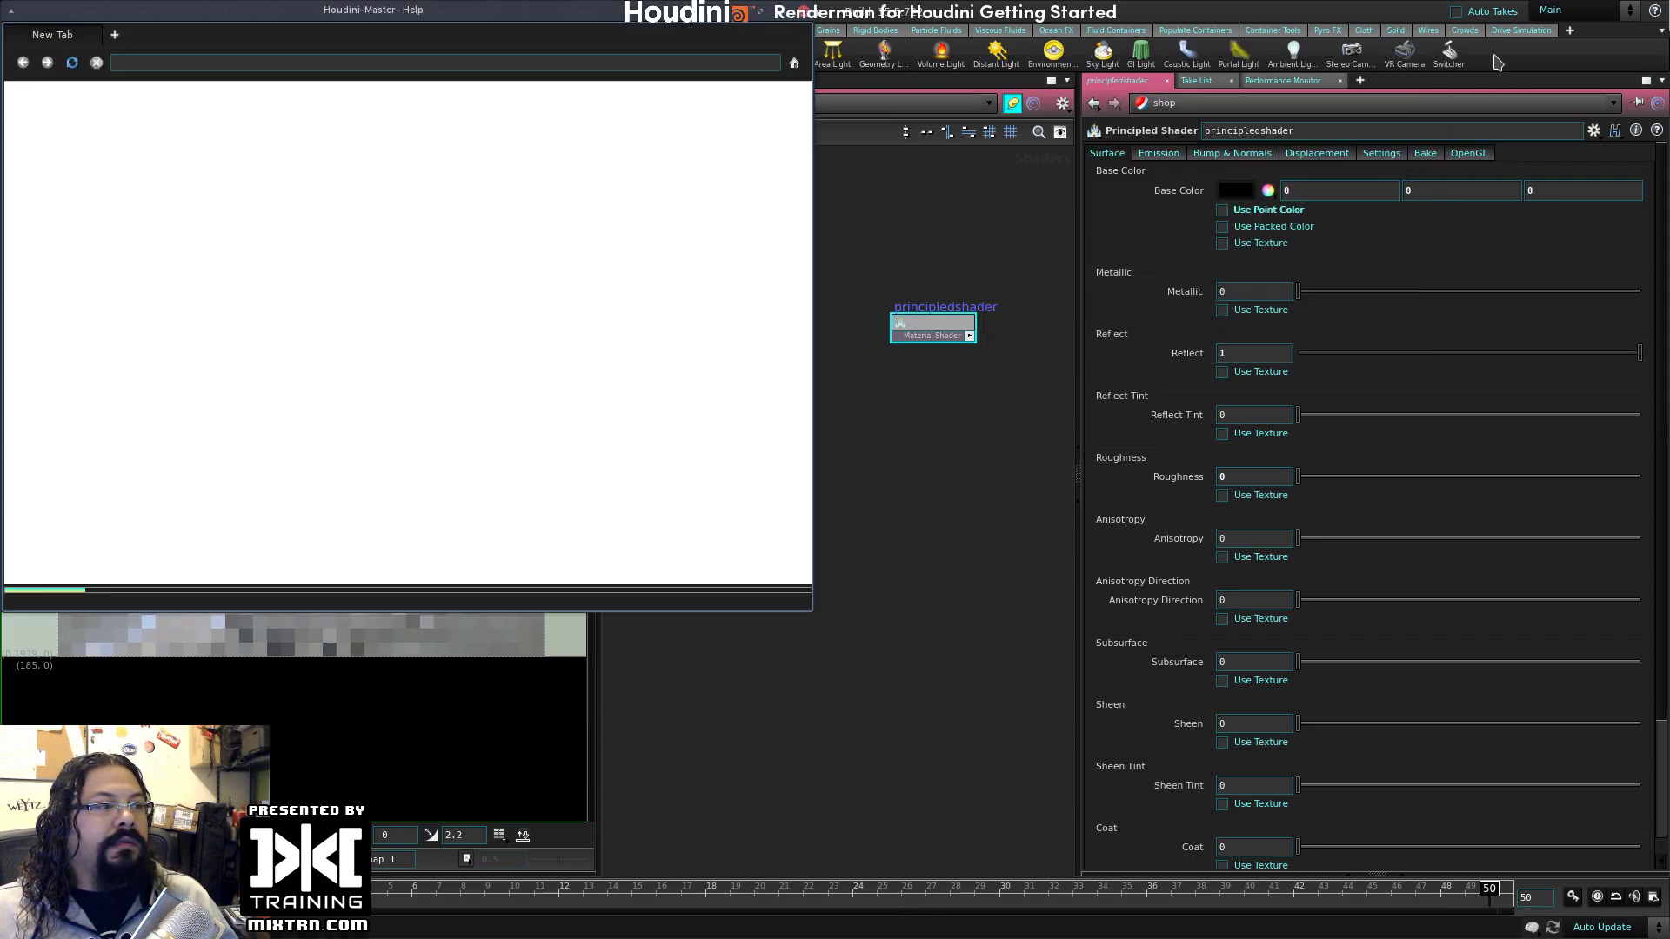
{"action": "left_click", "coordinate": [814, 70]}
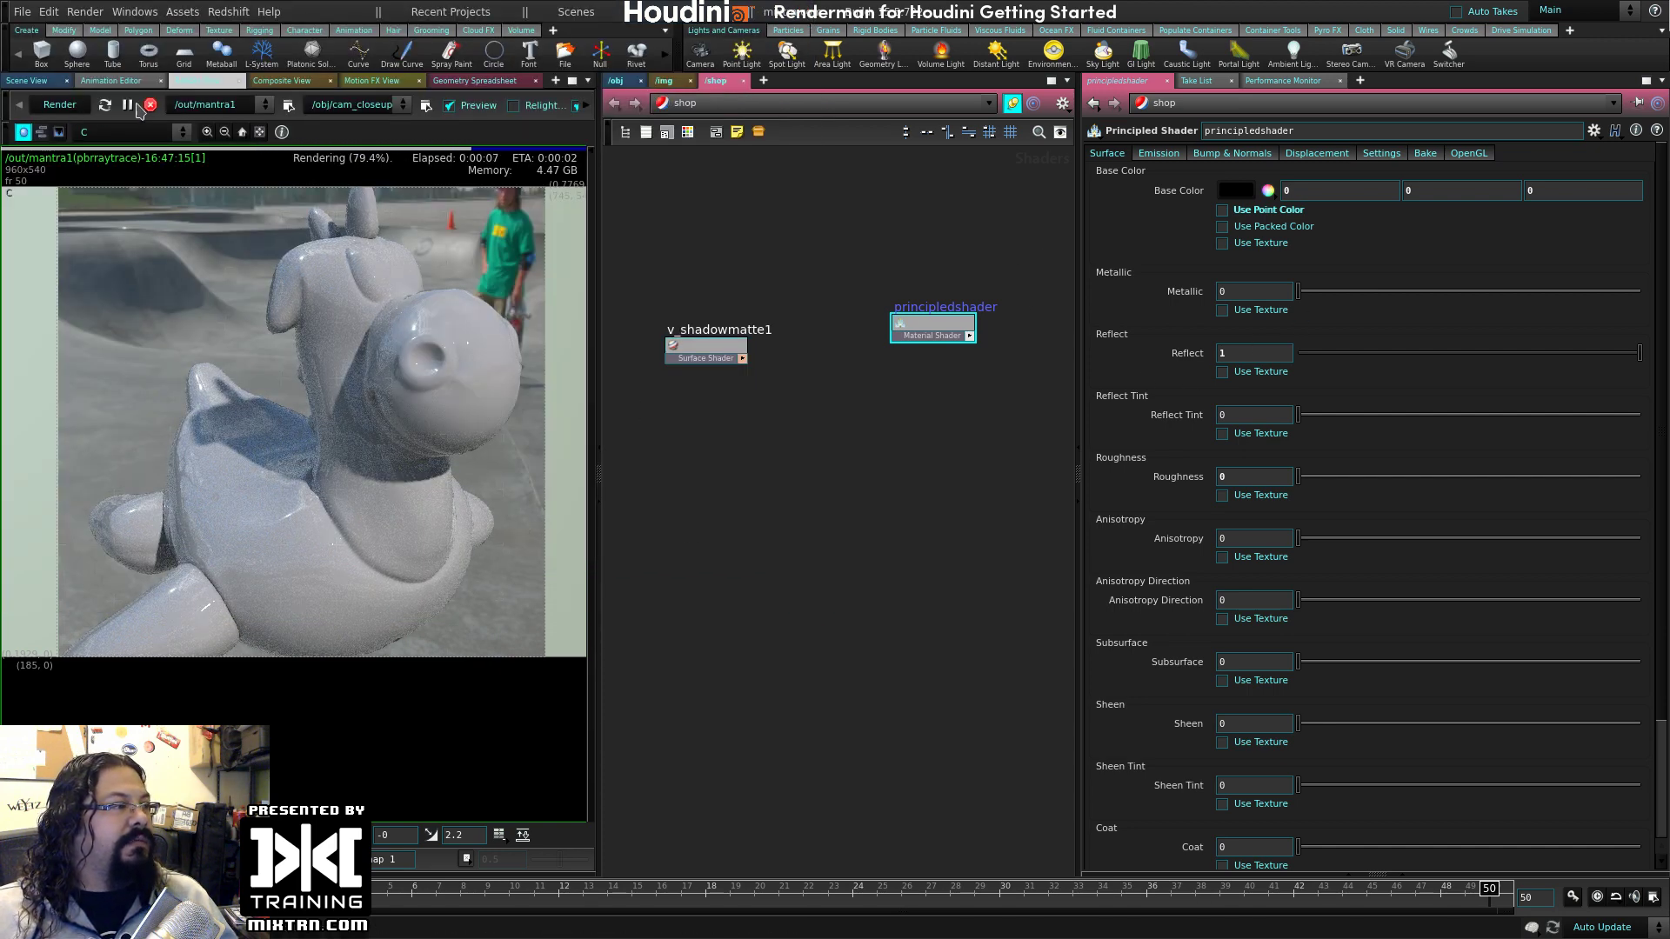
{"action": "left_click", "coordinate": [73, 106]}
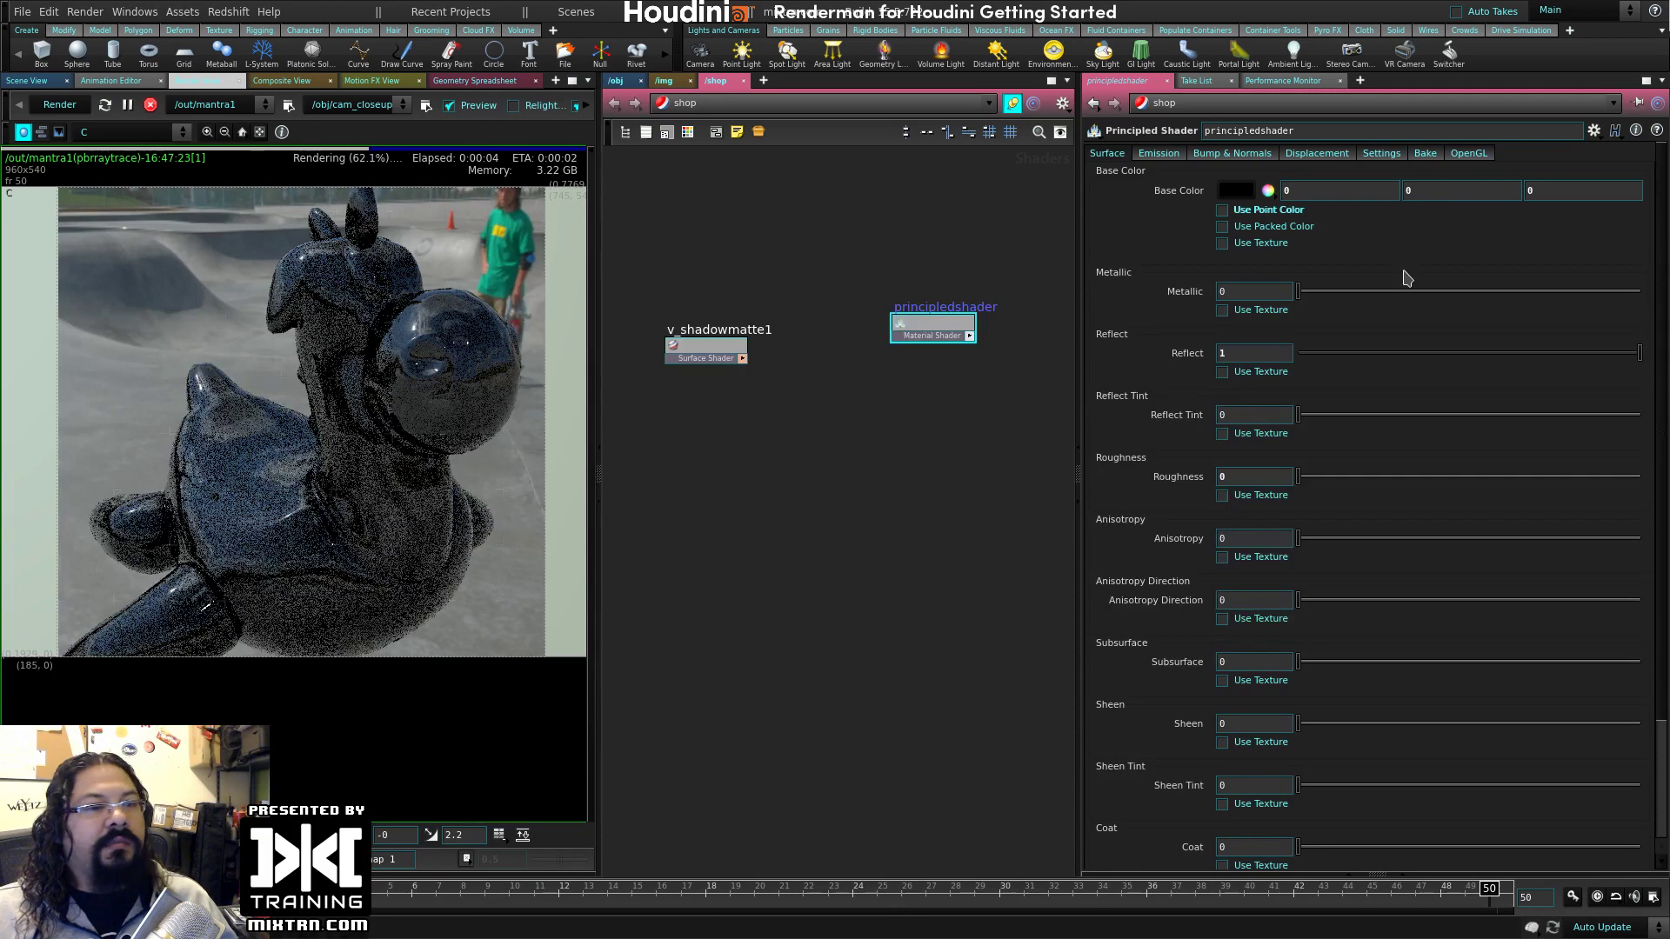
- Set Metallic and Reflect to 1, Reflect Tint to about 0.527 and Roughness to about 0.593
{"action": "left_click_drag", "start_coordinate": [1297, 294], "coordinate": [1561, 302]}
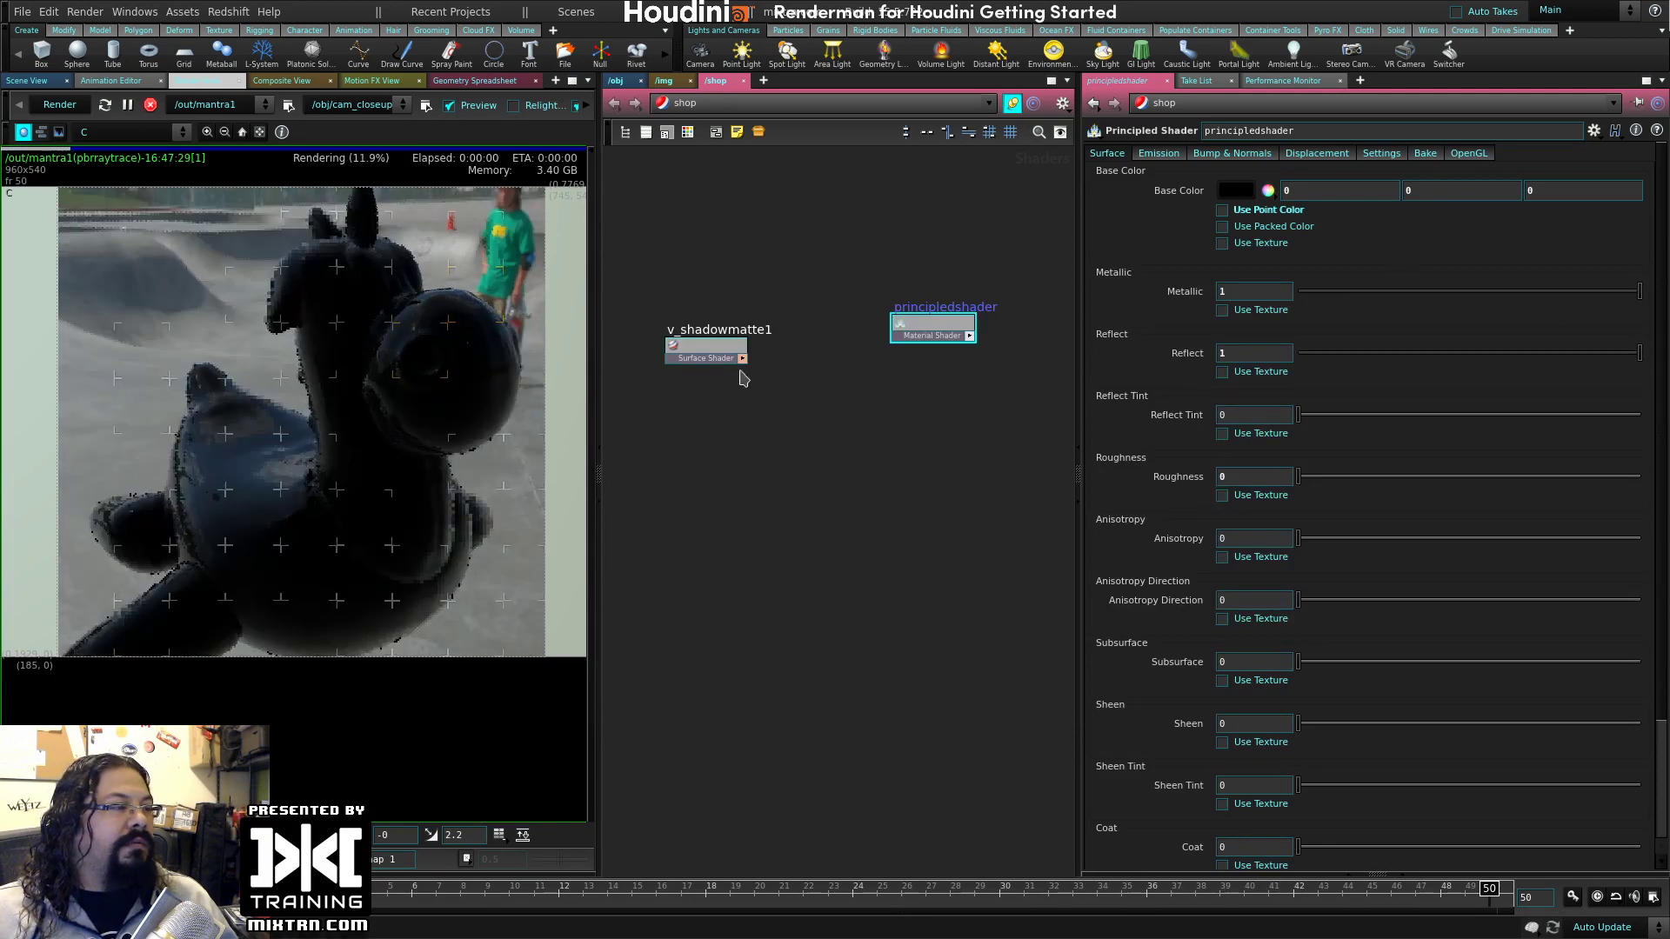
{"action": "left_click_drag", "start_coordinate": [1453, 355], "coordinate": [1601, 356]}
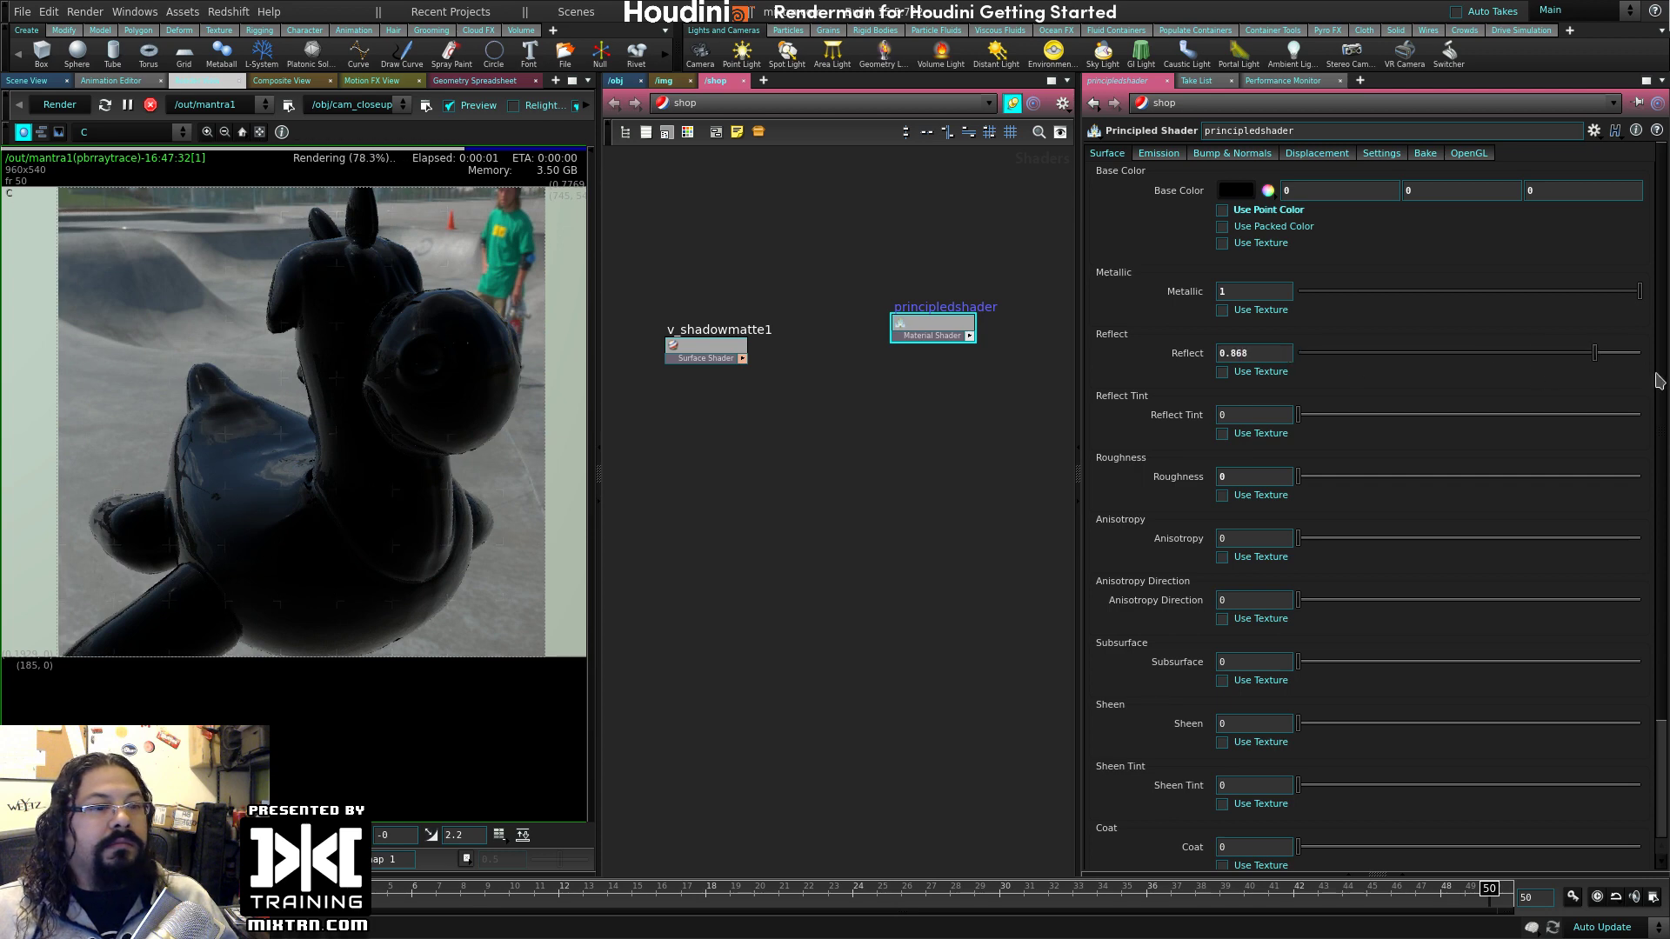
{"action": "left_click", "coordinate": [1349, 415]}
{"action": "left_click_drag", "start_coordinate": [1394, 422], "coordinate": [1479, 416]}
{"action": "left_click", "coordinate": [1500, 478]}
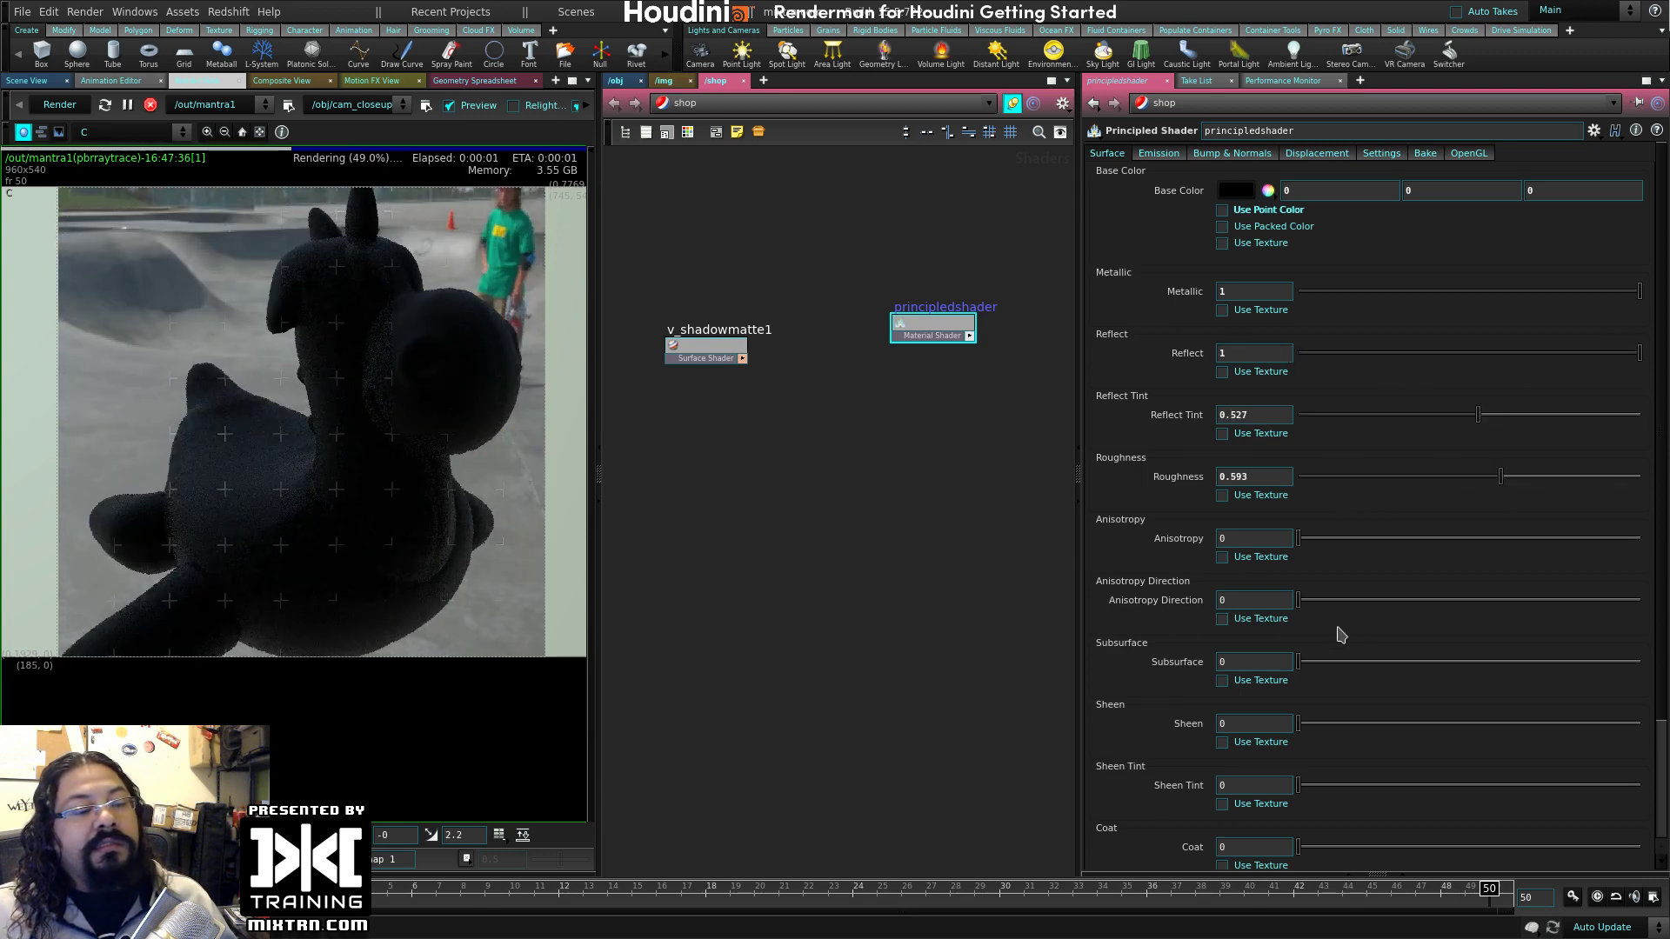
- Try a small Coat amount on the shader and return it to 0
{"action": "scroll", "coordinate": [1344, 640], "scroll_direction": "down", "scroll_amount": 3}
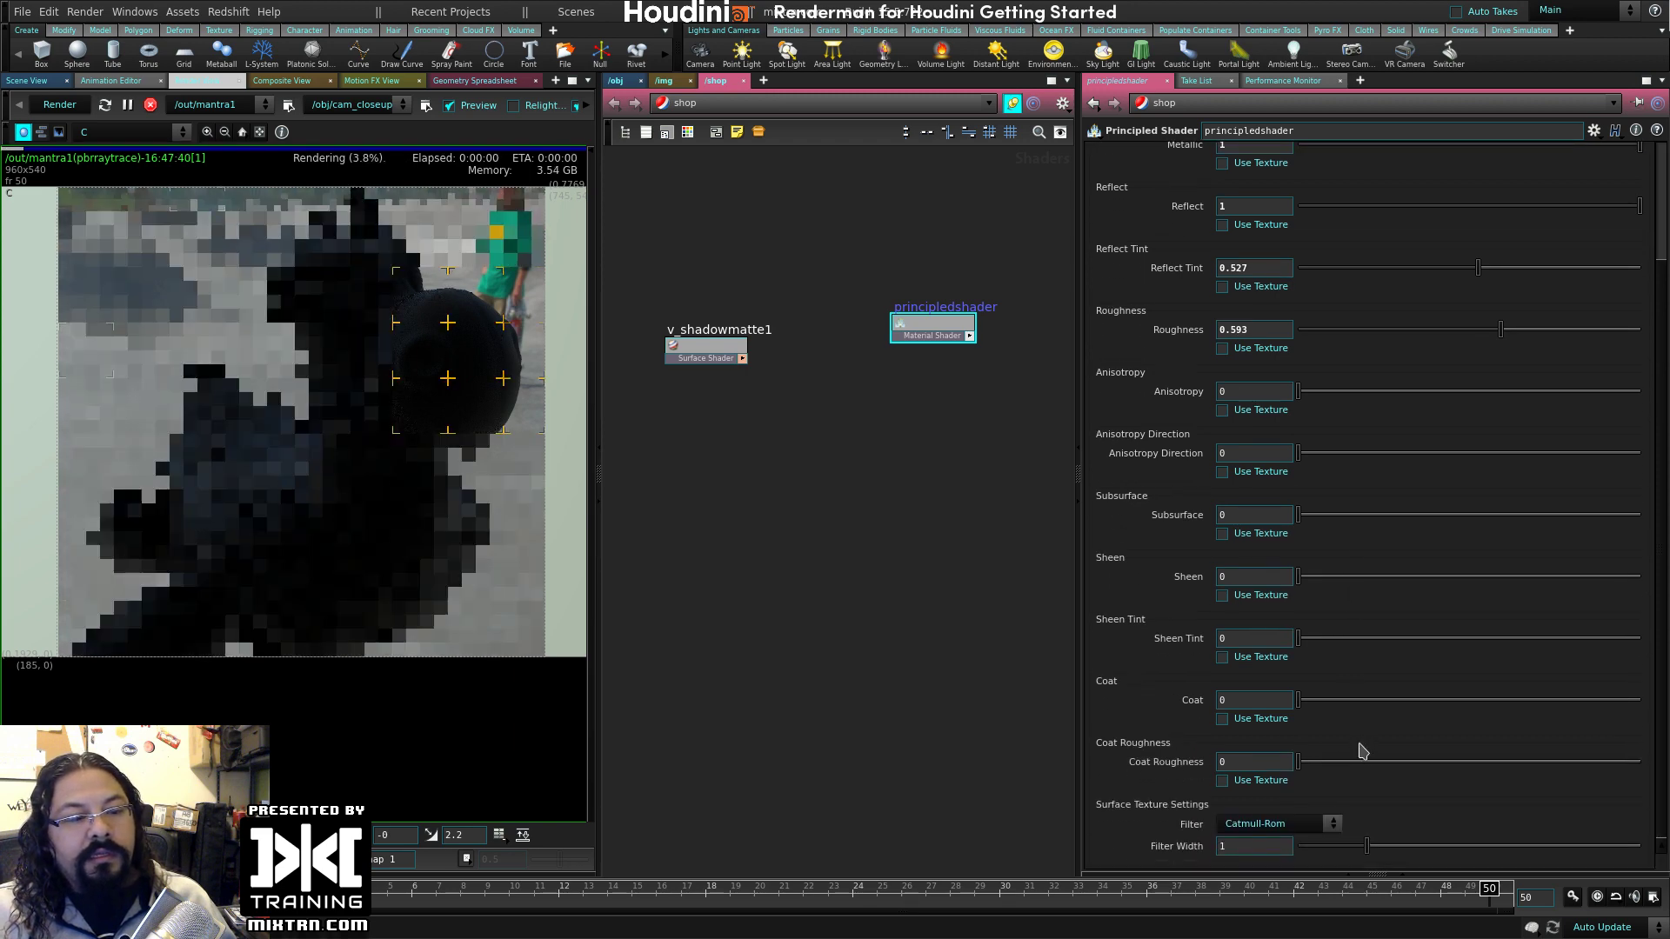
{"action": "mouse_move", "coordinate": [1313, 700]}
{"action": "left_mouse_down"}
{"action": "mouse_move", "coordinate": [1645, 701]}
{"action": "mouse_move", "coordinate": [1299, 700]}
{"action": "left_mouse_up"}
{"action": "scroll", "coordinate": [1304, 456], "scroll_direction": "up", "scroll_amount": 3}
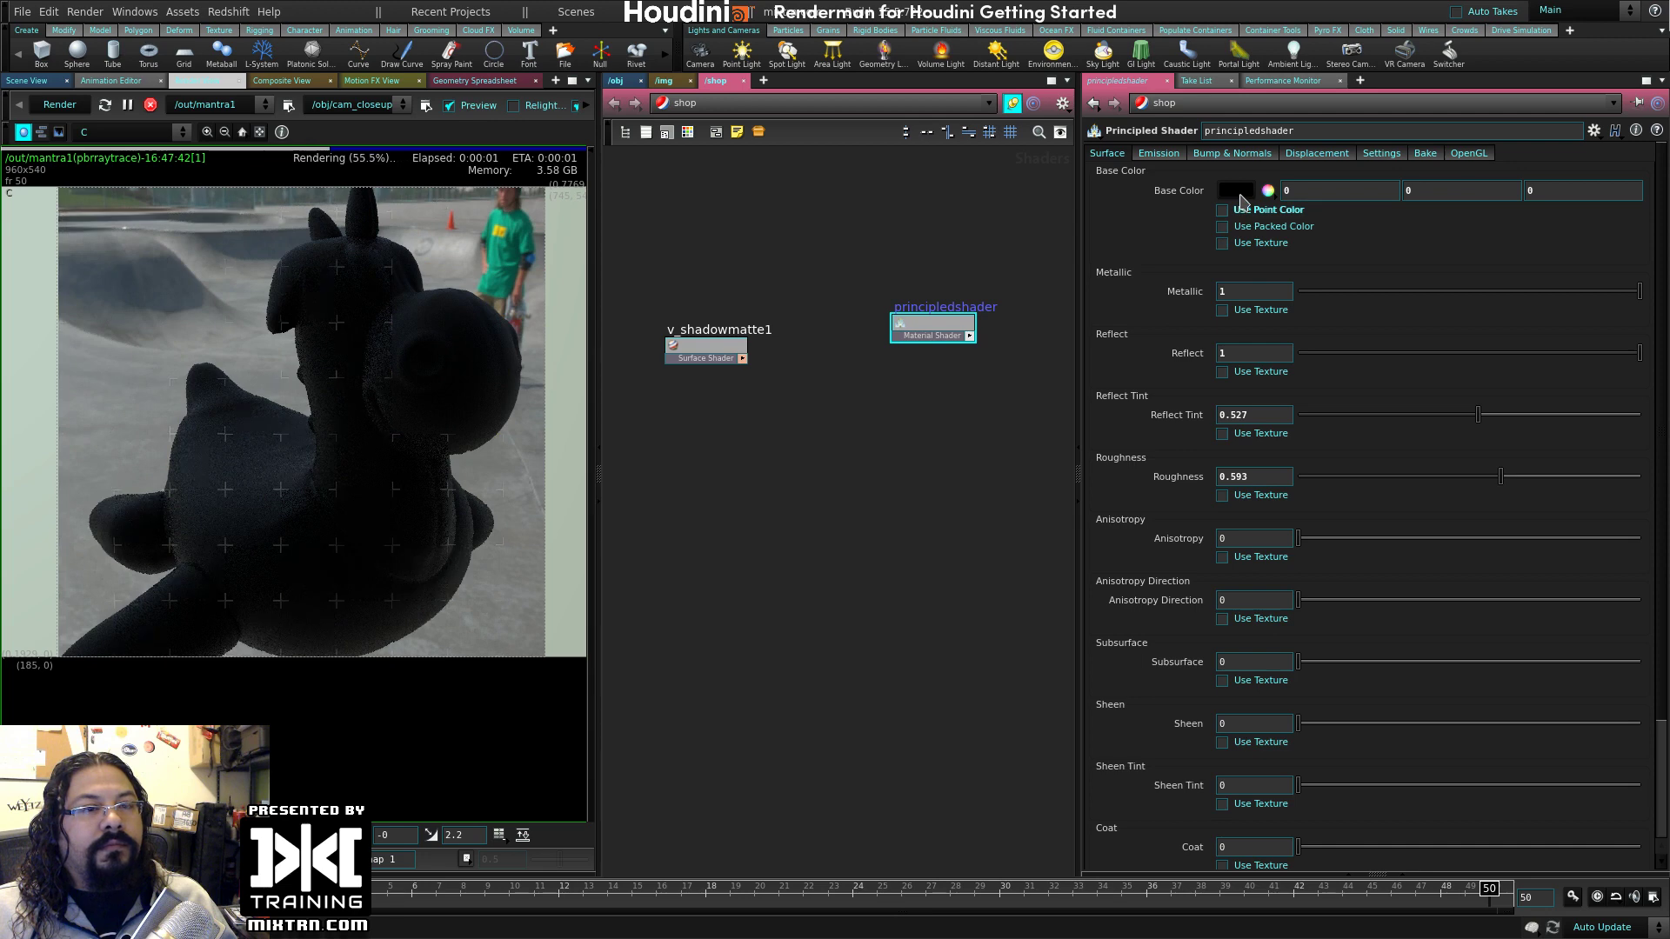
- Brighten the shader's Base Color to white (1, 1, 1)
{"action": "left_click", "coordinate": [1241, 199]}
{"action": "left_click", "coordinate": [1479, 286]}
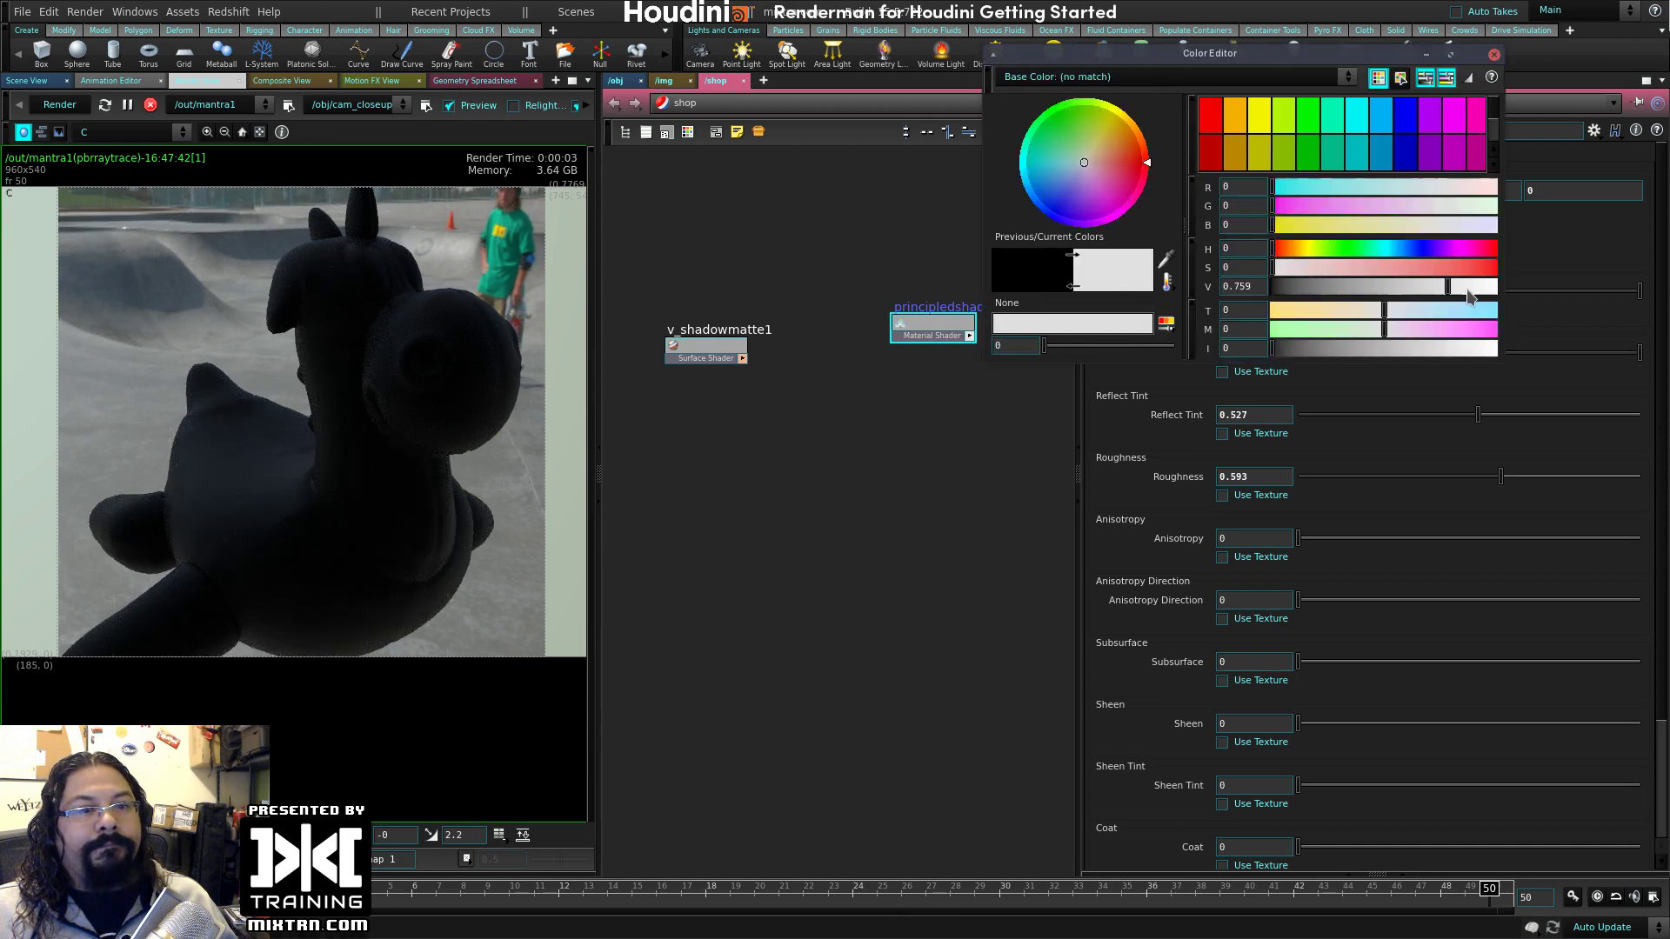
{"action": "left_click", "coordinate": [1016, 515]}
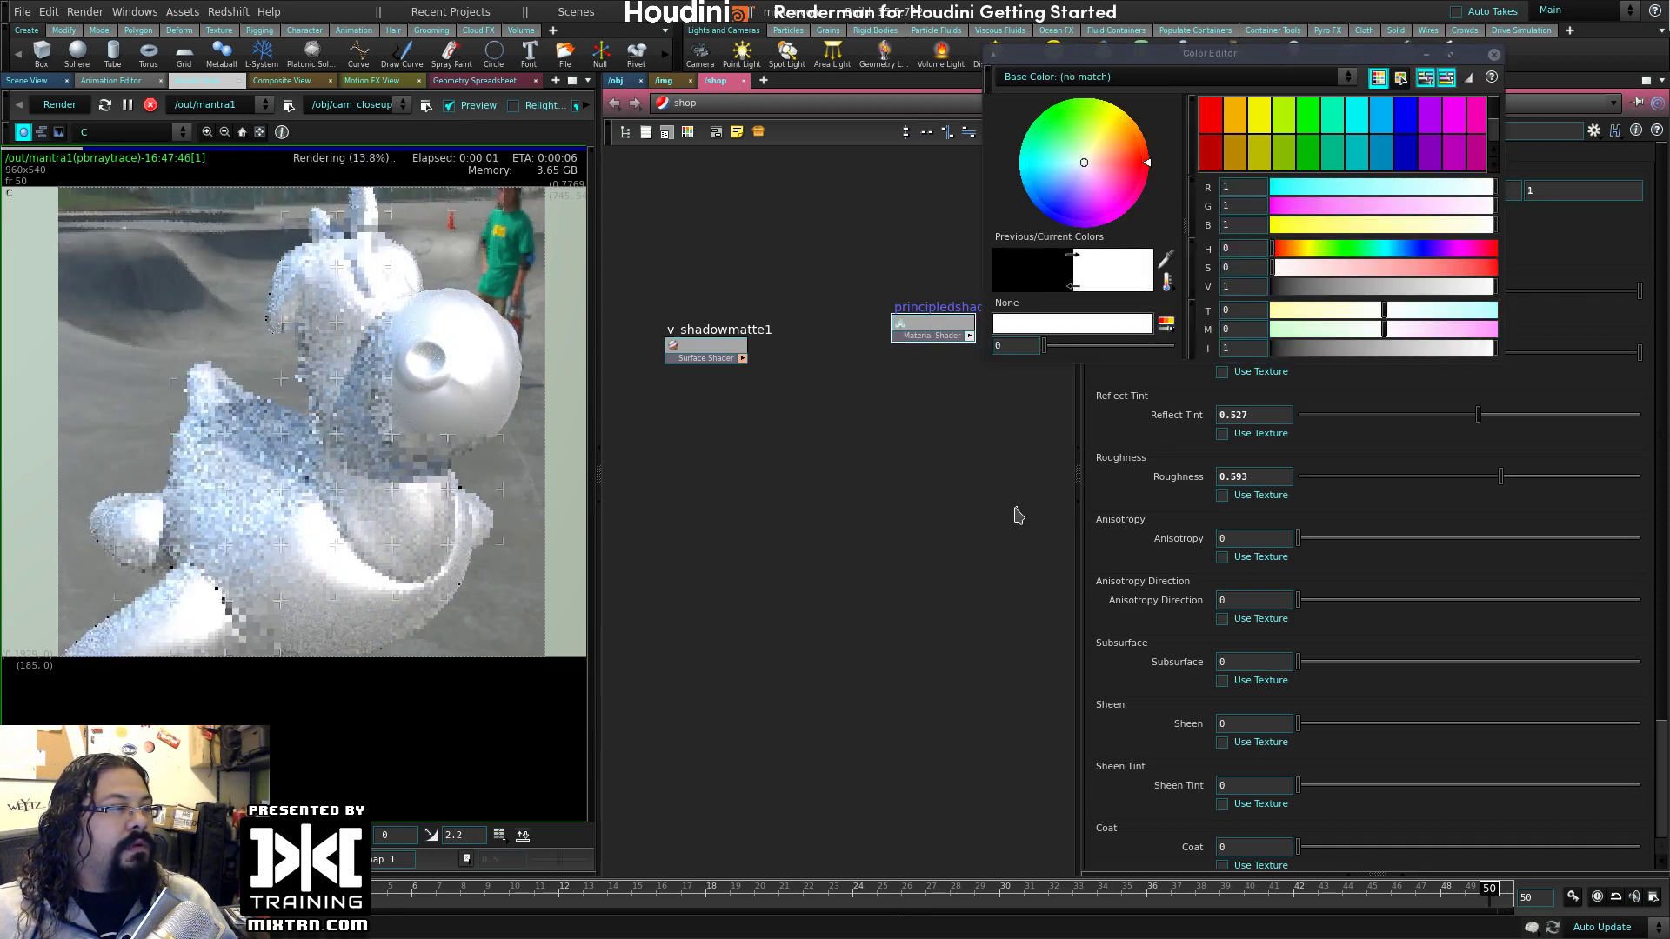
{"action": "left_click", "coordinate": [1494, 54]}
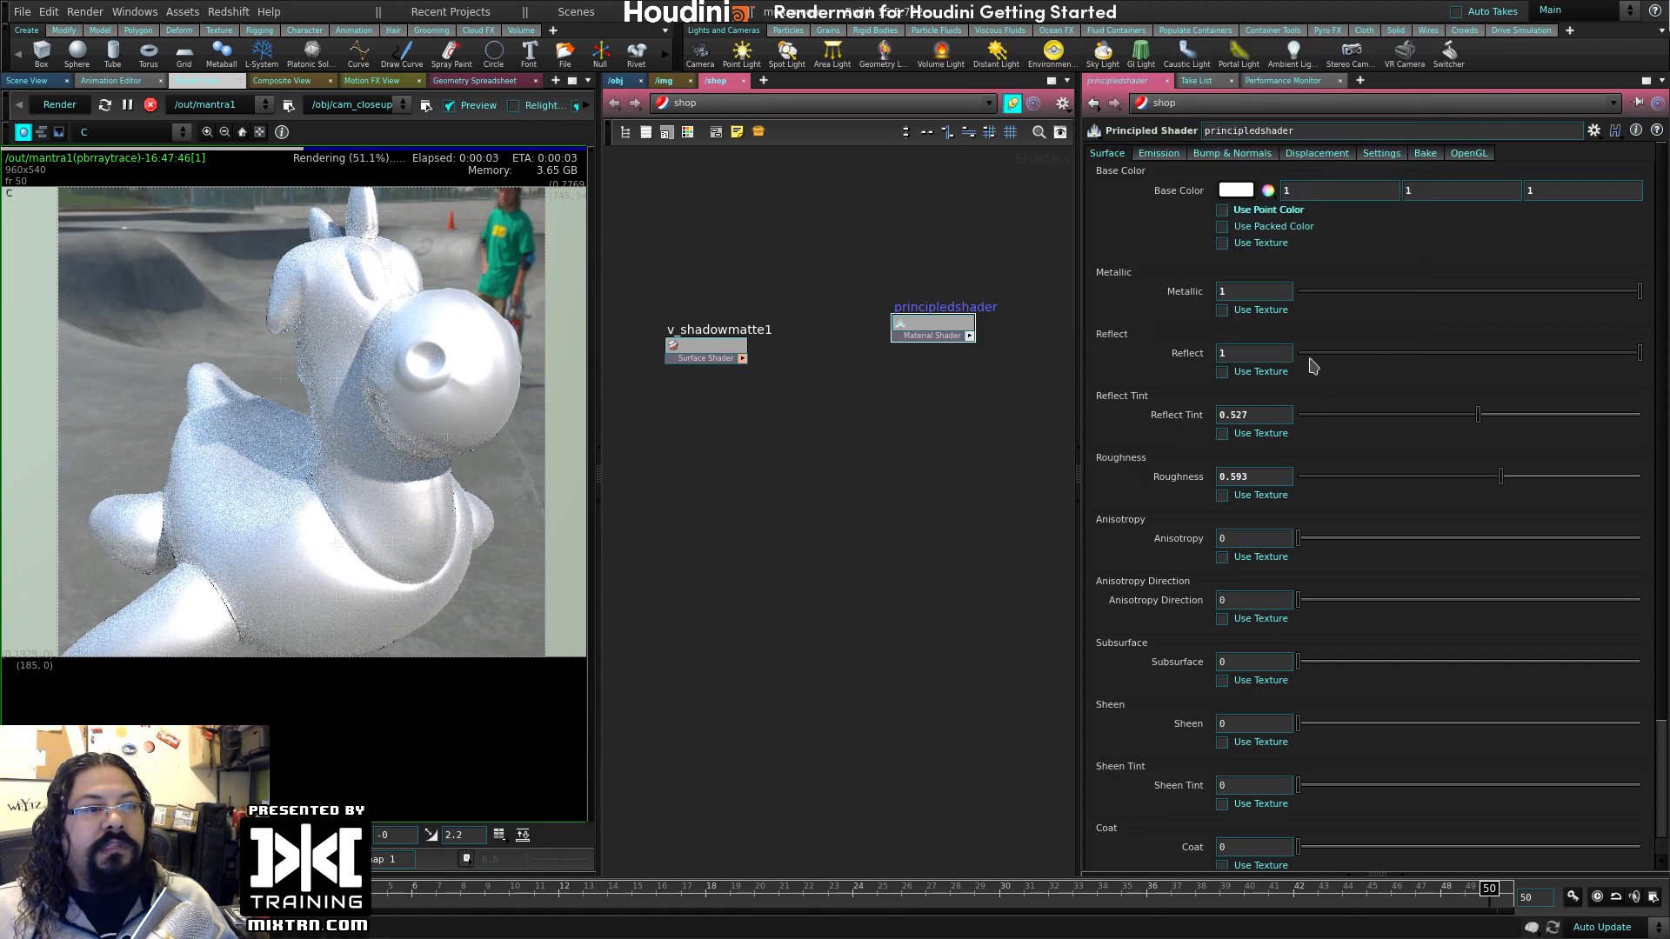
- Set Reflect to about 0.198, Reflect Tint to 0 and Roughness to about 0.092 on the white metallic shader
{"action": "mouse_move", "coordinate": [1392, 352]}
{"action": "left_mouse_down"}
{"action": "mouse_move", "coordinate": [1347, 362]}
{"action": "mouse_move", "coordinate": [1368, 364]}
{"action": "left_mouse_up"}
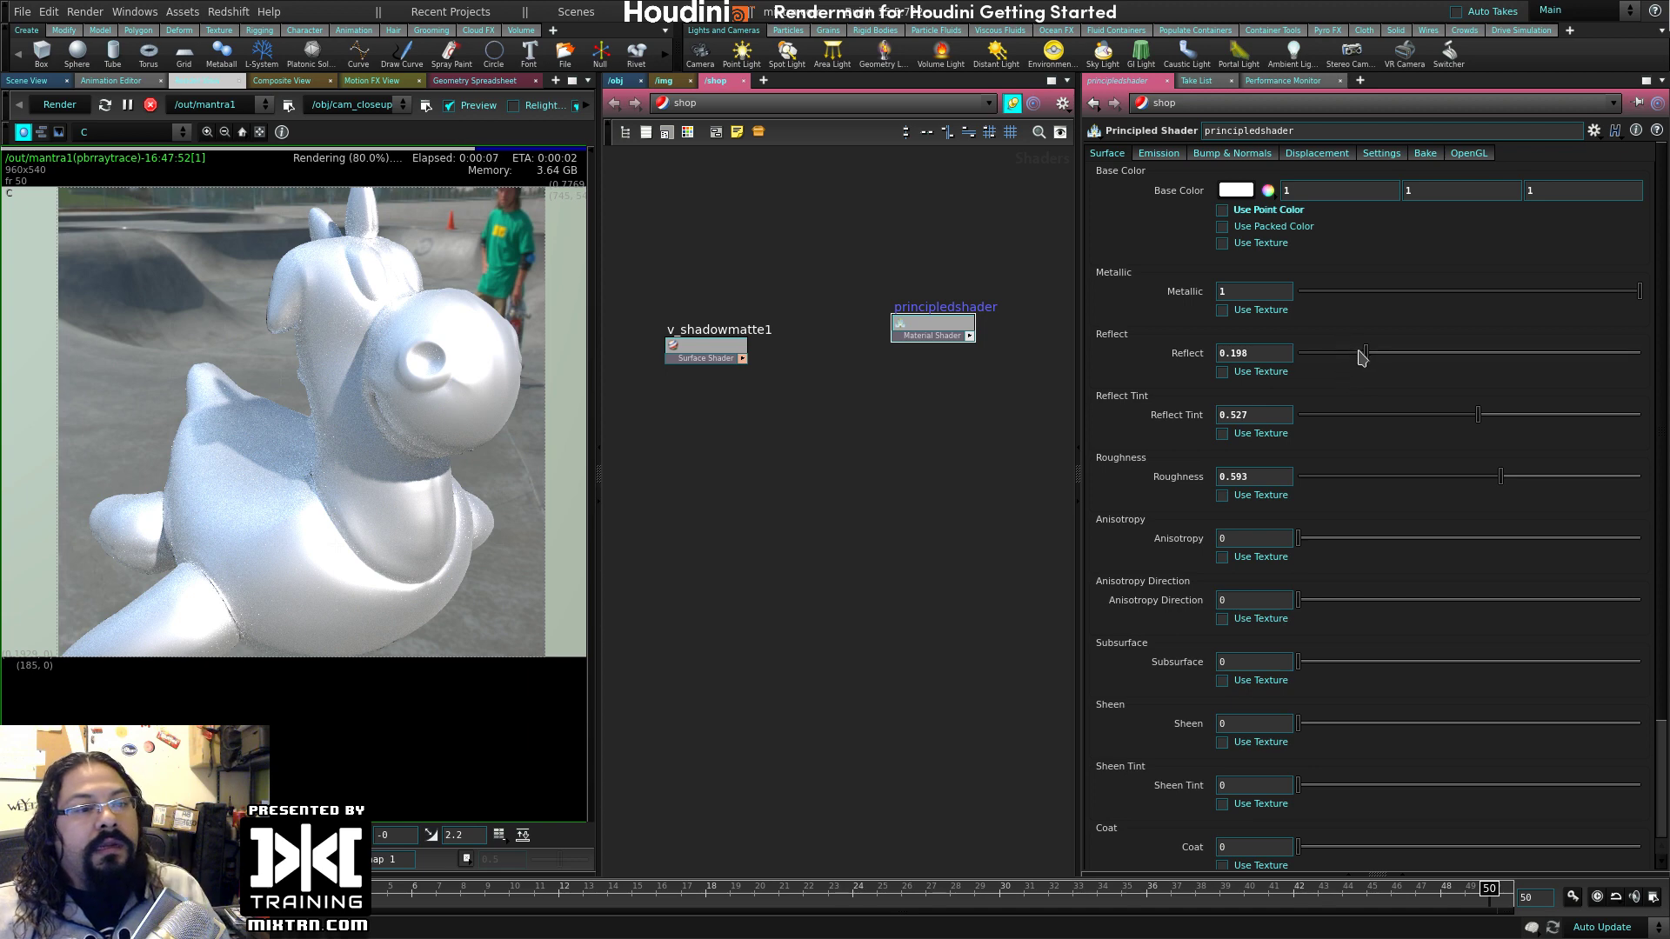
{"action": "left_click_drag", "start_coordinate": [1476, 420], "coordinate": [1279, 420]}
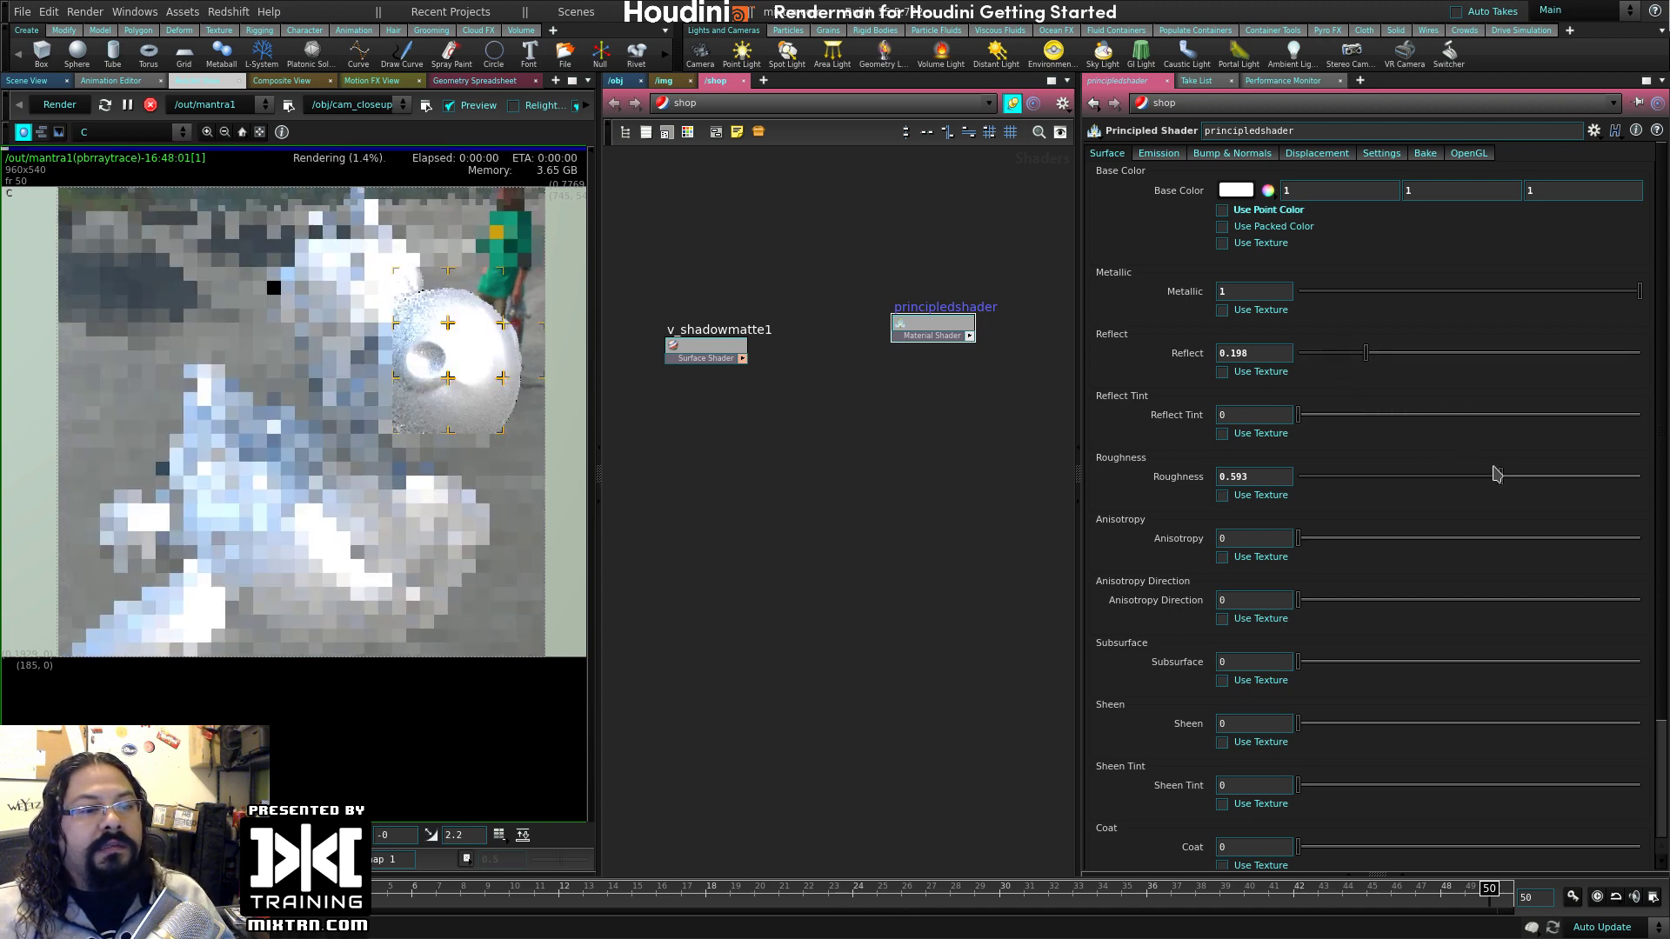
{"action": "left_click_drag", "start_coordinate": [1500, 477], "coordinate": [1331, 481]}
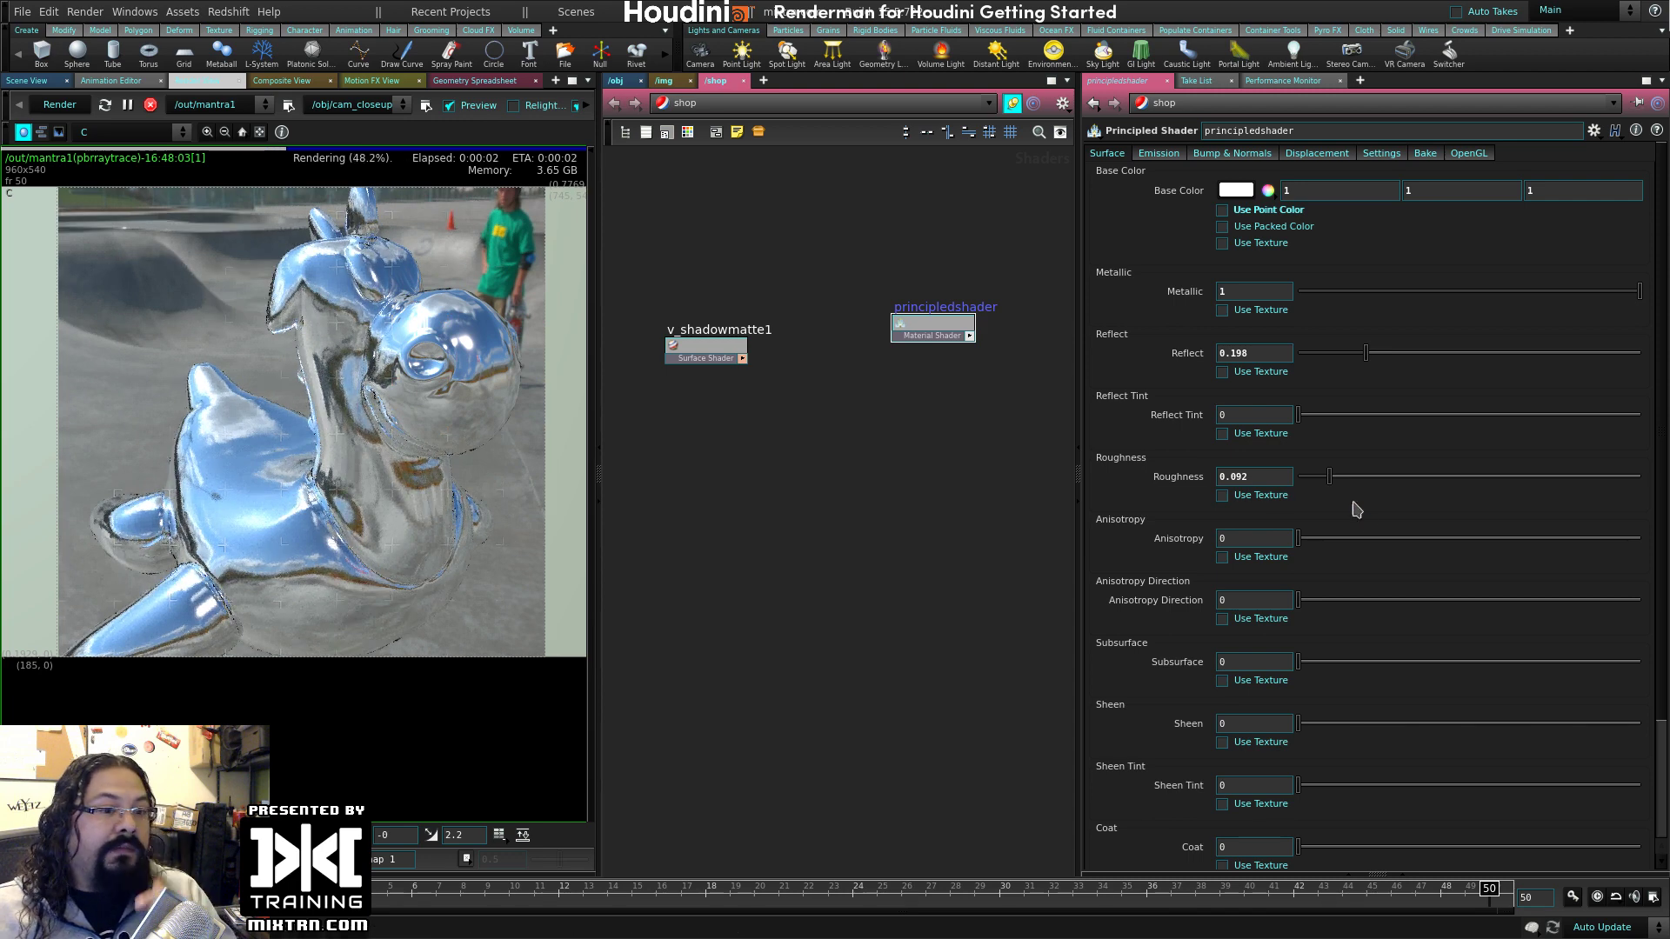
- Set Roughness to 0 and, after trying a lower amount again, set Reflect to 1
{"action": "left_click_drag", "start_coordinate": [1331, 478], "coordinate": [1189, 485]}
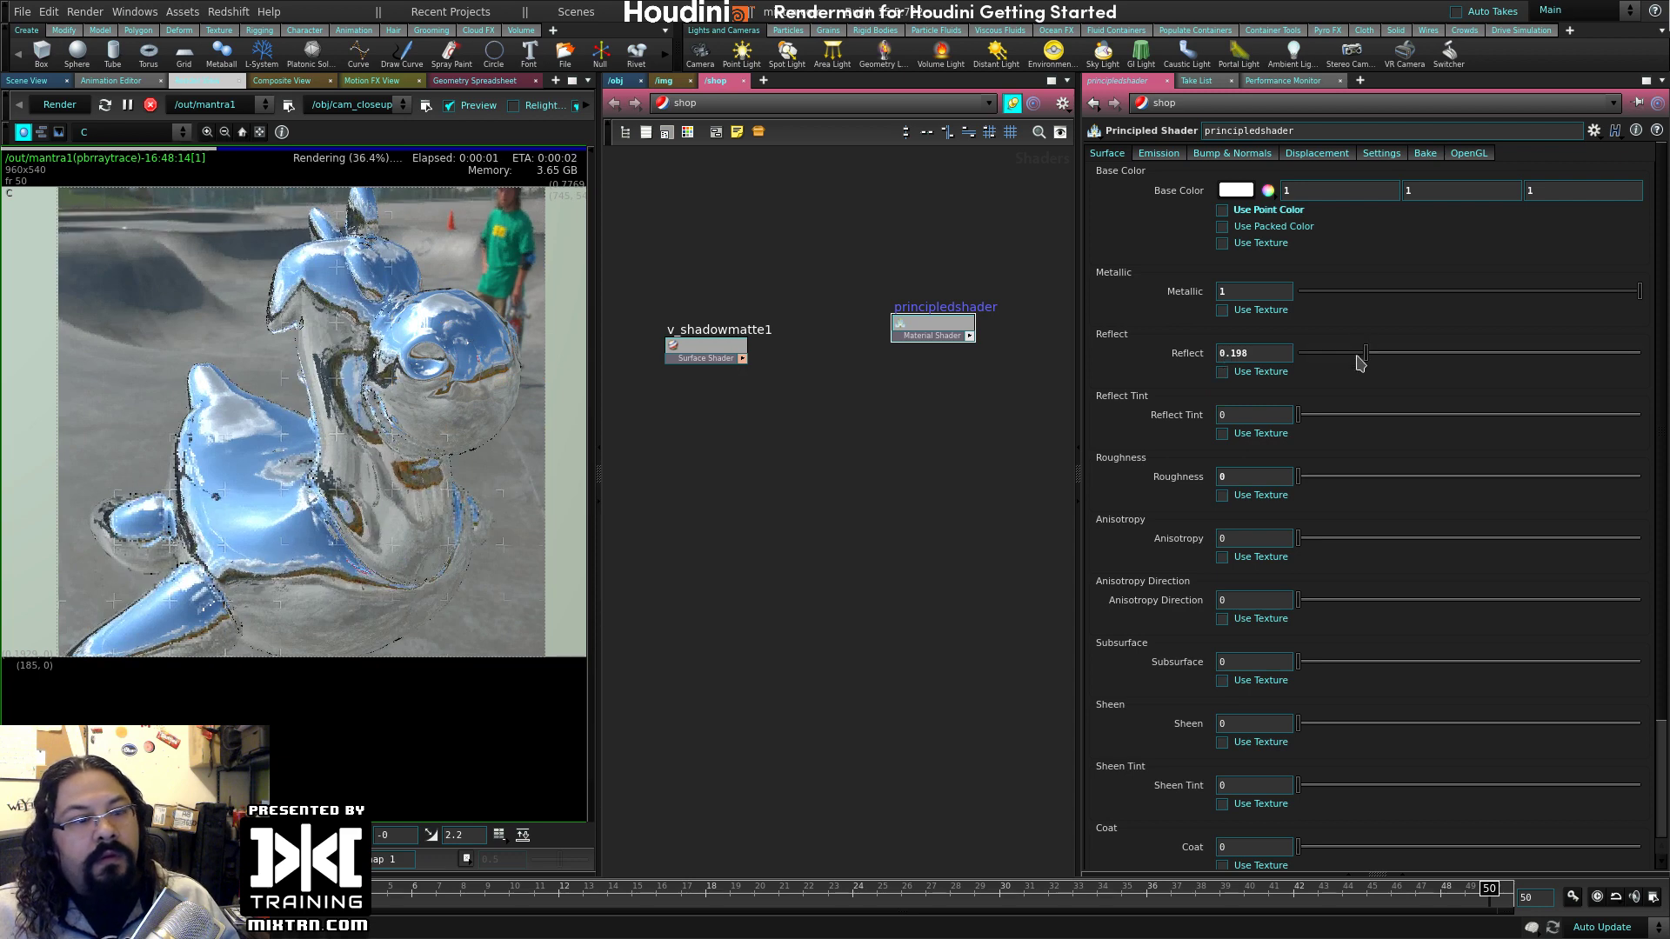
{"action": "left_click_drag", "start_coordinate": [1376, 358], "coordinate": [1584, 362]}
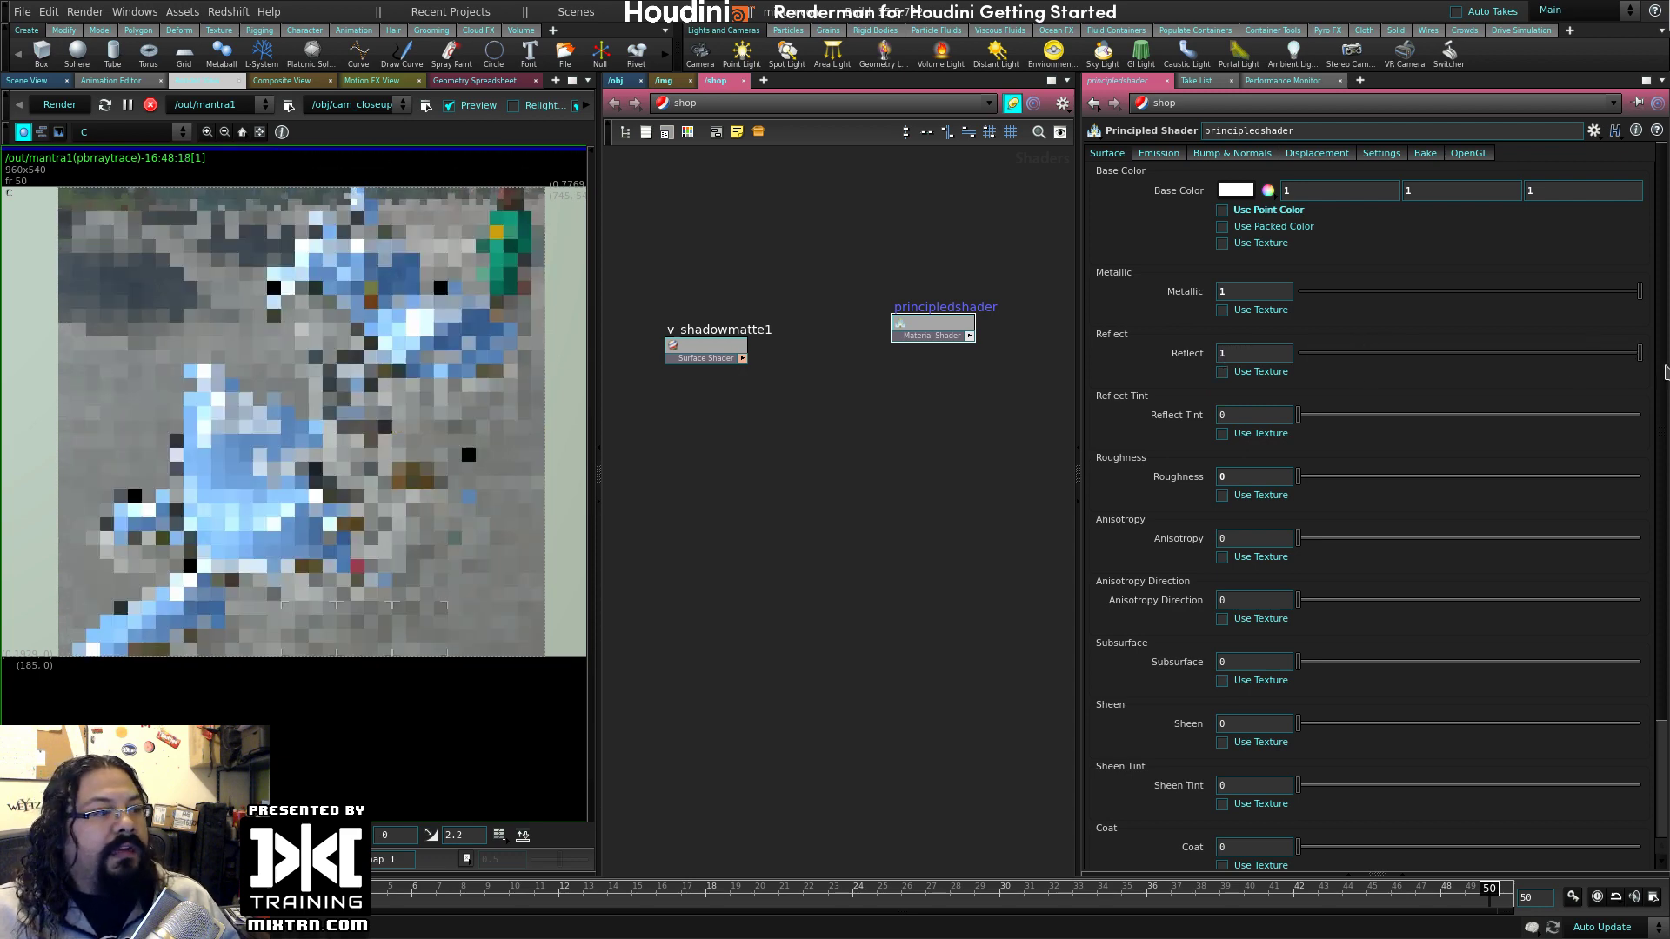
{"action": "left_click_drag", "start_coordinate": [1375, 362], "coordinate": [1642, 358]}
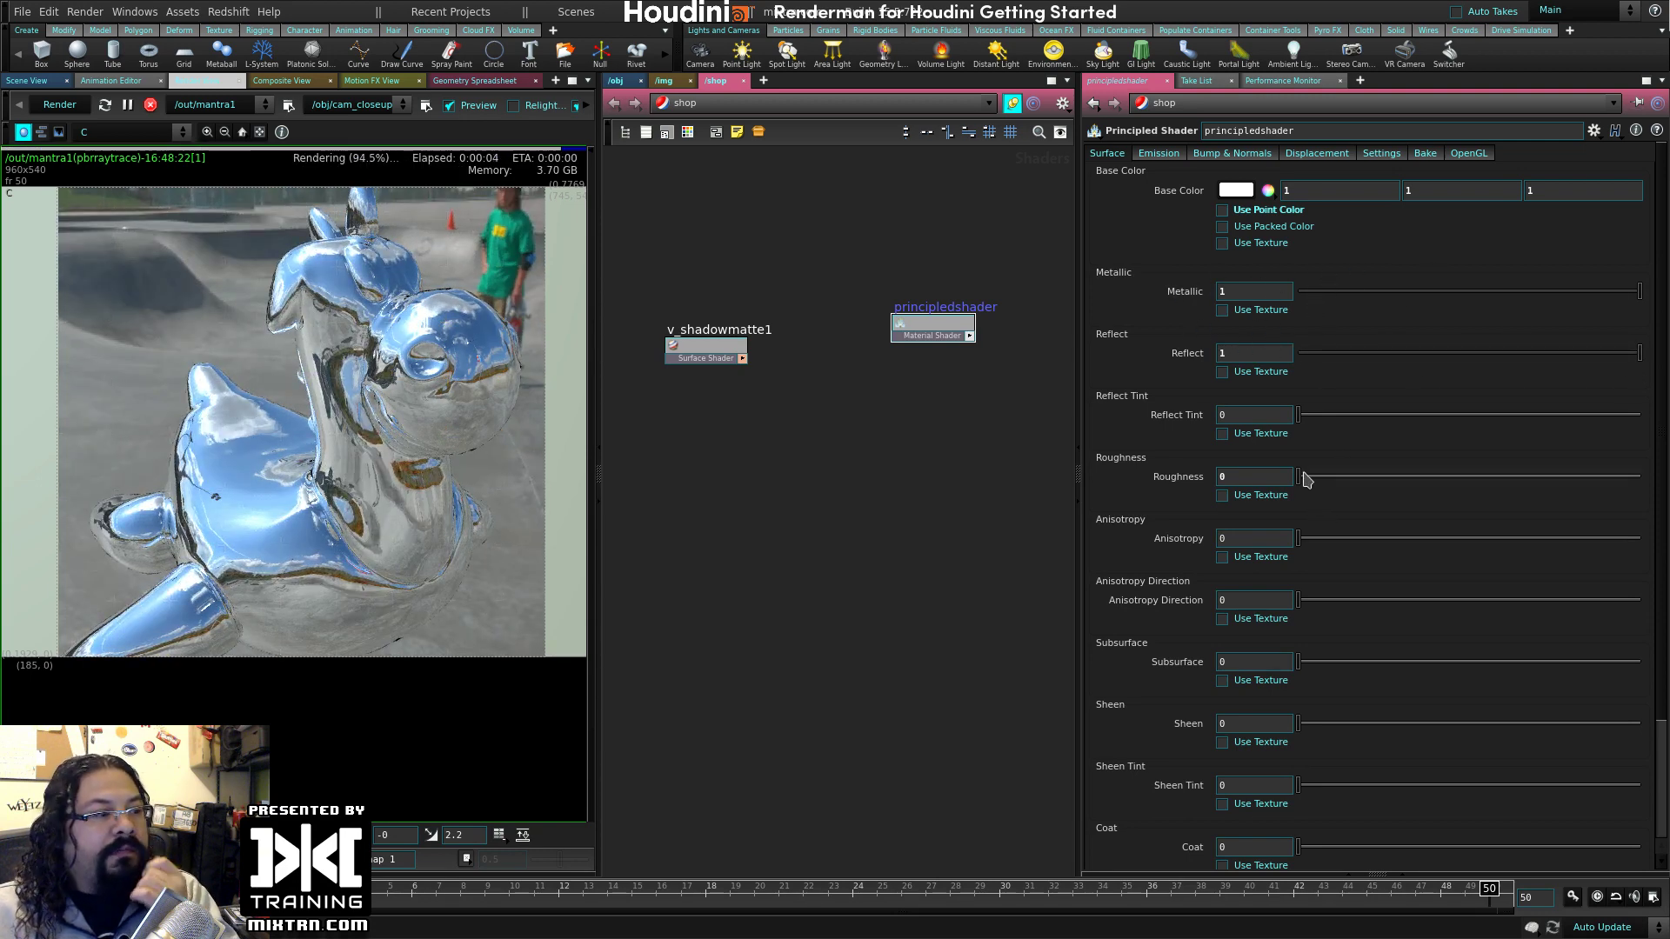
- Raise the metallic shader's Roughness in stages through about 0.061, 0.237 and 0.422 up to about 0.656
{"action": "left_click_drag", "start_coordinate": [1305, 479], "coordinate": [1319, 477]}
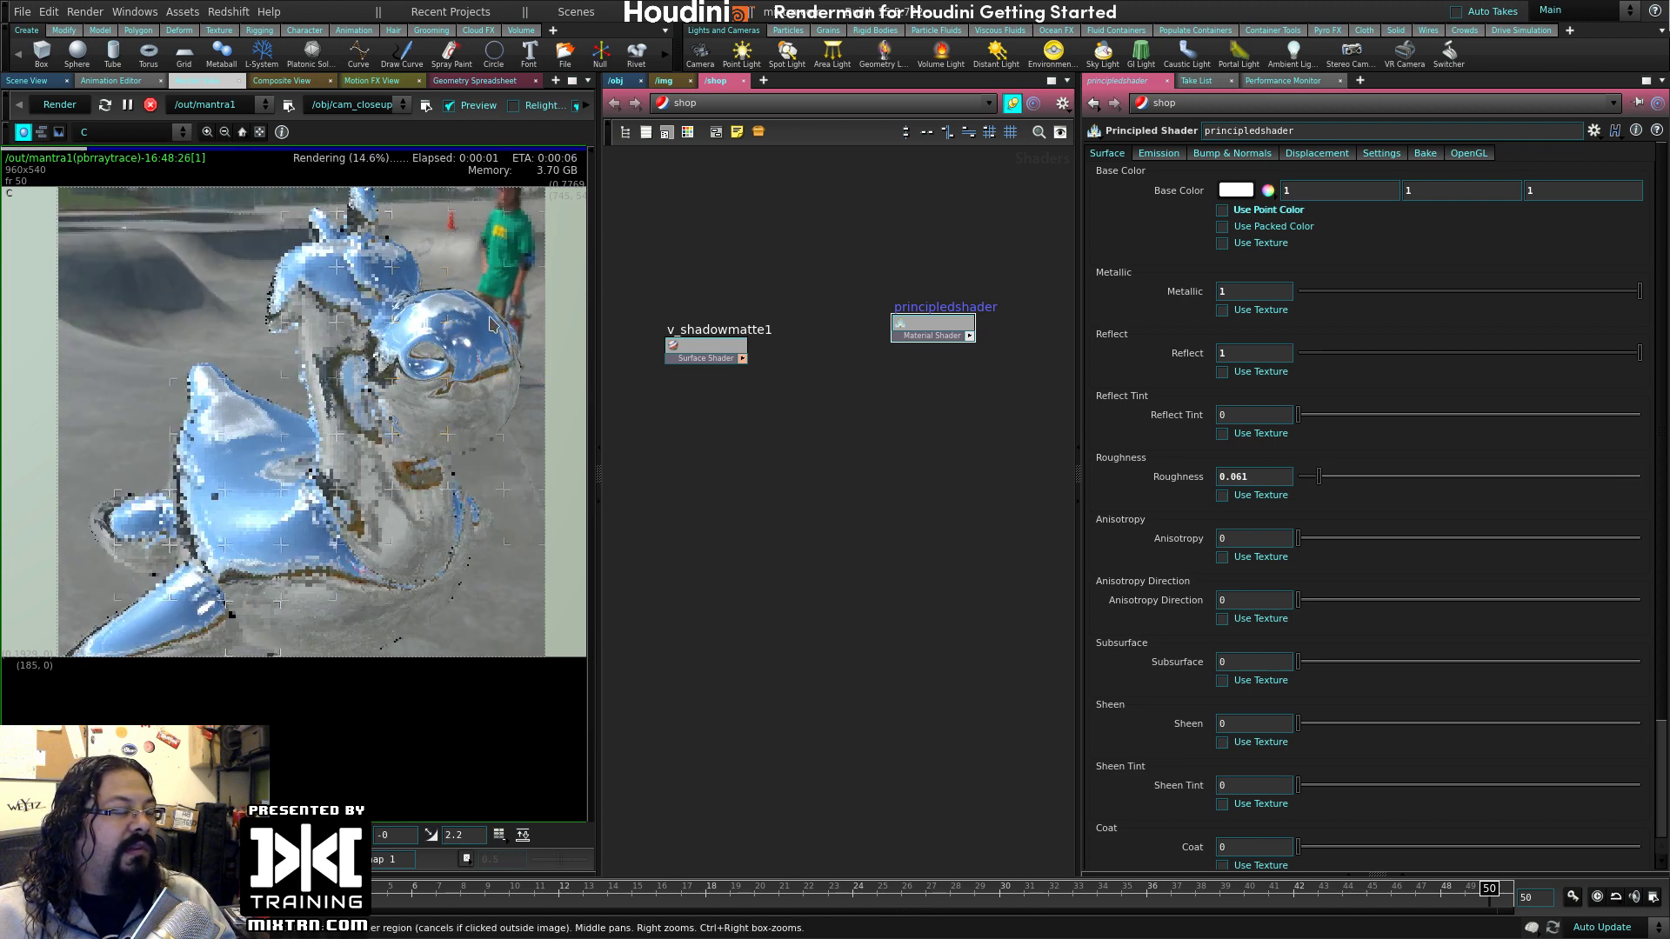
{"action": "left_click_drag", "start_coordinate": [1319, 477], "coordinate": [1378, 476]}
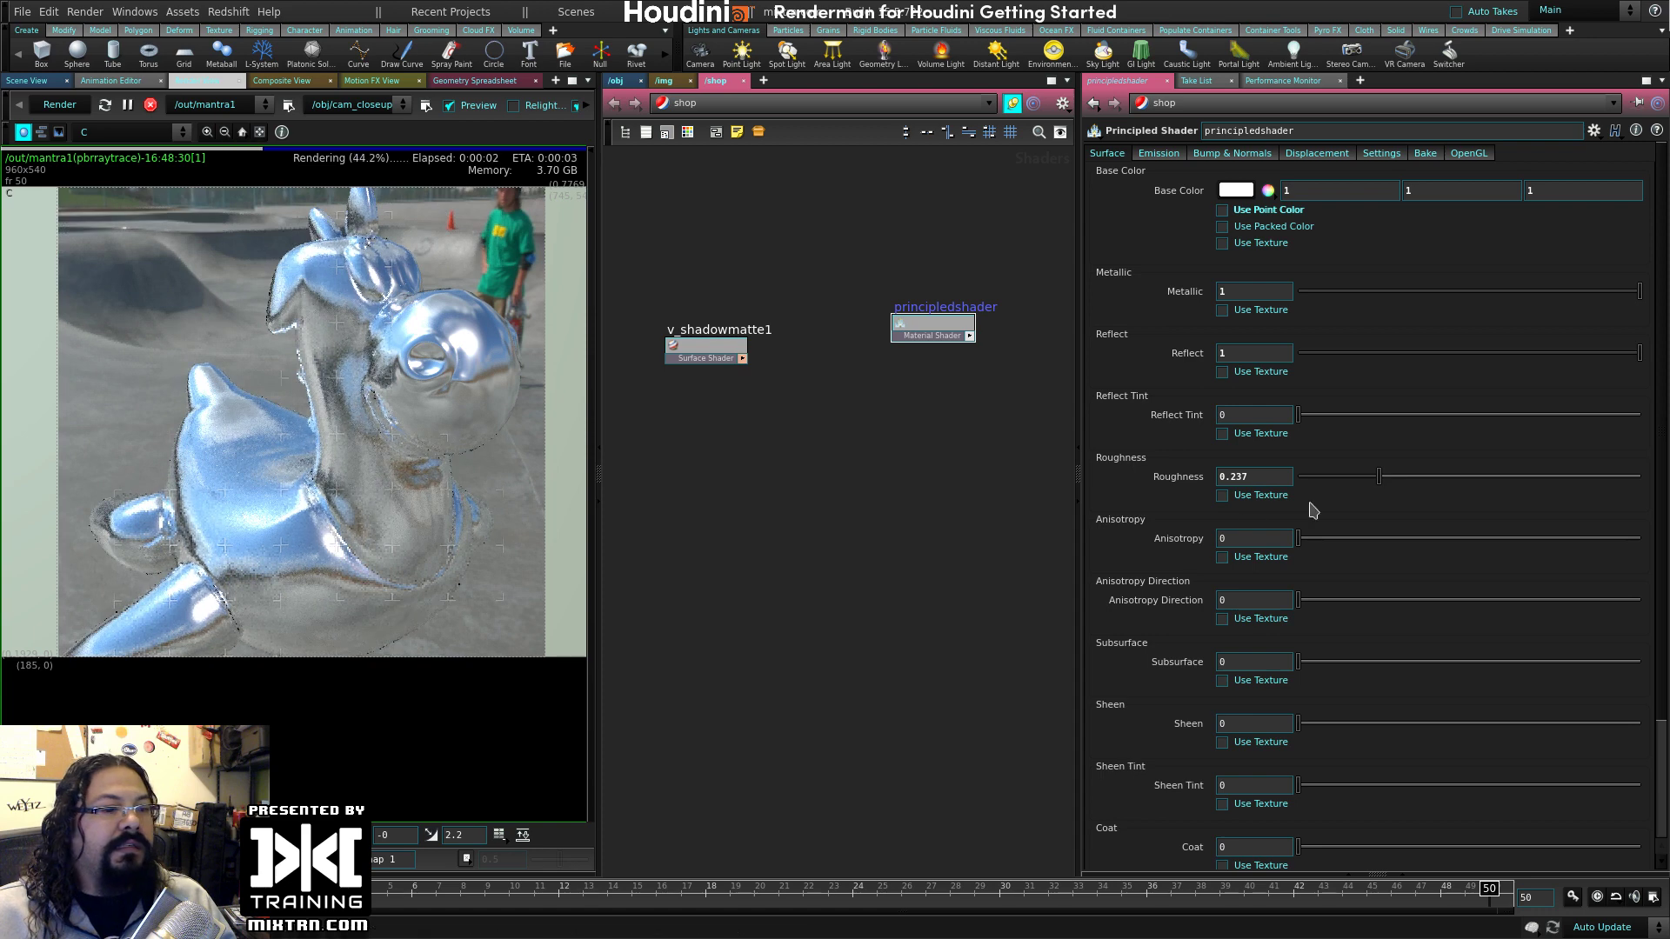
{"action": "left_click_drag", "start_coordinate": [1379, 478], "coordinate": [1451, 482]}
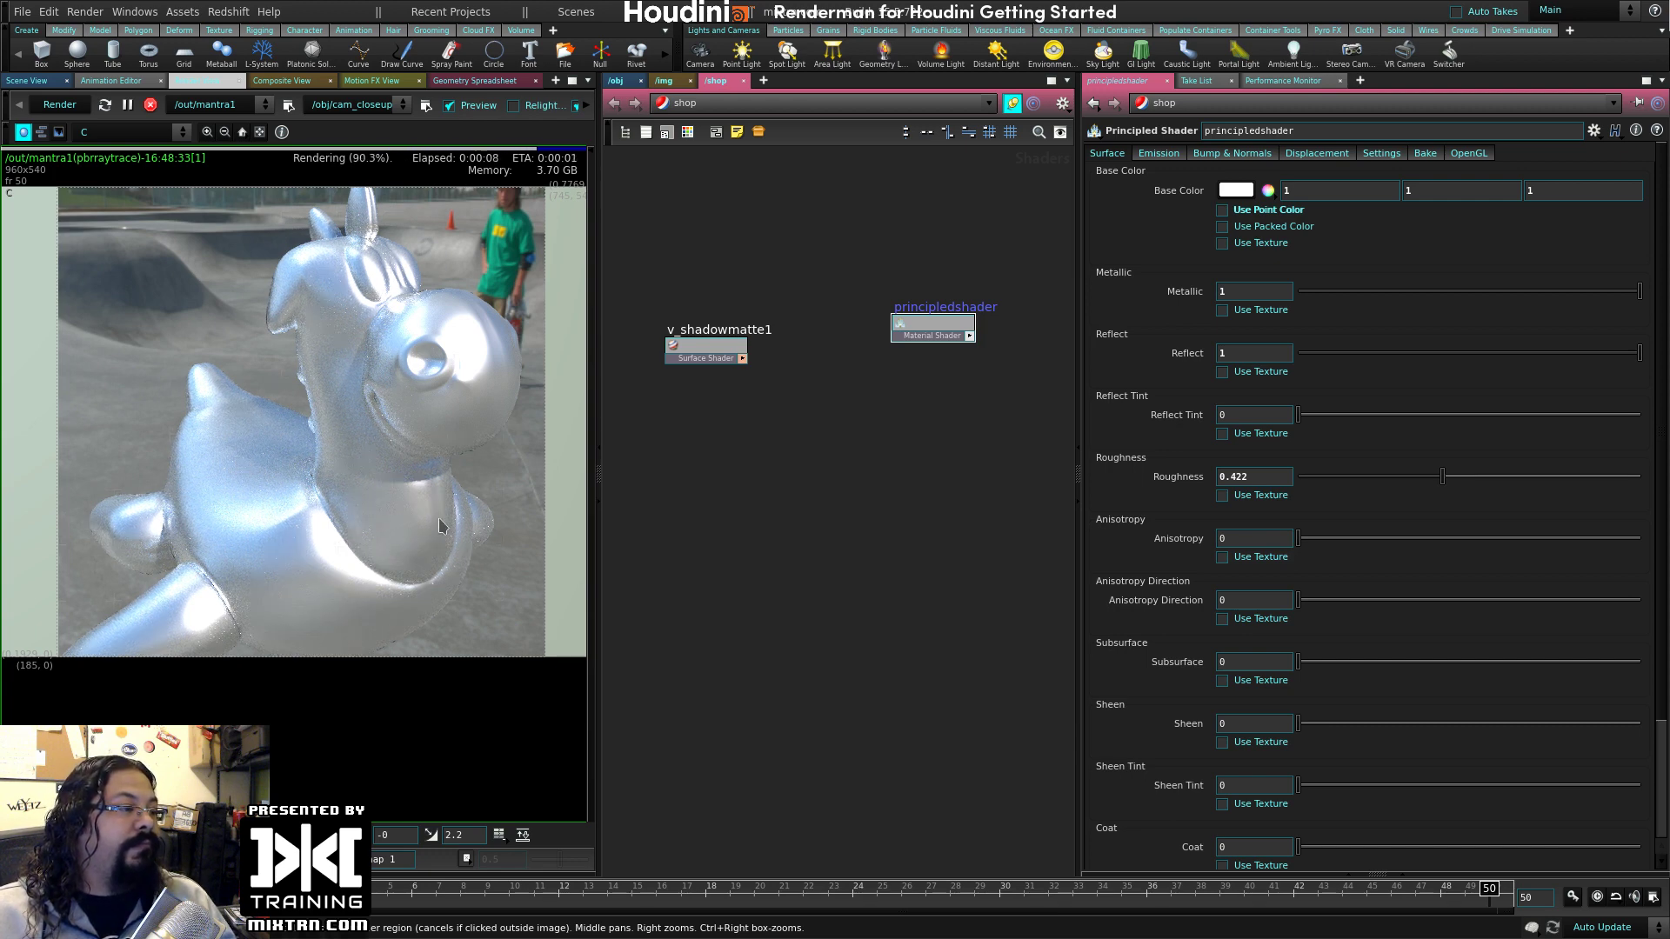
{"action": "left_click", "coordinate": [442, 354]}
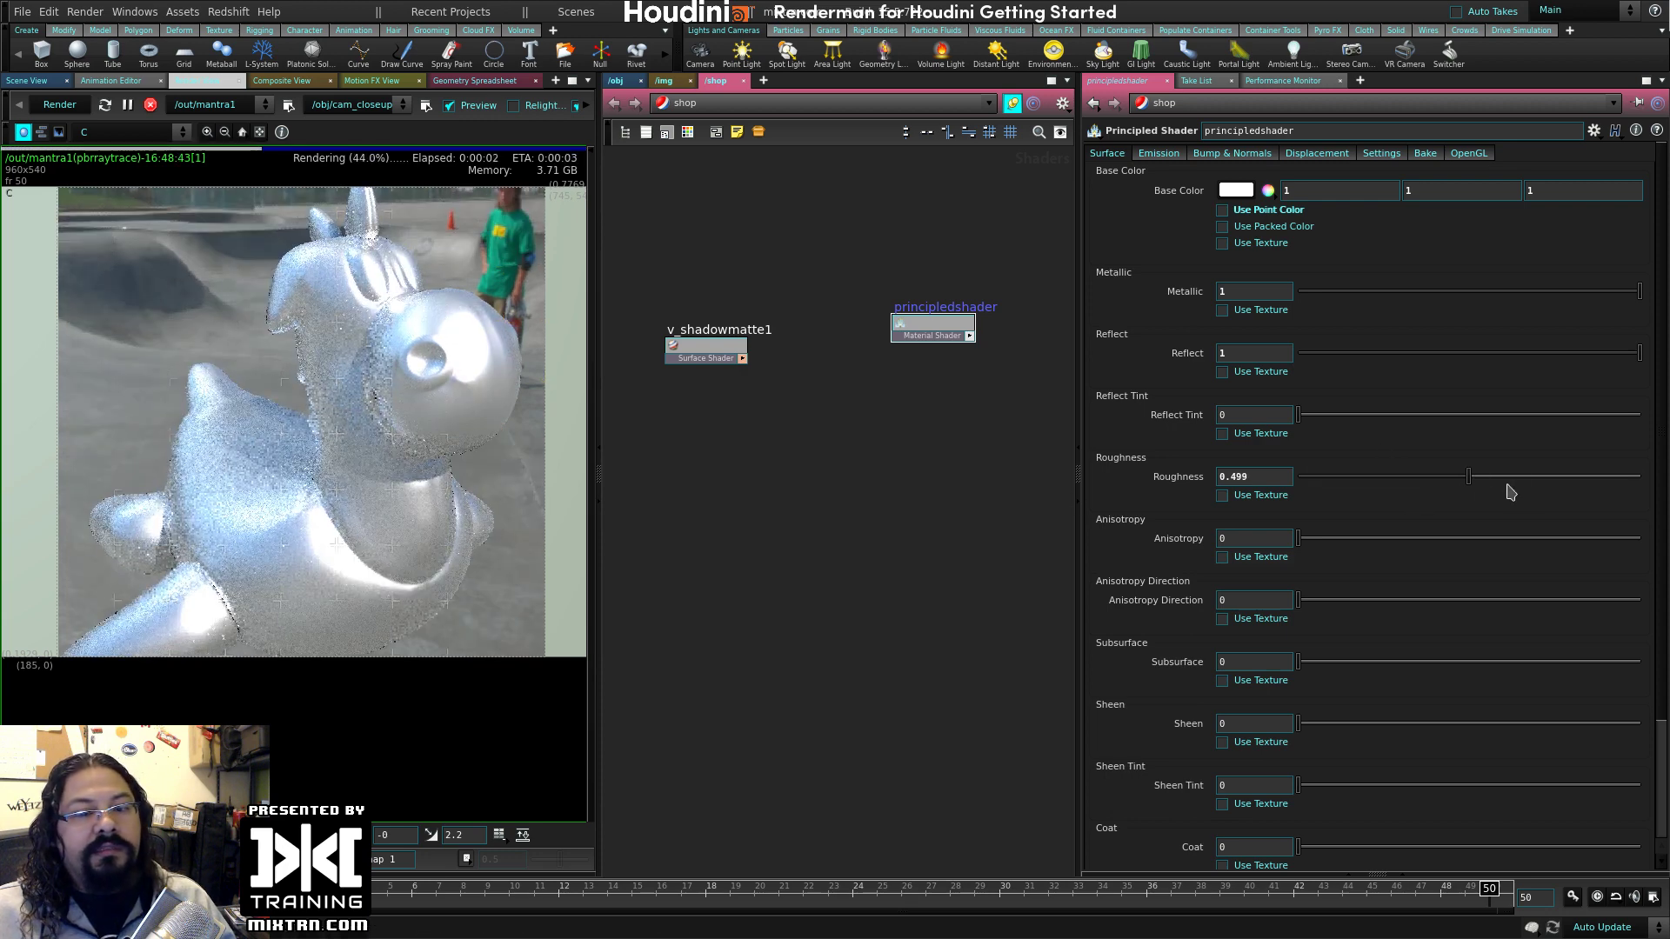
{"action": "left_click_drag", "start_coordinate": [1508, 484], "coordinate": [1521, 485]}
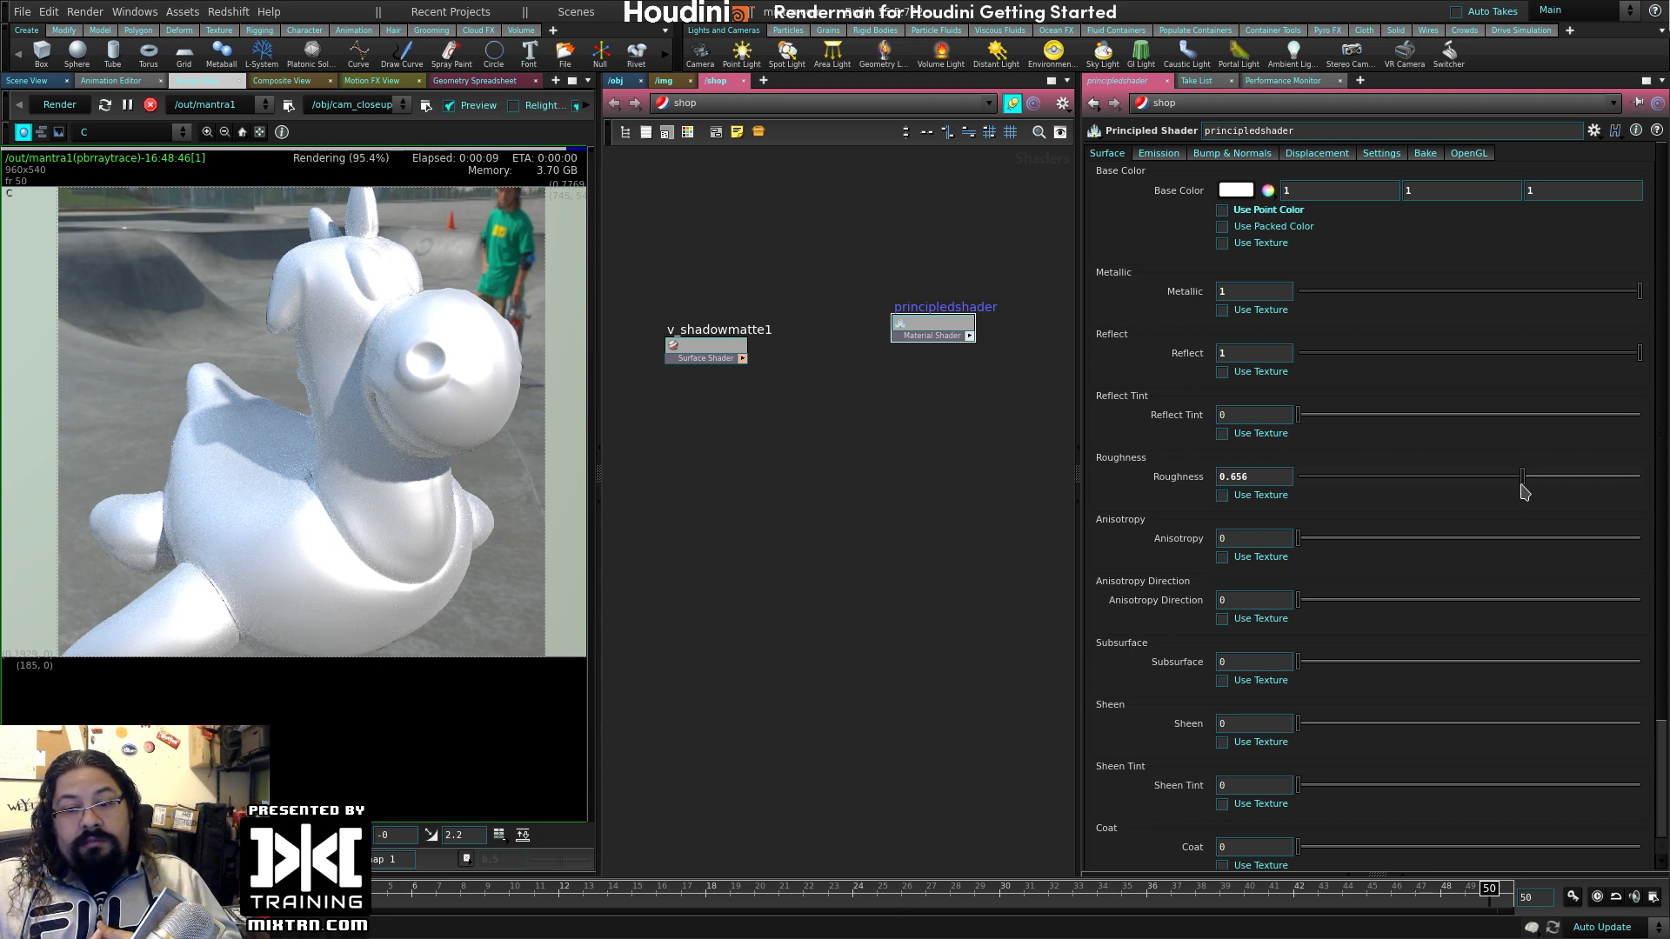
{"action": "left_click", "coordinate": [1522, 480]}
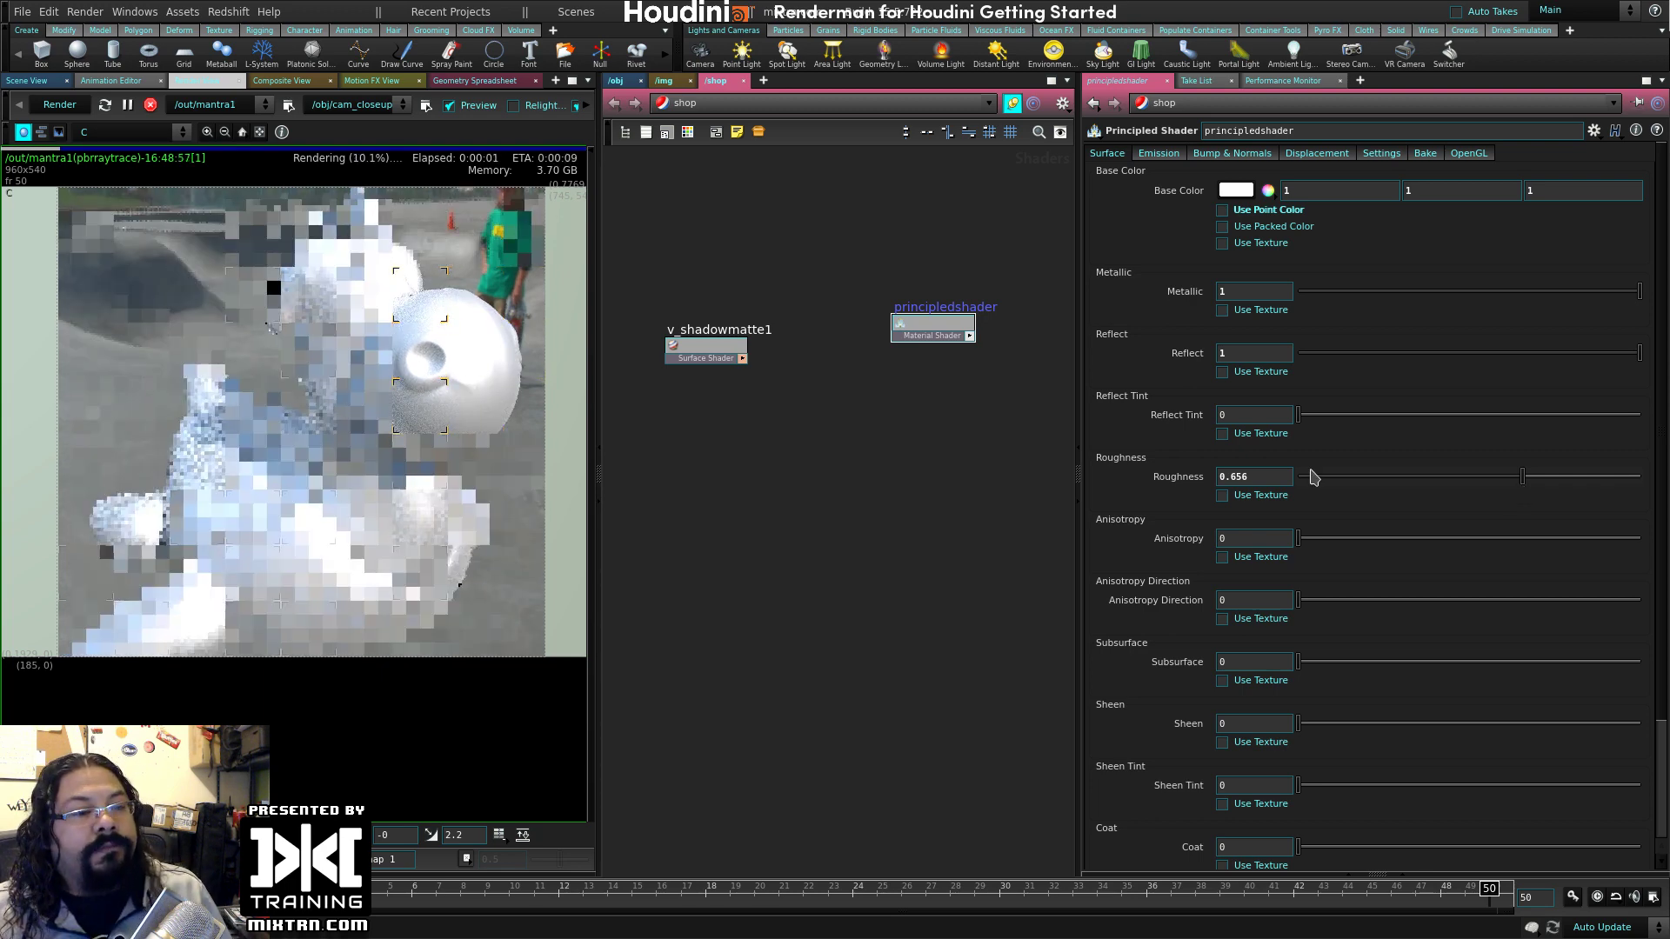
- Try Roughness values of about 0.377, 0.229 and 0.282 on the metallic shader and set it to about 0.489
{"action": "left_click", "coordinate": [1396, 478]}
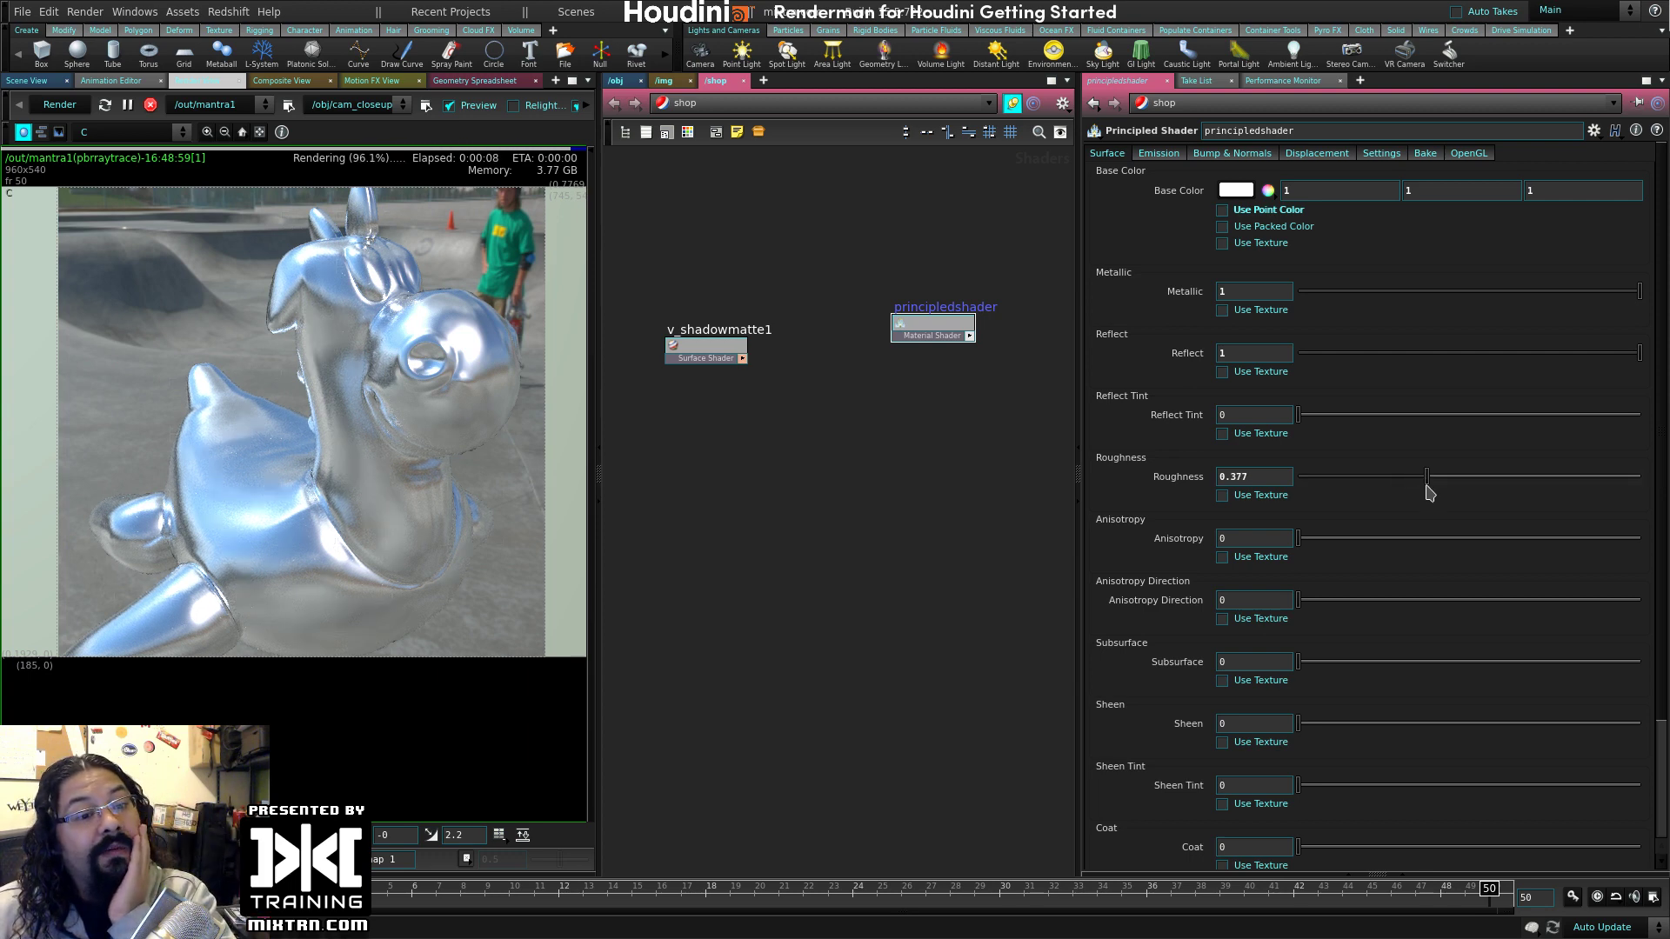
{"action": "left_click", "coordinate": [1378, 478]}
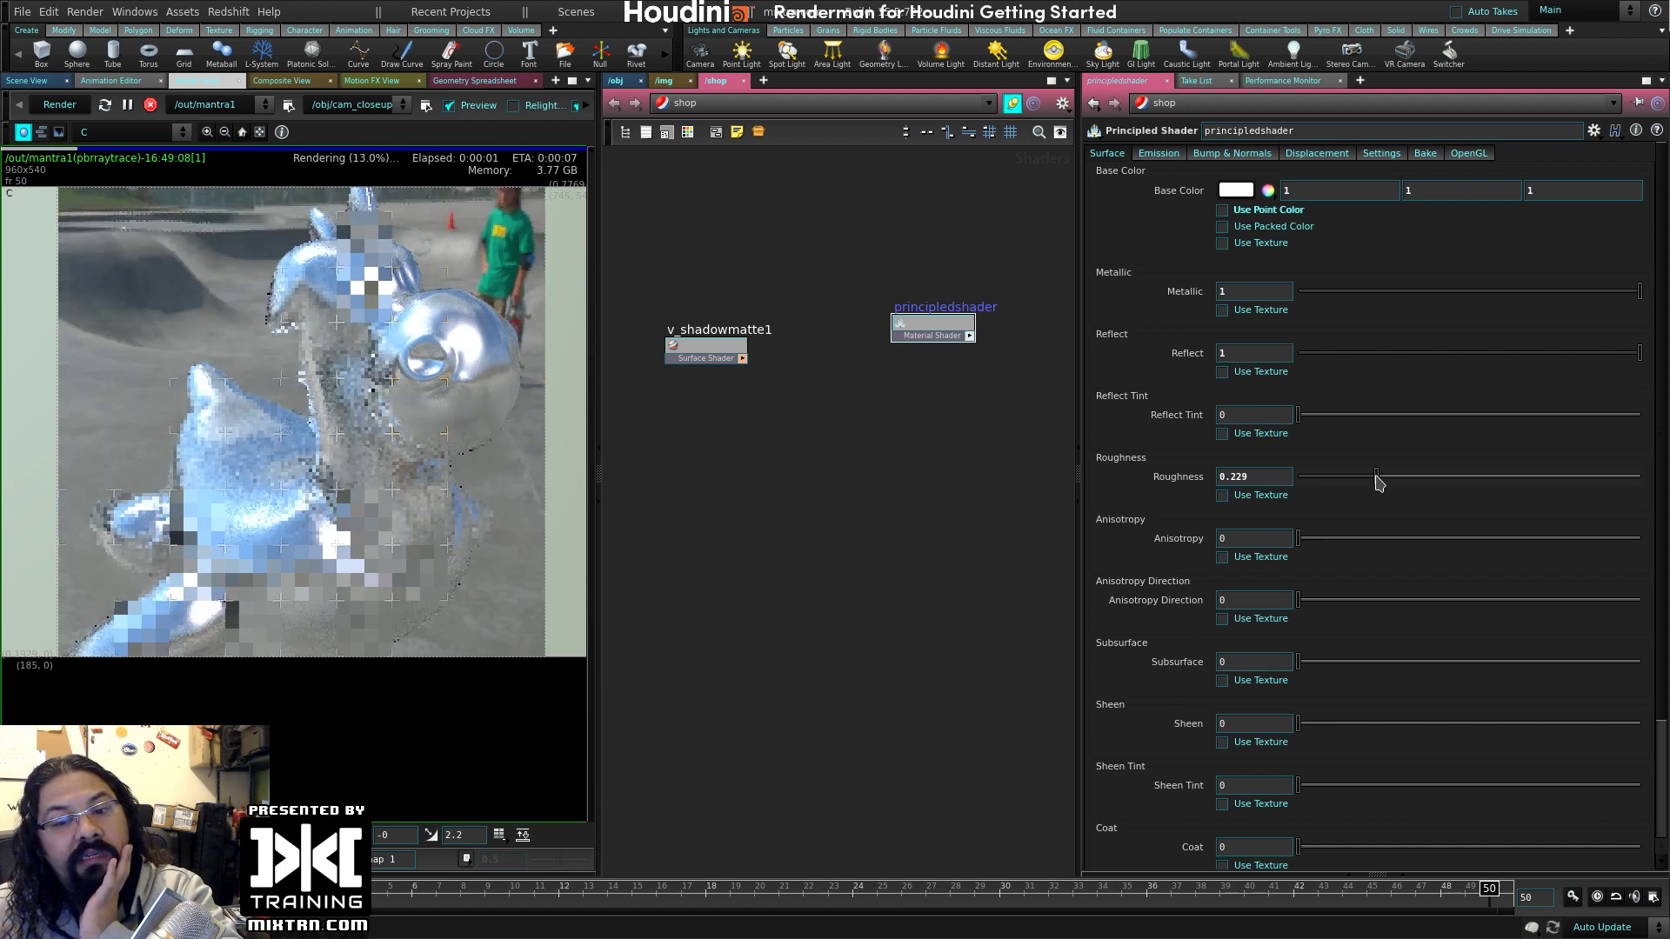
{"action": "left_click", "coordinate": [1423, 479]}
{"action": "left_click", "coordinate": [1396, 478]}
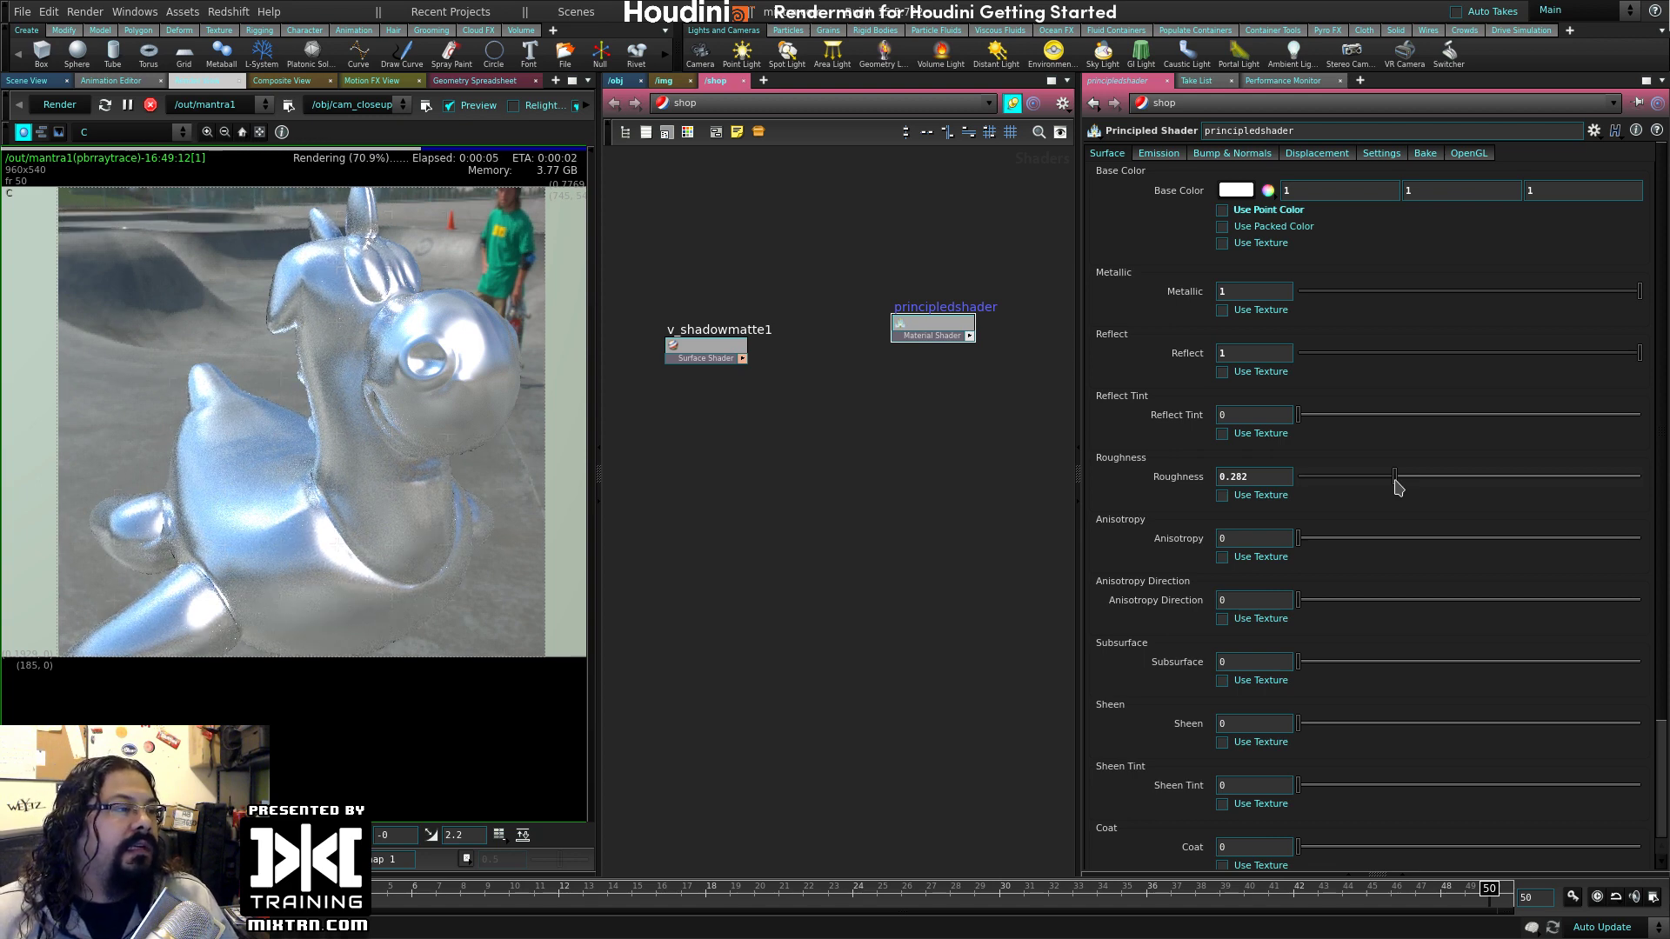
{"action": "left_click", "coordinate": [1465, 478]}
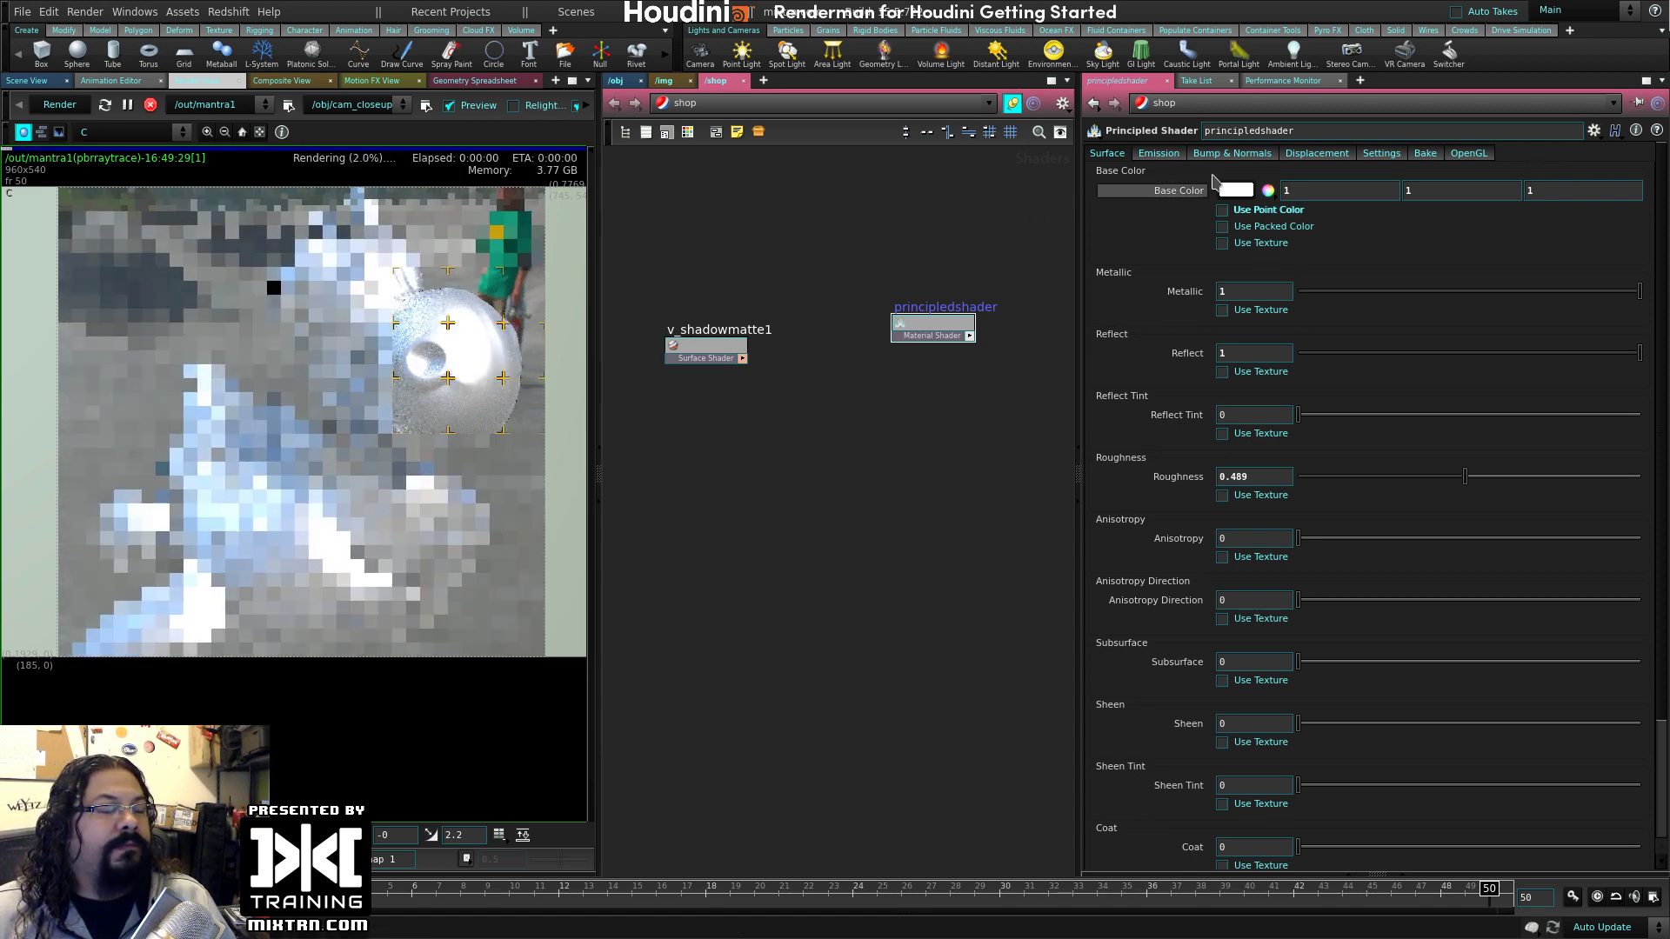
- Darken the shader's Base Color to a grey of about 0.062 and set Metallic to 0 and Reflect to about 0.178
{"action": "left_click", "coordinate": [1237, 191]}
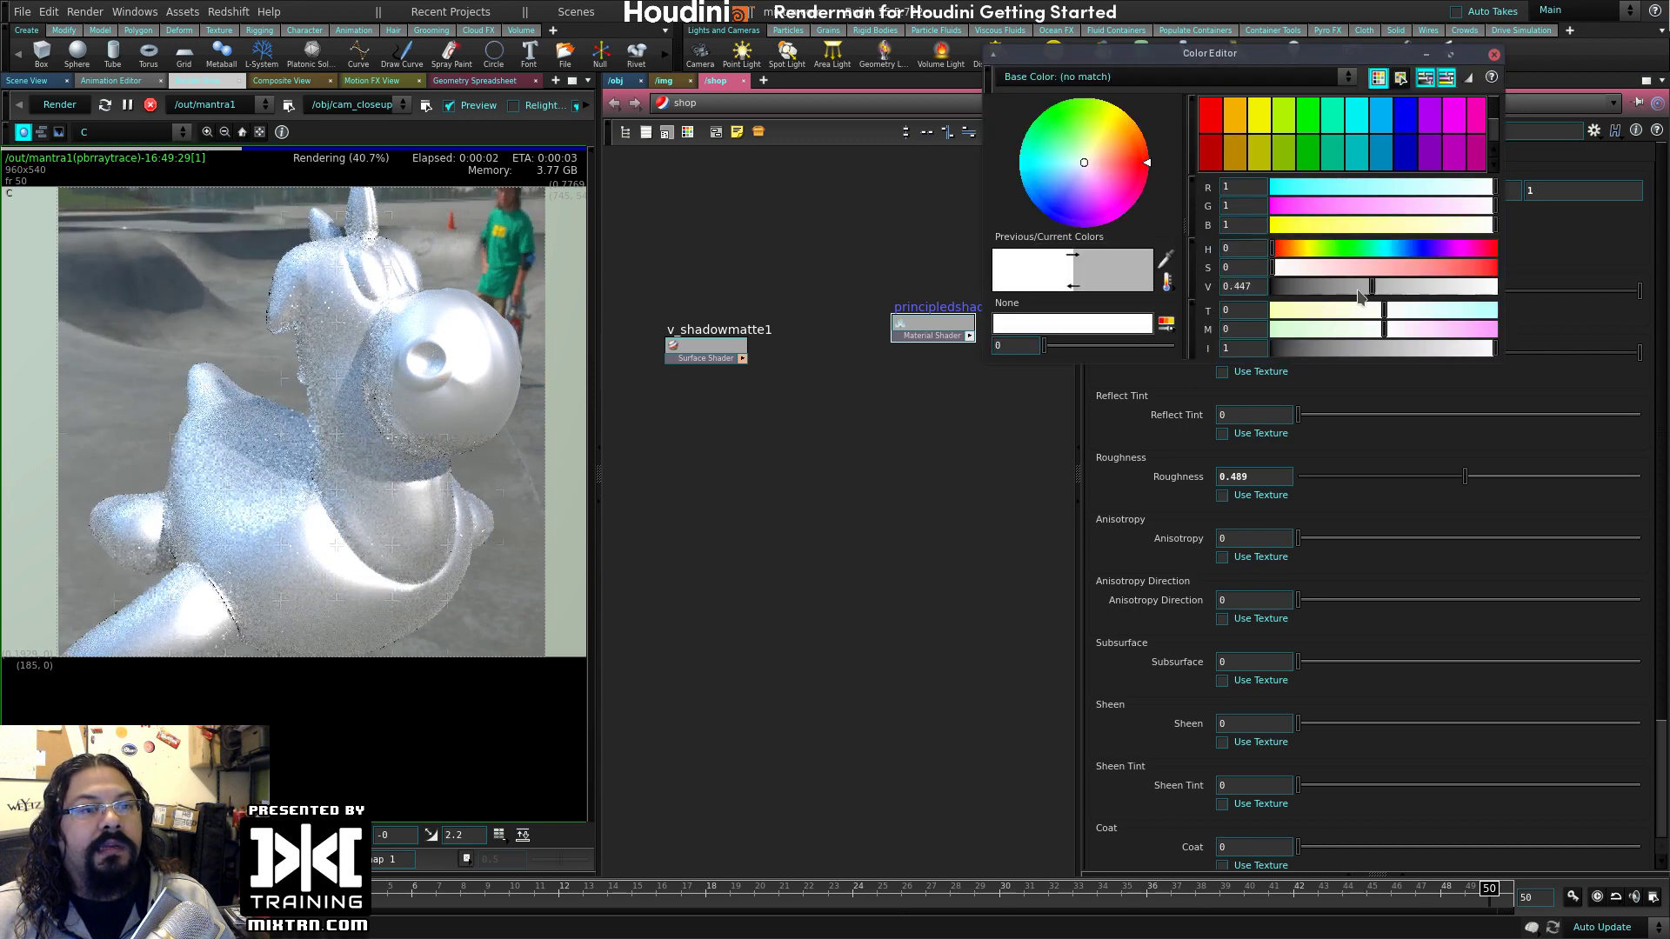
{"action": "left_click_drag", "start_coordinate": [1495, 287], "coordinate": [1286, 299]}
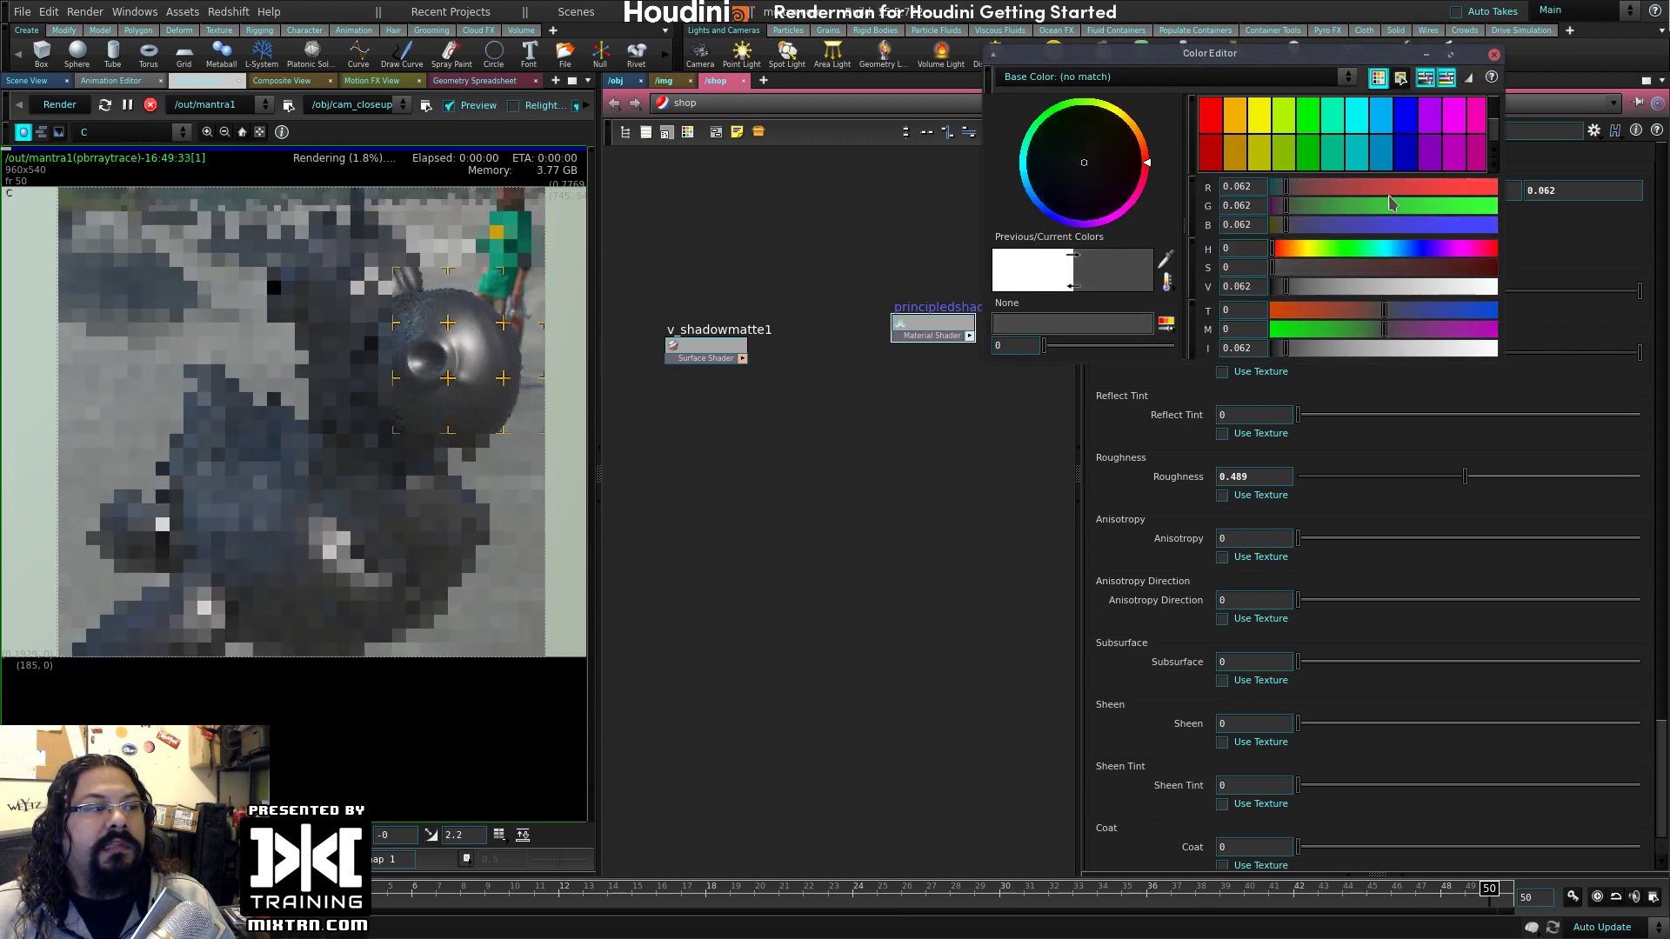
{"action": "left_click", "coordinate": [1495, 54]}
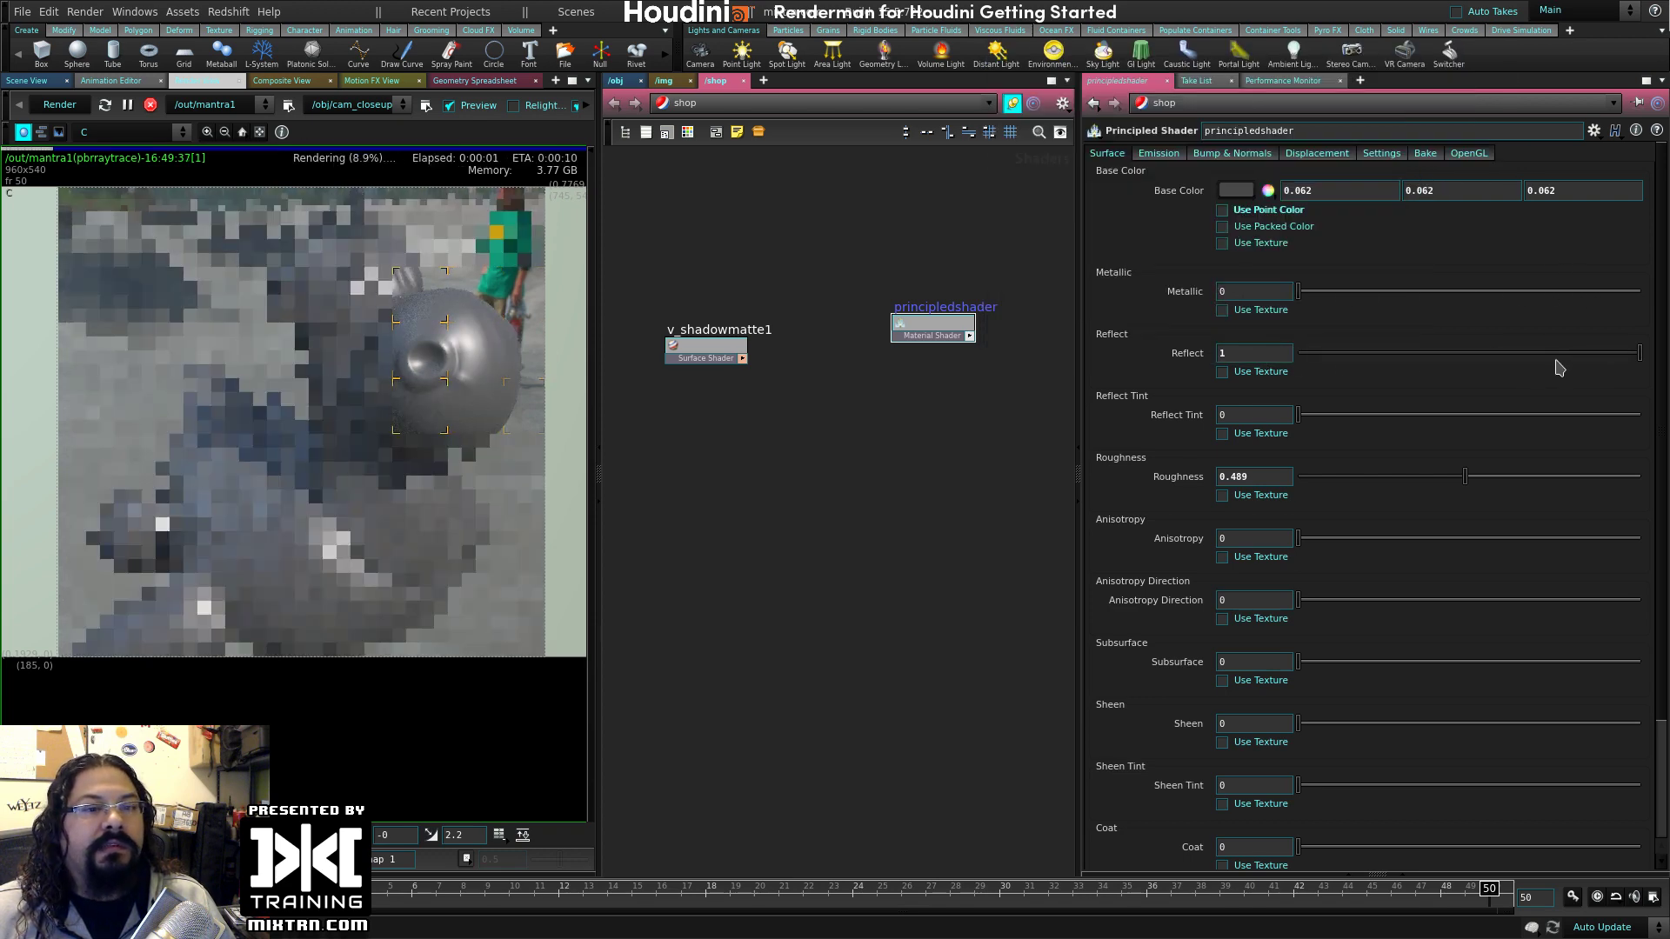
{"action": "left_click", "coordinate": [1358, 356]}
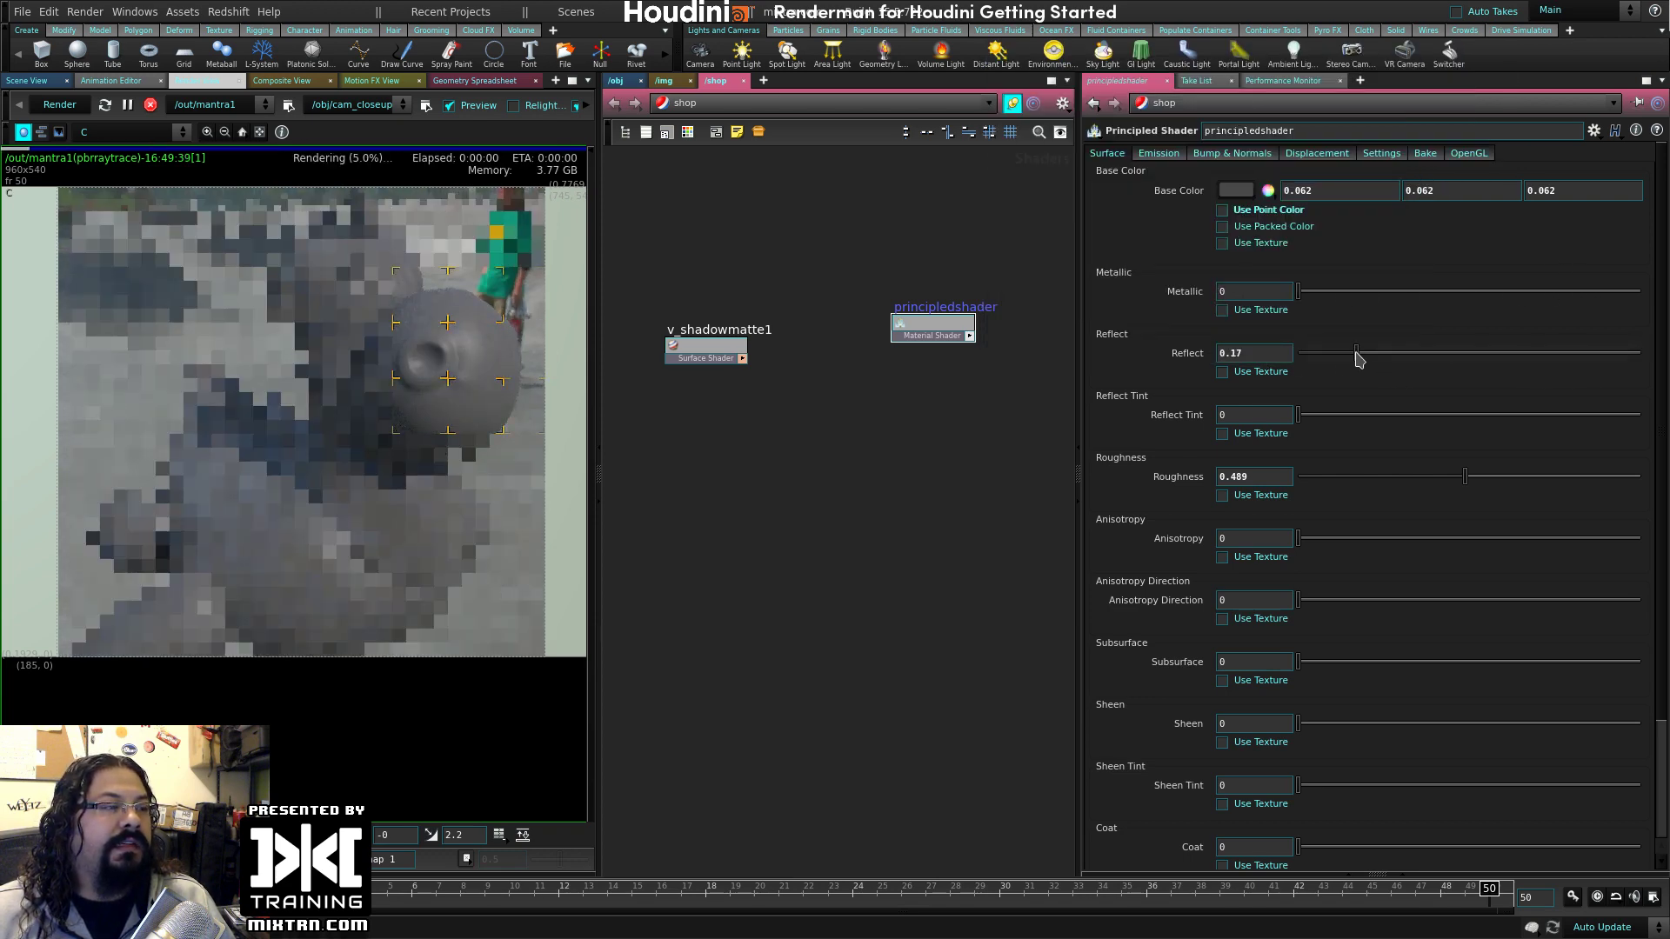
{"action": "left_click_drag", "start_coordinate": [1360, 359], "coordinate": [1358, 358]}
- Set Roughness to about 0.908 and, with the Base Color displayed as HSV, lower its Value to about 0.017
{"action": "left_click_drag", "start_coordinate": [1465, 477], "coordinate": [1608, 485]}
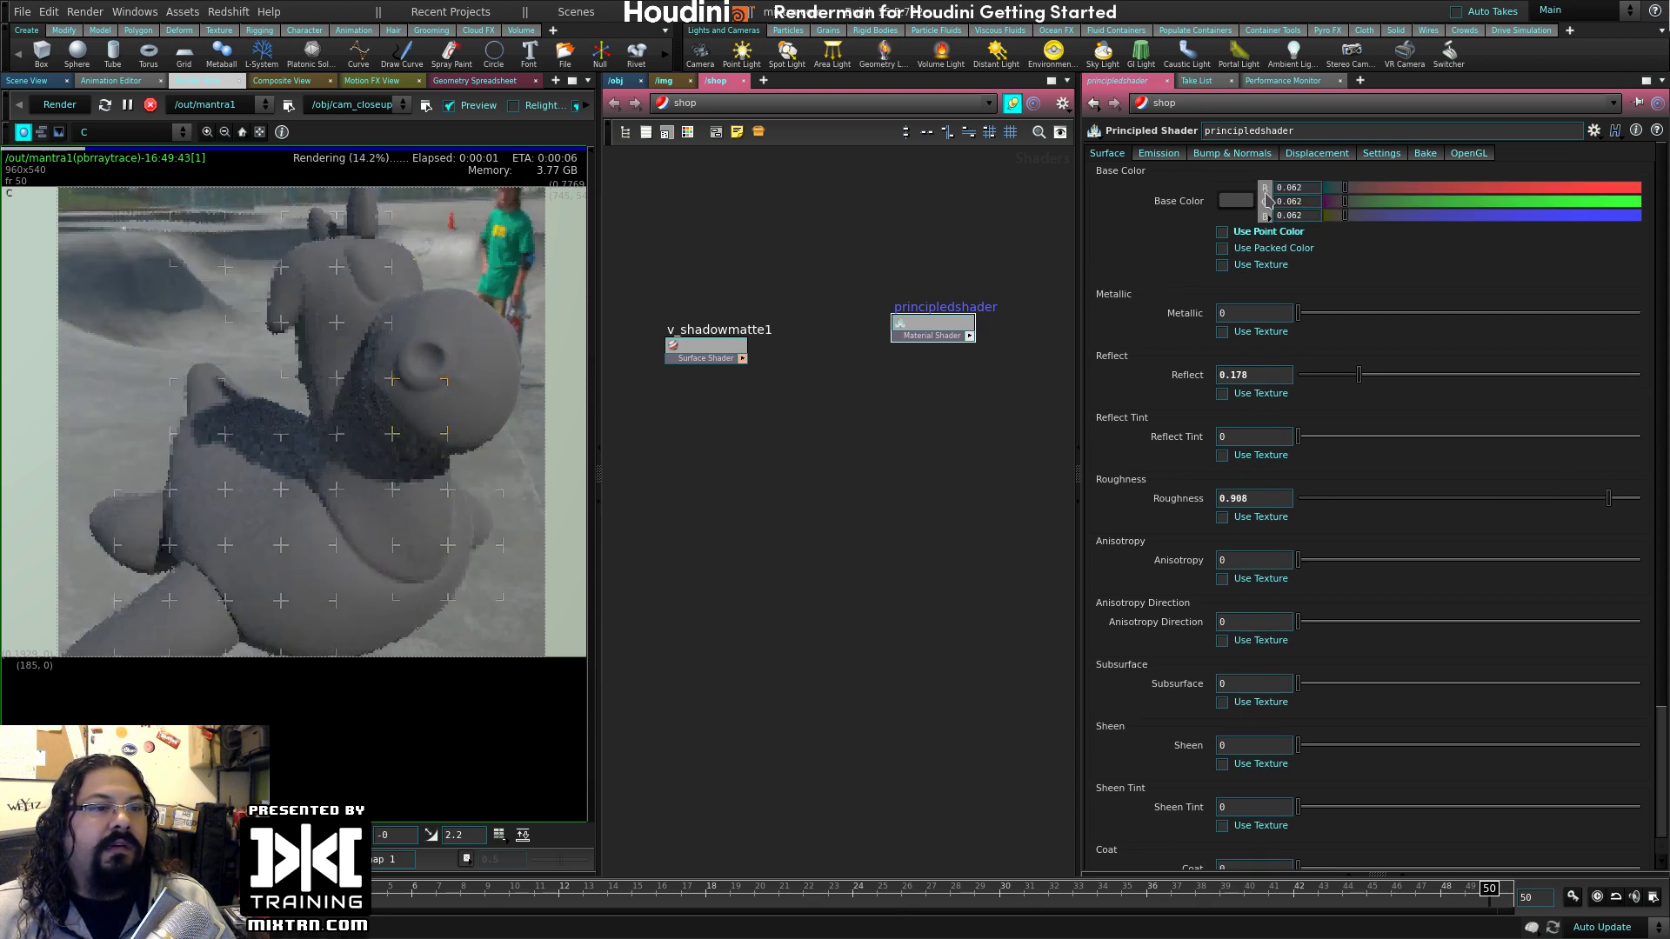
{"action": "left_click", "coordinate": [1267, 199]}
{"action": "left_click_drag", "start_coordinate": [1345, 215], "coordinate": [1334, 223]}
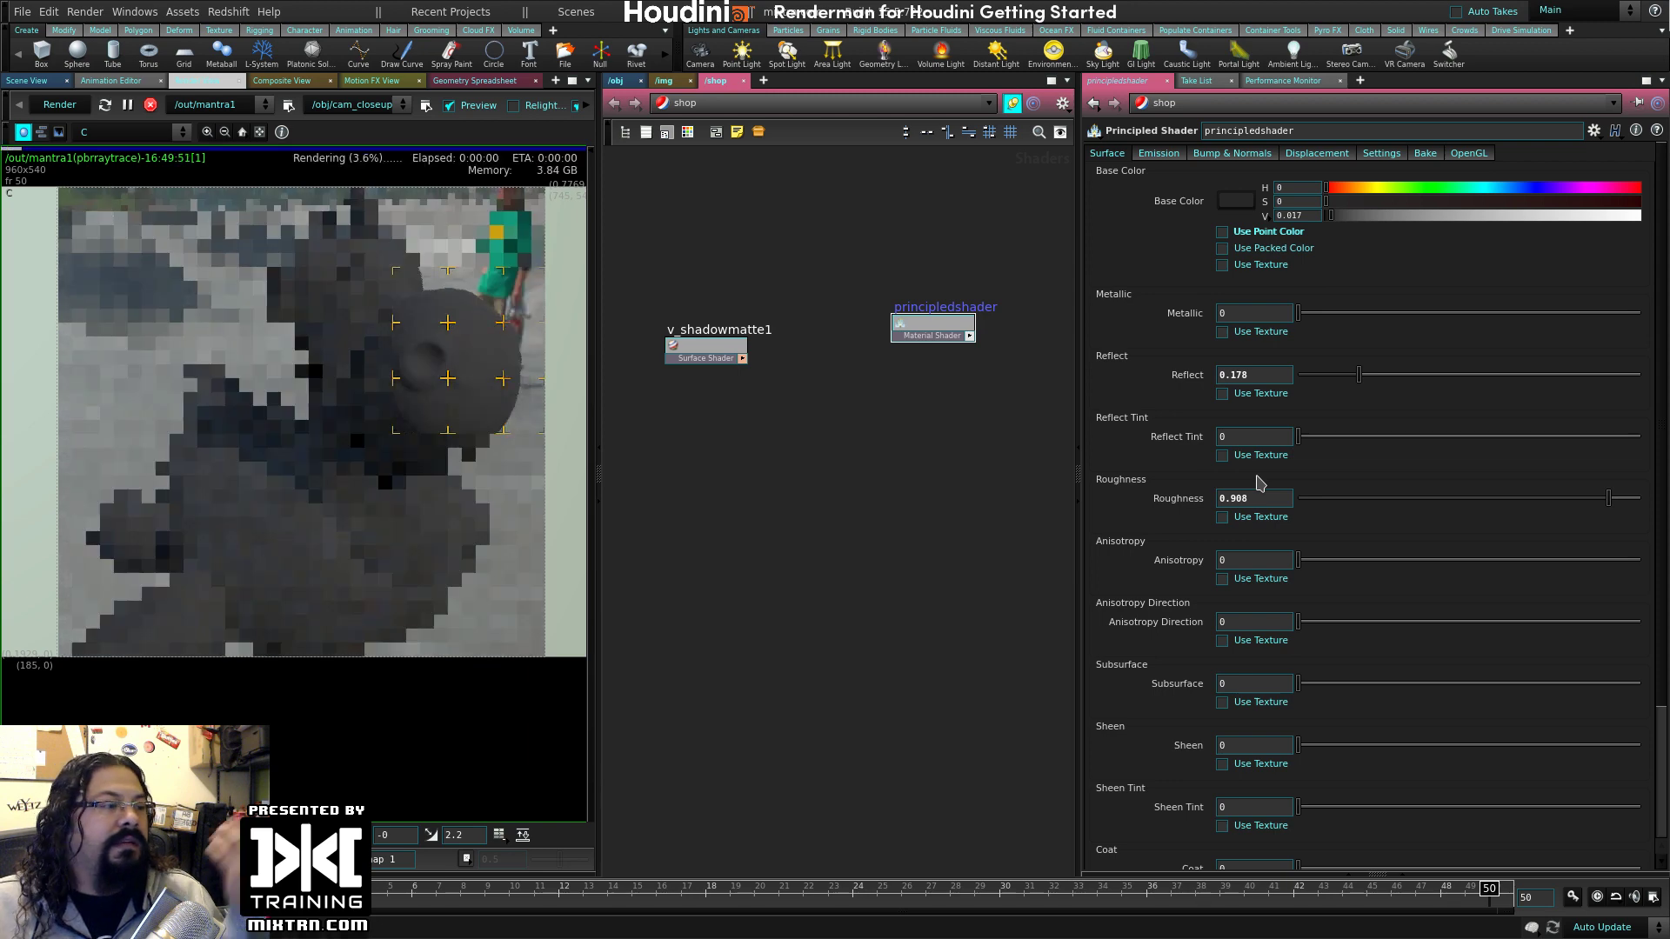
- Apply the Milk Chocolate preset to the Principled Shader and look over its surface parameters
{"action": "left_click", "coordinate": [1594, 132]}
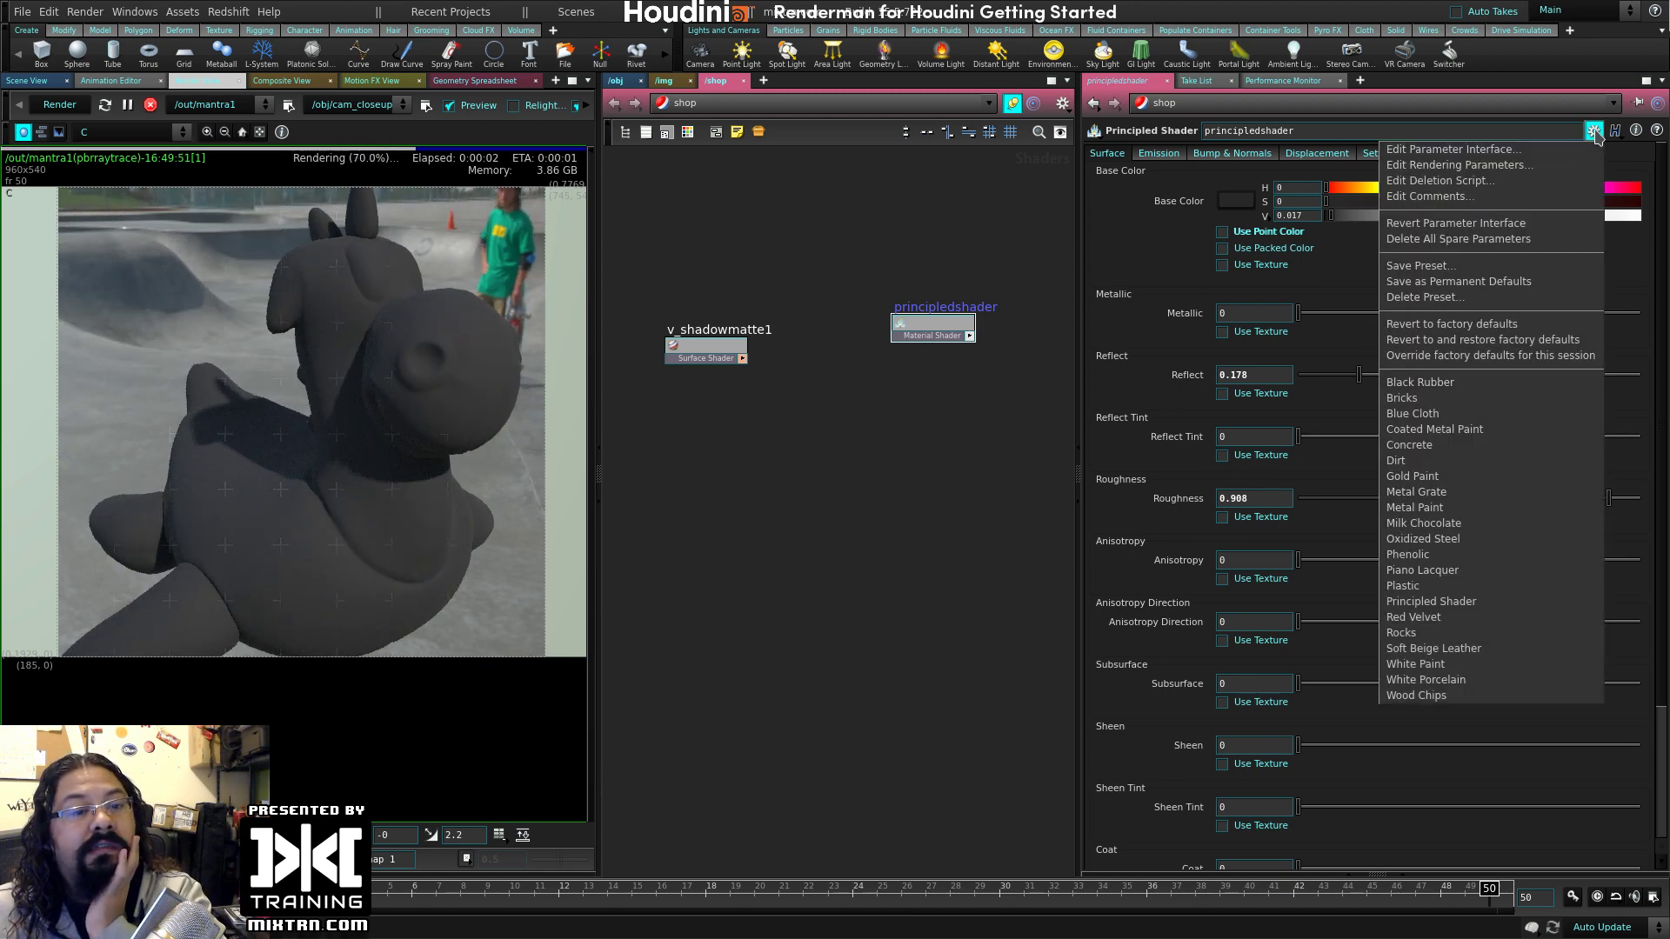
{"action": "left_click", "coordinate": [1493, 523]}
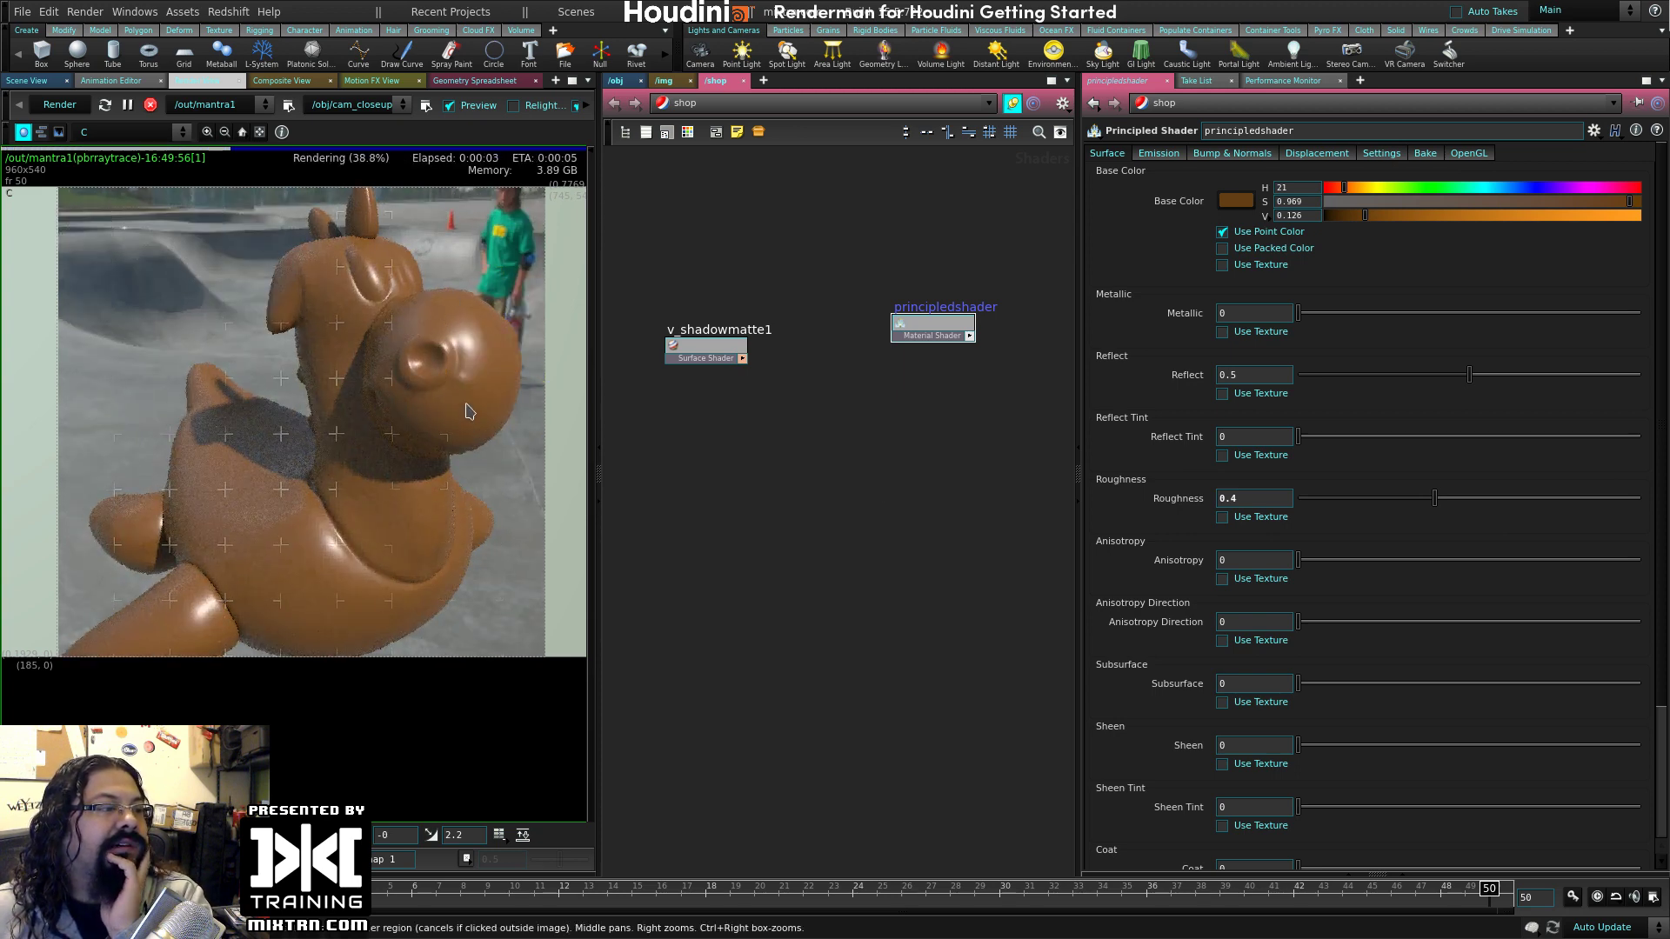
{"action": "scroll", "coordinate": [1425, 487], "scroll_direction": "down", "scroll_amount": 5}
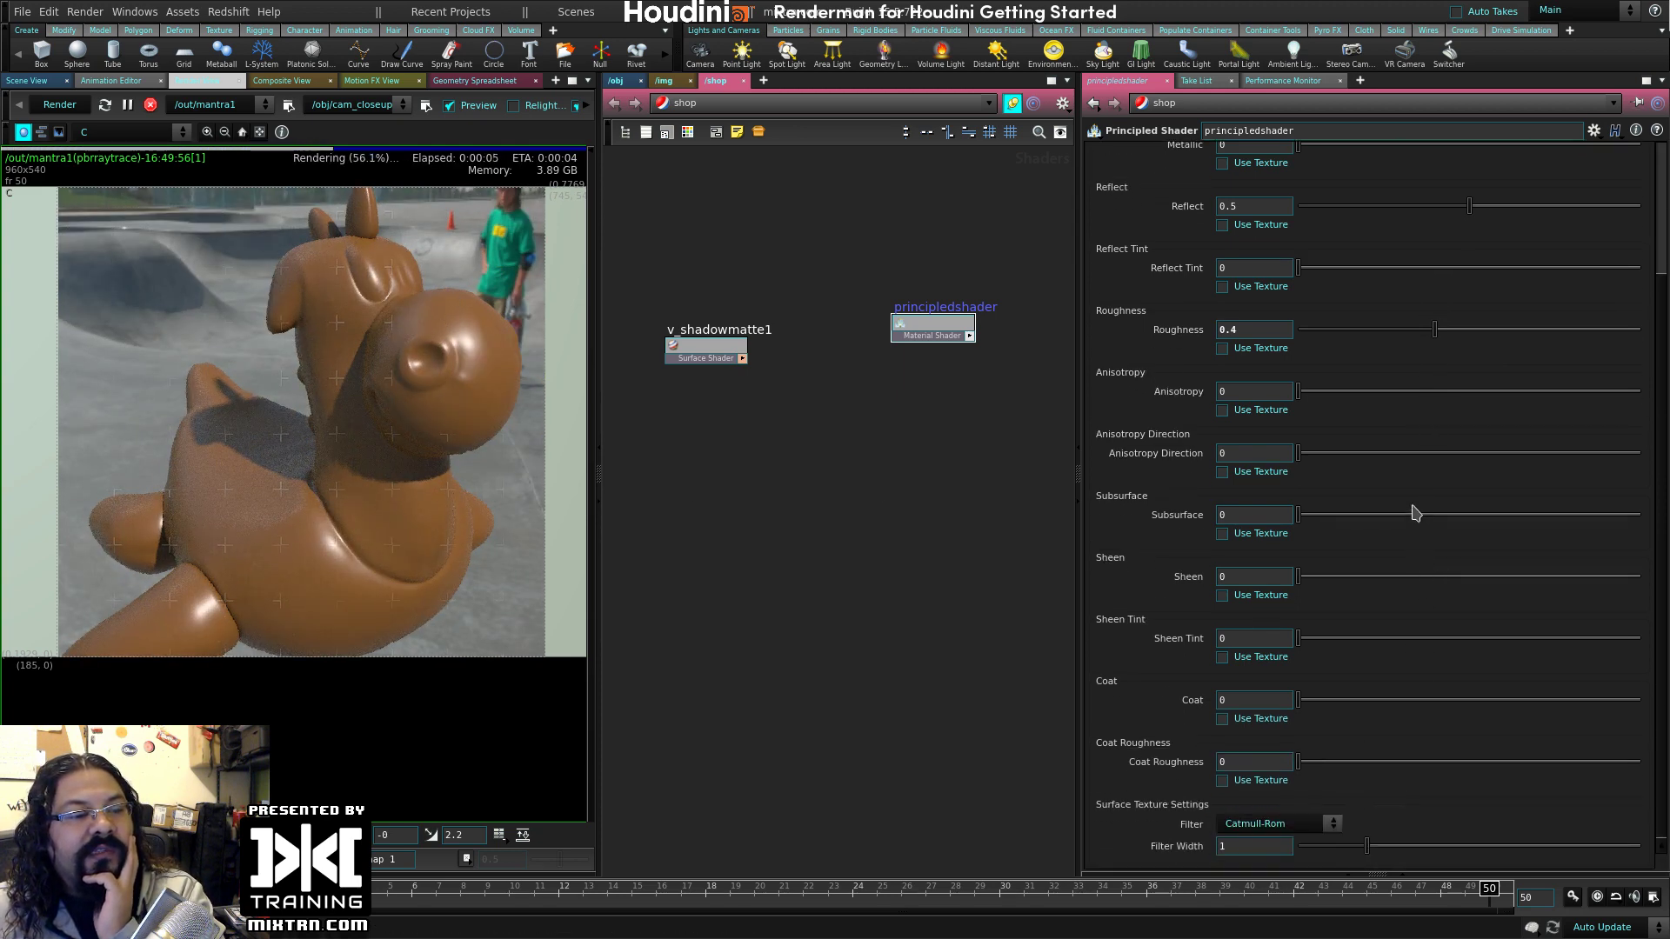
{"action": "scroll", "coordinate": [1413, 512], "scroll_direction": "up", "scroll_amount": 5}
{"action": "scroll", "coordinate": [1405, 390], "scroll_direction": "down", "scroll_amount": 3}
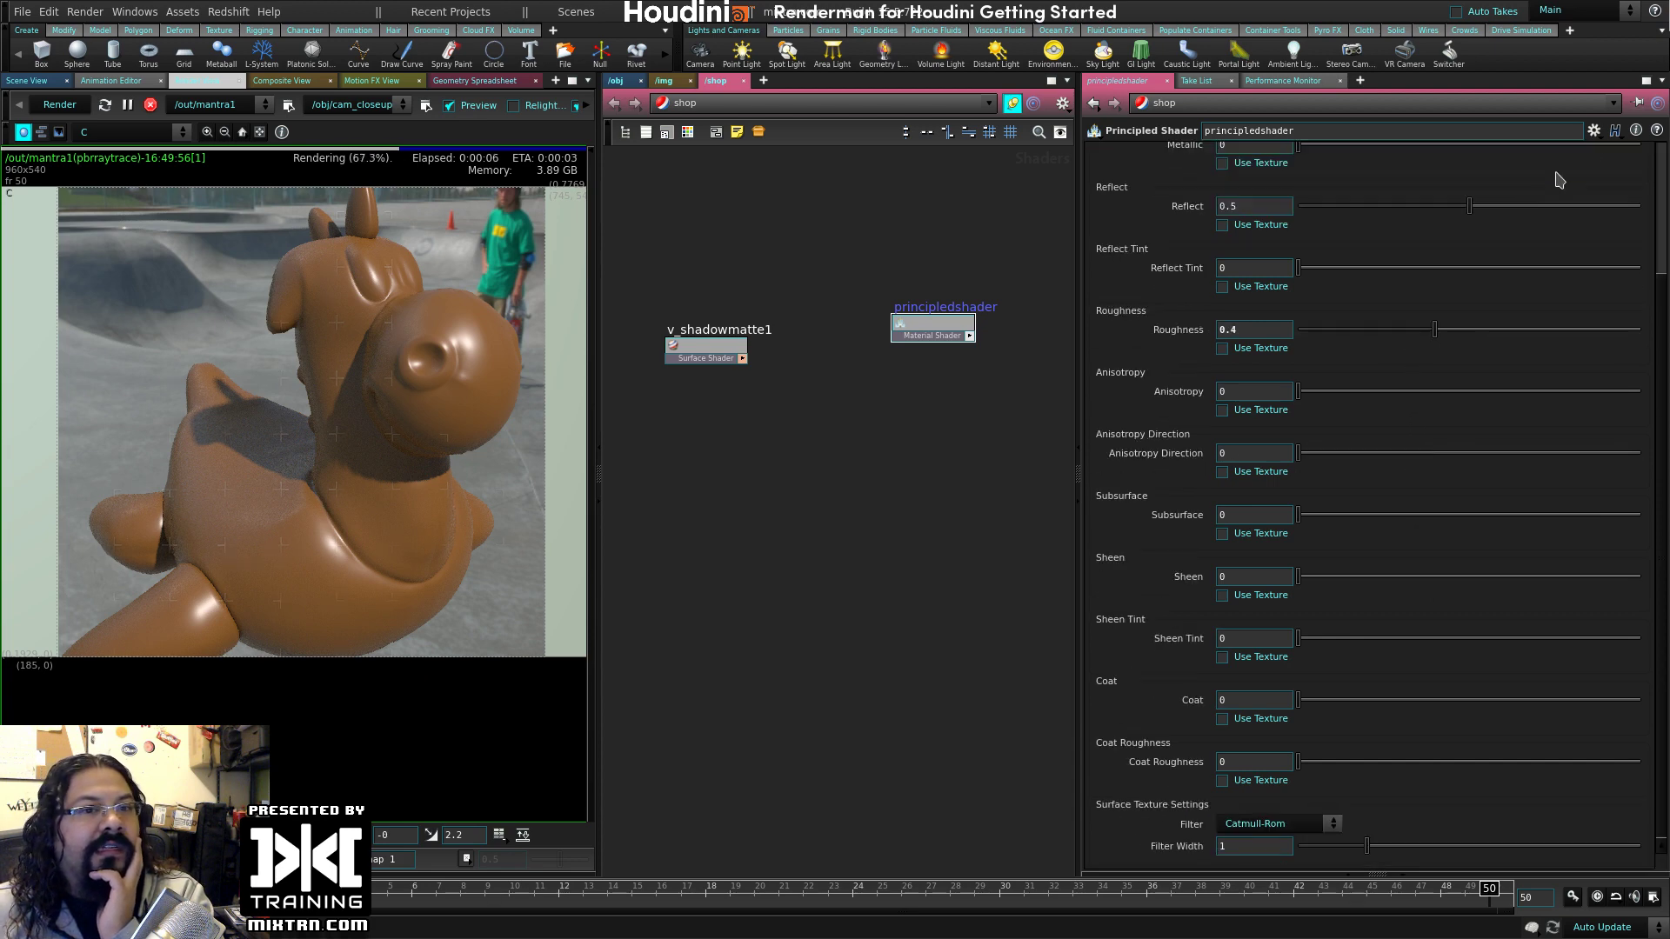
- Apply the Red Velvet preset to the Principled Shader and look over its surface parameters
{"action": "left_click", "coordinate": [1594, 131]}
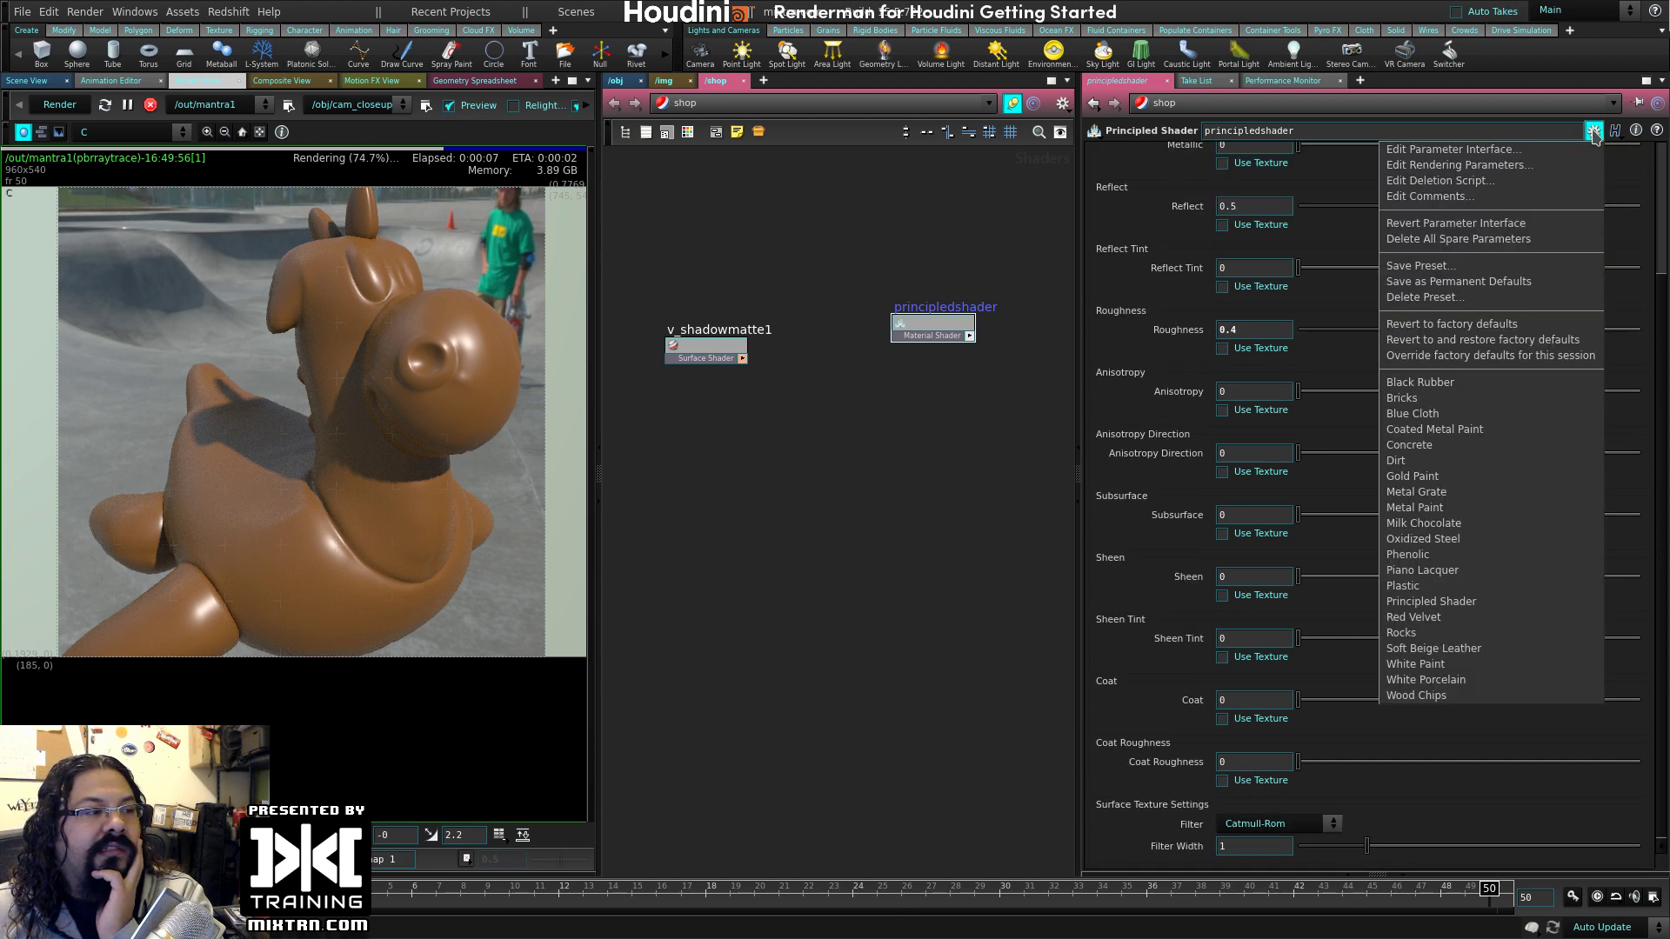
{"action": "left_click", "coordinate": [1465, 617]}
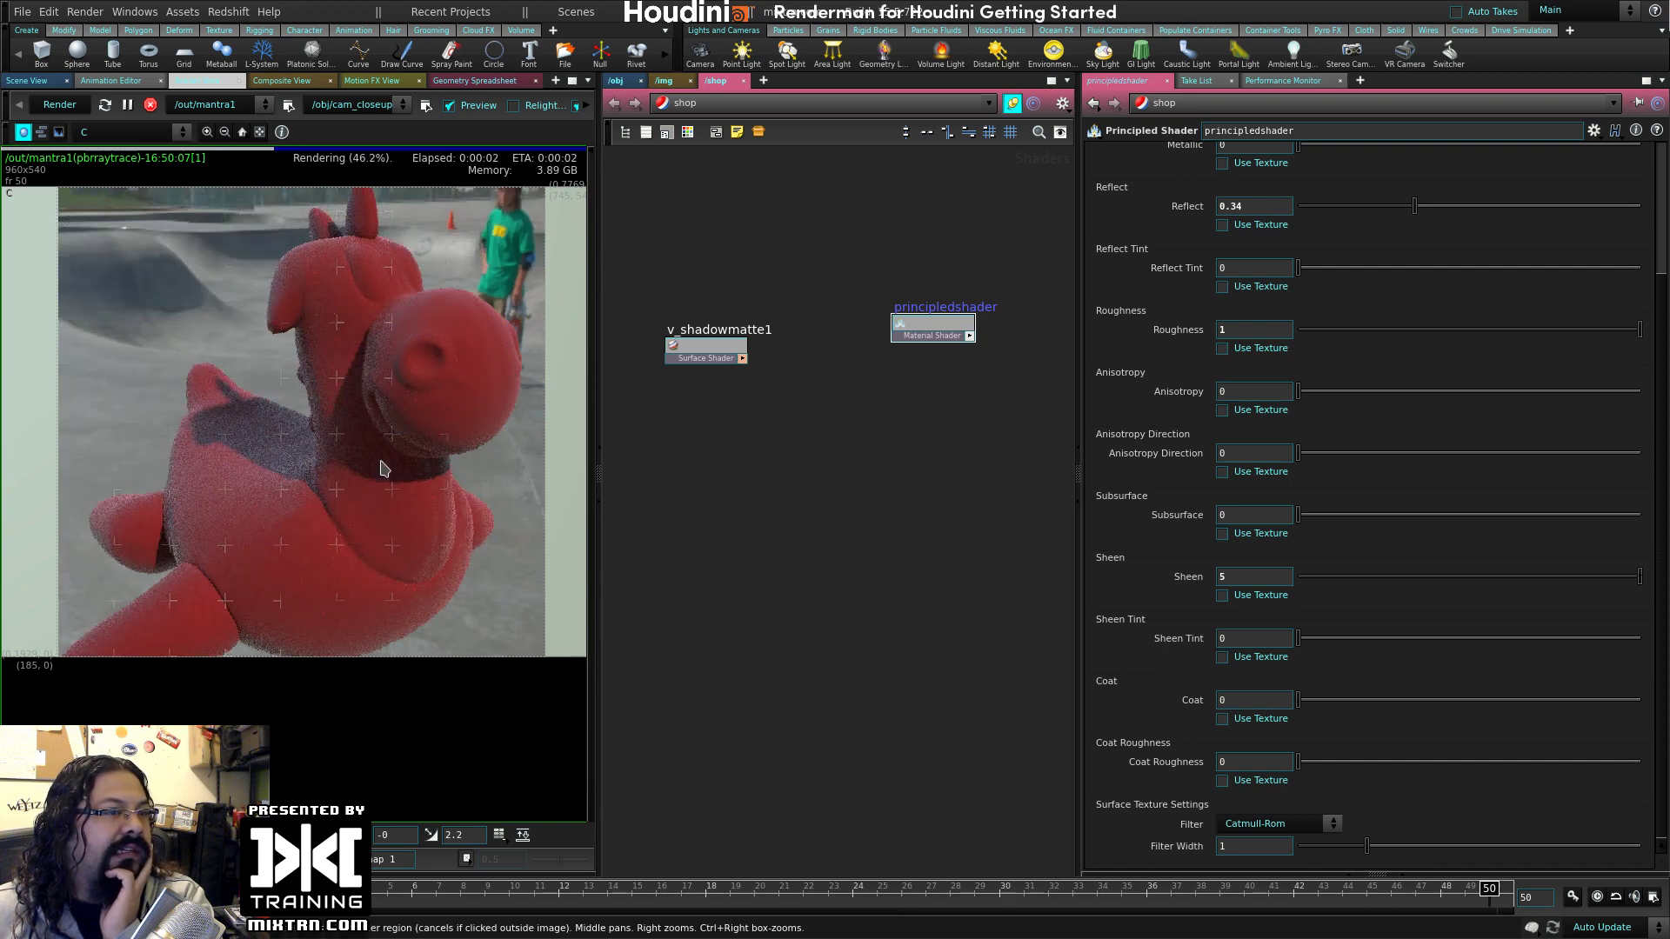
{"action": "scroll", "coordinate": [1338, 496], "scroll_direction": "up", "scroll_amount": 4}
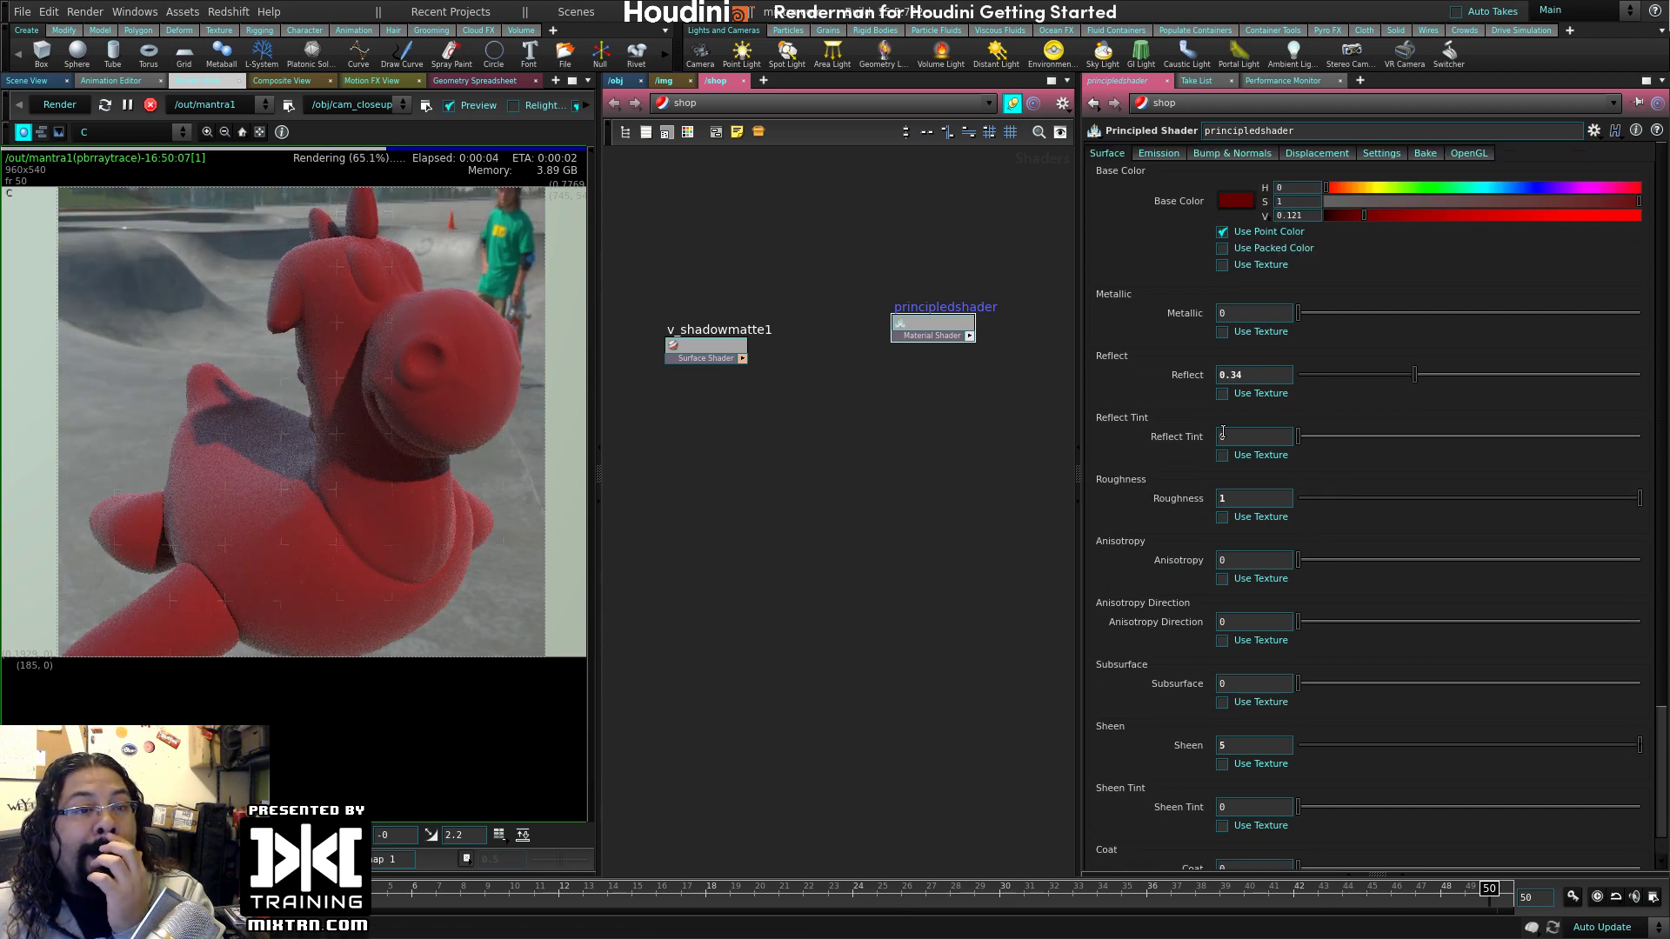
- Set the shader's Emission Color to white and its Emission Intensity to about 0.37
{"action": "left_click", "coordinate": [1150, 154]}
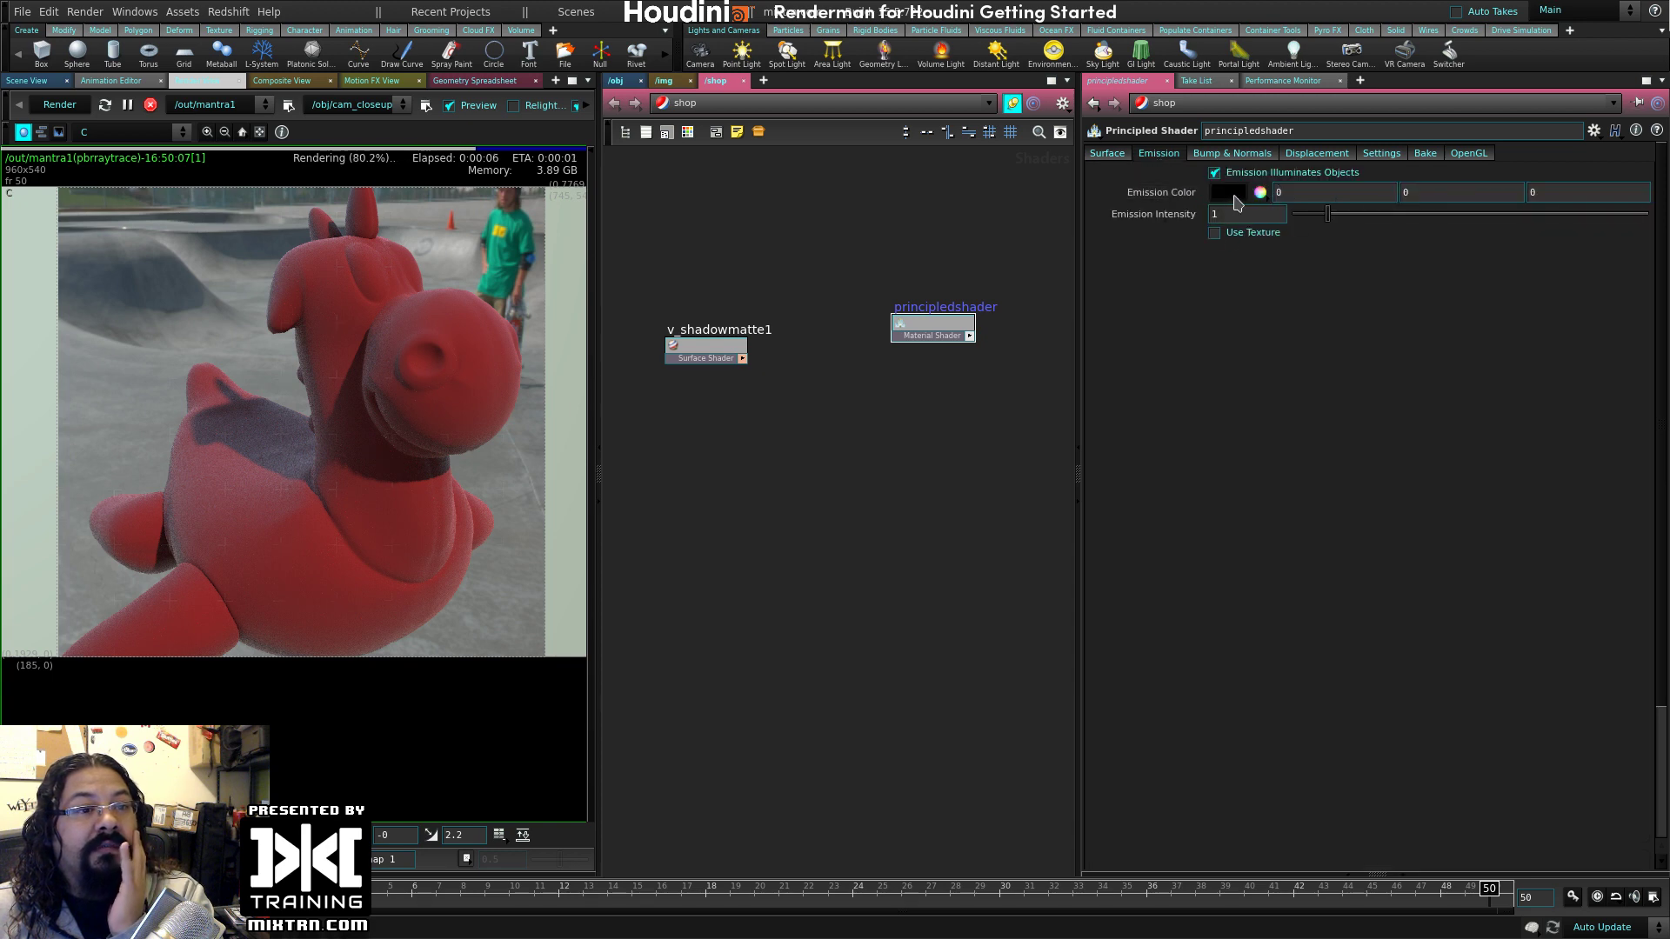
{"action": "left_click", "coordinate": [1260, 193]}
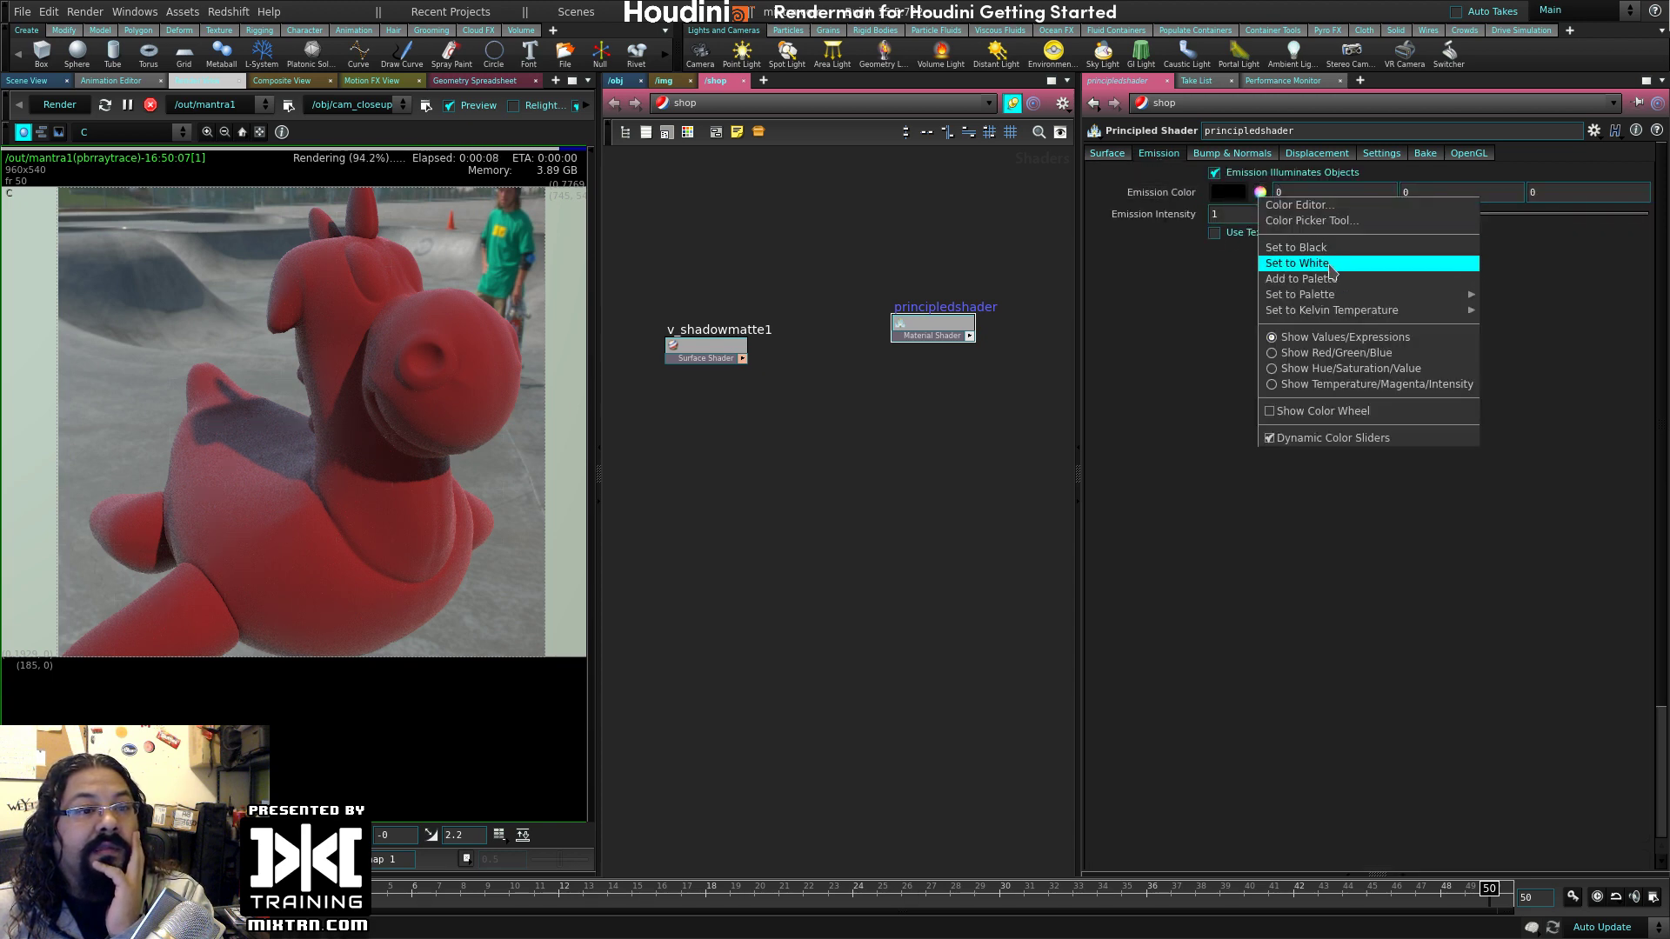
{"action": "left_click", "coordinate": [1329, 266]}
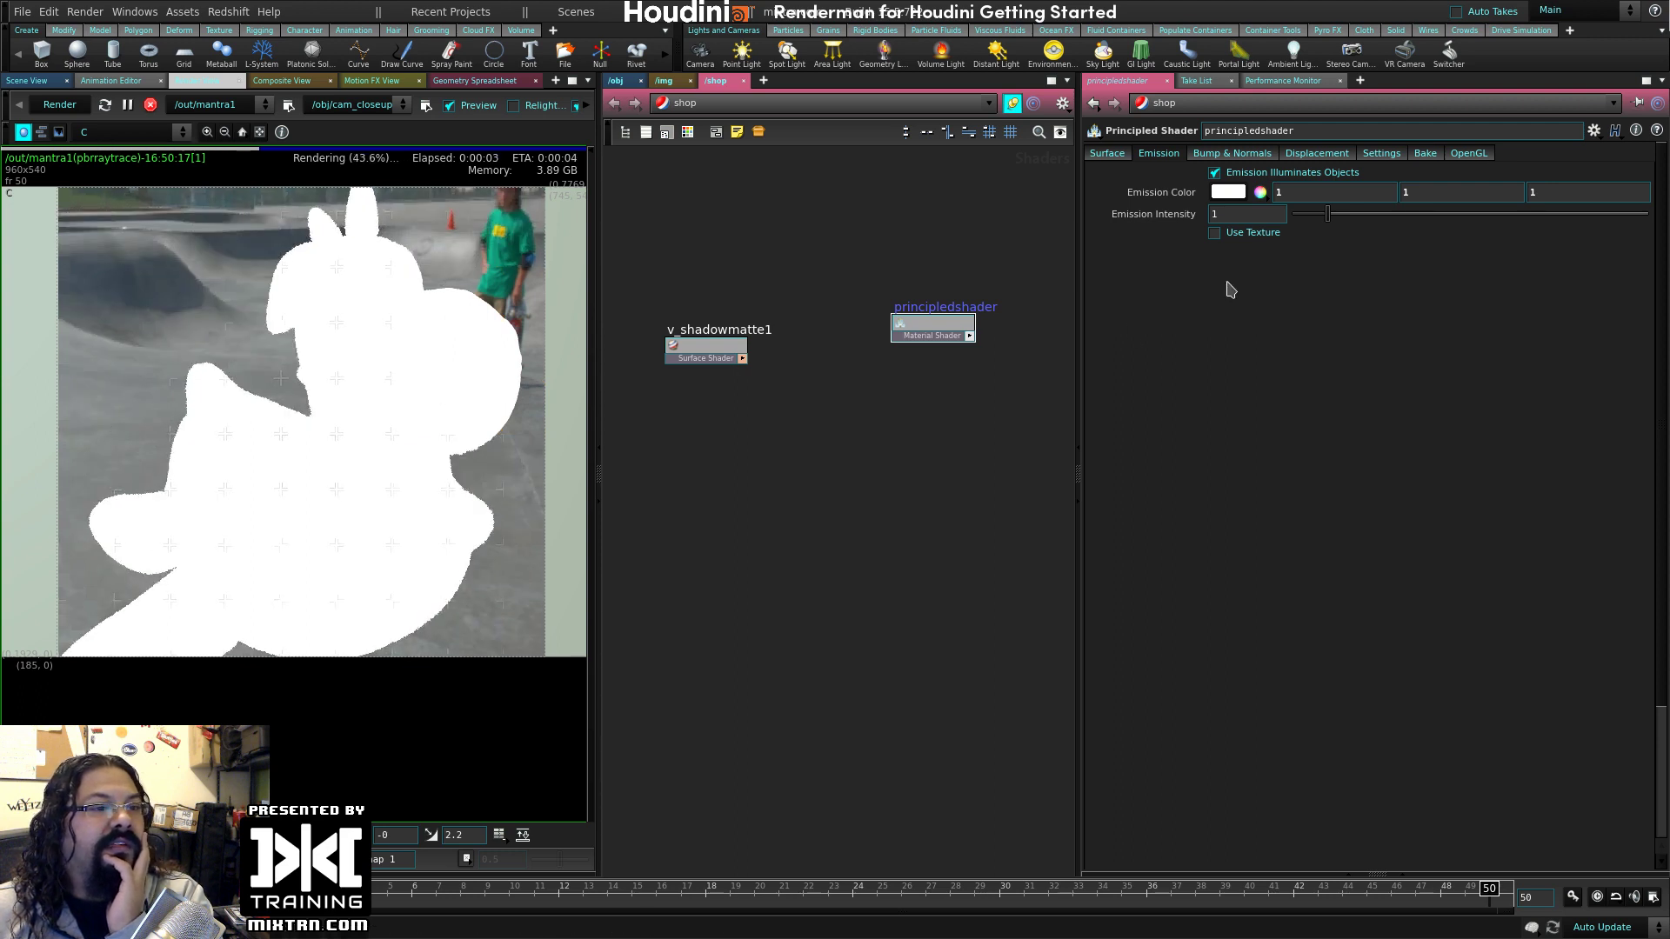
{"action": "left_click_drag", "start_coordinate": [1329, 215], "coordinate": [1307, 221]}
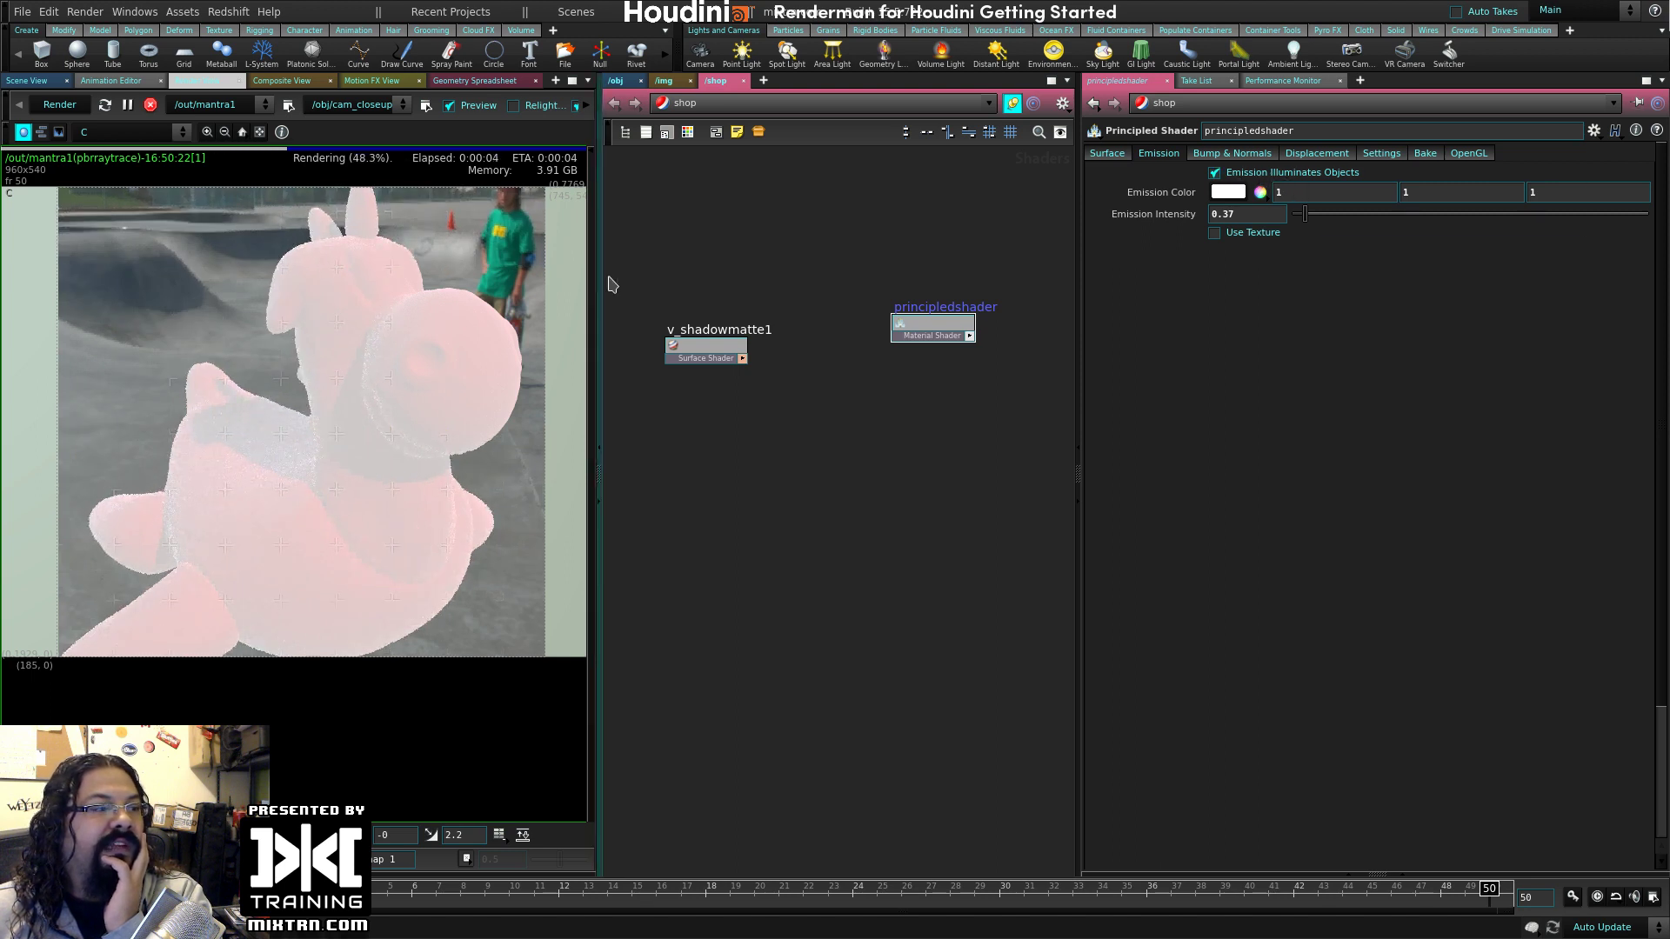
- Examine the shadow matte's parameters and compare the Principled Shader's Bump & Normals settings with its Surface settings
{"action": "left_click", "coordinate": [712, 349]}
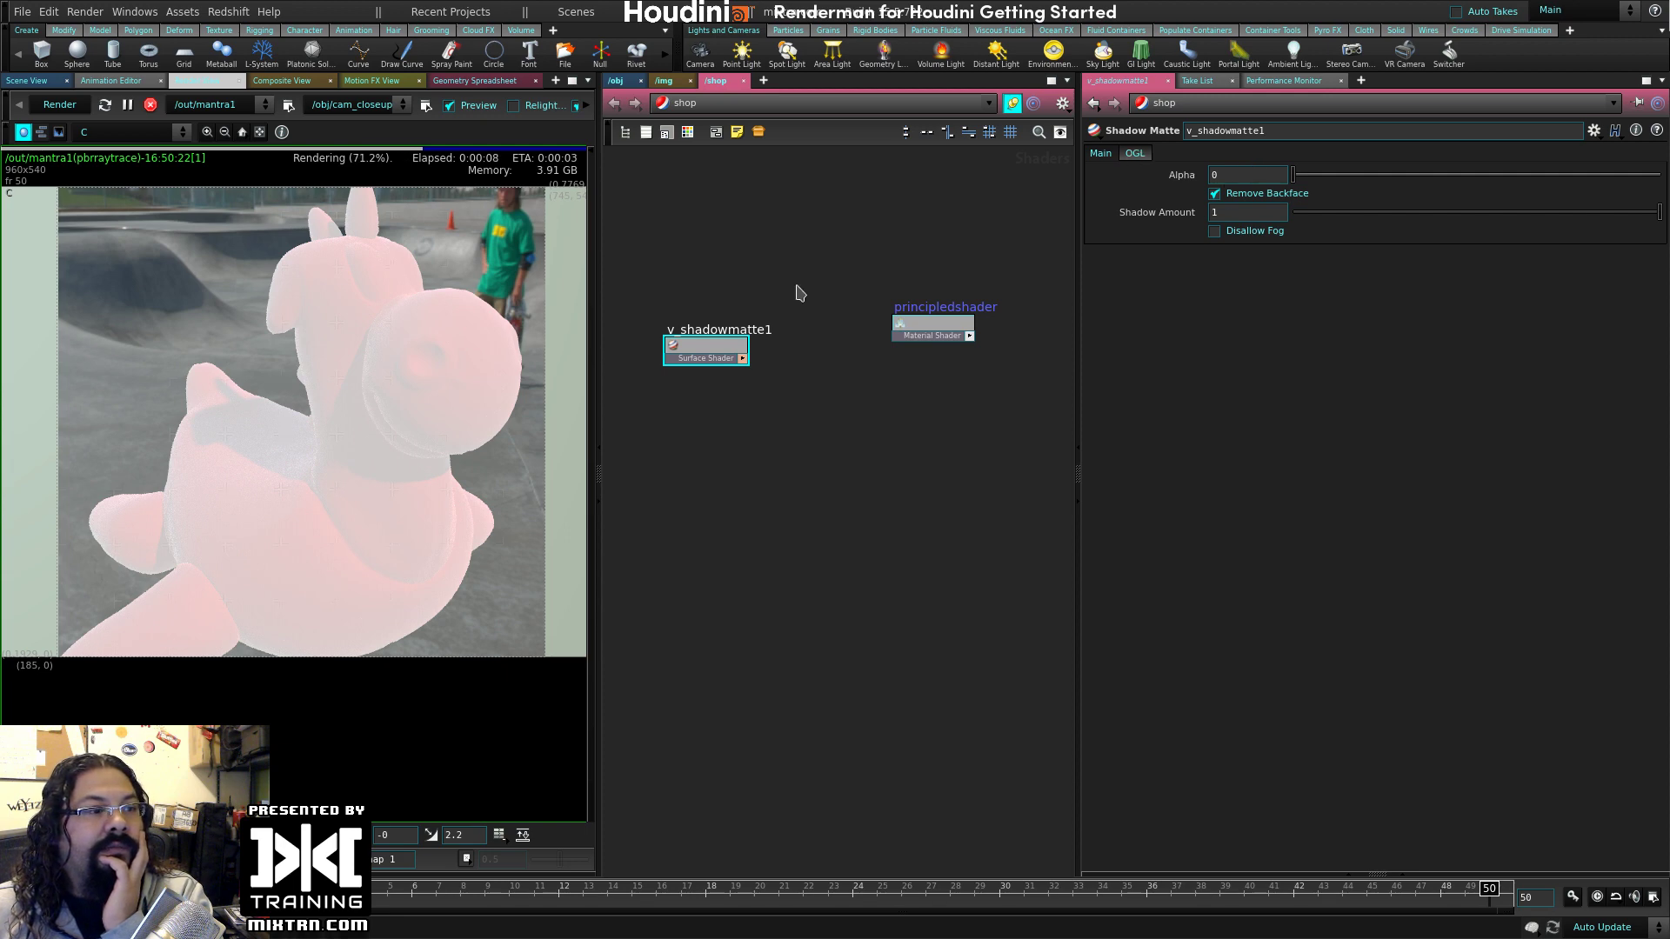
{"action": "left_click", "coordinate": [912, 327]}
{"action": "left_click", "coordinate": [1219, 154]}
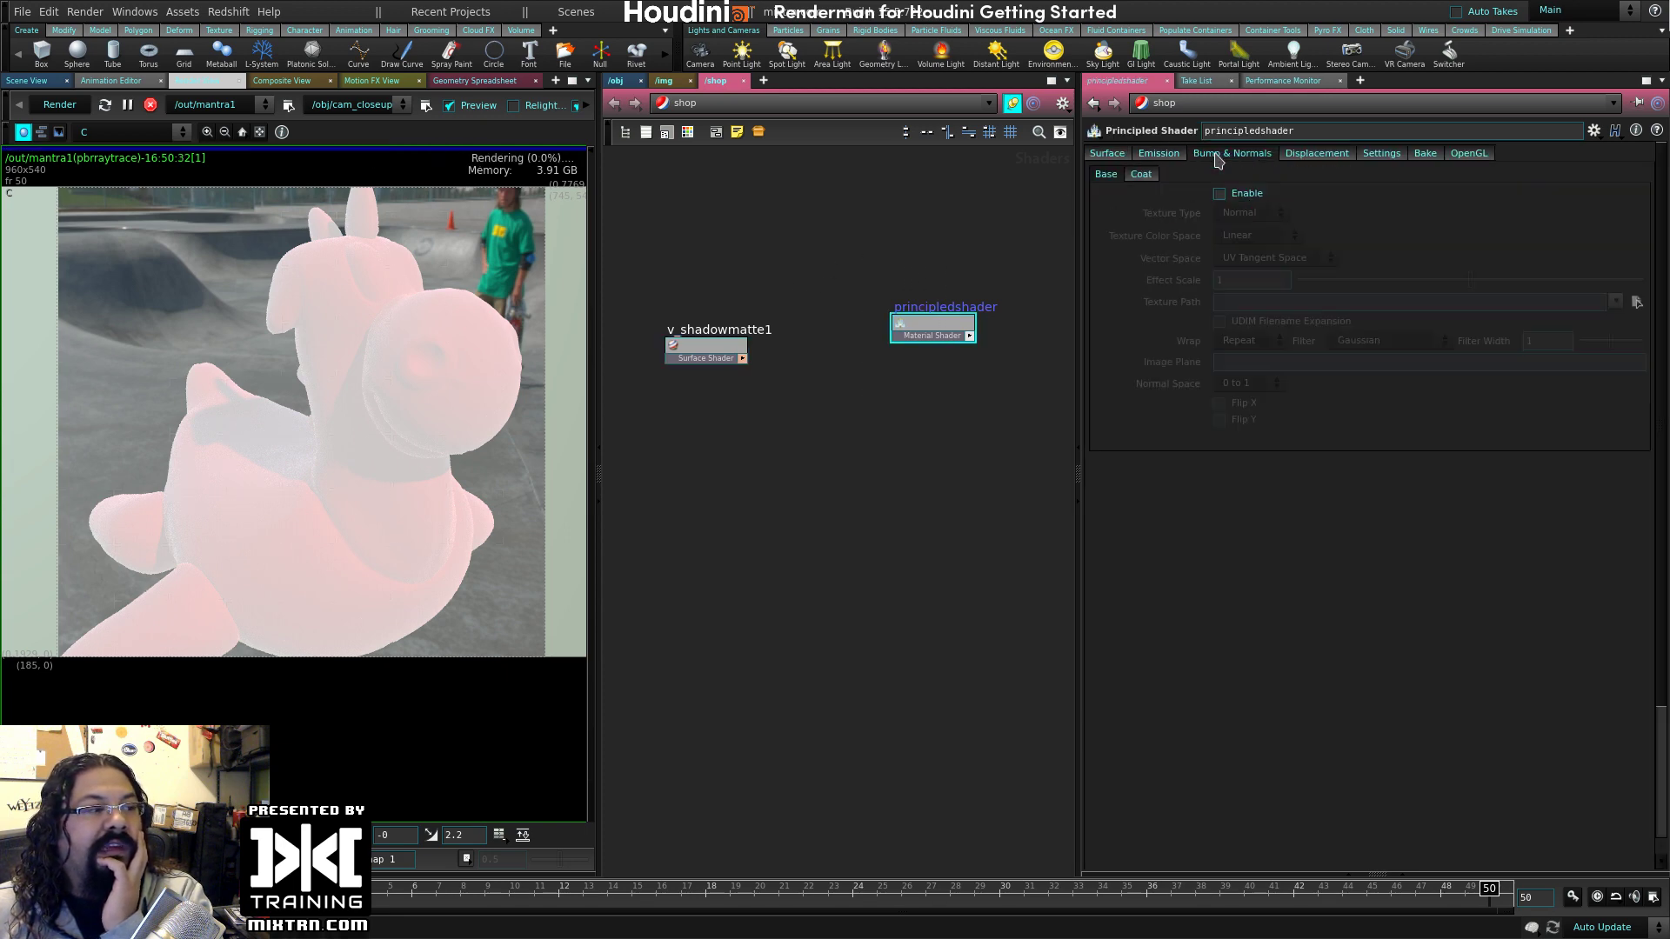
{"action": "left_click", "coordinate": [1112, 154]}
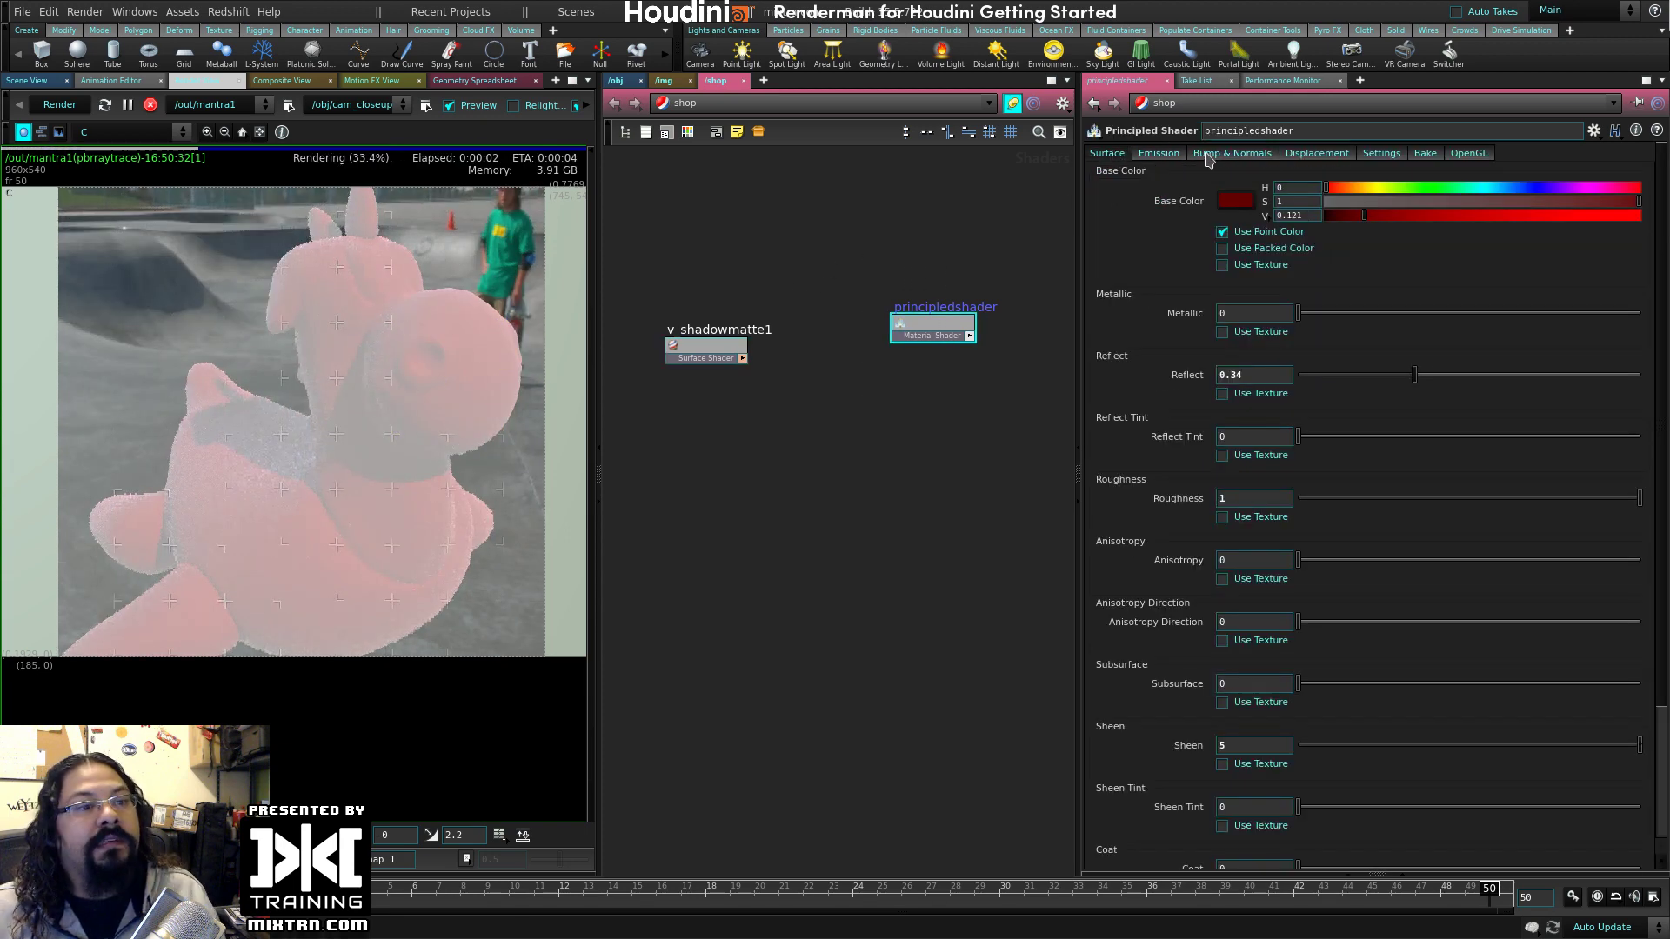
{"action": "left_click", "coordinate": [1232, 154]}
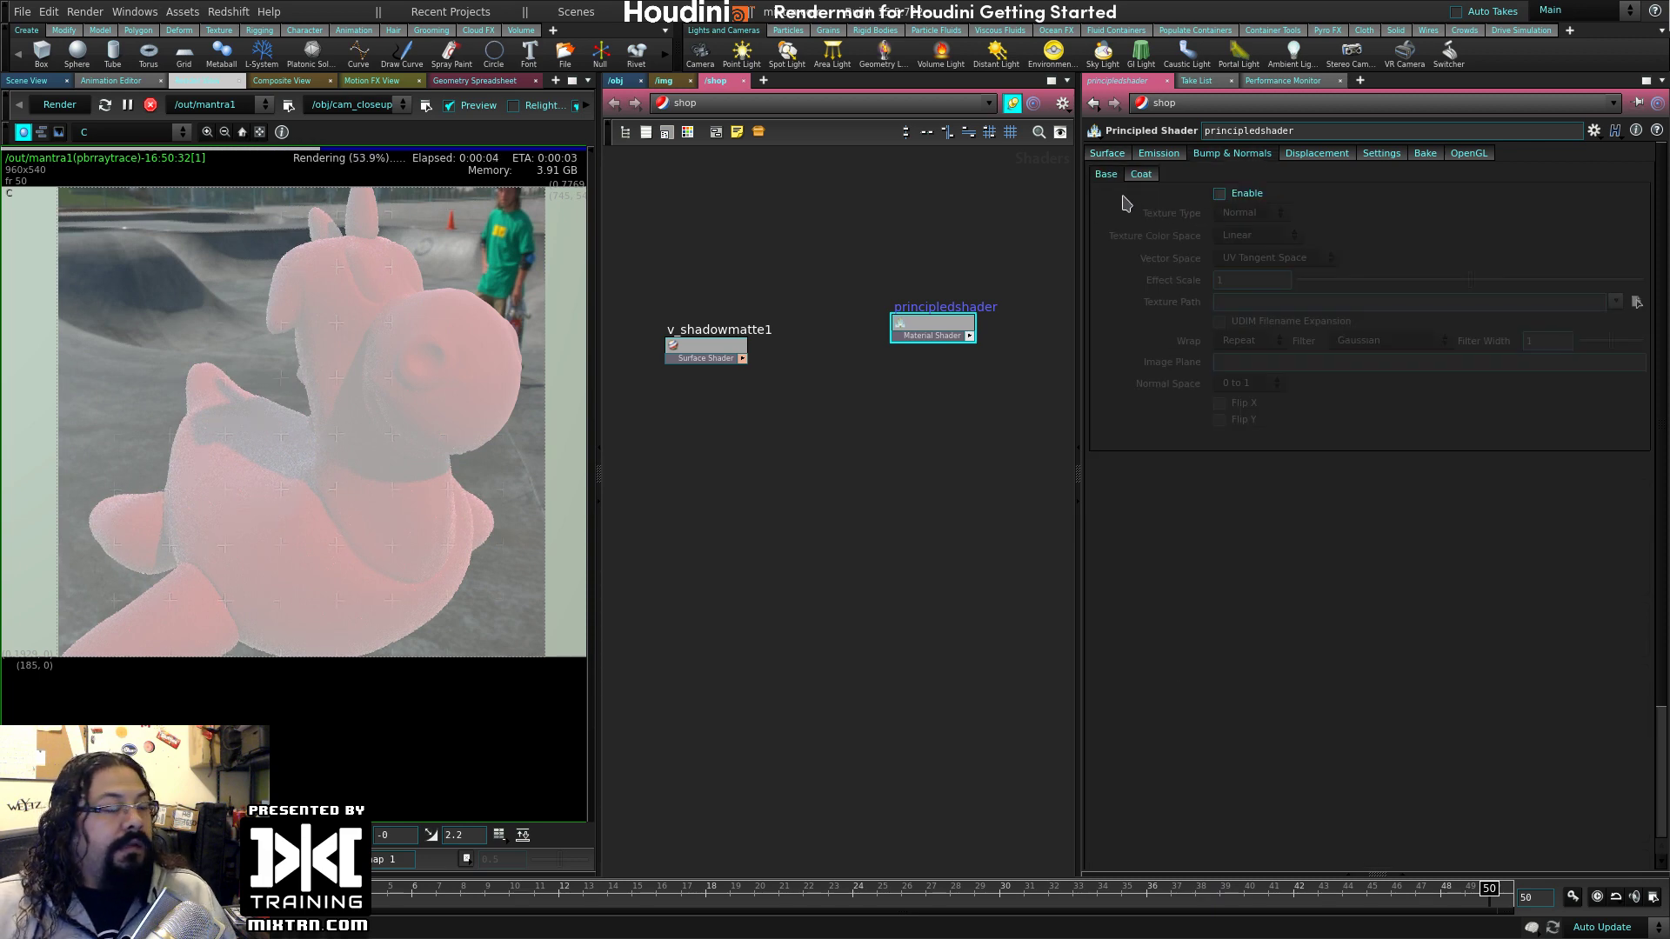
{"action": "left_click", "coordinate": [1106, 154]}
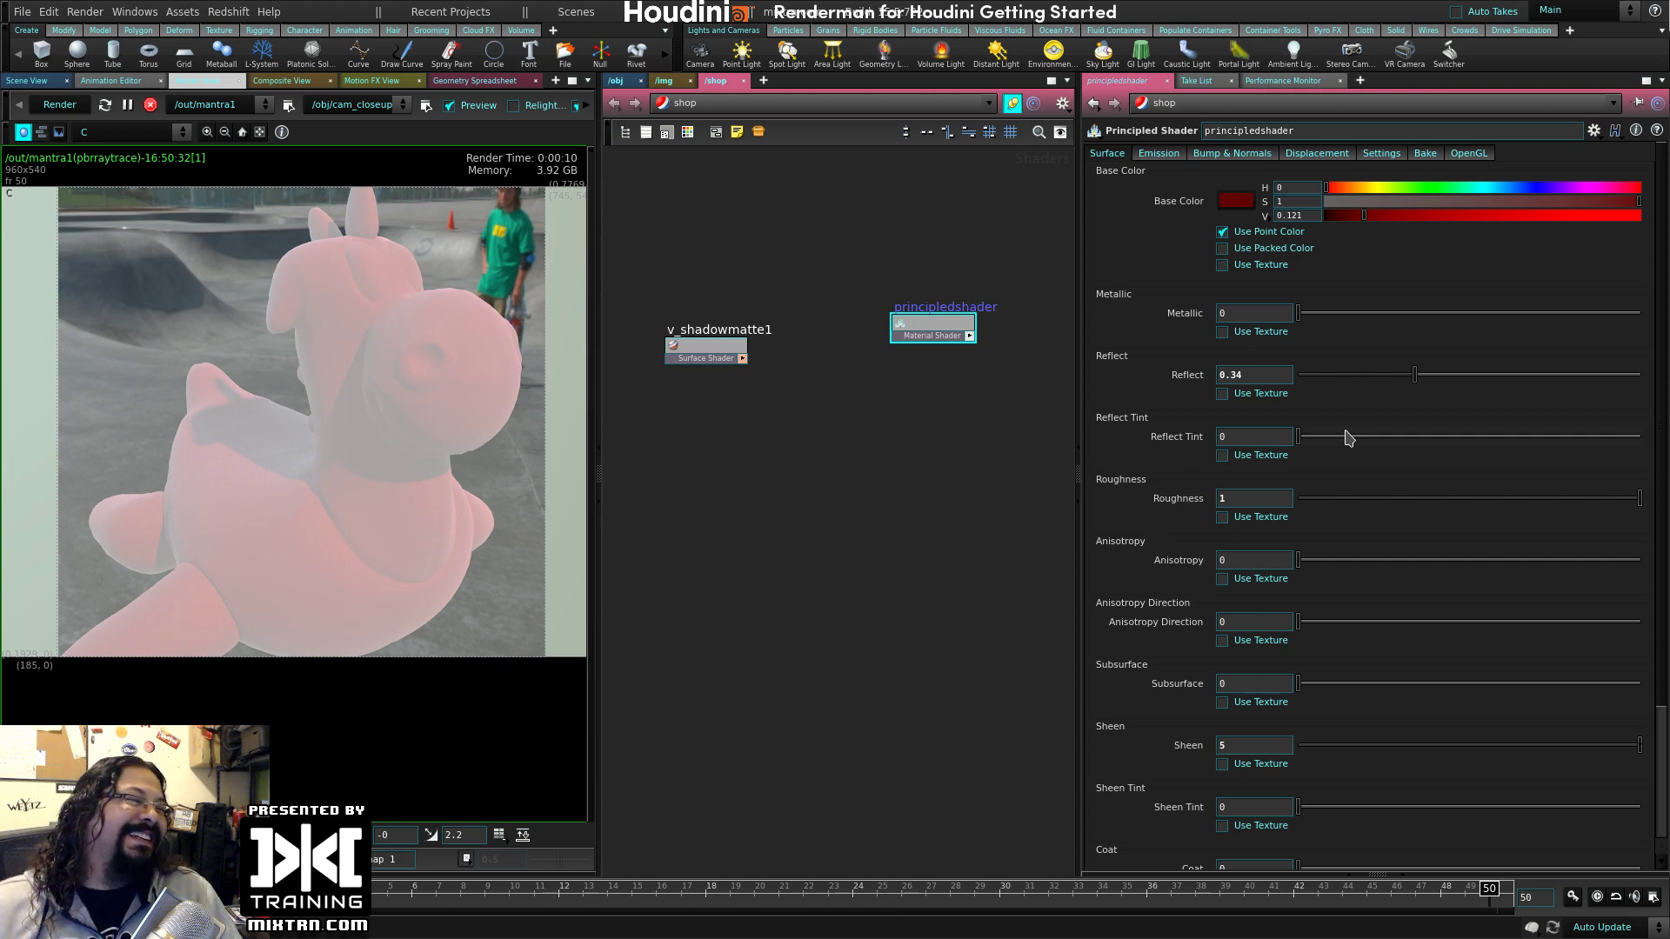
- Reduce the Base Color's Saturation to about 0.233 and look over the shader's presets without applying one
{"action": "left_click", "coordinate": [950, 514]}
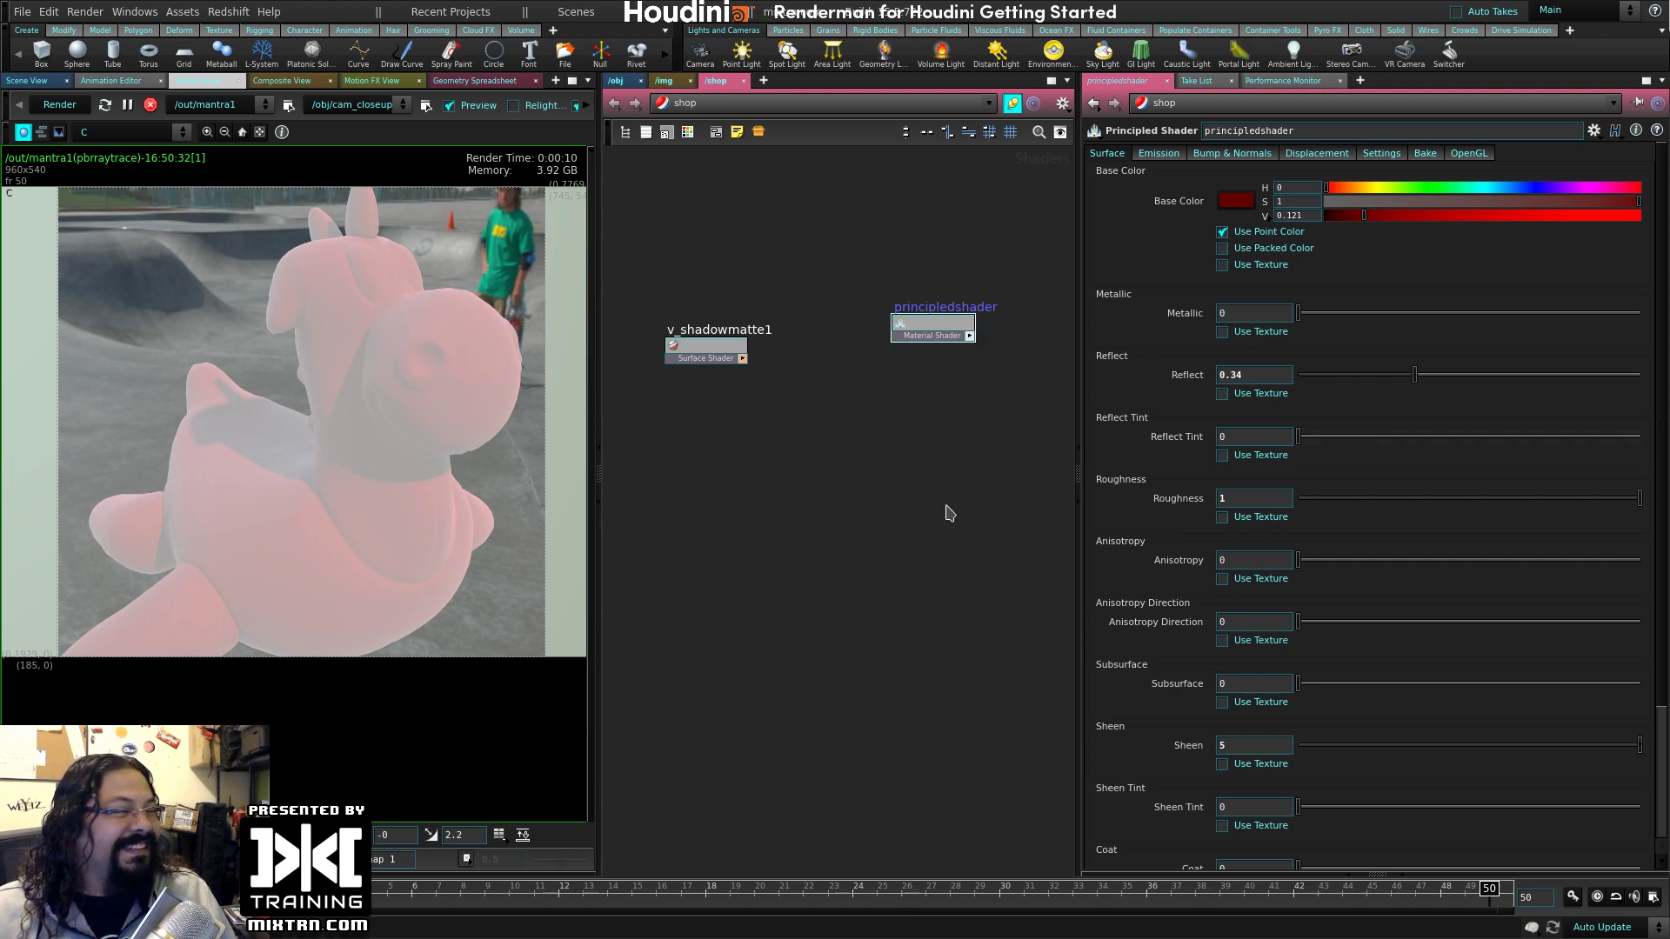
{"action": "left_click_drag", "start_coordinate": [1386, 205], "coordinate": [1397, 204]}
{"action": "left_click", "coordinate": [1594, 130]}
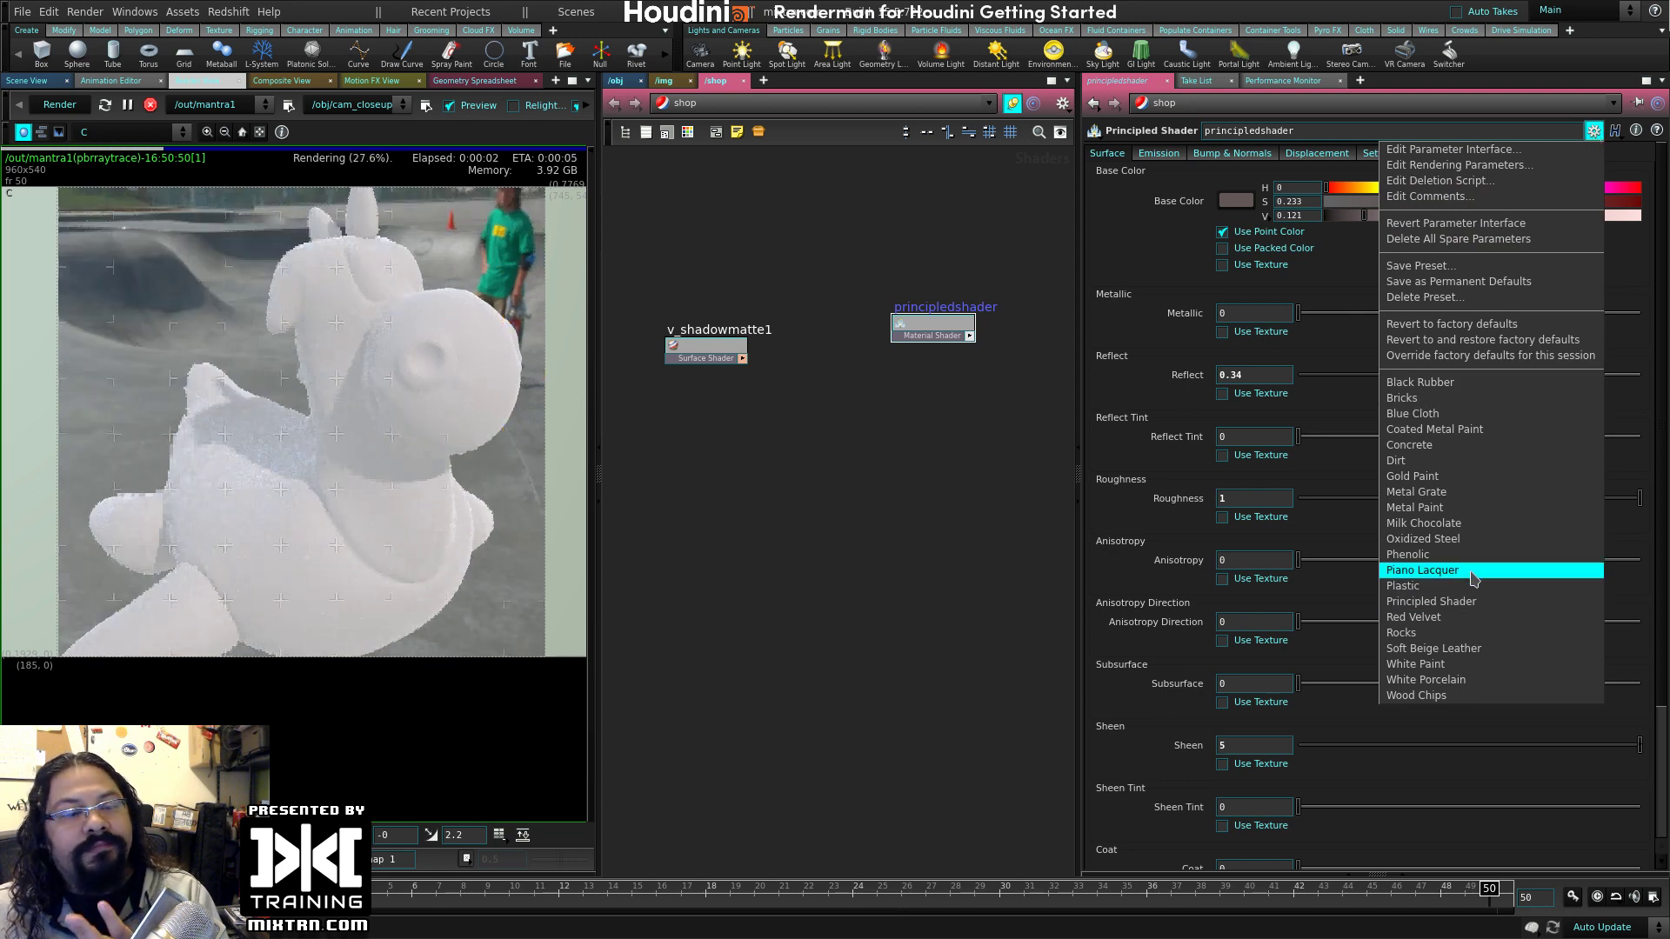
{"action": "left_click", "coordinate": [901, 446]}
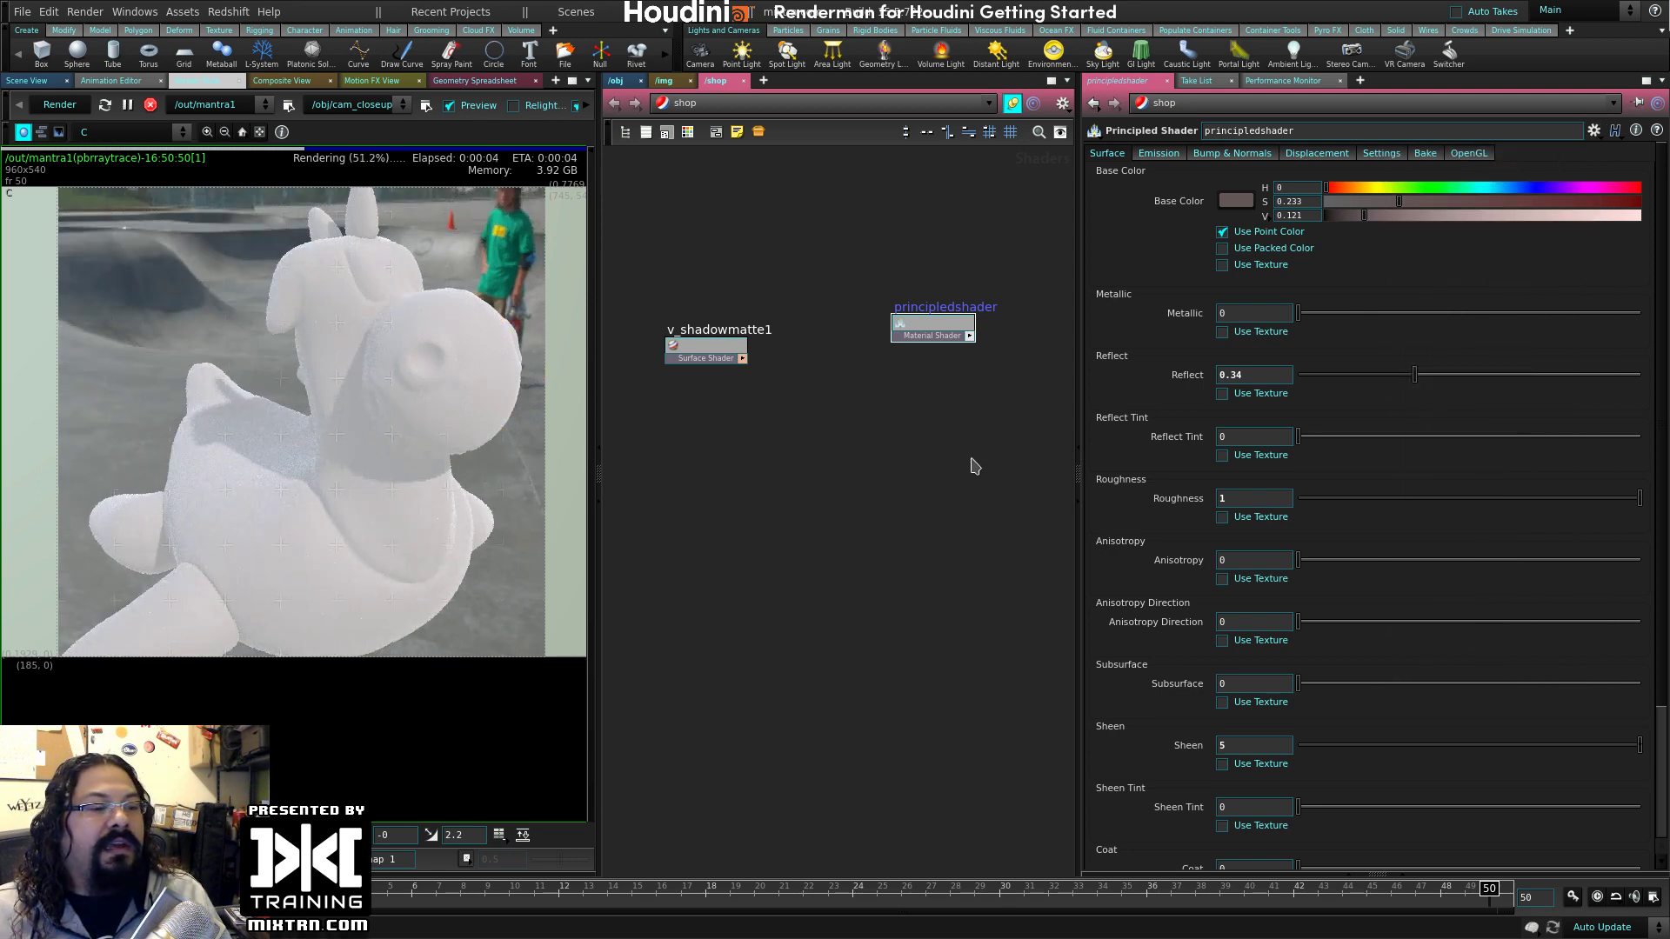
- Reveal the material palette below the shader parameters and enlarge it with a wider gallery list
{"action": "middle_click_drag", "start_coordinate": [974, 467], "coordinate": [948, 366]}
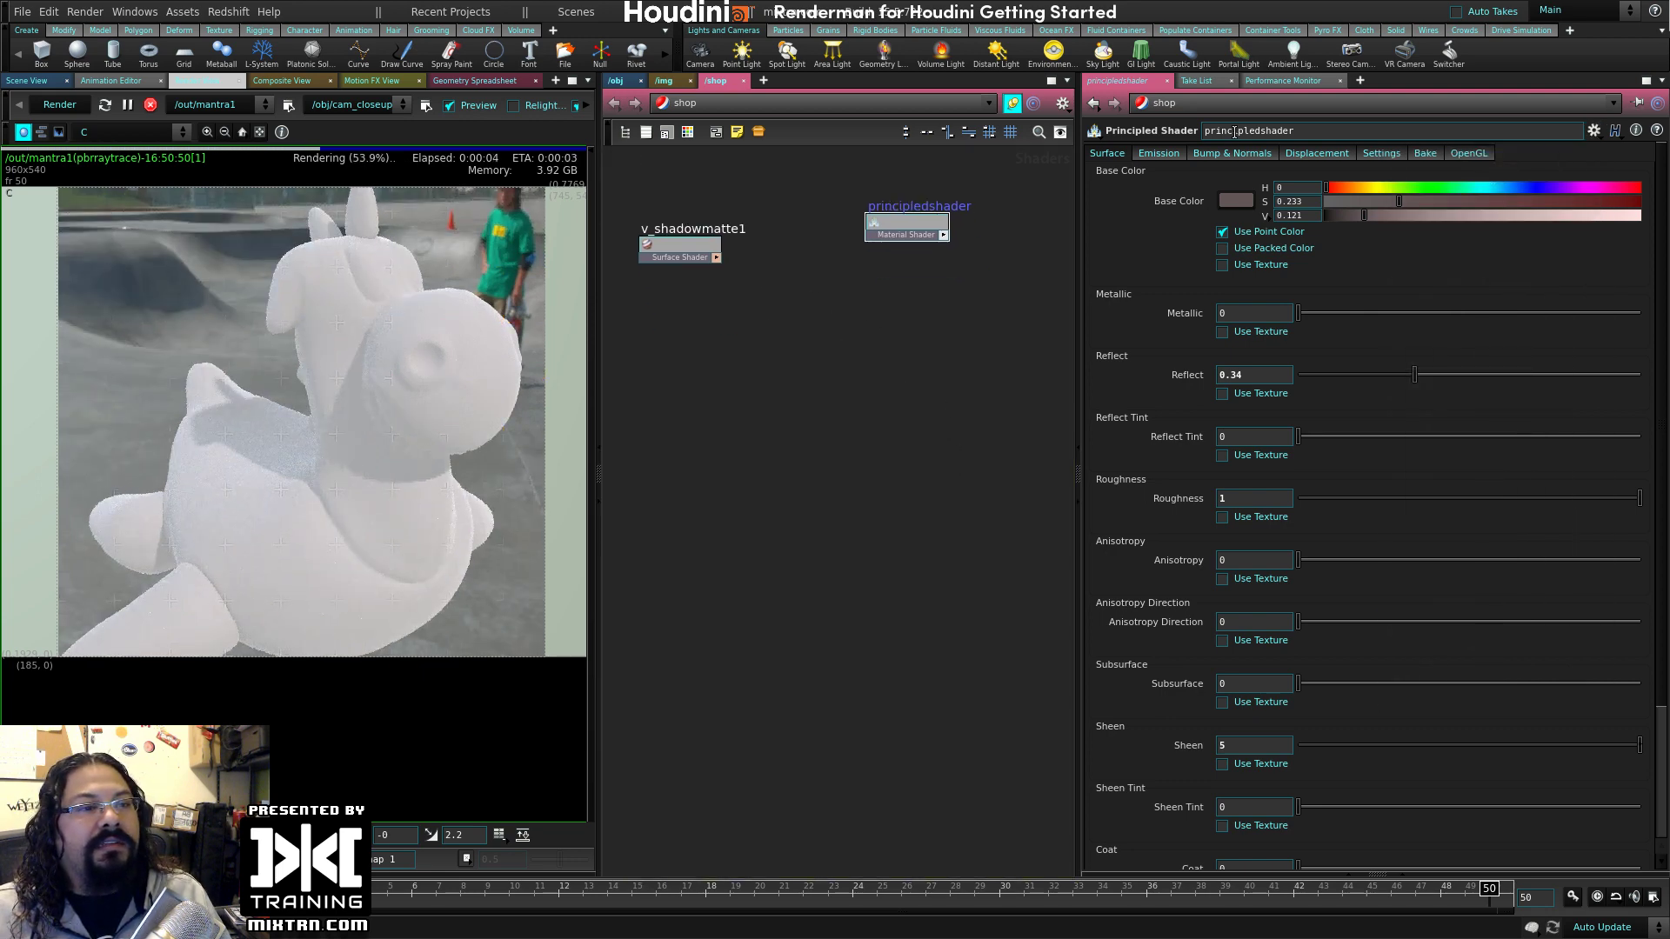
{"action": "left_click", "coordinate": [1425, 873]}
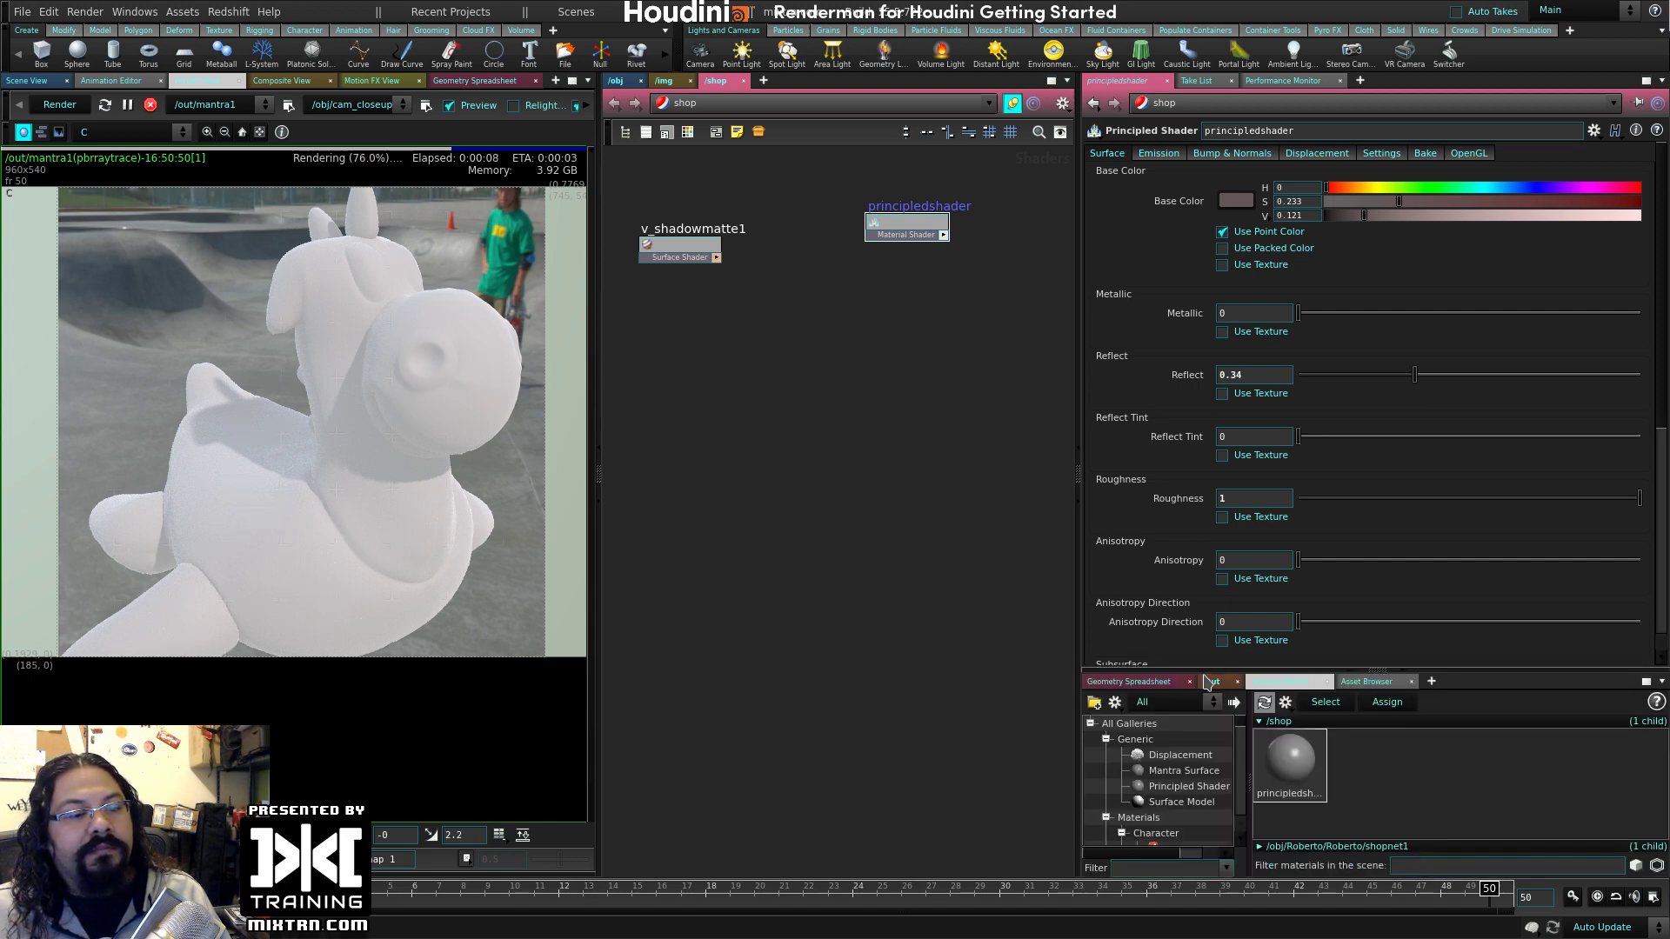
{"action": "left_click_drag", "start_coordinate": [1208, 672], "coordinate": [1287, 245]}
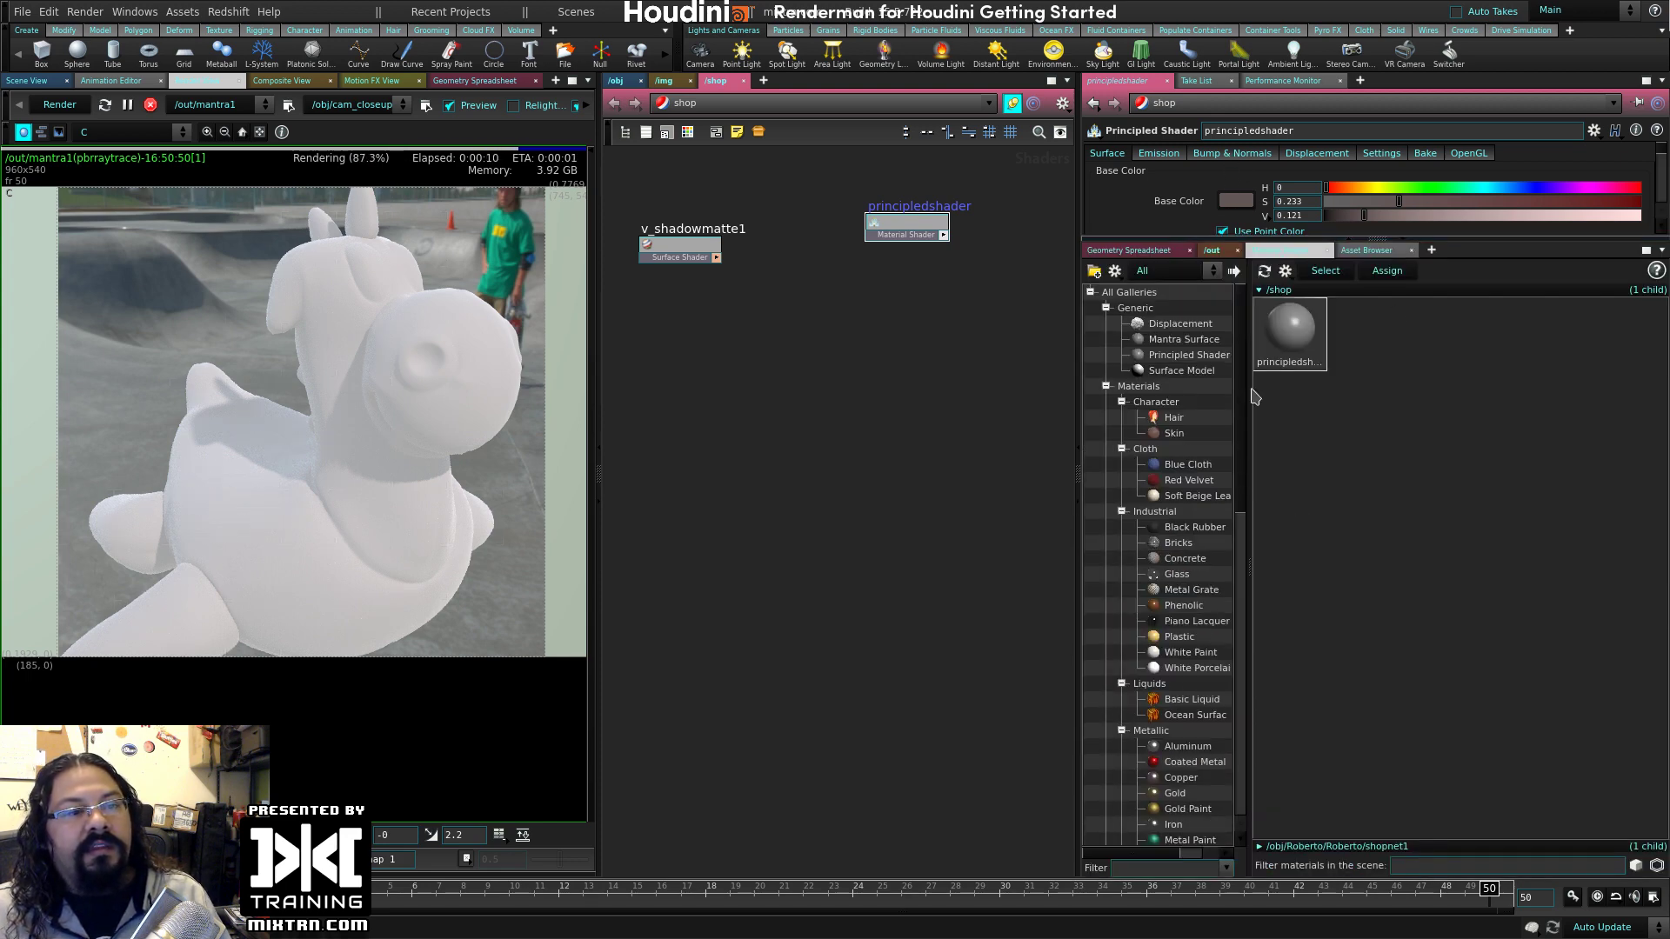
{"action": "left_click_drag", "start_coordinate": [1239, 462], "coordinate": [1383, 465]}
- Apply the Gold material from the Metallic gallery category to the Roberto character in the render
{"action": "scroll", "coordinate": [1197, 612], "scroll_direction": "down", "scroll_amount": 8}
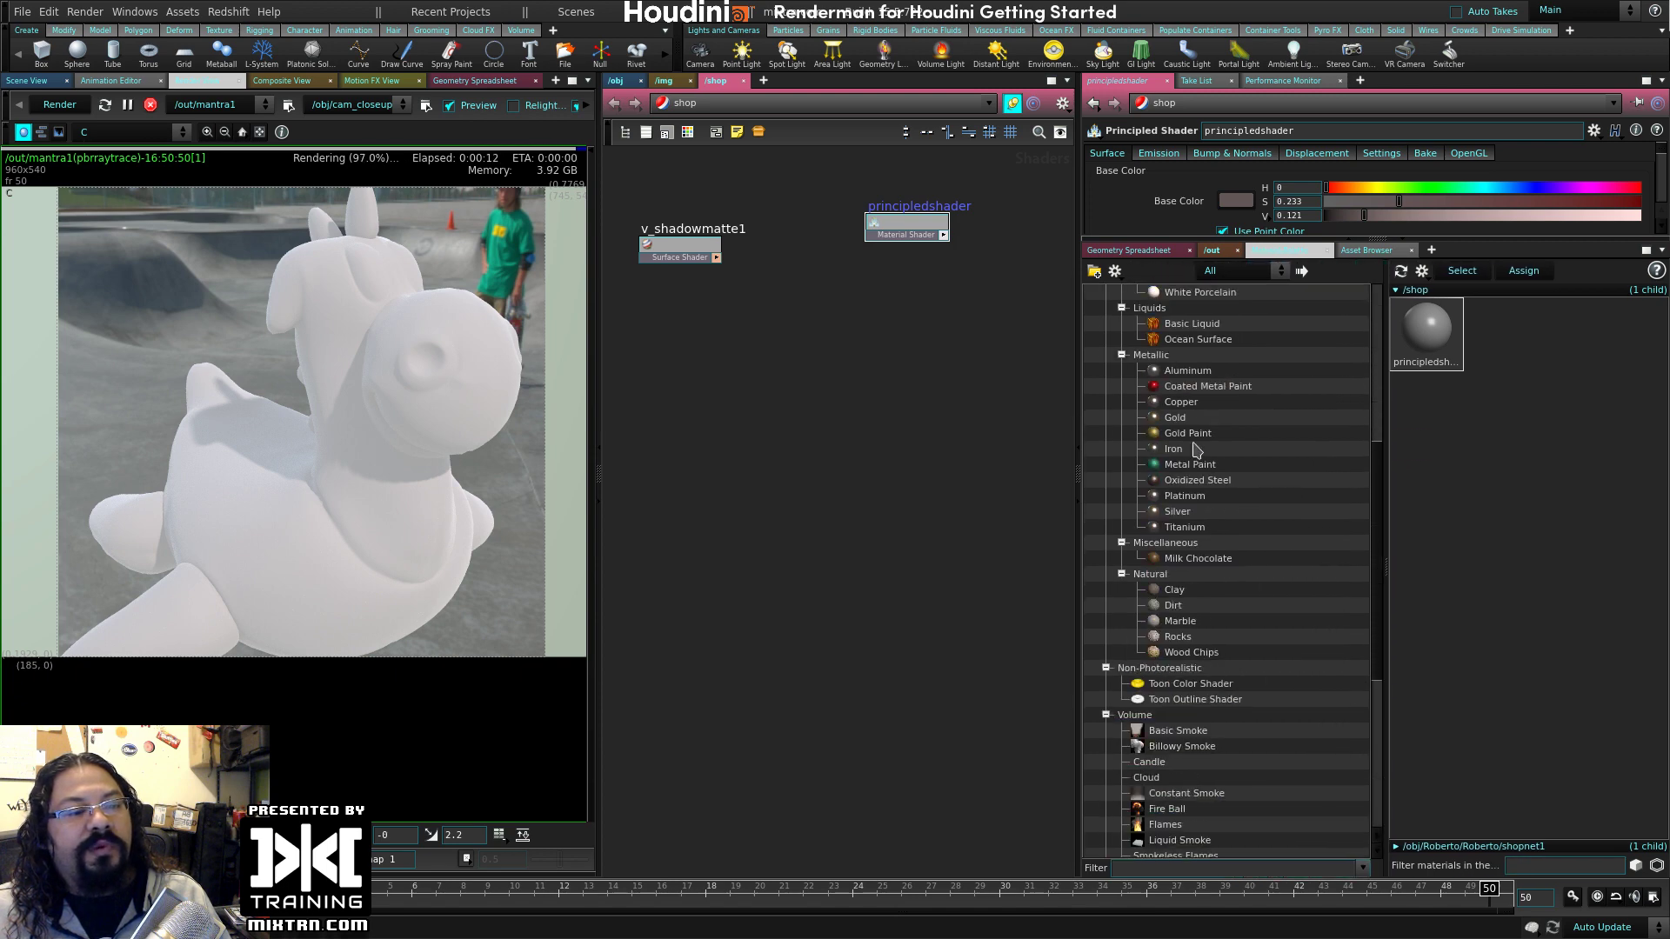
{"action": "scroll", "coordinate": [1196, 612], "scroll_direction": "up", "scroll_amount": 5}
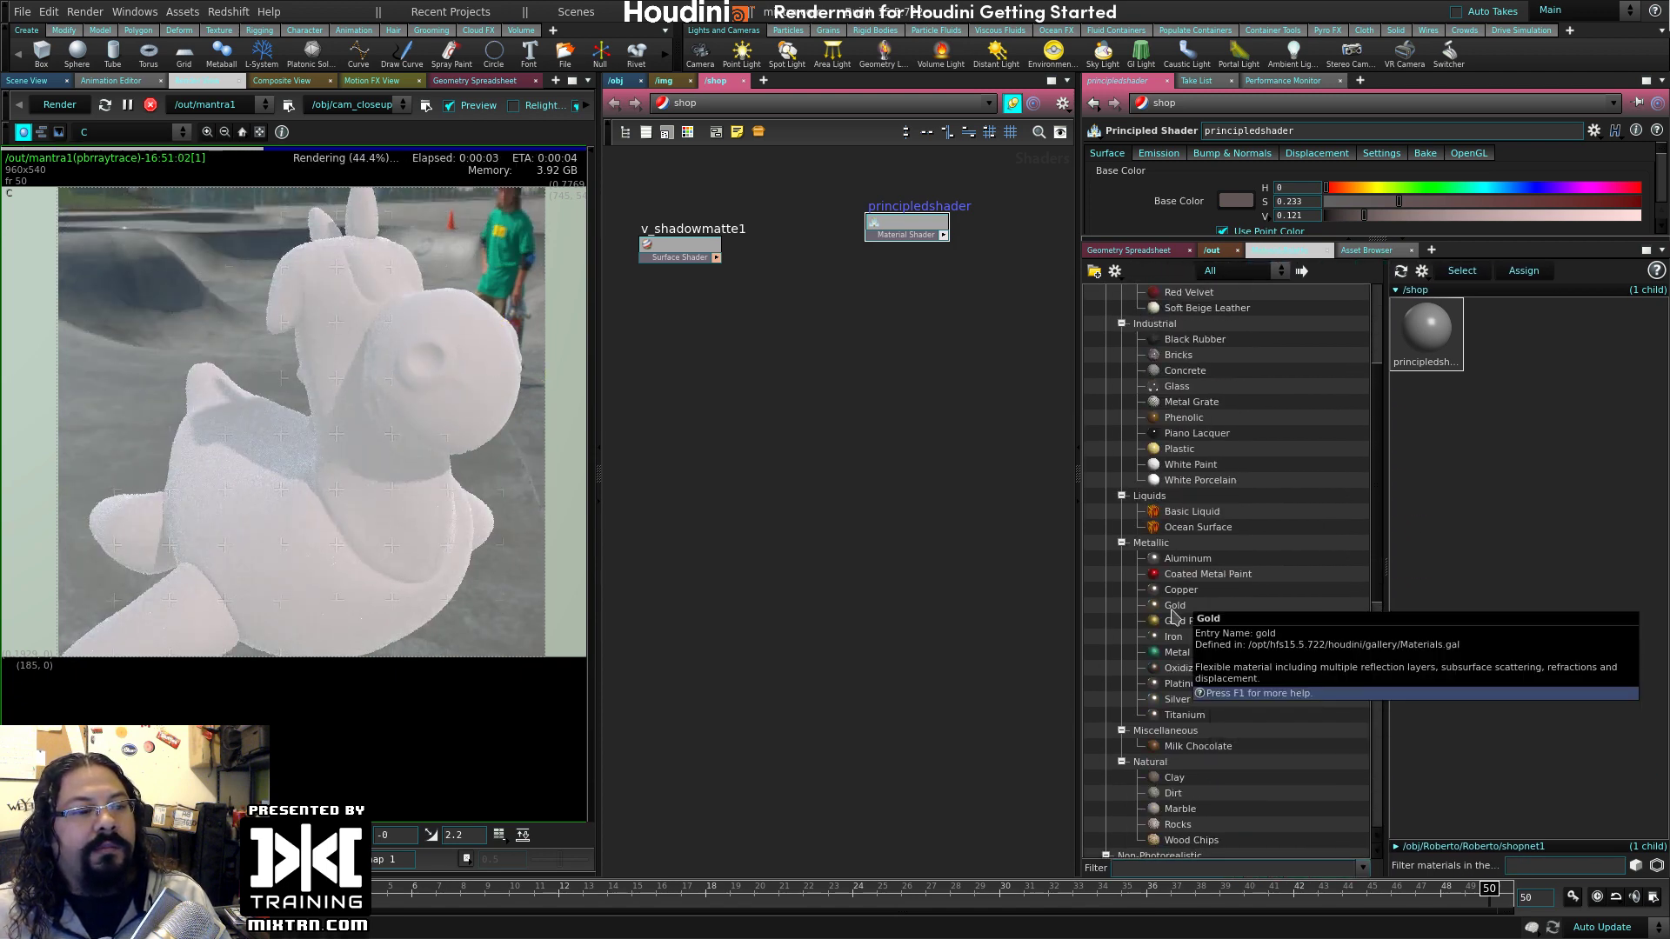
{"action": "left_click_drag", "start_coordinate": [1174, 616], "coordinate": [519, 570]}
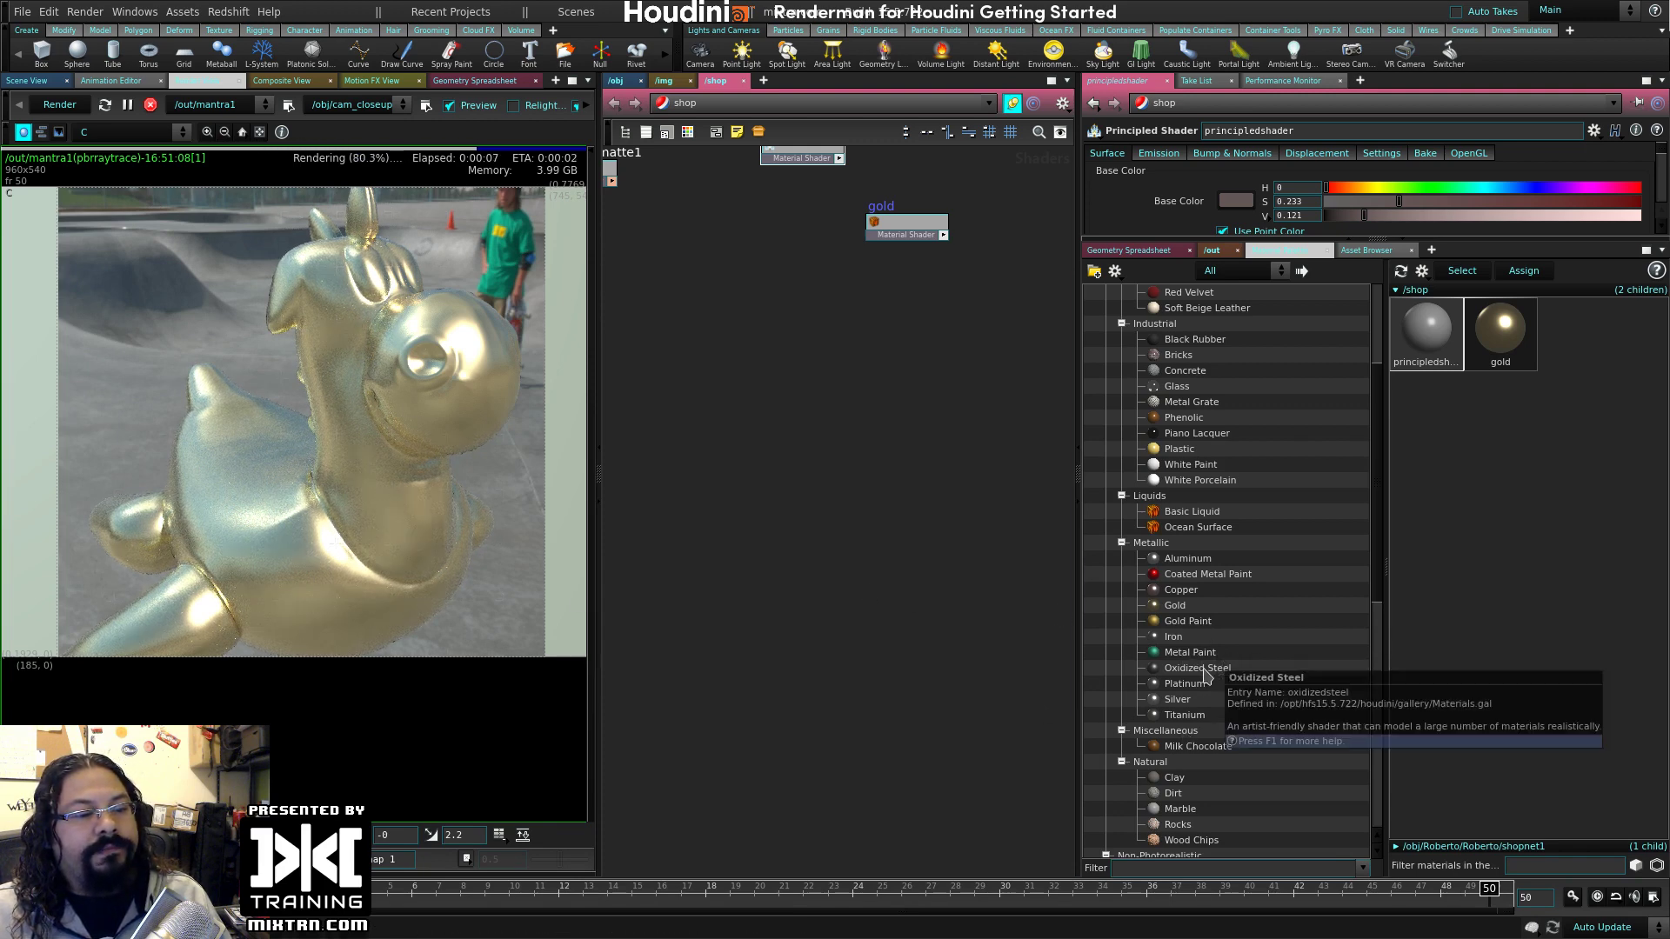
- Apply the Oxidized Steel gallery material to the rendered character, and replace it with Glass
{"action": "left_click", "coordinate": [1205, 670]}
{"action": "left_click_drag", "start_coordinate": [442, 435], "coordinate": [444, 442]}
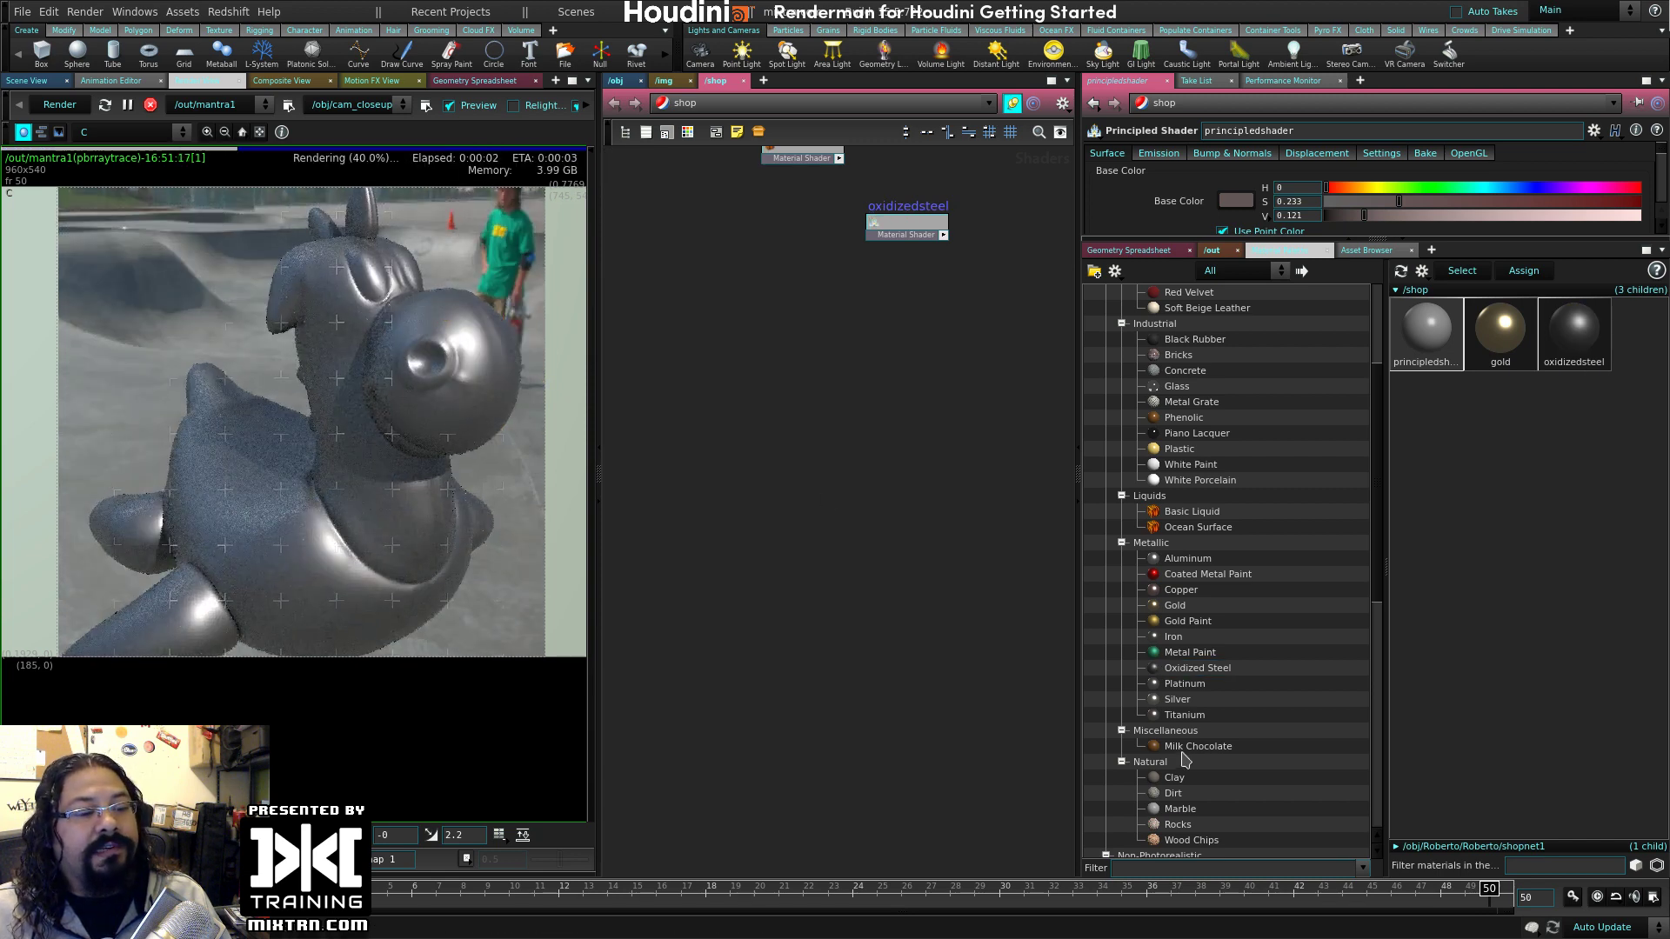
{"action": "scroll", "coordinate": [1212, 618], "scroll_direction": "up", "scroll_amount": 3}
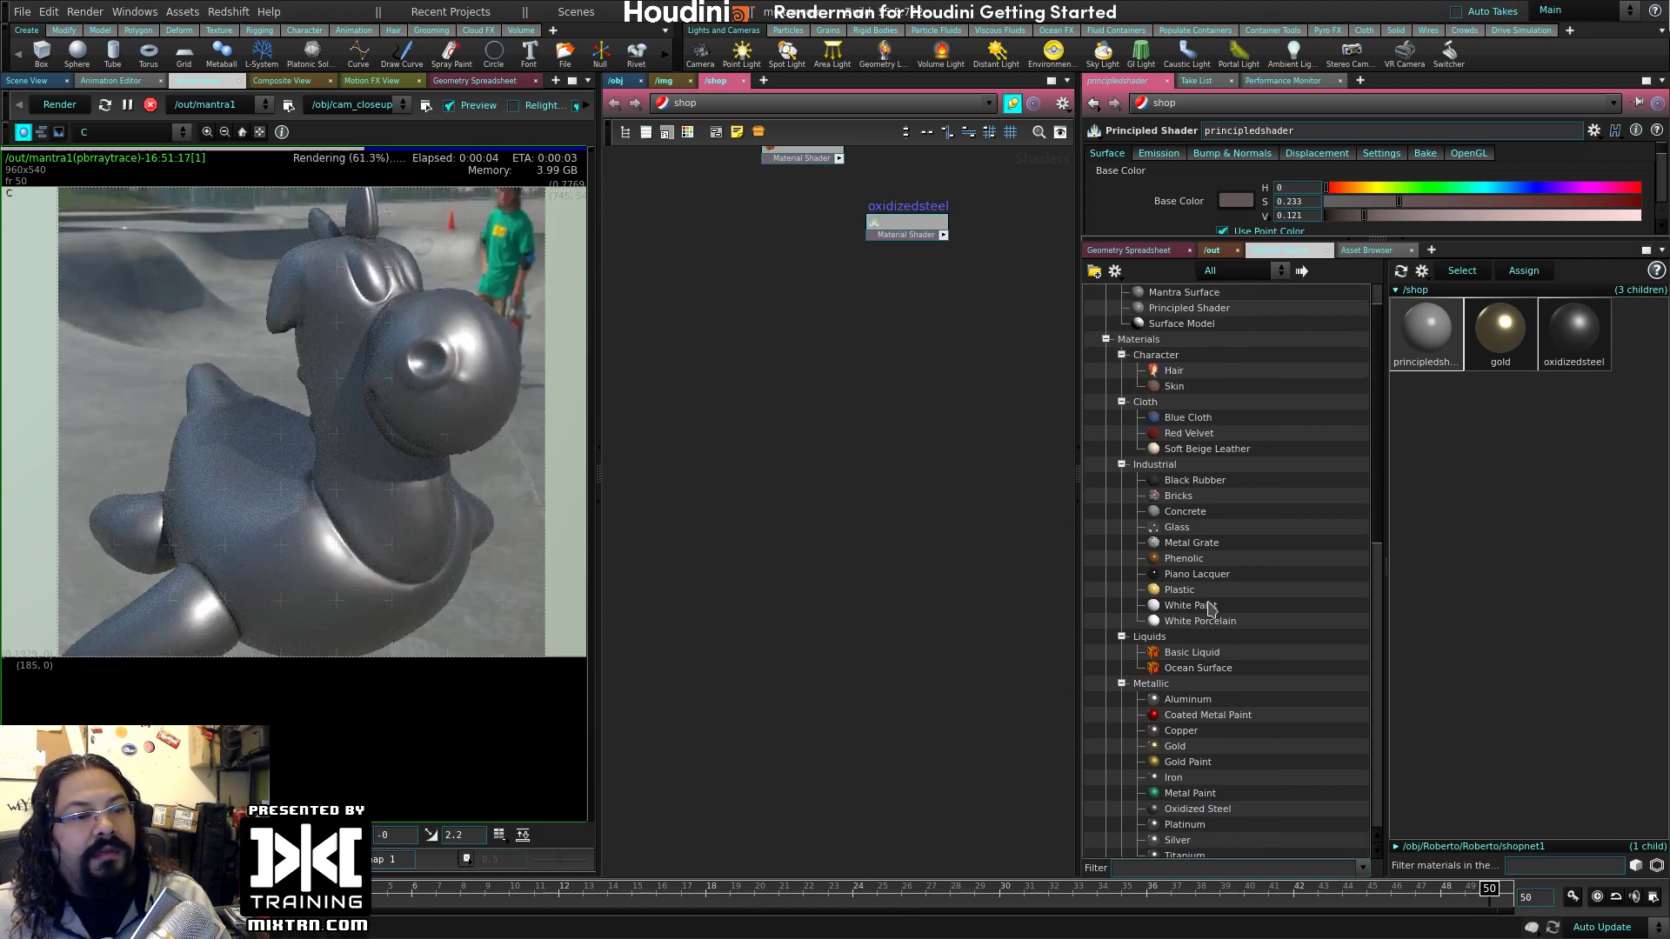
{"action": "left_click_drag", "start_coordinate": [399, 388], "coordinate": [400, 391]}
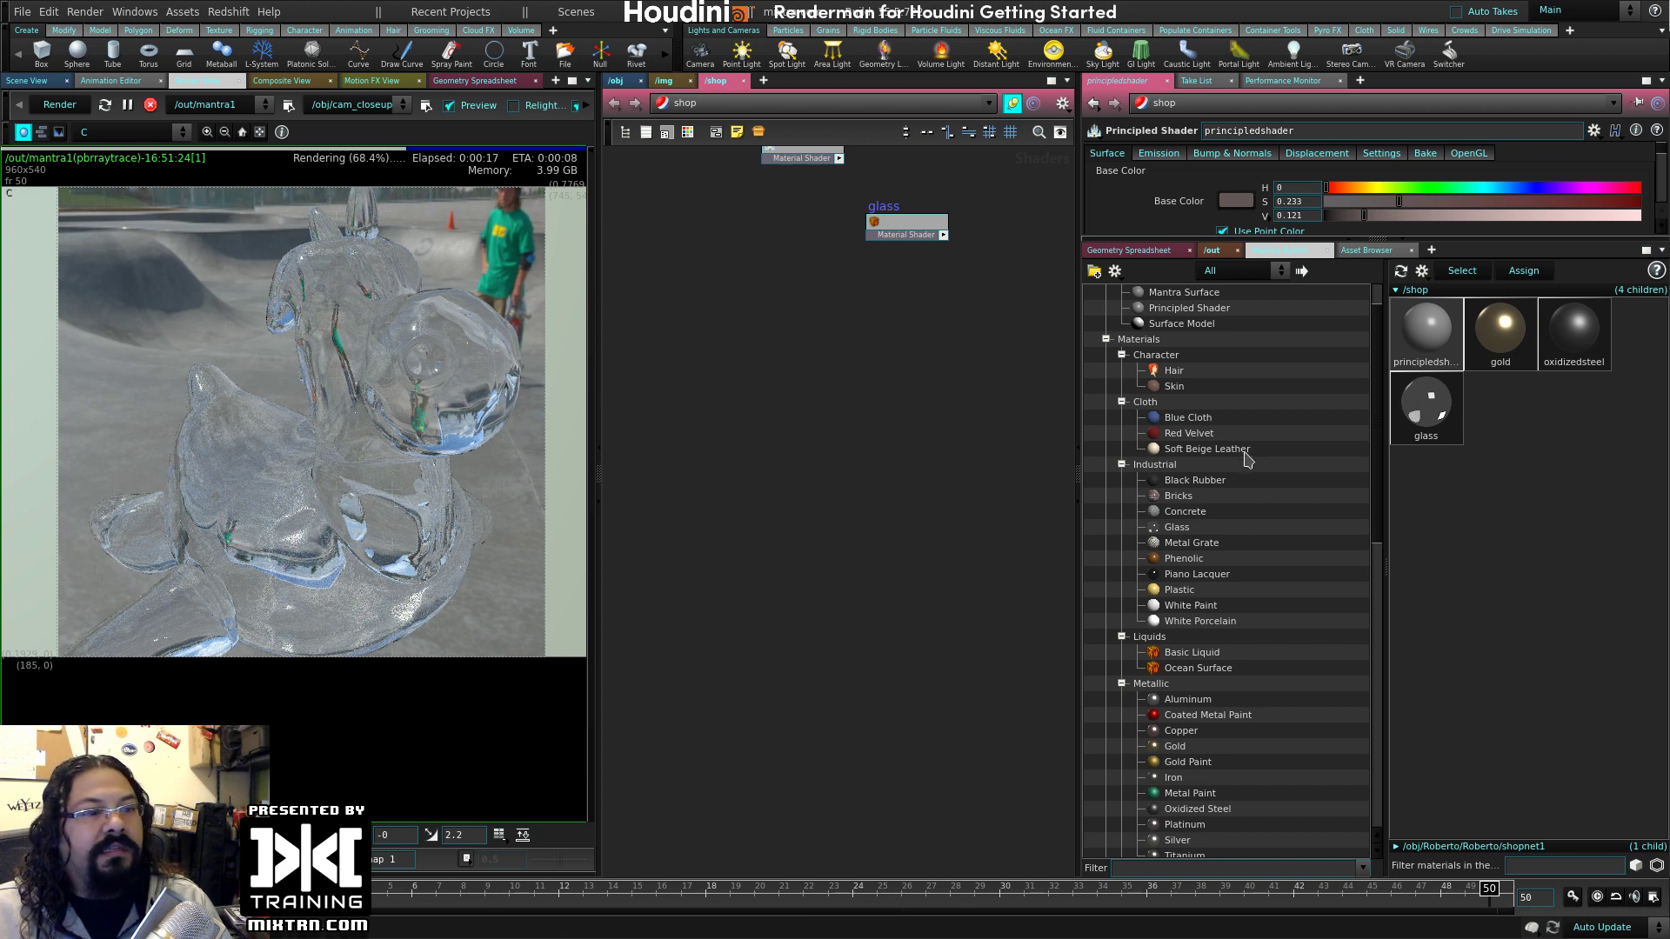
- Apply the Metal Grate material from the Industrial gallery category to the rendered character
{"action": "scroll", "coordinate": [1199, 497], "scroll_direction": "up", "scroll_amount": 1}
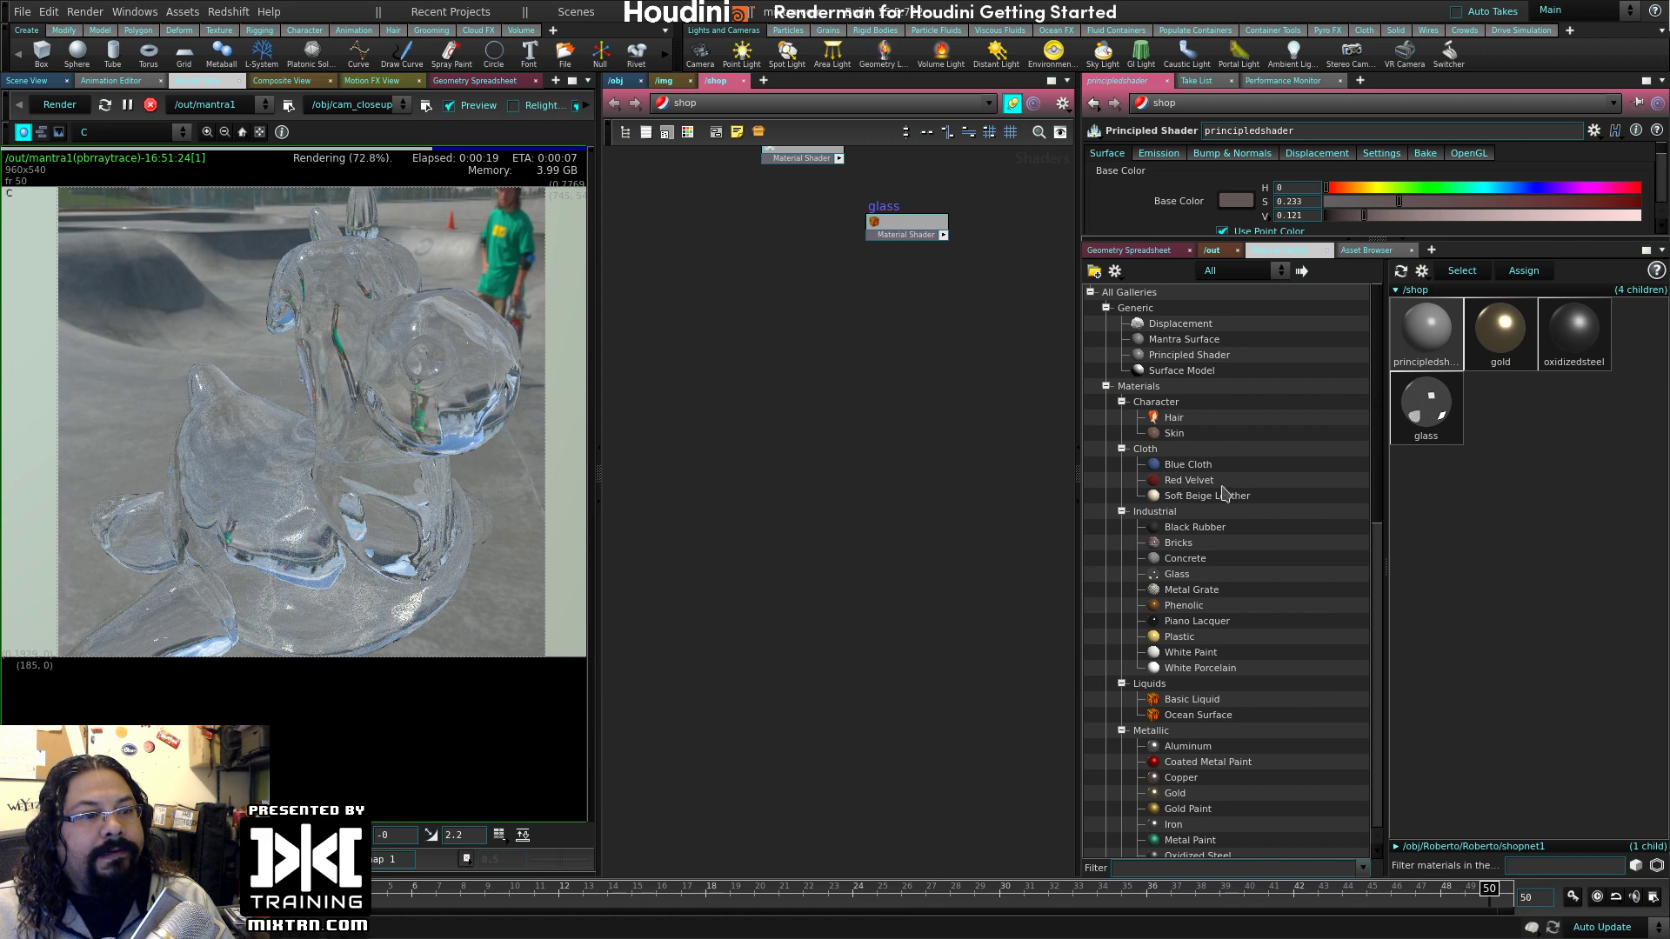
{"action": "scroll", "coordinate": [1172, 576], "scroll_direction": "down", "scroll_amount": 3}
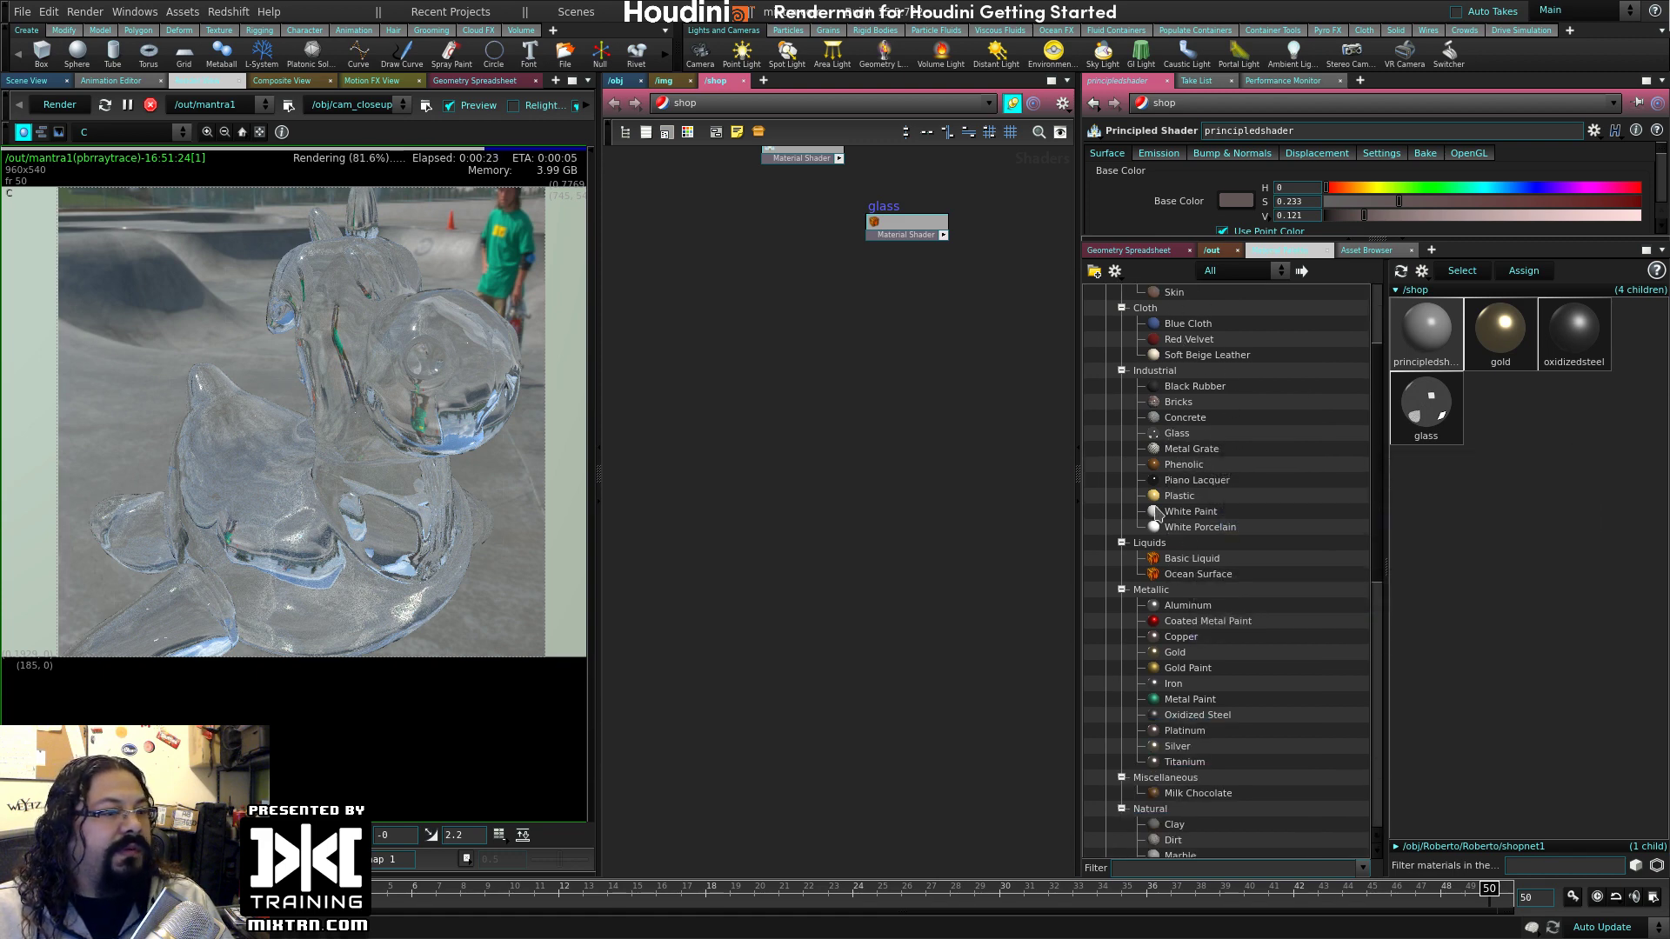
{"action": "left_click_drag", "start_coordinate": [1192, 448], "coordinate": [462, 405]}
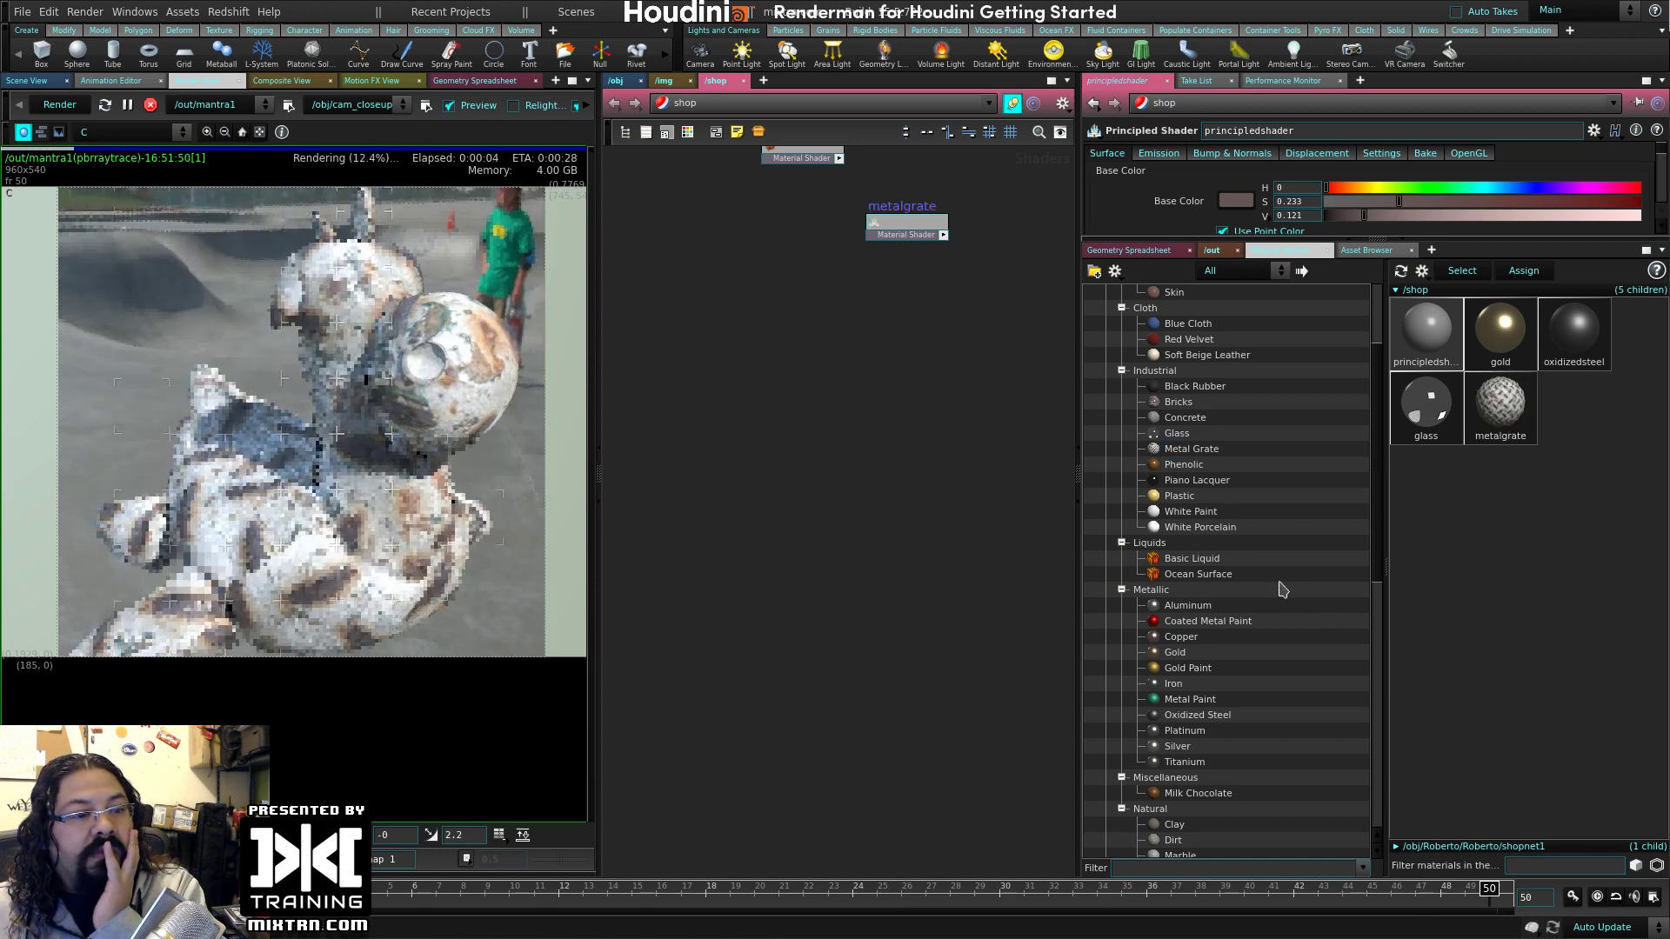
- Apply the Wood Chips material from the Natural gallery category to the rendered character
{"action": "scroll", "coordinate": [1201, 557], "scroll_direction": "down", "scroll_amount": 3}
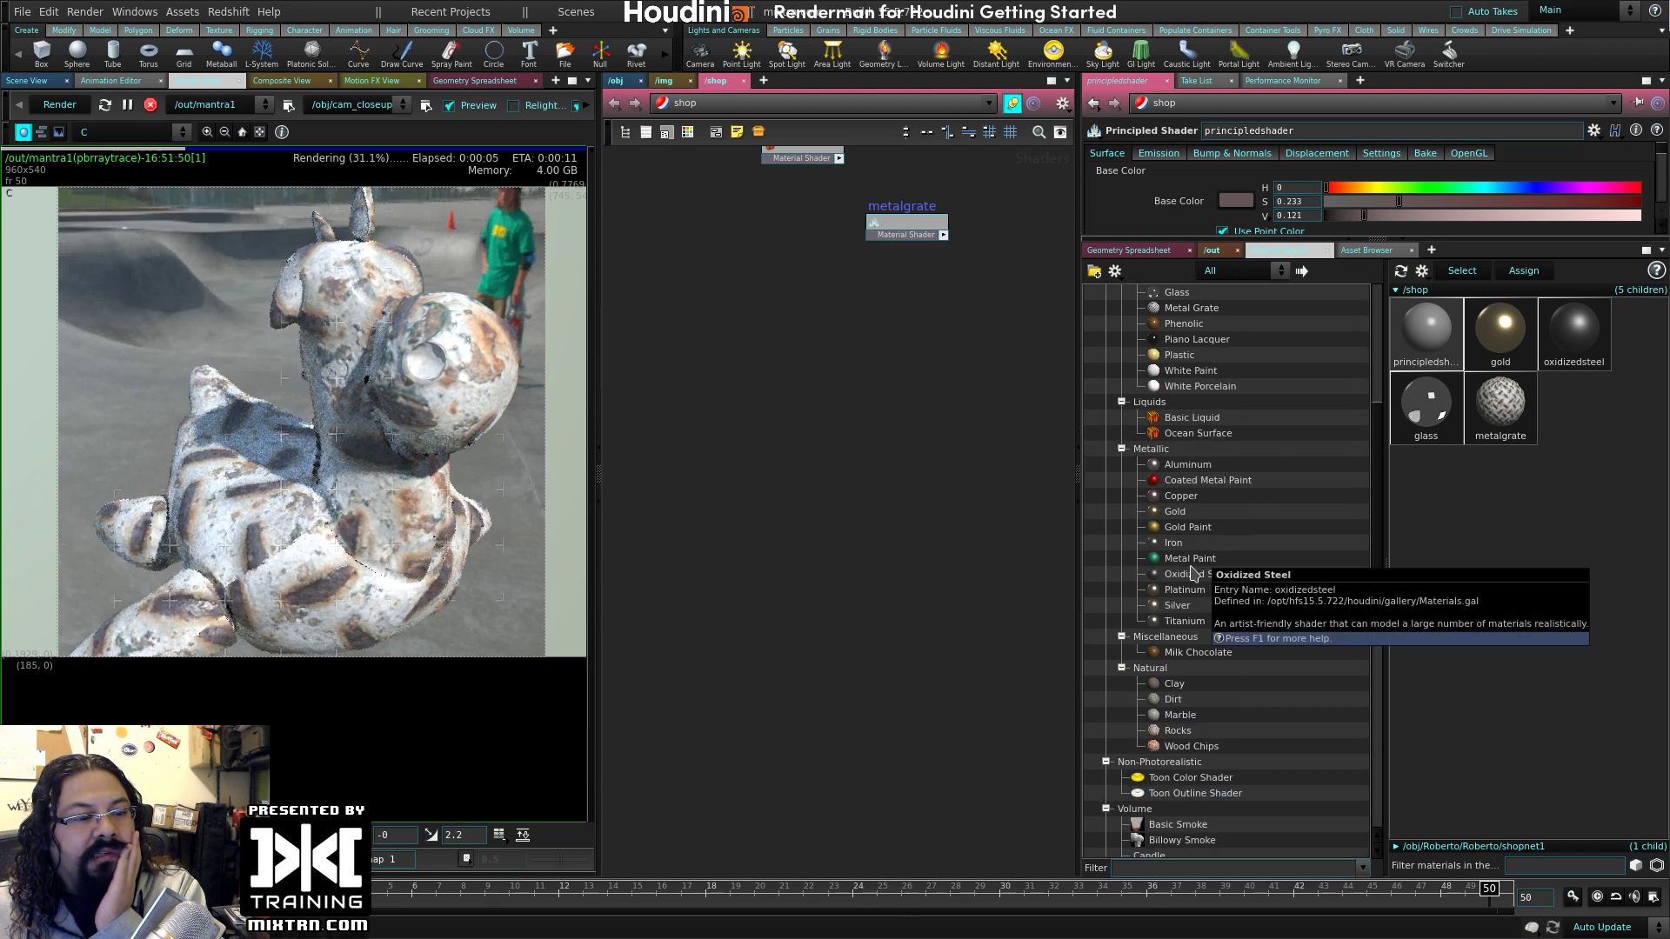
{"action": "scroll", "coordinate": [1193, 575], "scroll_direction": "down", "scroll_amount": 5}
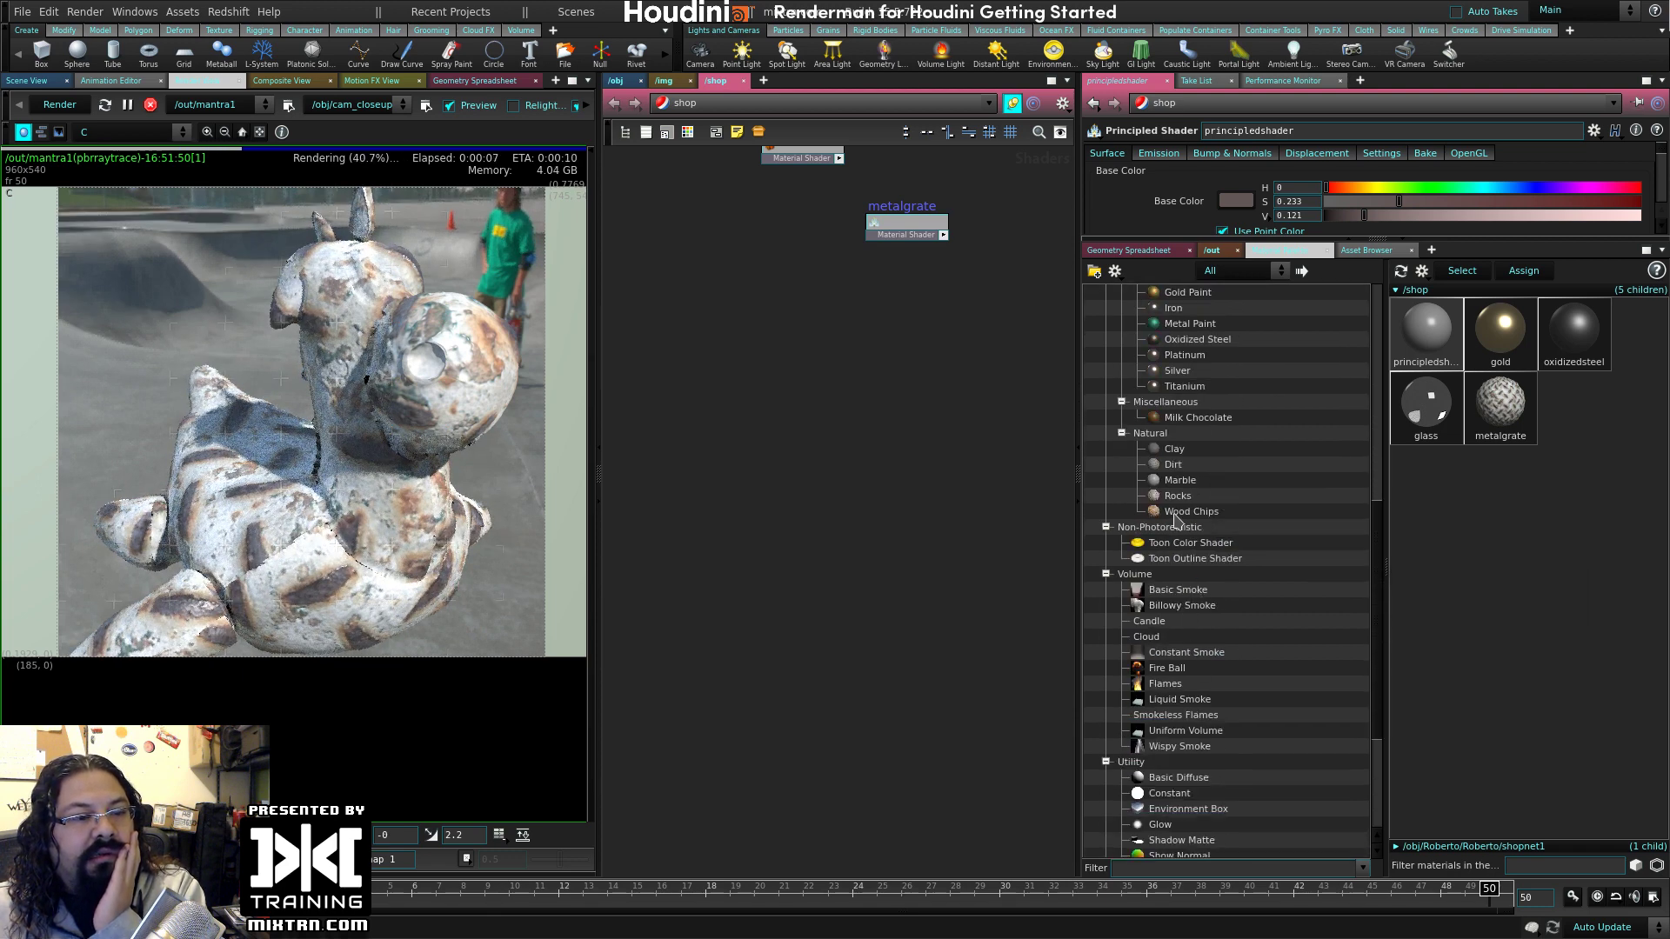
{"action": "left_click_drag", "start_coordinate": [1176, 520], "coordinate": [641, 560]}
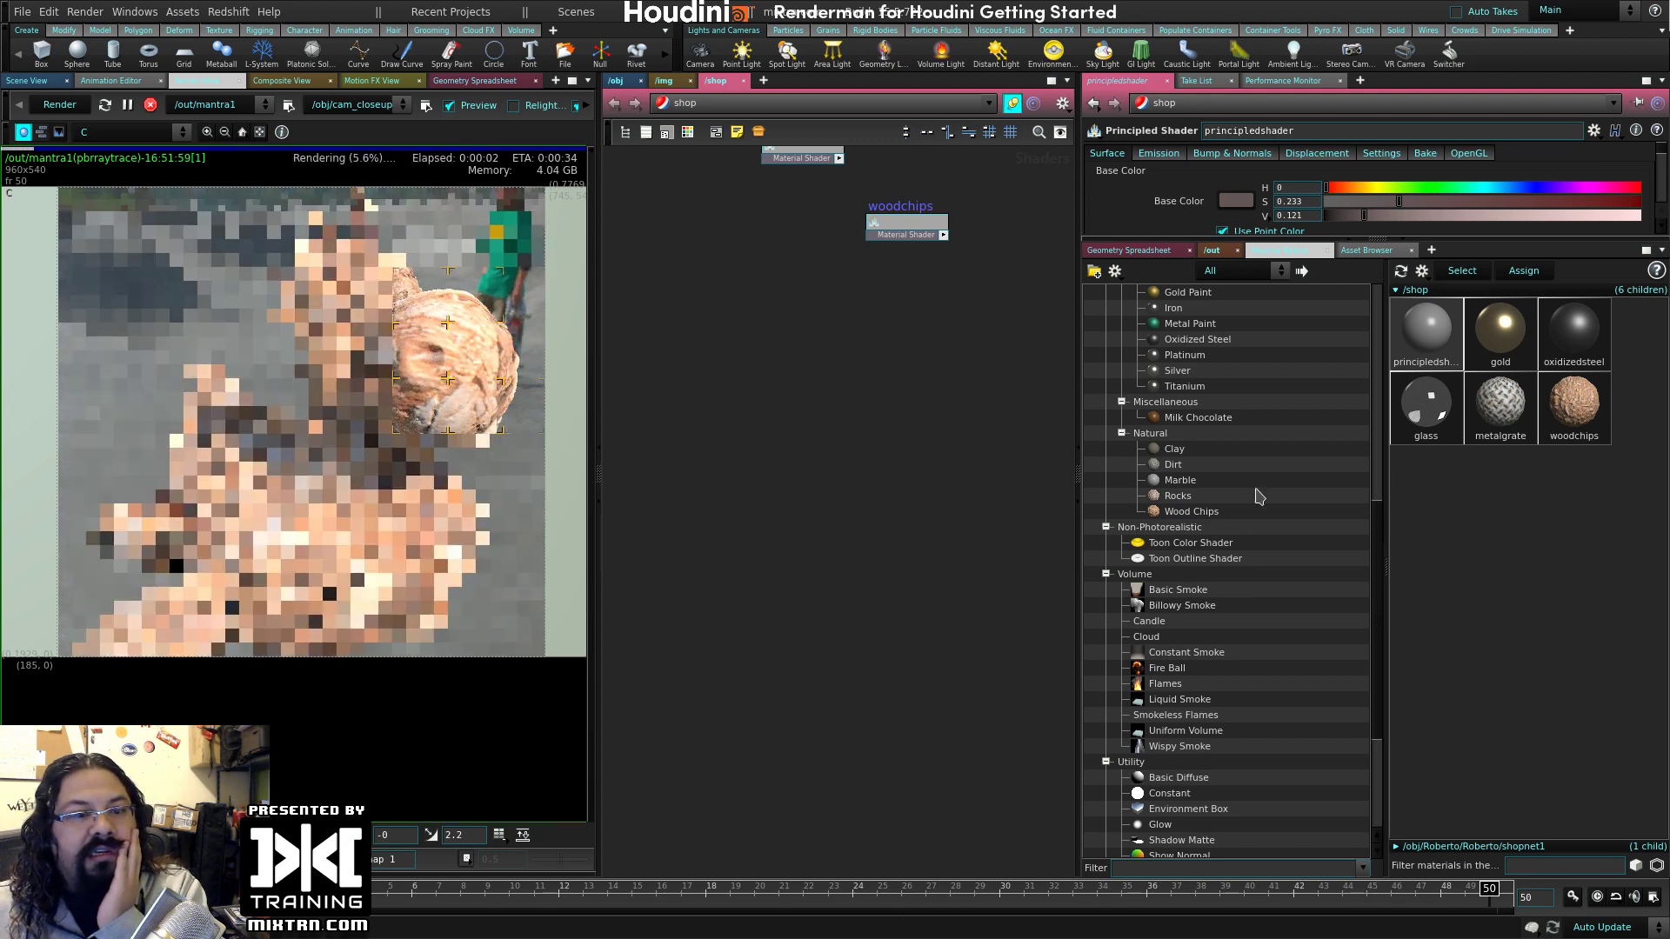
- Switch from the render to the 3D scene view, widen the network area and shrink the material palette
{"action": "left_click_drag", "start_coordinate": [1081, 412], "coordinate": [1230, 412]}
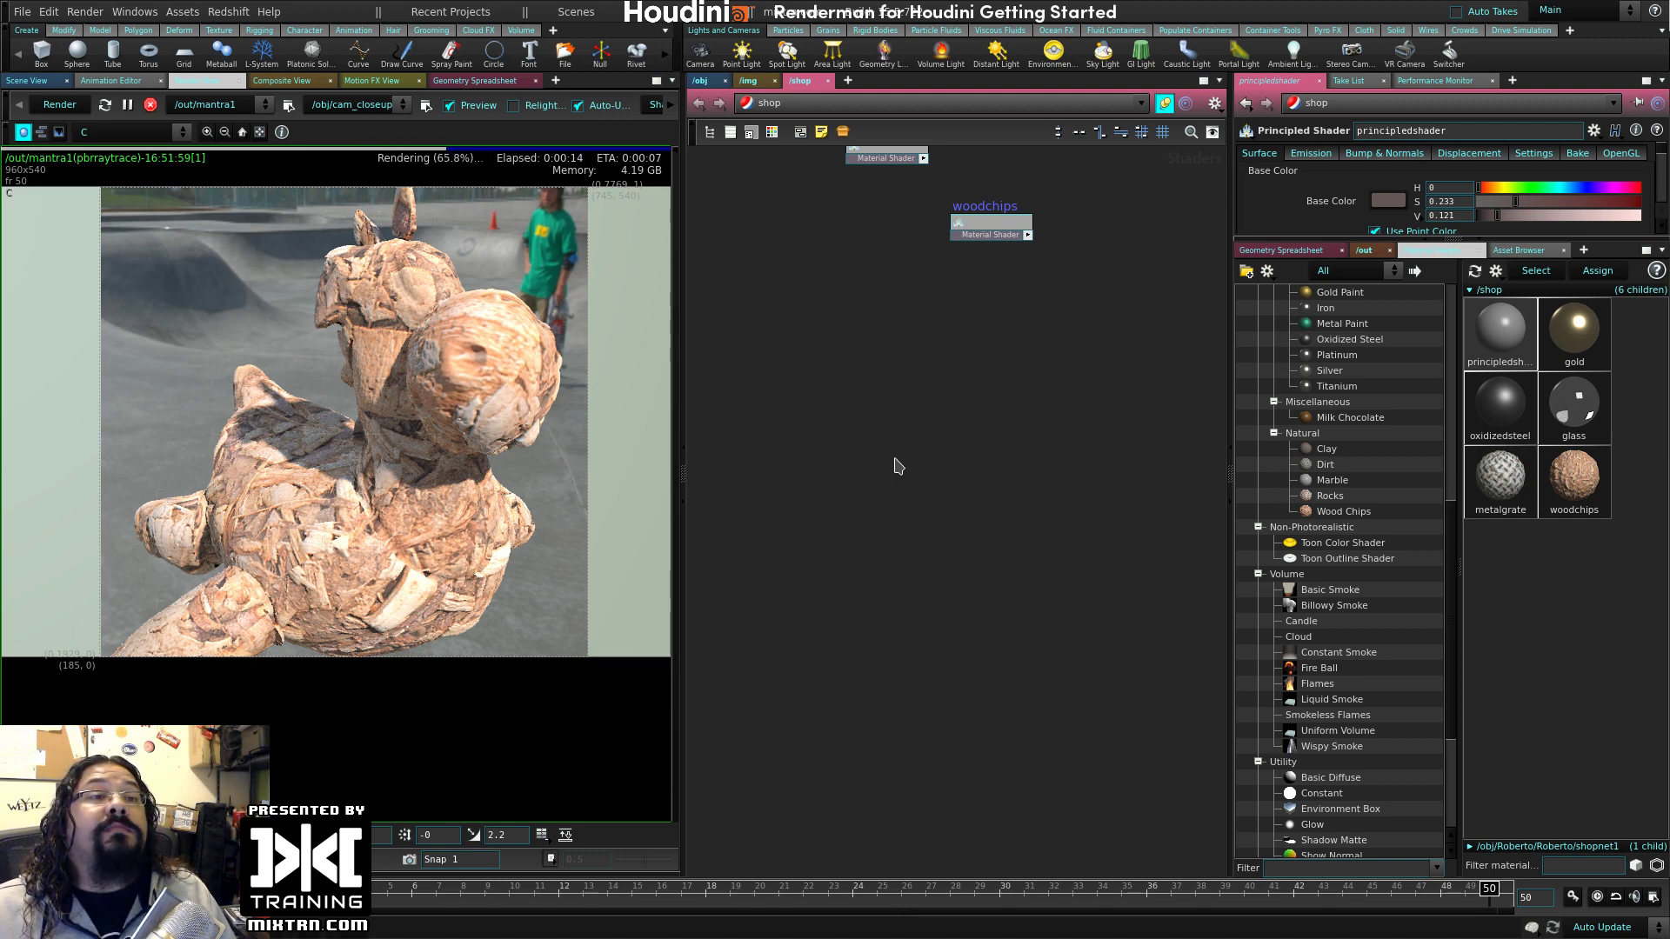
{"action": "left_click_drag", "start_coordinate": [1230, 338], "coordinate": [1100, 434]}
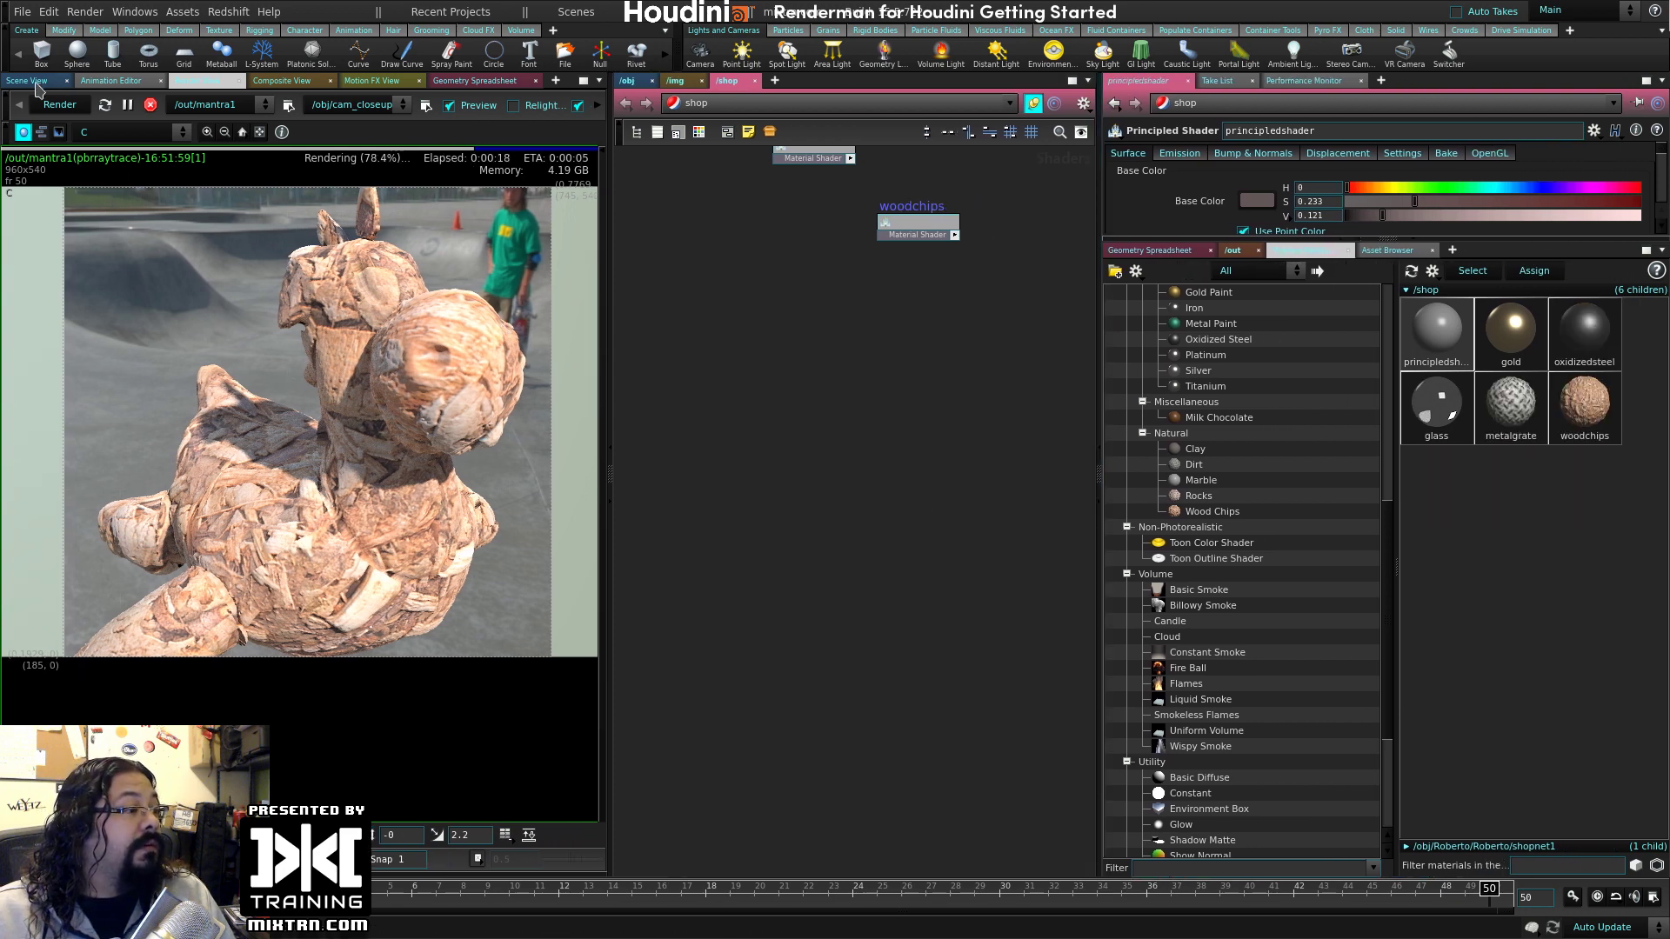
{"action": "left_click", "coordinate": [35, 81]}
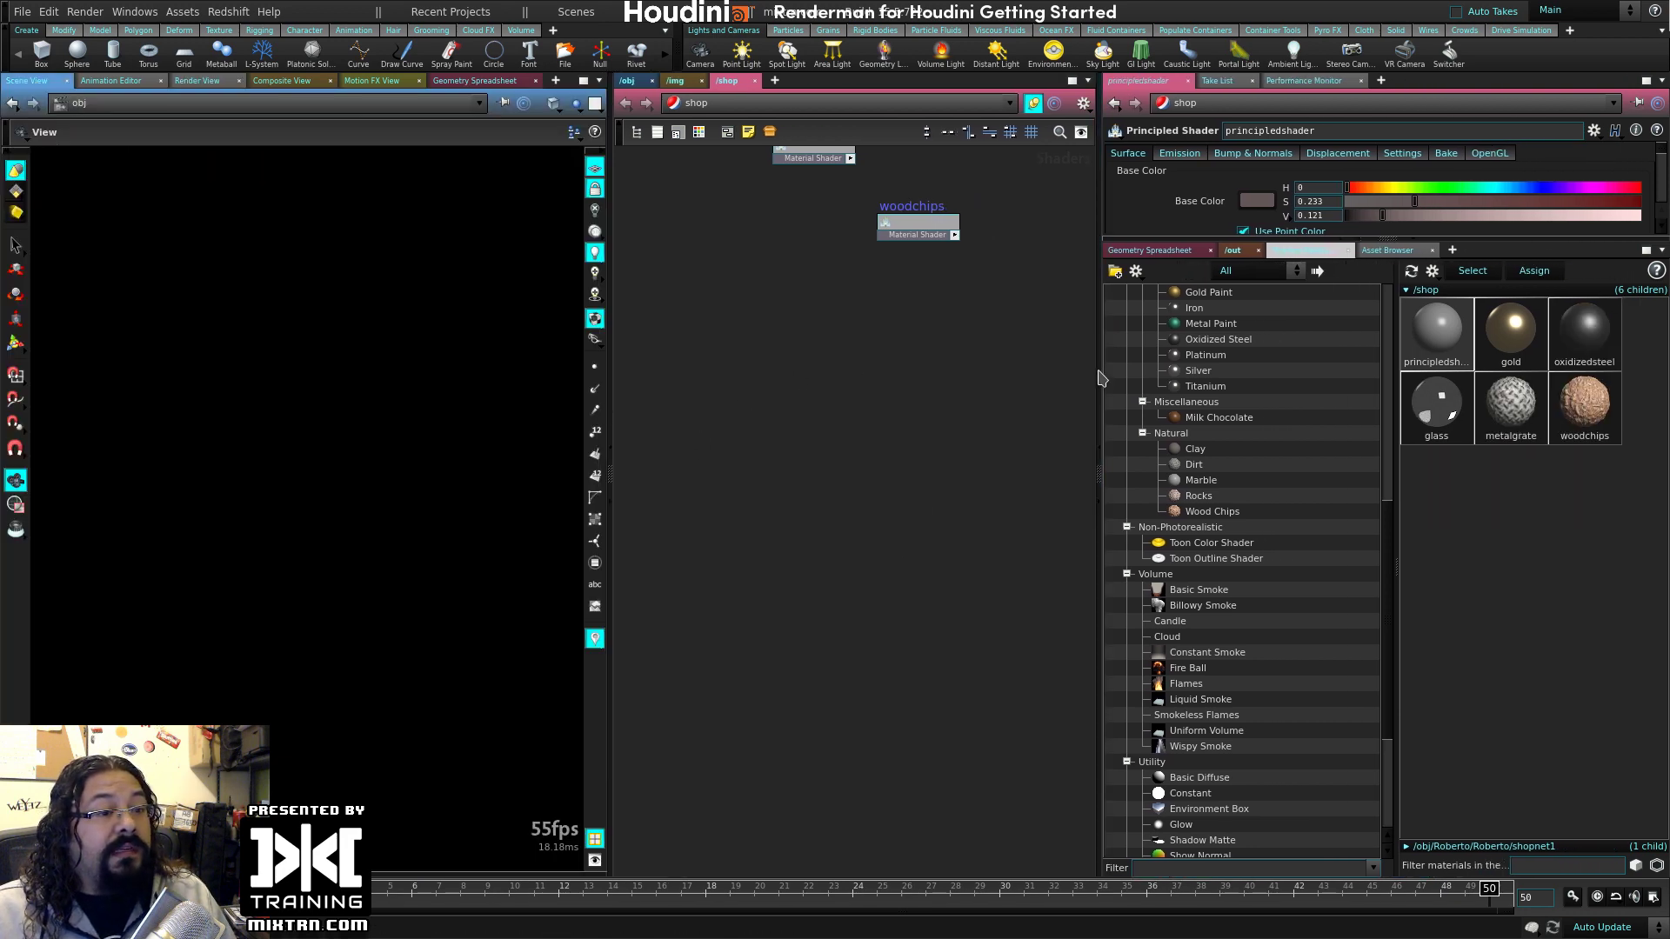
{"action": "left_click_drag", "start_coordinate": [1096, 372], "coordinate": [1246, 372]}
{"action": "left_click_drag", "start_coordinate": [1459, 244], "coordinate": [1459, 675]}
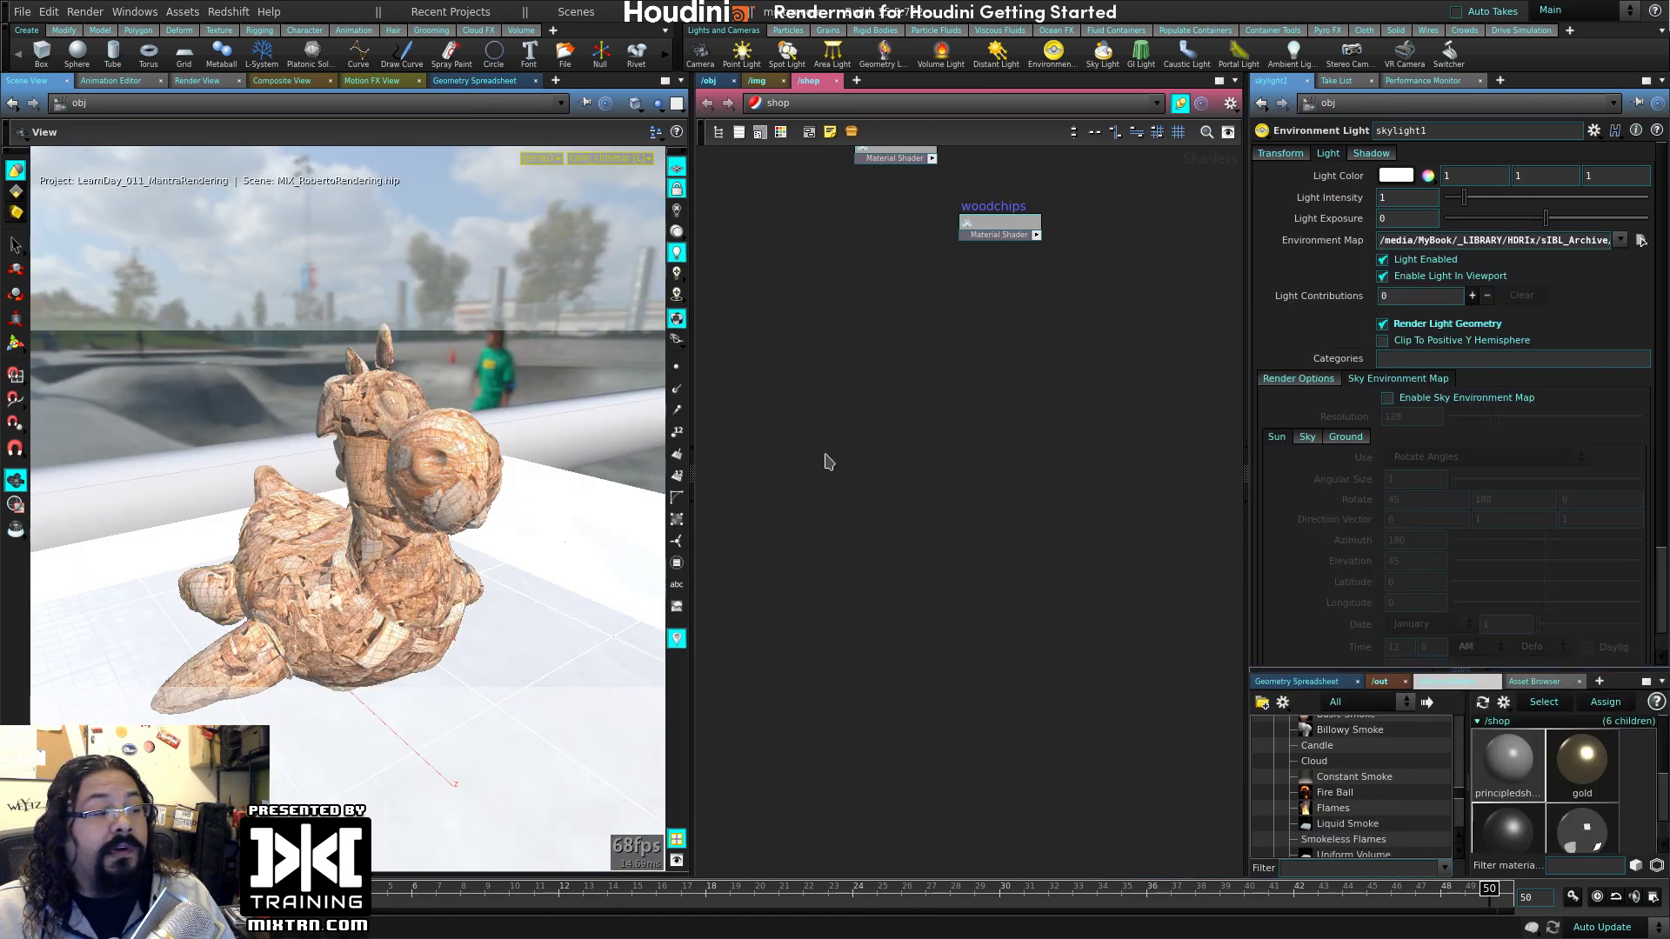
- Replace the grid object's shadow matte material with /shop/woodchips
{"action": "left_click", "coordinate": [709, 80]}
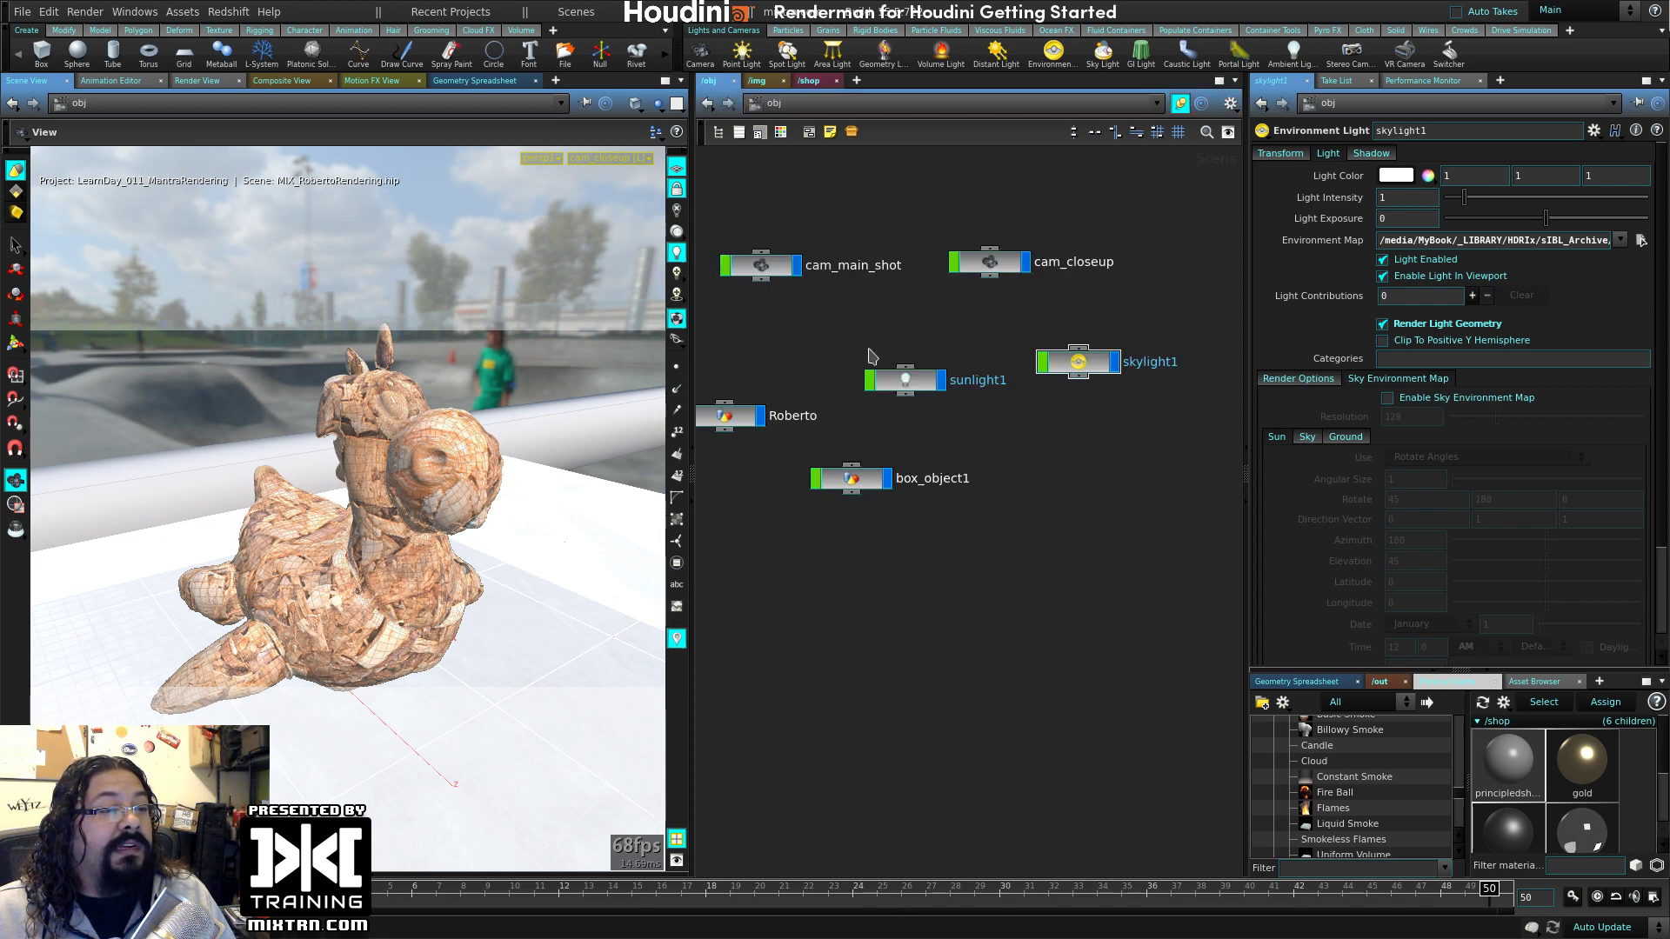
{"action": "middle_click_drag", "start_coordinate": [735, 387], "coordinate": [1001, 575]}
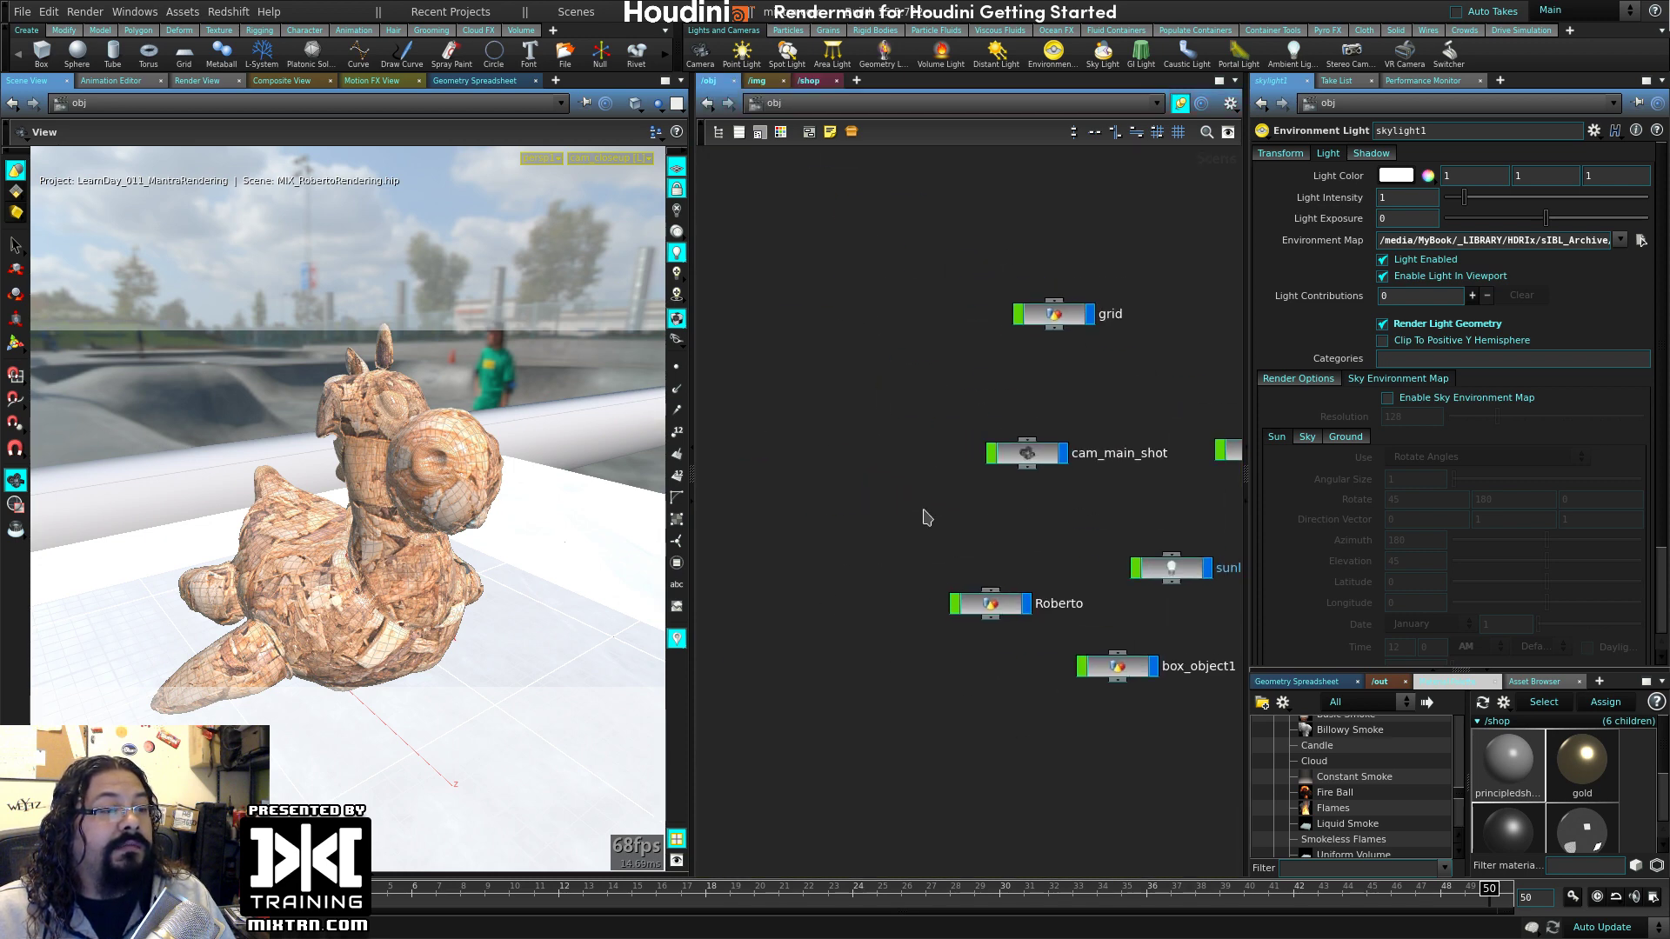
{"action": "left_click_drag", "start_coordinate": [905, 279], "coordinate": [1172, 426]}
{"action": "triple_click", "coordinate": [1421, 179]}
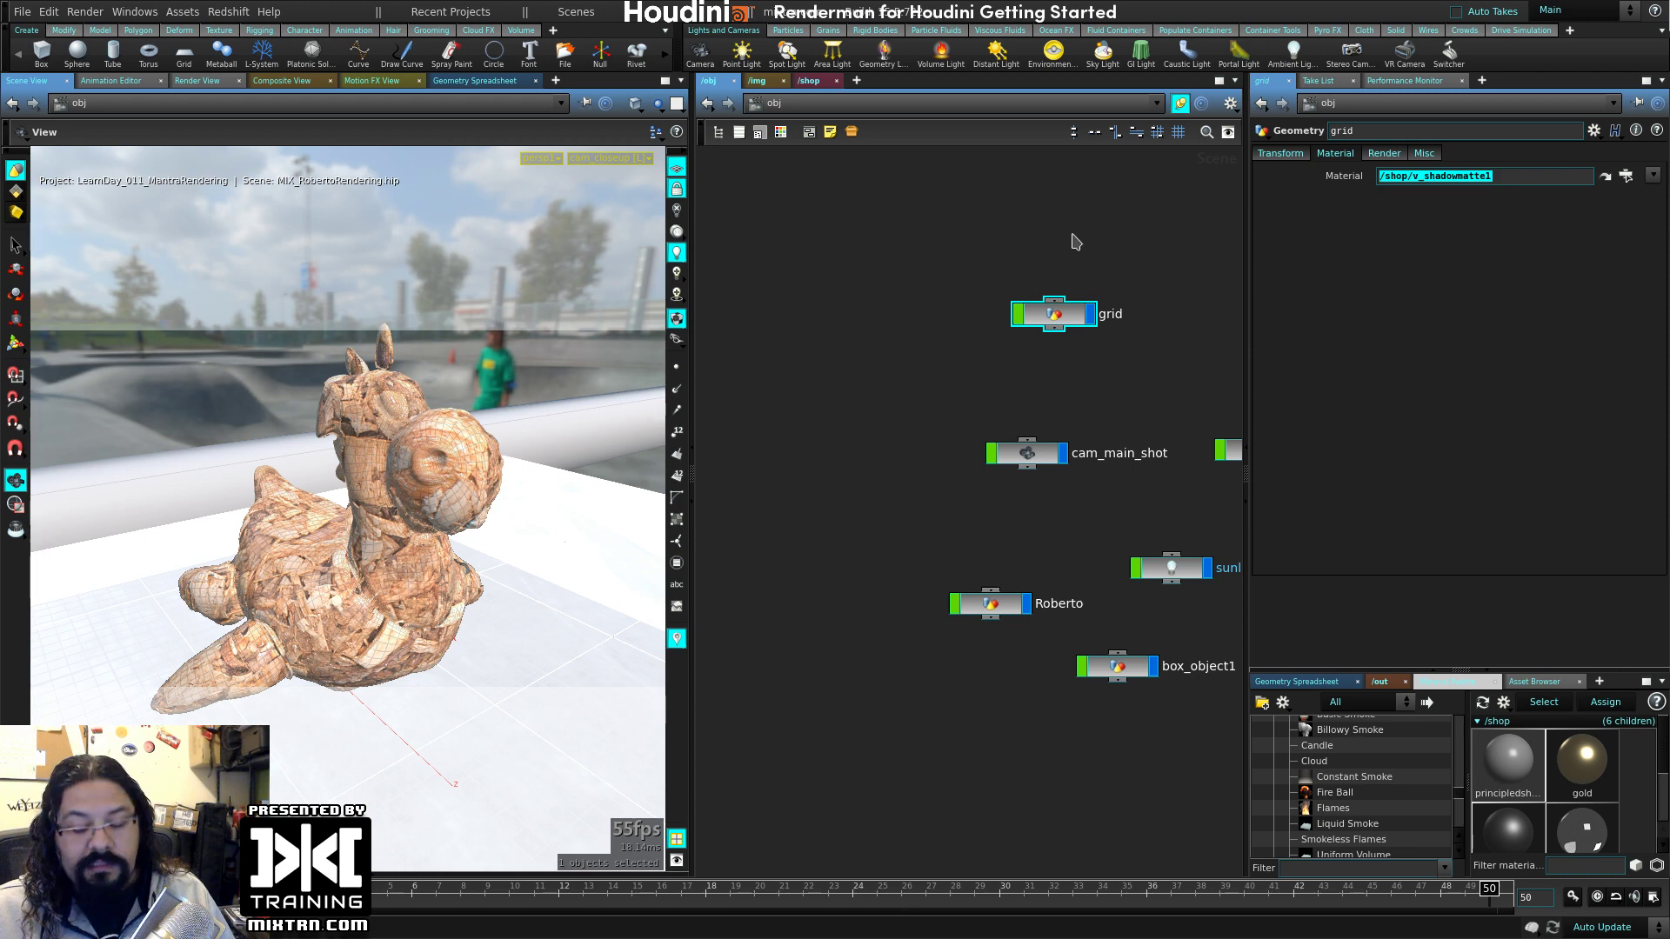
{"action": "key", "text": "BackSpace"}
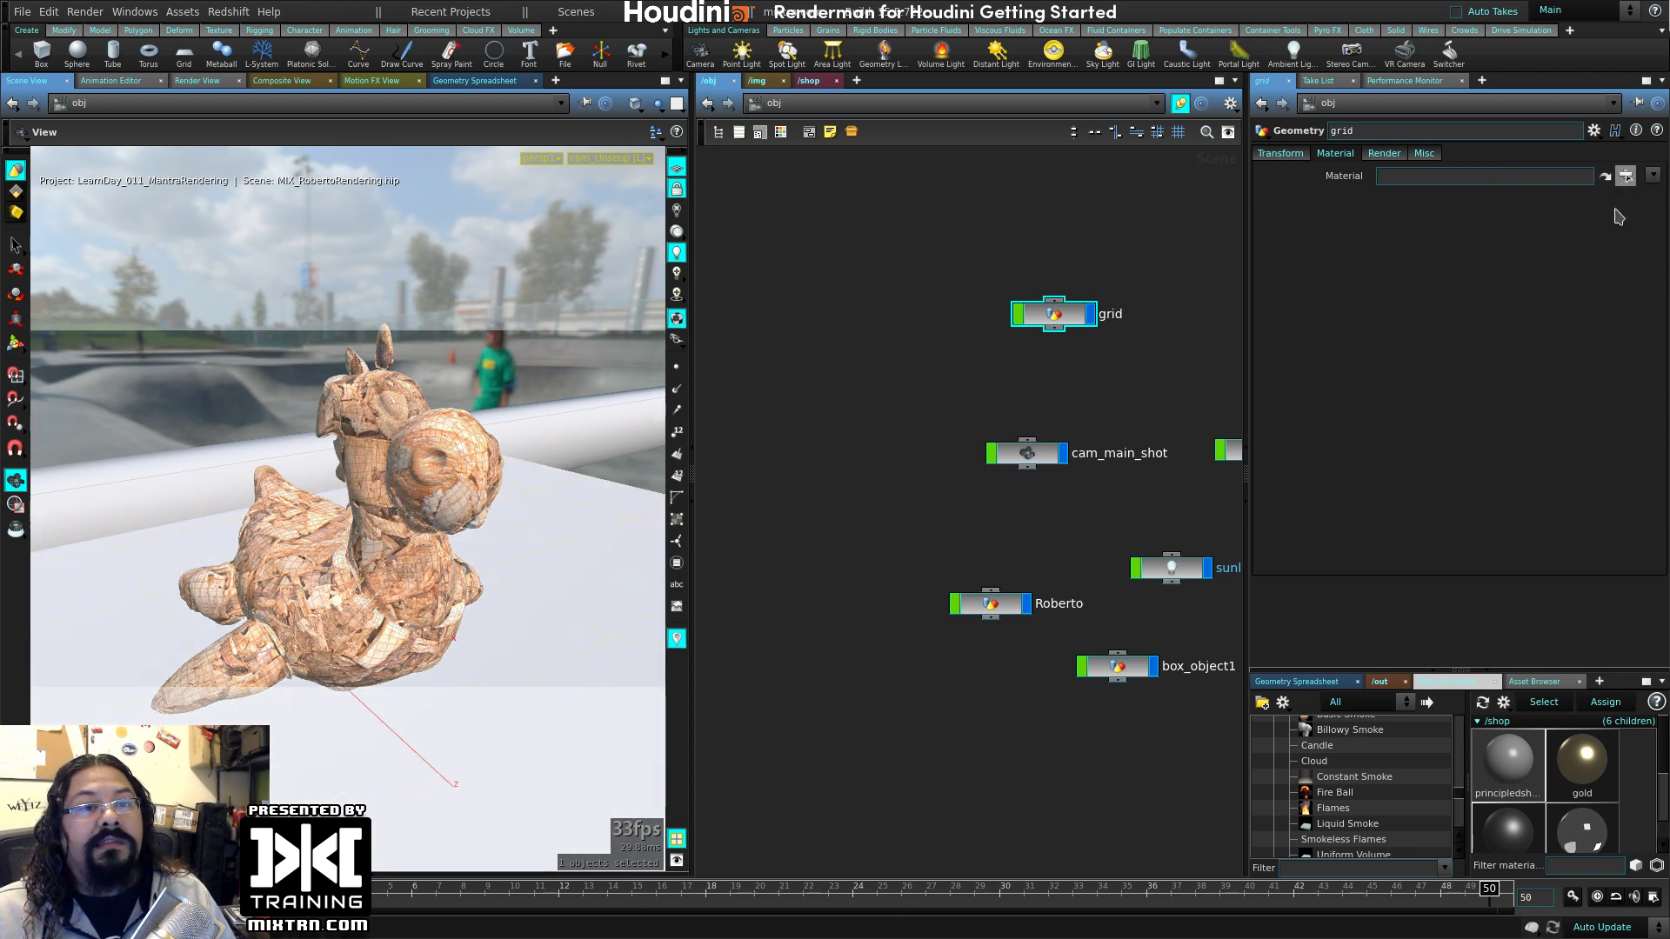
{"action": "left_click", "coordinate": [1626, 175]}
{"action": "left_click", "coordinate": [1540, 287]}
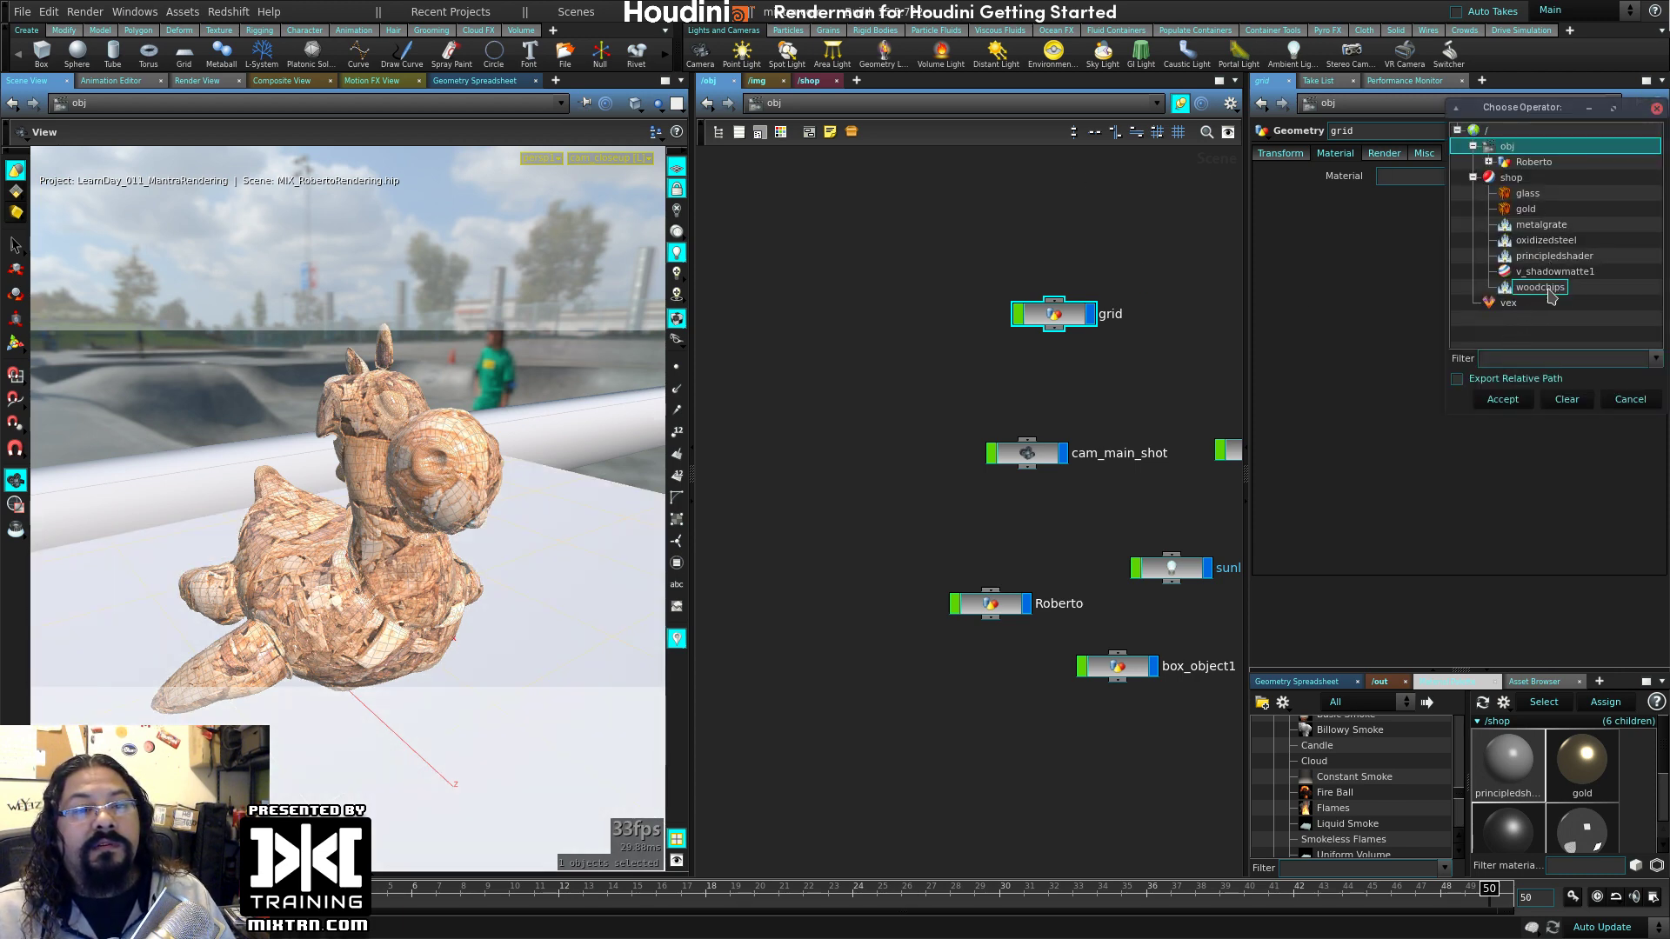
{"action": "left_click", "coordinate": [1502, 400]}
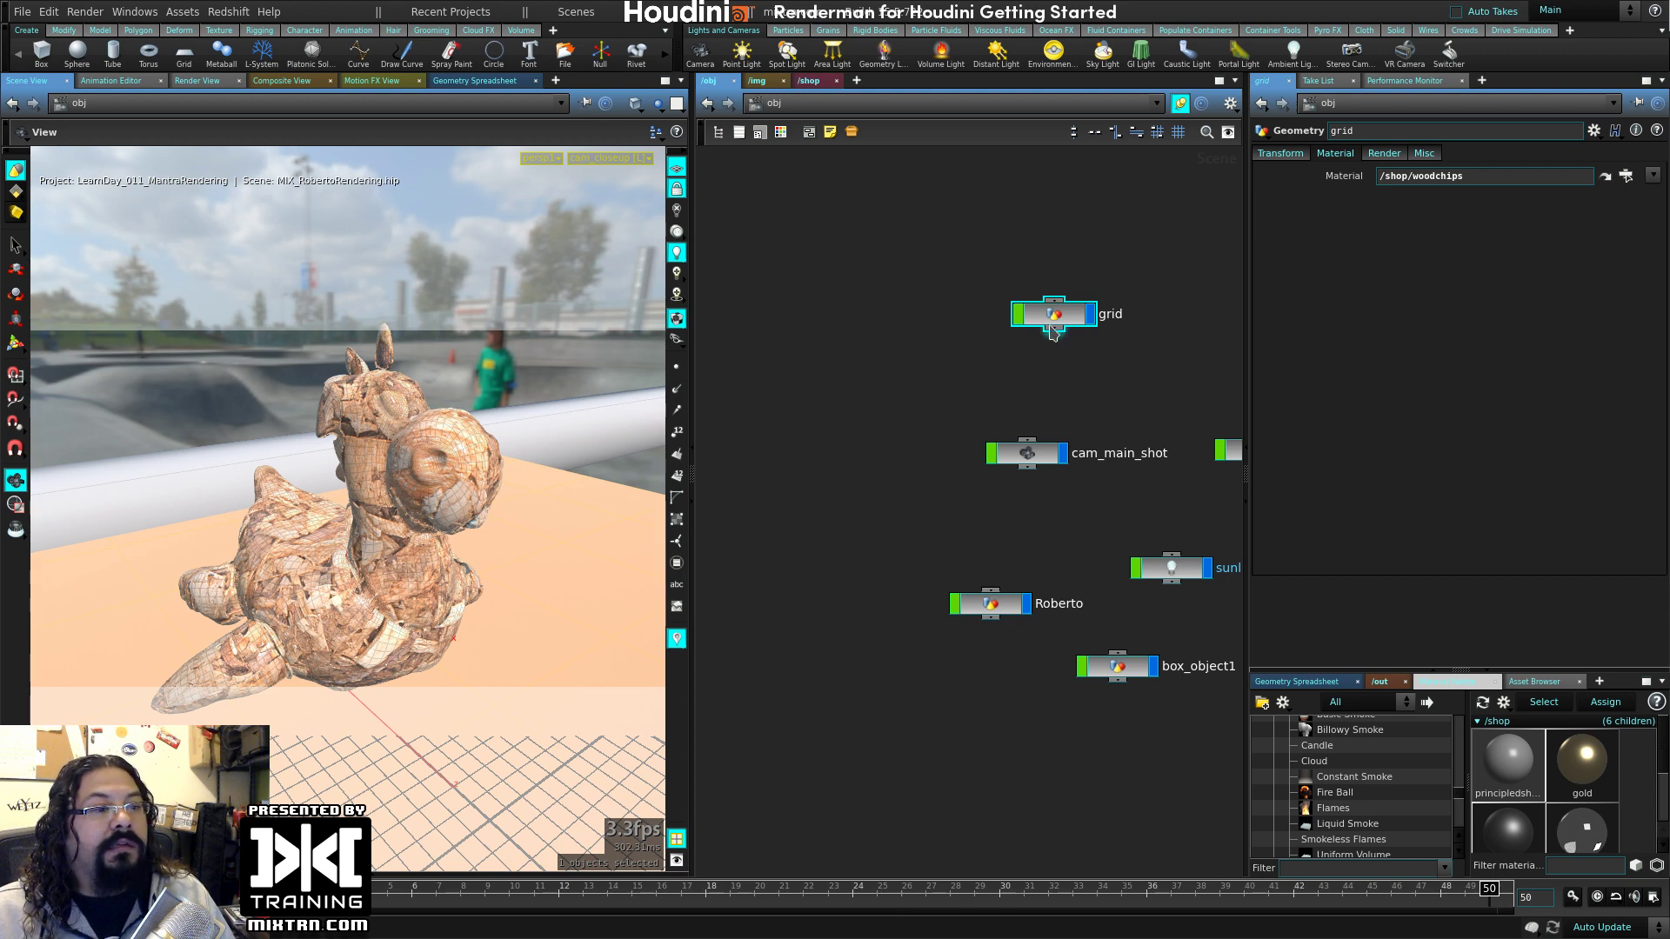
- Add a UV Texture node after grid1 inside the grid object and return to the object level
{"action": "left_click_drag", "start_coordinate": [1068, 320], "coordinate": [946, 305]}
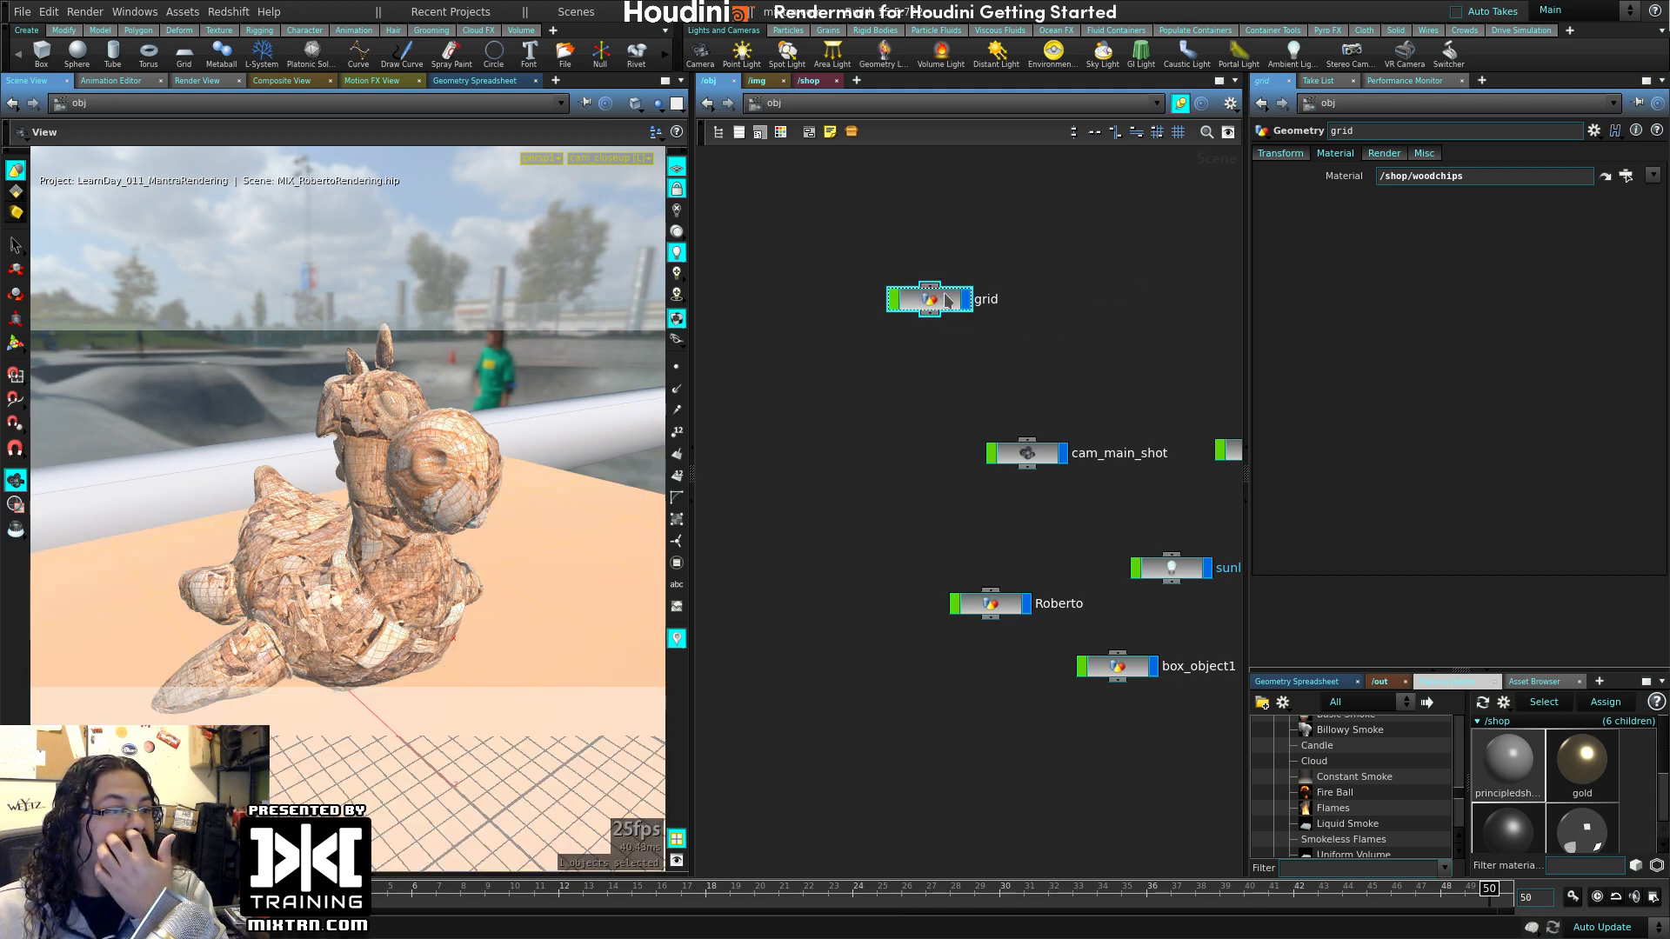
{"action": "double_click", "coordinate": [964, 300]}
{"action": "key", "text": "Tab"}
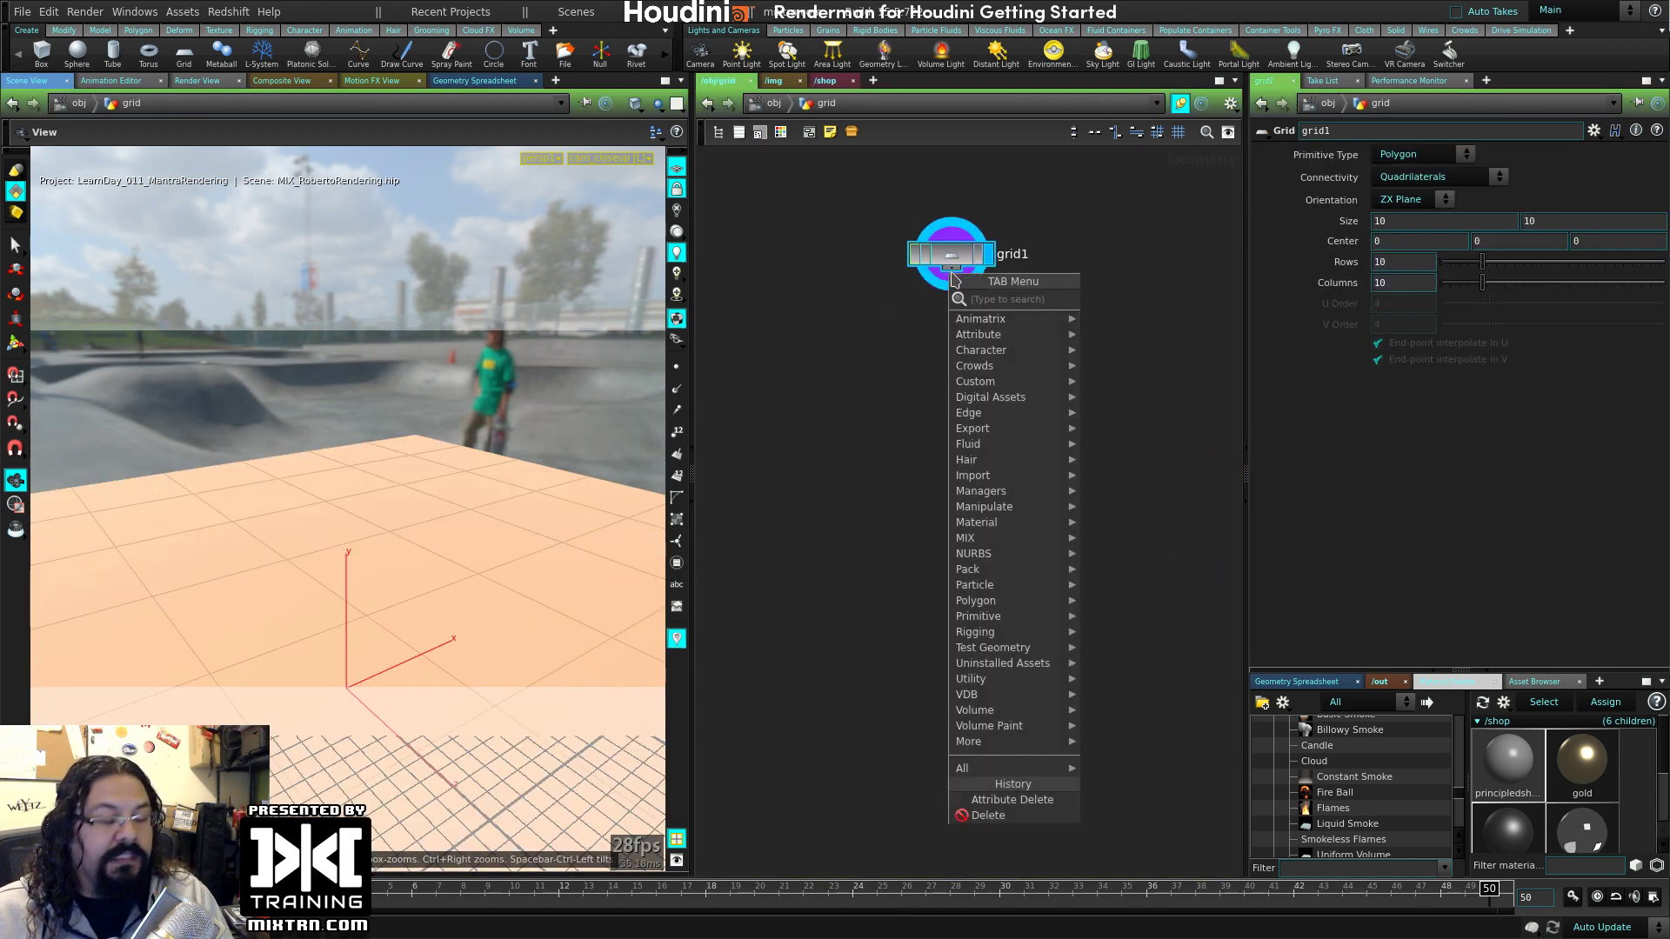
{"action": "type", "text": "uv"}
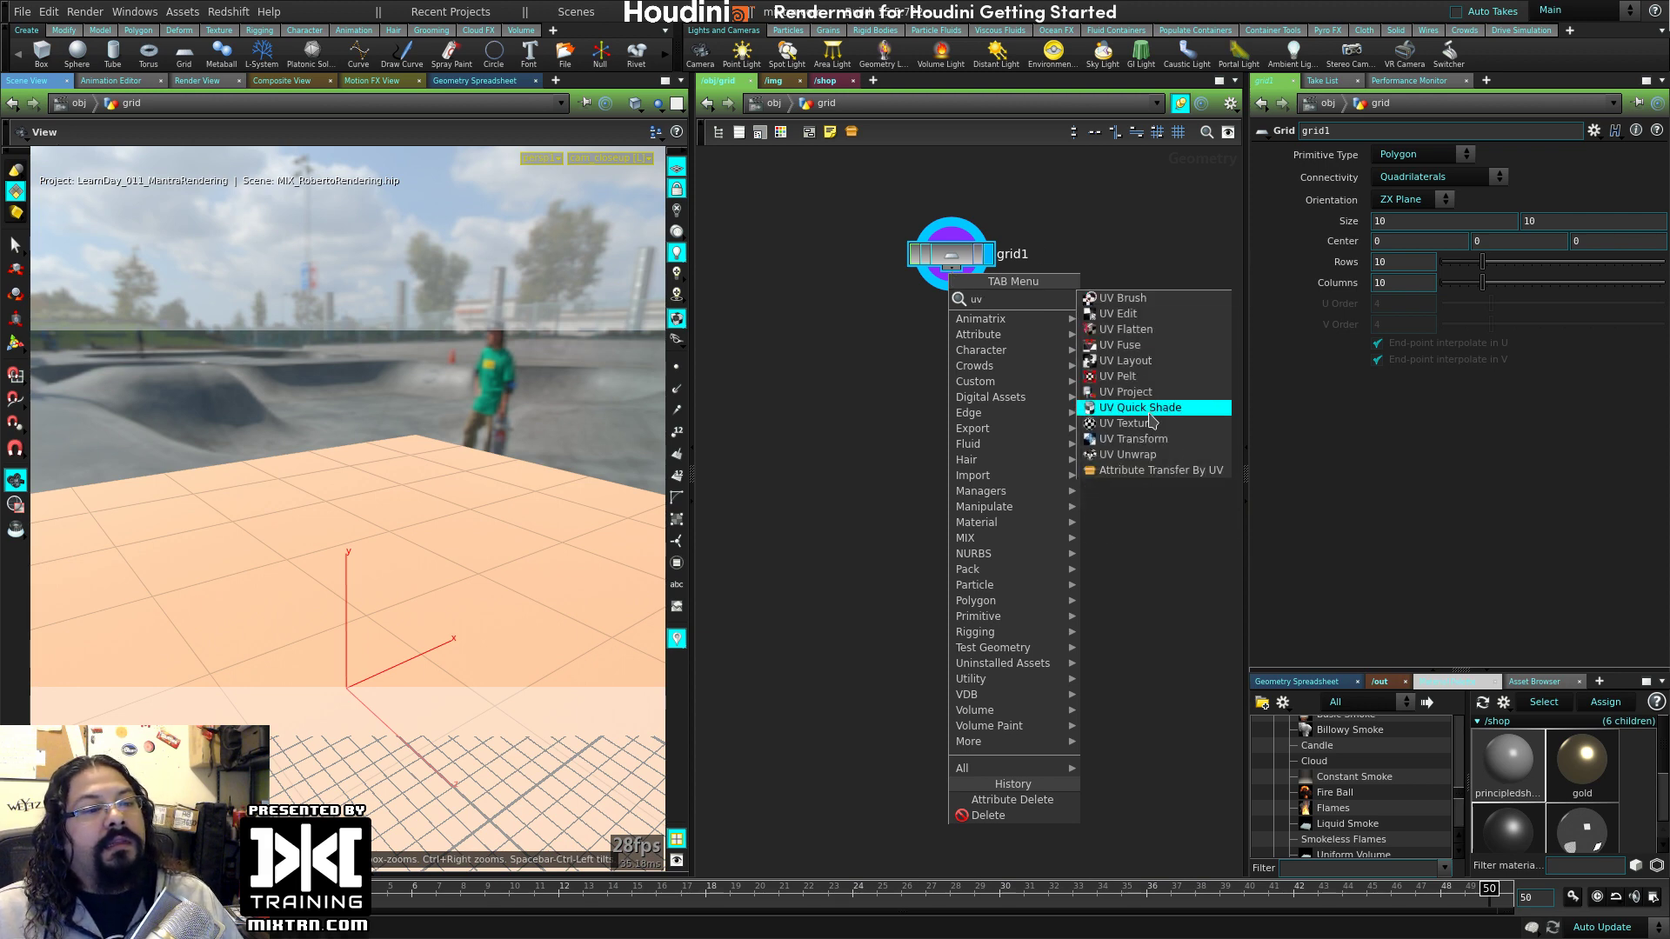
{"action": "left_click", "coordinate": [1126, 423]}
{"action": "left_click", "coordinate": [931, 350]}
{"action": "key", "text": "l"}
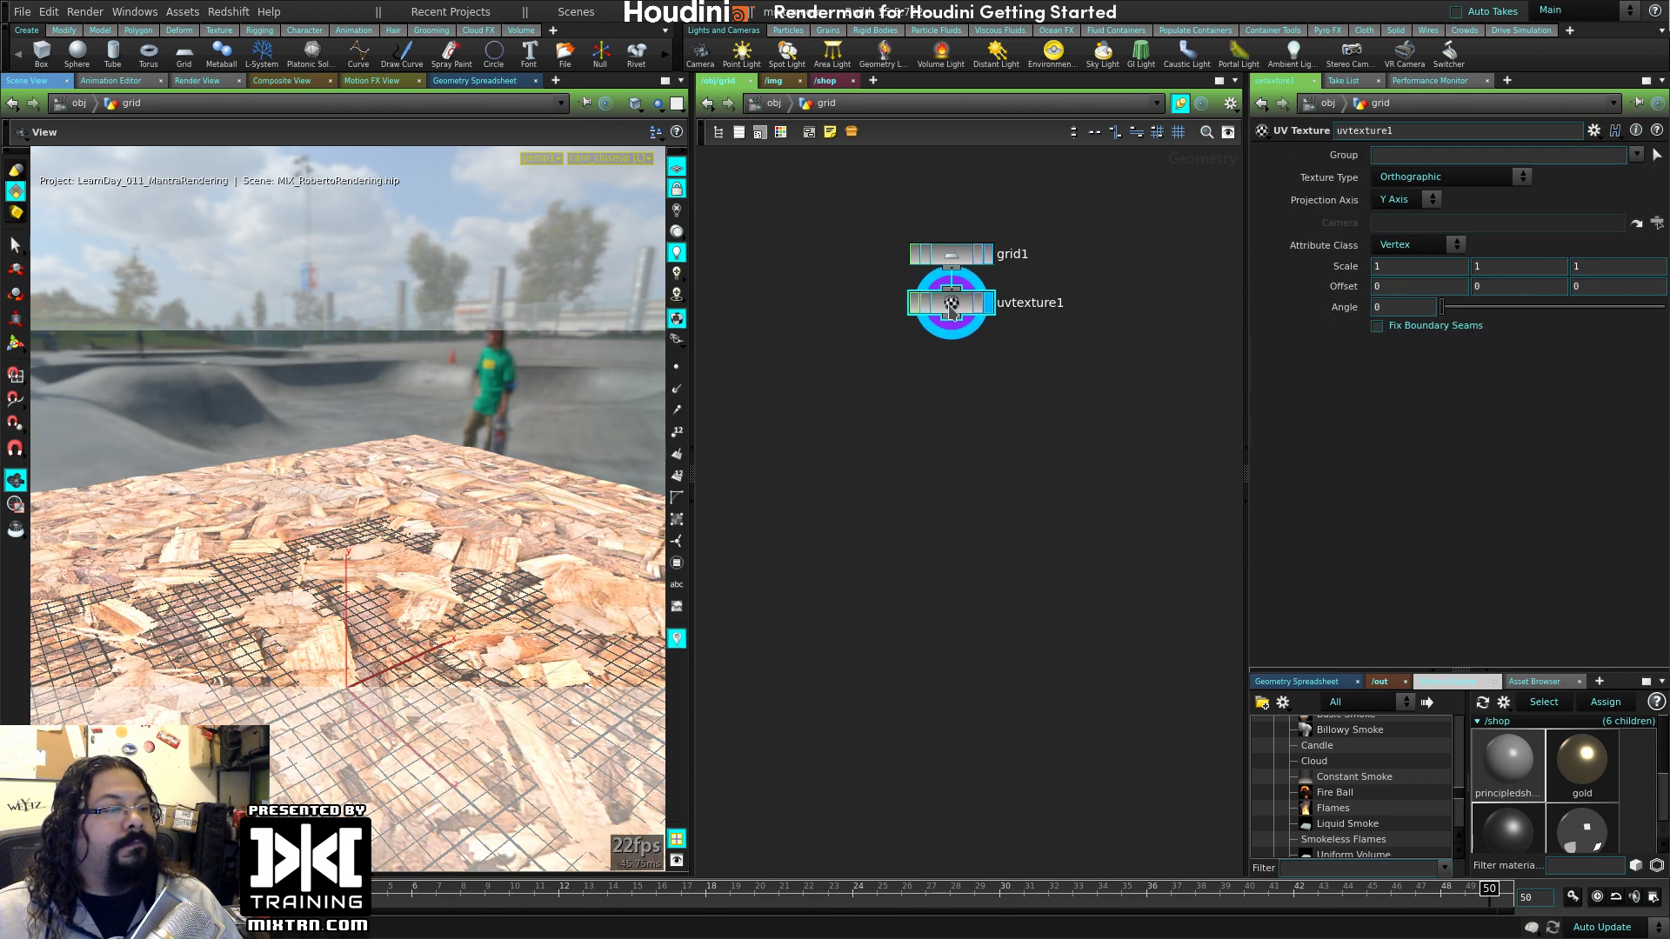
{"action": "left_click", "coordinate": [609, 158]}
{"action": "left_click", "coordinate": [844, 300]}
{"action": "key", "text": "u"}
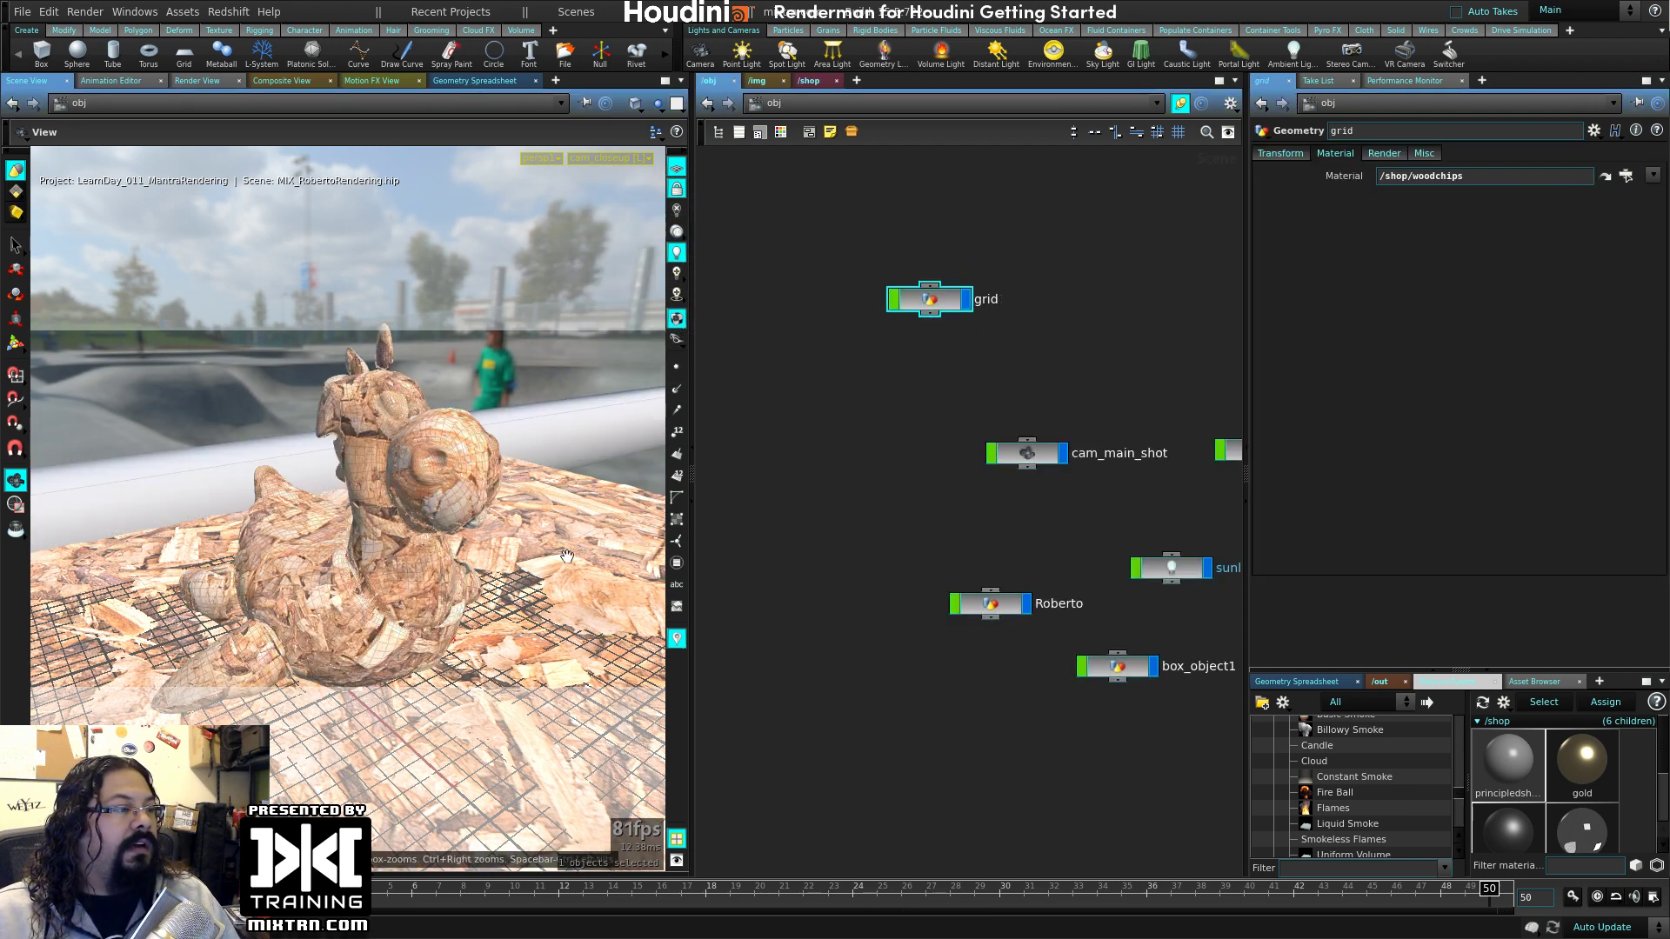
- Inspect the textured ground around the character and restart the /out/mantra1 render from cam_closeup
{"action": "left_click_drag", "start_coordinate": [539, 561], "coordinate": [420, 472]}
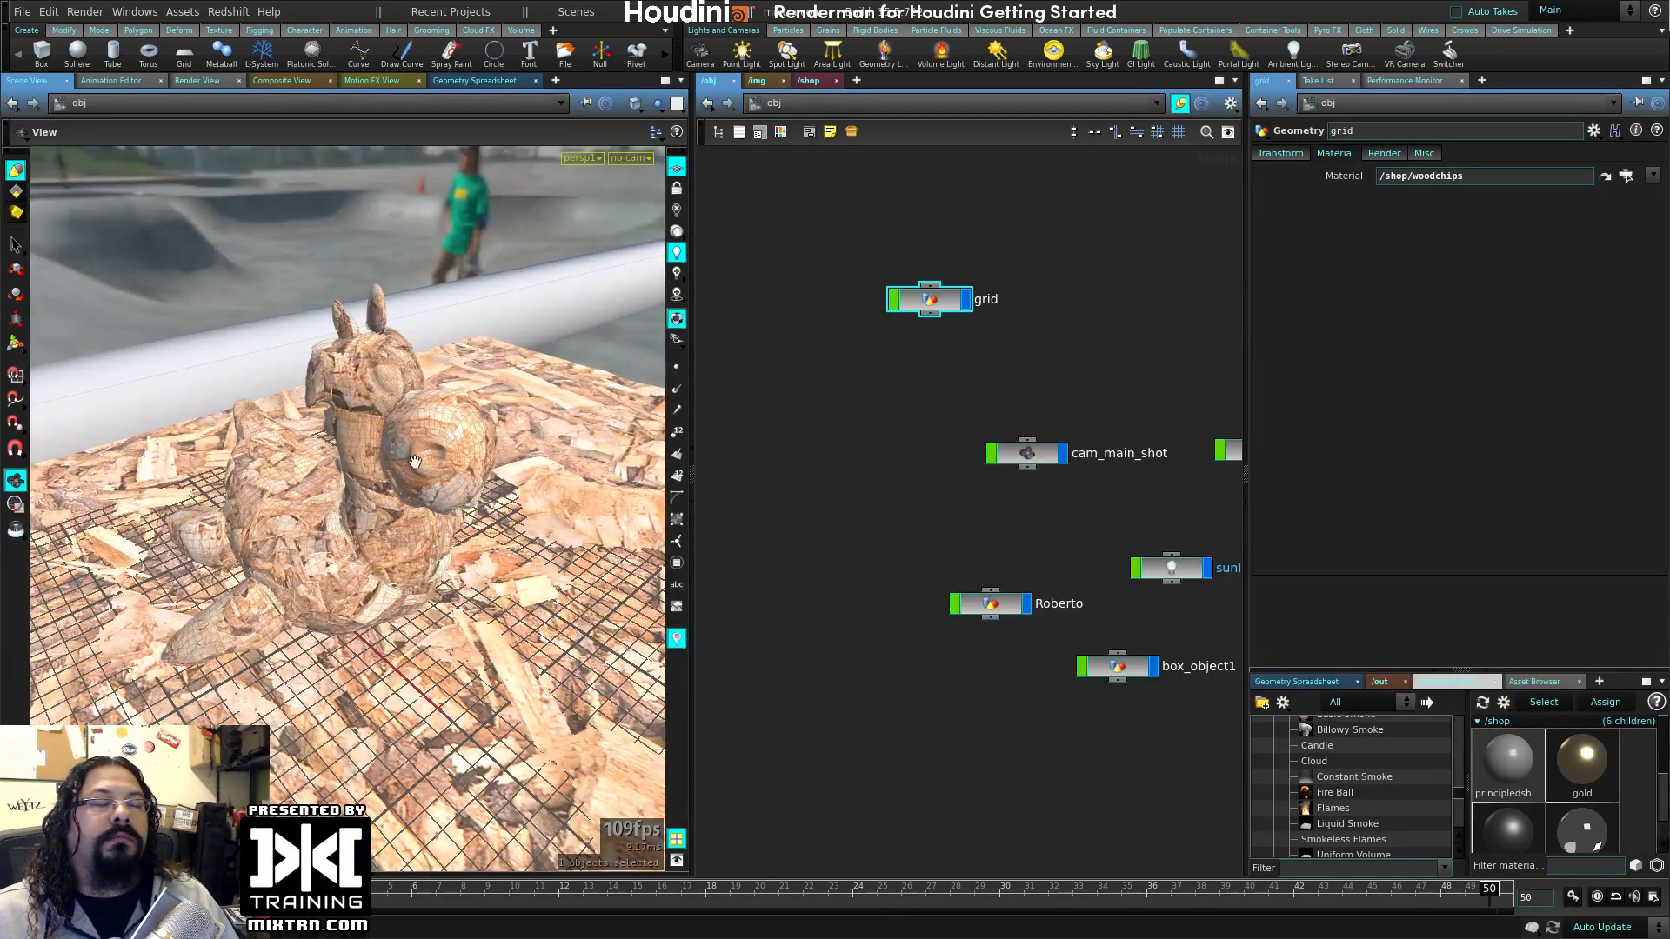
{"action": "left_click", "coordinate": [205, 80]}
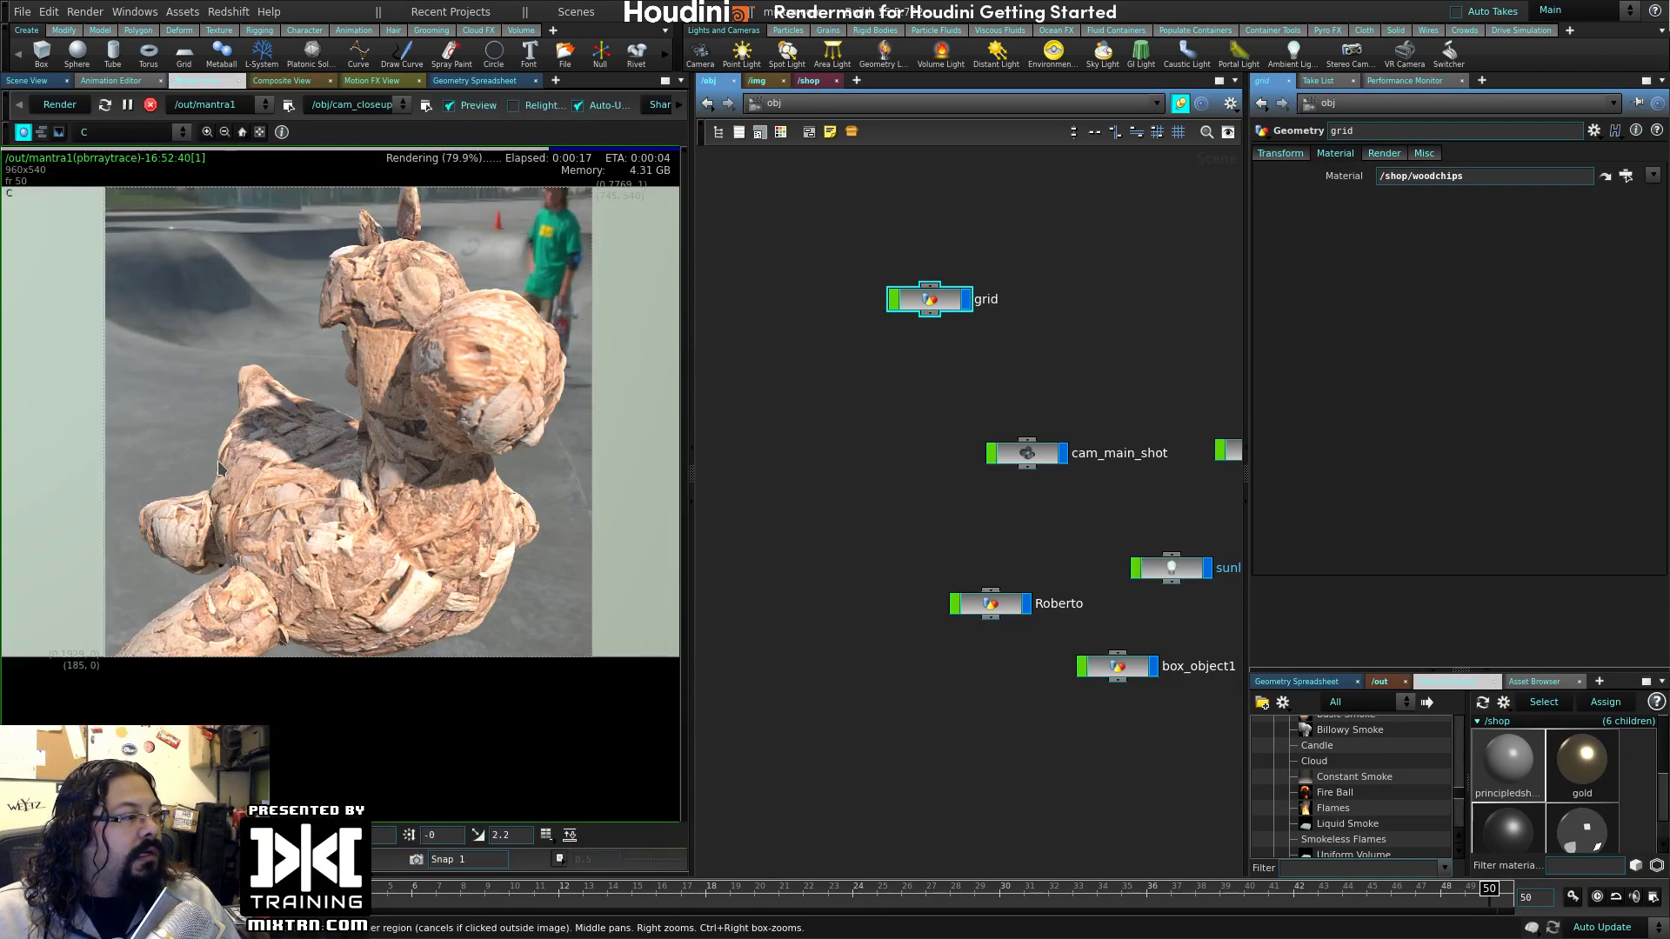
{"action": "left_click", "coordinate": [58, 104]}
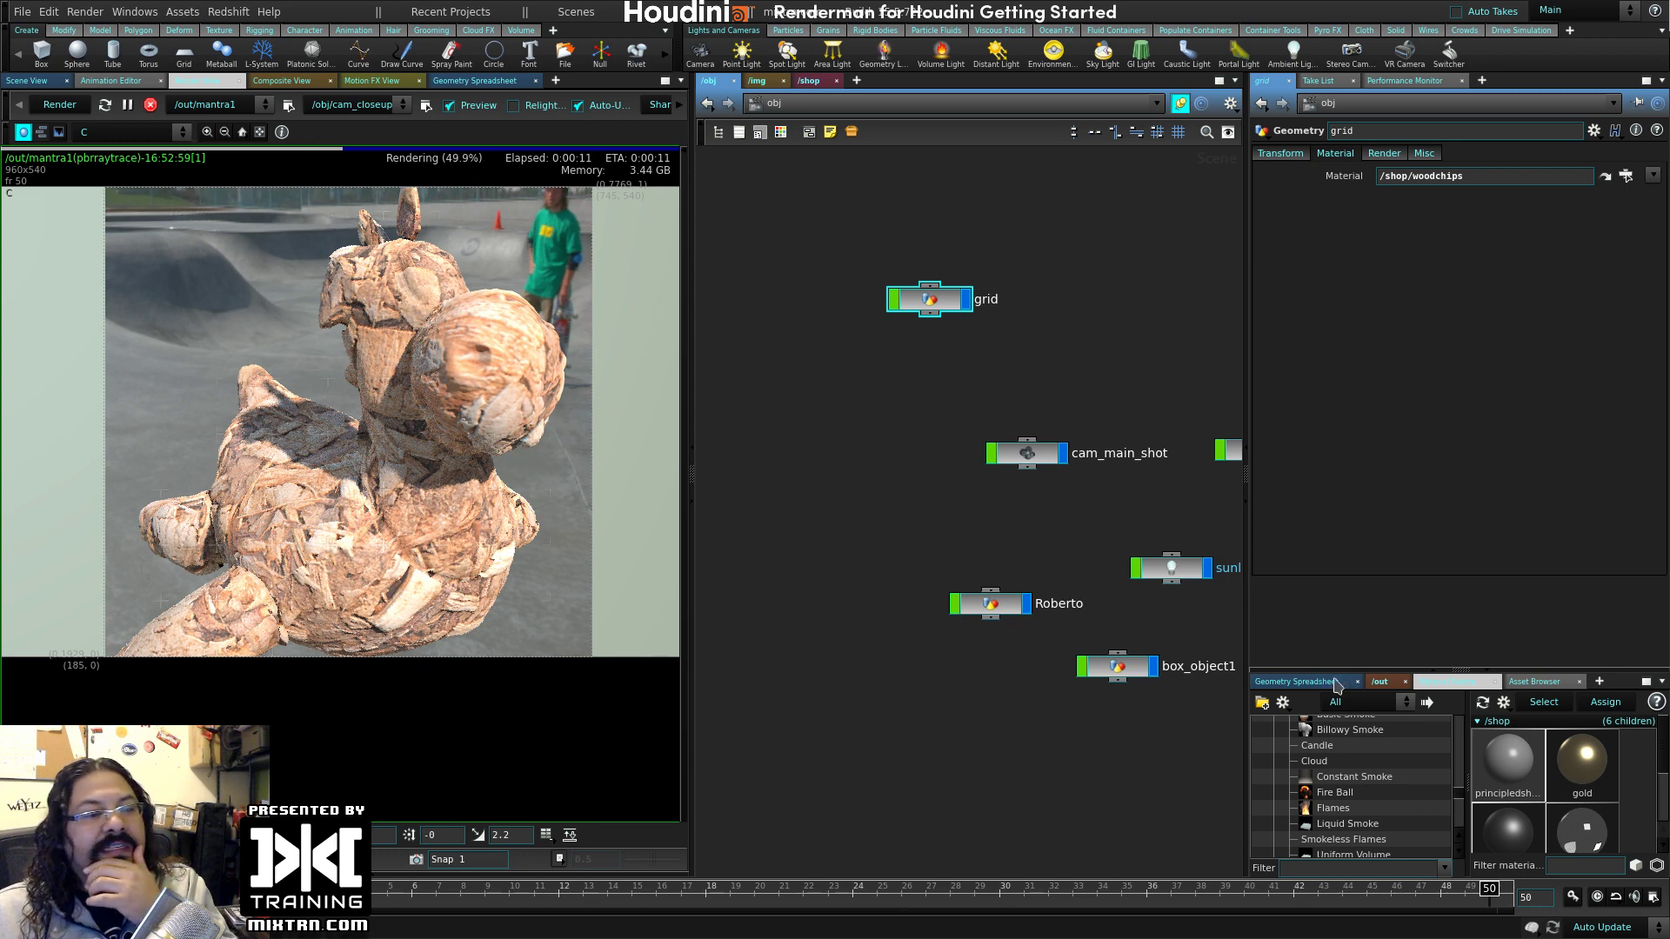
- Enlarge the material palette and browse the gallery categories, including the volume, utility, pattern, metallic and industrial materials
{"action": "left_click_drag", "start_coordinate": [1358, 671], "coordinate": [1361, 348]}
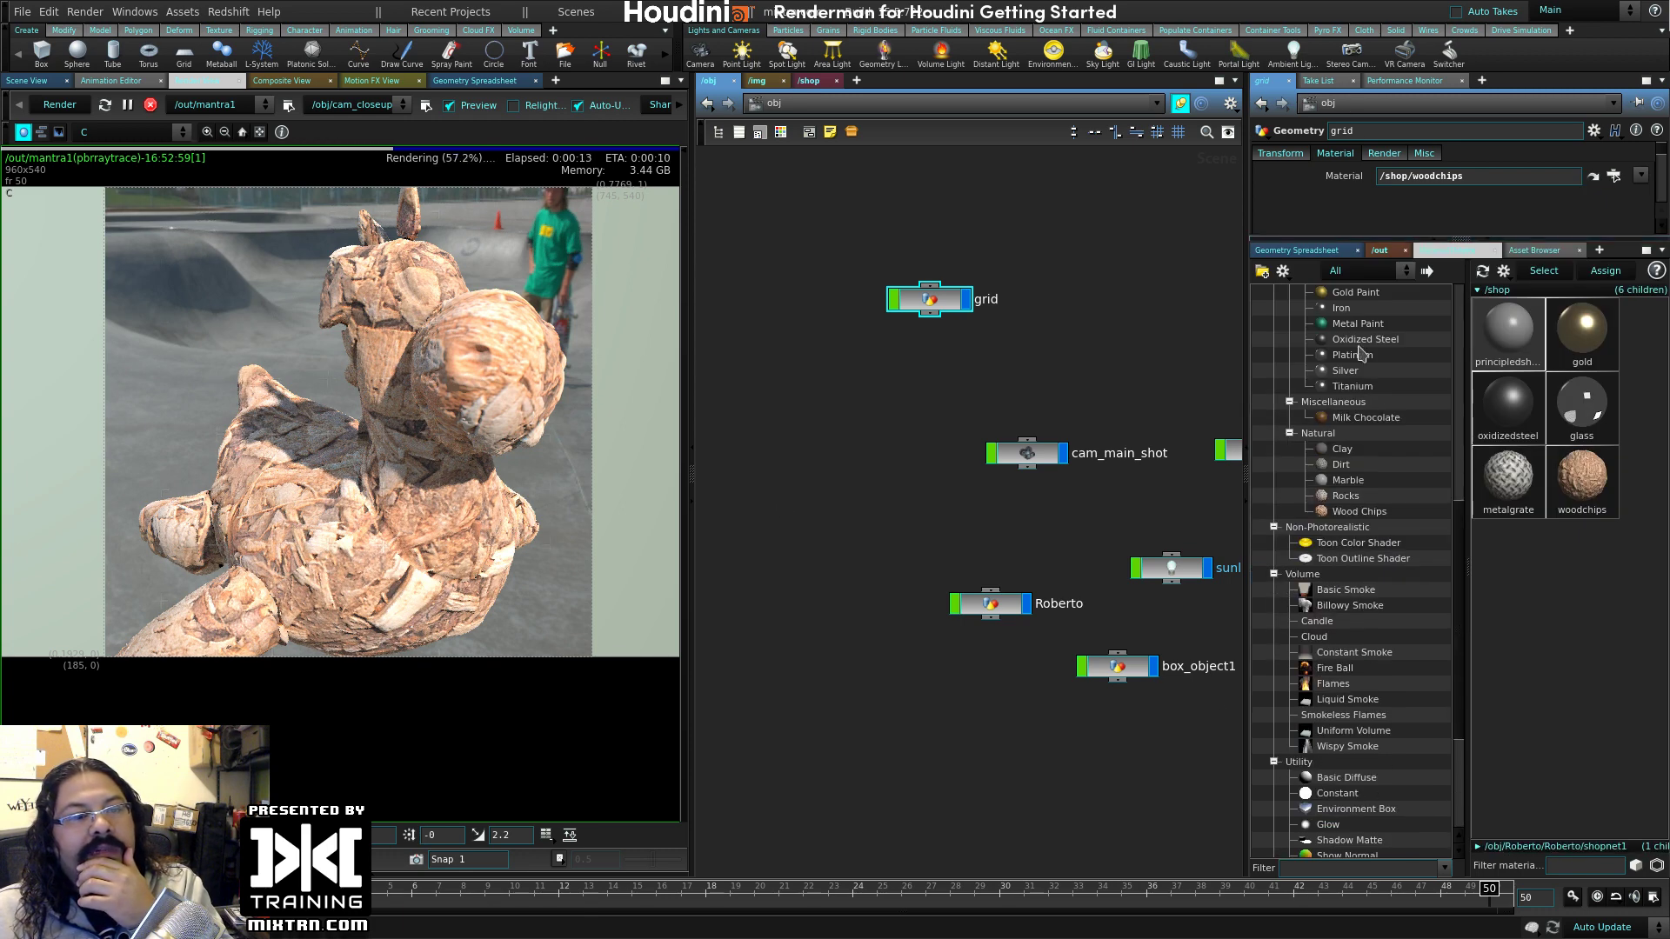
{"action": "scroll", "coordinate": [1340, 531], "scroll_direction": "down", "scroll_amount": 5}
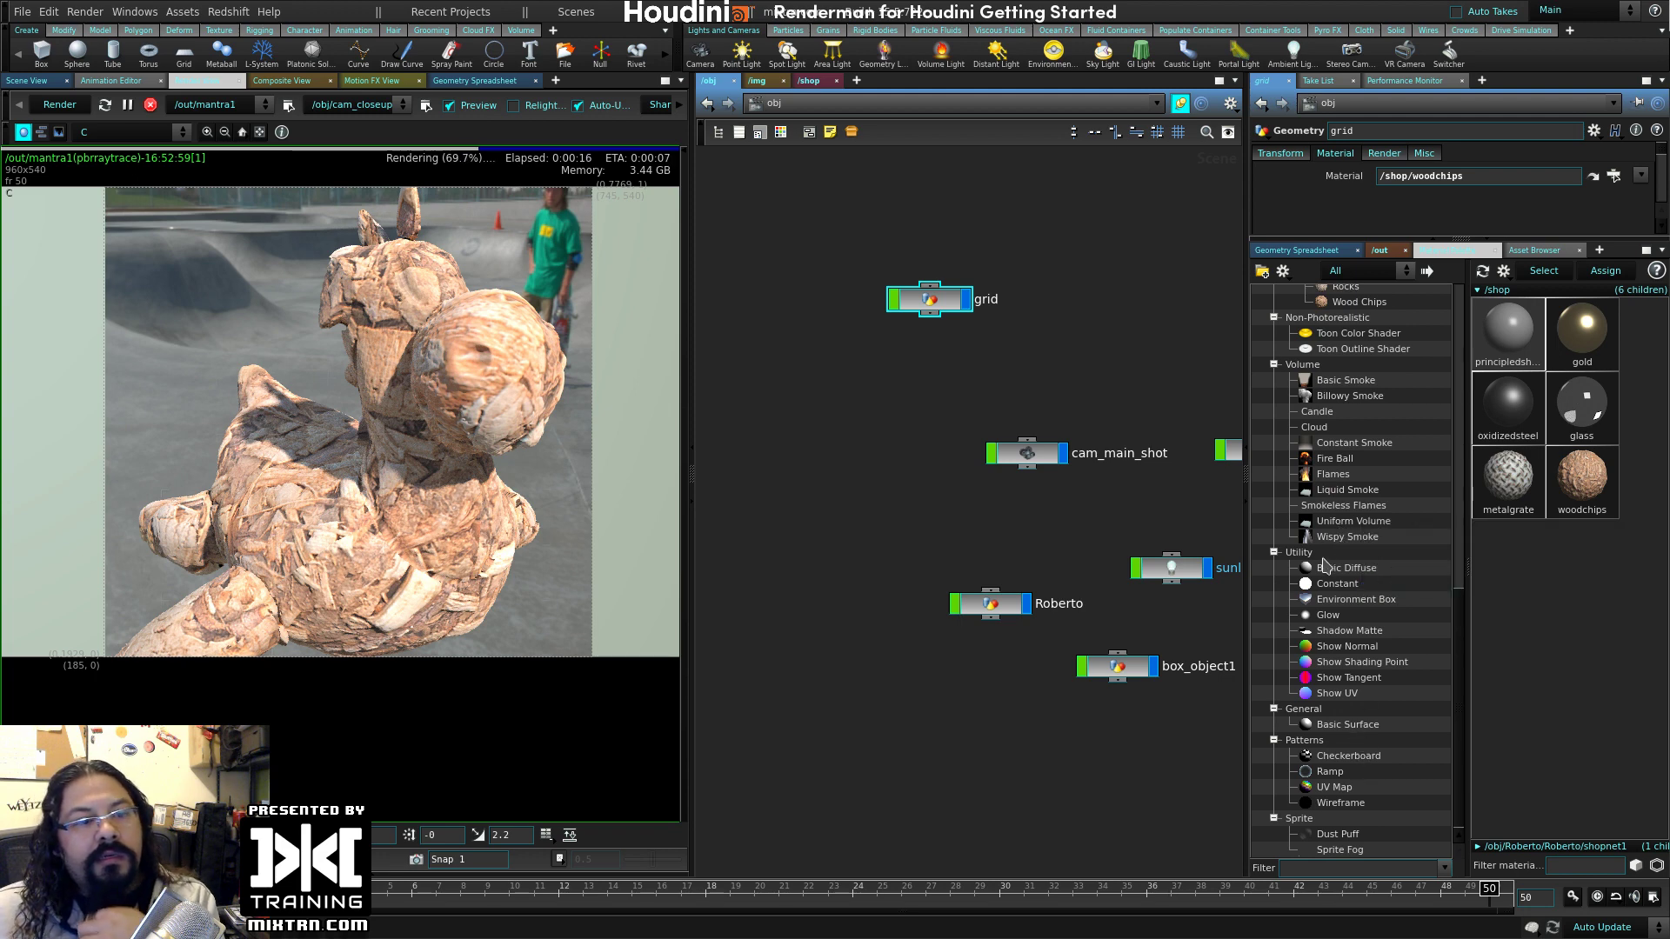
{"action": "left_click", "coordinate": [1370, 490]}
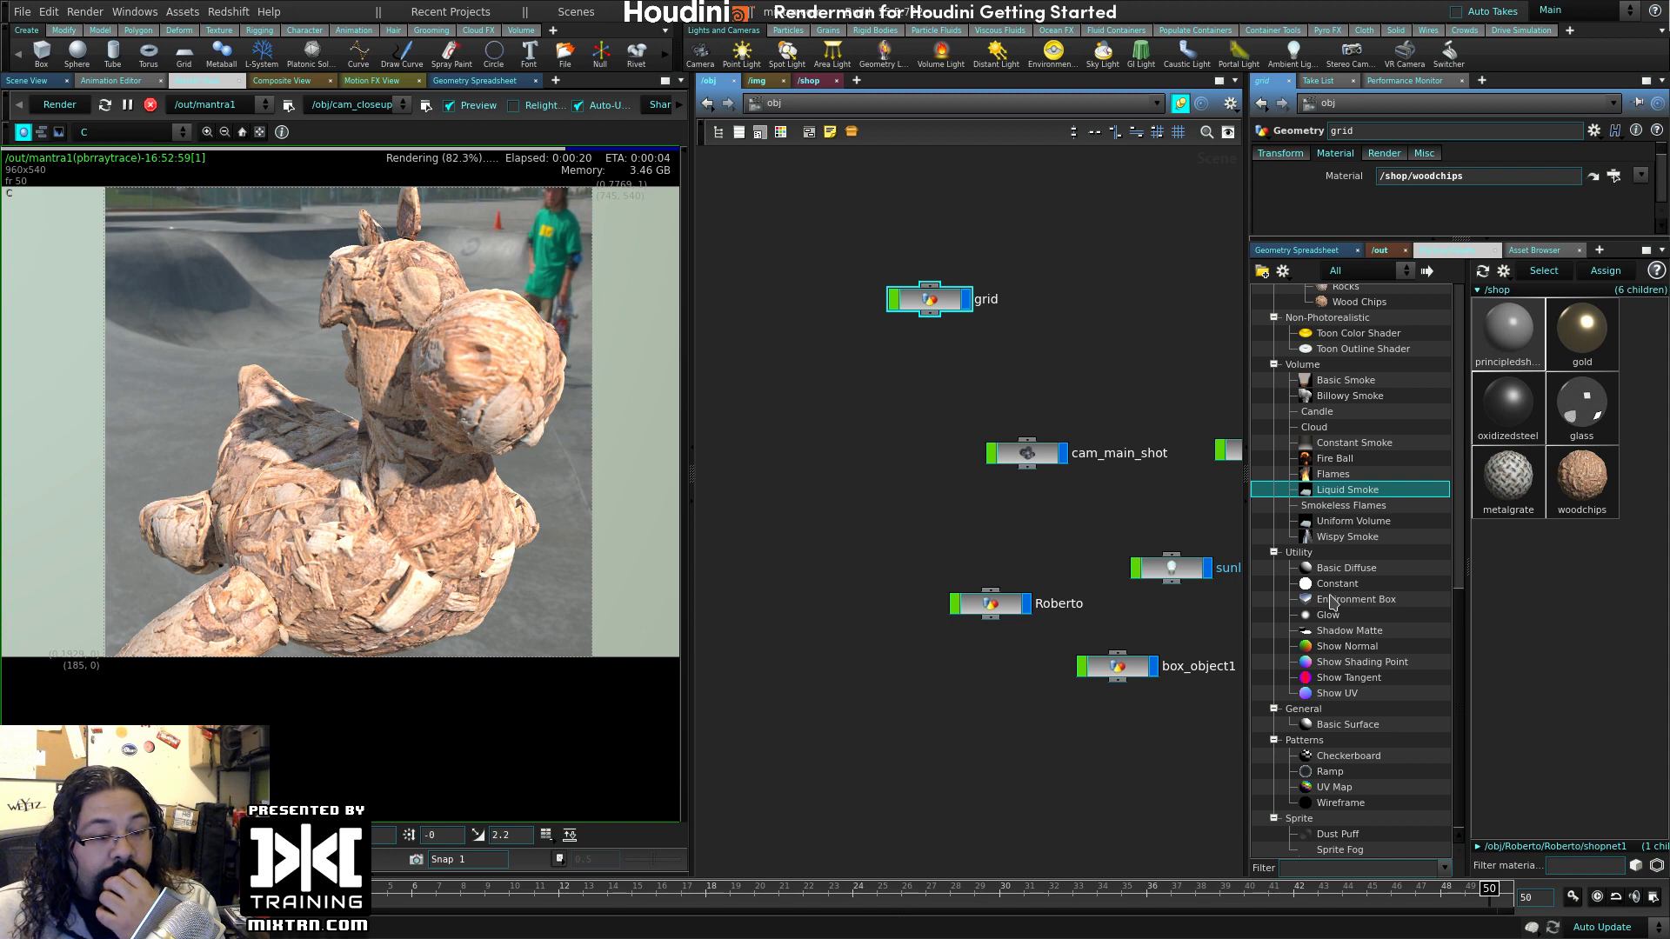
{"action": "left_click", "coordinate": [1376, 538]}
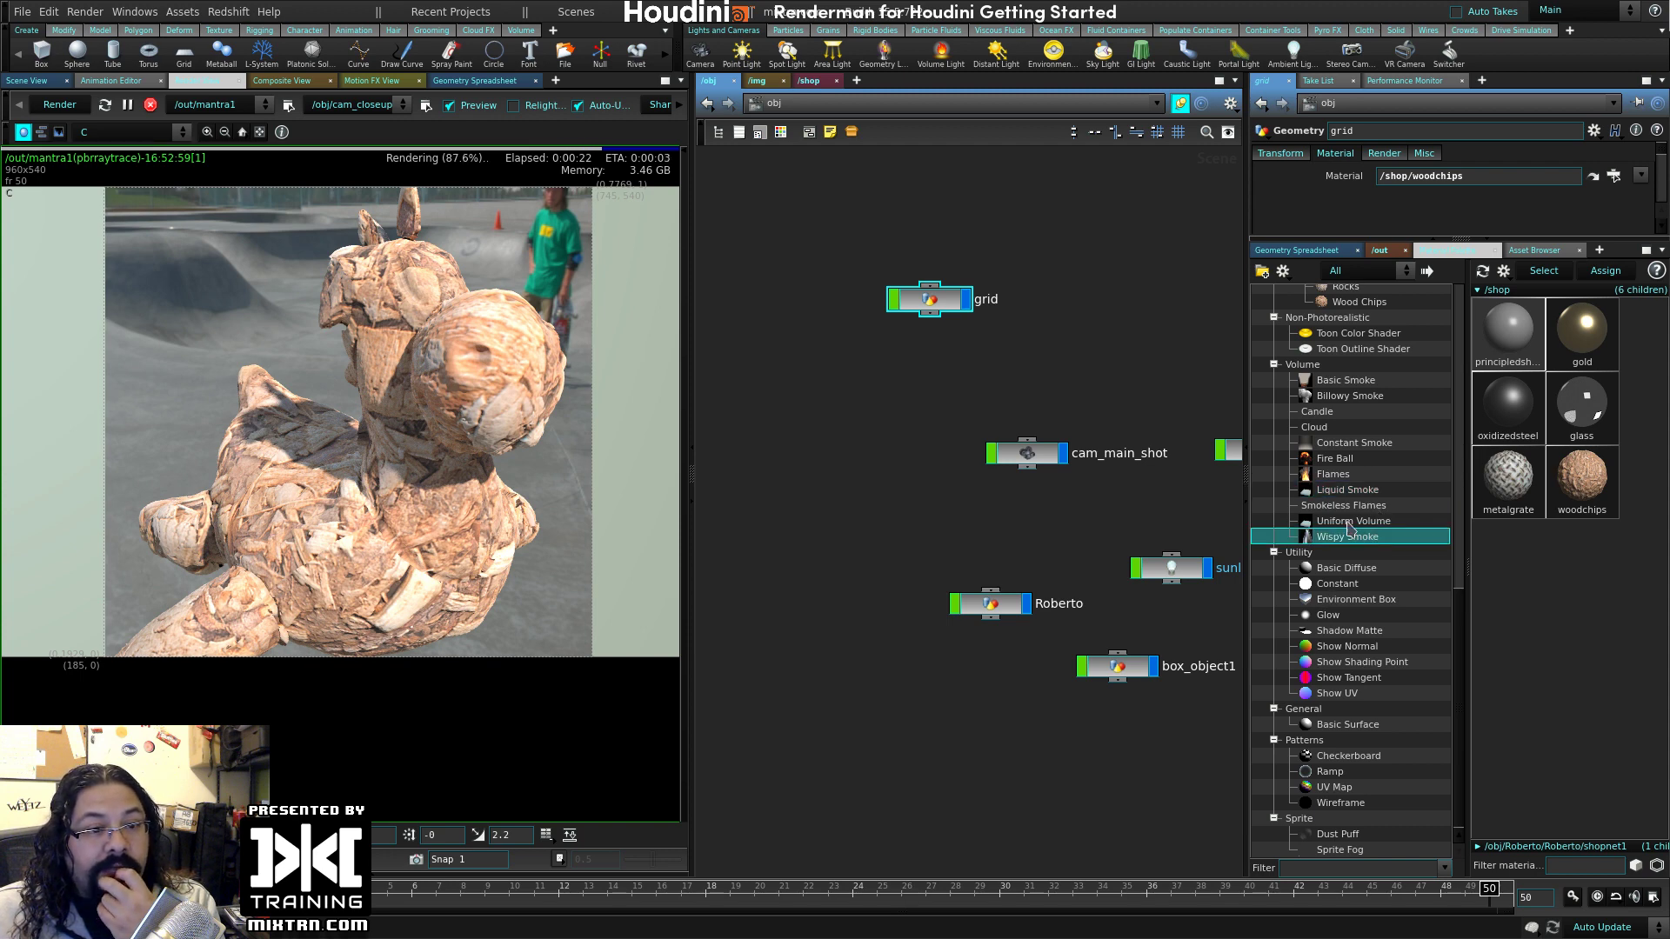
{"action": "scroll", "coordinate": [1360, 503], "scroll_direction": "up", "scroll_amount": 4}
{"action": "scroll", "coordinate": [1359, 596], "scroll_direction": "down", "scroll_amount": 4}
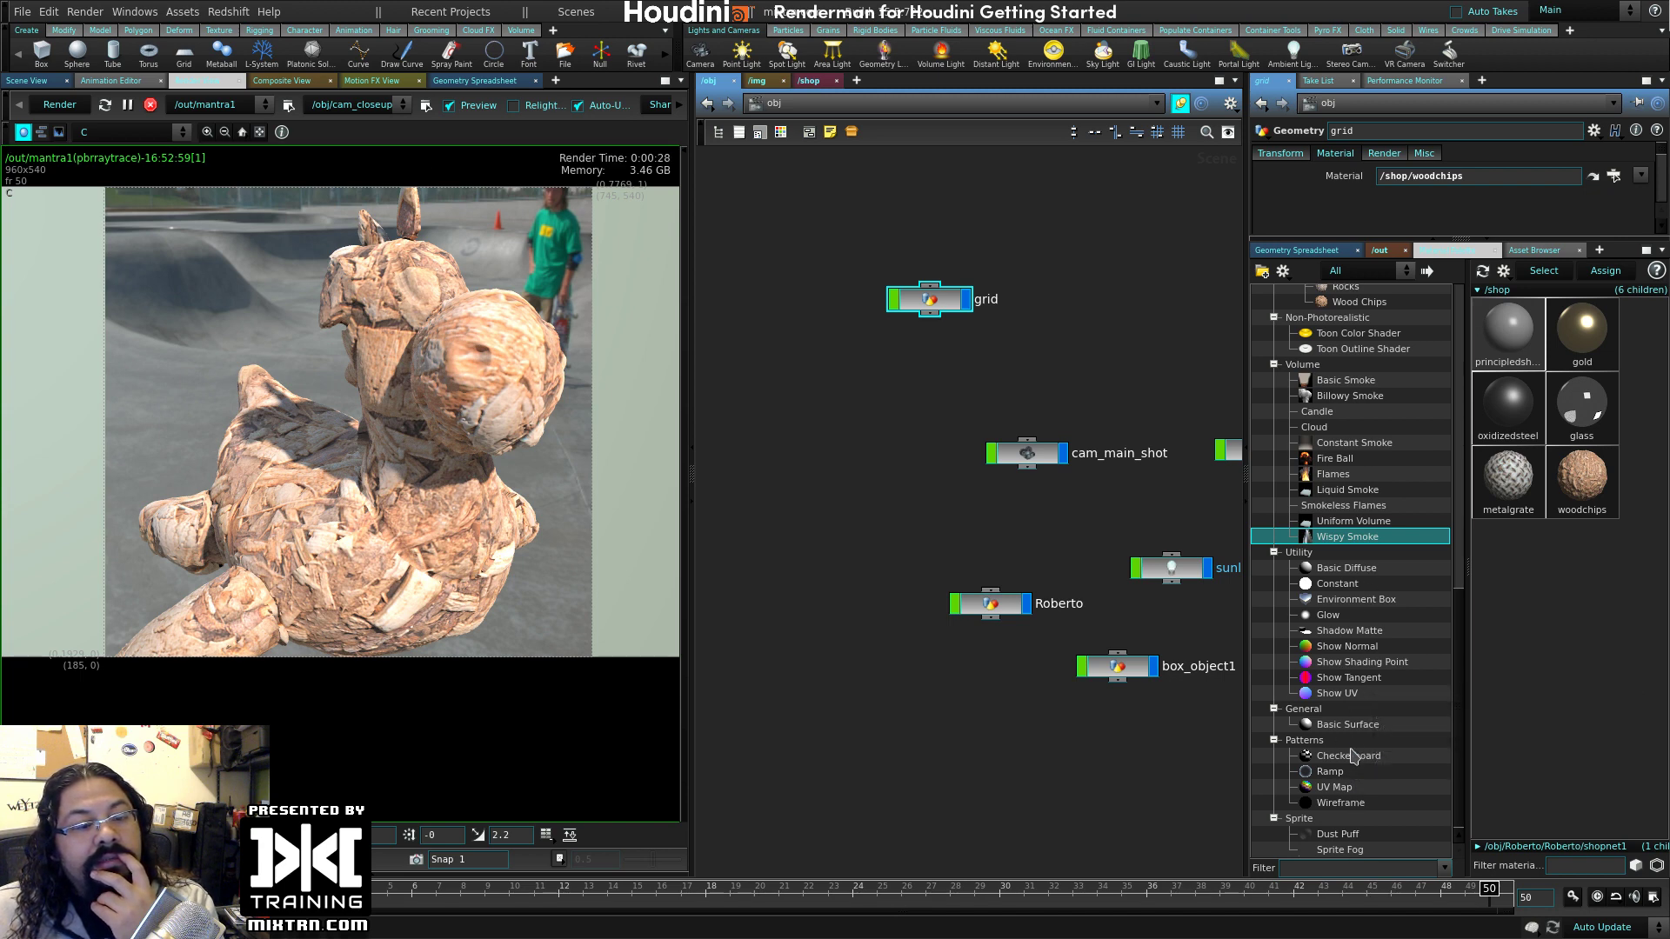
{"action": "scroll", "coordinate": [1357, 699], "scroll_direction": "up", "scroll_amount": 2}
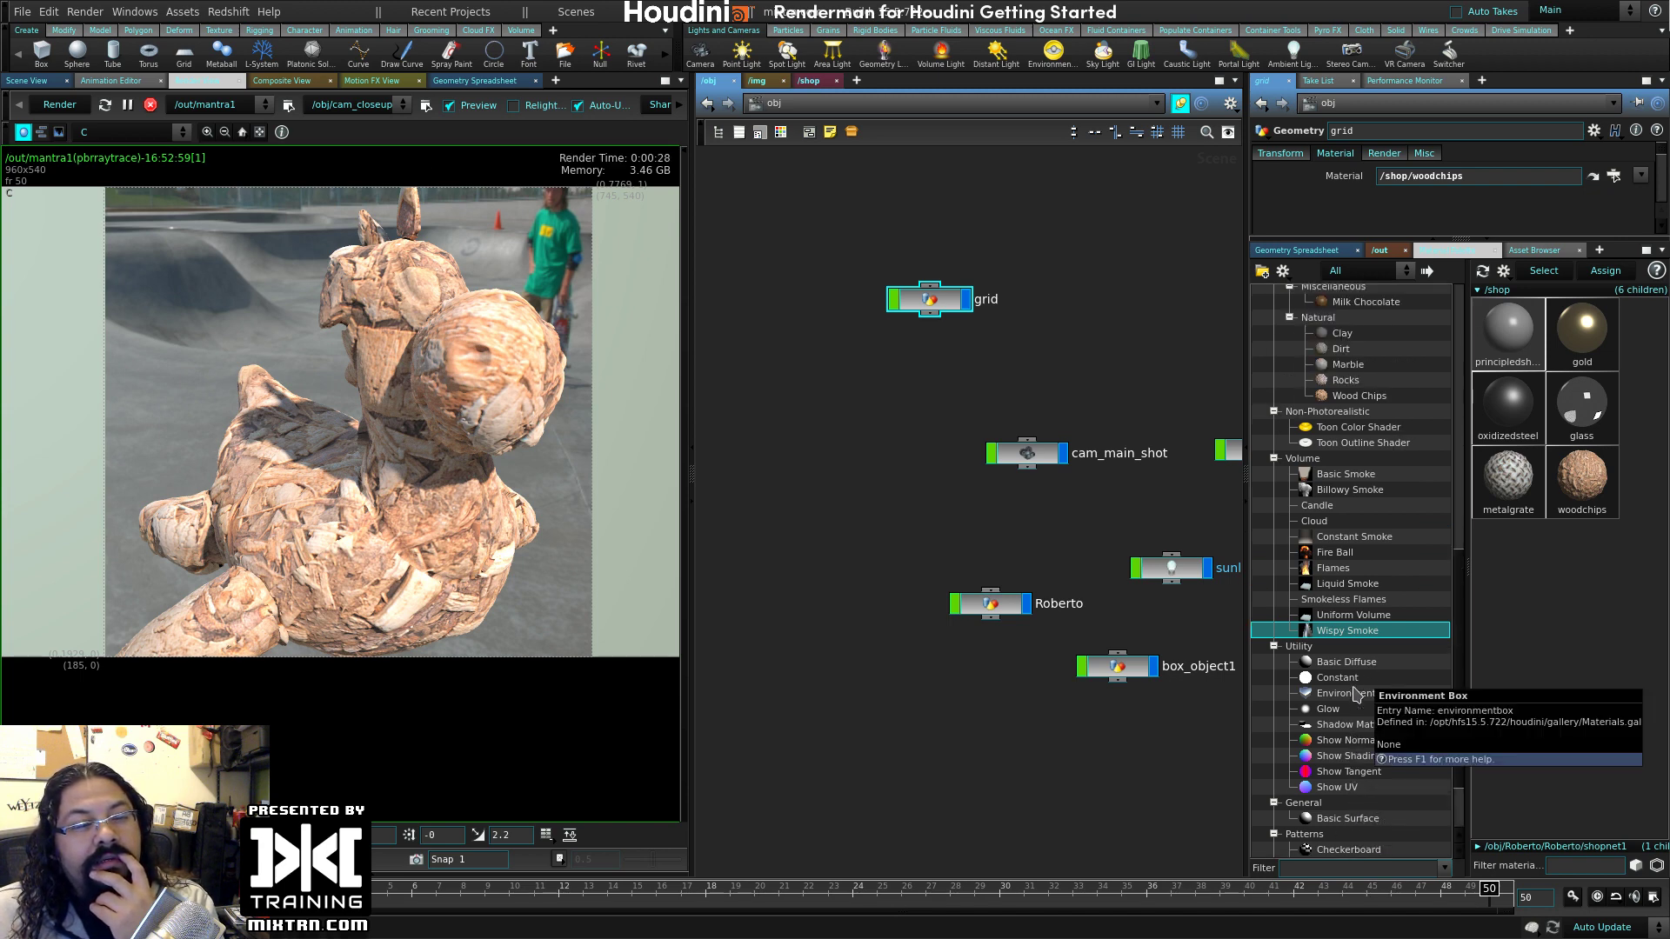
{"action": "scroll", "coordinate": [1354, 689], "scroll_direction": "up", "scroll_amount": 4}
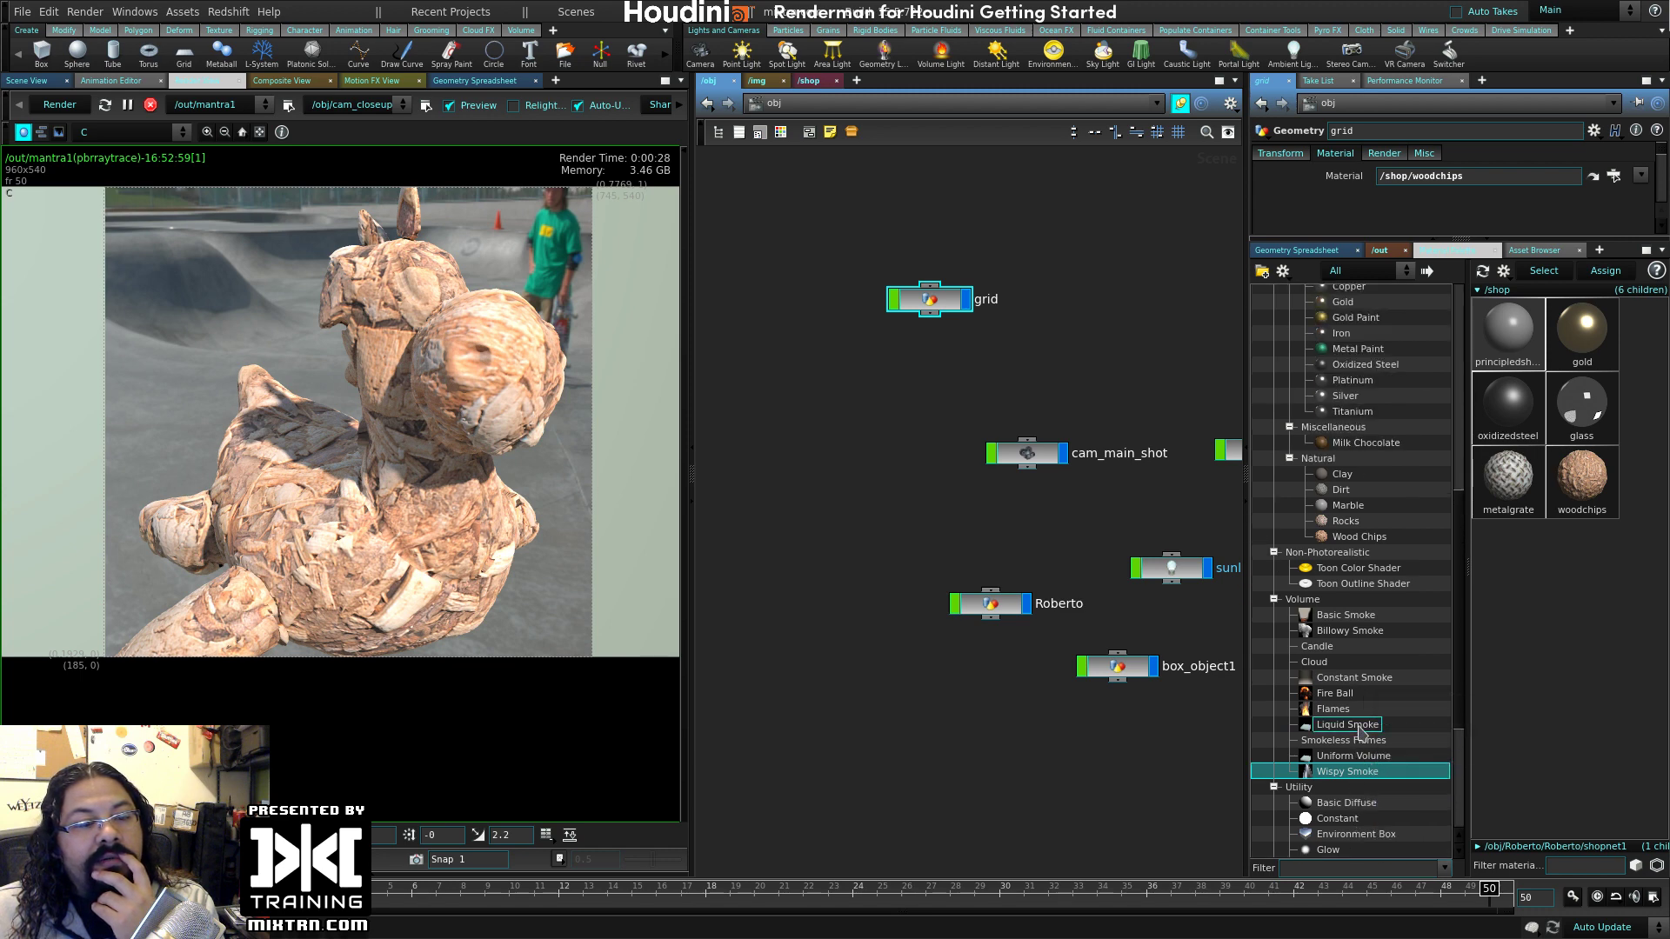
{"action": "scroll", "coordinate": [1353, 686], "scroll_direction": "up", "scroll_amount": 2}
{"action": "scroll", "coordinate": [1352, 679], "scroll_direction": "up", "scroll_amount": 7}
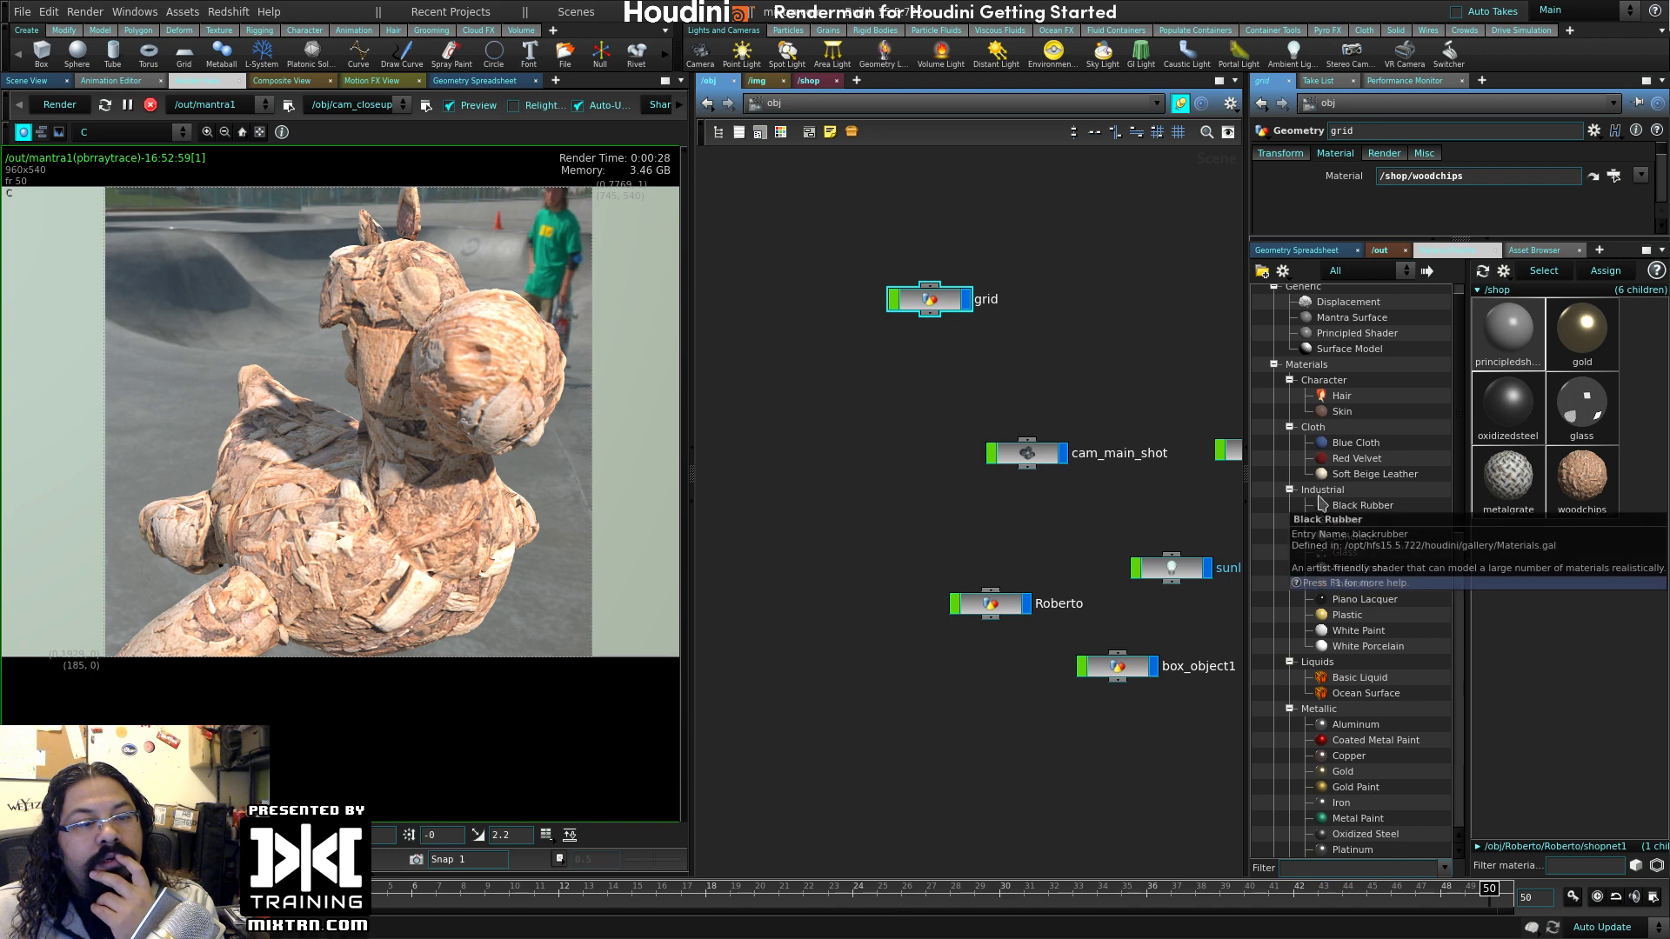
{"action": "scroll", "coordinate": [1322, 521], "scroll_direction": "up", "scroll_amount": 1}
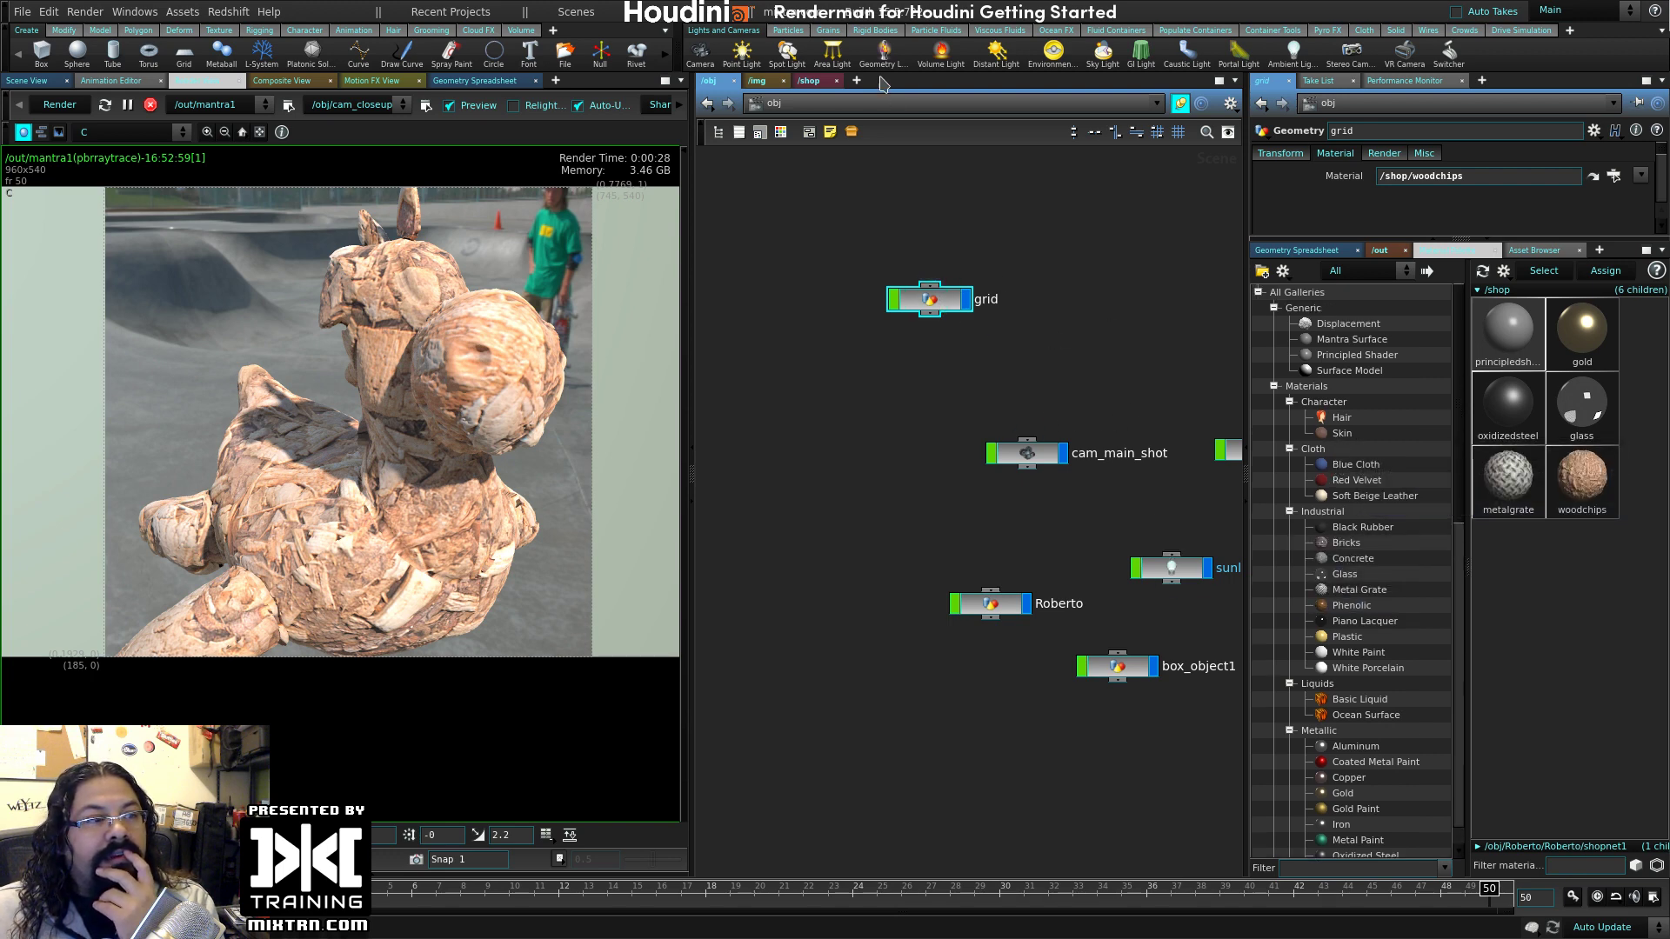
- Open the /shop network, select the glass material and enlarge the parameter area to examine its diffuse settings
{"action": "left_click", "coordinate": [809, 80]}
{"action": "middle_click_drag", "start_coordinate": [896, 376], "coordinate": [1098, 603]}
{"action": "left_click", "coordinate": [1040, 448]}
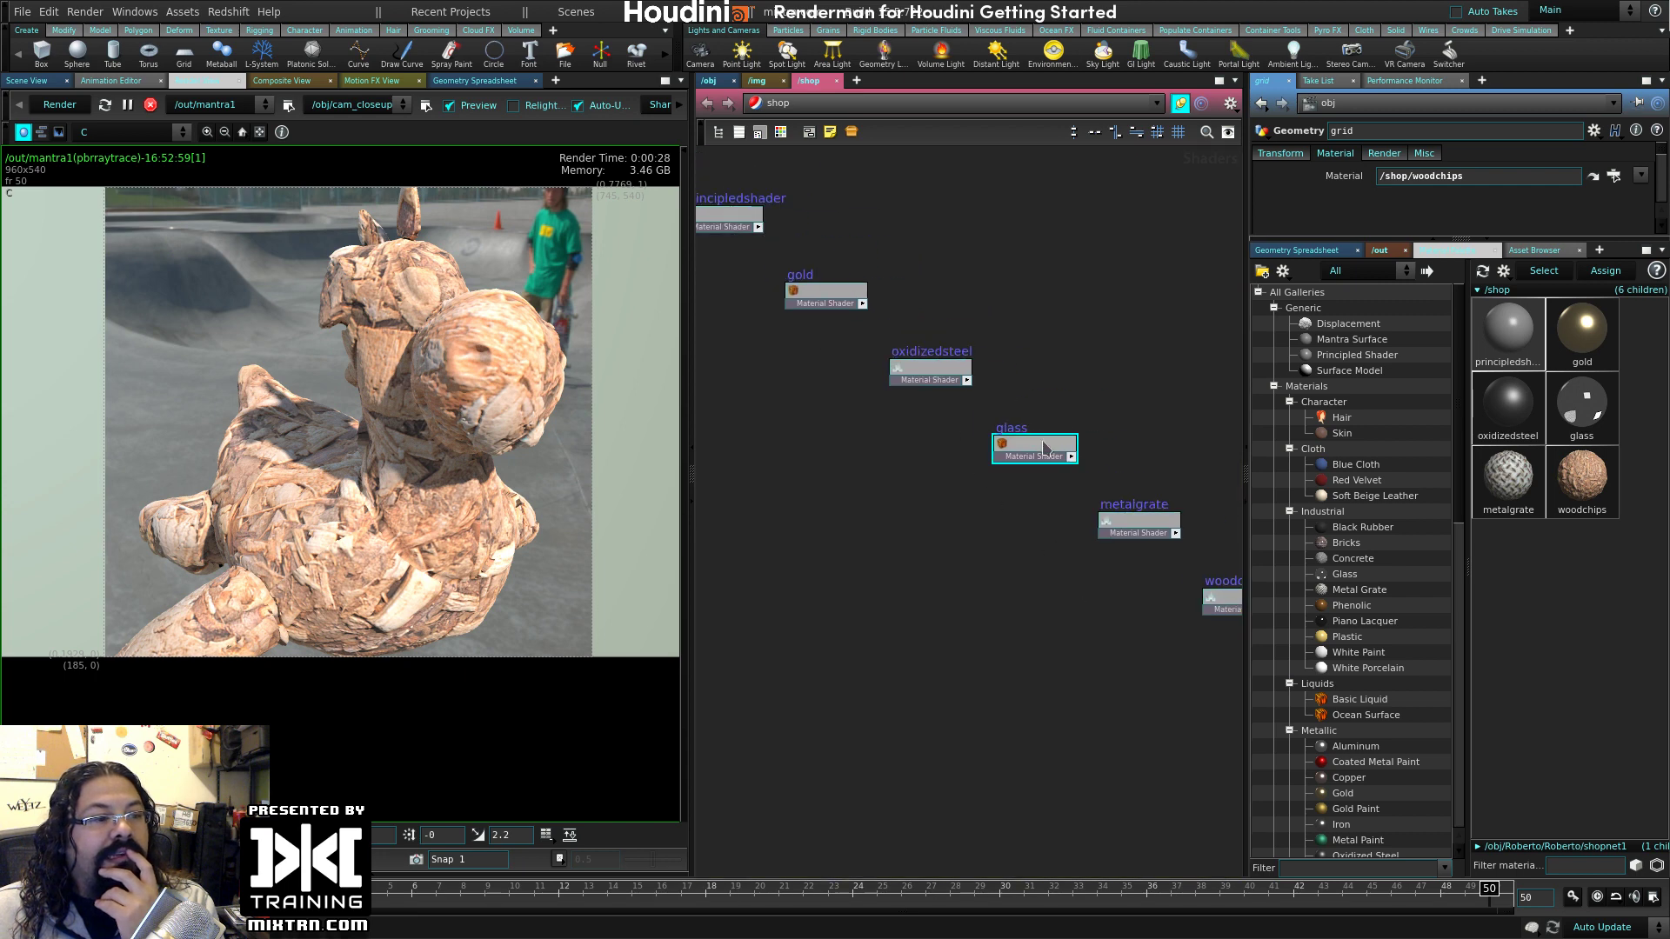
{"action": "left_click", "coordinate": [1594, 130]}
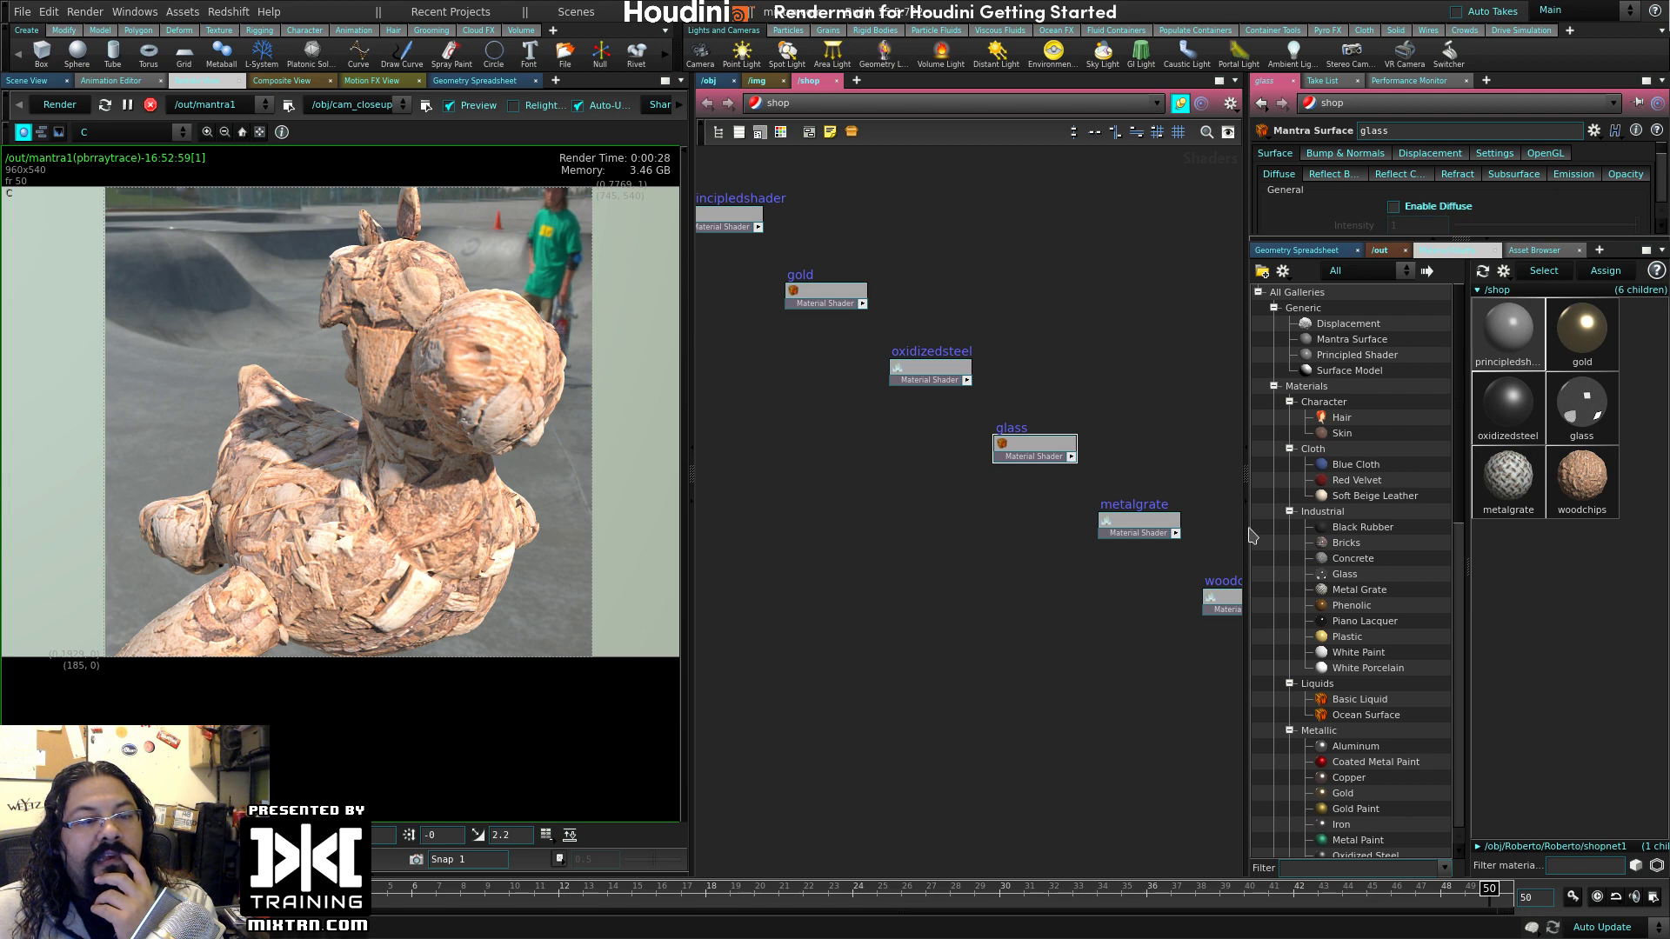
{"action": "left_click_drag", "start_coordinate": [1381, 243], "coordinate": [1401, 486]}
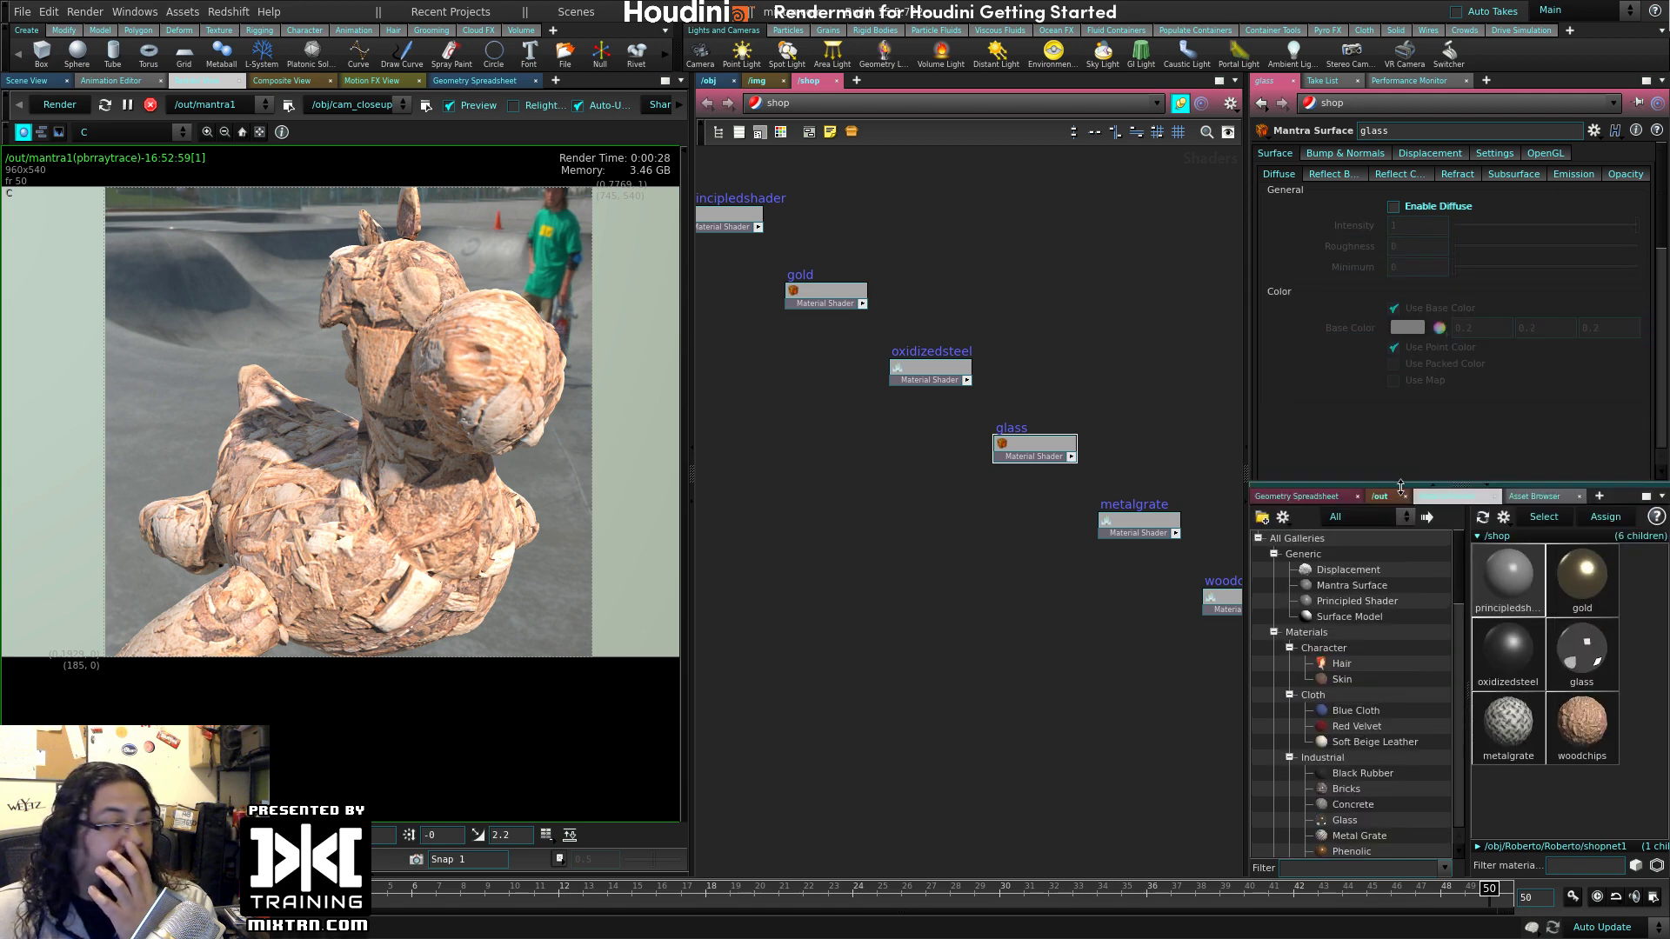
- Frame all material nodes in the /shop network and lay them out automatically
{"action": "scroll", "coordinate": [1402, 662], "scroll_direction": "down", "scroll_amount": 10}
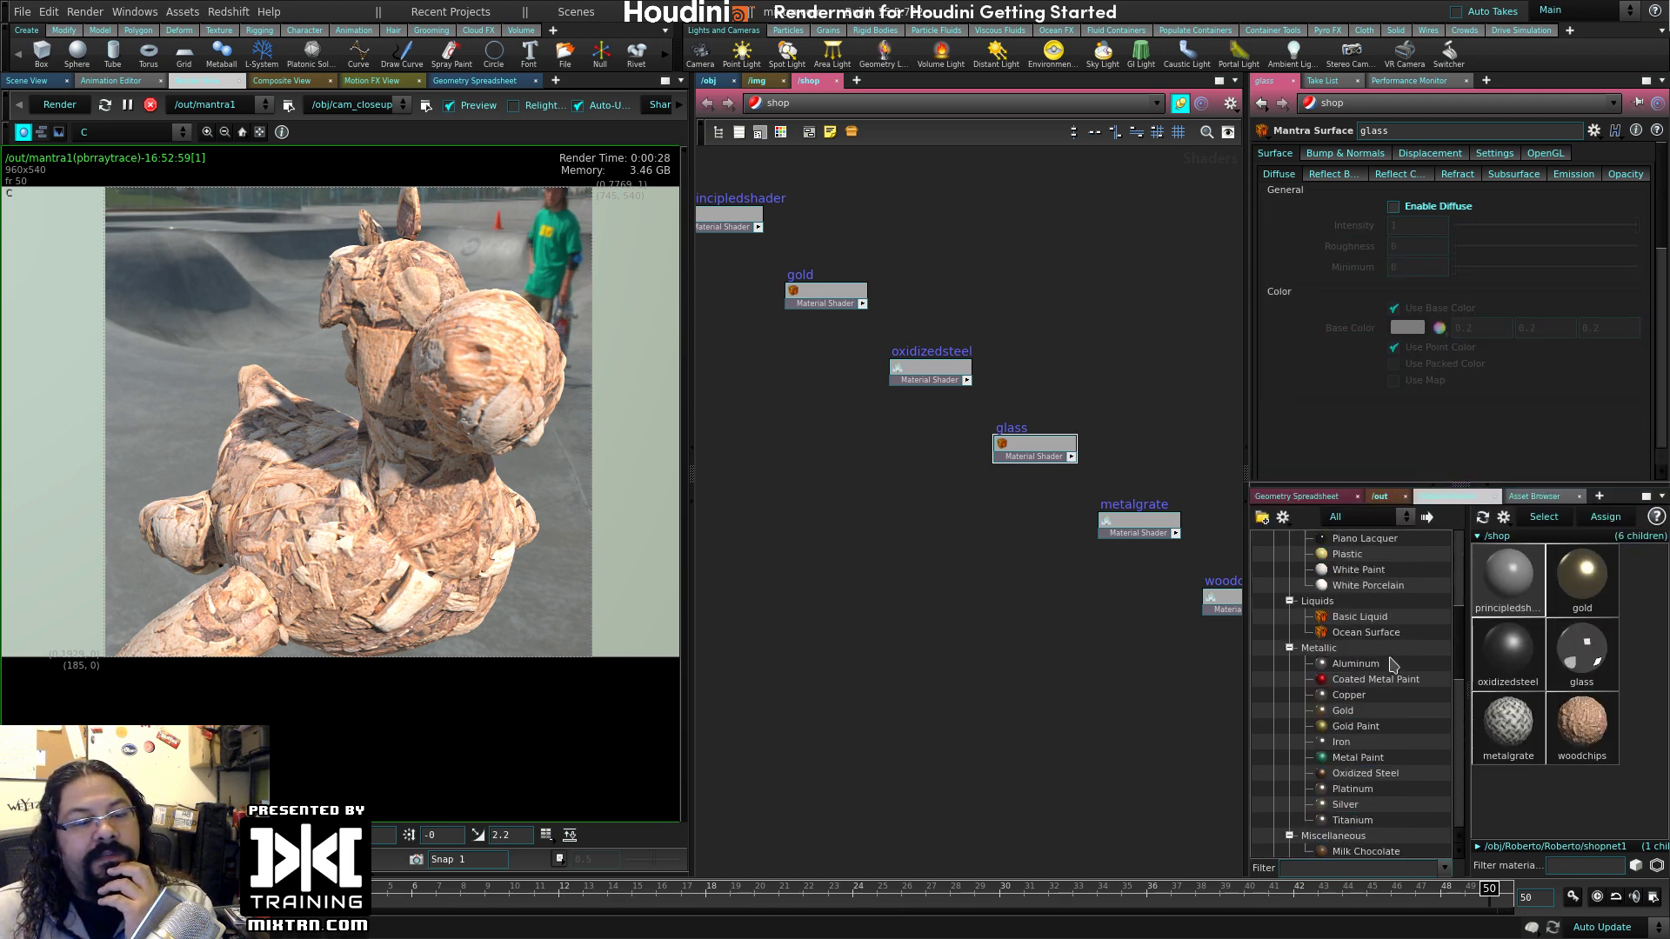
{"action": "scroll", "coordinate": [1395, 673], "scroll_direction": "up", "scroll_amount": 10}
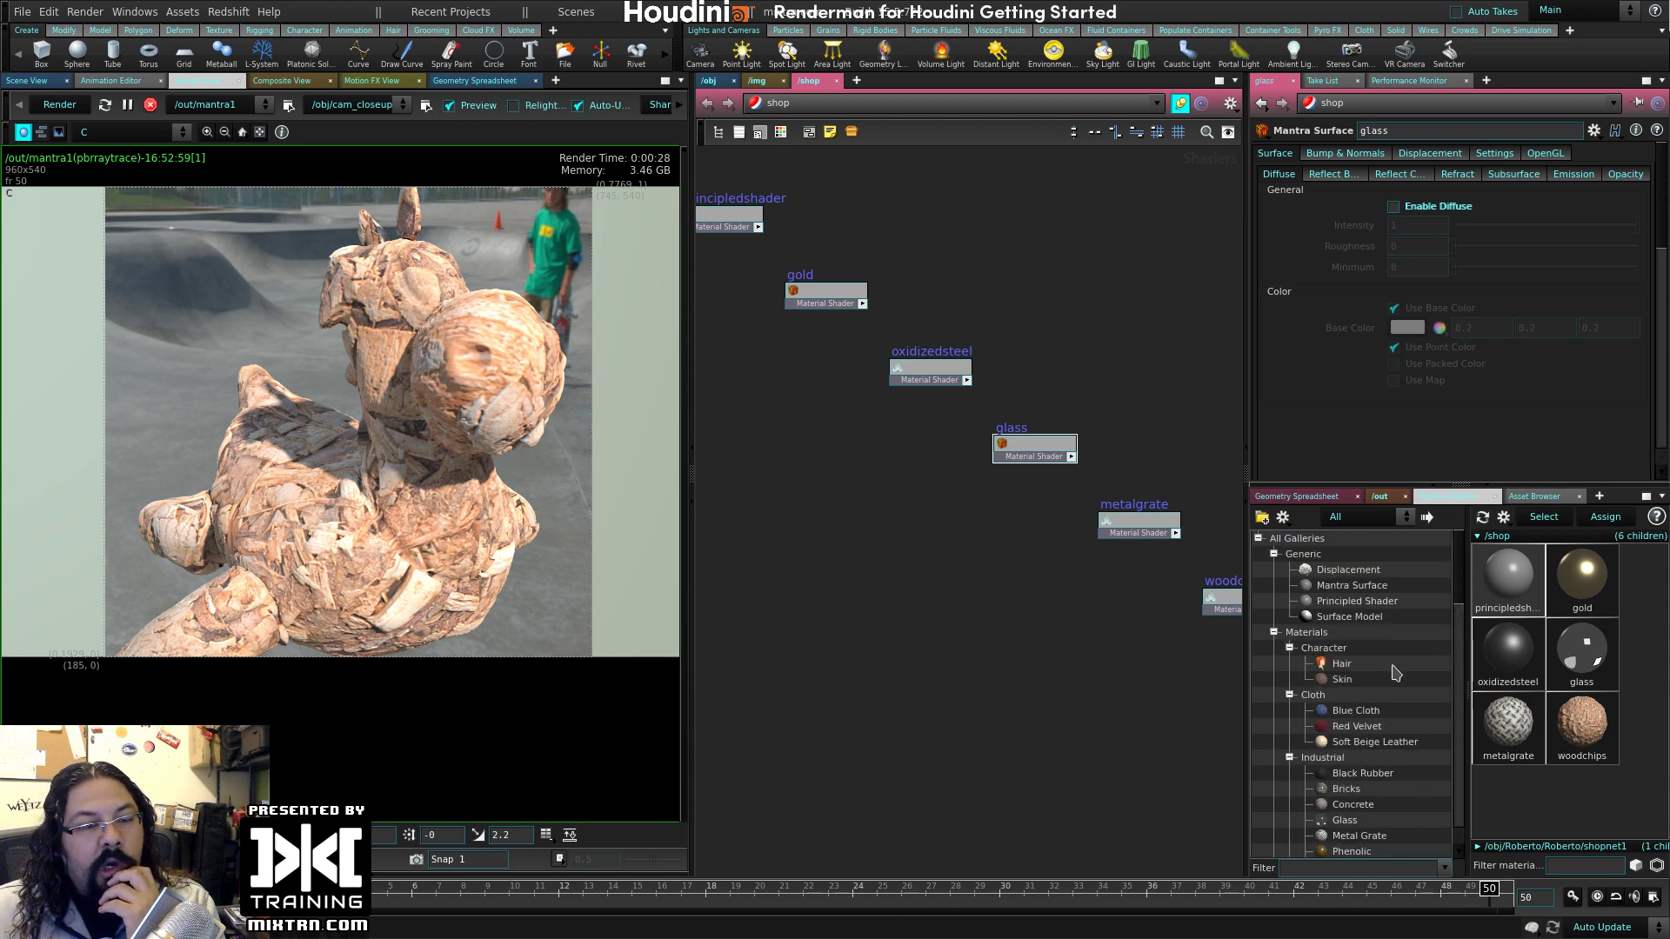
{"action": "key", "text": "h"}
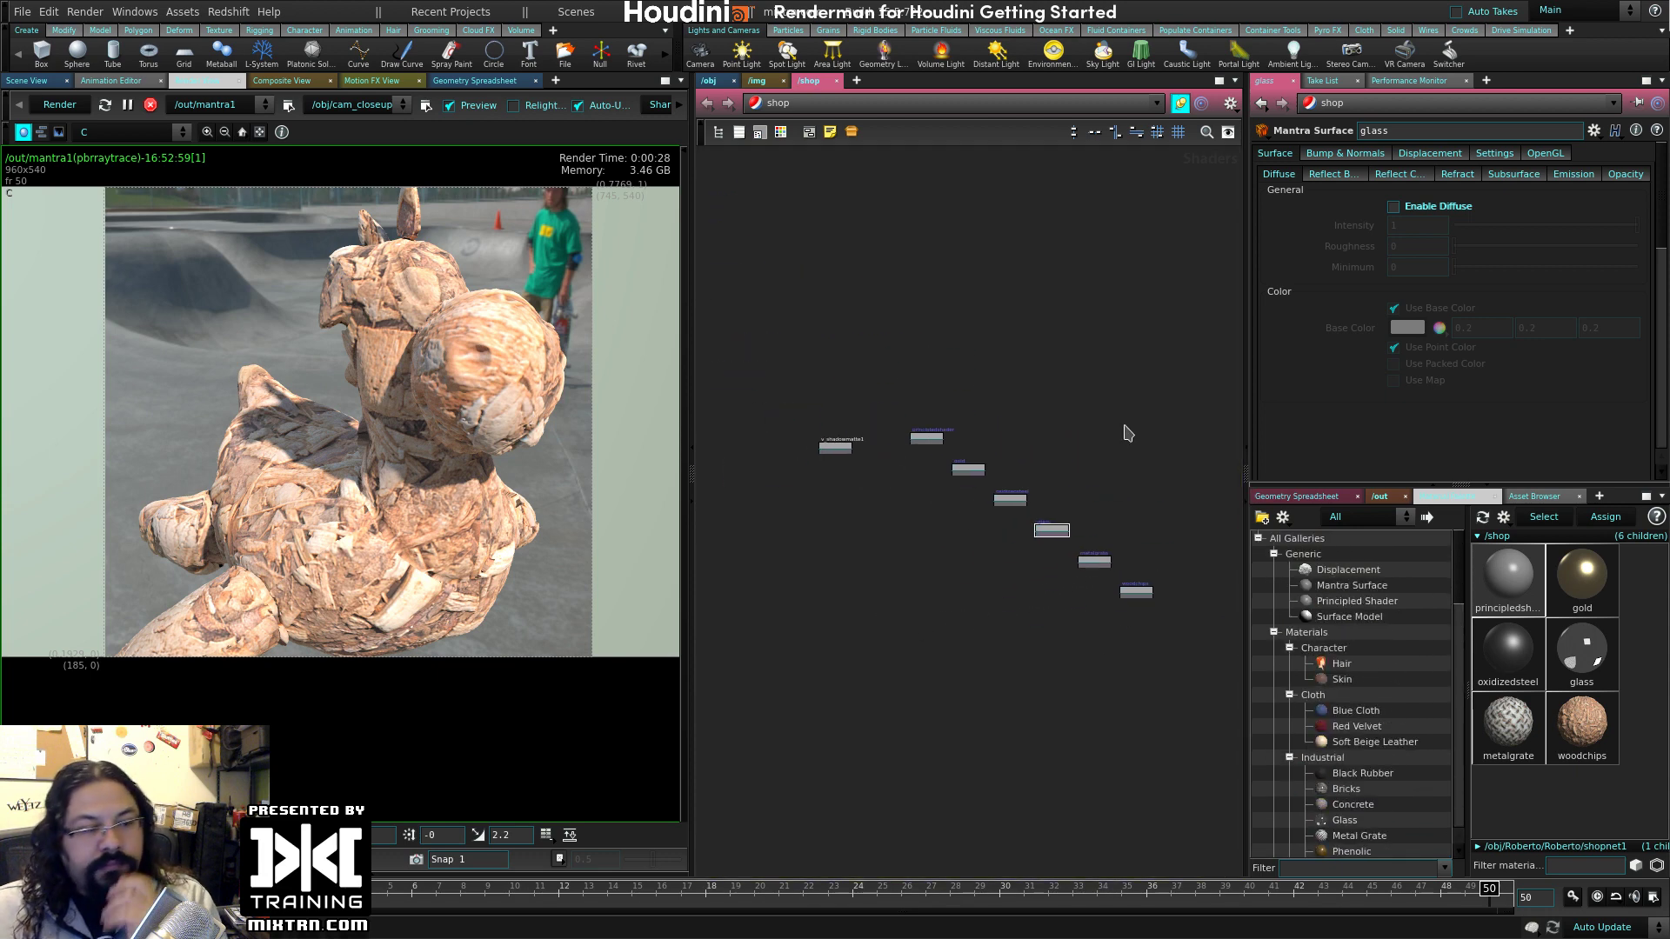
{"action": "key", "text": "l"}
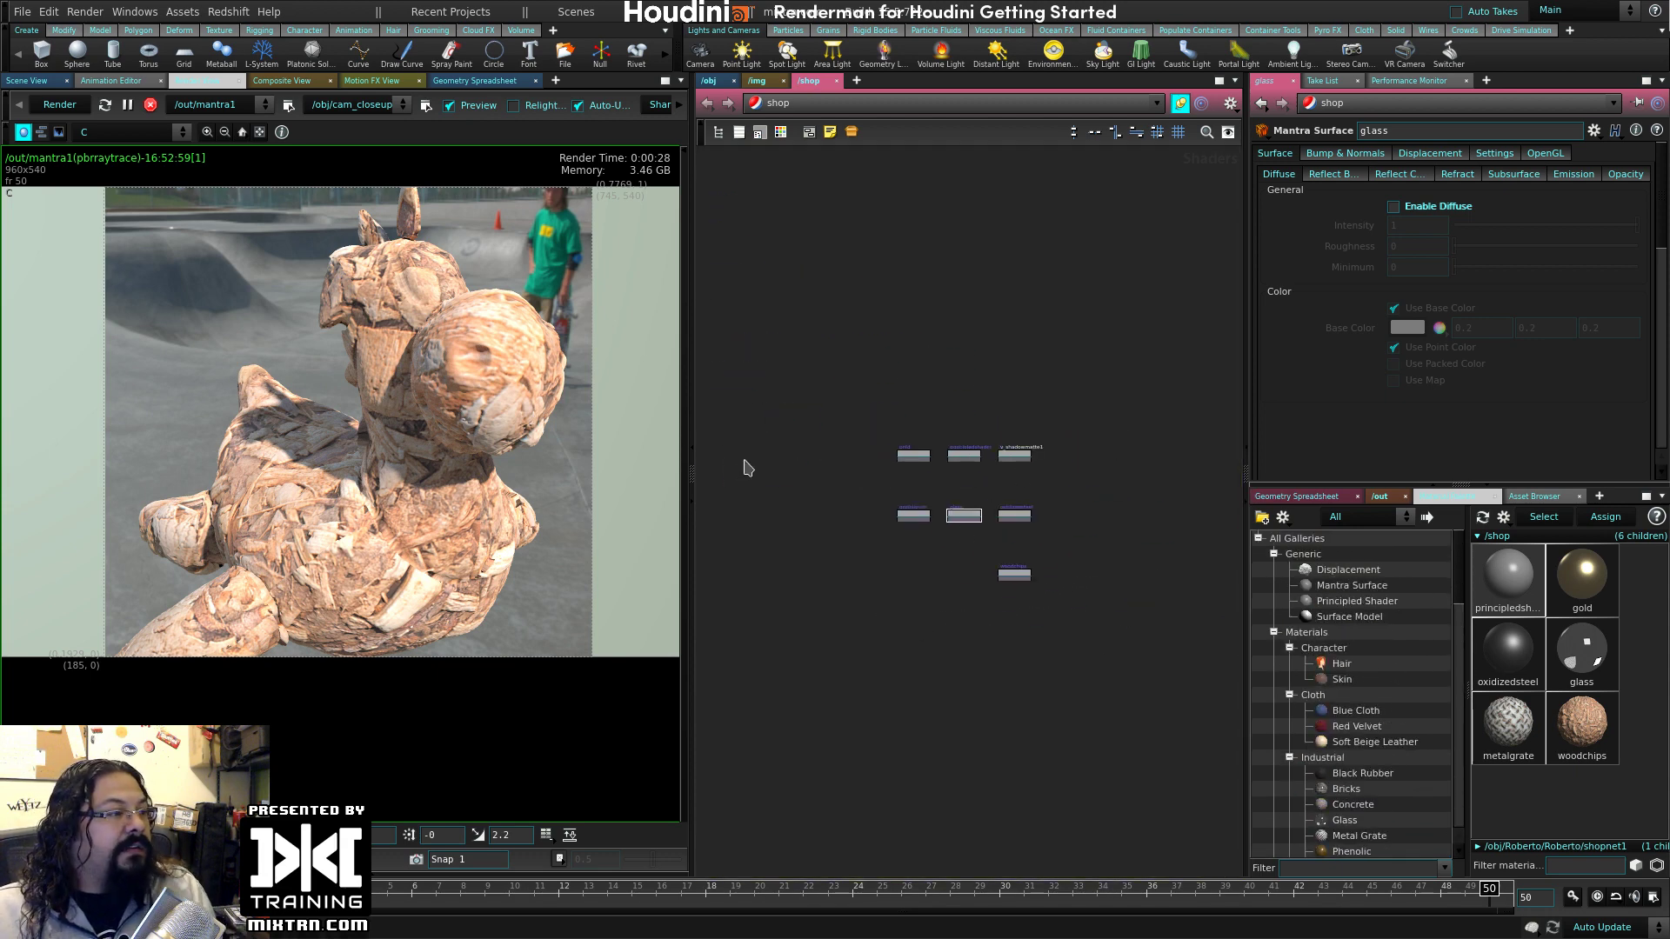
- In mantra1's object settings, set Candidate Objects to * and clear Force Objects and Forced Matte
{"action": "left_click_drag", "start_coordinate": [1304, 483], "coordinate": [1307, 672]}
{"action": "left_click", "coordinate": [1381, 682]}
{"action": "left_click", "coordinate": [1380, 807]}
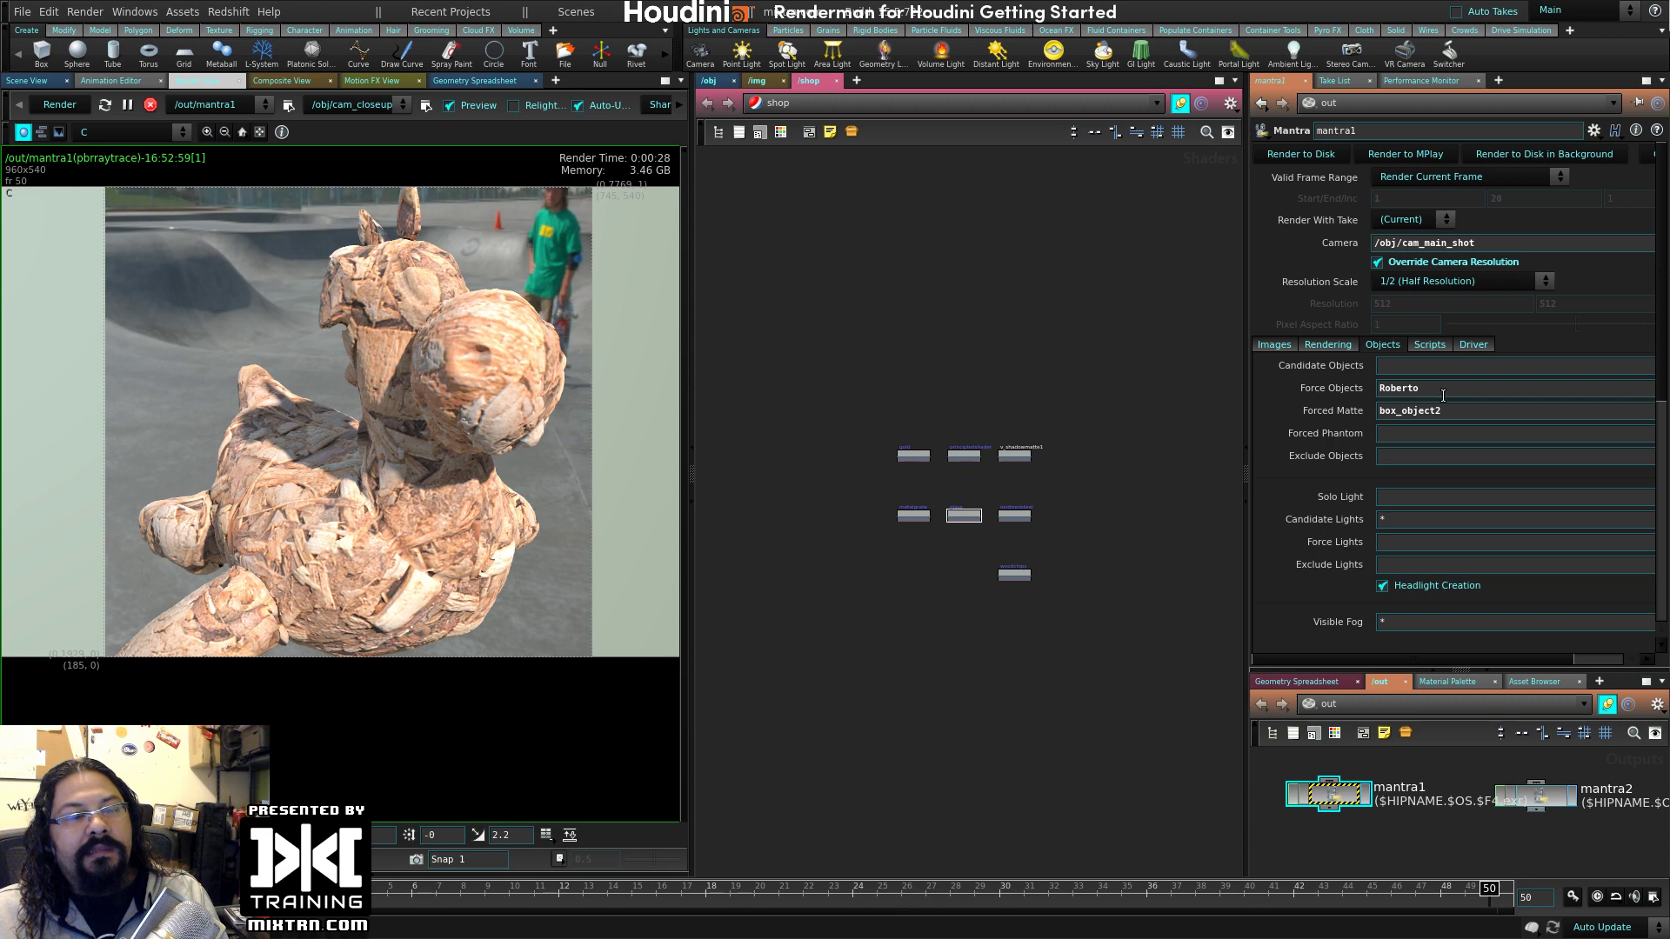
{"action": "double_click", "coordinate": [1444, 393]}
{"action": "key", "text": "BackSpace"}
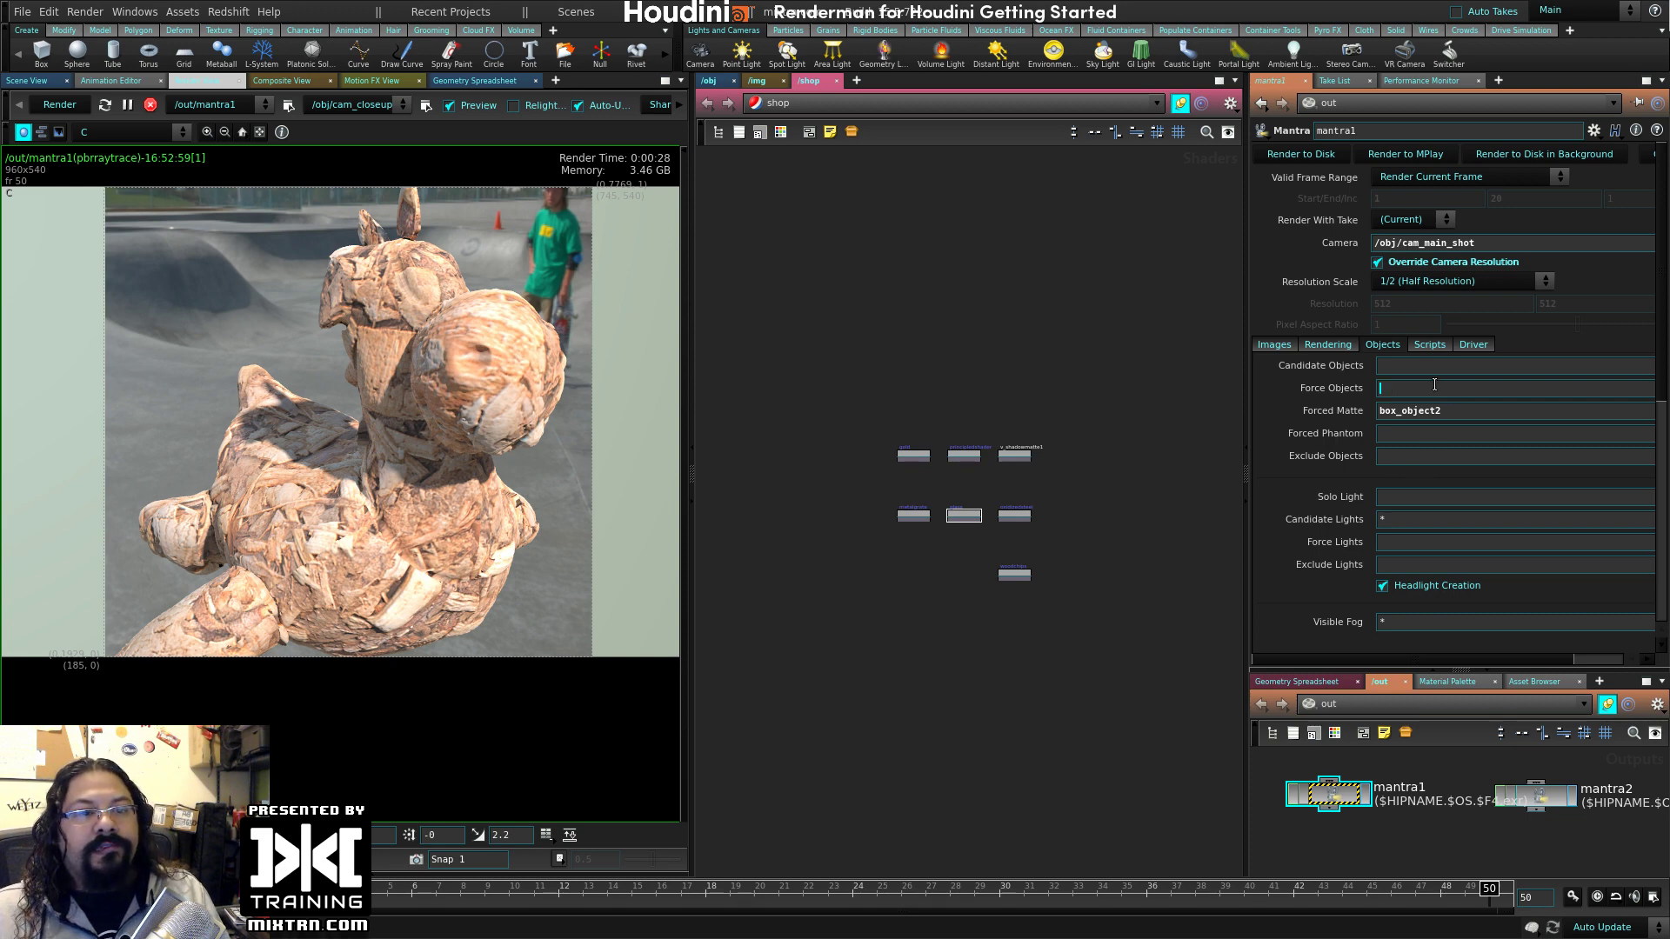
{"action": "key", "text": "Return"}
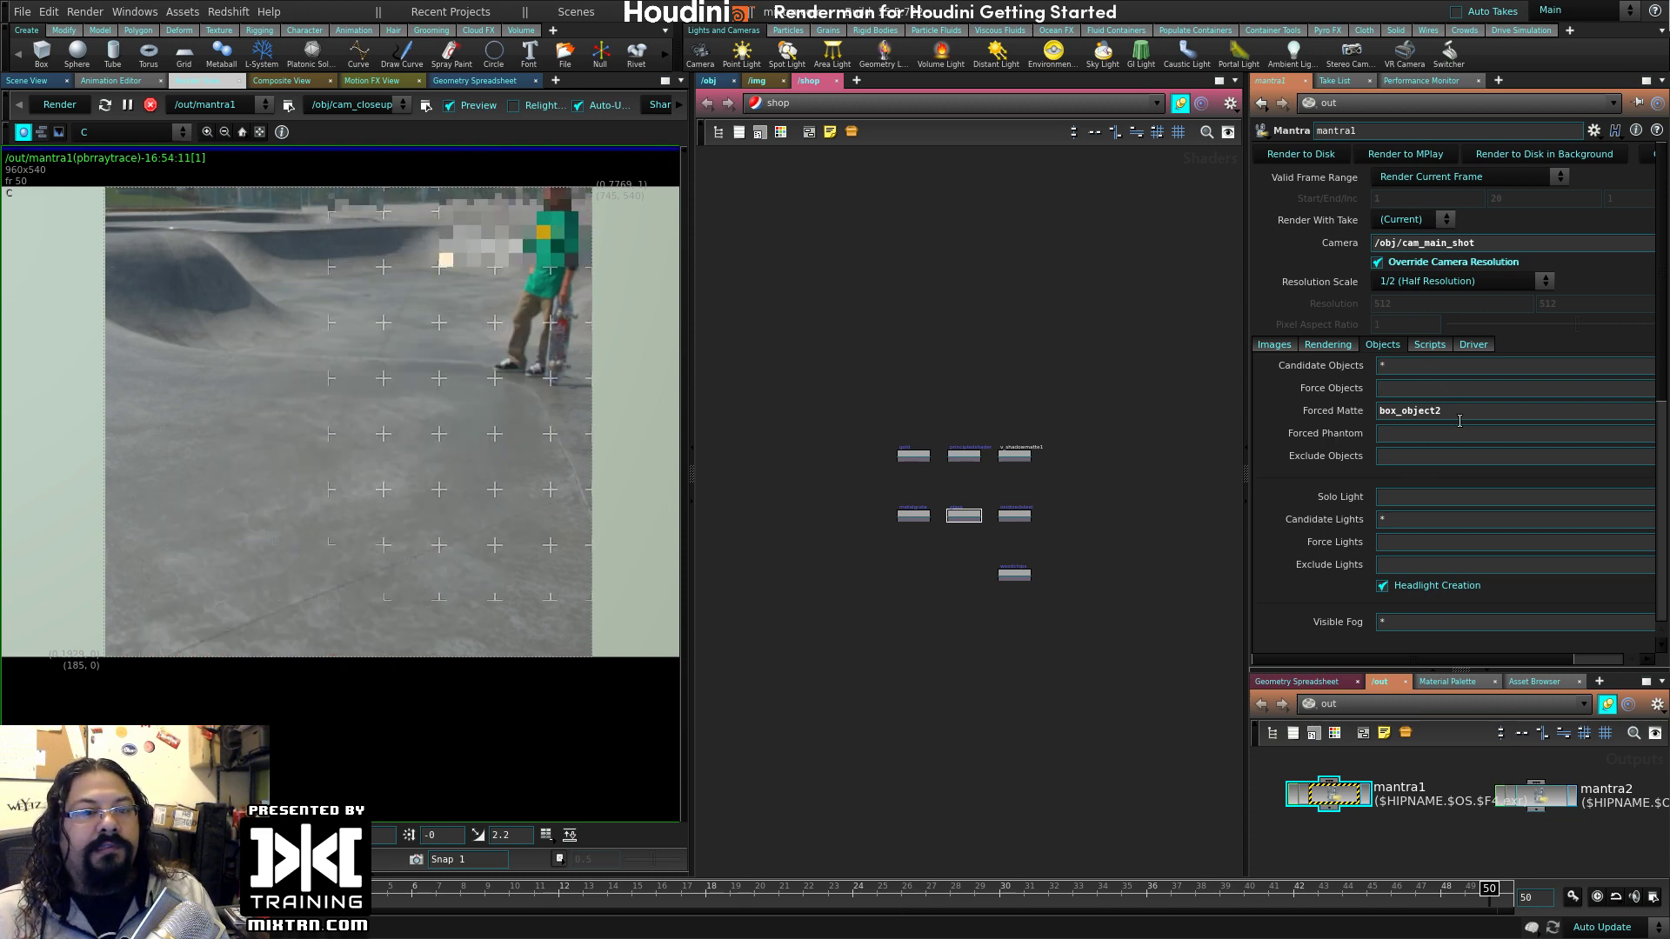
{"action": "double_click", "coordinate": [1443, 411]}
{"action": "key", "text": "BackSpace"}
{"action": "key", "text": "Return"}
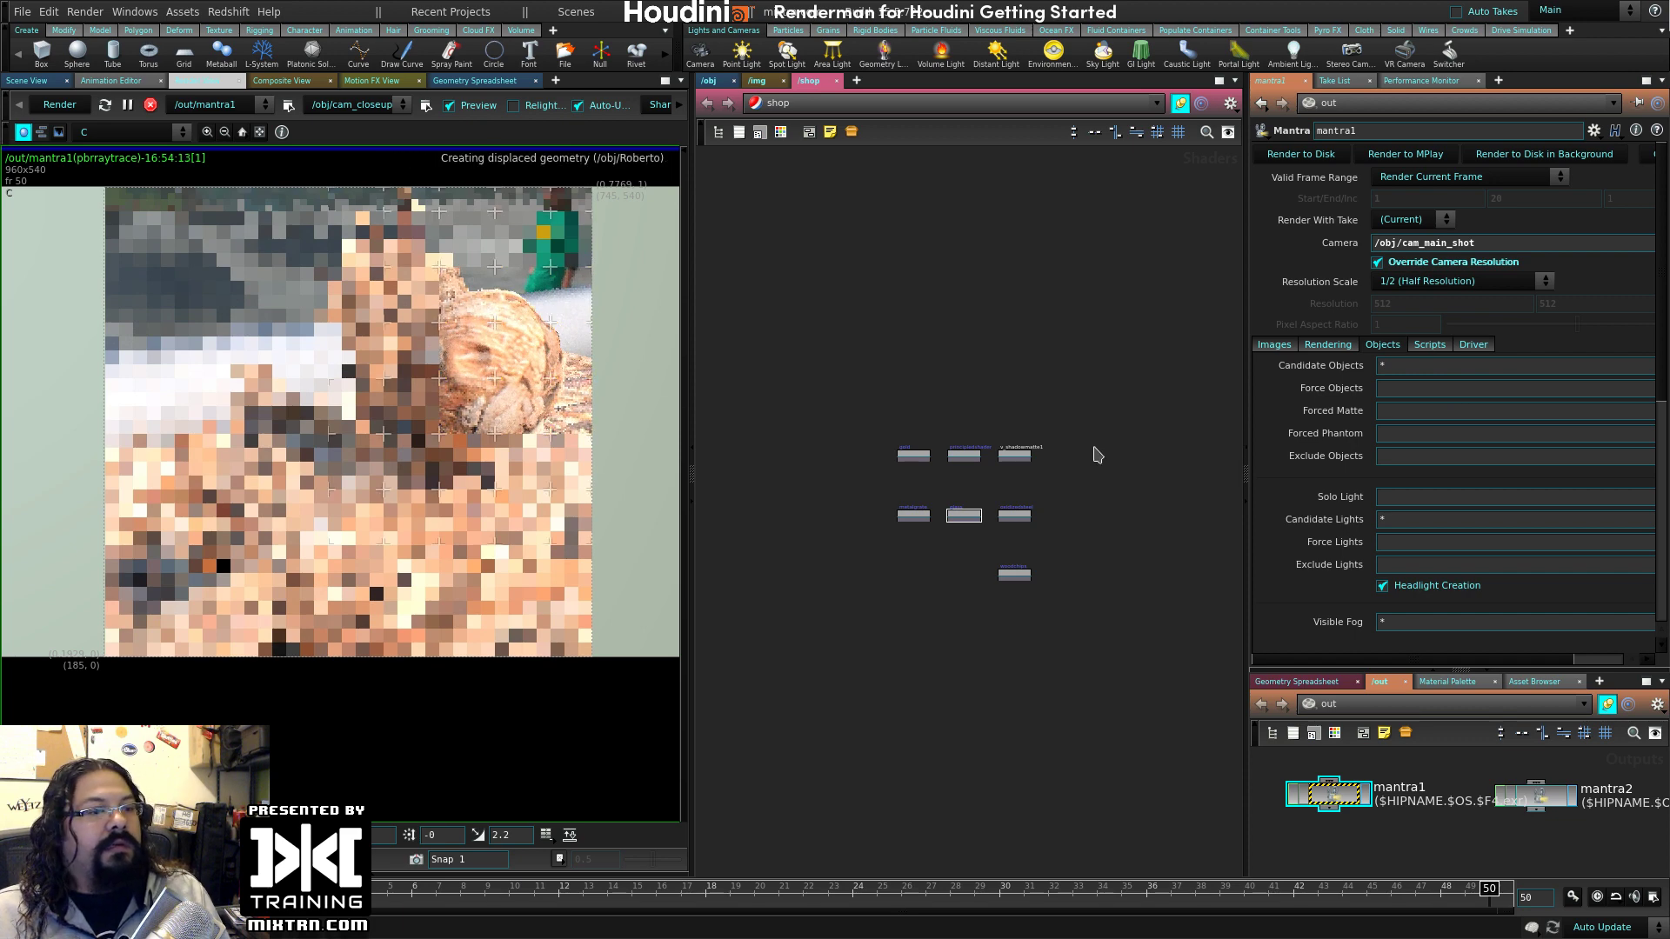
- Assign the gold material from the /shop network to the Roberto character
{"action": "scroll", "coordinate": [1097, 455], "scroll_direction": "up", "scroll_amount": 3}
{"action": "scroll", "coordinate": [1100, 473], "scroll_direction": "down", "scroll_amount": 3}
{"action": "scroll", "coordinate": [948, 548], "scroll_direction": "up", "scroll_amount": 2}
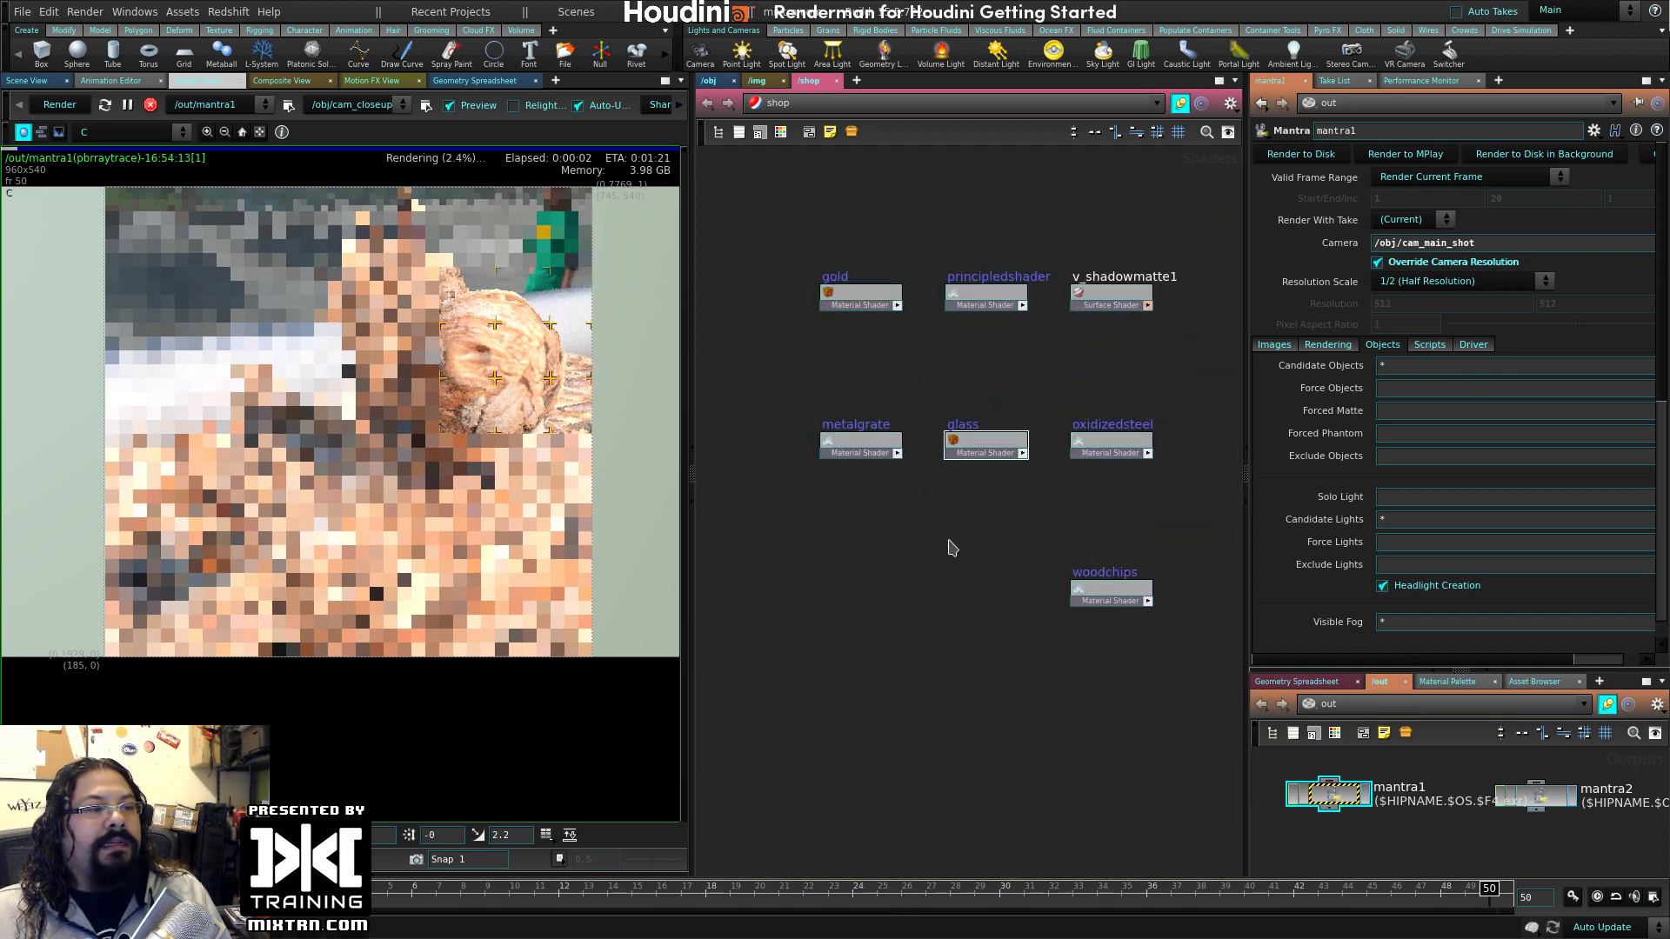
{"action": "scroll", "coordinate": [949, 547], "scroll_direction": "up", "scroll_amount": 2}
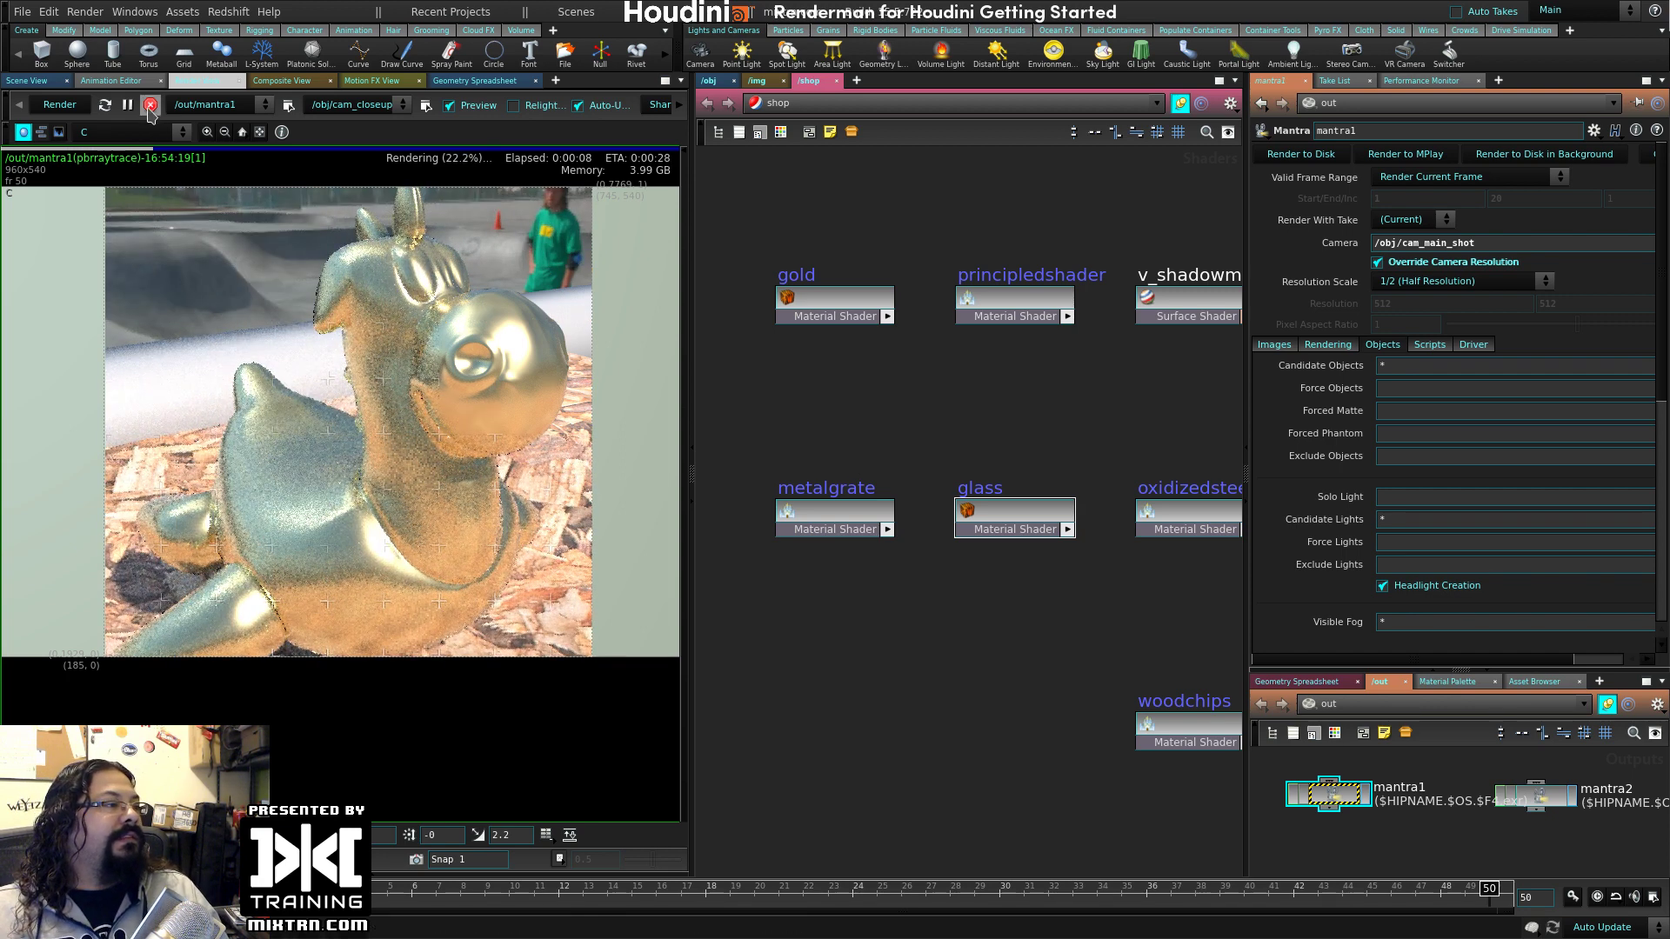
- Stop the render, turn off Preview and render only a region covering the character's face and chest
{"action": "left_click_drag", "start_coordinate": [693, 344], "coordinate": [675, 344]}
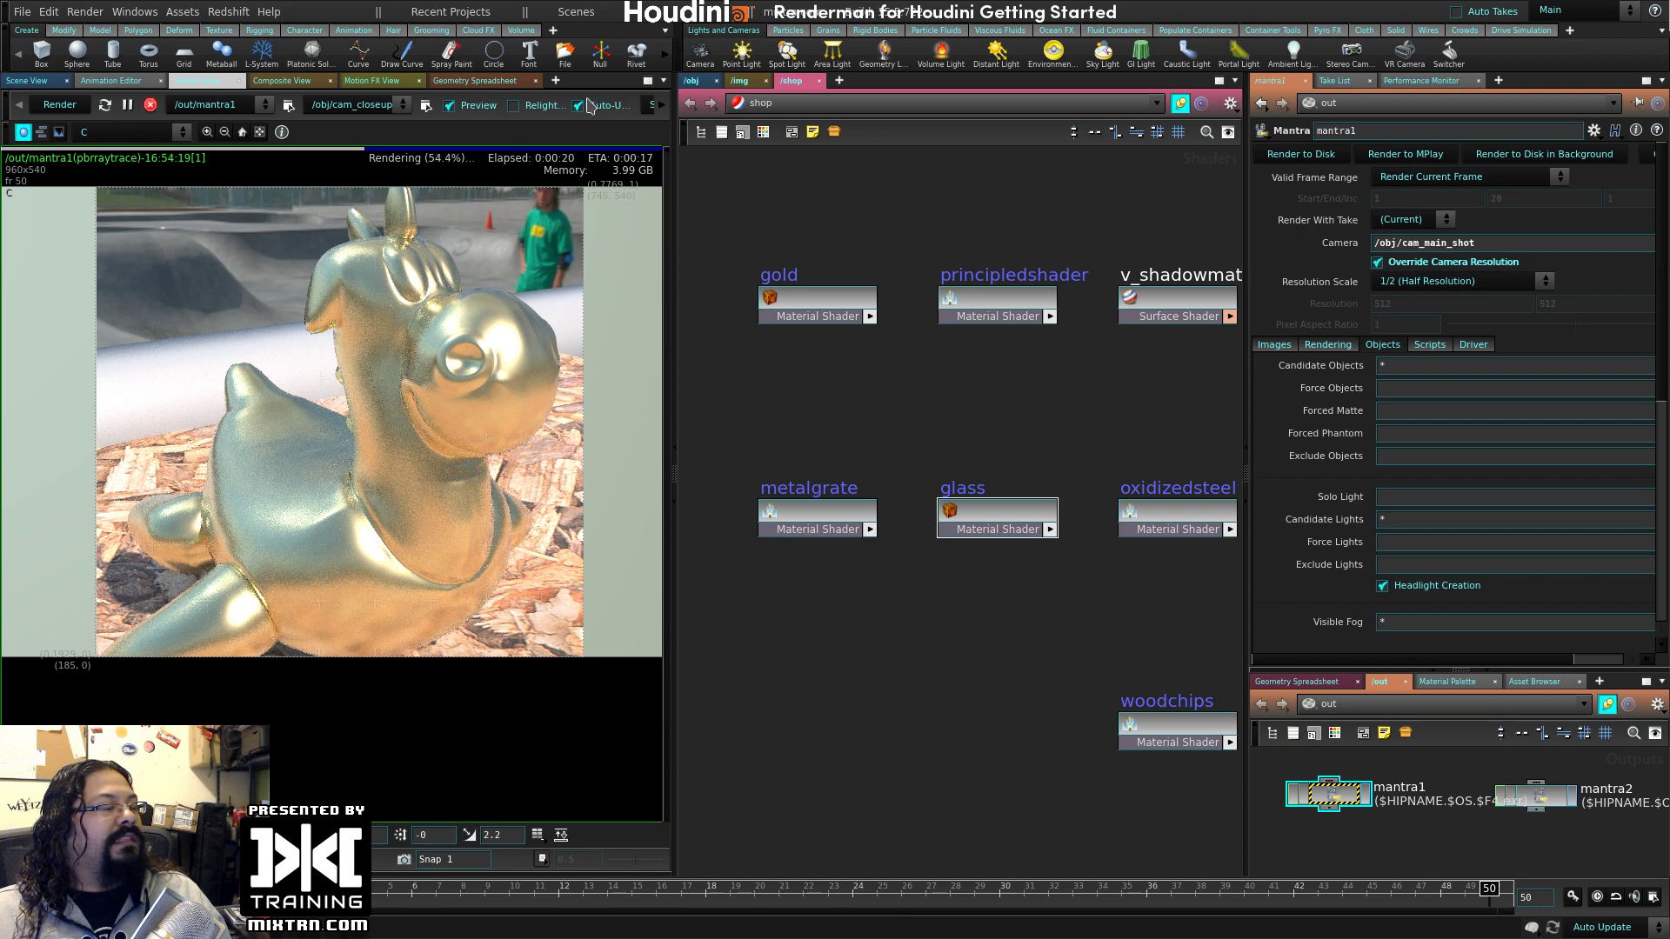
{"action": "left_click", "coordinate": [149, 108]}
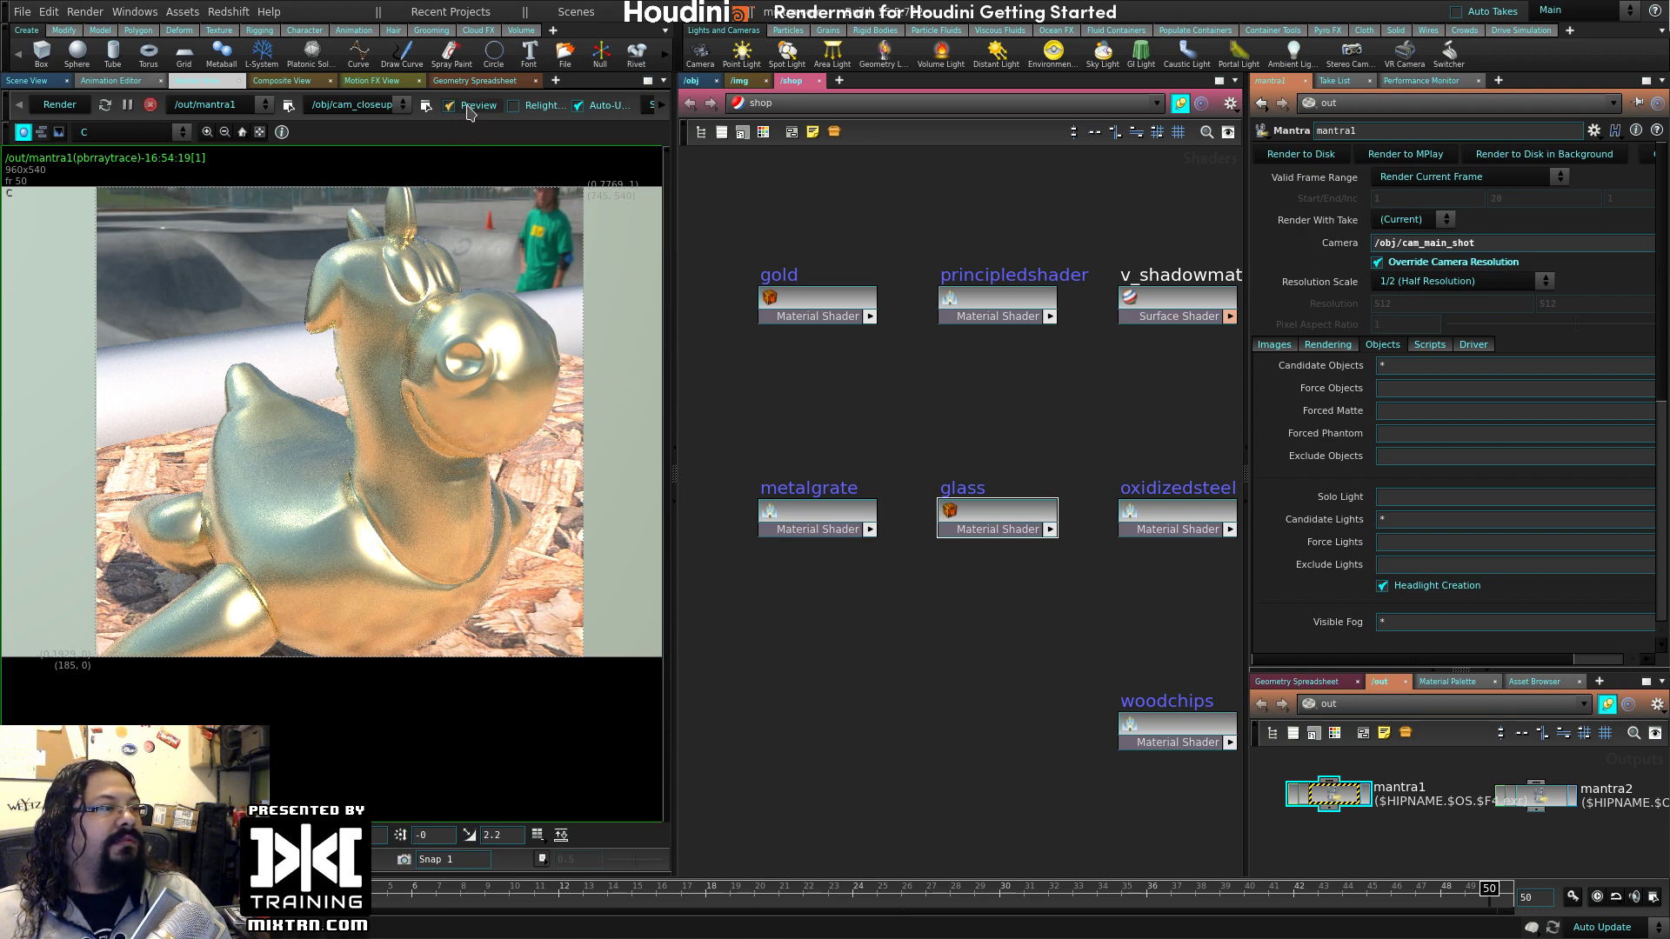
{"action": "left_click_drag", "start_coordinate": [204, 649], "coordinate": [522, 328]}
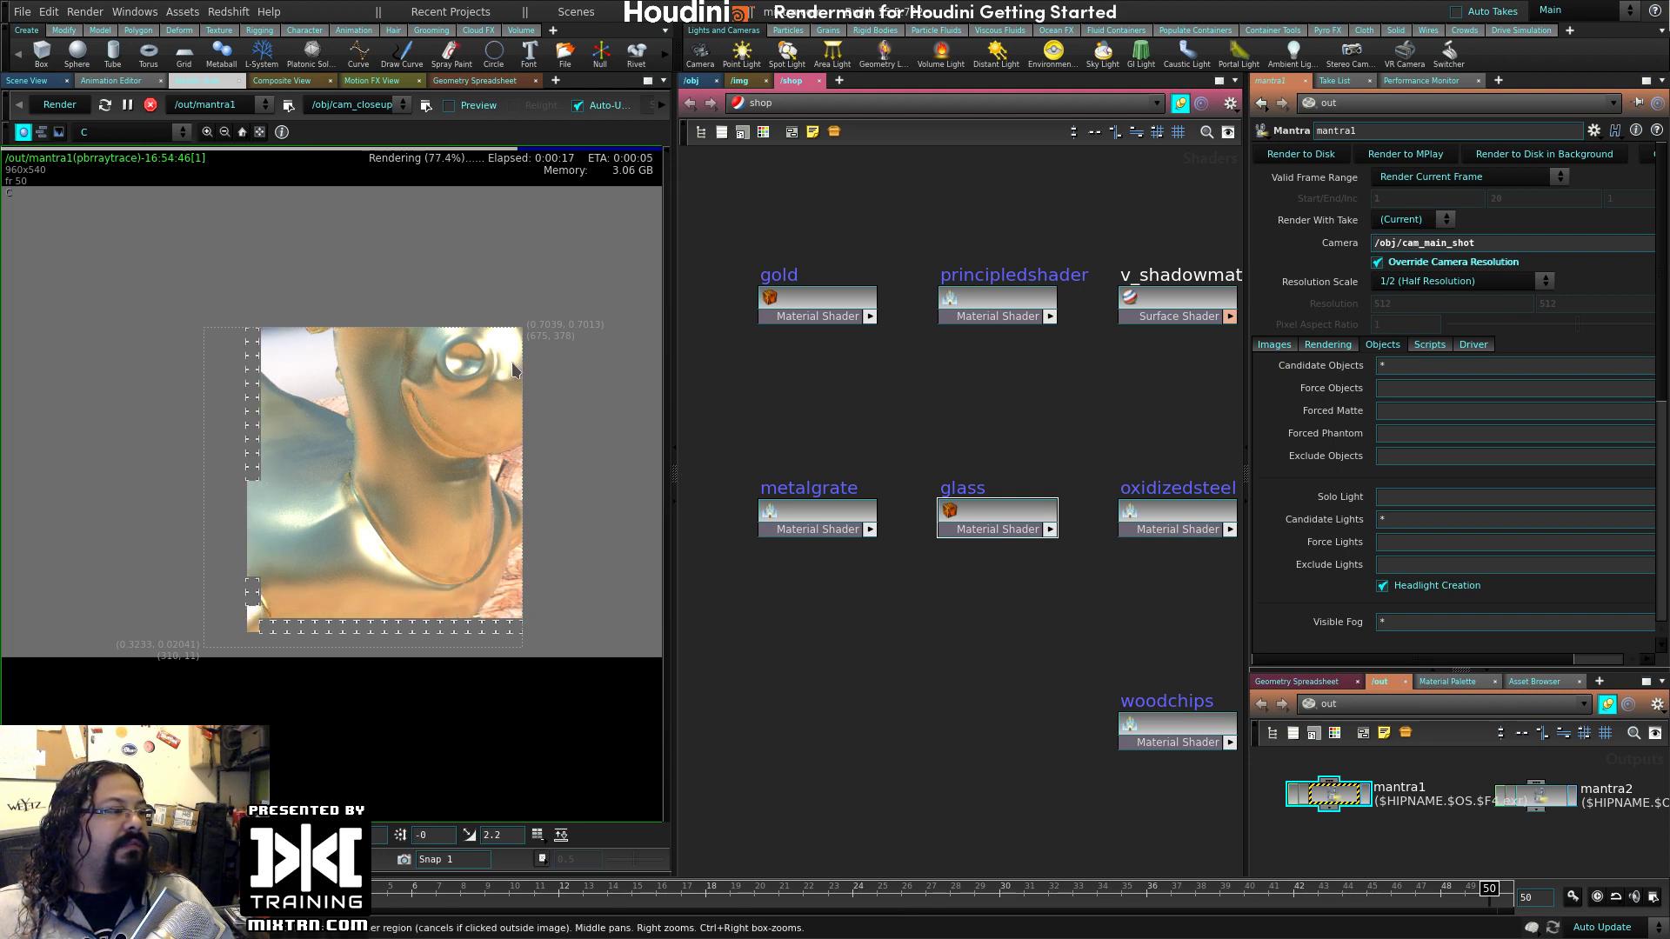
- In the 3D scene view, look down on the character from above and create an area light from that viewpoint
{"action": "left_click", "coordinate": [27, 80]}
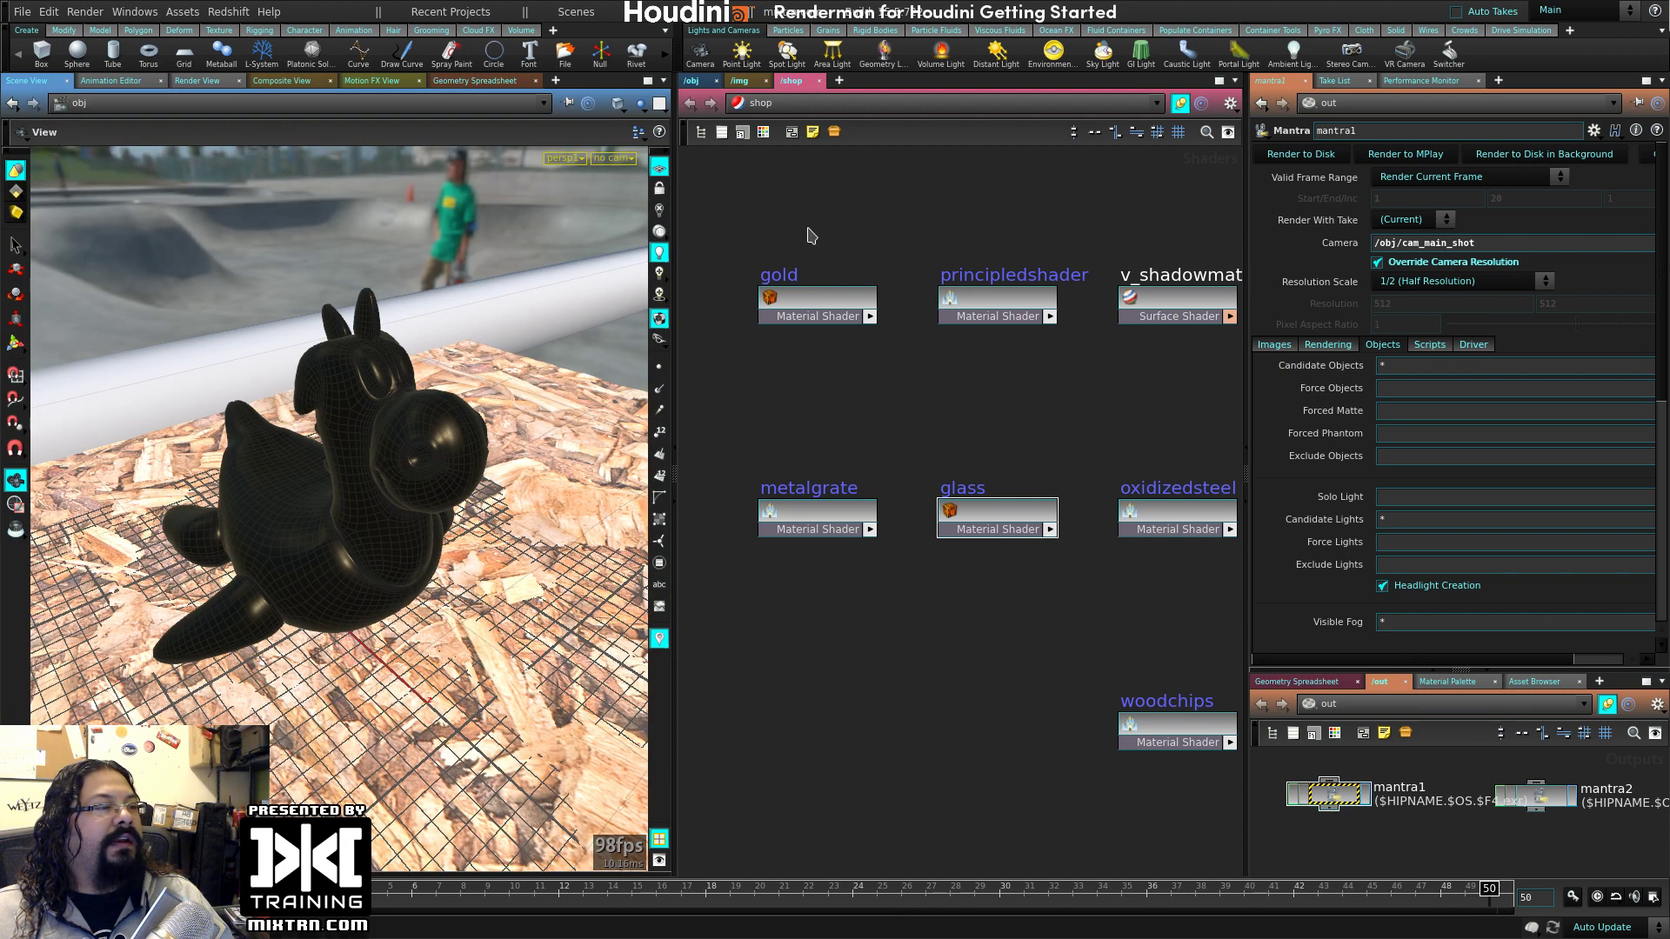
{"action": "left_click_drag", "start_coordinate": [582, 404], "coordinate": [469, 487]}
{"action": "right_click_drag", "start_coordinate": [469, 487], "coordinate": [716, 421]}
{"action": "left_click_drag", "start_coordinate": [716, 421], "coordinate": [436, 492]}
{"action": "right_click_drag", "start_coordinate": [436, 492], "coordinate": [320, 504]}
{"action": "left_click_drag", "start_coordinate": [319, 504], "coordinate": [400, 492]}
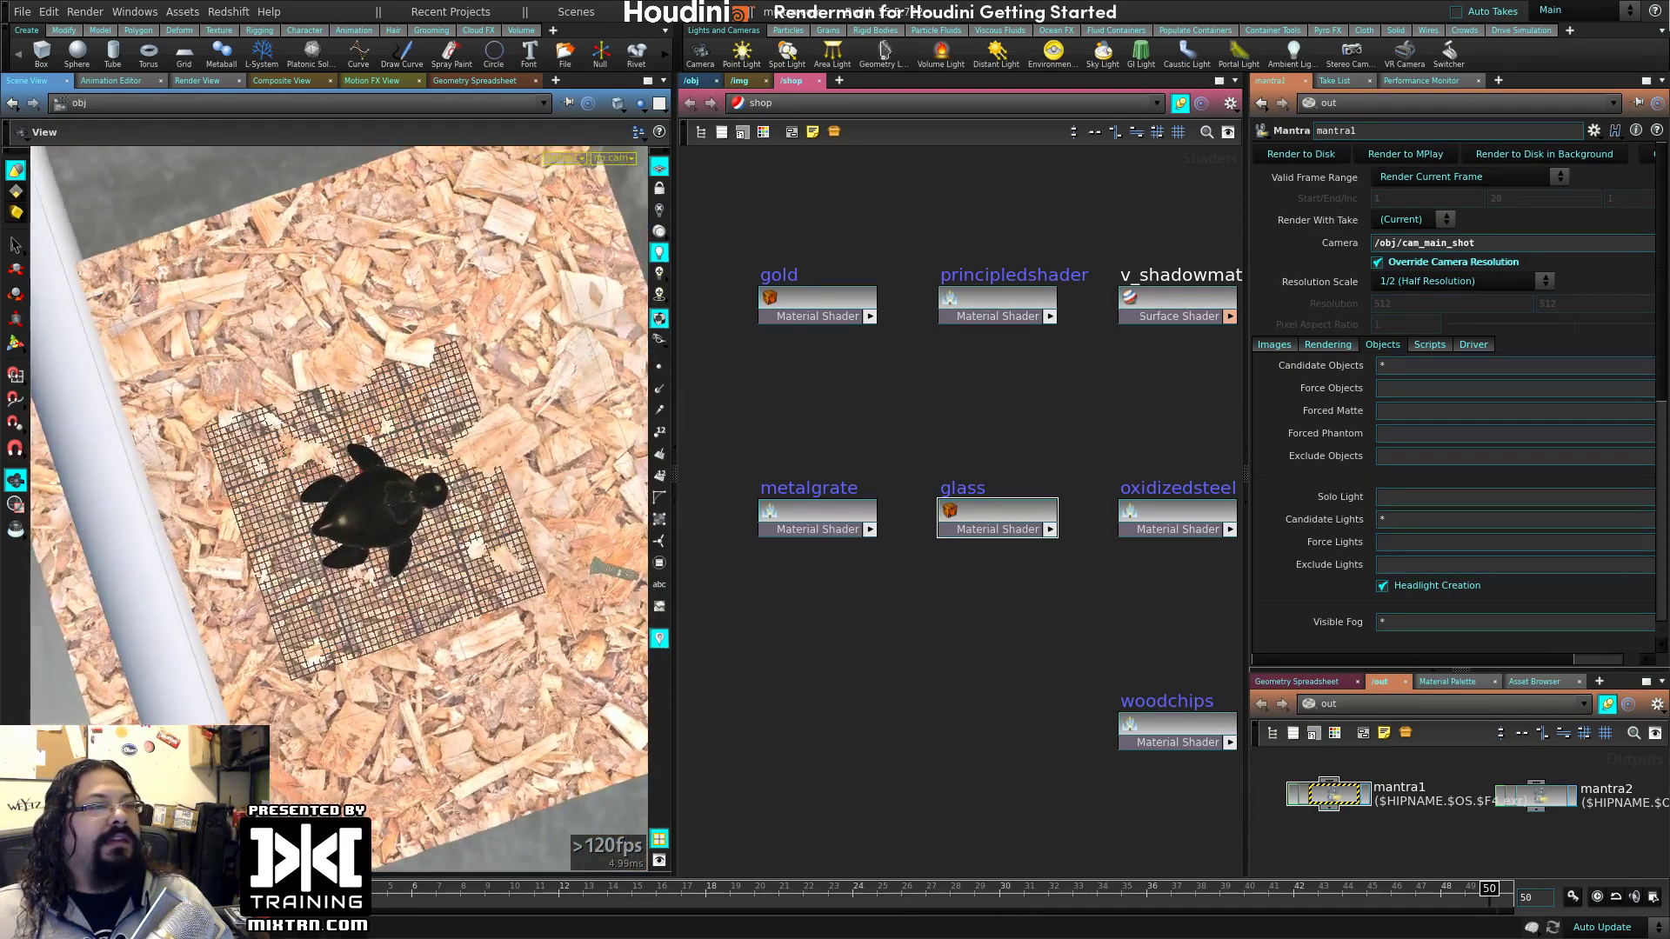
{"action": "left_click", "coordinate": [840, 68]}
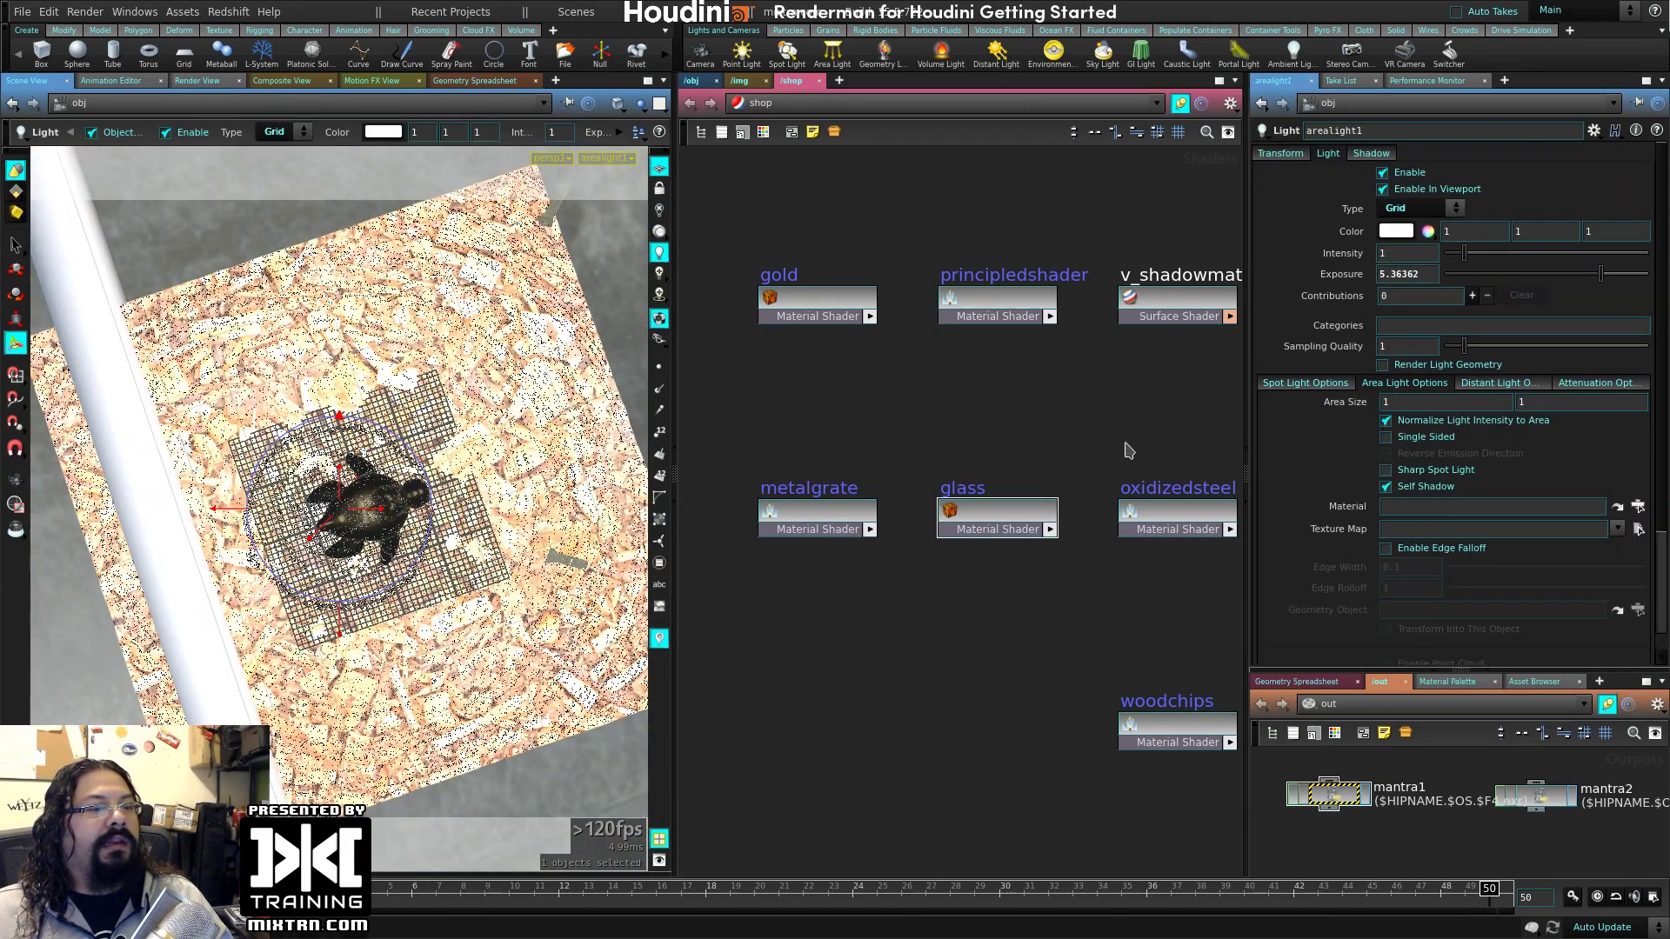
- Select skylight1 at the object level and lower its light intensity to 0.17
{"action": "left_click", "coordinate": [693, 80]}
{"action": "middle_click_drag", "start_coordinate": [1121, 334], "coordinate": [923, 242]}
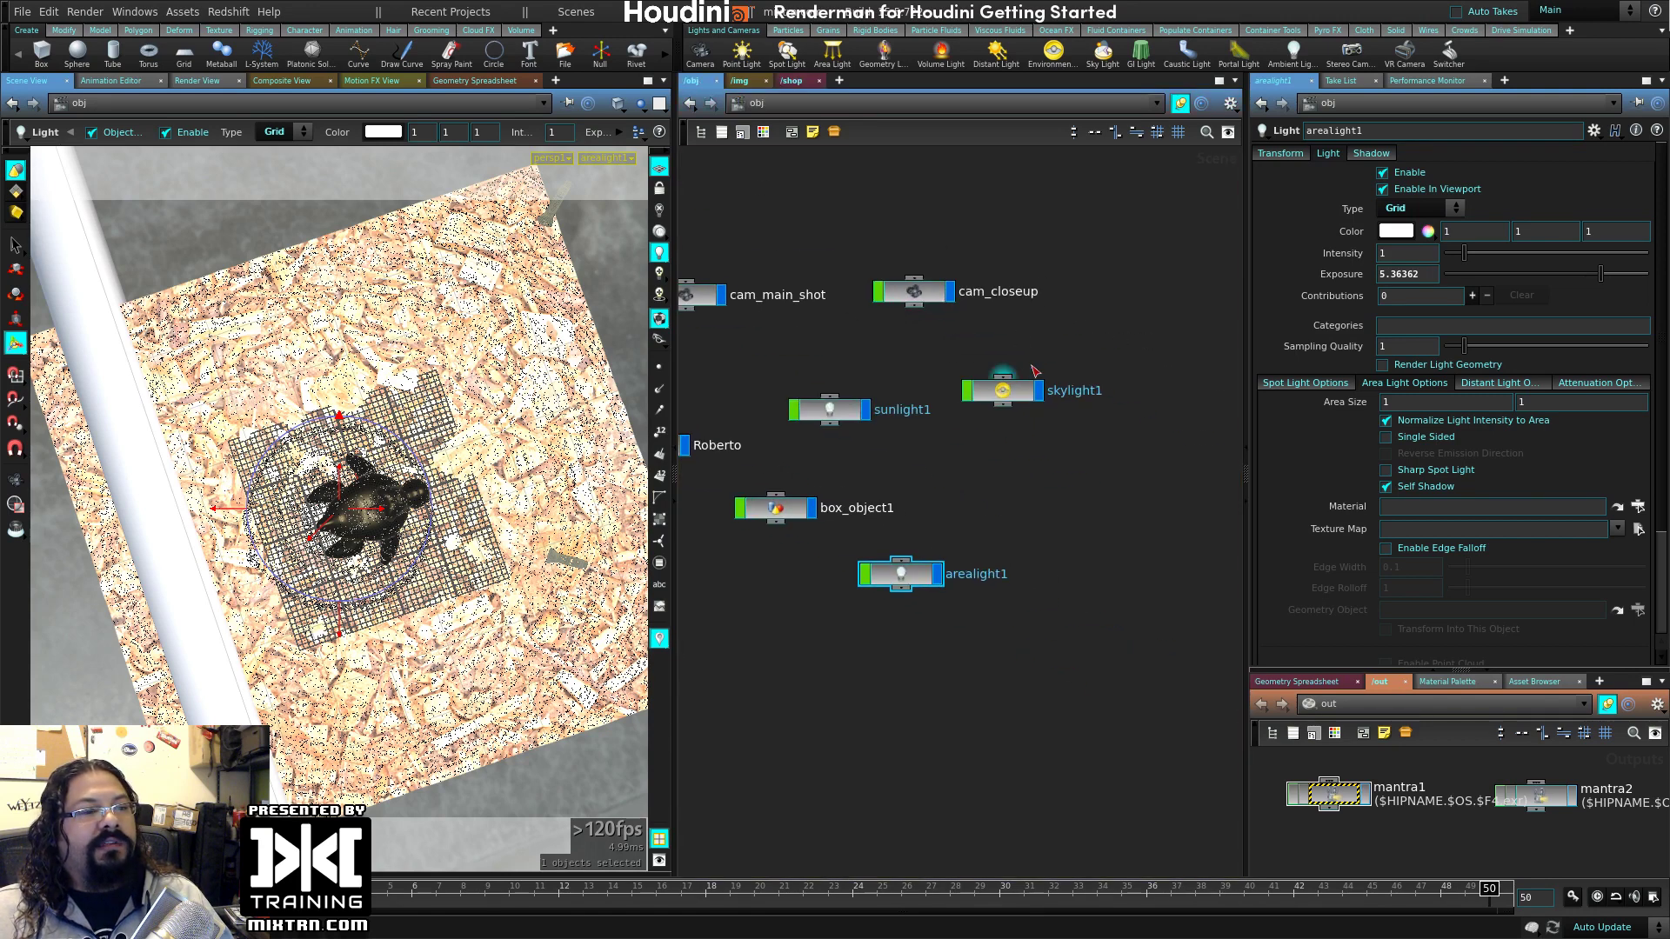
{"action": "left_click", "coordinate": [1006, 391]}
{"action": "left_click", "coordinate": [1421, 326]}
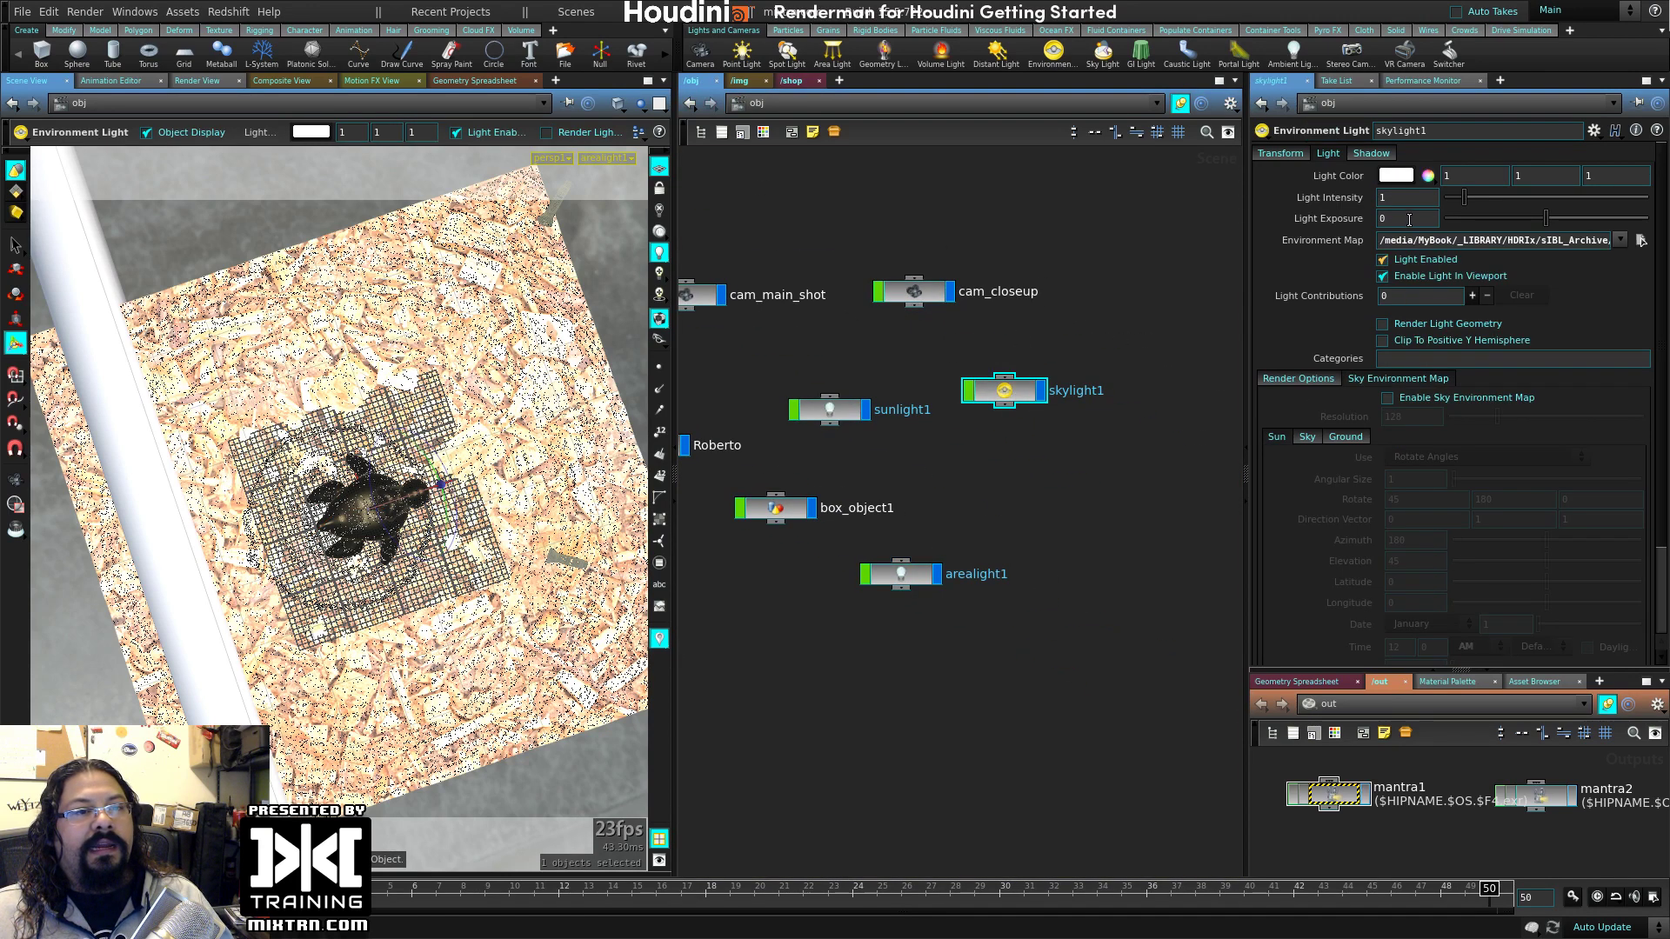
{"action": "left_click_drag", "start_coordinate": [1451, 200], "coordinate": [1450, 202]}
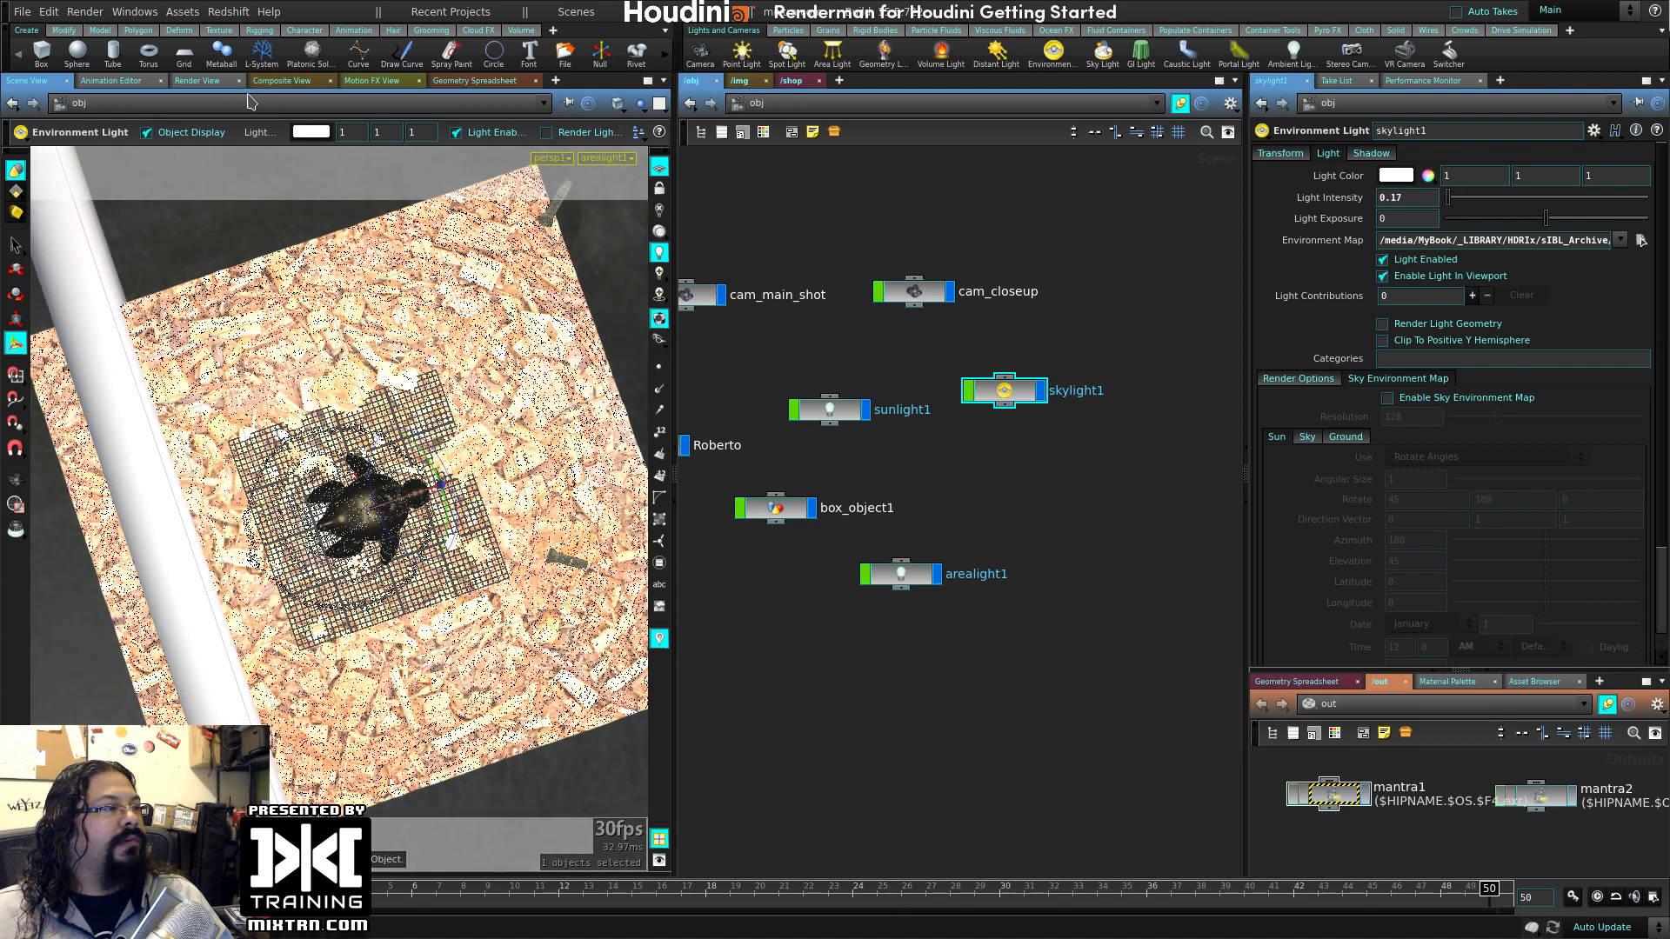
- Restart the /out/mantra1 render from cam_closeup and cancel the render region to render the full frame
{"action": "left_click", "coordinate": [206, 81]}
{"action": "left_click", "coordinate": [59, 105]}
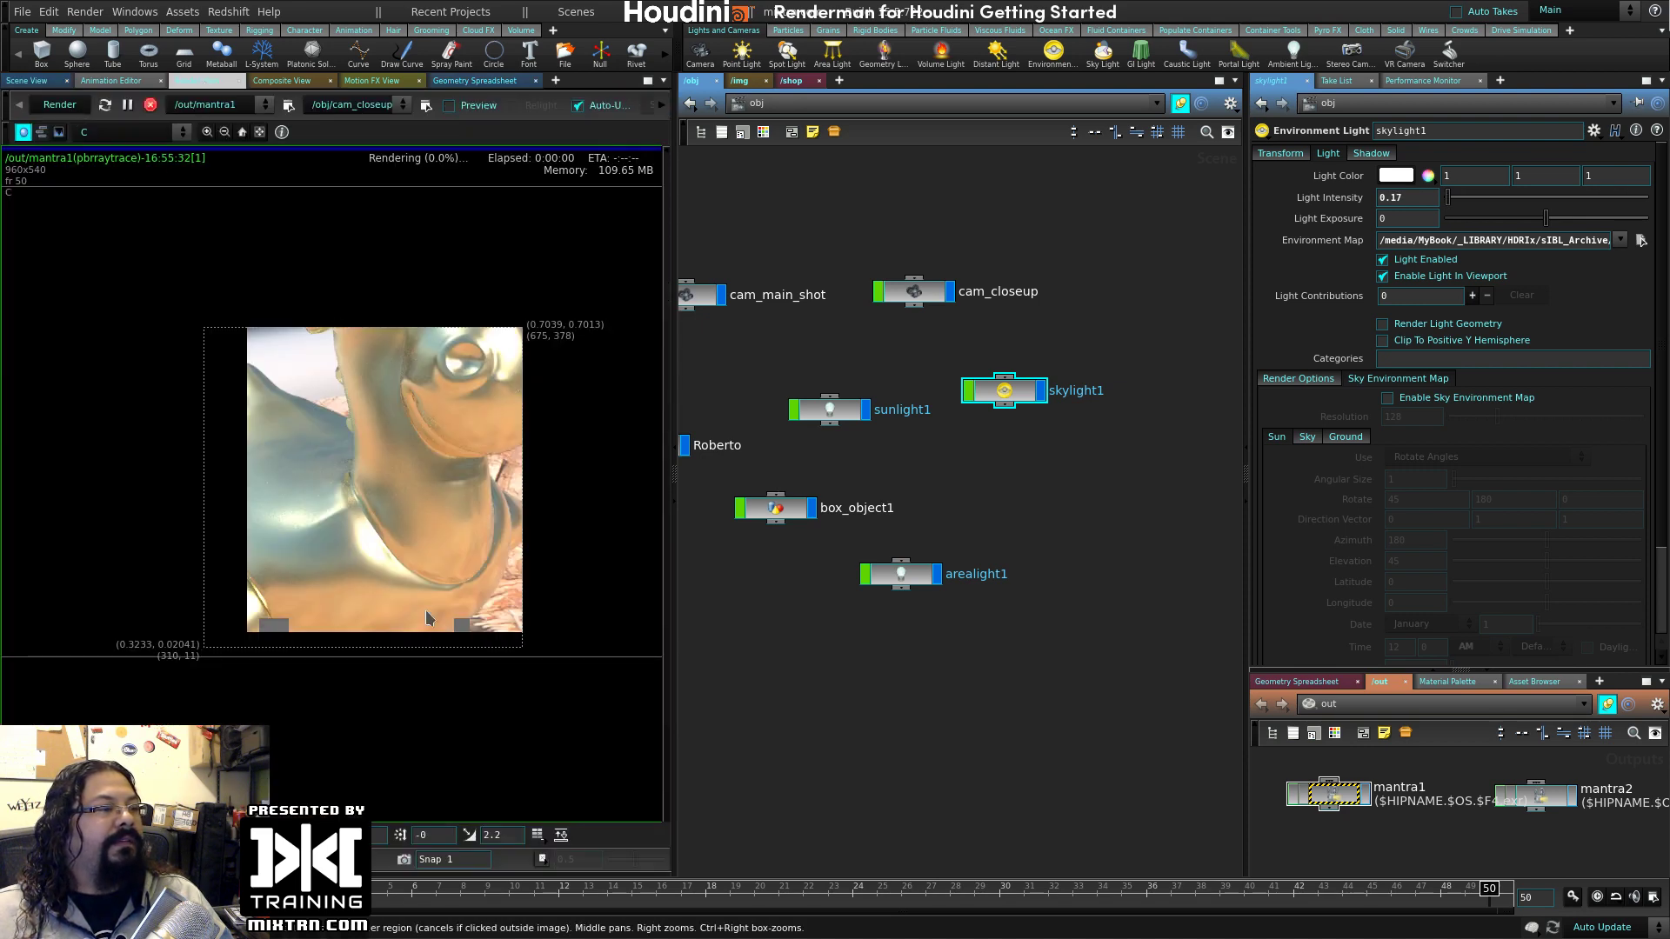
{"action": "left_click", "coordinate": [416, 687]}
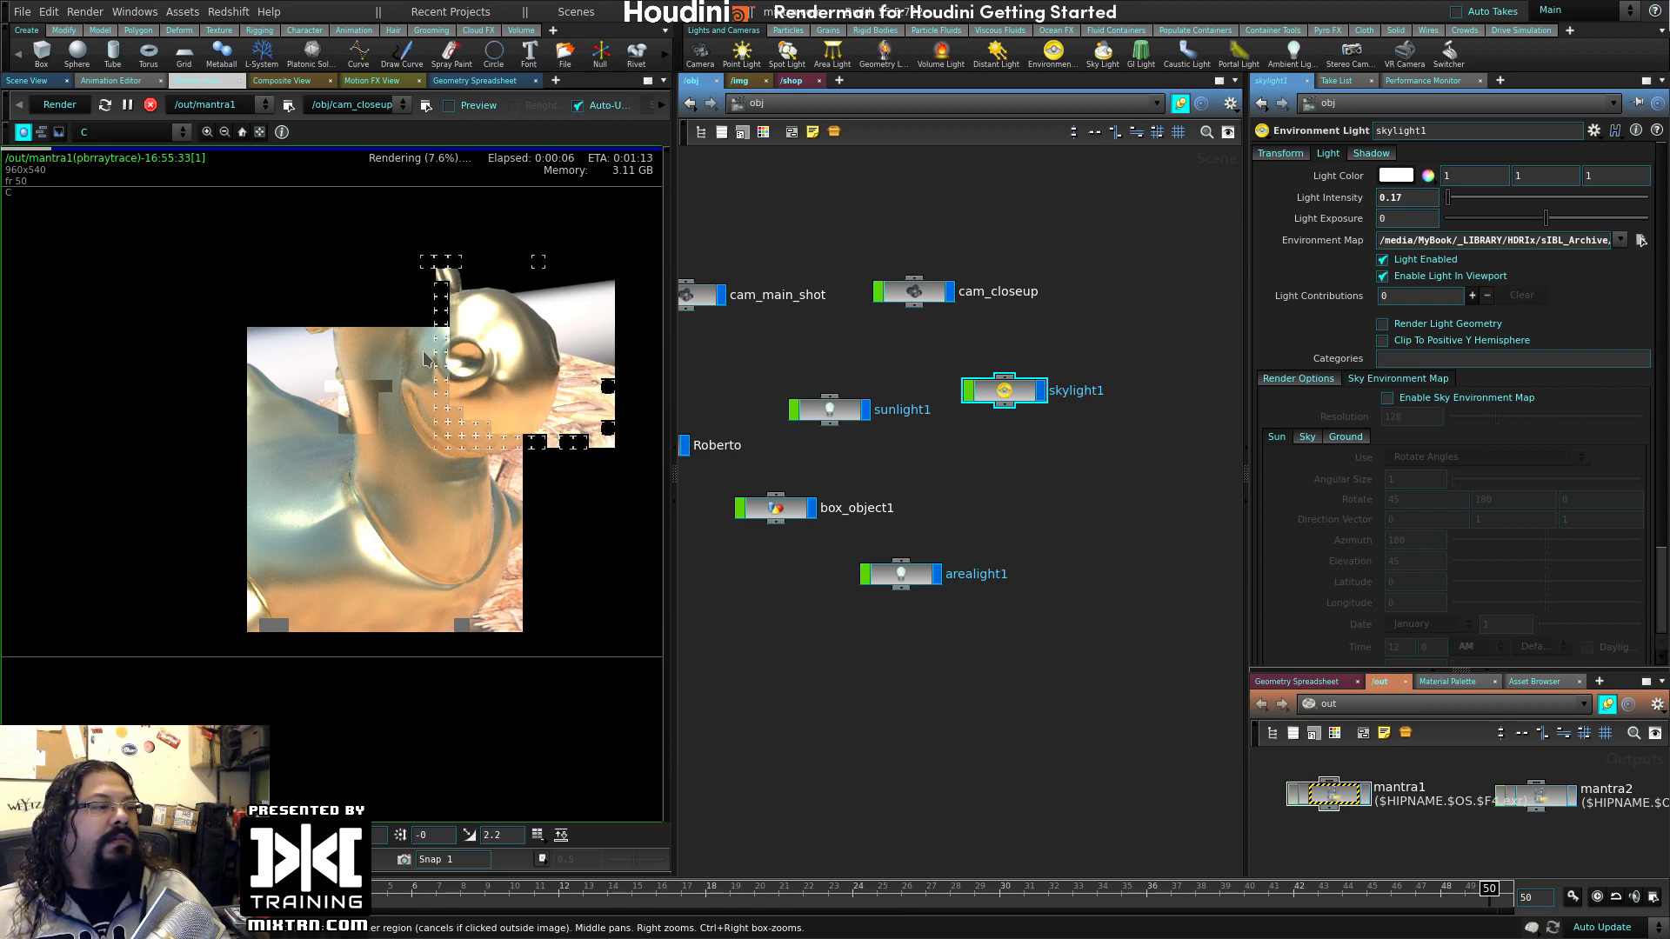
- Delete the box_object1 node from the object network
{"action": "middle_click_drag", "start_coordinate": [859, 480], "coordinate": [1043, 493]}
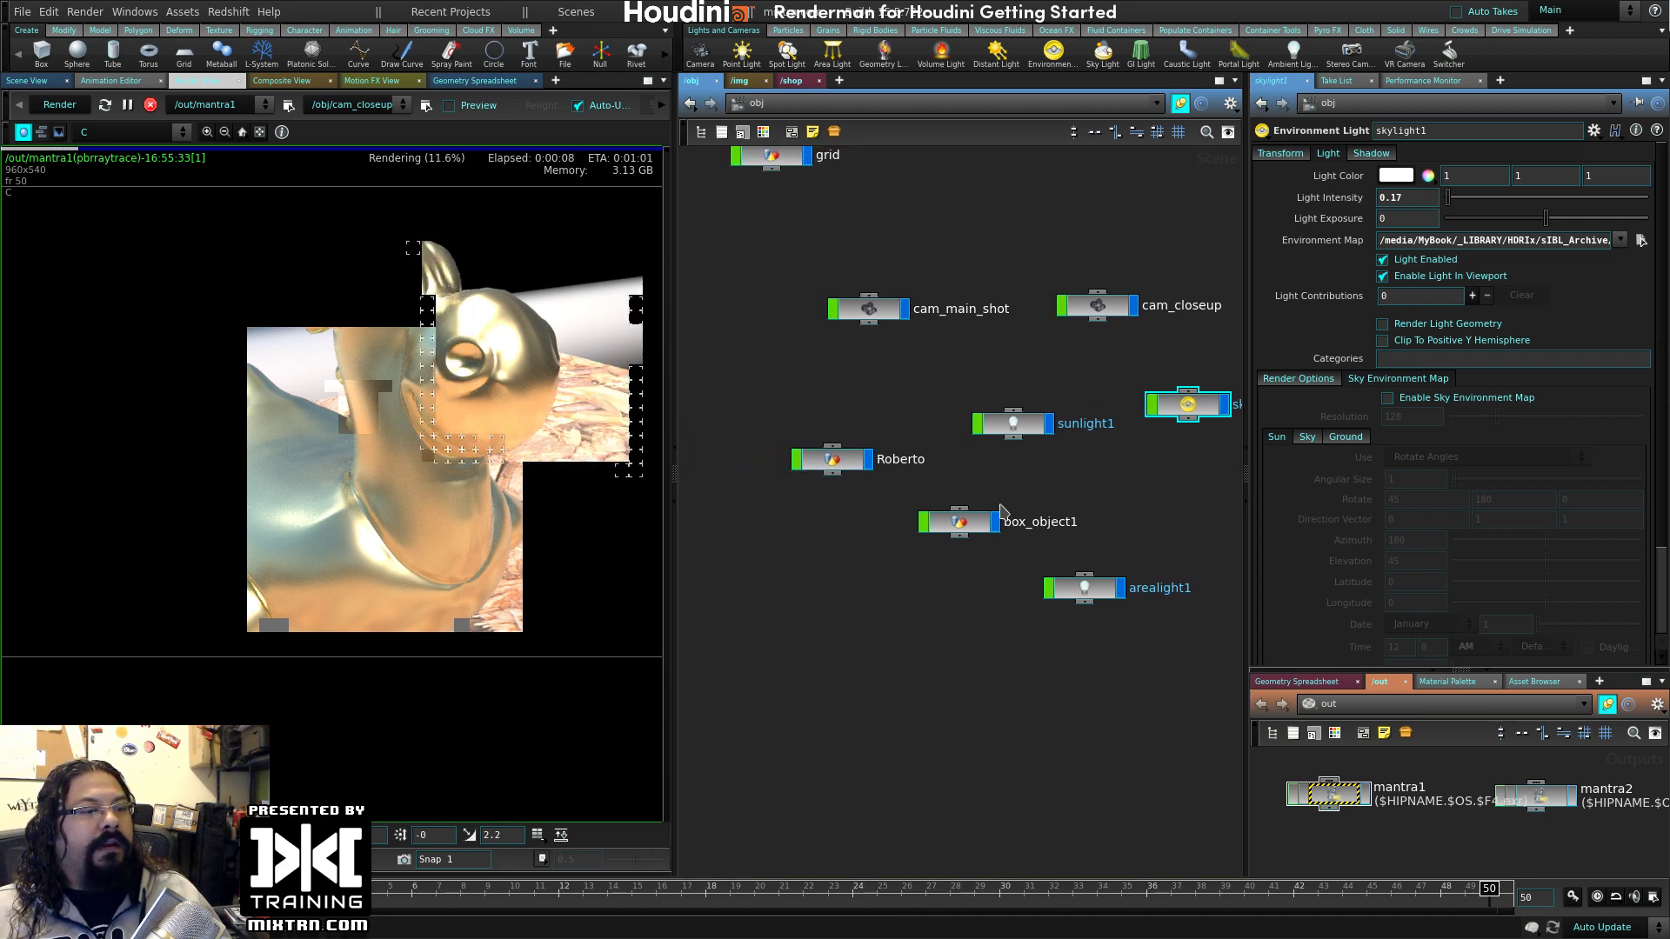
{"action": "left_click", "coordinate": [954, 525]}
{"action": "key", "text": "Delete"}
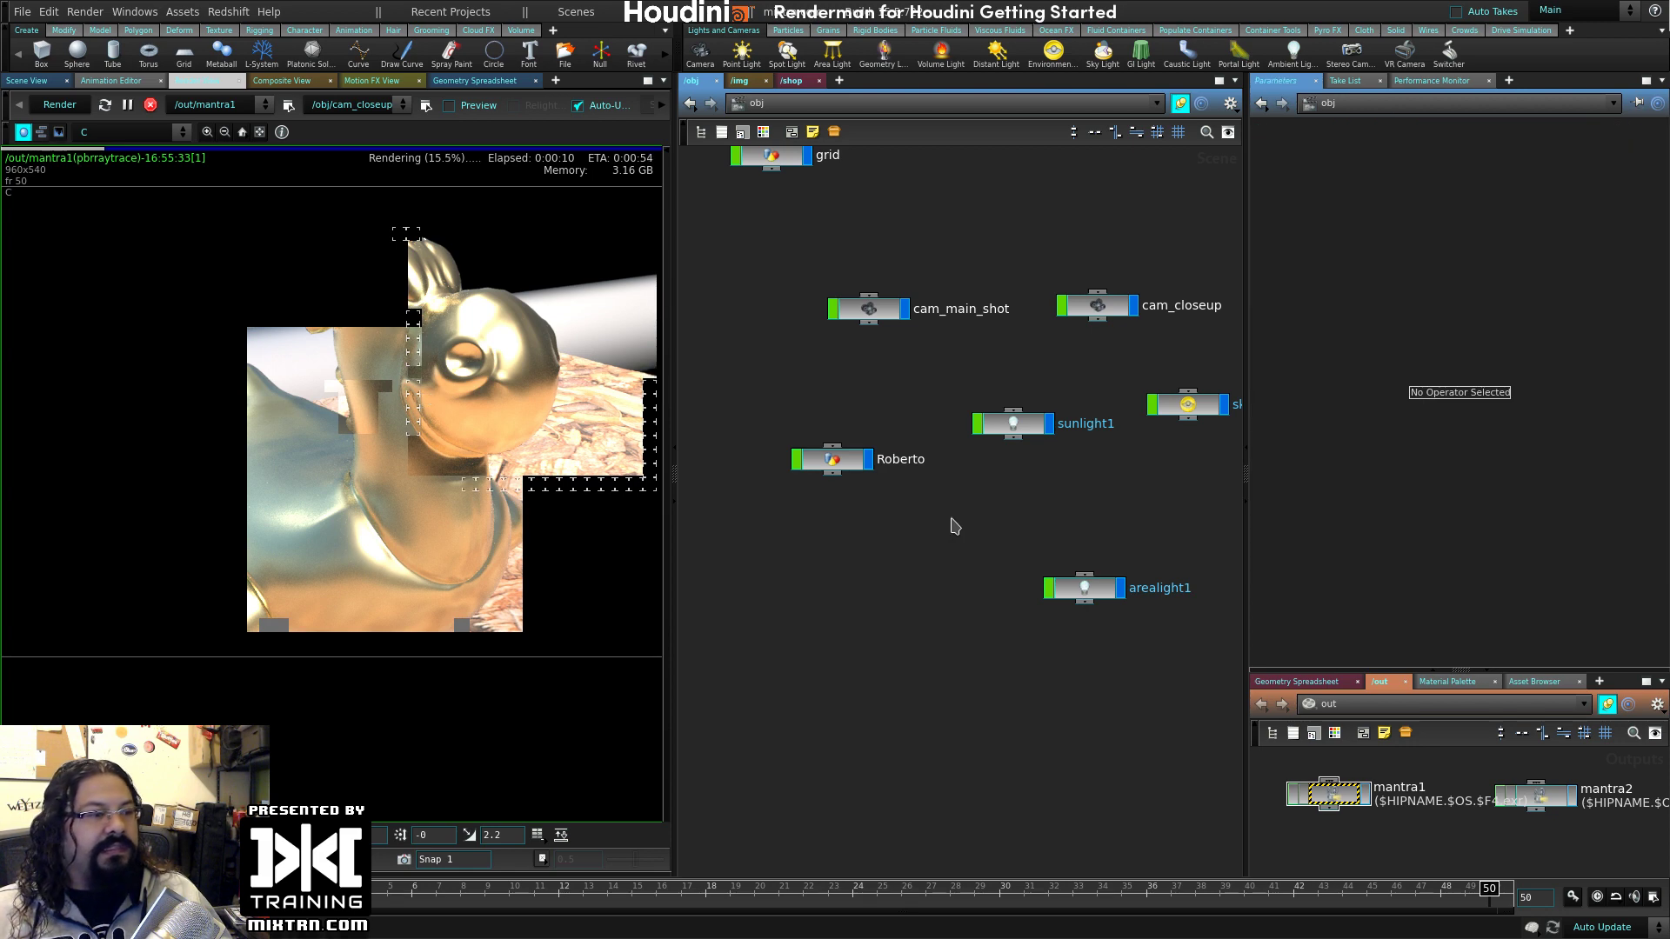
- Stop the close-up preview render and render mantra1 from cam_main_shot to MPlay
{"action": "mouse_move", "coordinate": [1088, 518]}
{"action": "middle_mouse_down"}
{"action": "mouse_move", "coordinate": [896, 565]}
{"action": "mouse_move", "coordinate": [1185, 619]}
{"action": "mouse_move", "coordinate": [1100, 522]}
{"action": "middle_mouse_up"}
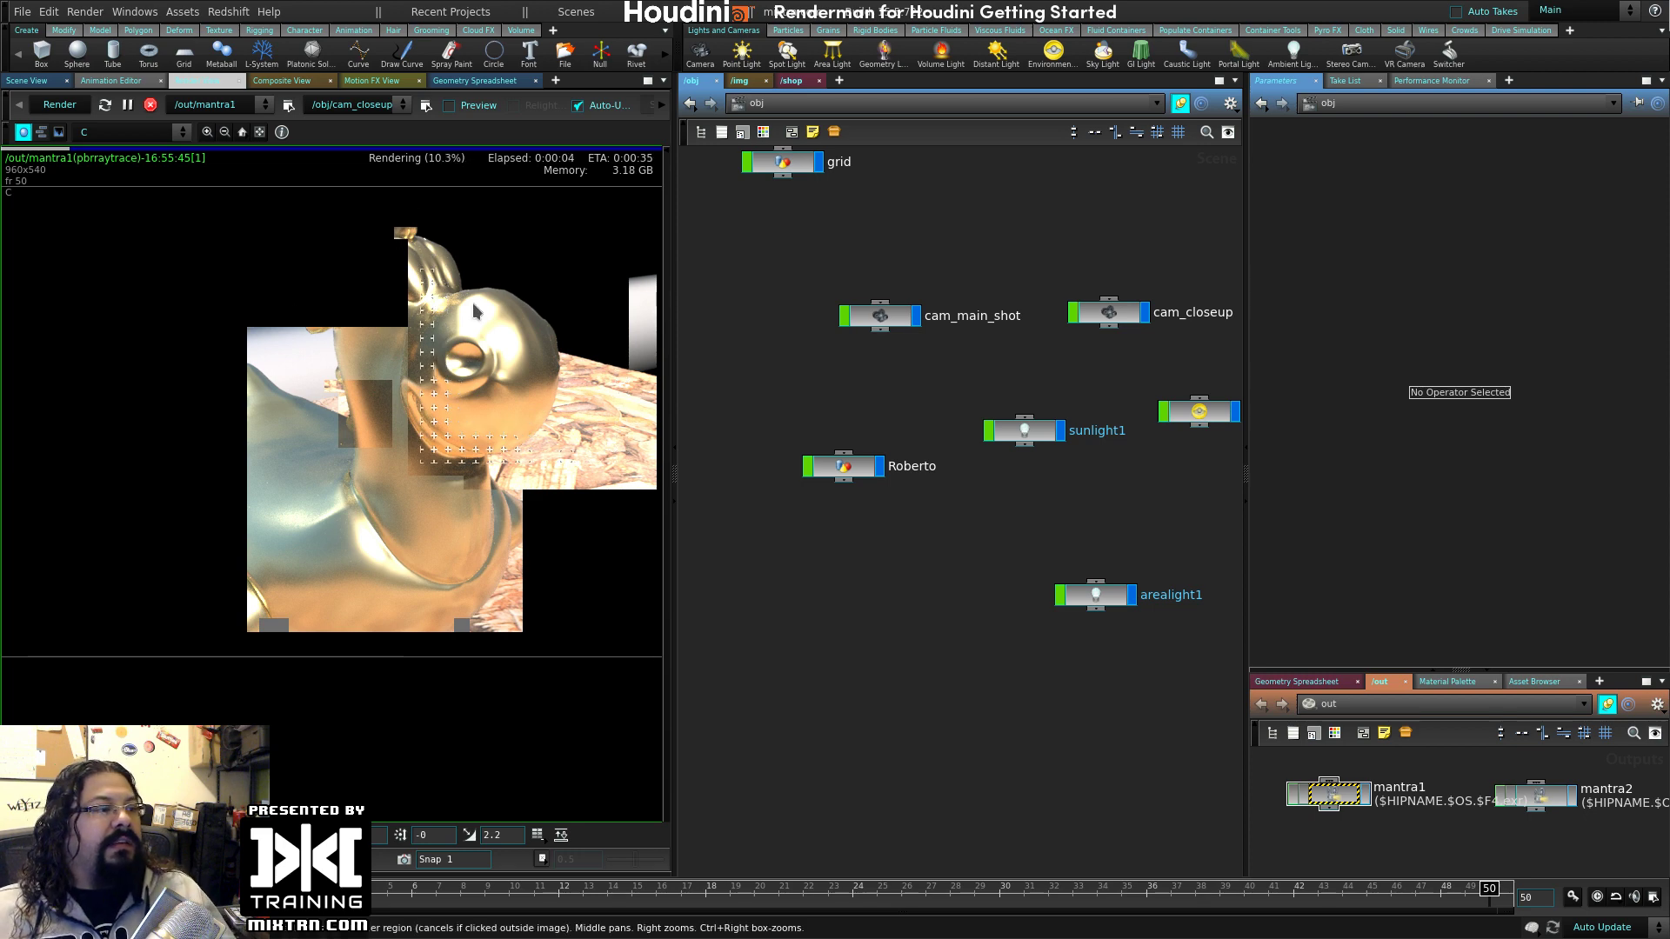
{"action": "left_click", "coordinate": [151, 106]}
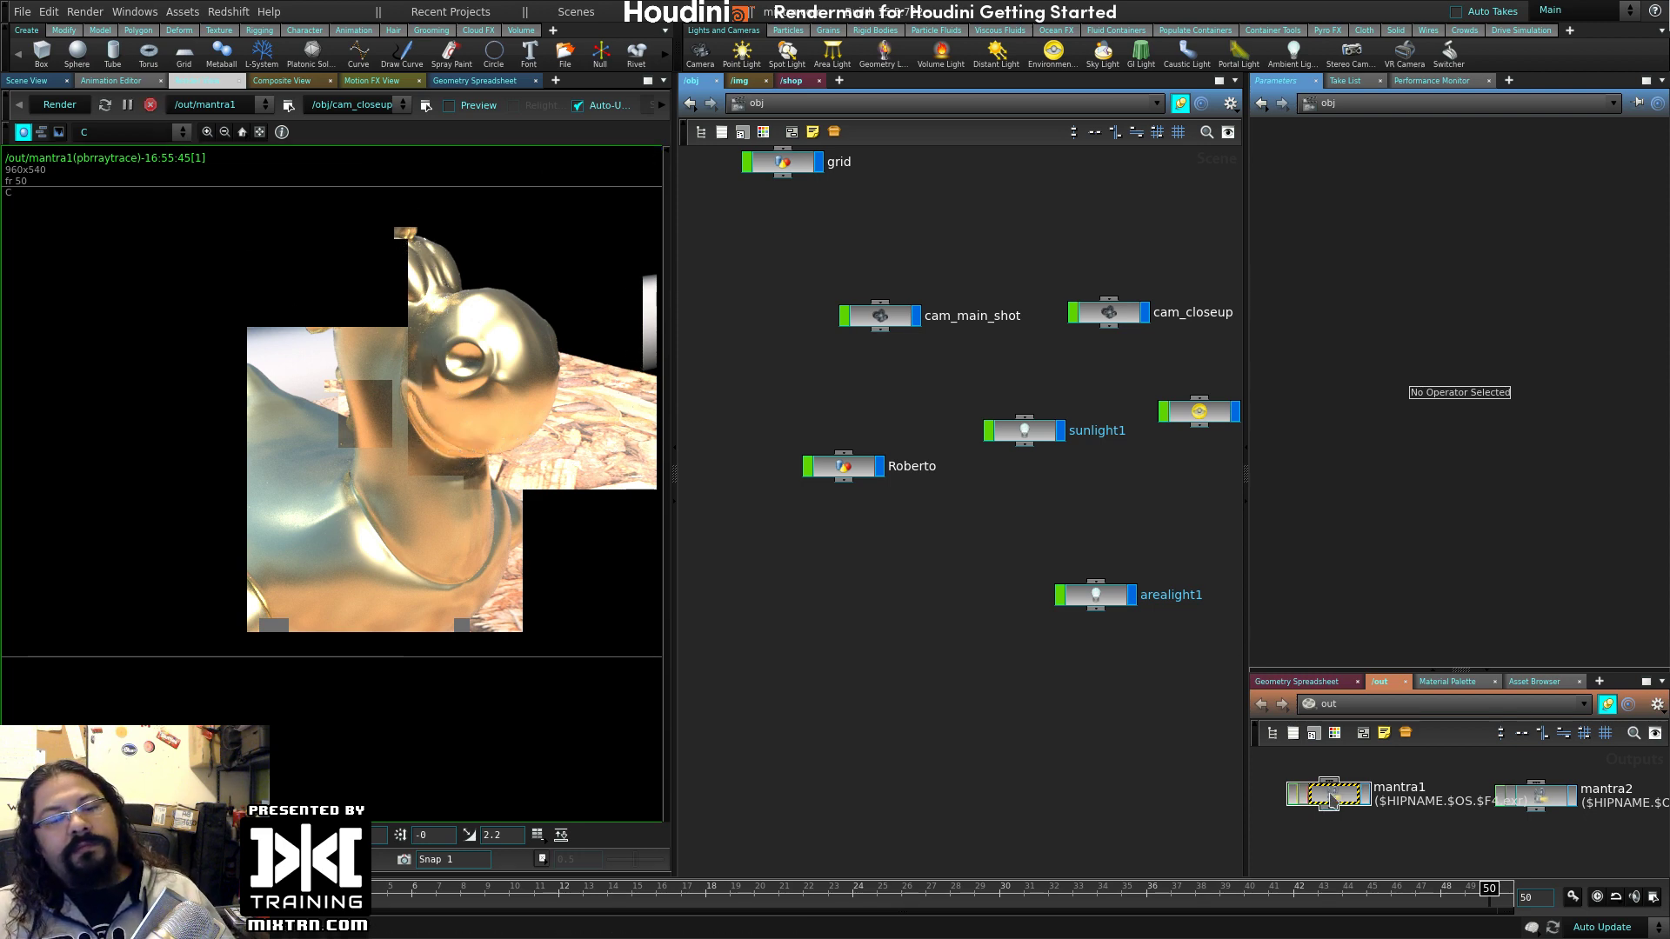
{"action": "left_click", "coordinate": [1331, 797]}
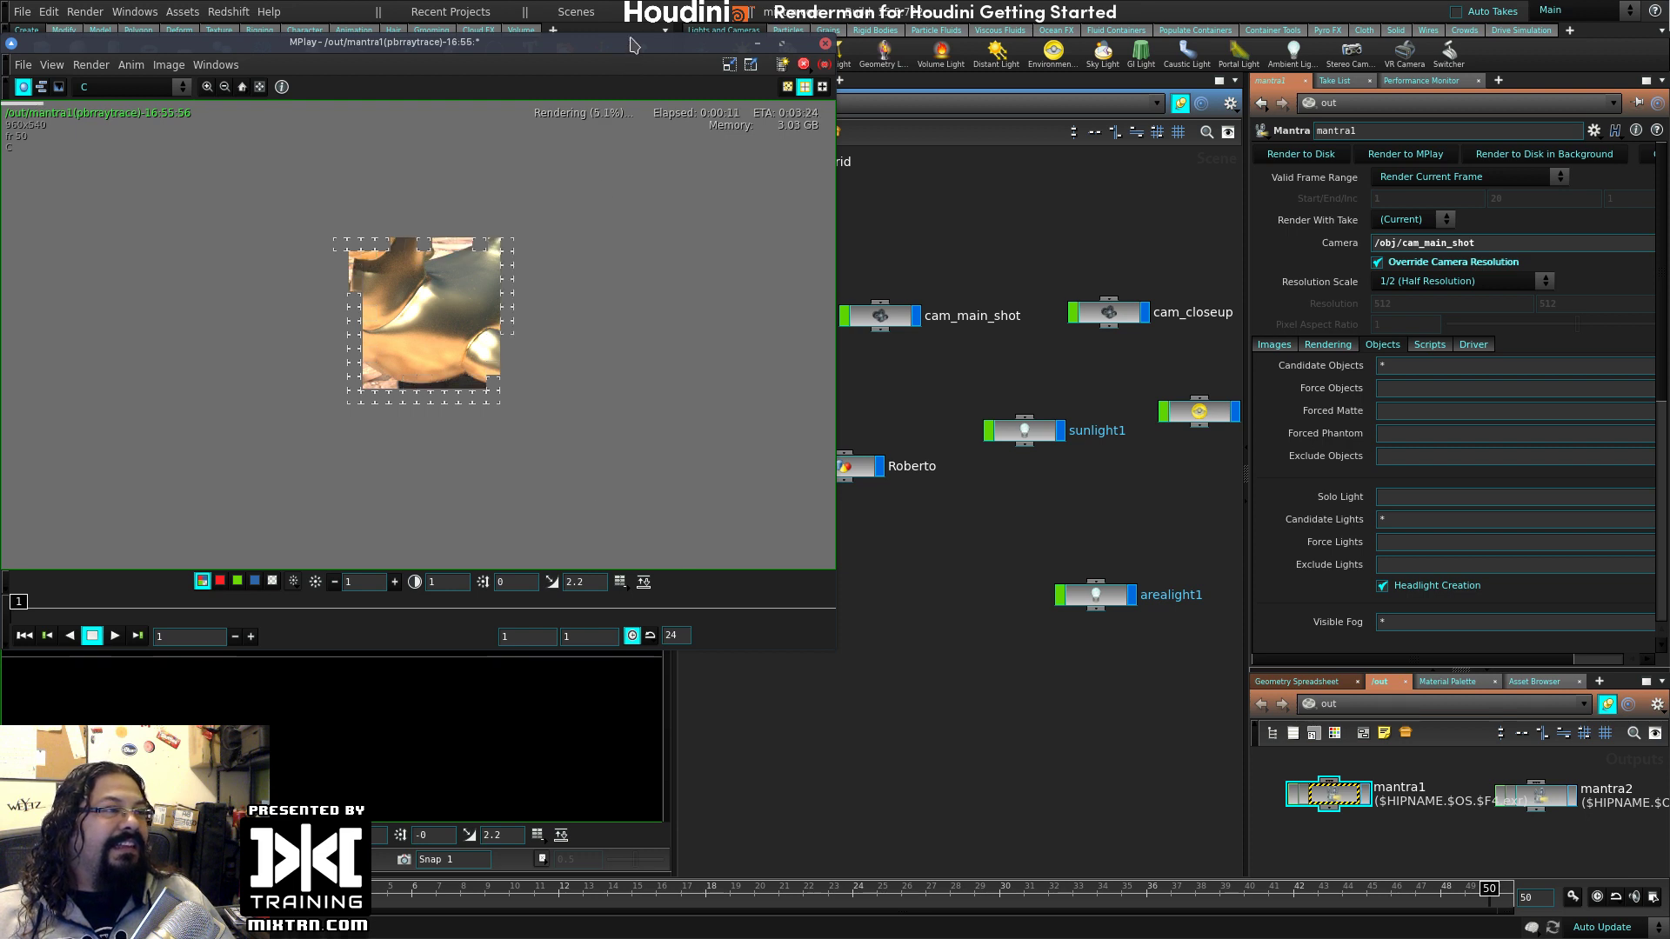
{"action": "left_click_drag", "start_coordinate": [522, 42], "coordinate": [675, 134]}
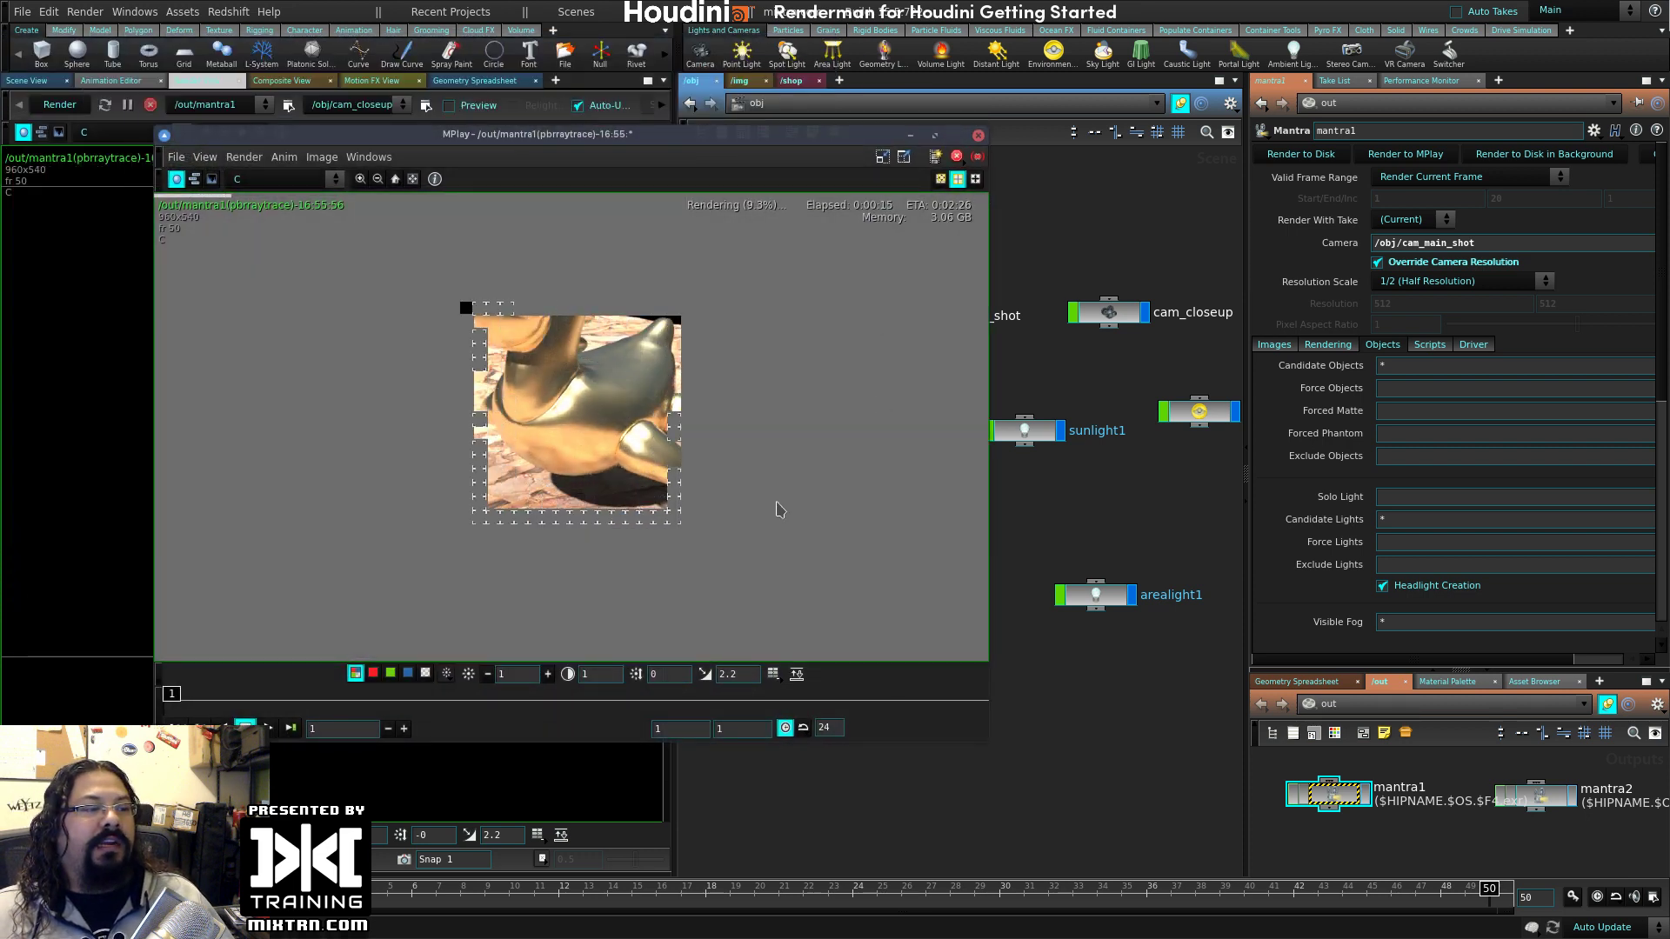
- Examine the gold character's head, body and flippers and the wood-chip ground in the MPlay render
{"action": "scroll", "coordinate": [777, 509], "scroll_direction": "up", "scroll_amount": 1}
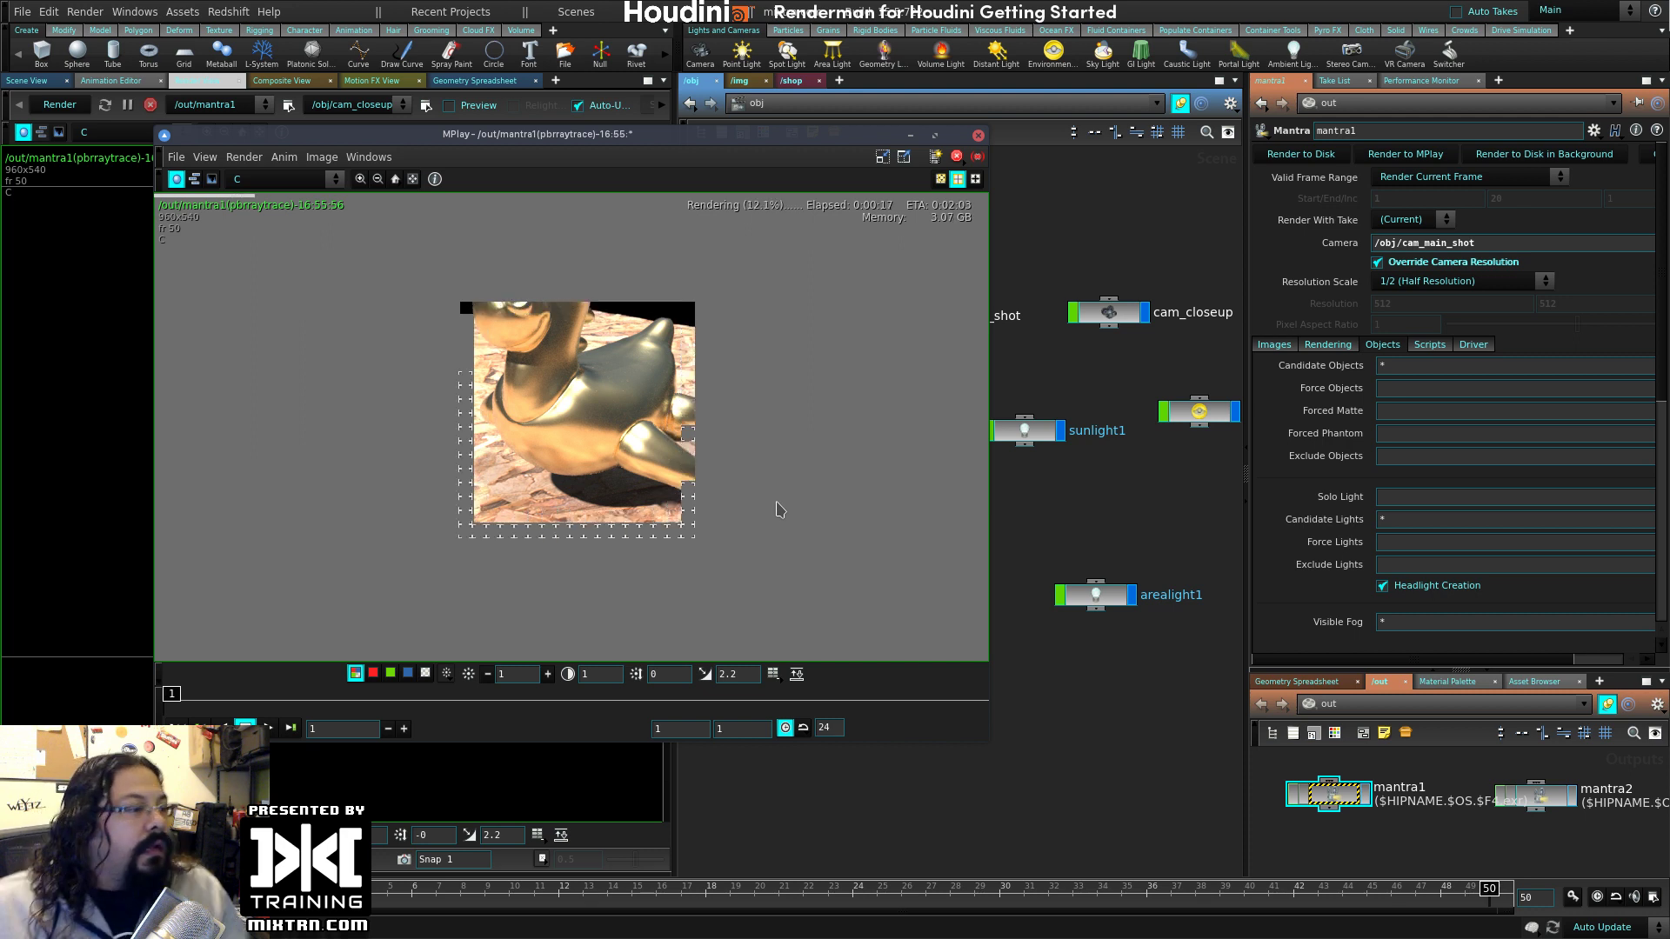
{"action": "scroll", "coordinate": [777, 509], "scroll_direction": "up", "scroll_amount": 1}
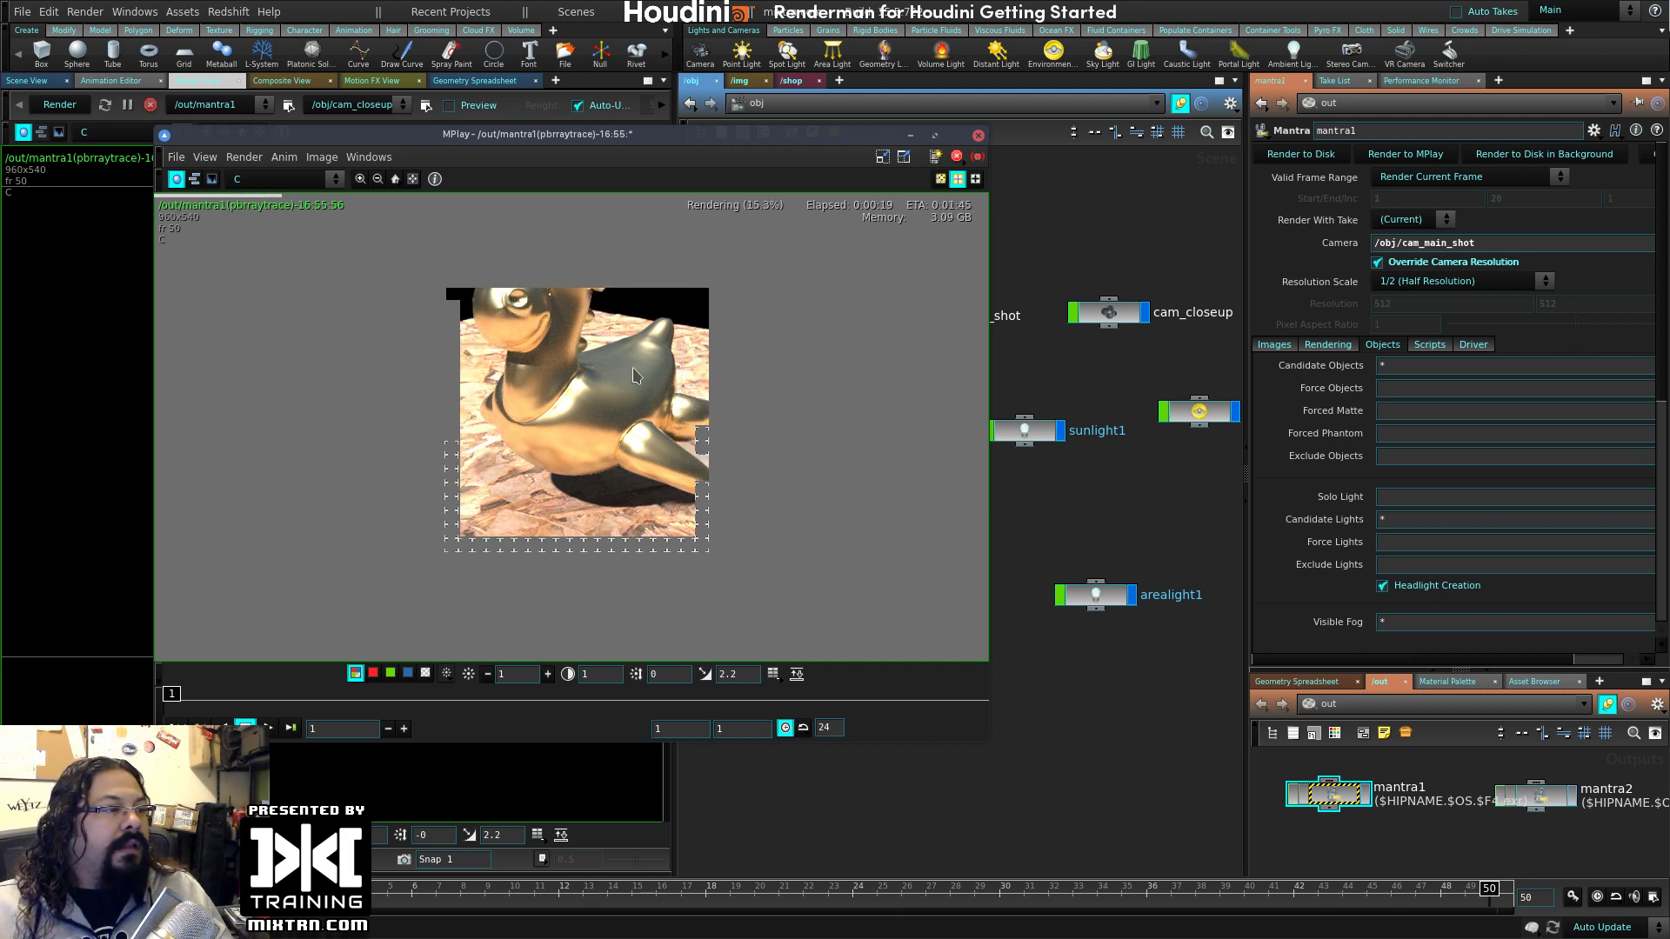
{"action": "left_click_drag", "start_coordinate": [777, 136], "coordinate": [732, 119]}
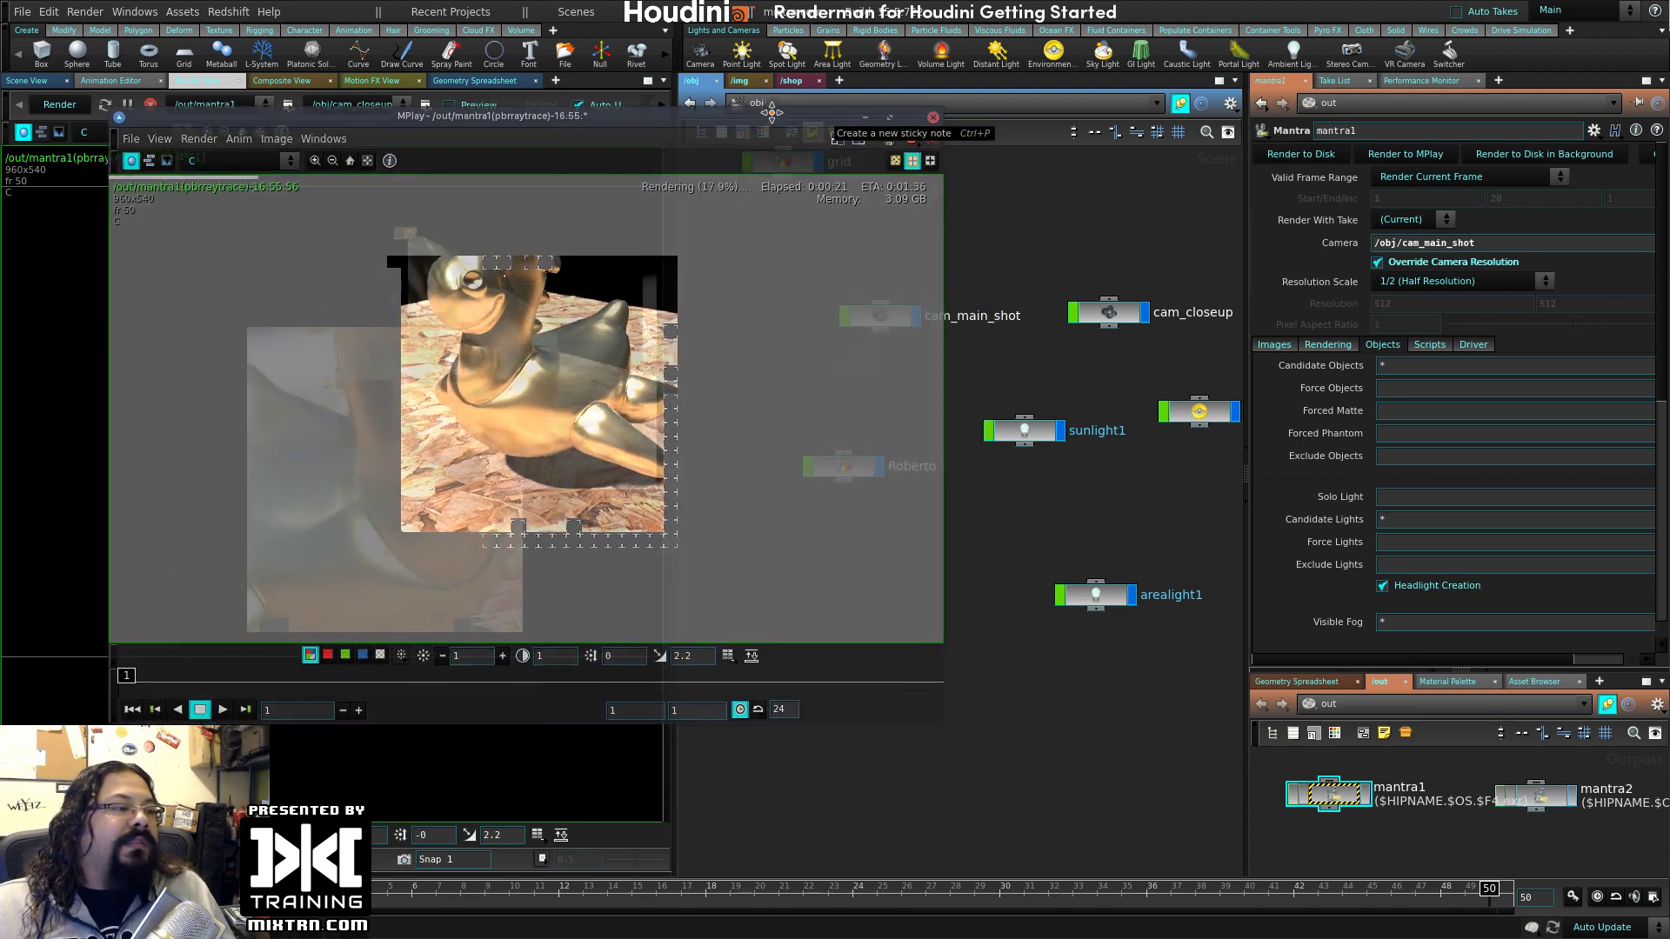
{"action": "scroll", "coordinate": [852, 275], "scroll_direction": "up", "scroll_amount": 1}
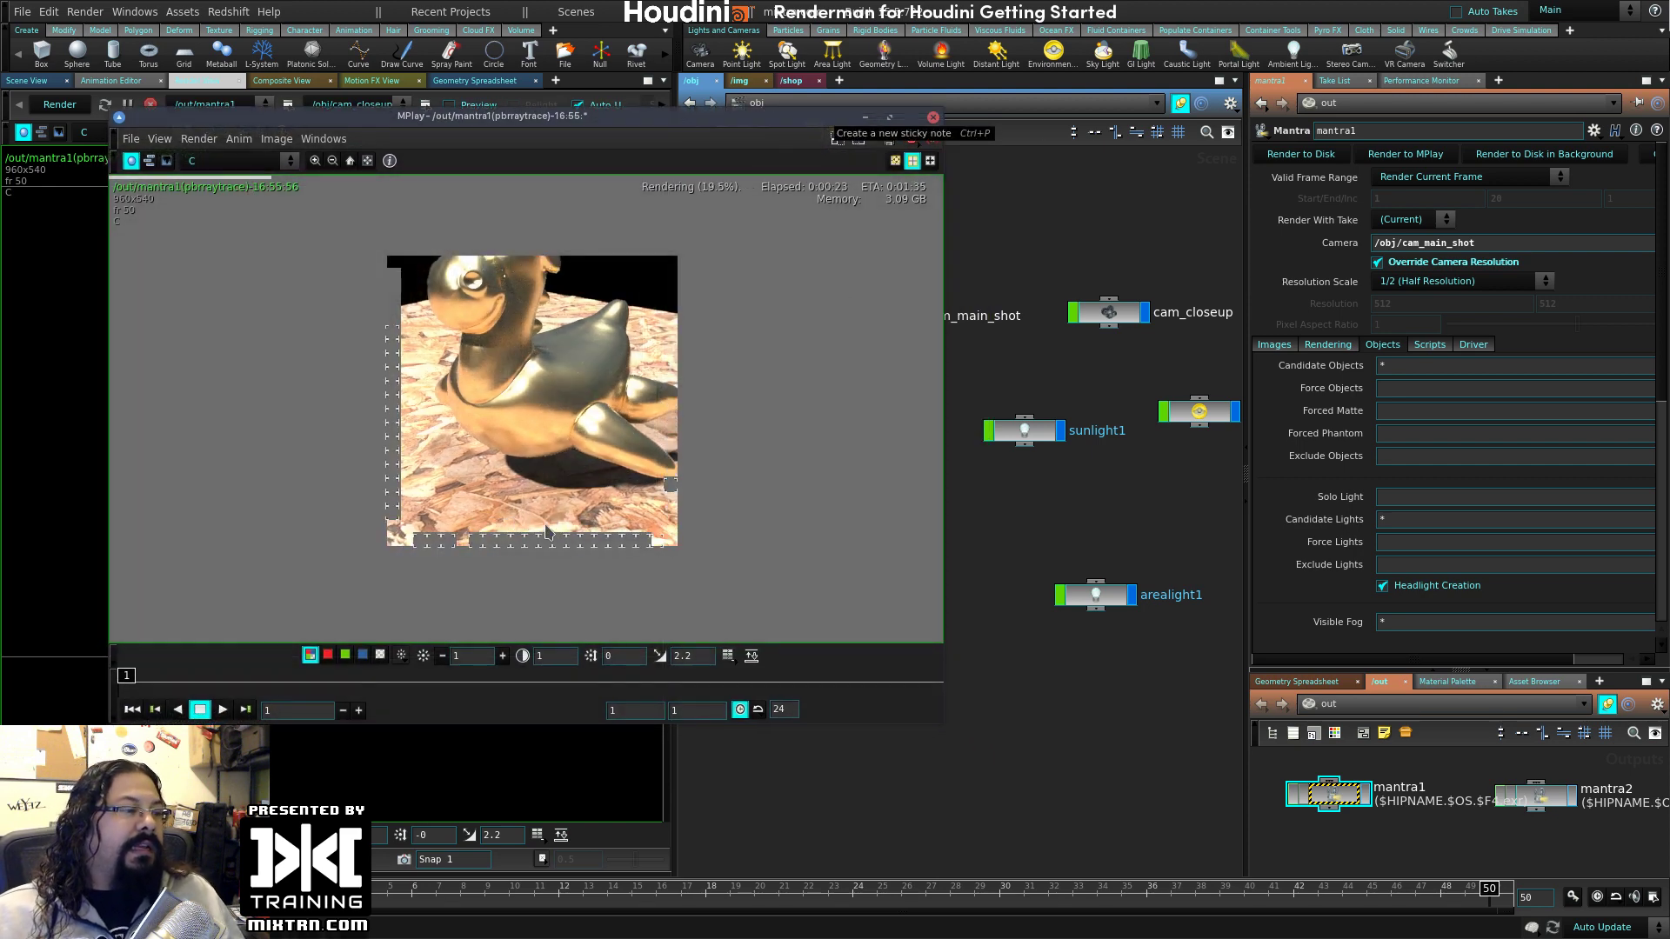
{"action": "scroll", "coordinate": [549, 522], "scroll_direction": "up", "scroll_amount": 1}
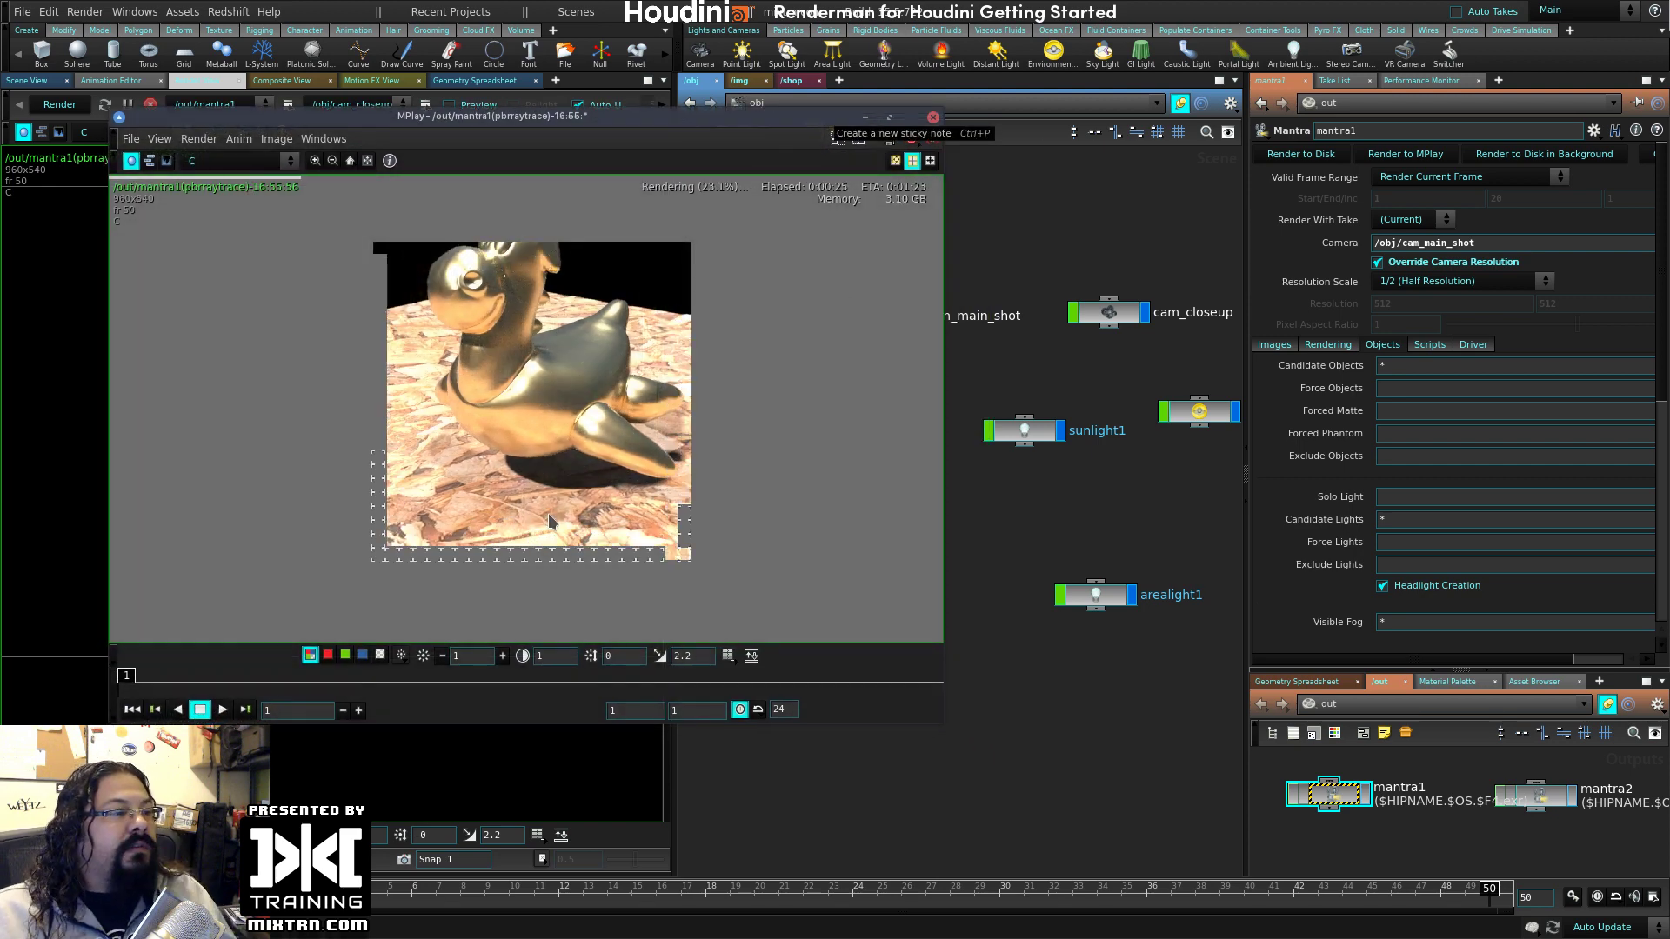
{"action": "scroll", "coordinate": [606, 306], "scroll_direction": "up", "scroll_amount": 1}
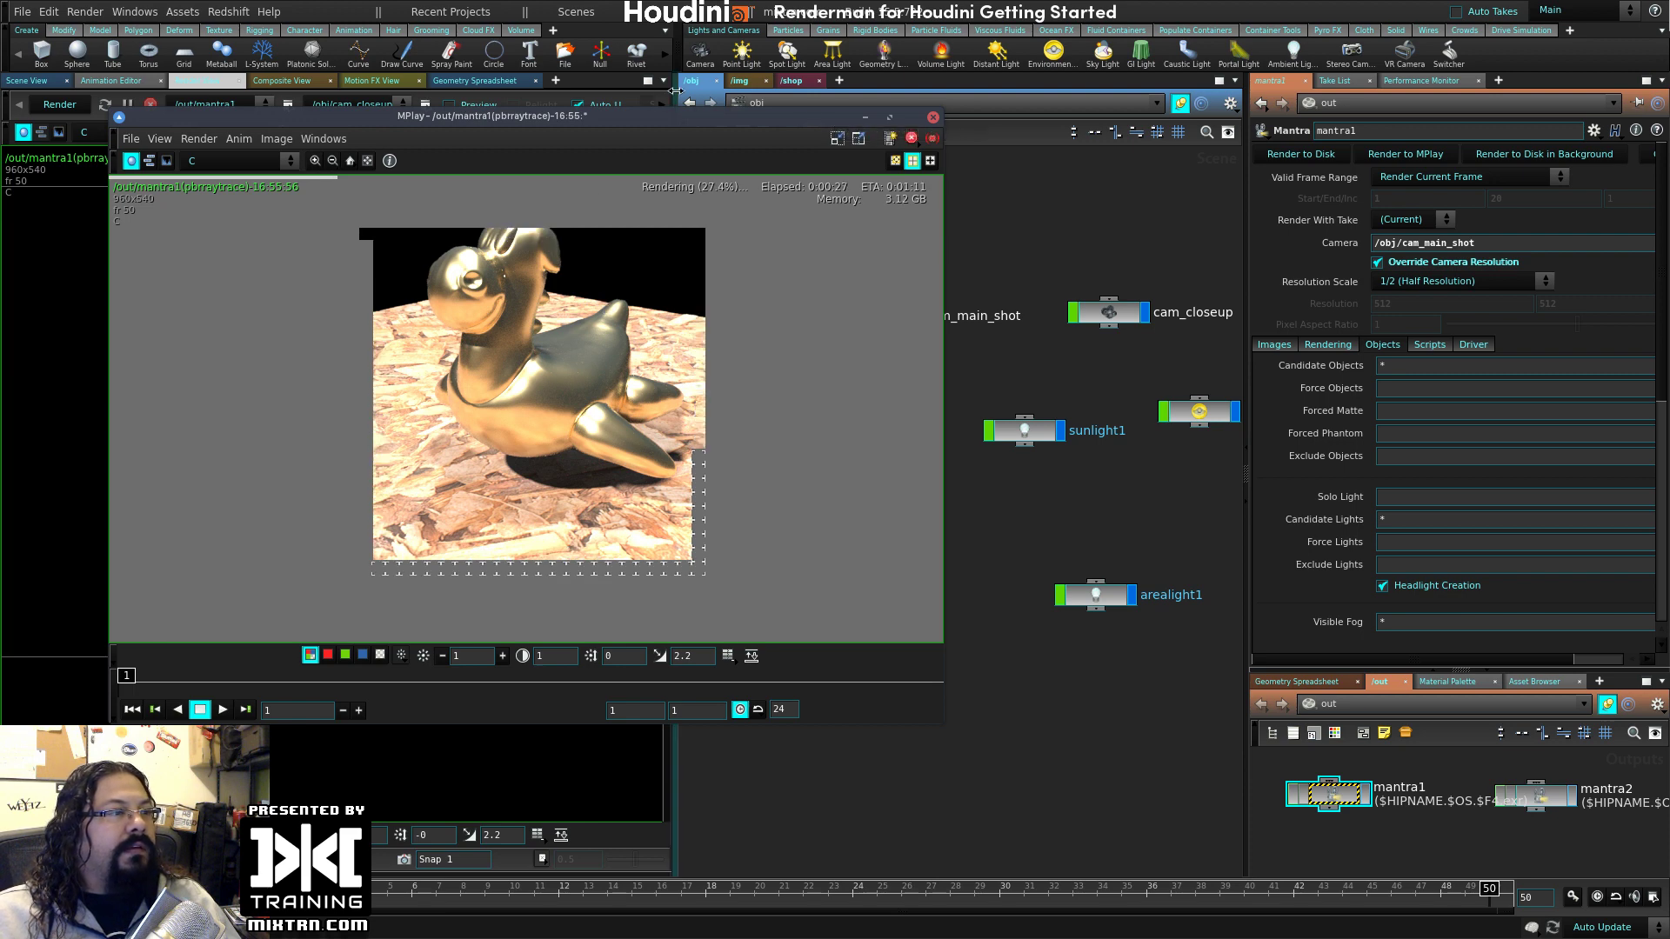
{"action": "left_click_drag", "start_coordinate": [539, 116], "coordinate": [495, 128]}
{"action": "scroll", "coordinate": [485, 352], "scroll_direction": "up", "scroll_amount": 1}
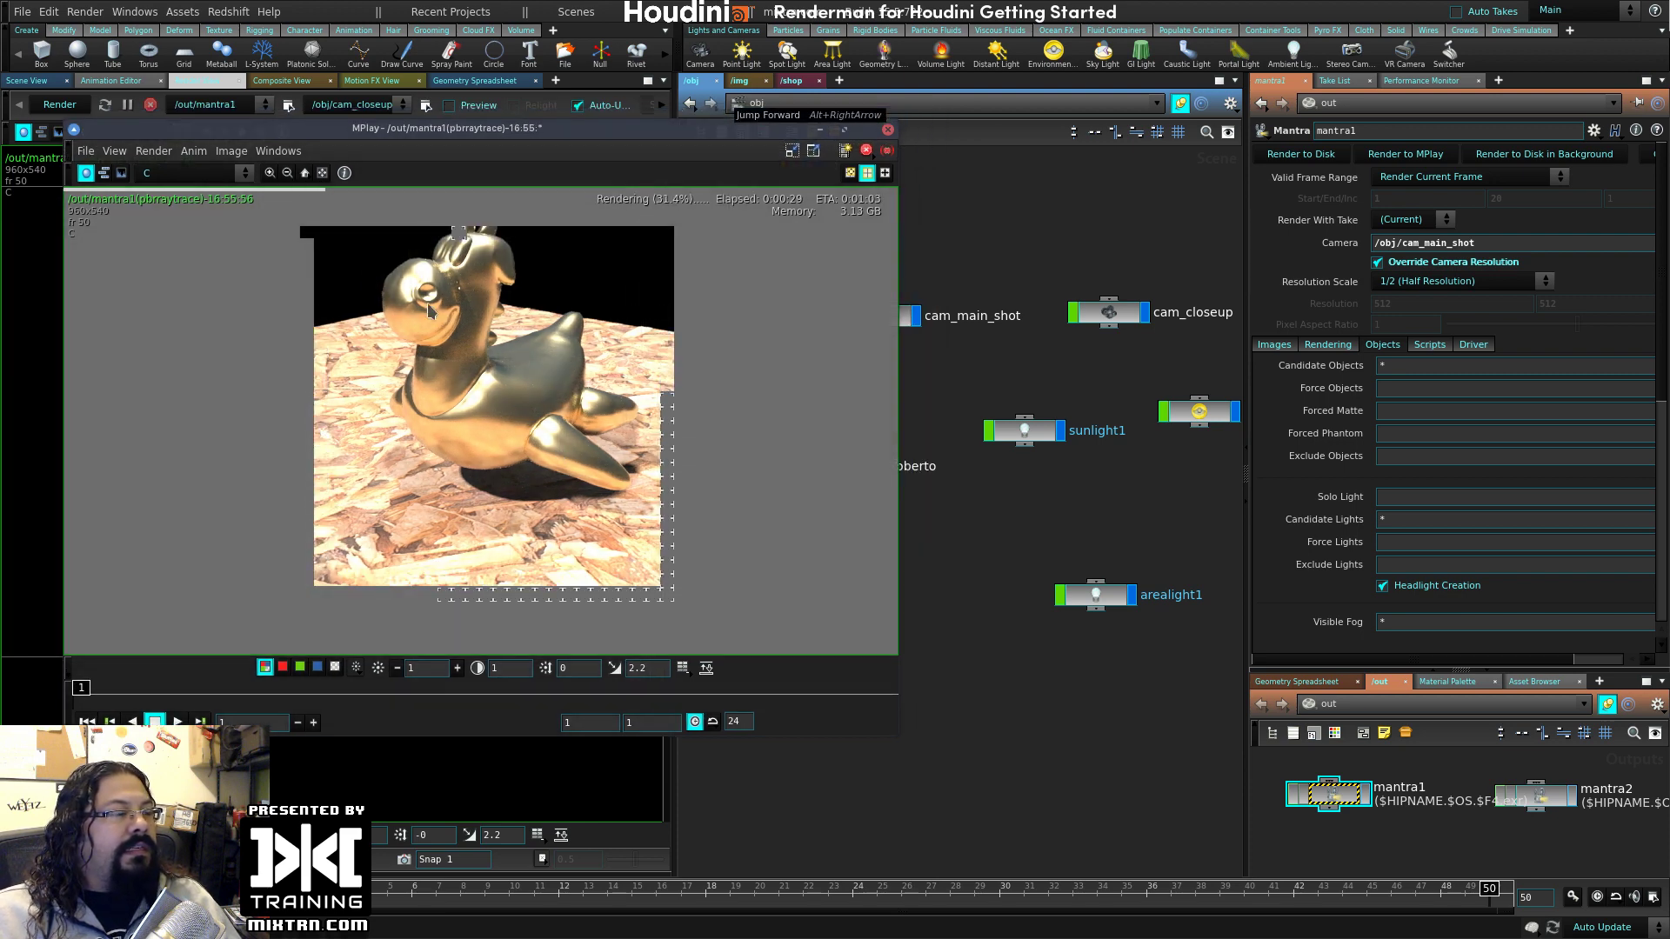
{"action": "scroll", "coordinate": [561, 555], "scroll_direction": "up", "scroll_amount": 3}
{"action": "scroll", "coordinate": [560, 555], "scroll_direction": "down", "scroll_amount": 2}
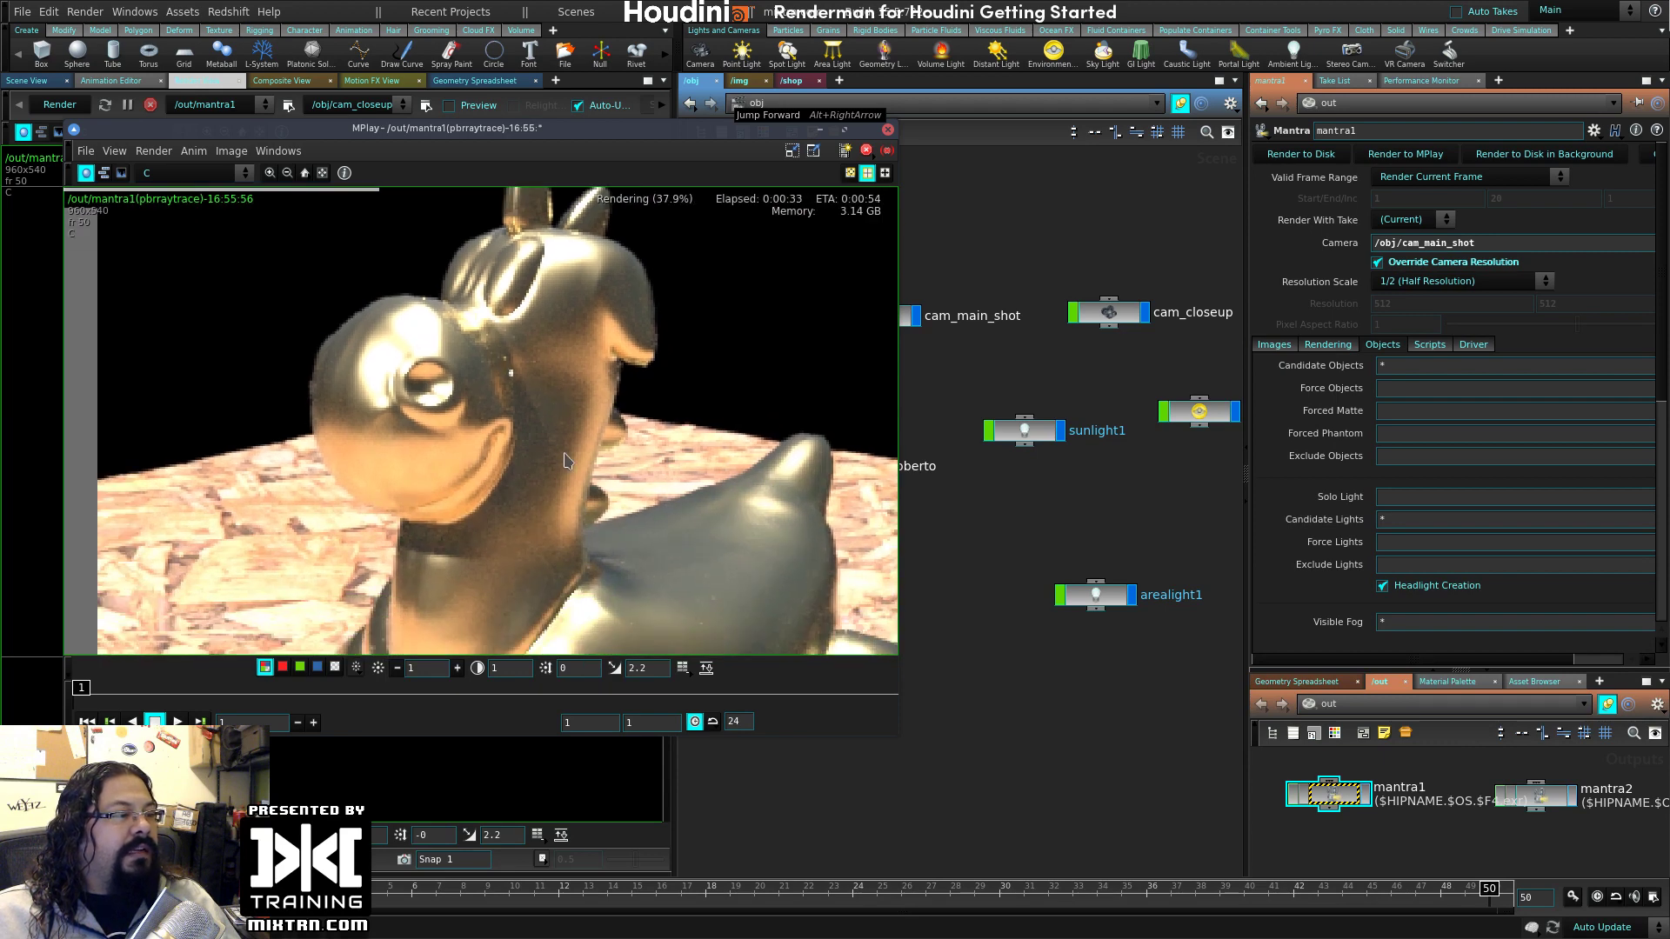
{"action": "middle_click_drag", "start_coordinate": [564, 459], "coordinate": [605, 402]}
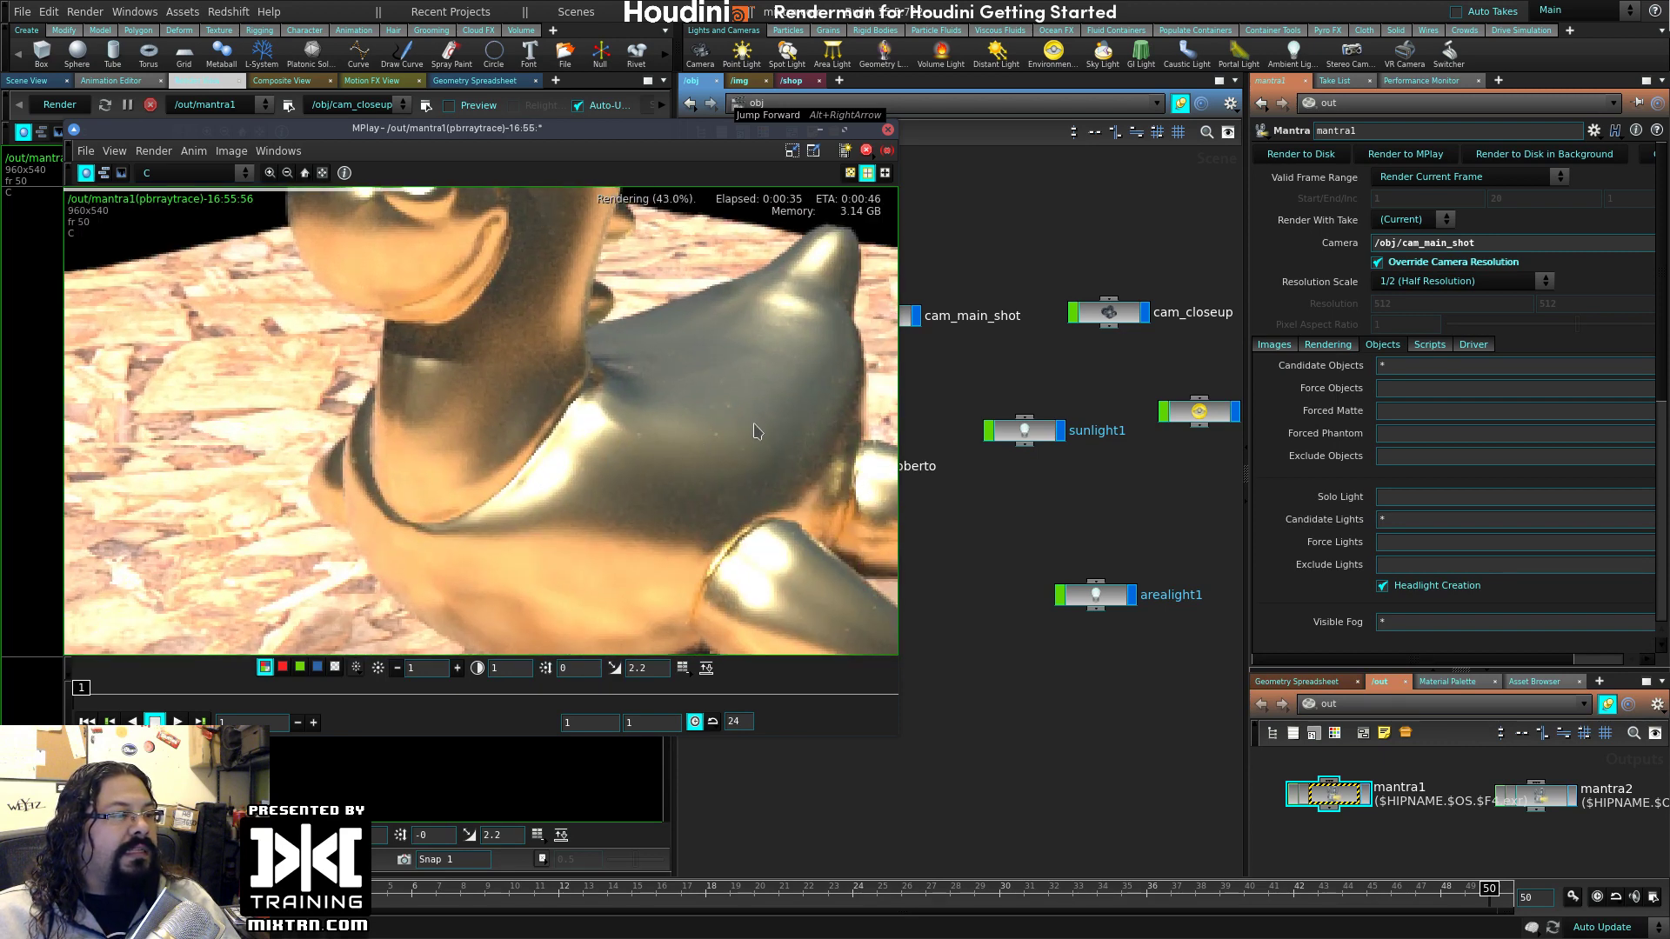
{"action": "middle_click_drag", "start_coordinate": [755, 432], "coordinate": [697, 370]}
{"action": "scroll", "coordinate": [630, 514], "scroll_direction": "down", "scroll_amount": 2}
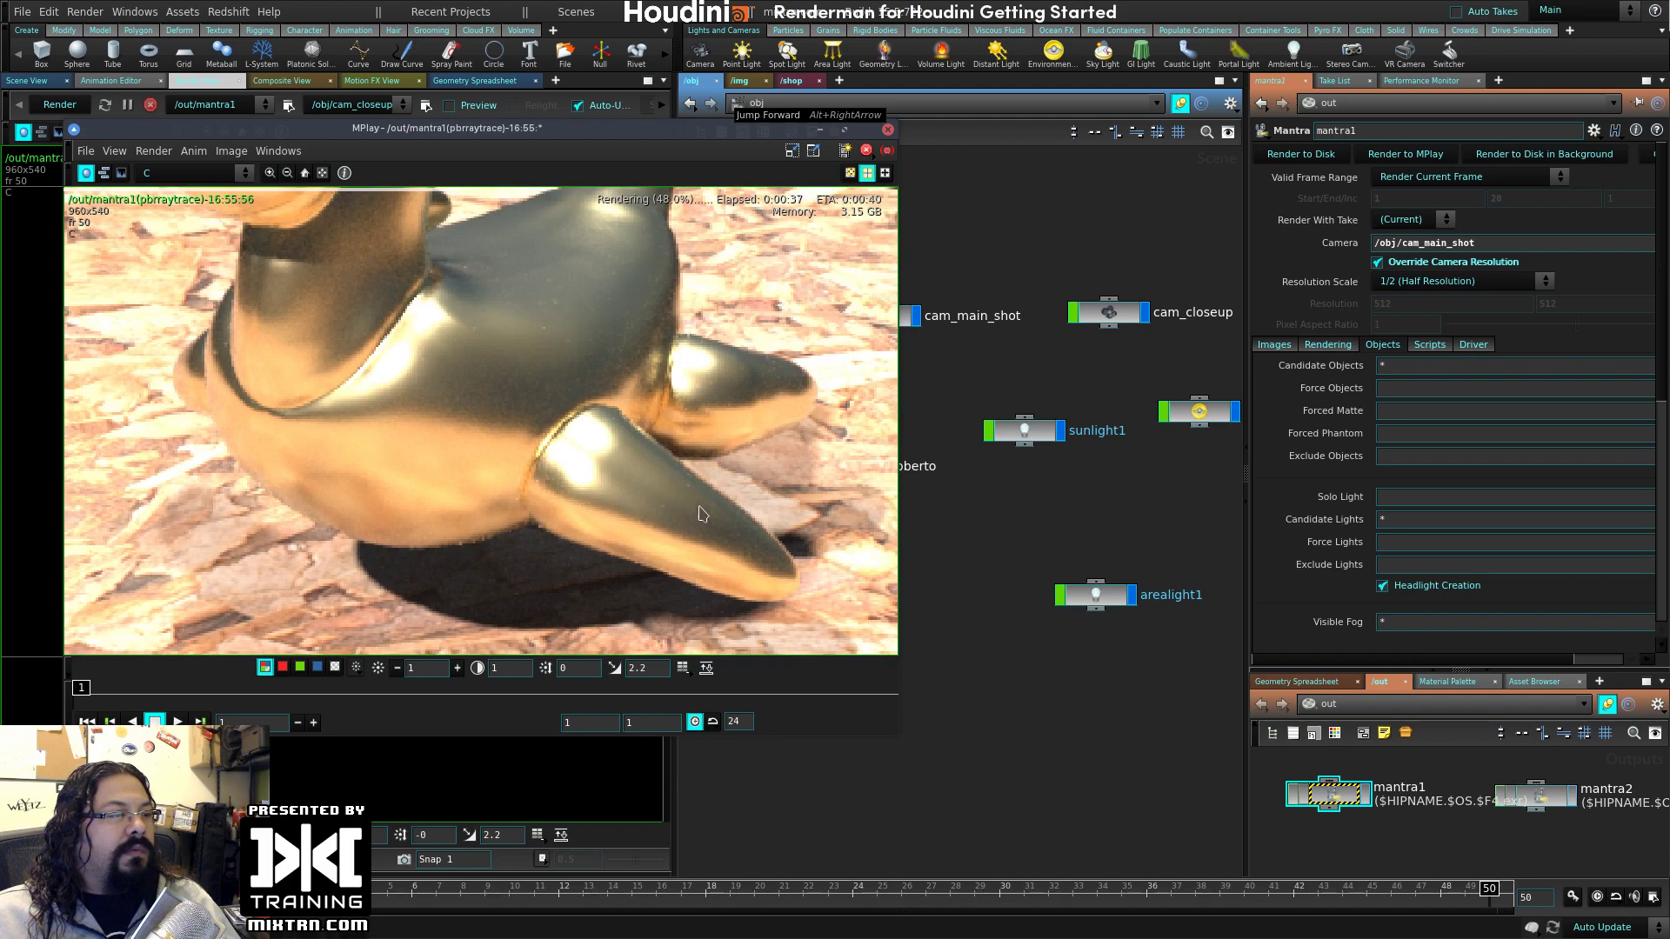
{"action": "scroll", "coordinate": [605, 405], "scroll_direction": "down", "scroll_amount": 4}
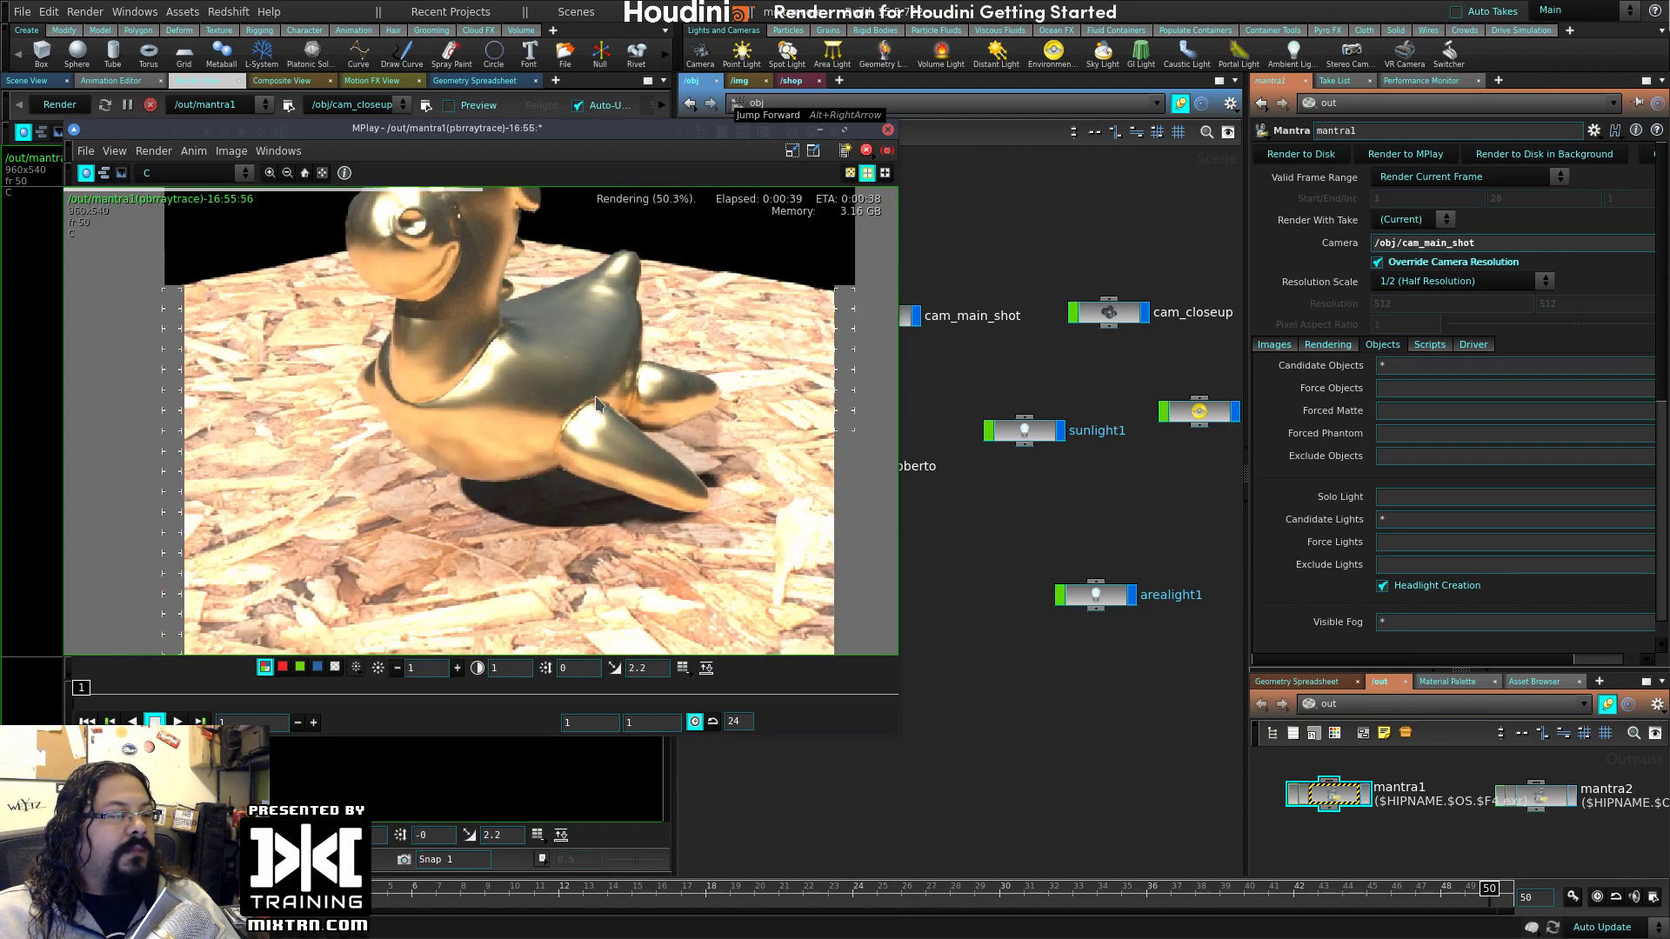
{"action": "middle_click_drag", "start_coordinate": [476, 372], "coordinate": [409, 296]}
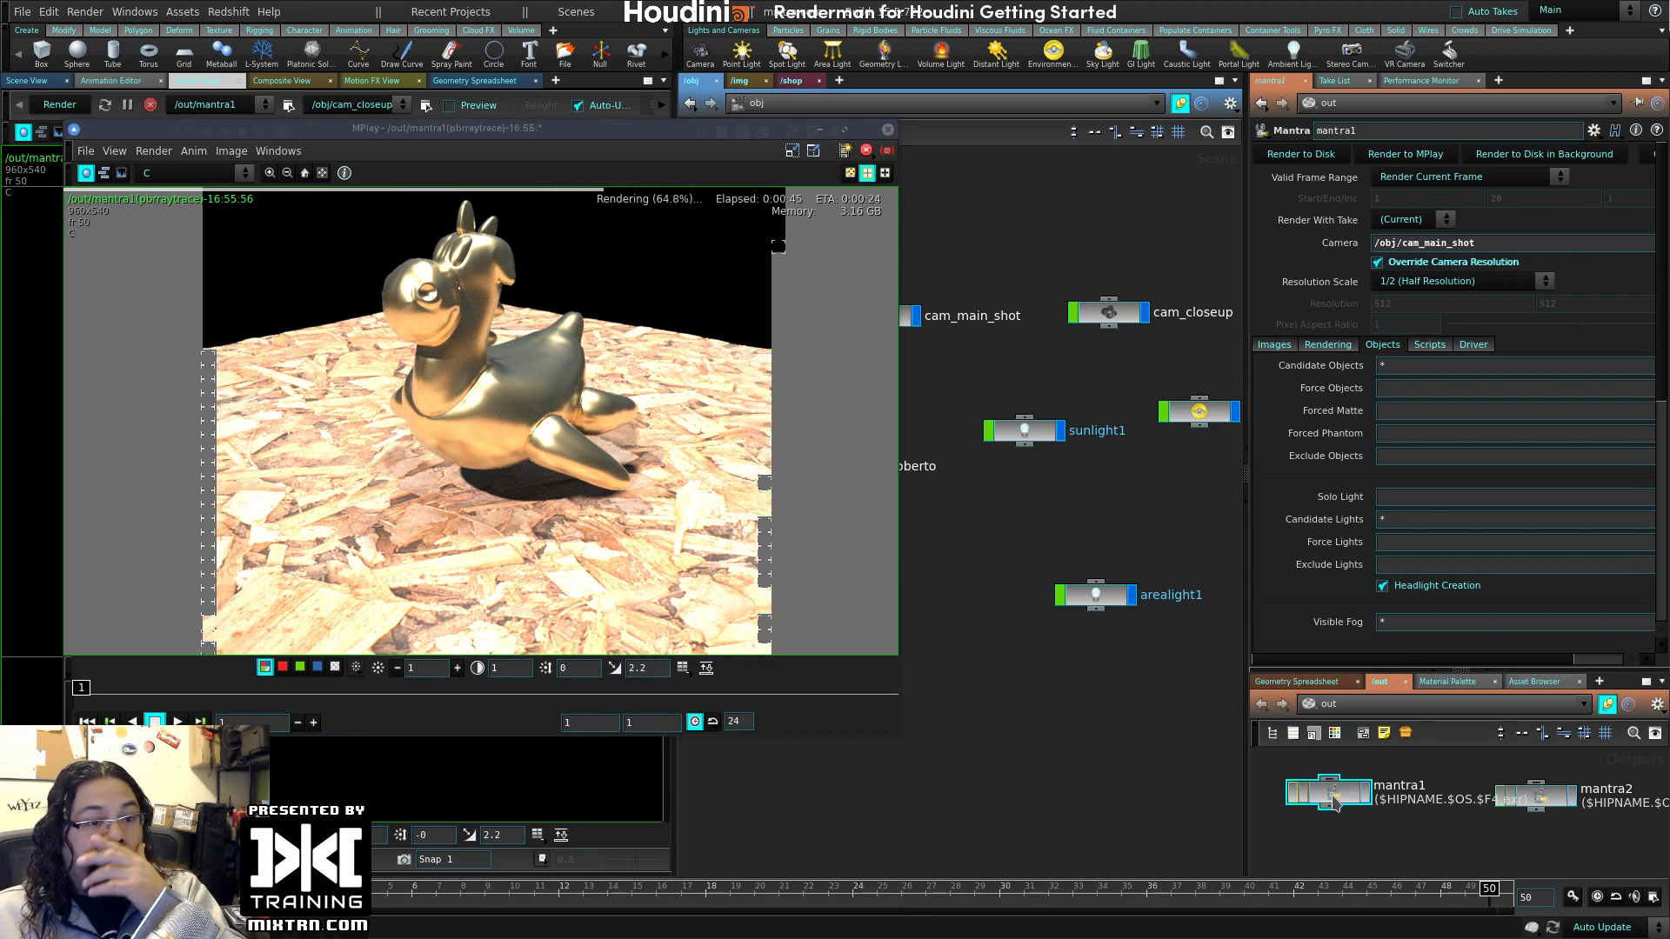
- Set mantra1's Pixel Samples to 6 by 6 and render it to MPlay again
{"action": "left_click", "coordinate": [1328, 344]}
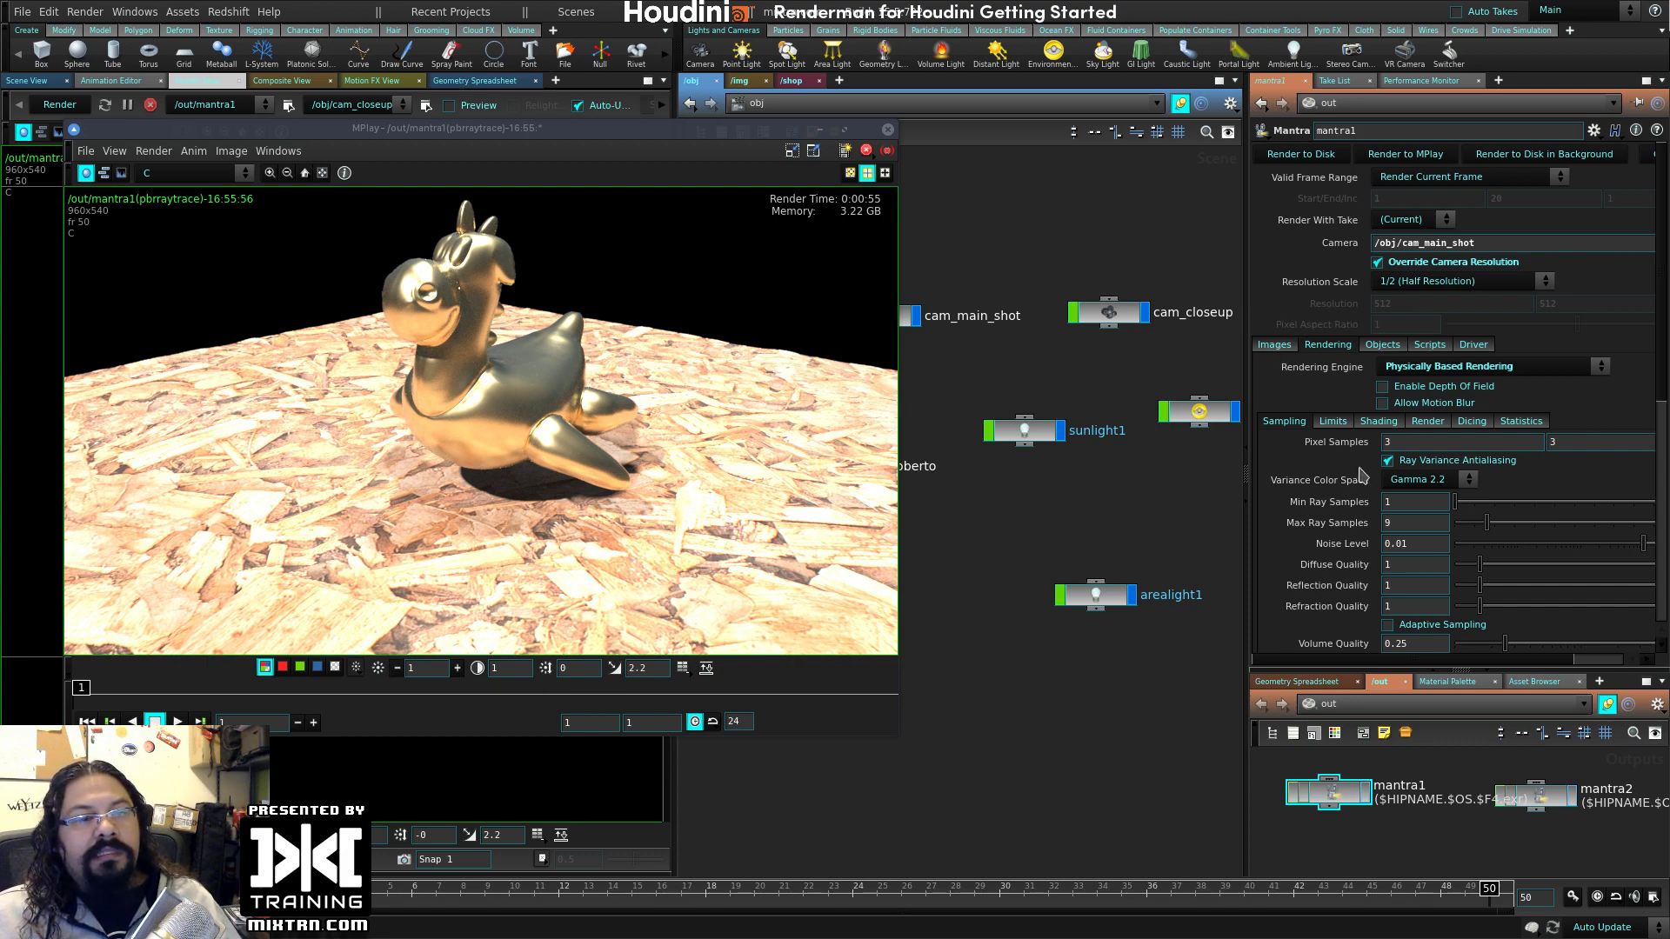
{"action": "middle_click_drag", "start_coordinate": [1349, 446], "coordinate": [1348, 439]}
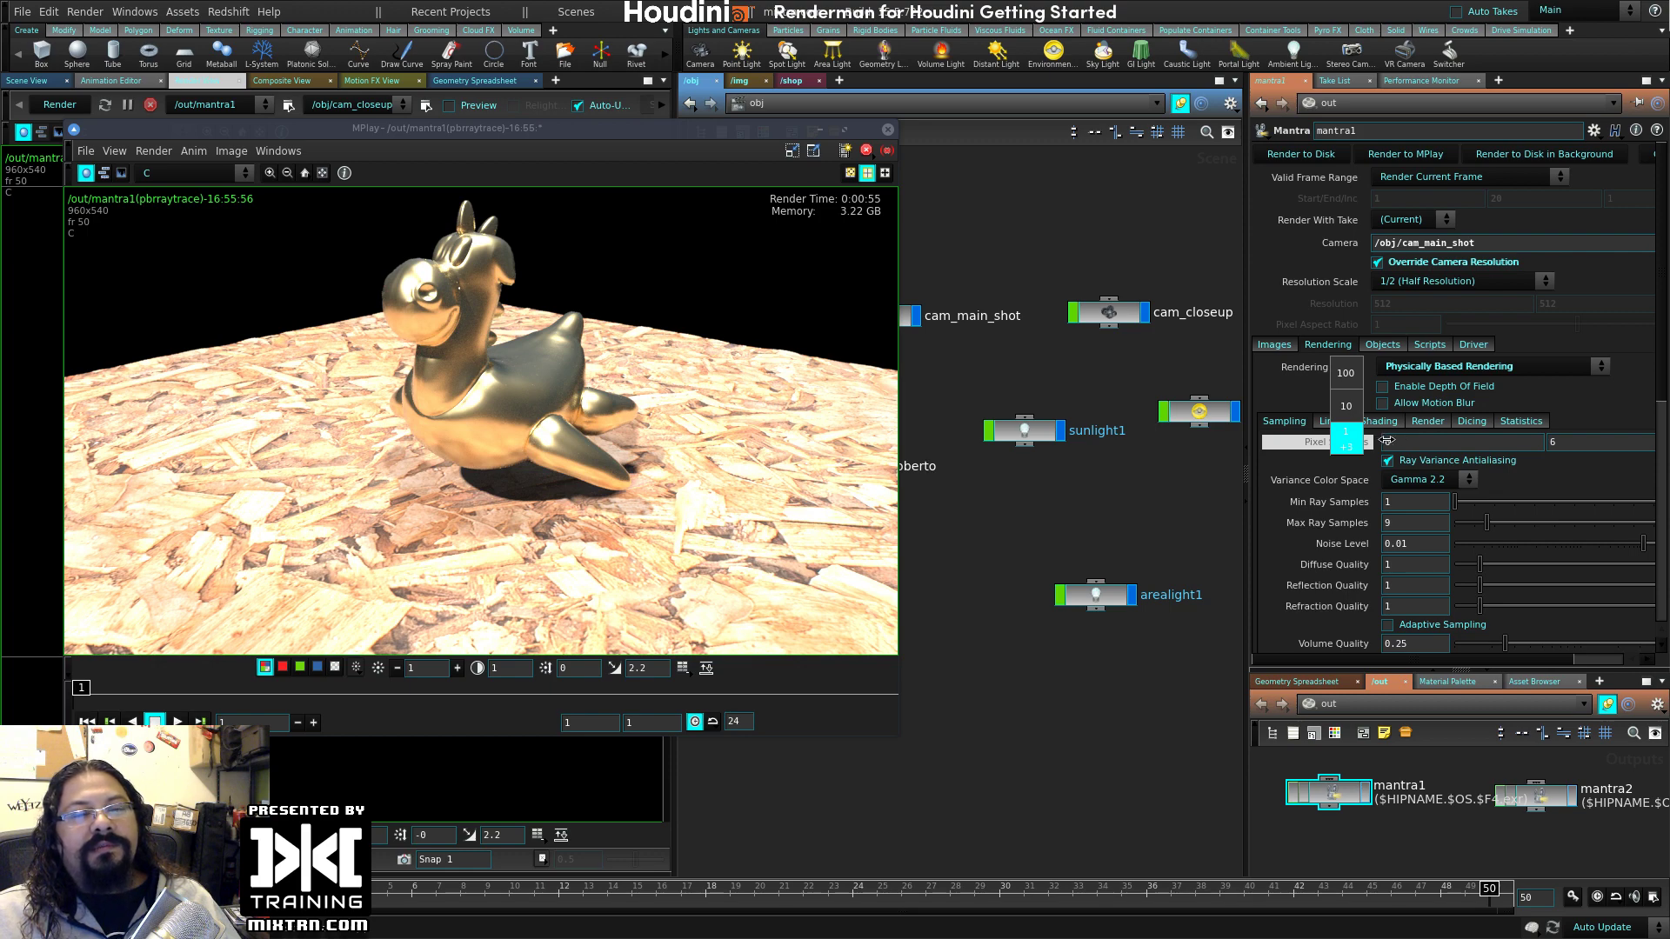
{"action": "middle_click_drag", "start_coordinate": [1389, 441], "coordinate": [1350, 446]}
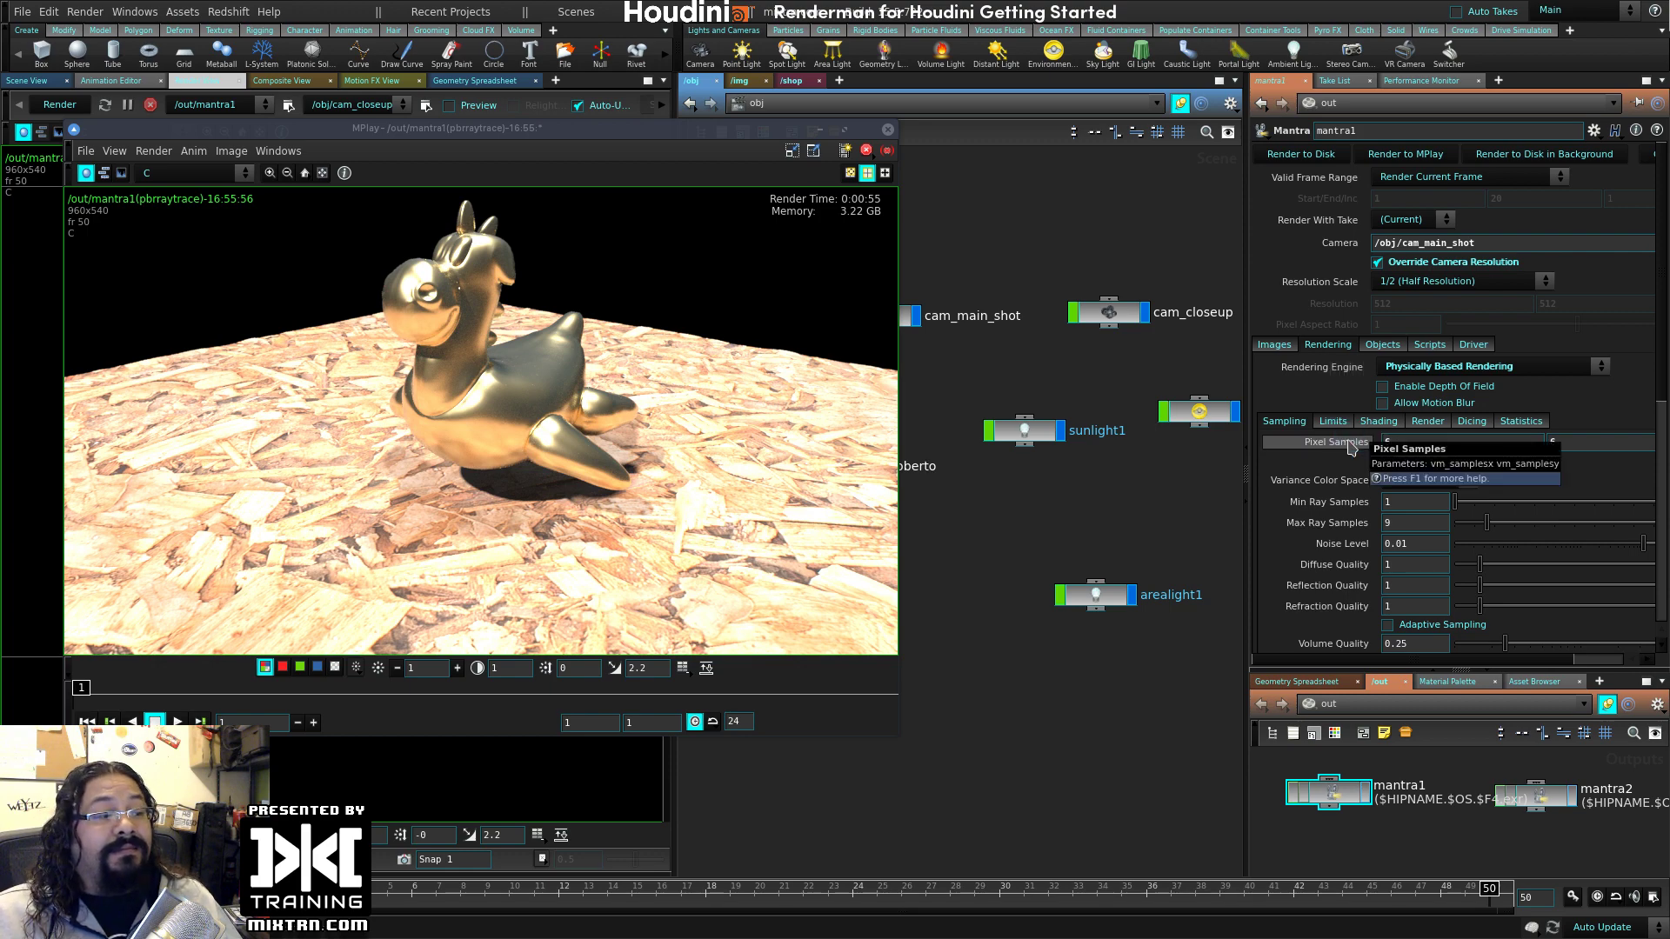
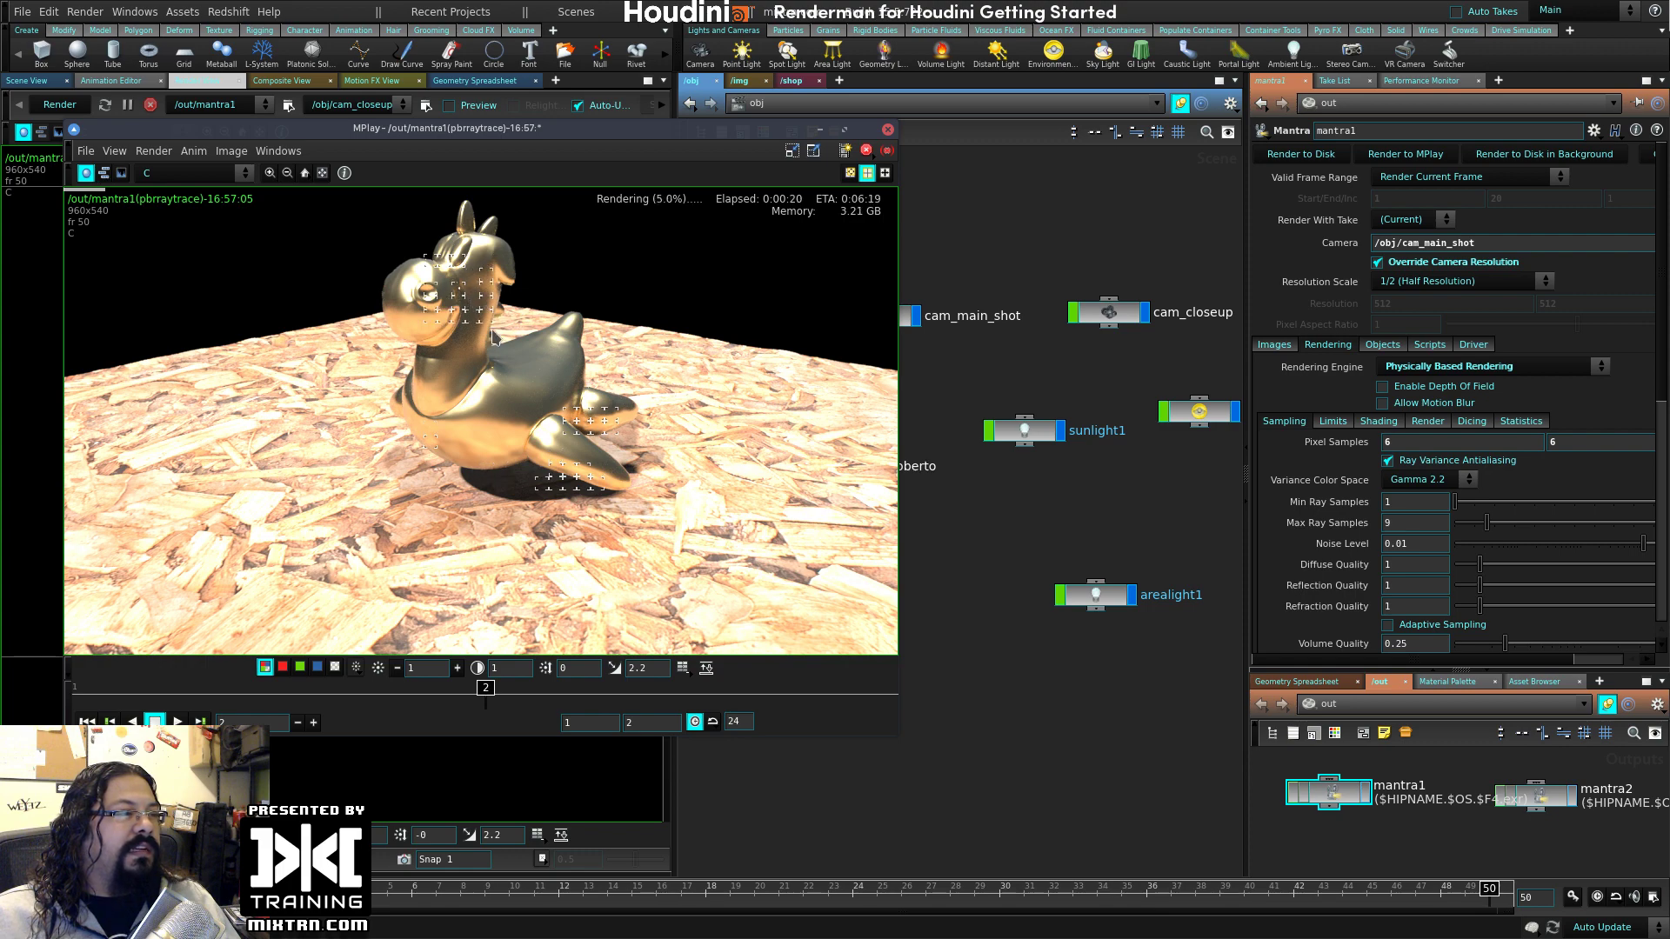
- Compare MPlay frames 1 and 2 up close, checking noise on the character's head and in the shadow beneath its body
{"action": "scroll", "coordinate": [468, 354], "scroll_direction": "up", "scroll_amount": 5}
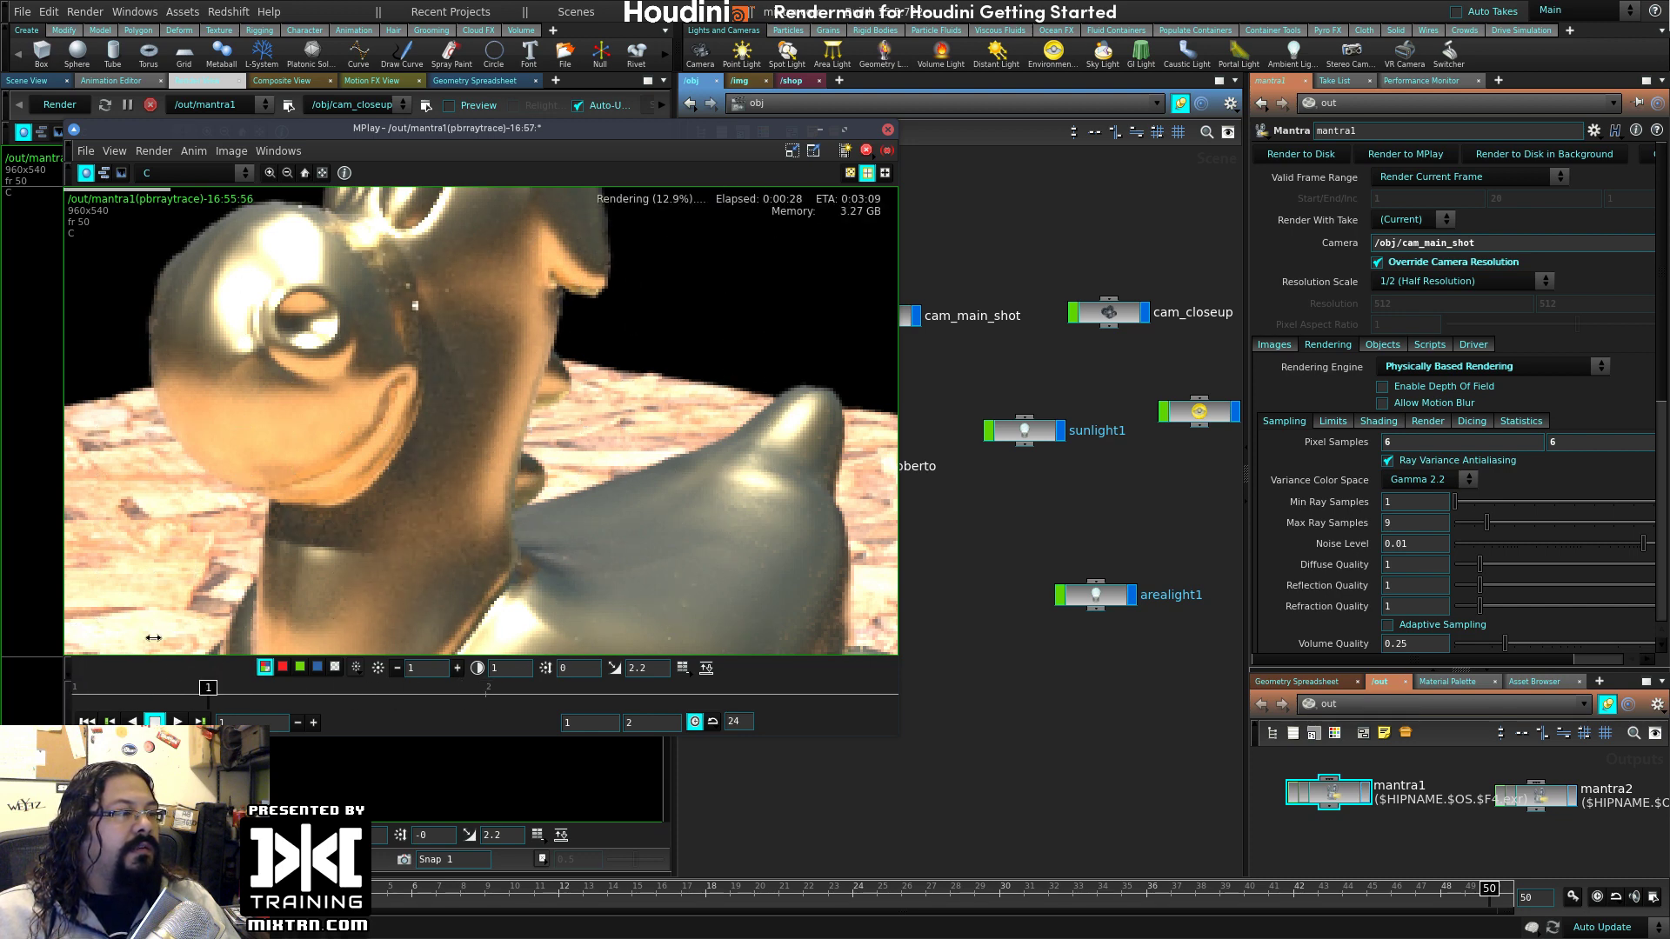
{"action": "mouse_move", "coordinate": [486, 688]}
{"action": "left_mouse_down"}
{"action": "mouse_move", "coordinate": [114, 686]}
{"action": "mouse_move", "coordinate": [485, 687]}
{"action": "left_mouse_up"}
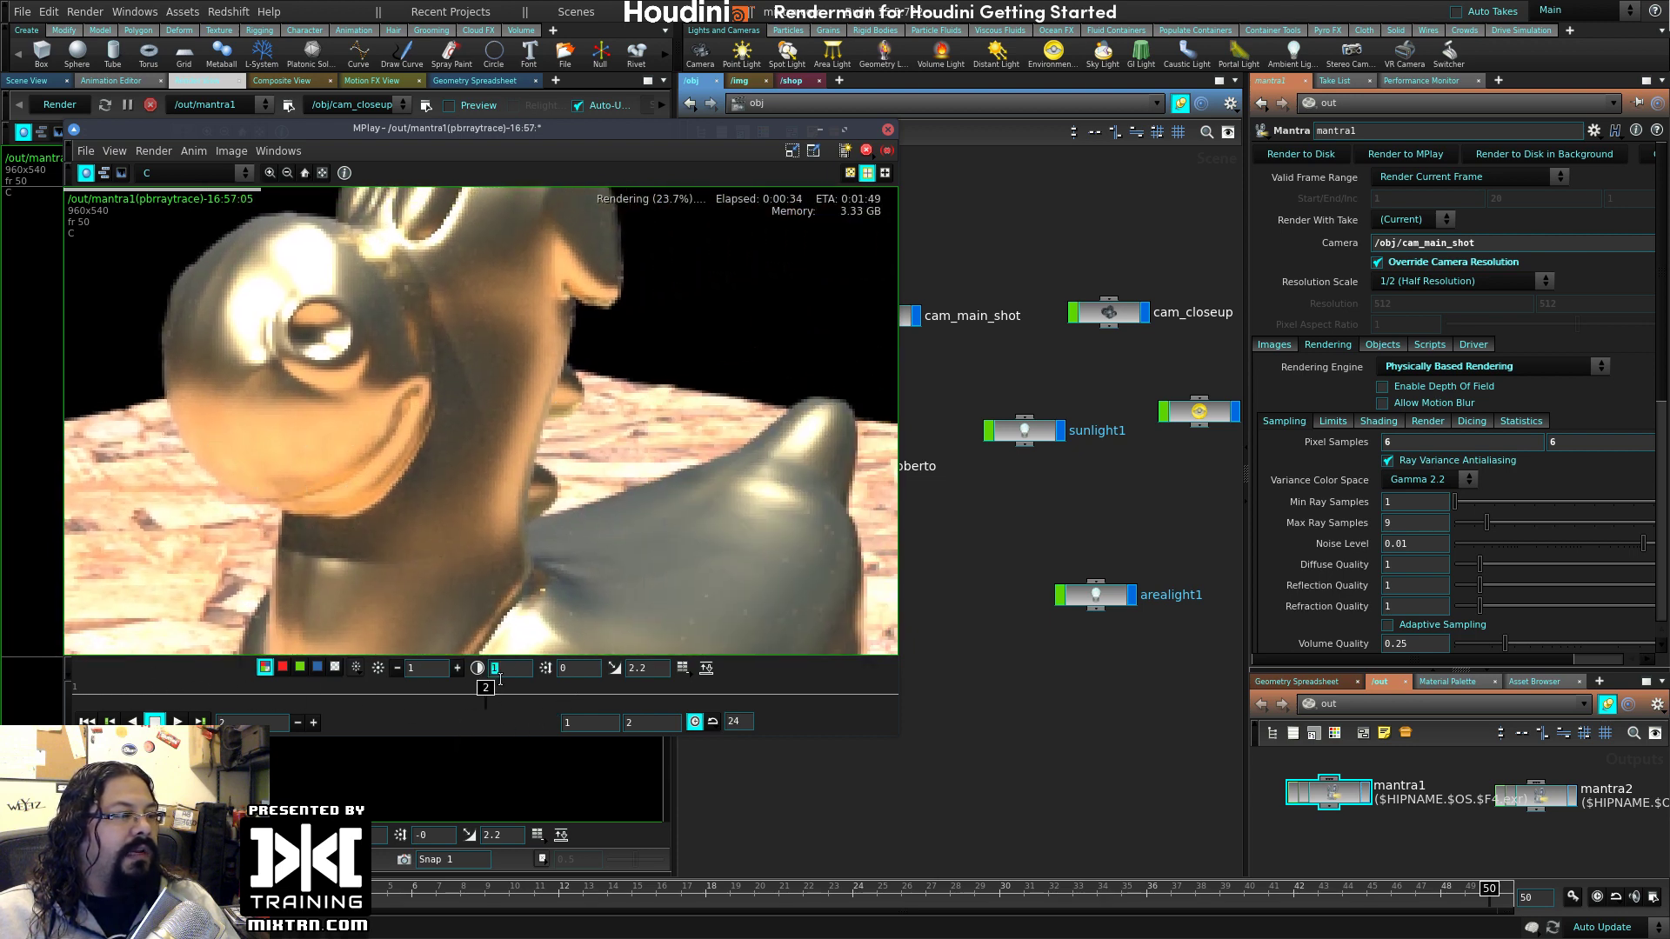
{"action": "mouse_move", "coordinate": [468, 706]}
{"action": "left_mouse_down"}
{"action": "mouse_move", "coordinate": [81, 688]}
{"action": "mouse_move", "coordinate": [146, 687]}
{"action": "left_mouse_up"}
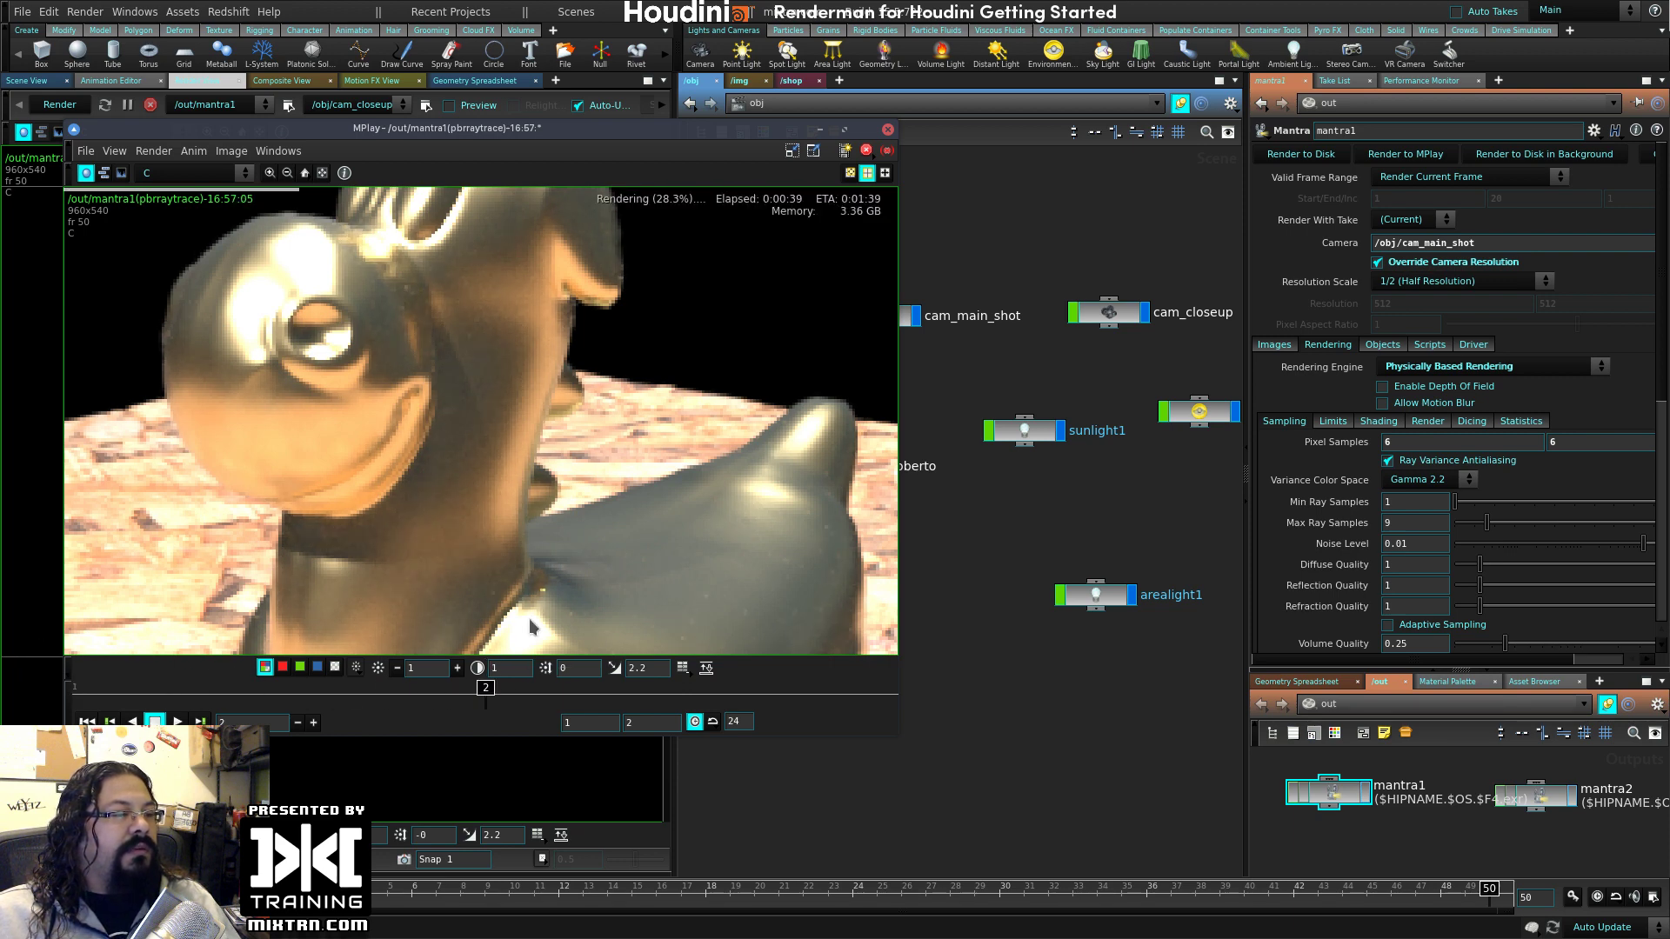
{"action": "left_click", "coordinate": [509, 689]}
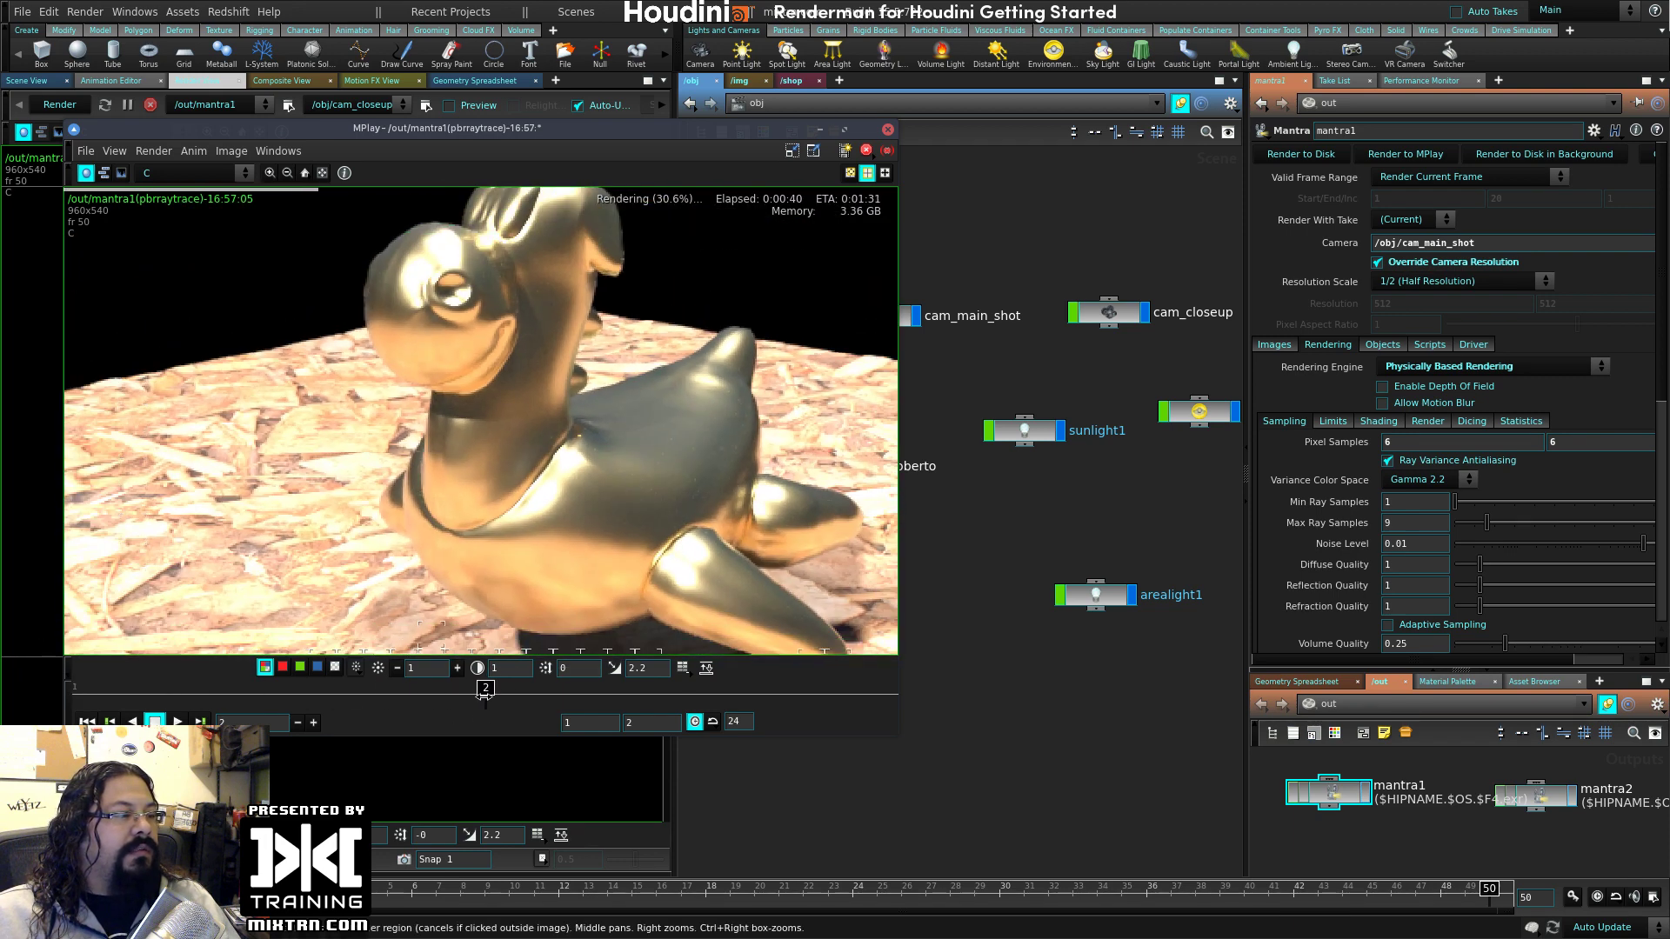
{"action": "left_click", "coordinate": [303, 174]}
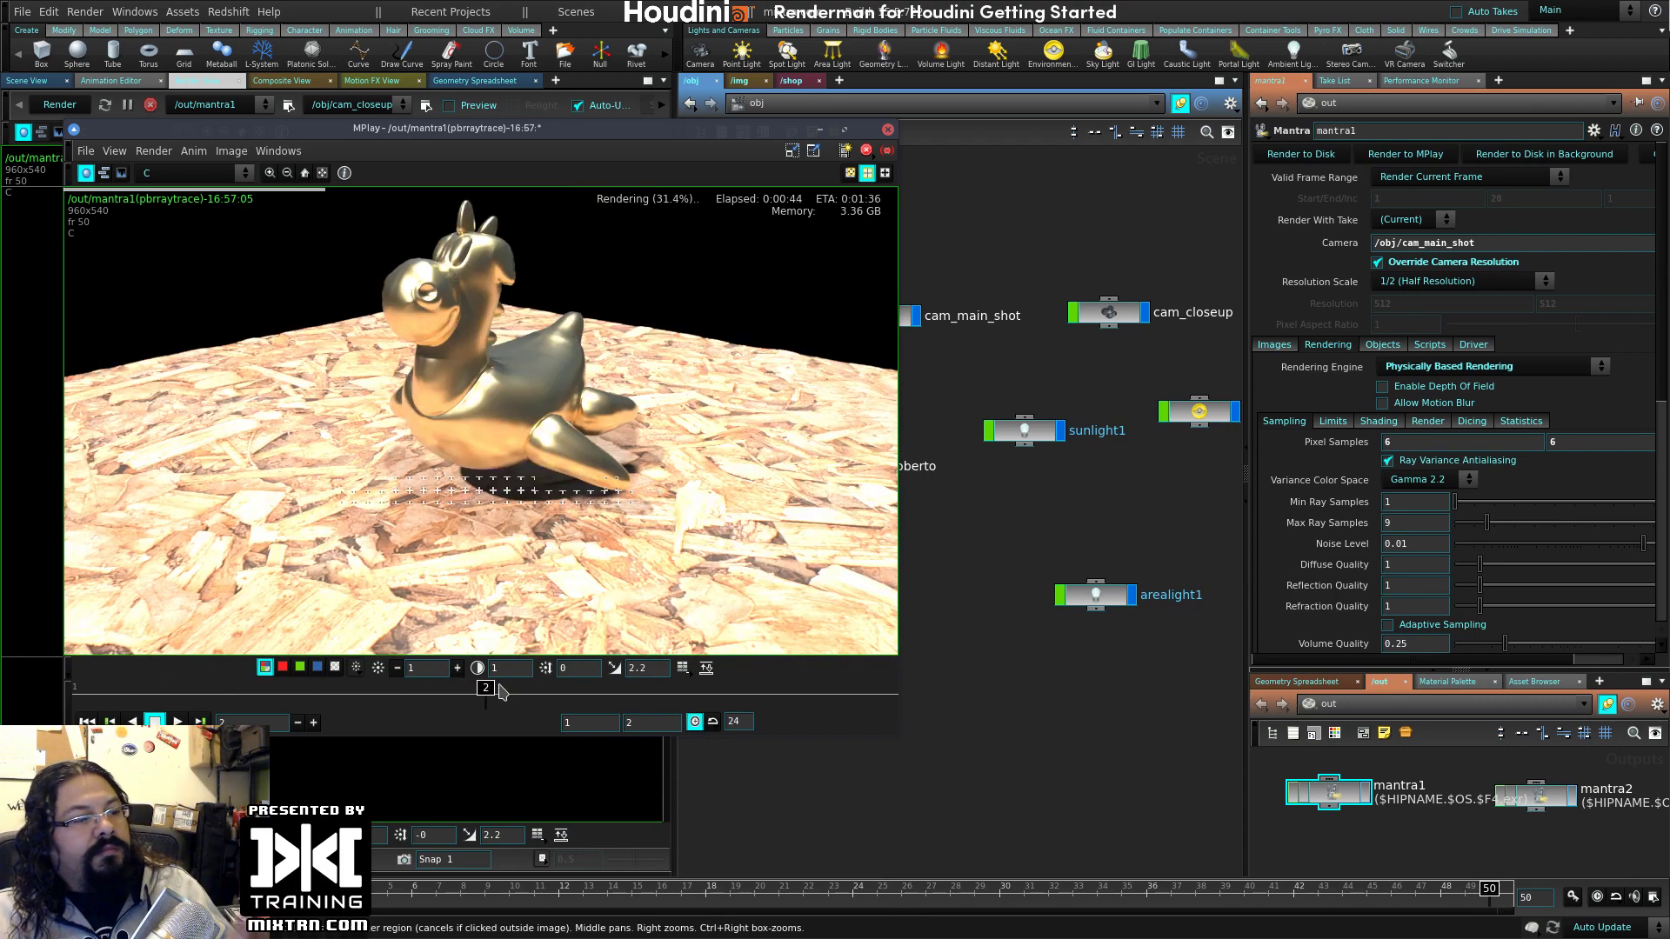
{"action": "left_click", "coordinate": [300, 722]}
{"action": "left_click", "coordinate": [310, 723]}
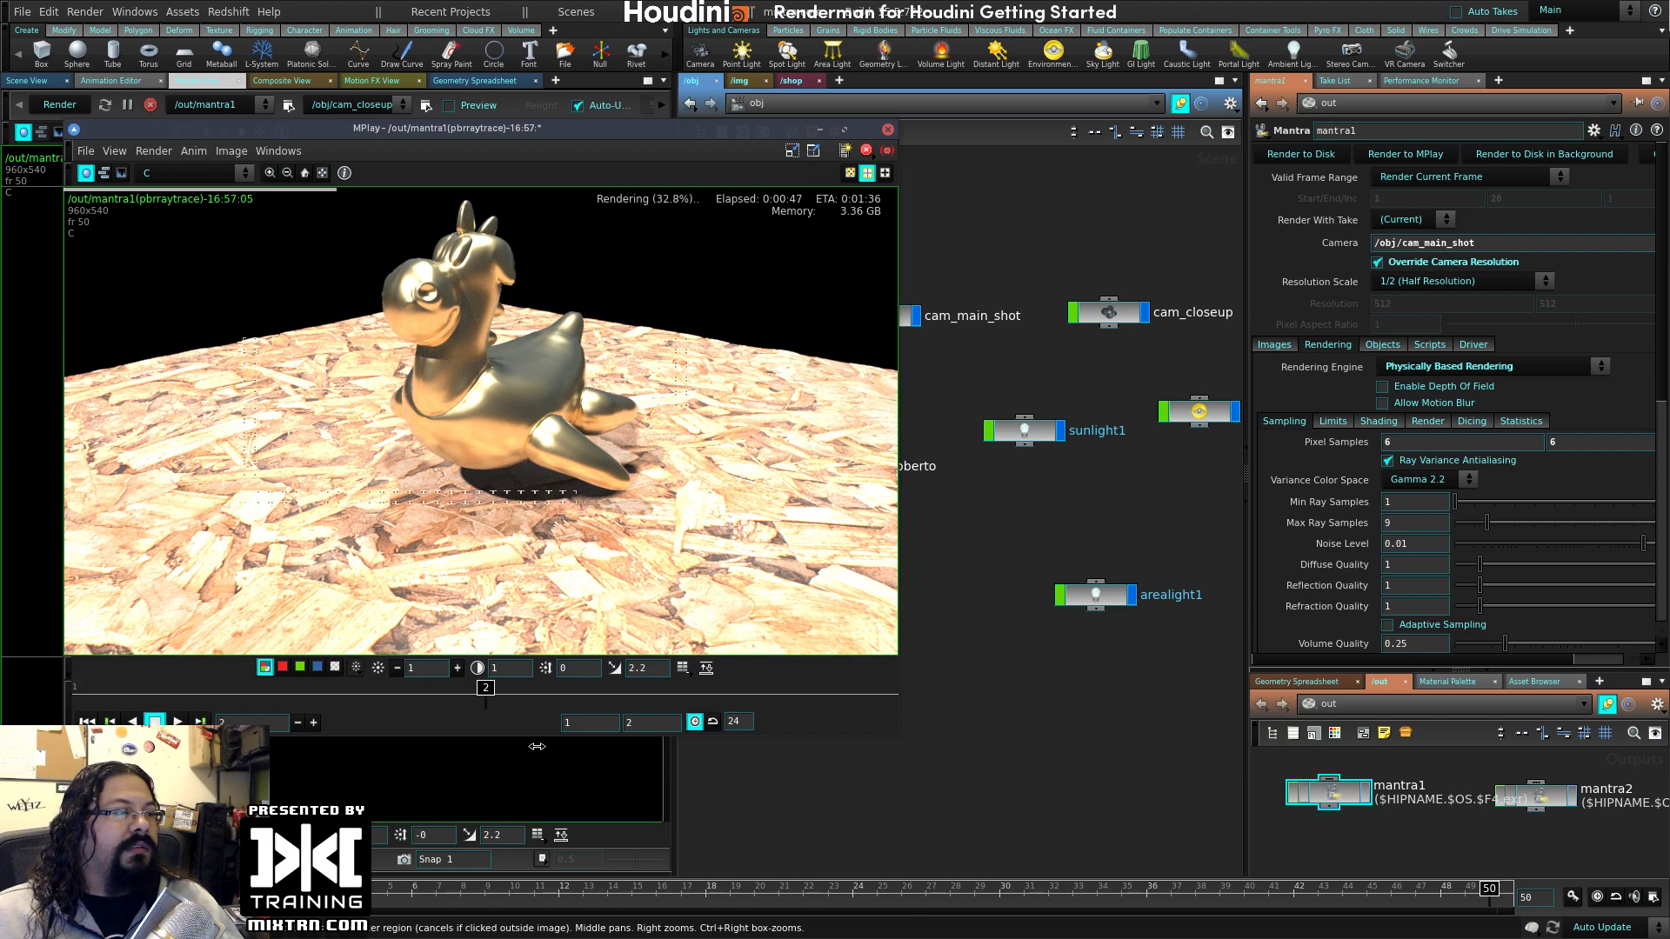
{"action": "scroll", "coordinate": [359, 464], "scroll_direction": "up", "scroll_amount": 2}
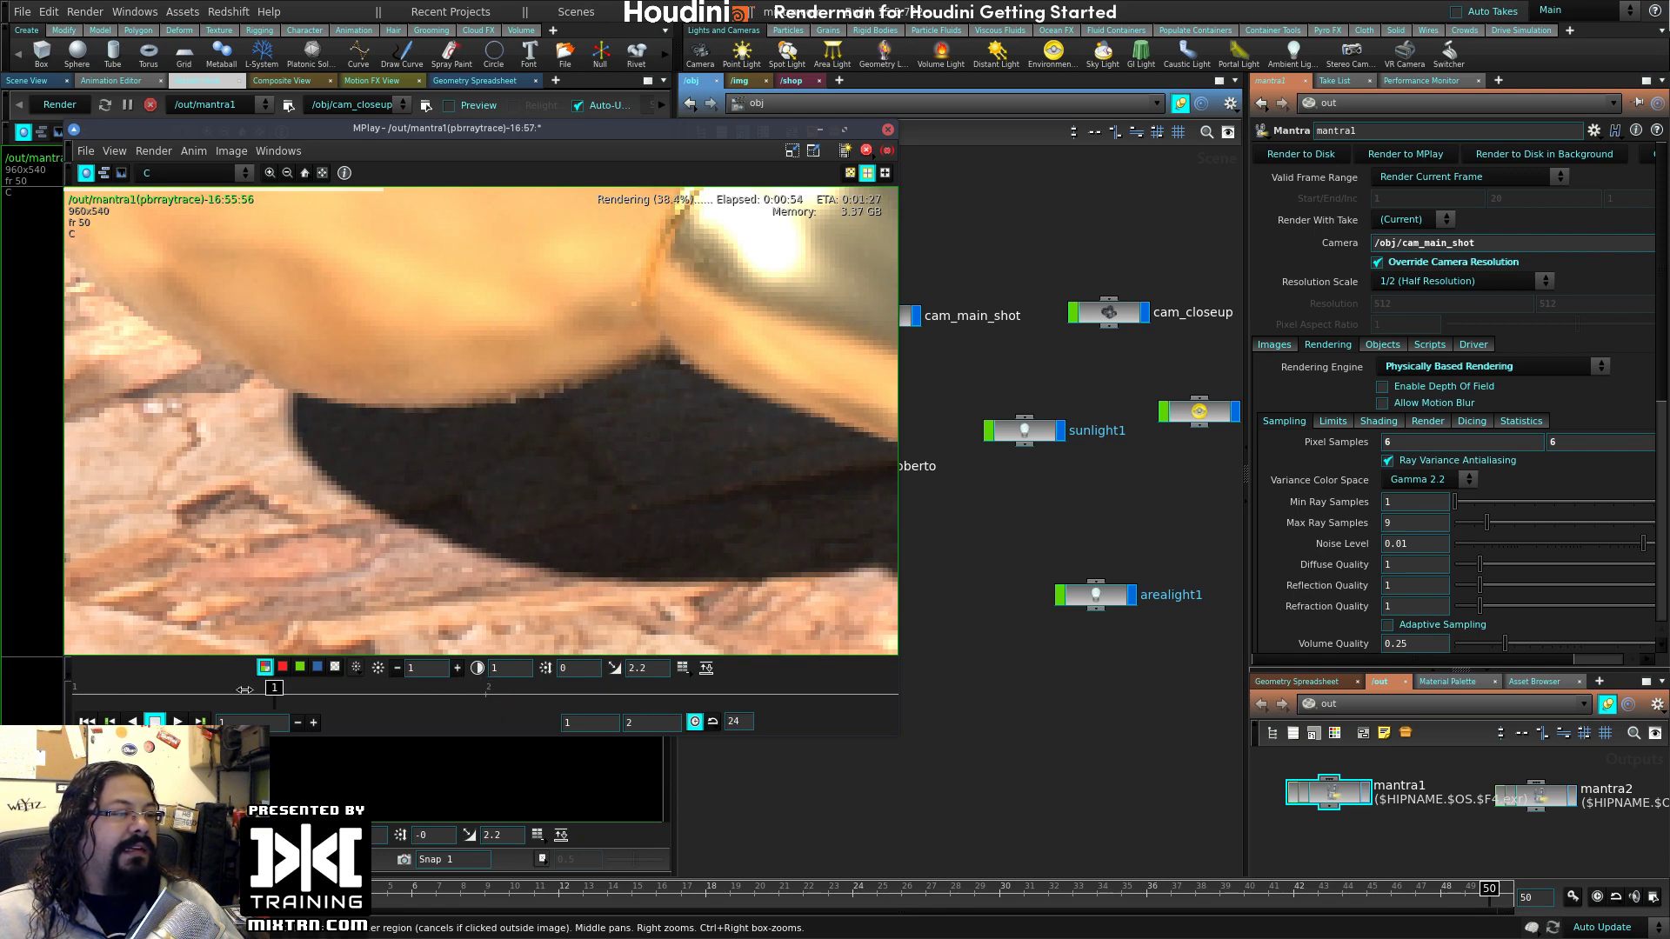
{"action": "scroll", "coordinate": [548, 496], "scroll_direction": "down", "scroll_amount": 4}
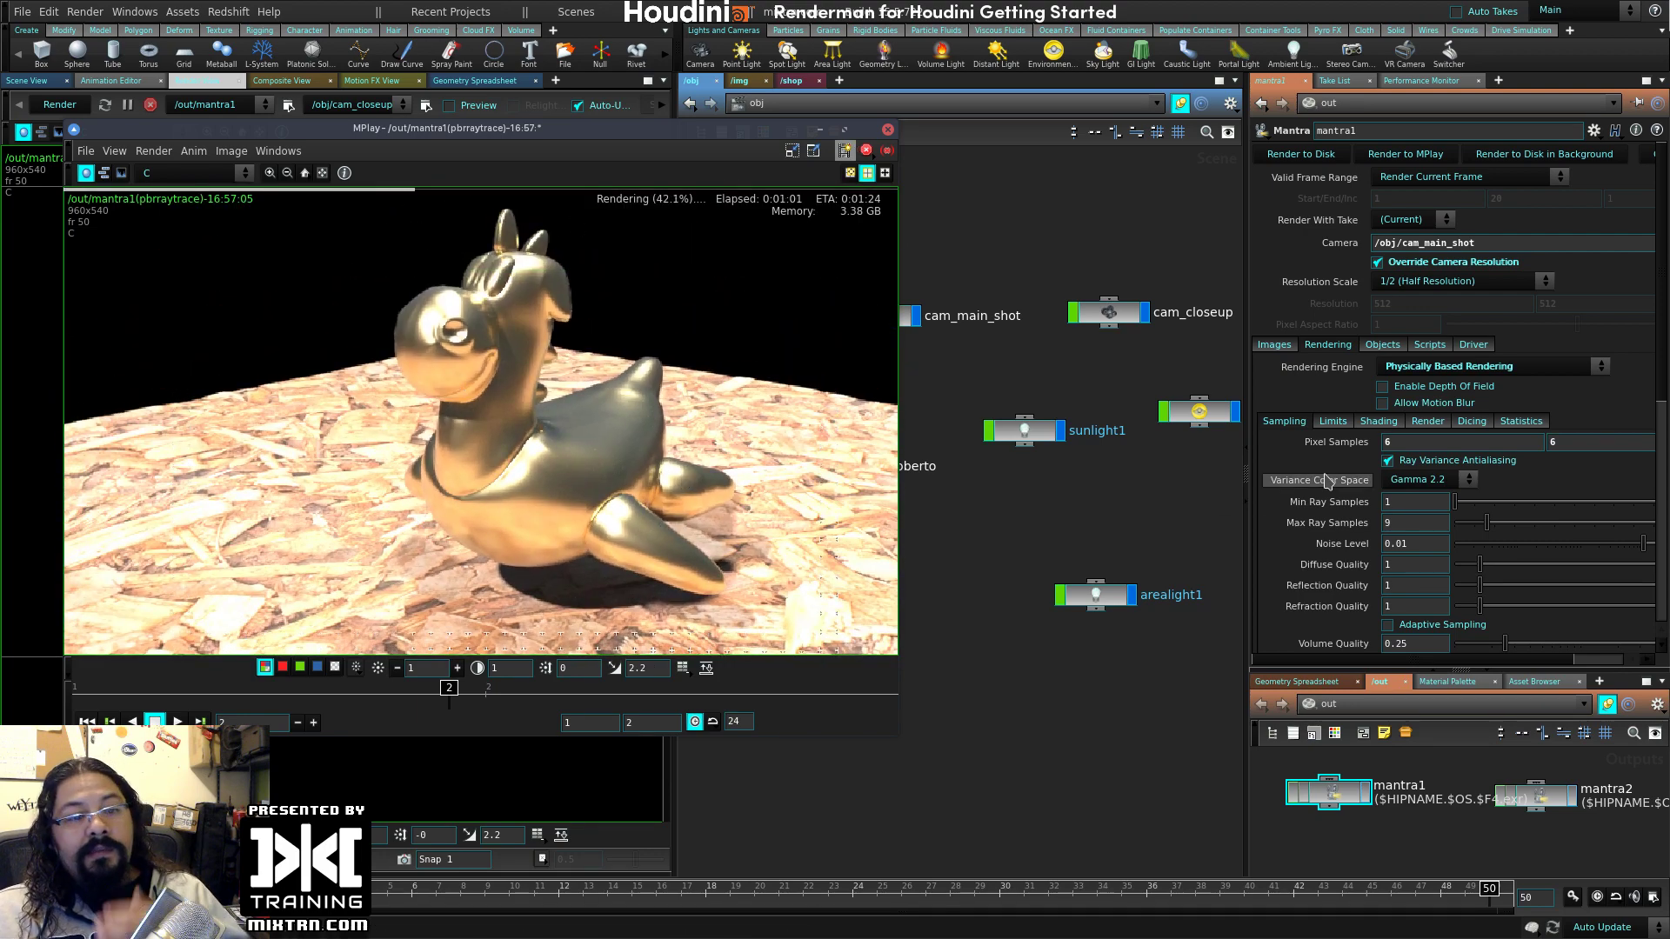
- Review mantra1's remaining sampling settings and inspect the whole frame of the current MPlay render
{"action": "scroll", "coordinate": [1392, 381], "scroll_direction": "down", "scroll_amount": 1}
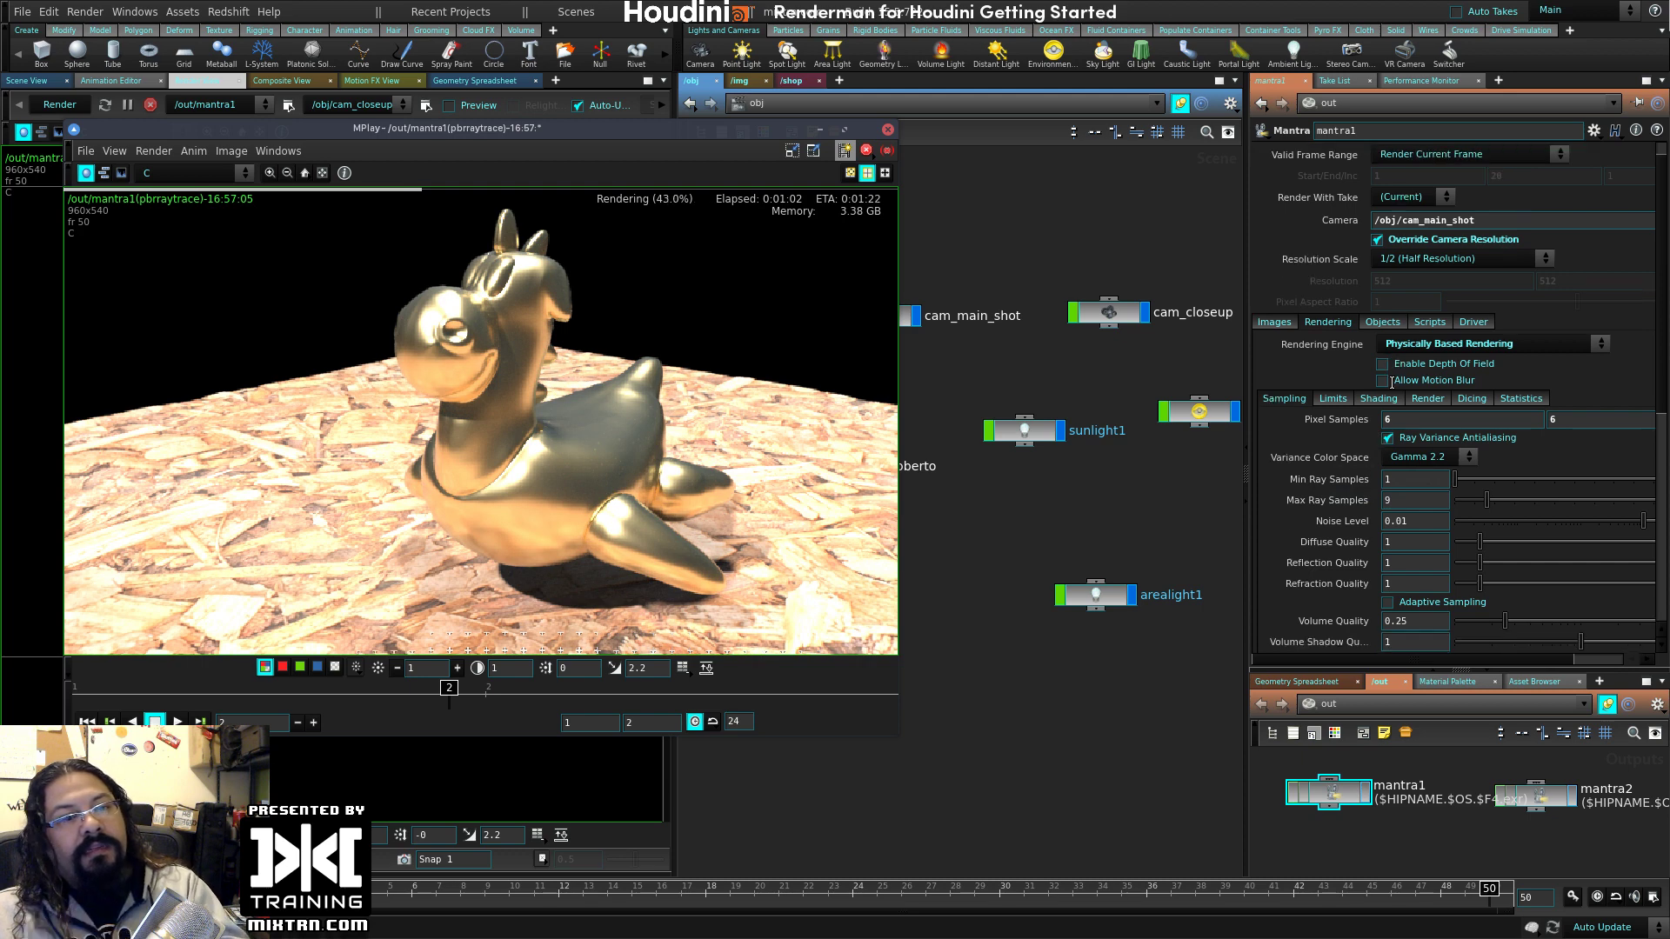
{"action": "scroll", "coordinate": [1391, 381], "scroll_direction": "down", "scroll_amount": 5}
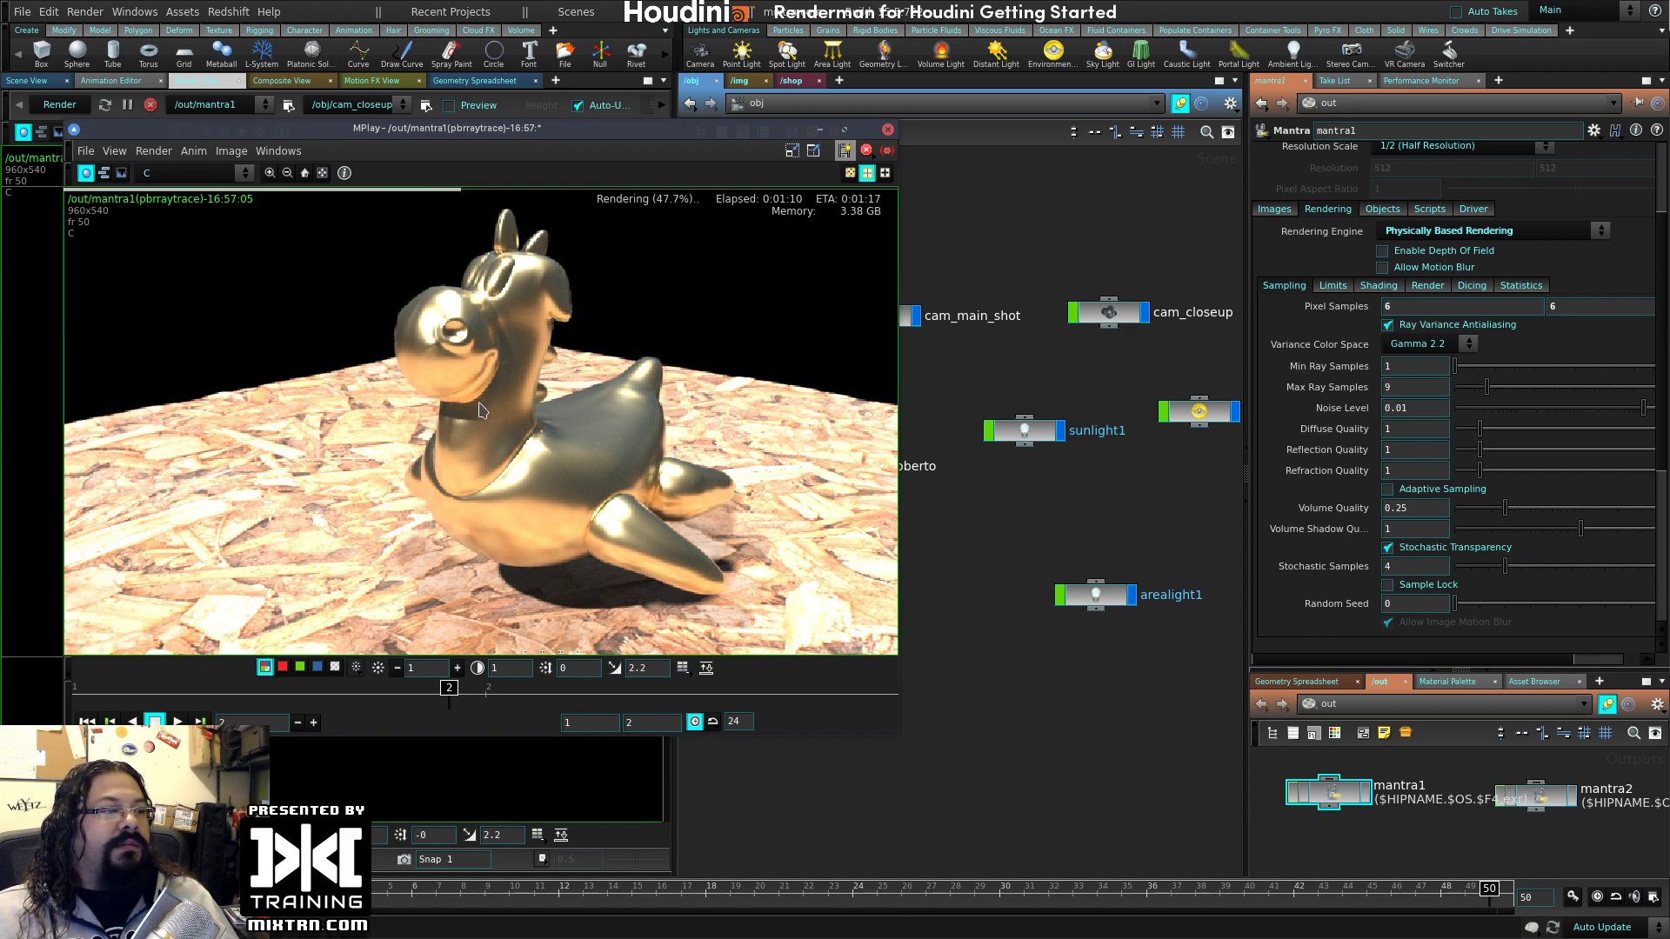
{"action": "scroll", "coordinate": [535, 555], "scroll_direction": "up", "scroll_amount": 1}
{"action": "scroll", "coordinate": [546, 421], "scroll_direction": "down", "scroll_amount": 3}
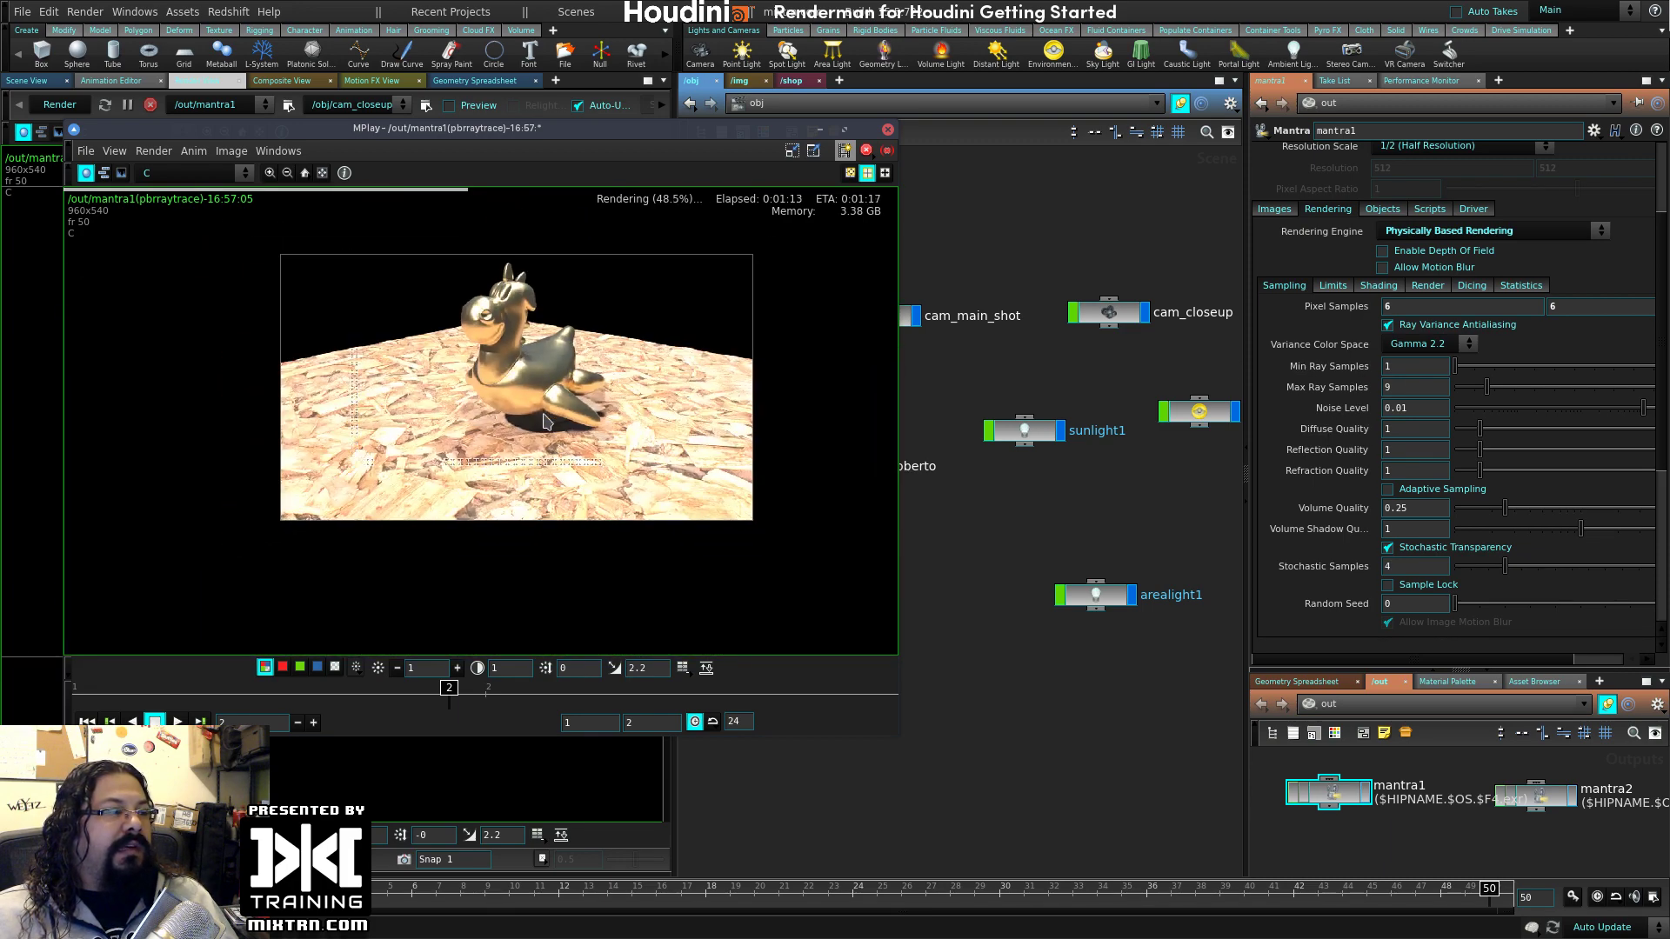
{"action": "scroll", "coordinate": [546, 421], "scroll_direction": "up", "scroll_amount": 2}
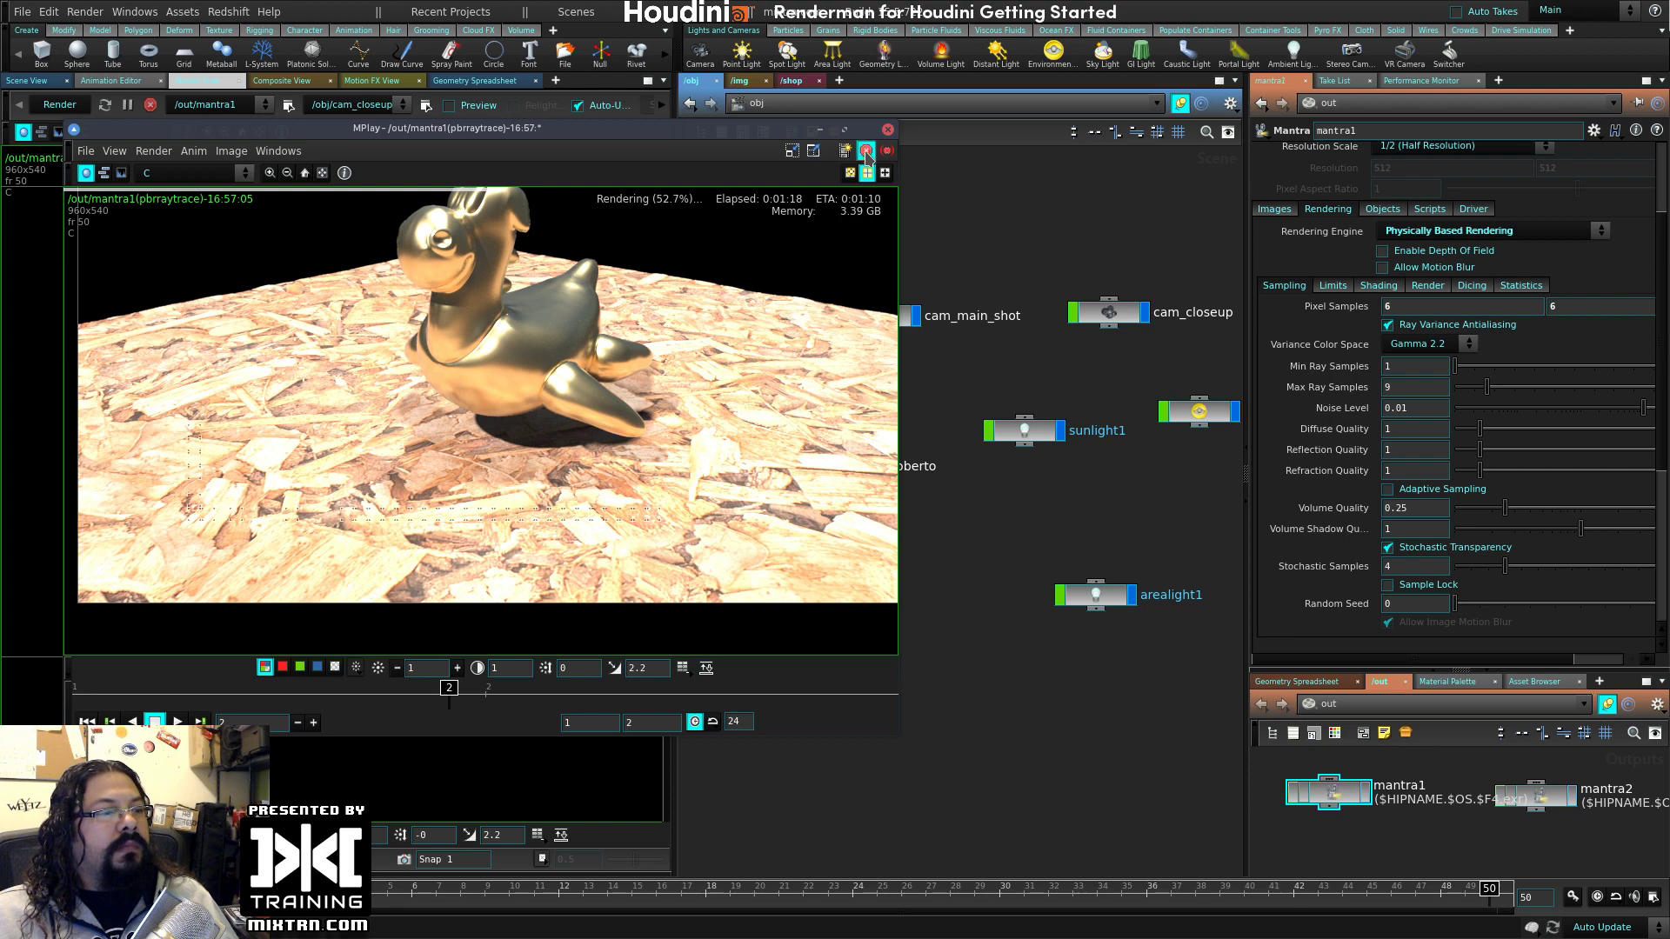
- Interrupt the MPlay render and clear the /shop/woodchips material assignment from the grid object
{"action": "left_click_drag", "start_coordinate": [718, 138], "coordinate": [398, 250]}
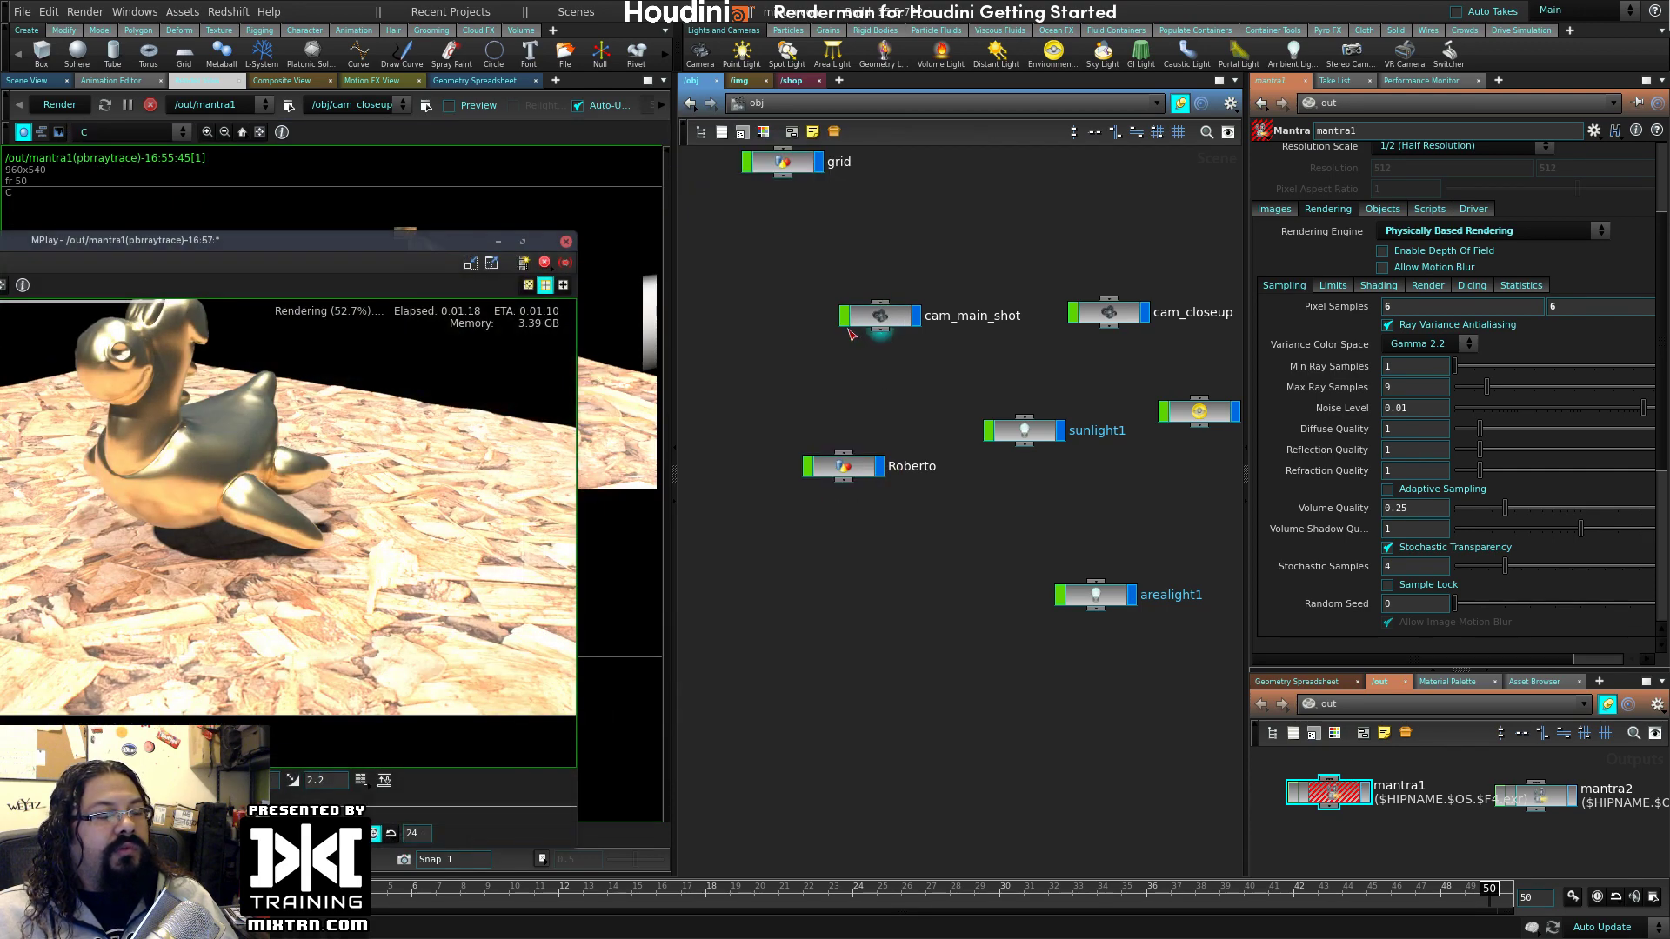
{"action": "left_click", "coordinate": [784, 167]}
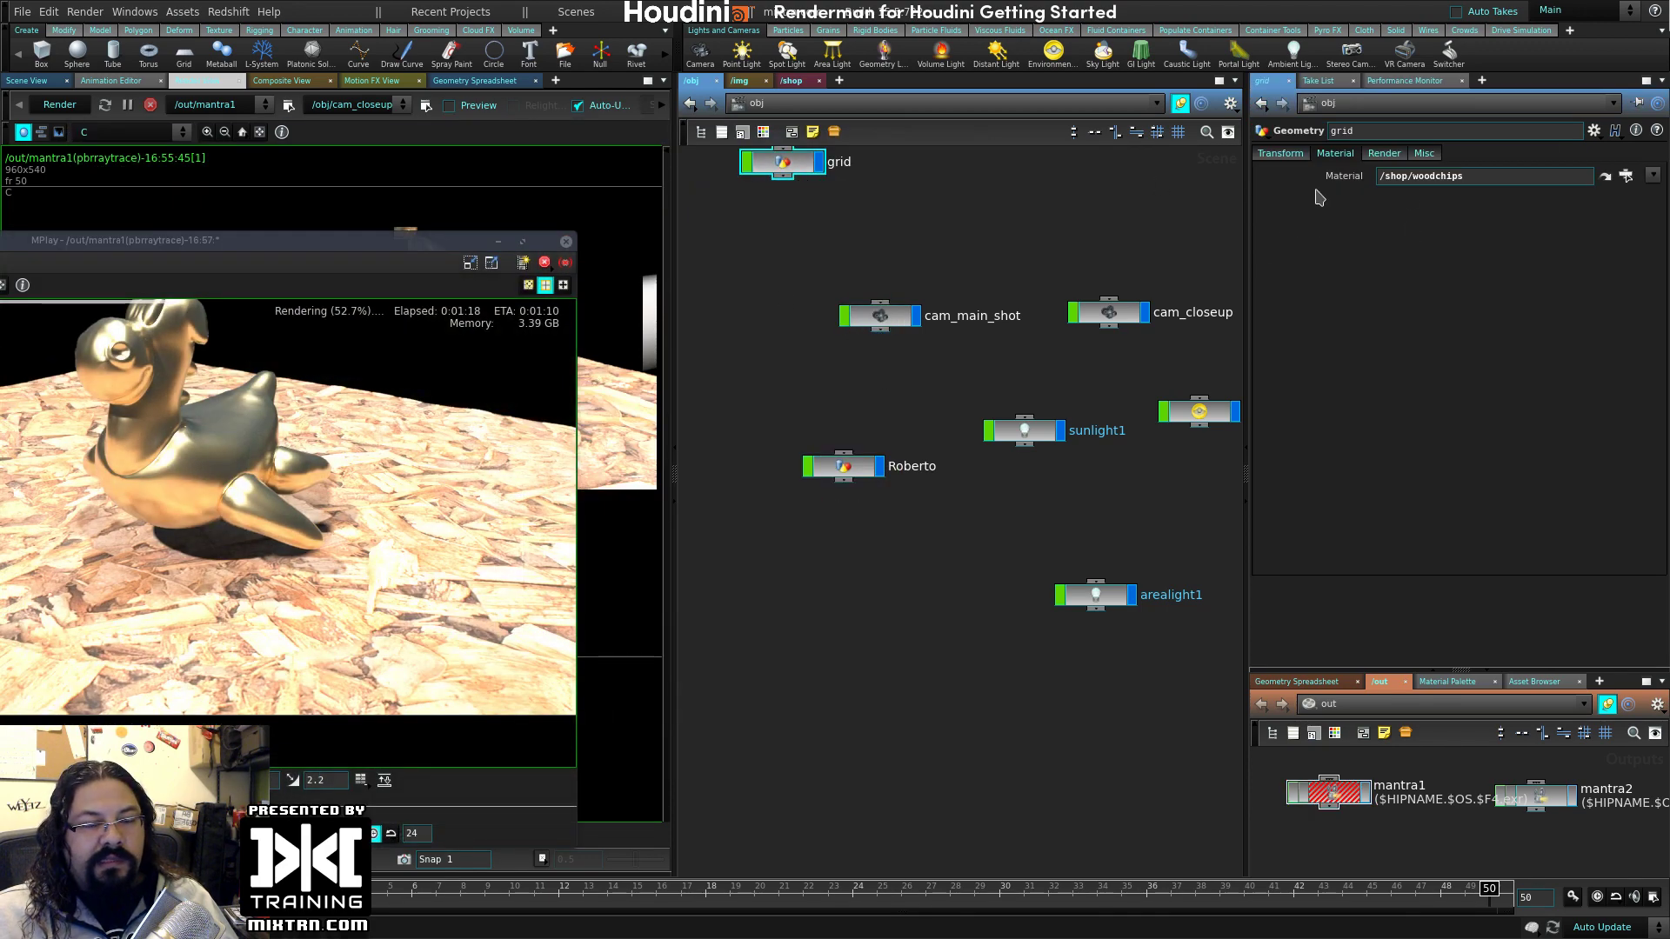
{"action": "key", "text": "BackSpace"}
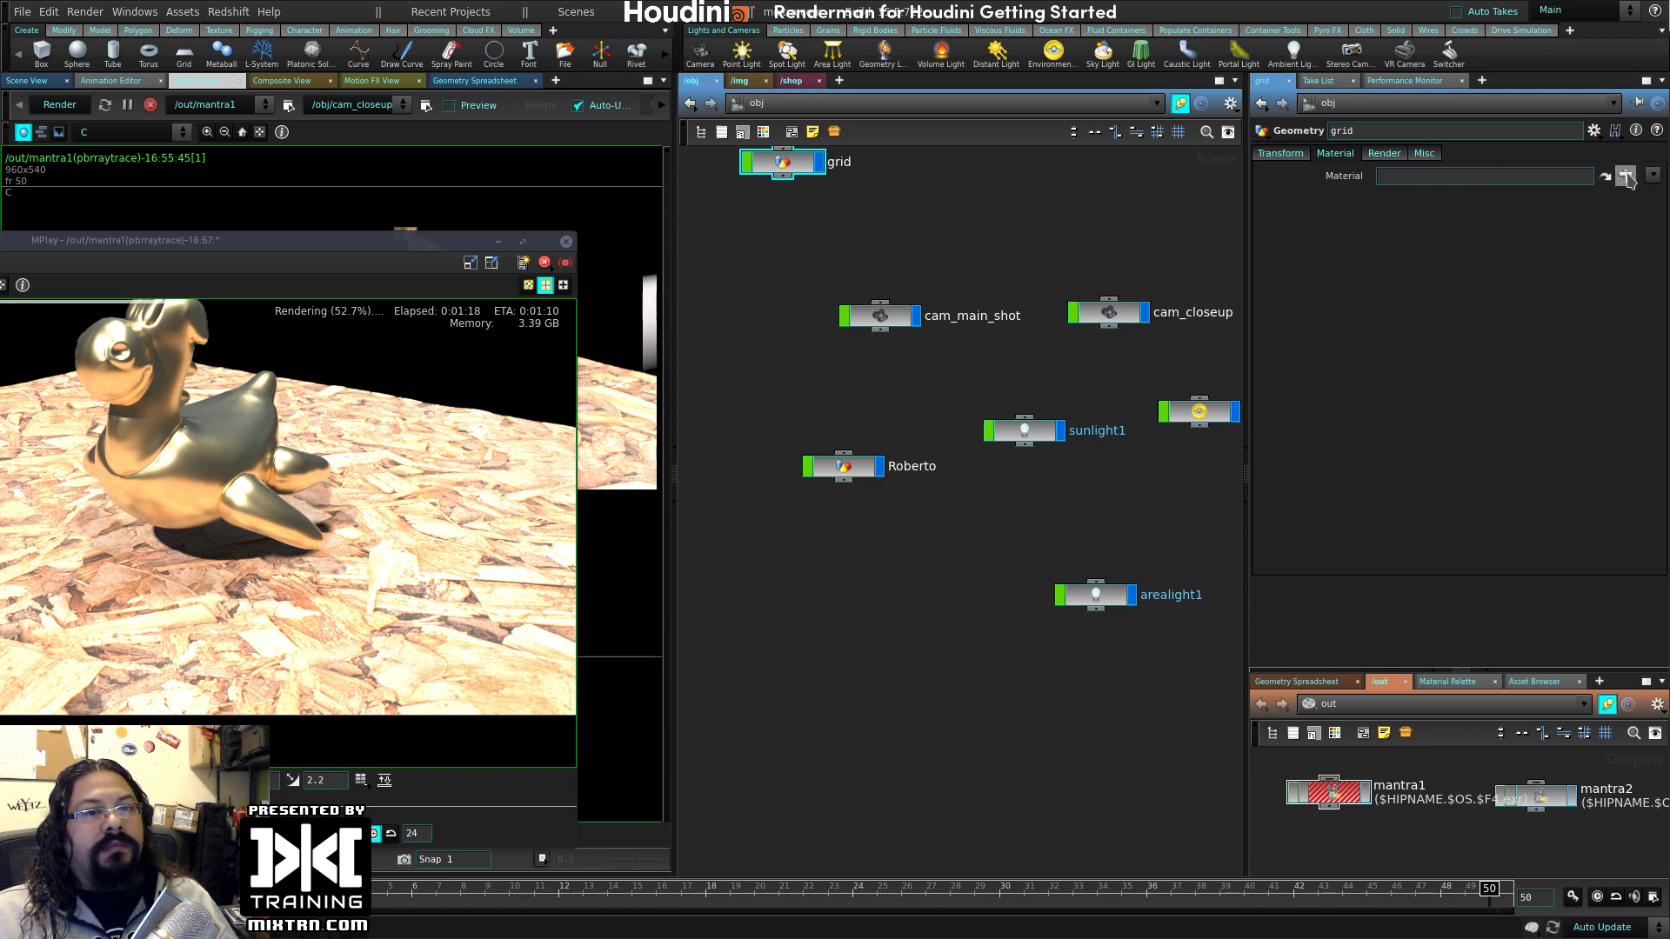
- Assign /shop/principledshader to the grid object and set the shader's Reflect to 0.34 and Roughness to 0.276
{"action": "left_click", "coordinate": [1625, 177]}
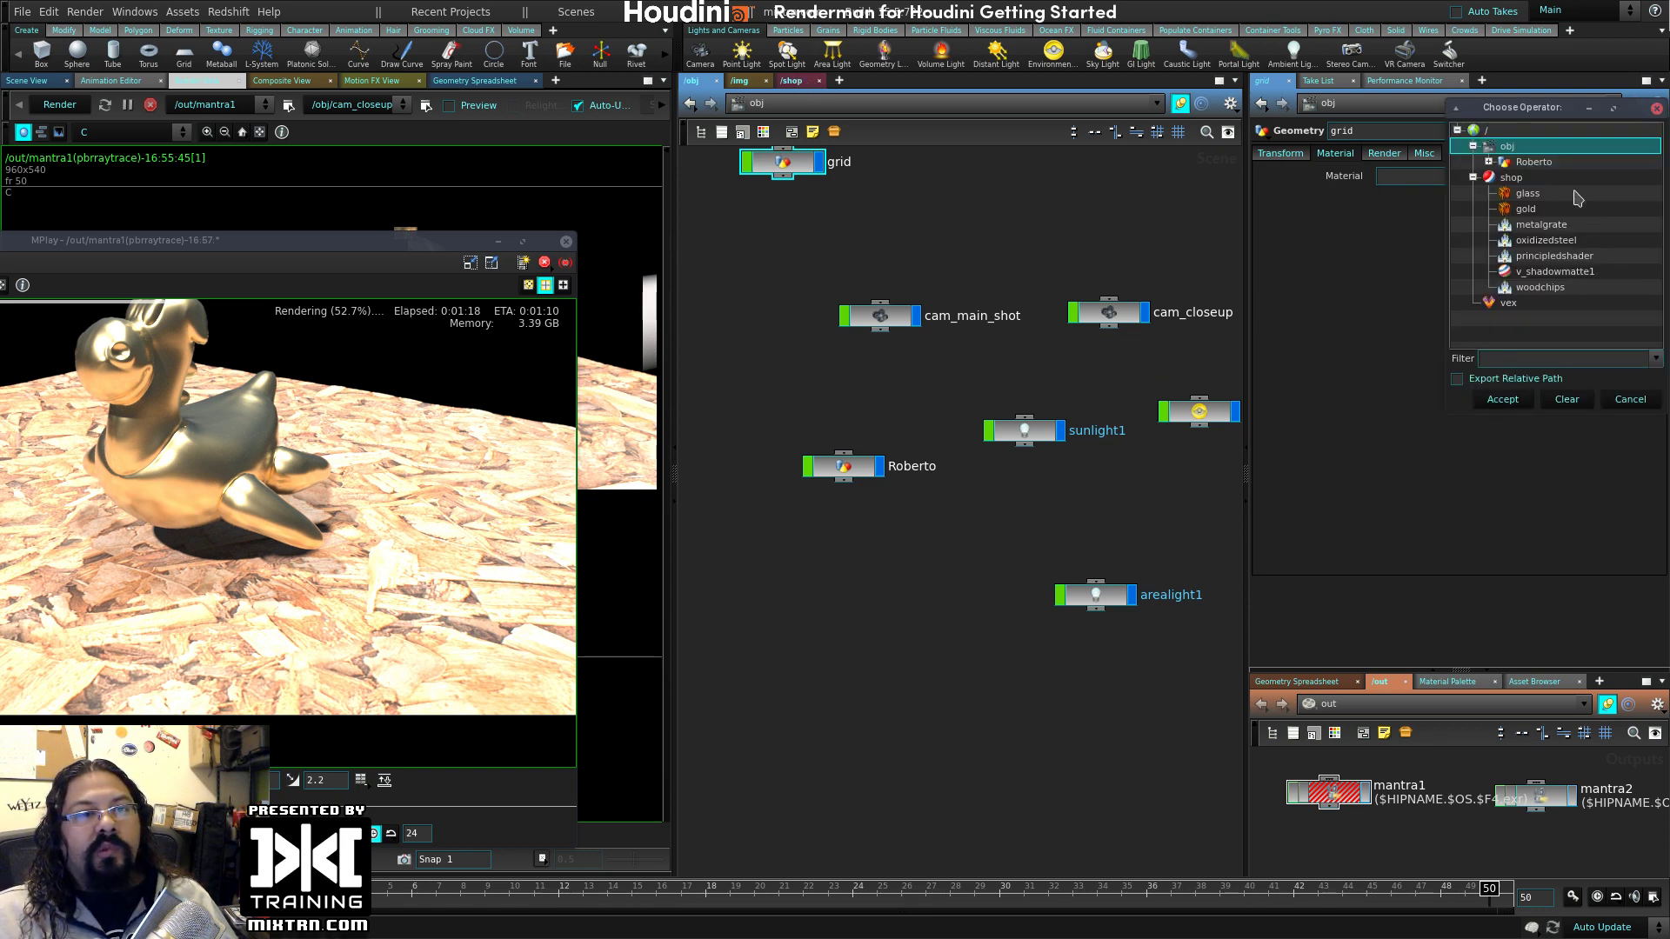
{"action": "double_click", "coordinate": [1570, 256]}
{"action": "left_click", "coordinate": [805, 80]}
{"action": "left_click_drag", "start_coordinate": [996, 211], "coordinate": [998, 404]}
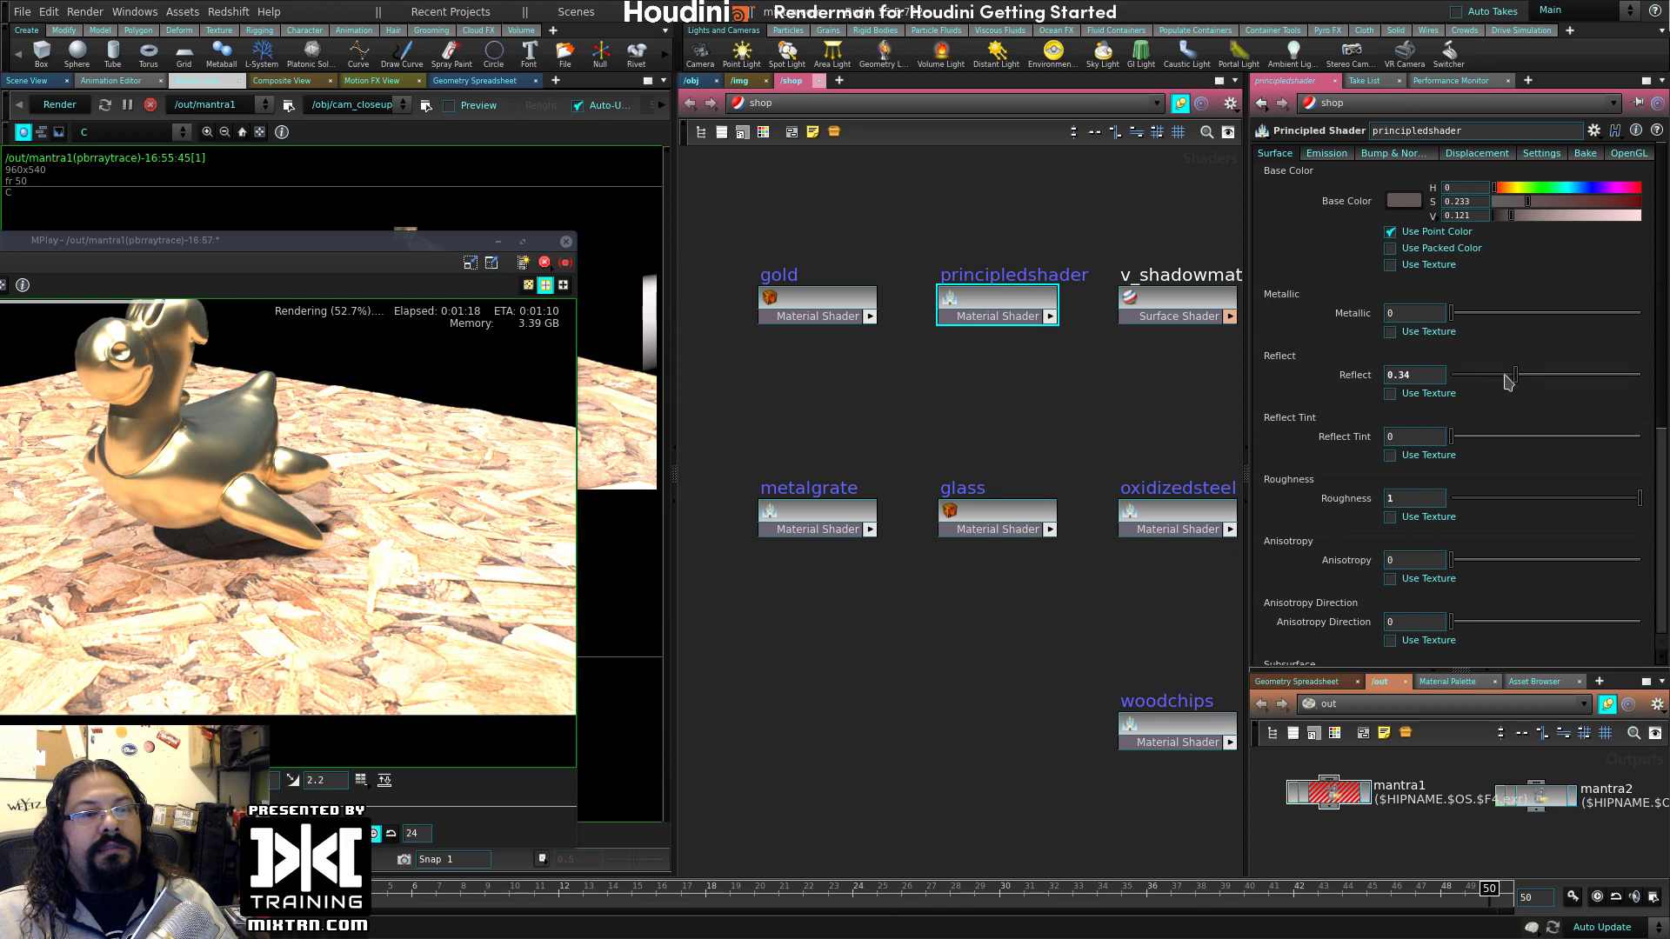
{"action": "mouse_move", "coordinate": [1524, 503]}
{"action": "left_mouse_down"}
{"action": "mouse_move", "coordinate": [1463, 498]}
{"action": "mouse_move", "coordinate": [1493, 493]}
{"action": "left_mouse_up"}
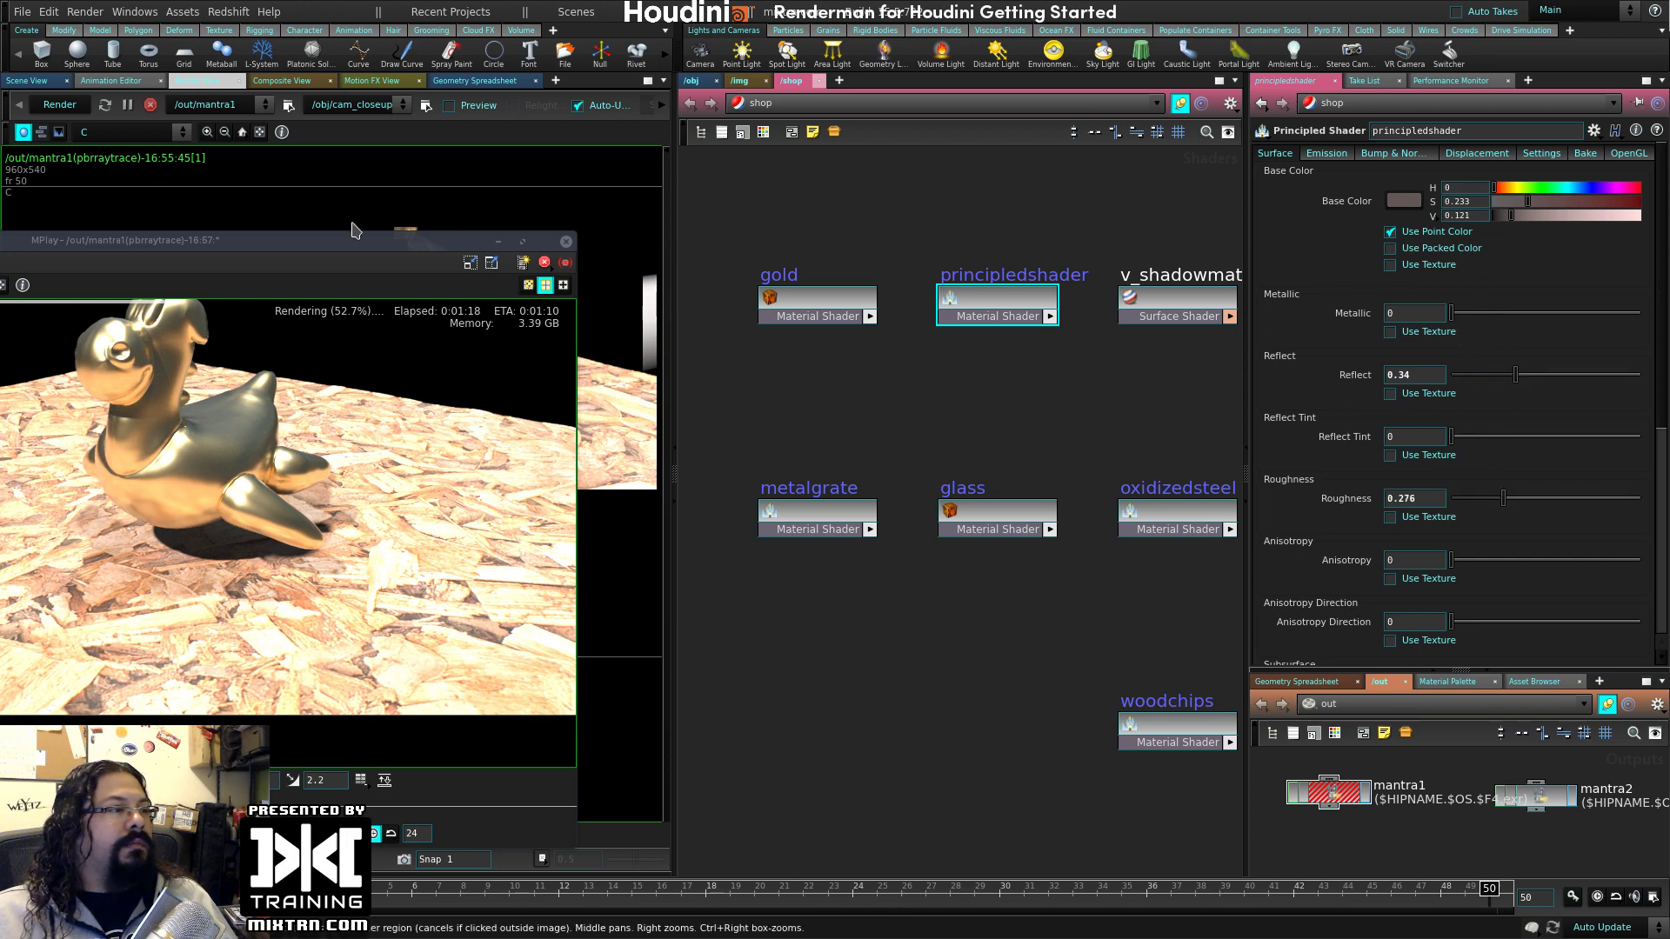
- Move the MPlay window clear of the parameters and set mantra1's Max Ray Samples to 12
{"action": "left_click_drag", "start_coordinate": [340, 242], "coordinate": [804, 107]}
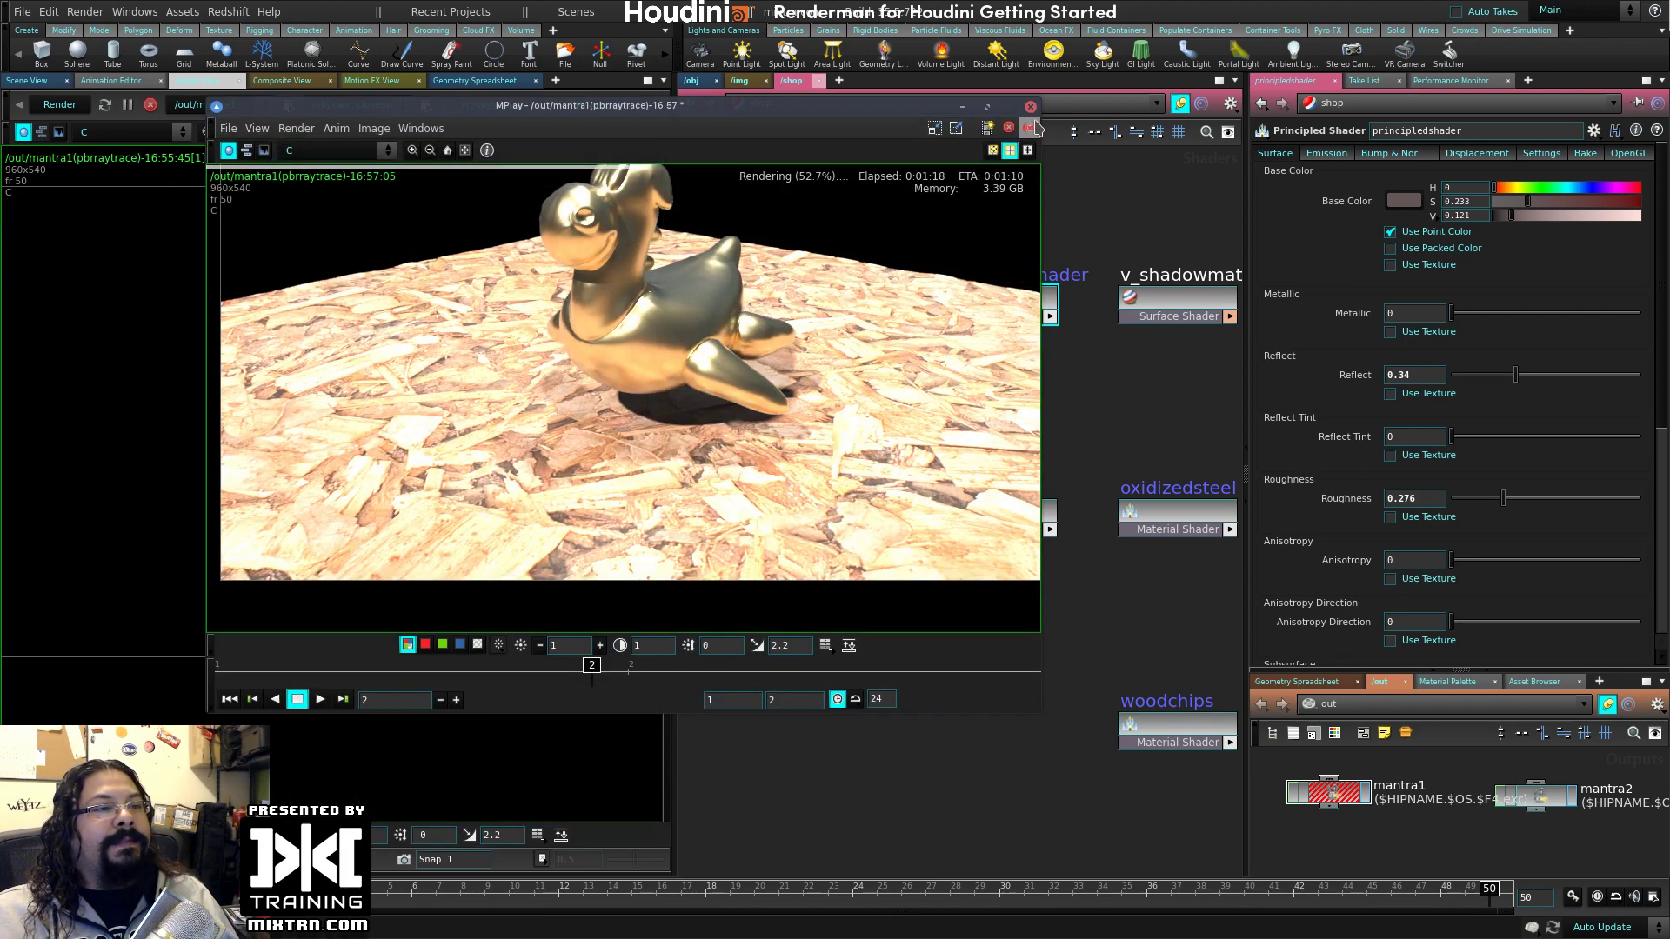
{"action": "left_click_drag", "start_coordinate": [955, 110], "coordinate": [790, 115]}
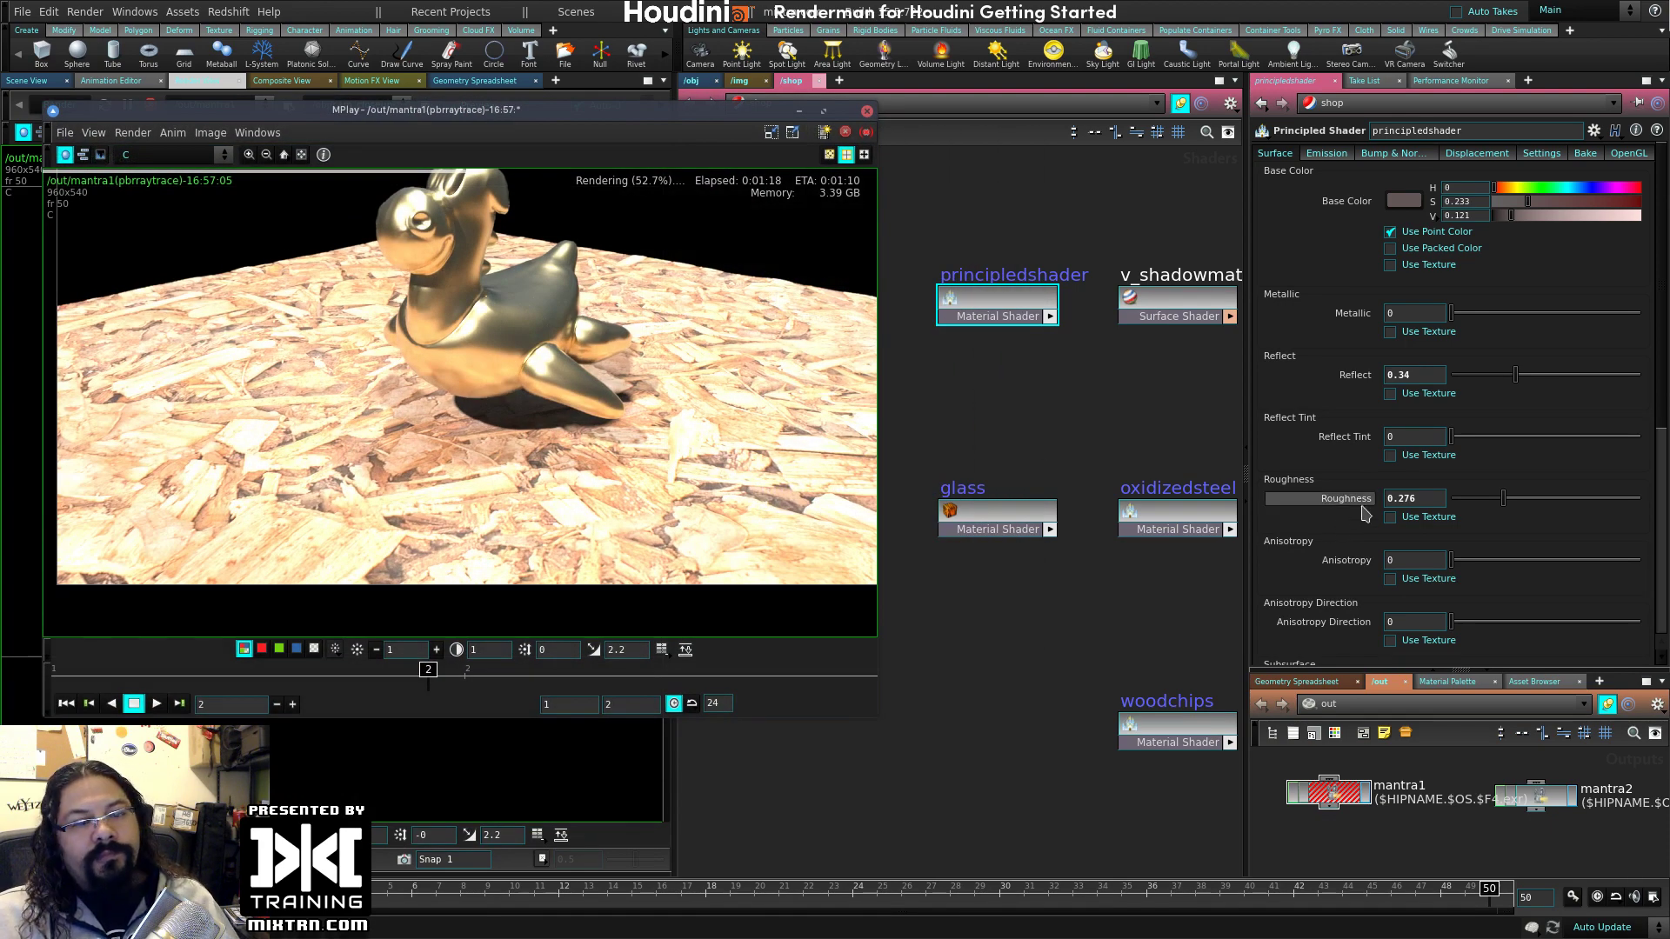
{"action": "left_click_drag", "start_coordinate": [1335, 797], "coordinate": [1367, 813]}
{"action": "left_click", "coordinate": [1366, 813]}
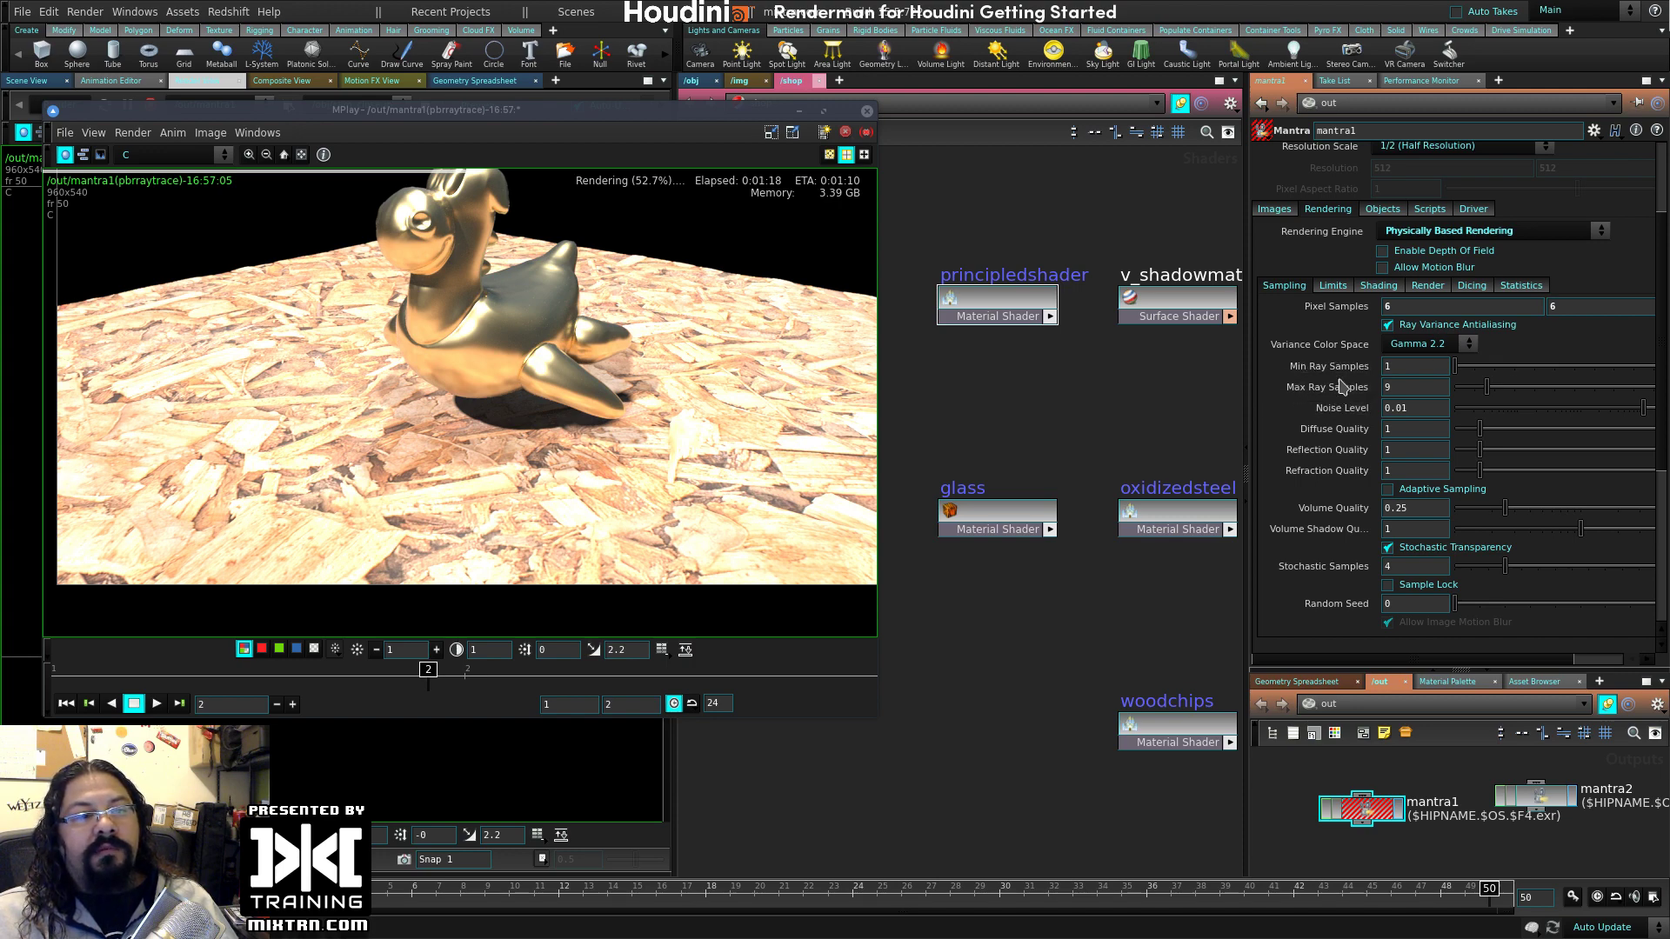
{"action": "left_click_drag", "start_coordinate": [1491, 394], "coordinate": [1545, 393]}
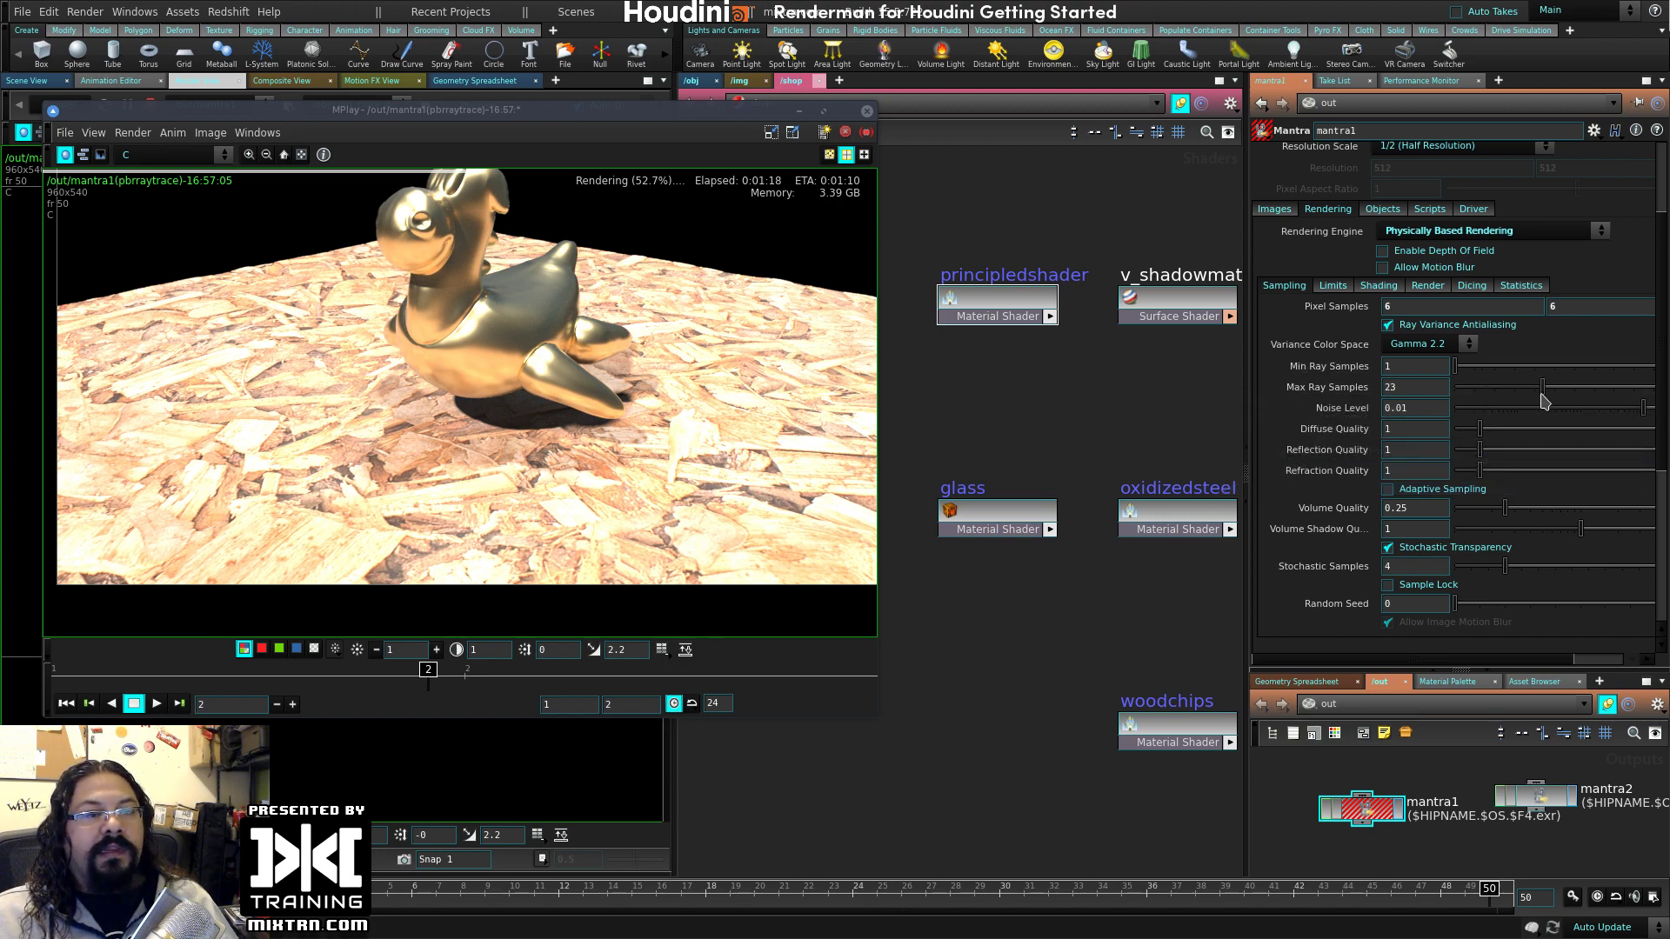
{"action": "mouse_move", "coordinate": [1321, 397]}
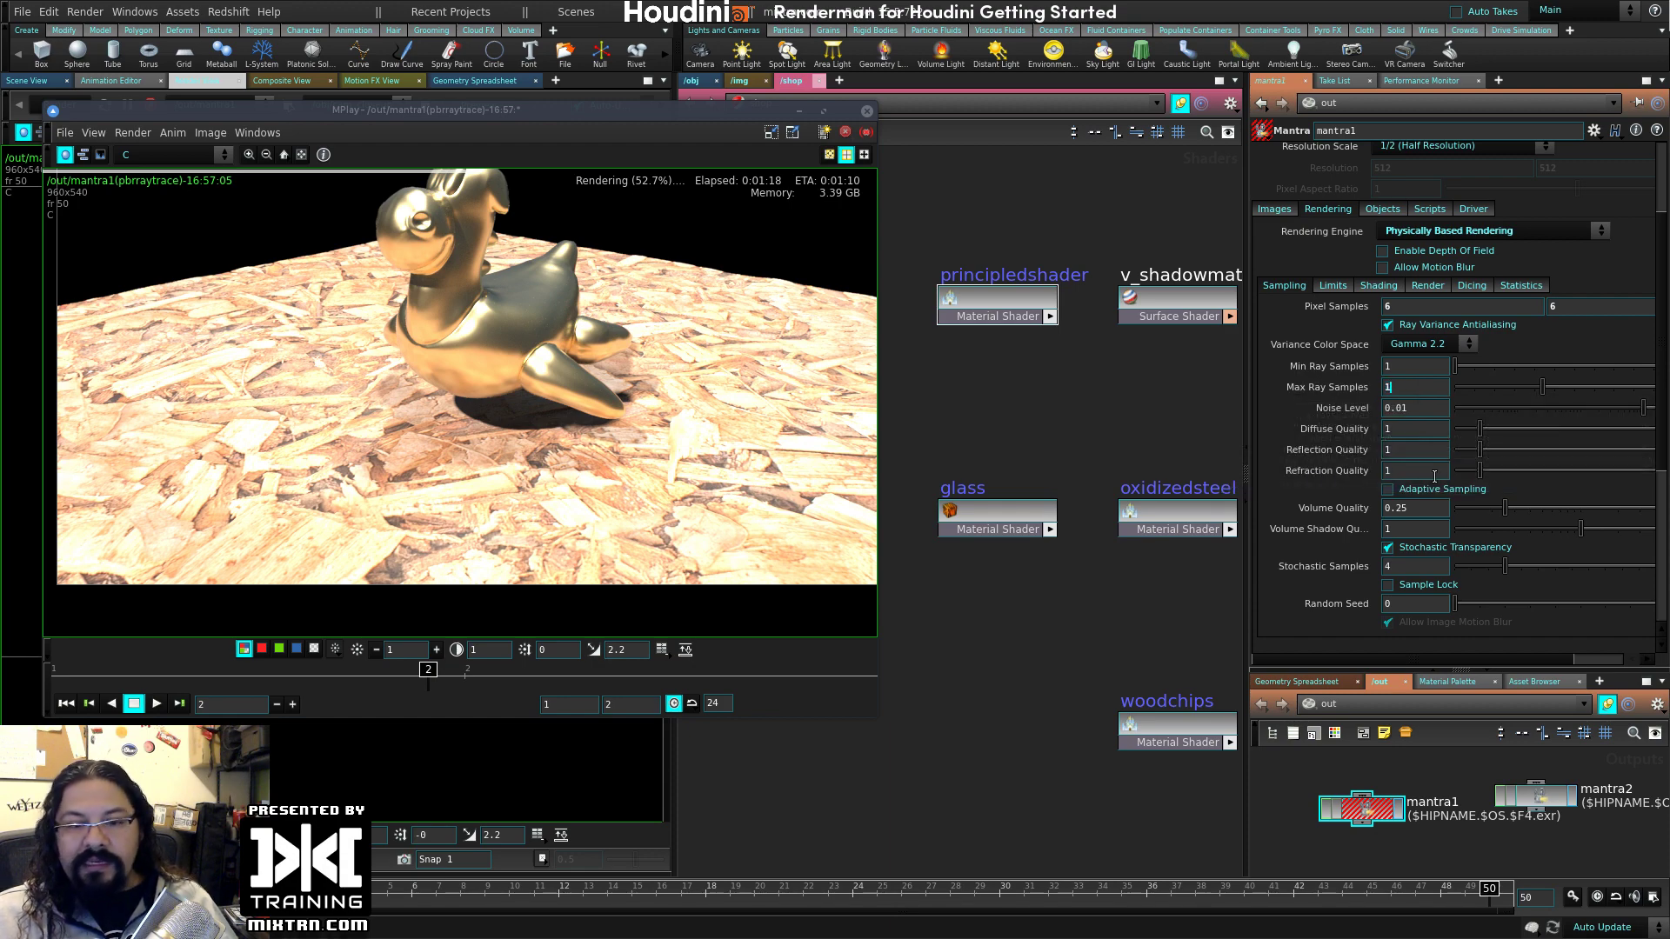
{"action": "type", "text": "2"}
{"action": "key", "text": "Return"}
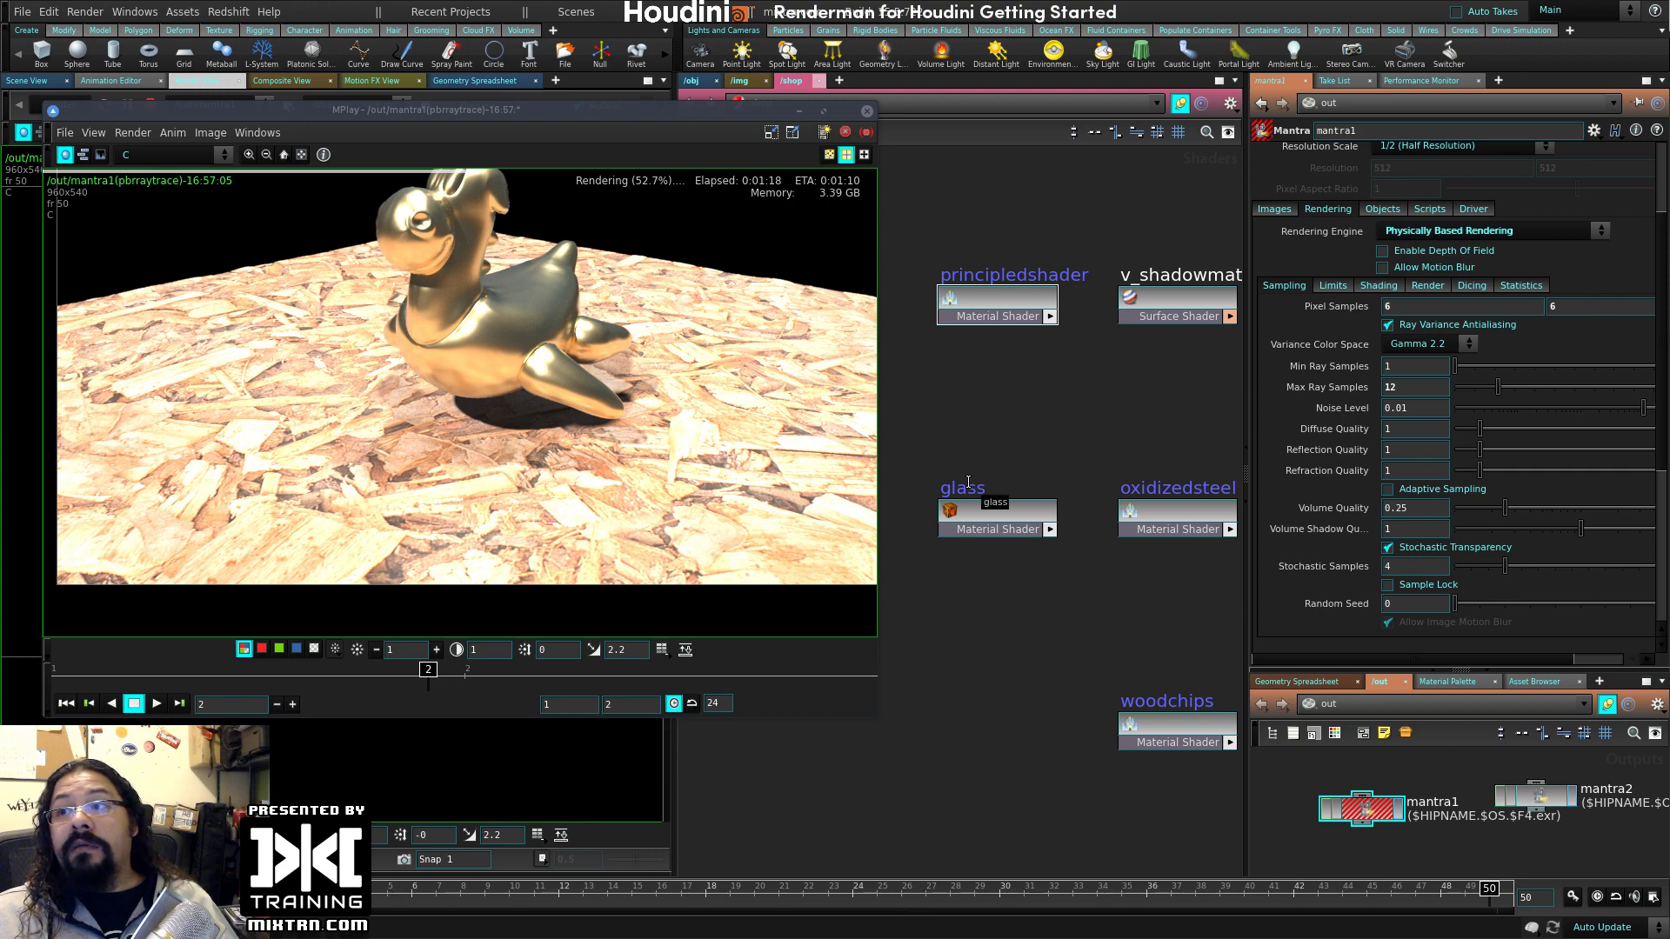
- Check the whole character in the MPlay render, close MPlay and widen the render view pane
{"action": "middle_click_drag", "start_coordinate": [475, 262], "coordinate": [505, 392]}
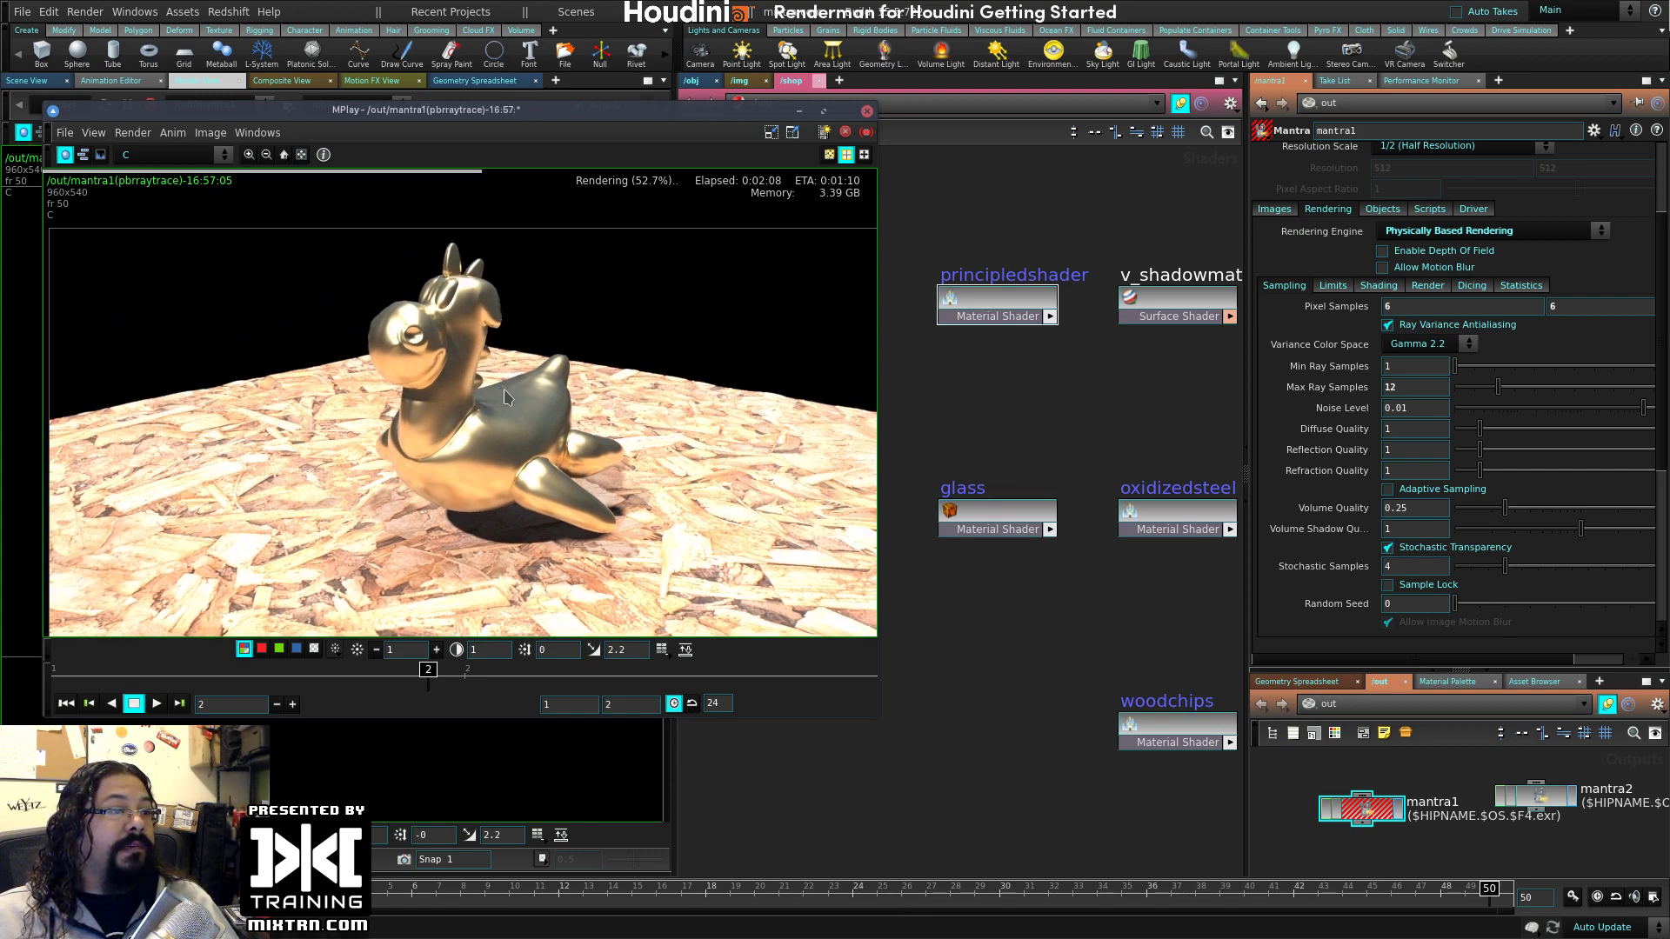
{"action": "left_click", "coordinate": [867, 111]}
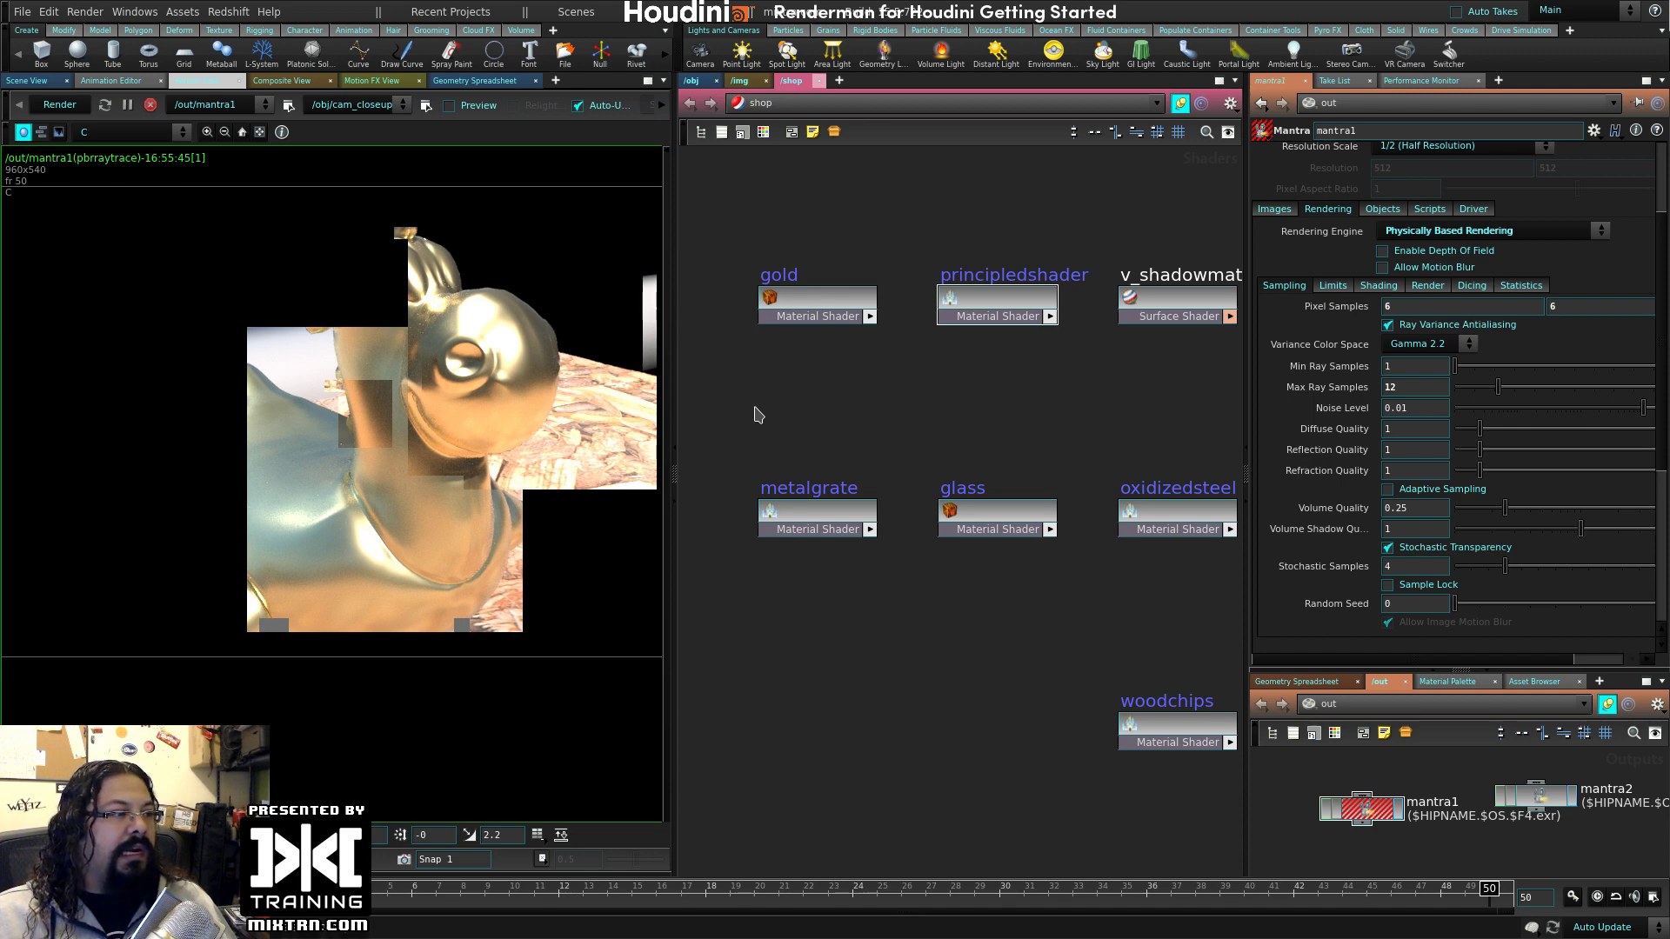
{"action": "left_click_drag", "start_coordinate": [676, 362], "coordinate": [792, 365]}
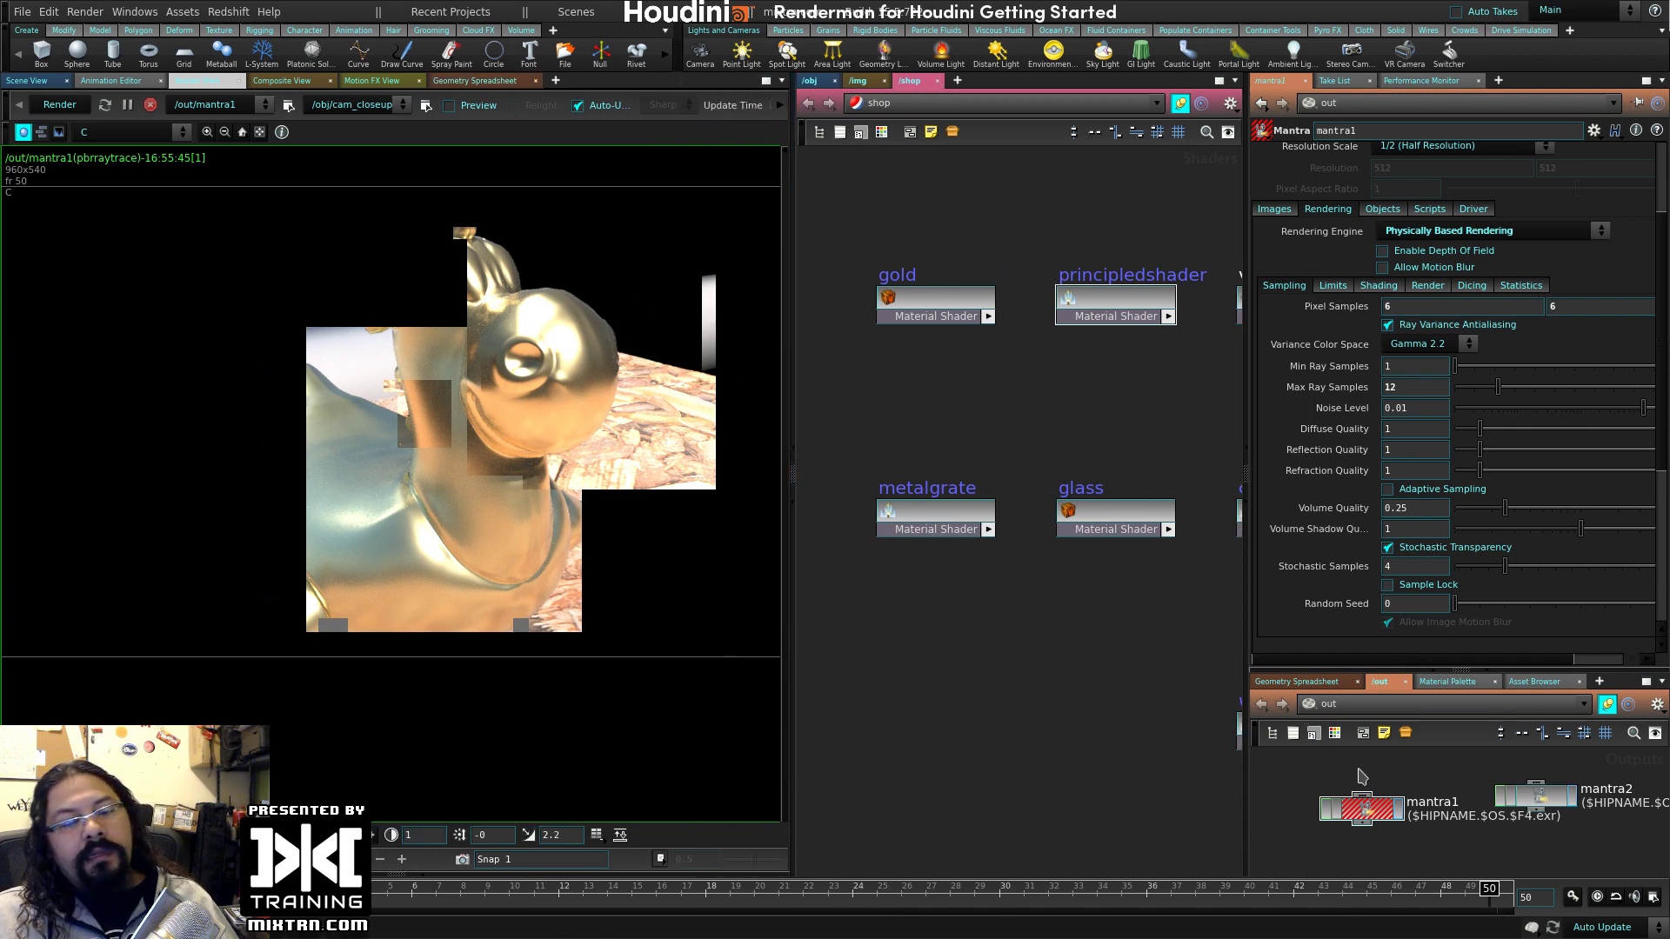
- Keep mantra1's Use Max Processors on Use All Processors and render /obj/cam_closeup in the render view
{"action": "left_click", "coordinate": [1444, 287]}
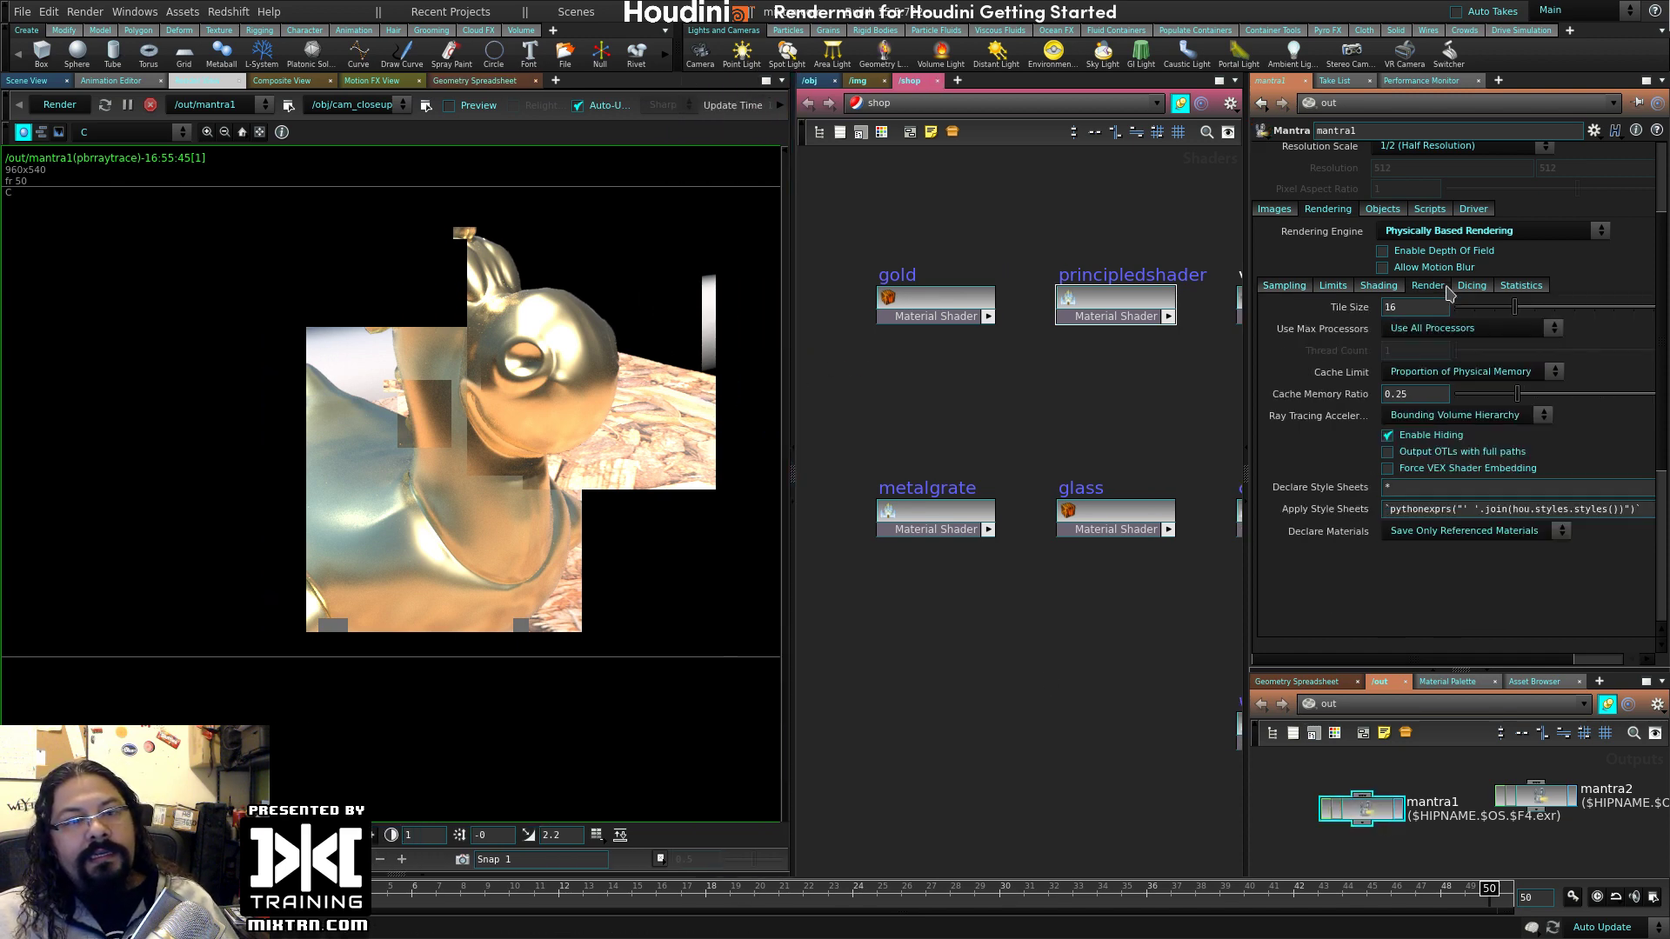
{"action": "left_click", "coordinate": [1463, 330]}
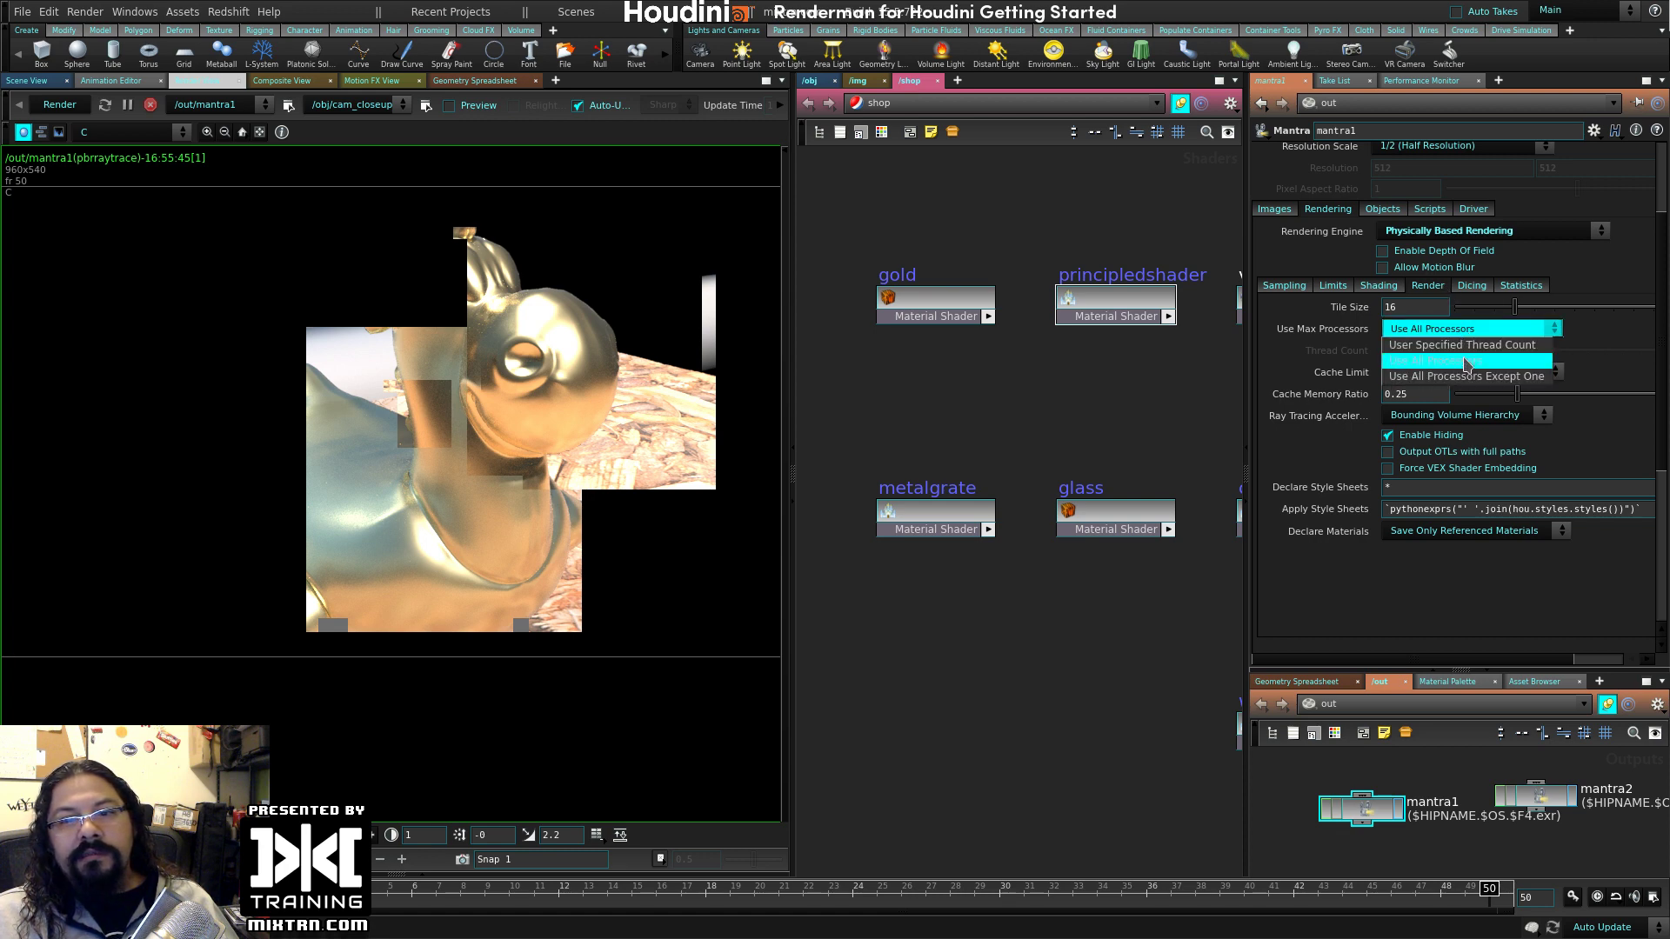
{"action": "left_click", "coordinate": [1468, 362]}
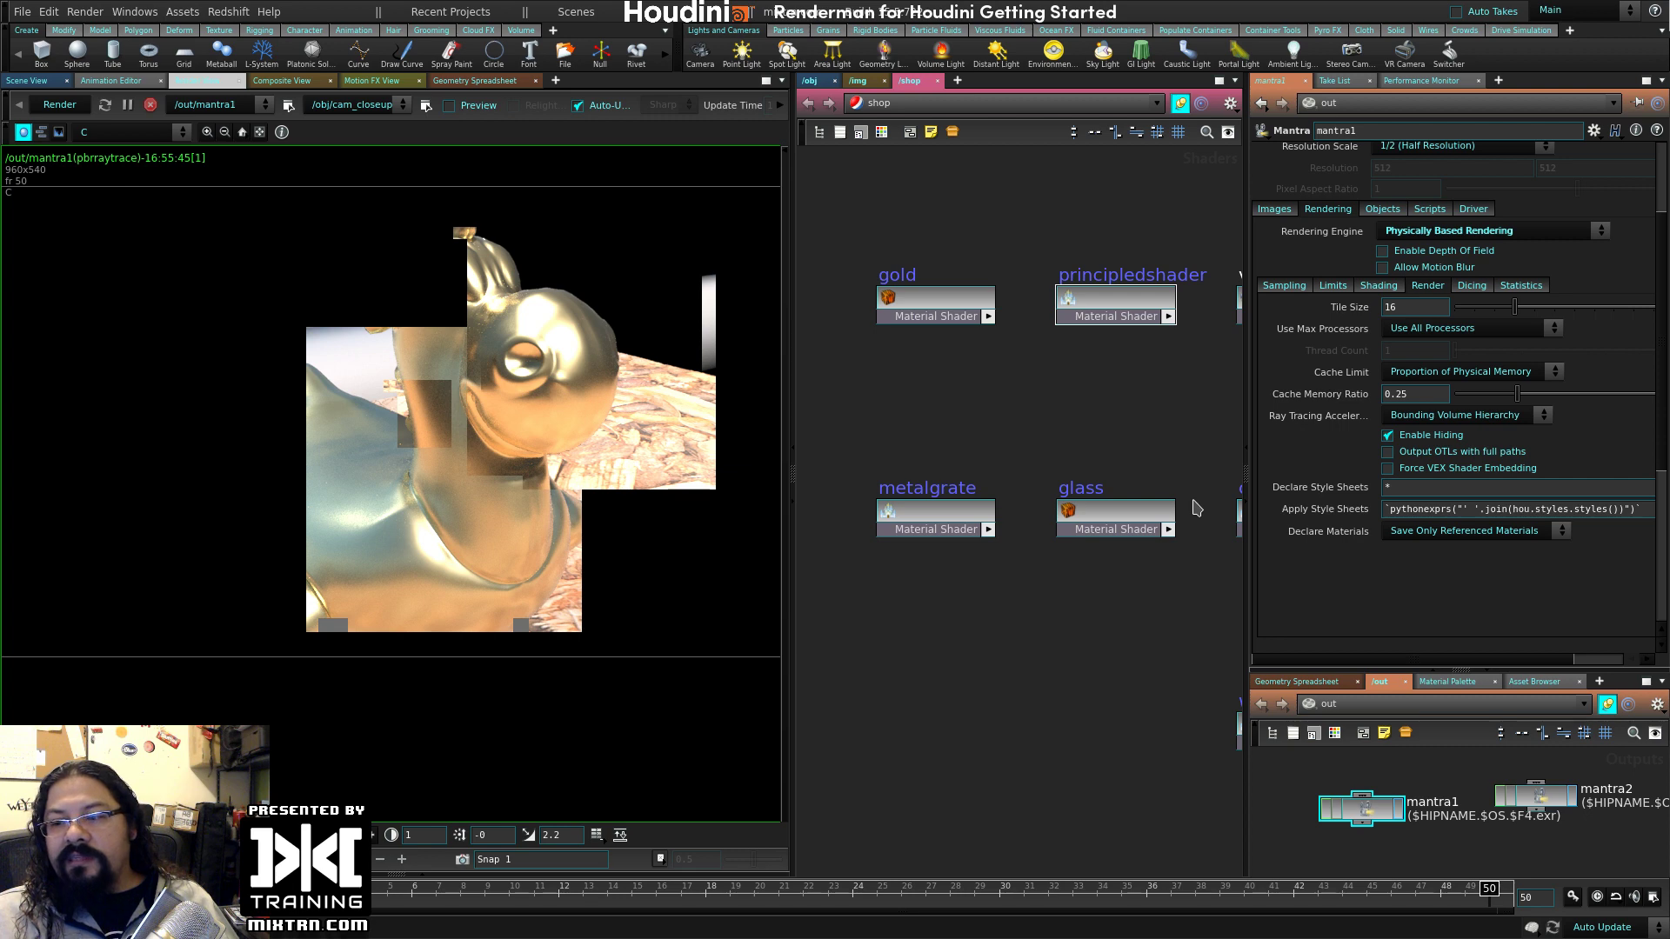
{"action": "left_click", "coordinate": [1425, 332]}
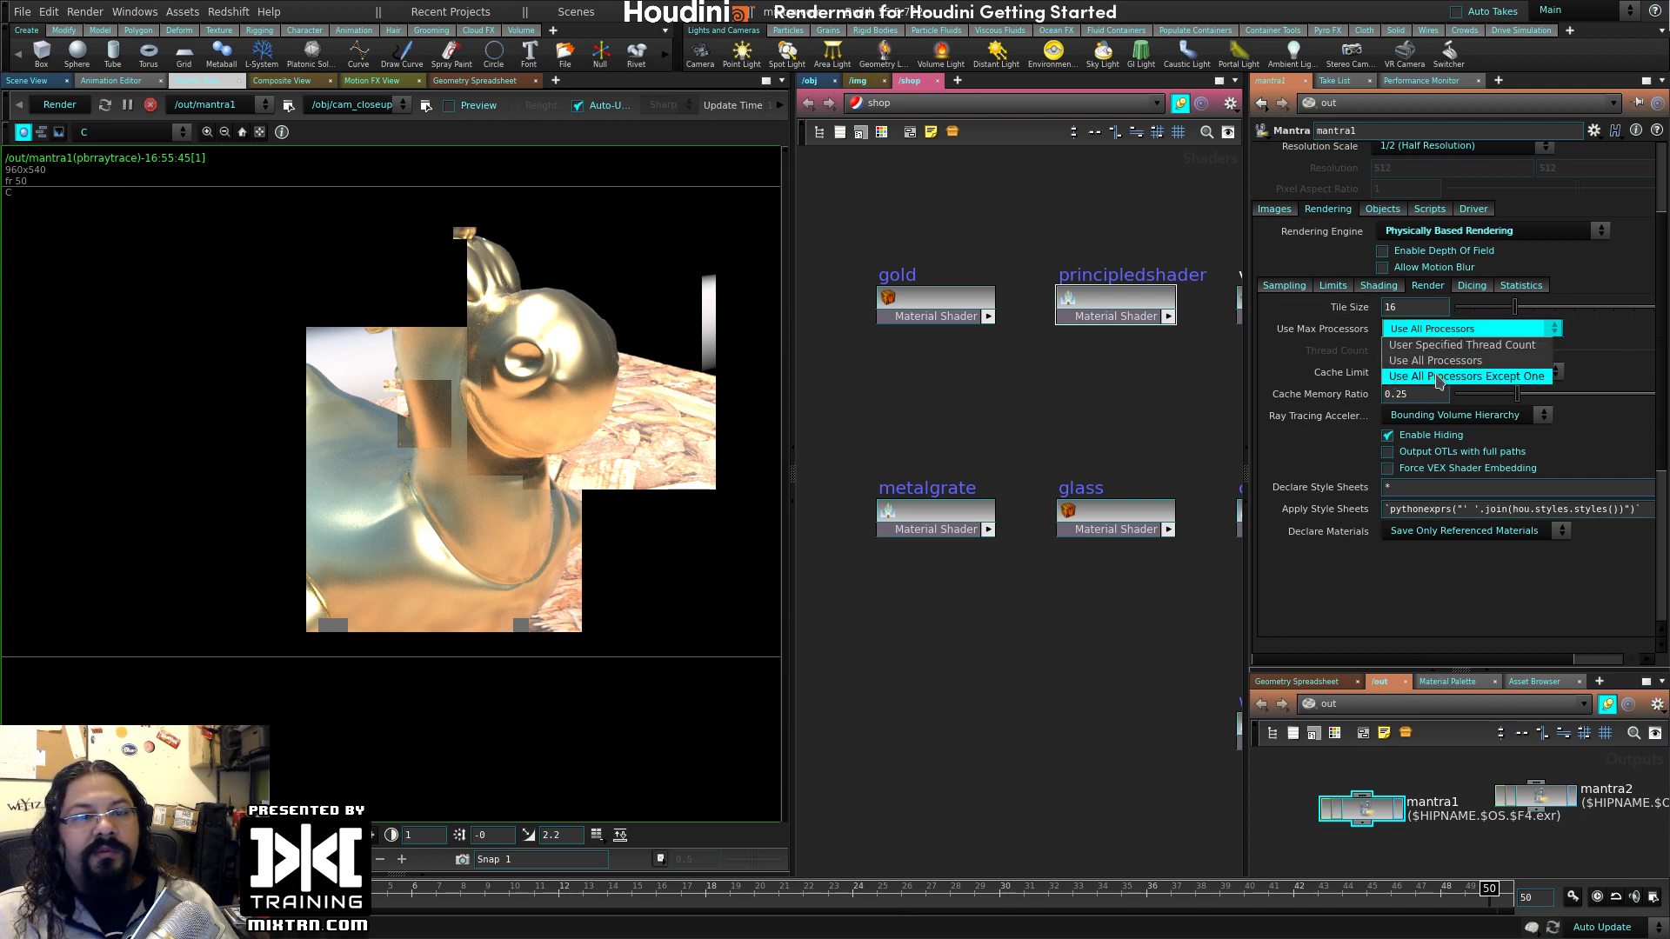
{"action": "left_click", "coordinate": [1443, 362]}
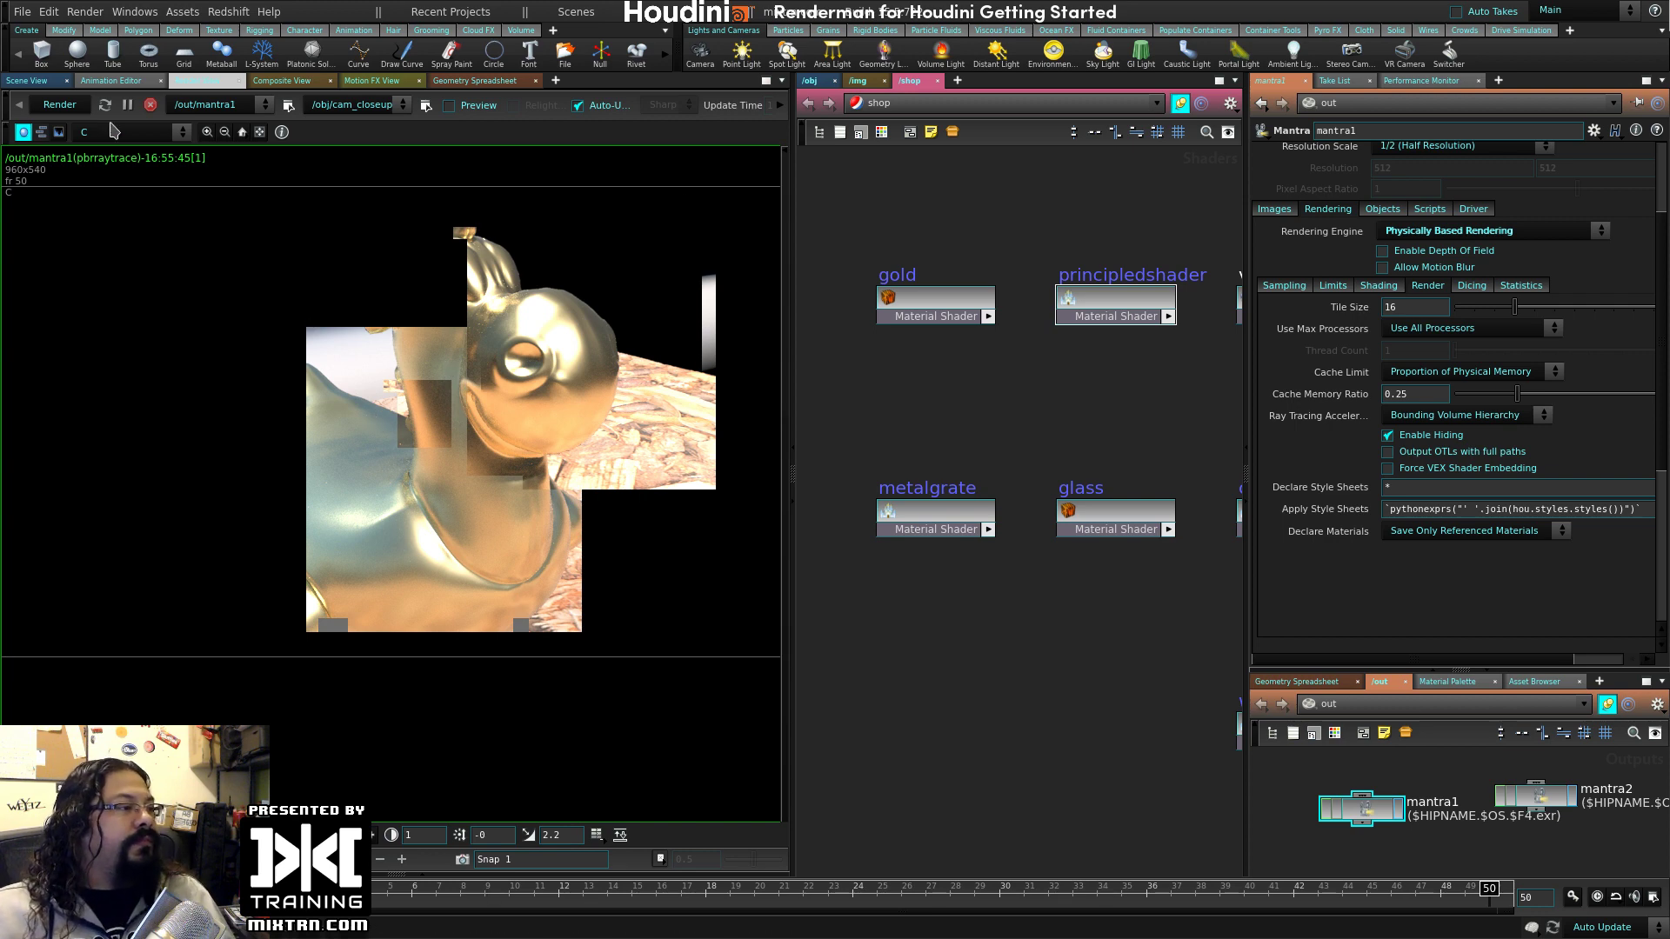
{"action": "left_click", "coordinate": [60, 106]}
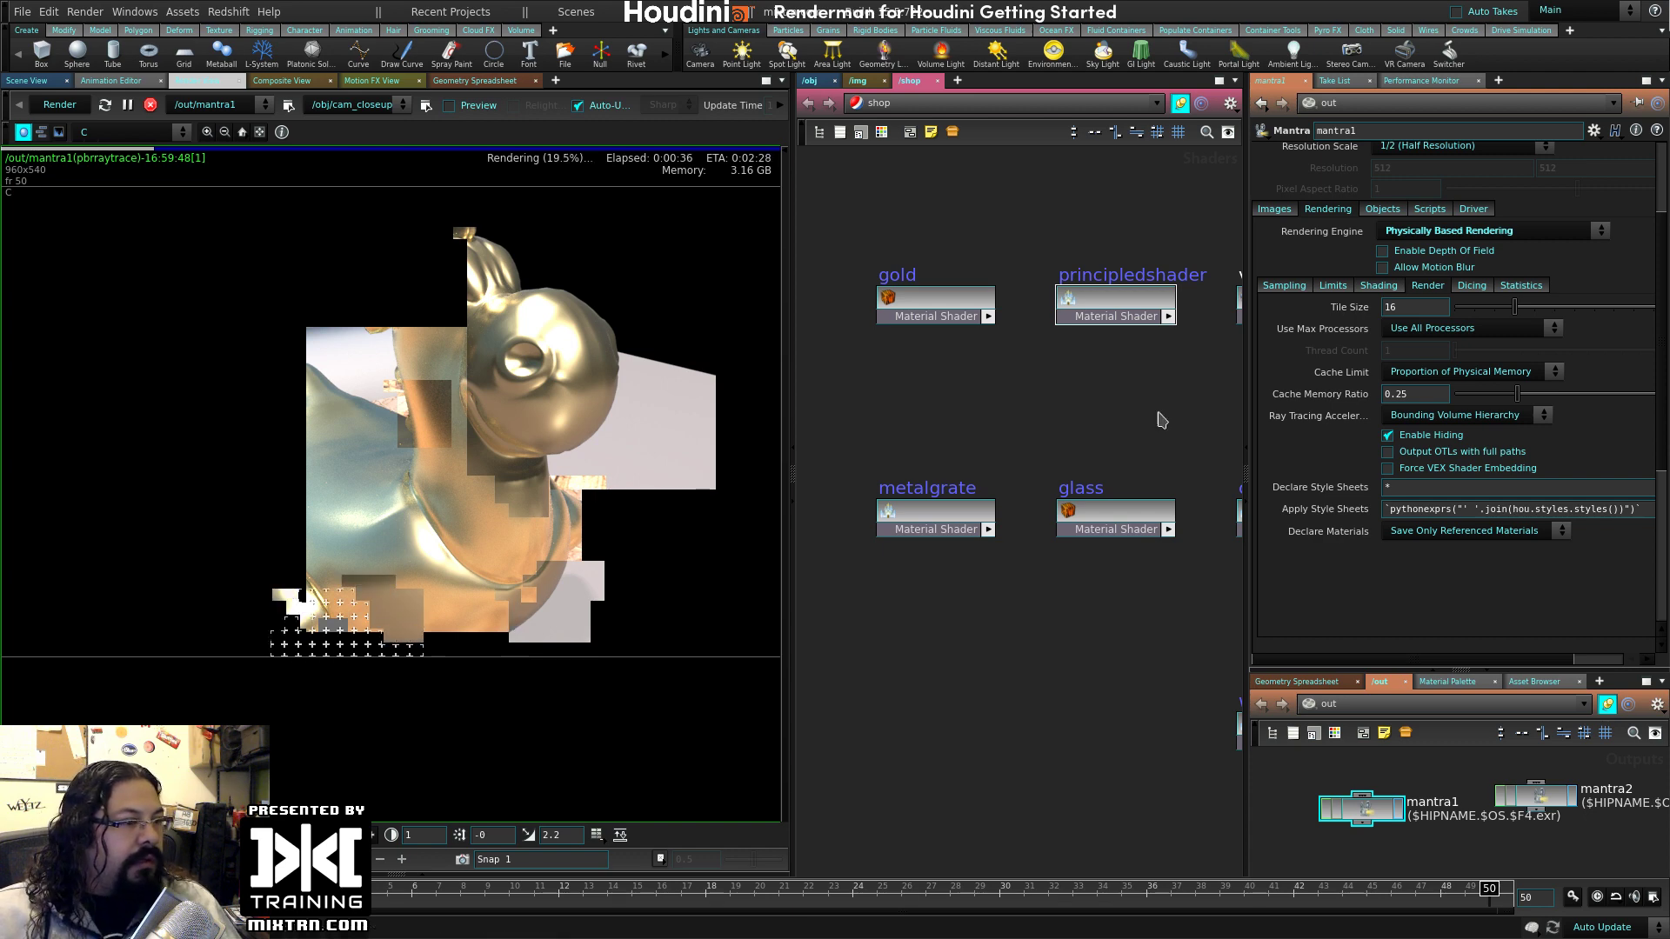
- Inspect skylight1's light settings in the object network and move arealight1 up beside sunlight1
{"action": "left_click", "coordinate": [809, 80]}
{"action": "scroll", "coordinate": [1045, 429], "scroll_direction": "down", "scroll_amount": 5}
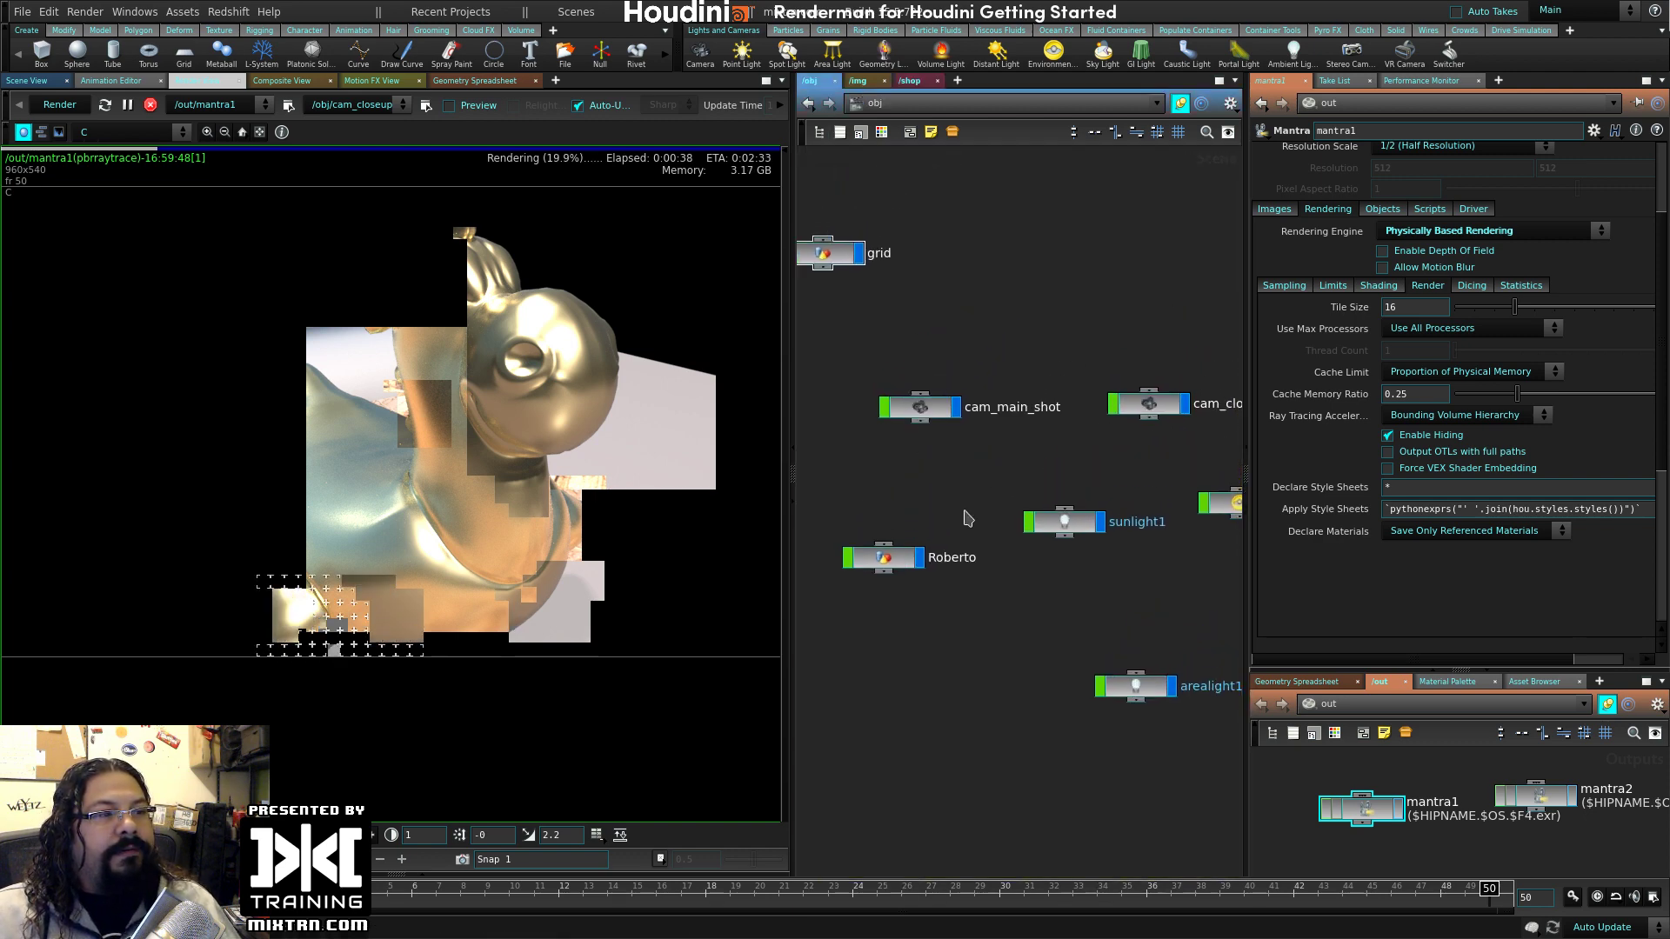
{"action": "mouse_move", "coordinate": [1129, 430]}
{"action": "left_mouse_down"}
{"action": "mouse_move", "coordinate": [1023, 503]}
{"action": "mouse_move", "coordinate": [1108, 452]}
{"action": "left_mouse_up"}
{"action": "scroll", "coordinate": [1122, 504], "scroll_direction": "up", "scroll_amount": 4}
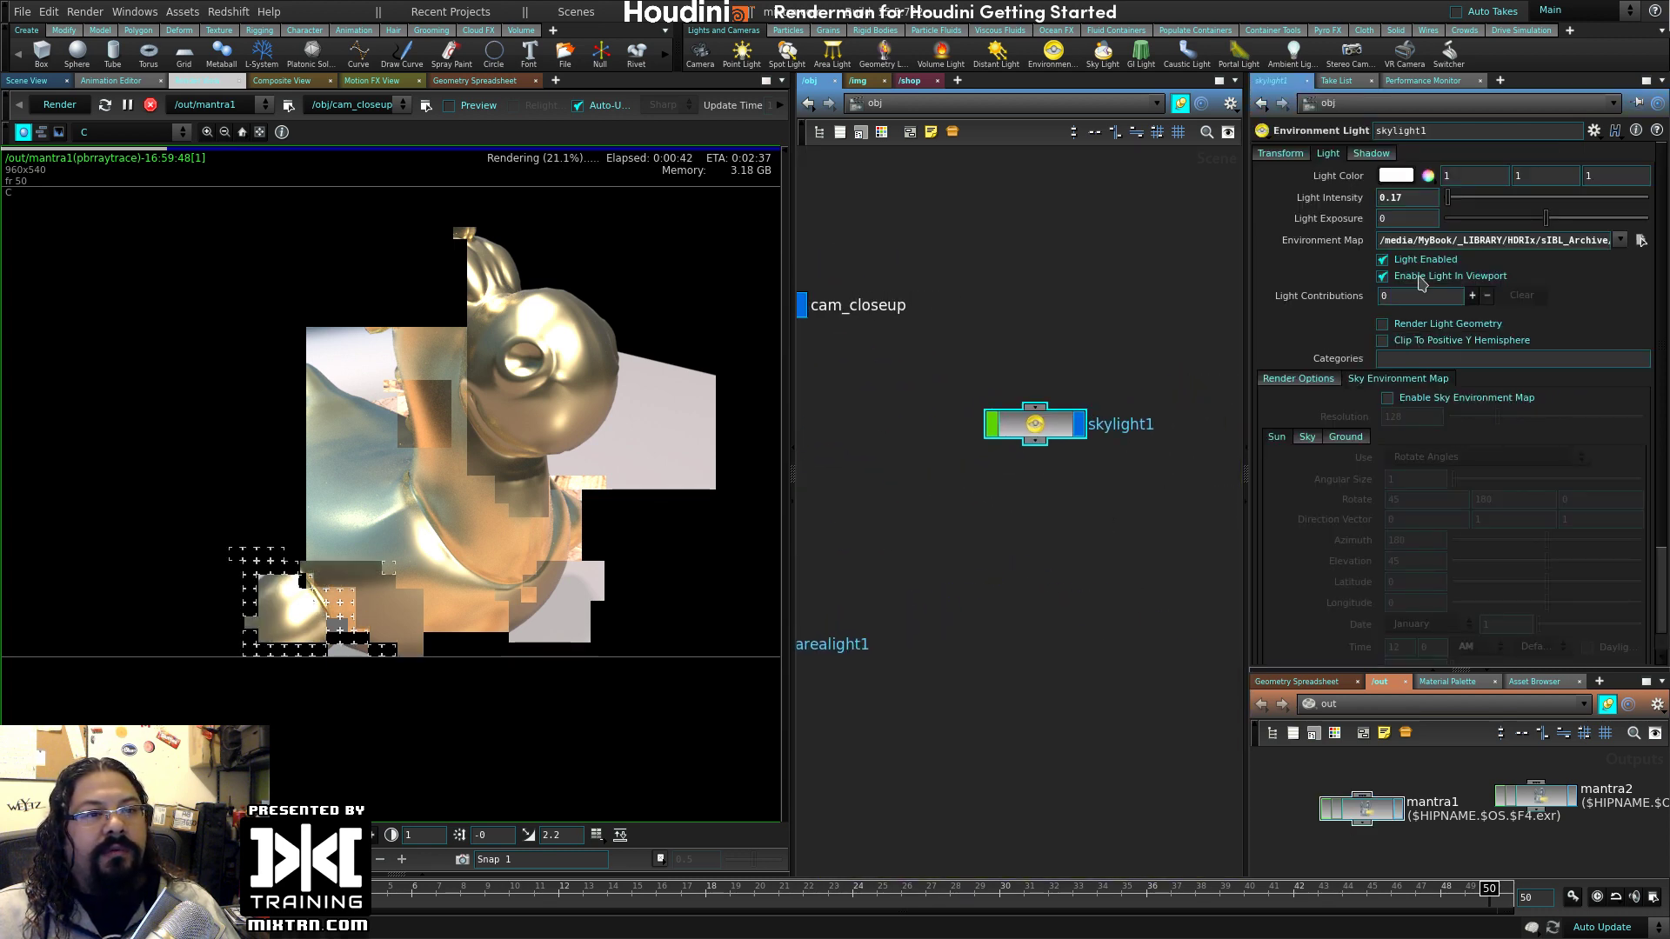
{"action": "middle_click_drag", "start_coordinate": [995, 509], "coordinate": [1195, 541]}
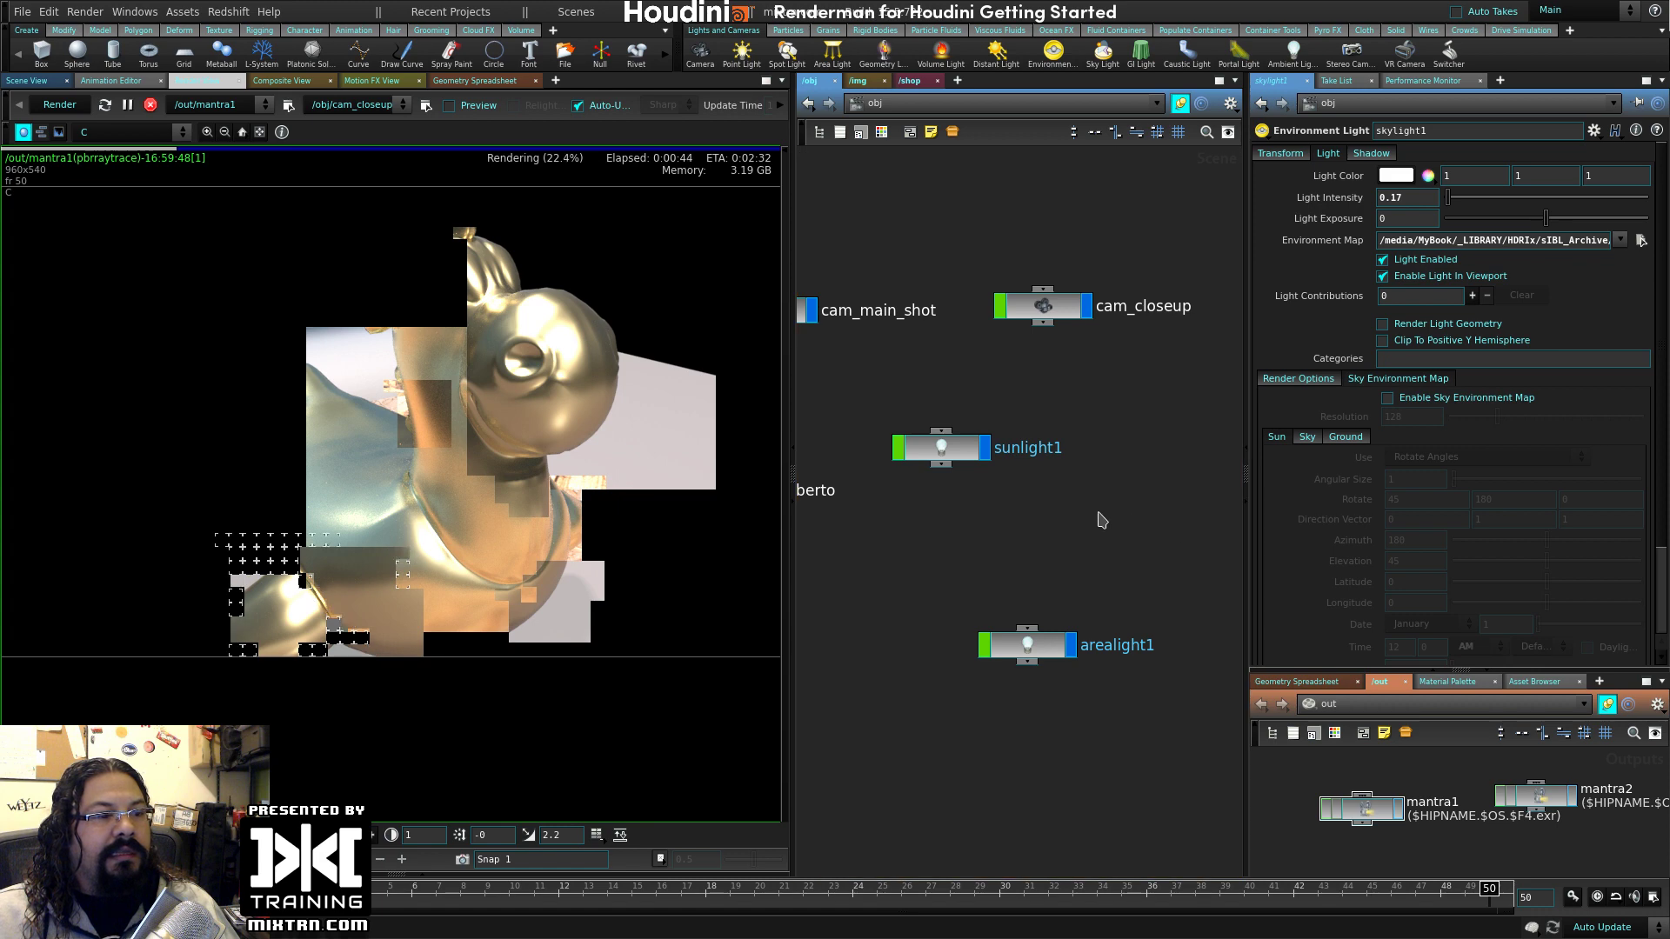
{"action": "left_click_drag", "start_coordinate": [1019, 661], "coordinate": [1100, 509]}
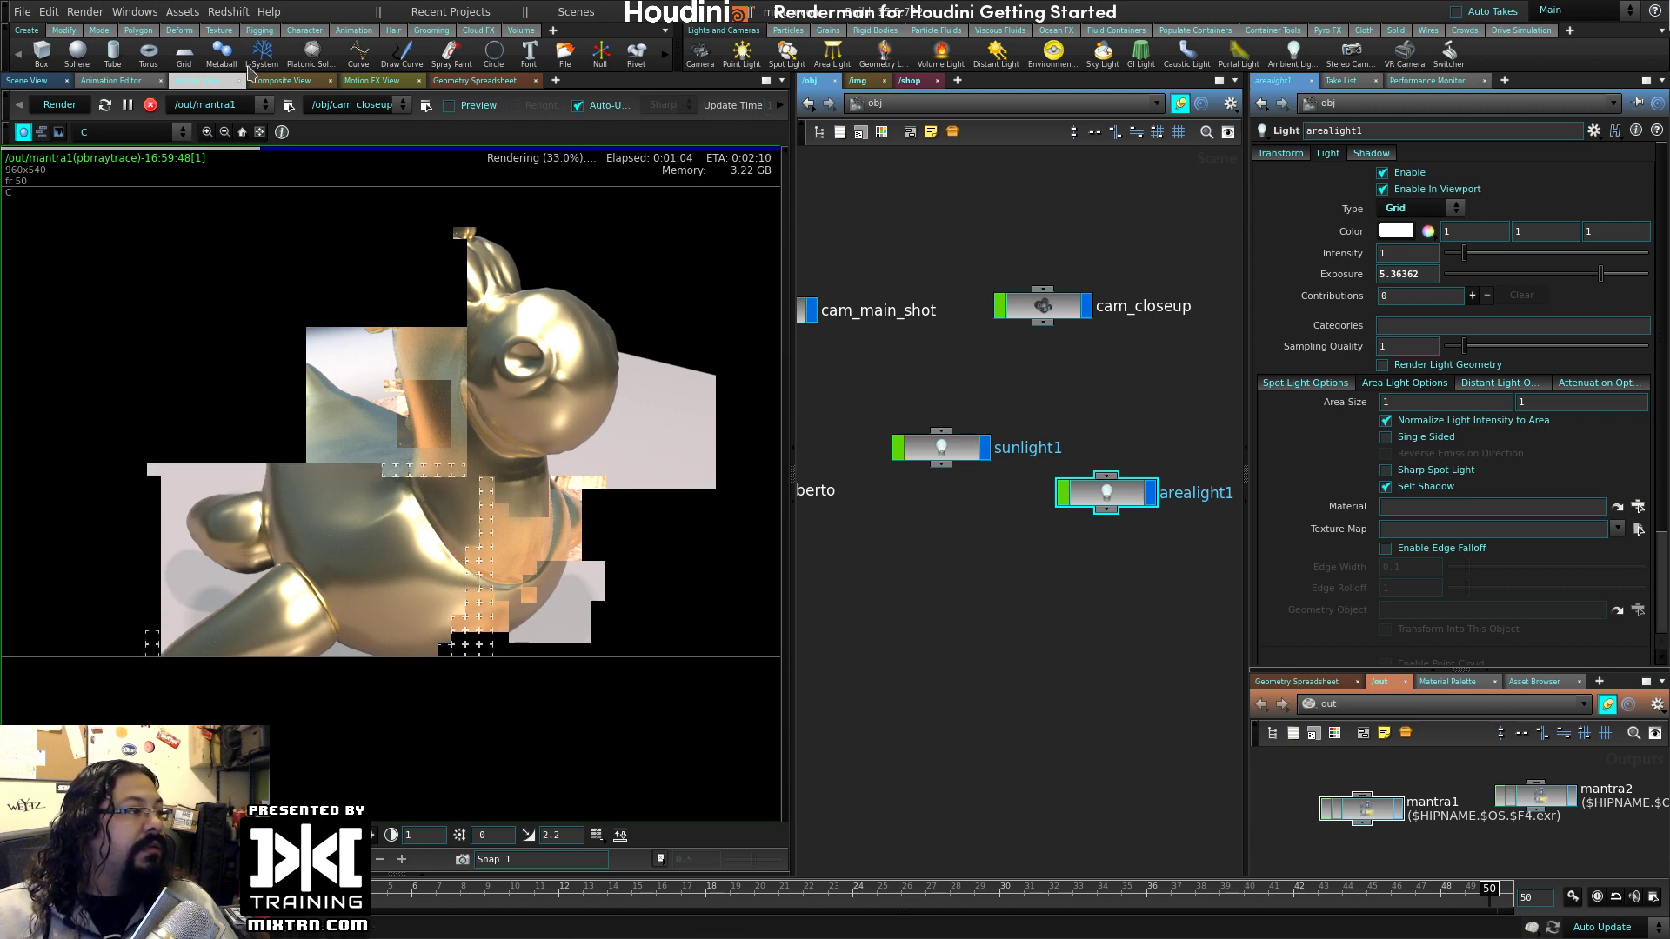
- Reset mantra1's Pixel Samples to 3 by 3 and its Max Ray Samples to 9
{"action": "left_click", "coordinate": [1331, 805]}
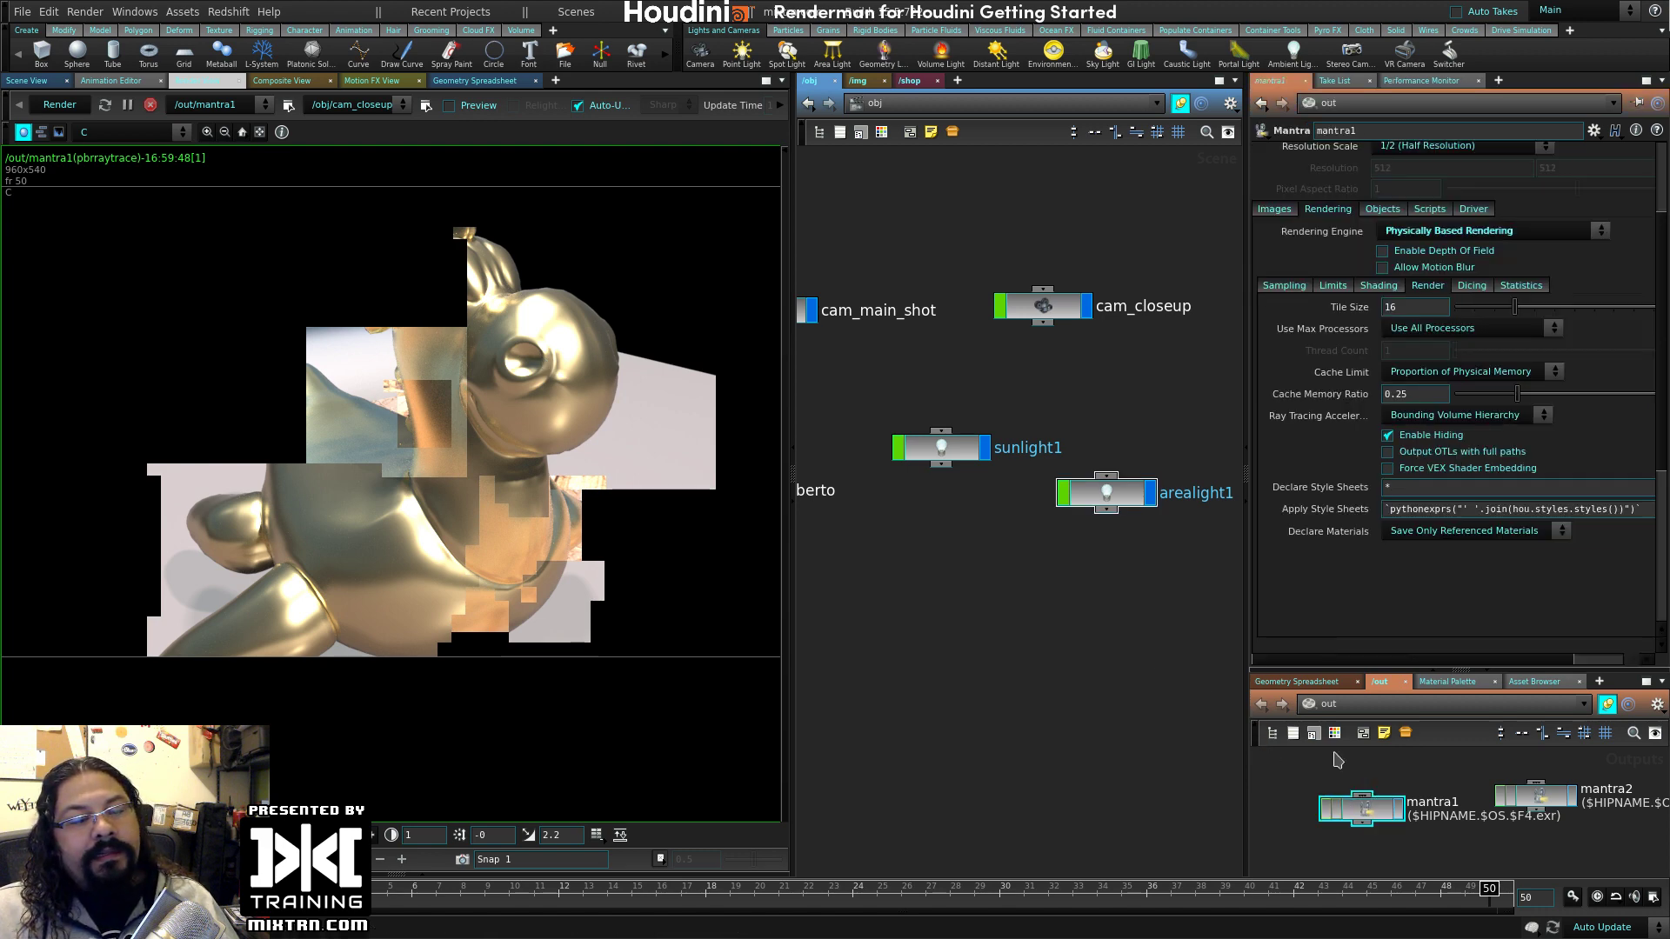
{"action": "scroll", "coordinate": [1296, 317], "scroll_direction": "up", "scroll_amount": 1}
{"action": "left_click", "coordinate": [1292, 311]}
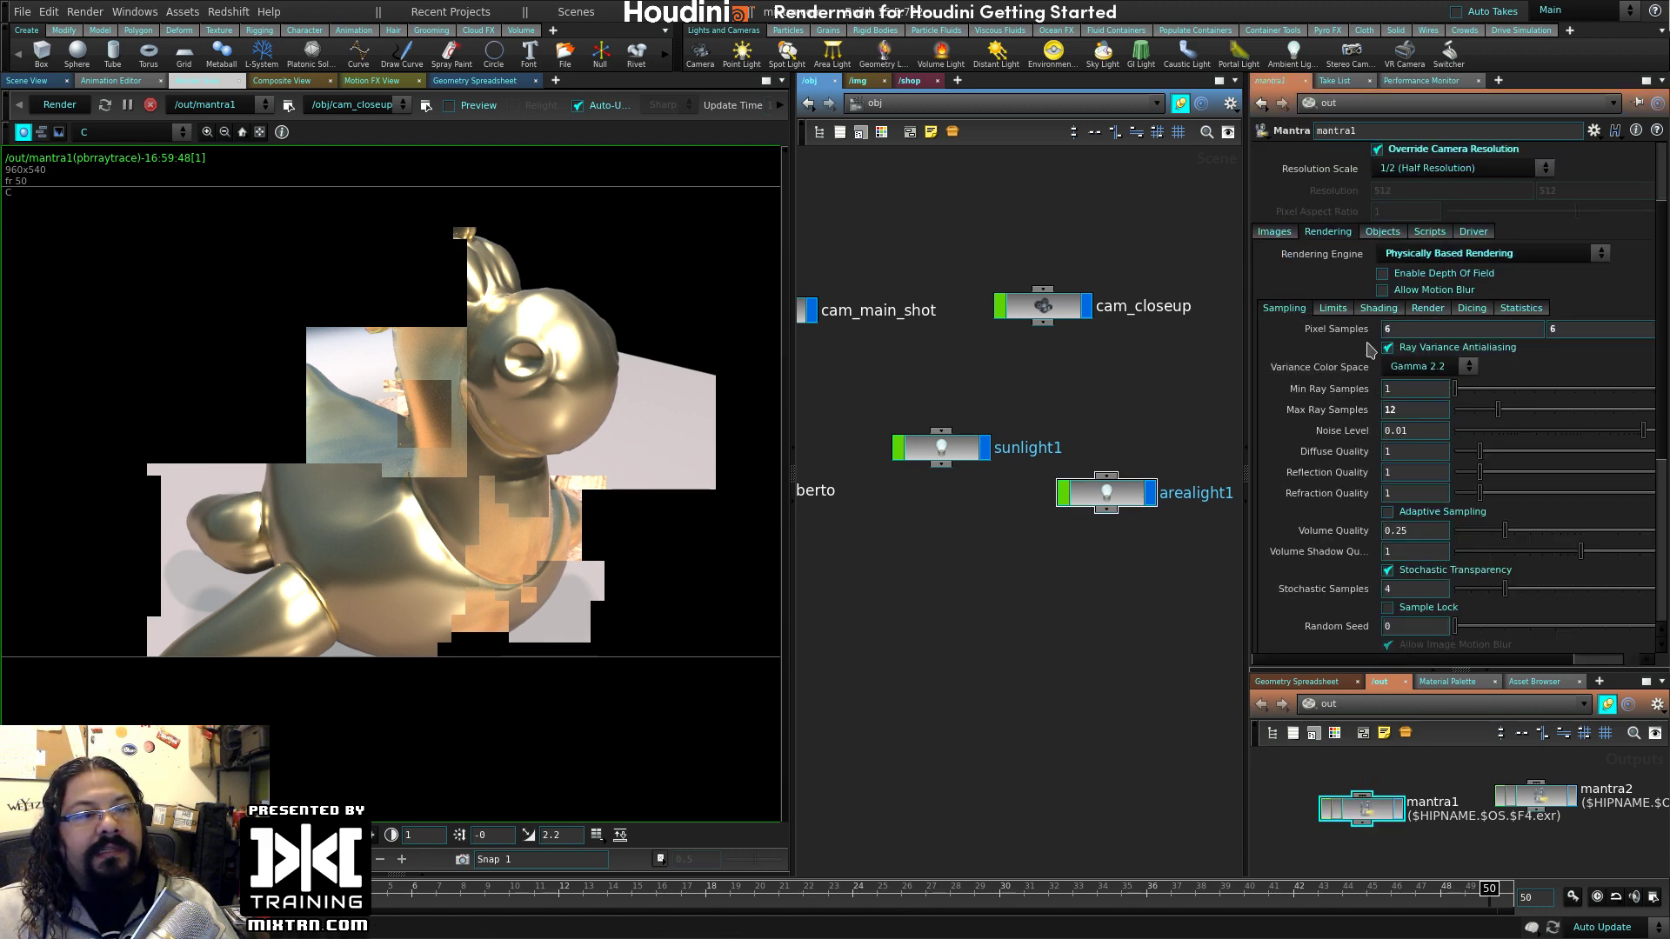
{"action": "middle_click_drag", "start_coordinate": [1342, 329], "coordinate": [1313, 326]}
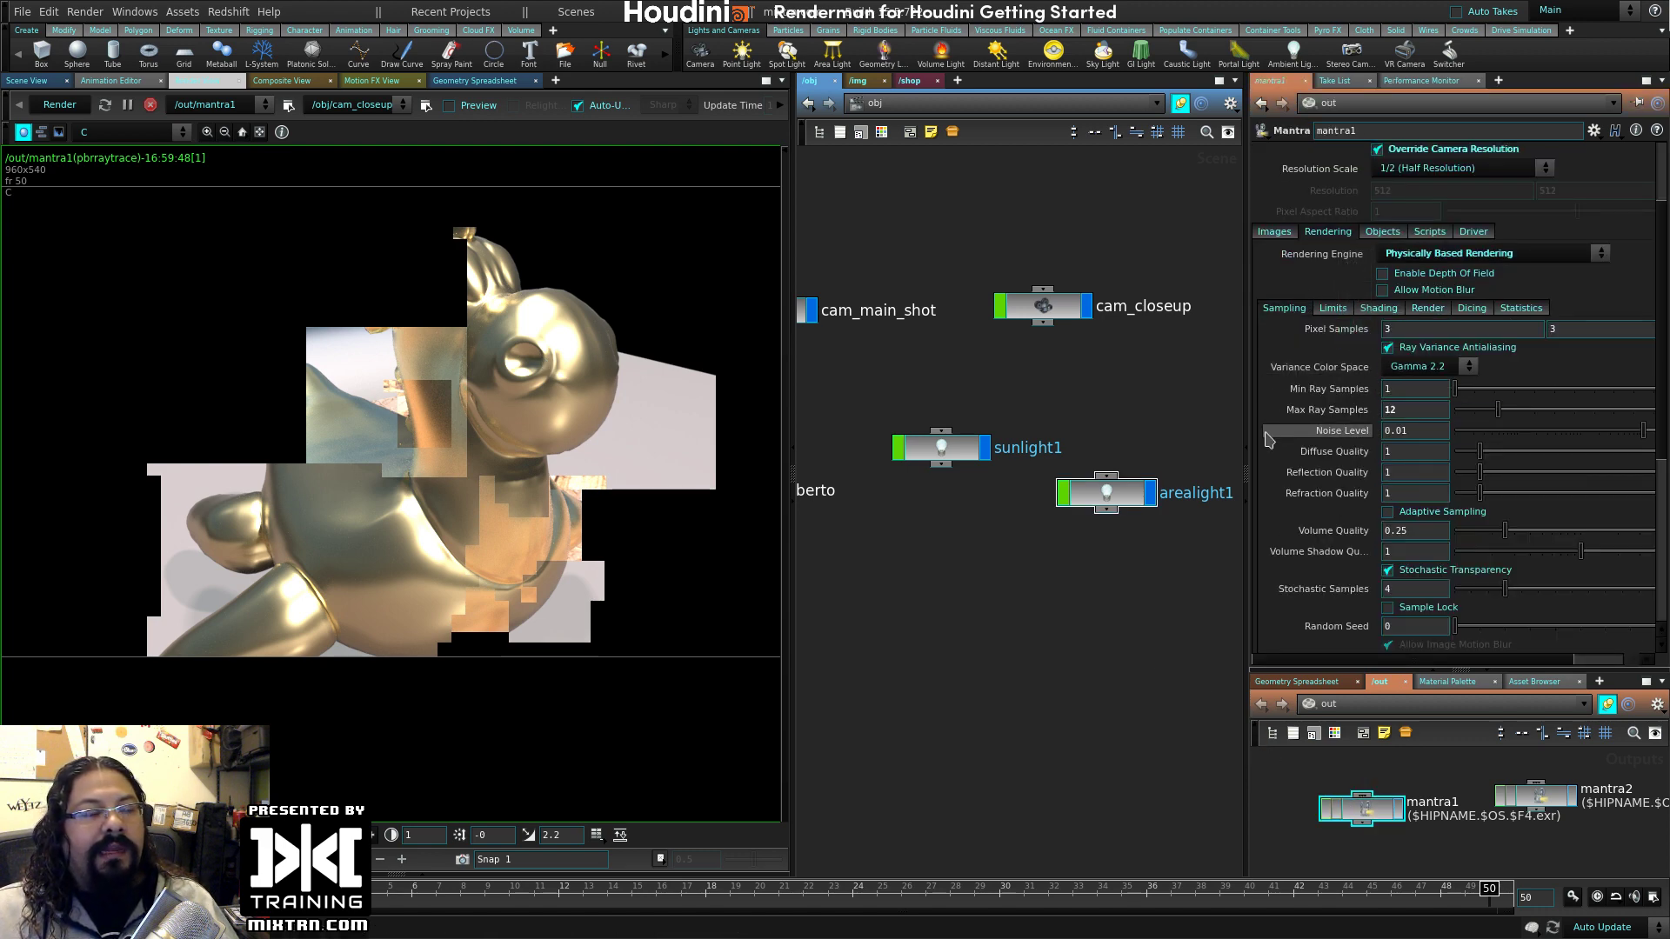
{"action": "middle_click", "coordinate": [1353, 416]}
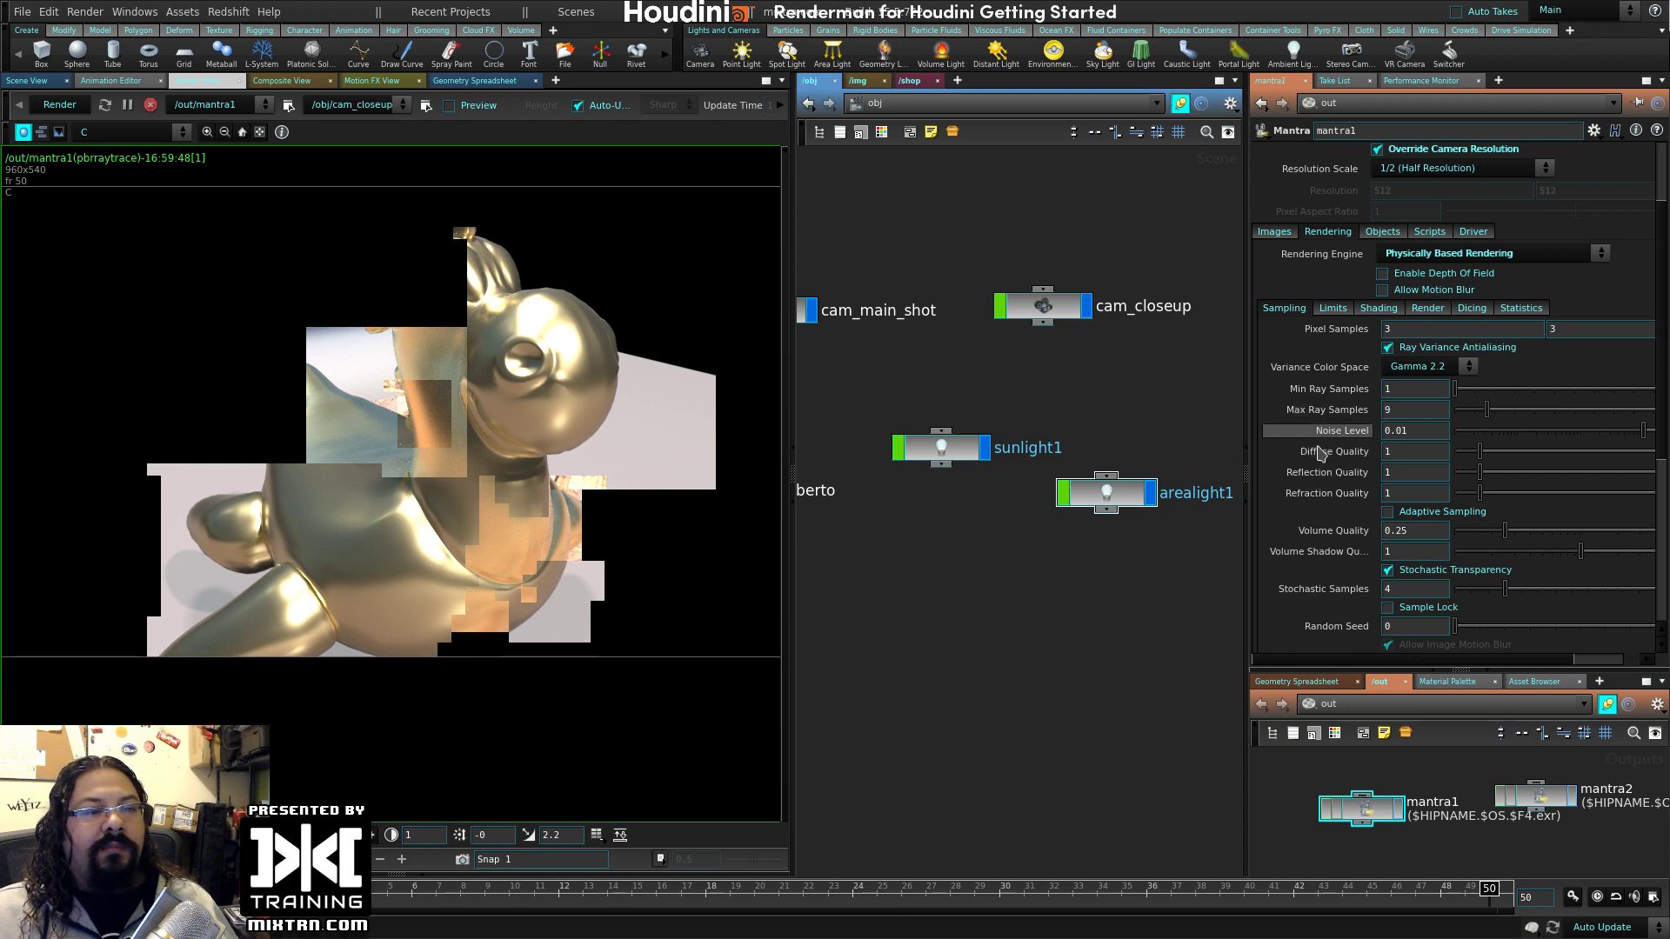
- Review mantra1's sampling quality settings and change the Noise Level to 0.51
{"action": "left_click", "coordinate": [1404, 432]}
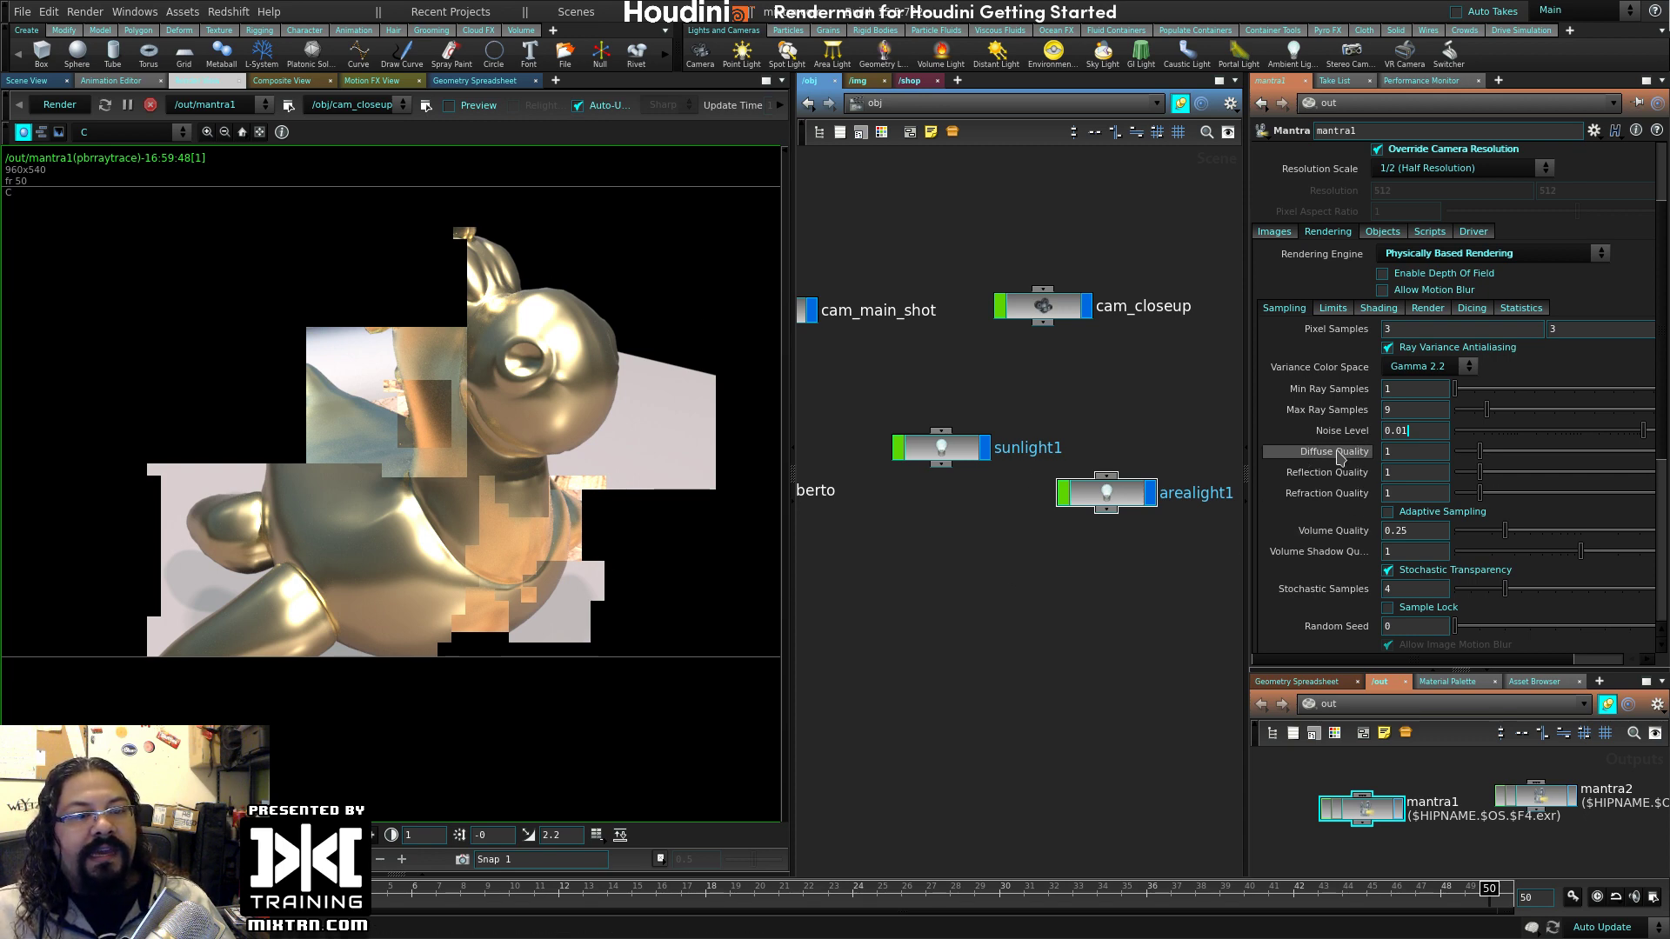
{"action": "mouse_move", "coordinate": [1340, 457]}
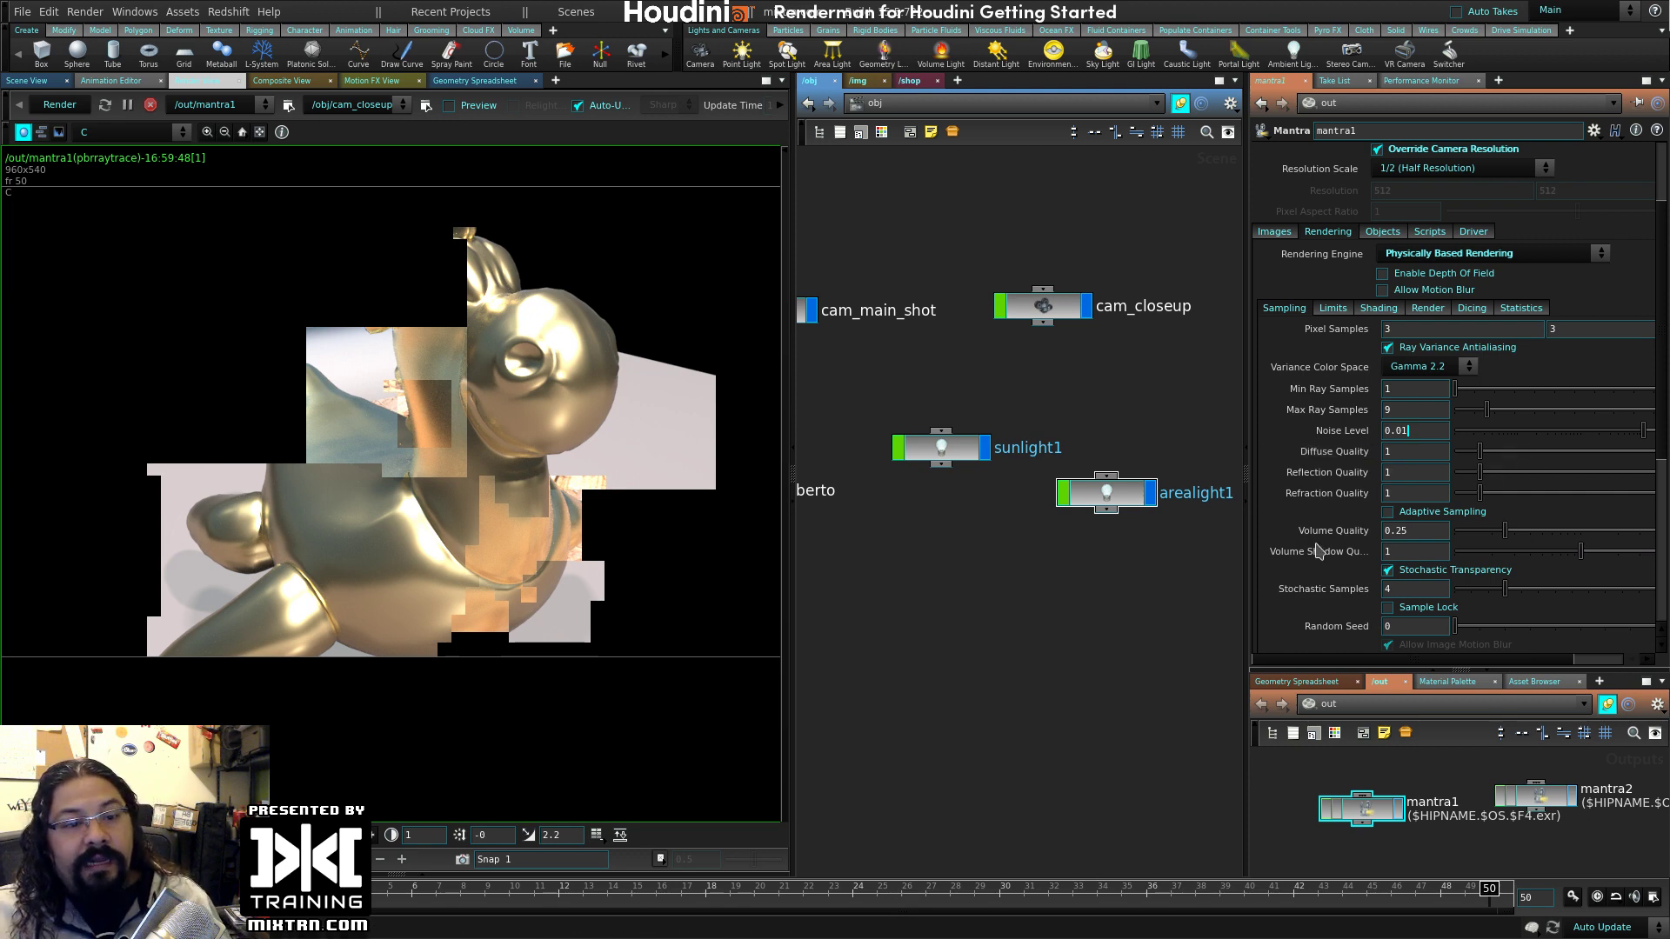
{"action": "scroll", "coordinate": [1337, 528], "scroll_direction": "down", "scroll_amount": 3}
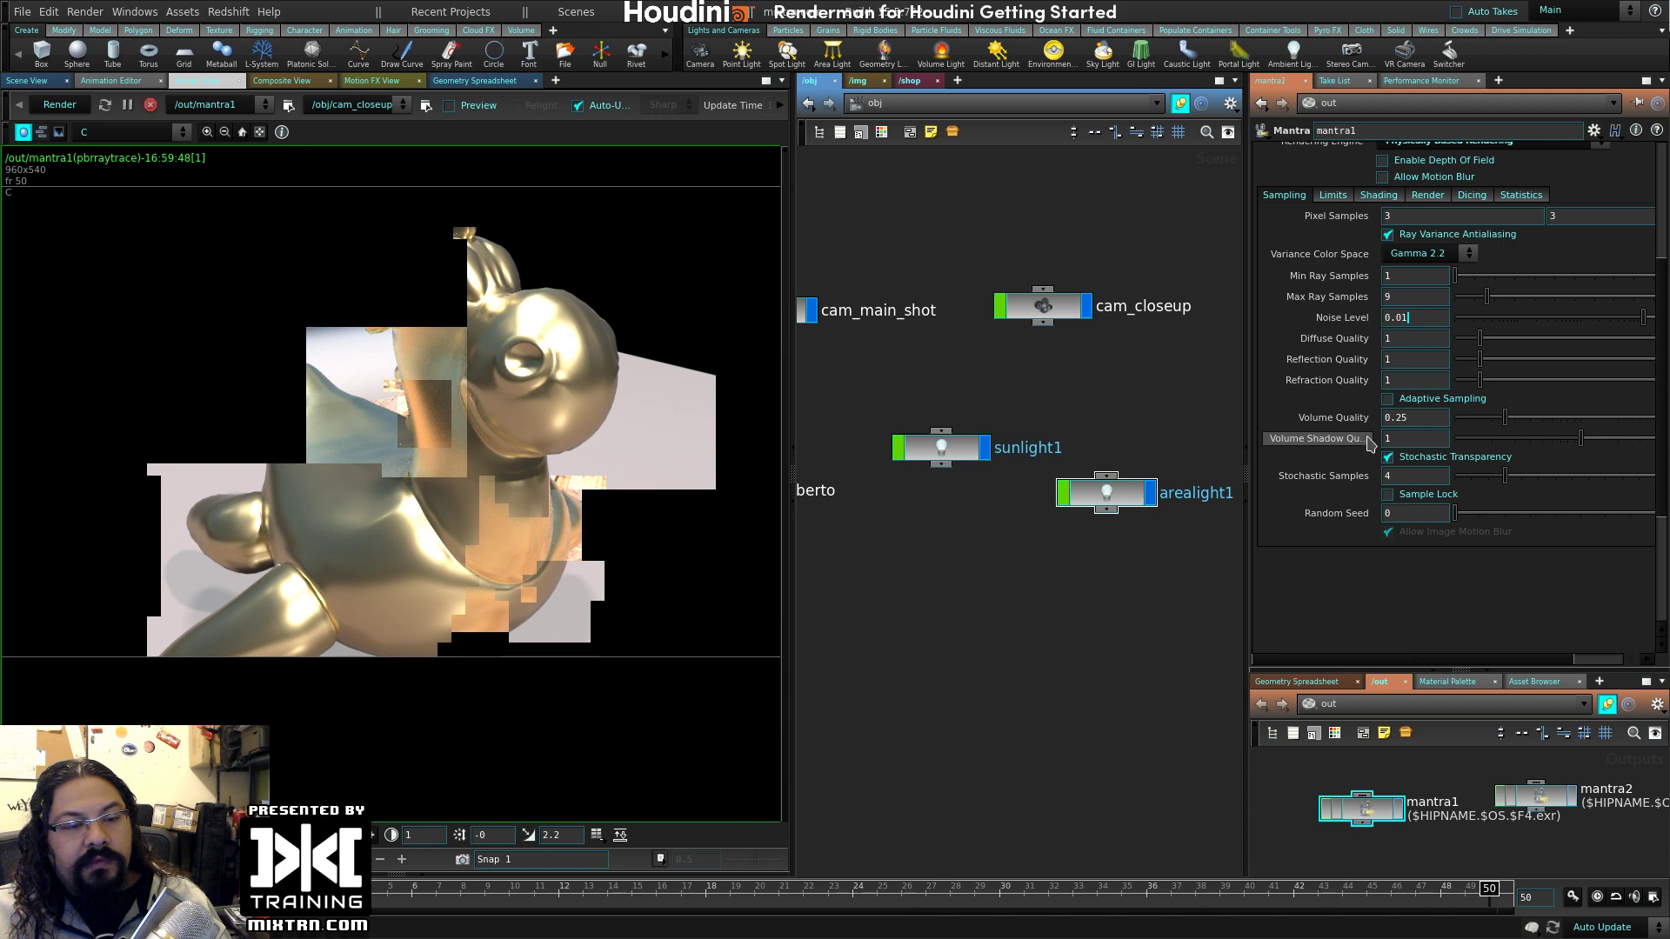
{"action": "scroll", "coordinate": [1414, 497], "scroll_direction": "up", "scroll_amount": 3}
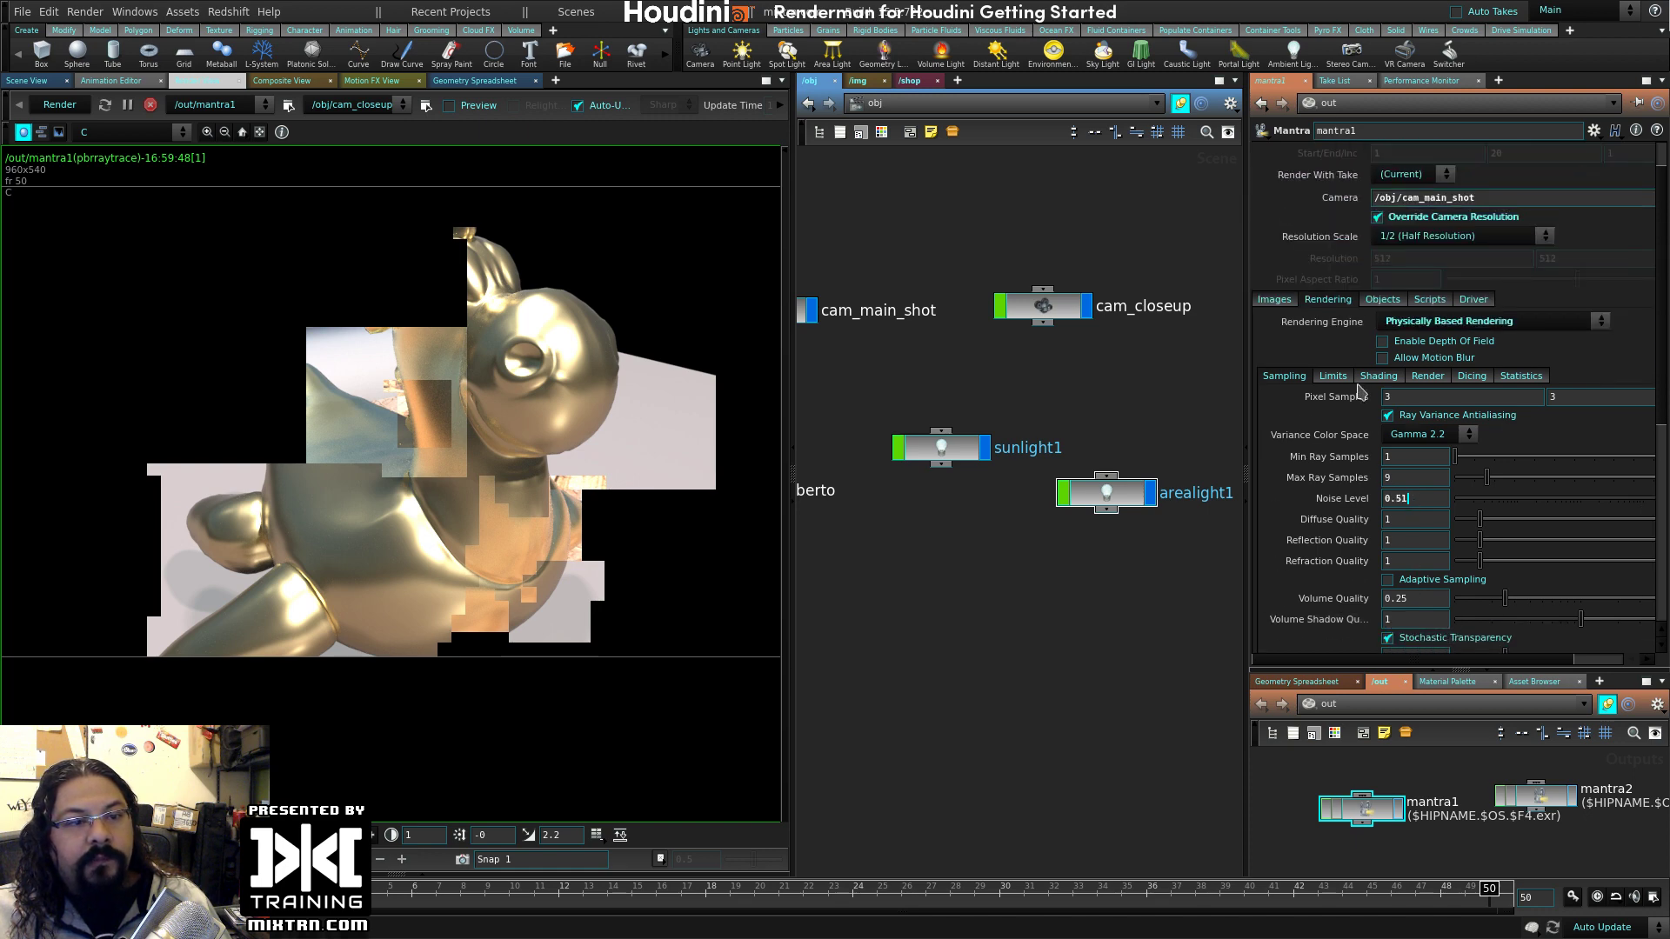
- Set mantra1's Reflect Limit, Refract Limit and Color Limit to 3 each
{"action": "left_click", "coordinate": [1332, 376]}
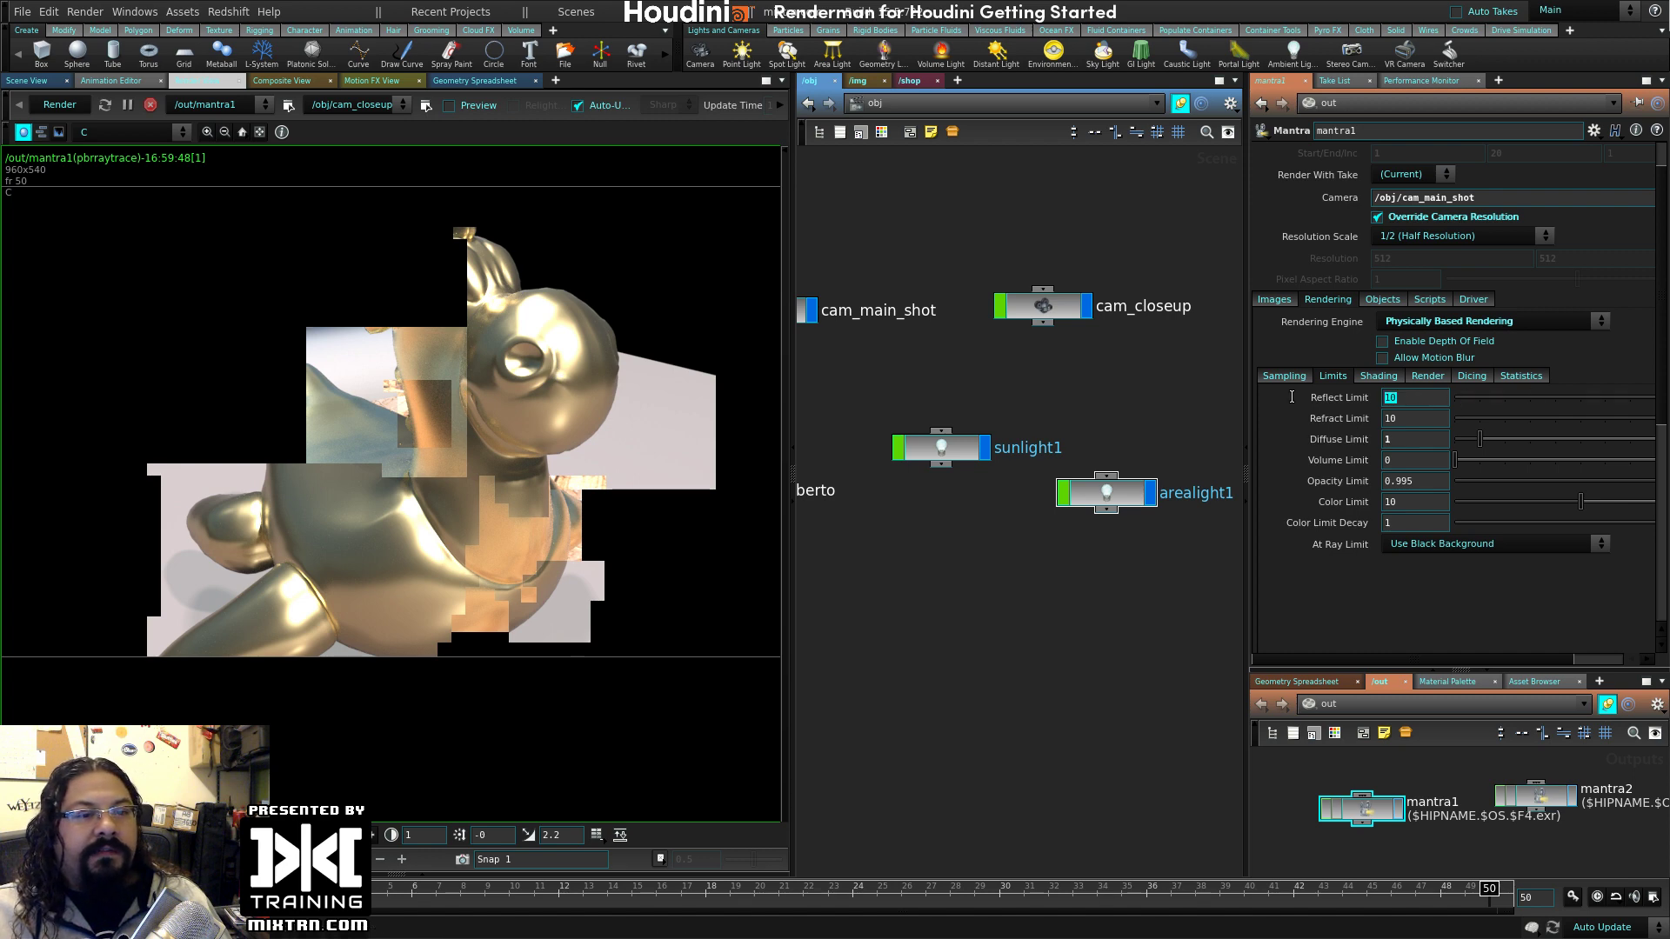
{"action": "type", "text": "3"}
{"action": "key", "text": "Return"}
{"action": "key", "text": "Return"}
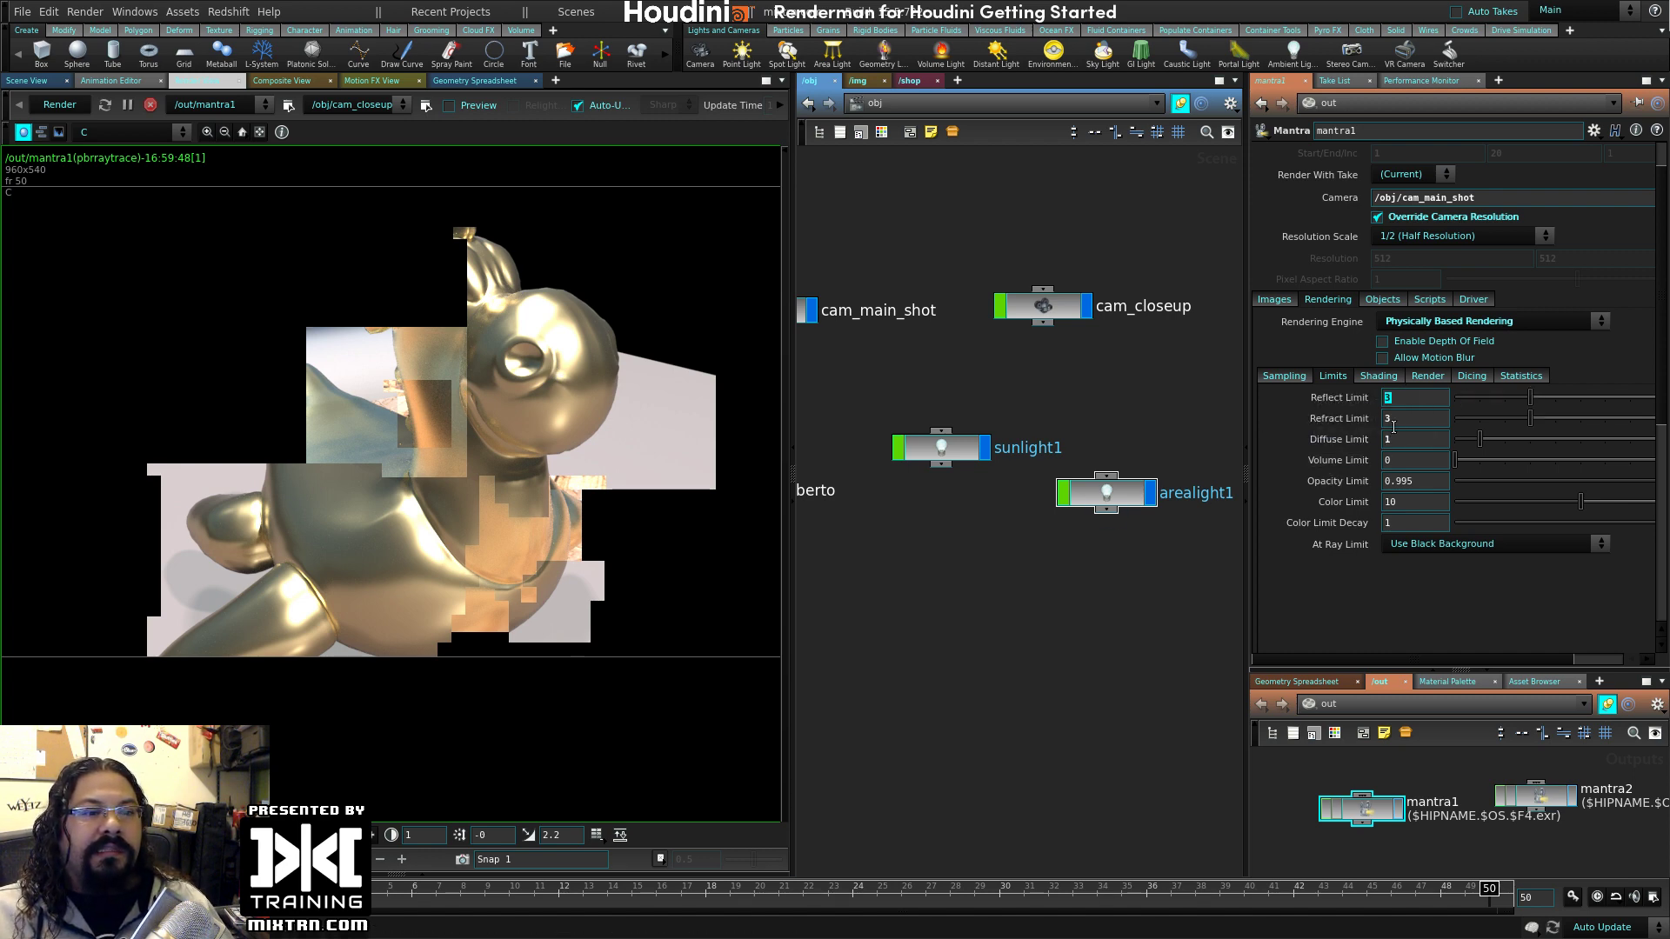
{"action": "key", "text": "Tab"}
{"action": "double_click", "coordinate": [1424, 503]}
{"action": "type", "text": "3"}
{"action": "key", "text": "Return"}
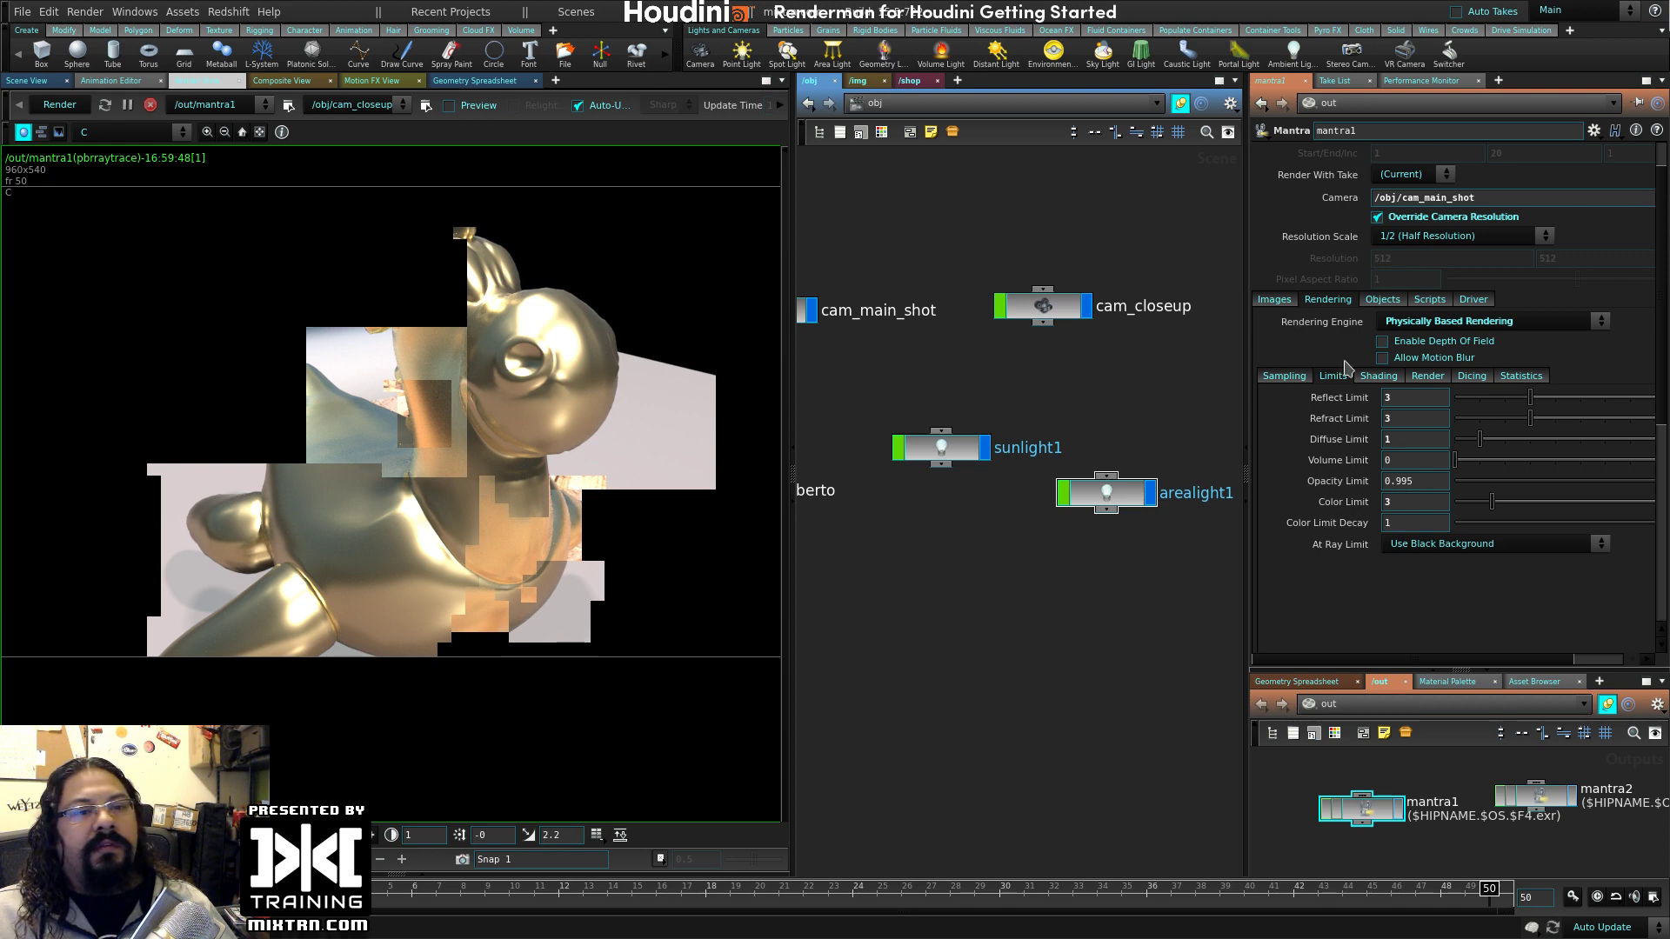
- Look through mantra1's Shading, Render, Dicing and Statistics settings
{"action": "left_click", "coordinate": [1380, 378]}
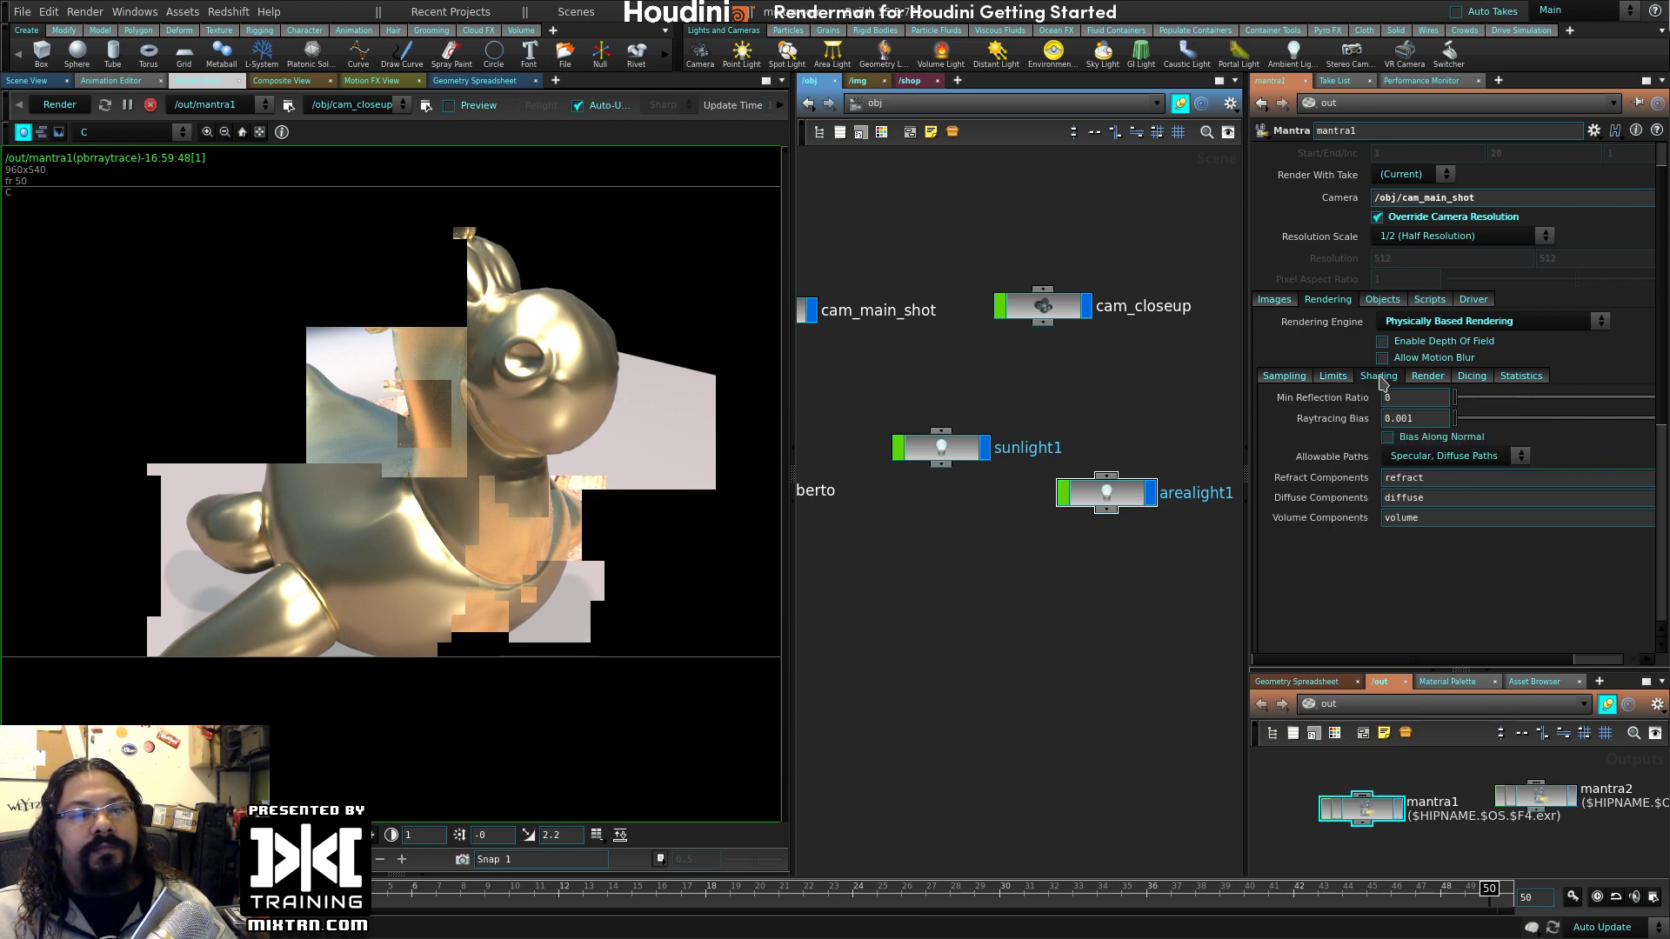
{"action": "left_click", "coordinate": [1431, 378]}
{"action": "left_click", "coordinate": [1472, 376]}
{"action": "left_click", "coordinate": [1513, 376]}
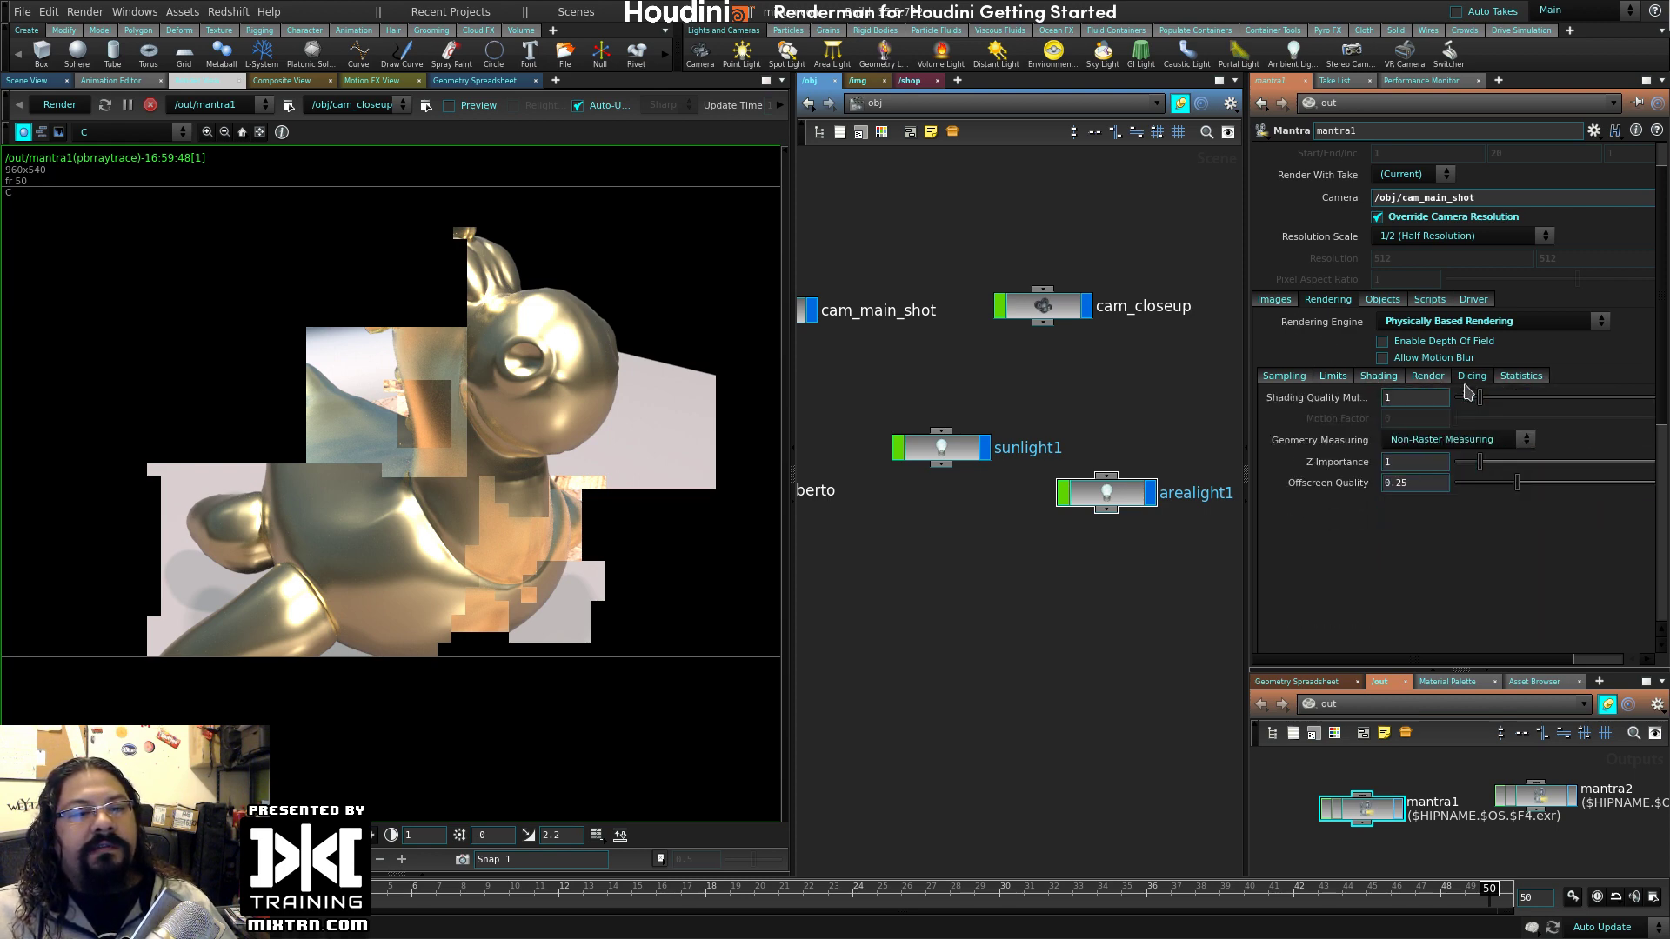
- Review mantra1's Dicing, Statistics, Render, Shading and Limits settings
{"action": "left_click", "coordinate": [1435, 375]}
{"action": "left_click", "coordinate": [1473, 376]}
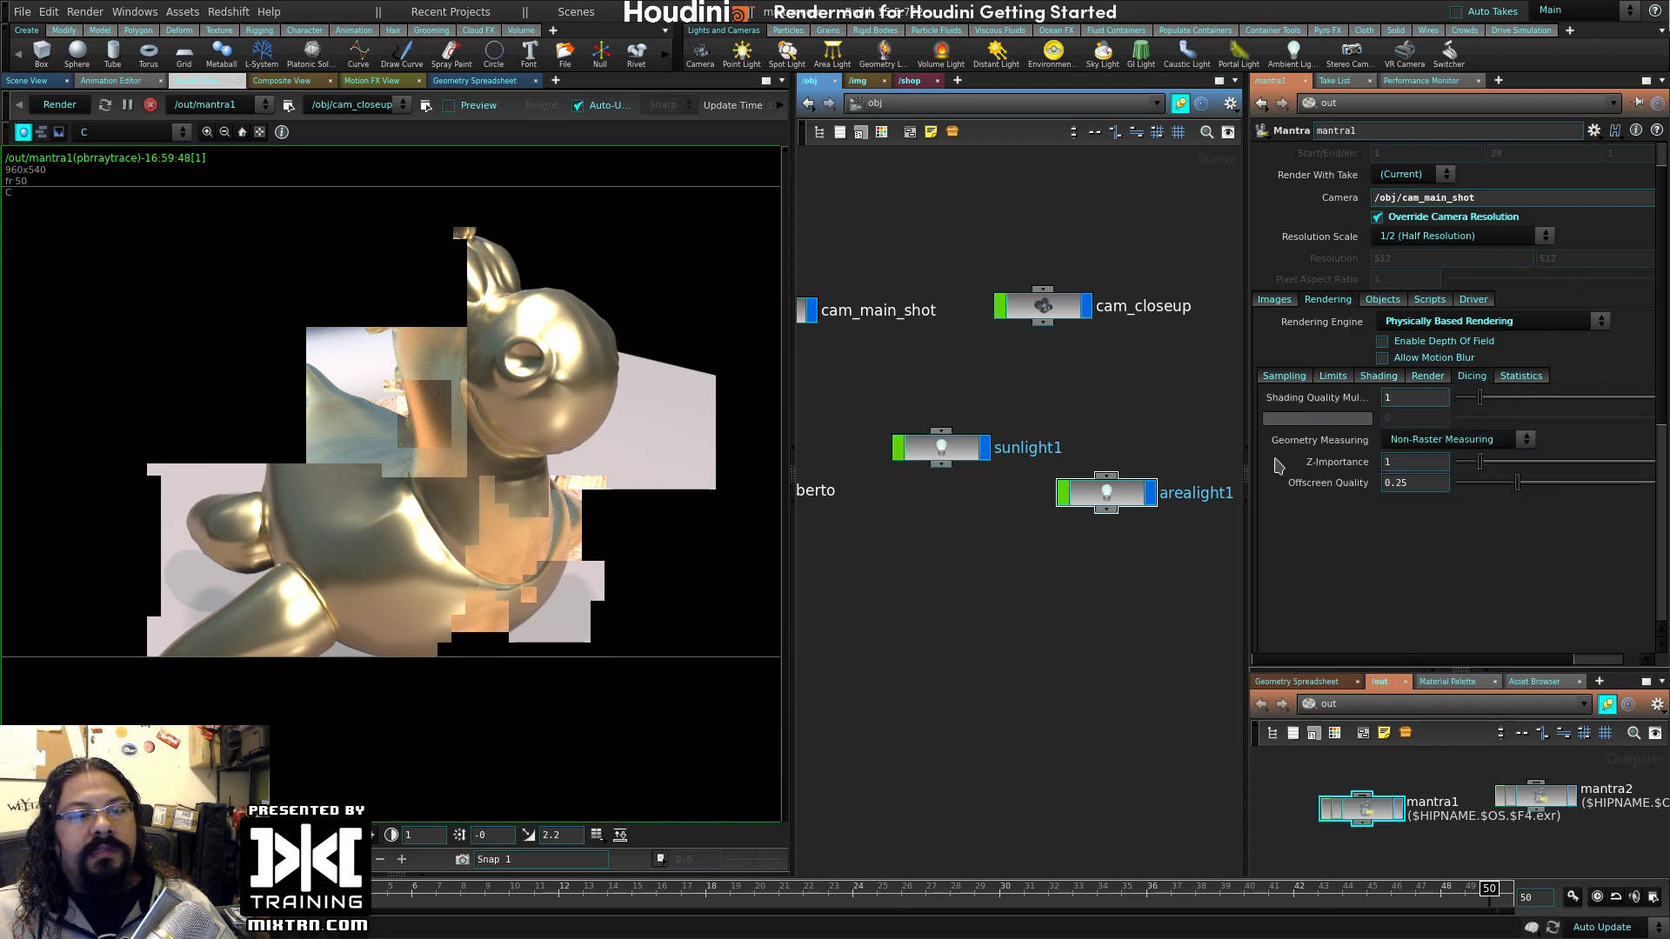
{"action": "left_click", "coordinate": [1520, 376]}
{"action": "left_click", "coordinate": [1472, 375]}
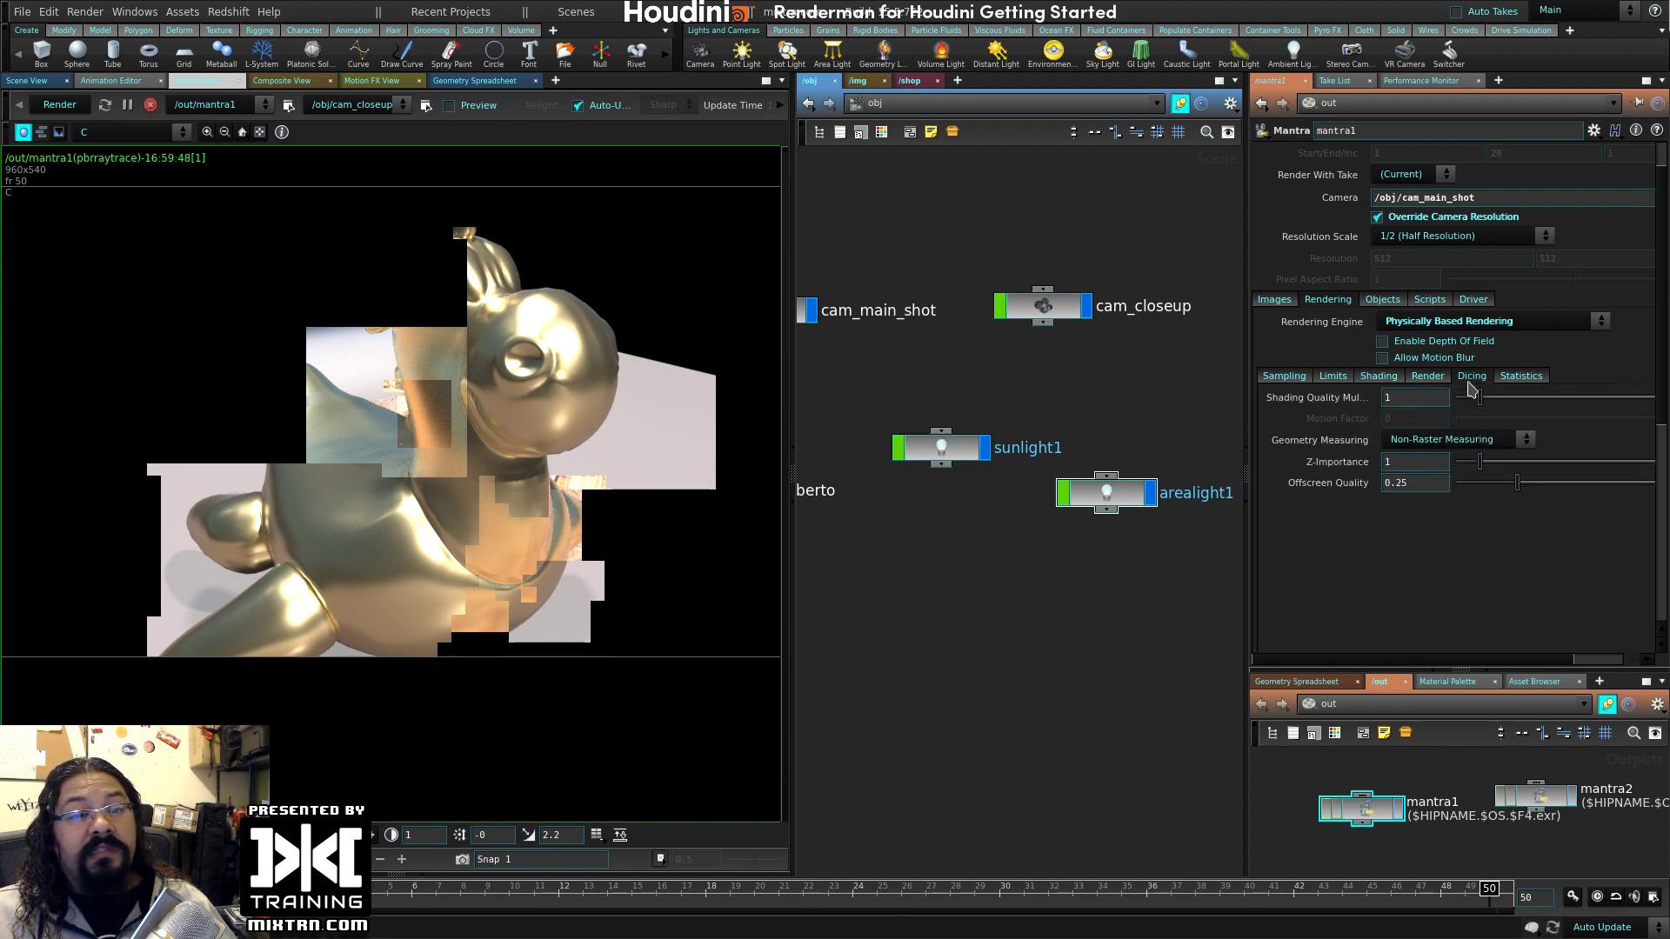
{"action": "left_click", "coordinate": [1505, 377]}
{"action": "left_click", "coordinate": [1429, 375]}
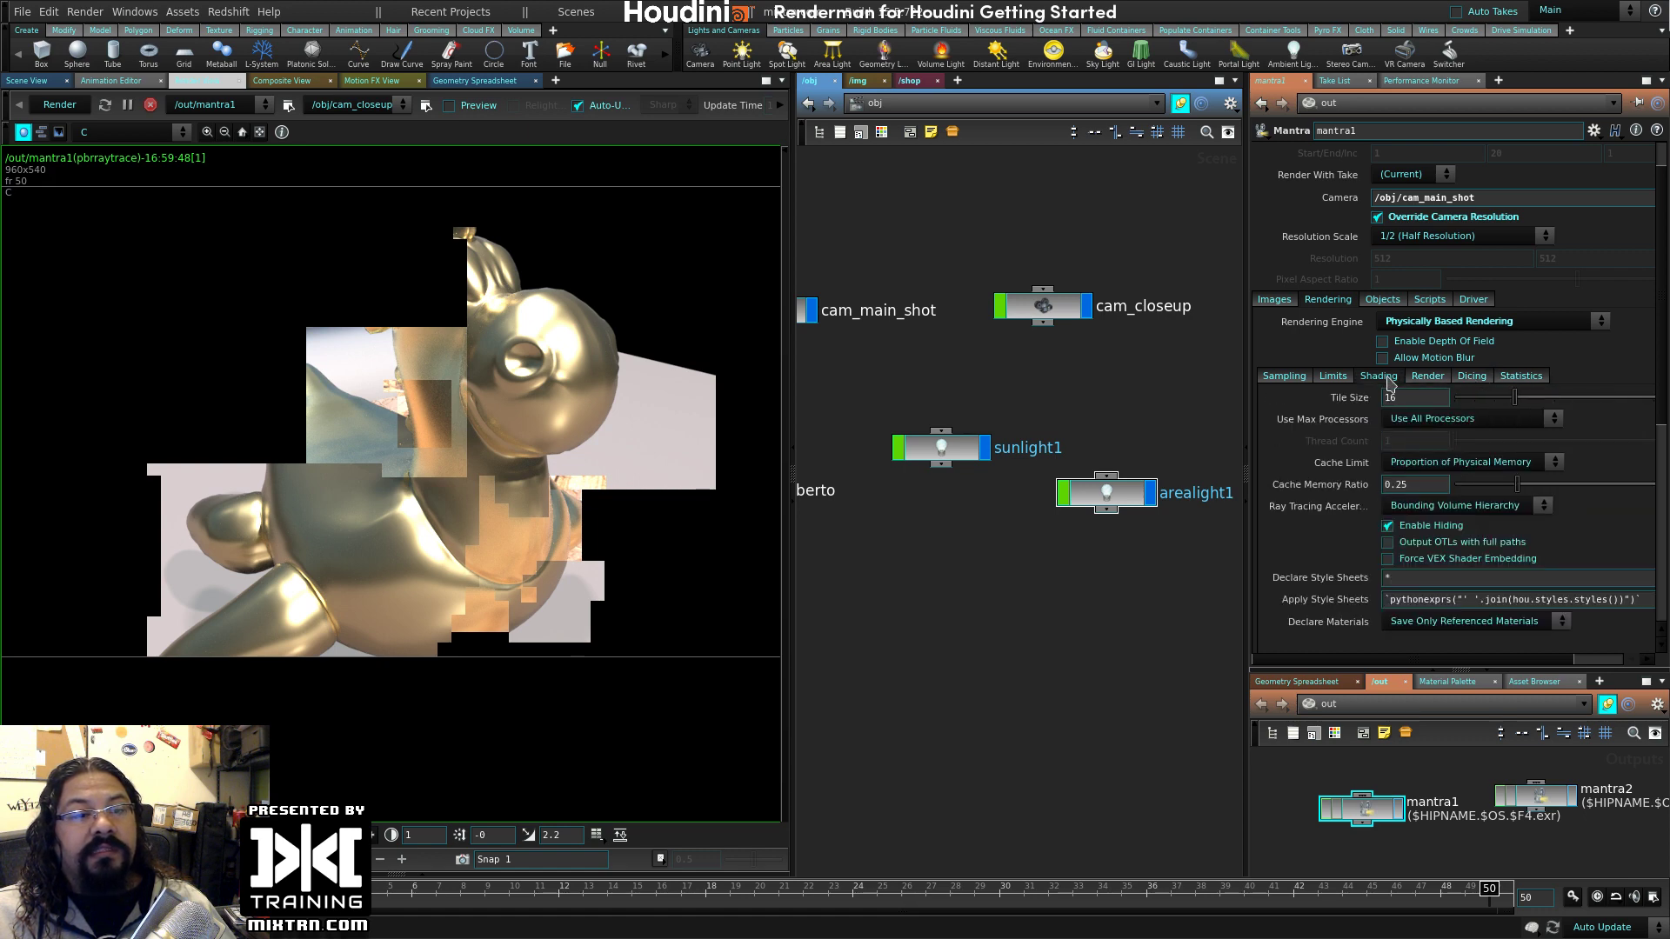
{"action": "left_click", "coordinate": [1518, 376]}
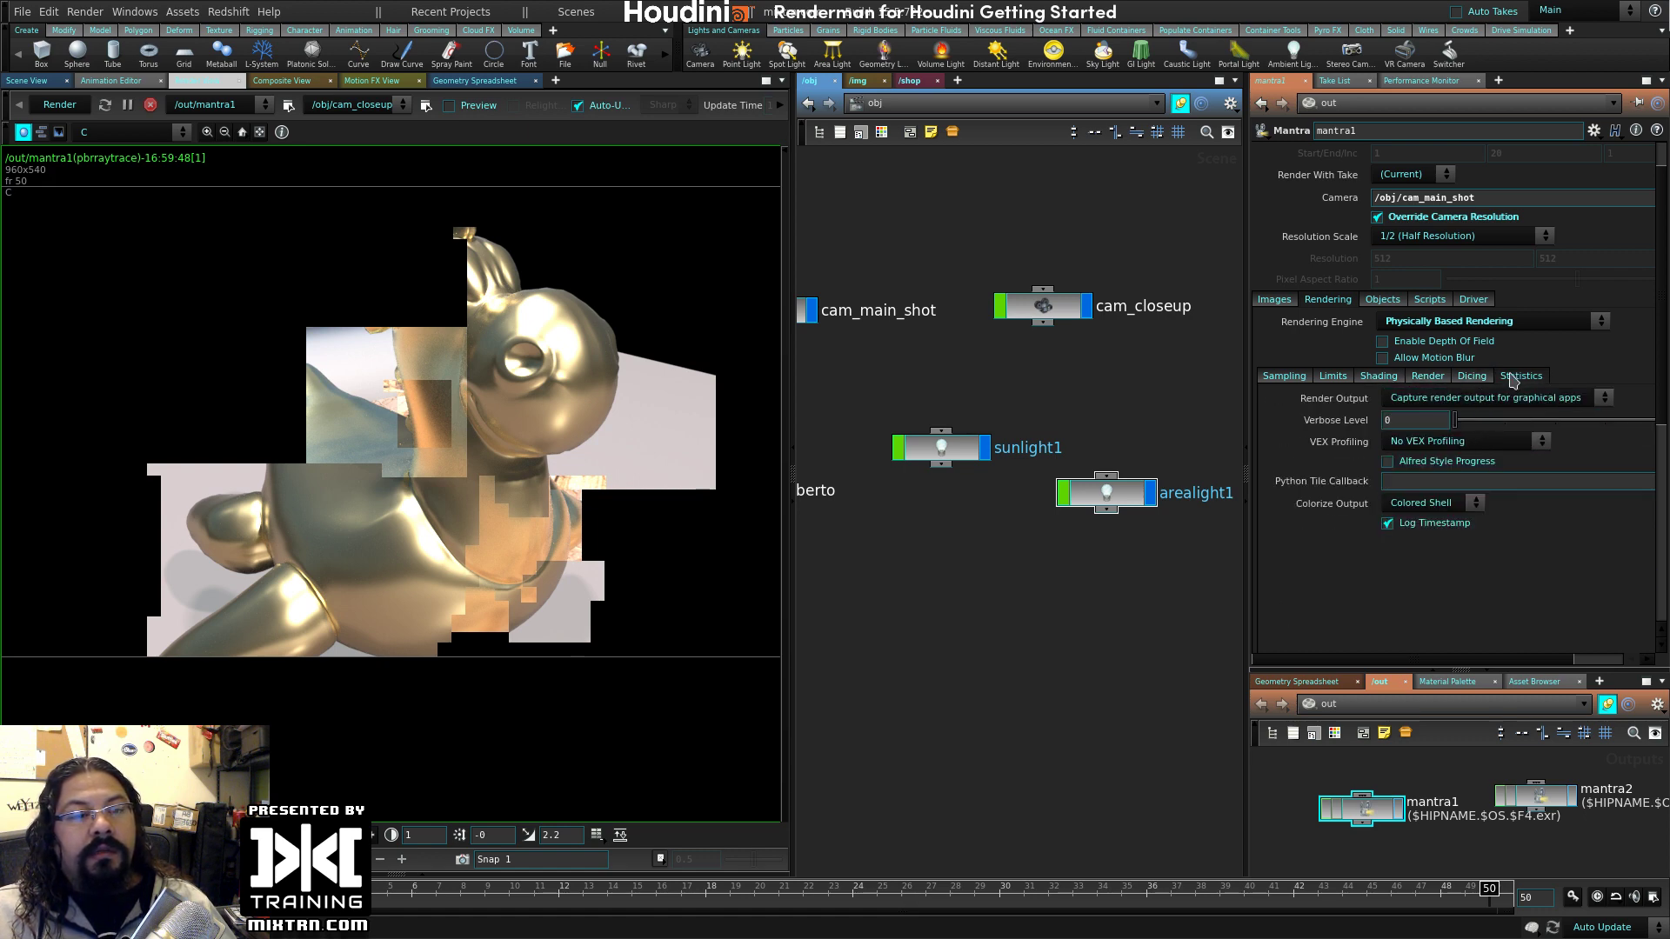
{"action": "left_click", "coordinate": [1429, 376]}
{"action": "left_click", "coordinate": [1392, 376]}
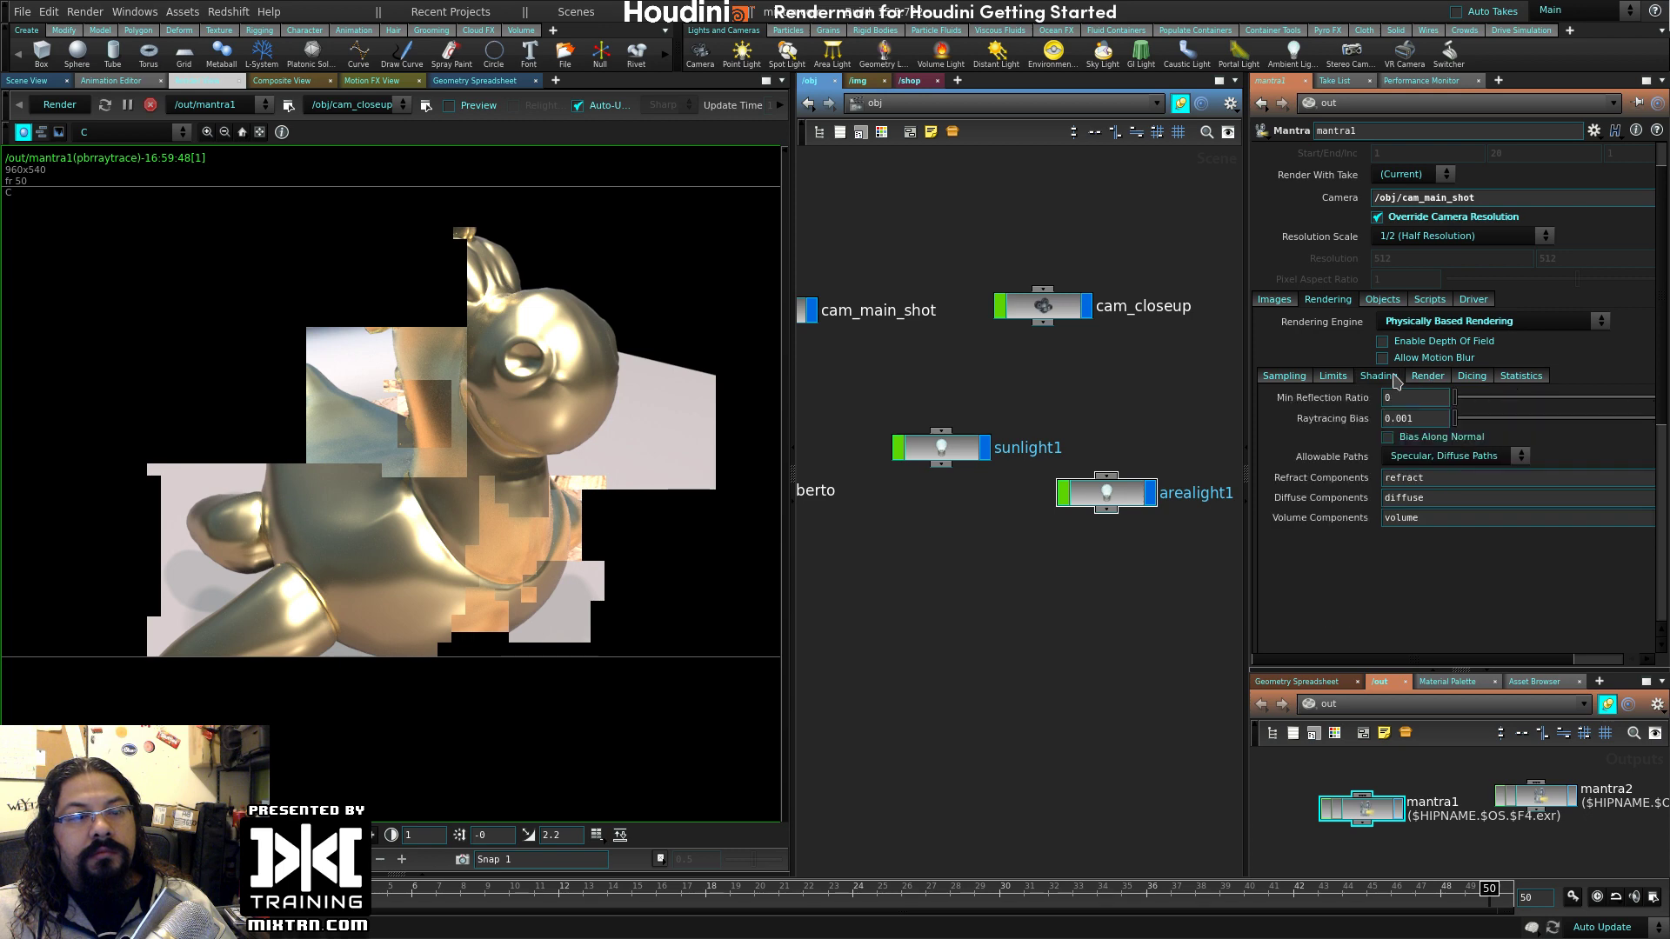
{"action": "left_click", "coordinate": [1342, 378]}
{"action": "left_click", "coordinate": [1390, 299]}
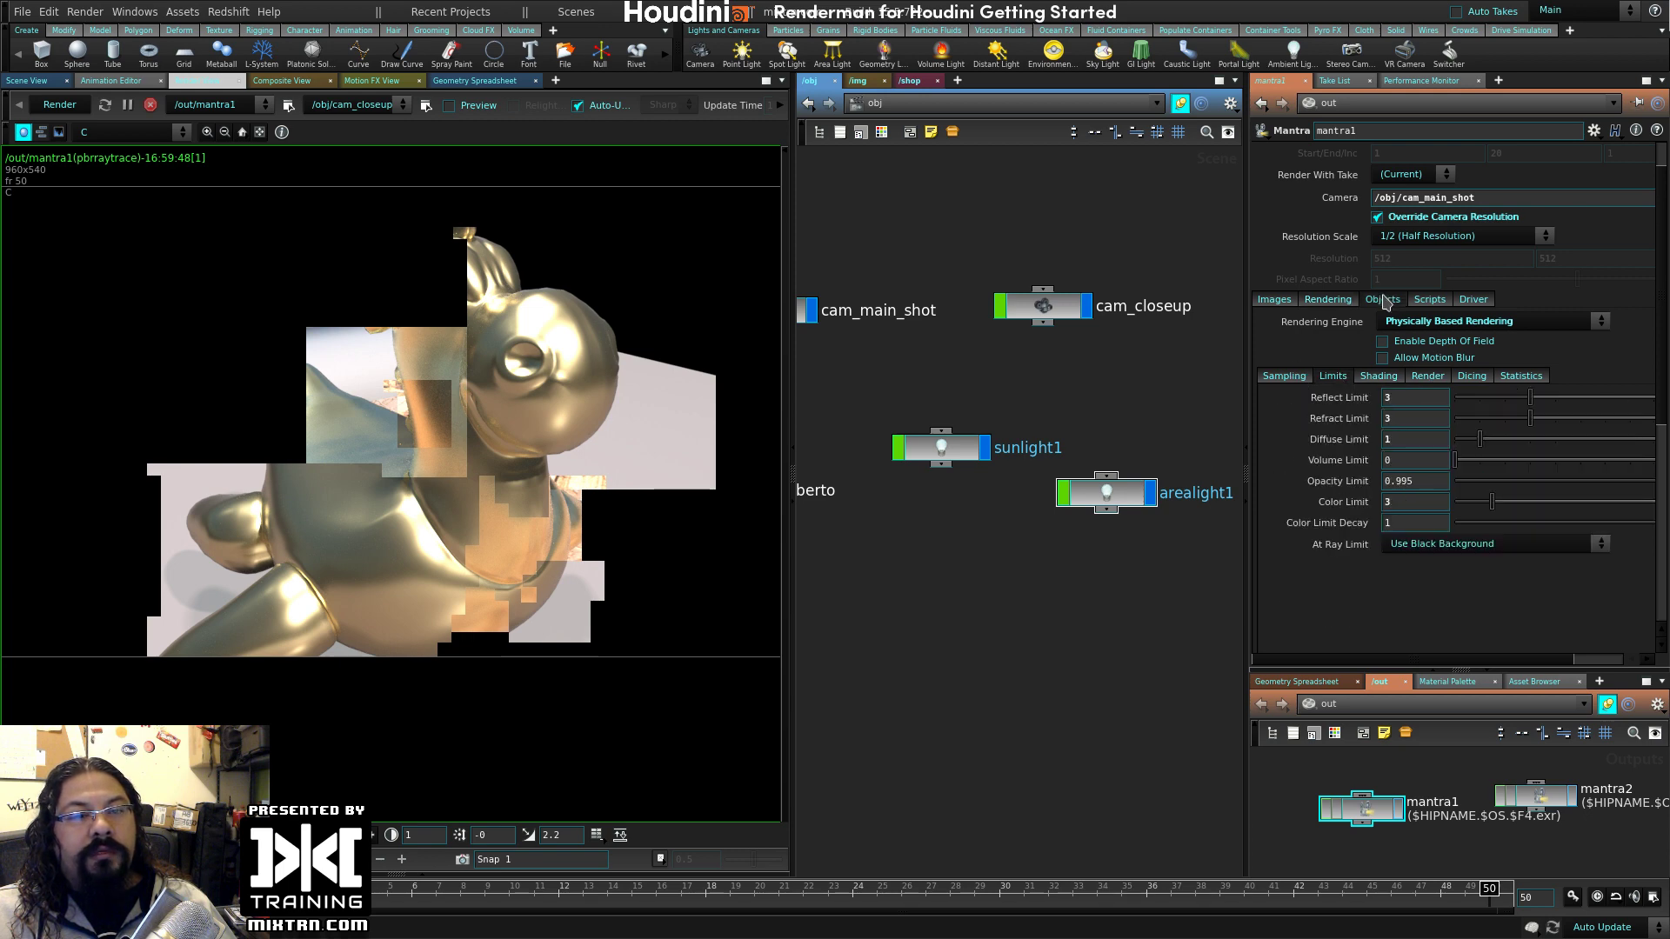
- Turn off mantra1's Shading Position, Shading Depth, Shading Normal, Indirect Lighting, Combined Emission and Direct Unshadowed extra image planes
{"action": "left_click", "coordinate": [1274, 299]}
{"action": "left_click", "coordinate": [1352, 382]}
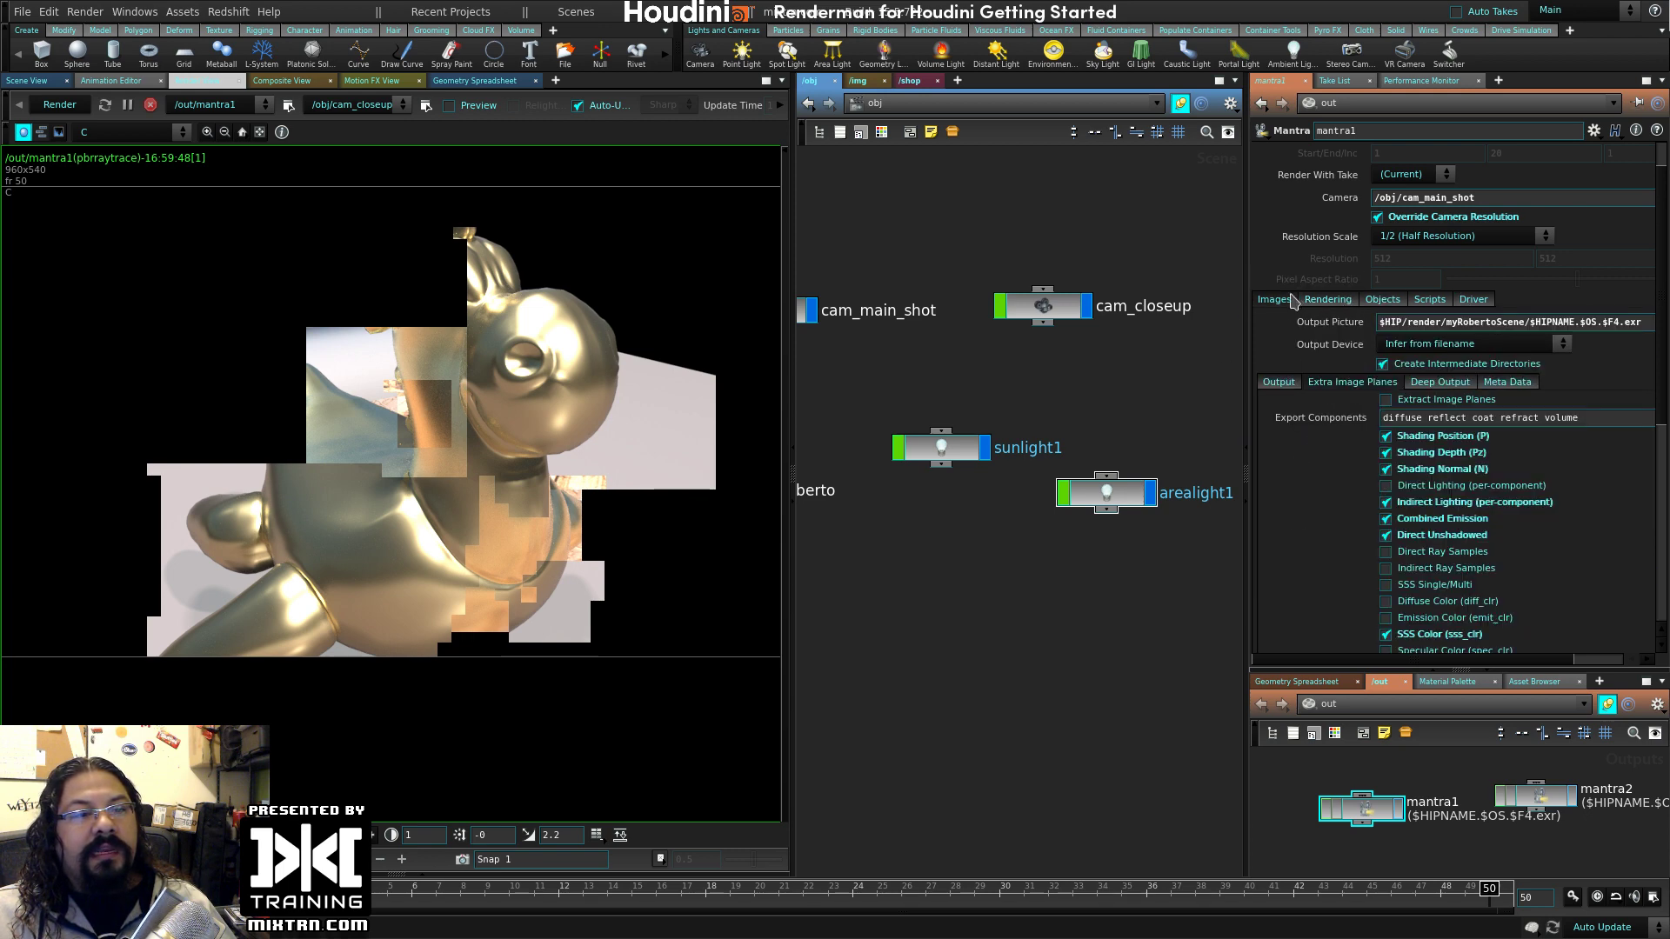
{"action": "left_click", "coordinate": [1280, 382]}
{"action": "left_click", "coordinate": [1344, 300]}
{"action": "left_click", "coordinate": [1275, 300]}
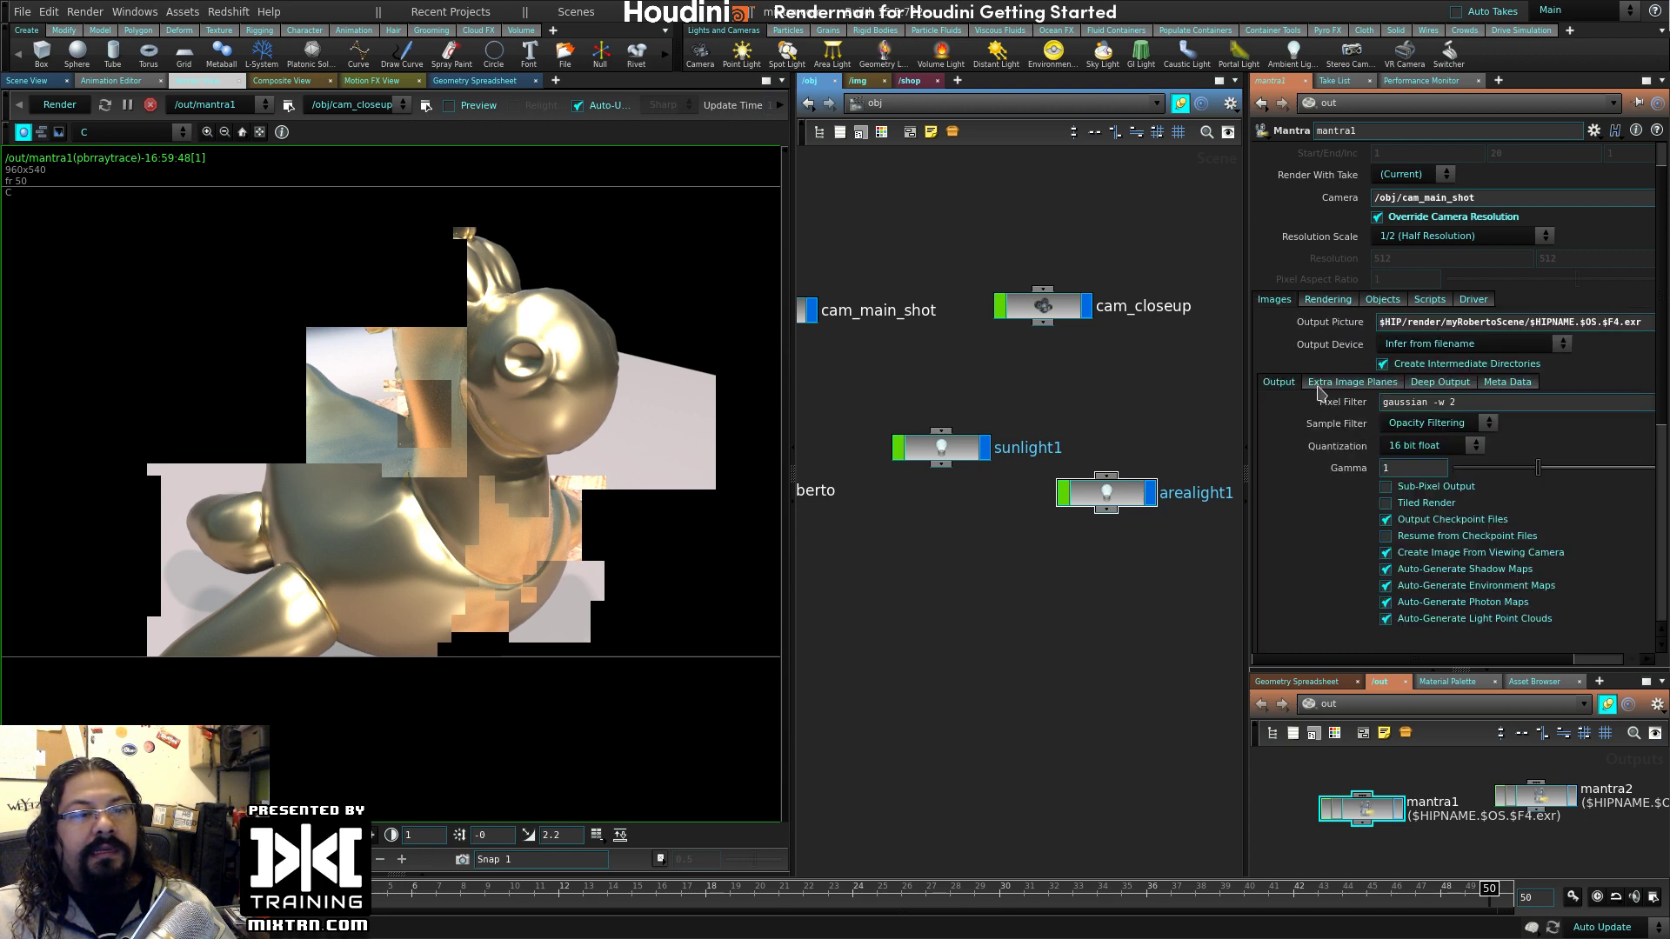
{"action": "left_click", "coordinate": [1344, 384]}
{"action": "left_click", "coordinate": [1387, 436]}
{"action": "left_click", "coordinate": [1387, 452]}
{"action": "left_click", "coordinate": [1387, 469]}
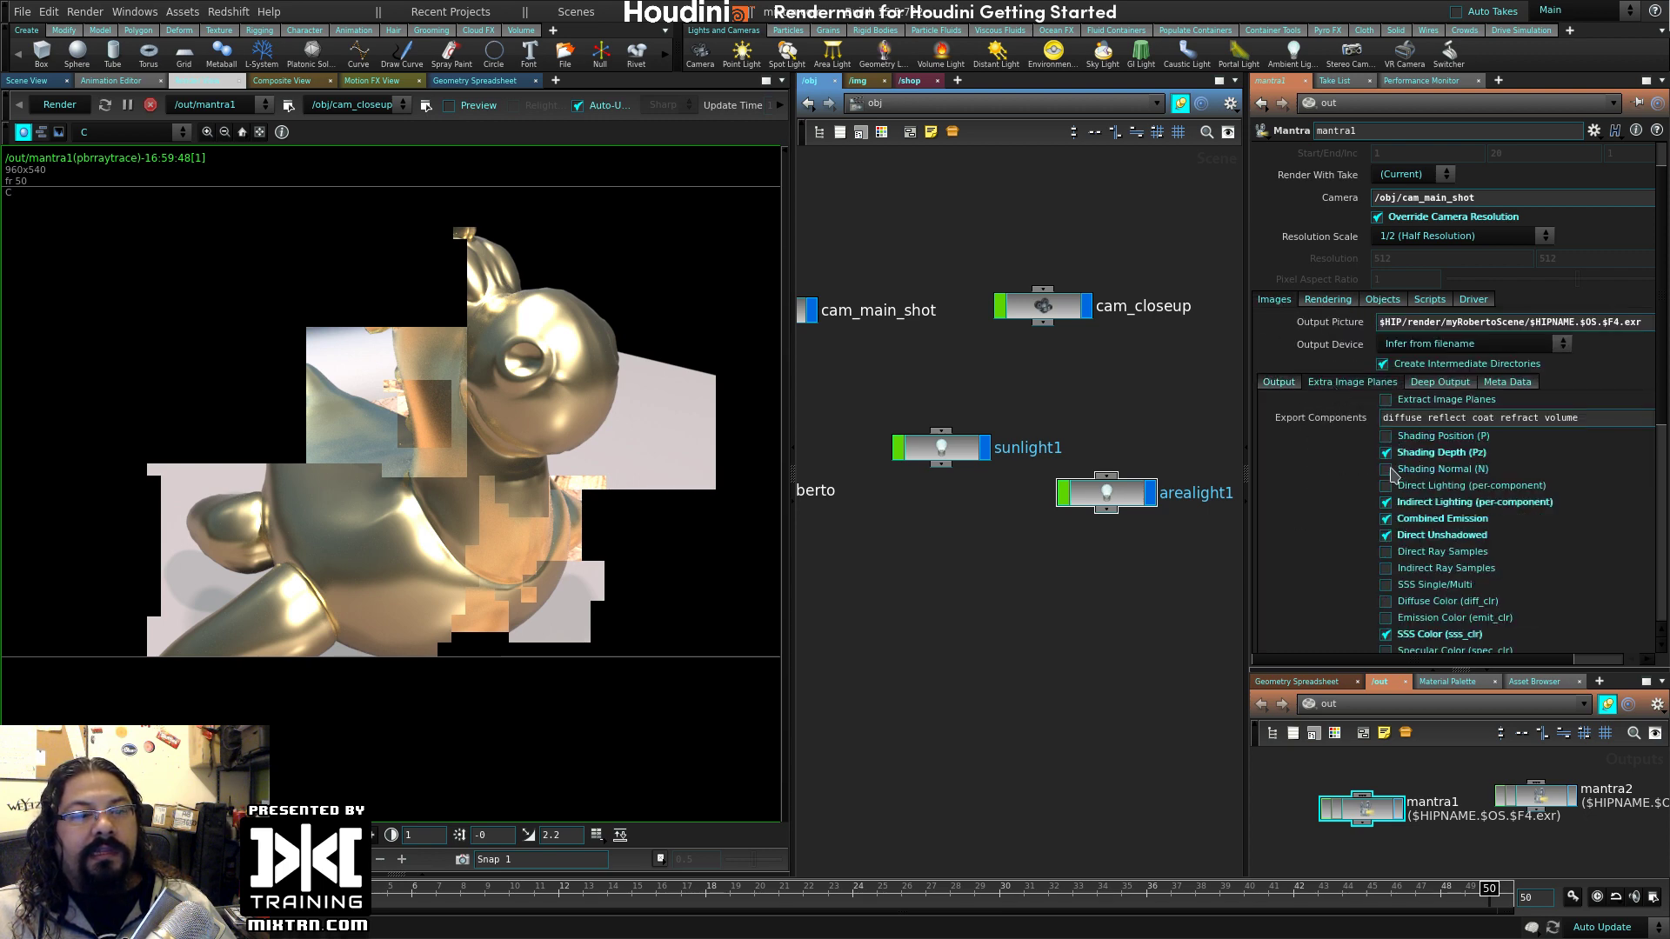
{"action": "left_click", "coordinate": [1387, 502]}
{"action": "left_click", "coordinate": [1387, 519]}
{"action": "left_click", "coordinate": [1387, 535]}
{"action": "scroll", "coordinate": [1357, 531], "scroll_direction": "down", "scroll_amount": 3}
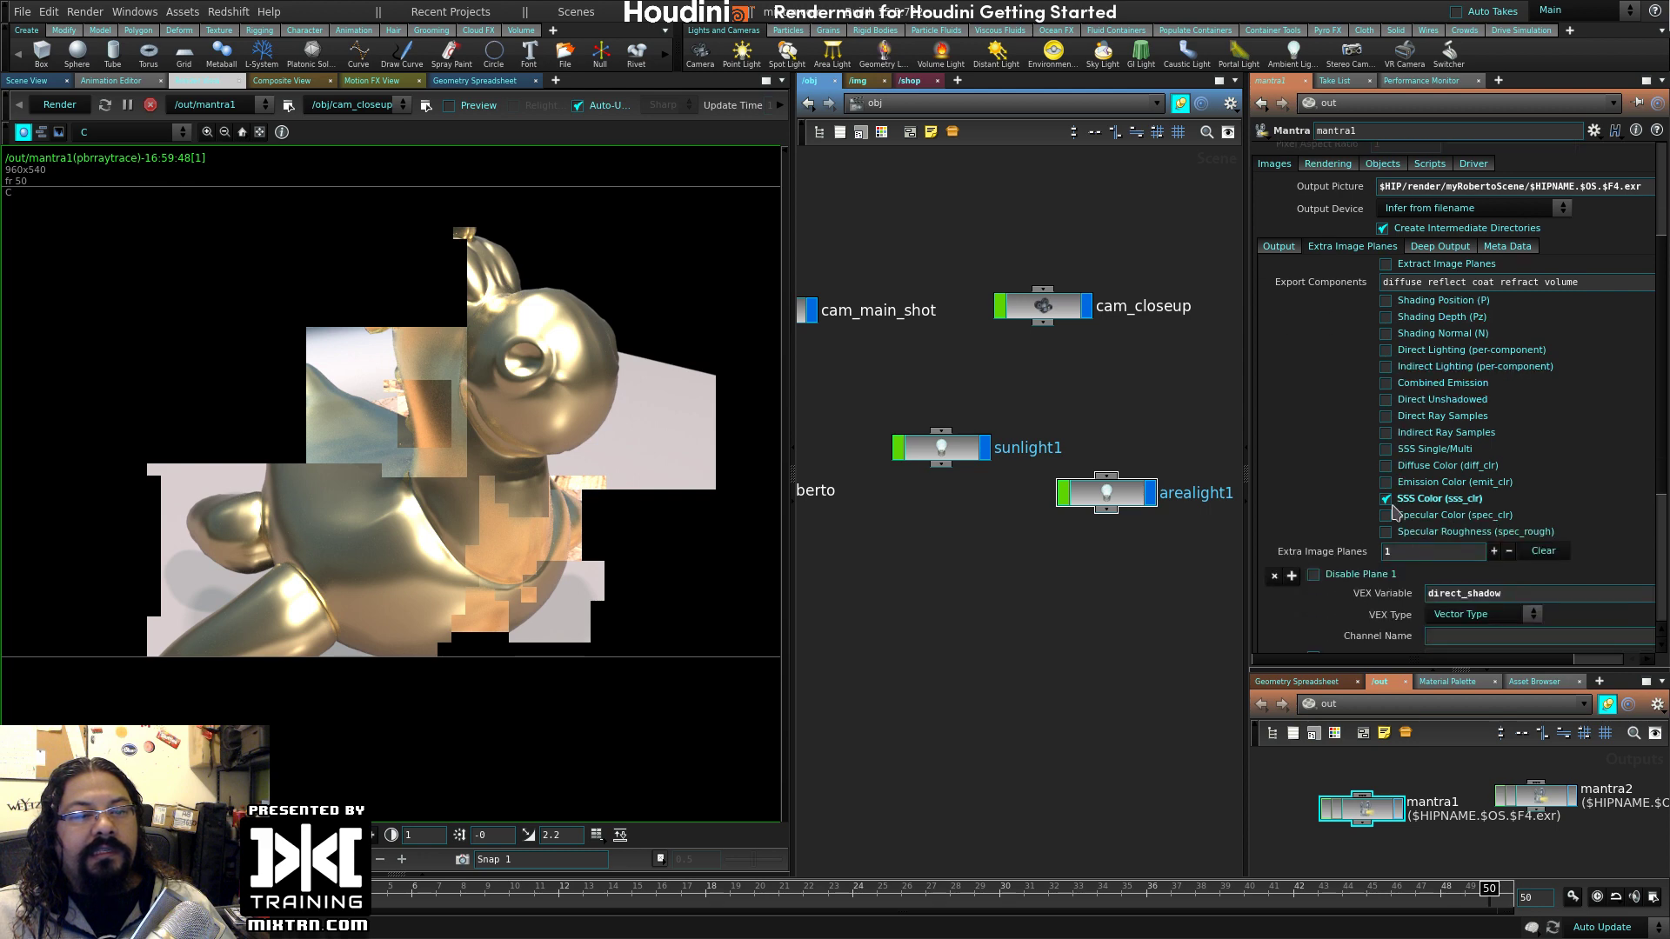
{"action": "scroll", "coordinate": [1291, 479], "scroll_direction": "up", "scroll_amount": 4}
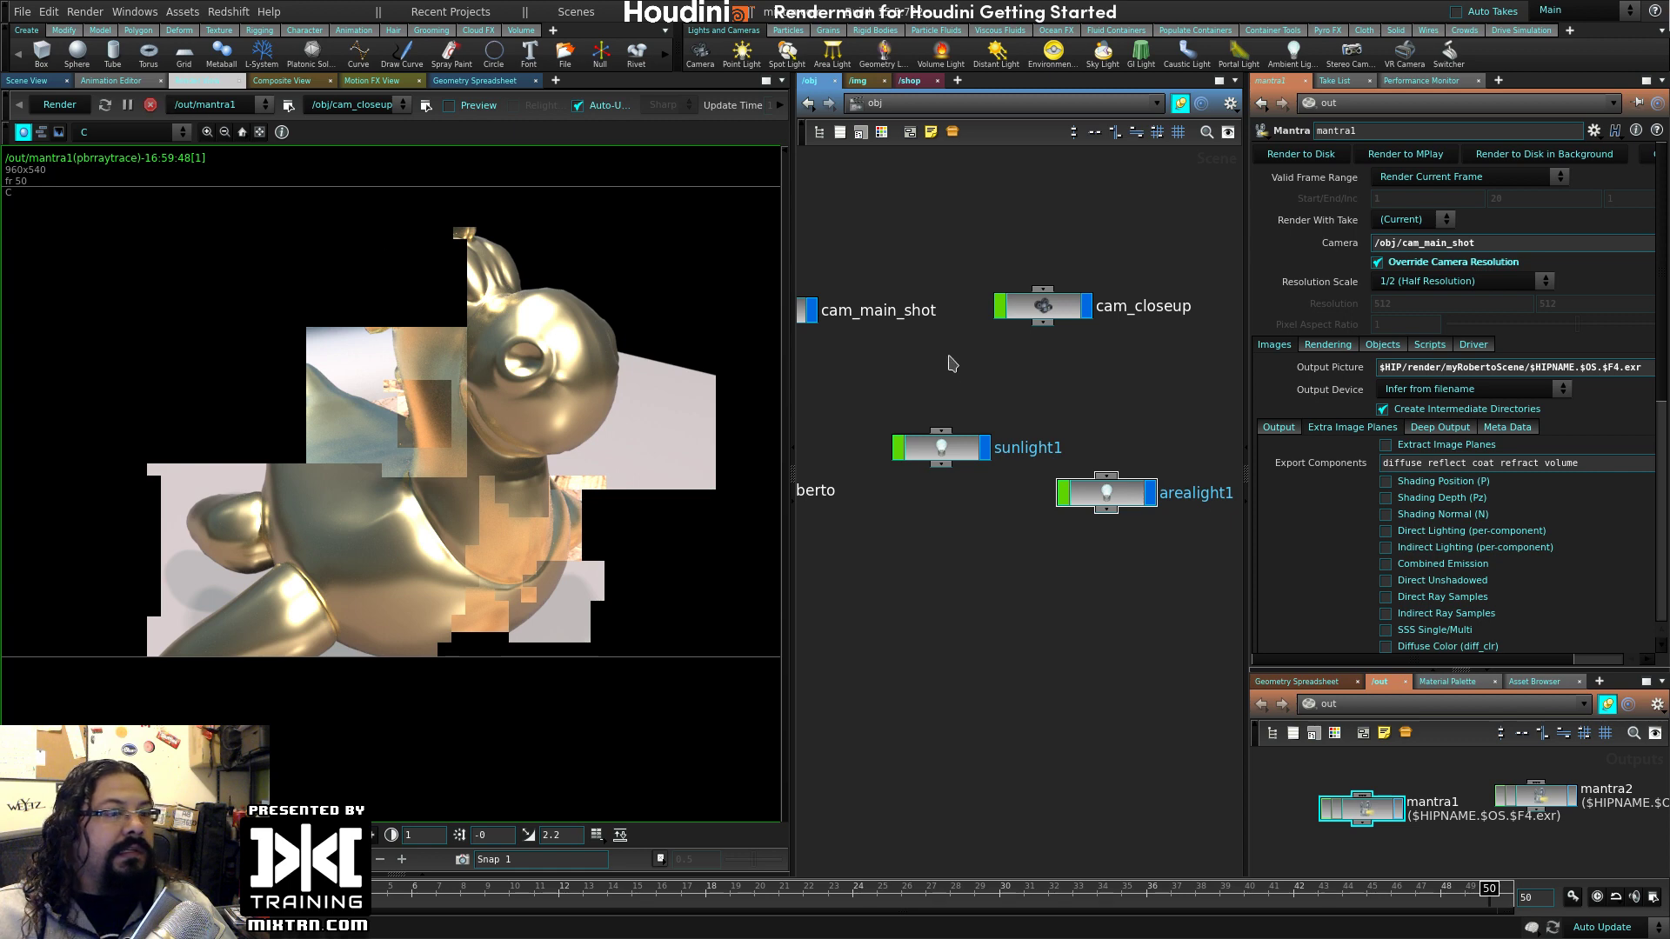
- Show arealight1's light parameters and restrict the preview render to a region around Roberto's face, neck and chest
{"action": "left_click_drag", "start_coordinate": [1093, 489], "coordinate": [1073, 557]}
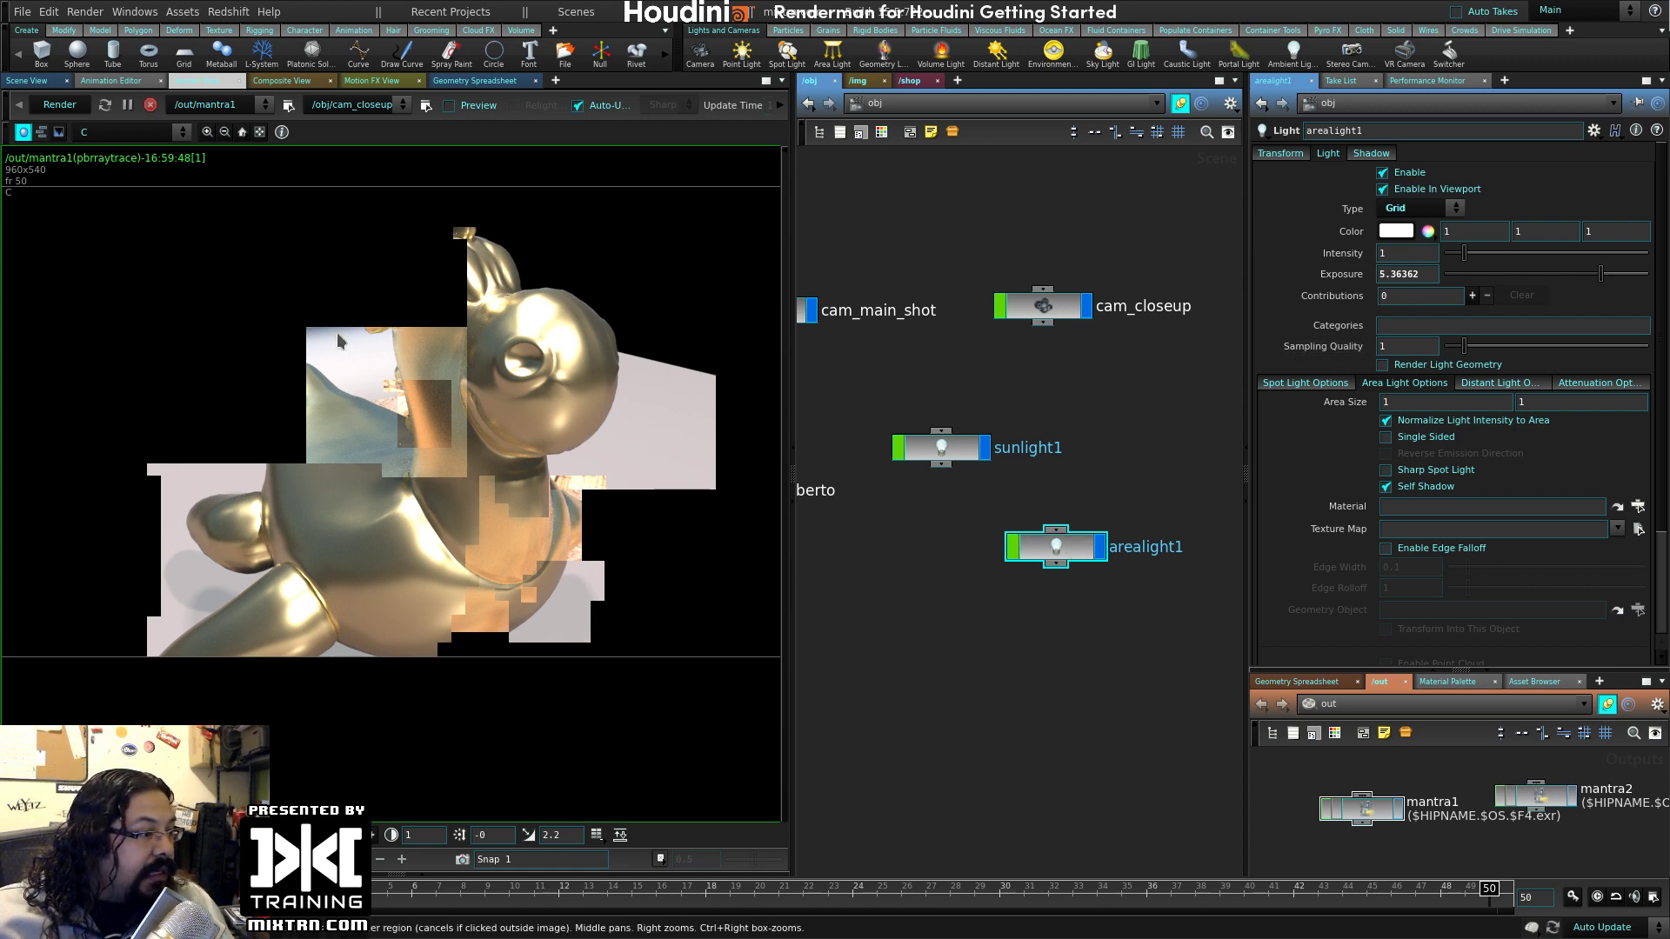
{"action": "left_click_drag", "start_coordinate": [317, 296], "coordinate": [604, 616]}
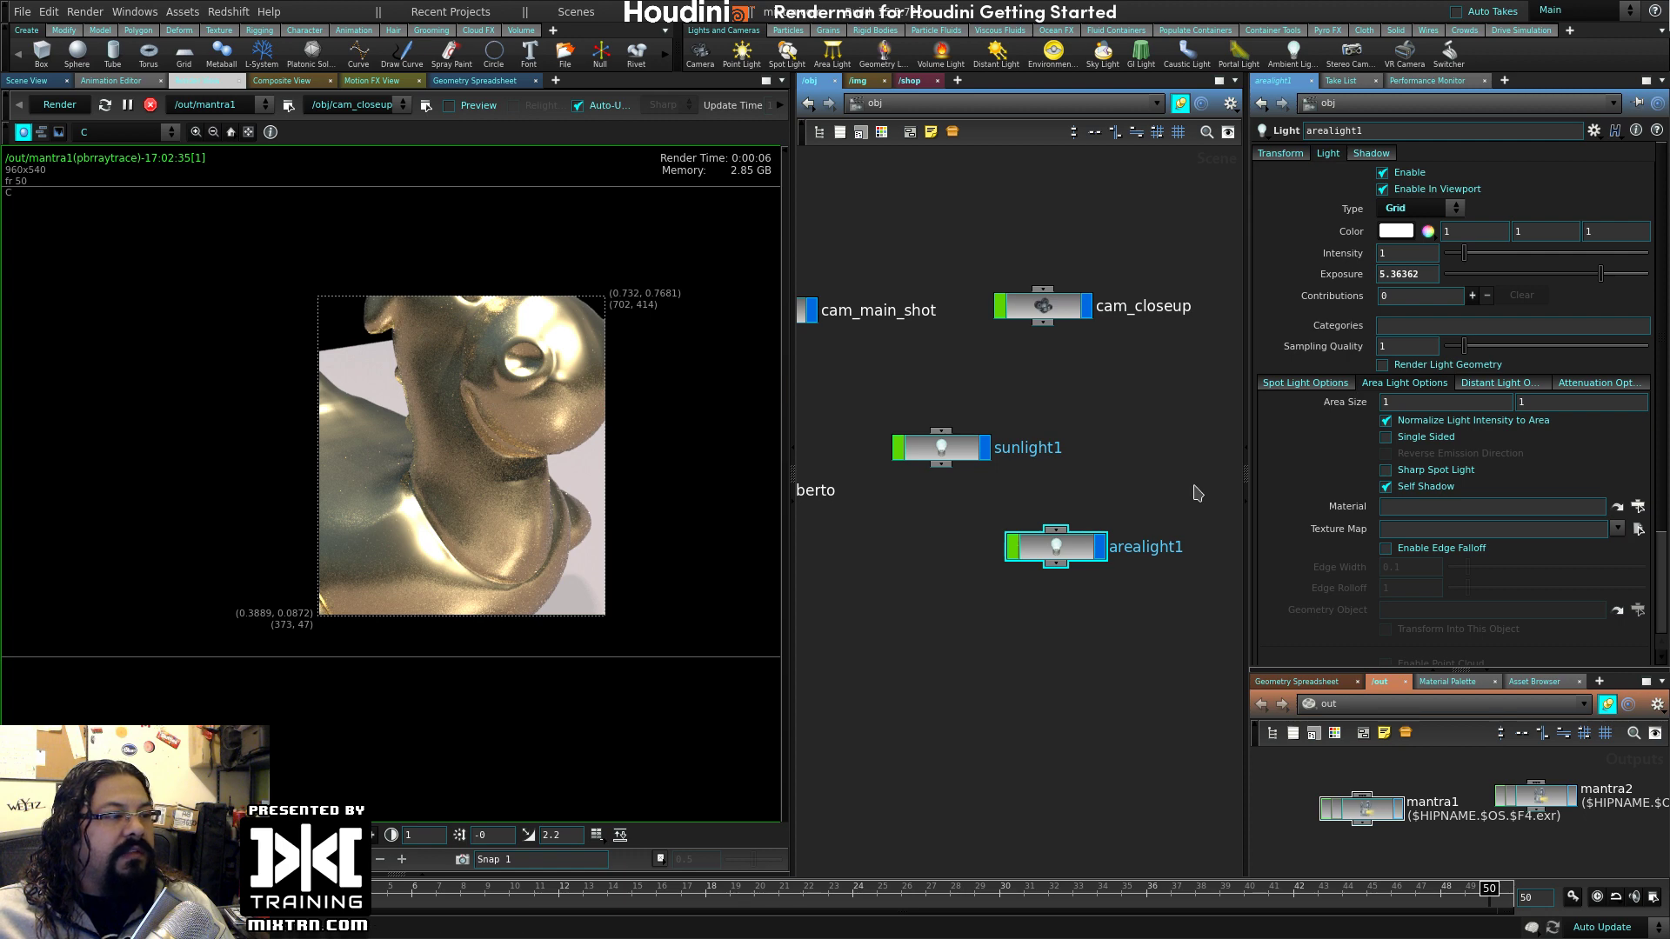
- Snapshot the render with arealight1's Sampling Quality at 10 and compare it with a render at Sampling Quality 1
{"action": "left_click_drag", "start_coordinate": [1058, 548], "coordinate": [1068, 467]}
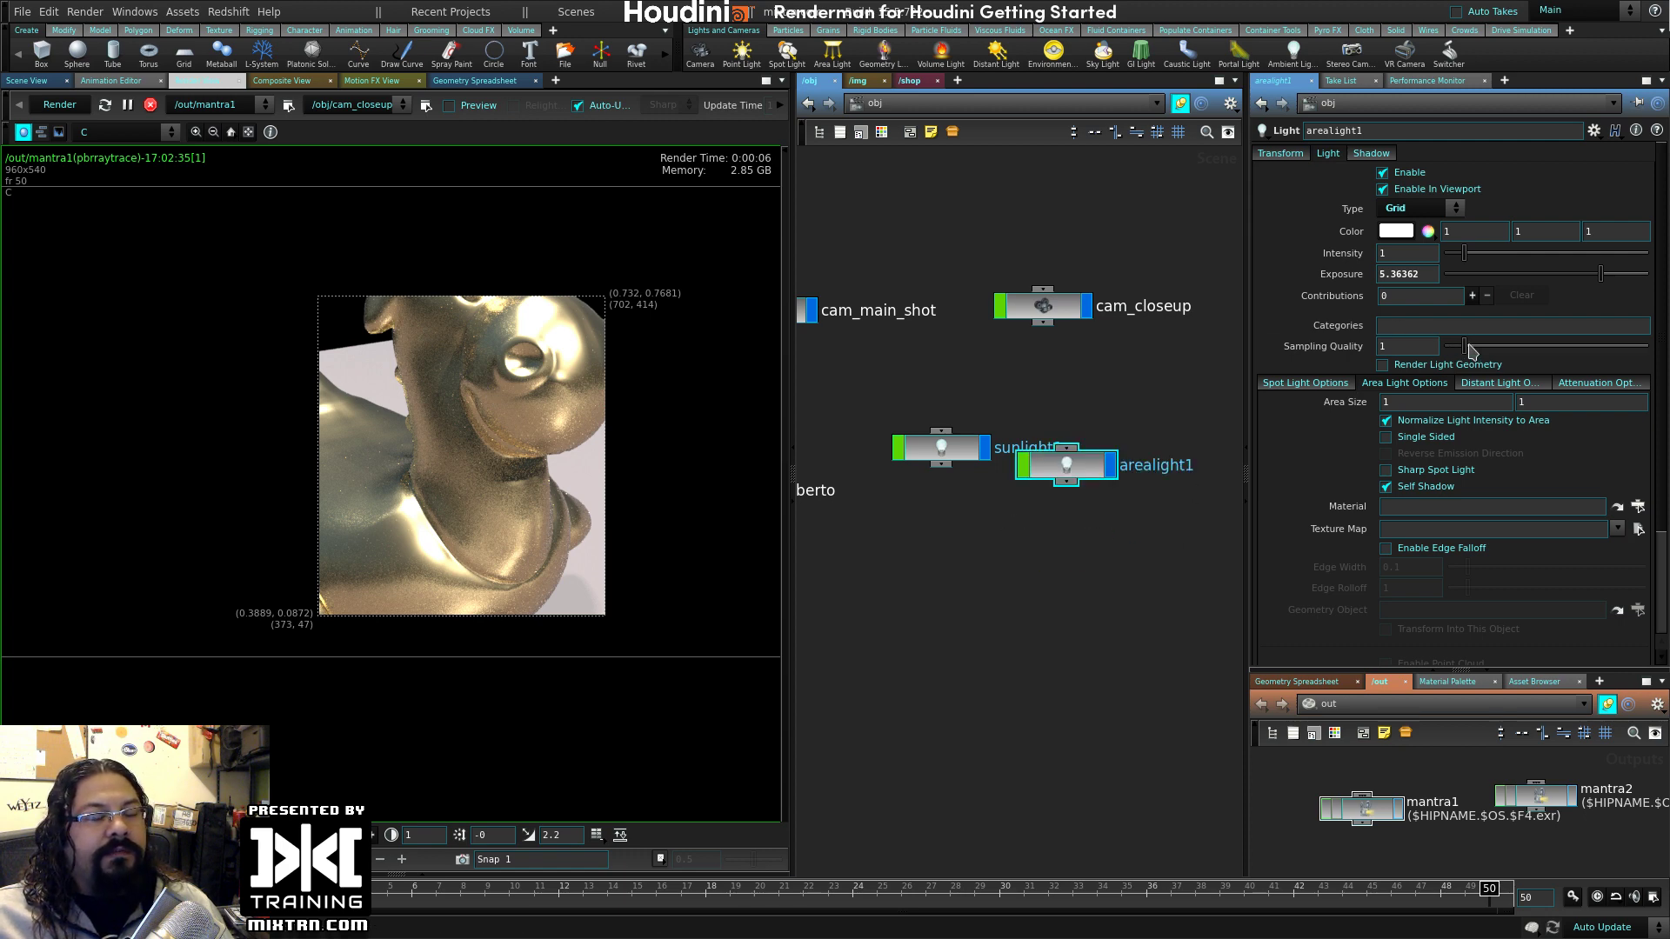
{"action": "left_click_drag", "start_coordinate": [1466, 347], "coordinate": [1649, 346]}
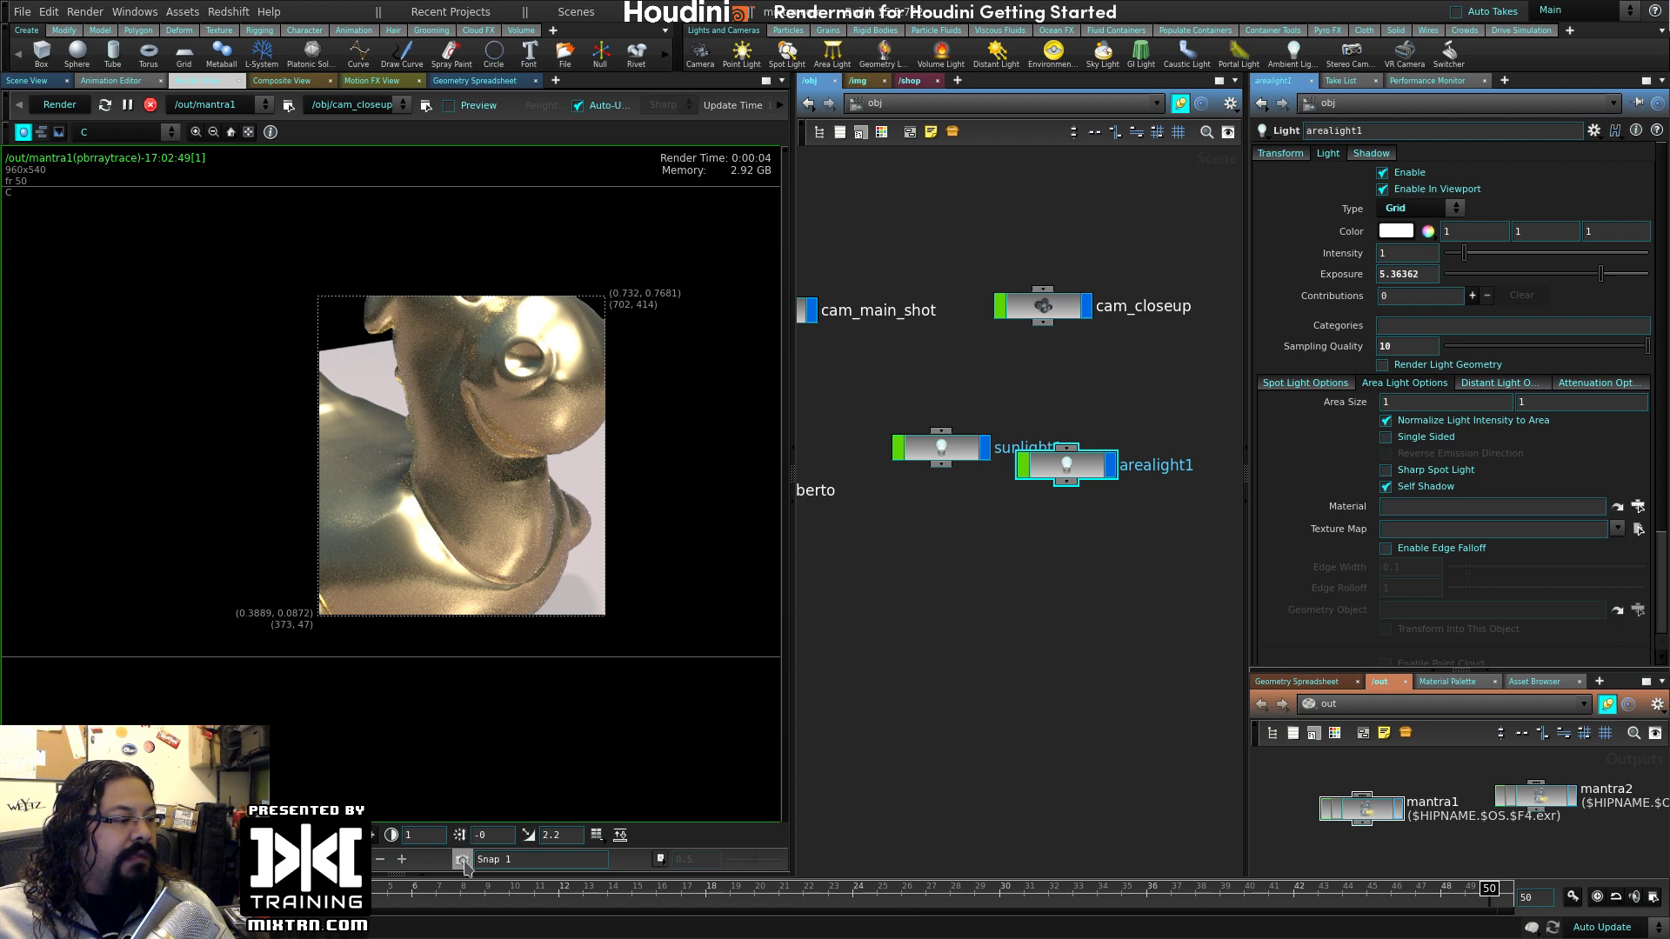
{"action": "left_click", "coordinate": [462, 860]}
{"action": "left_click", "coordinate": [1463, 346]}
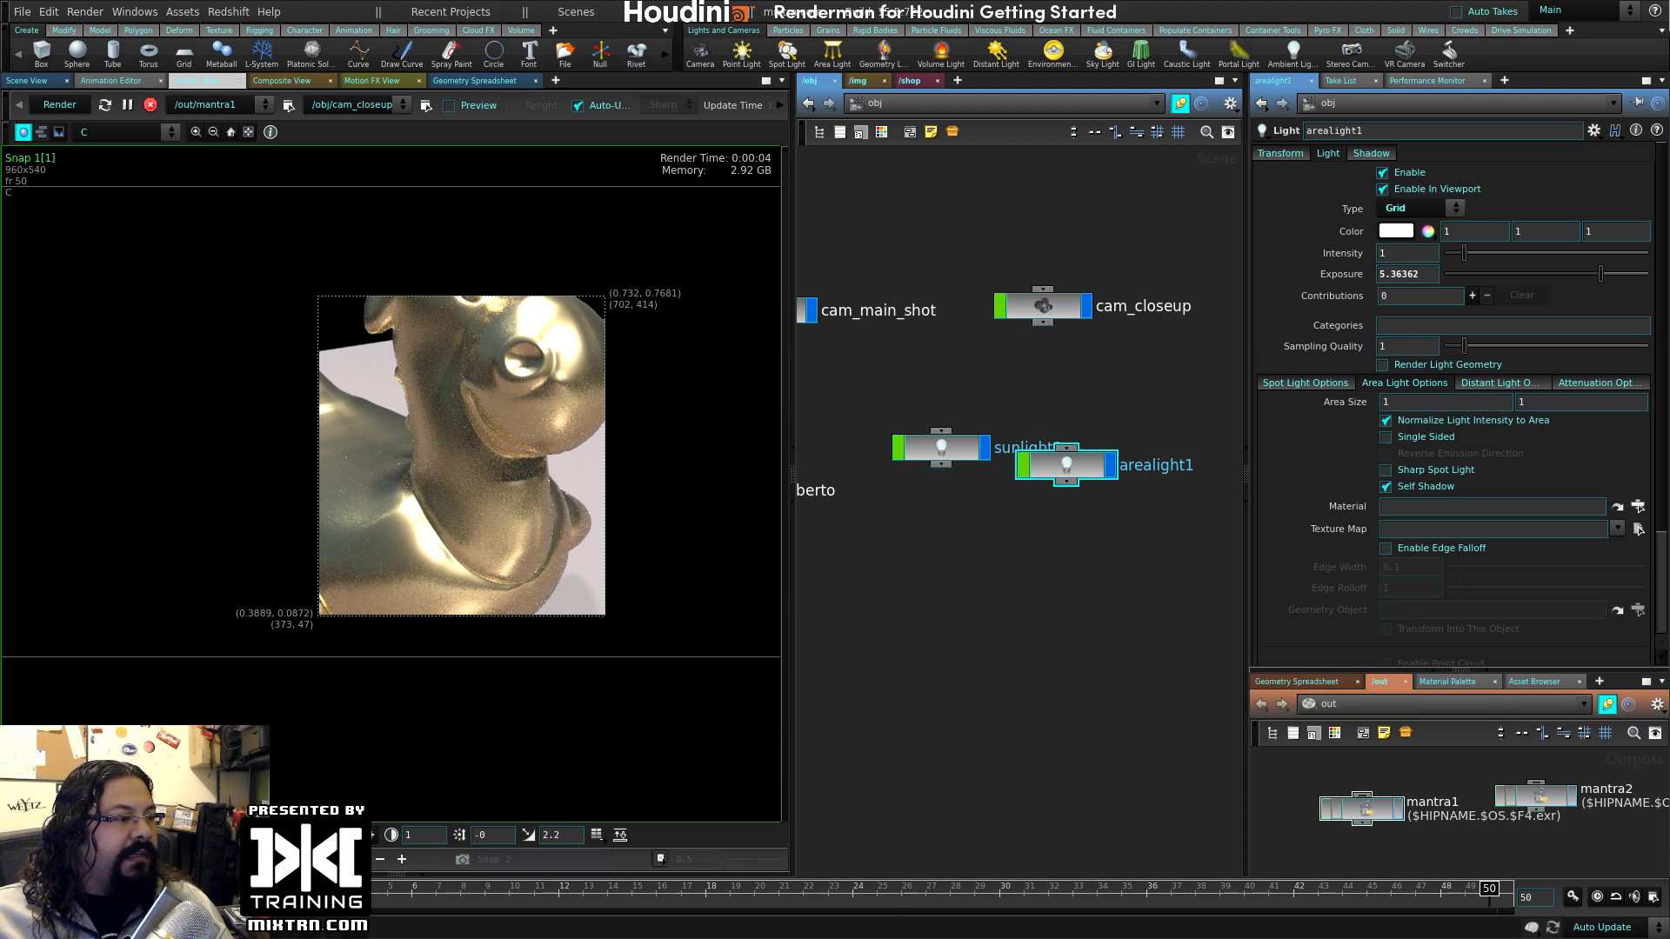
{"action": "left_click_drag", "start_coordinate": [252, 860], "coordinate": [130, 859]}
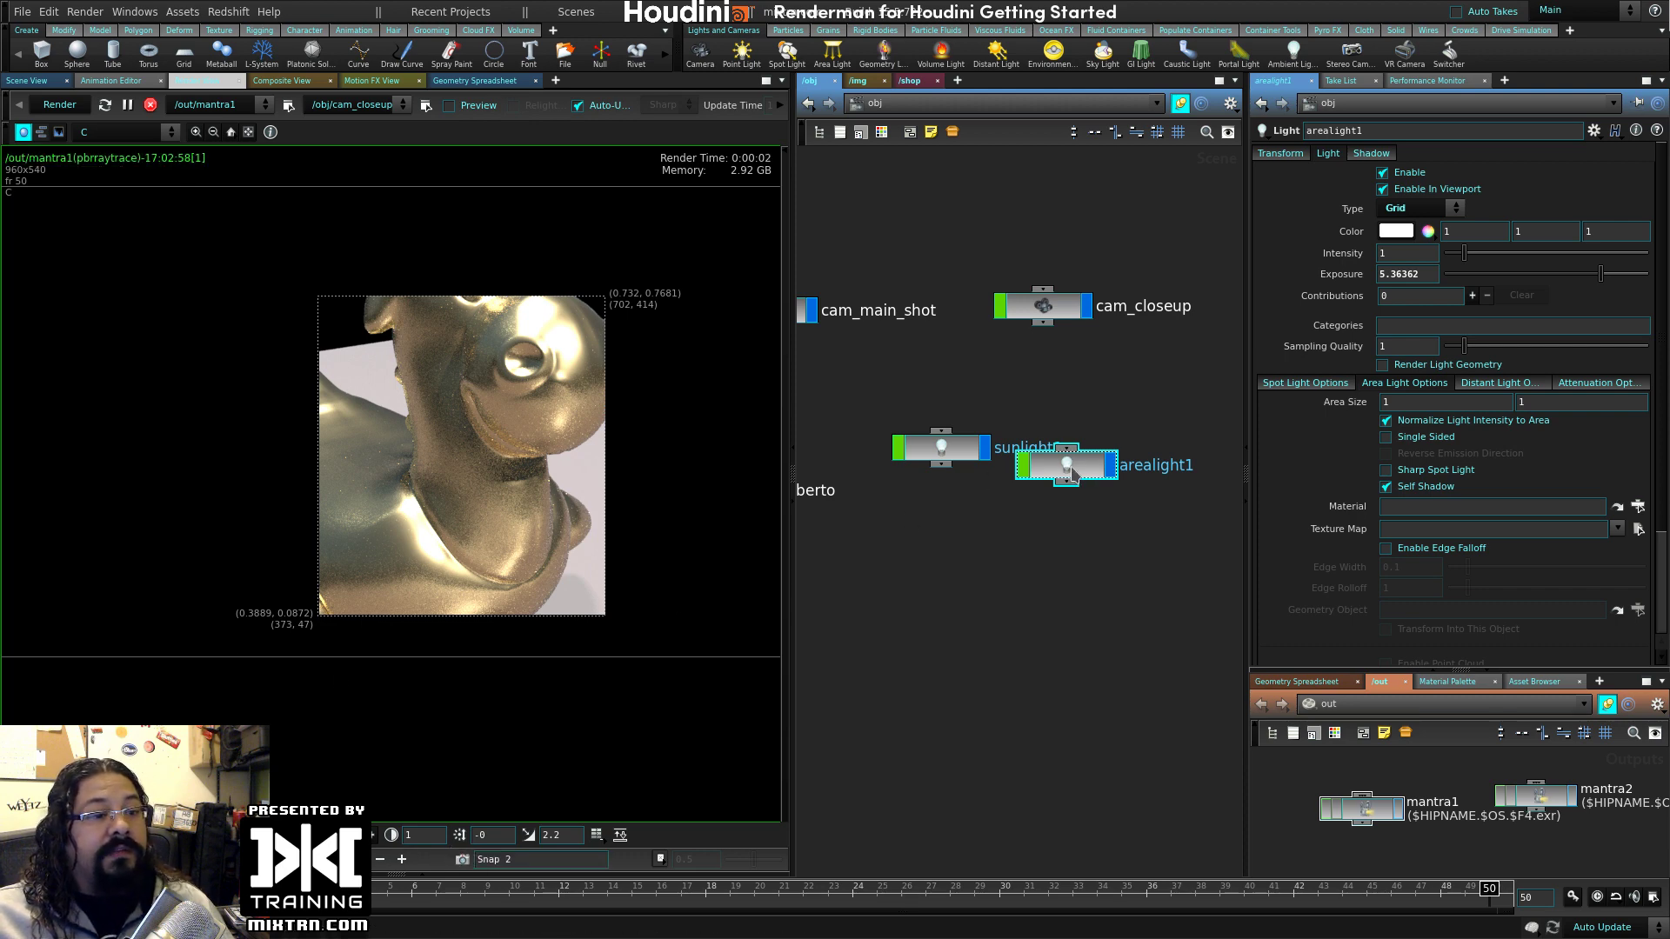
- Set skylight1's Sampling Quality to 10 in its render options
{"action": "left_click_drag", "start_coordinate": [1079, 474], "coordinate": [1076, 556]}
{"action": "middle_click_drag", "start_coordinate": [1038, 402], "coordinate": [674, 596]}
{"action": "left_click", "coordinate": [967, 631]}
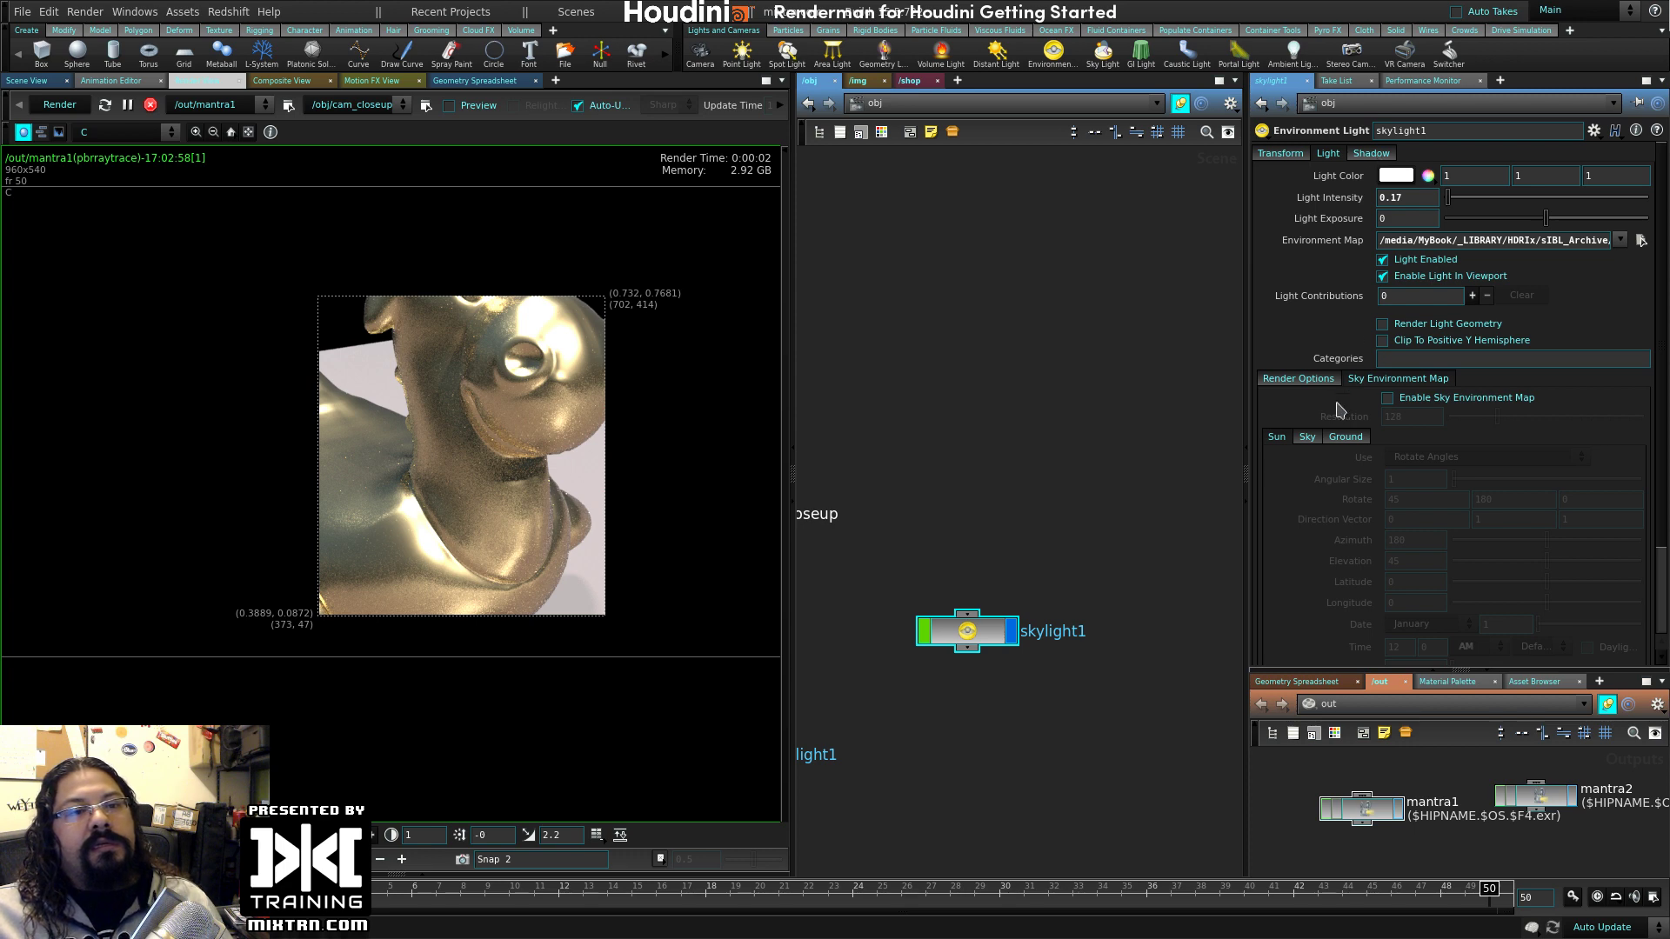
{"action": "left_click", "coordinate": [1305, 379]}
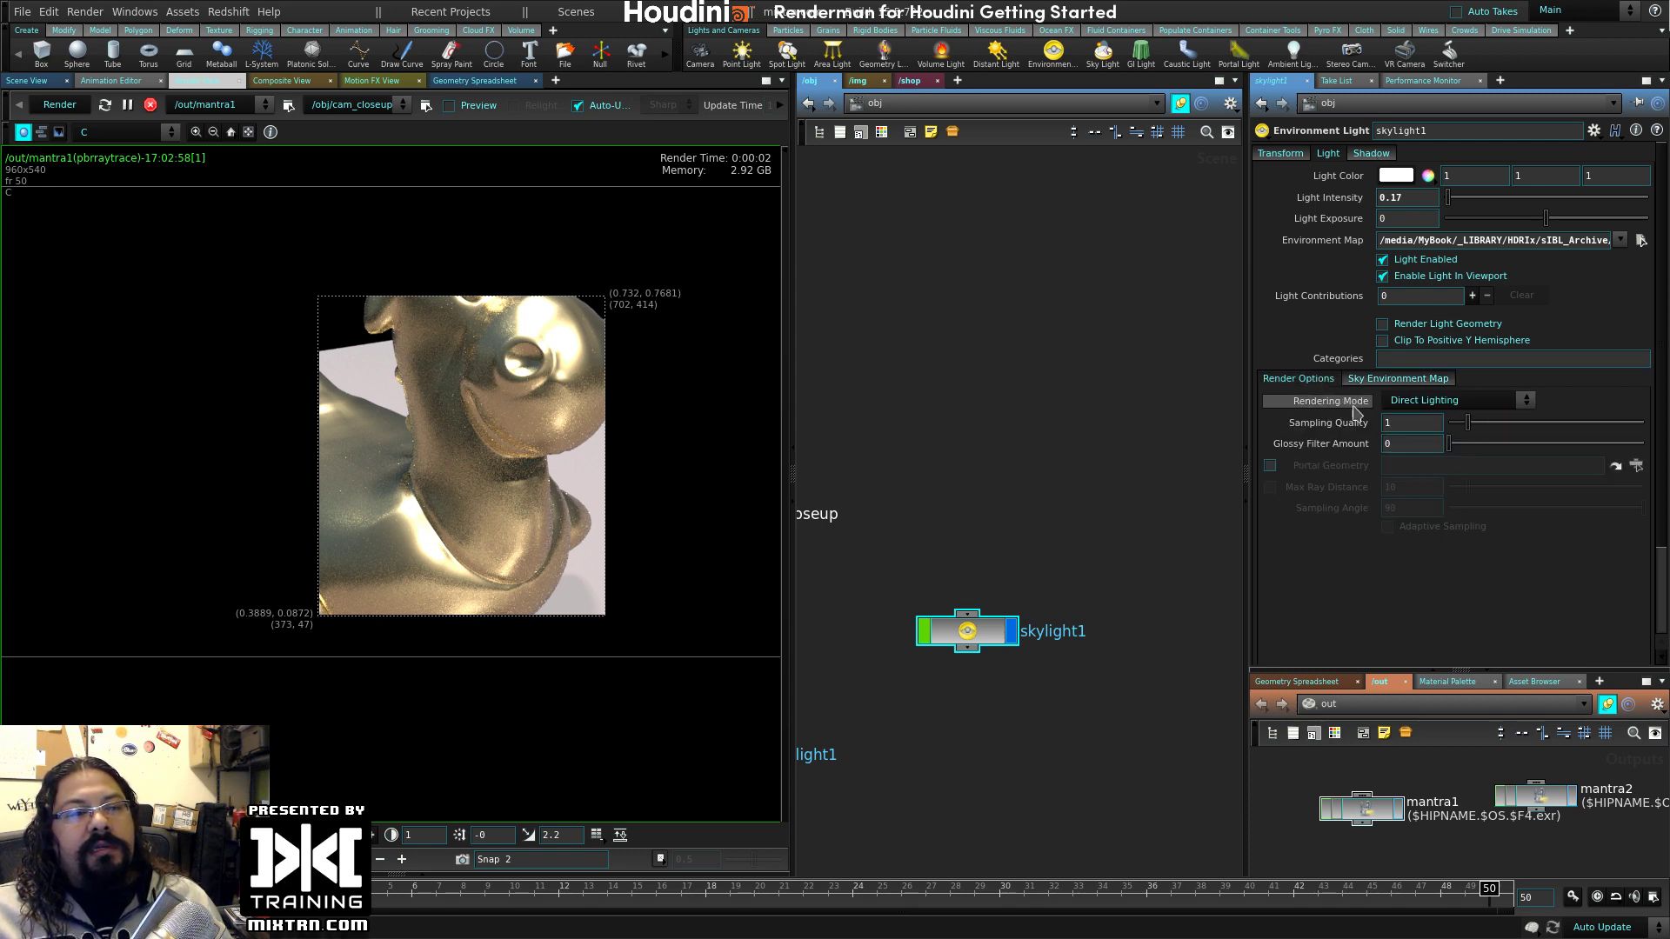
{"action": "left_click_drag", "start_coordinate": [1469, 425], "coordinate": [1644, 424]}
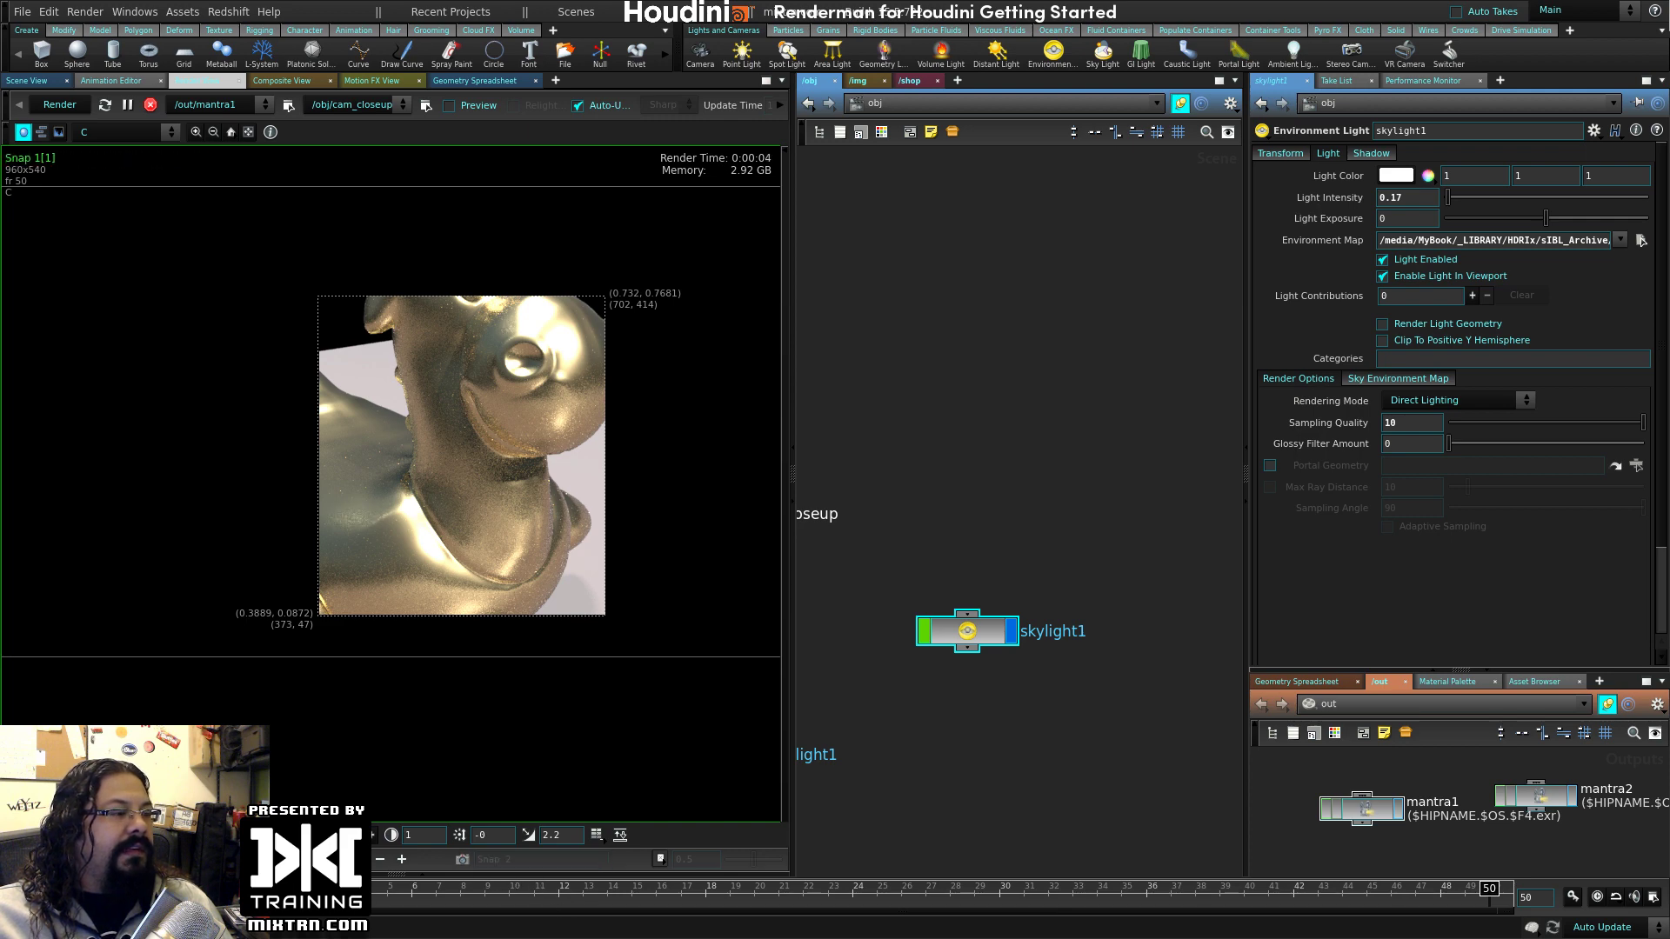
- Examine the noise on Roberto's body up close, comparing the new render with the stored snapshot
{"action": "scroll", "coordinate": [304, 577], "scroll_direction": "up", "scroll_amount": 6}
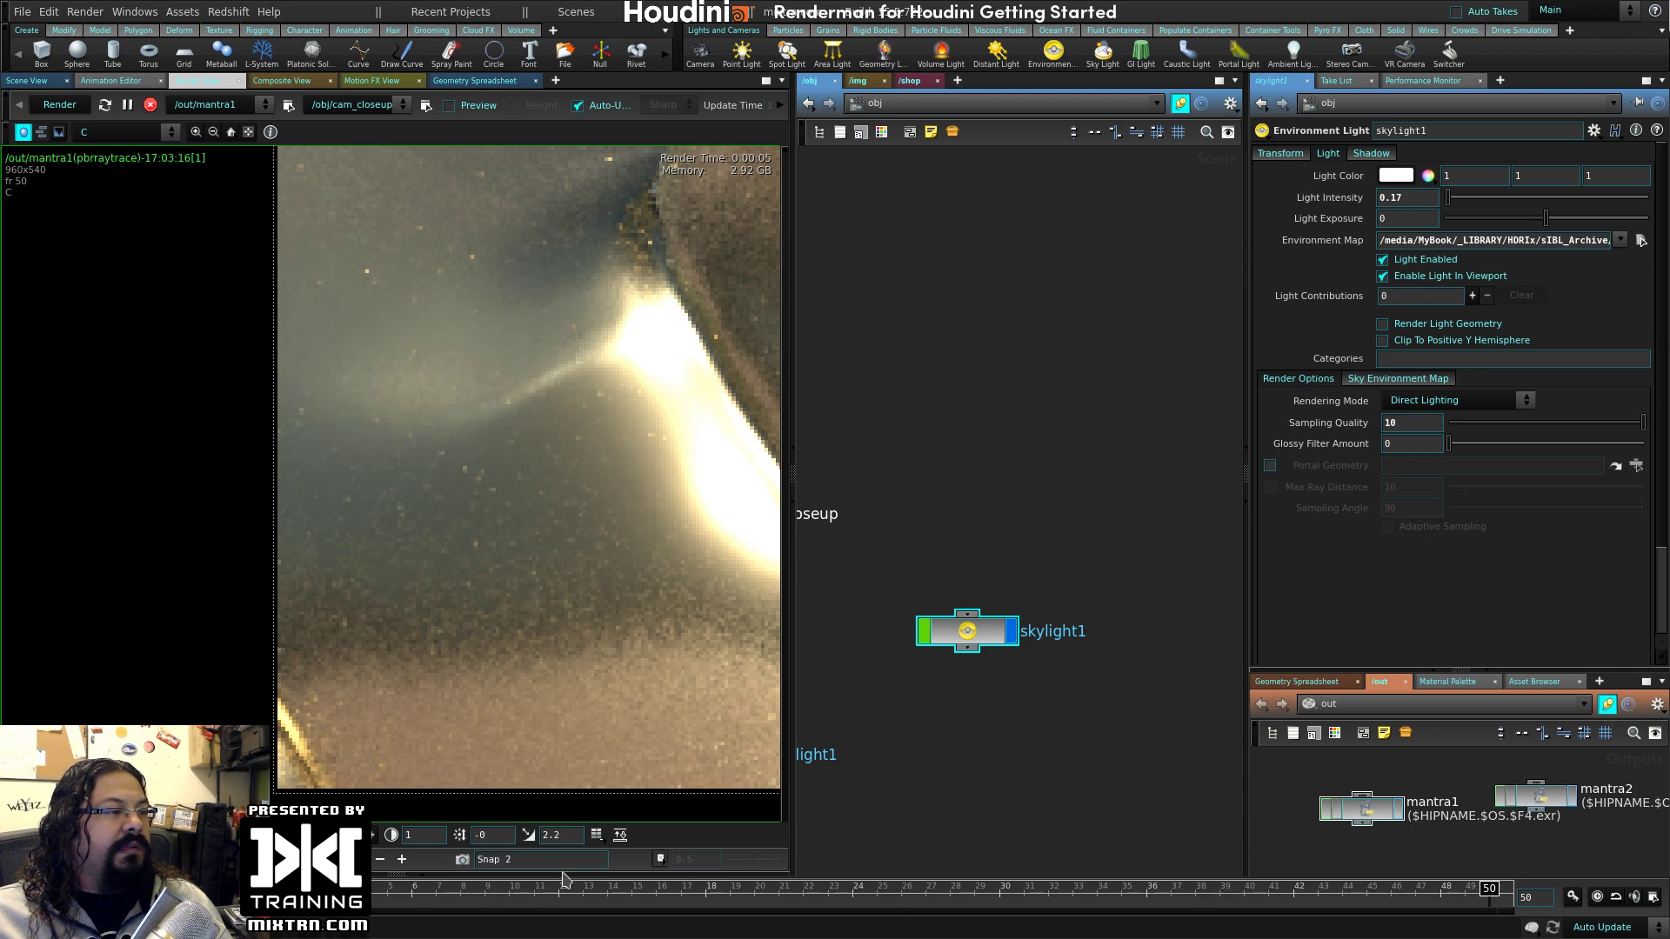
{"action": "scroll", "coordinate": [514, 503], "scroll_direction": "down", "scroll_amount": 3}
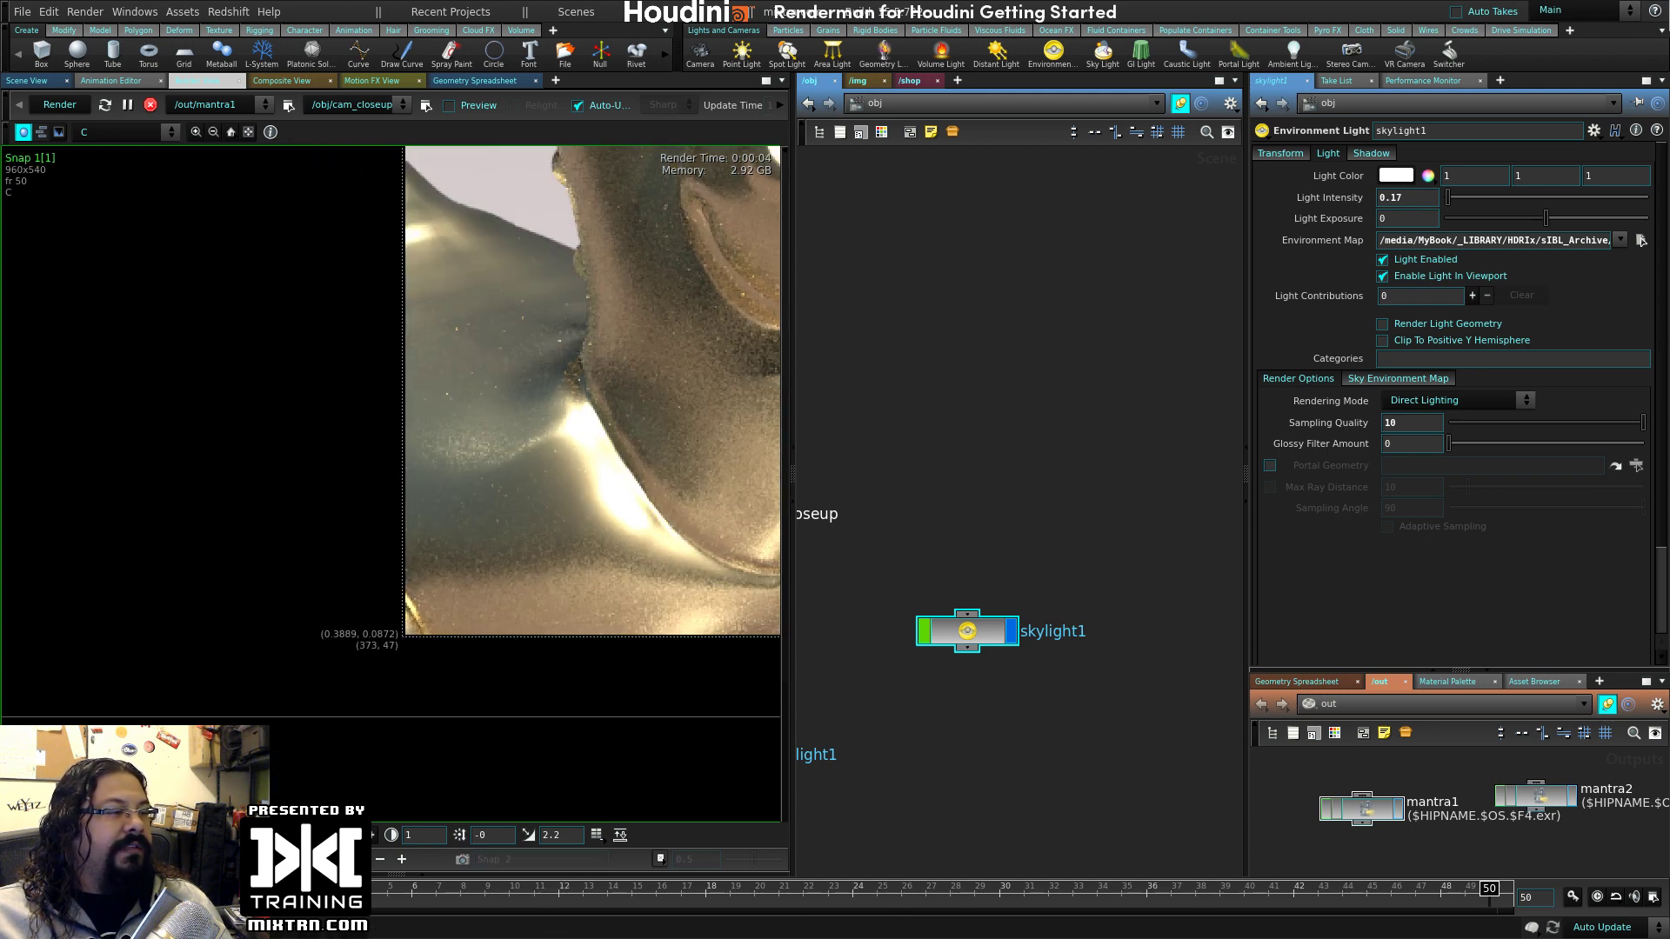
{"action": "scroll", "coordinate": [497, 460], "scroll_direction": "up", "scroll_amount": 3}
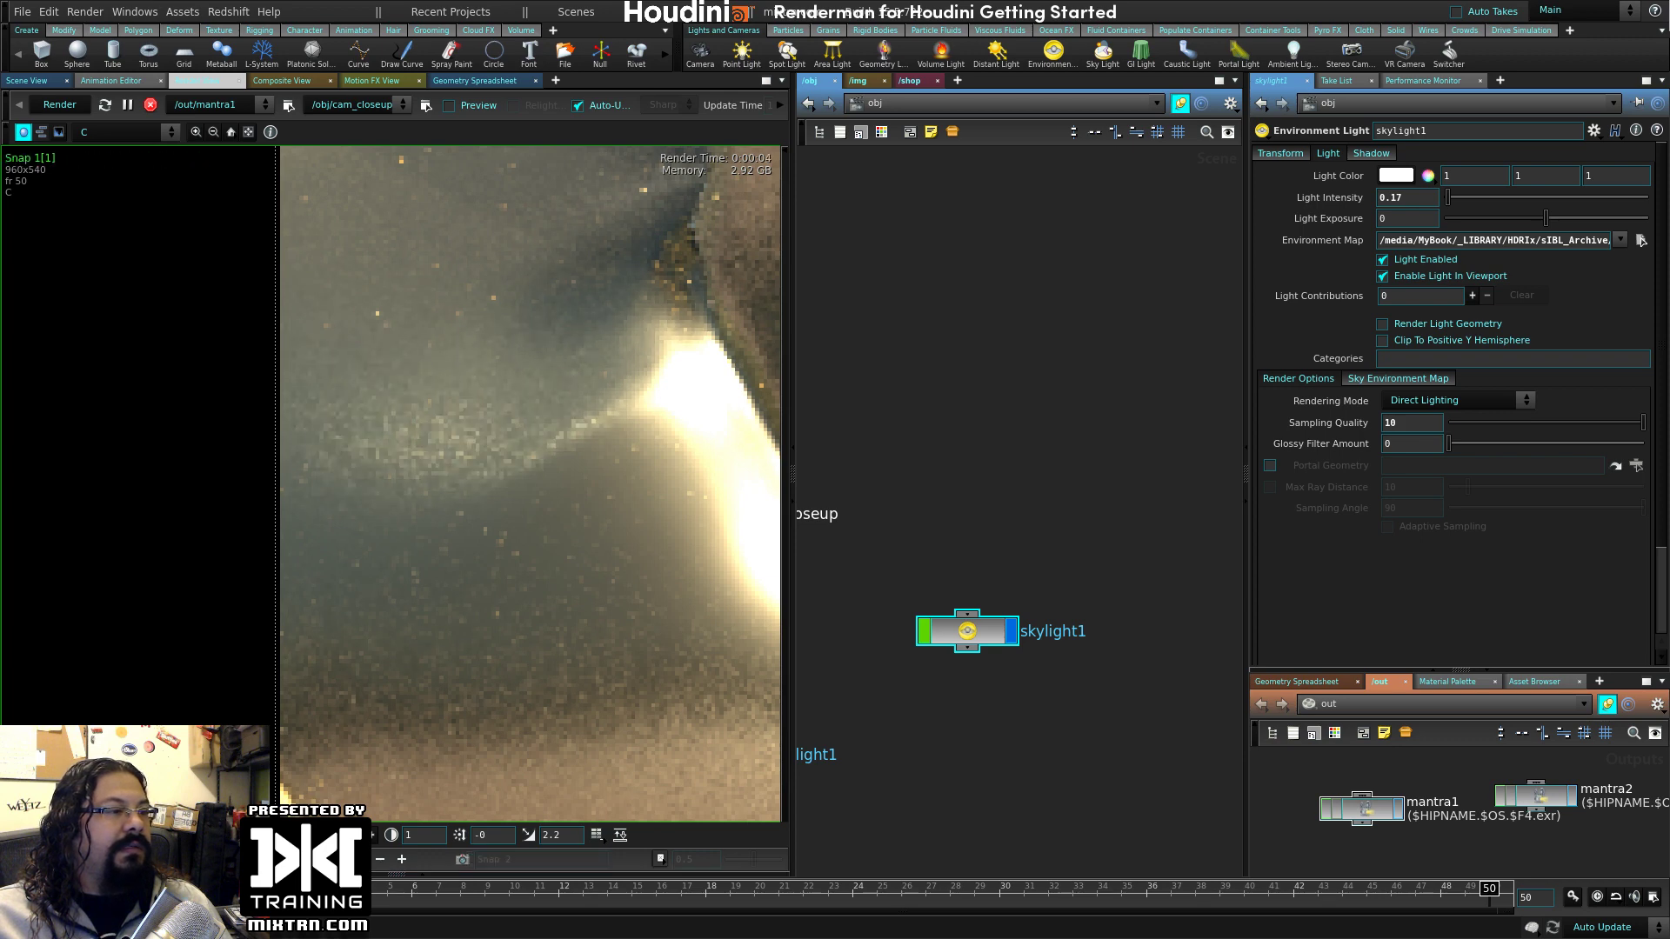
{"action": "scroll", "coordinate": [522, 515], "scroll_direction": "down", "scroll_amount": 5}
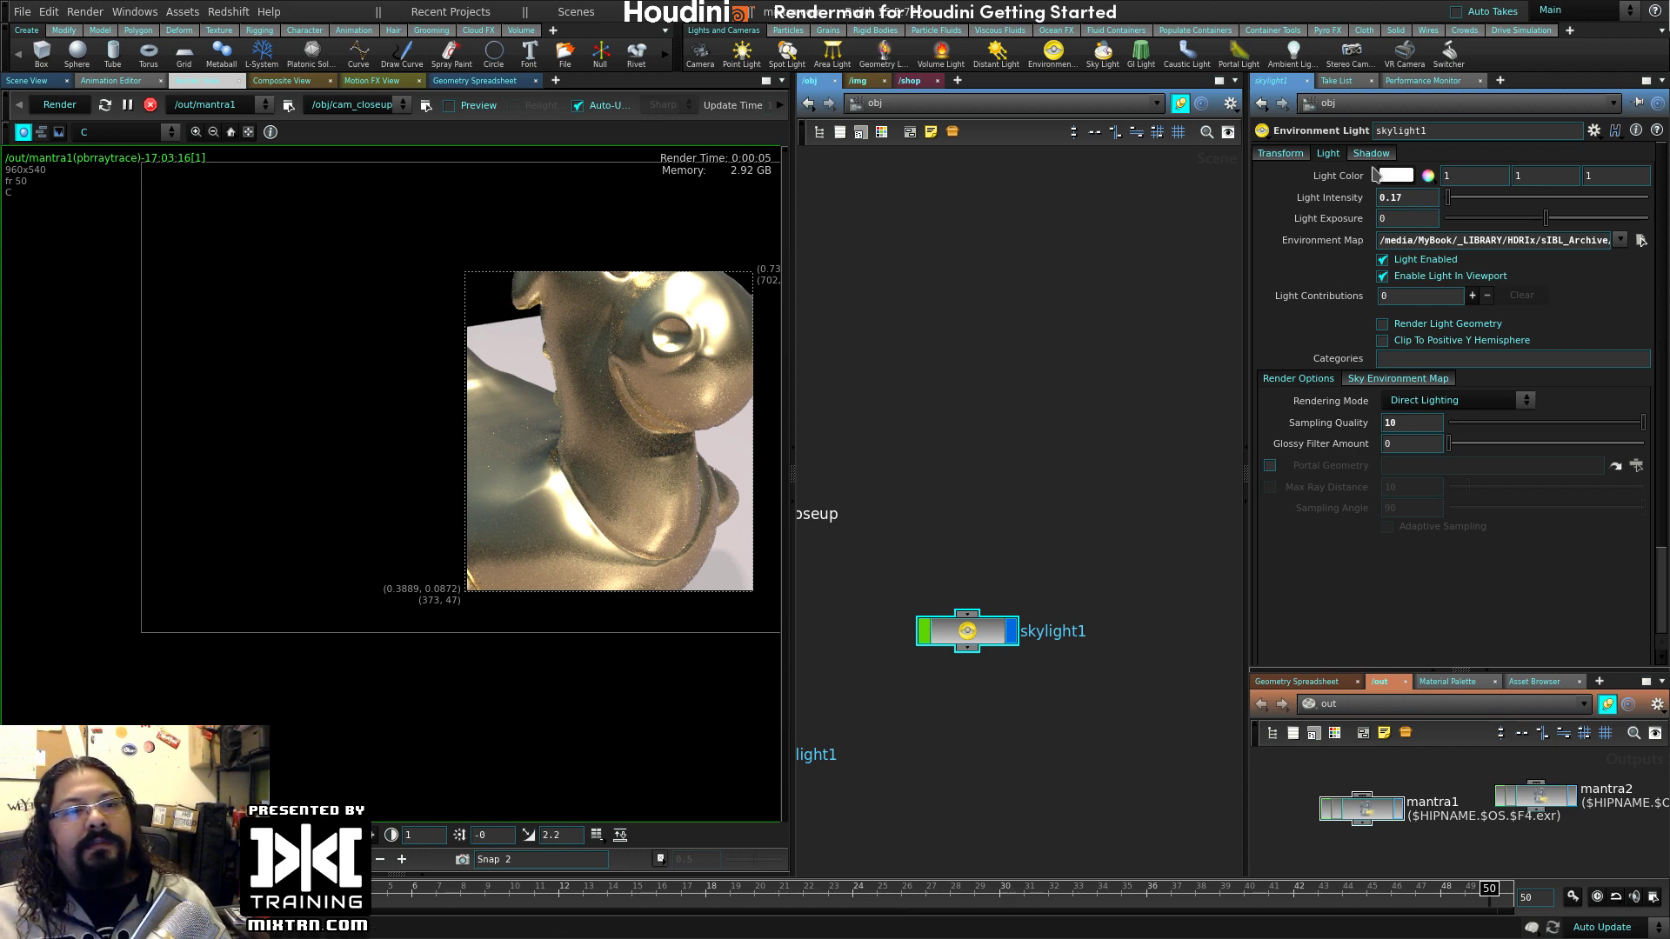
- Reset skylight1's Sampling Quality to 1
{"action": "left_click", "coordinate": [1411, 421]}
{"action": "key", "text": "BackSpace"}
{"action": "key", "text": "Return"}
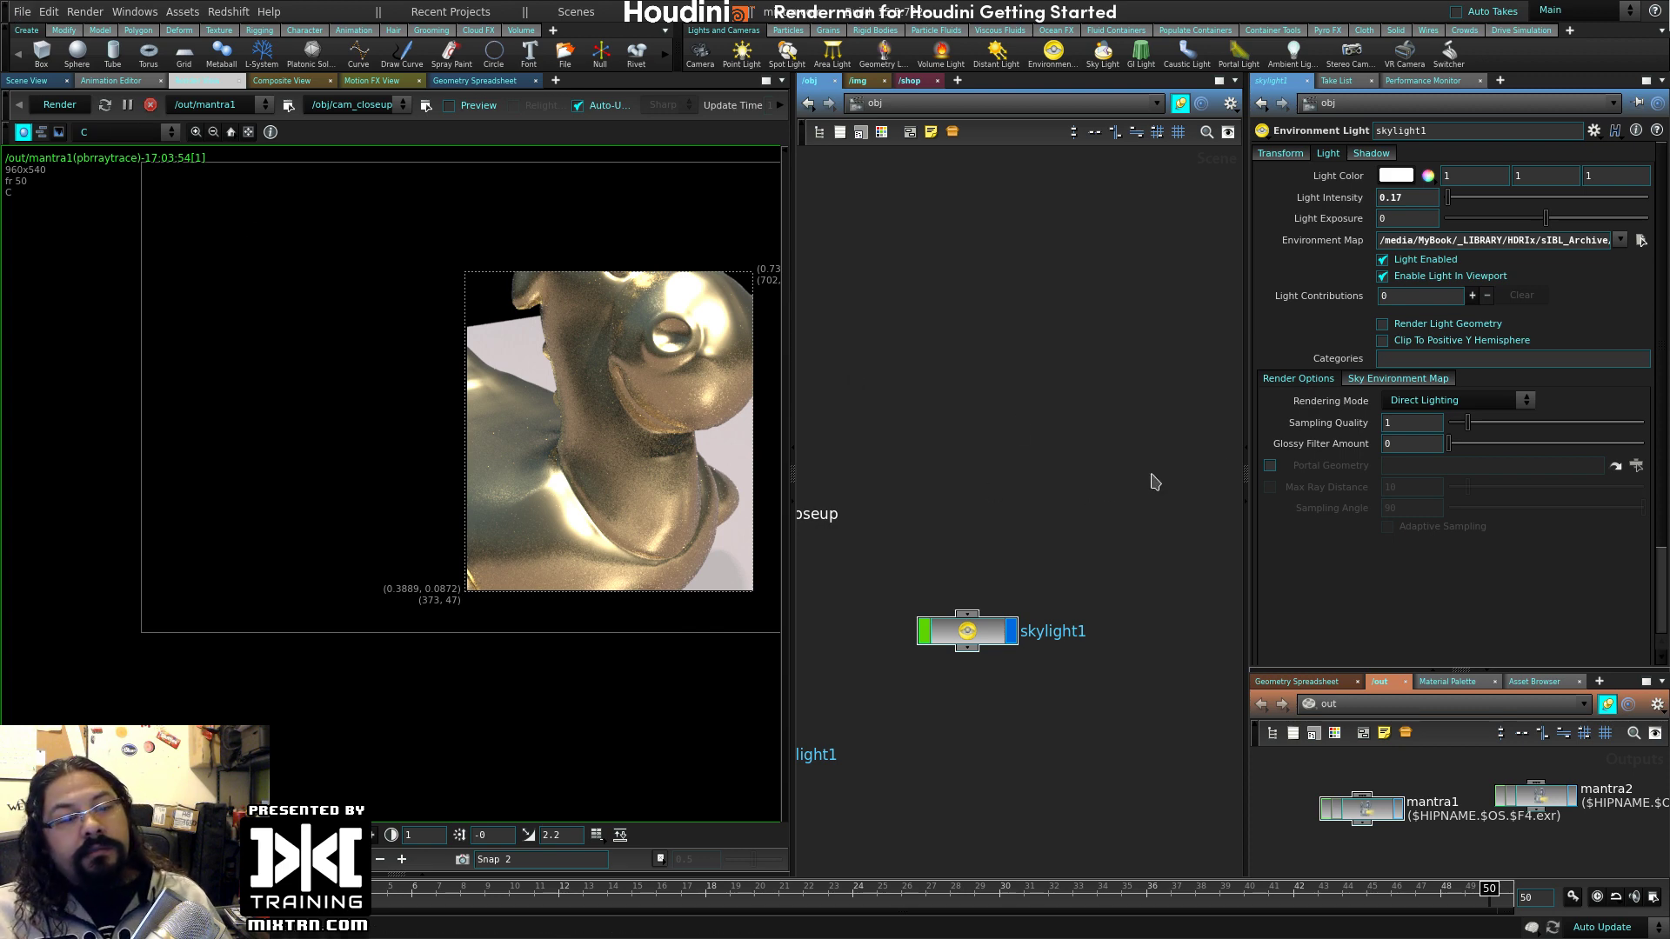
{"action": "left_click", "coordinate": [1250, 409]}
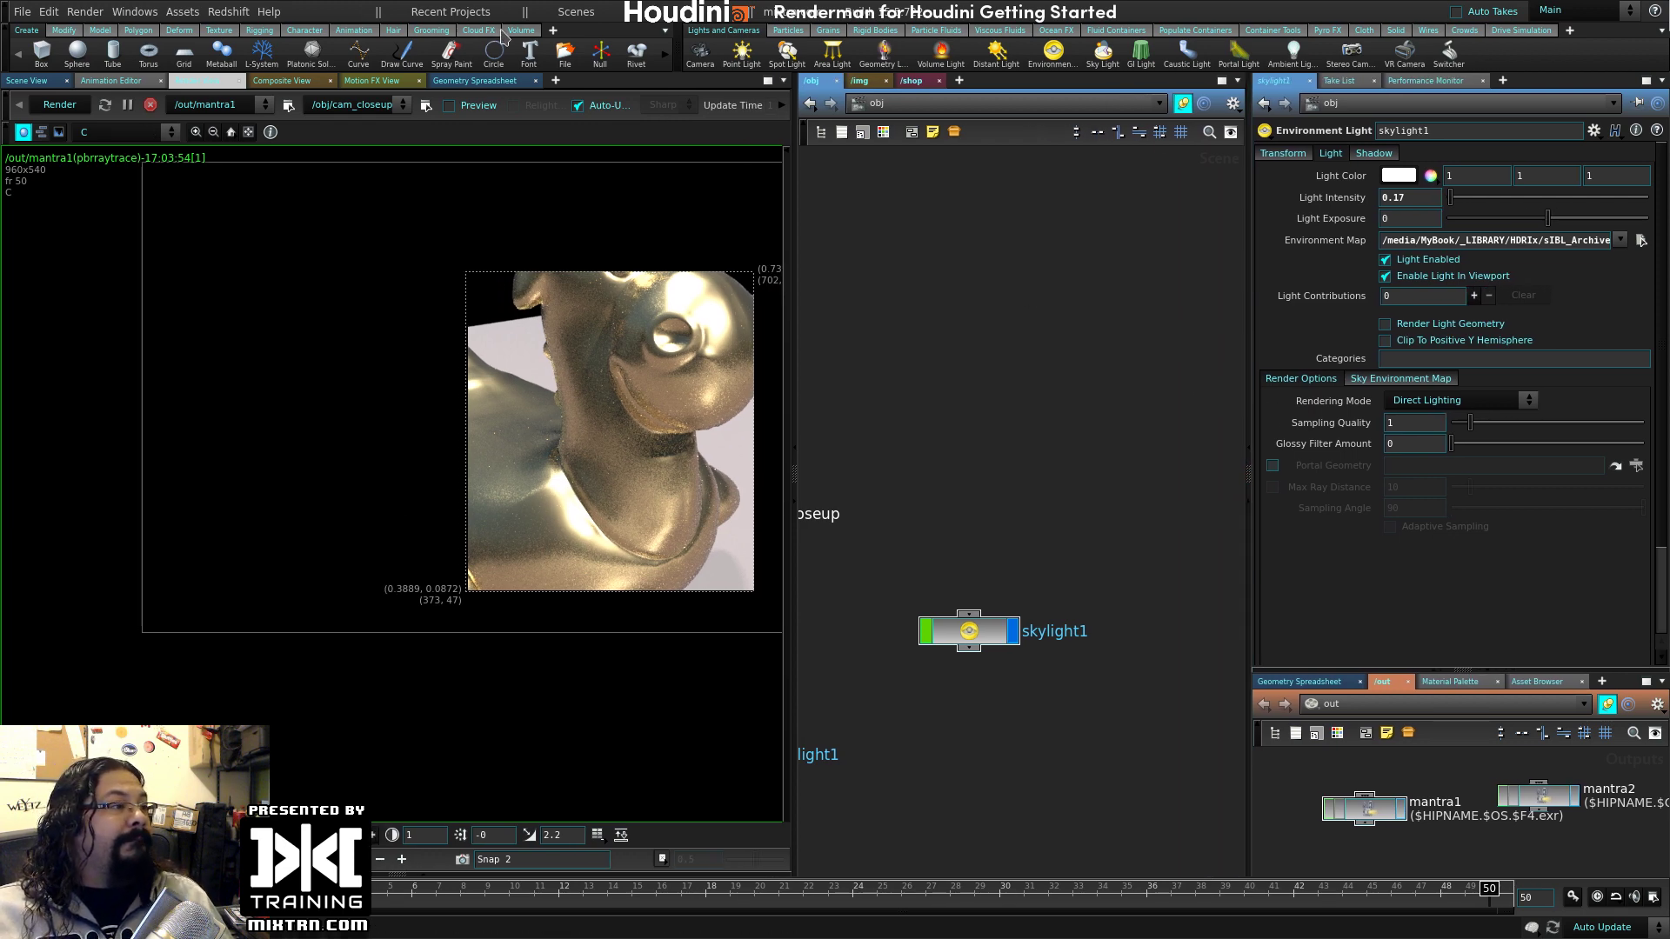
- Return to the Scene View and leave the arealight1 view for a free perspective view of Roberto on the ground
{"action": "left_click", "coordinate": [26, 80]}
{"action": "left_click_drag", "start_coordinate": [970, 632], "coordinate": [1015, 406]}
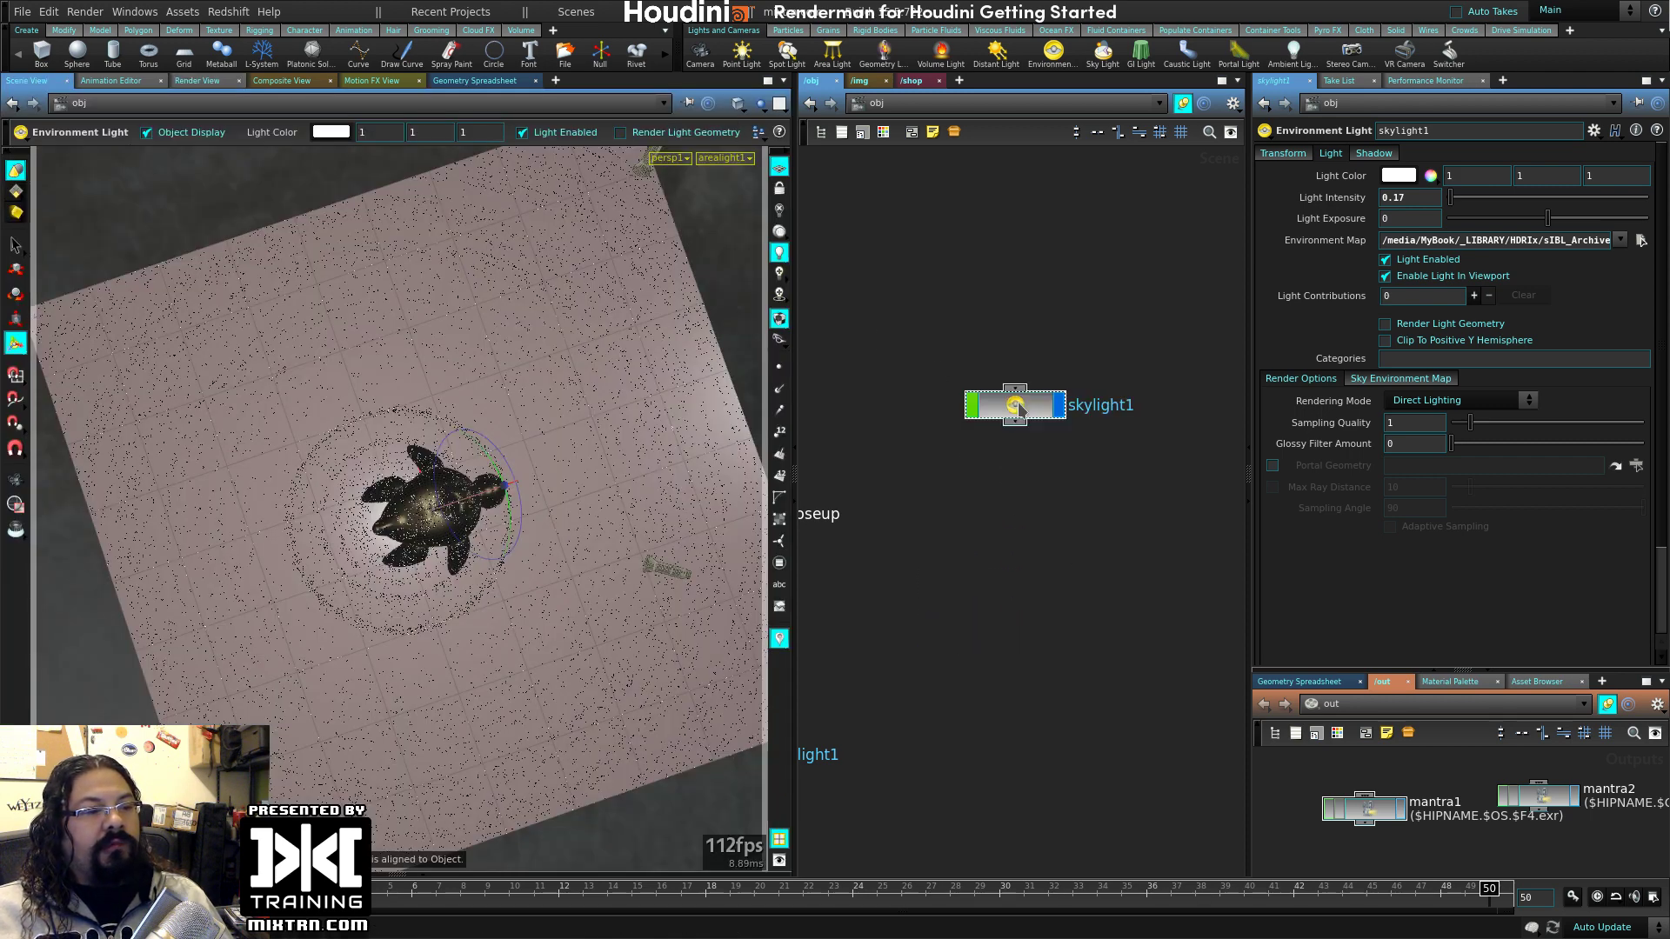
{"action": "key", "text": "Escape"}
{"action": "left_click_drag", "start_coordinate": [488, 585], "coordinate": [594, 514]}
{"action": "key", "text": "Return"}
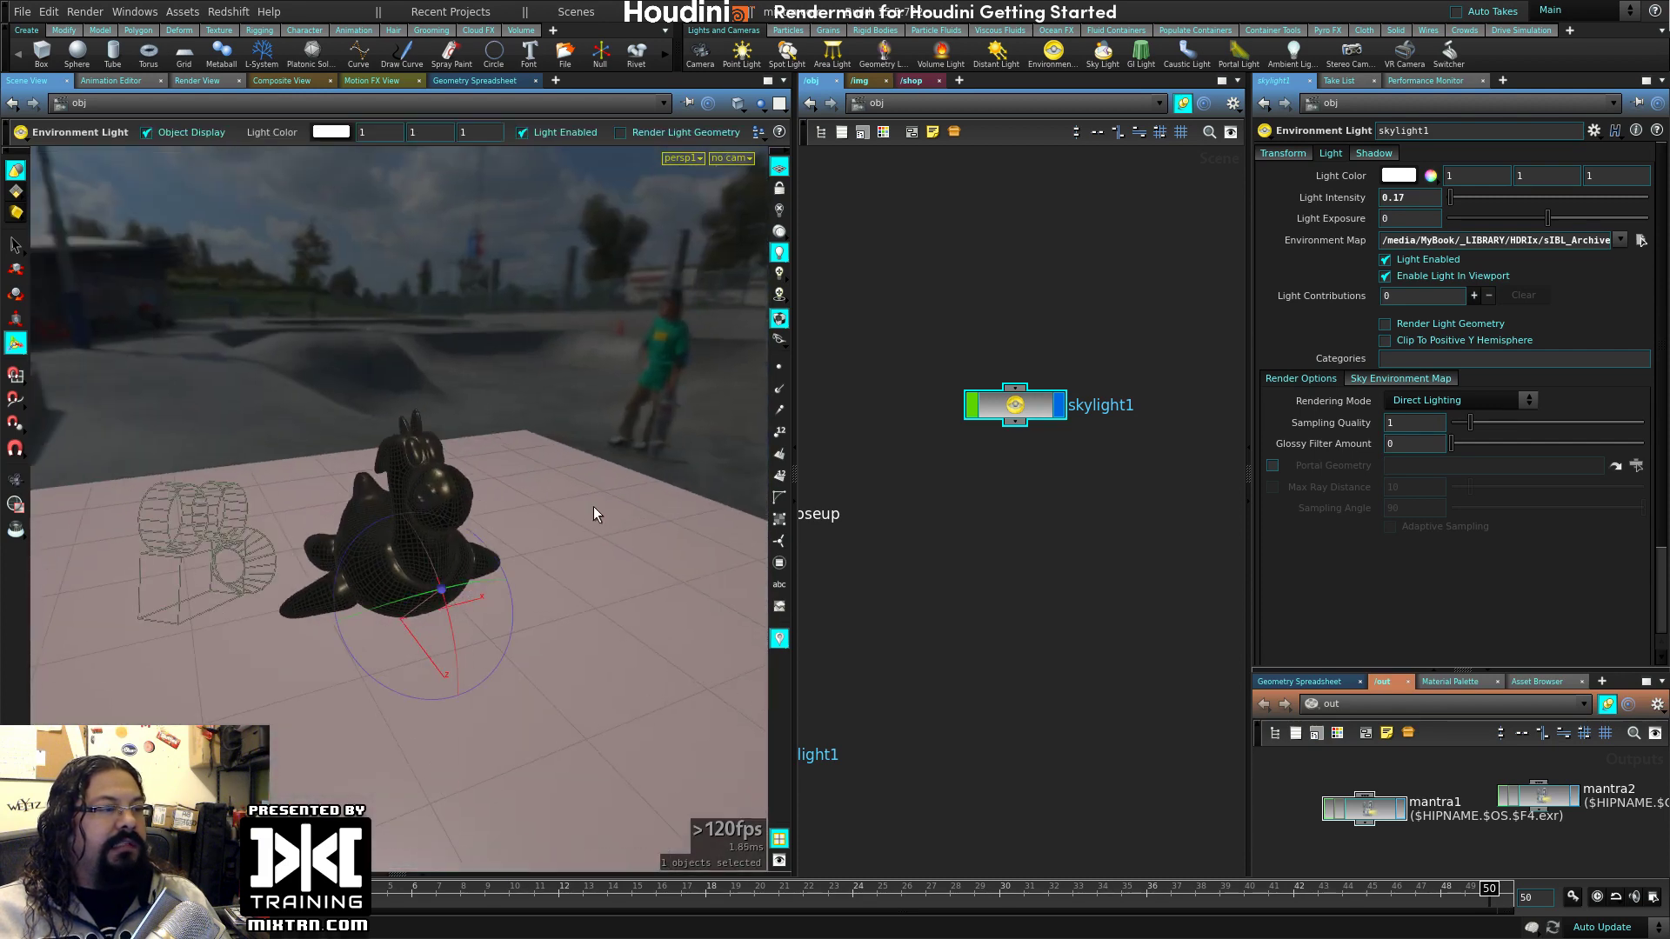
- Delete the skylight1 and sunlight1 lights from the scene
{"action": "left_click_drag", "start_coordinate": [951, 232], "coordinate": [1062, 534]}
{"action": "key", "text": "Delete"}
{"action": "middle_click_drag", "start_coordinate": [976, 459], "coordinate": [1077, 458]}
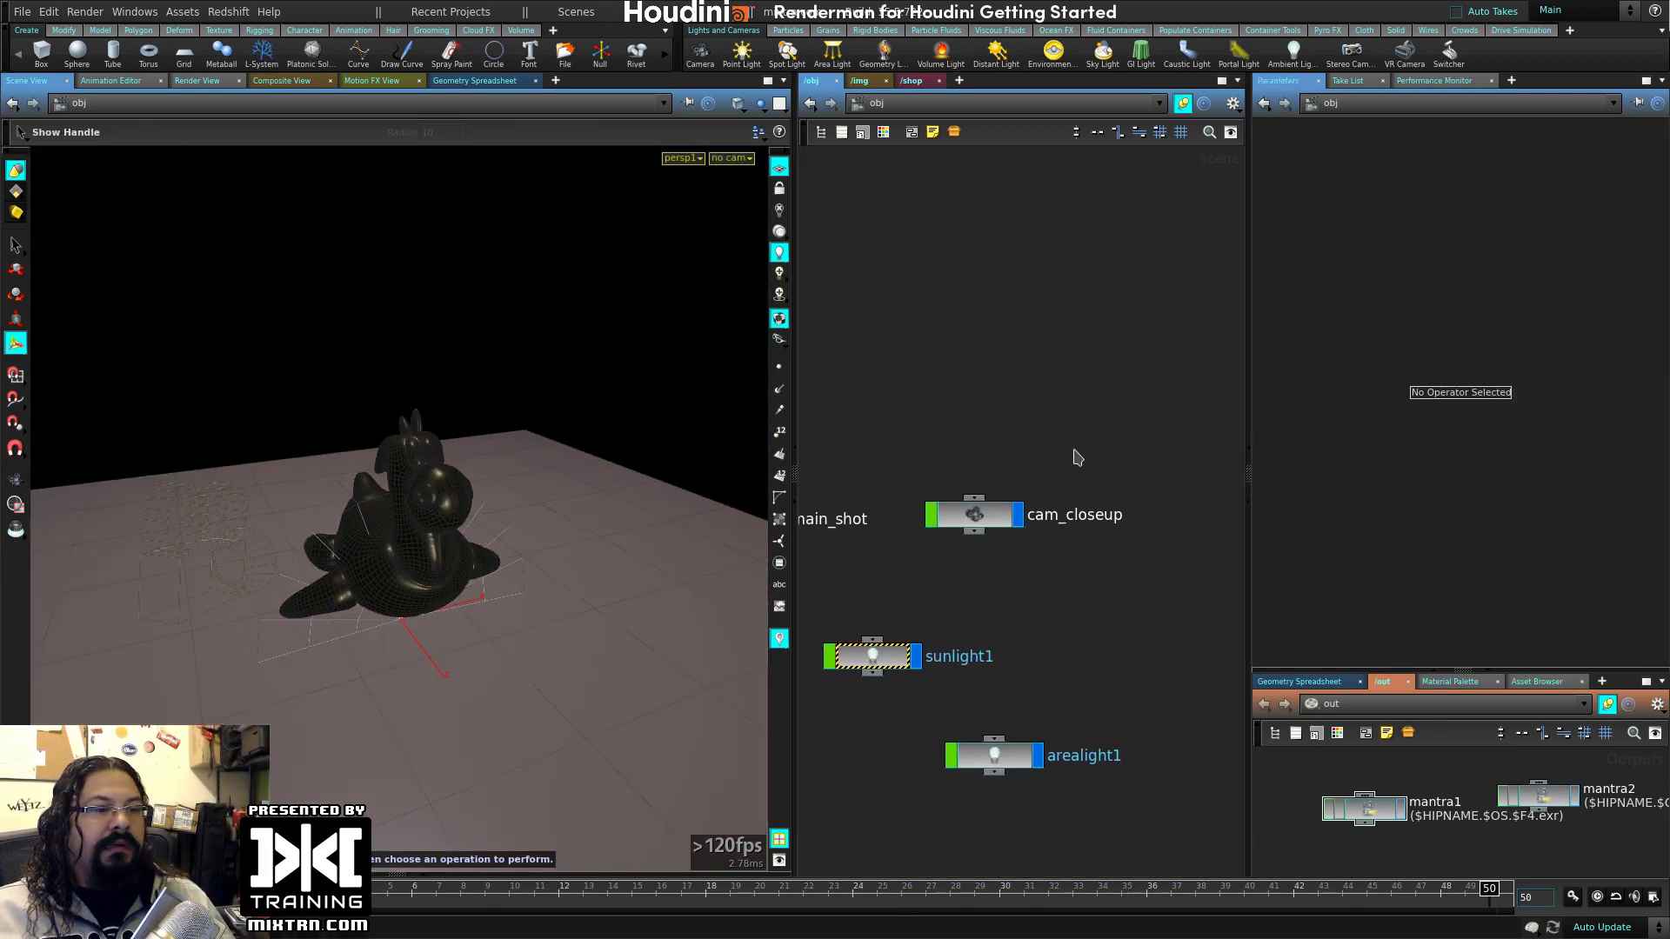
{"action": "left_click", "coordinate": [873, 656]}
{"action": "key", "text": "Delete"}
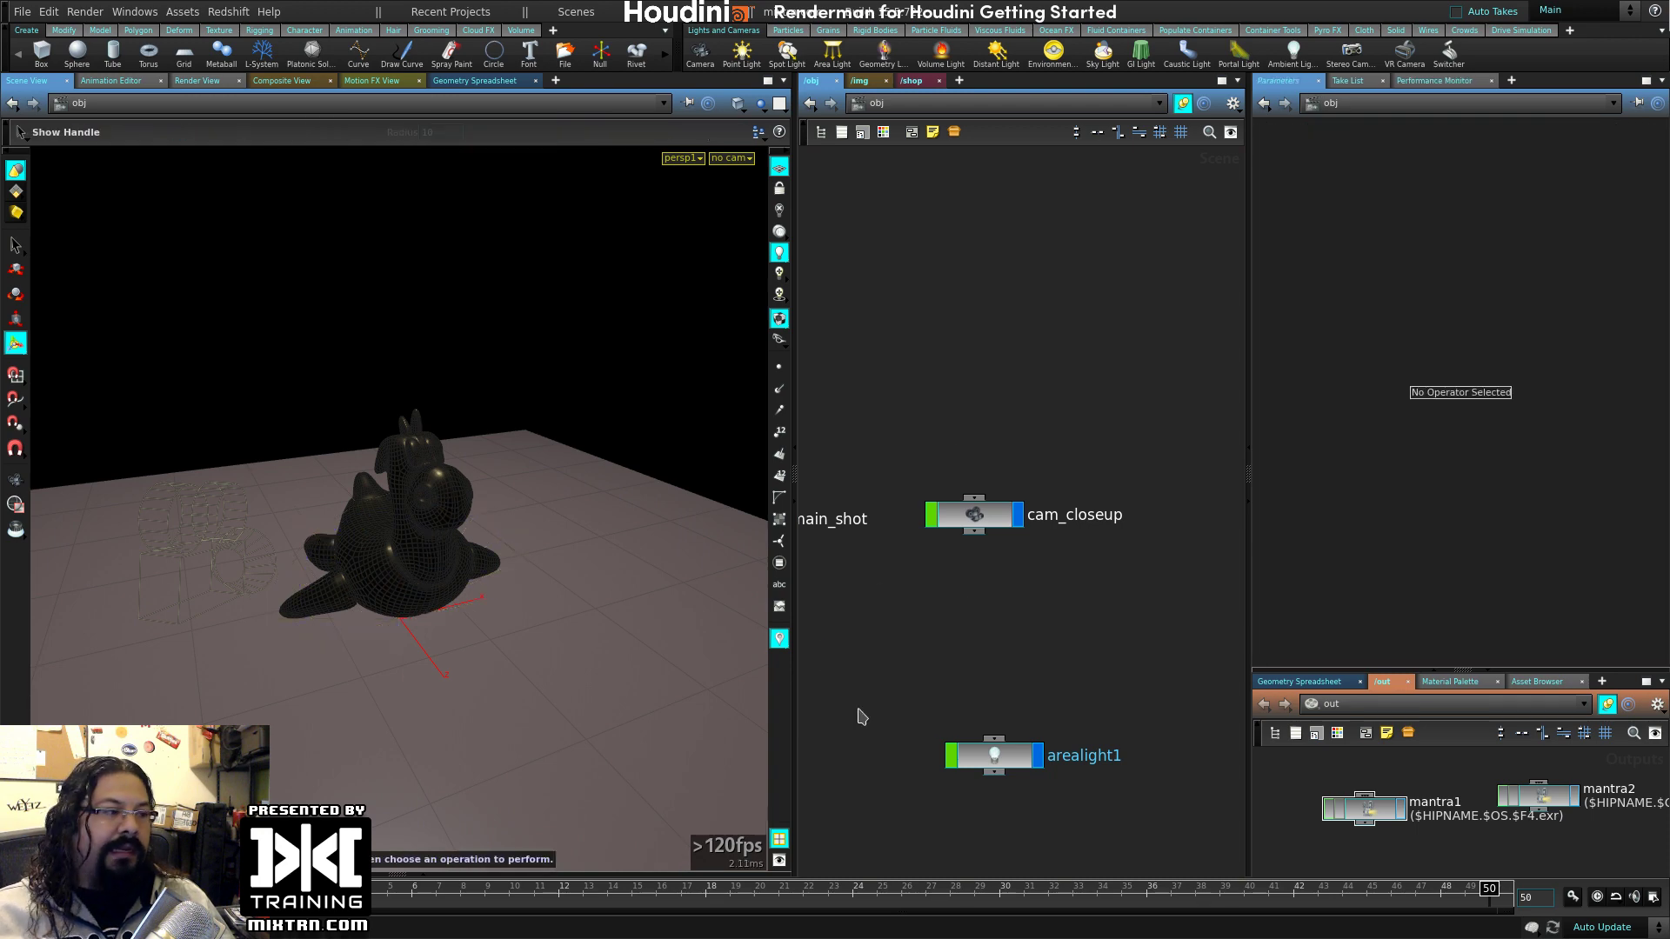
- Add an environment light to the scene and browse for its Environment Map in the /media/MyBook/_LIBRARY/HDRIx/sIBL_Archive folder
{"action": "left_click", "coordinate": [1055, 54]}
{"action": "left_click_drag", "start_coordinate": [1024, 513], "coordinate": [1099, 279]}
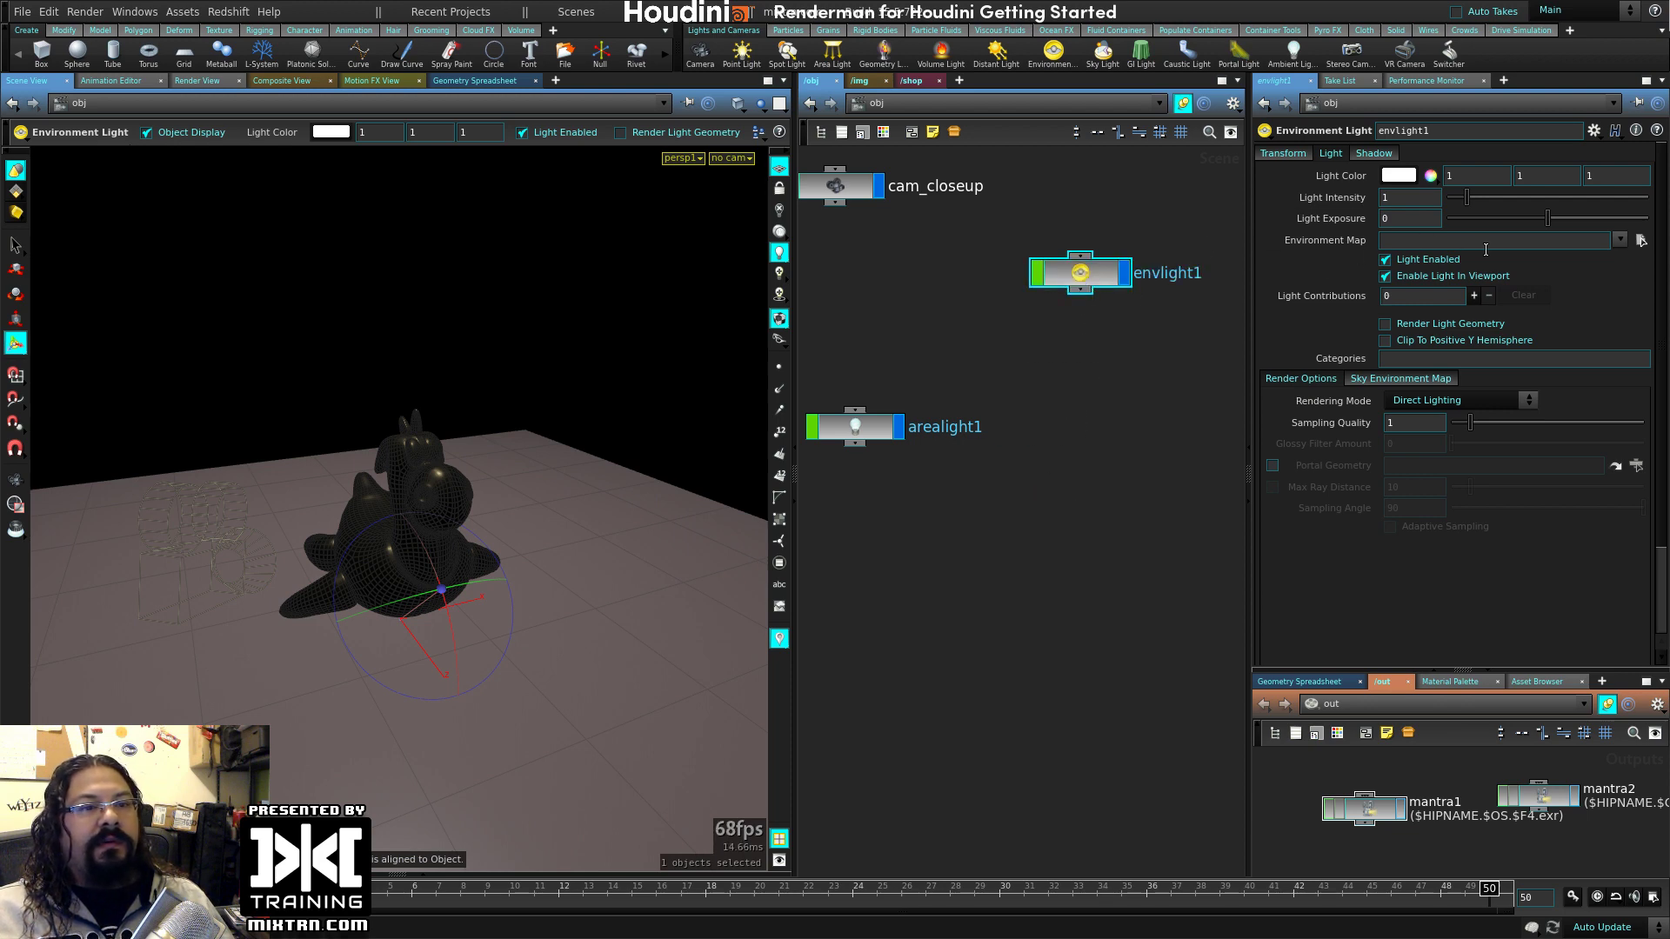
{"action": "left_click", "coordinate": [1641, 242]}
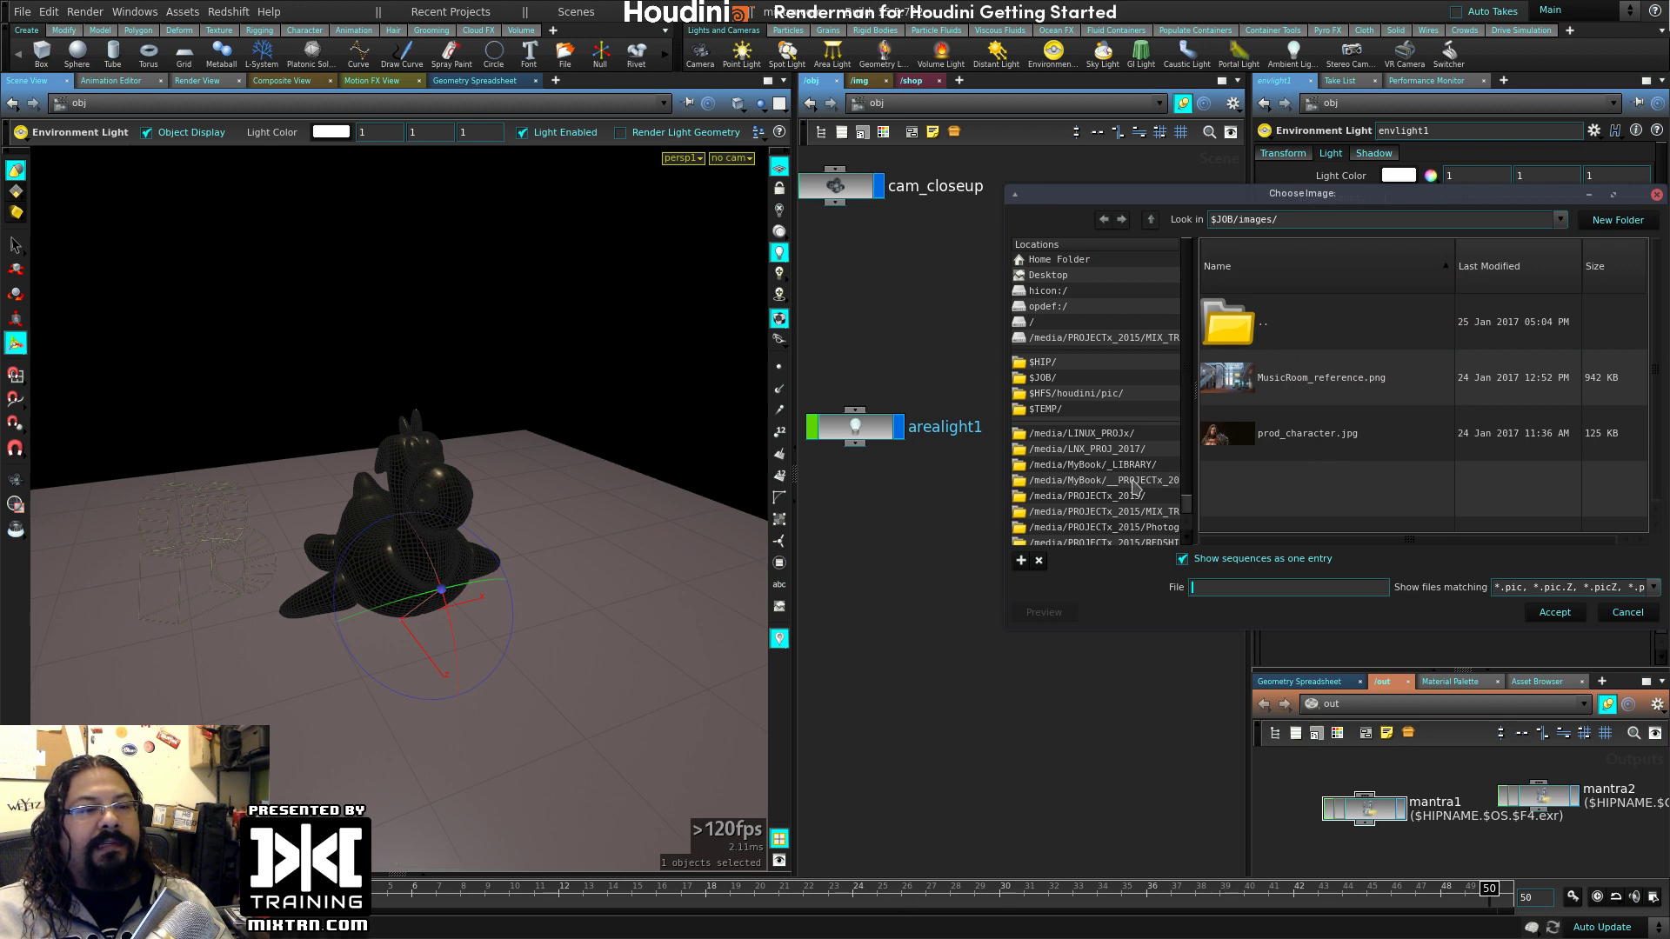
{"action": "left_click", "coordinate": [774, 468]}
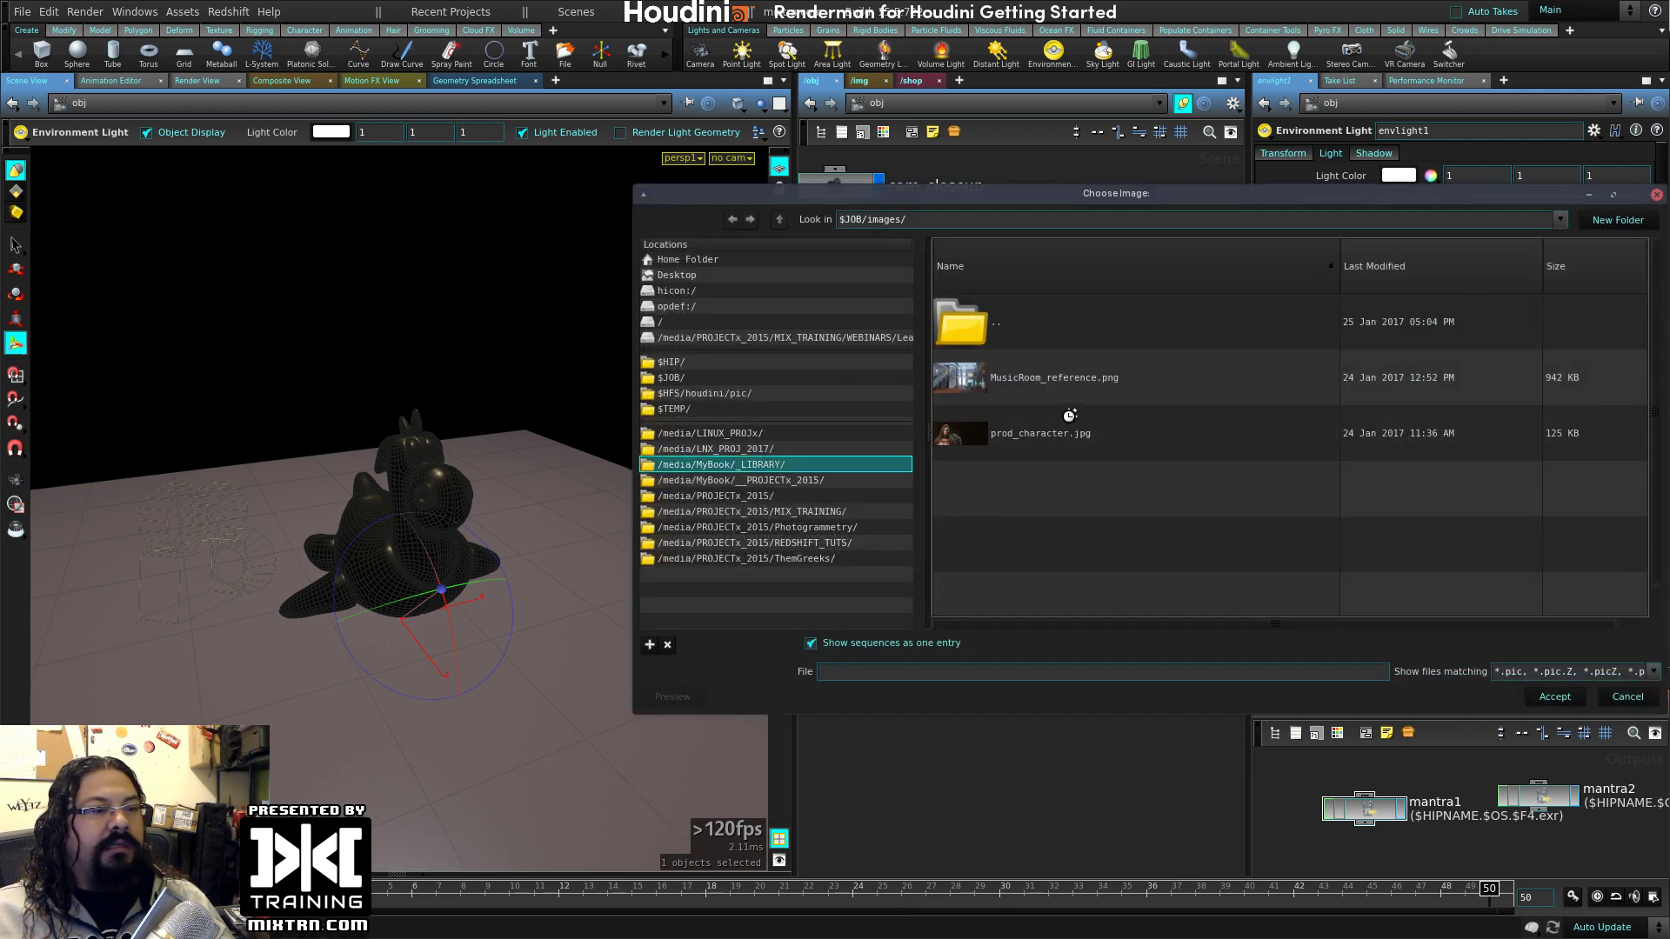
{"action": "scroll", "coordinate": [1081, 439], "scroll_direction": "down", "scroll_amount": 3}
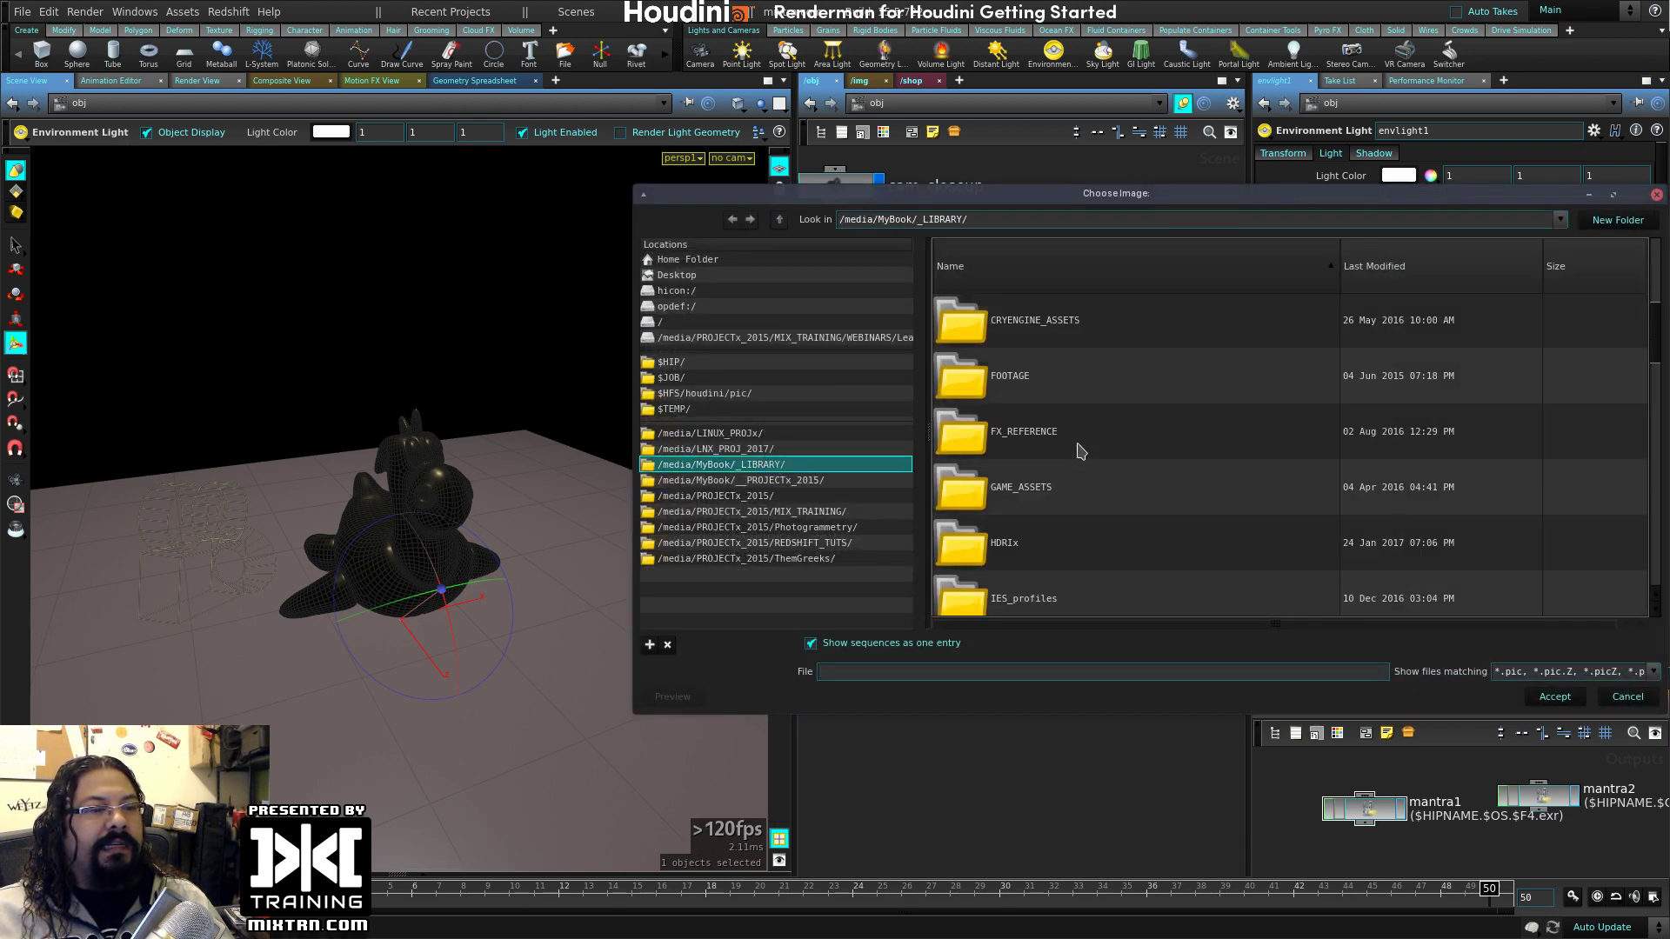
{"action": "double_click", "coordinate": [1000, 545]}
{"action": "scroll", "coordinate": [1347, 479], "scroll_direction": "down", "scroll_amount": 1}
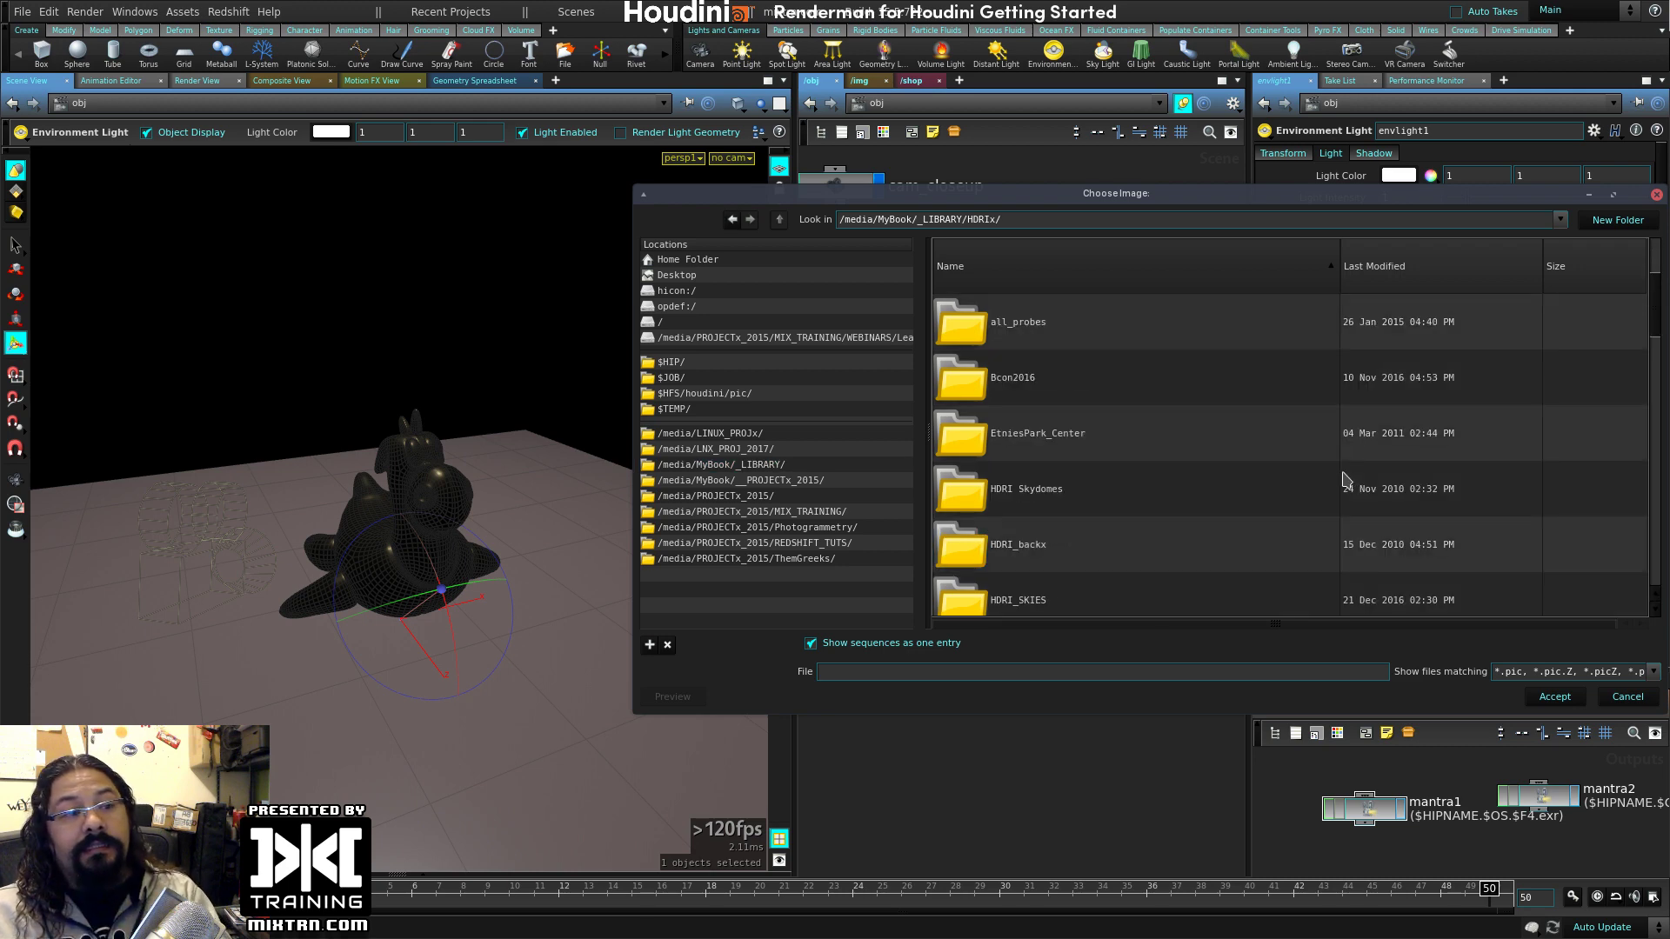
{"action": "scroll", "coordinate": [1113, 512], "scroll_direction": "down", "scroll_amount": 1}
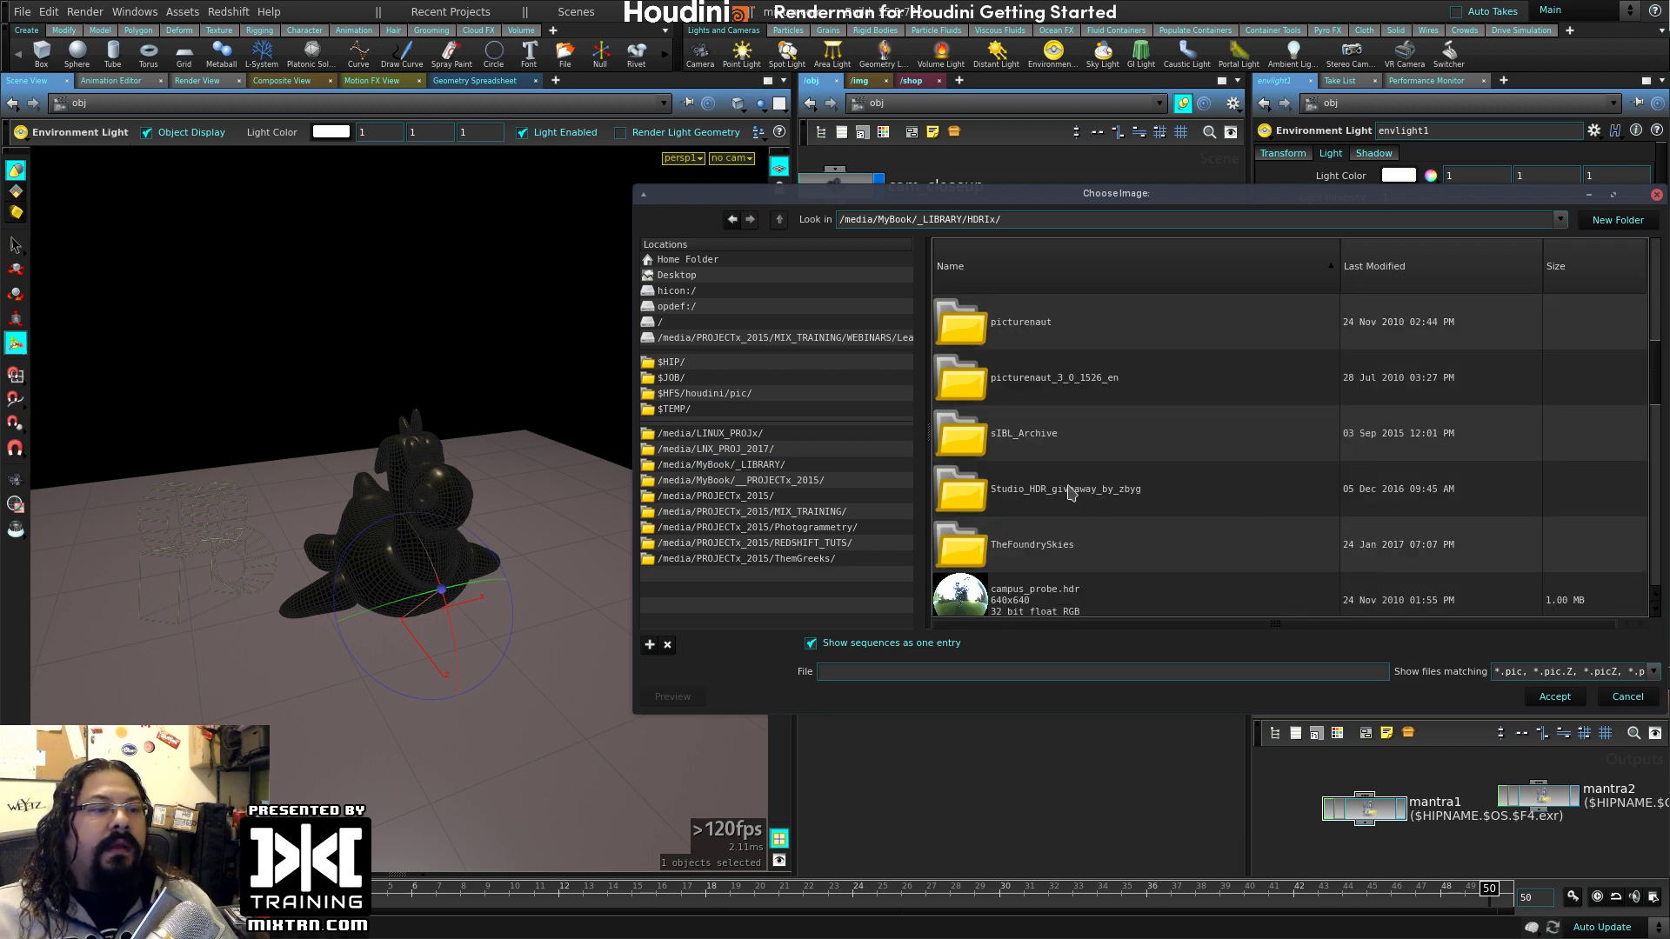
{"action": "double_click", "coordinate": [1031, 440]}
- Load Backyard_Ref.hdr from the Backyard folder as envlight1's environment map
{"action": "scroll", "coordinate": [1113, 470], "scroll_direction": "down", "scroll_amount": 2}
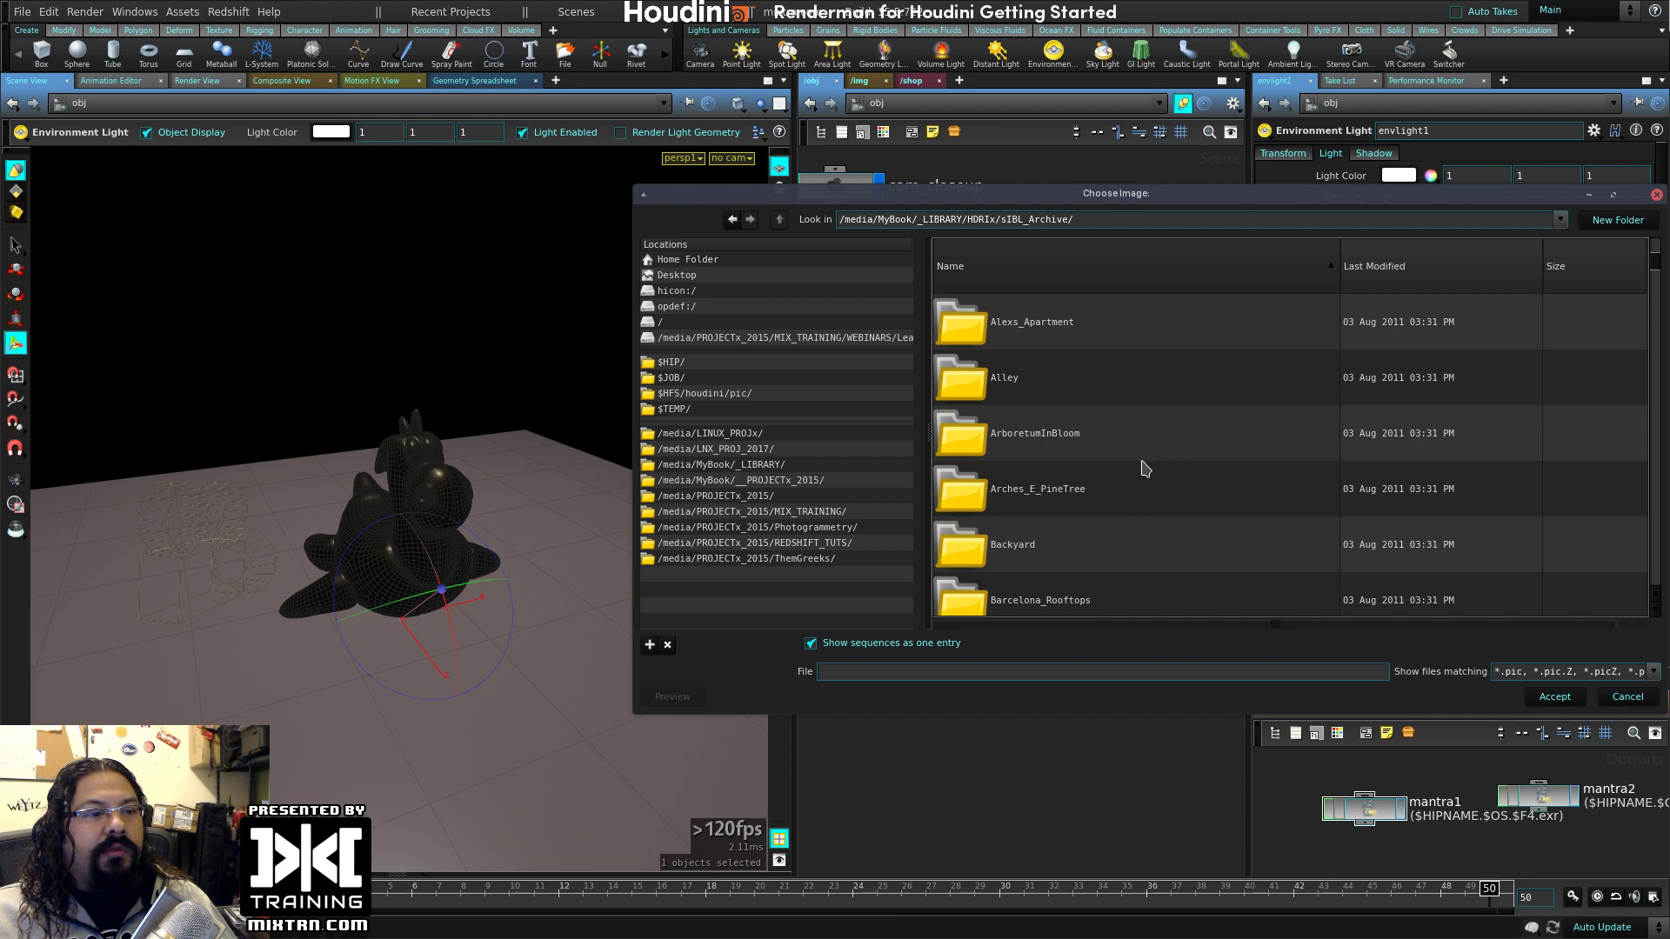
{"action": "scroll", "coordinate": [1145, 470], "scroll_direction": "down", "scroll_amount": 1}
{"action": "left_click", "coordinate": [982, 379]}
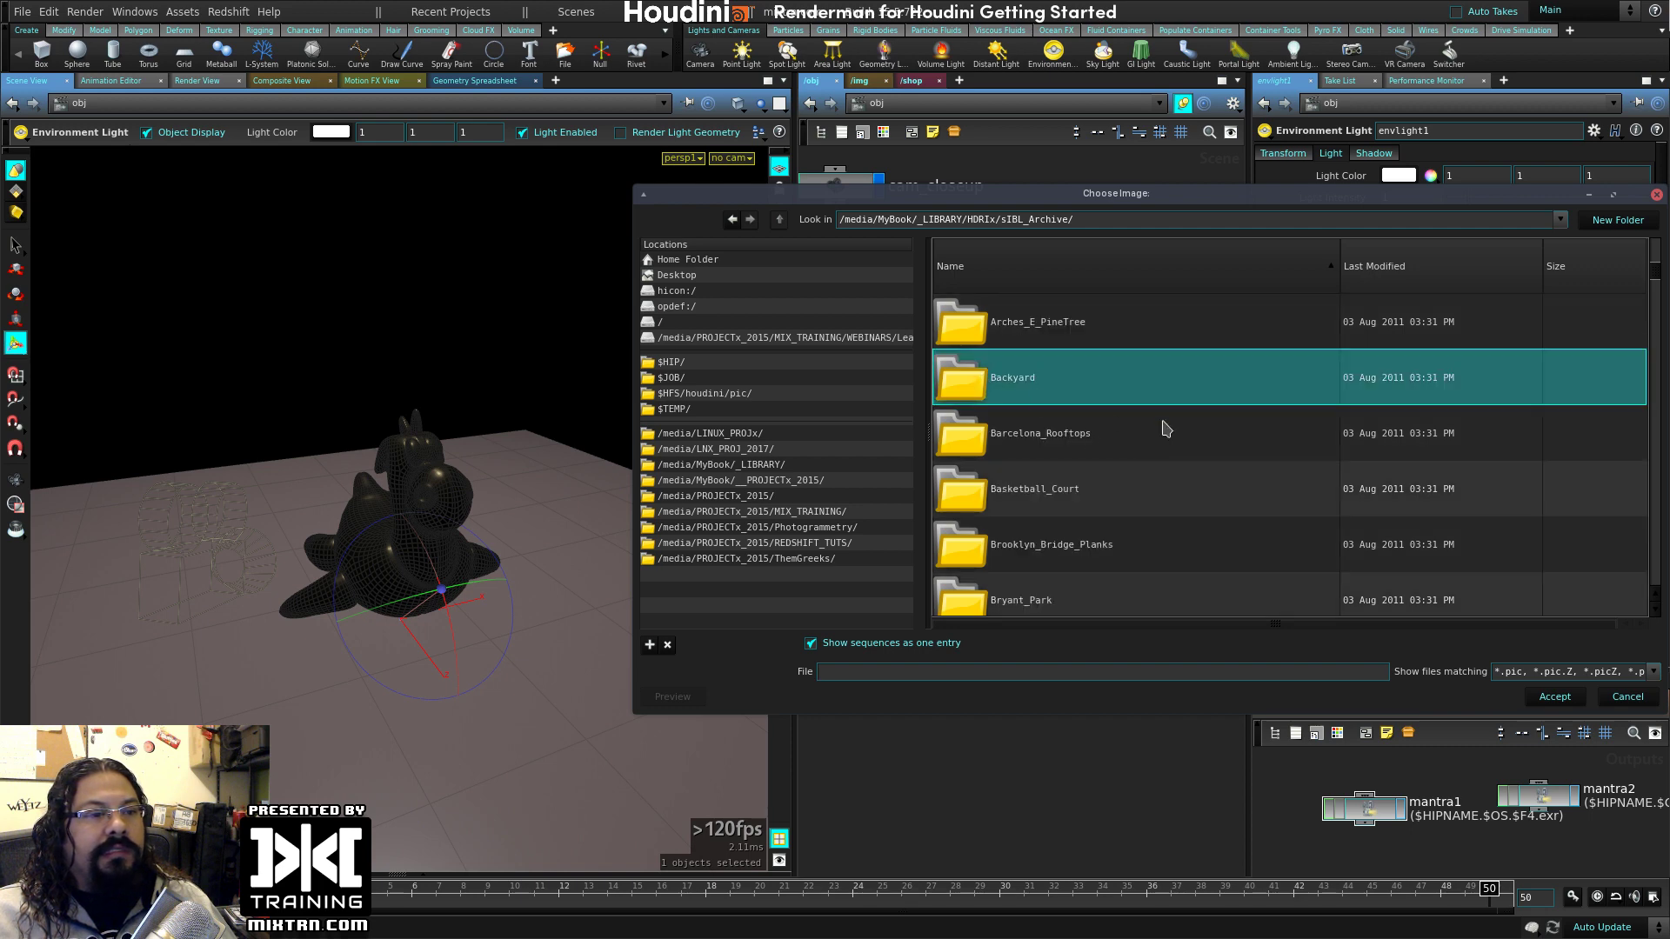
{"action": "key", "text": "Return"}
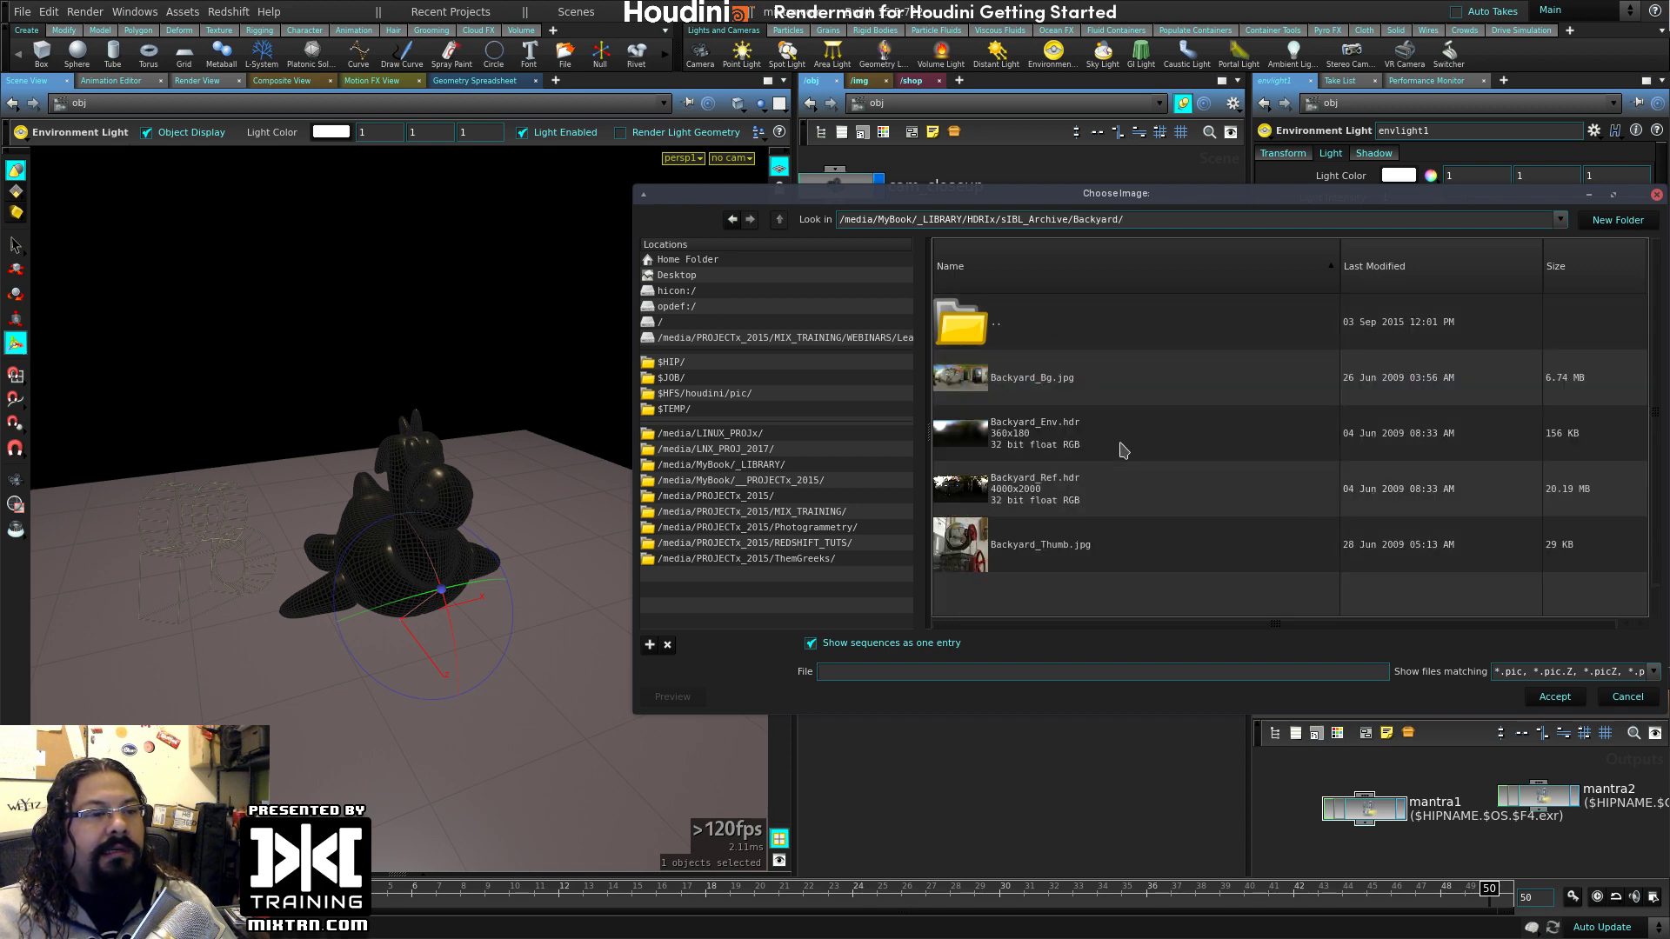
{"action": "left_click", "coordinate": [1084, 509]}
{"action": "left_click", "coordinate": [1554, 696]}
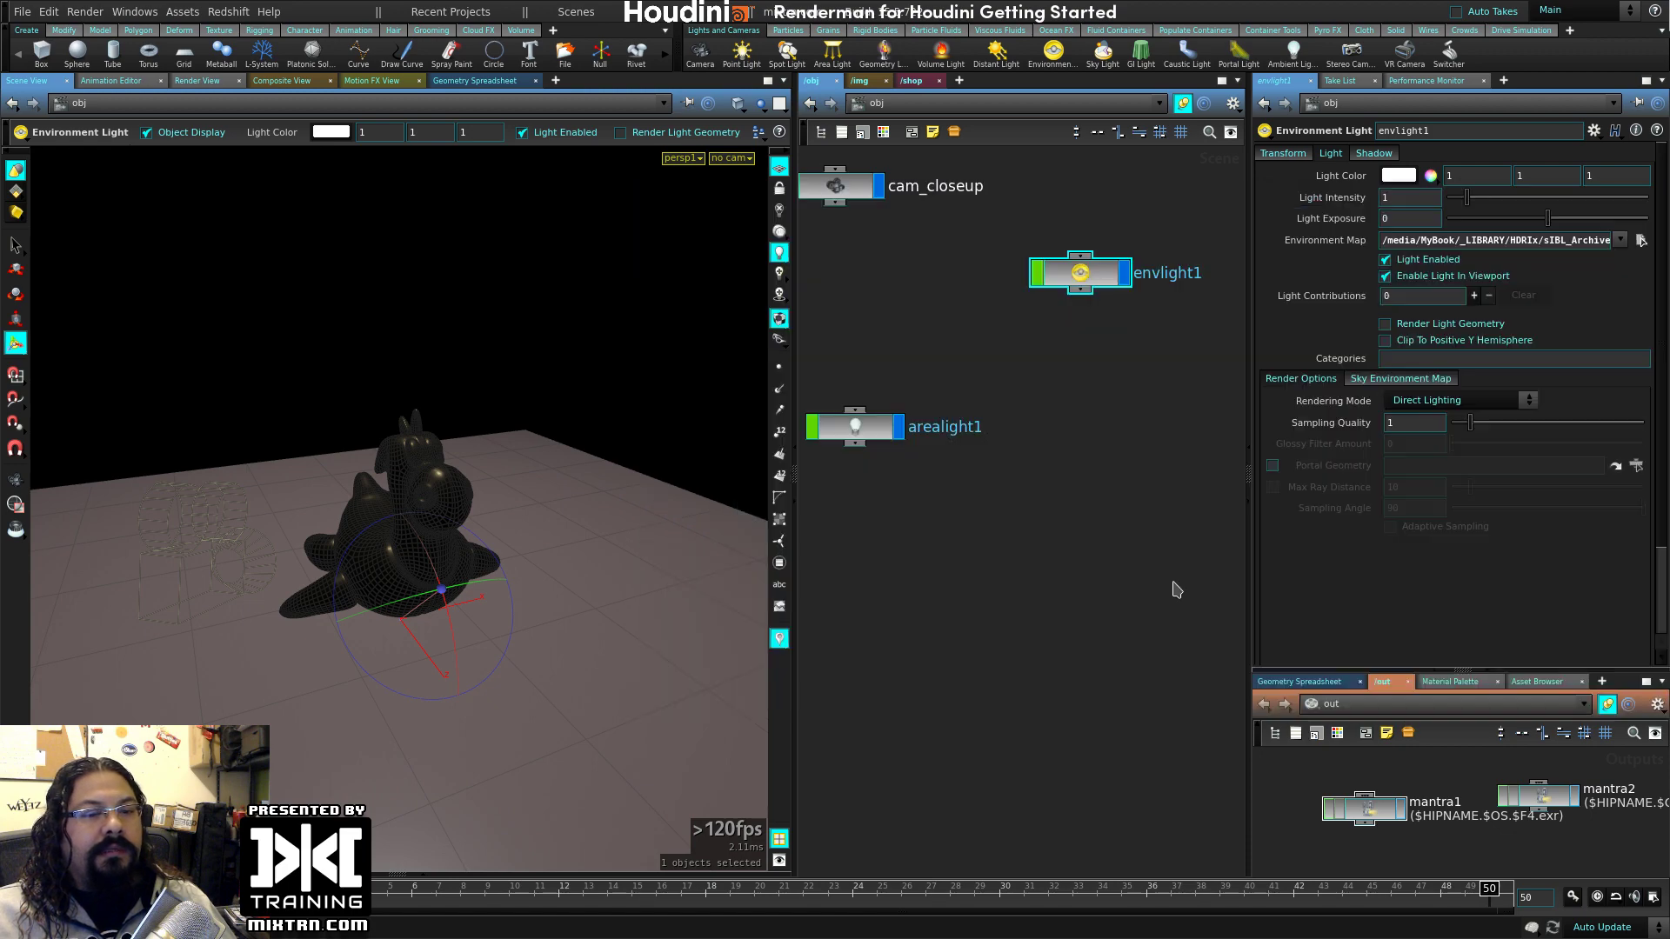
{"action": "key", "text": "Escape"}
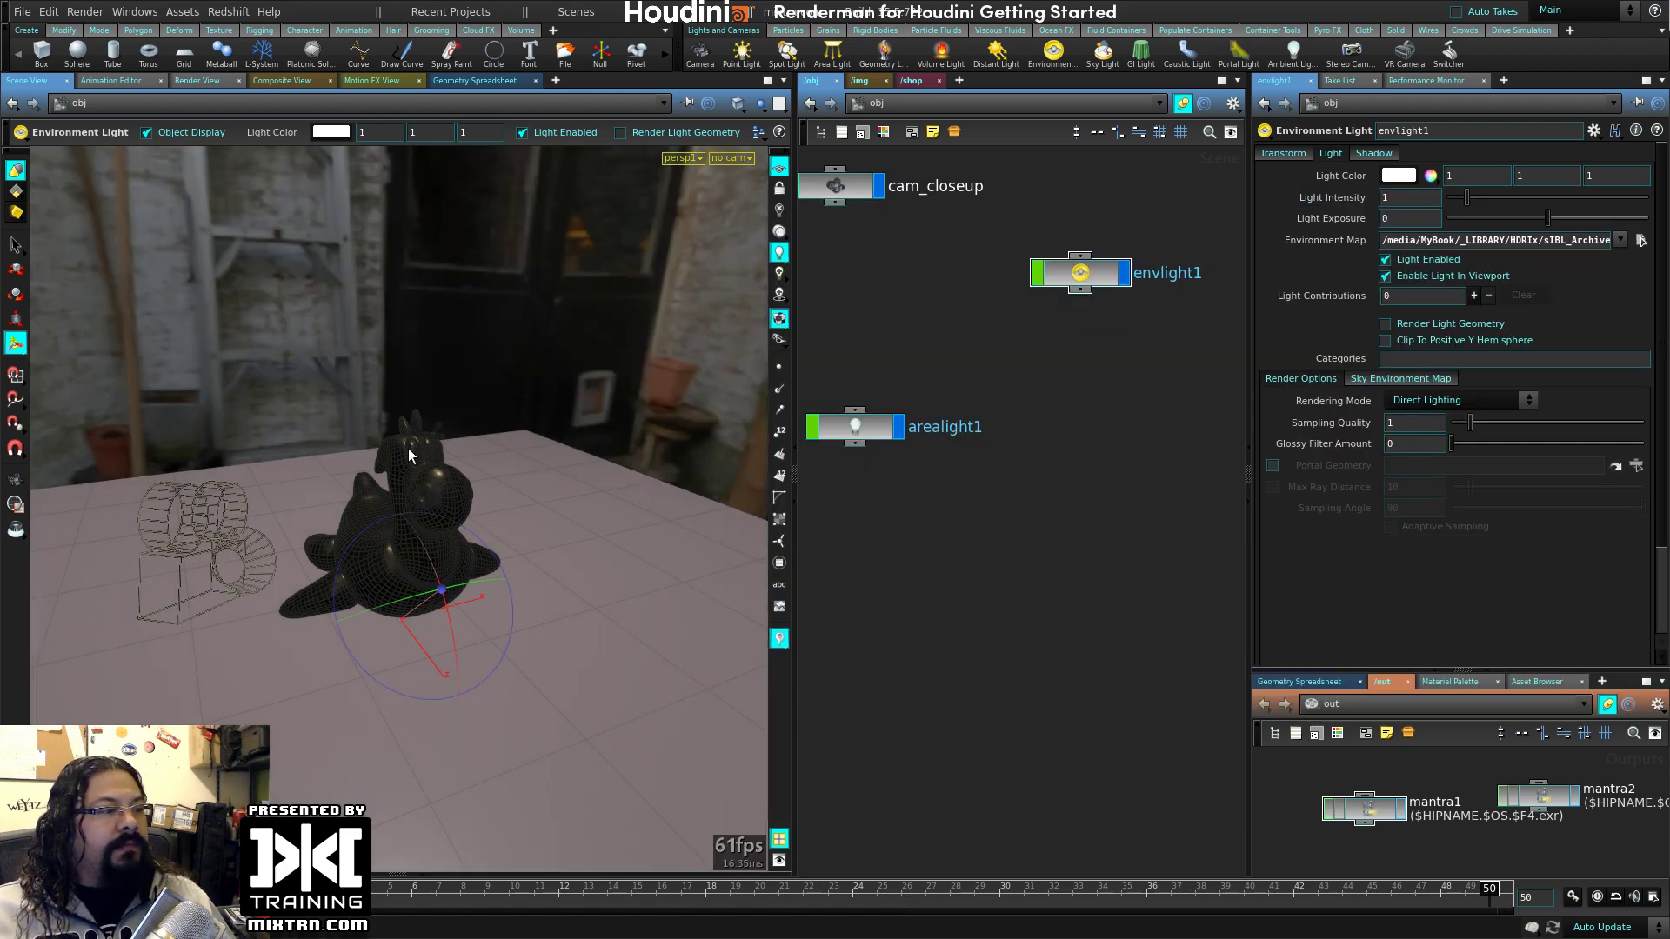
- Render the full cam_closeup frame with mantra1, enabling Preview and clearing the render region, and frame the image
{"action": "left_click_drag", "start_coordinate": [409, 447], "coordinate": [470, 487]}
{"action": "key", "text": "Return"}
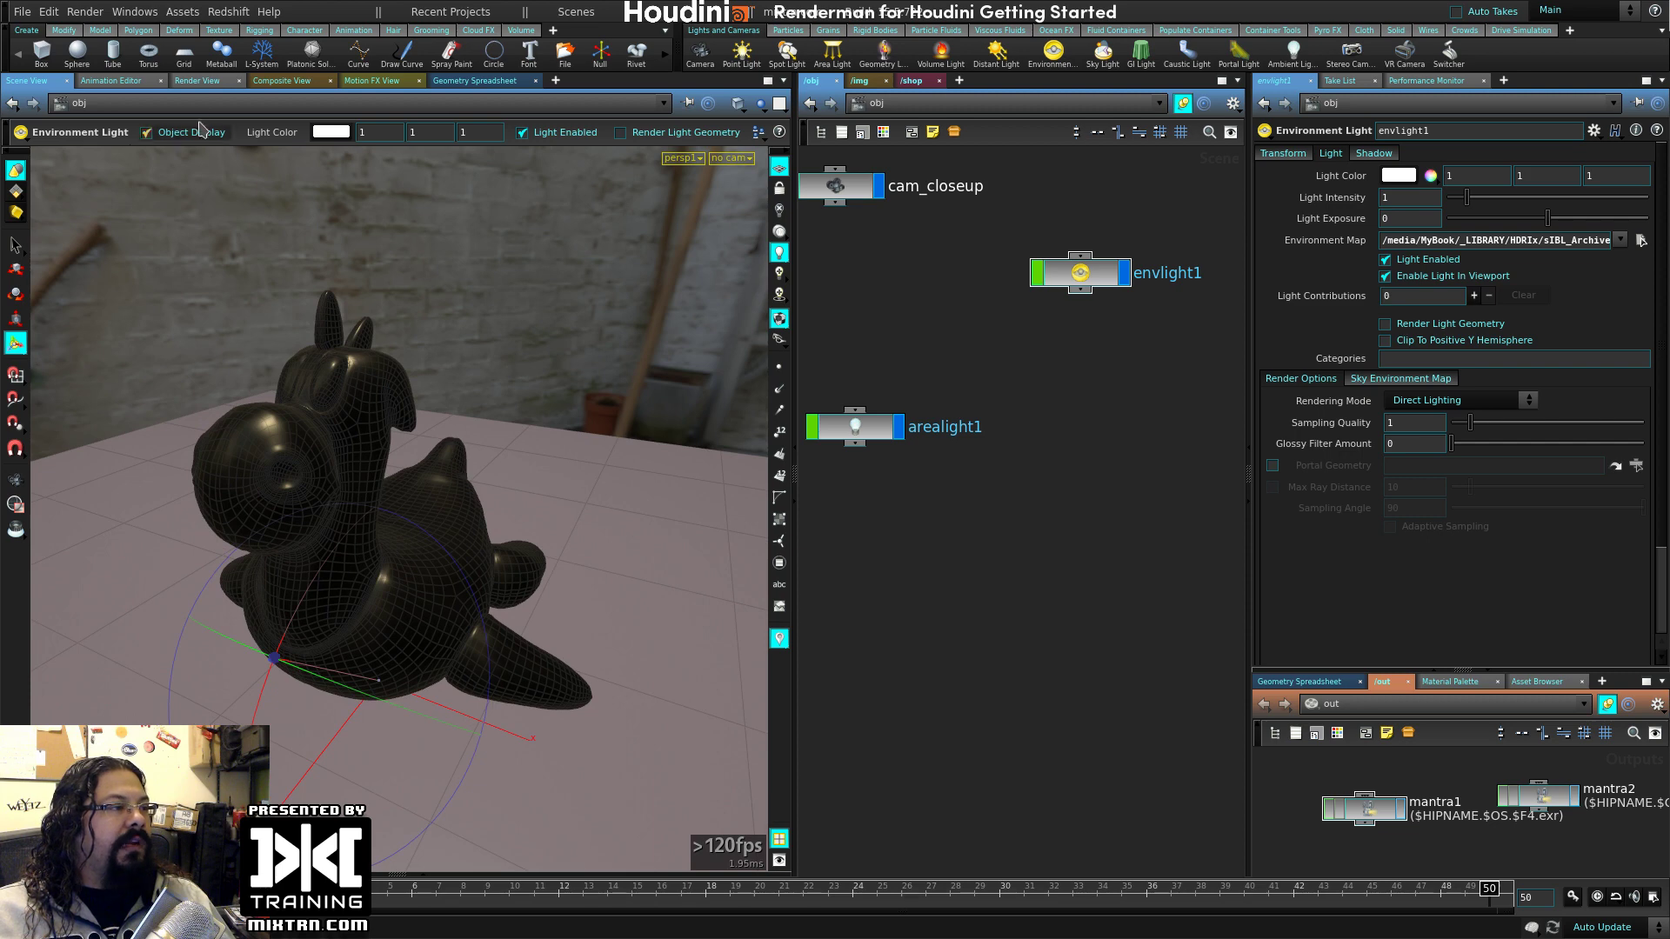
{"action": "left_click", "coordinate": [199, 80]}
{"action": "left_click", "coordinate": [61, 105]}
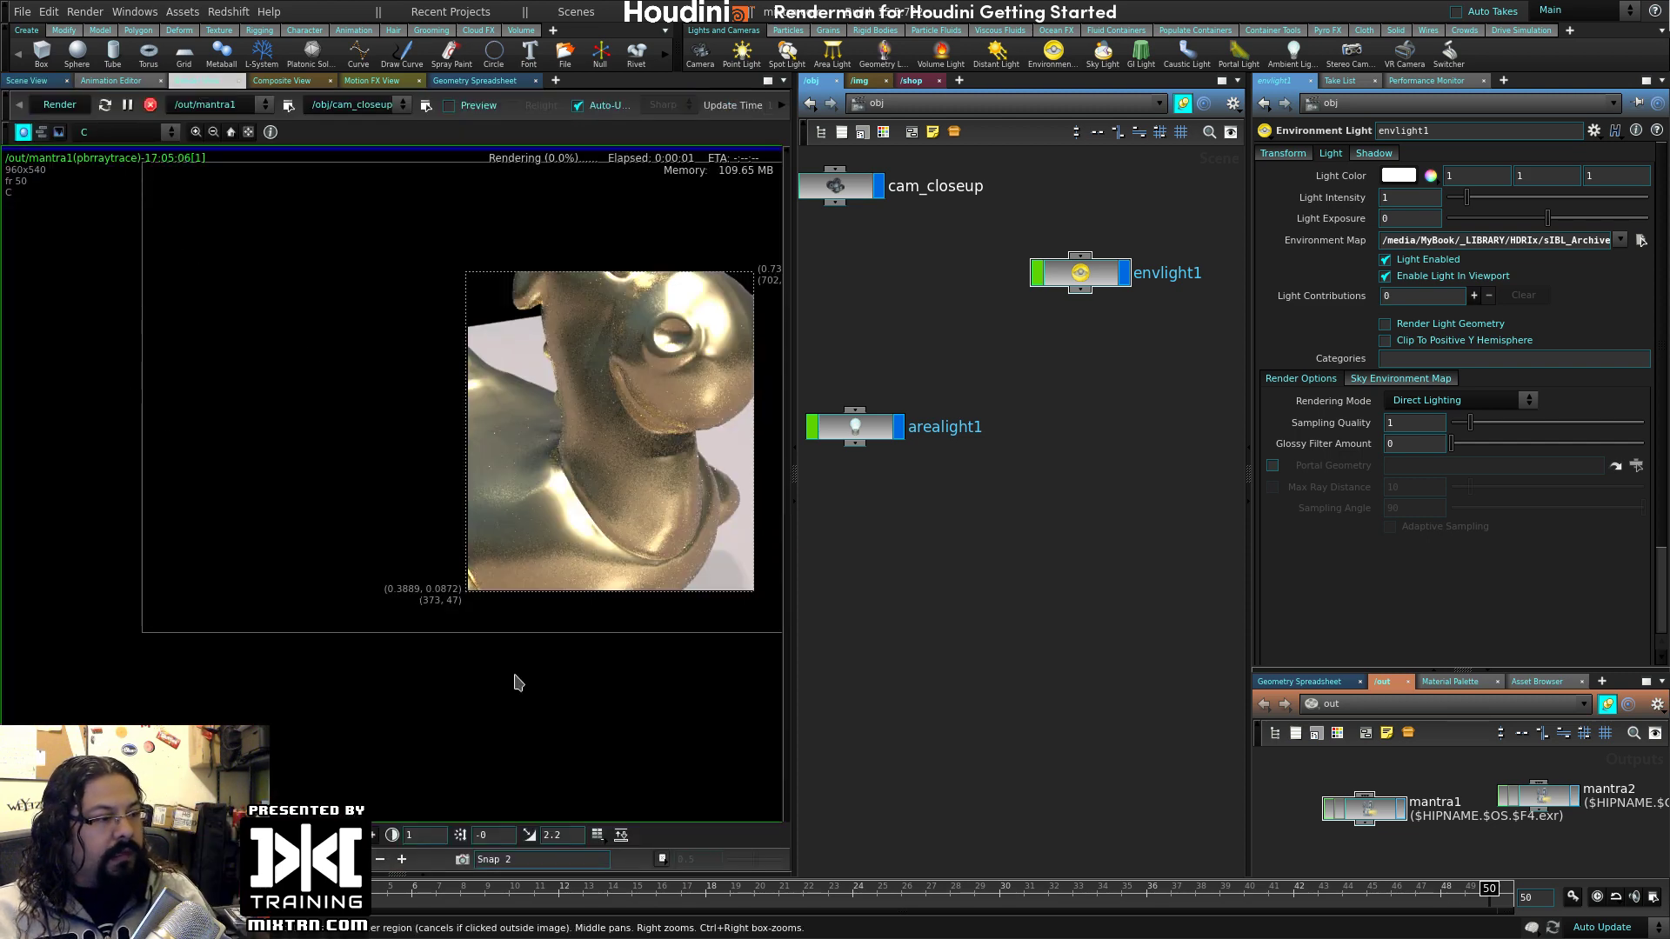
{"action": "left_click", "coordinate": [449, 105]}
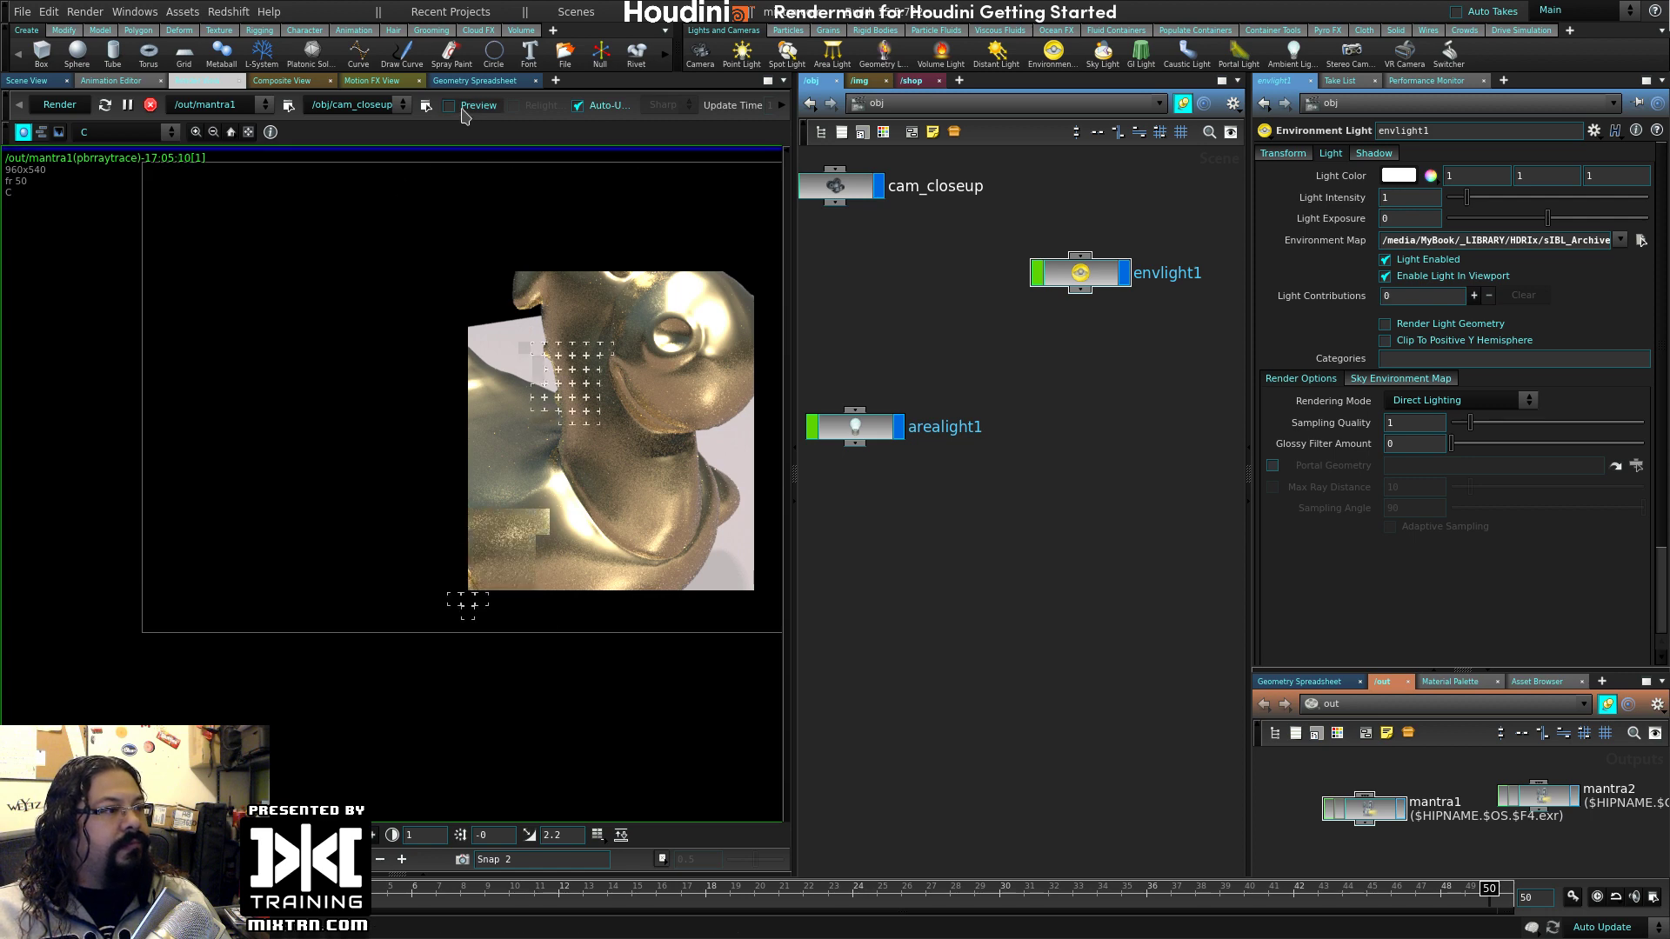
{"action": "left_click", "coordinate": [530, 714]}
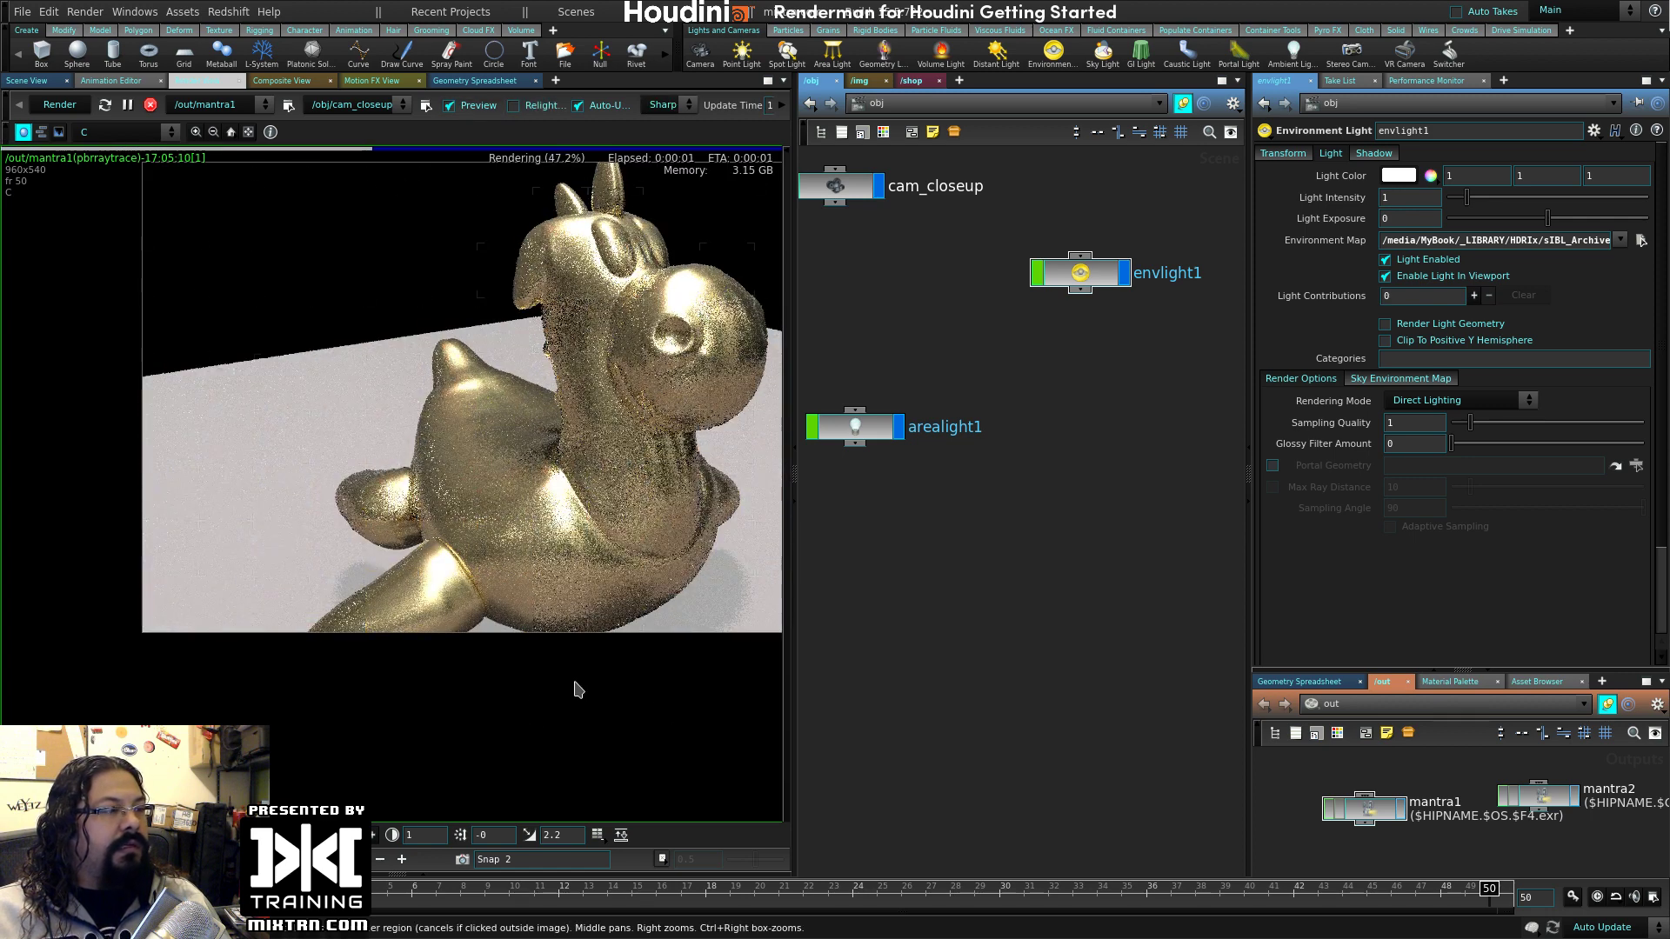
{"action": "scroll", "coordinate": [452, 690], "scroll_direction": "down", "scroll_amount": 2}
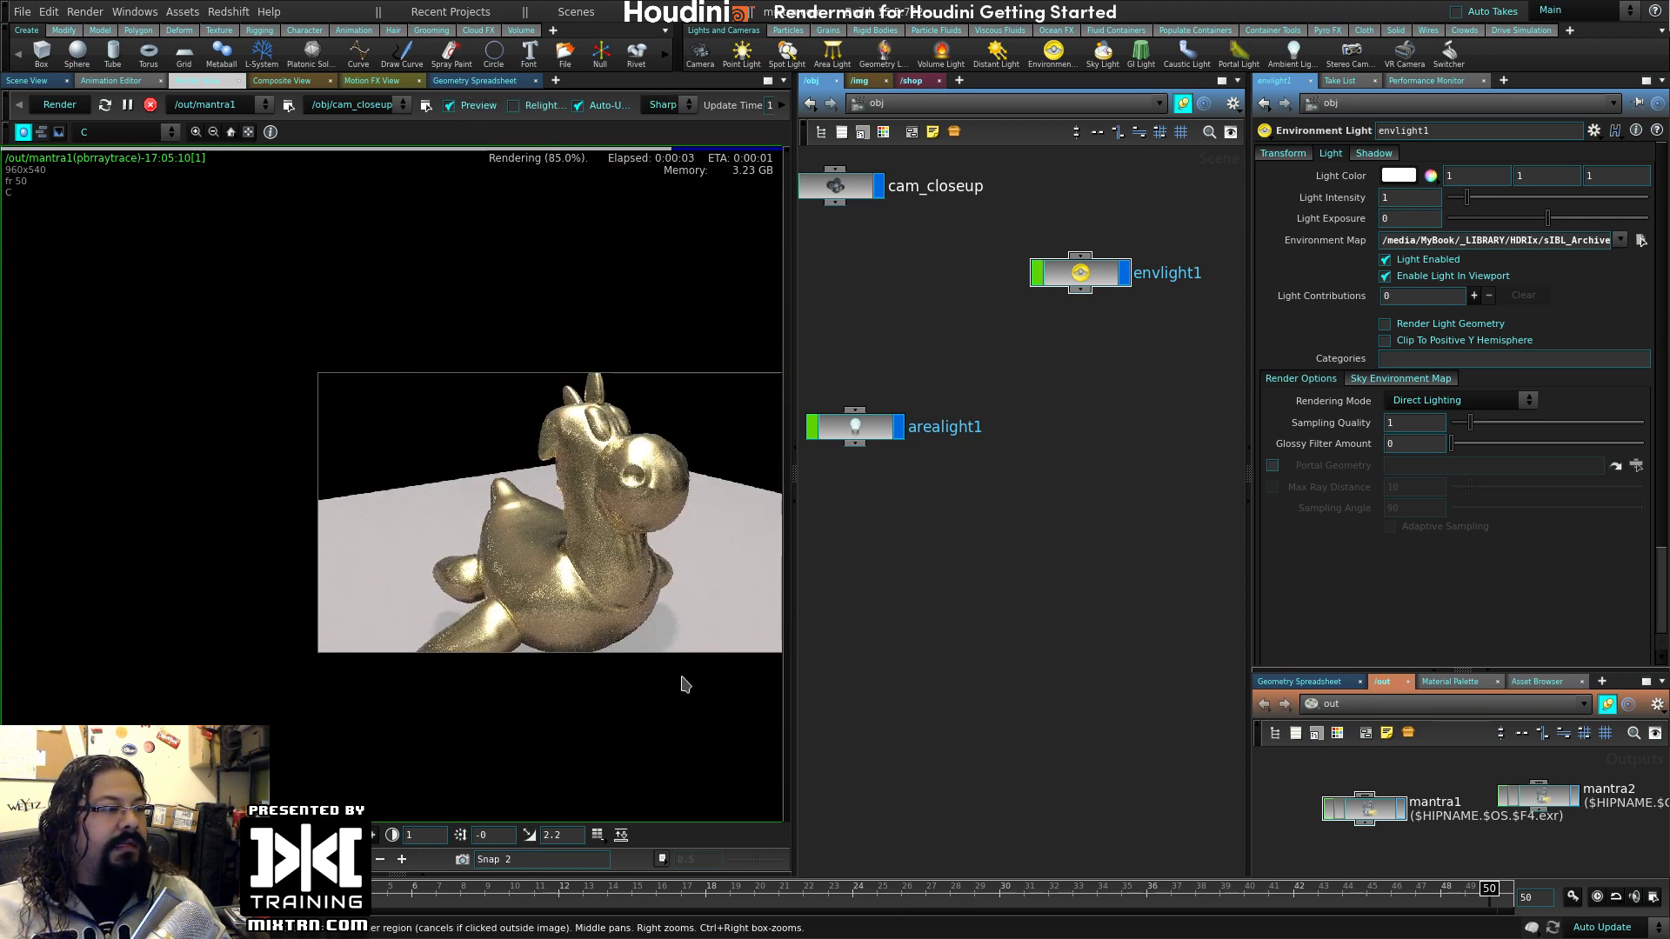
{"action": "scroll", "coordinate": [488, 597], "scroll_direction": "up", "scroll_amount": 2}
{"action": "middle_click_drag", "start_coordinate": [432, 651], "coordinate": [484, 678]}
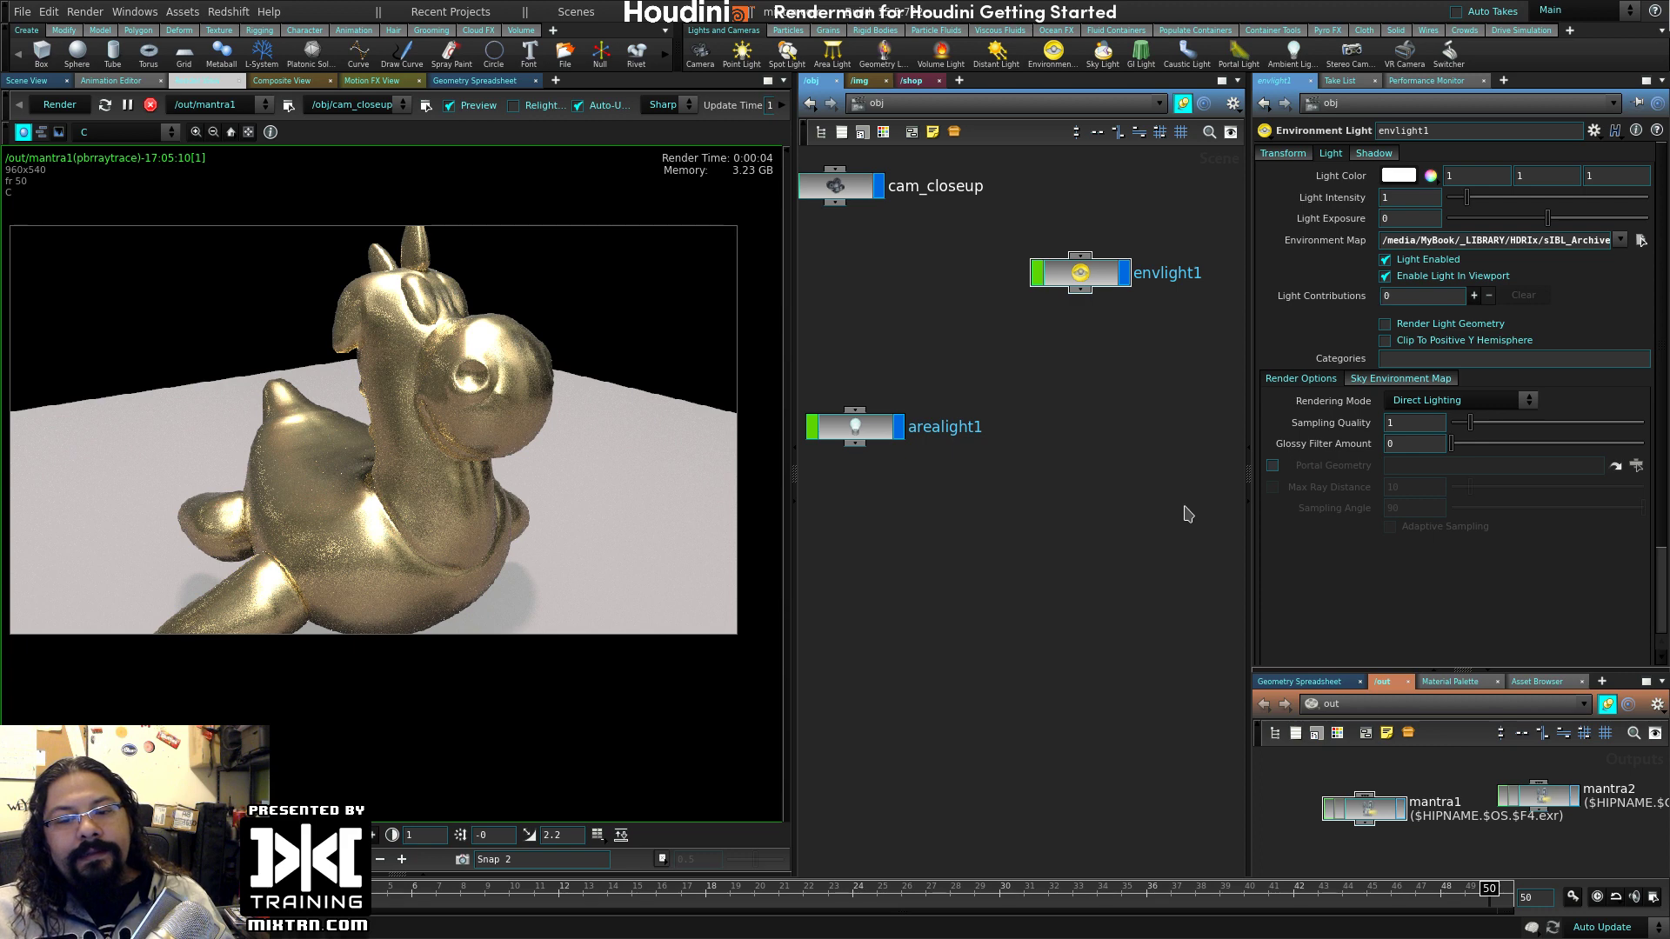
{"action": "middle_click_drag", "start_coordinate": [369, 430], "coordinate": [411, 437]}
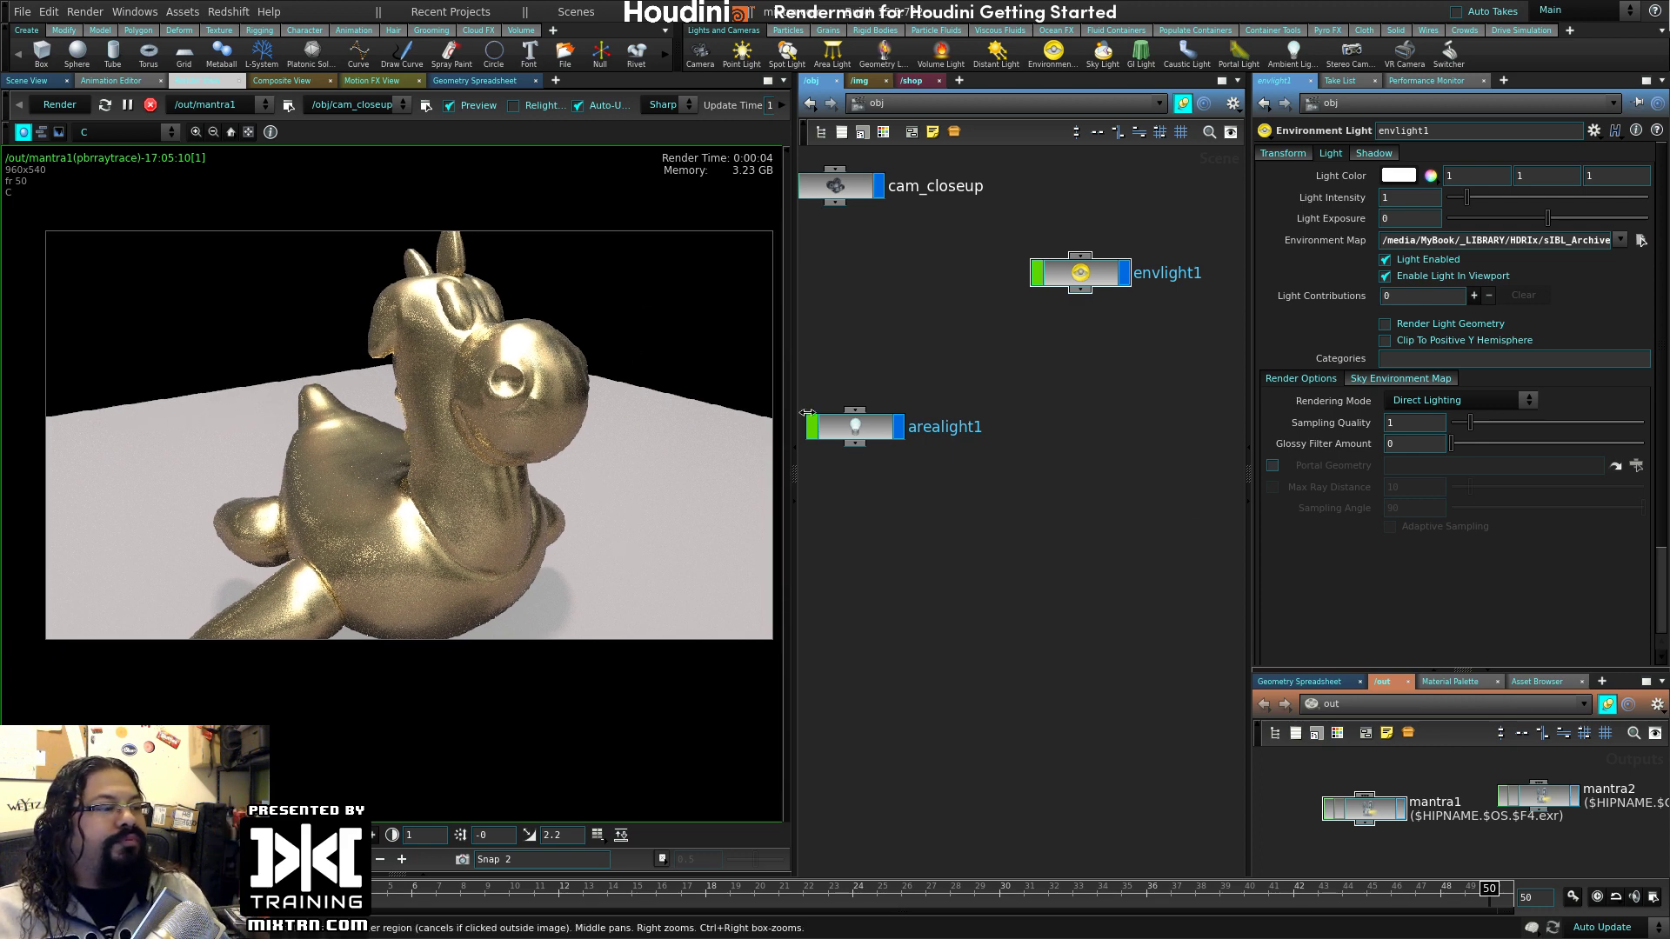
- Delete arealight1 and select envlight1 in the object network
{"action": "key", "text": "h"}
{"action": "left_click_drag", "start_coordinate": [933, 416], "coordinate": [870, 566]}
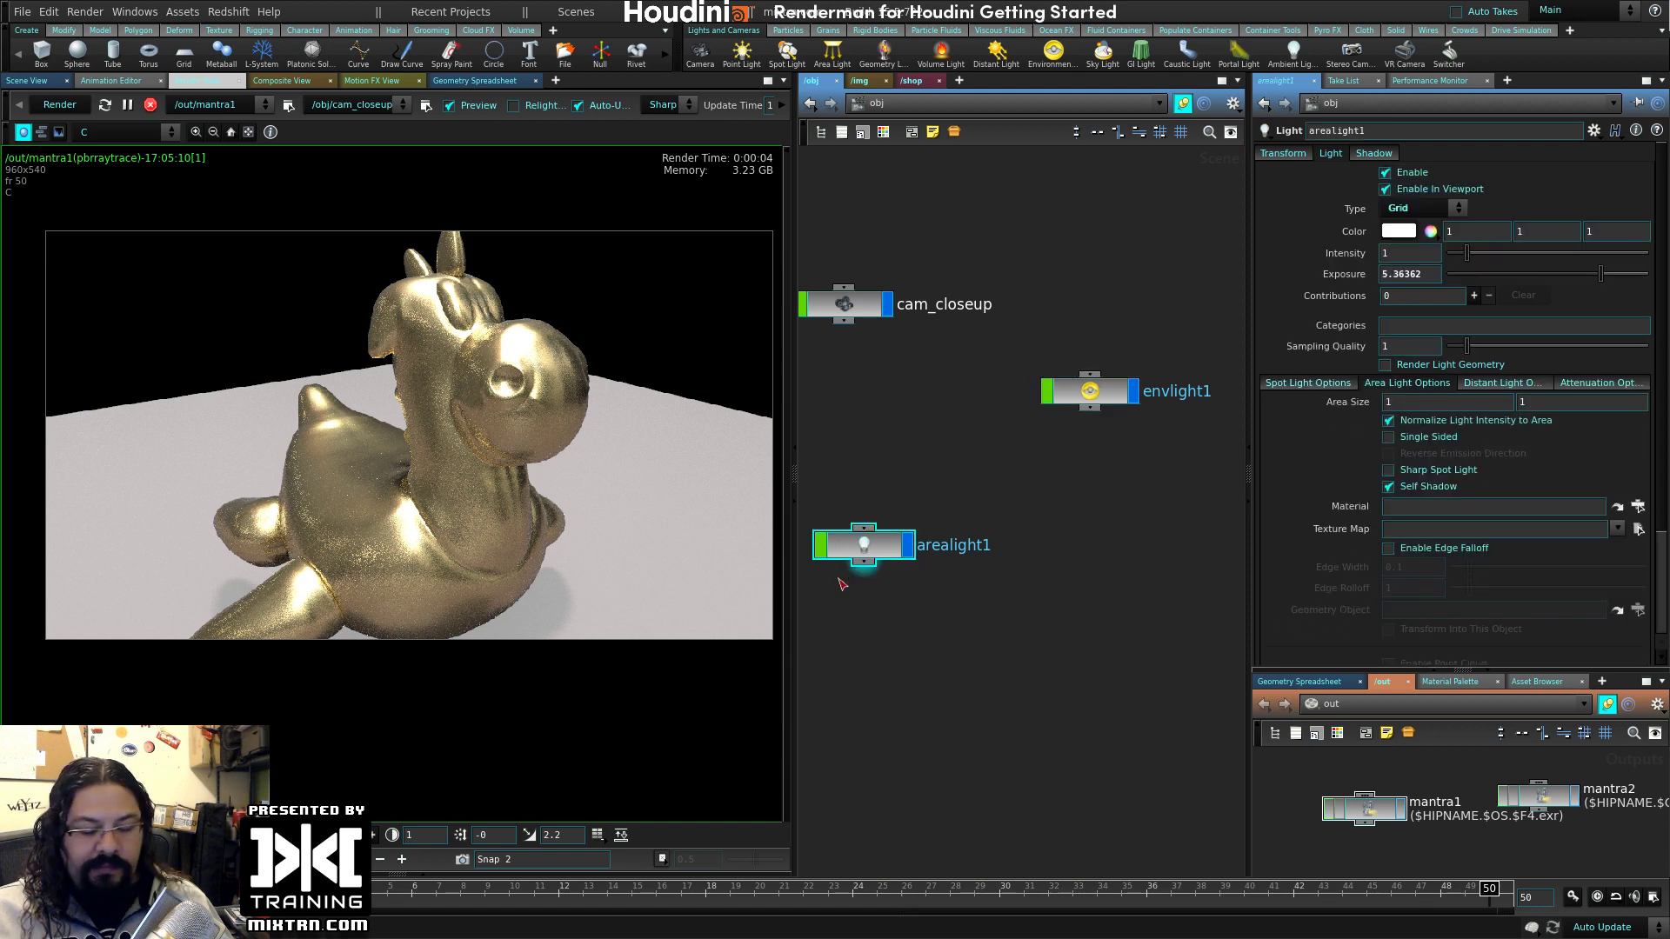
{"action": "key", "text": "Delete"}
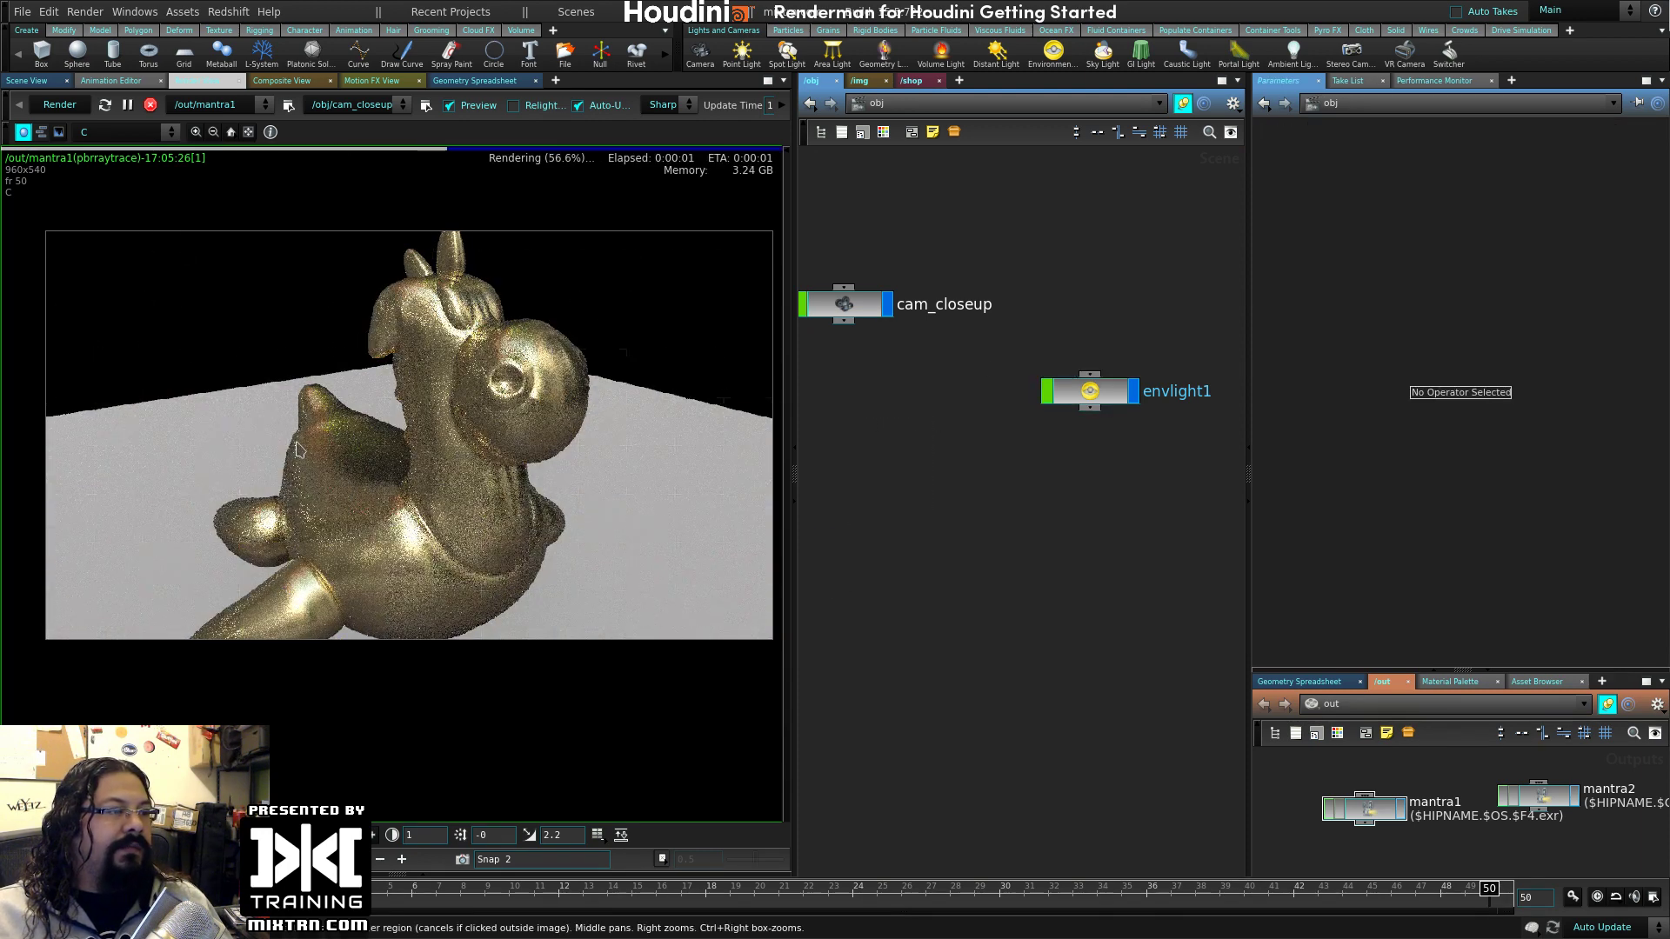
{"action": "left_click", "coordinate": [1104, 397]}
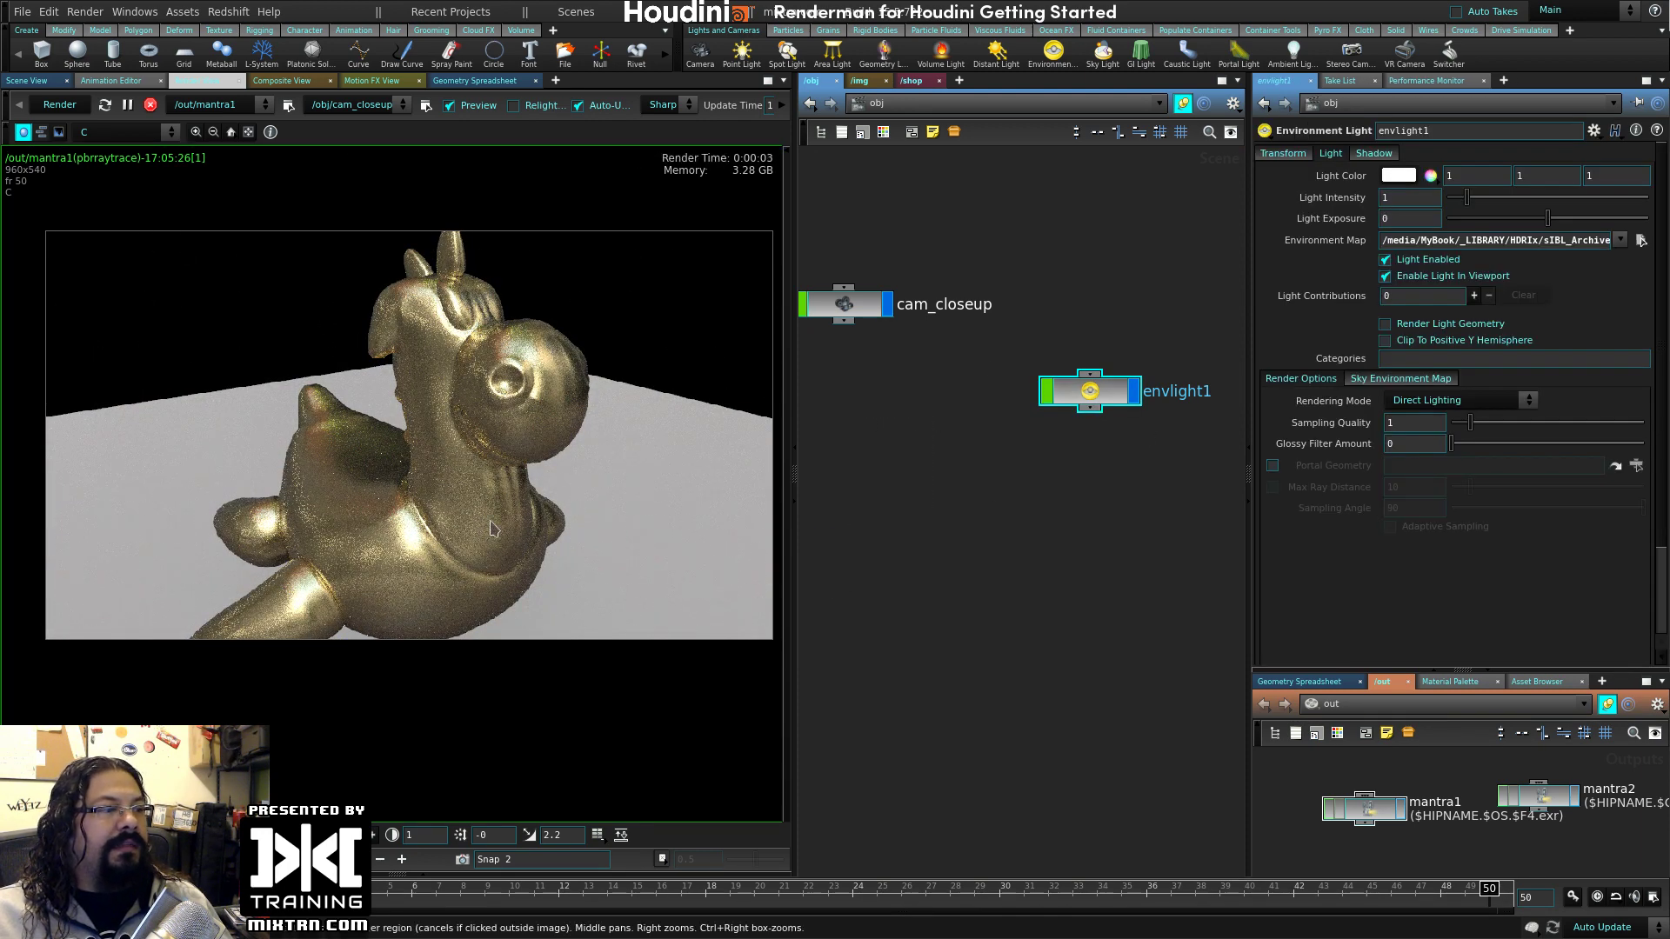
- Review the gold Mantra Surface material in the shop network and delete it
{"action": "left_click", "coordinate": [909, 82]}
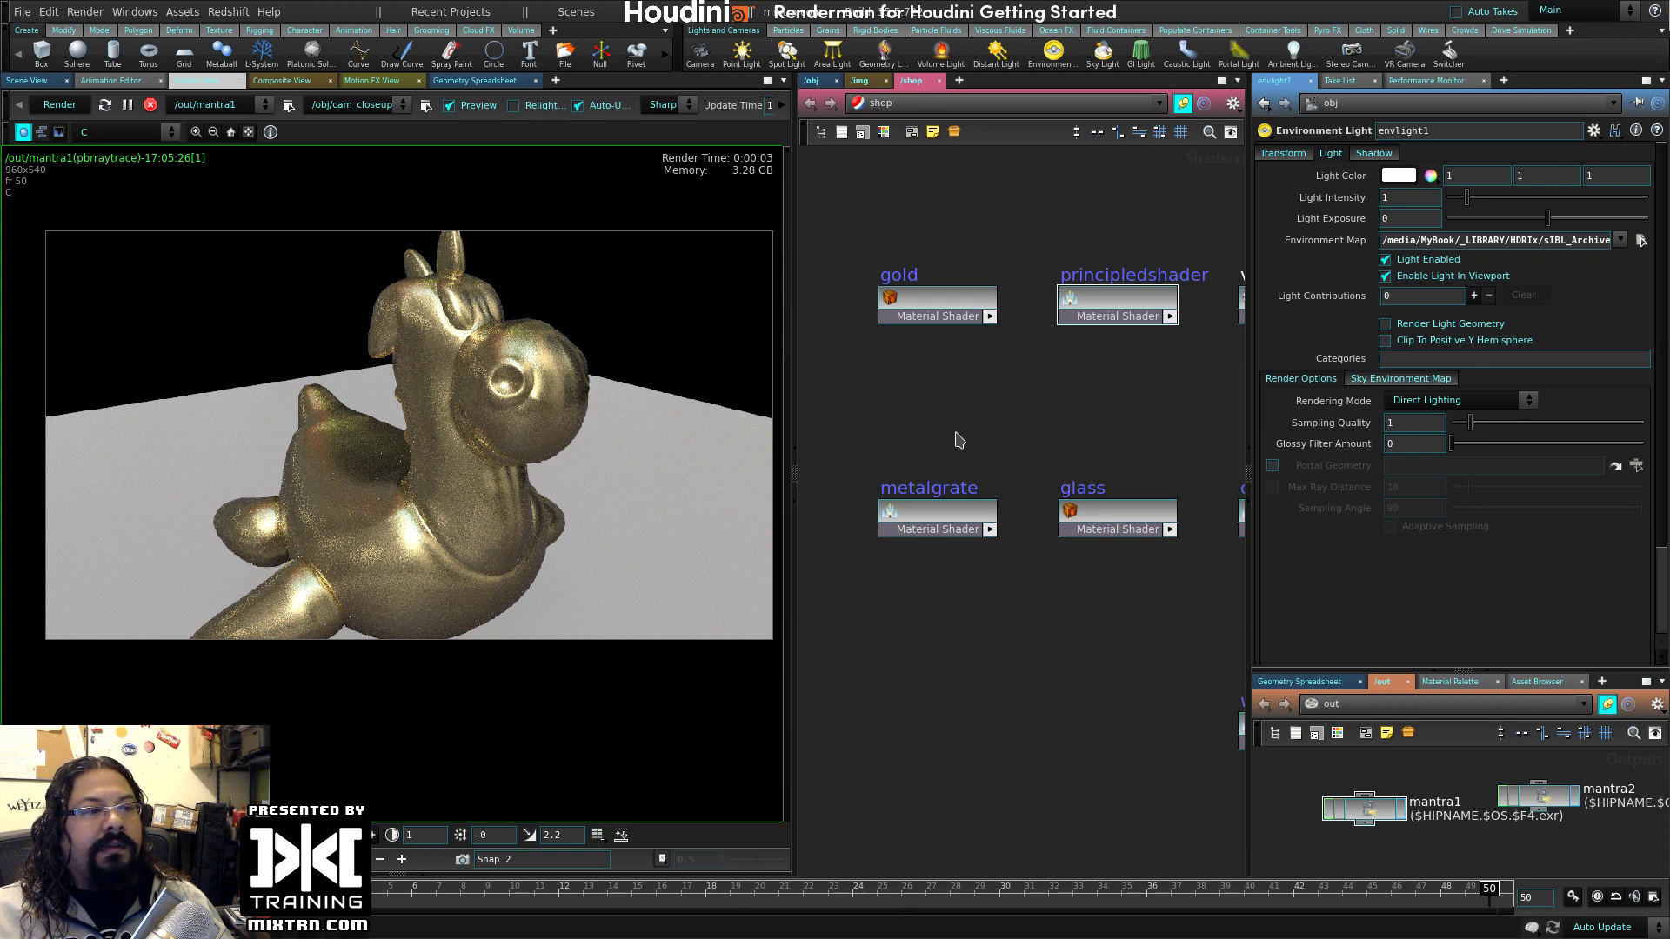
{"action": "left_click", "coordinate": [905, 305]}
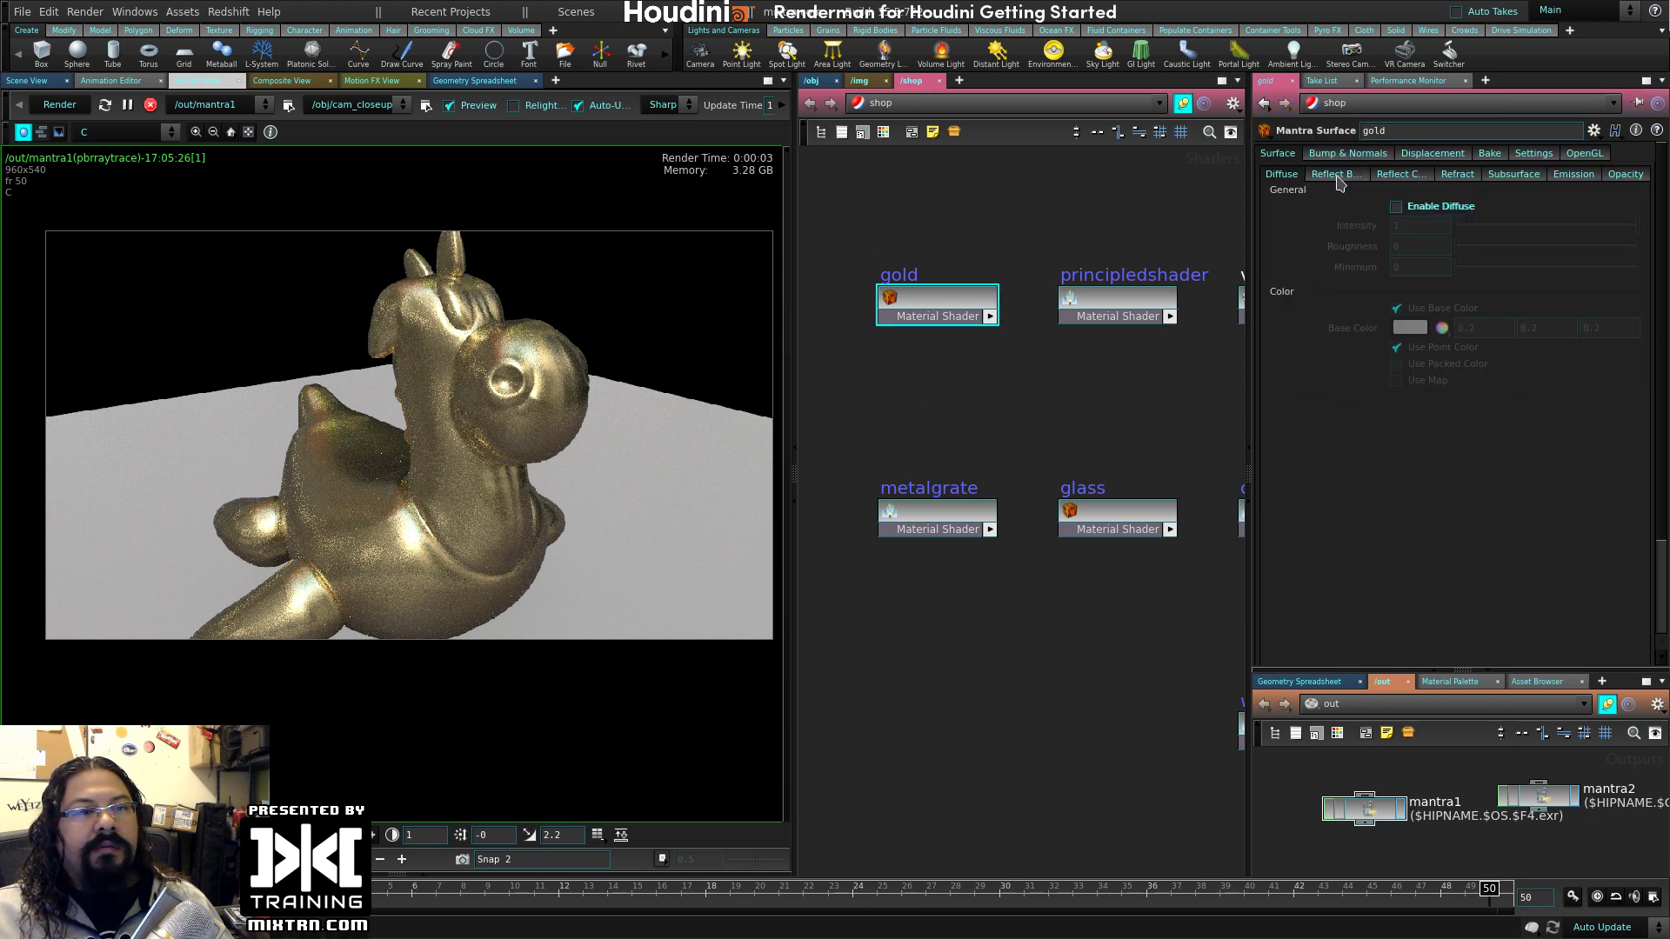
{"action": "left_click", "coordinate": [1336, 155]}
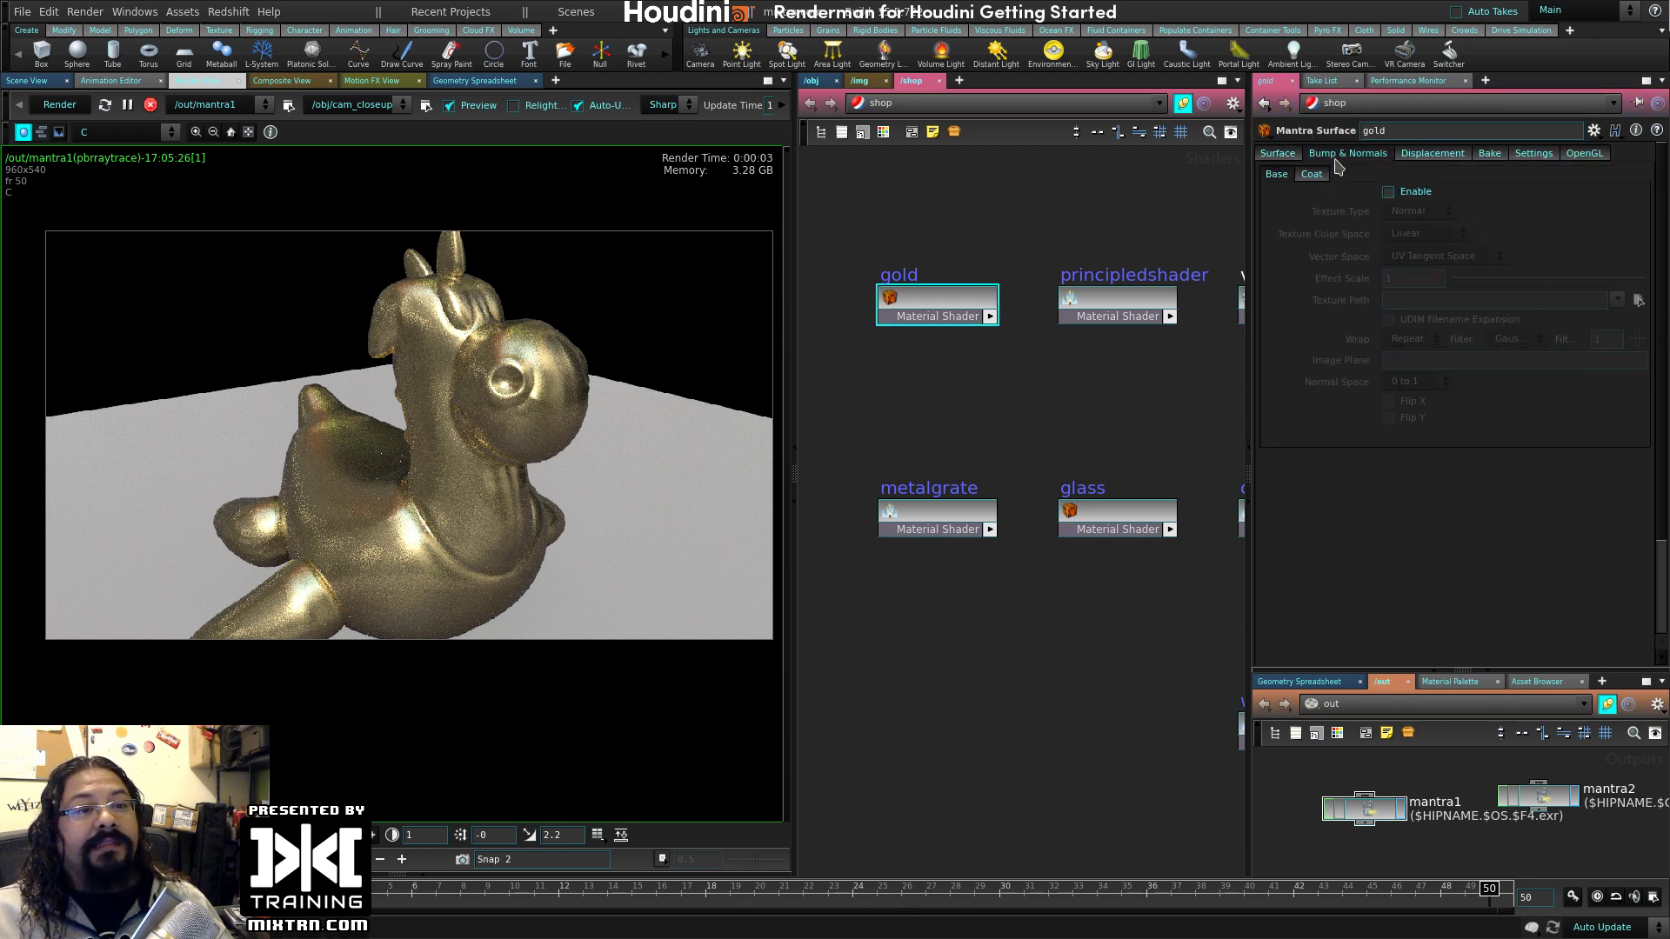
{"action": "left_click", "coordinate": [1277, 154]}
{"action": "middle_click_drag", "start_coordinate": [1132, 374], "coordinate": [1099, 396]}
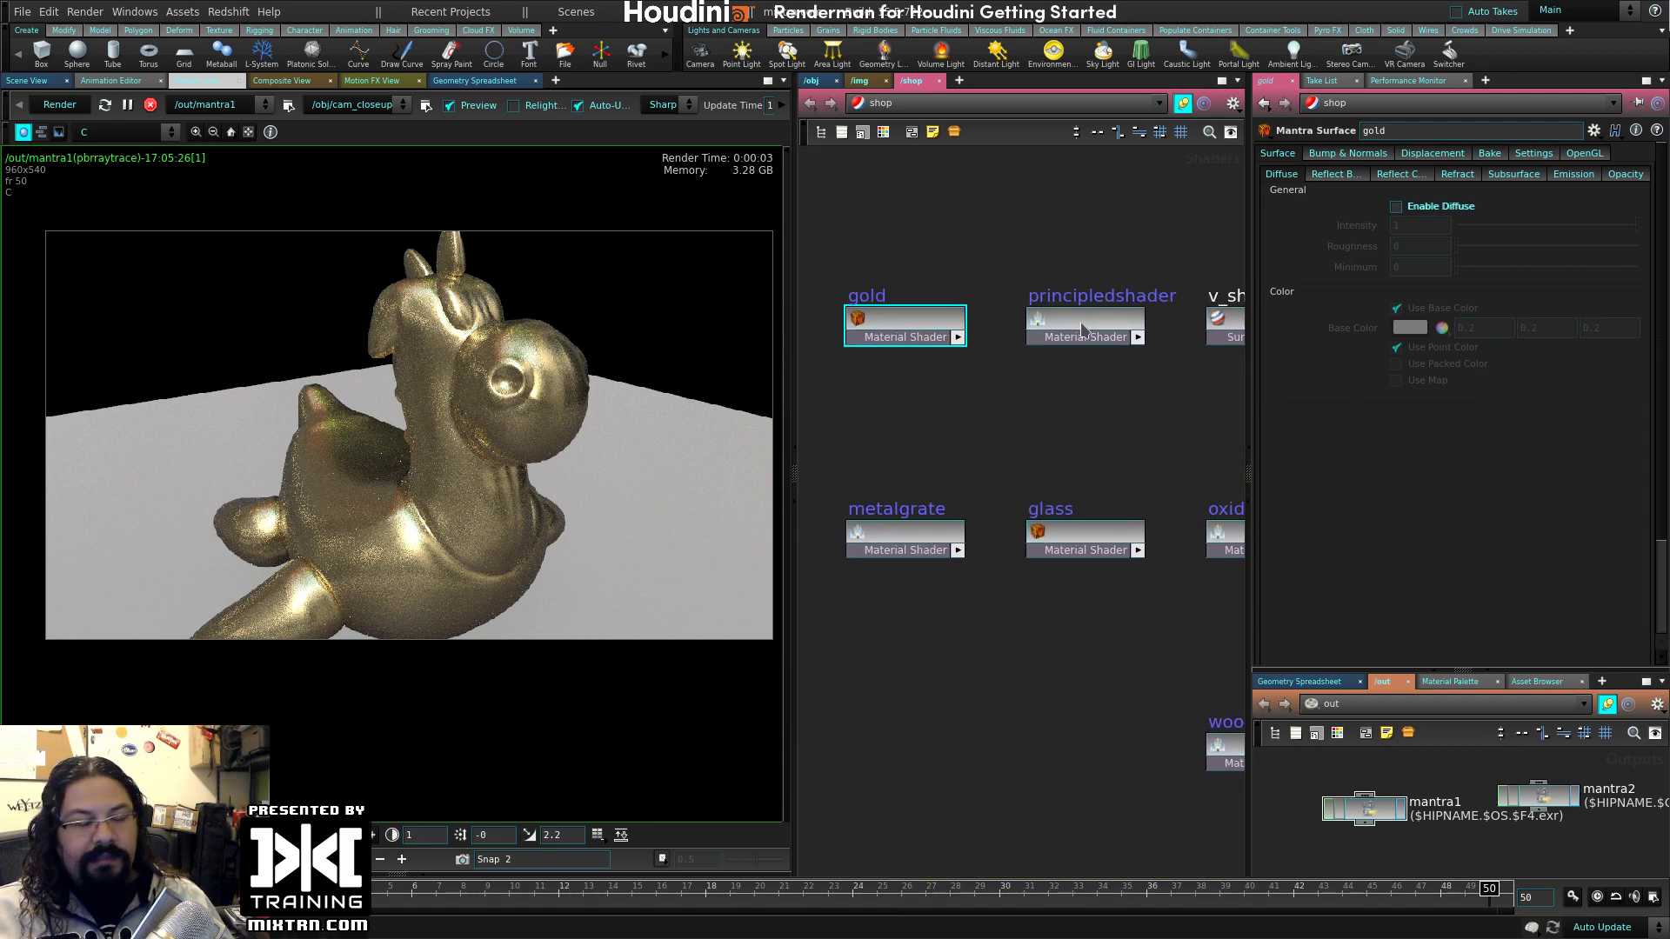
{"action": "key", "text": "Delete"}
- Add a Principled Shader to the shop network and apply the Gold Paint preset to it
{"action": "key", "text": "Tab"}
{"action": "type", "text": "prin"}
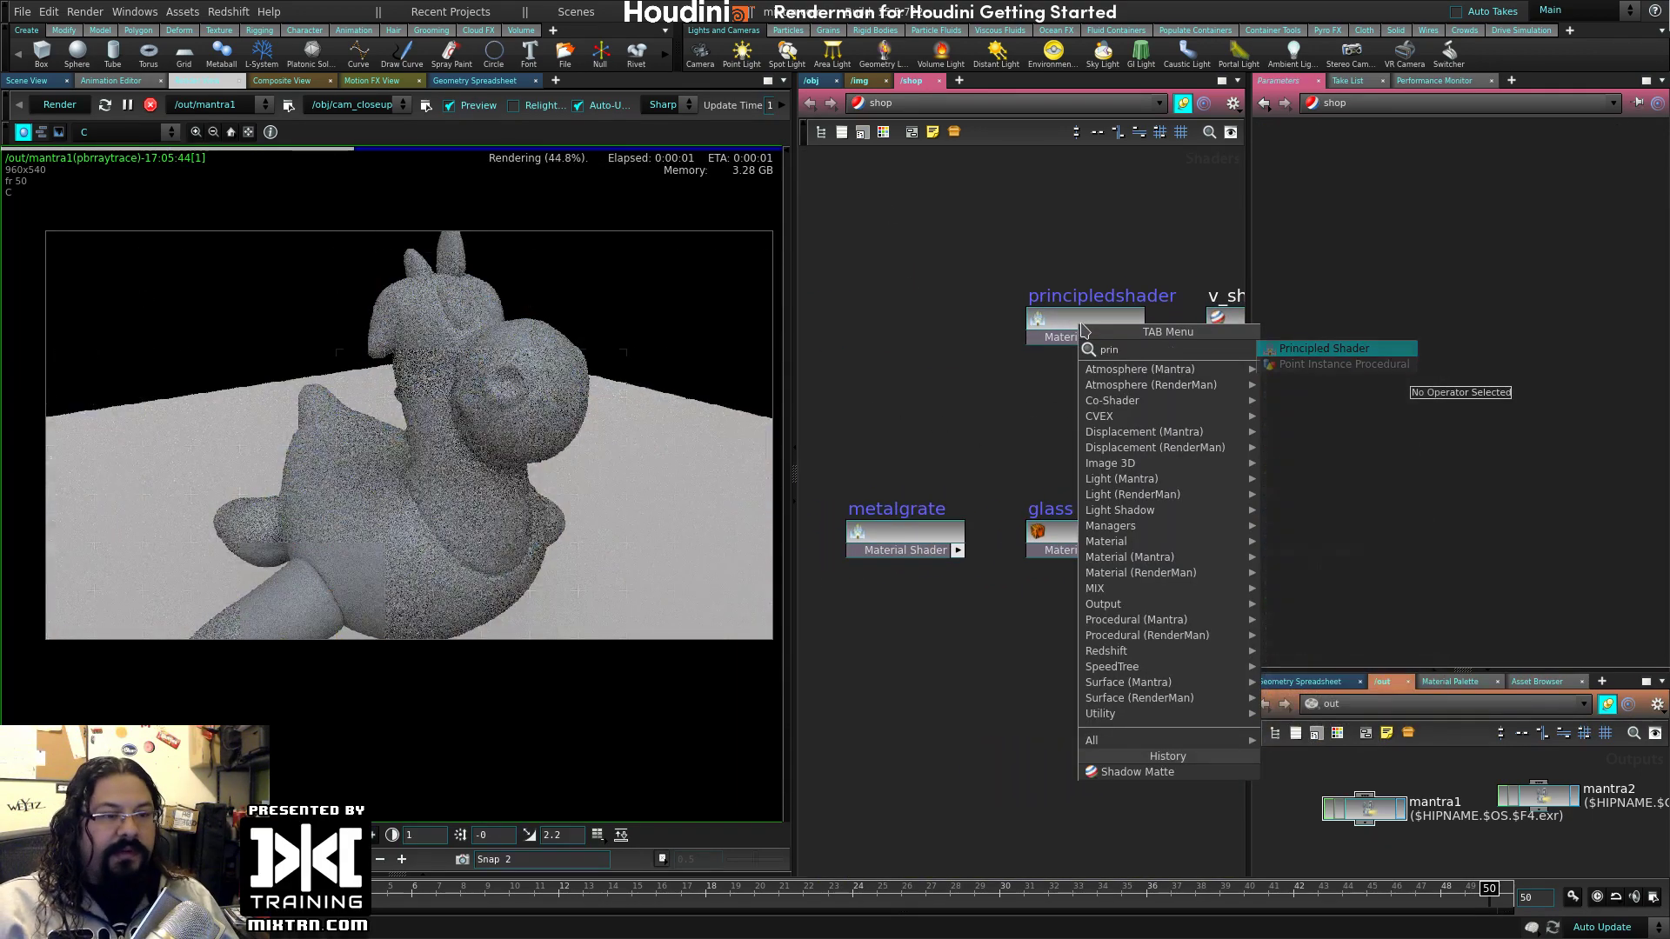
{"action": "key", "text": "Return"}
{"action": "left_click", "coordinate": [948, 270]}
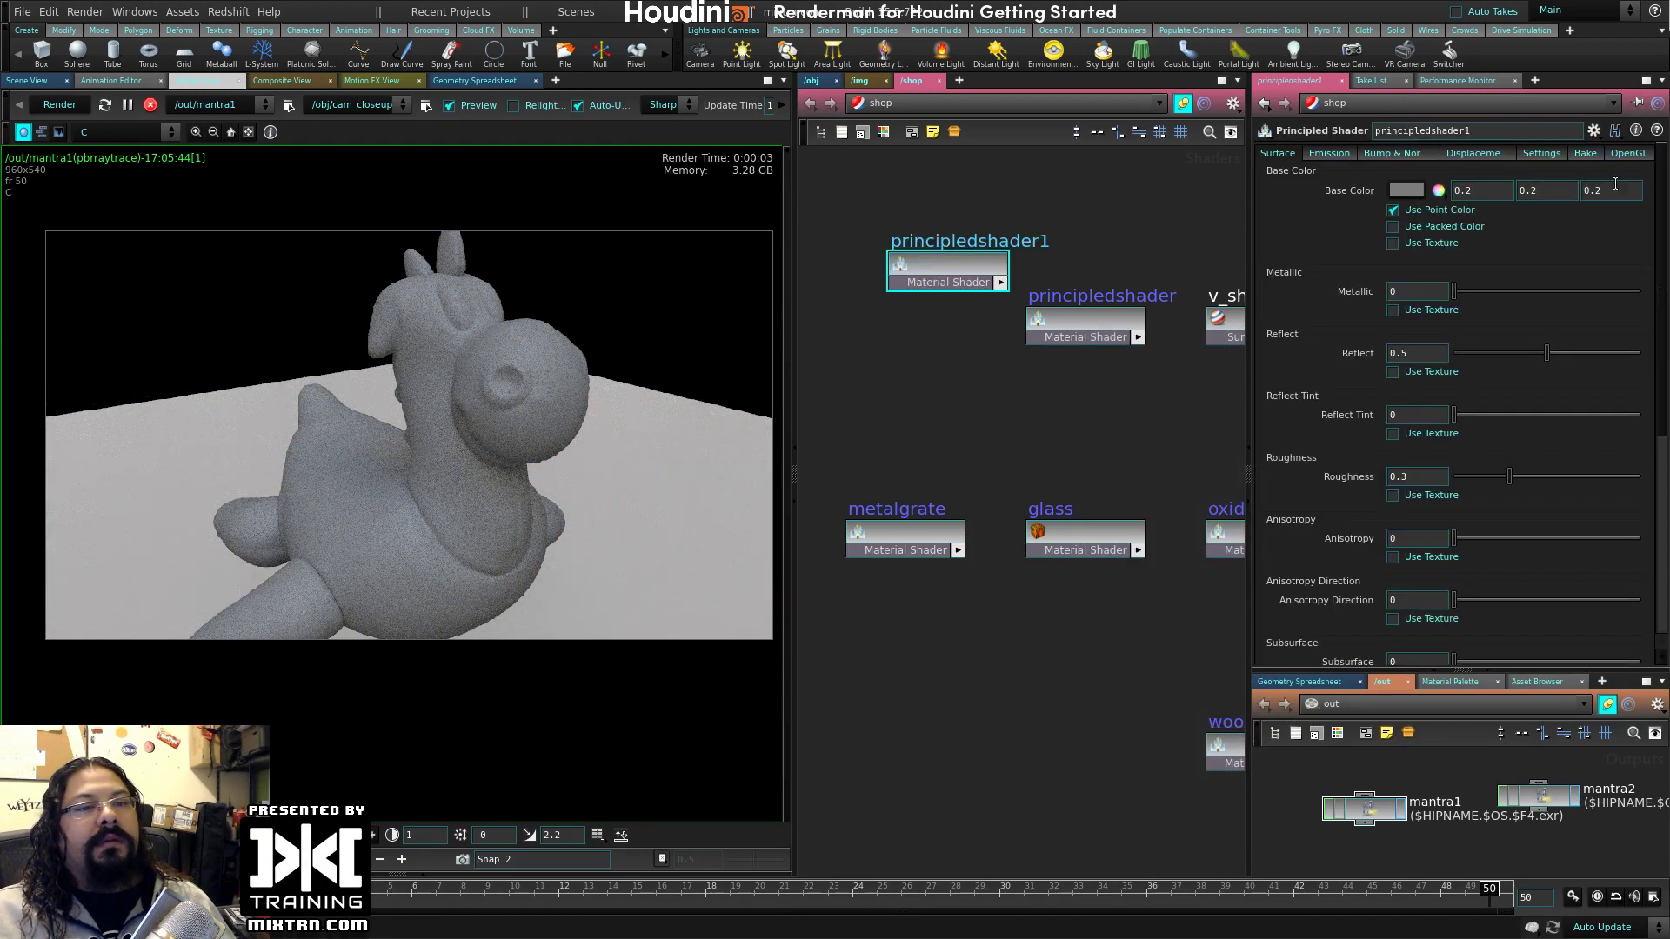
{"action": "left_click", "coordinate": [1594, 130]}
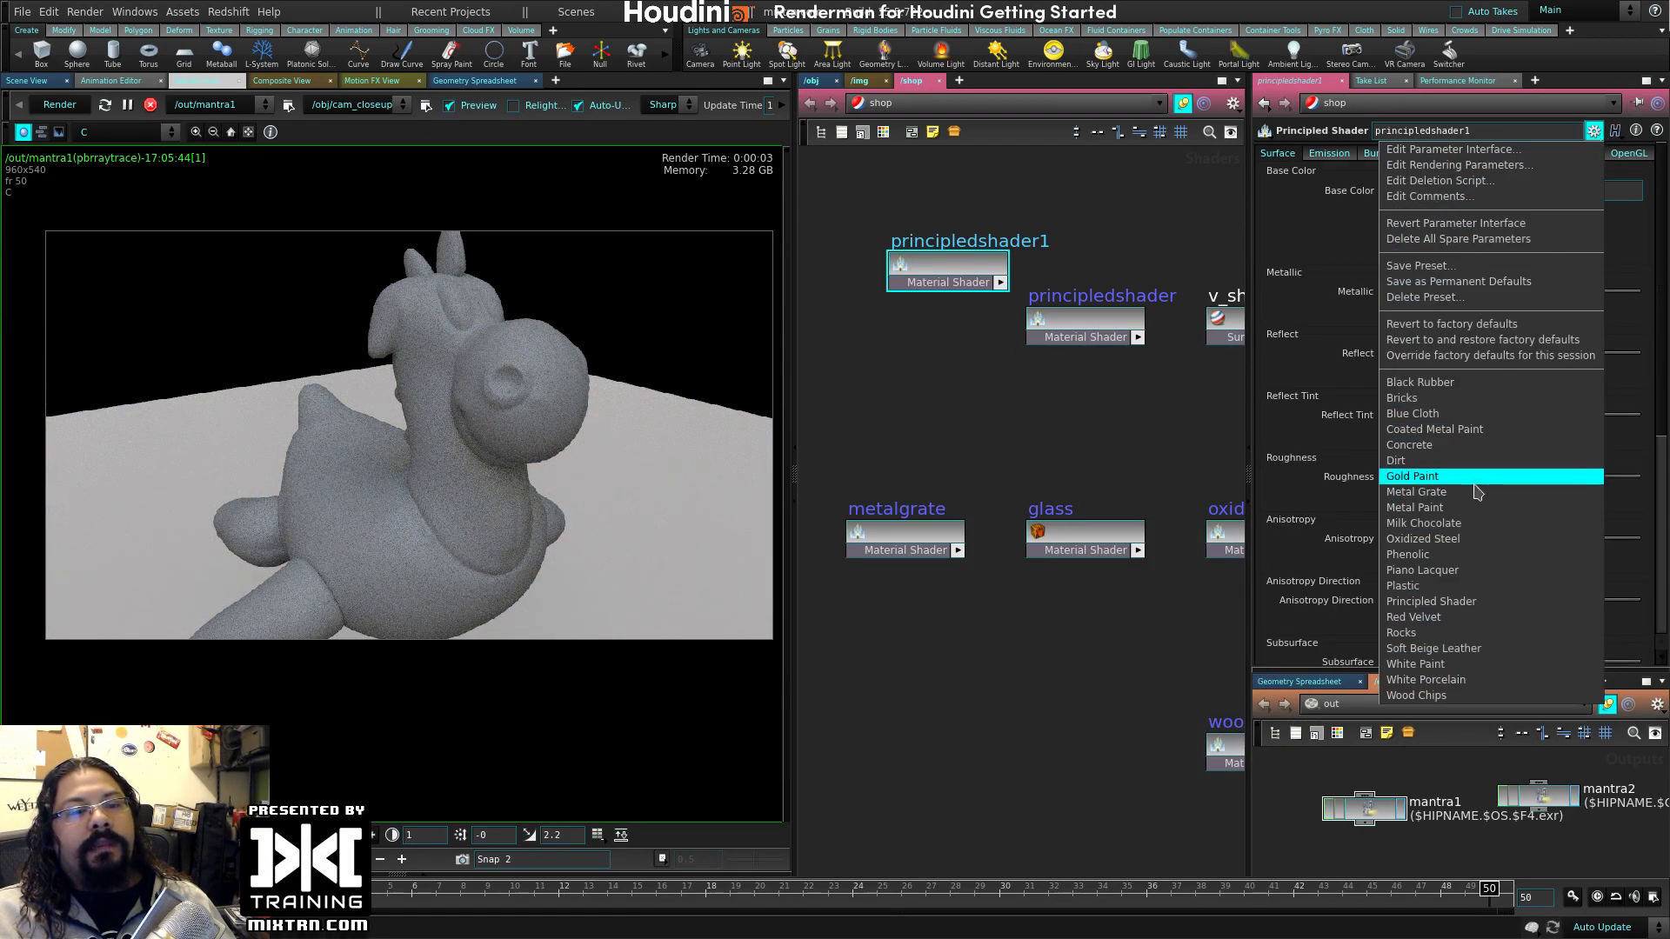
{"action": "left_click", "coordinate": [1436, 481]}
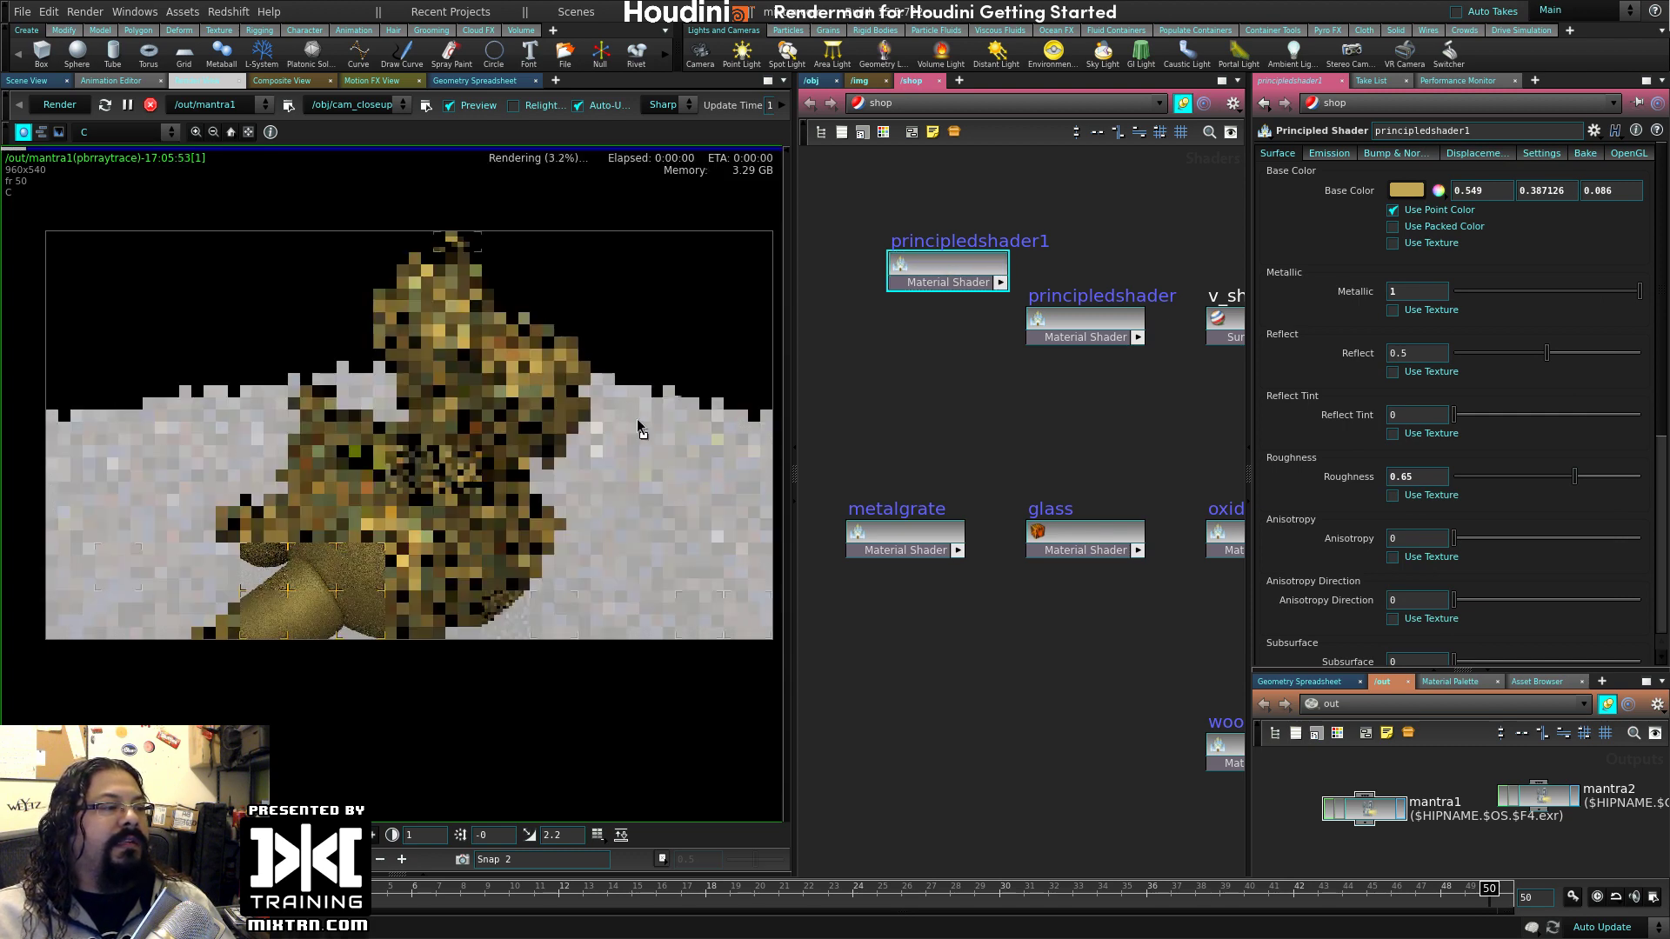
- Rename the new principled shader gold and lower its Roughness to 0.145
{"action": "left_click_drag", "start_coordinate": [964, 240], "coordinate": [942, 236]}
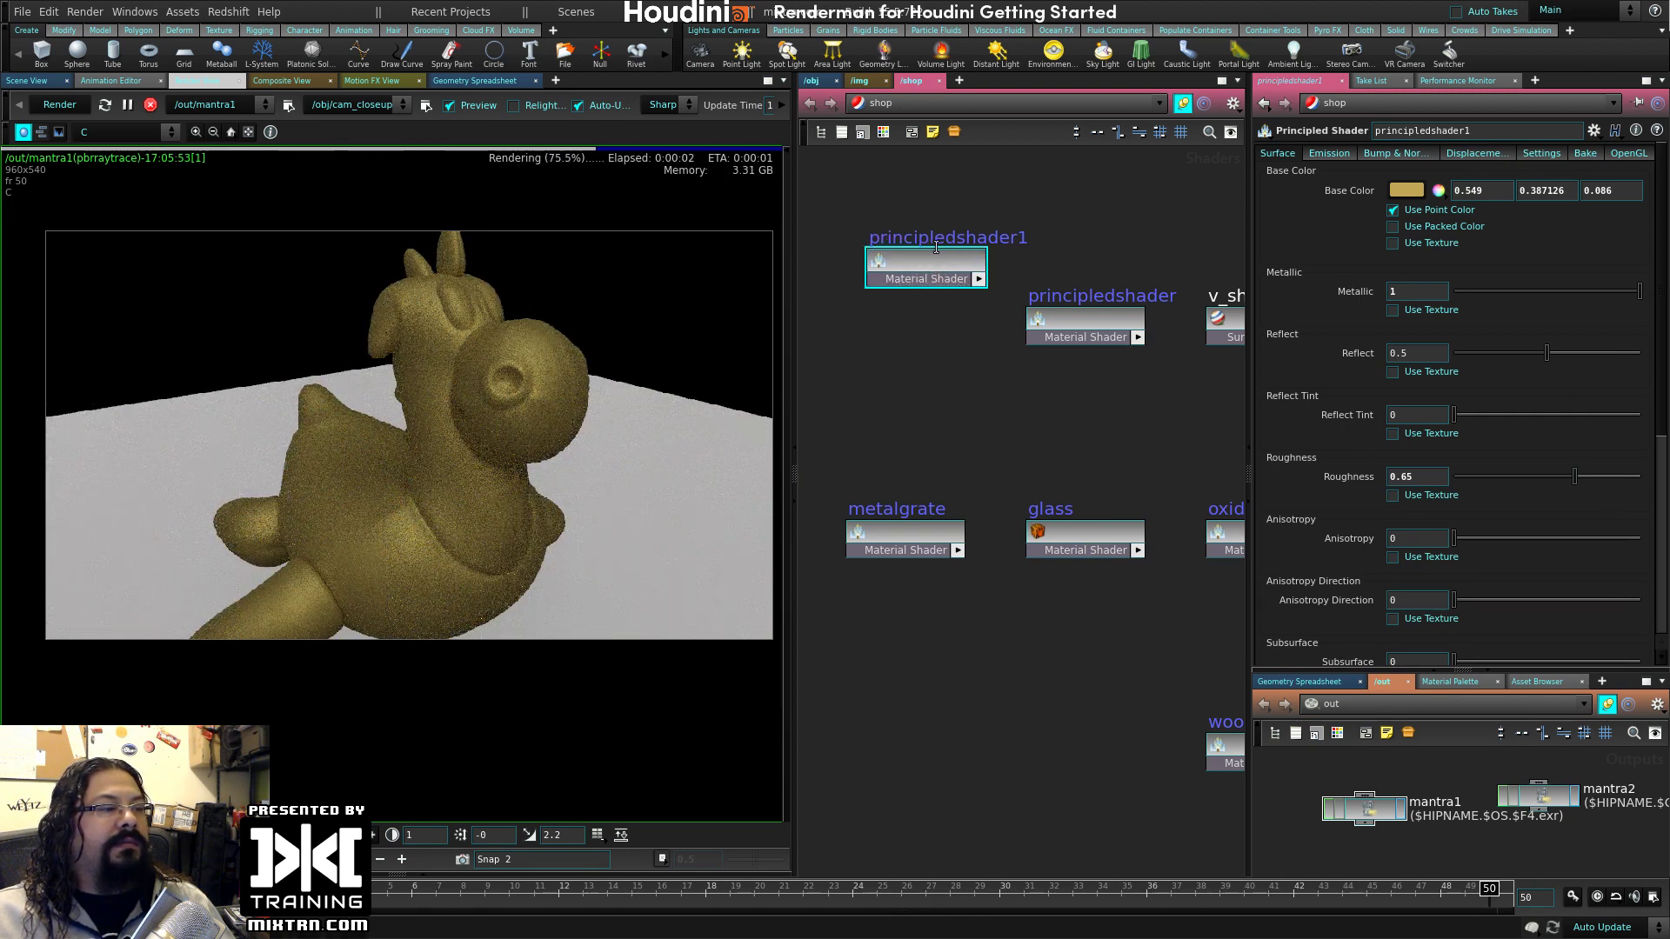
{"action": "double_click", "coordinate": [942, 236]}
{"action": "type", "text": "gold"}
{"action": "key", "text": "Return"}
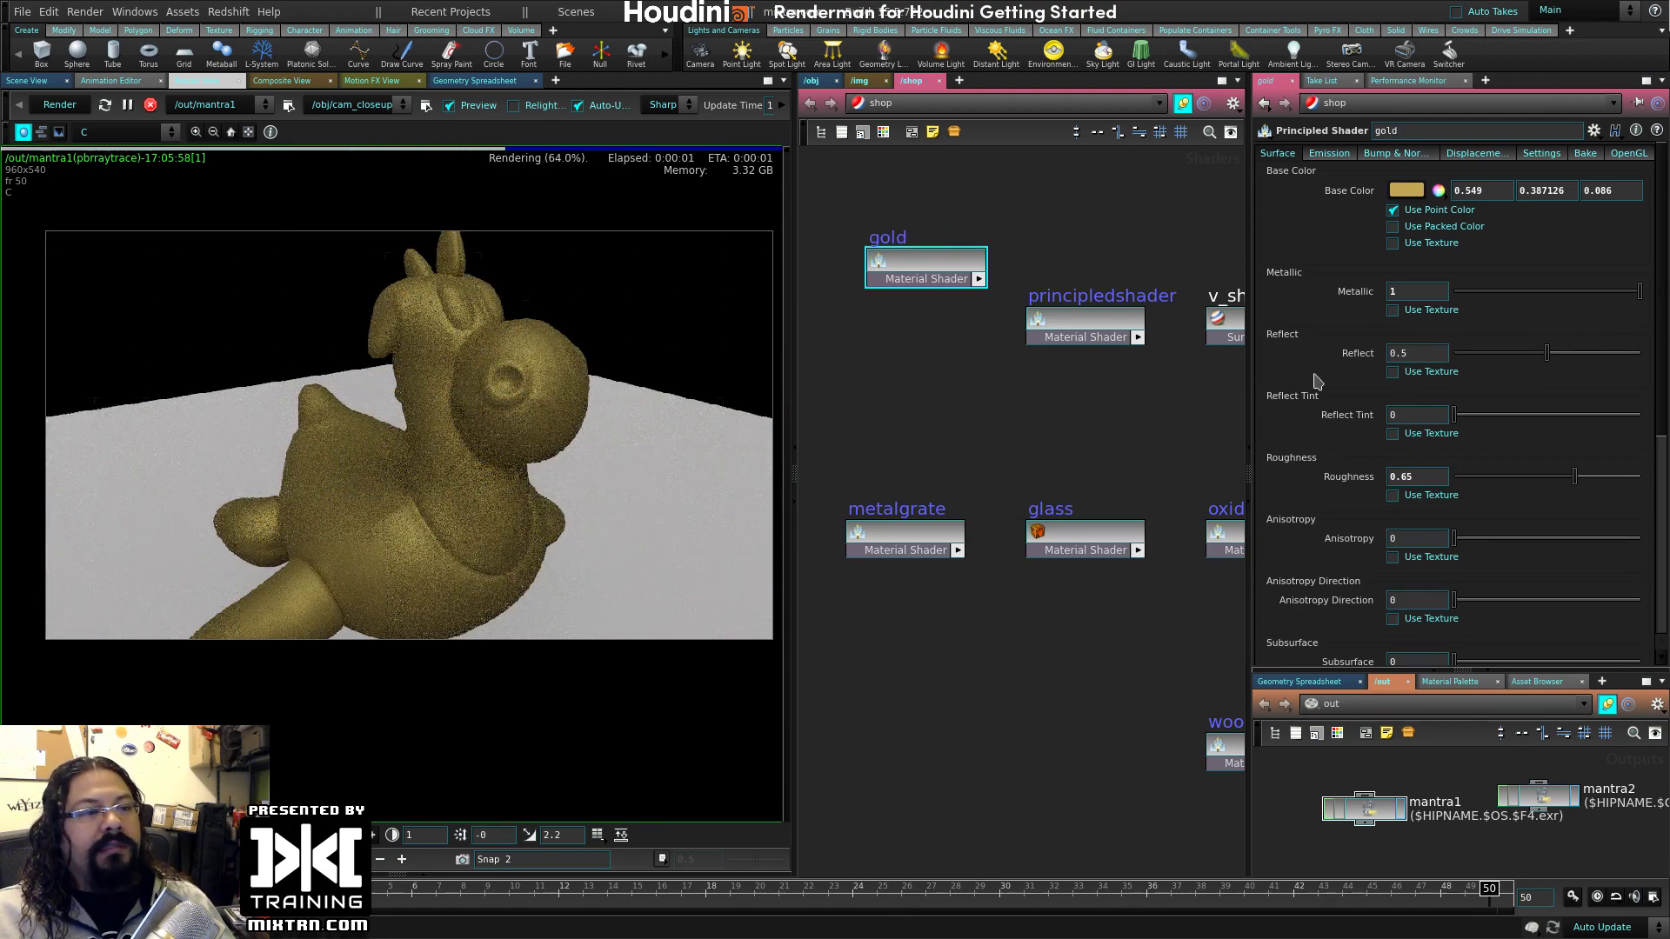
{"action": "left_click_drag", "start_coordinate": [1544, 477], "coordinate": [1498, 479]}
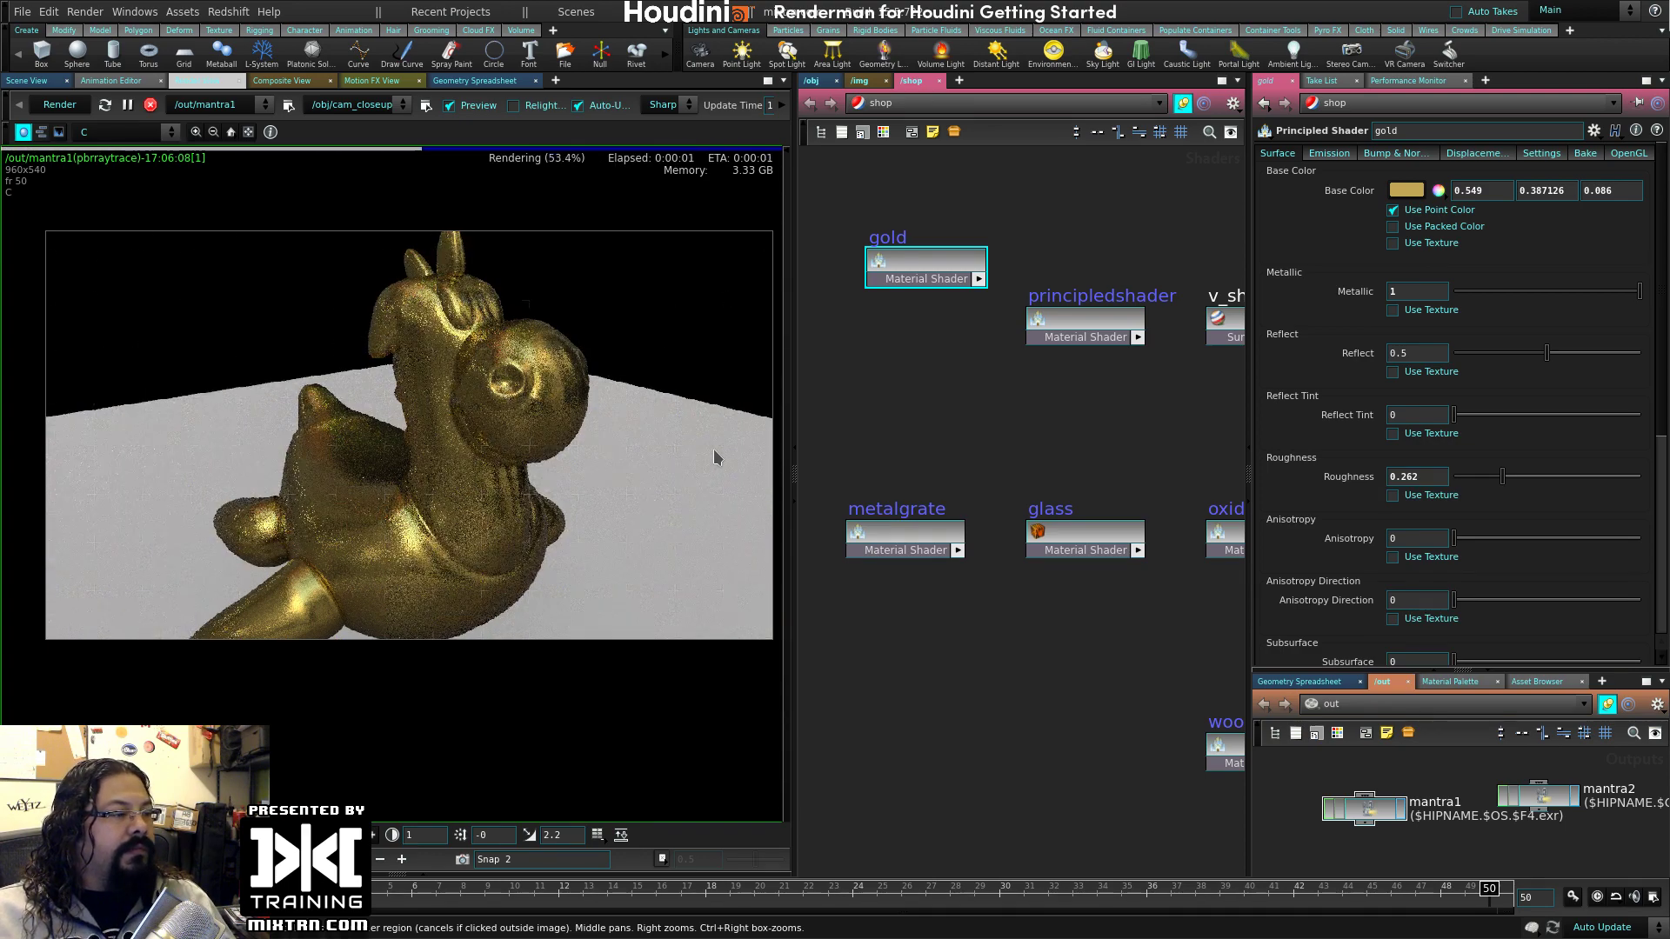
{"action": "left_click_drag", "start_coordinate": [1502, 477], "coordinate": [1480, 477]}
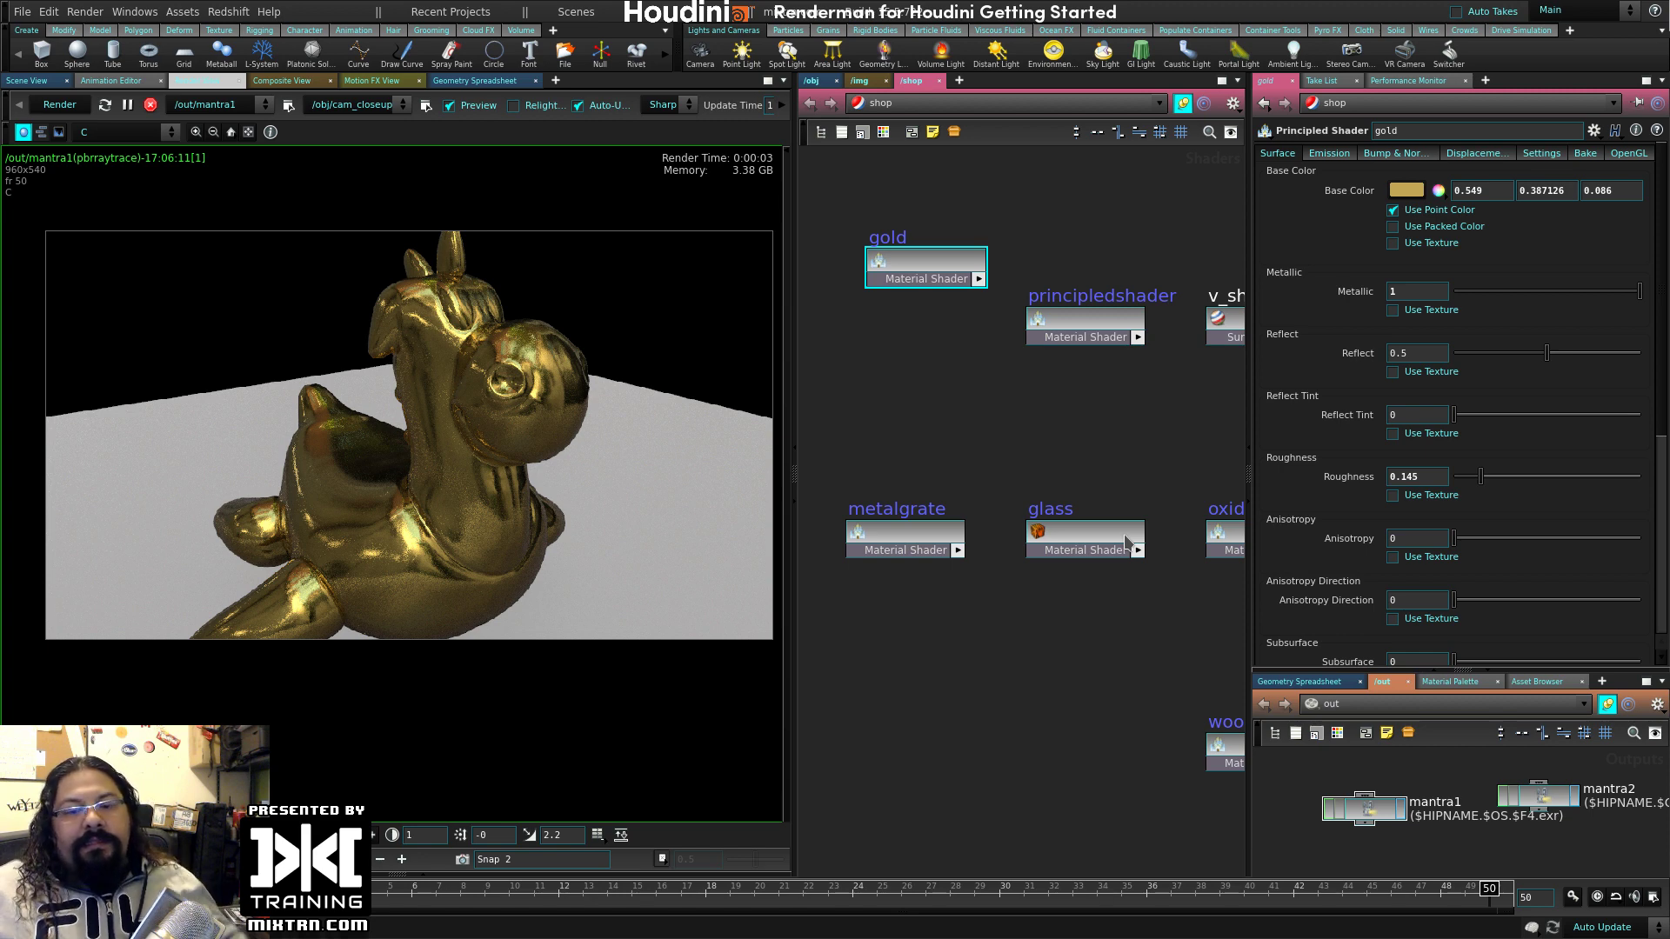
- Place the gold shader node beside principledshader and return to the Scene View
{"action": "left_click", "coordinate": [966, 399]}
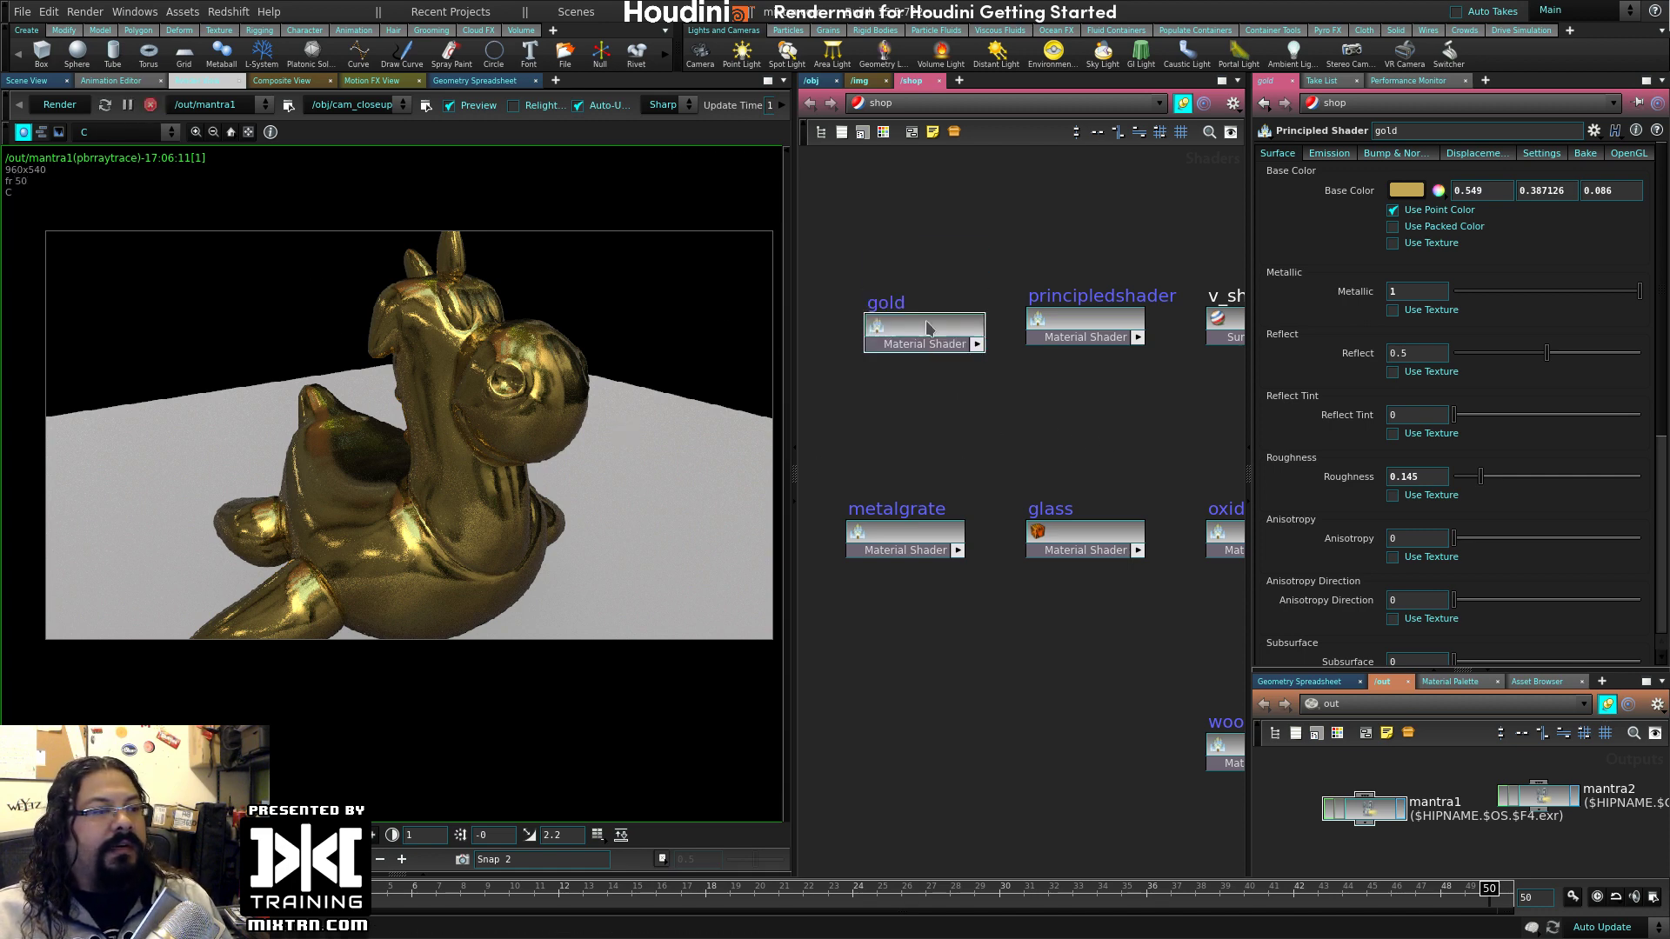
{"action": "left_click_drag", "start_coordinate": [927, 264], "coordinate": [926, 329]}
{"action": "left_click", "coordinate": [26, 80]}
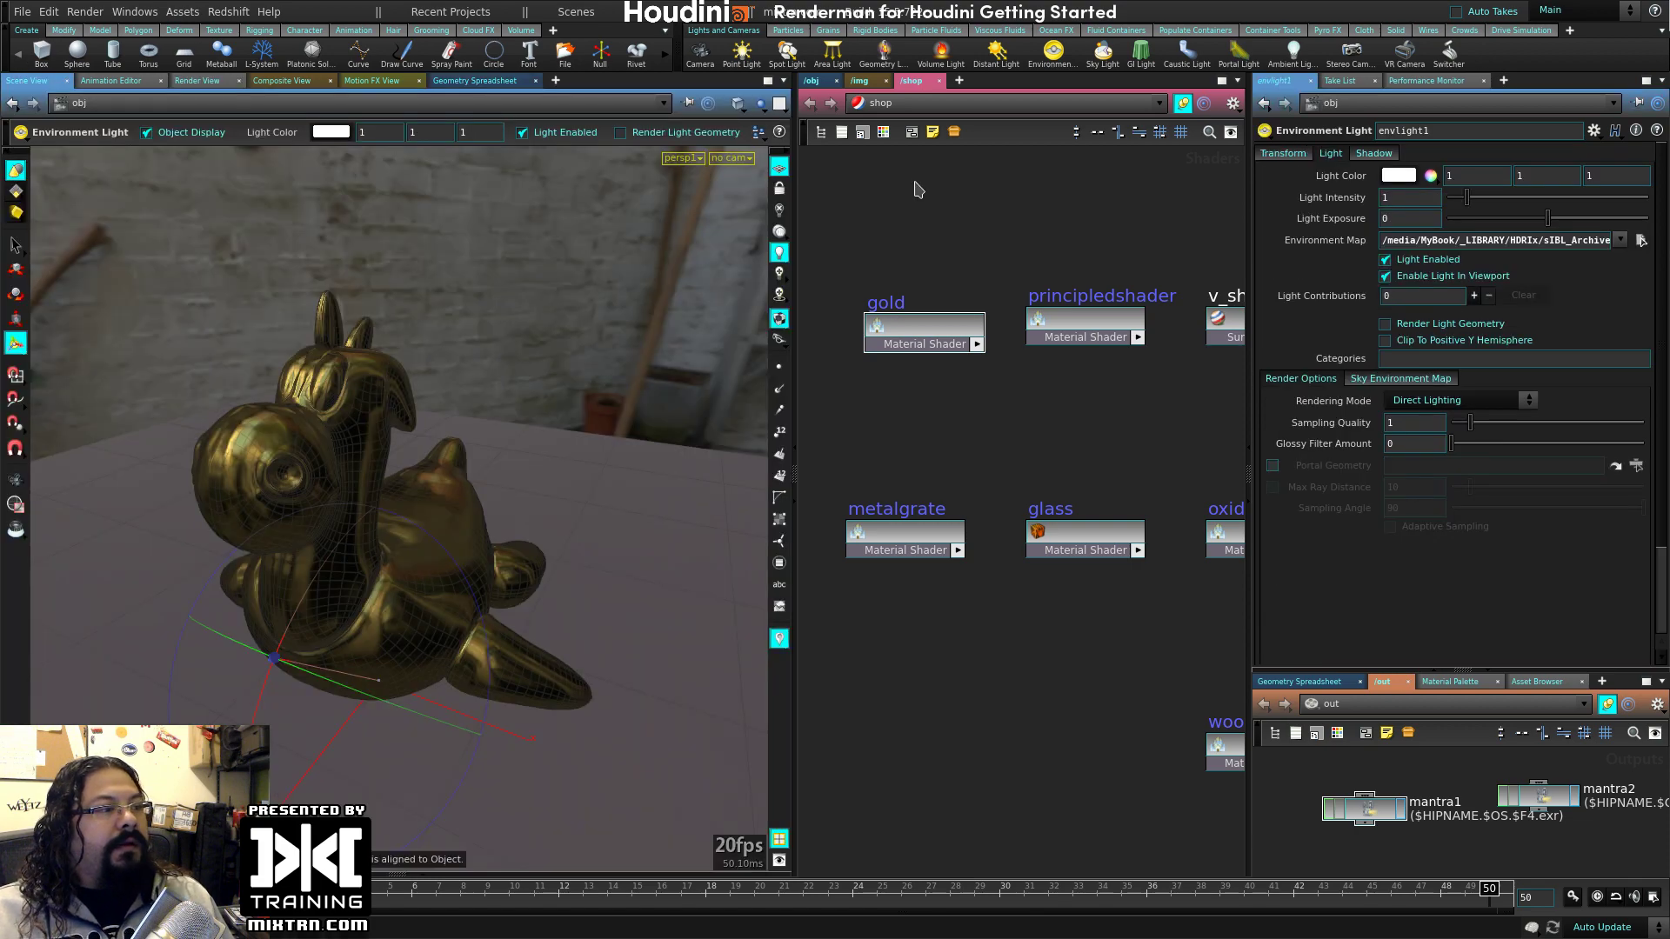
- Create an area light positioned from a wide viewpoint that frames the gold figure and its whole floor grid
{"action": "right_click_drag", "start_coordinate": [582, 475], "coordinate": [520, 470], "text": "alt"}
{"action": "left_click_drag", "start_coordinate": [521, 470], "coordinate": [604, 615], "text": "alt"}
{"action": "key", "text": "Escape"}
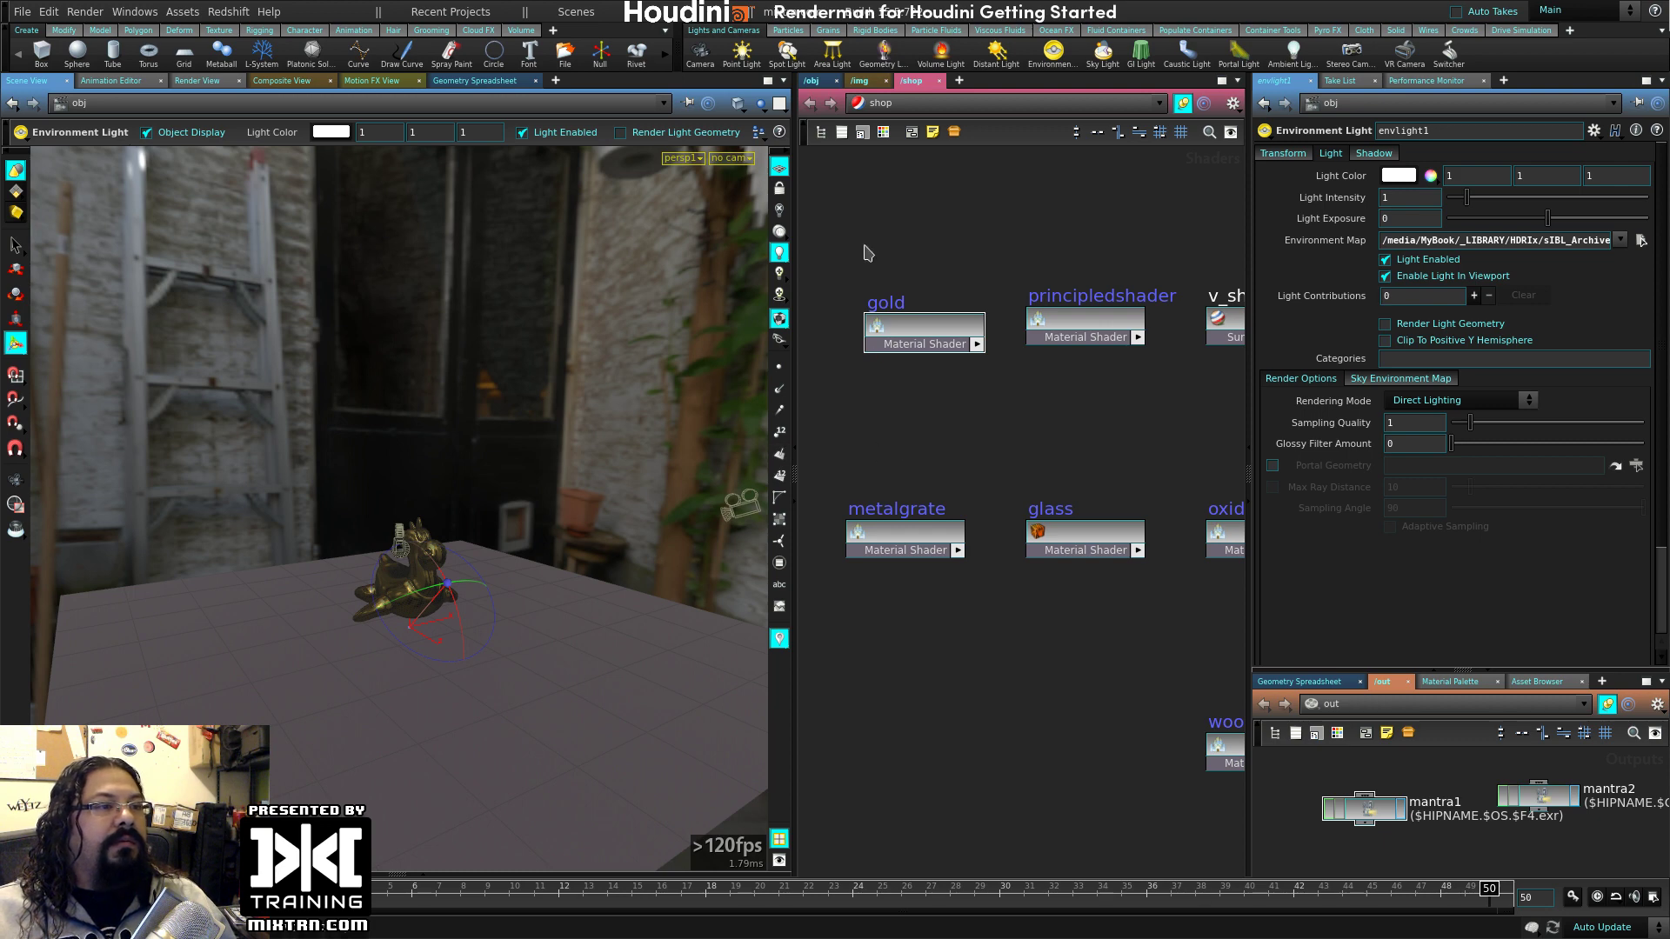
{"action": "scroll", "coordinate": [969, 305], "scroll_direction": "up", "scroll_amount": 3}
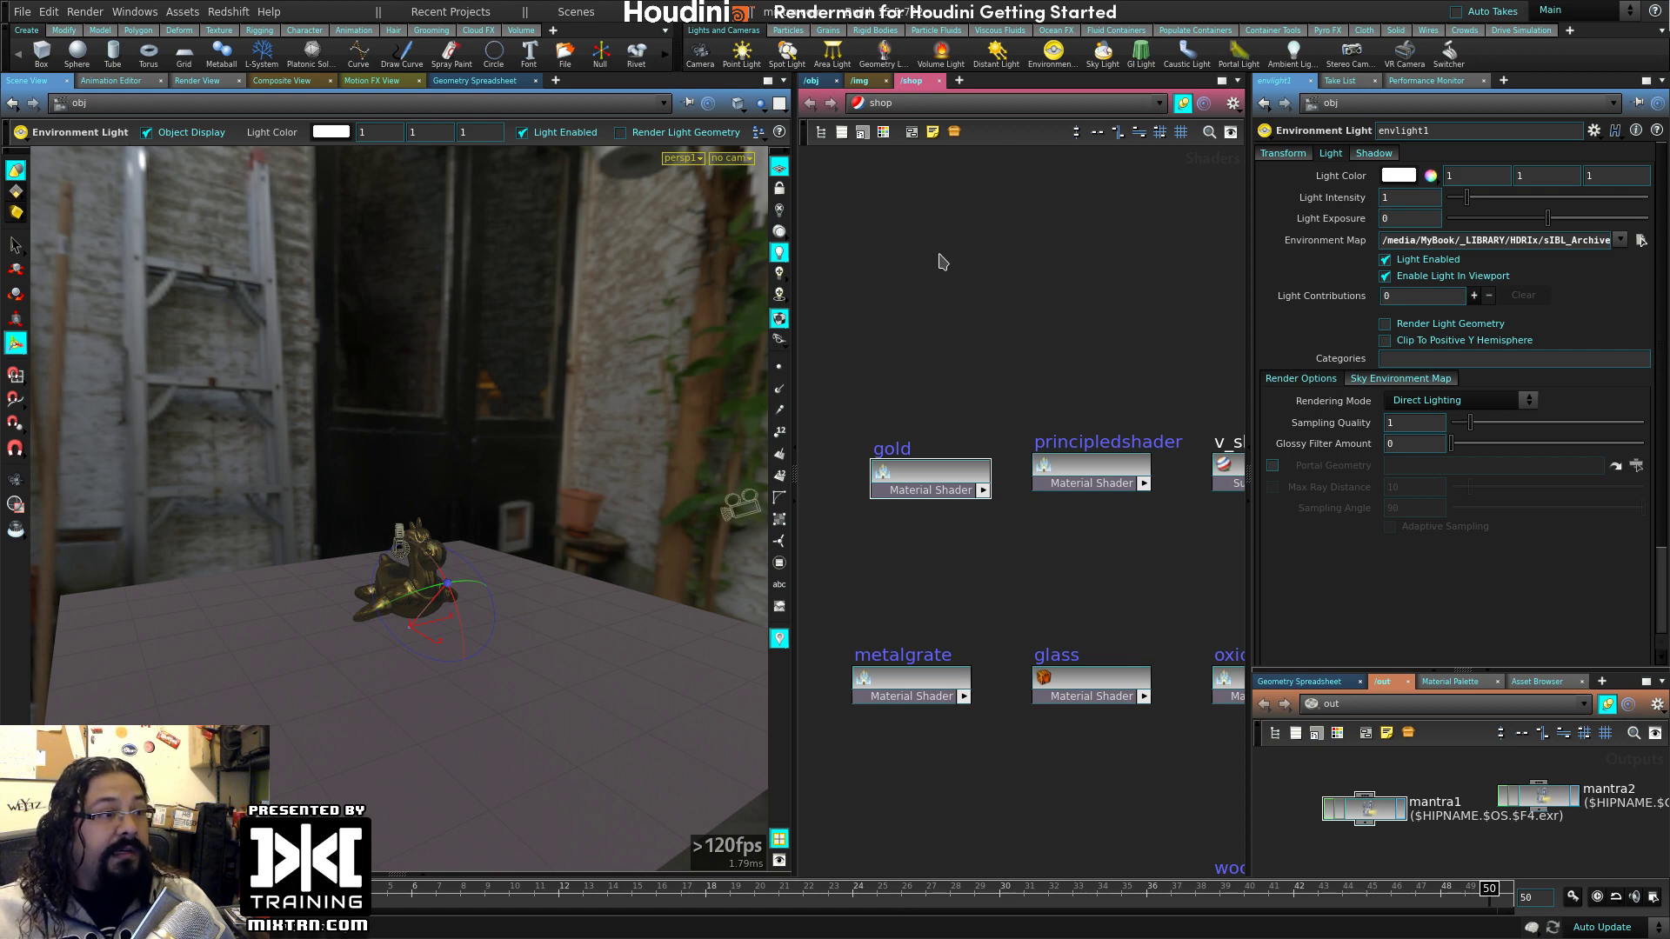
{"action": "left_click", "coordinate": [833, 62]}
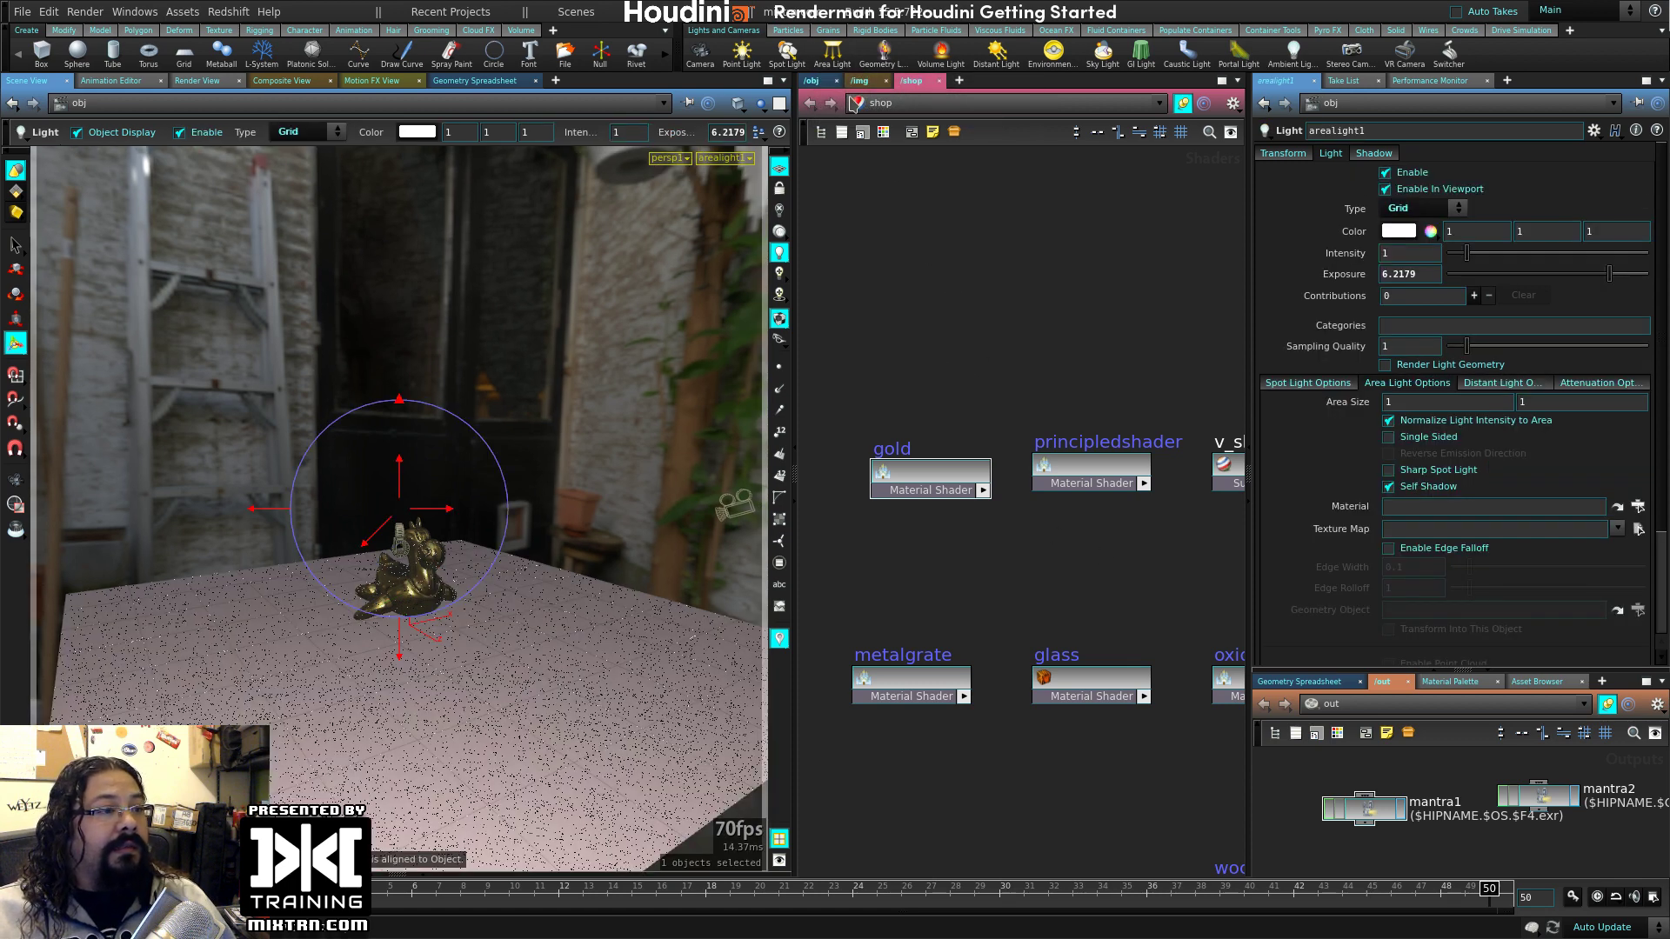
- Locate arealight1 in the object network and examine the light types it offers
{"action": "left_click", "coordinate": [818, 82]}
{"action": "left_click_drag", "start_coordinate": [957, 328], "coordinate": [1057, 433]}
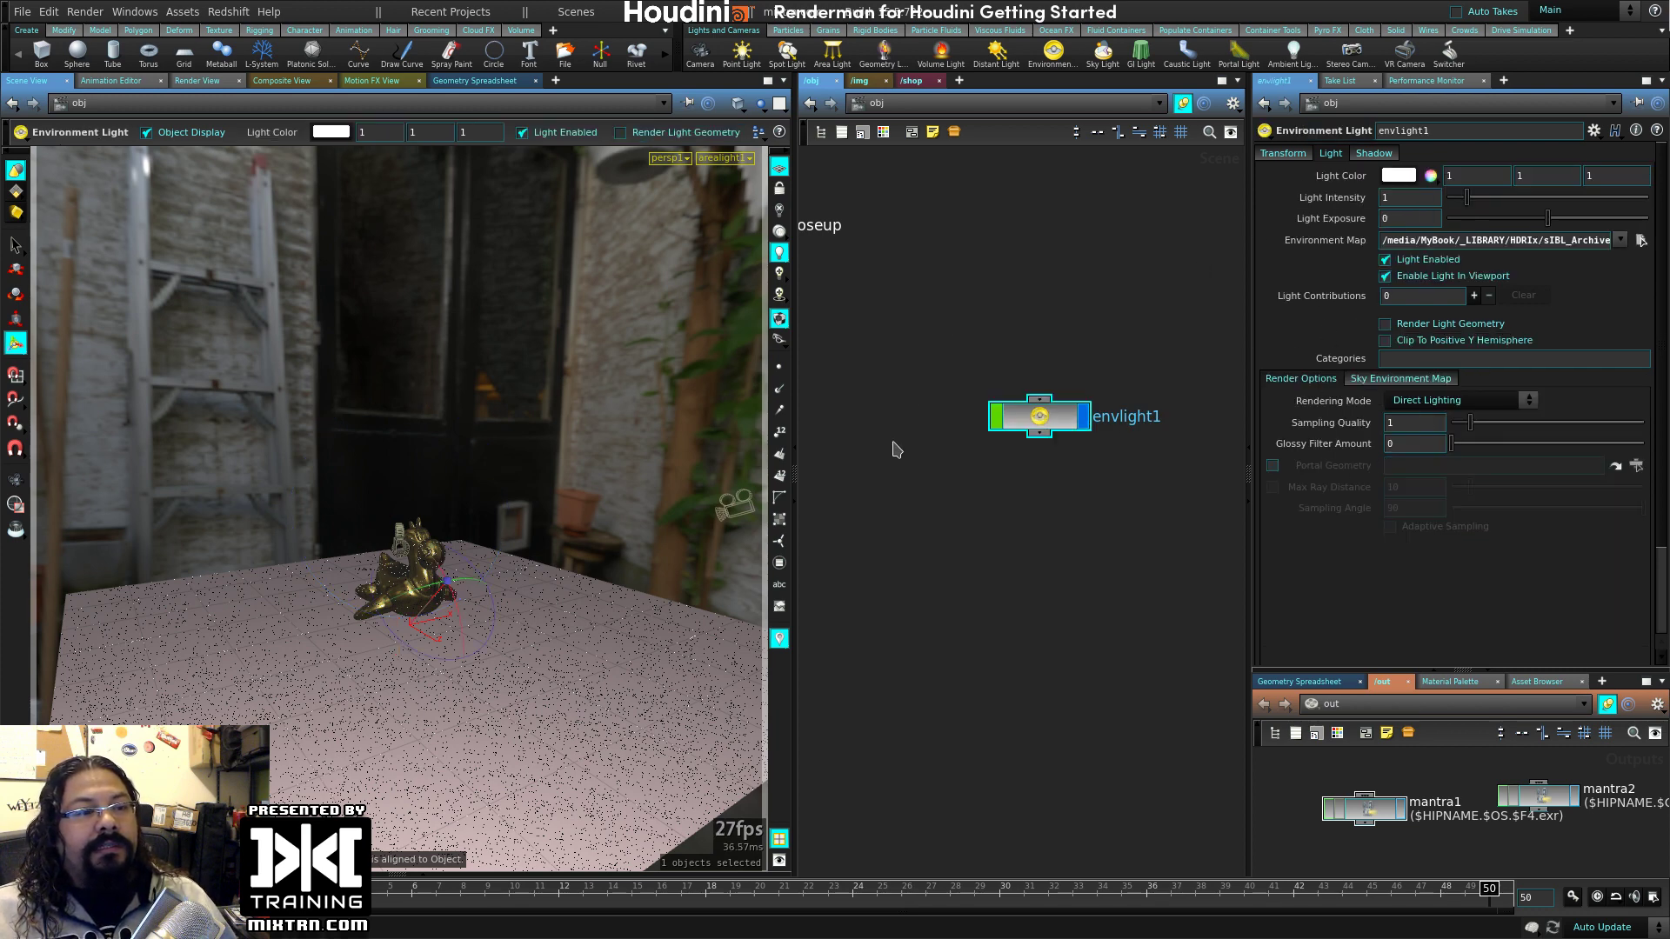
{"action": "scroll", "coordinate": [892, 469], "scroll_direction": "down", "scroll_amount": 4}
{"action": "middle_click_drag", "start_coordinate": [881, 540], "coordinate": [1108, 512]}
{"action": "left_click", "coordinate": [1136, 423]}
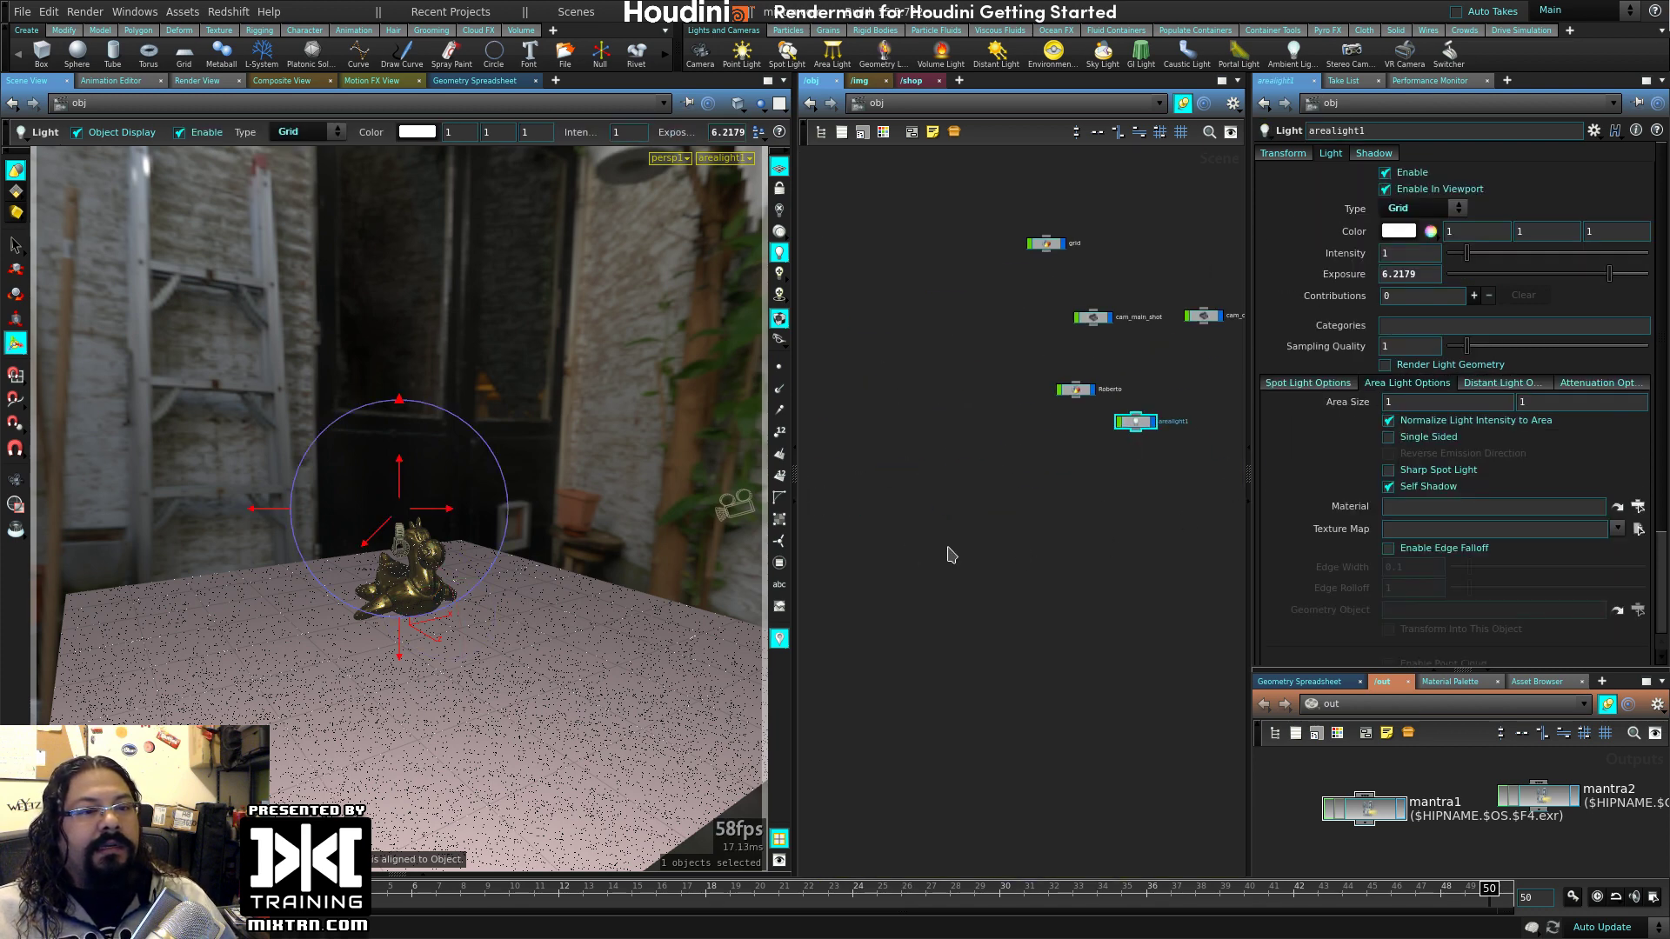
{"action": "left_click", "coordinate": [1424, 213]}
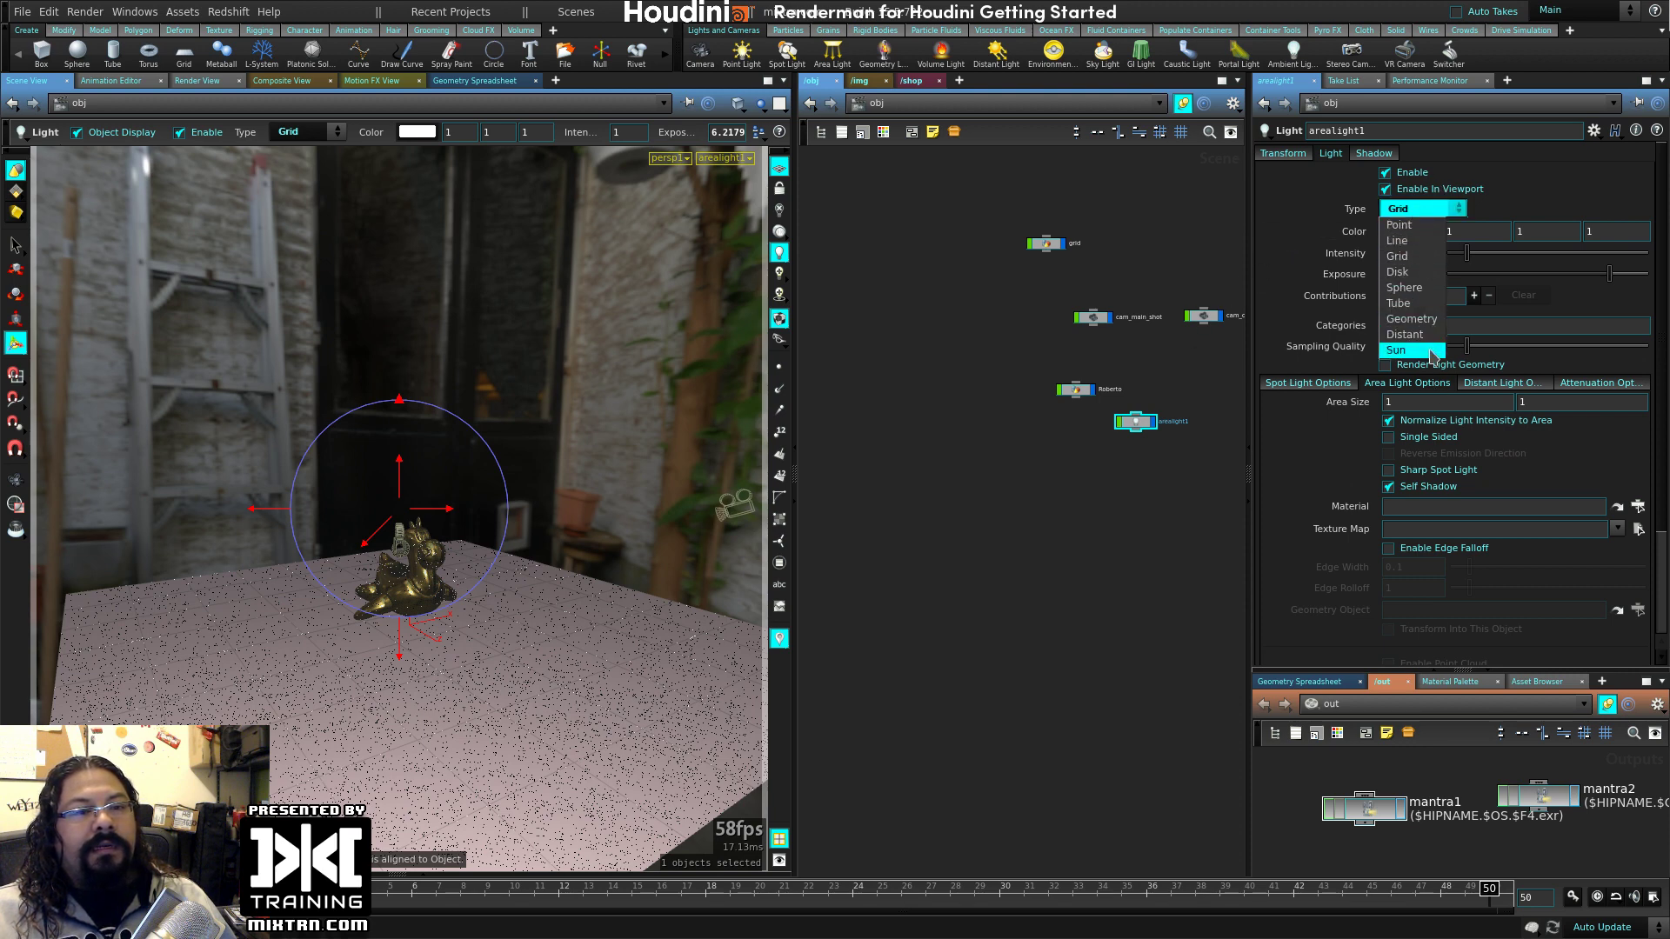
{"action": "left_click", "coordinate": [1106, 526]}
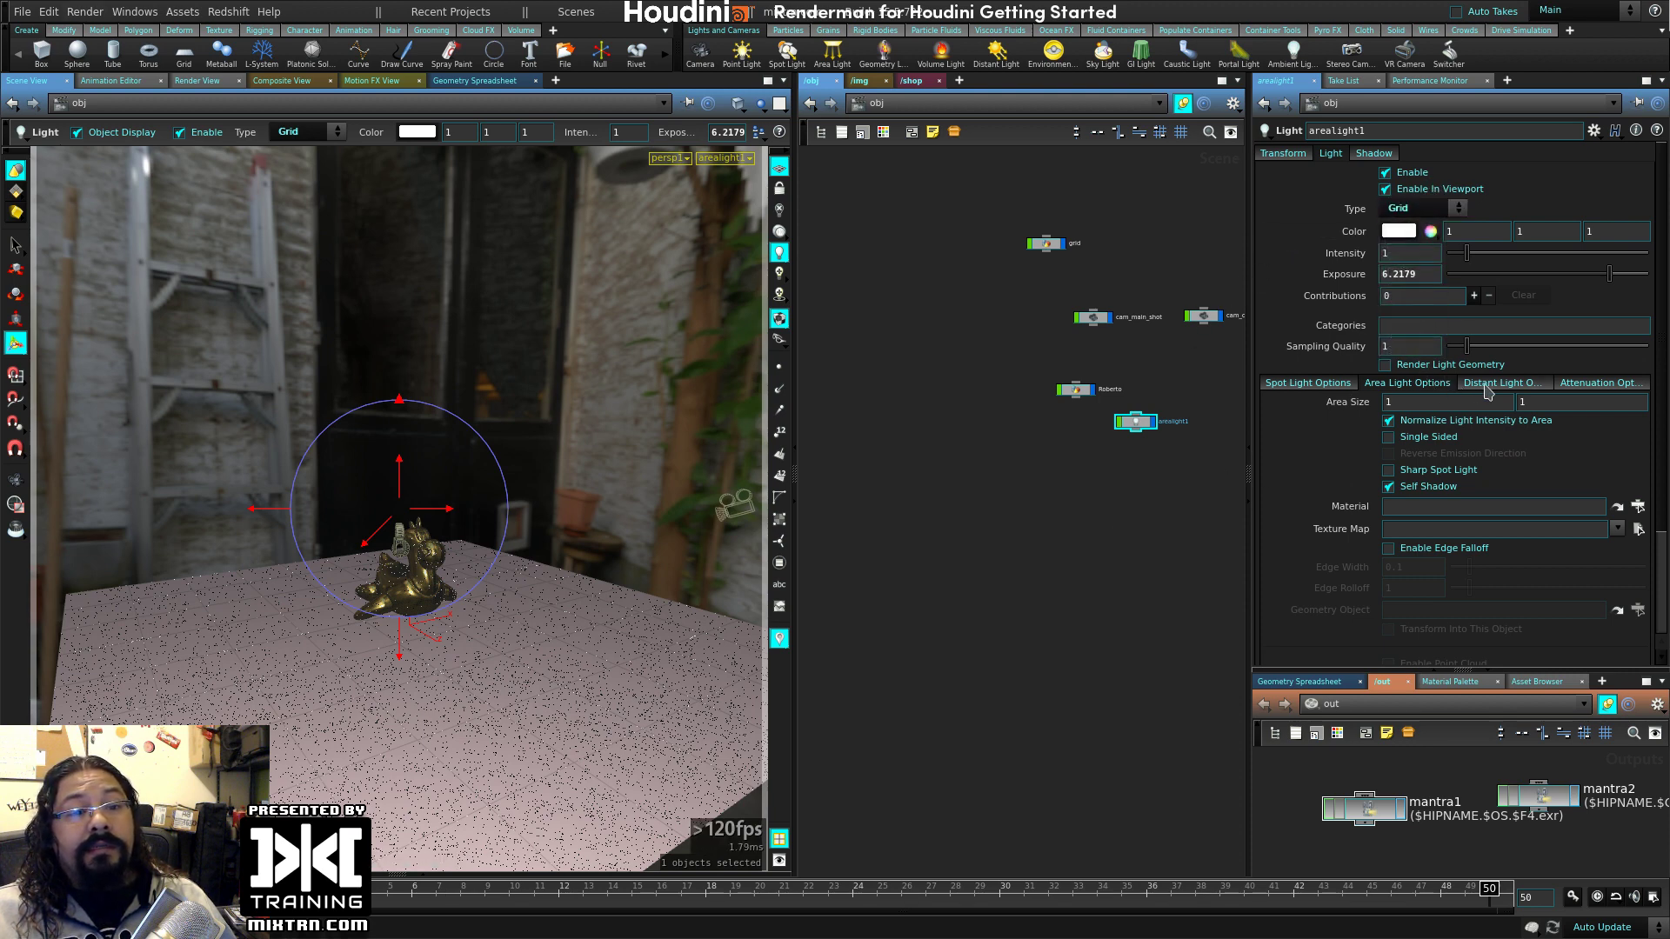
- Examine the area light's area, distant, attenuation and spot light options
{"action": "scroll", "coordinate": [1499, 392], "scroll_direction": "down", "scroll_amount": 3}
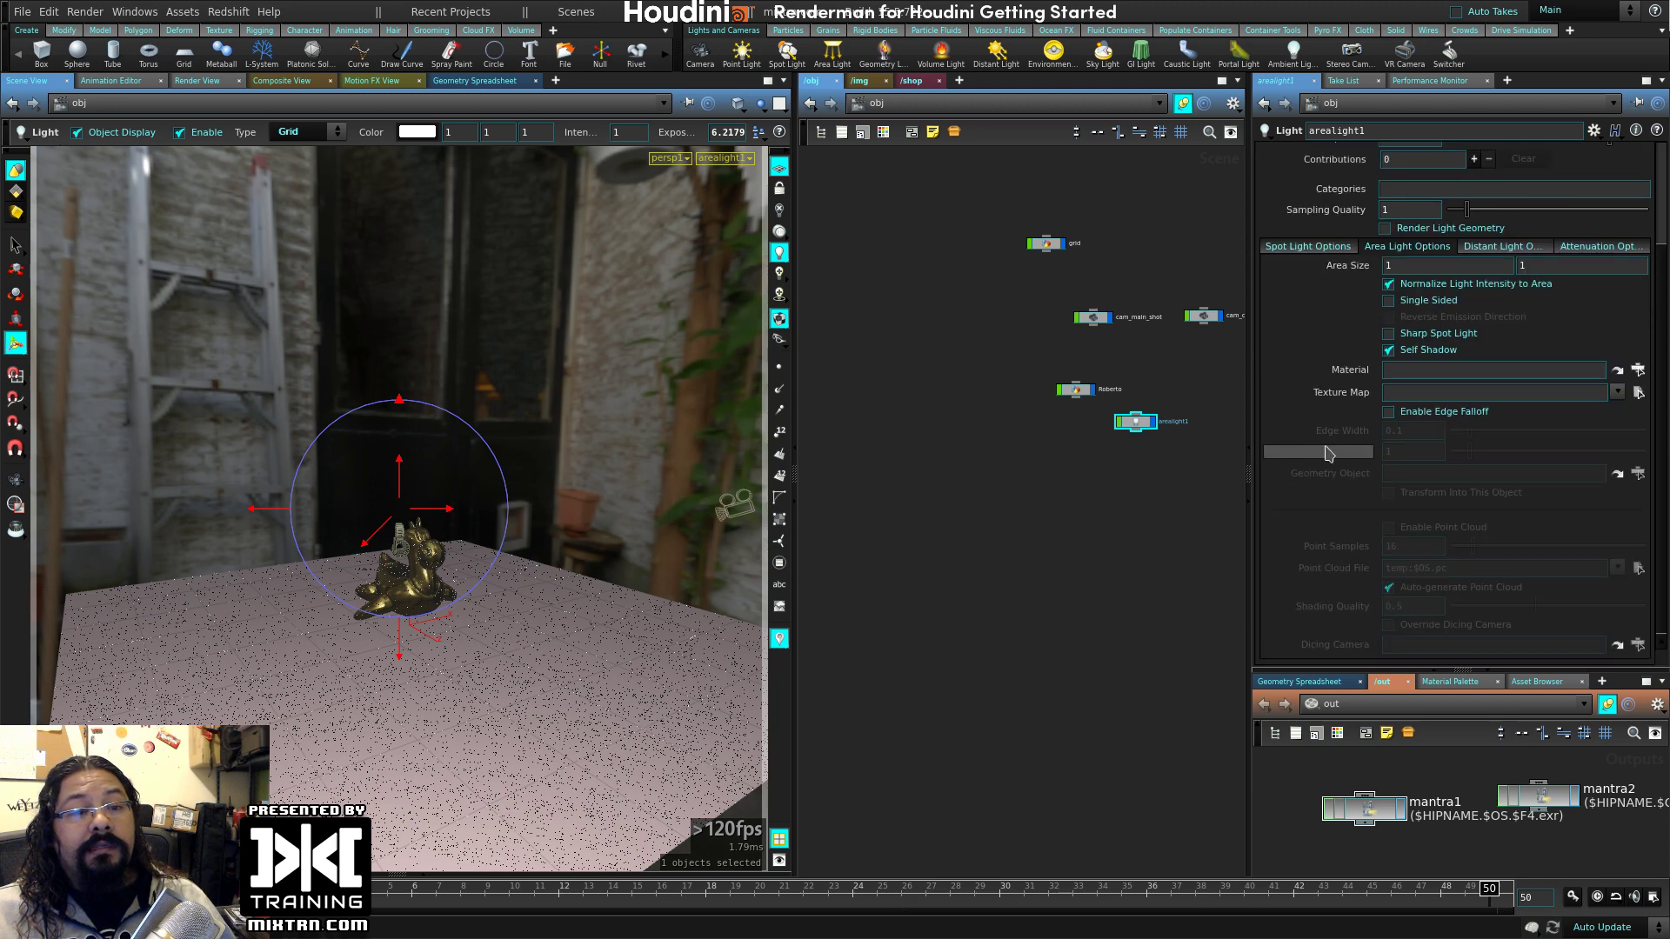
{"action": "scroll", "coordinate": [1326, 452], "scroll_direction": "up", "scroll_amount": 3}
{"action": "left_click", "coordinate": [1509, 383]}
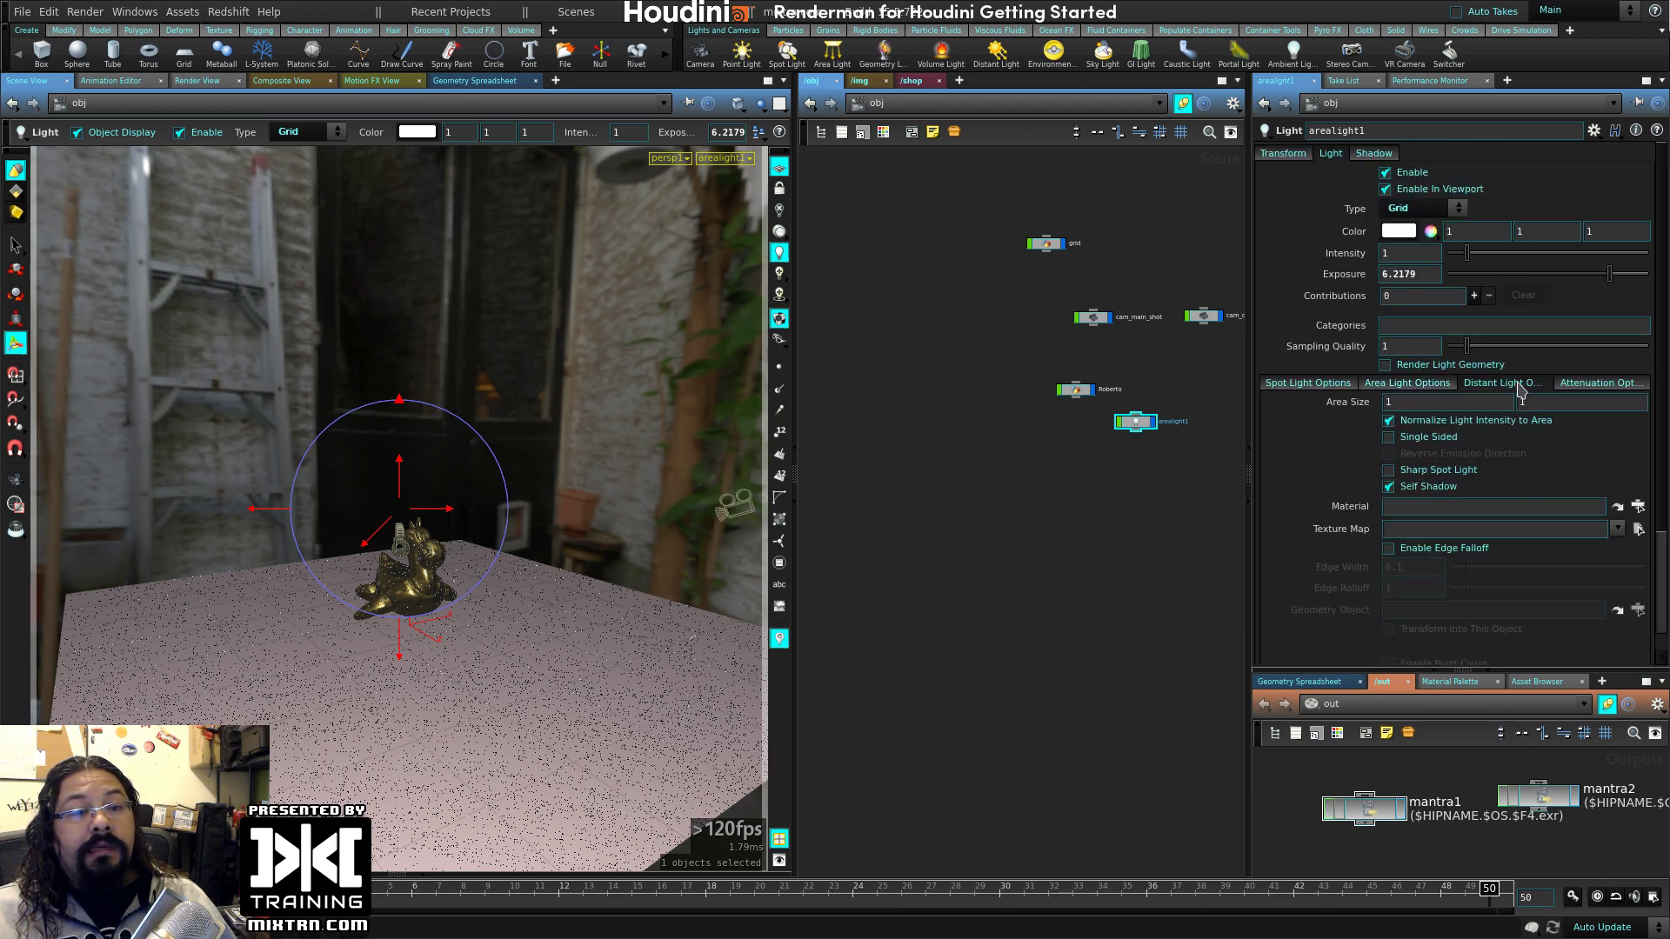
{"action": "left_click", "coordinate": [1592, 384]}
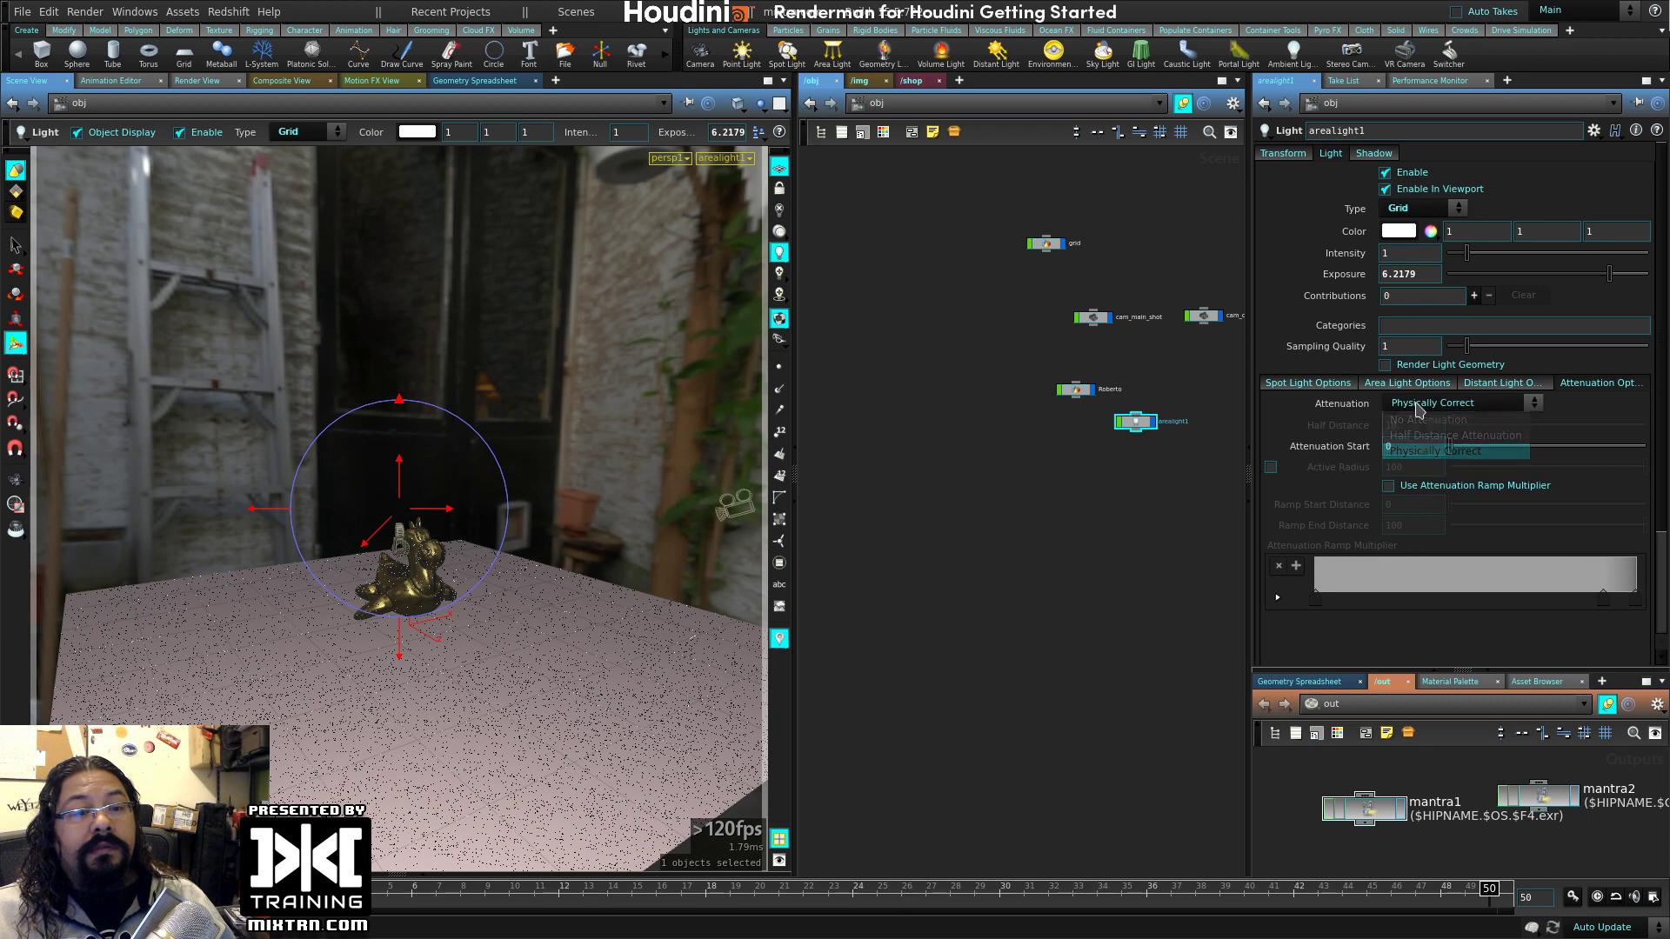
{"action": "left_click", "coordinate": [1333, 385]}
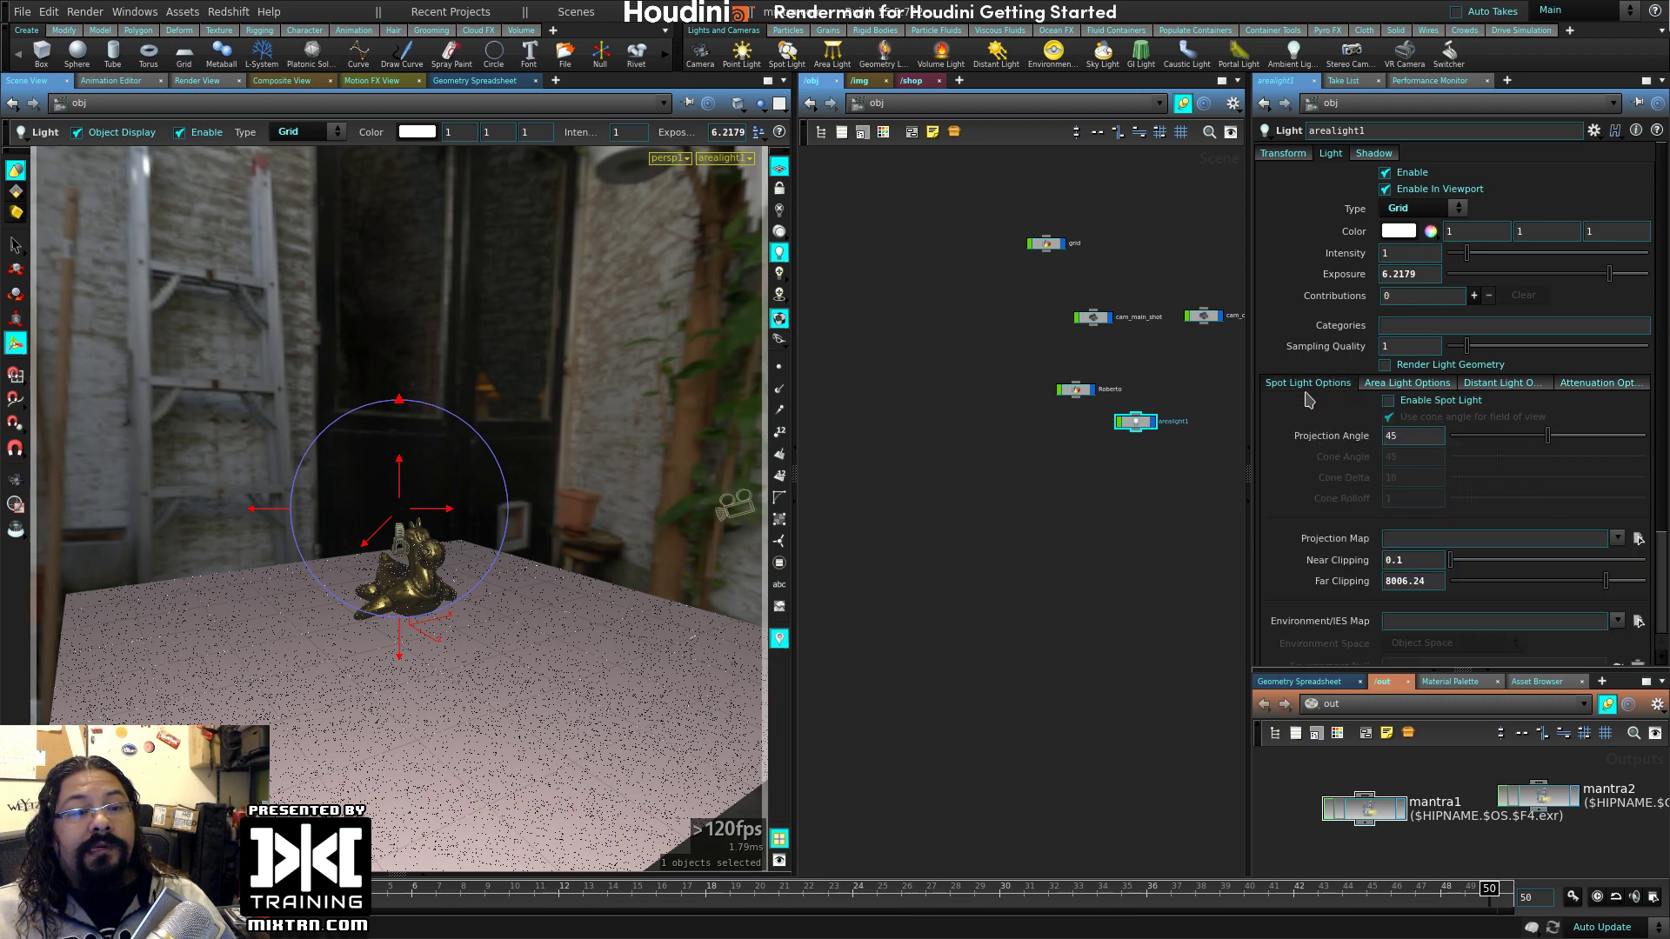
{"action": "scroll", "coordinate": [1309, 400], "scroll_direction": "down", "scroll_amount": 3}
{"action": "scroll", "coordinate": [1311, 409], "scroll_direction": "up", "scroll_amount": 3}
{"action": "scroll", "coordinate": [1311, 418], "scroll_direction": "down", "scroll_amount": 3}
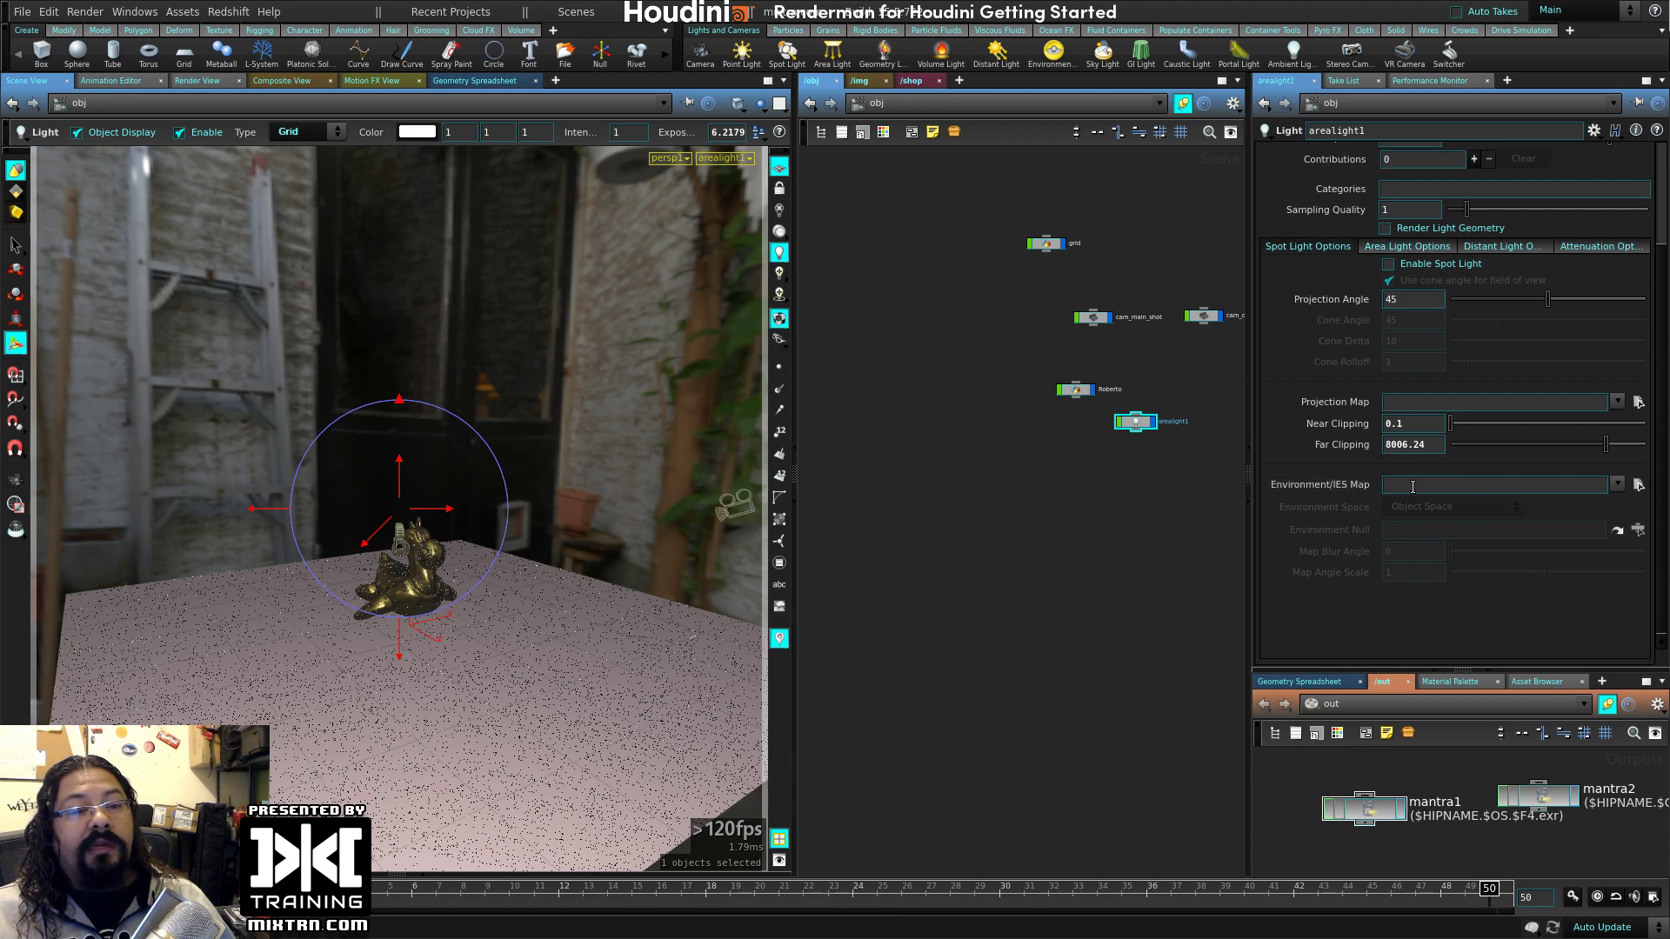
- Browse for the area light's Environment/IES Map in the IES_profiles/IES Profiles folder of the _LIBRARY directory
{"action": "left_click", "coordinate": [1617, 485]}
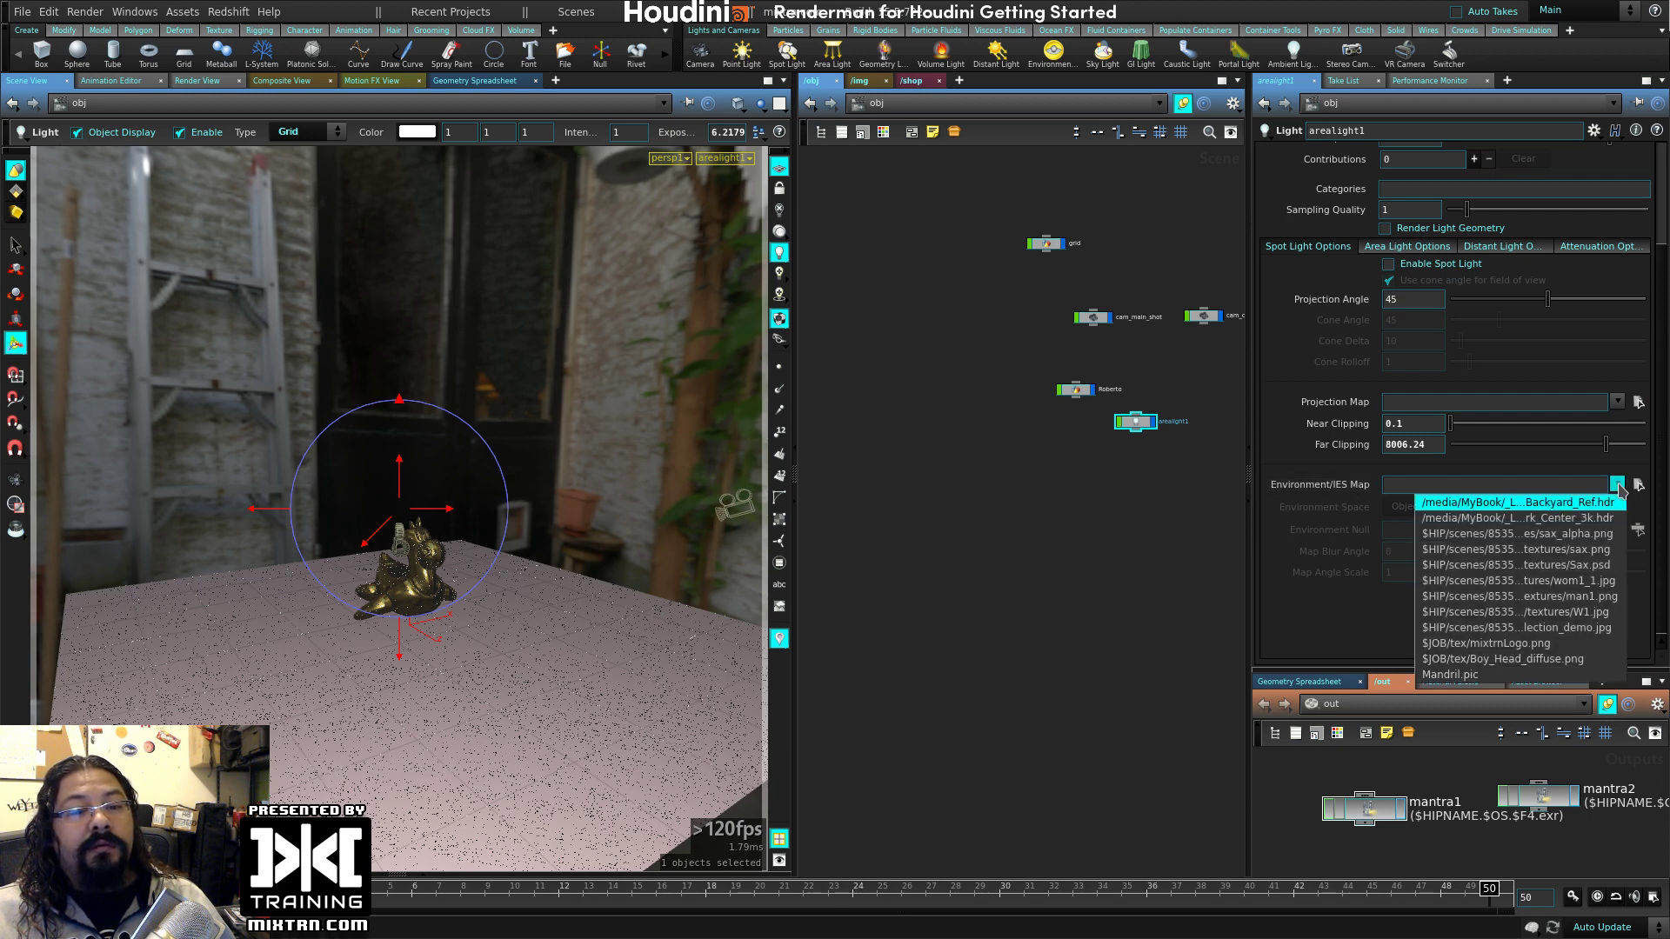
{"action": "left_click", "coordinate": [1639, 485]}
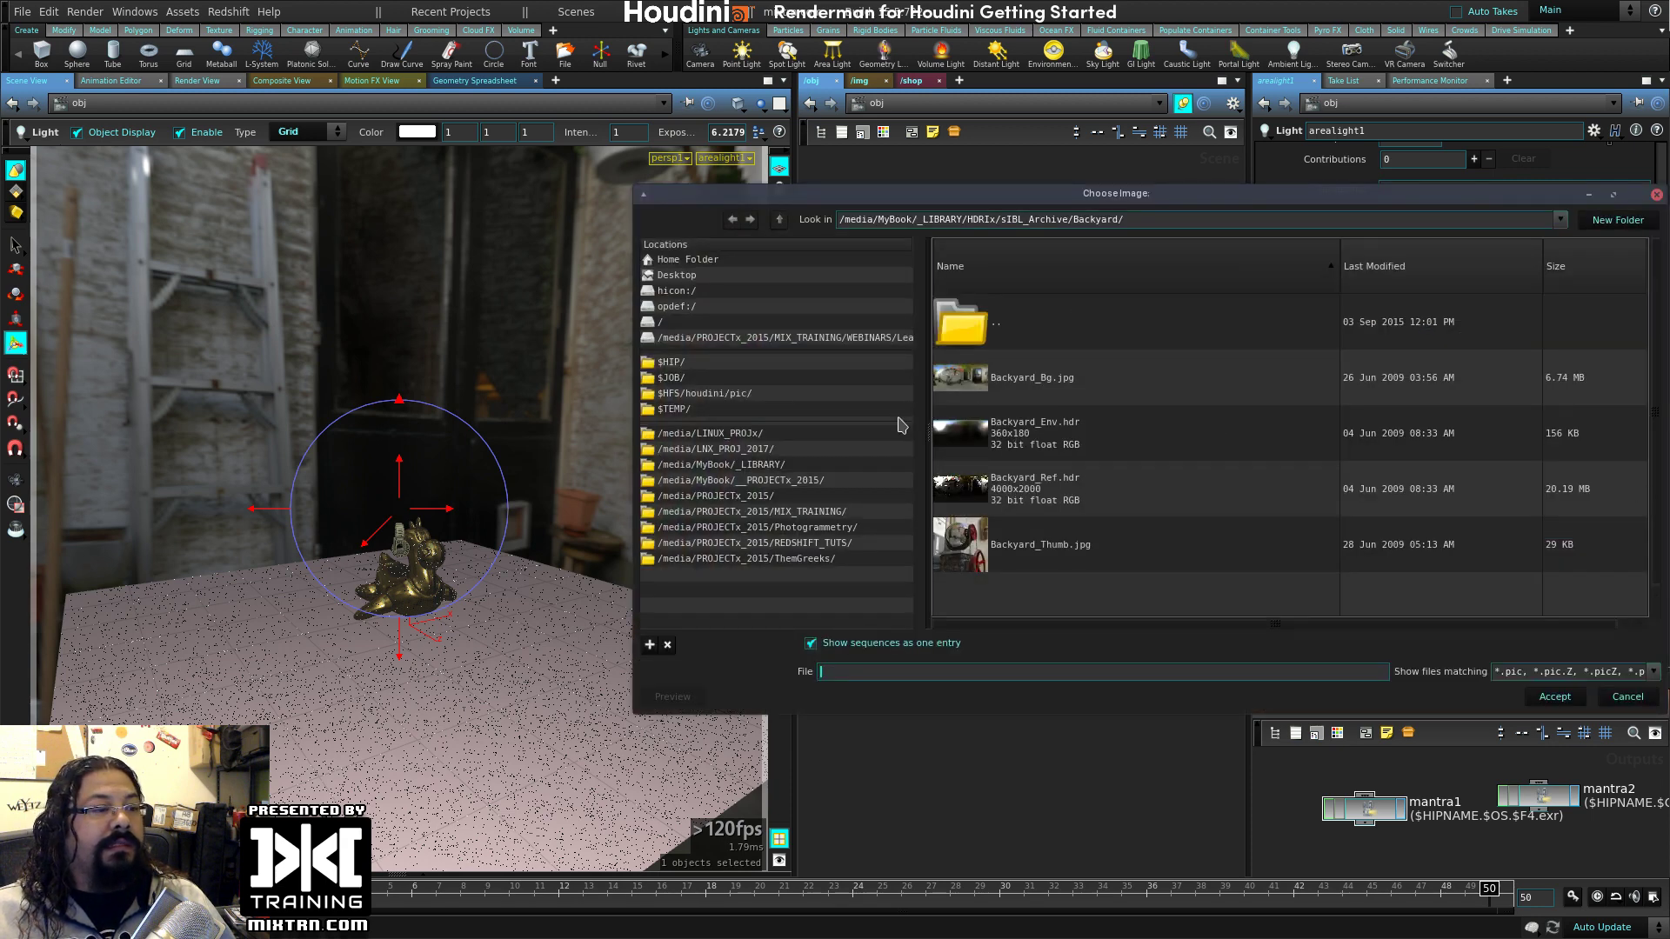
{"action": "left_click", "coordinate": [779, 220]}
{"action": "left_click", "coordinate": [780, 220]}
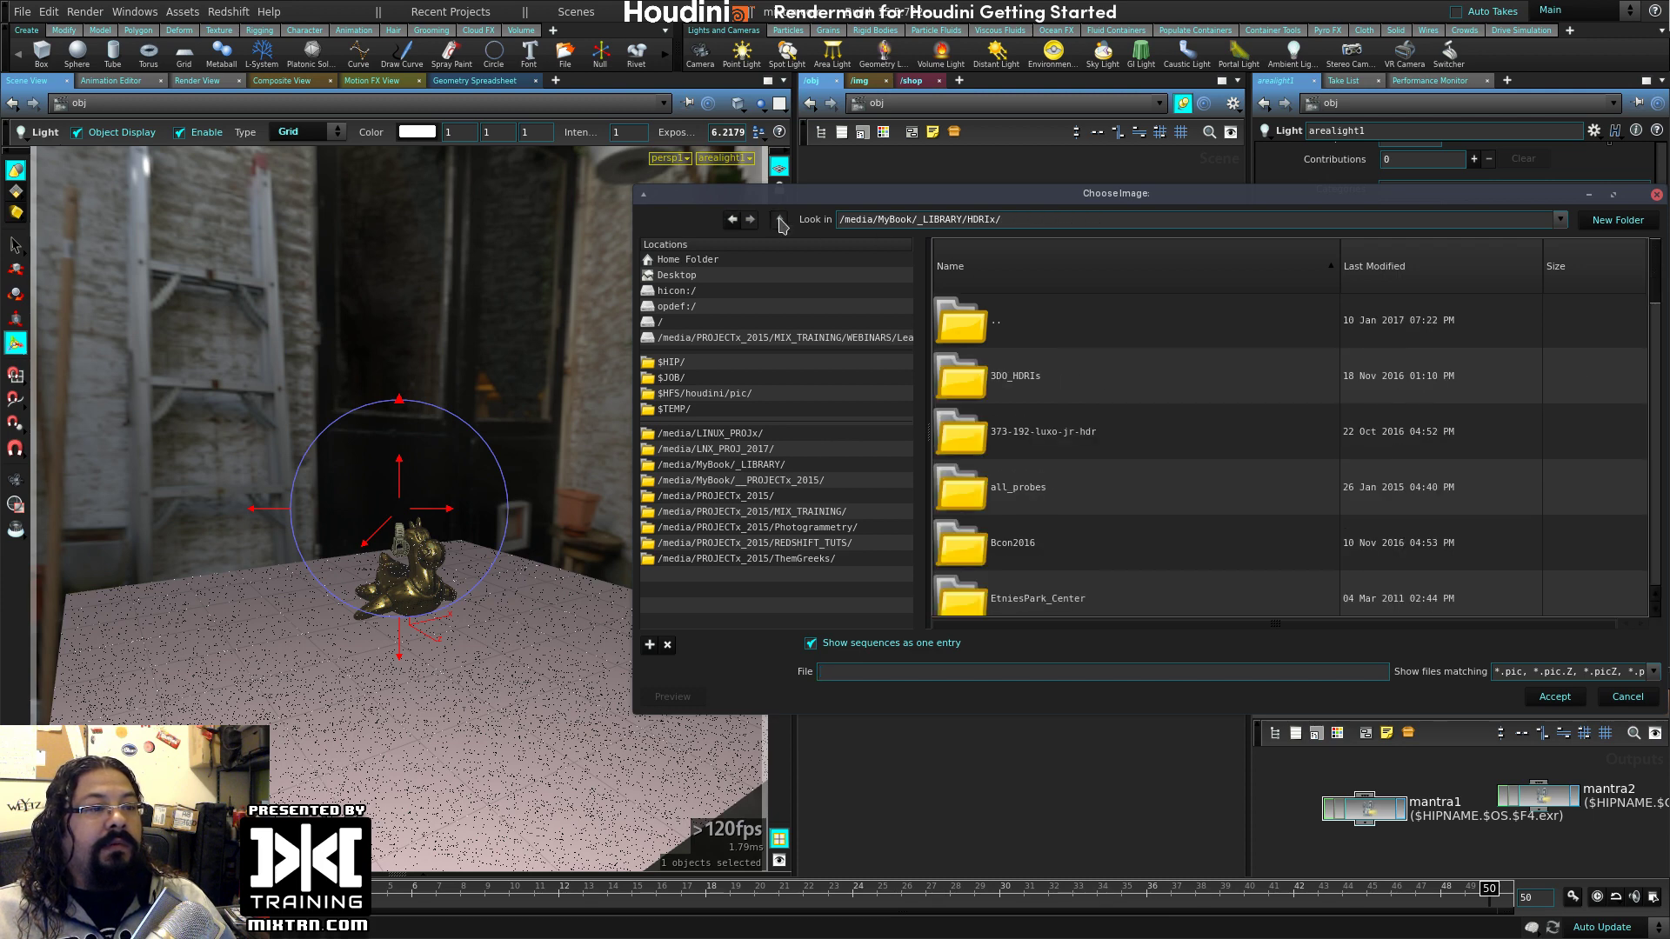
{"action": "left_click", "coordinate": [779, 222]}
{"action": "scroll", "coordinate": [1176, 442], "scroll_direction": "down", "scroll_amount": 3}
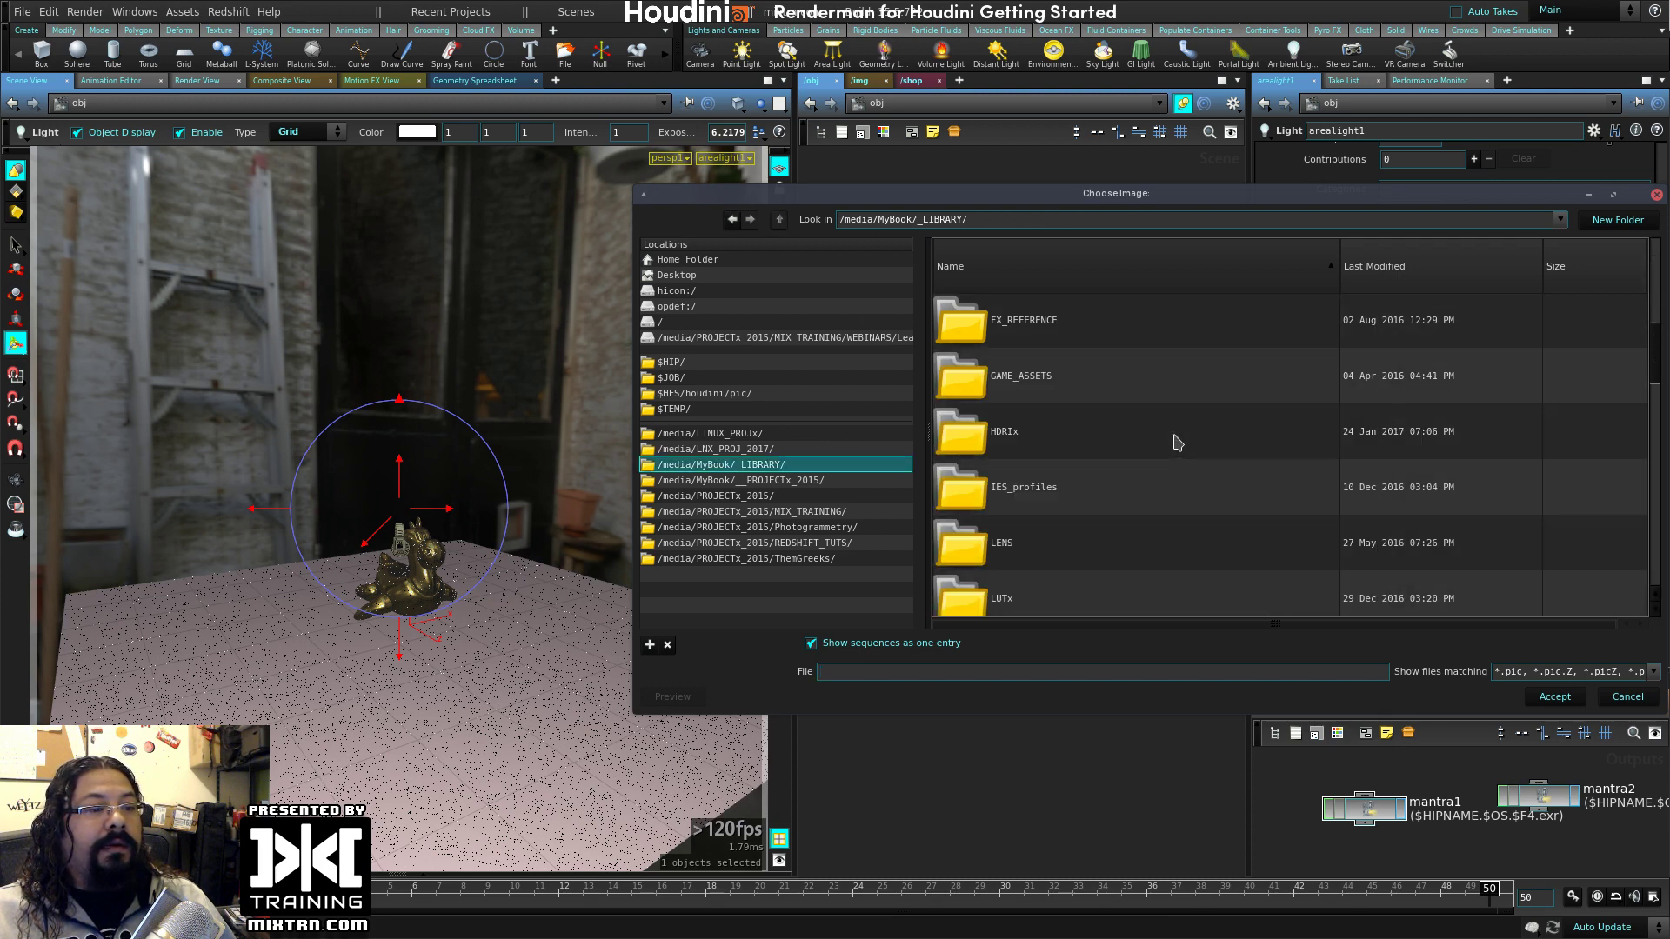
{"action": "double_click", "coordinate": [1015, 487]}
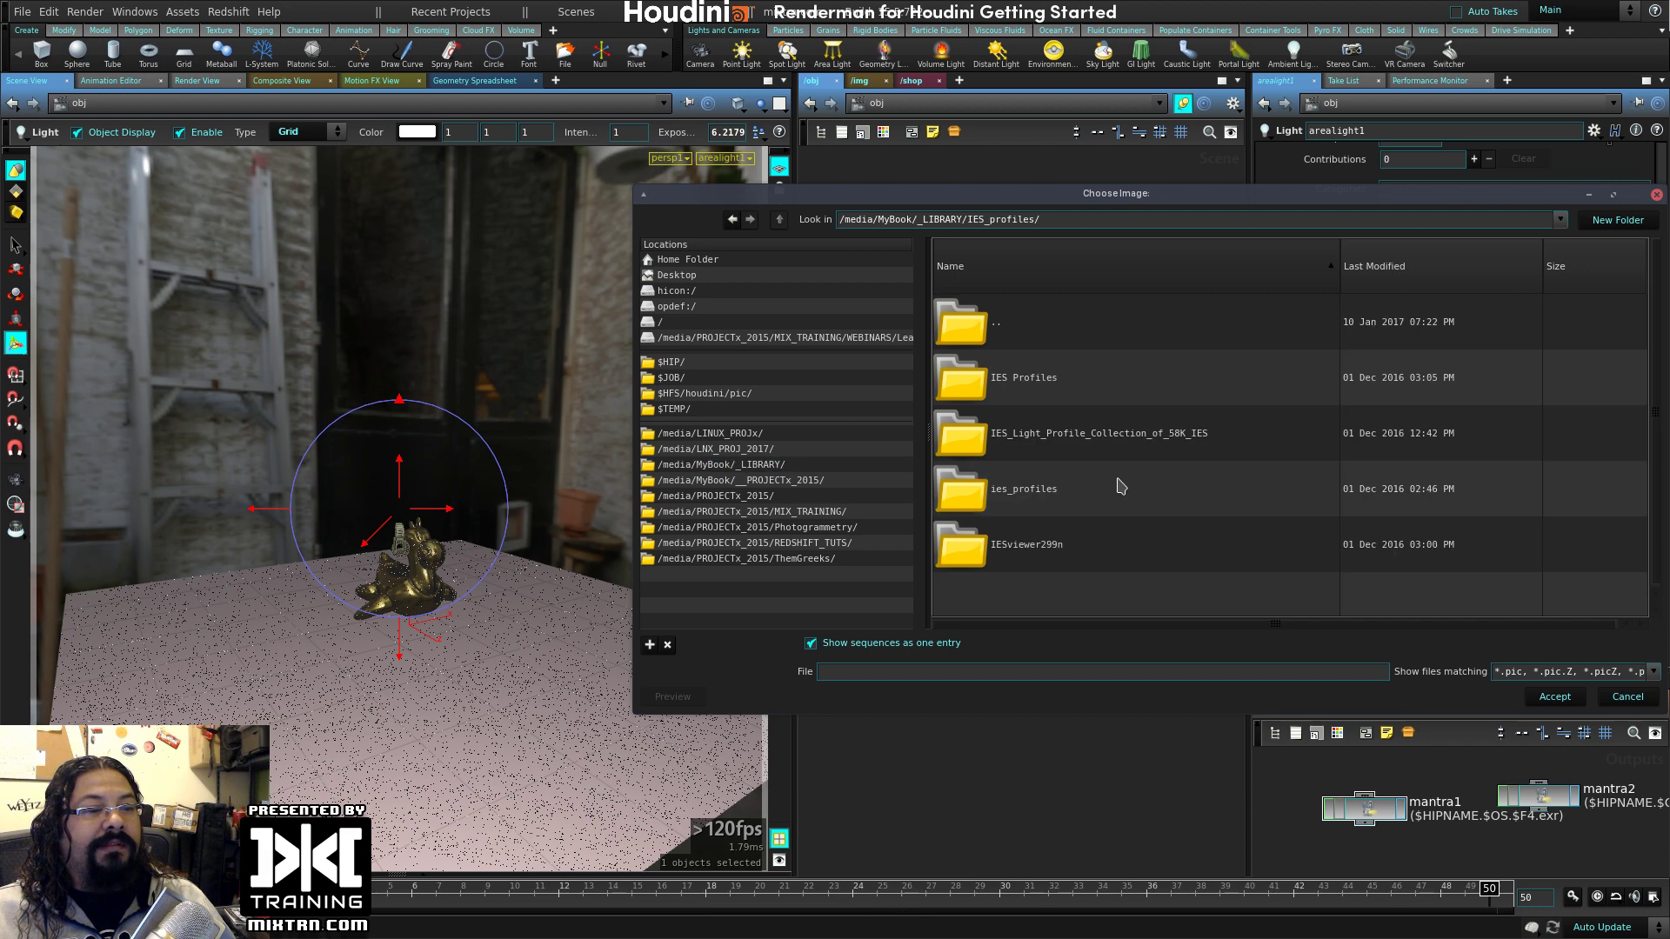
{"action": "double_click", "coordinate": [1037, 387]}
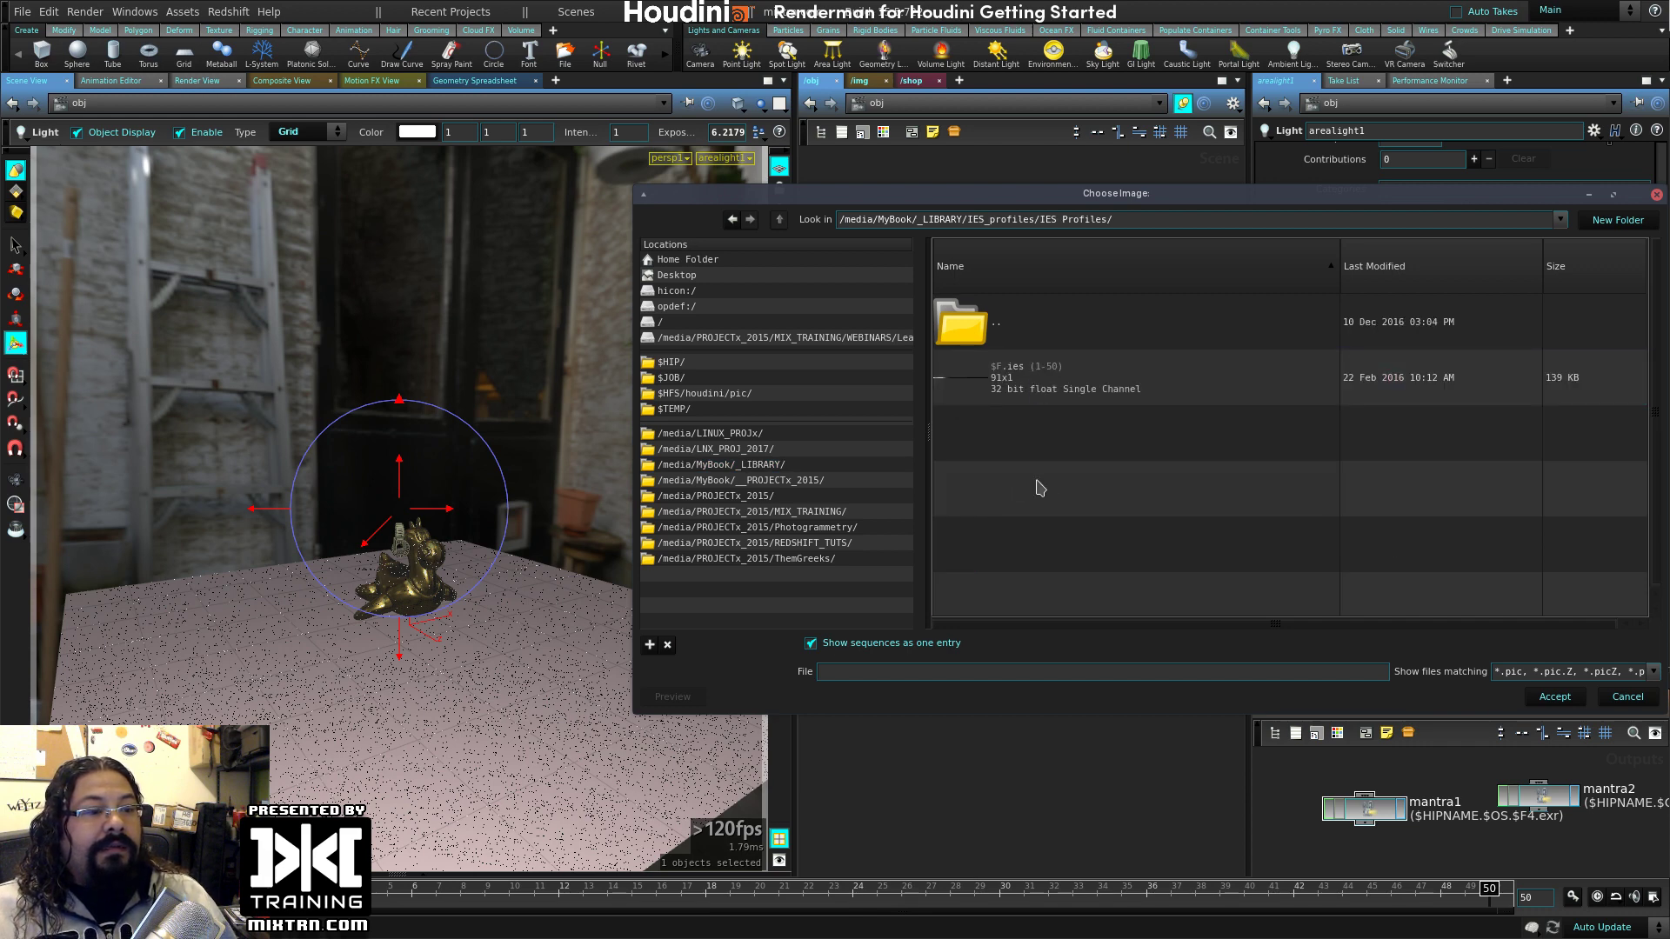
- List the sequence files individually and load one of the .ies profiles as the area light's Environment/IES Map
{"action": "left_click", "coordinate": [883, 648]}
{"action": "scroll", "coordinate": [1070, 473], "scroll_direction": "down", "scroll_amount": 3}
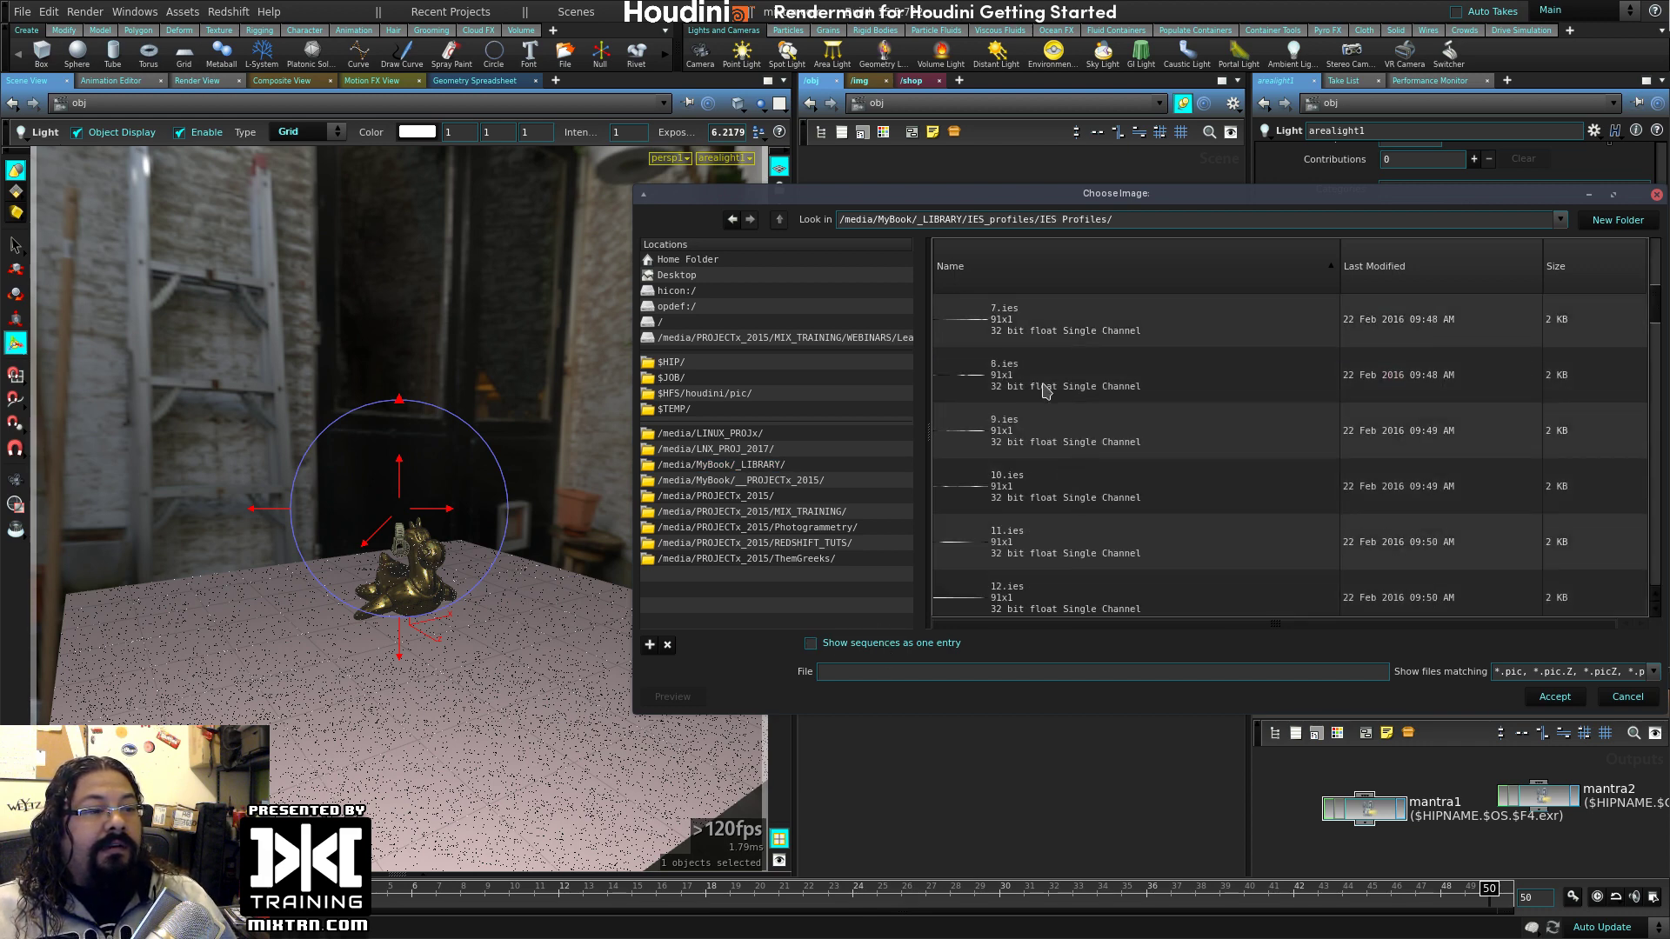
{"action": "left_click", "coordinate": [1051, 341]}
{"action": "left_click", "coordinate": [1552, 696]}
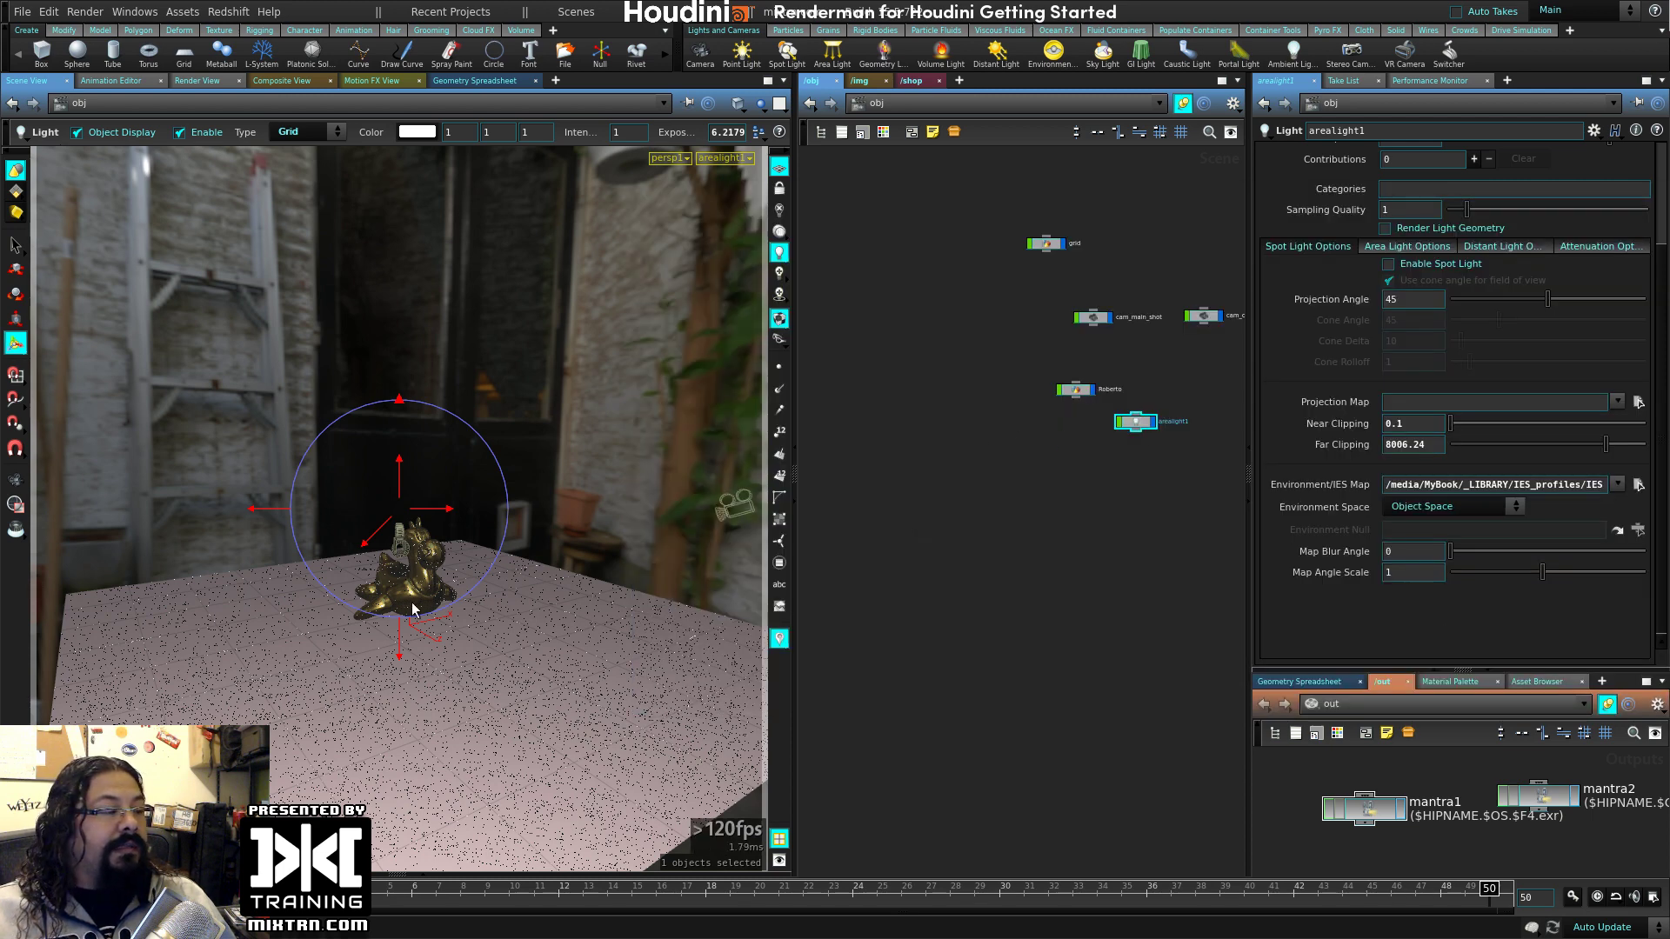
- Move the area light over the floor grid closer to the gold figure and render the close-up with mantra1
{"action": "left_click_drag", "start_coordinate": [368, 562], "coordinate": [375, 566], "text": "alt"}
{"action": "right_click_drag", "start_coordinate": [375, 560], "coordinate": [694, 646], "text": "alt"}
{"action": "left_click_drag", "start_coordinate": [579, 541], "coordinate": [496, 552], "text": "alt"}
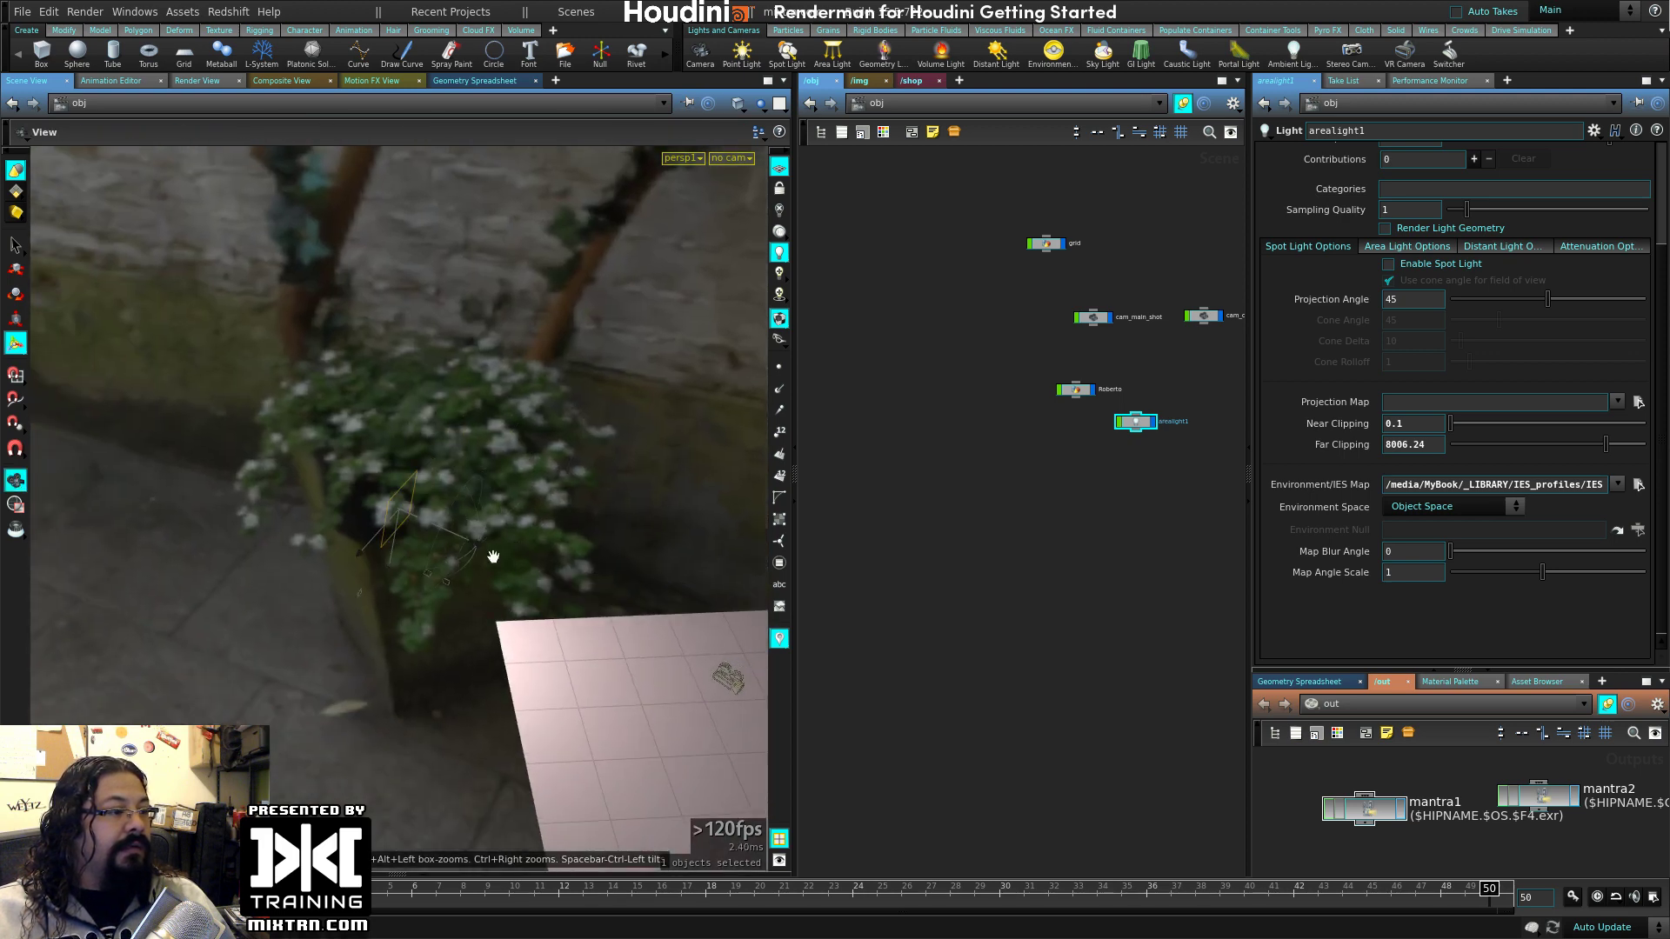
{"action": "left_click", "coordinate": [416, 527]}
{"action": "left_click", "coordinate": [666, 639]}
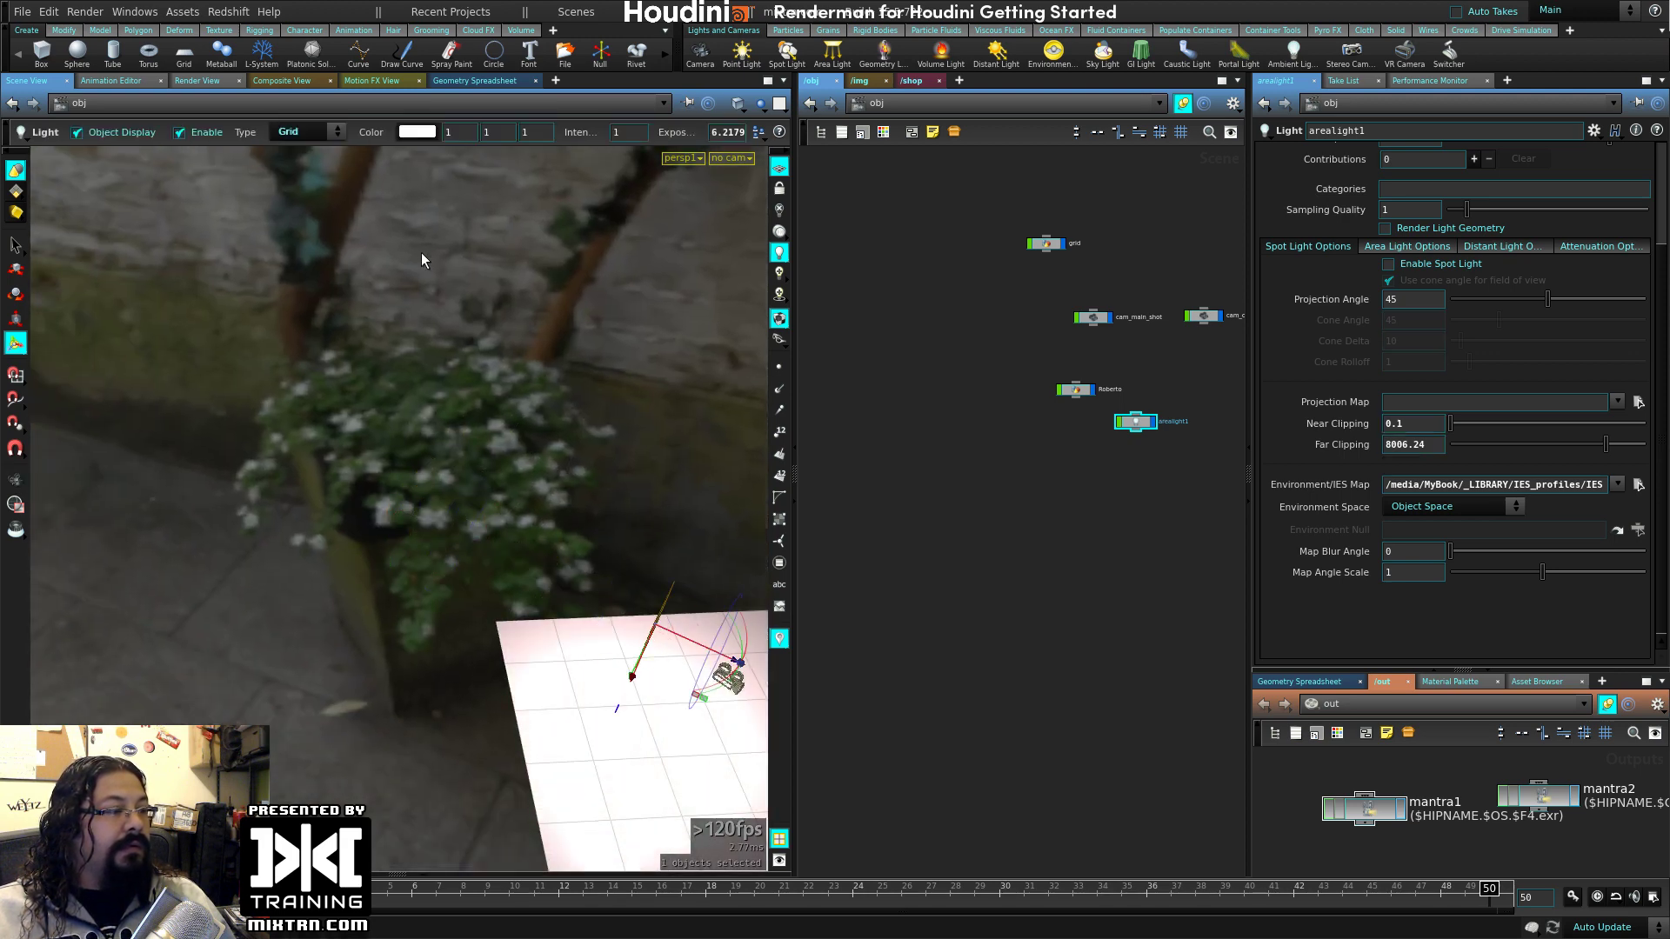
{"action": "left_click", "coordinate": [197, 80]}
{"action": "left_click", "coordinate": [89, 105]}
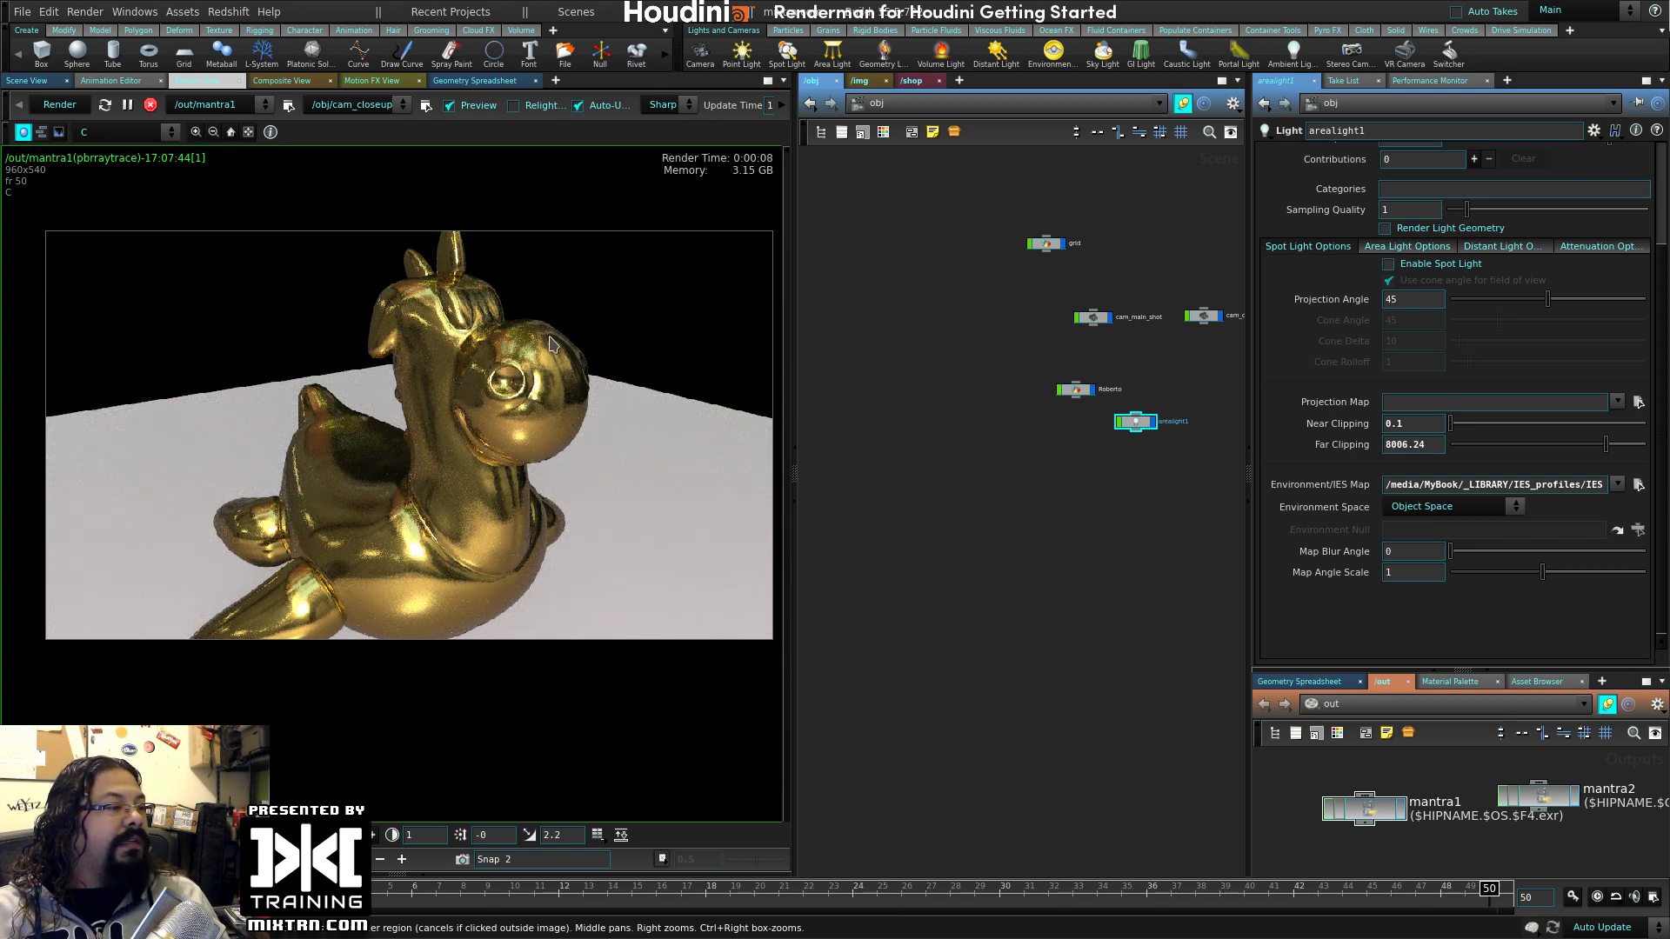
- Look through the close-up camera, switch to the main shot camera and reframe it on the figure from behind with the light in view
{"action": "left_click", "coordinate": [39, 81]}
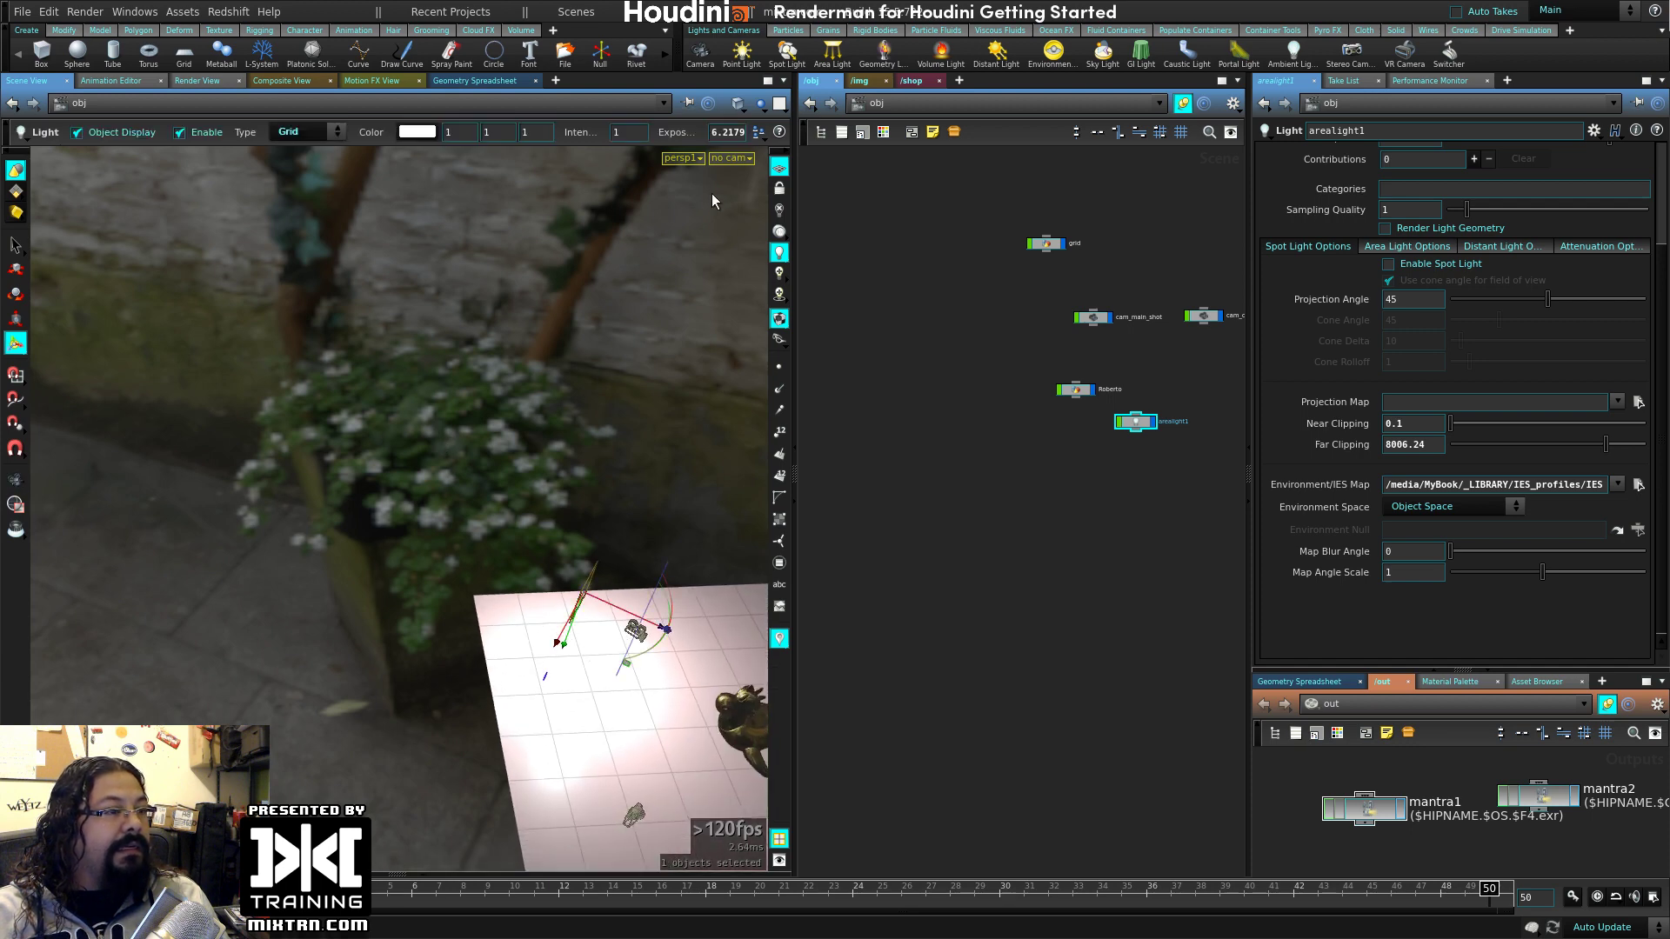
{"action": "left_click", "coordinate": [732, 157]}
{"action": "left_click", "coordinate": [757, 232]}
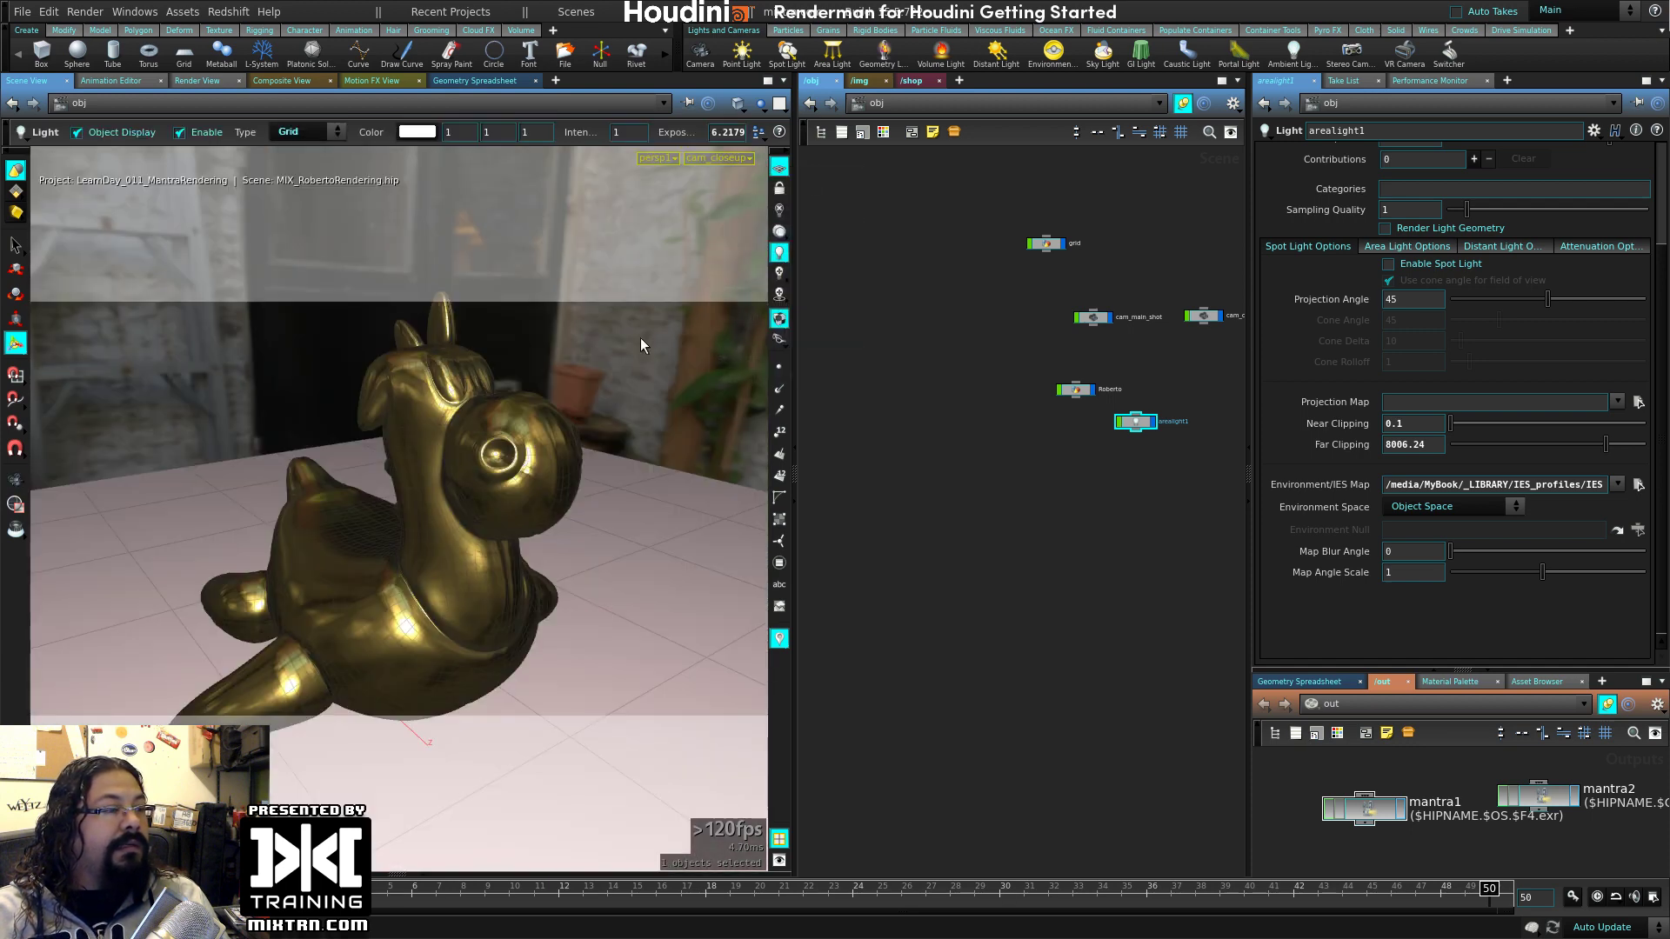
{"action": "left_click", "coordinate": [740, 153]}
{"action": "left_click", "coordinate": [746, 246]}
{"action": "left_click_drag", "start_coordinate": [469, 504], "coordinate": [615, 383]}
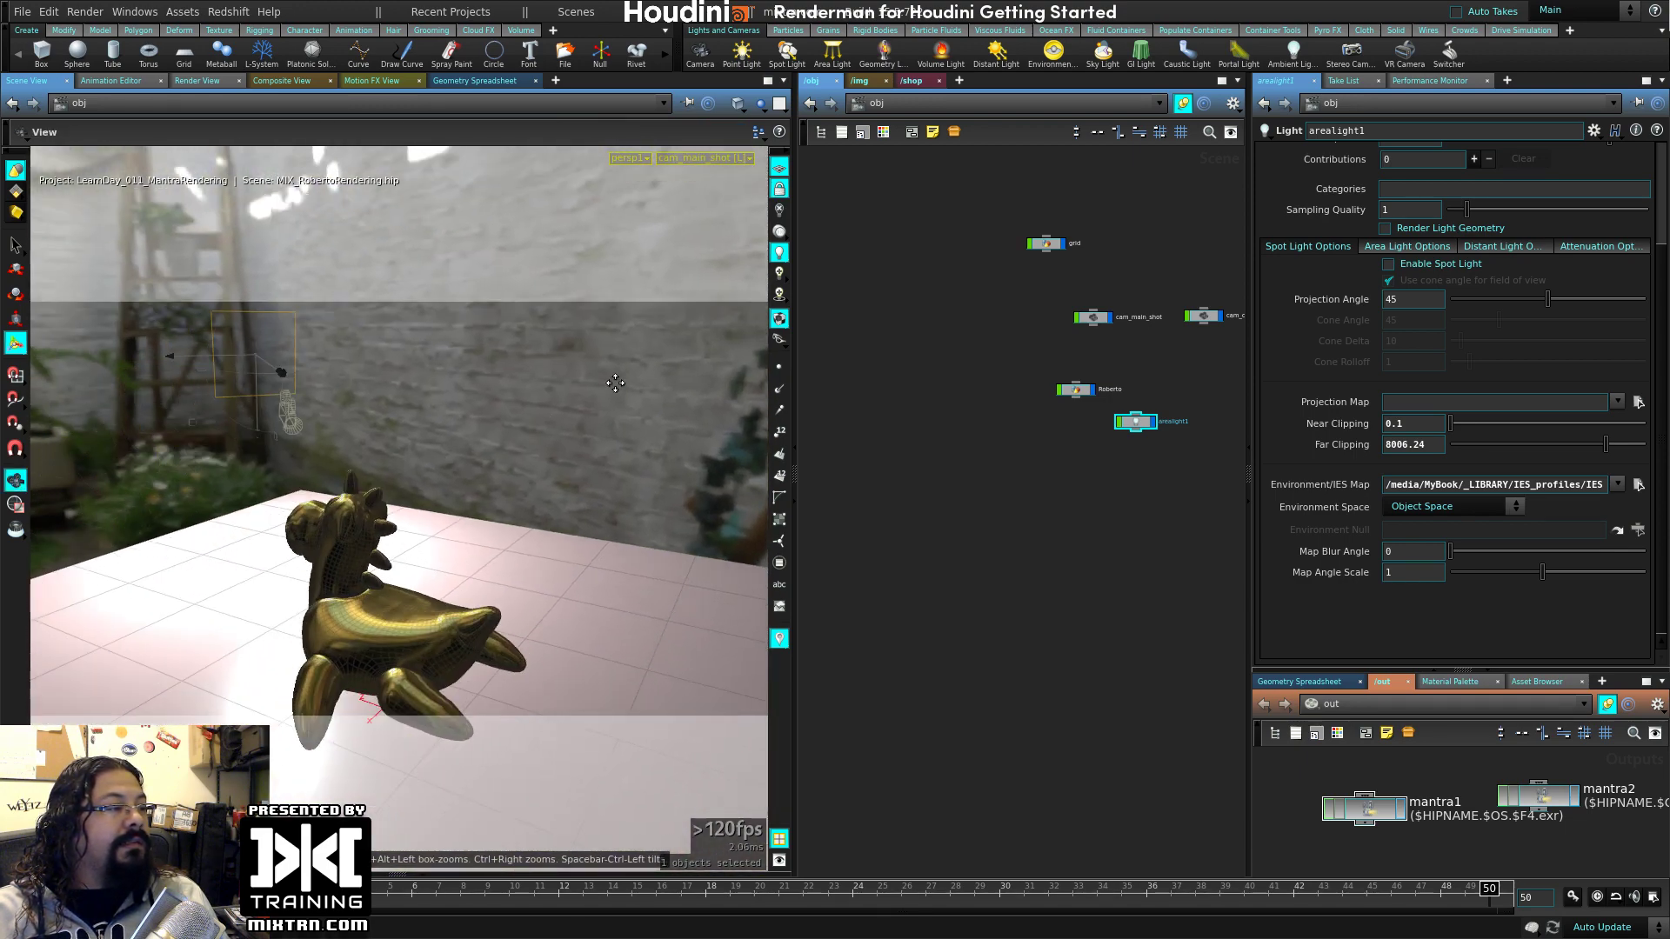
- Render mantra1 through /obj/cam_main_shot in the render view
{"action": "left_click", "coordinate": [198, 80]}
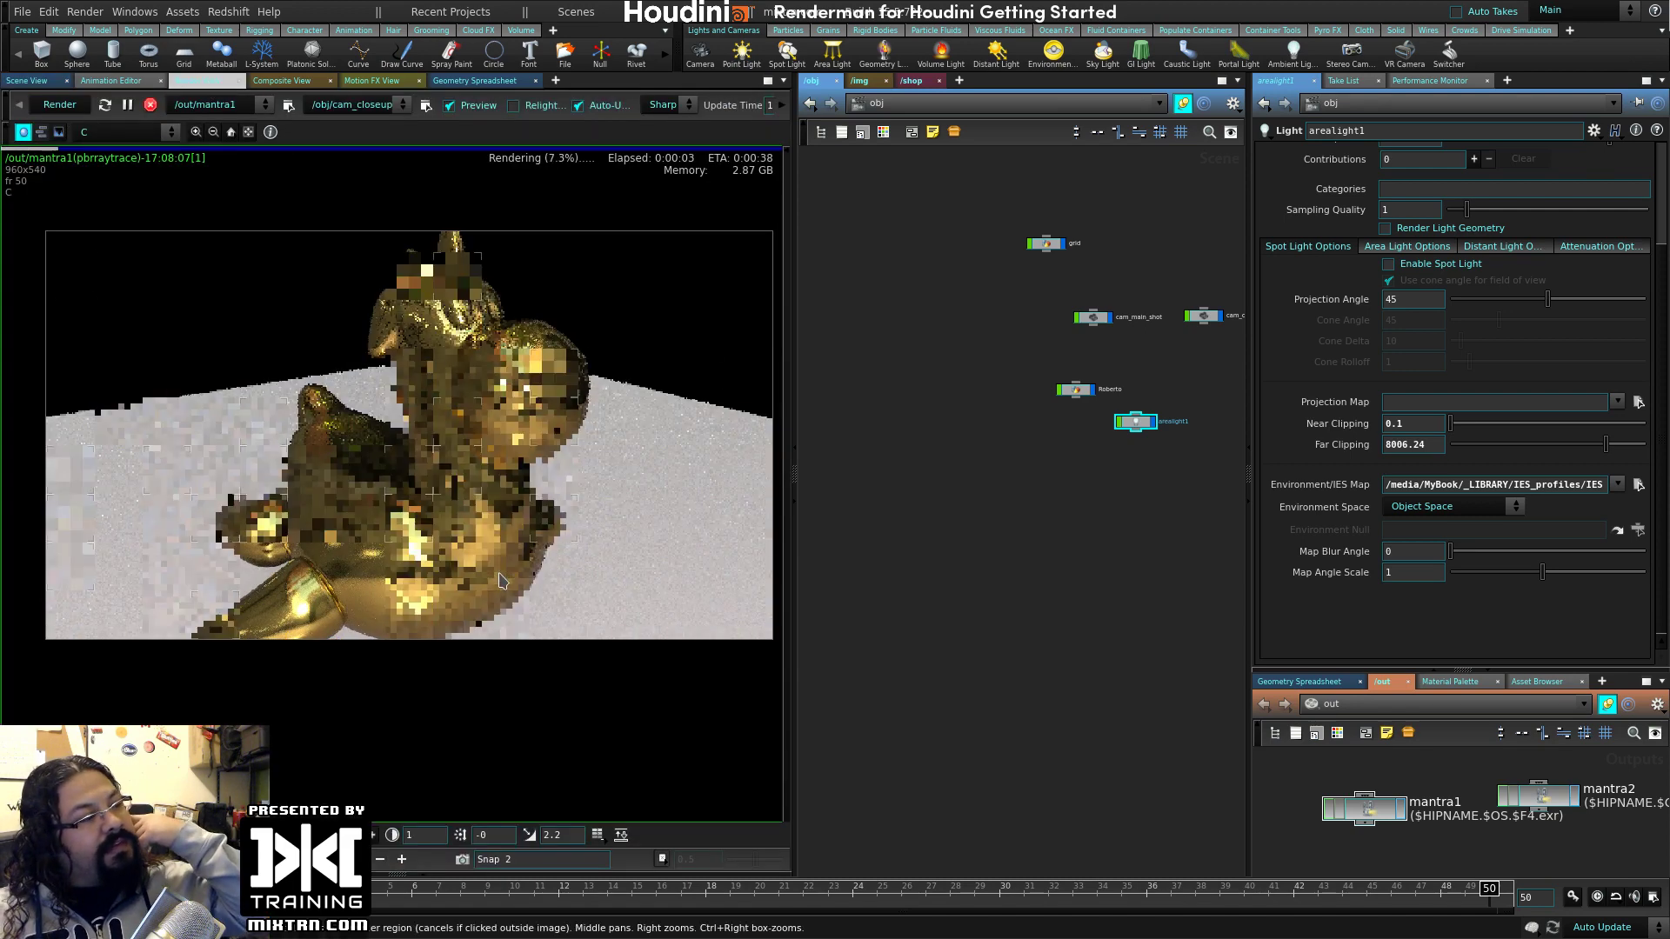
{"action": "left_click", "coordinate": [352, 104]}
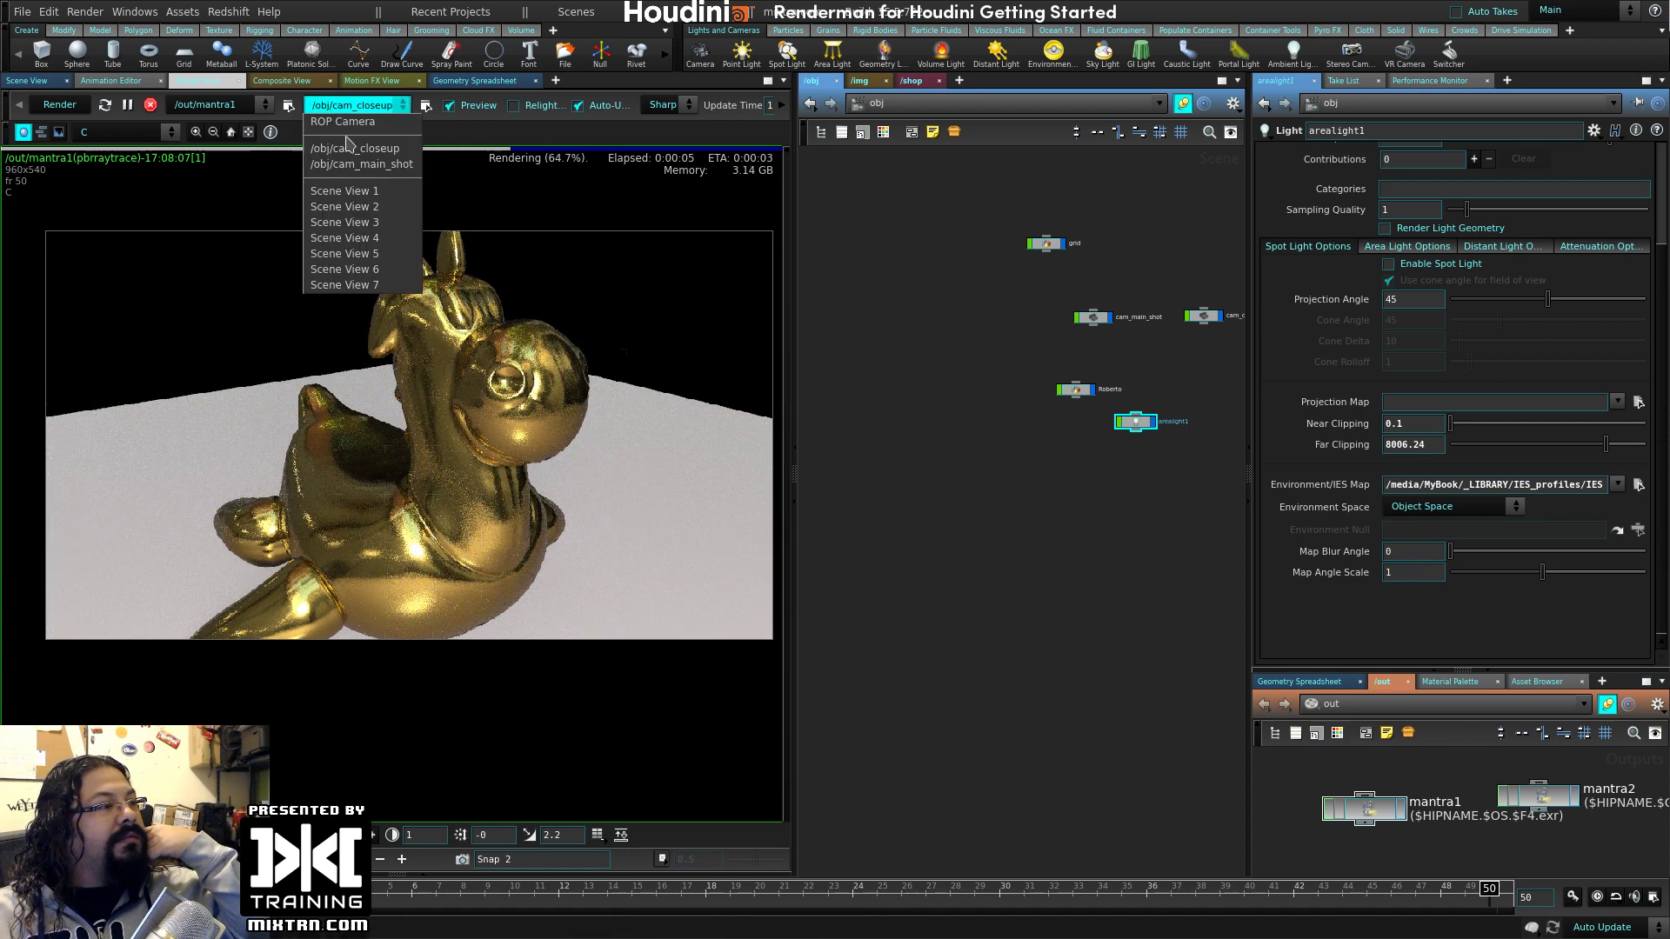
{"action": "left_click", "coordinate": [357, 165]}
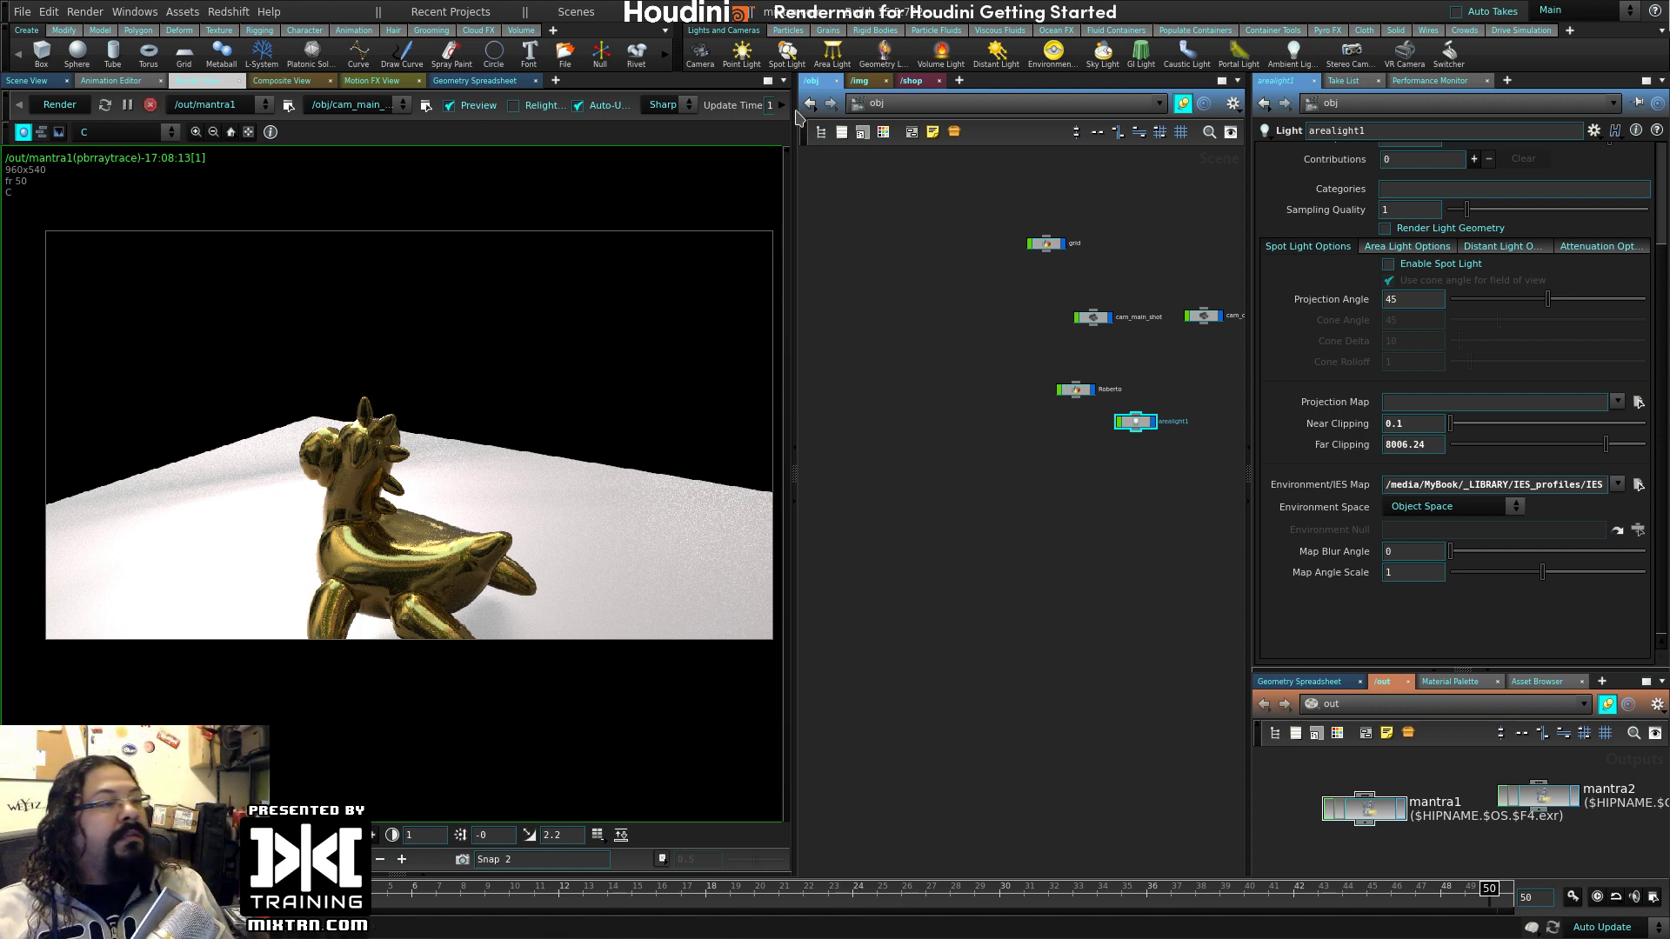
- Open the MIX_MusicRoom_v01.hip scene, saving the current changes over the existing MIX_RobertoRendering.hip
{"action": "left_click", "coordinate": [487, 11]}
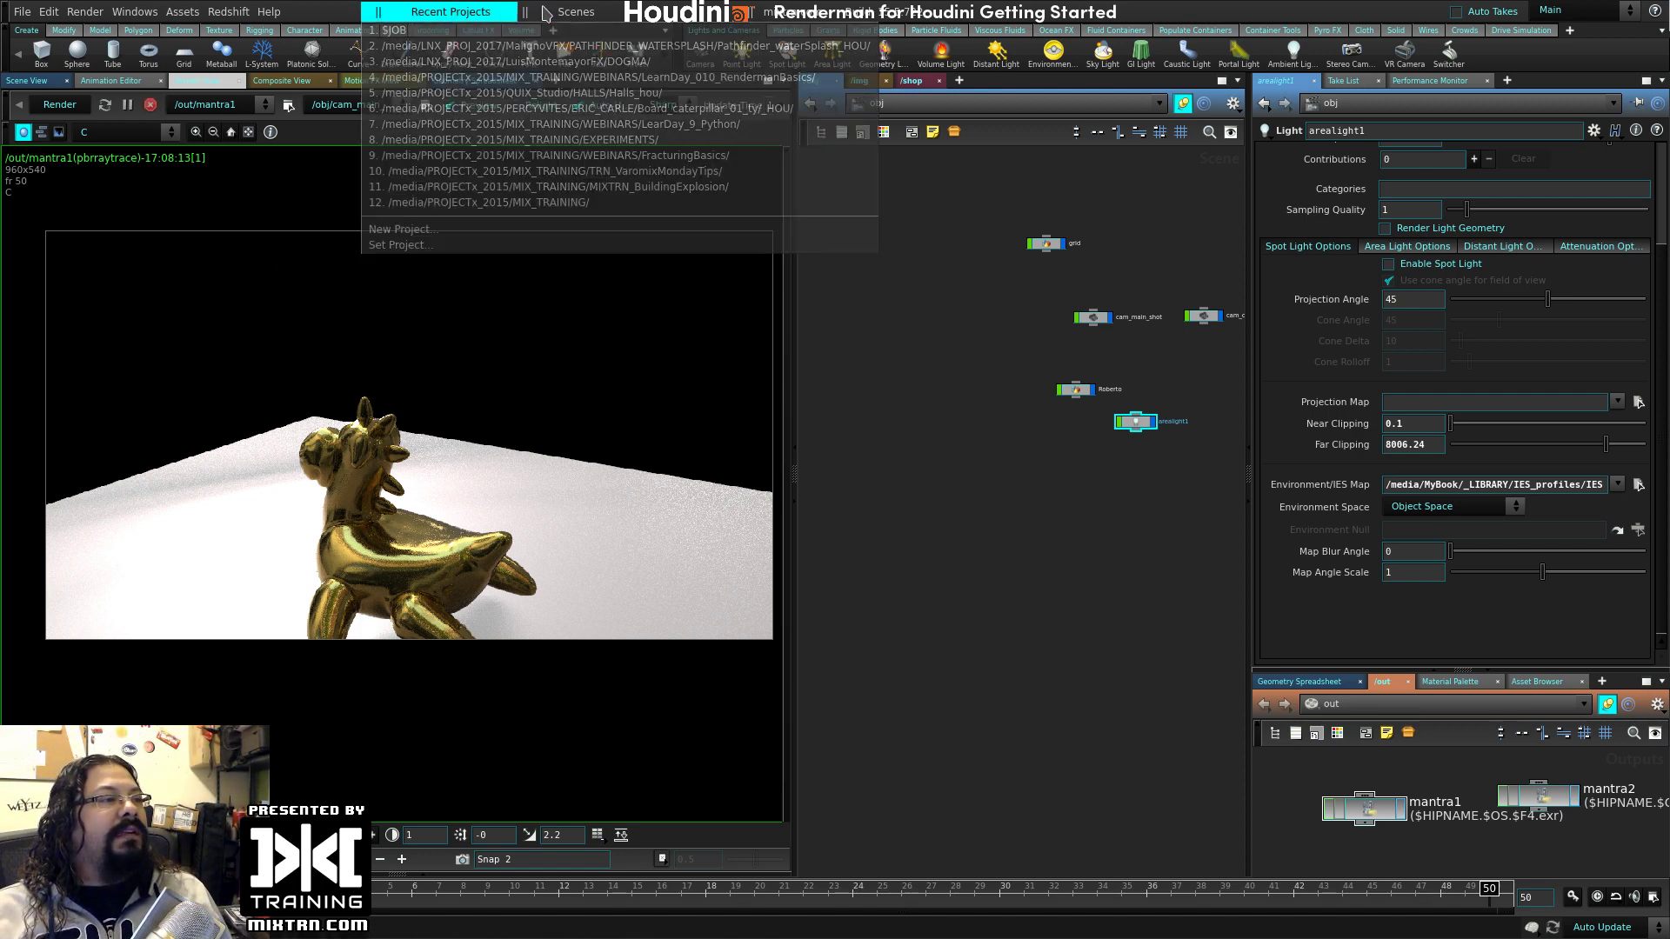
{"action": "left_click", "coordinate": [26, 80]}
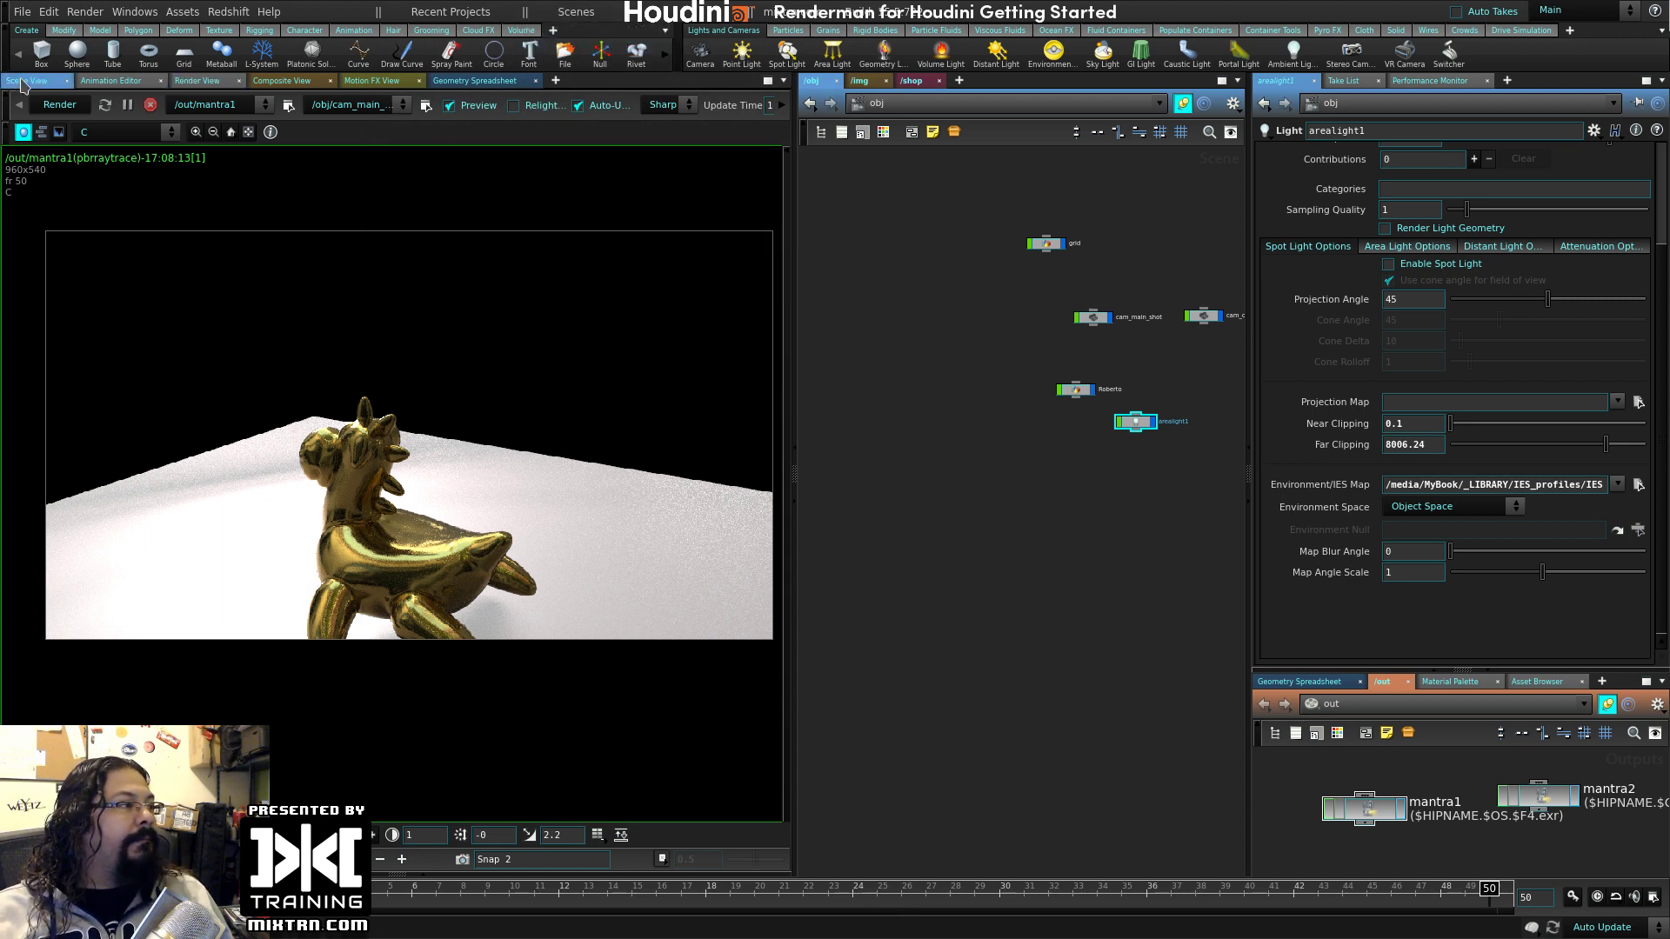
{"action": "left_click", "coordinate": [4, 56]}
{"action": "left_click", "coordinate": [575, 11]}
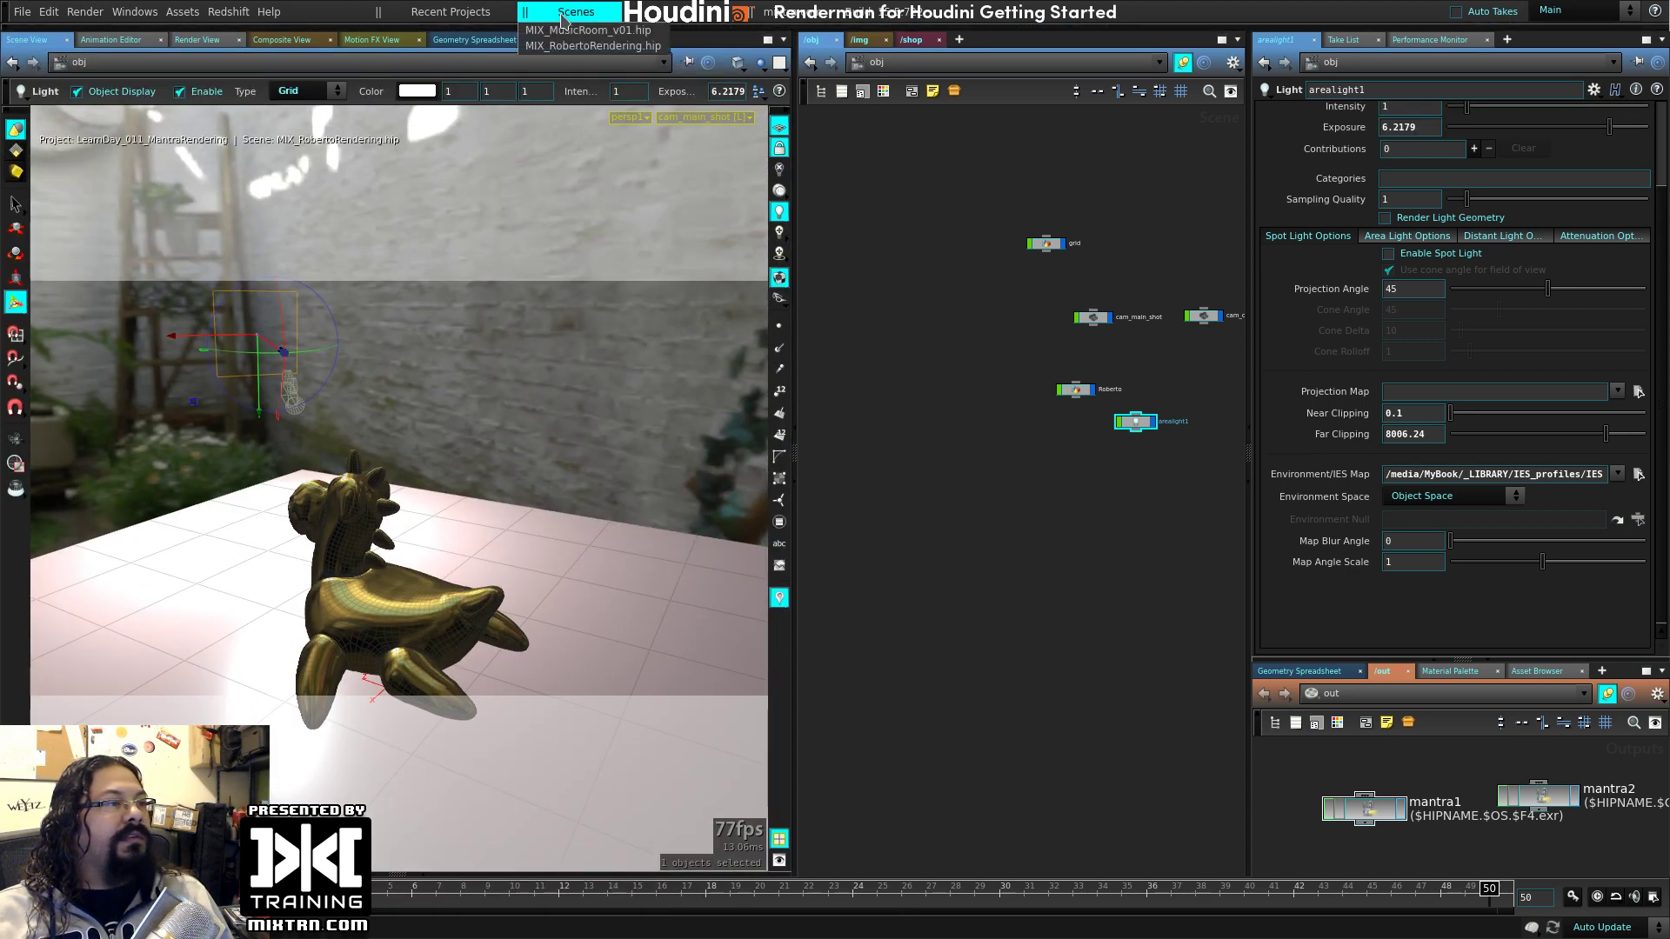
{"action": "left_click", "coordinate": [620, 32]}
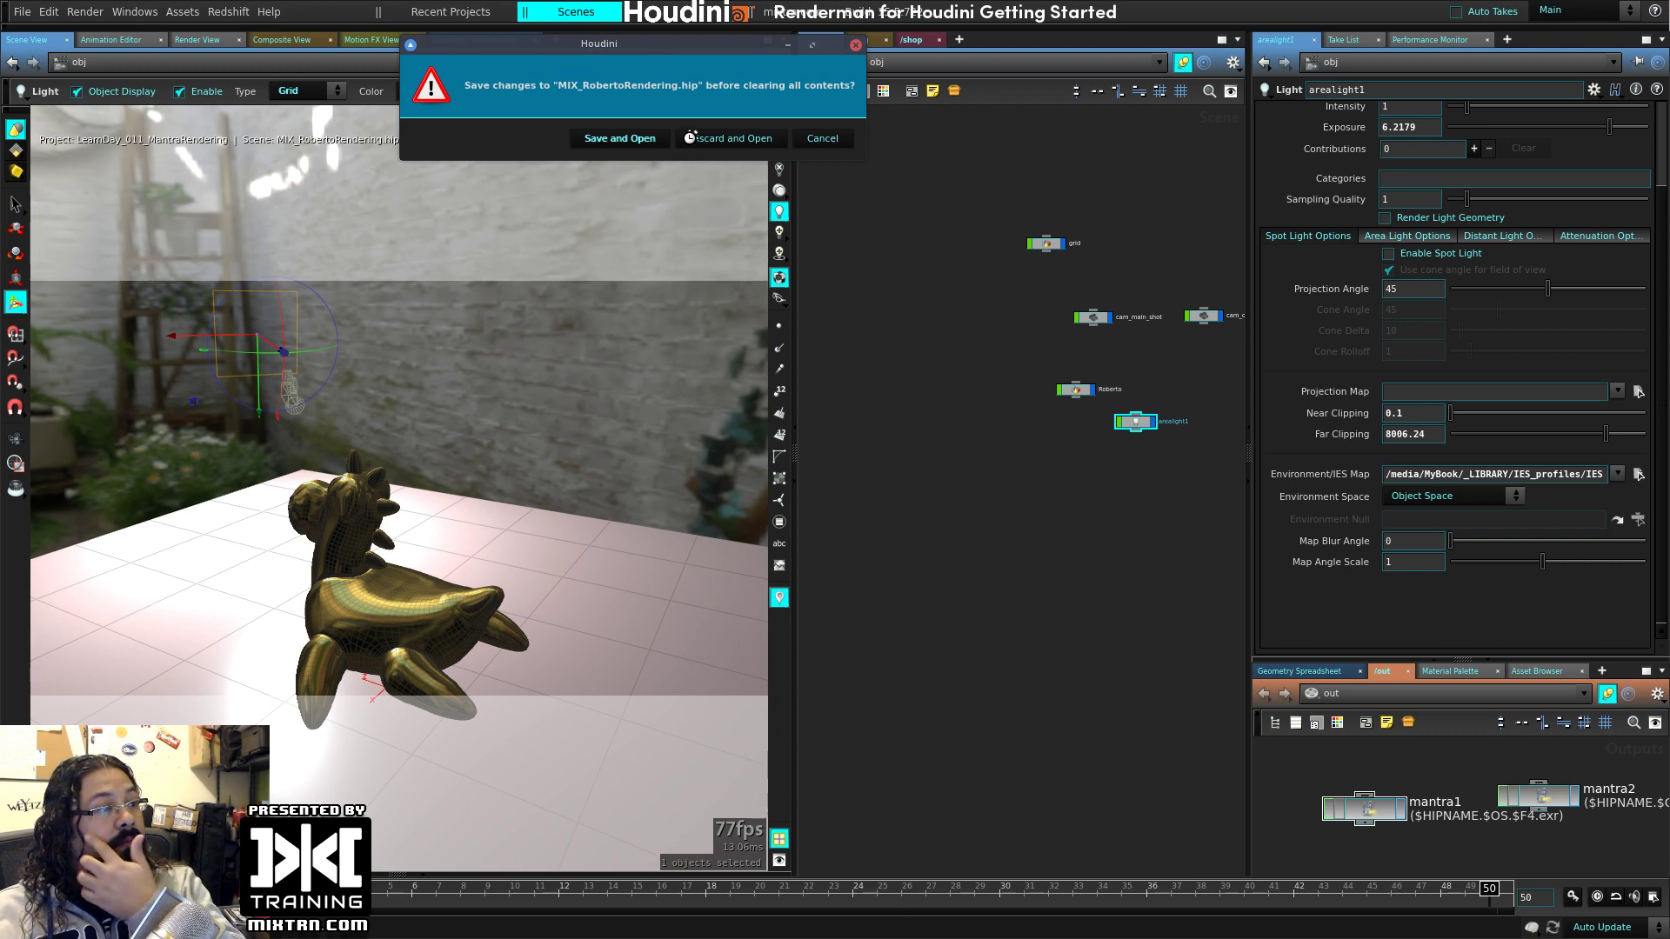
{"action": "left_click", "coordinate": [641, 137]}
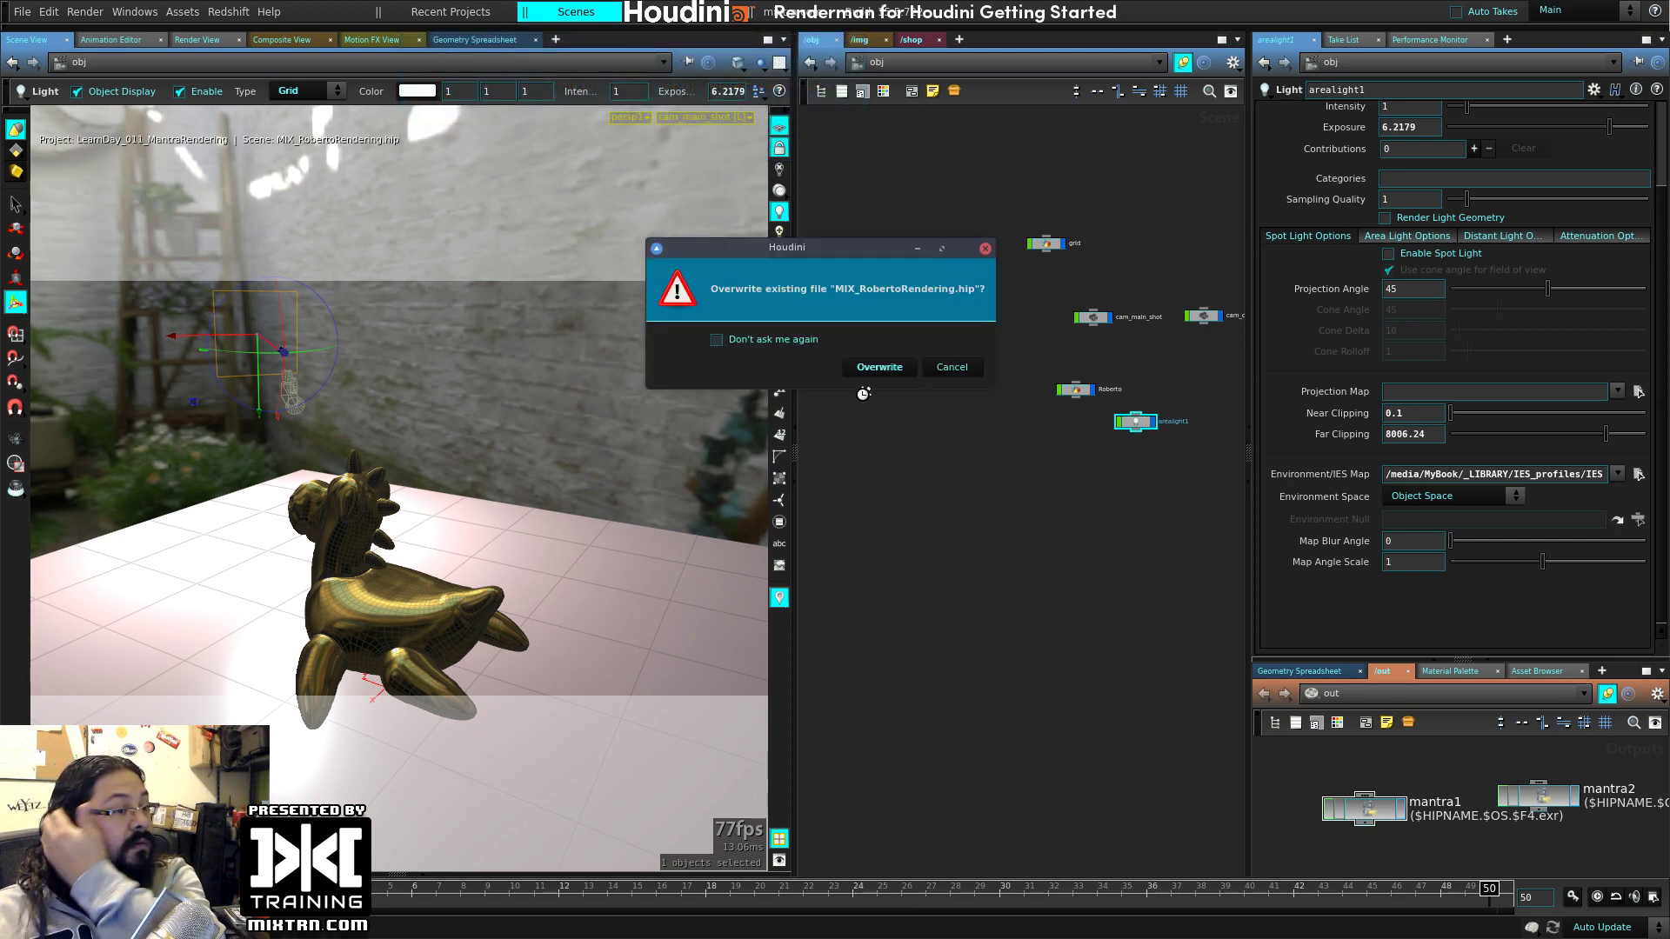
{"action": "left_click", "coordinate": [877, 366]}
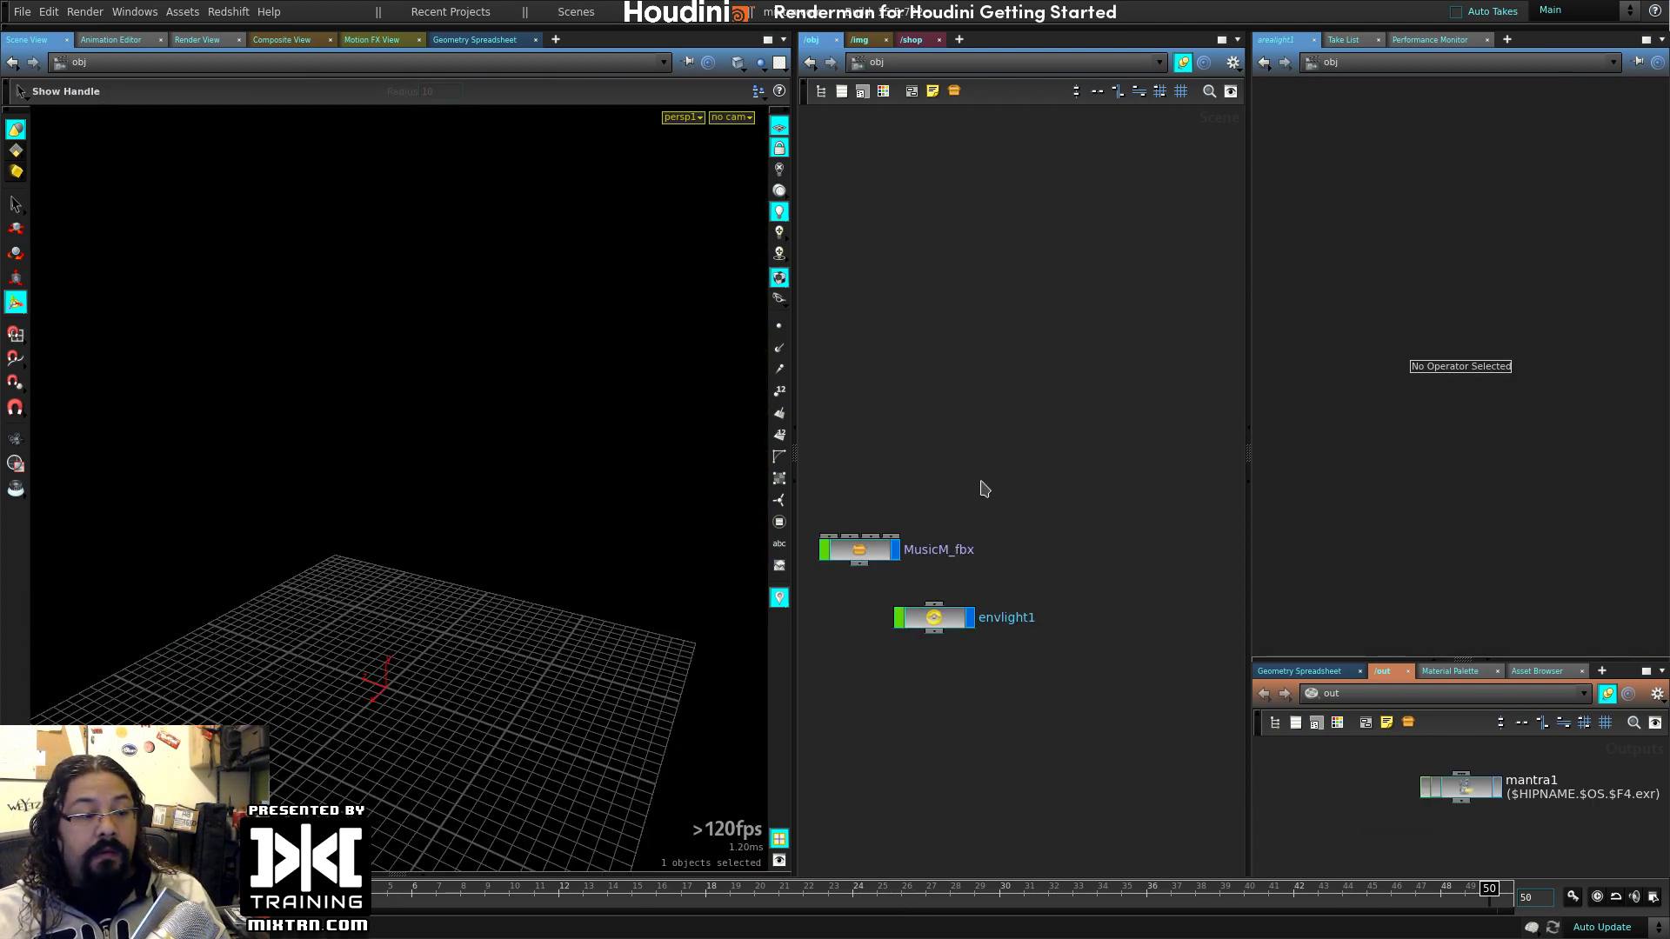
- Try to view the room through MusicM_fbx/Camera and inspect the point lights inside the MusicM_fbx subnetwork
{"action": "middle_click_drag", "start_coordinate": [984, 488], "coordinate": [1048, 477]}
{"action": "left_click", "coordinate": [729, 117]}
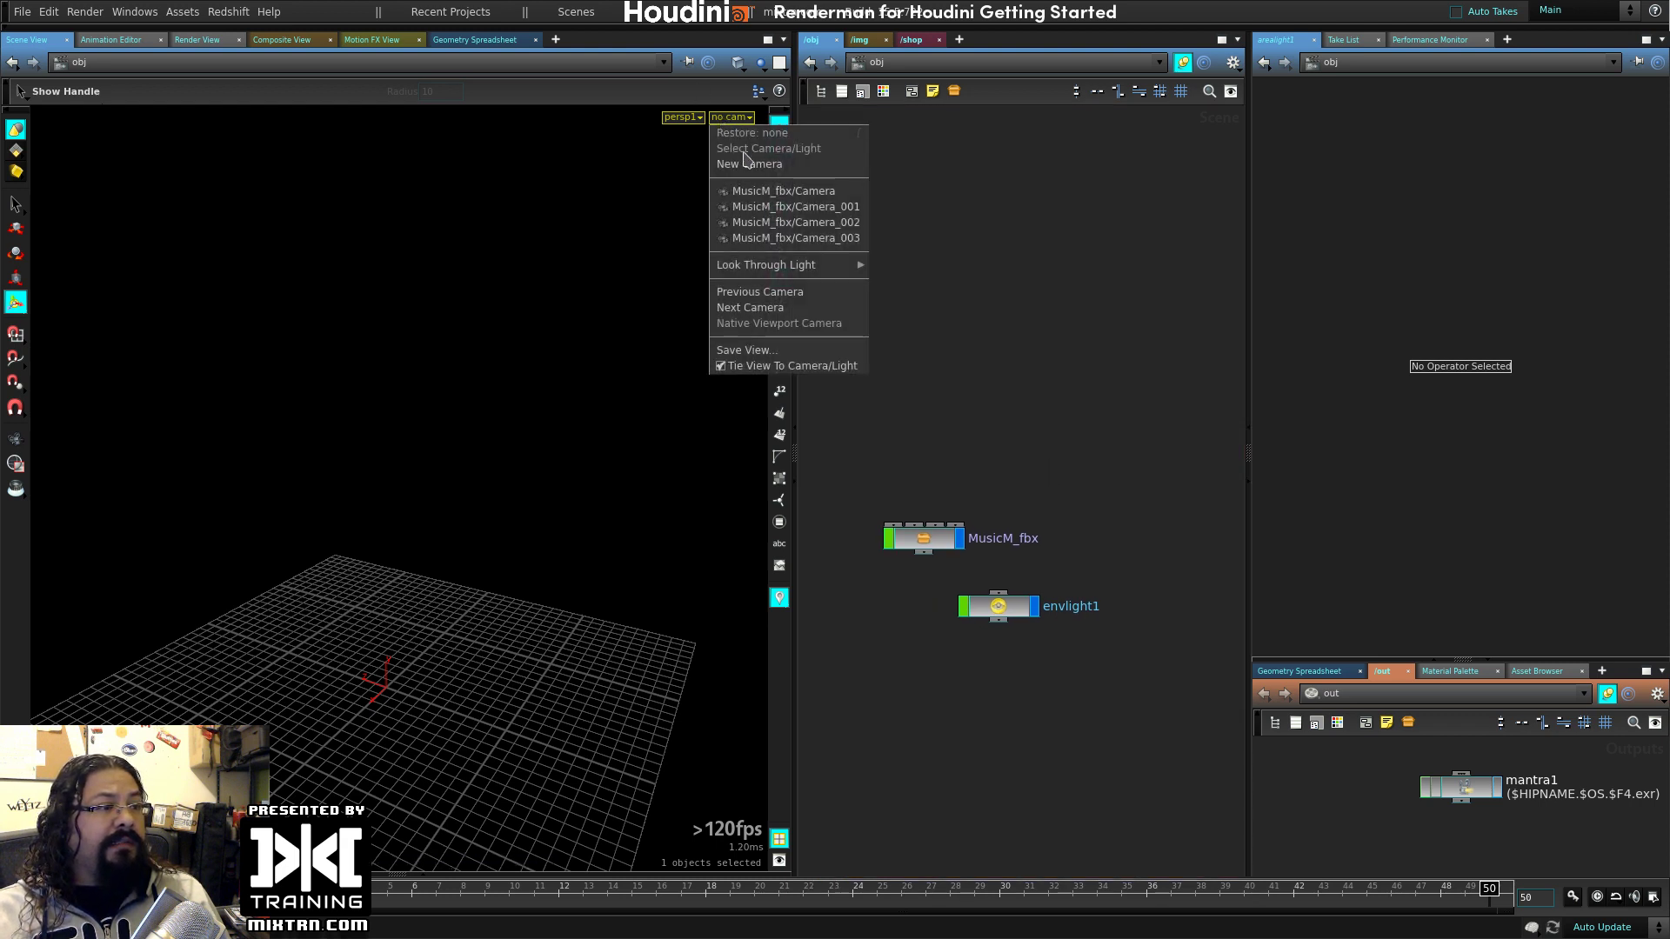
{"action": "left_click", "coordinate": [757, 192]}
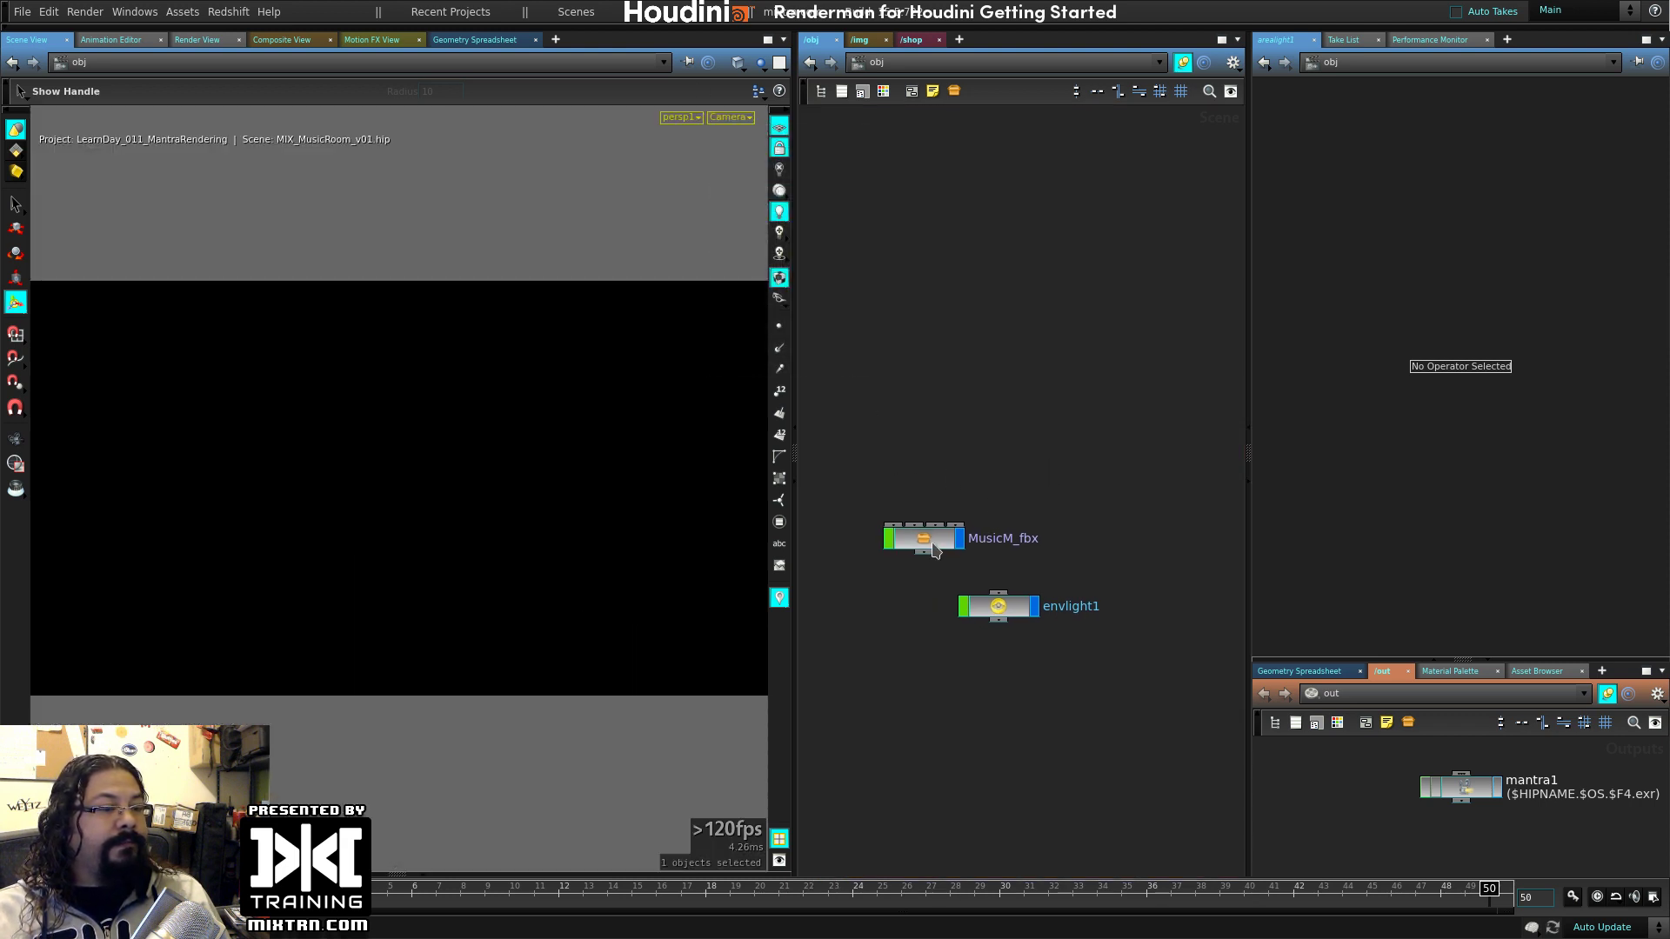
{"action": "left_click_drag", "start_coordinate": [933, 549], "coordinate": [979, 439]}
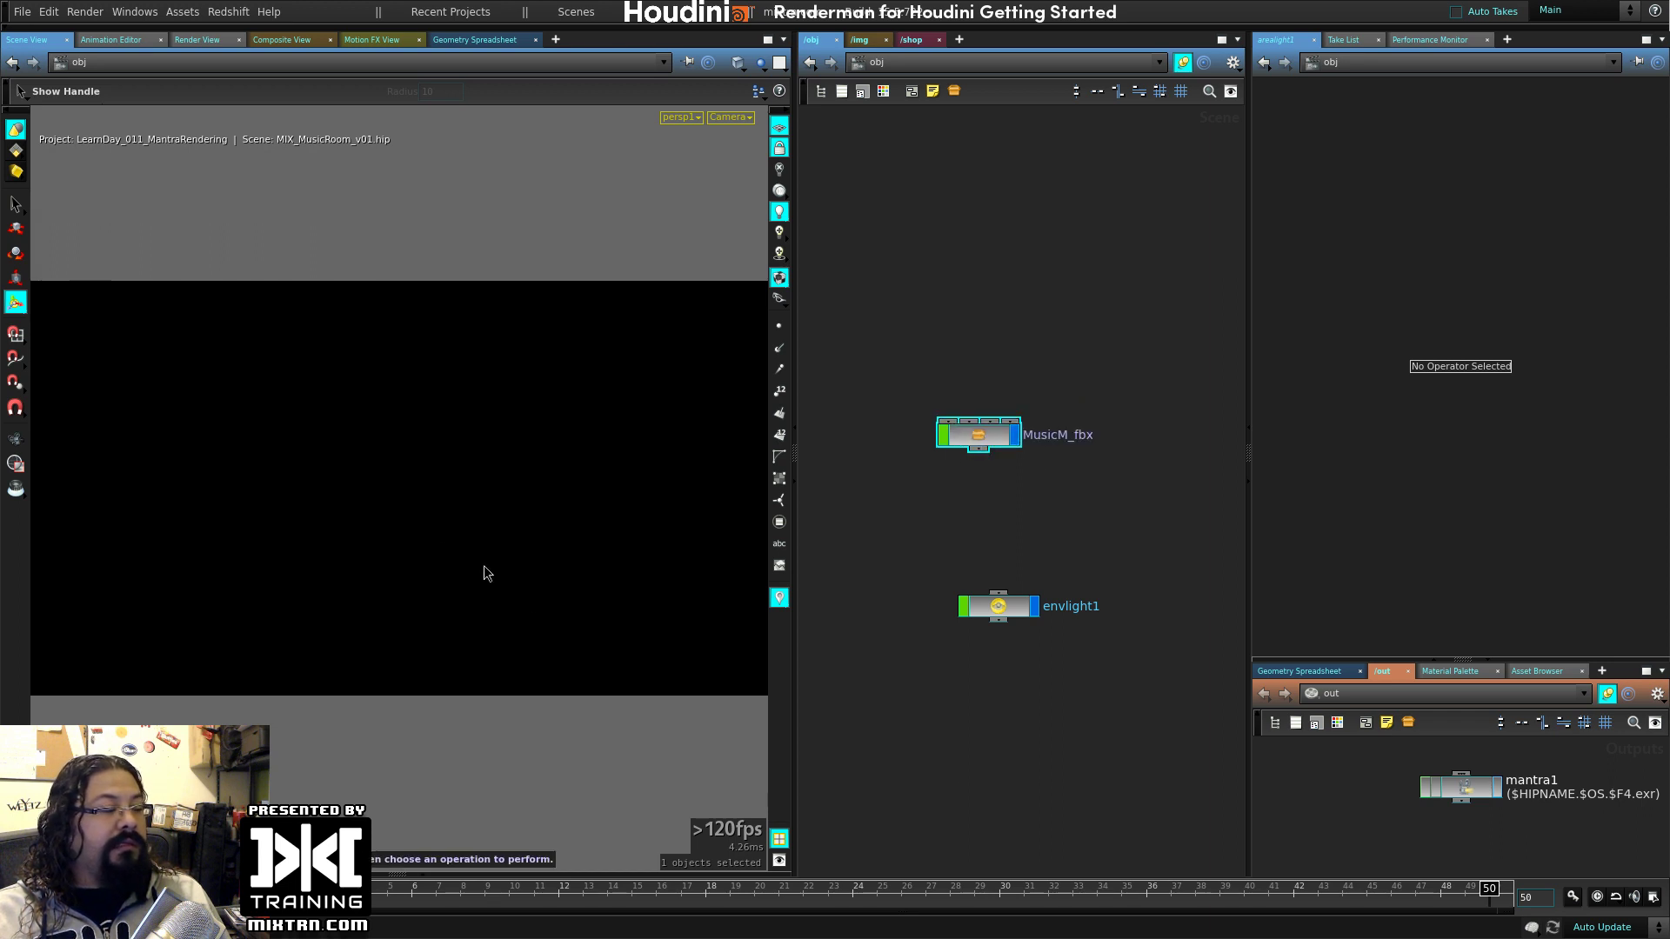
{"action": "key", "text": "Escape"}
{"action": "key", "text": "Return"}
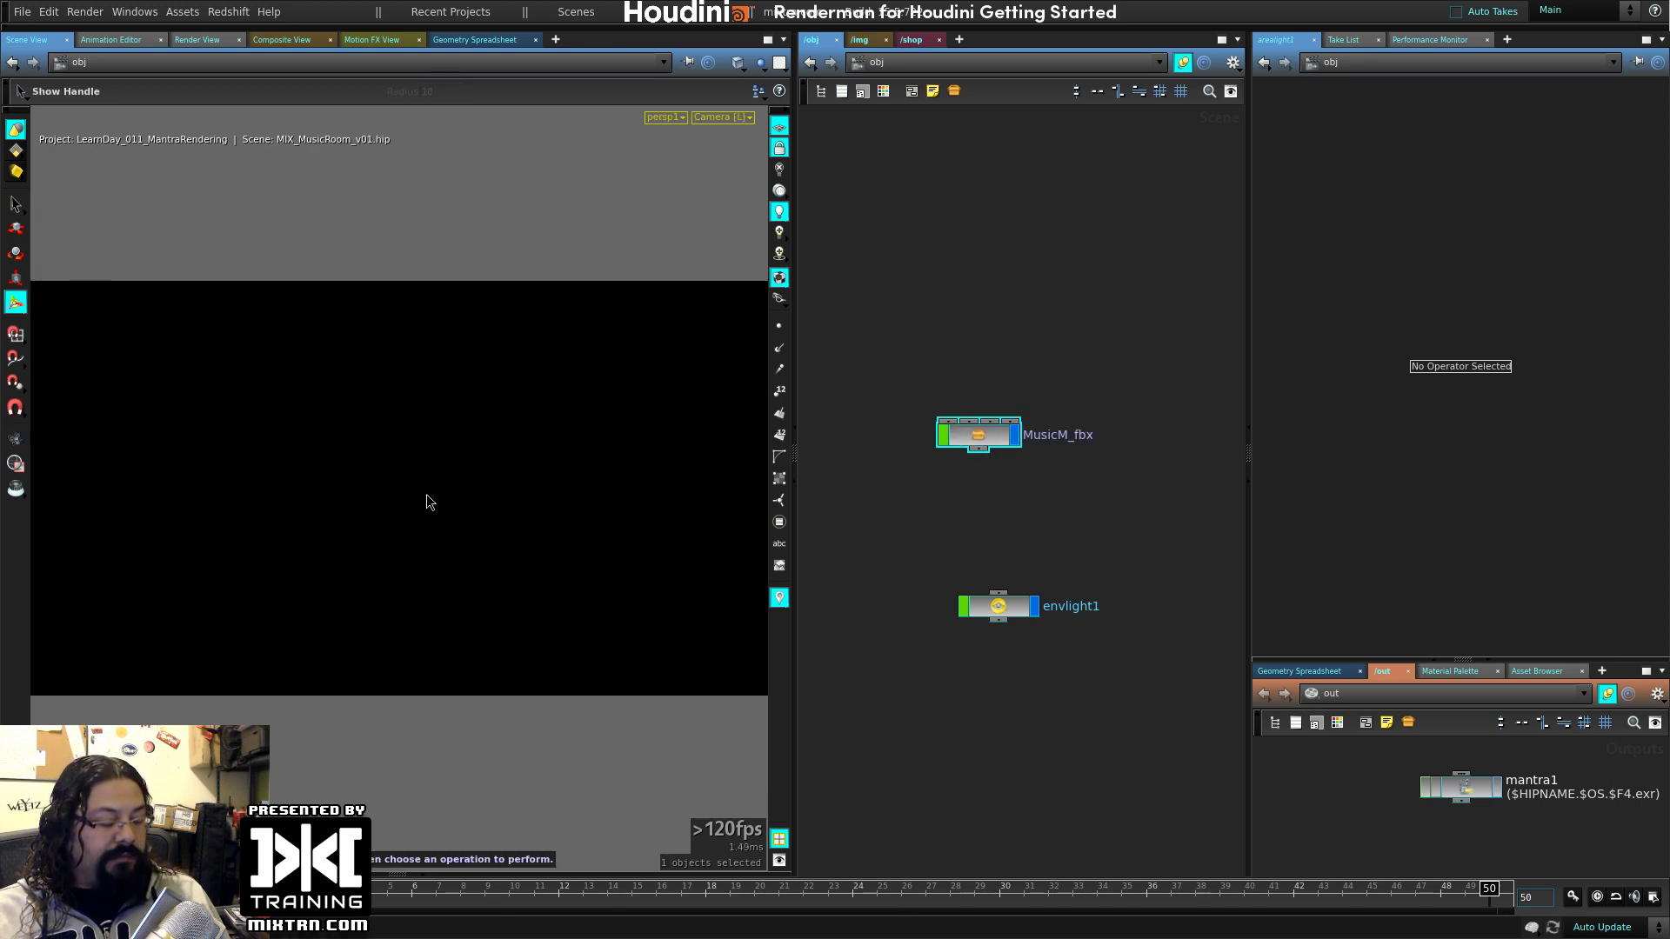
{"action": "left_click", "coordinate": [780, 191]}
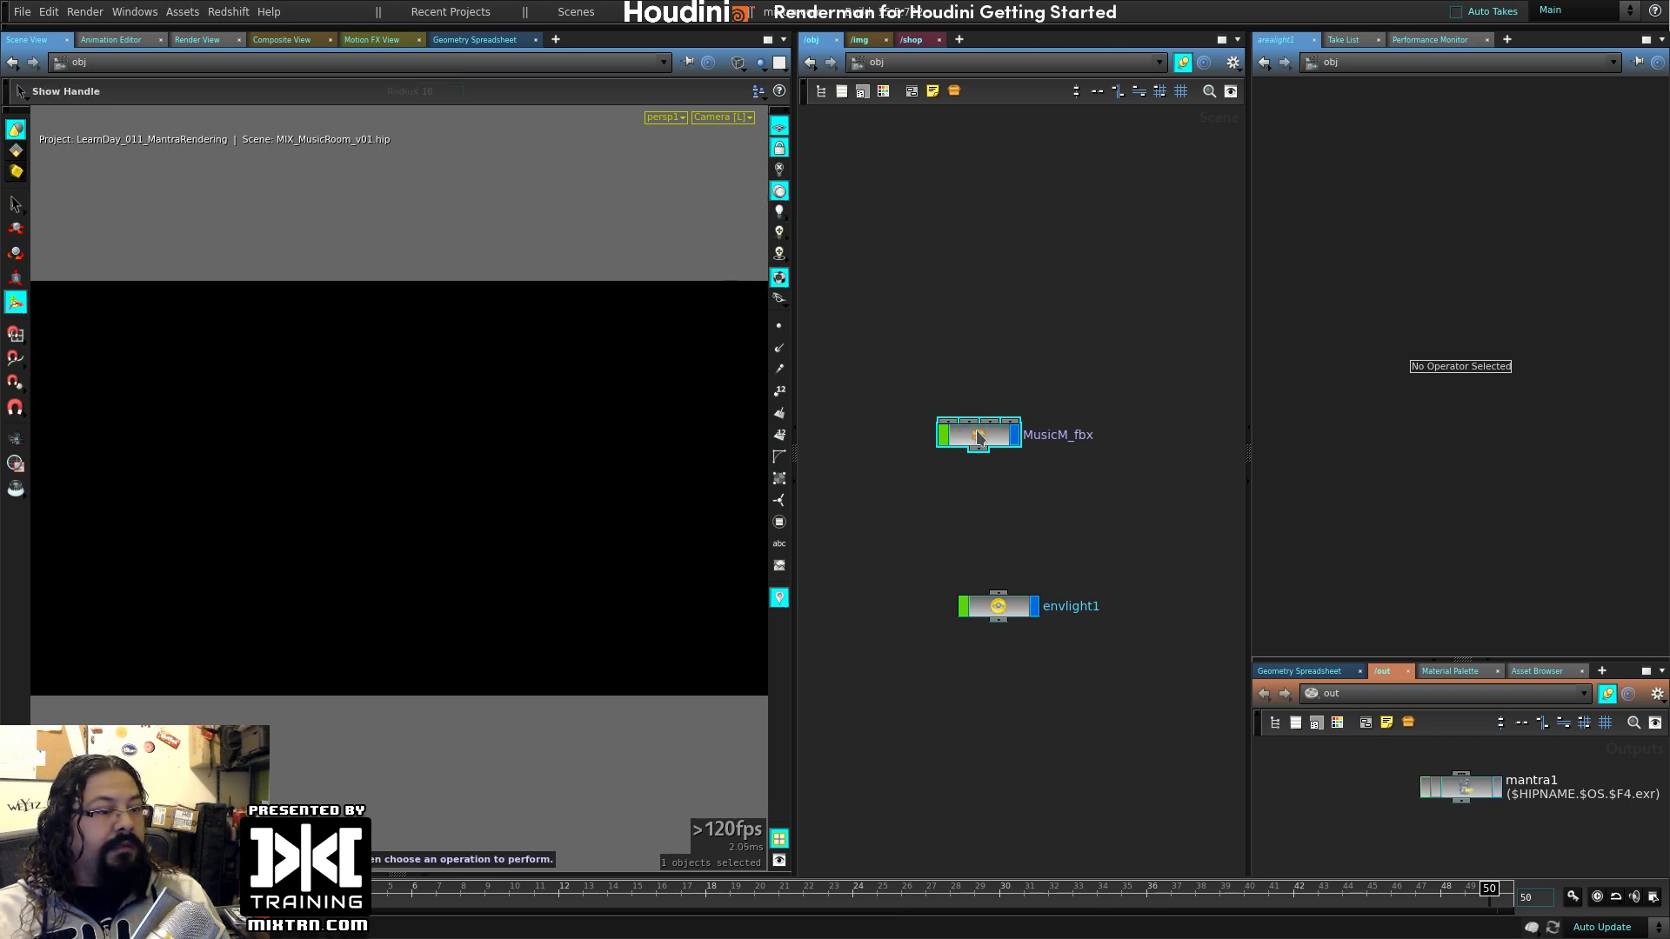
{"action": "double_click", "coordinate": [979, 437]}
{"action": "left_click_drag", "start_coordinate": [1107, 362], "coordinate": [932, 518]}
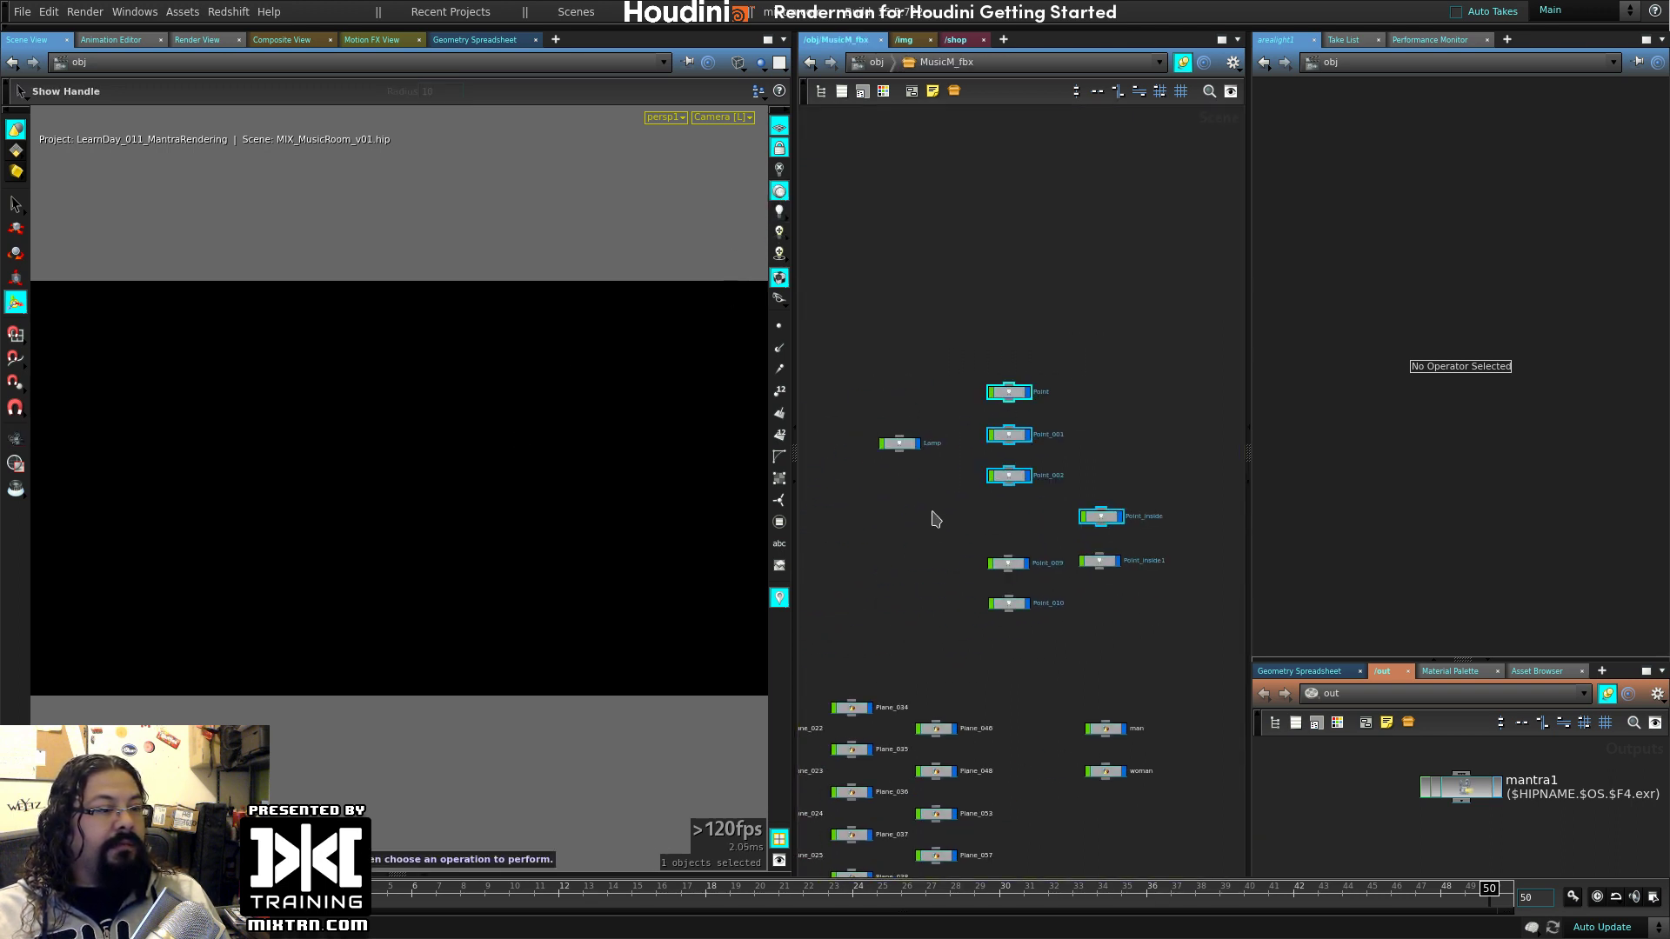
- Clear the scene and reopen the recent MIX_MusicRoom_v01.hip, discarding the untitled scene, and select the three upper point lights
{"action": "left_click", "coordinate": [35, 13]}
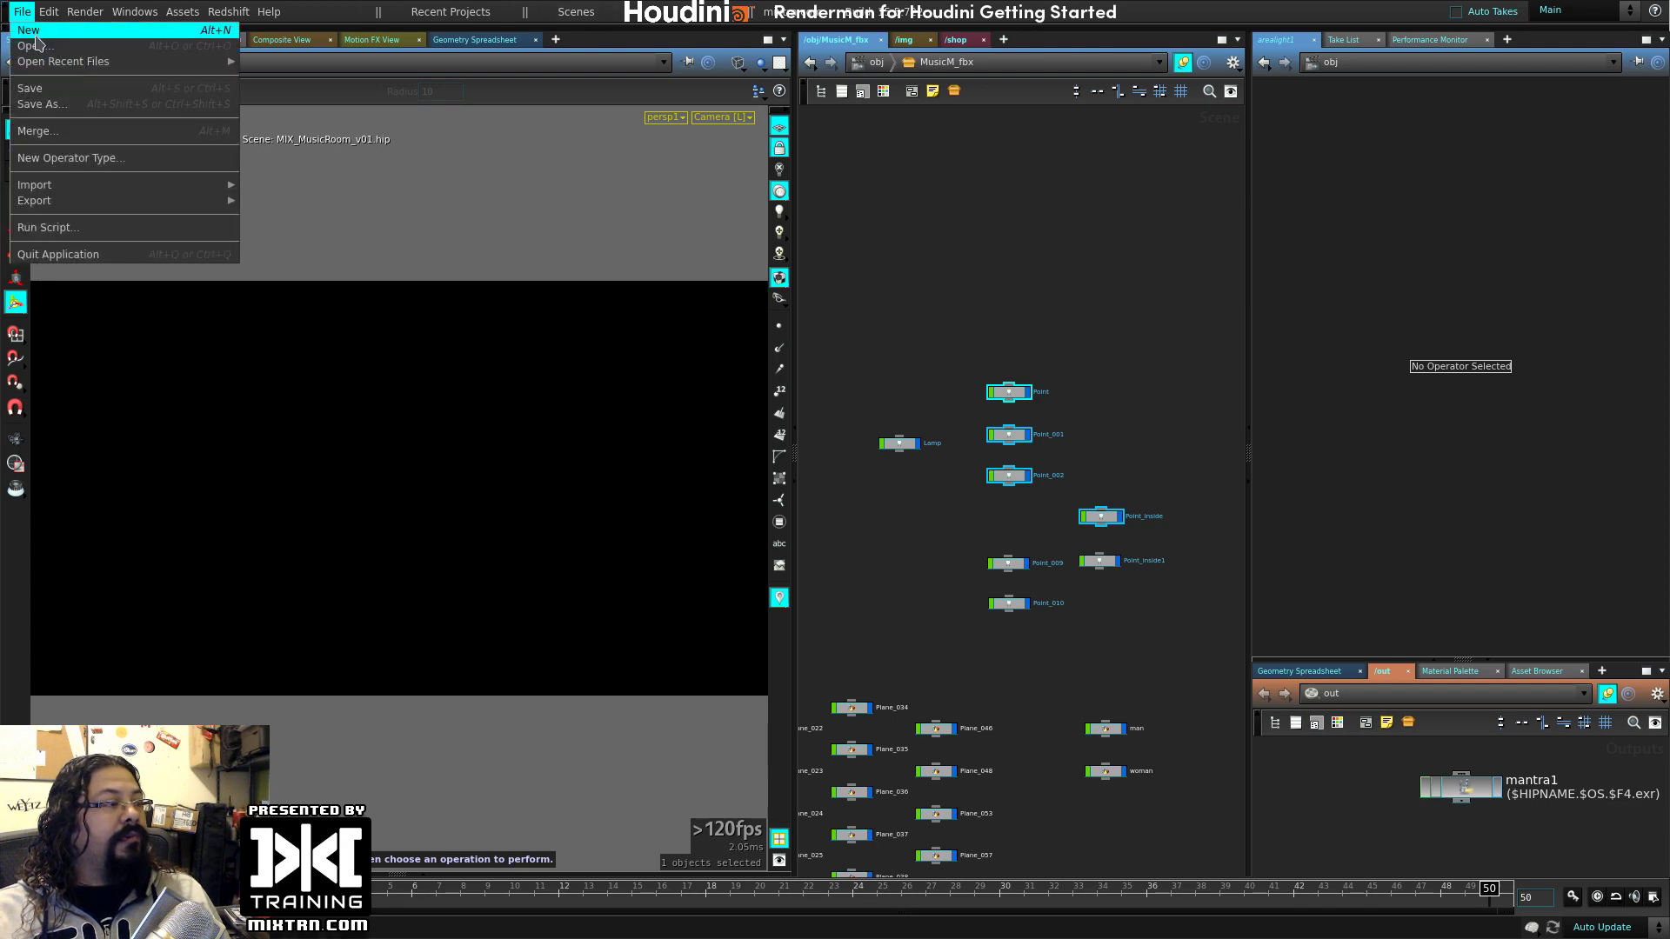
{"action": "left_click", "coordinate": [44, 32]}
{"action": "left_click", "coordinate": [324, 138]}
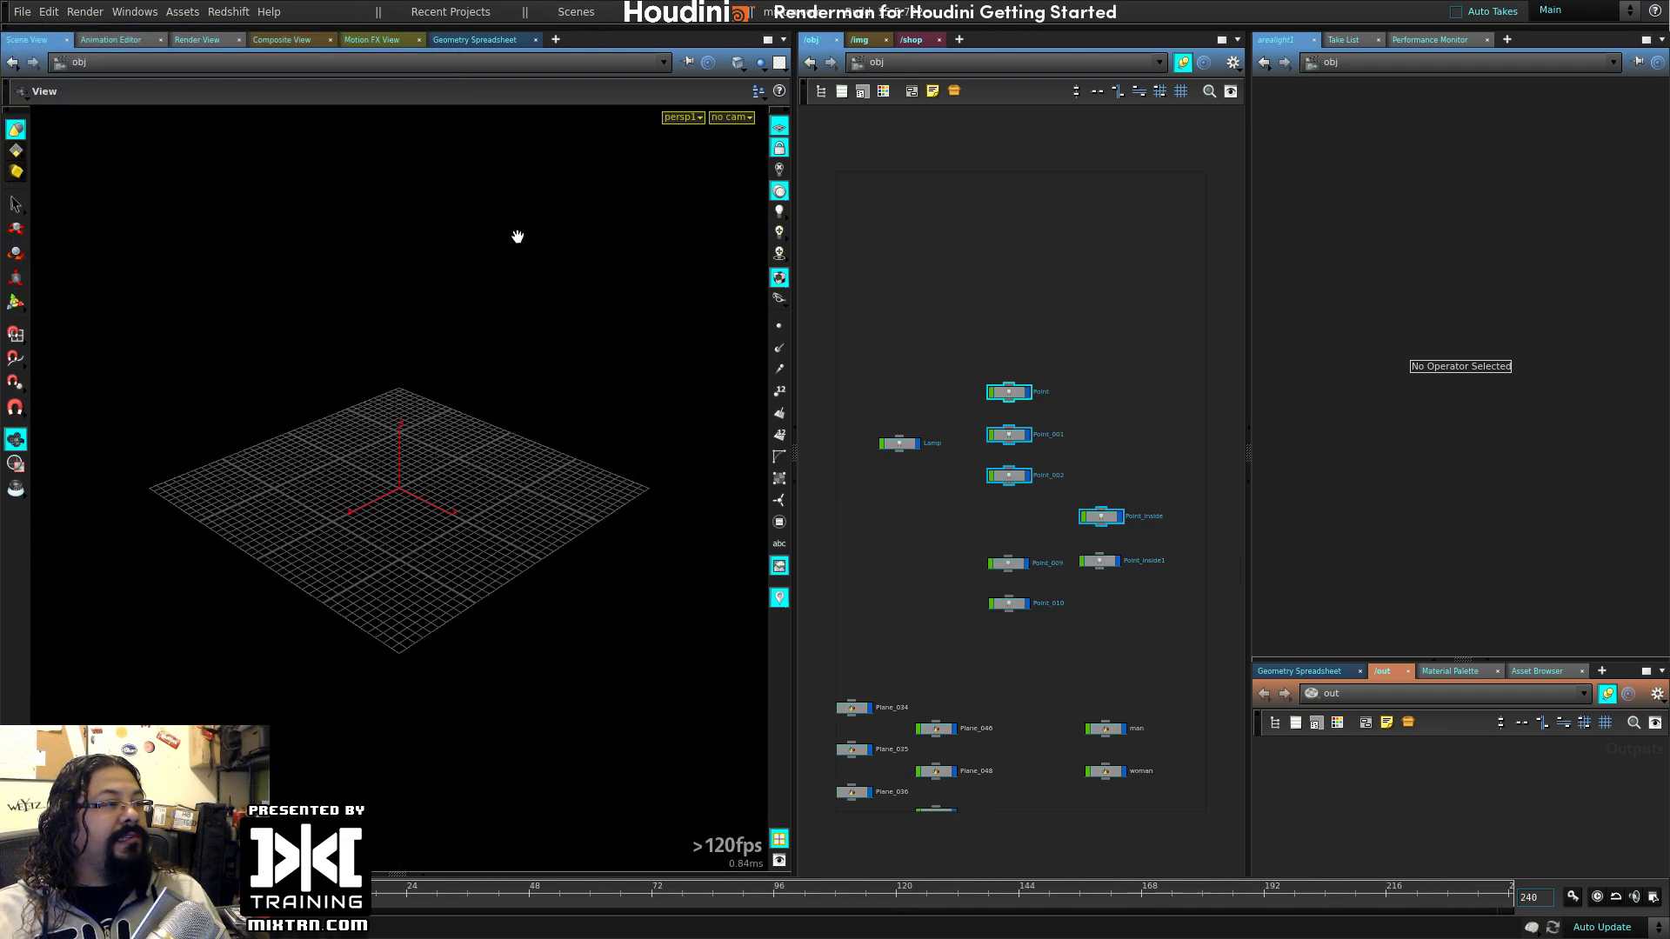
{"action": "left_click", "coordinate": [21, 12]}
{"action": "mouse_move", "coordinate": [73, 52]}
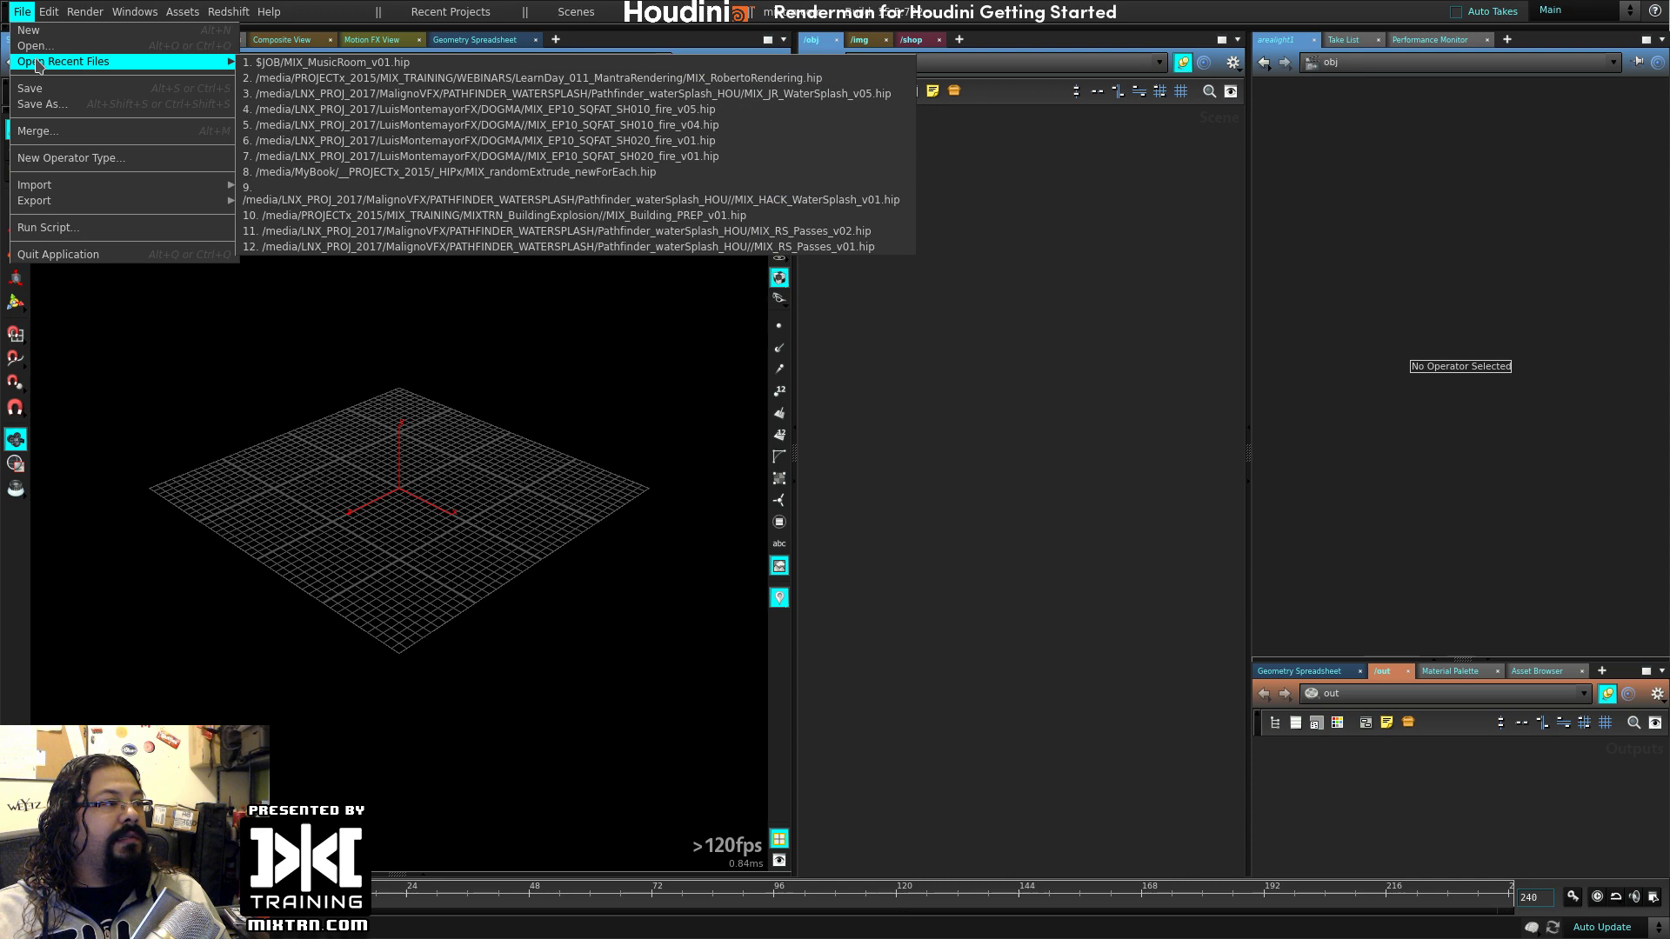
{"action": "left_click", "coordinate": [427, 62]}
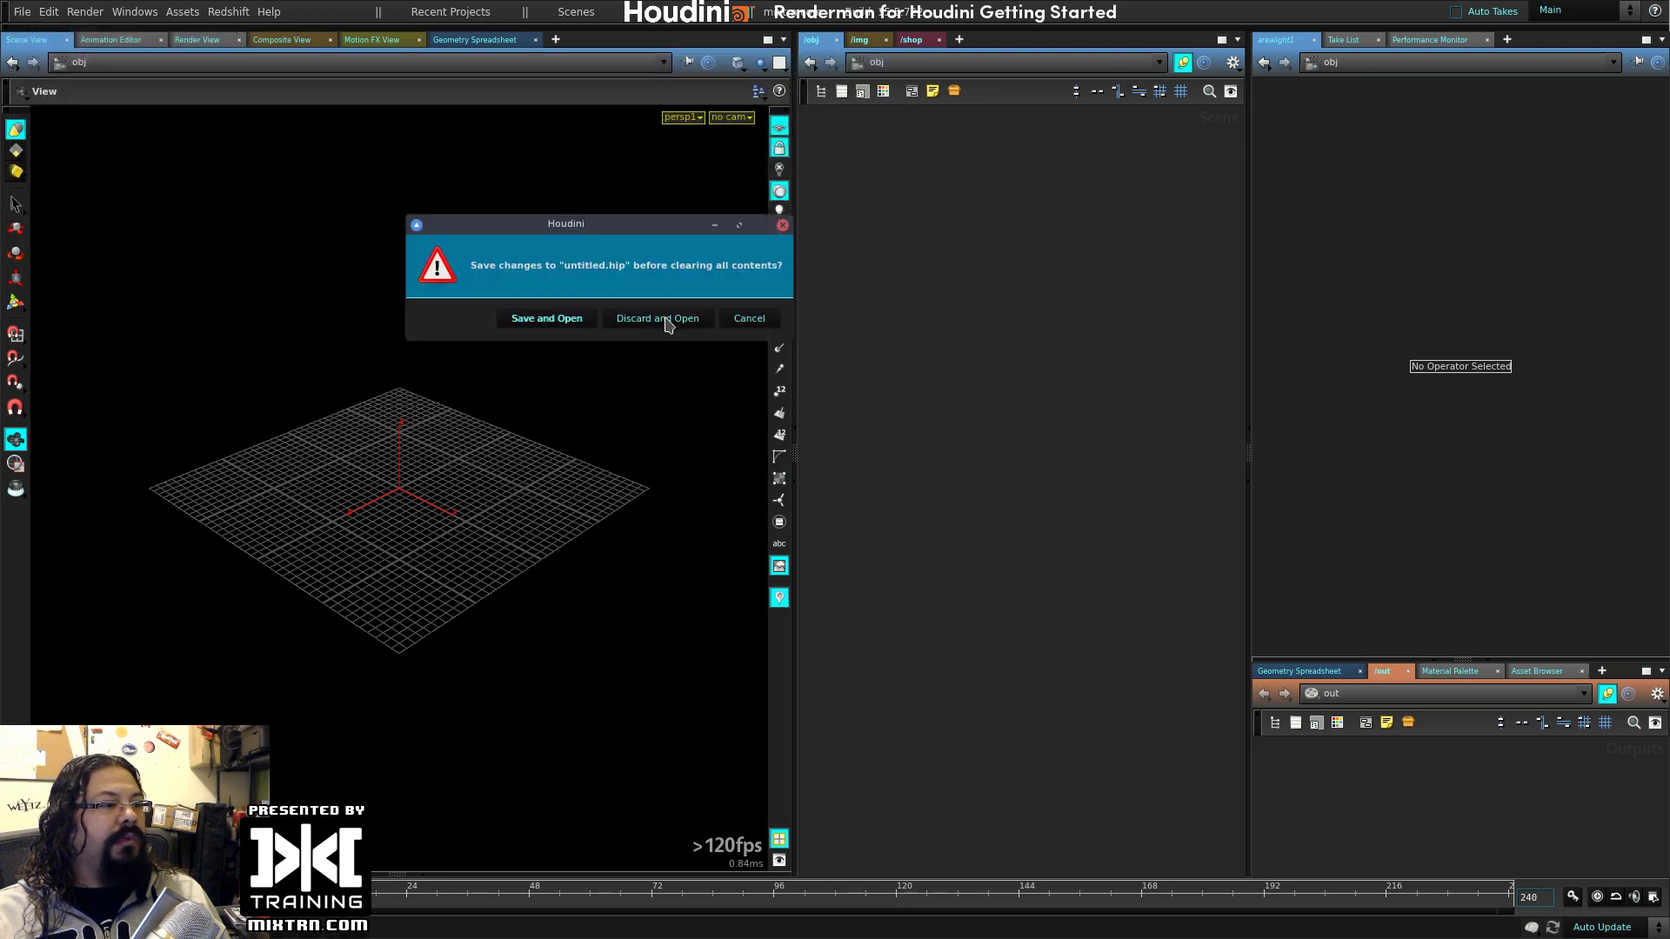
{"action": "left_click", "coordinate": [666, 320]}
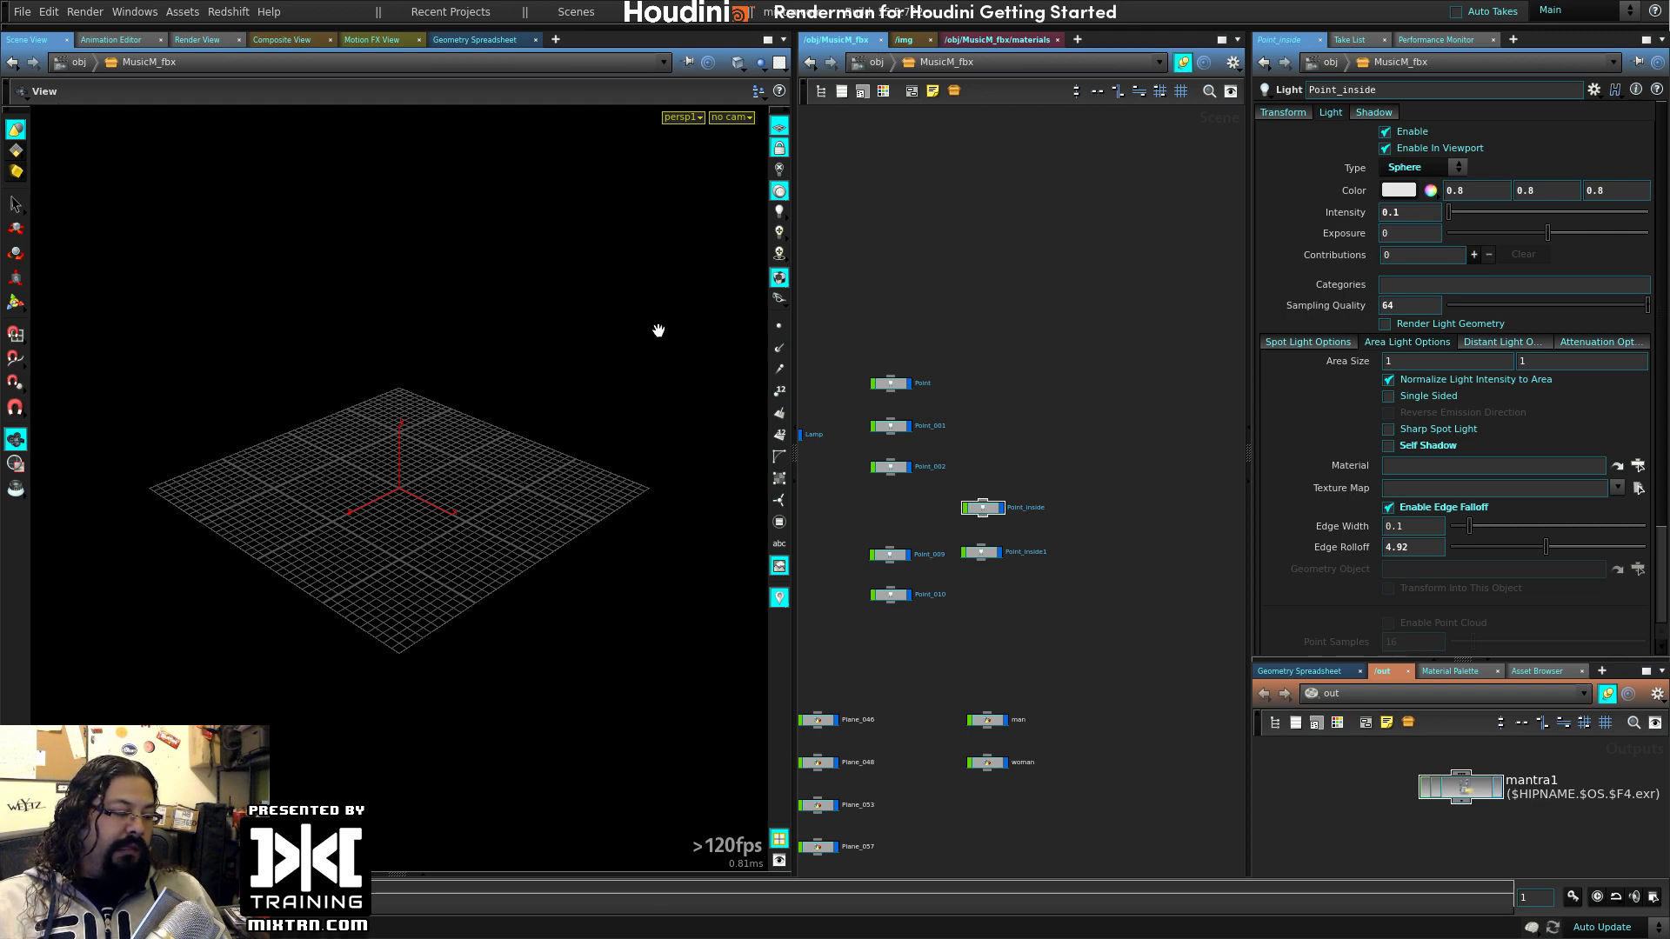
{"action": "left_click_drag", "start_coordinate": [519, 542], "coordinate": [374, 453]}
{"action": "left_click_drag", "start_coordinate": [1008, 353], "coordinate": [822, 485]}
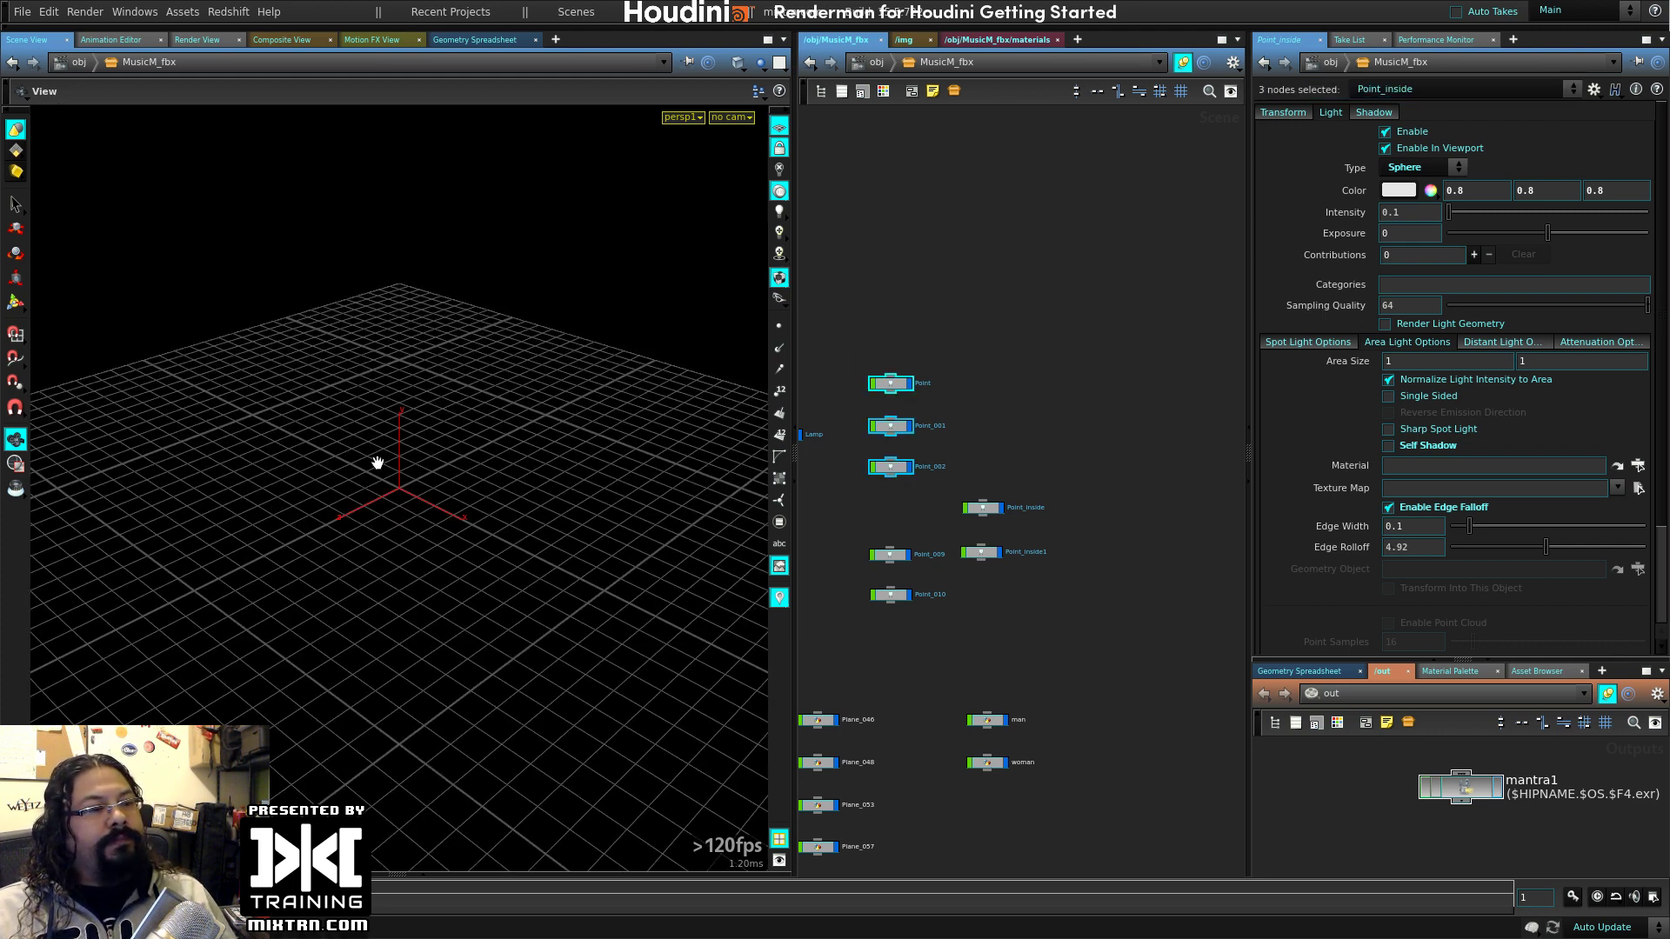
- Close this Houdini session and, in a fresh one, set the LearnDay_011_MantraRendering project and open the recent MIX_MusicRoom_v01.hip
{"action": "left_click", "coordinate": [1654, 9]}
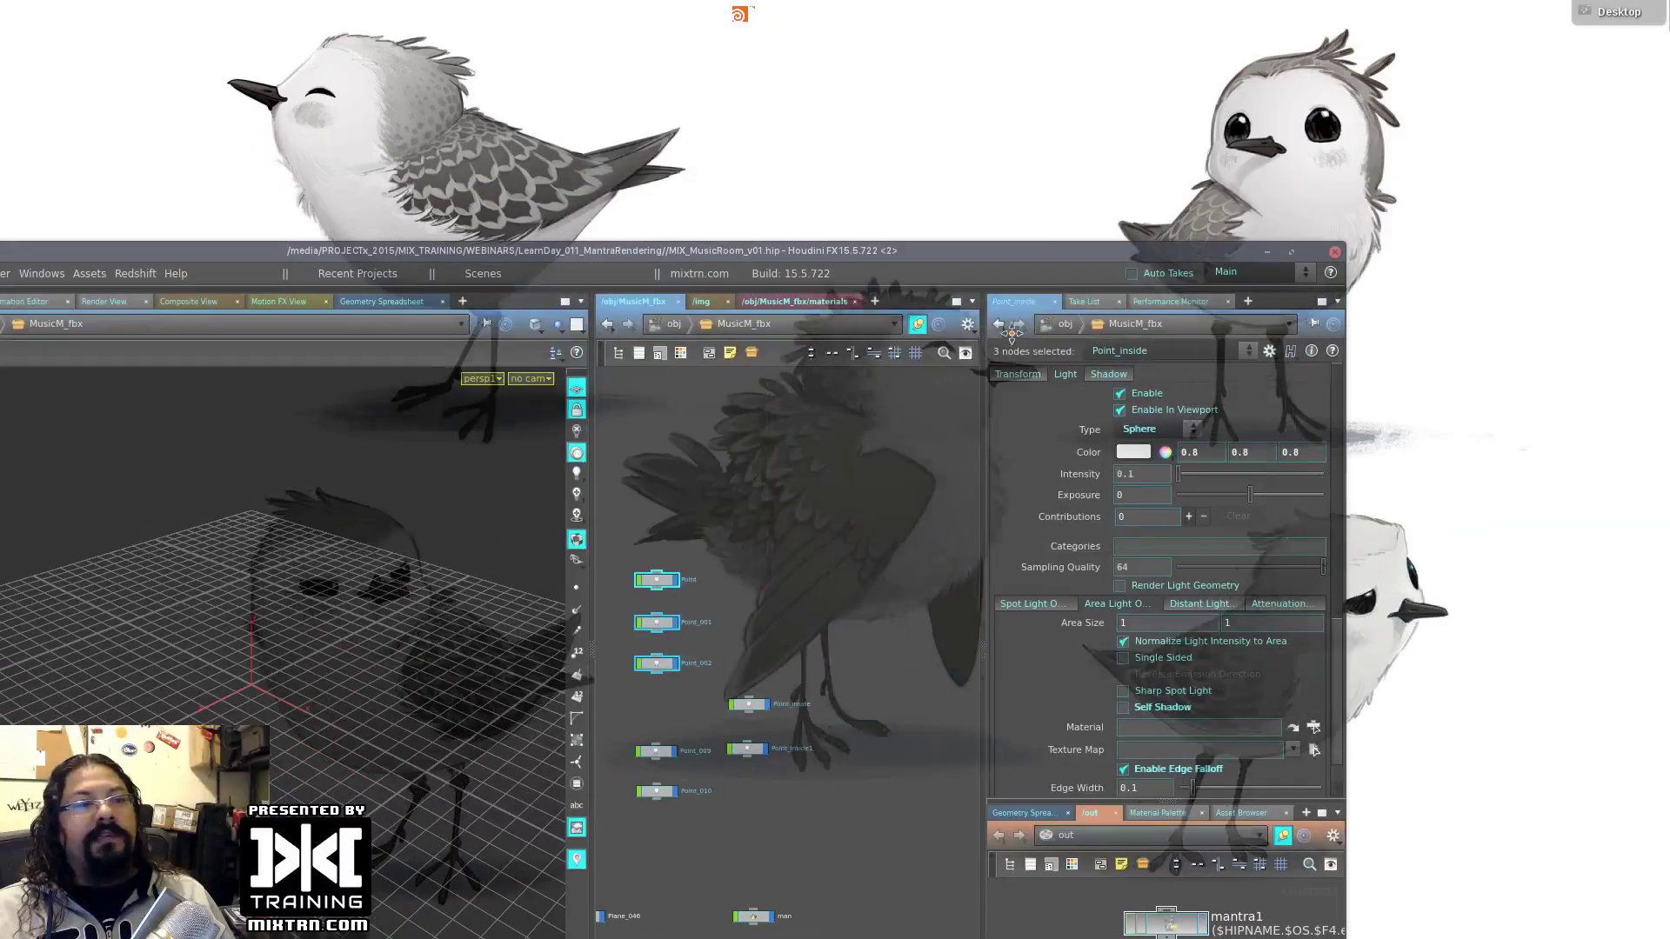
{"action": "left_click", "coordinate": [1335, 255]}
{"action": "left_click", "coordinate": [1408, 308]}
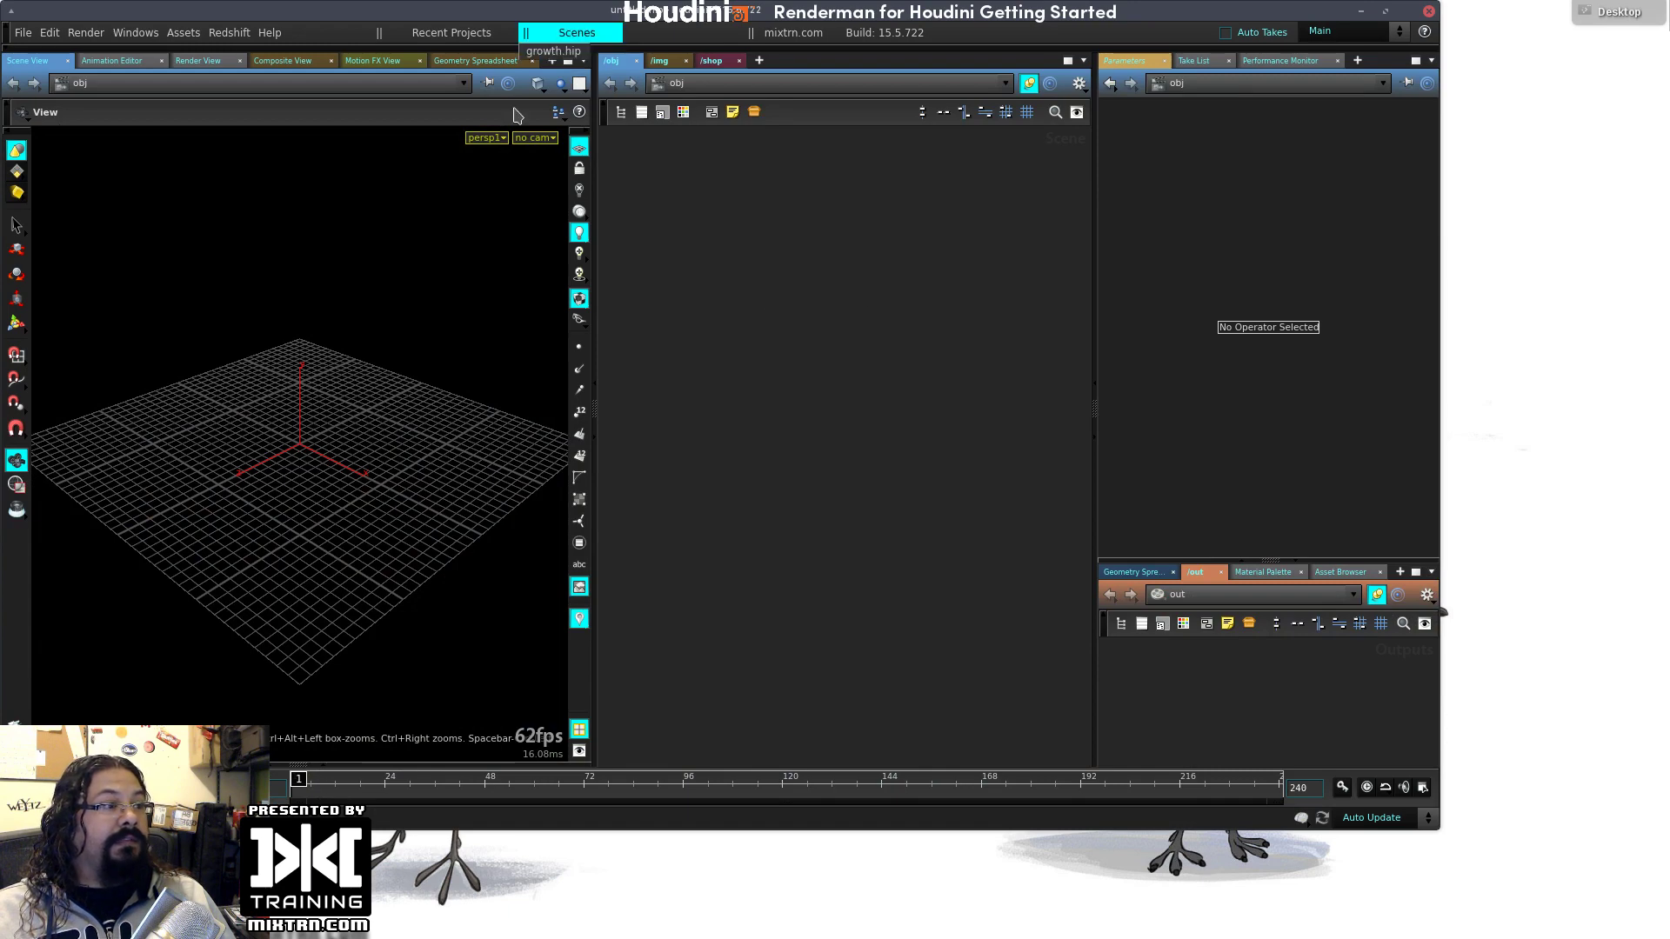
{"action": "mouse_move", "coordinate": [452, 32]}
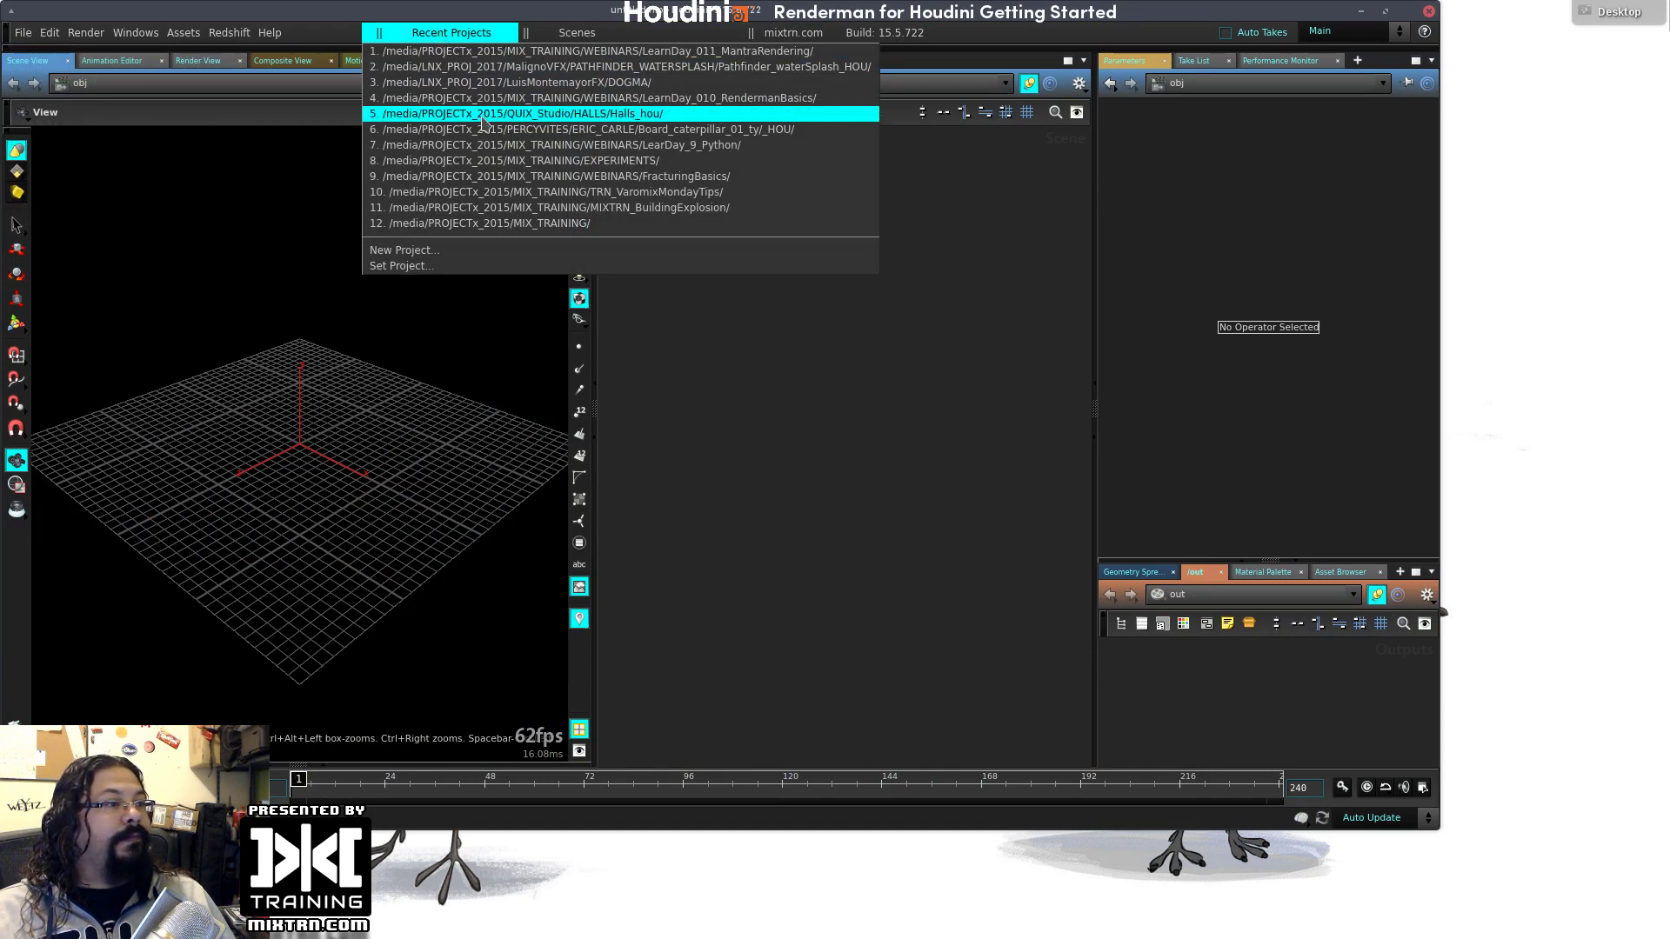
{"action": "left_click", "coordinate": [498, 51]}
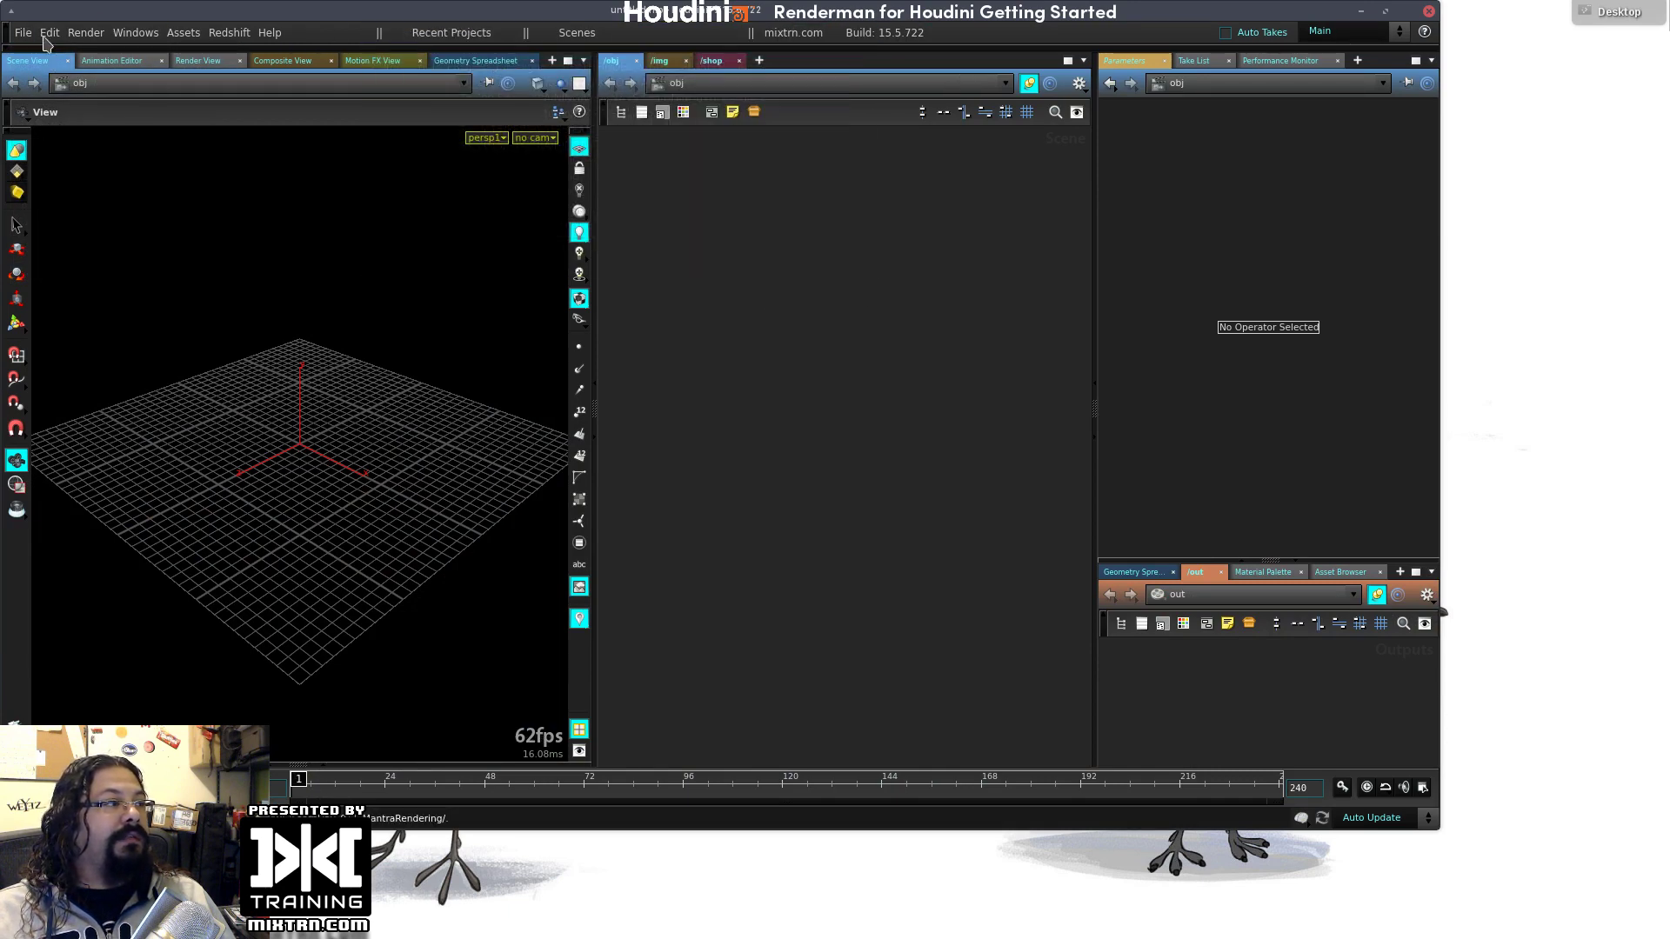
{"action": "left_click", "coordinate": [24, 32]}
{"action": "mouse_move", "coordinate": [108, 83]}
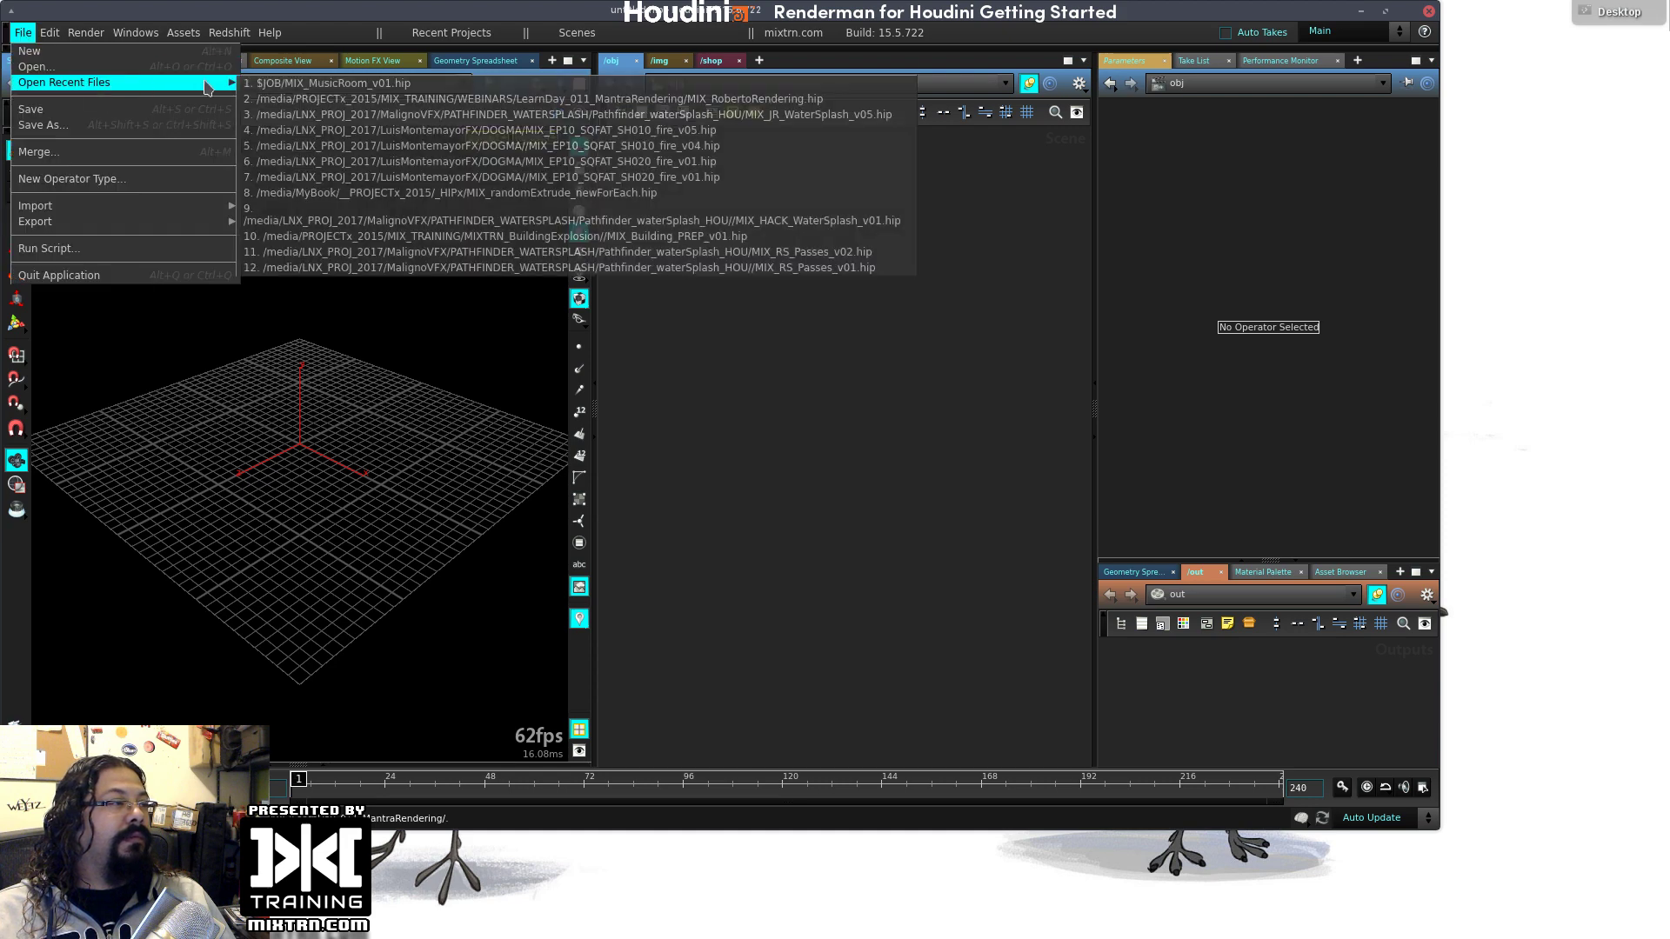
{"action": "left_click", "coordinate": [361, 85]}
{"action": "double_click", "coordinate": [1053, 17]}
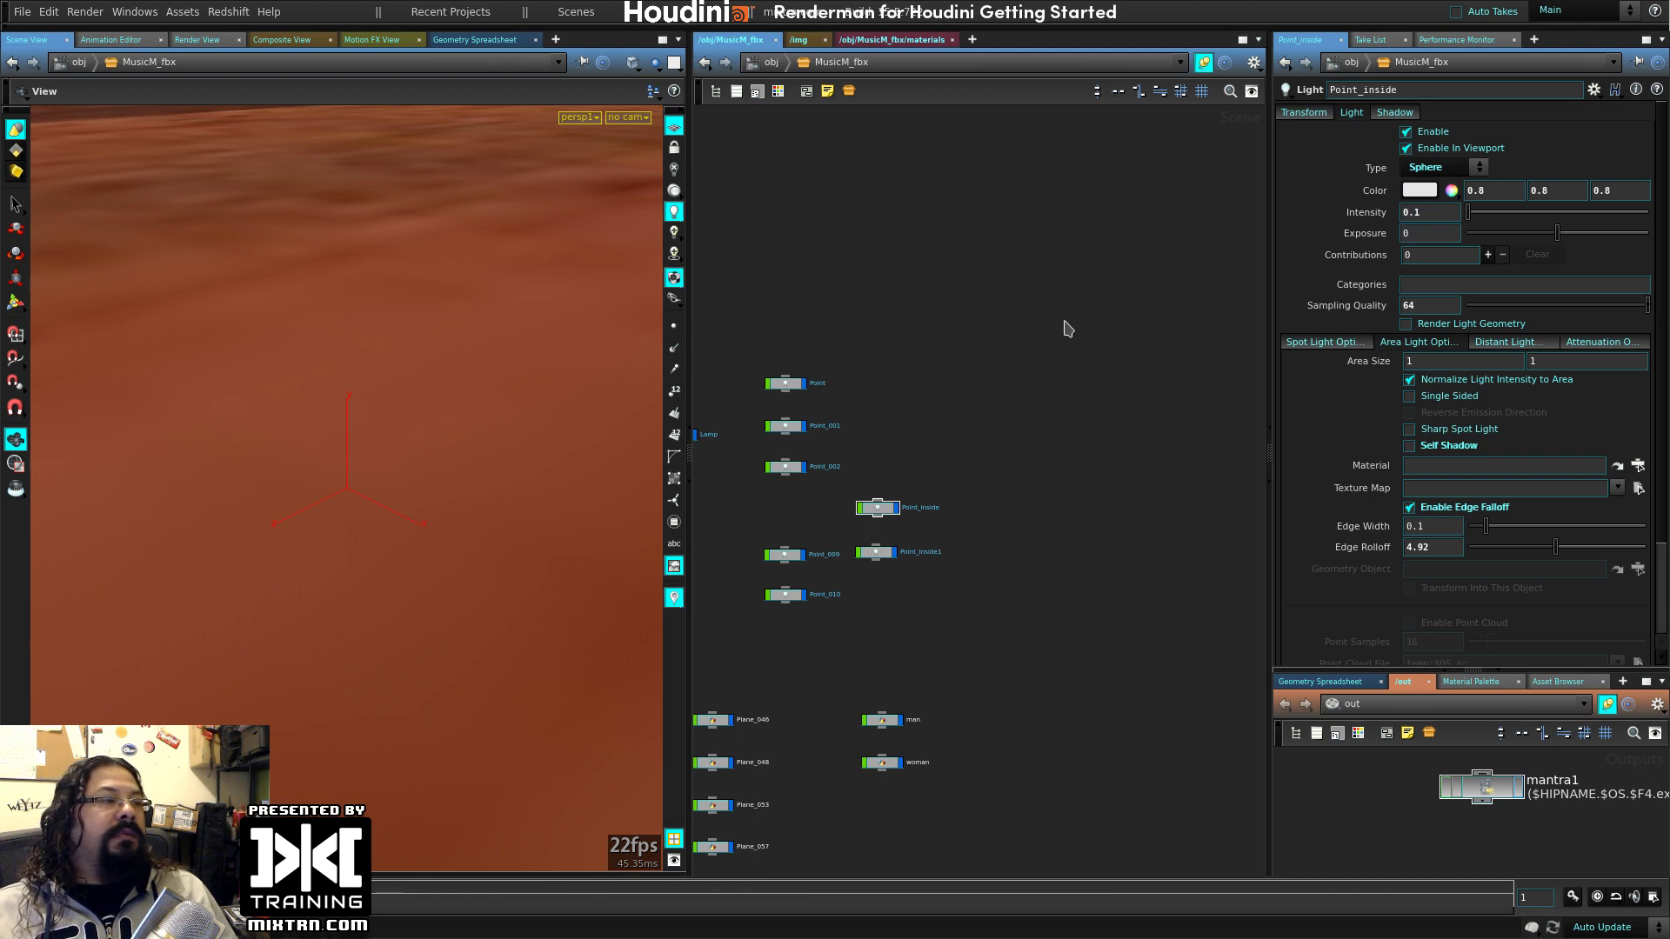
- Look at the music room through MusicM_fbx/Camera in the viewport
{"action": "left_click", "coordinate": [638, 117]}
{"action": "left_click", "coordinate": [661, 179]}
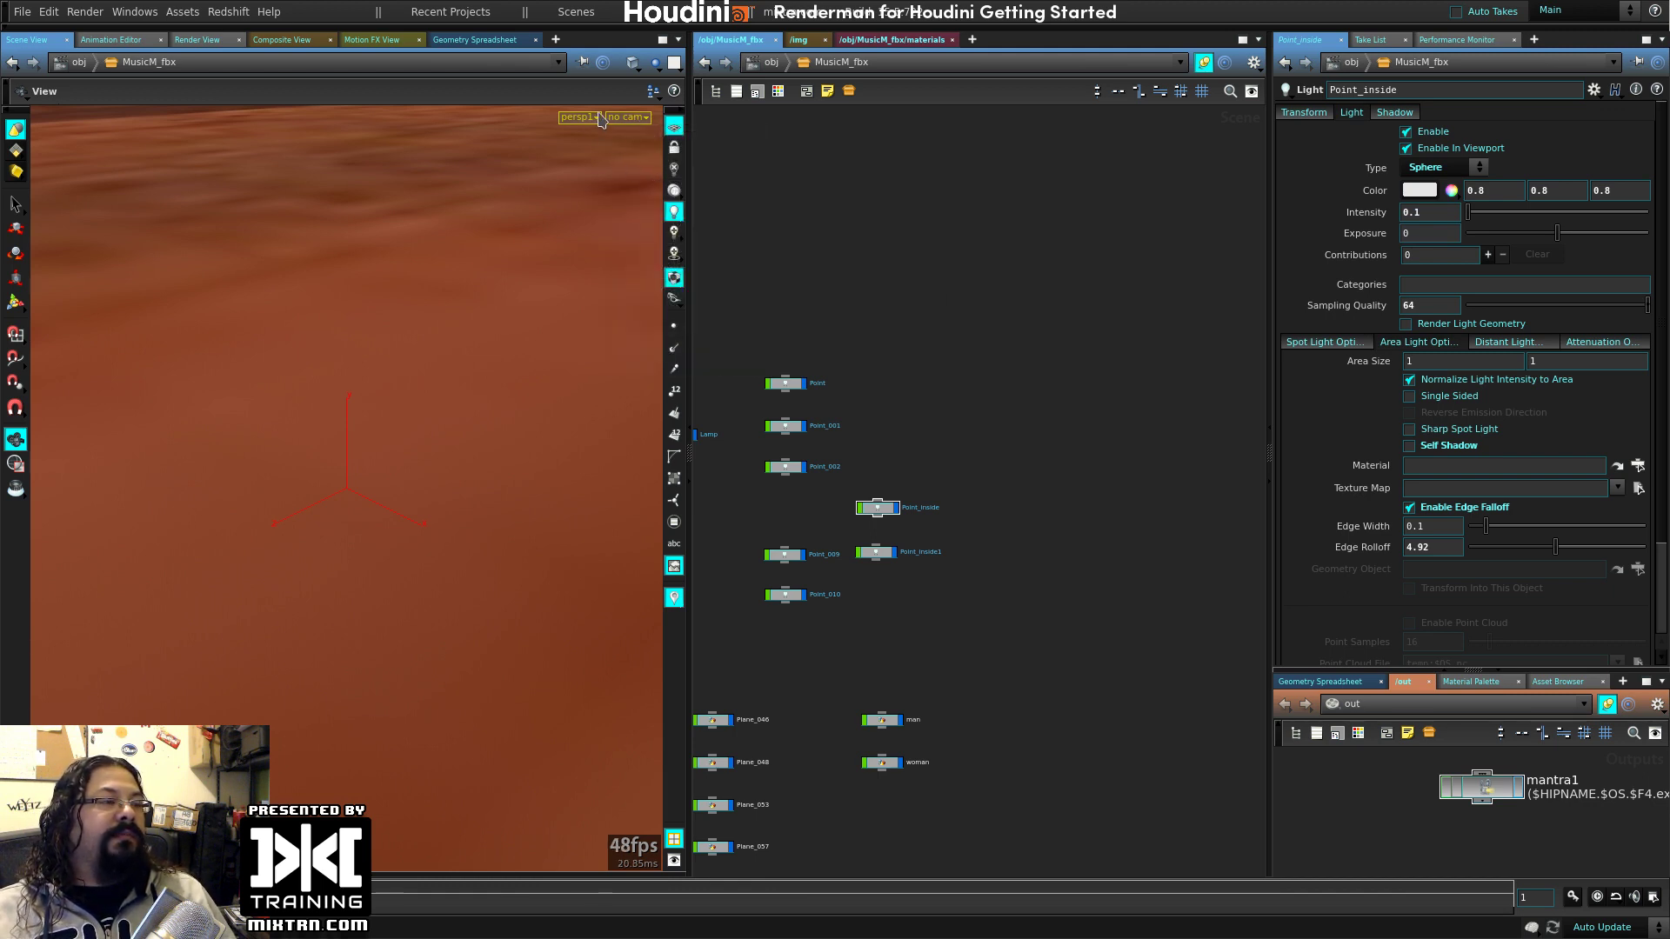
{"action": "left_click", "coordinate": [627, 118]}
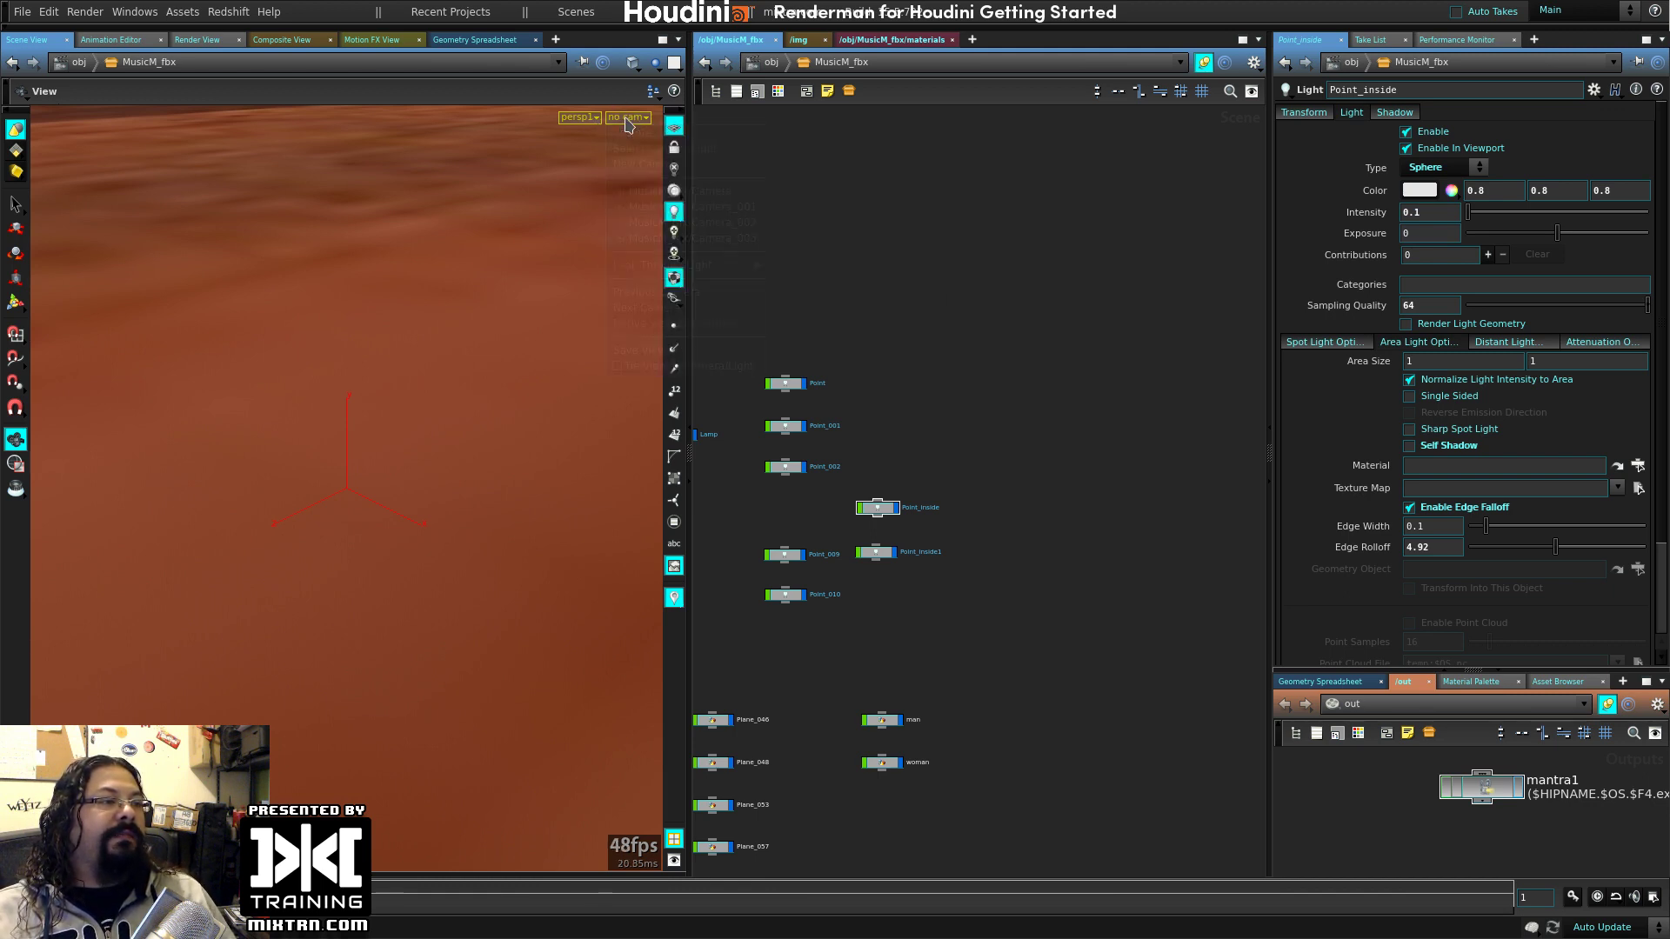
{"action": "left_click", "coordinate": [632, 117]}
{"action": "left_click", "coordinate": [696, 190]}
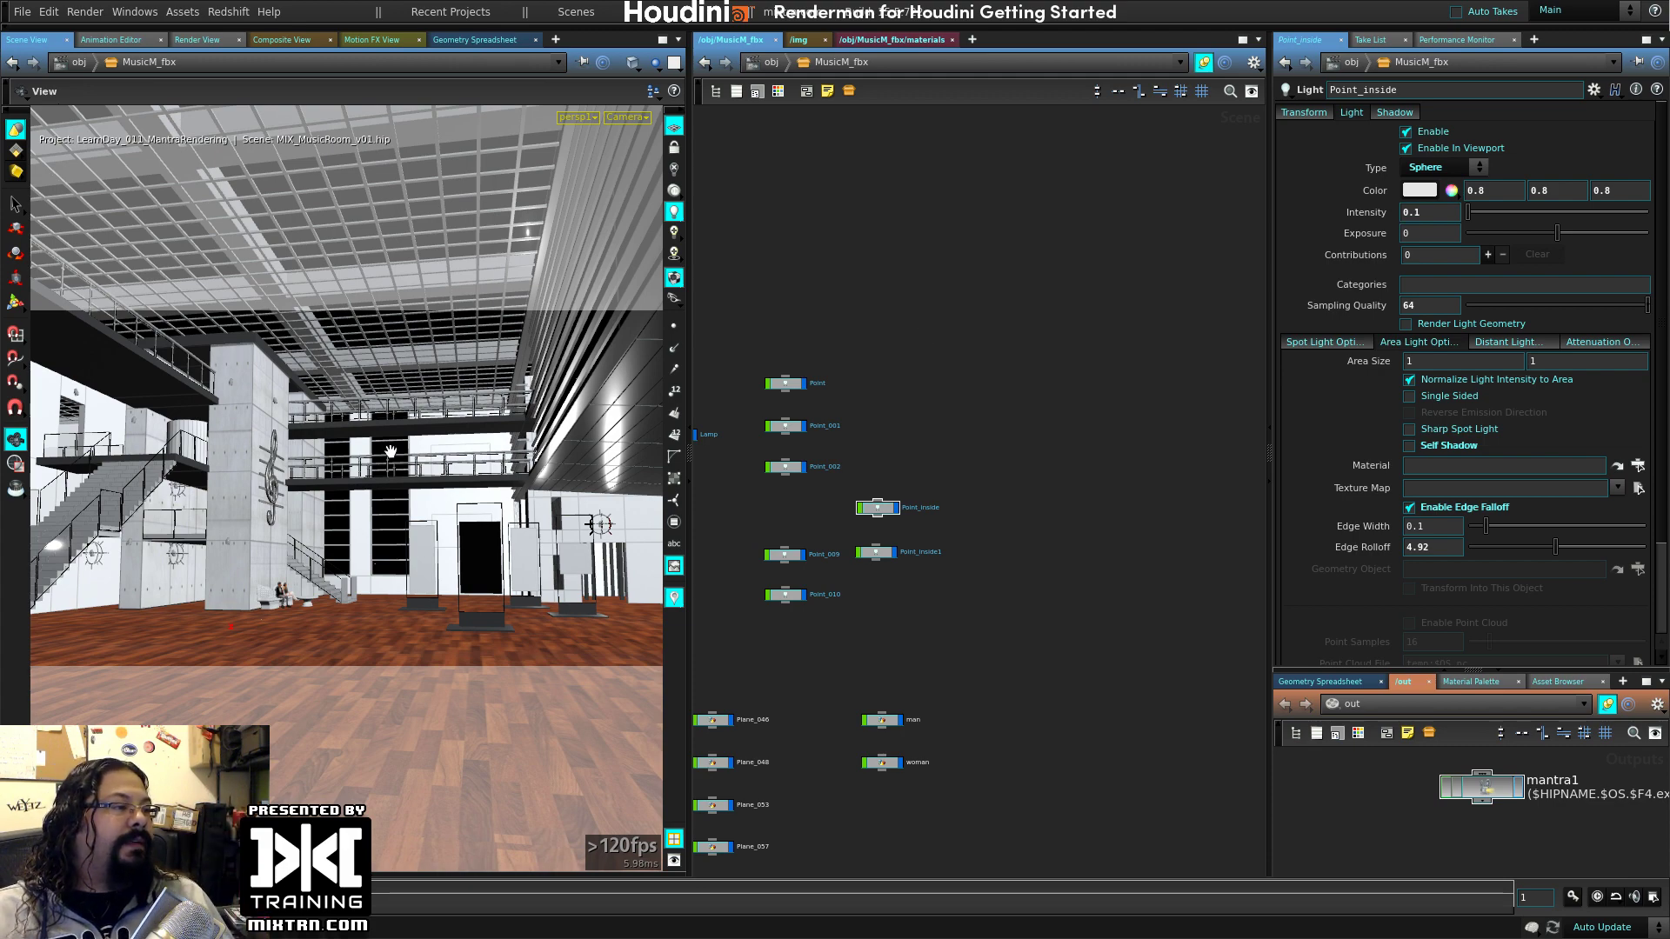
- Inspect the treble clef wall and seating area up close and look through MusicM_fbx/Camera_001
{"action": "right_click_drag", "start_coordinate": [310, 502], "coordinate": [590, 532]}
{"action": "left_click_drag", "start_coordinate": [591, 532], "coordinate": [591, 365]}
{"action": "left_click", "coordinate": [628, 128]}
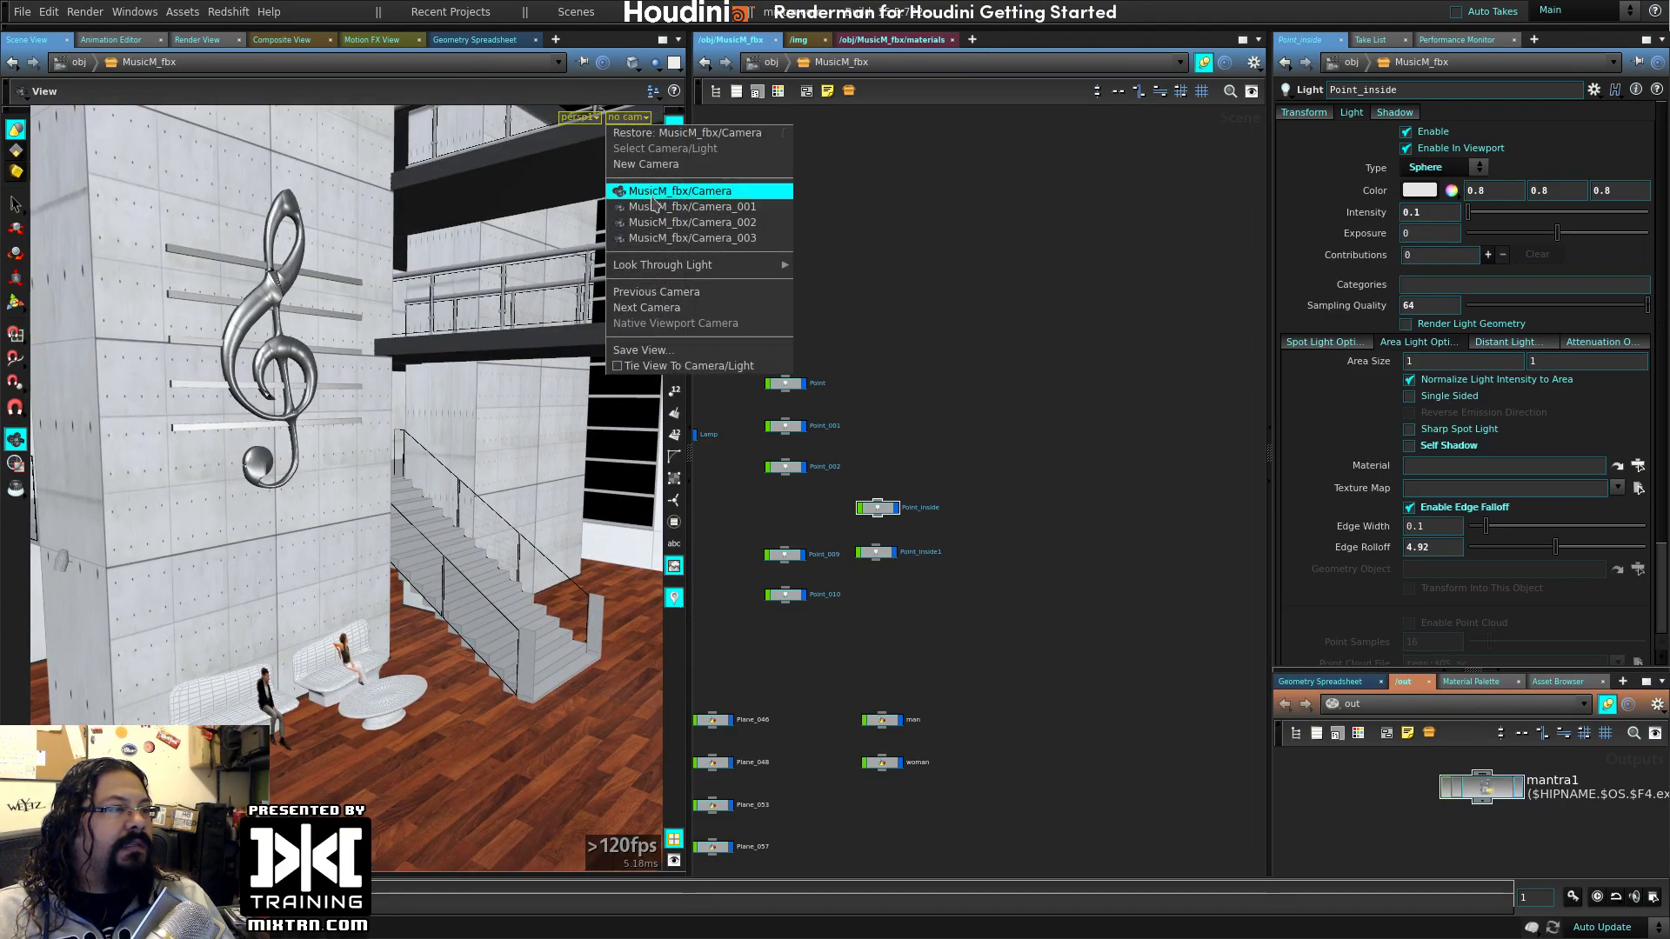
{"action": "left_click", "coordinate": [679, 187]}
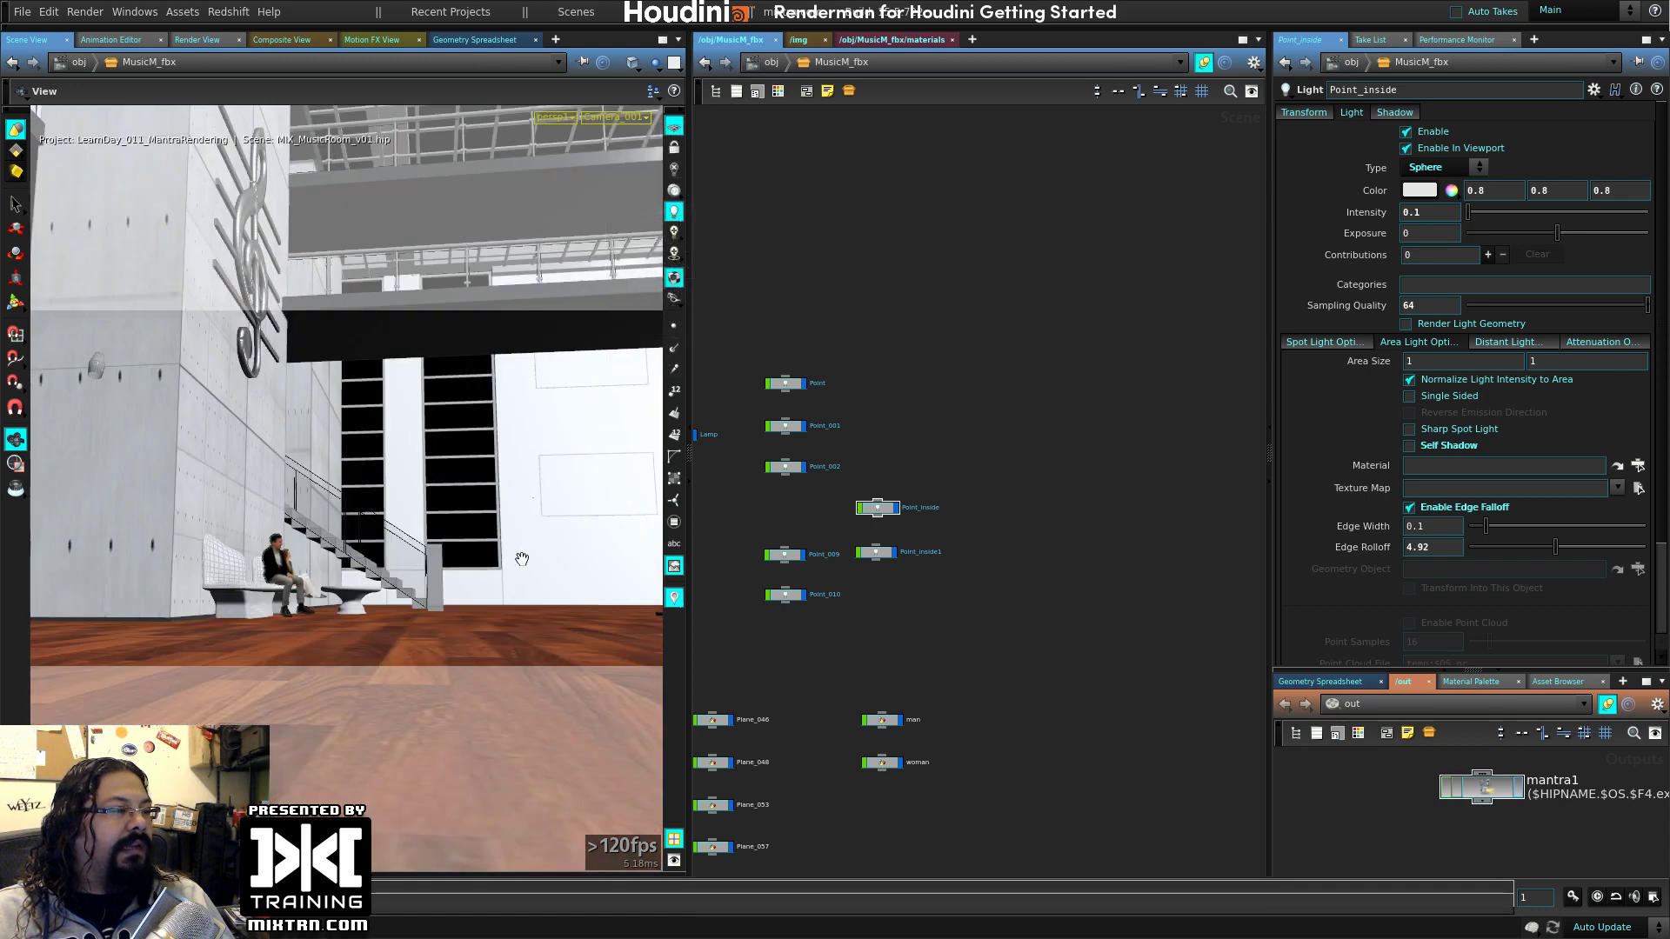
- Render mantra1 through /obj/MusicM_fbx/Camera_001 in the render view
{"action": "left_click", "coordinate": [189, 40]}
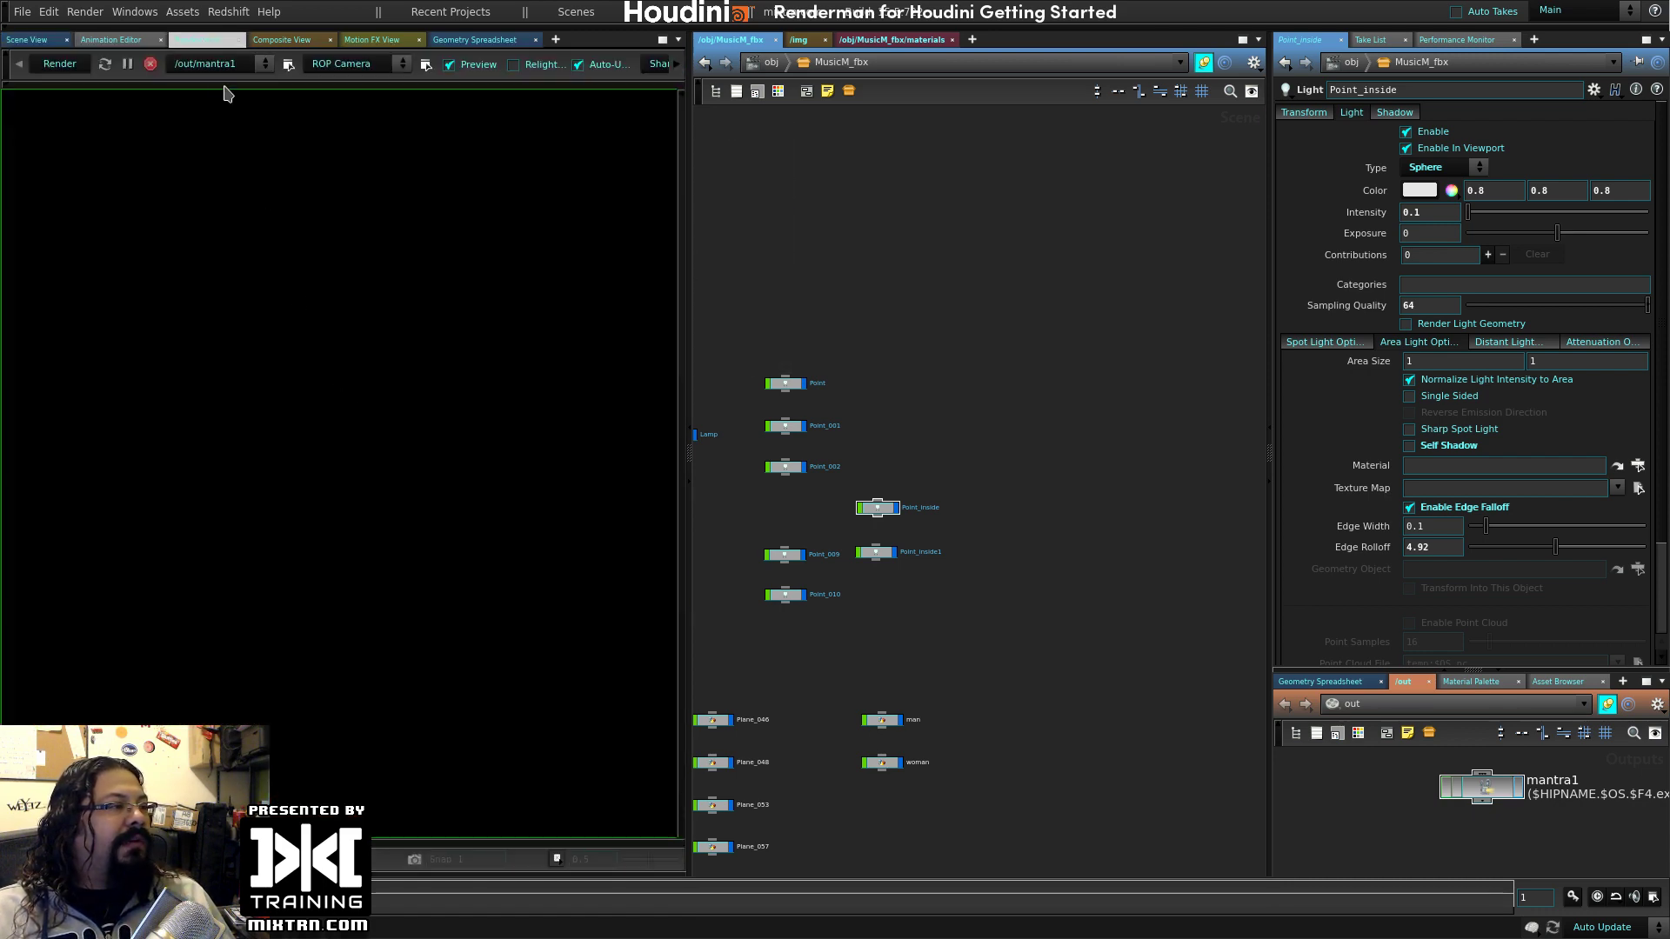
{"action": "left_click", "coordinate": [342, 66]}
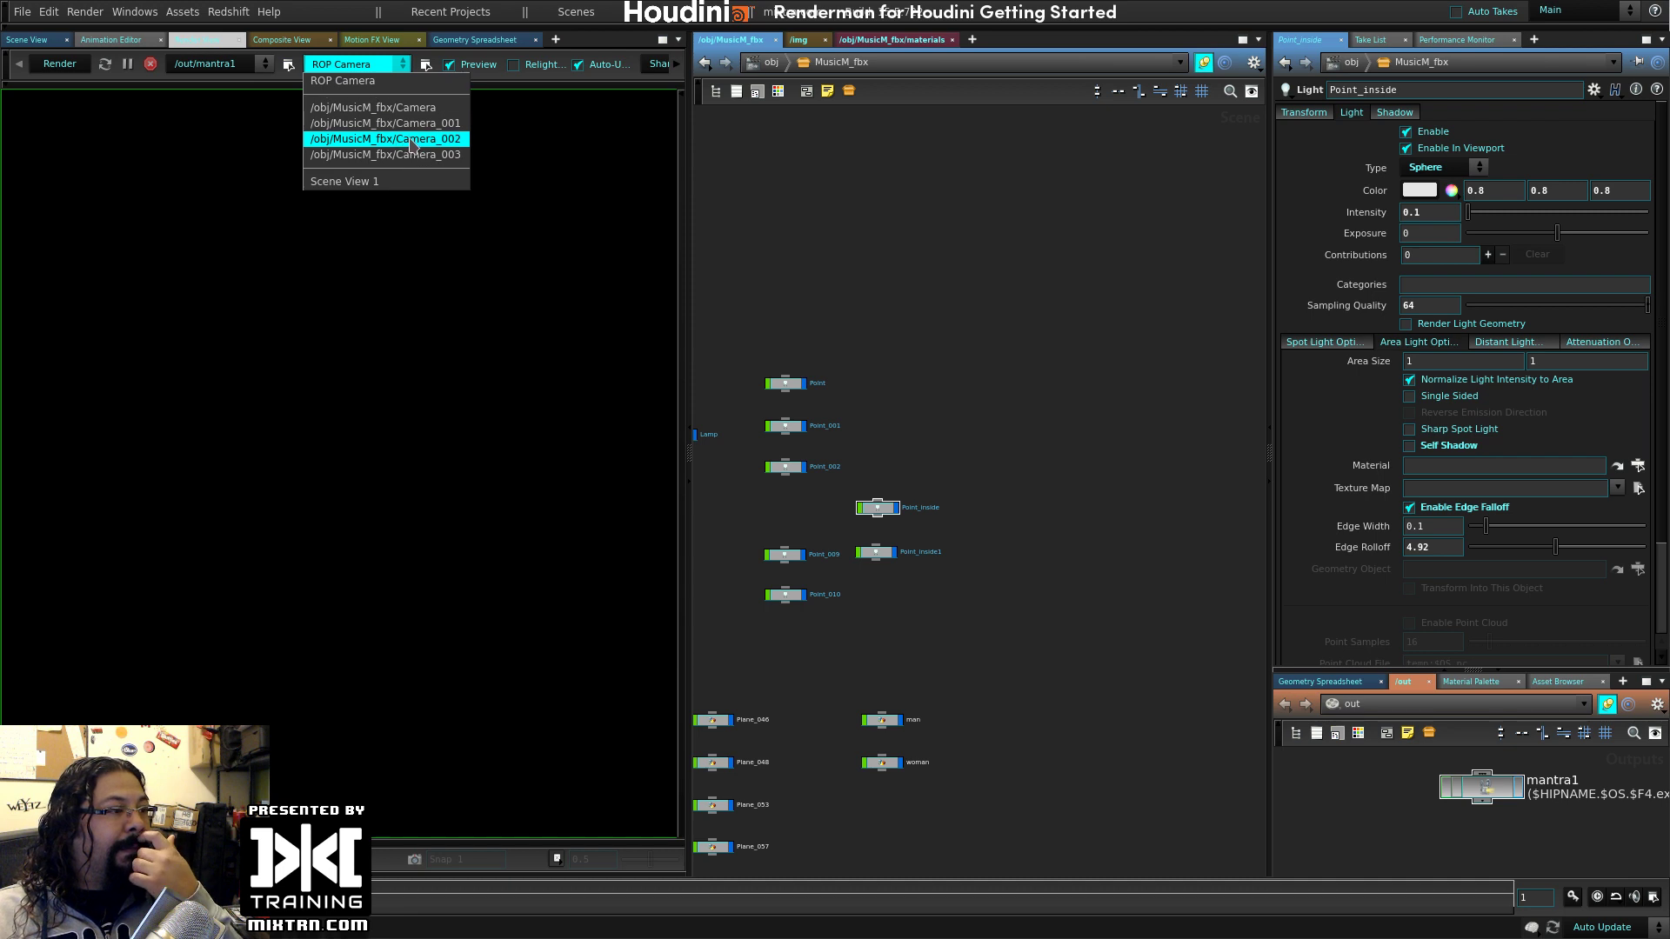
{"action": "left_click", "coordinate": [396, 154]}
{"action": "left_click", "coordinate": [26, 40]}
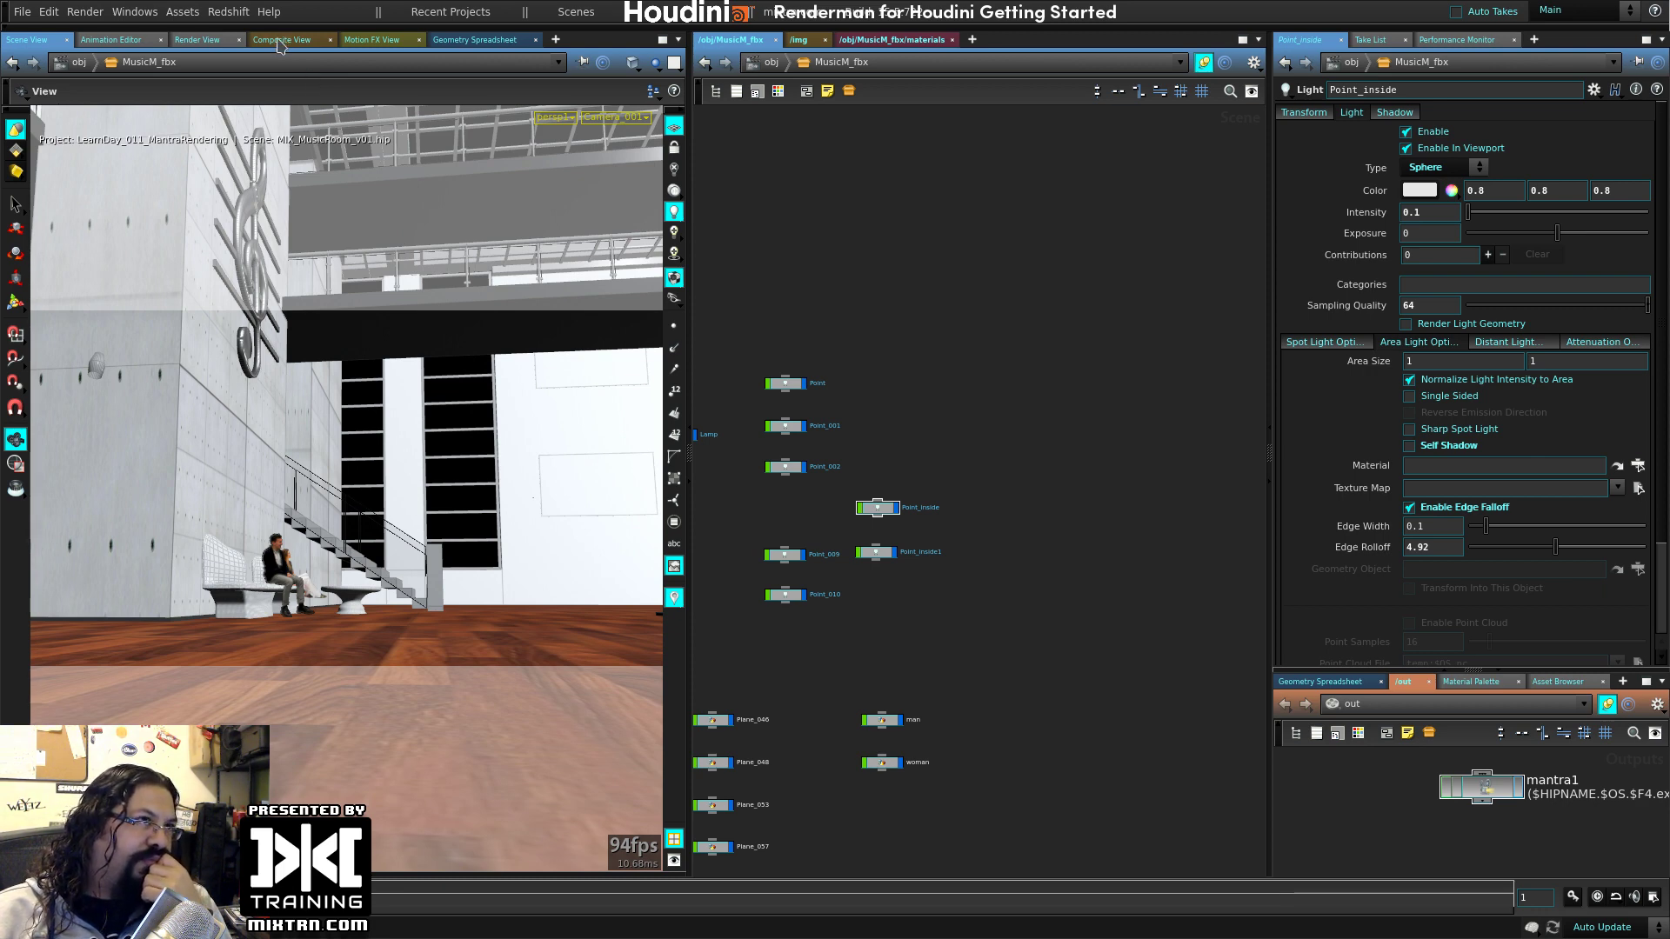
{"action": "left_click", "coordinate": [197, 40]}
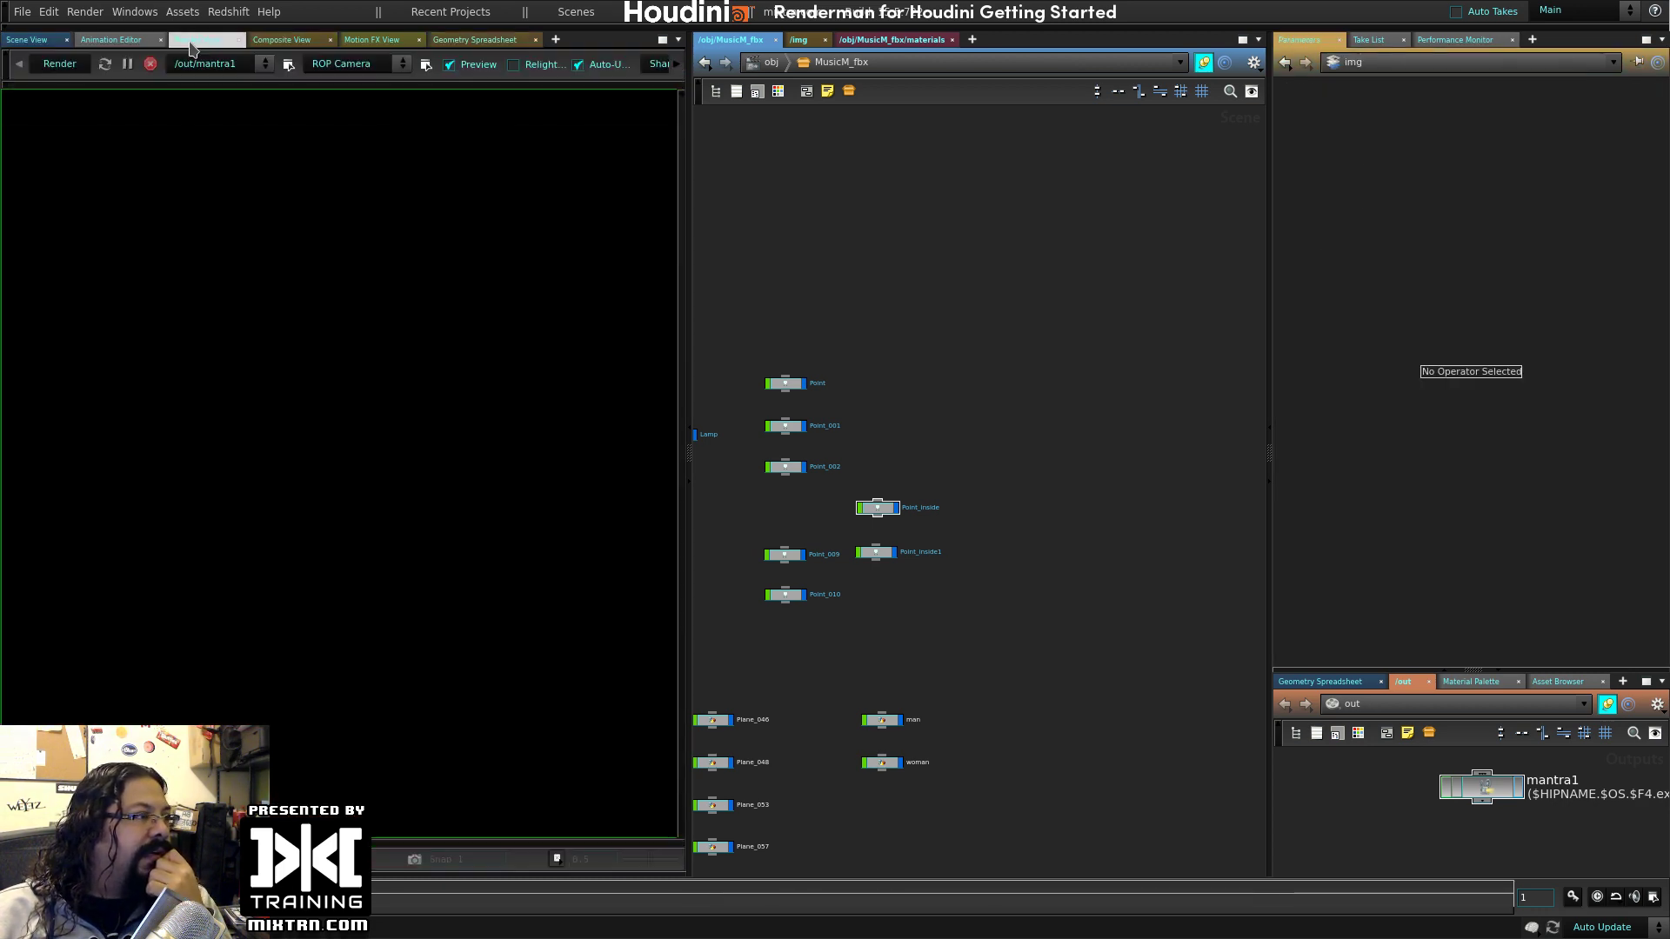
{"action": "left_click", "coordinate": [61, 40]}
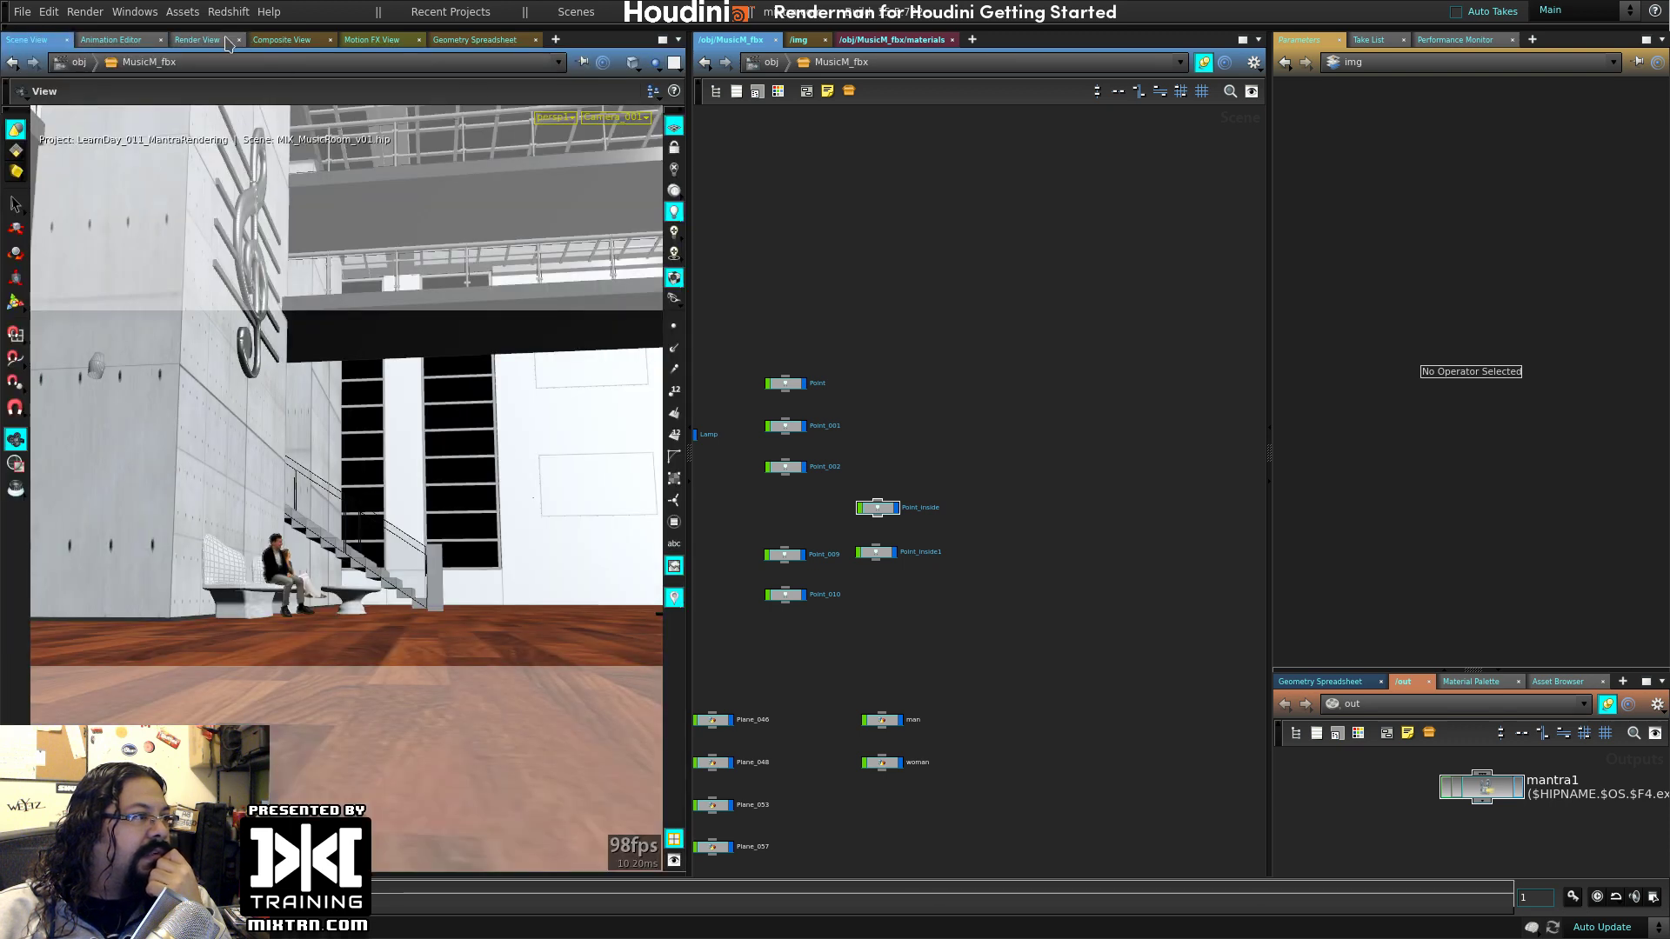
{"action": "left_click", "coordinate": [224, 42]}
{"action": "left_click", "coordinate": [400, 63]}
{"action": "left_click", "coordinate": [382, 116]}
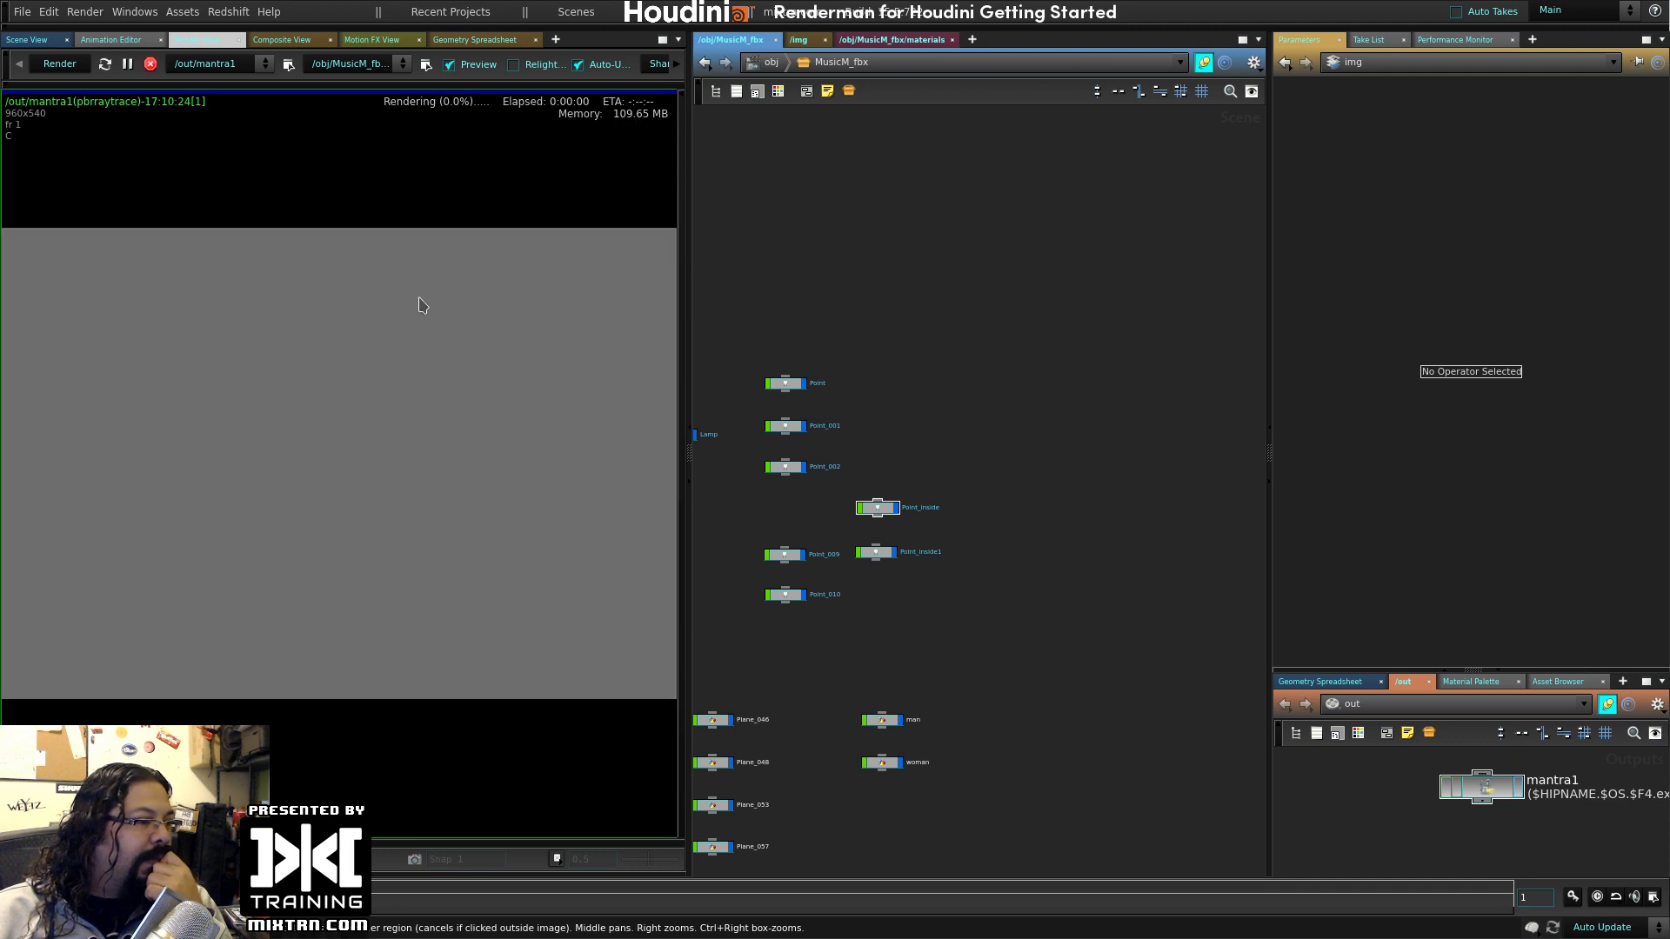
- Select the mantra1 node and review its image output and rendering limits settings
{"action": "left_click_drag", "start_coordinate": [1496, 792], "coordinate": [1450, 807]}
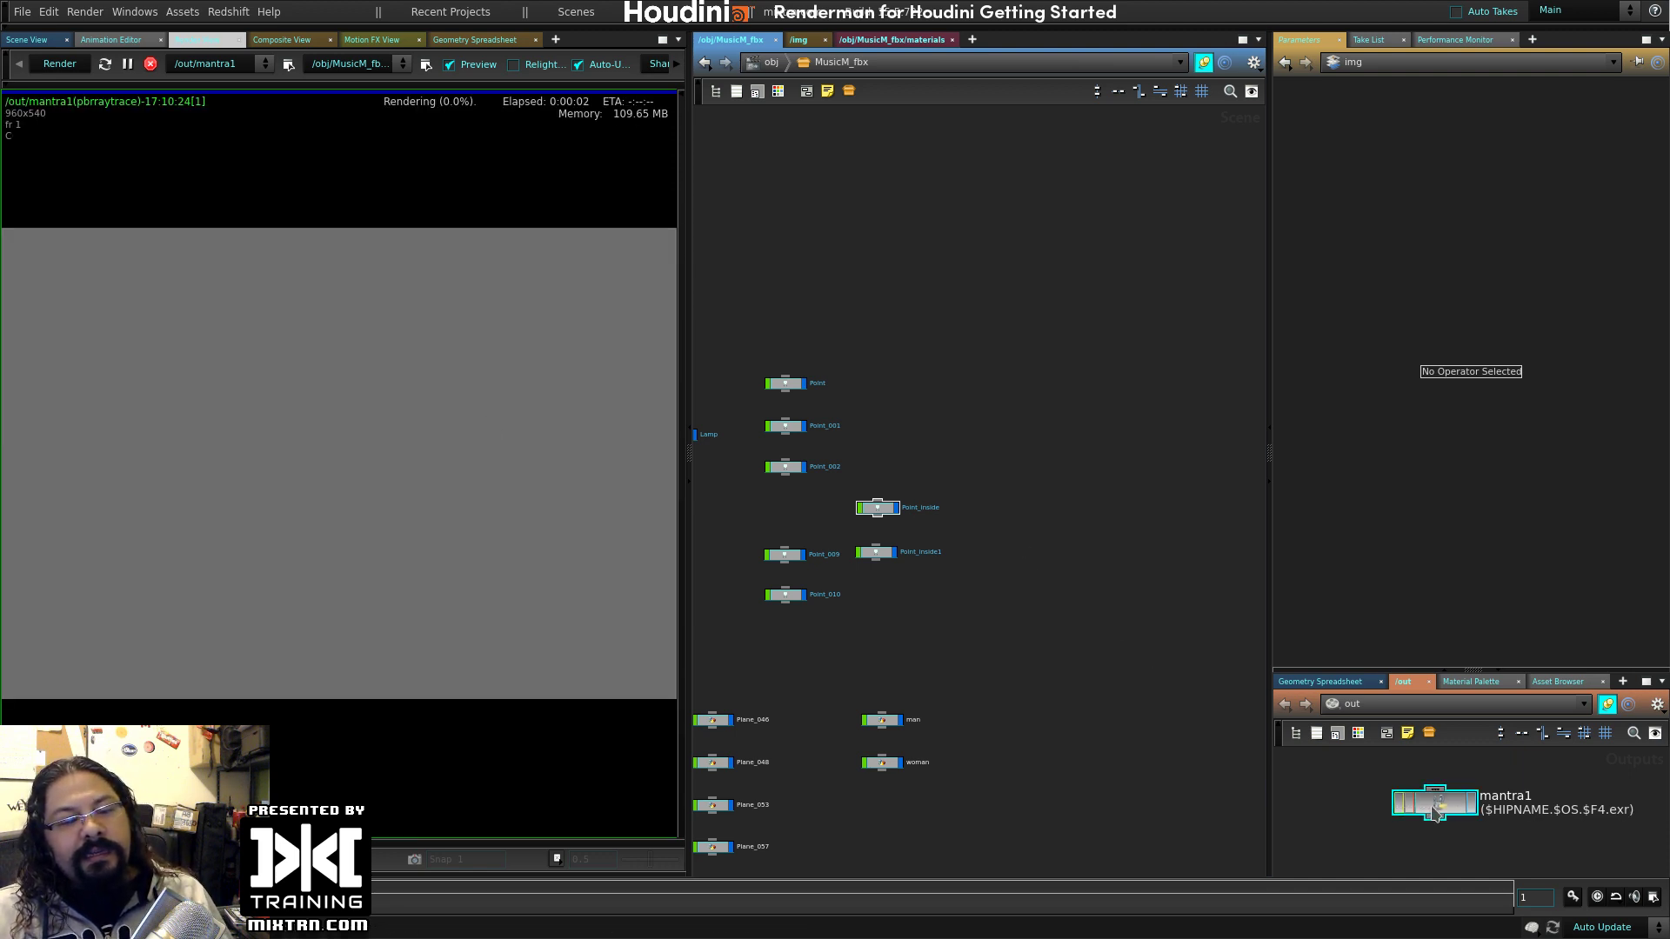
{"action": "left_click", "coordinate": [1297, 303]}
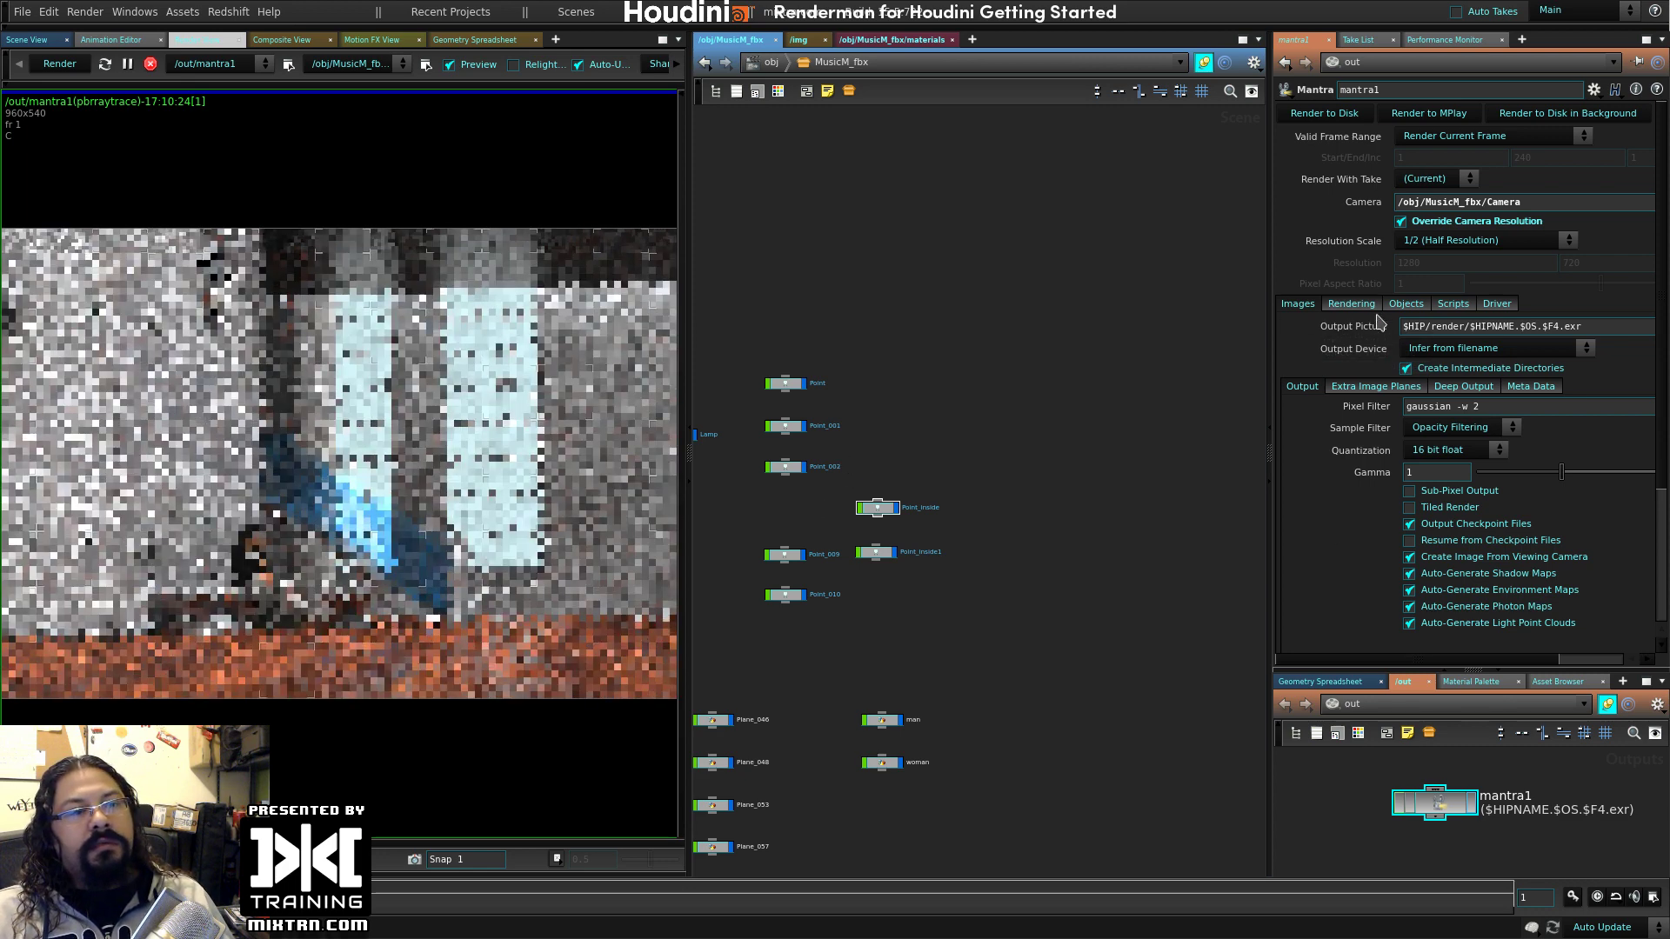
{"action": "left_click", "coordinate": [1351, 304]}
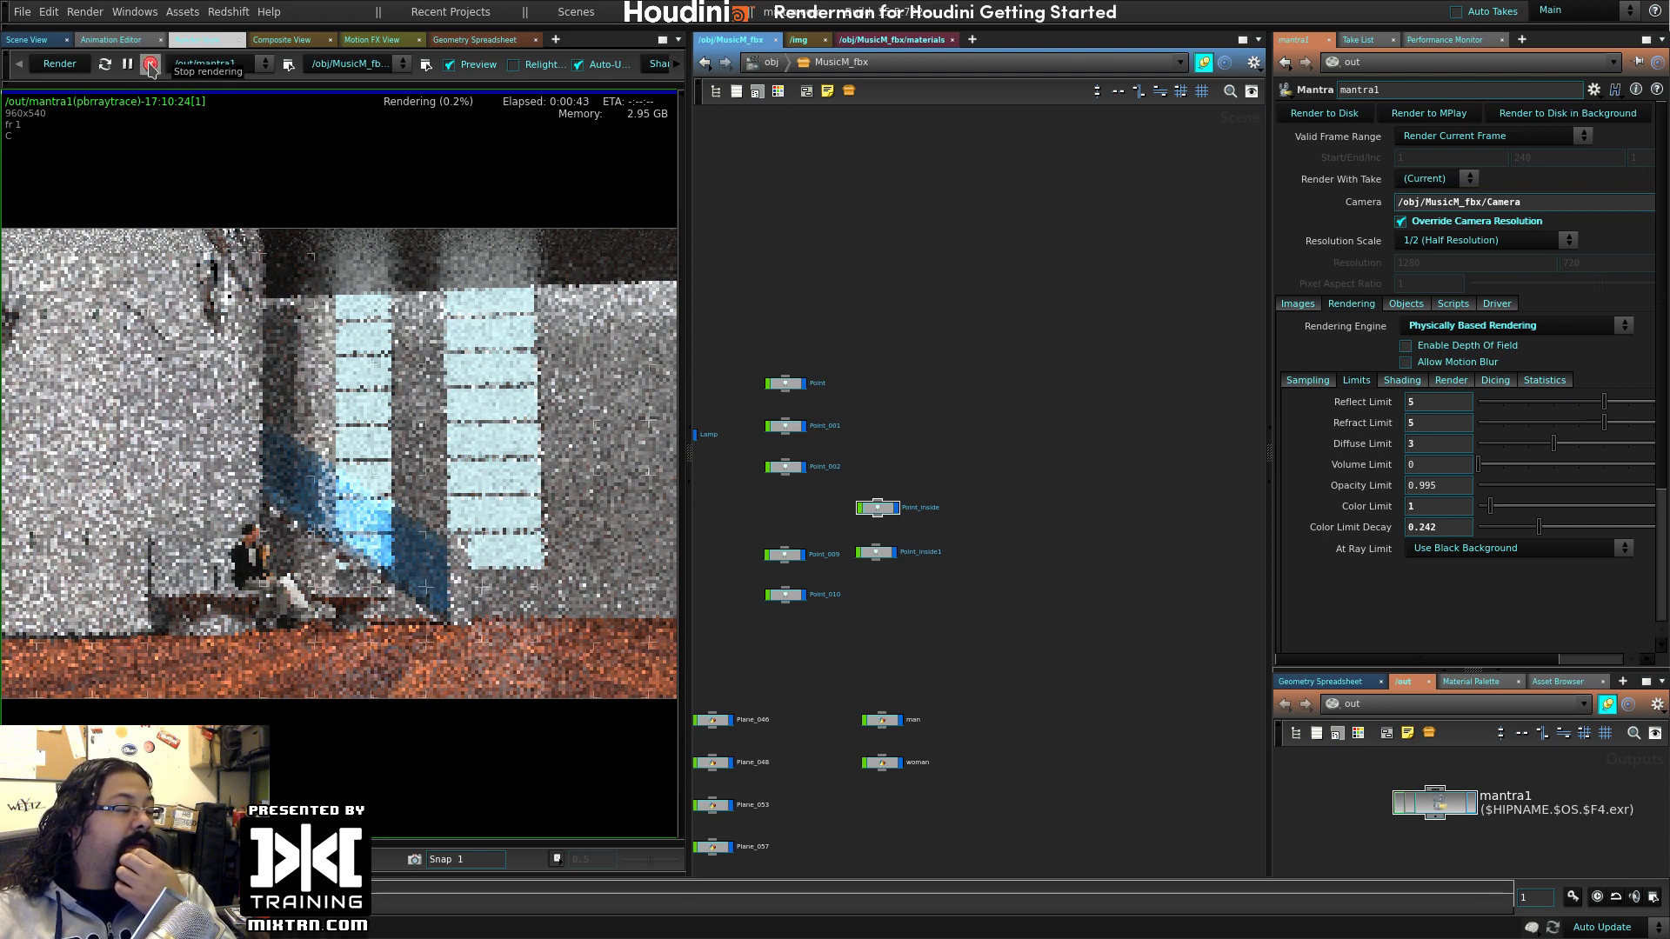
- Turn off the preview option in the render view and stop the render
{"action": "left_click", "coordinate": [449, 64]}
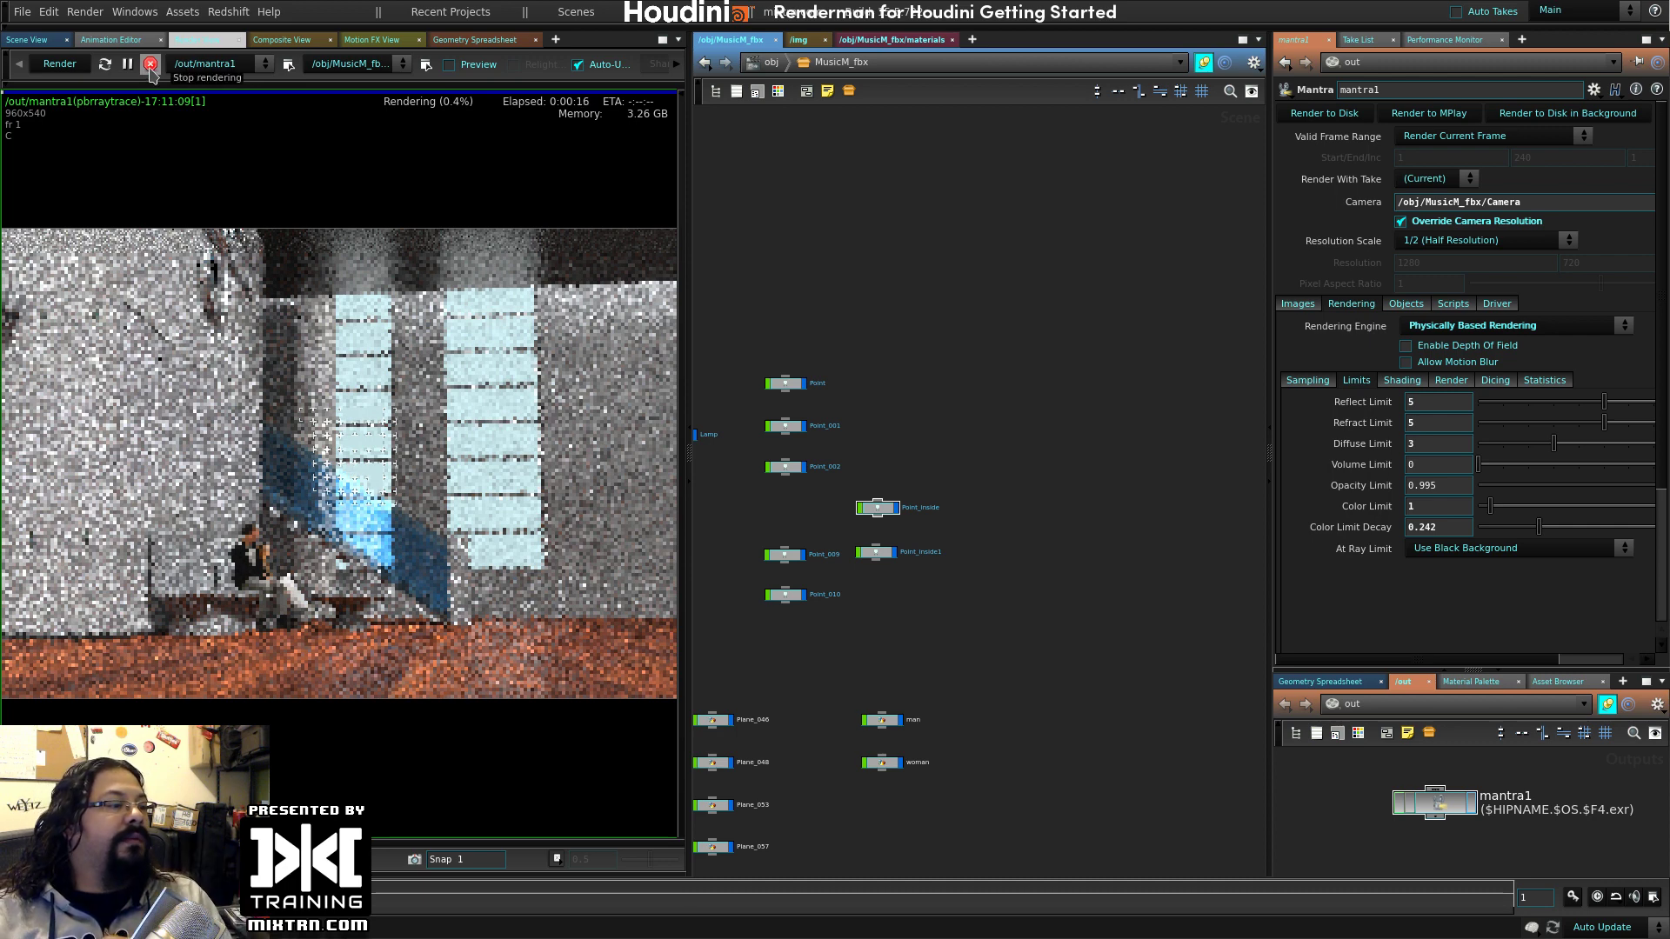
{"action": "left_click", "coordinate": [150, 63]}
- Select the Lamp light above the roof in the scene view and inspect the building from outside
{"action": "left_click", "coordinate": [27, 39]}
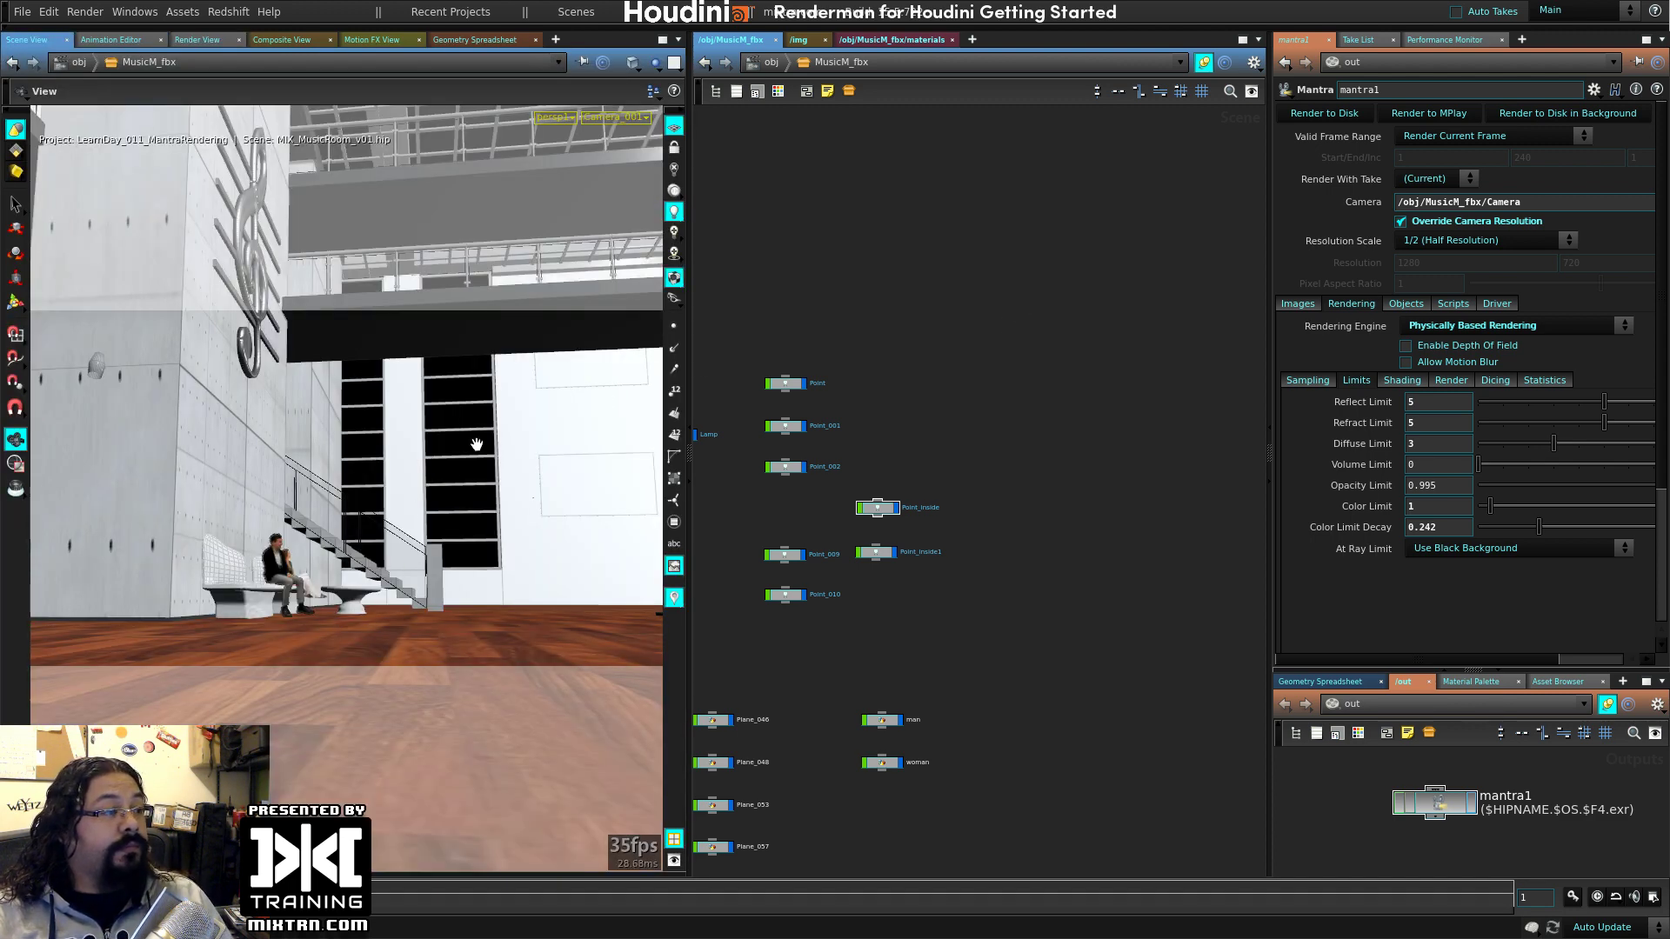
{"action": "left_click_drag", "start_coordinate": [477, 444], "coordinate": [237, 215]}
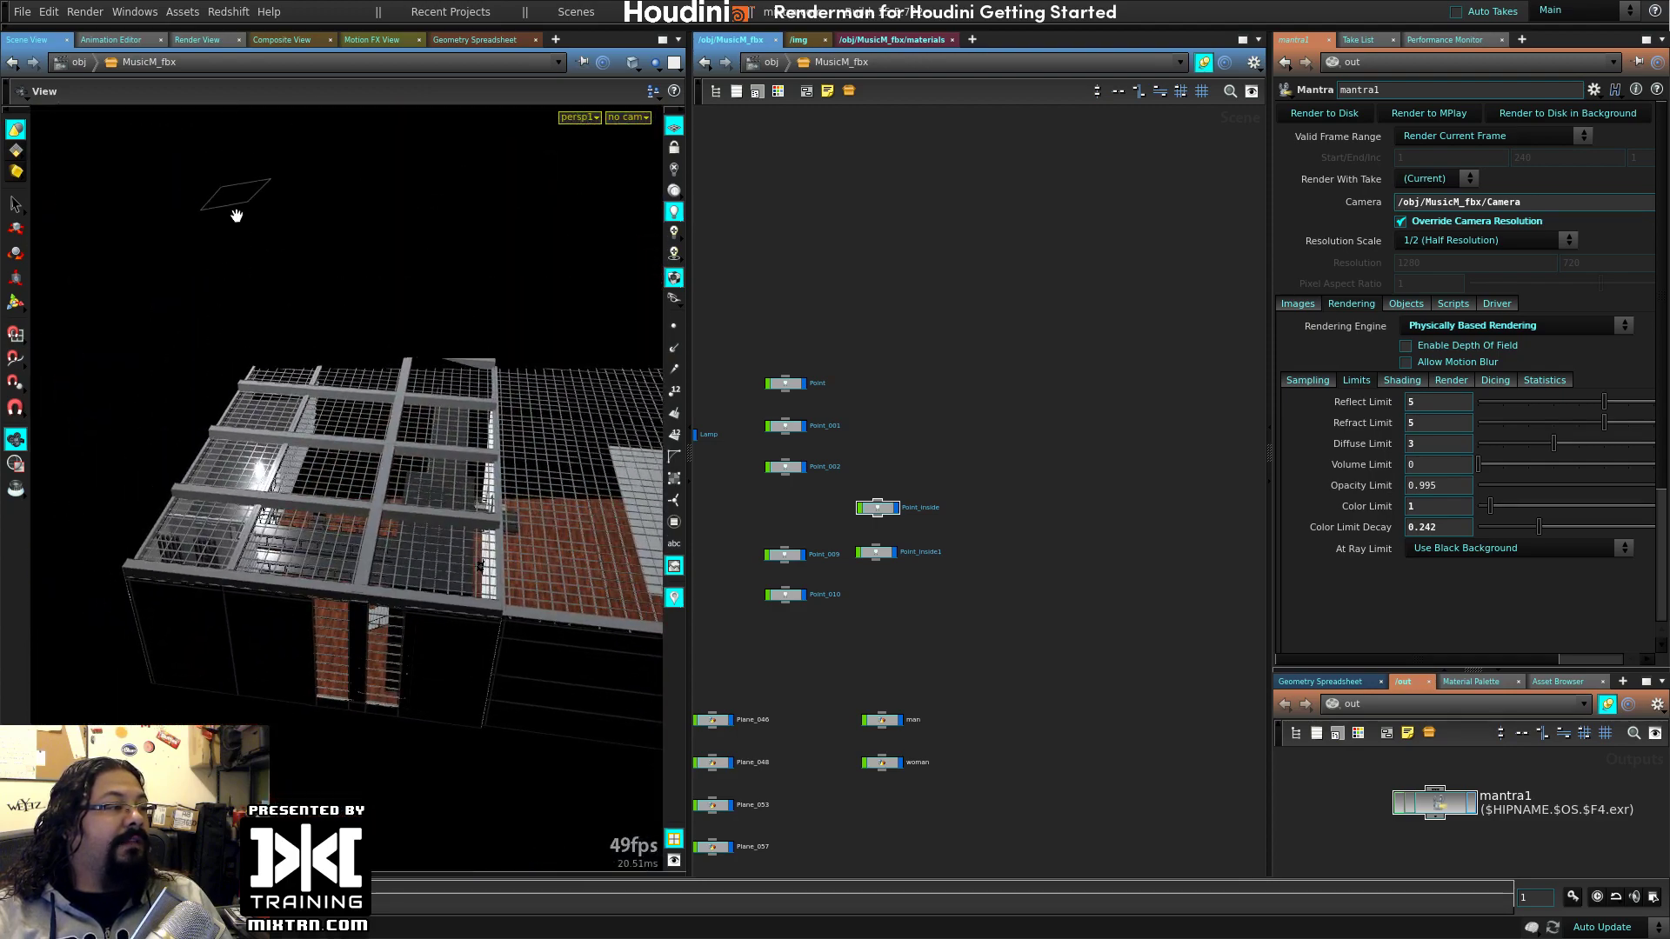
{"action": "key", "text": "s"}
{"action": "left_click", "coordinate": [238, 189]}
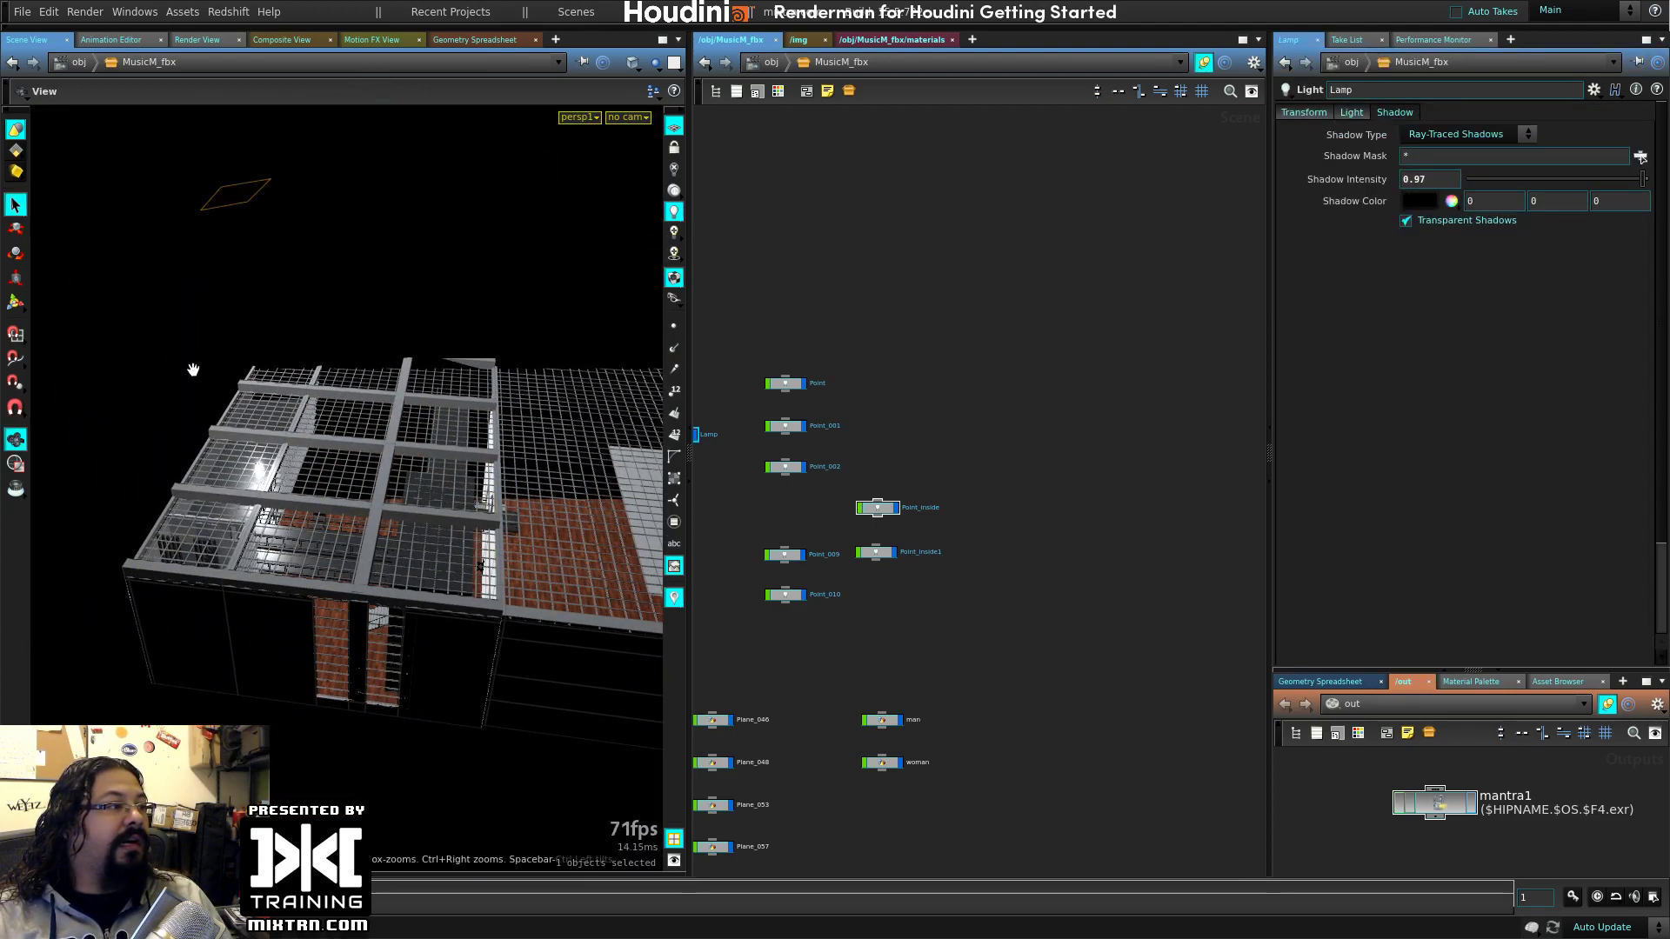
{"action": "left_click_drag", "start_coordinate": [194, 365], "coordinate": [139, 546]}
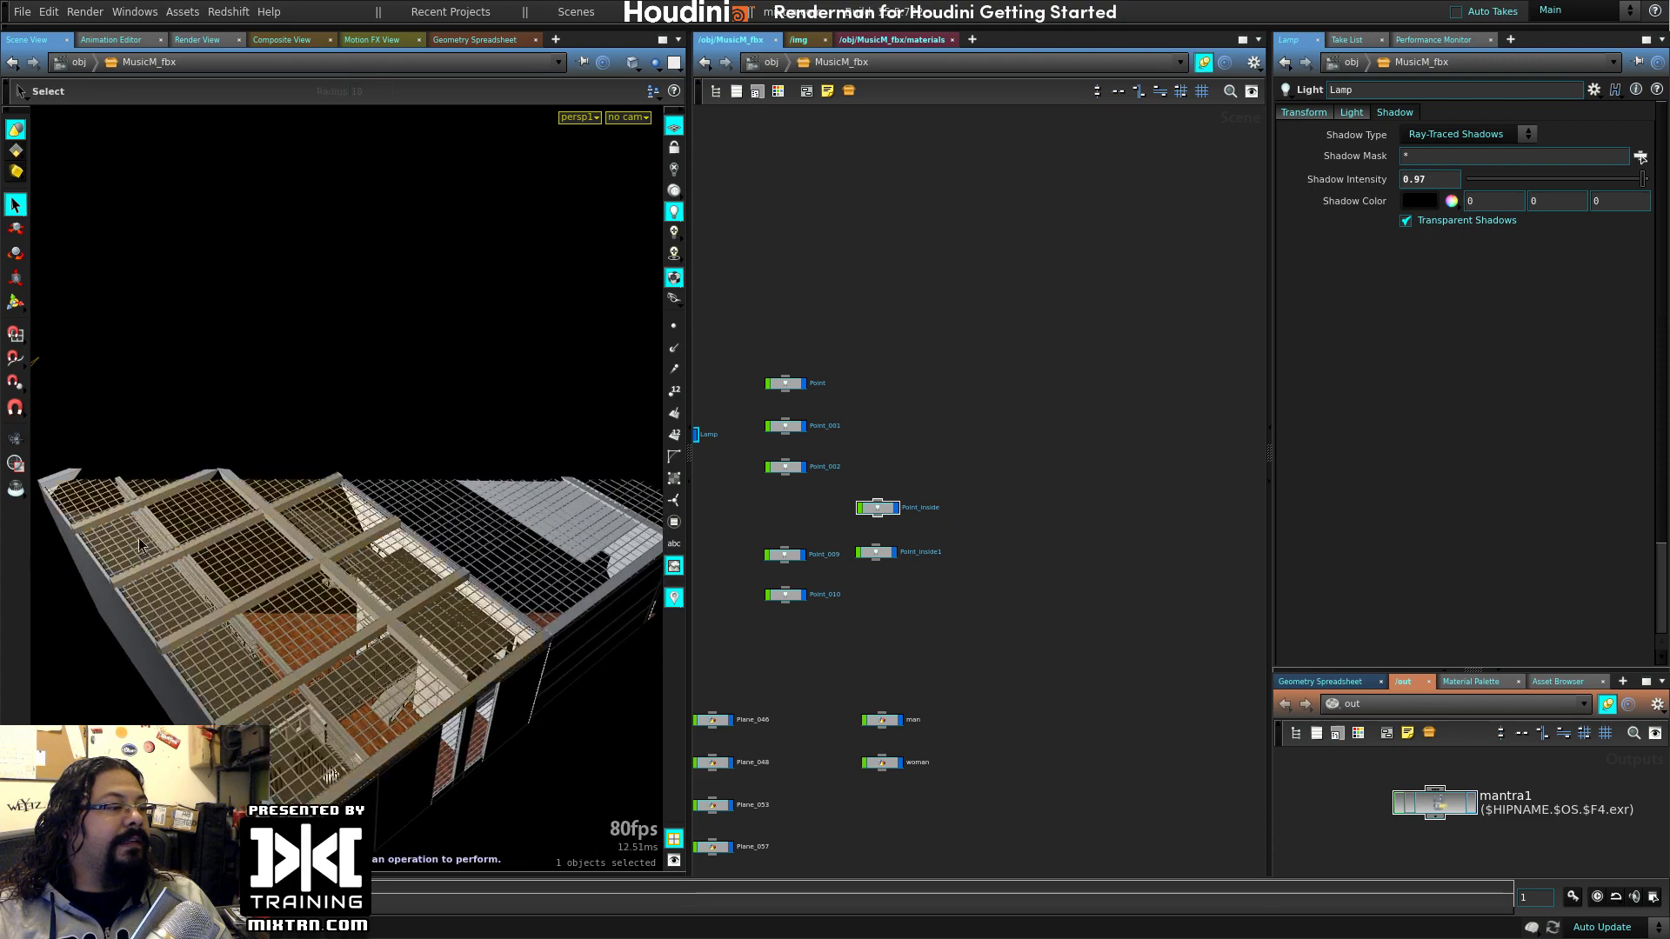
{"action": "left_click_drag", "start_coordinate": [499, 639], "coordinate": [756, 487]}
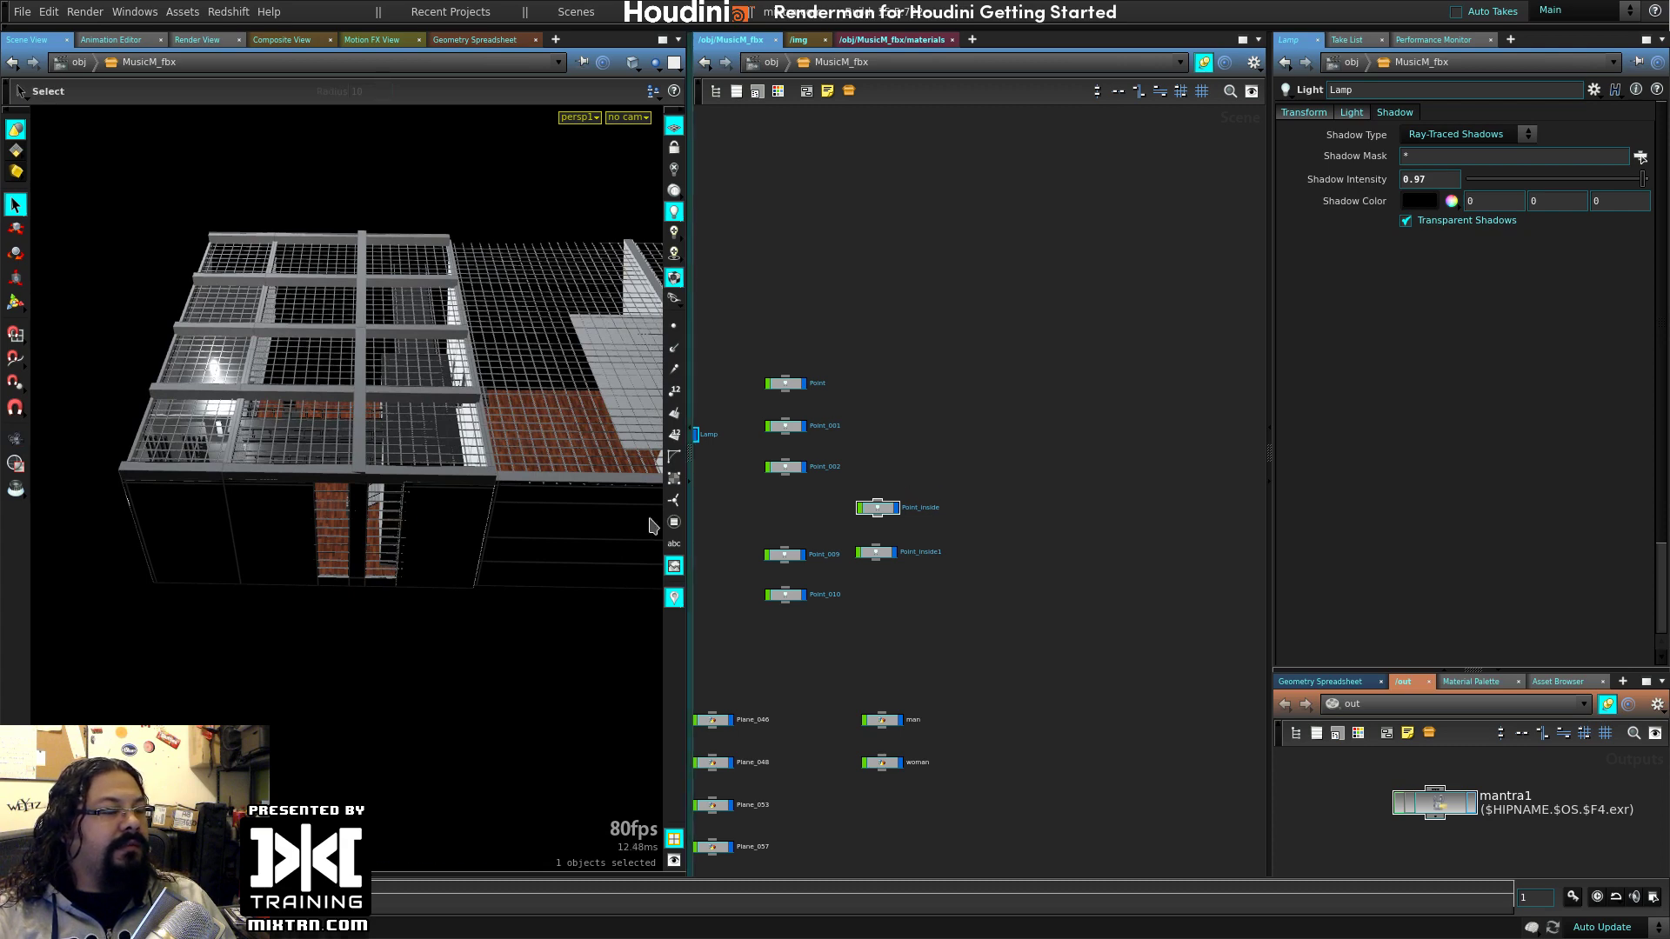
- Create a portal light that uses the window plane Plane_018 as its portal geometry
{"action": "left_click", "coordinate": [361, 508]}
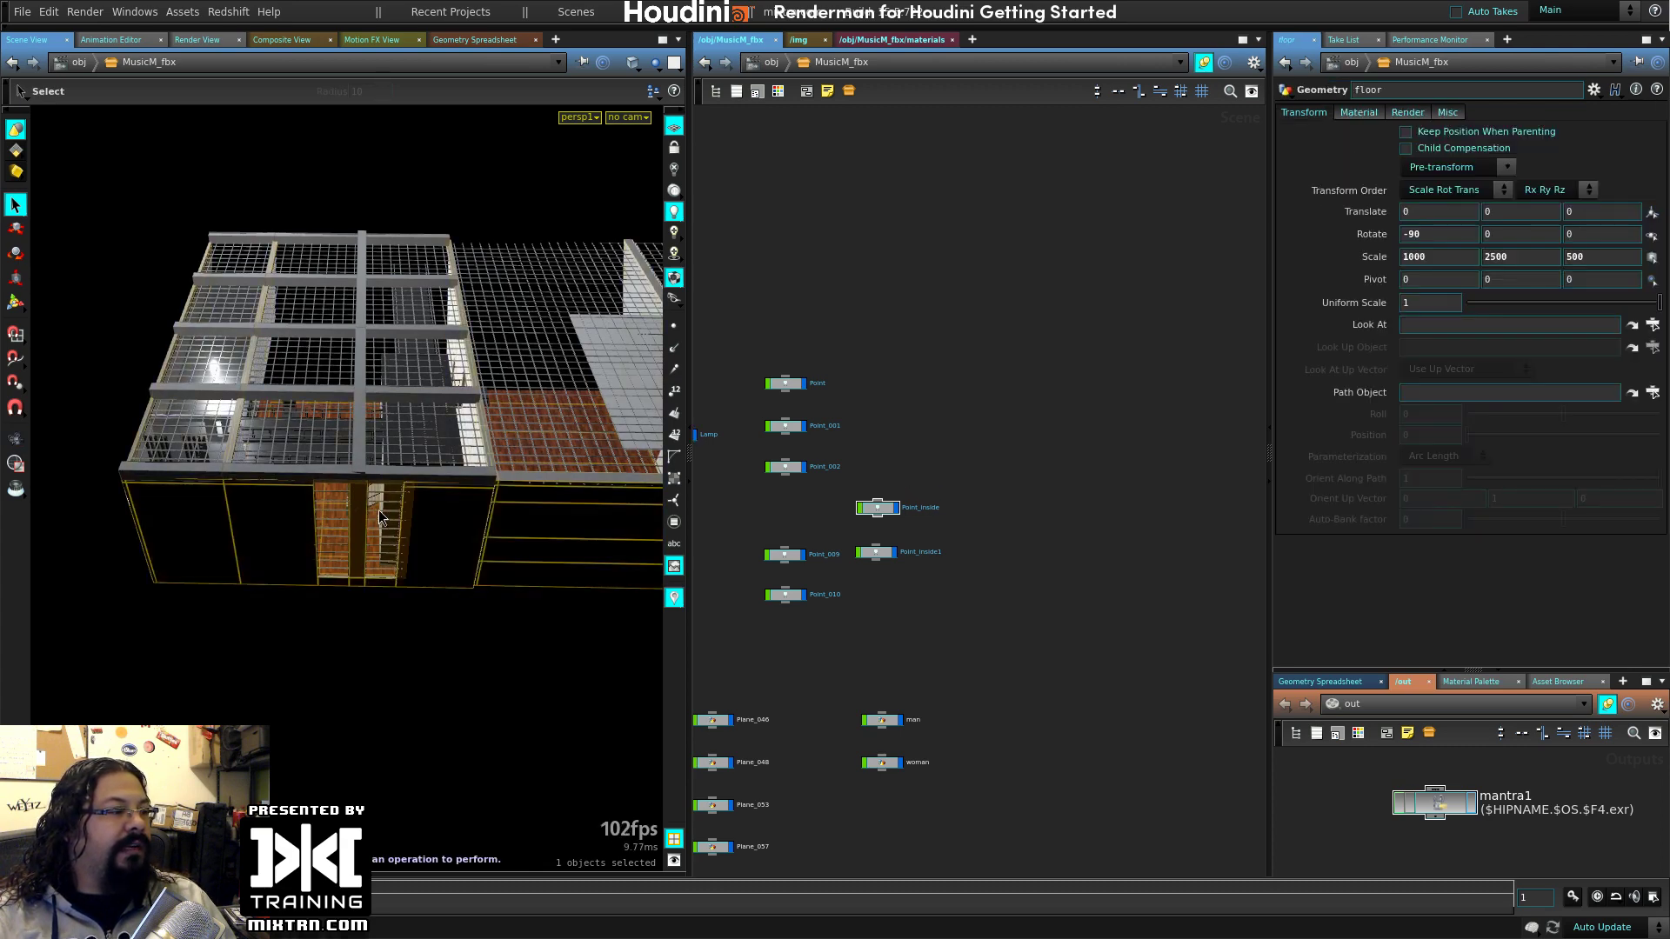
{"action": "key", "text": "space+f"}
{"action": "left_click_drag", "start_coordinate": [378, 509], "coordinate": [318, 589]}
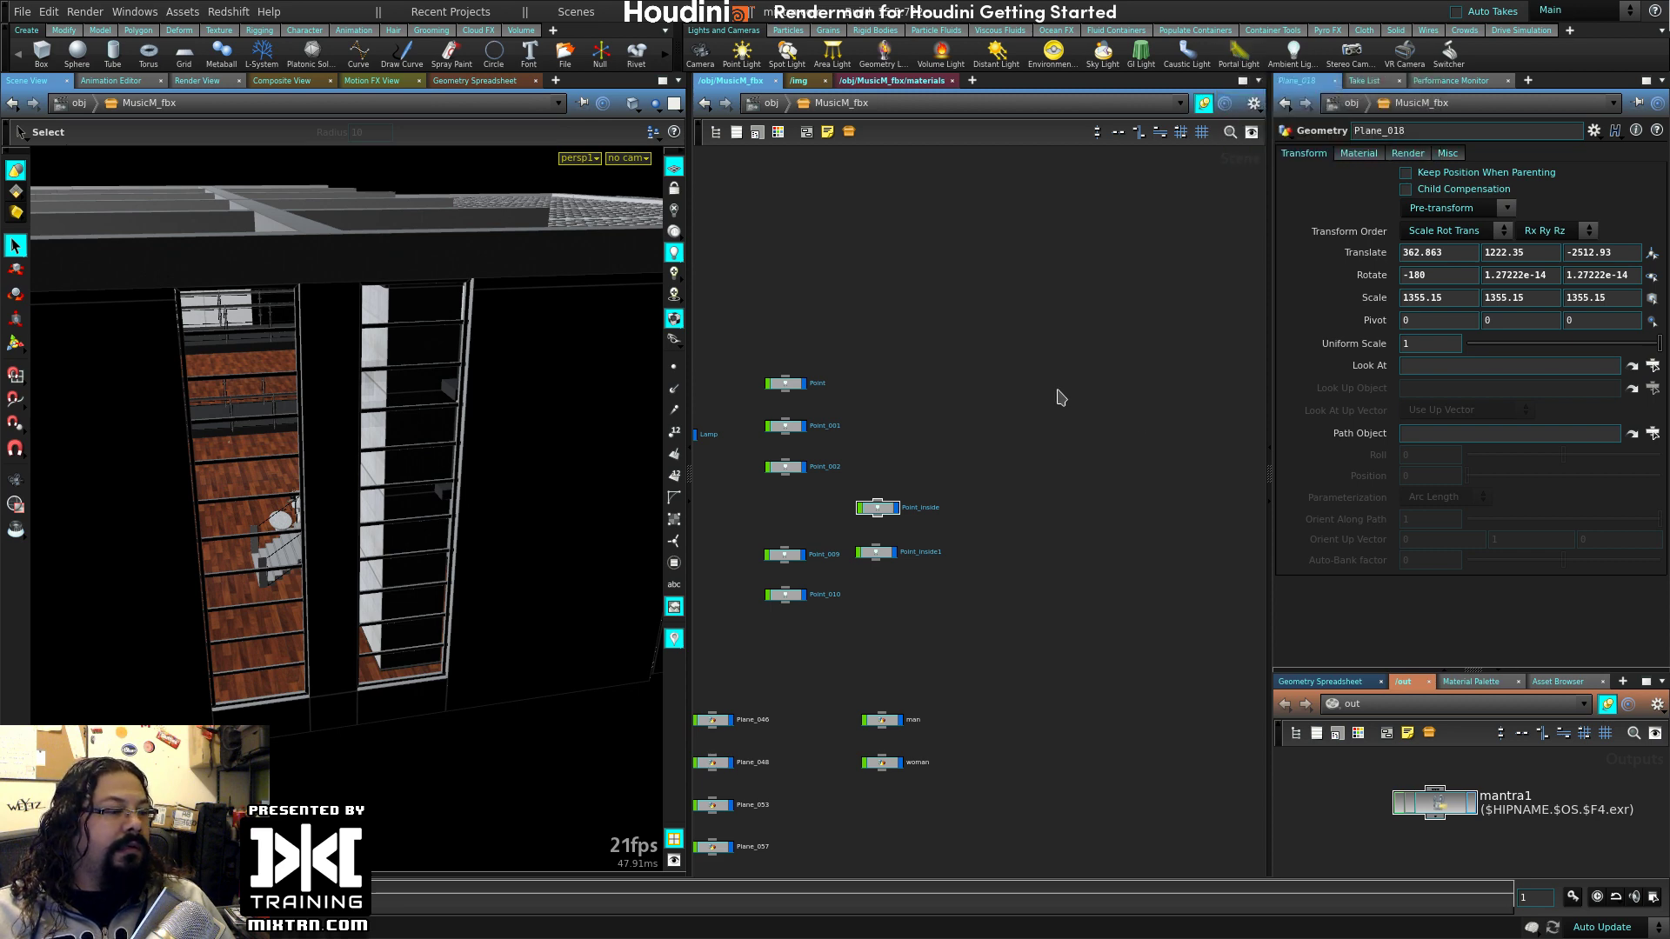
{"action": "left_click", "coordinate": [1240, 55]}
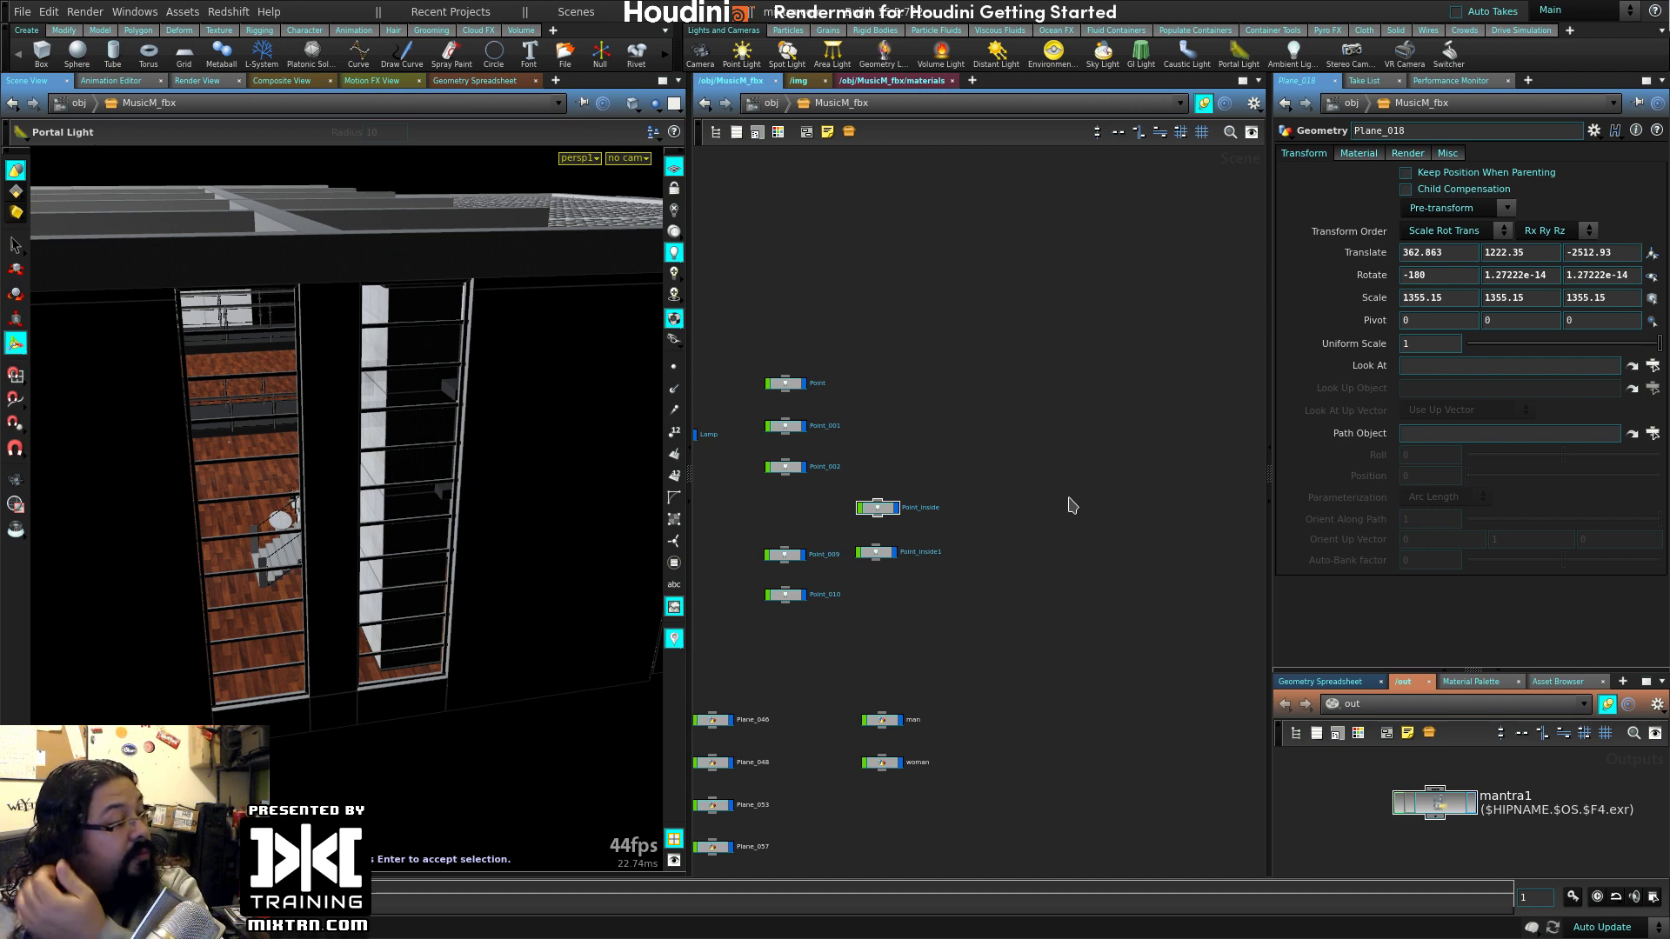
{"action": "left_click", "coordinate": [409, 388]}
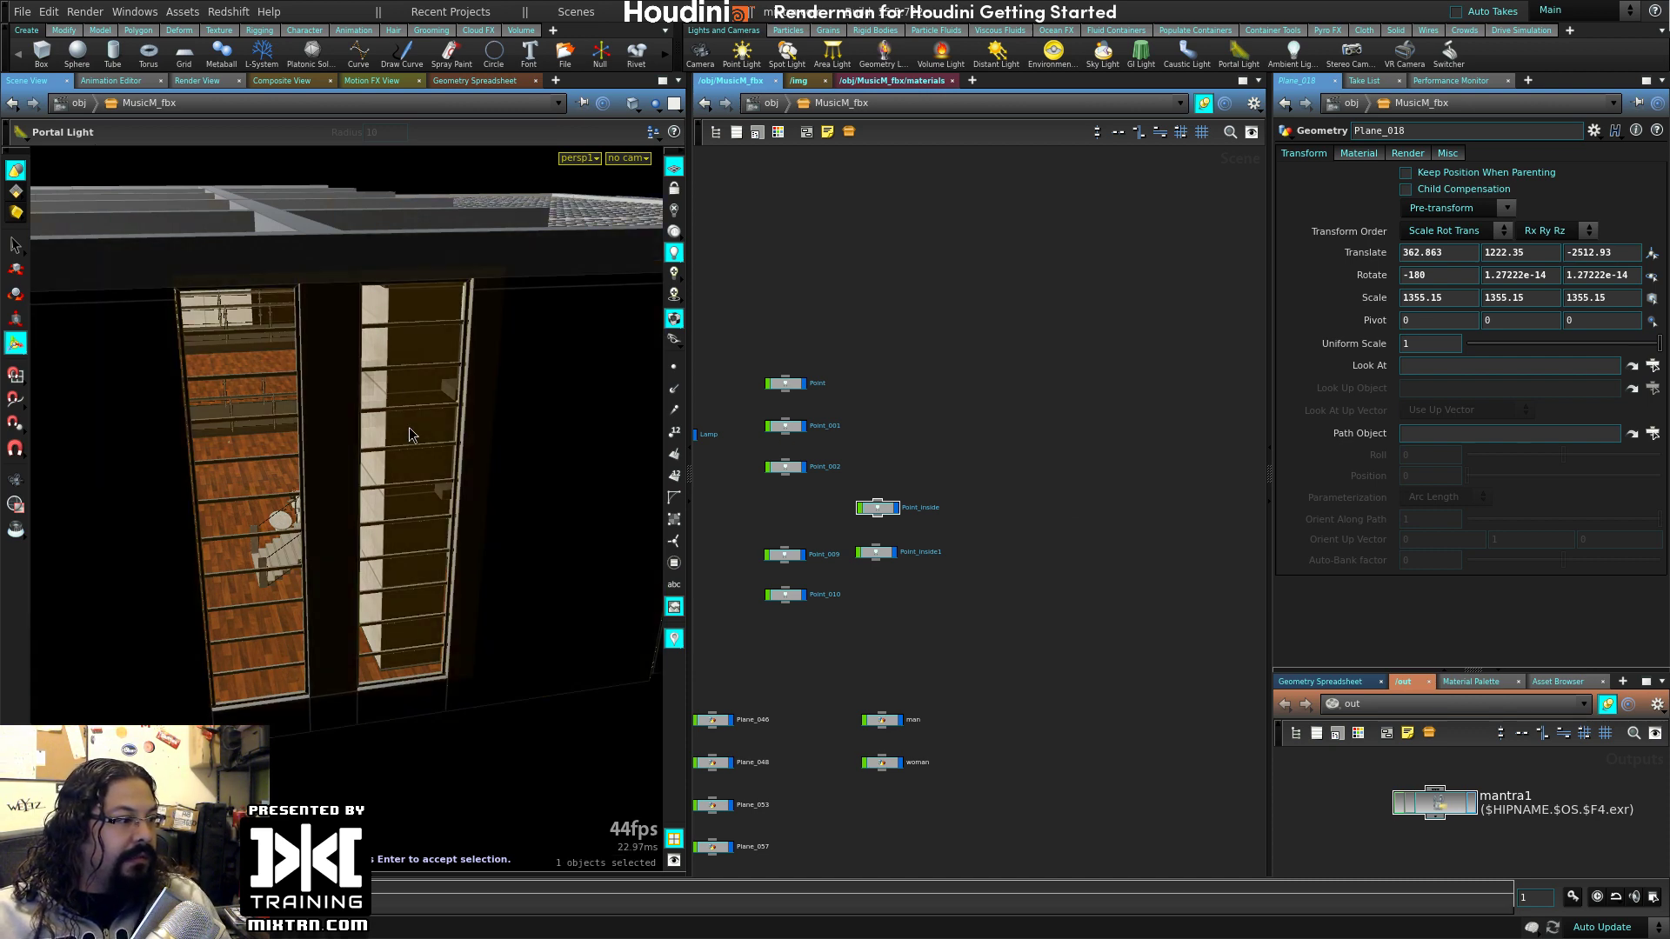
{"action": "key", "text": "Return"}
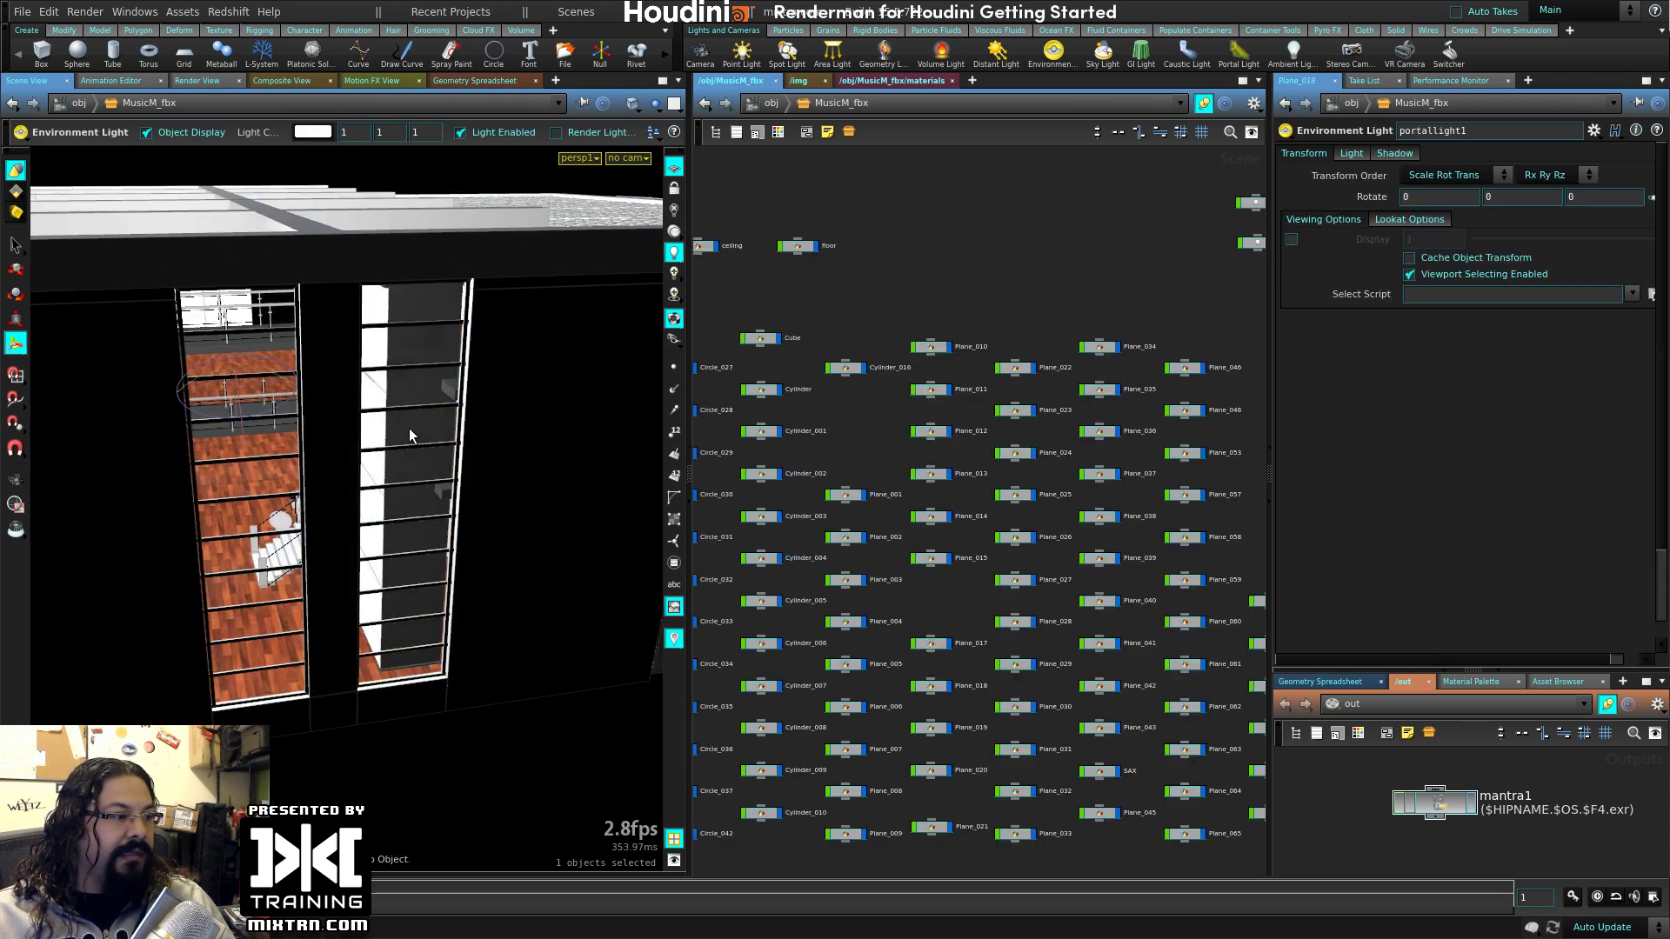
- Move the portallight1 node out from below the geometry nodes and place it just under the Lamp node
{"action": "middle_click_drag", "start_coordinate": [1096, 279], "coordinate": [1030, 111]}
{"action": "middle_click_drag", "start_coordinate": [1079, 726], "coordinate": [909, 705]}
{"action": "scroll", "coordinate": [909, 713], "scroll_direction": "down", "scroll_amount": 3}
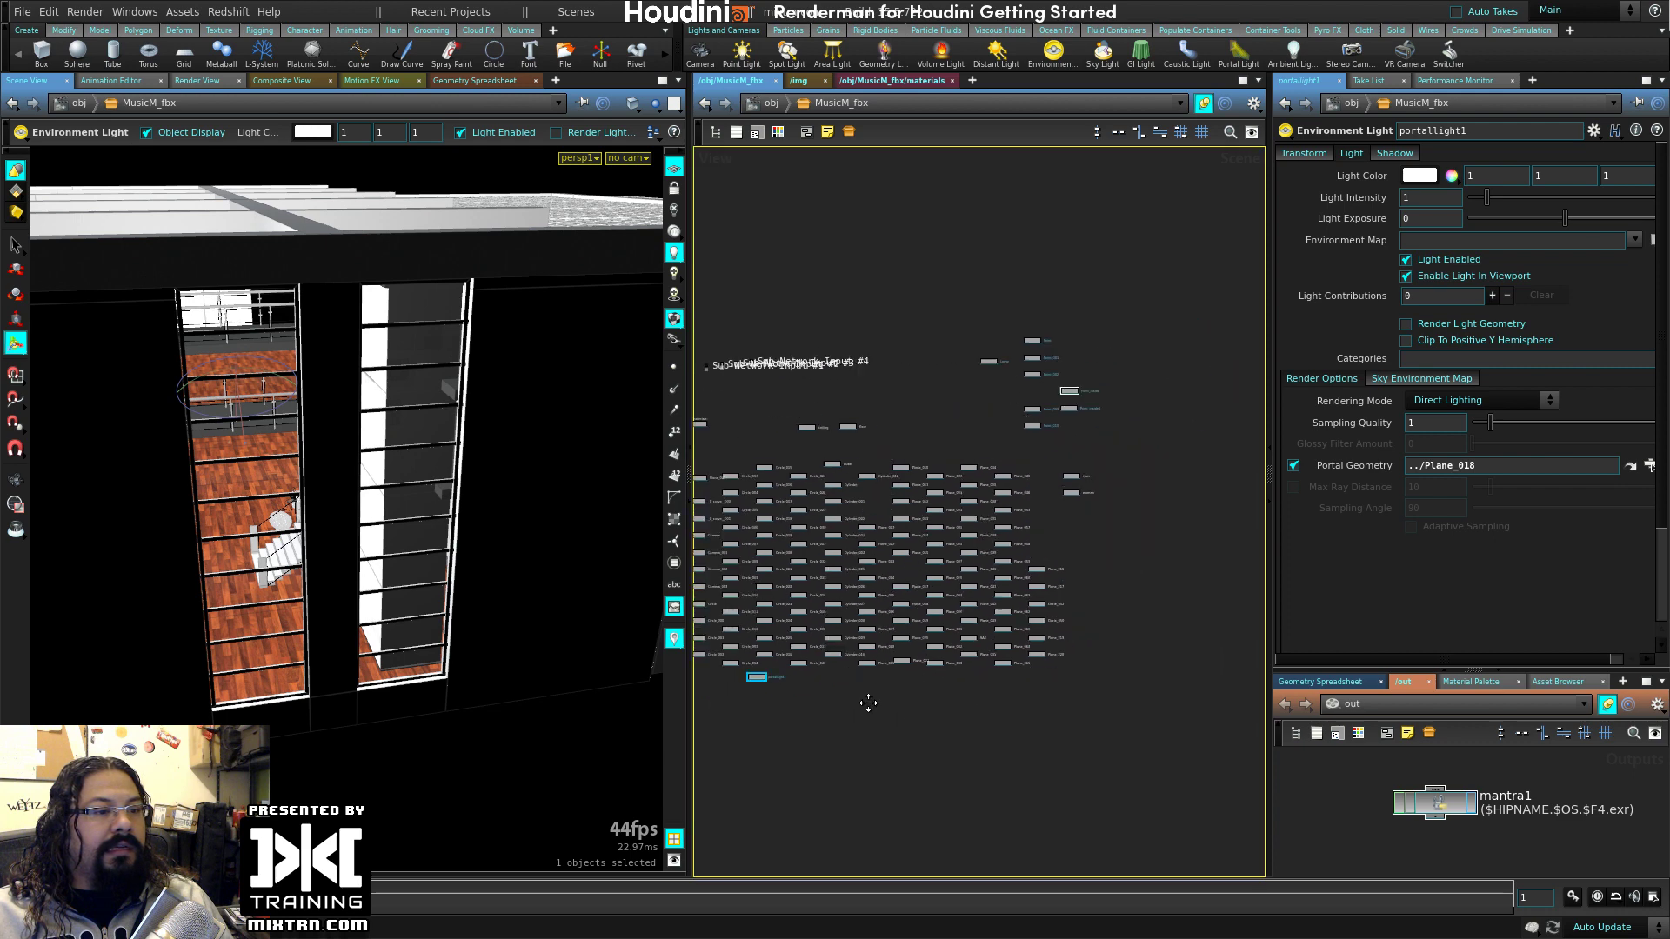
{"action": "scroll", "coordinate": [1002, 440], "scroll_direction": "up", "scroll_amount": 6}
{"action": "scroll", "coordinate": [986, 467], "scroll_direction": "down", "scroll_amount": 6}
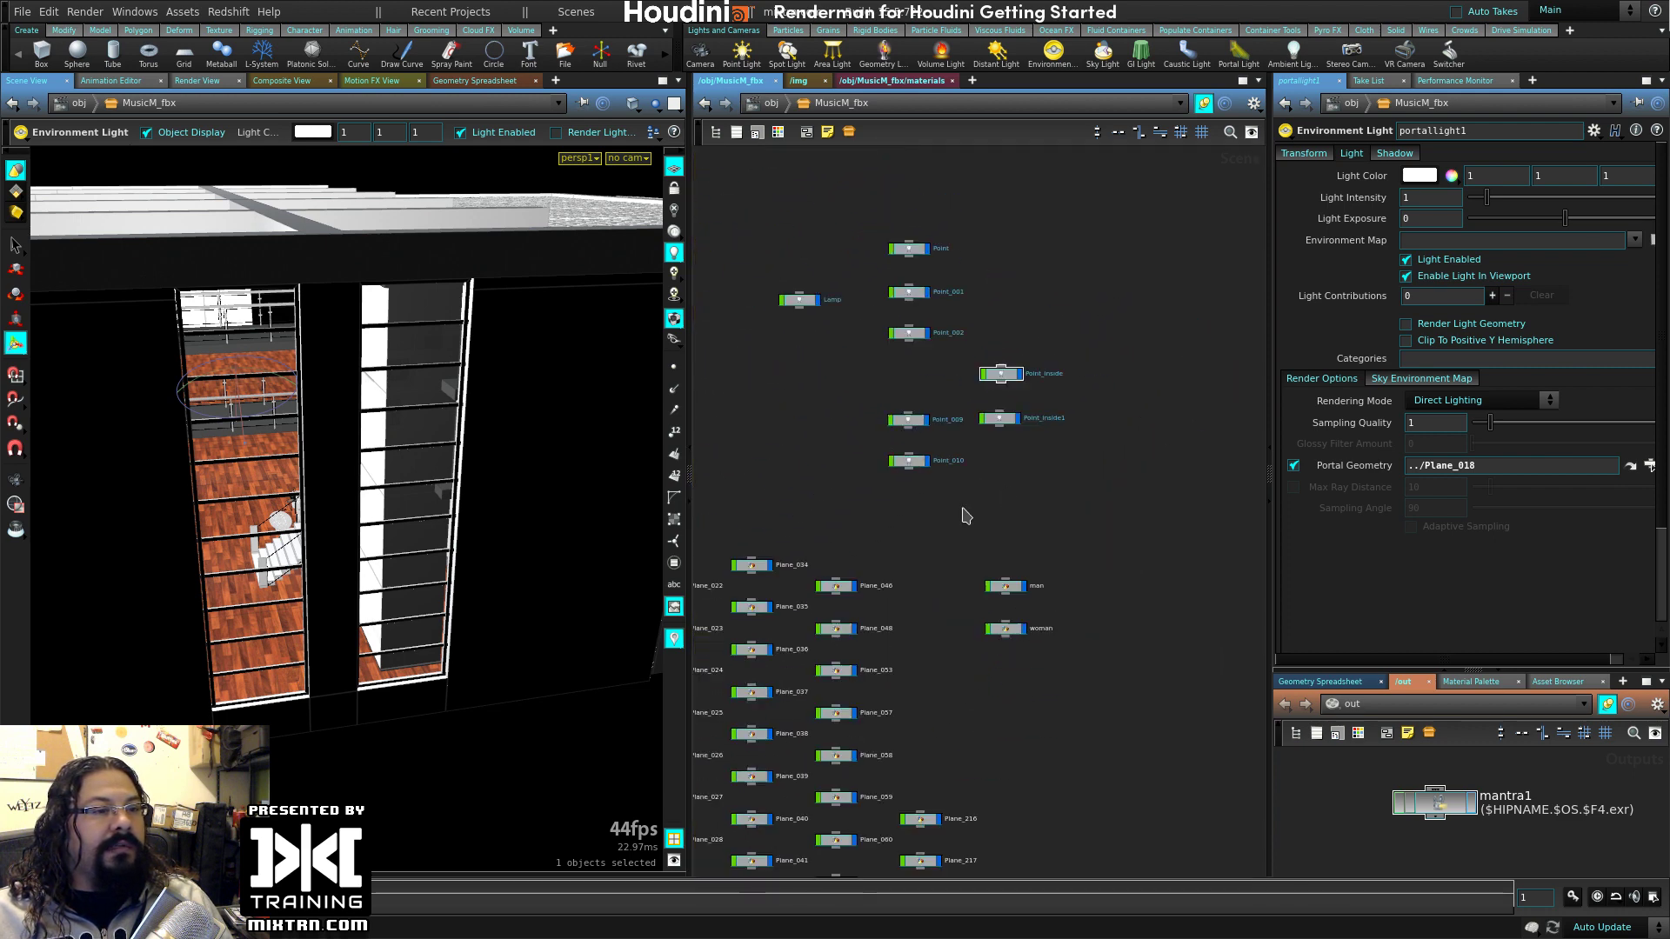
{"action": "scroll", "coordinate": [848, 739], "scroll_direction": "up", "scroll_amount": 6}
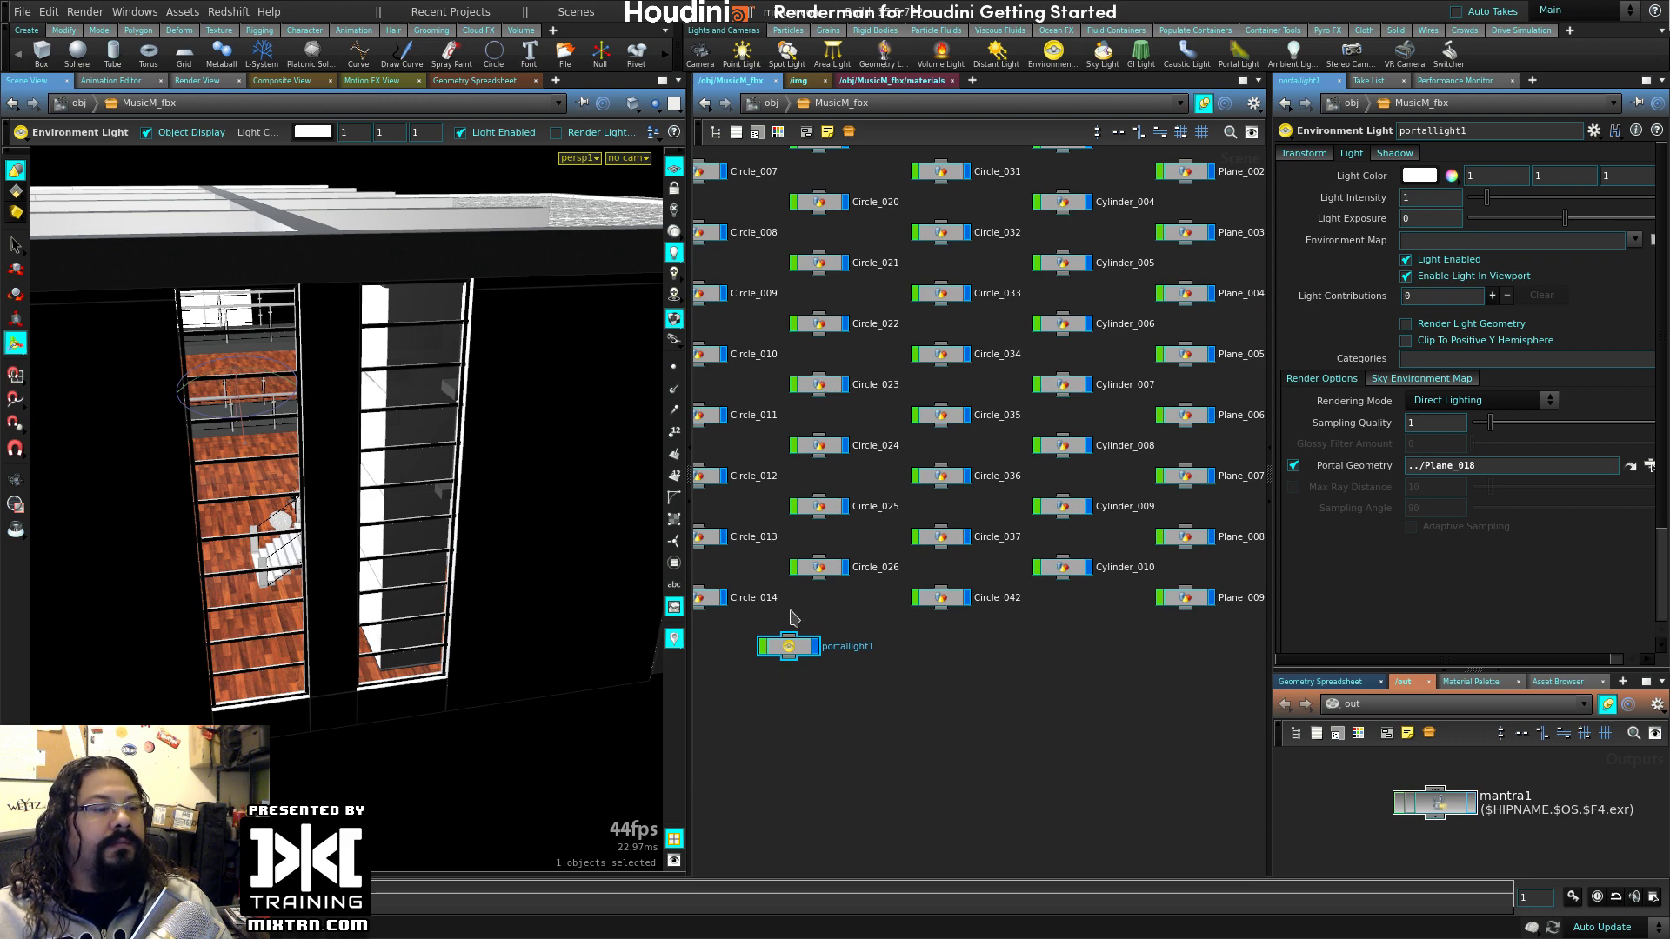
{"action": "scroll", "coordinate": [848, 640], "scroll_direction": "down", "scroll_amount": 6}
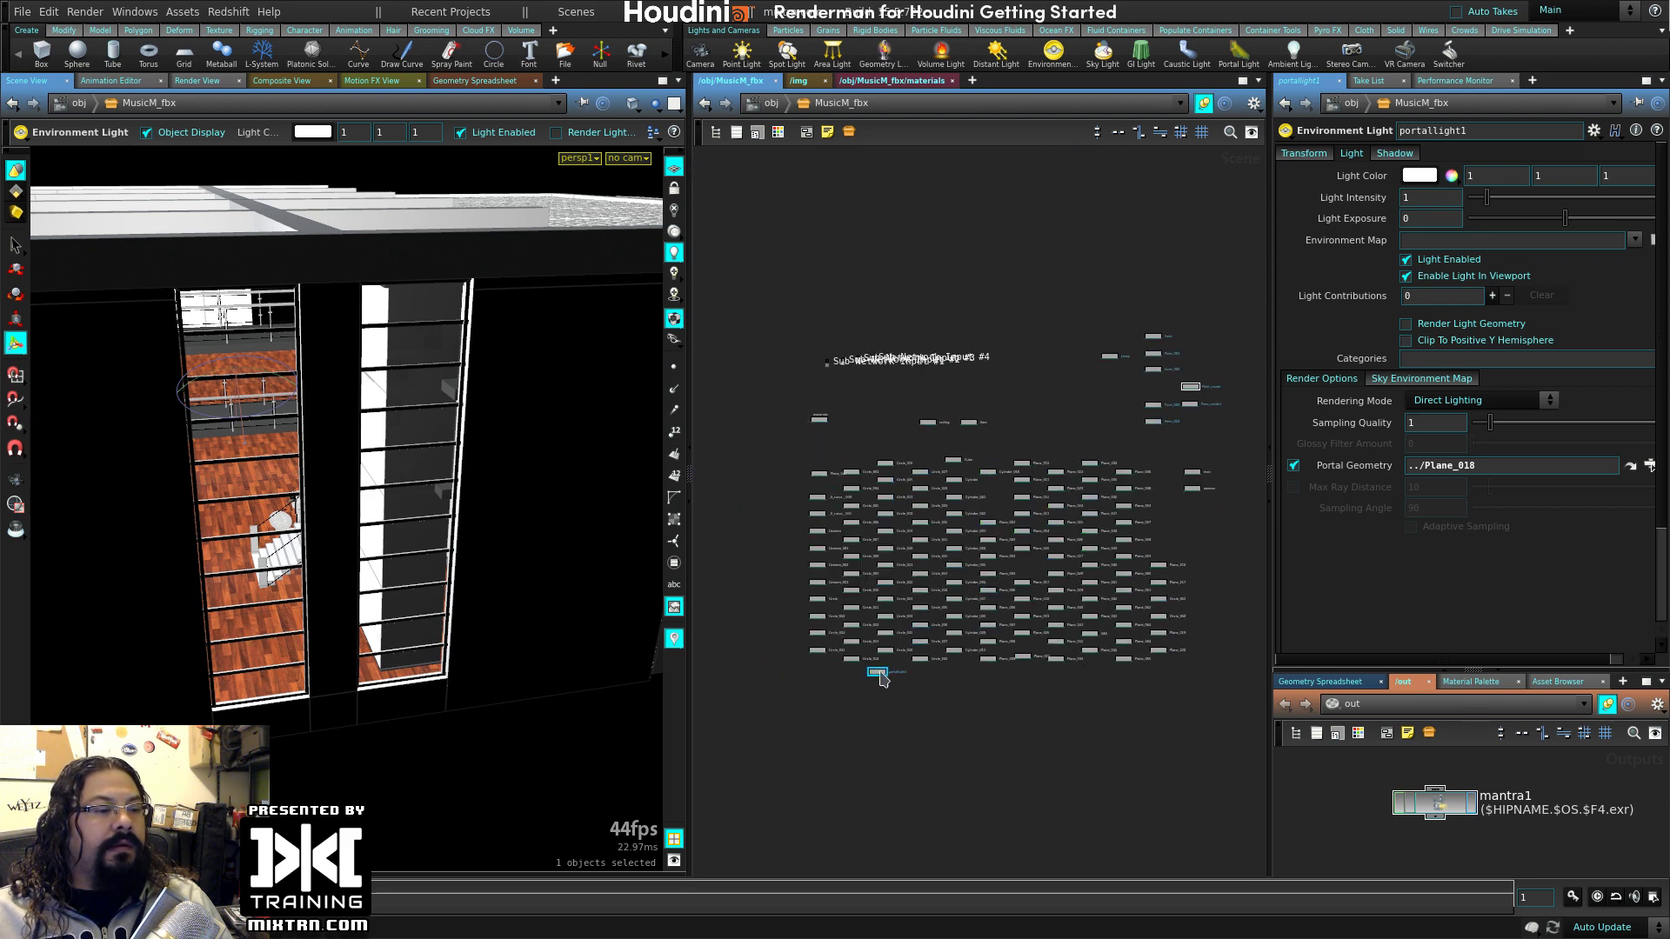
{"action": "left_click_drag", "start_coordinate": [881, 676], "coordinate": [1103, 388]}
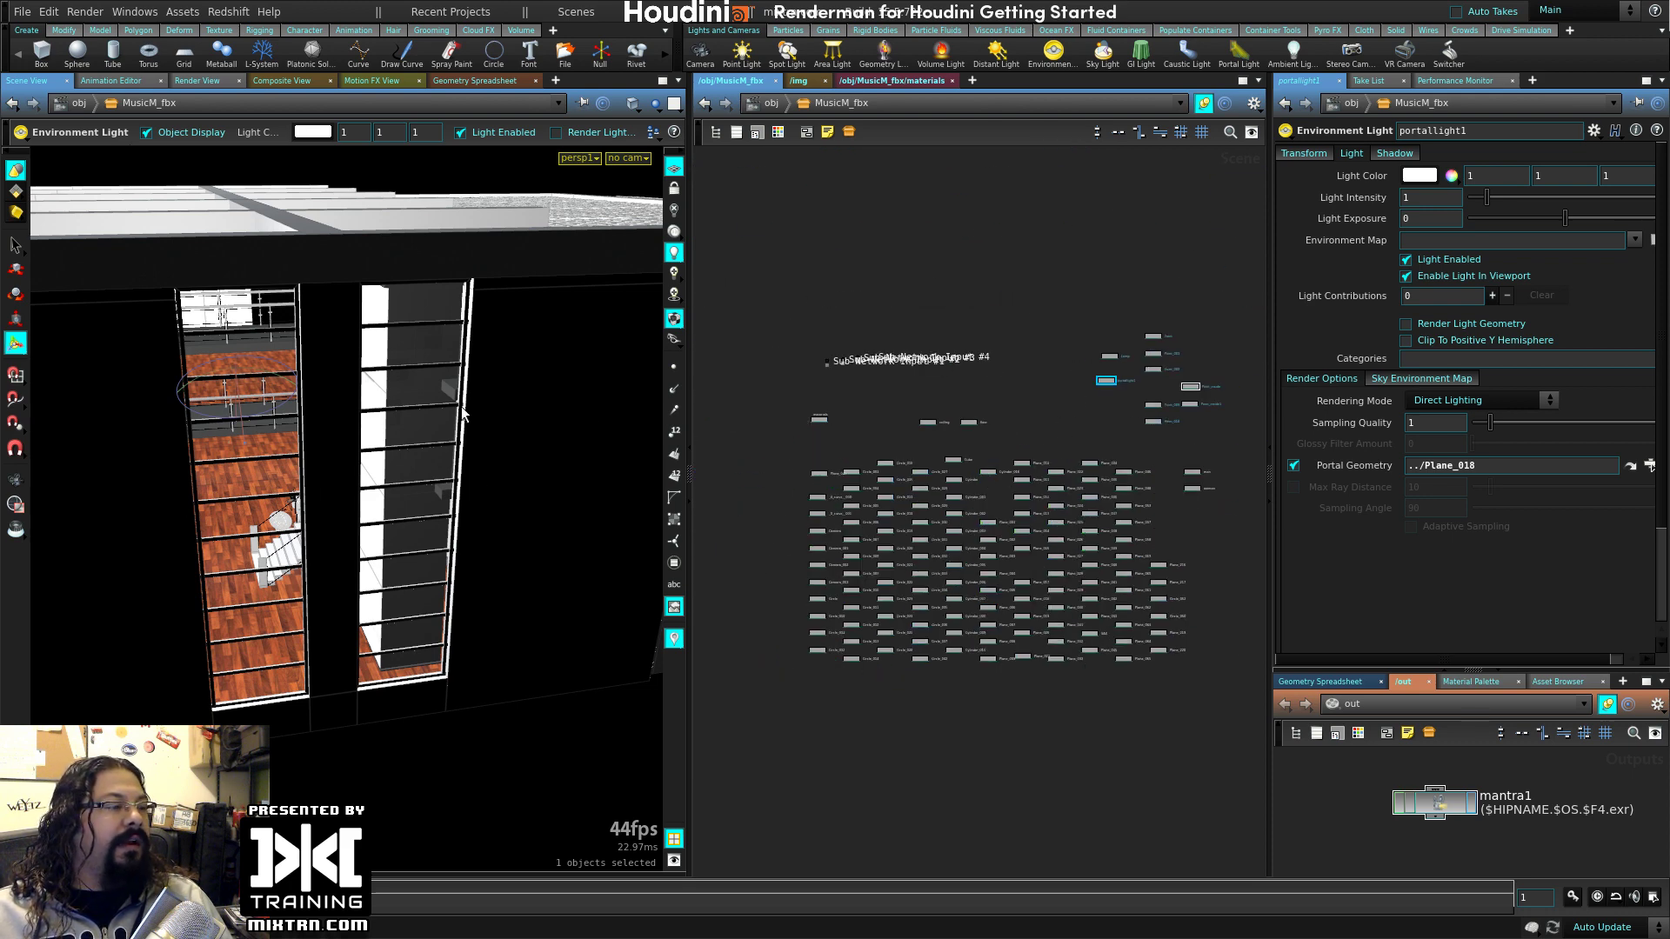
{"action": "scroll", "coordinate": [1139, 257], "scroll_direction": "up", "scroll_amount": 5}
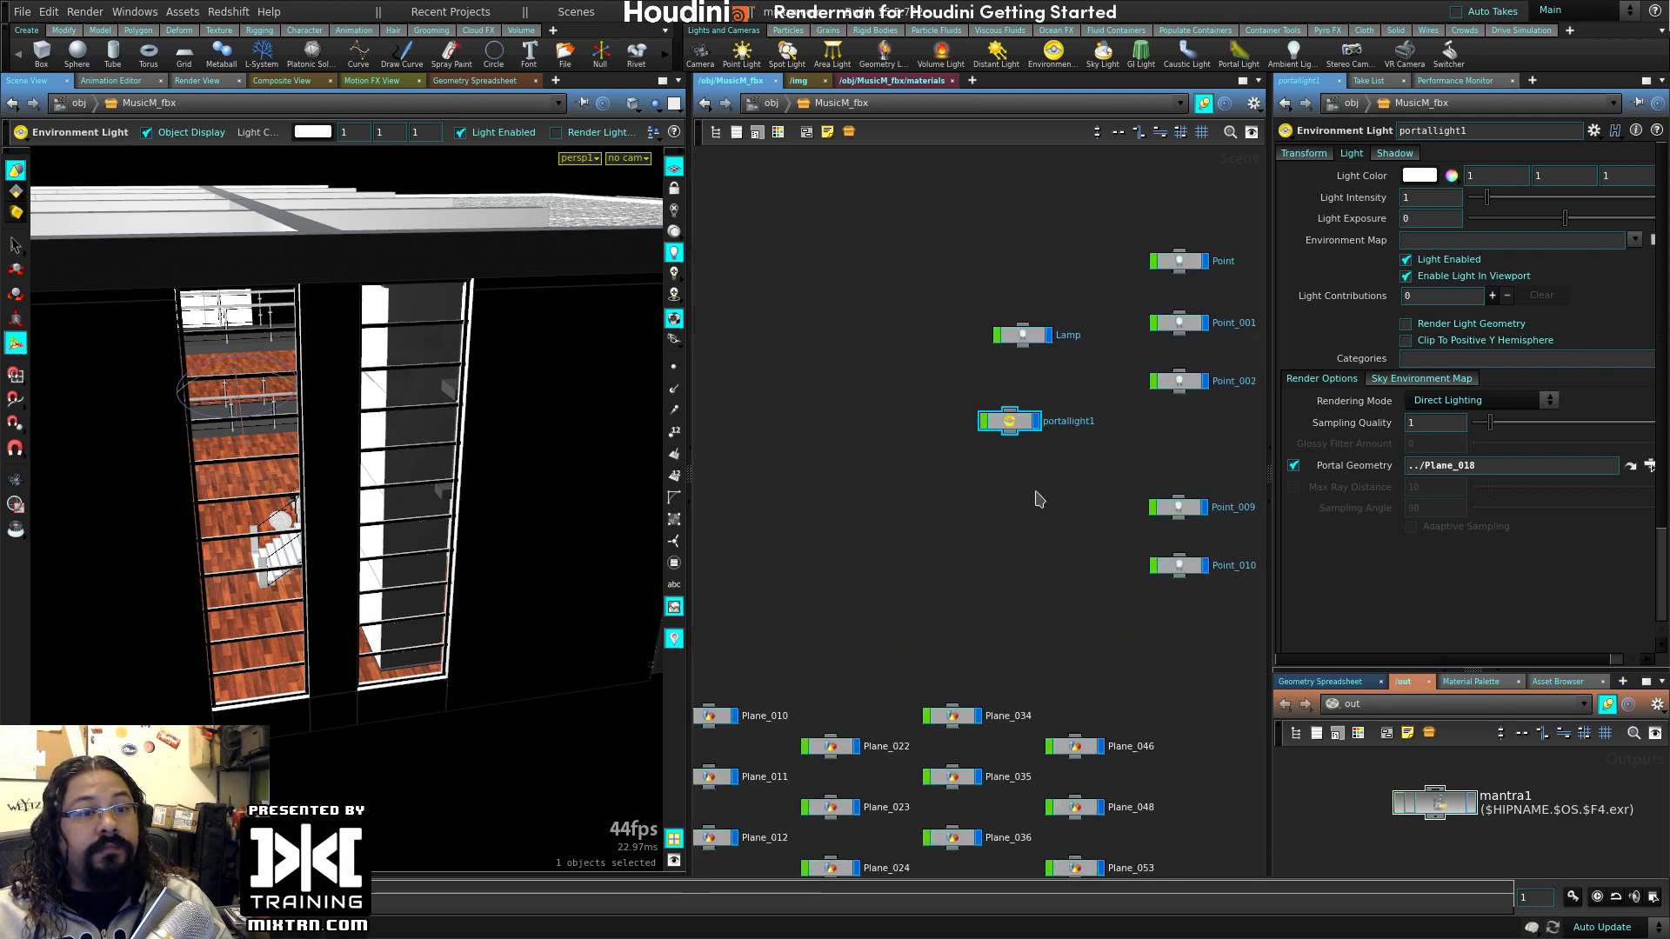
- Stop the running render, restart mantra1 with preview enabled and mark a render region around the windows and seated figure
{"action": "left_click", "coordinate": [217, 83]}
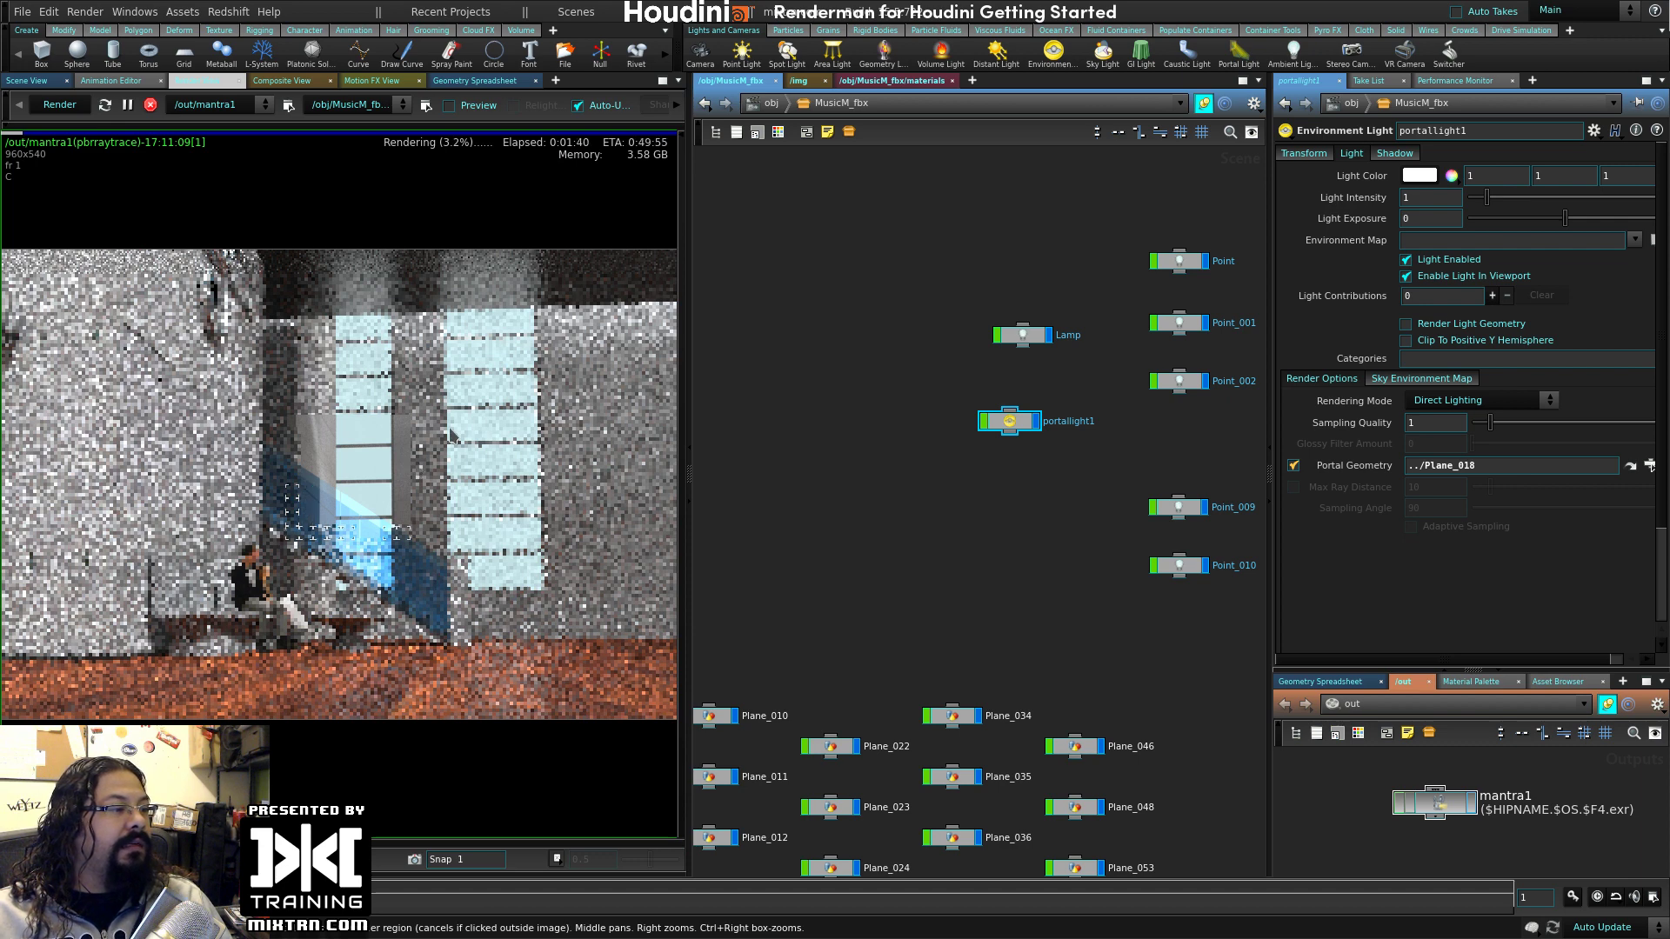
{"action": "left_click", "coordinate": [150, 105]}
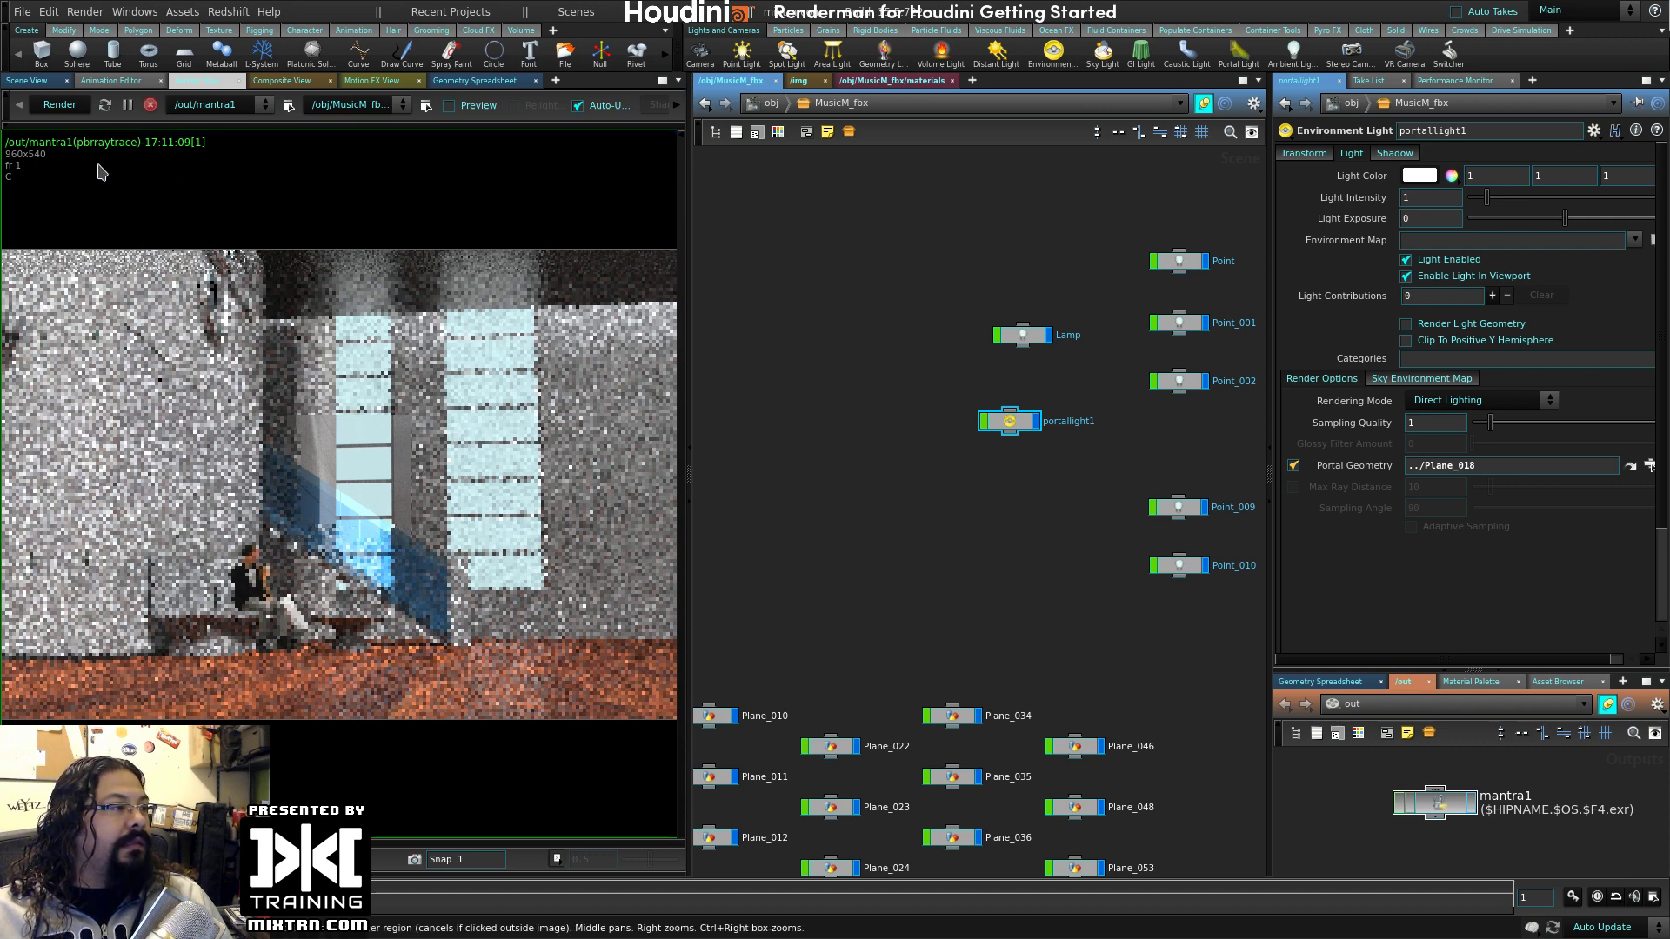
{"action": "left_click", "coordinate": [470, 105]}
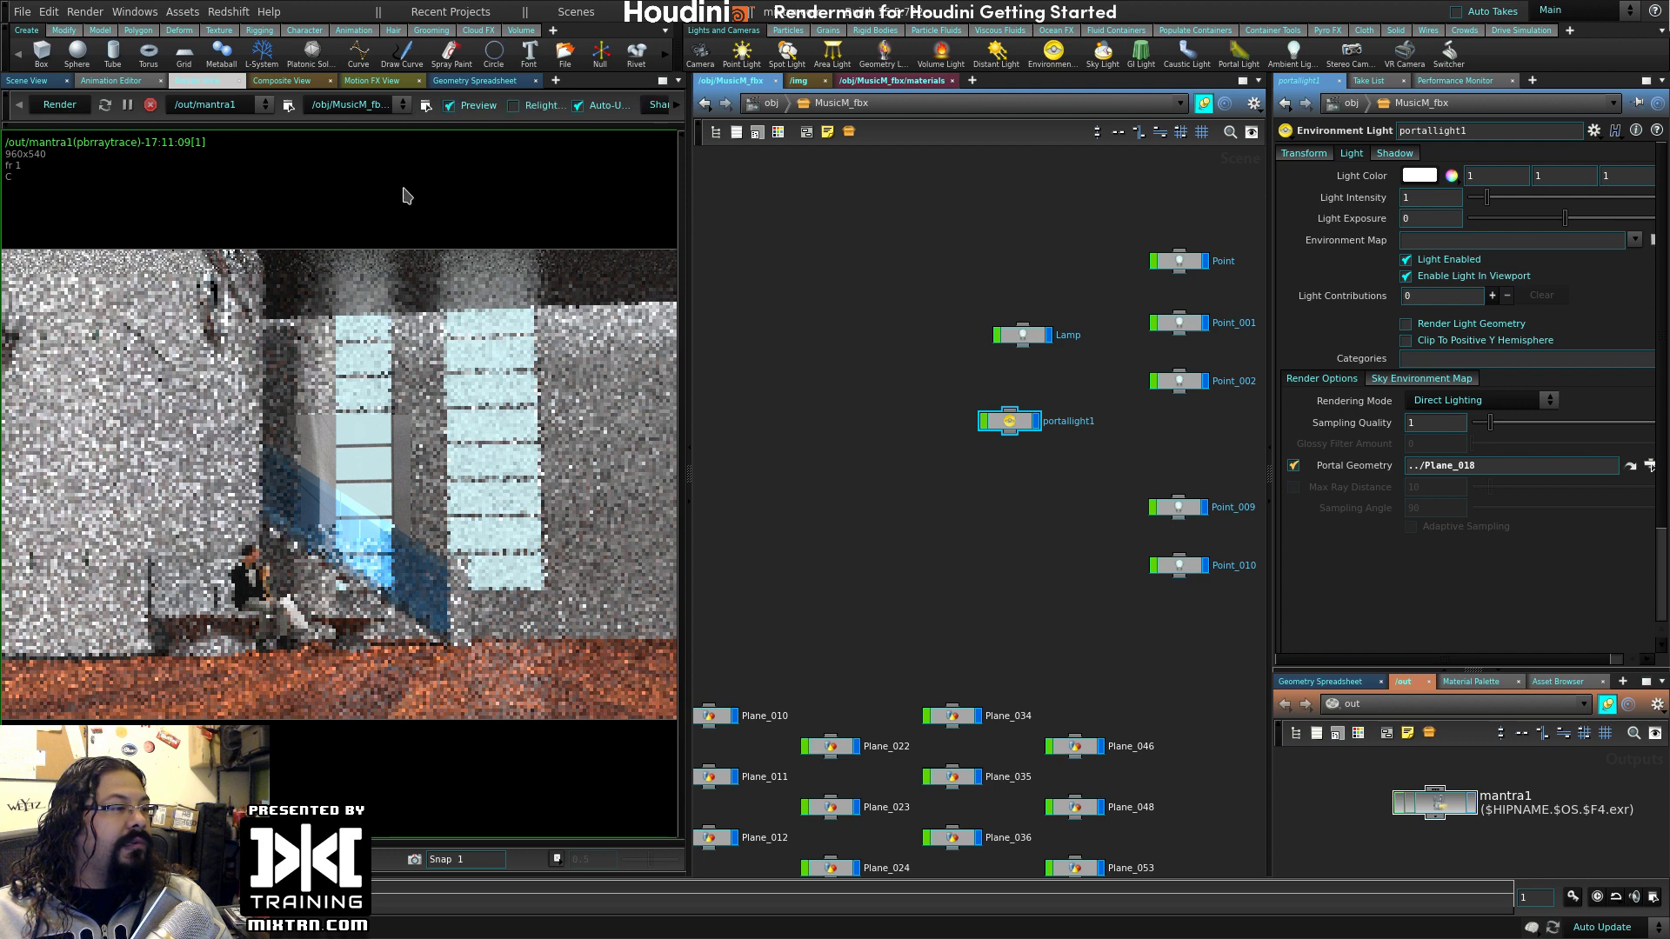
{"action": "left_click", "coordinate": [60, 106]}
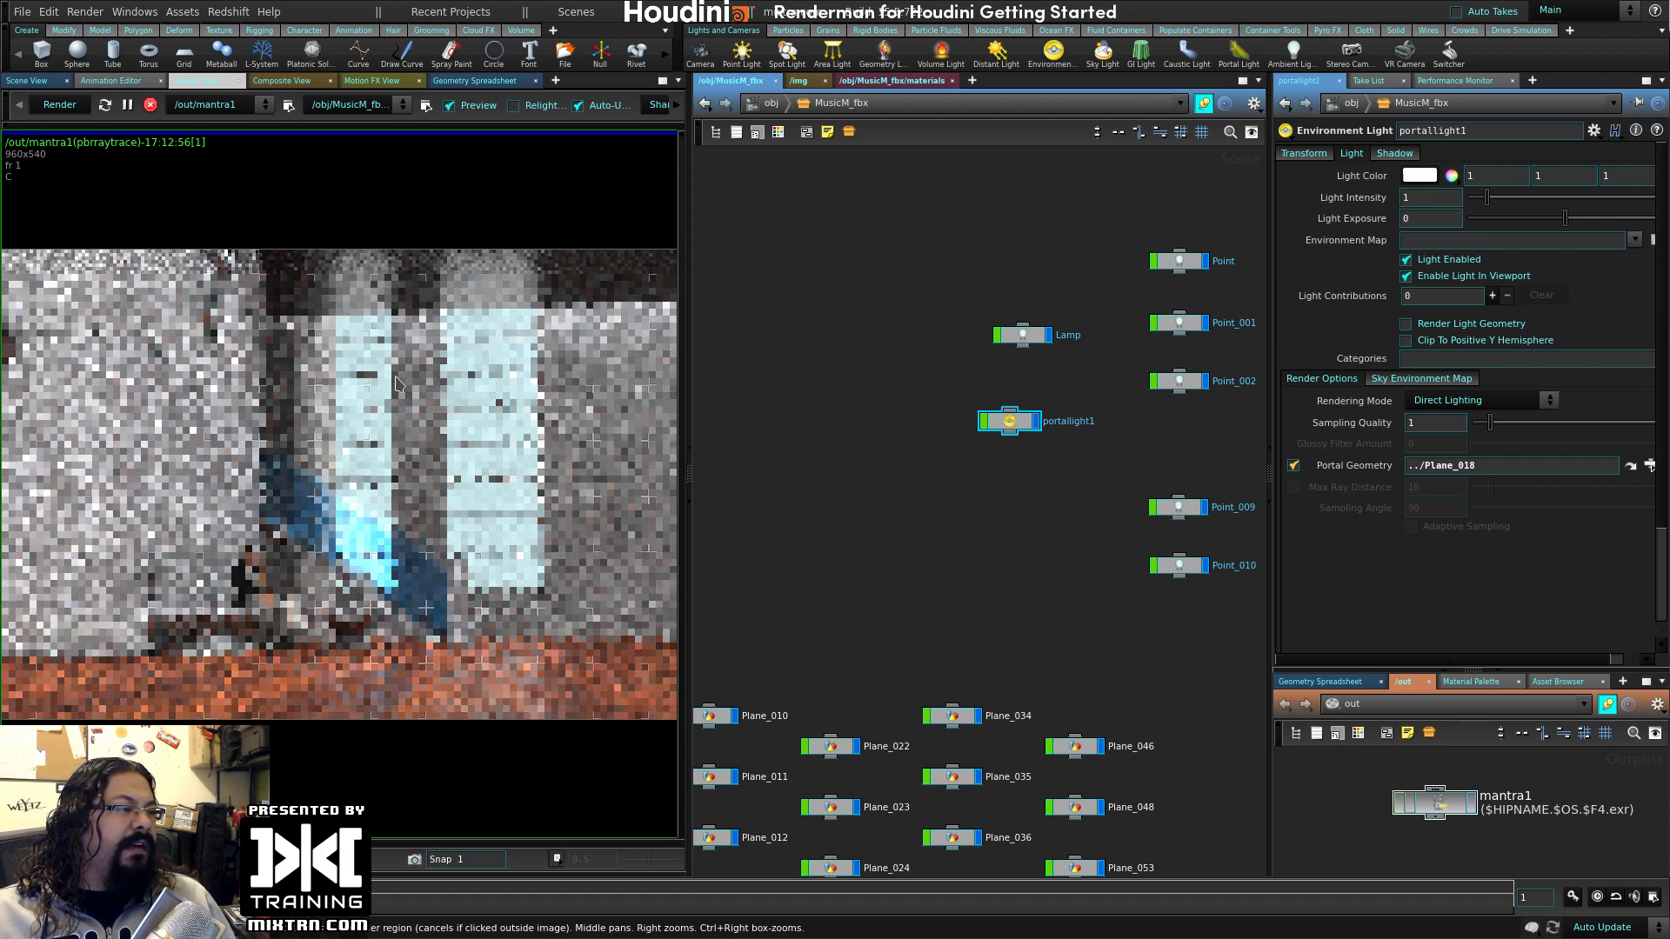
{"action": "left_click_drag", "start_coordinate": [243, 268], "coordinate": [574, 659]}
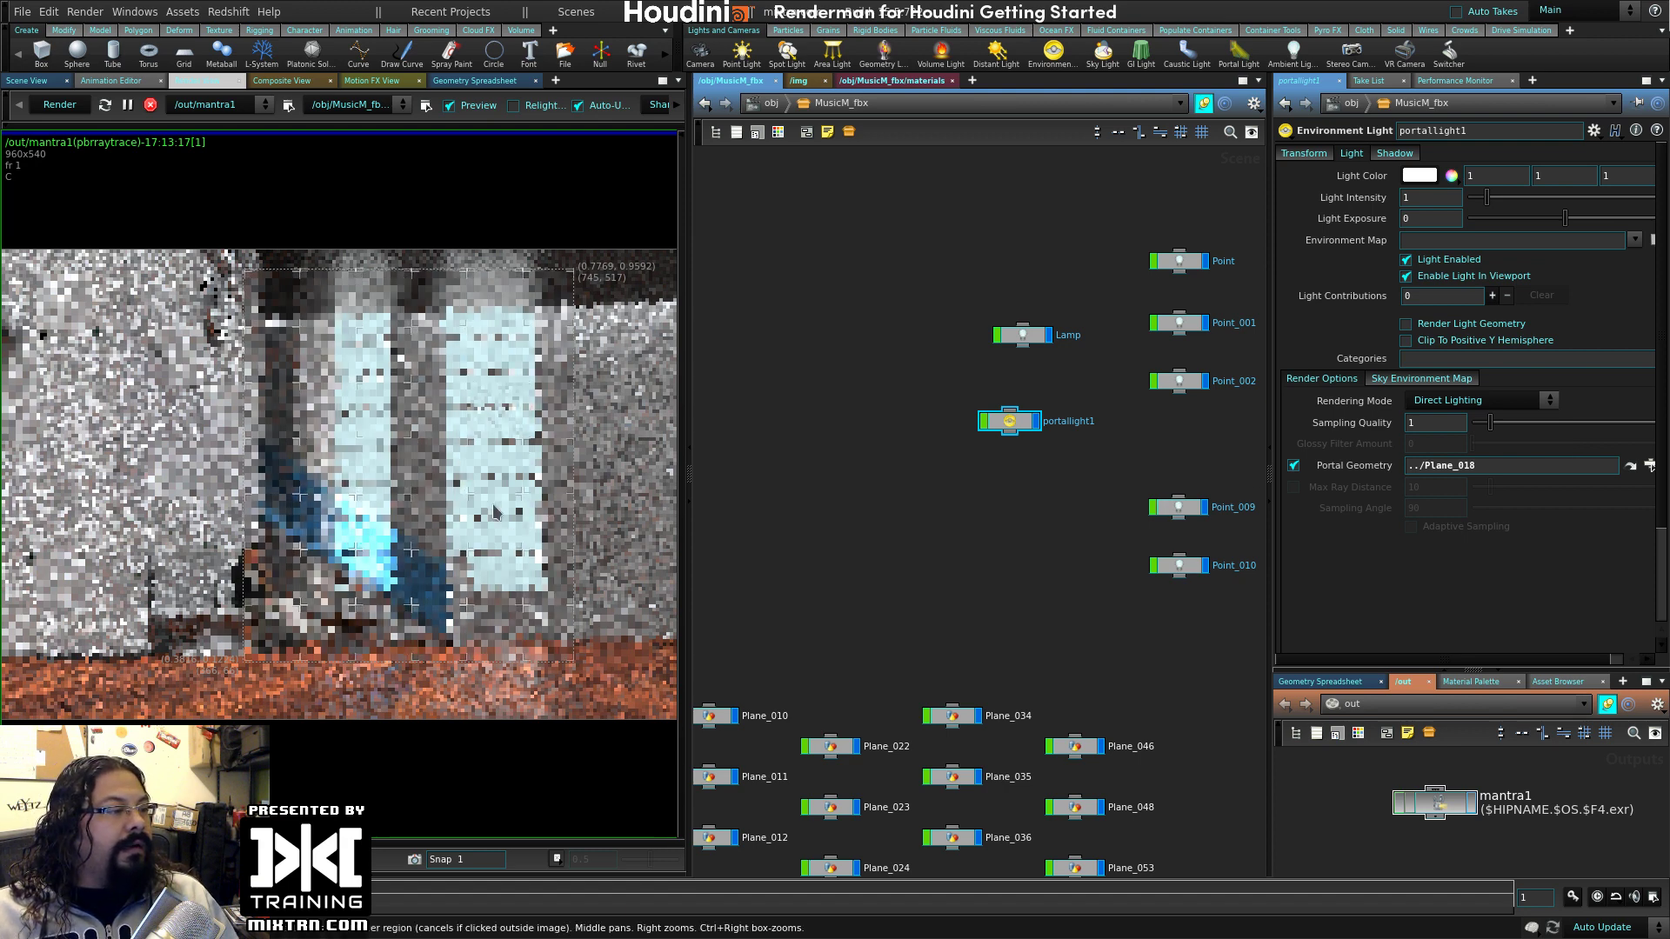
- Set the Max Ray Samples of mantra1 to 9 in its sampling settings
{"action": "left_click", "coordinate": [1436, 794]}
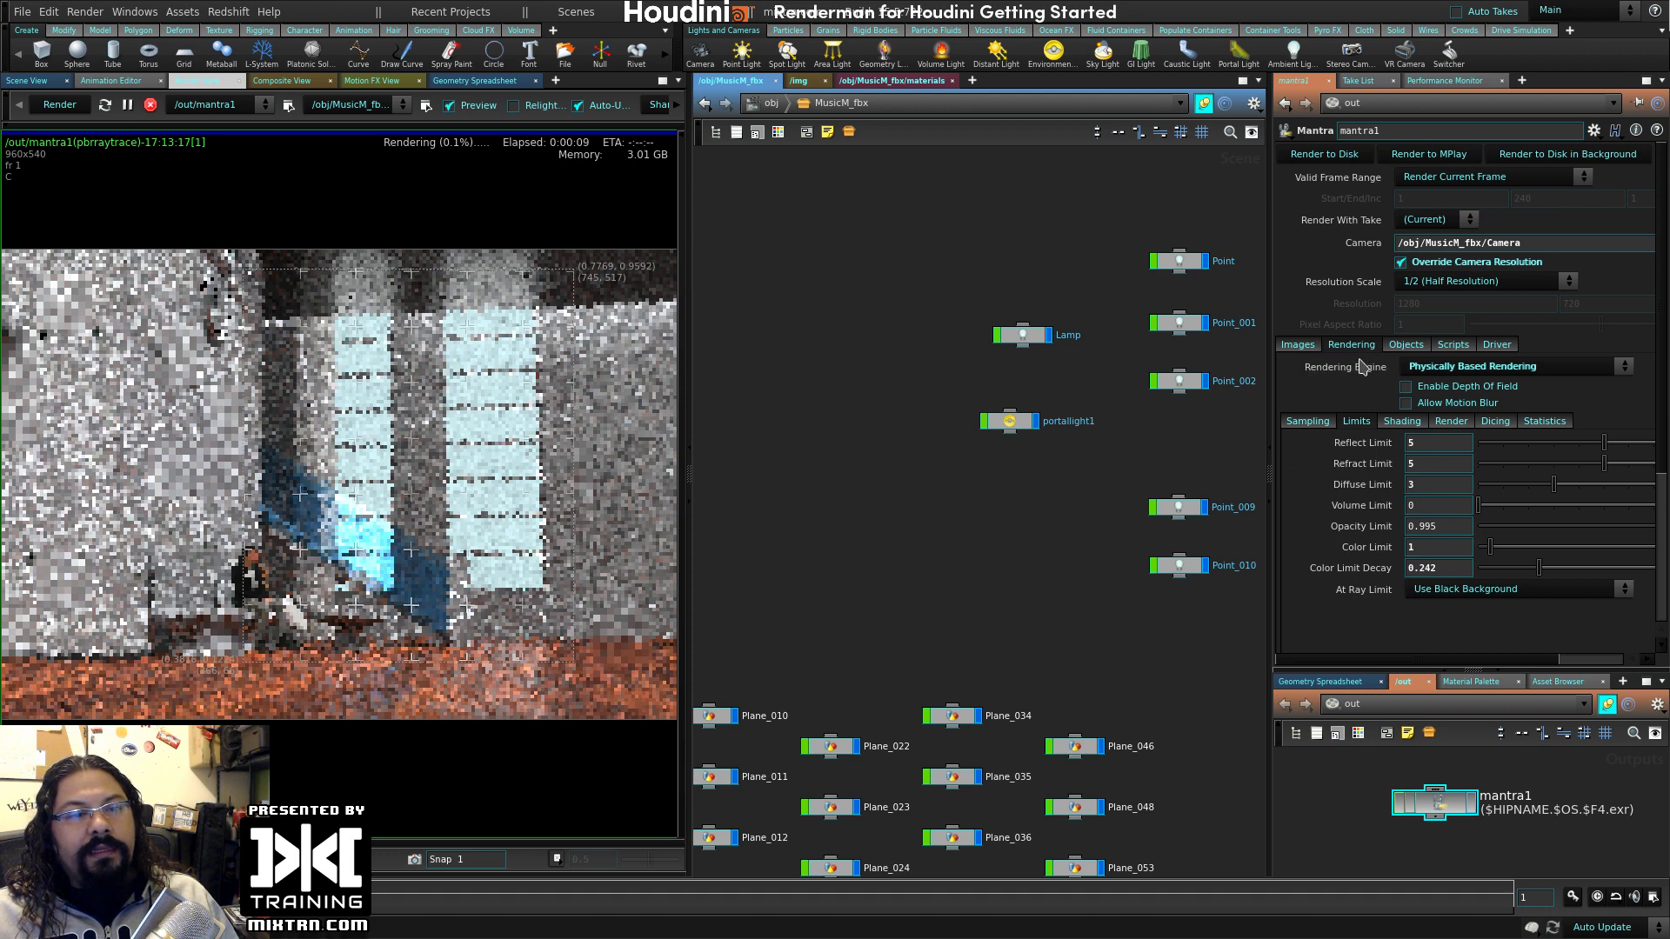
{"action": "left_click", "coordinate": [1298, 344]}
{"action": "left_click", "coordinate": [1351, 344]}
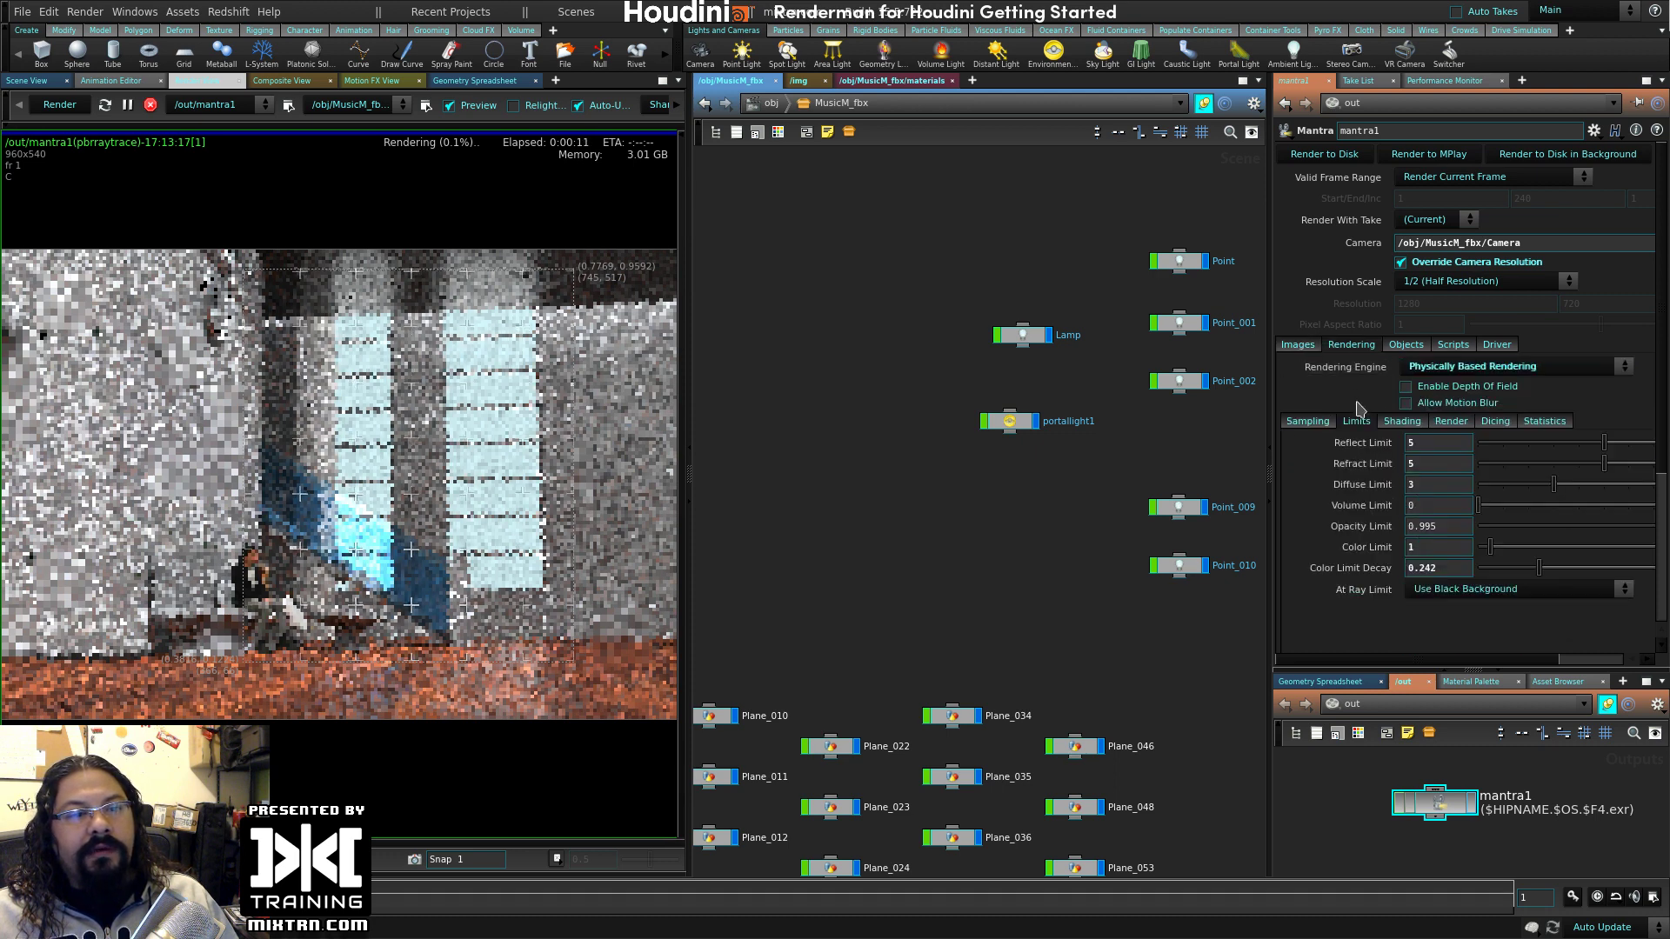
{"action": "left_click", "coordinate": [1307, 421]}
{"action": "middle_click_drag", "start_coordinate": [1337, 440], "coordinate": [1333, 433]}
{"action": "left_click", "coordinate": [1478, 503]}
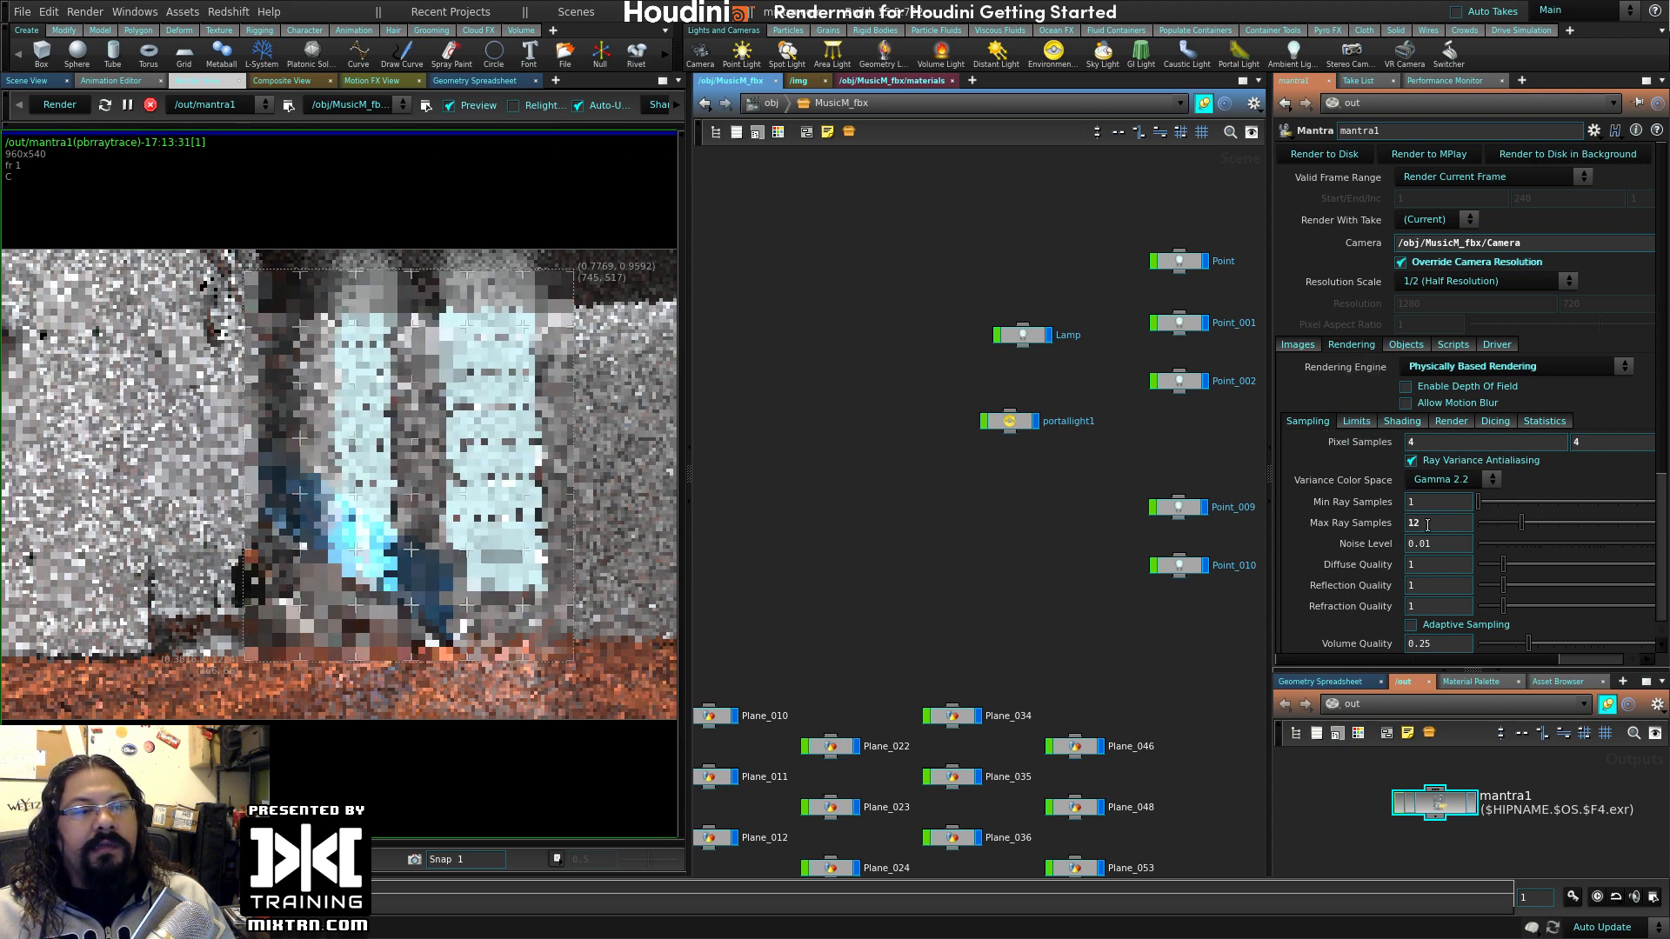
{"action": "left_click_drag", "start_coordinate": [1522, 523], "coordinate": [1510, 522]}
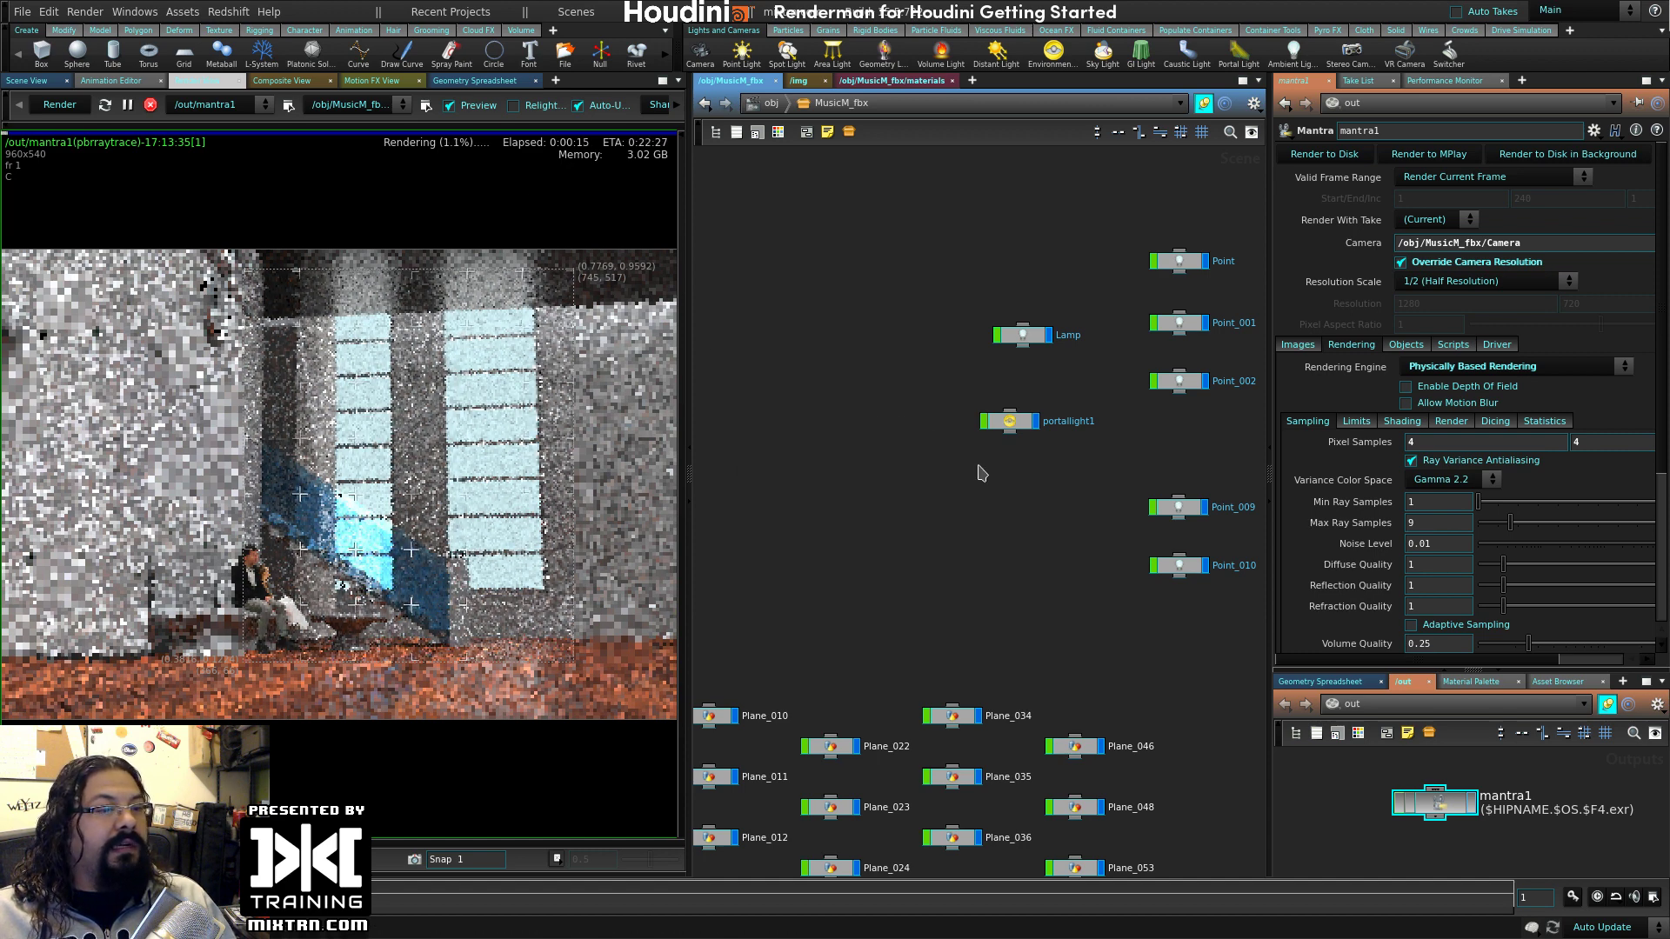
- Set the light intensity of portallight1 to 5
{"action": "left_click", "coordinate": [1027, 428]}
{"action": "middle_click_drag", "start_coordinate": [1026, 428], "coordinate": [922, 435]}
{"action": "left_click_drag", "start_coordinate": [923, 435], "coordinate": [938, 436]}
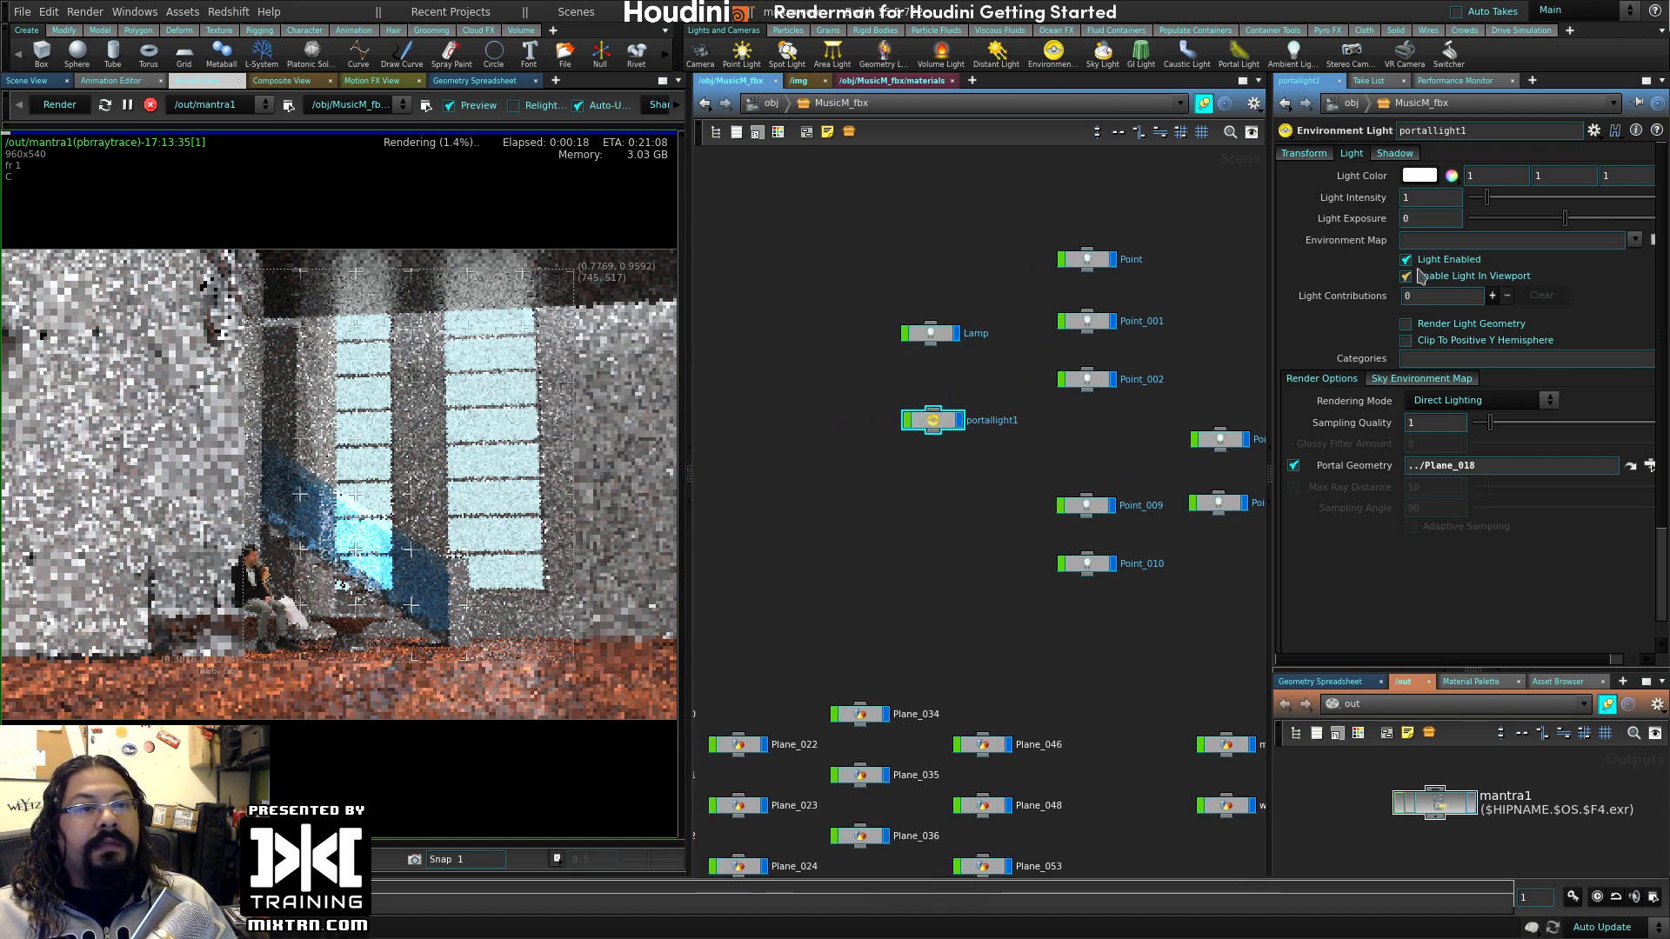
{"action": "left_click", "coordinate": [1427, 197]}
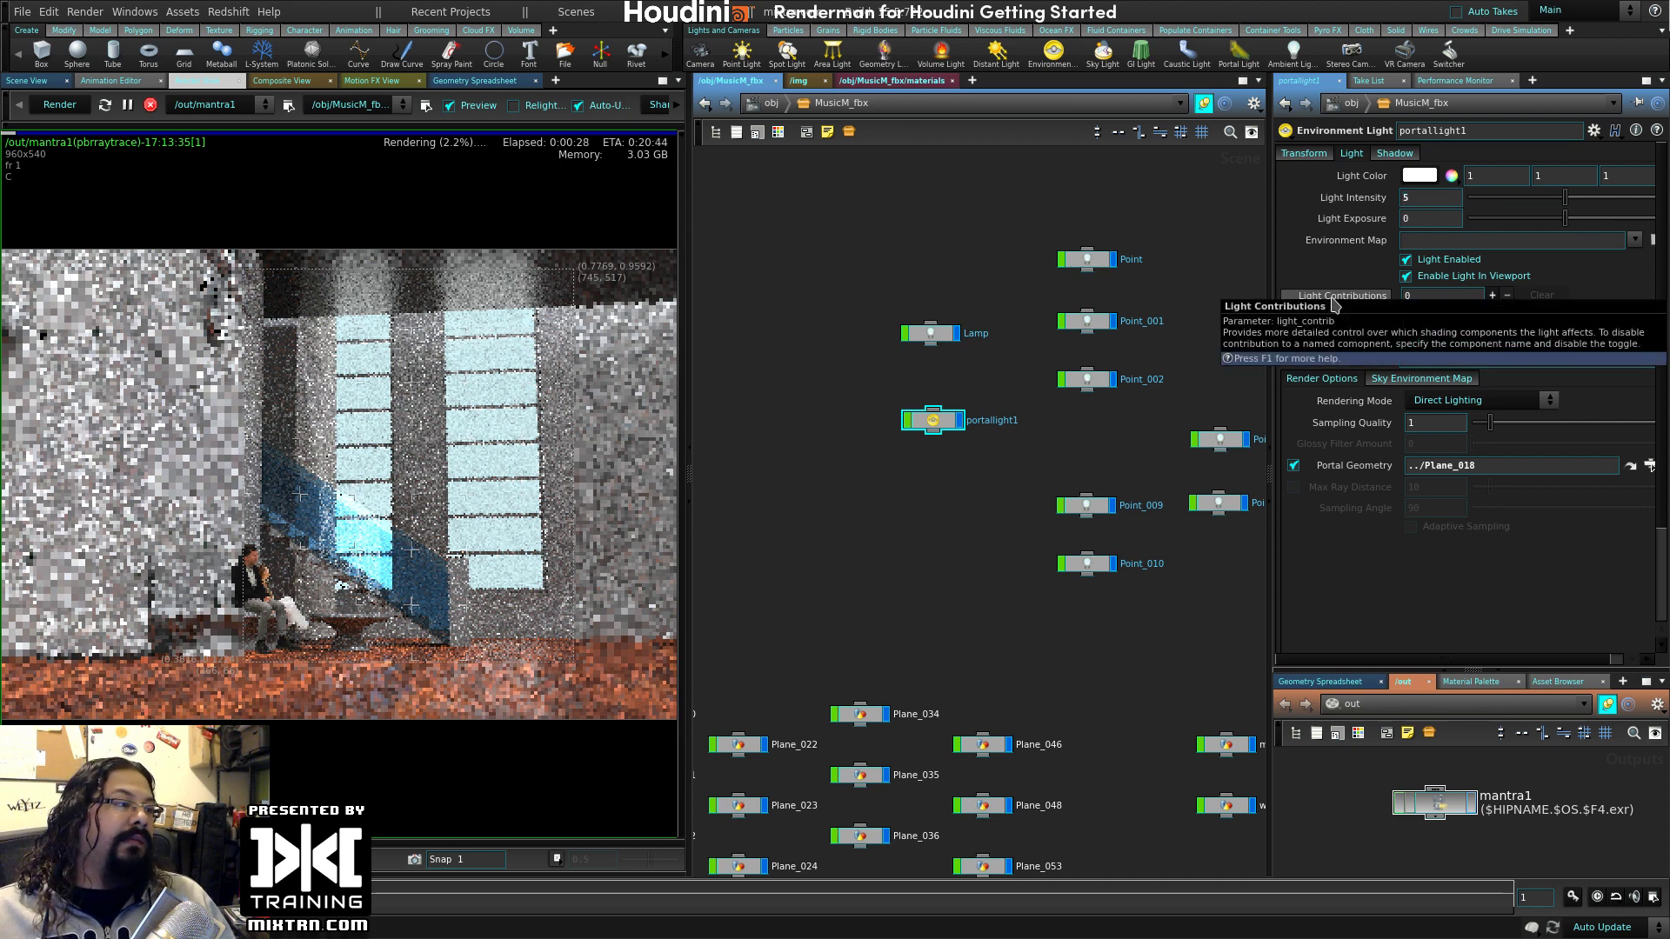
{"action": "key", "text": "Return"}
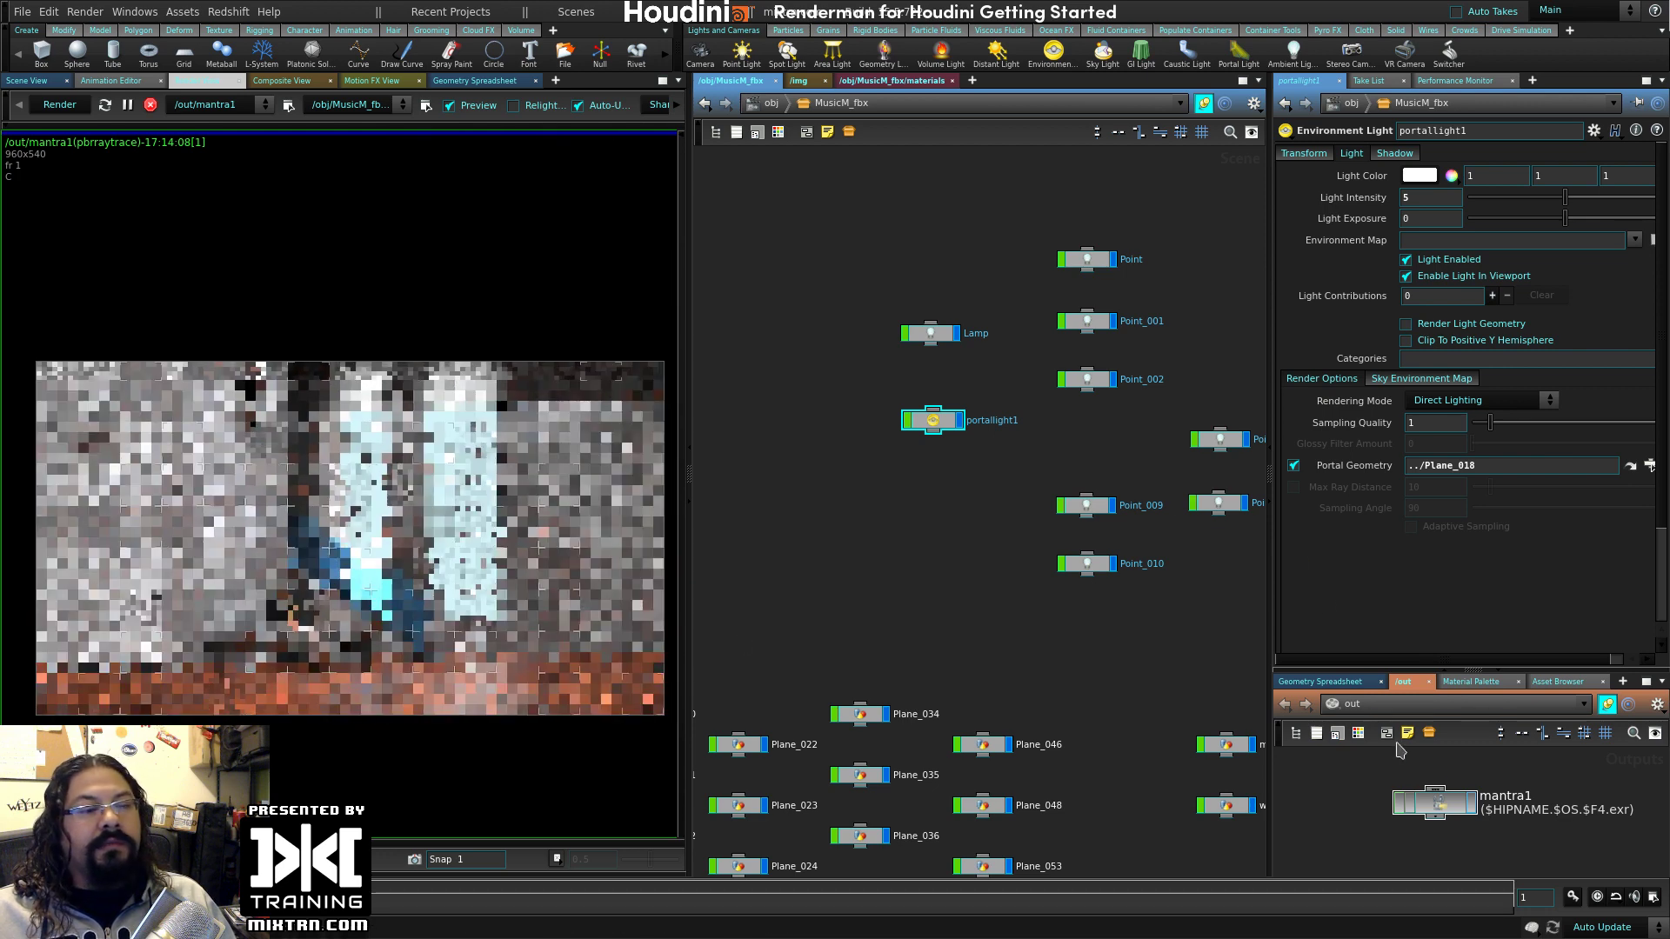
- Set mantra1's resolution scale to 1/3 (One Third Resolution), show the render view's display toolbar and narrow its pane slightly
{"action": "left_click", "coordinate": [1435, 801]}
{"action": "left_click", "coordinate": [1479, 281]}
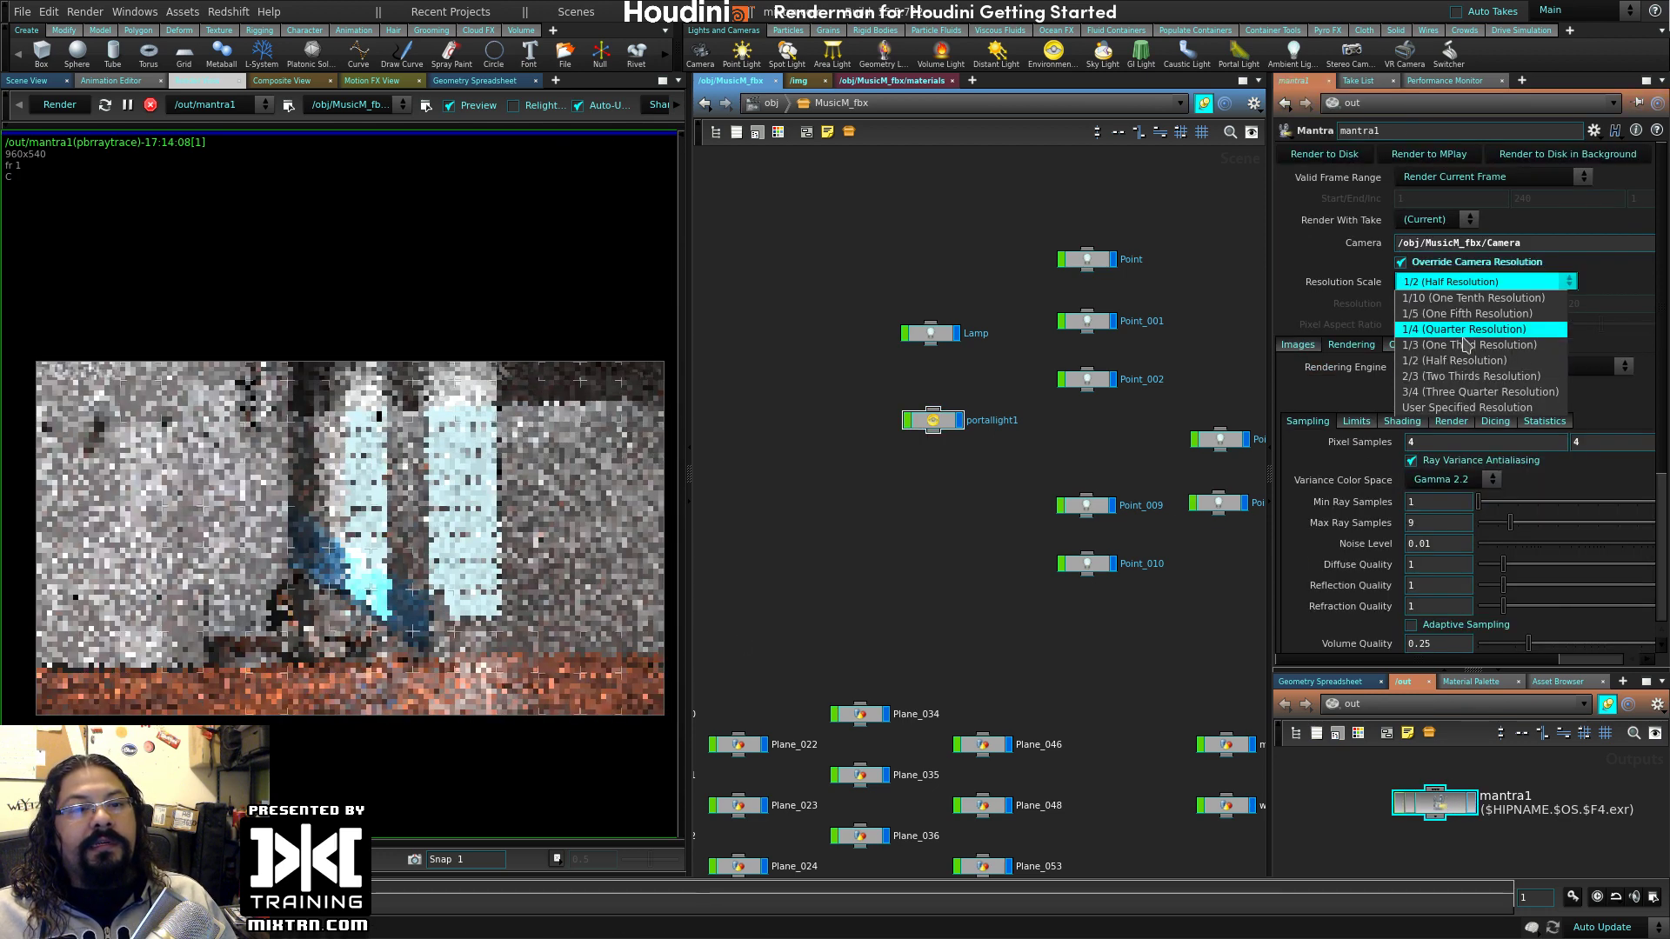
{"action": "left_click", "coordinate": [1470, 348]}
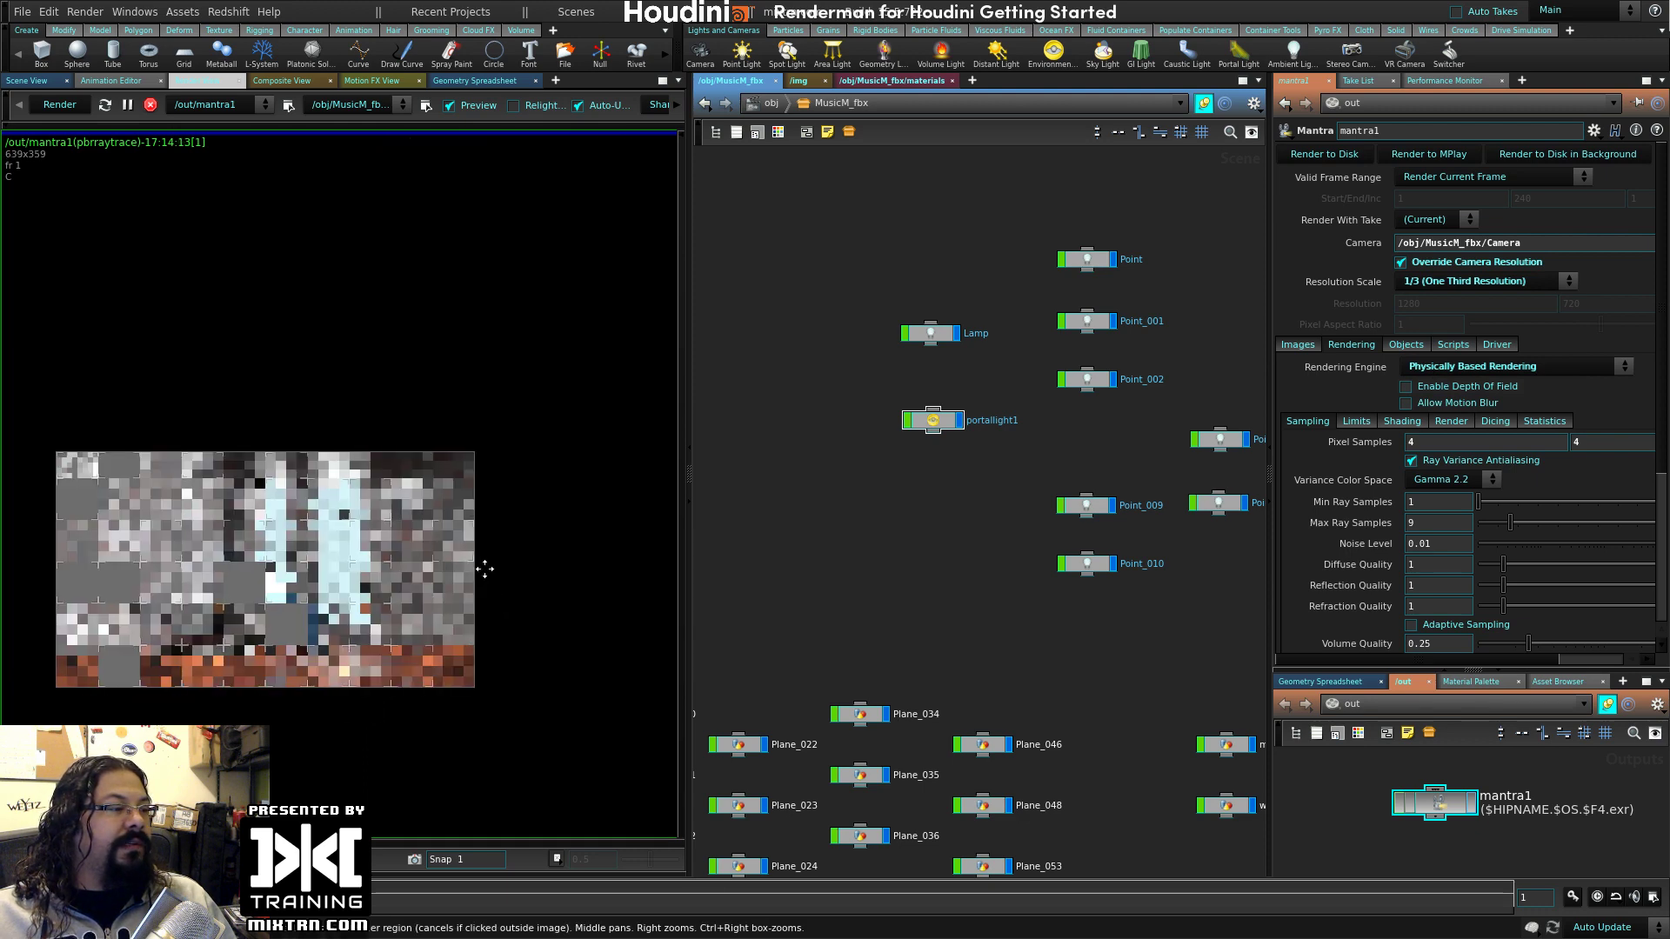
{"action": "left_click", "coordinate": [219, 132]}
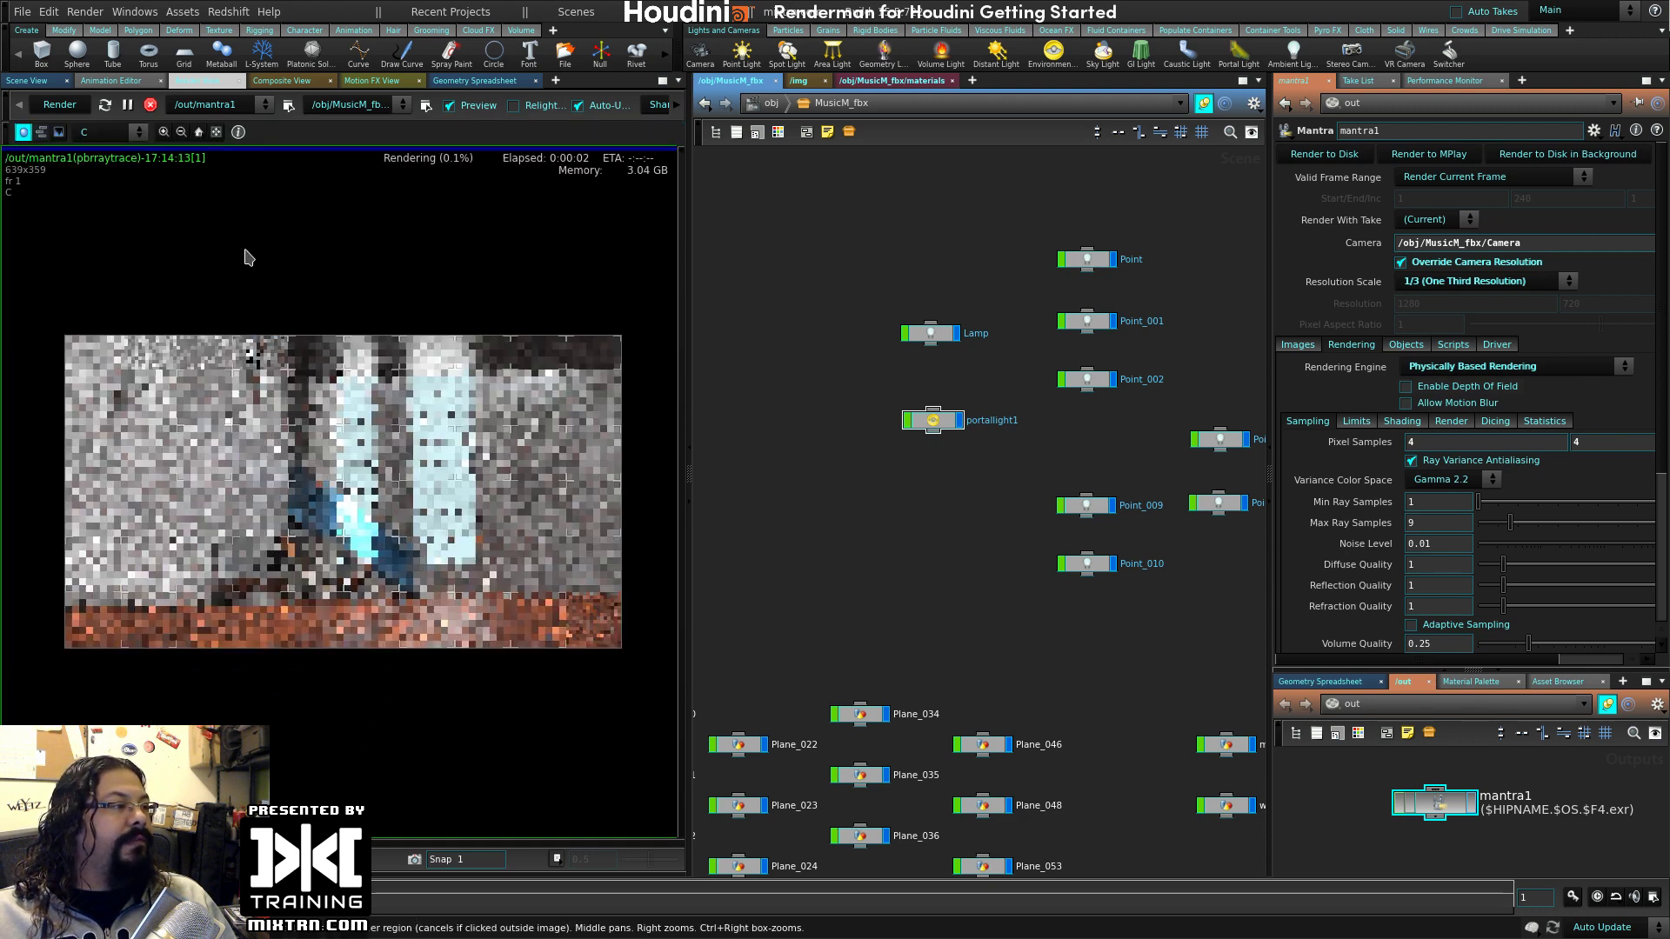
{"action": "left_click_drag", "start_coordinate": [688, 538], "coordinate": [662, 539]}
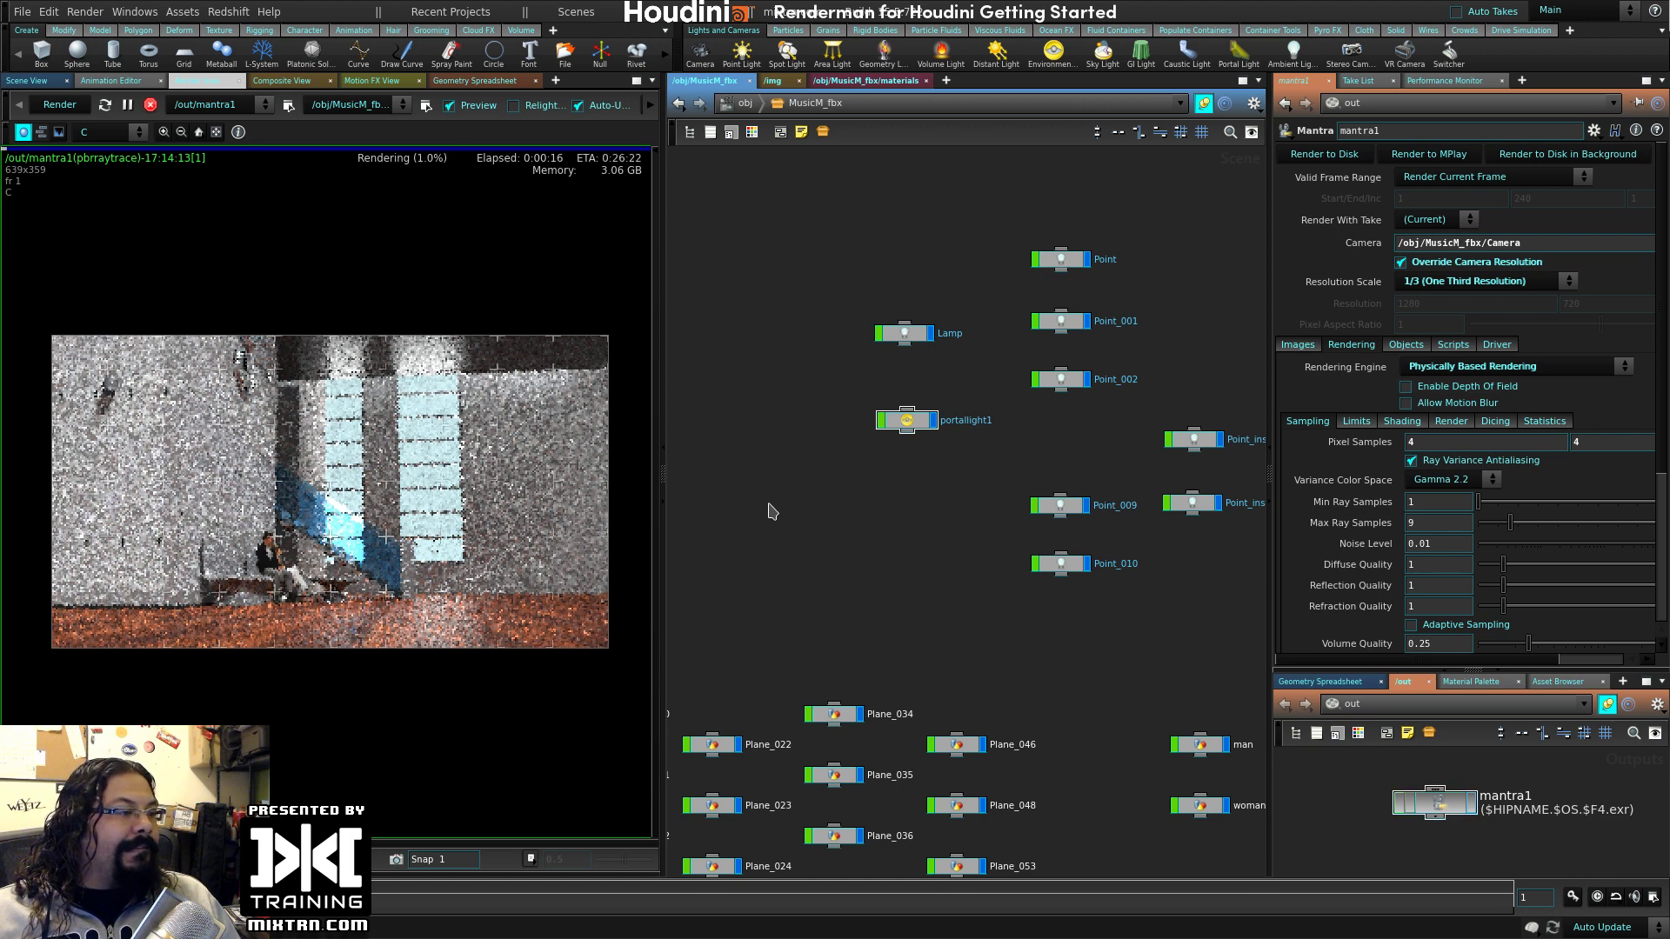
- Select portallight1 and examine its placement around the windows in the scene view with wireframe shading
{"action": "left_click", "coordinate": [26, 80]}
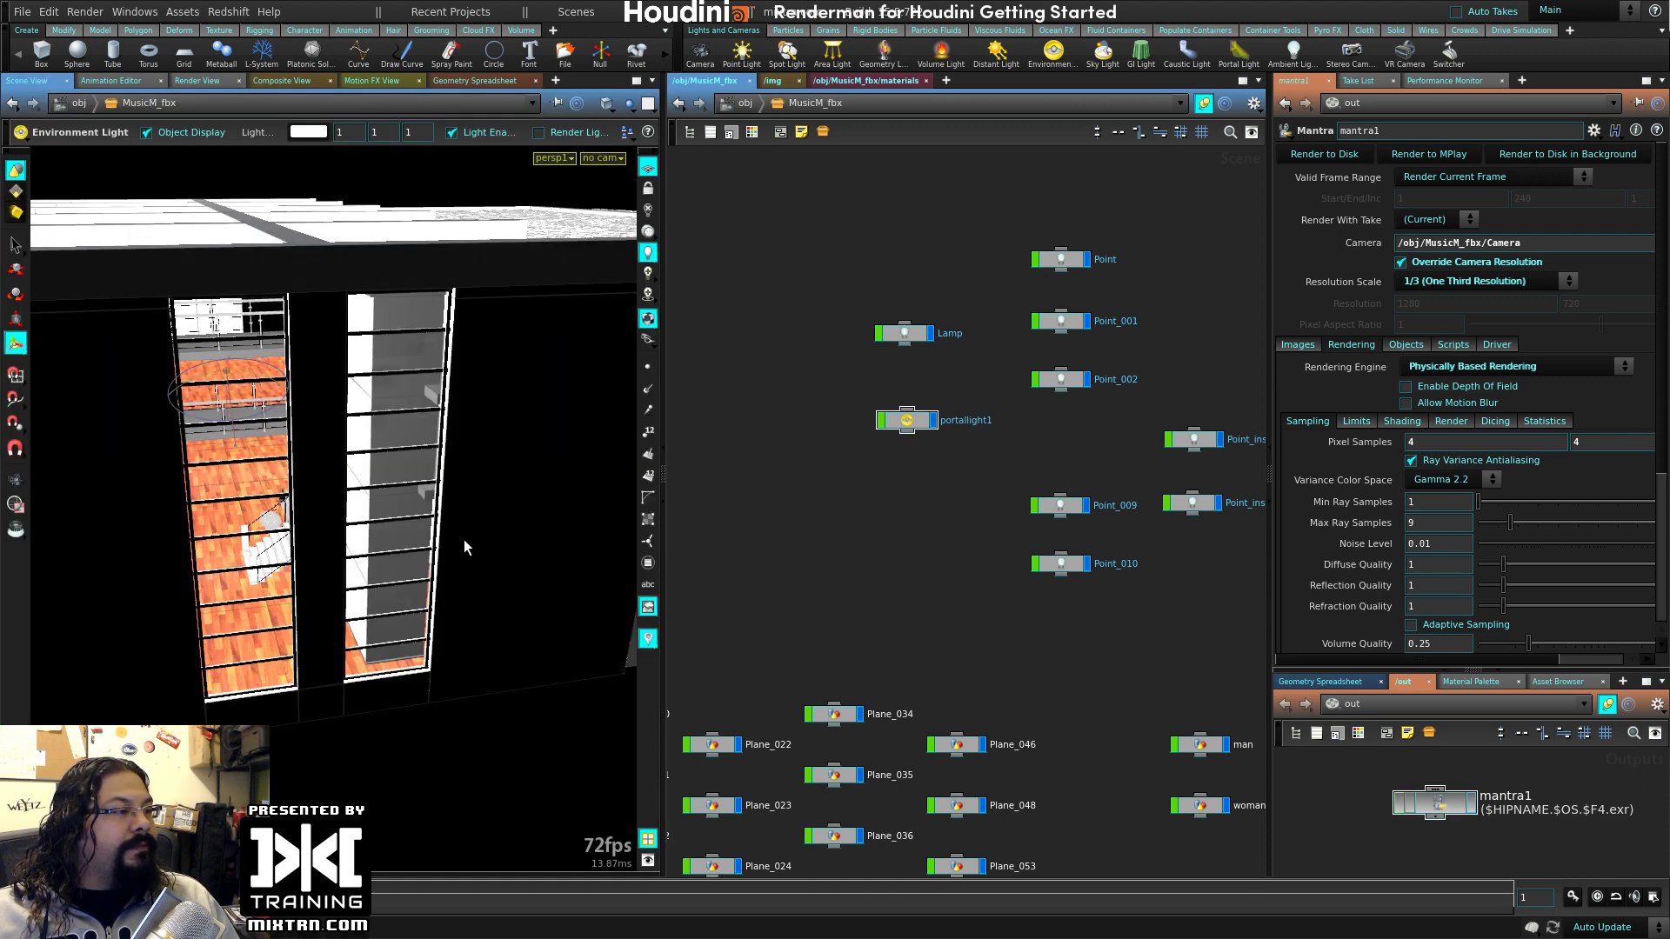
{"action": "left_click_drag", "start_coordinate": [472, 498], "coordinate": [809, 585], "text": "alt"}
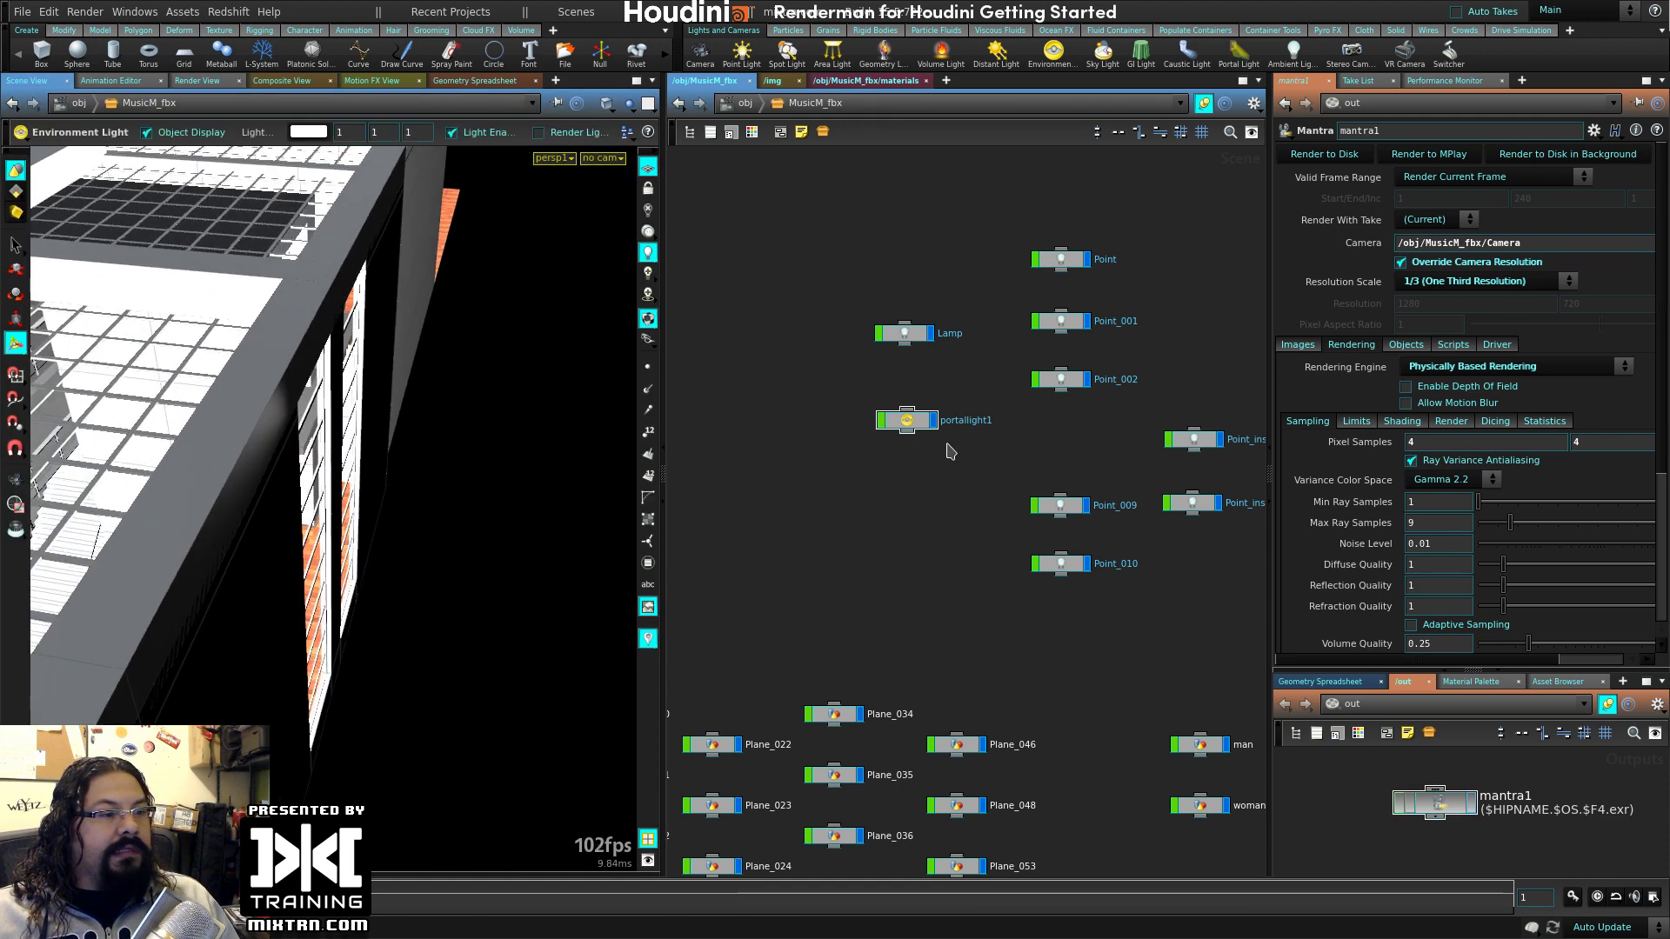
{"action": "left_click", "coordinate": [910, 423]}
{"action": "mouse_move", "coordinate": [428, 471]}
{"action": "left_mouse_down", "text": "alt"}
{"action": "mouse_move", "coordinate": [489, 557]}
{"action": "mouse_move", "coordinate": [483, 577]}
{"action": "mouse_move", "coordinate": [365, 596]}
{"action": "mouse_move", "coordinate": [414, 635]}
{"action": "mouse_move", "coordinate": [403, 574]}
{"action": "mouse_move", "coordinate": [492, 602]}
{"action": "left_mouse_up", "text": "alt"}
{"action": "key", "text": "Return"}
{"action": "key", "text": "w"}
{"action": "key", "text": "w"}
{"action": "key", "text": "w"}
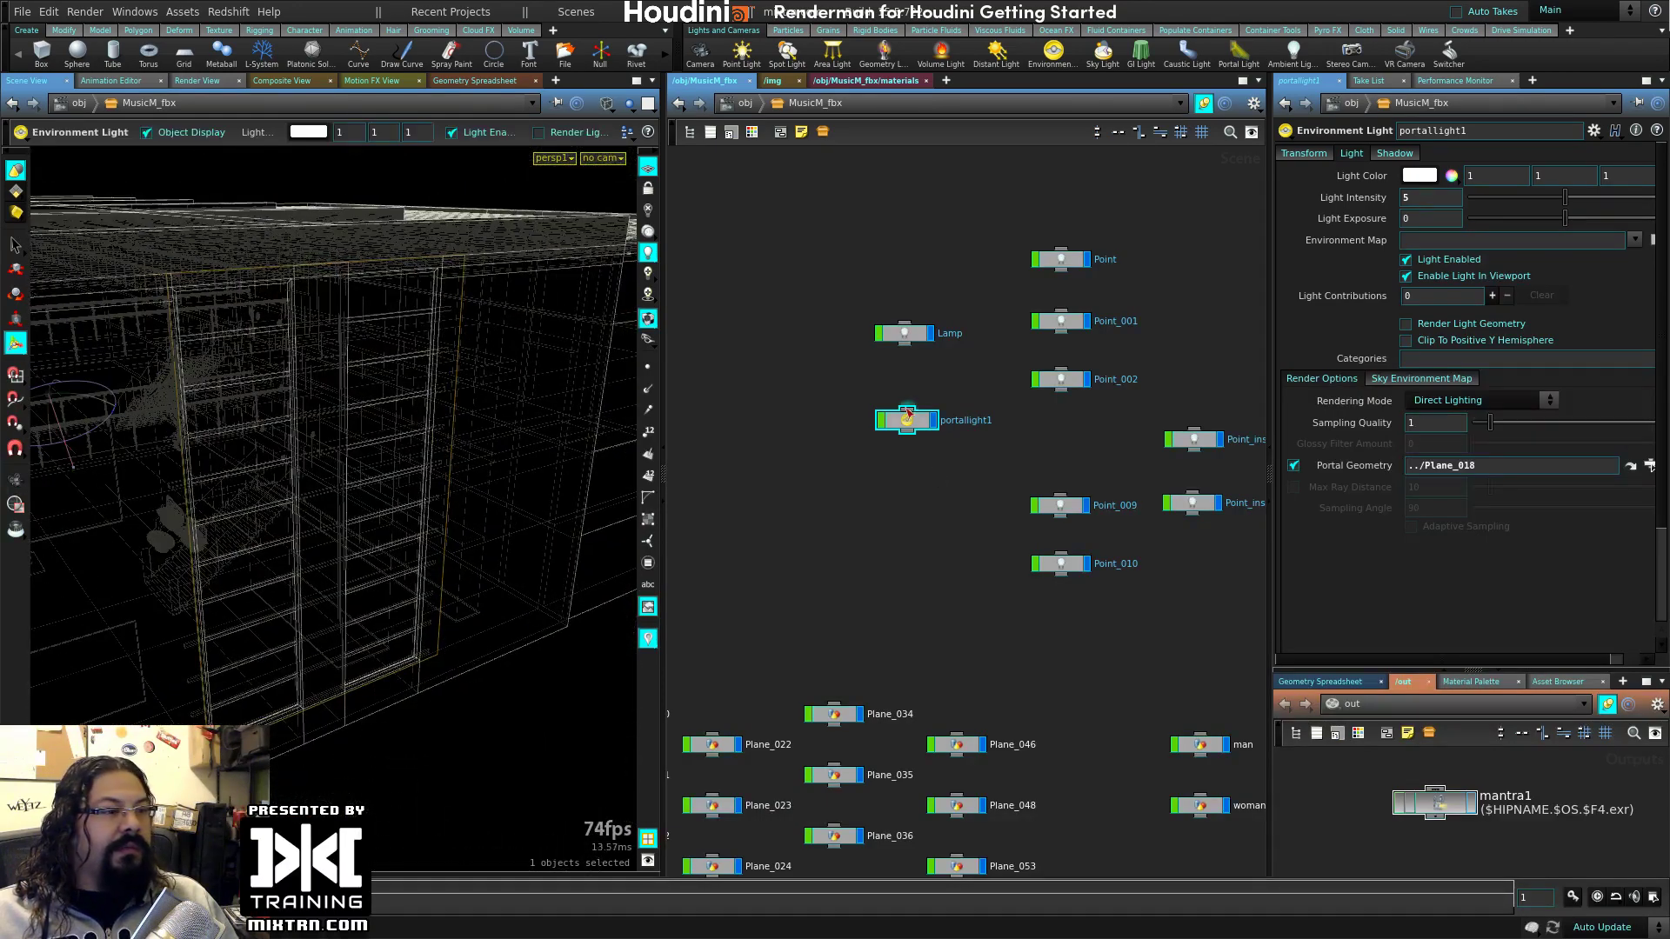
- Place the portallight1 node just below Lamp in the network and bring the render view back up
{"action": "left_click_drag", "start_coordinate": [912, 418], "coordinate": [912, 416]}
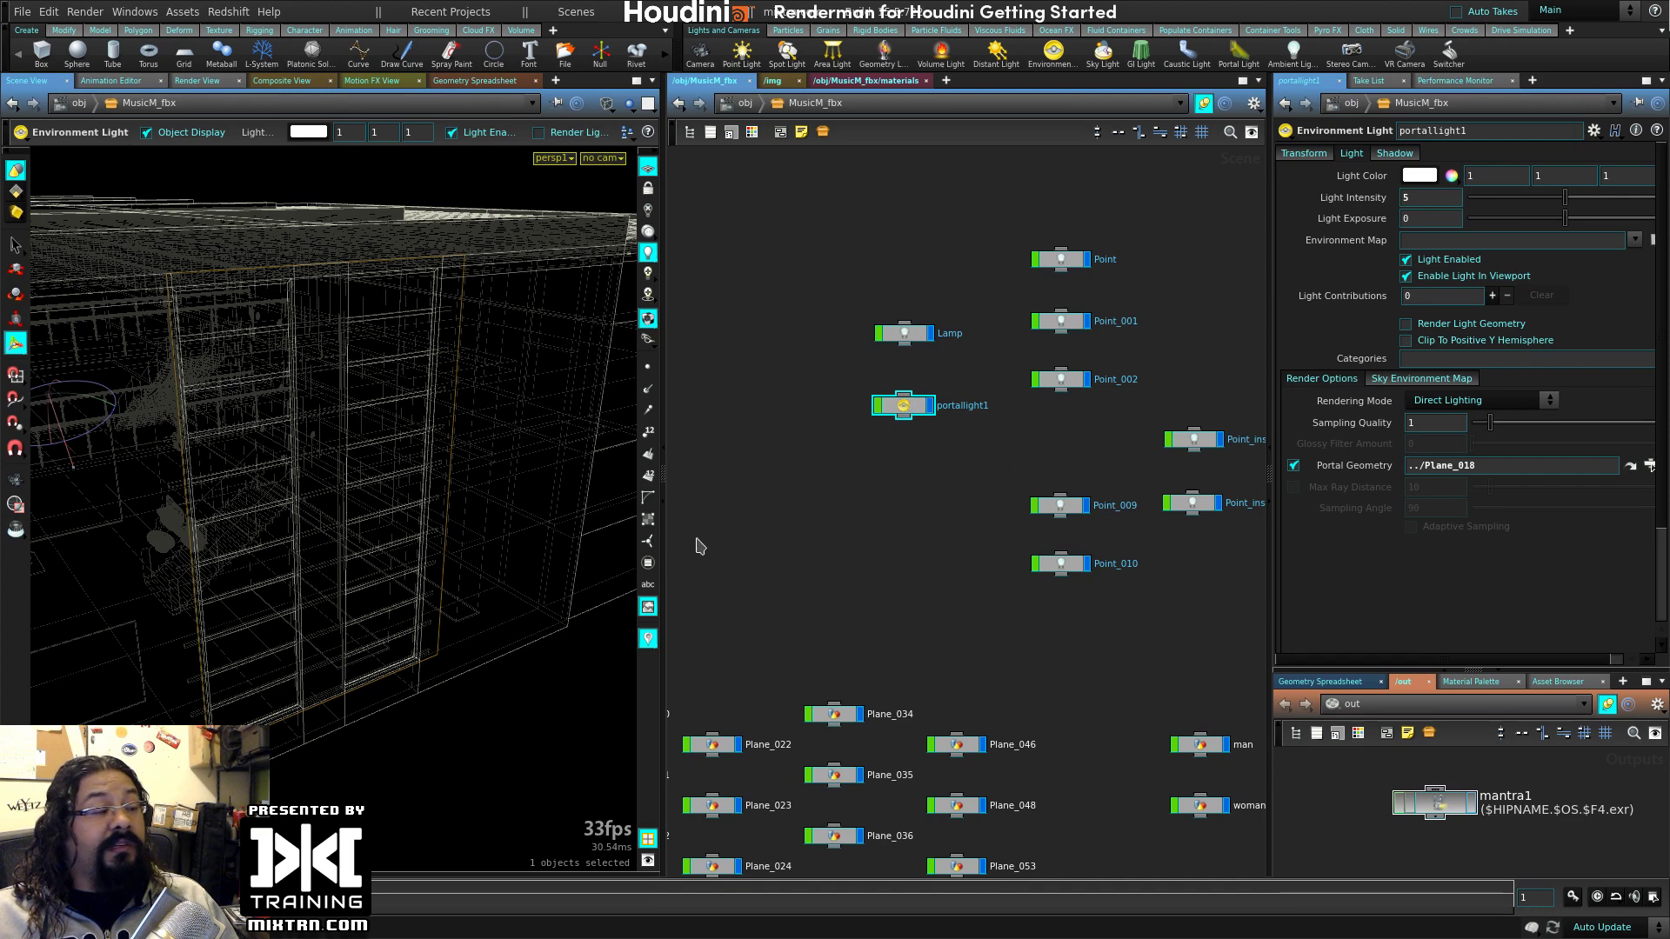
{"action": "left_click", "coordinate": [196, 81]}
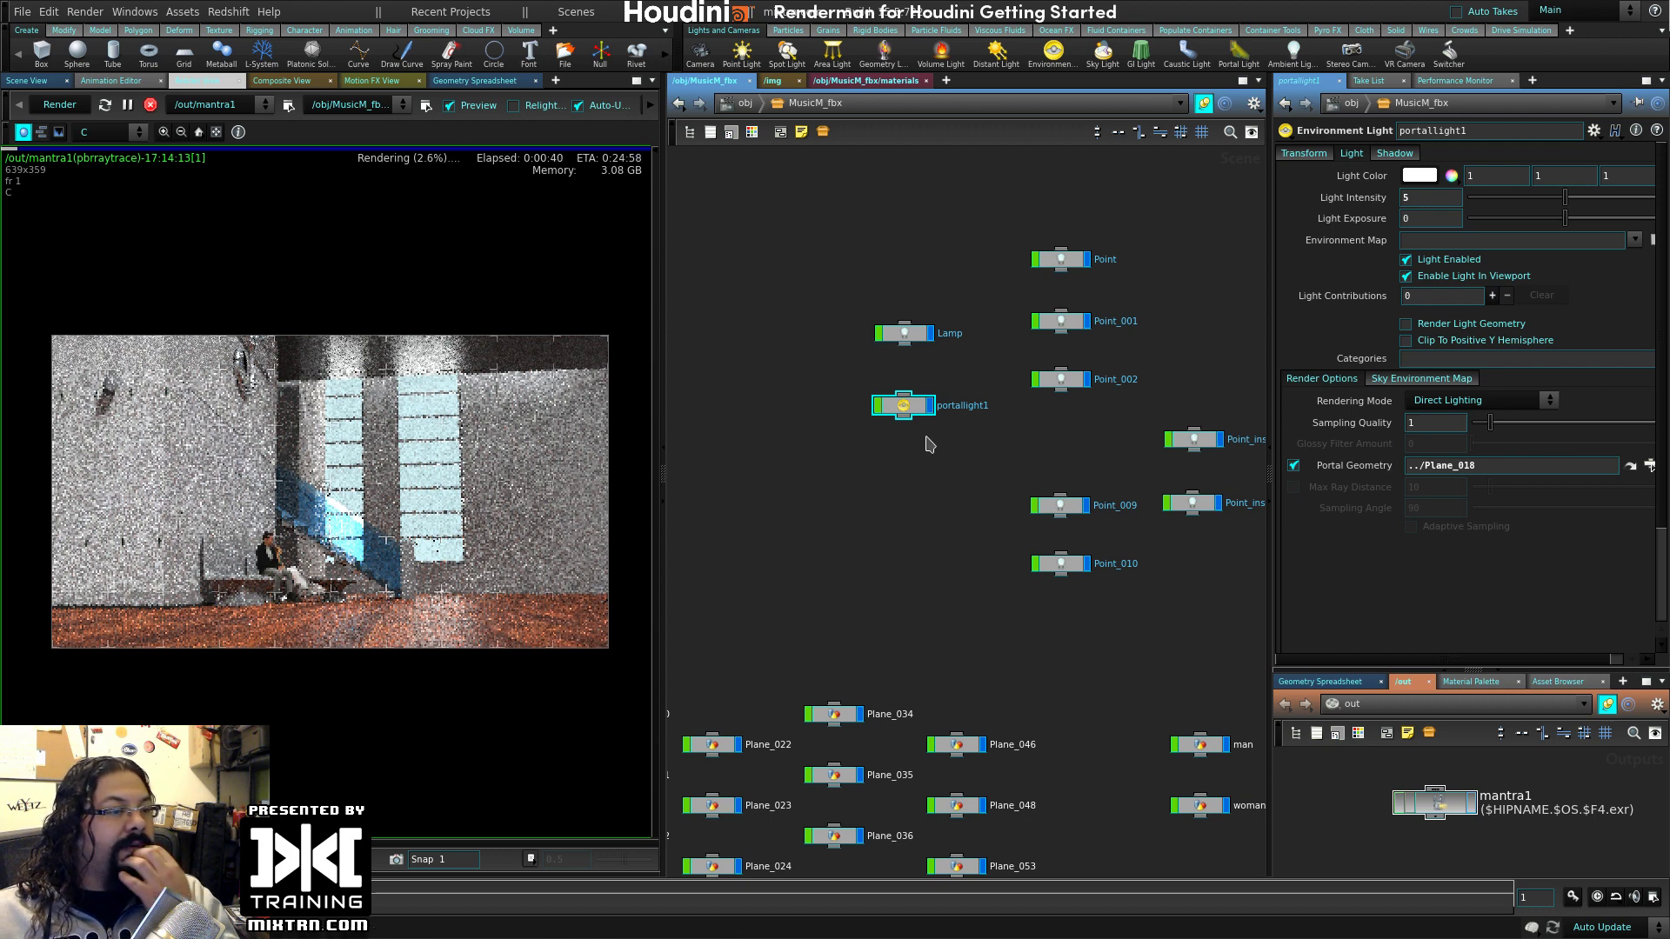
{"action": "middle_click_drag", "start_coordinate": [973, 526], "coordinate": [1071, 630]}
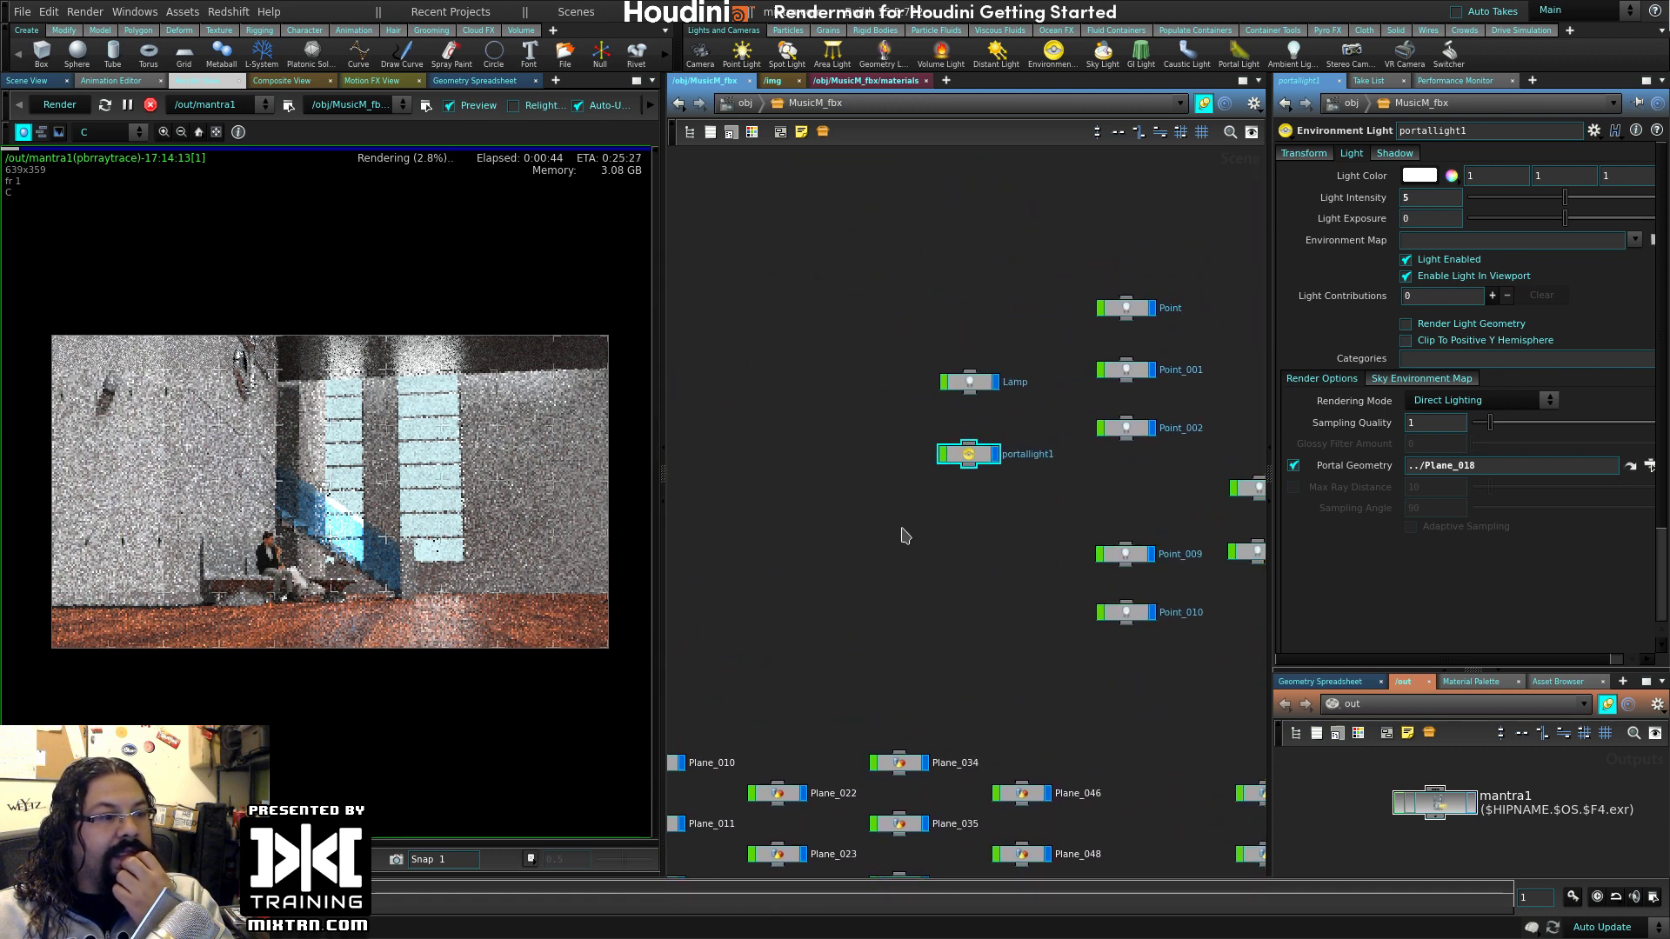
- Reset the light intensity of envlight1 at the object level to its default of 1
{"action": "key", "text": "u"}
{"action": "middle_click_drag", "start_coordinate": [891, 507], "coordinate": [1097, 384]}
{"action": "left_click", "coordinate": [986, 495]}
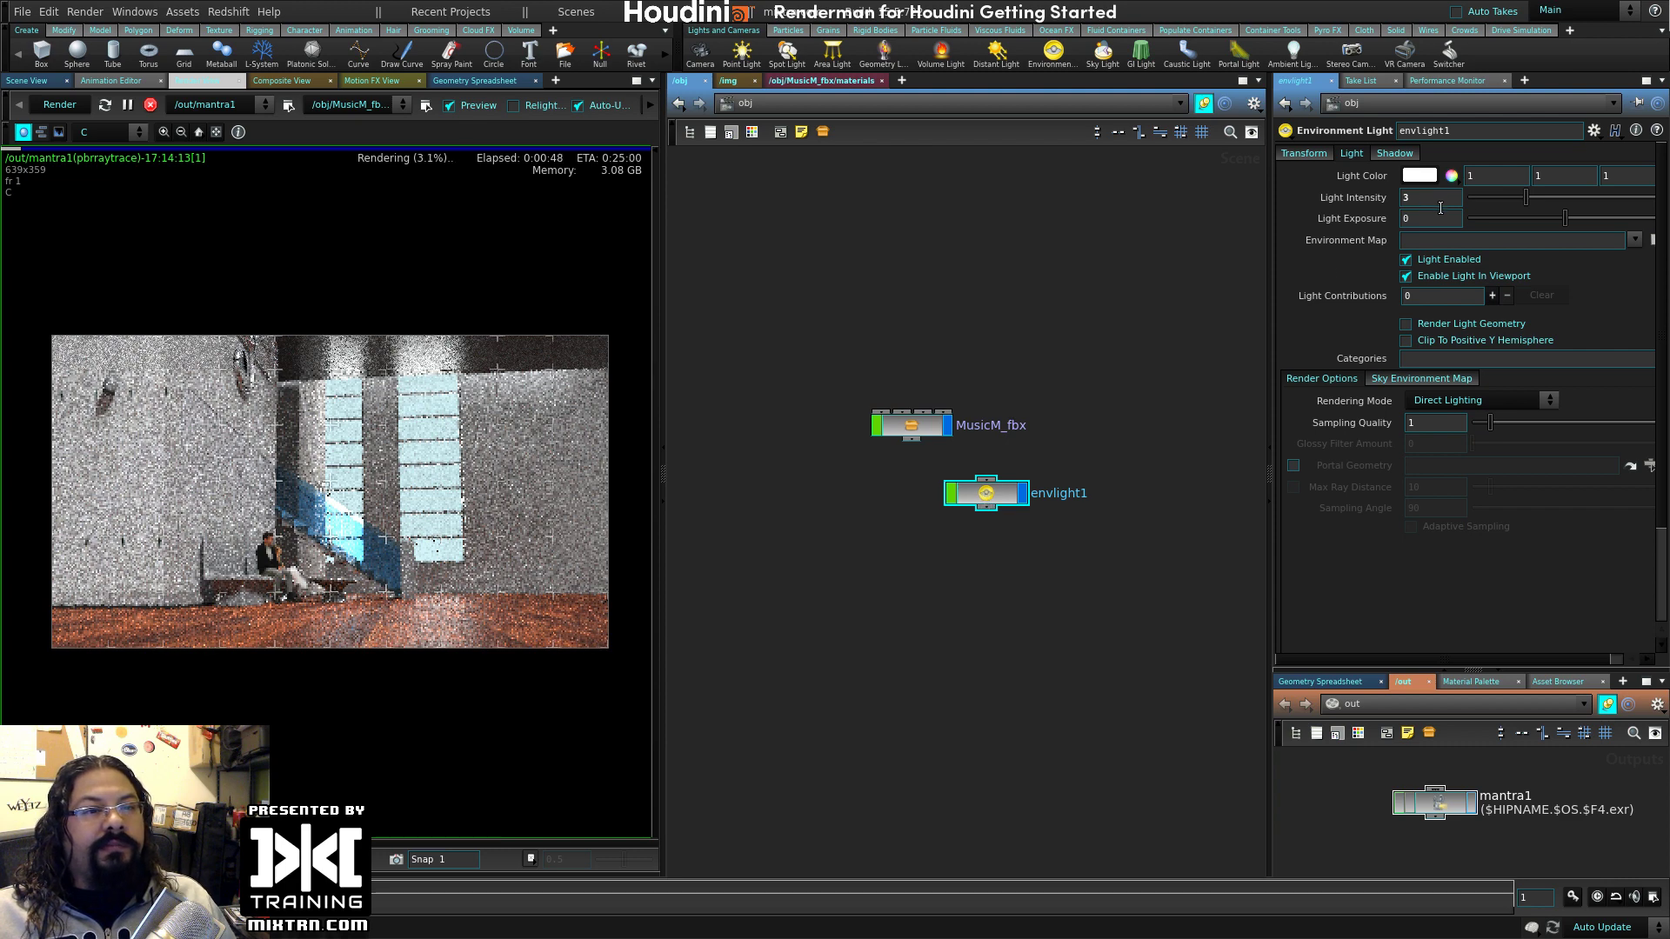
{"action": "middle_click", "coordinate": [1440, 198], "text": "ctrl"}
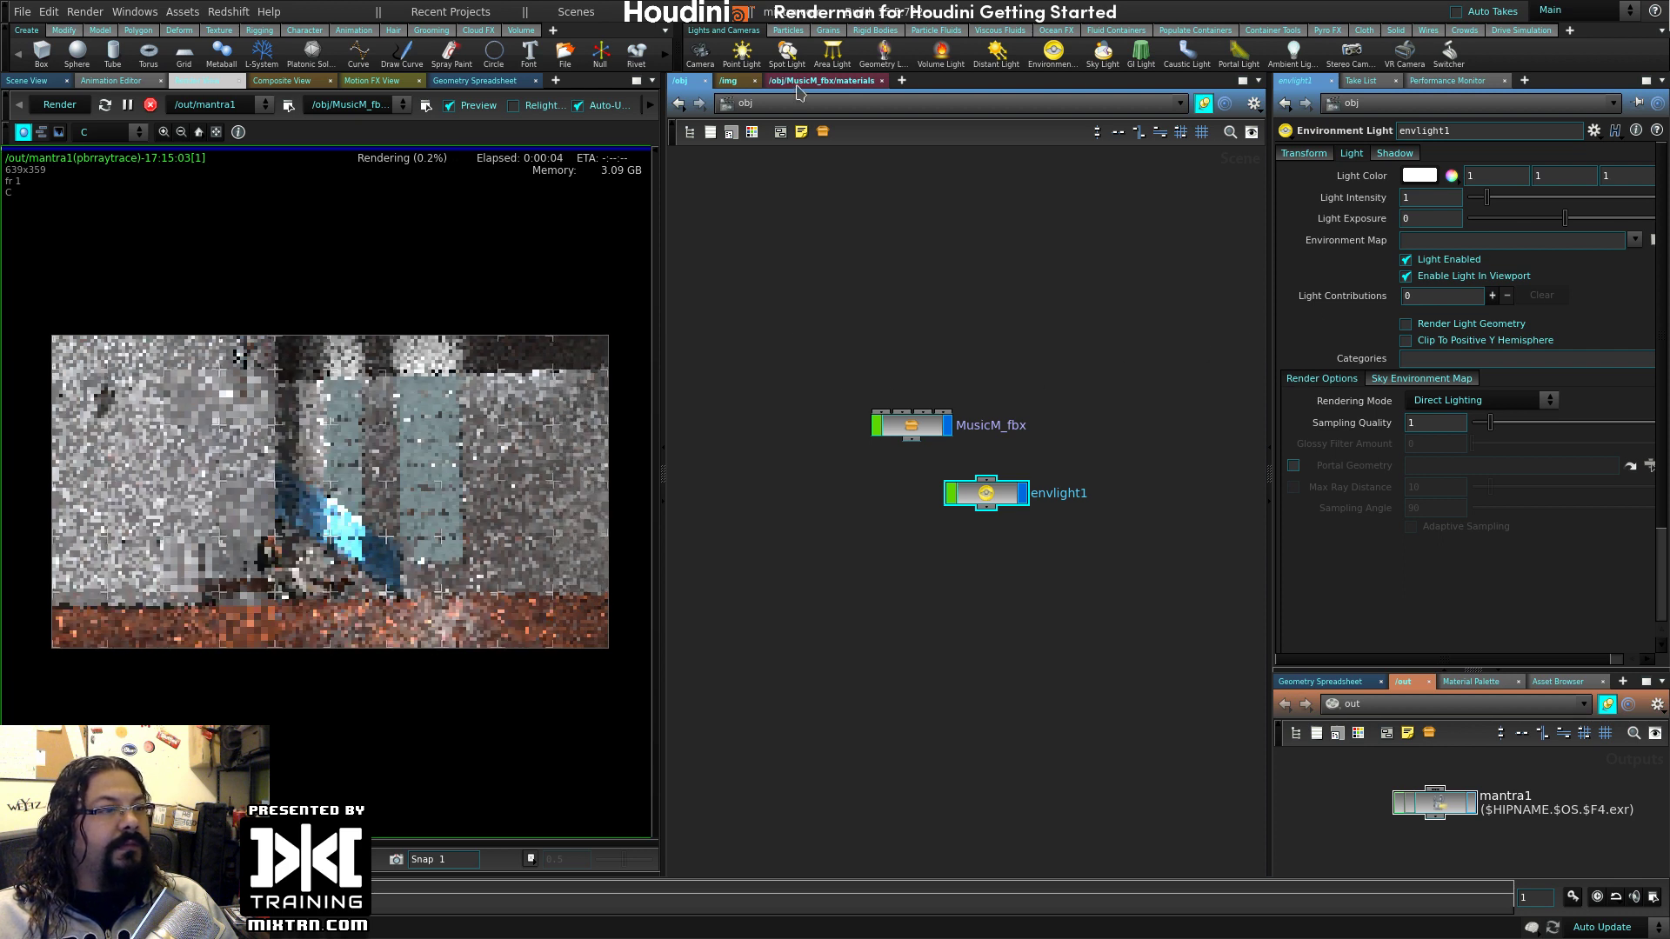
- Raise the light intensity of portallight1 inside MusicM_fbx, trying 10 and settling on 20
{"action": "left_click", "coordinate": [797, 81]}
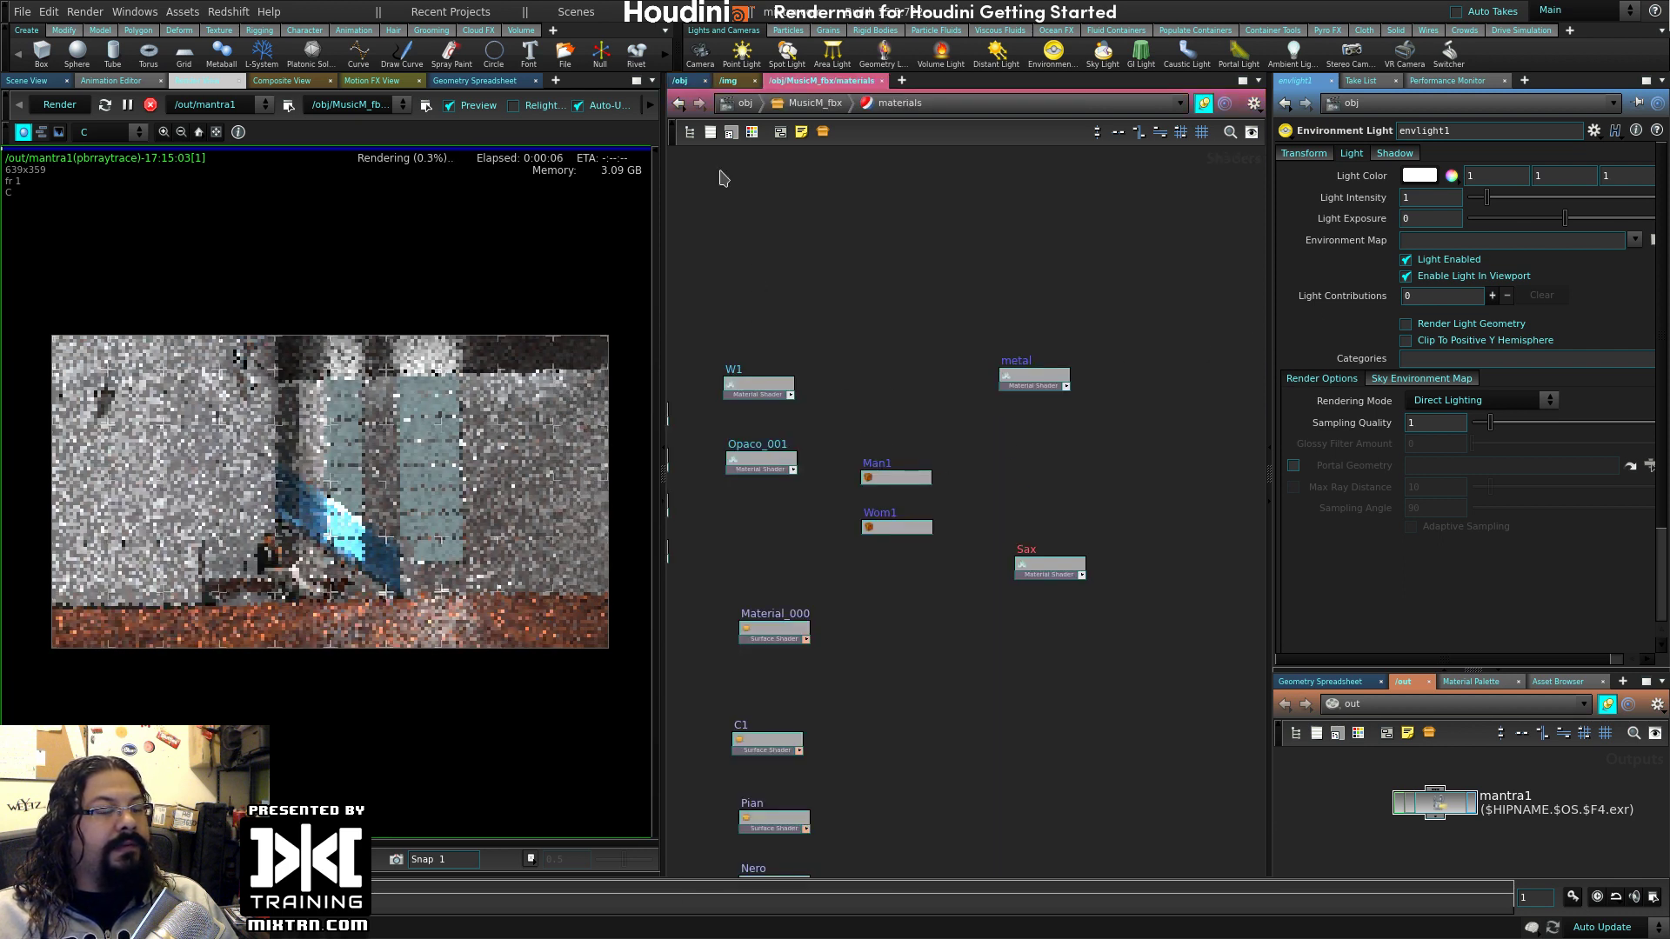
{"action": "left_click", "coordinate": [680, 81]}
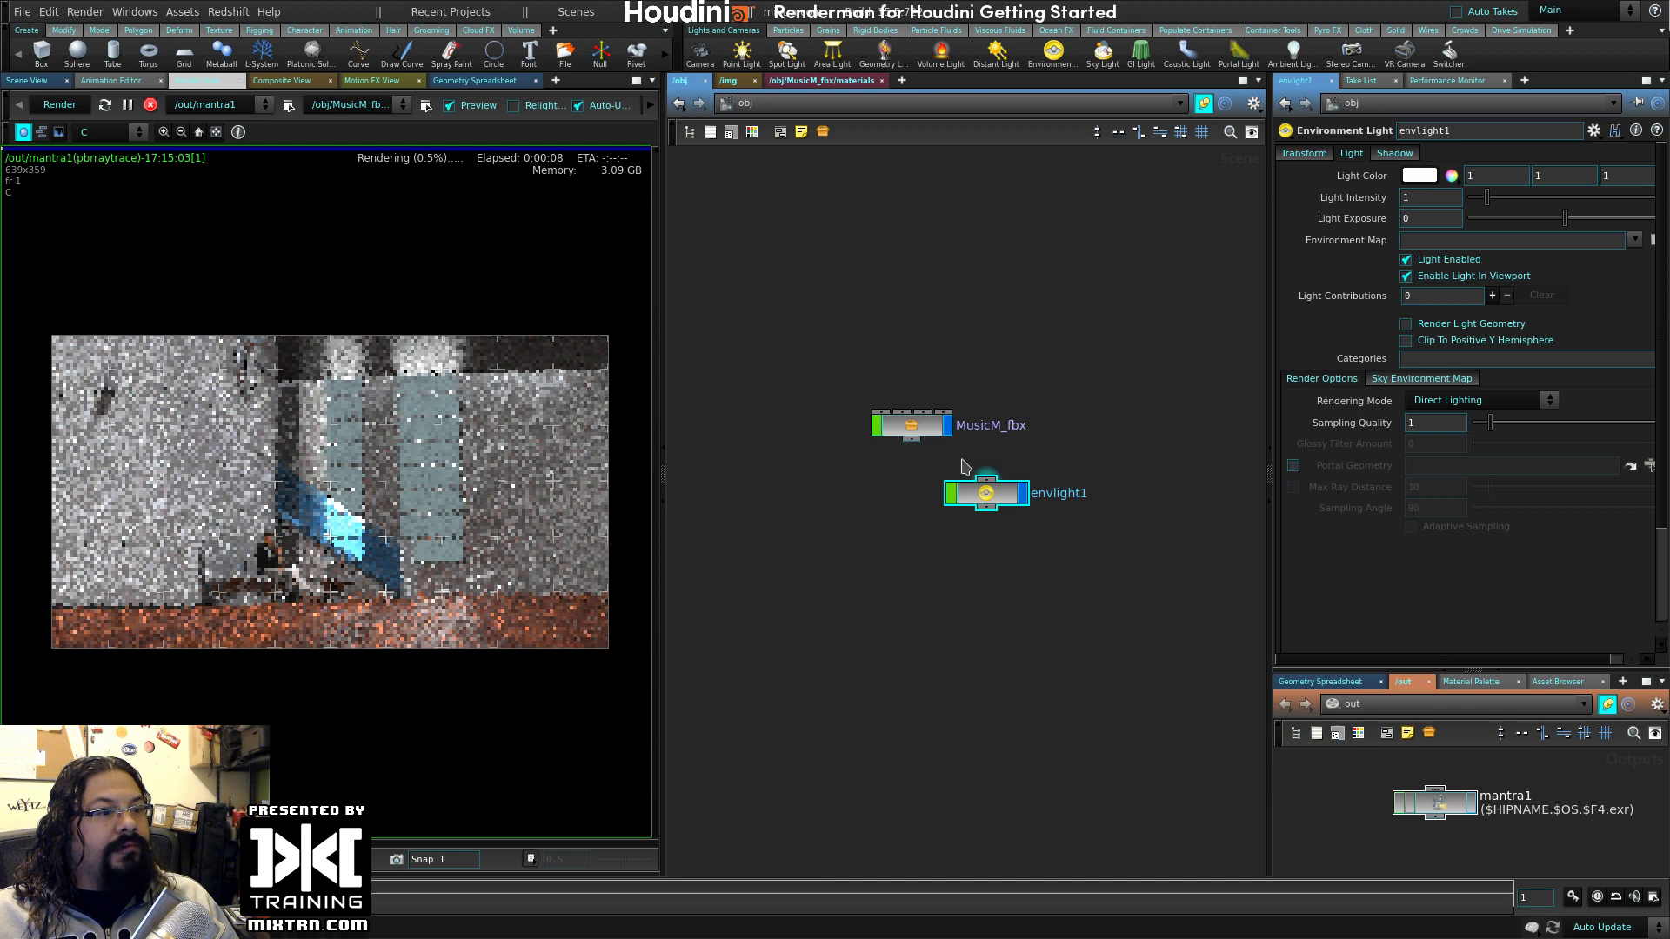
{"action": "double_click", "coordinate": [910, 426]}
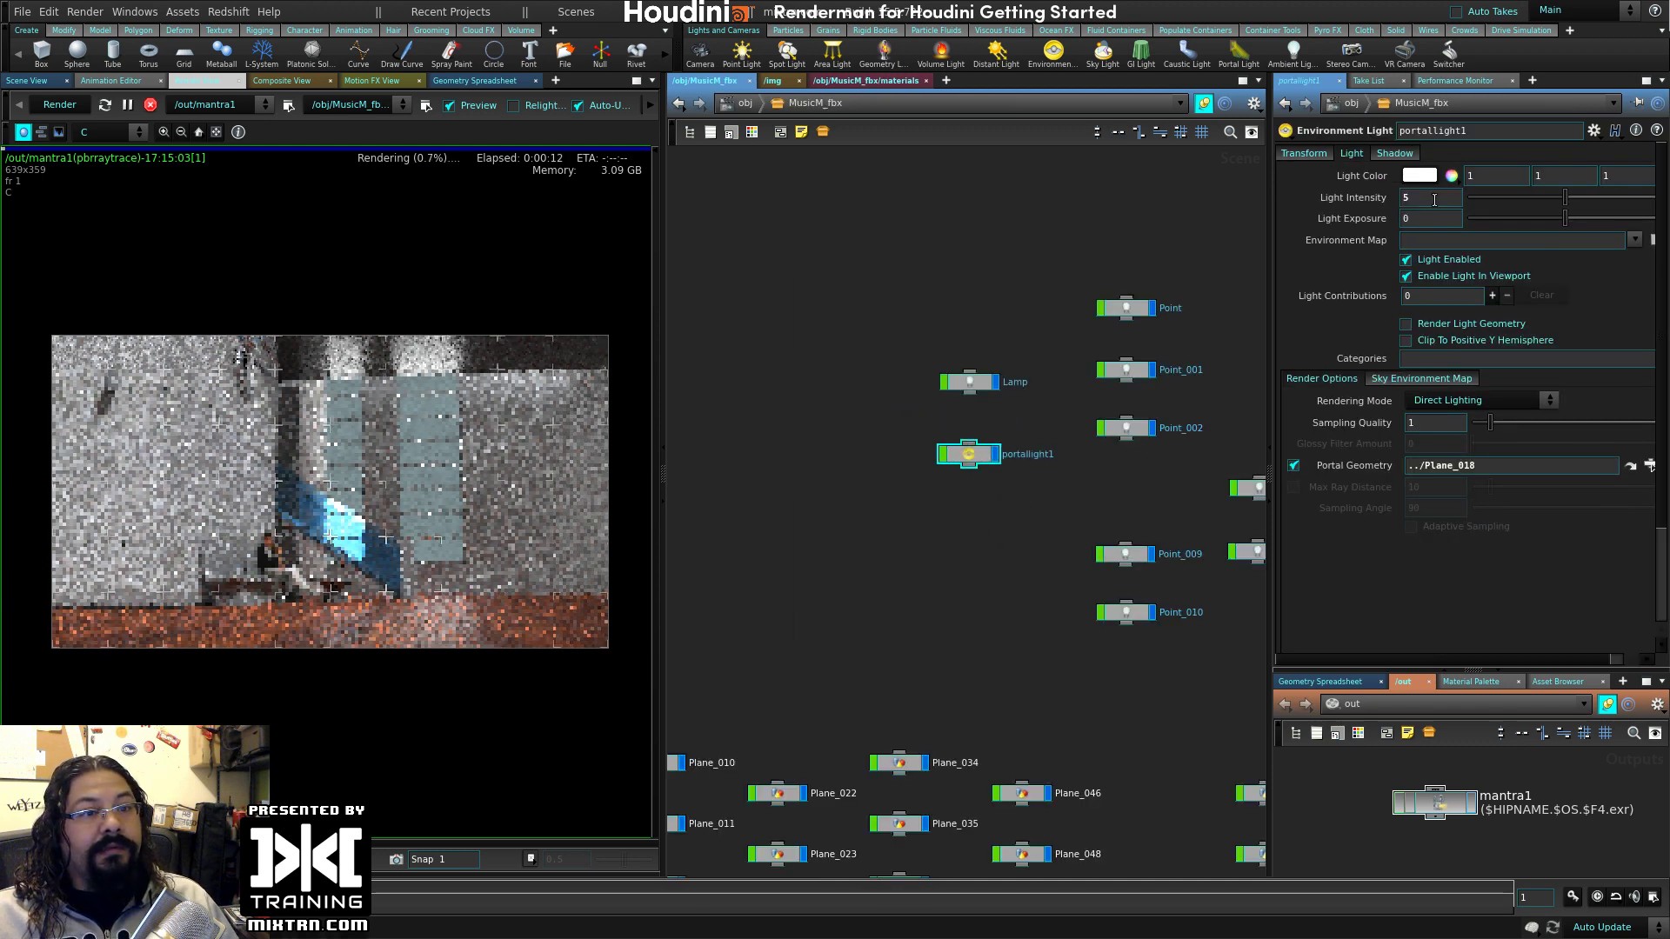
{"action": "double_click", "coordinate": [1438, 197]}
{"action": "type", "text": "10"}
{"action": "key", "text": "Return"}
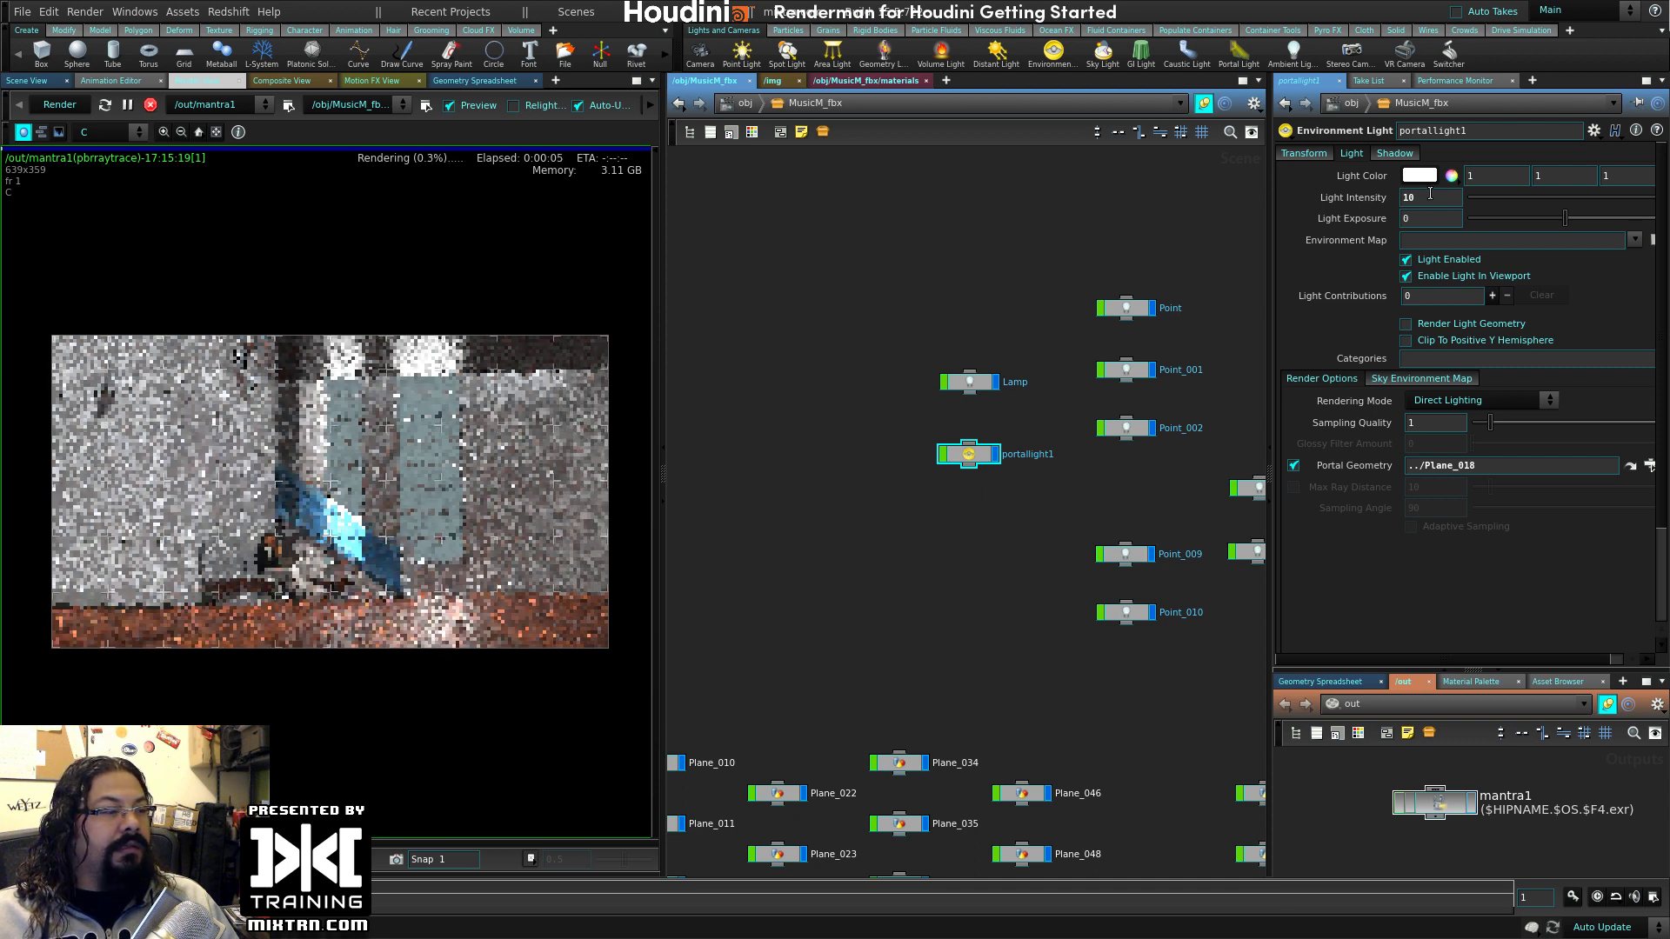
{"action": "type", "text": "20"}
{"action": "key", "text": "Return"}
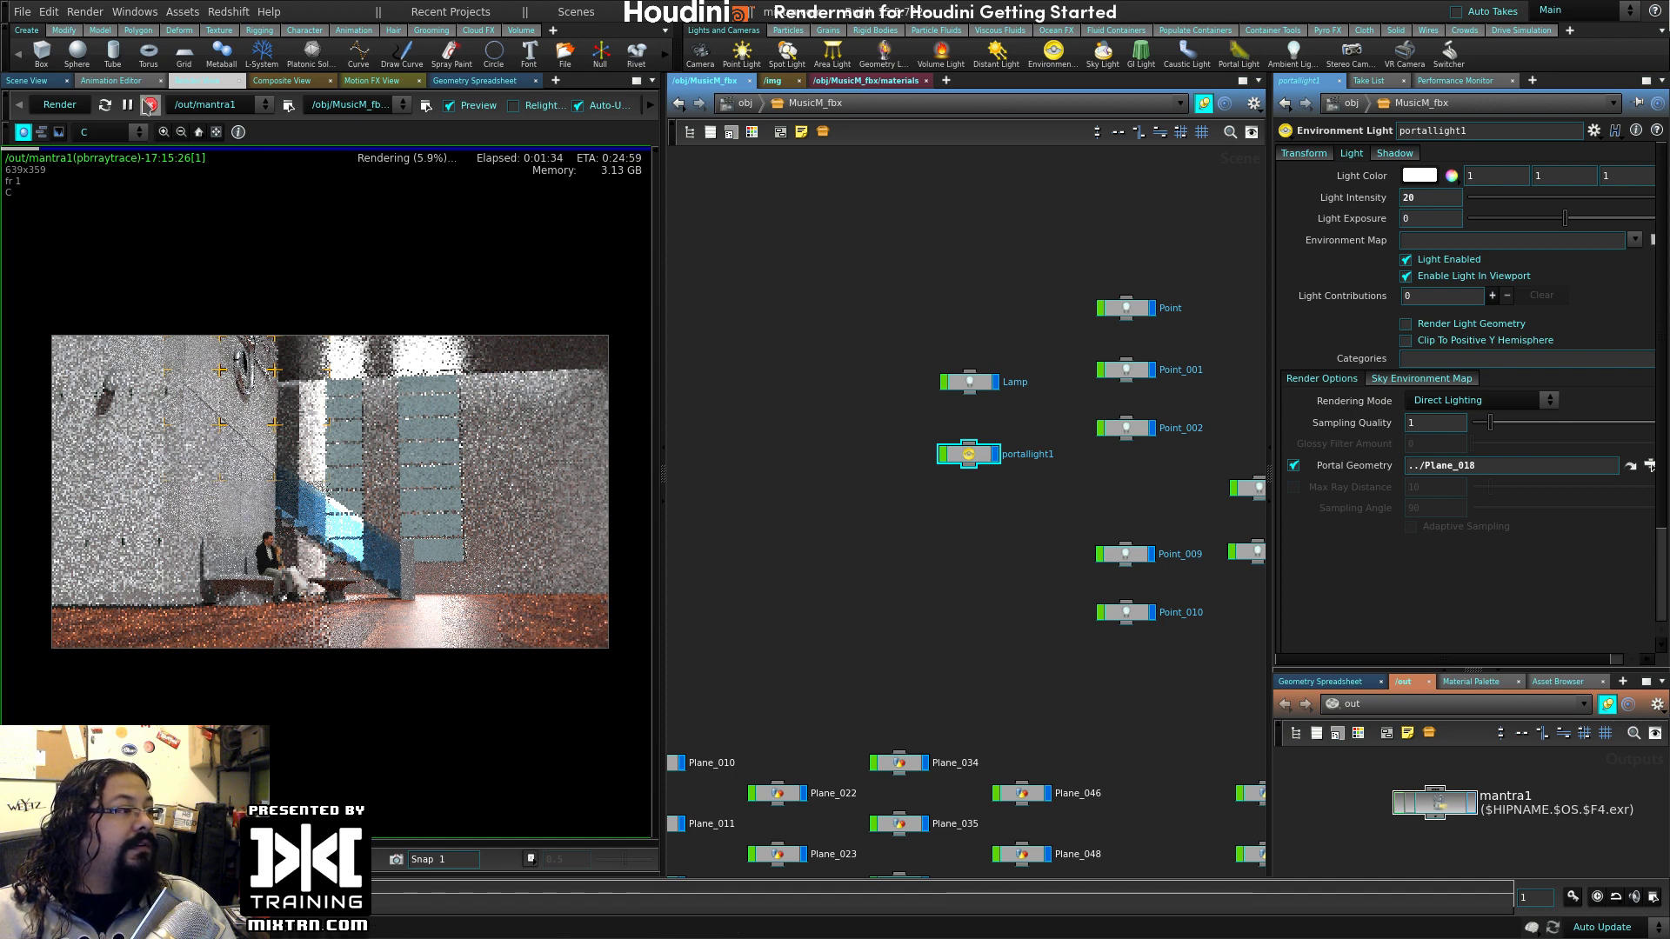
- Stop the running preview render and render mantra1 to MPlay
{"action": "left_click", "coordinate": [150, 106]}
{"action": "left_click", "coordinate": [22, 12]}
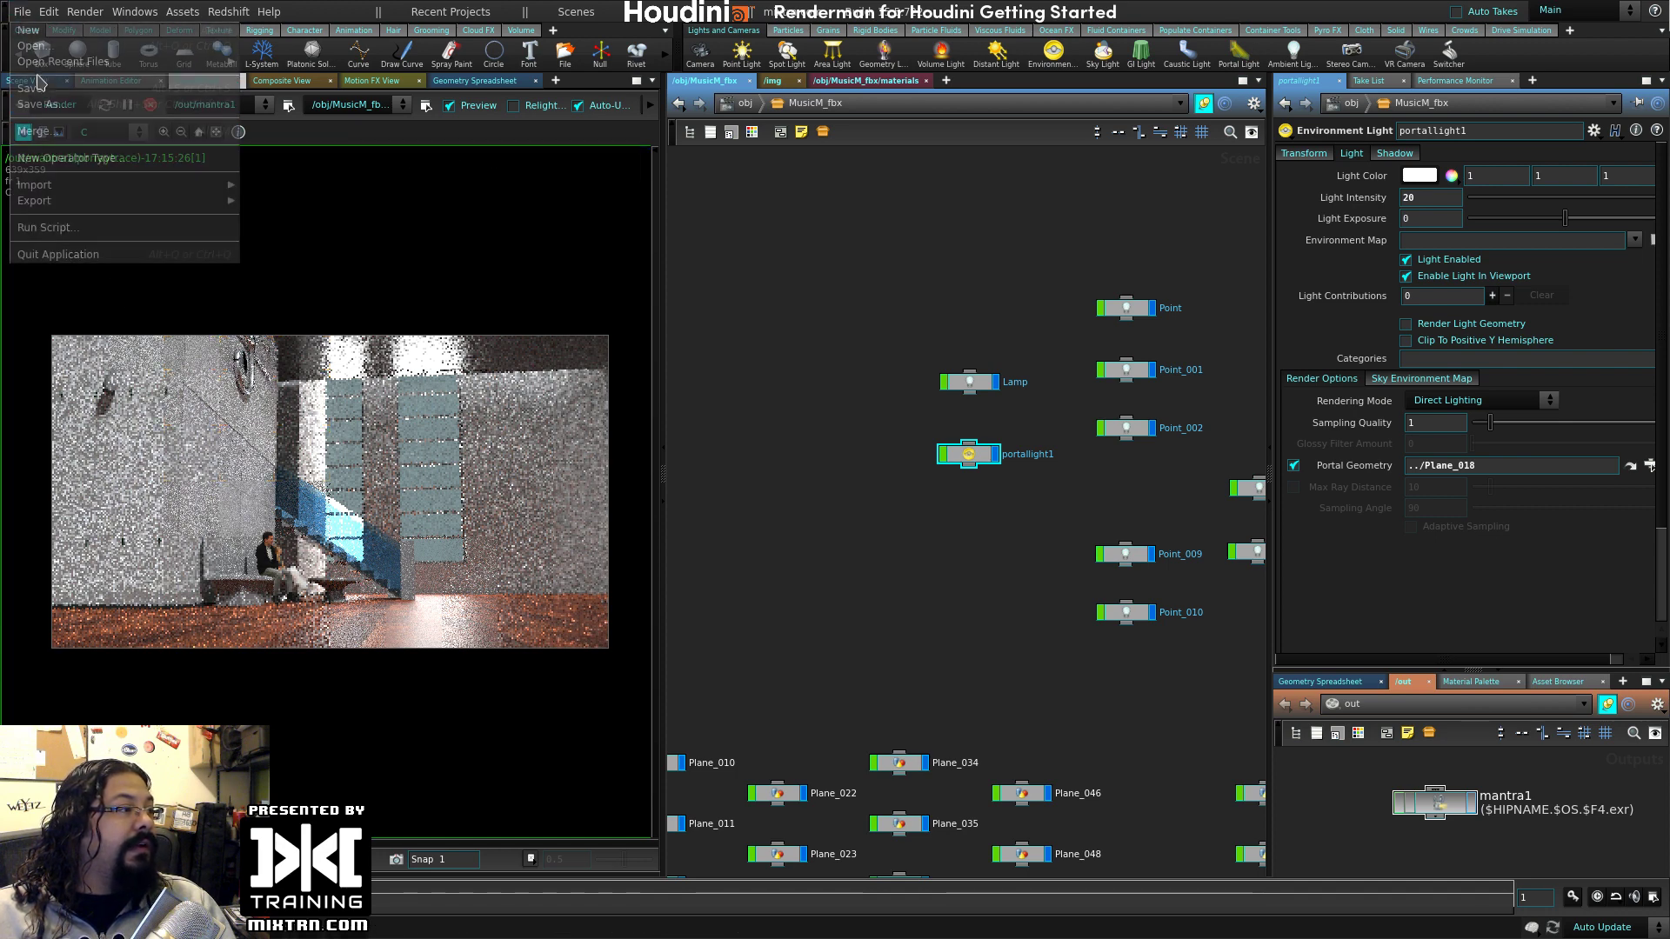
{"action": "left_click", "coordinate": [23, 13]}
{"action": "left_click", "coordinate": [24, 13]}
{"action": "left_click", "coordinate": [24, 13]}
{"action": "left_click", "coordinate": [1444, 805]}
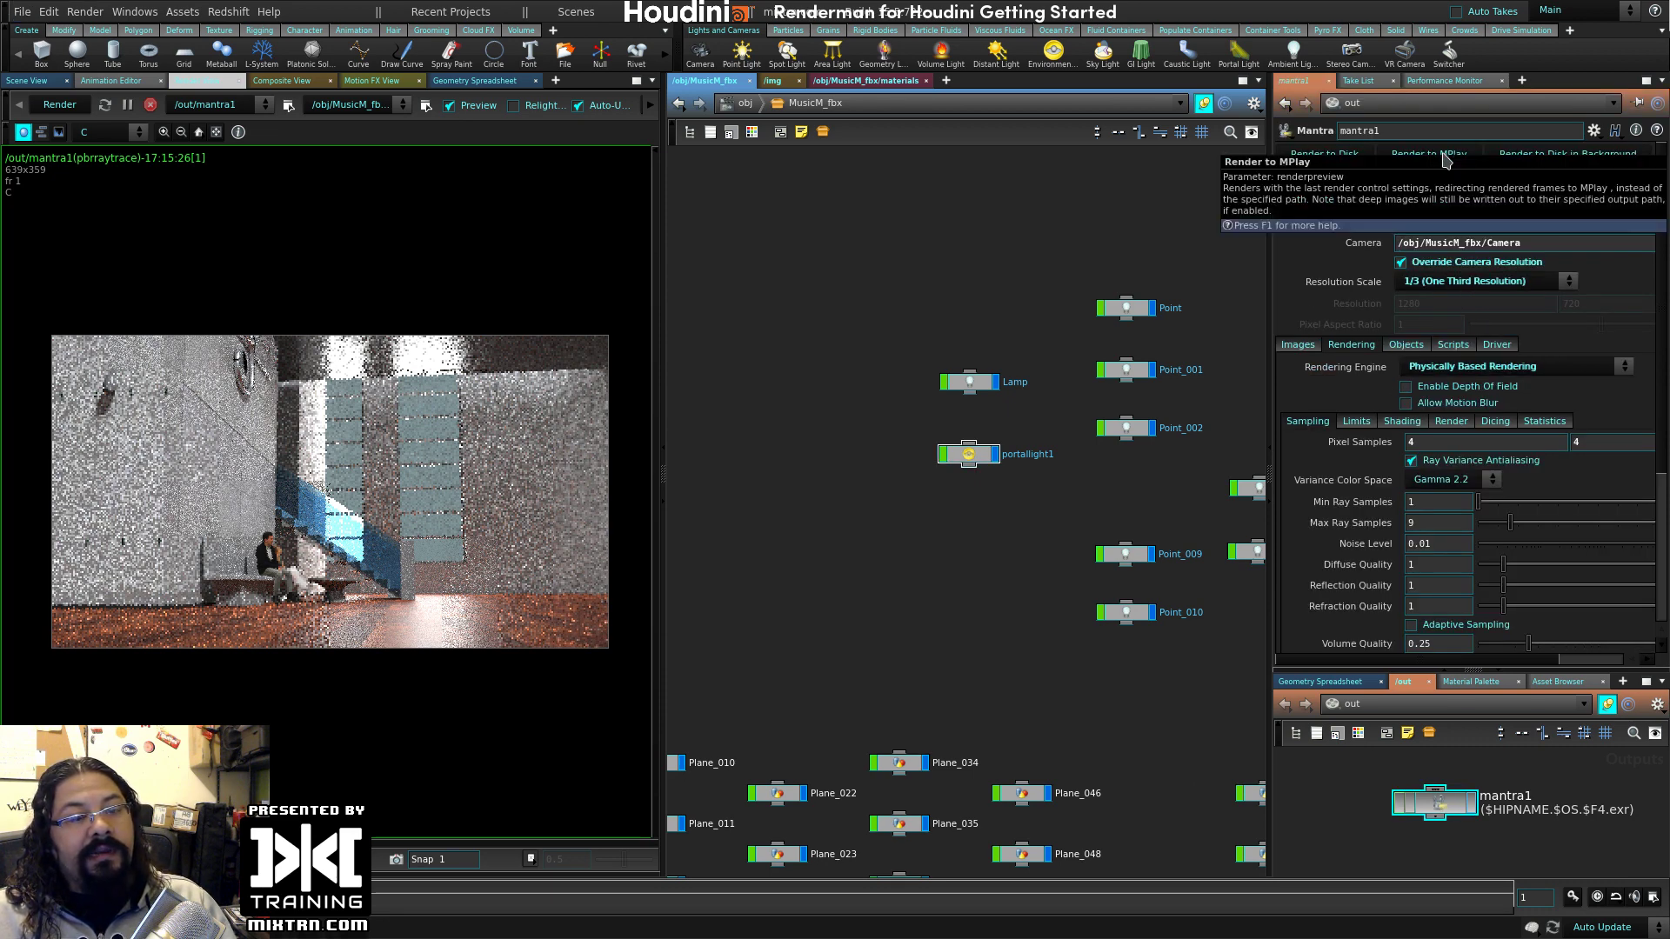
{"action": "left_click", "coordinate": [1444, 161]}
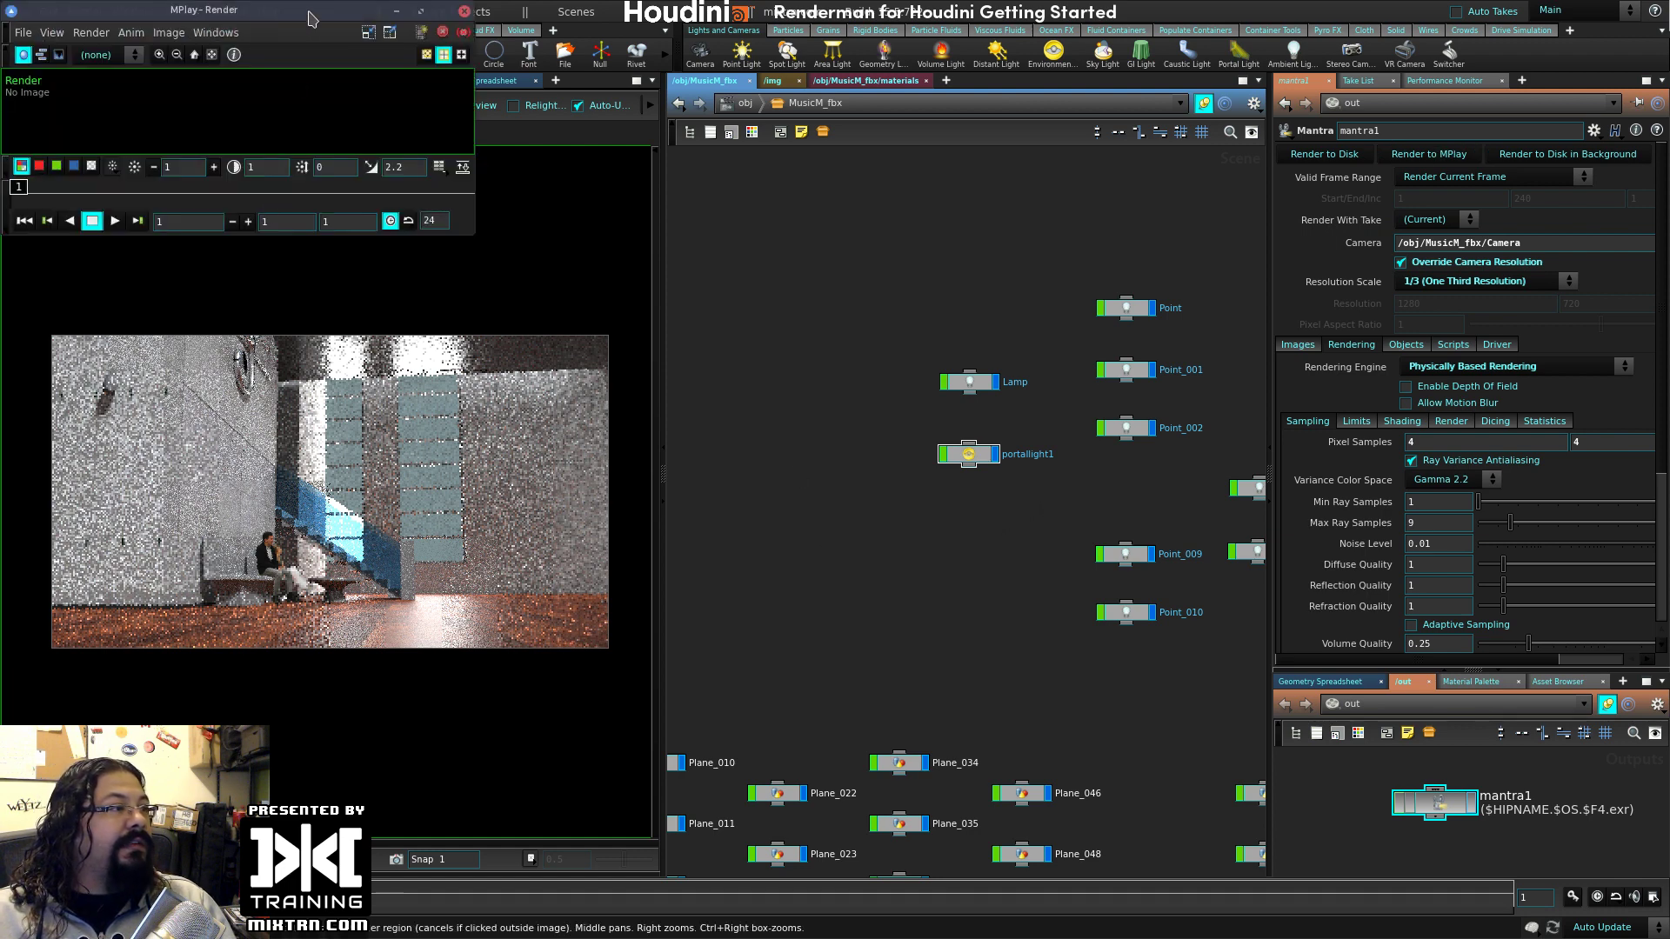
- Reposition and enlarge the MPlay window beside mantra1's parameters, with the rendered image zoomed in slightly
{"action": "left_click_drag", "start_coordinate": [309, 10], "coordinate": [409, 100]}
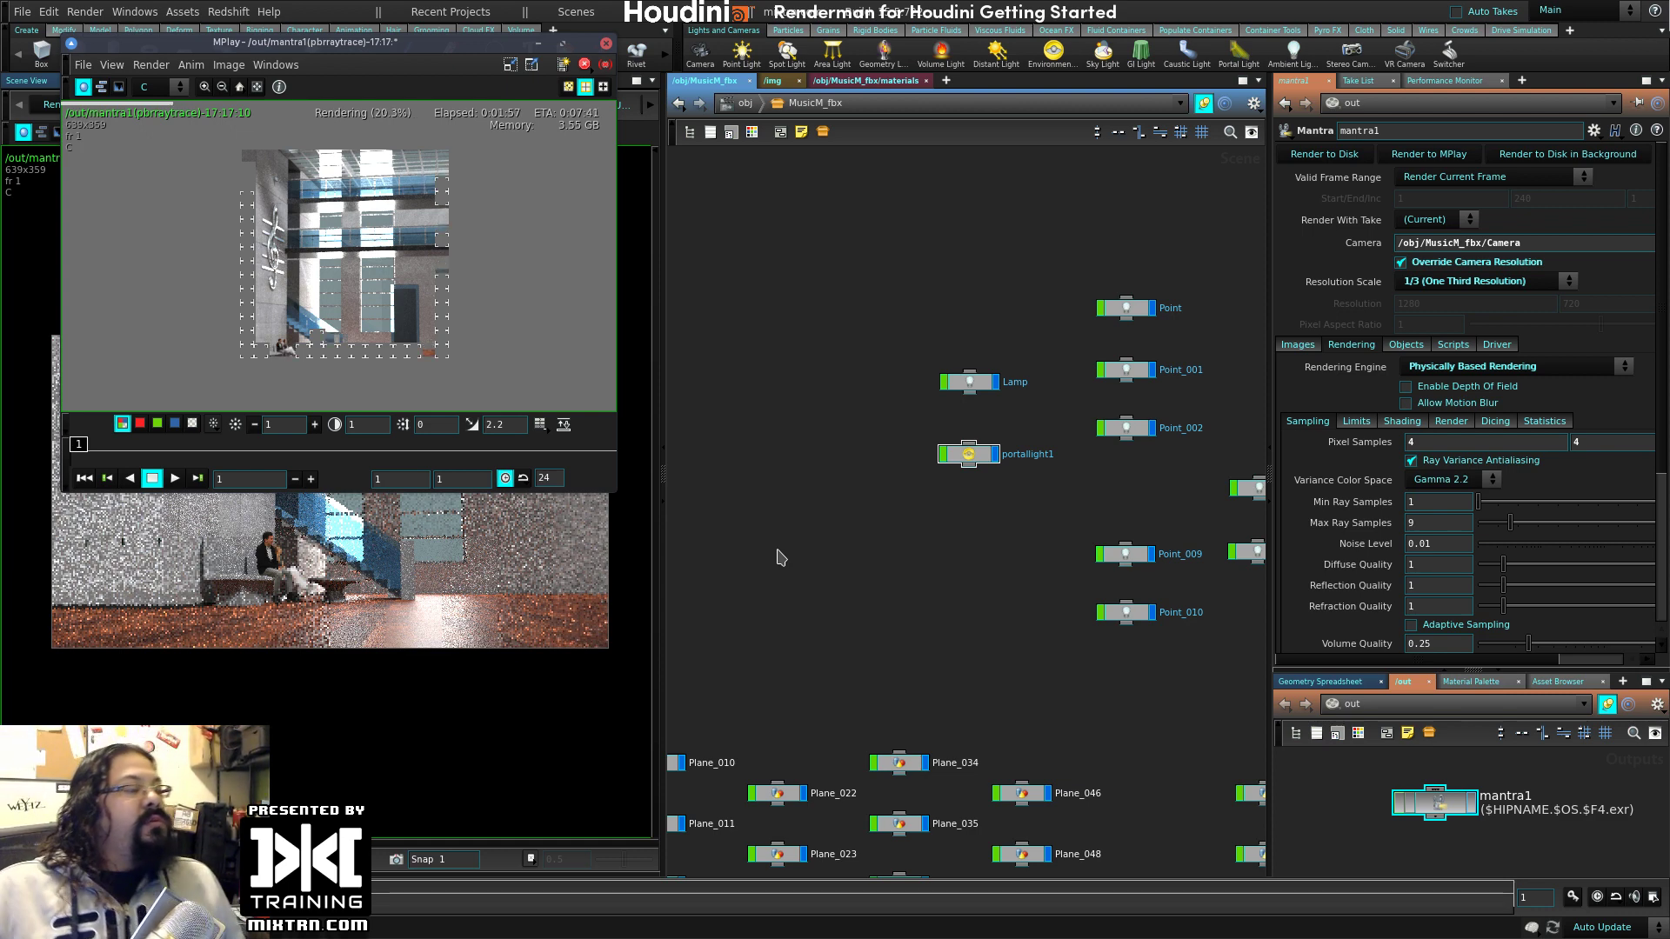
{"action": "left_click_drag", "start_coordinate": [426, 50], "coordinate": [927, 149]}
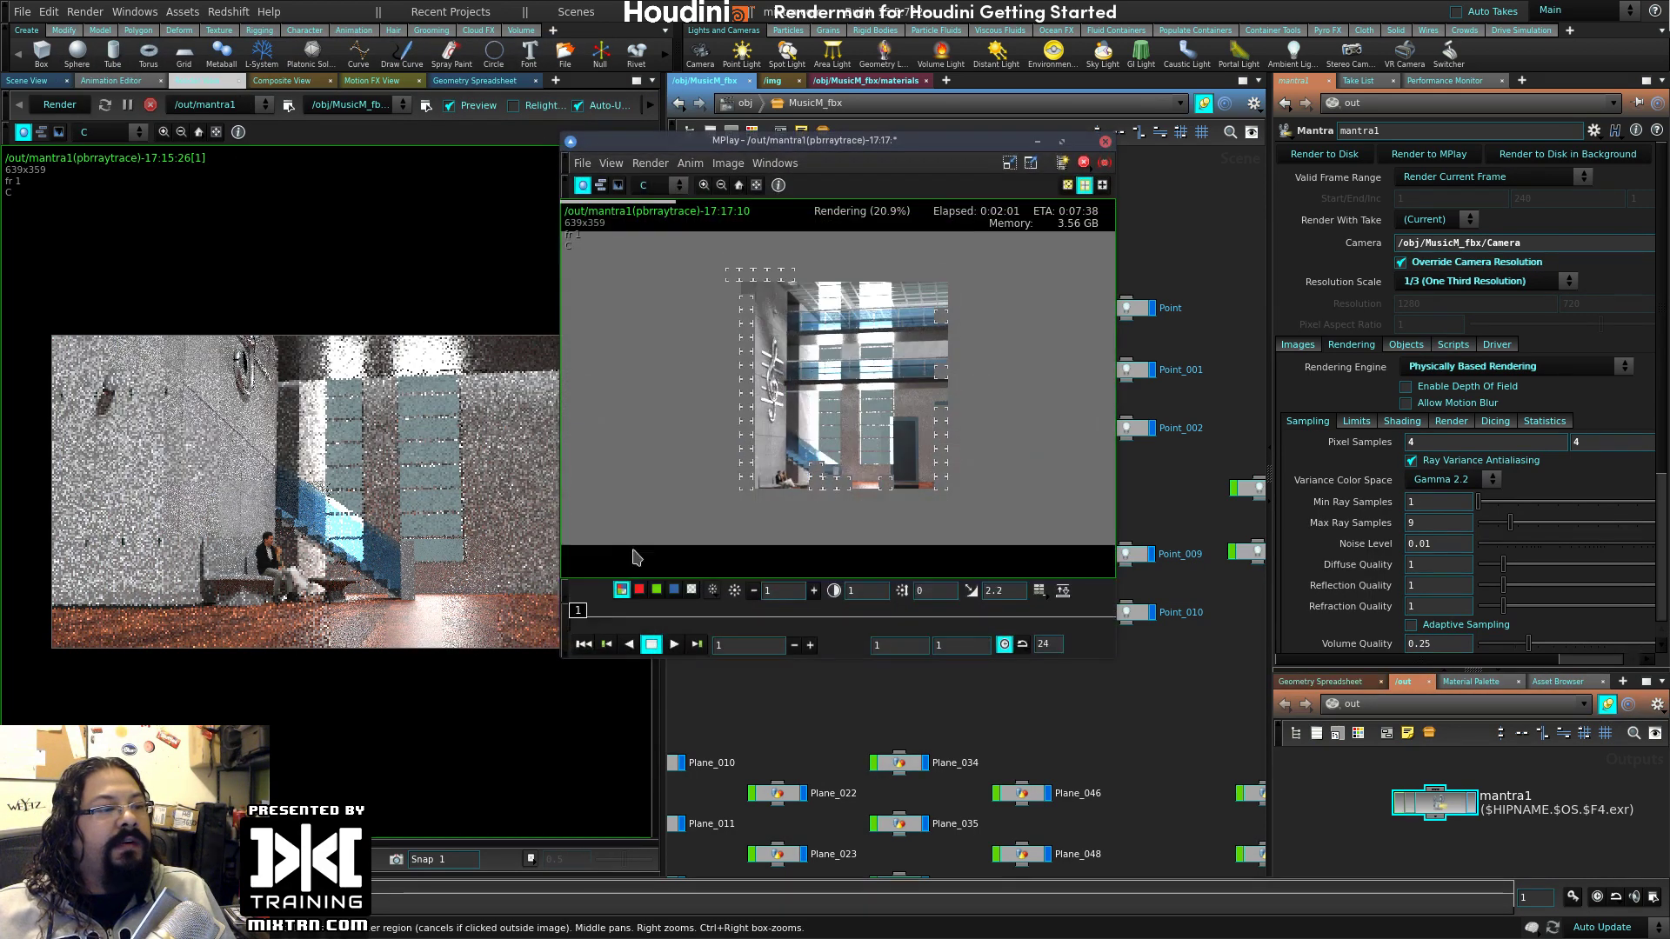
{"action": "left_click_drag", "start_coordinate": [554, 548], "coordinate": [368, 548]}
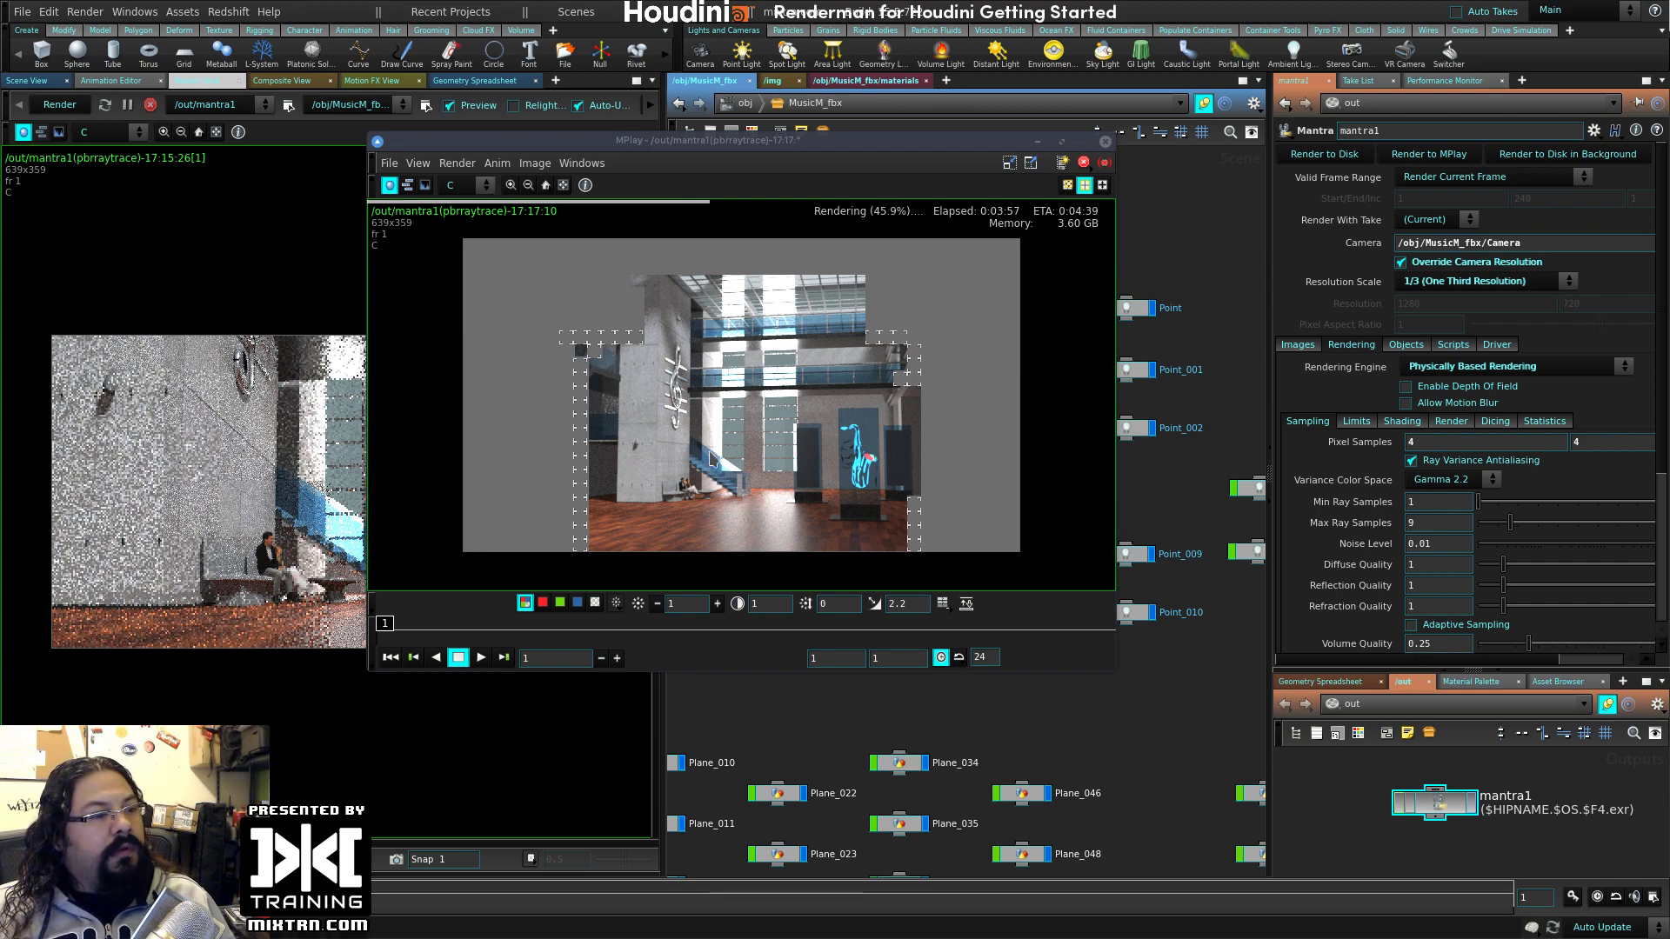
{"action": "left_click_drag", "start_coordinate": [793, 145], "coordinate": [773, 116]}
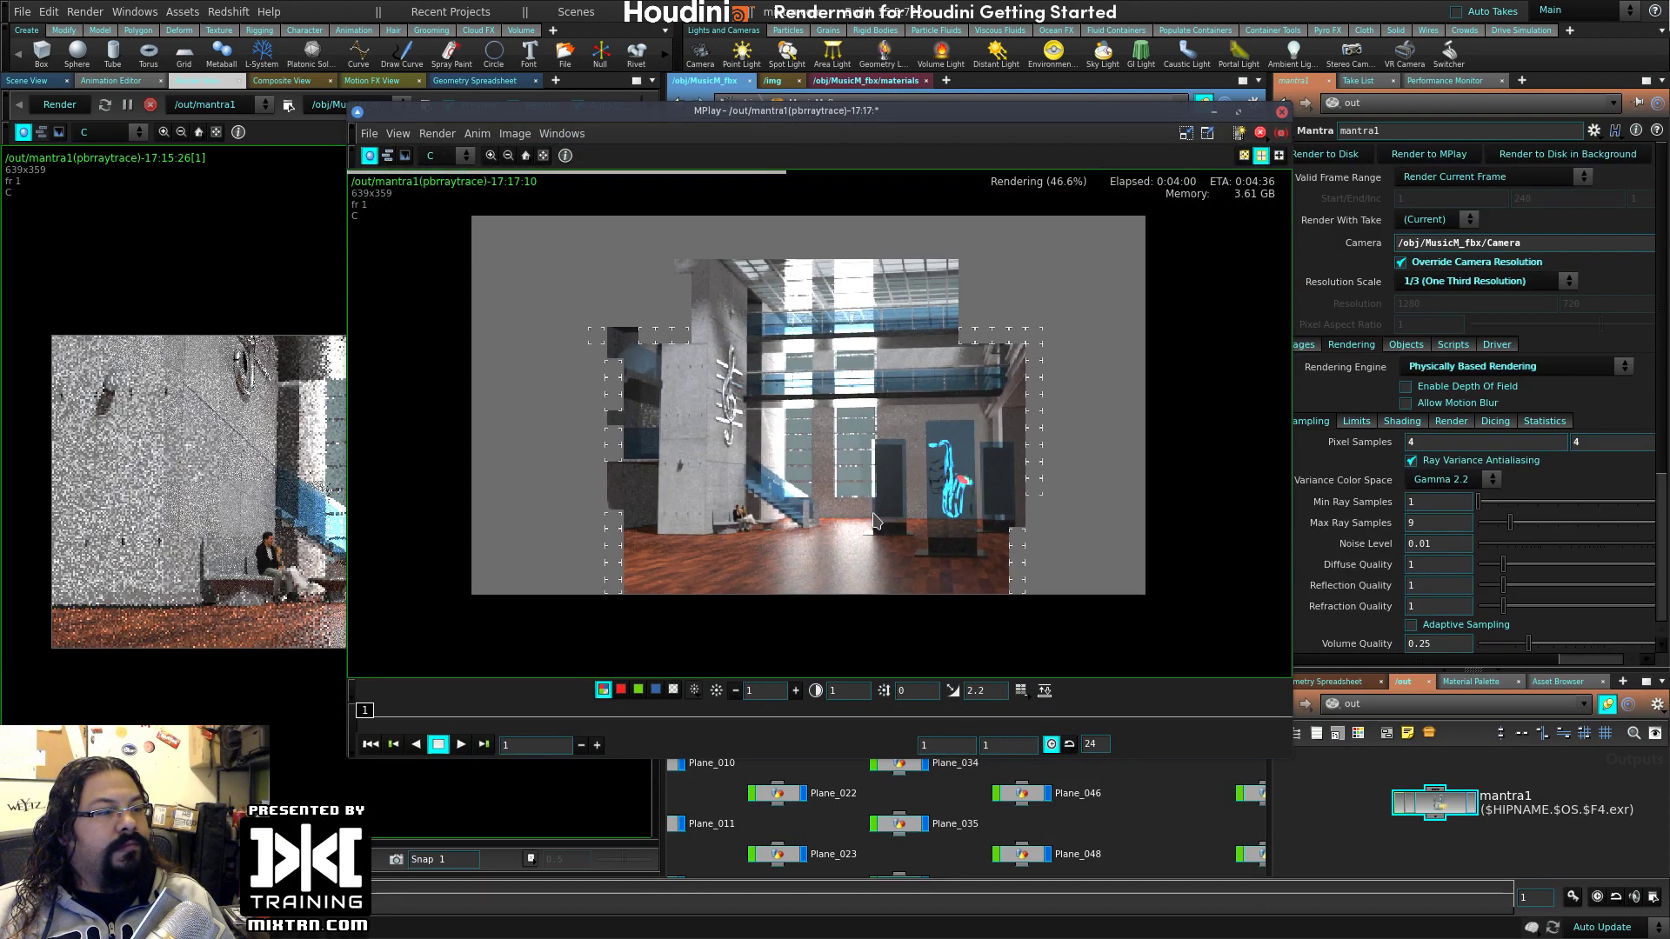
{"action": "left_click", "coordinate": [525, 155]}
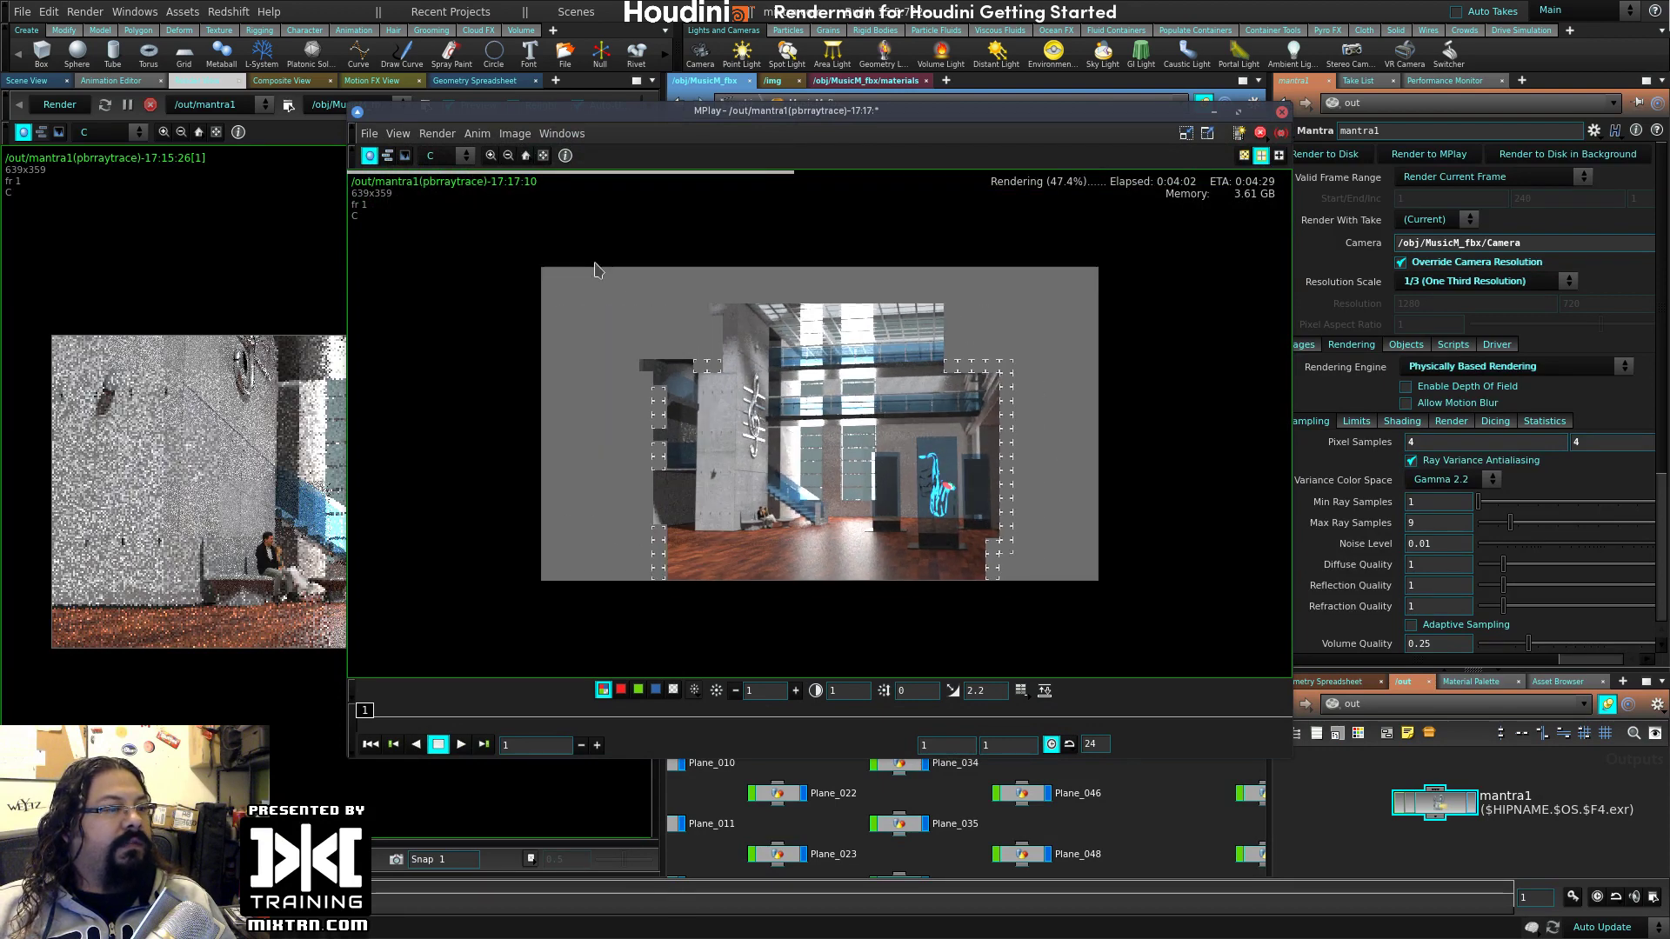
{"action": "scroll", "coordinate": [893, 414], "scroll_direction": "up", "scroll_amount": 1}
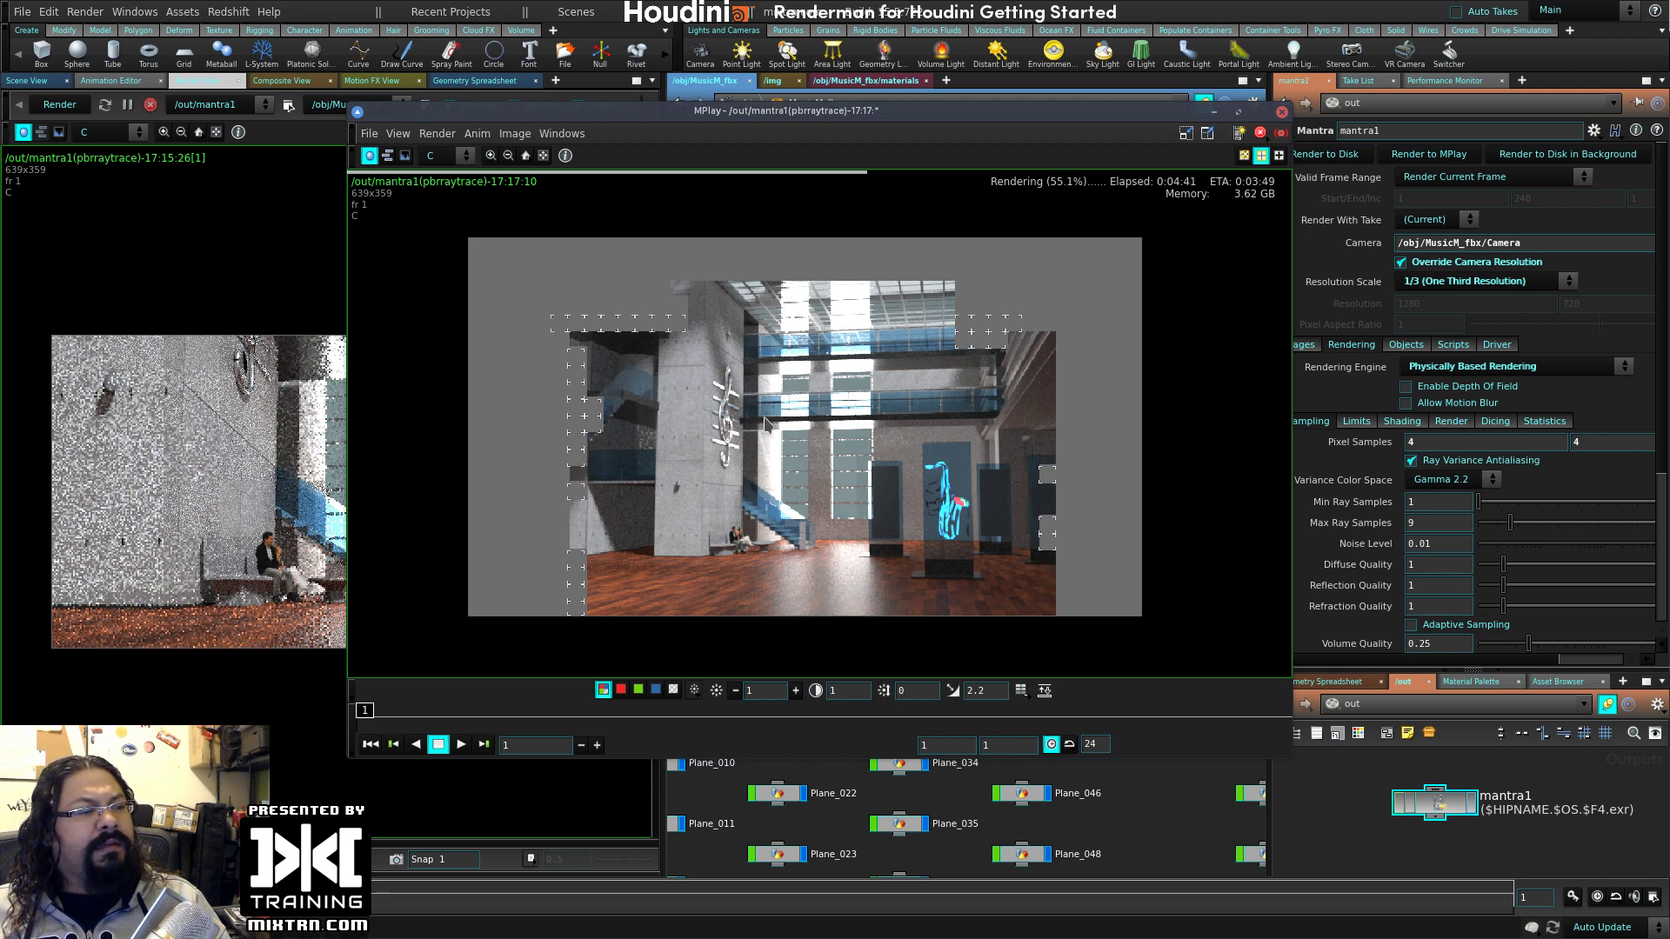
{"action": "mouse_move", "coordinate": [1062, 112]}
{"action": "left_mouse_down"}
{"action": "mouse_move", "coordinate": [913, 114]}
{"action": "mouse_move", "coordinate": [982, 77]}
{"action": "left_mouse_up"}
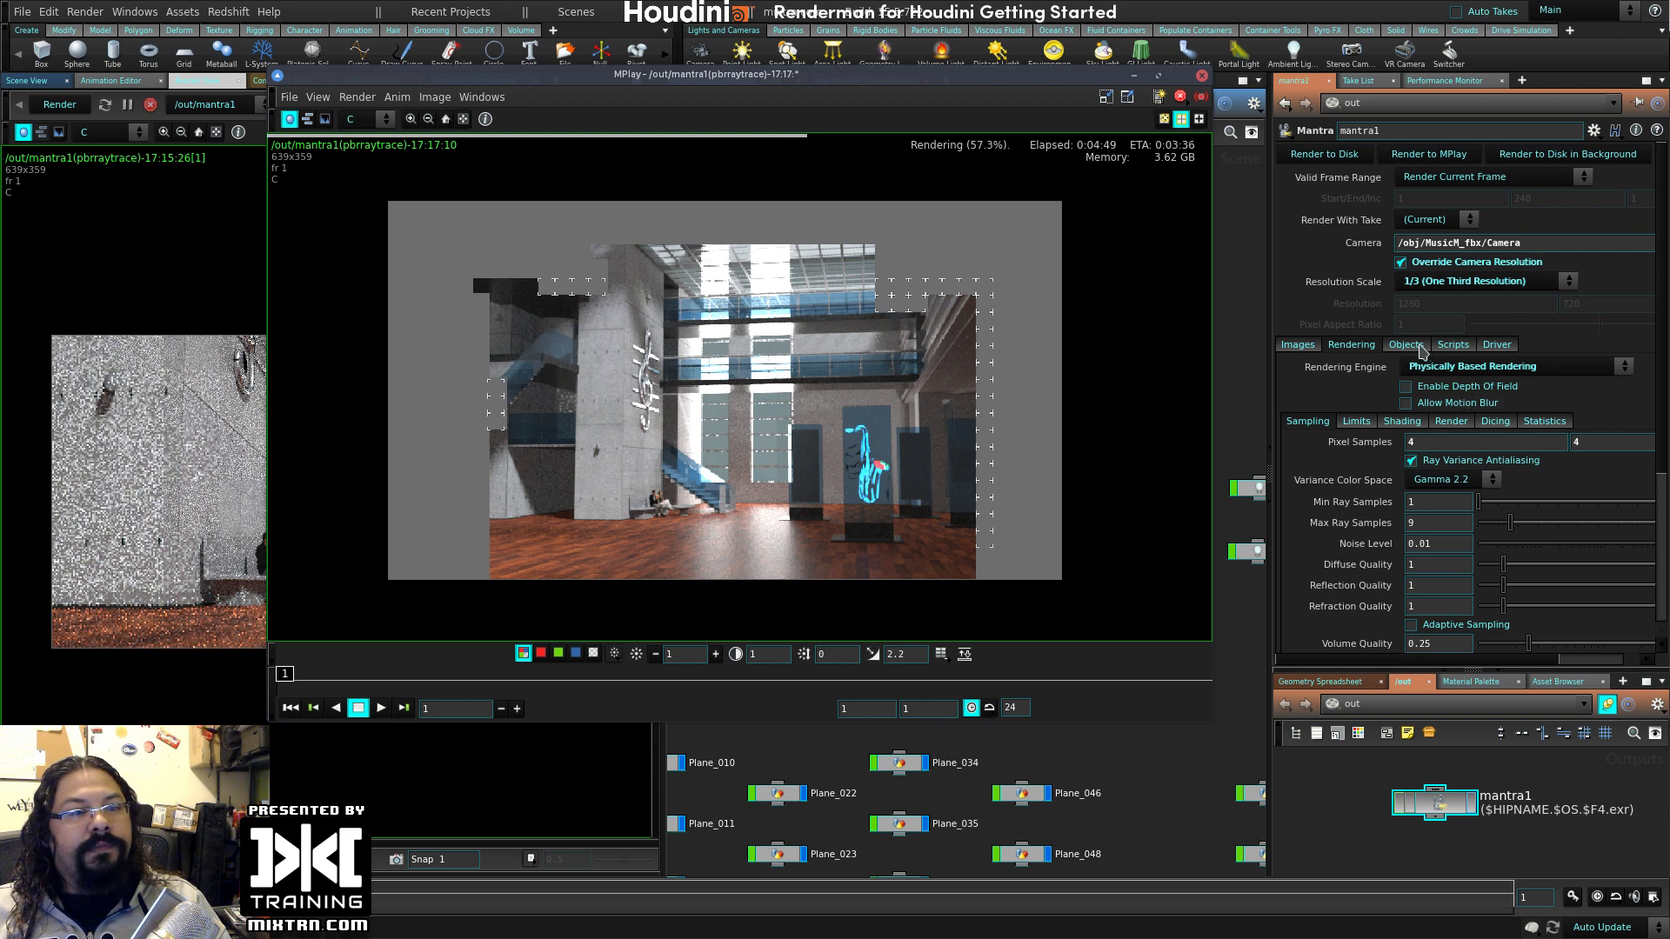
- Look through mantra1's Limits, Shading, Render, Dicing and Statistics settings, including the diffuse limit, and return to Sampling
{"action": "left_click", "coordinate": [1356, 421]}
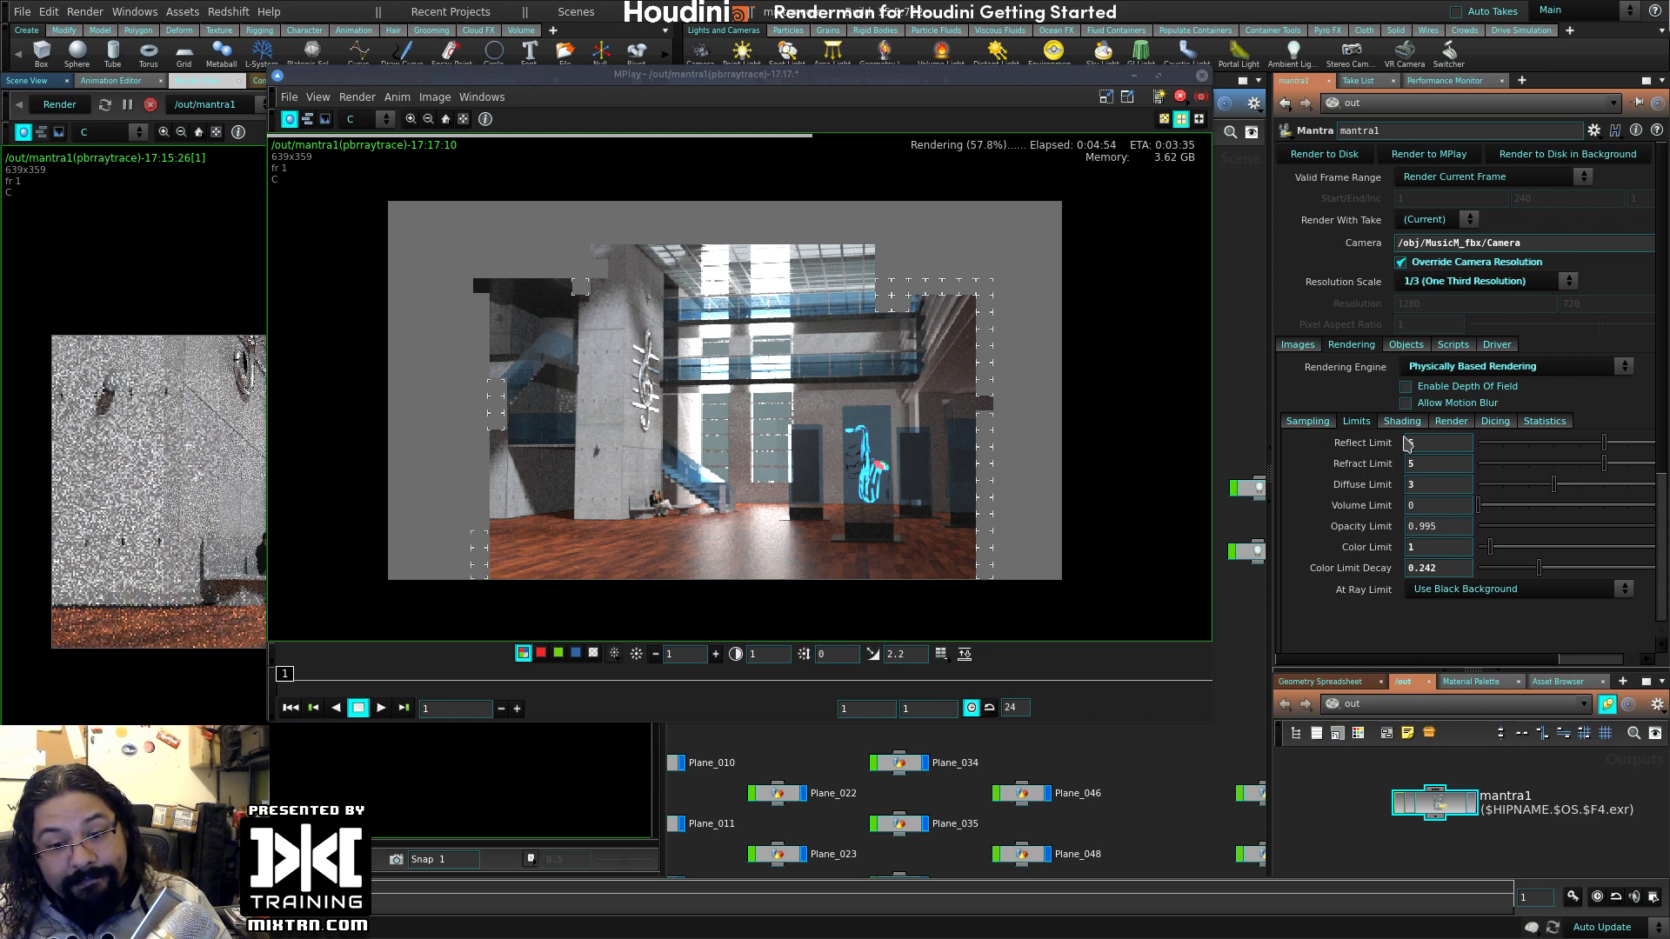
{"action": "double_click", "coordinate": [1458, 486]}
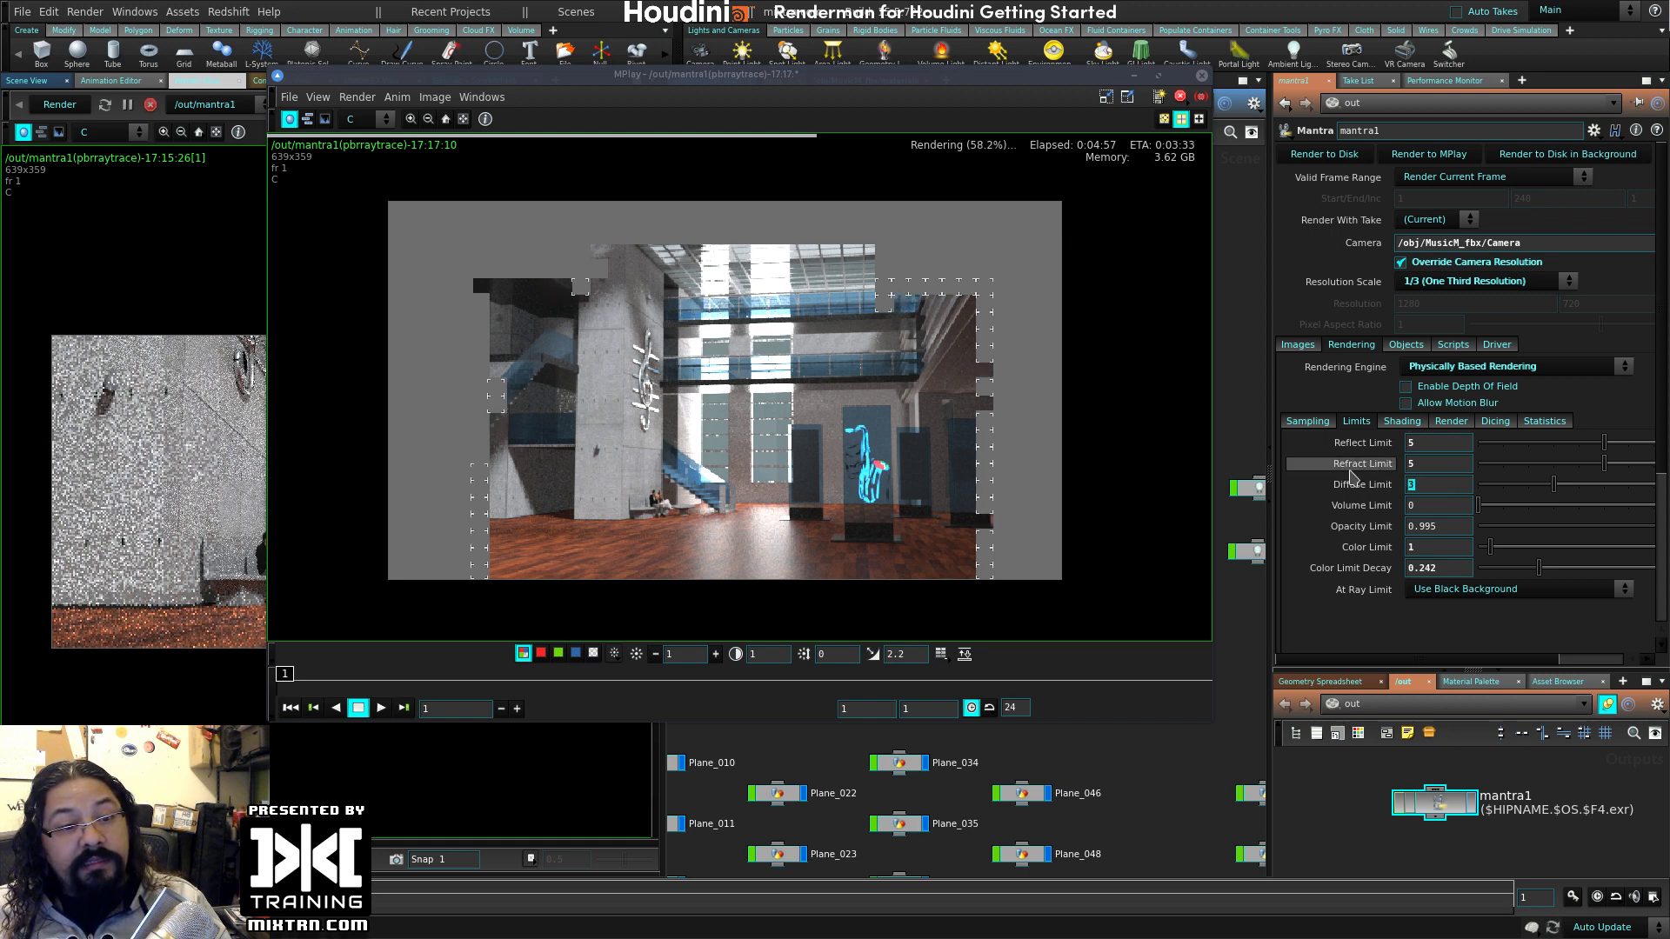
{"action": "left_click", "coordinate": [1317, 422]}
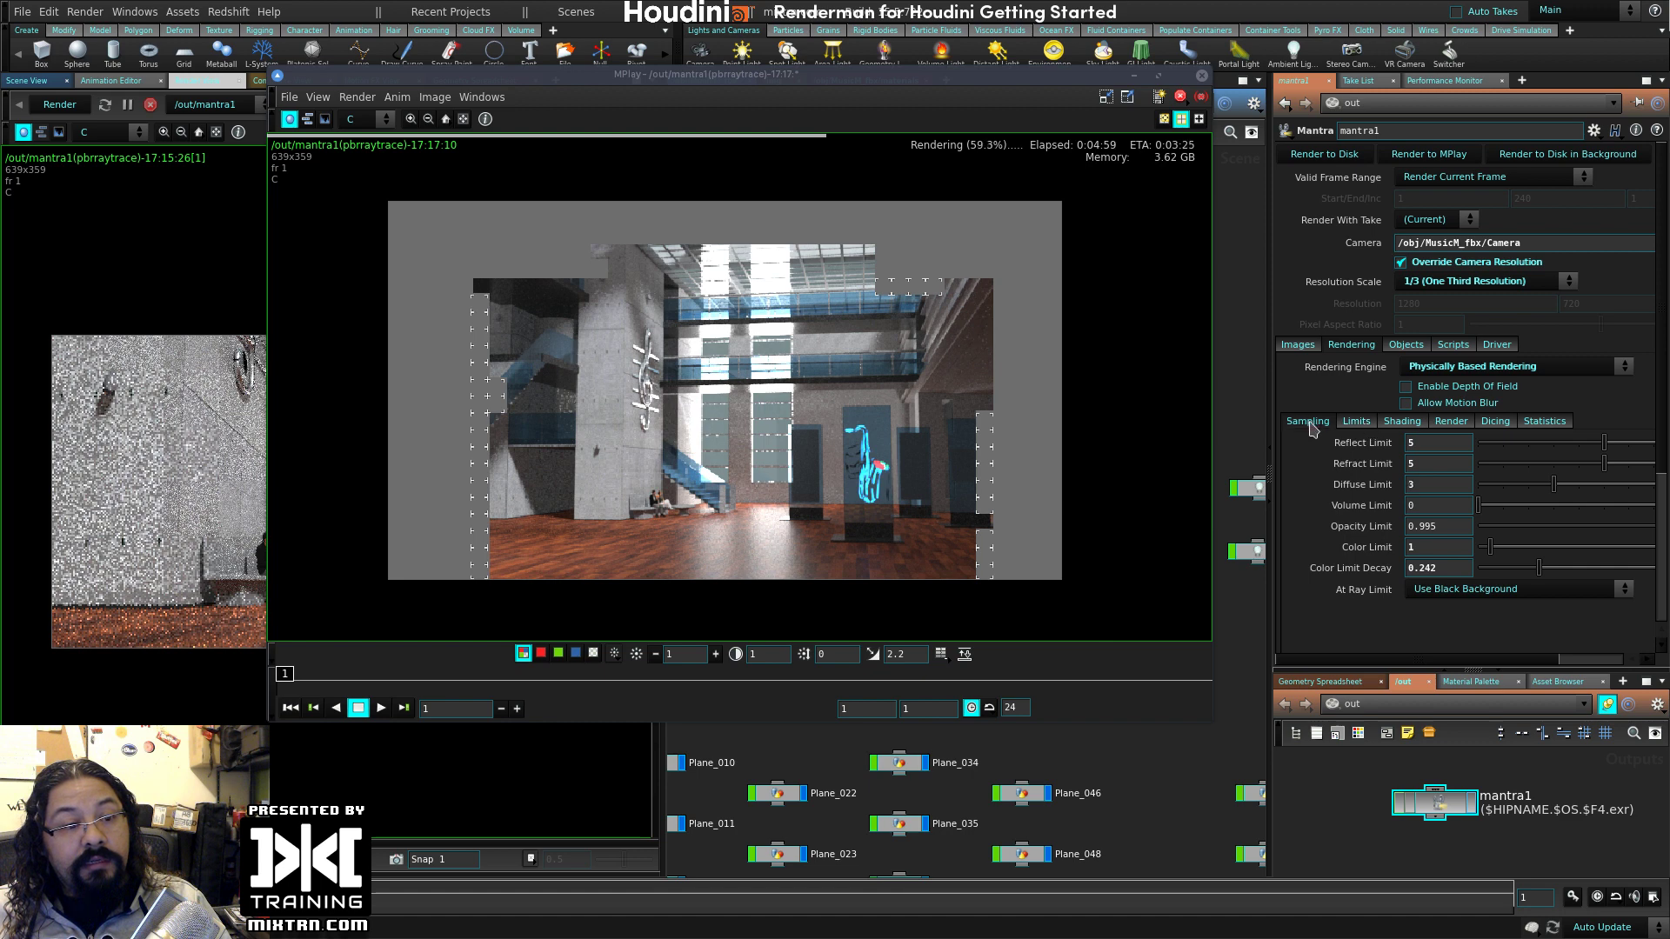
{"action": "left_click", "coordinate": [1354, 421]}
{"action": "left_click", "coordinate": [1401, 421]}
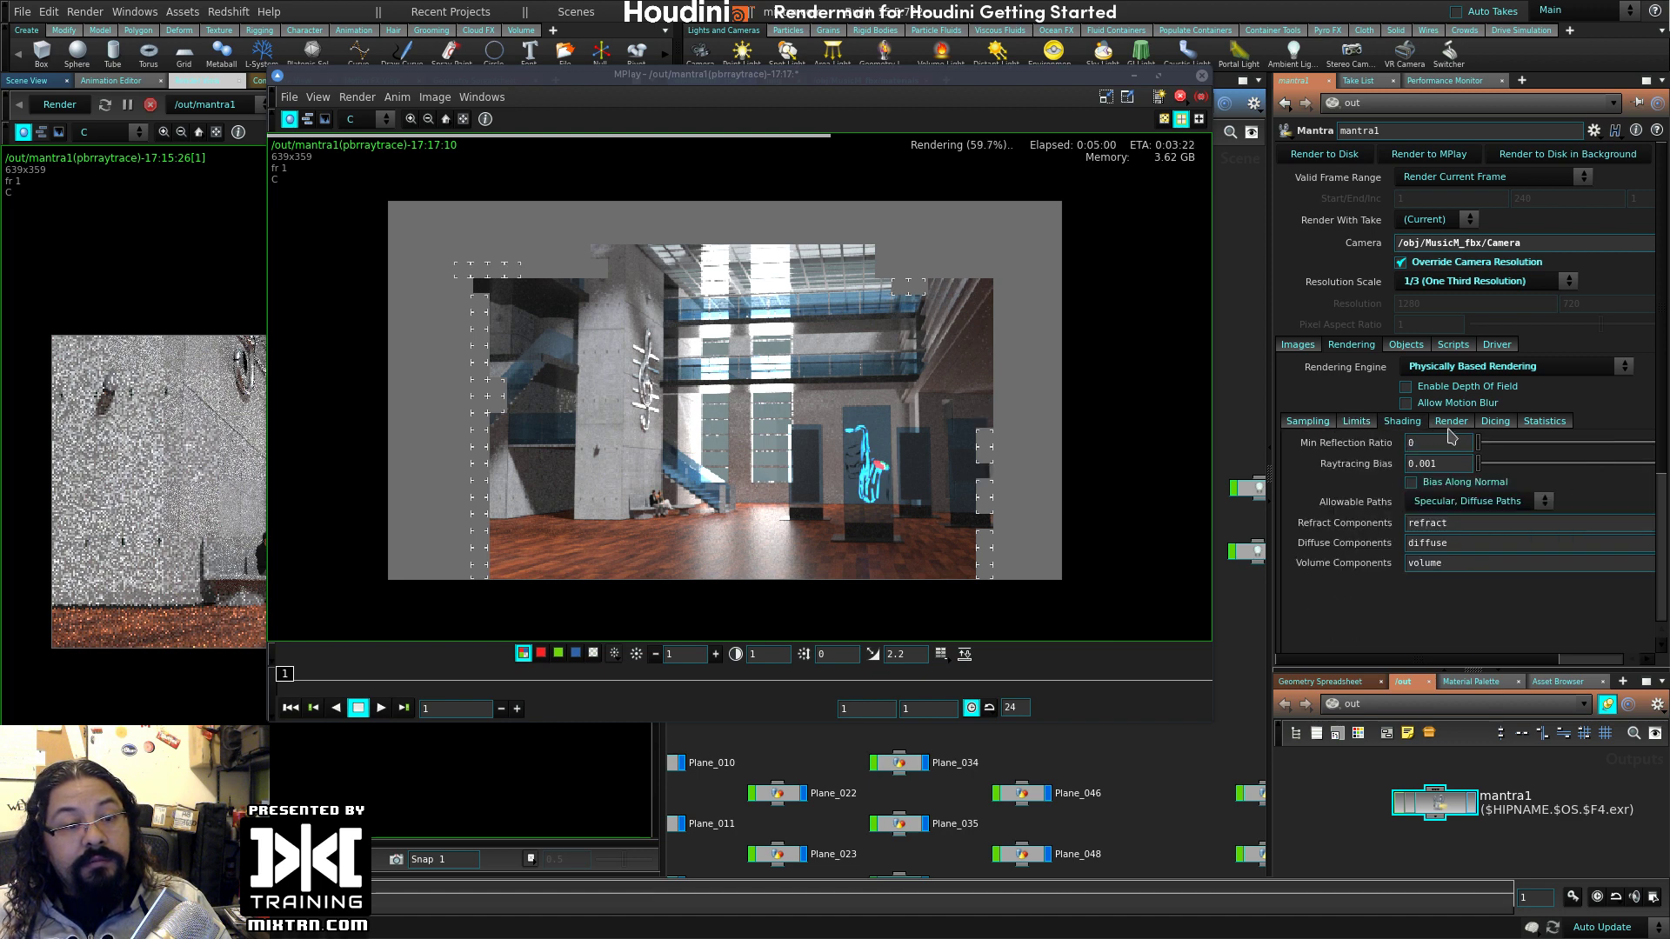
{"action": "left_click", "coordinate": [1451, 421]}
{"action": "left_click", "coordinate": [1496, 422]}
{"action": "left_click", "coordinate": [1545, 422]}
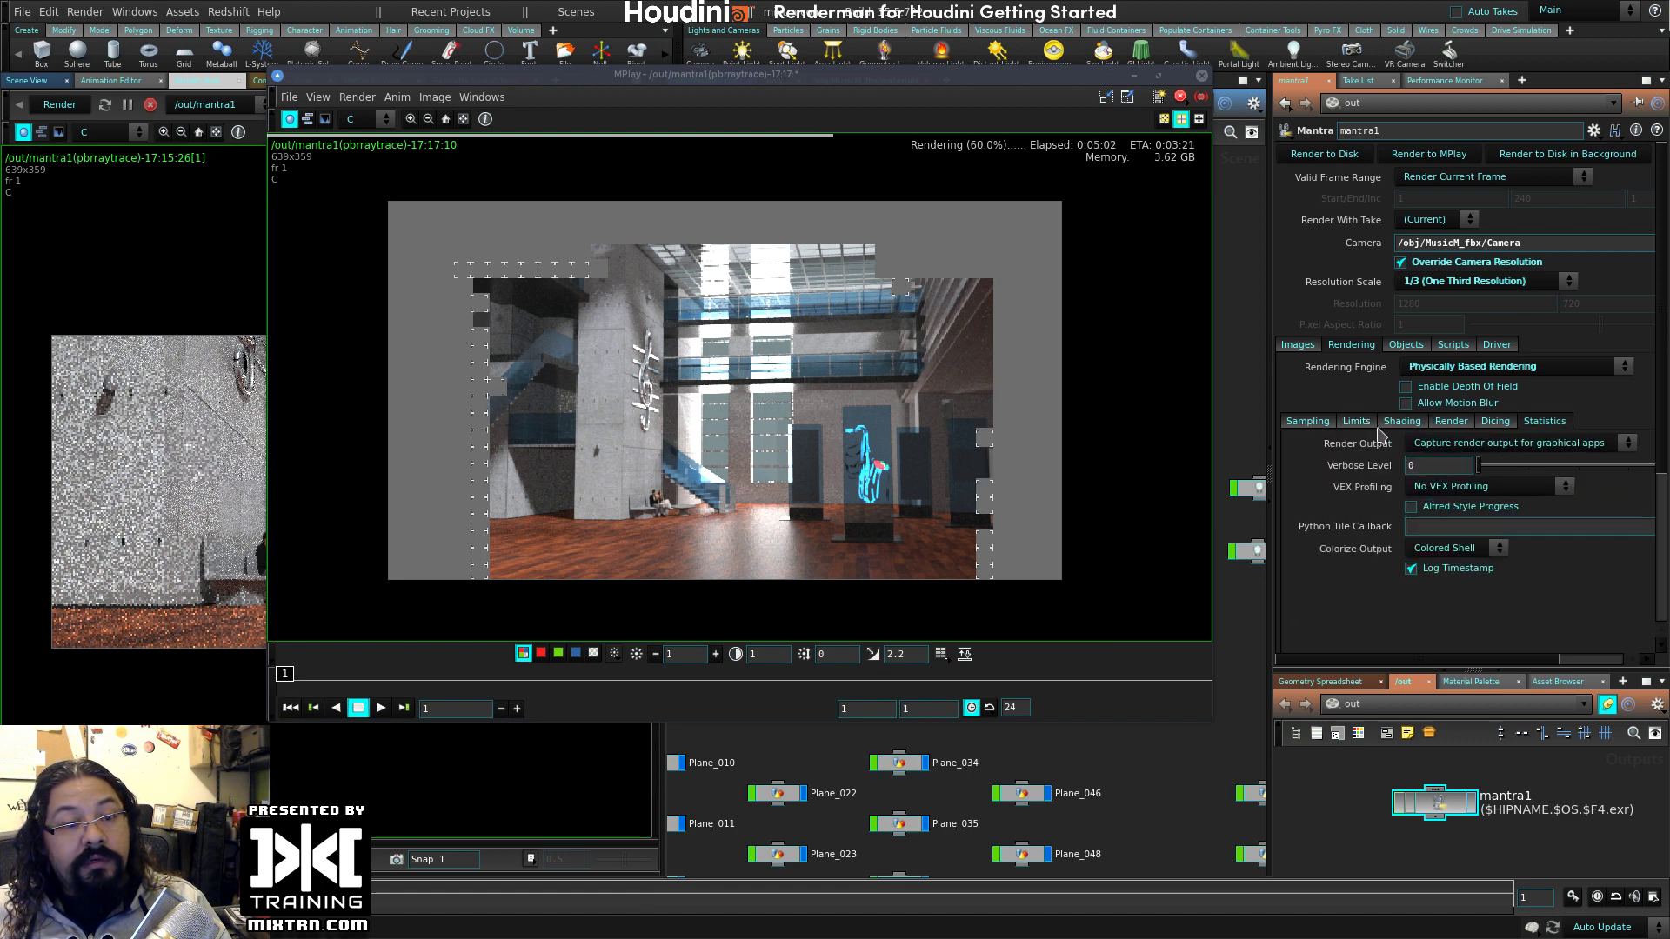
{"action": "left_click", "coordinate": [1318, 422]}
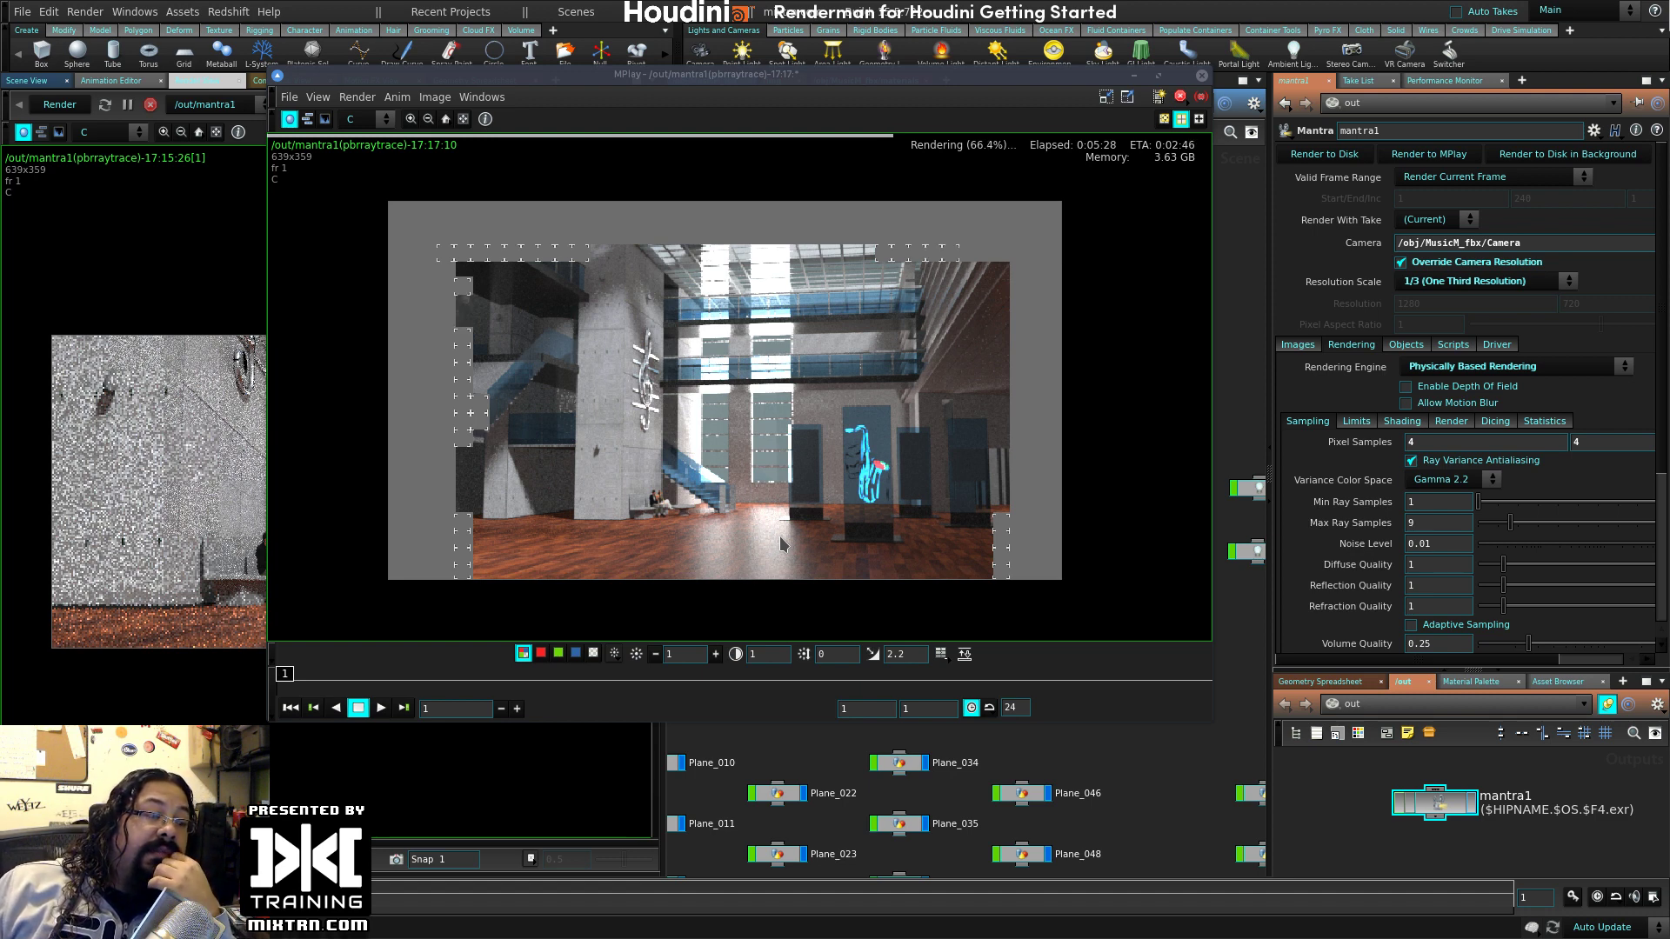
- Examine the progressing music room render in MPlay at several zoom levels and return it to the home view
{"action": "scroll", "coordinate": [774, 409], "scroll_direction": "down", "scroll_amount": 1}
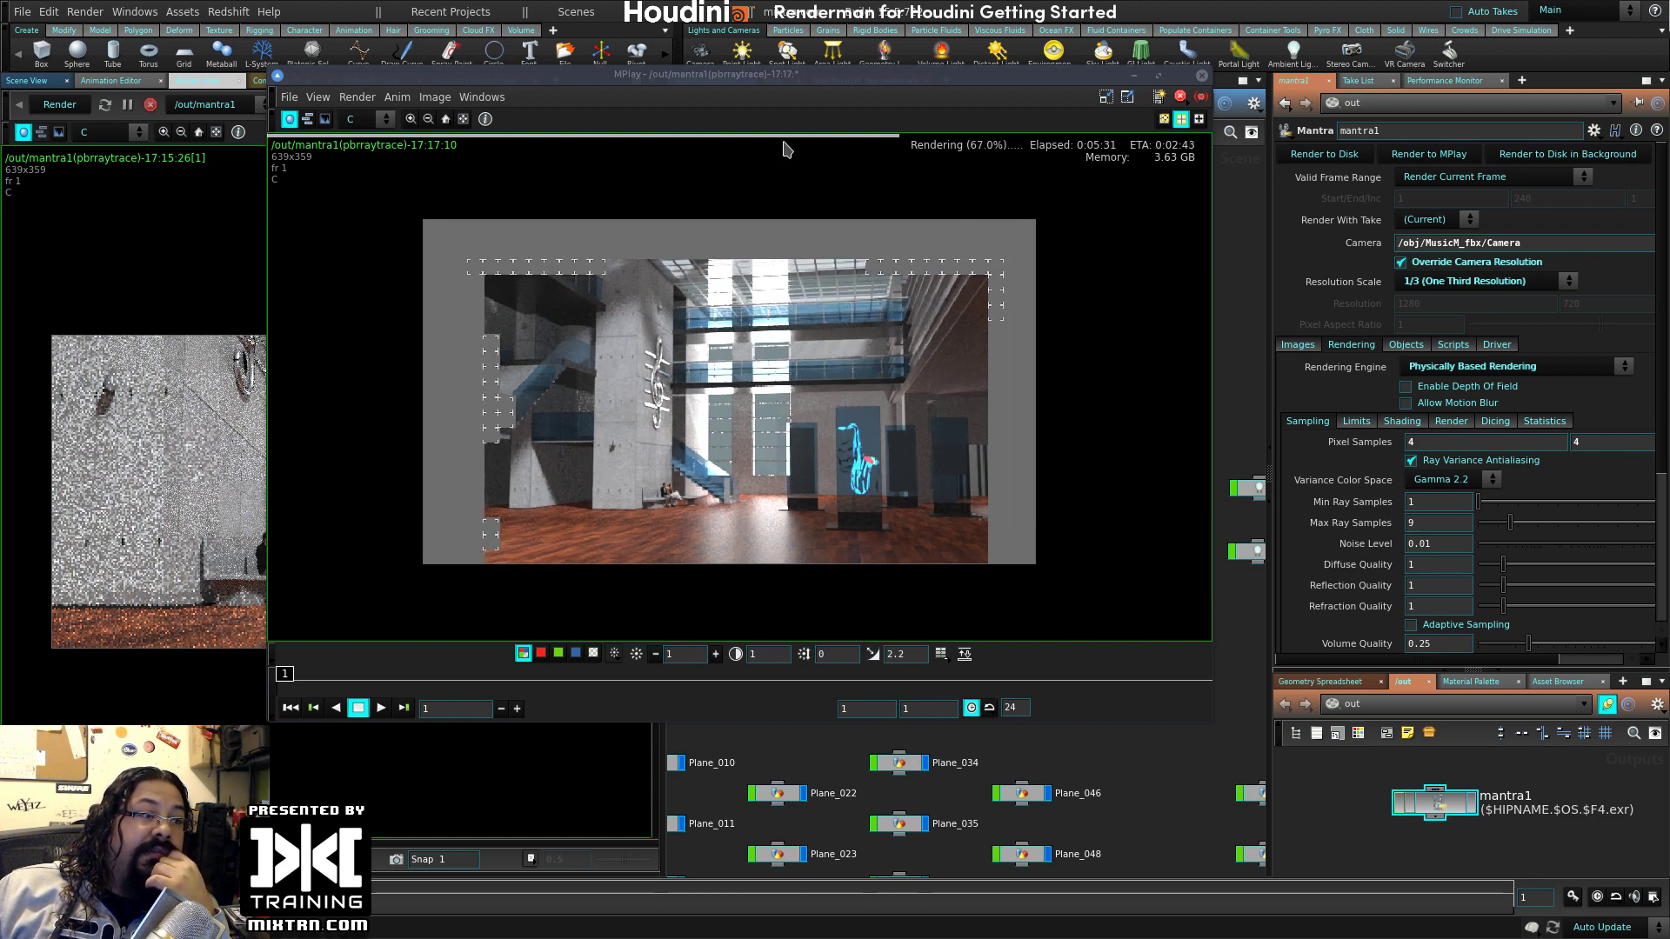
{"action": "left_click", "coordinate": [446, 120]}
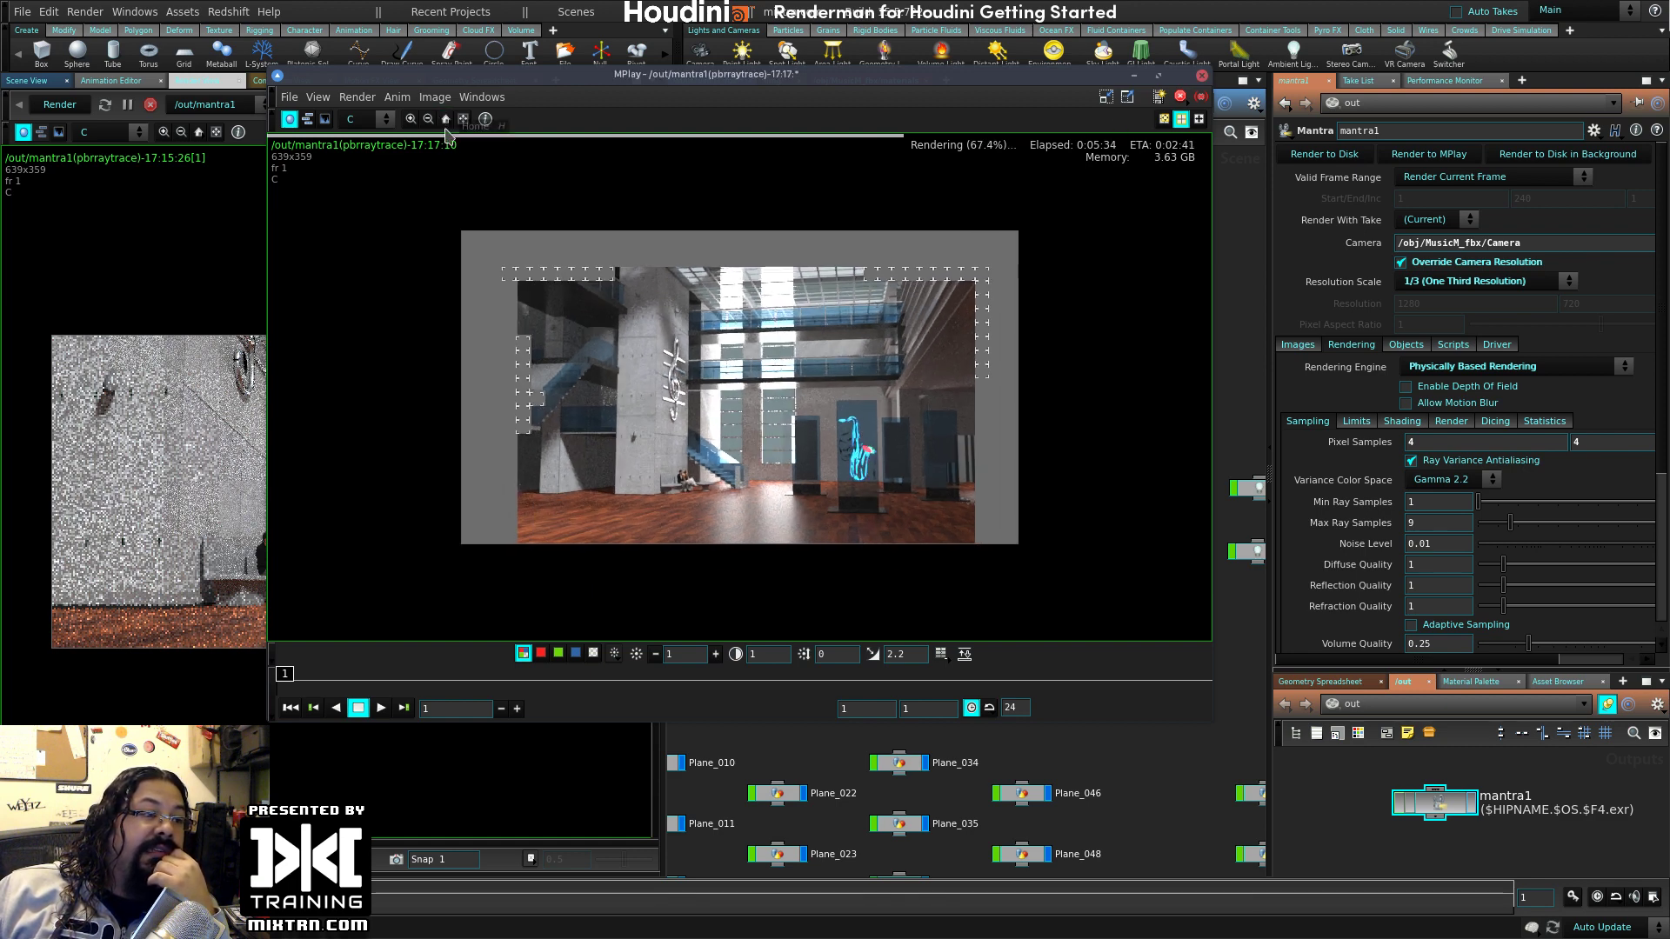
{"action": "scroll", "coordinate": [562, 388], "scroll_direction": "up", "scroll_amount": 2}
{"action": "scroll", "coordinate": [562, 388], "scroll_direction": "down", "scroll_amount": 1}
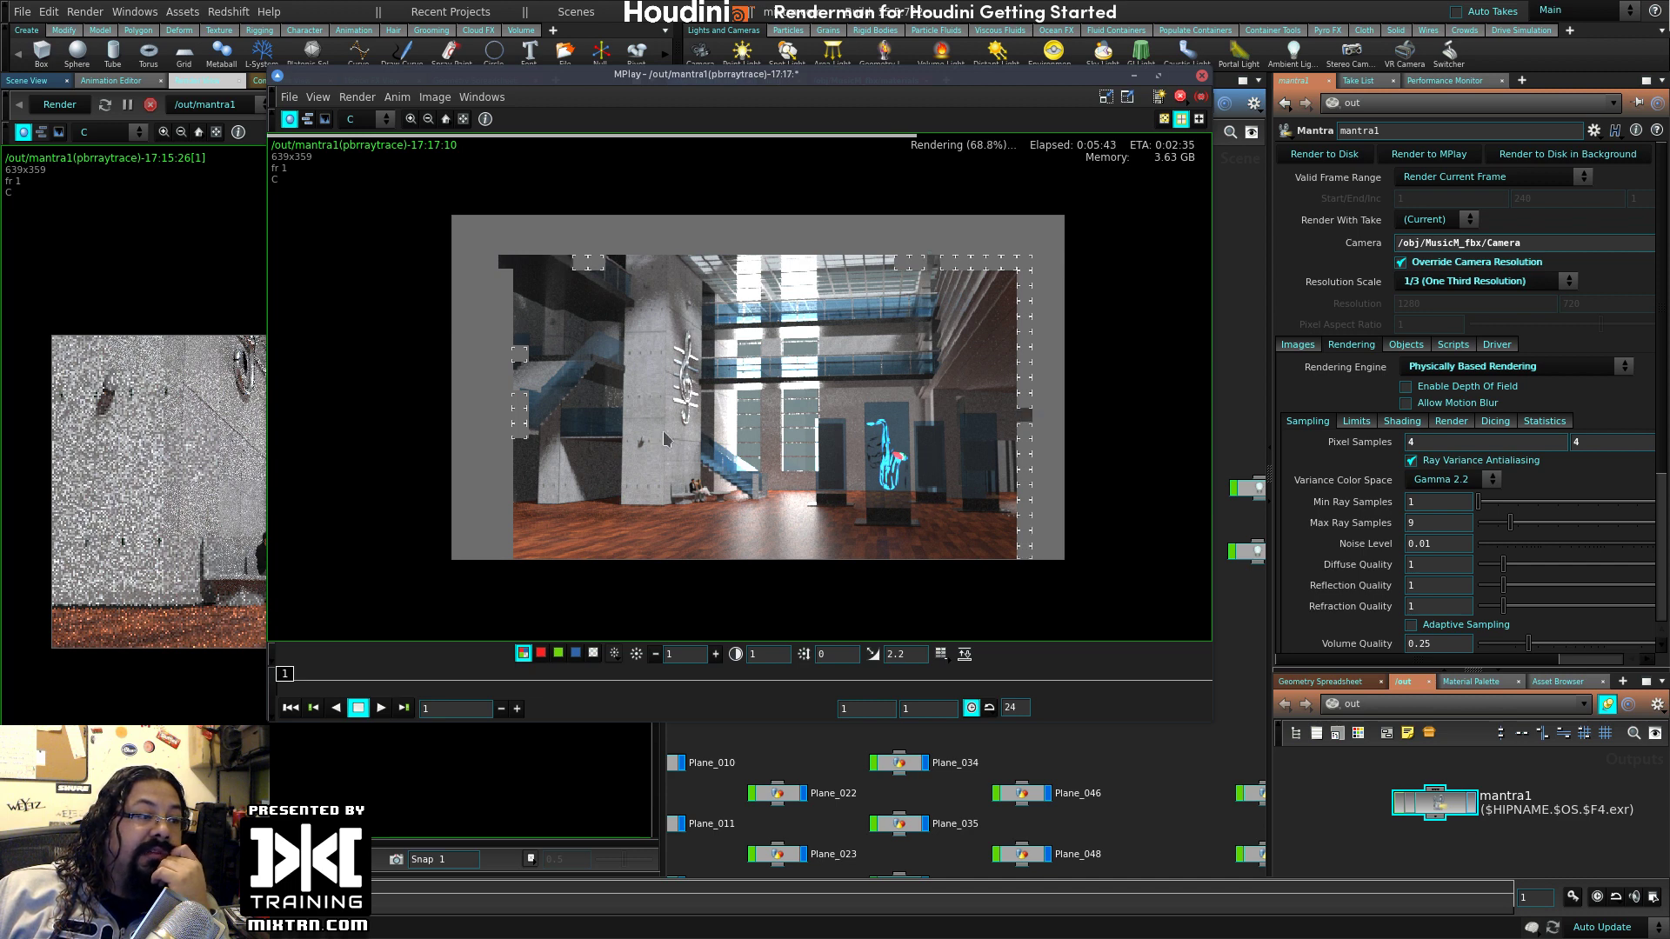
{"action": "scroll", "coordinate": [664, 439], "scroll_direction": "up", "scroll_amount": 2}
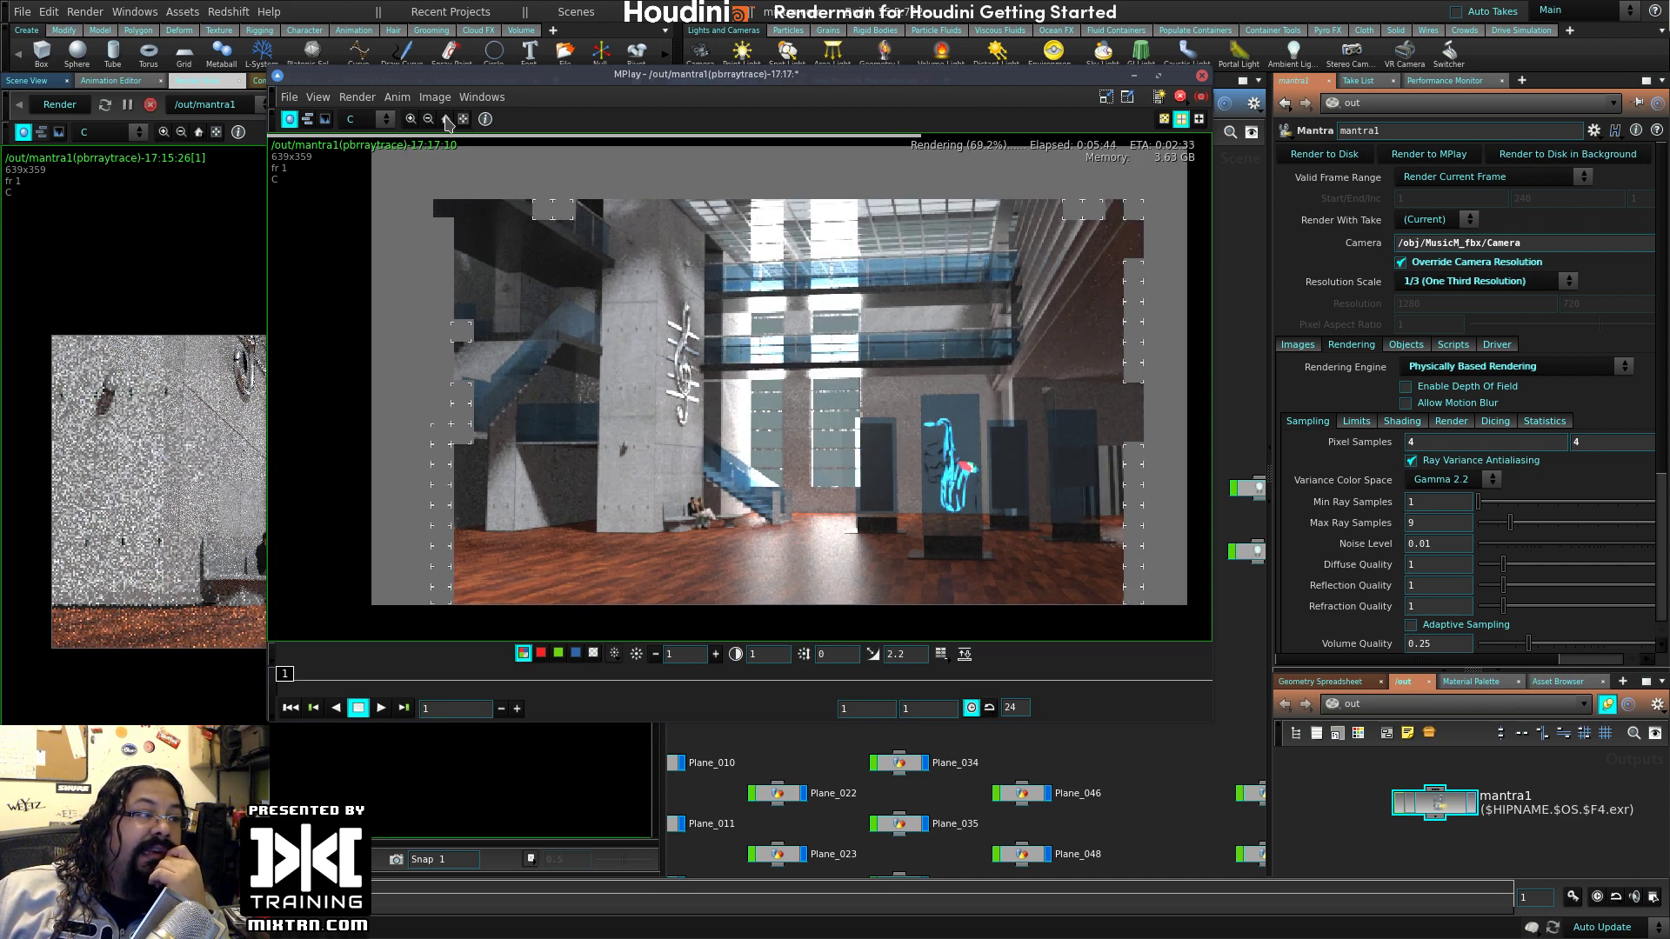
{"action": "left_click", "coordinate": [446, 119]}
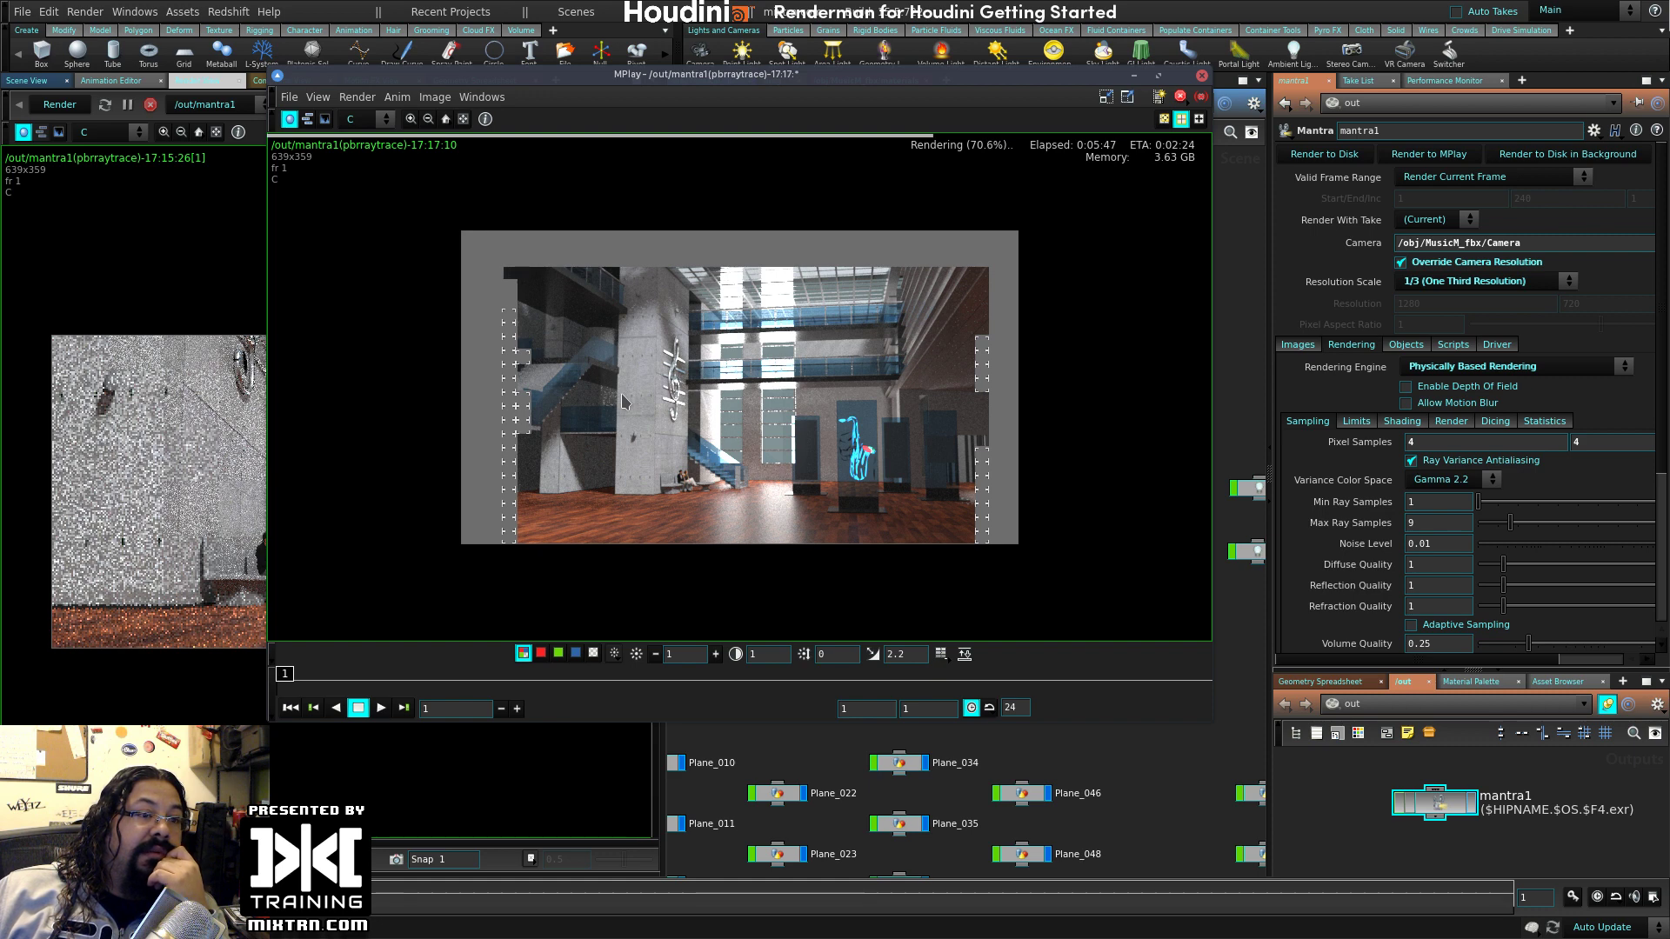